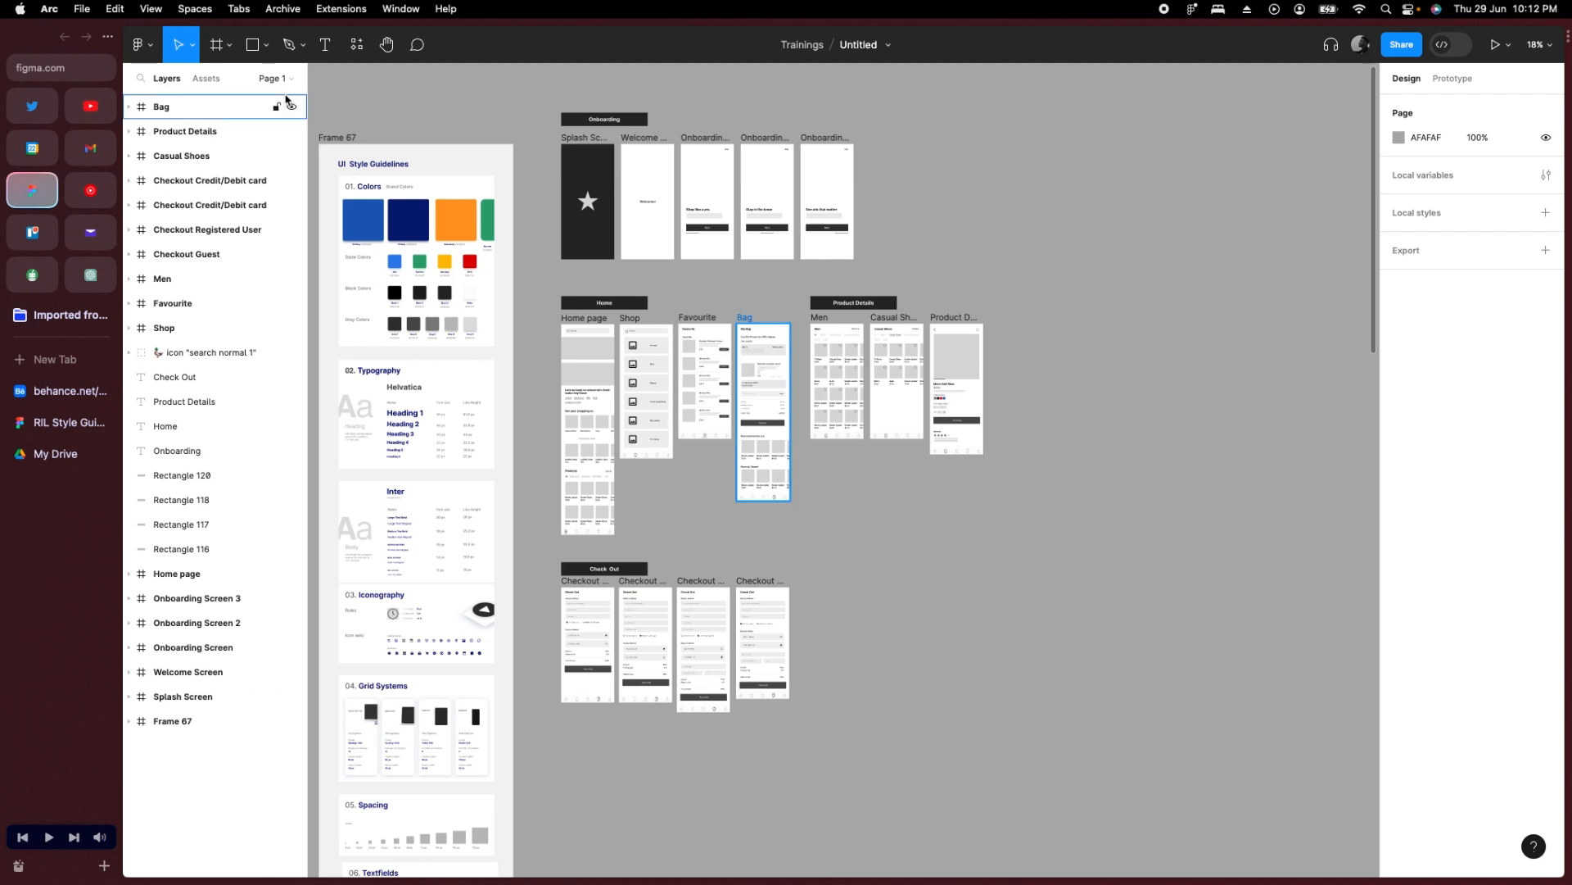
Add a new page to the file and name it High Fidelity.
click(286, 79)
click(287, 111)
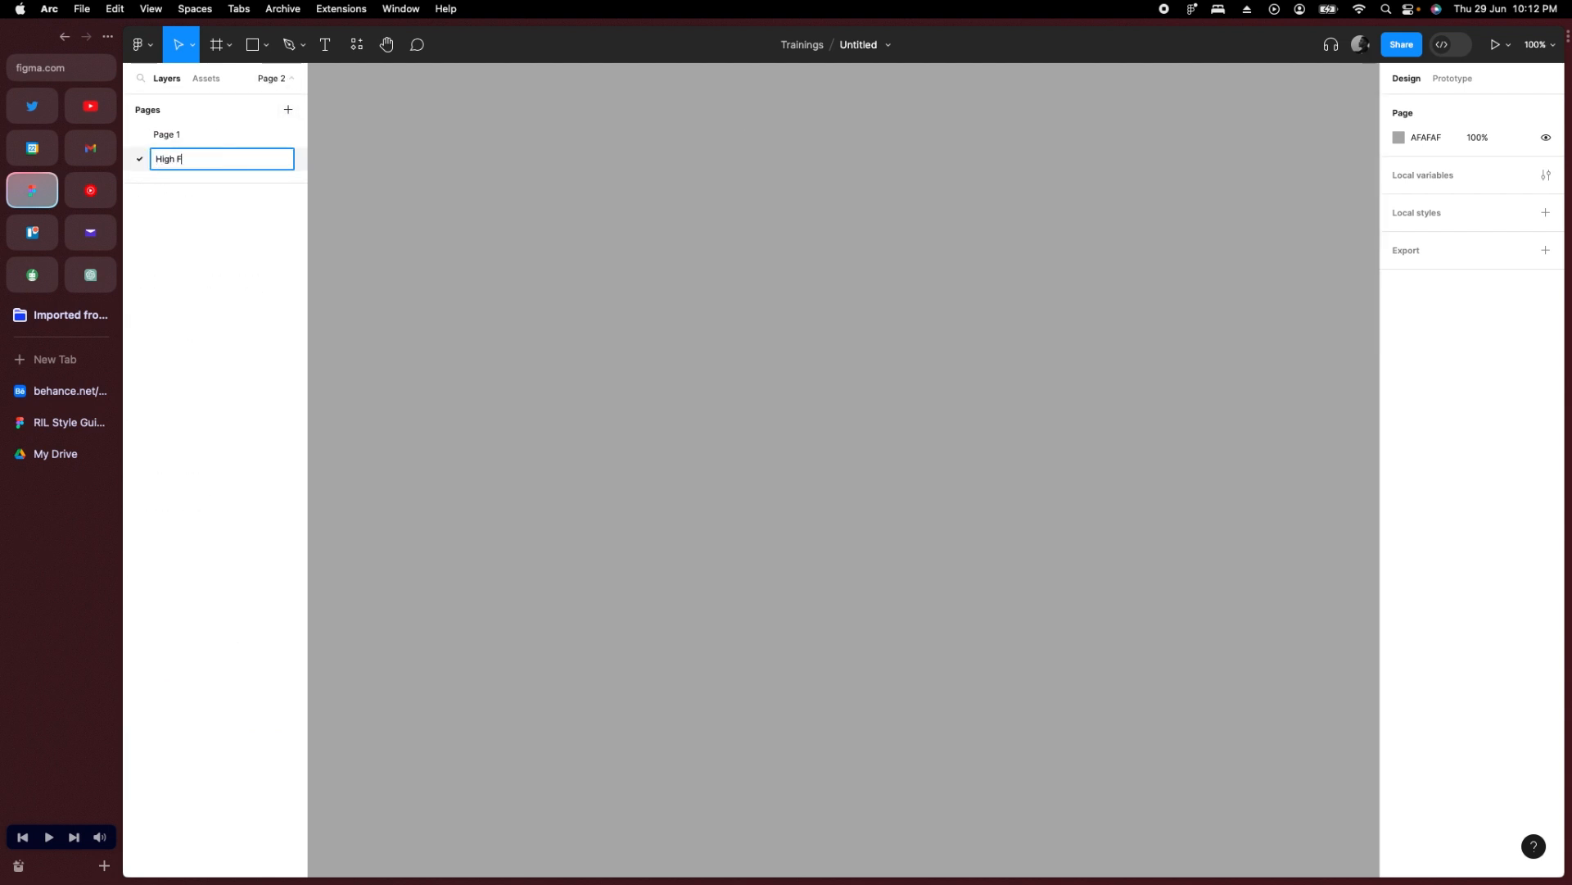
key(Return)
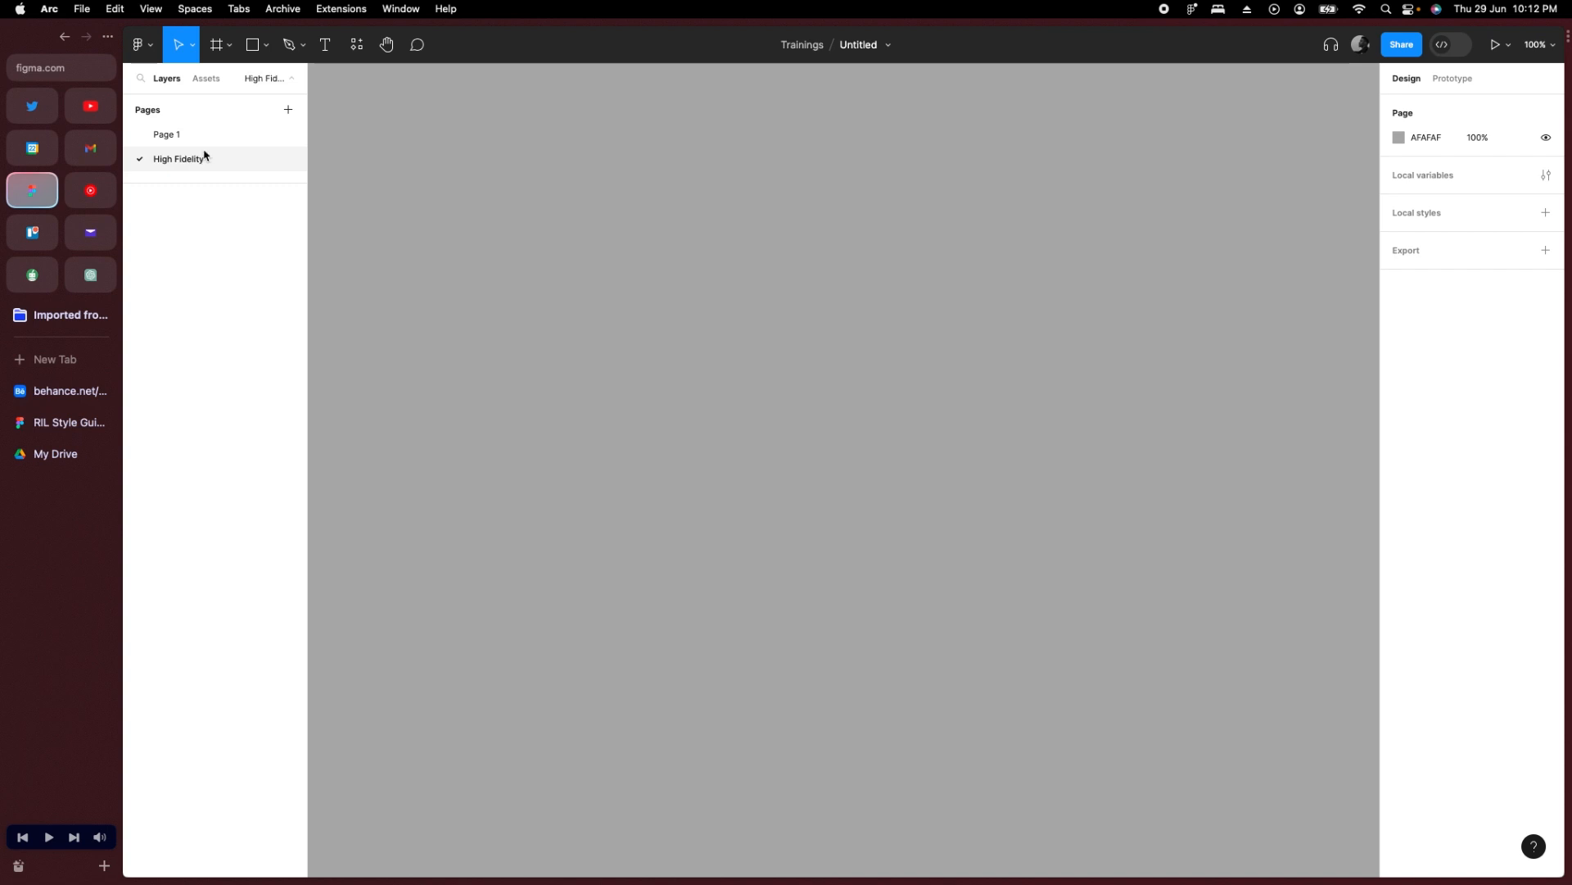
Paste the copied onboarding, home, product details and checkout wireframes onto the High Fidelity page.
click(653, 272)
key(super+v)
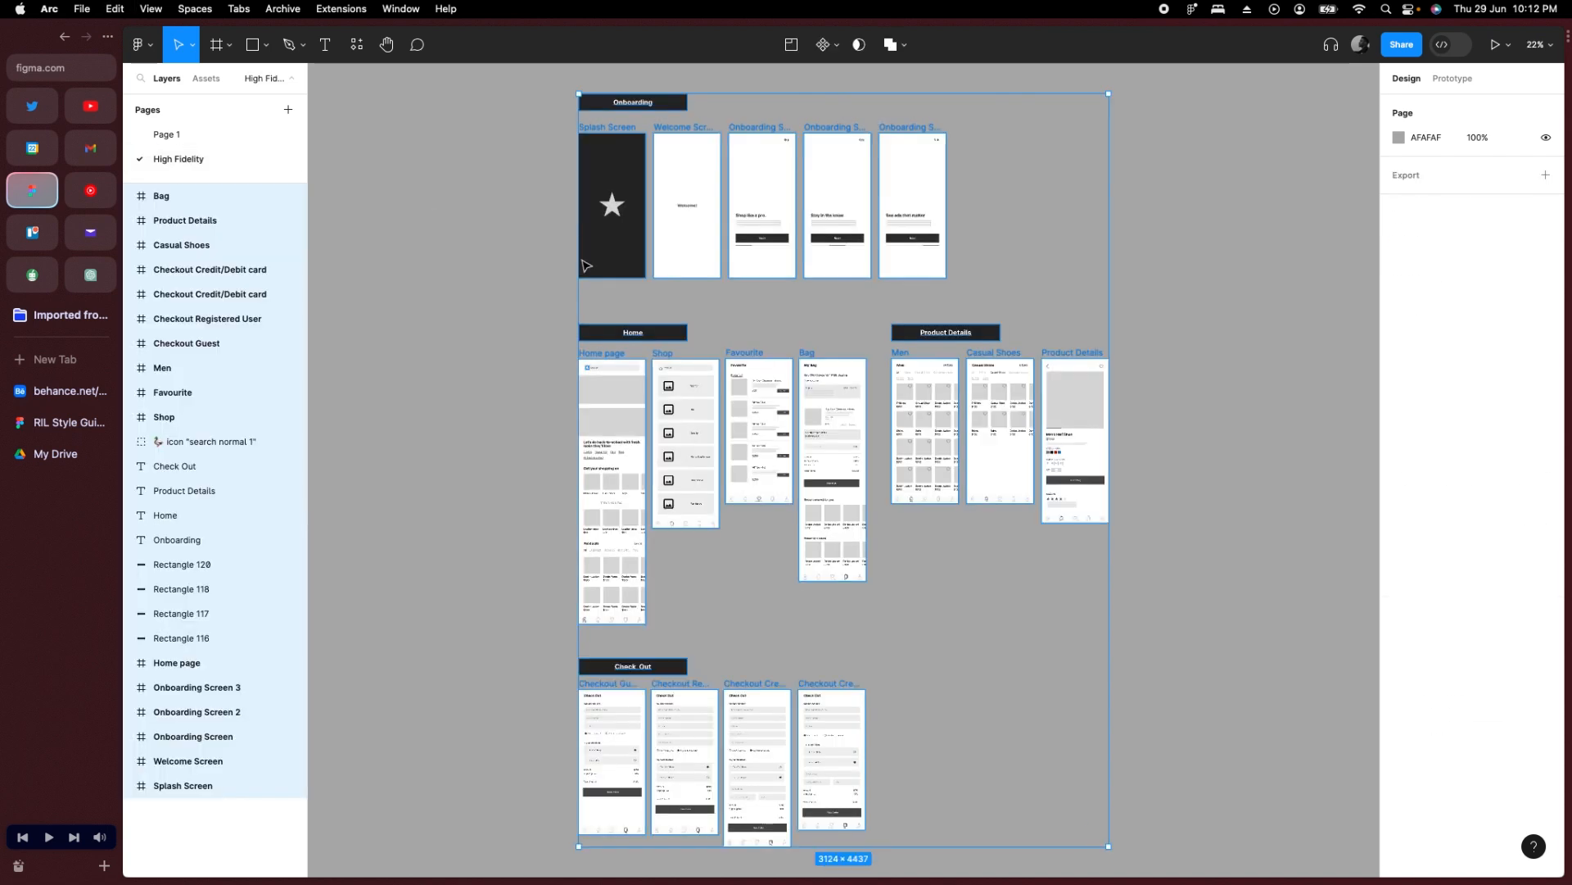
click(501, 315)
scroll(1073, 596, down, 1)
scroll(1073, 596, down, 1)
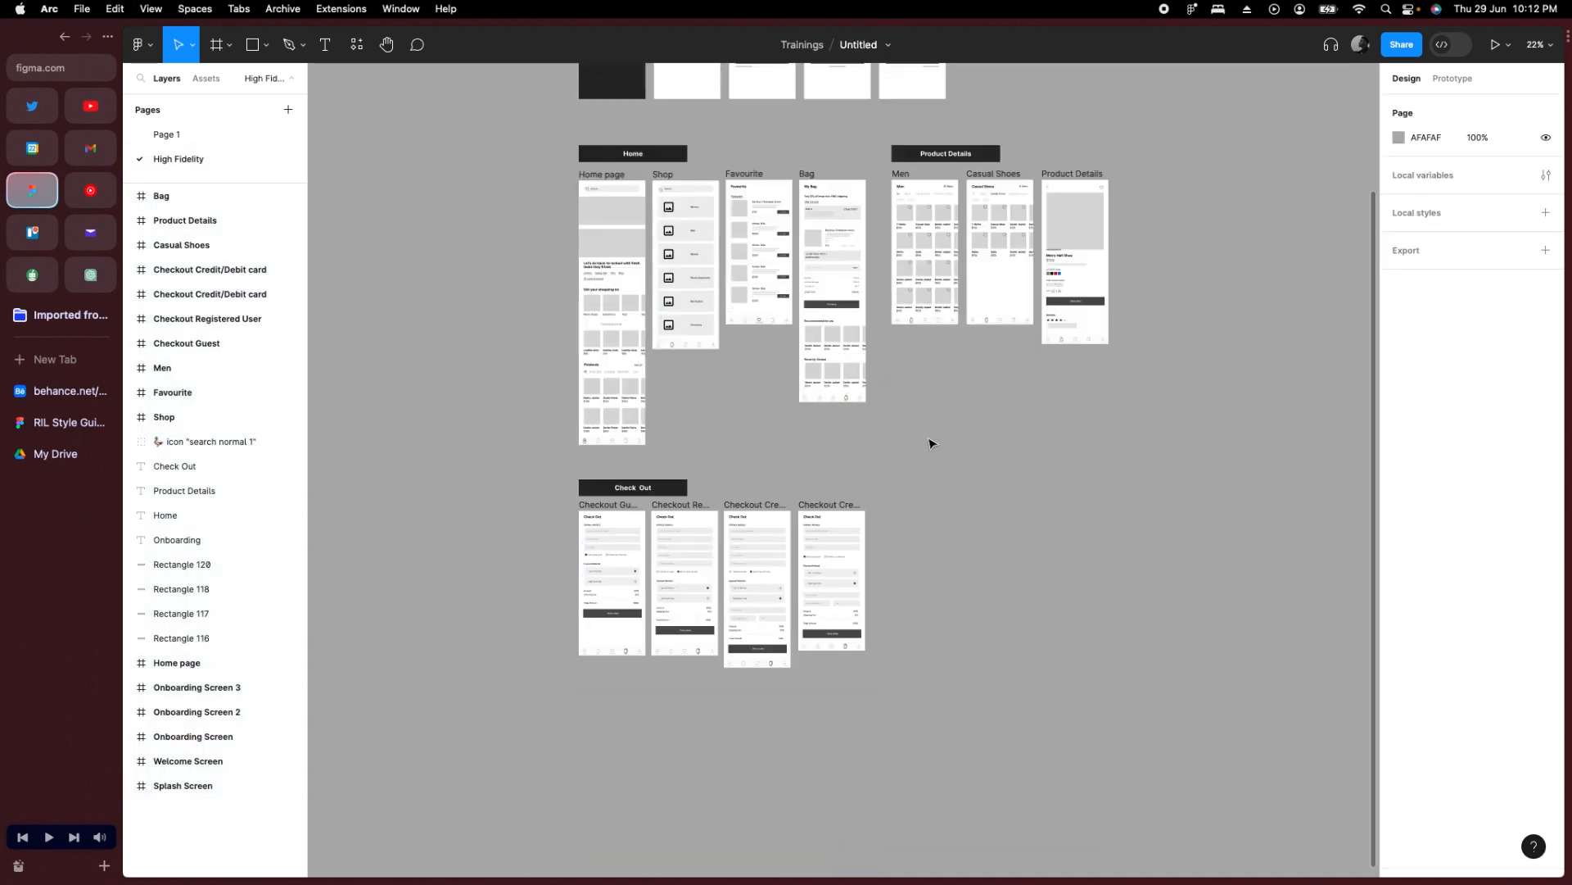
scroll(930, 439, up, 3)
scroll(618, 236, up, 5)
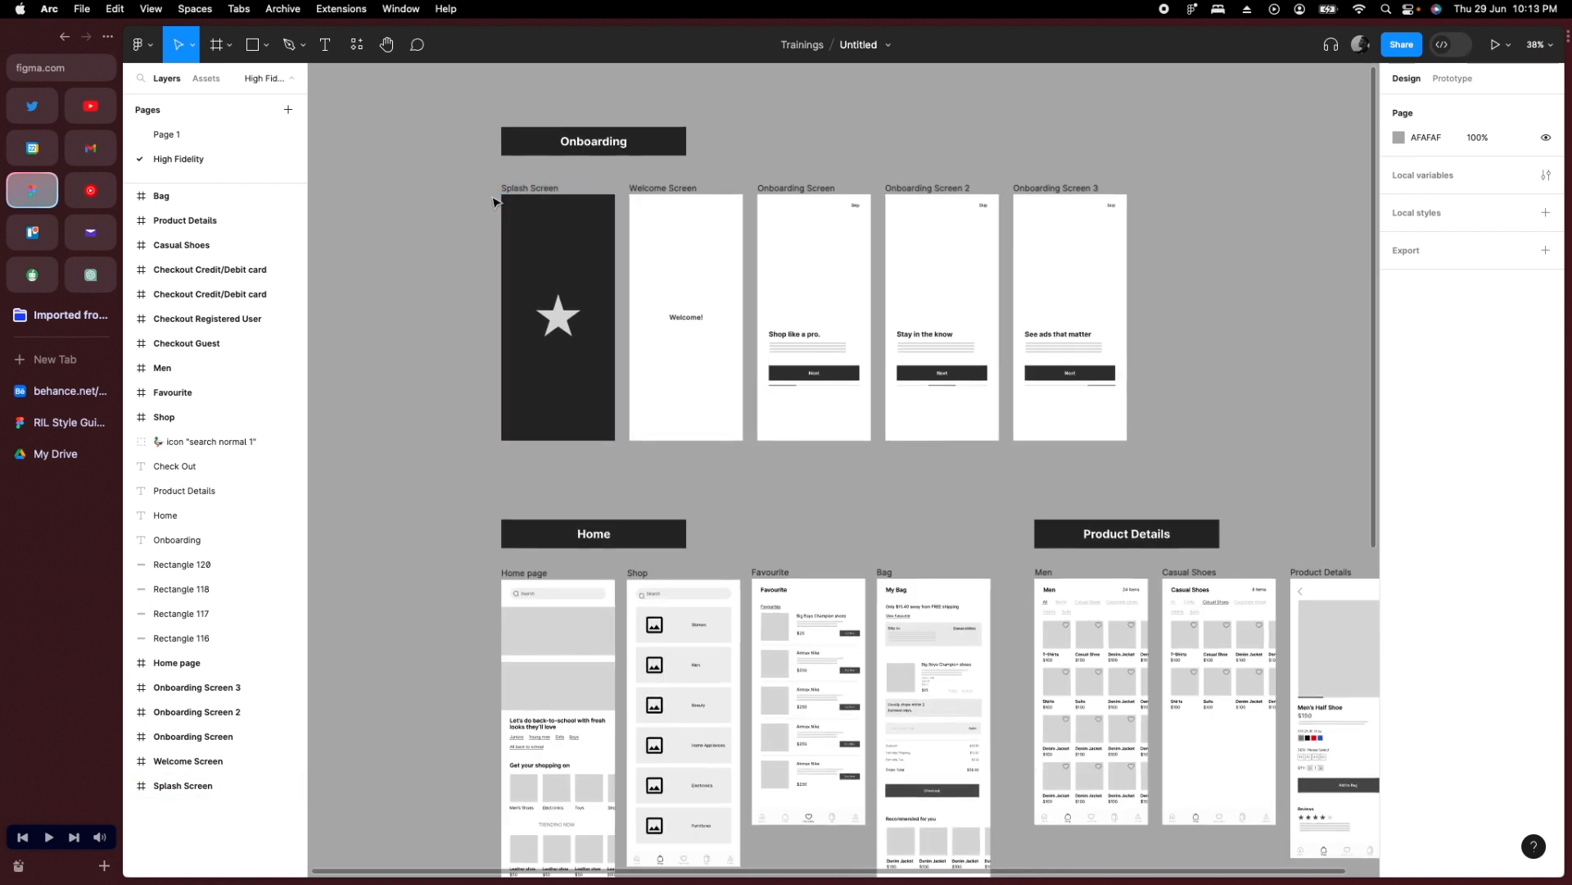
click(545, 196)
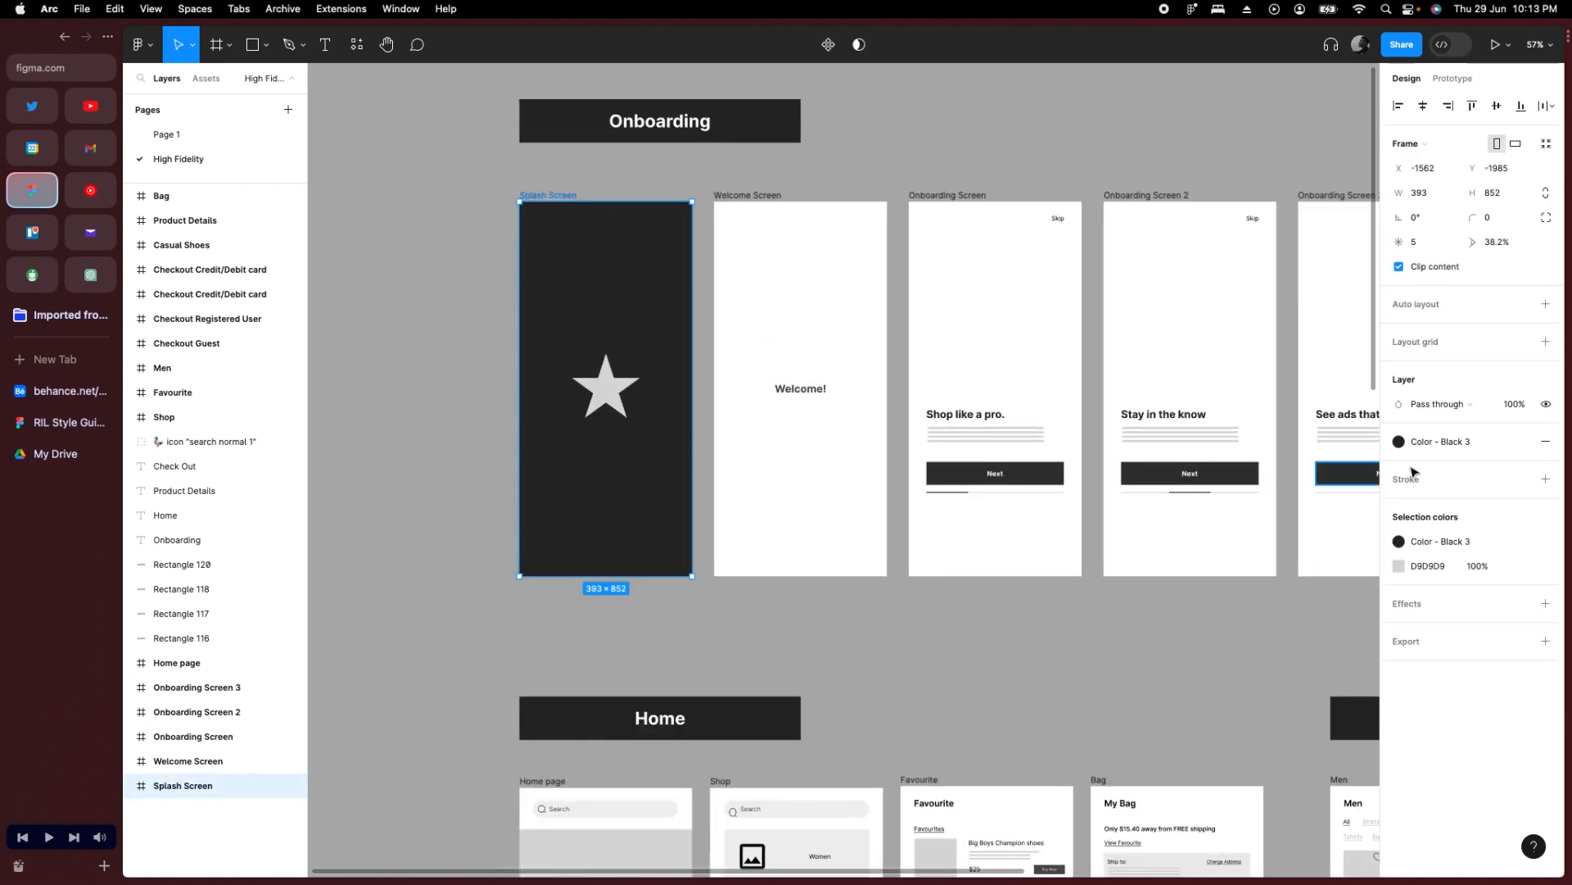
click(1437, 442)
key(Escape)
key(Escape)
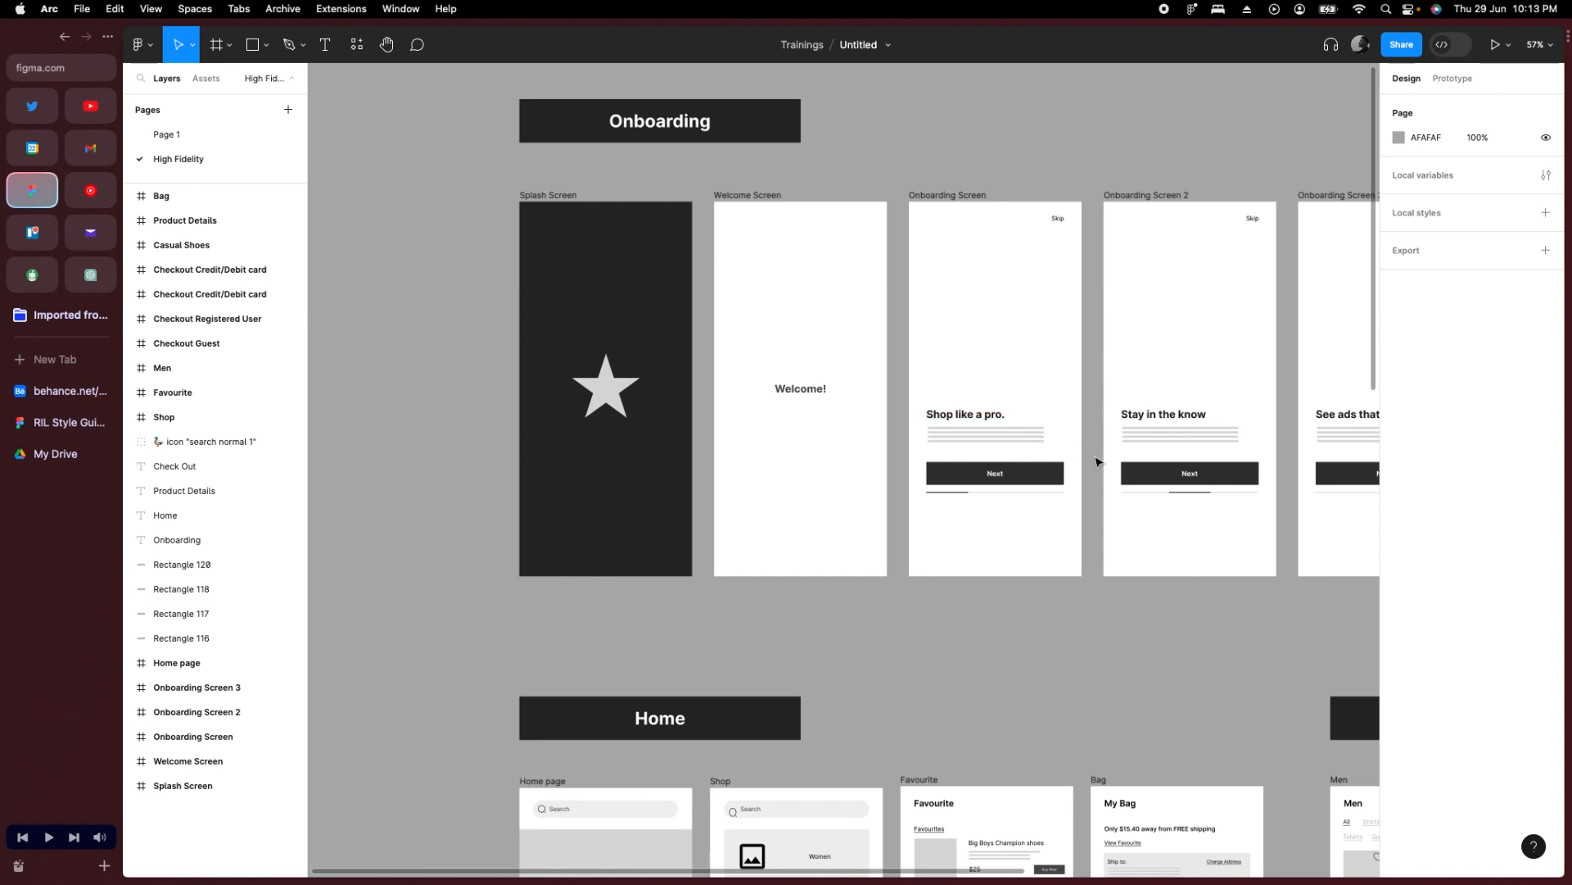
scroll(1087, 614, left, 3)
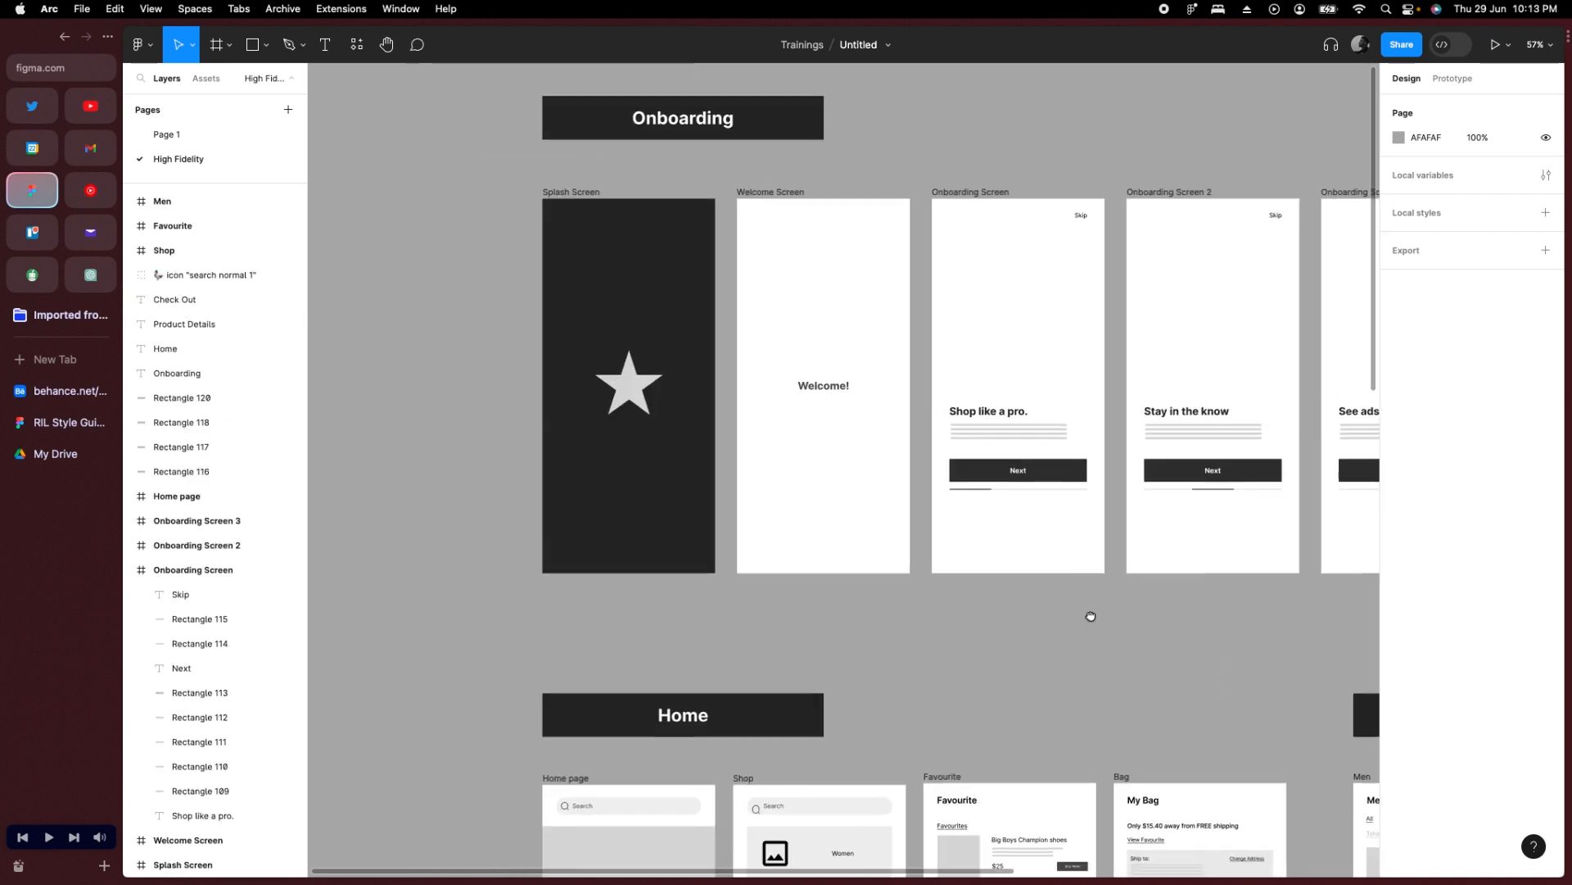
Detach the Color - Black 3 style from the Splash Screen frame and set its fill to magenta 9E005F.
click(606, 347)
scroll(636, 246, up, 5)
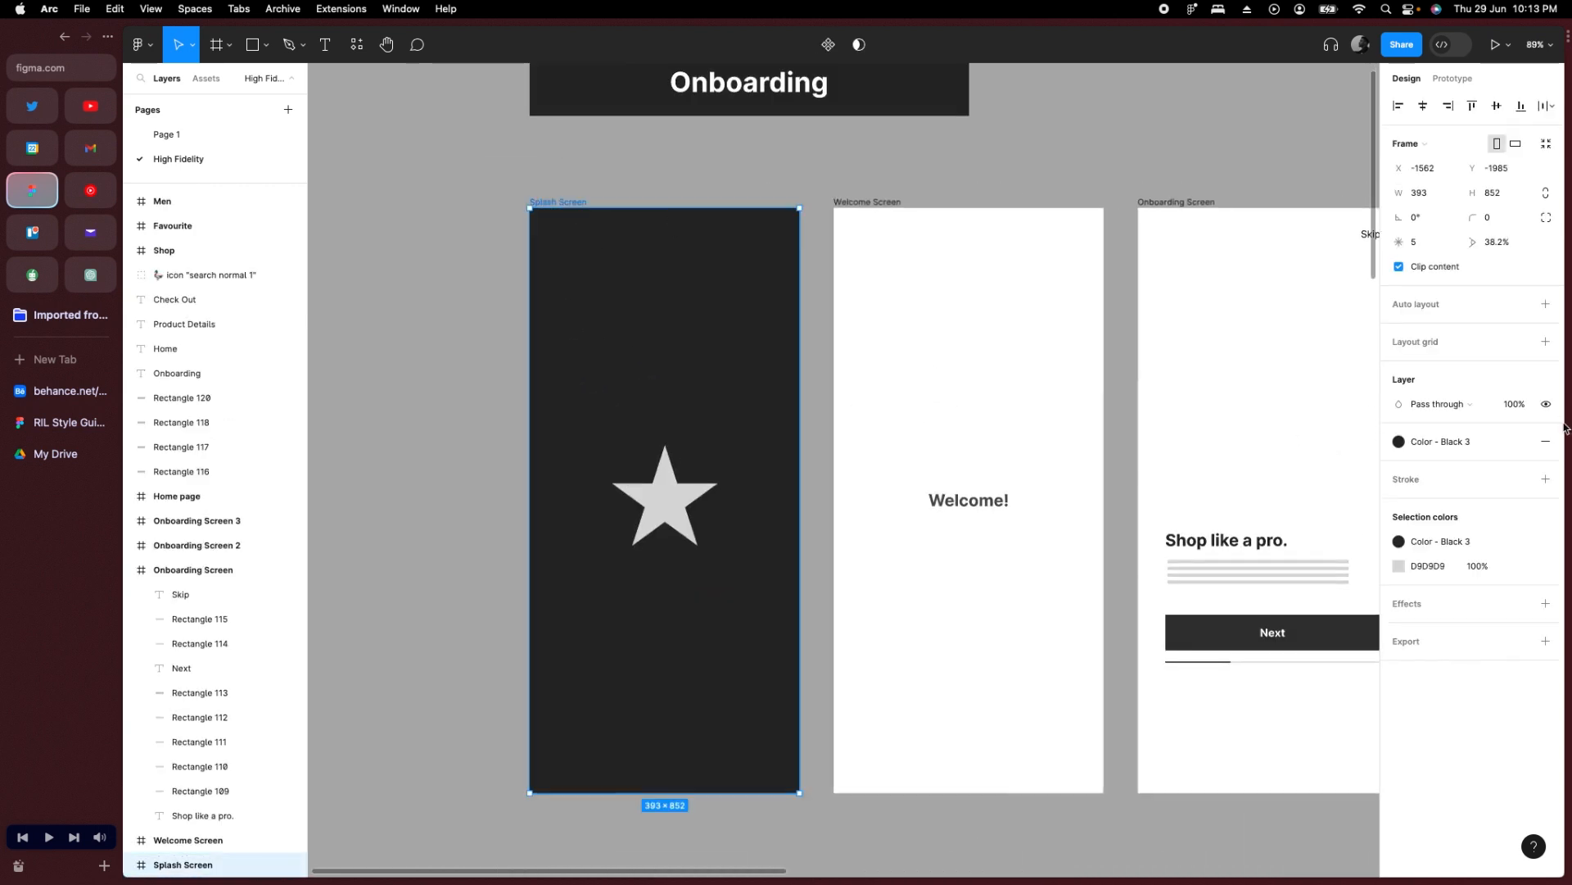
click(1438, 443)
scroll(1285, 606, up, 3)
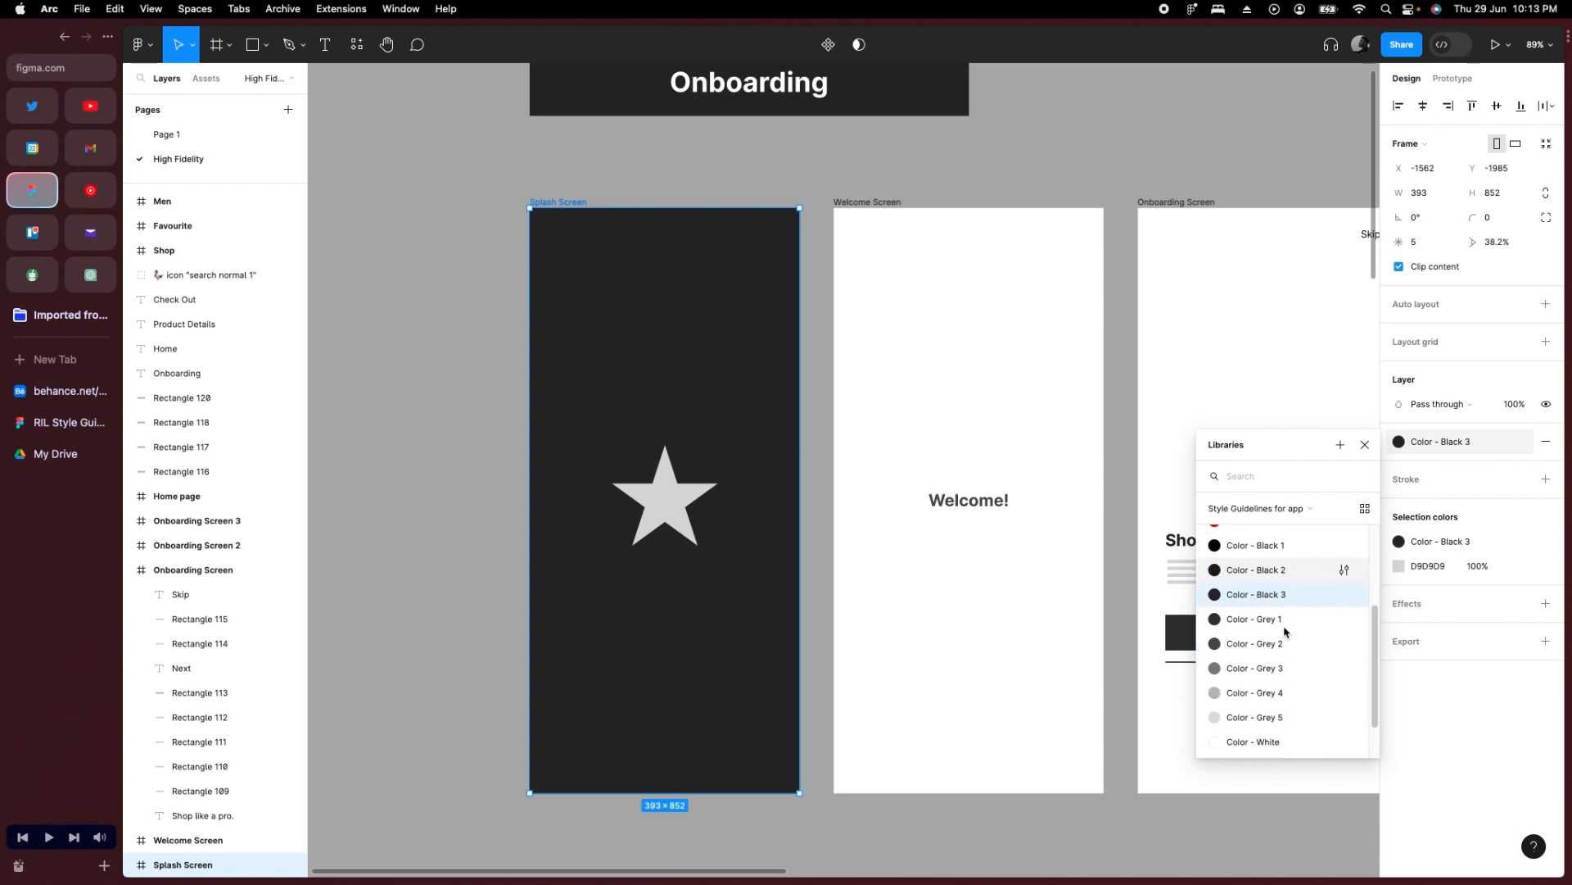
click(1521, 442)
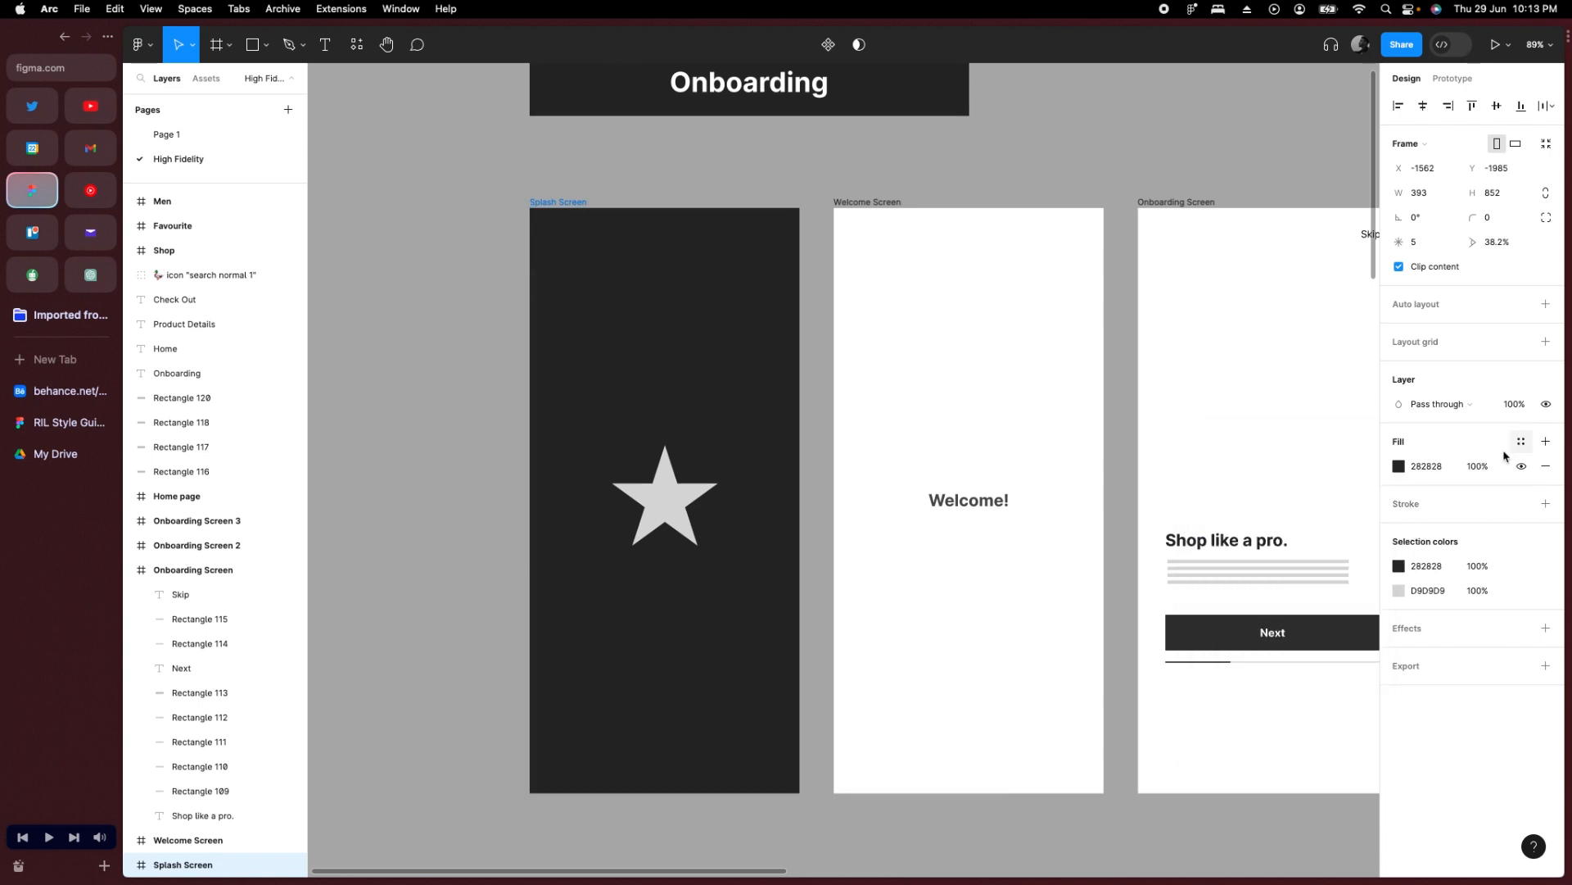
click(1399, 466)
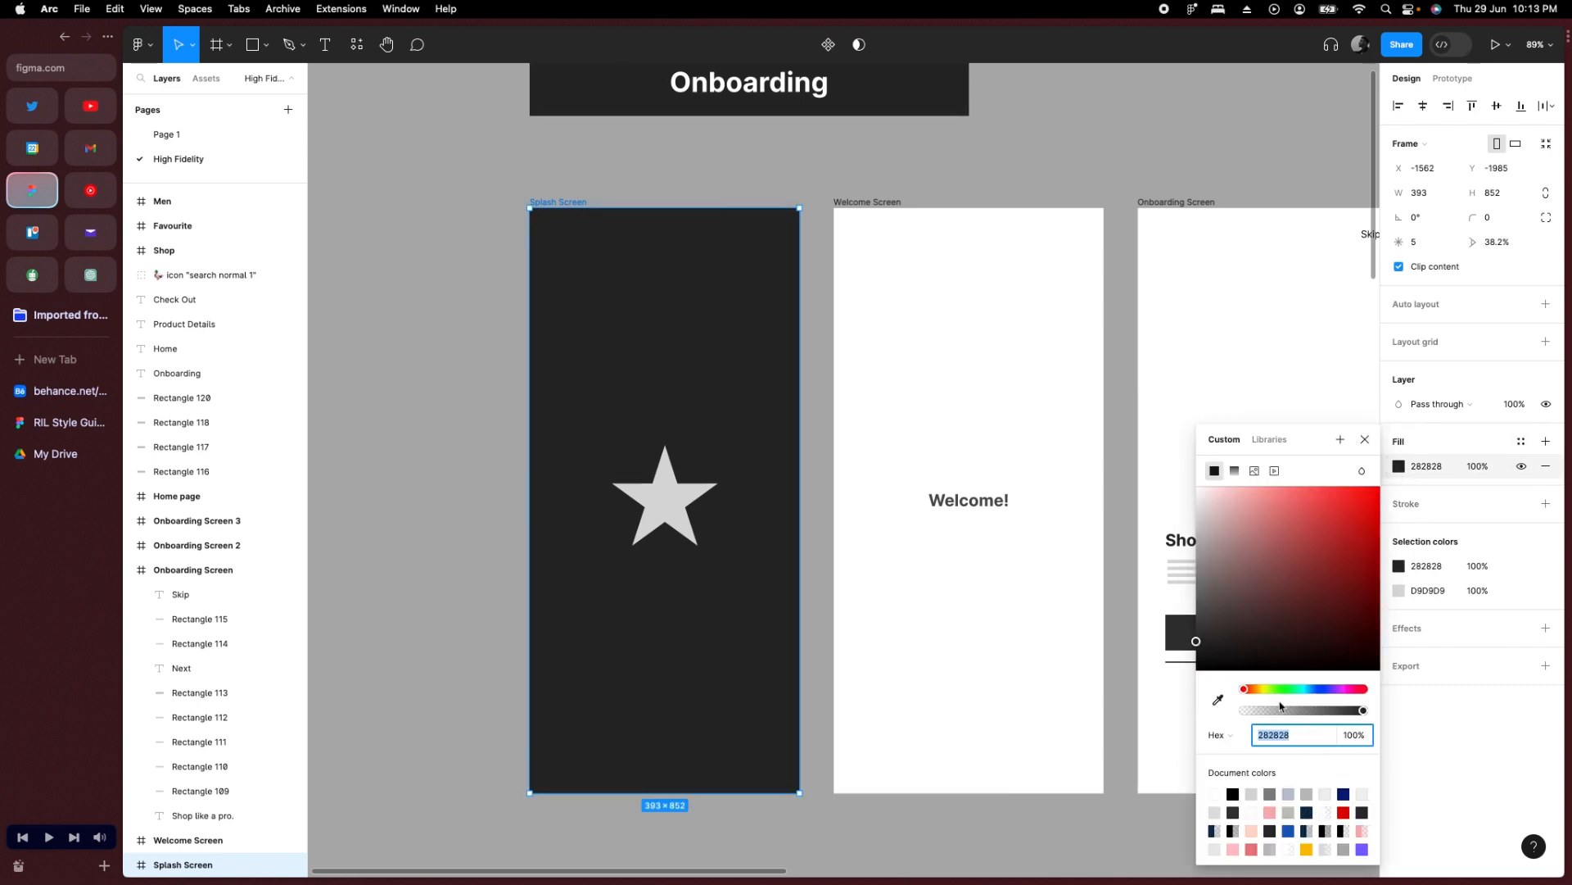
click(1353, 688)
drag(1350, 572, 1384, 565)
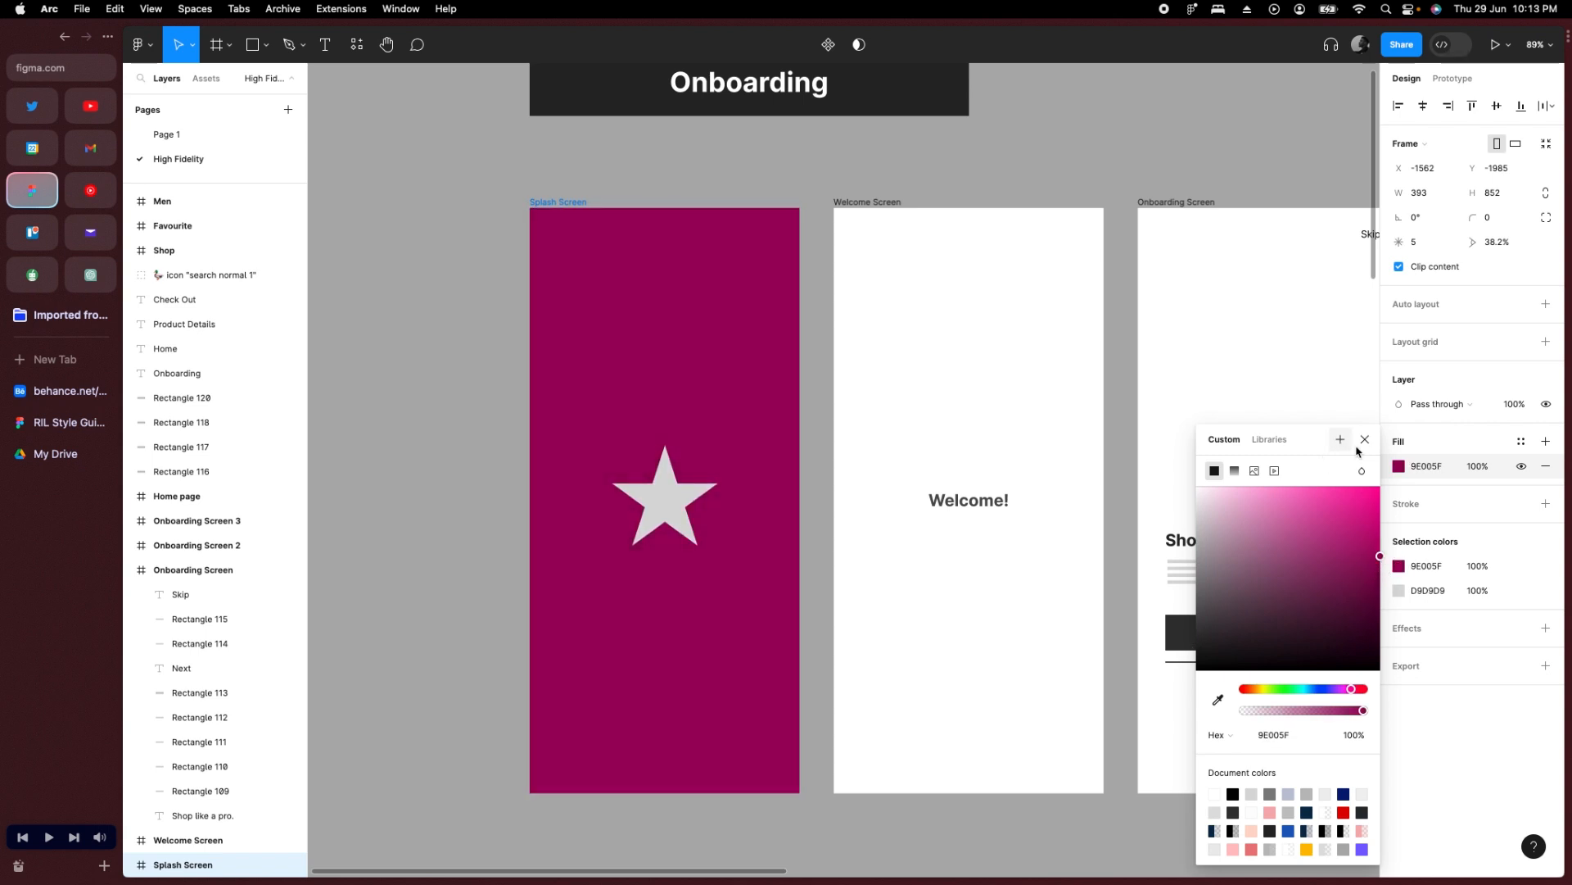
Create a colour style named "Primary colour" from the Splash Screen's 9E005F fill.
click(1546, 452)
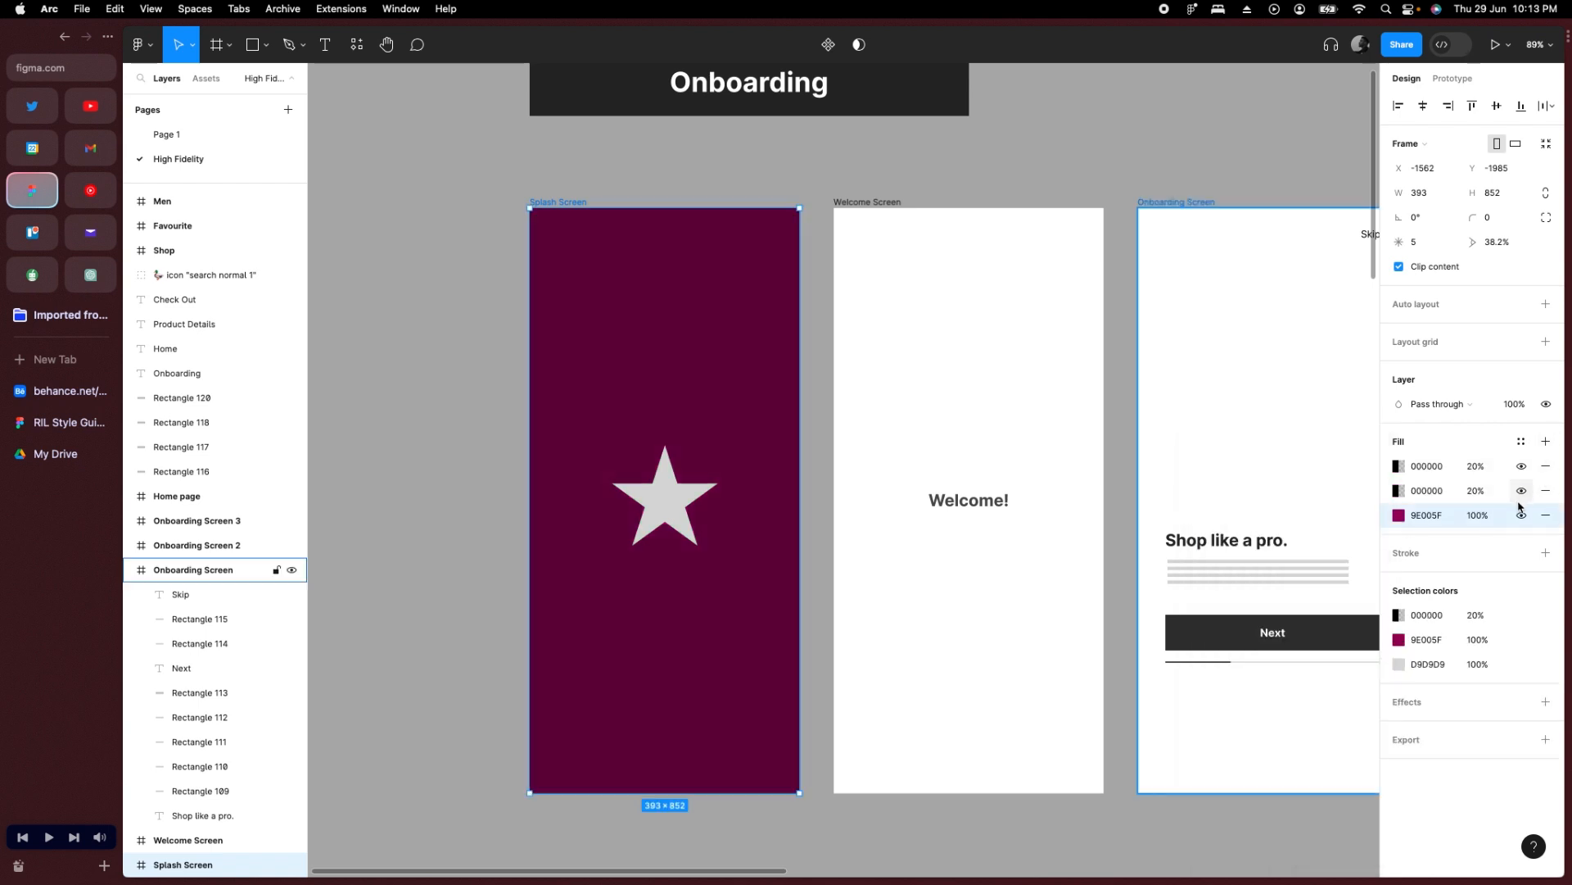
key(cmd+z)
click(1520, 441)
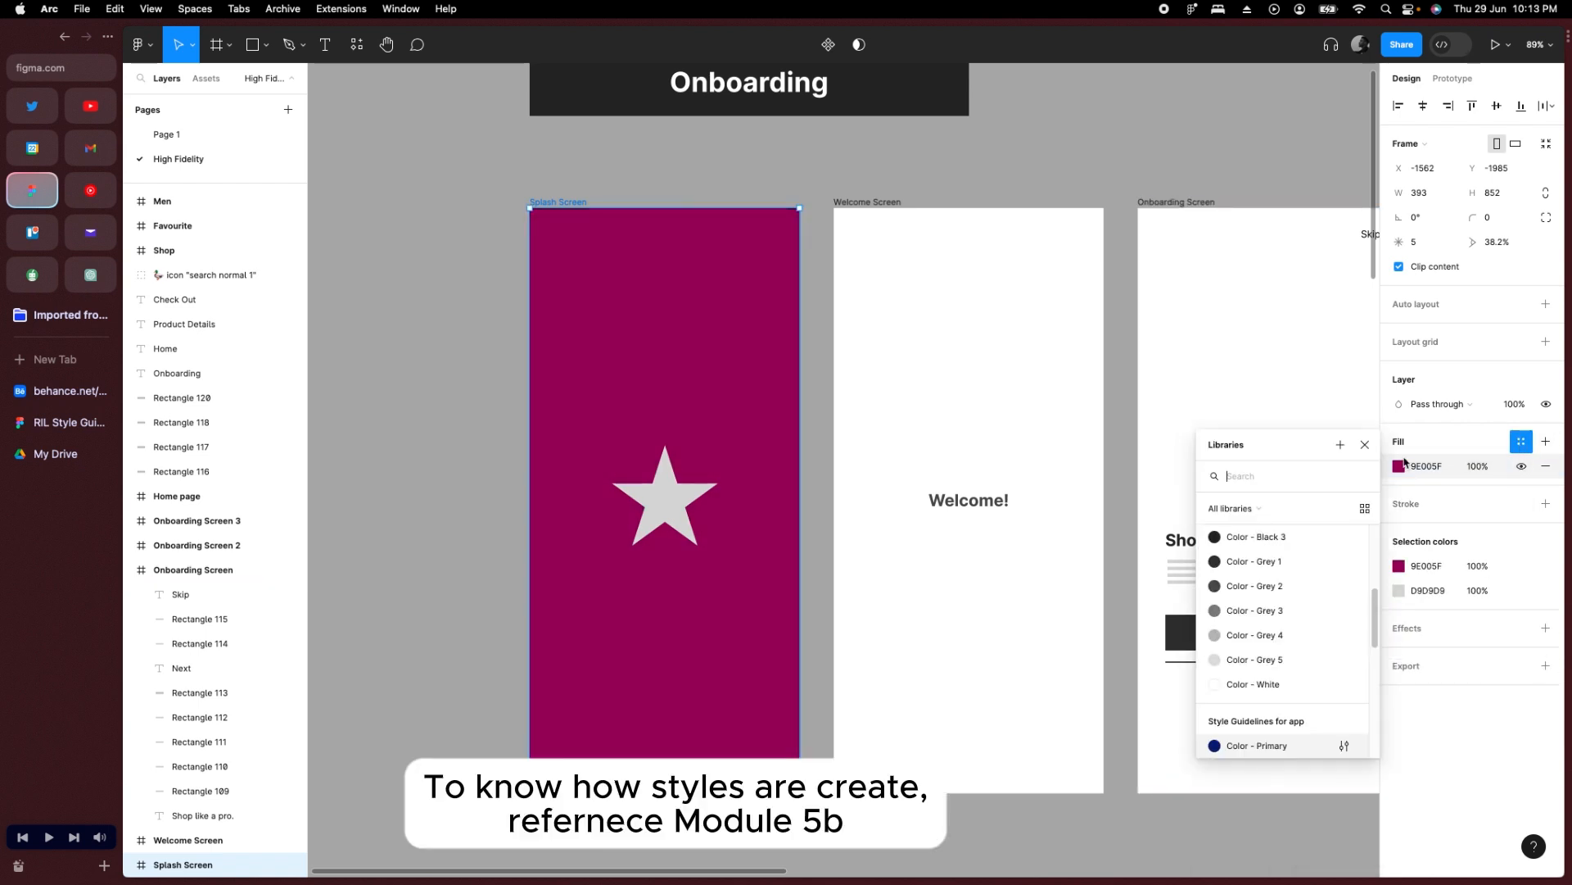
click(1340, 447)
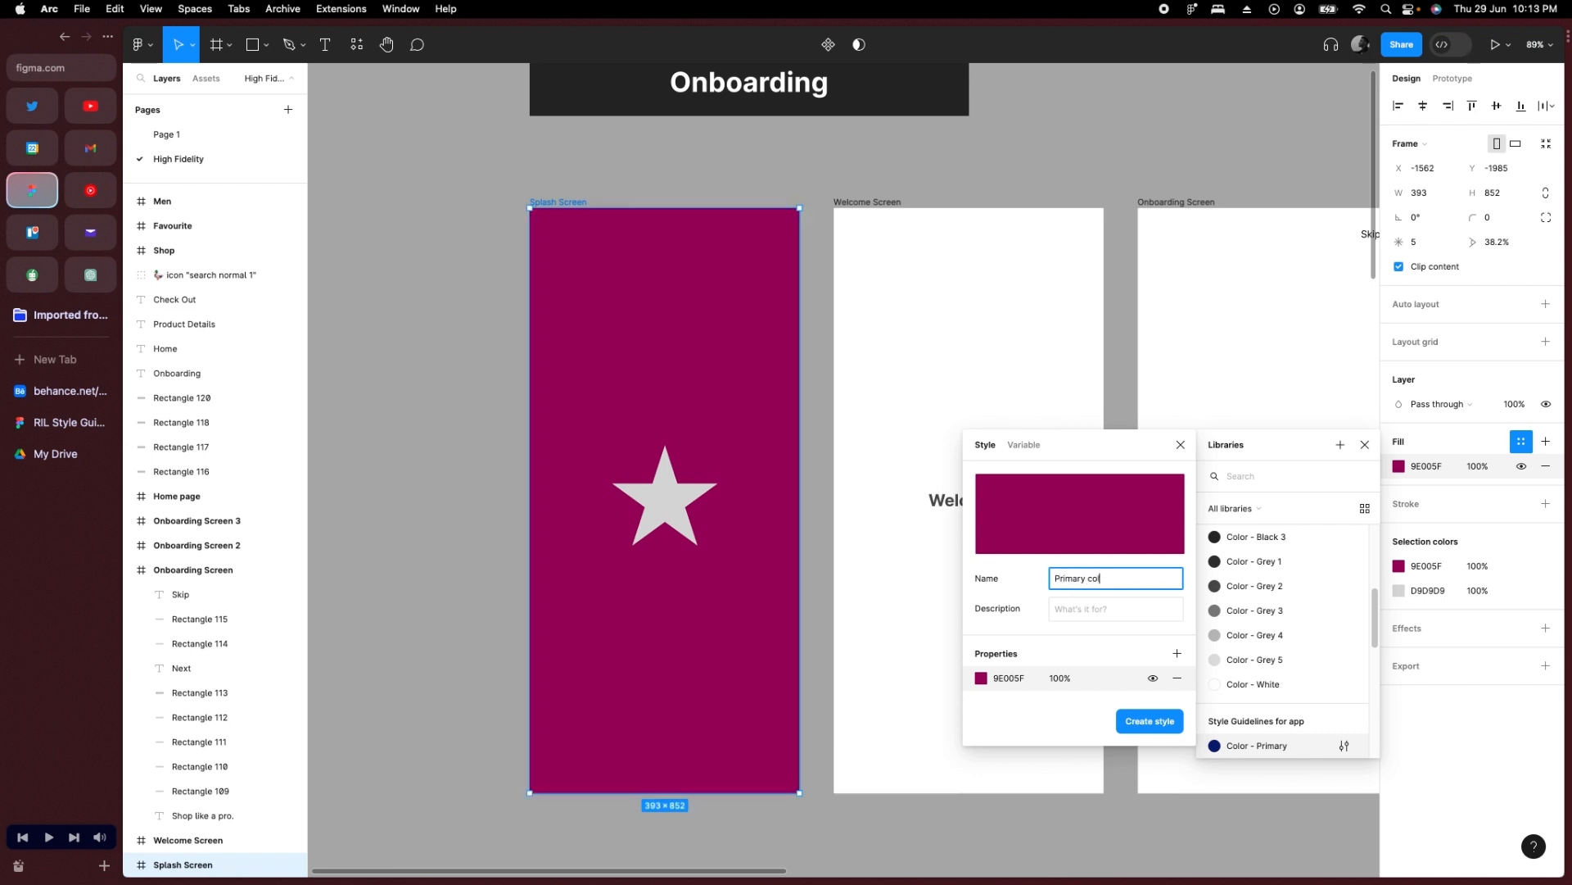
text(Primary colour)
key(Tab)
click(1101, 608)
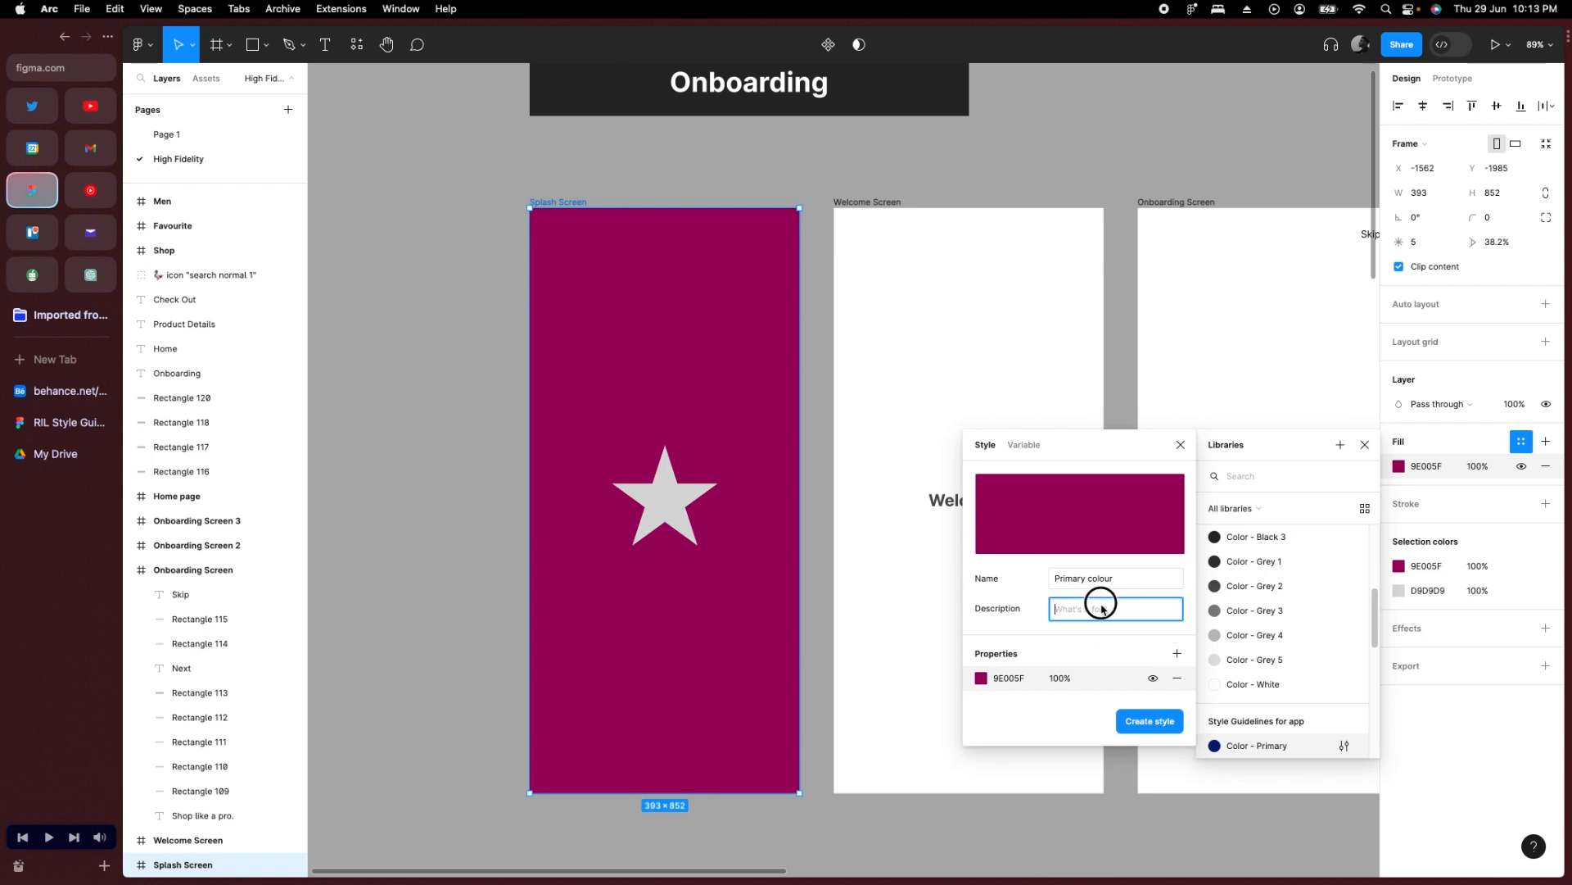
click(1144, 719)
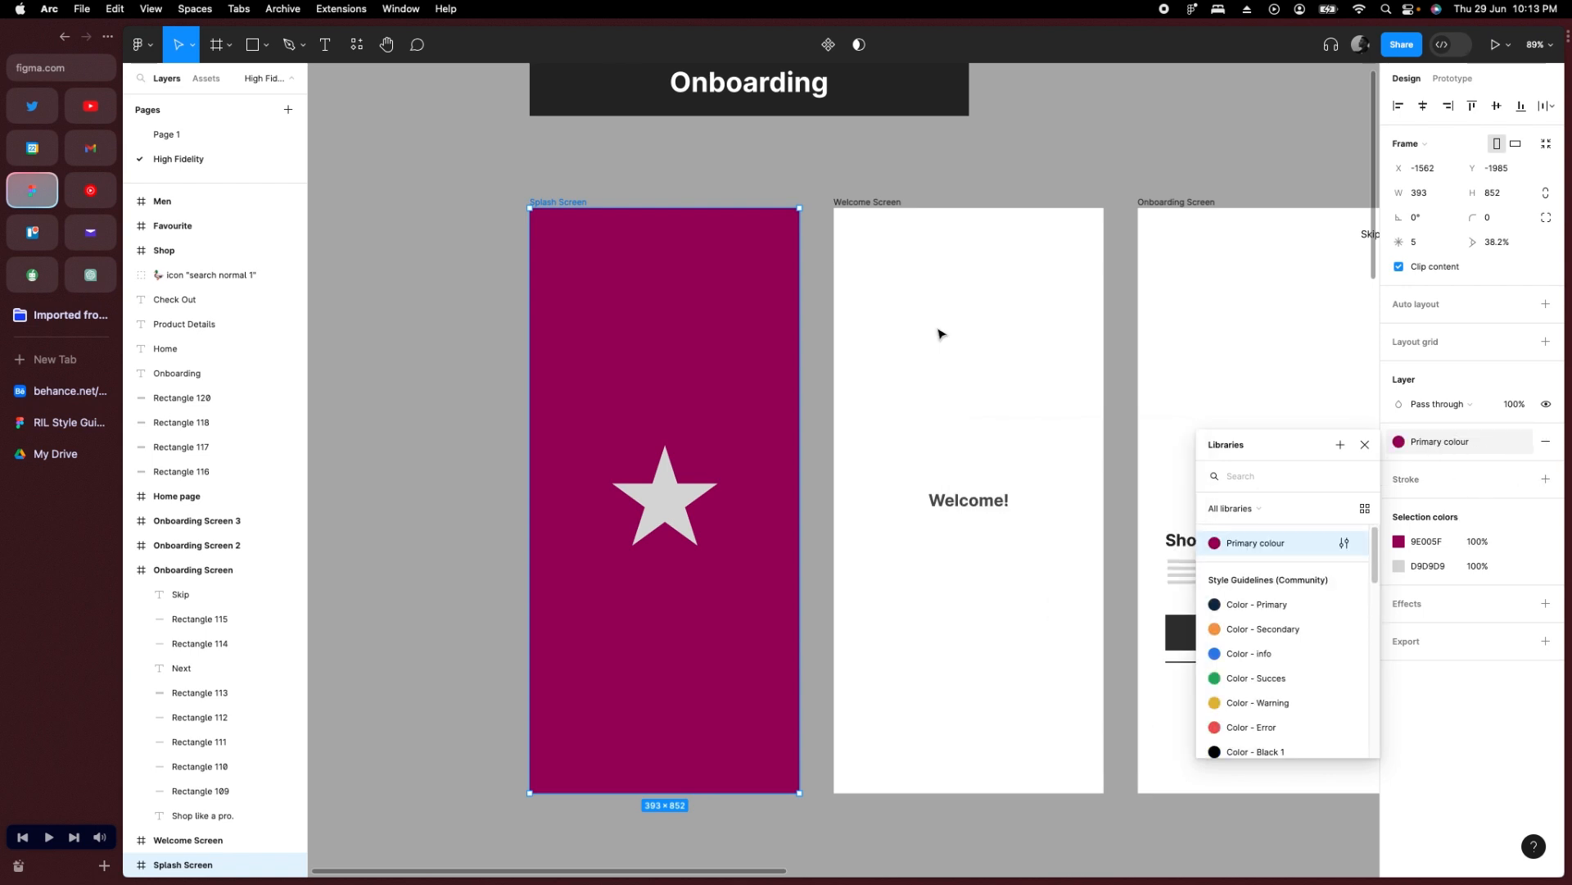
click(684, 194)
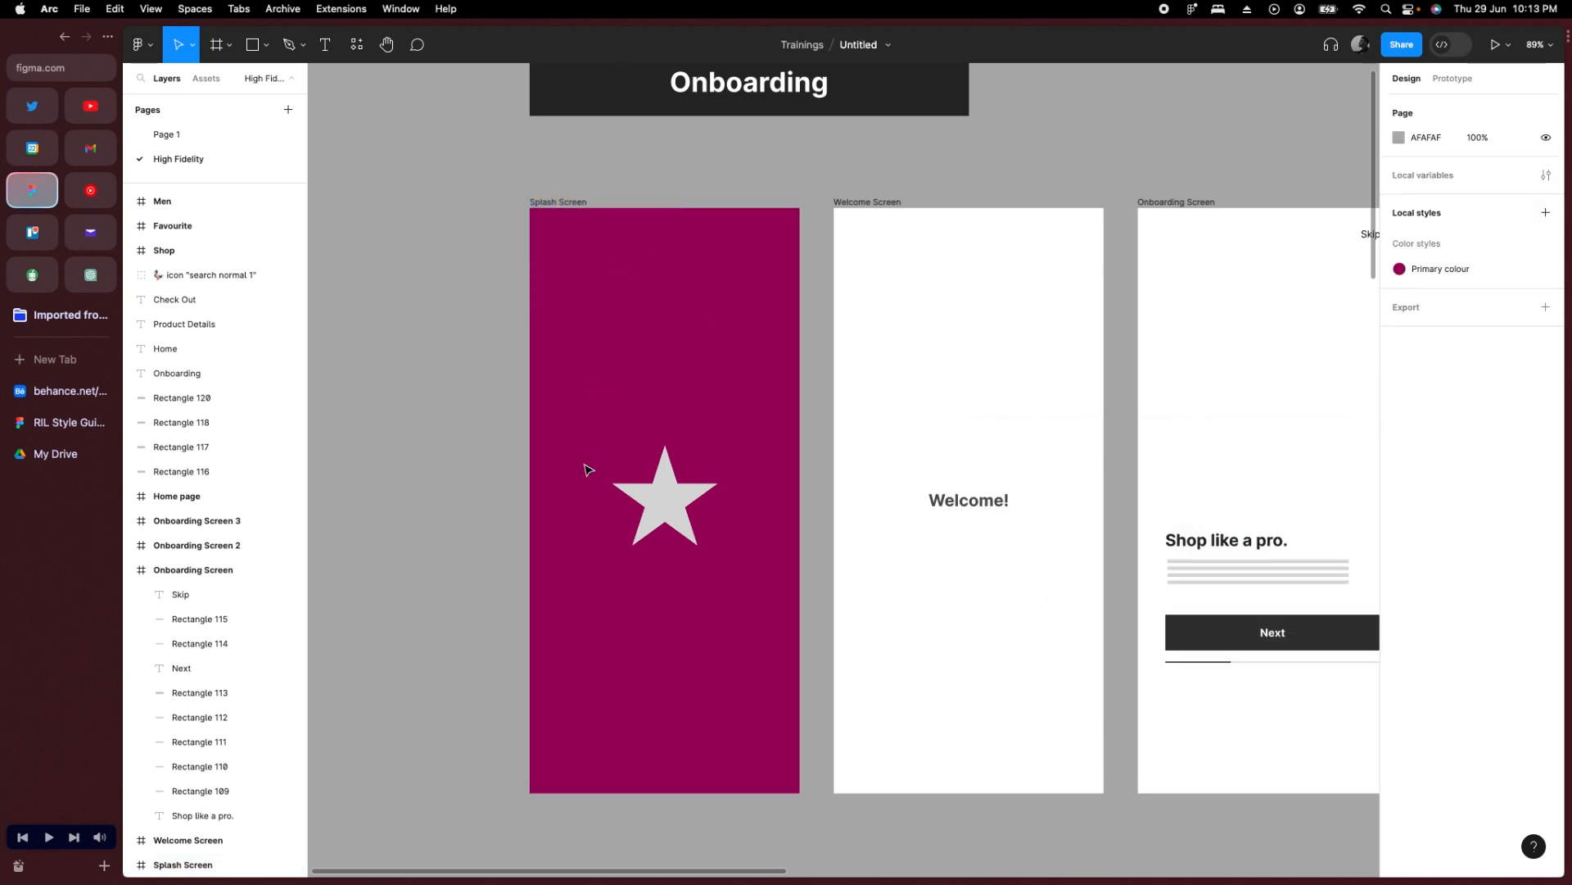
Shrink the Splash Screen's star to about 116 × 116 around its centre and apply the Color - White style to it.
click(687, 506)
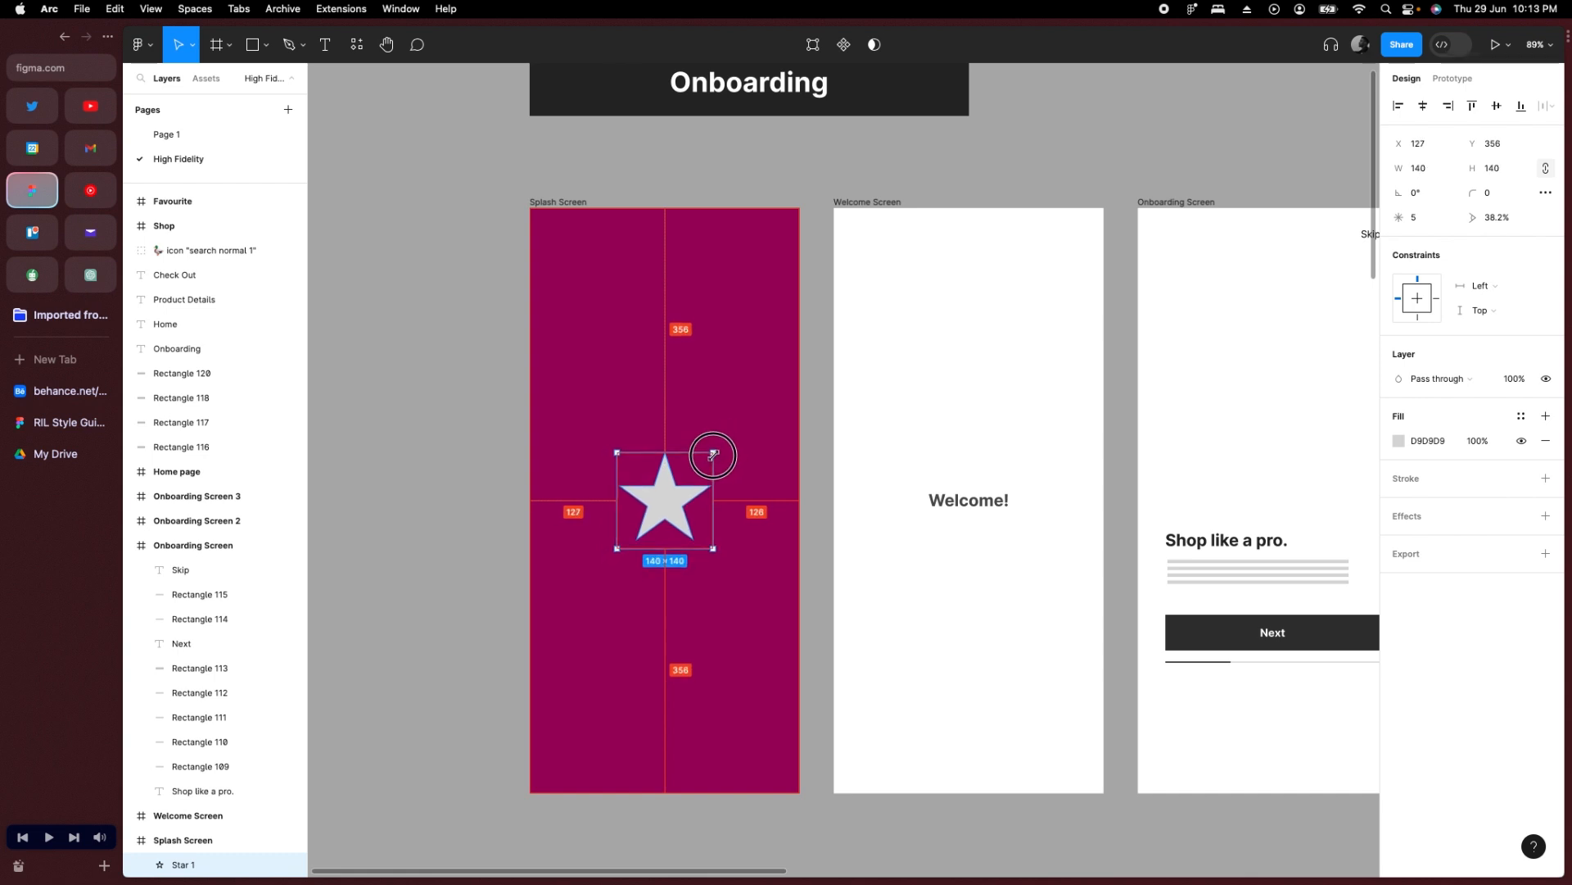
drag(714, 455, 705, 461)
click(1521, 415)
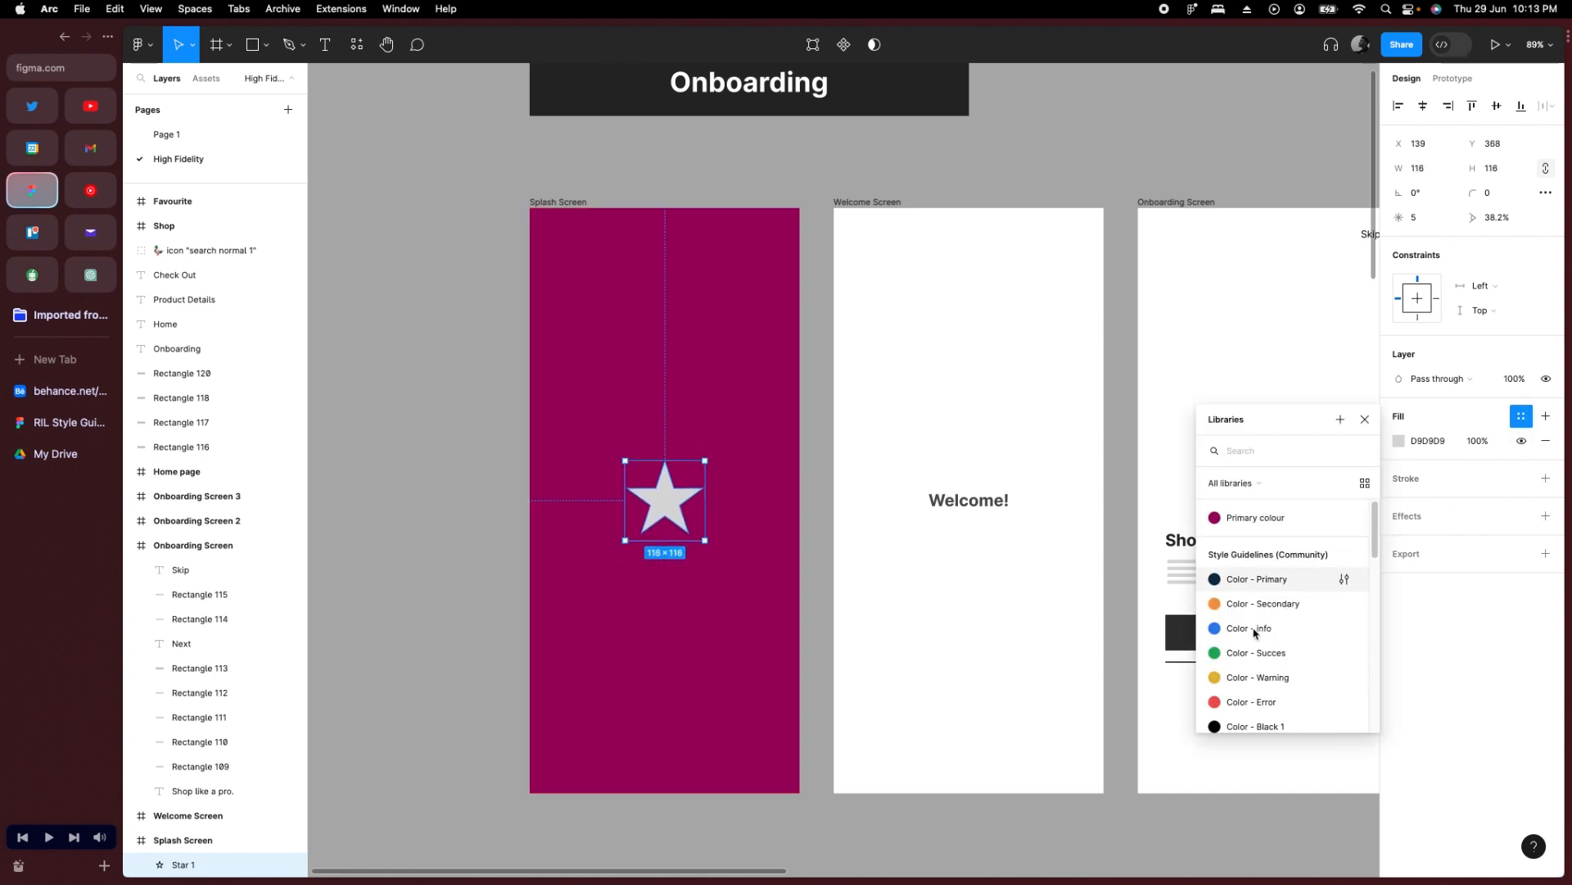
scroll(1254, 632, down, 8)
key(Escape)
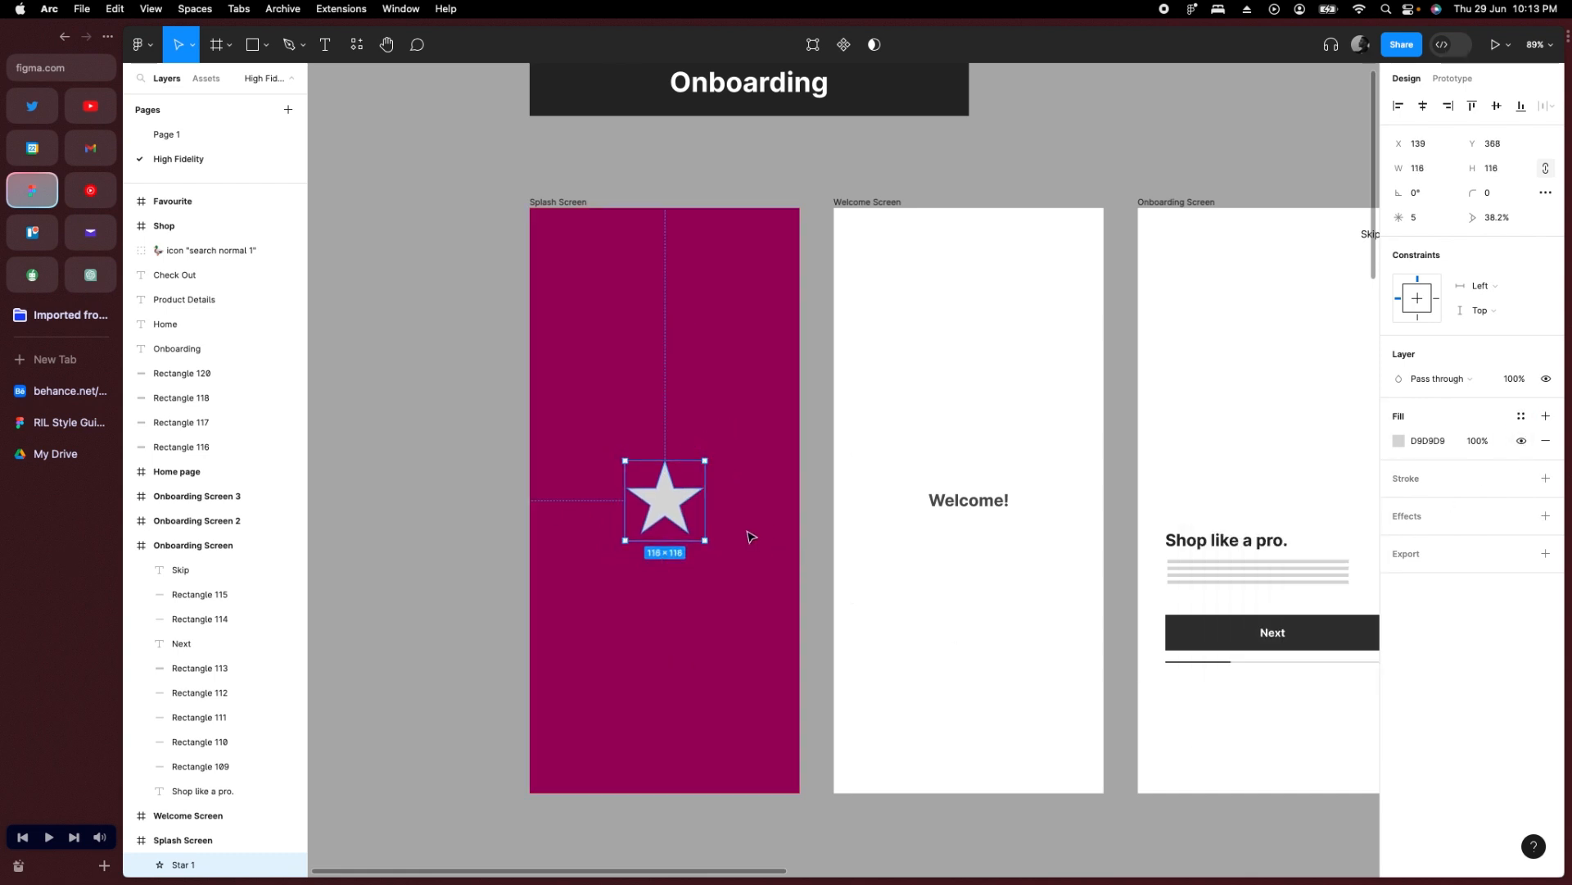
click(450, 522)
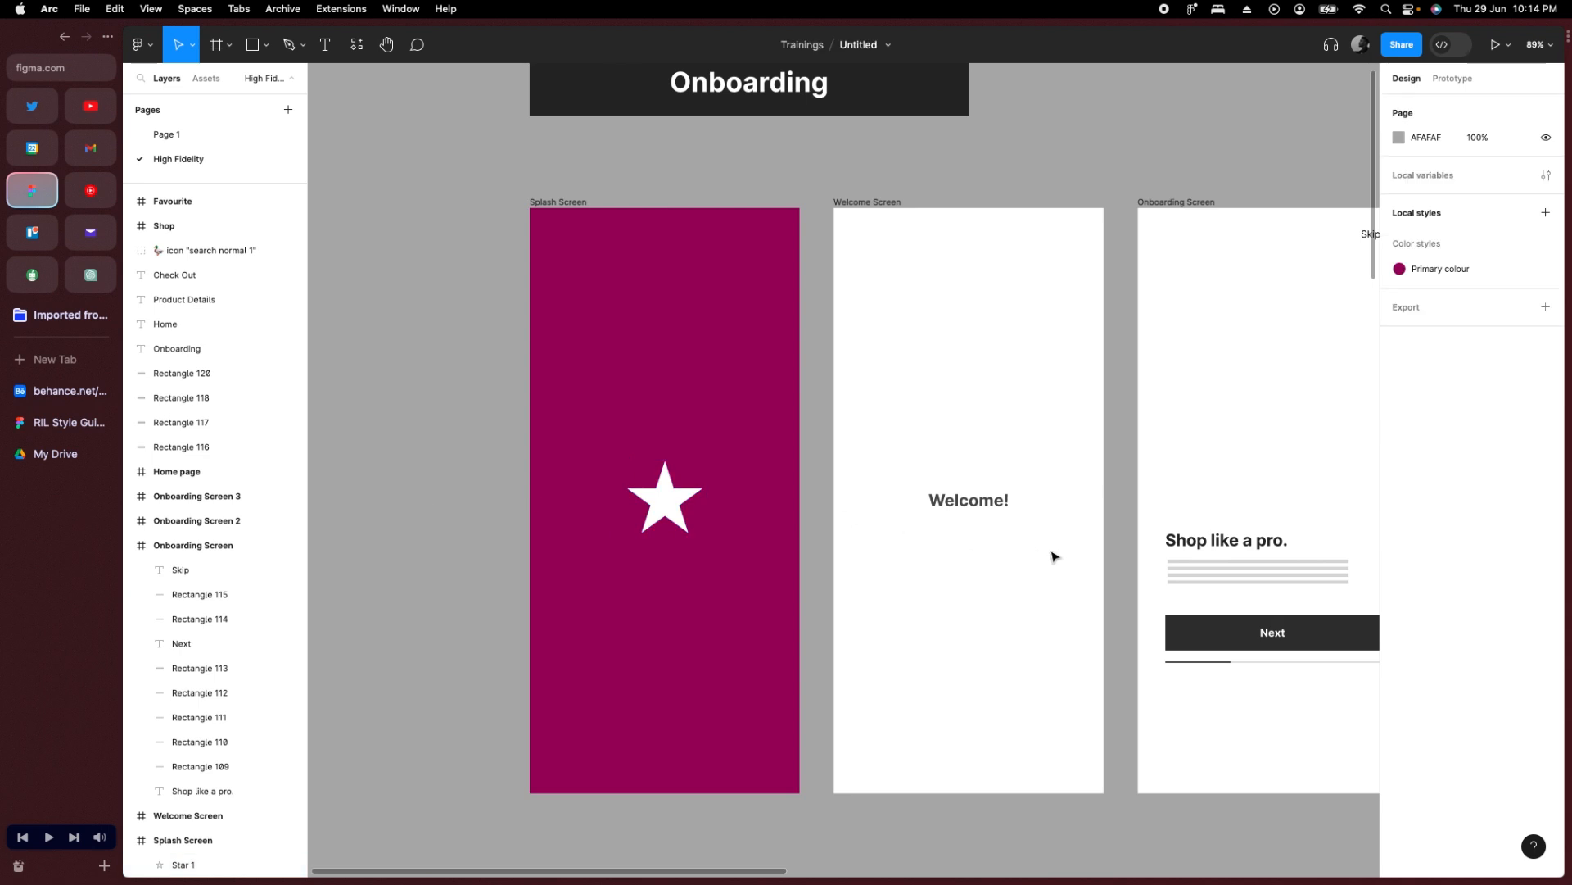
click(665, 510)
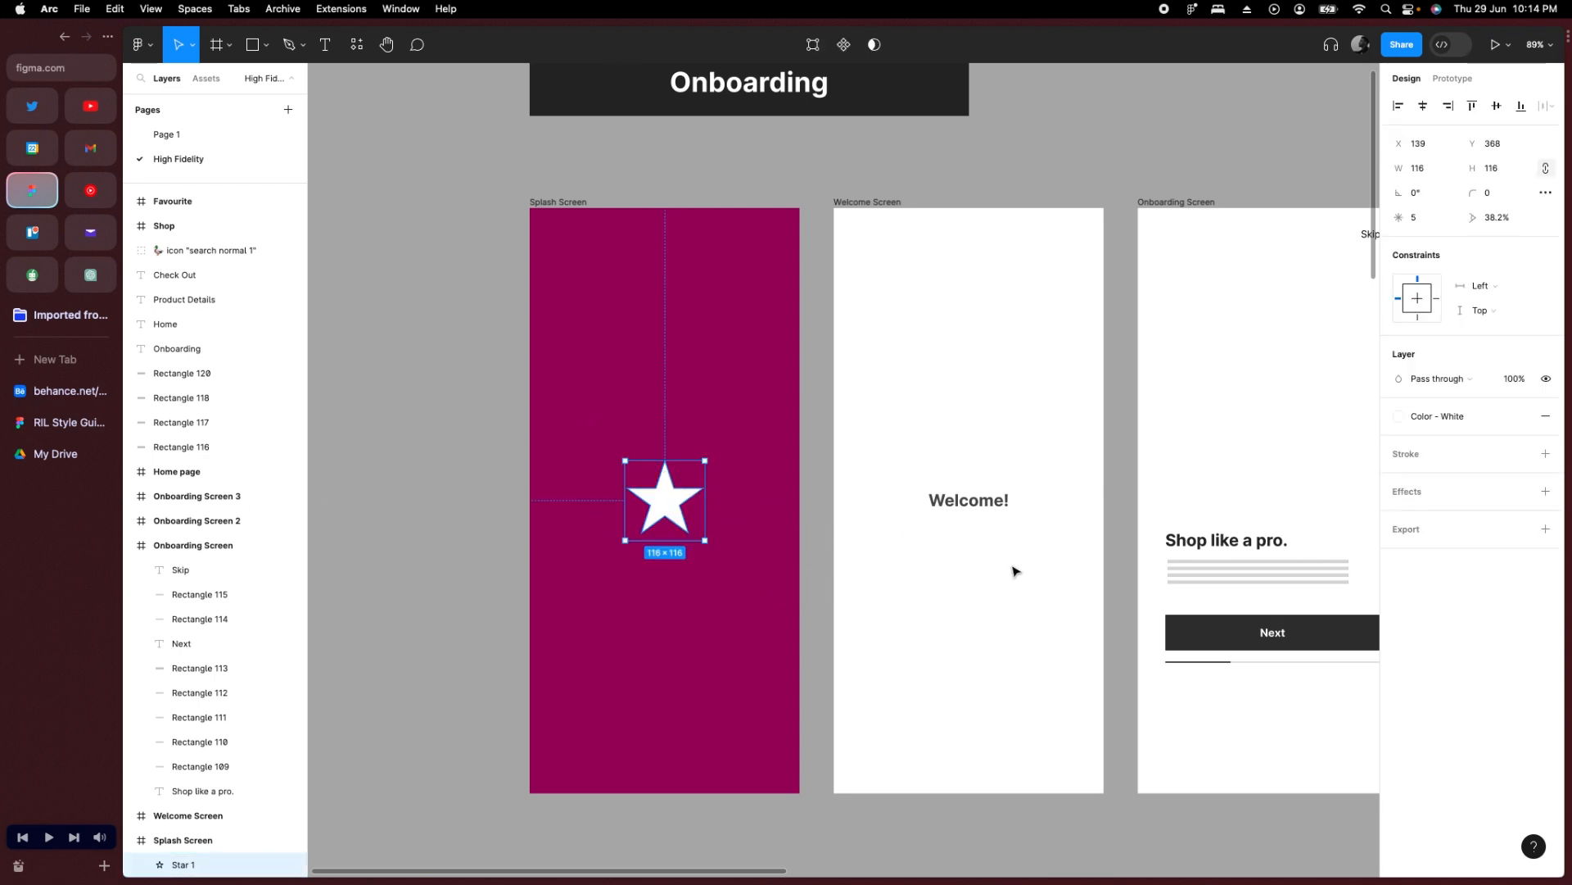
drag(1014, 571, 902, 548)
click(871, 497)
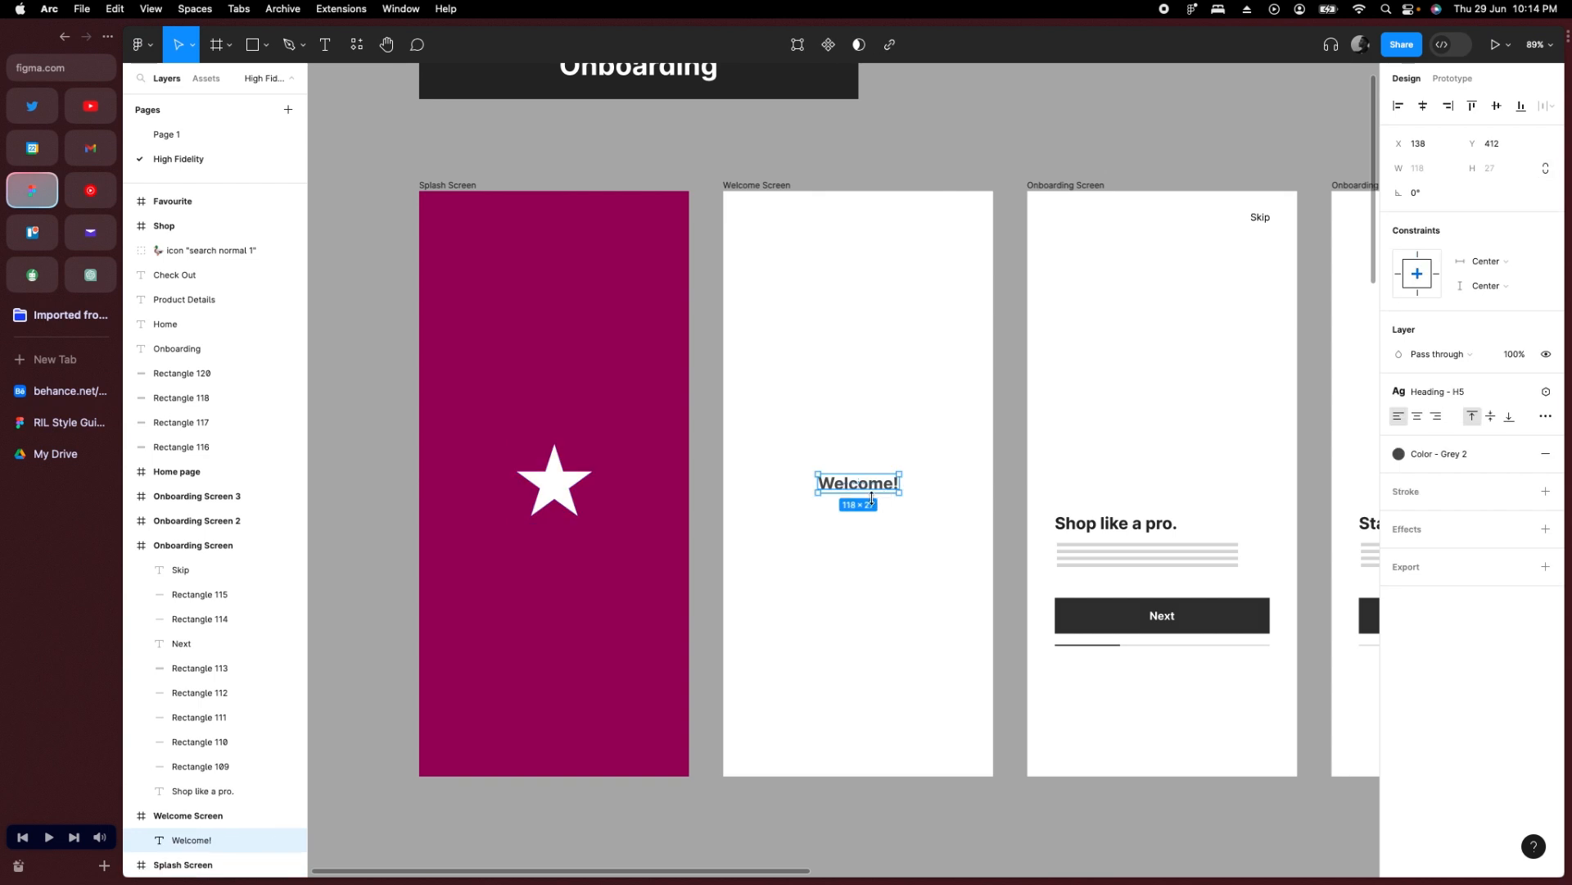
drag(898, 588, 660, 602)
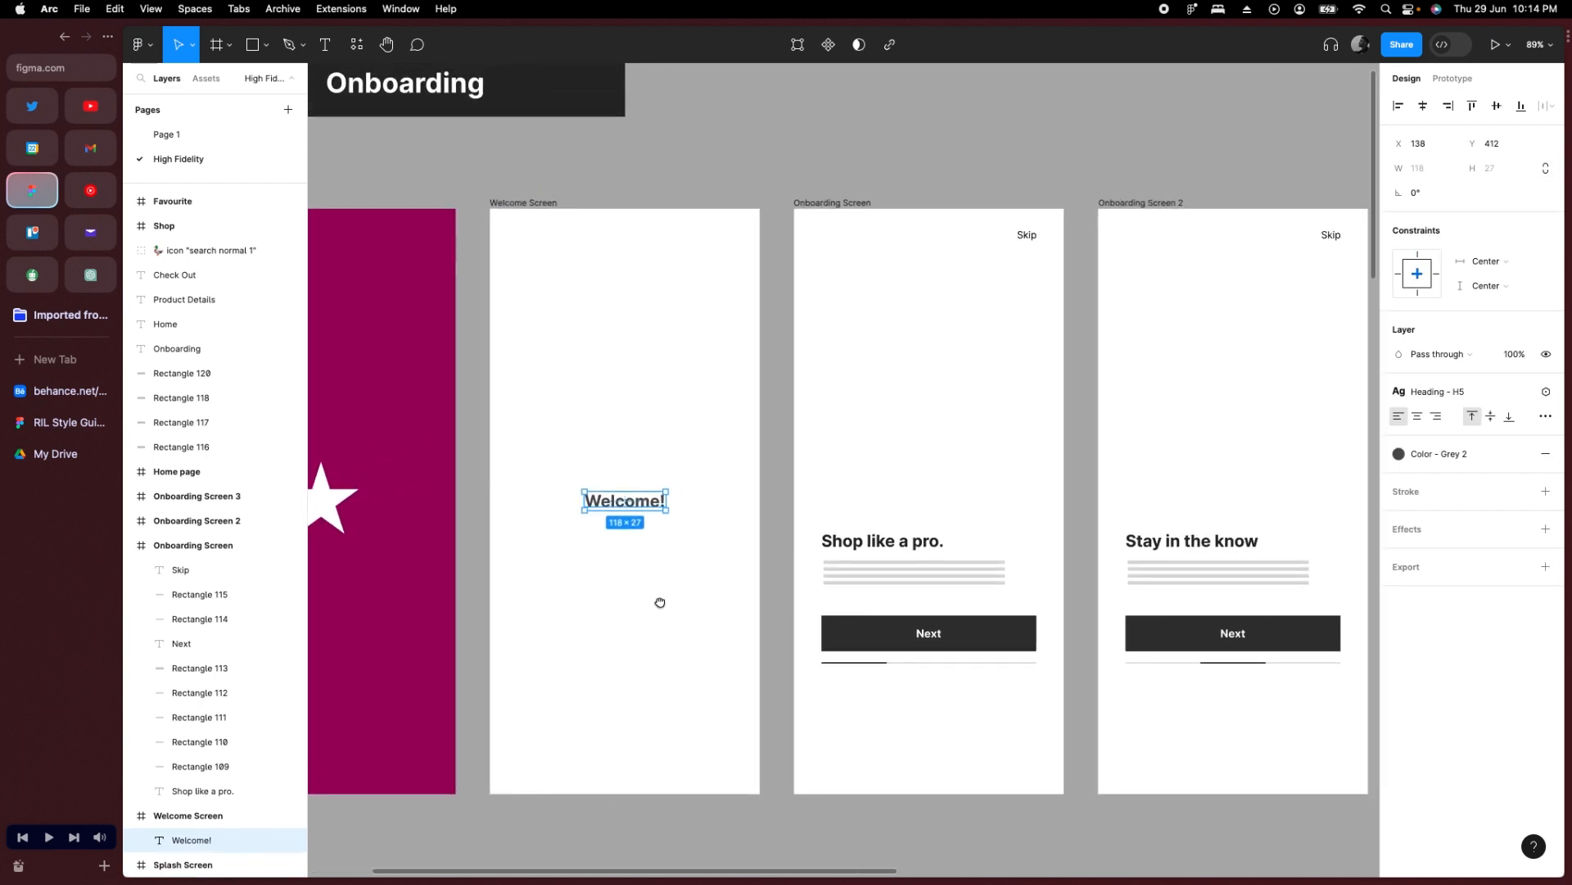
click(944, 352)
scroll(1000, 351, up, 4)
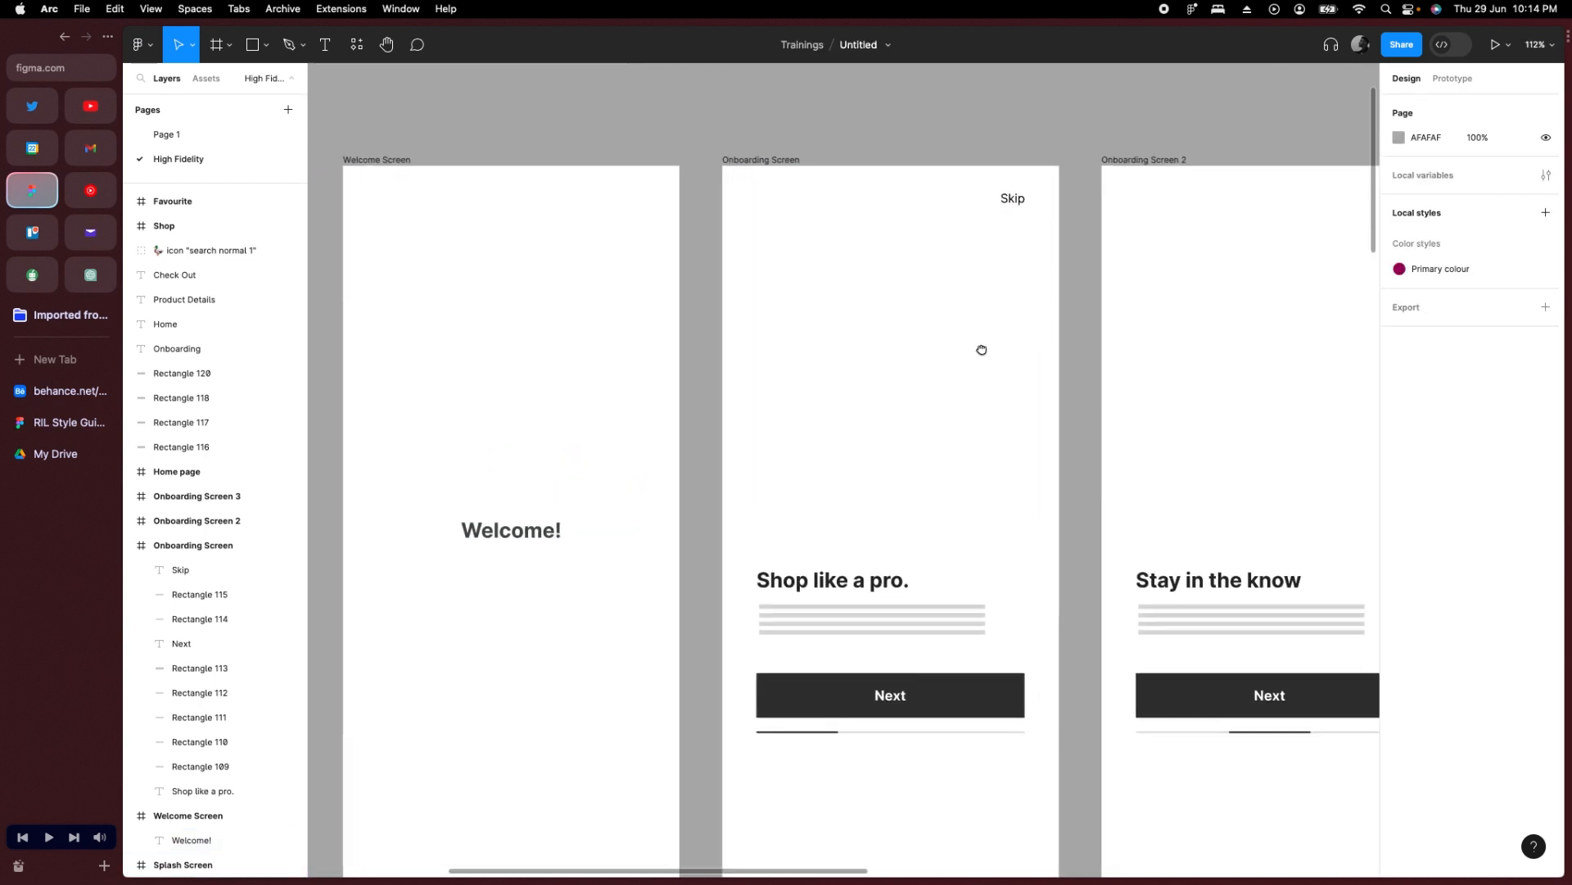
scroll(893, 381, down, 3)
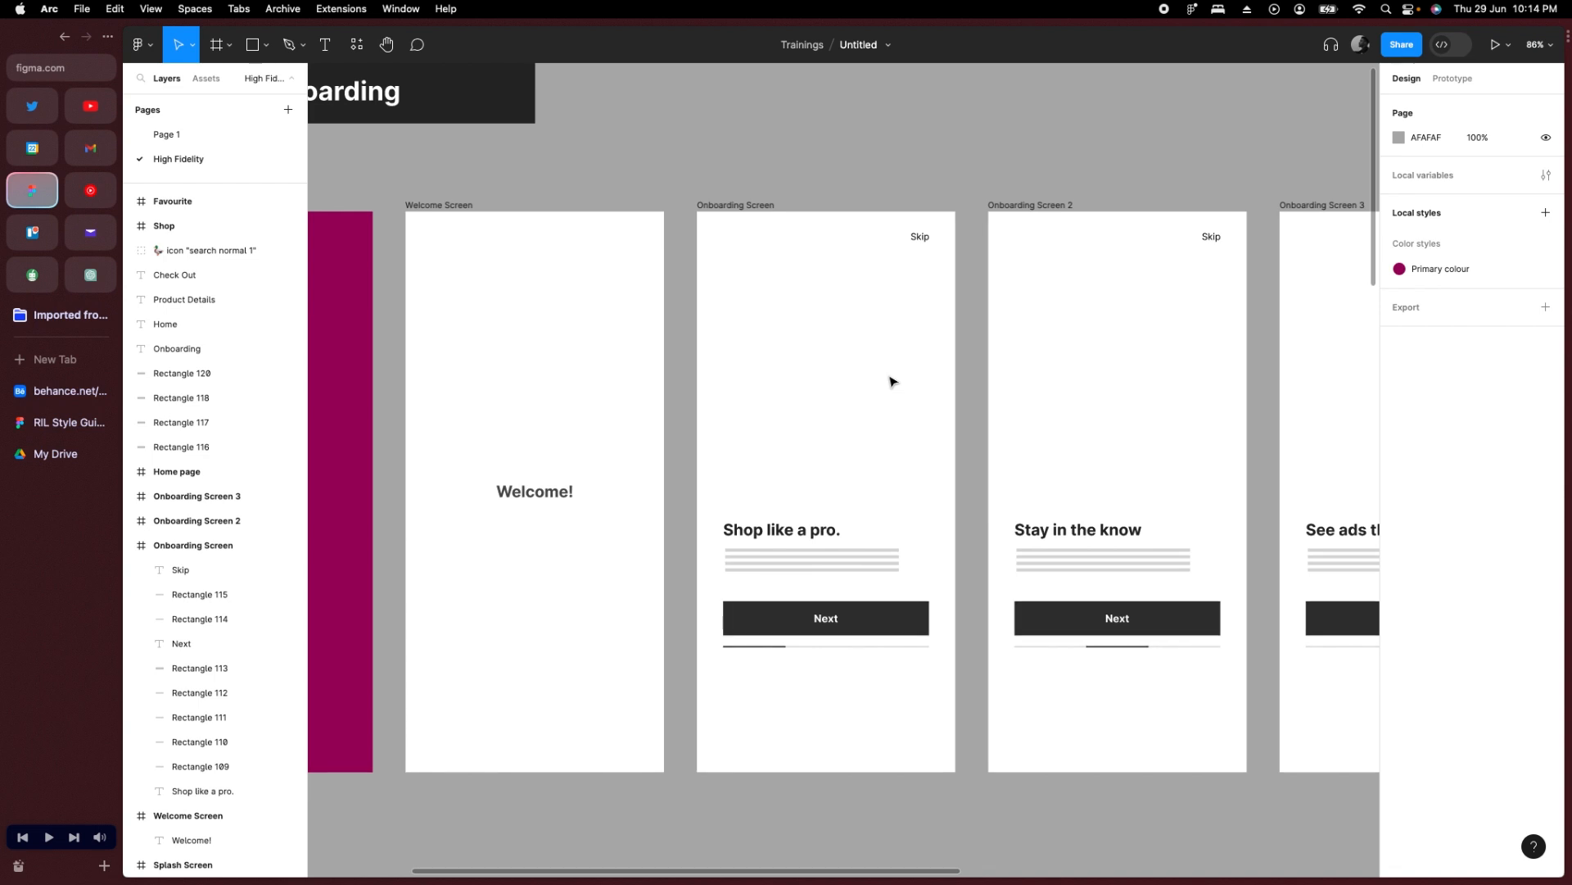
Search the plugins for "Illustration" and run Humaaans for Figma.
click(358, 46)
click(434, 79)
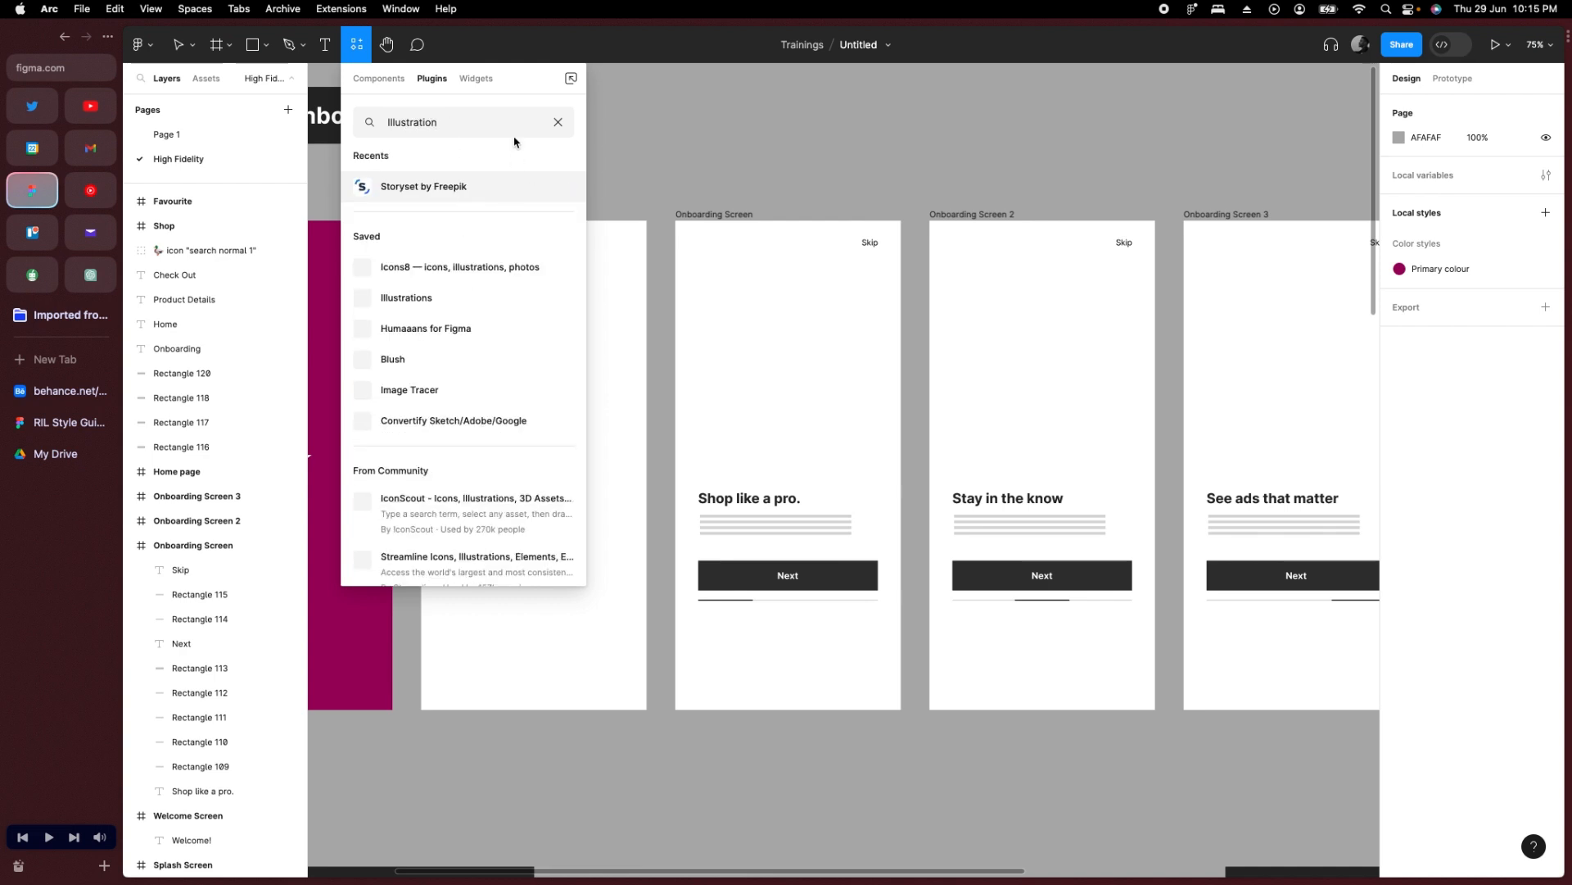
mouse_move(526, 304)
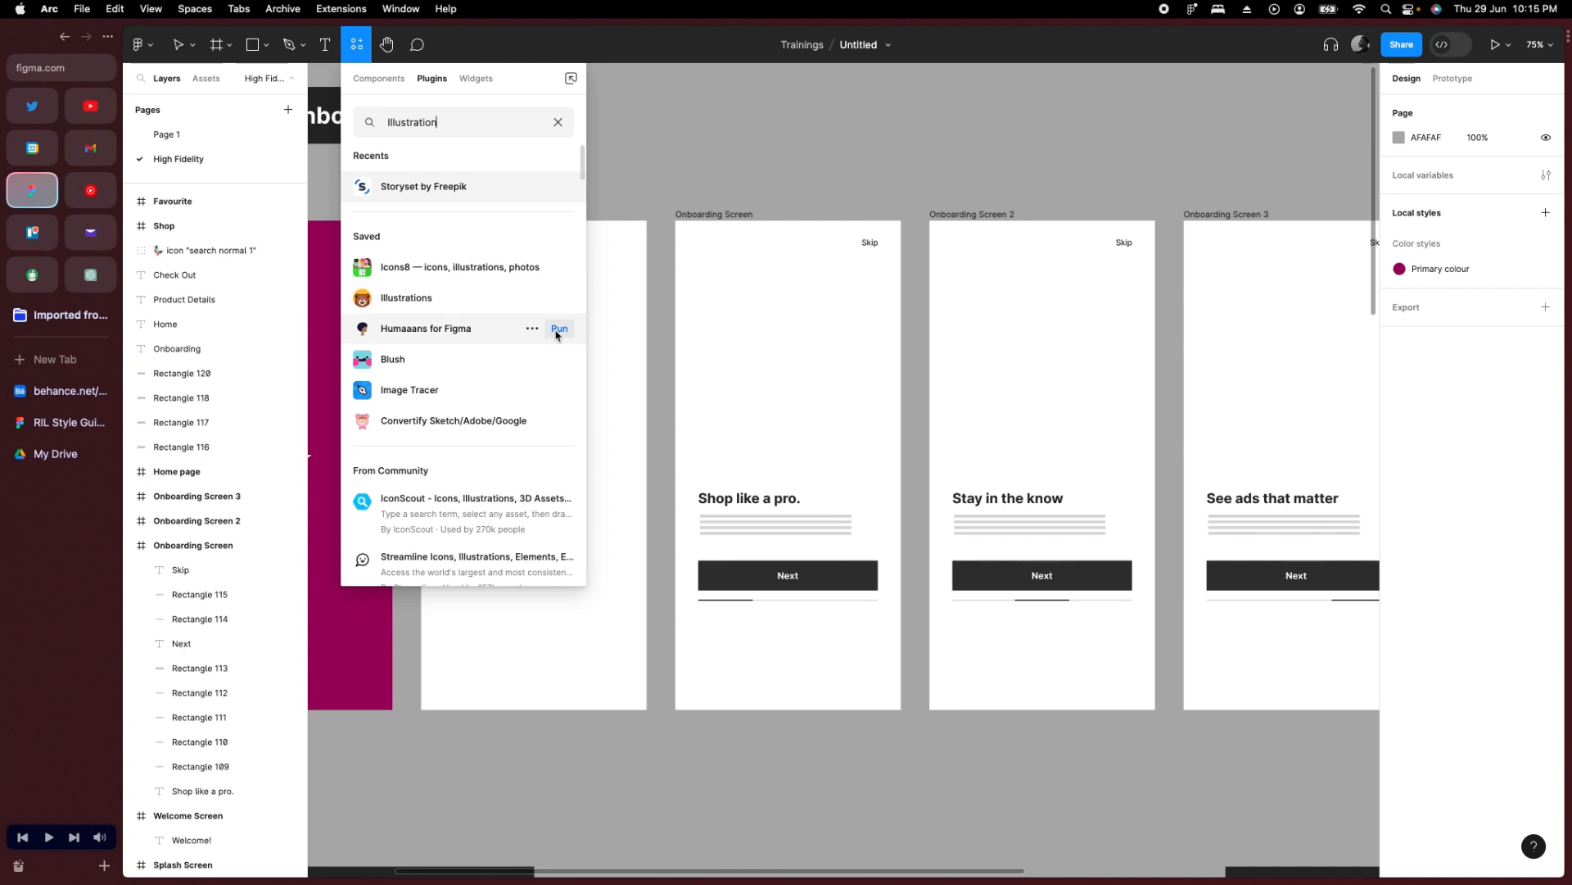
click(558, 329)
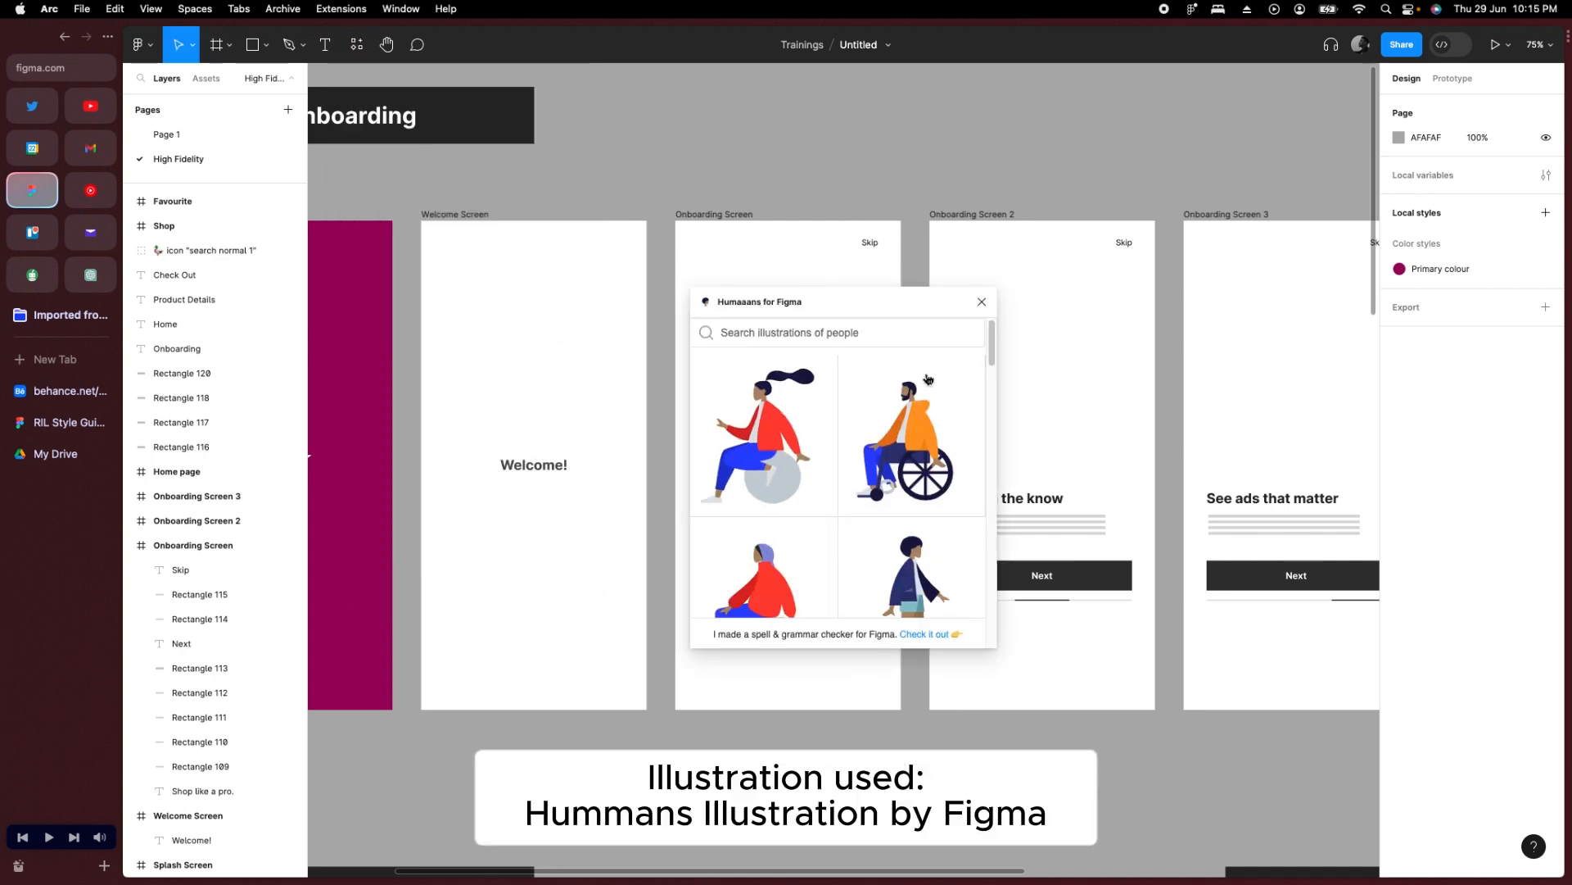
Add the seated man in the orange jacket (humaaans/sitting-8) and move its frame onto empty canvas beside the onboarding screens.
scroll(929, 488, down, 5)
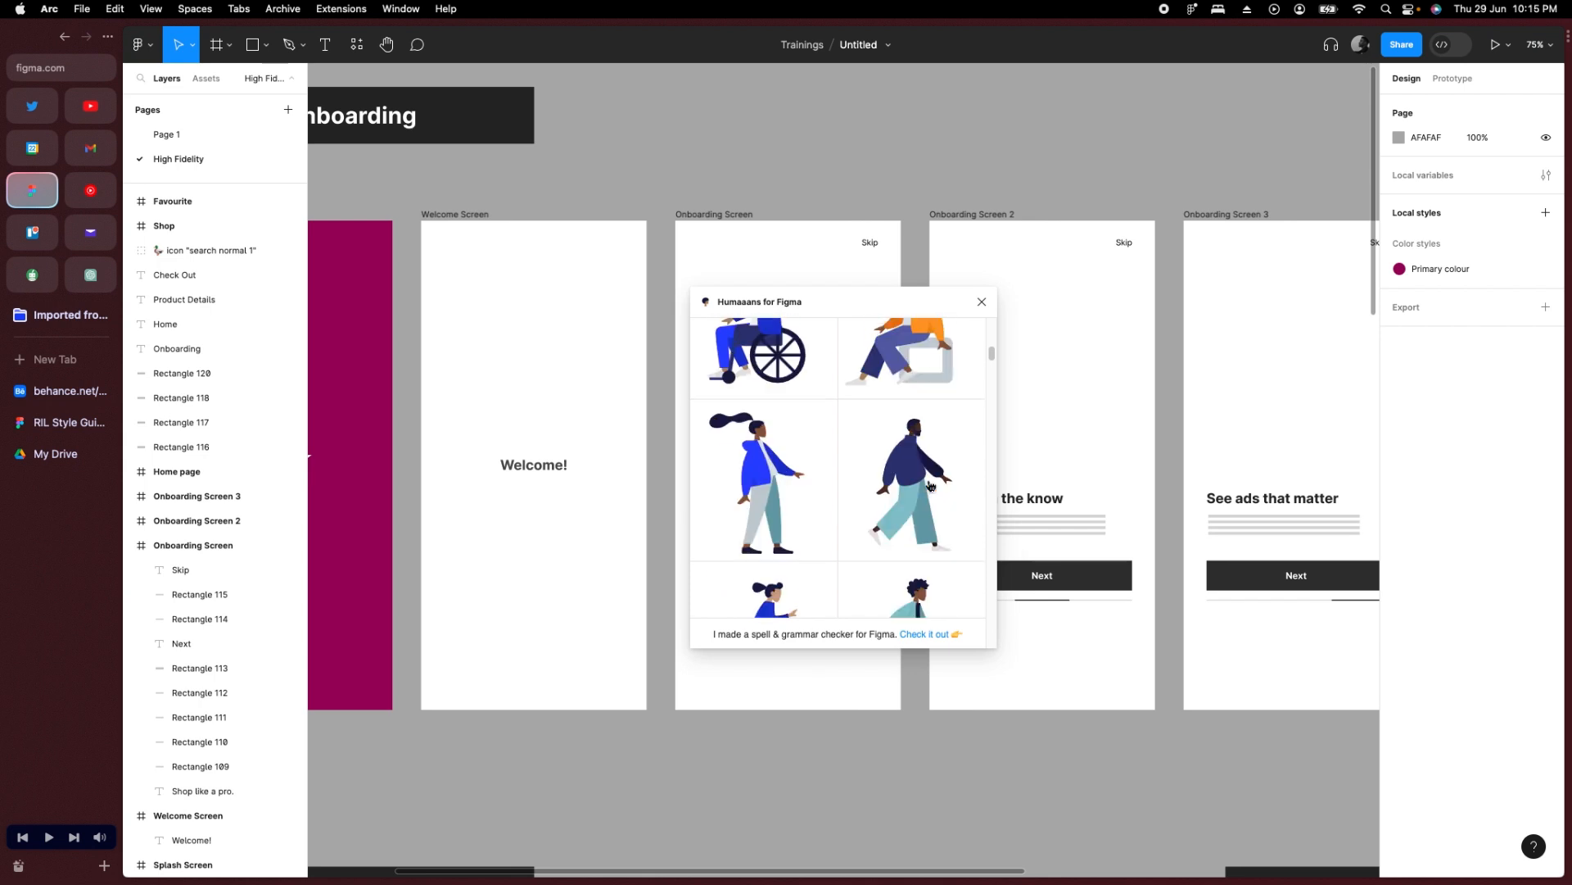
scroll(894, 467, down, 5)
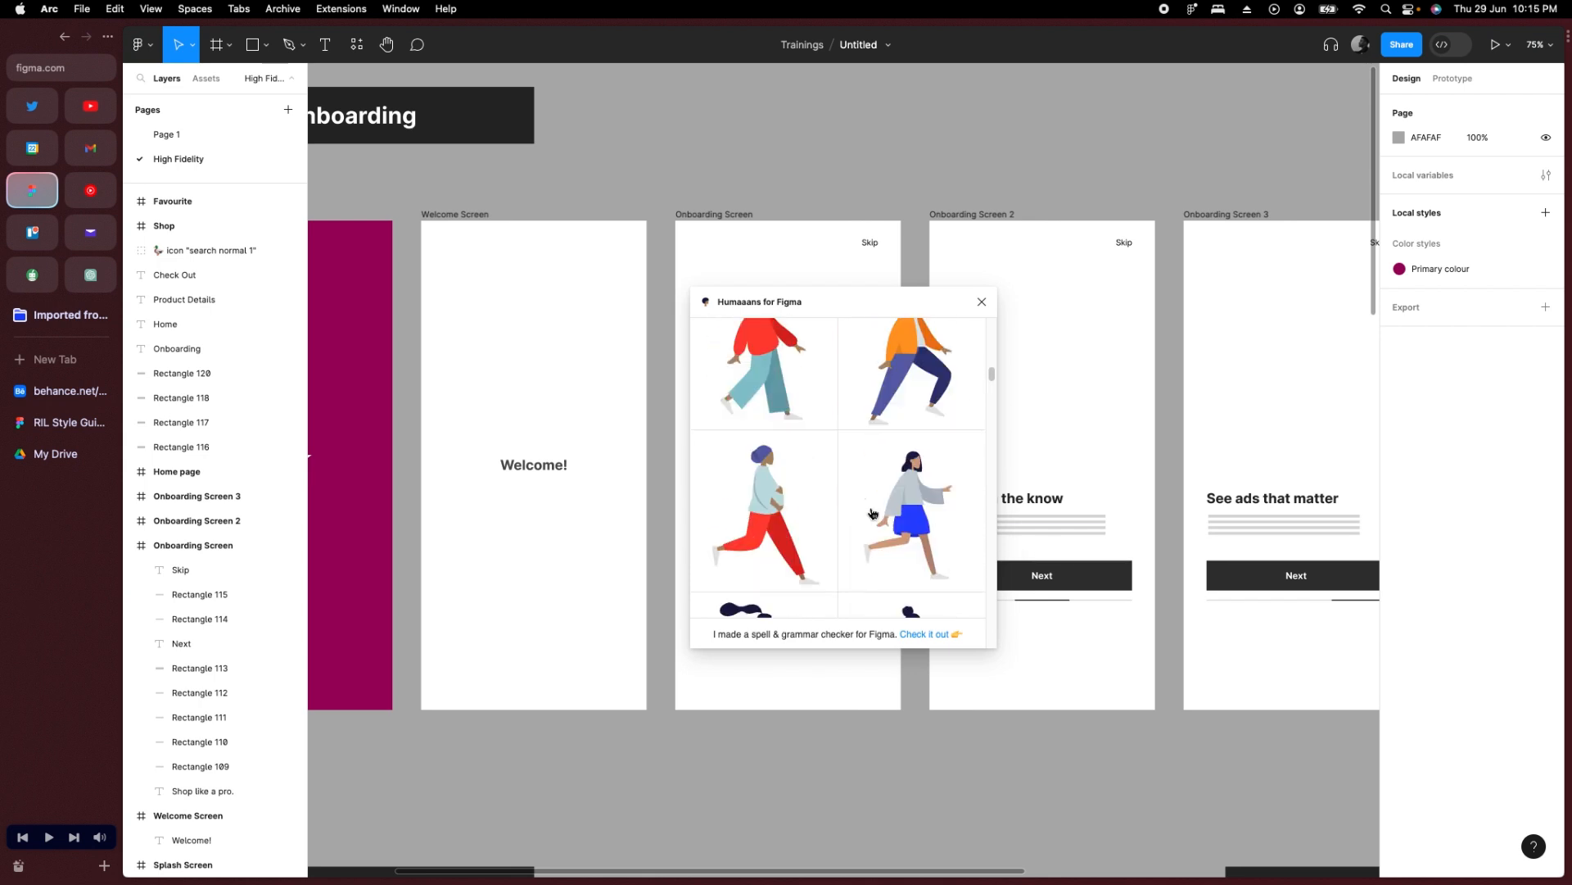
scroll(894, 467, down, 10)
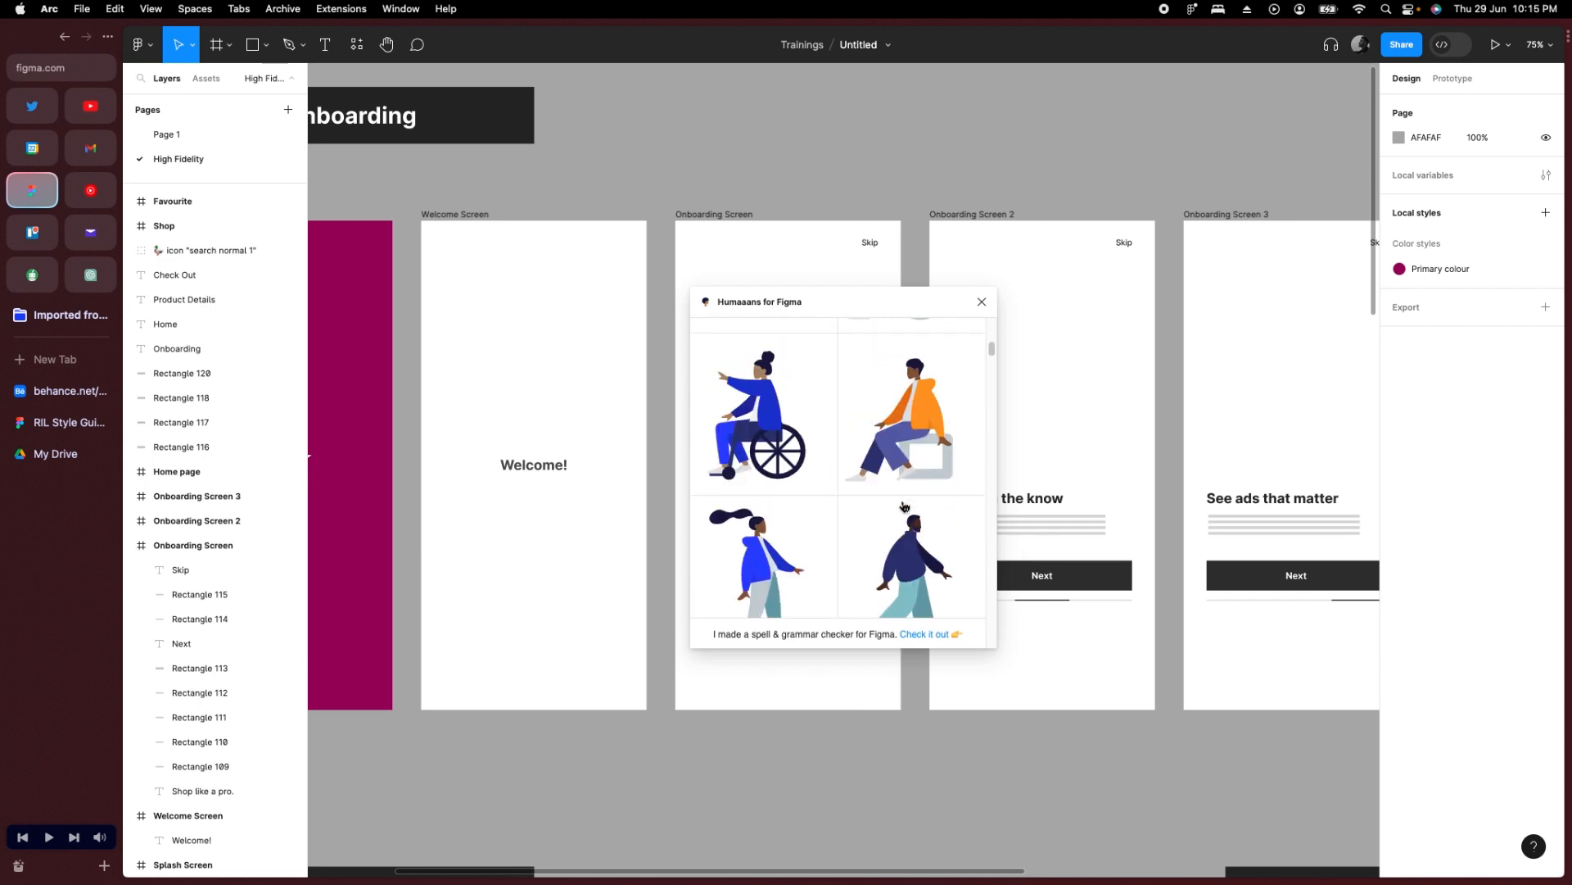
scroll(905, 506, up, 3)
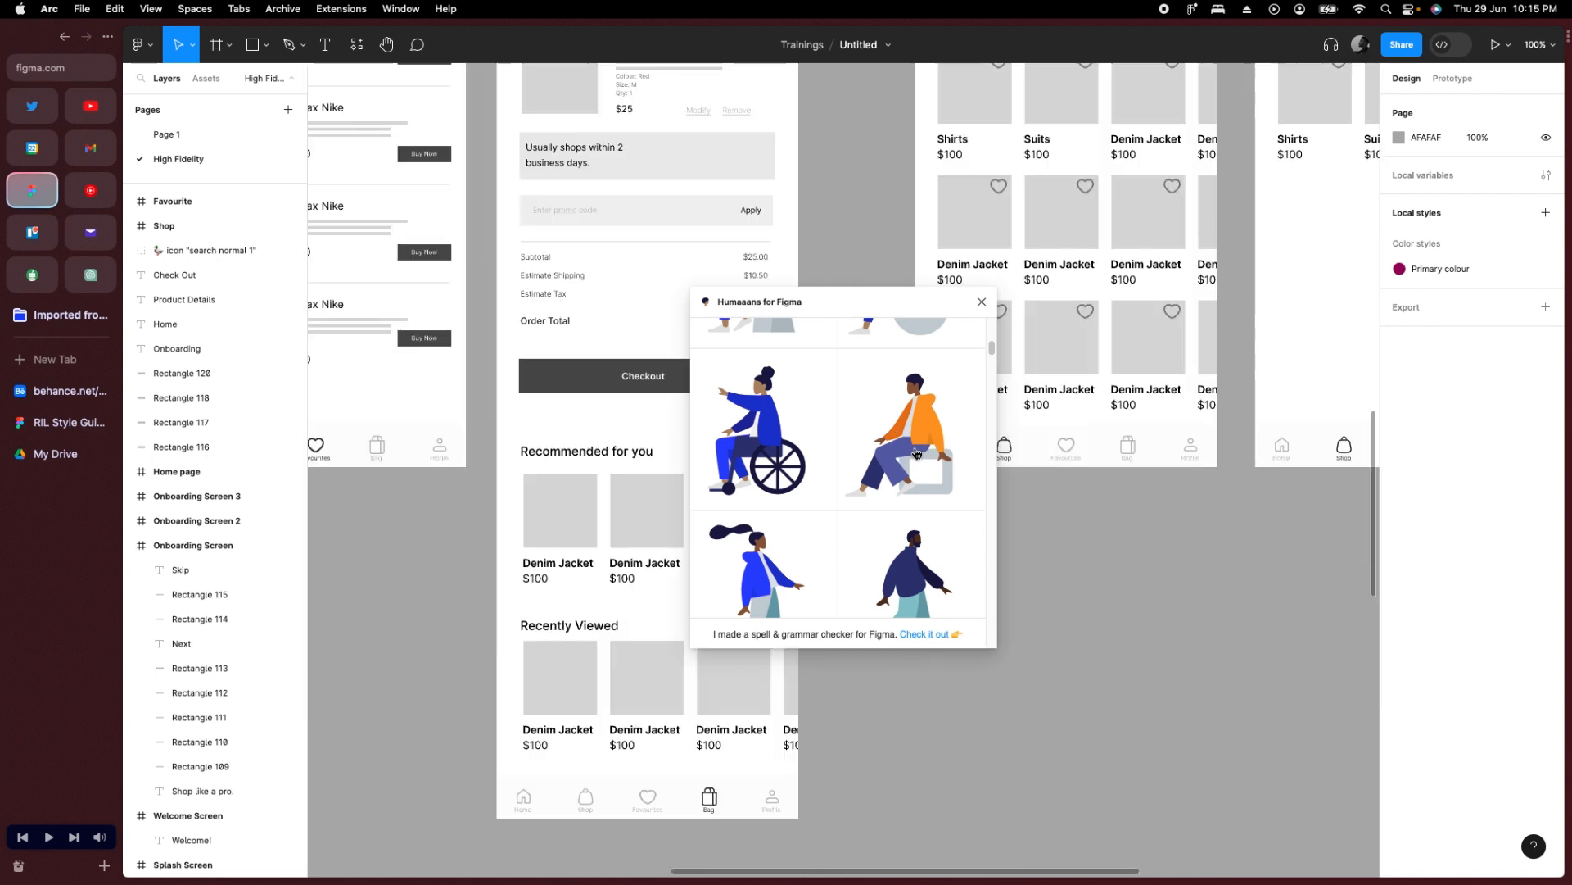
scroll(655, 437, down, 10)
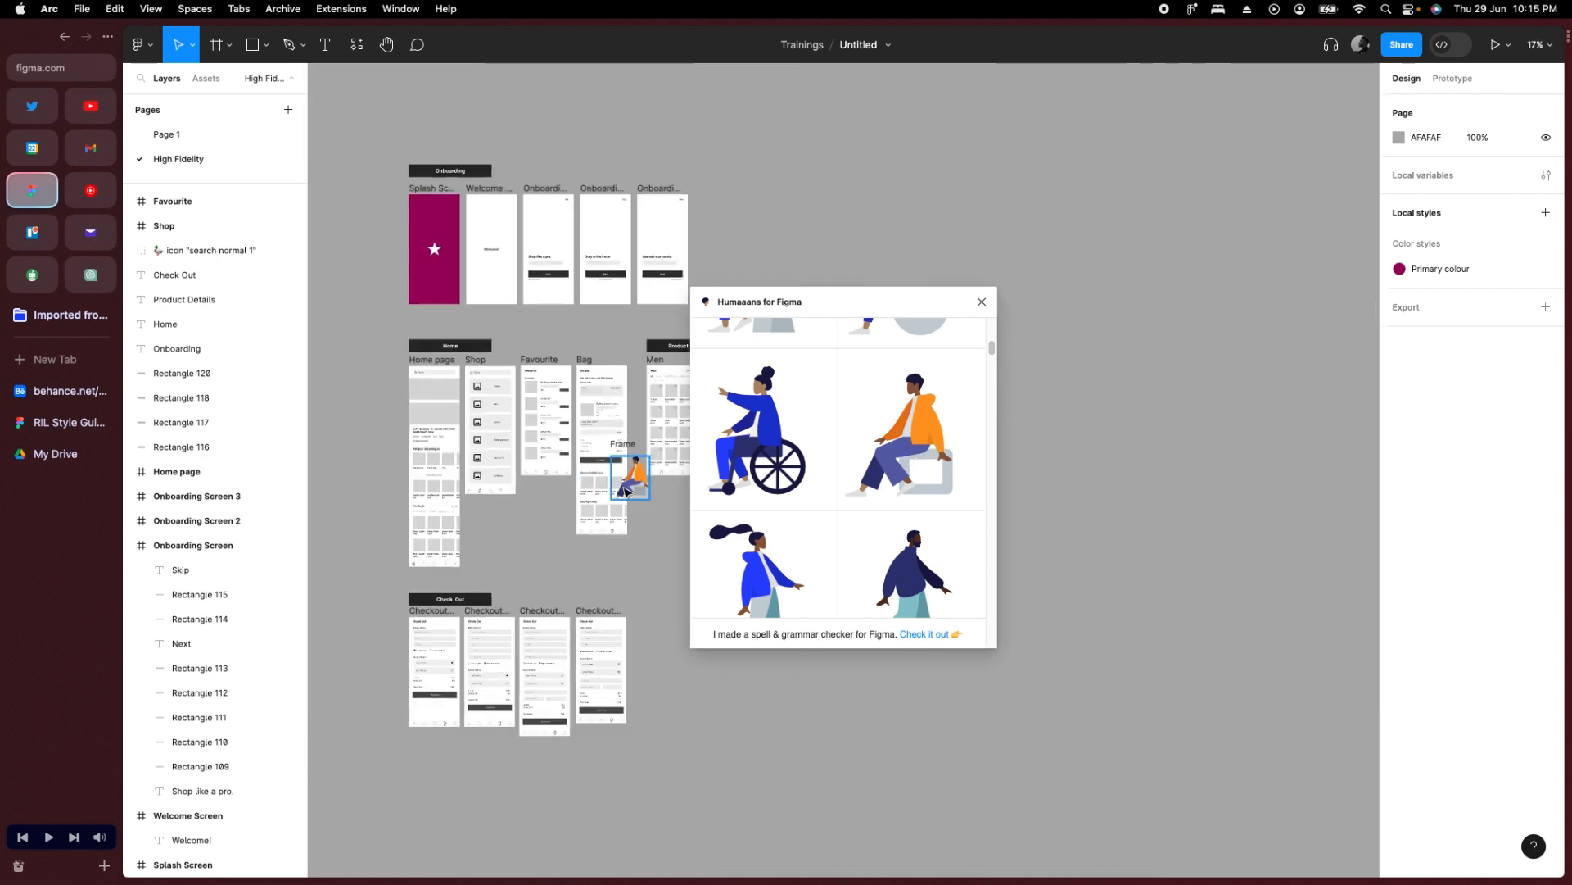
drag(626, 491, 801, 215)
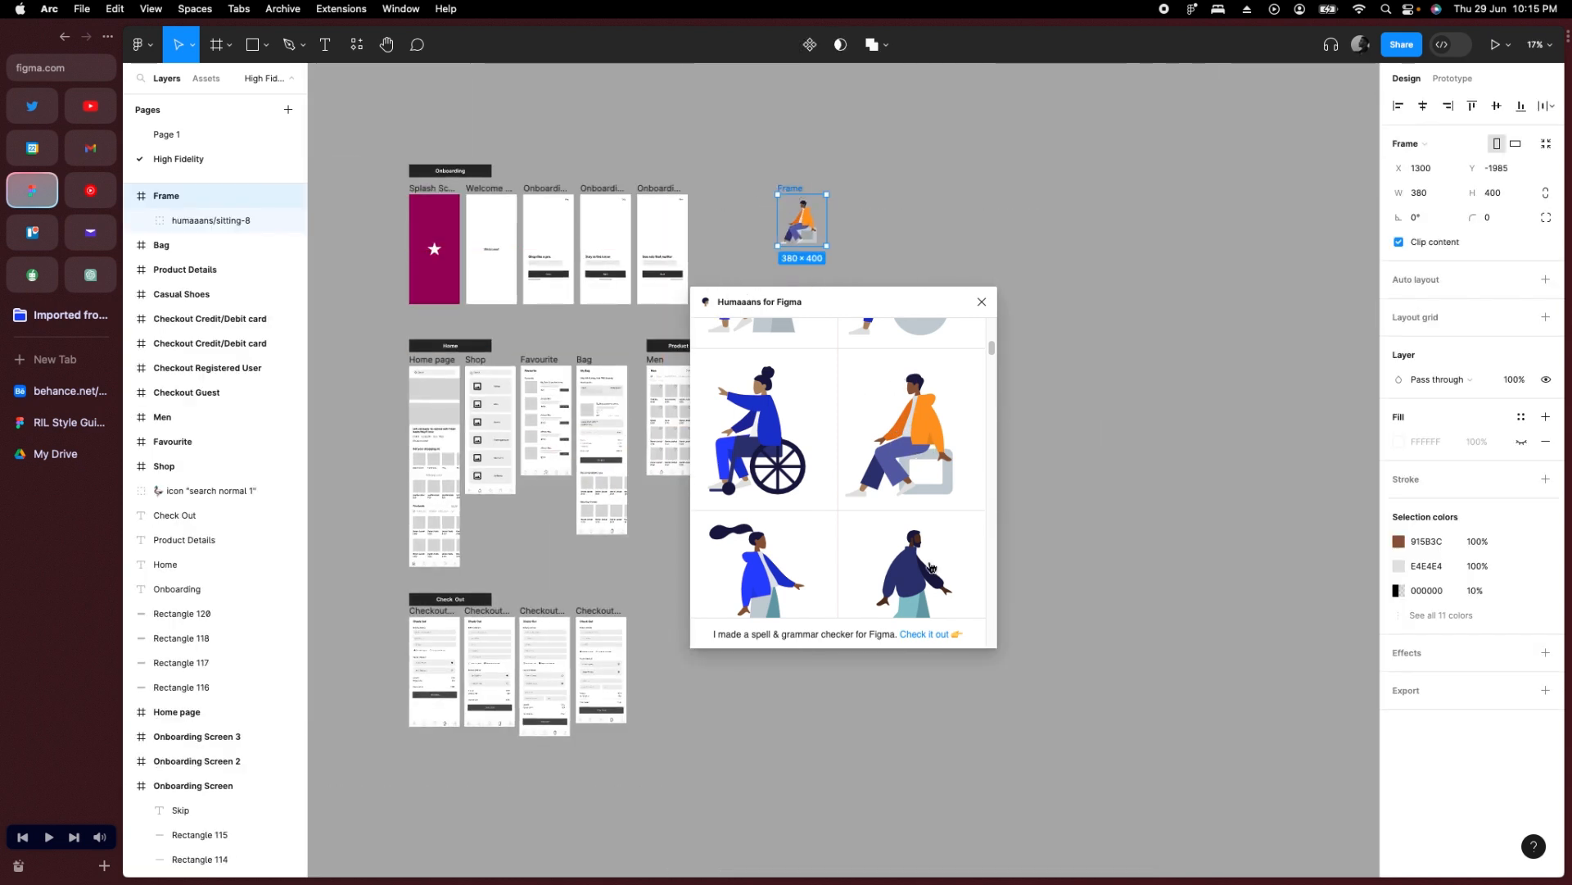
Add the standing illustrations humaaans/standing-12 and humaaans/standing-19 from Humaaans and close the plugin.
scroll(932, 567, down, 2)
key(shift+0)
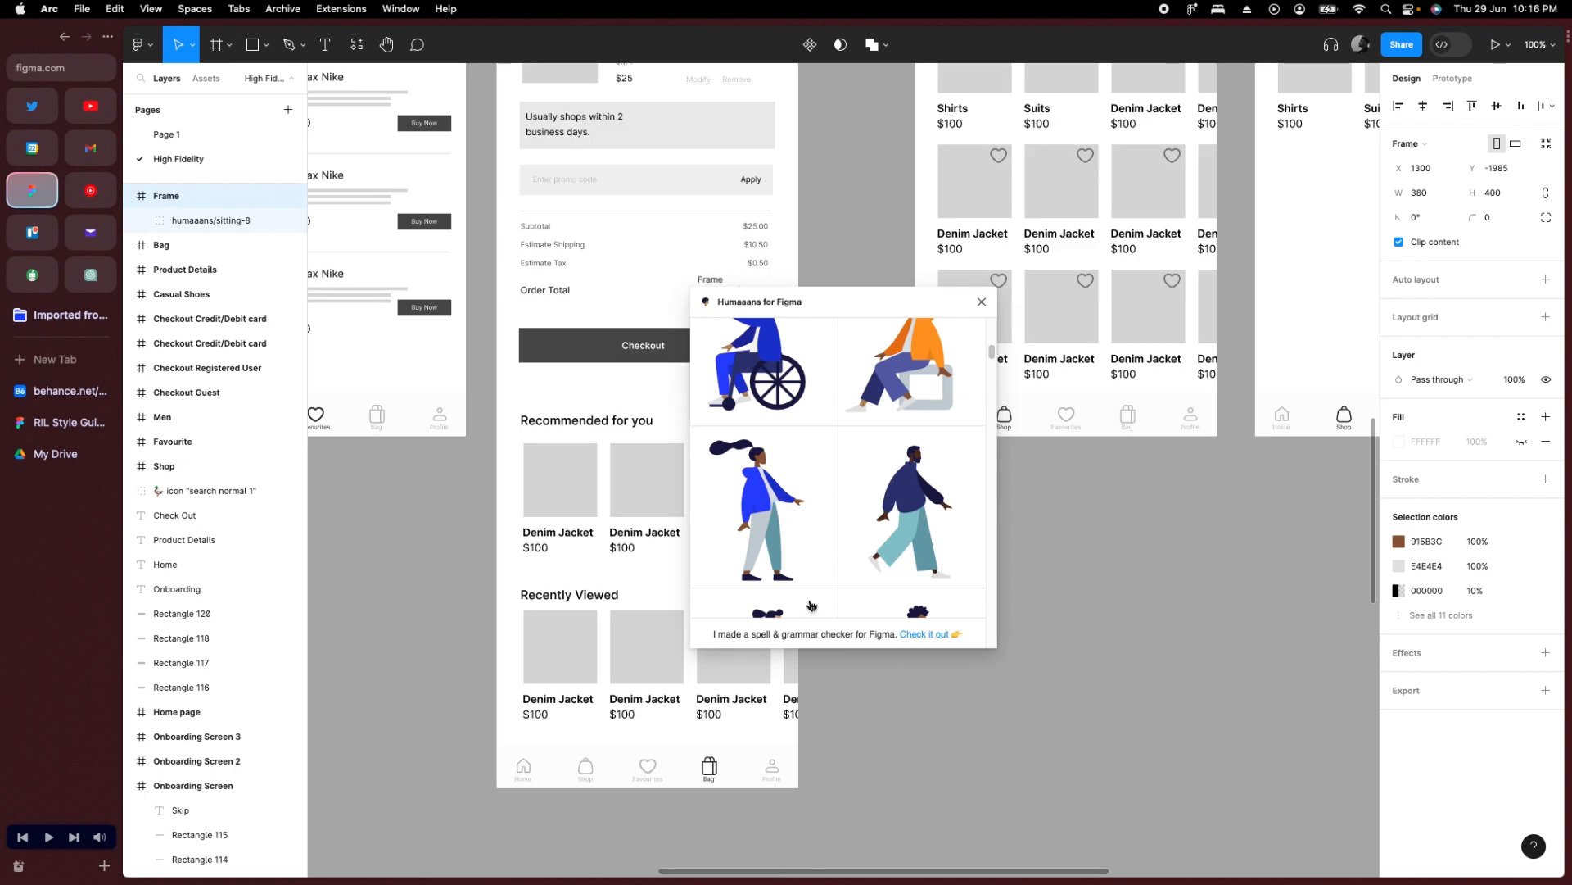
scroll(843, 590, down, 5)
scroll(847, 581, down, 5)
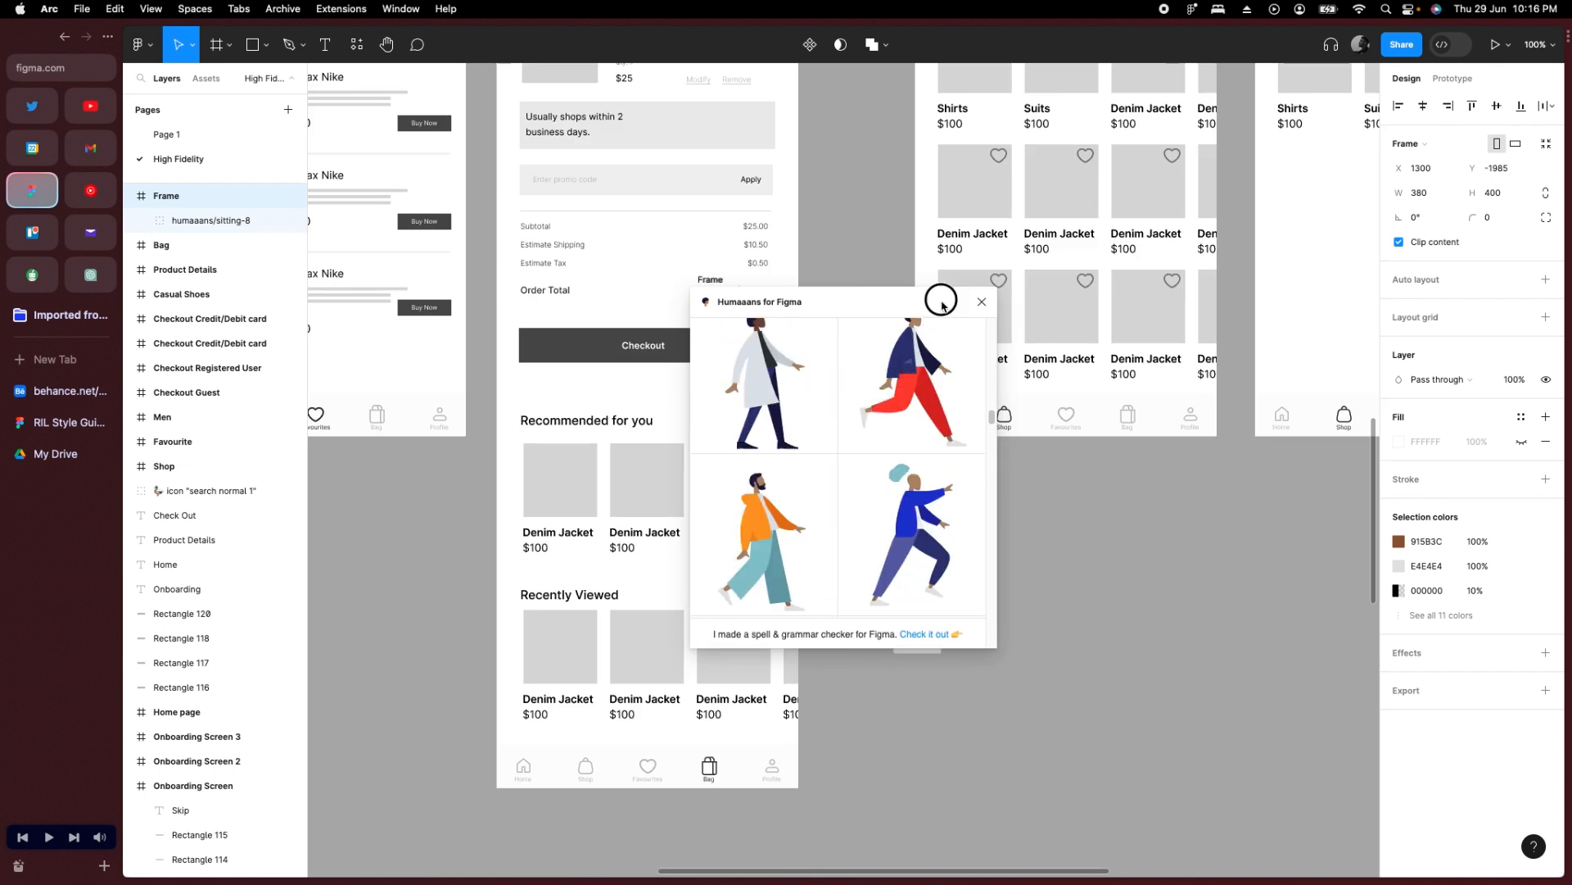
drag(937, 295, 1372, 531)
scroll(1028, 456, down, 5)
drag(659, 378, 868, 626)
click(1417, 538)
Move the two standing illustration frames up to the empty canvas near the onboarding screens.
scroll(1014, 612, down, 10)
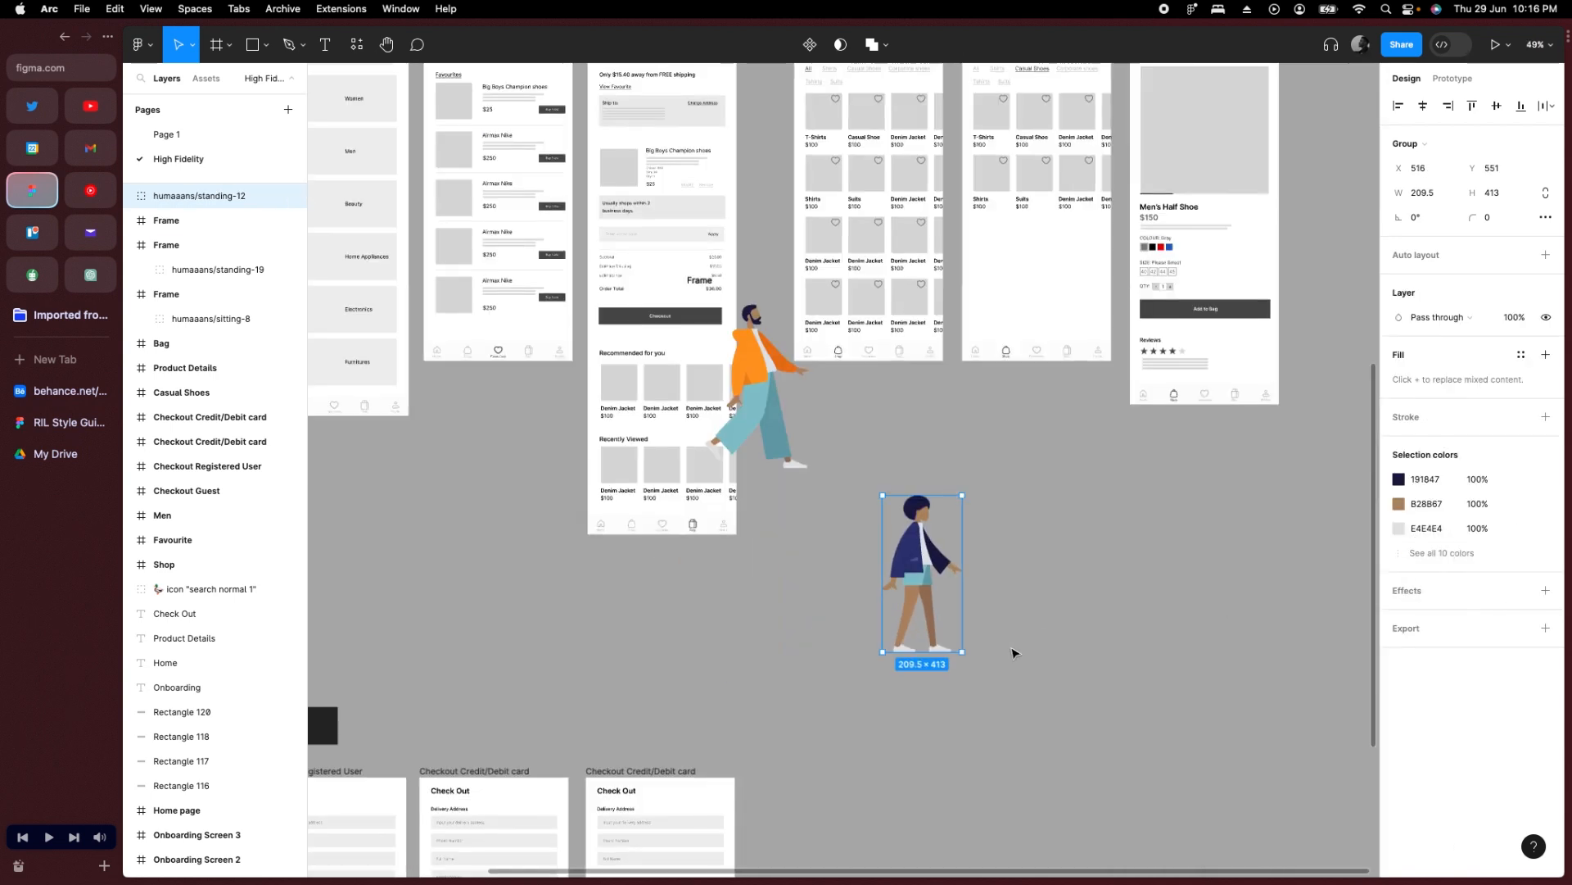
drag(972, 614, 1015, 289)
drag(902, 529, 1012, 171)
drag(1024, 264, 1032, 226)
drag(896, 503, 1202, 246)
scroll(1081, 225, up, 5)
scroll(1081, 225, up, 2)
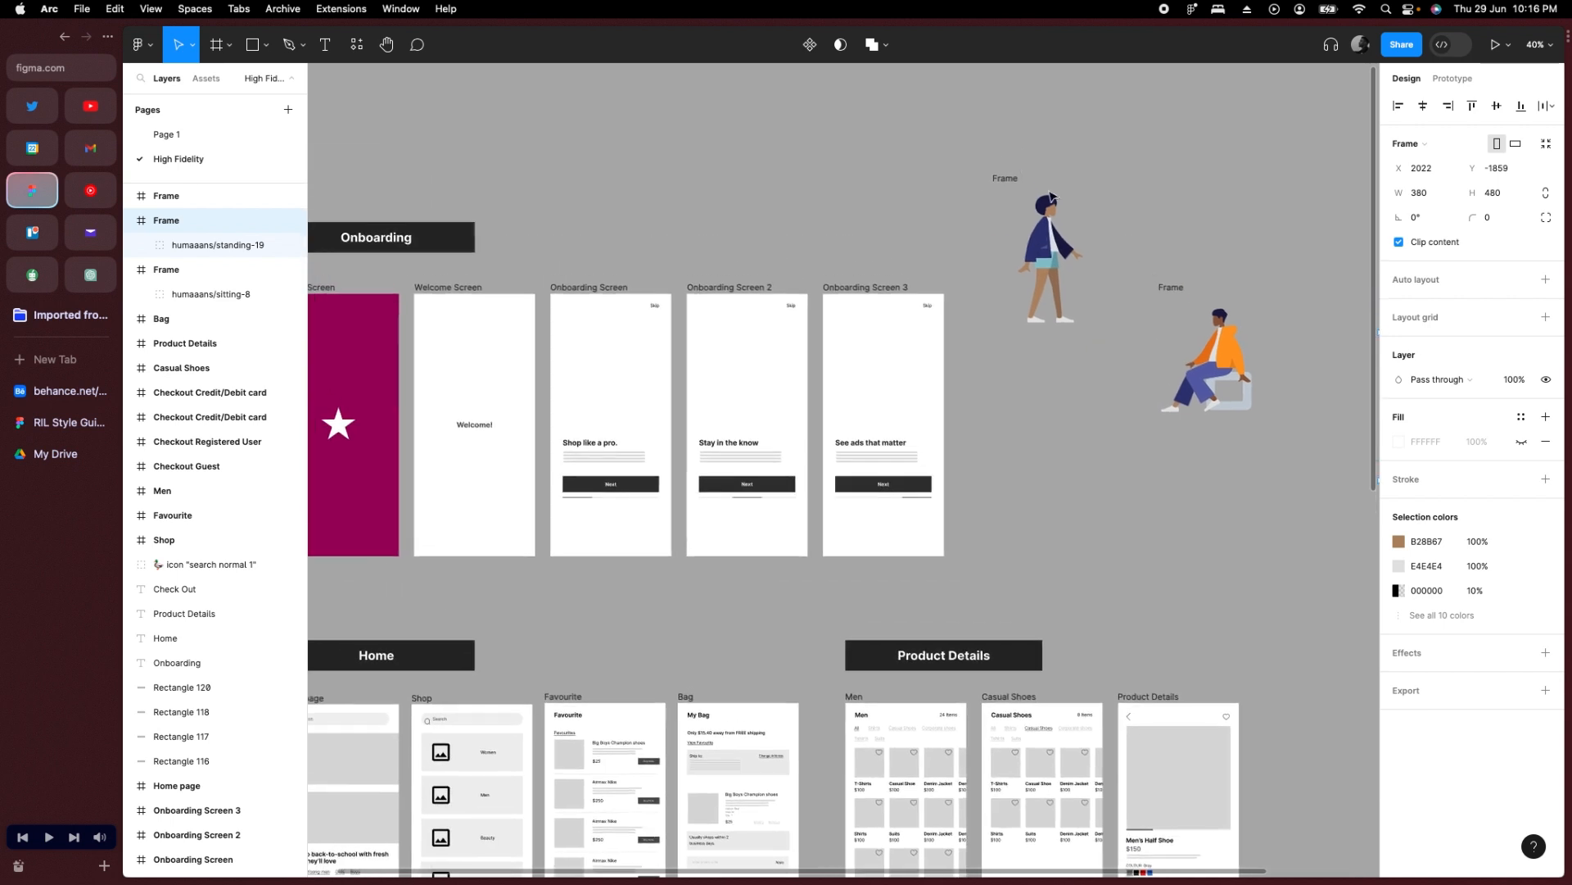
Place the standing-12 illustration in the first Onboarding Screen, scale it to about 258 × 326 and centre it horizontally.
drag(1024, 205, 569, 295)
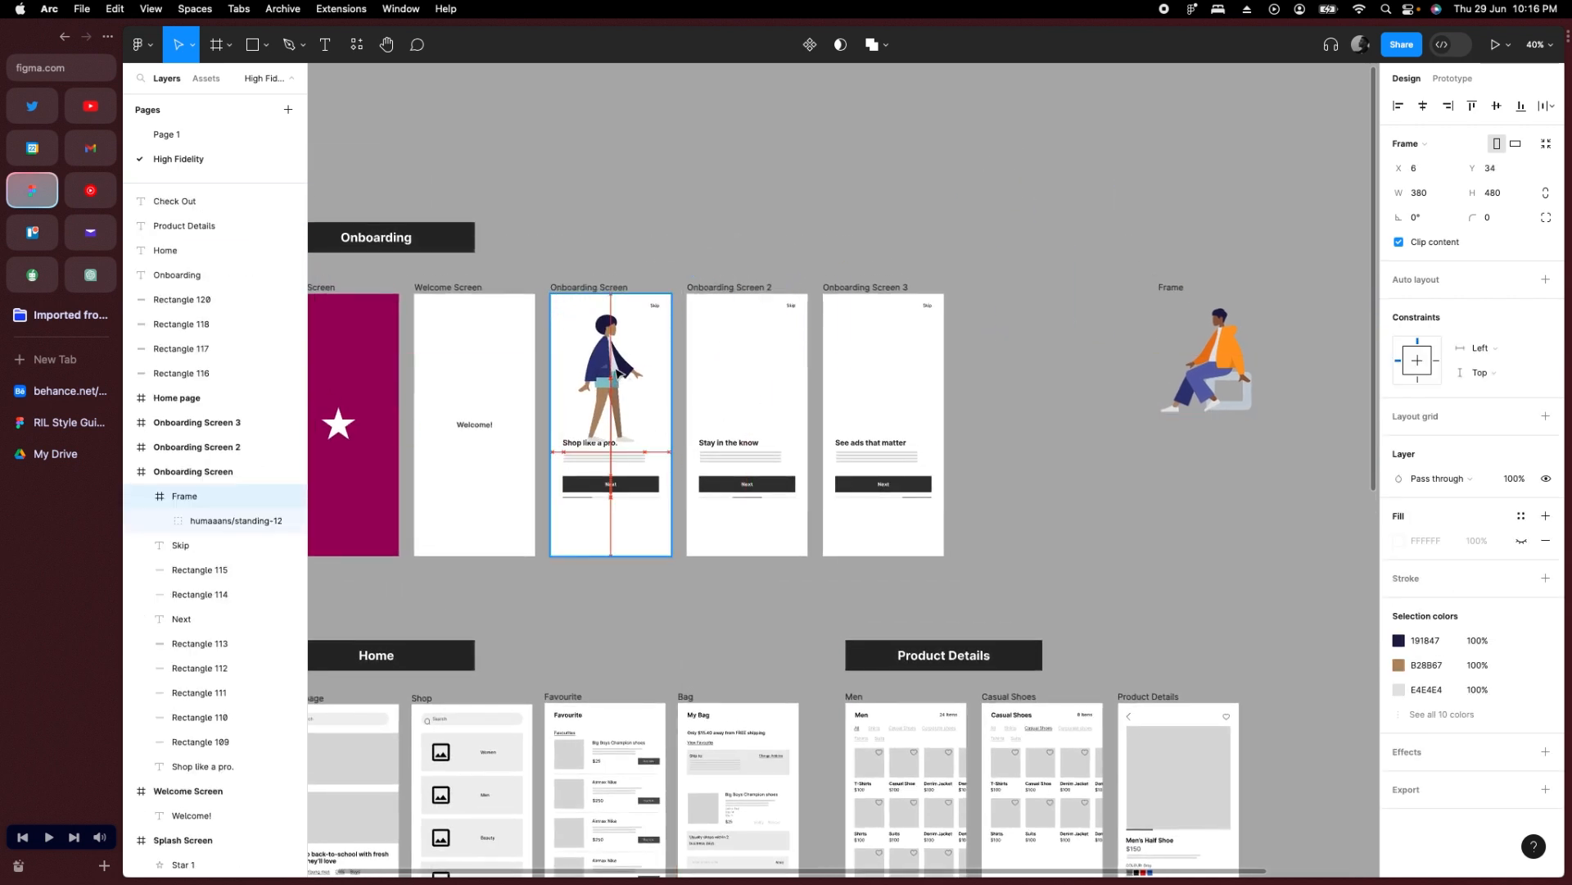
scroll(619, 373, up, 5)
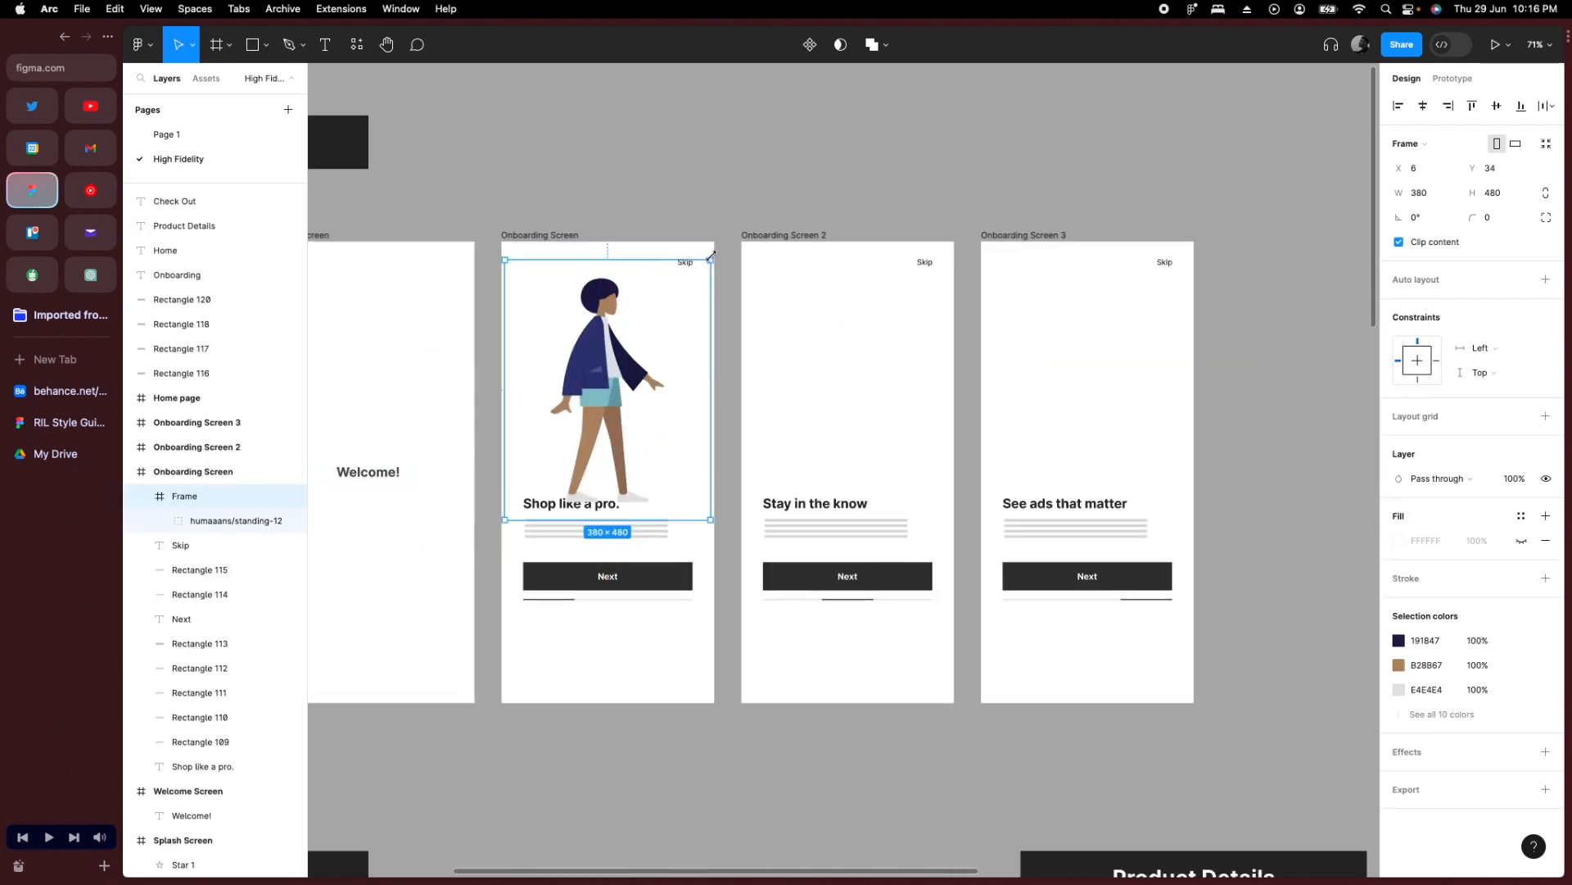
drag(710, 261, 662, 313)
click(787, 197)
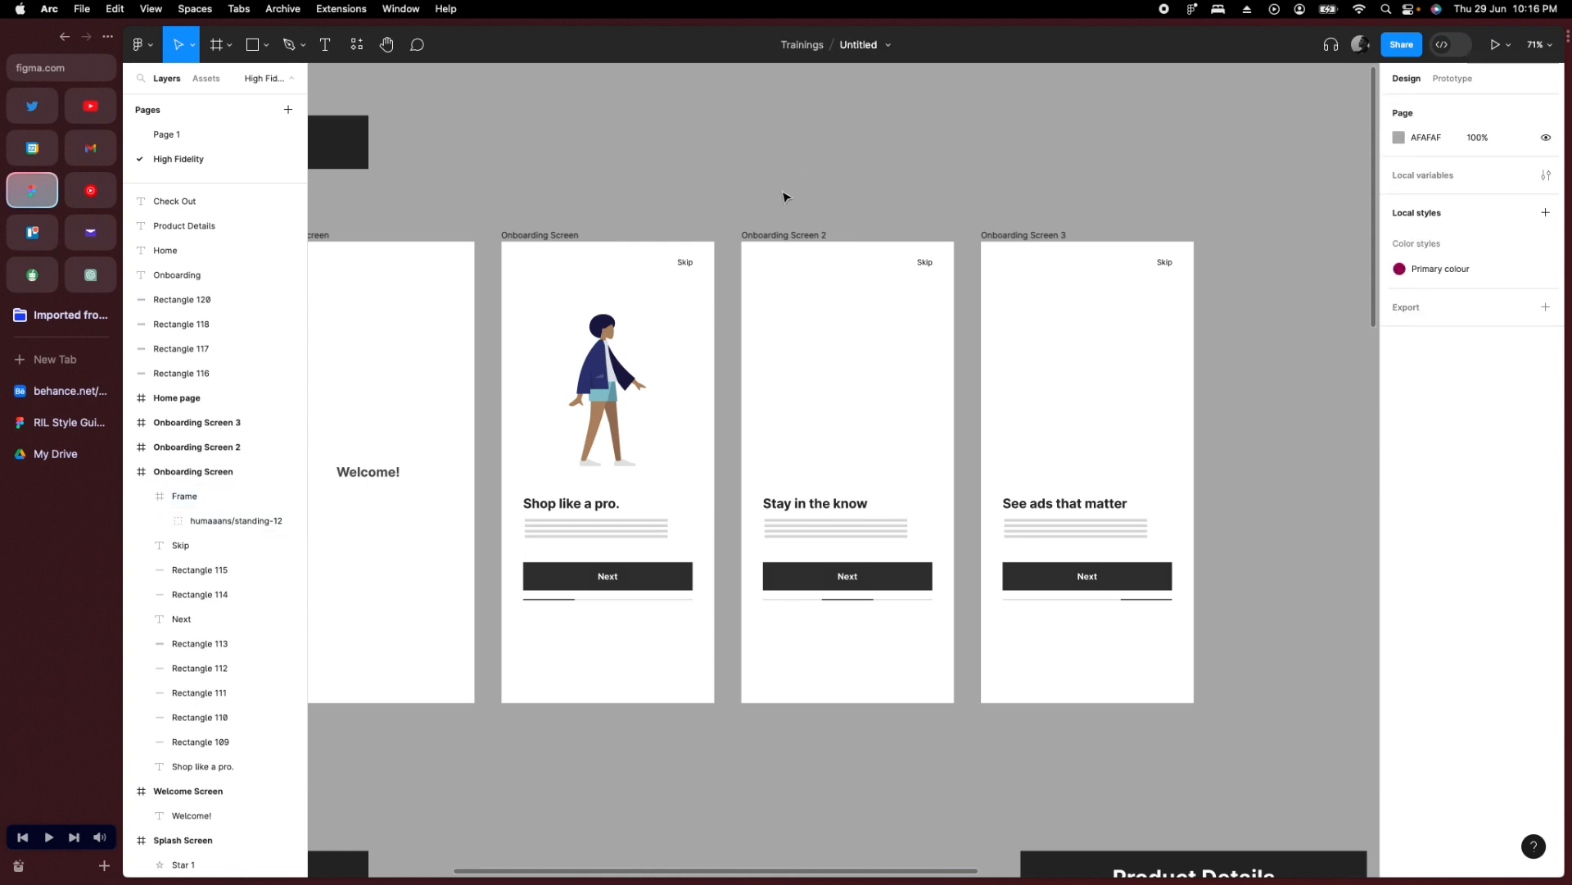
scroll(721, 246, down, 3)
click(643, 366)
click(1424, 106)
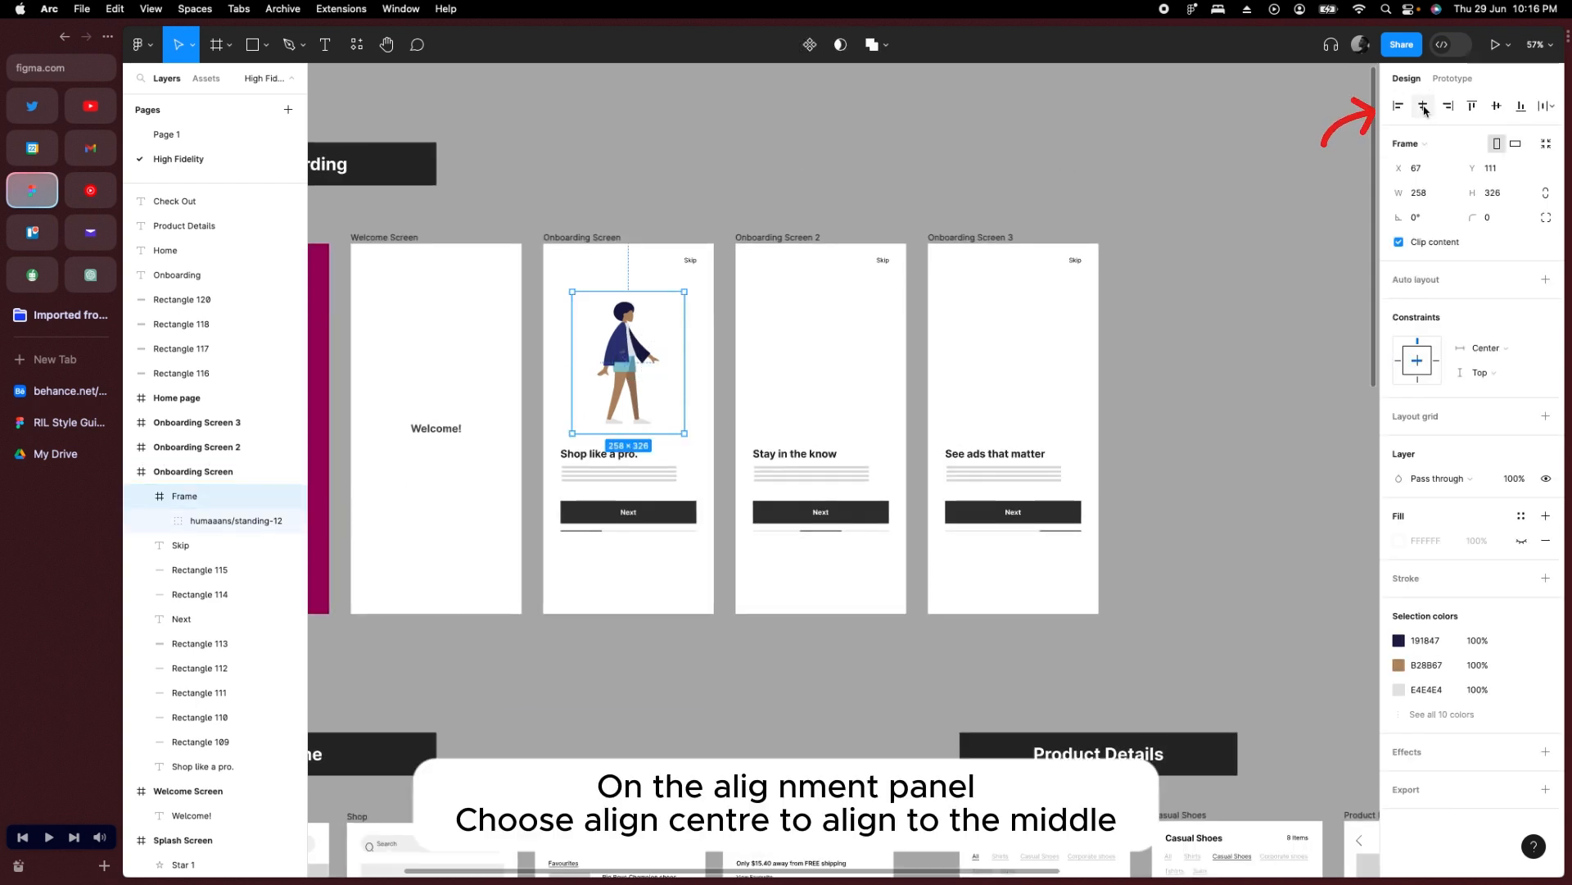
Place the sitting-8 illustration in Onboarding Screen 2 and the standing-19 illustration in Onboarding Screen 3.
scroll(1273, 352, right, 10)
scroll(901, 328, down, 3)
click(929, 253)
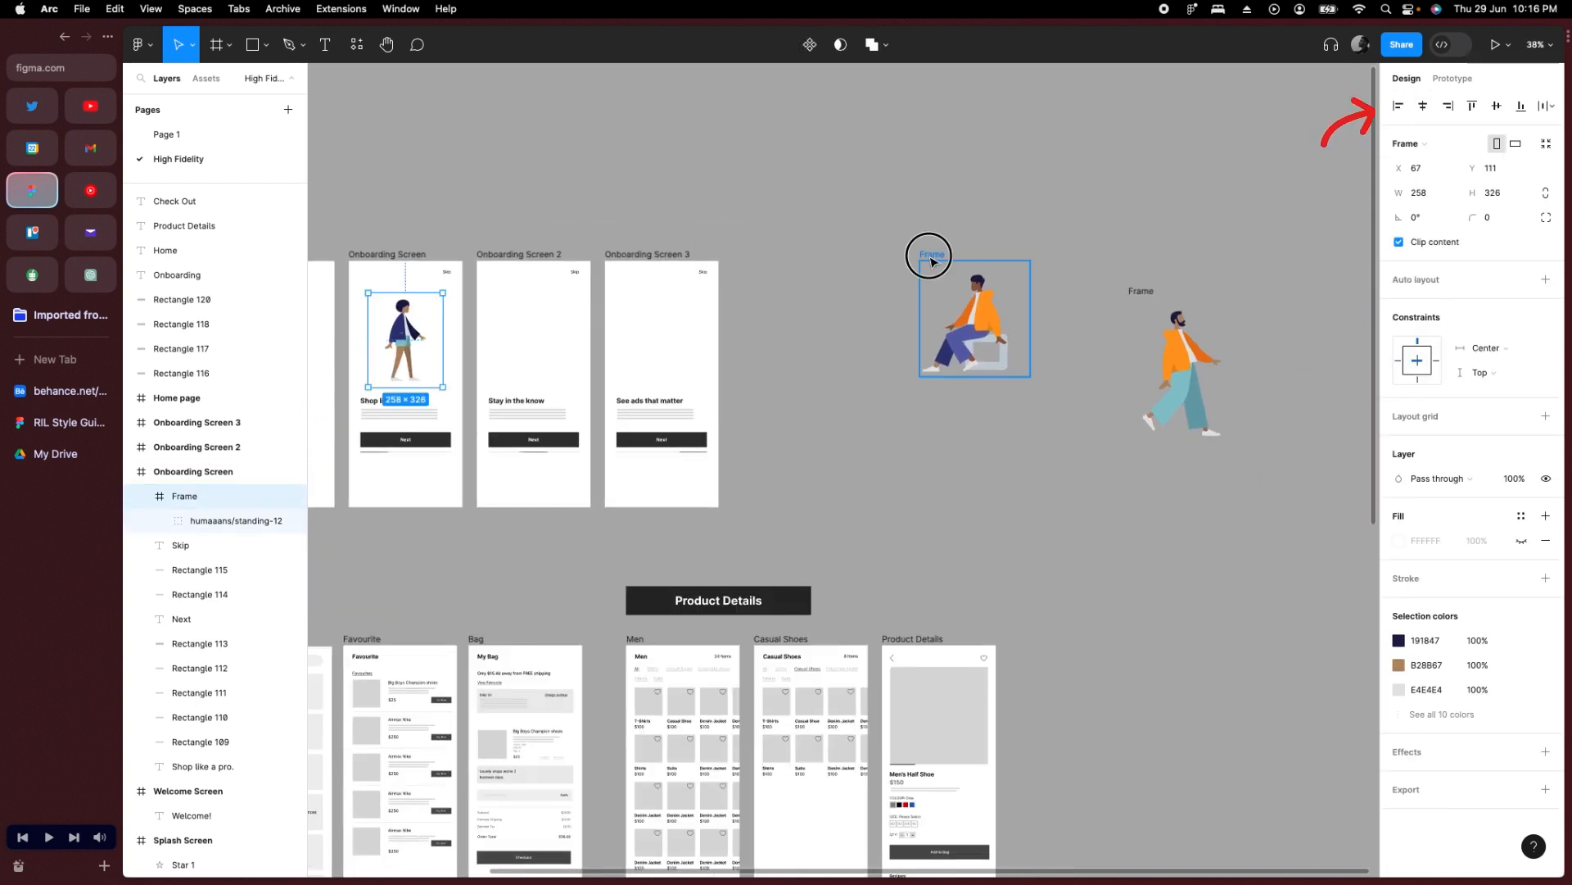
drag(929, 253, 494, 272)
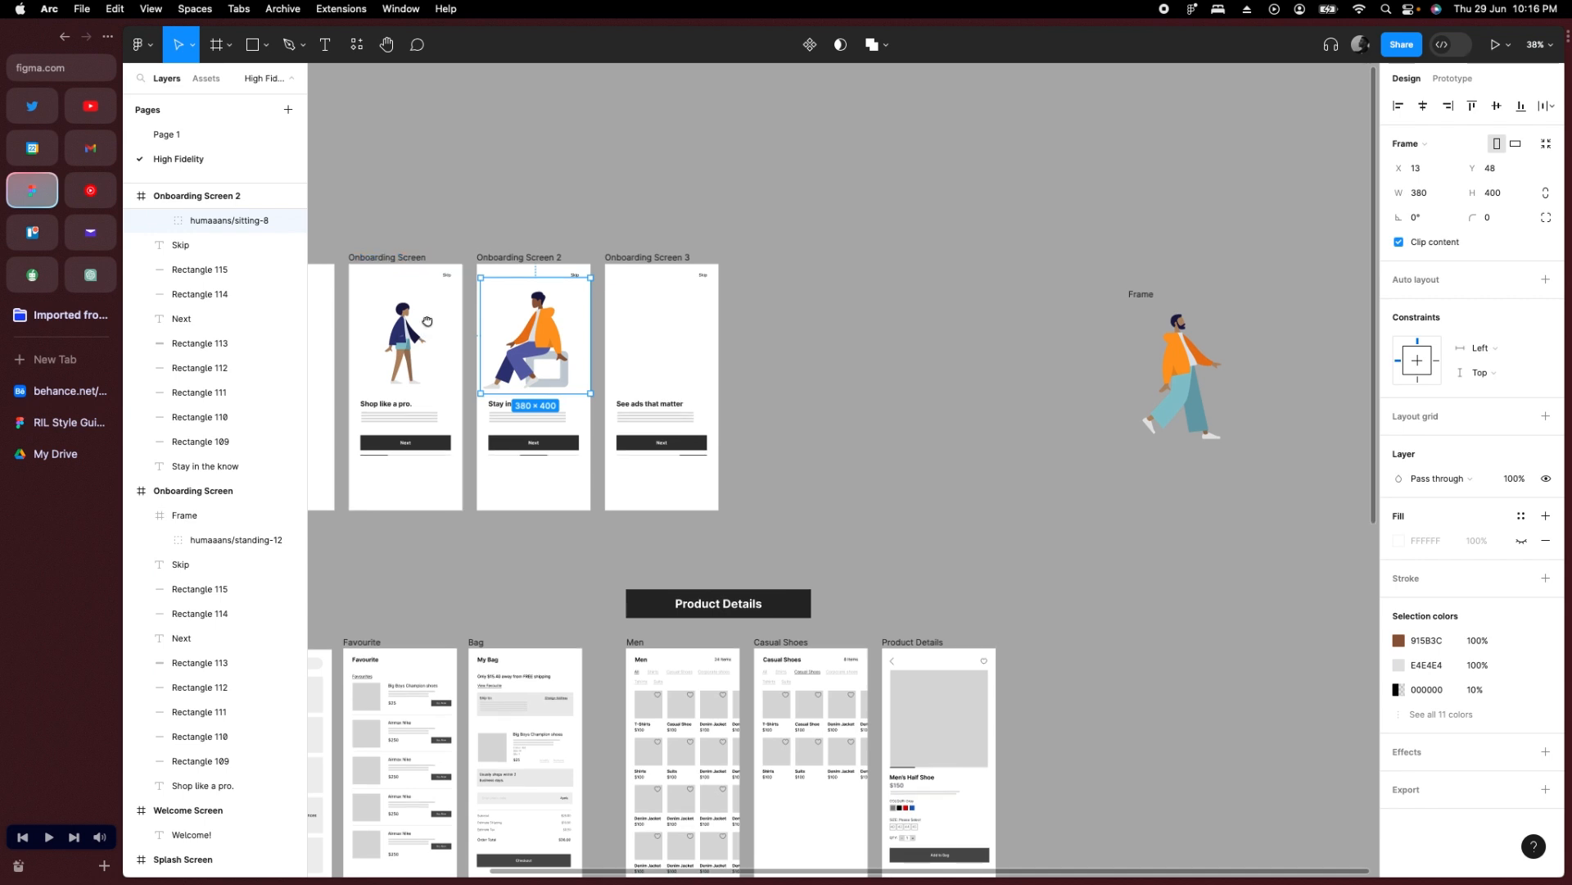
scroll(1311, 368, left, 3)
drag(1274, 344, 754, 288)
Scale Onboarding Screen 2's seated illustration to about 322 × 338 and centre it horizontally.
scroll(670, 351, up, 10)
click(672, 172)
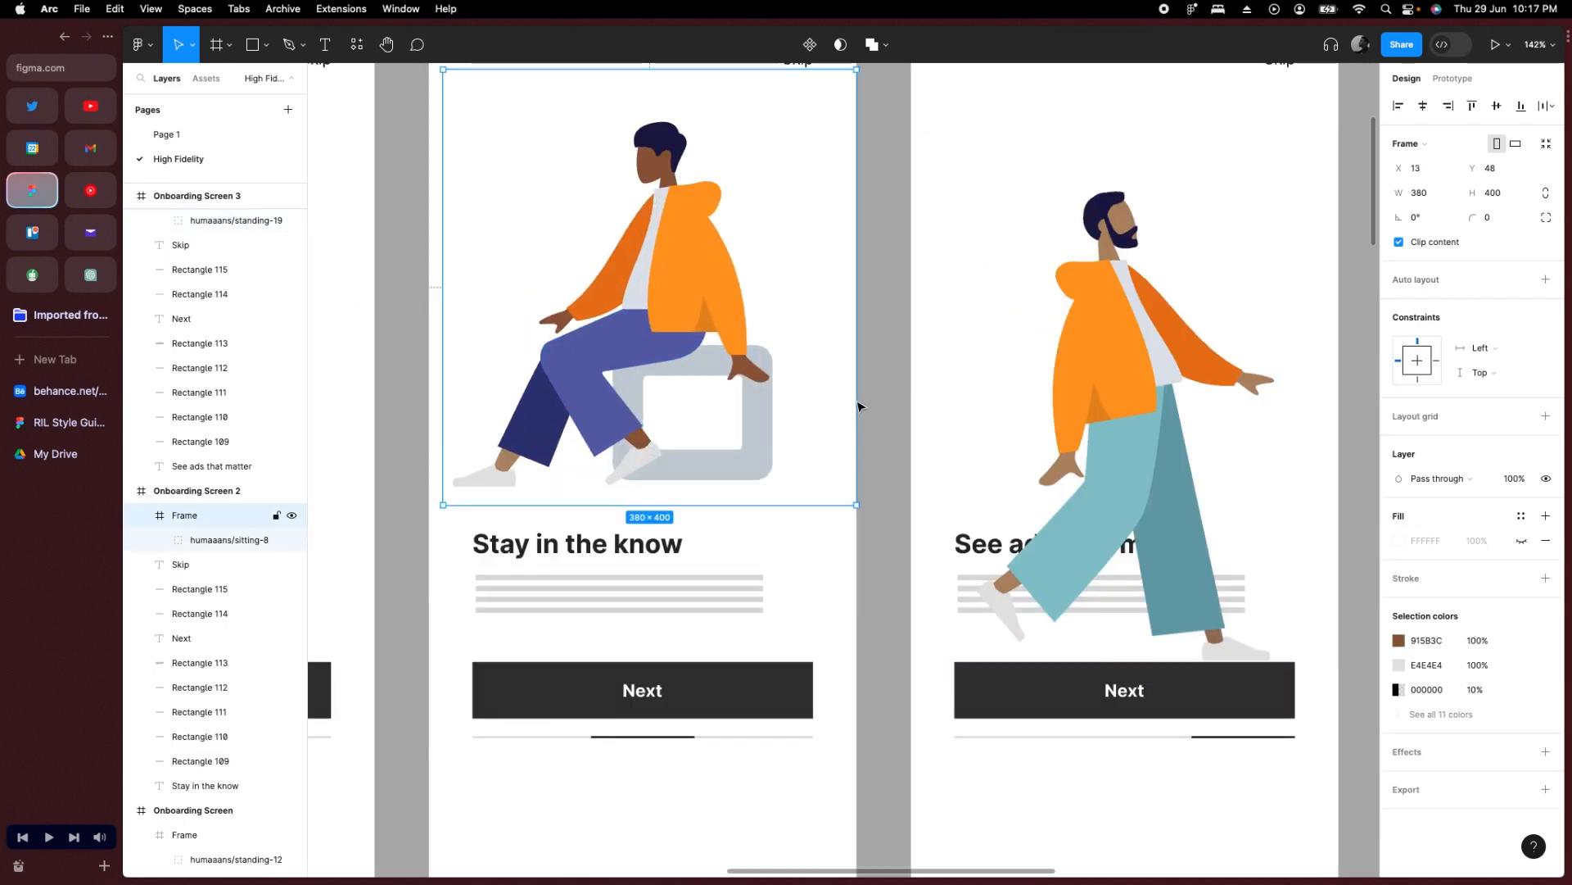
drag(856, 500, 825, 471)
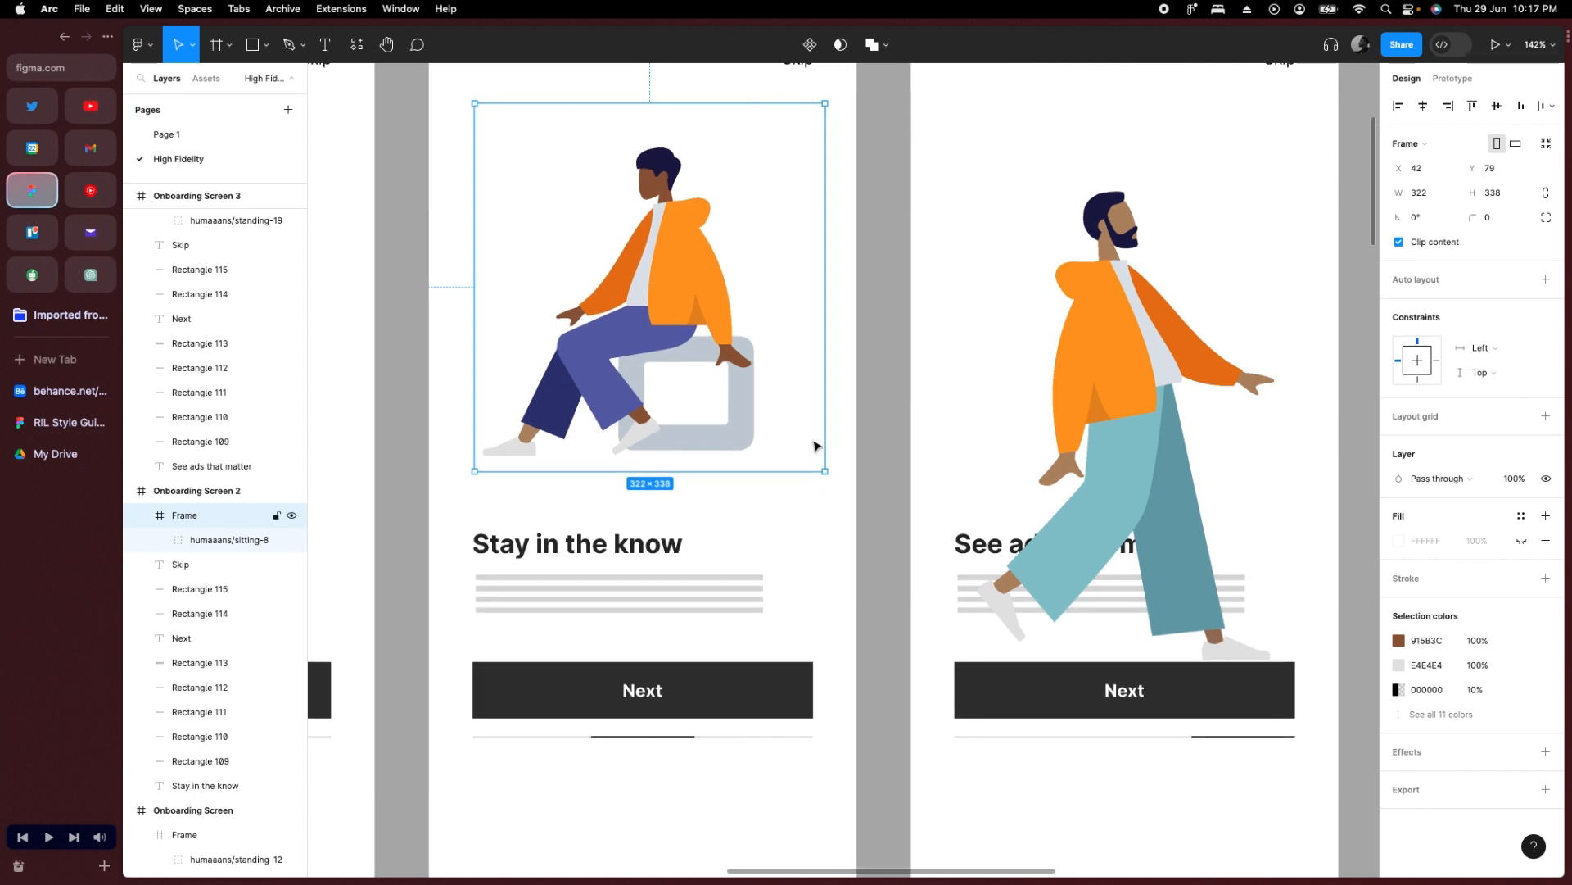
click(1423, 105)
Scale Onboarding Screen 3's walking man to about 254 × 320 and position it above the "See ads that matter" heading.
click(1125, 386)
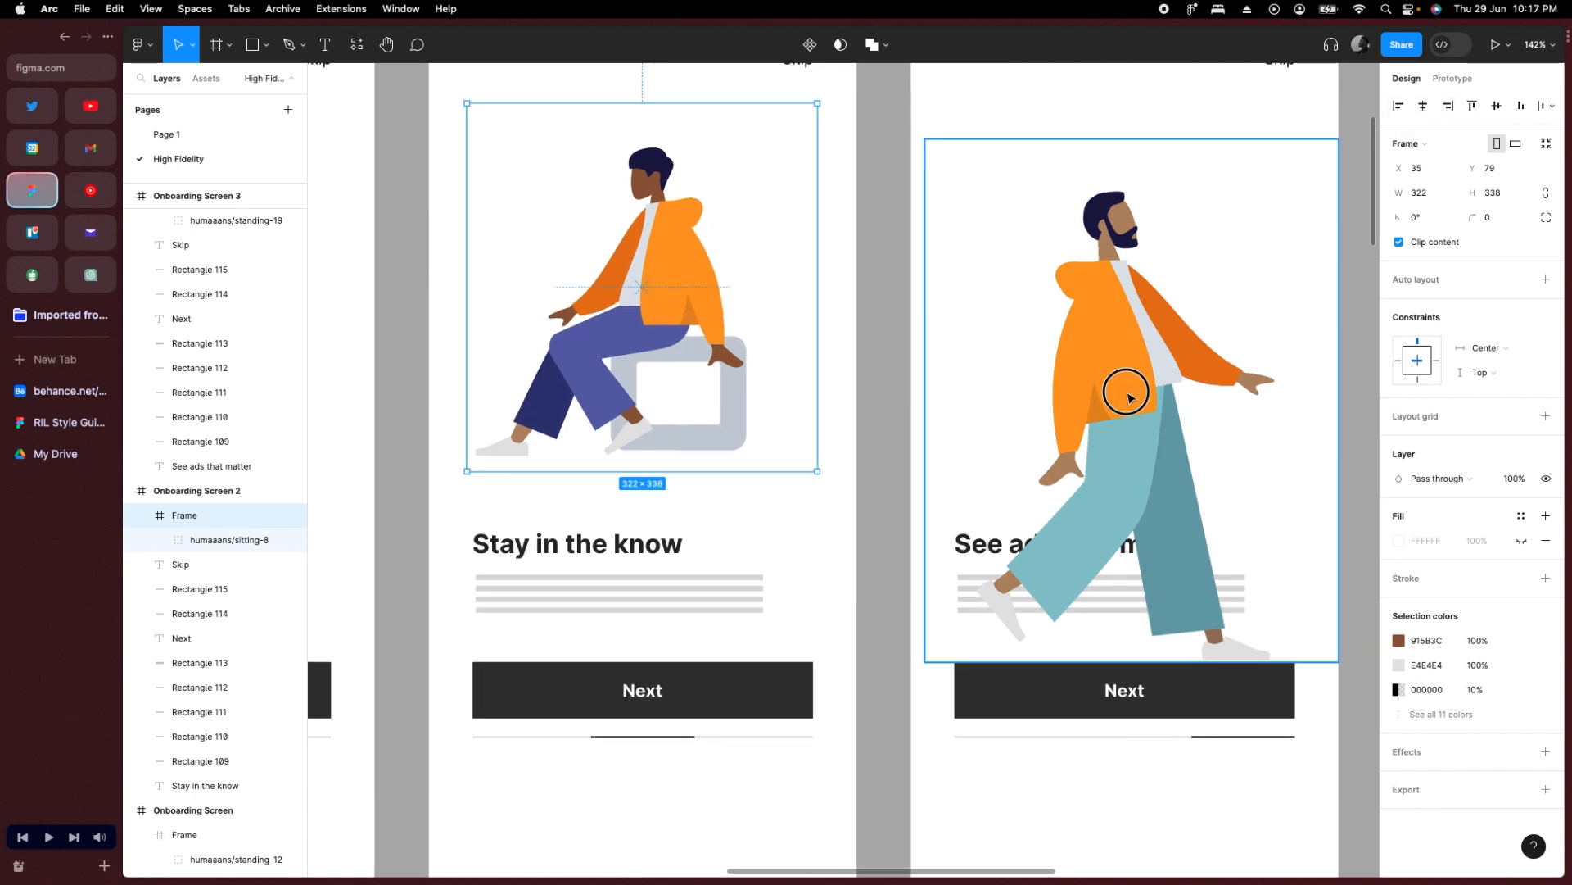
drag(1335, 660, 1253, 562)
drag(1144, 412, 1144, 292)
drag(1258, 113, 1270, 99)
click(1173, 254)
drag(1173, 253, 1172, 282)
Add a layout grid to the first Onboarding Screen frame and change its type to Columns.
scroll(1157, 279, down, 5)
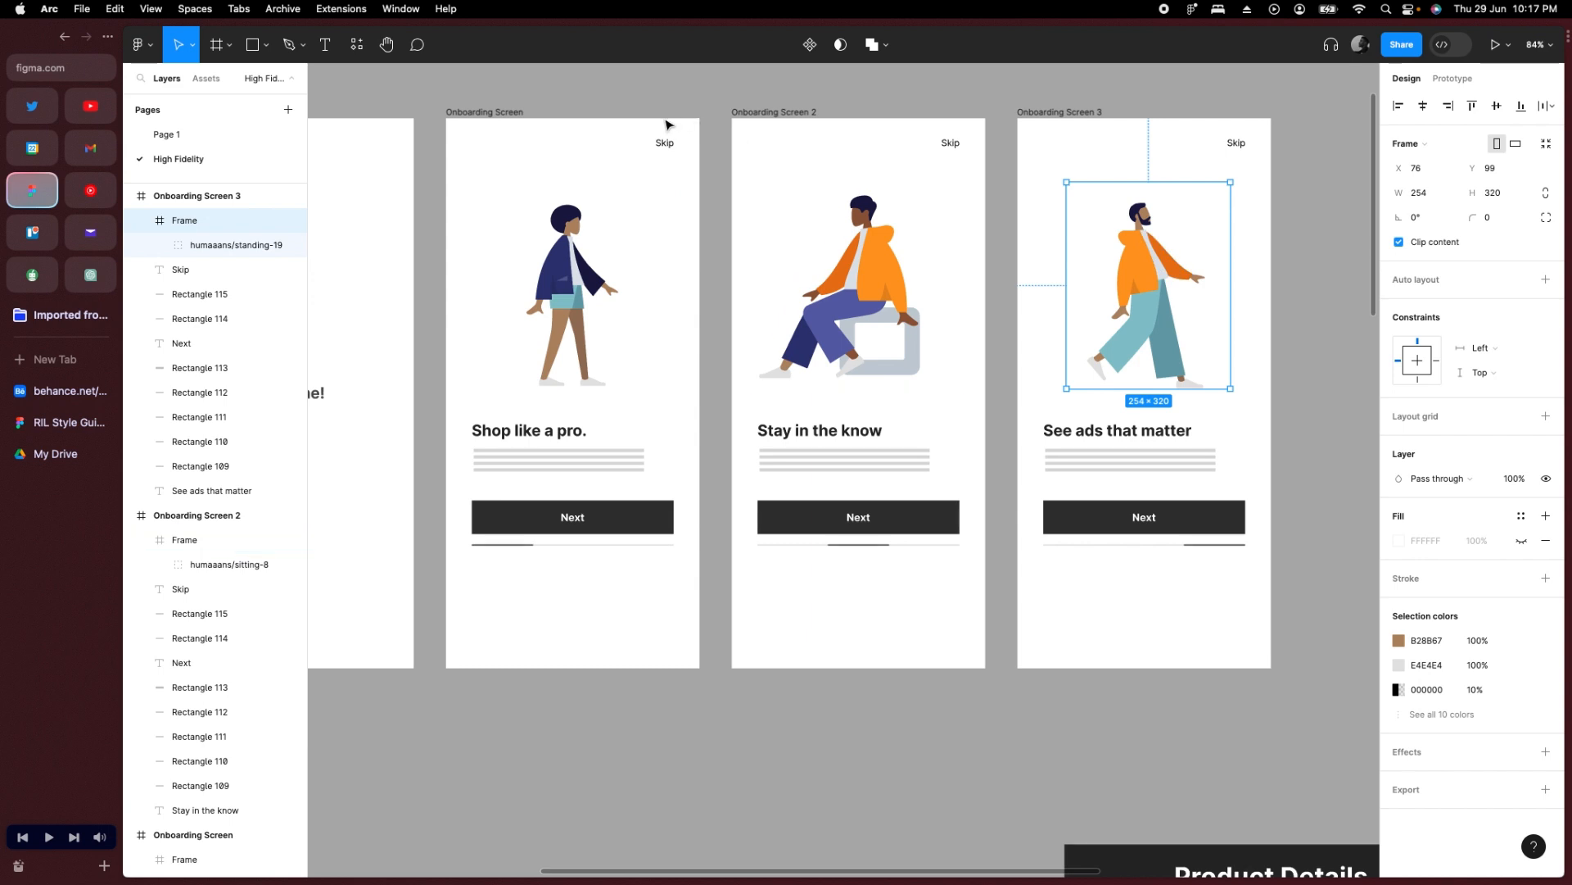
scroll(692, 133, down, 3)
scroll(703, 169, up, 4)
scroll(696, 137, down, 3)
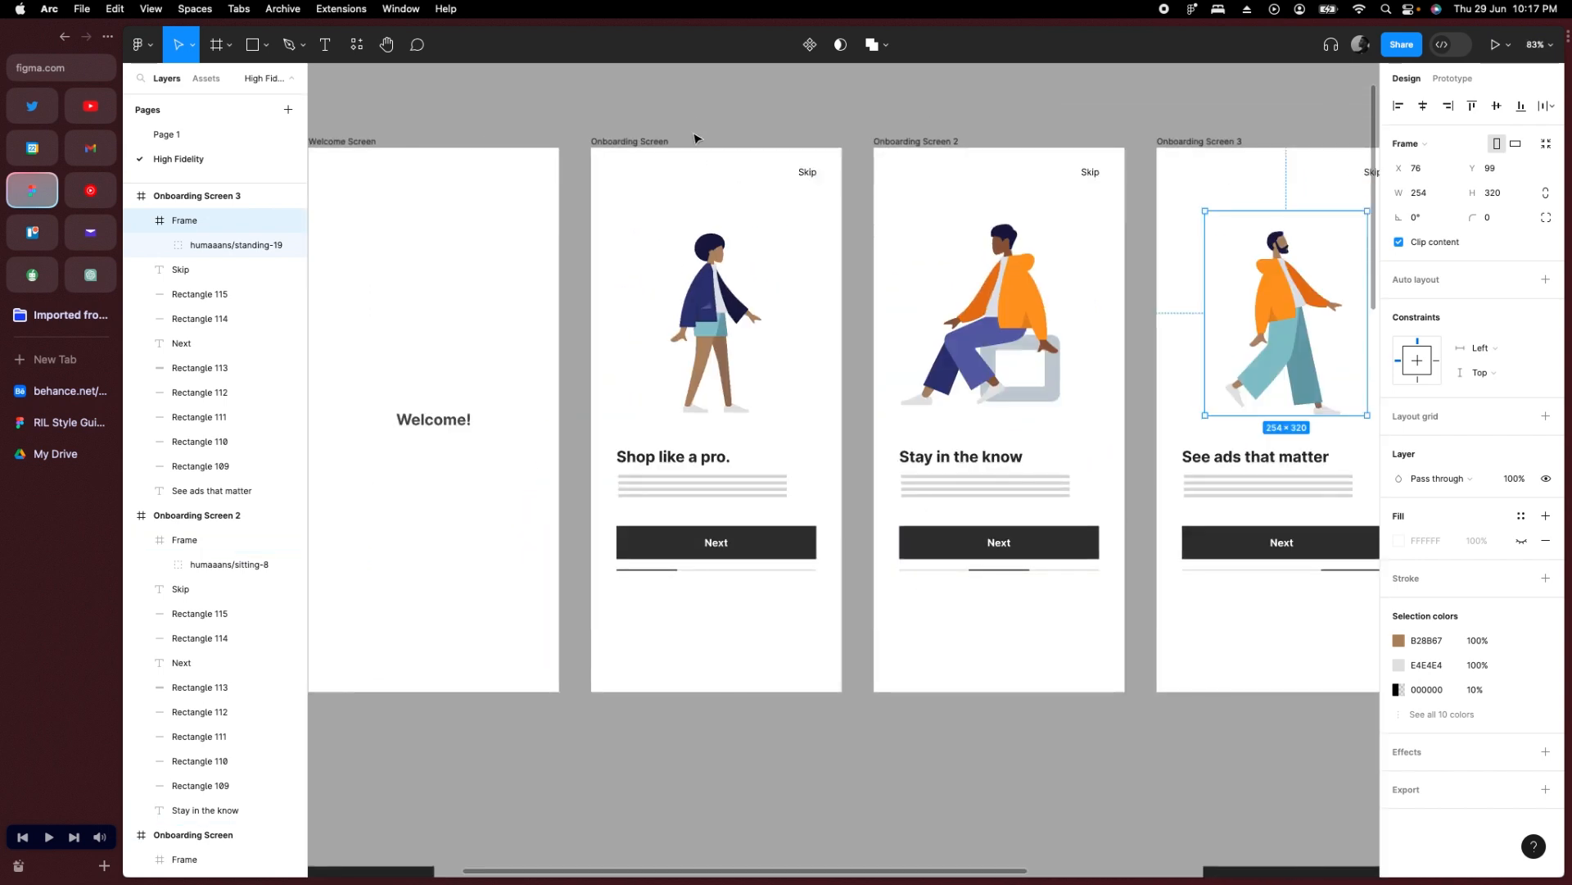
click(696, 137)
click(659, 141)
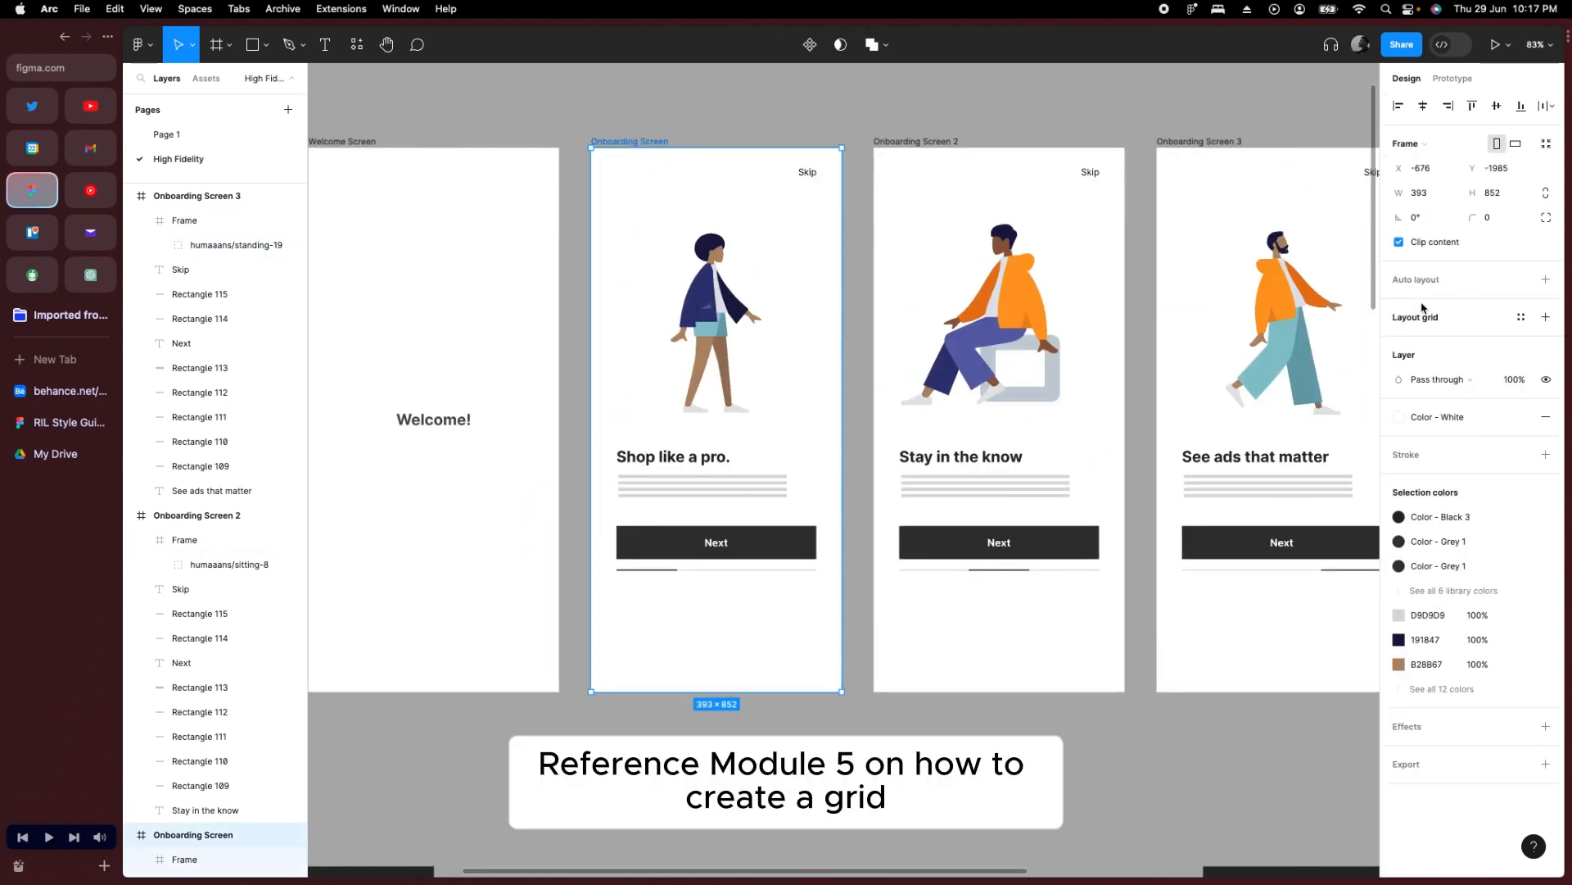
key(Escape)
click(632, 143)
click(1545, 320)
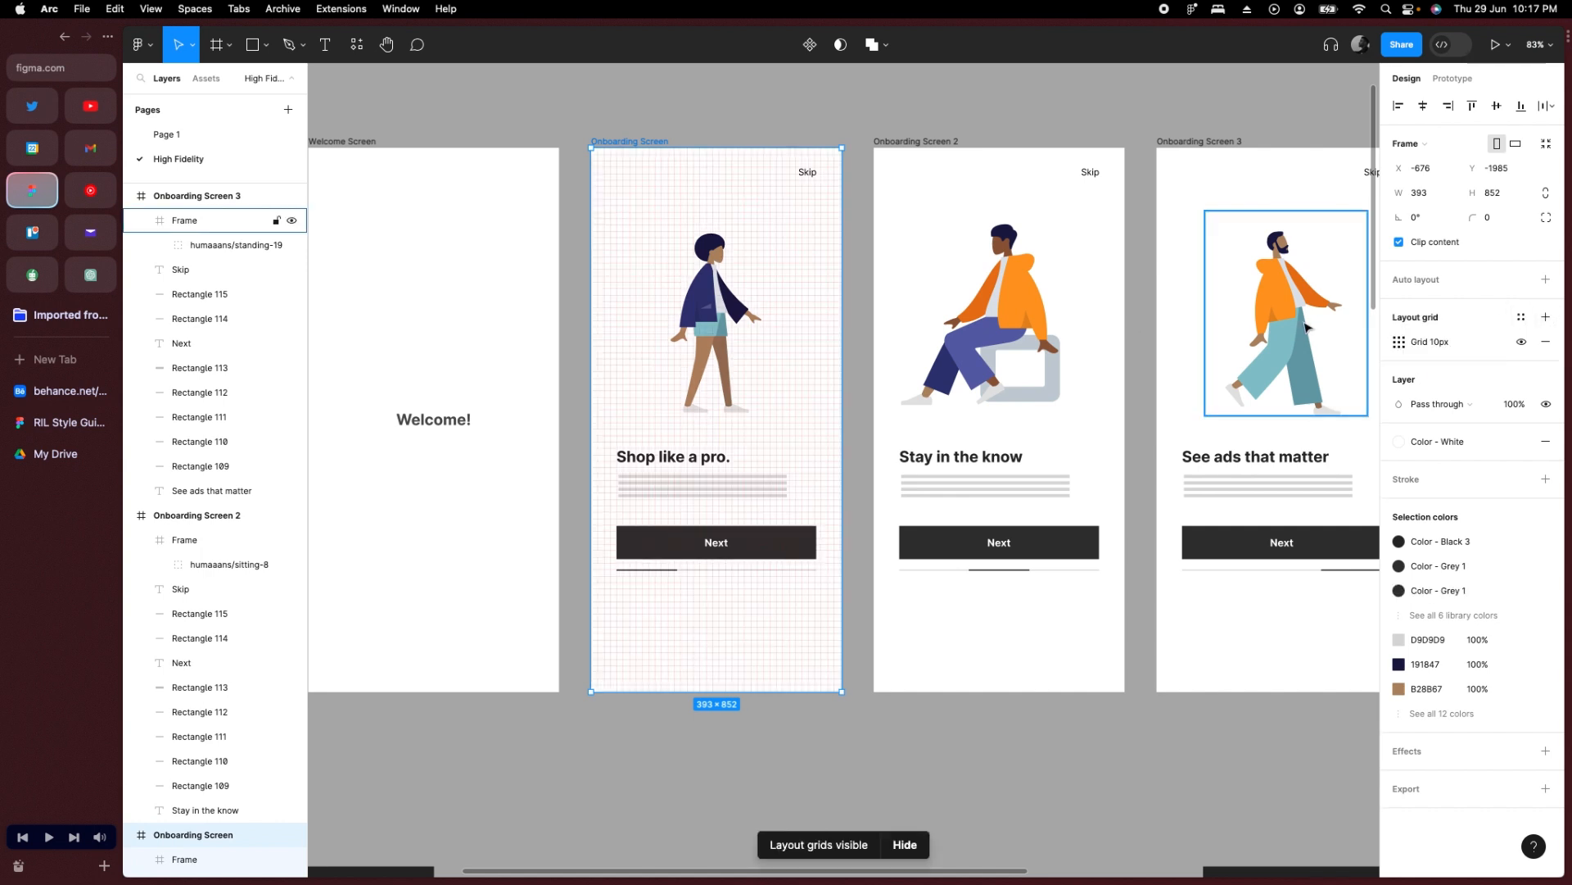
click(1399, 342)
click(1220, 345)
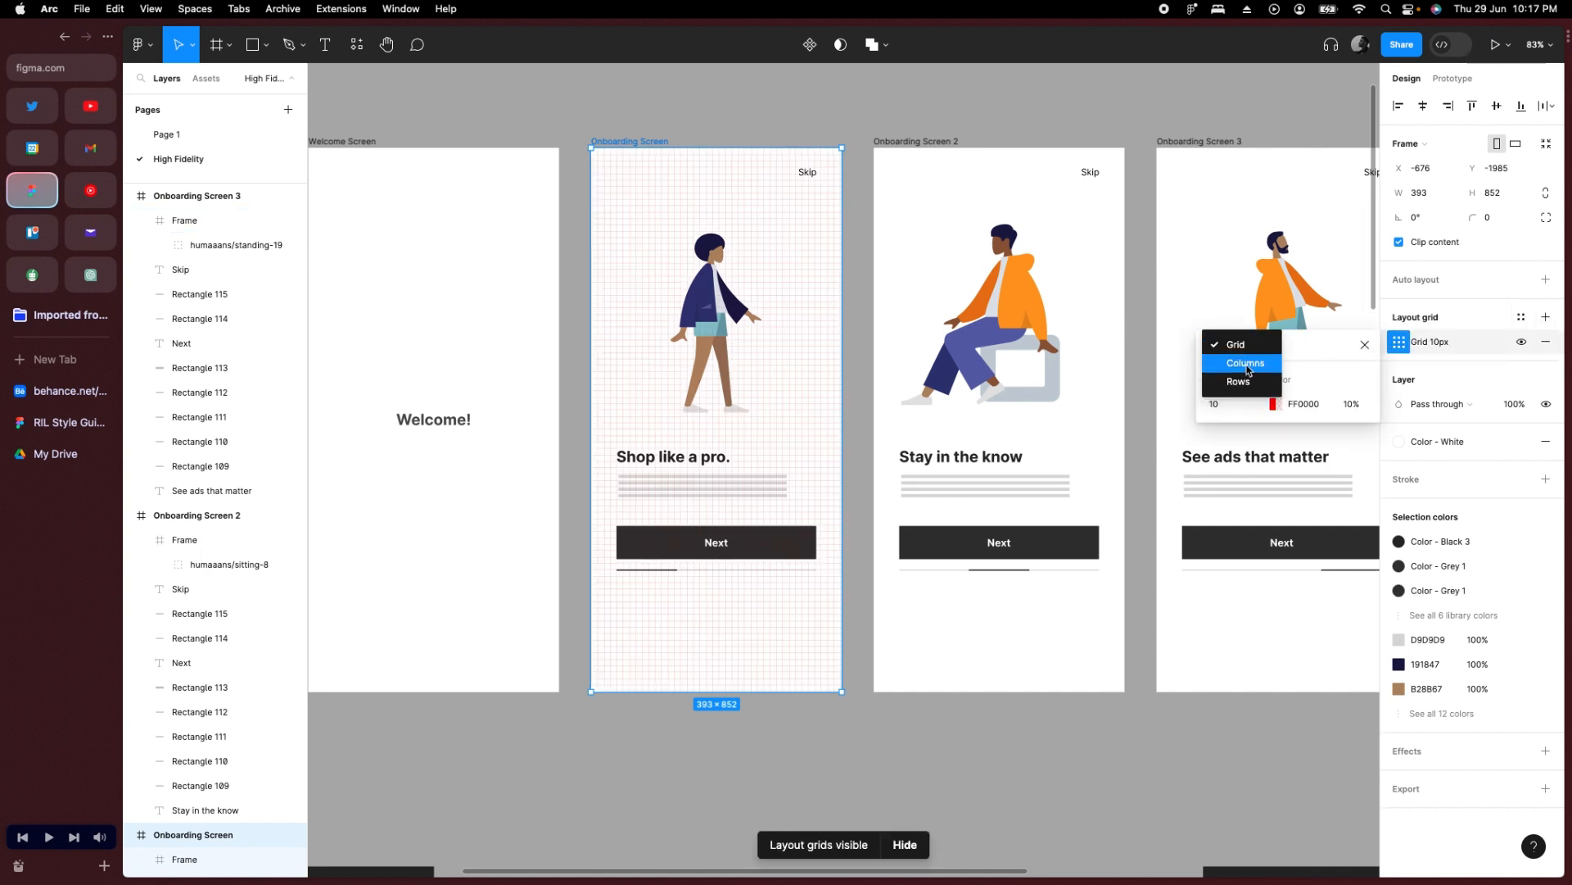
click(1246, 364)
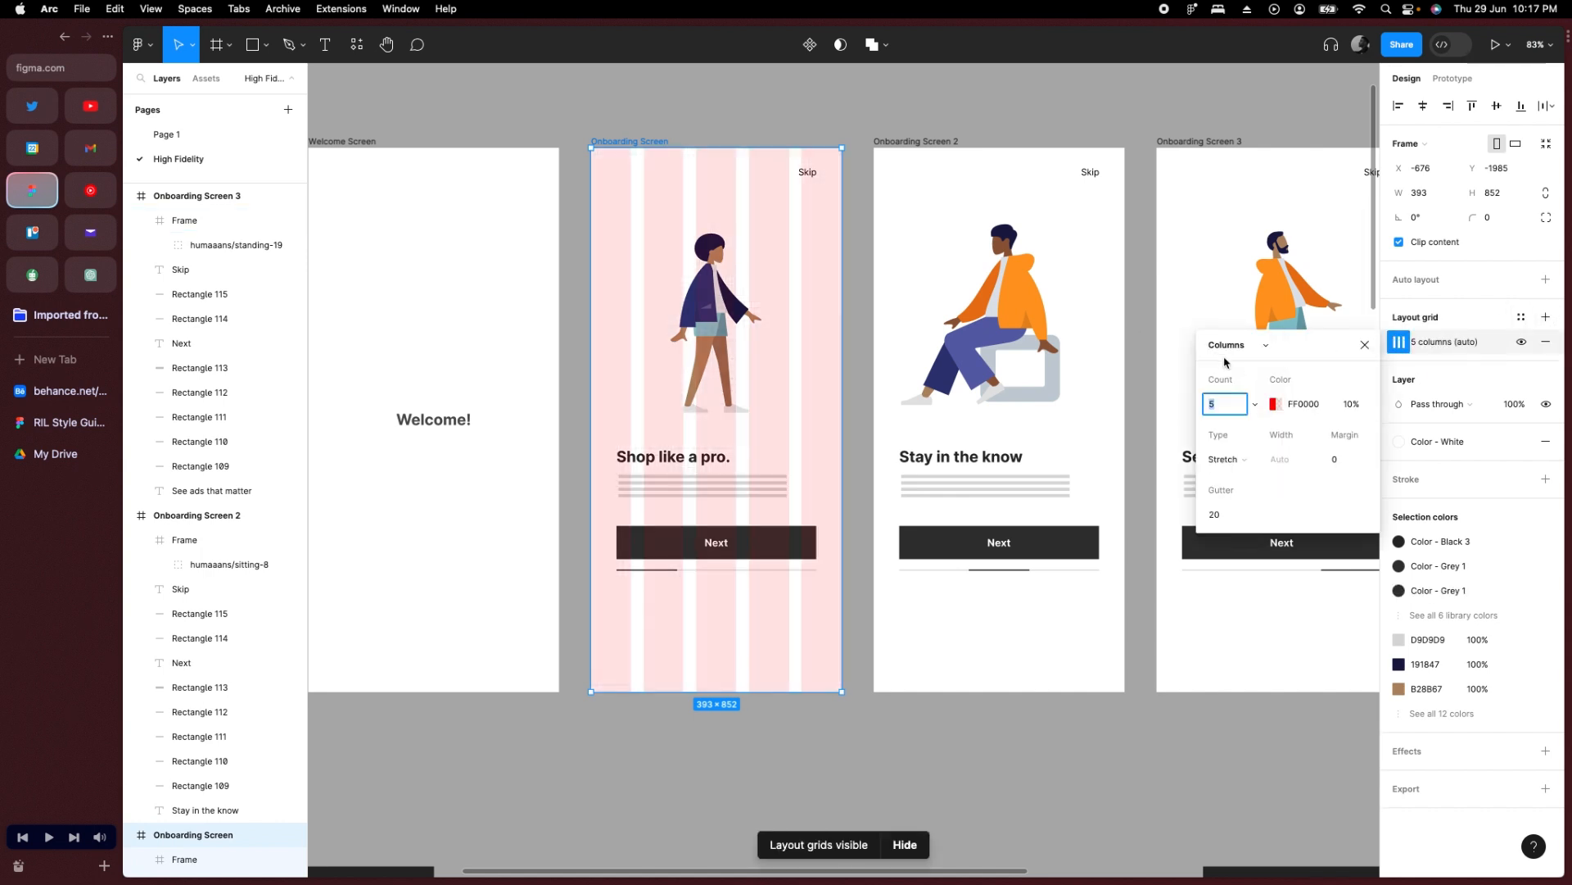
Set the column grid's margin to 30 and its gutter to 16.
click(1349, 460)
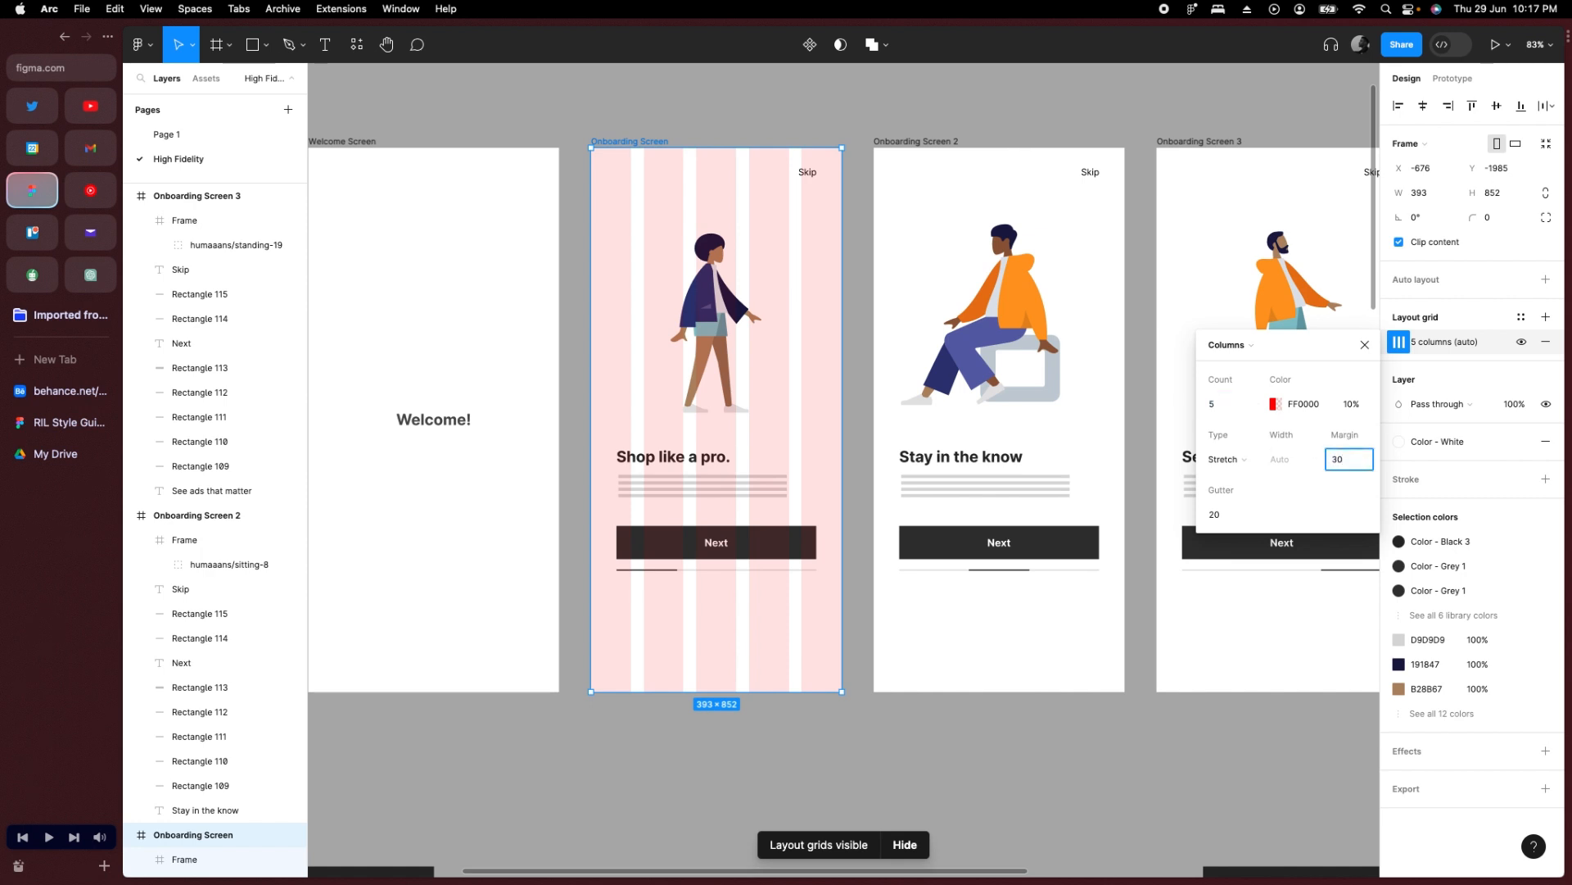
key(Return)
click(1228, 516)
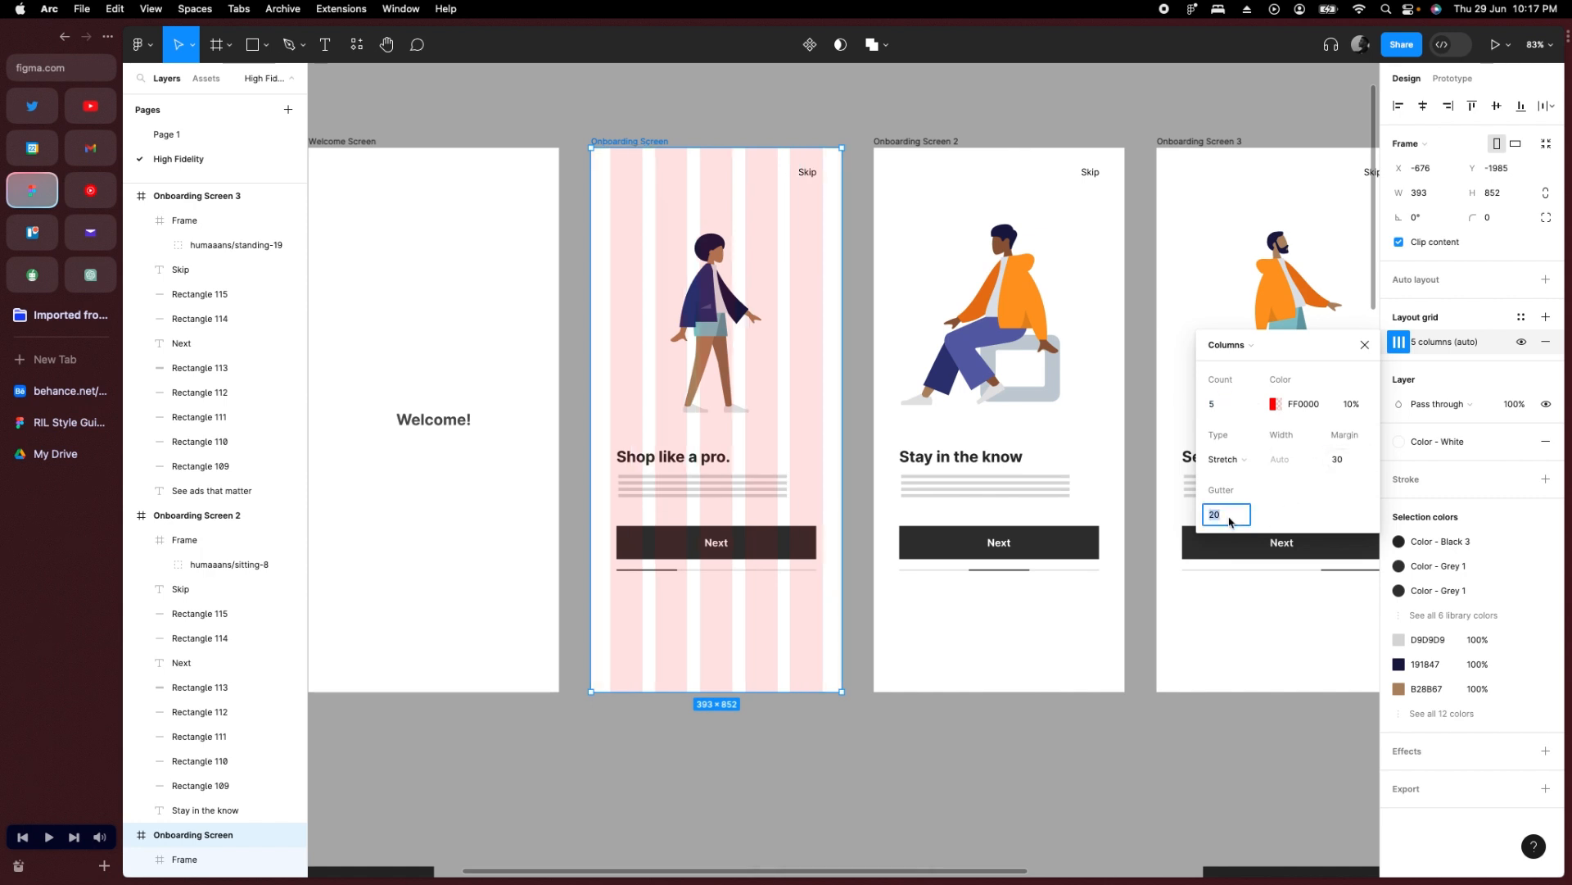
key(Return)
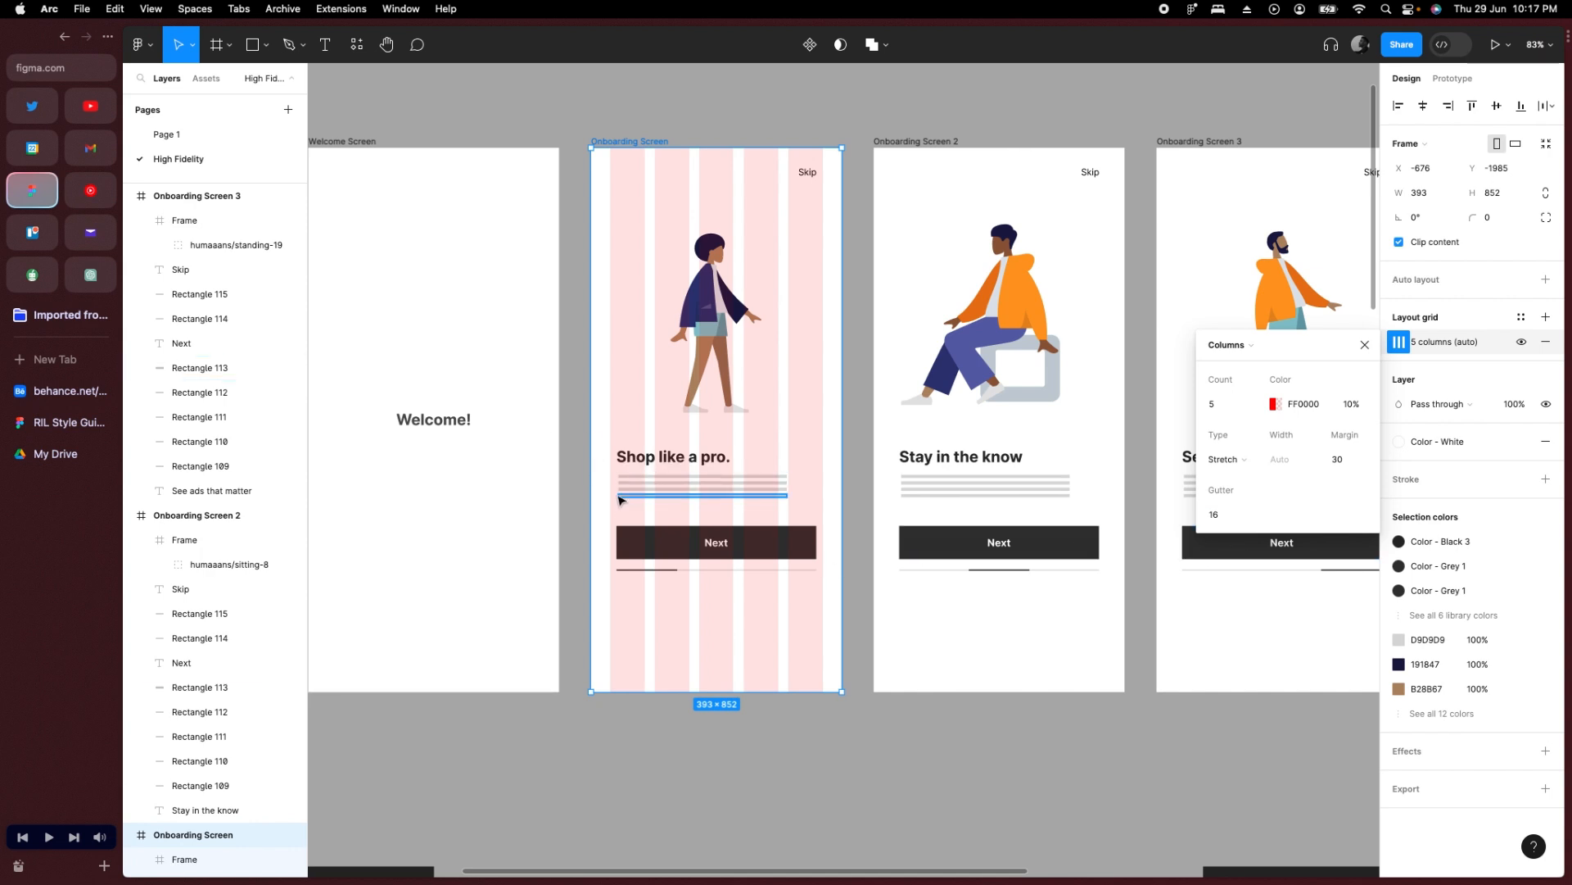
scroll(628, 508, up, 3)
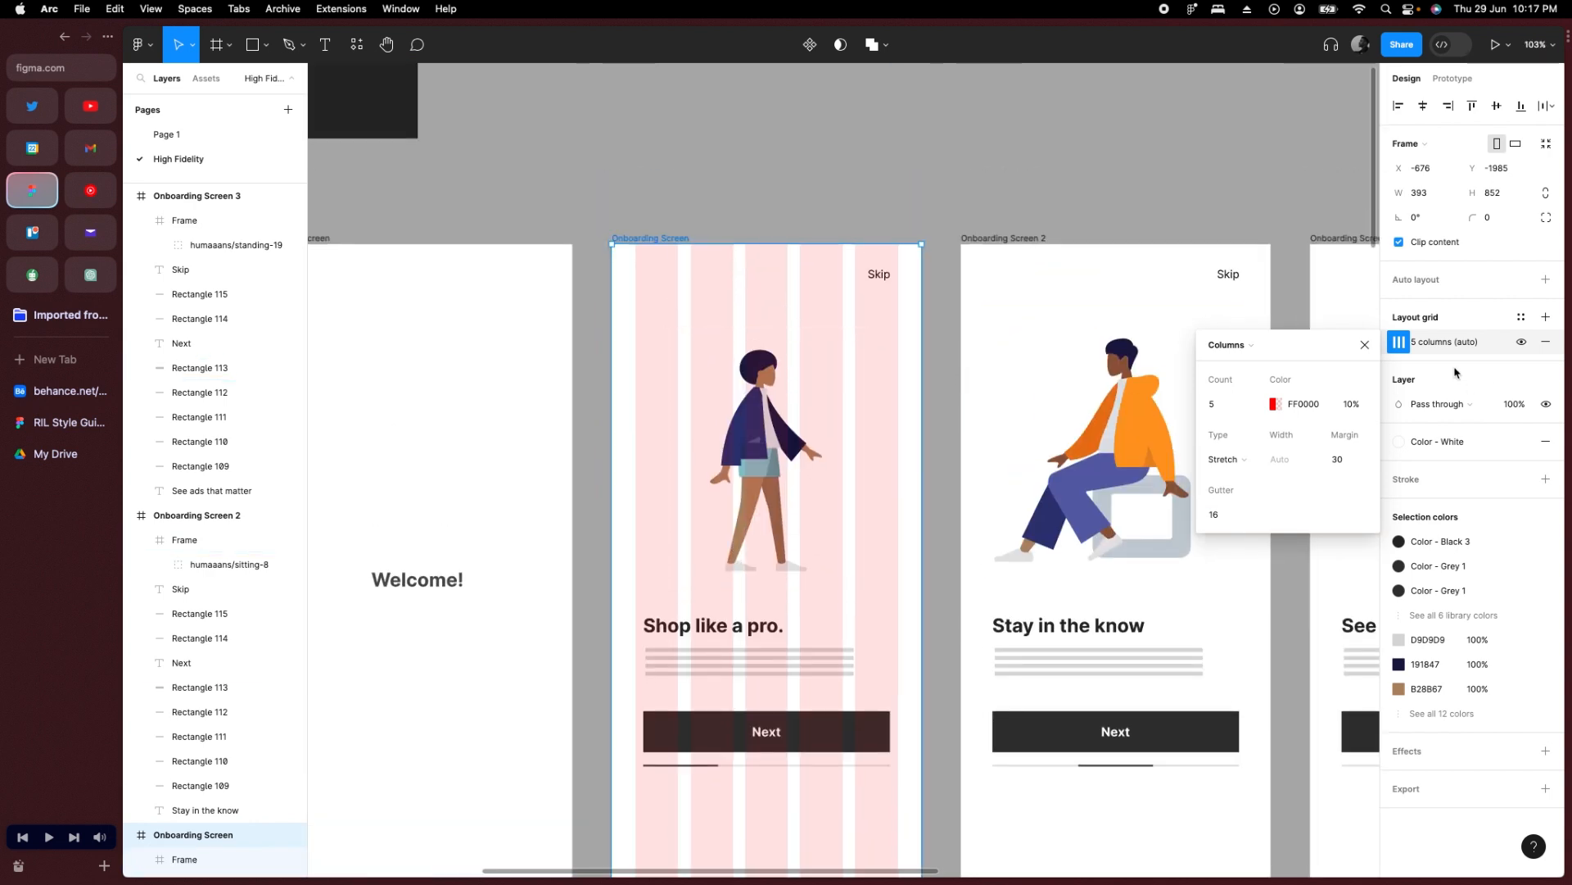
click(1365, 345)
Align the first Onboarding Screen's Skip label to the grid's right margin and its "Shop like a pro." heading to the left margin.
click(878, 280)
drag(877, 280, 887, 279)
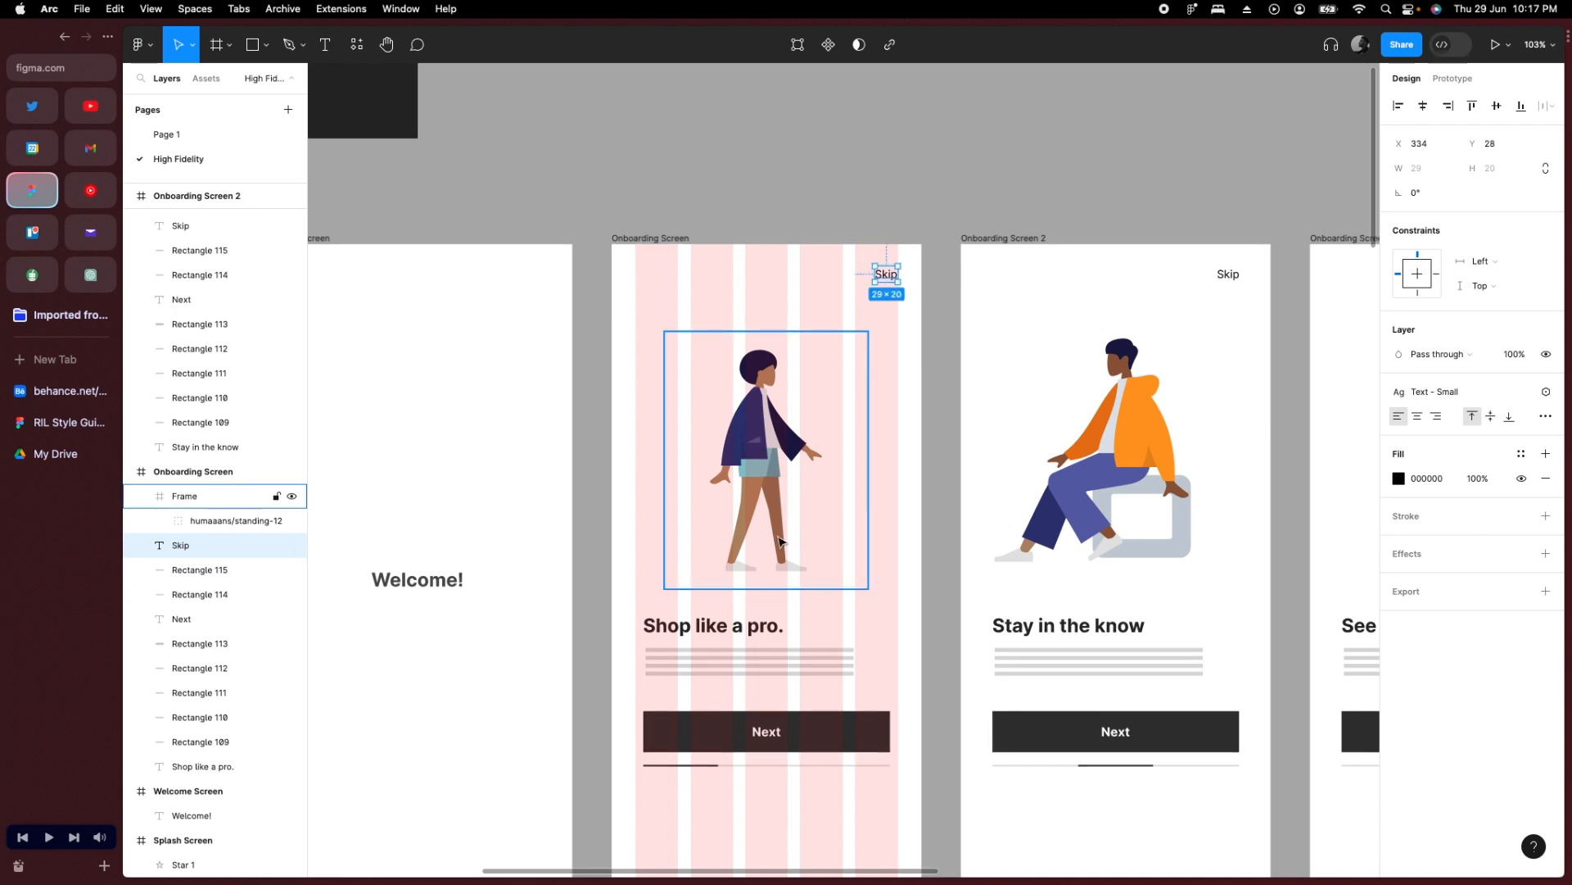
scroll(761, 508, down, 3)
click(760, 522)
drag(760, 522, 708, 514)
ctrl+scroll(654, 542, up, 5)
drag(747, 446, 744, 451)
Delete the four grey placeholder lines under the "Shop like a pro." heading.
scroll(958, 502, right, 3)
scroll(959, 502, down, 1)
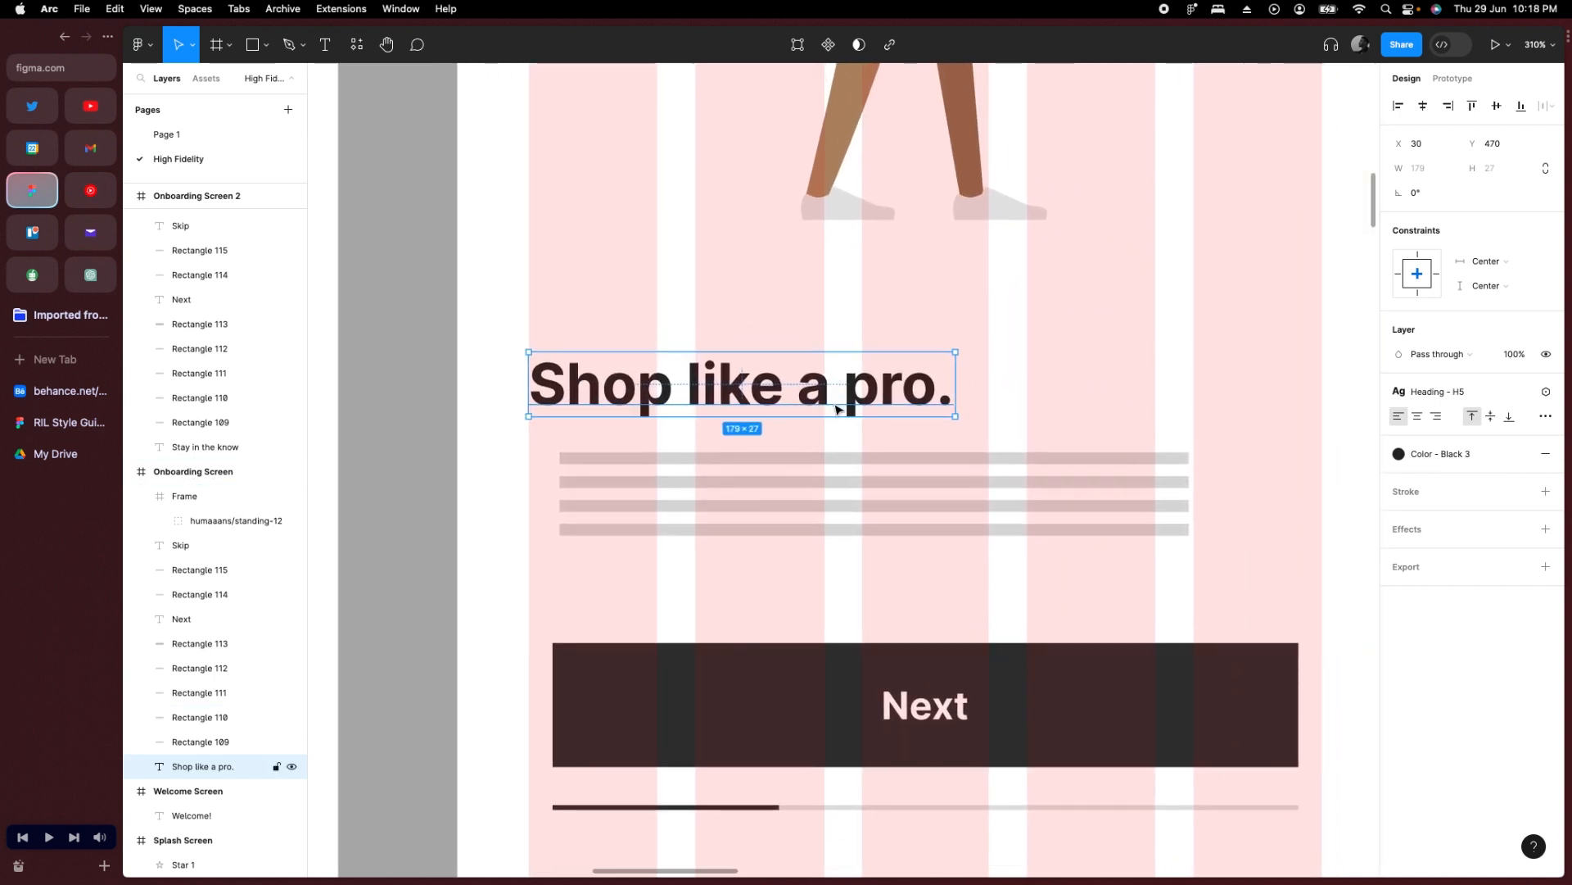
click(832, 460)
shift+click(836, 483)
shift+click(841, 506)
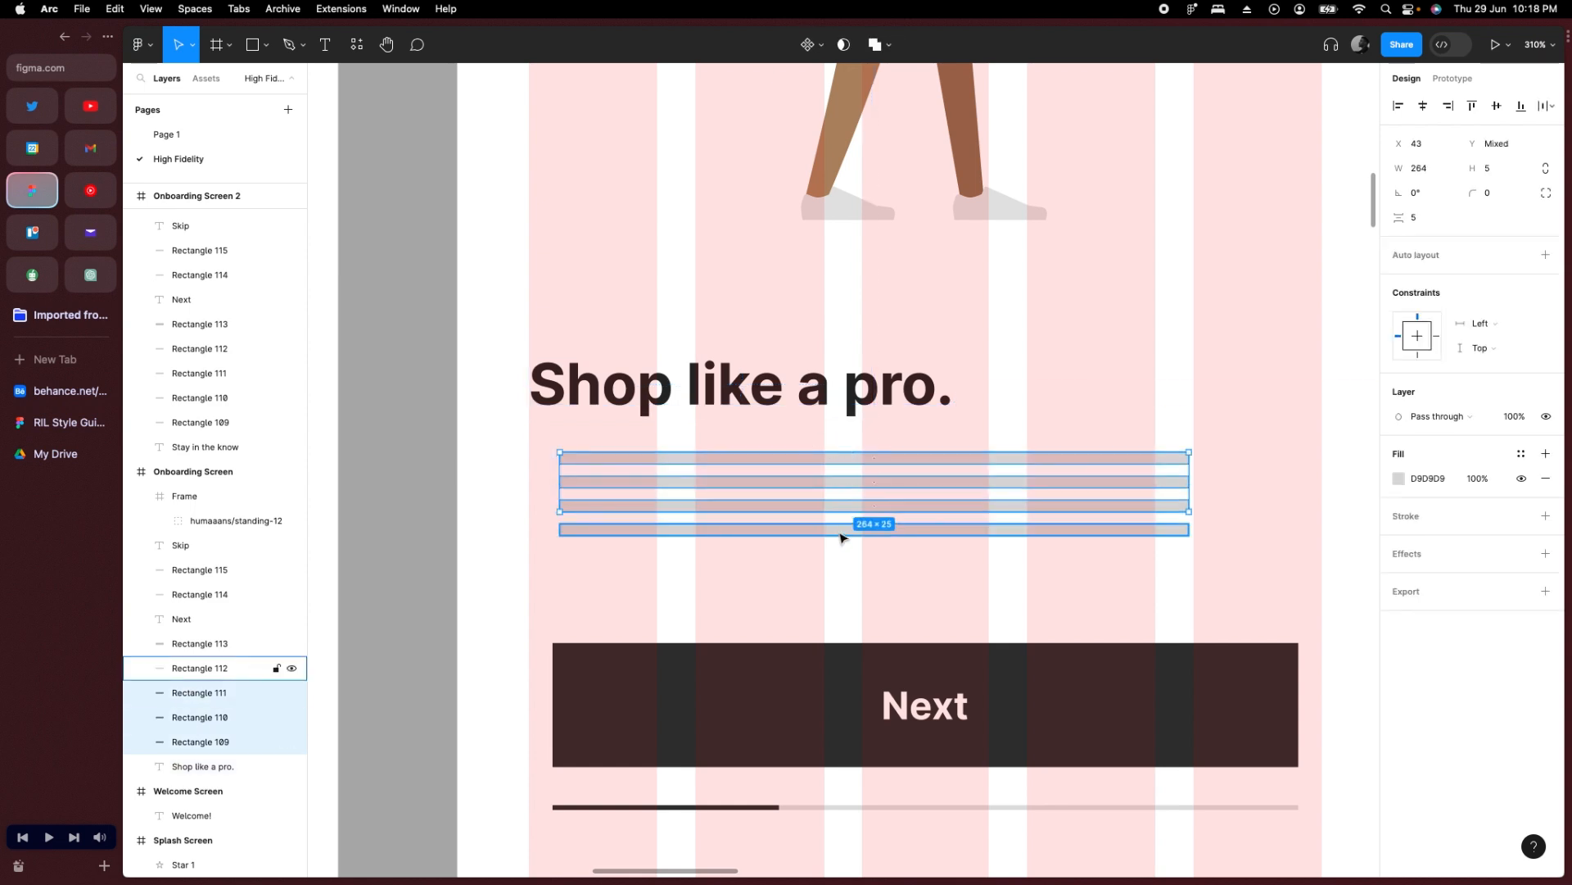
shift+click(840, 530)
key(Delete)
Duplicate the "Shop like a pro." heading directly beneath itself and change the copy's text to "You can now shop like a pro from your home".
drag(783, 406, 762, 466)
text(Yo)
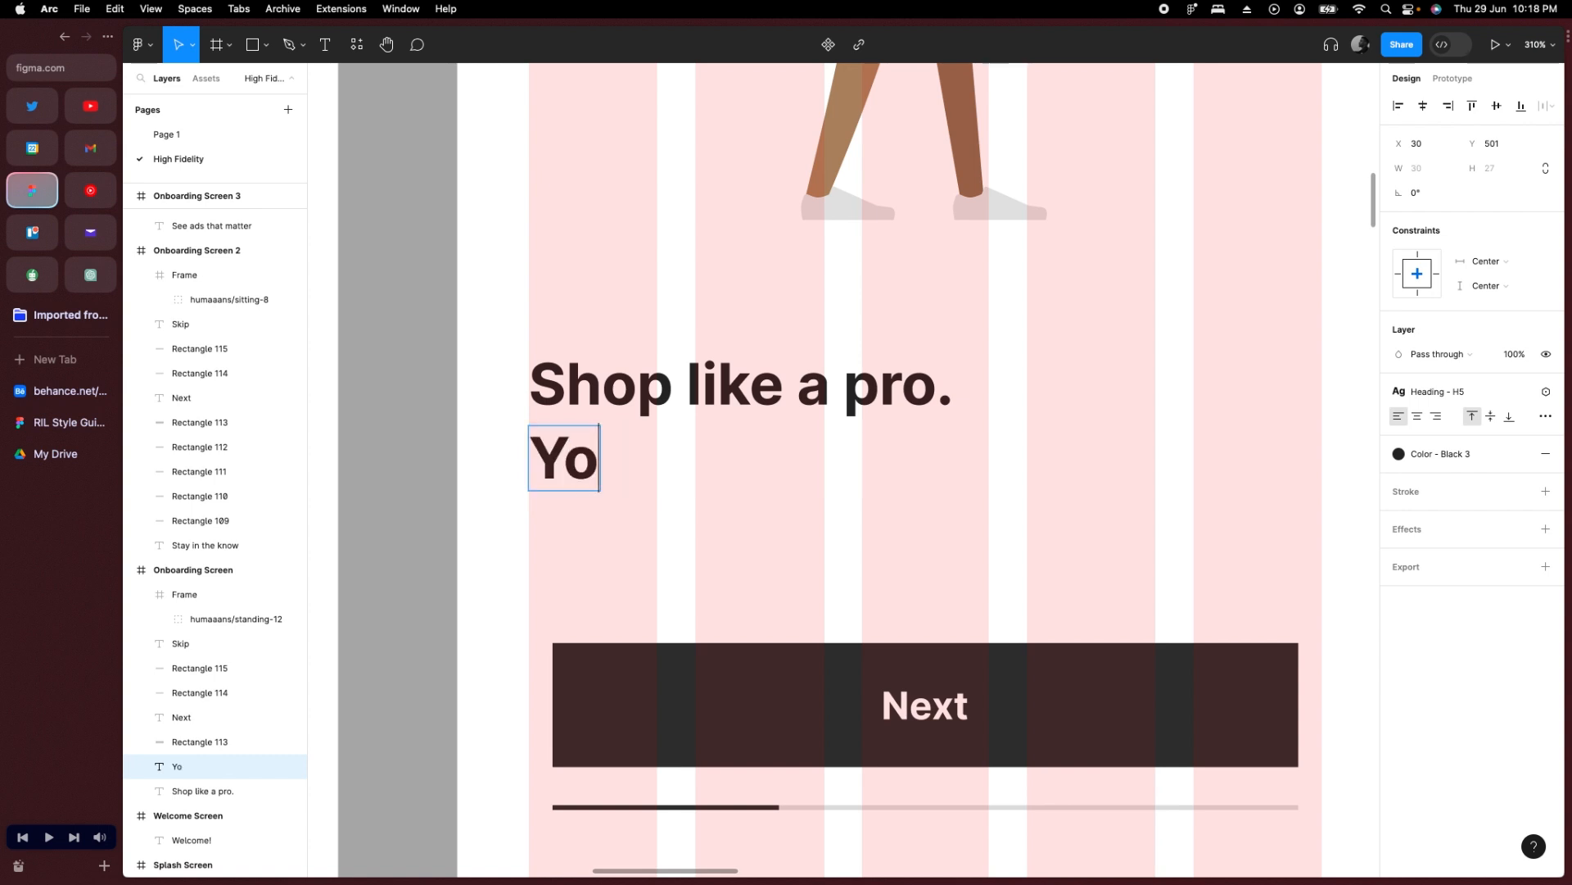
text(u can now shop l)
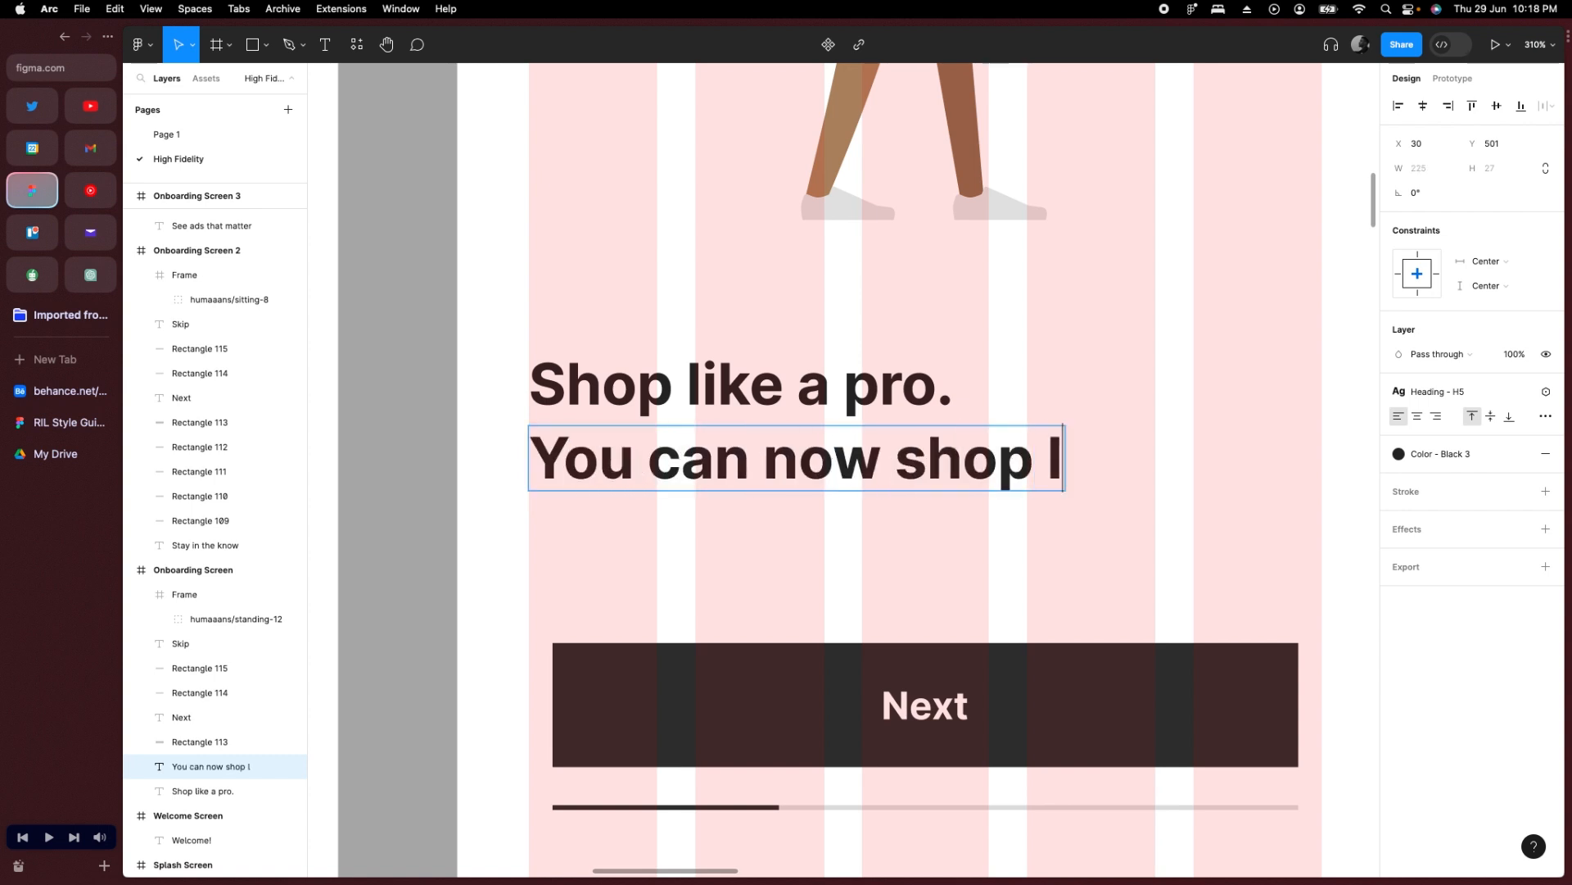
text(ike a pro fro)
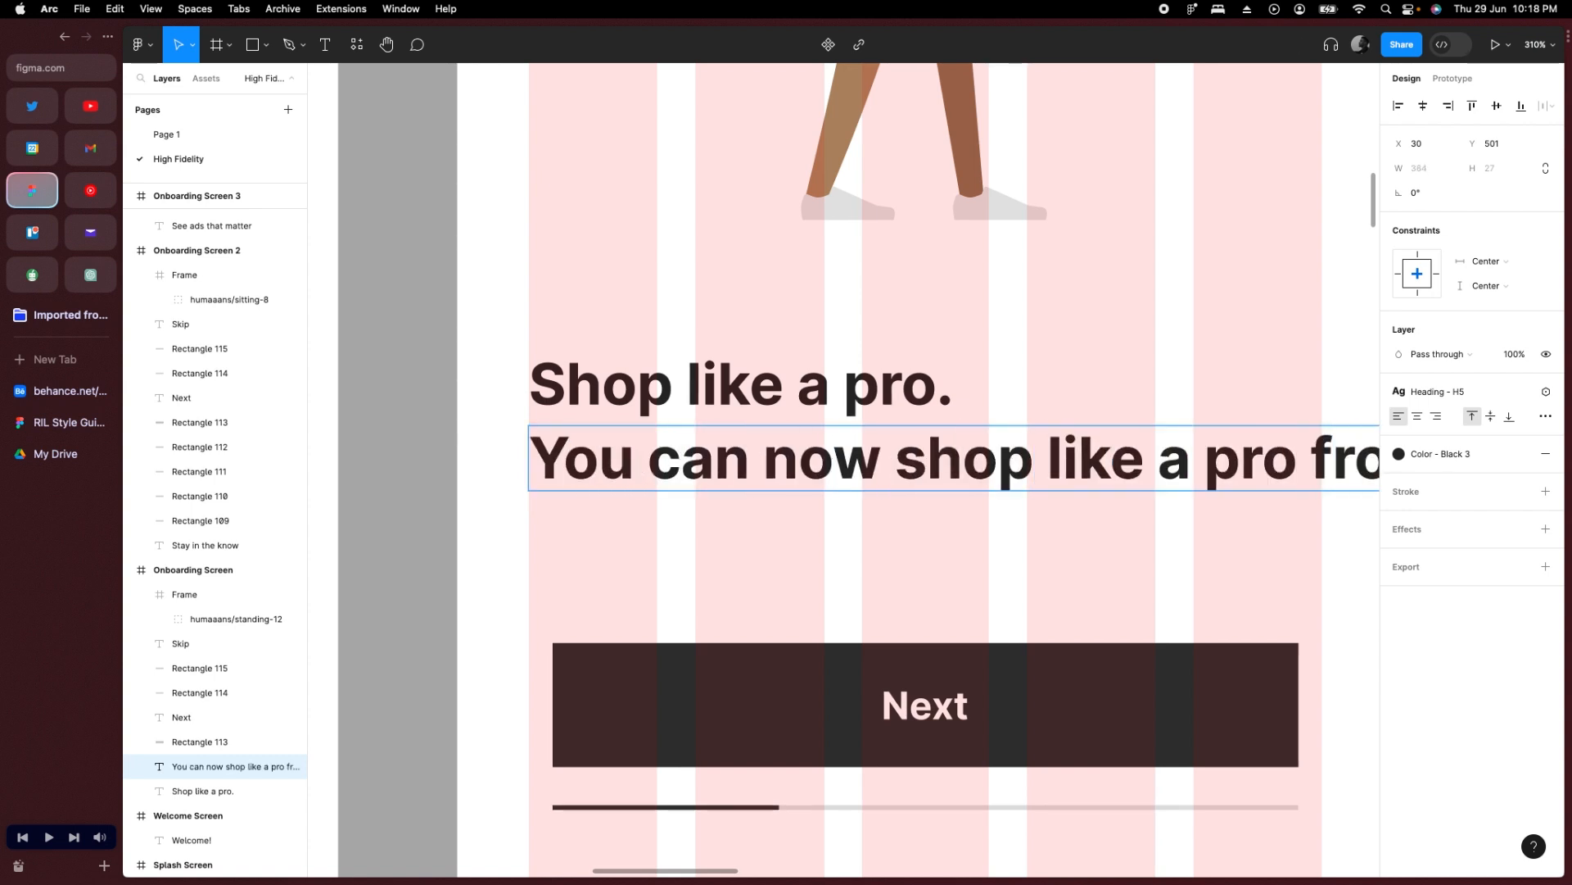
key(Escape)
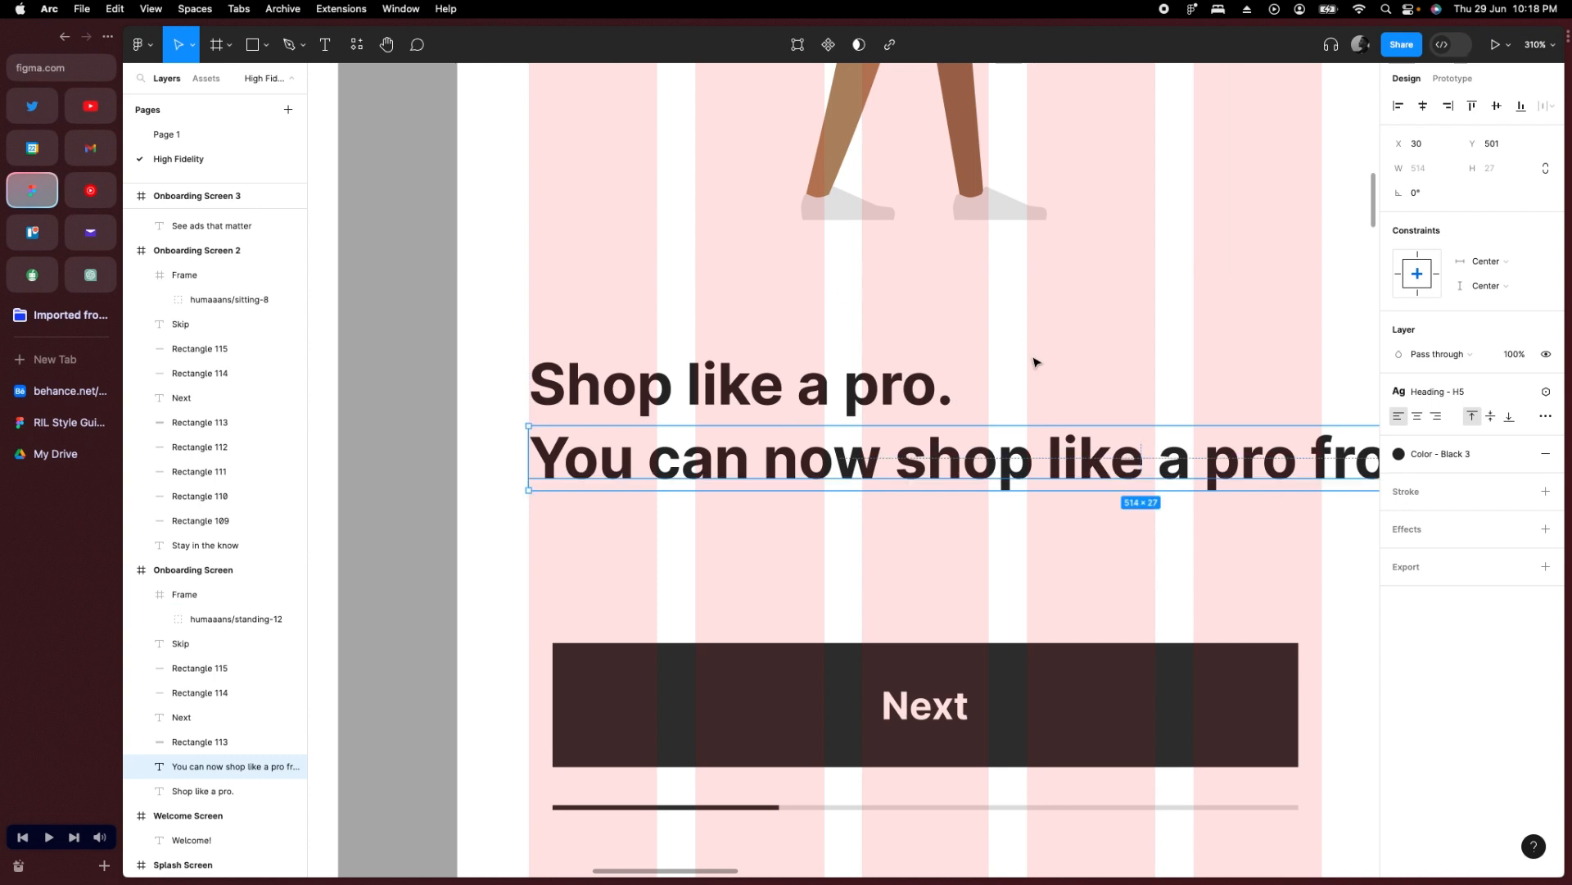
Apply the Text - Small style to the description line under the "Shop like a pro." heading.
scroll(1036, 358, down, 5)
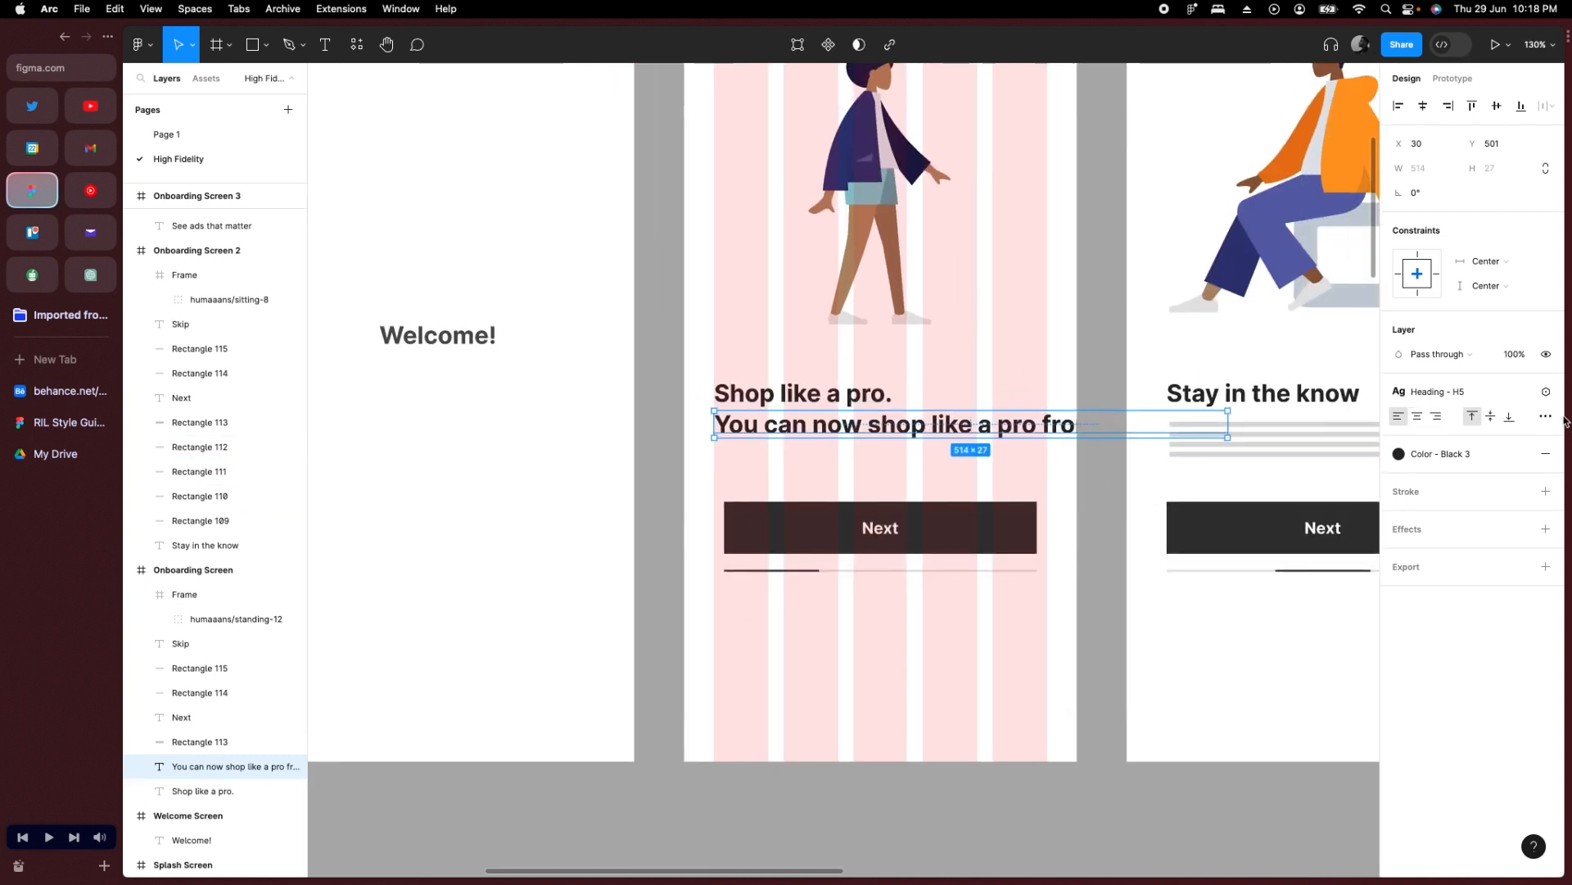
click(1467, 391)
click(1476, 625)
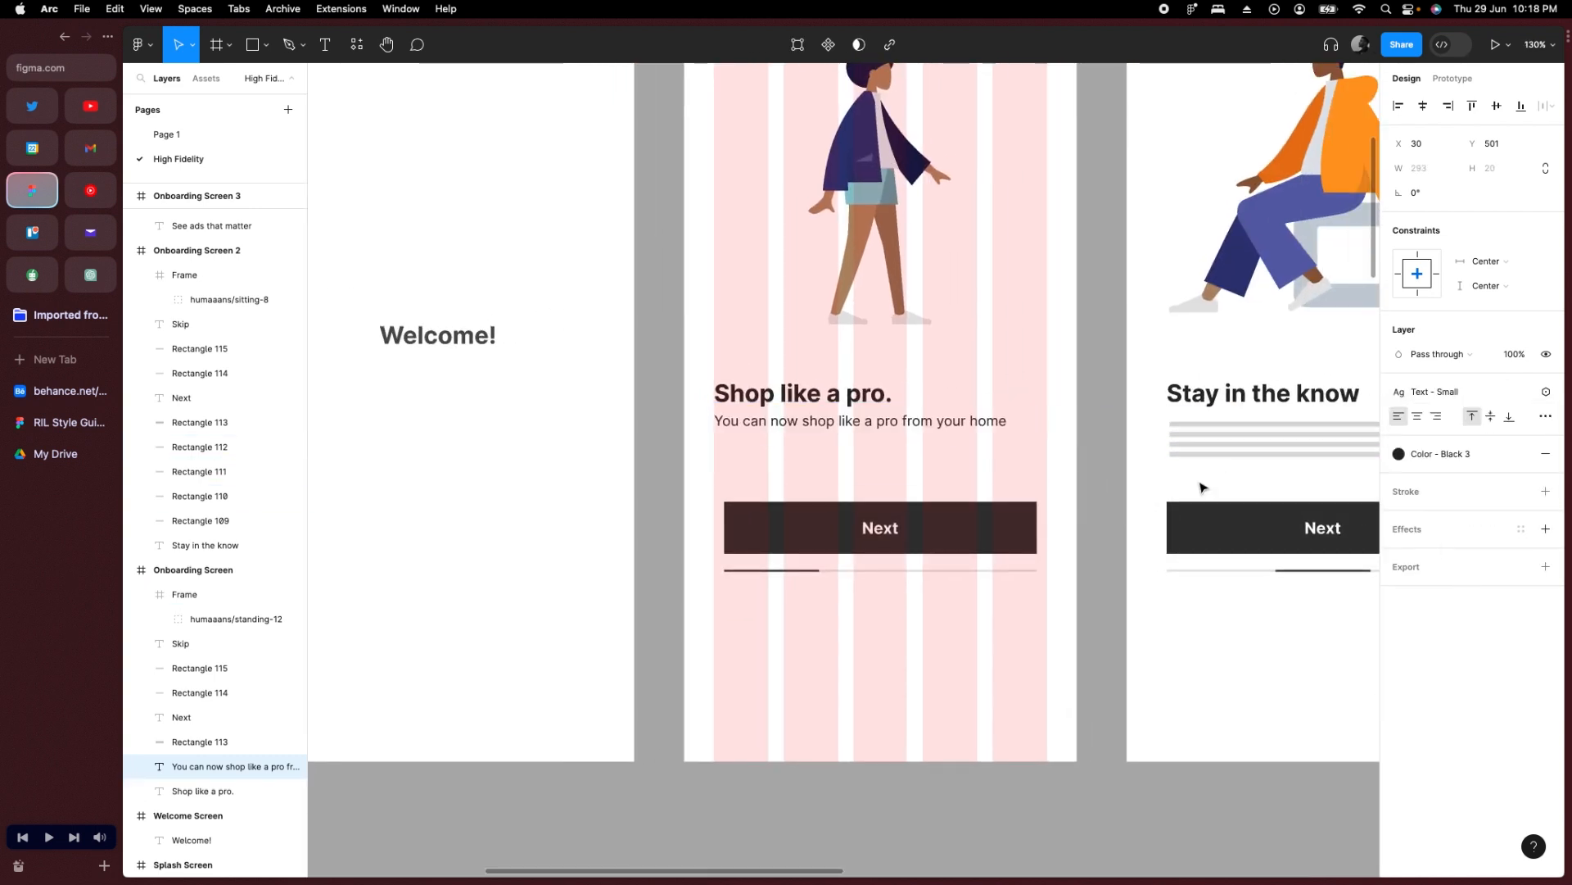
click(816, 469)
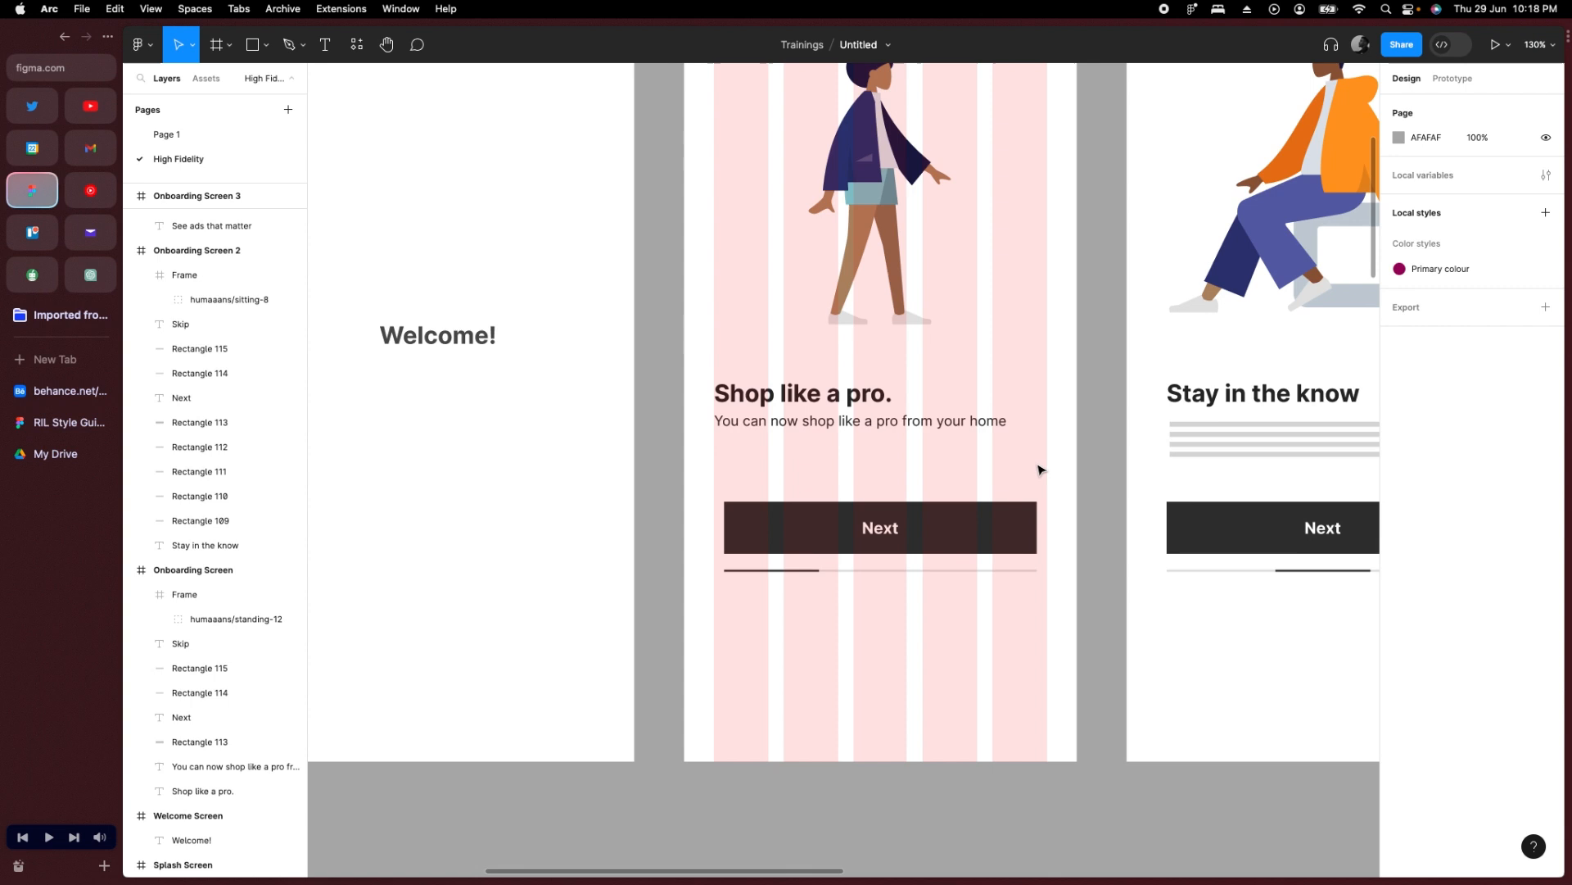
click(786, 396)
shift+click(750, 428)
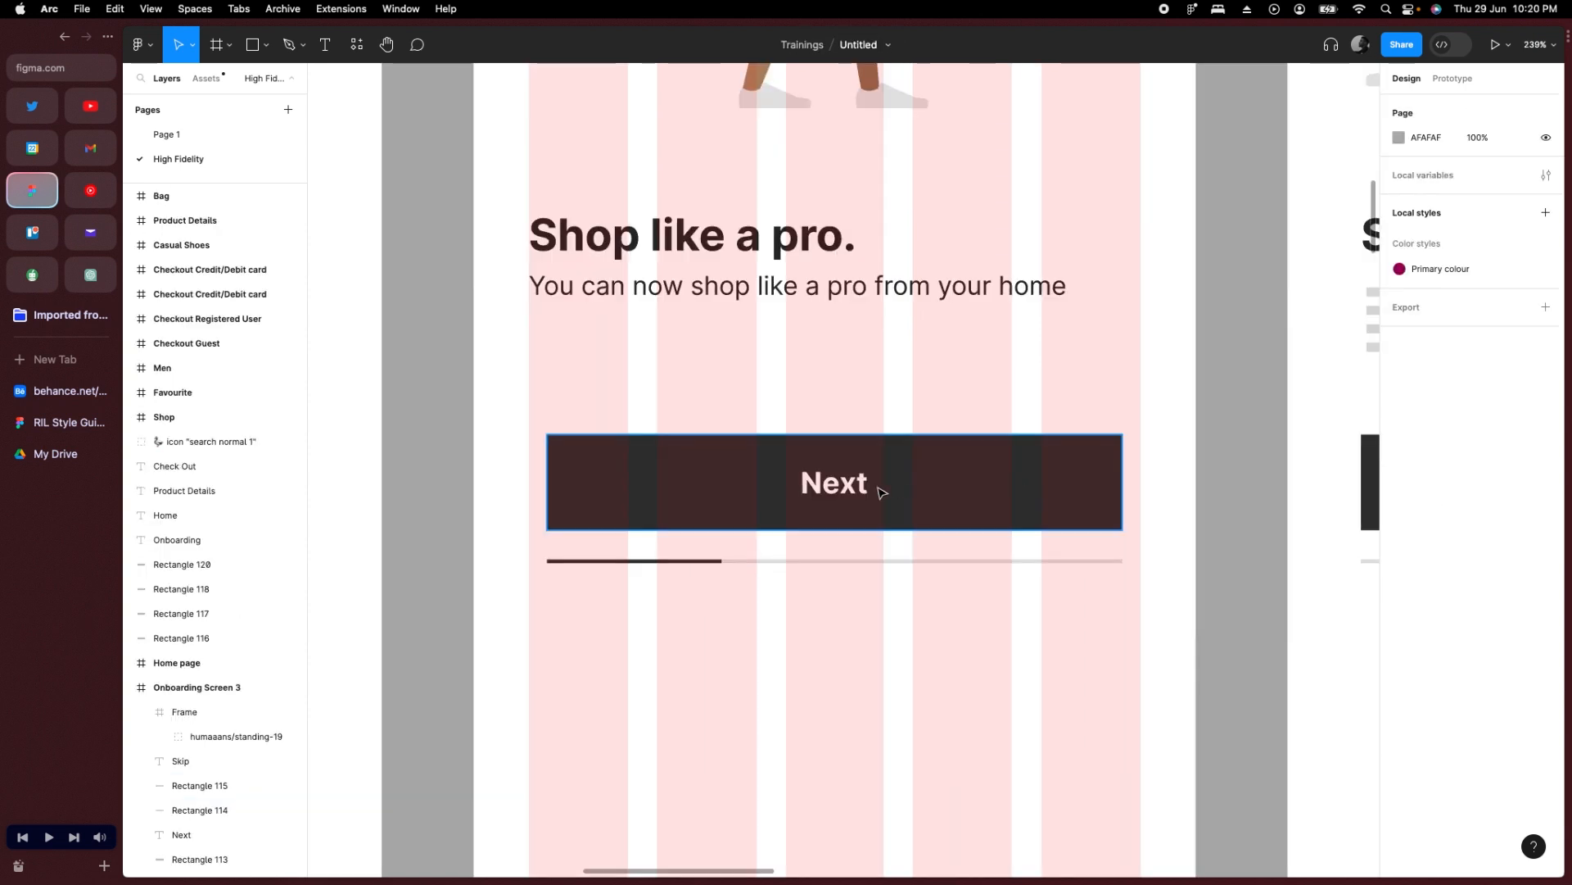
click(881, 491)
click(1056, 417)
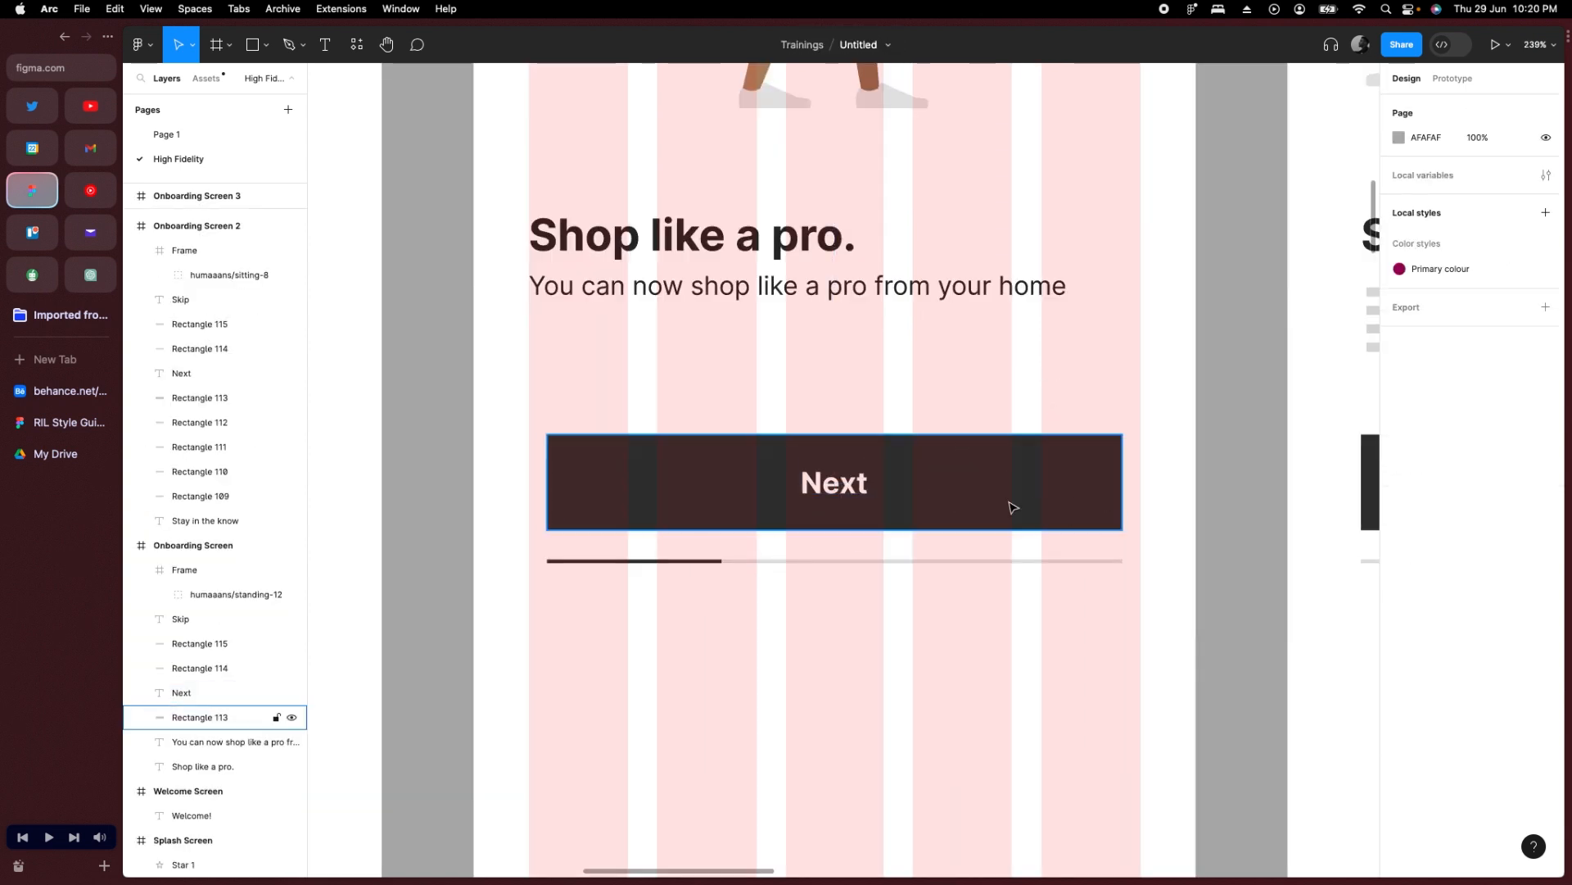
scroll(951, 541, down, 3)
scroll(851, 628, up, 1)
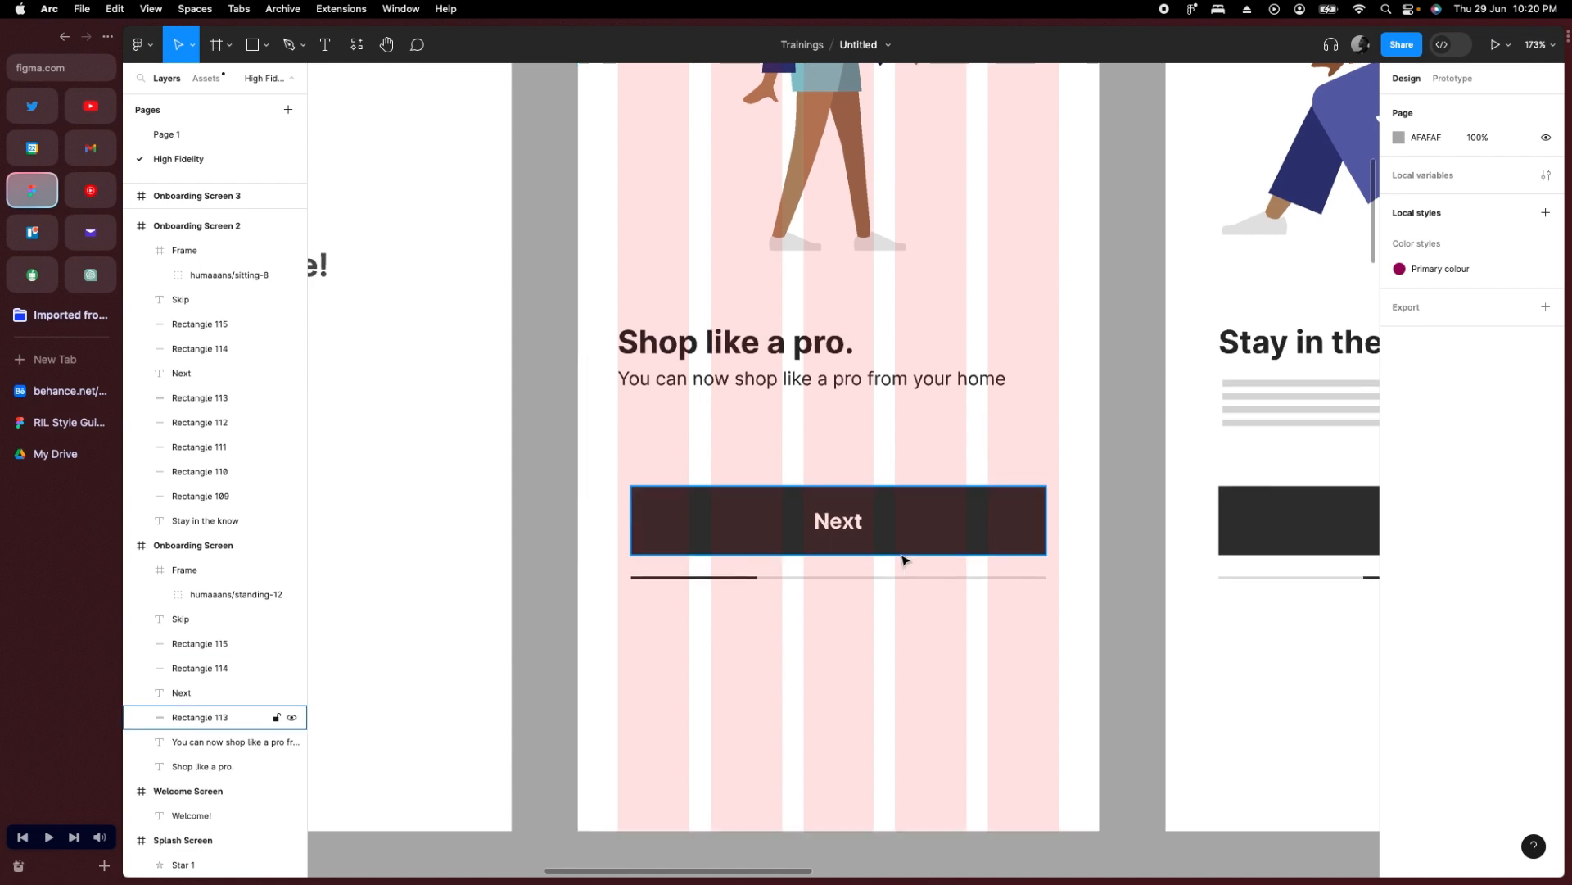
Copy the blue Primary button sample from the Buttons section of the style guidelines on Page 1.
click(200, 135)
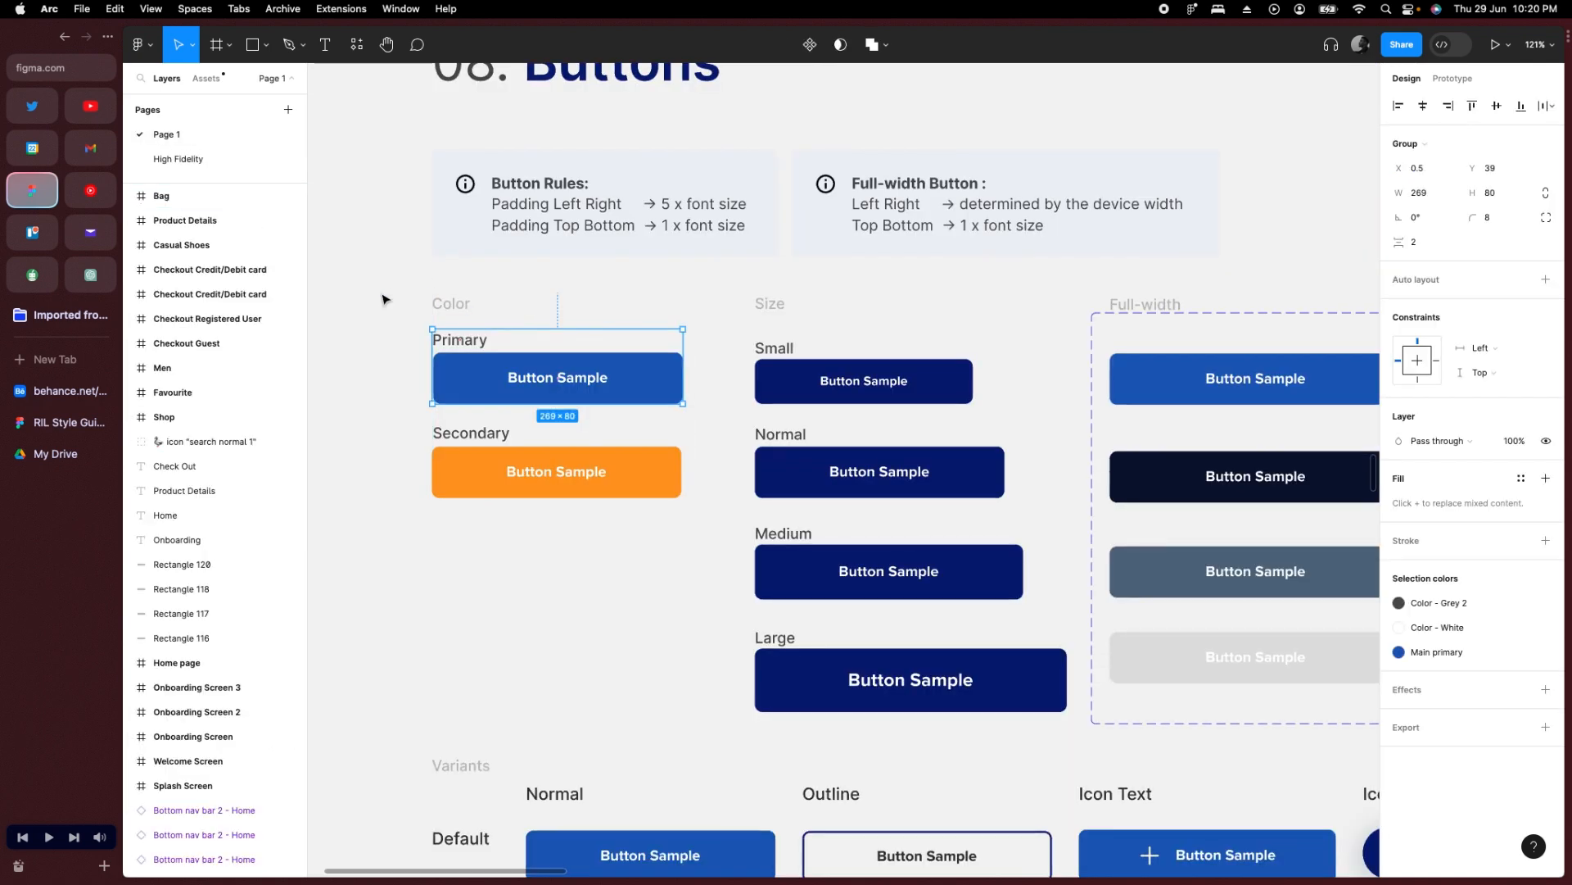
click(403, 333)
scroll(491, 360, up, 3)
click(515, 357)
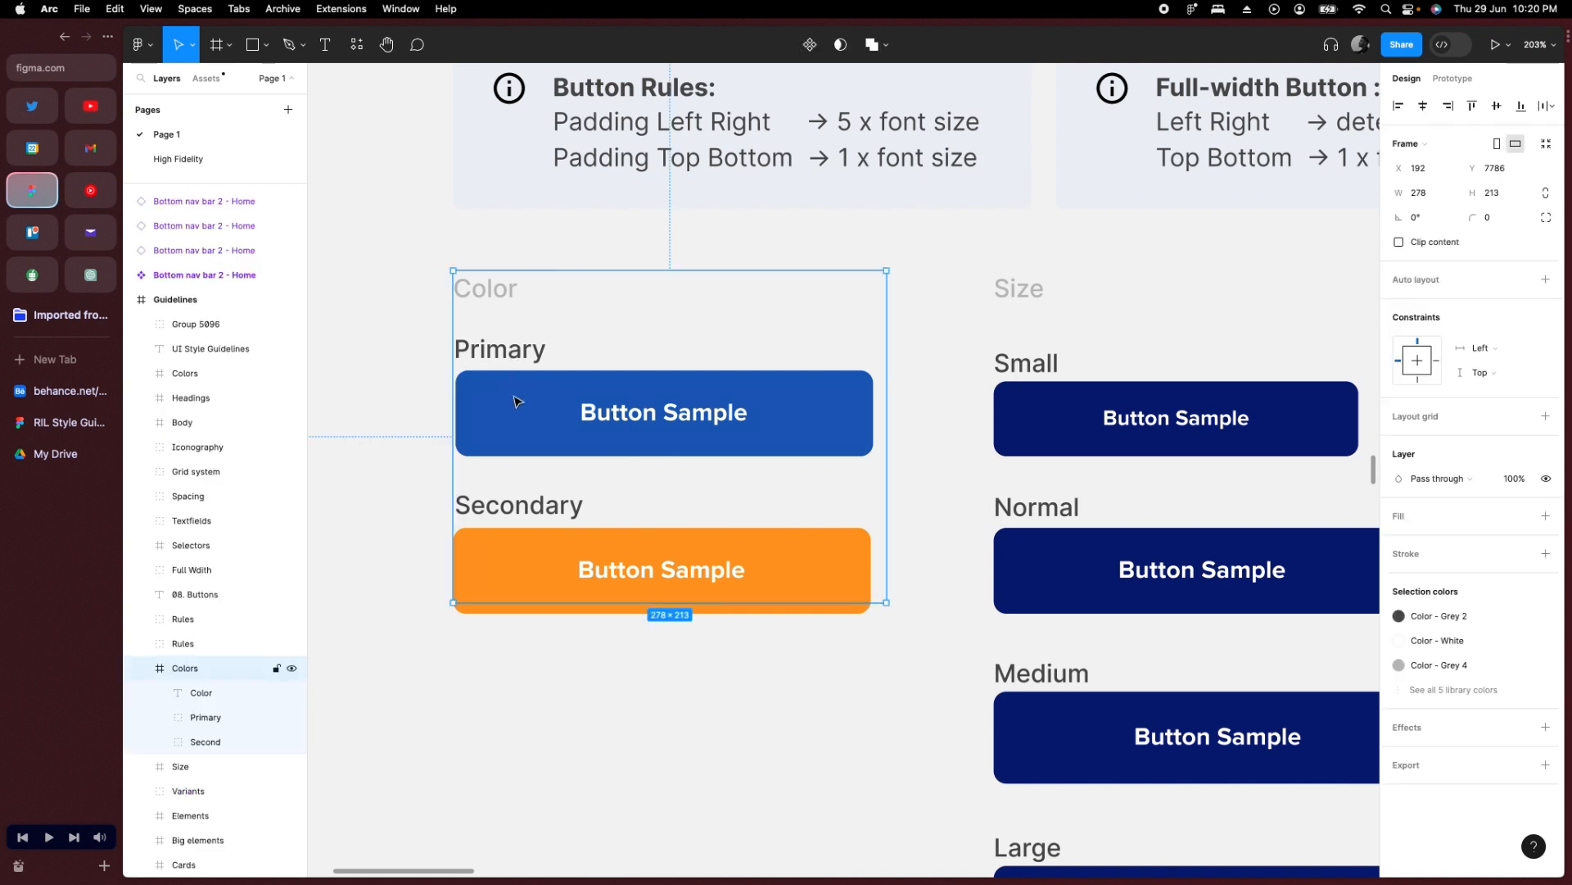
click(543, 615)
click(539, 427)
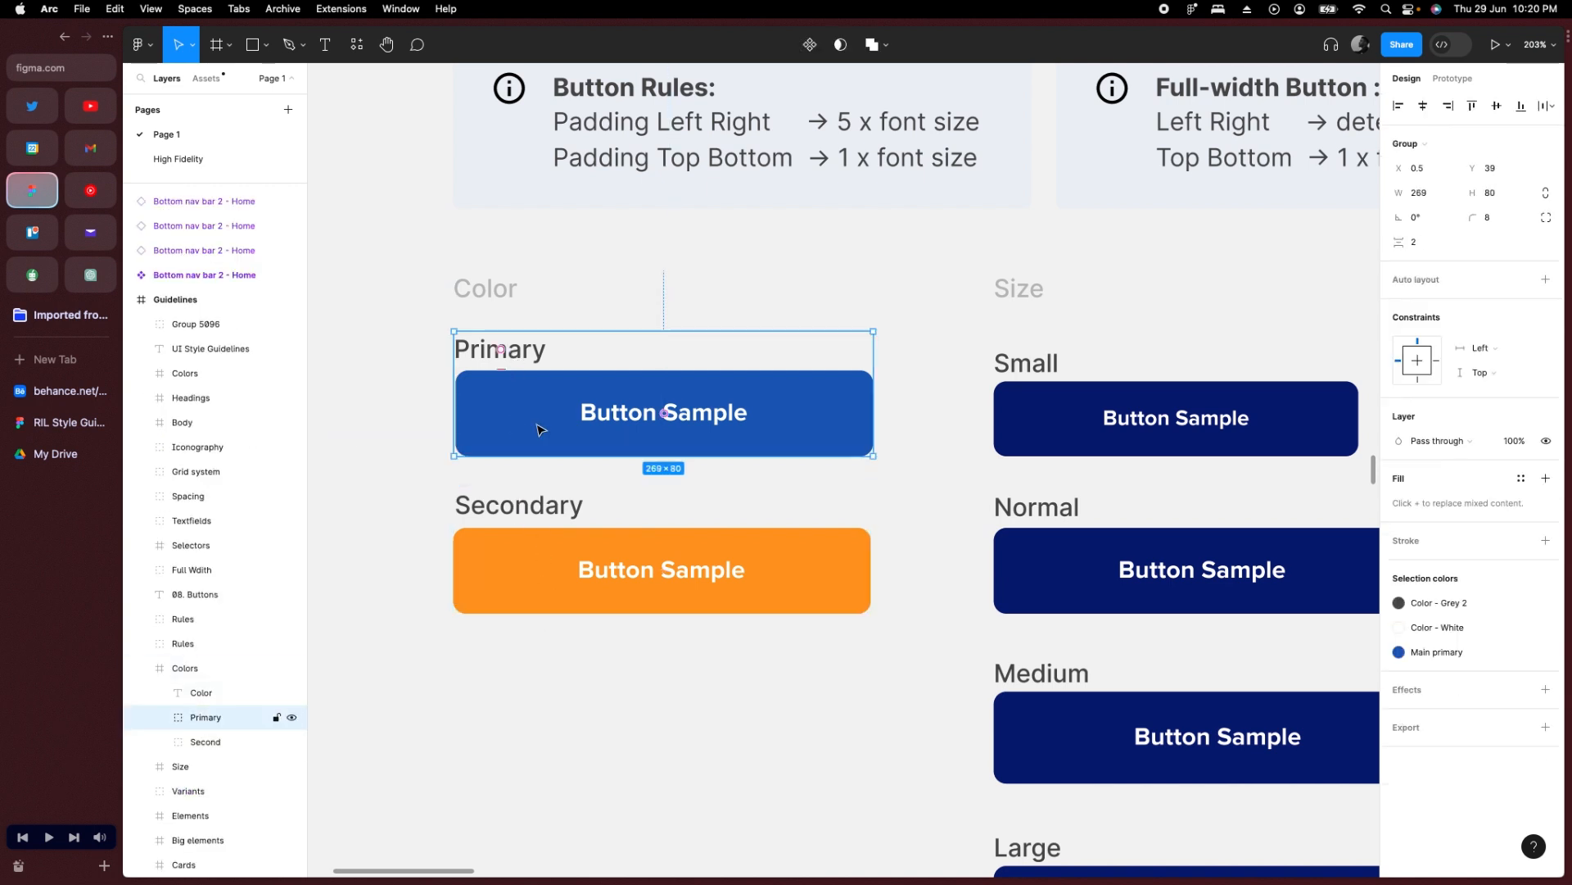
click(439, 390)
click(479, 375)
click(502, 396)
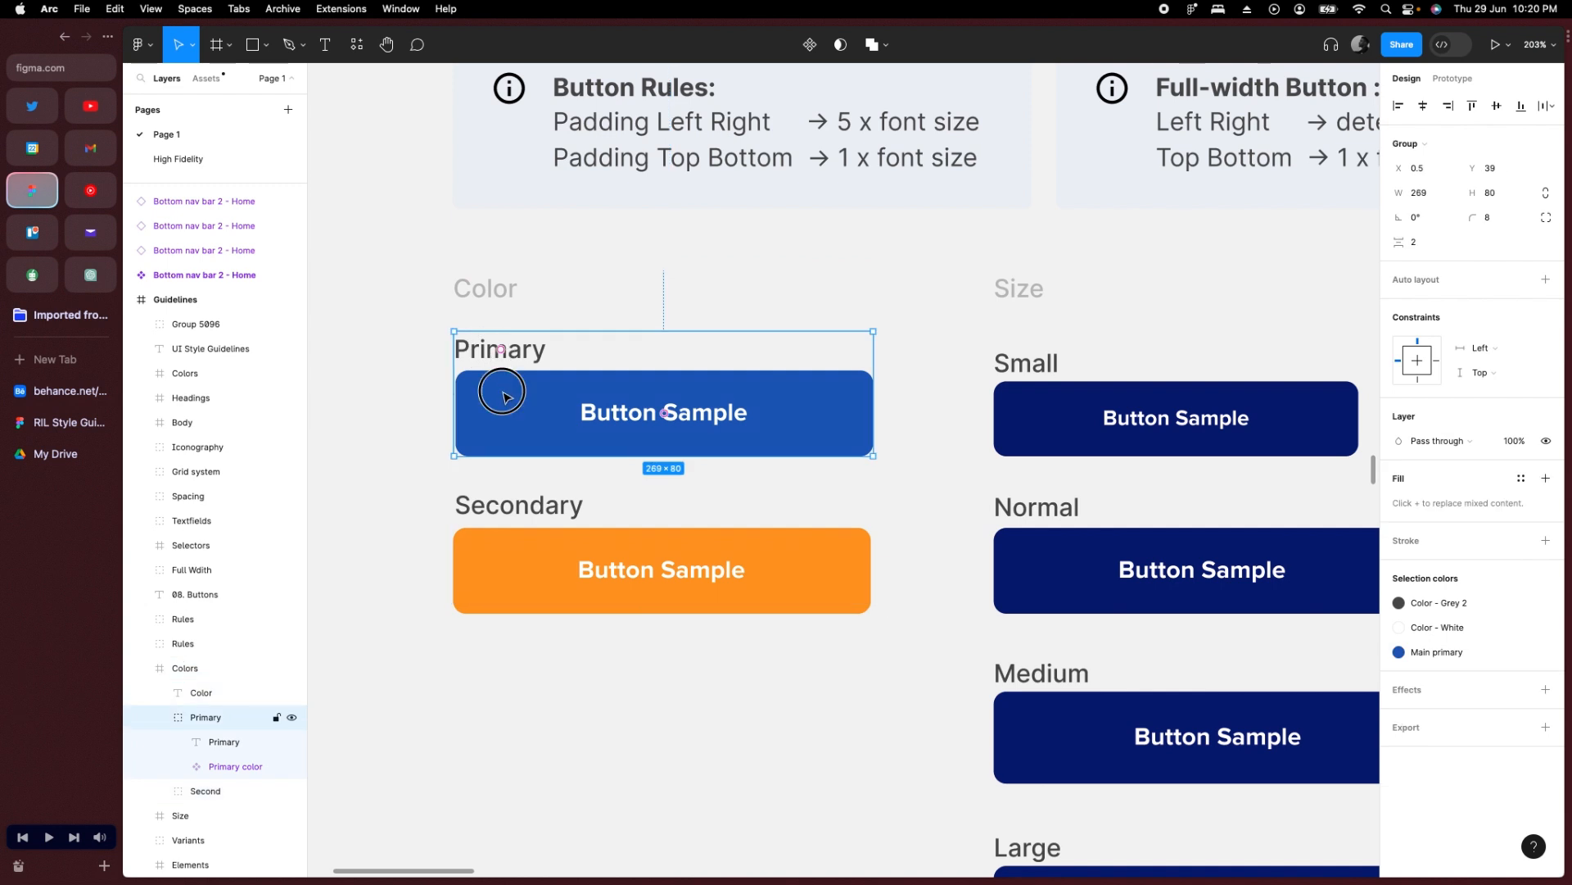
click(502, 396)
key(ctrl+c)
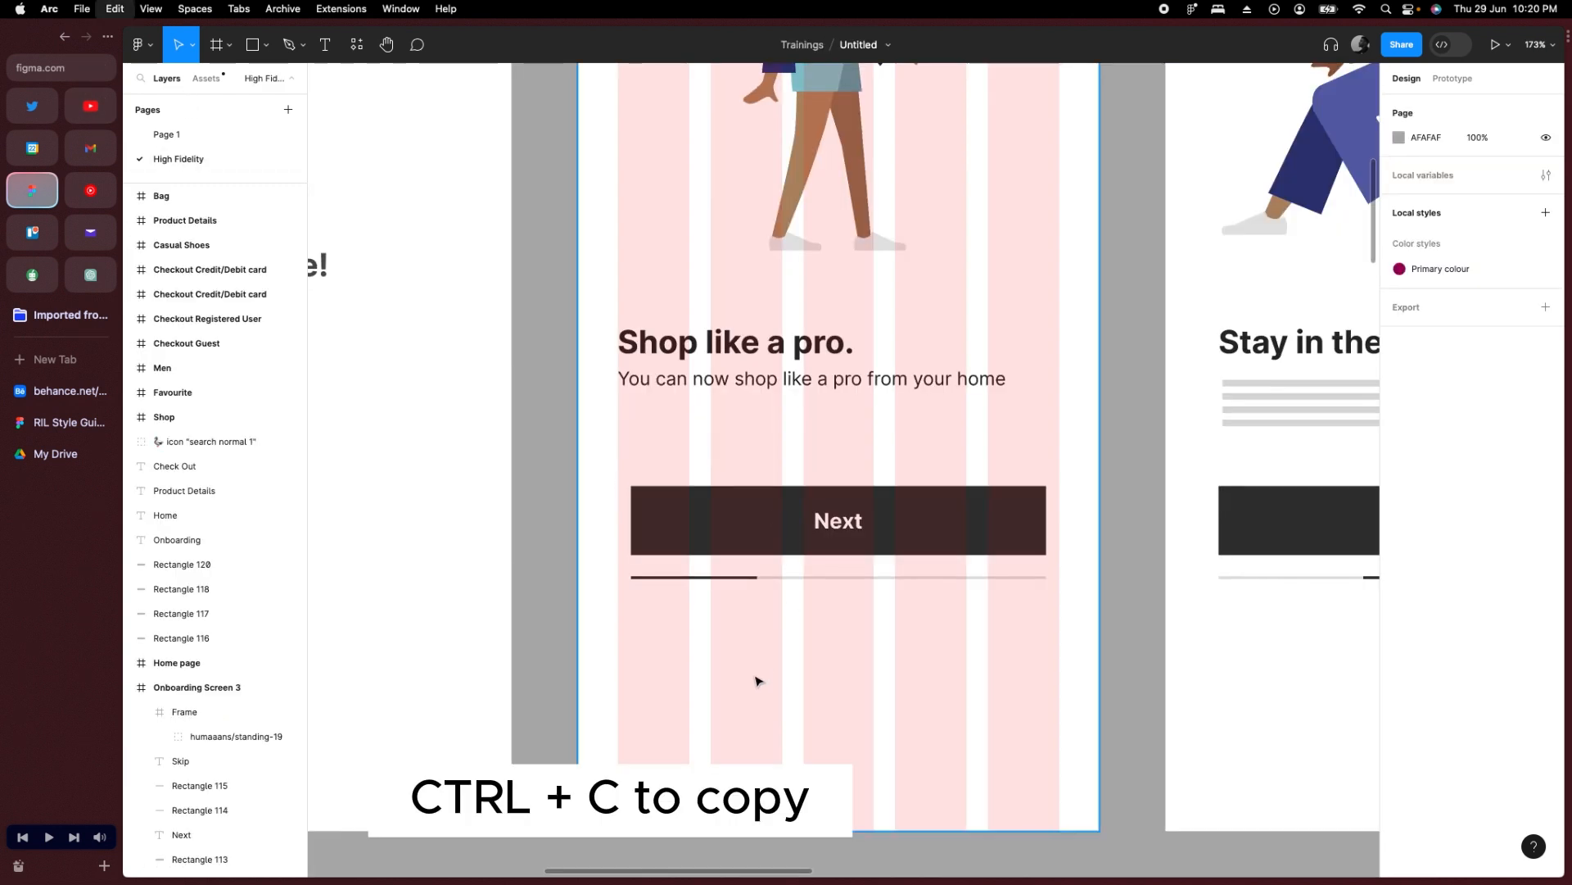
Paste the button into the first Onboarding Screen, place it below the progress line and widen it to 333 to span the grid margins.
key(ctrl+v)
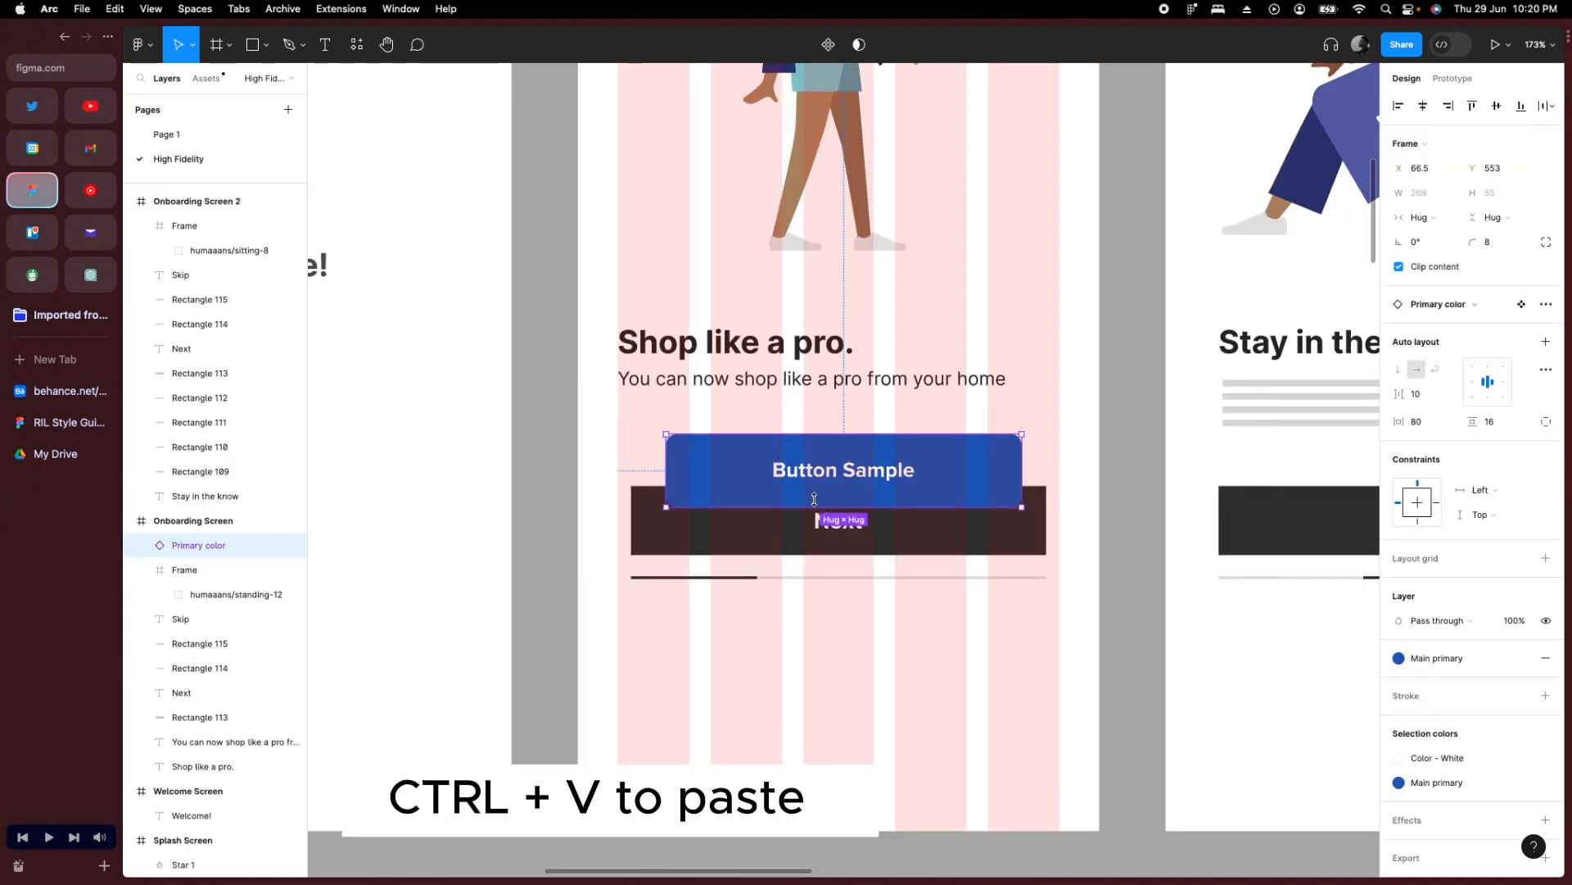
drag(815, 499, 765, 655)
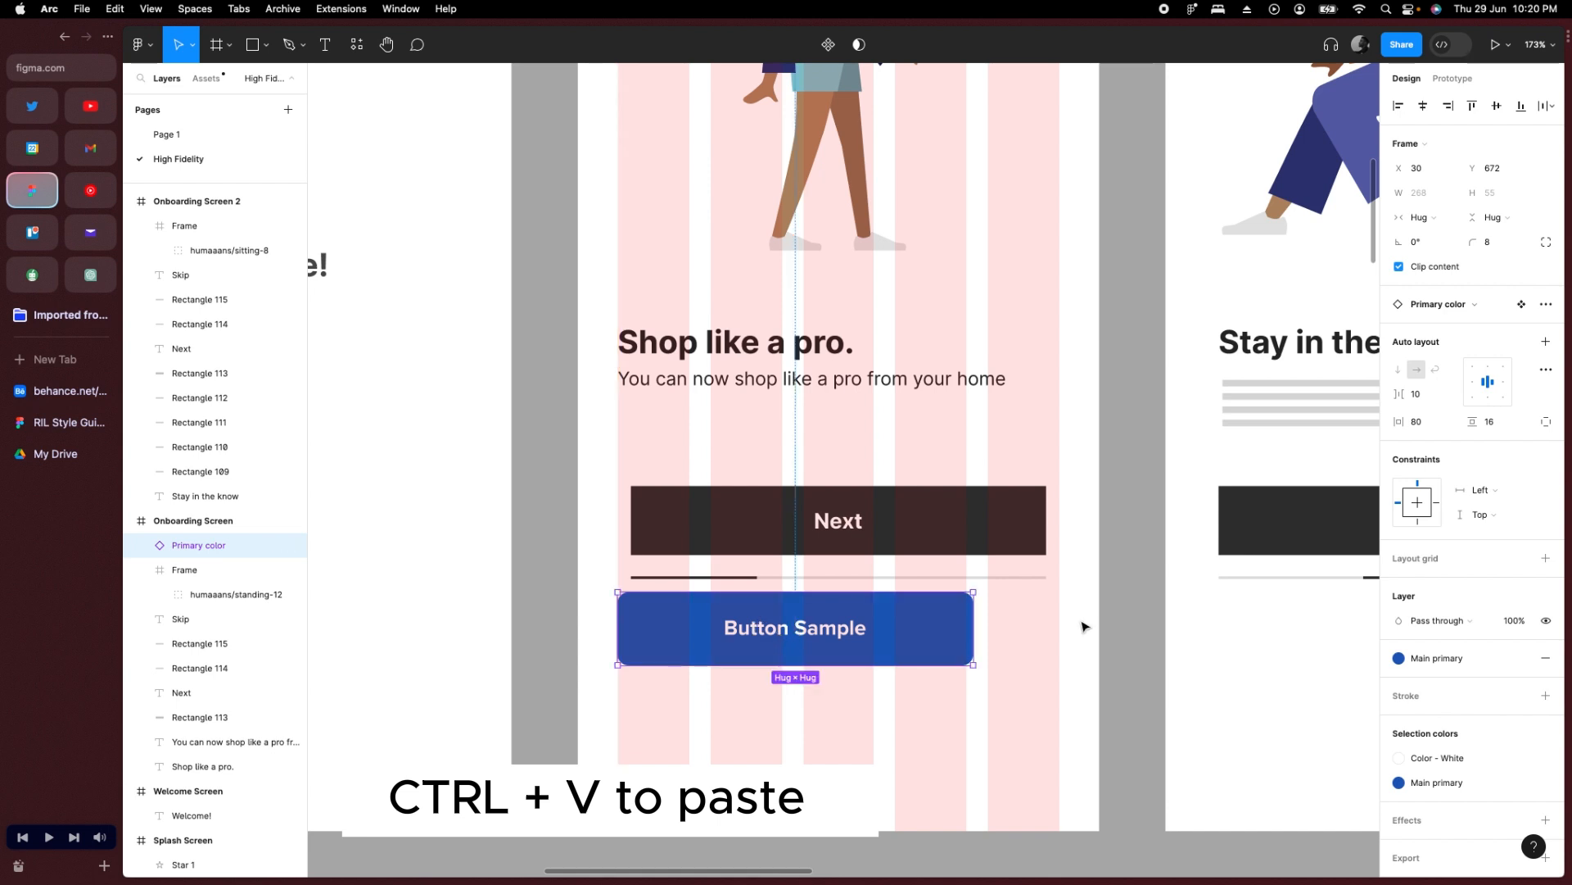
drag(970, 621, 1061, 620)
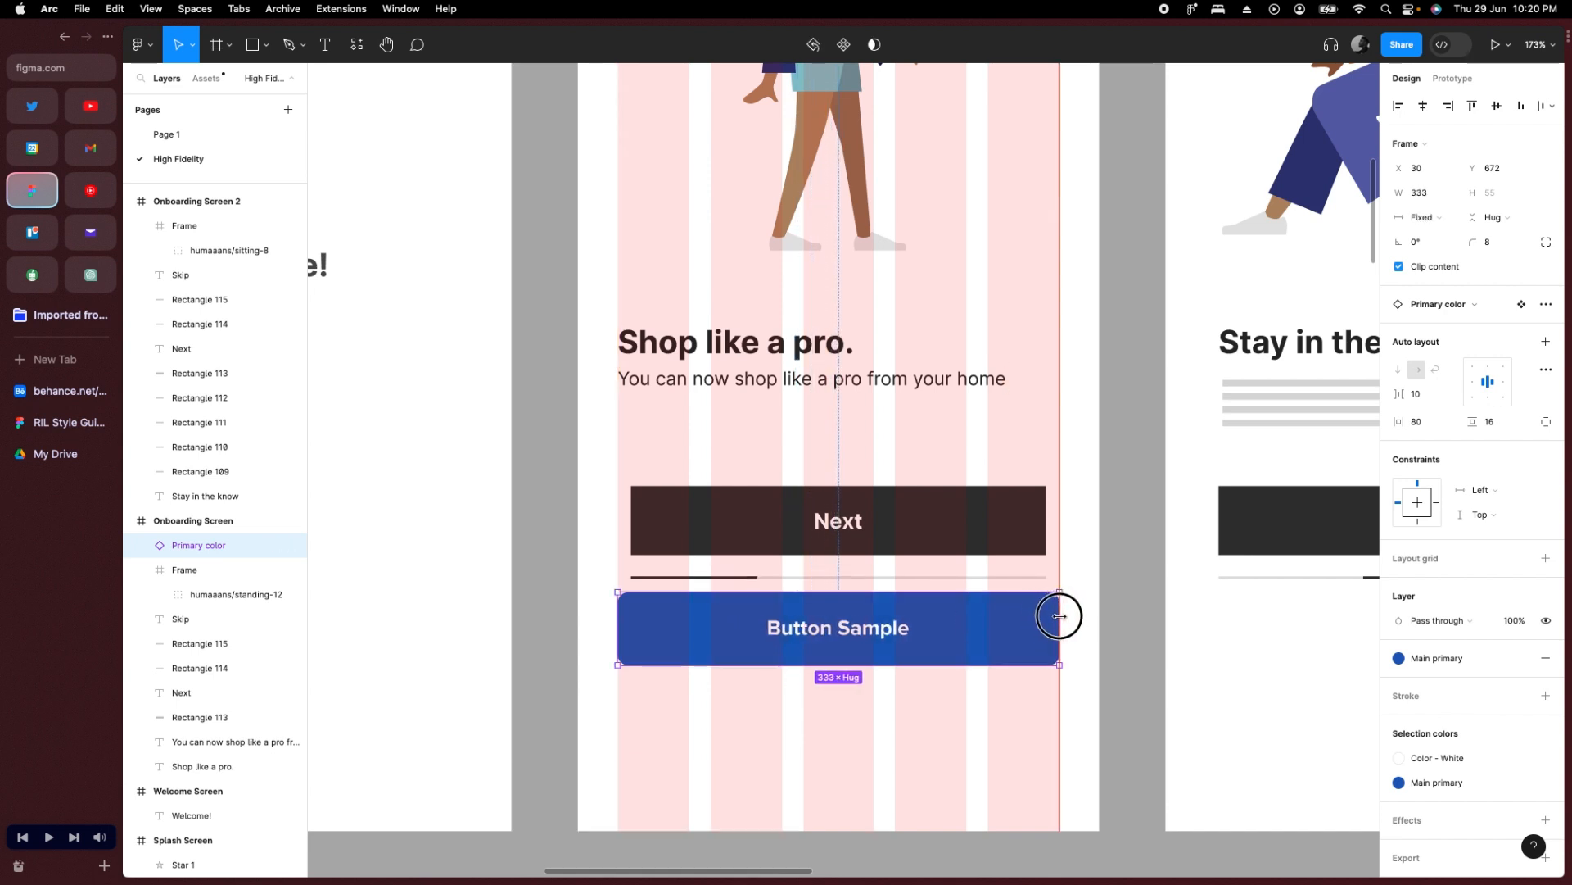
Look through the Style Guidelines for app colour styles for a fill for the pasted button.
click(1441, 659)
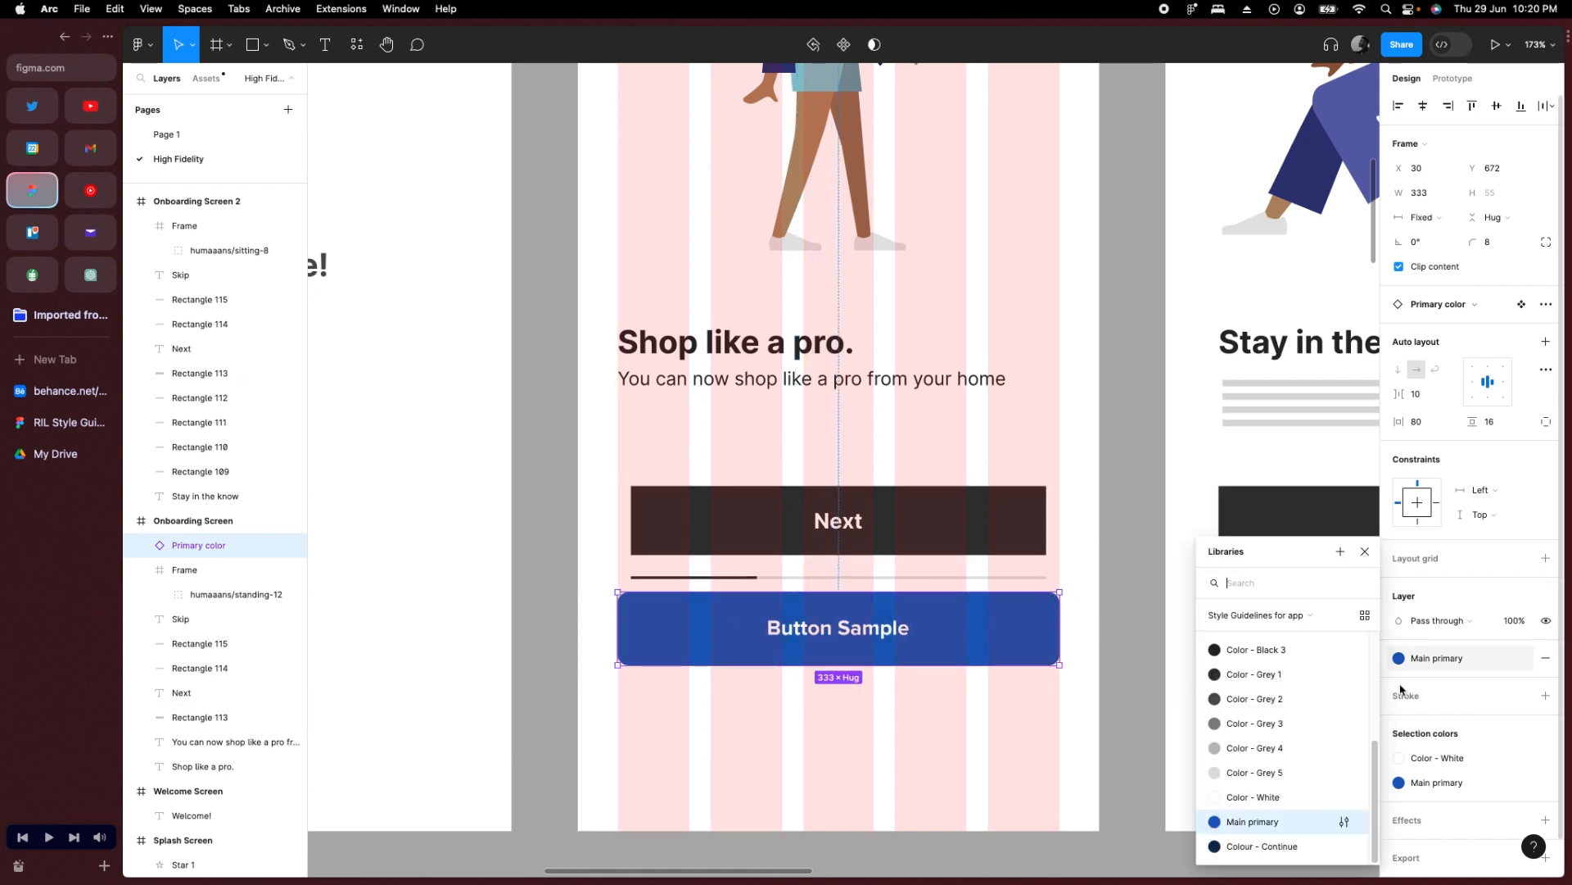
scroll(1306, 725, up, 3)
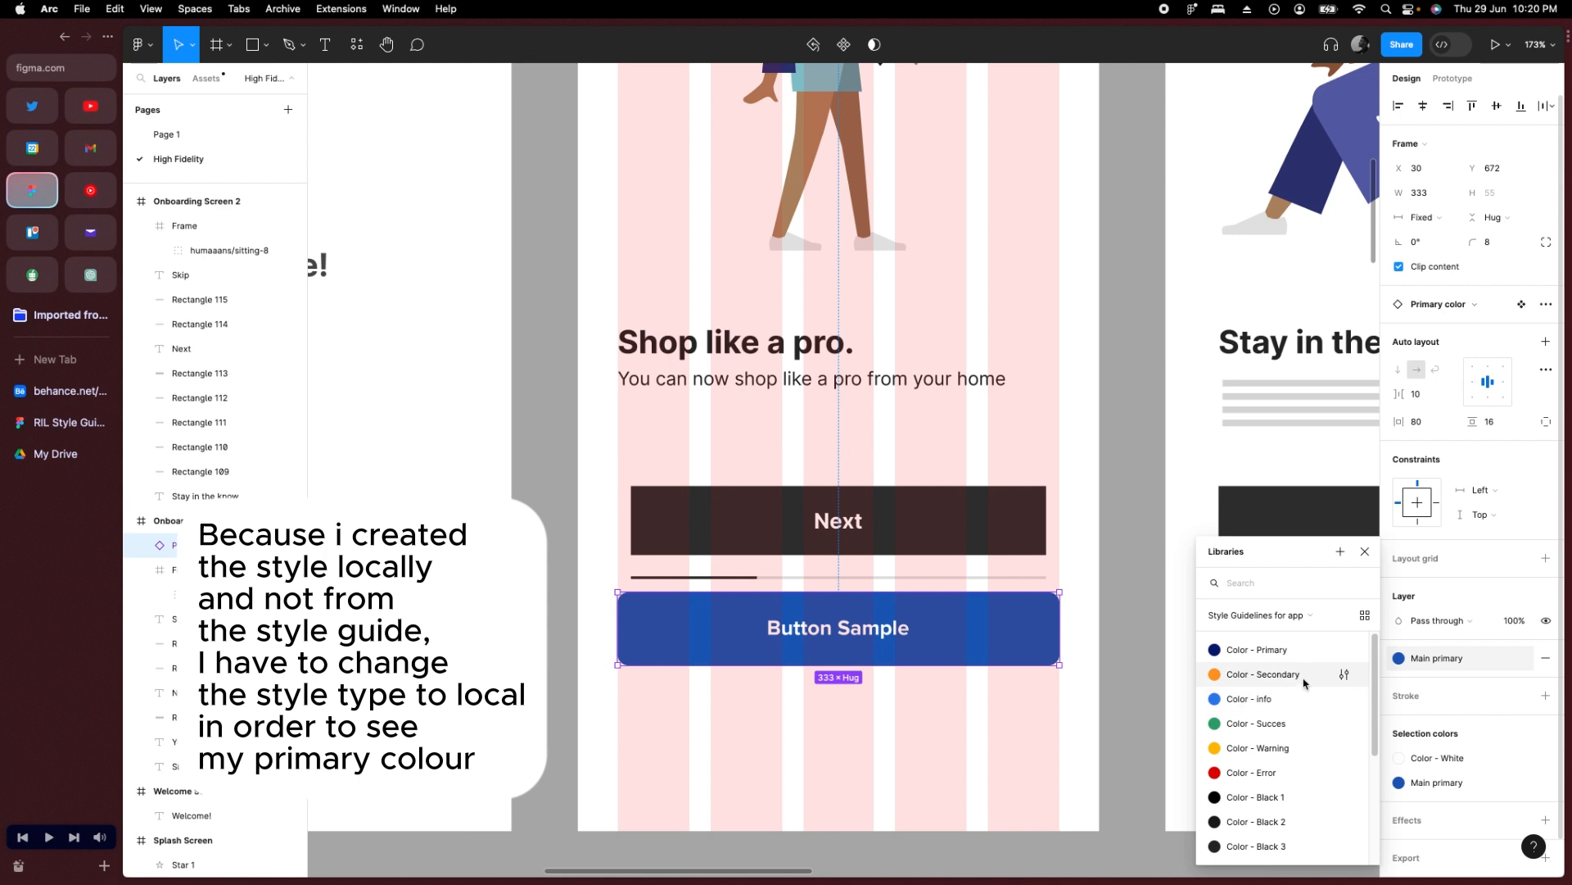
scroll(1302, 692, down, 3)
scroll(1299, 704, up, 3)
scroll(1303, 723, down, 3)
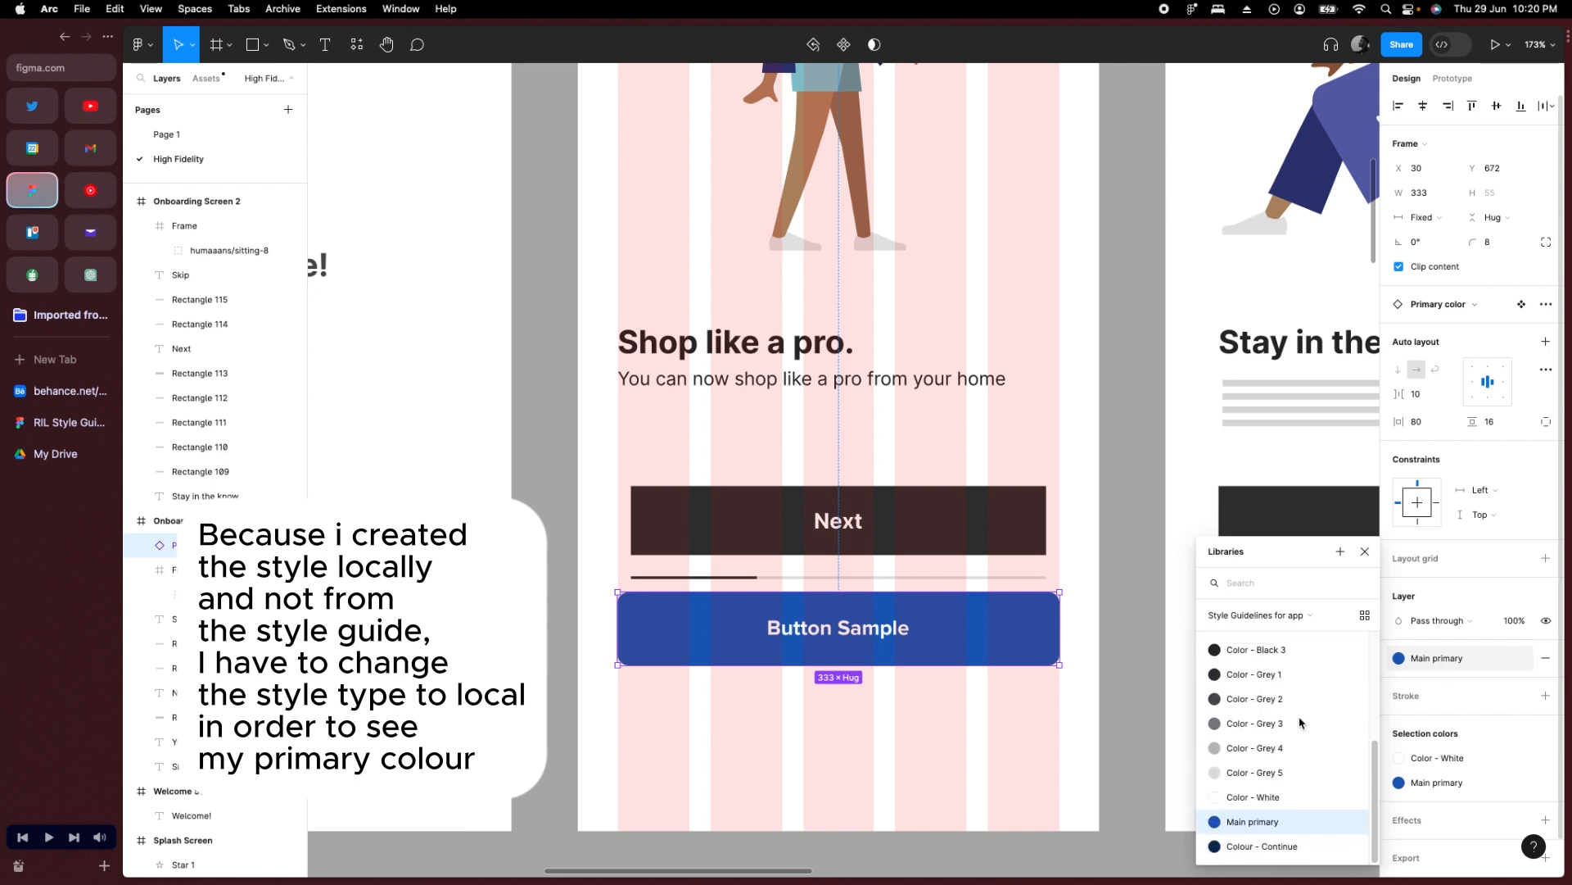
click(1141, 696)
click(942, 635)
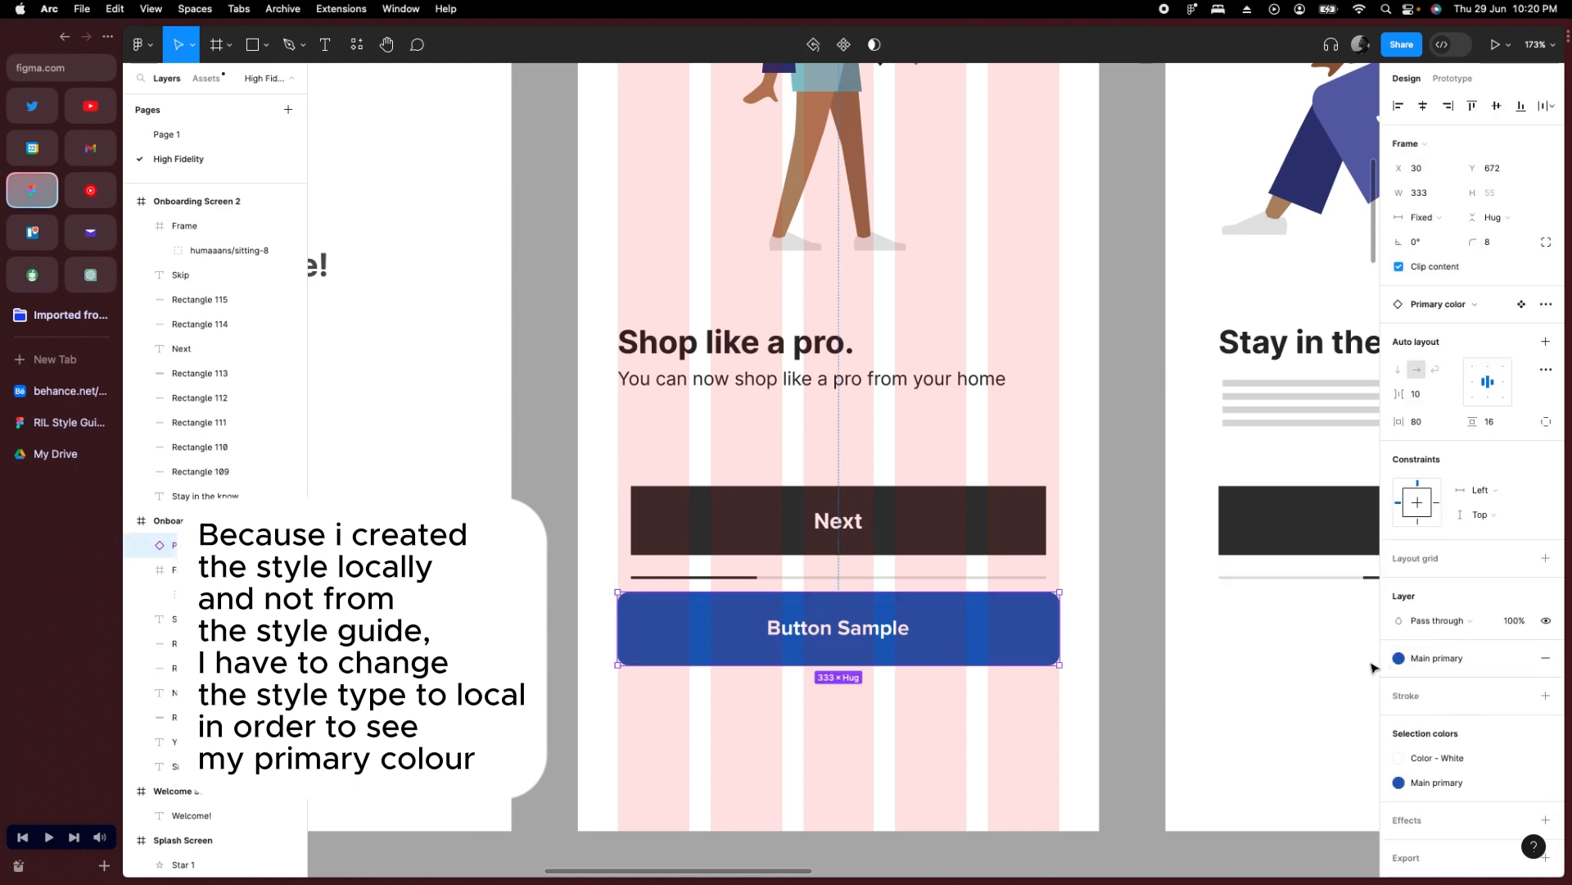
Examine the definition of the local Primary colour style used on the Splash Screen.
scroll(916, 463, down, 10)
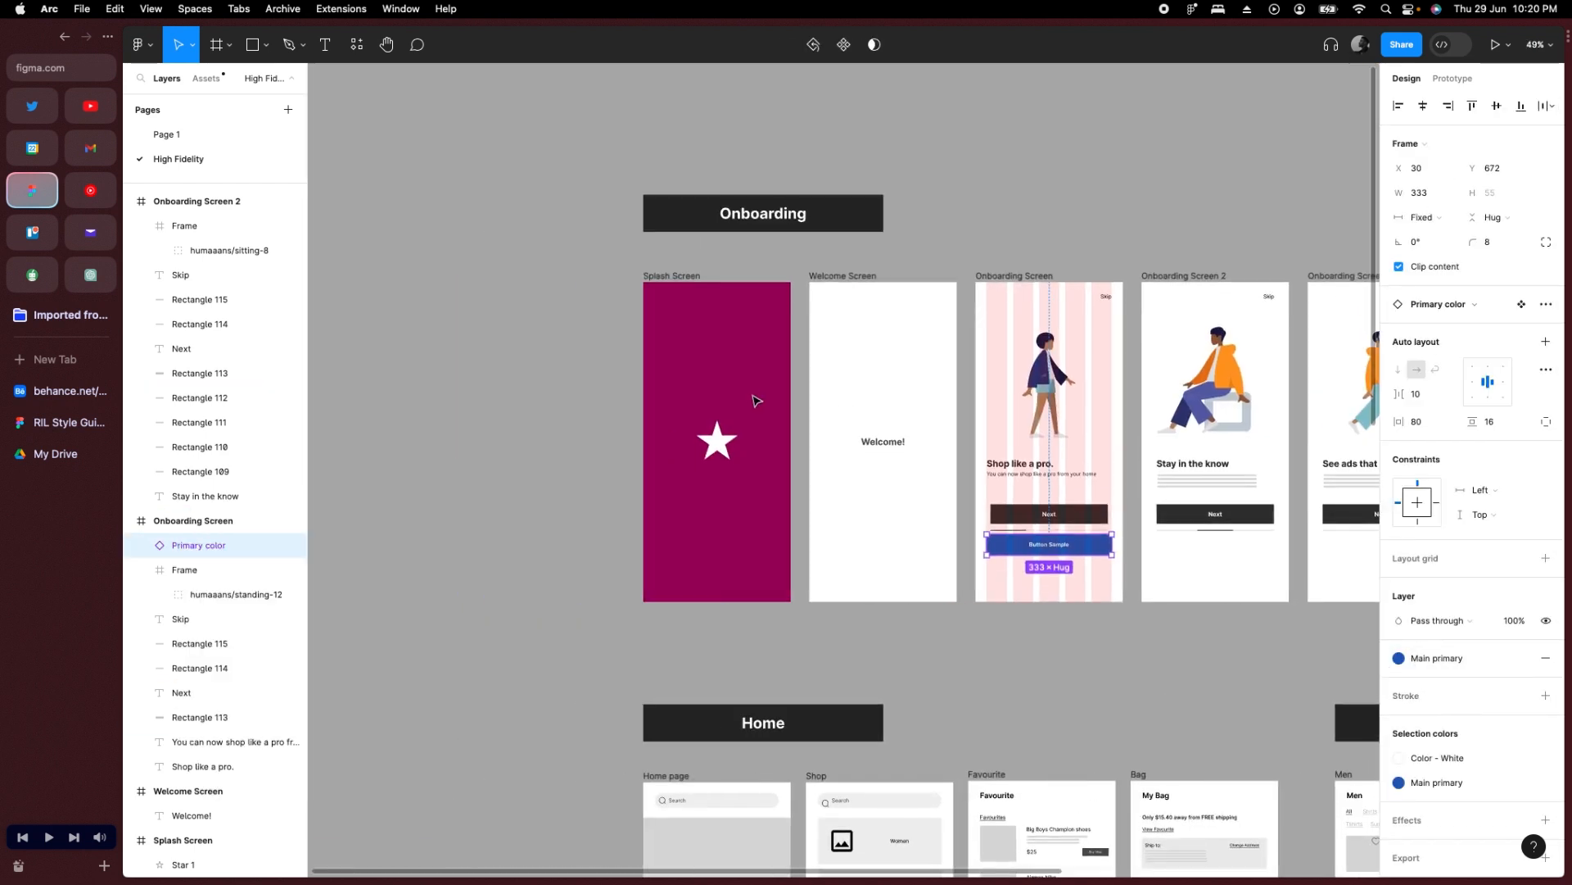
key(Escape)
click(694, 295)
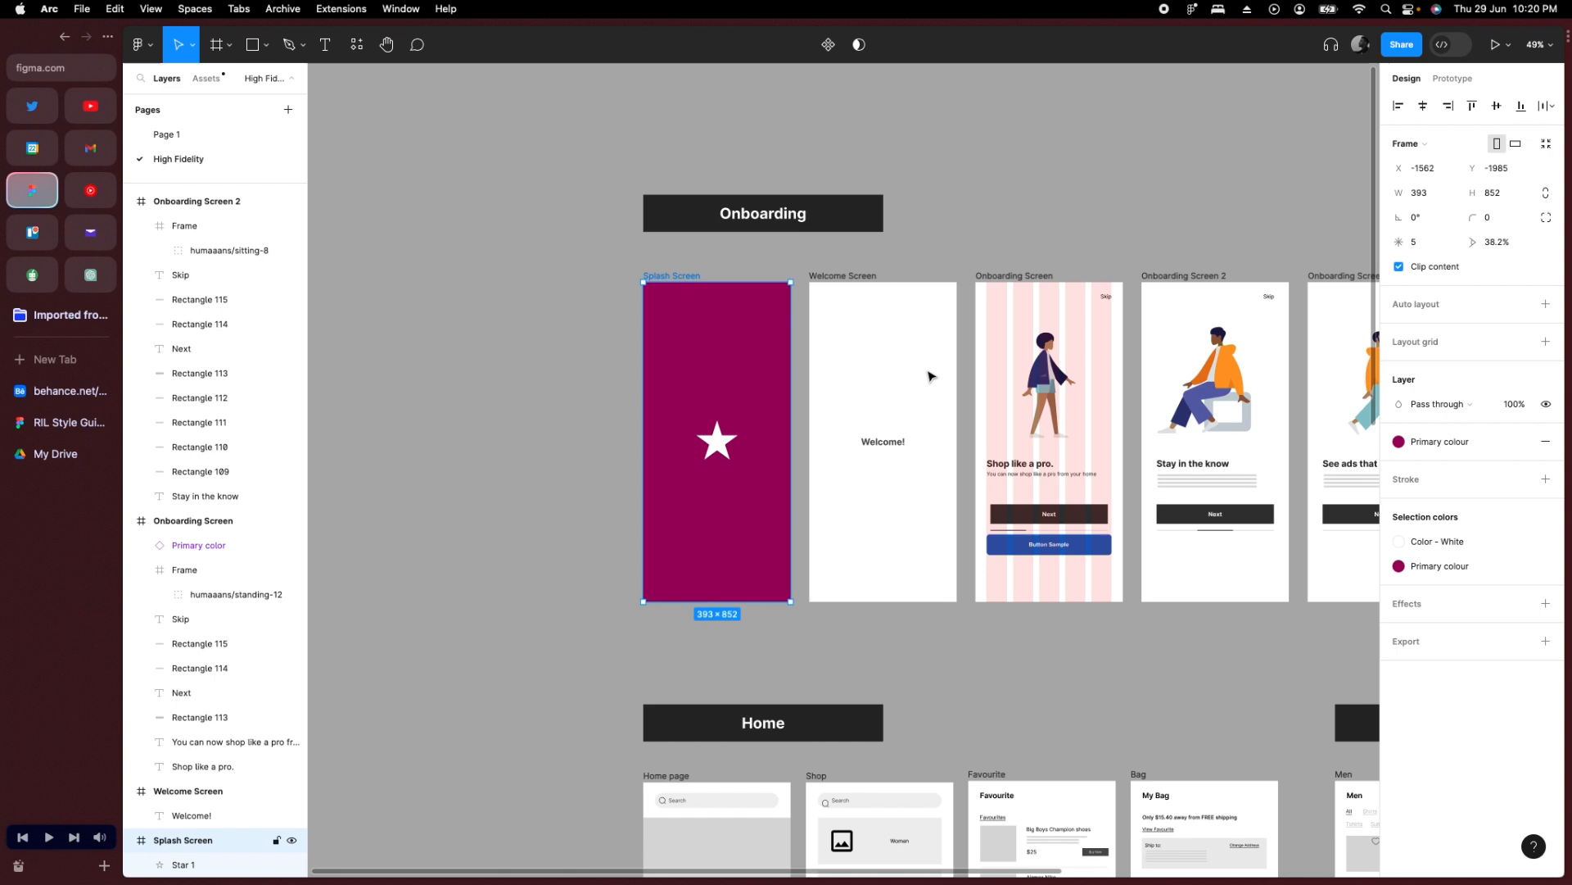
click(1446, 566)
click(1357, 668)
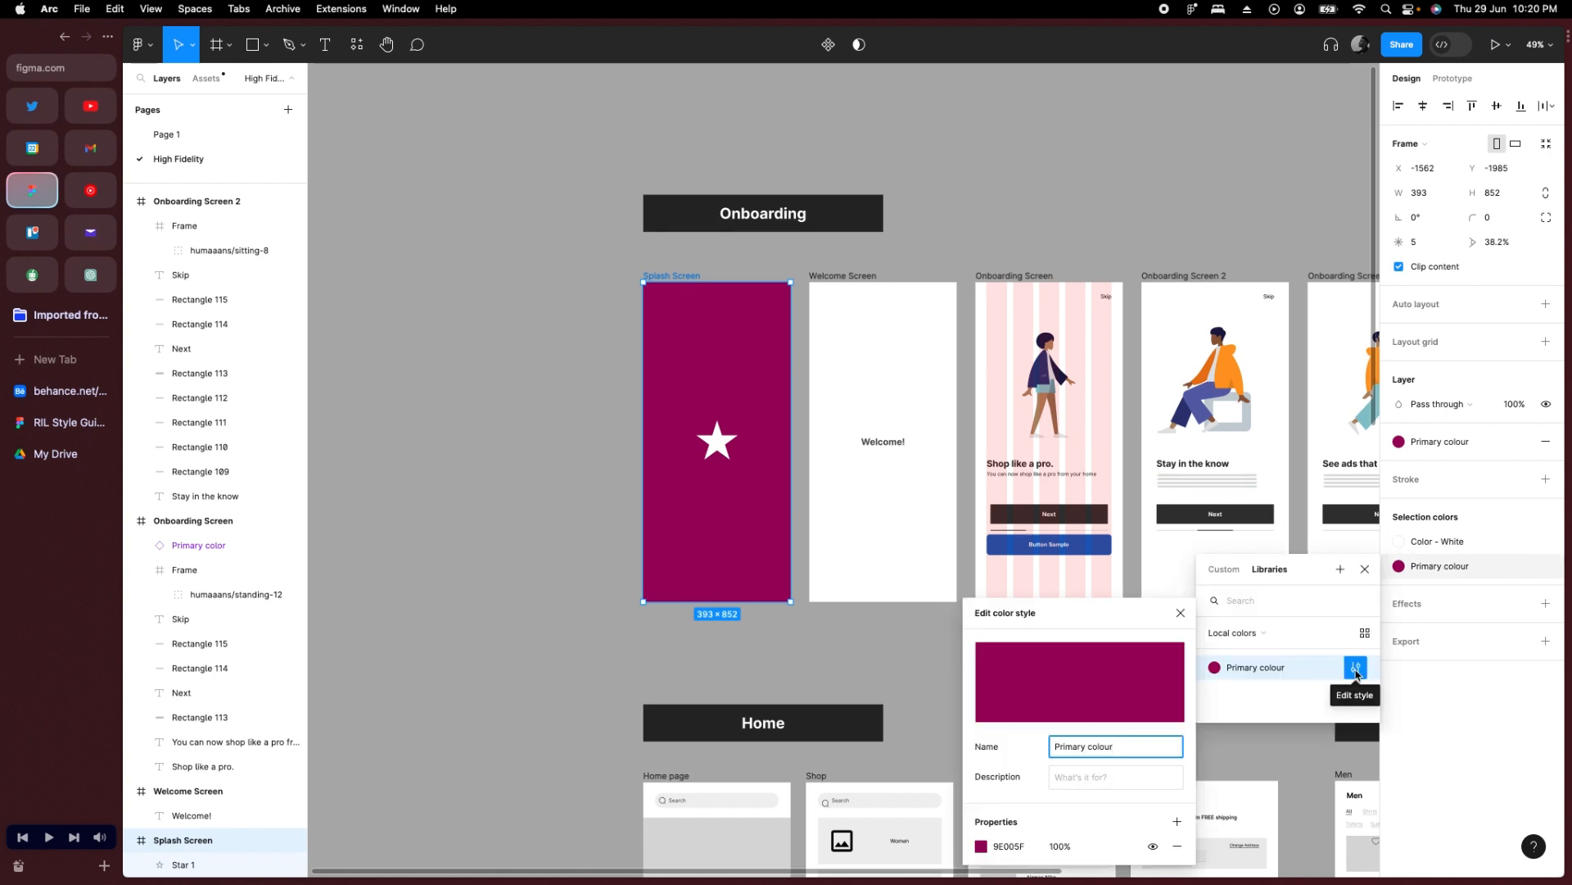
click(1180, 612)
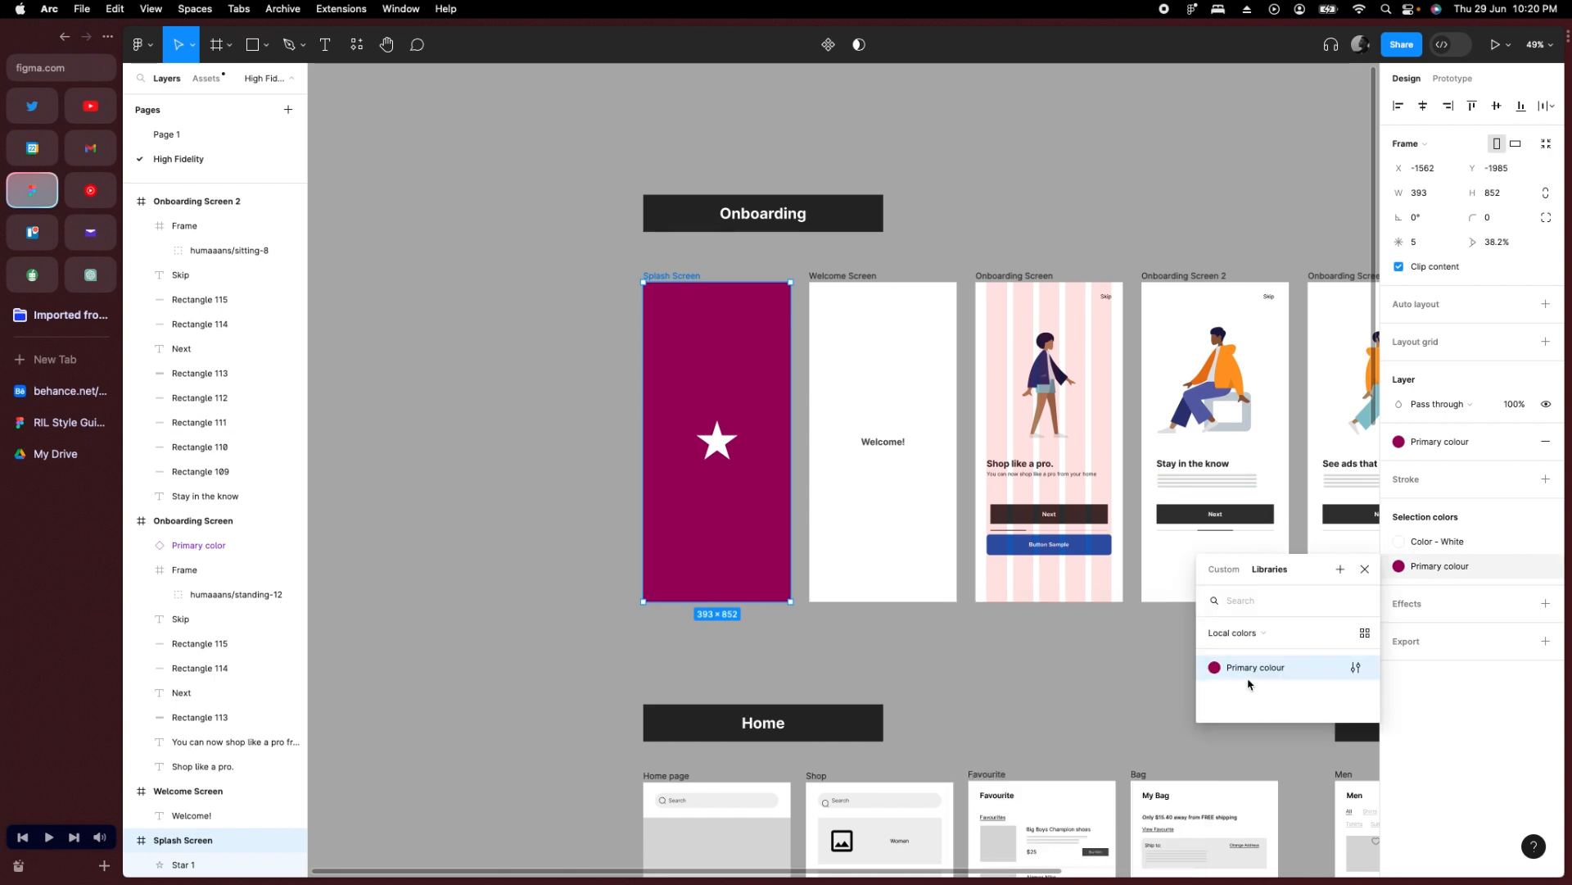
click(1233, 632)
click(1097, 565)
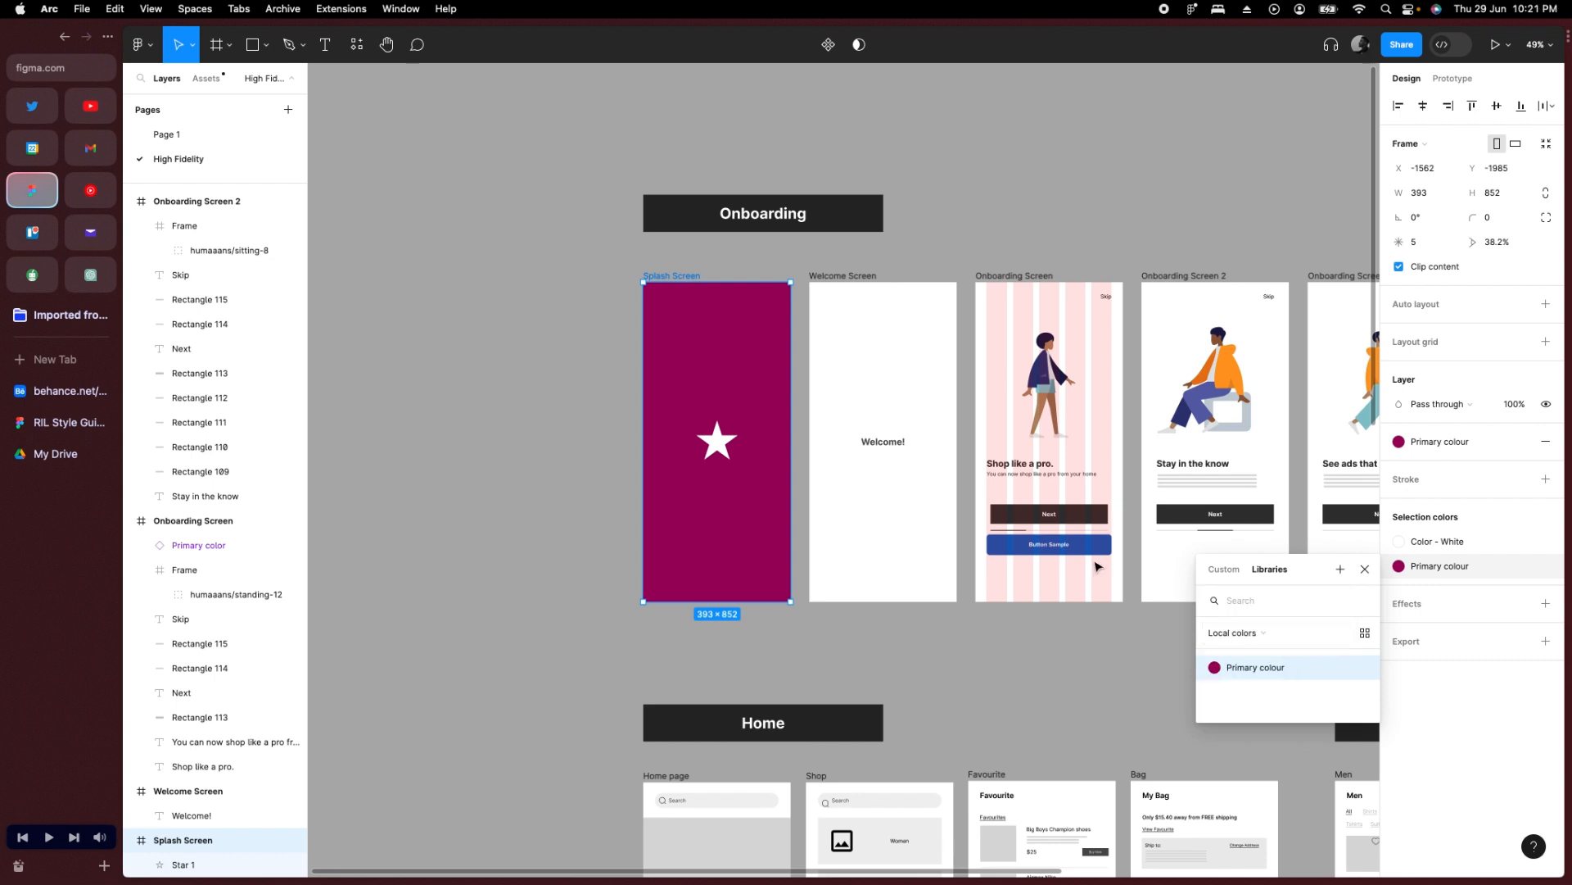
Detach the Primary colour style from the Splash Screen's fill and copy its hex code 9E005F.
drag(1097, 565, 857, 555)
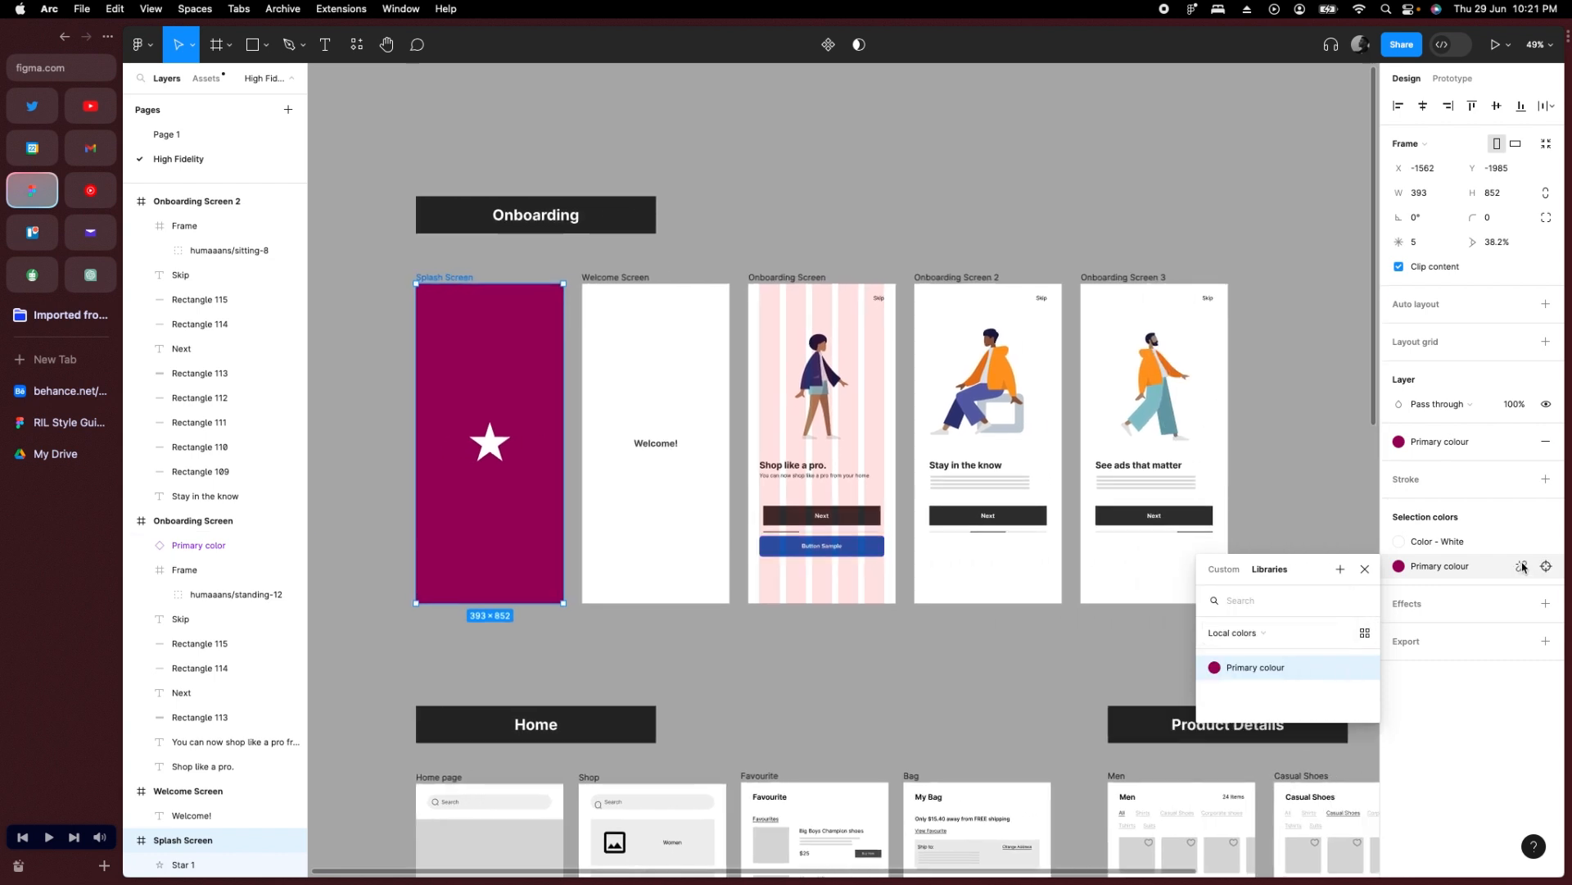
click(1523, 567)
click(1427, 590)
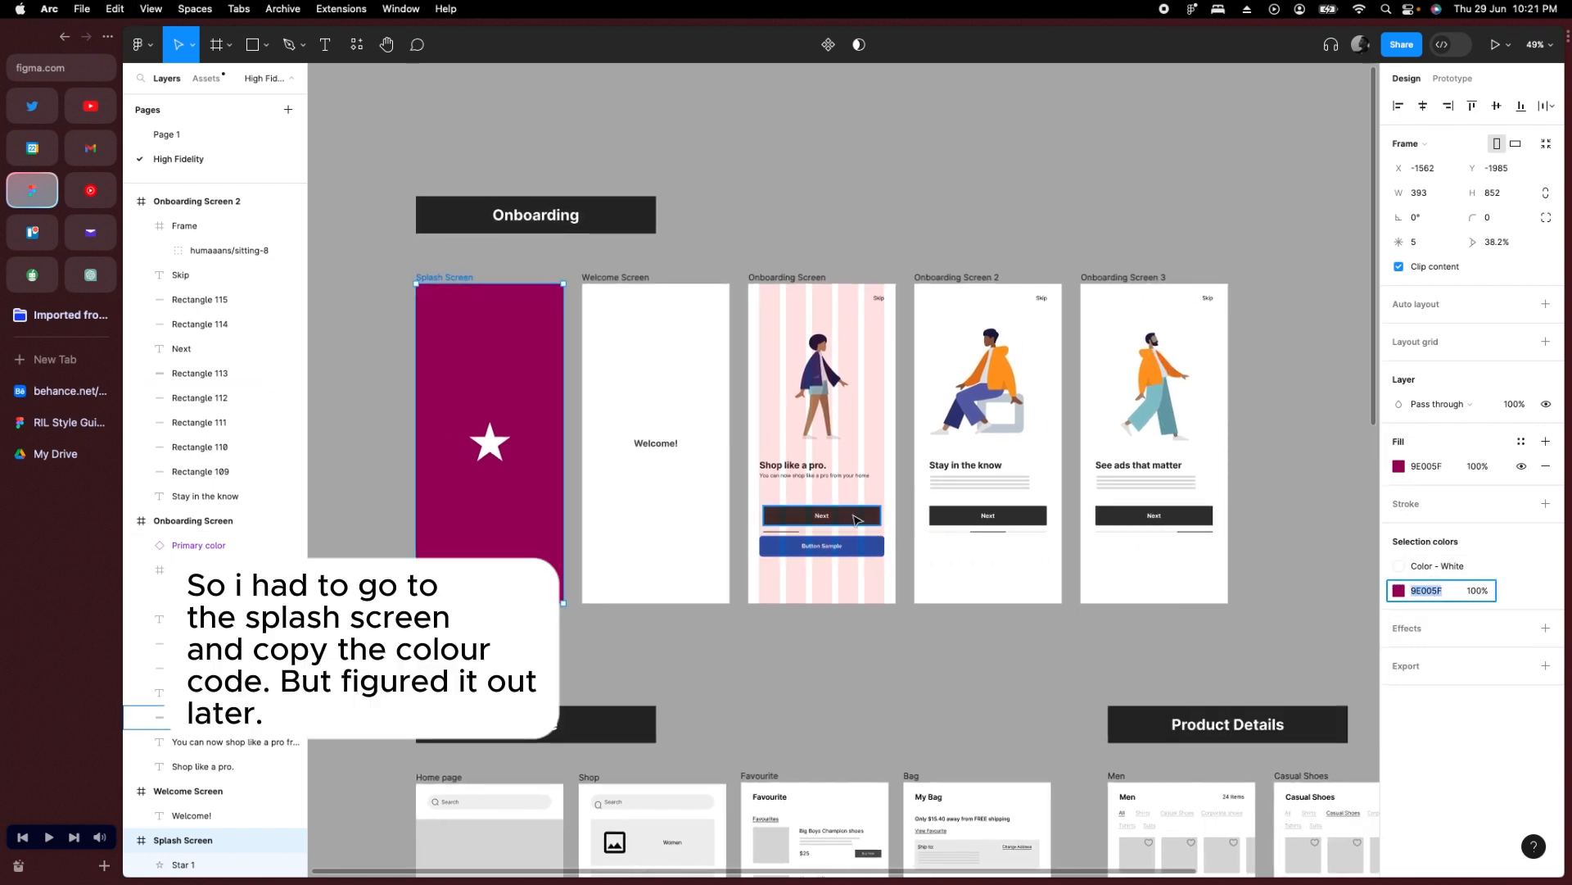
Replace the pasted button's Main primary colour with the Primary colour style from the local colors.
click(853, 544)
click(1448, 784)
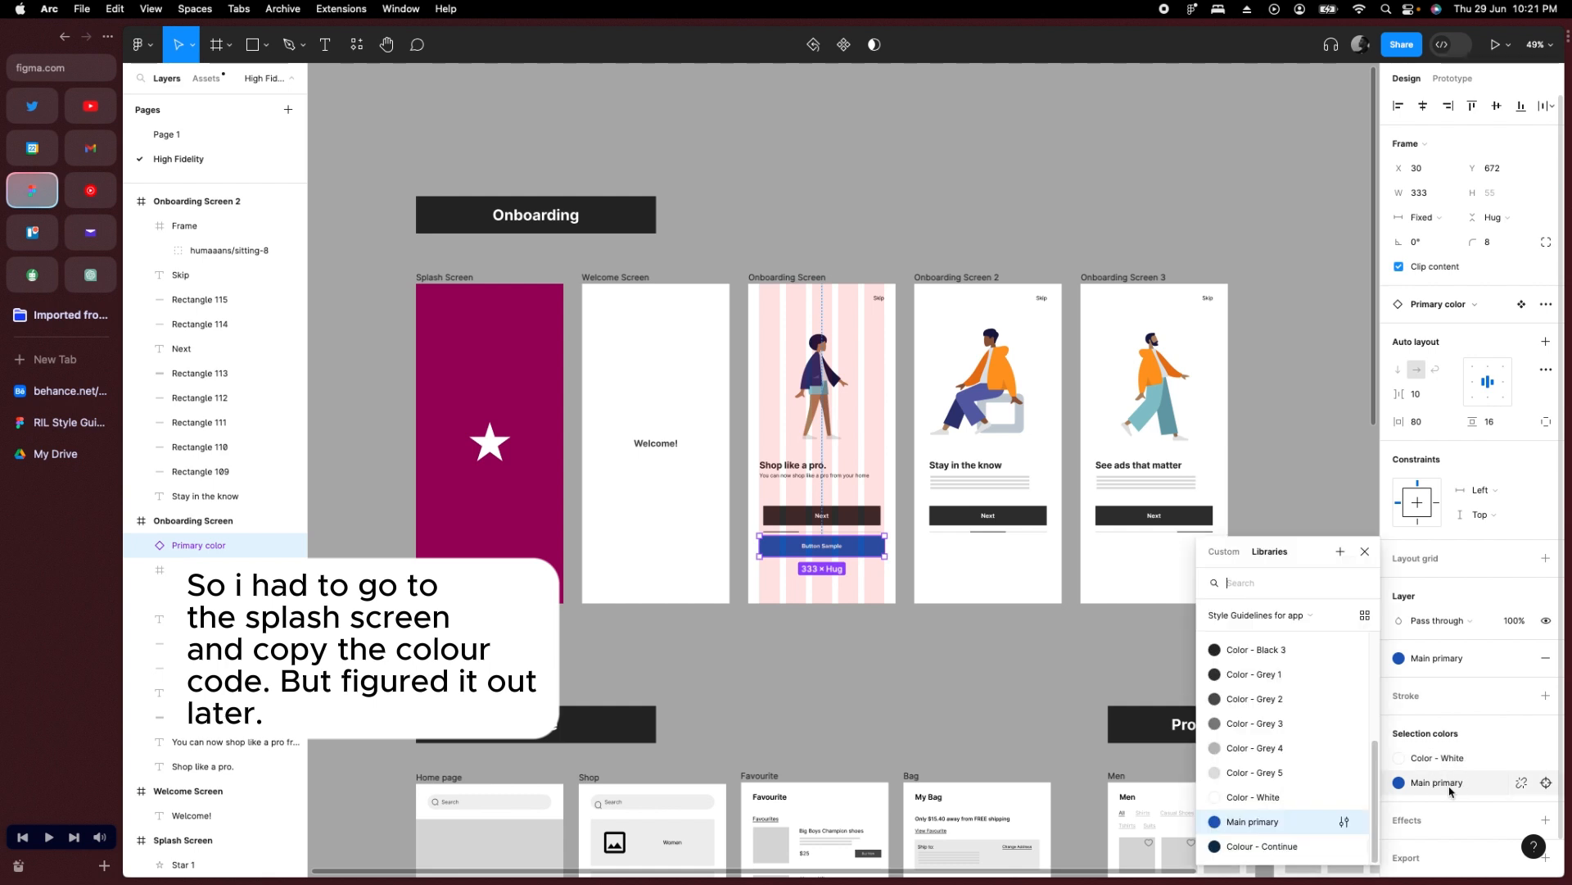
scroll(1350, 737, up, 5)
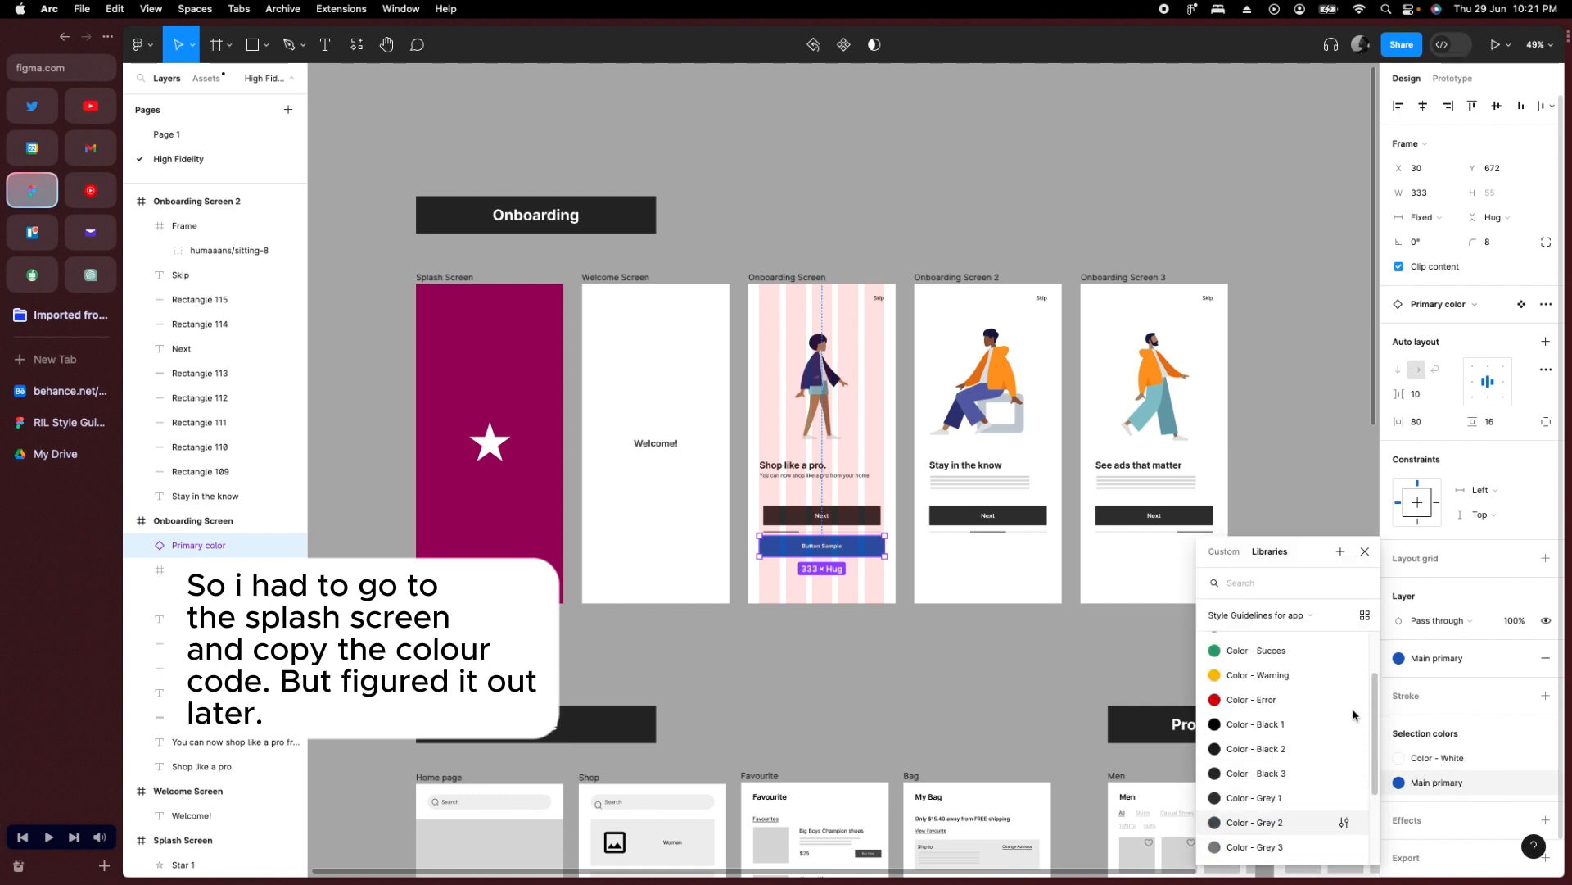
scroll(1353, 717, down, 5)
click(1344, 822)
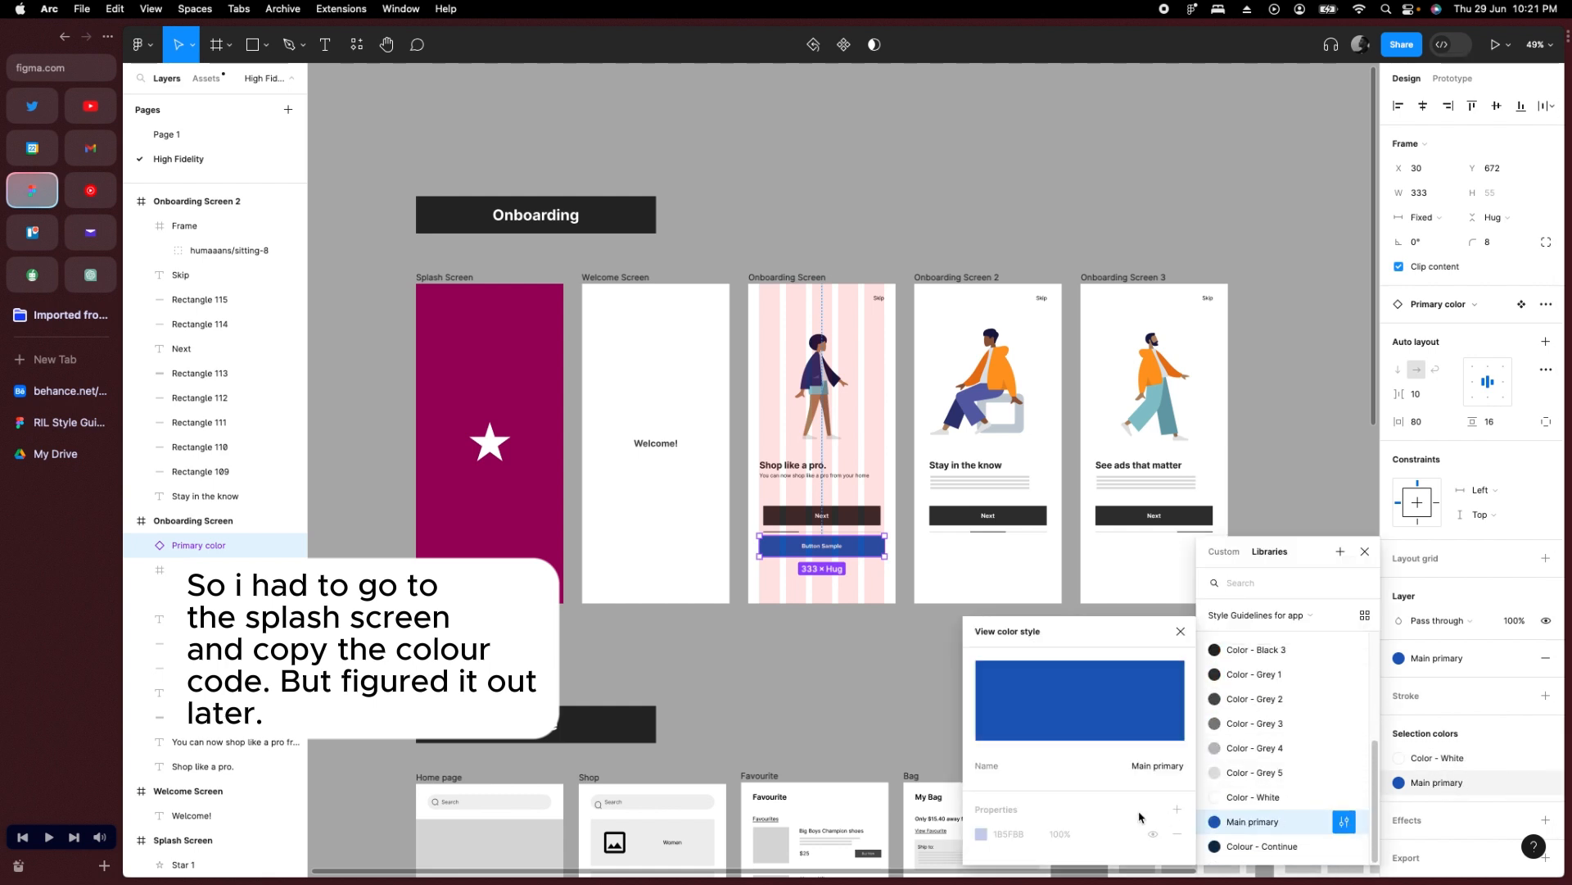
click(1181, 632)
scroll(1286, 737, up, 5)
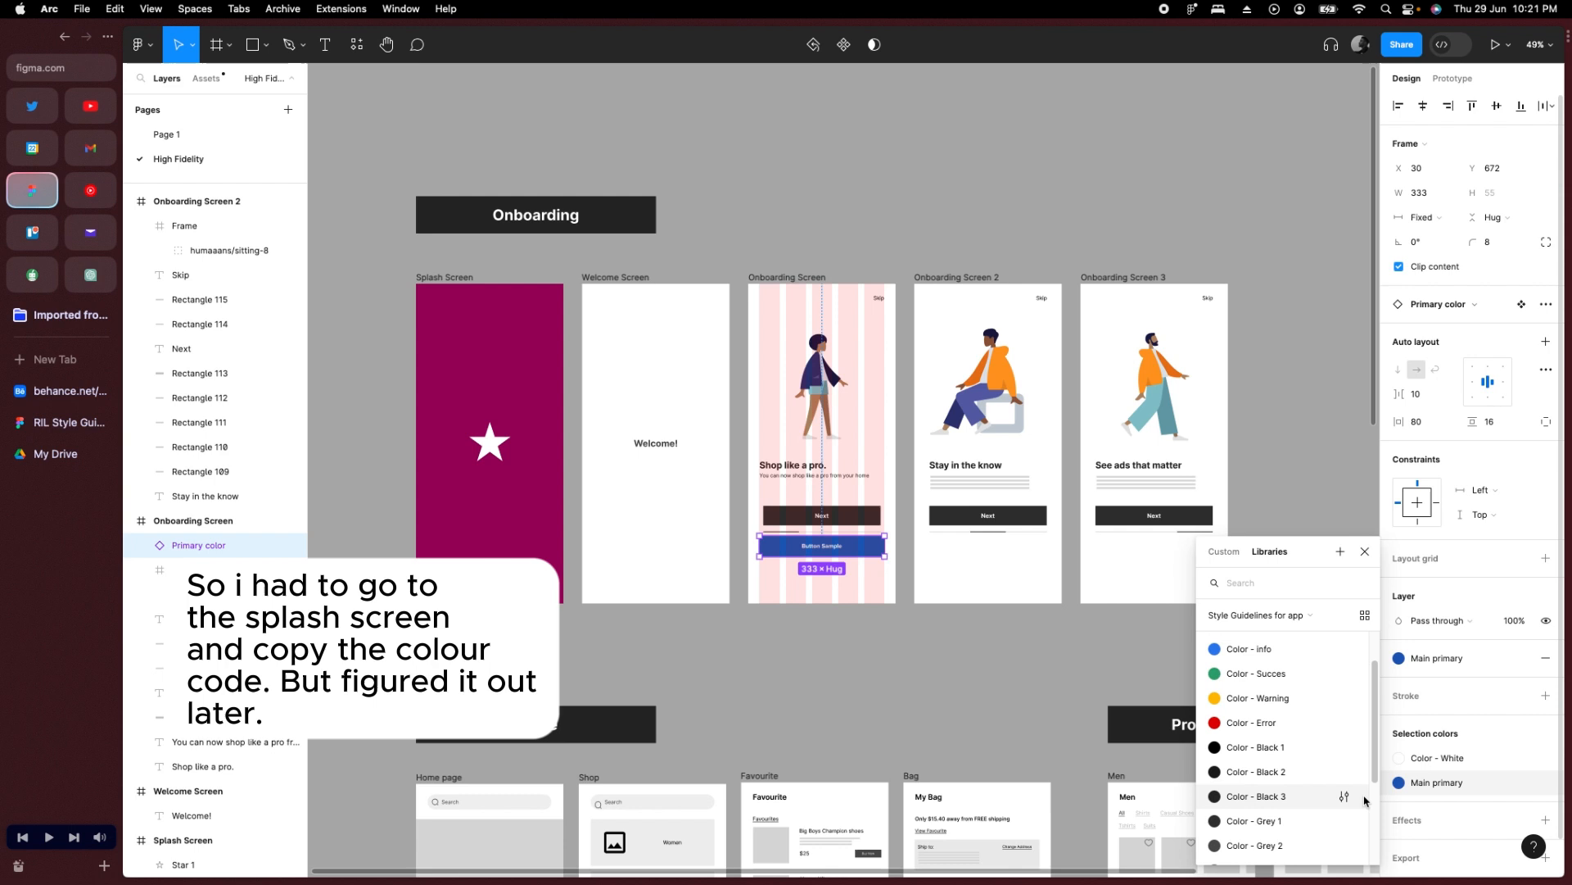
click(1292, 616)
click(1293, 567)
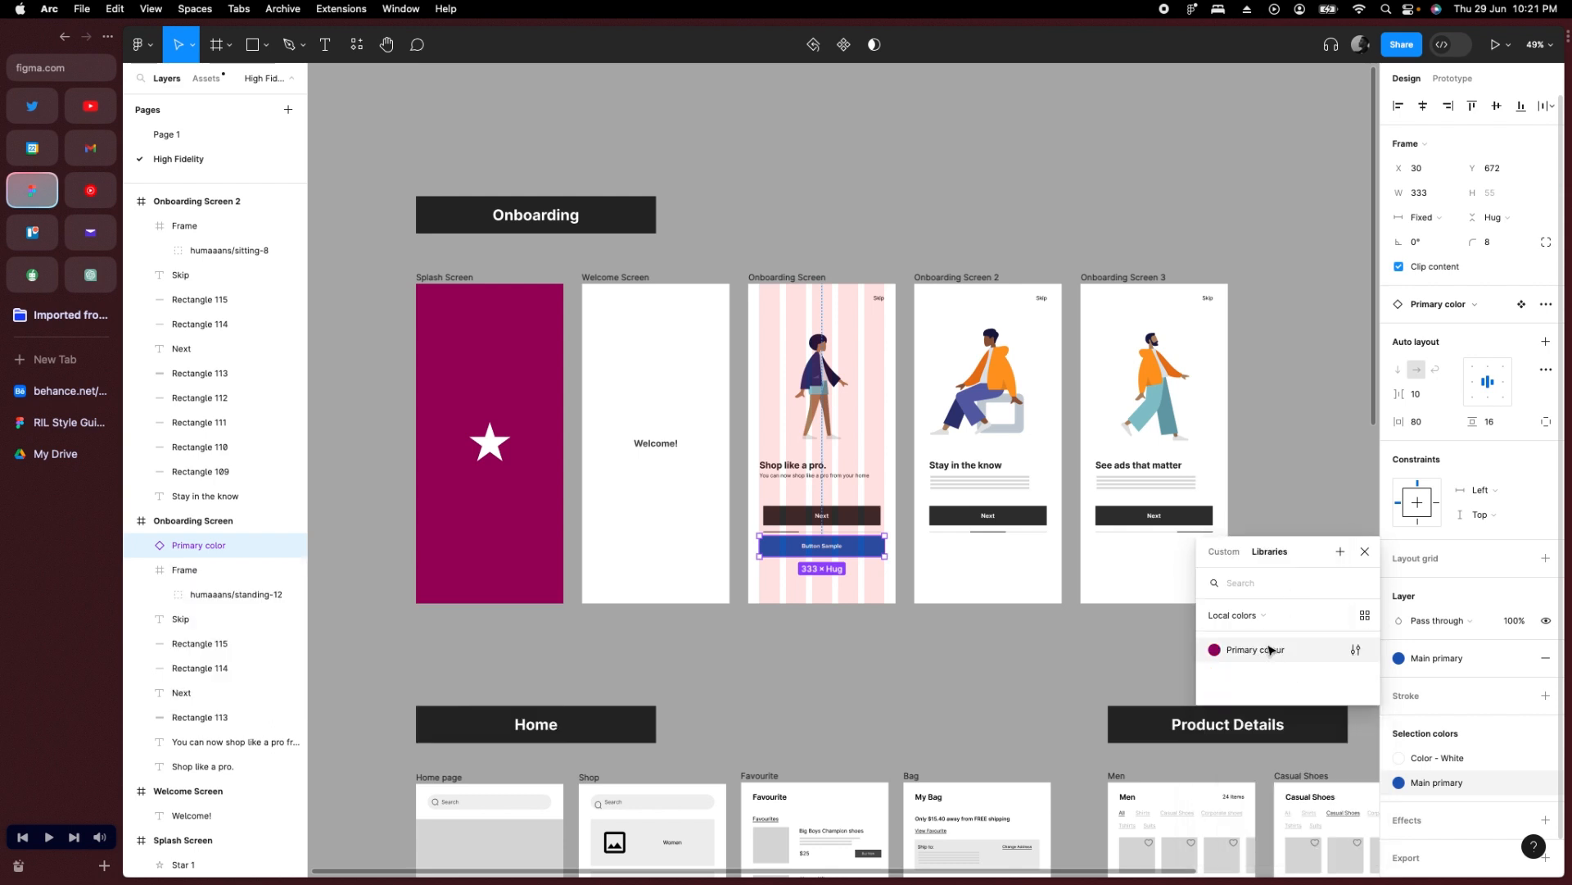
click(863, 639)
Delete the wireframe Next button and its label on the first Onboarding Screen and move the primary-colour button into their place.
scroll(836, 562, up, 5)
click(802, 439)
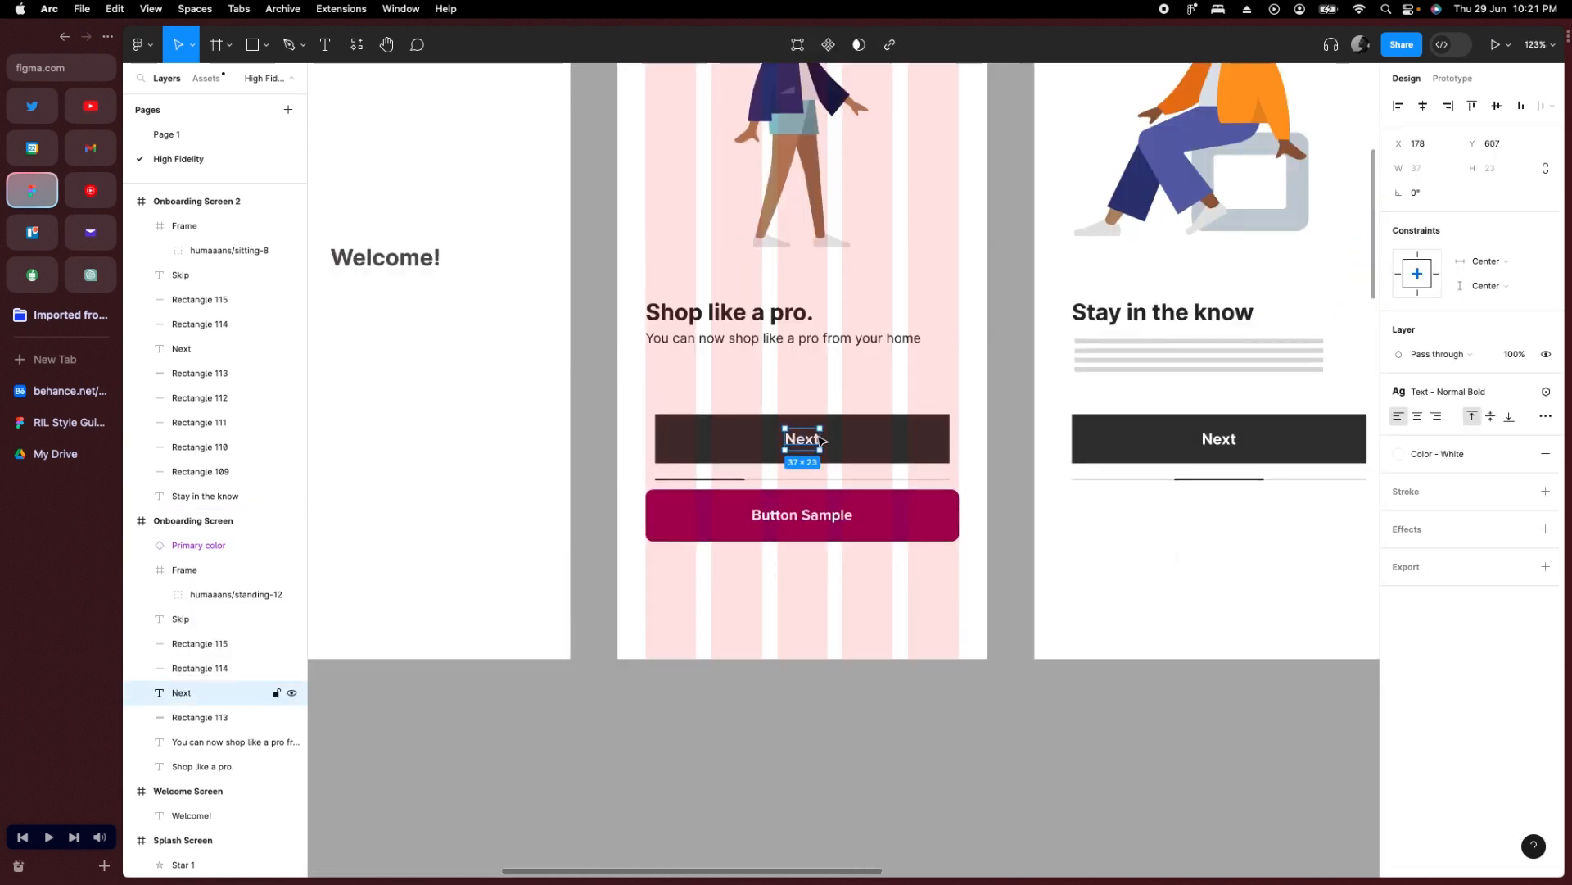
shift+click(930, 442)
key(Delete)
click(871, 519)
drag(871, 519, 837, 446)
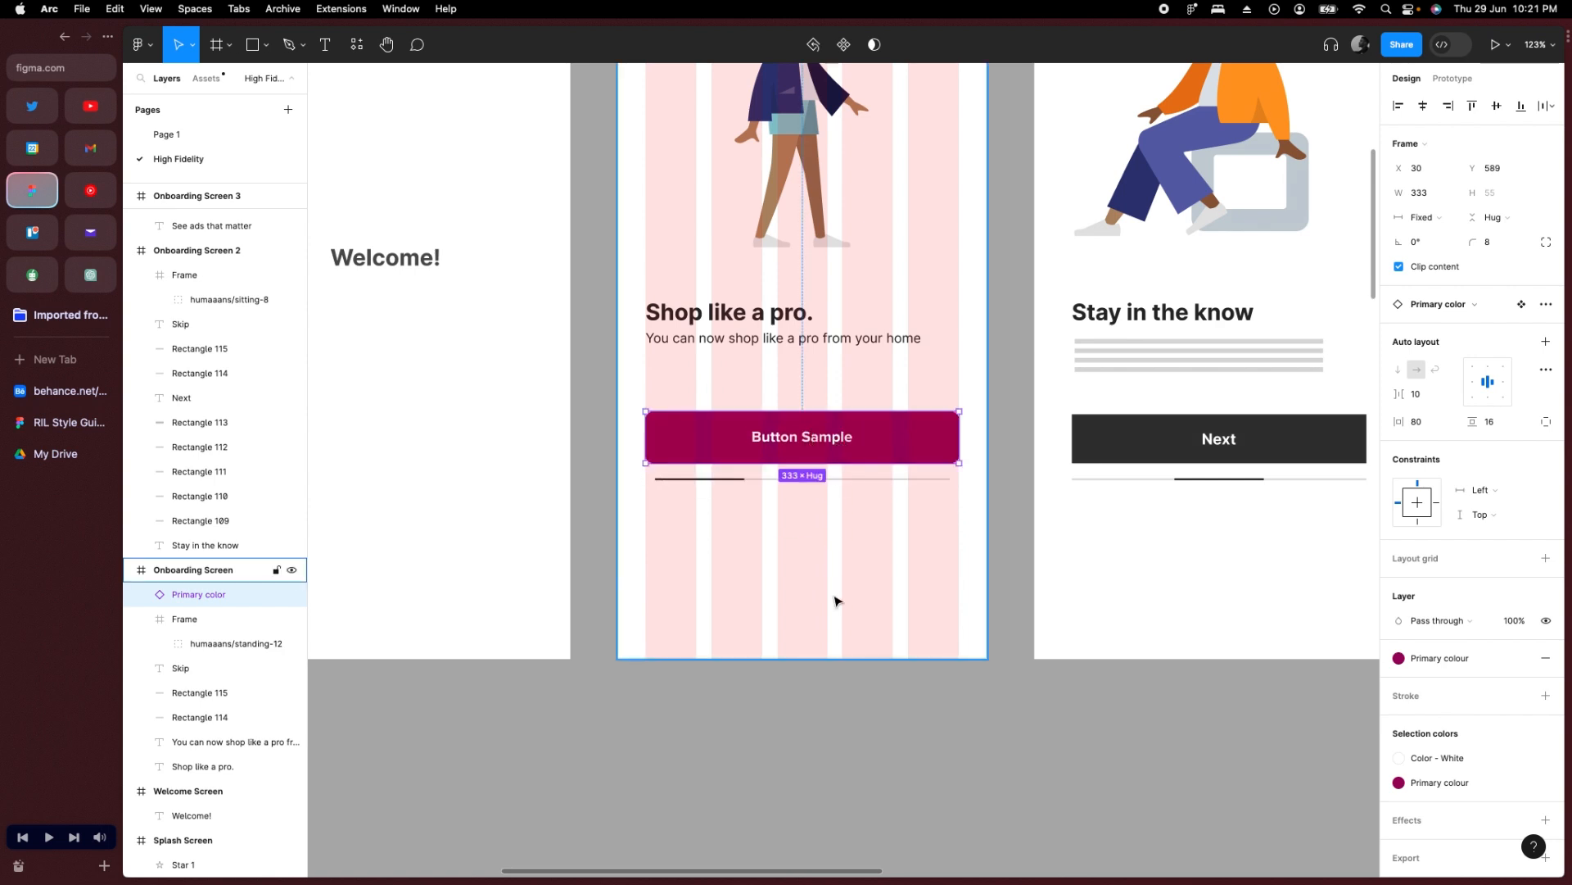
Hide the column layout grid on the first Onboarding Screen.
key(shift+0)
drag(850, 572, 839, 697)
scroll(840, 697, down, 5)
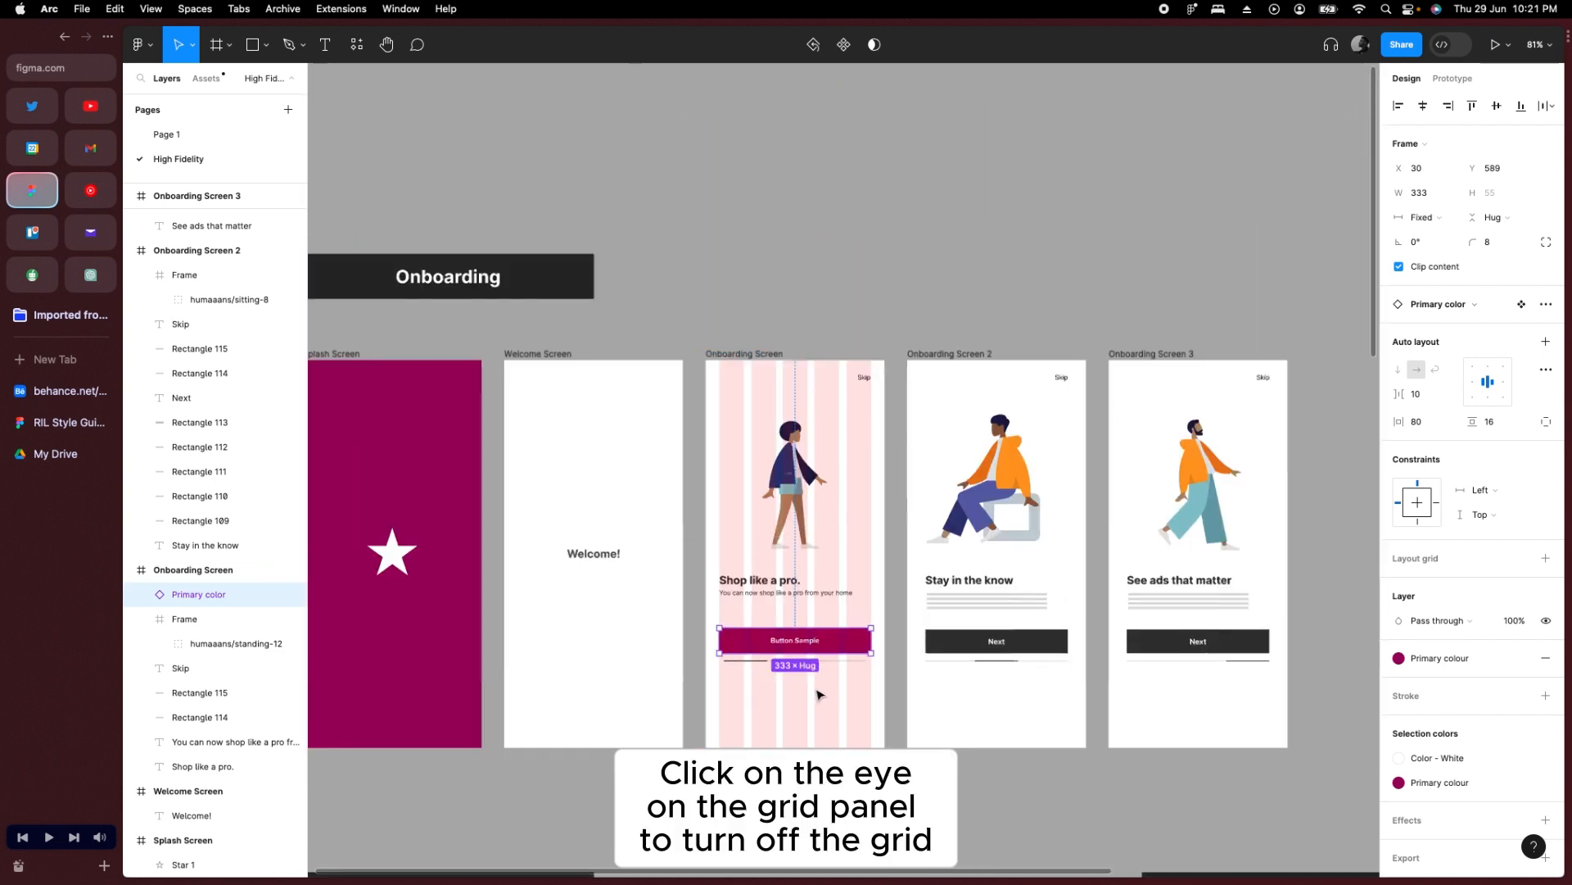
click(739, 354)
click(1528, 344)
click(797, 260)
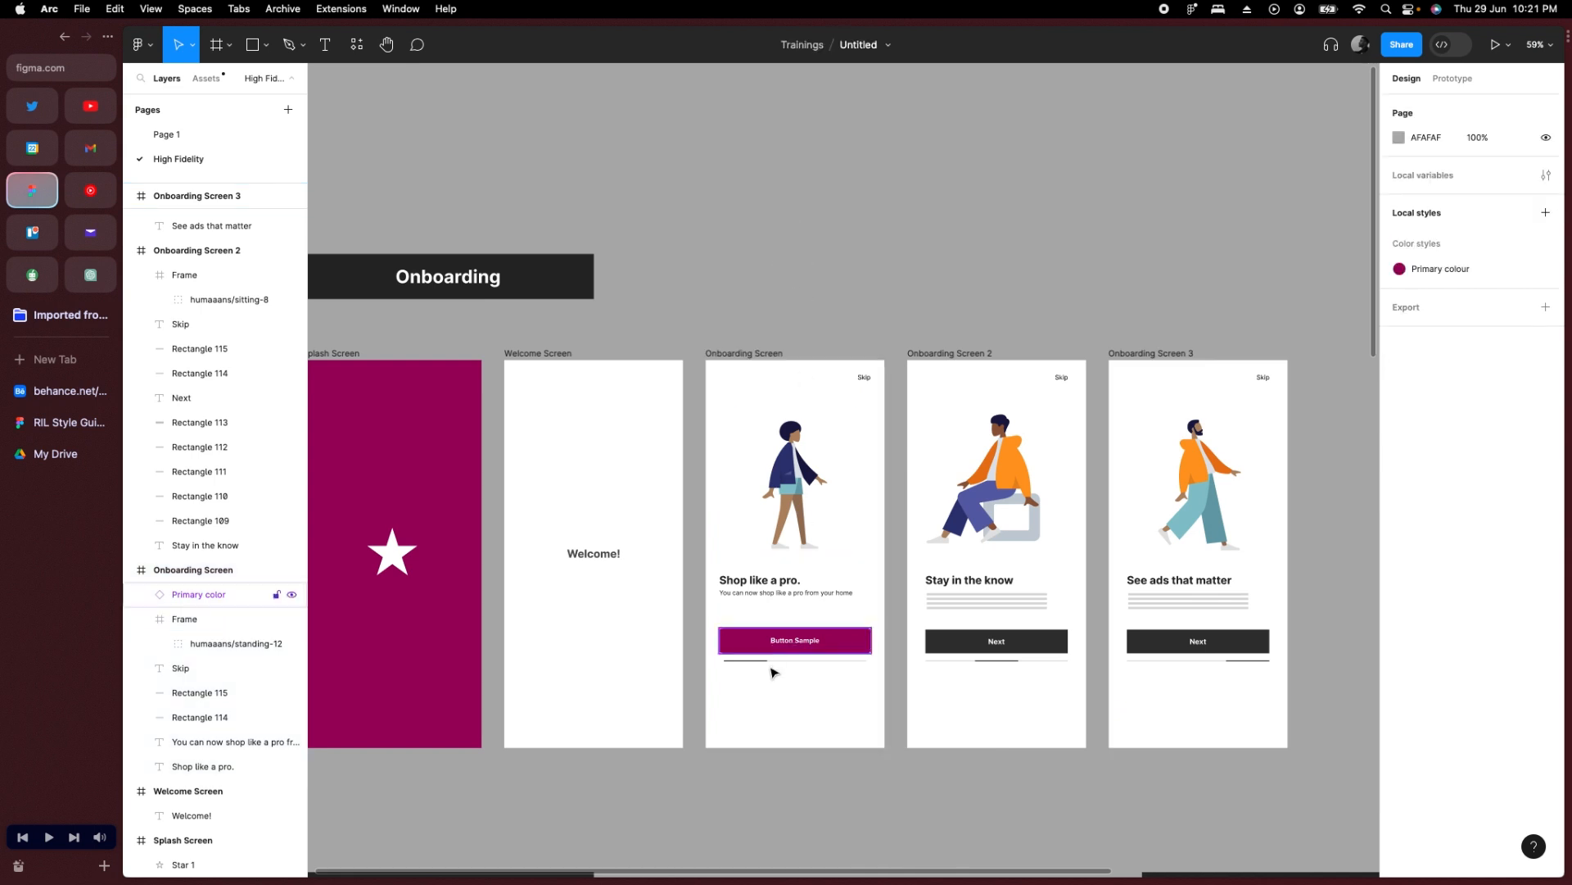
Move the primary-colour button up towards the description on the first Onboarding Screen, placing it at Y 545.
scroll(770, 660, up, 5)
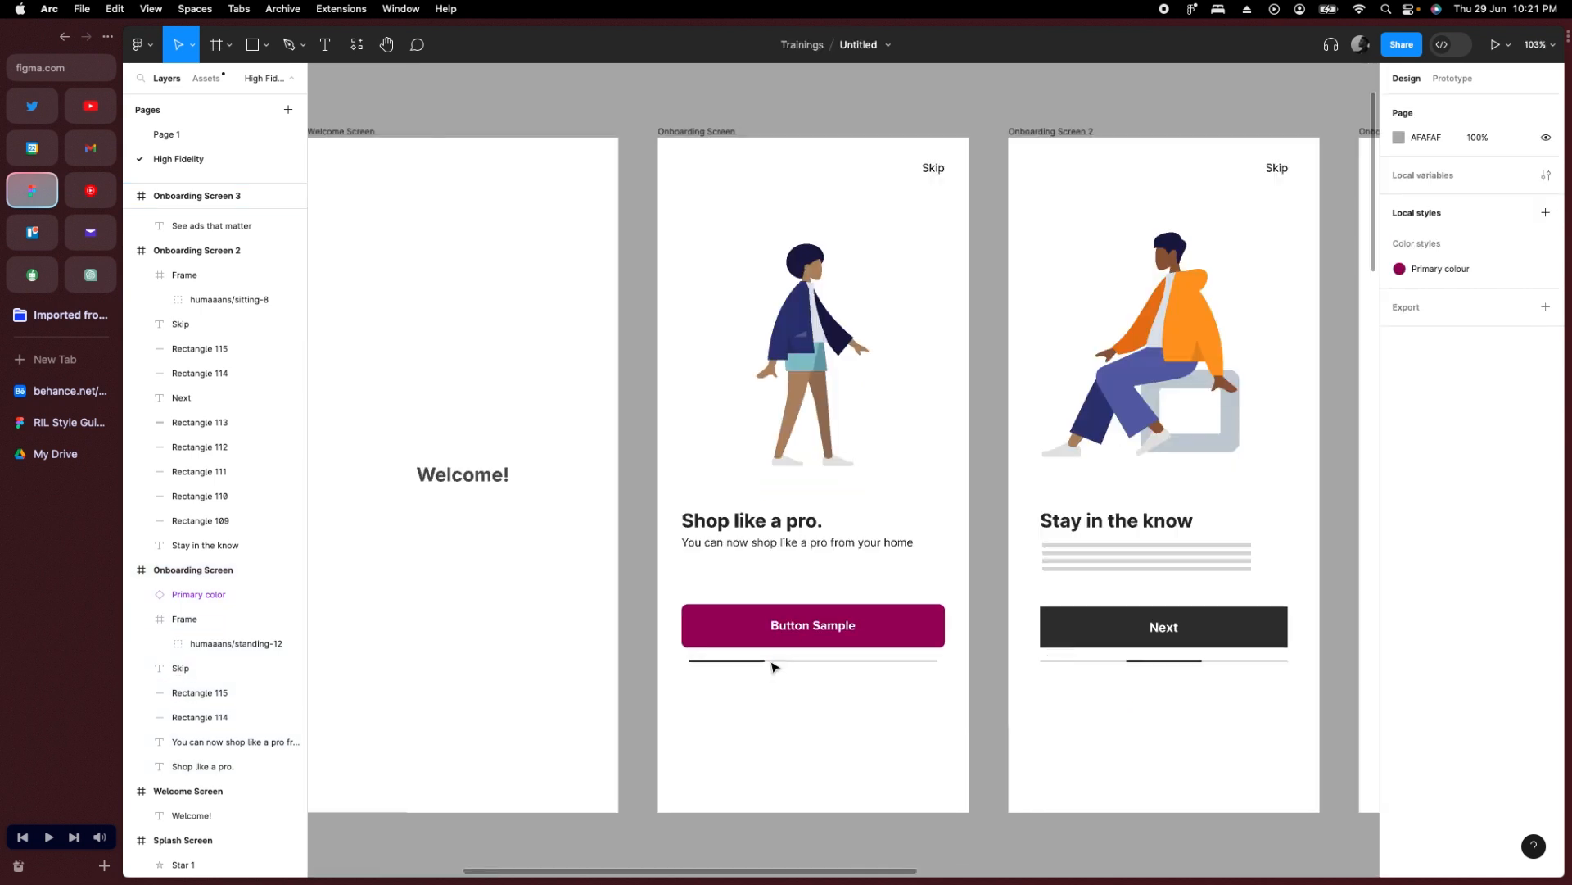
click(785, 547)
drag(826, 630, 825, 591)
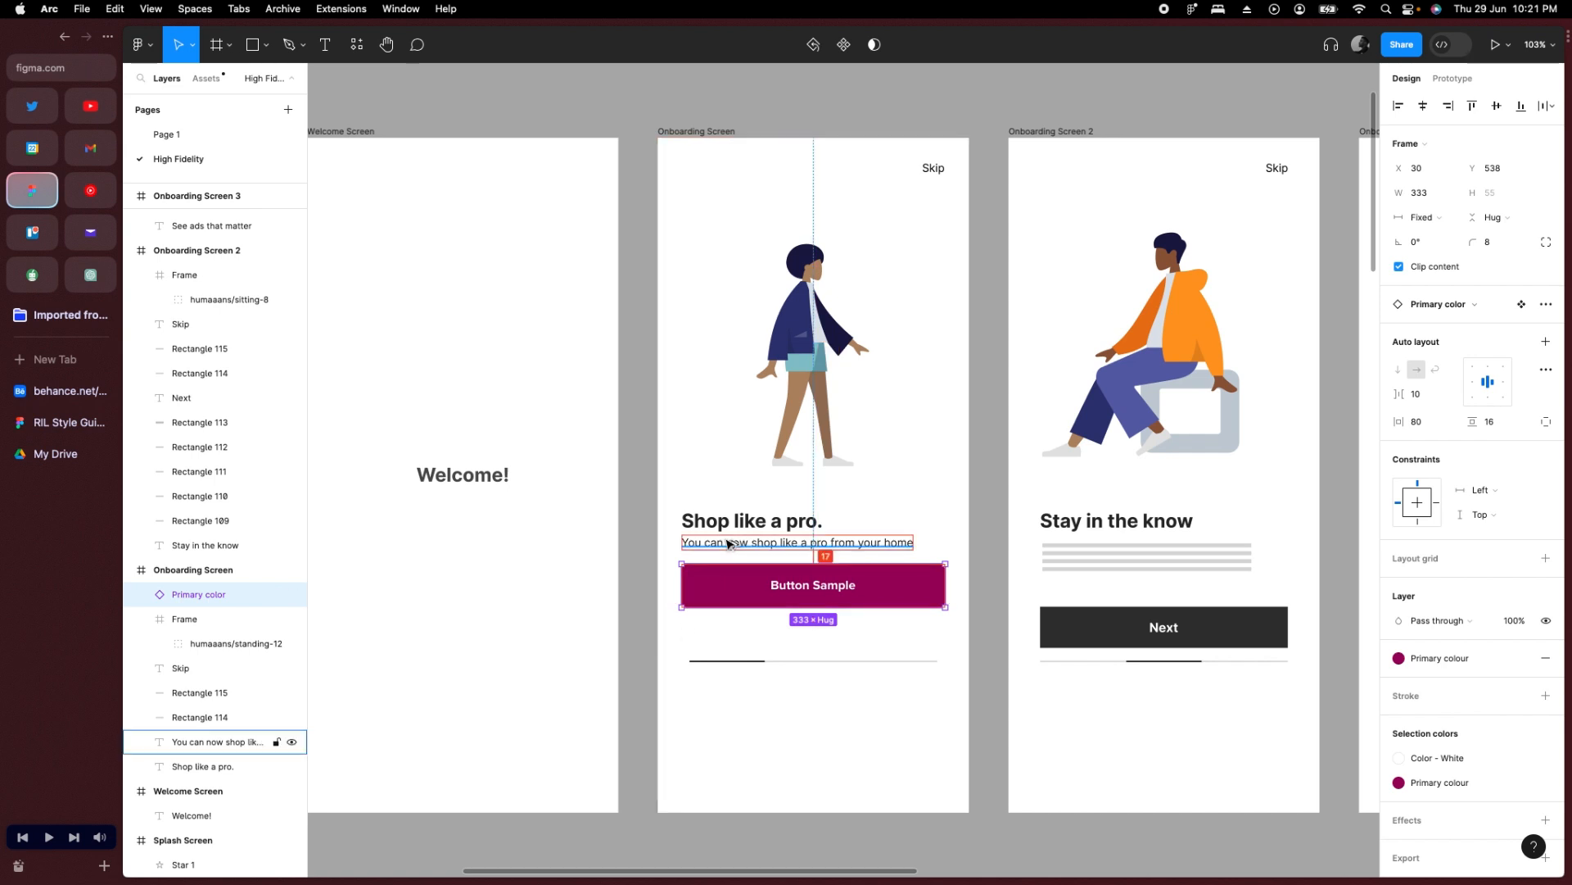
key(Down)
key(Down)
key(Down)
key(Down)
key(Down)
key(Down)
key(Down)
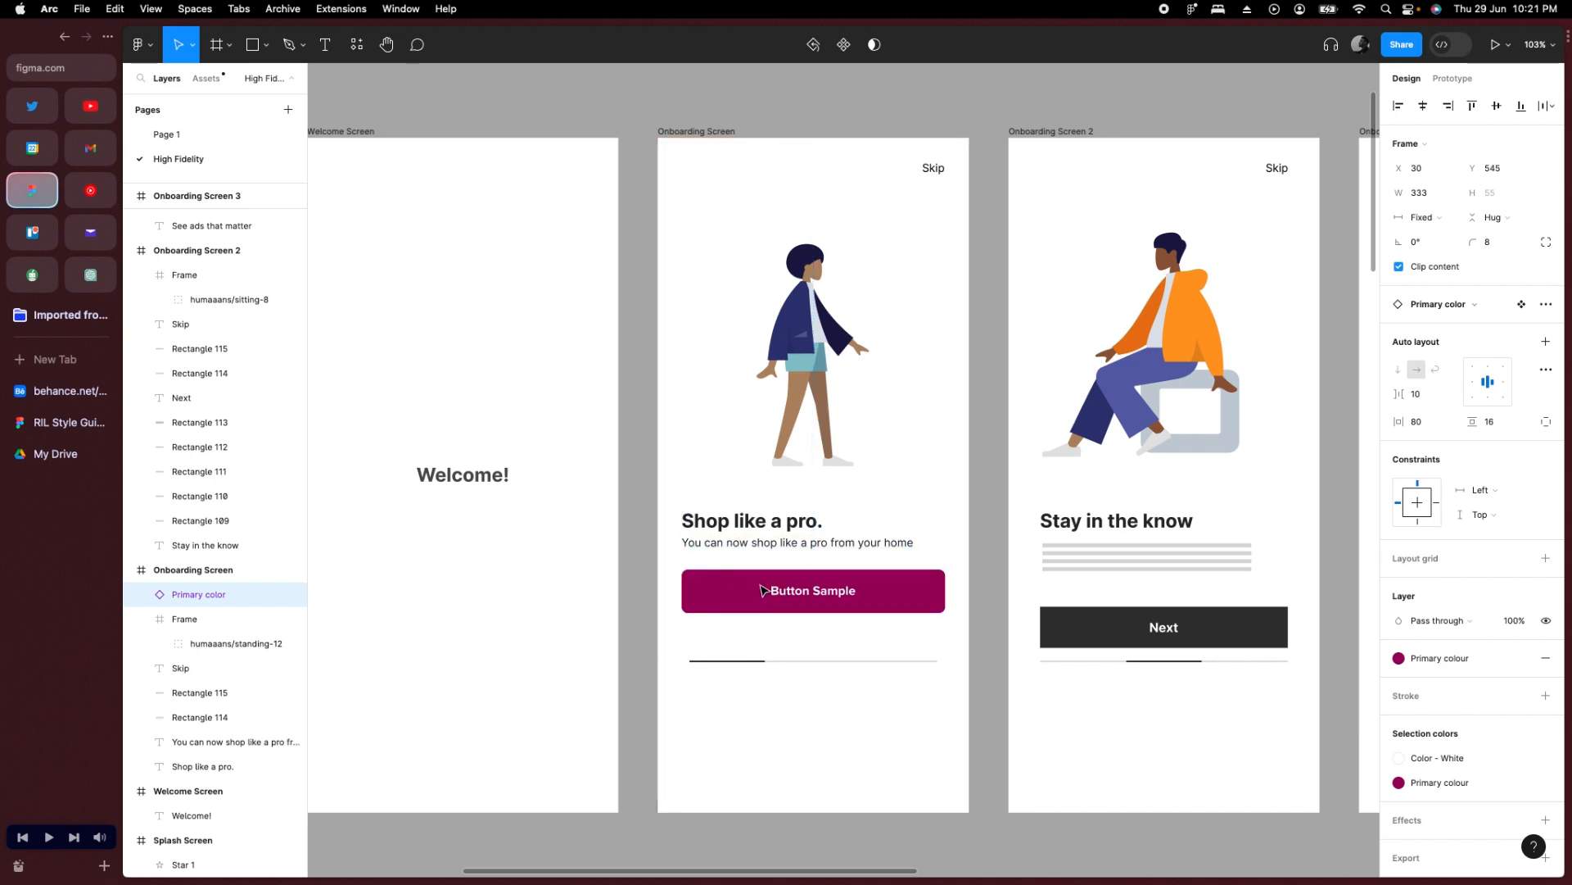
Stretch the two progress lines below the button to match its edges, starting at X 30 with a total width of 333.
drag(866, 697, 791, 531)
scroll(769, 665, up, 10)
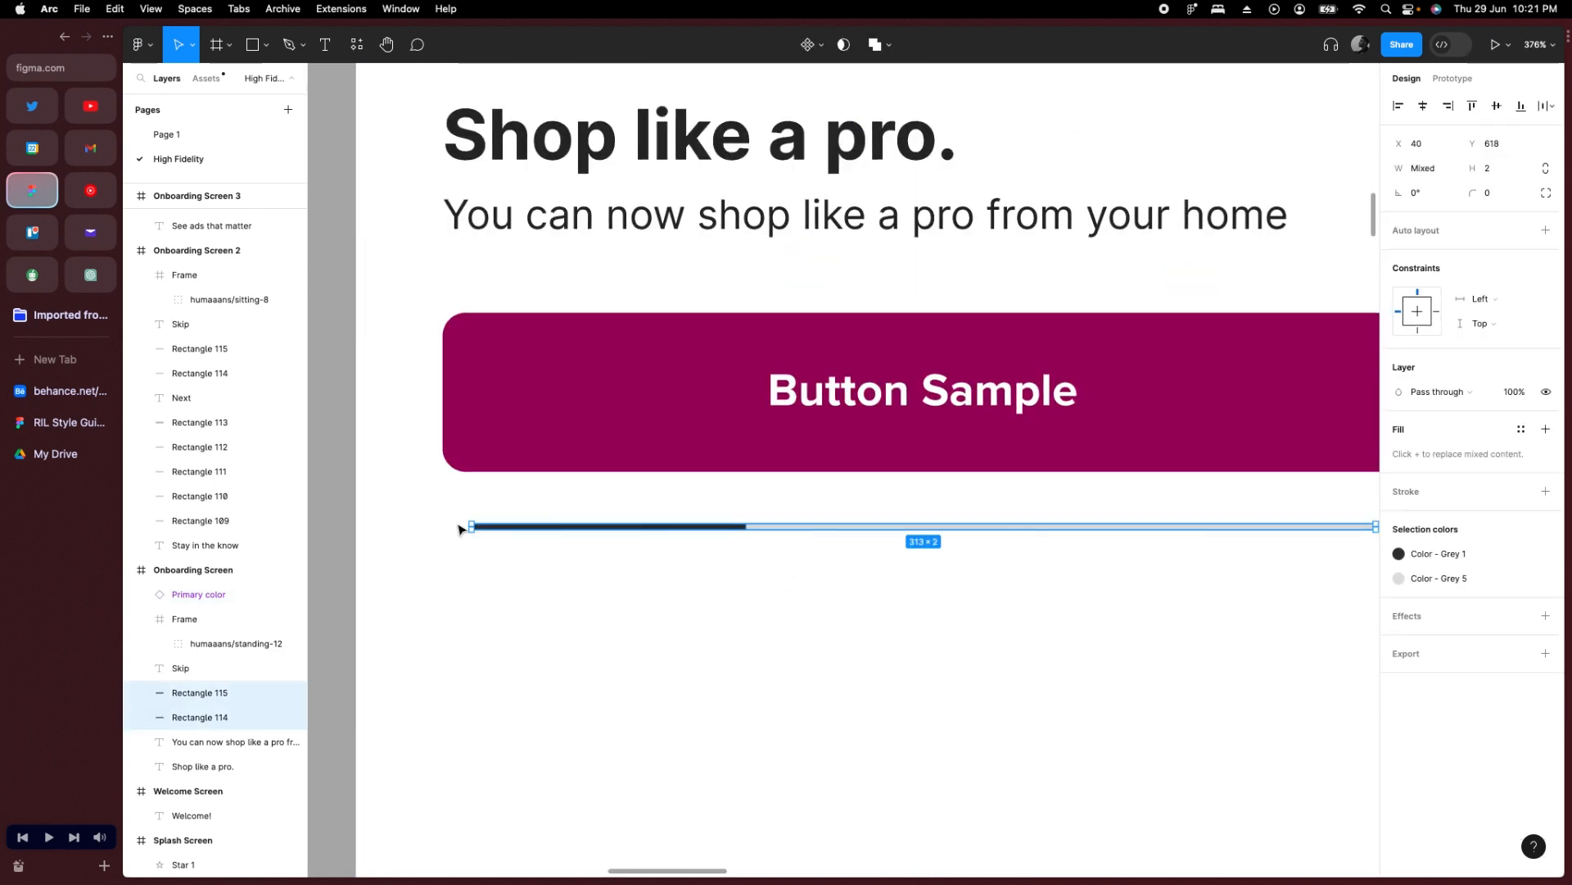
drag(456, 526, 440, 524)
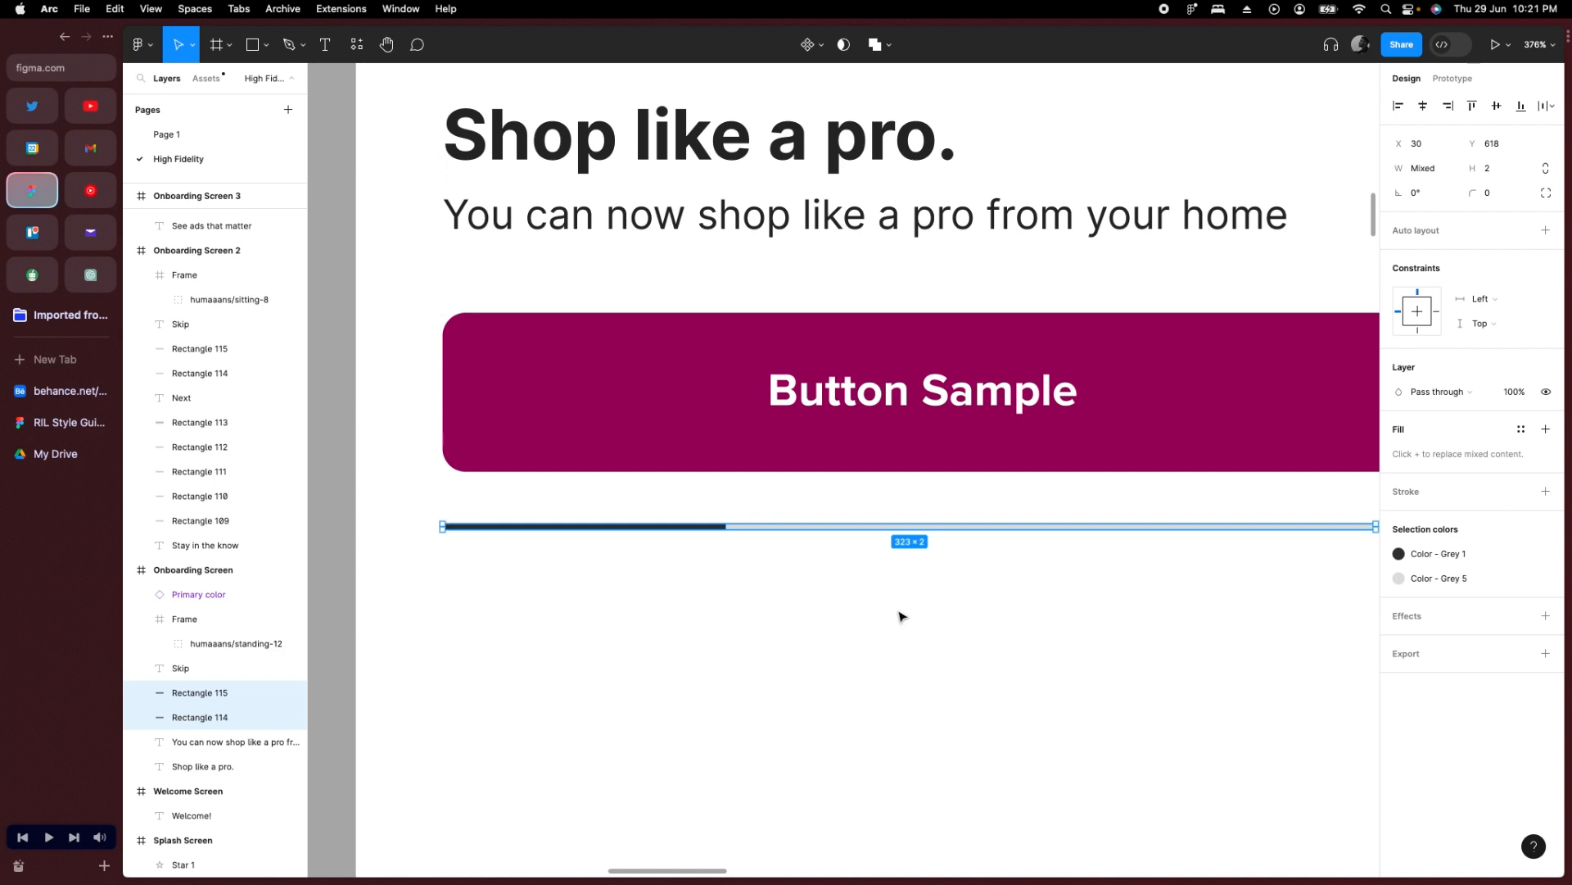
scroll(902, 618, right, 5)
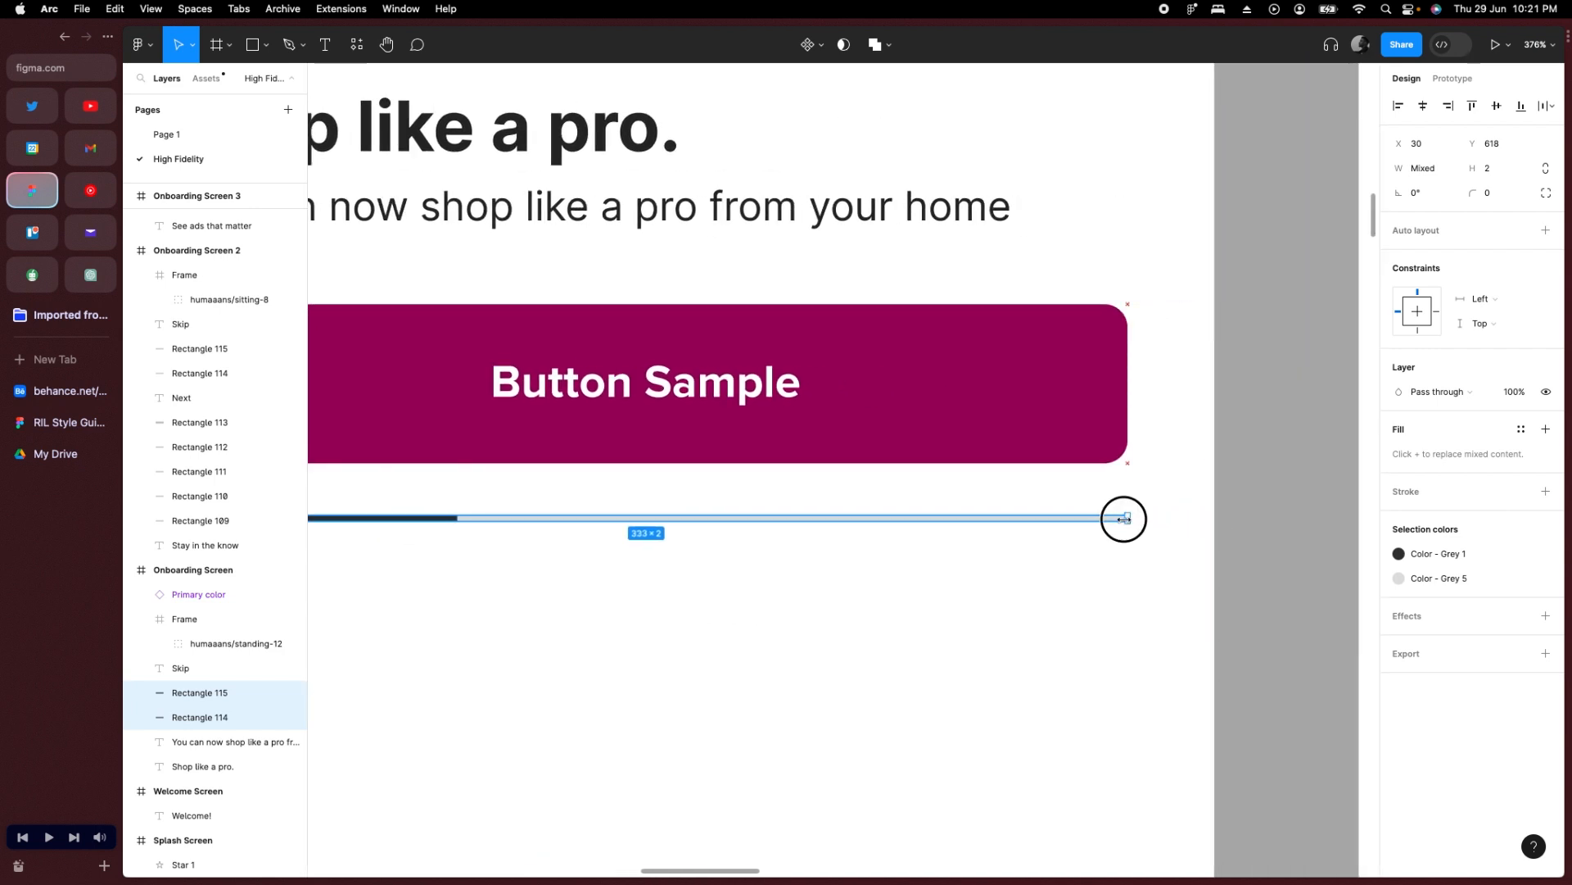
click(1033, 551)
Detach the grey style from the long progress line and fill it with 9E005F at 10% opacity.
click(1057, 517)
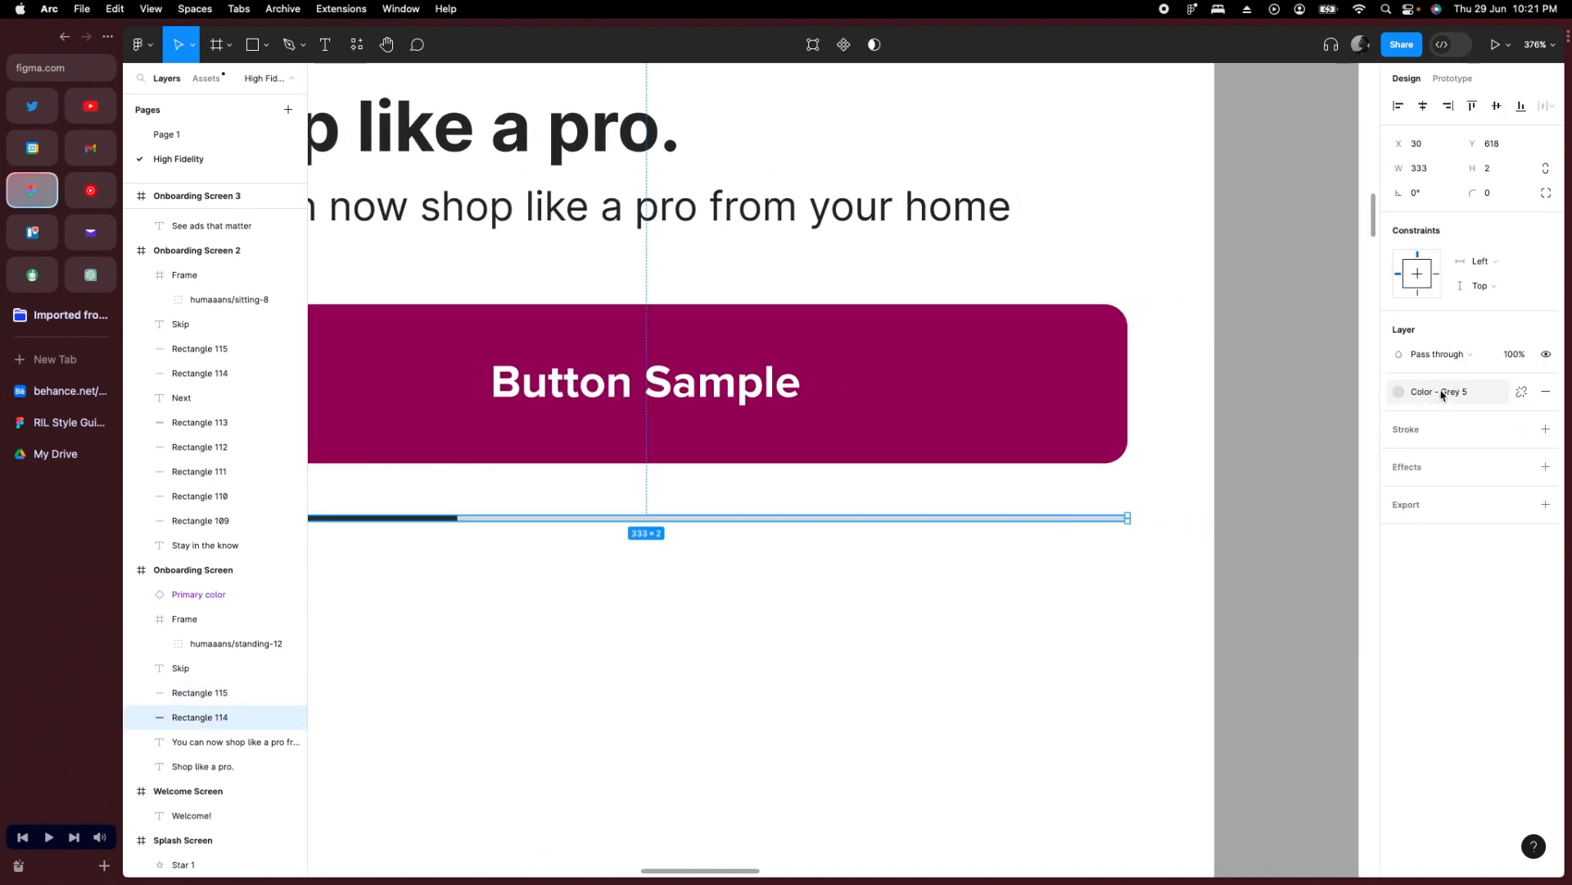
click(1523, 393)
click(1397, 416)
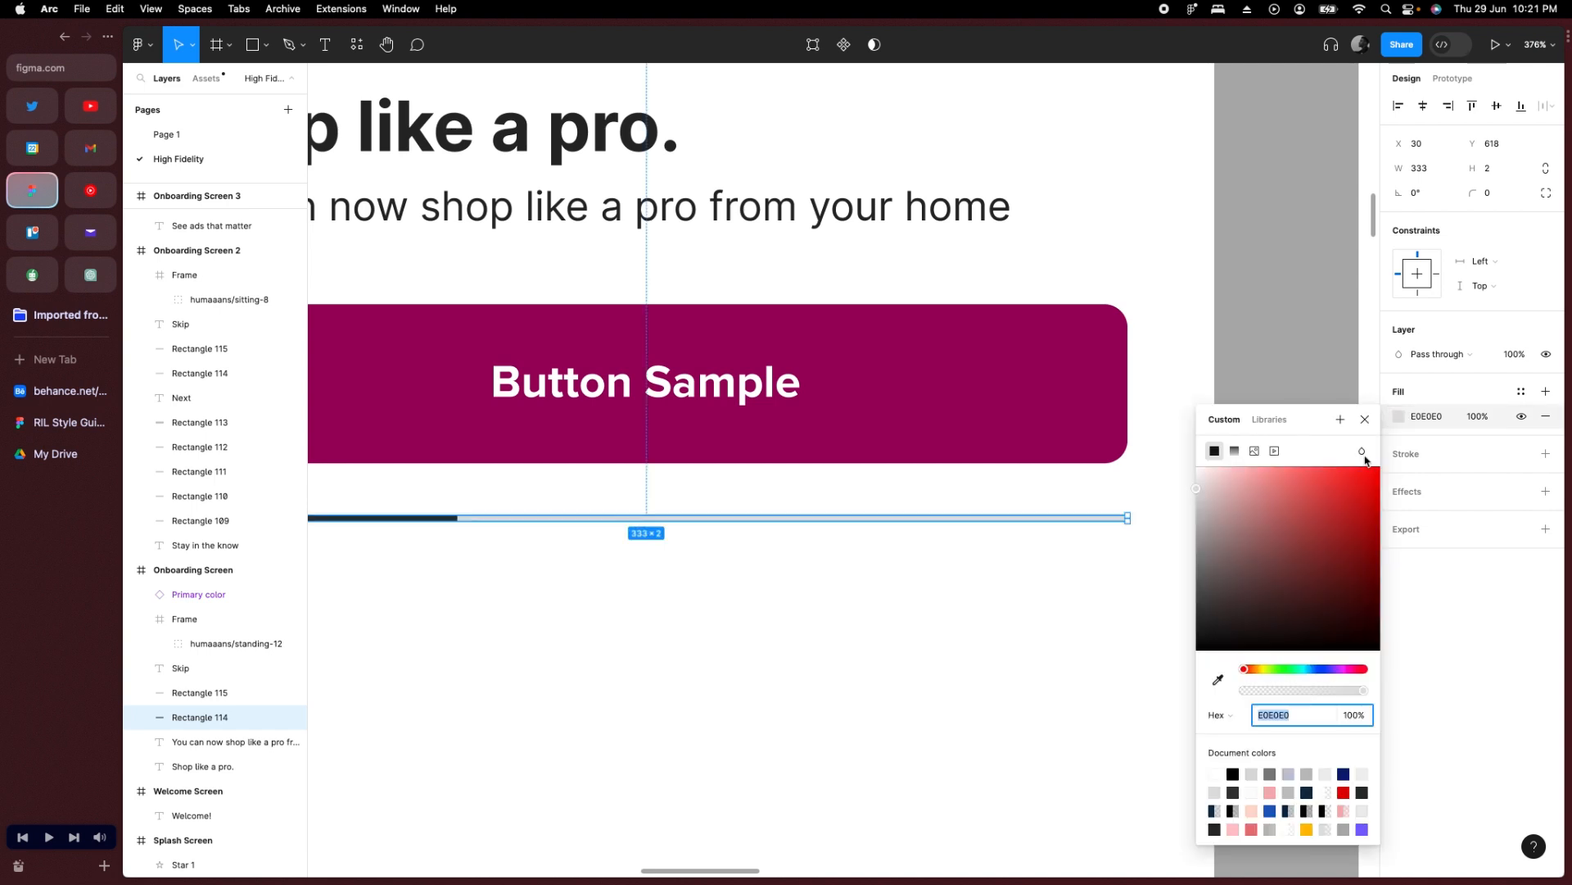
scroll(1280, 798, down, 3)
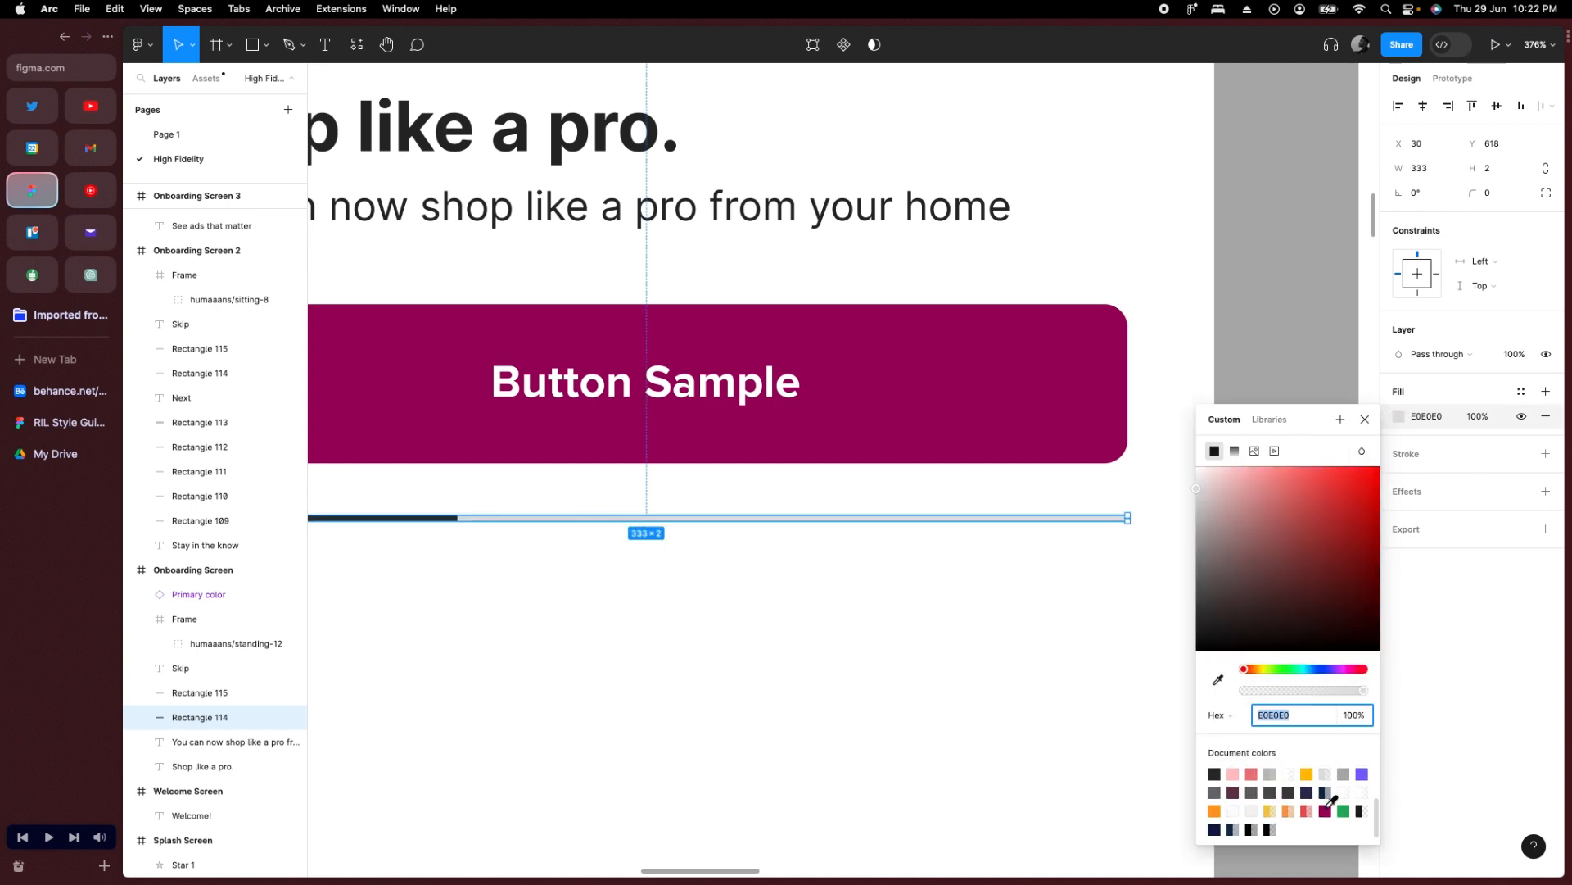
click(1325, 811)
drag(1326, 696, 1265, 694)
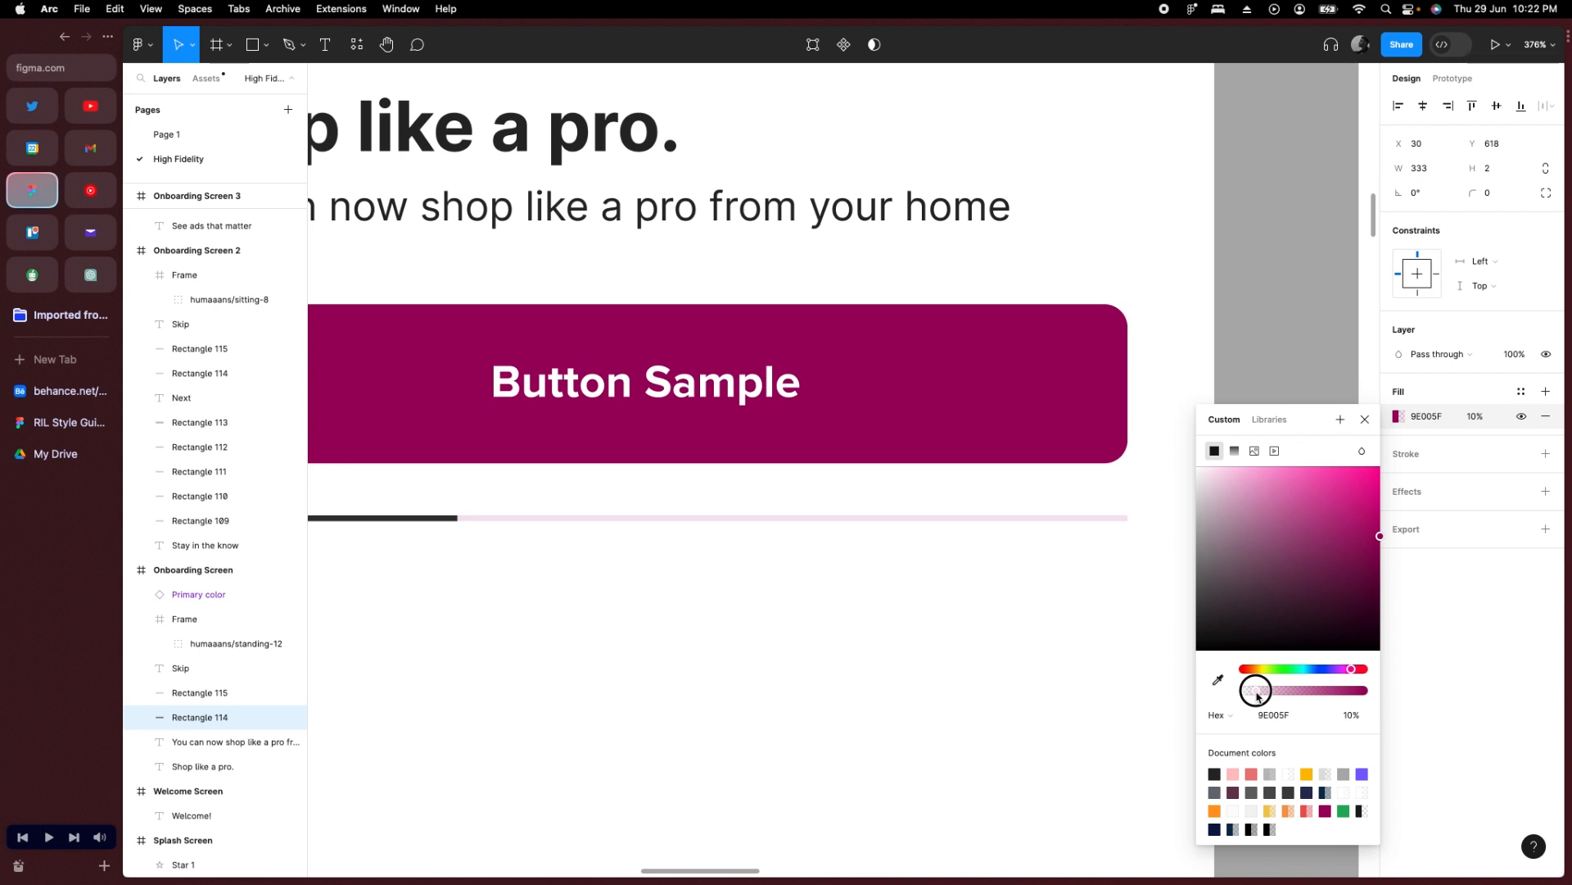
Apply the local Primary colour style to the short dark progress line below the button.
scroll(663, 653, left, 5)
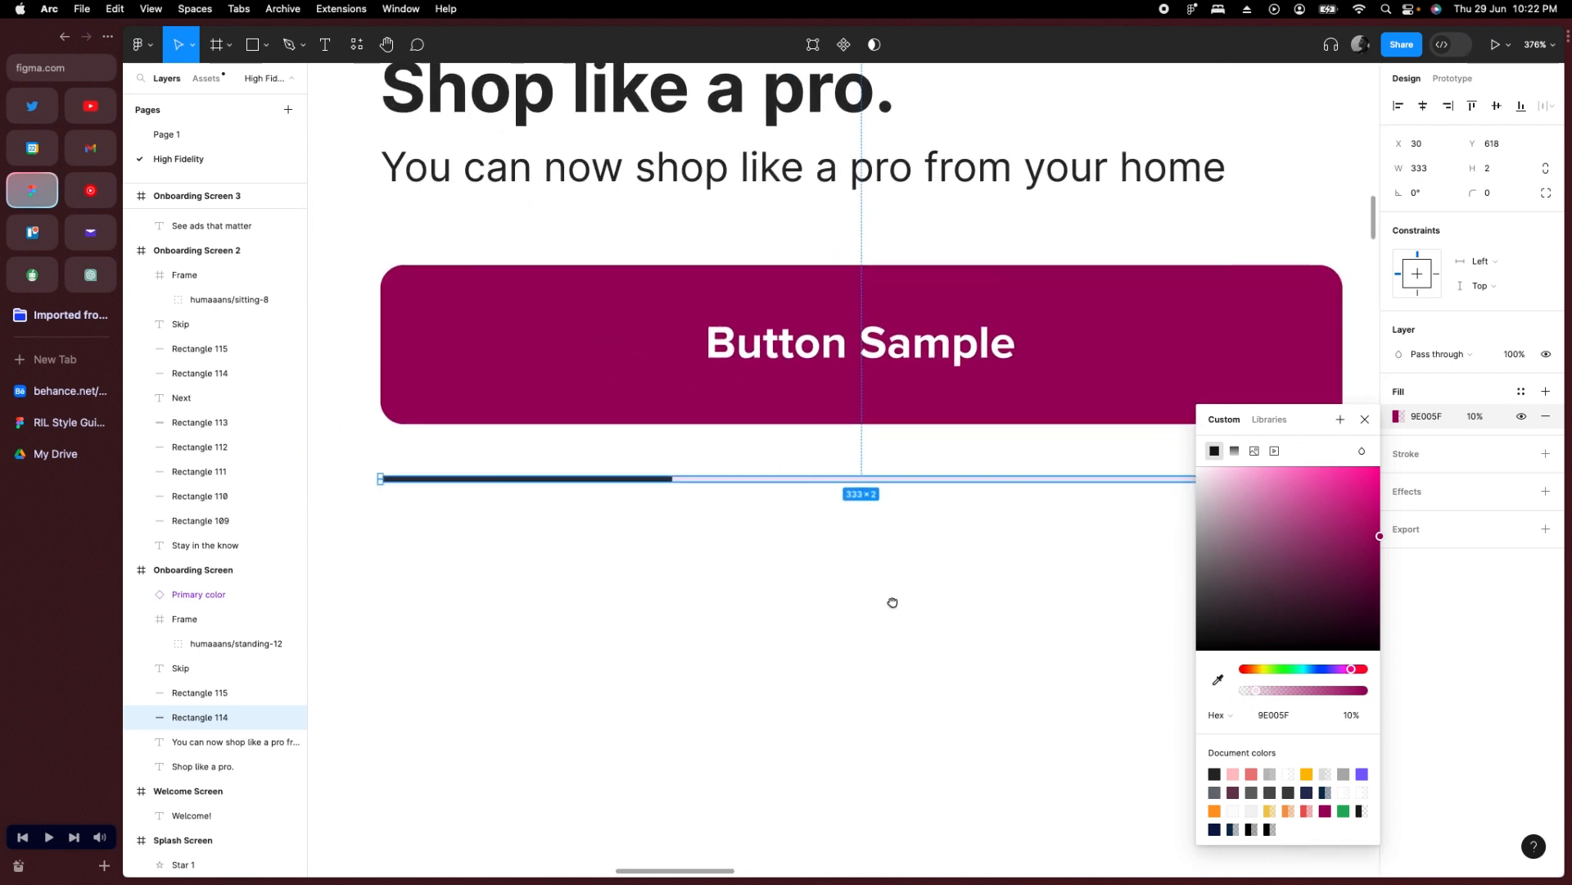
click(636, 480)
click(1477, 393)
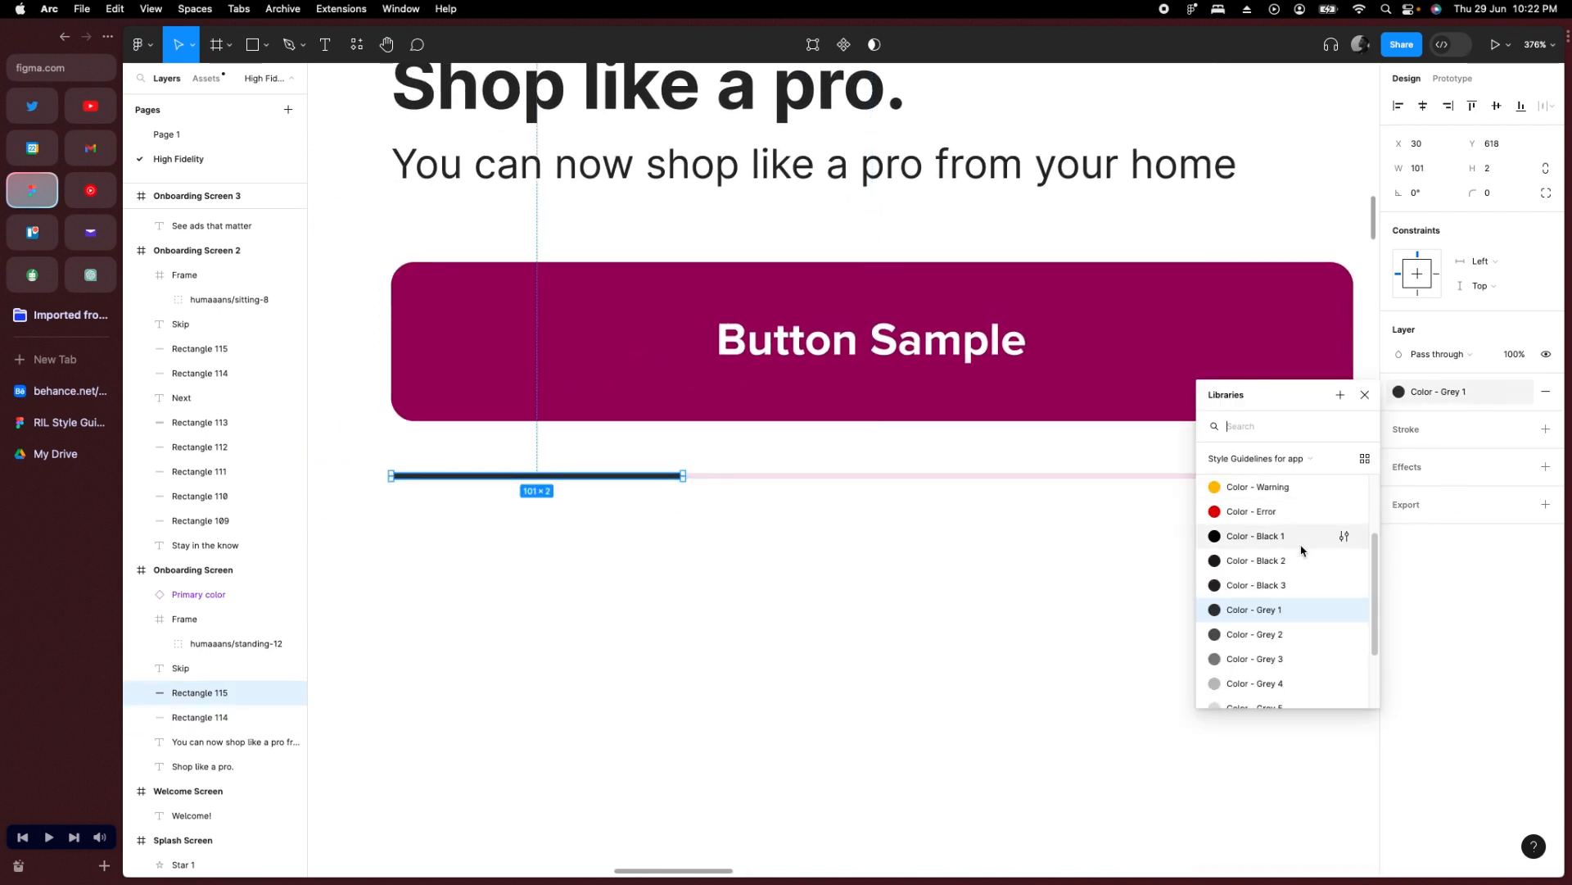
scroll(1302, 548, up, 3)
click(1303, 460)
click(1272, 414)
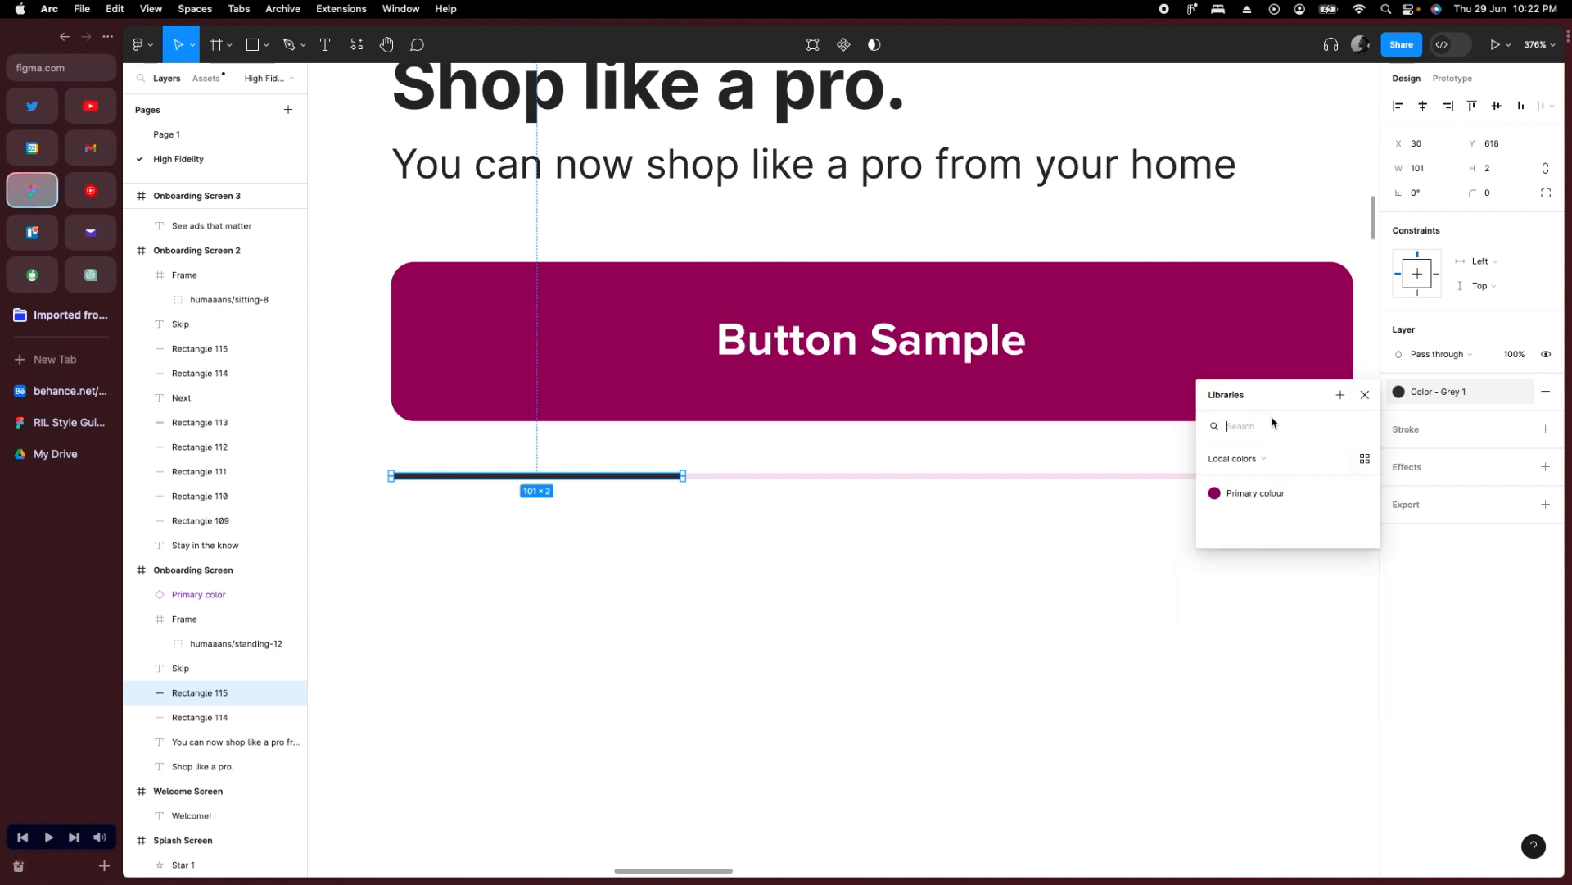
click(1270, 492)
click(923, 558)
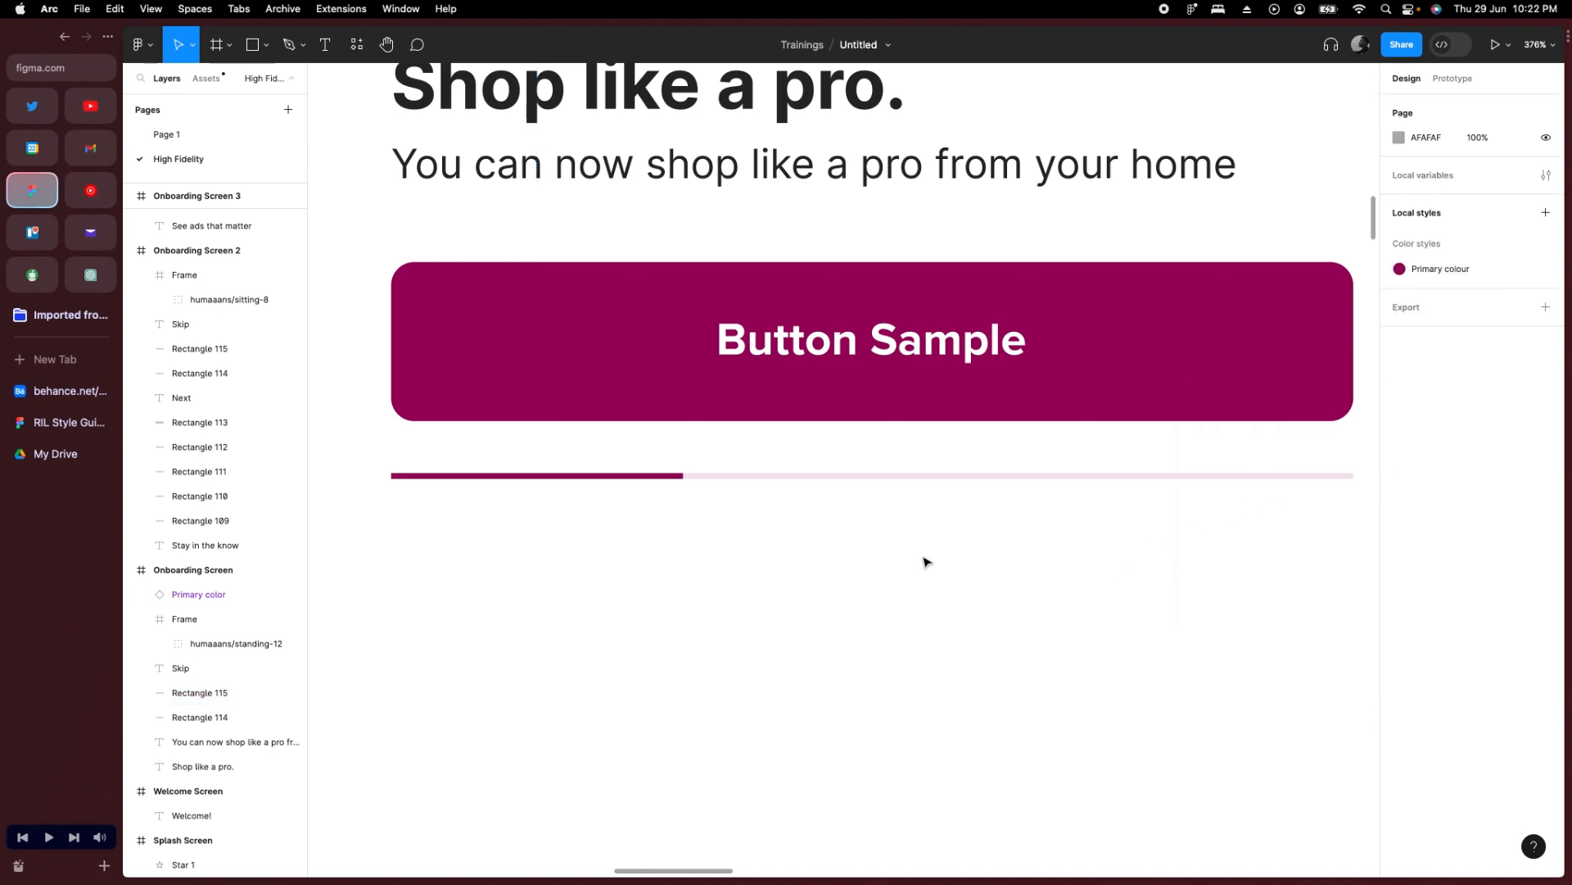
Replace the placeholder lines, Next buttons and progress bars on Onboarding Screens 2 and 3 with copies of the first screen's button and progress bar.
scroll(923, 558, down, 10)
scroll(907, 628, right, 3)
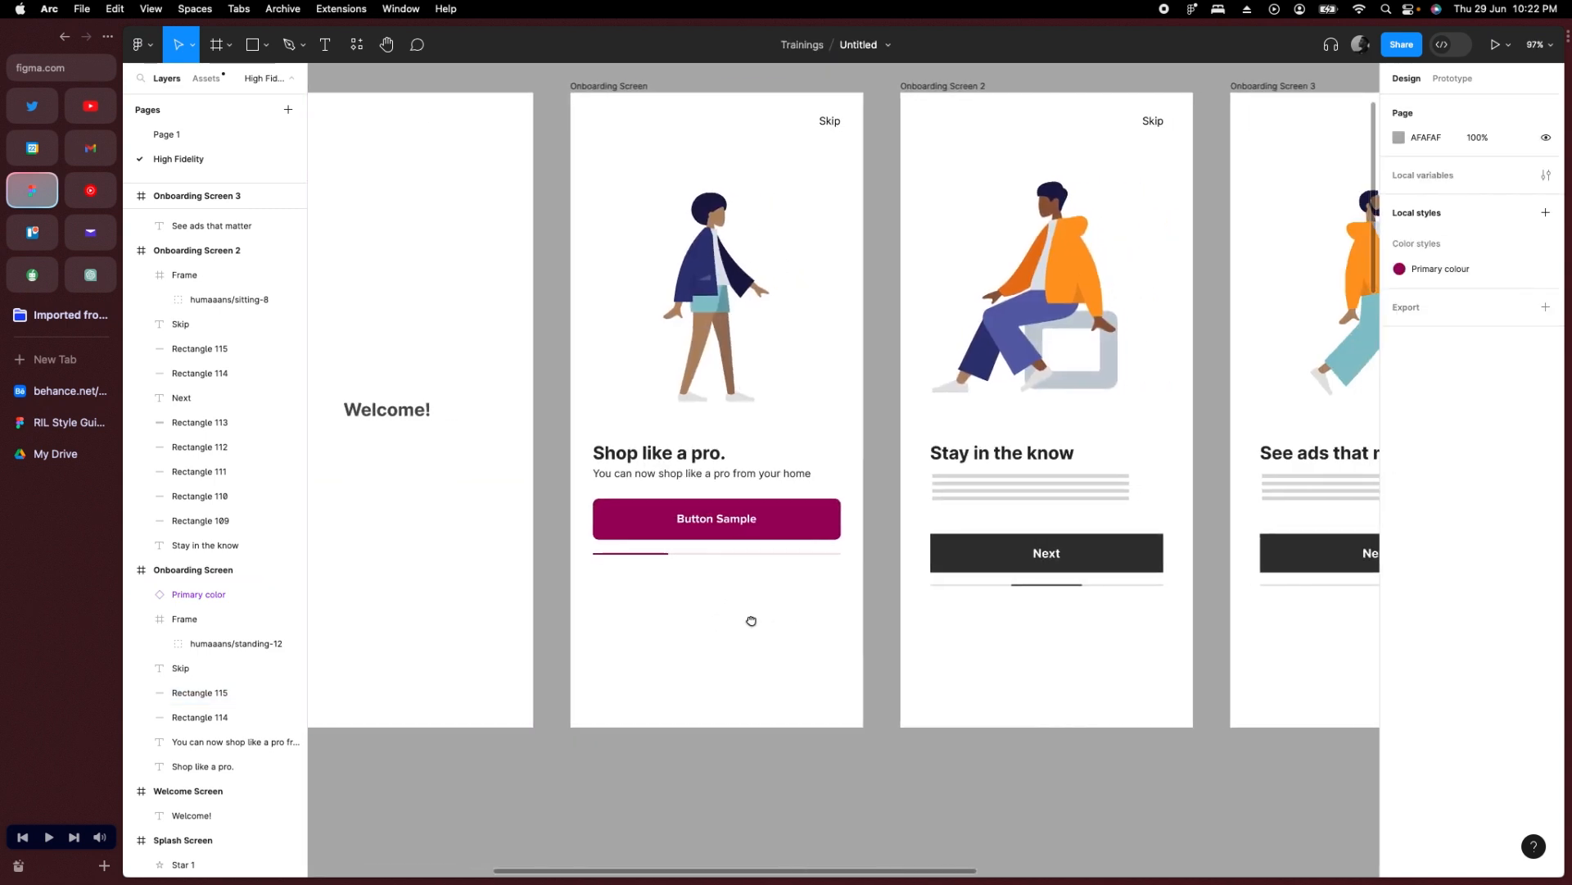
scroll(748, 622, down, 3)
drag(1316, 624, 784, 507)
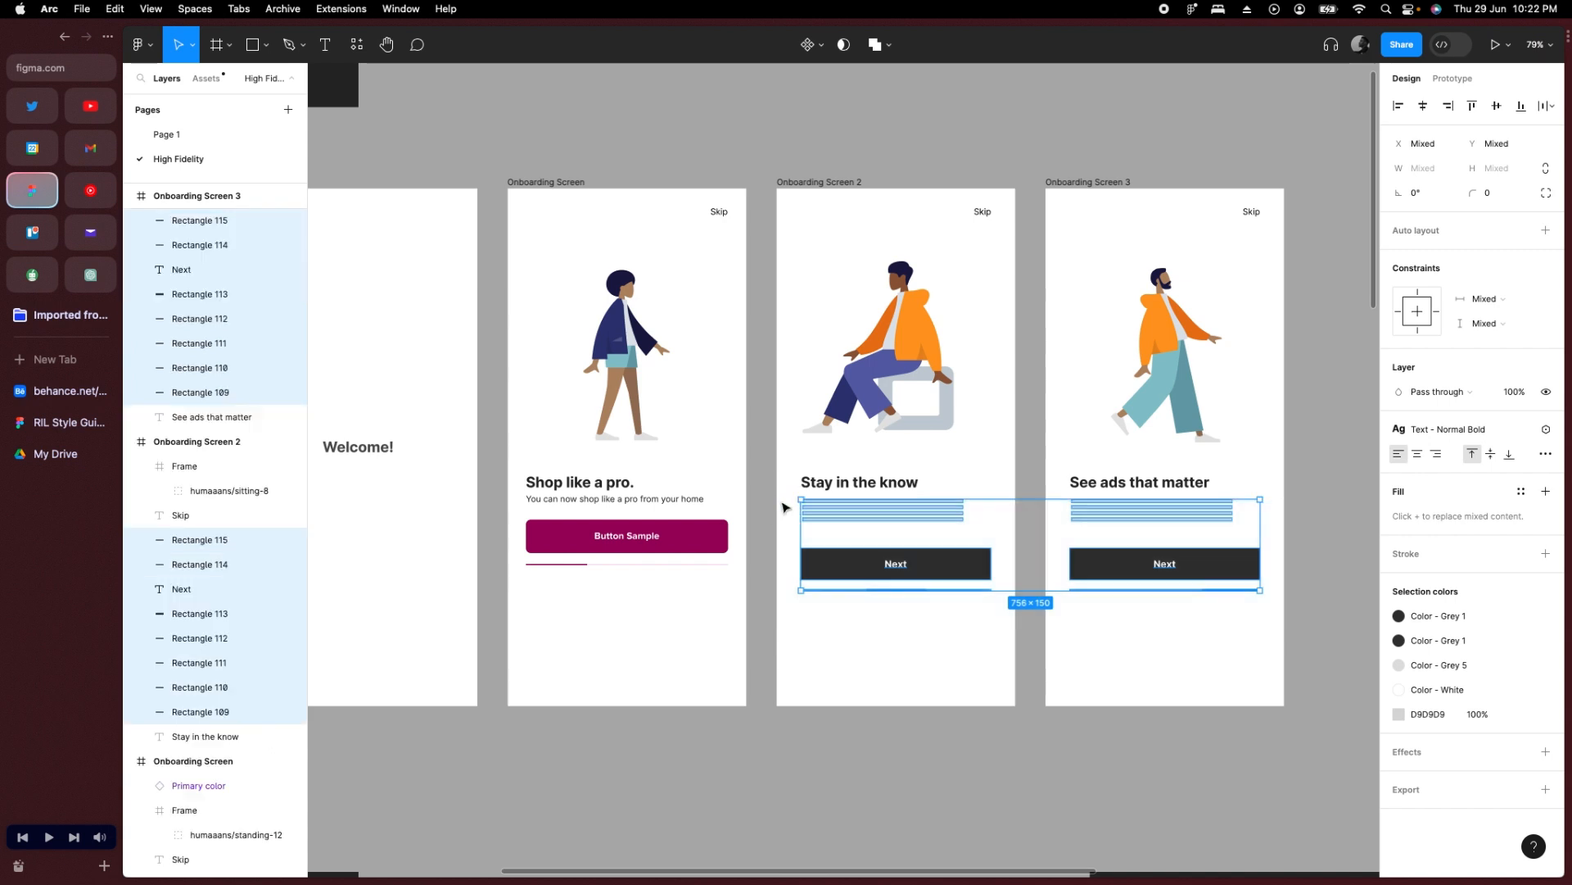
key(Delete)
drag(747, 602, 1184, 536)
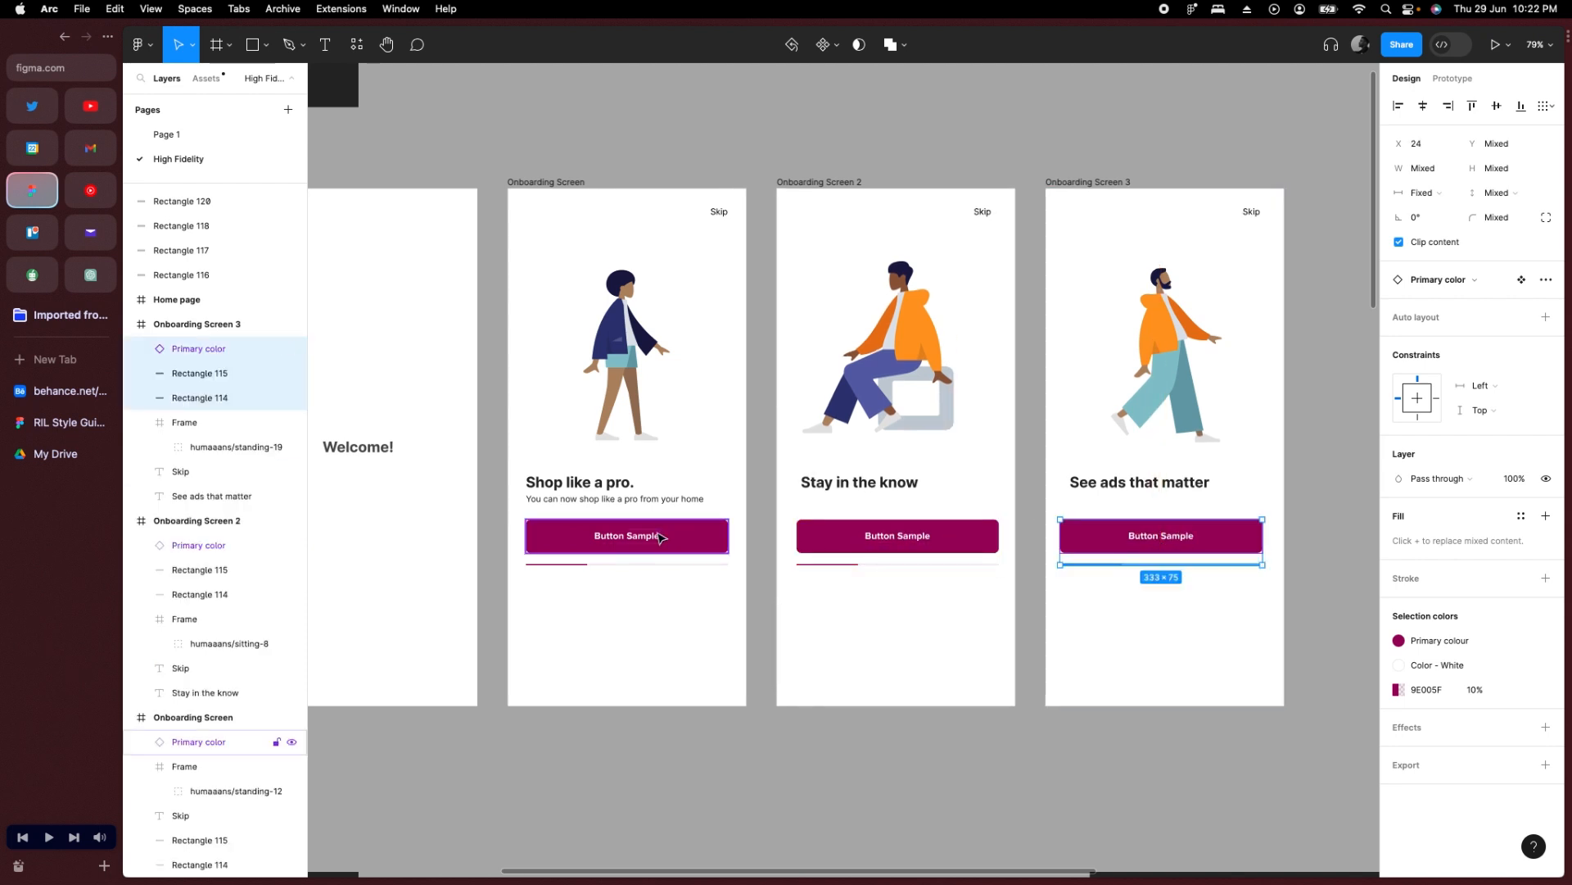
Change the button labels on all three onboarding screens to "Next".
double_click(647, 534)
double_click(647, 535)
text(Next)
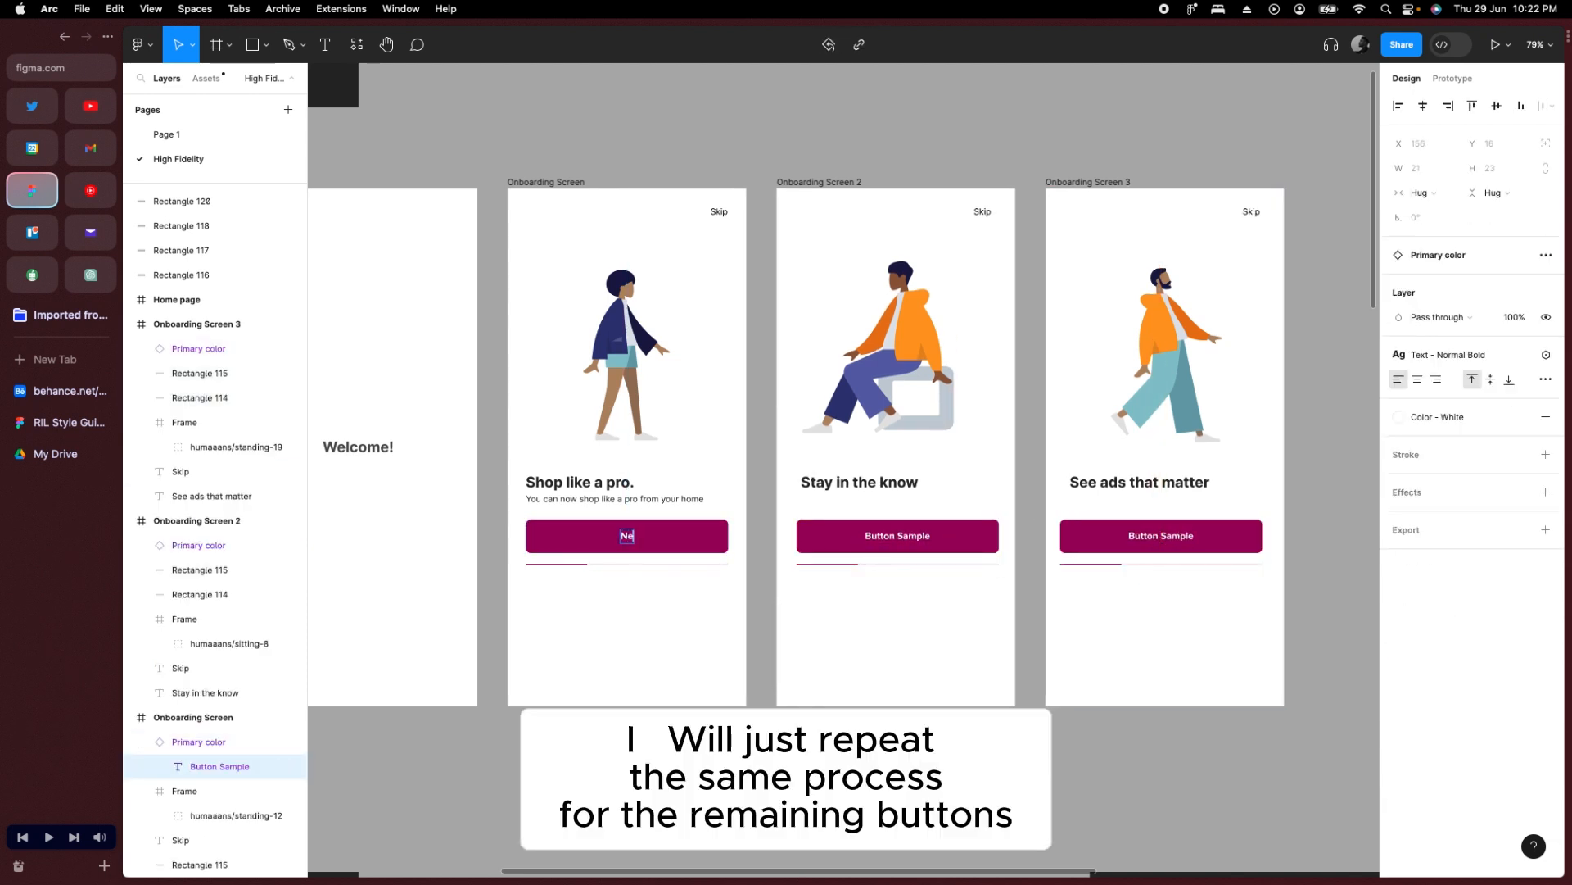
double_click(897, 535)
text(Next)
double_click(1177, 534)
Copy the first screen's description line under "Stay in the know" on Onboarding Screen 2 and left-align the heading with it.
scroll(844, 601, up, 5)
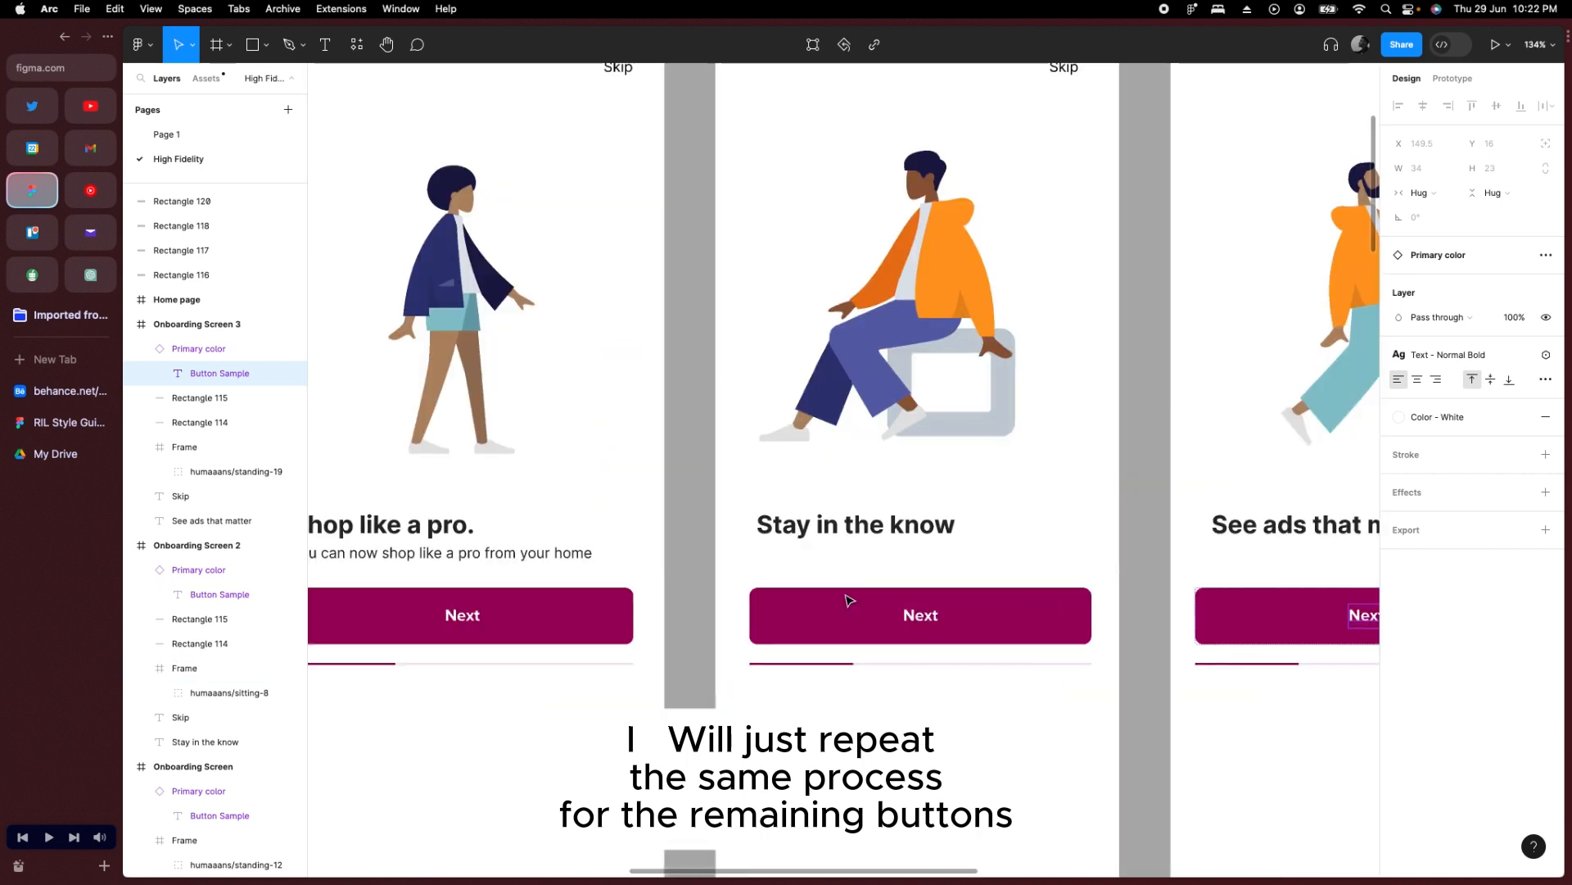
drag(513, 553, 975, 558)
shift+click(832, 526)
Change Onboarding Screen 2's description to "Do not miss out of our discounts" and move its short progress line to X 147.
double_click(900, 553)
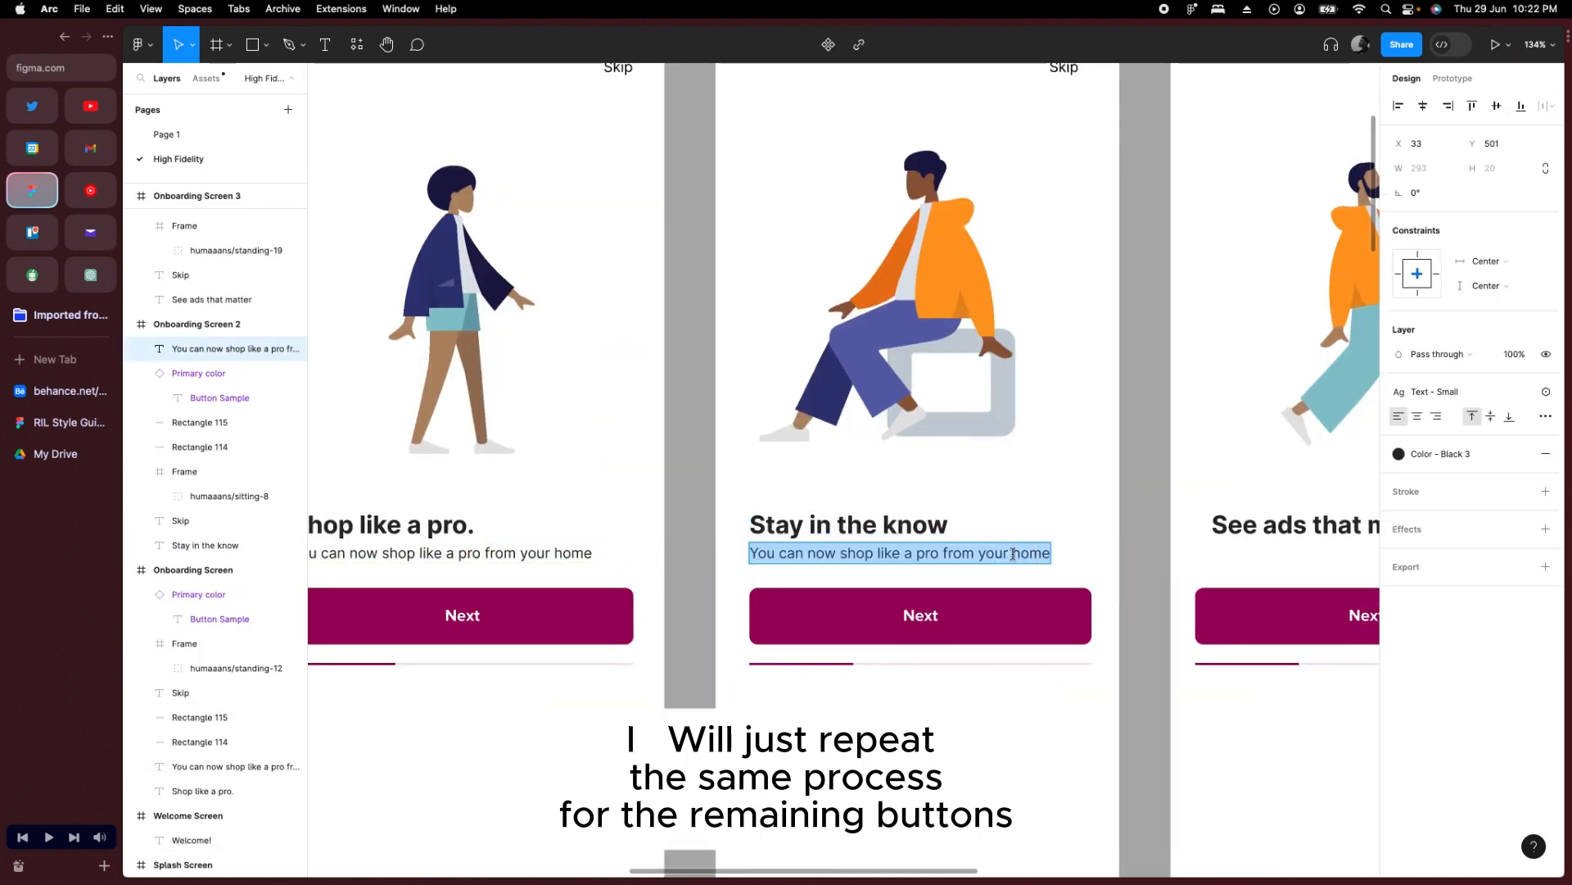
text(Do not miss out of our discounts)
key(Escape)
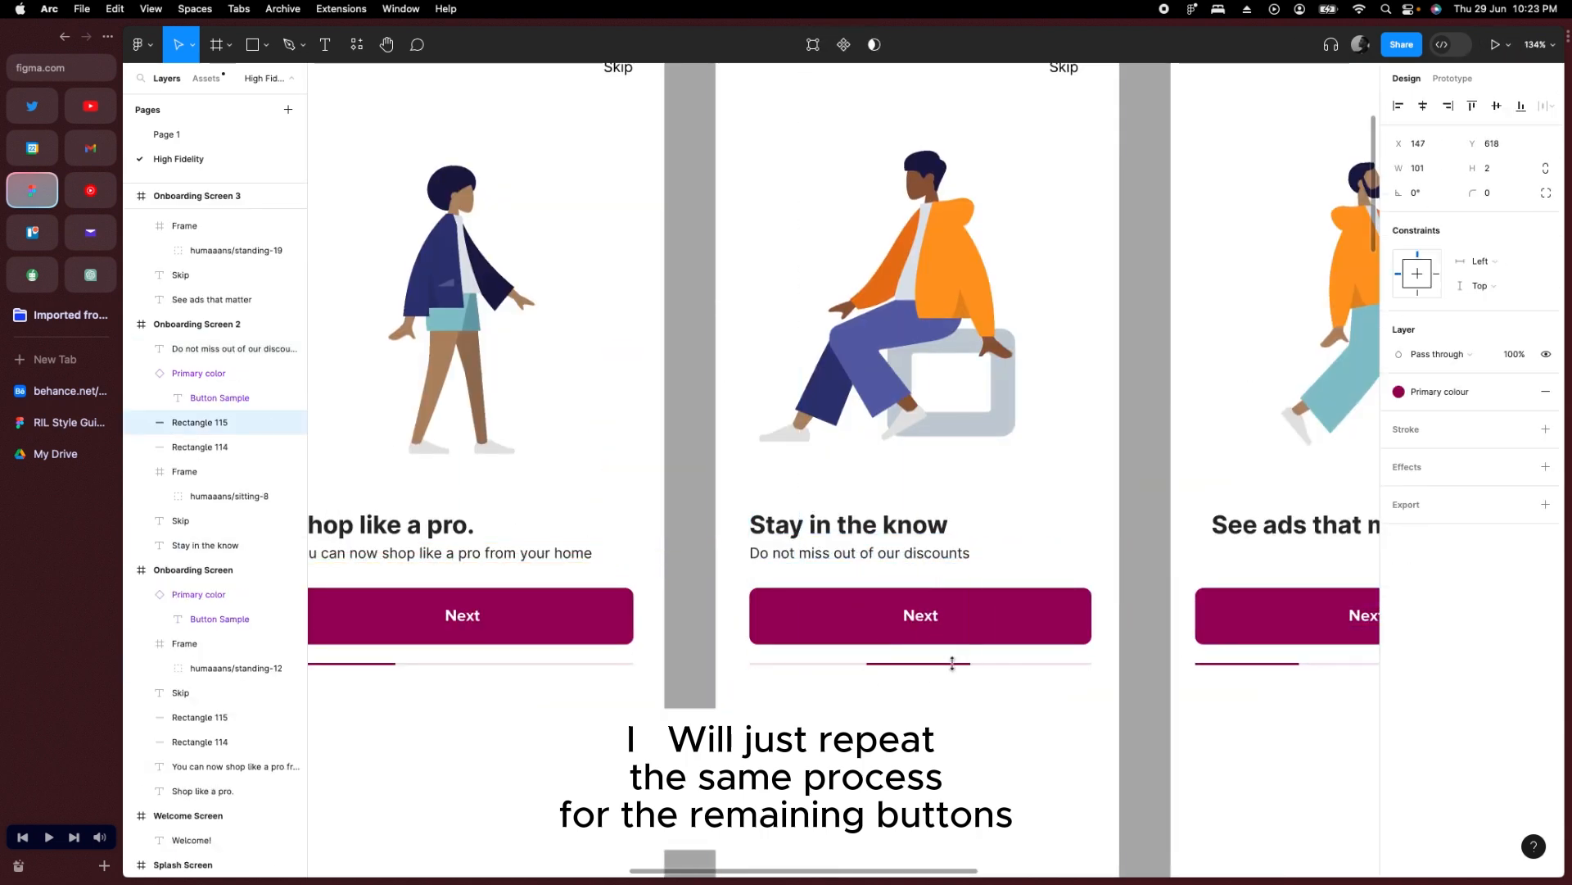
Copy the description line to Onboarding Screen 3 and change it to "Place your ads on the right place at the right time".
scroll(951, 660, right, 5)
drag(527, 547, 973, 547)
double_click(972, 547)
text(P)
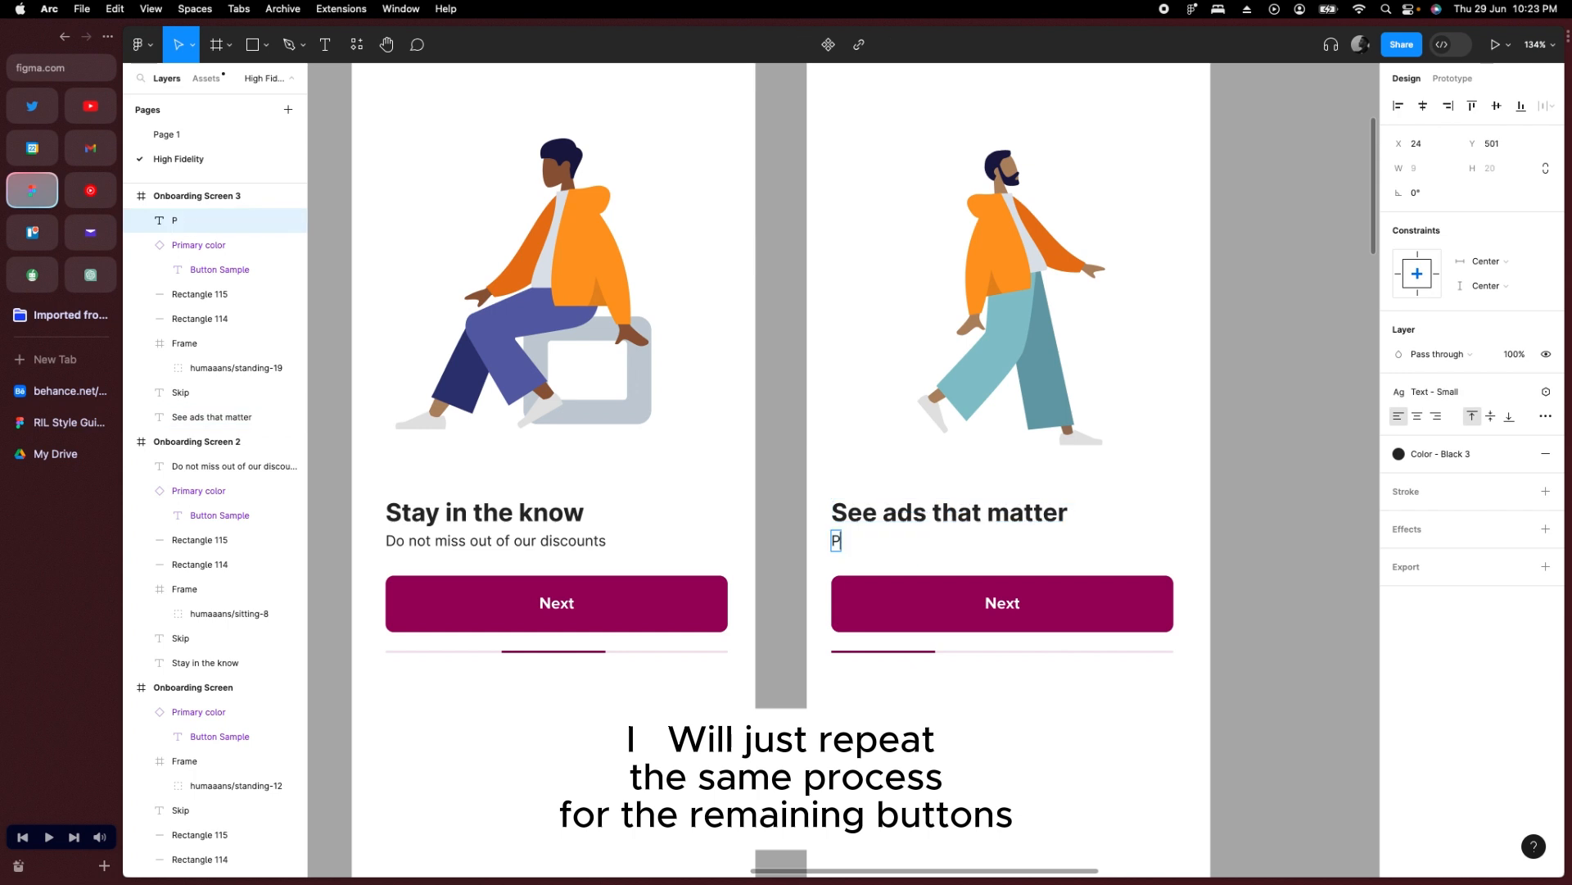
text(lace your ads on the right place at the right time)
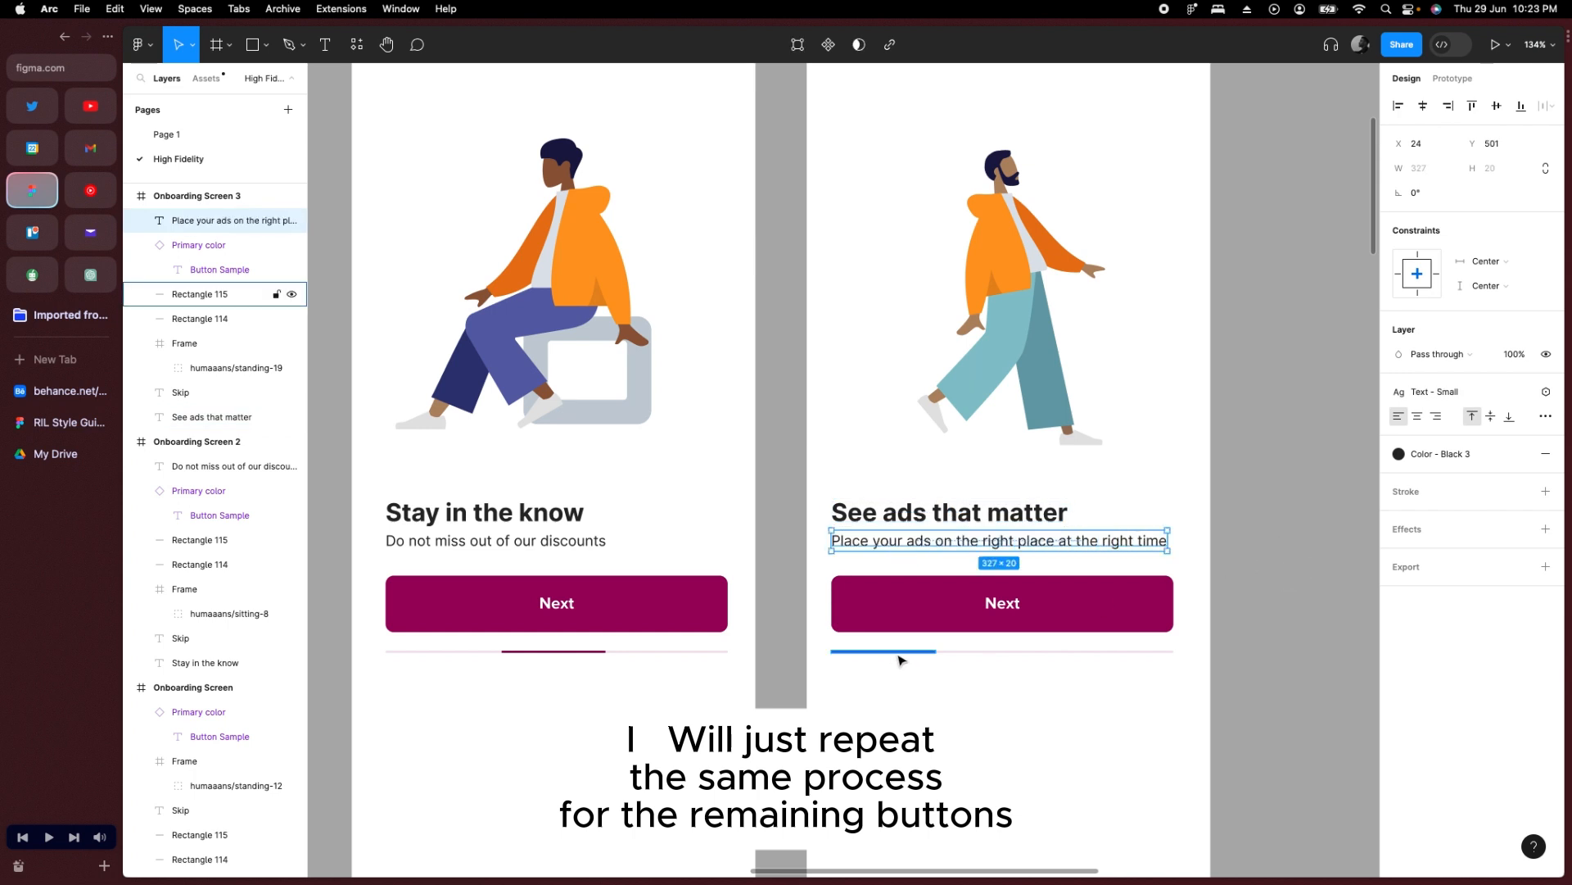
Move the short progress line on Onboarding Screen 3 to the far end of the progress bar, flush with the button's right edge.
drag(894, 651, 1169, 653)
click(1172, 673)
scroll(1171, 671, up, 5)
click(1155, 620)
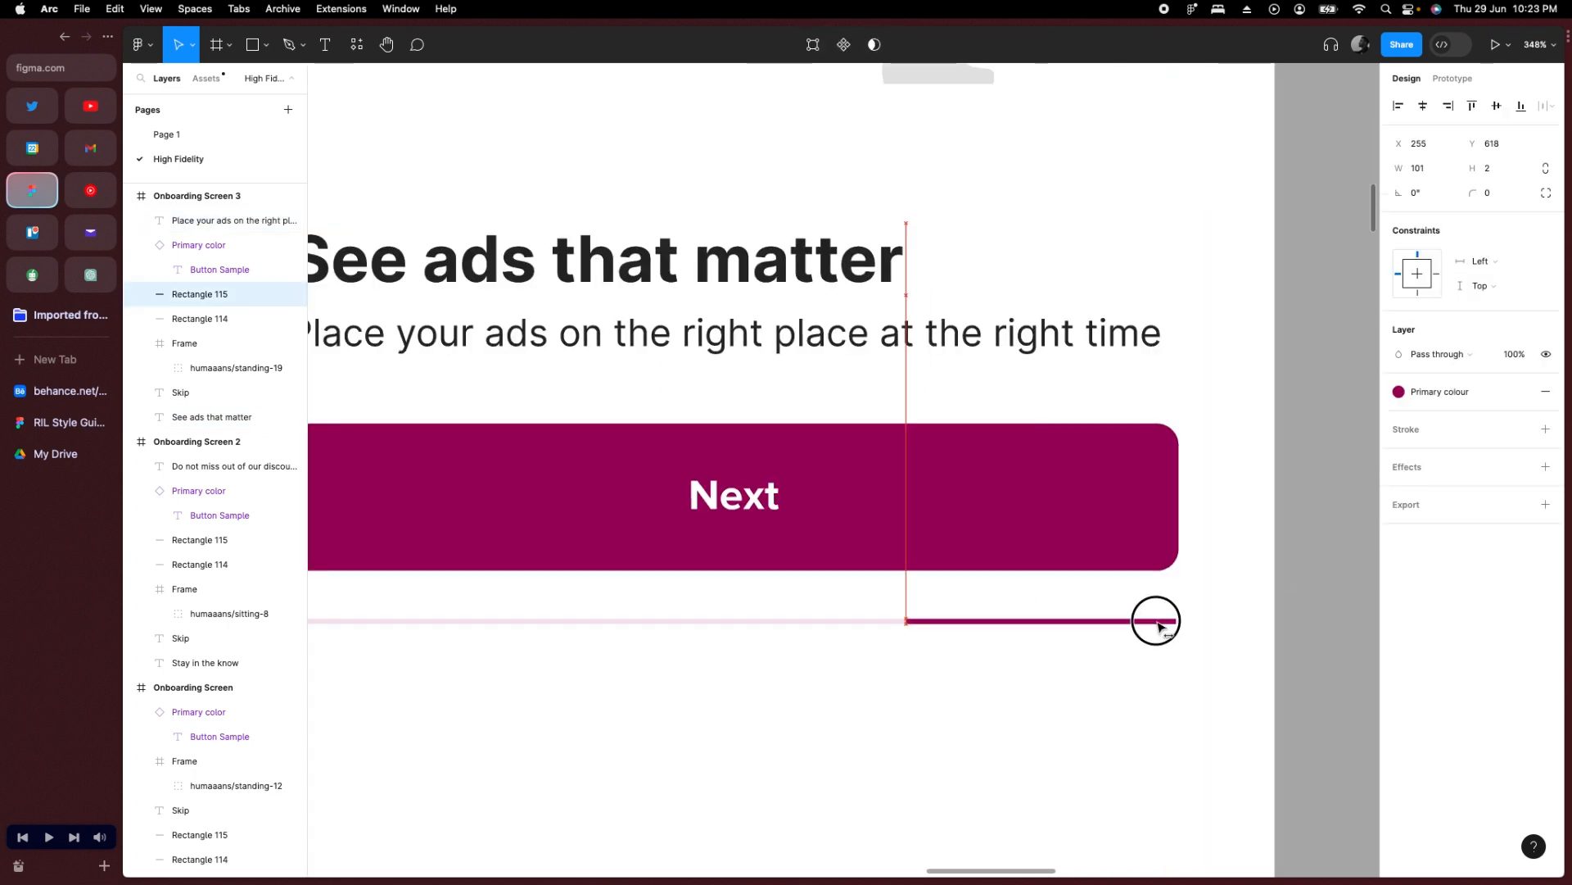
click(962, 650)
Change the button label on Onboarding Screen 3 to "Explore our Store".
scroll(958, 647, down, 10)
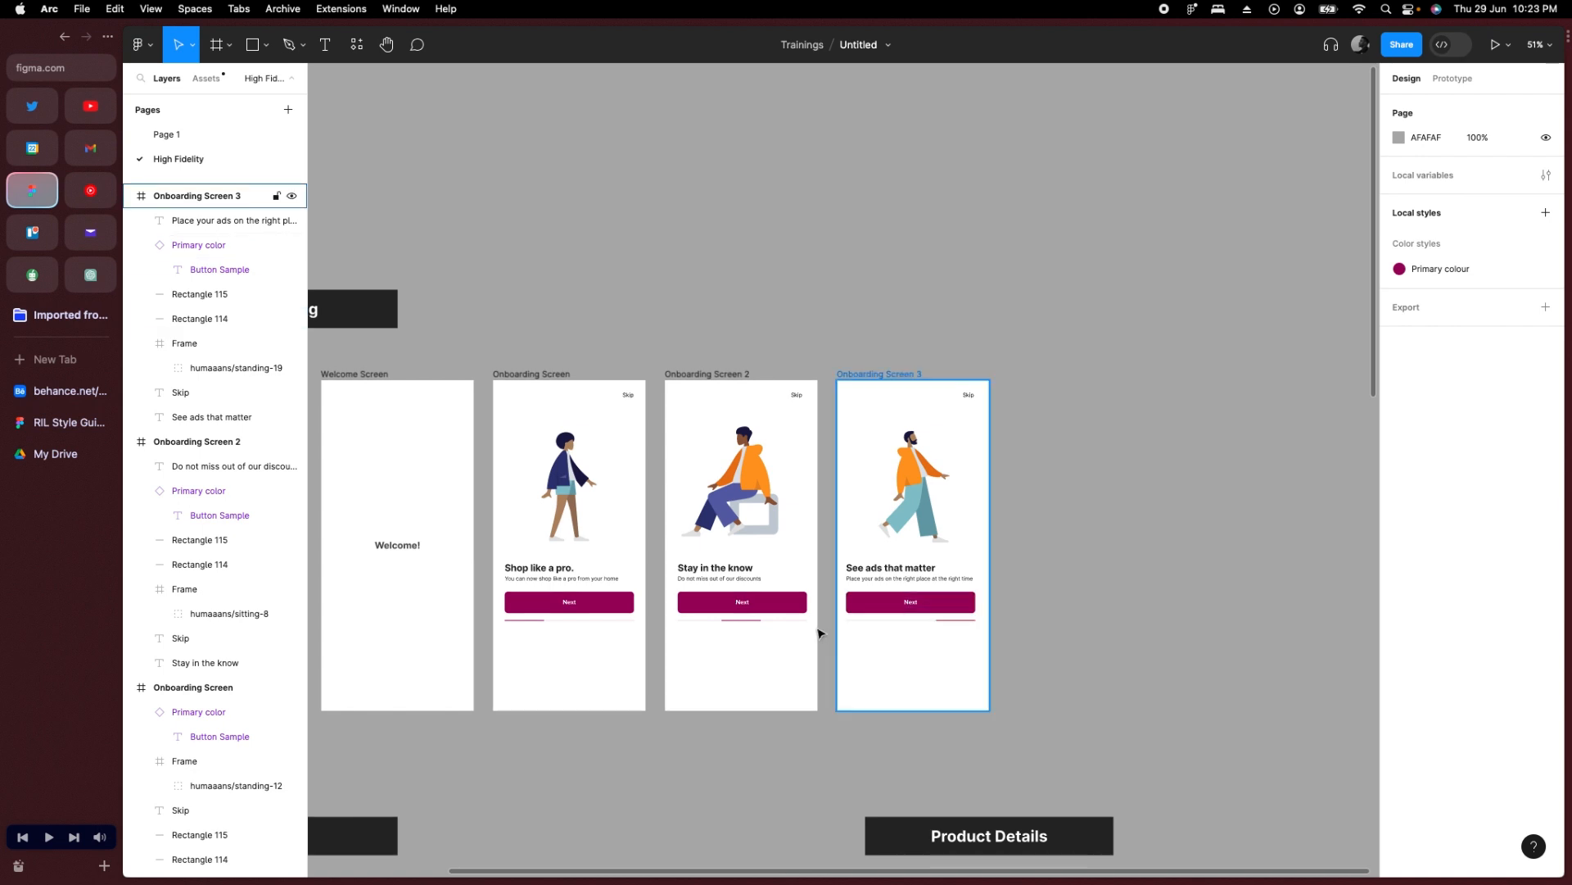
scroll(919, 620, up, 5)
click(909, 549)
double_click(907, 549)
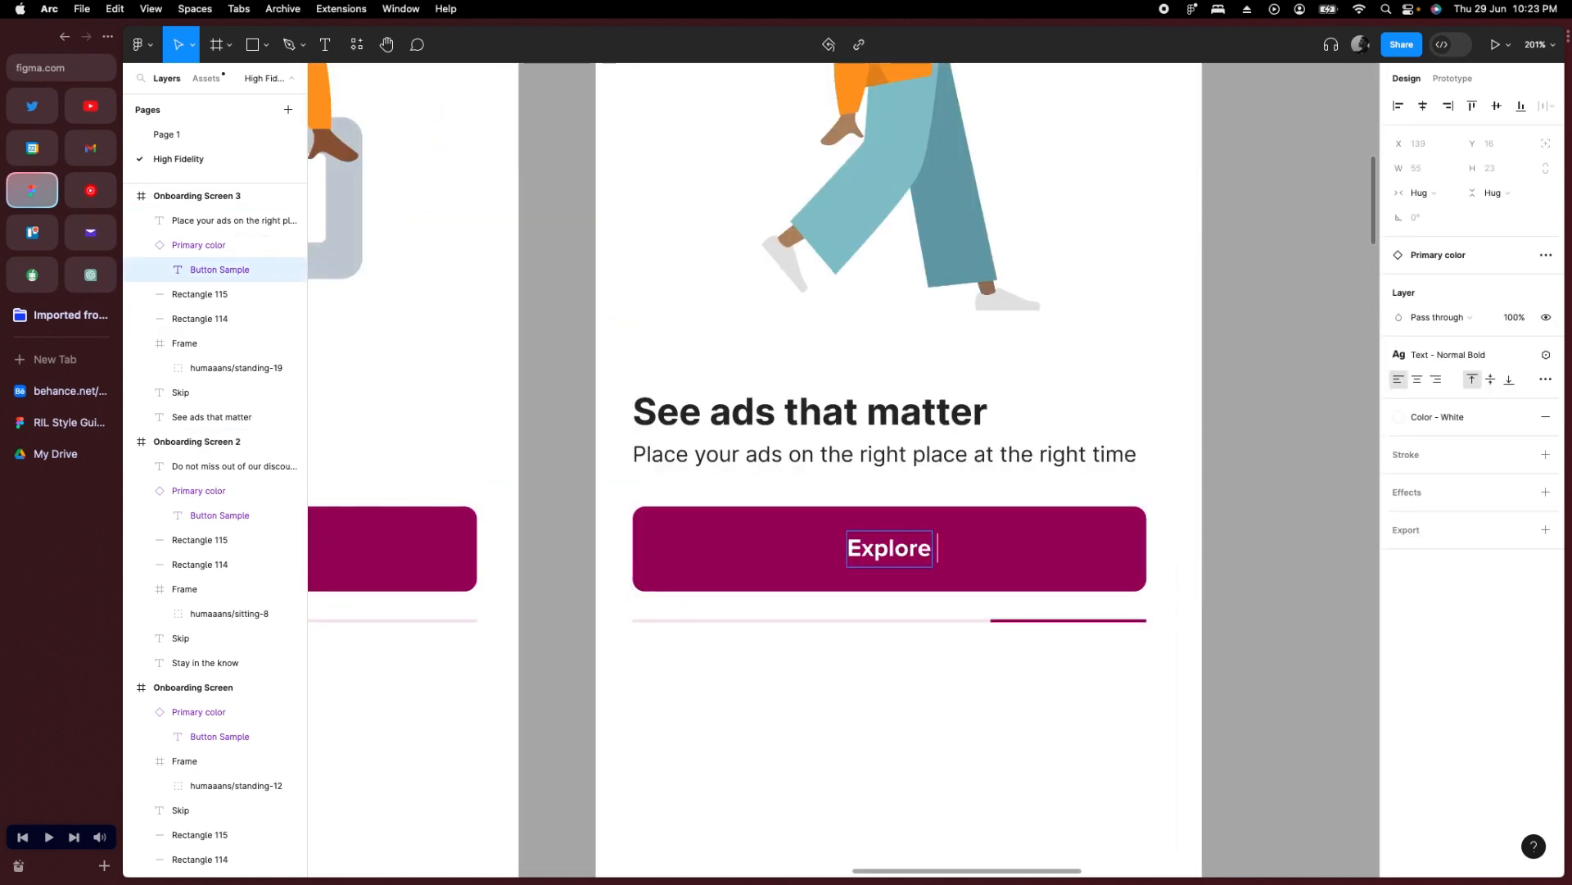
text(Store)
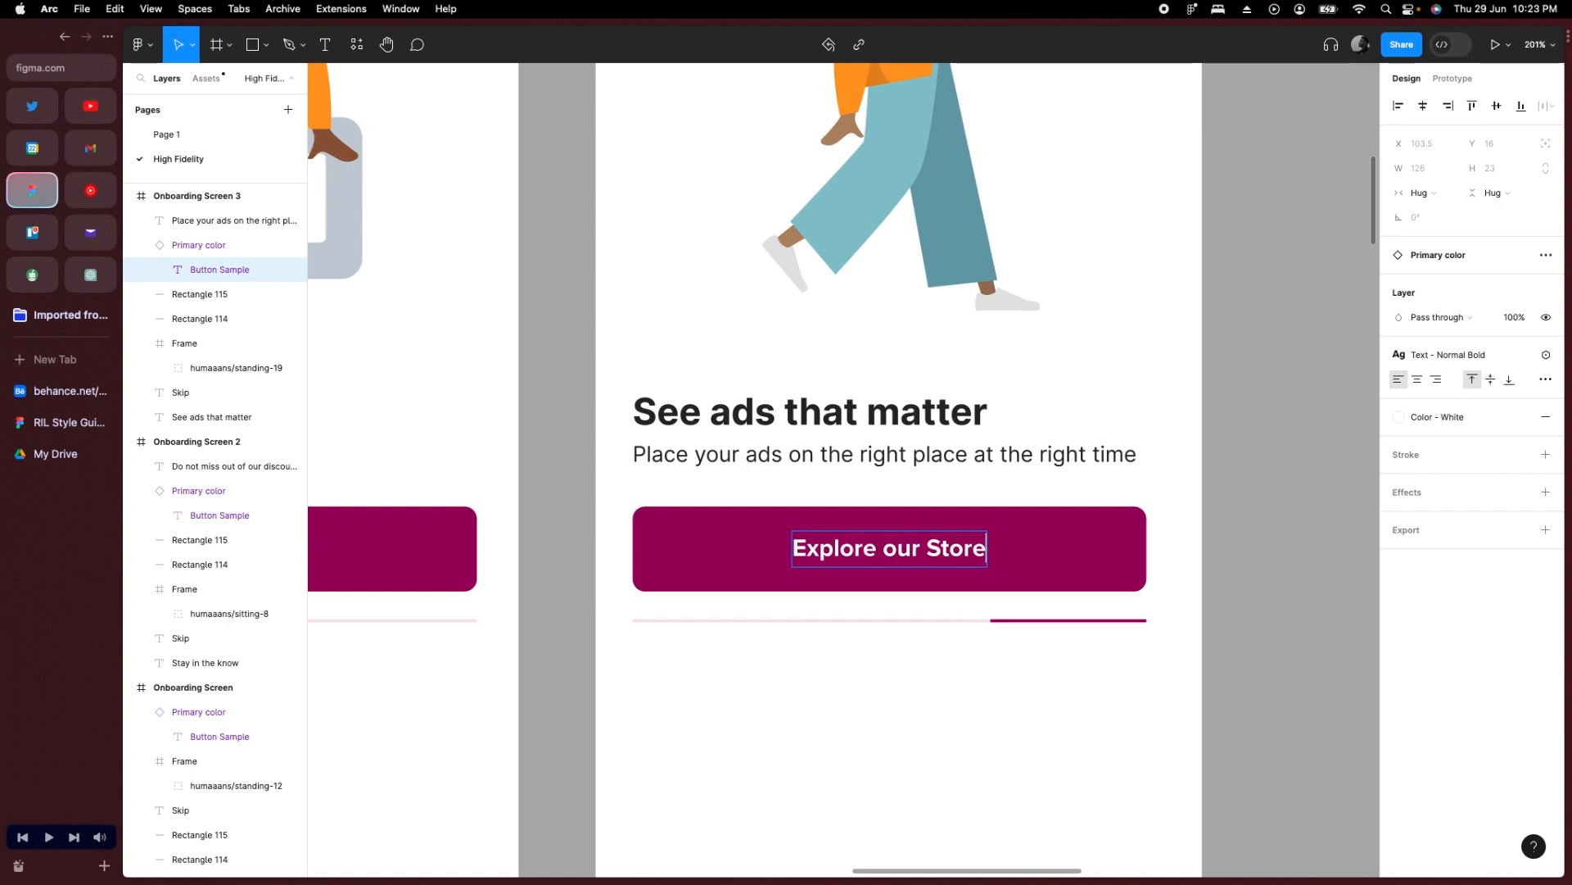
click(1151, 762)
Detach the grey colour style from the "Welcome!" text on the Welcome Screen and fill it with 9E005F.
scroll(819, 525, down, 10)
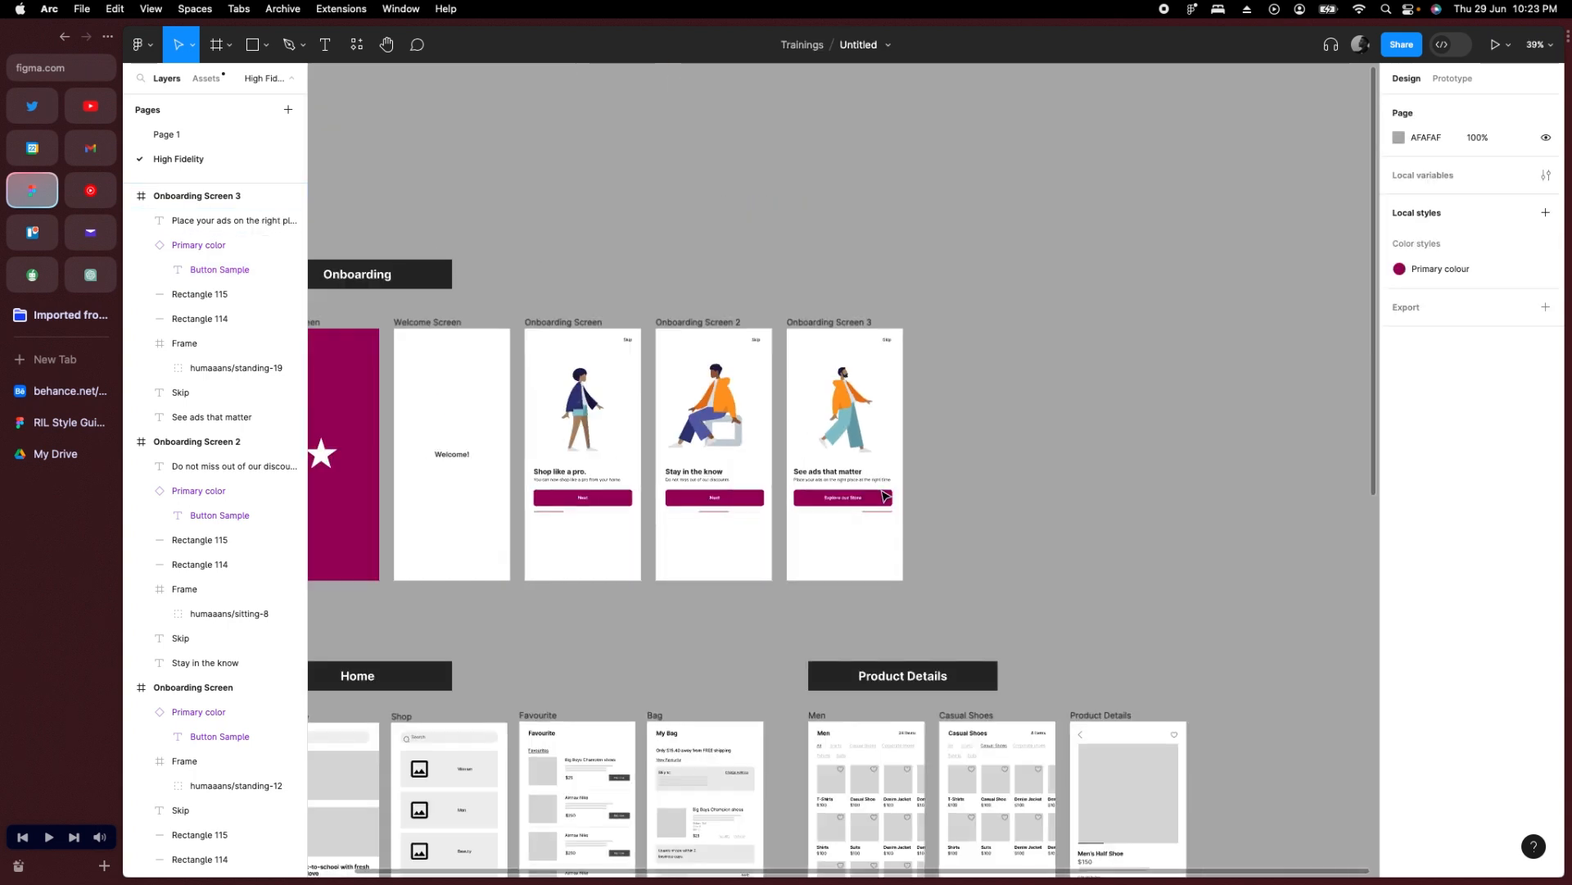
drag(735, 585, 894, 553)
scroll(844, 582, left, 2)
scroll(844, 581, down, 1)
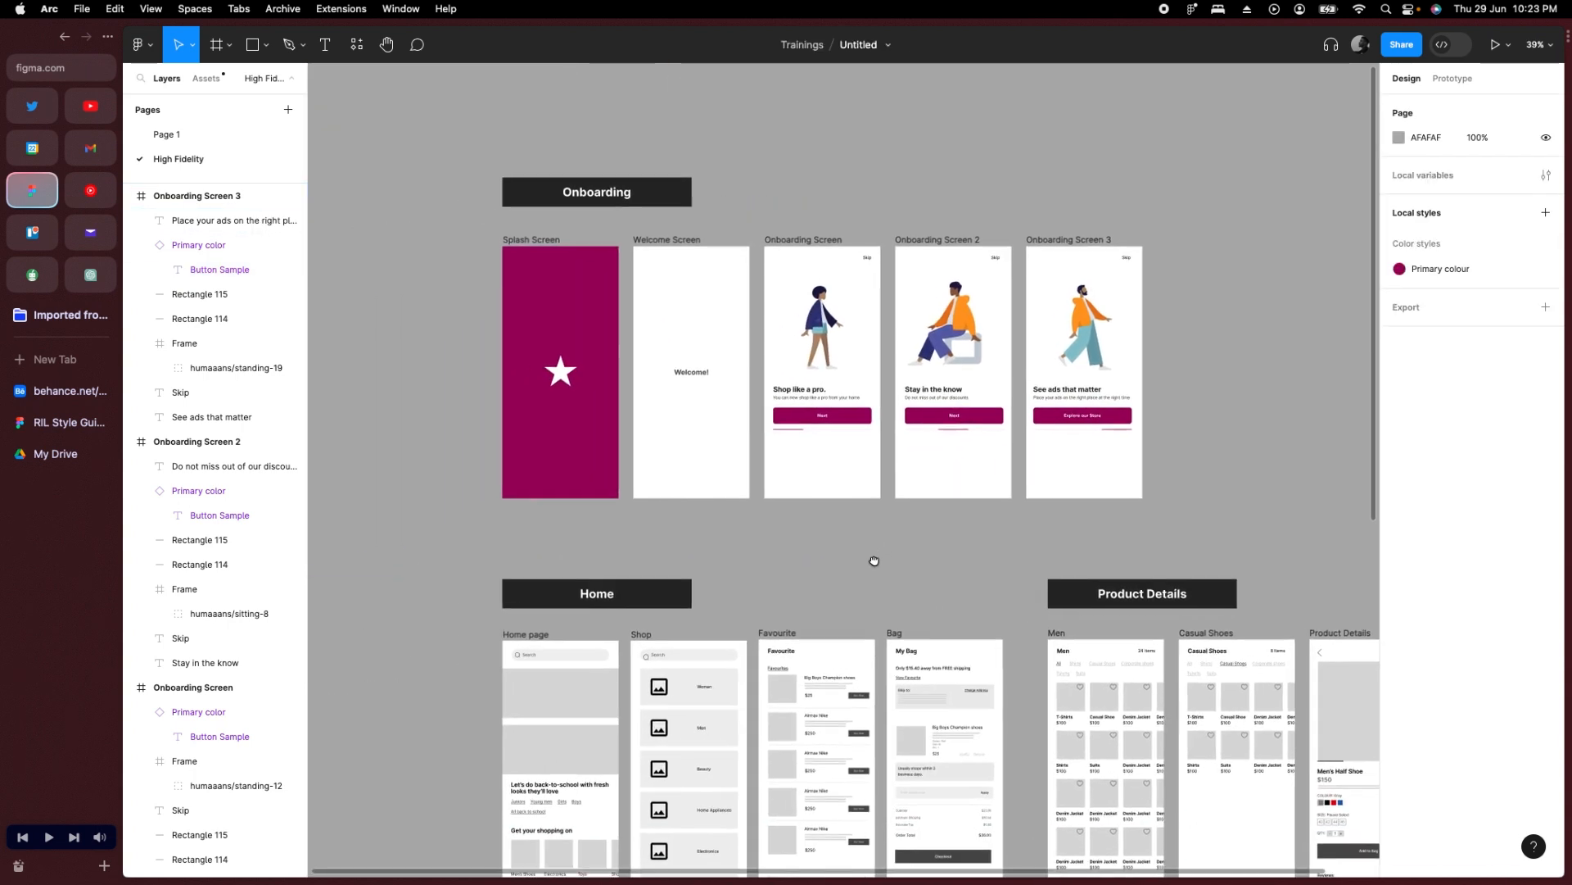
click(698, 373)
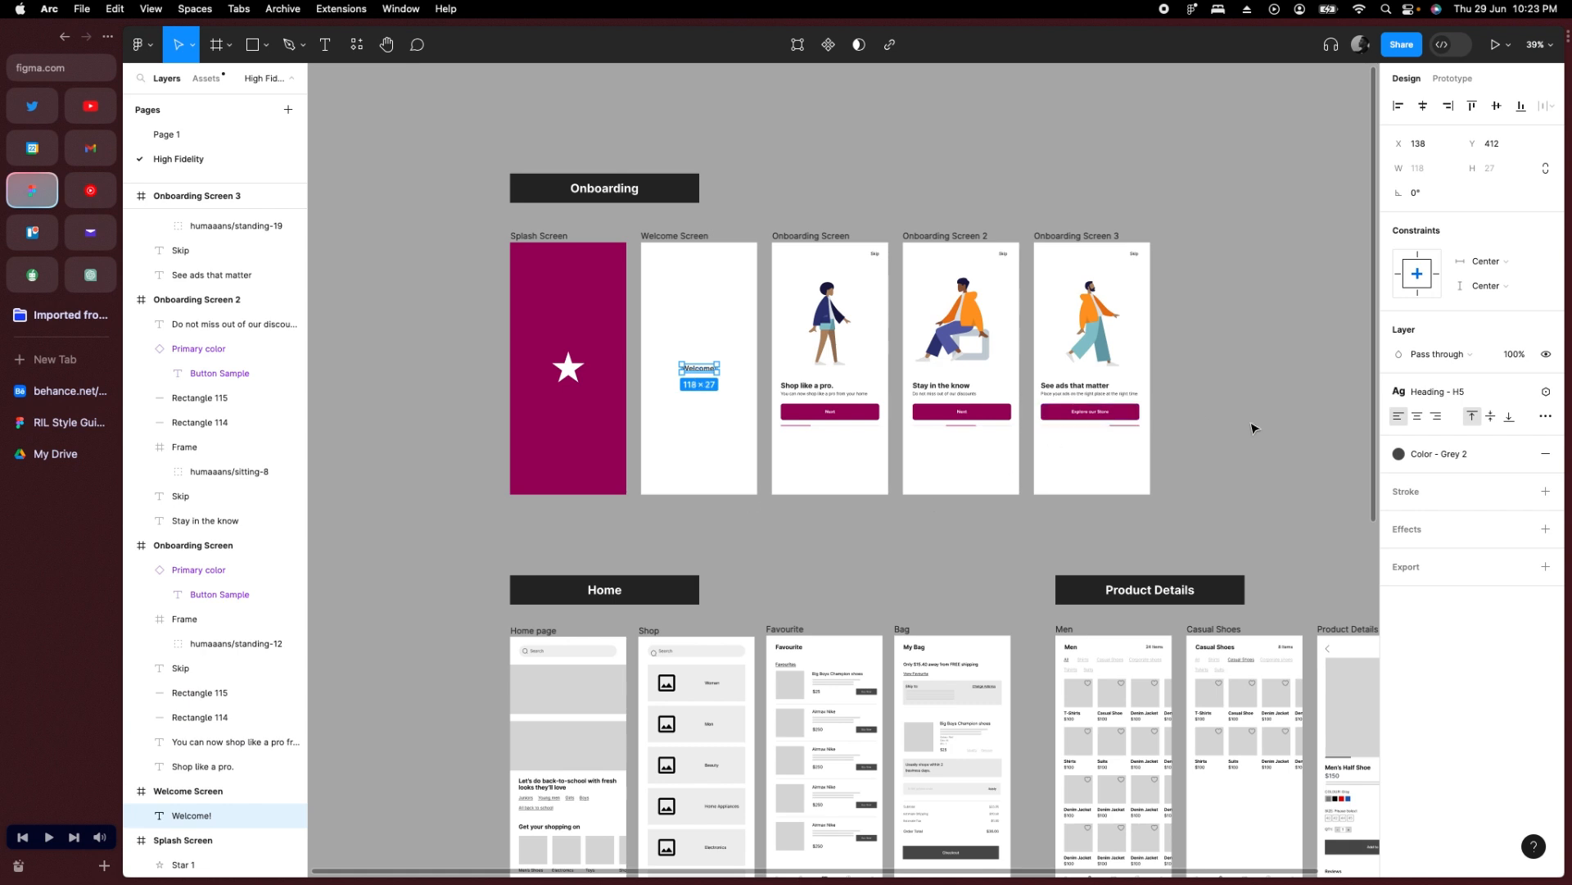
click(1505, 454)
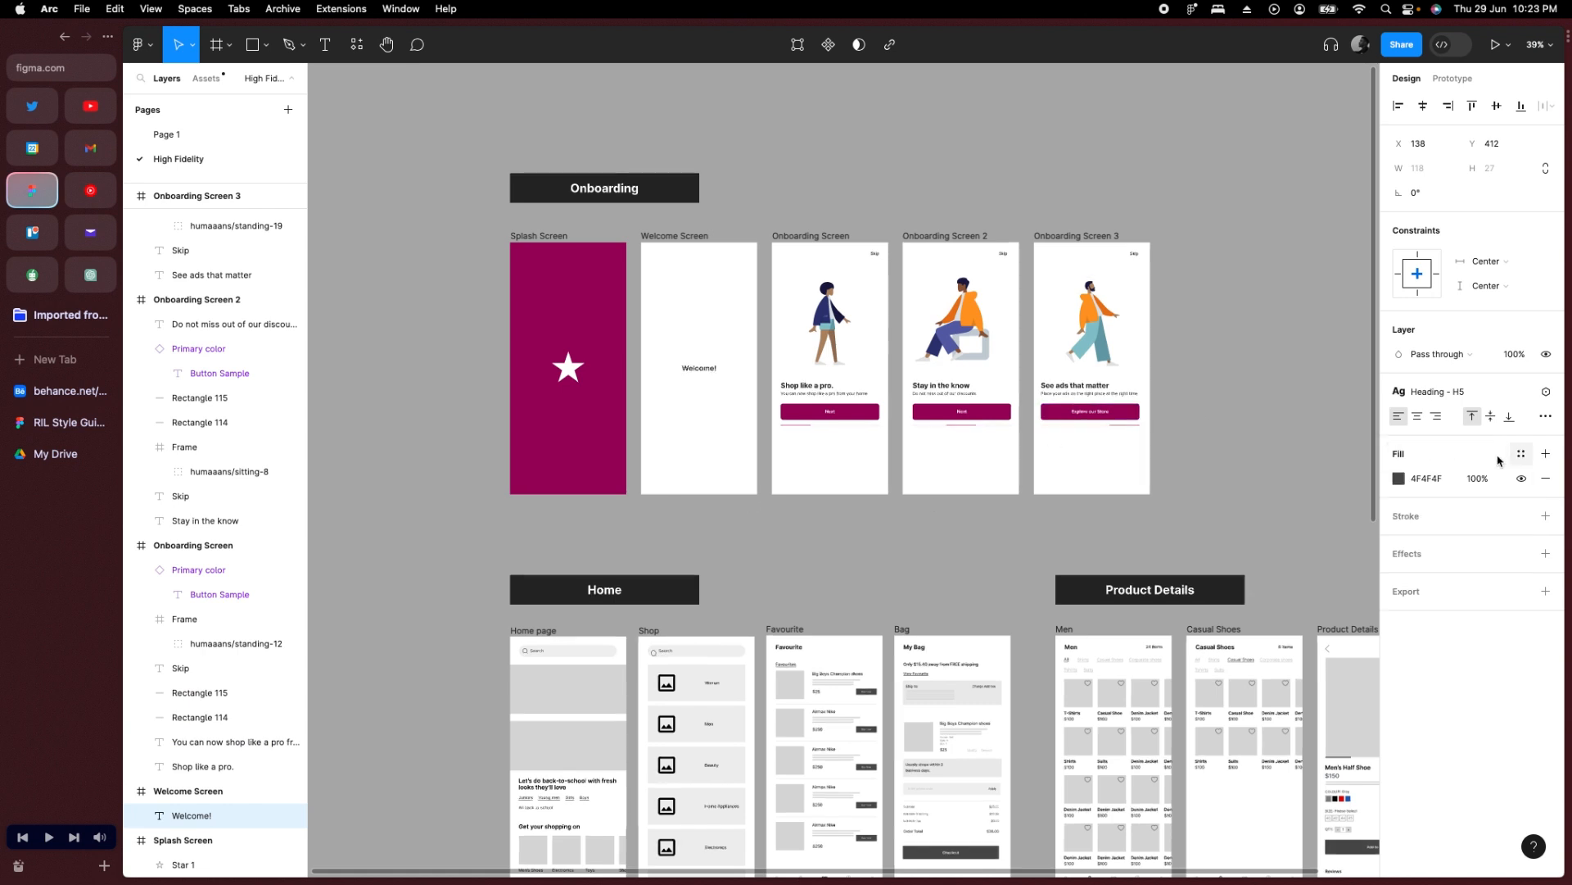
click(1399, 479)
click(1325, 831)
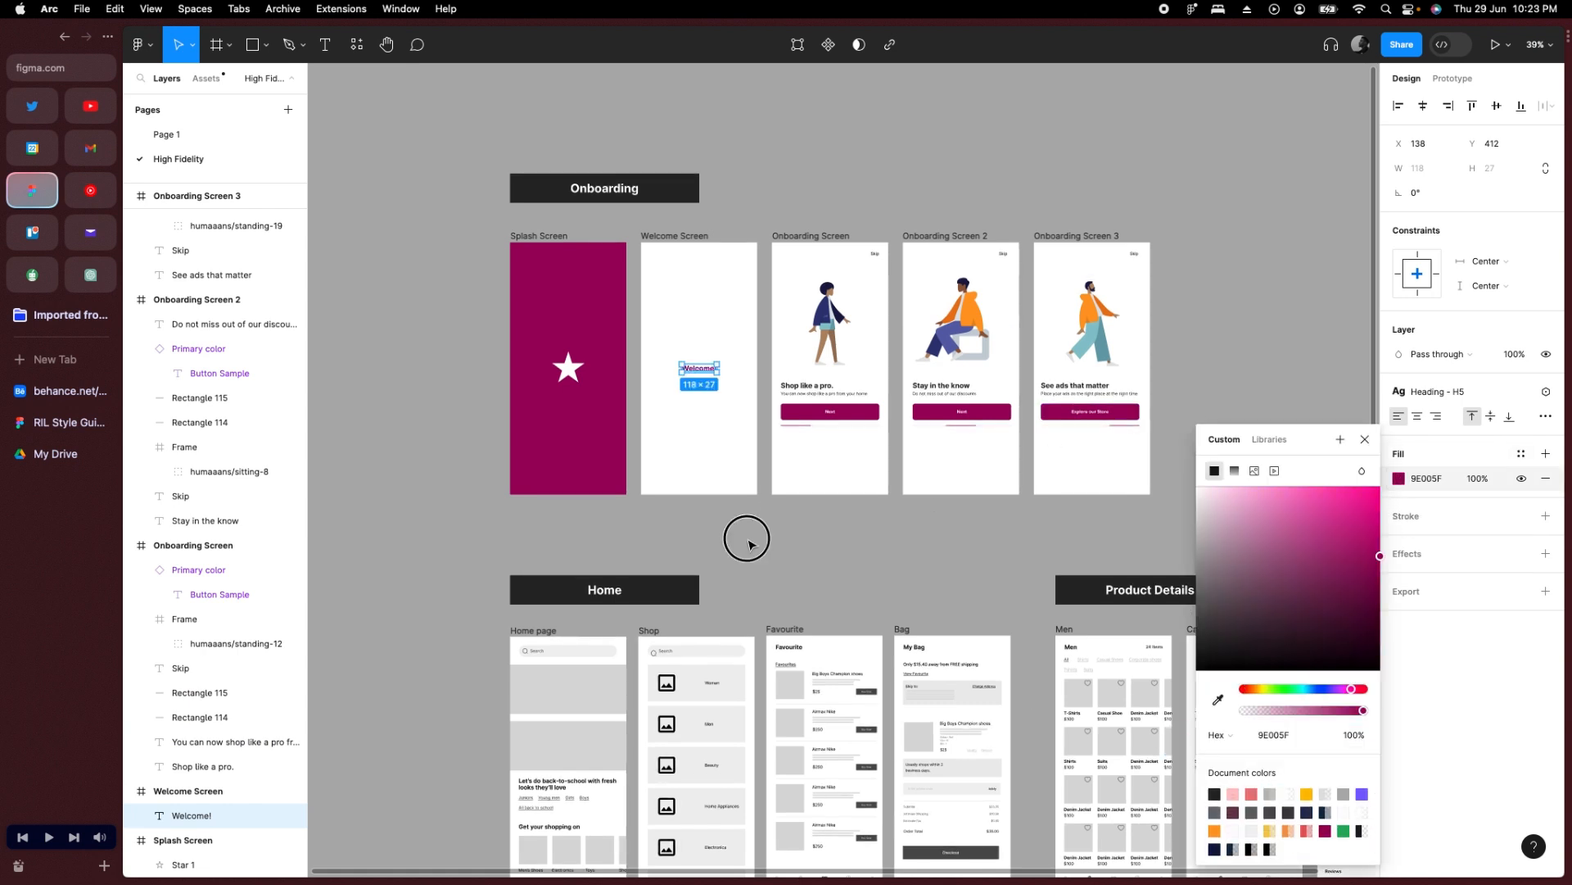
click(747, 540)
Open a floating preview of the design starting at the Splash Screen, keeping the onboarding frames visible beside it.
scroll(809, 273, up, 5)
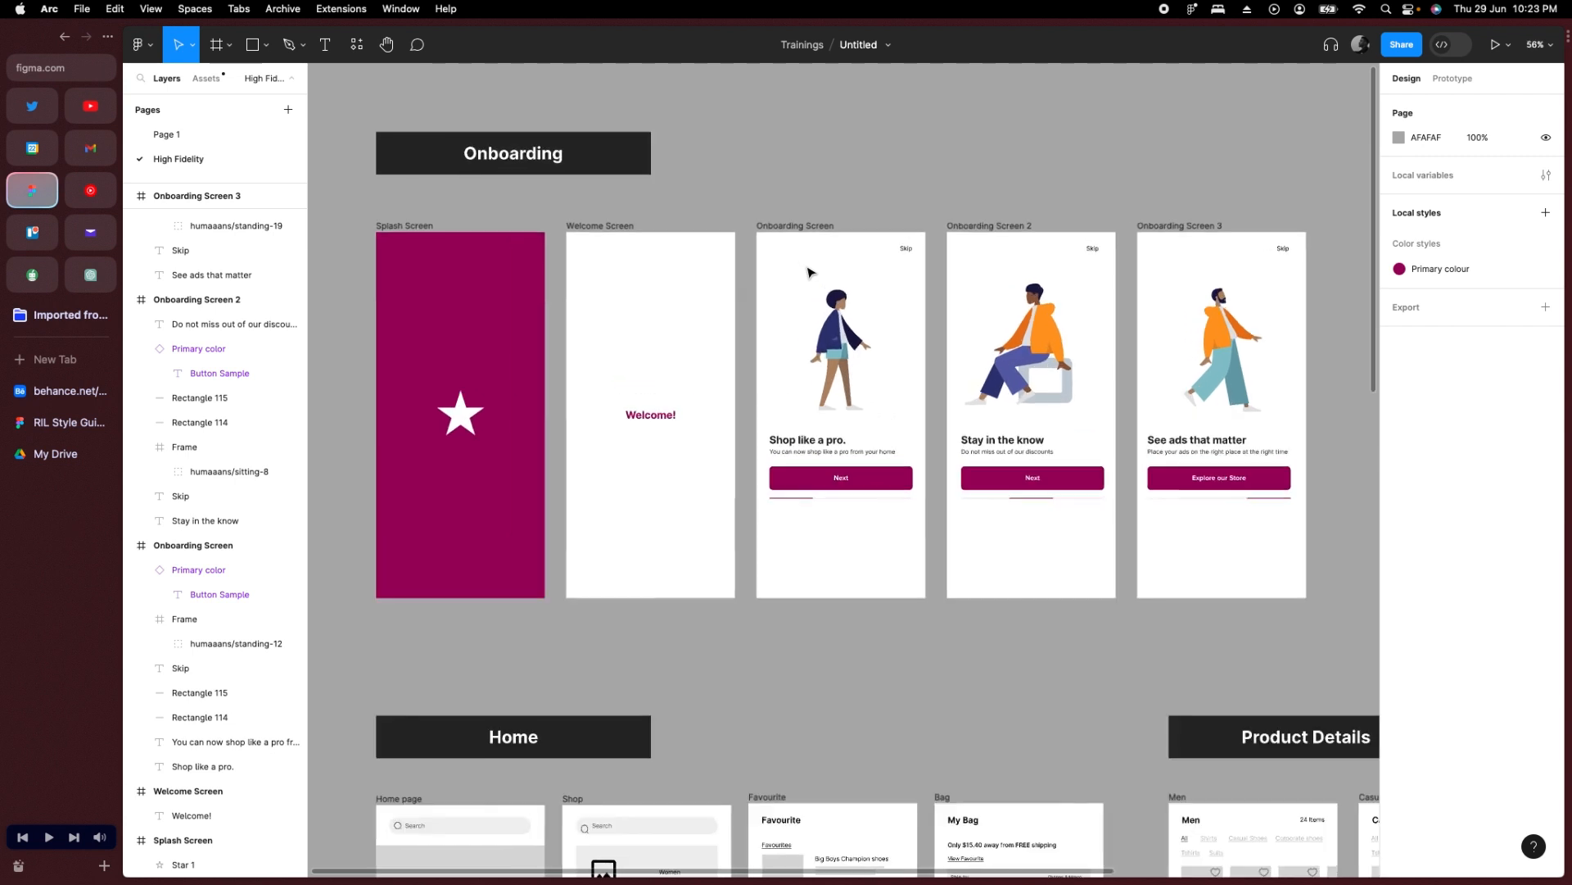
scroll(699, 213, up, 3)
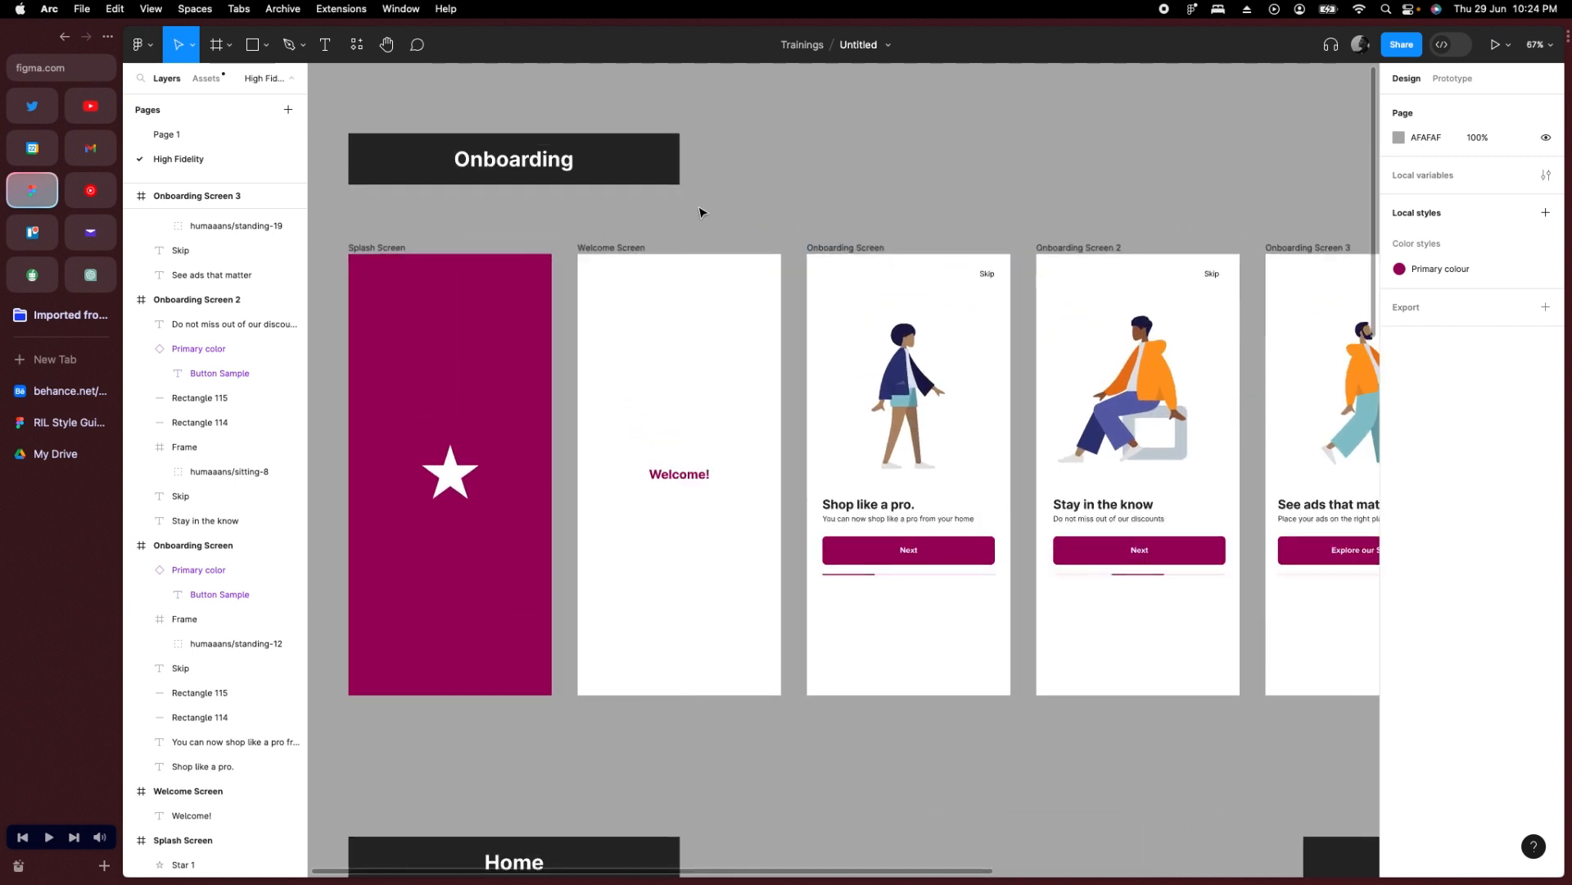
click(390, 256)
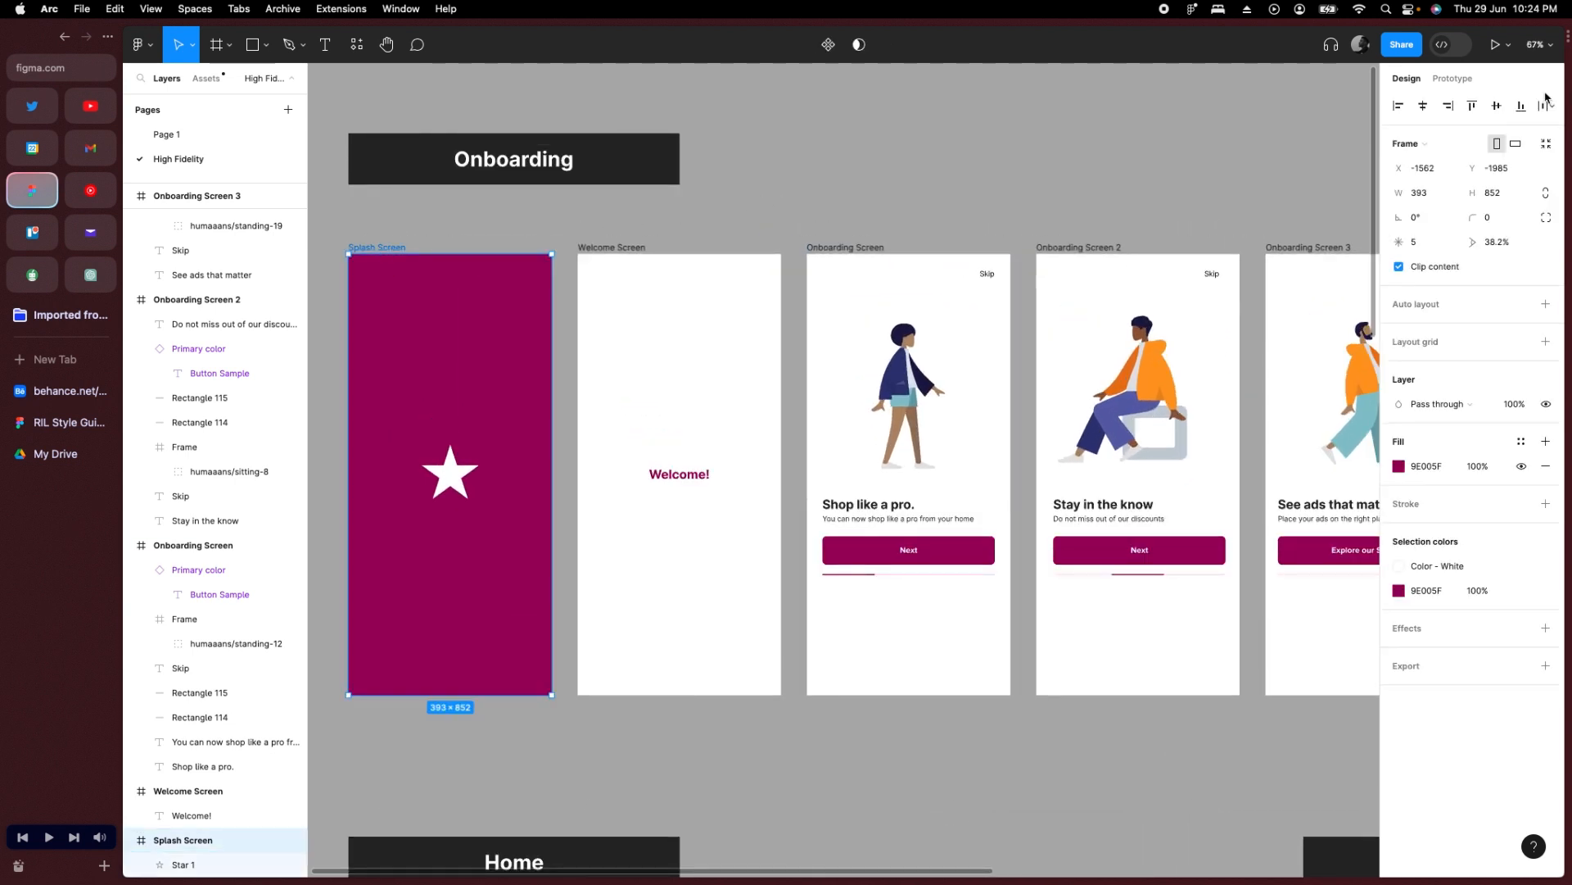
click(1511, 52)
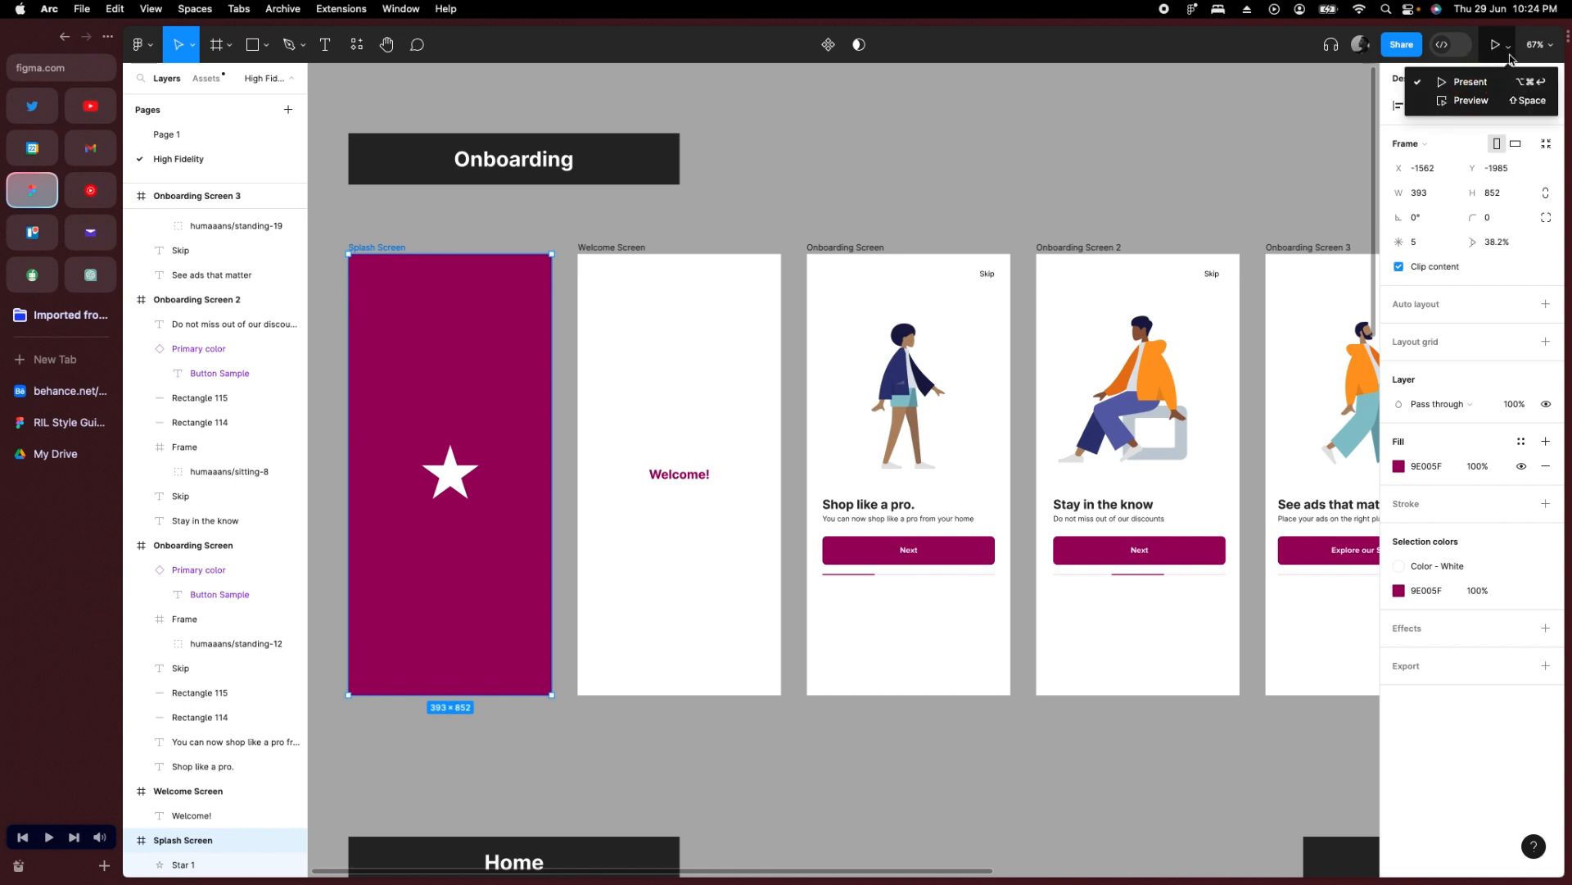
click(1494, 102)
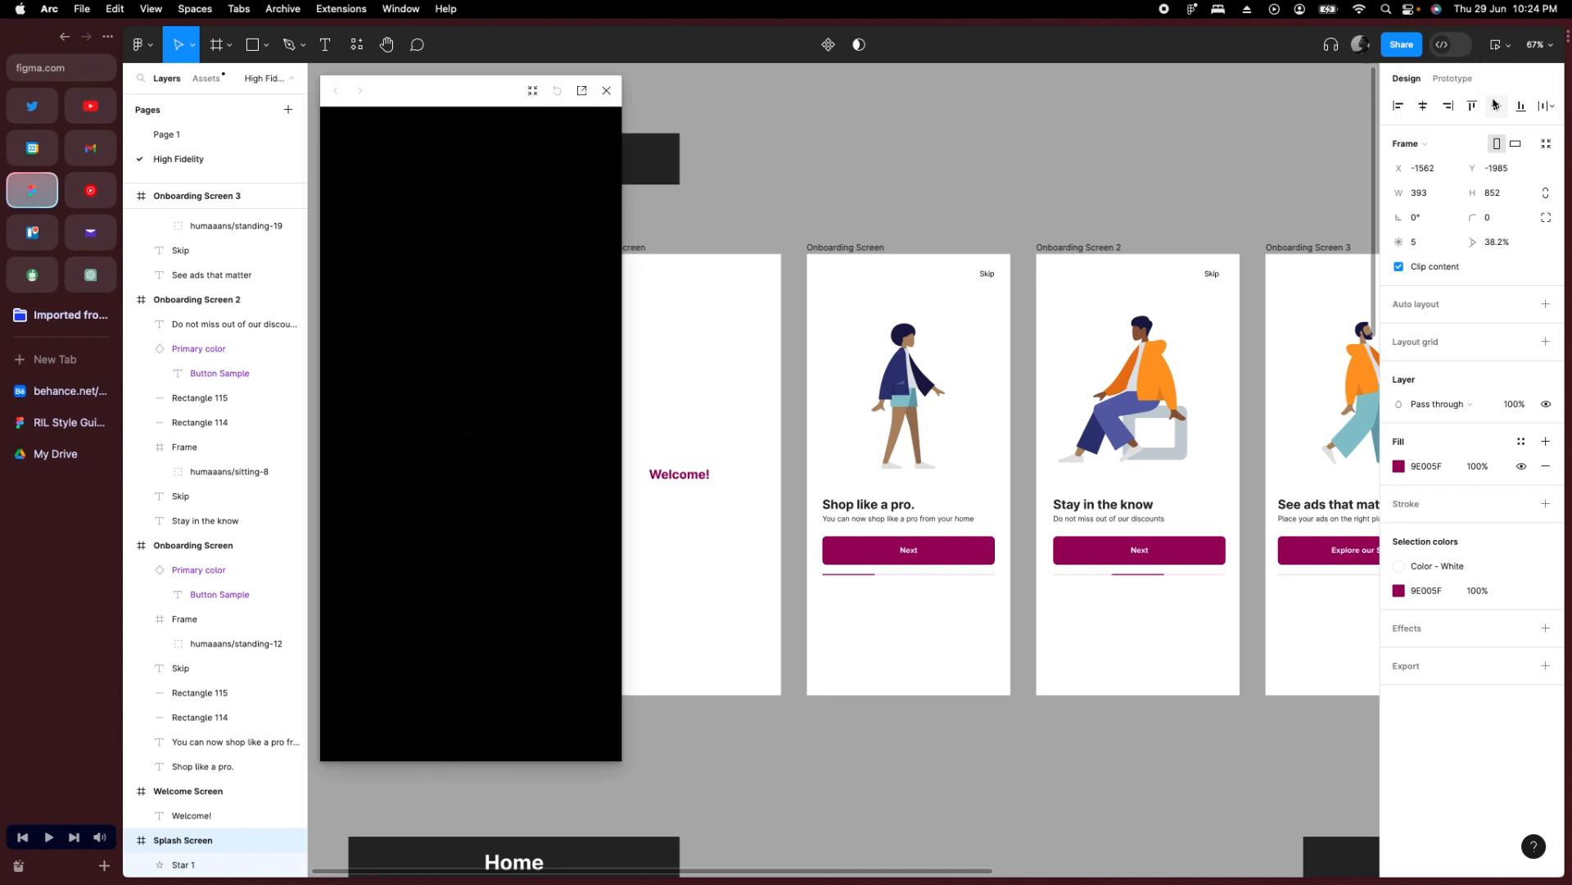
drag(440, 101, 518, 117)
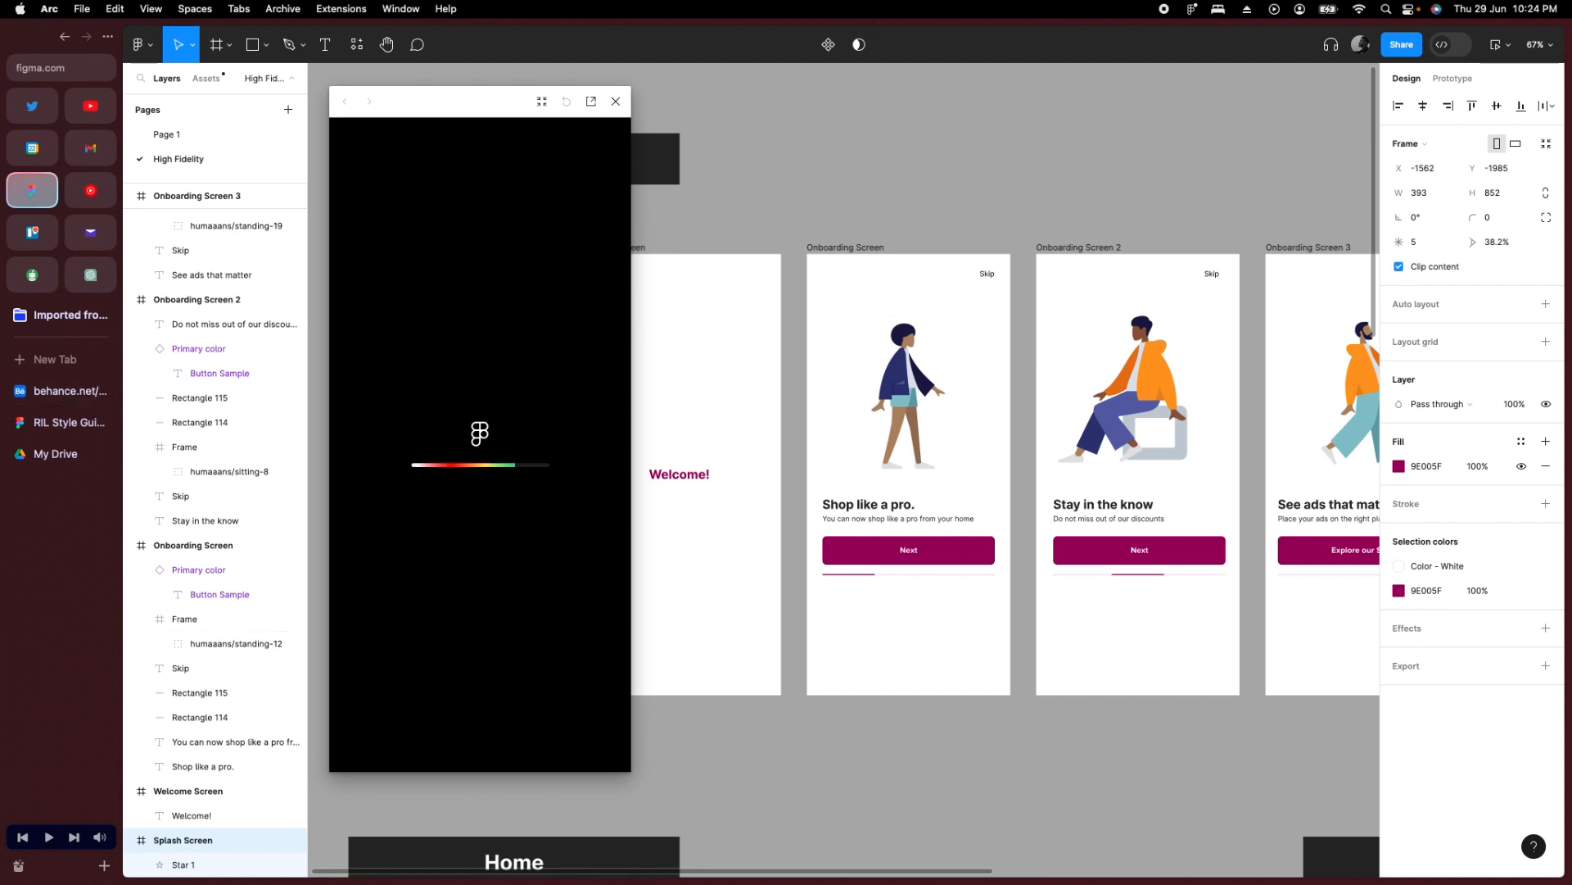
scroll(832, 475, down, 5)
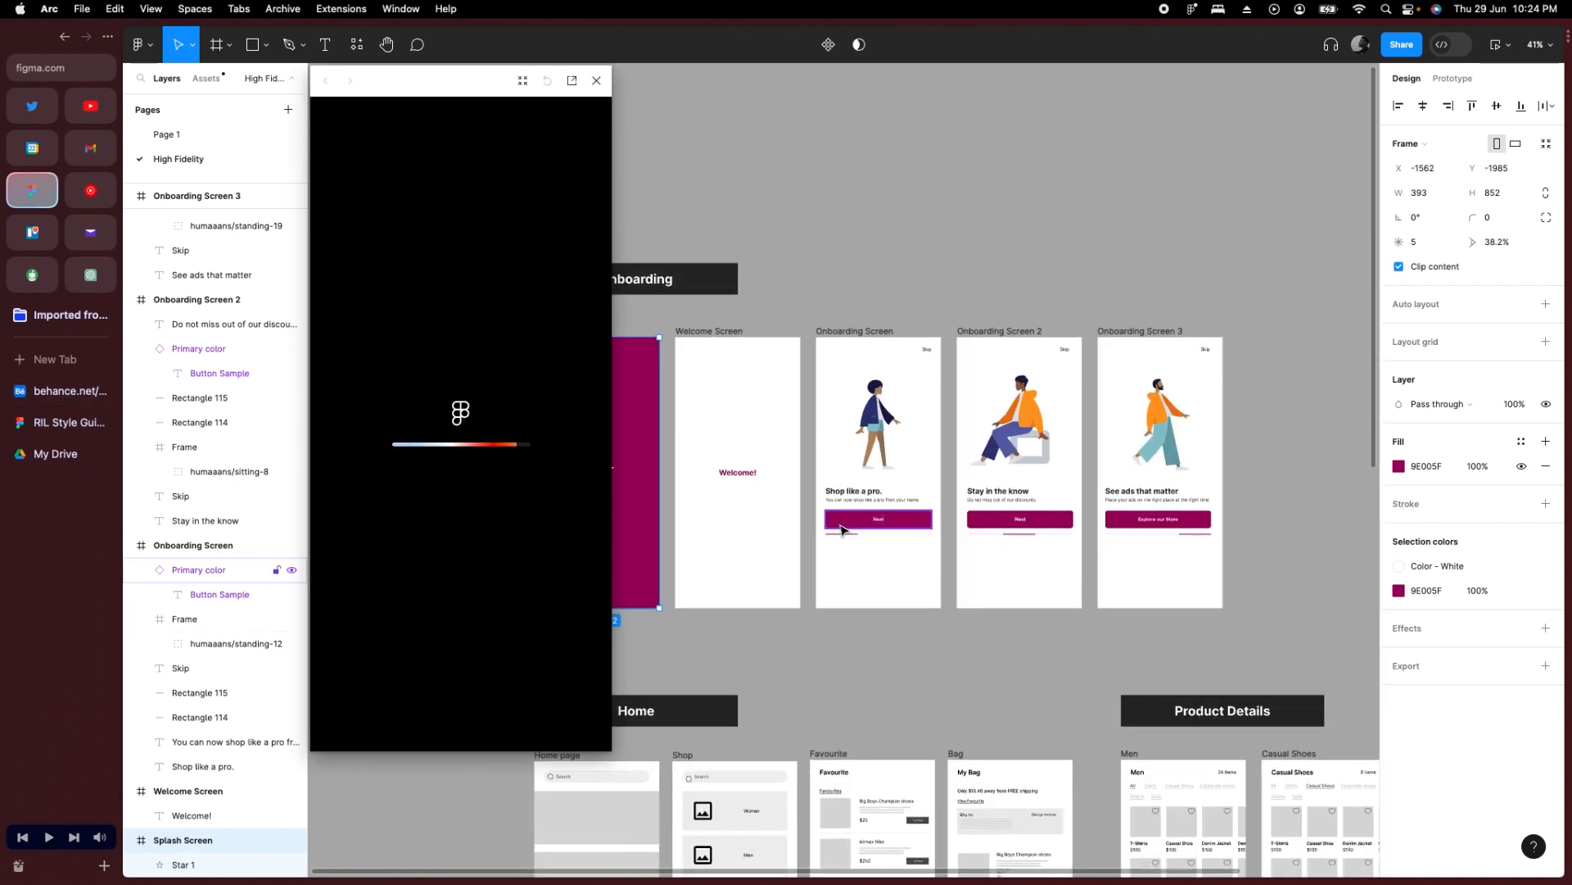
scroll(842, 531, down, 3)
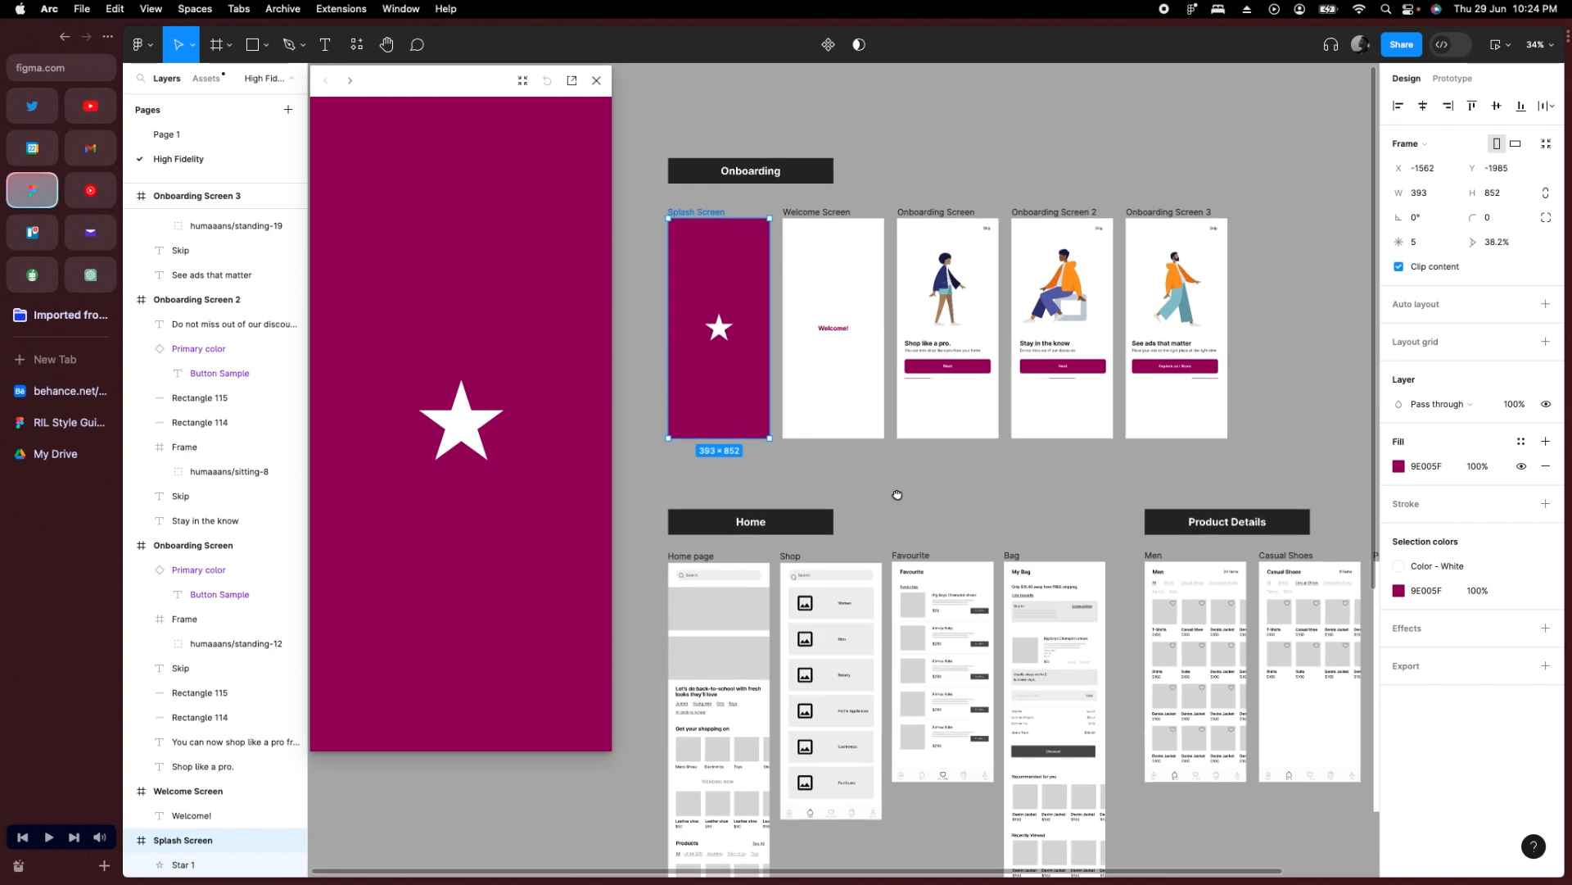
scroll(891, 494, down, 1)
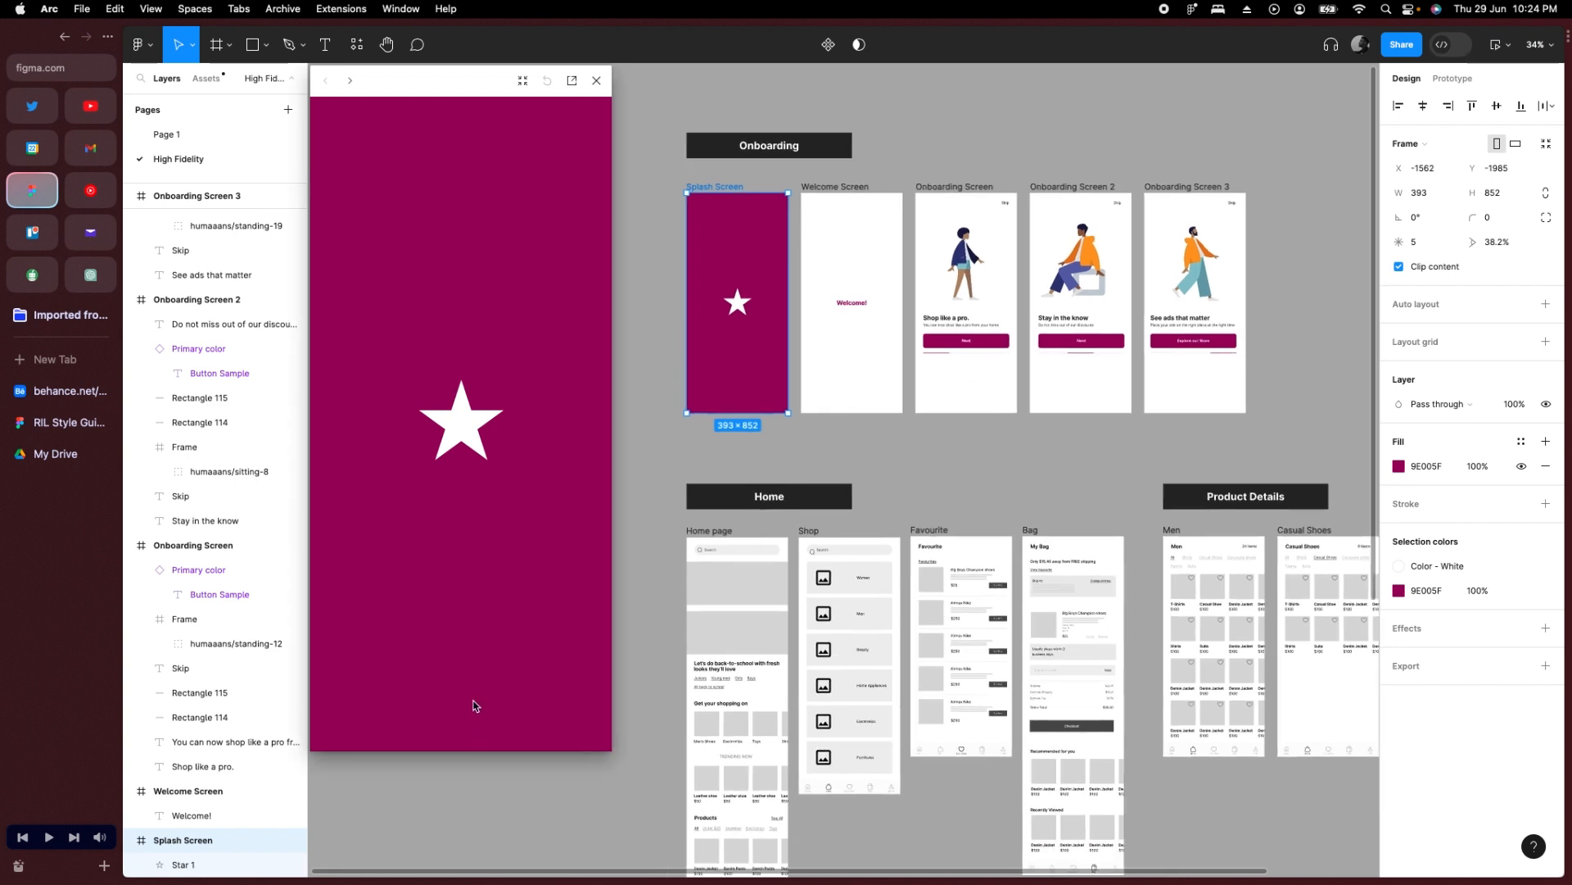
Page back and forth through the previewed screens up to Onboarding Screen 3 to compare their layouts, and close the preview.
key(Right)
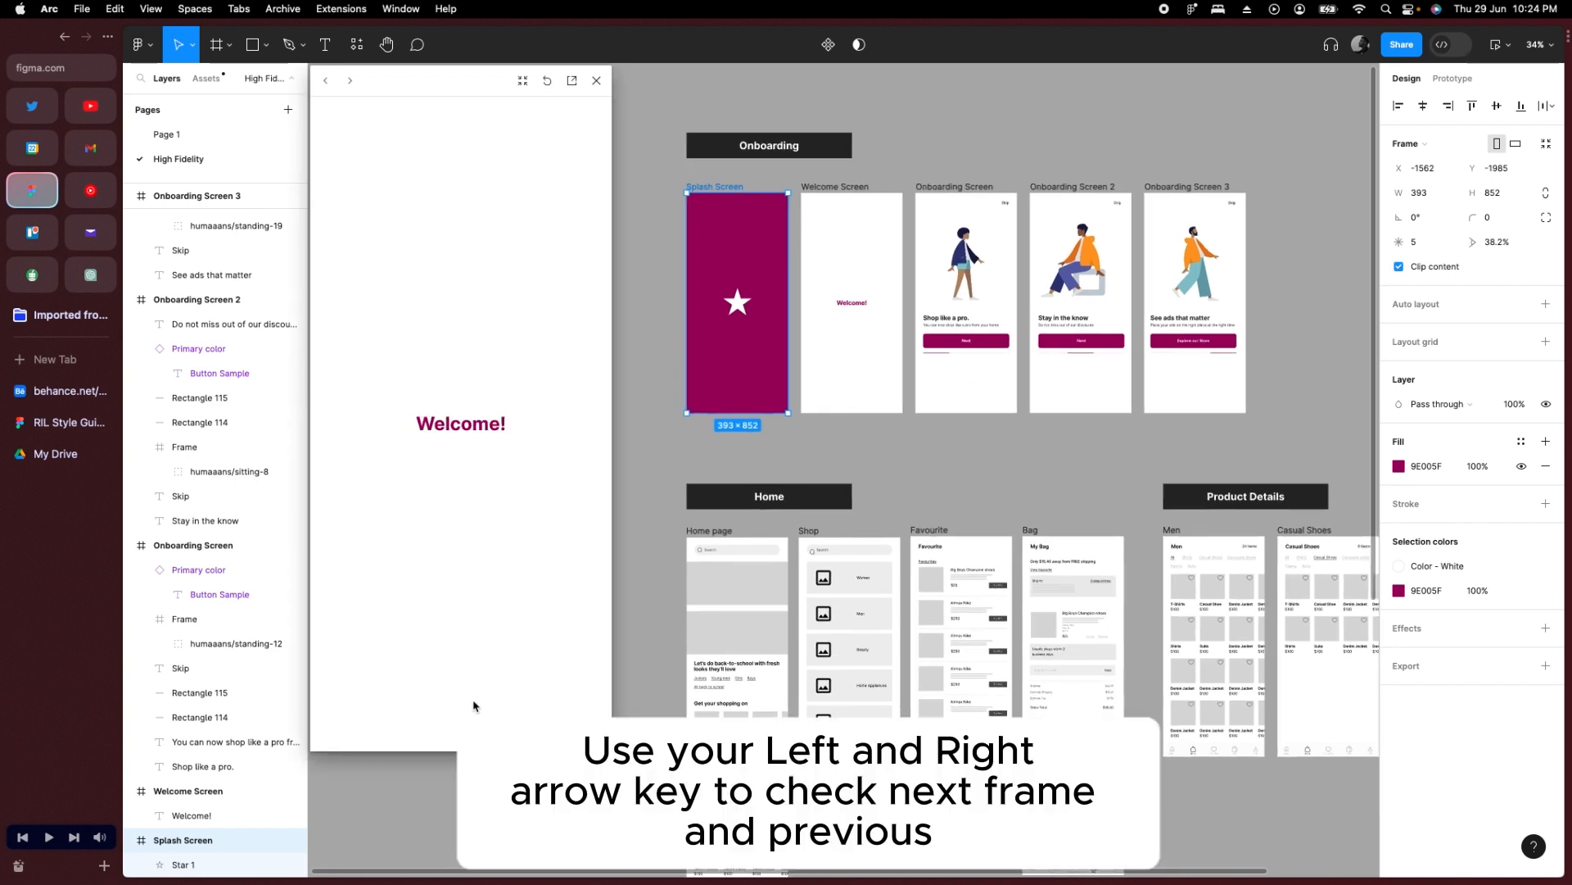
key(Right)
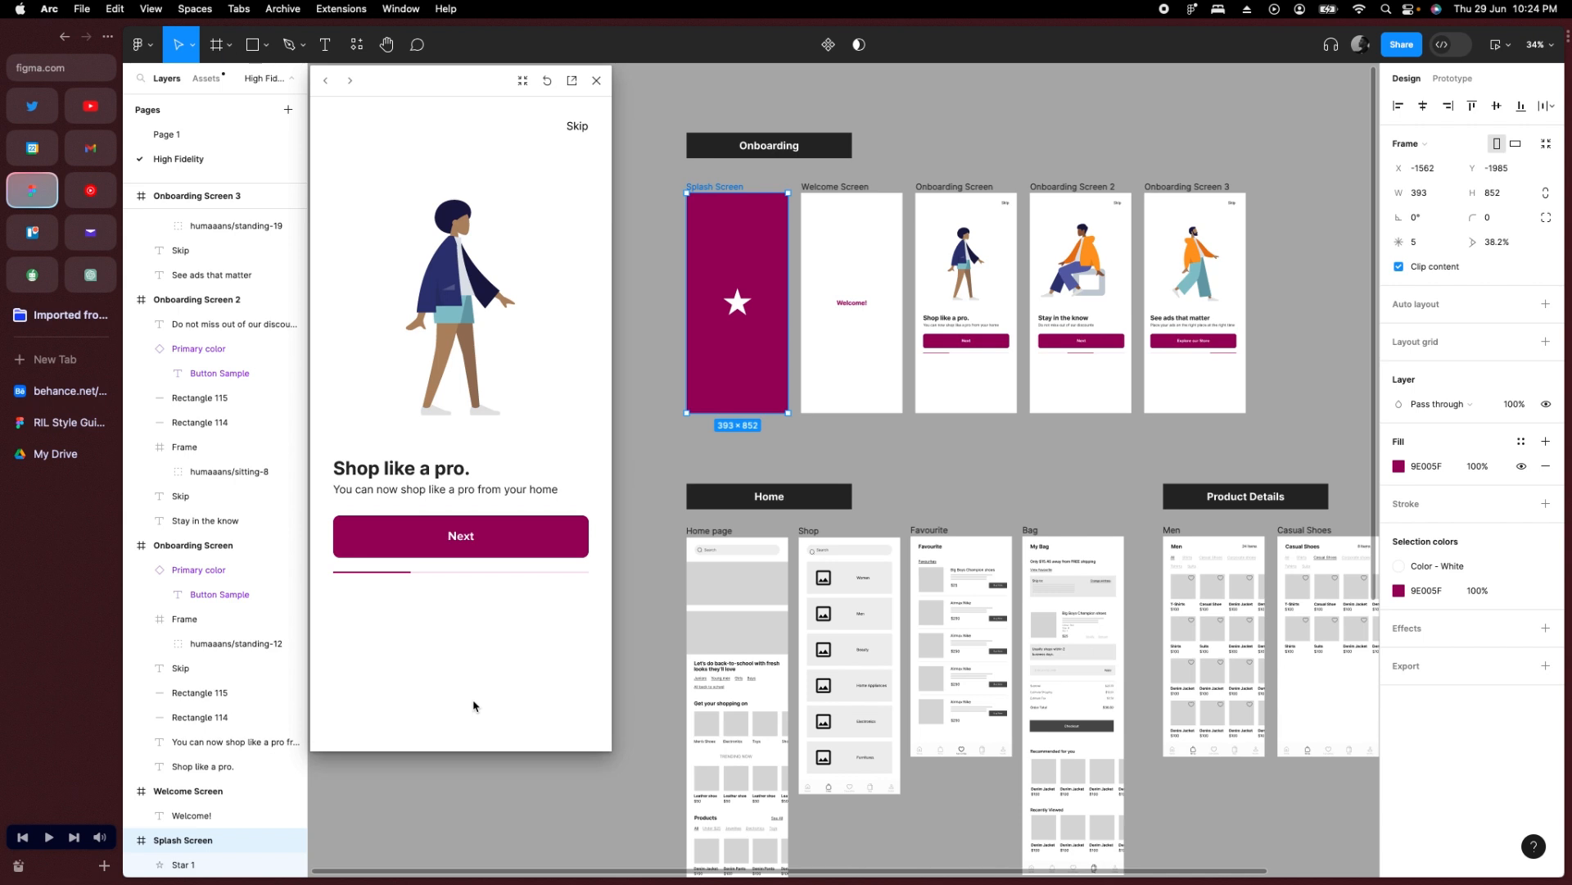
key(Right)
key(Right)
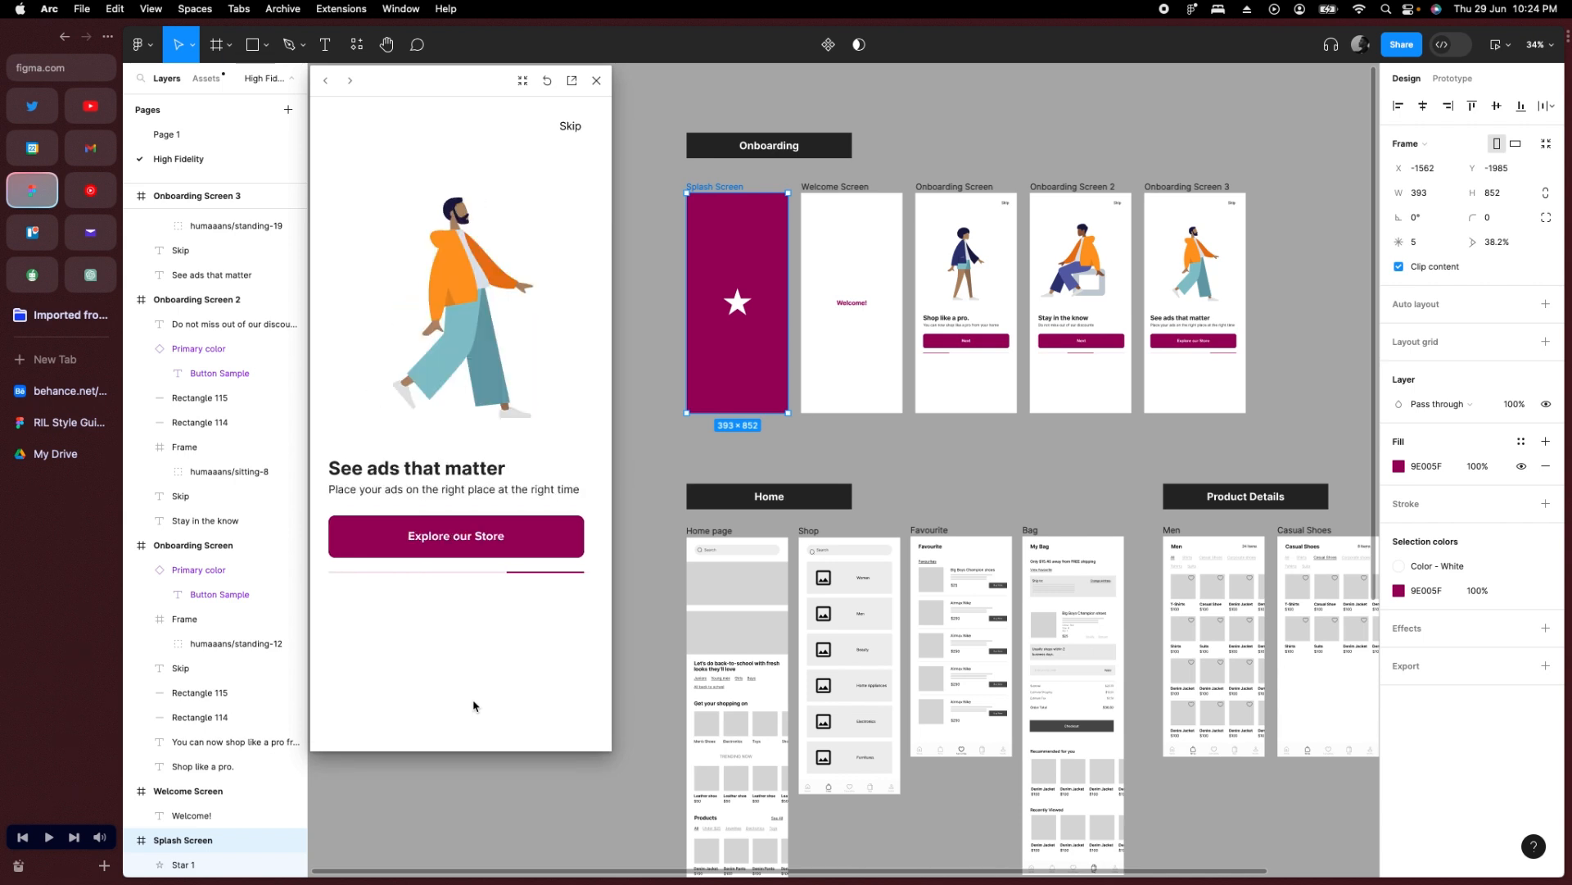
key(Left)
key(Left)
key(Right)
key(Right)
key(Left)
key(Left)
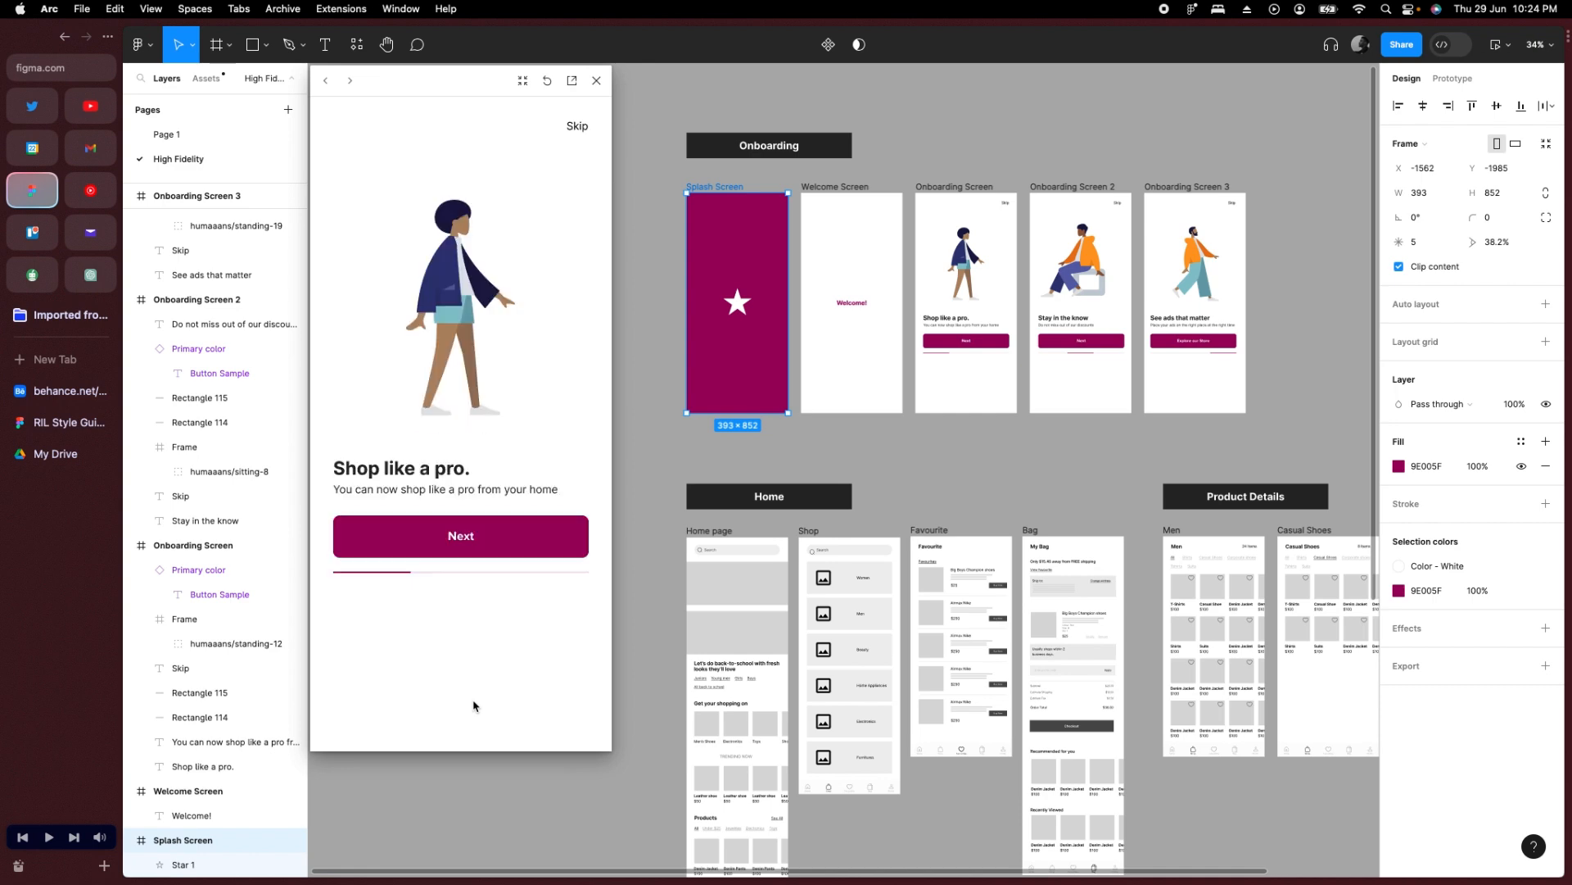
key(Right)
key(Right)
key(Left)
key(Right)
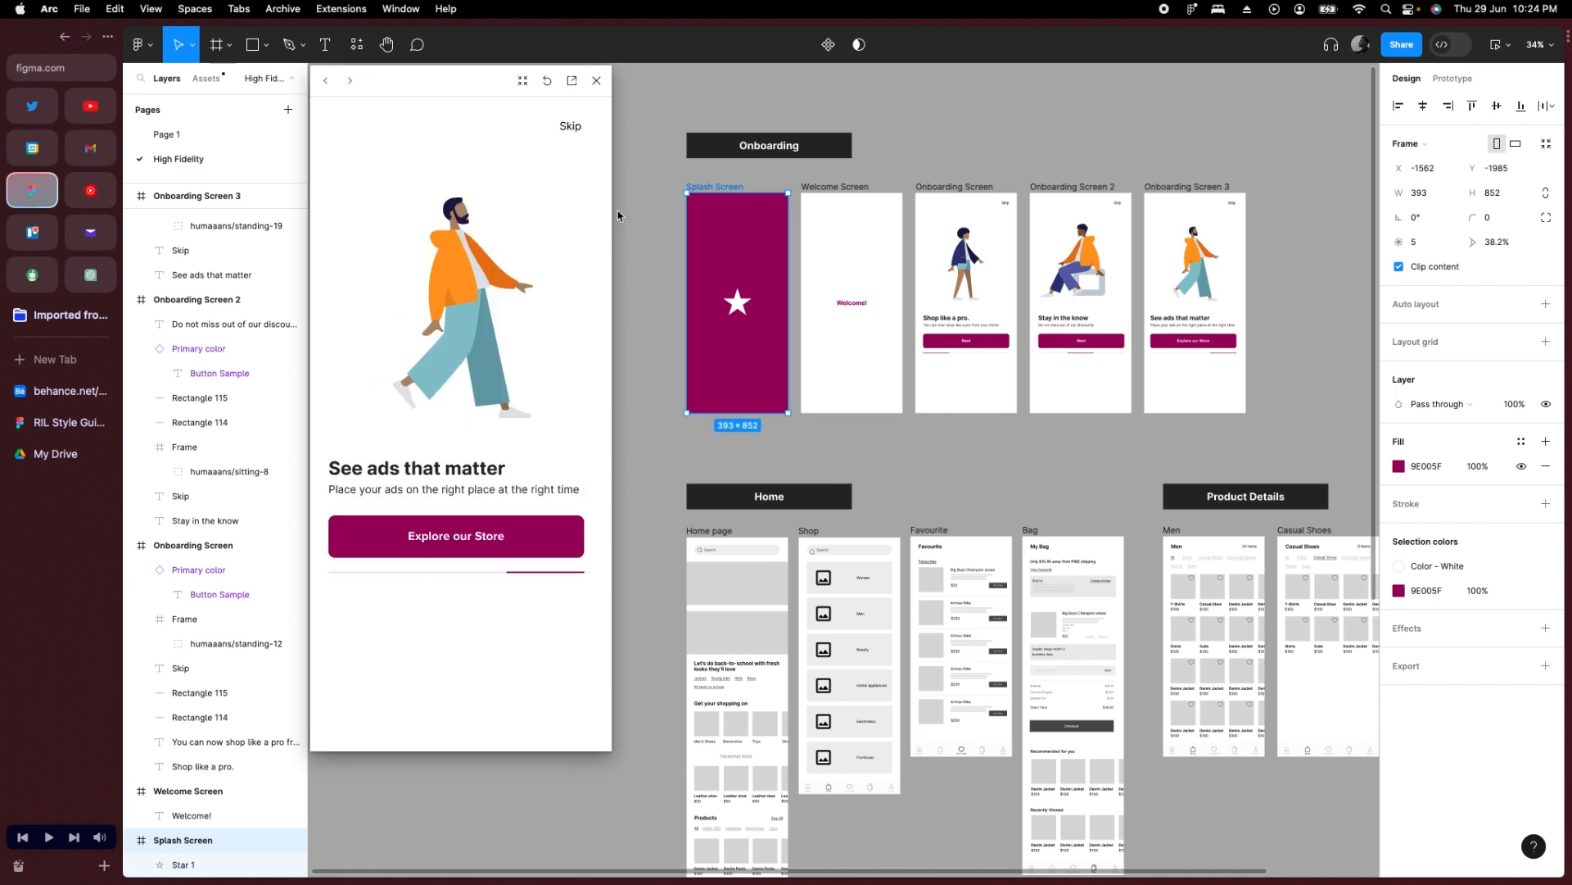
click(597, 78)
Shift the heading, description, button and progress bar on Onboarding Screen 2 slightly left so both side margins are equal.
scroll(1054, 411, up, 2)
scroll(1054, 411, right, 2)
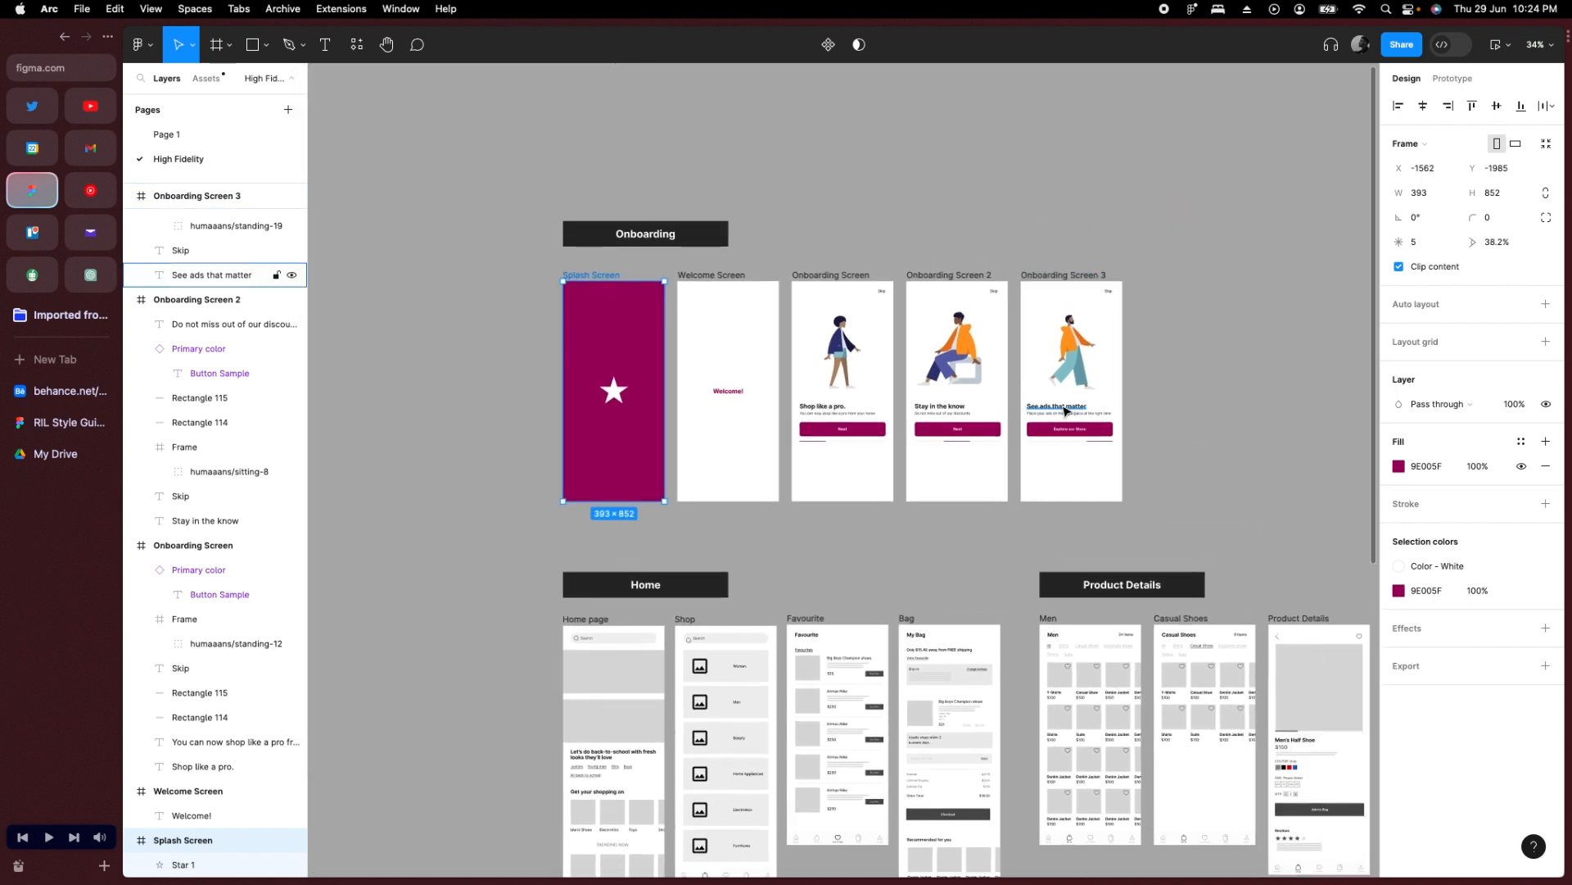
scroll(987, 450, up, 5)
click(1019, 397)
key(alt)
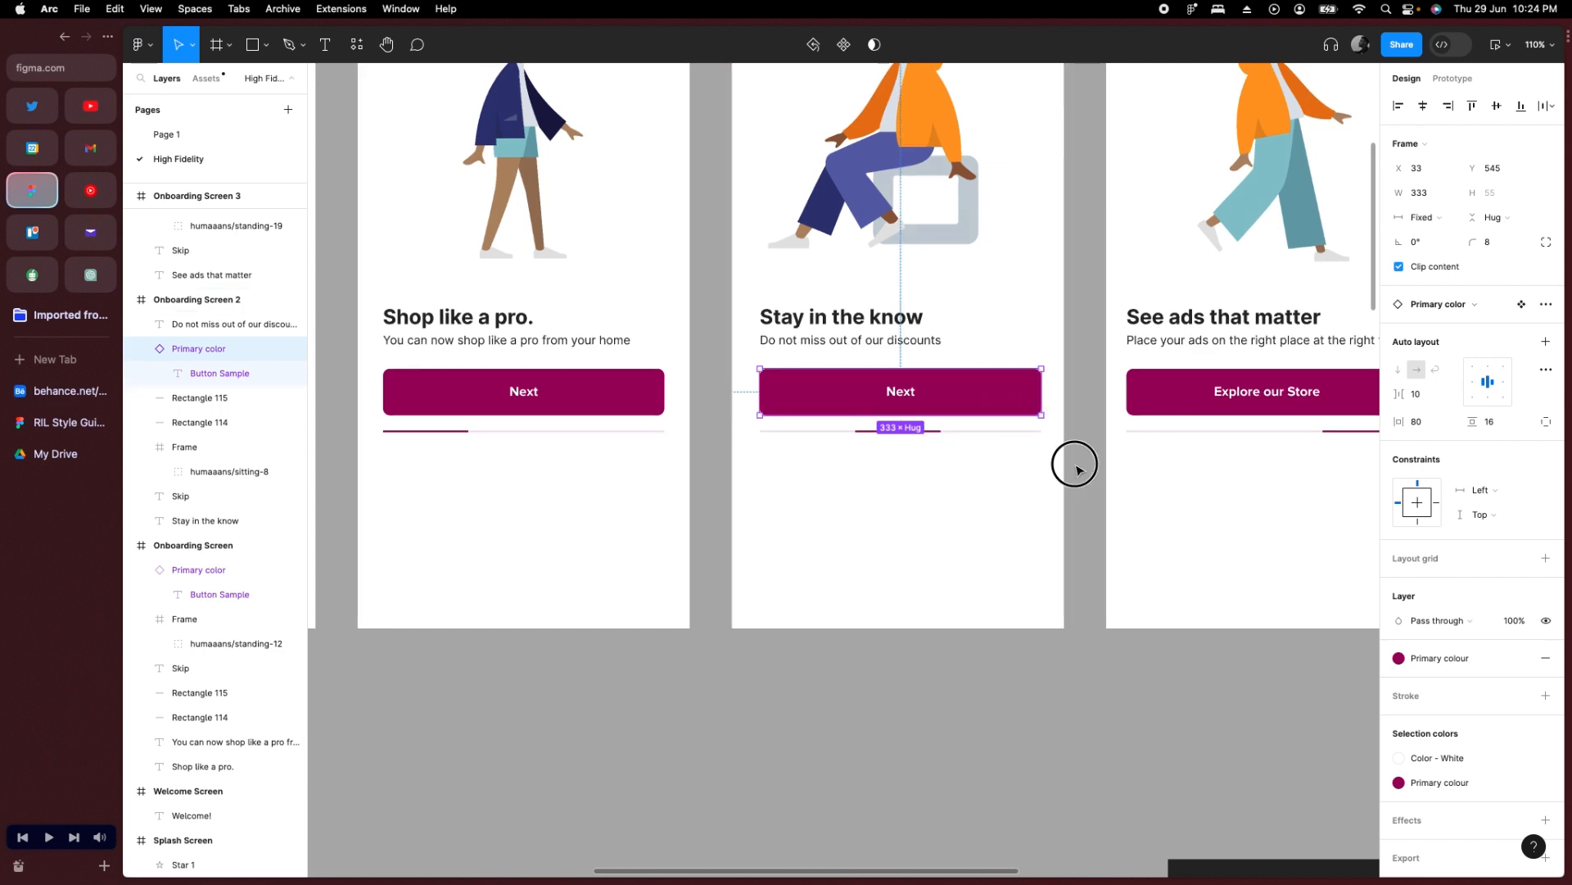
drag(1073, 459, 783, 284)
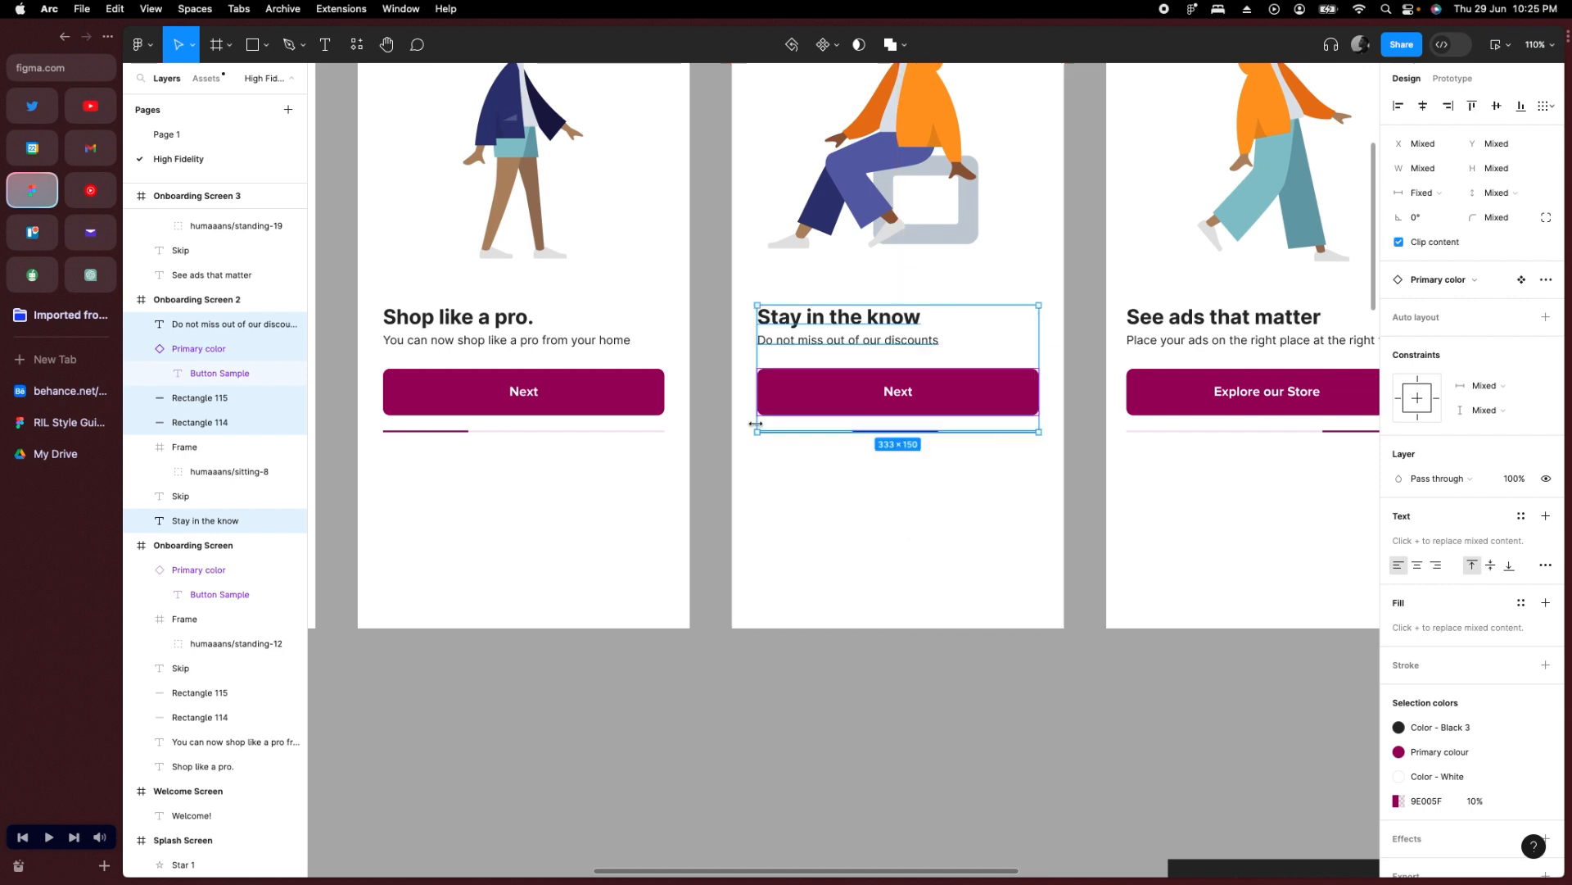
Shift the heading, description, button and progress bar on Onboarding Screen 3 slightly right so both side margins are equal.
scroll(973, 536, right, 3)
scroll(973, 537, right, 3)
drag(1183, 610, 780, 373)
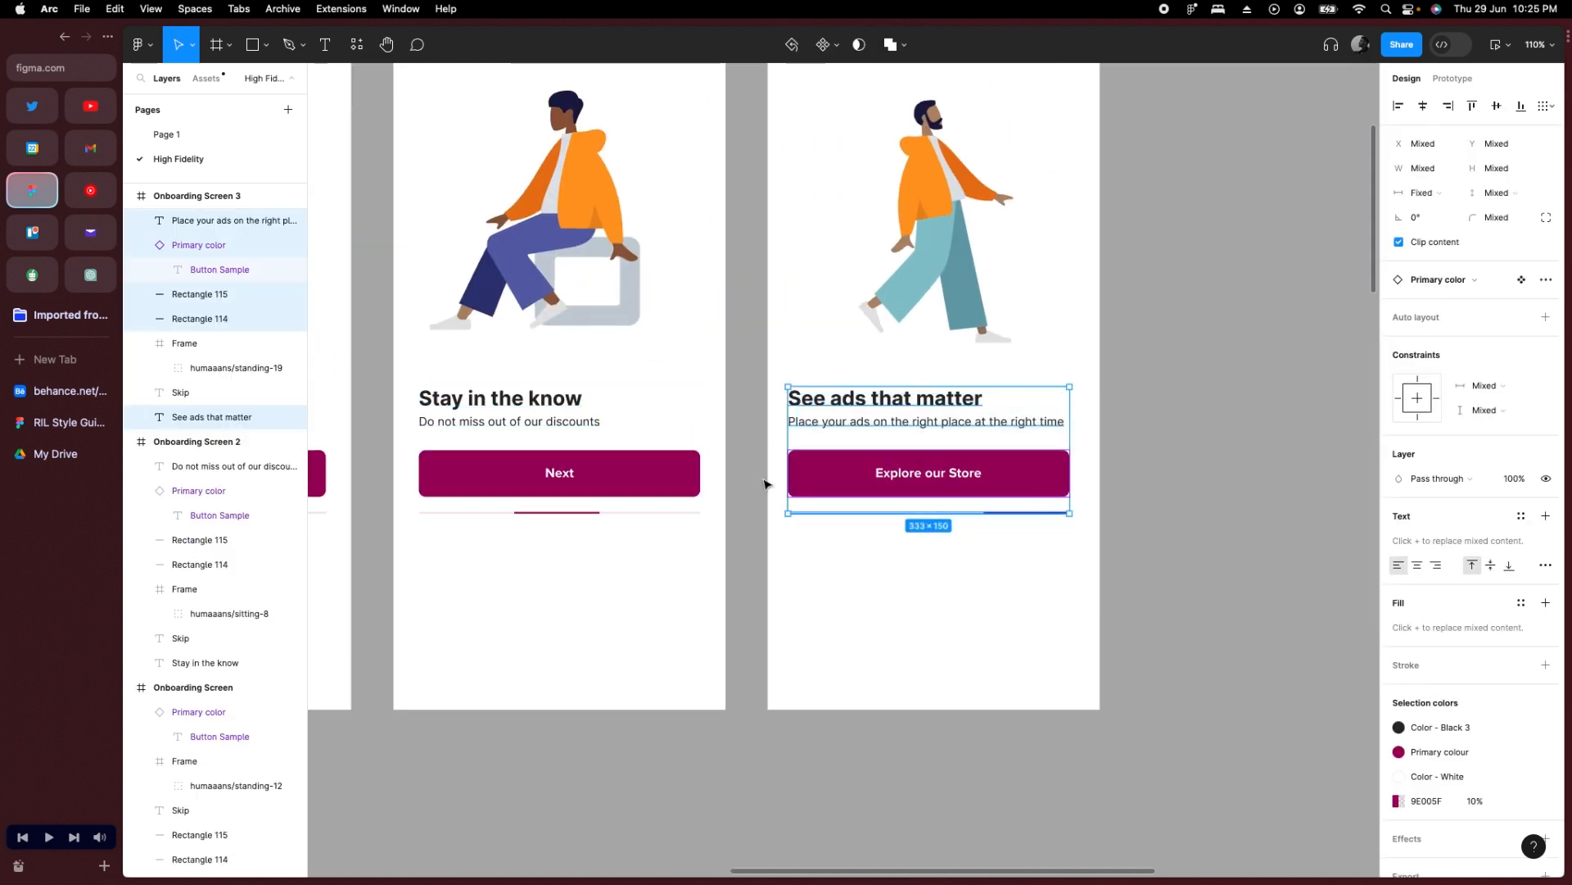
key(alt)
key(Right)
key(Right)
key(Right)
key(Right)
key(Right)
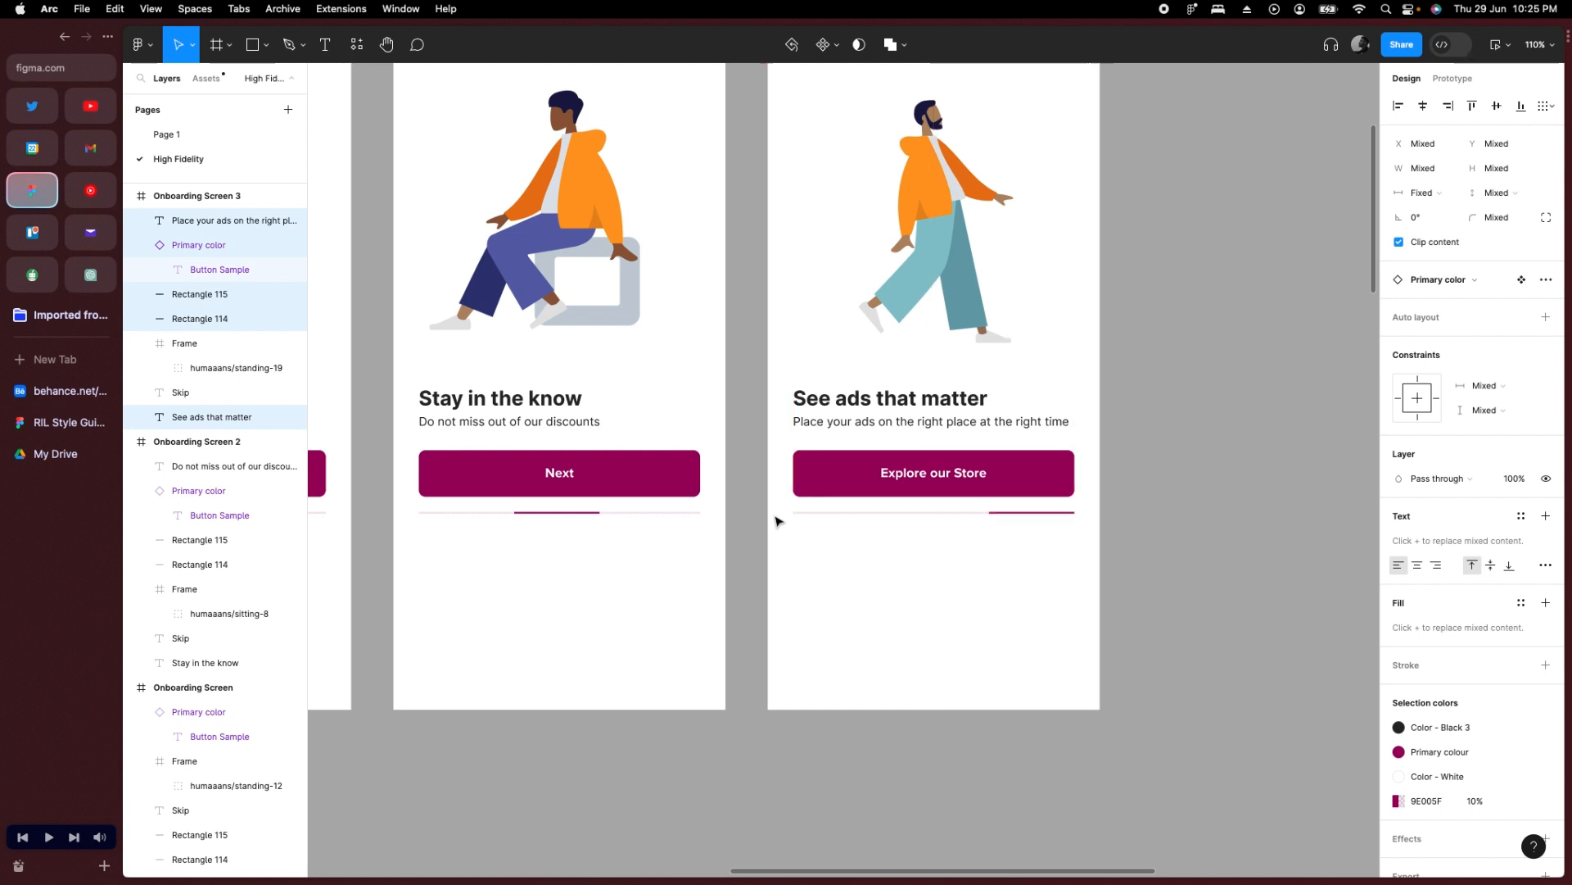
Align the Skip text with the button's right edge on Onboarding Screen 3, at X 334, and on Onboarding Screen 2.
scroll(996, 442, up, 6)
click(1058, 293)
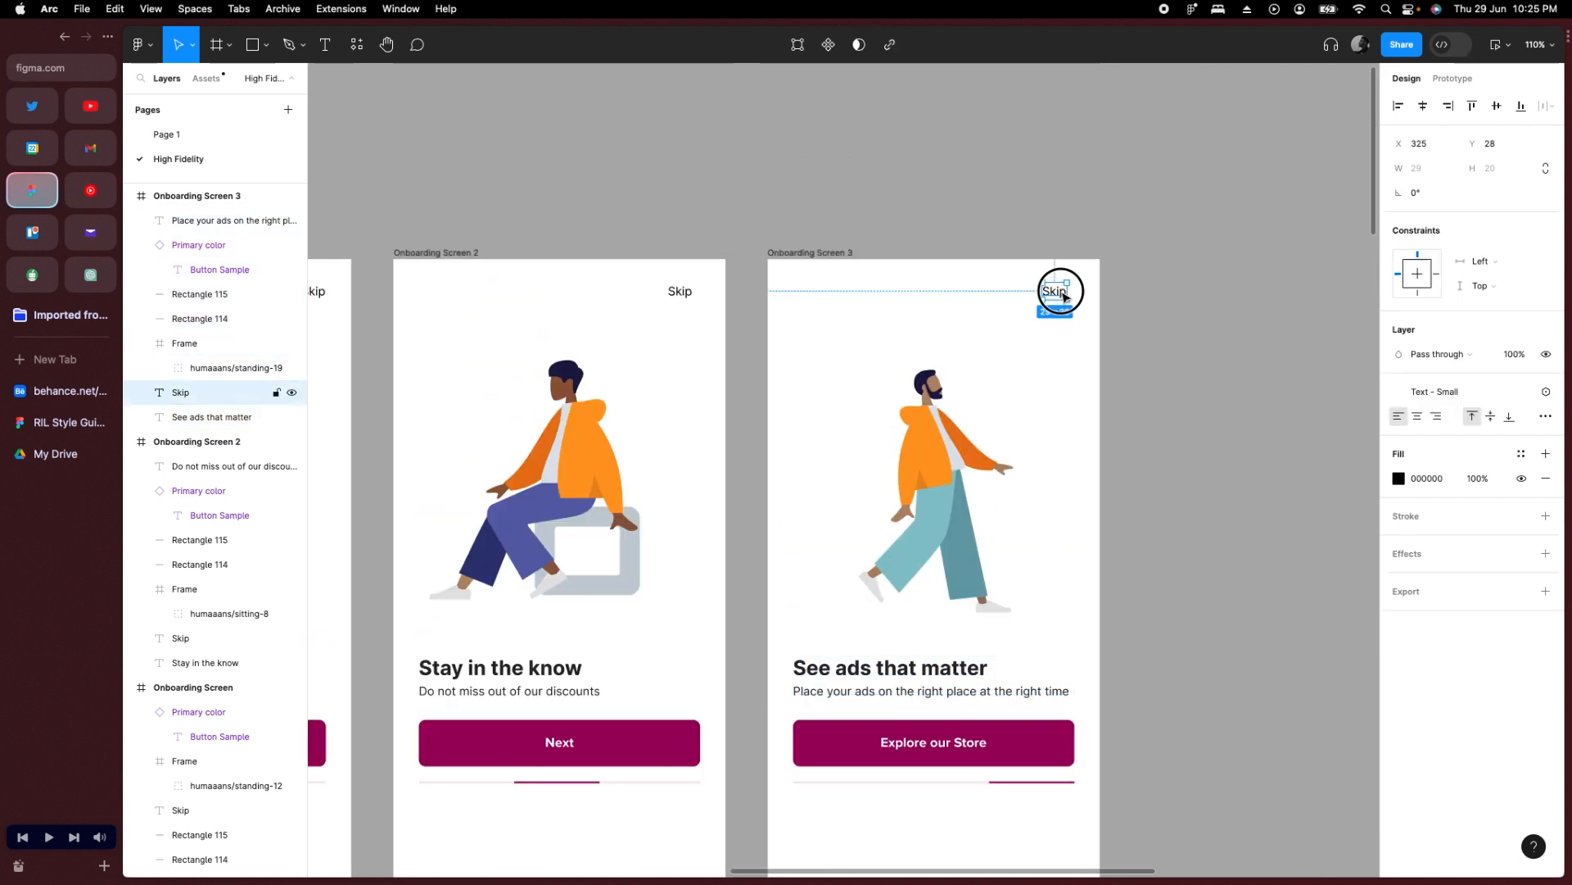
drag(1061, 297, 1069, 297)
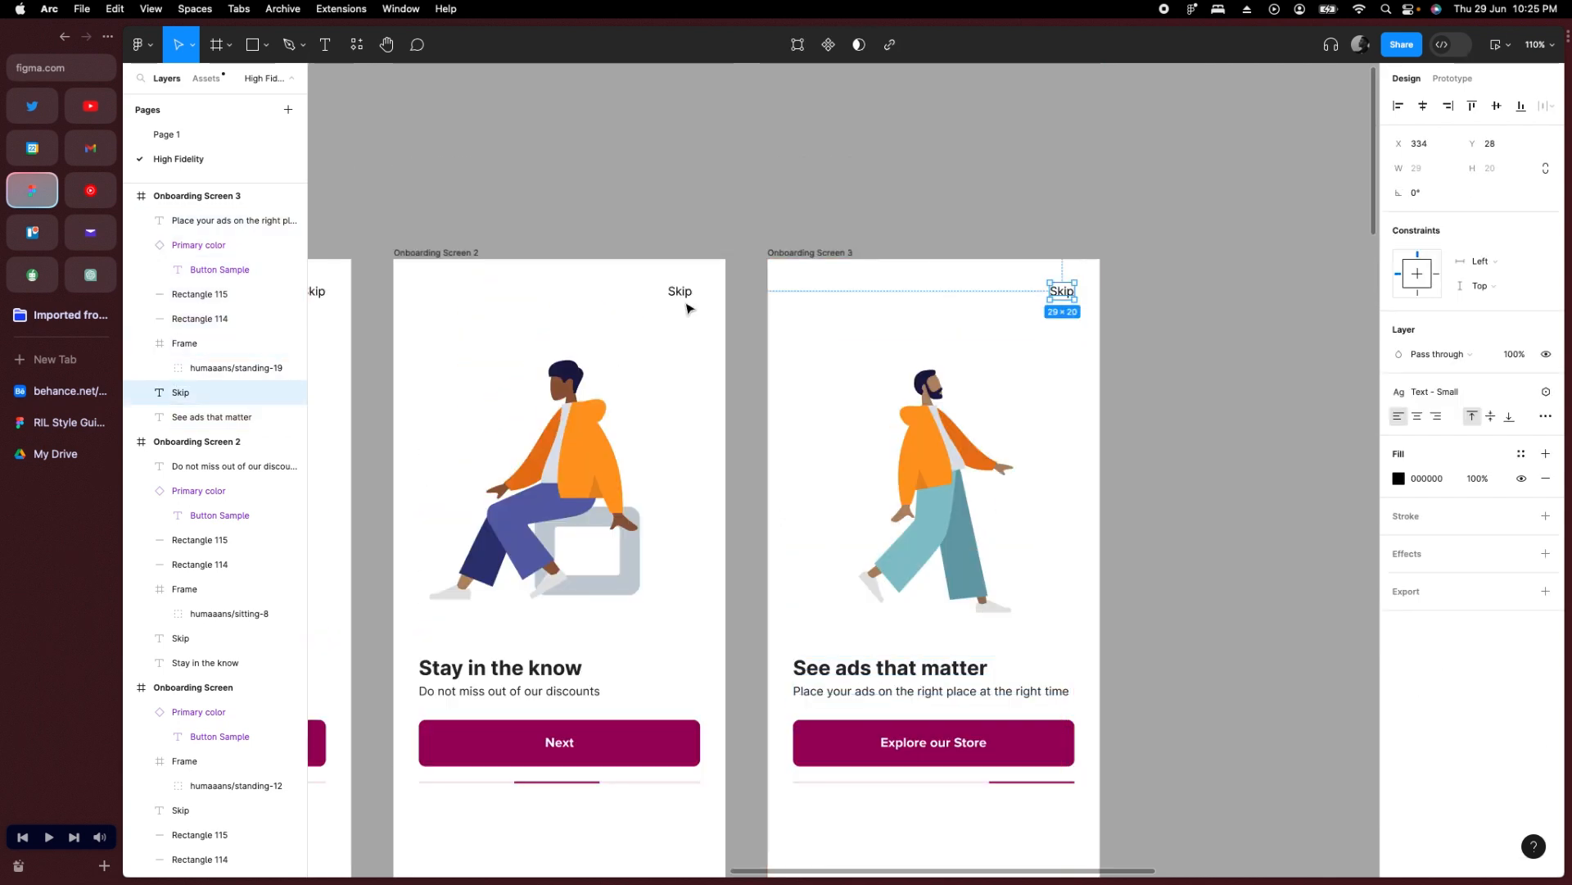
drag(682, 299, 719, 326)
click(956, 188)
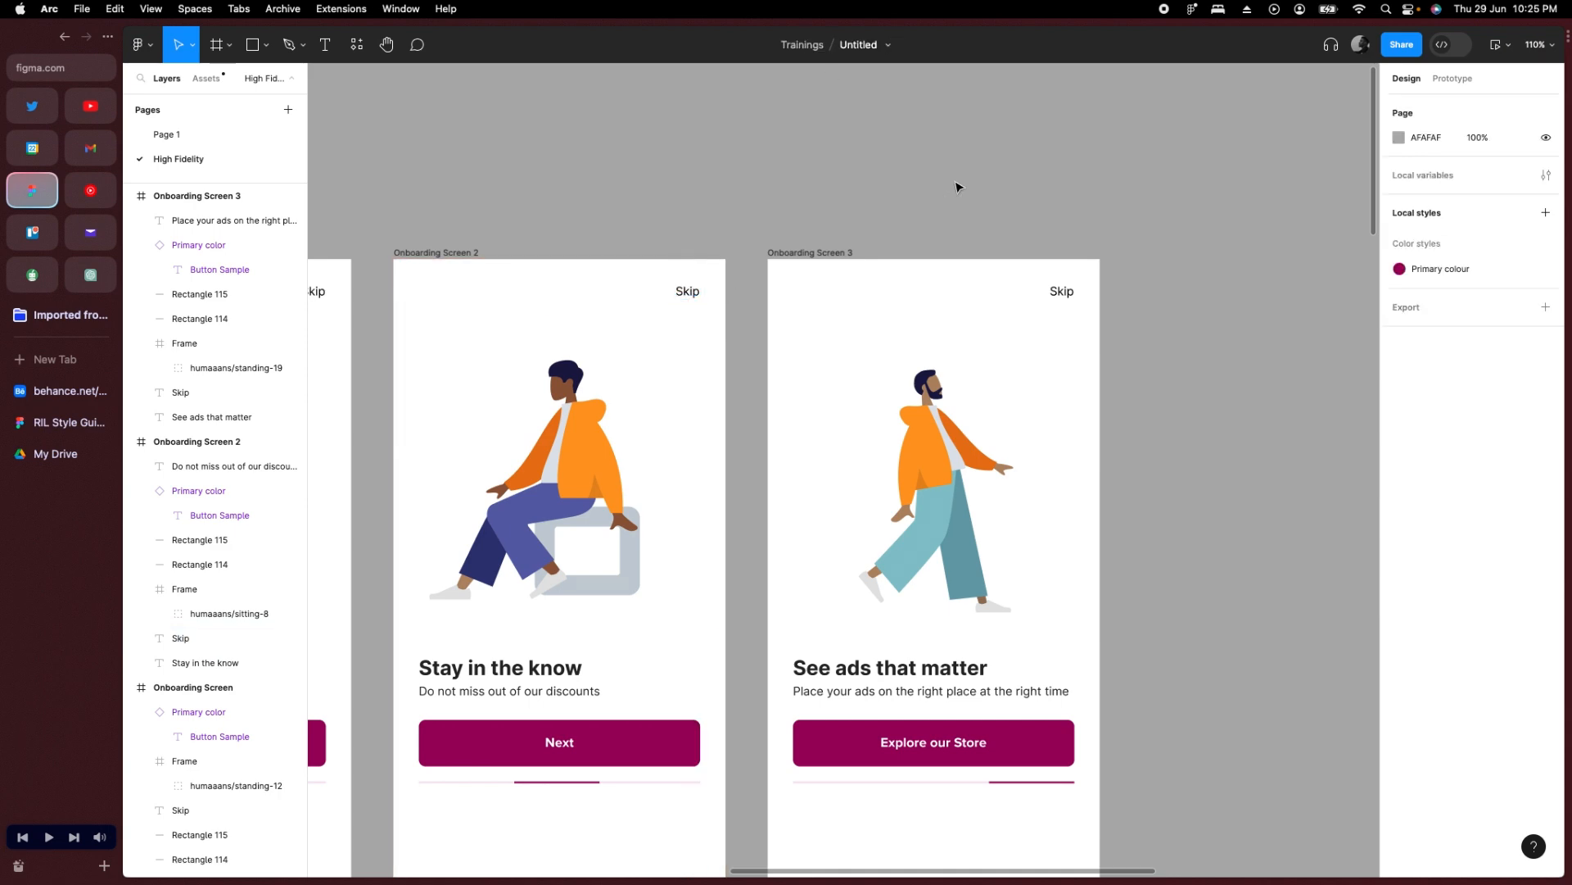
Place a 100 × 100 frame over the upper grey banner placeholder on the Home page.
scroll(956, 188, down, 5)
scroll(1098, 442, down, 2)
scroll(762, 418, down, 3)
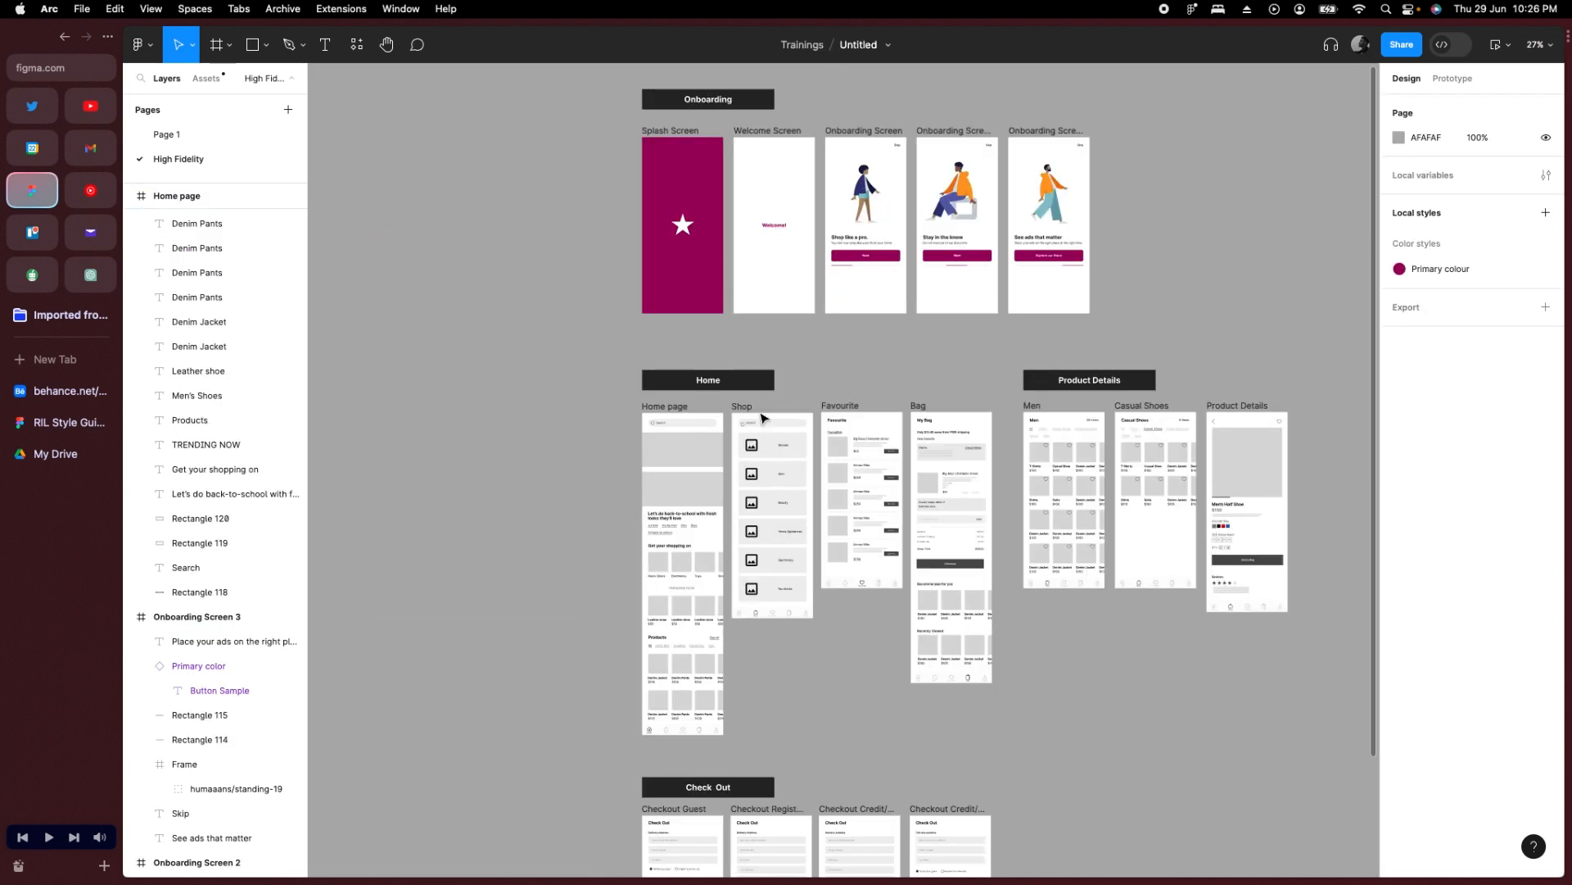
scroll(700, 451, up, 5)
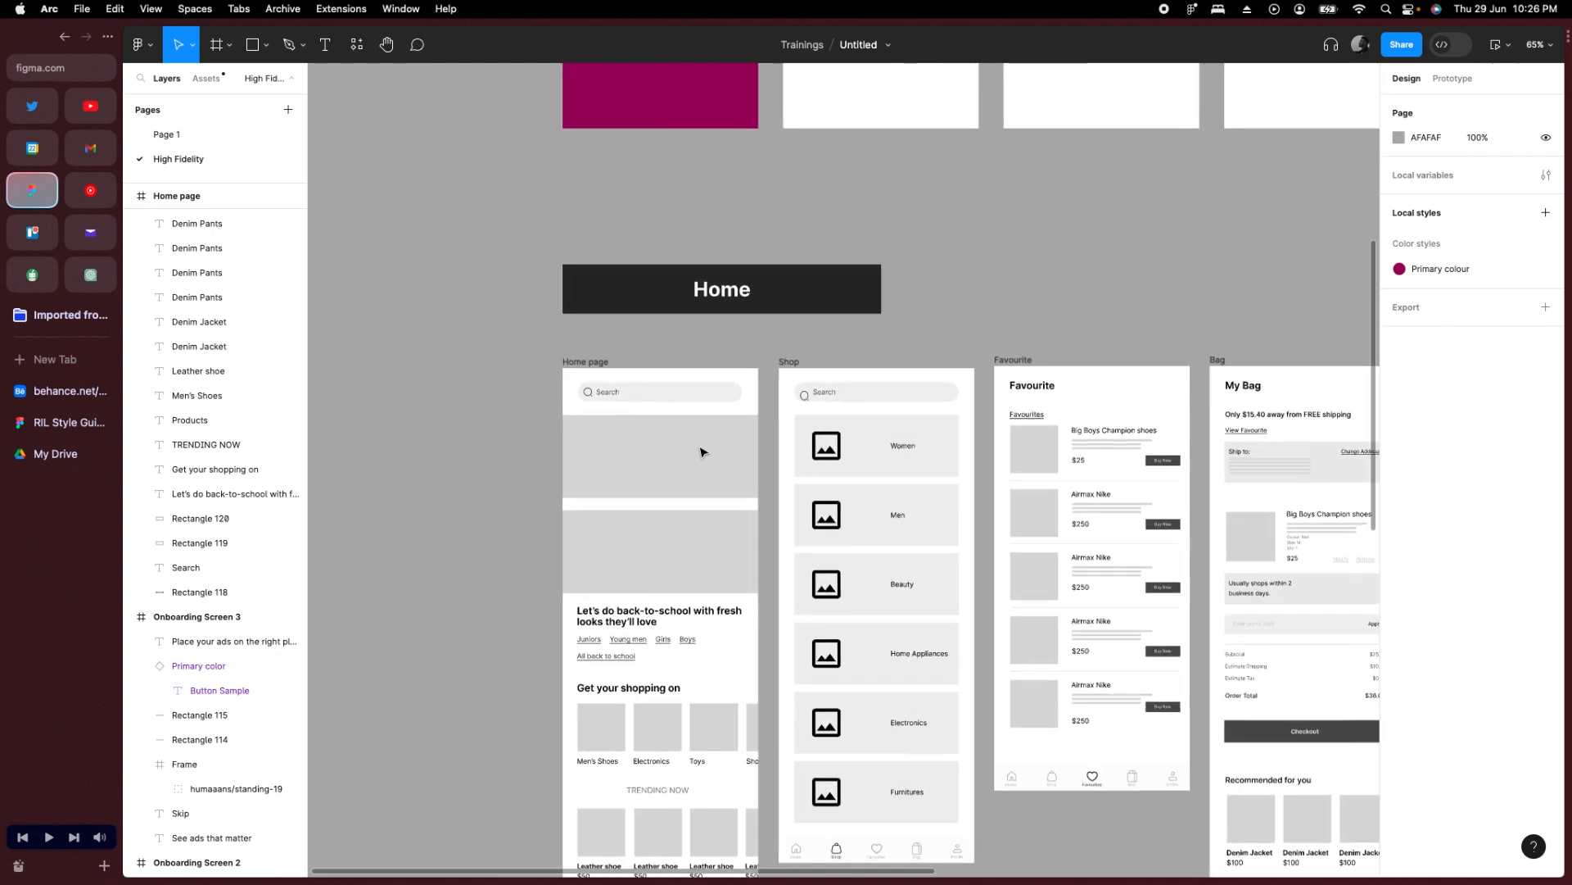
scroll(700, 451, up, 3)
scroll(701, 488, down, 1)
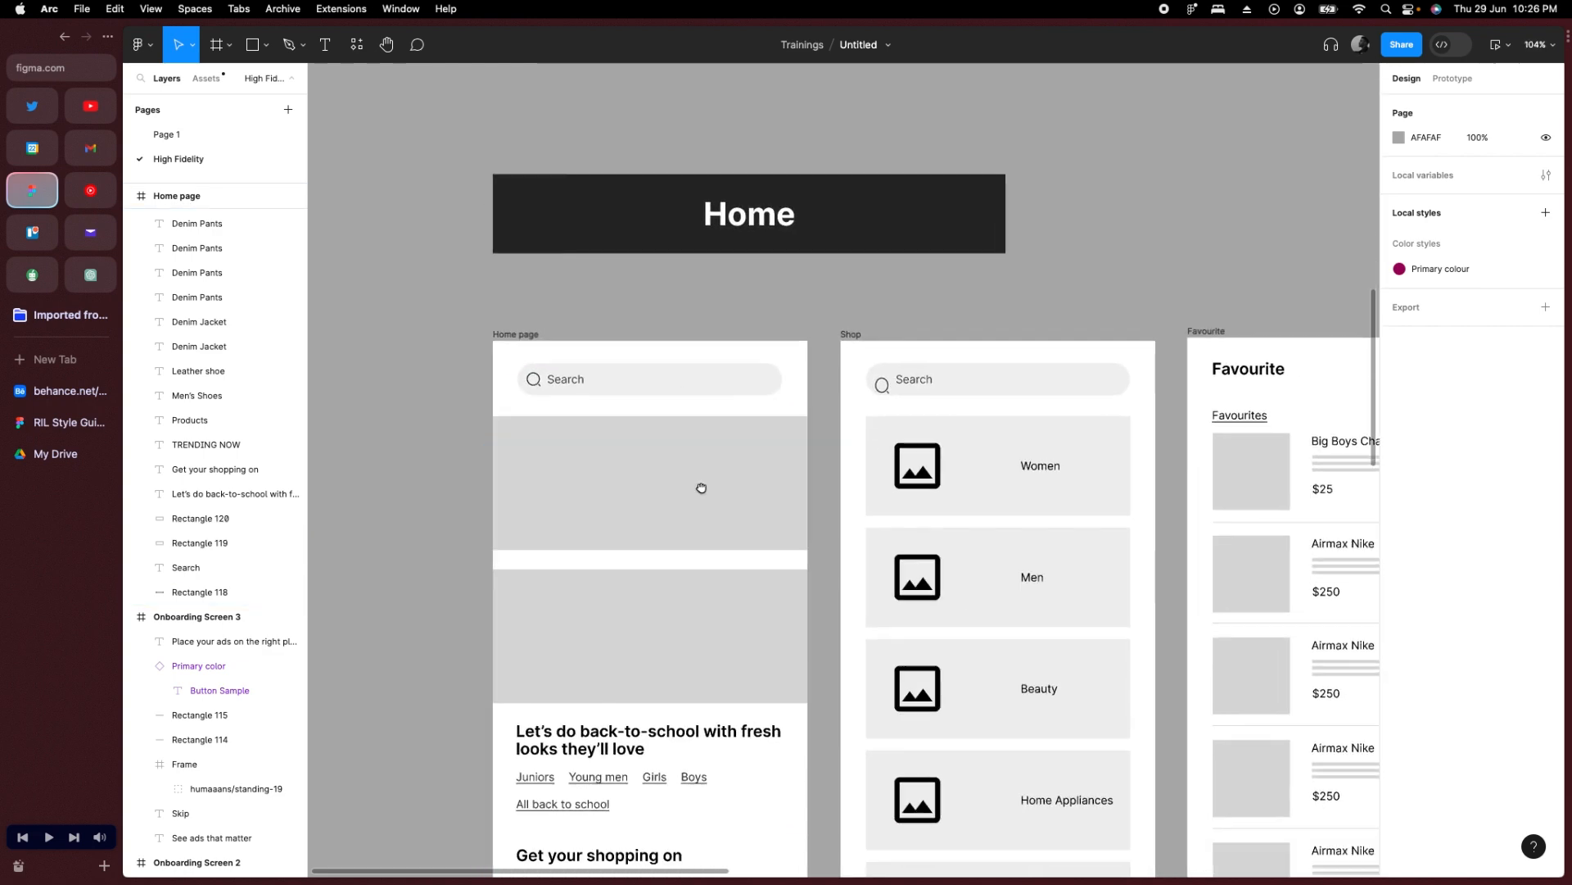
scroll(701, 488, down, 2)
scroll(626, 391, up, 3)
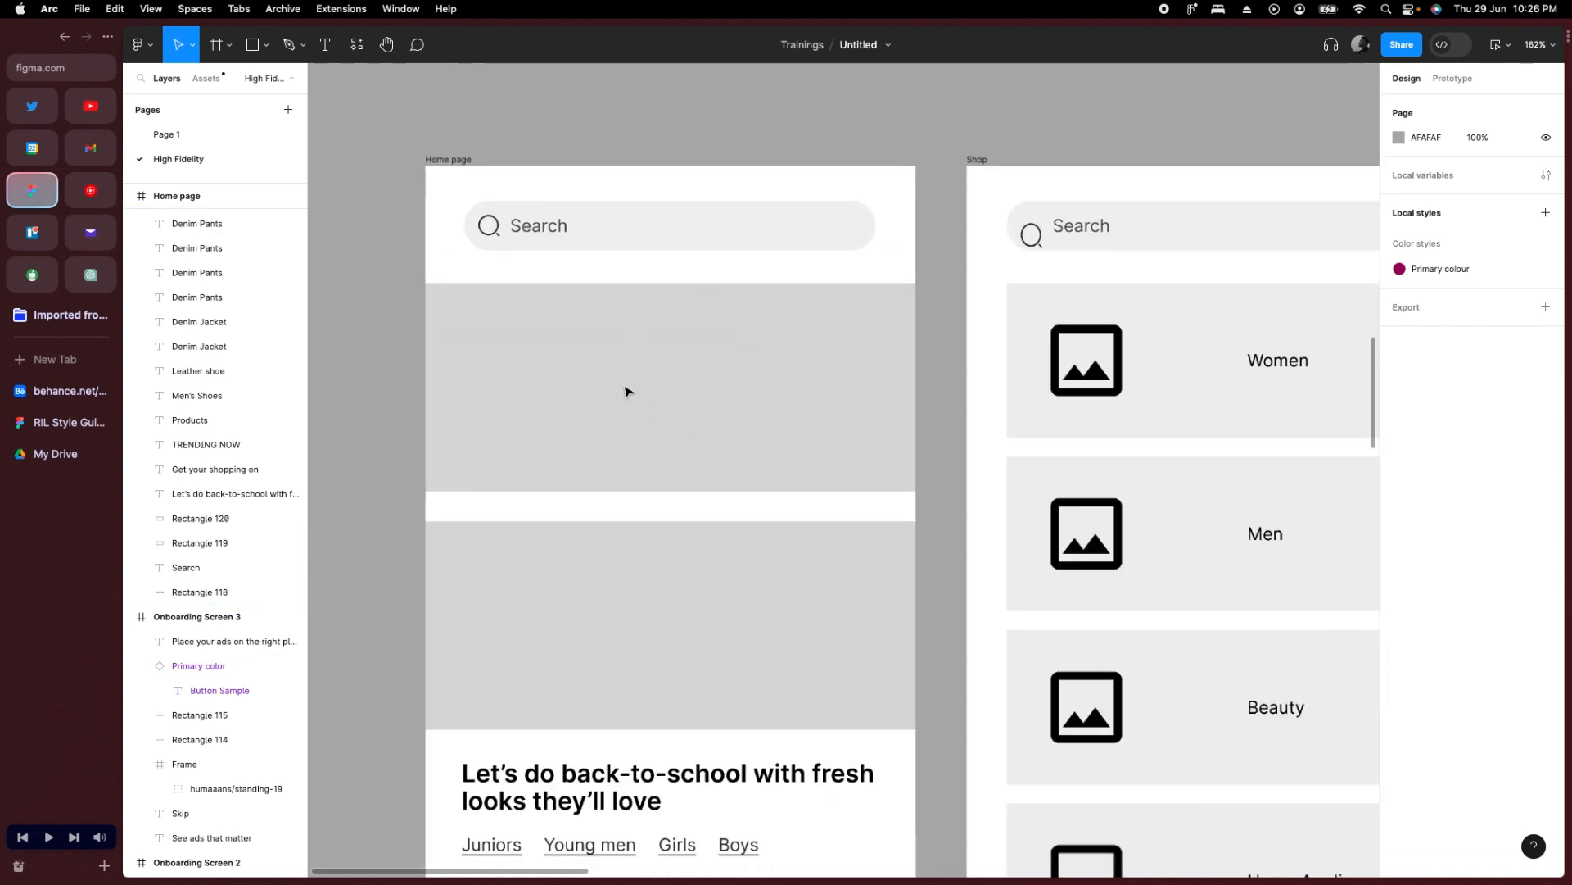
key(f)
click(561, 370)
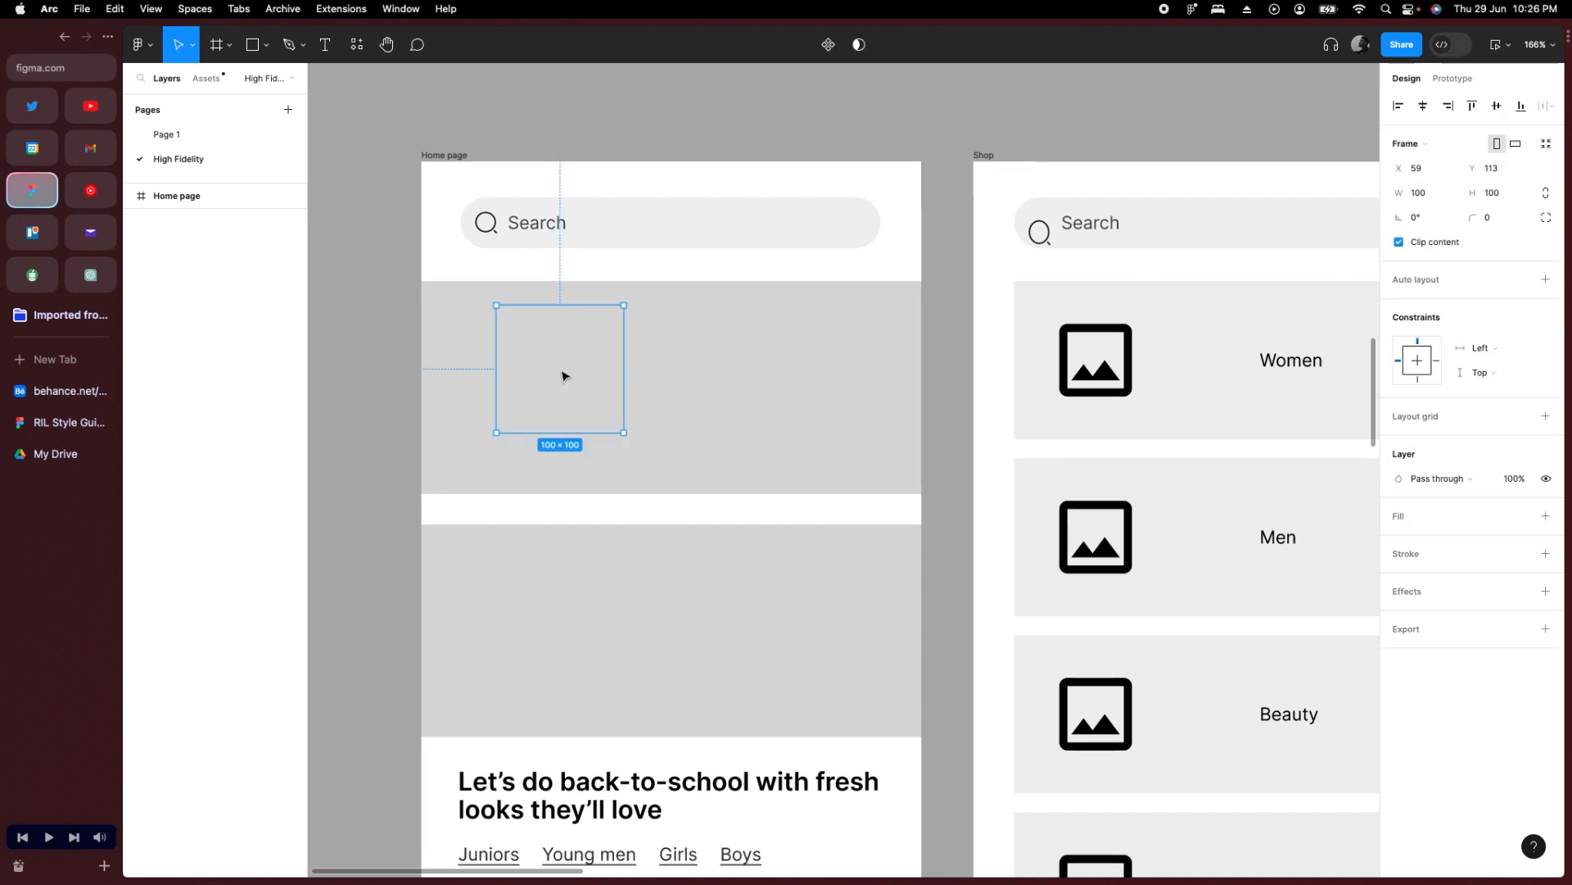
key(f)
key(h)
key(f)
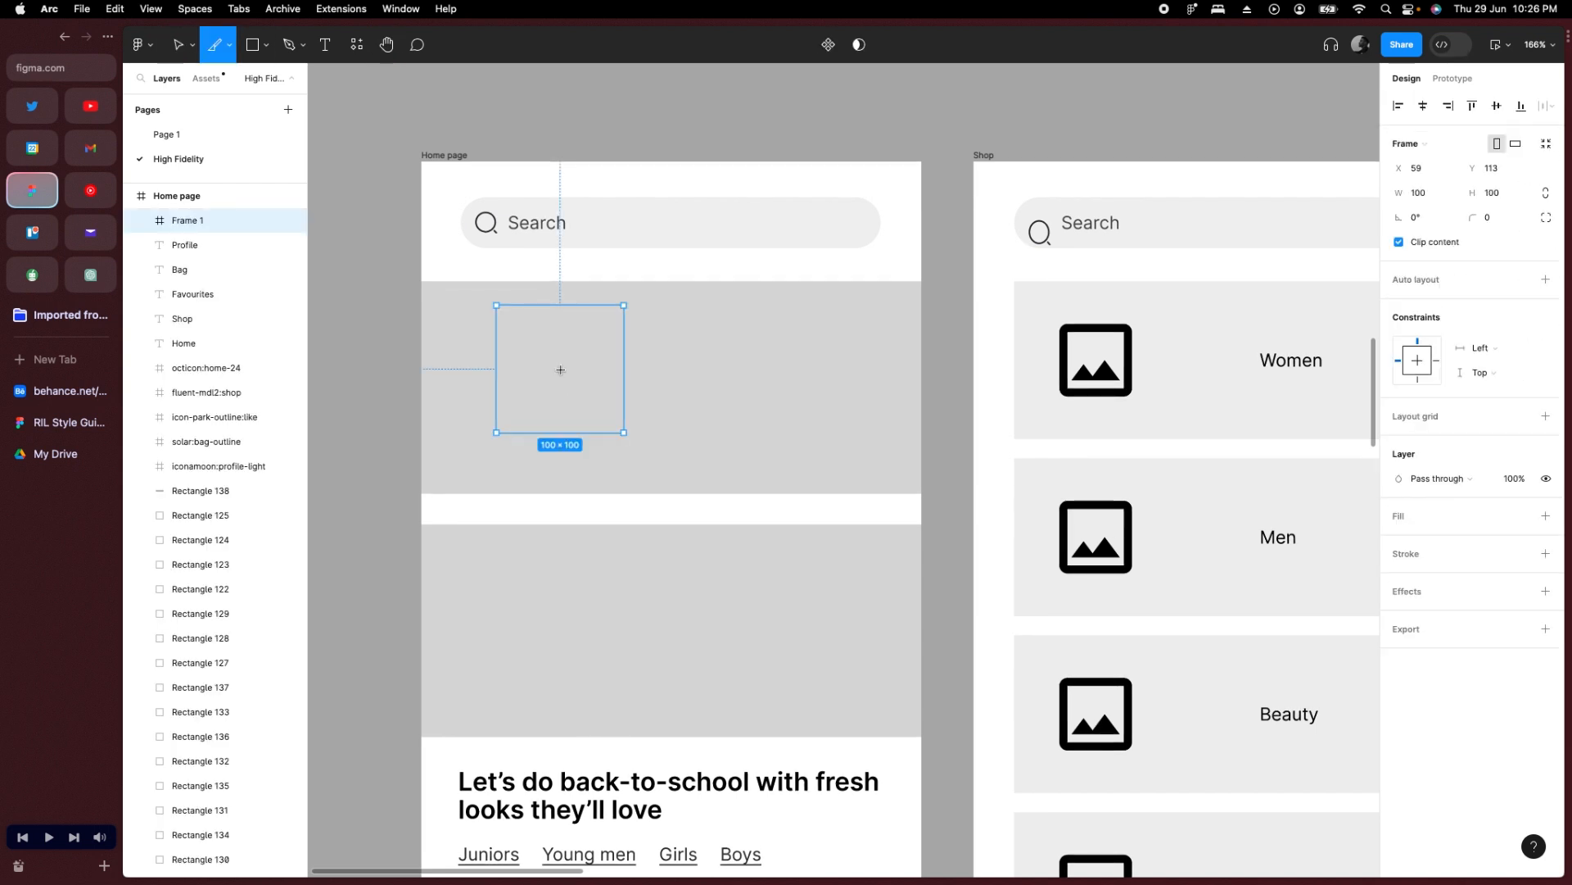
click(414, 119)
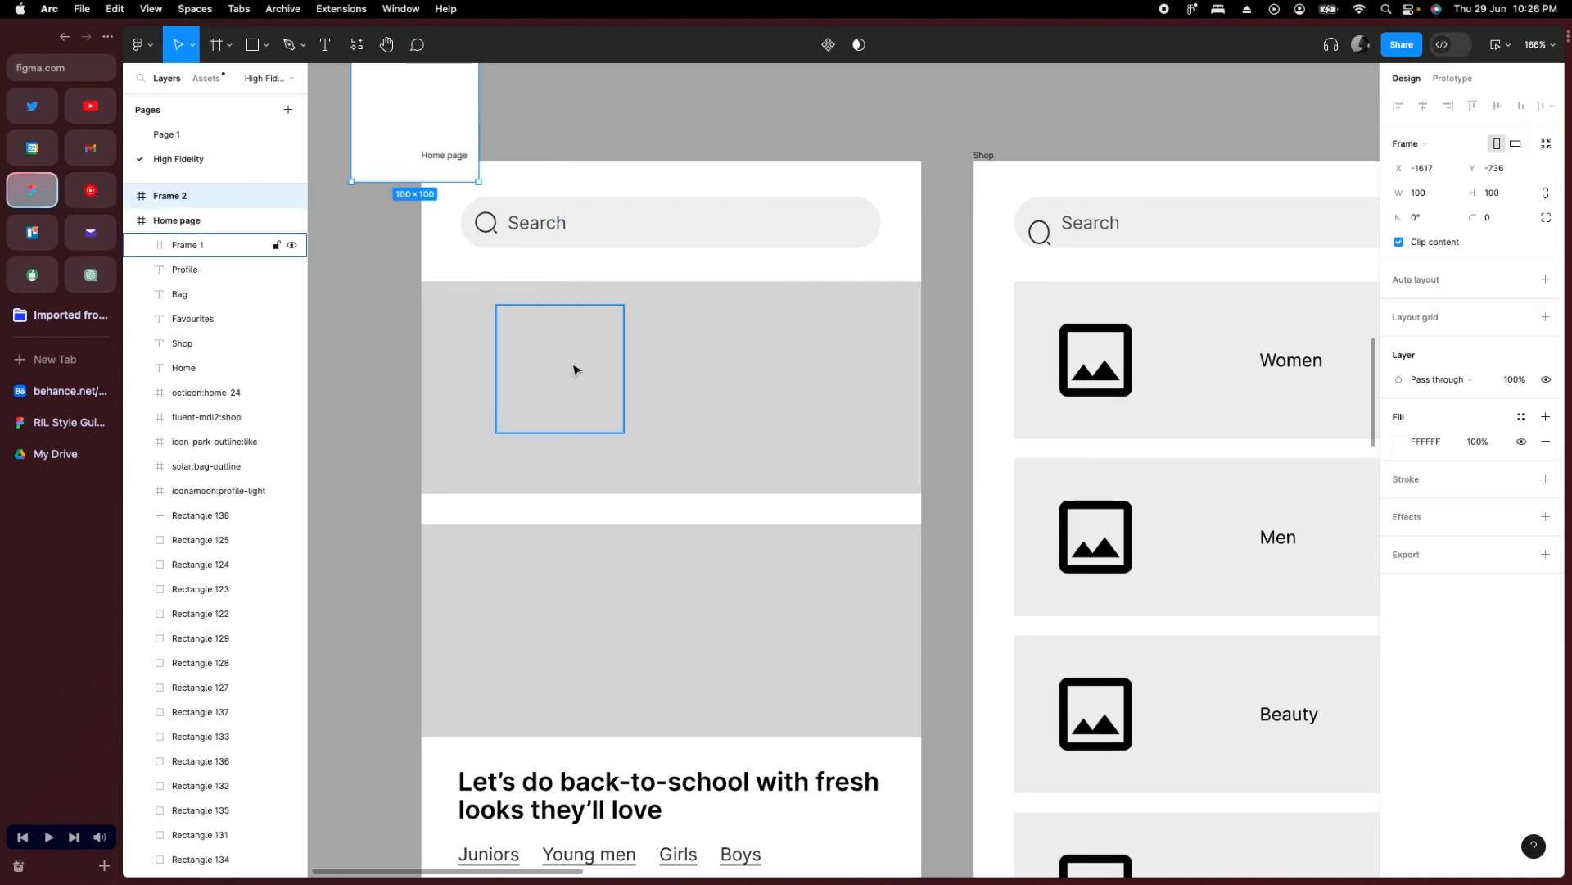
key(cmd+z)
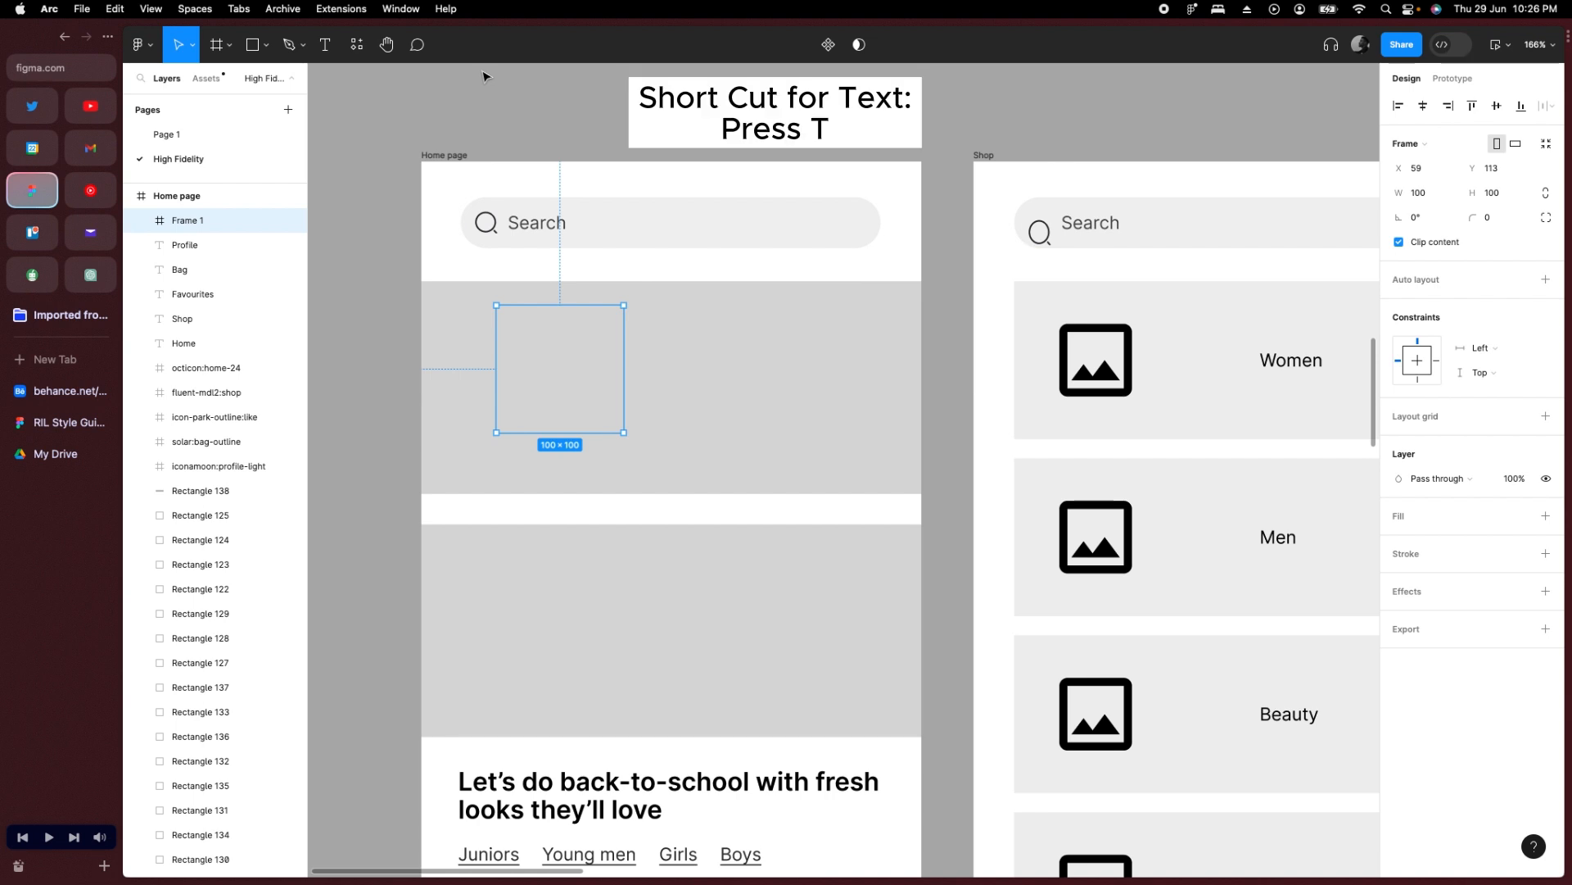
Undo the frame on the Home page's upper banner and add the text "Flash Sale" there instead.
key(cmd+z)
key(t)
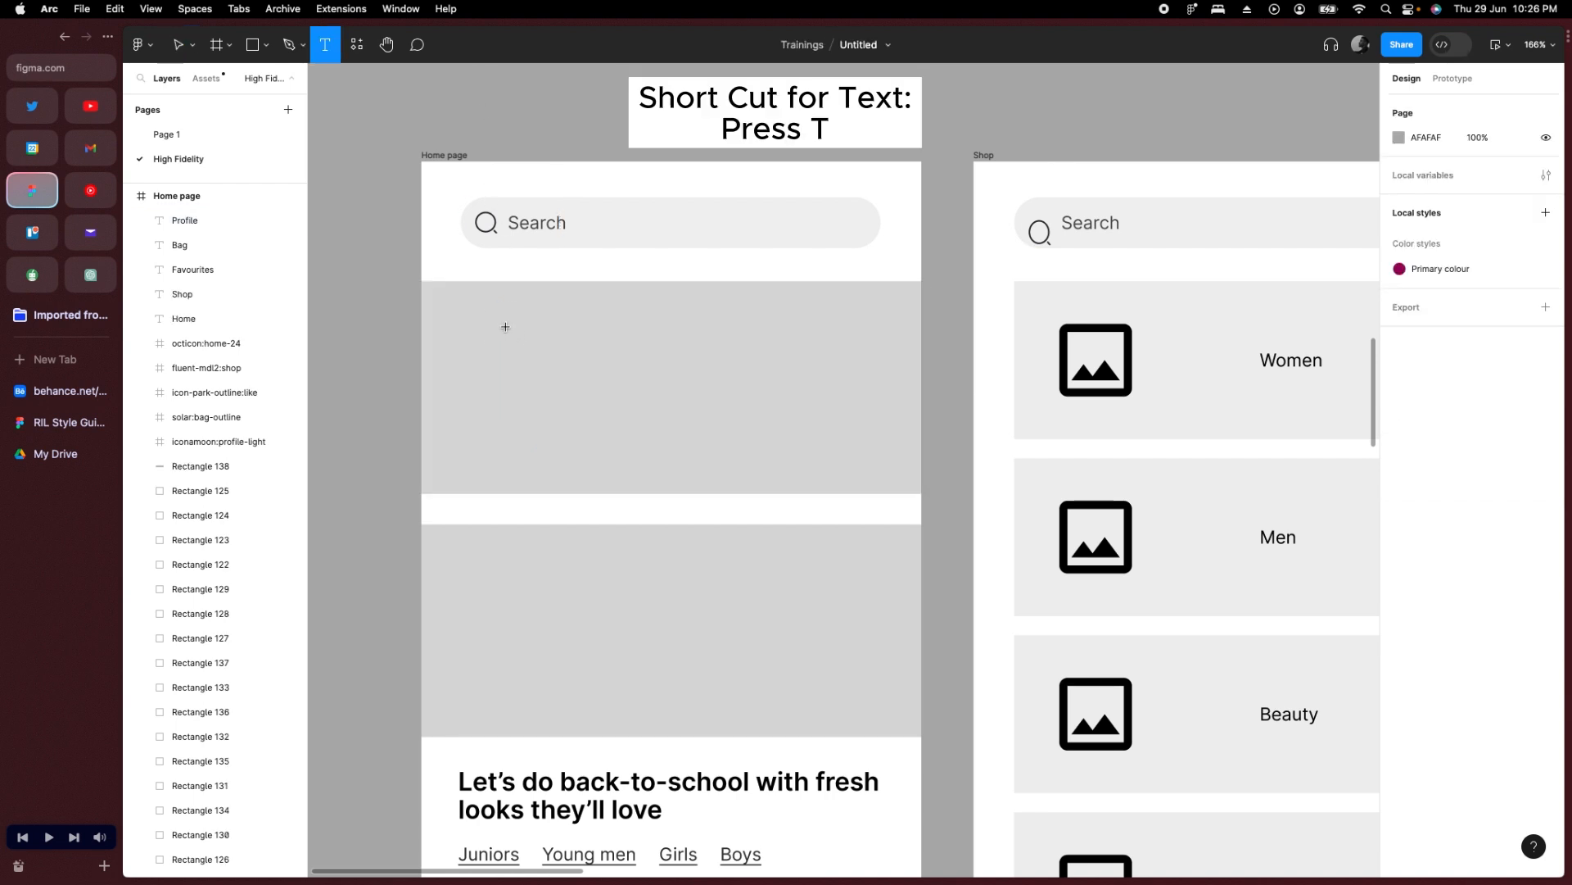
click(549, 331)
text(Fa)
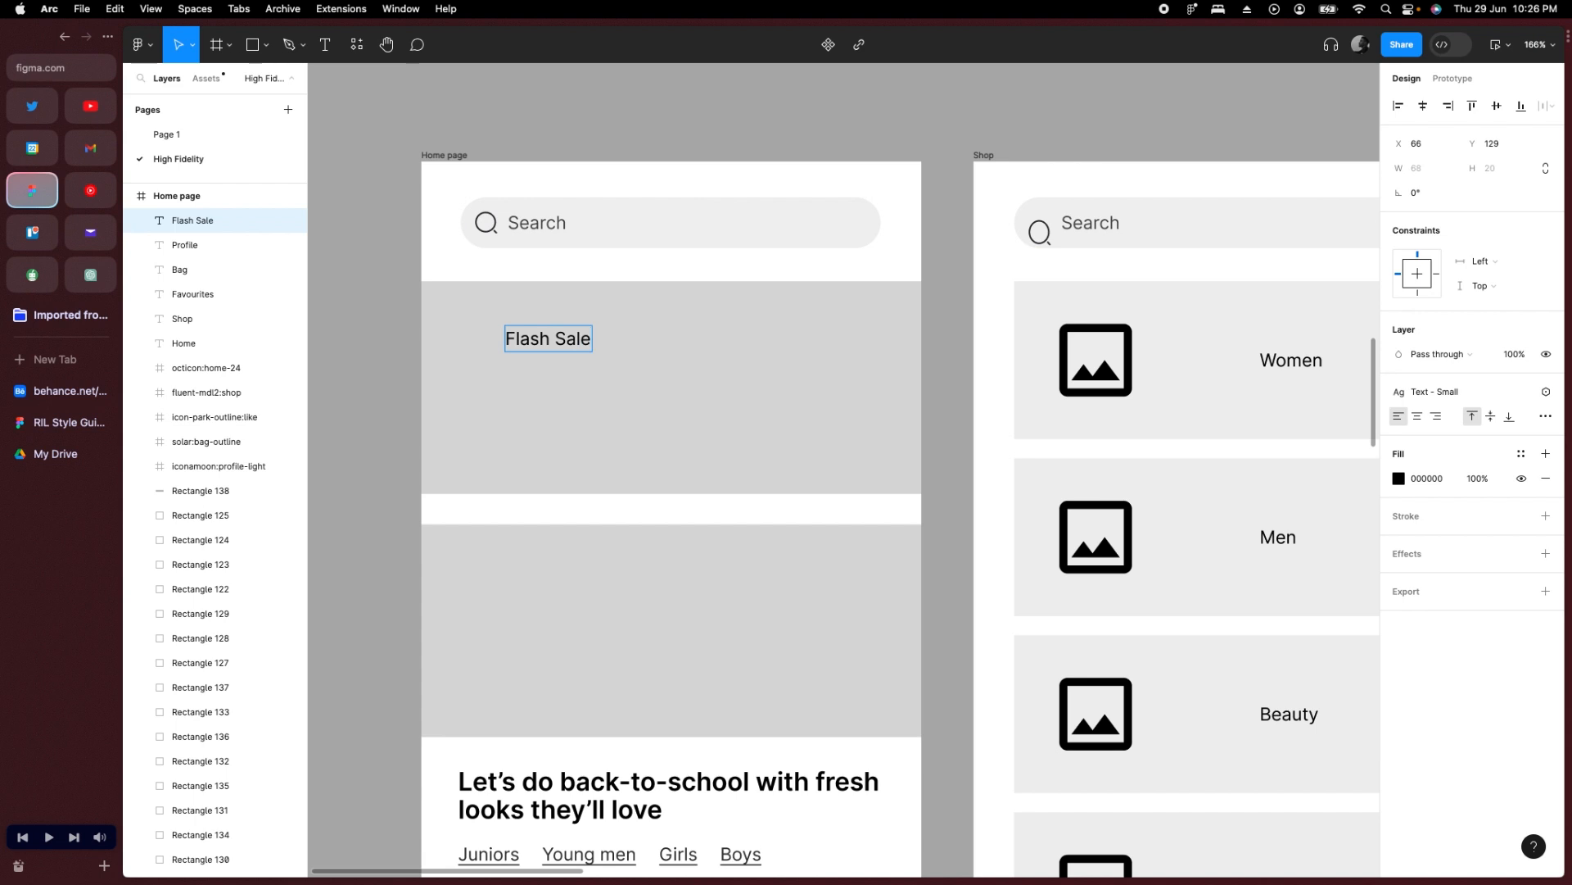
key(Escape)
Apply the Heading - H4 style to "Flash Sale" and move it to X 28, Y 111 on the banner.
click(1519, 392)
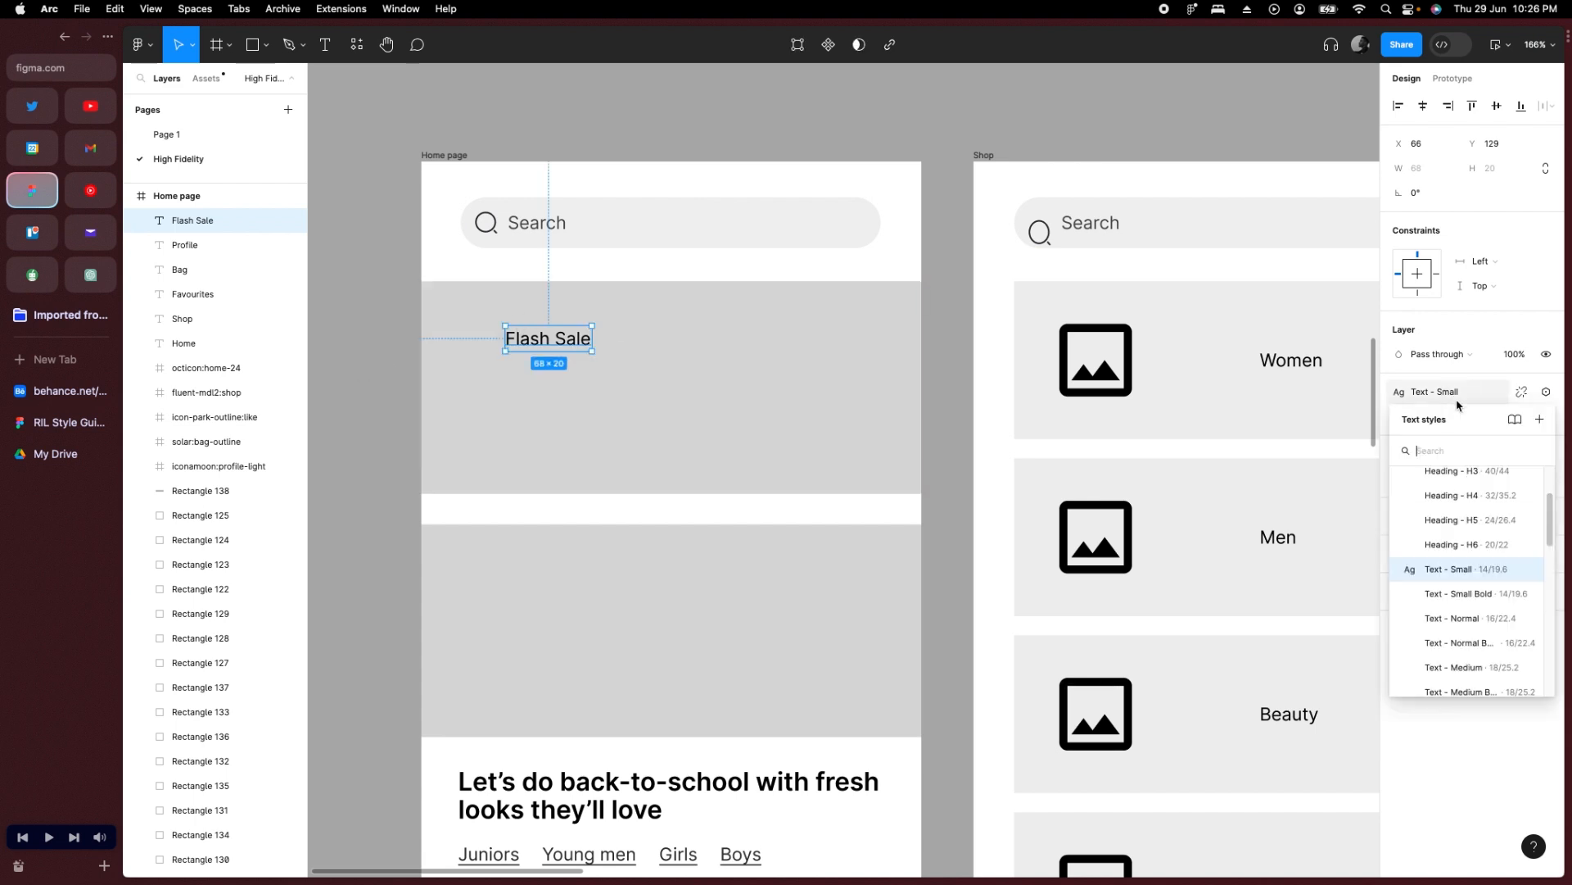
click(1458, 495)
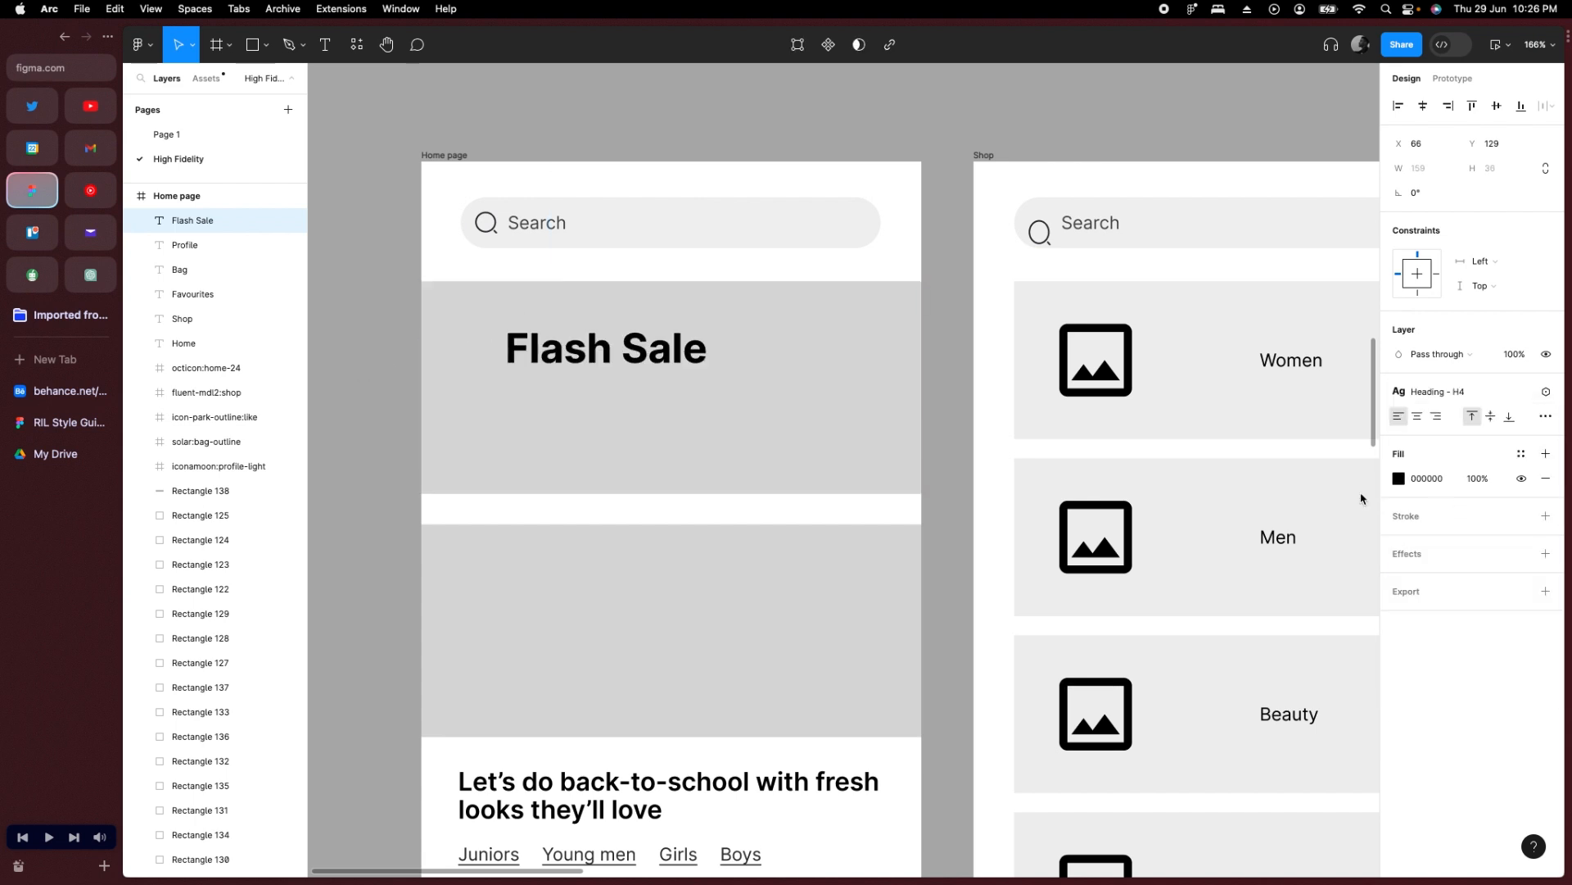
drag(631, 348, 583, 326)
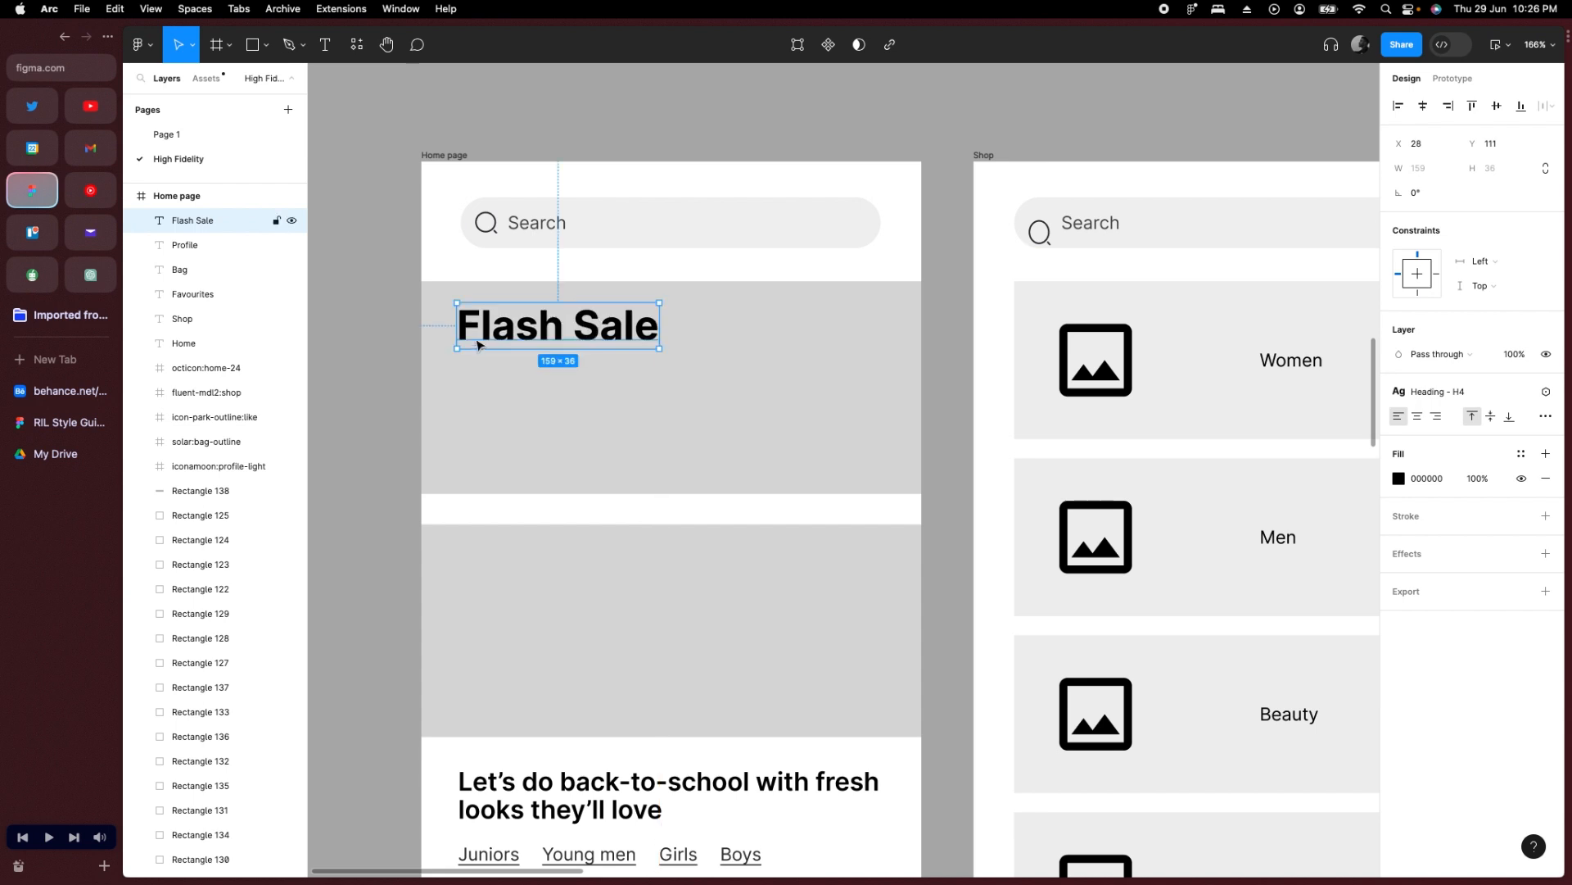
Widen the Home page search bar with its icon and text to 333 and centre it with 30 px side margins.
drag(379, 195, 914, 248)
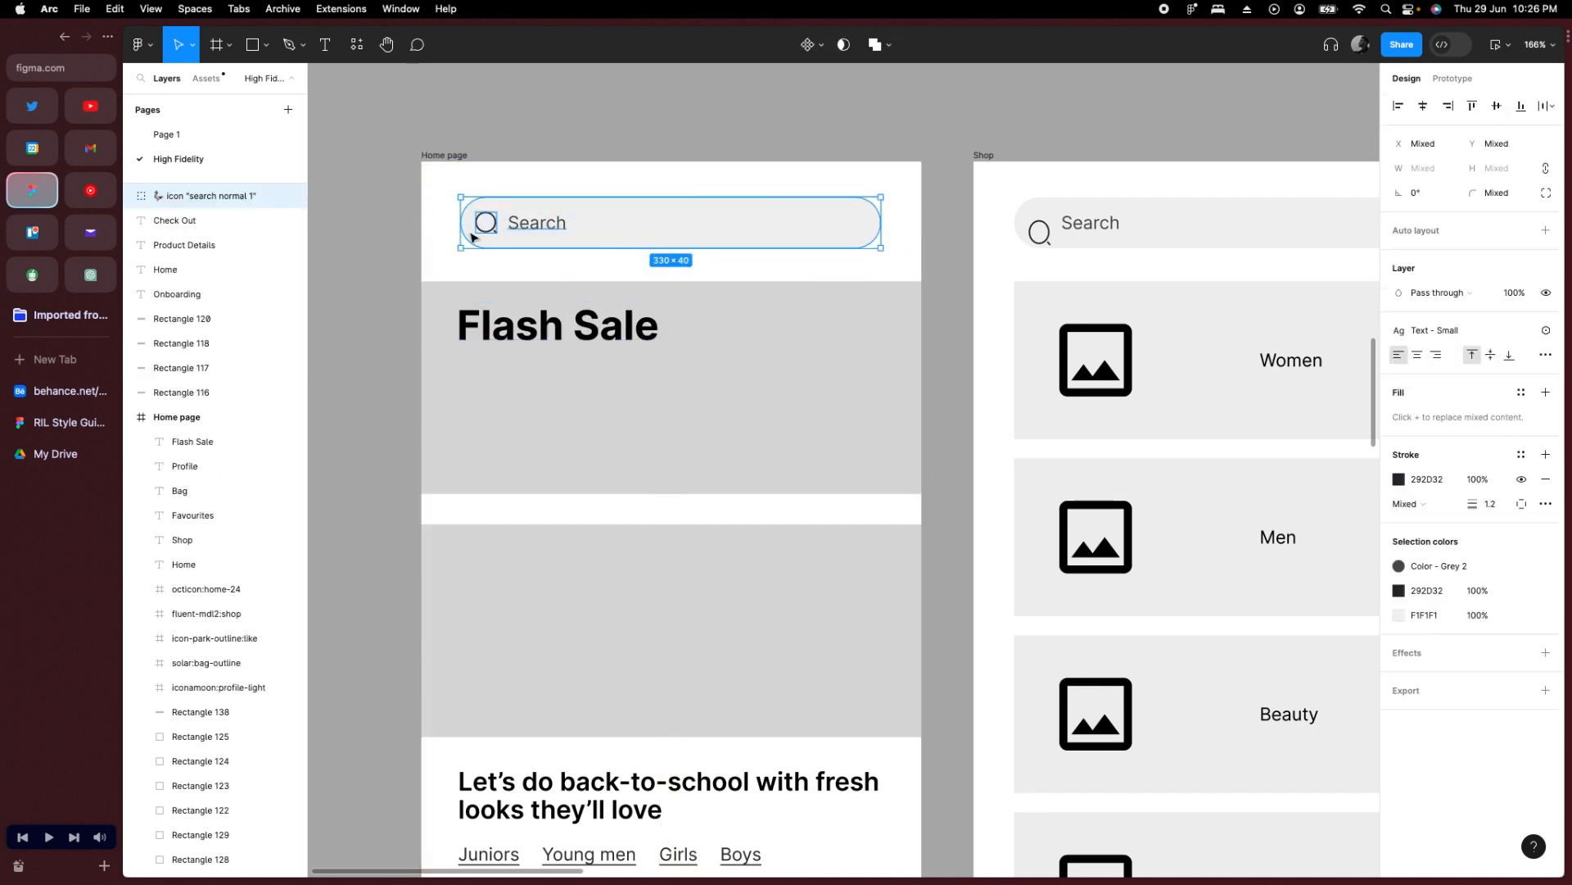
drag(456, 234, 452, 234)
key(alt)
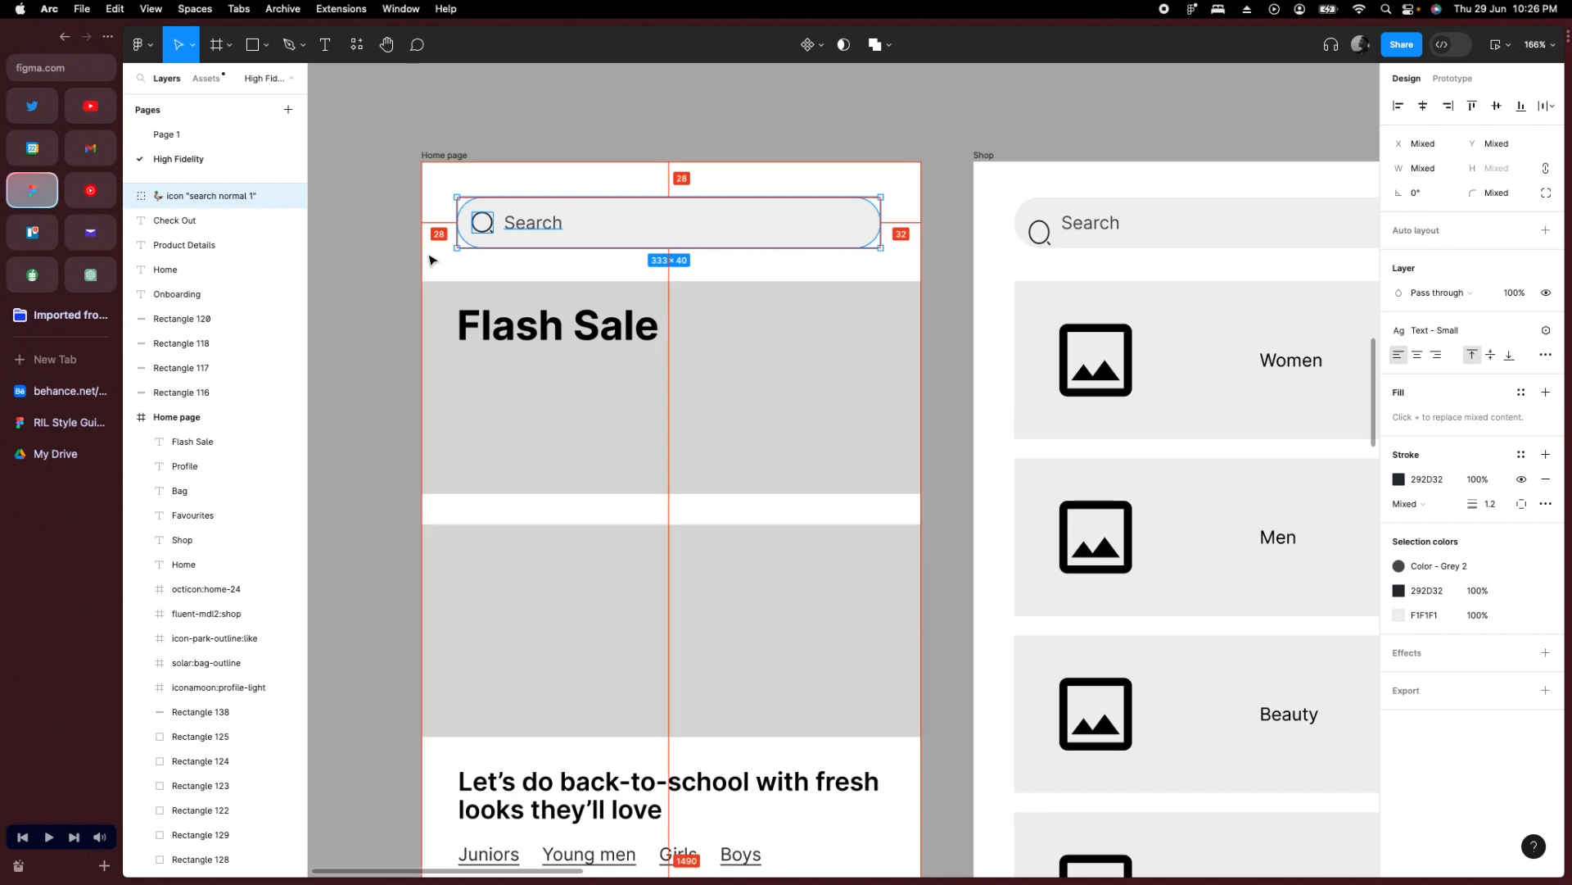
key(Right)
key(Right)
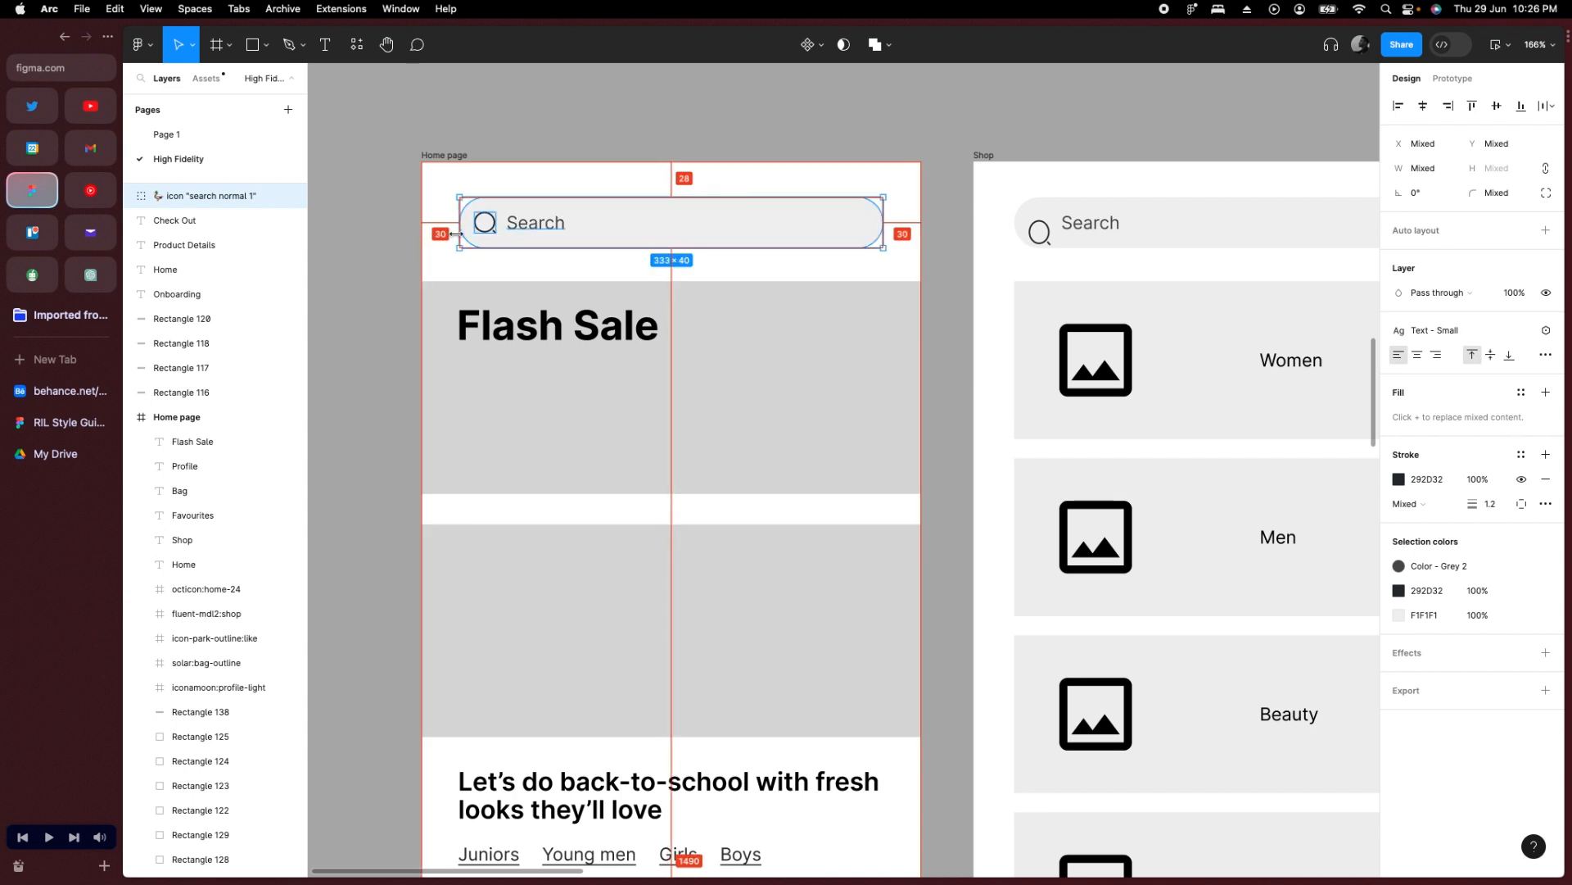
click(386, 243)
Shift the "Flash Sale" heading right to X 30 so it lines up with the search bar's left edge.
click(563, 336)
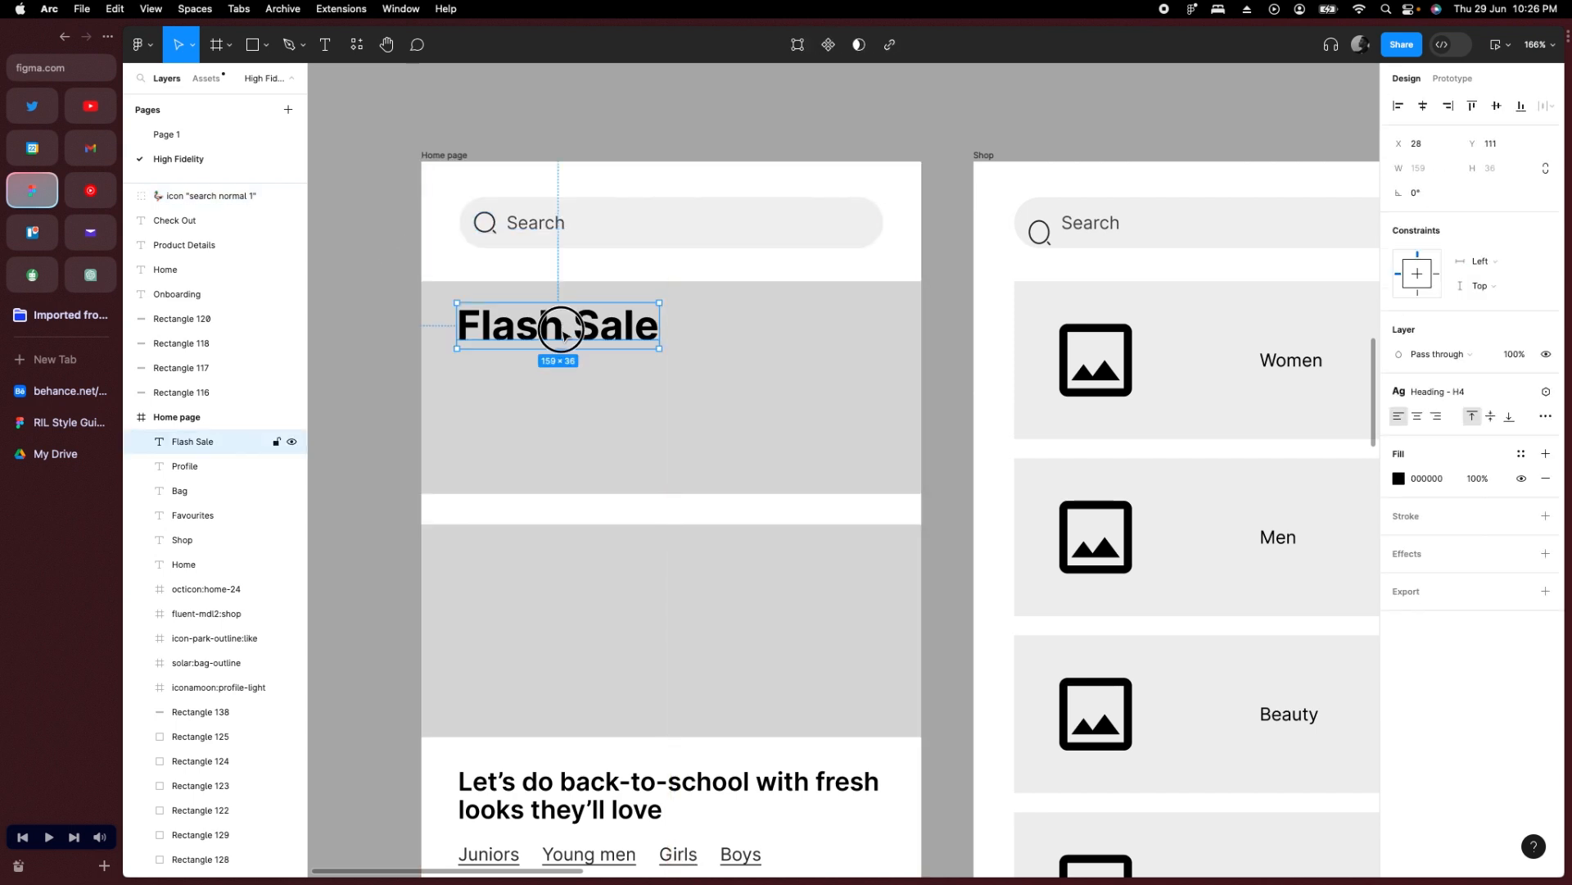
key(Right)
key(Right)
key(alt)
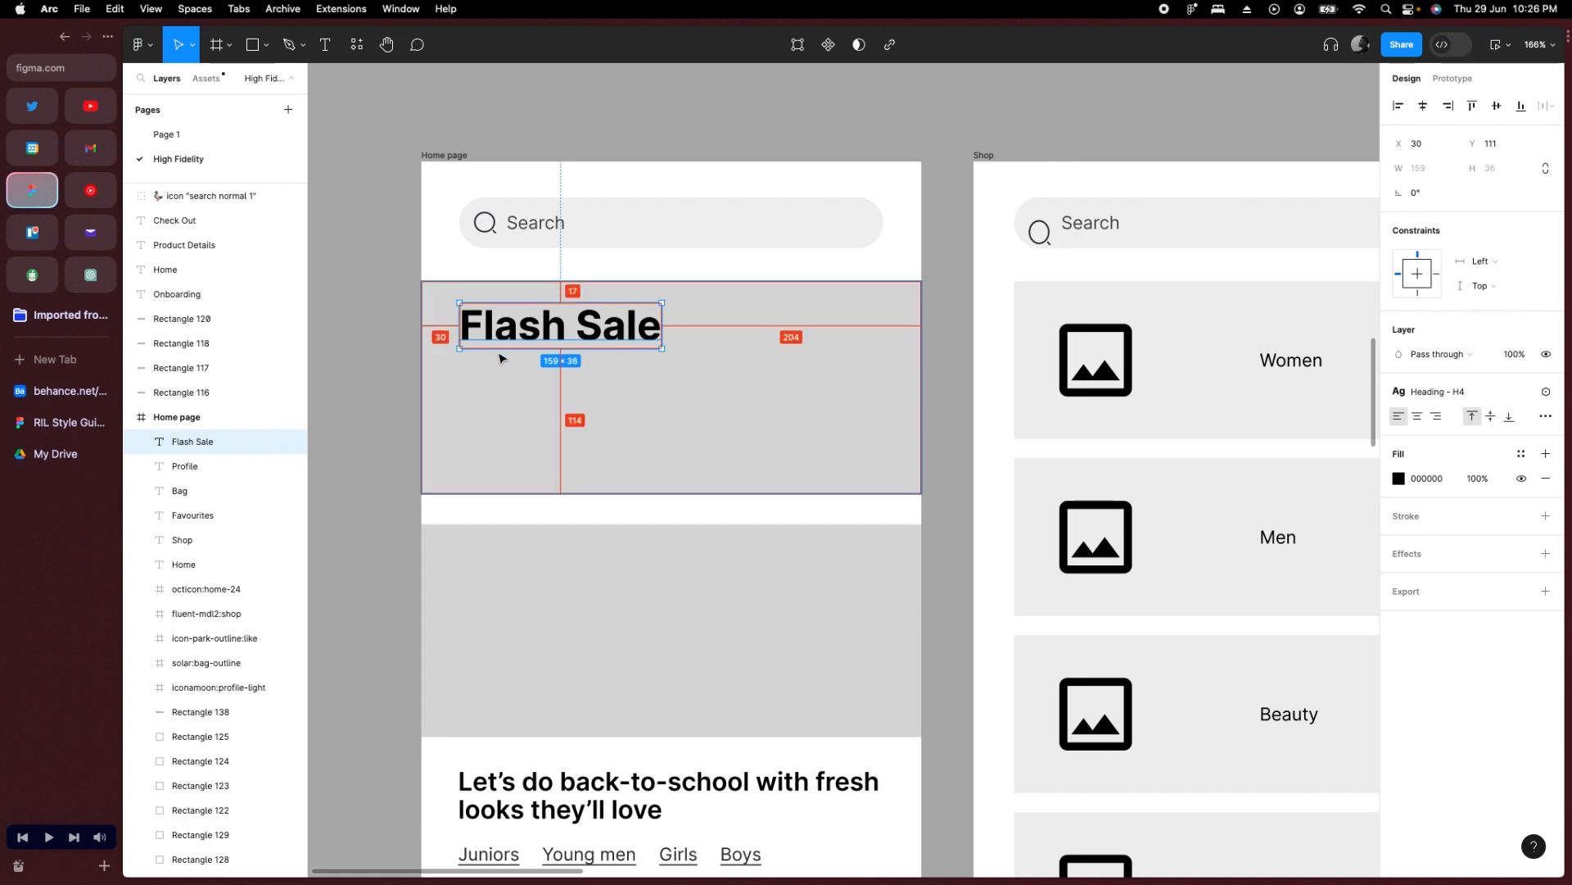
Duplicate the "Flash Sale" heading below itself at Y 159 and change the copy's text to "Online, today only!".
drag(523, 325, 531, 385)
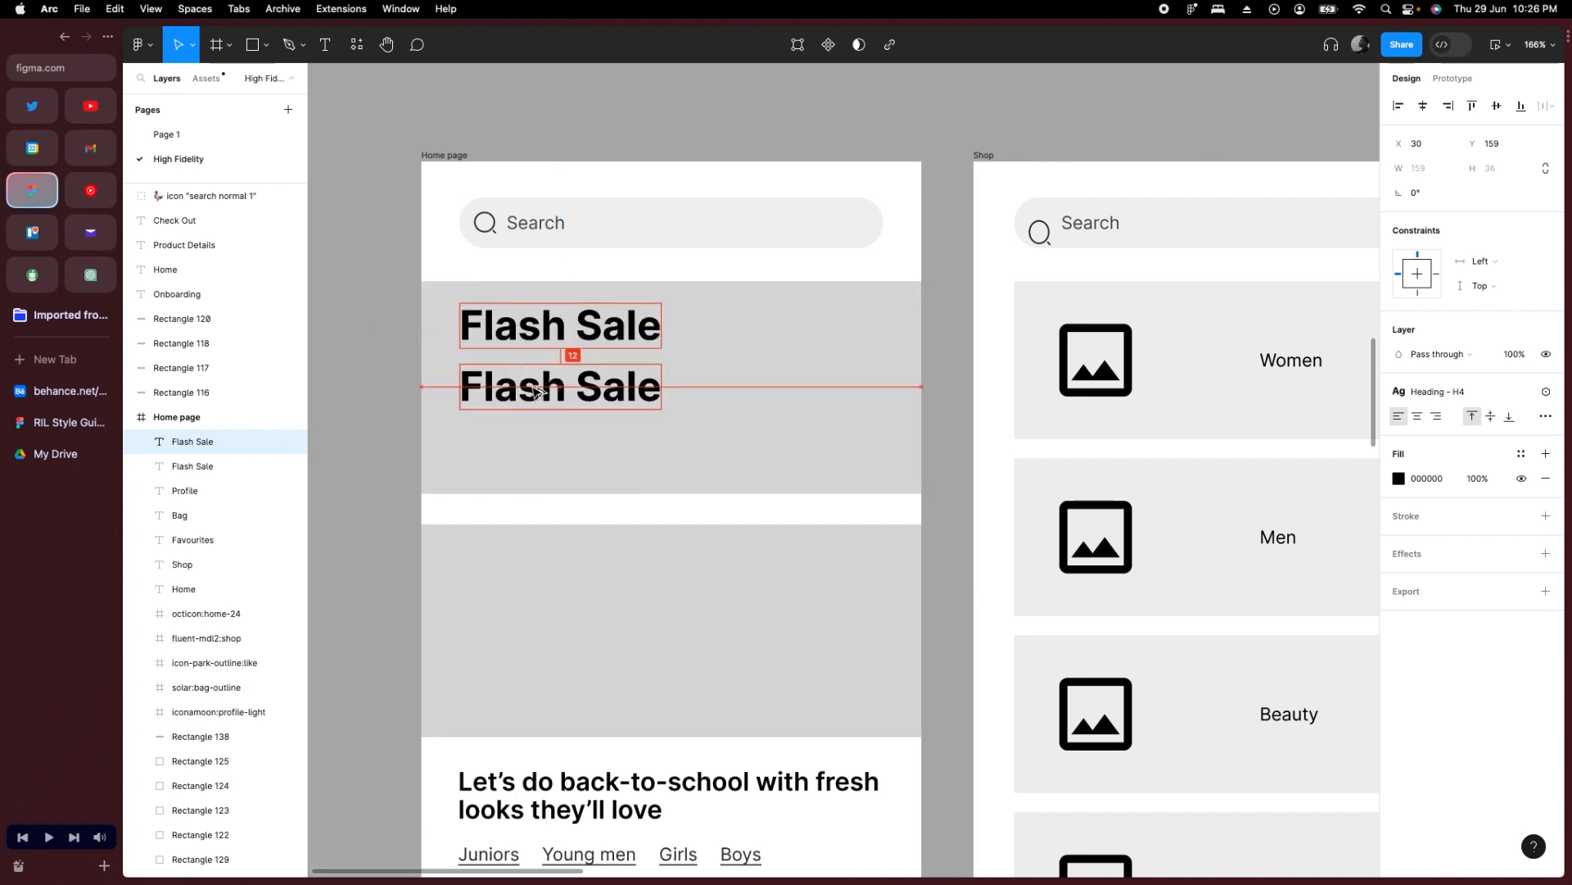
double_click(531, 386)
text(Online)
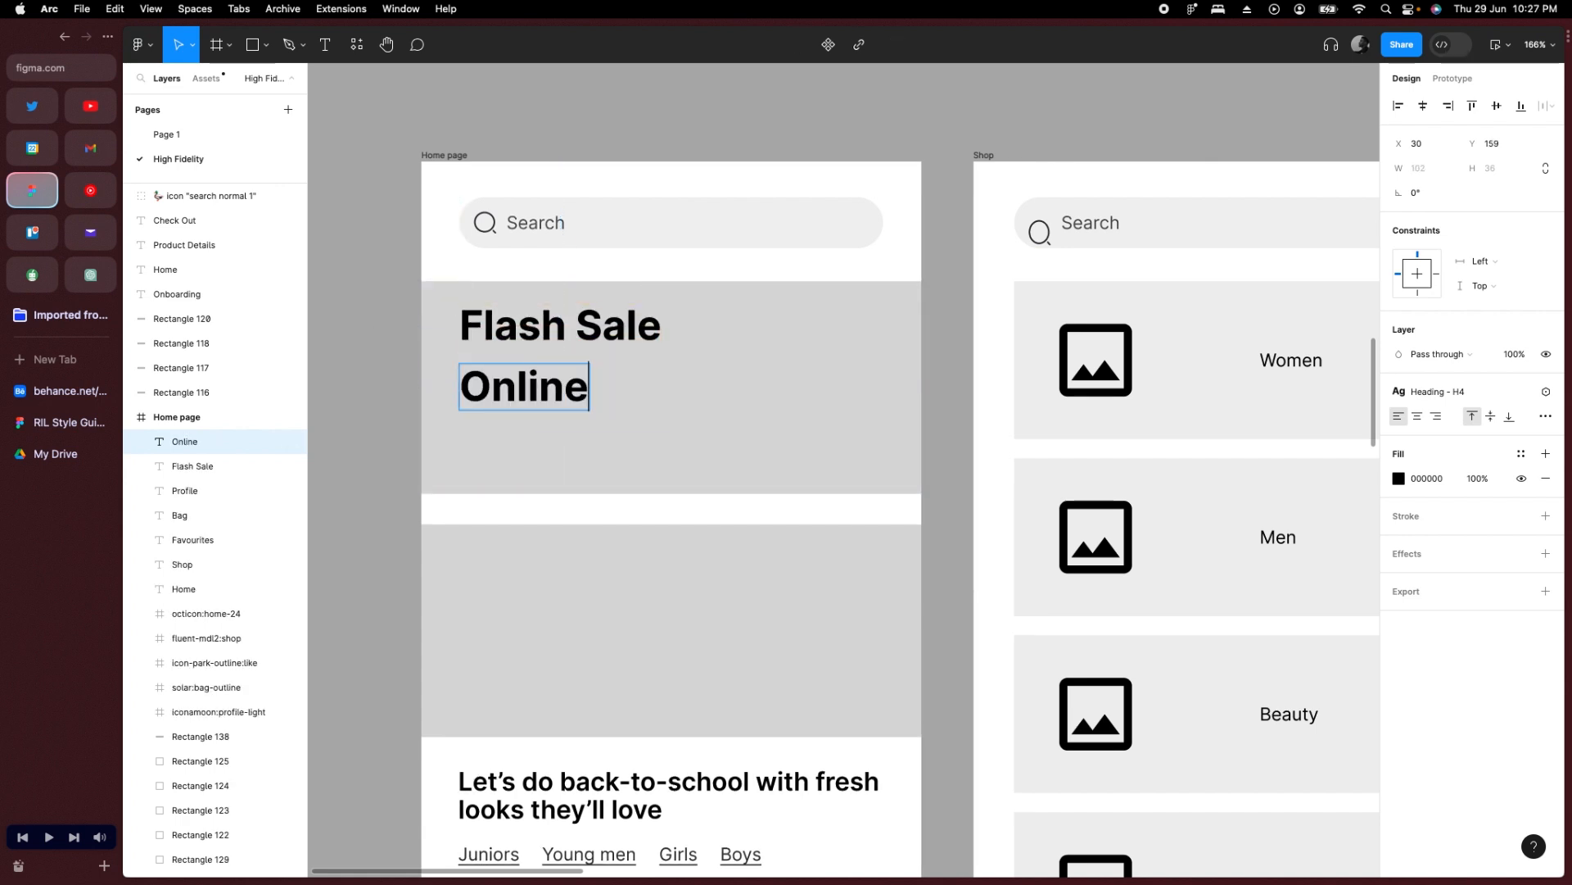
text(, today only!)
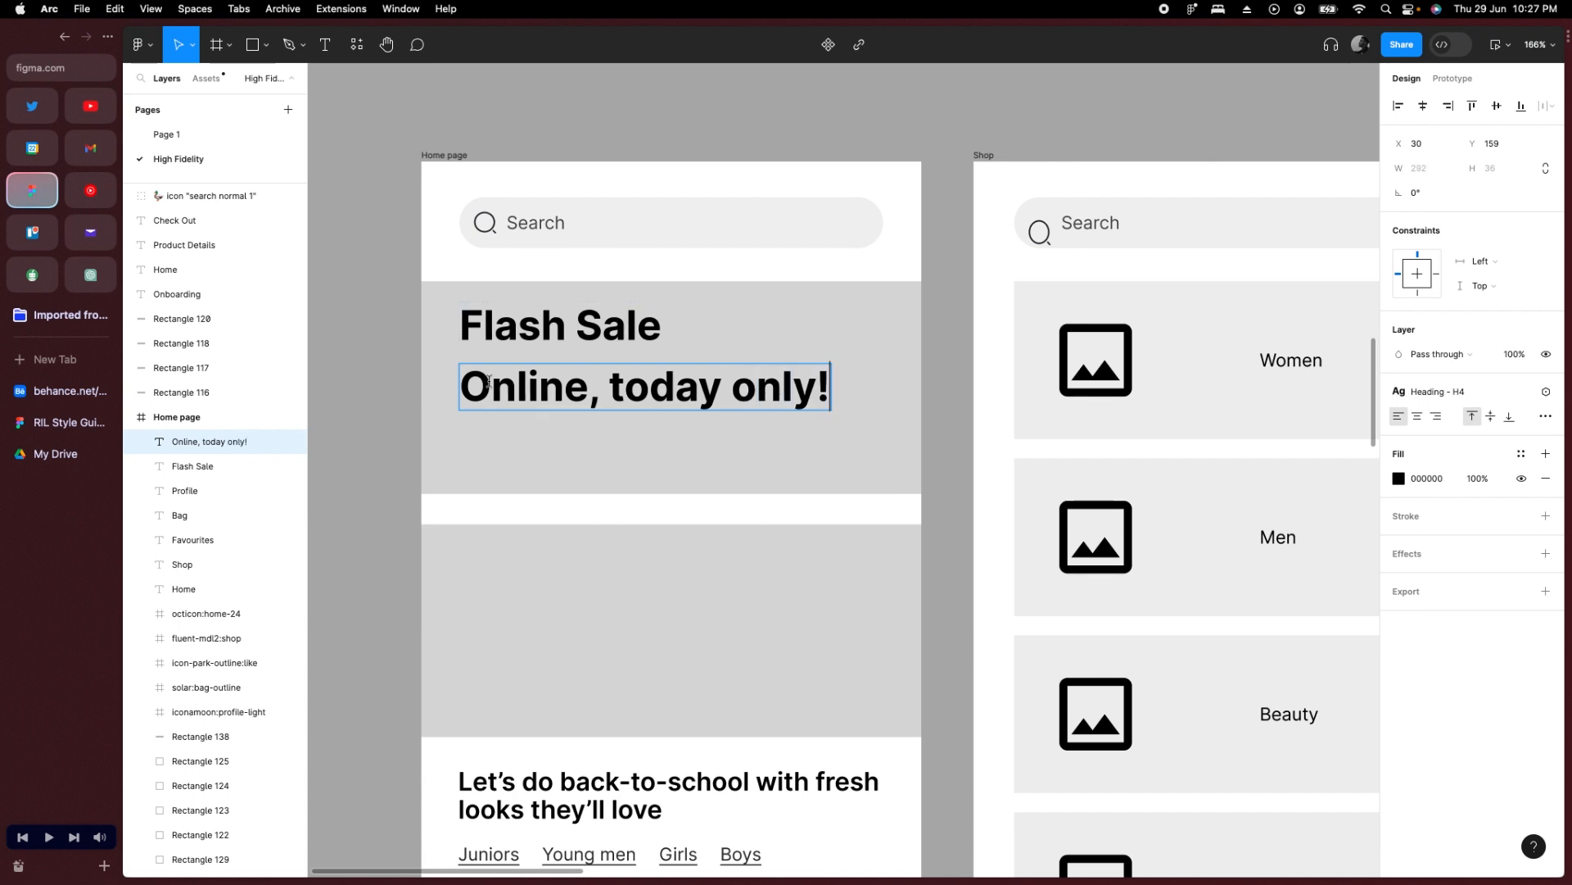
key(Escape)
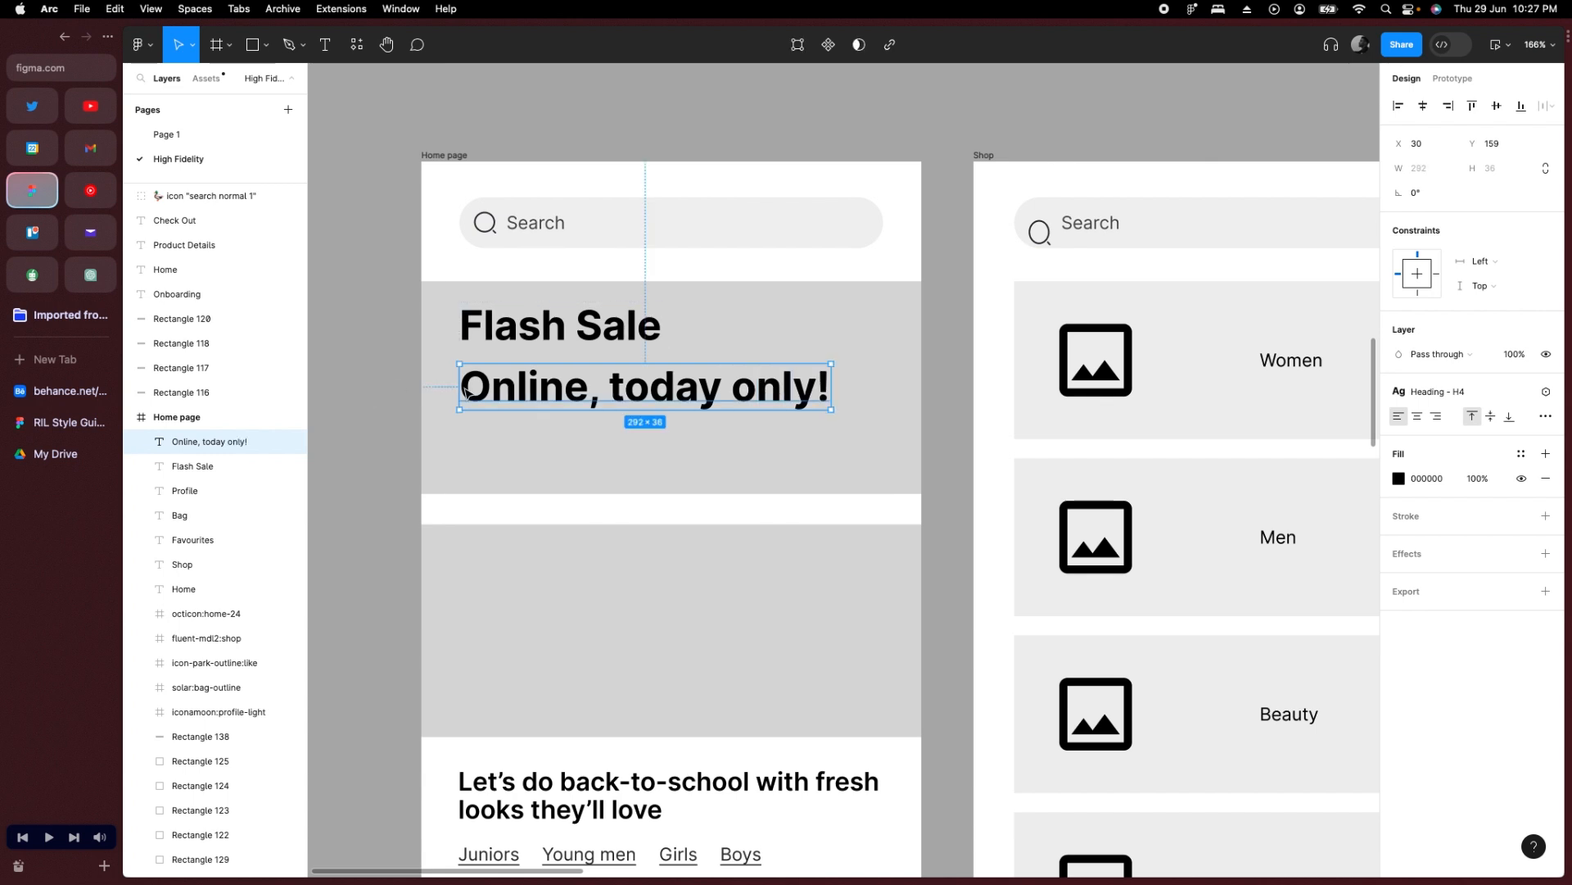
Apply the Text - Small style to "Online, today only!" and move it up to Y 147, directly under "Flash Sale".
click(1438, 391)
click(1457, 619)
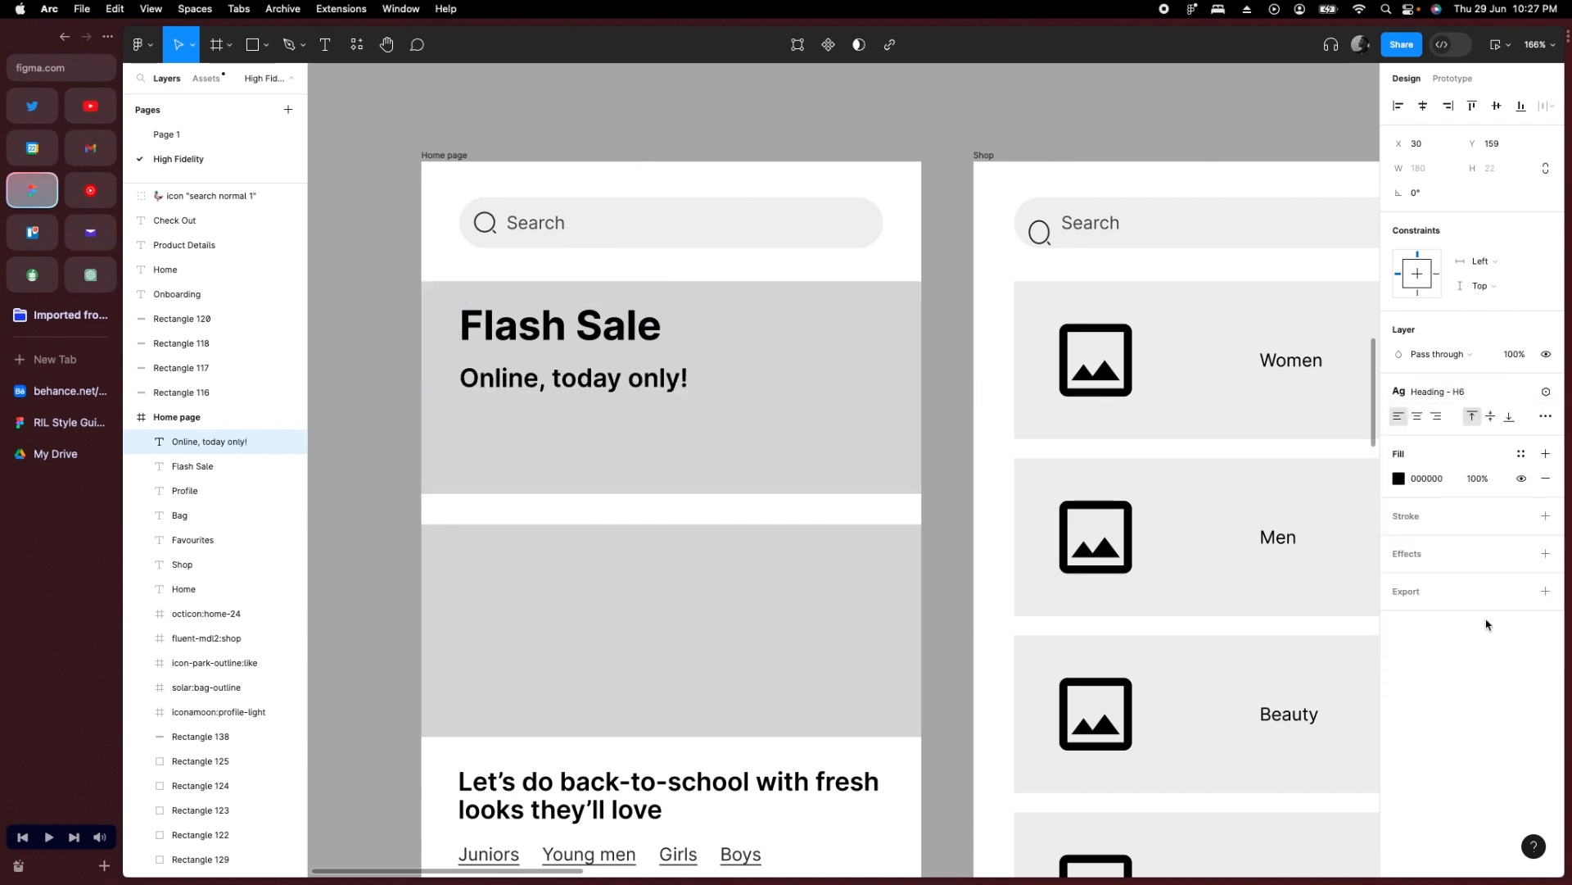
click(1466, 392)
click(1473, 588)
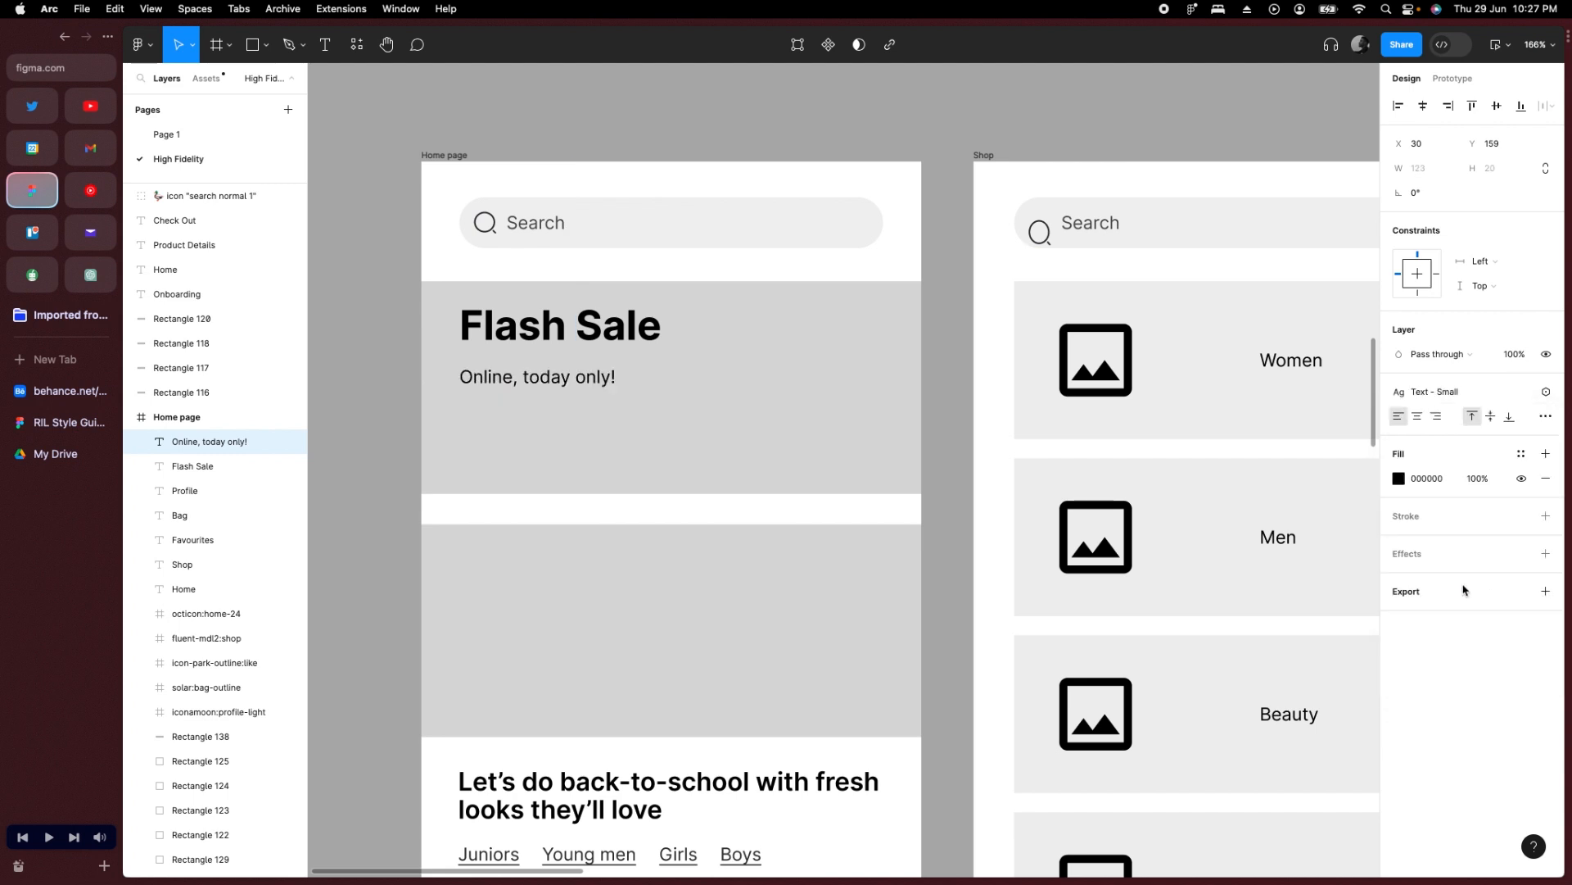
drag(509, 382, 510, 366)
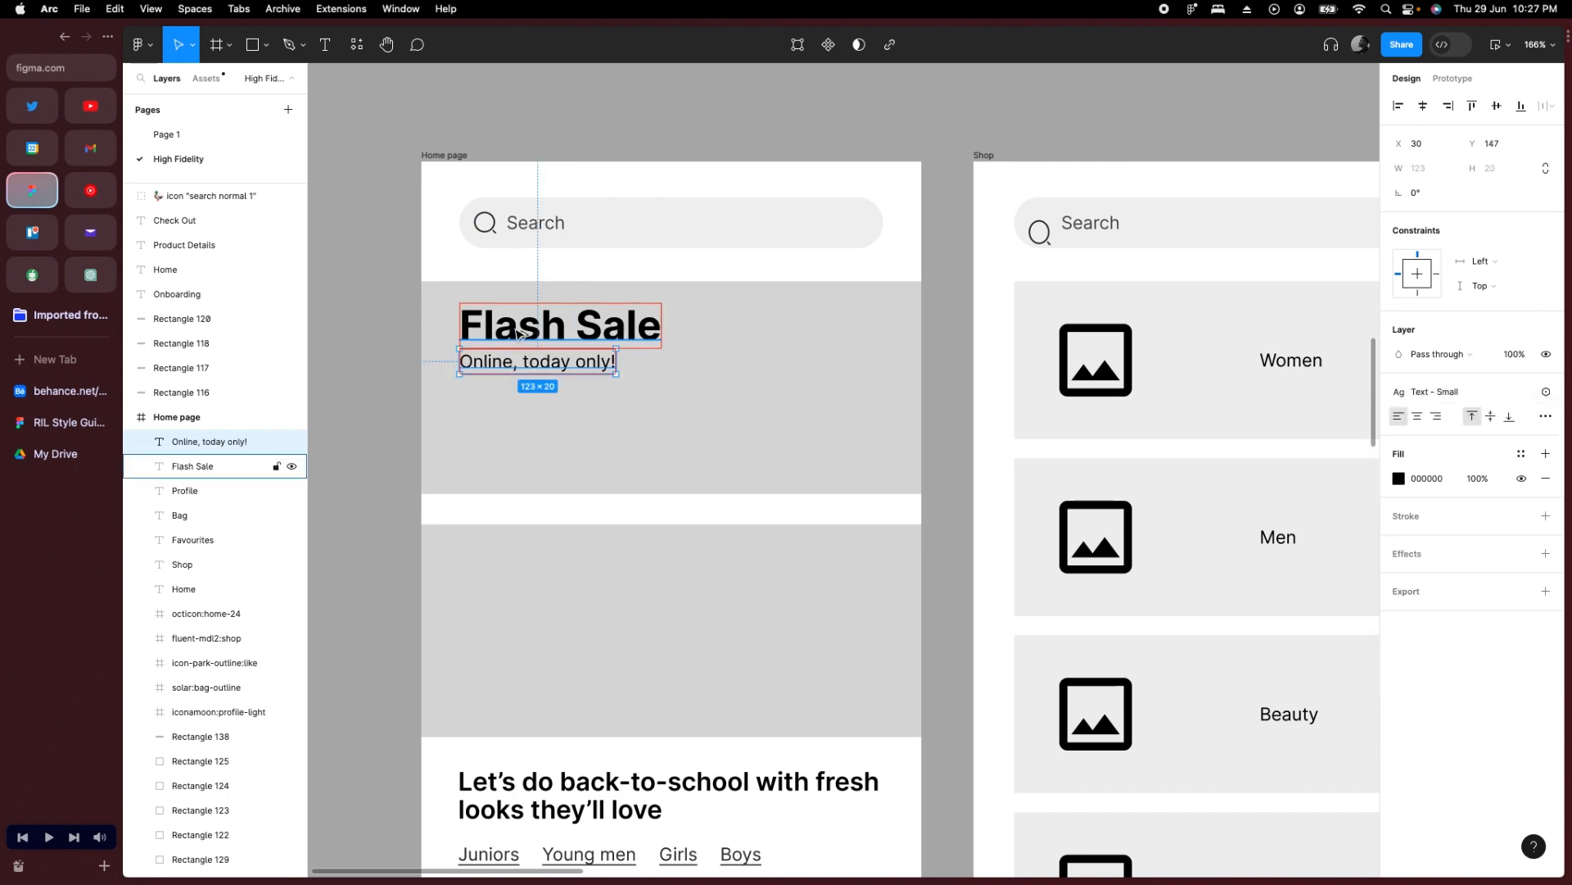
Detach the text style from "Online, today only!" and set its font size to 12.
click(375, 352)
click(509, 365)
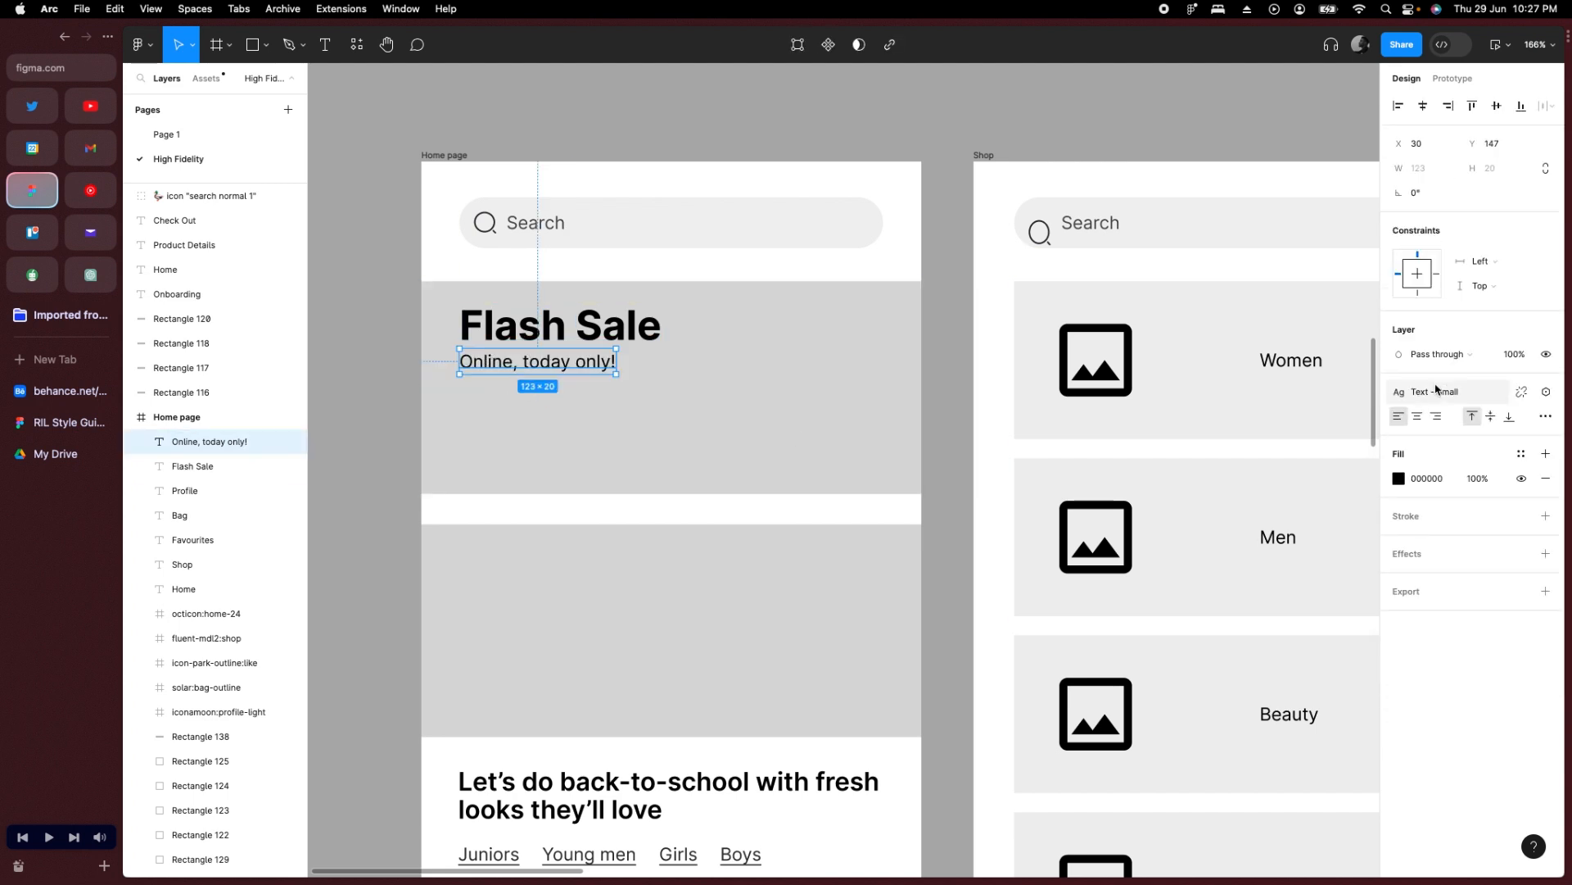
click(1521, 392)
click(1528, 443)
click(1509, 401)
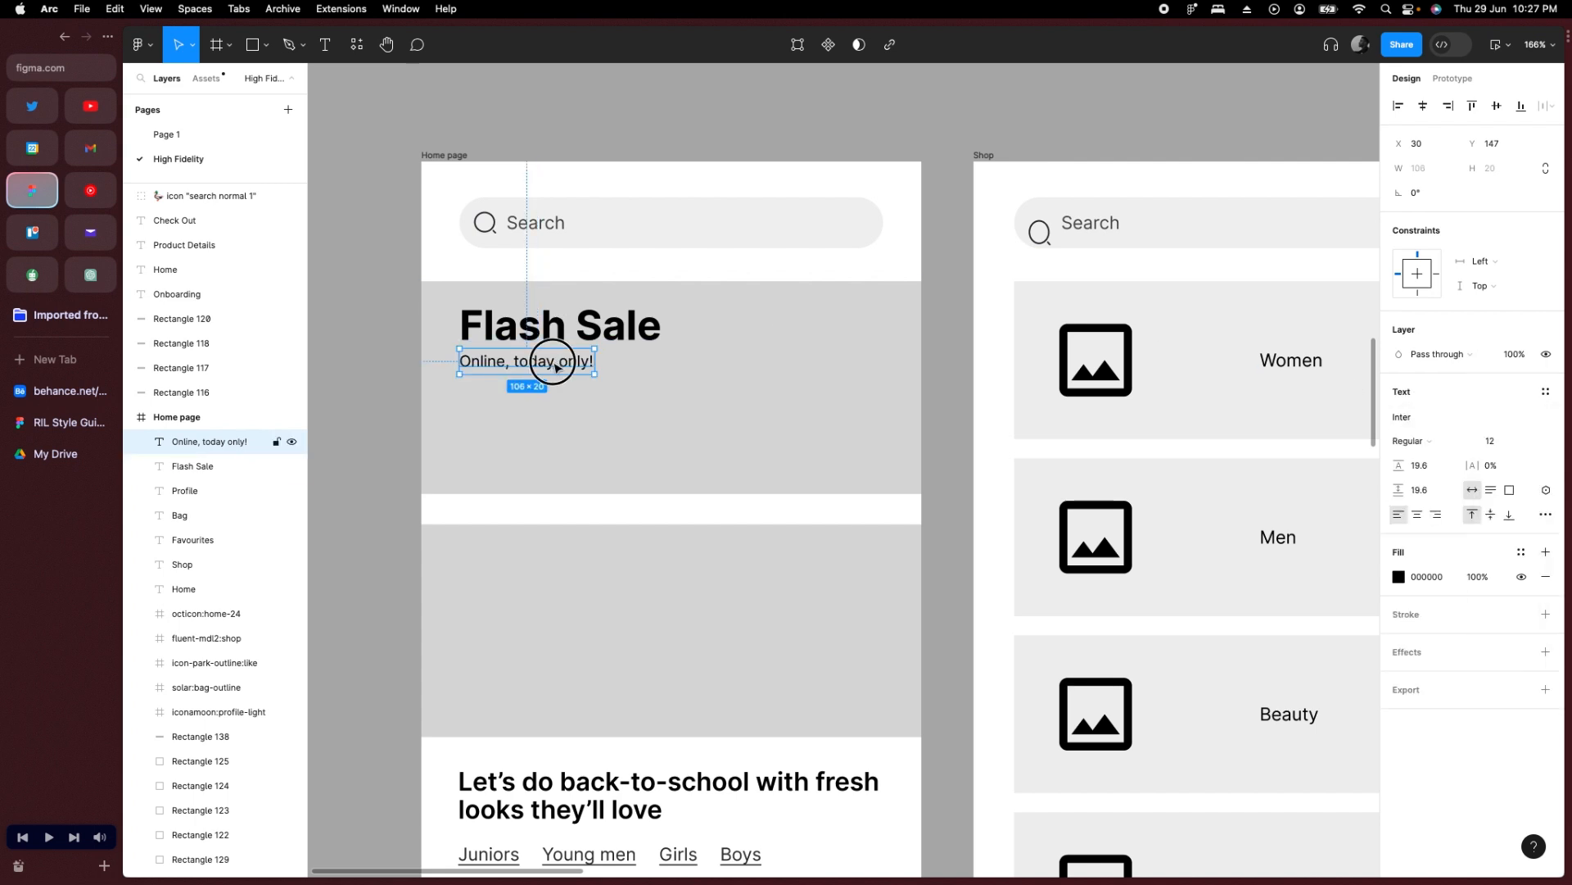
Duplicate "Online, today only!" to Y 177, change the text to "40-50% Off" and remove the surplus copy behind it.
drag(555, 367, 554, 399)
double_click(554, 396)
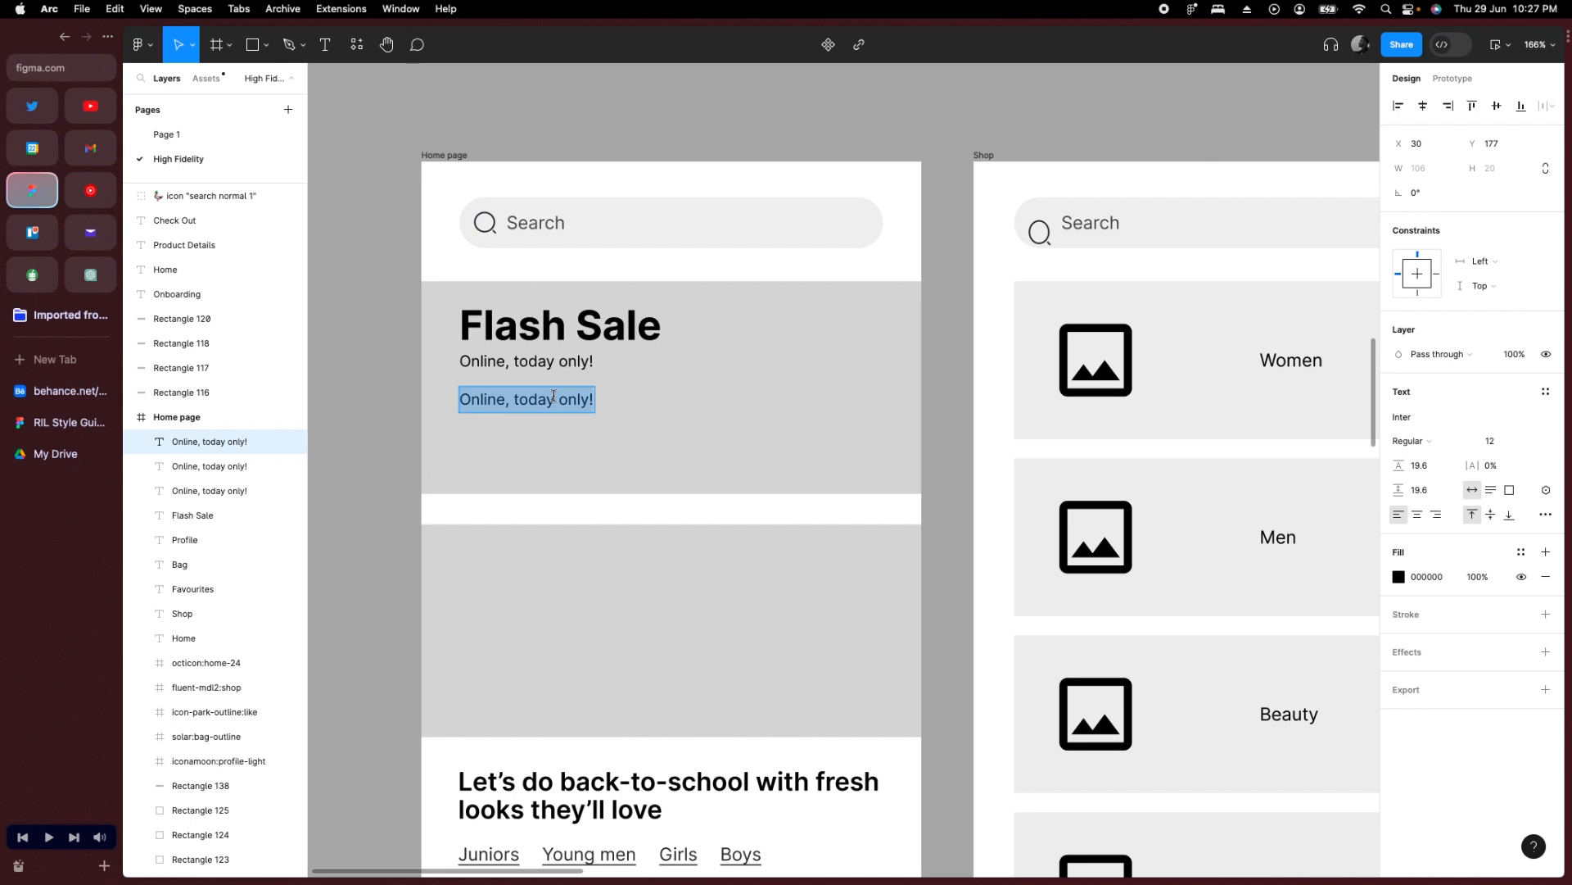
text(4)
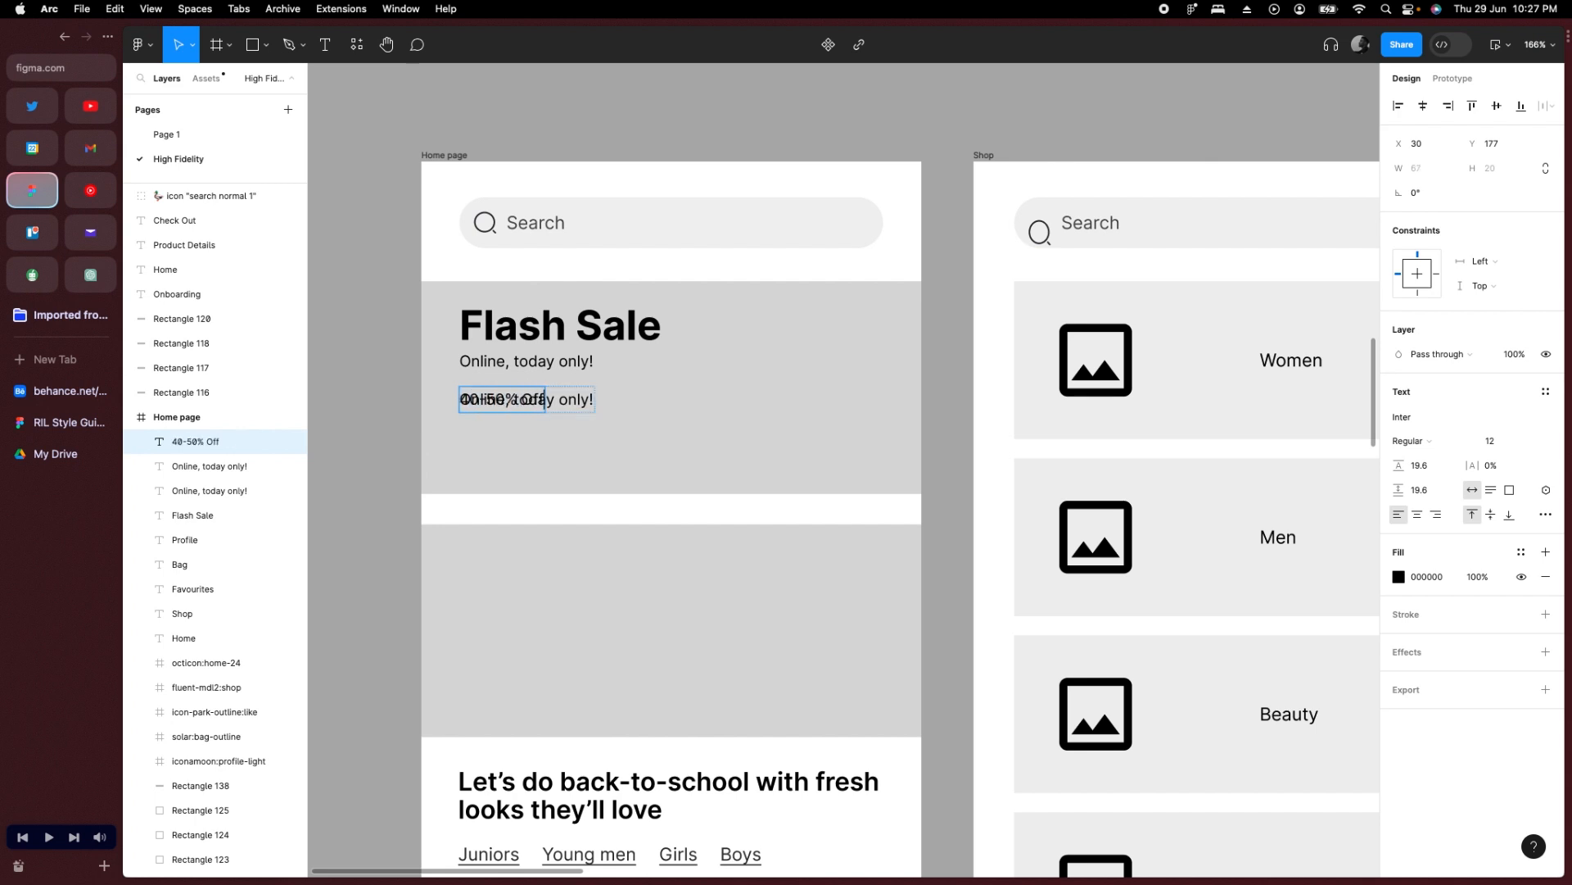
click(576, 407)
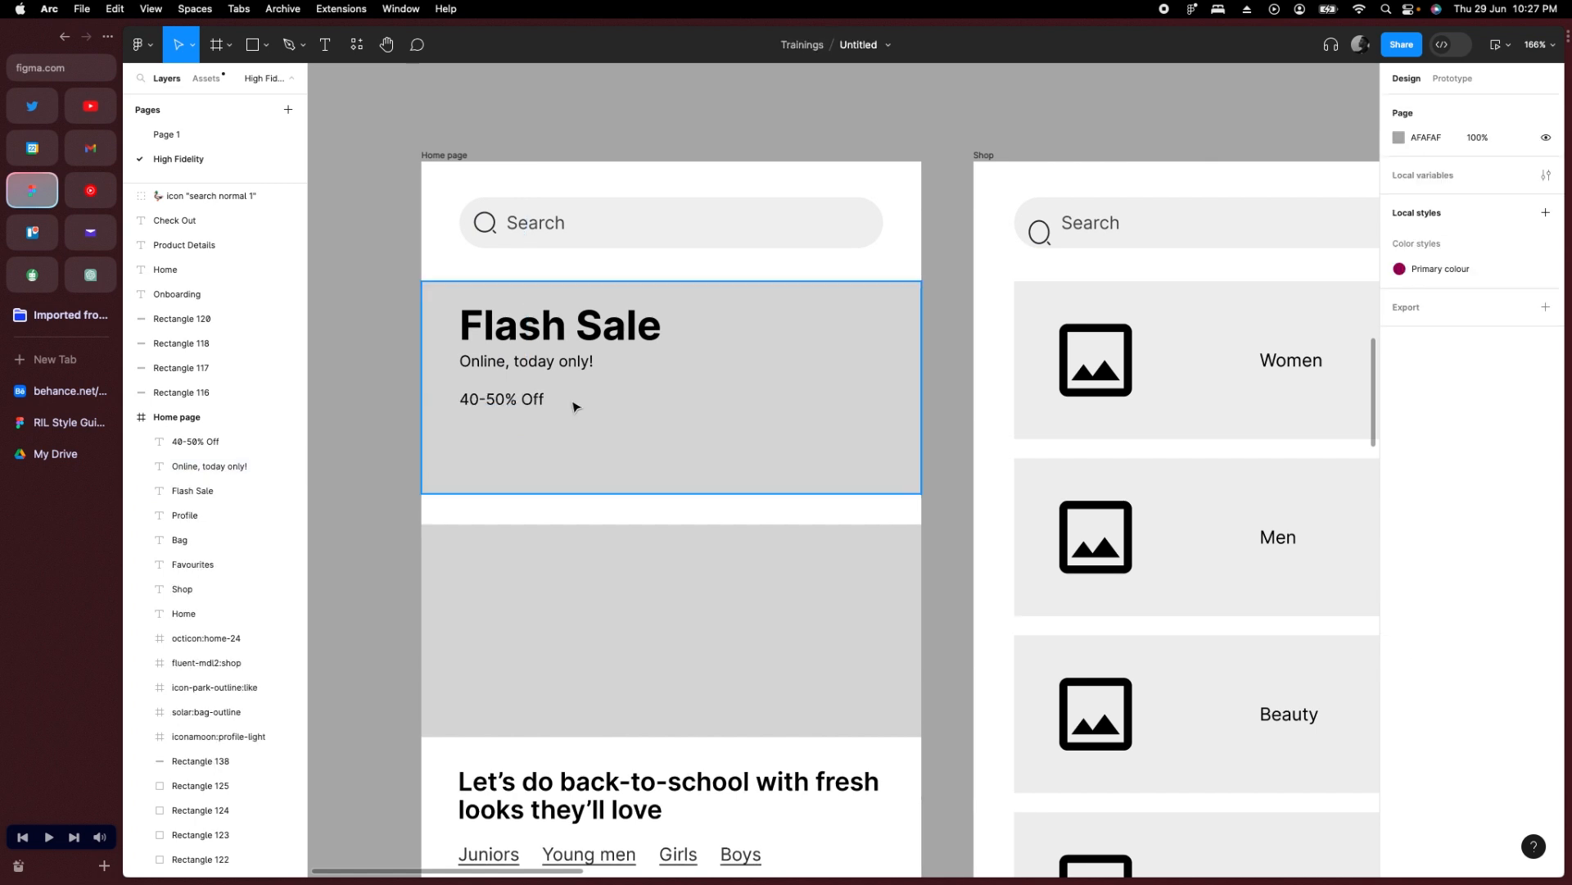
Apply the Heading - H6 style to "40-50% Off" and nudge it up to Y 175, 8 px below the line above.
click(492, 402)
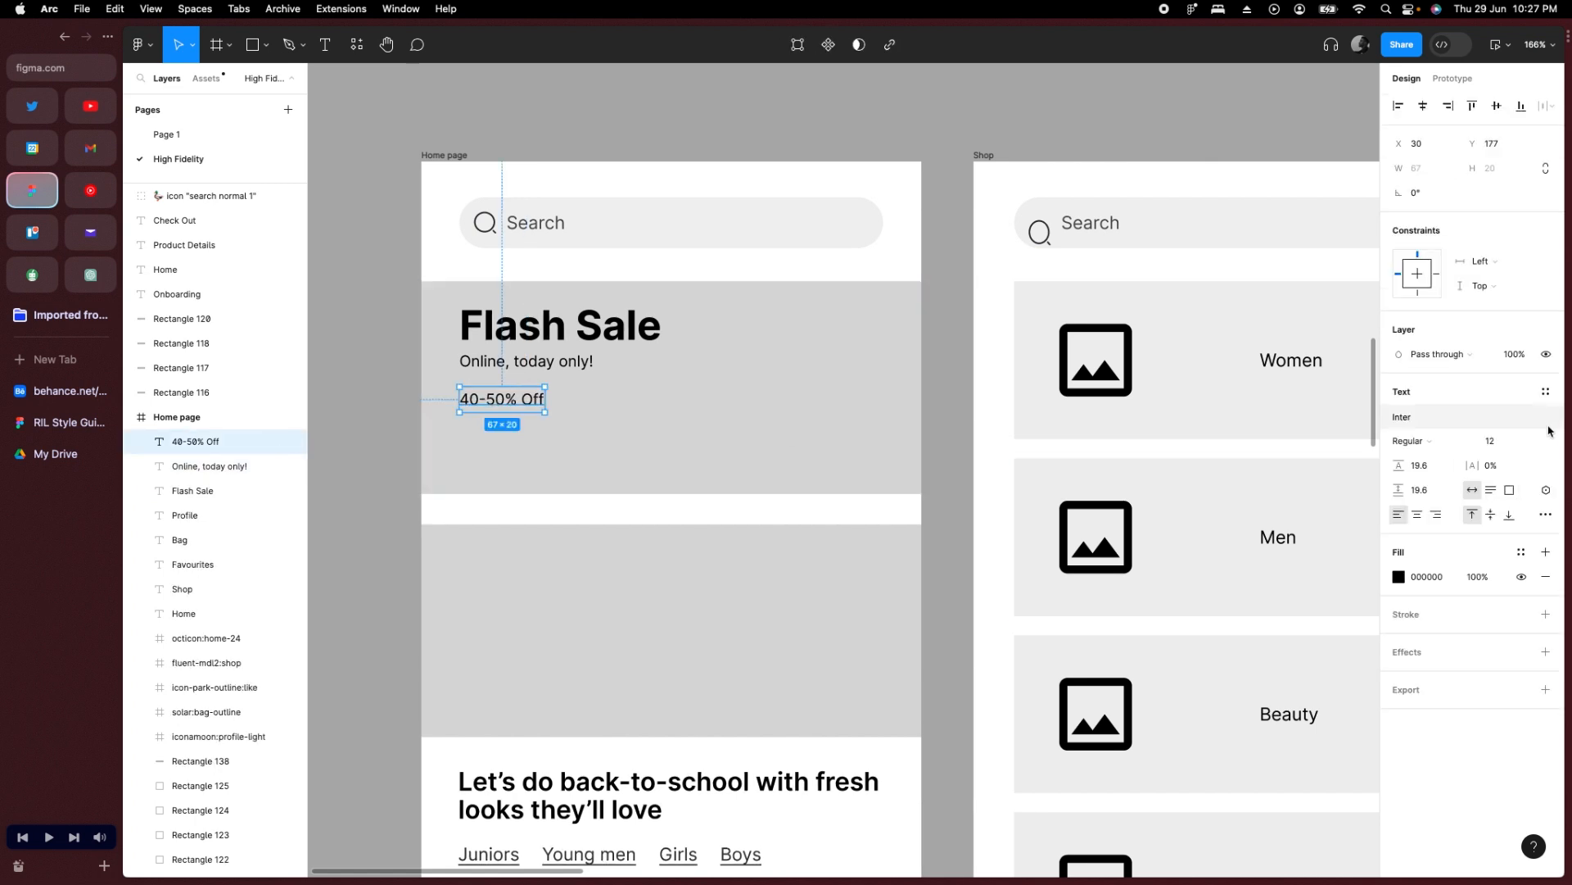
click(1544, 392)
click(1490, 644)
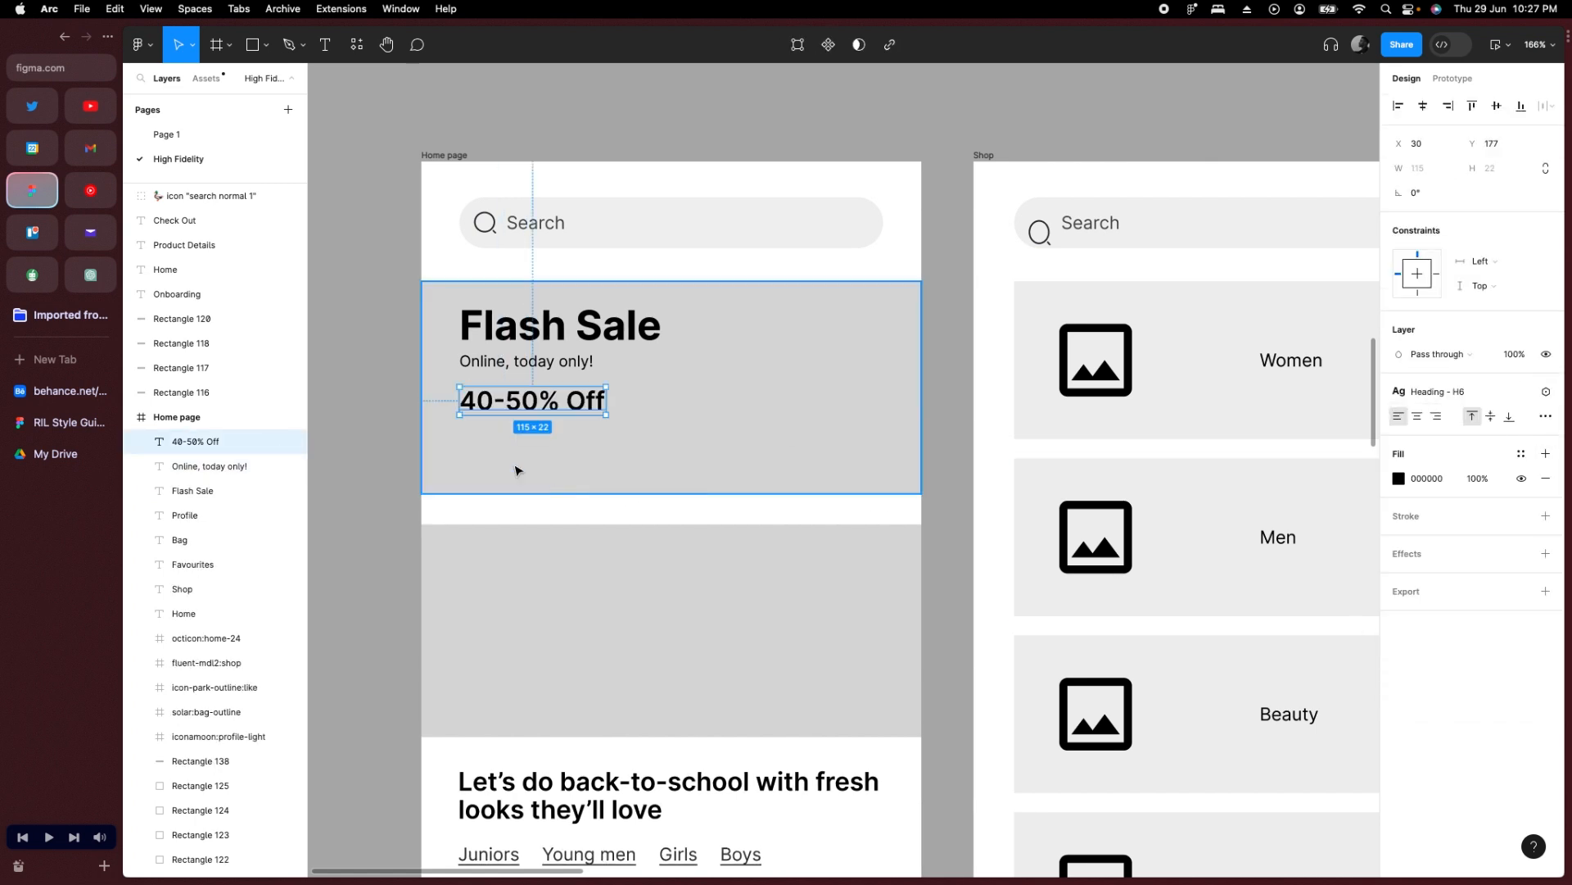
key(alt)
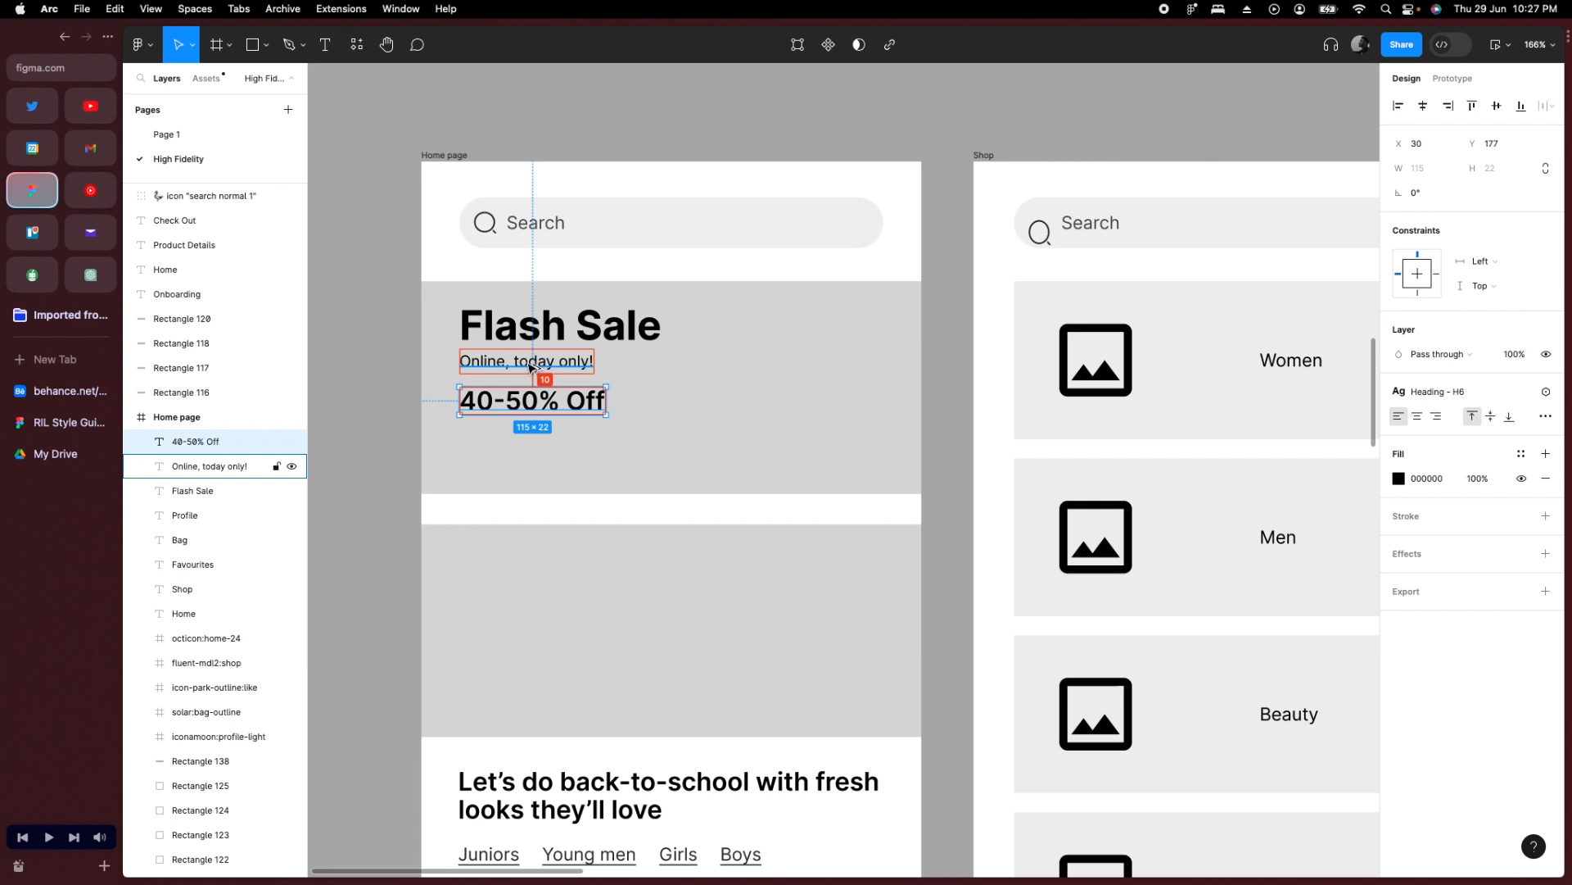
key(Up)
key(Up)
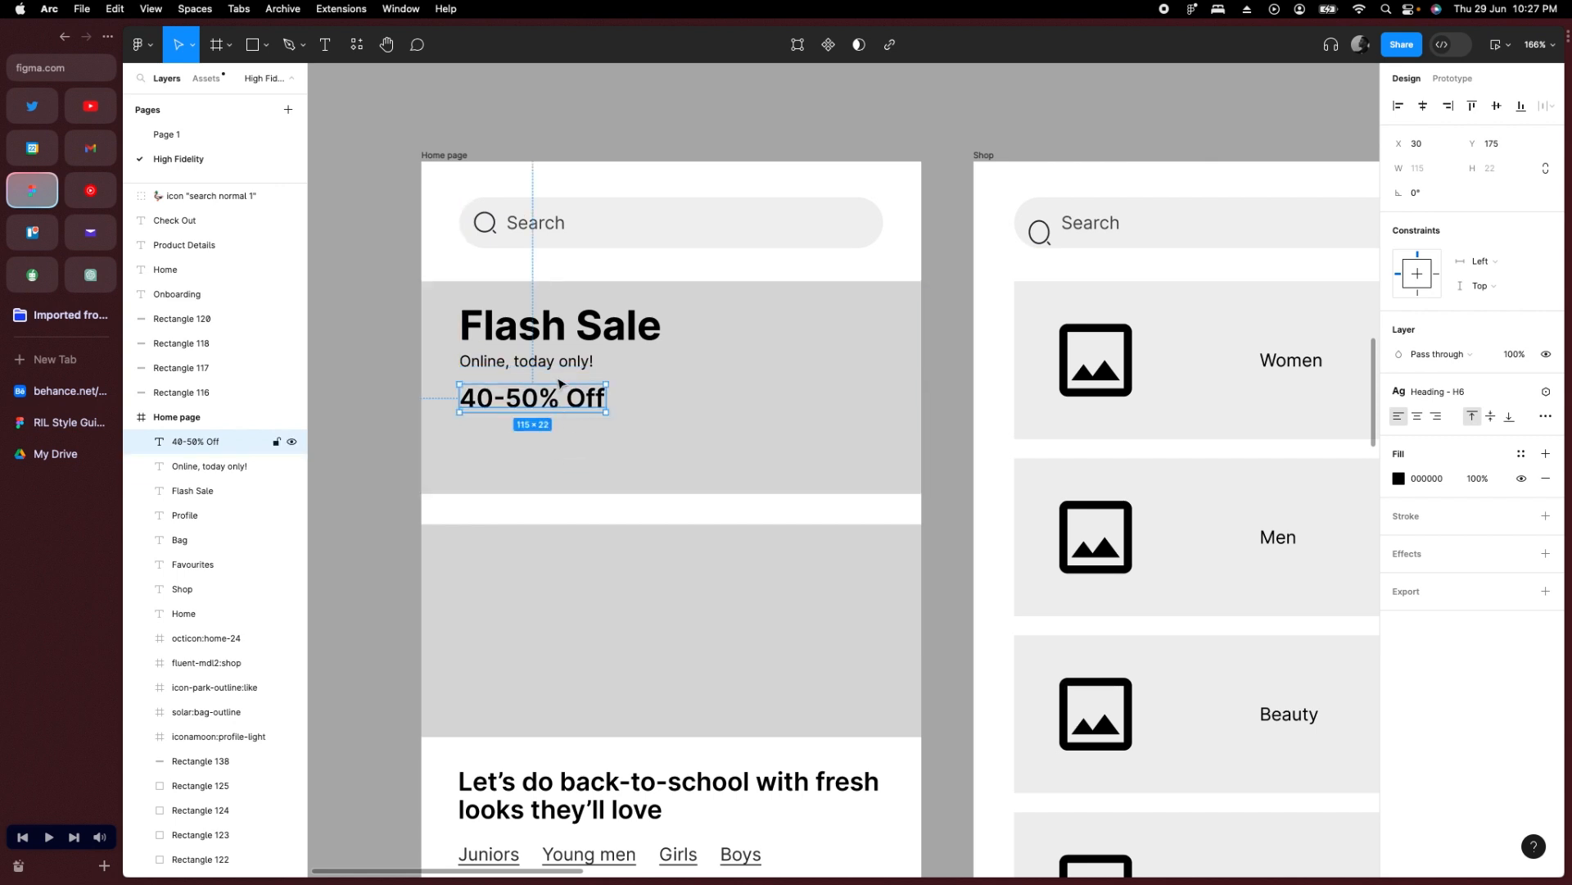
Duplicate "Online, today only!" below the discount line at Y 214 and change the copy's text to "Shop all beauty".
drag(541, 367, 547, 454)
key(alt)
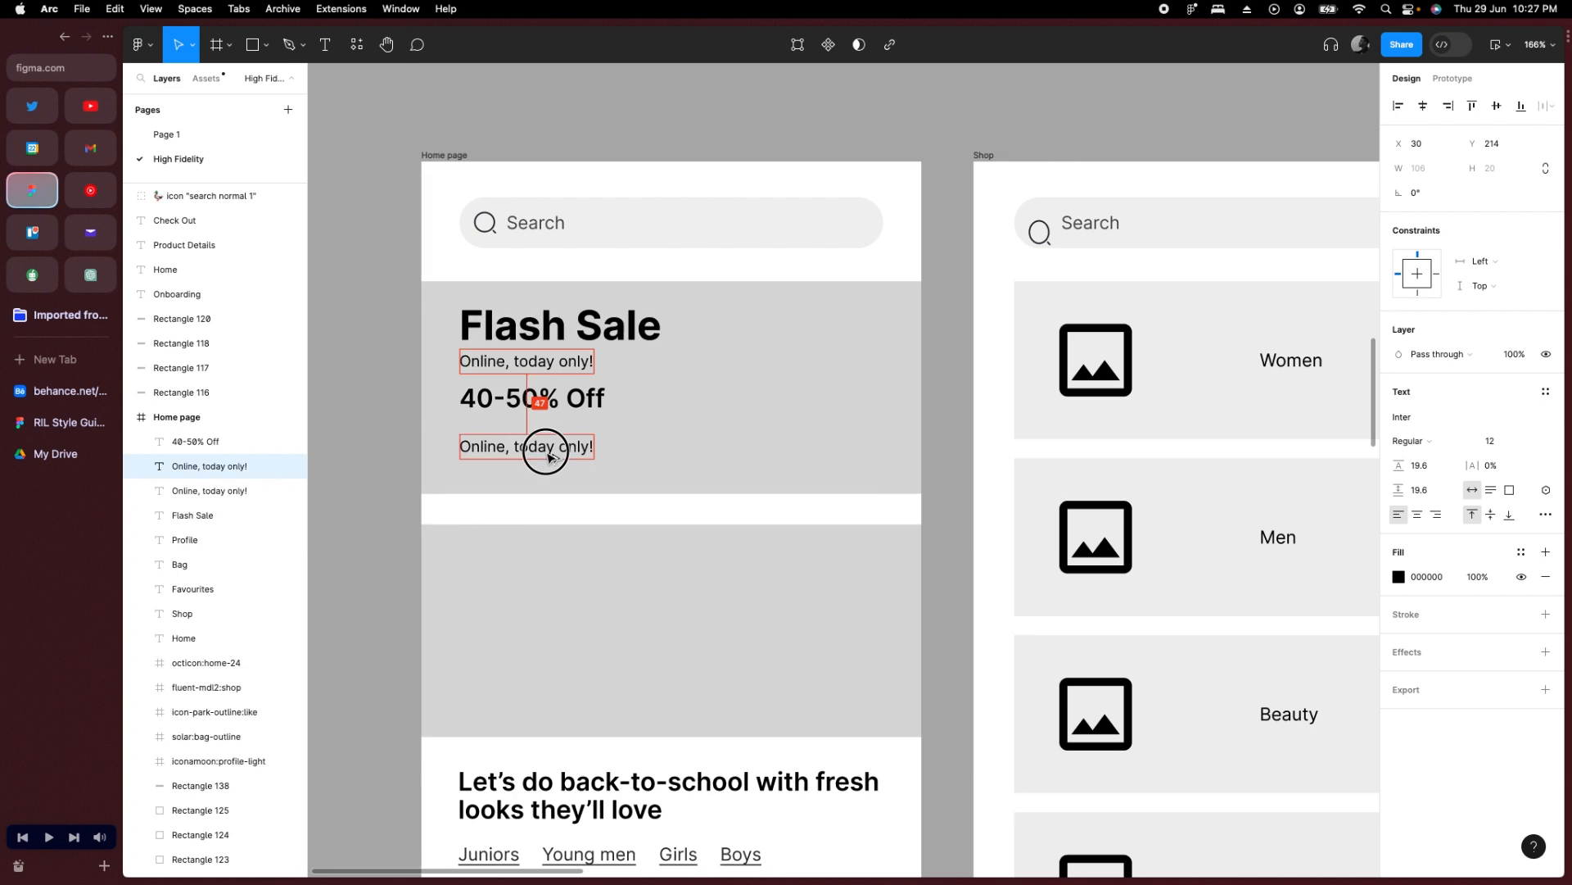
text(Shop all beauty)
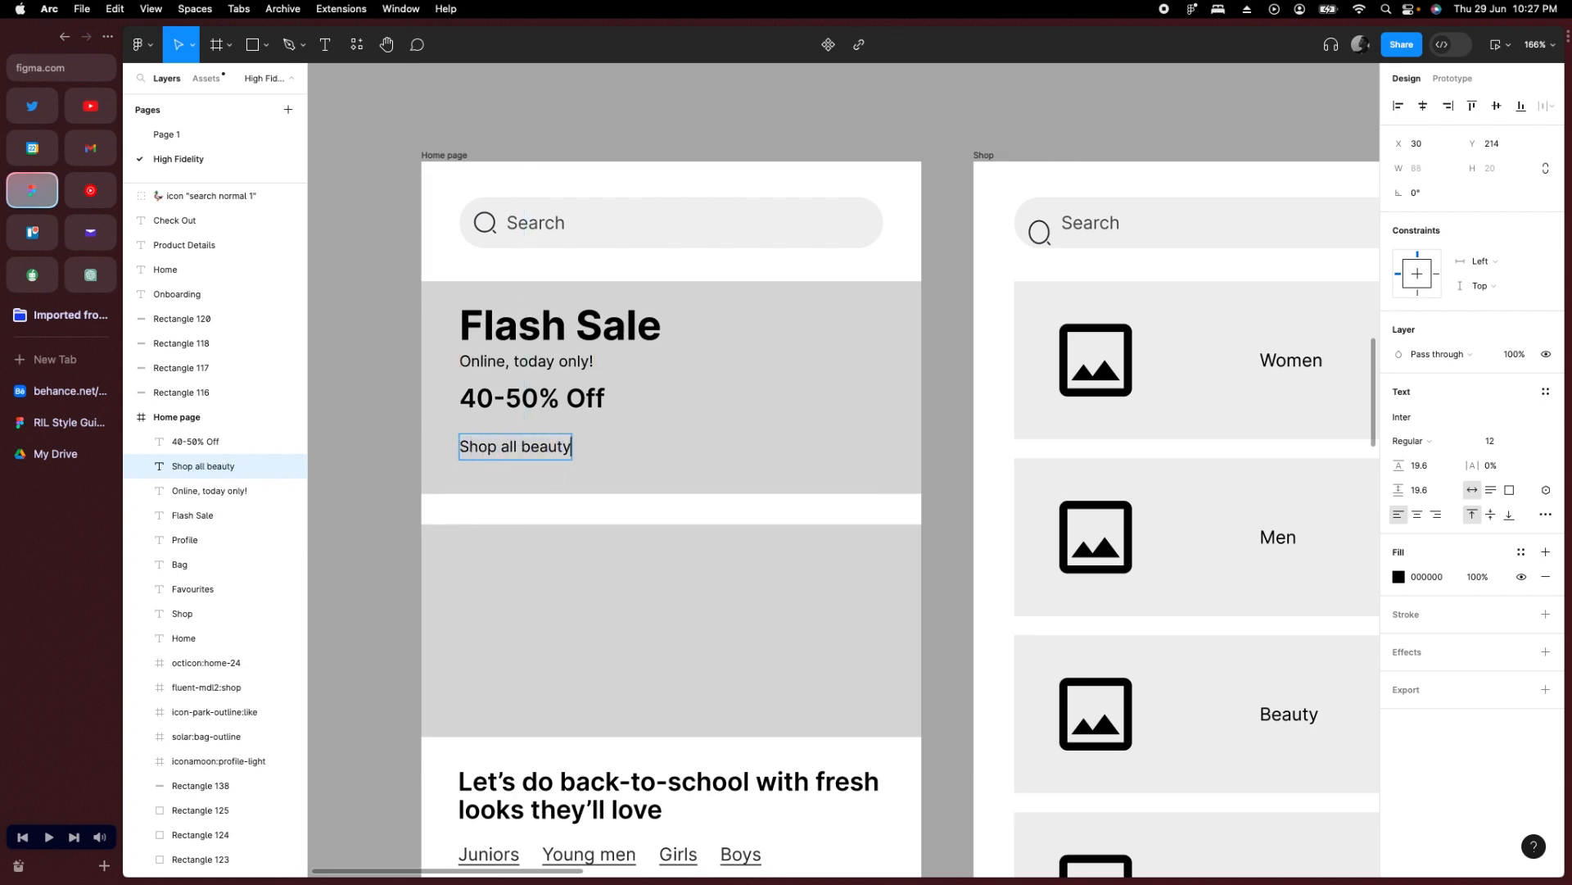
key(Escape)
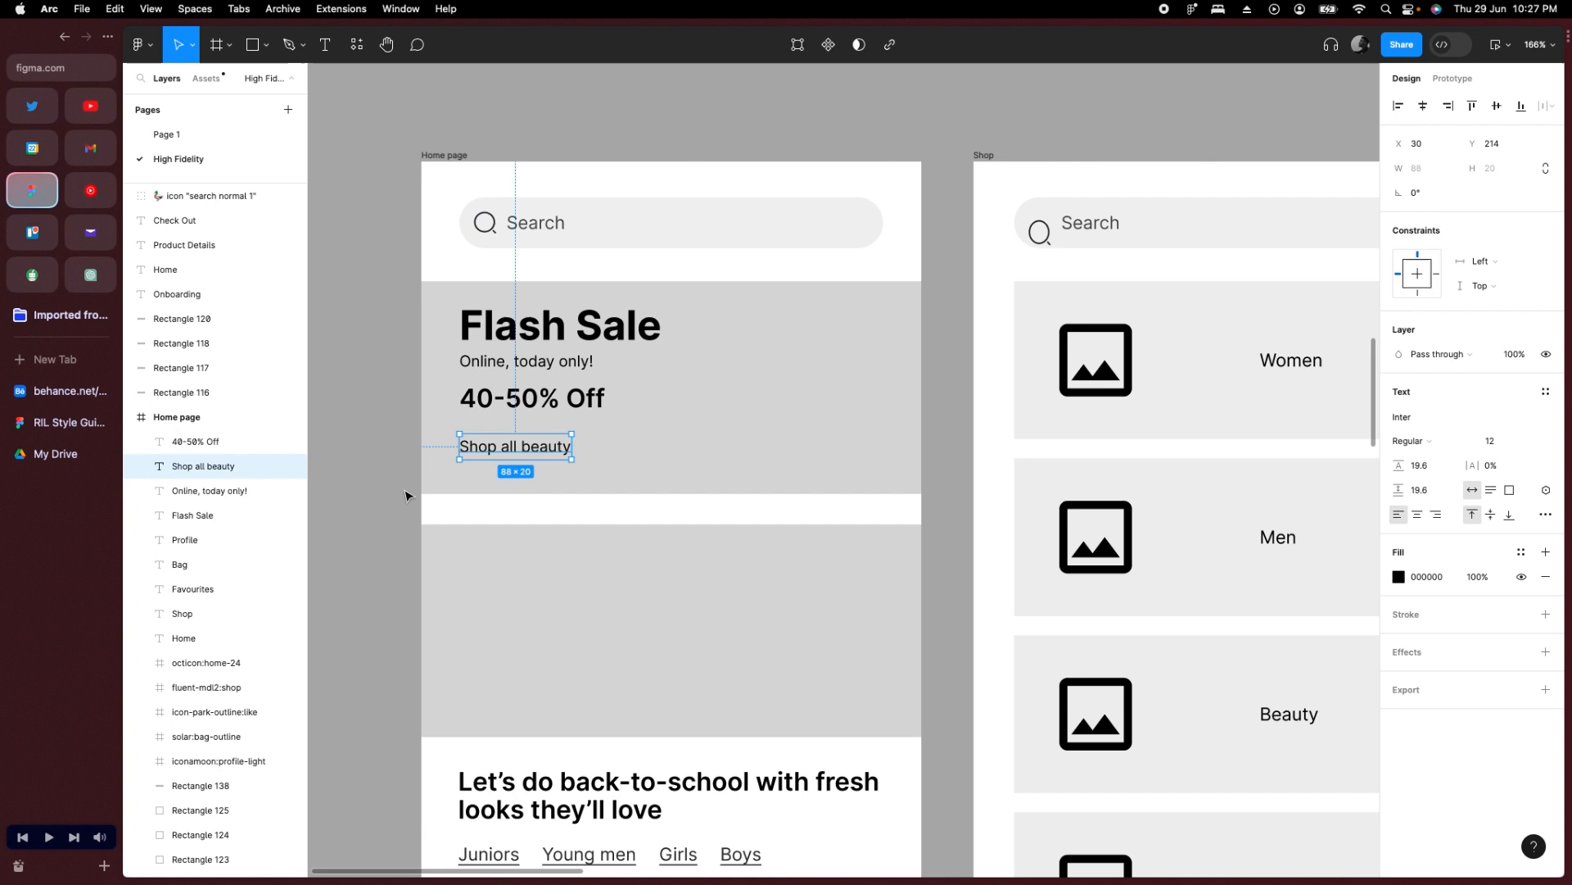
Nudge "Shop all beauty" up to Y 213, 16 px below "40-50% Off", and underline it.
click(391, 449)
click(502, 446)
key(alt)
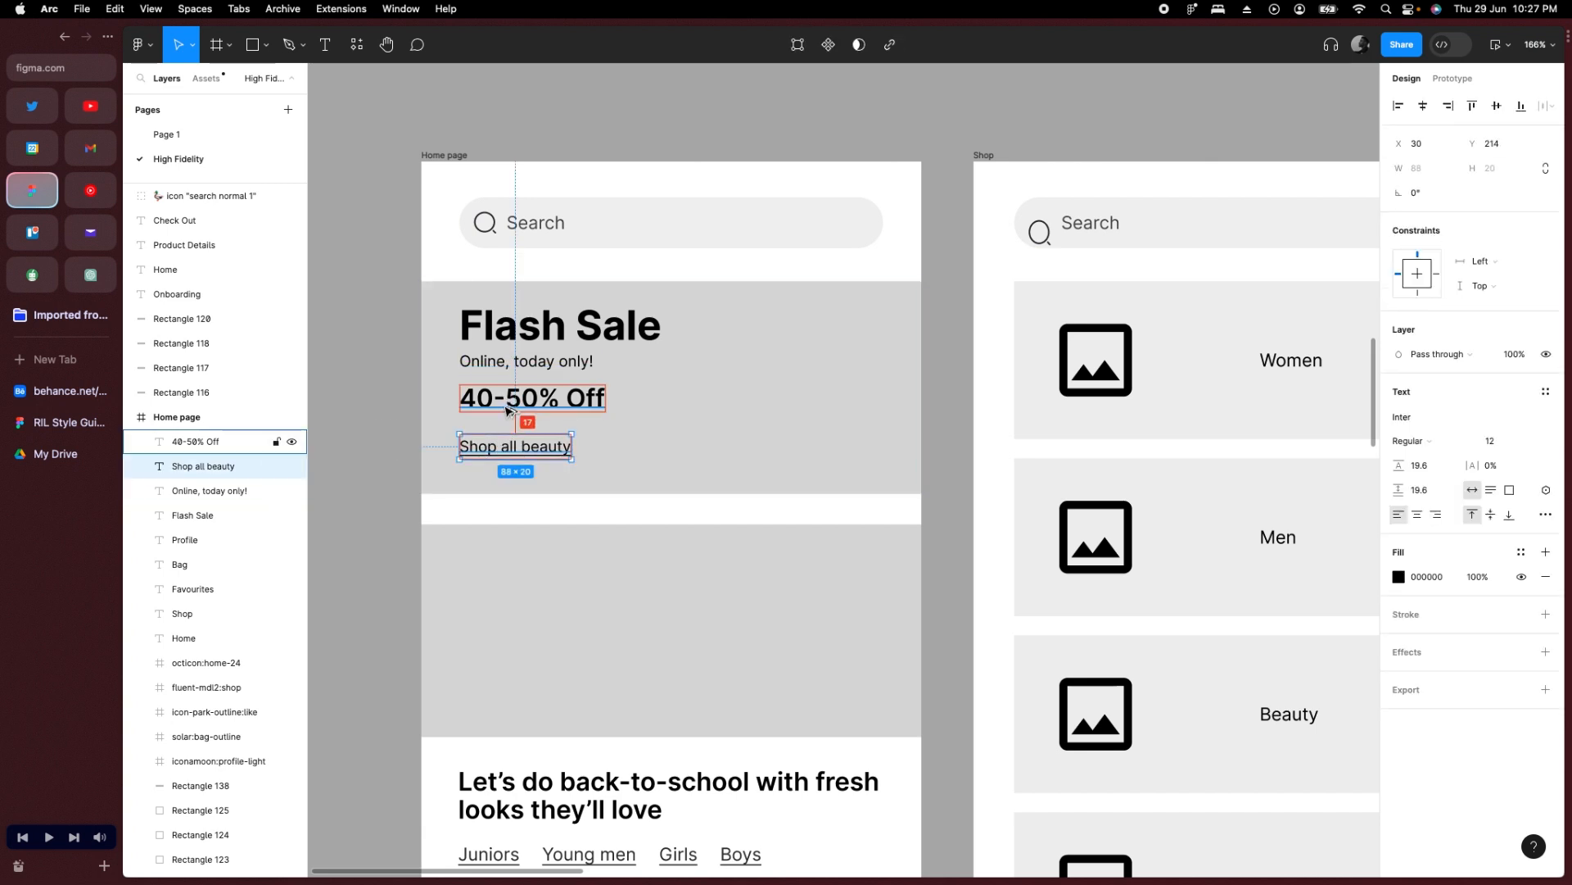
key(Up)
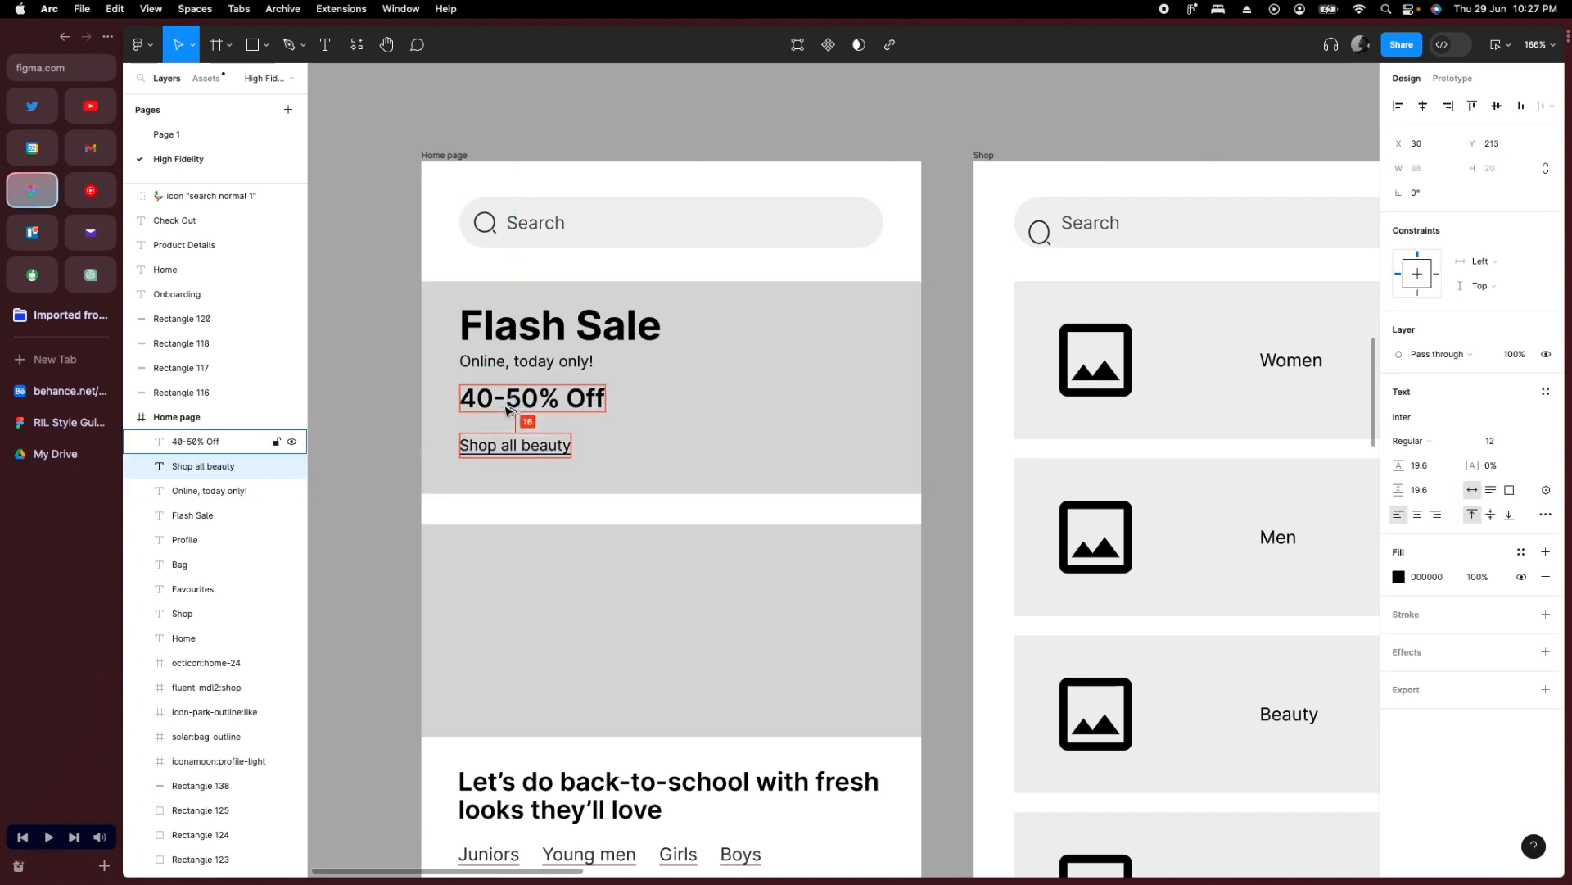
click(528, 487)
Select all four text lines on the Flash Sale banner and move them up 1 px together.
click(544, 325)
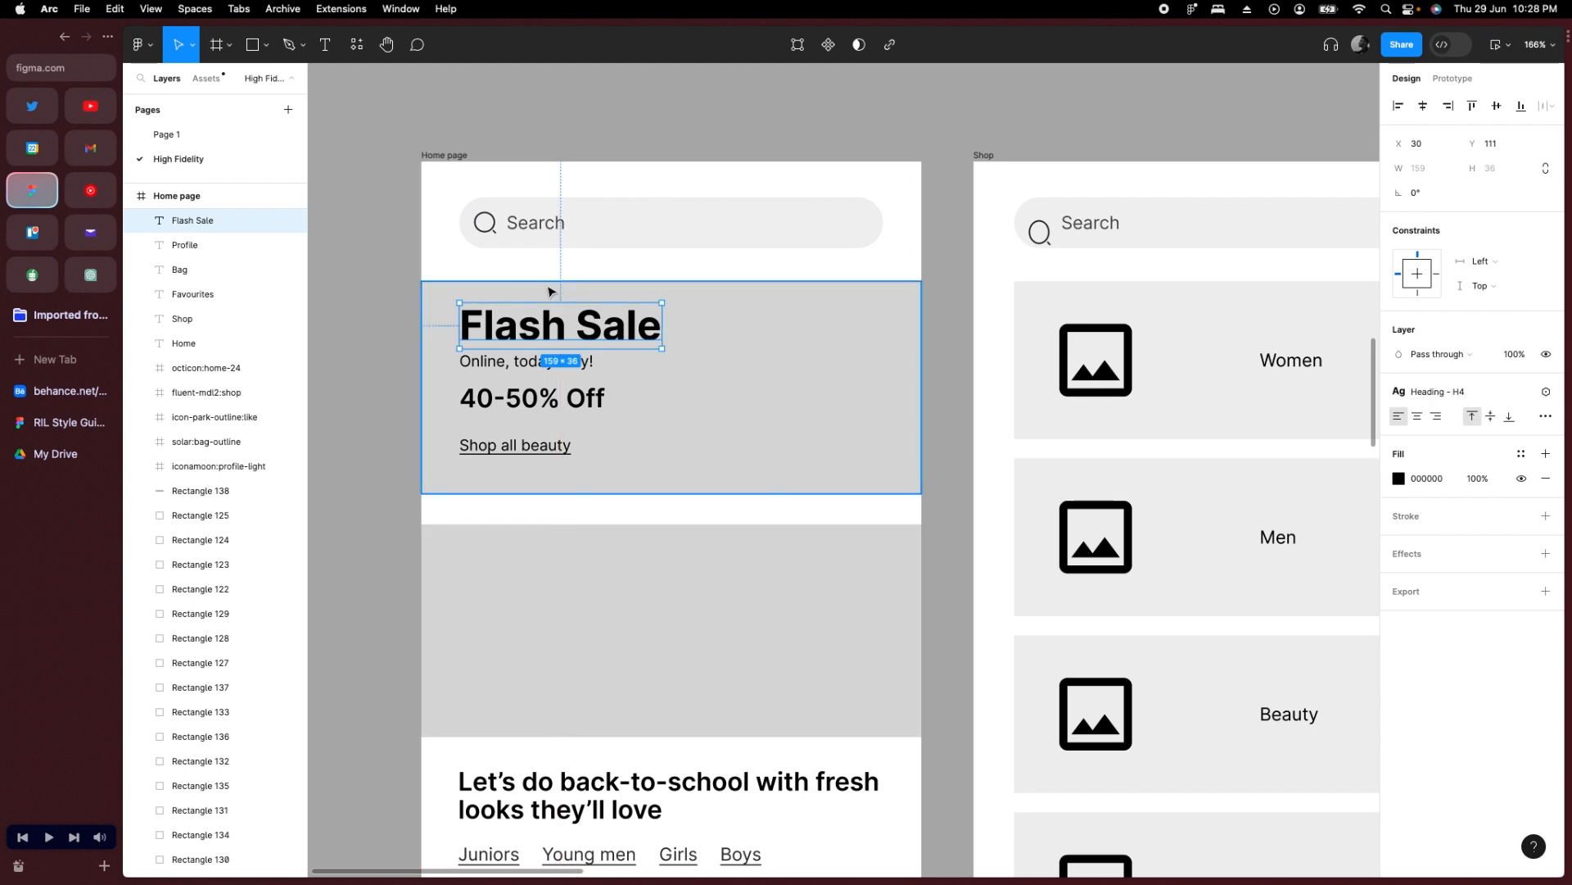
shift+click(520, 360)
shift+click(517, 399)
shift+click(514, 448)
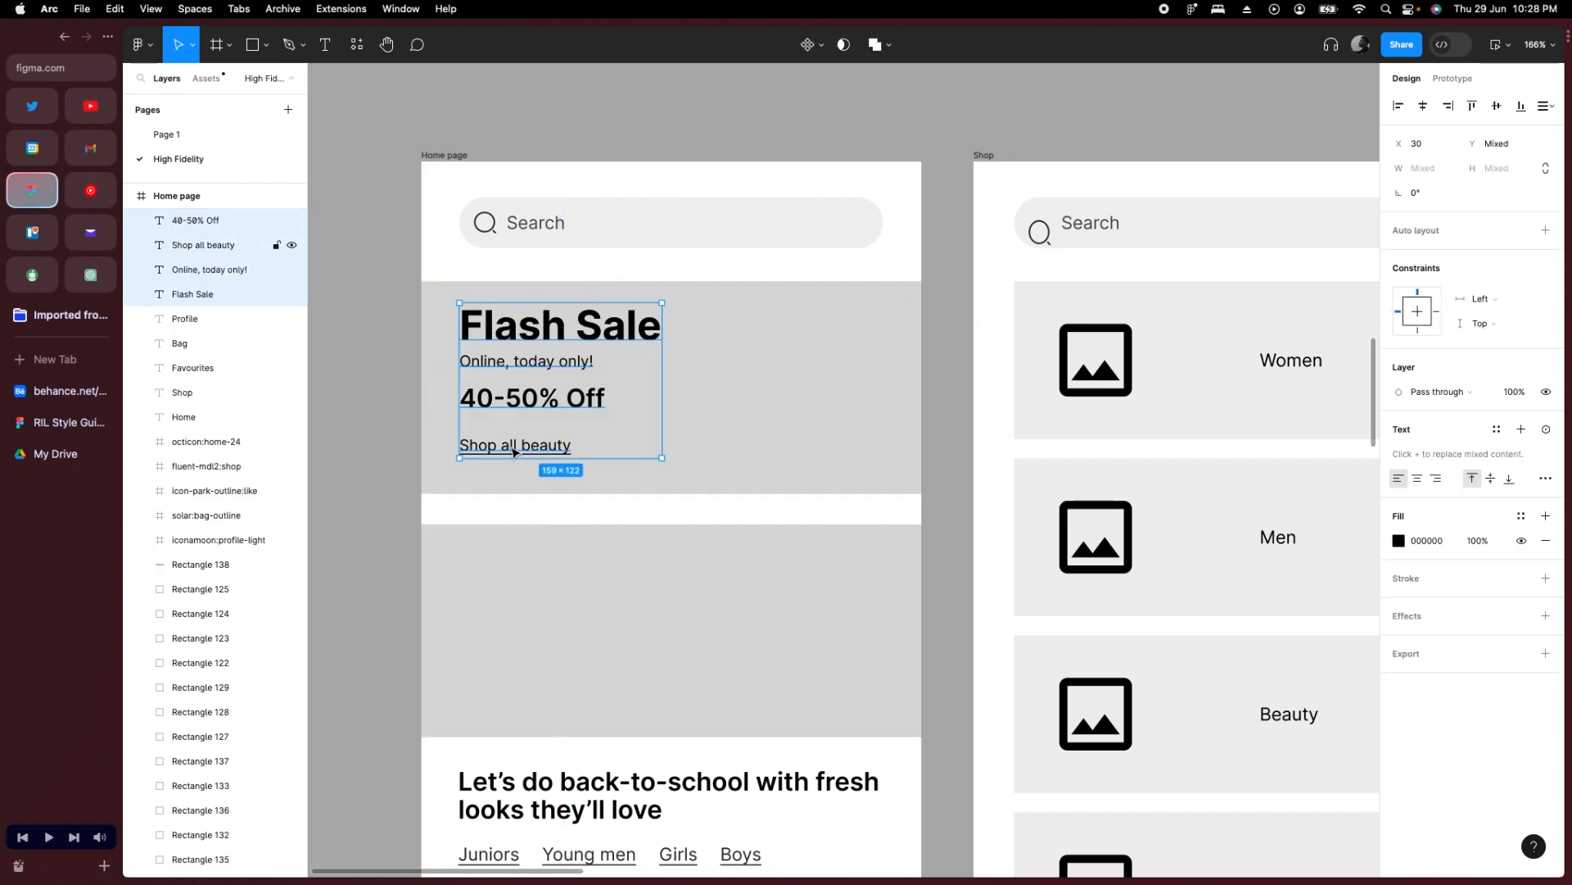
key(alt)
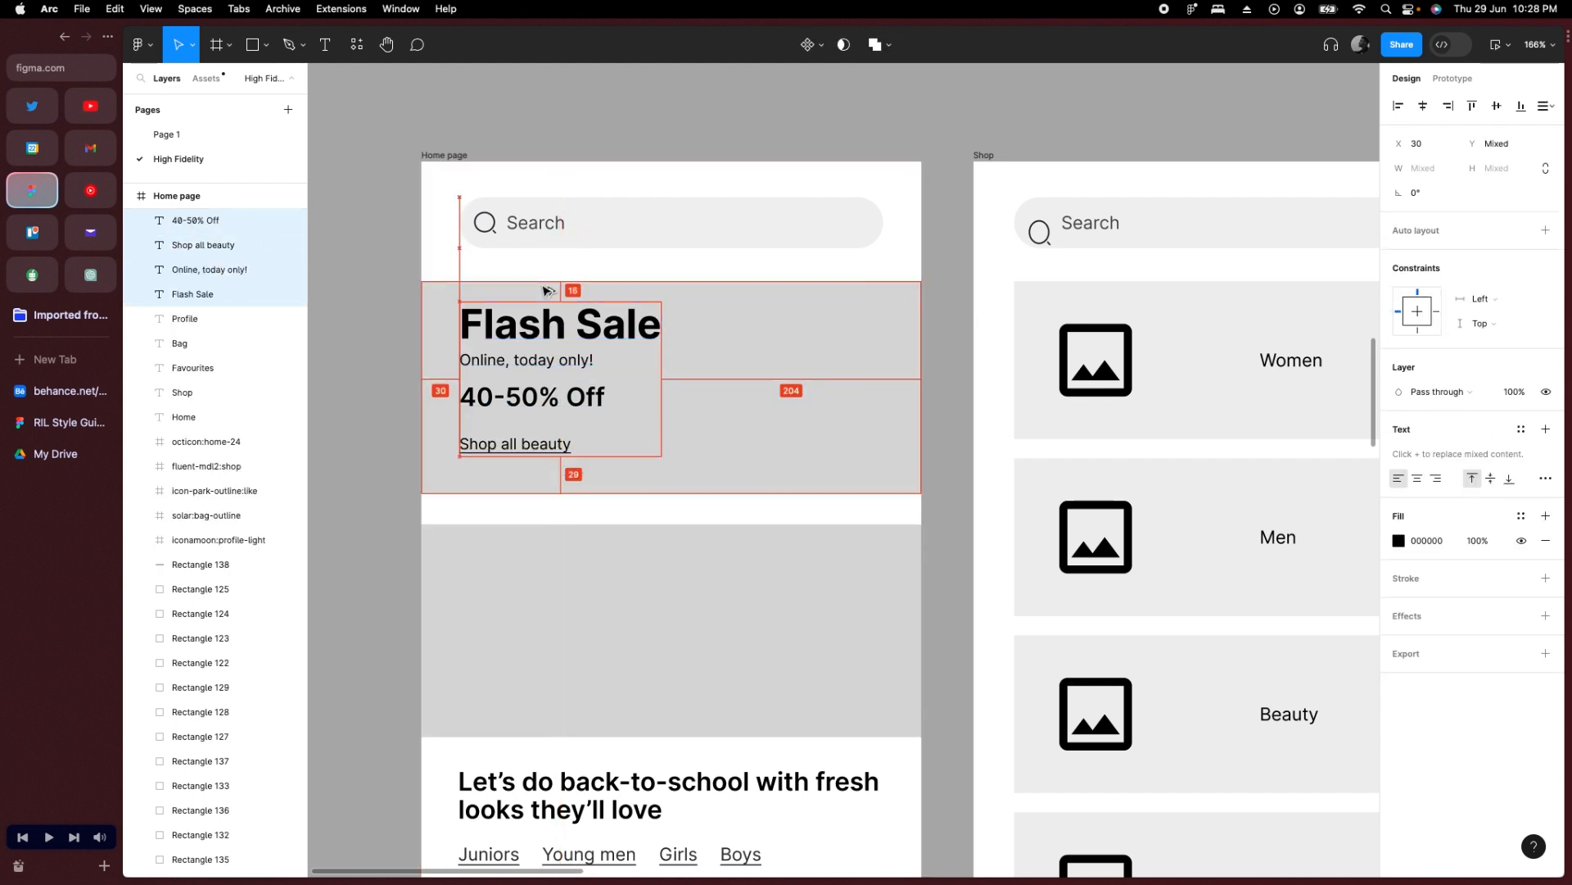
Shorten the Flash Sale banner's background rectangle from its lower edge and set its height to 162.
click(544, 508)
click(591, 470)
key(alt)
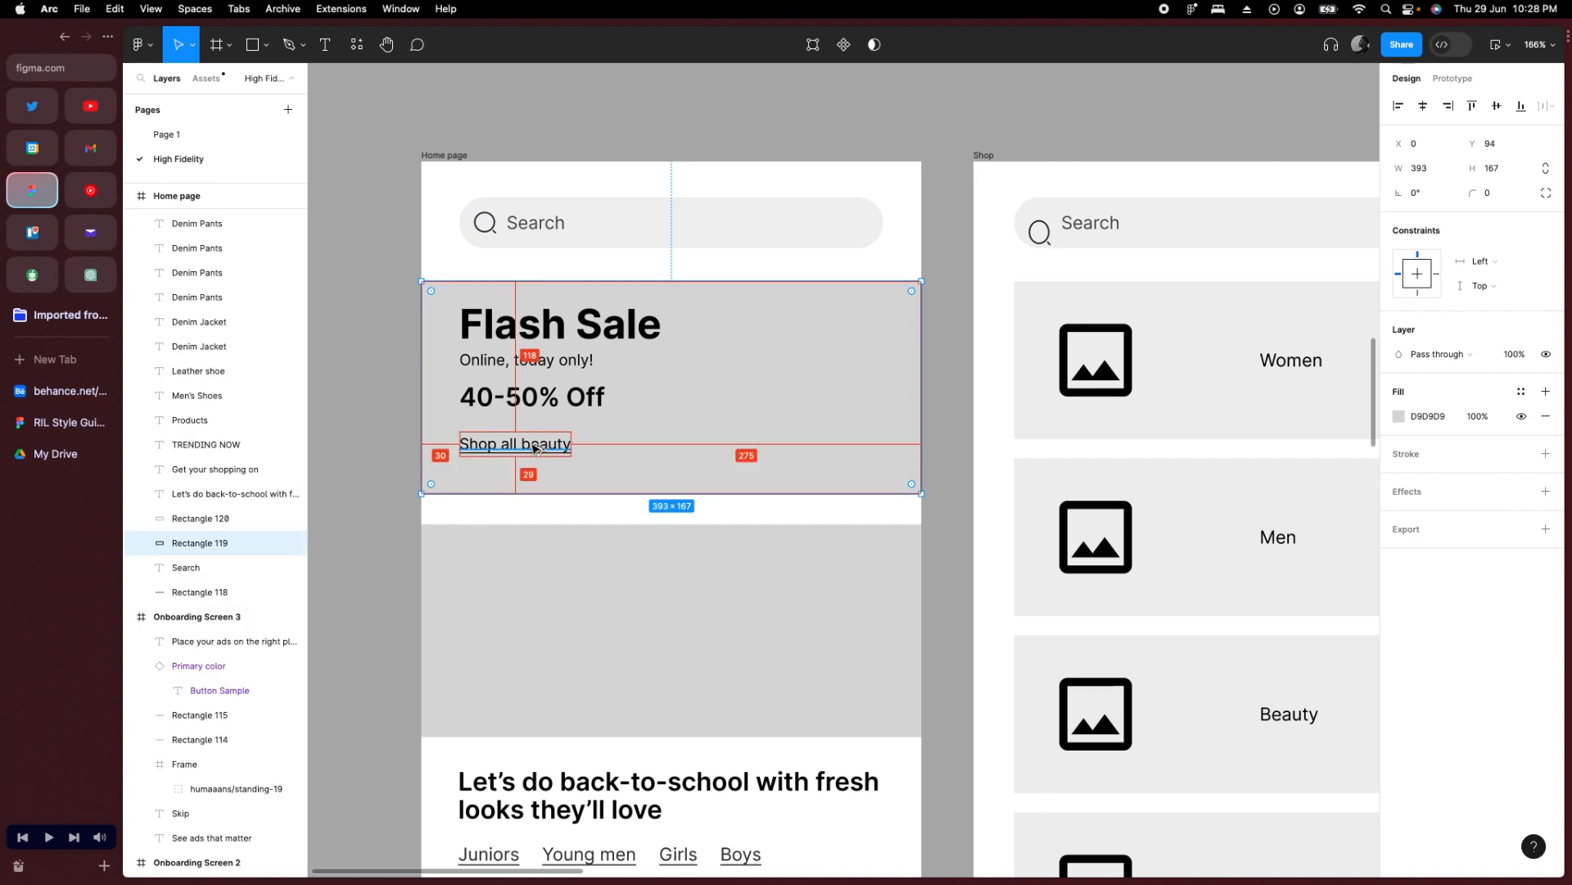
drag(533, 493, 533, 483)
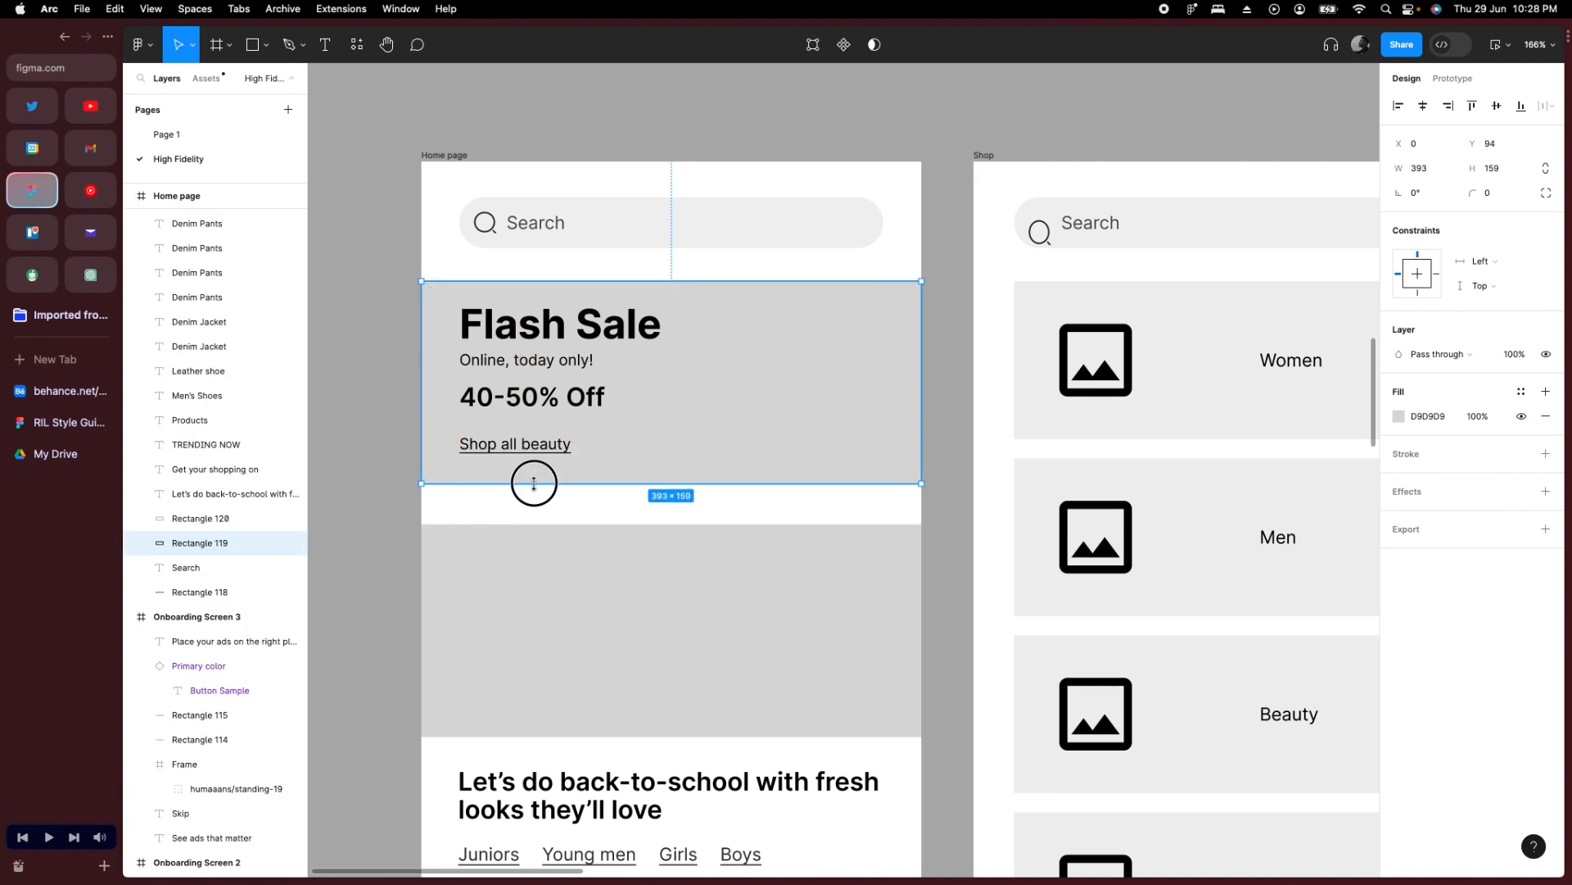
drag(534, 483, 534, 485)
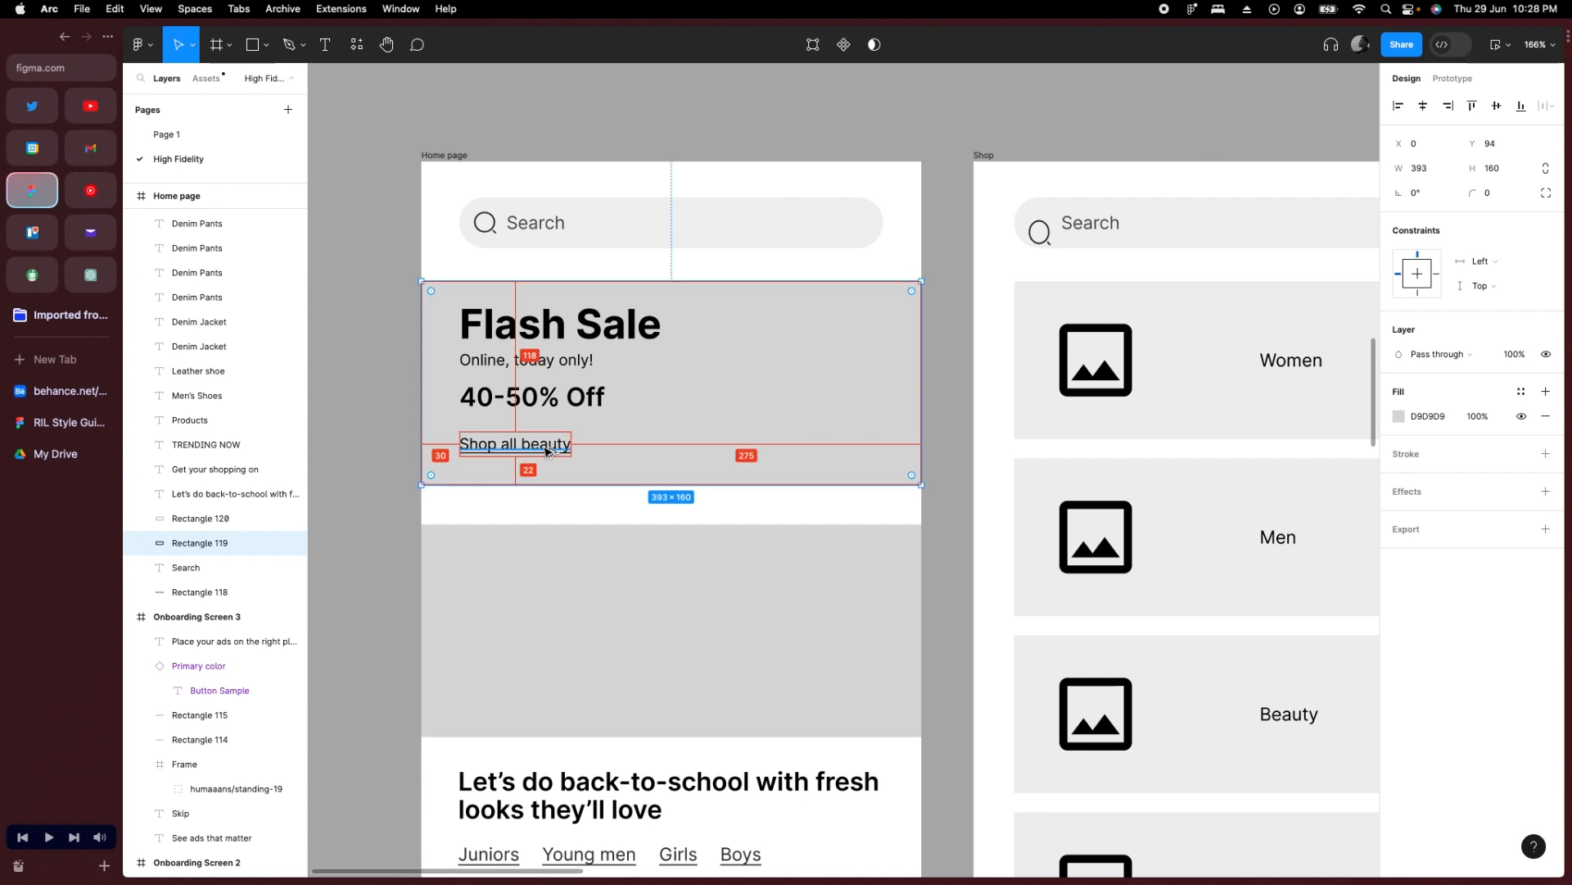
click(1428, 171)
click(1509, 171)
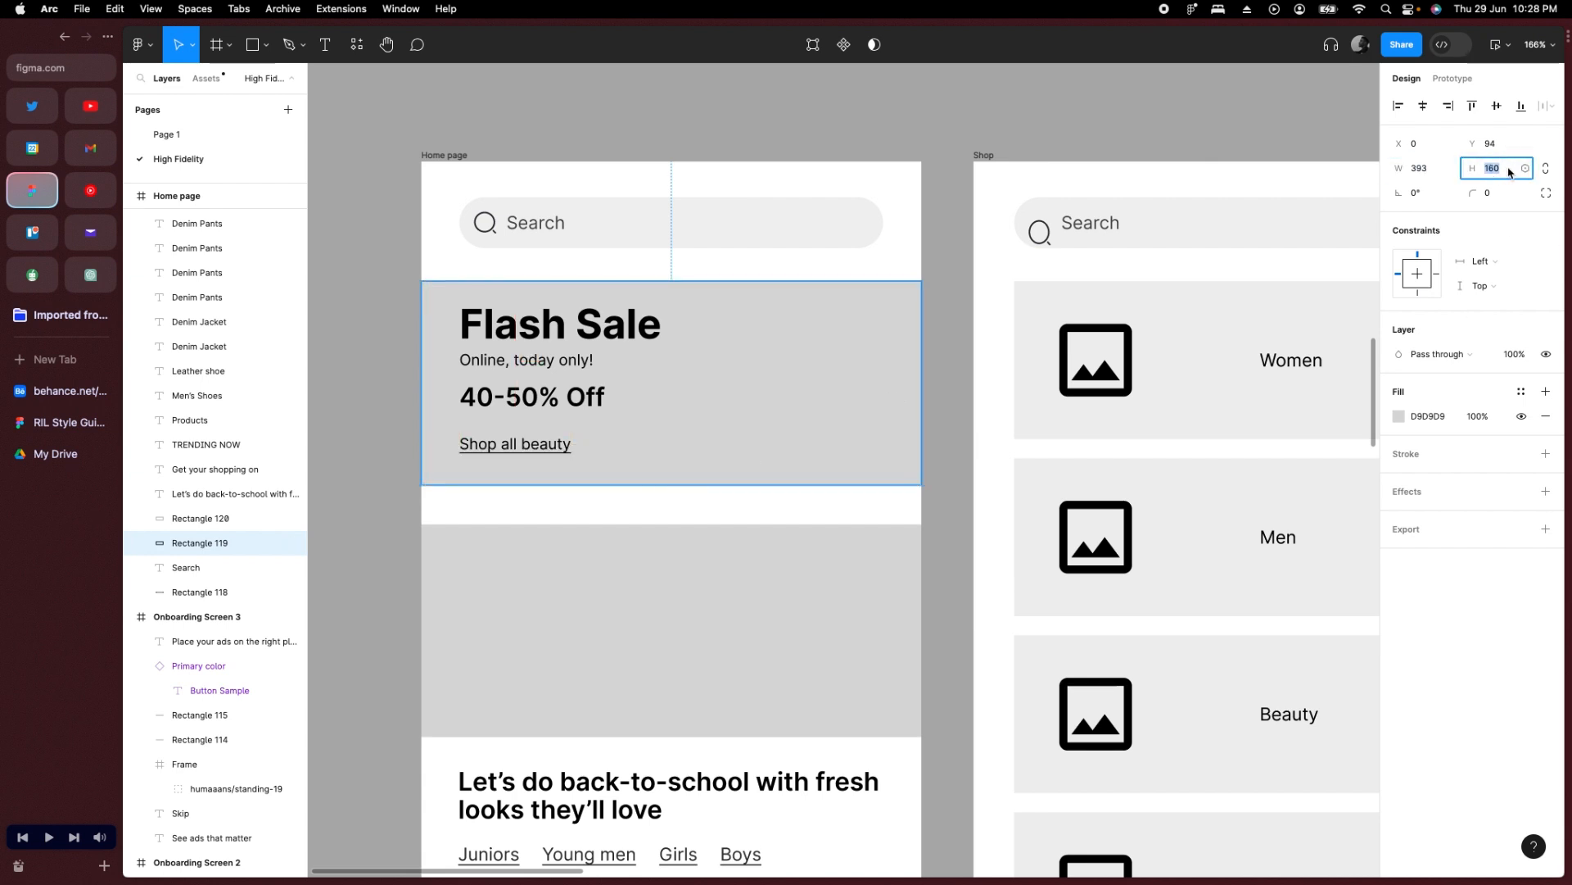
text(162)
key(Return)
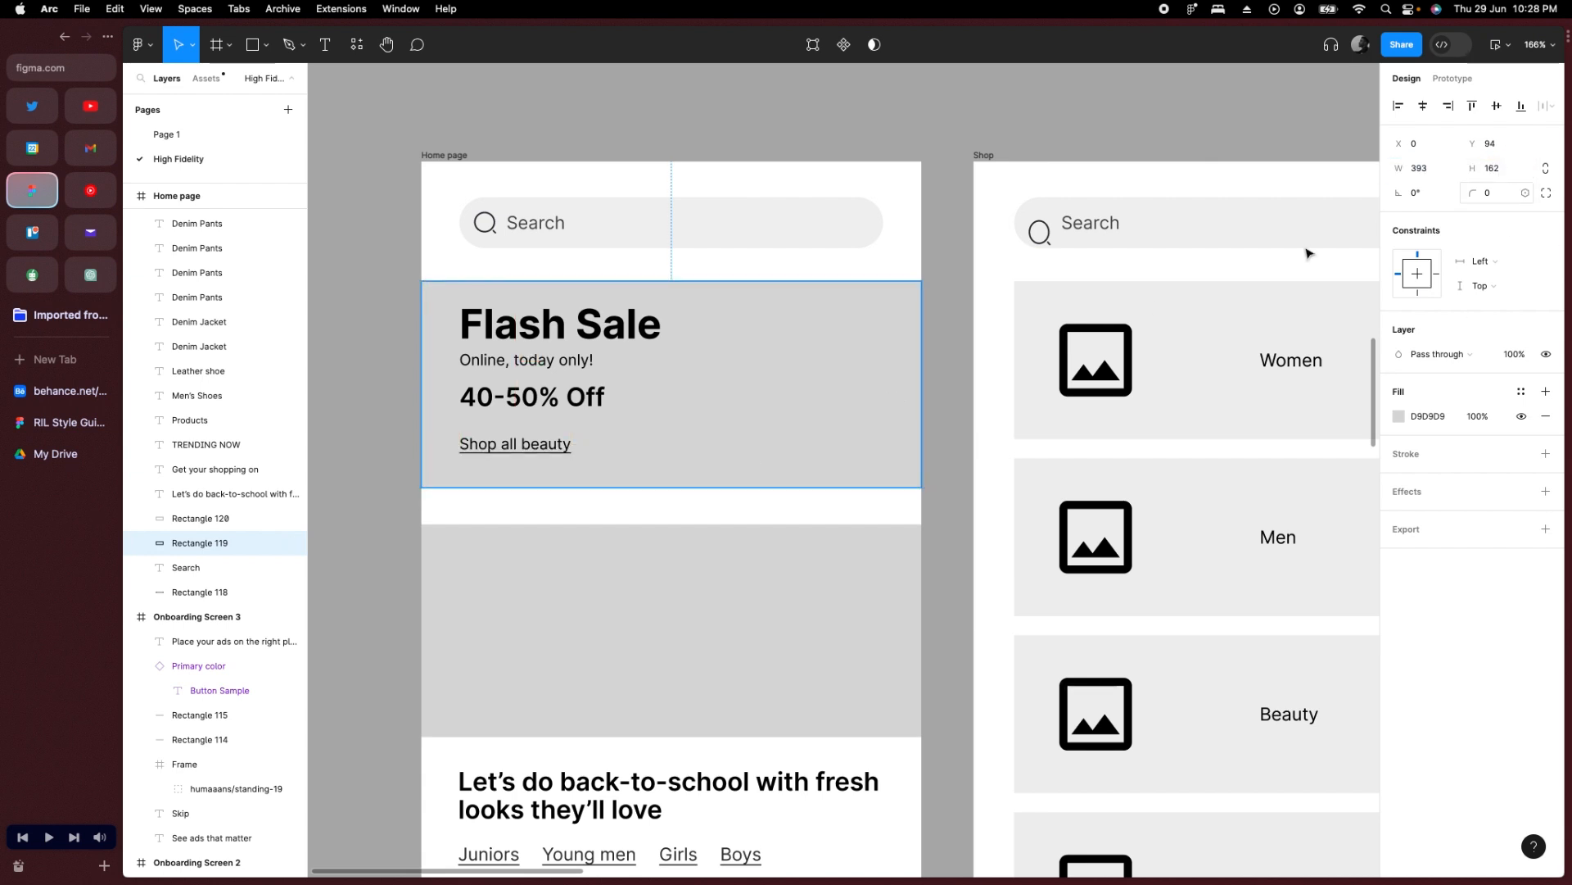
click(398, 381)
Fill the Flash Sale banner's background rectangle with the document colour 9E005F at 11% opacity.
click(781, 424)
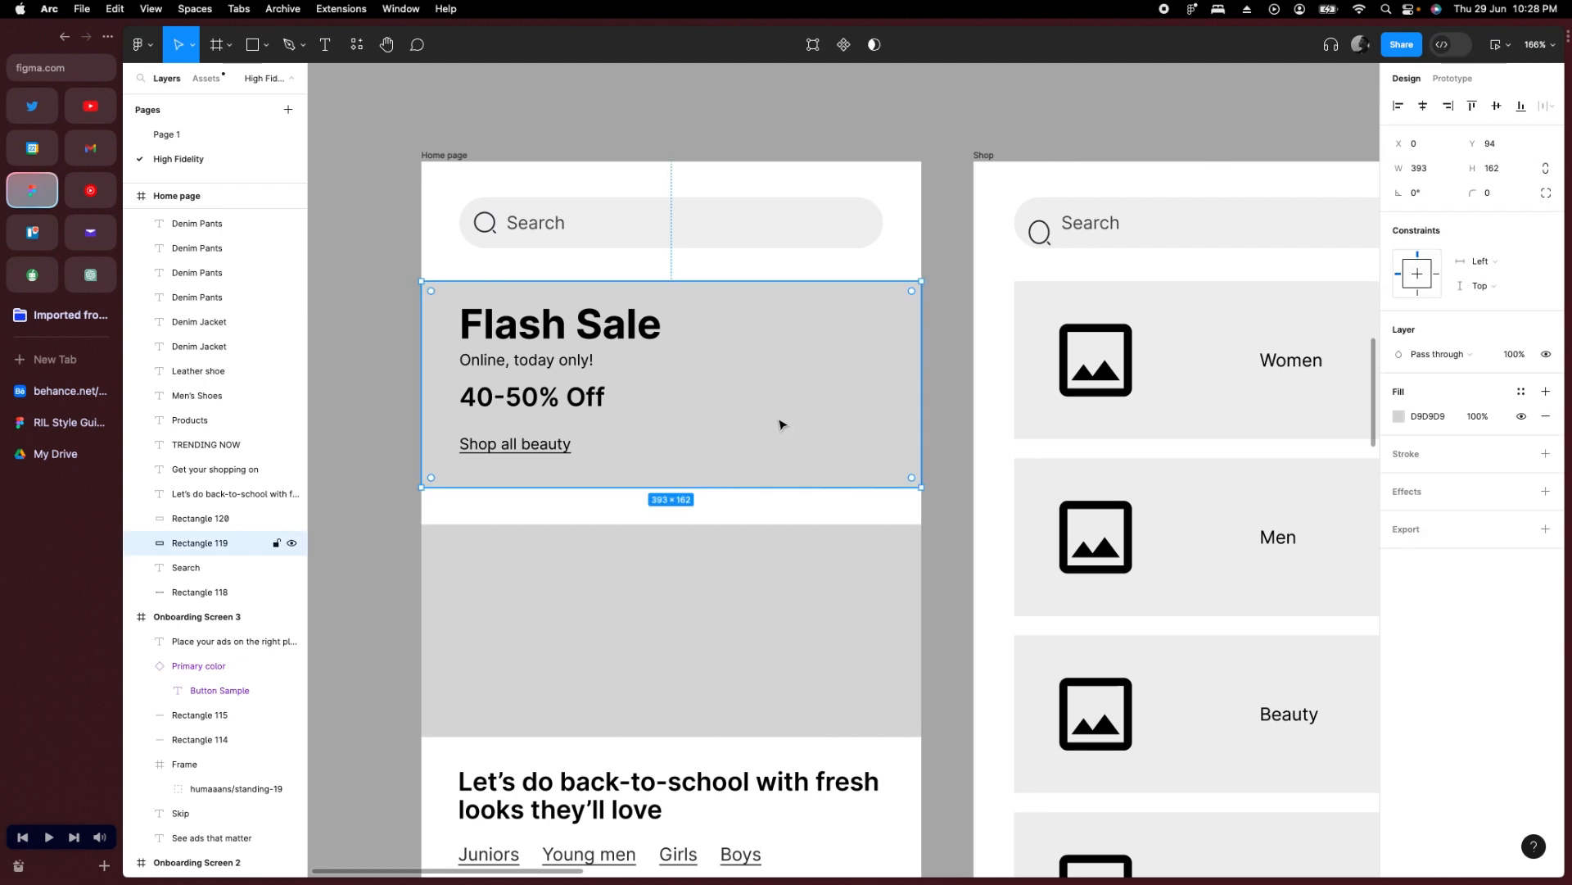
scroll(778, 424, down, 5)
click(1399, 416)
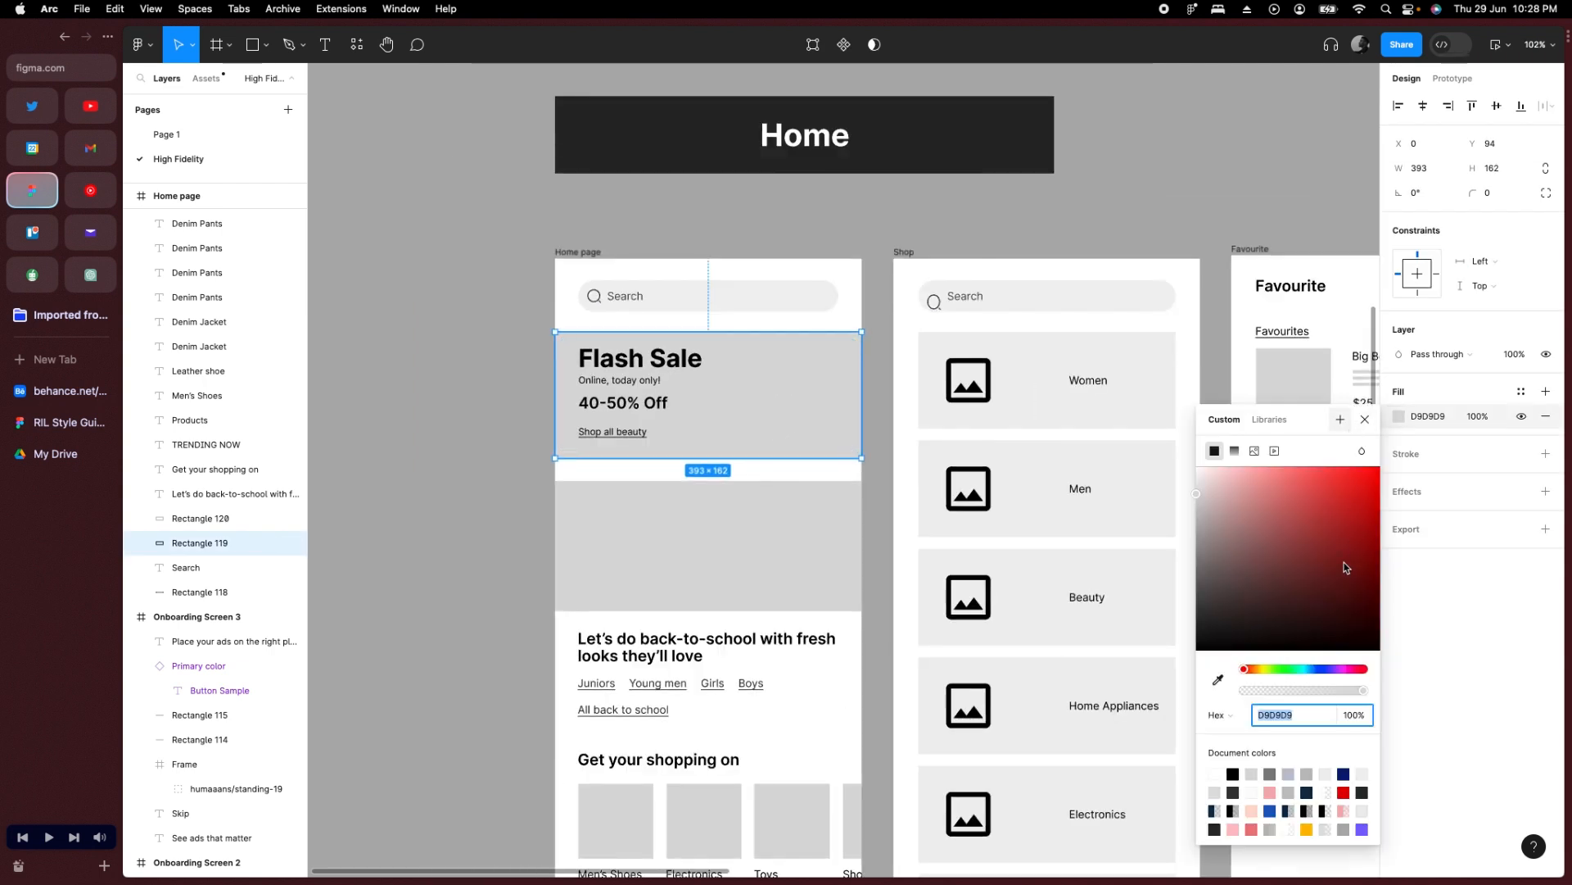
scroll(1343, 819, down, 3)
click(1326, 810)
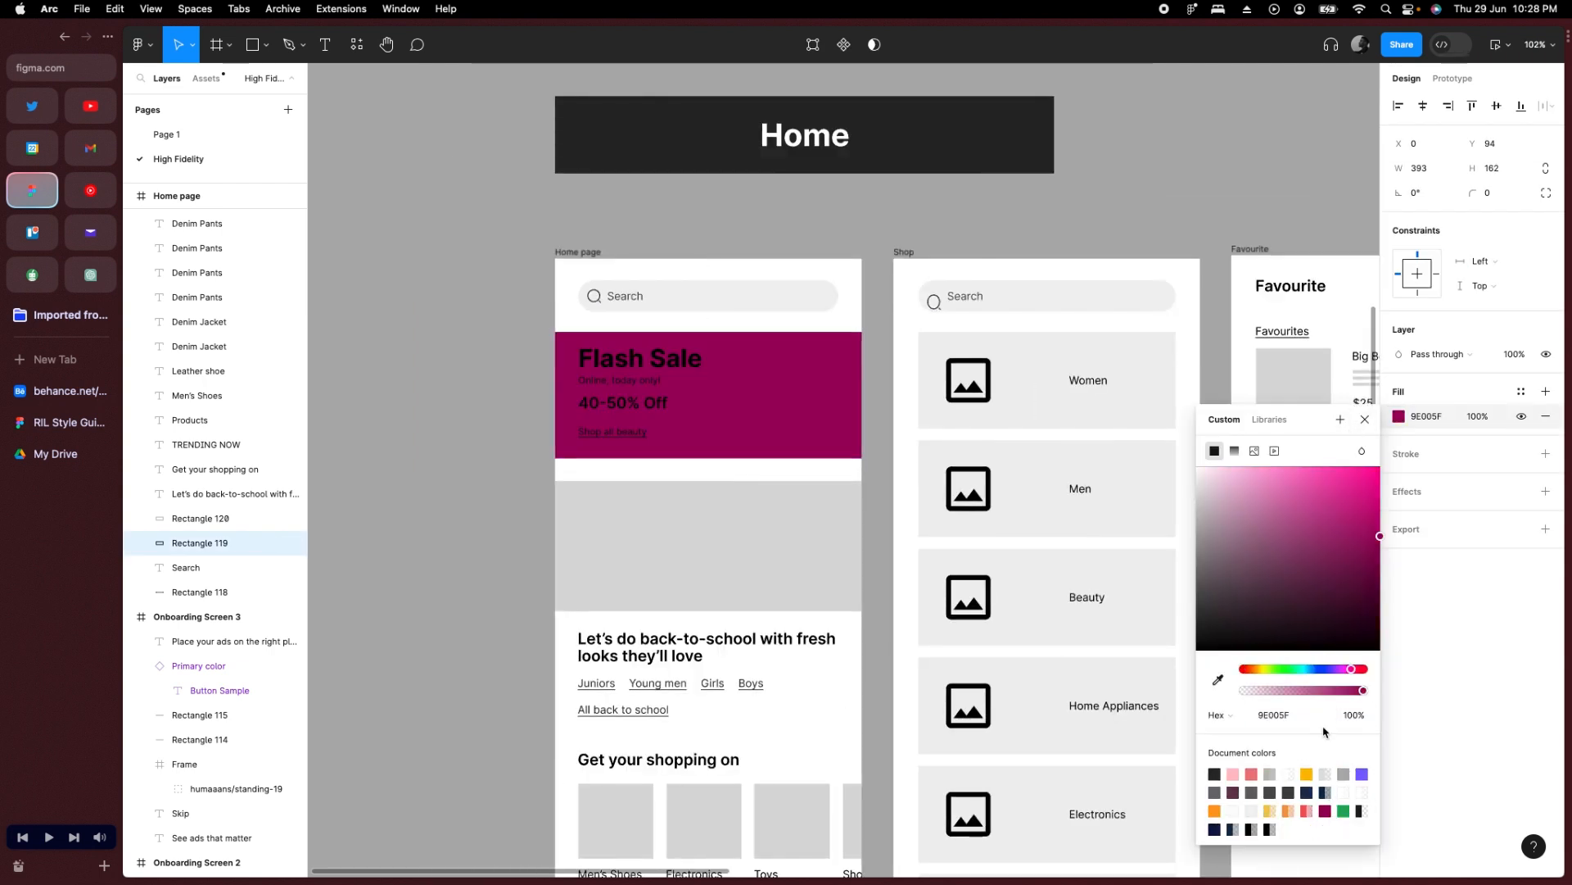
drag(1305, 694, 1258, 683)
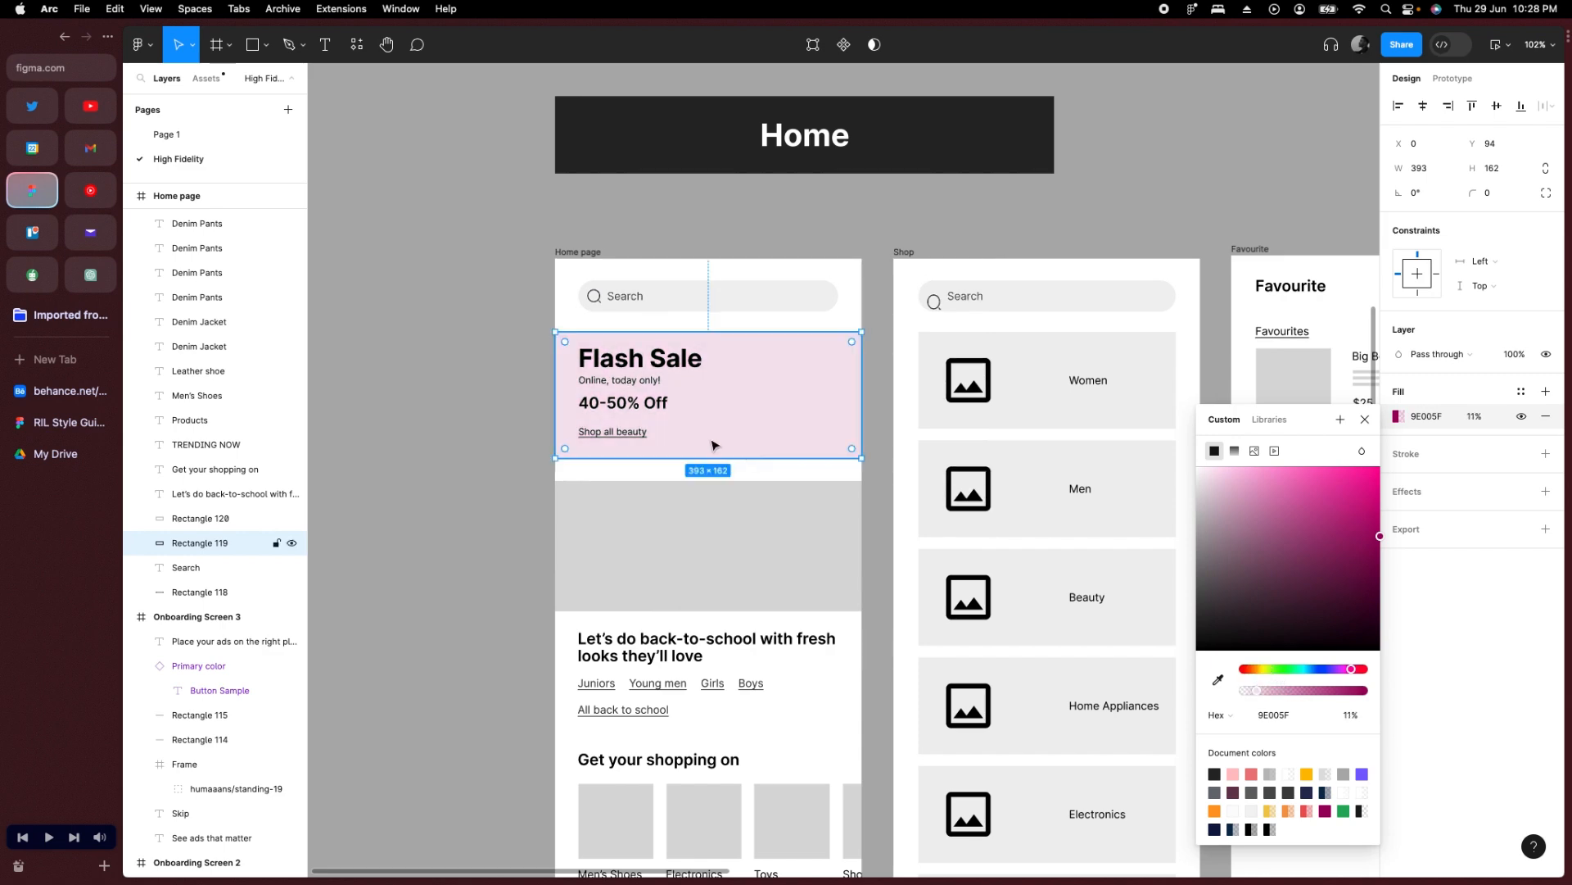
Recolour all four Flash Sale text lines, trying 9E005F and orange FF7800 before choosing E97C7C and deepening it to a stronger red.
click(519, 368)
scroll(755, 408, up, 5)
click(755, 408)
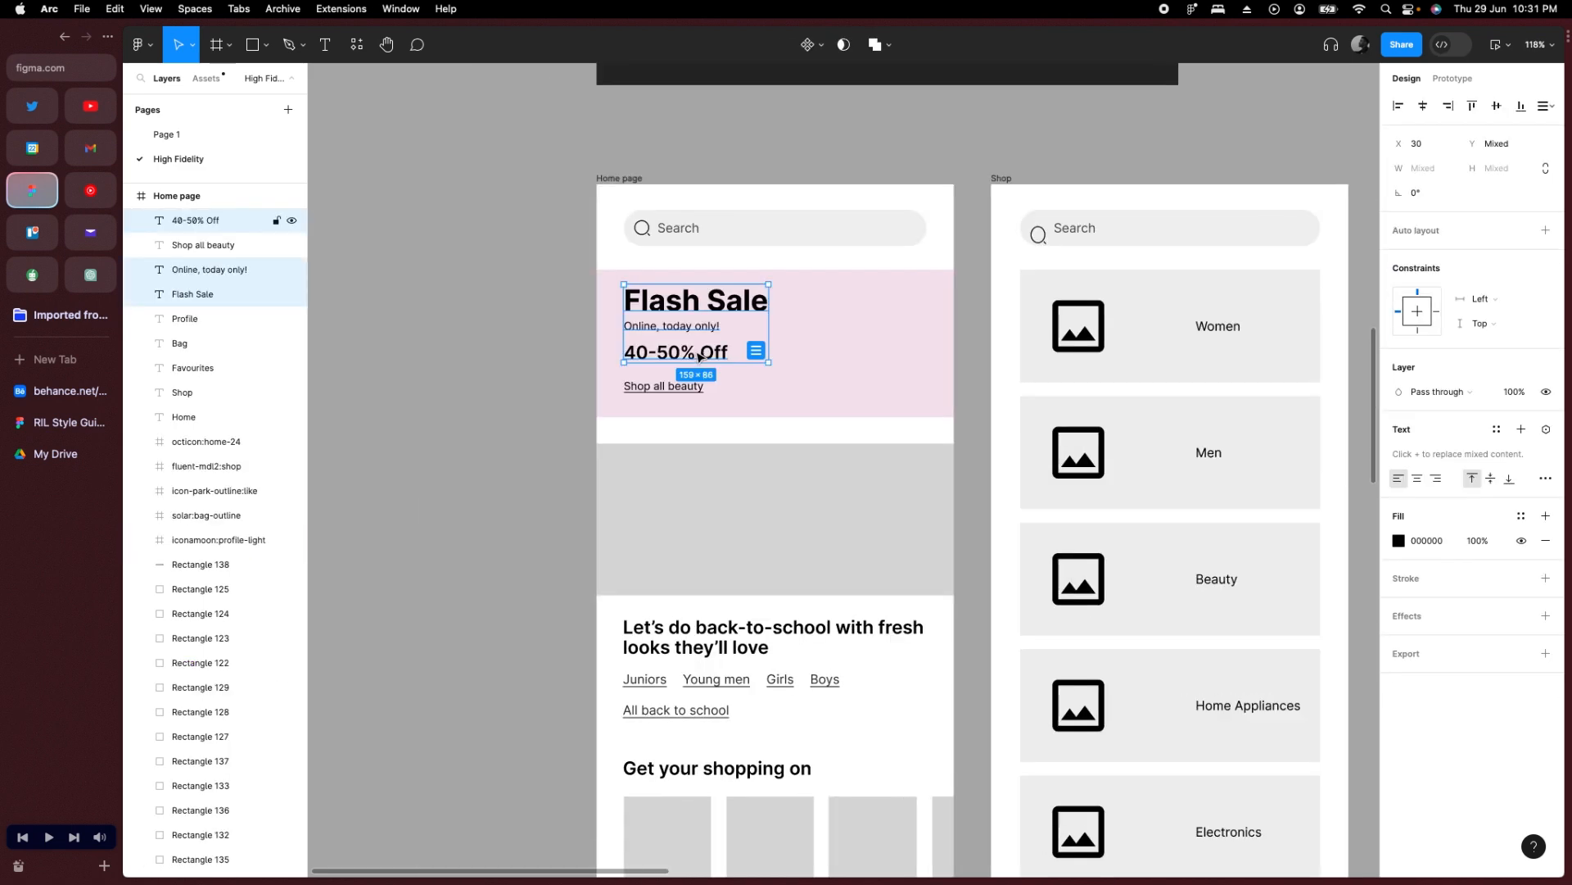
shift+click(665, 385)
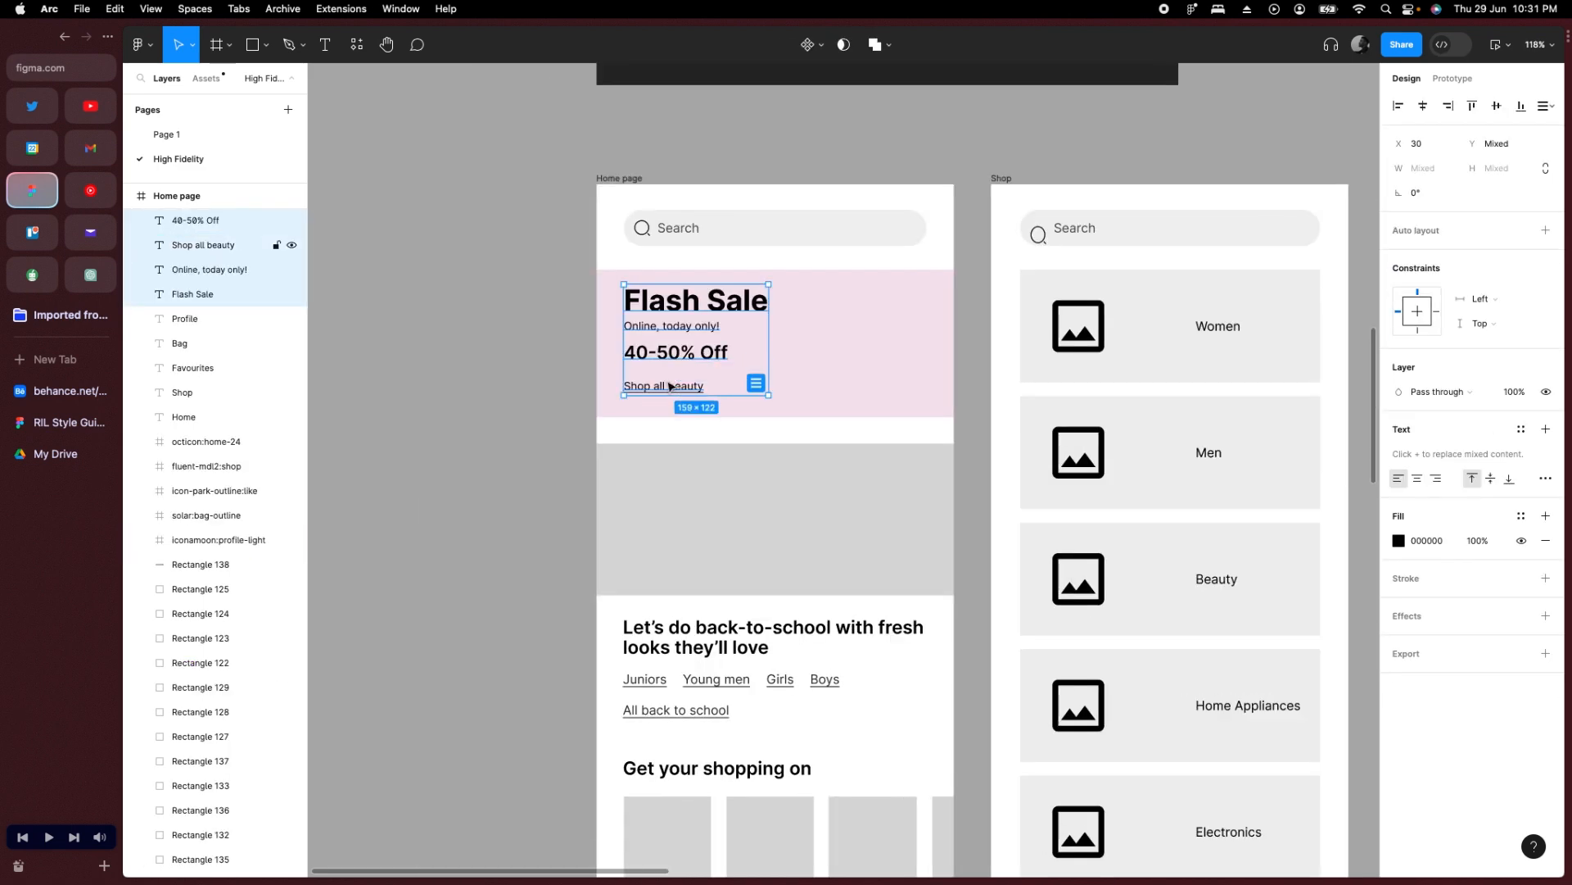
click(1401, 541)
click(1325, 830)
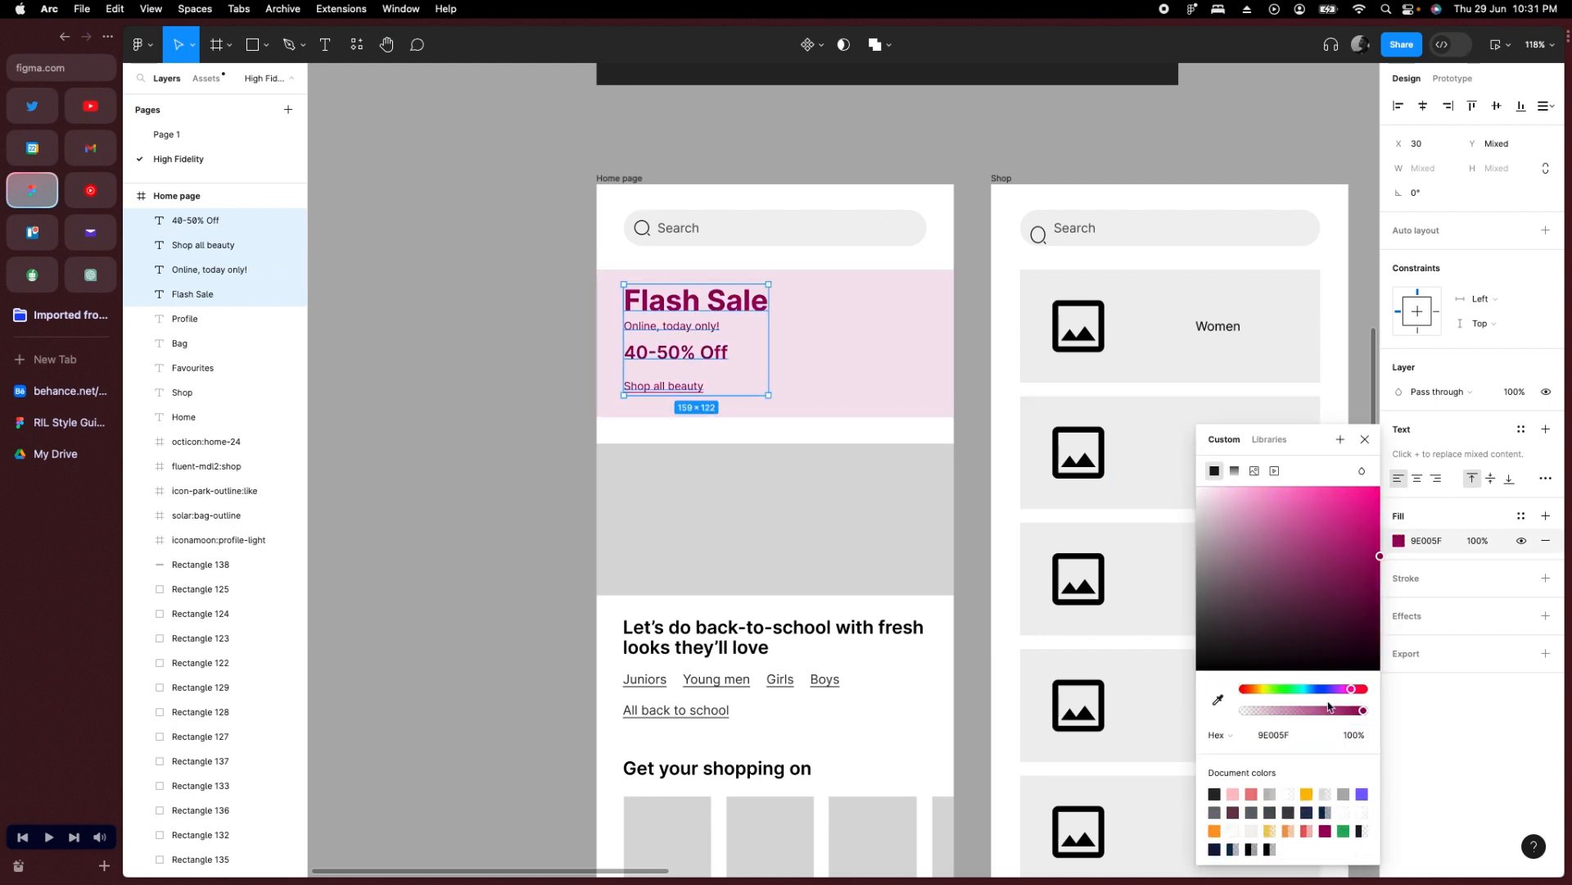
click(1288, 831)
drag(1317, 613, 1444, 486)
drag(1352, 711, 1402, 709)
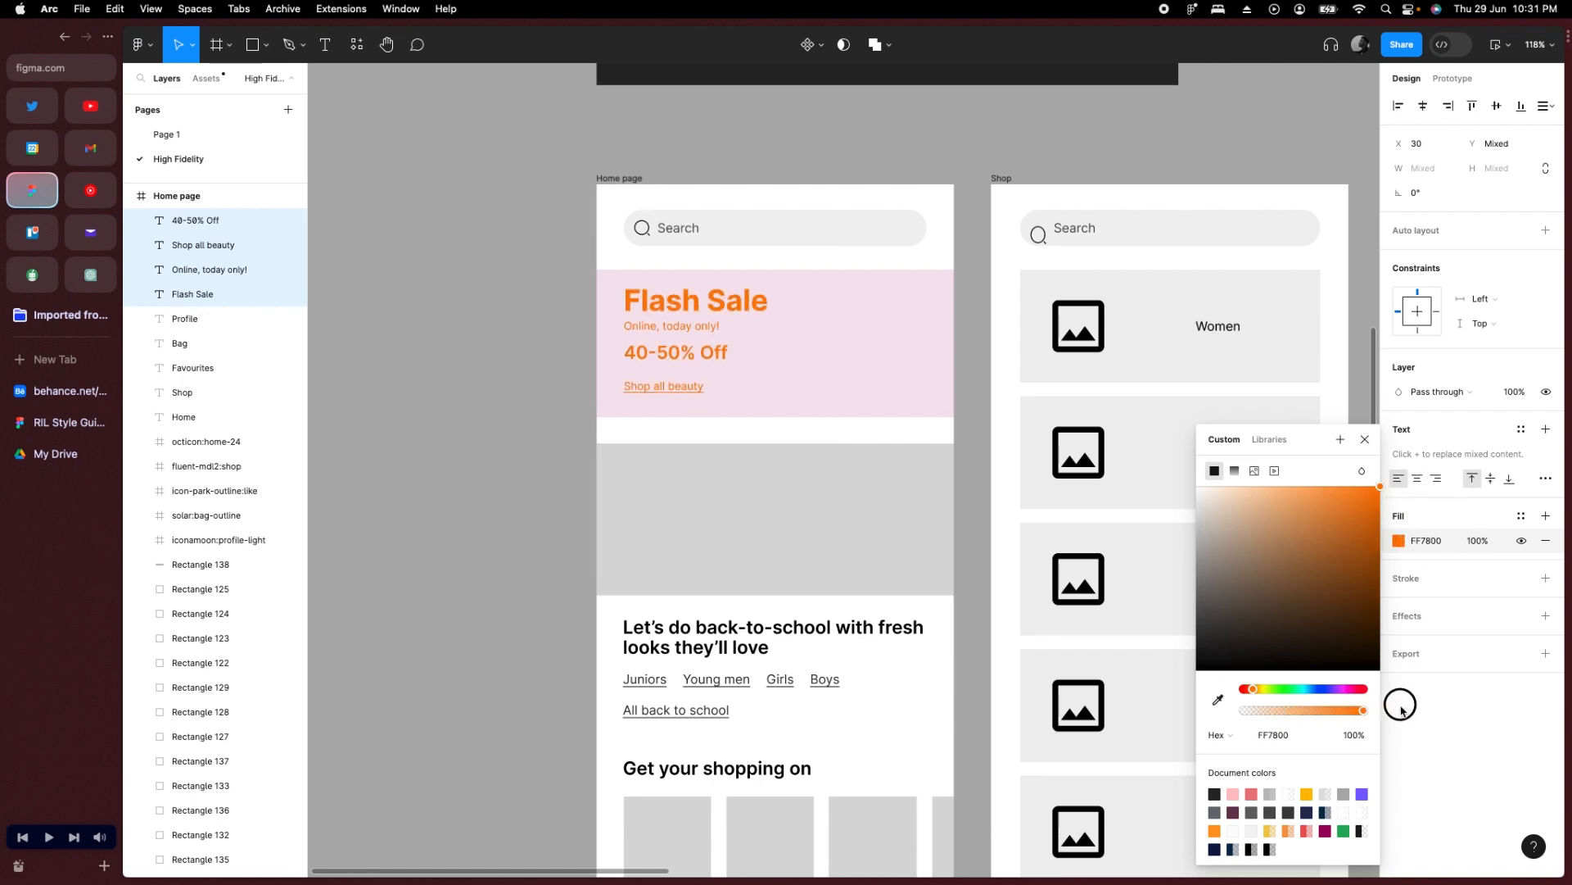
click(1251, 794)
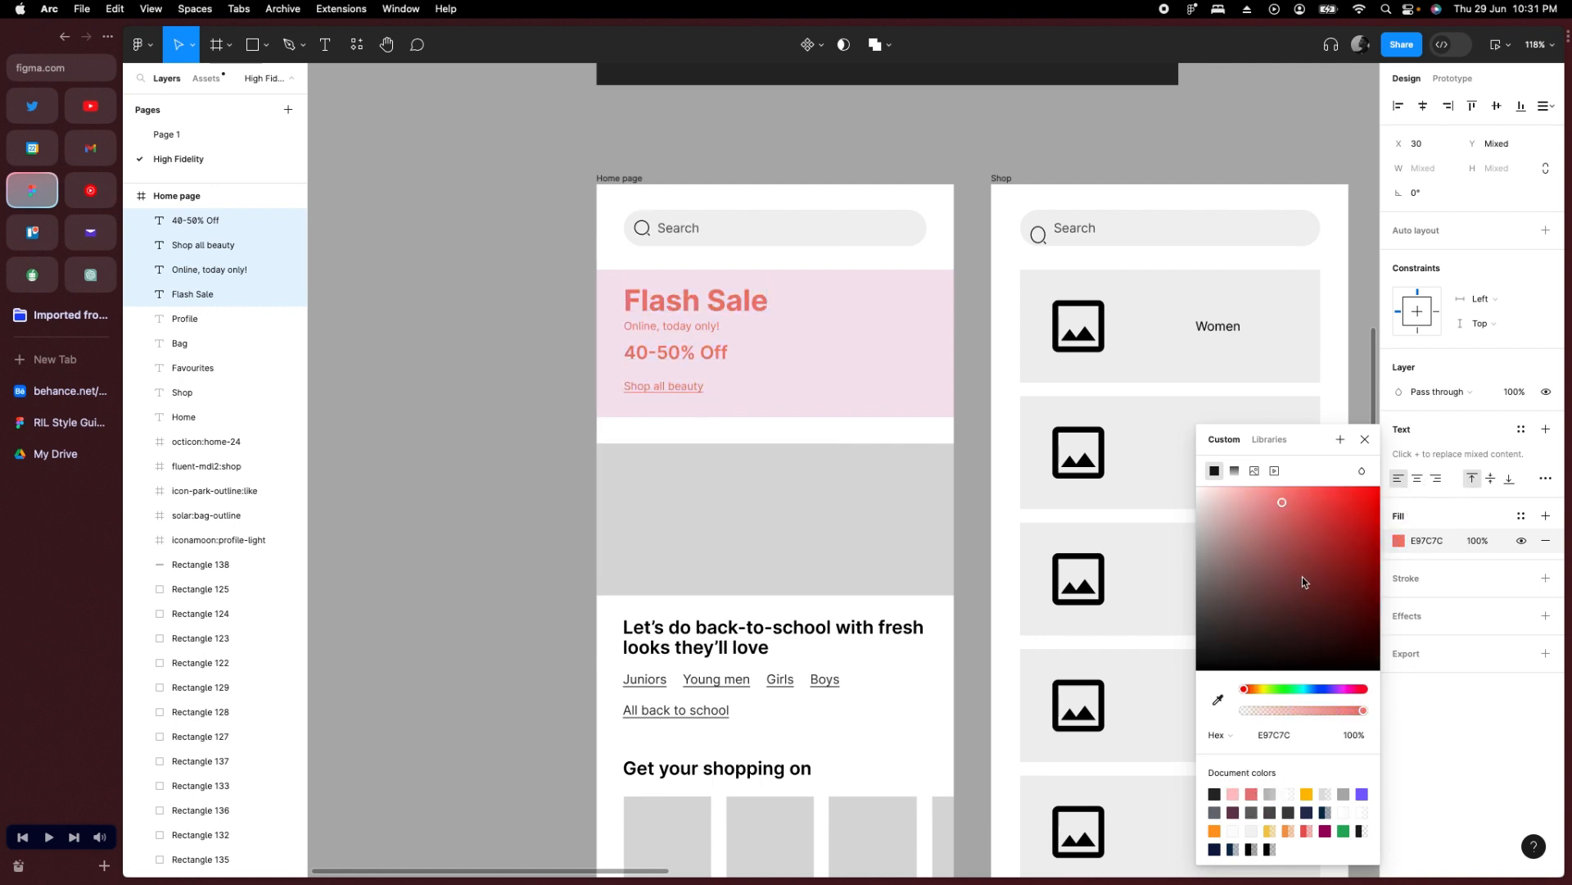
drag(1303, 583, 1329, 518)
click(544, 414)
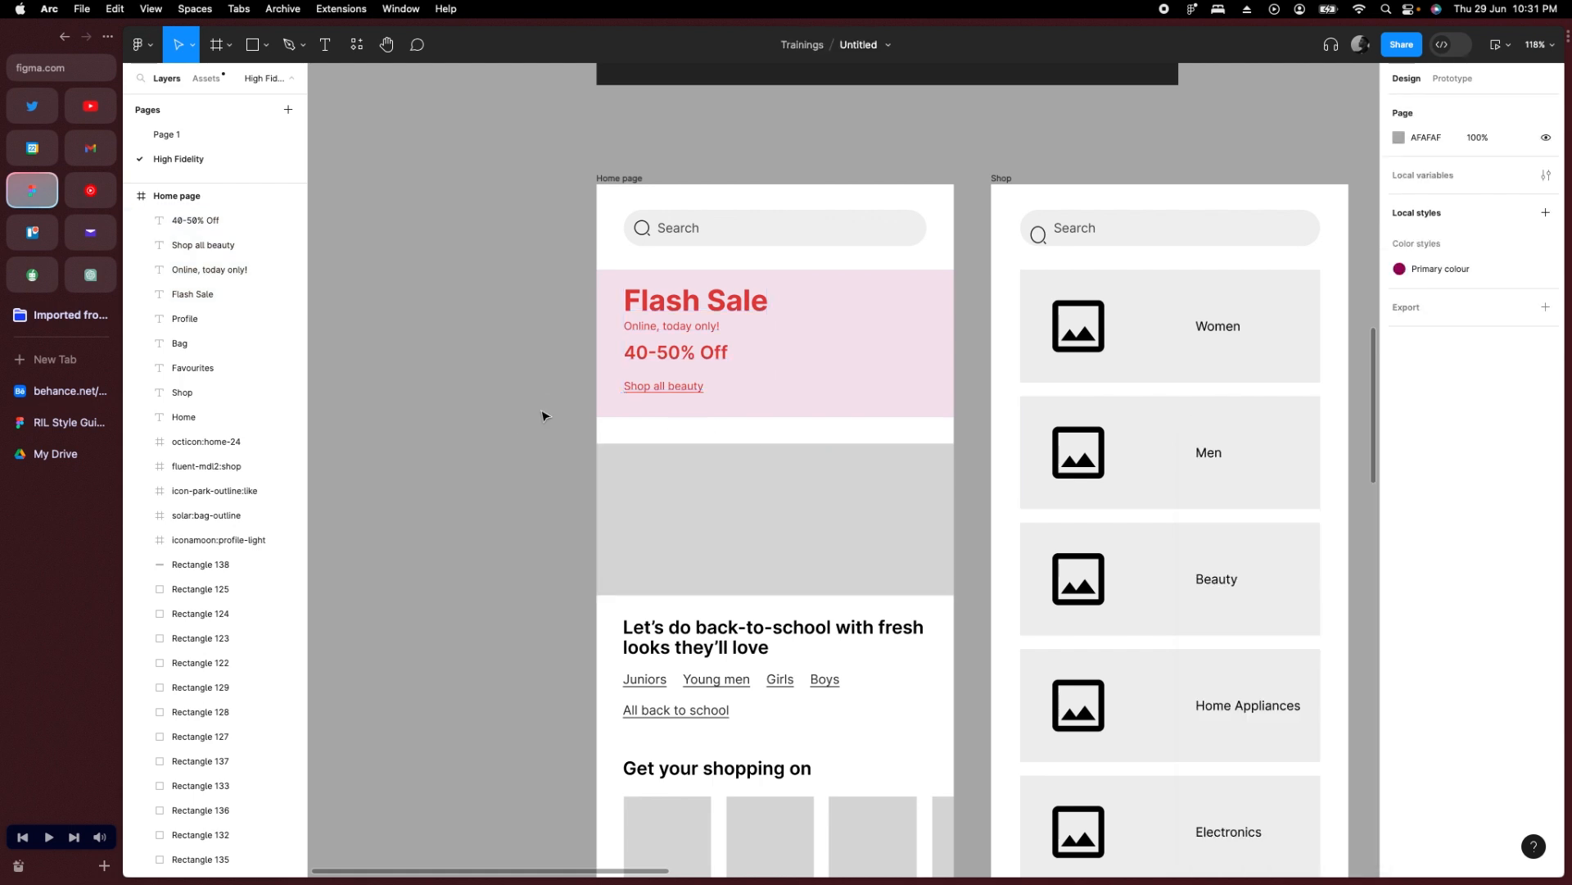
Draw a 182 × 162 rectangle over the banner's right part at X 211, Y 94, flush with its upper, lower and right edges.
scroll(865, 337, up, 3)
key(r)
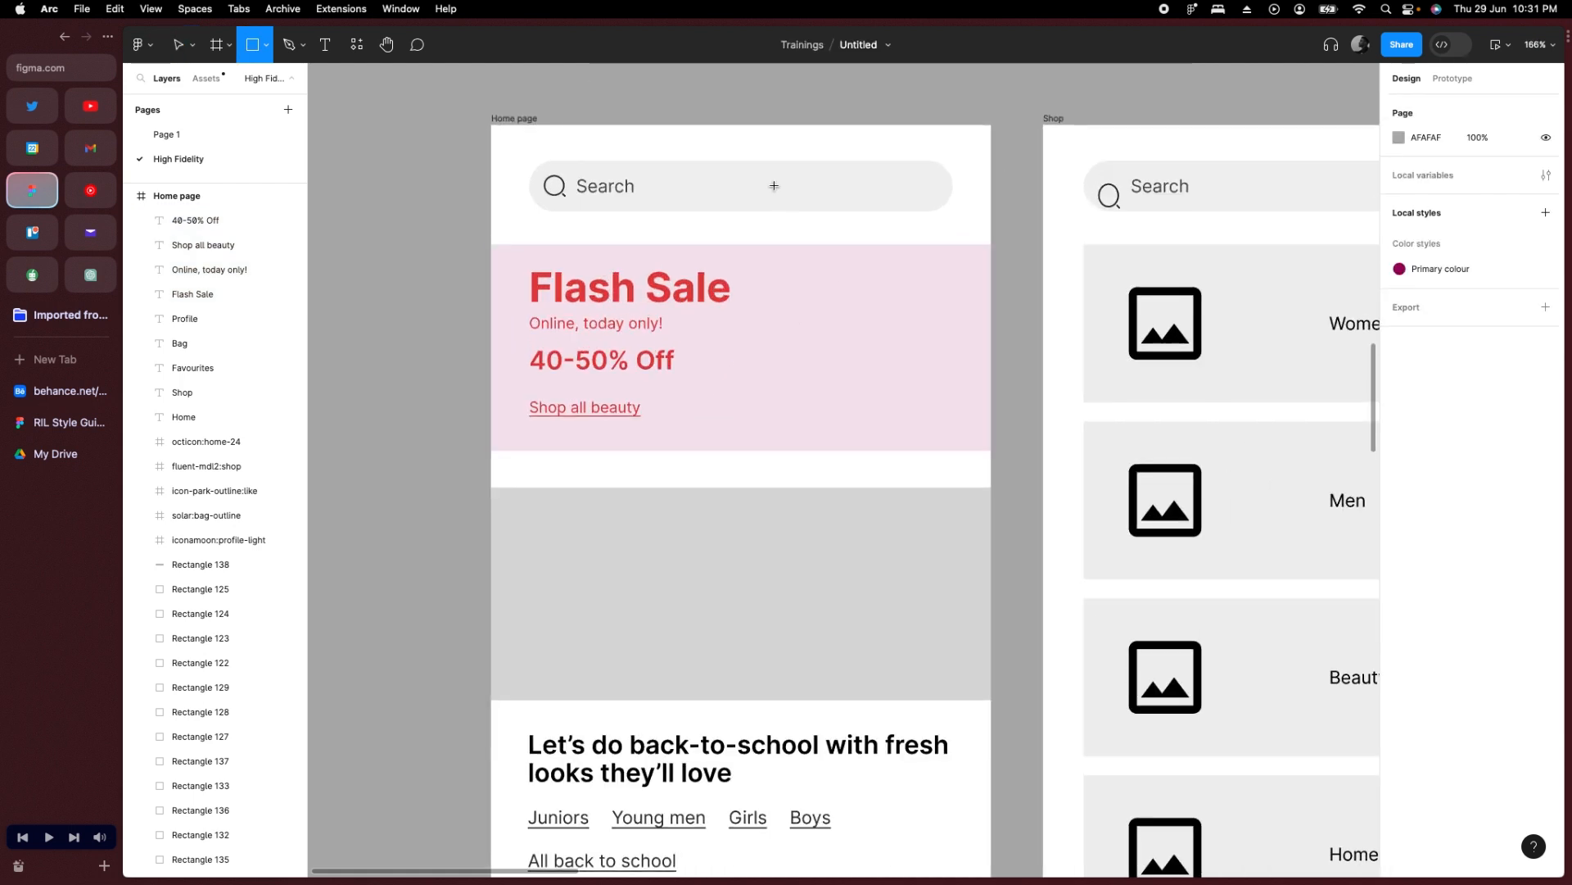
drag(761, 243, 991, 449)
click(1017, 500)
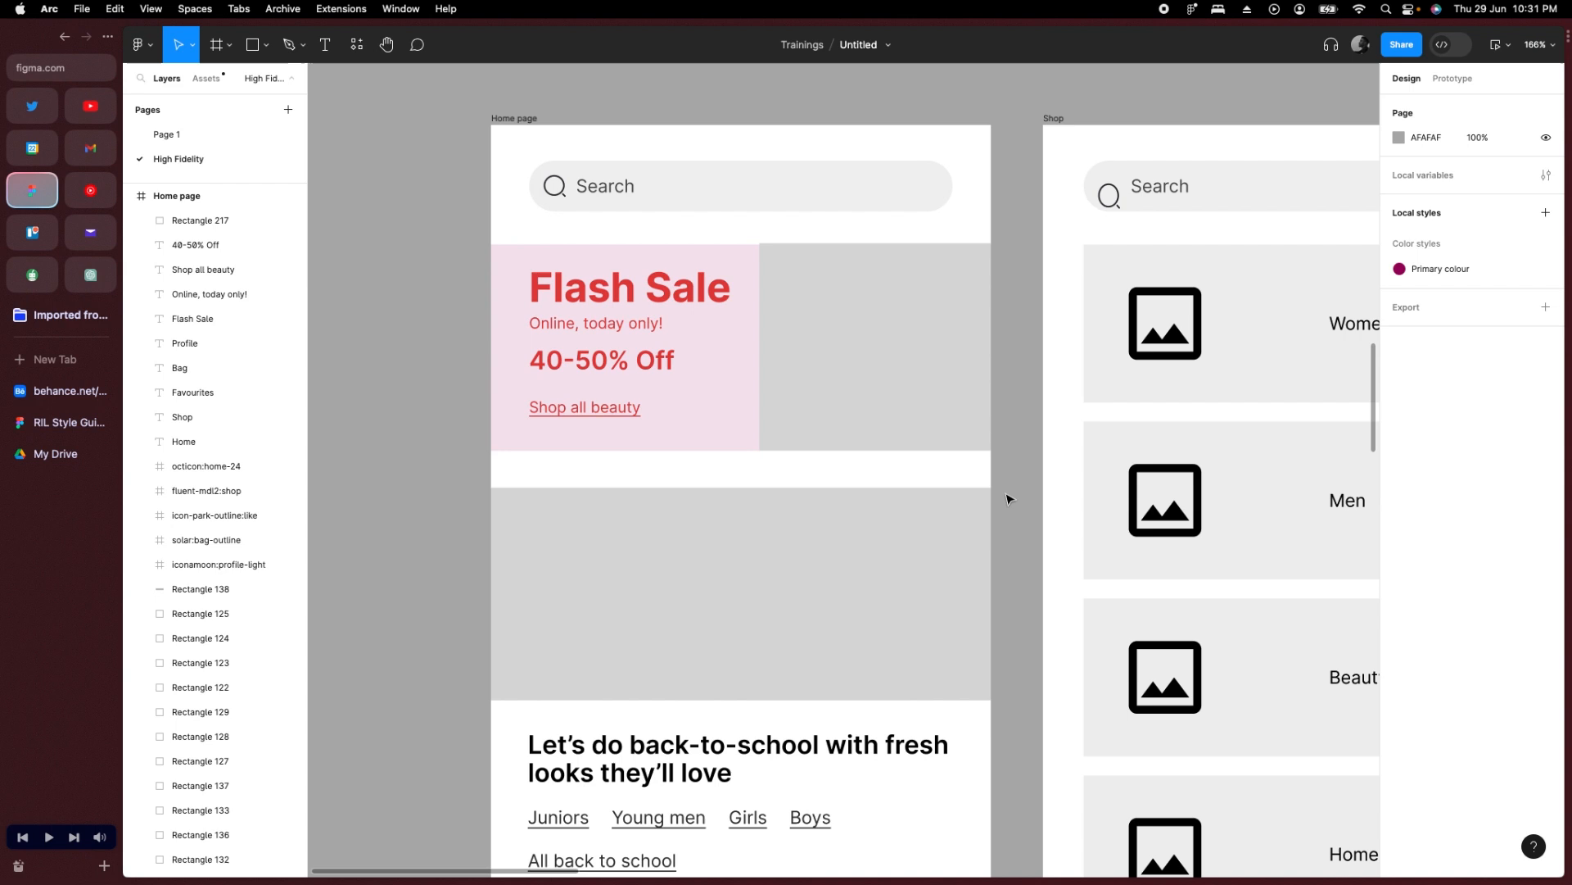
click(832, 305)
drag(828, 243, 828, 244)
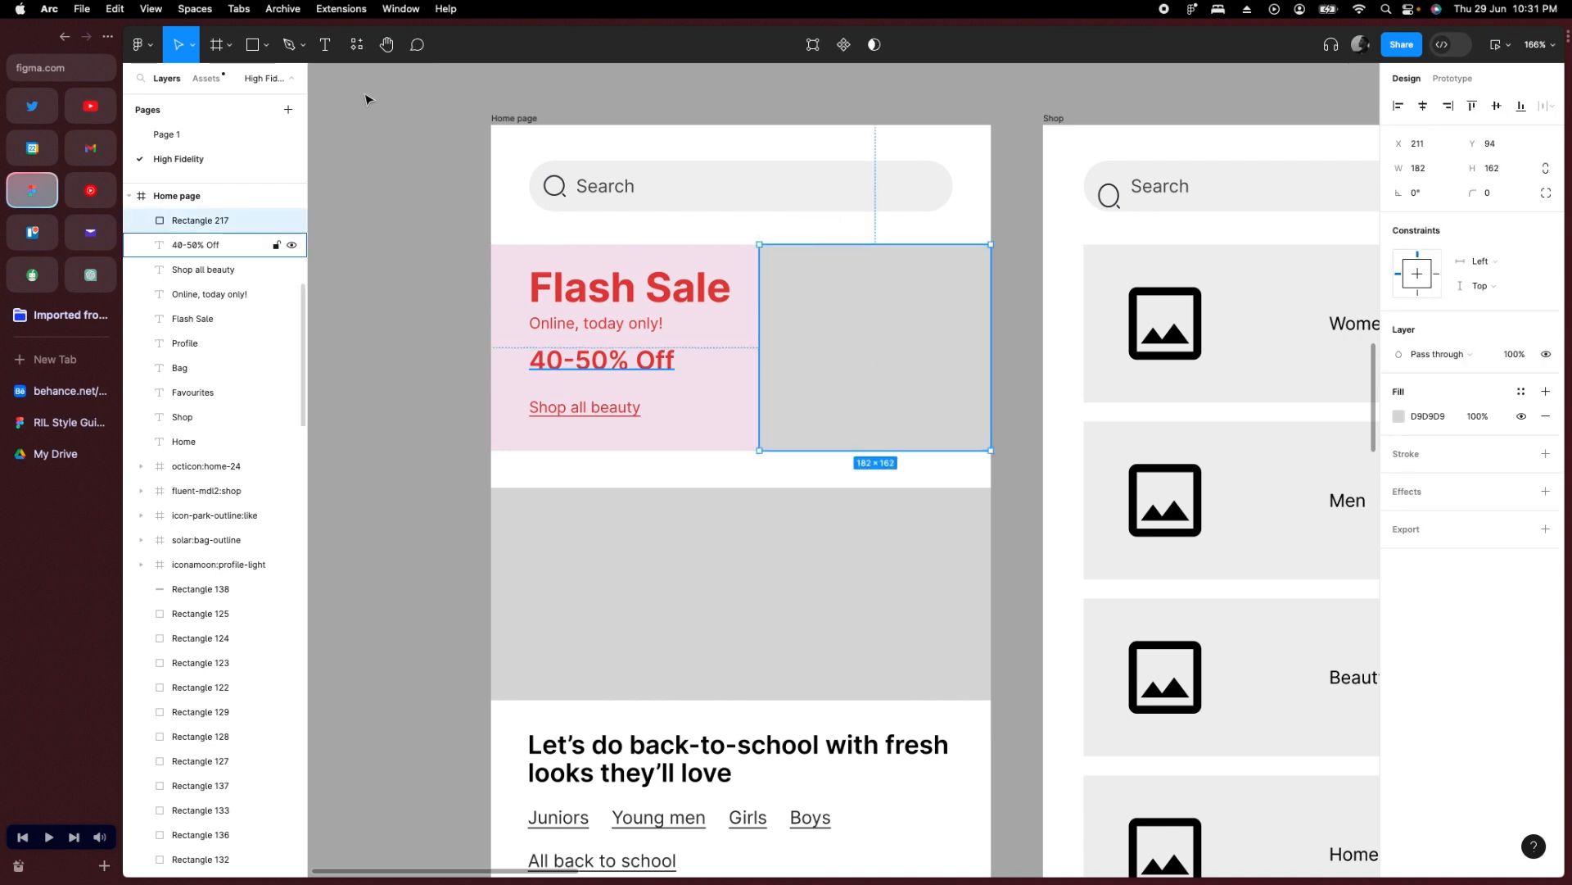
Open the Pexels plugin for the new banner rectangle and insert two random photos as trial fills.
key(shift+i)
click(550, 184)
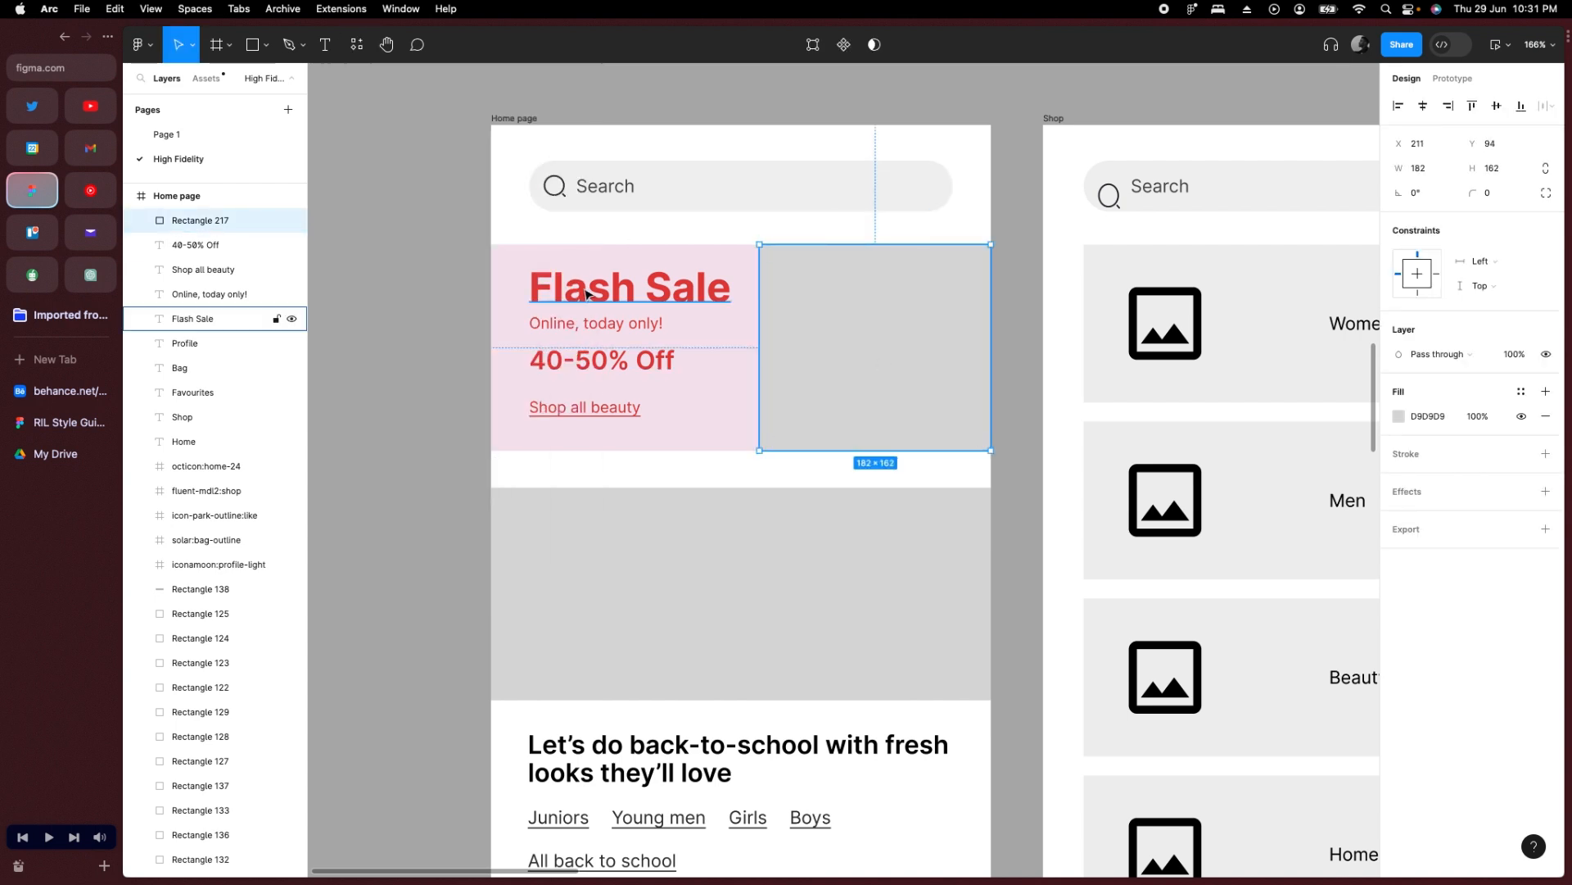
click(408, 397)
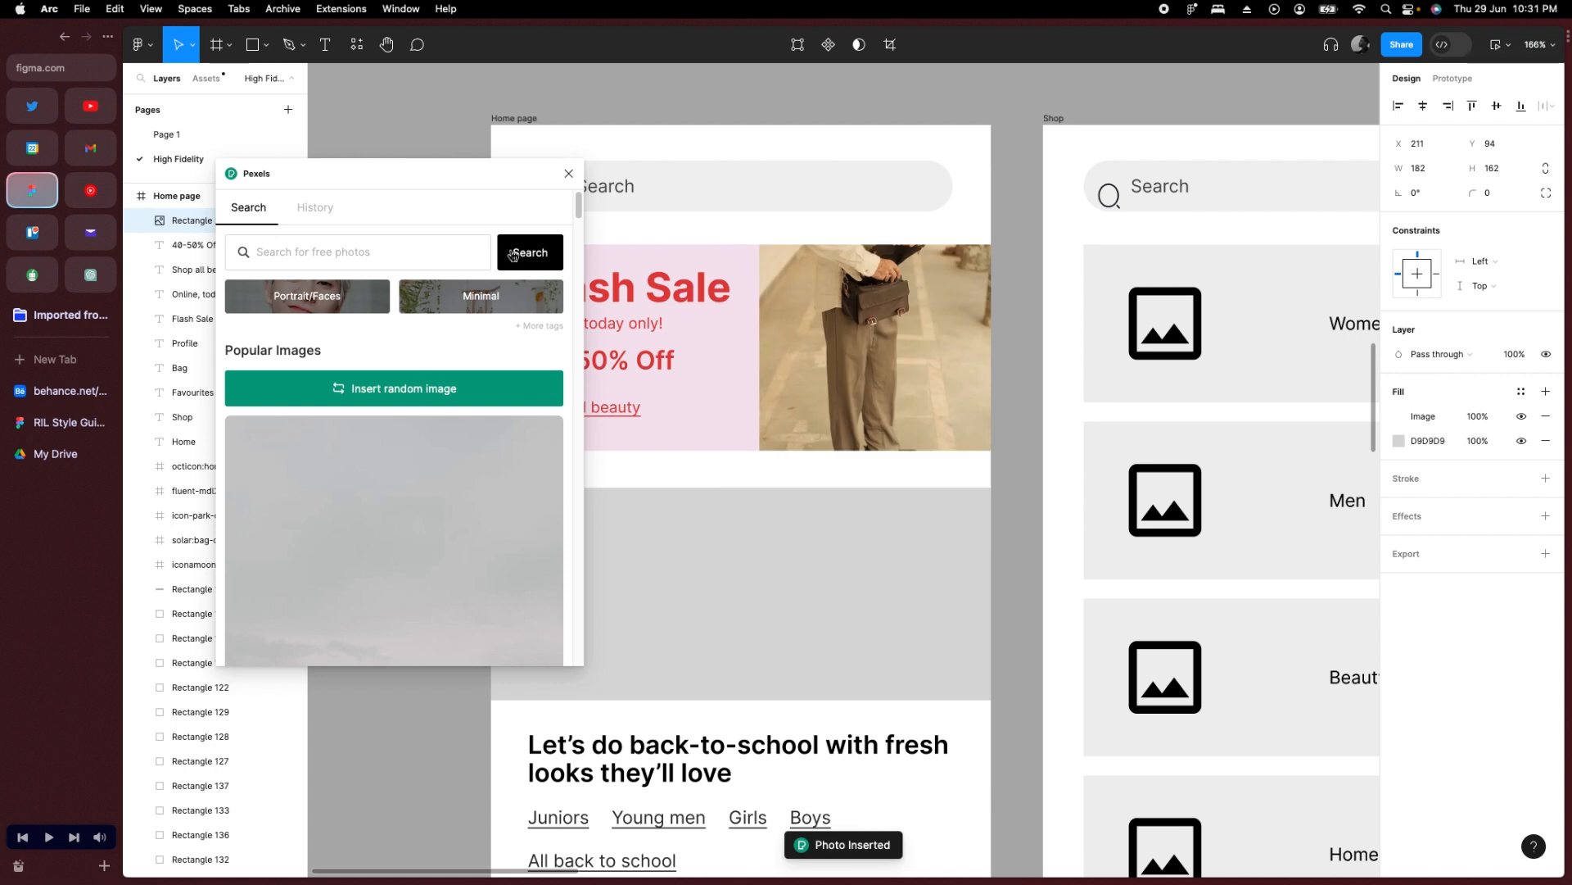
click(438, 381)
Search Pexels for "cosmetics", fill the banner rectangle with the photo of lipsticks on scattered powder, and close the plugin.
click(383, 252)
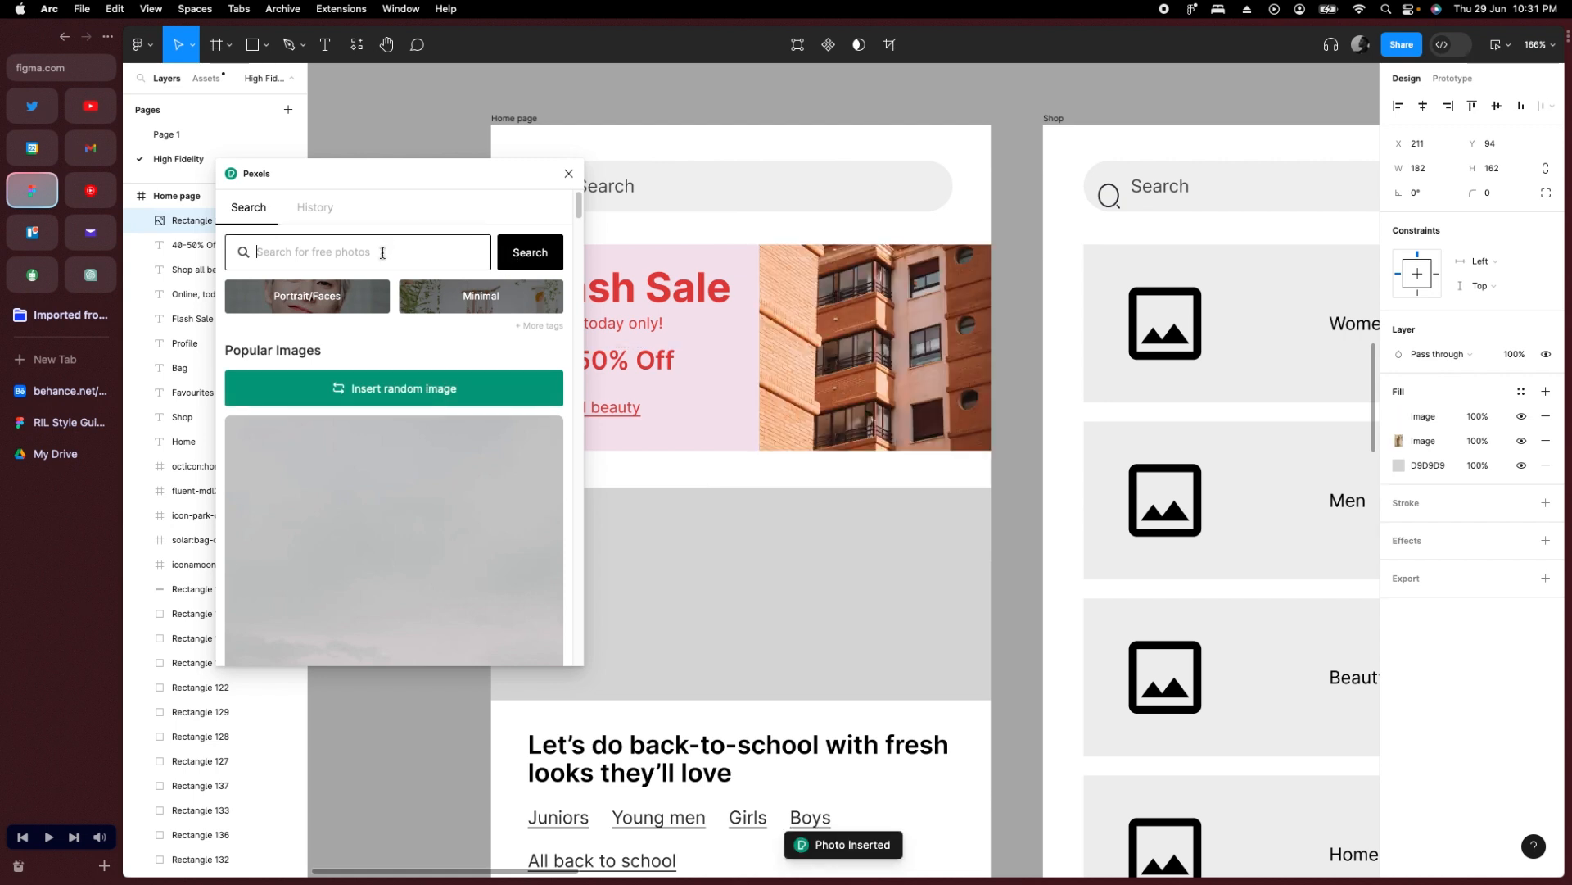
text(Beauty)
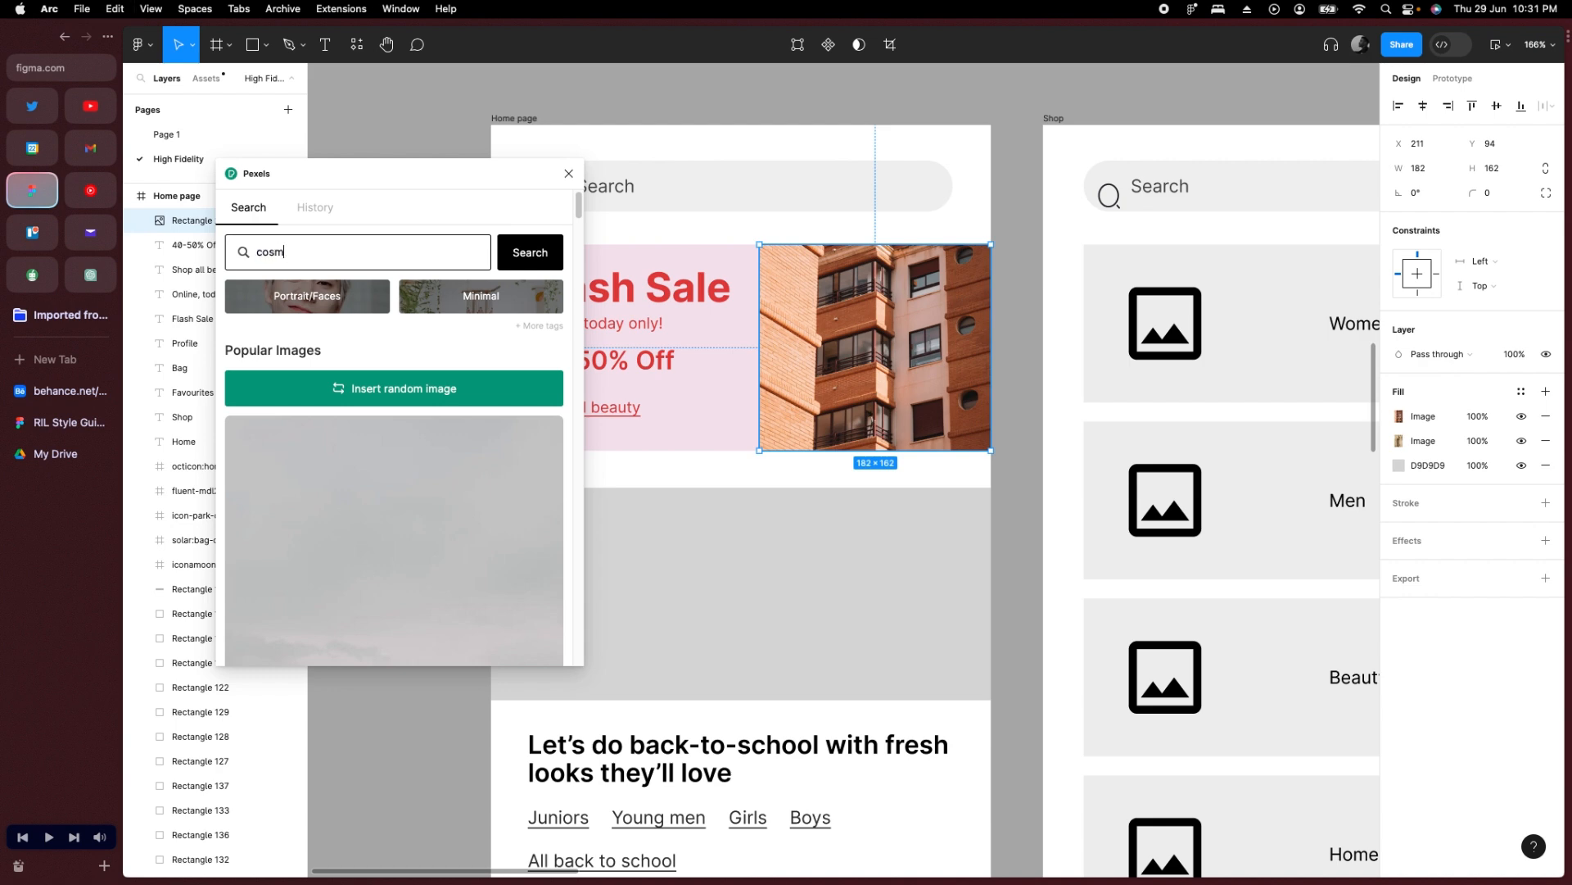
text(cosmetics)
key(Return)
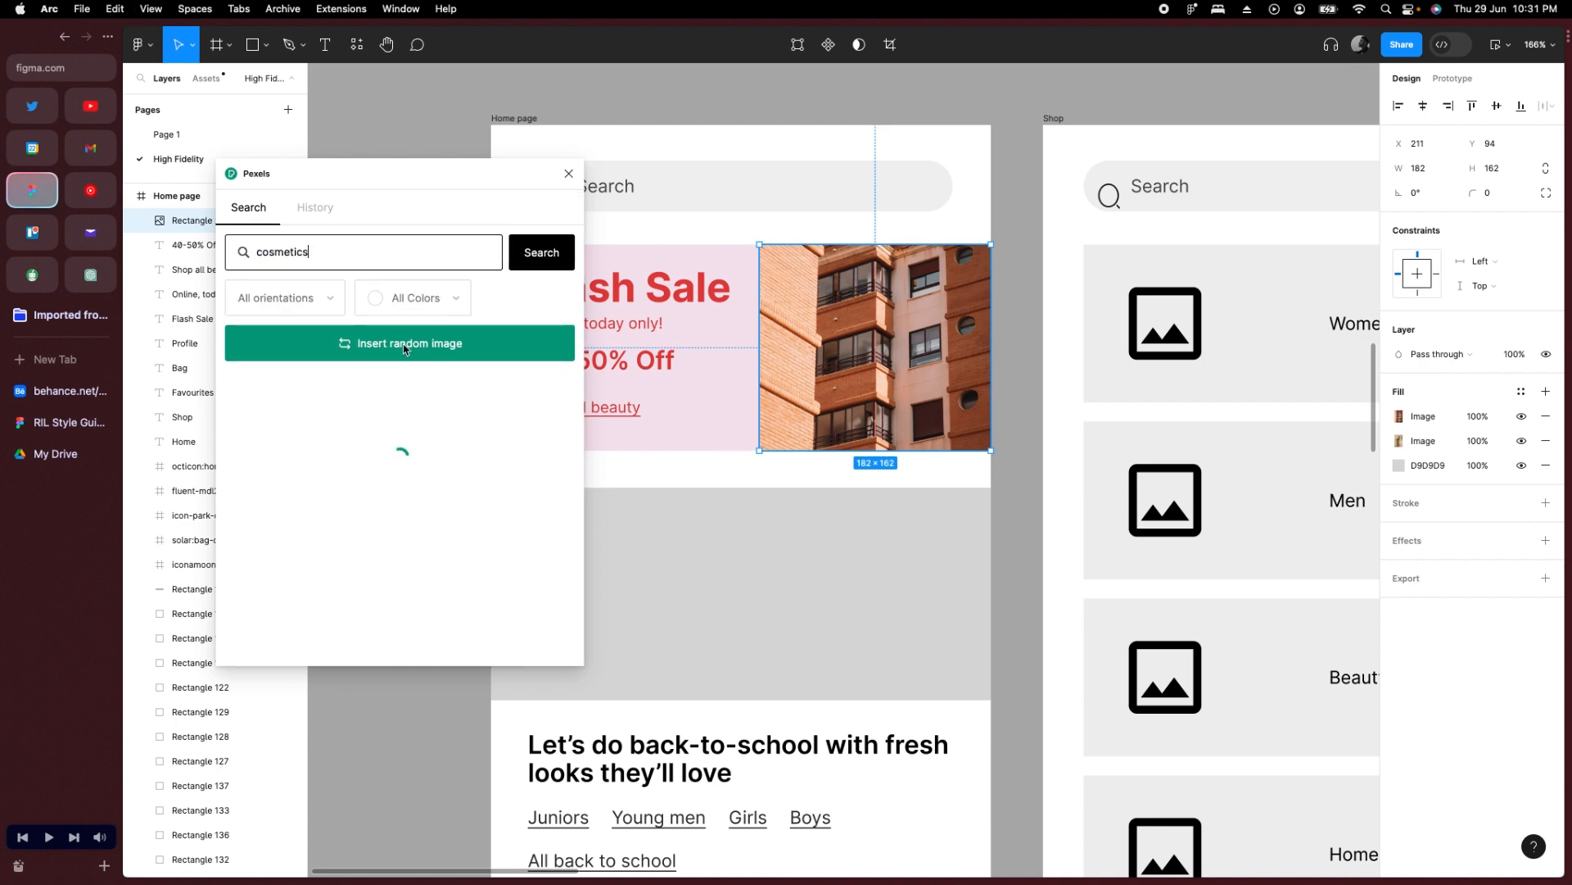
click(483, 446)
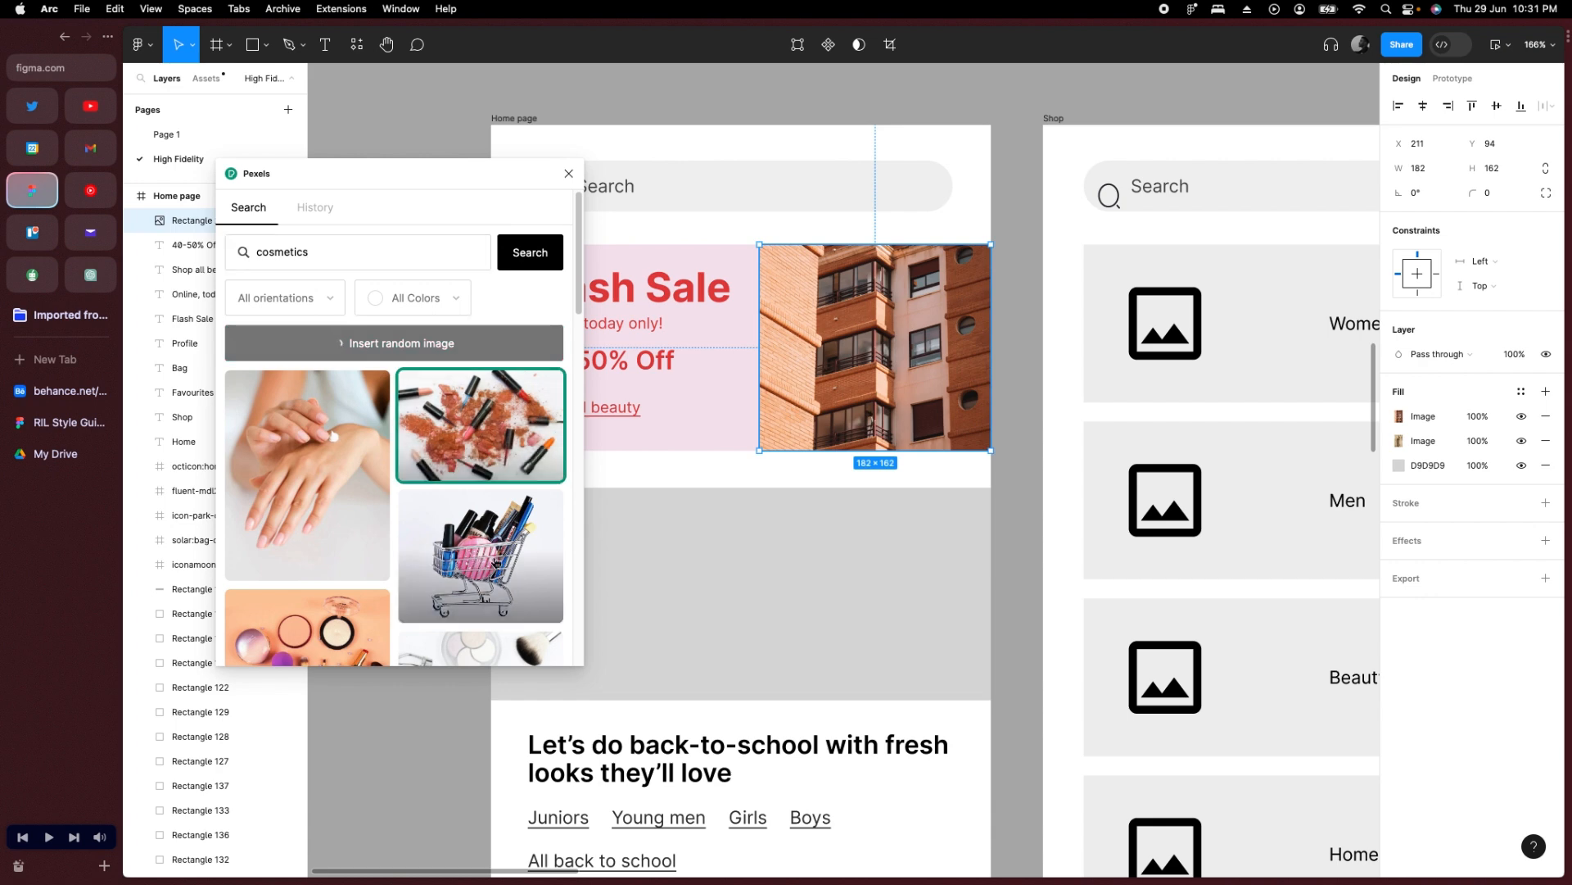
click(565, 176)
click(431, 256)
Select the grey rectangle below the Flash Sale banner and search Pexels for "Lady" photos, looking through the results.
scroll(770, 410, down, 5)
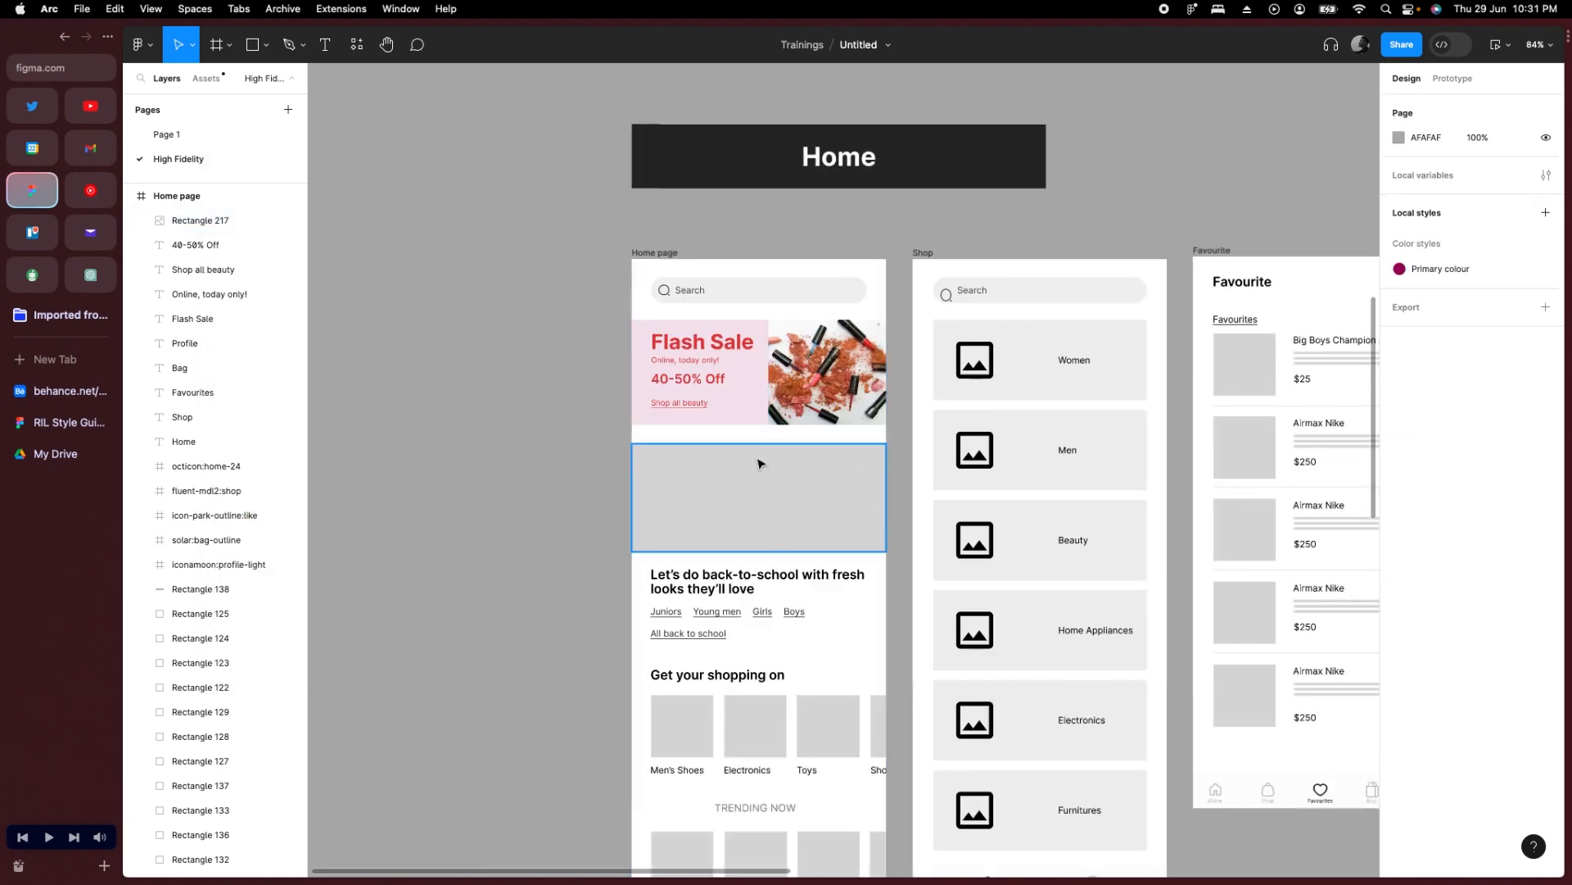
drag(785, 507, 783, 467)
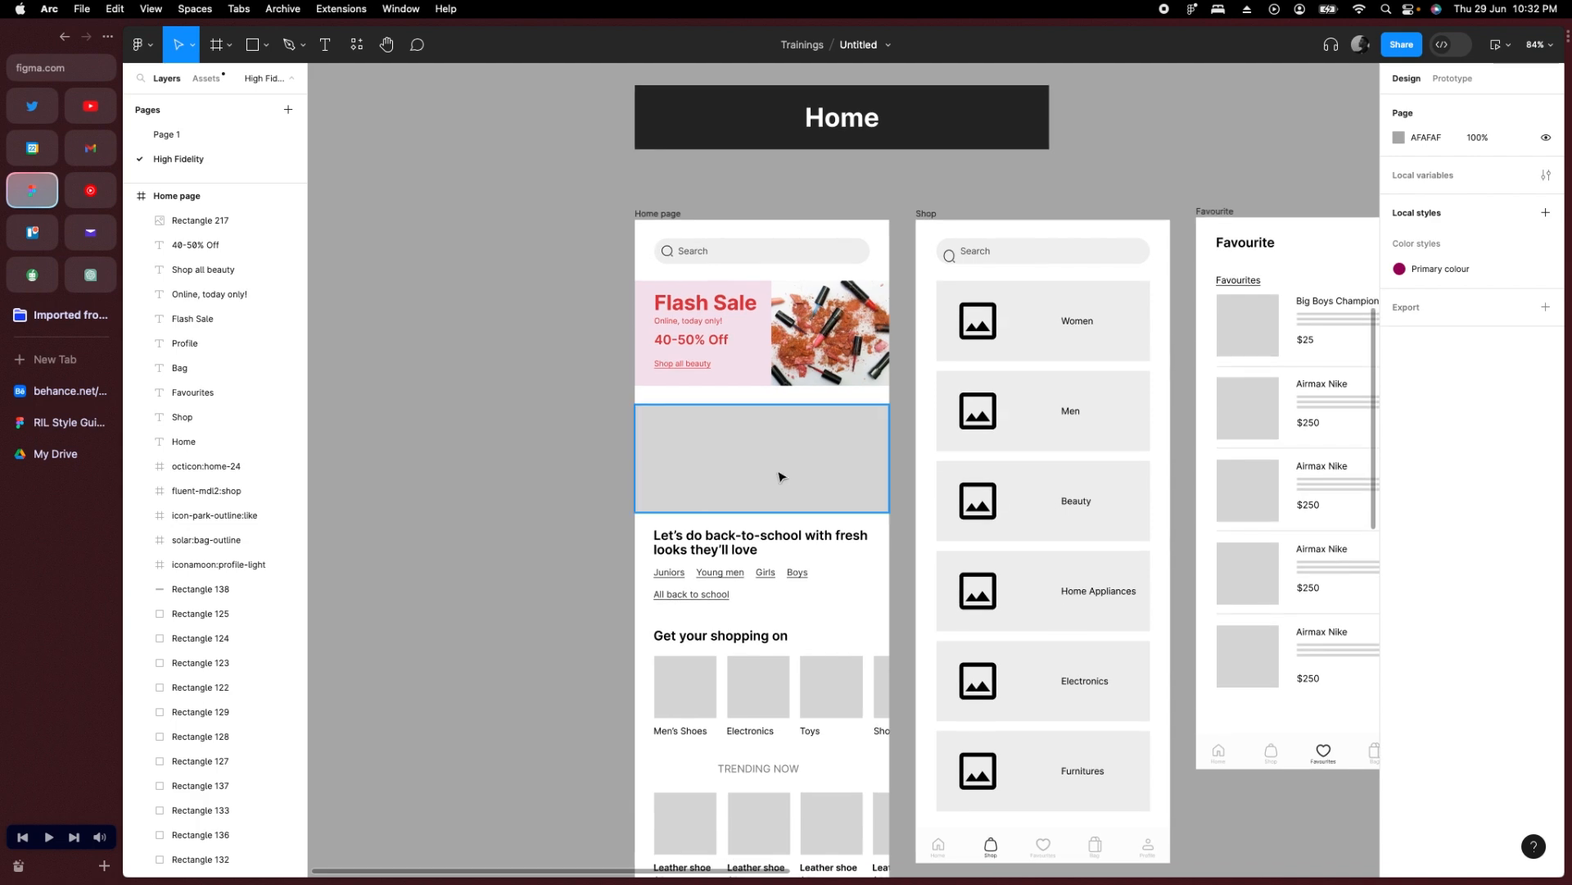
scroll(783, 473, up, 5)
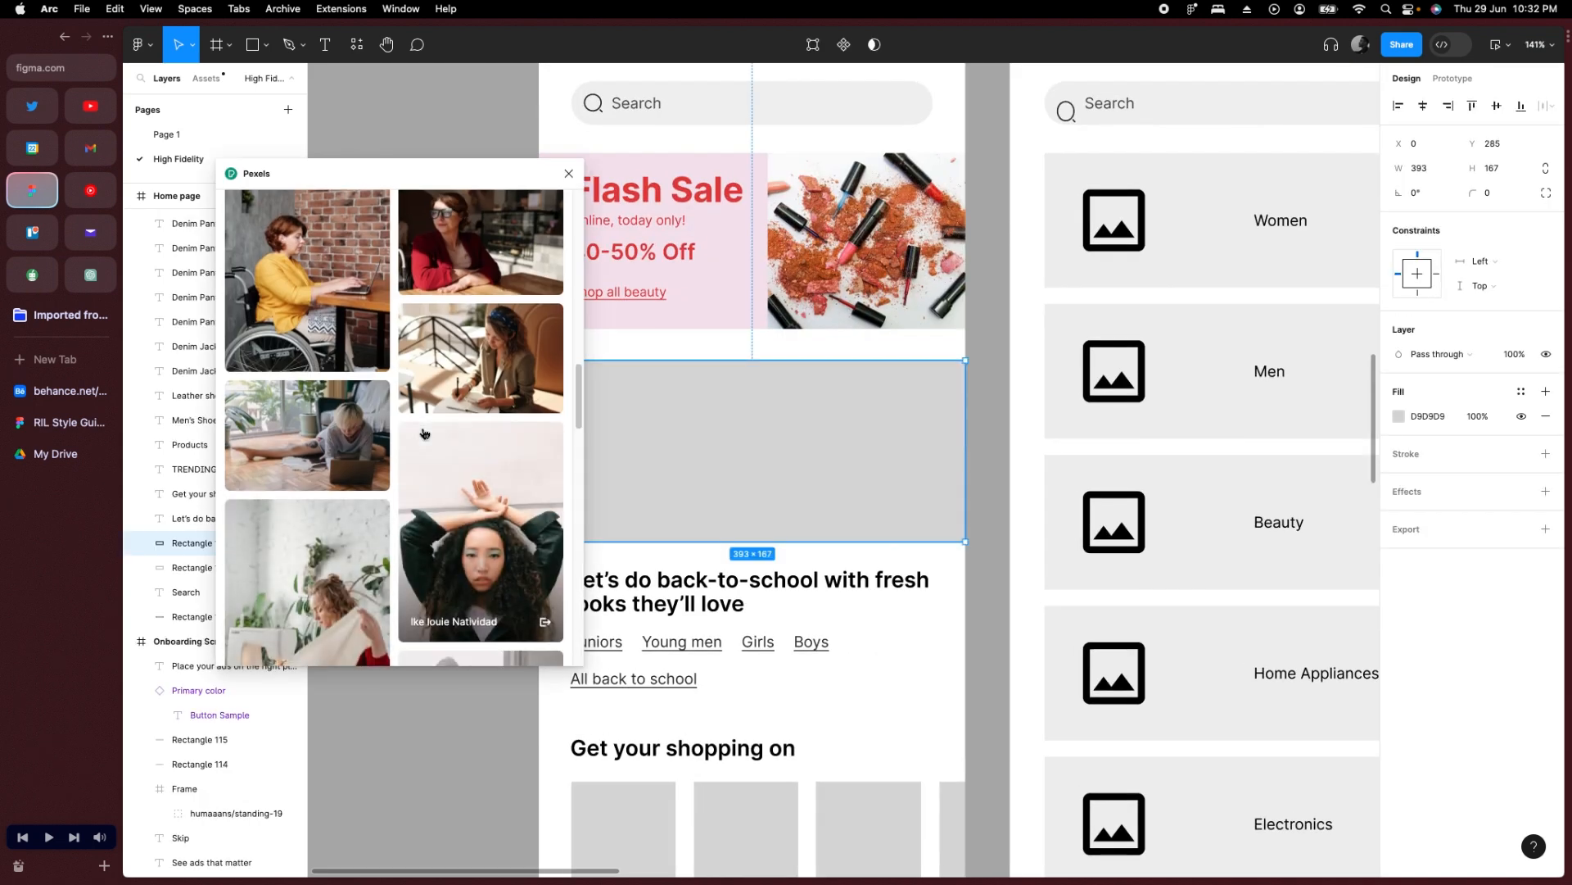
scroll(424, 434, down, 15)
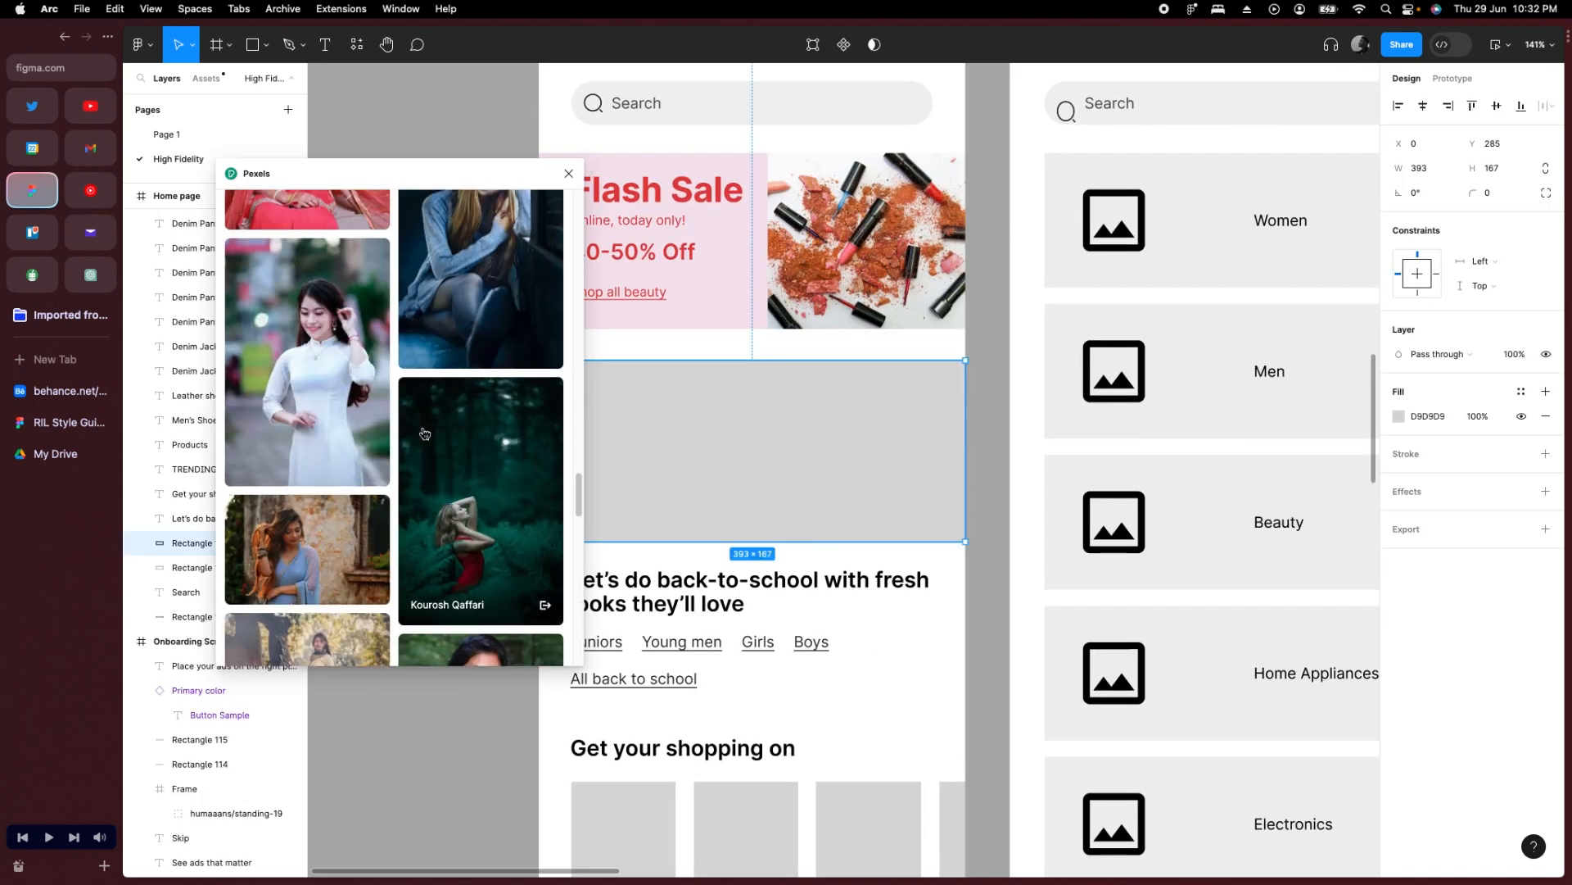
scroll(423, 433, down, 10)
scroll(426, 432, up, 20)
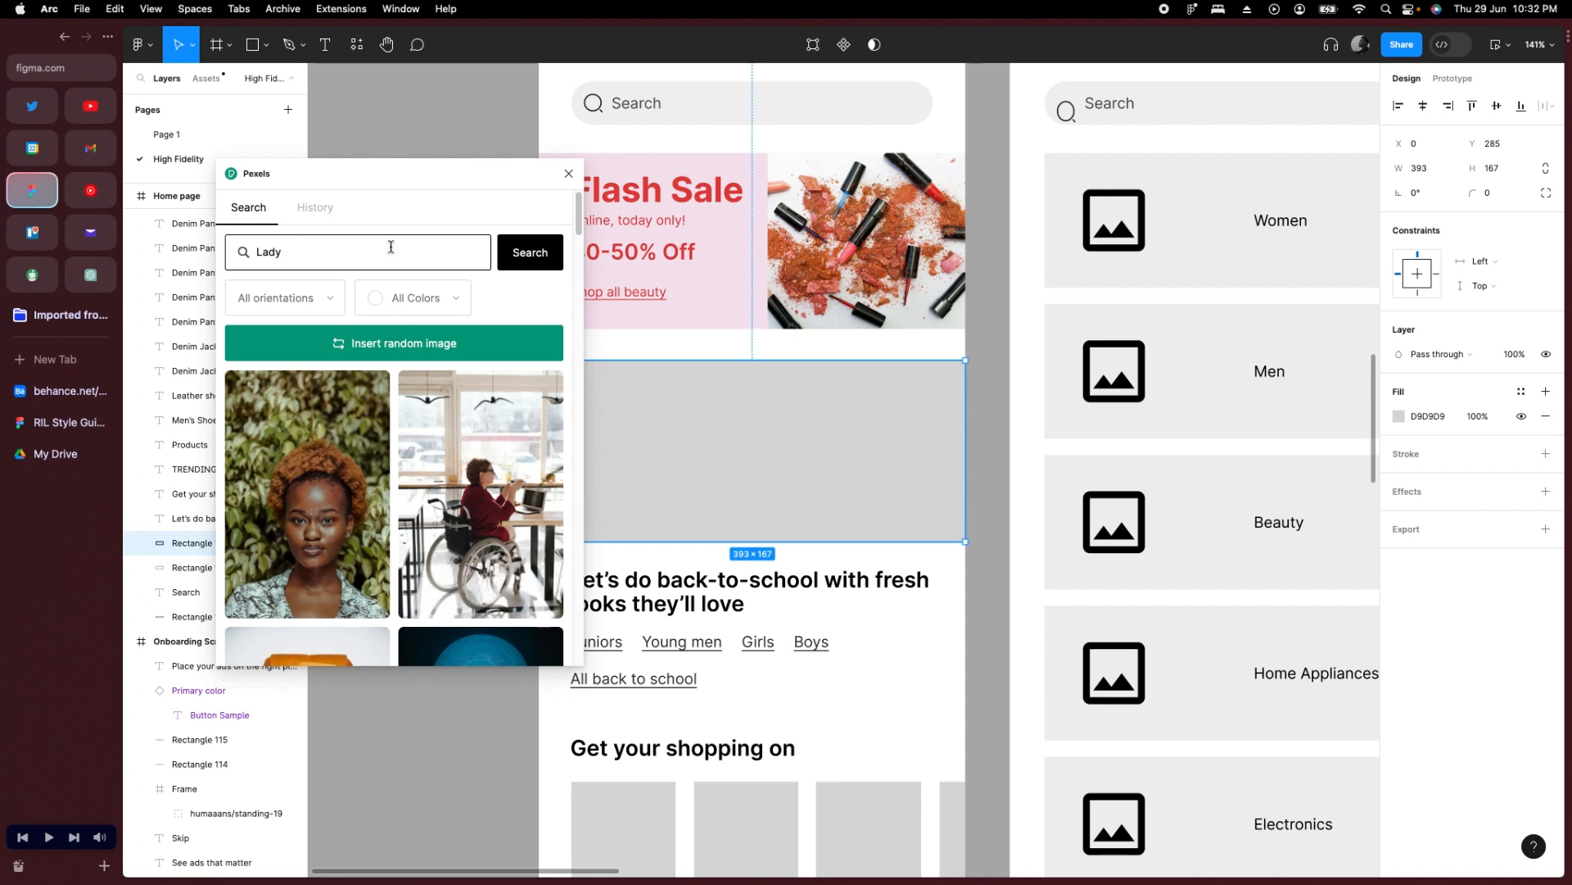
Filter the "Lady" photos by Orange, fill the grey rectangle with the woman covering her mouth, and close the plugin.
click(444, 305)
click(403, 463)
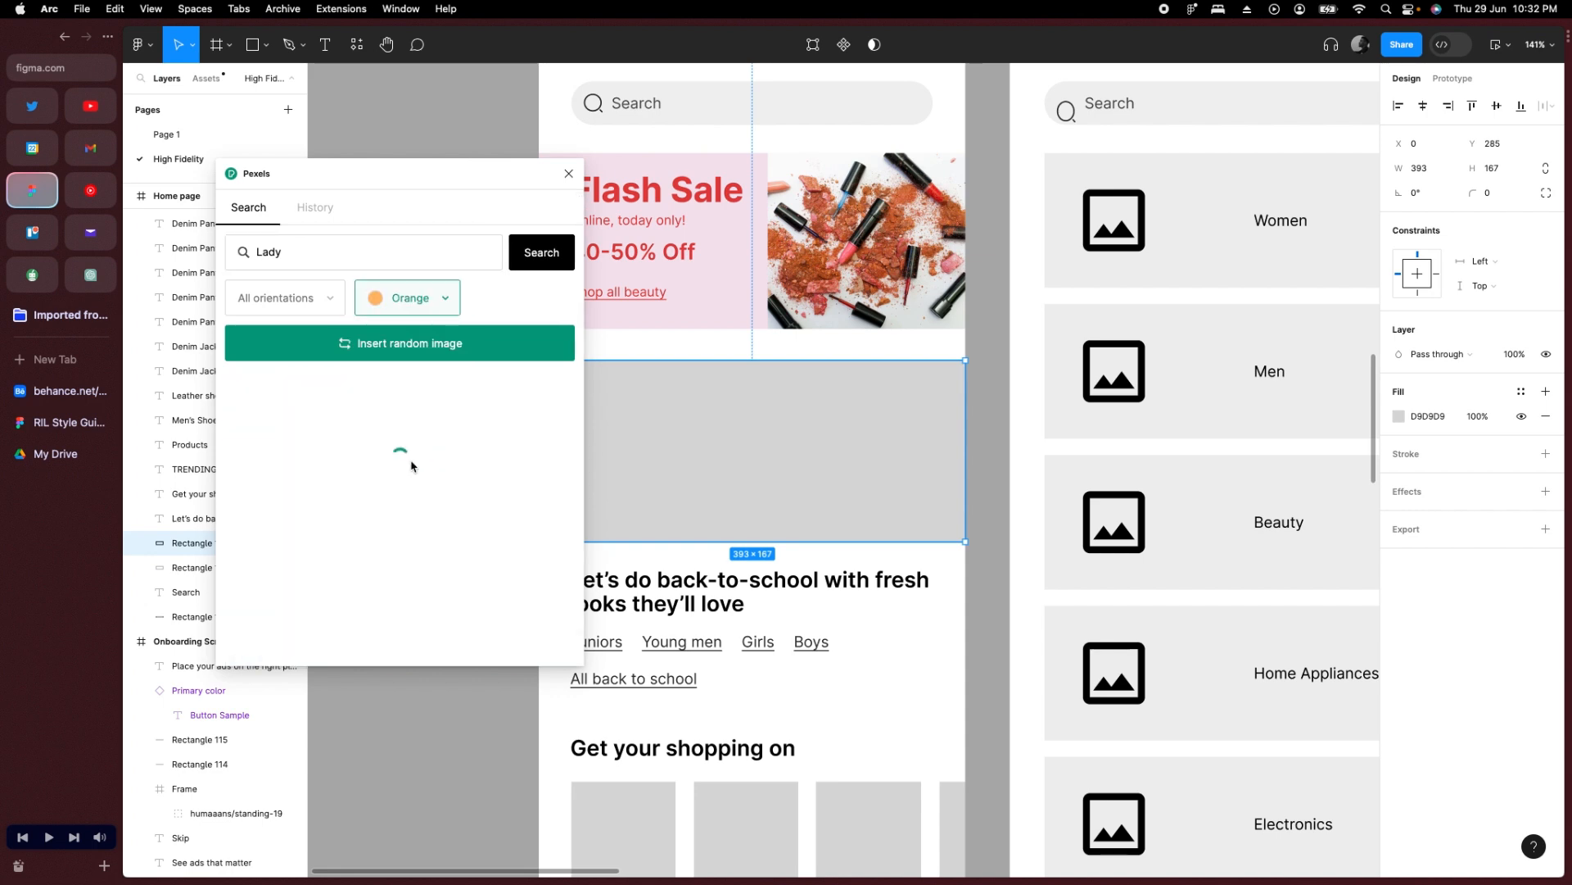
click(316, 305)
click(313, 302)
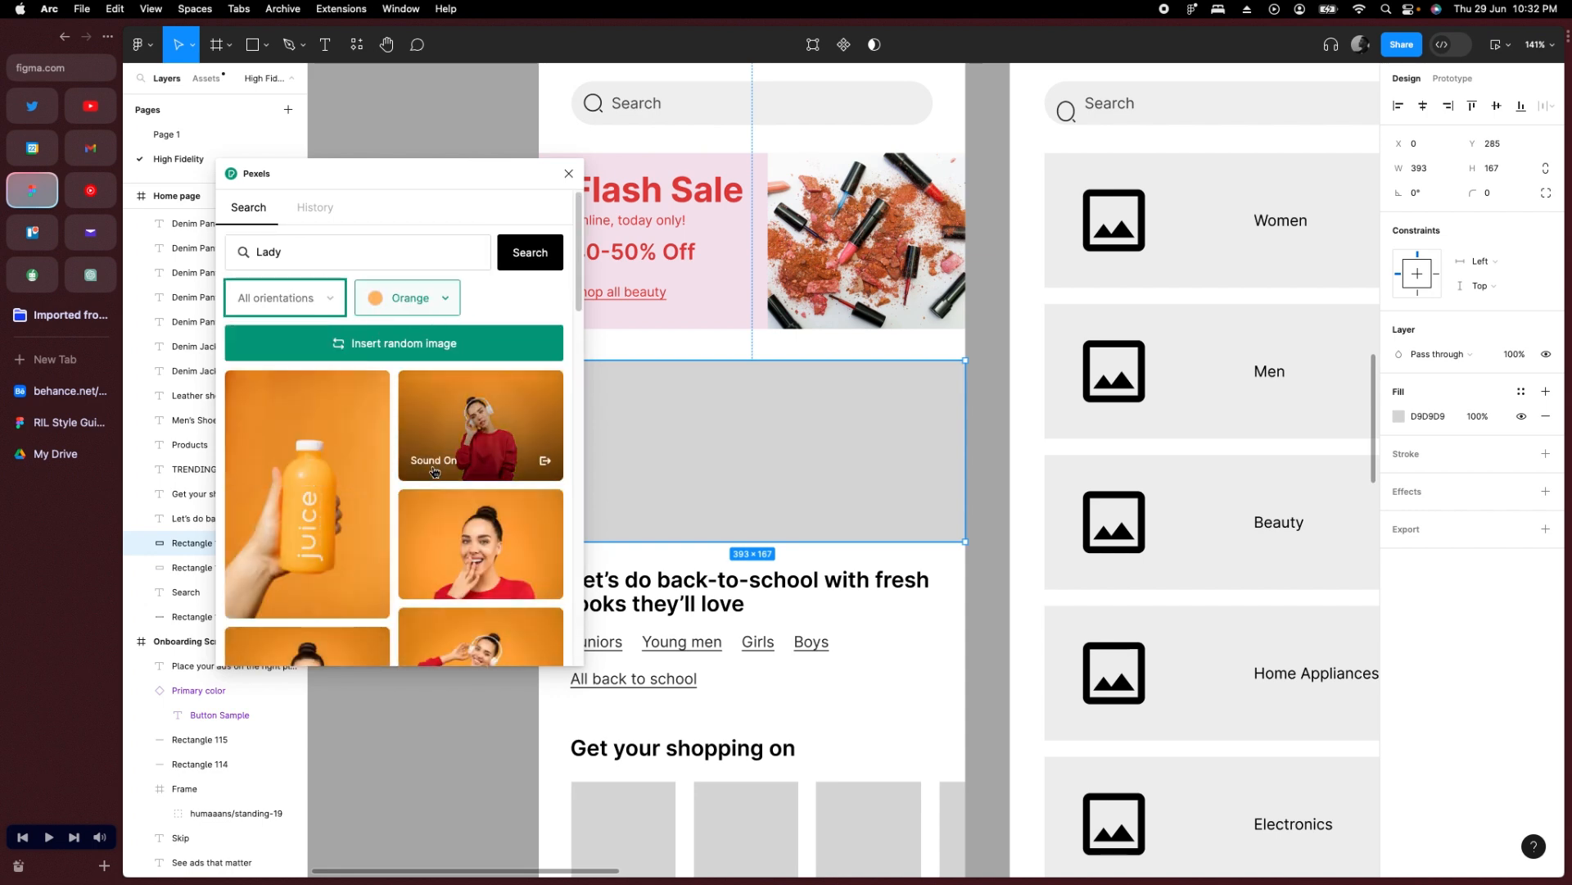
scroll(493, 527, down, 1)
scroll(492, 526, down, 10)
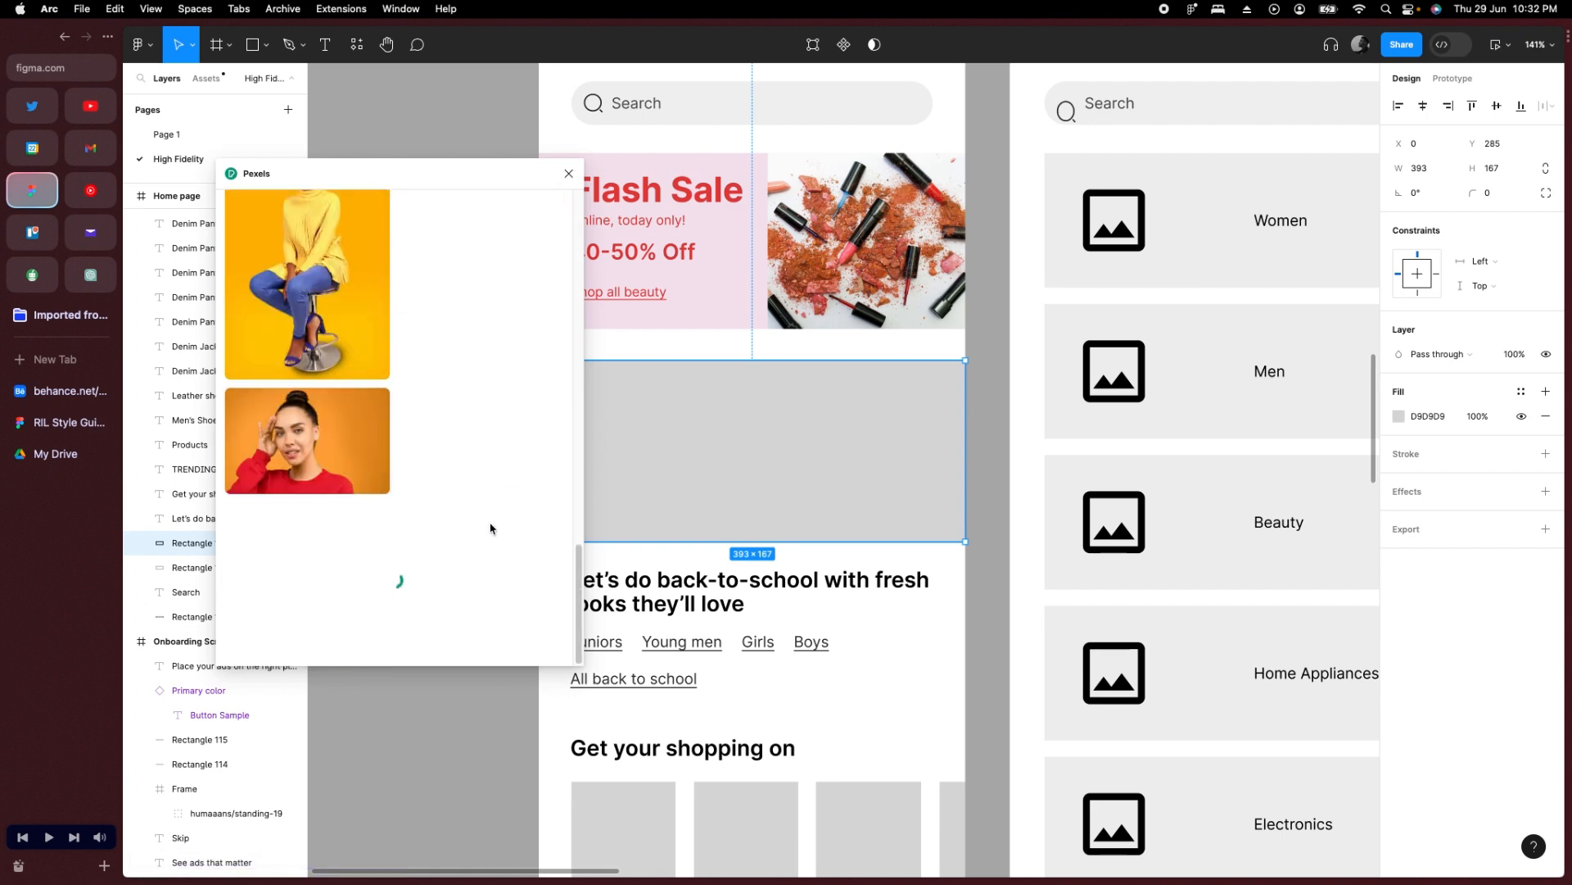
scroll(492, 525, up, 10)
scroll(492, 526, down, 2)
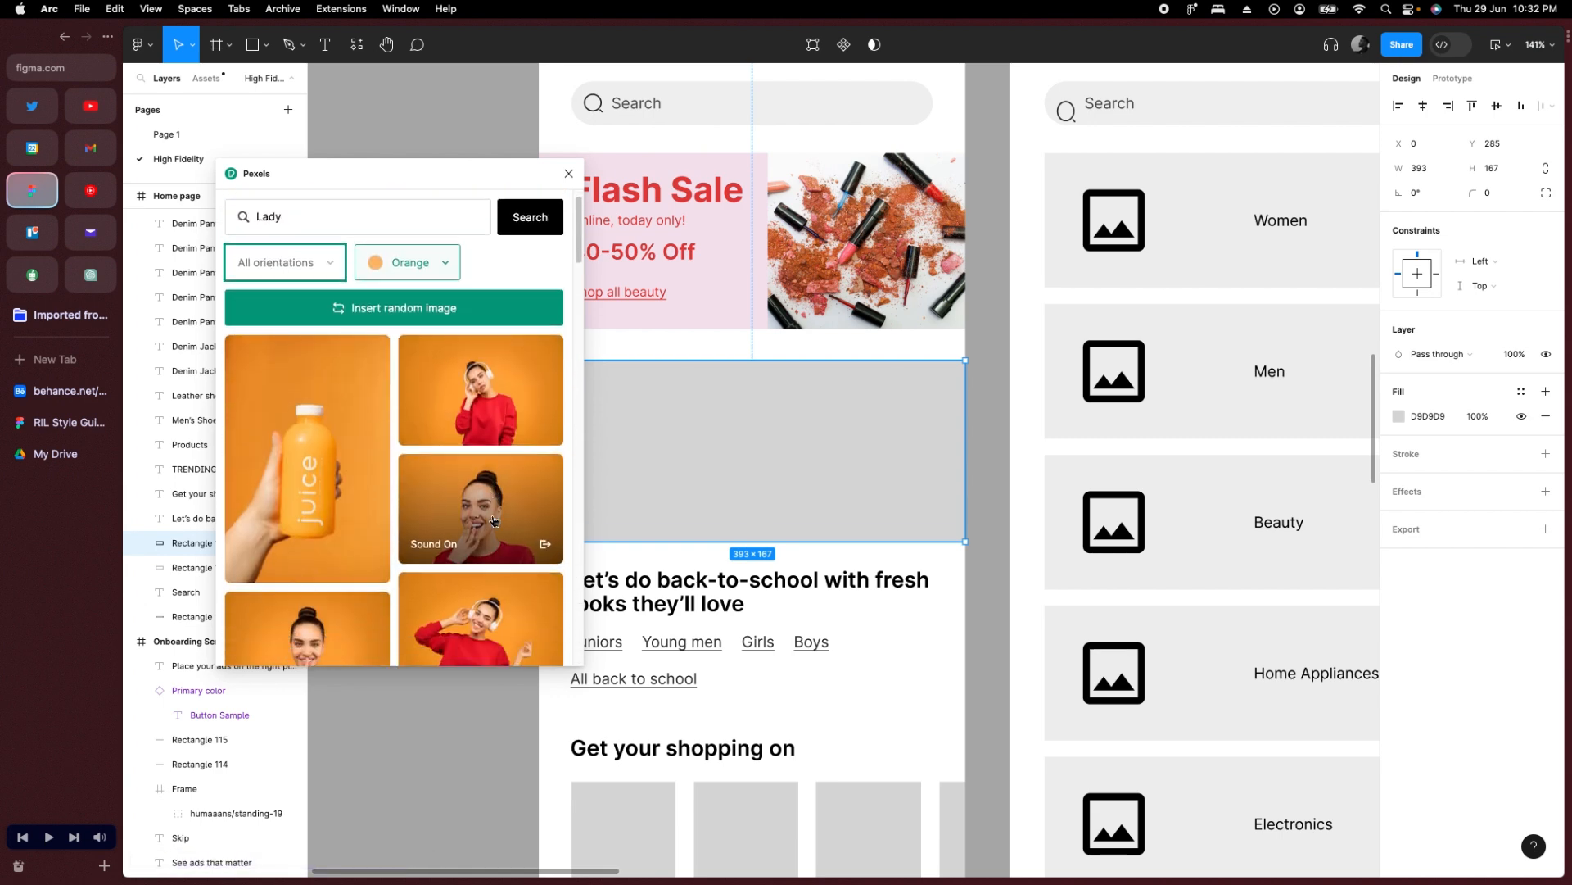
click(502, 456)
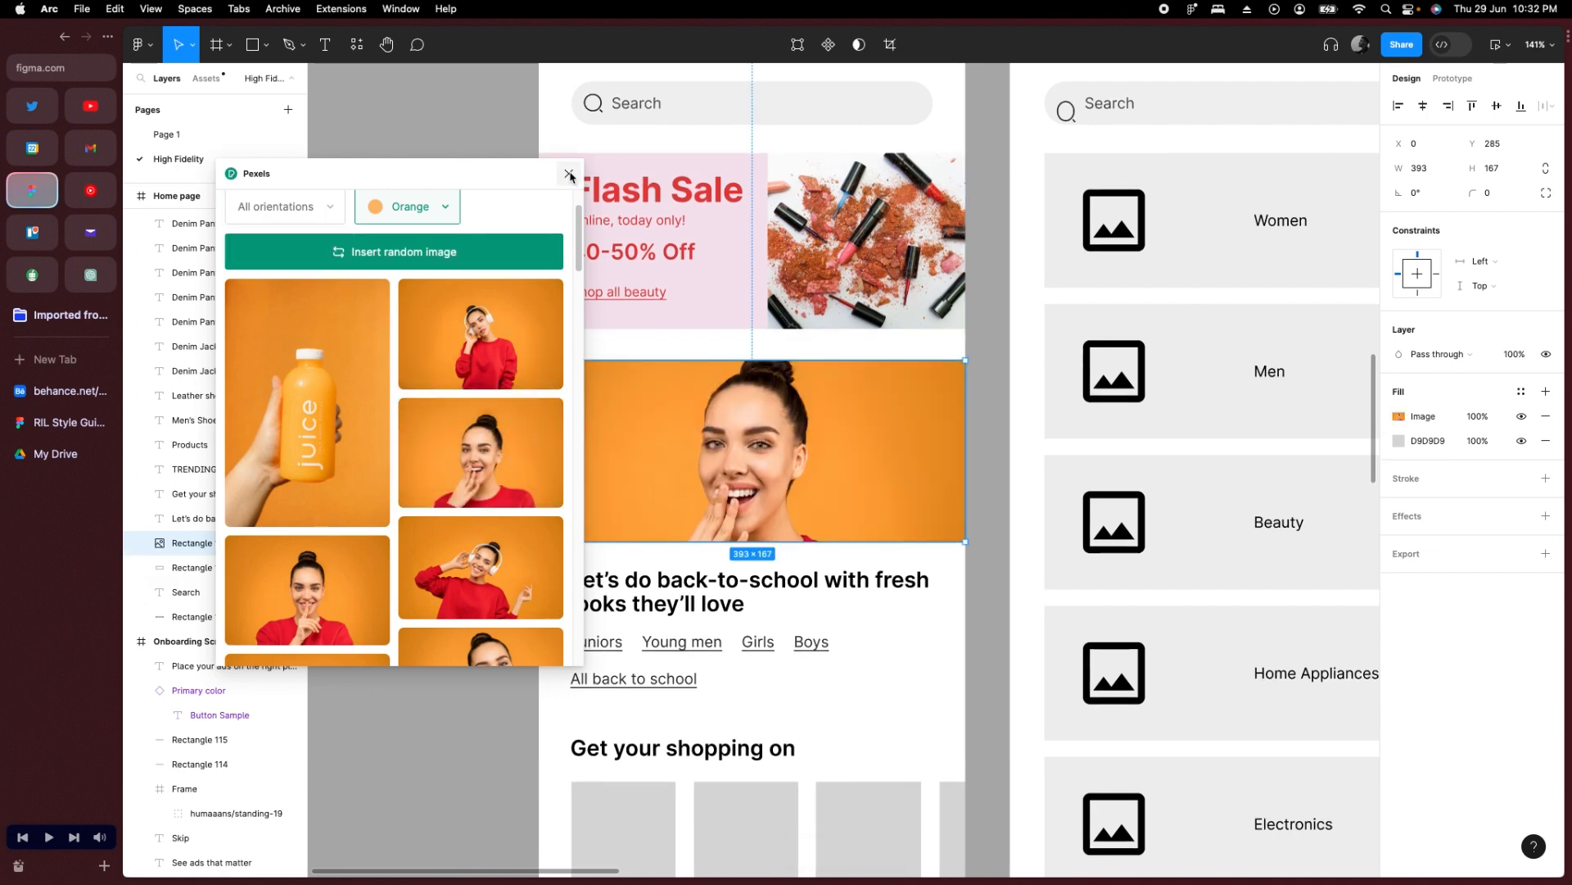
scroll(238, 458, up, 10)
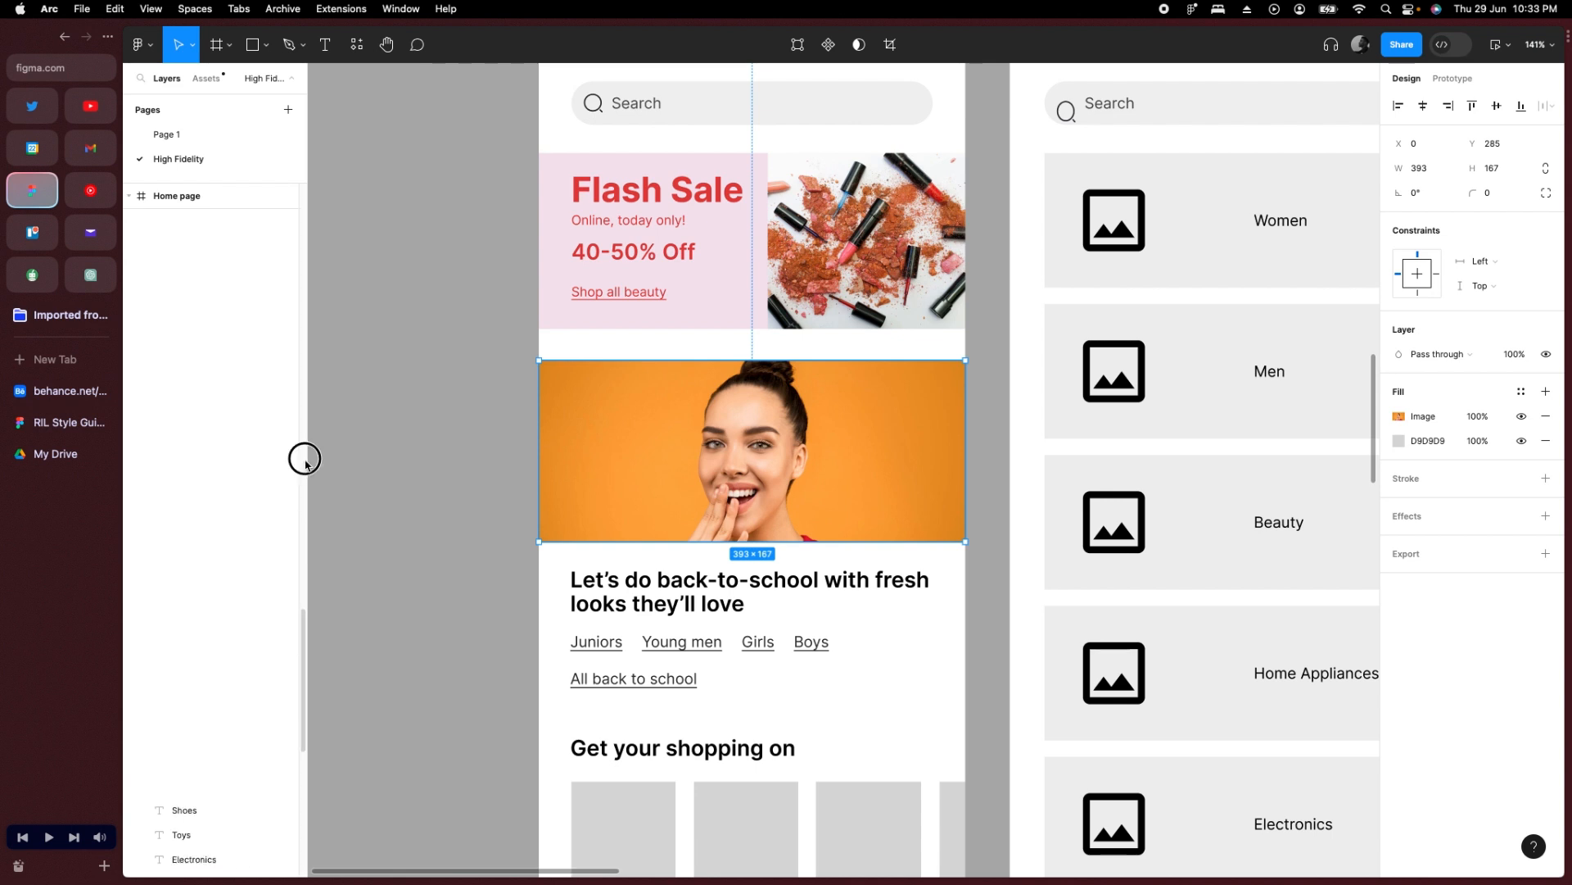
Copy the "Flash Sale" heading from the pink banner onto the orange banner beneath it.
key(t)
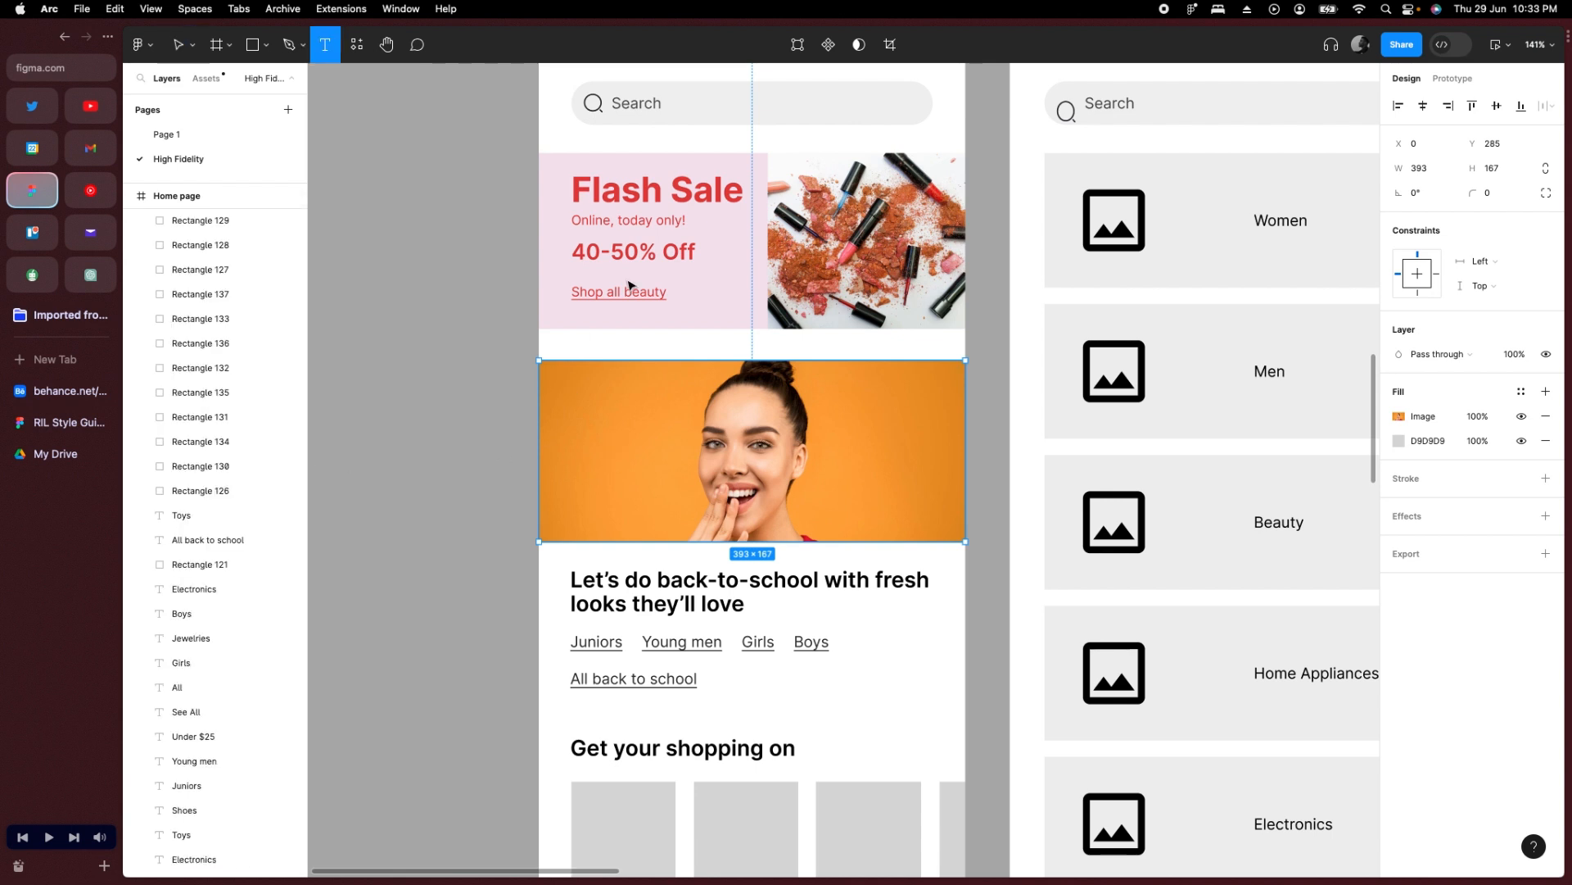
key(v)
click(657, 196)
drag(657, 196, 657, 407)
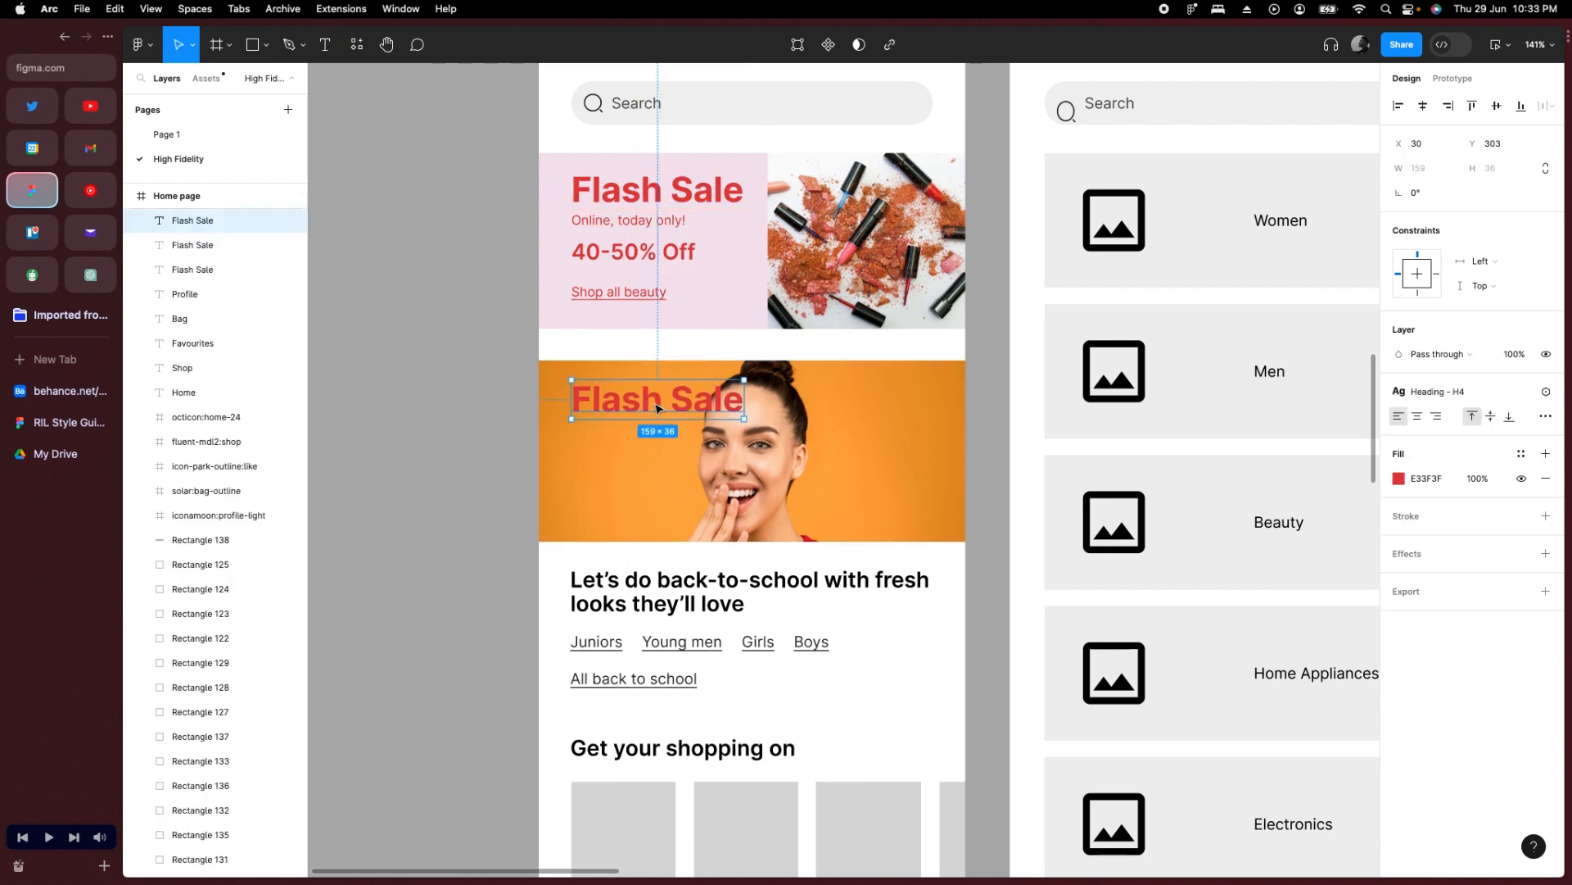
key(o)
key(Home)
scroll(706, 656, down, 5)
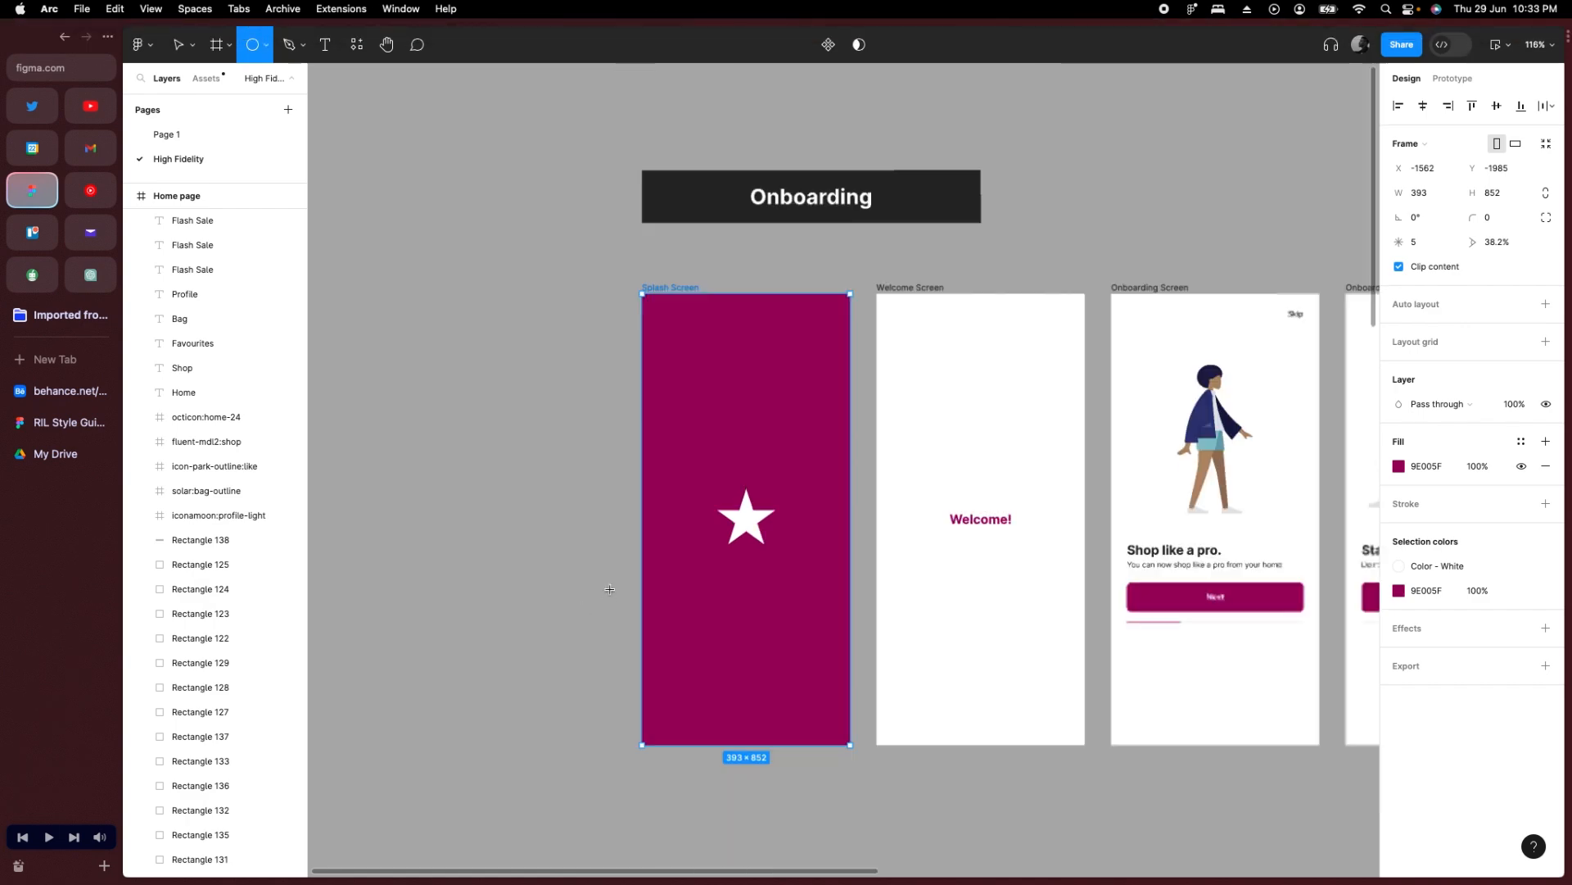
scroll(707, 656, down, 3)
scroll(696, 655, up, 10)
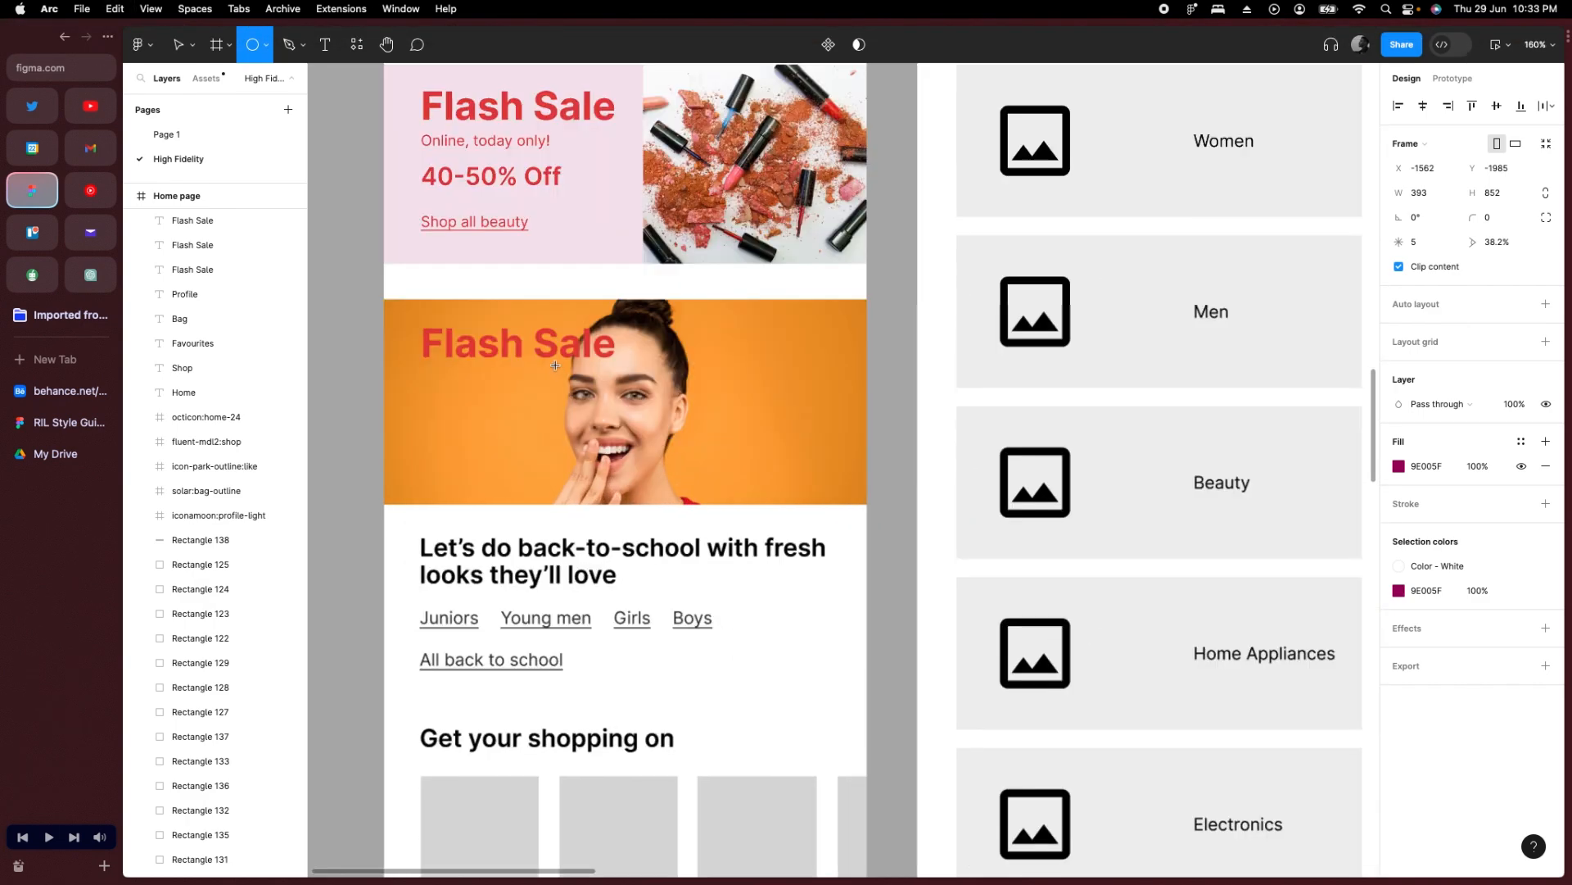
key(super+v)
key(v)
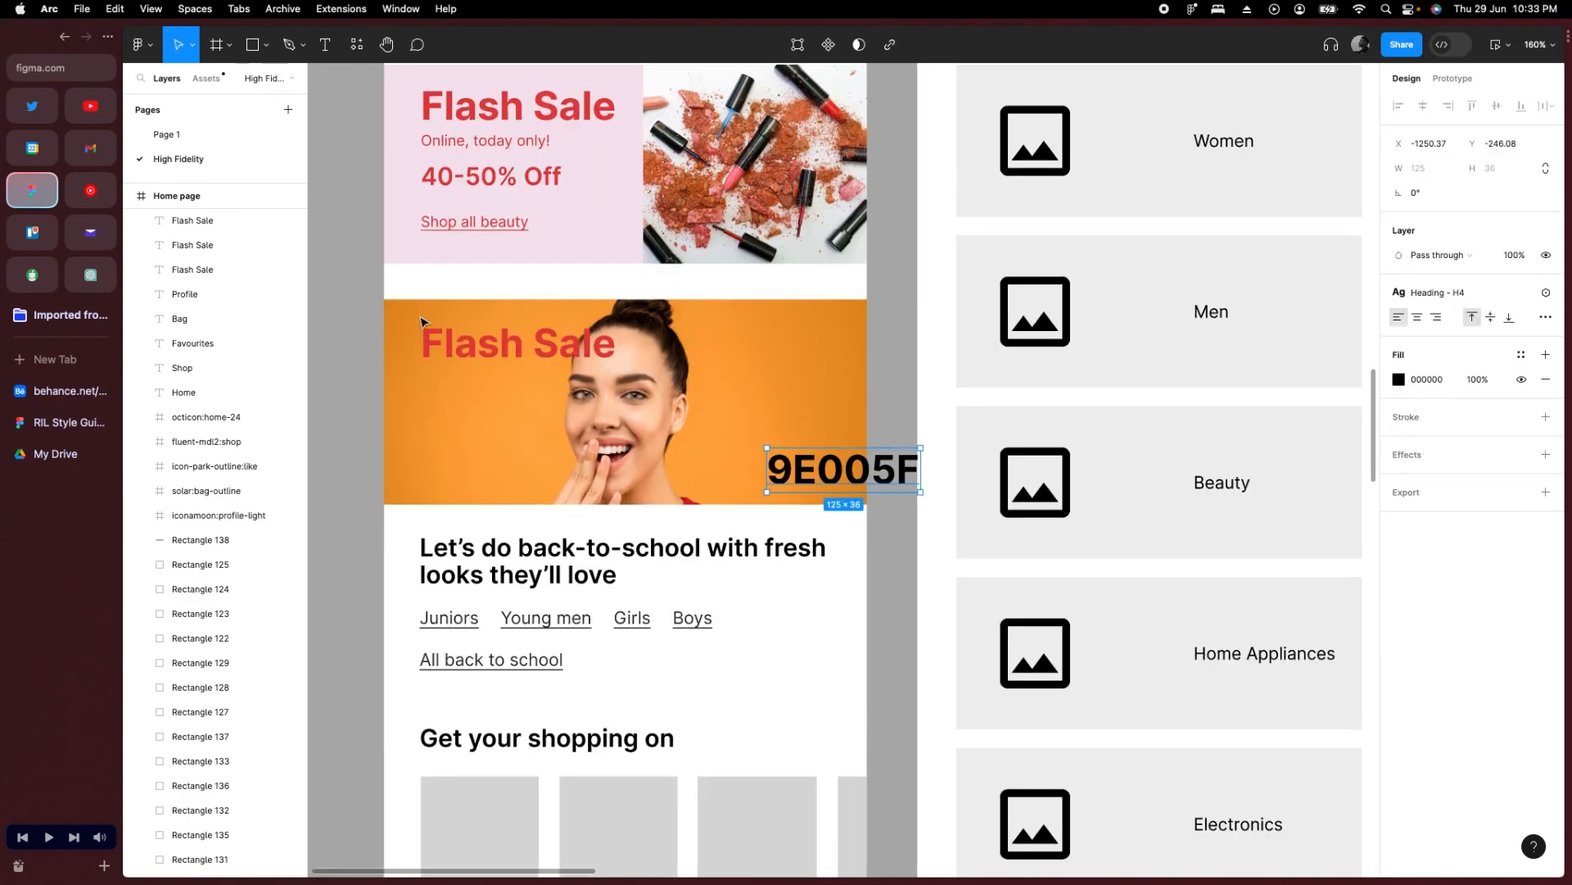
Remove the extra "Flash Sale" copy stacked on the orange banner and change the remaining one to "Own".
double_click(503, 352)
text(Own)
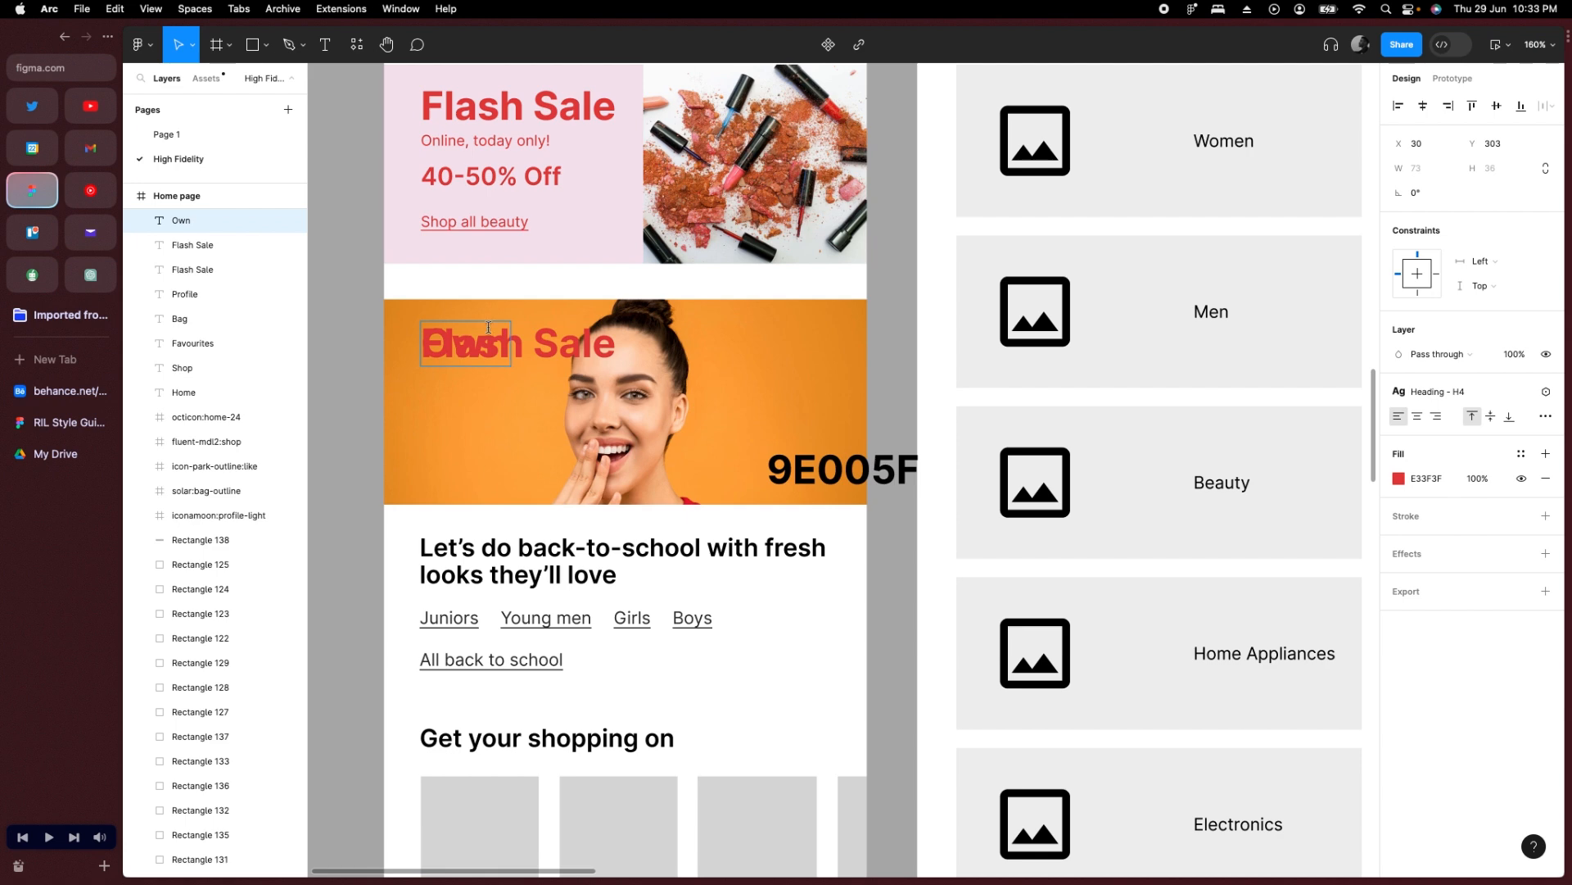
key(super+z)
double_click(491, 354)
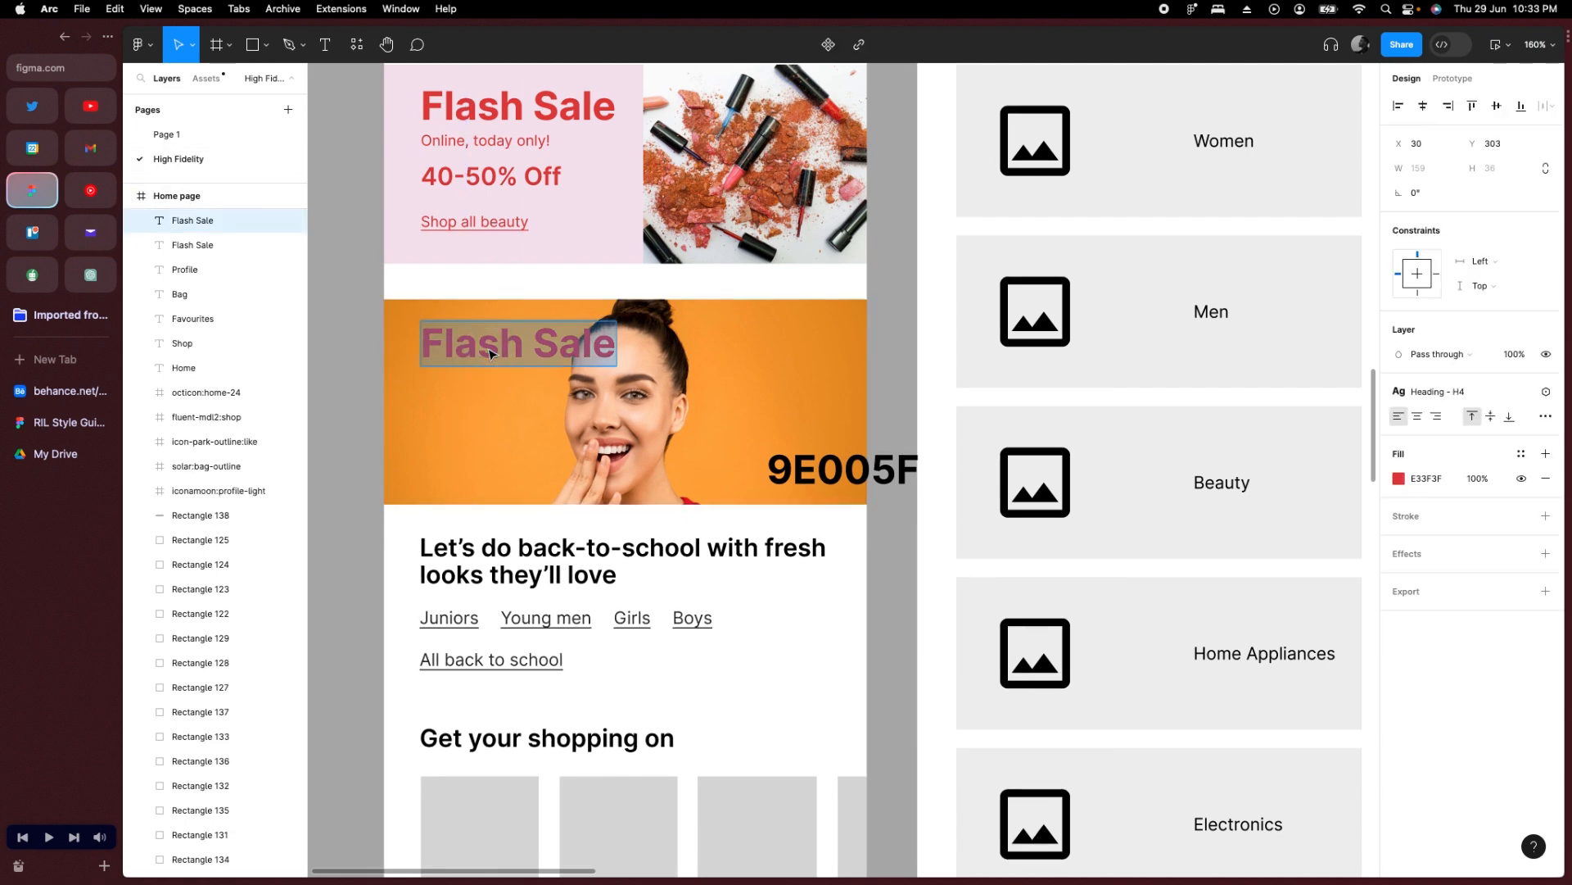
text(Onw)
key(BackSpace)
key(BackSpace)
text(nw)
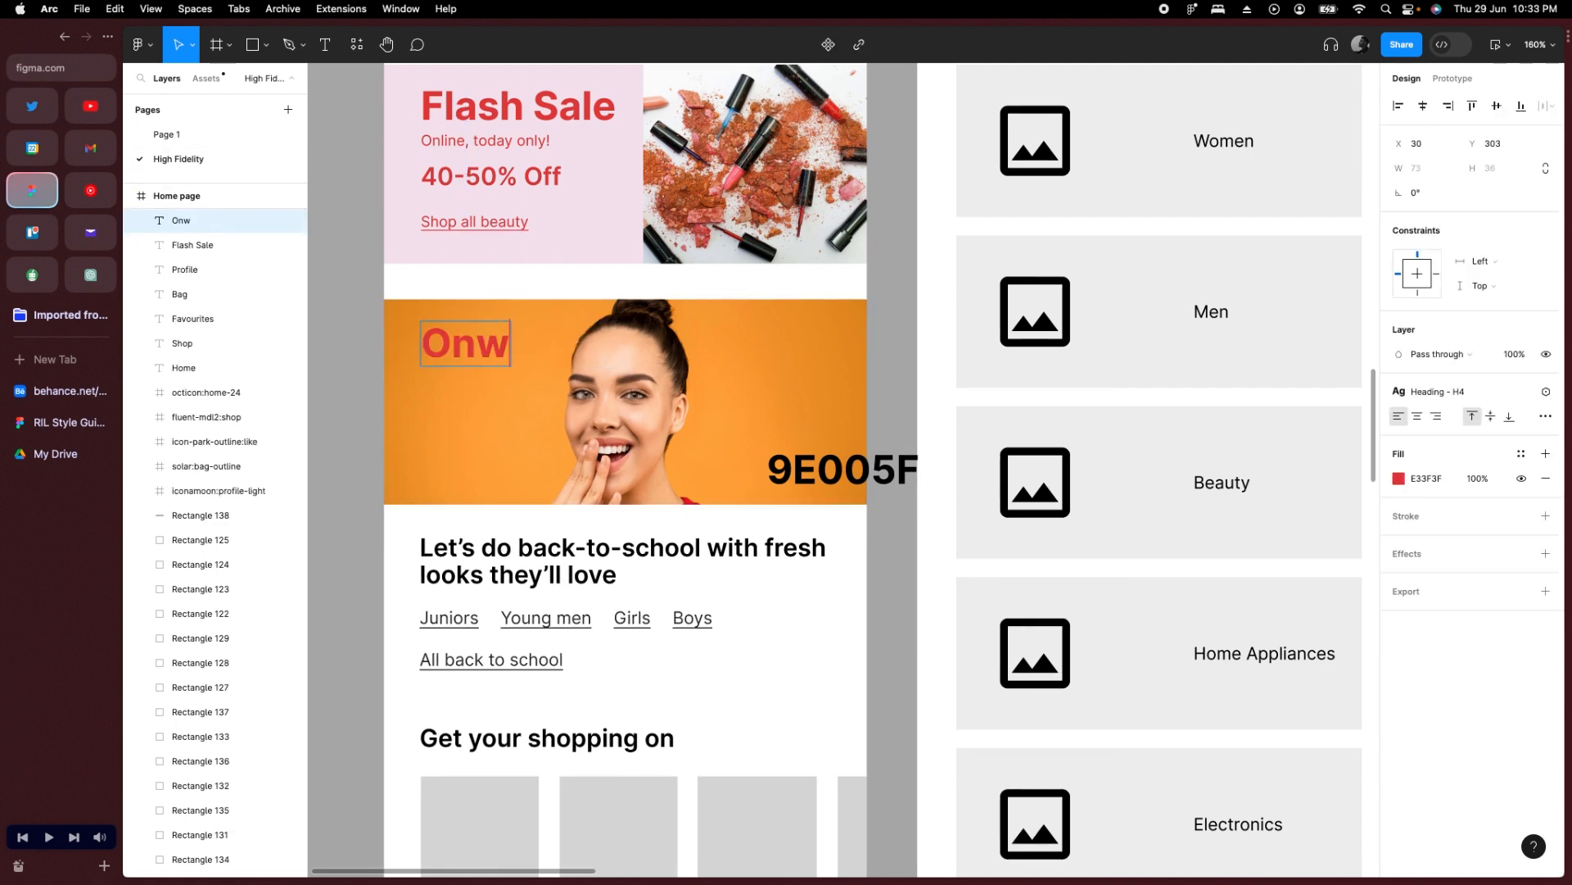
key(BackSpace)
key(BackSpace)
text(wn You)
key(BackSpace)
key(BackSpace)
key(BackSpace)
key(BackSpace)
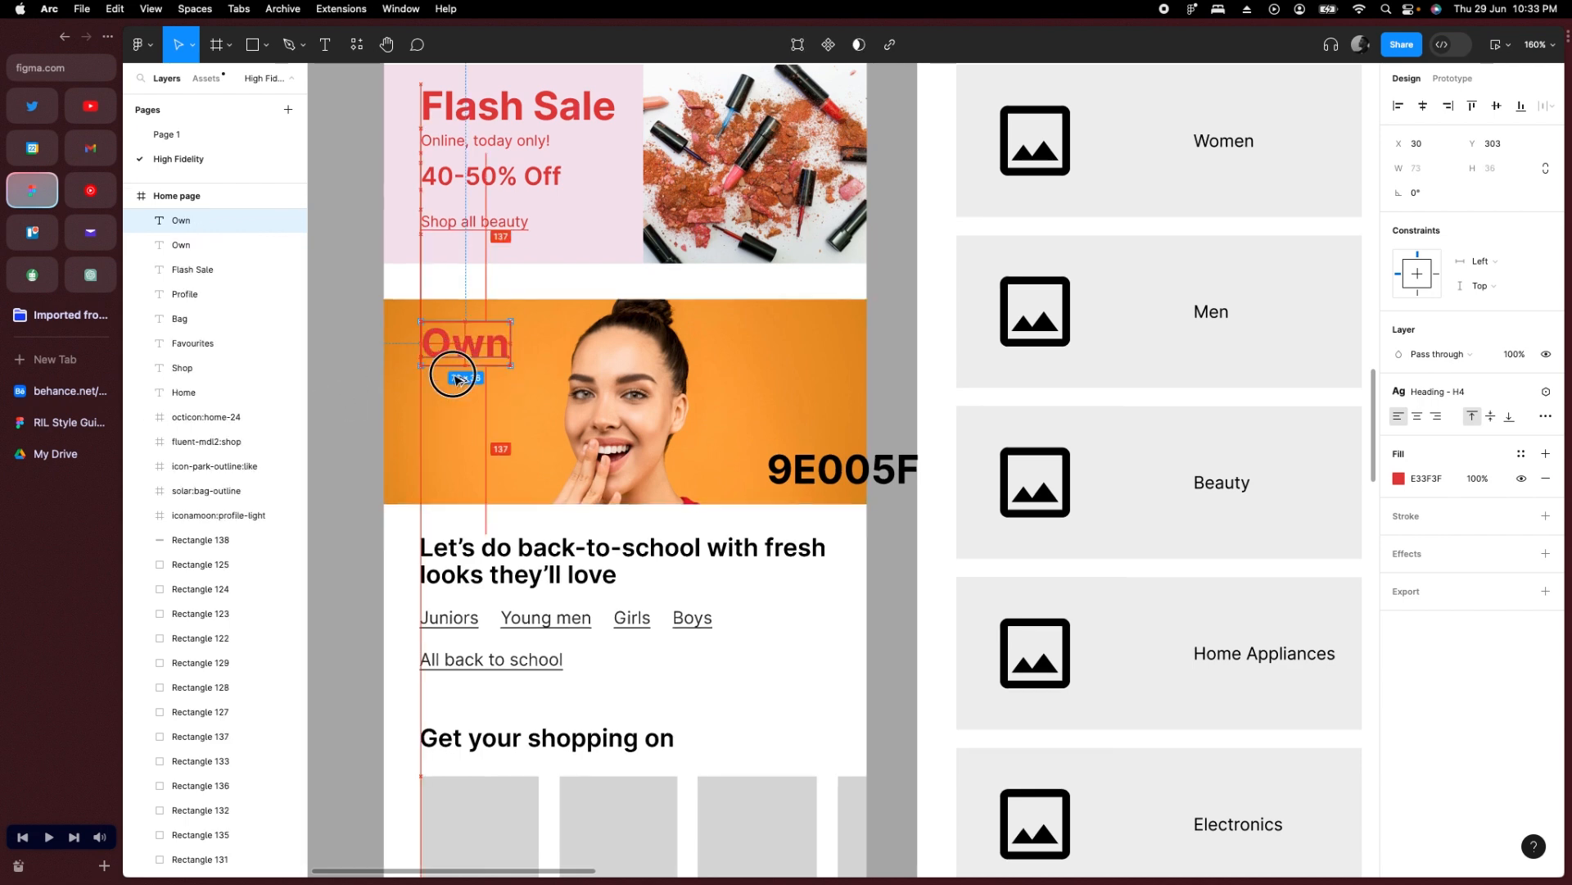
Duplicate "Own" twice down the orange banner and change the copies to "Your" and "Style".
alt+drag(449, 372, 448, 468)
text(Your)
key(Escape)
key(Return)
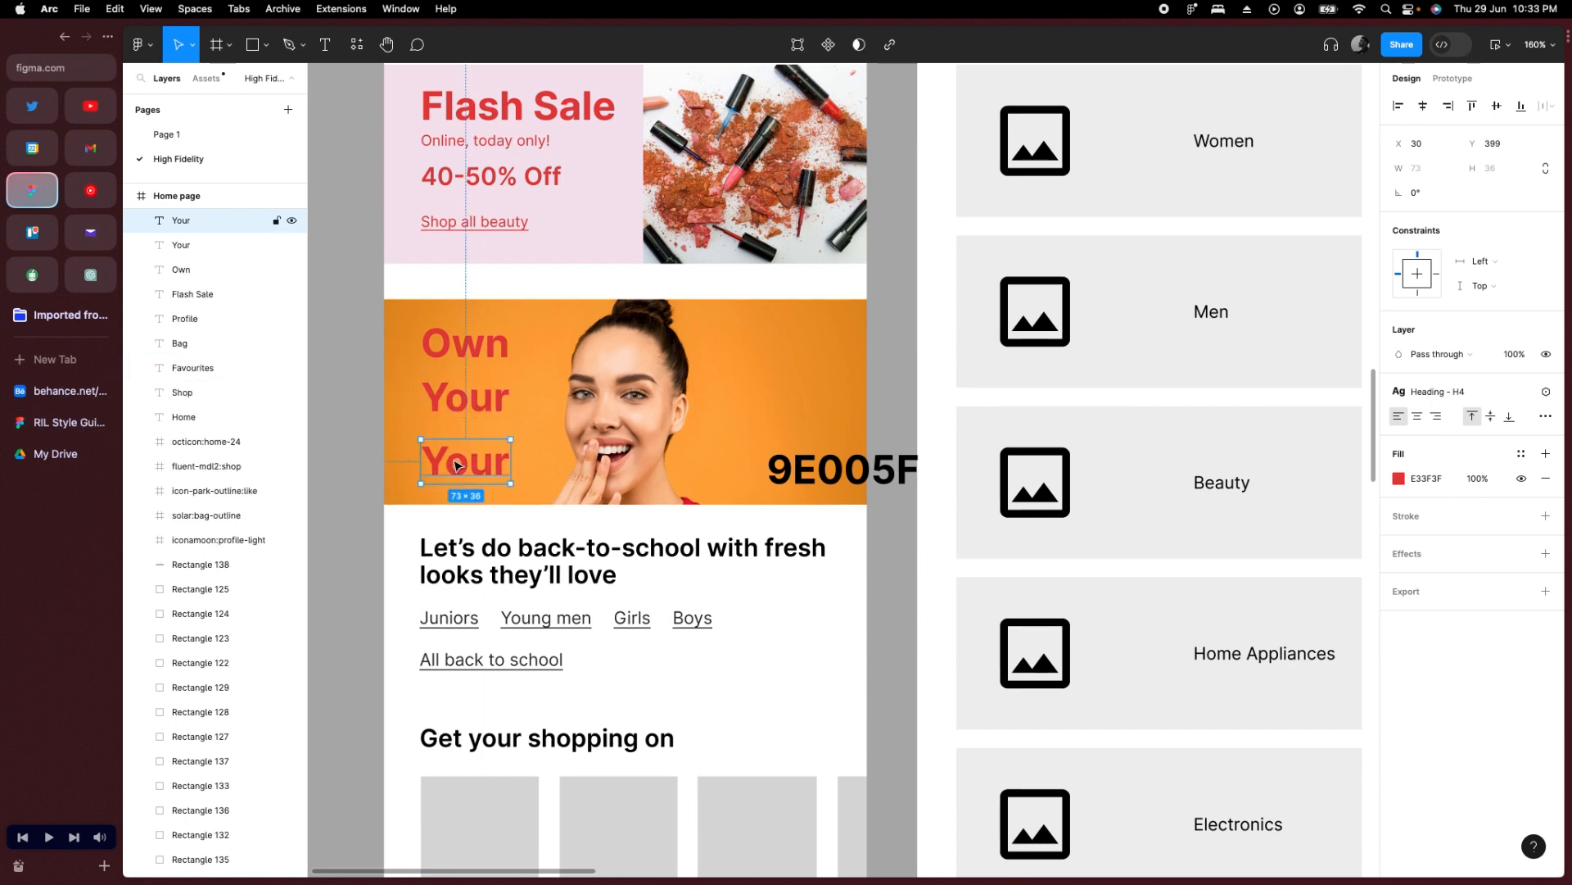
text(Style)
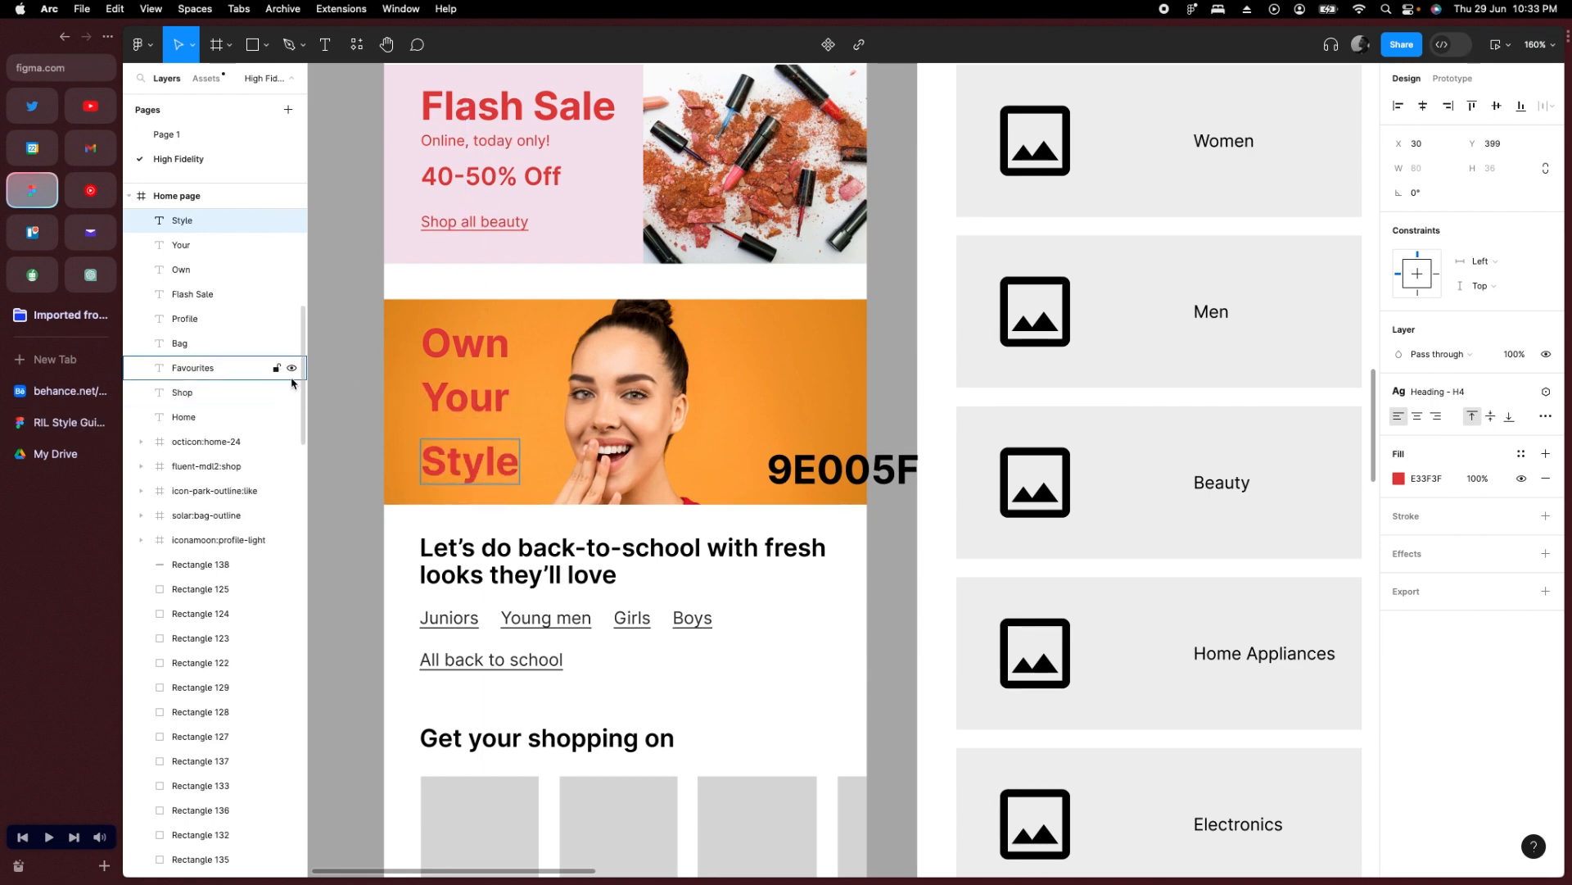
Move "Your" to X 54, Y 332, overlapping just below "Own", detach its text style and set its weight to Medium.
click(495, 404)
drag(494, 405, 524, 387)
click(1431, 395)
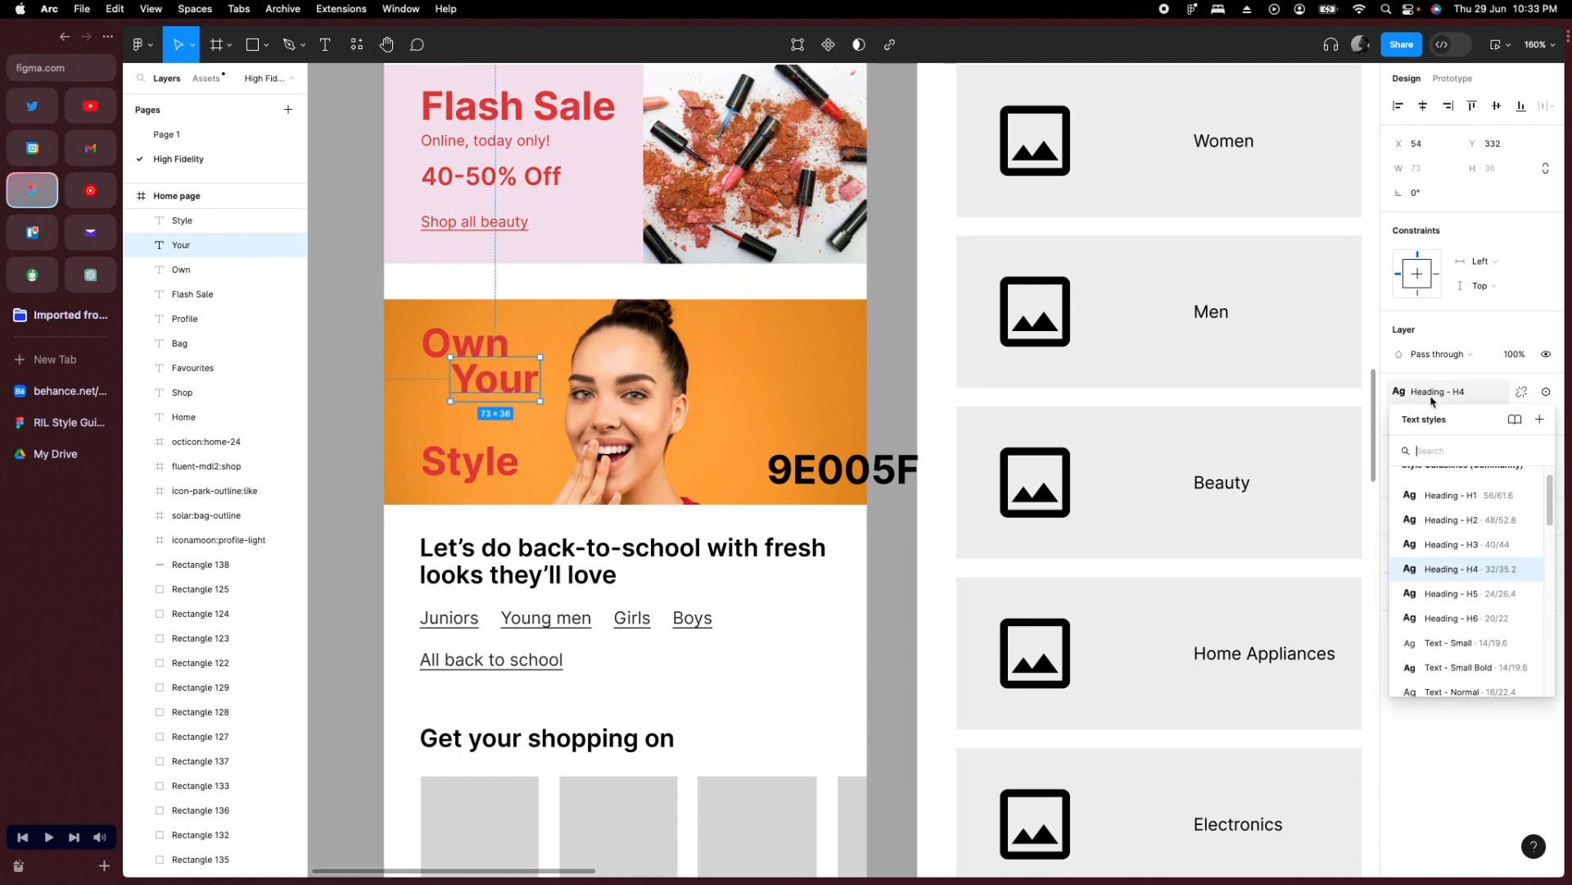
key(Escape)
click(1522, 391)
click(1435, 442)
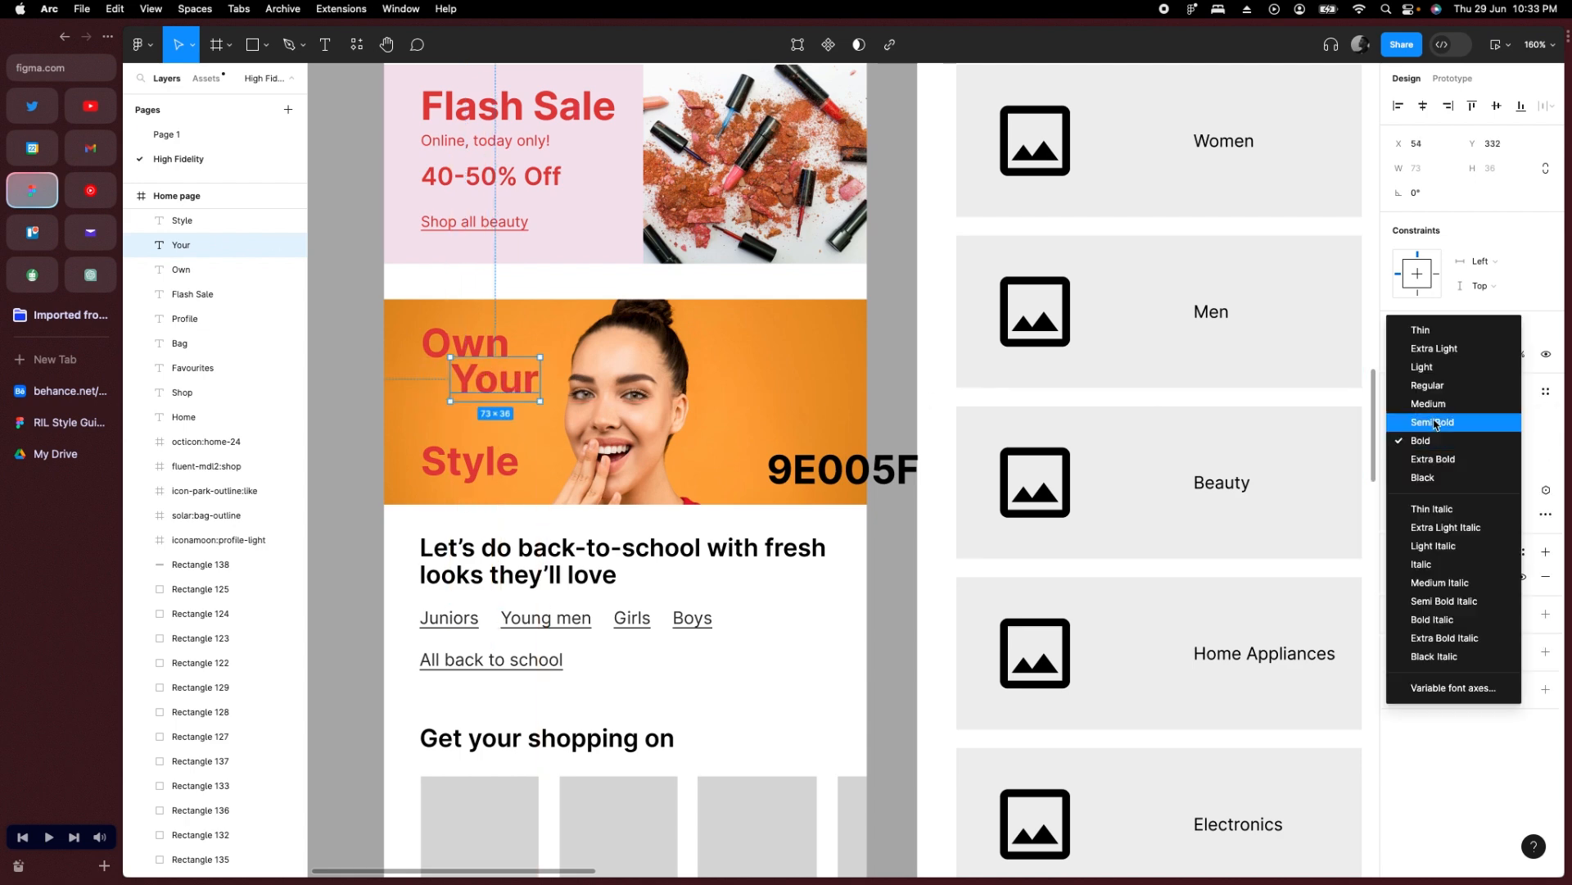
click(1432, 403)
Detach the Heading - H4 style from "Own" and "Style" and set their weight to Medium.
click(463, 344)
shift+click(490, 481)
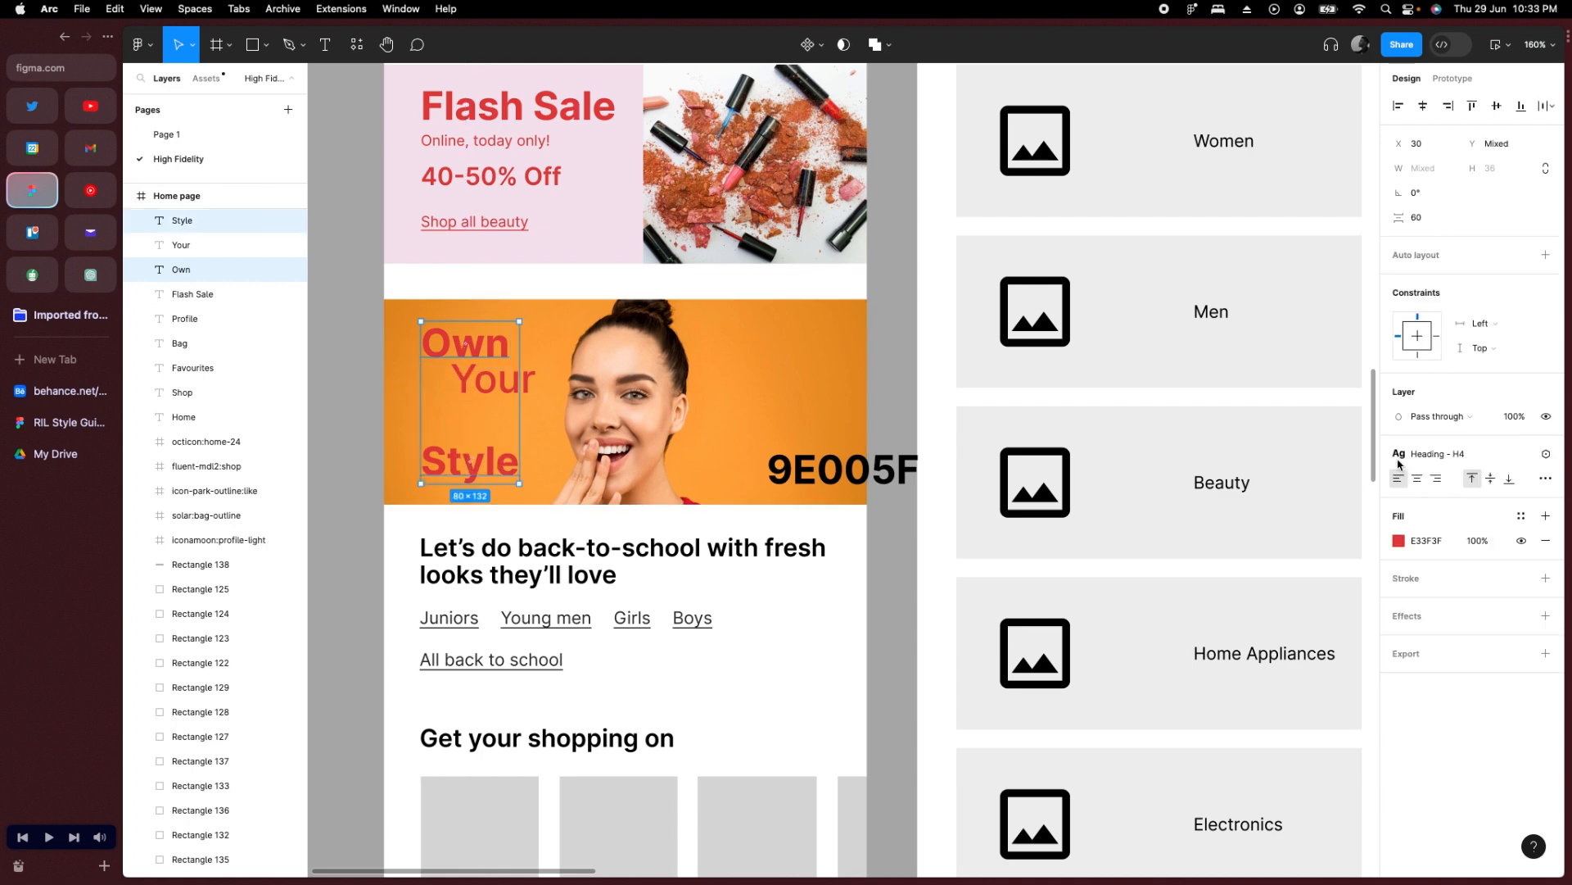
click(1435, 450)
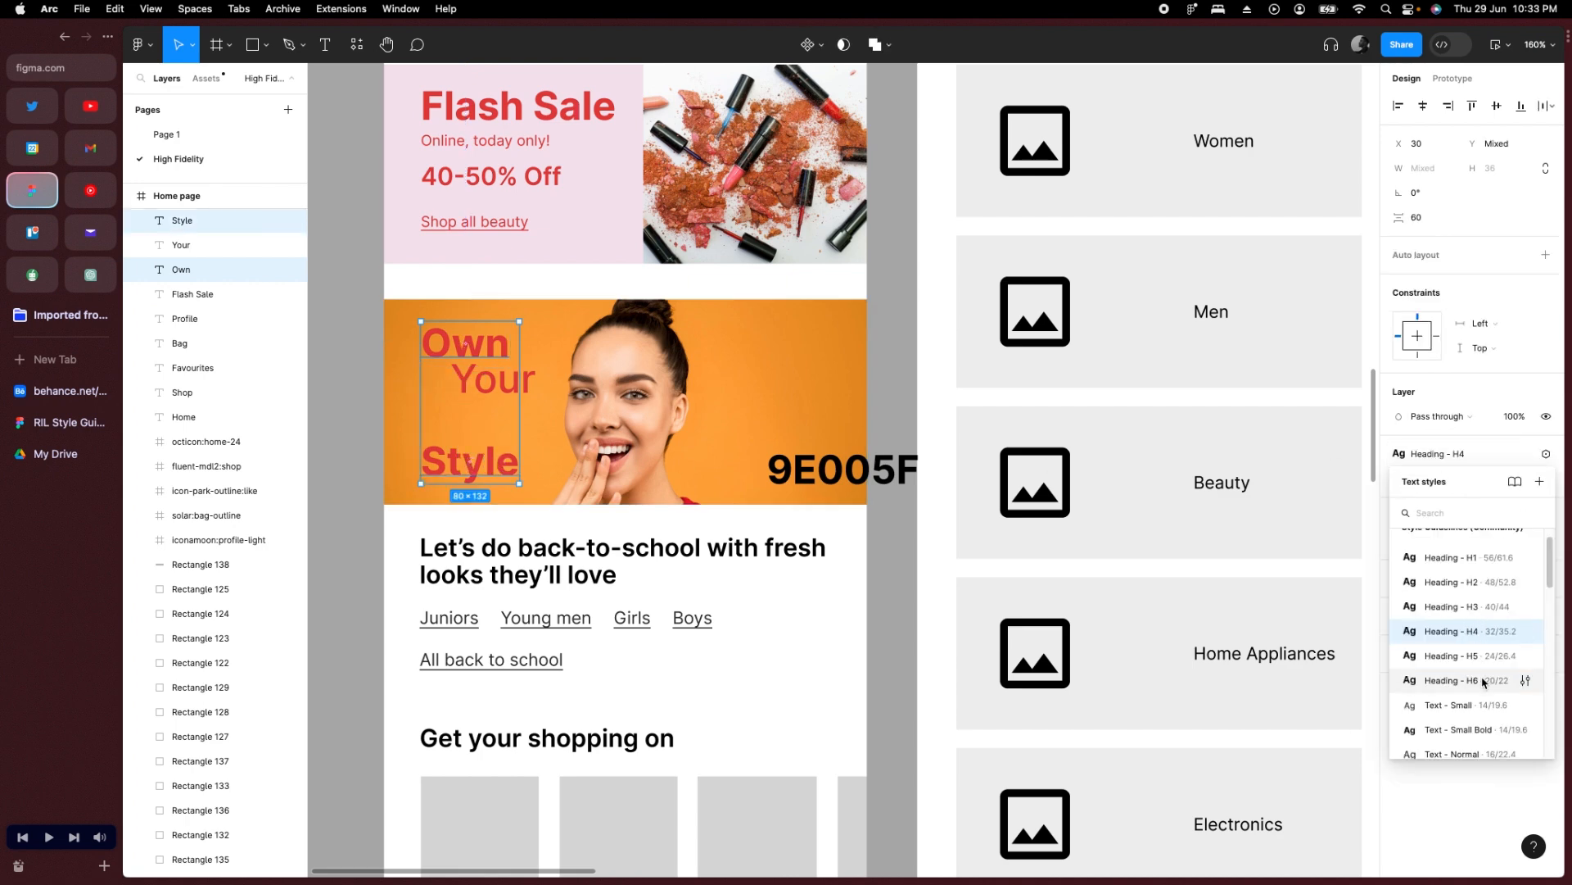
click(1521, 454)
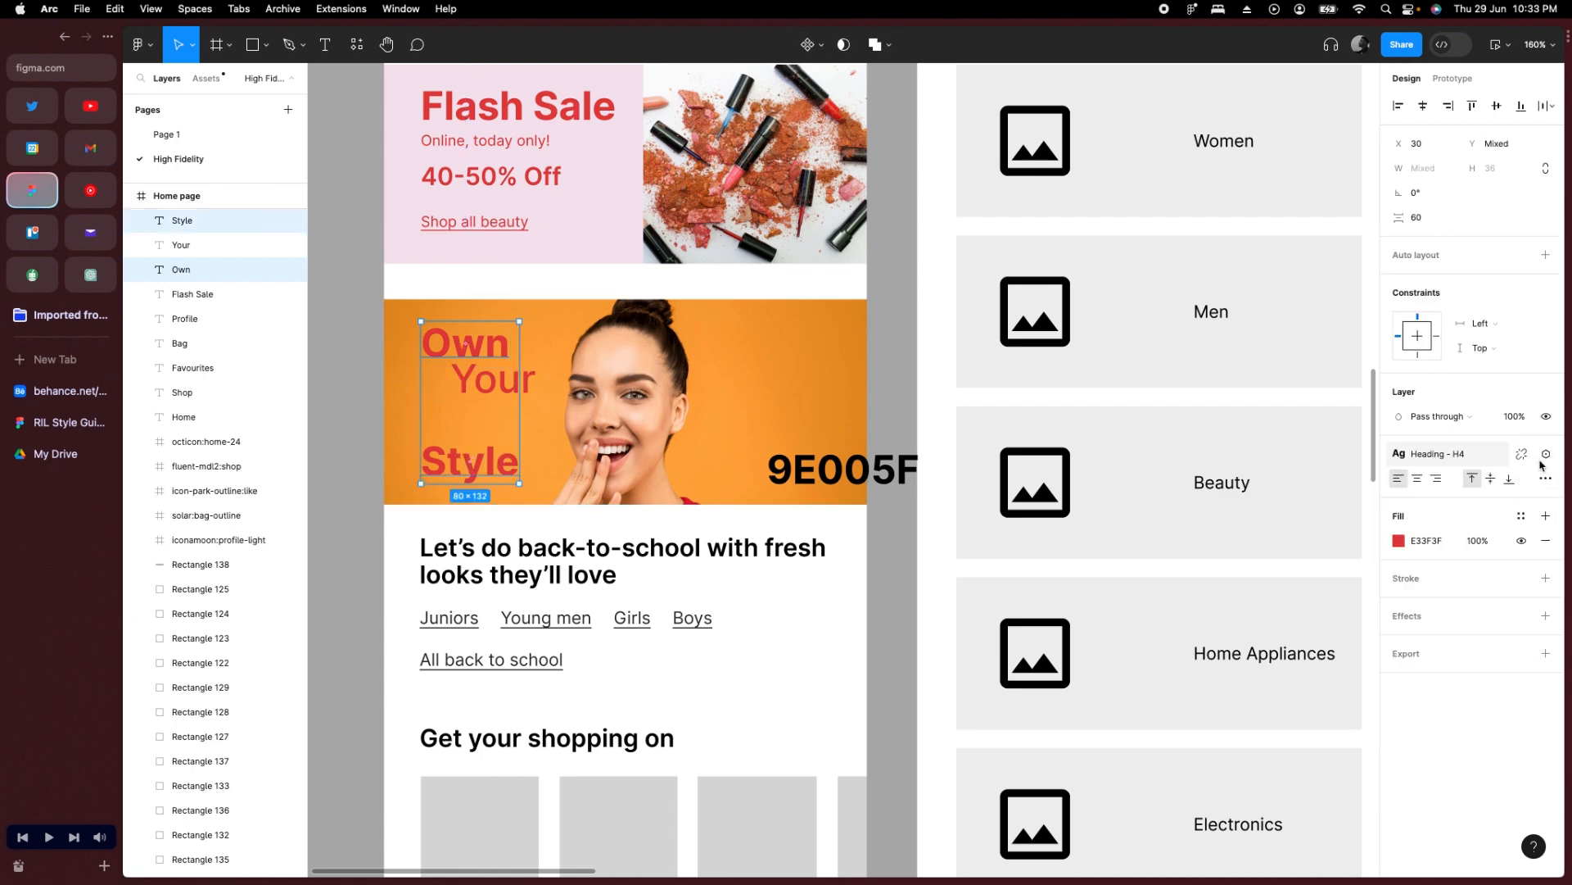
click(1521, 454)
click(1421, 503)
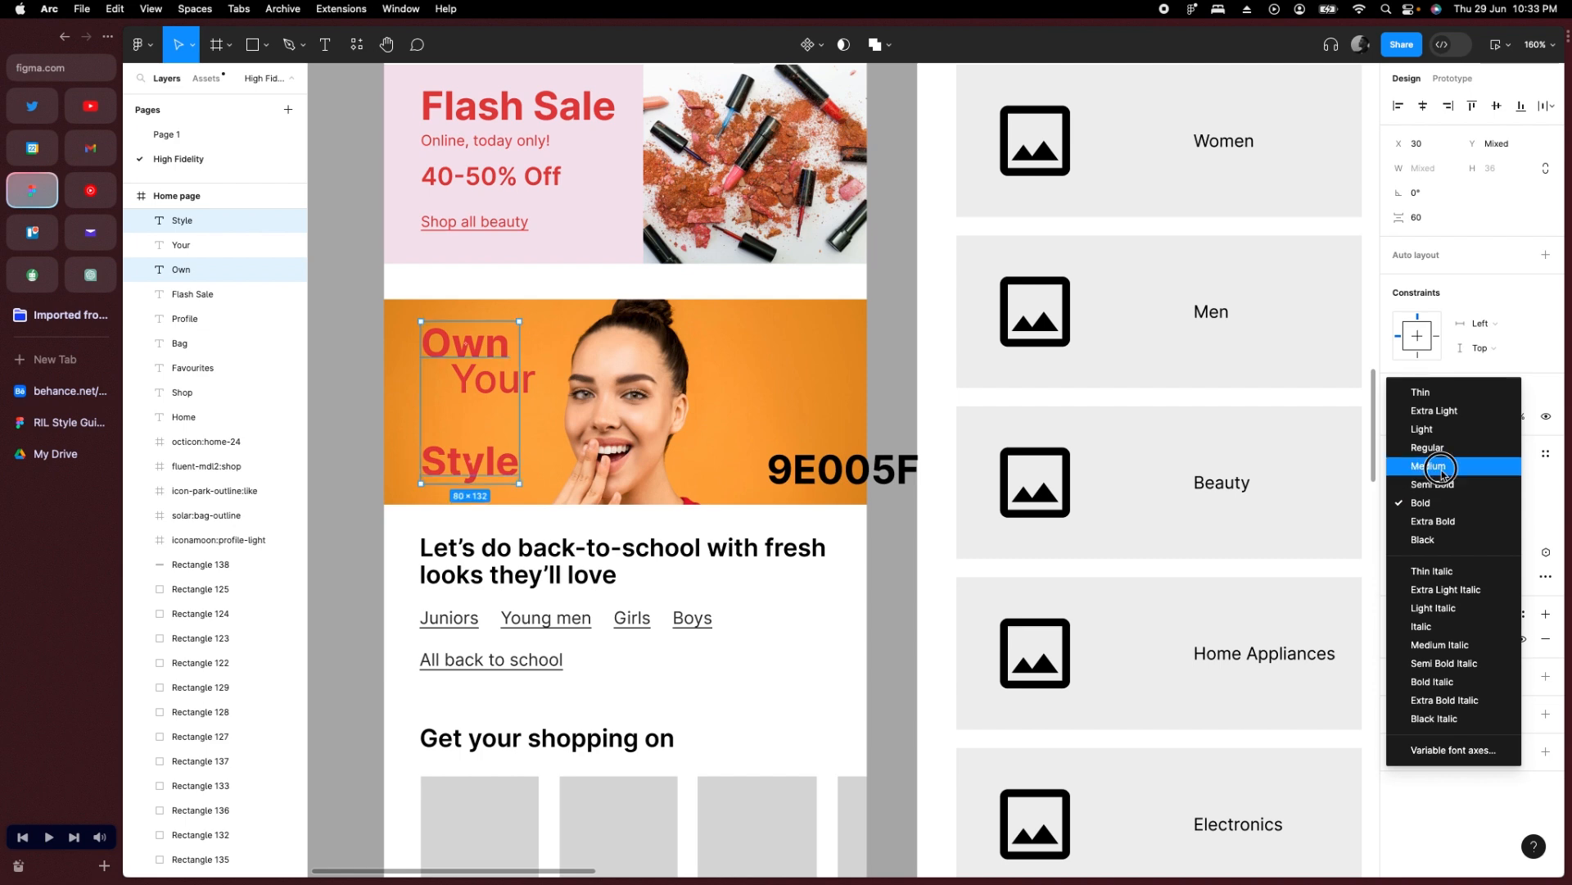
click(1429, 479)
Move "Style" up directly beneath "Your", slightly indented from "Own".
scroll(259, 443, down, 3)
click(414, 384)
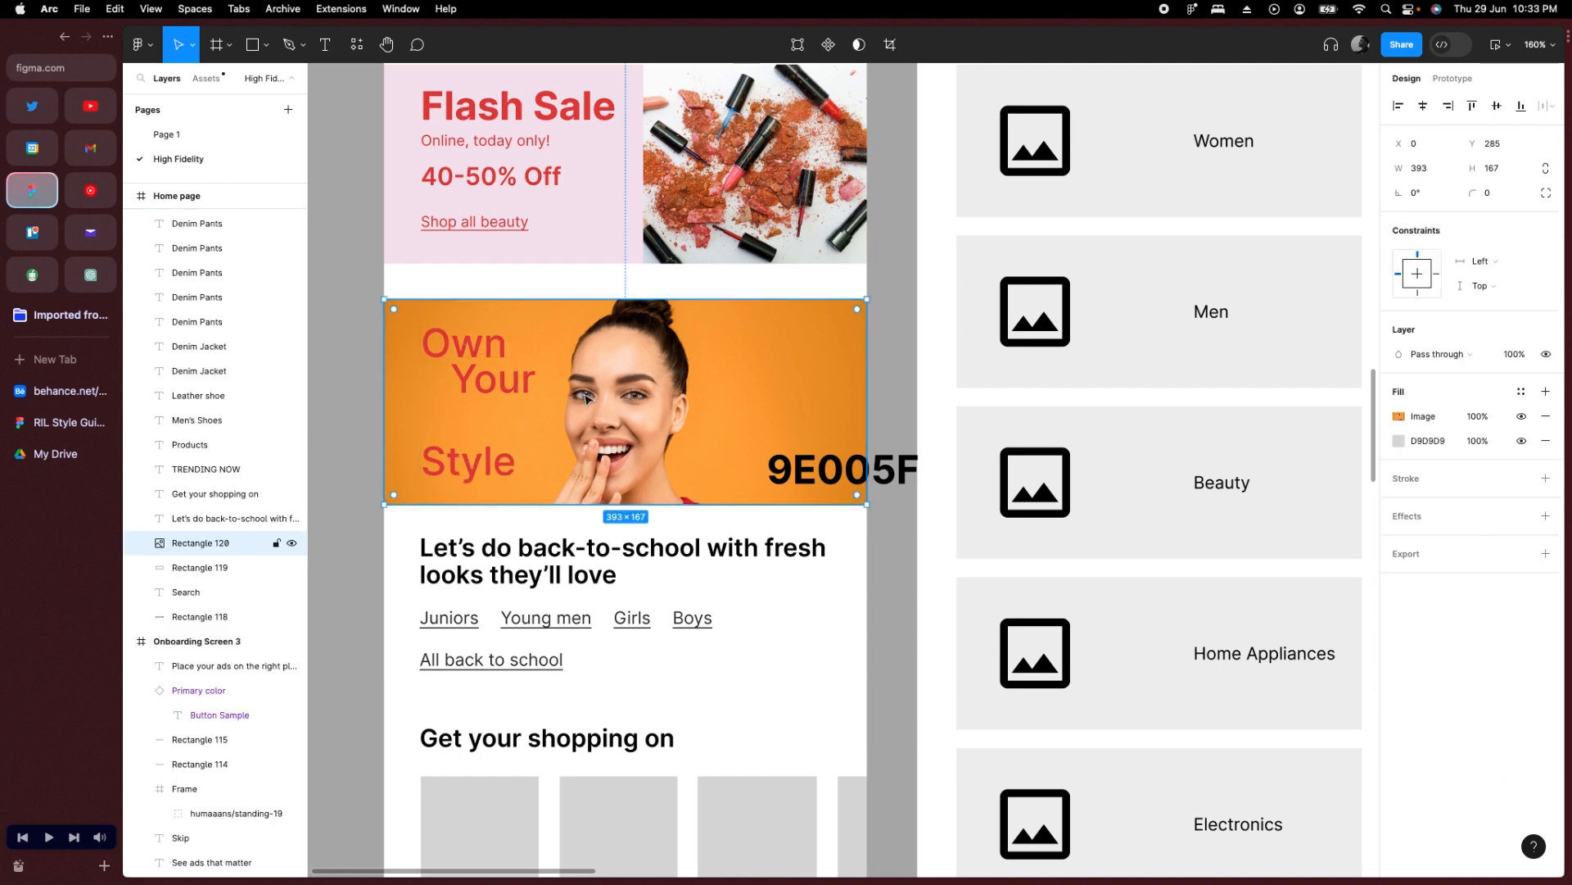
scroll(497, 472, up, 3)
drag(439, 518, 463, 411)
Apply the Color - White style to the words "Own" and "Style" on the orange banner.
shift+click(438, 327)
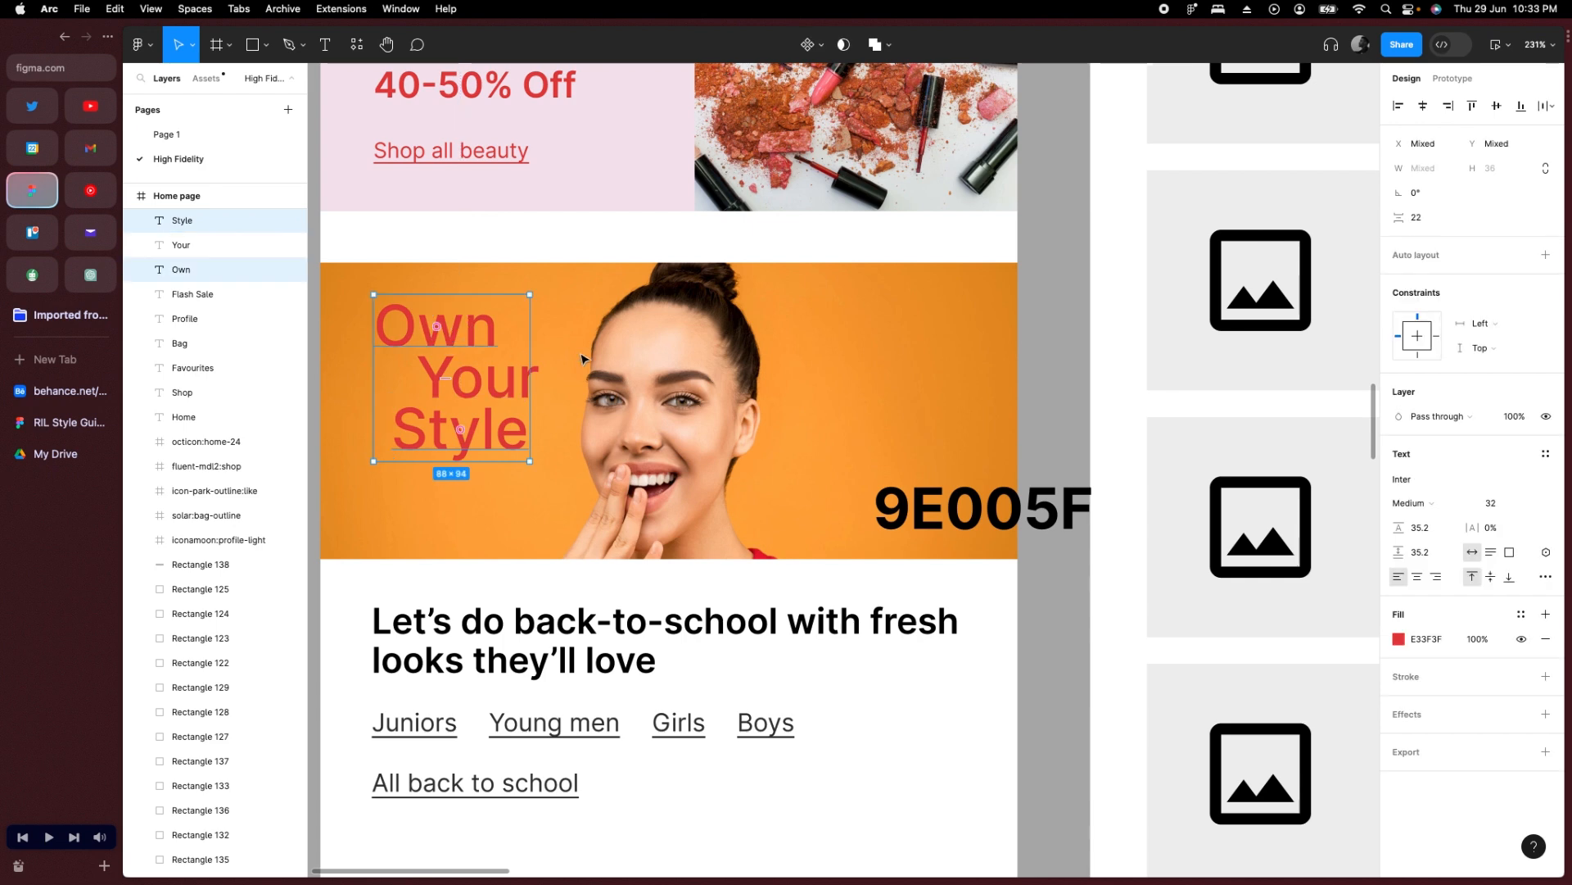
click(1521, 615)
scroll(1266, 737, down, 3)
click(1268, 799)
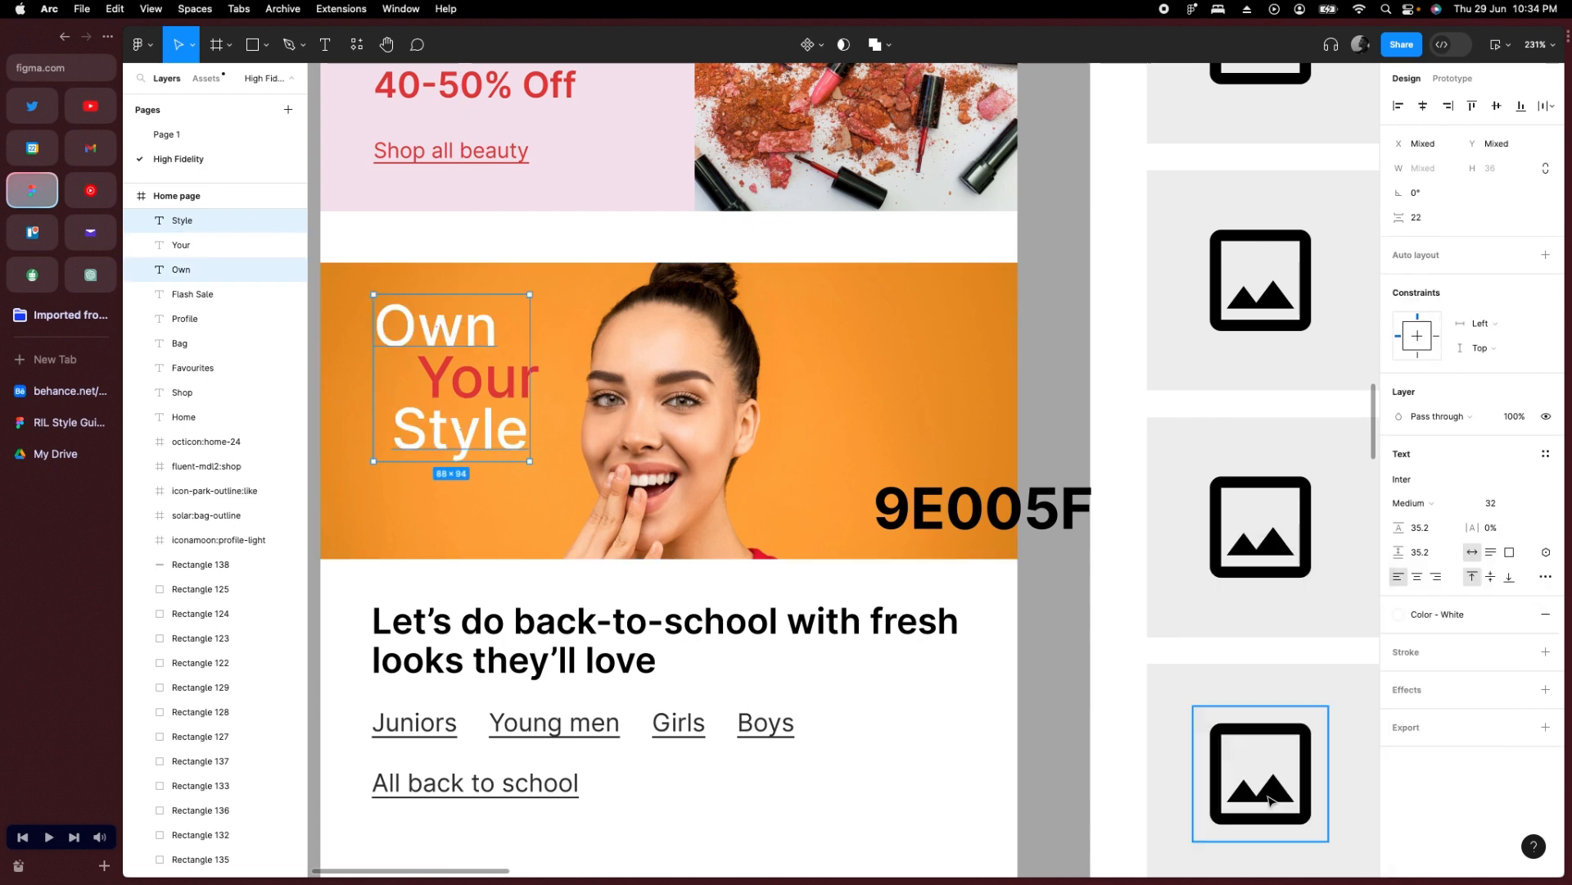
Delete the stray "9E005F" text from the orange banner and apply Color - White to the word "Your".
click(983, 508)
key(Delete)
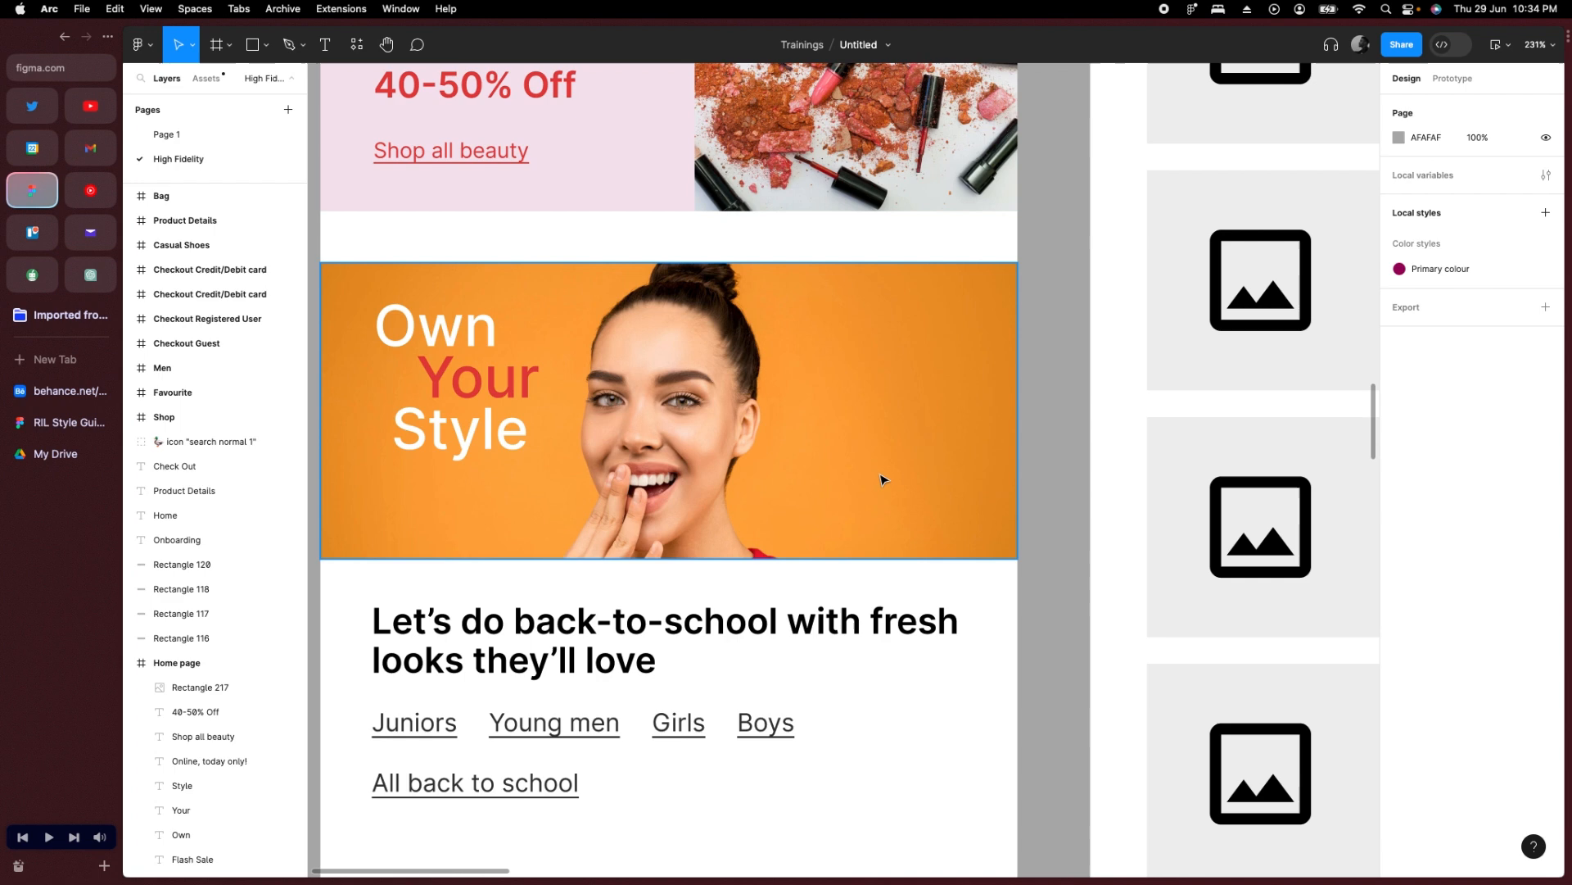
click(530, 394)
click(1518, 561)
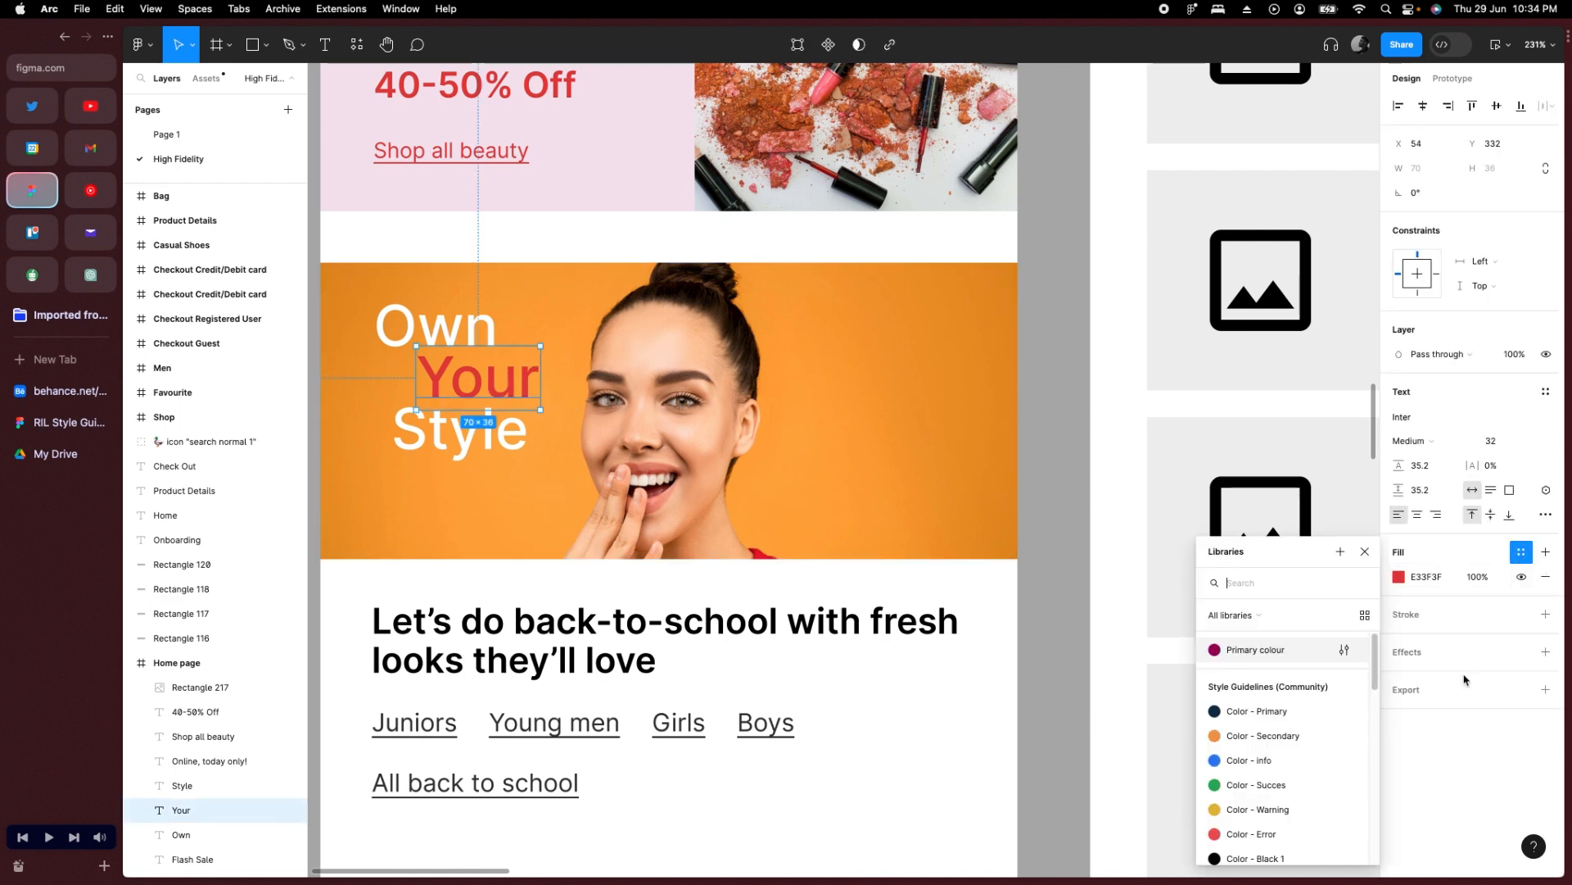
scroll(1270, 819, down, 5)
click(1253, 819)
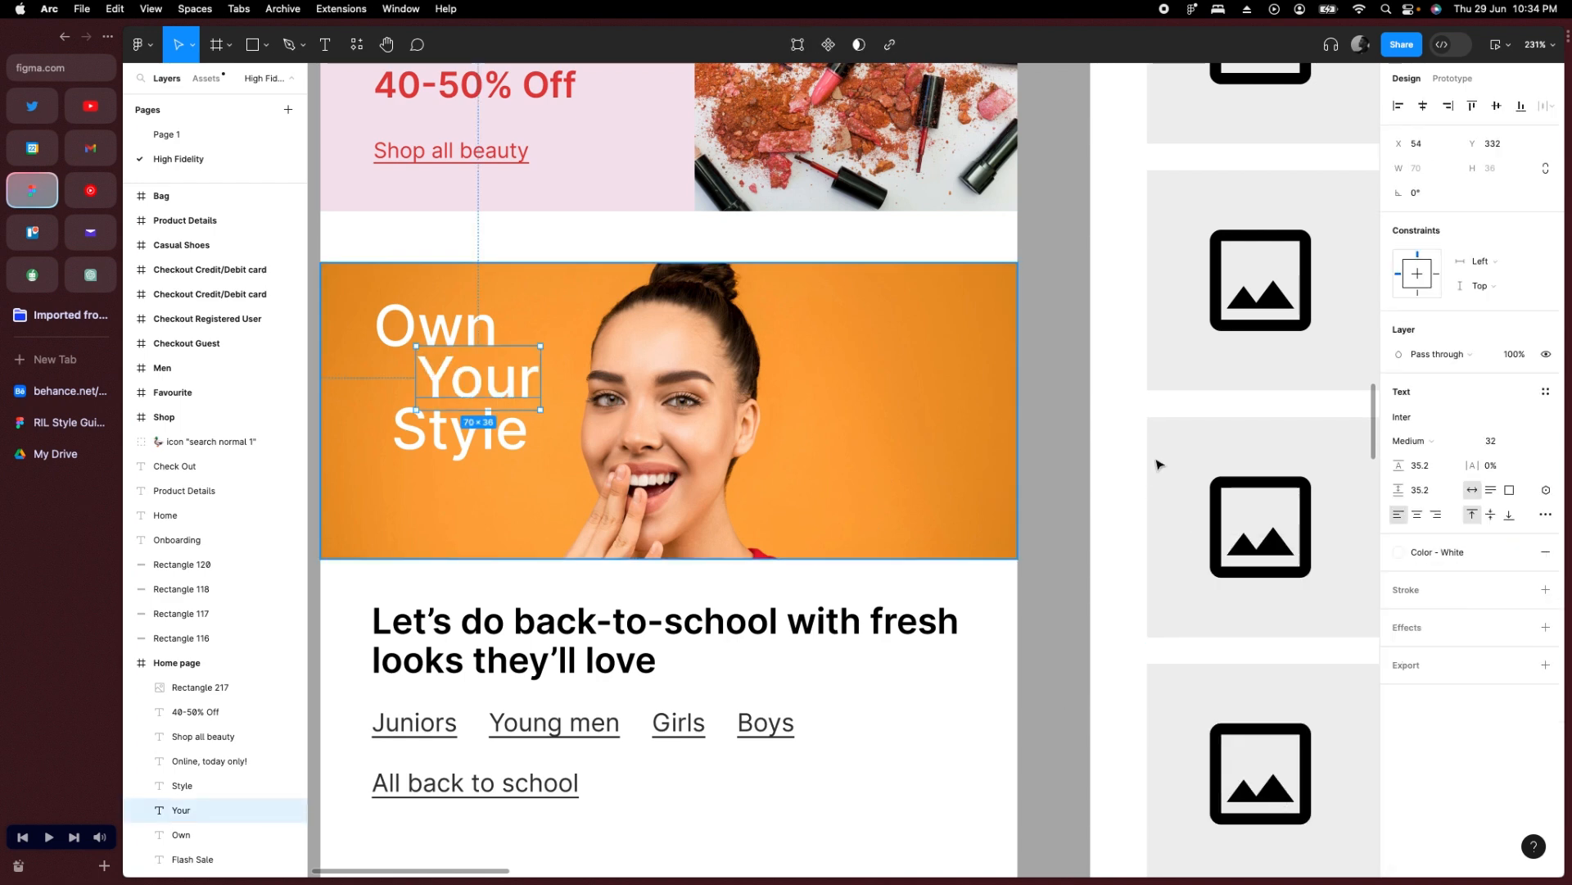
click(1060, 449)
Select "Own", "Your" and "Style" together, scale them up slightly and move them toward the orange banner's bottom edge, beside the woman.
scroll(814, 396, down, 5)
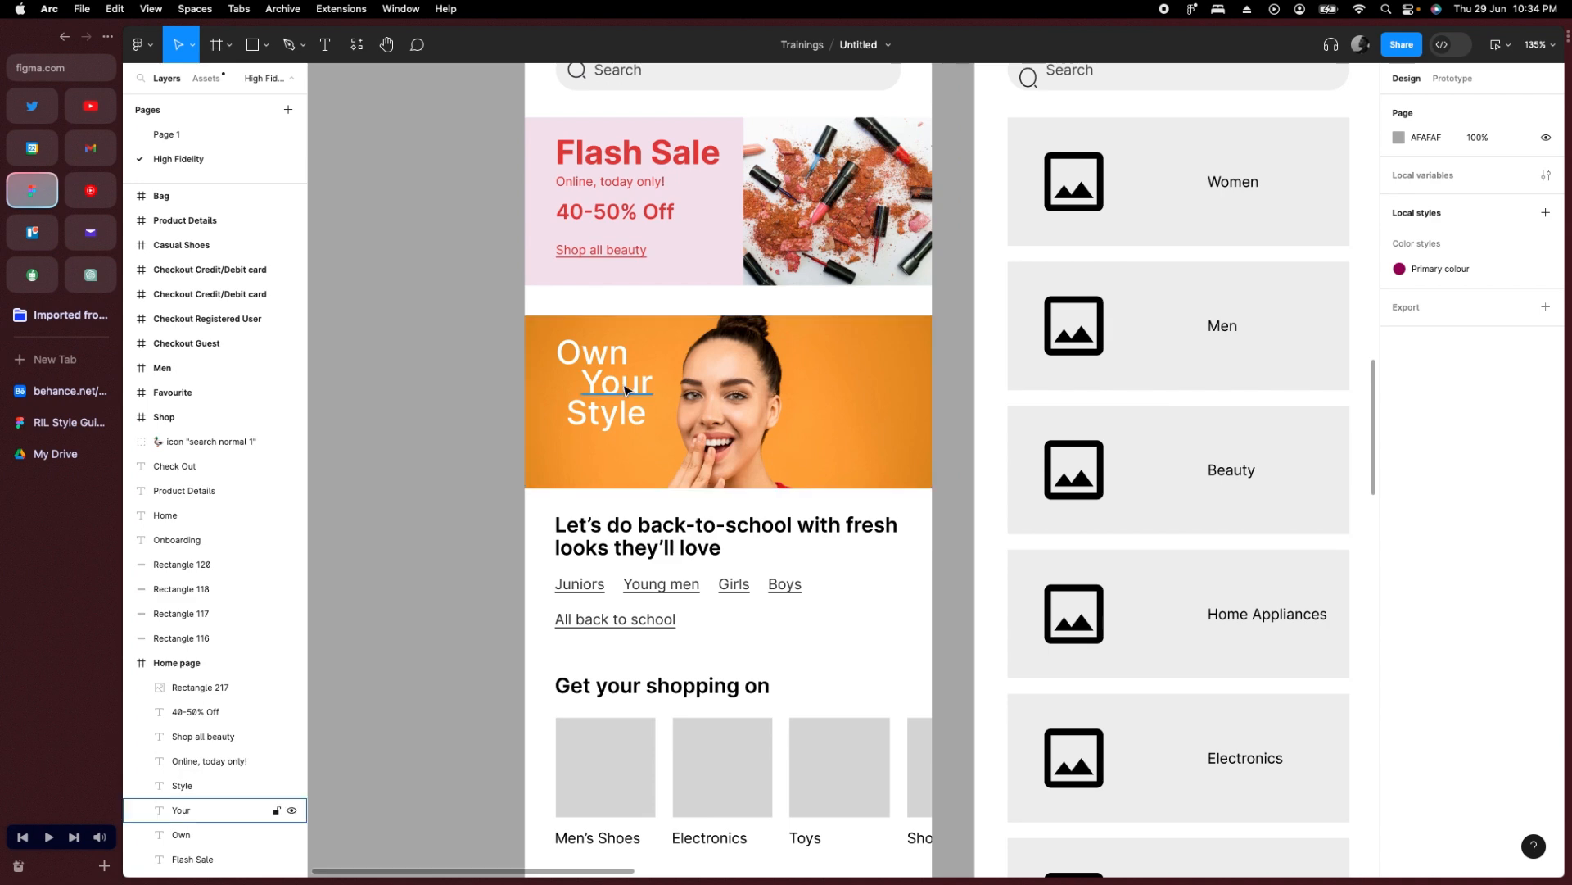
drag(501, 341, 626, 434)
shift+click(575, 429)
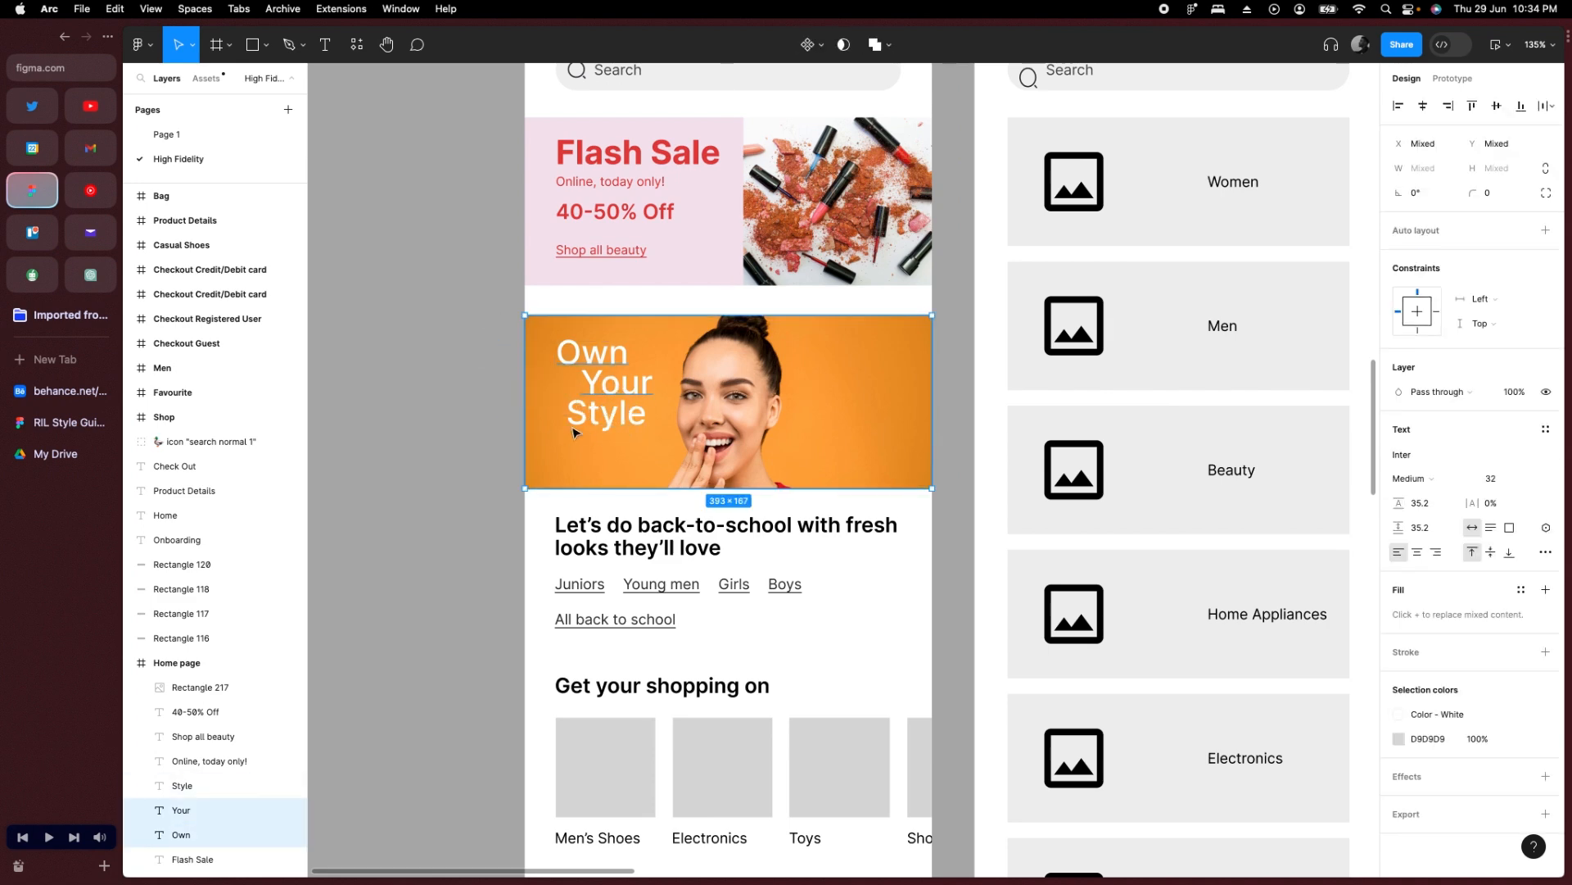
shift+click(608, 425)
shift+click(562, 465)
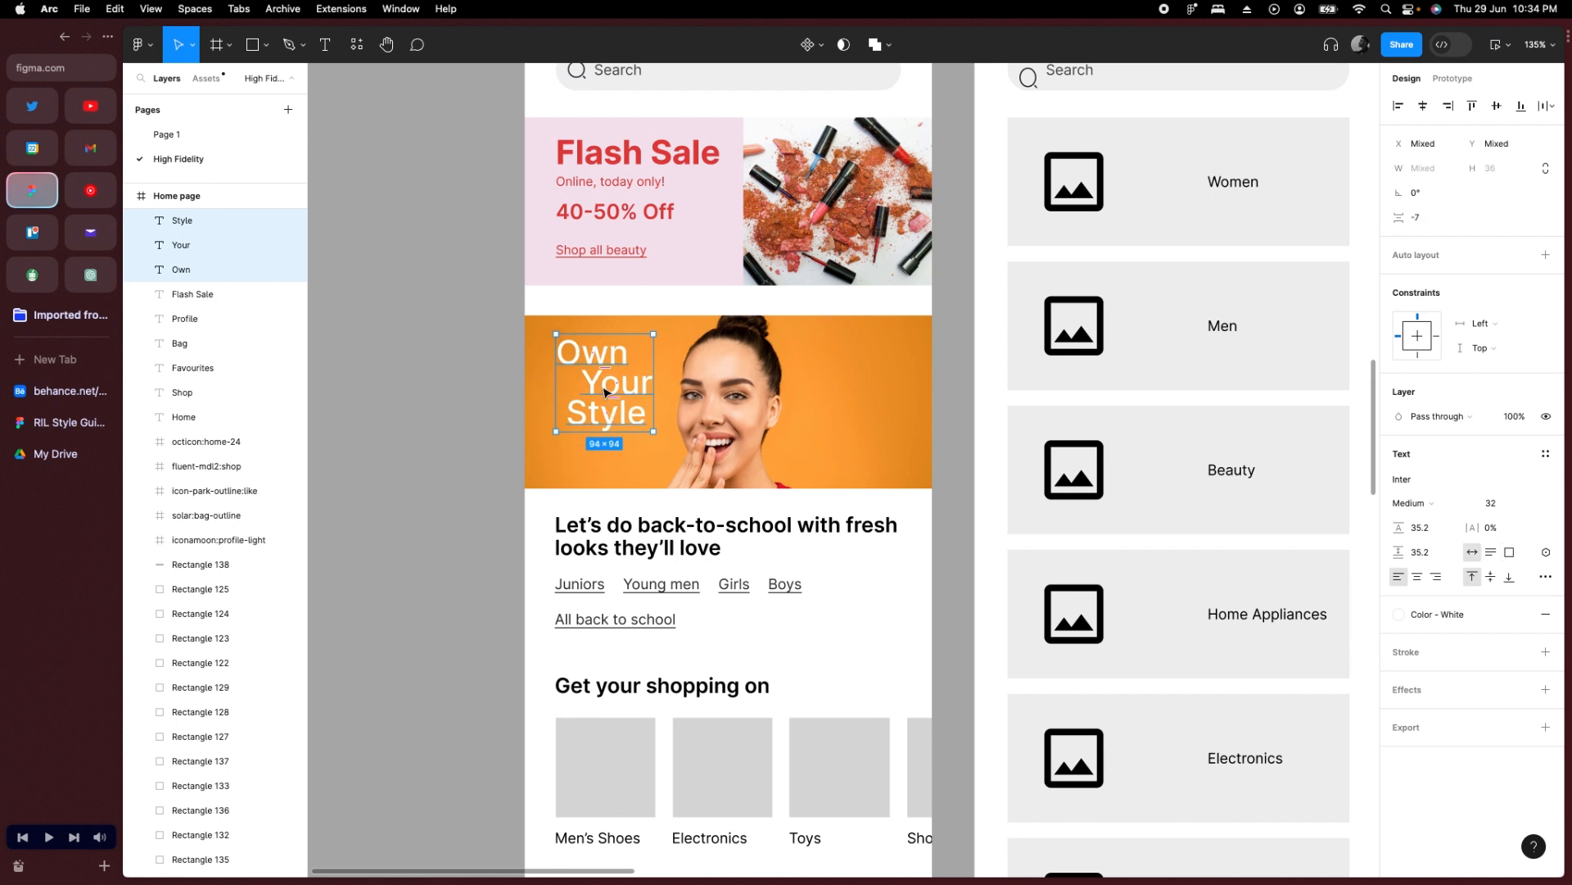
key(k)
drag(556, 431, 630, 443)
click(401, 429)
scroll(789, 509, down, 5)
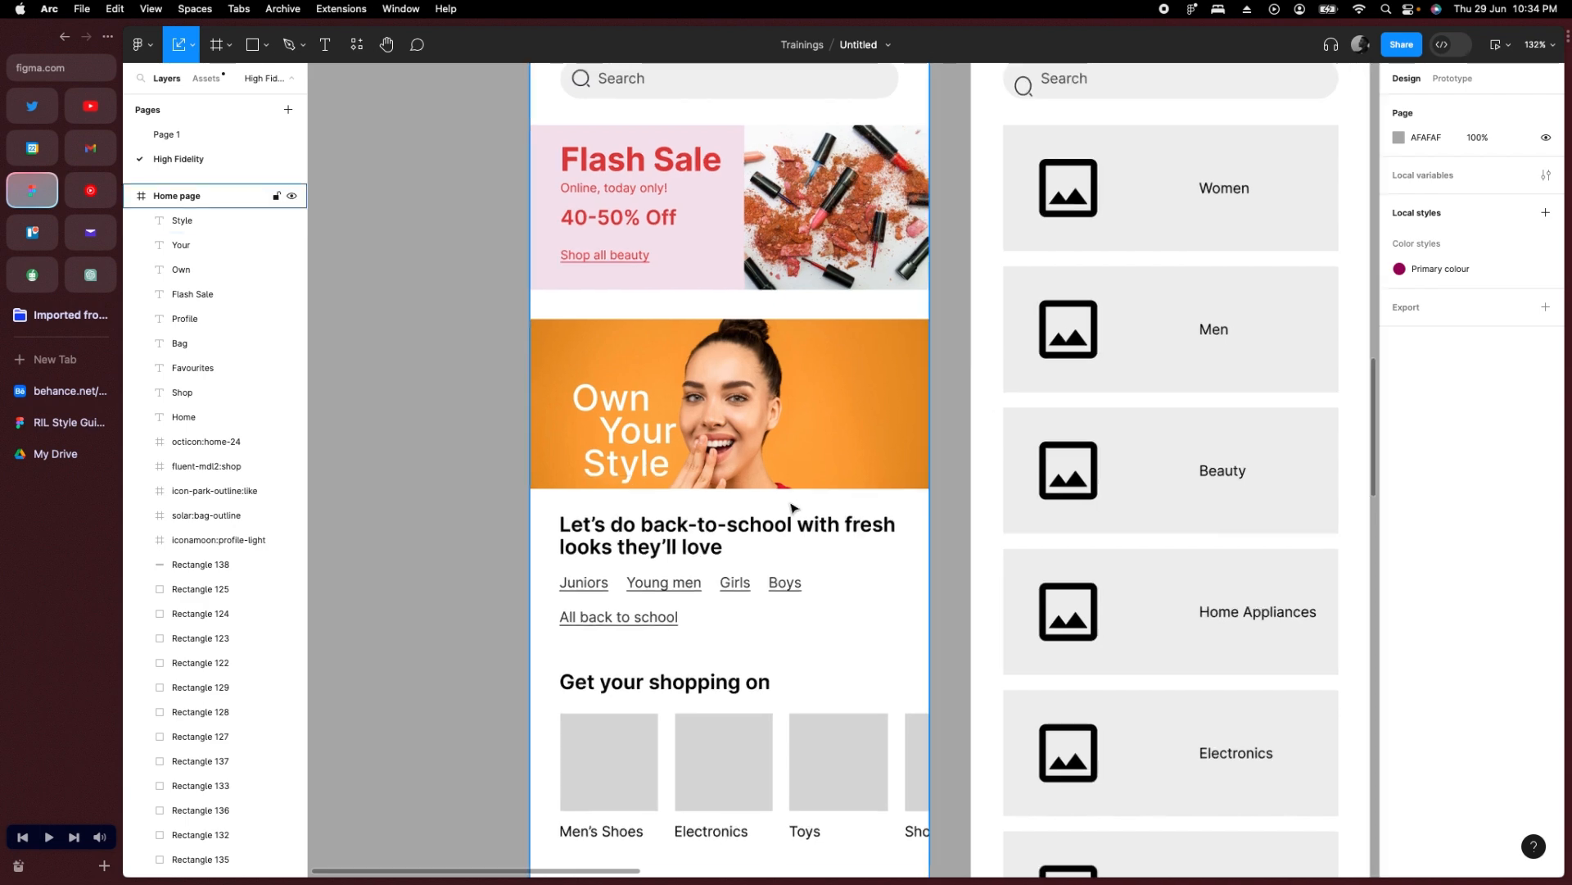
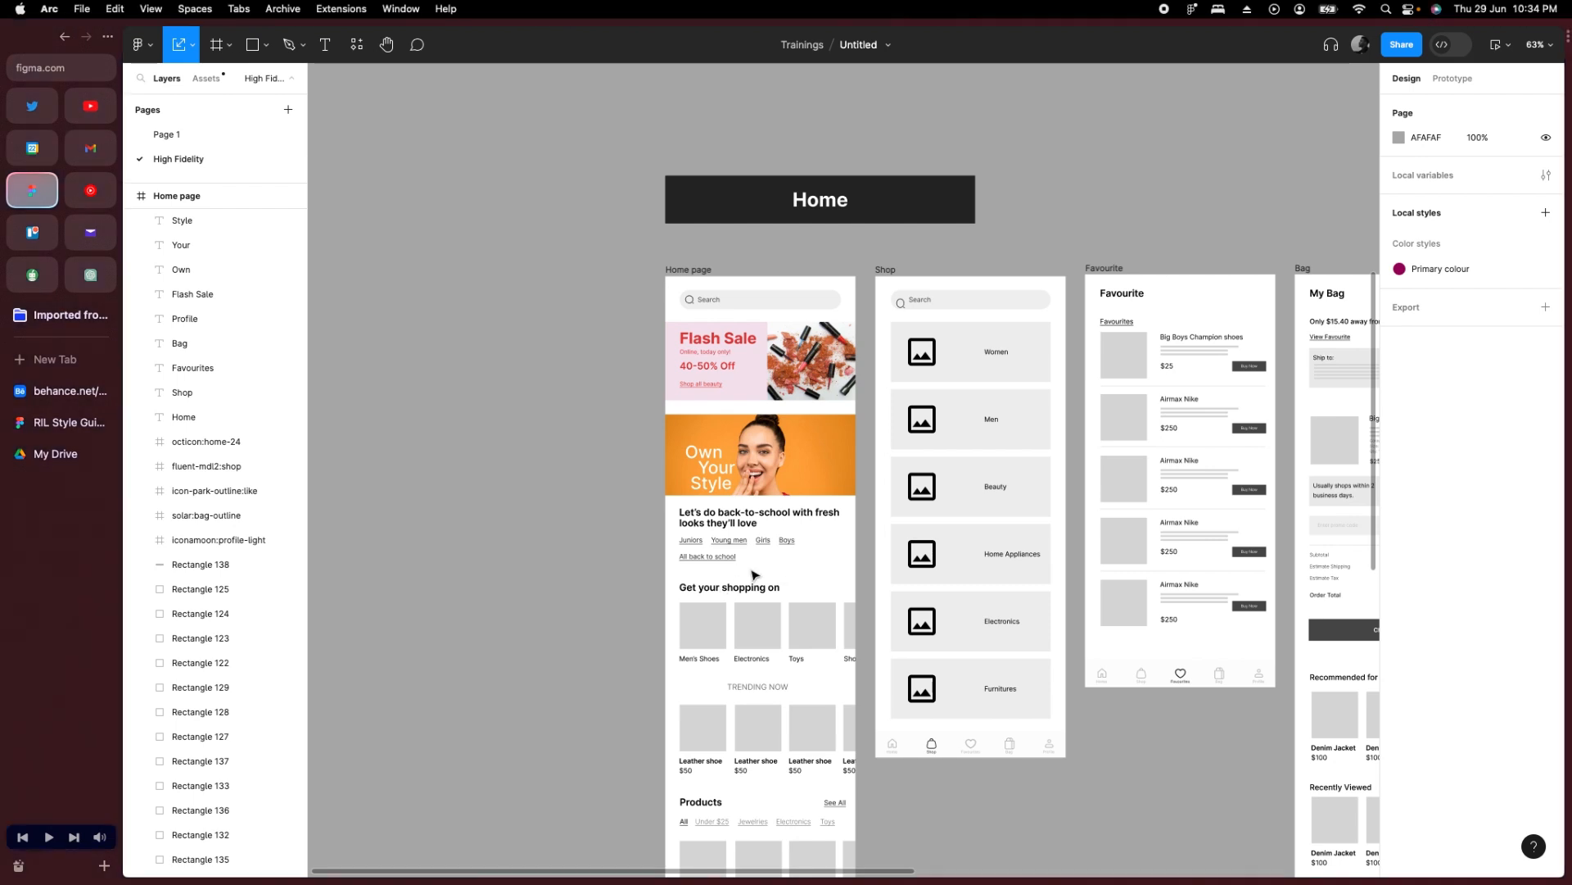
Nudge the "Let's do back-to-school with fresh looks they'll love" heading to X 30 and check its spacing to the frame edges.
scroll(745, 568, up, 5)
click(747, 438)
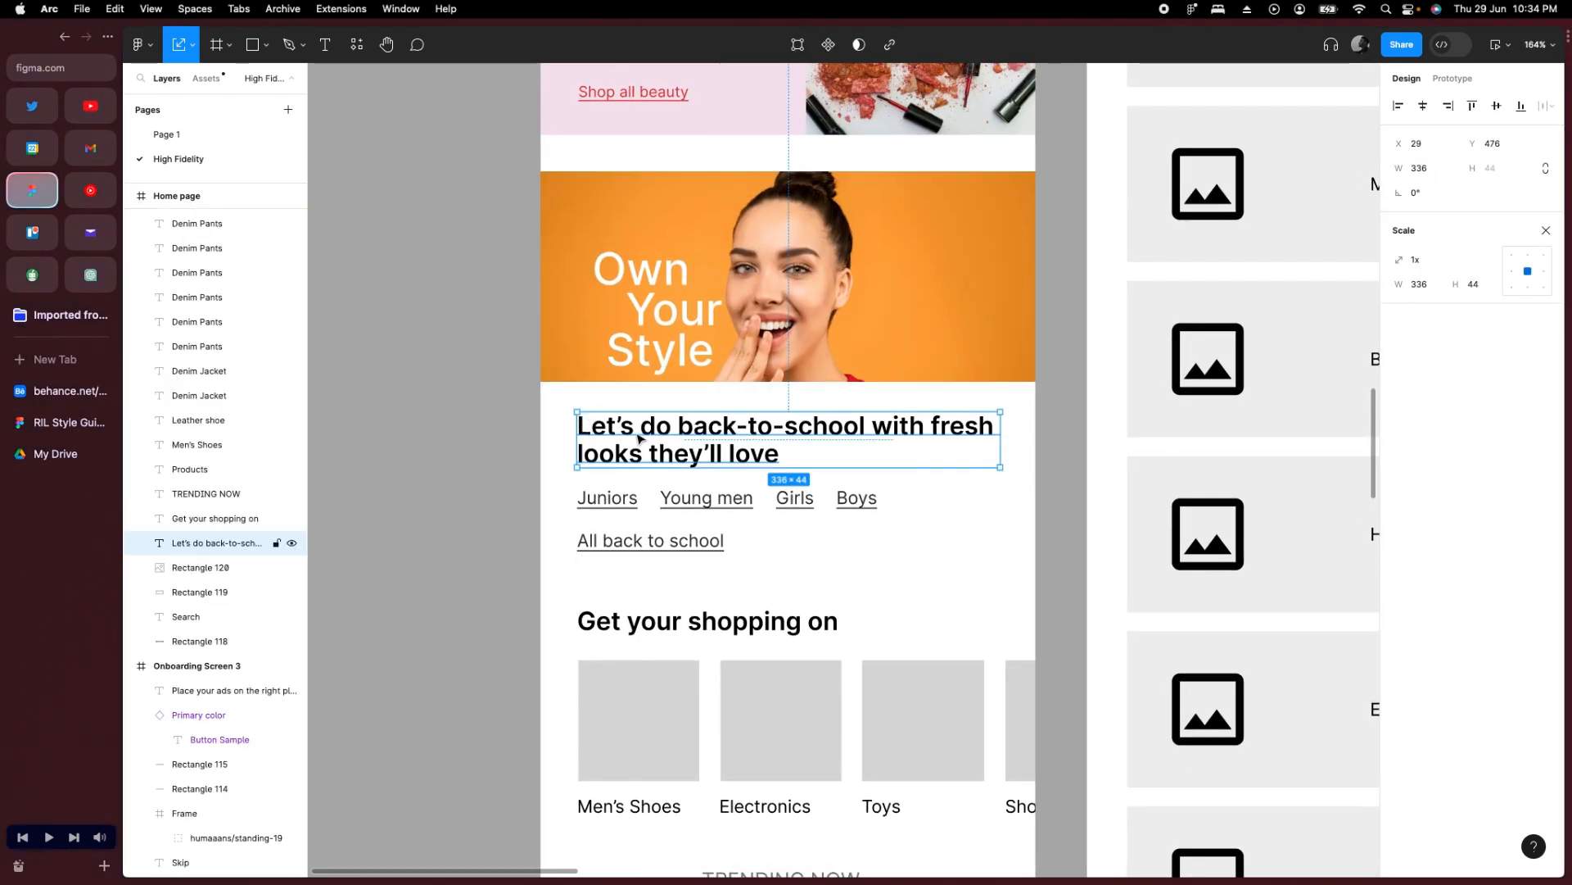
key(alt)
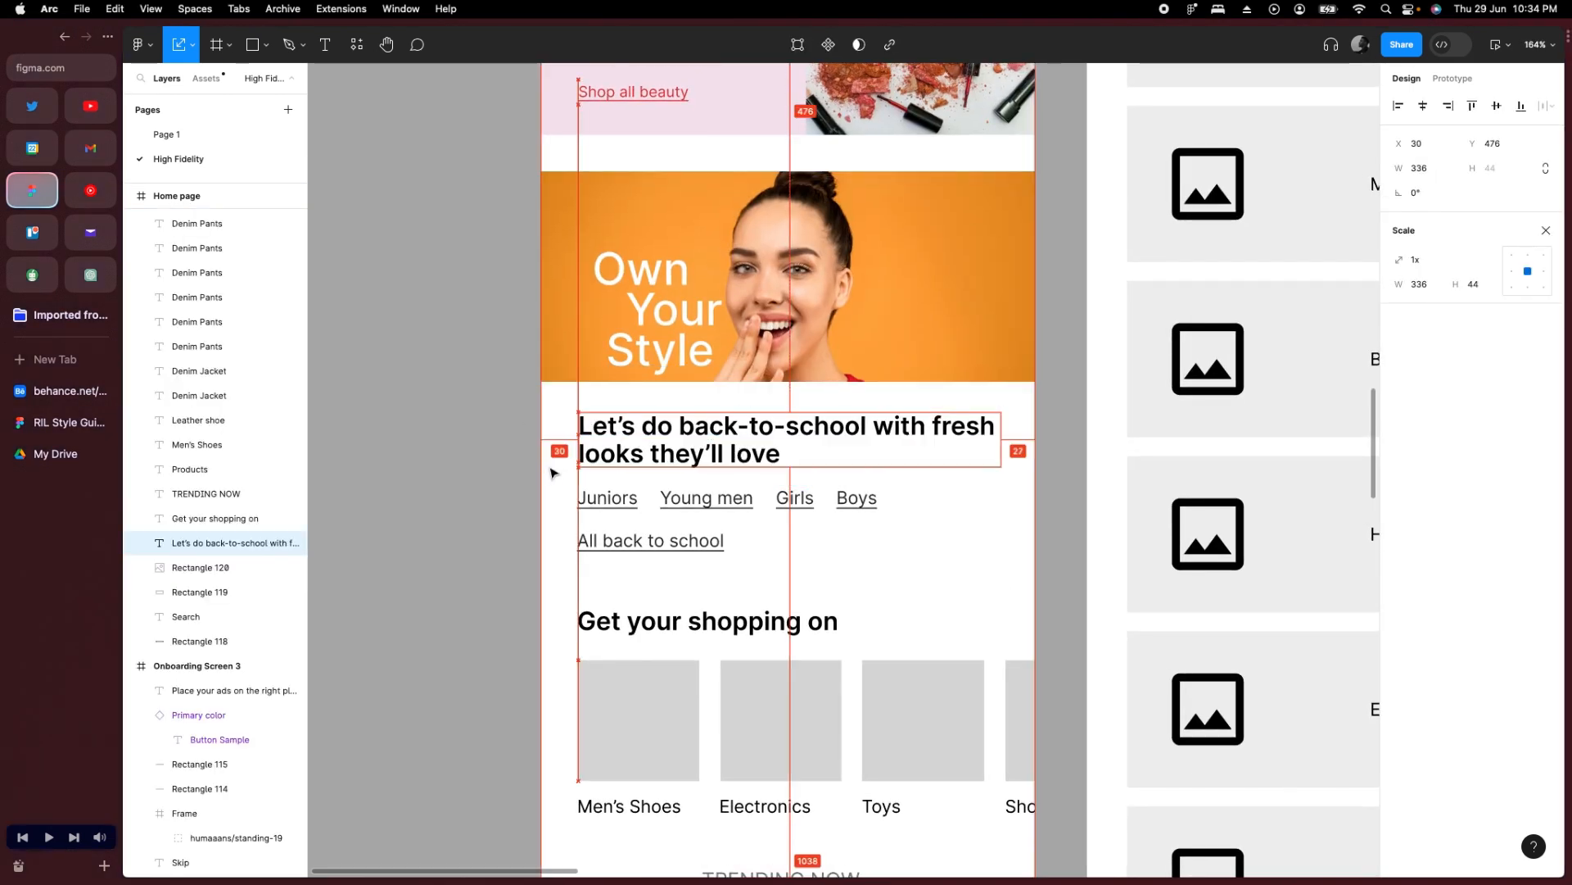
key(Right)
scroll(682, 547, up, 4)
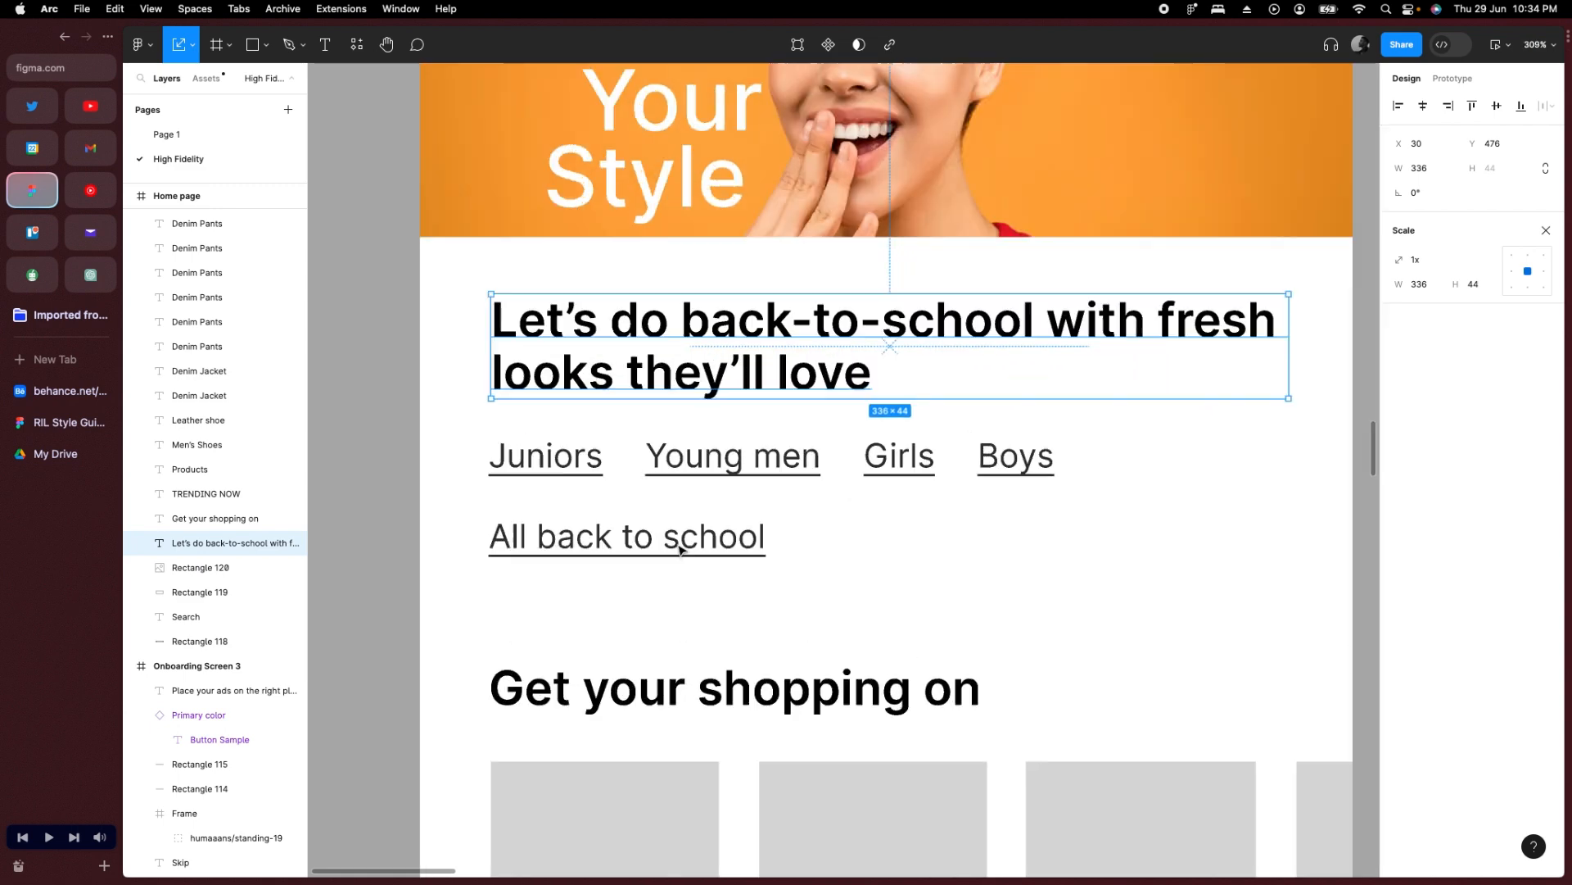
click(588, 456)
shift+click(702, 456)
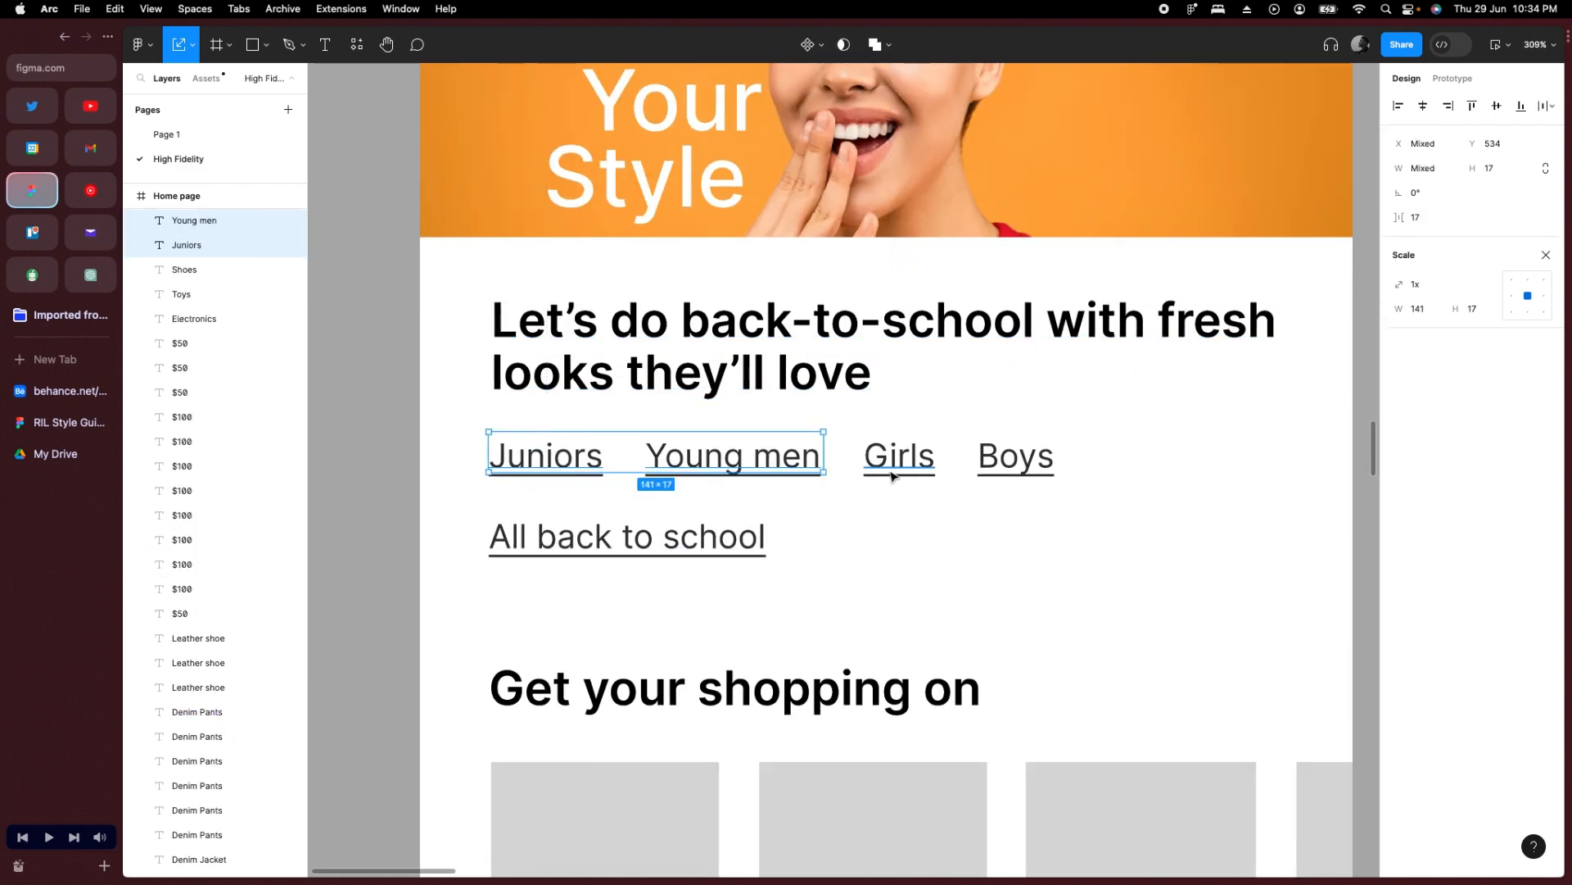
shift+click(893, 475)
shift+click(1003, 462)
shift+click(721, 564)
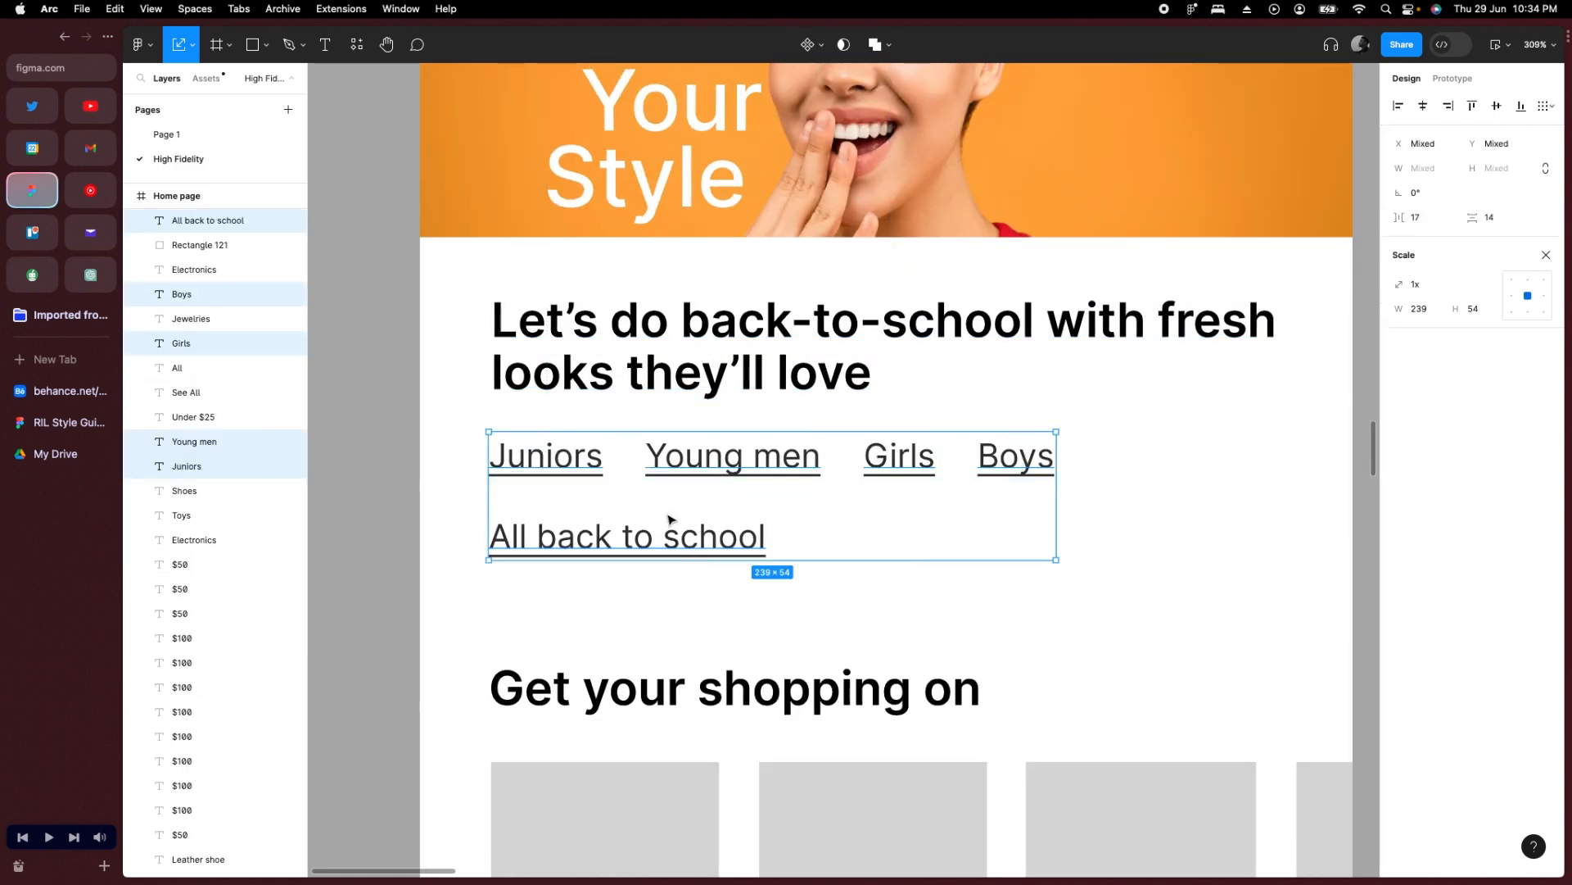
click(1200, 459)
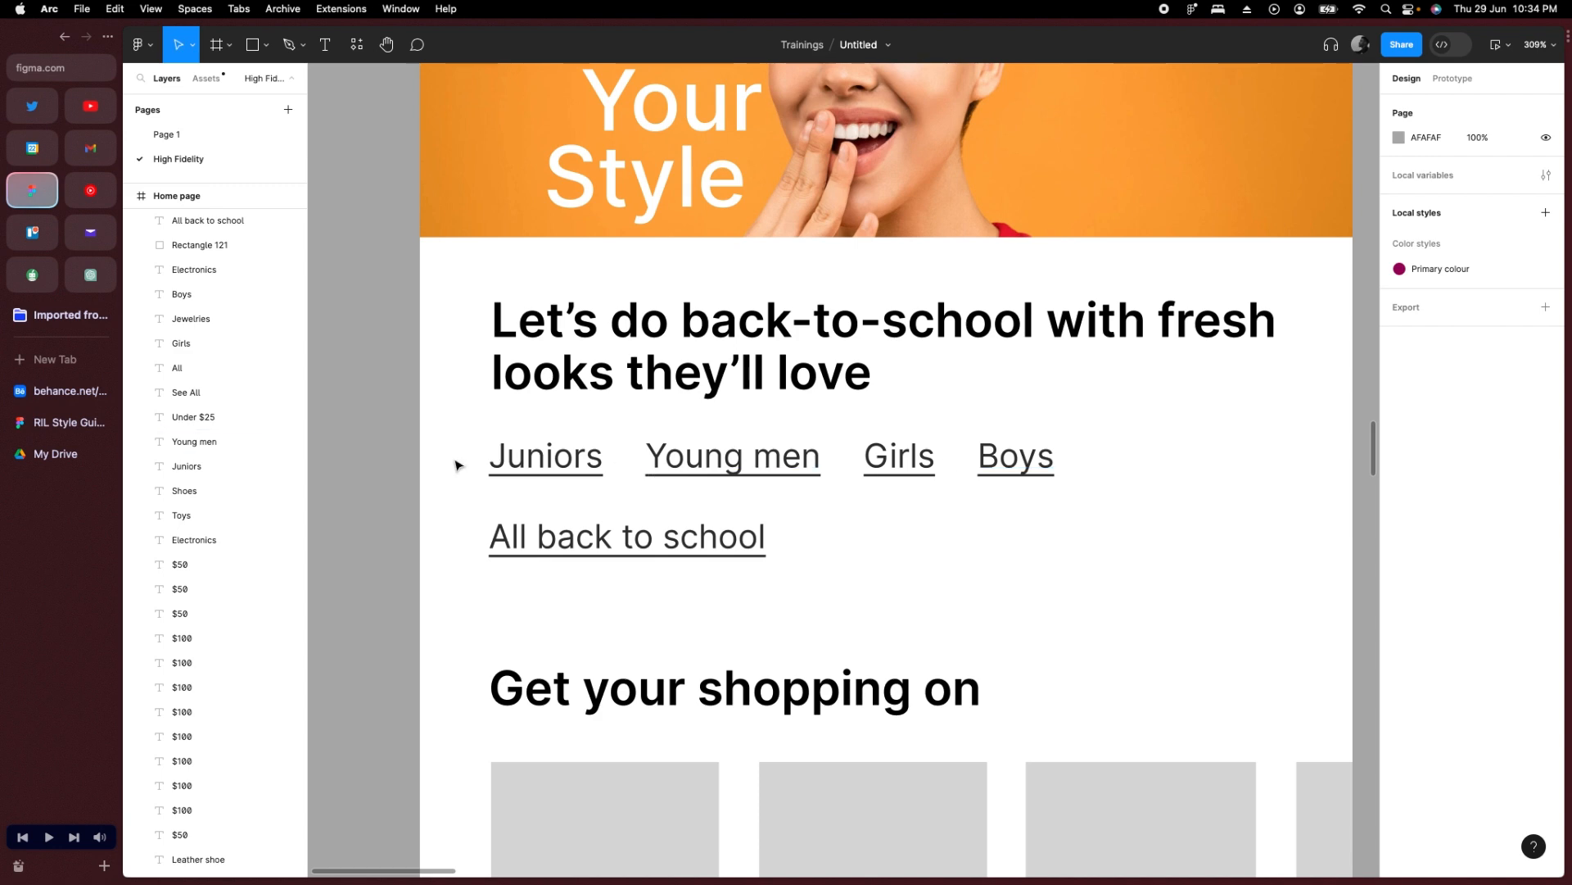
click(545, 456)
double_click(693, 457)
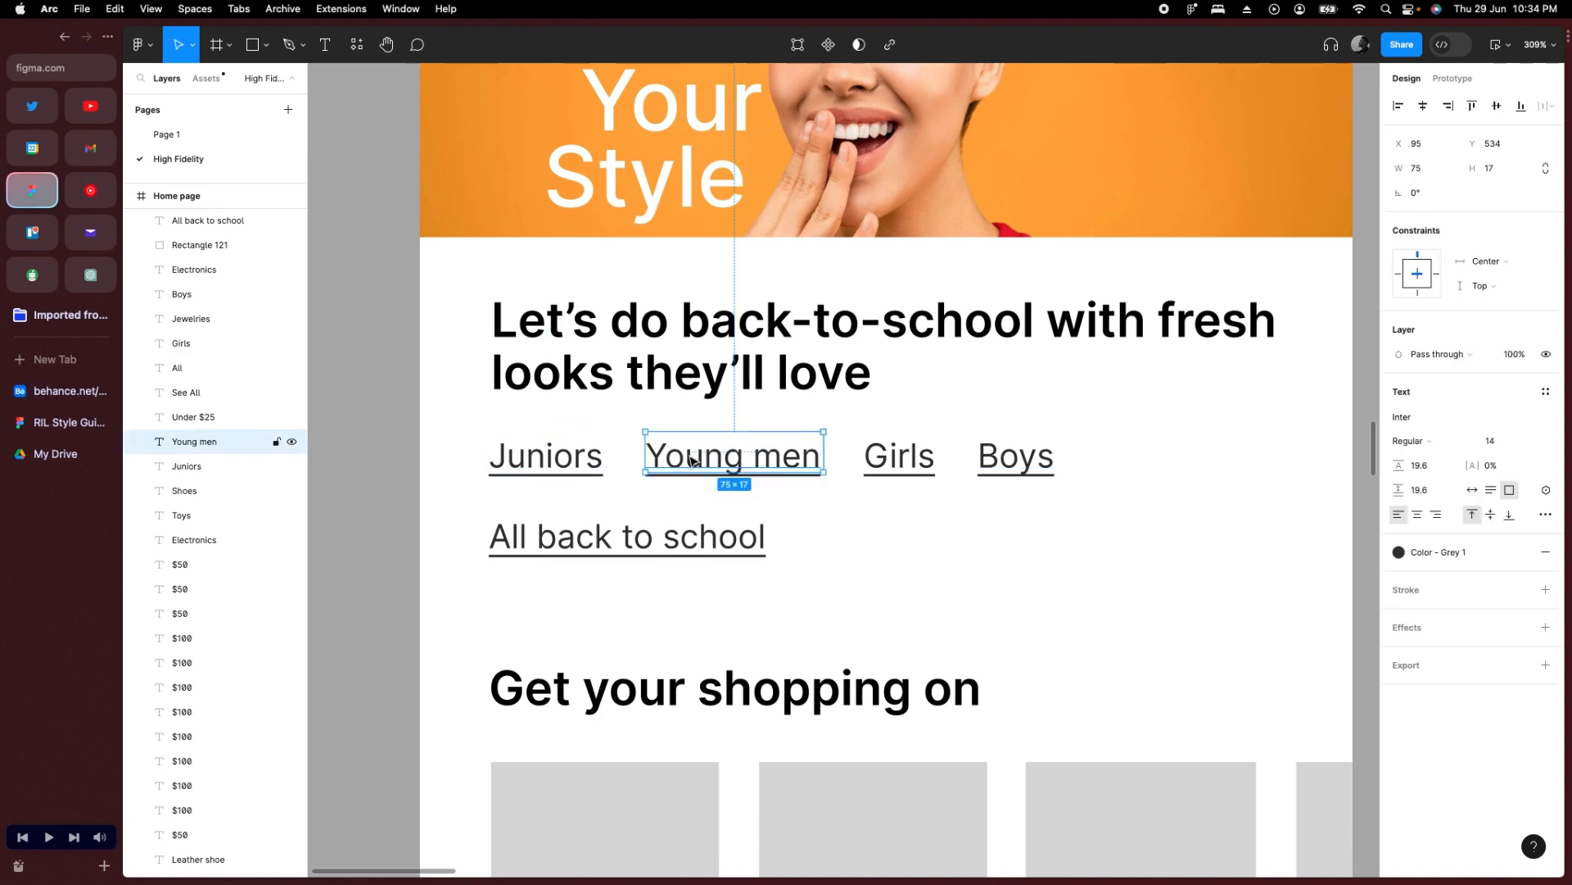
key(Escape)
Try a horizontal spacing of 8 between the Juniors, Young men, Girls and Boys links and set it to 12.
click(905, 459)
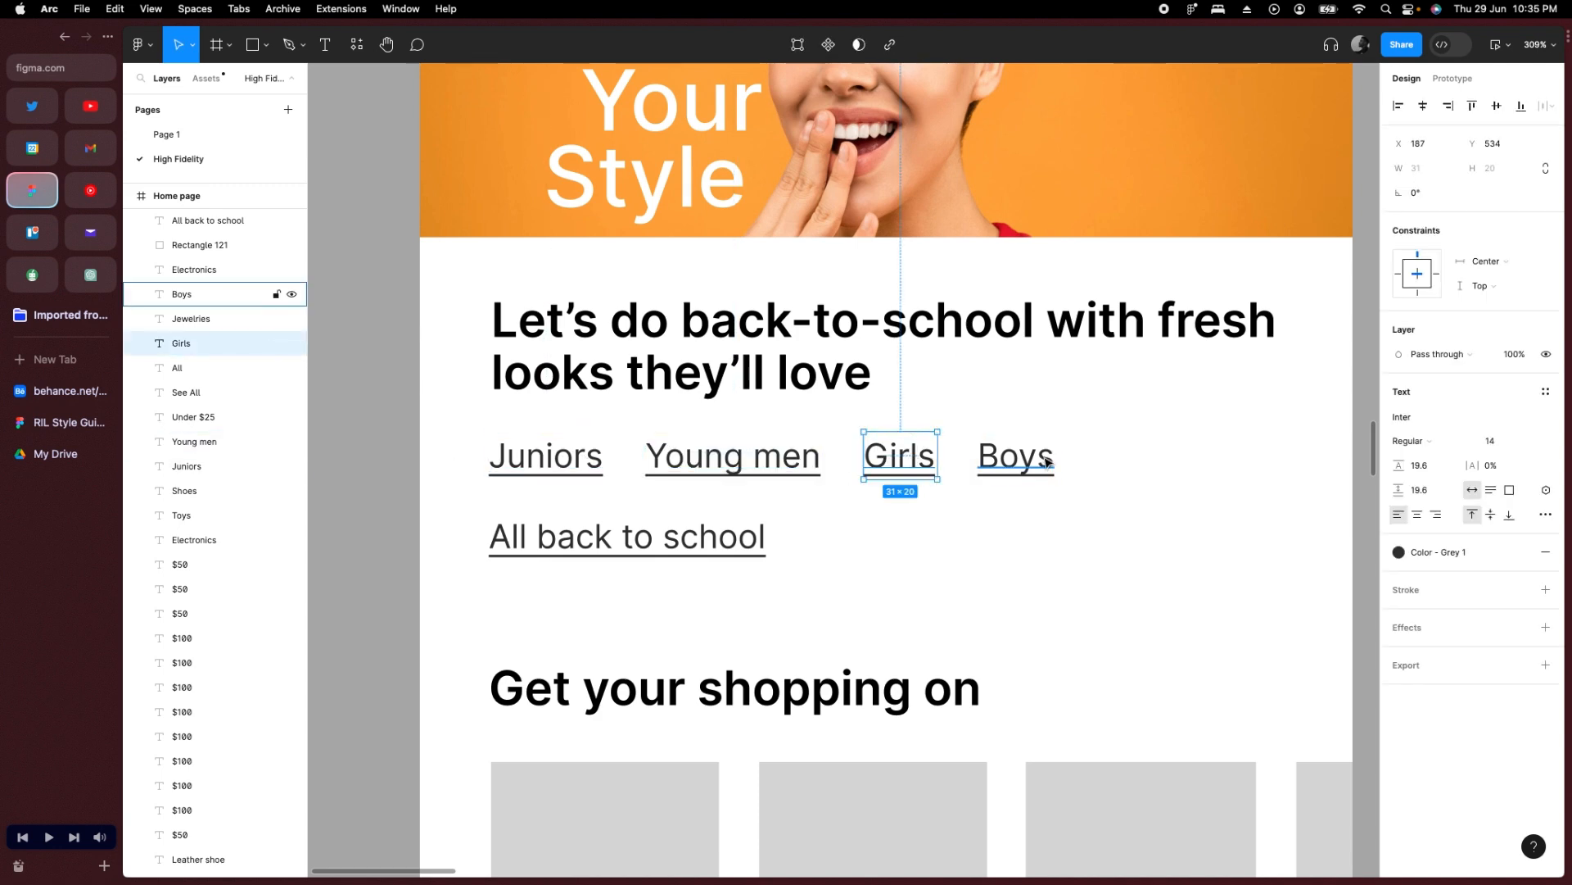
shift+click(1047, 463)
shift+click(752, 467)
shift+click(585, 466)
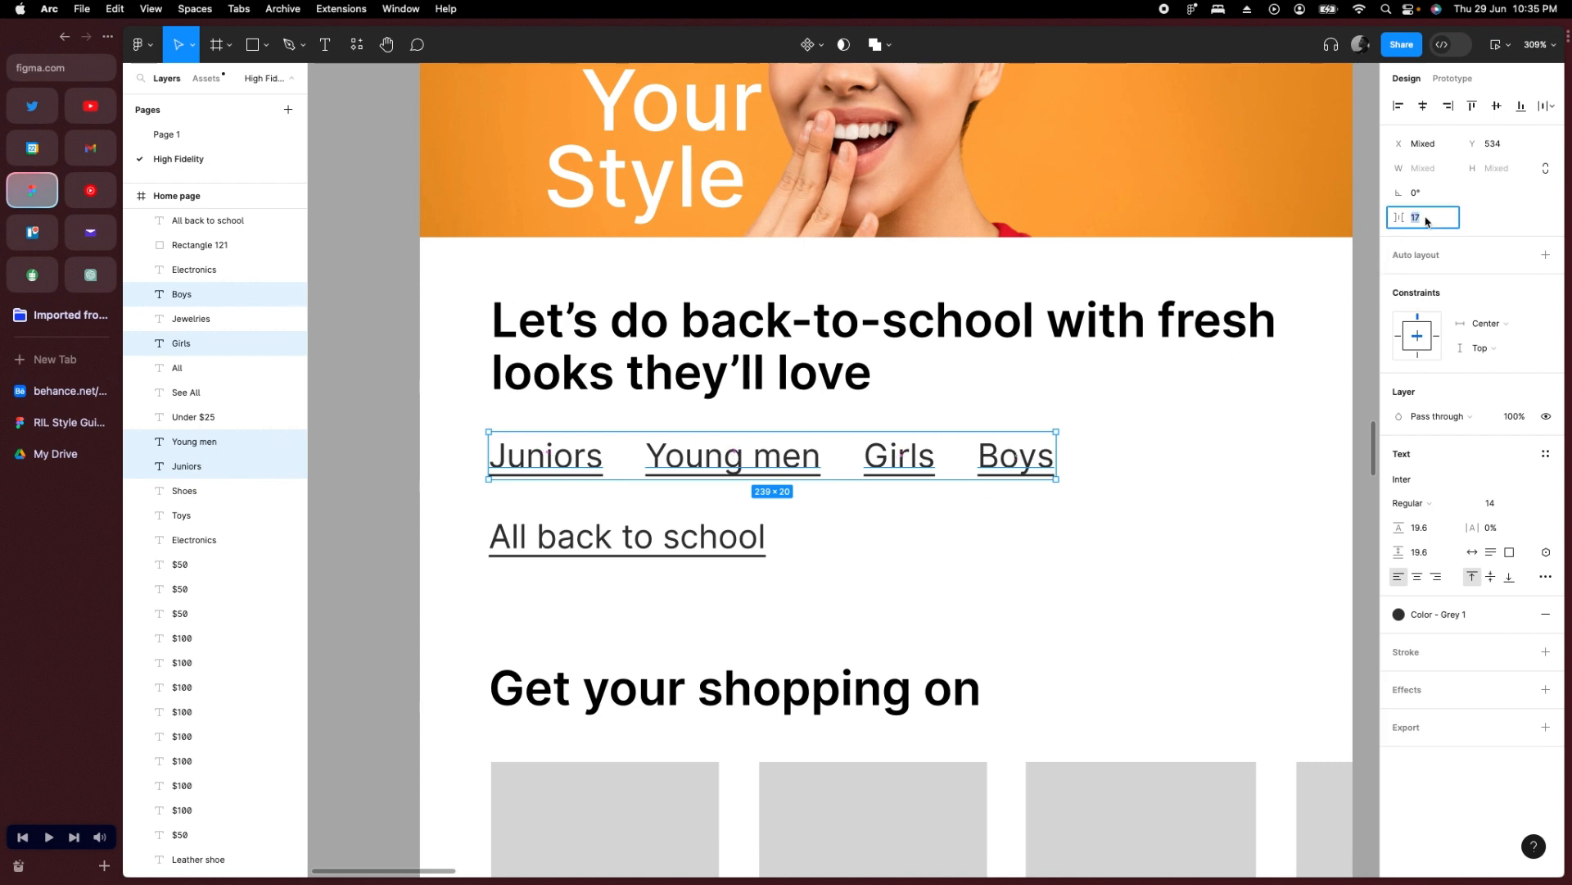
text(8)
key(Return)
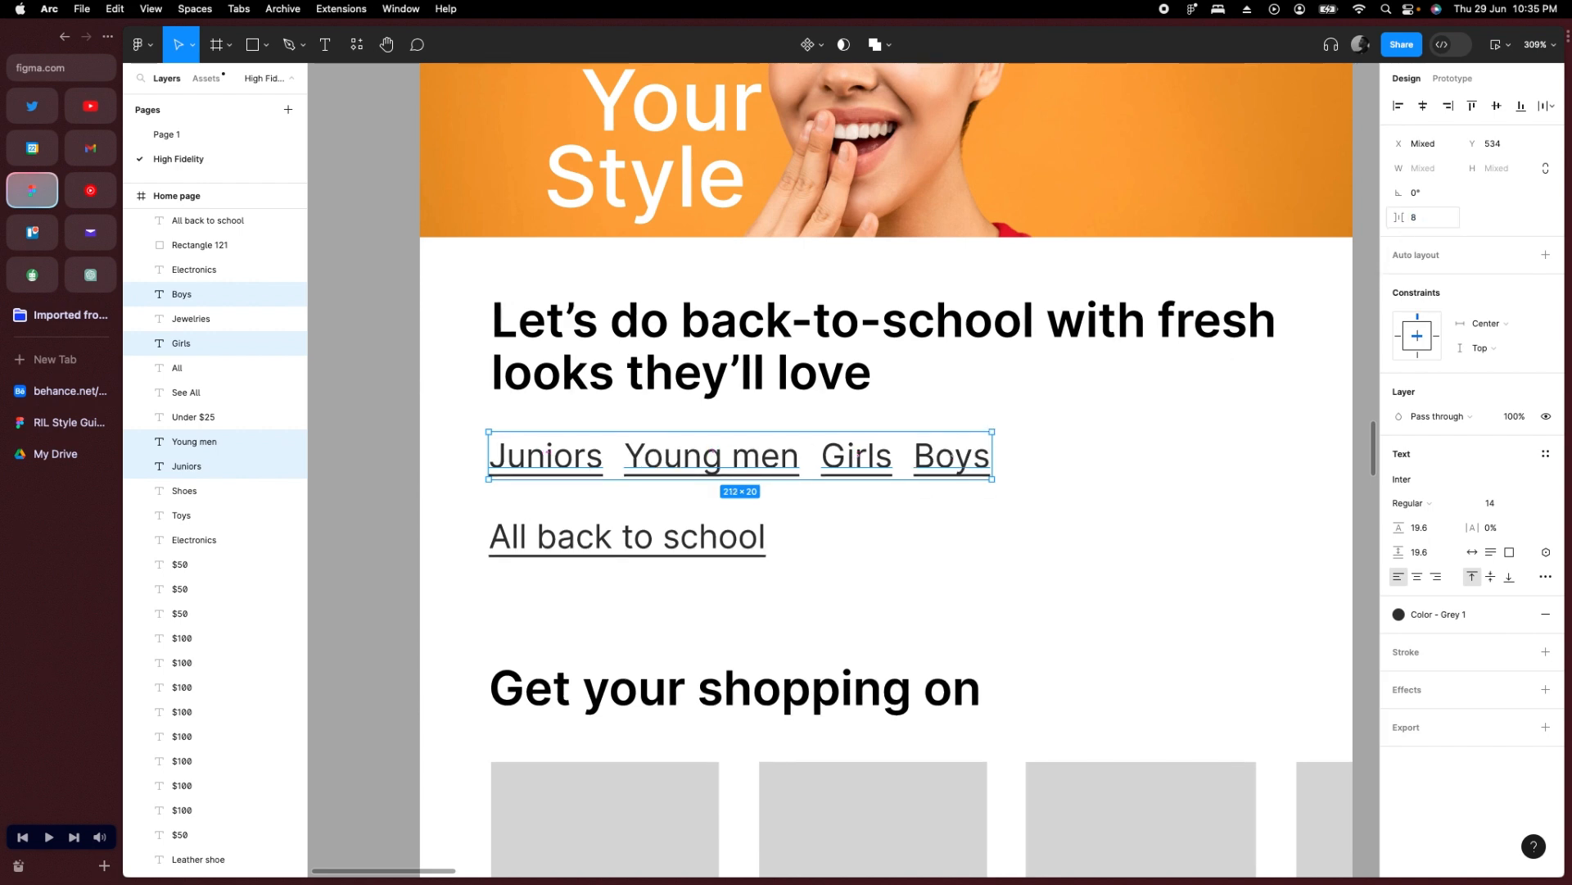
click(1429, 220)
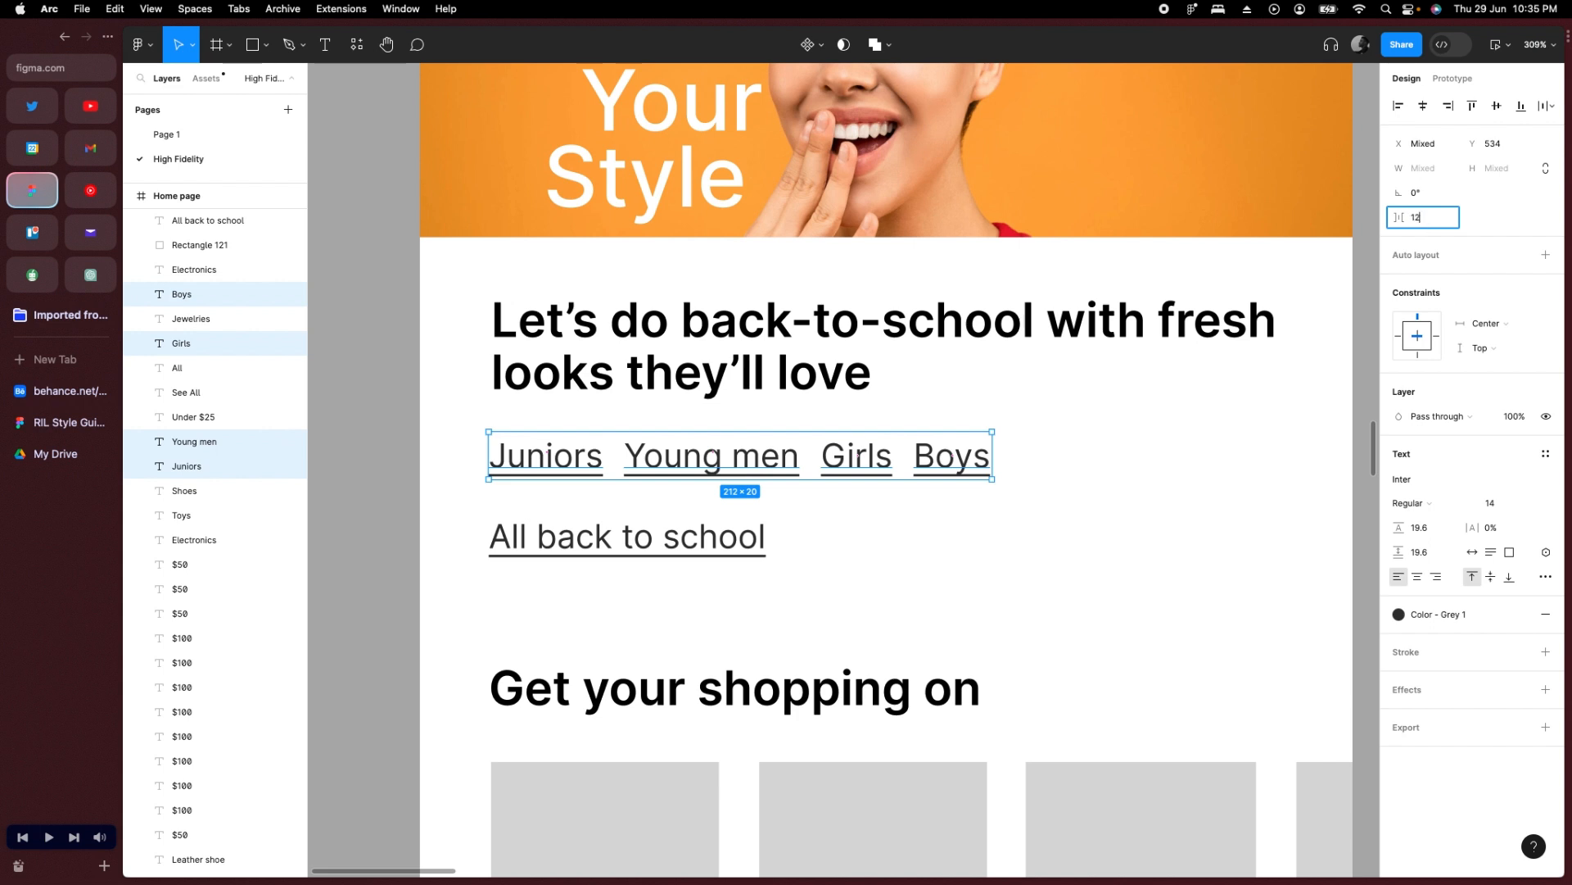
key(Return)
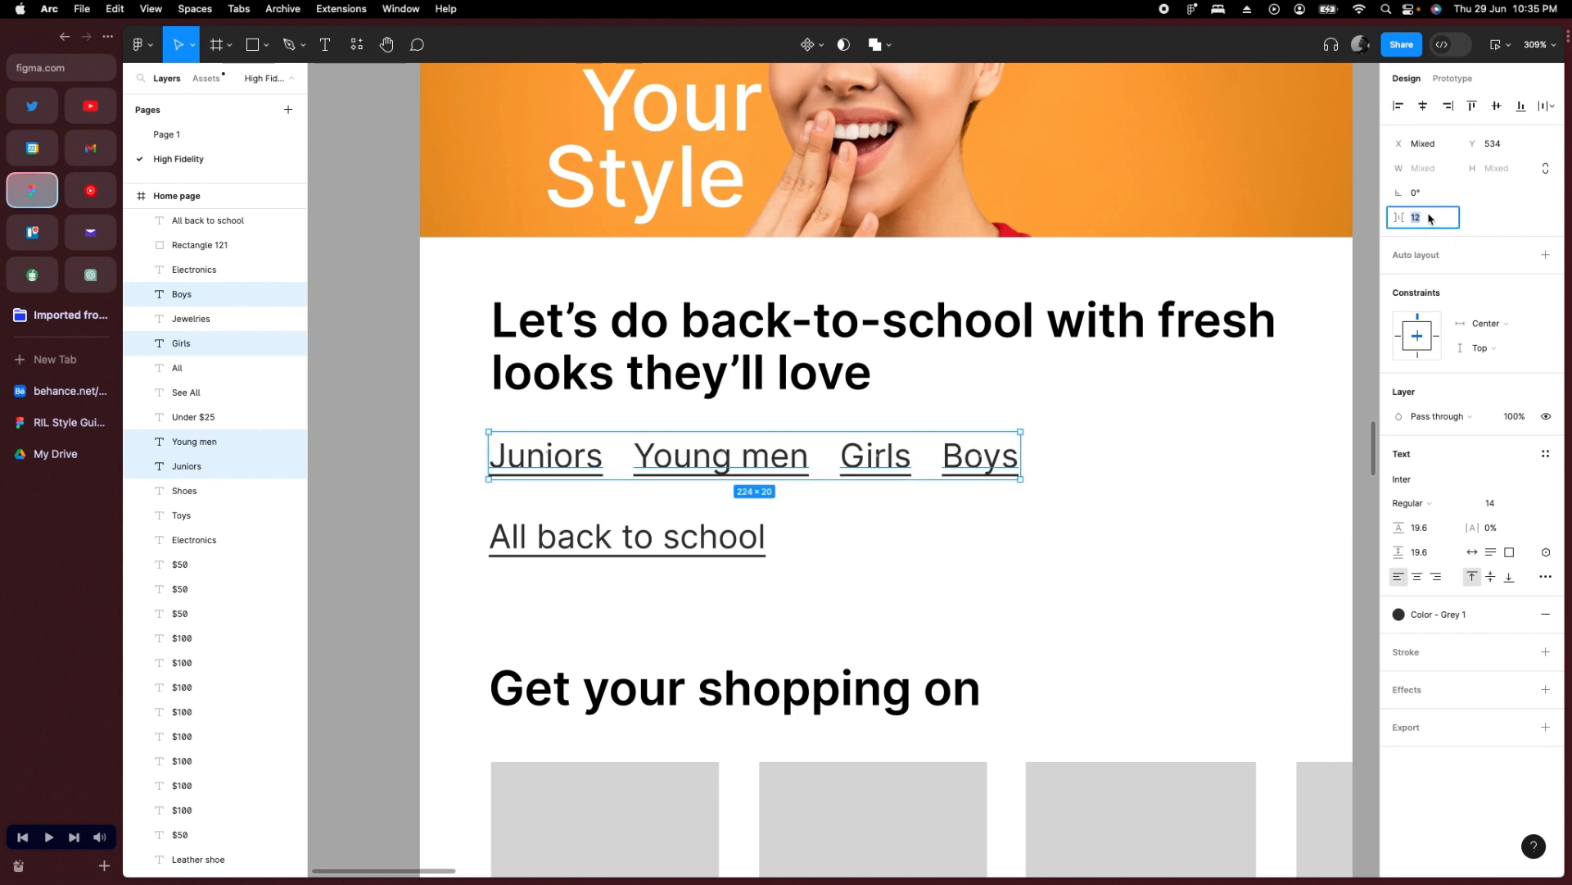
click(1116, 528)
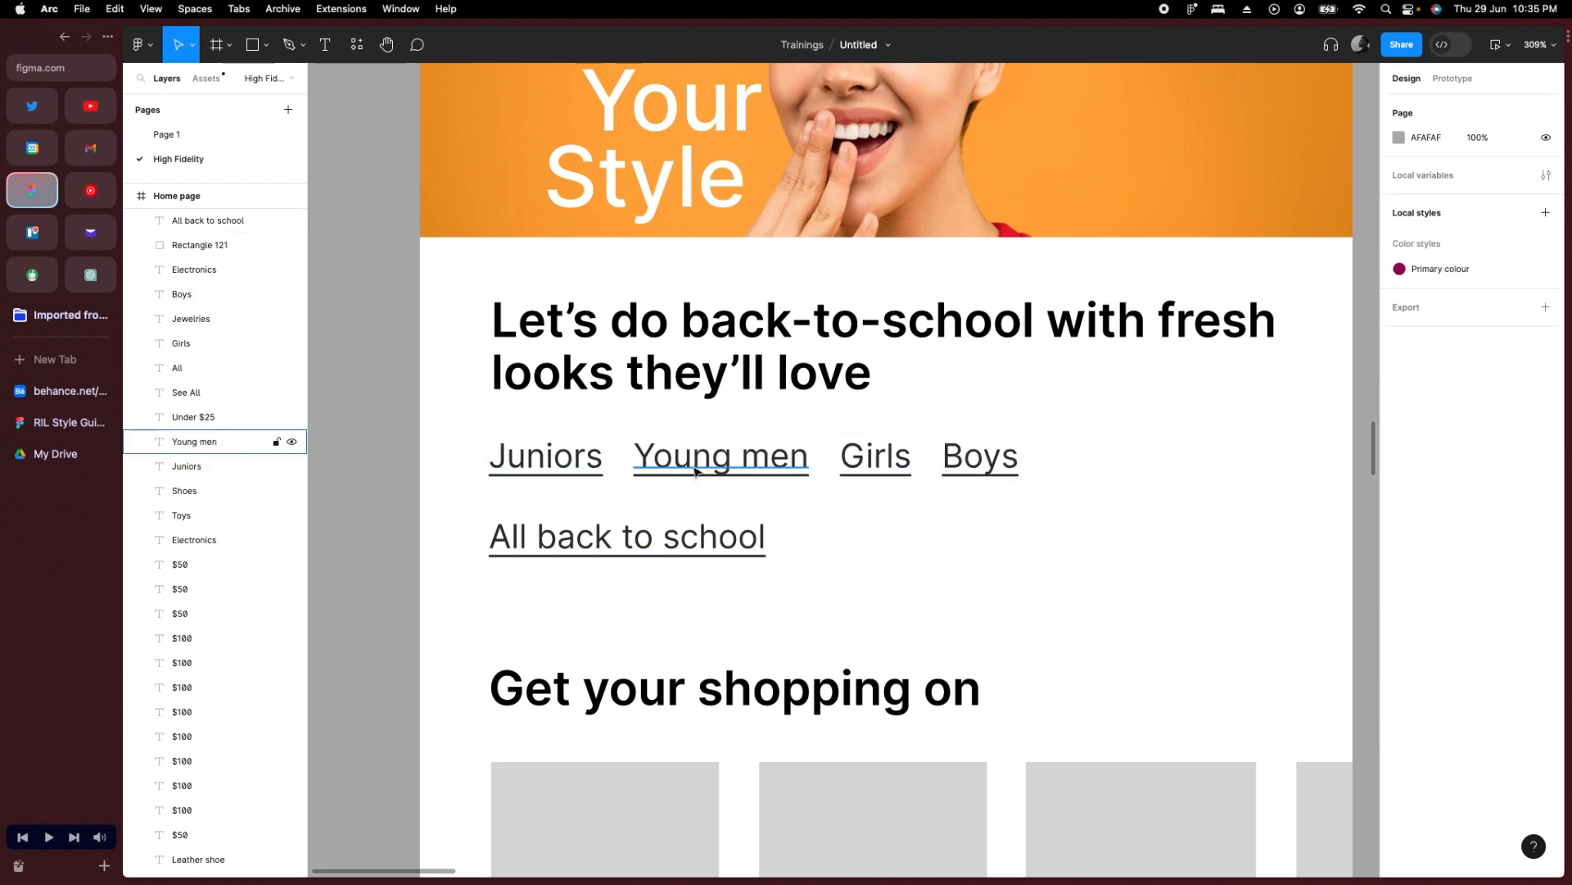
Move the "All back to school" link up onto the same row, directly after Boys with matching spacing.
click(901, 458)
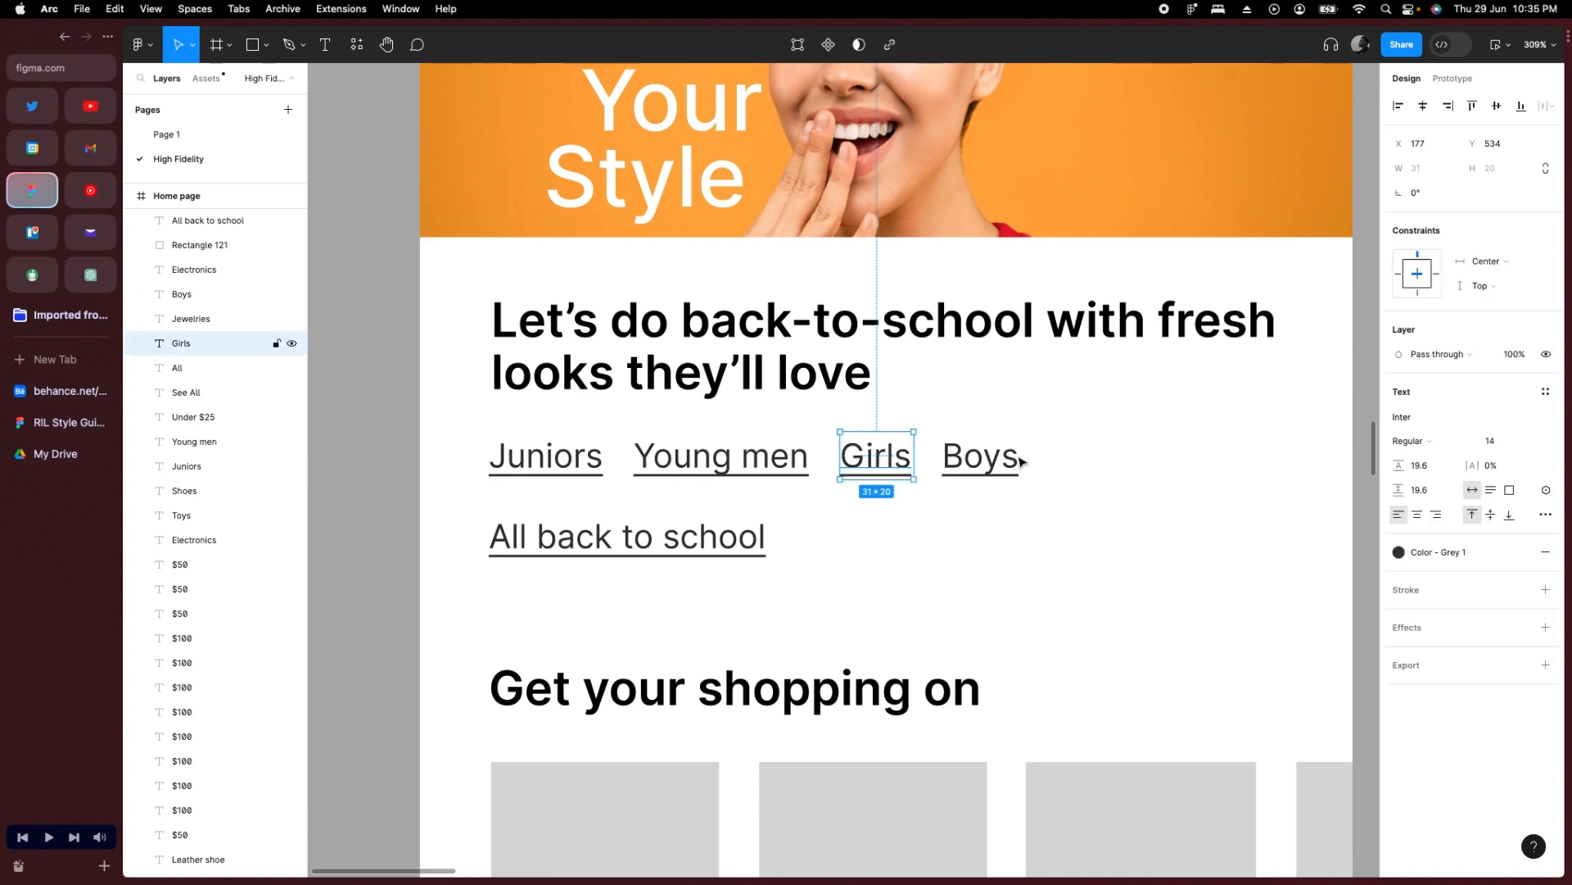
click(1012, 460)
click(721, 457)
click(587, 459)
click(597, 537)
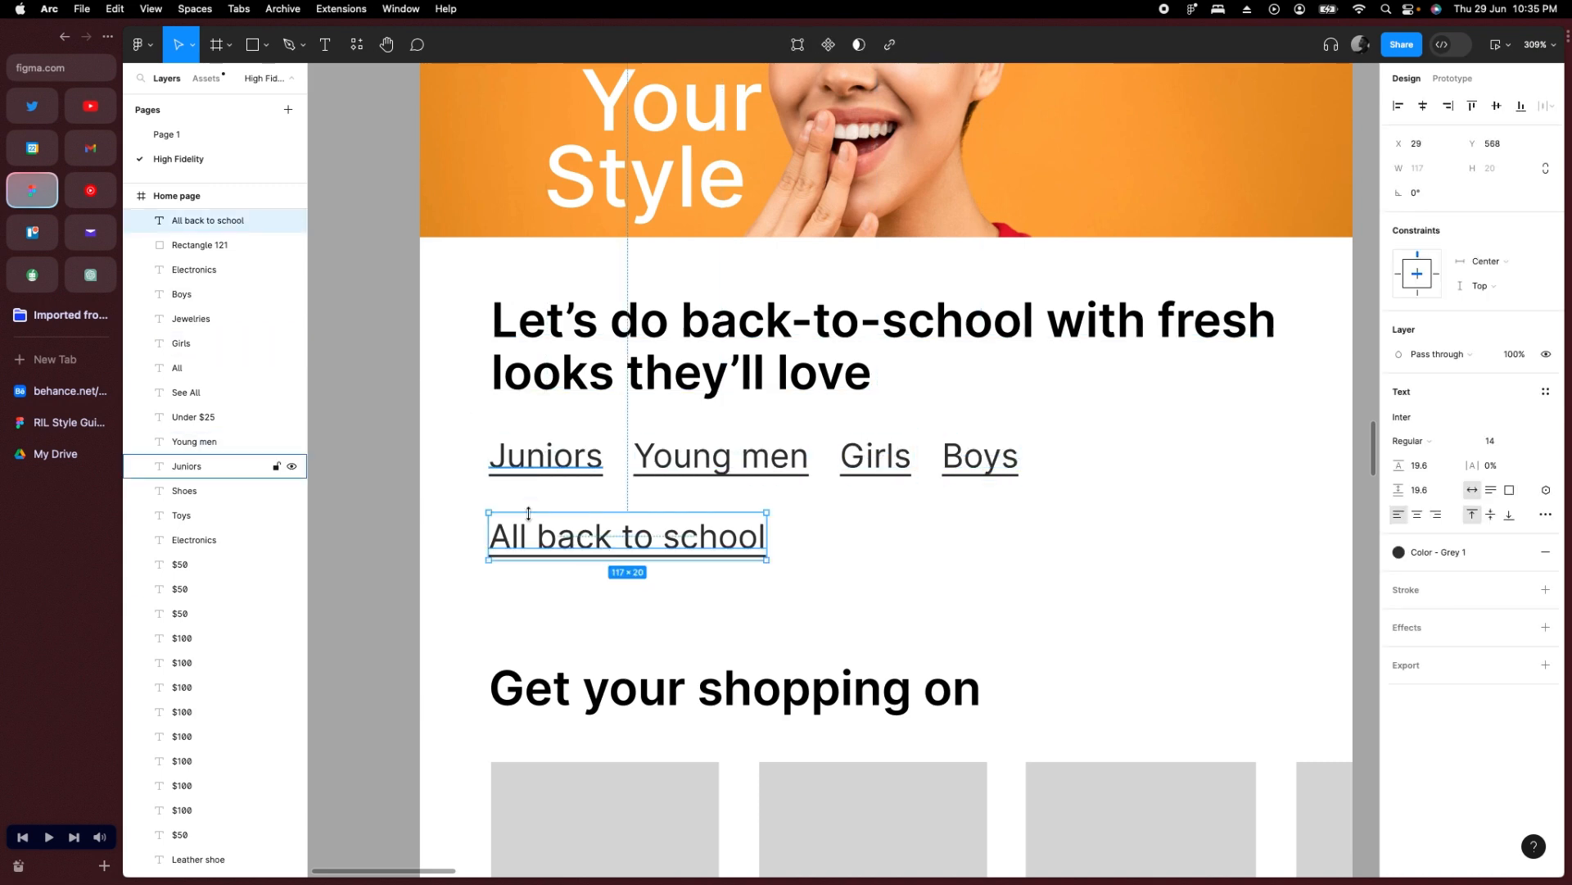
scroll(527, 515, down, 1)
scroll(526, 514, down, 1)
drag(527, 515, 1019, 478)
click(1254, 509)
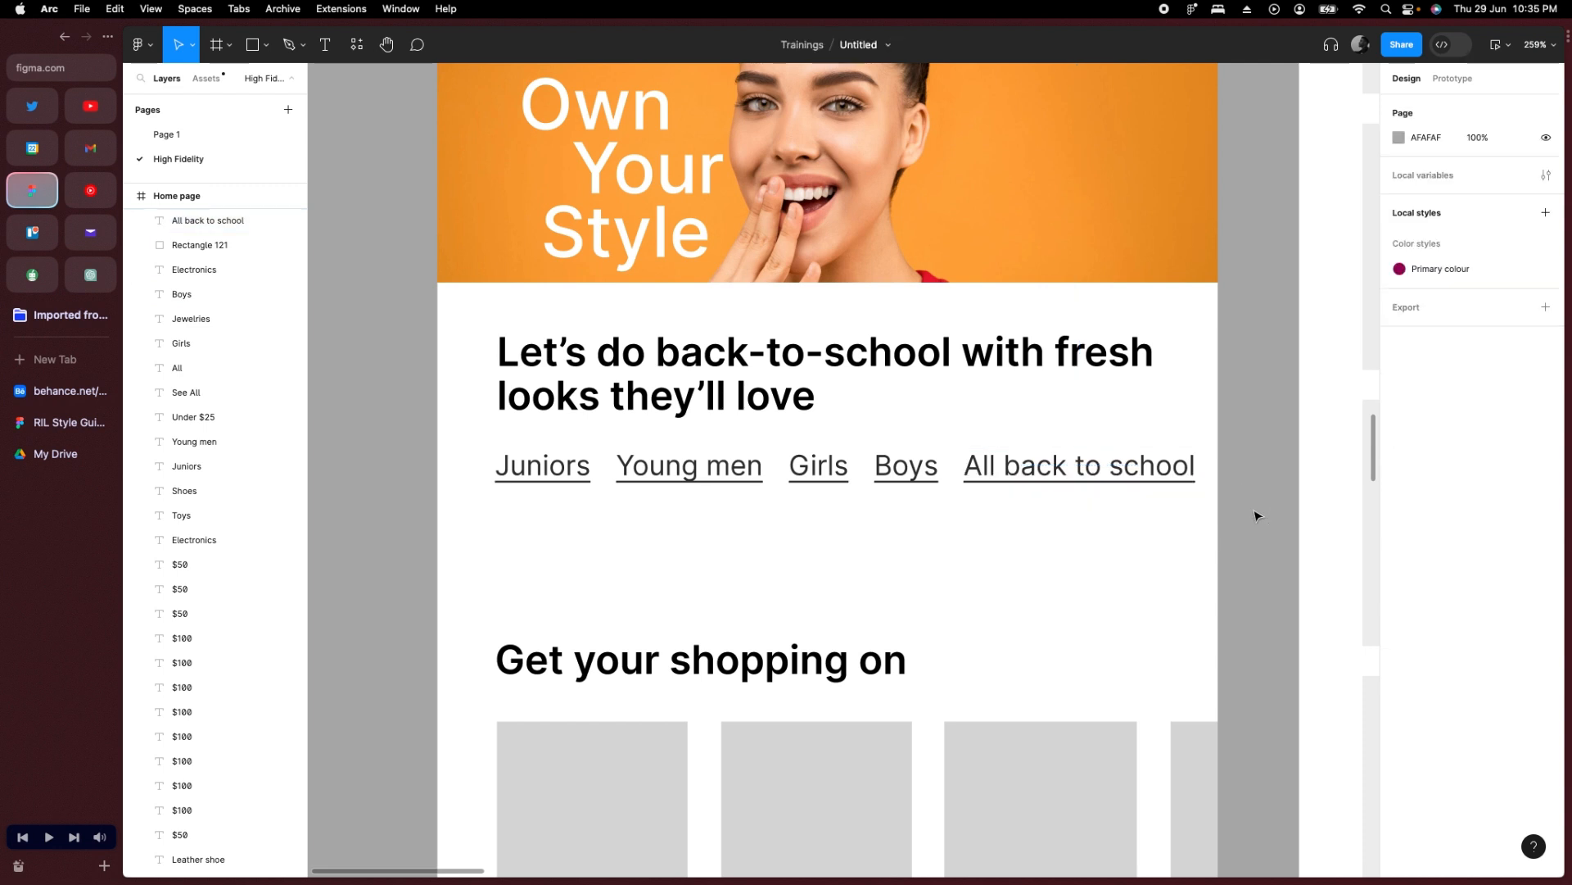
Select all five back-to-school links in the row and wrap them in an auto layout frame.
click(1246, 505)
drag(1246, 505, 450, 447)
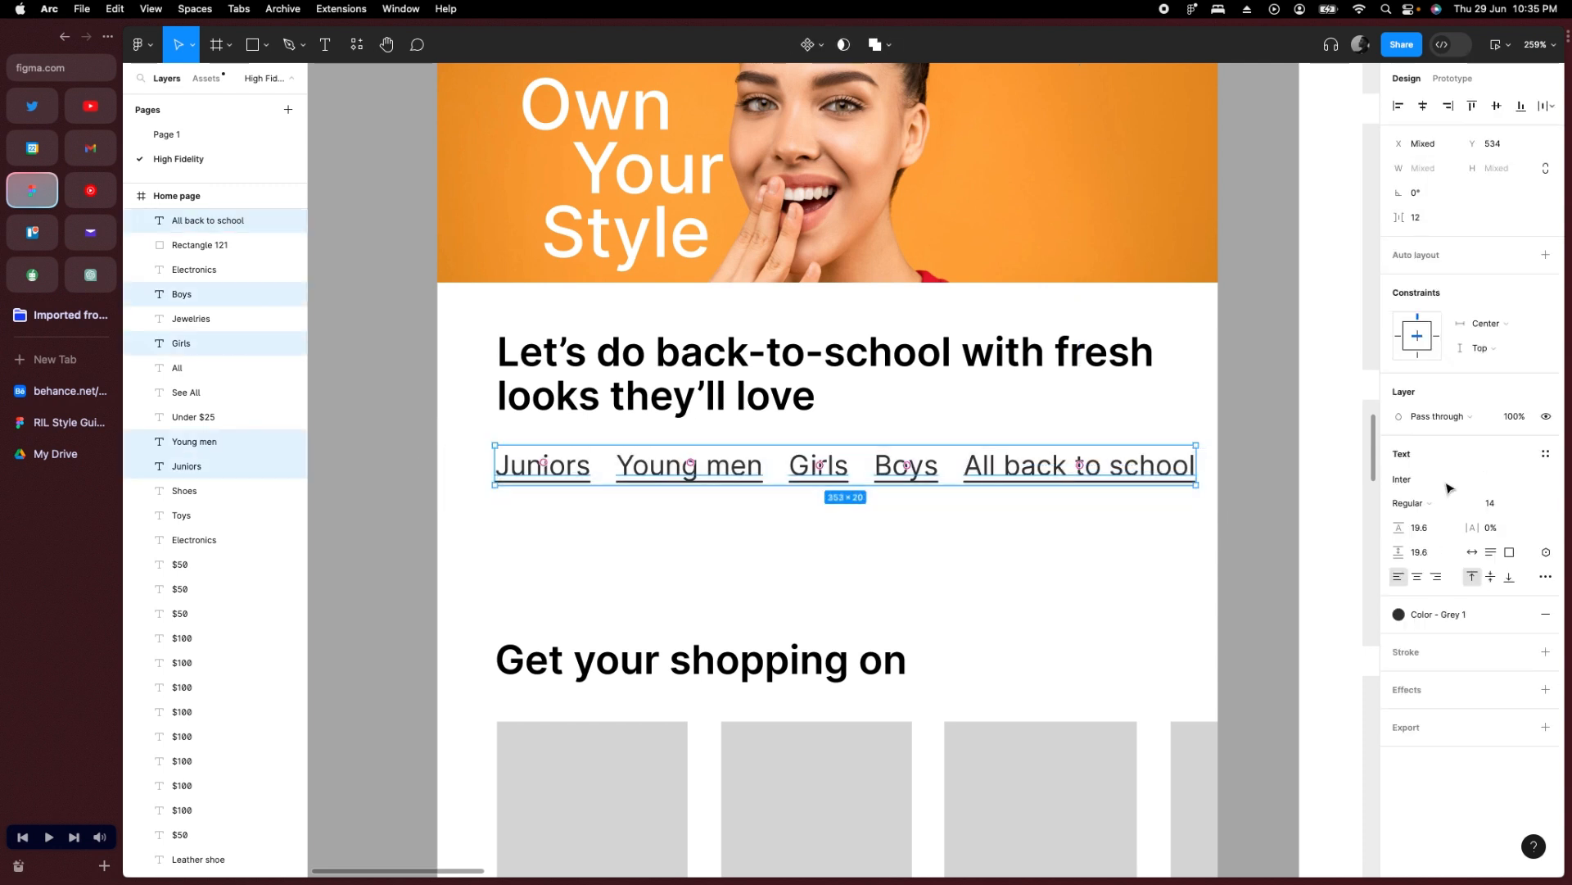
click(1429, 615)
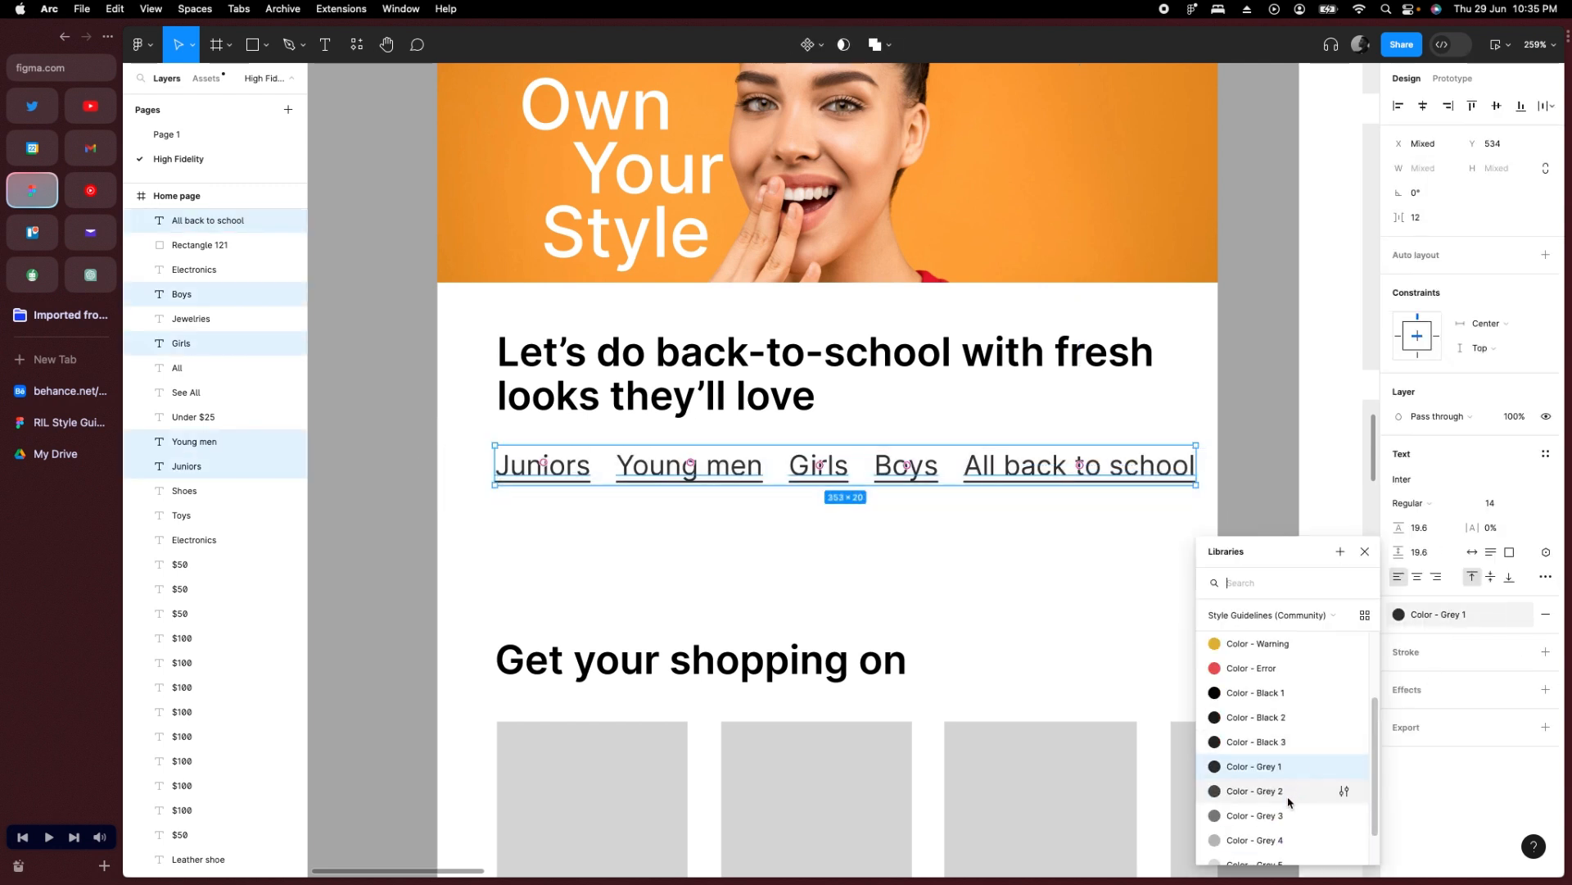
key(Escape)
drag(1265, 517, 488, 459)
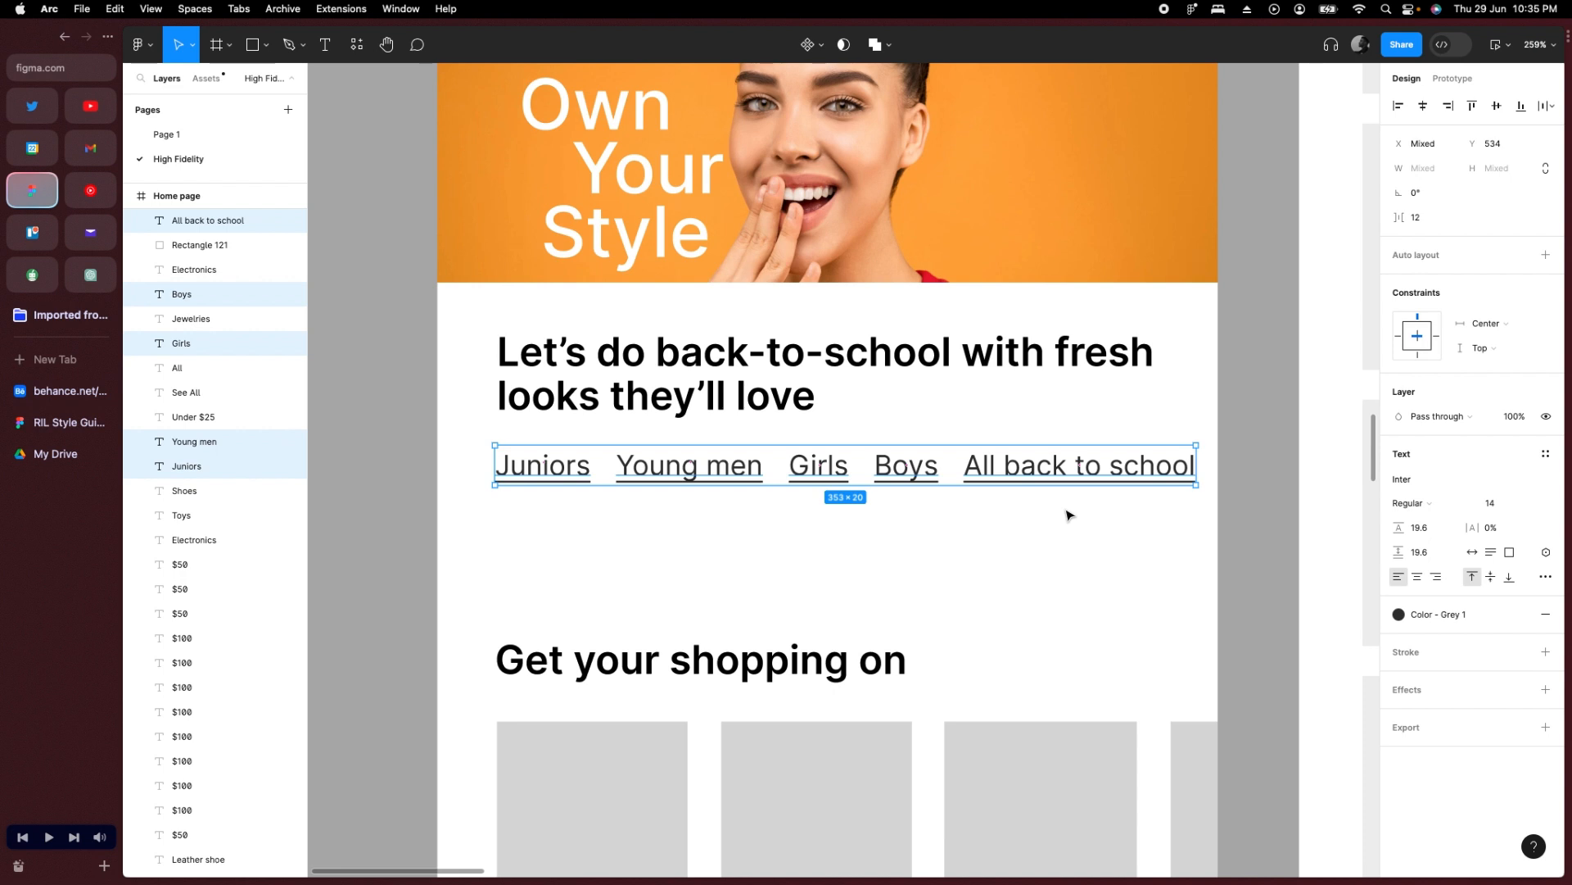
key(shift+a)
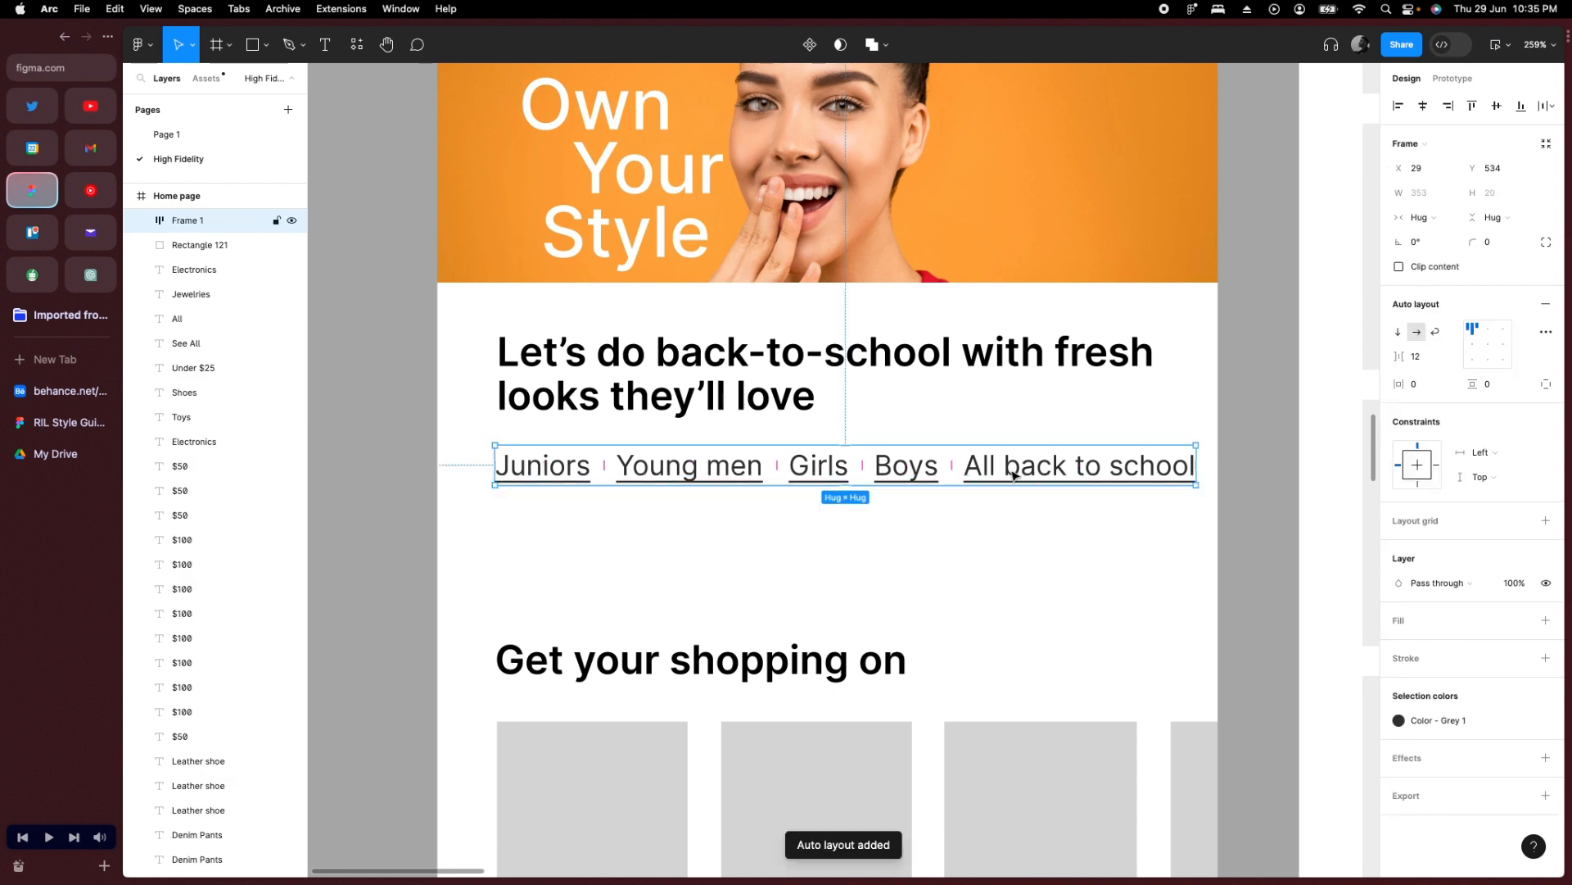
Try a horizontal gap of 8 in the links' auto layout frame and restore it to 12.
mouse_move(951, 467)
mouse_down()
mouse_move(835, 465)
mouse_move(958, 460)
mouse_up()
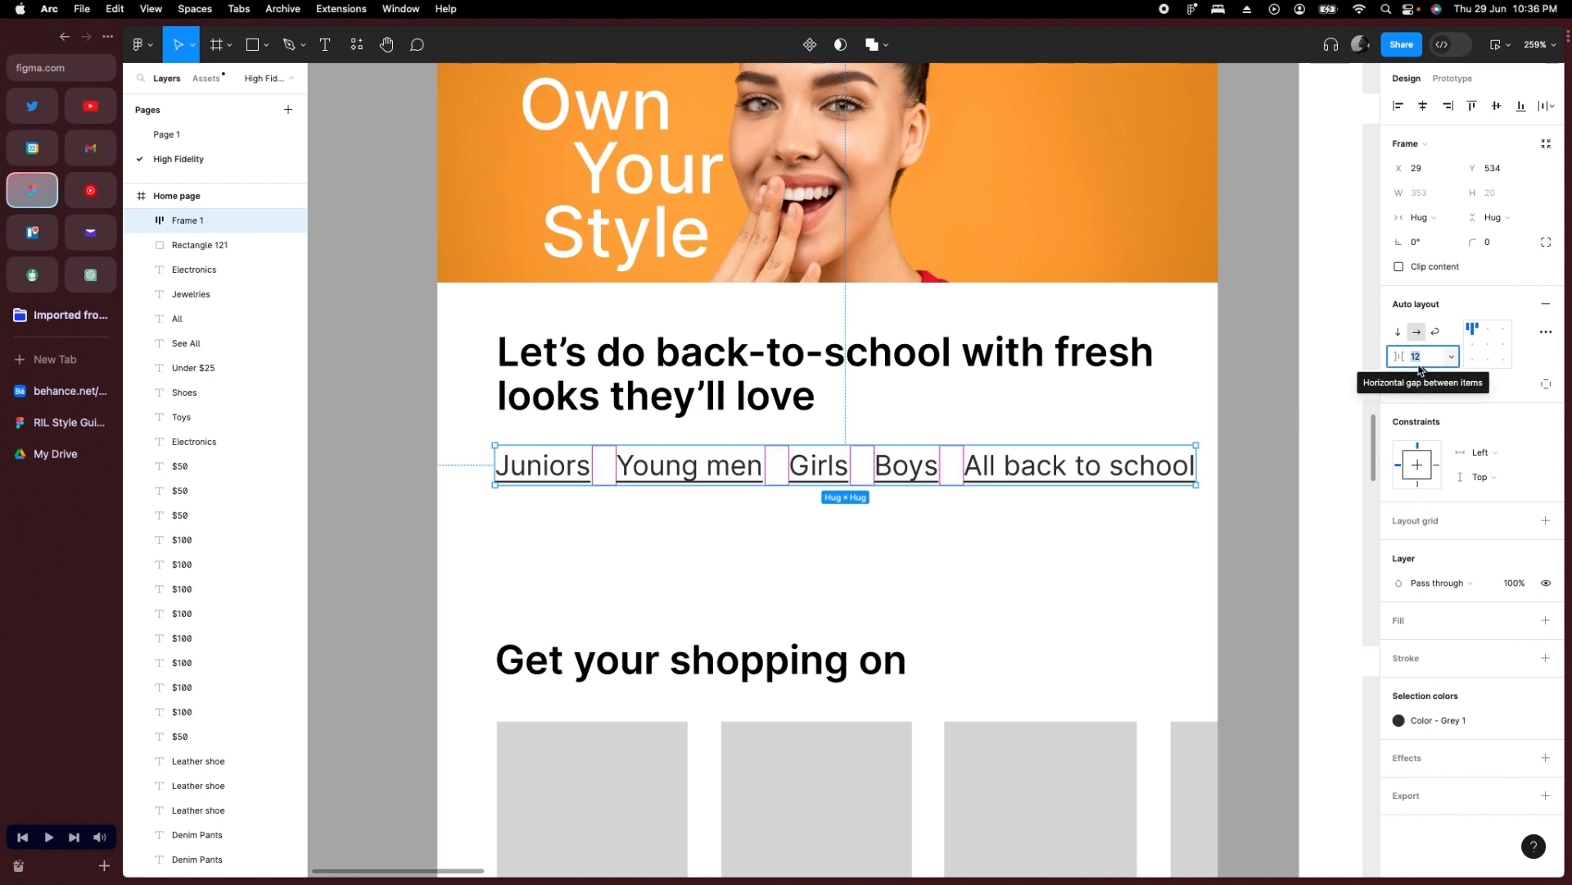
text(8)
key(Return)
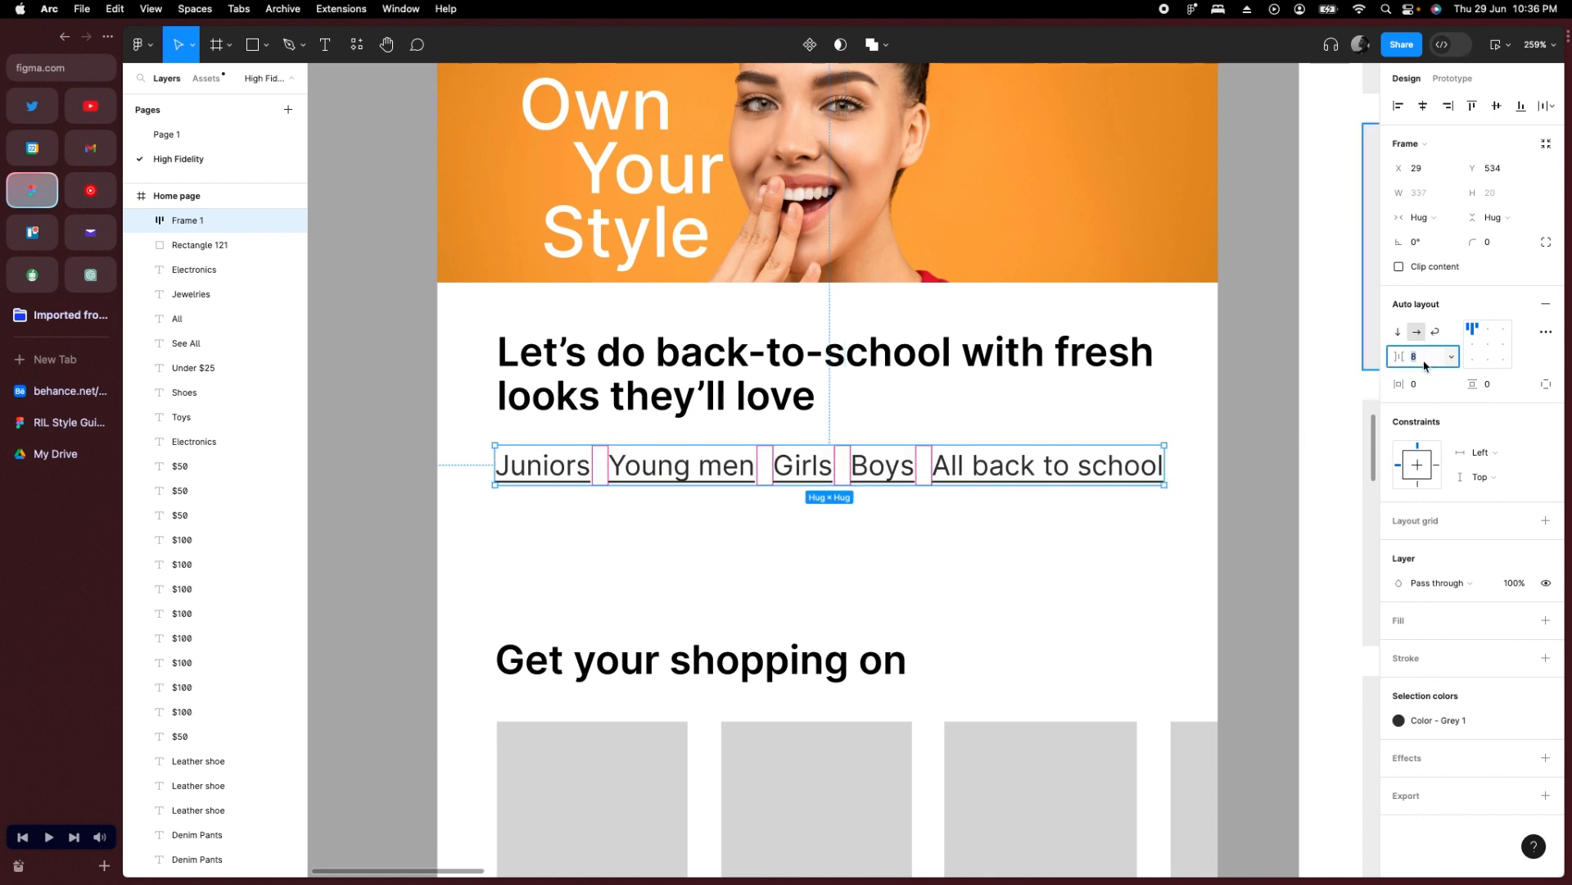
text(12)
key(Return)
click(1225, 534)
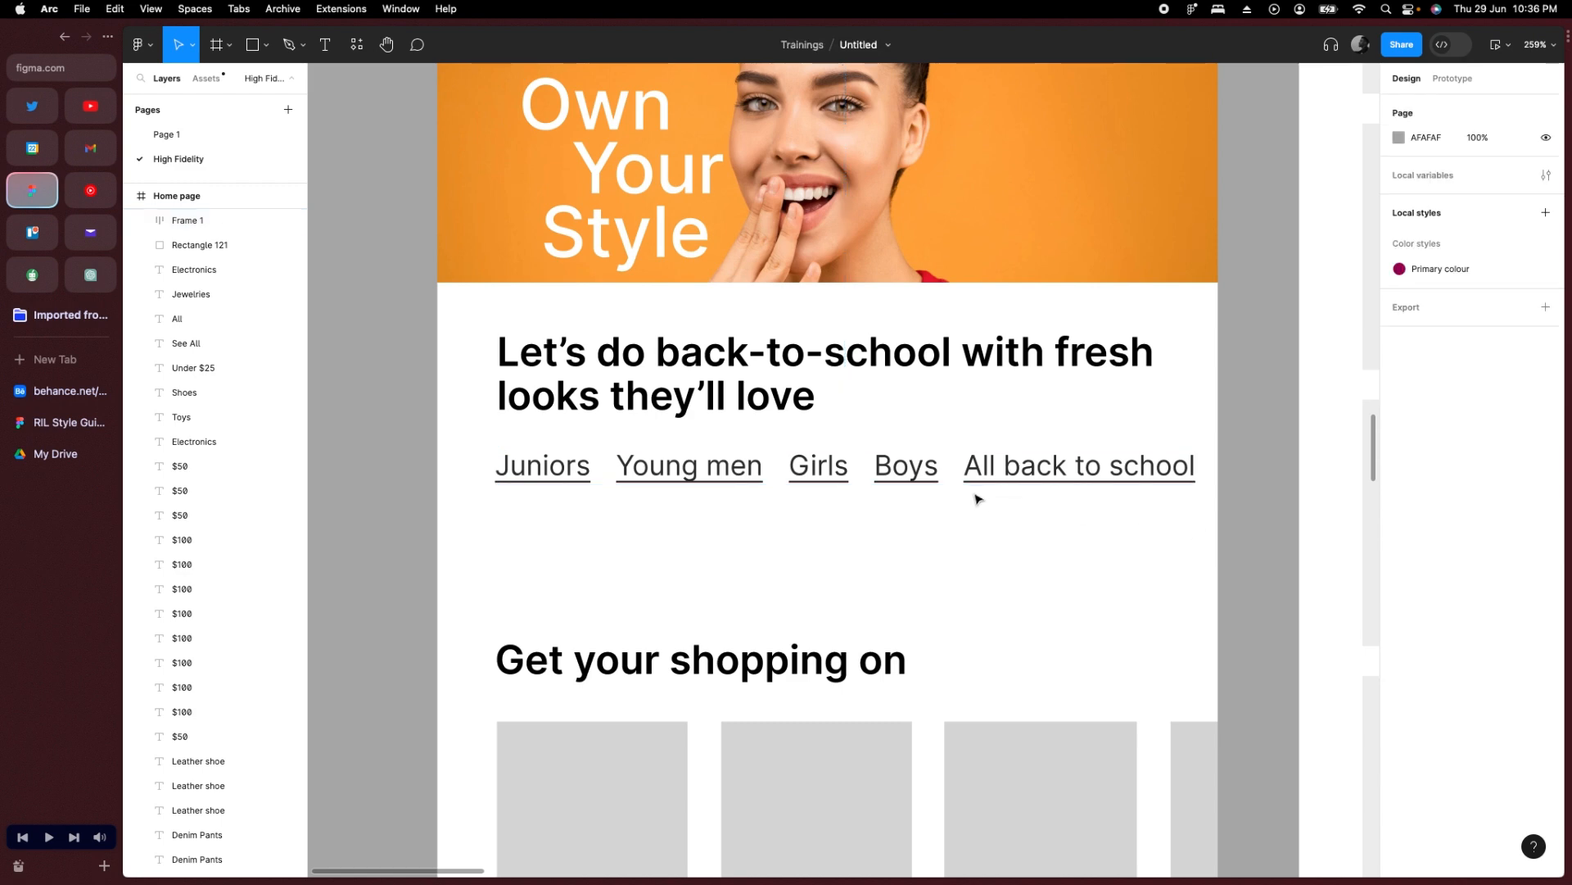
Check the links frame's distance to the Home page edges and nudge it to X 30.
click(976, 484)
key(alt)
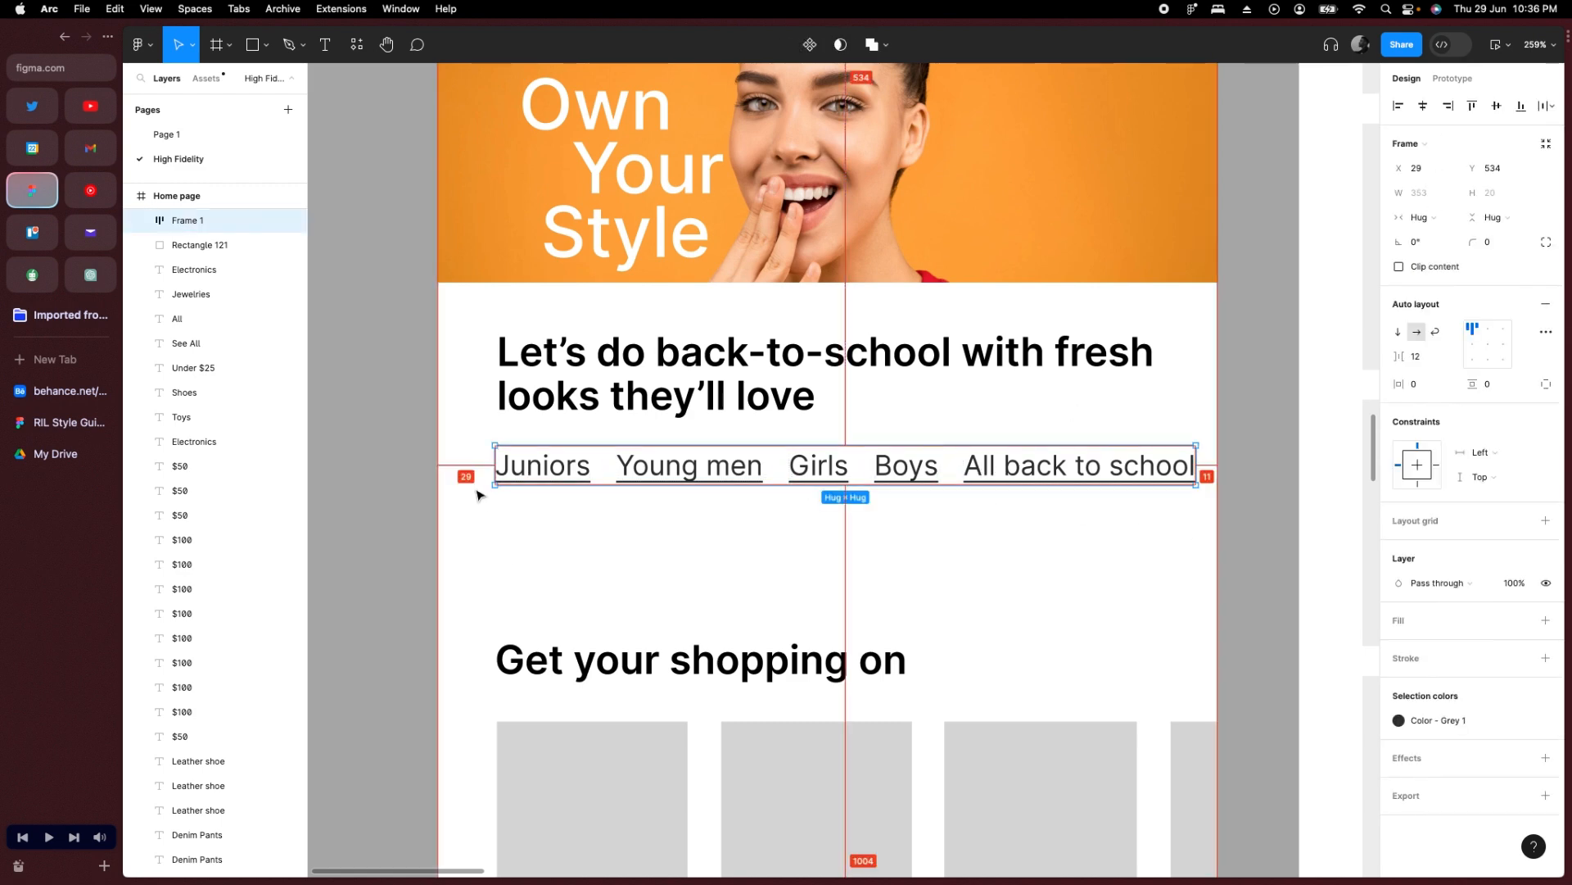
key(Right)
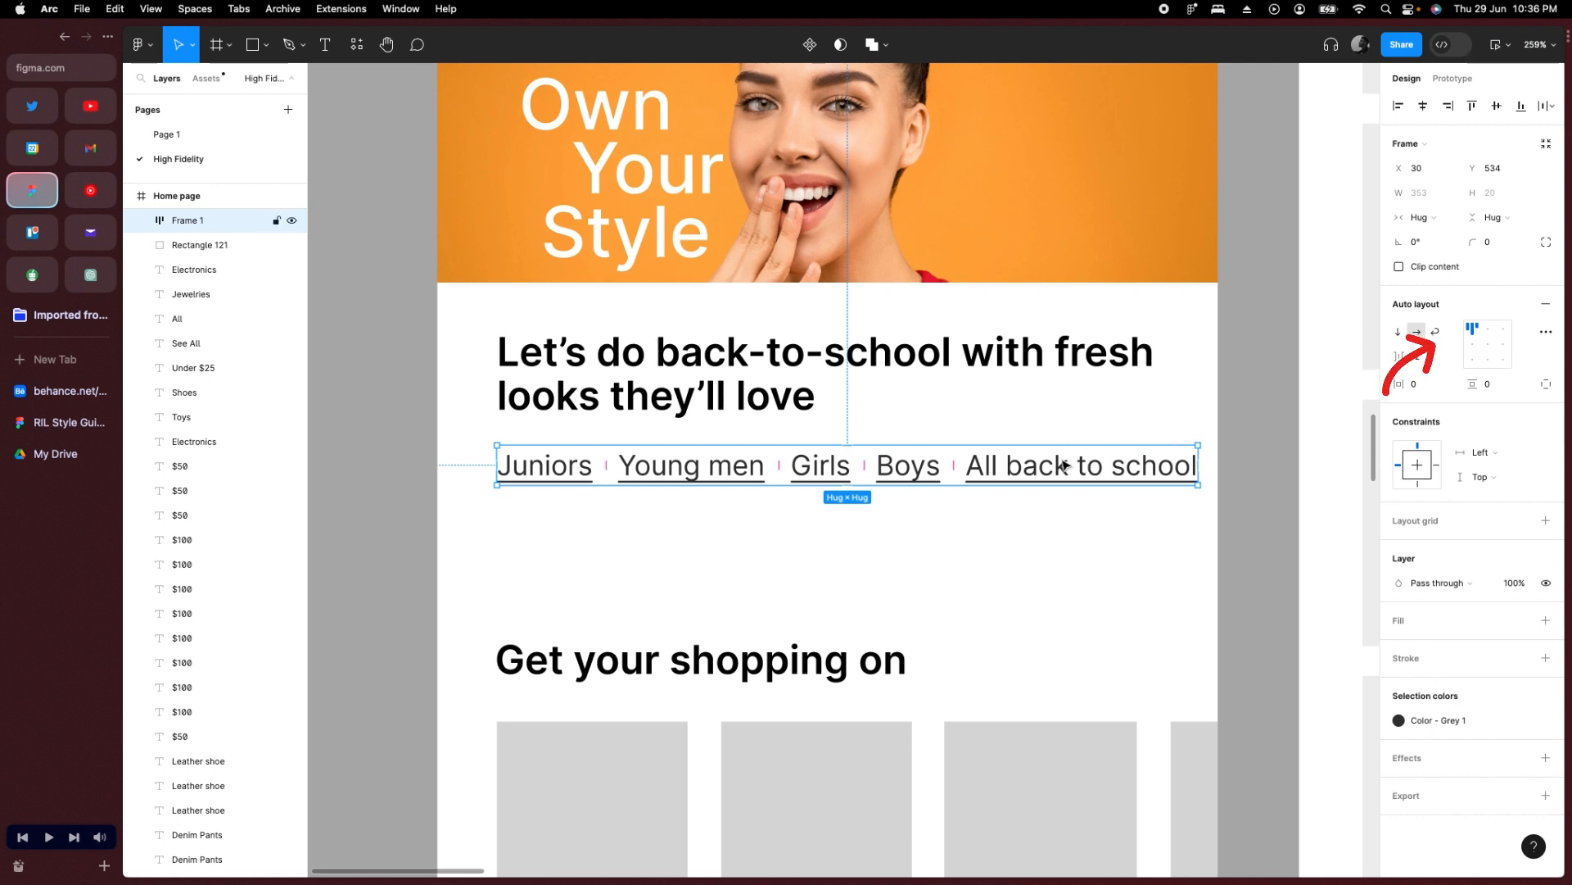
Set the links' auto layout to wrap and narrow the frame to 224 wide, putting "All back to school" on a second row.
click(1435, 332)
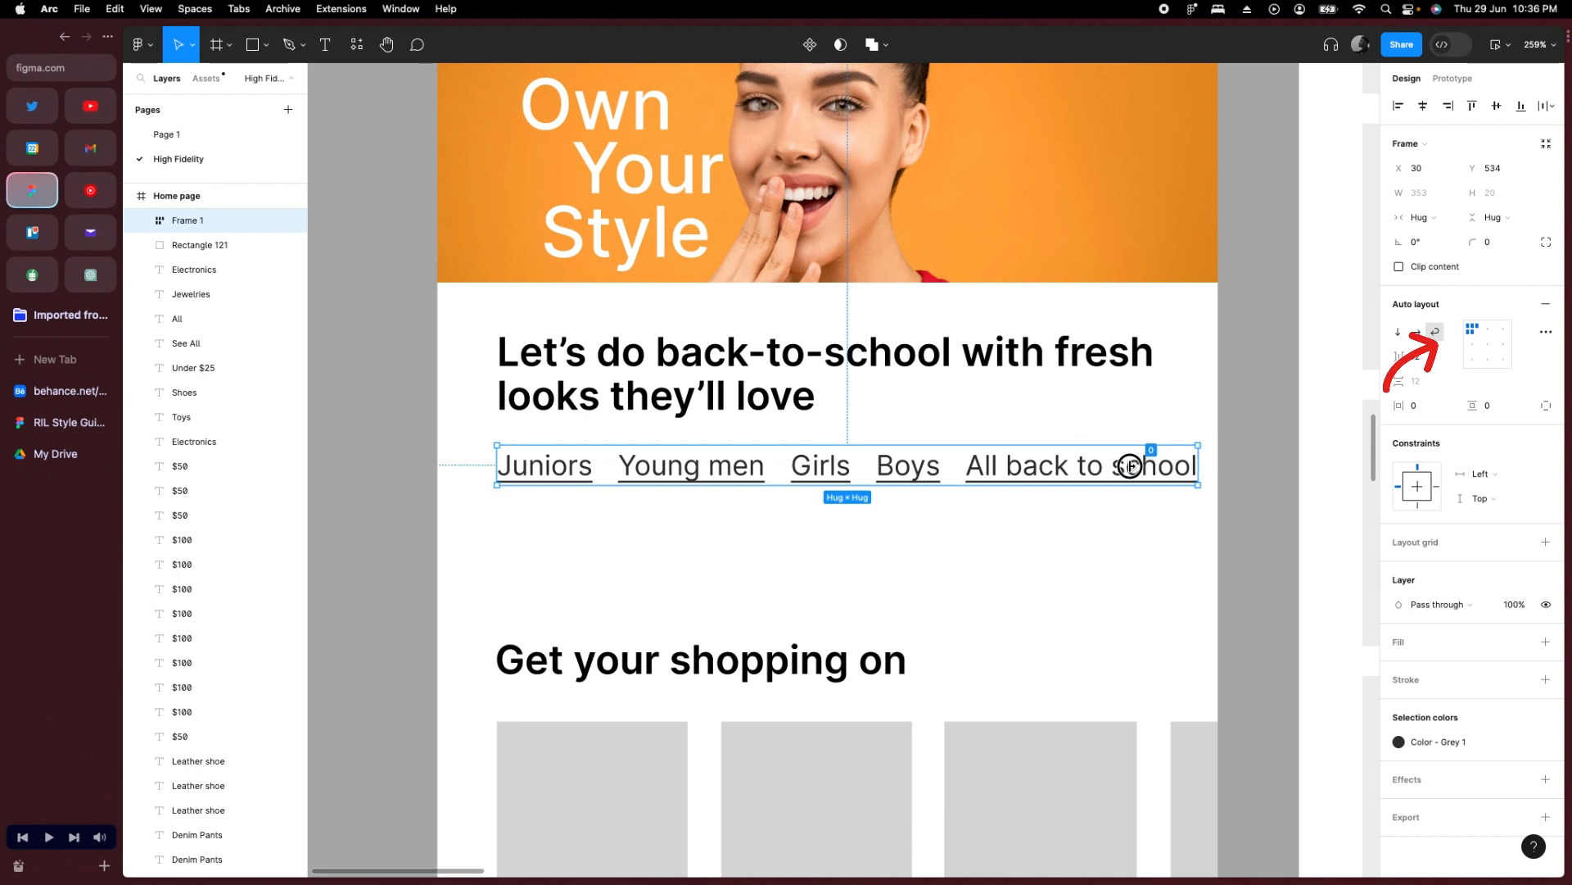
drag(1207, 450, 944, 472)
click(1019, 542)
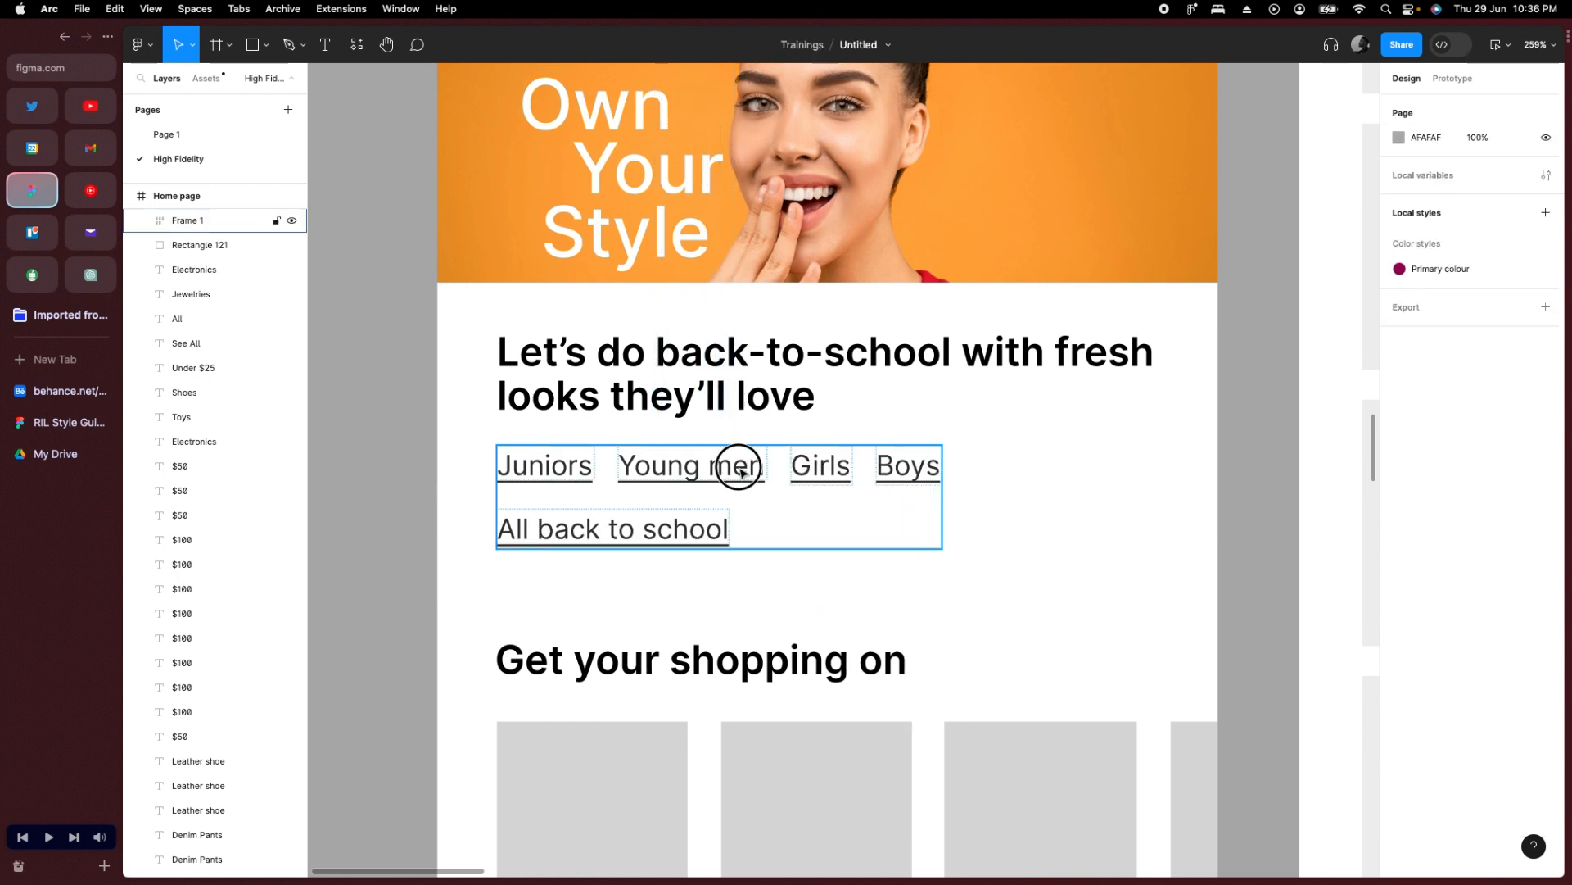
Move the links frame down to Y 536 and check the spacing from links to heading and from heading to banner.
click(739, 468)
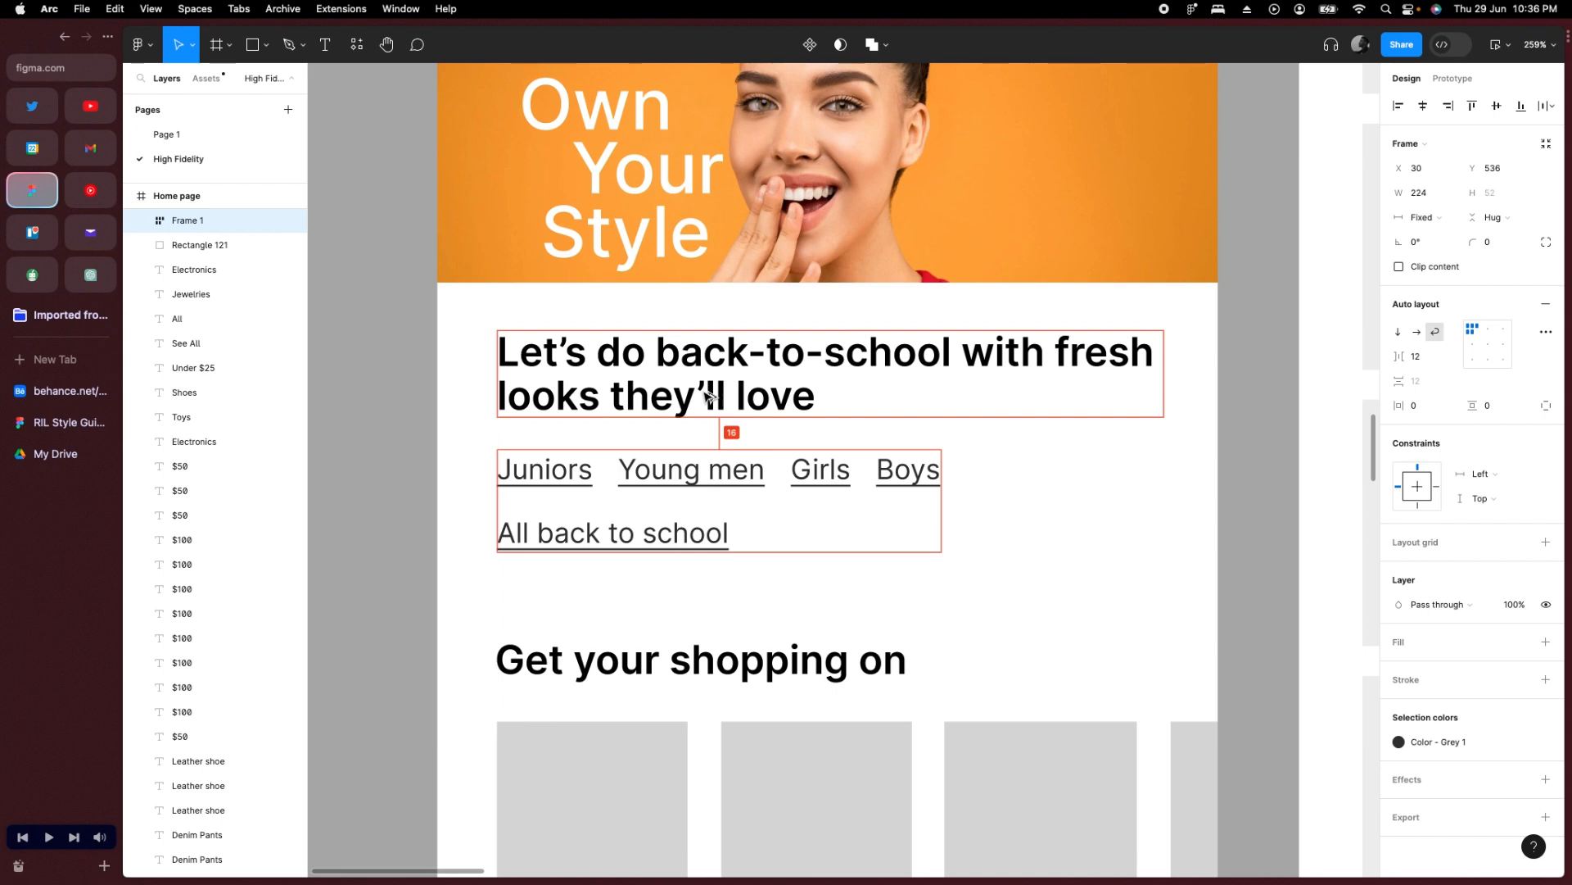
click(709, 396)
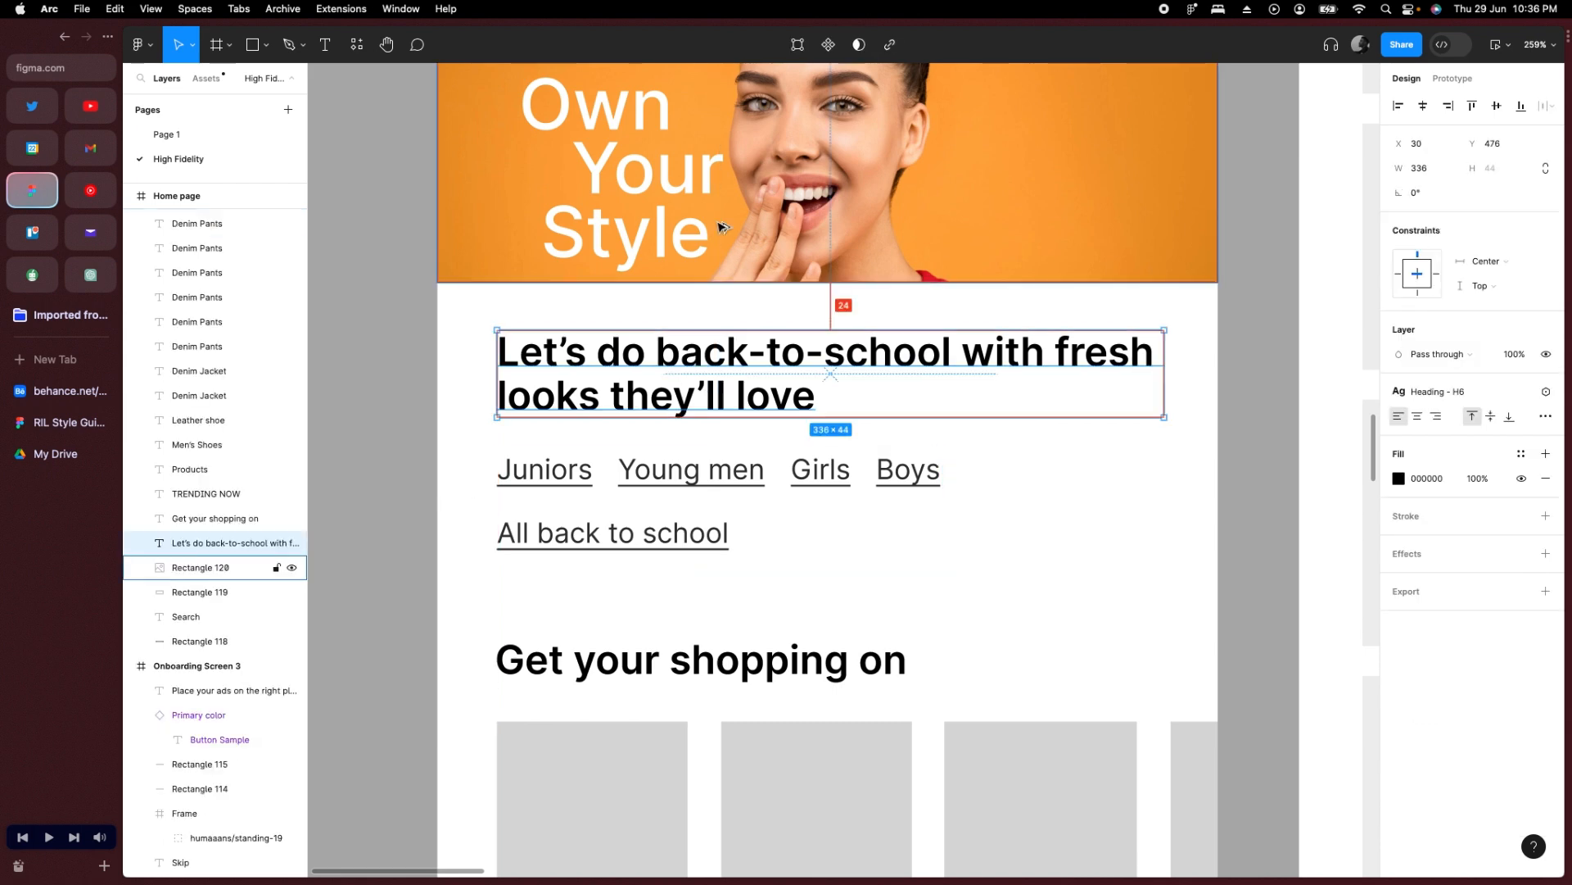
click(679, 537)
Nudge the "Get your shopping on" heading to X 30, Y 628 and check its spacing to the frame edges.
click(702, 659)
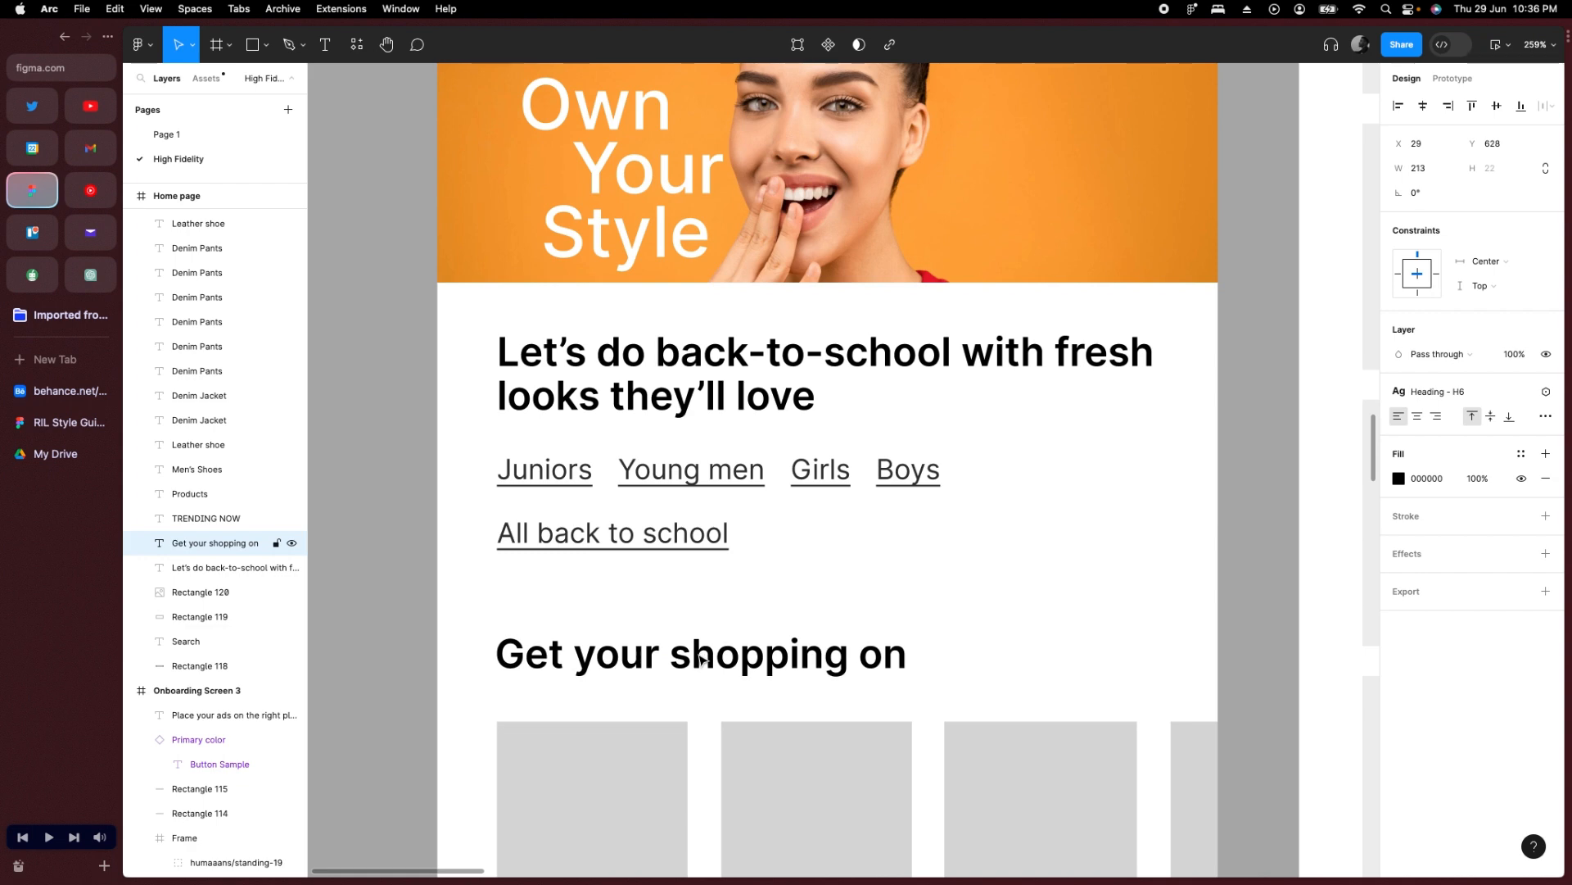
scroll(703, 659, down, 5)
drag(690, 479, 690, 473)
drag(681, 478, 692, 477)
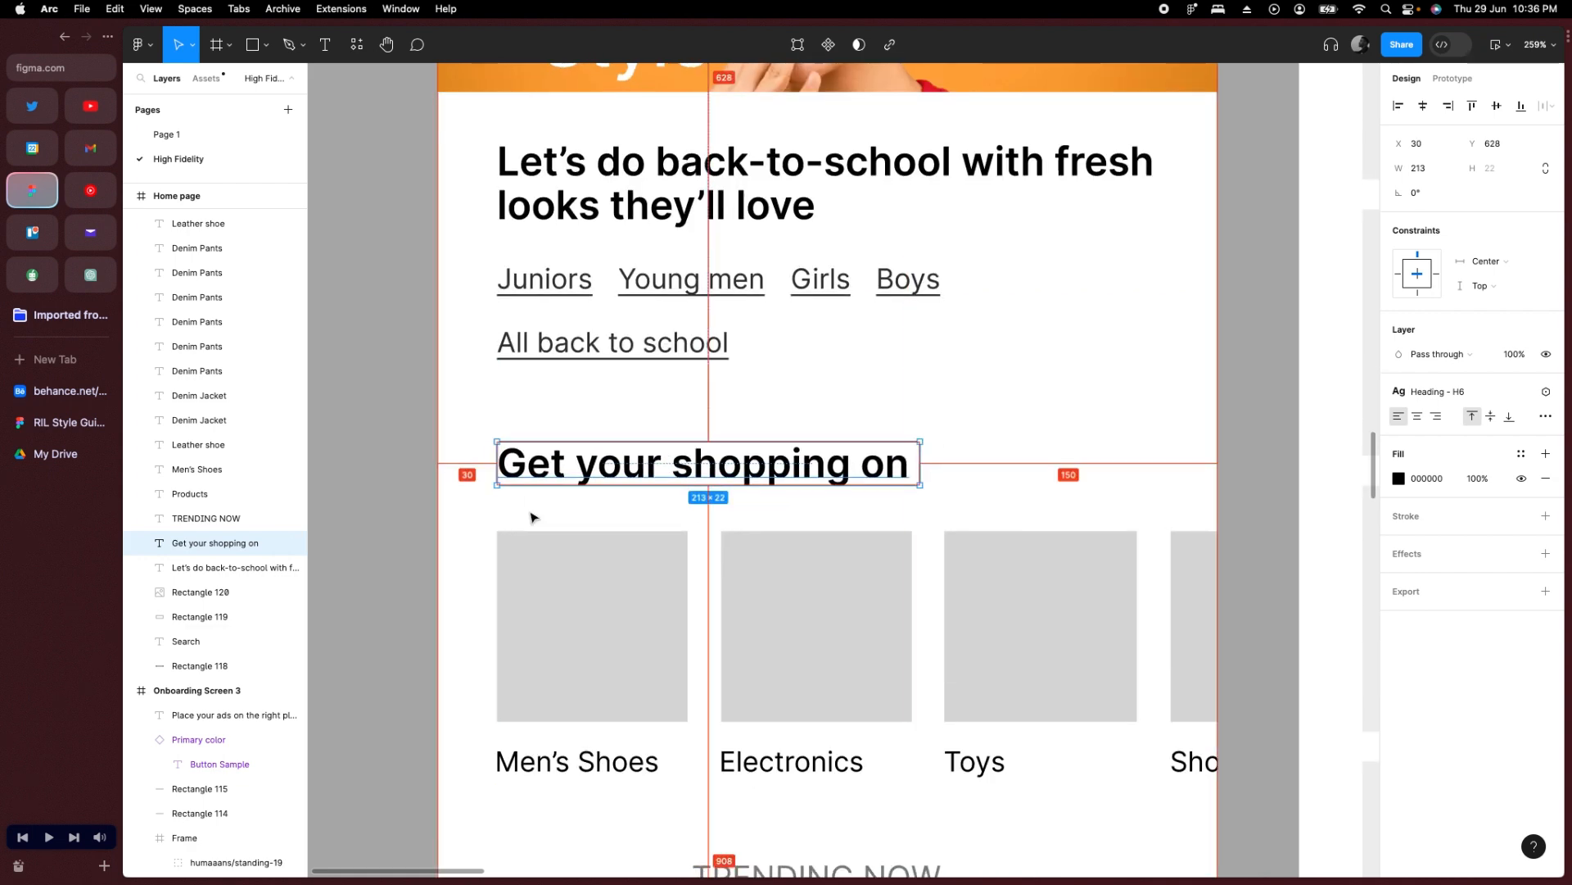
Move the four "Get your shopping on" placeholders and their labels out of the Home page onto the empty canvas beside it.
scroll(534, 516, down, 1)
drag(478, 481, 1249, 742)
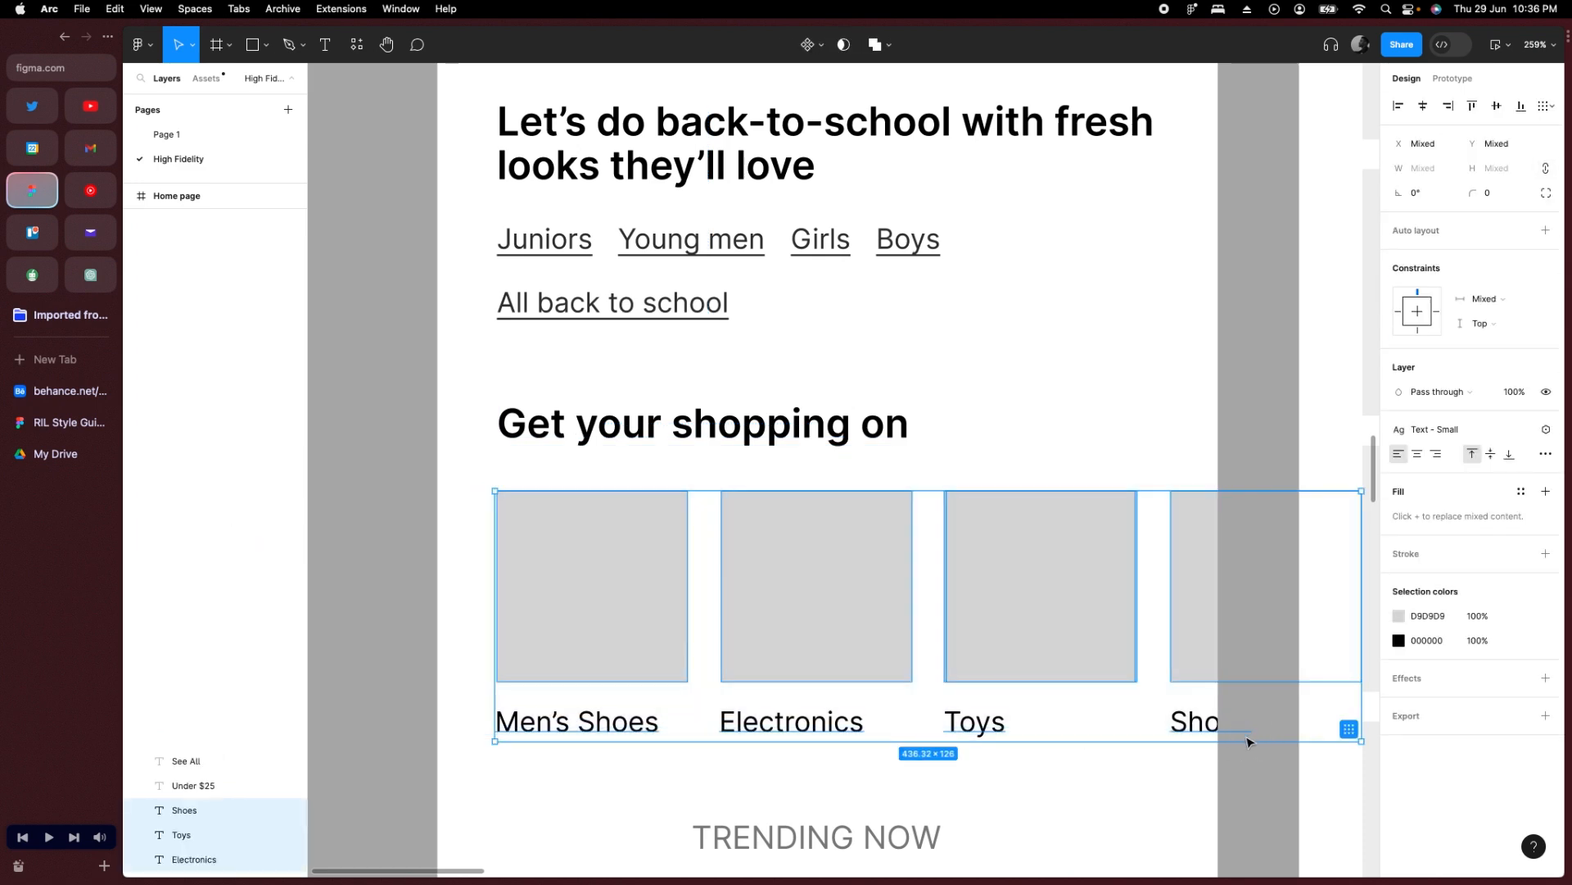
click(1211, 351)
scroll(941, 429, down, 3)
scroll(1004, 447, down, 5)
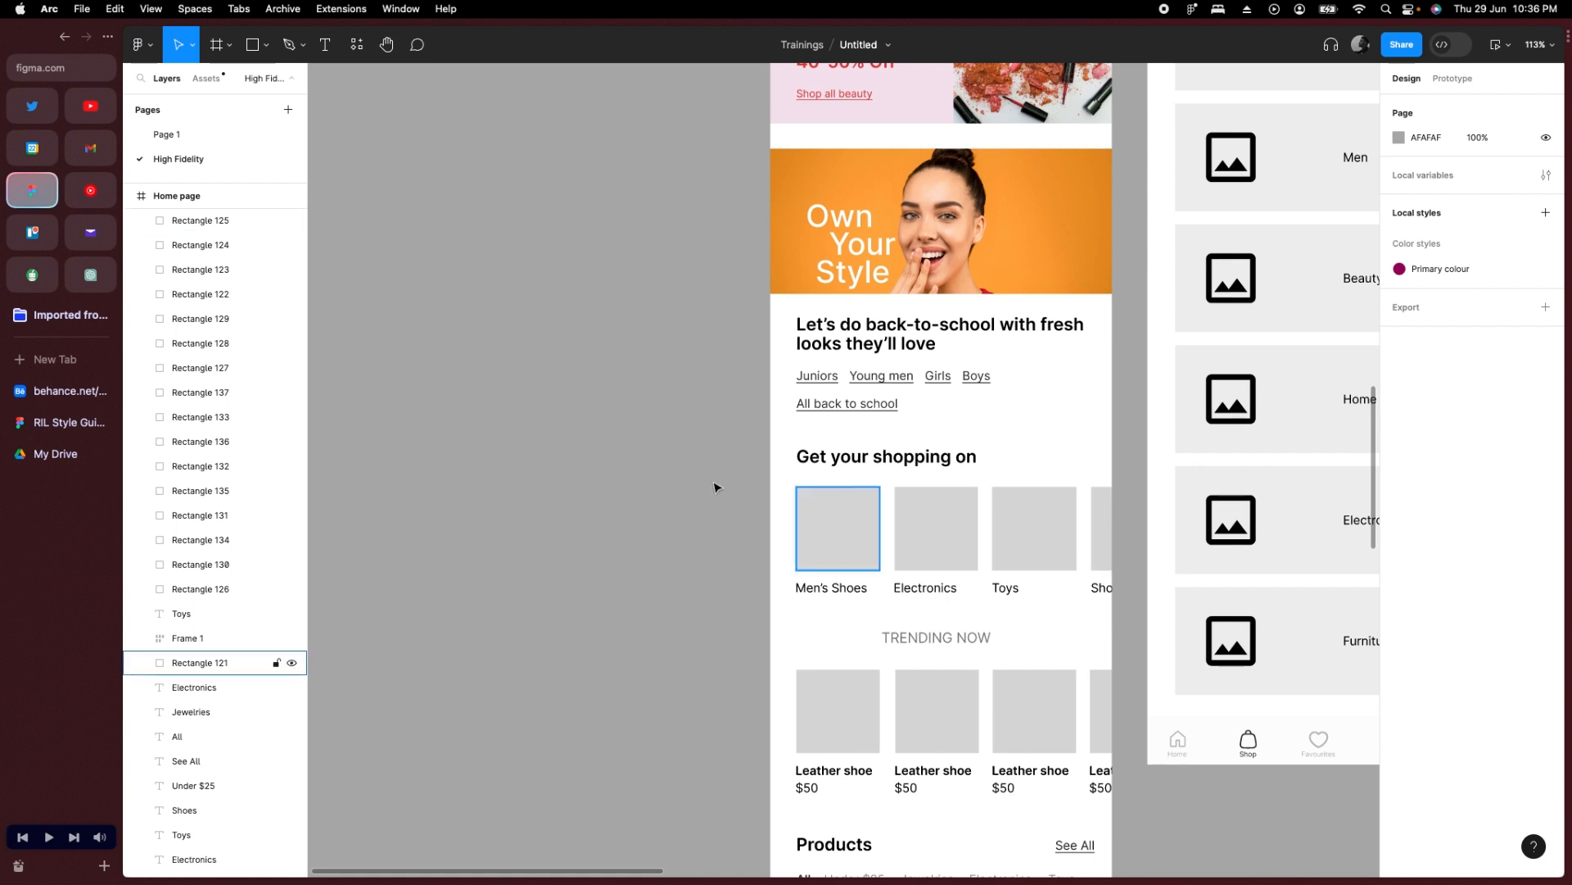
drag(721, 483, 647, 534)
drag(524, 456, 715, 432)
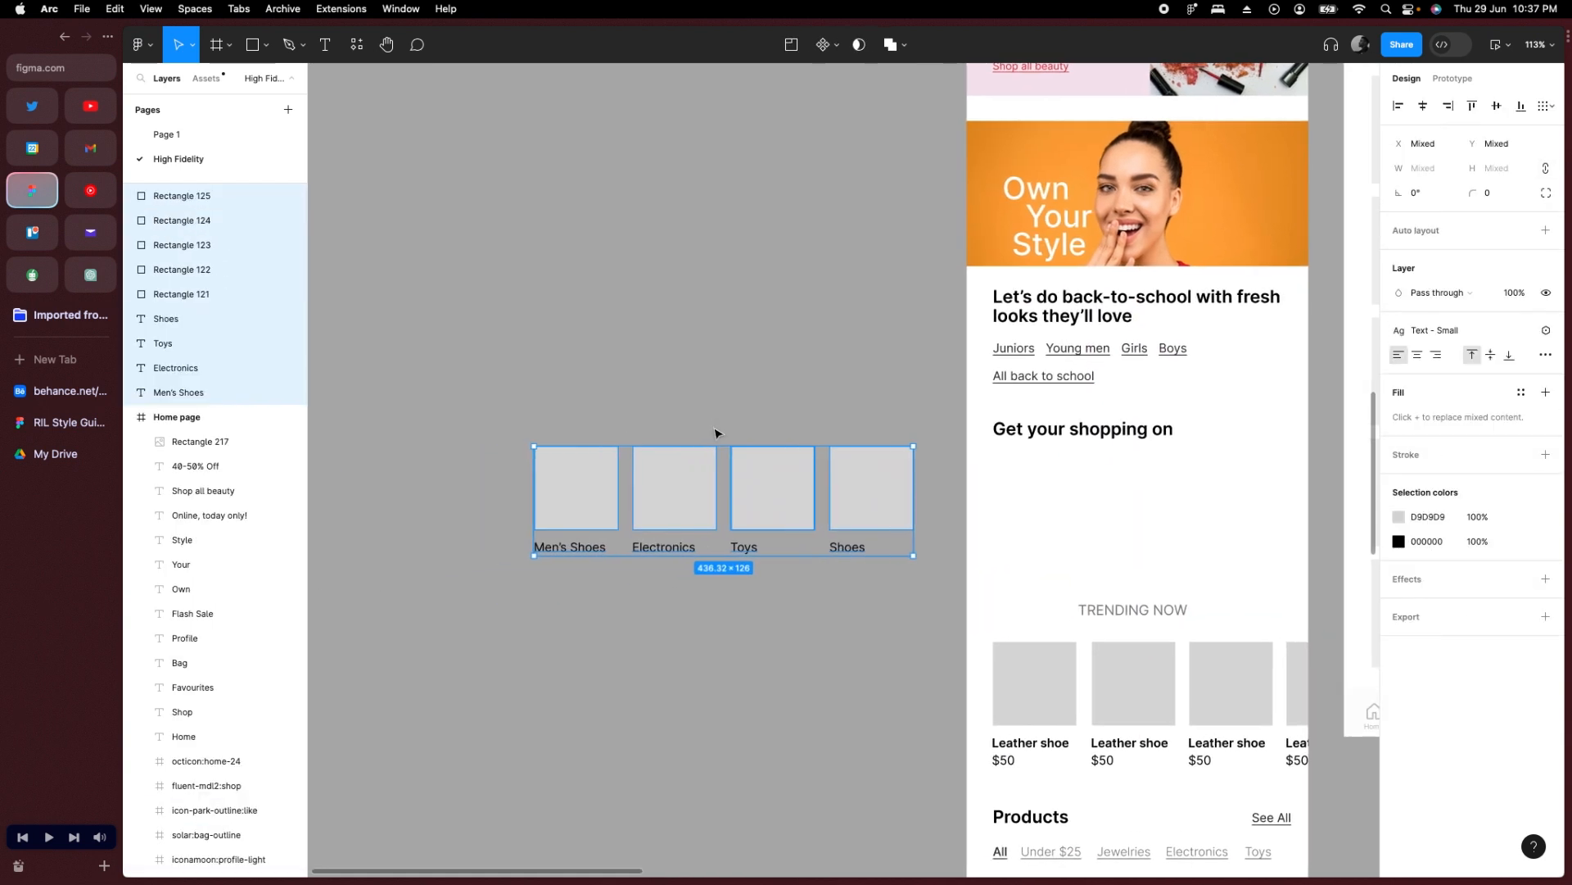
Run the Pexels plugin on the Men's Shoes placeholder and search its photos for "Men shoes".
scroll(643, 545, up, 3)
click(597, 667)
click(583, 459)
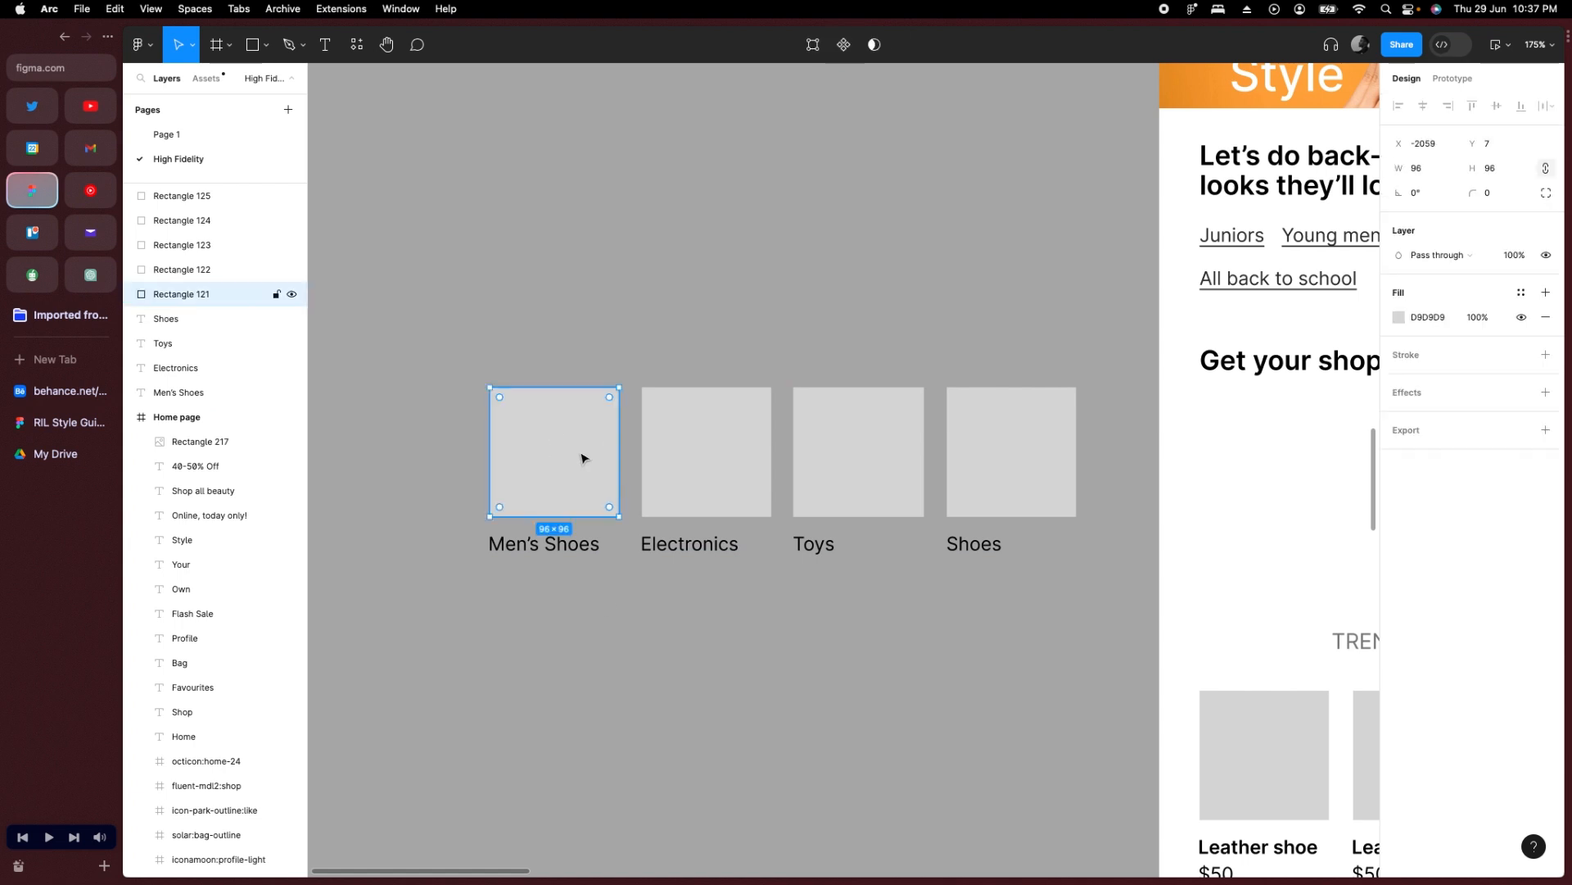
click(354, 46)
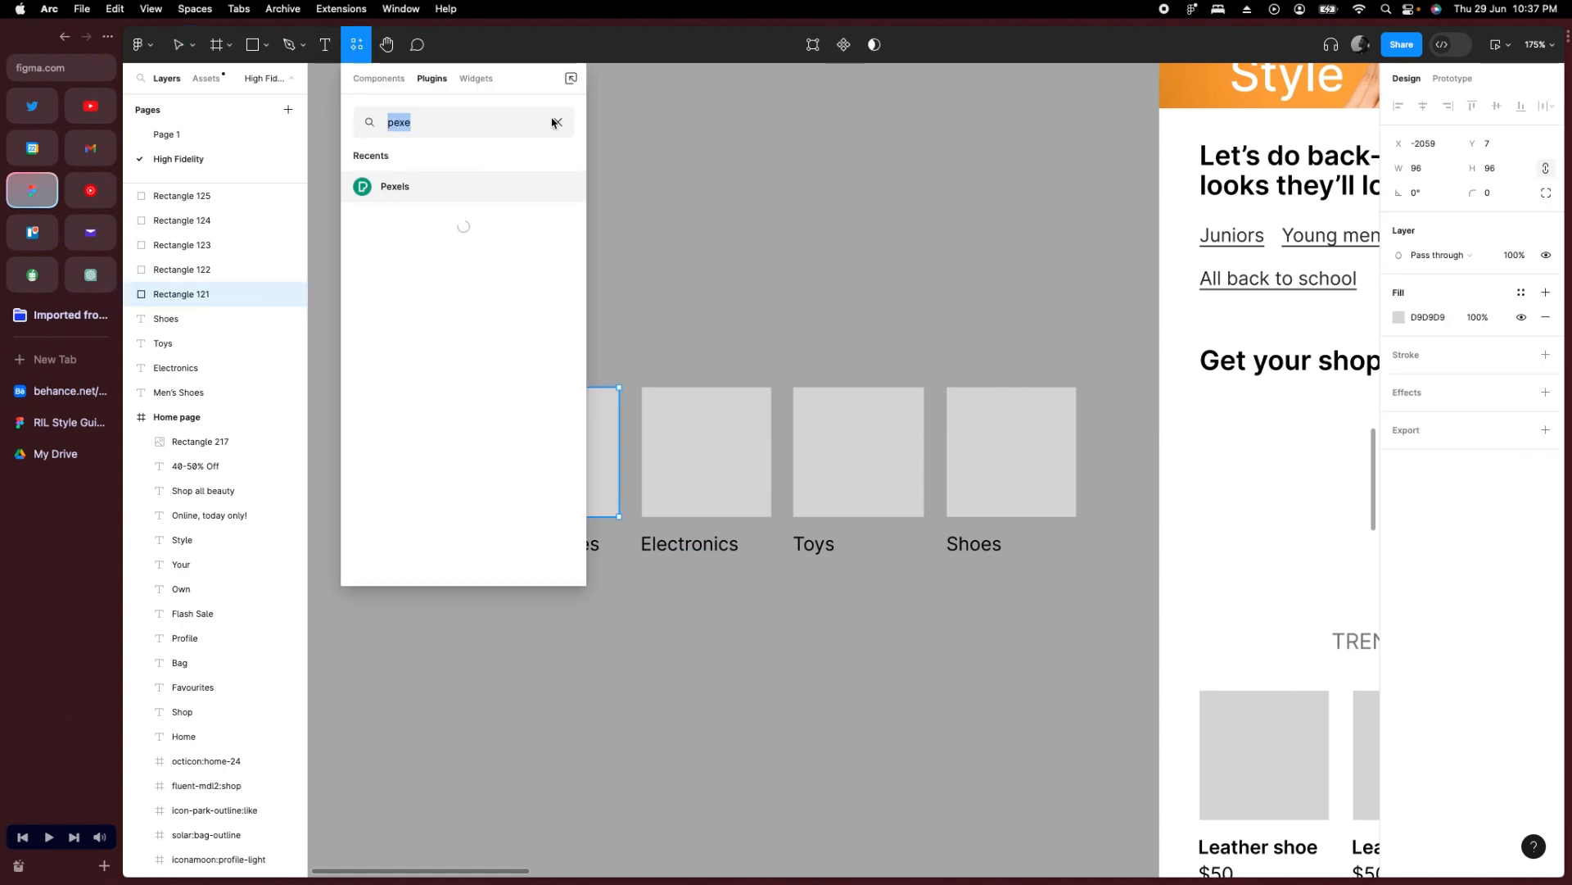
click(560, 187)
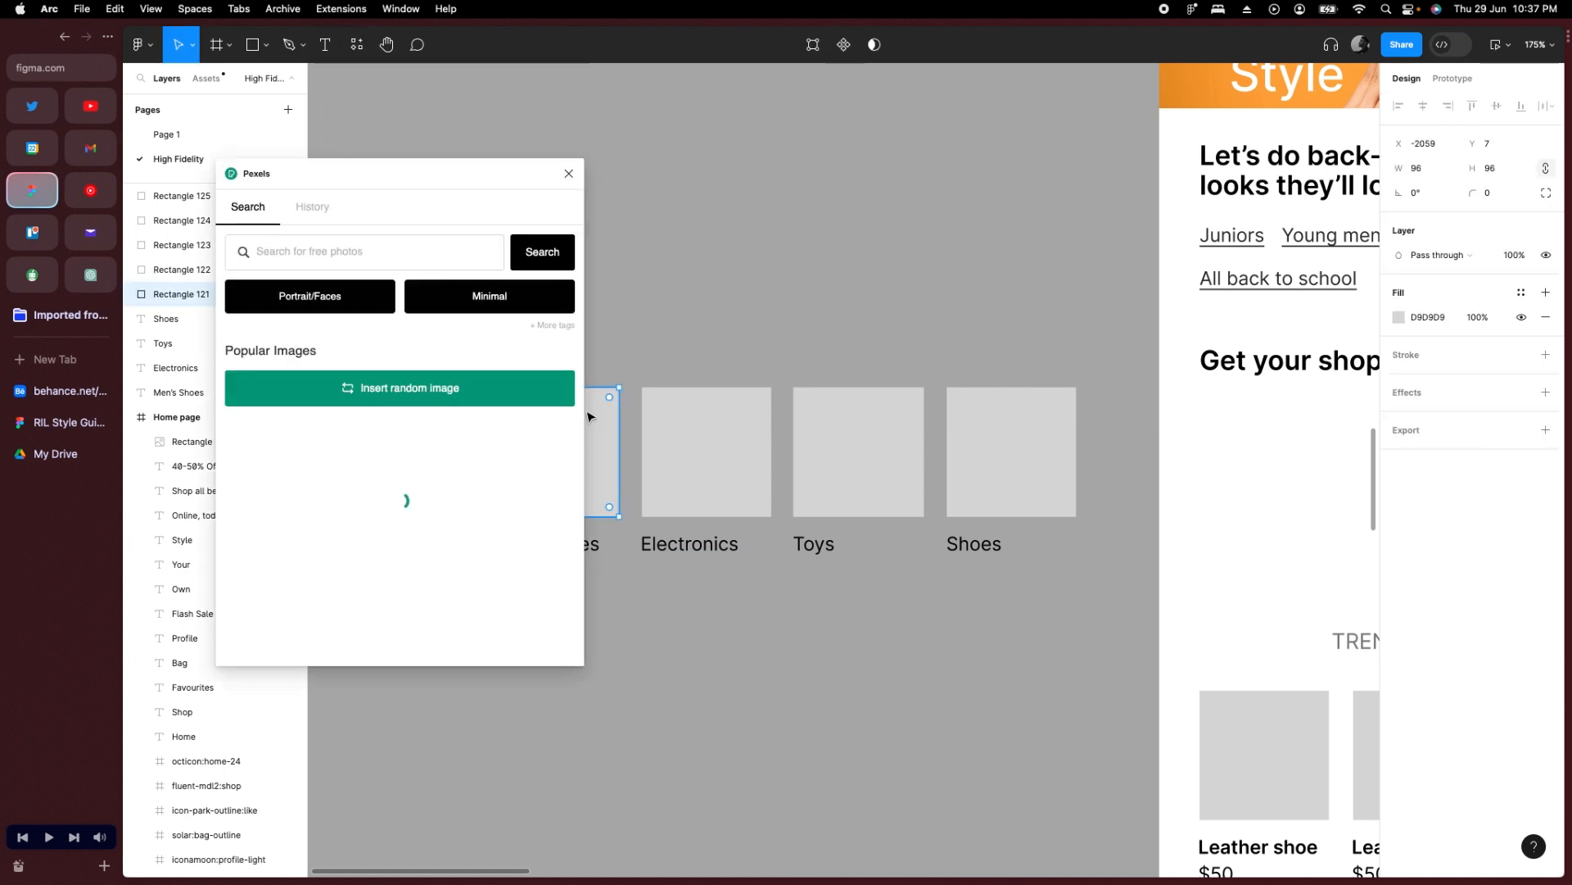
drag(646, 344, 824, 320)
click(372, 252)
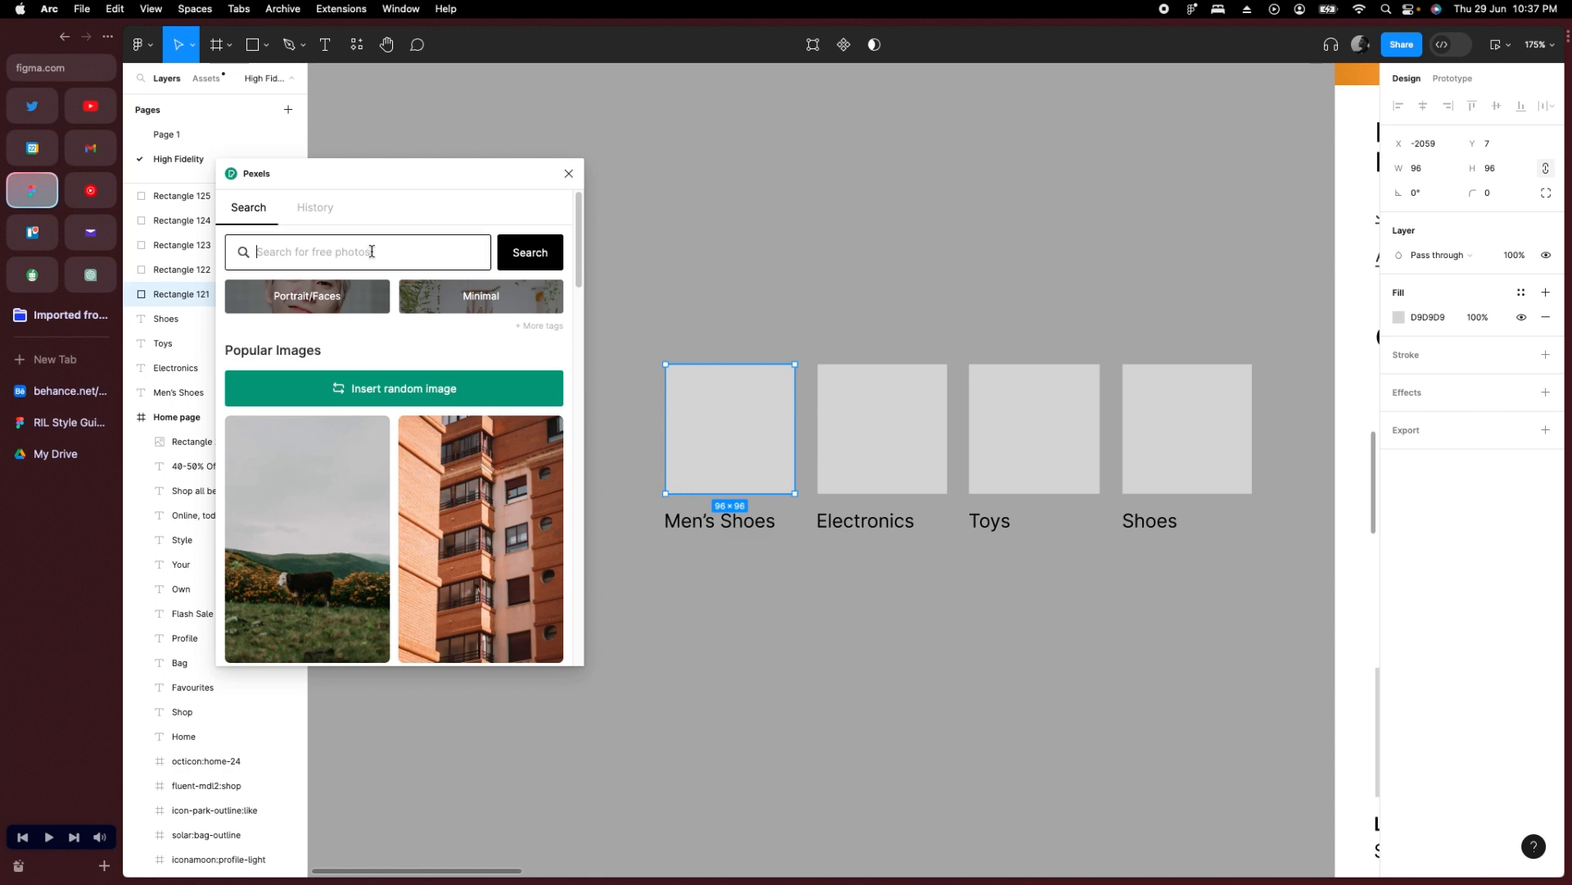
text(Men shoes)
key(Return)
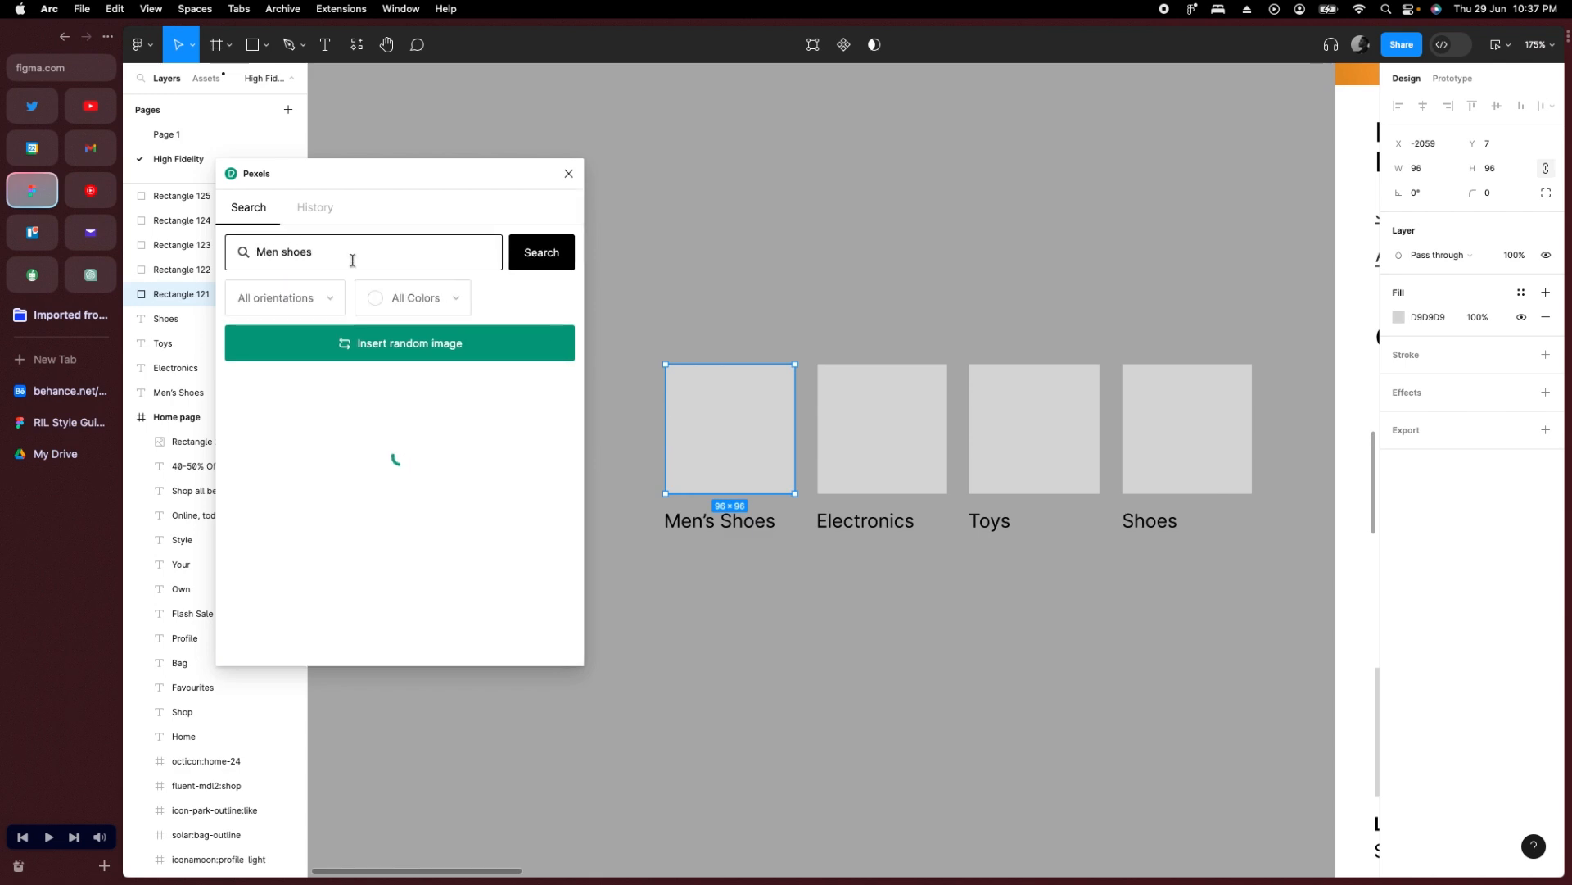
Browse the men's shoes photos and fill the Men's Shoes placeholder with the blue and red loafers picture.
scroll(536, 579, down, 5)
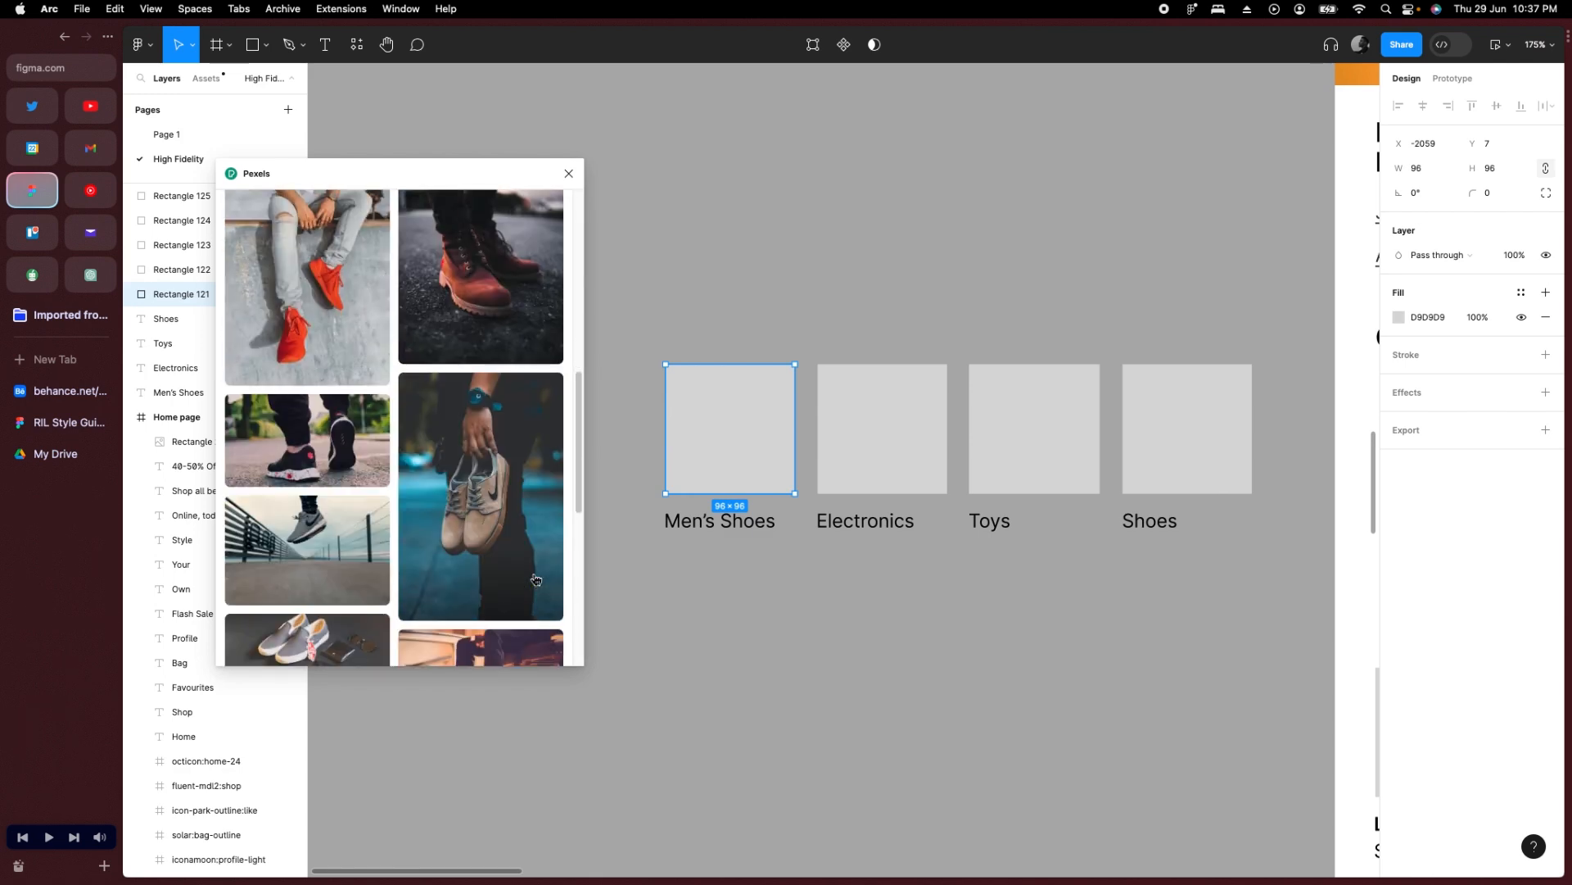
scroll(537, 580, down, 10)
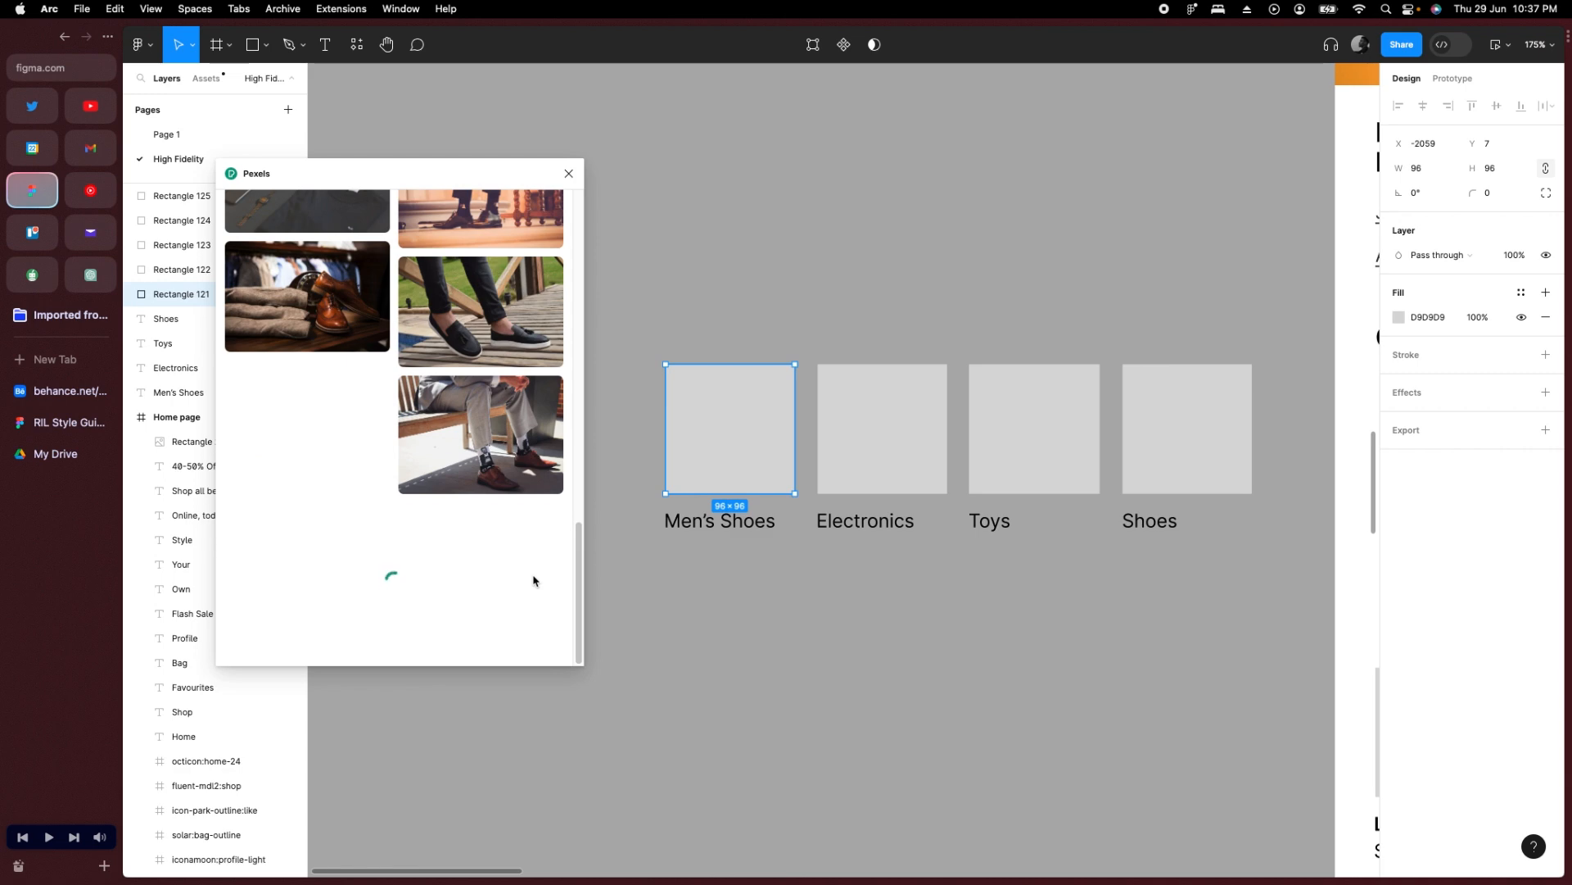
scroll(533, 580, down, 5)
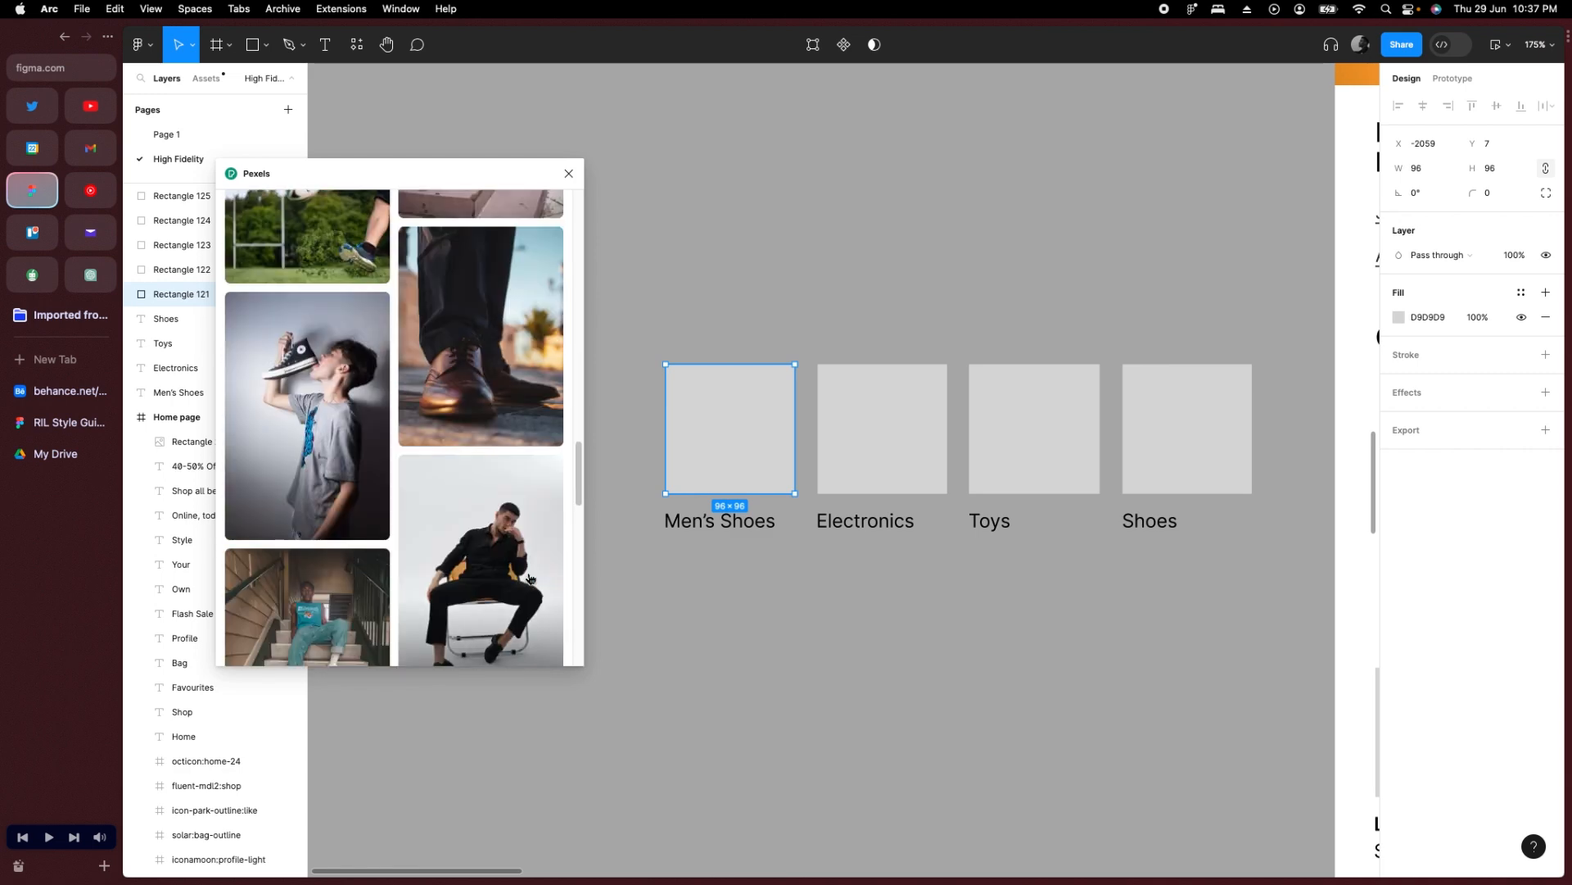
scroll(530, 579, up, 10)
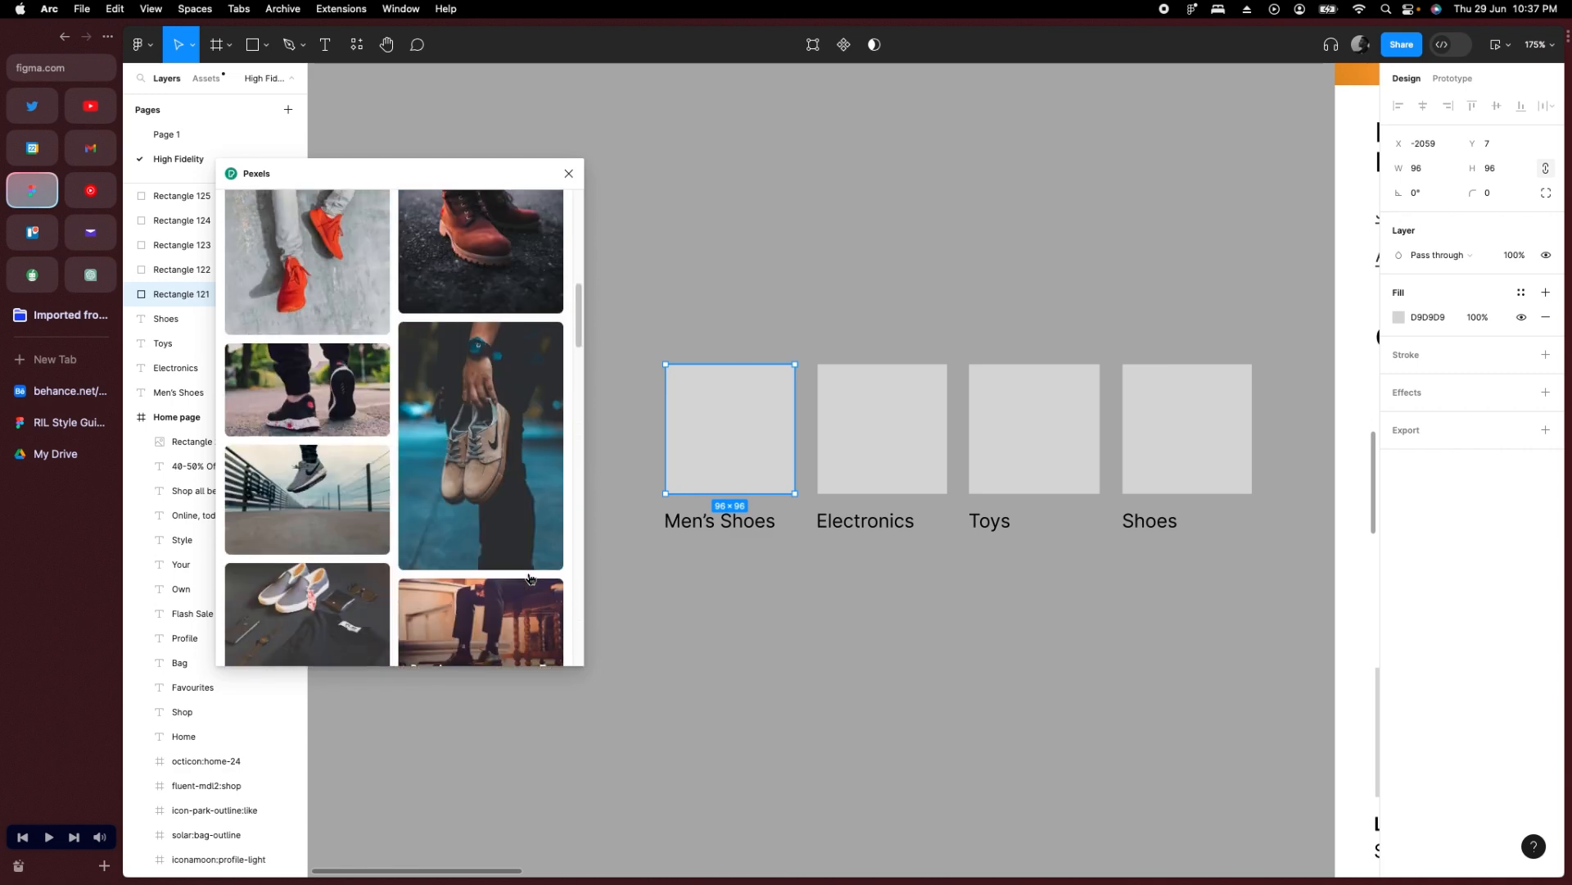
scroll(530, 579, up, 10)
click(352, 427)
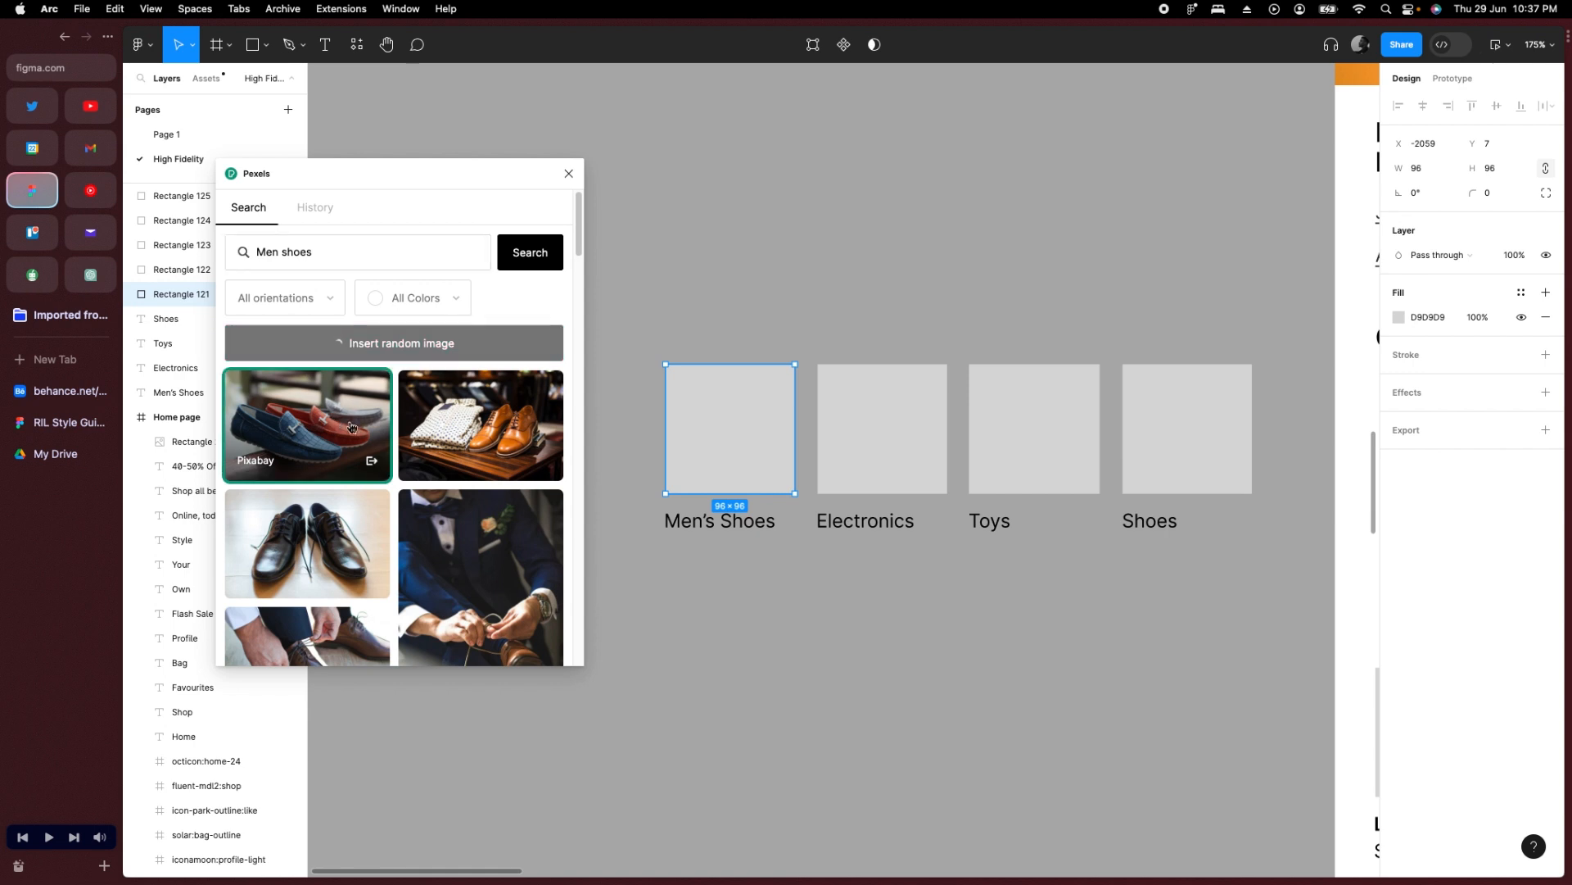
For the Electronics placeholder, search Pexels for "electronics" and "tvs" and look through the photos.
click(885, 434)
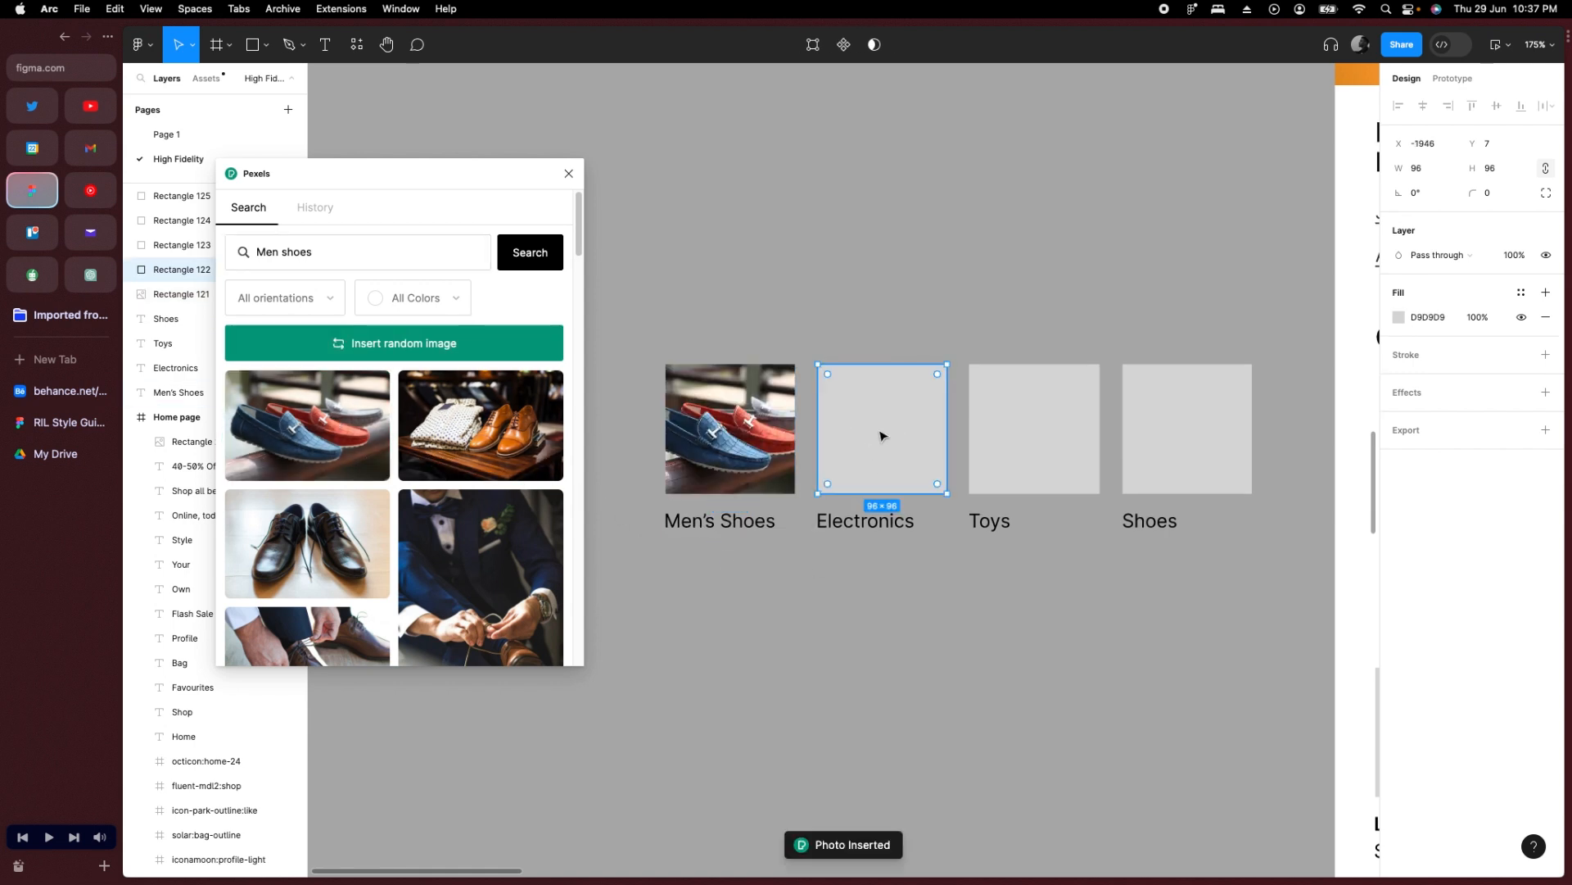
triple_click(361, 252)
text(elec)
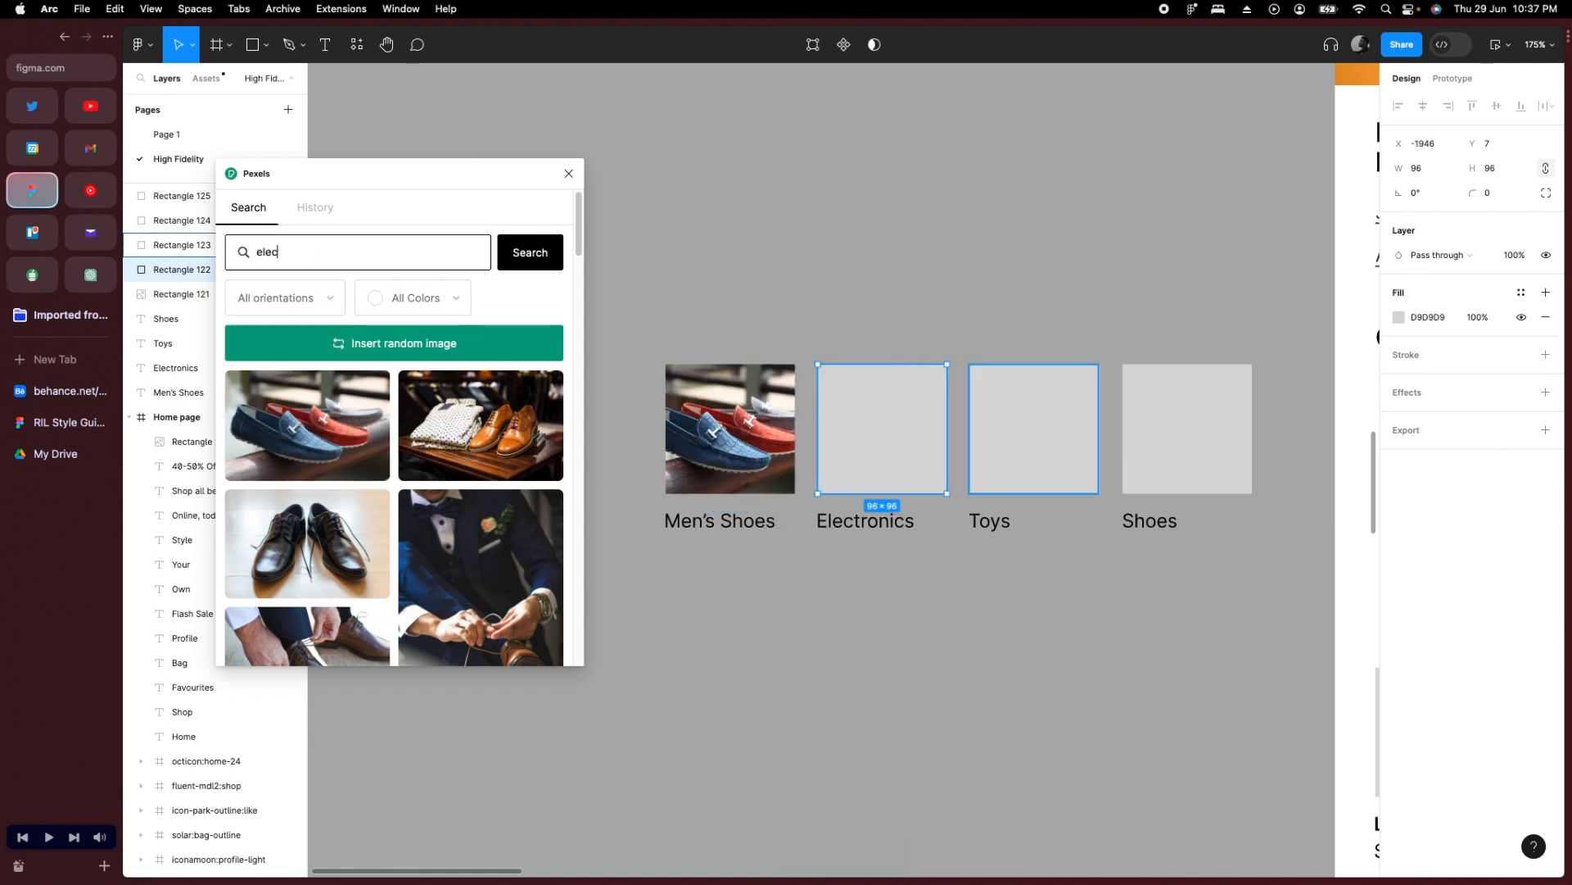
text(tronics)
key(Return)
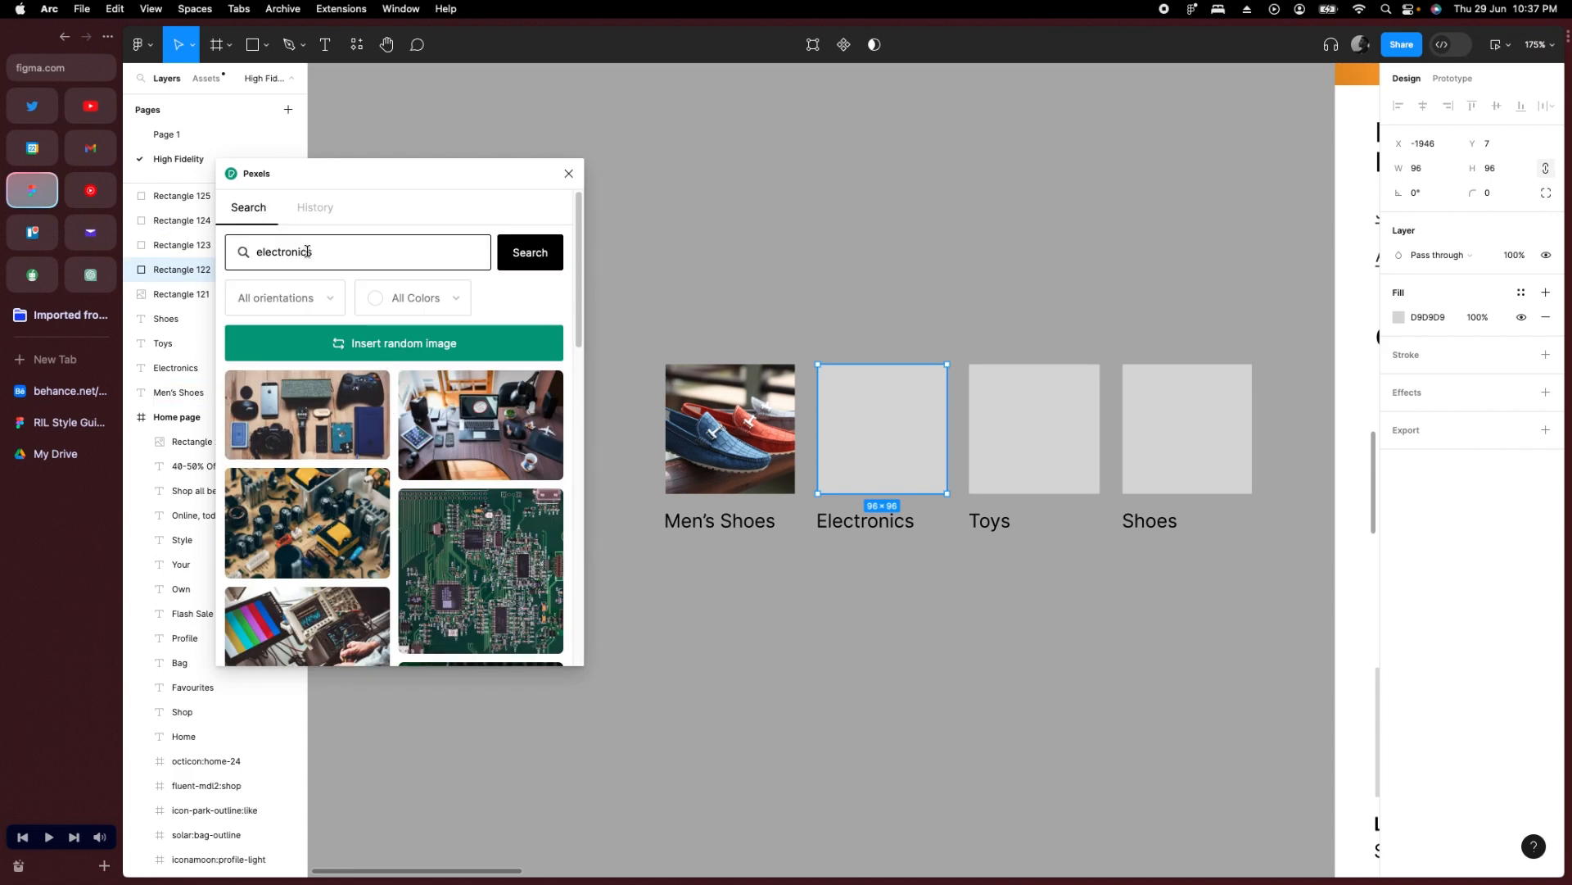
text(tvs)
key(Return)
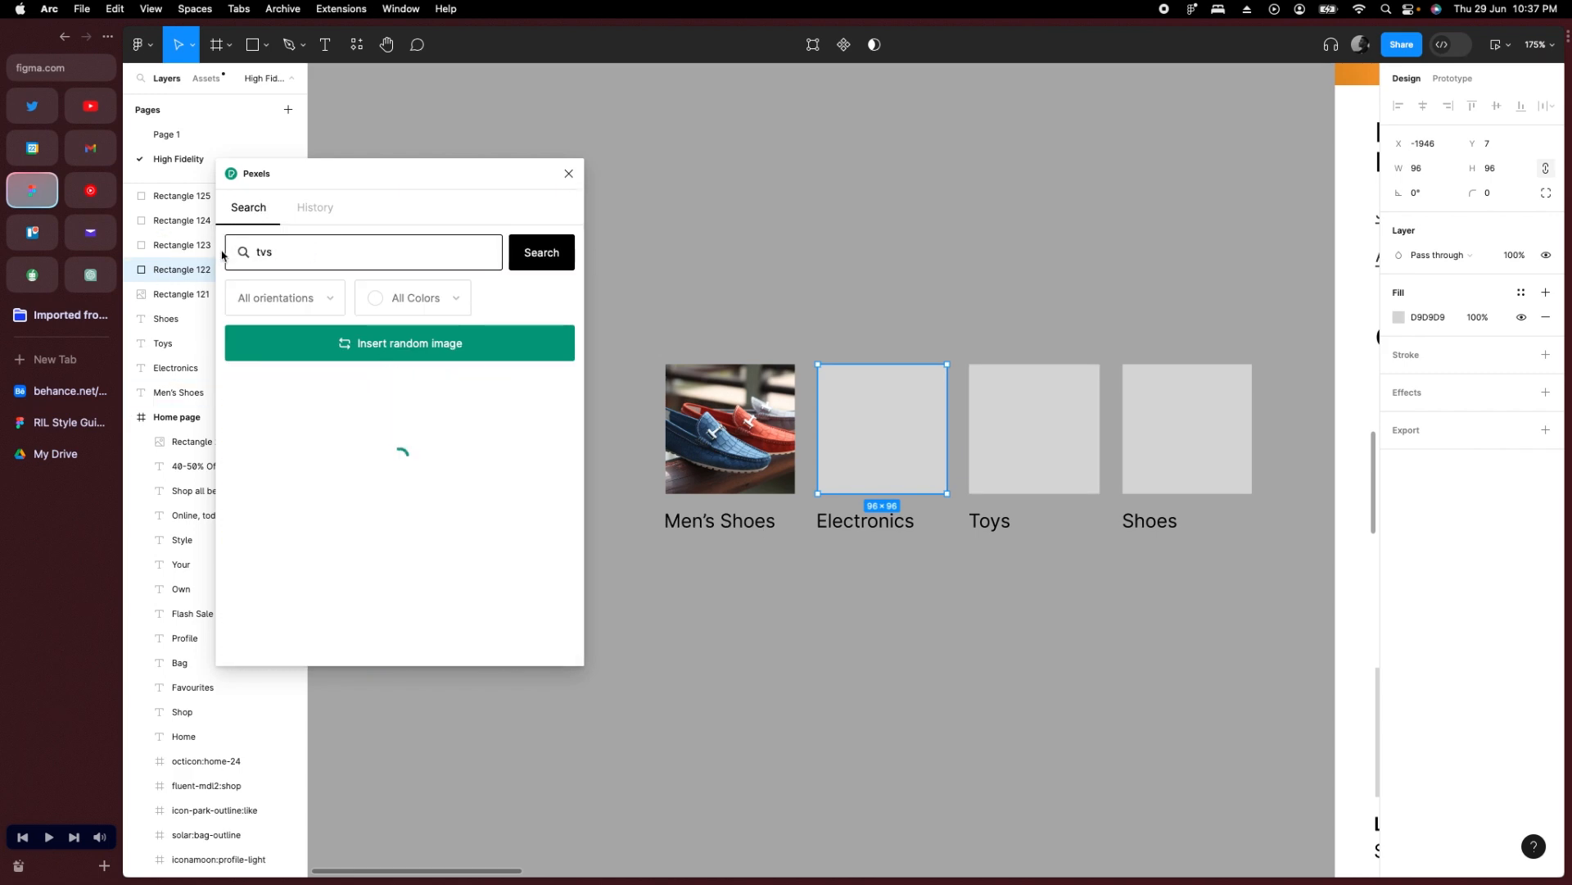
scroll(468, 479, down, 1)
scroll(469, 479, down, 5)
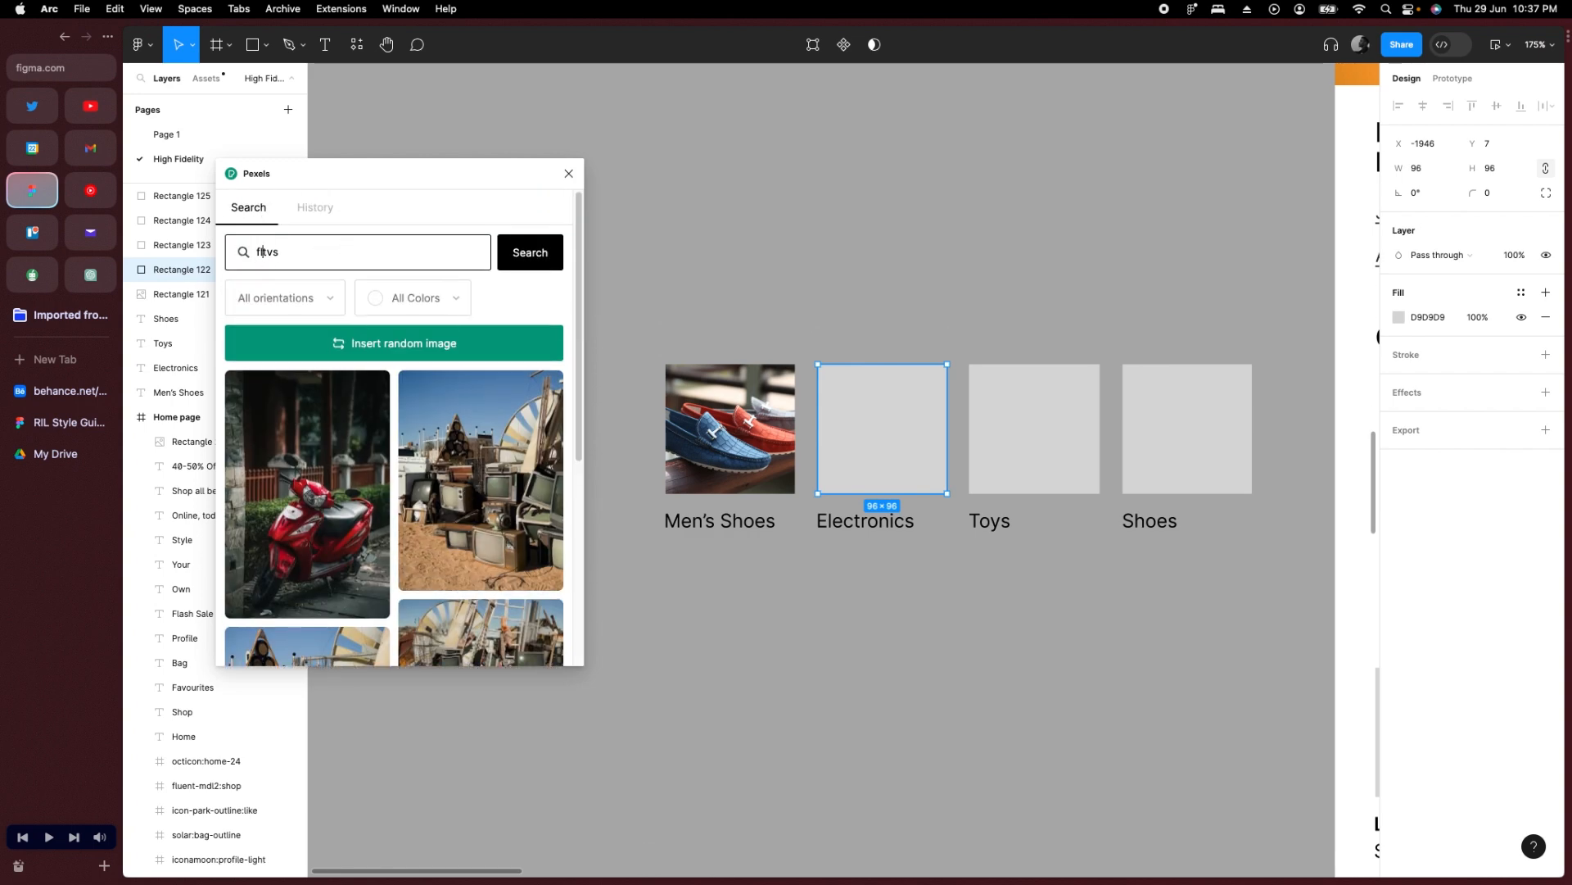
Search Pexels for "flat screen tvs" and "TVS" to look for a suitable Electronics photo.
key(Return)
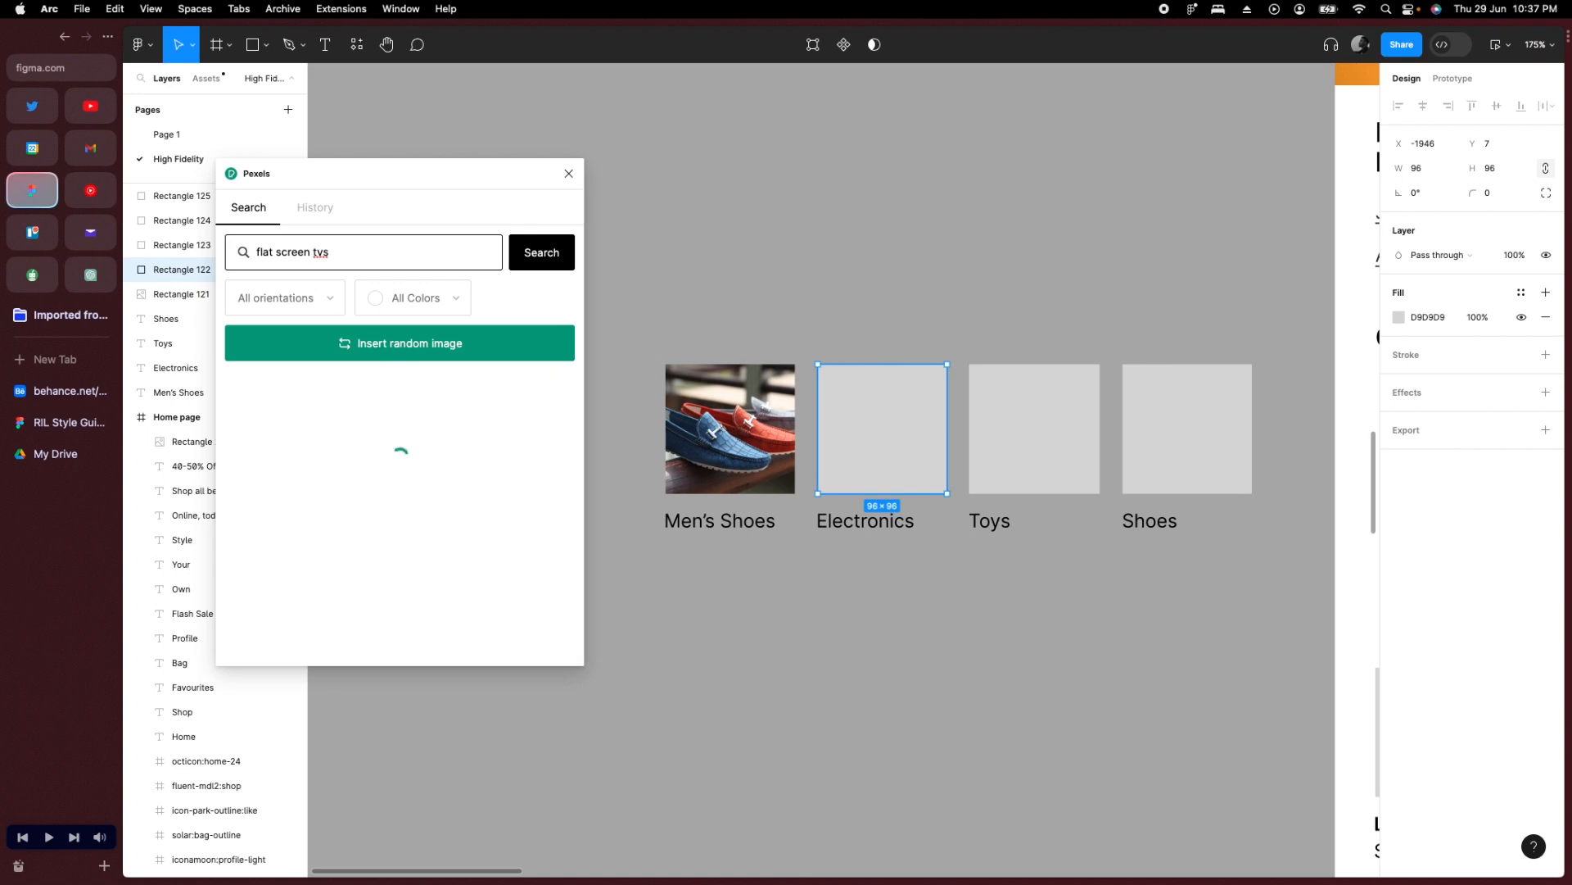
scroll(447, 484, down, 5)
scroll(446, 485, down, 10)
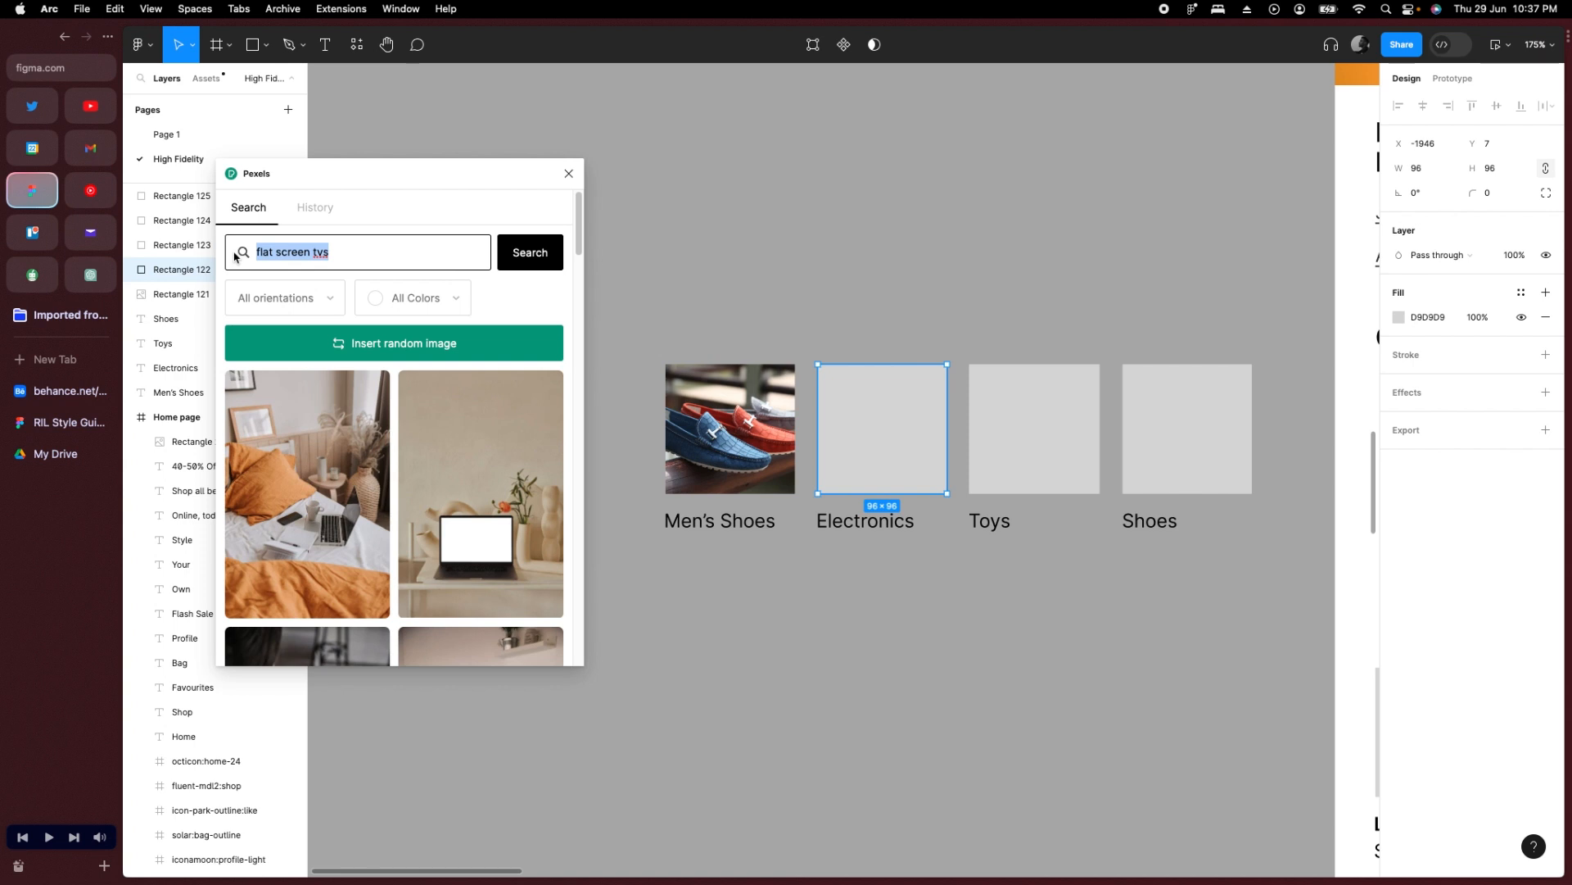
key(Return)
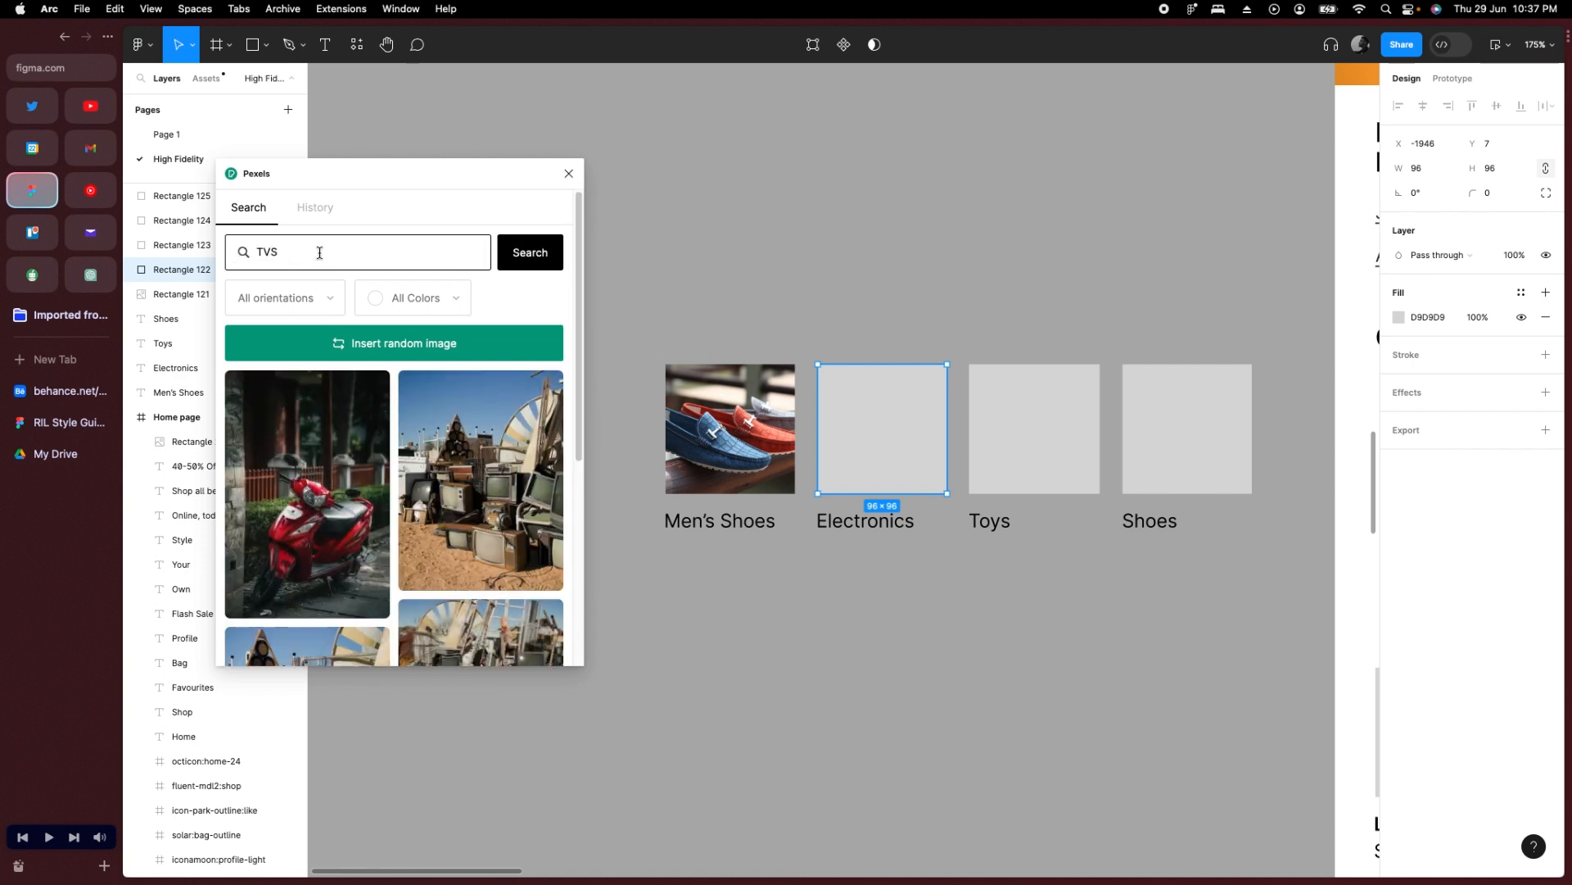
Search Pexels for "TV" and fill the Electronics placeholder with the photo of a wall of stacked old televisions.
key(Return)
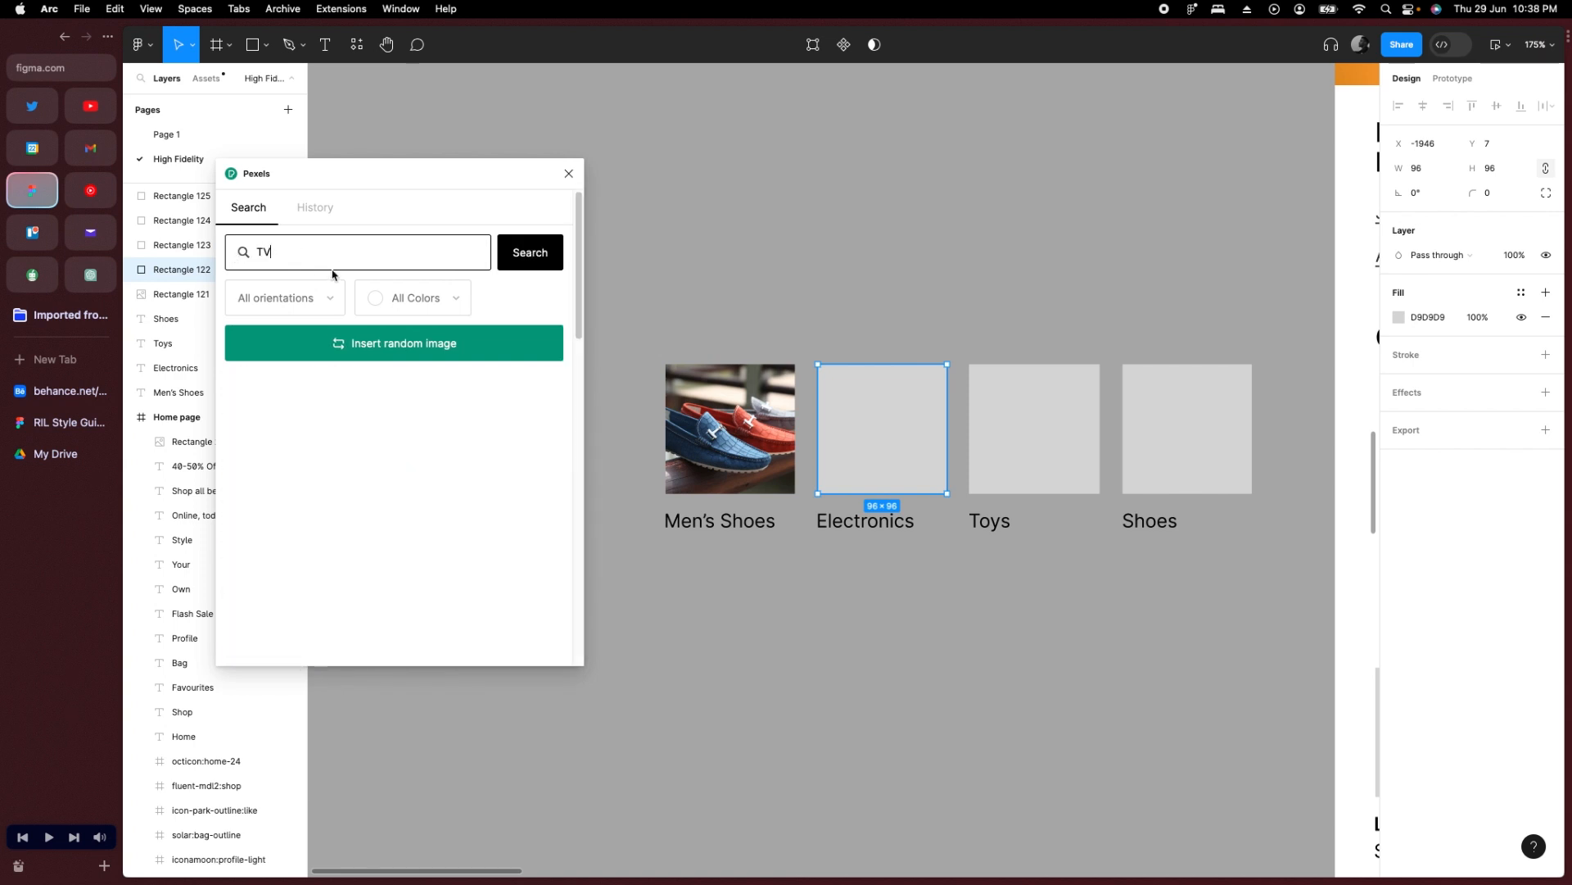
scroll(515, 580, down, 5)
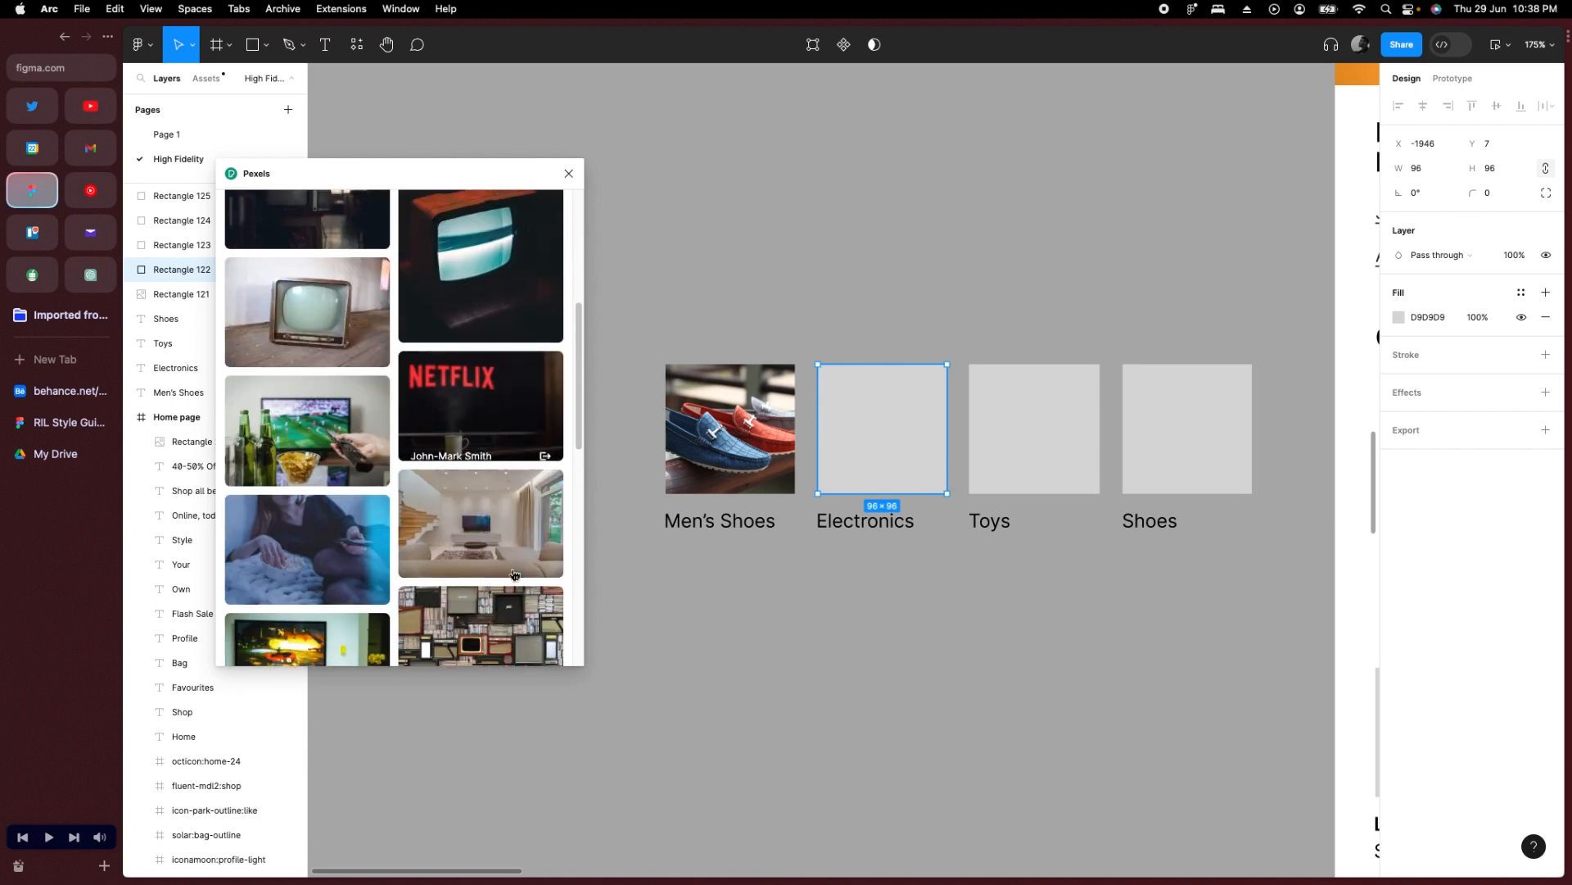
scroll(514, 575, down, 4)
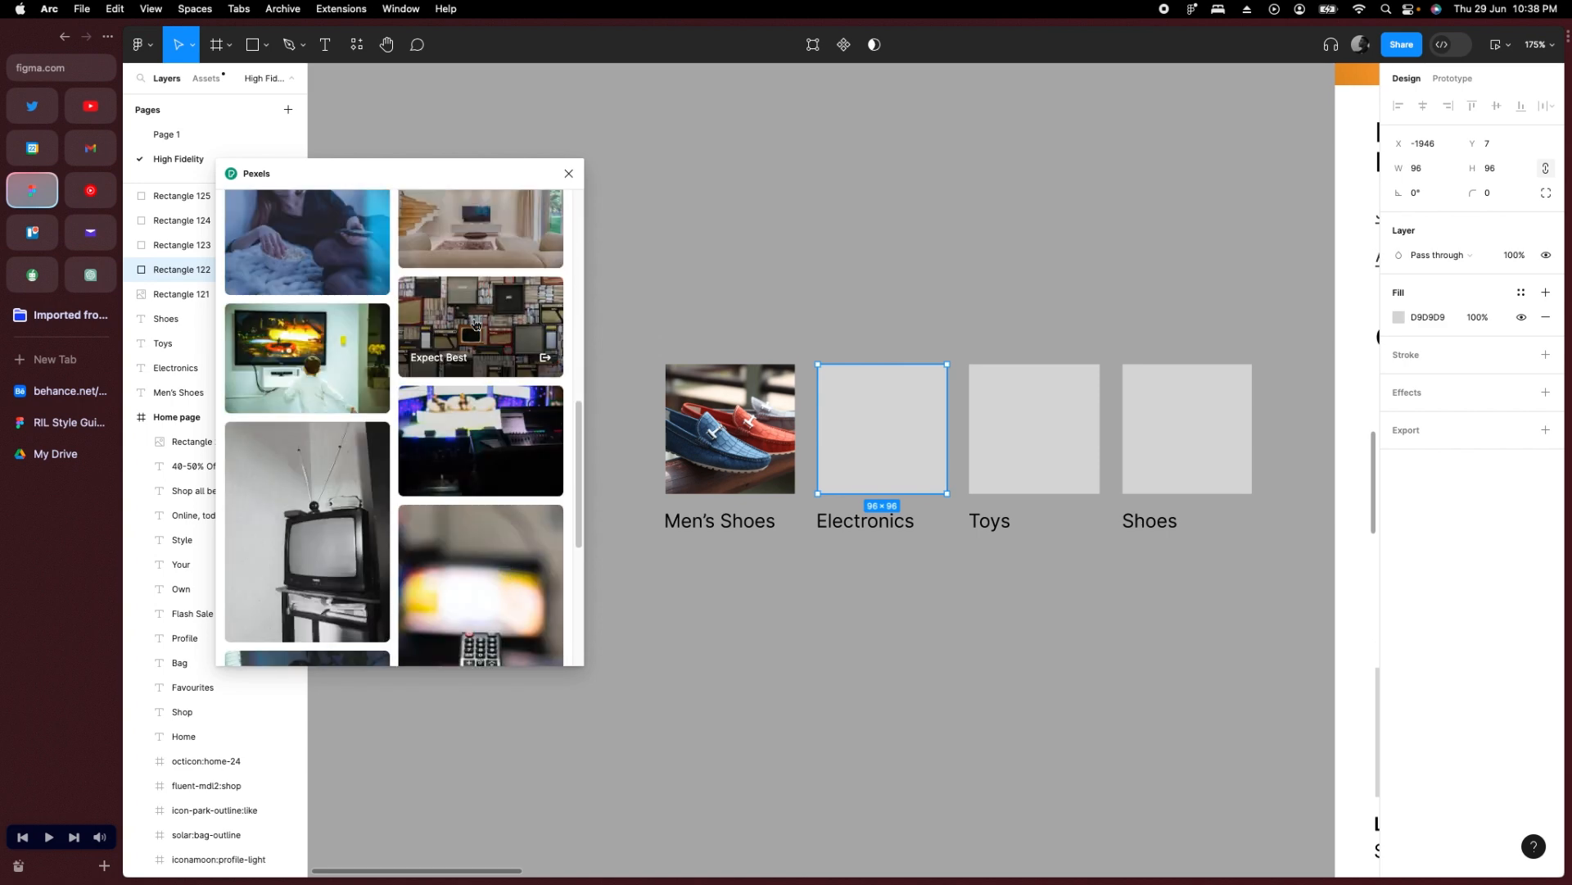
click(477, 326)
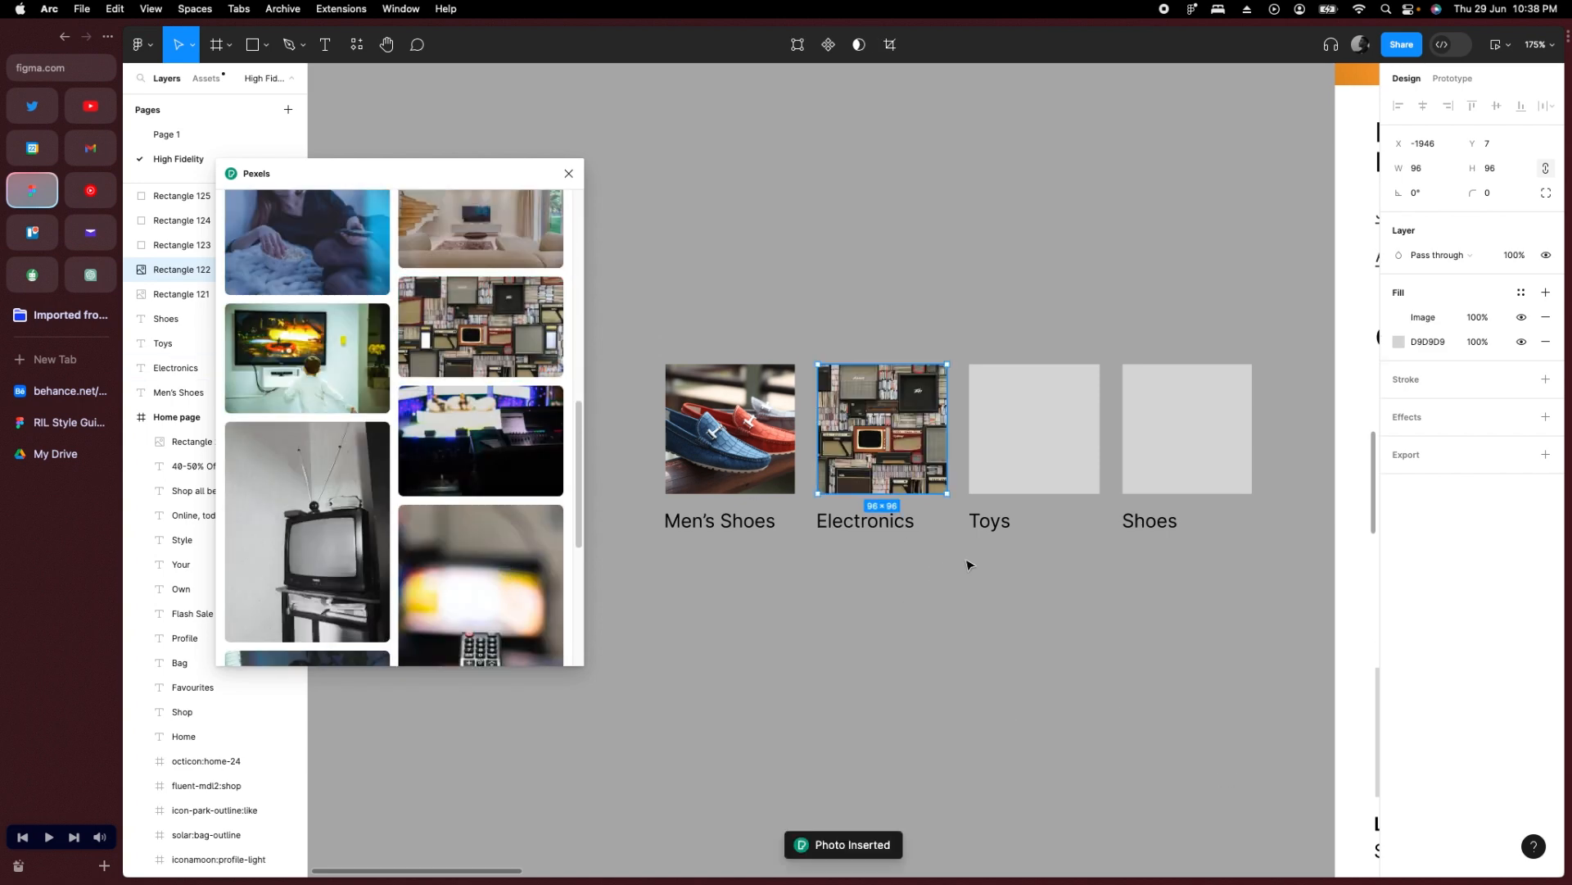
Search Pexels for "Toys" and fill the Toys placeholder with the photo of the Luigi, Yoshi and Mario figures.
scroll(950, 557, right, 1)
click(950, 484)
scroll(483, 348, up, 10)
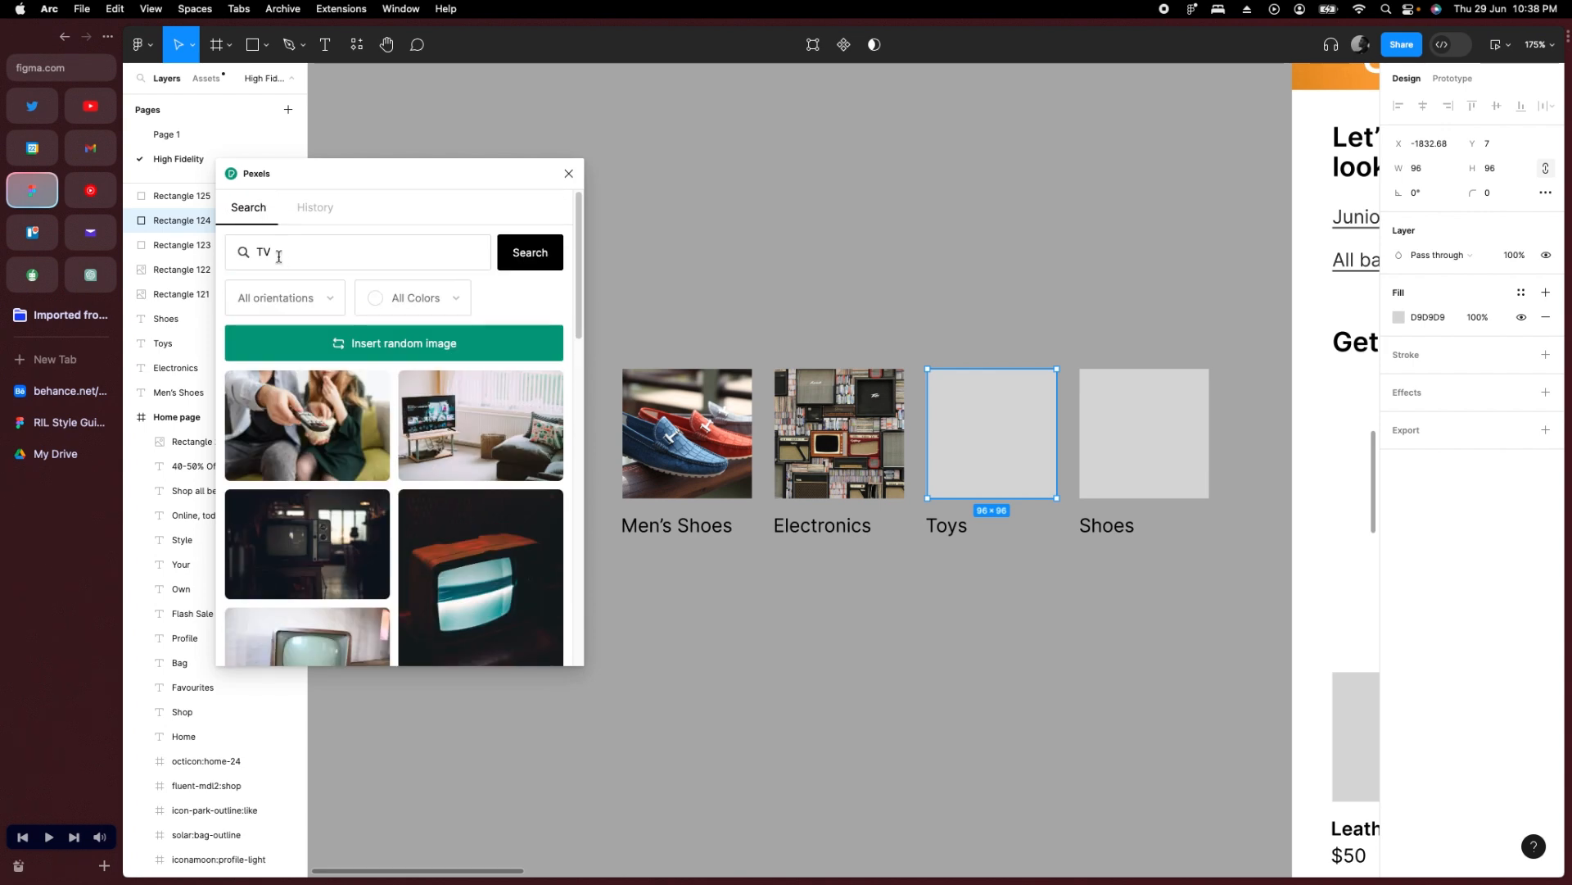
double_click(263, 251)
key(Return)
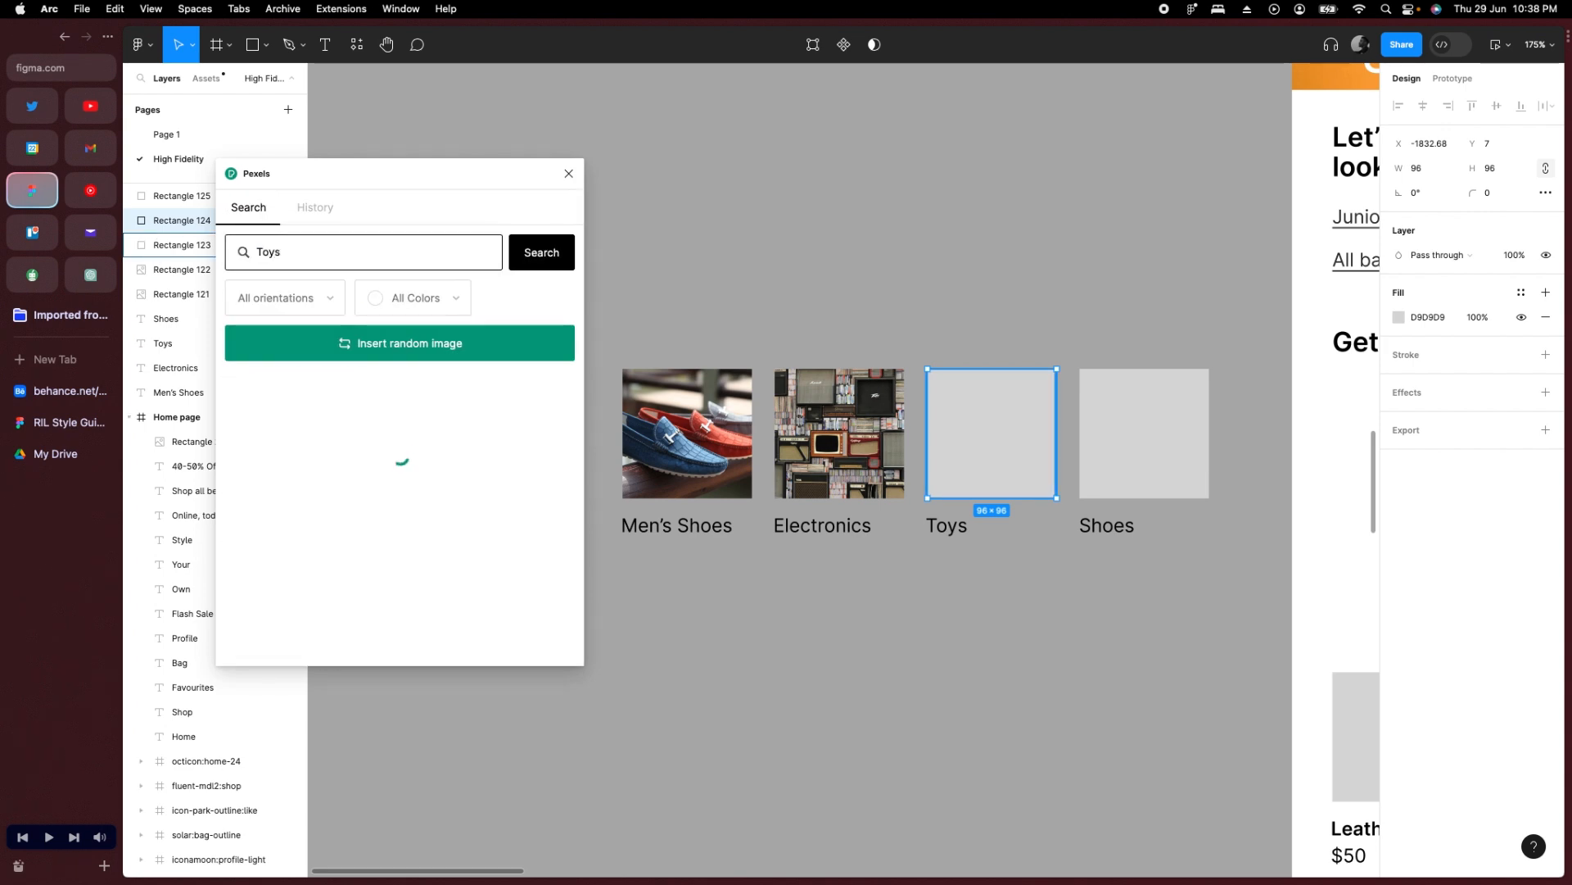
click(371, 546)
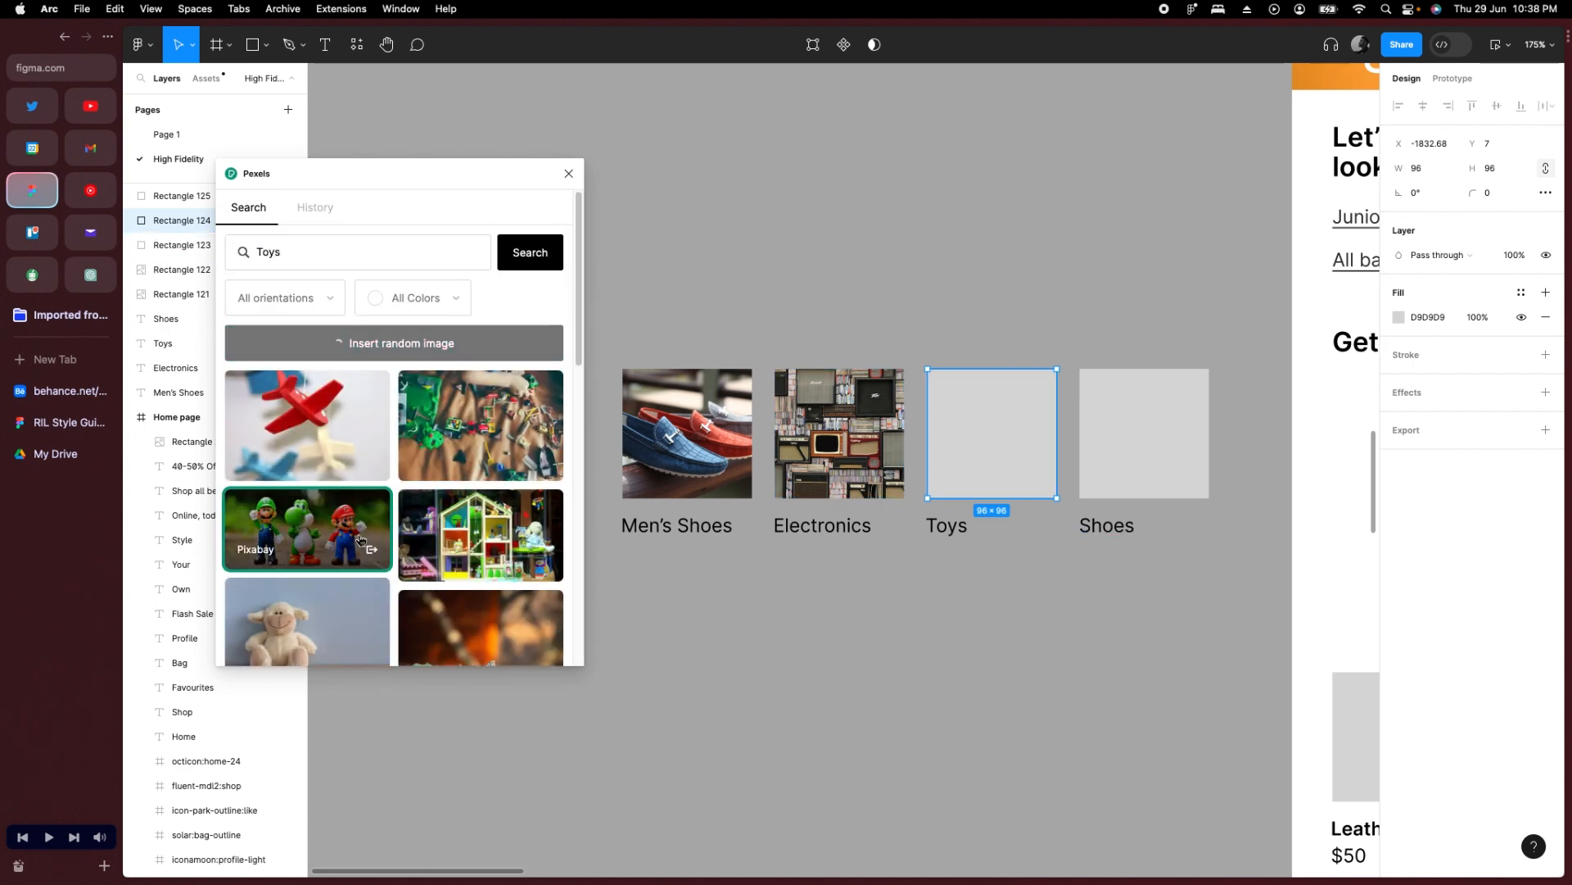
Replace the "Shoes" label under the fourth placeholder with "Jewelry" and correct its spelling to "Jewellery".
click(1171, 467)
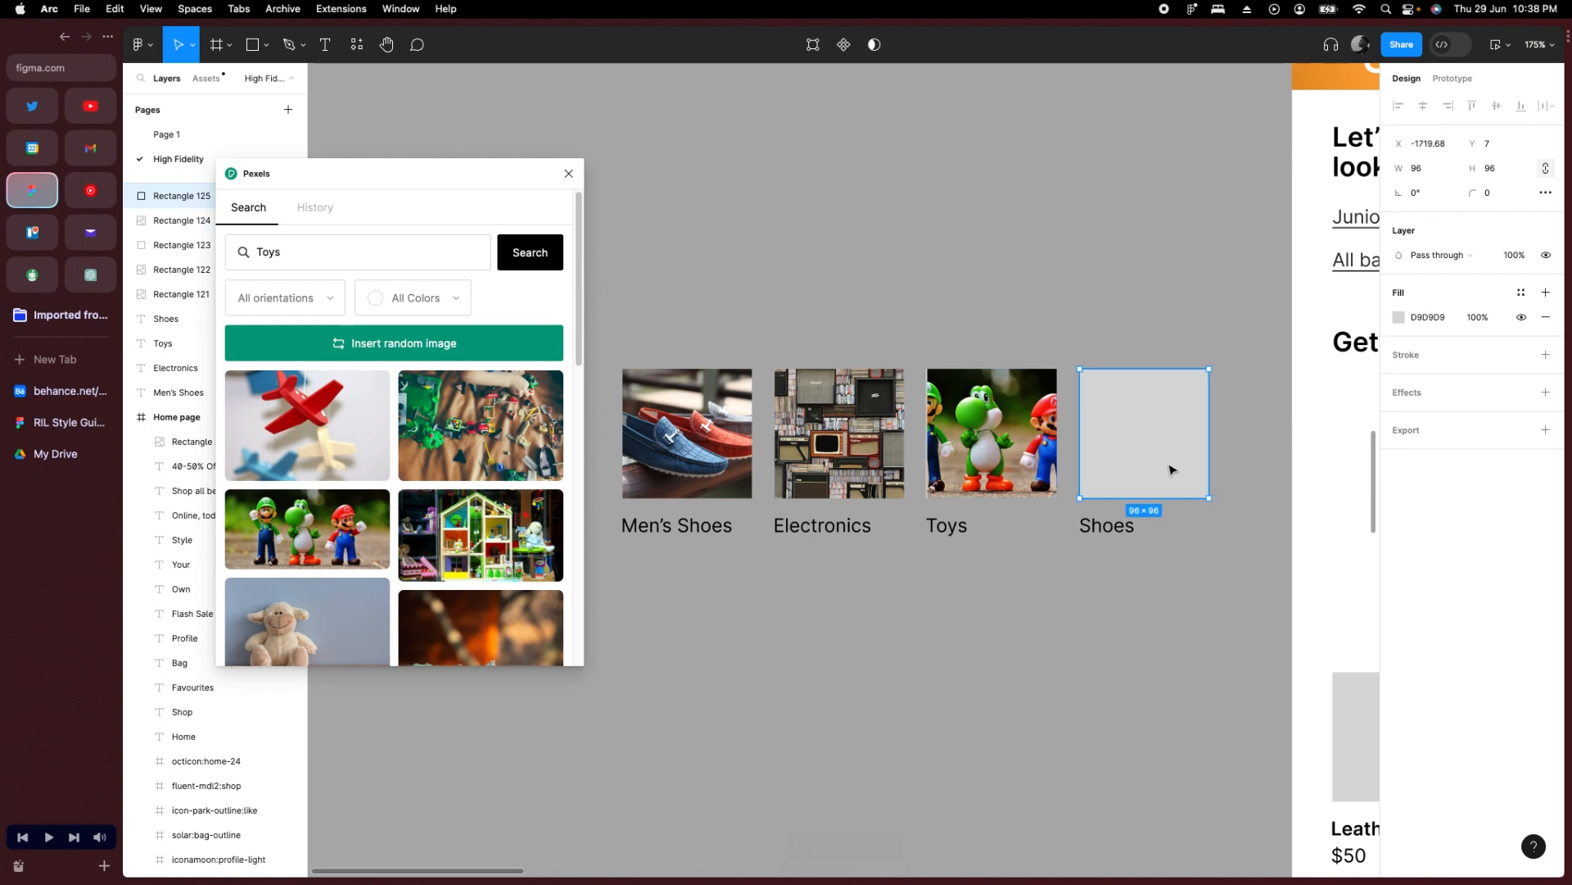
click(1114, 526)
double_click(1120, 527)
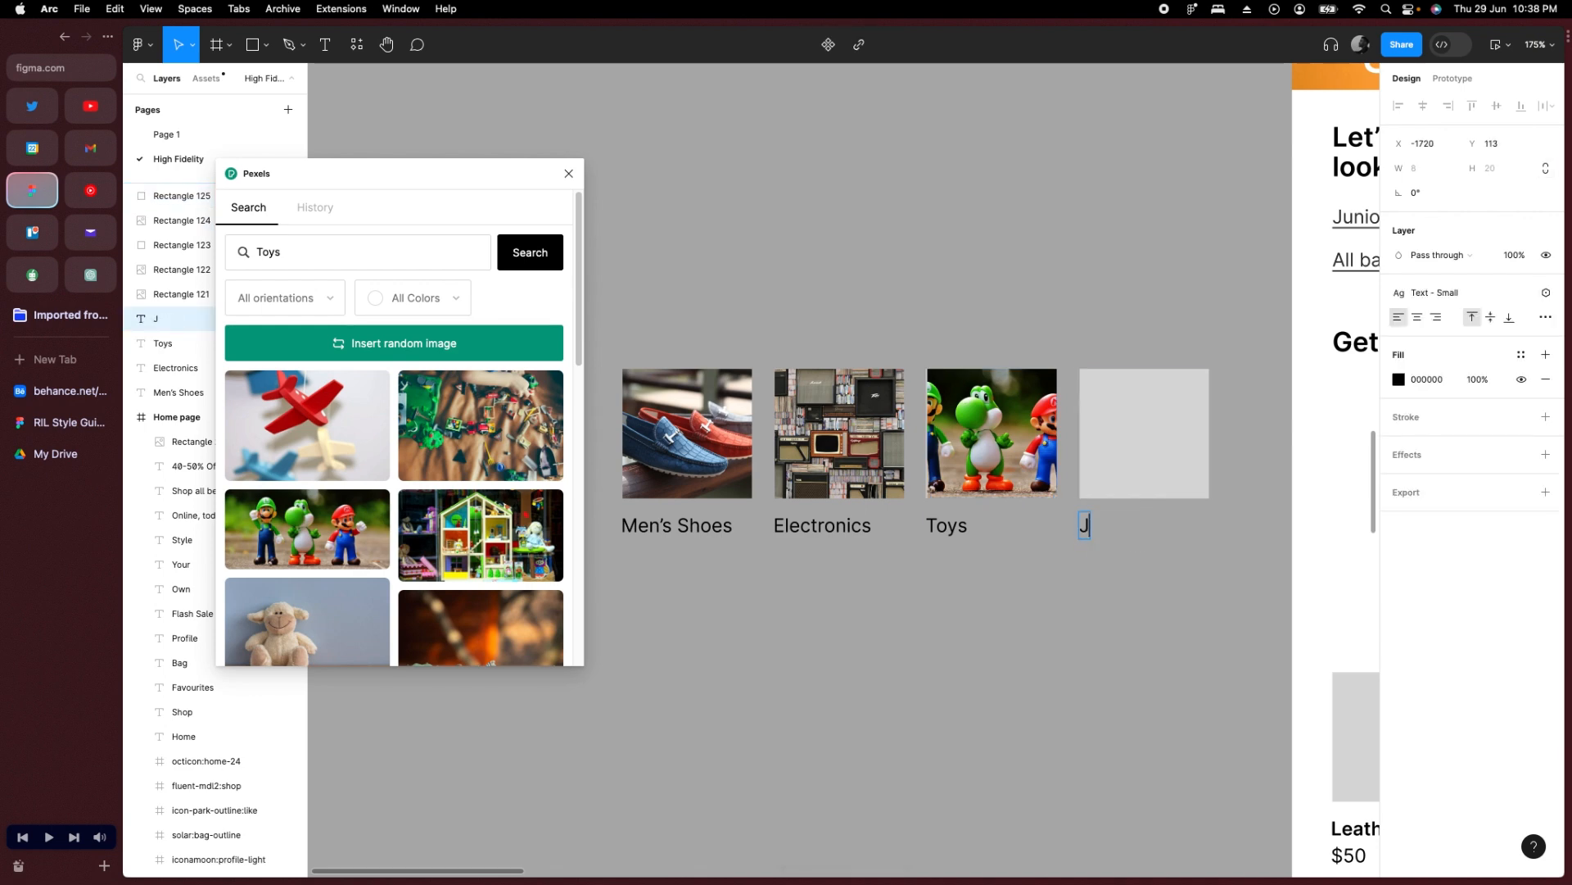
key(Escape)
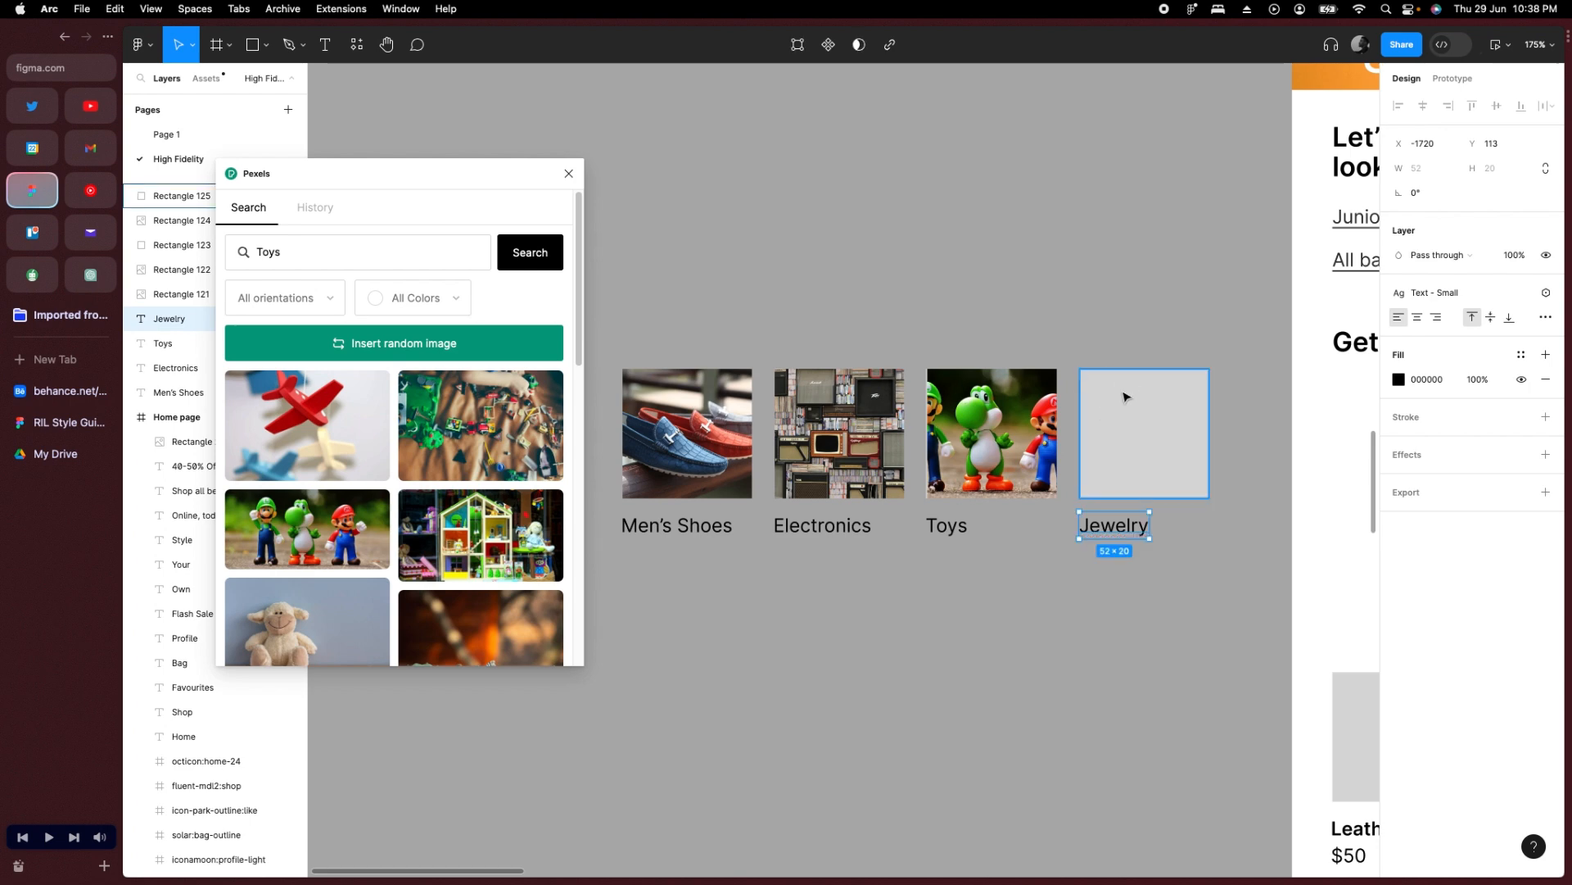
double_click(1126, 528)
right_click(1126, 528)
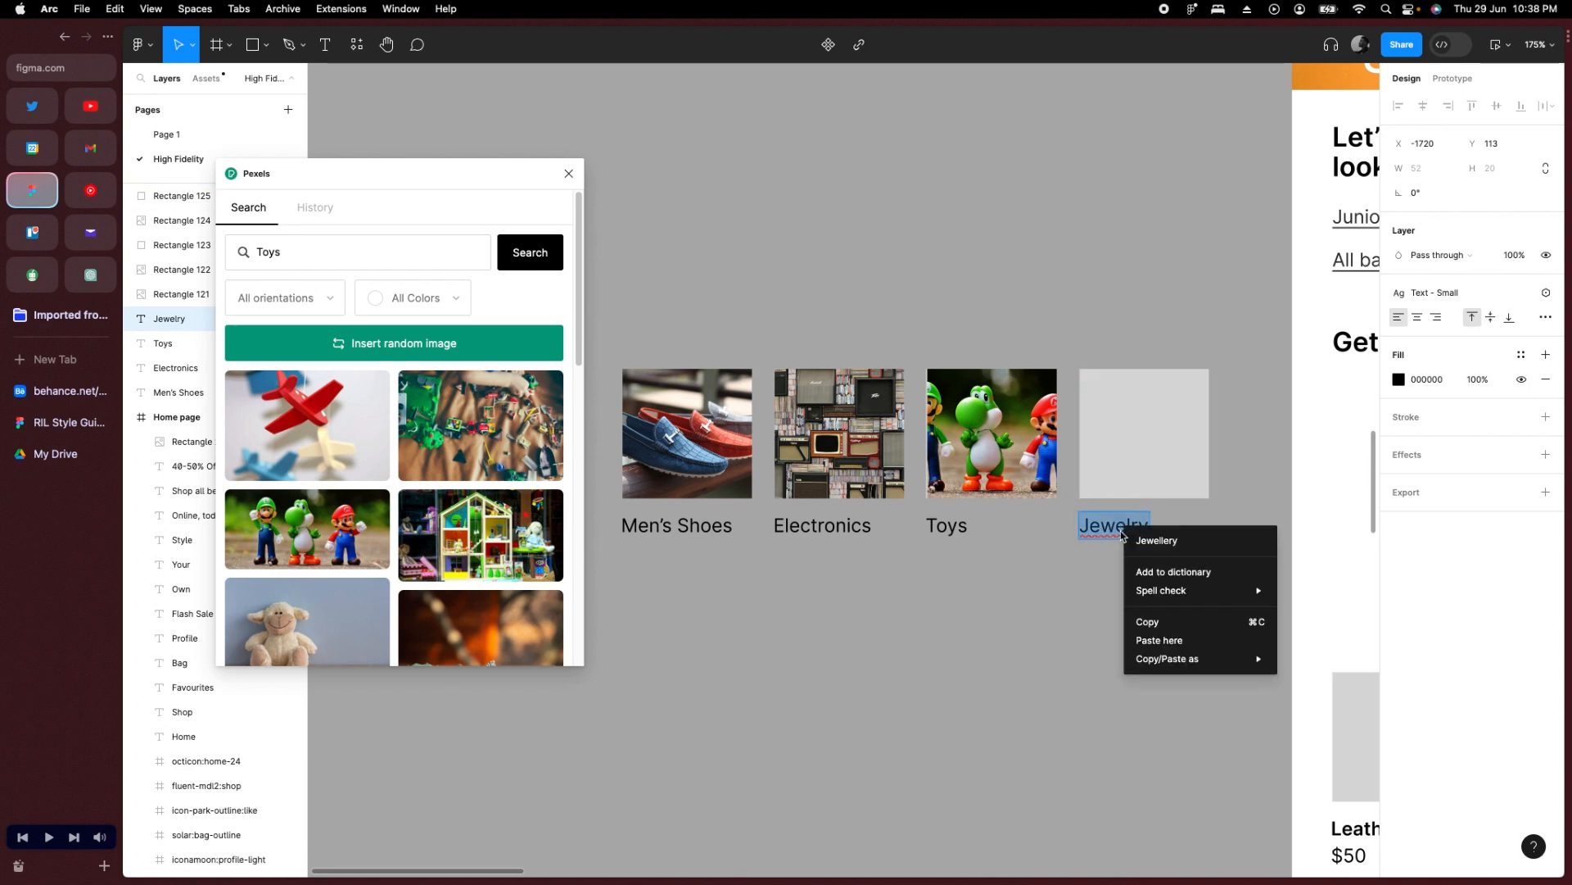
click(1134, 537)
Search Pexels for "jewellery" and fill the Jewellery placeholder with the photo of diamond studs on black cloth.
click(1125, 467)
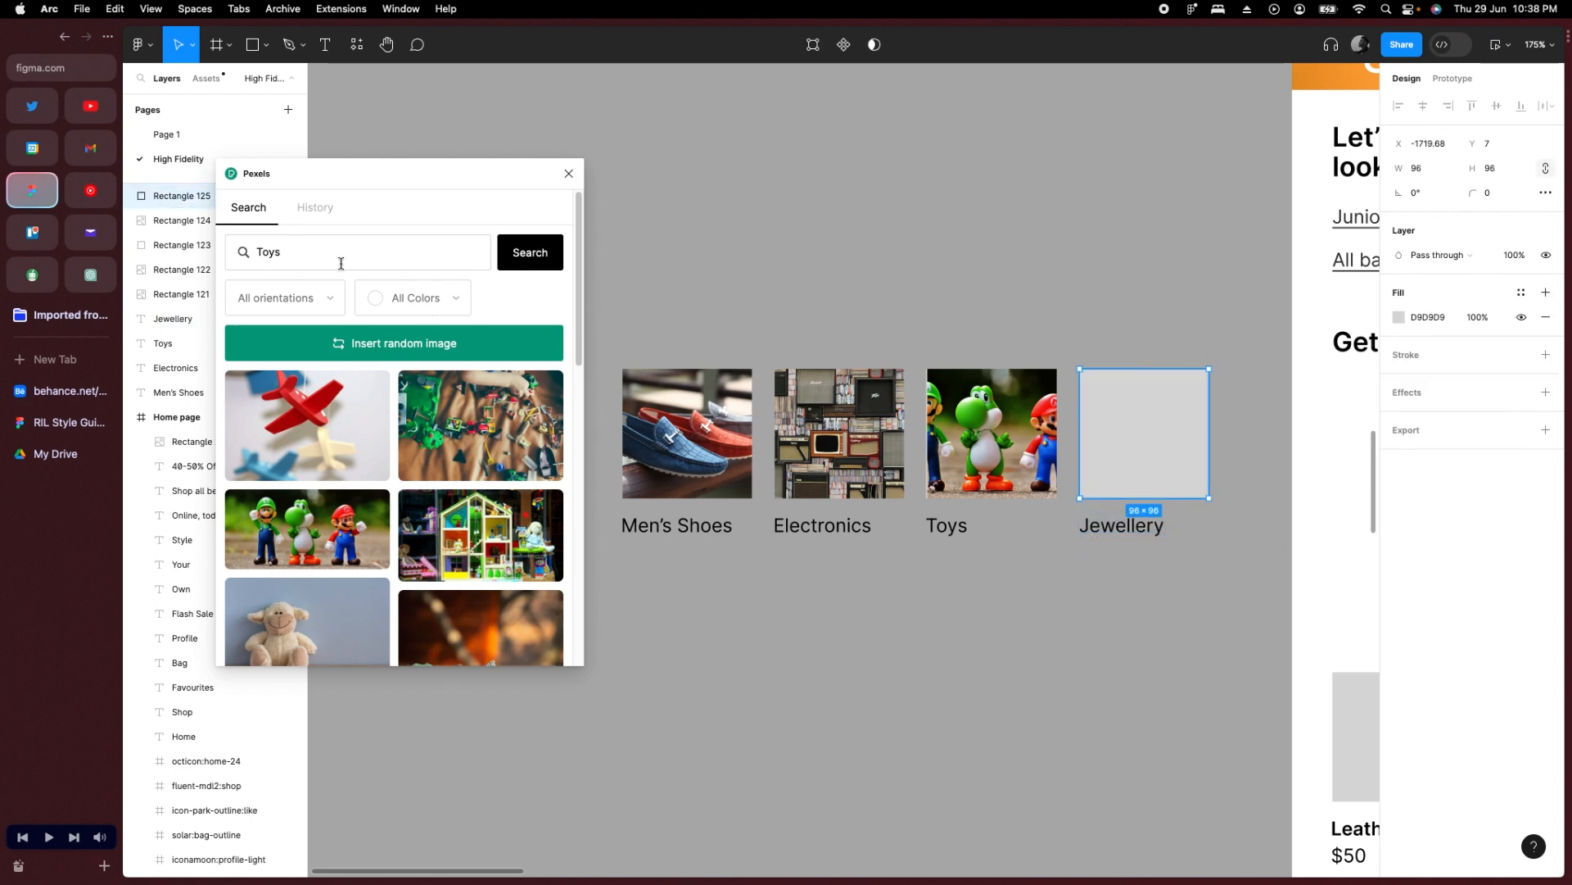
click(234, 253)
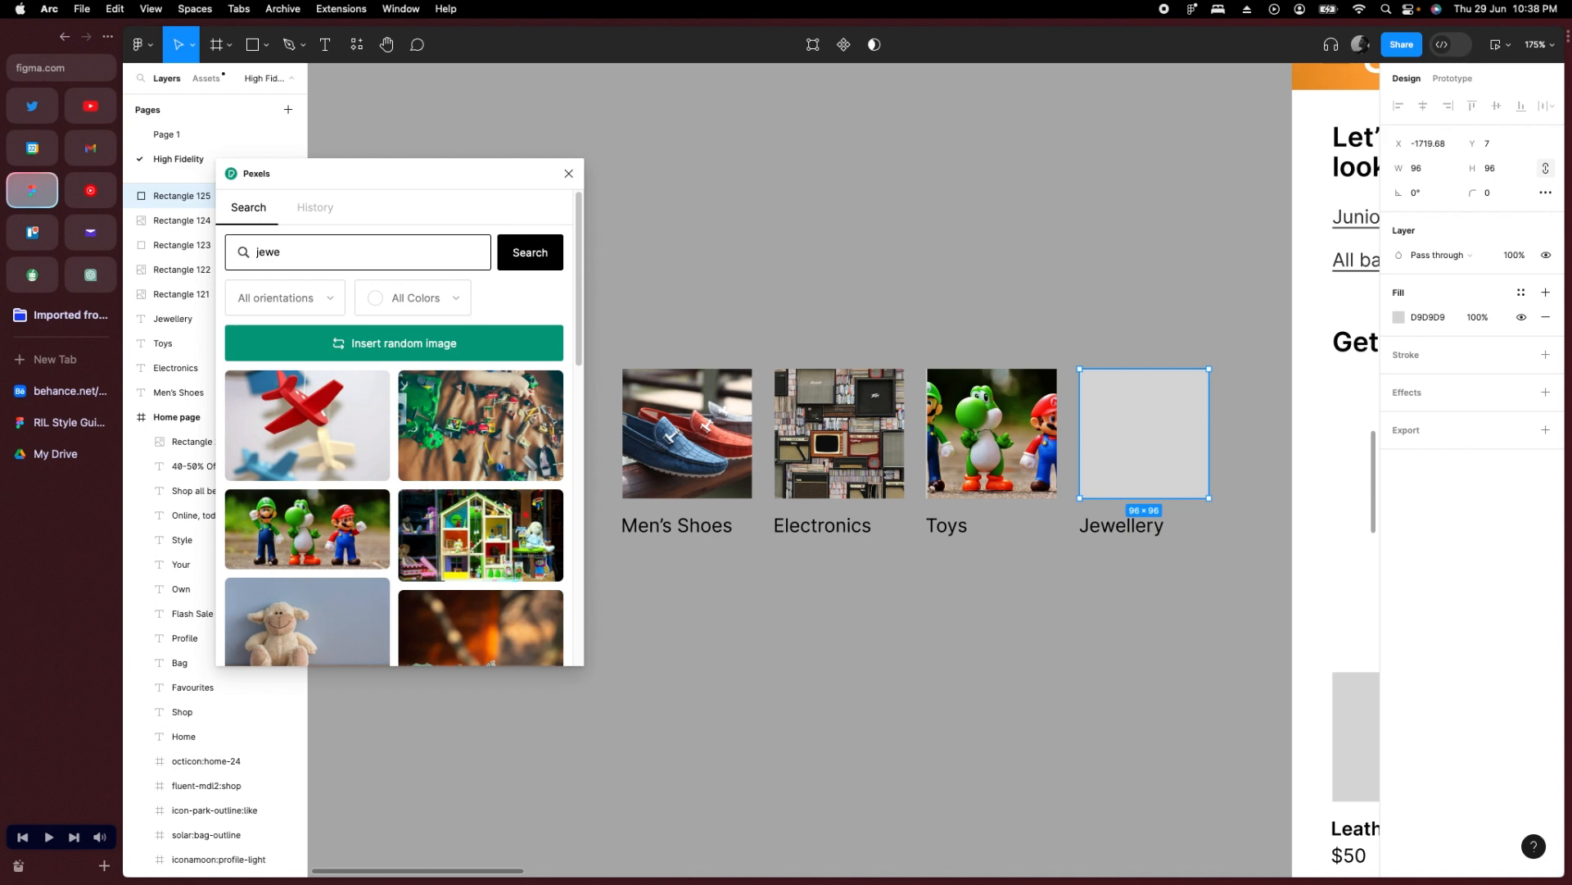
key(Return)
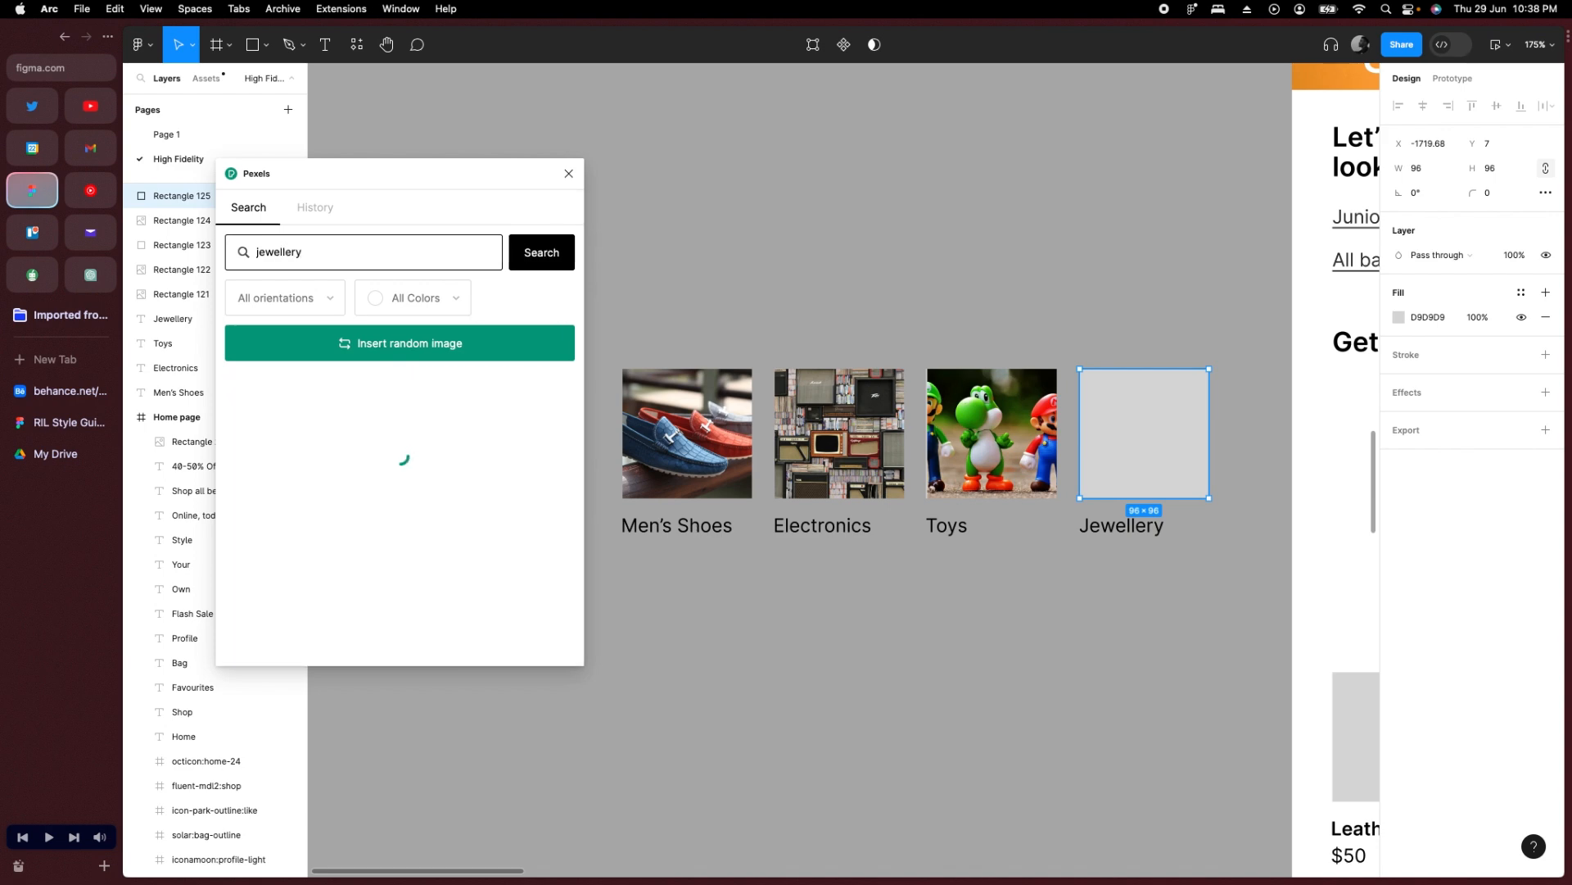
scroll(482, 483, down, 10)
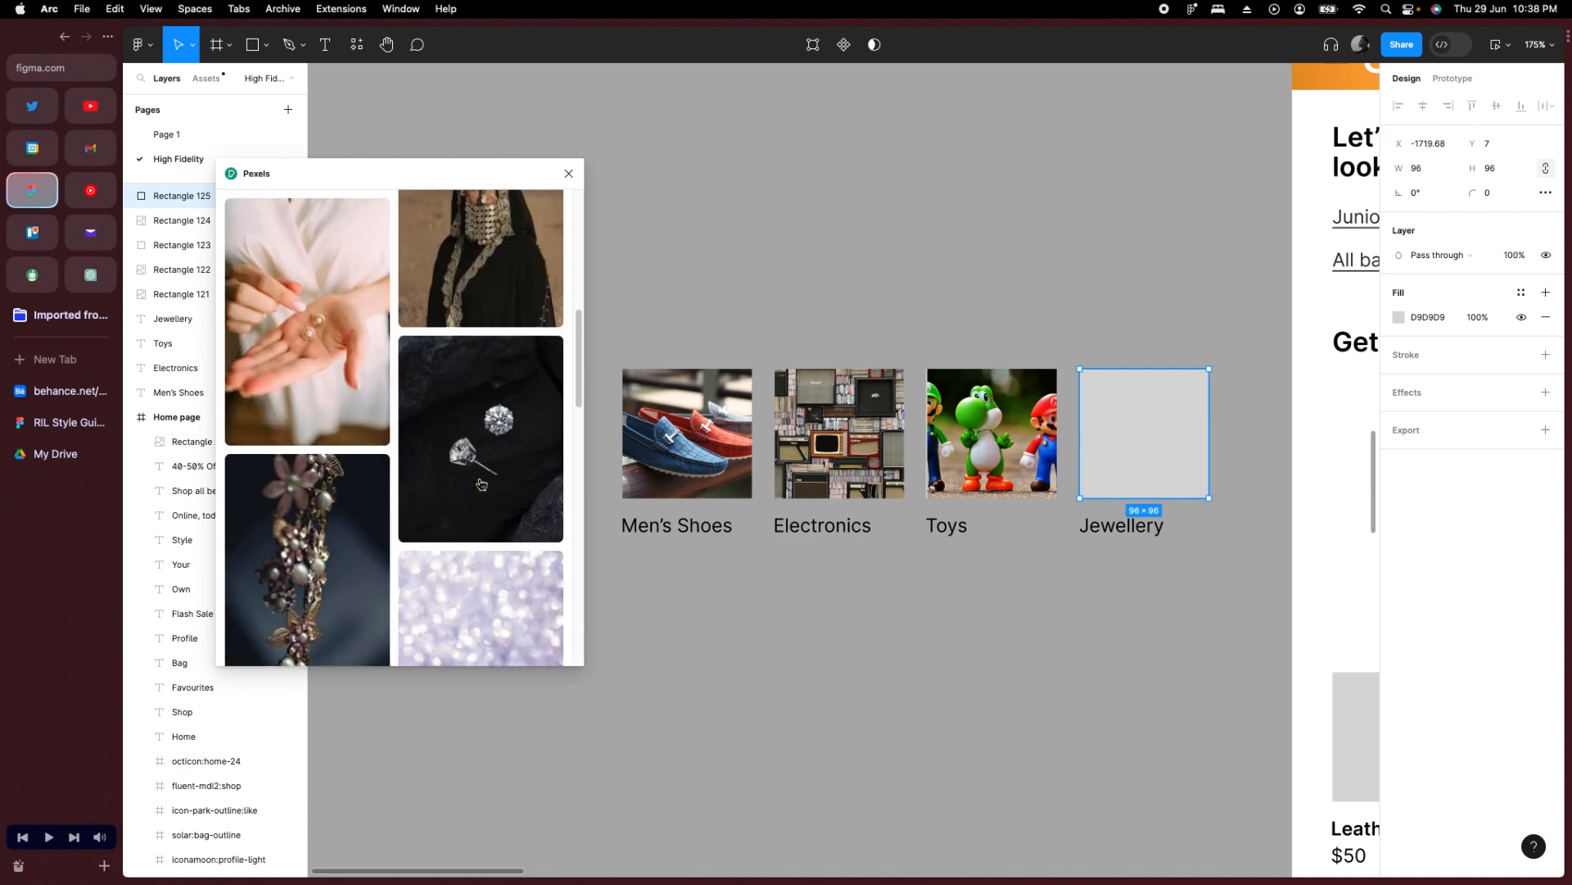
scroll(468, 372, down, 10)
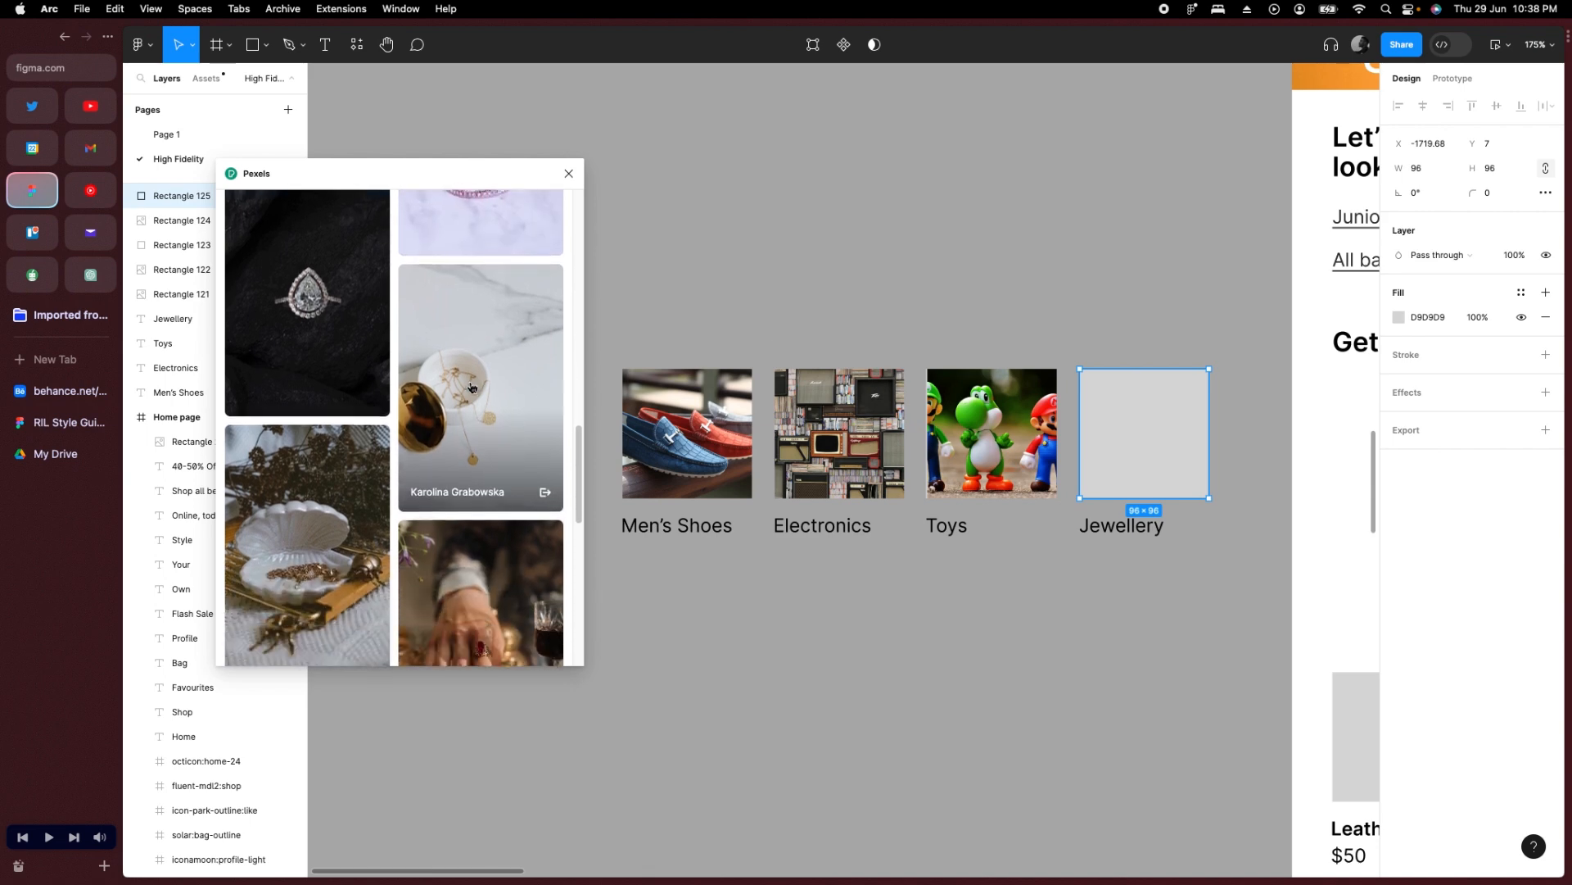
scroll(471, 387, down, 5)
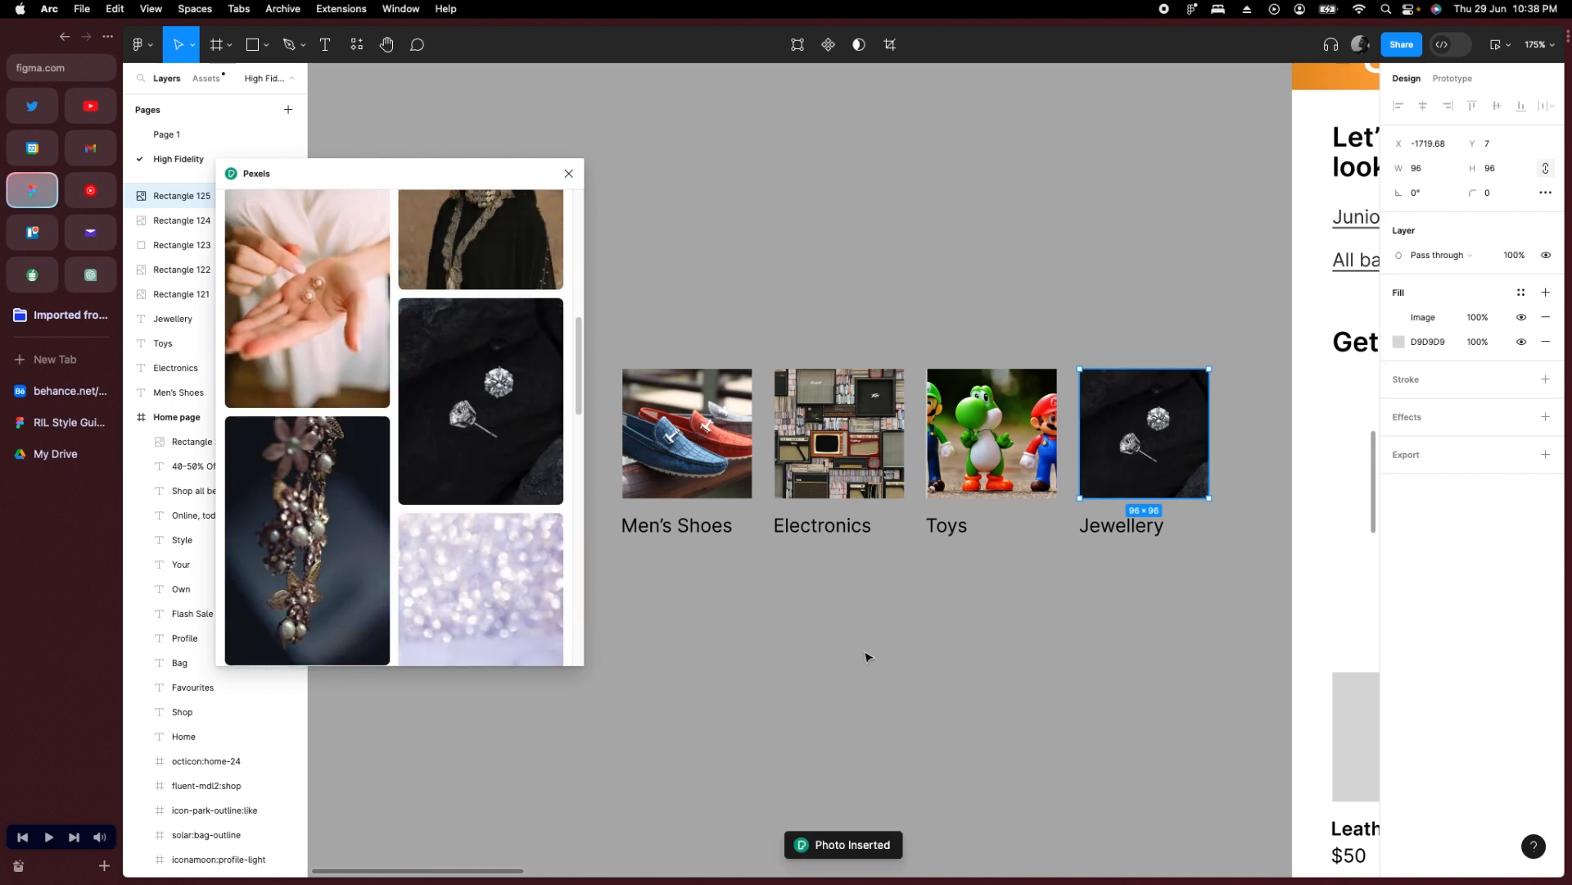
Close the Pexels plugin and round the corners of all four category photos to a radius of 16.
key(Escape)
click(570, 172)
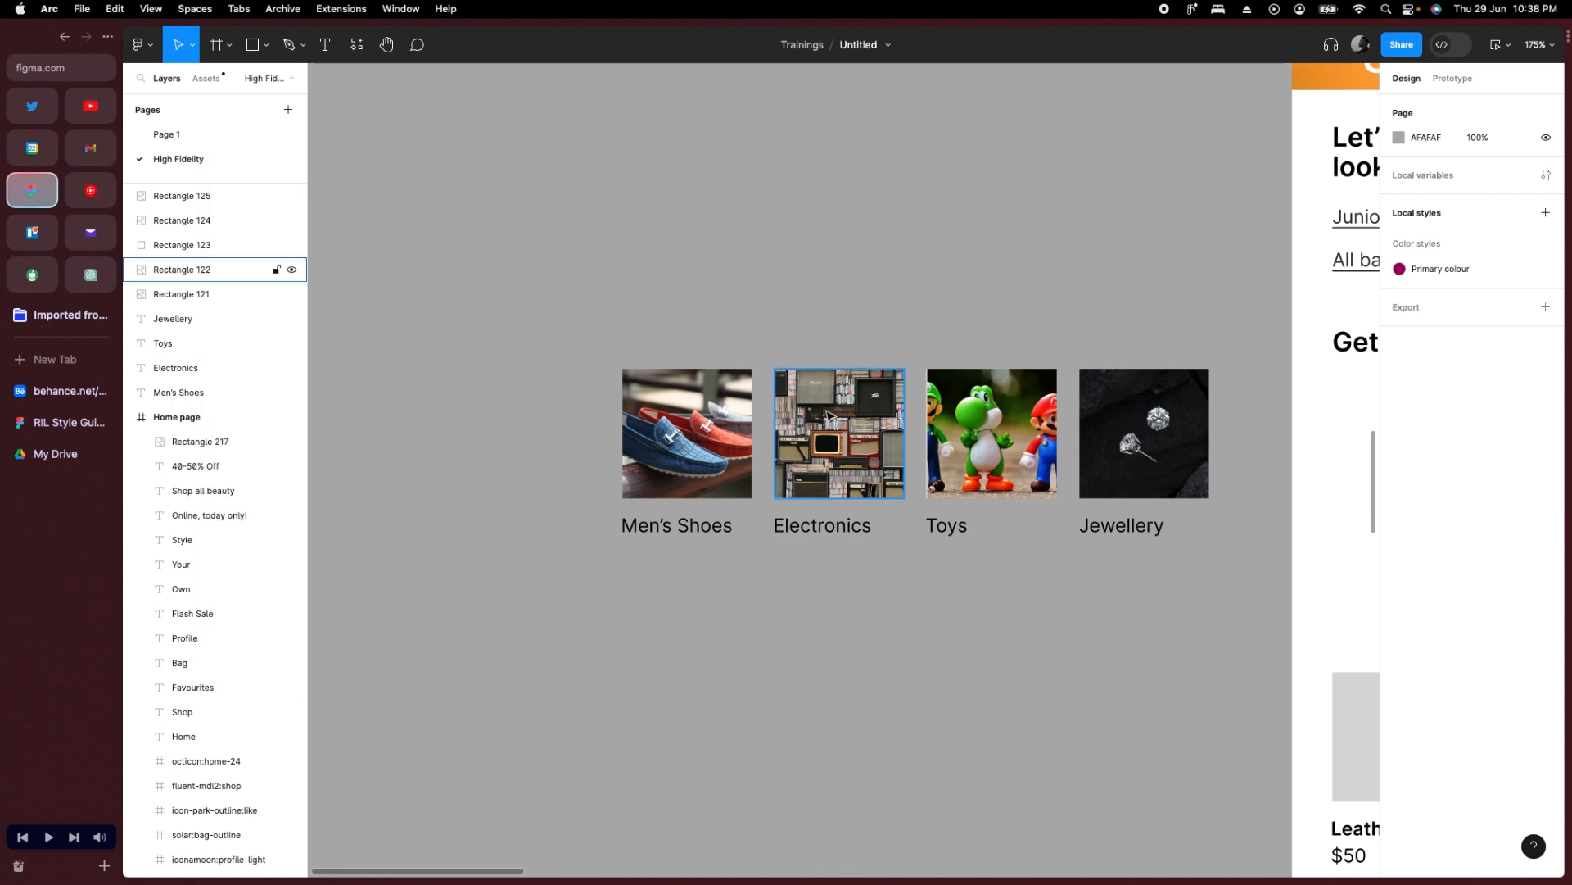
scroll(827, 409, up, 3)
click(682, 380)
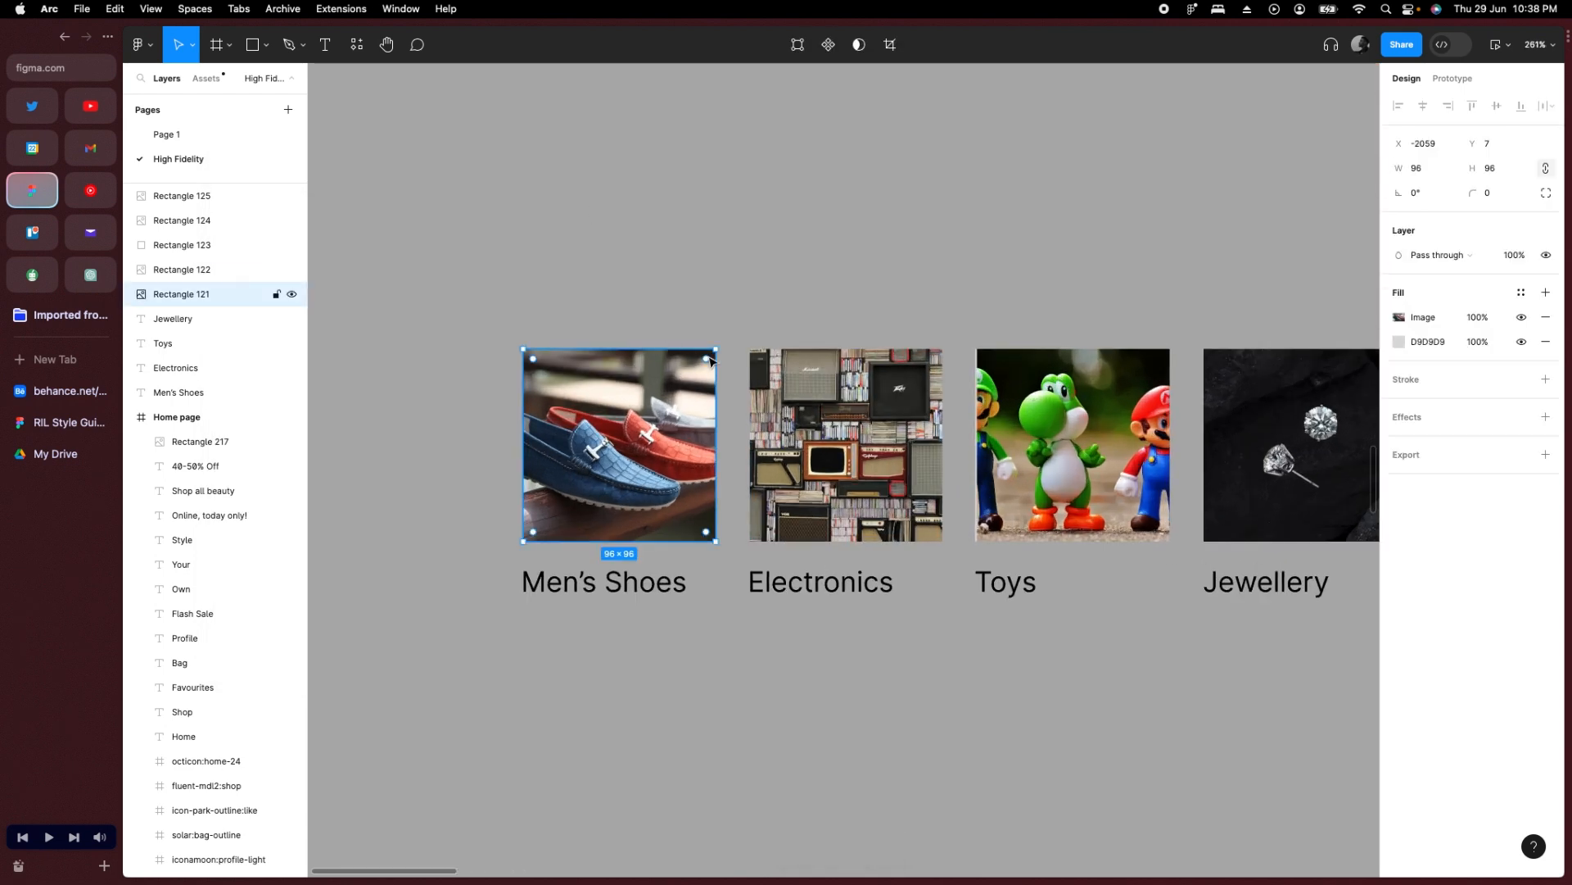
click(740, 305)
click(622, 443)
shift+click(901, 459)
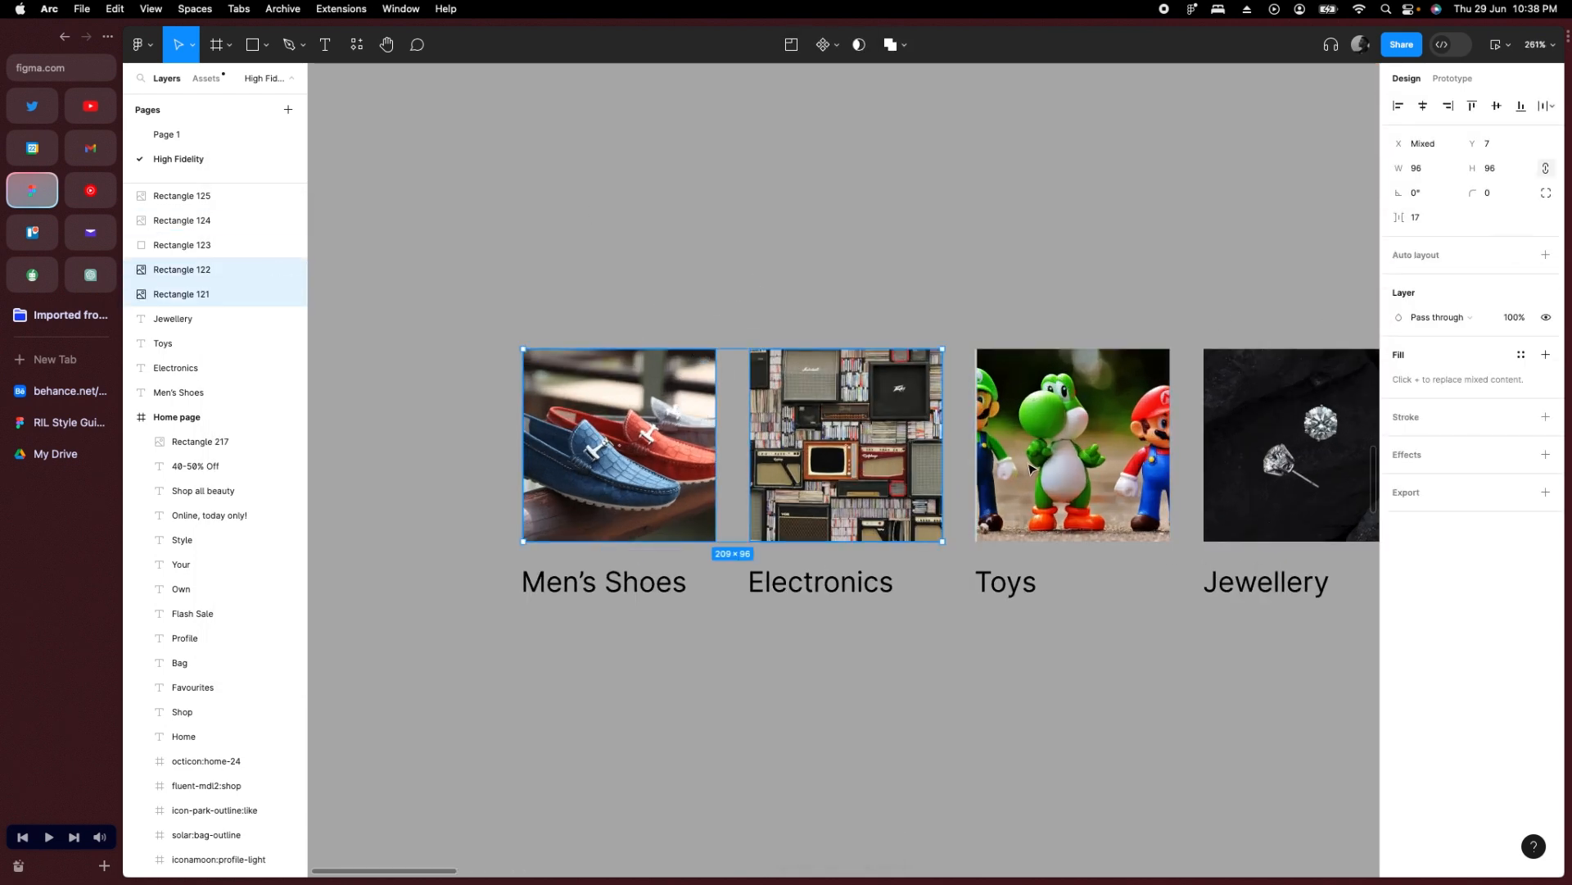
shift+click(1030, 469)
shift+click(1302, 442)
scroll(1306, 425, right, 3)
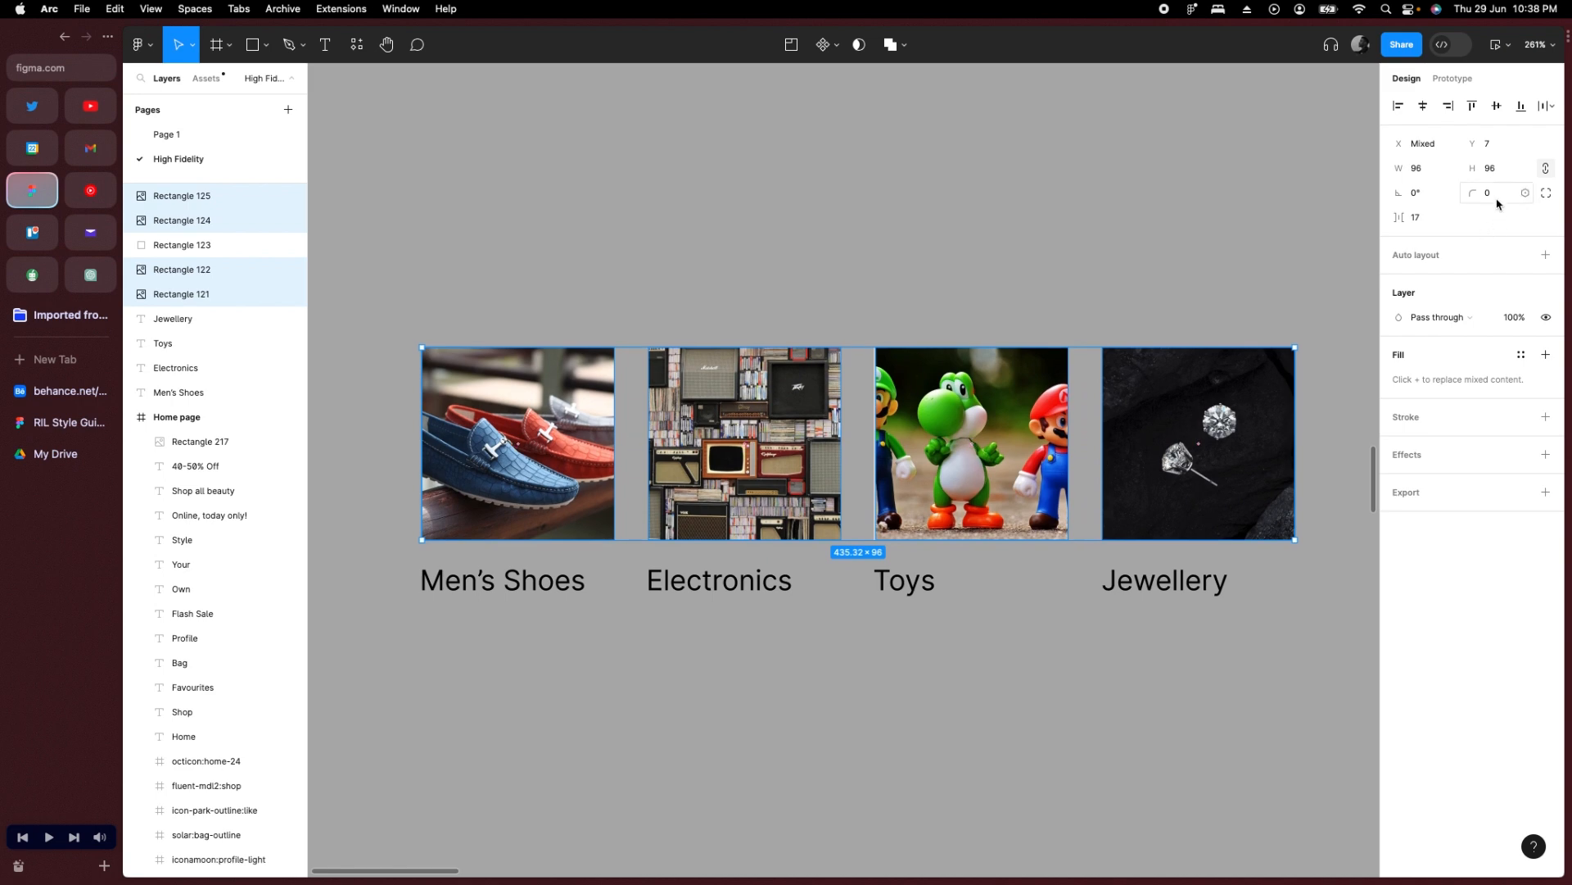
text(16)
key(Return)
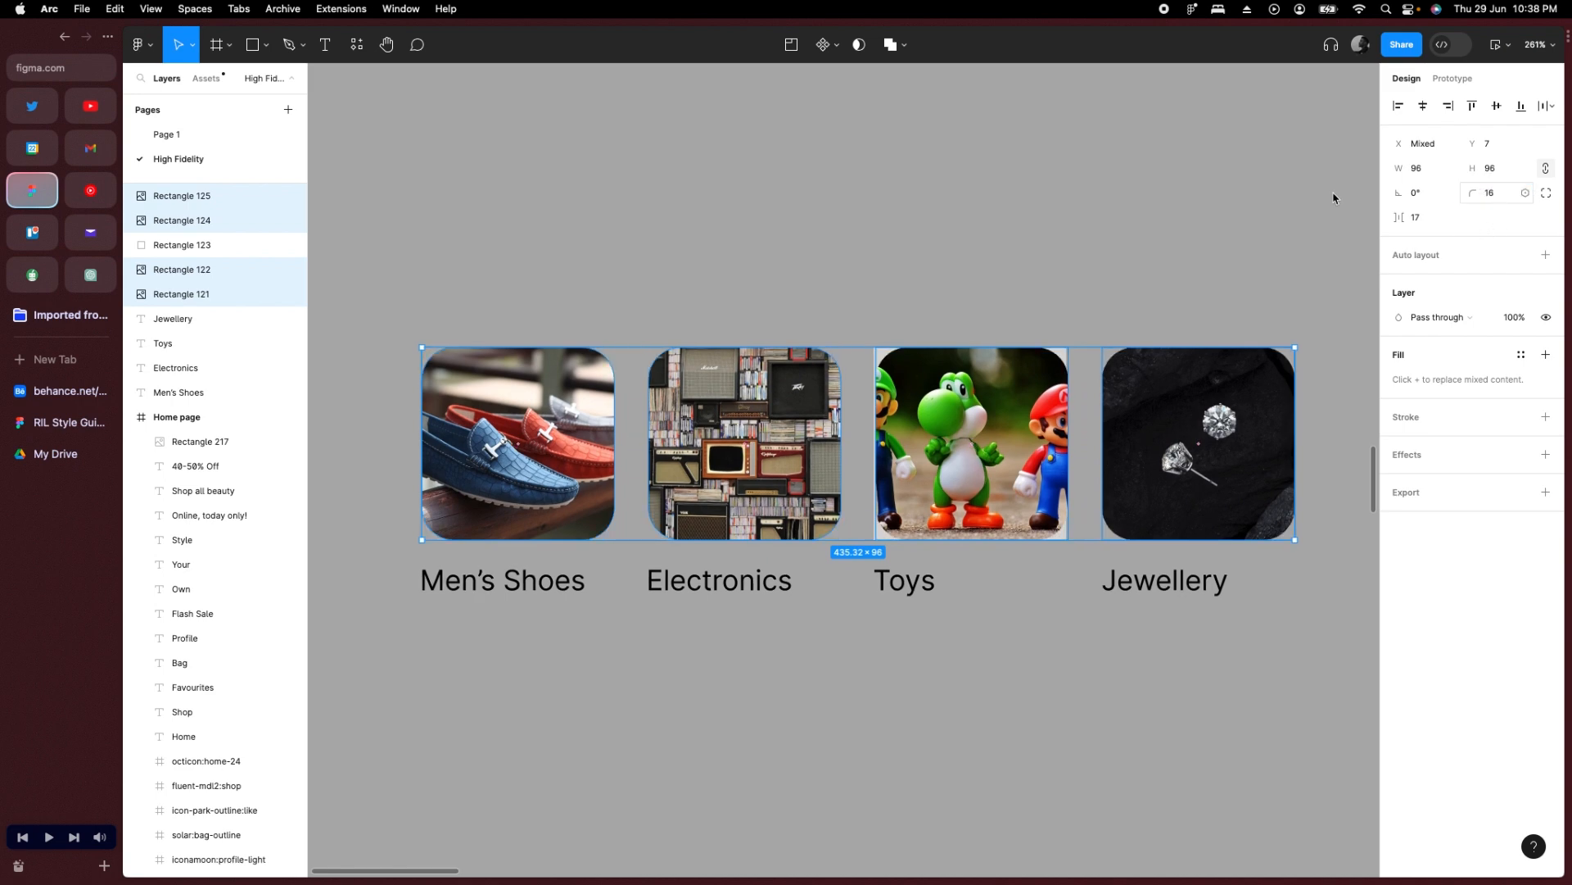
Move the Toys photo aside, delete the leftover grey placeholder behind it, and put the photo back above its label.
click(975, 442)
drag(983, 430, 983, 217)
click(973, 502)
key(Delete)
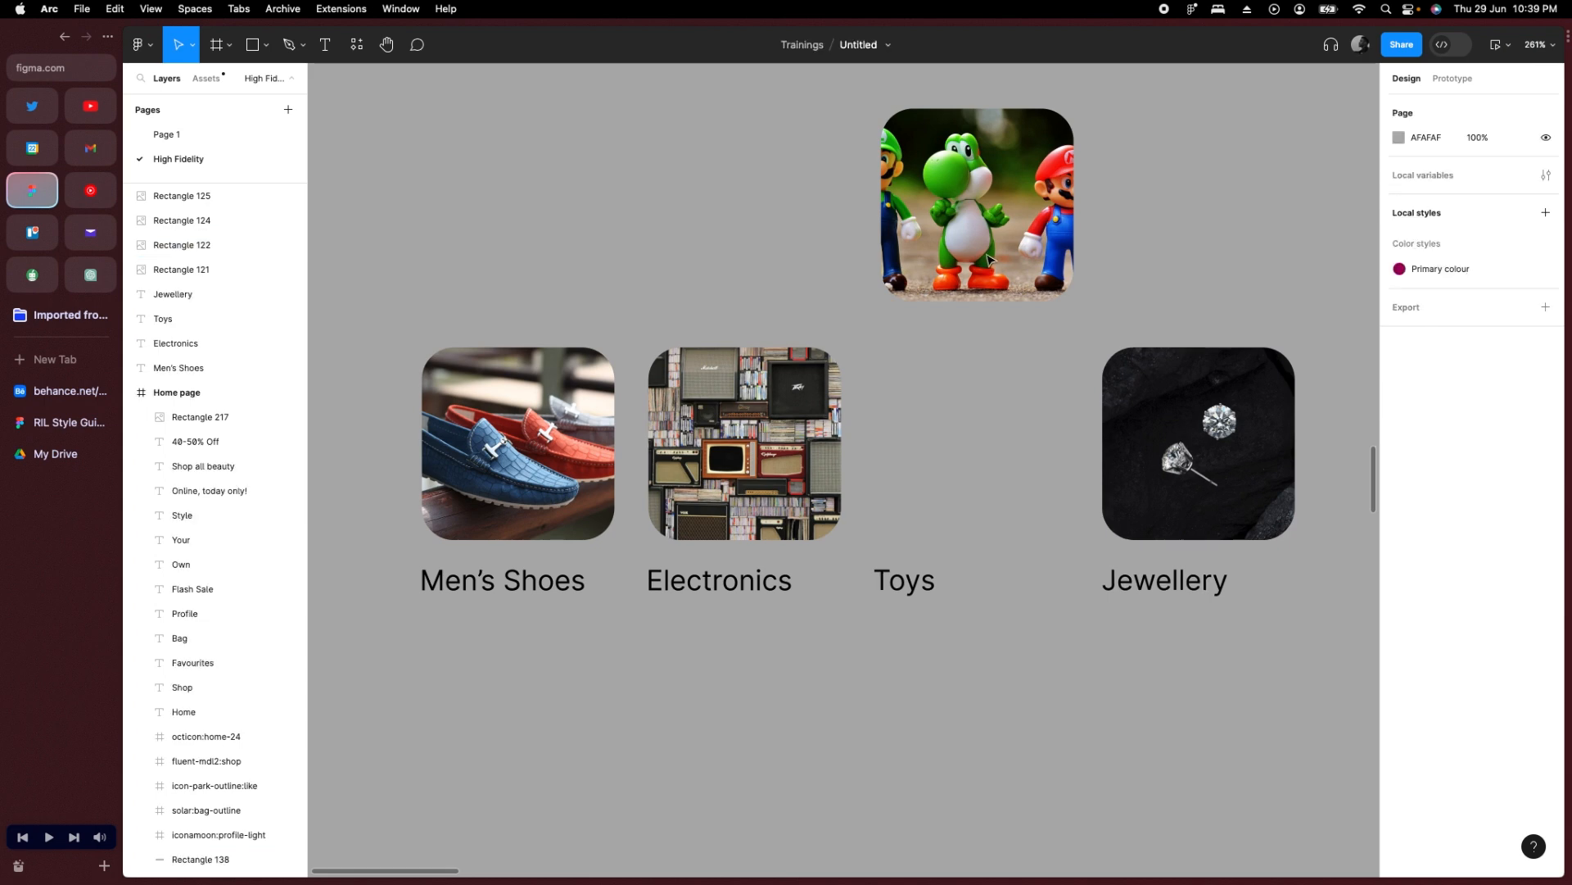
drag(955, 298, 963, 479)
click(604, 614)
Wrap the Men's Shoes photo and label in an auto layout frame, and do the same for Electronics.
click(577, 583)
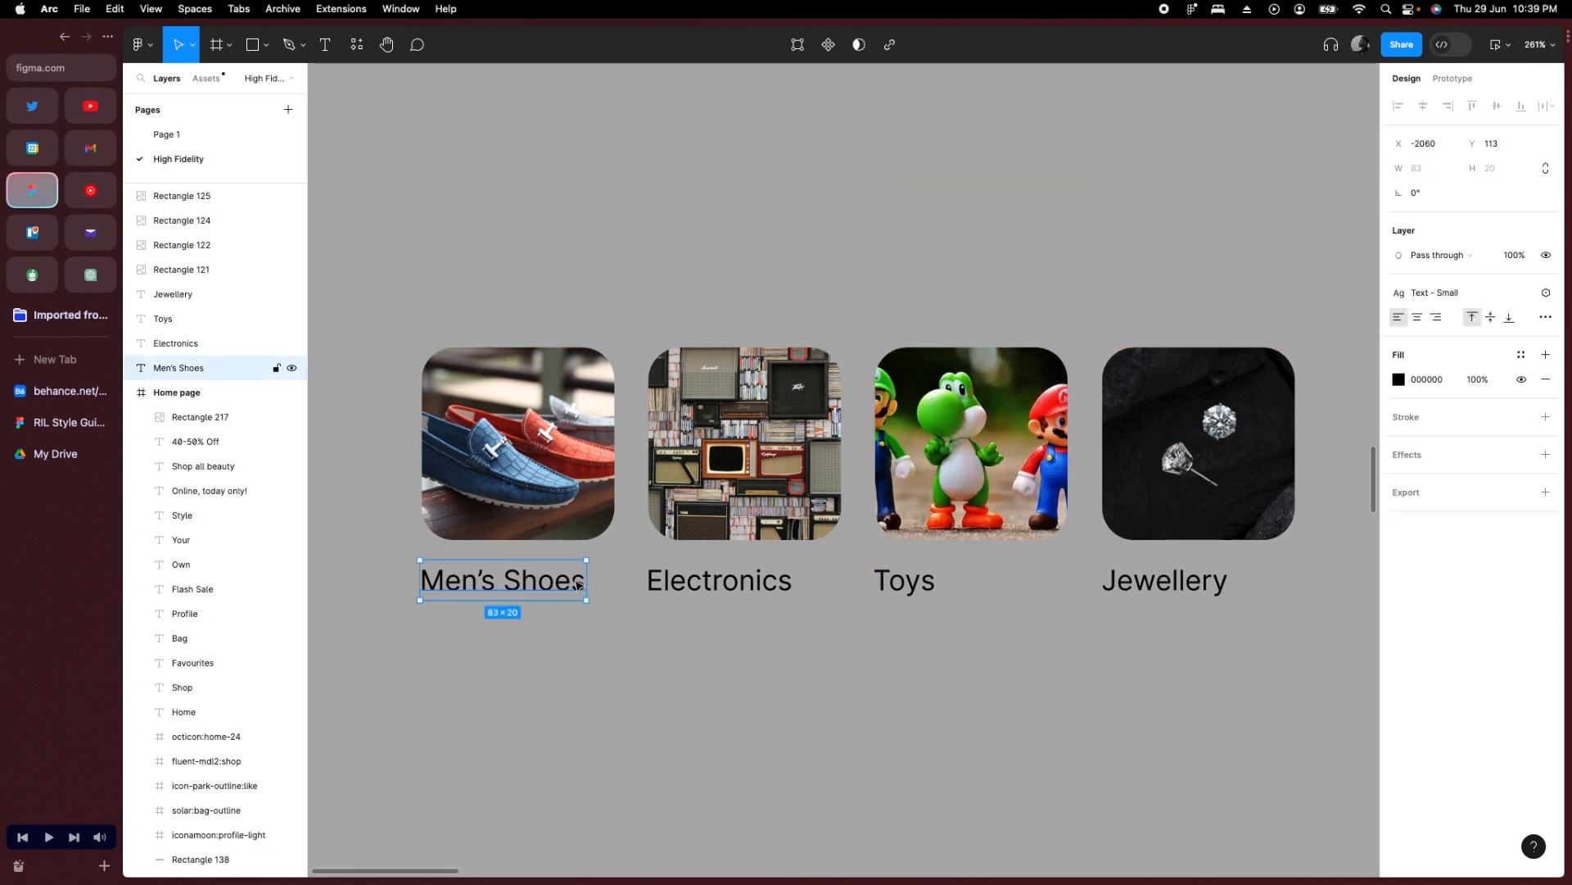
scroll(577, 583, down, 1)
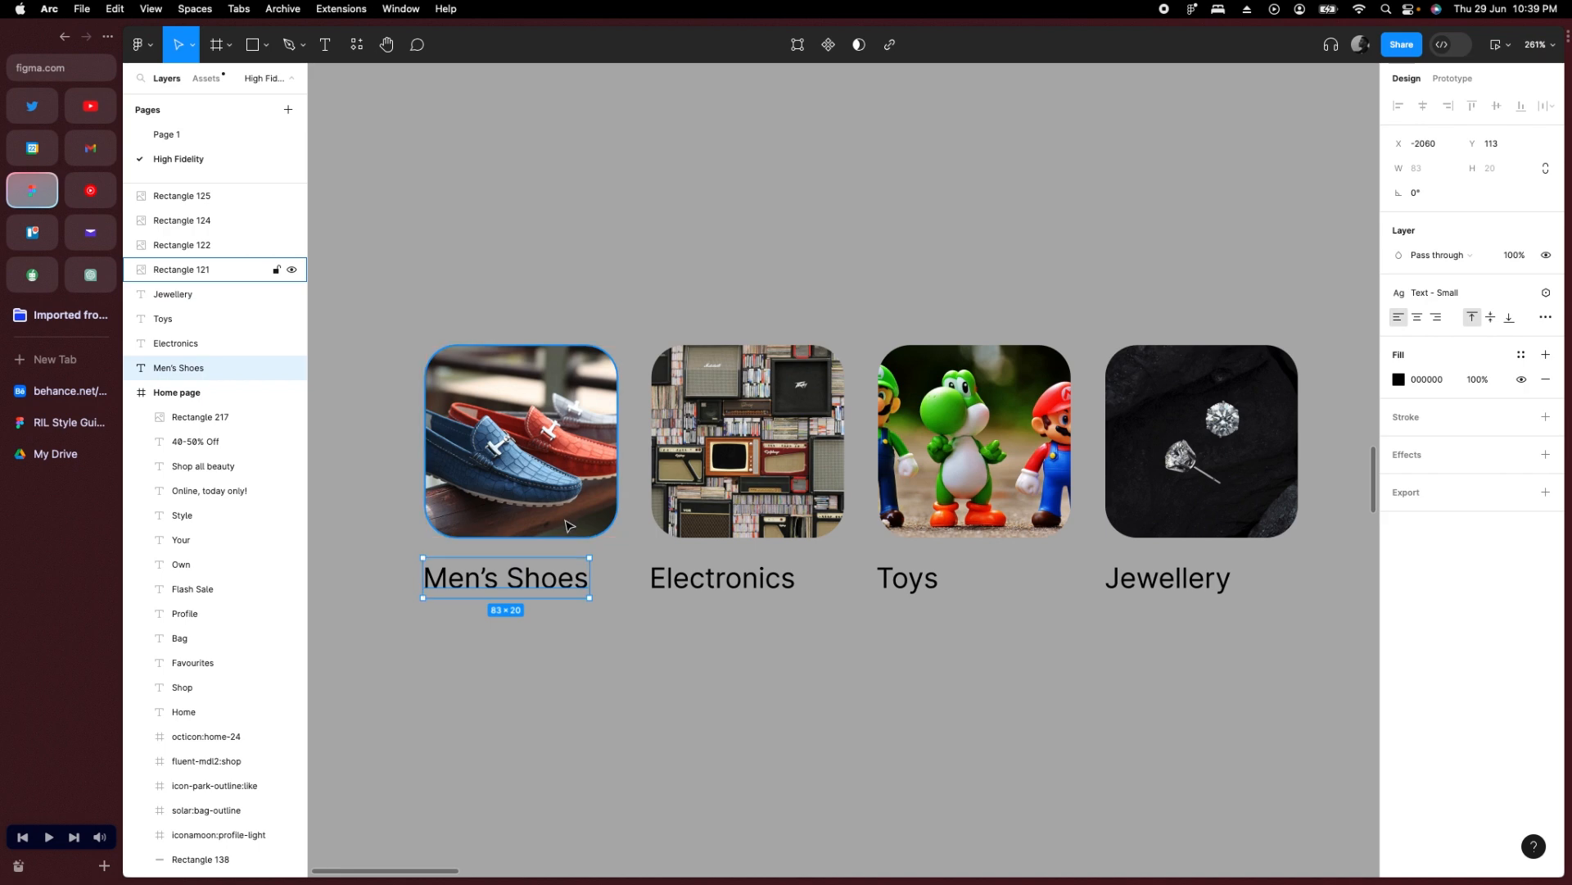
shift+click(570, 525)
key(shift+a)
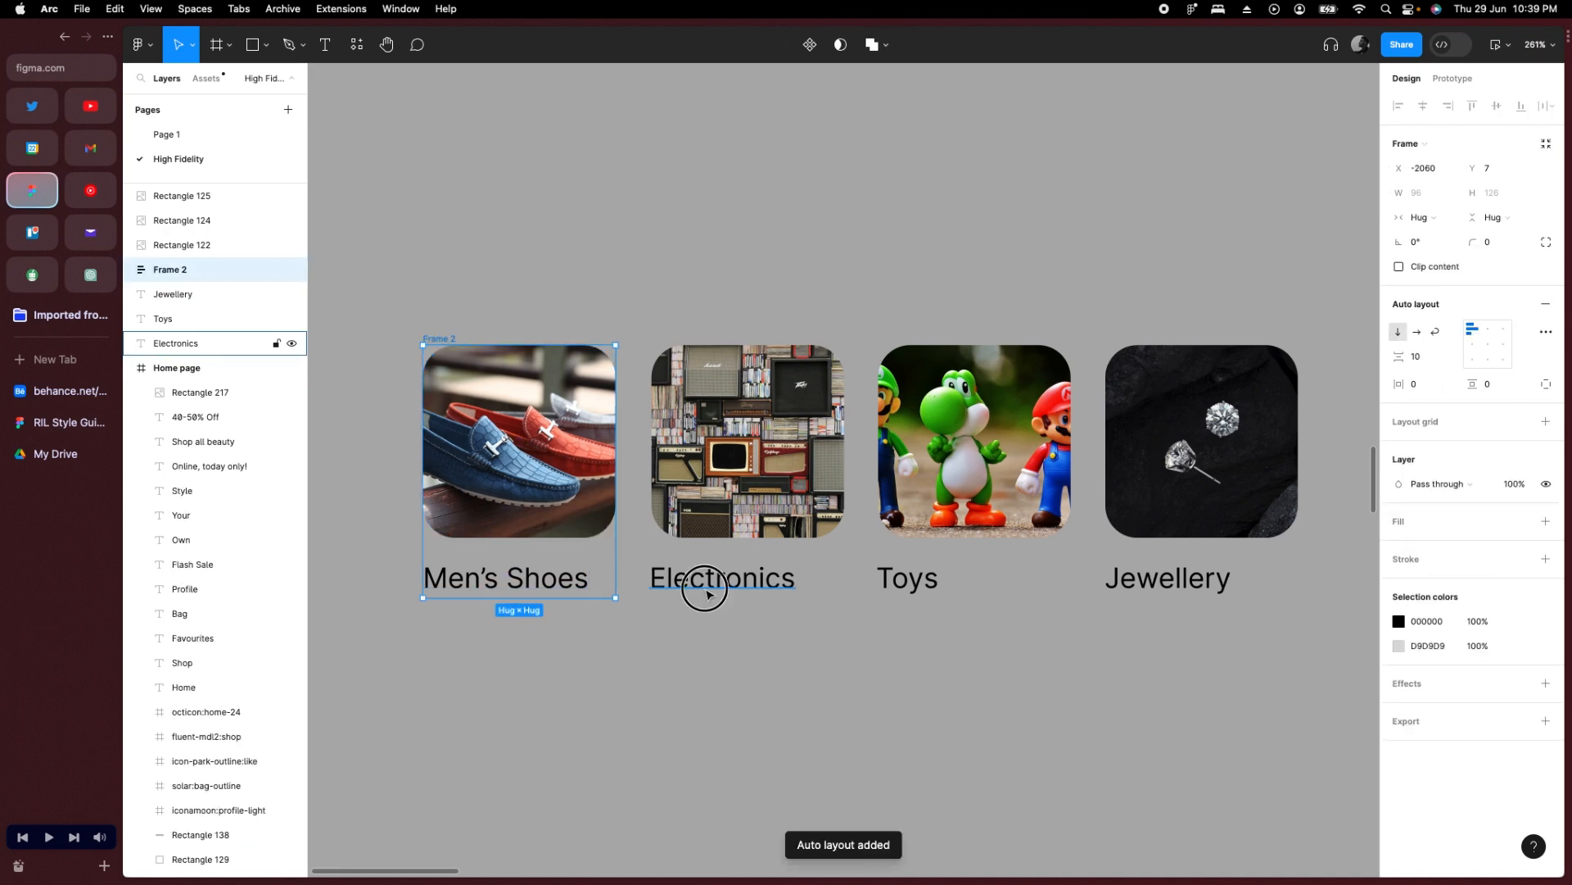
click(702, 584)
shift+click(714, 498)
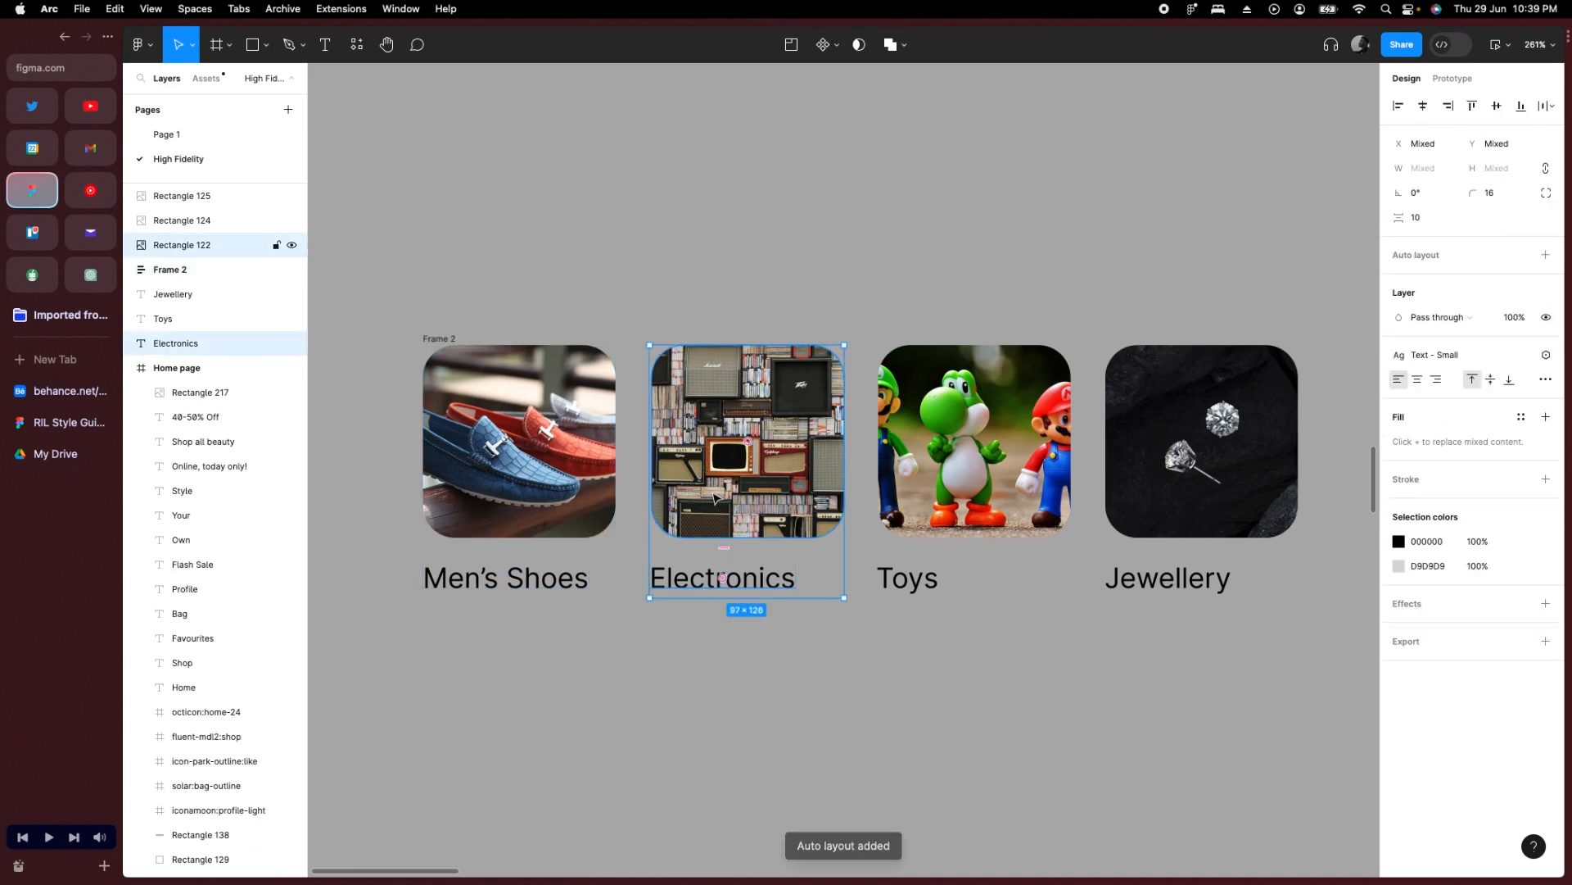
key(shift+a)
Wrap the Toys photo with its label and the Jewellery photo with its label in separate auto layout frames.
click(913, 586)
shift+click(930, 524)
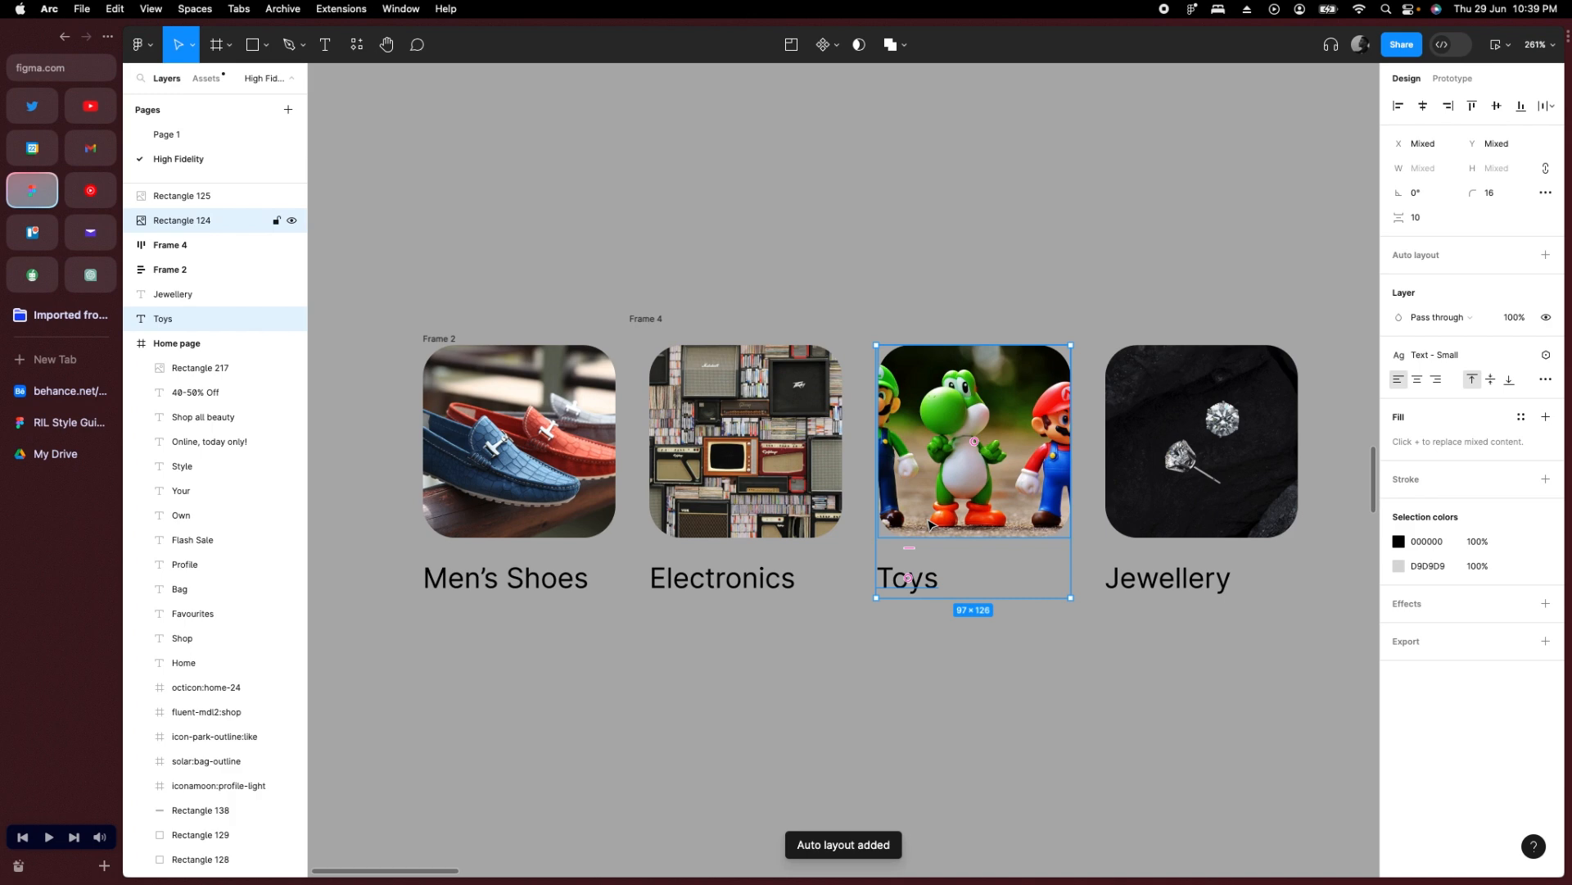
key(shift+a)
click(1123, 586)
shift+click(1155, 505)
key(shift+a)
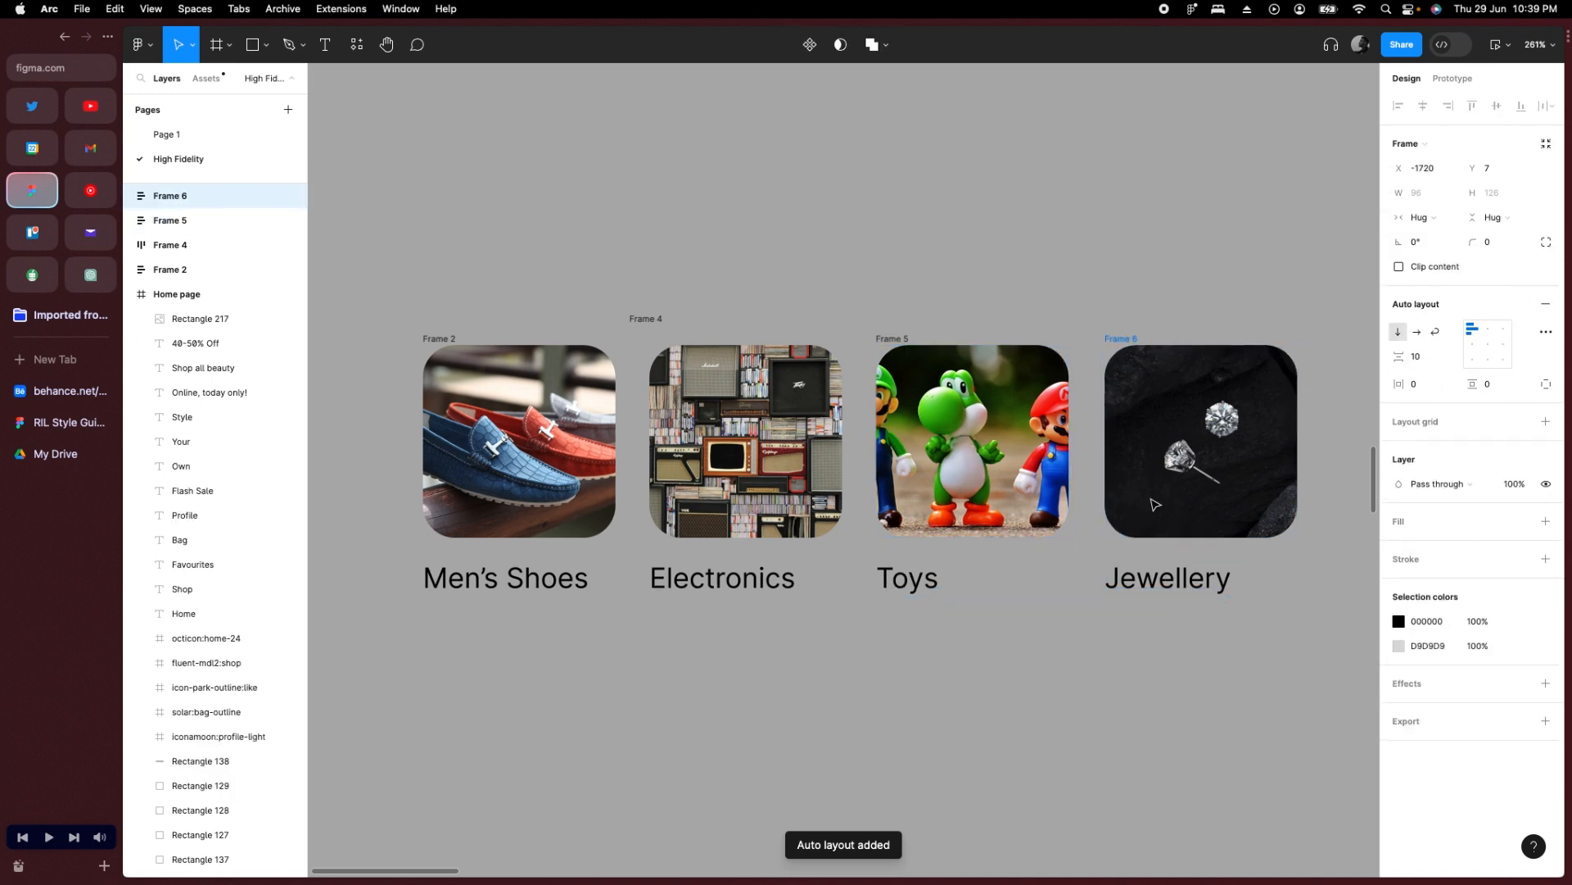
click(966, 183)
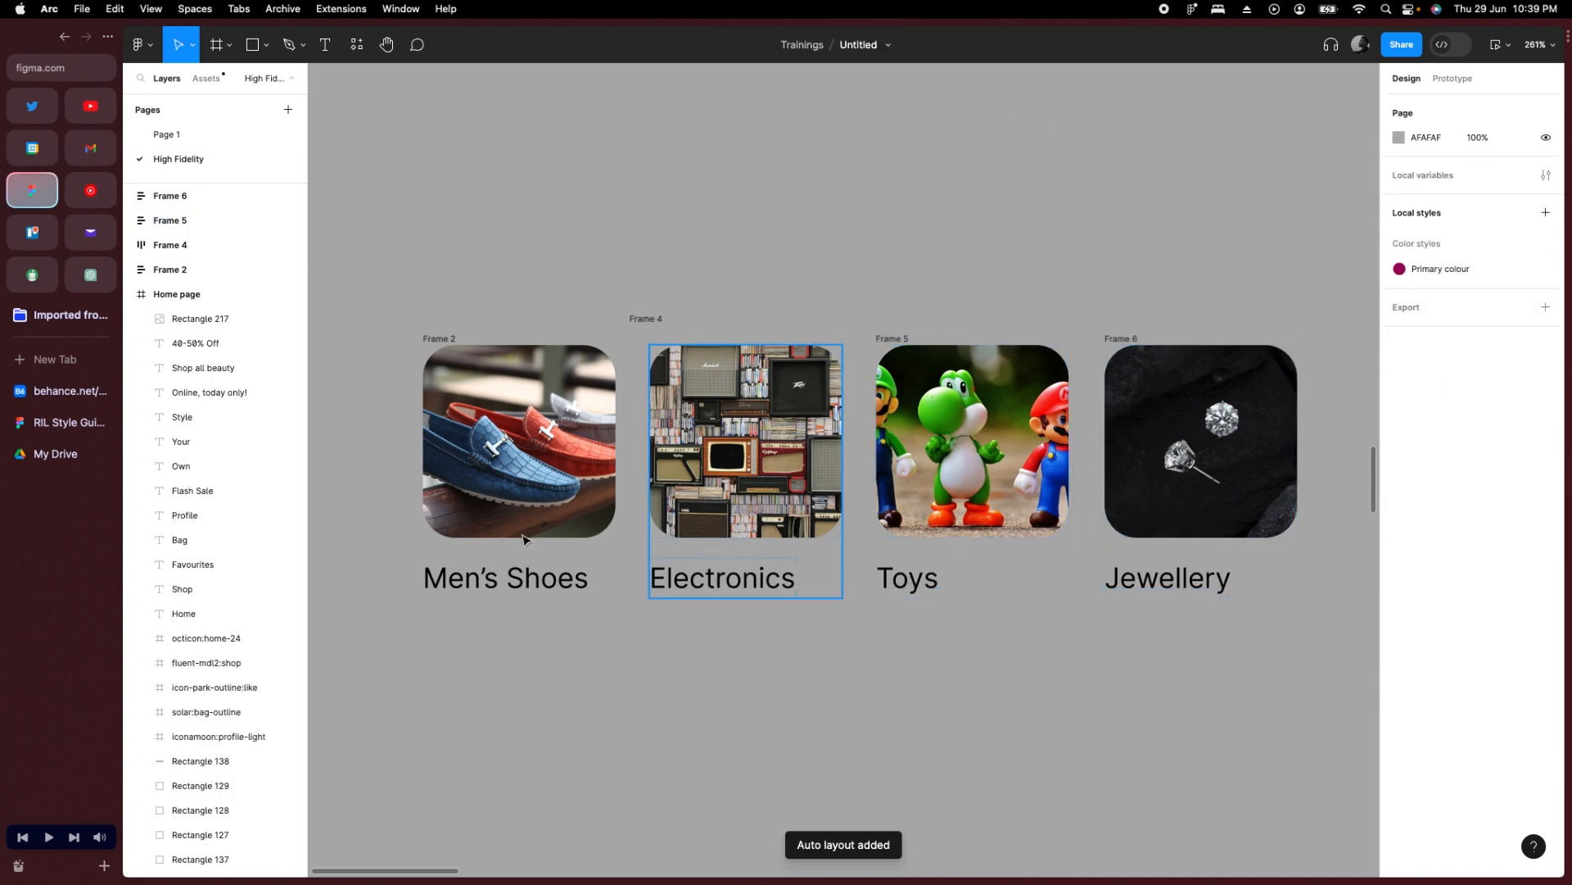
Set the spacing between photo and label to 8 in the Men's Shoes and Electronics frames.
click(524, 577)
click(510, 636)
click(516, 574)
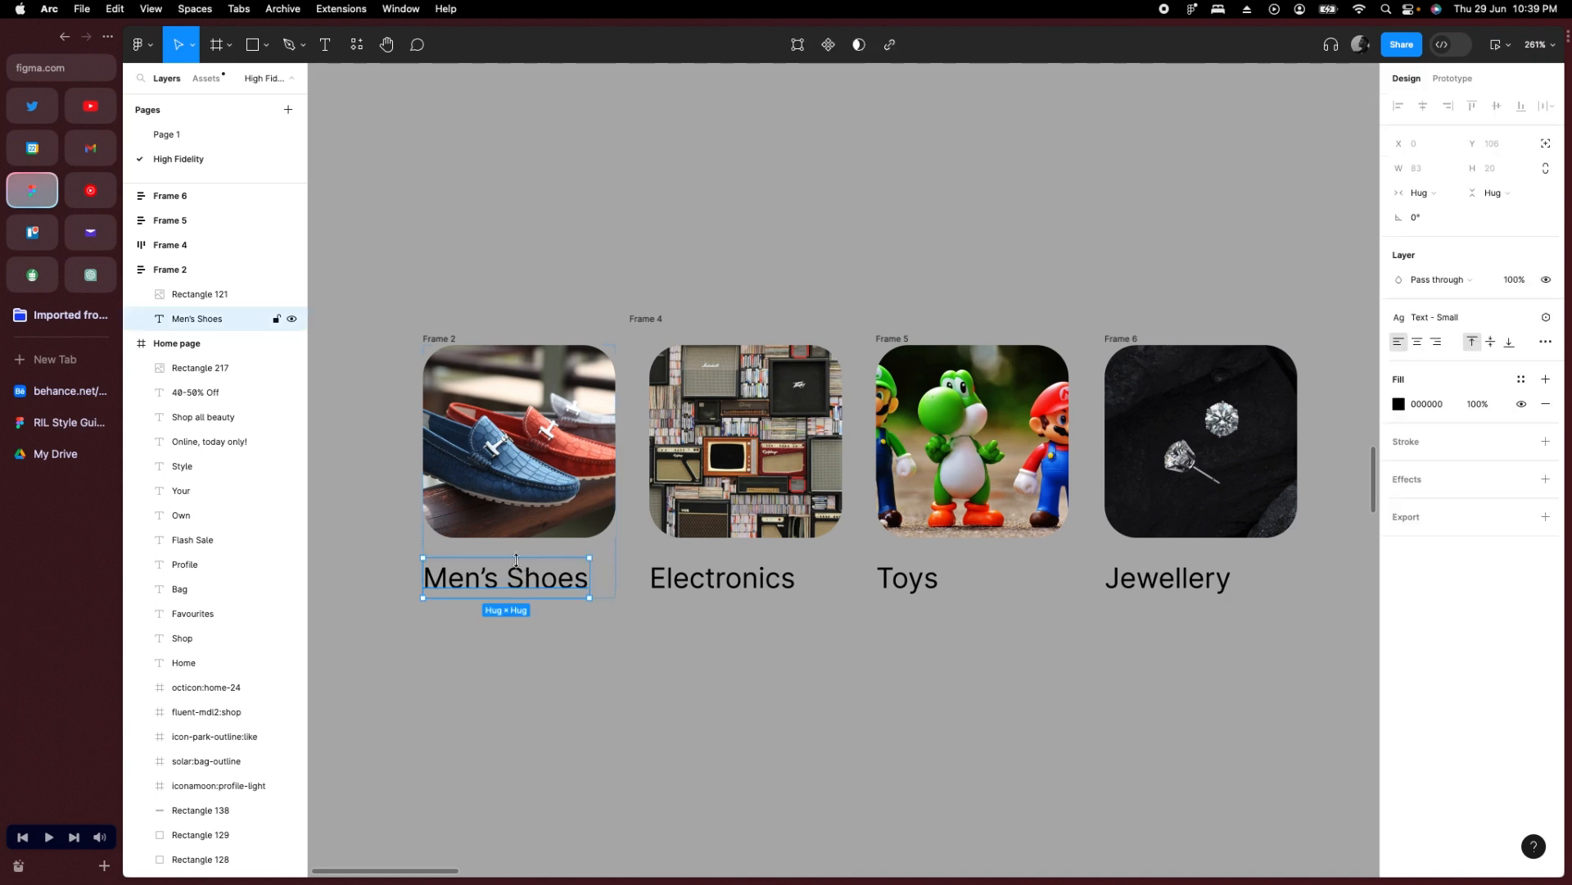
click(537, 685)
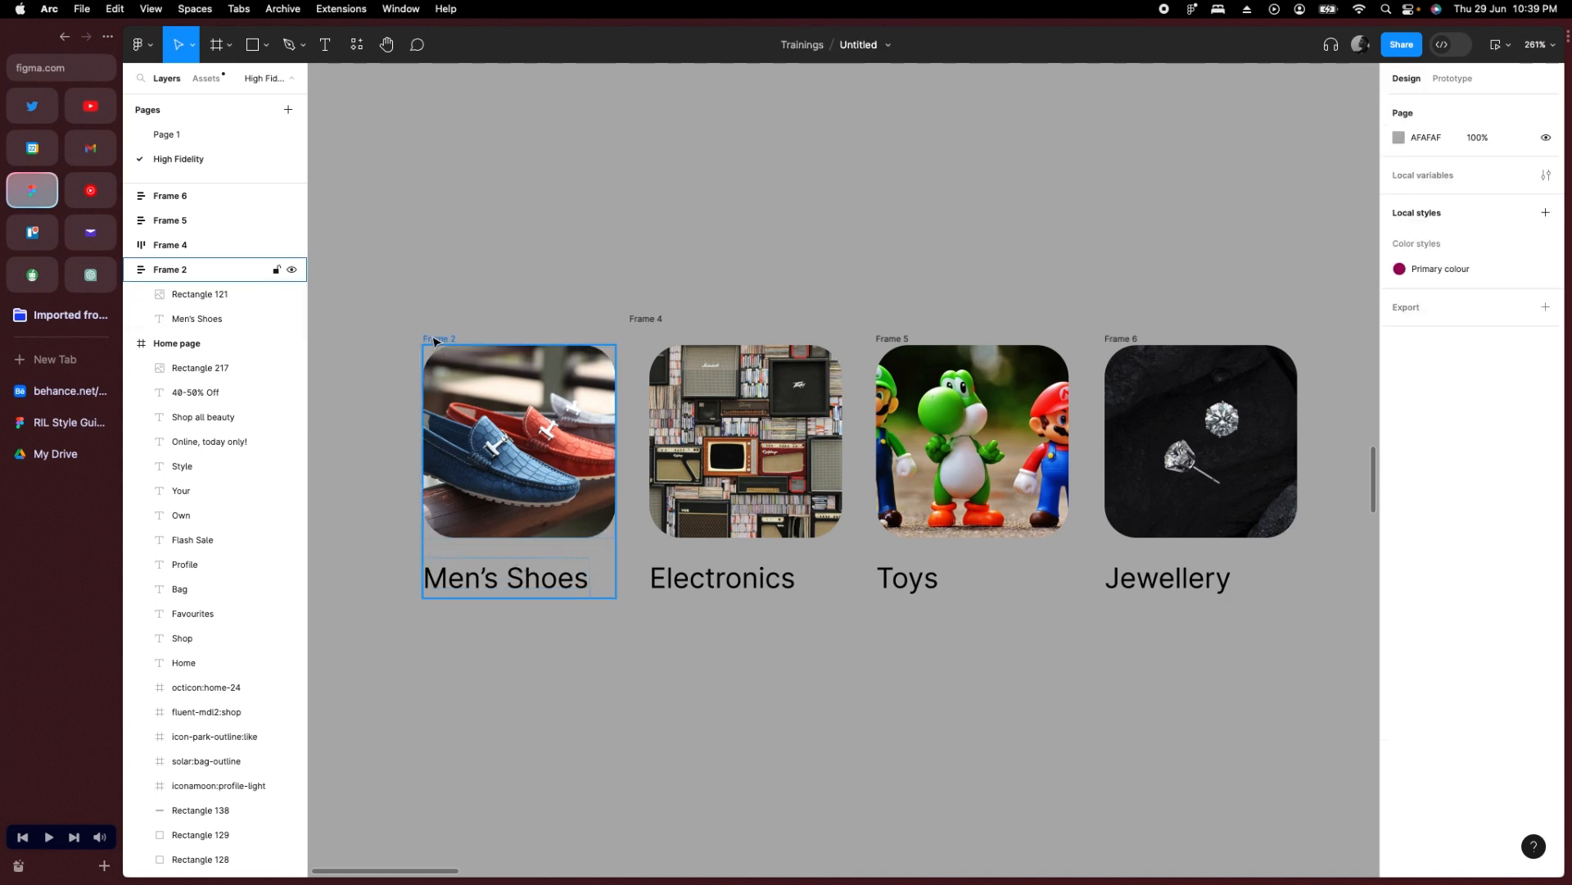
click(436, 340)
click(522, 548)
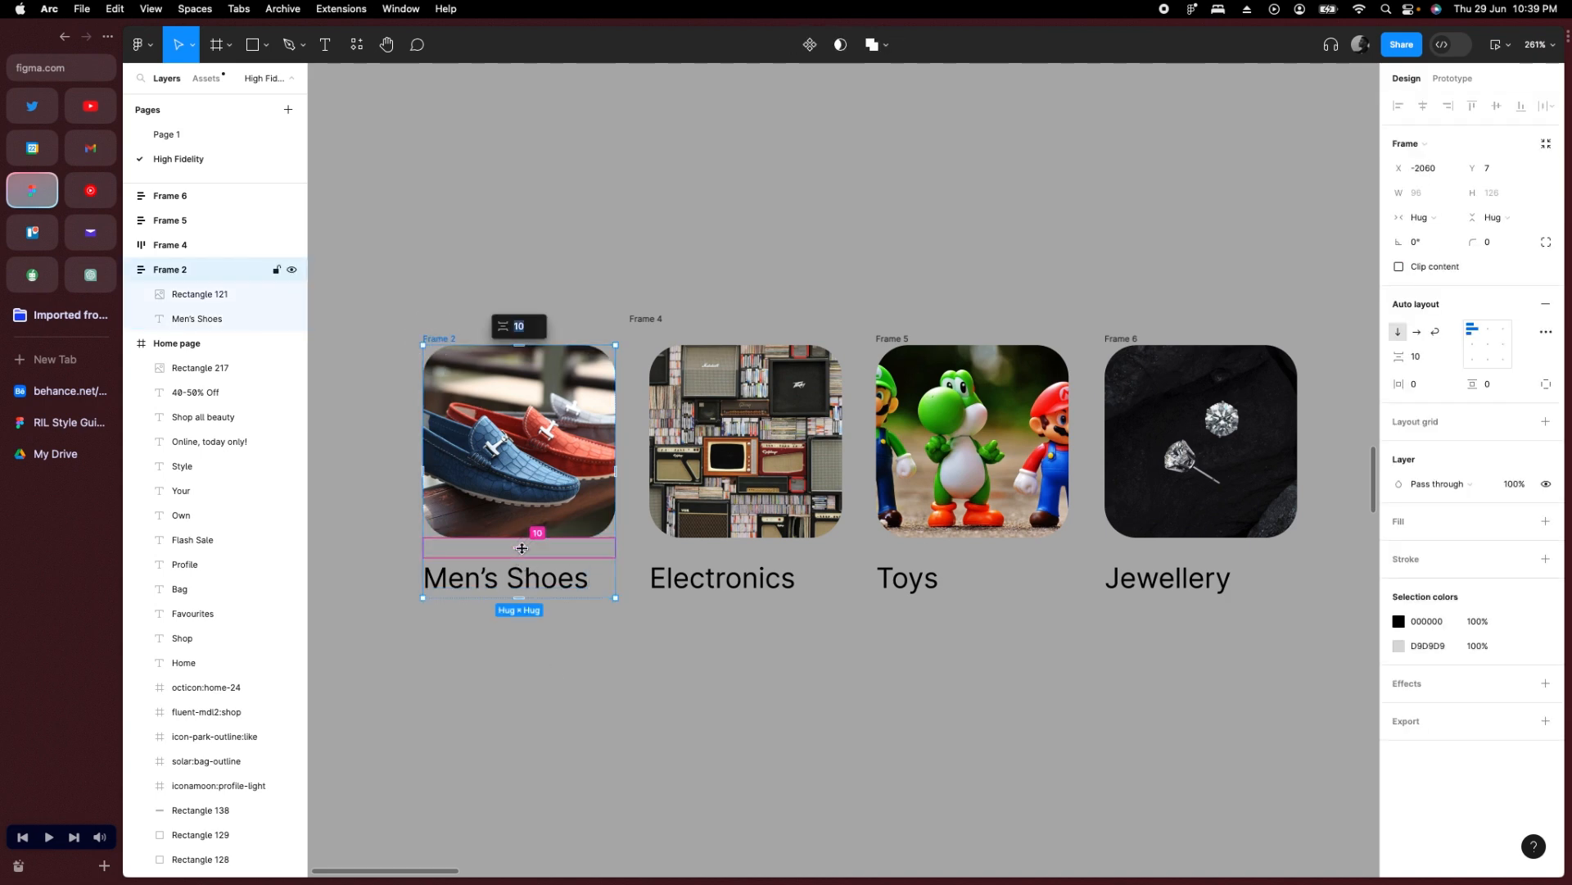
text(8)
click(721, 577)
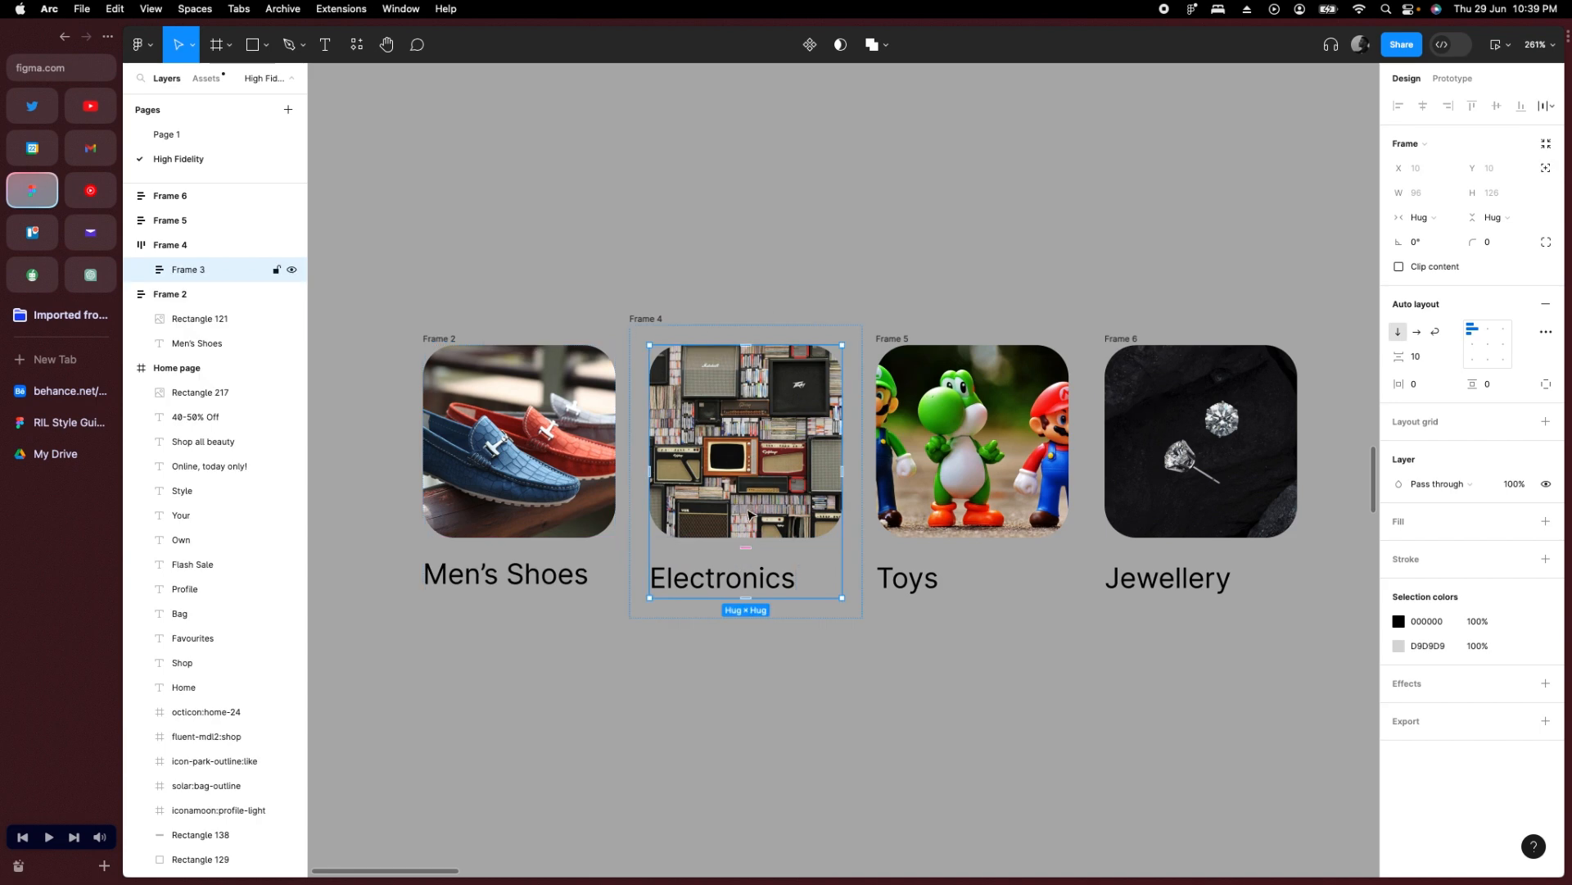
click(764, 549)
text(8)
Set the spacing between photo and label to 8 in the Toys and Jewellery frames.
click(925, 565)
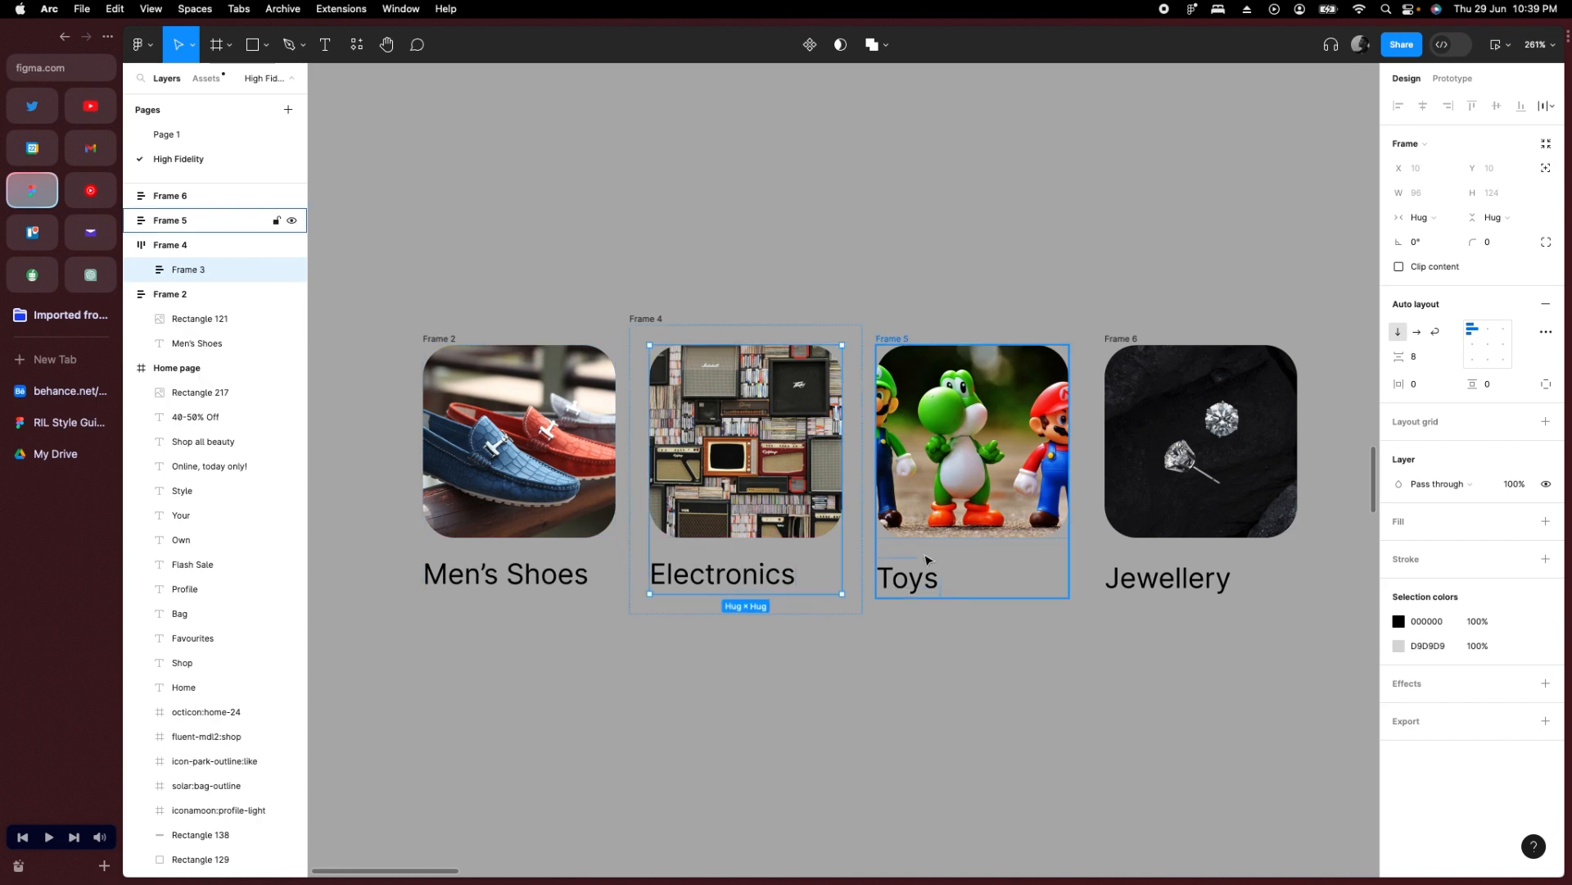
click(973, 548)
text(8)
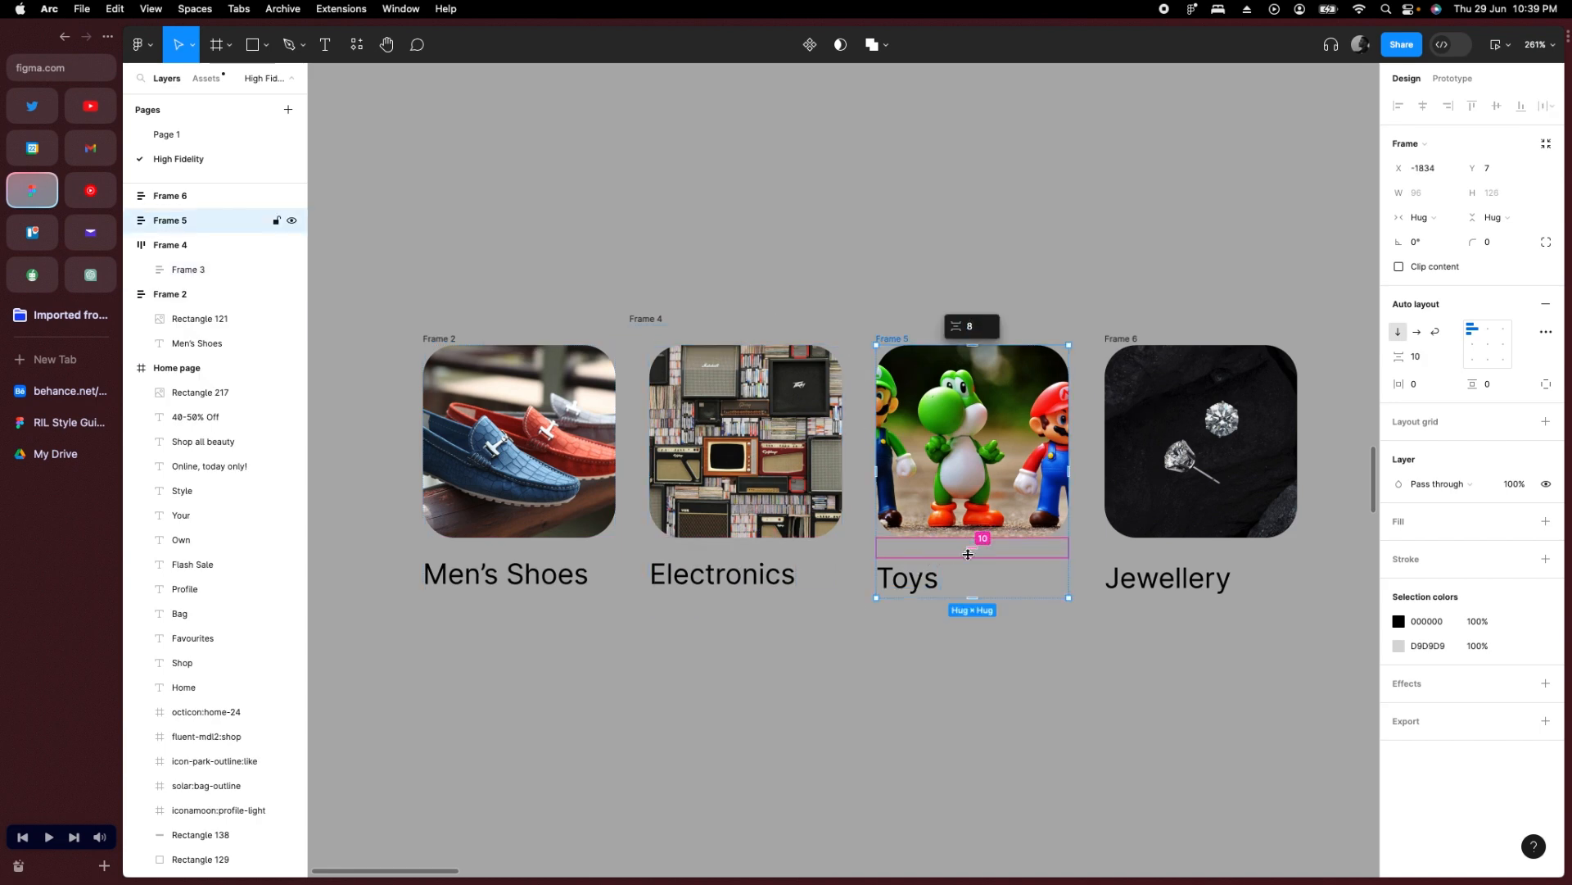
key(Return)
click(1172, 574)
click(1192, 548)
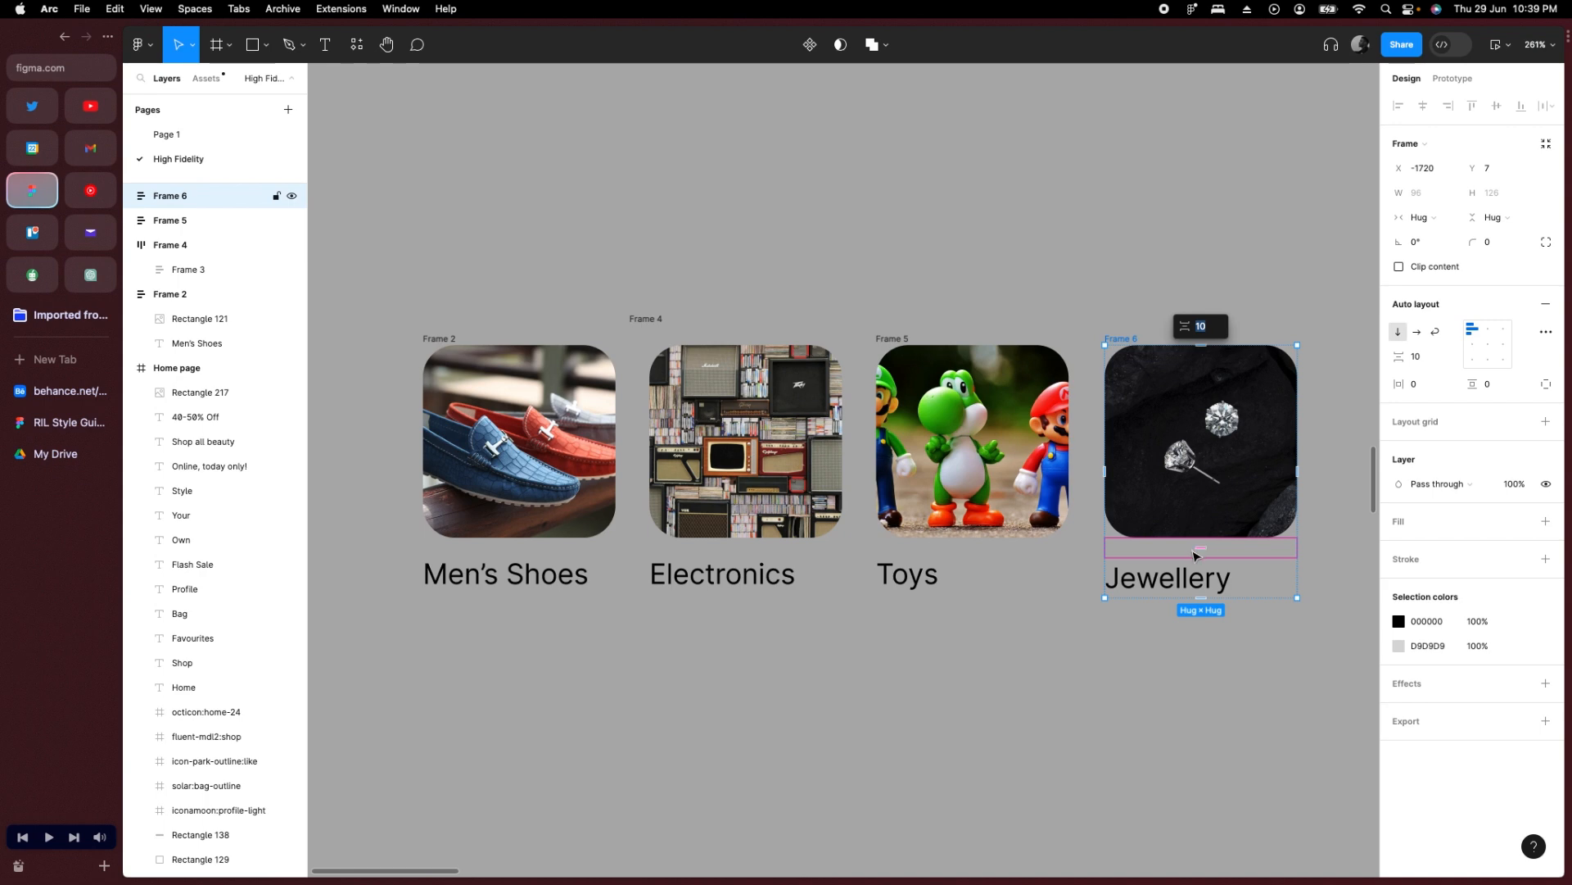
key(Return)
click(895, 691)
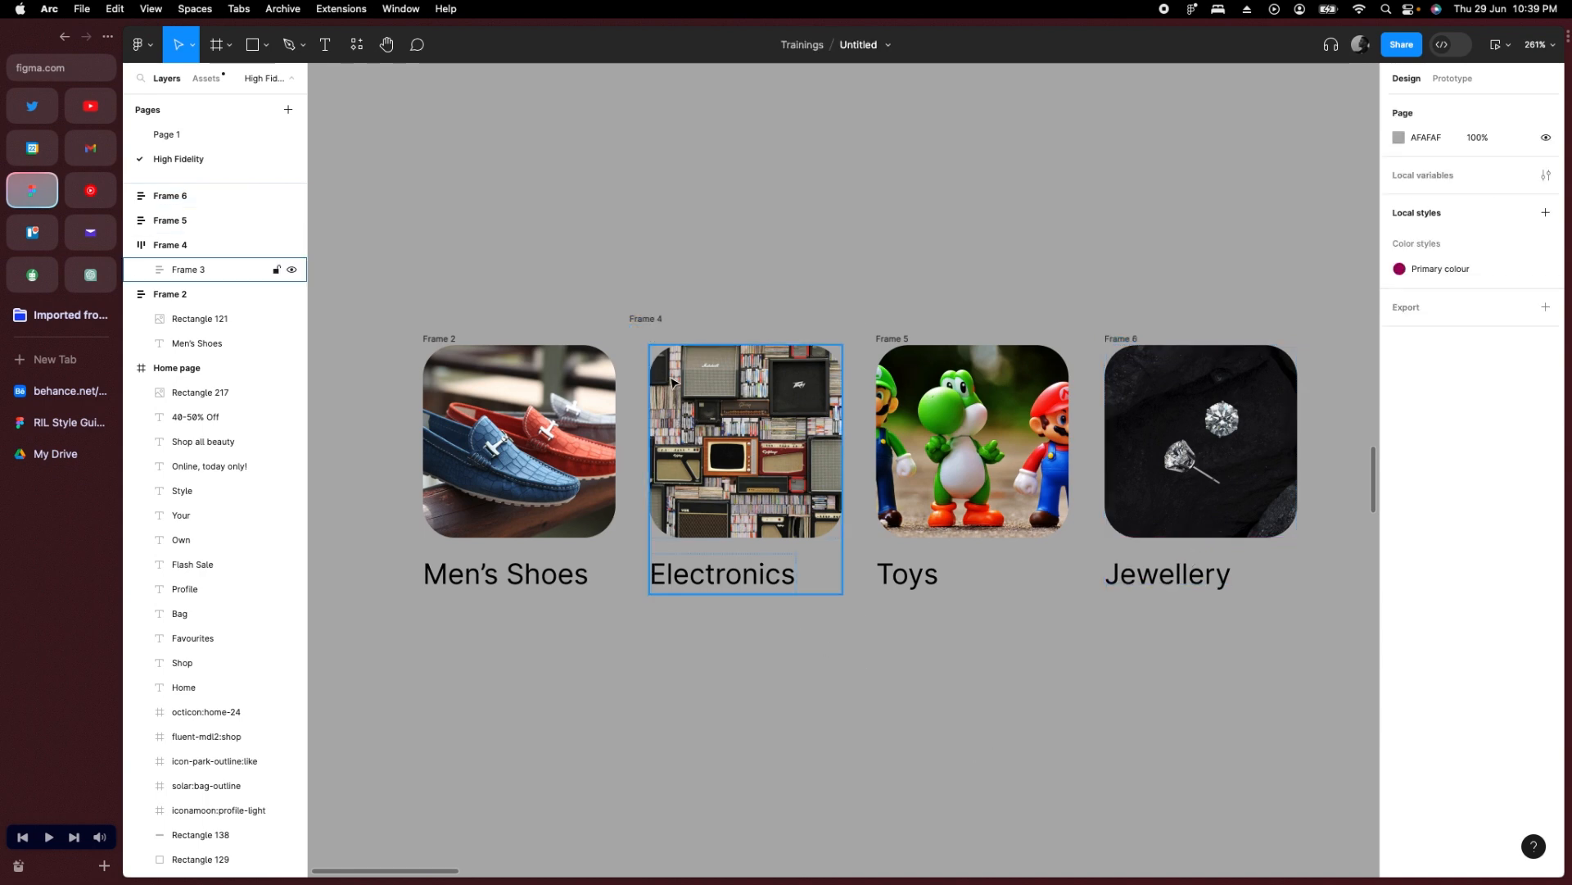
Take the Electronics card out of its extra outer frame and delete the emptied outer frame.
click(647, 328)
key(Return)
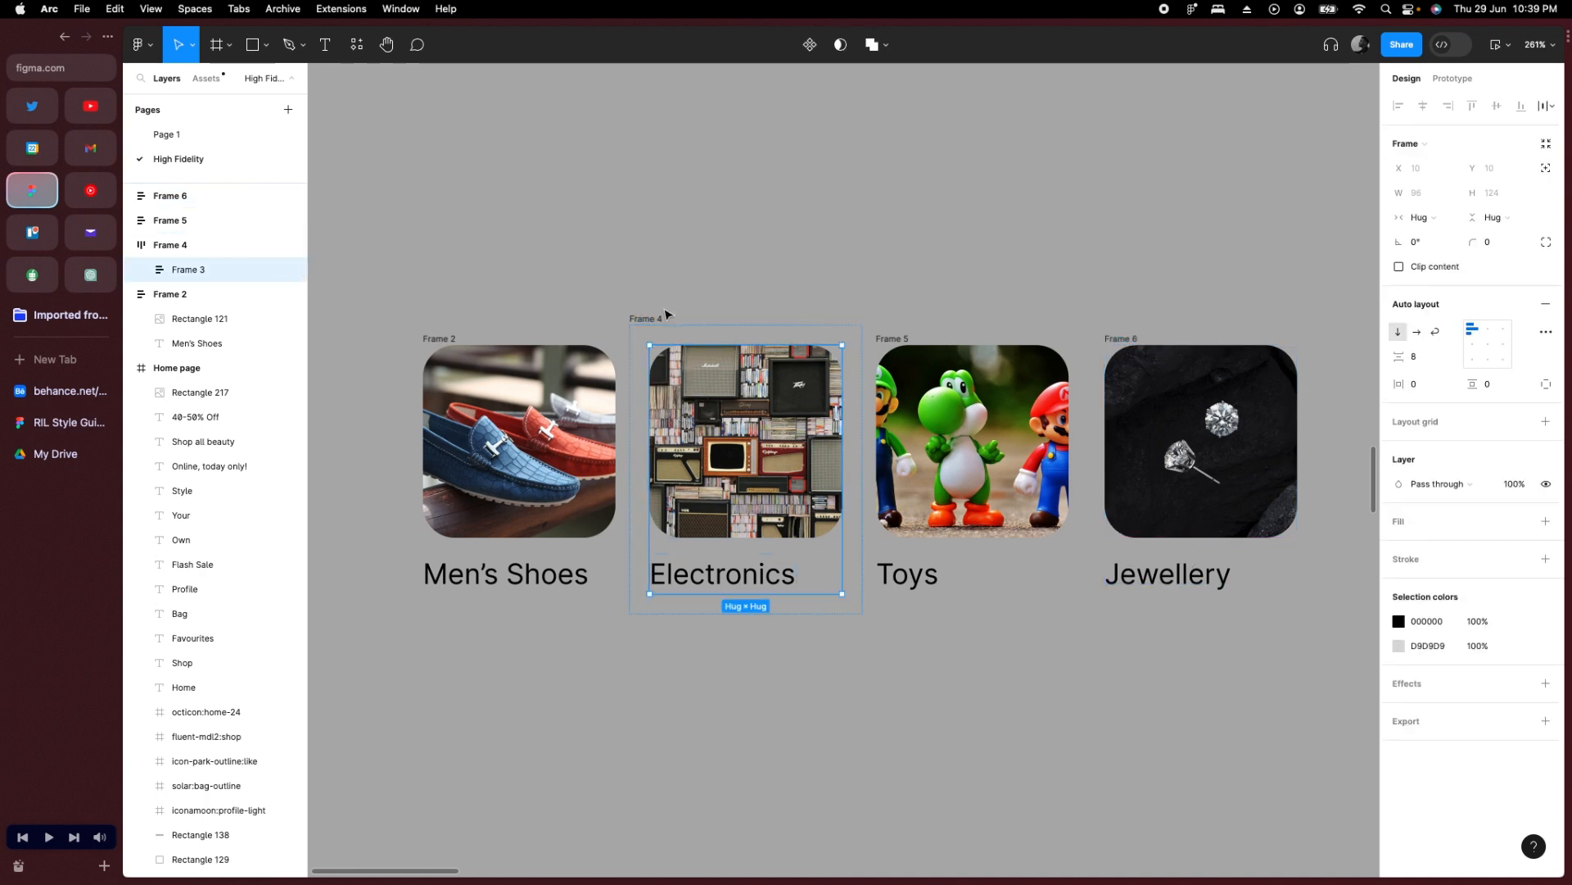
key(Delete)
click(646, 318)
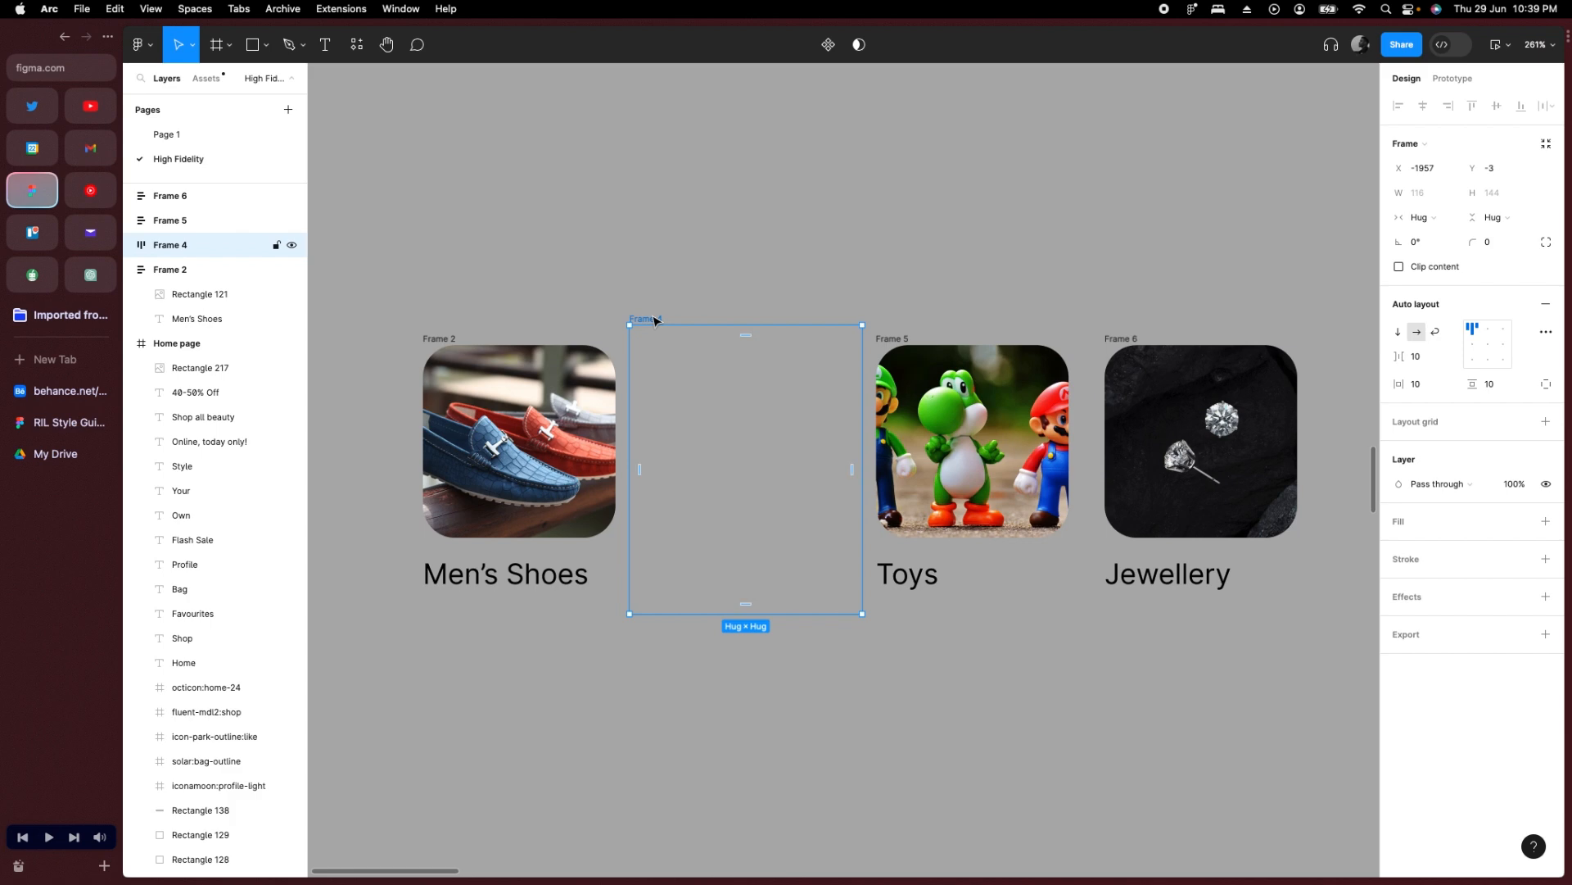
key(Delete)
key(super+z)
Select the four category cards together and move them farther away from the Home page frame.
scroll(700, 309, down, 5)
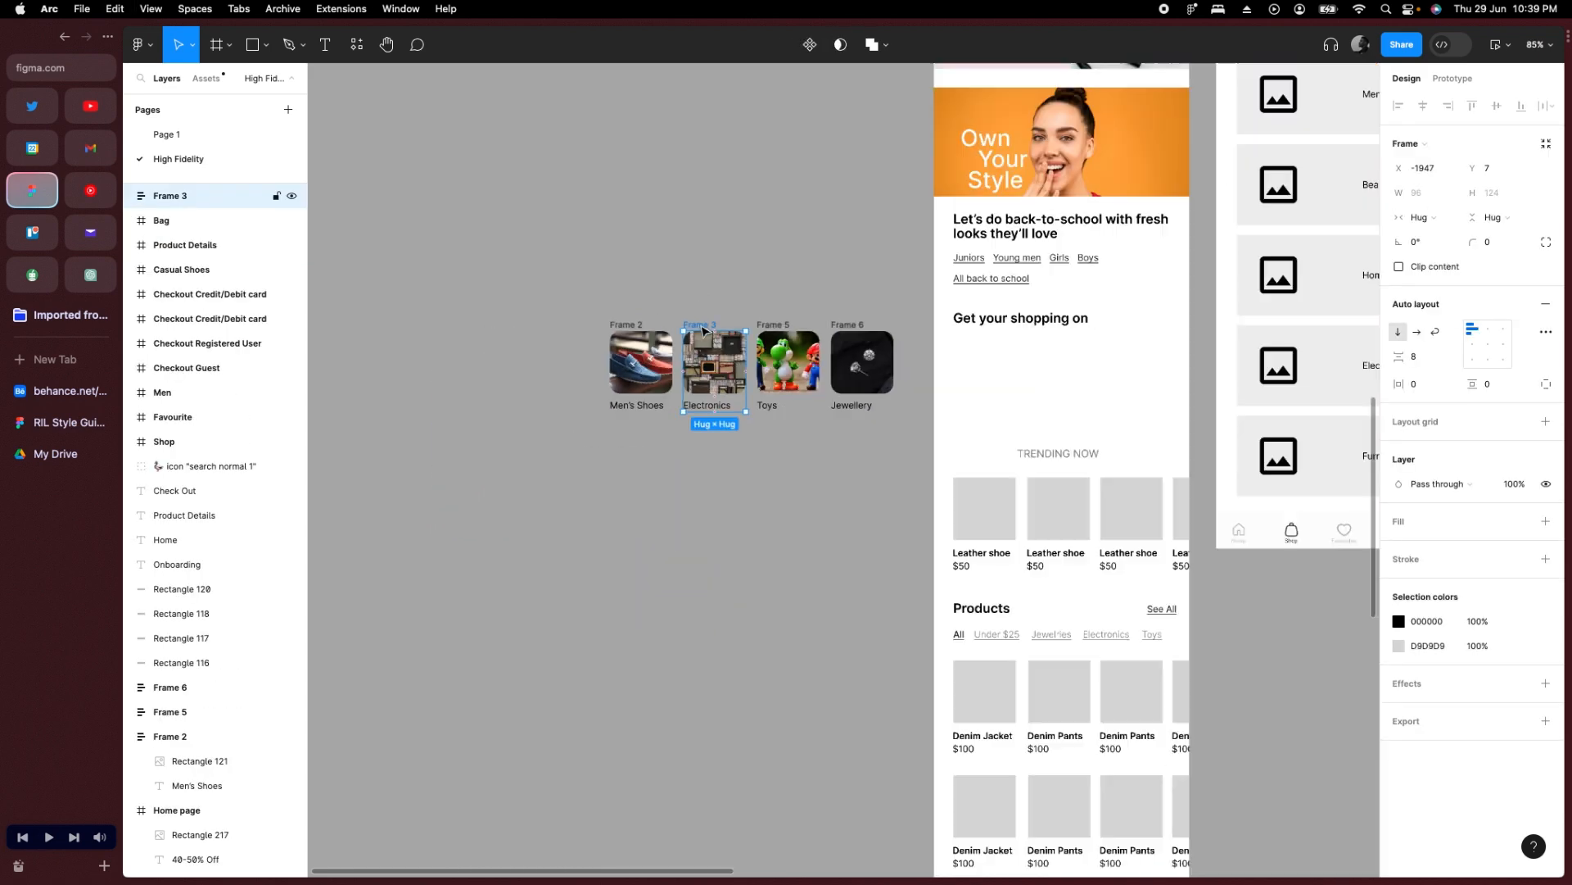
click(761, 284)
drag(567, 279, 899, 422)
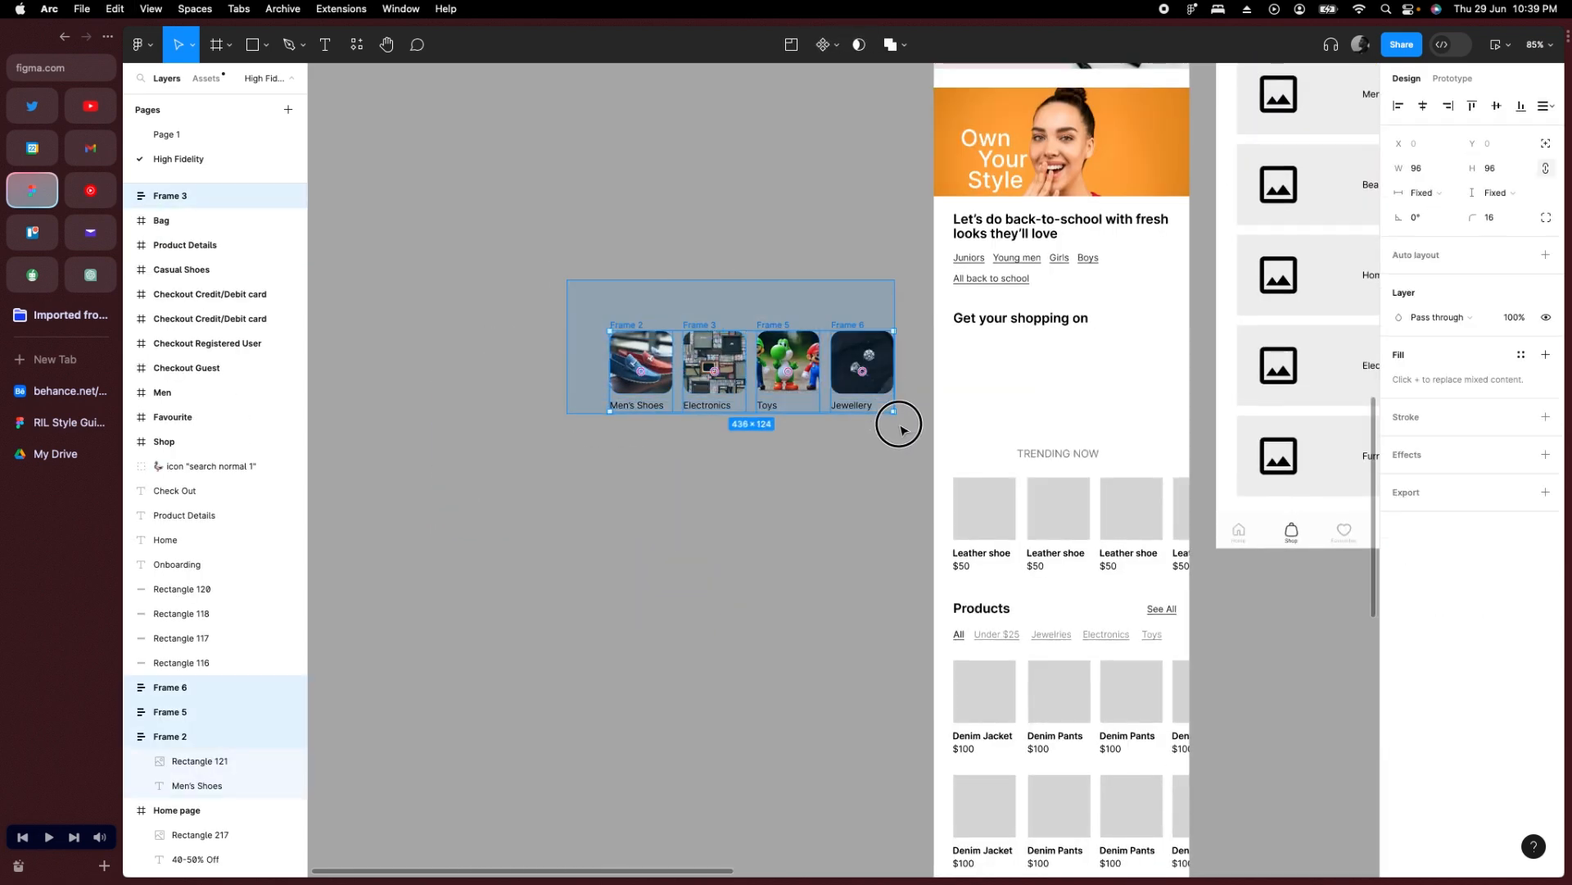
drag(860, 365, 660, 328)
click(754, 281)
Duplicate the Jewellery card beside the original and change the copy's label to "Phones".
scroll(672, 385, up, 5)
double_click(684, 457)
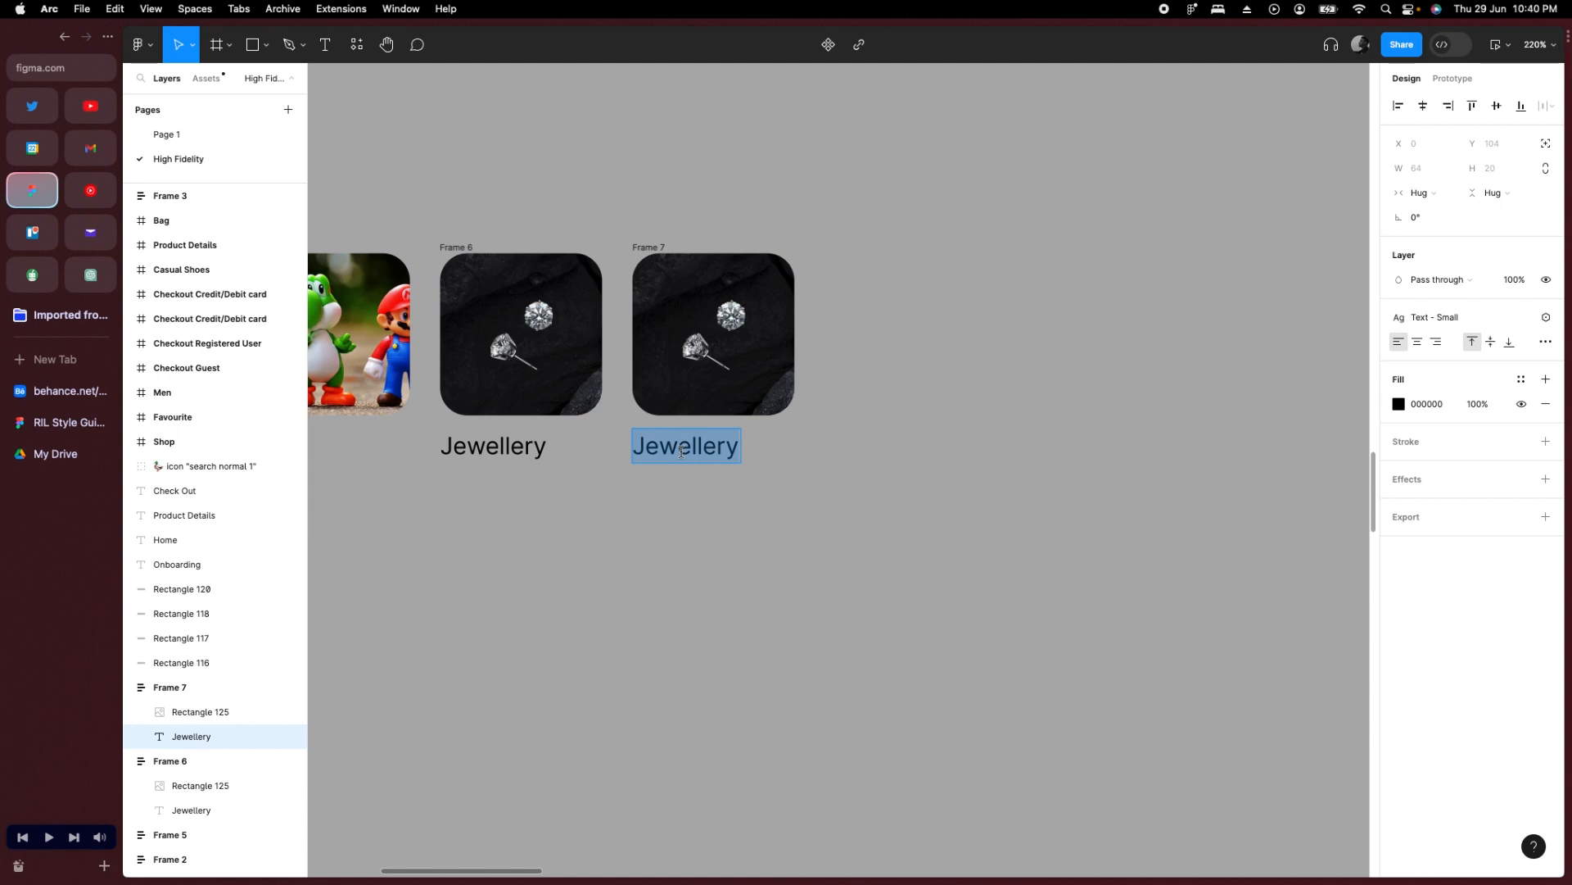
text(Phones)
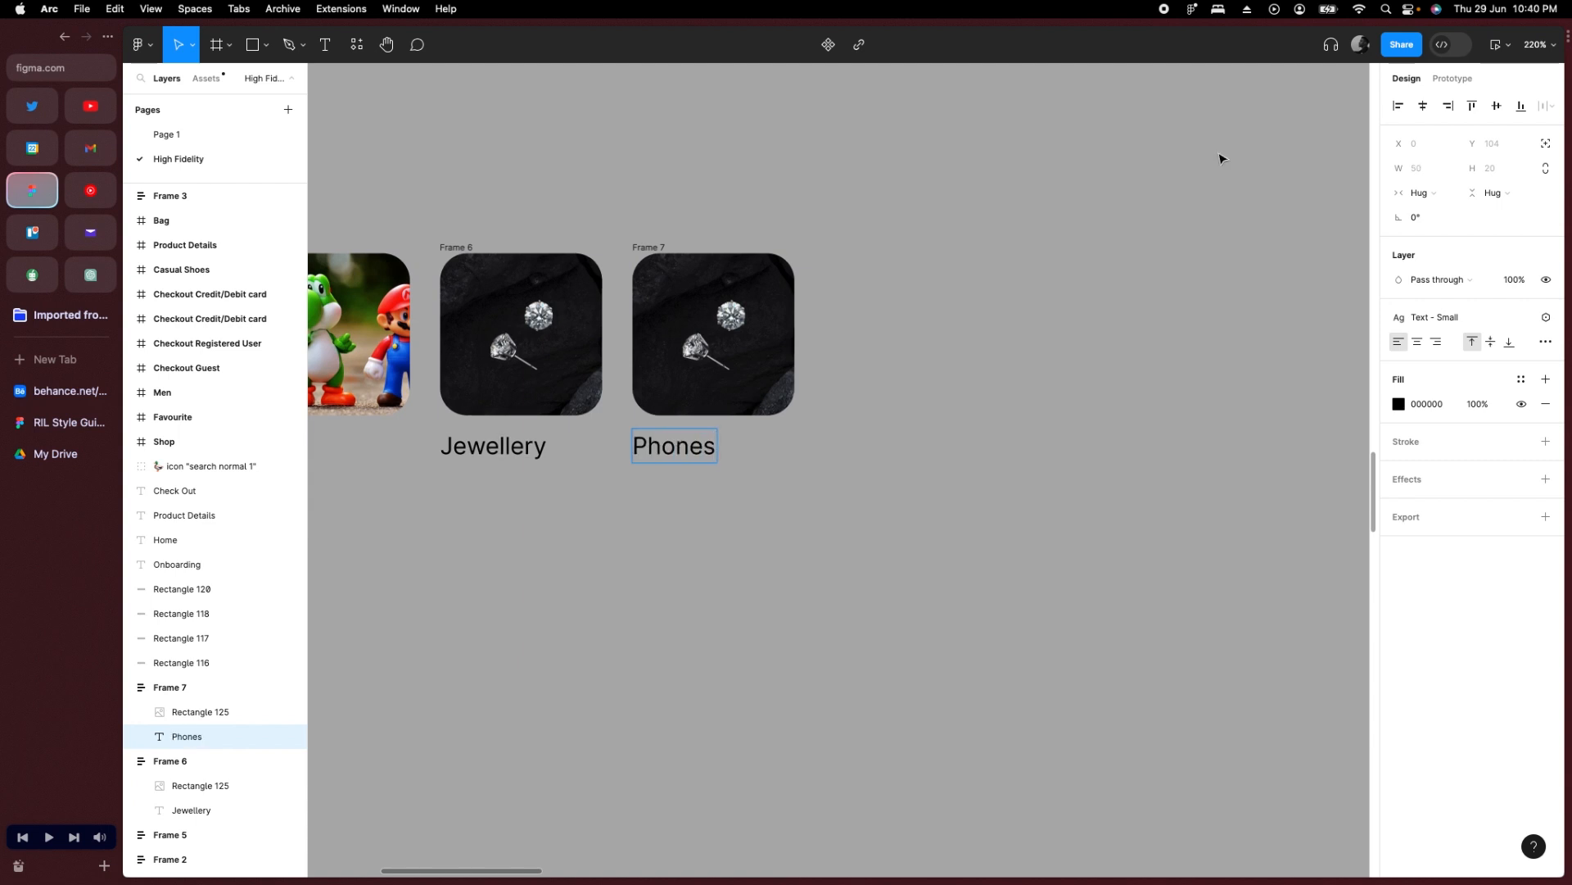
Select the photo rectangle in the Phones card and search Pexels for "Phones".
click(720, 347)
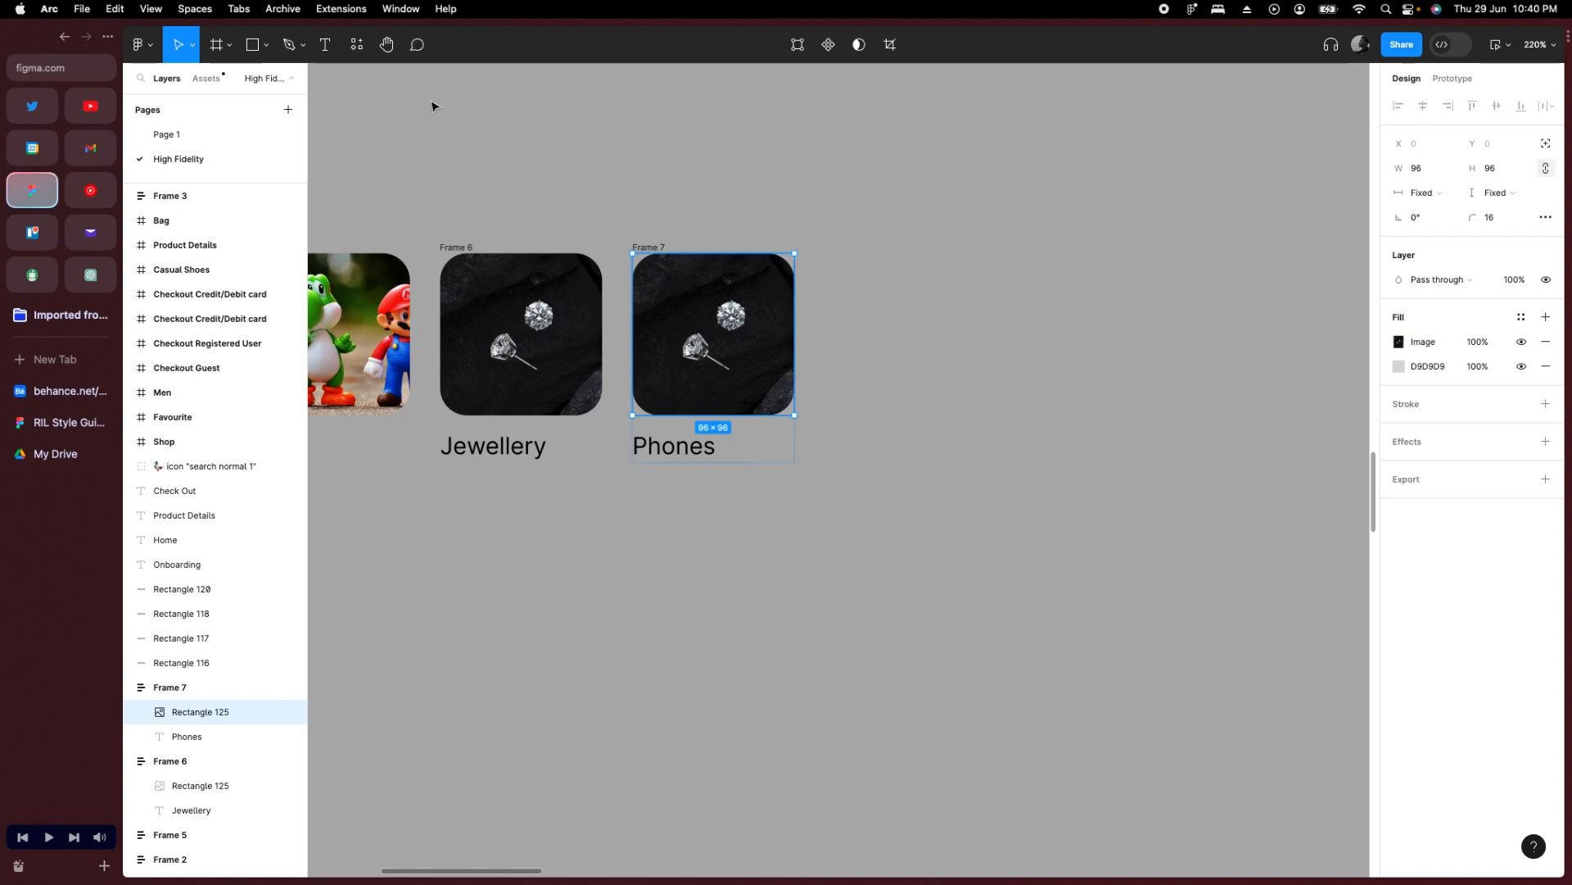
click(359, 47)
click(565, 194)
click(333, 249)
text(P)
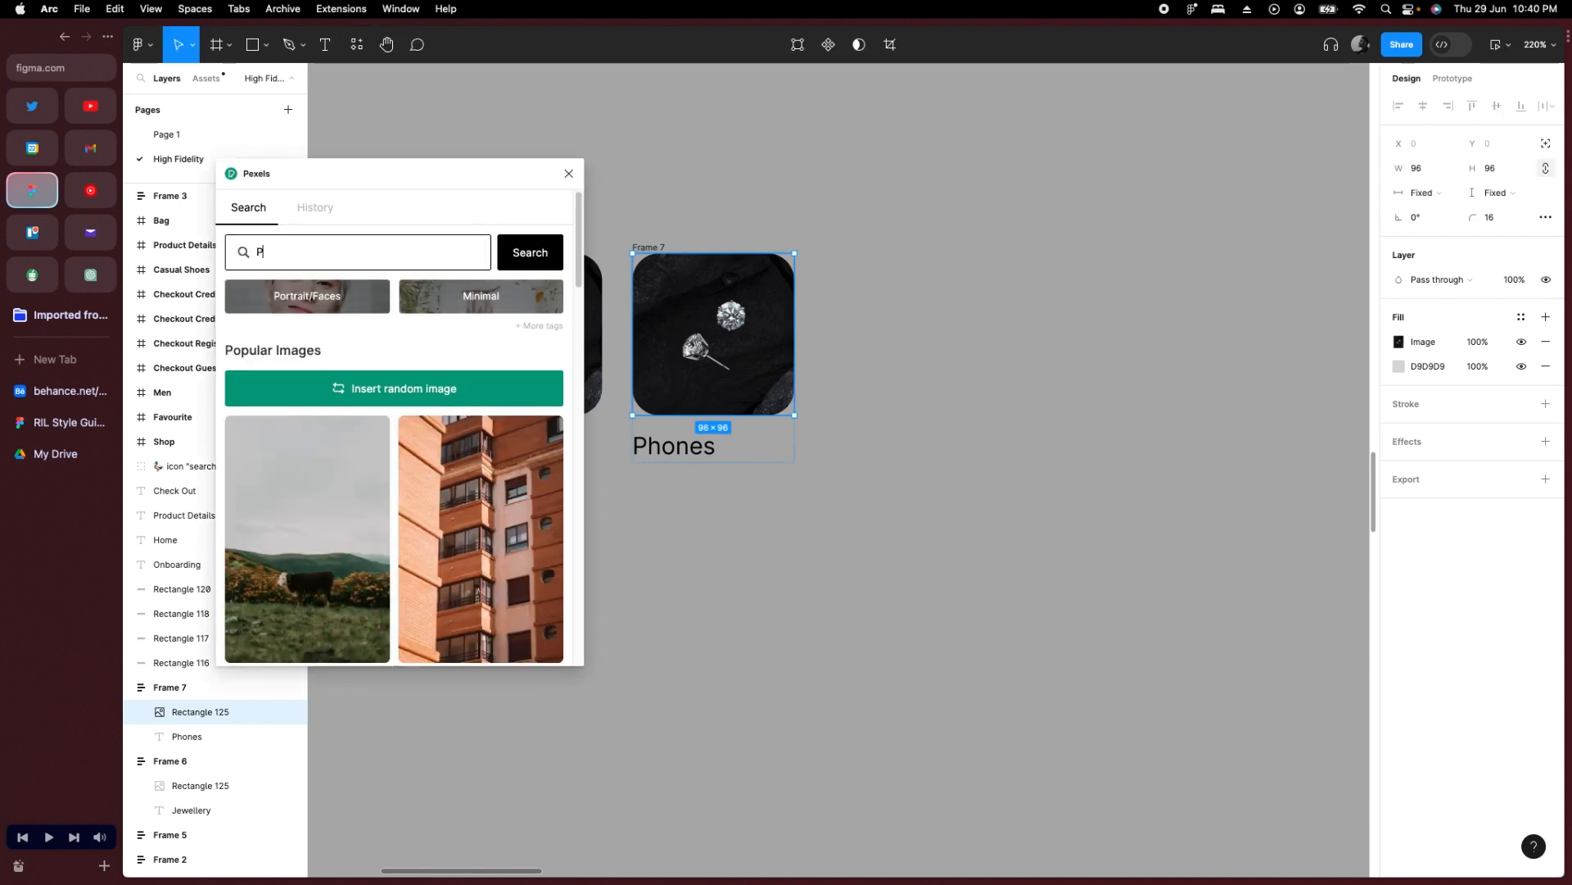
text(hnes)
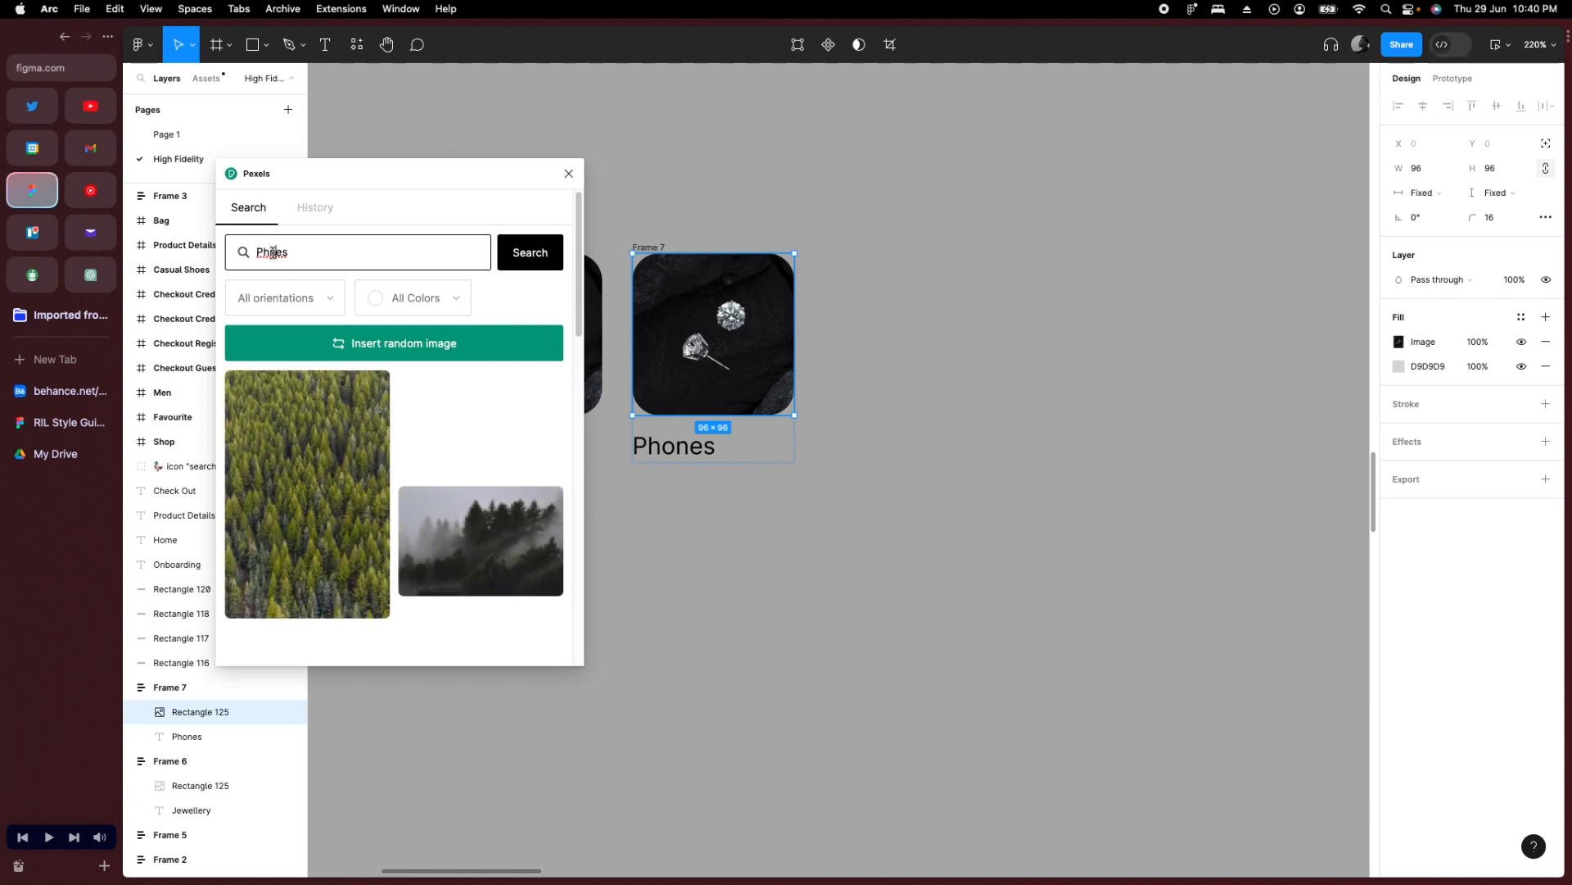
key(Return)
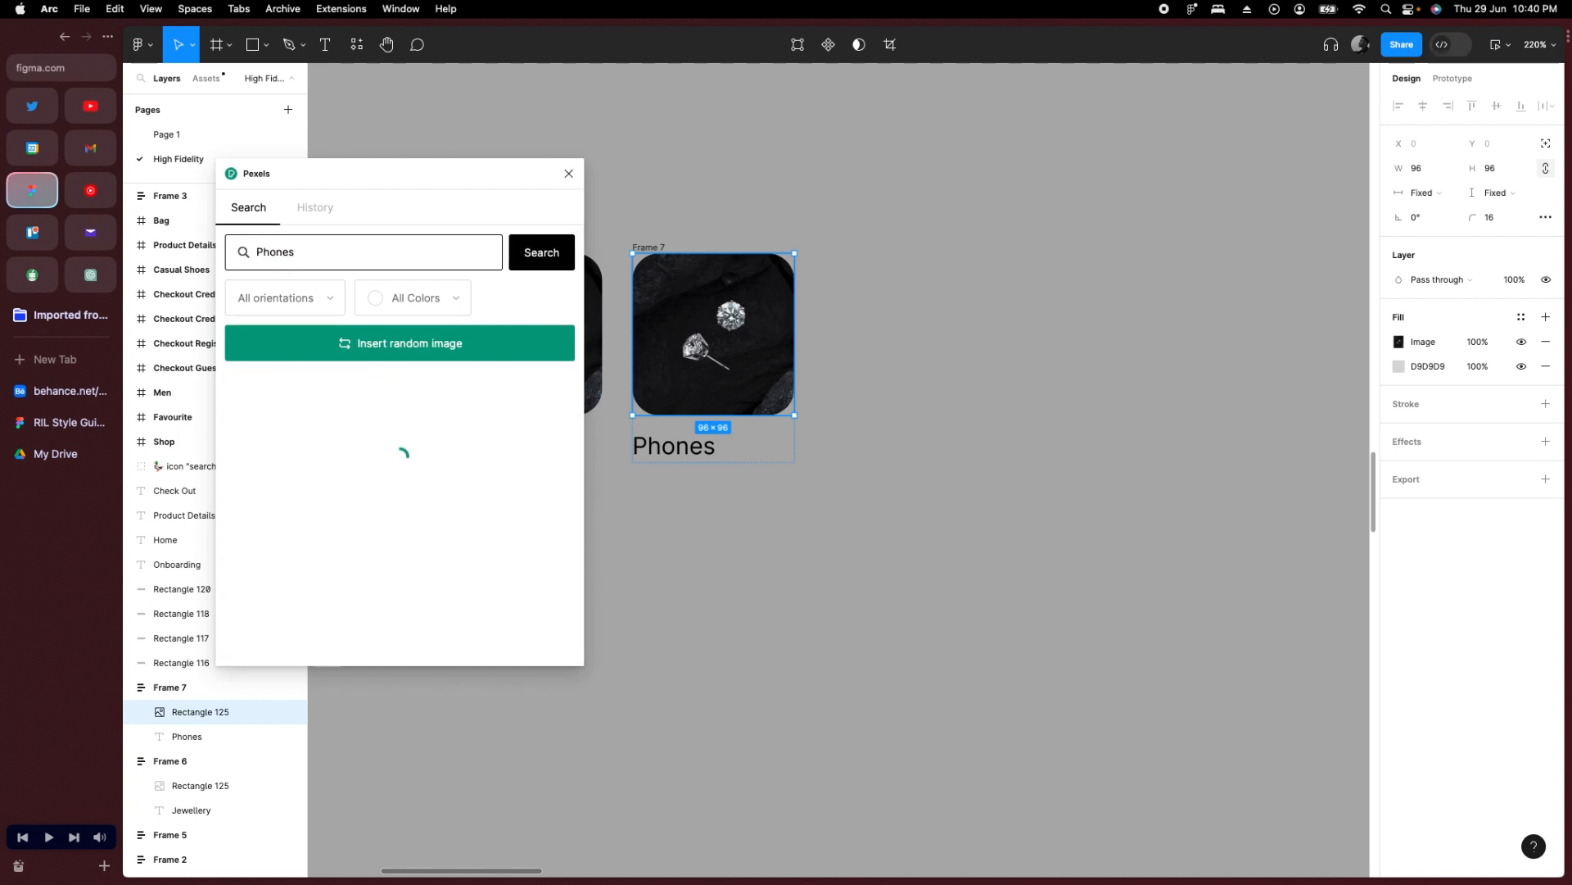
Try the phone-with-earphones and stacked-phones photos on the Phones card, settle on the hand-held smartphone photo, and close Pexels.
scroll(471, 515, down, 2)
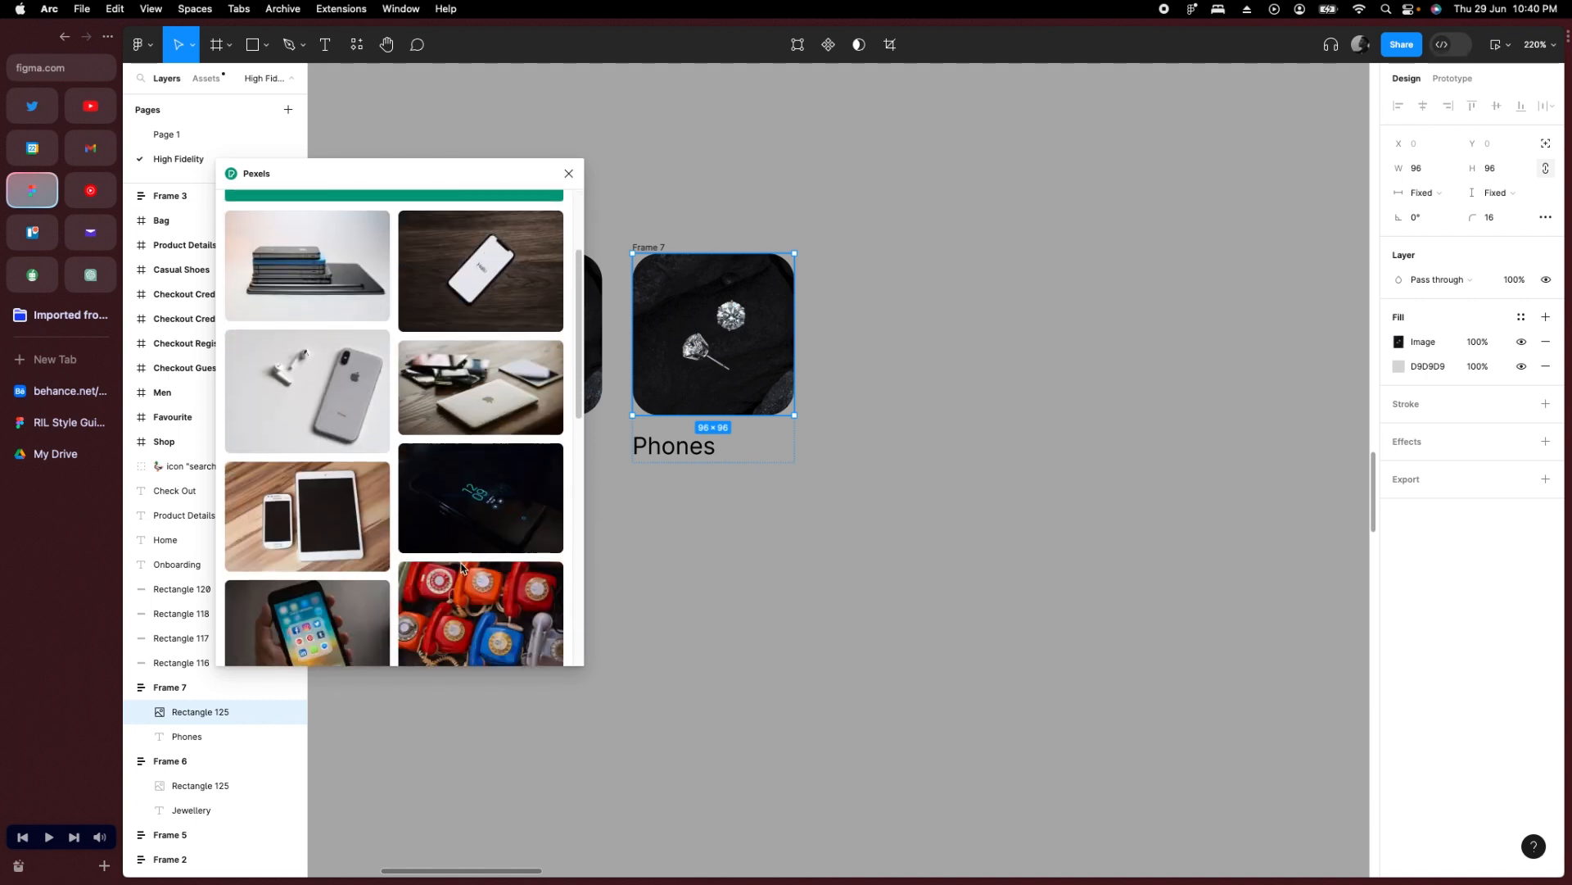
click(328, 396)
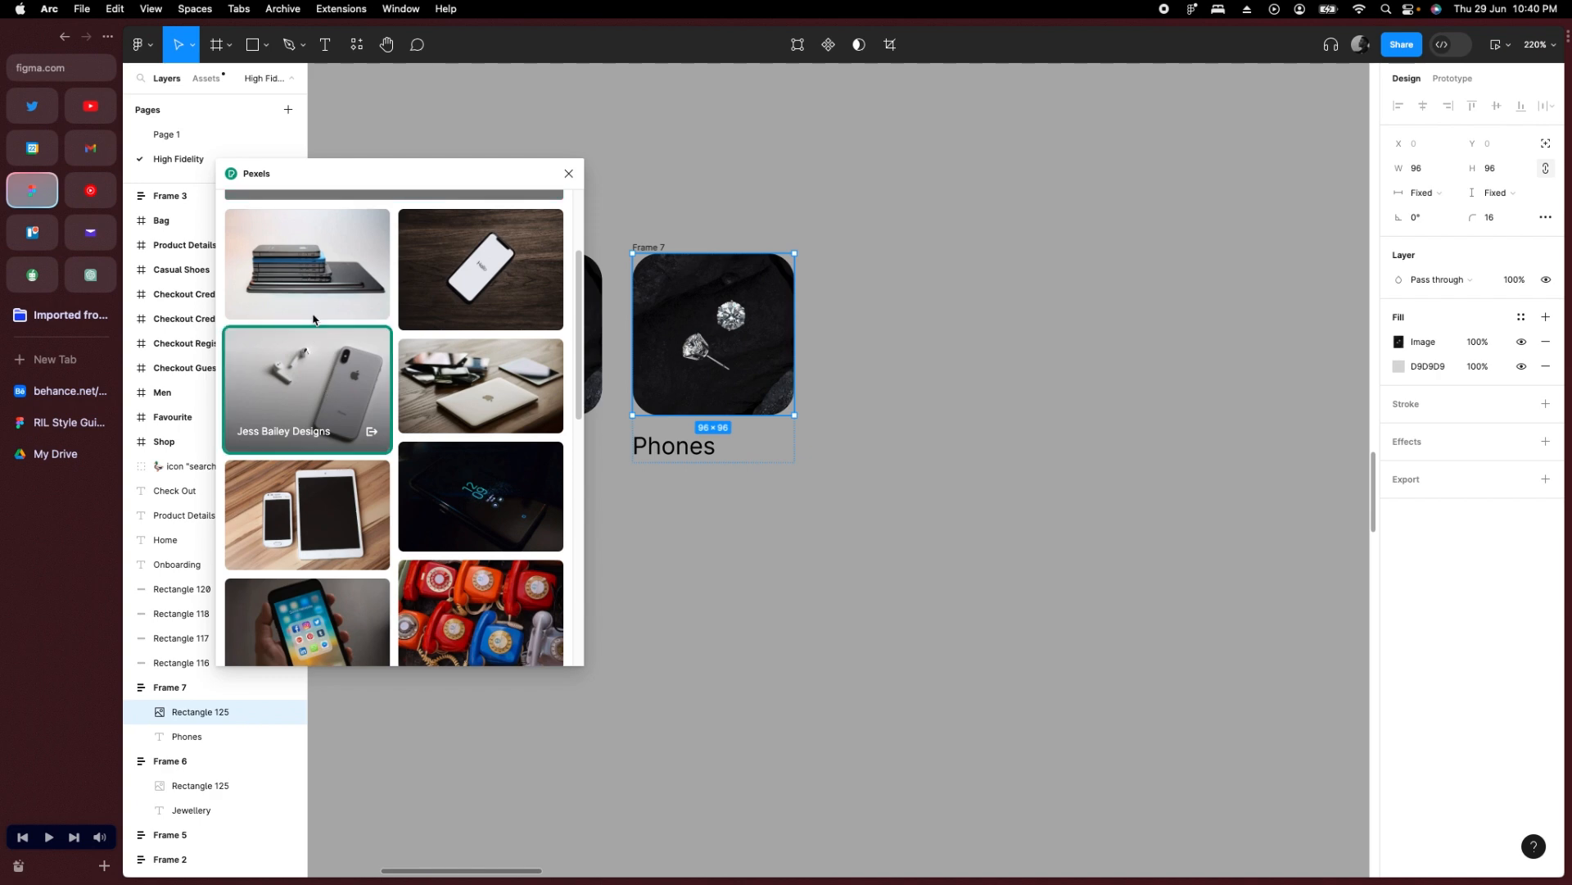
click(312, 263)
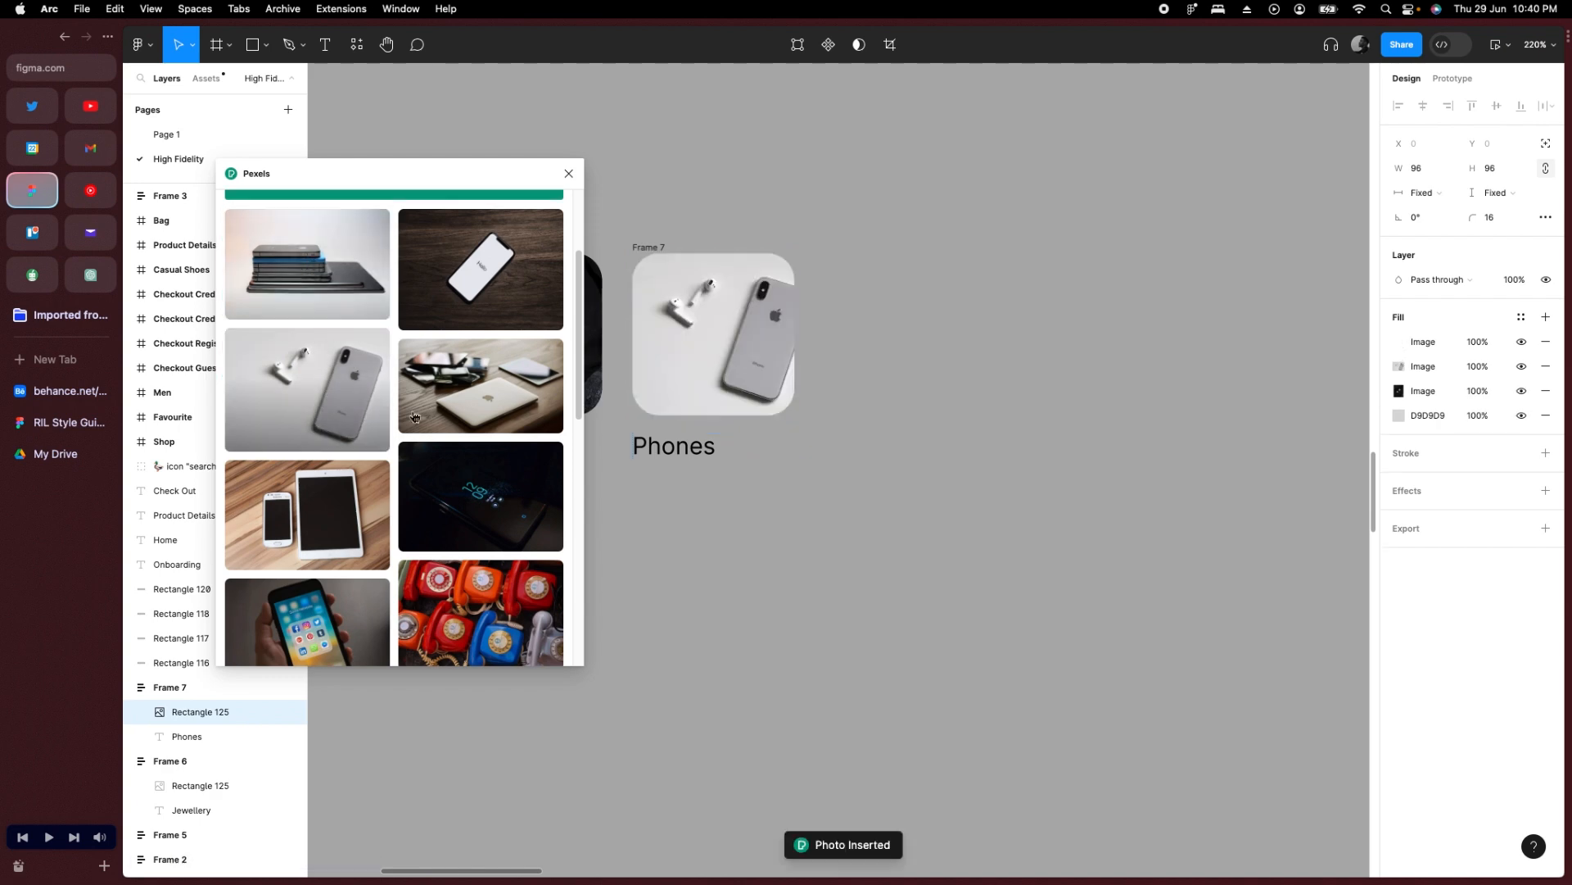
scroll(442, 455, down, 1)
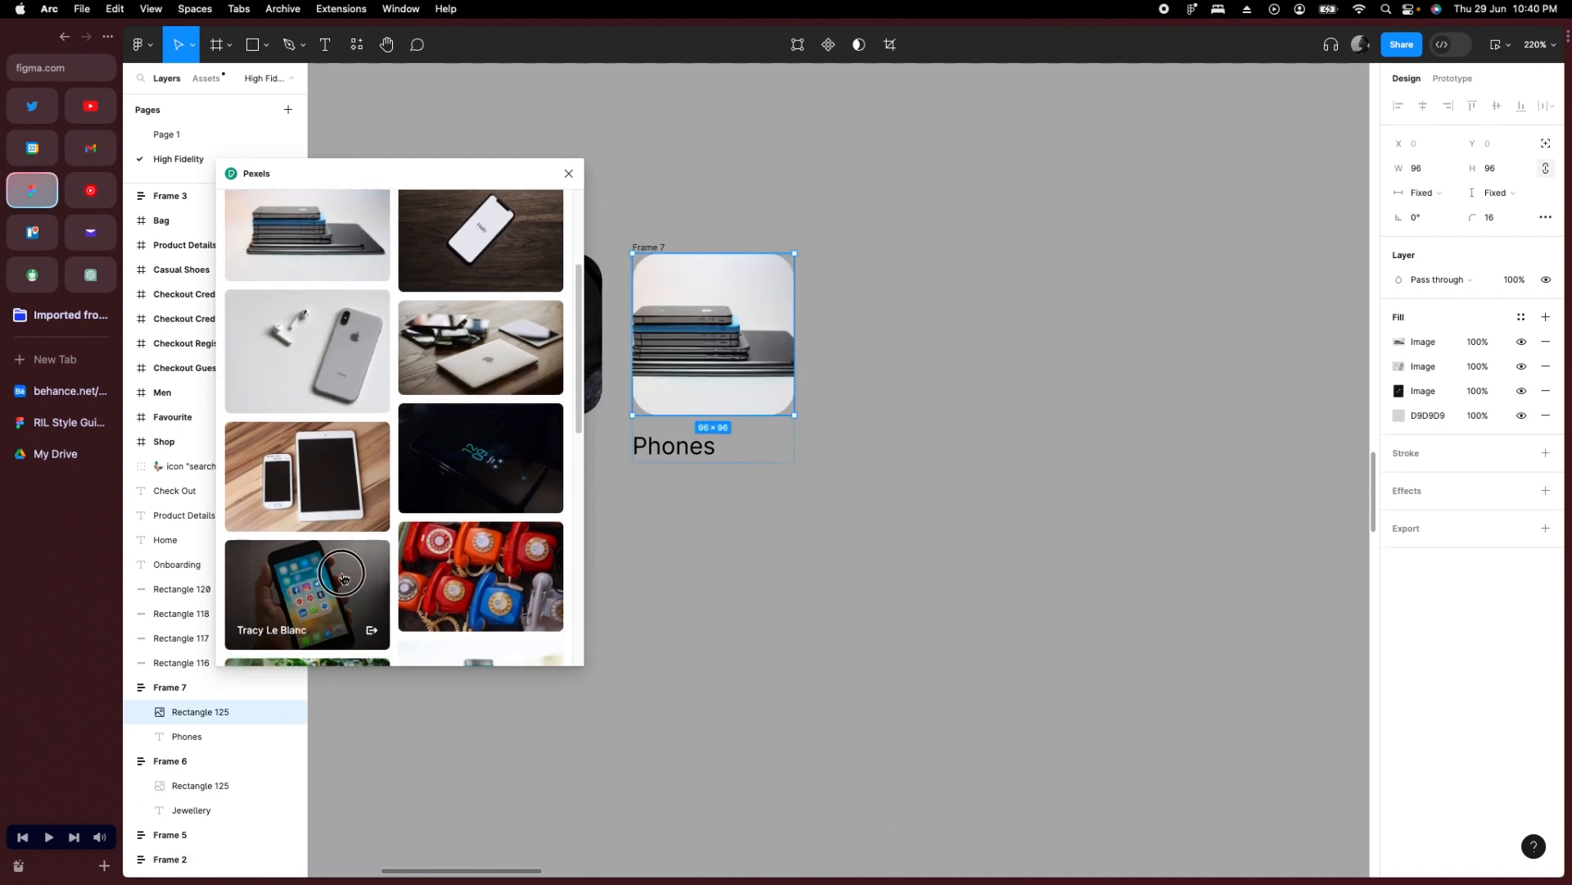
click(311, 598)
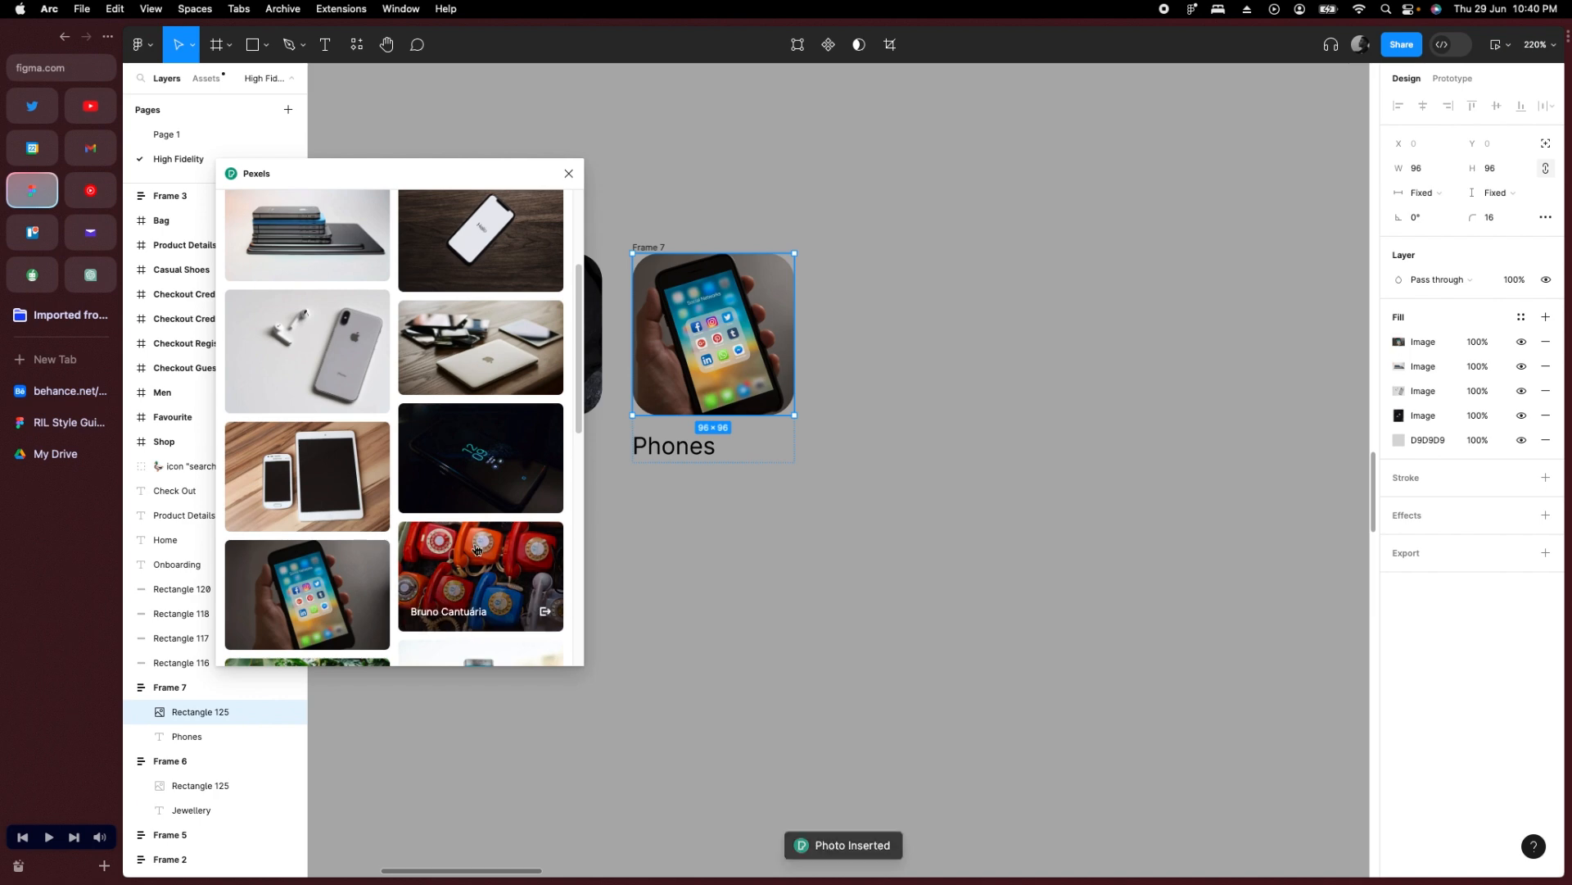
scroll(490, 545, down, 6)
click(784, 521)
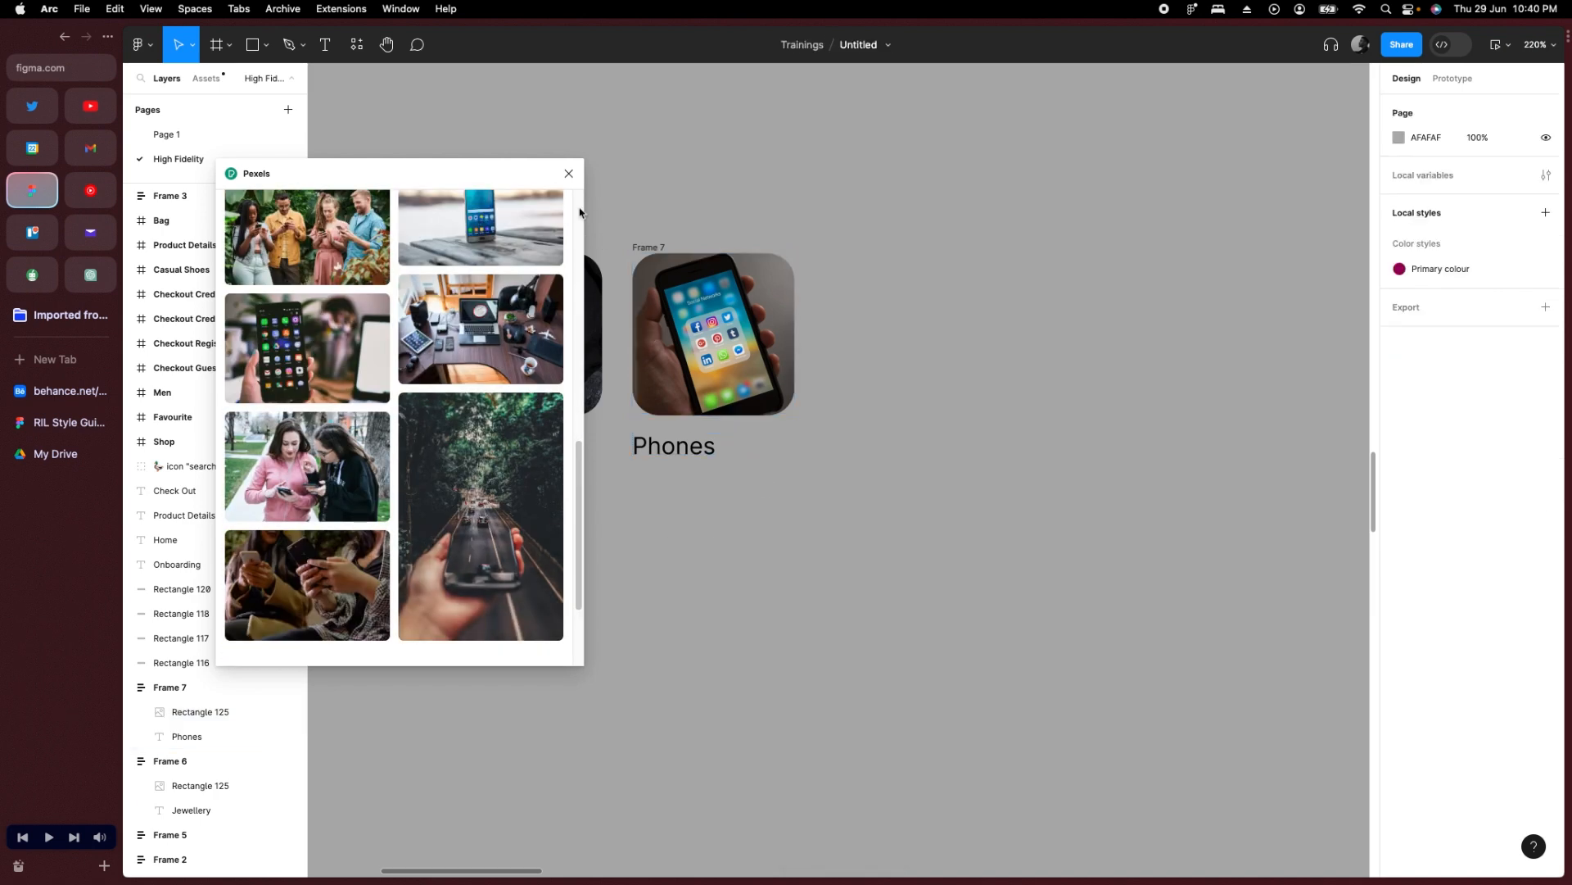
click(569, 172)
Wrap the five category cards in one horizontal auto-layout frame.
scroll(892, 502, down, 5)
scroll(864, 537, left, 3)
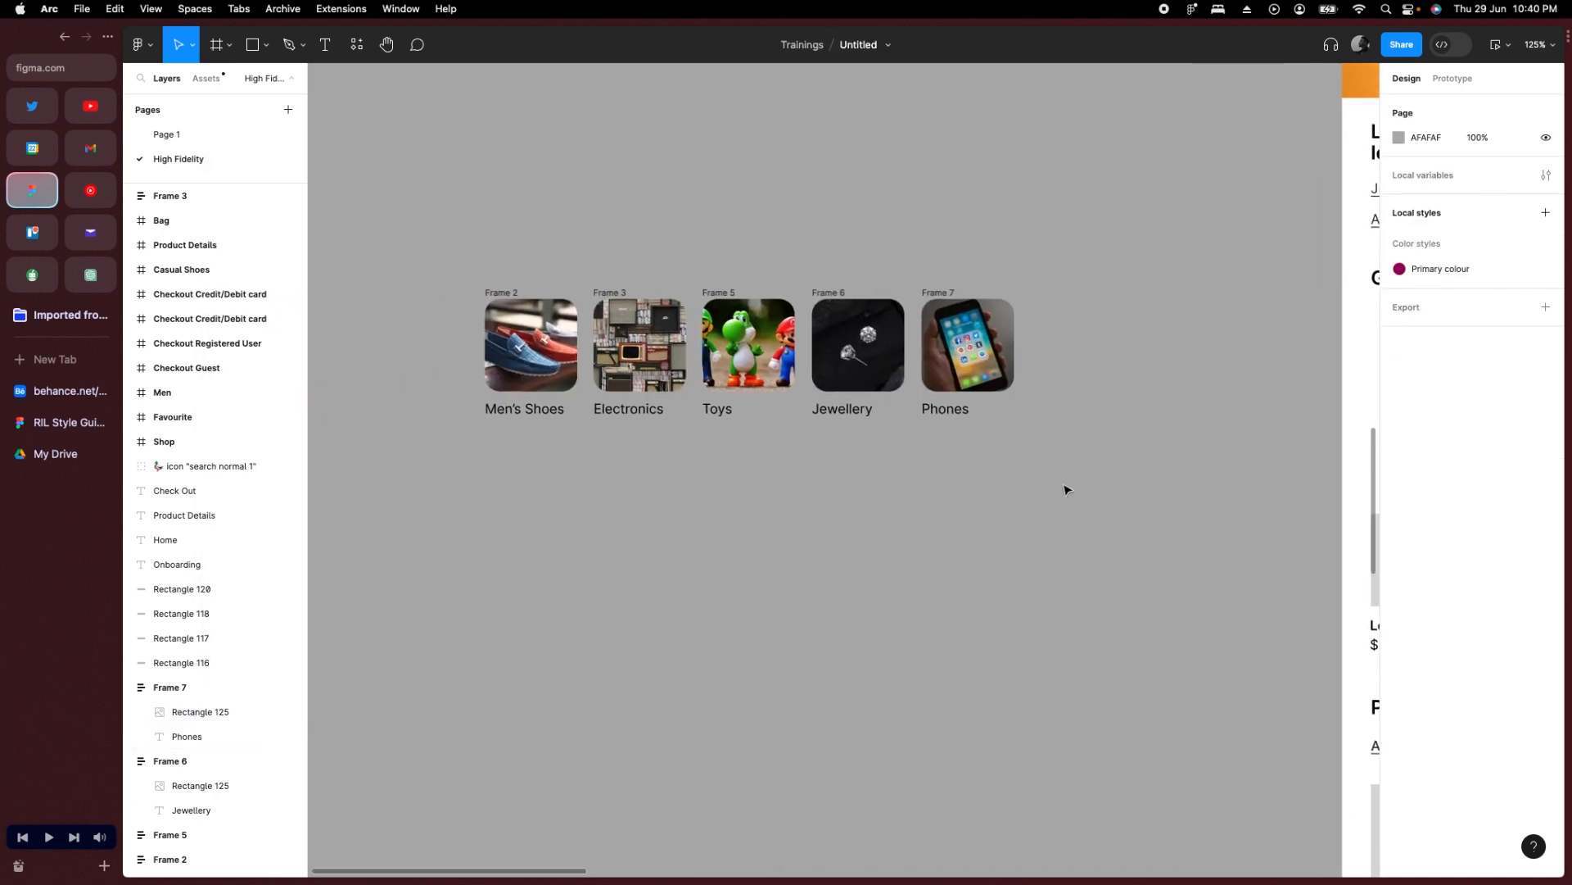
scroll(1034, 475, down, 5)
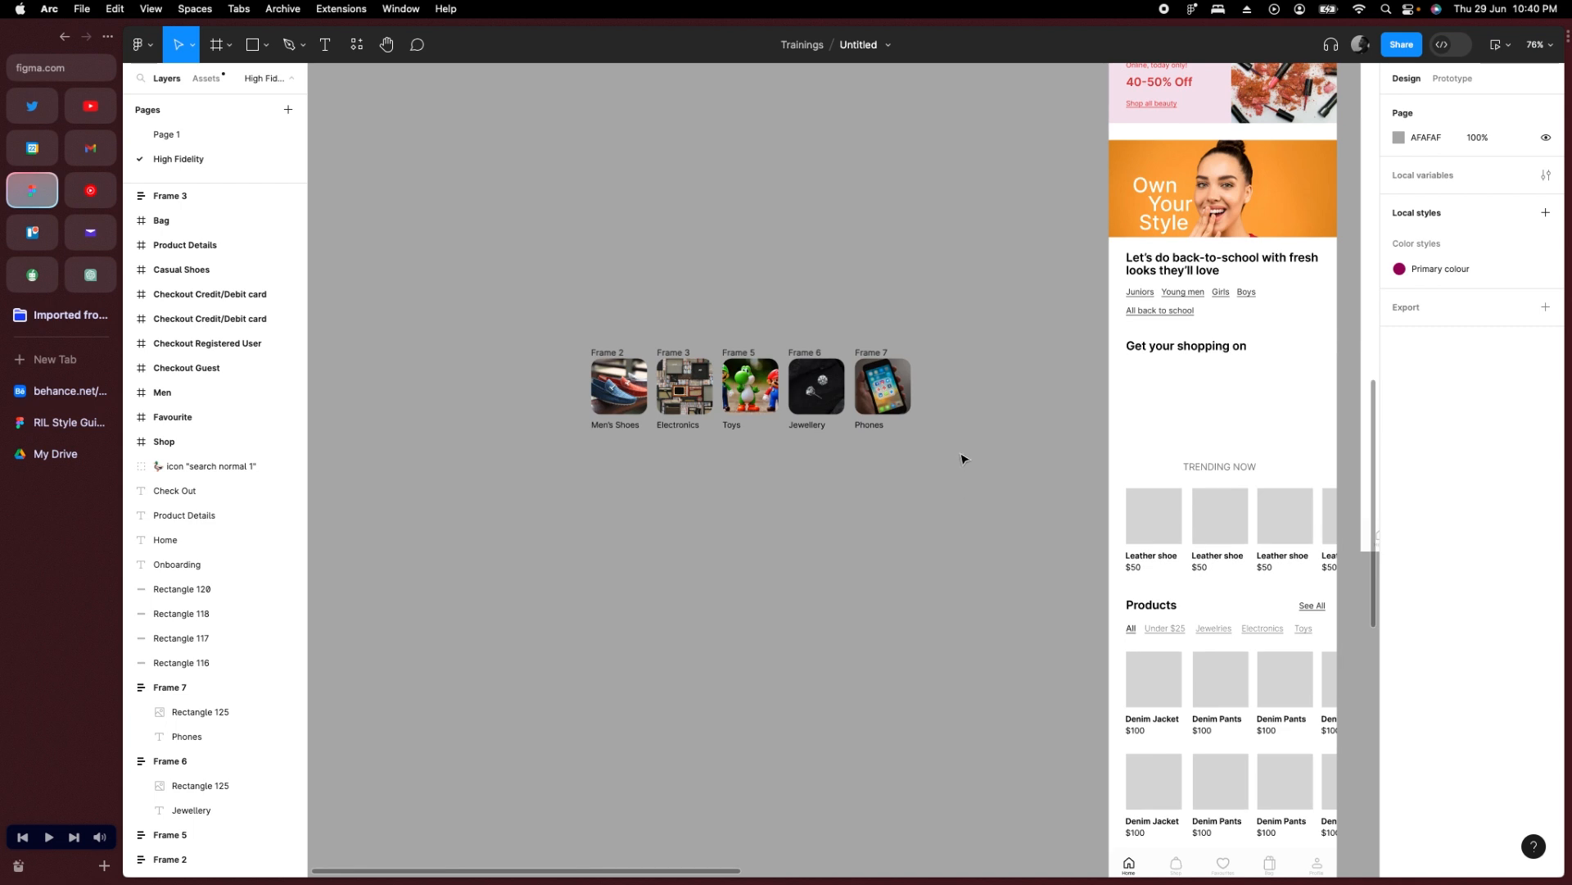
scroll(934, 446, right, 4)
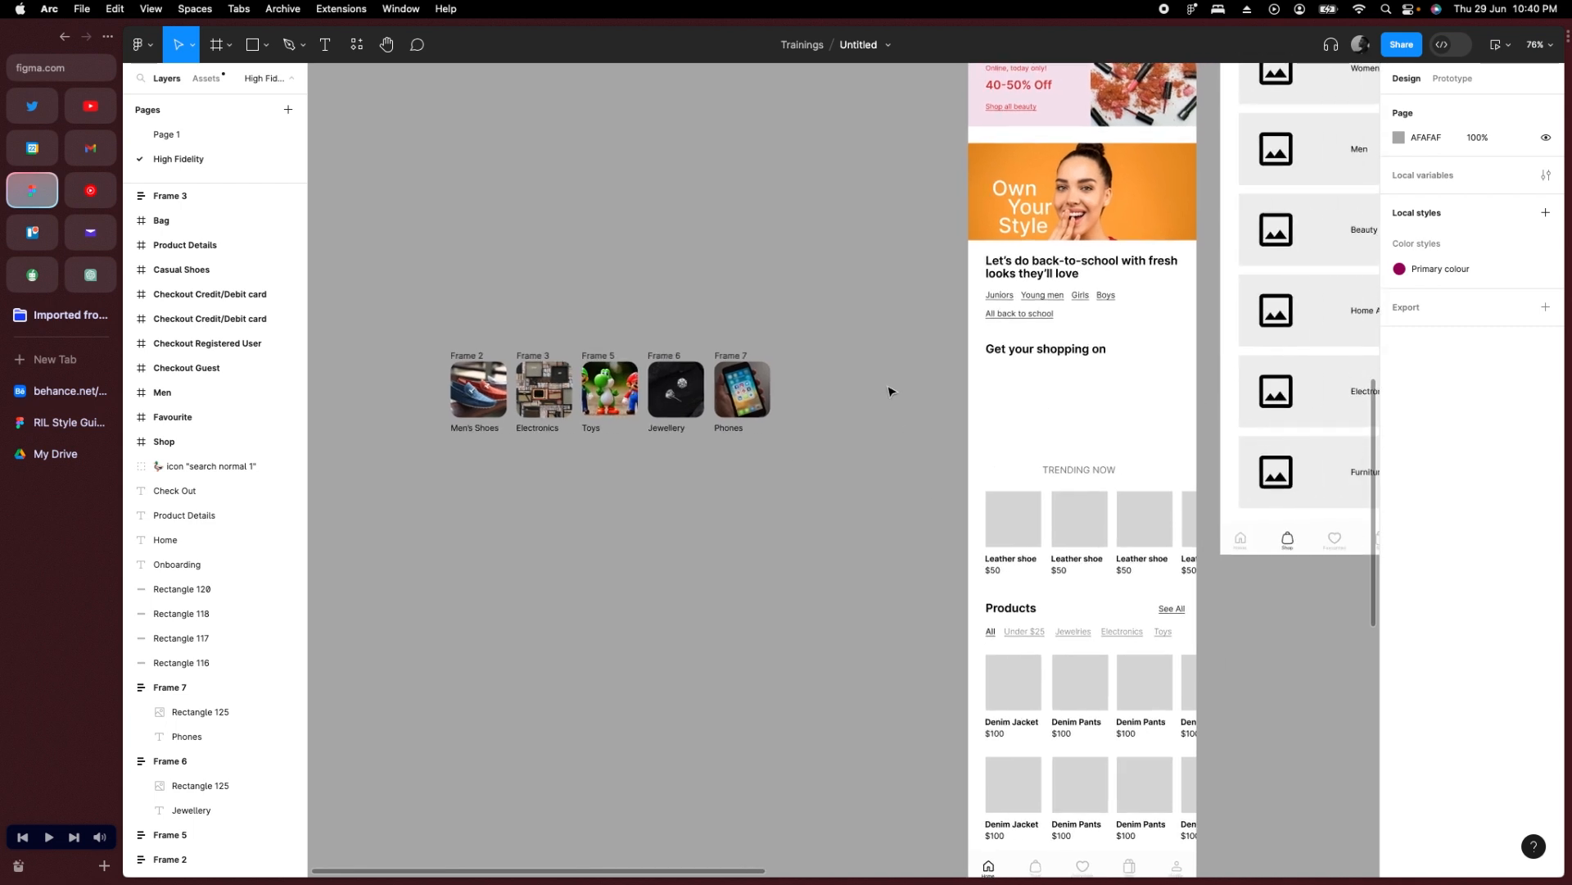
scroll(483, 399, up, 5)
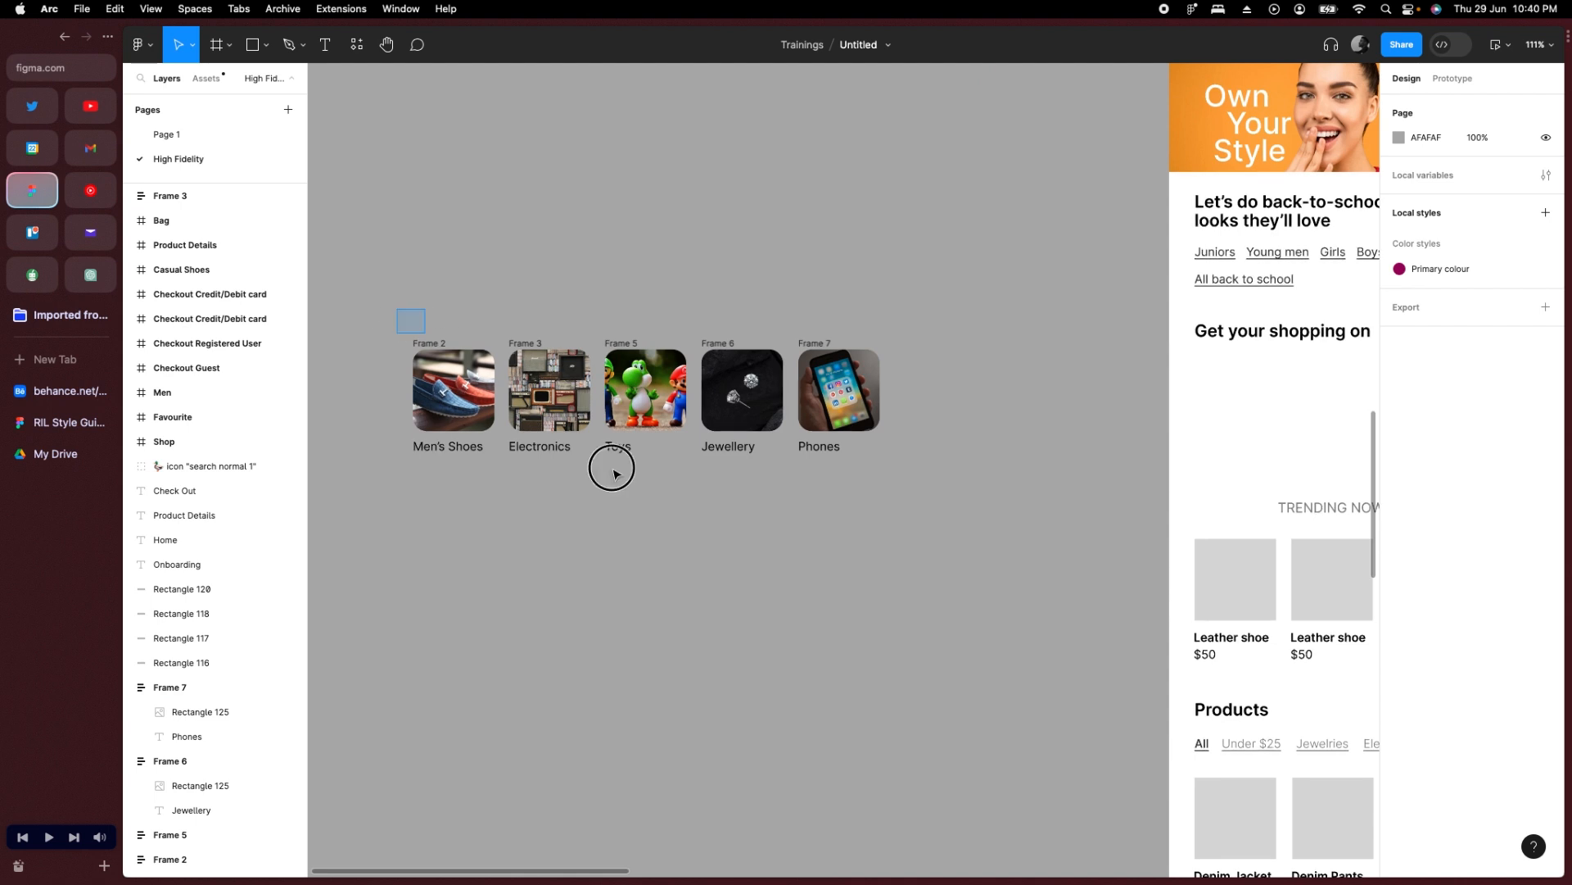
drag(615, 473, 930, 503)
key(shift+a)
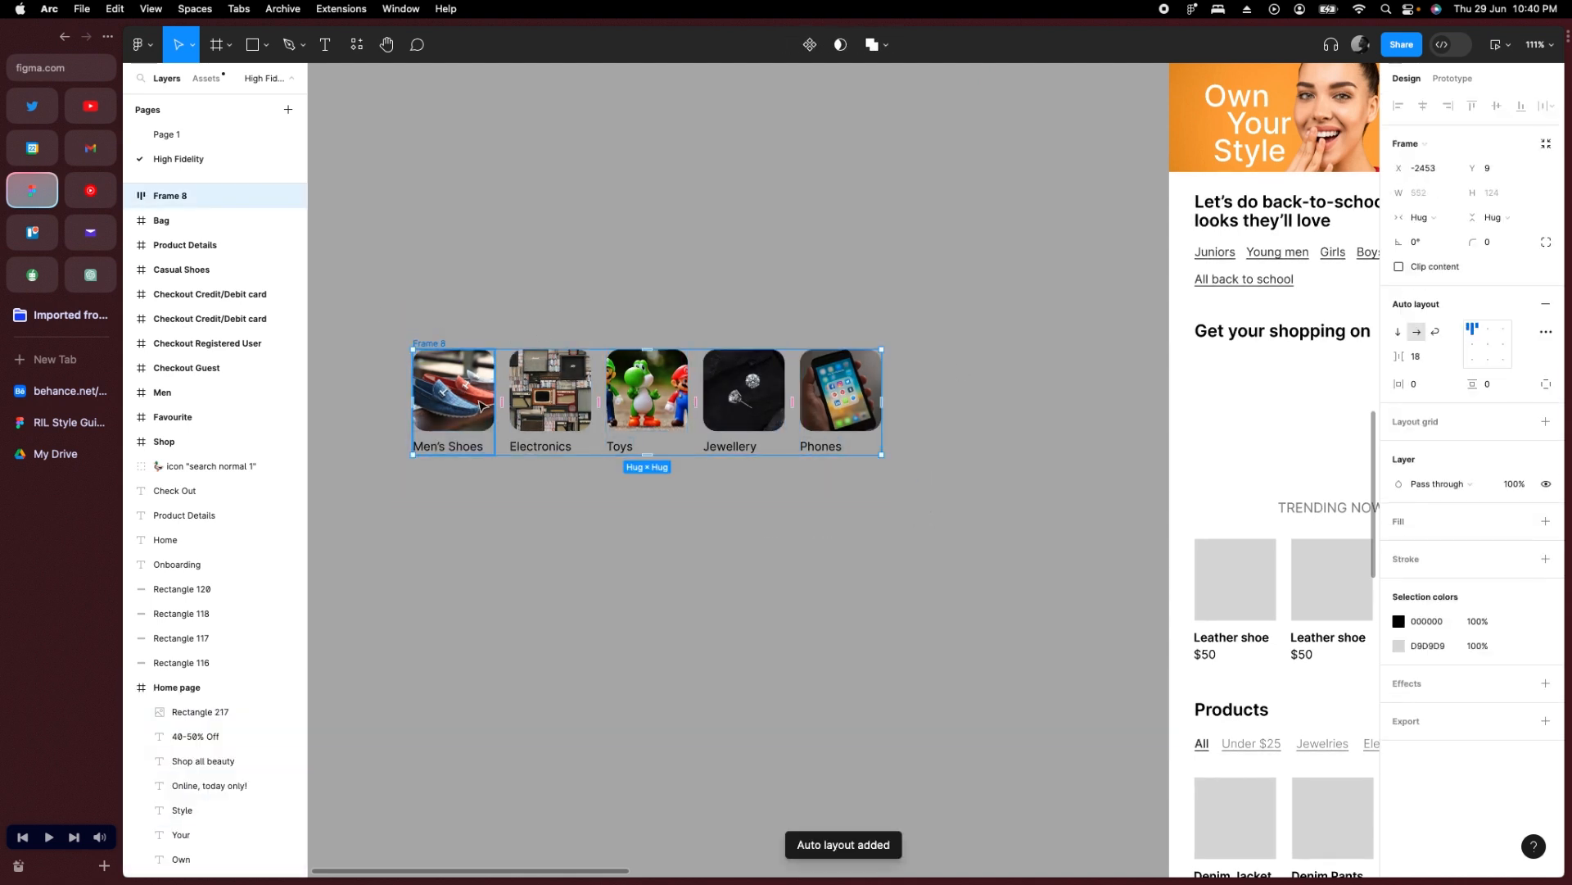
Set the spacing between the cards in the row frame to 16 and undo the row's auto layout.
scroll(482, 404, up, 5)
click(515, 404)
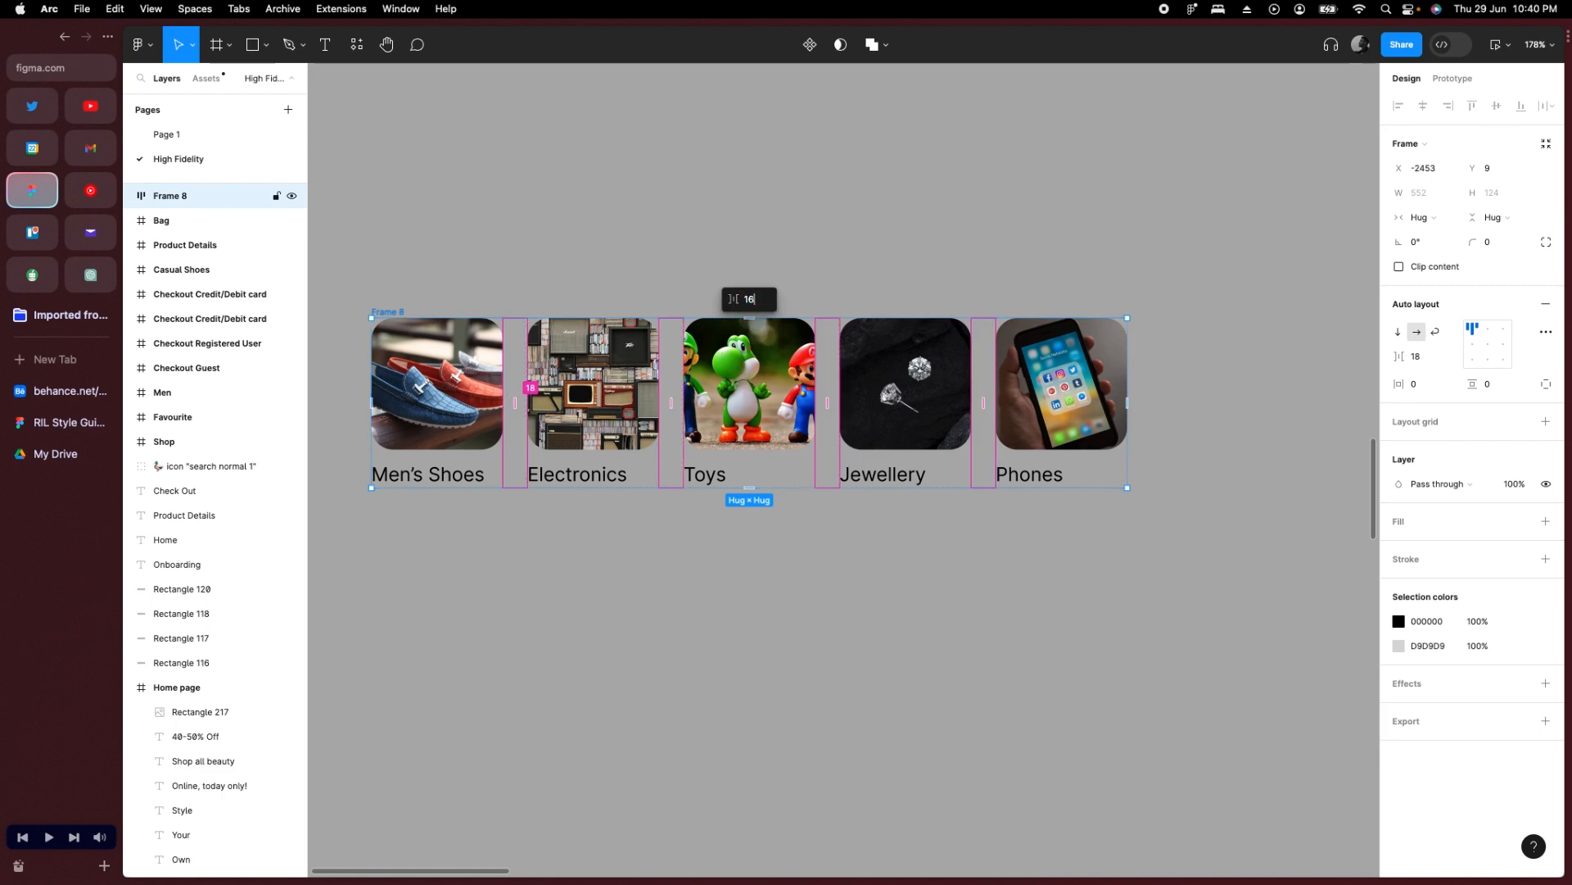
text(16)
key(Return)
scroll(947, 410, down, 5)
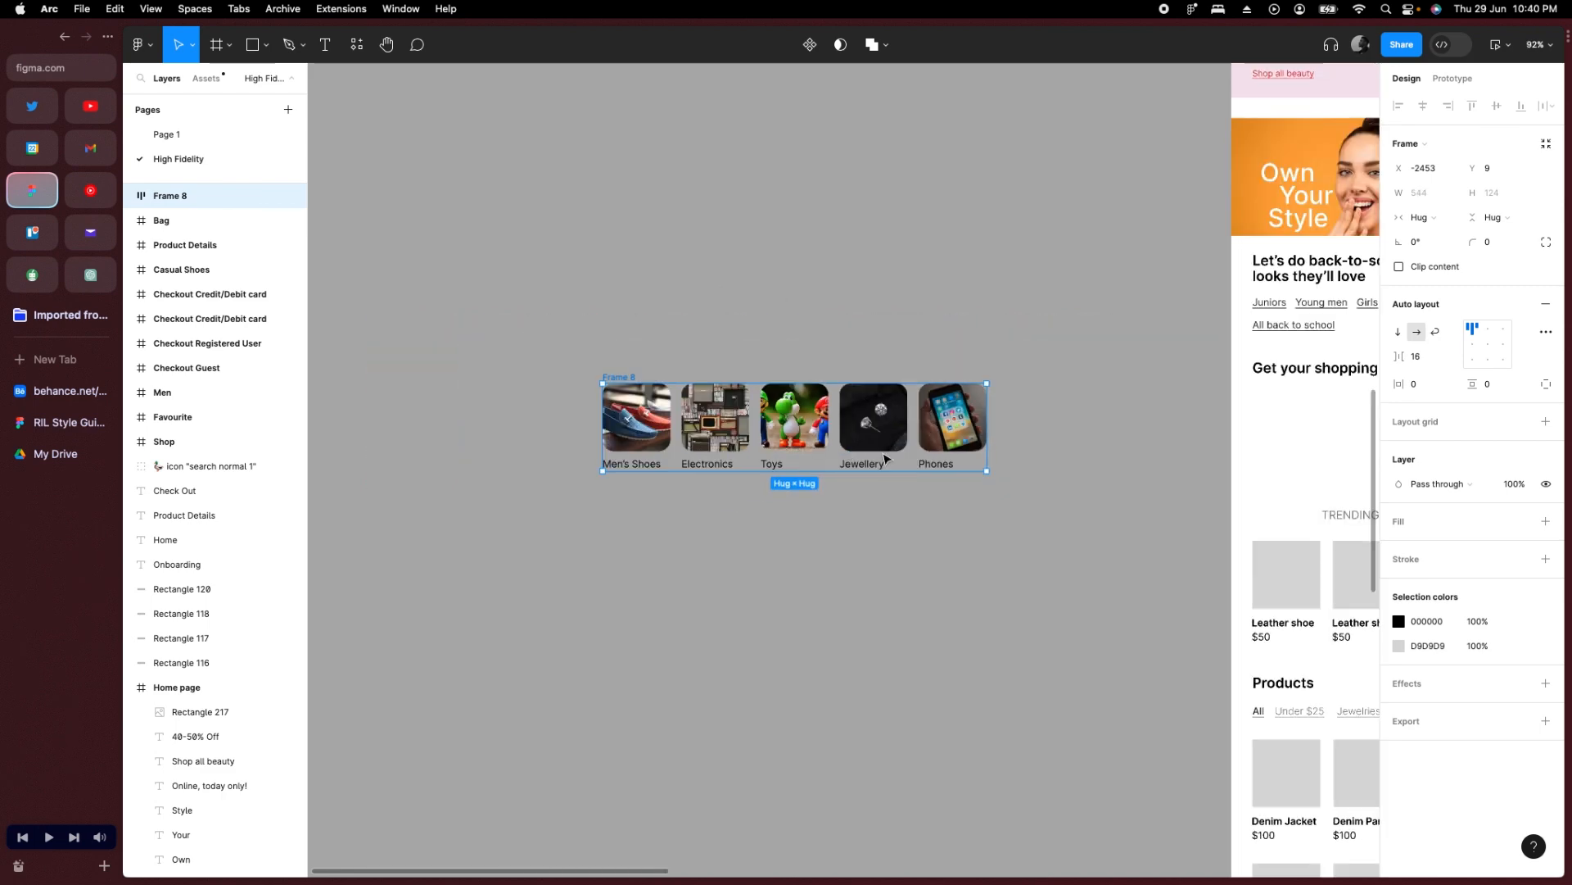
drag(634, 481, 754, 498)
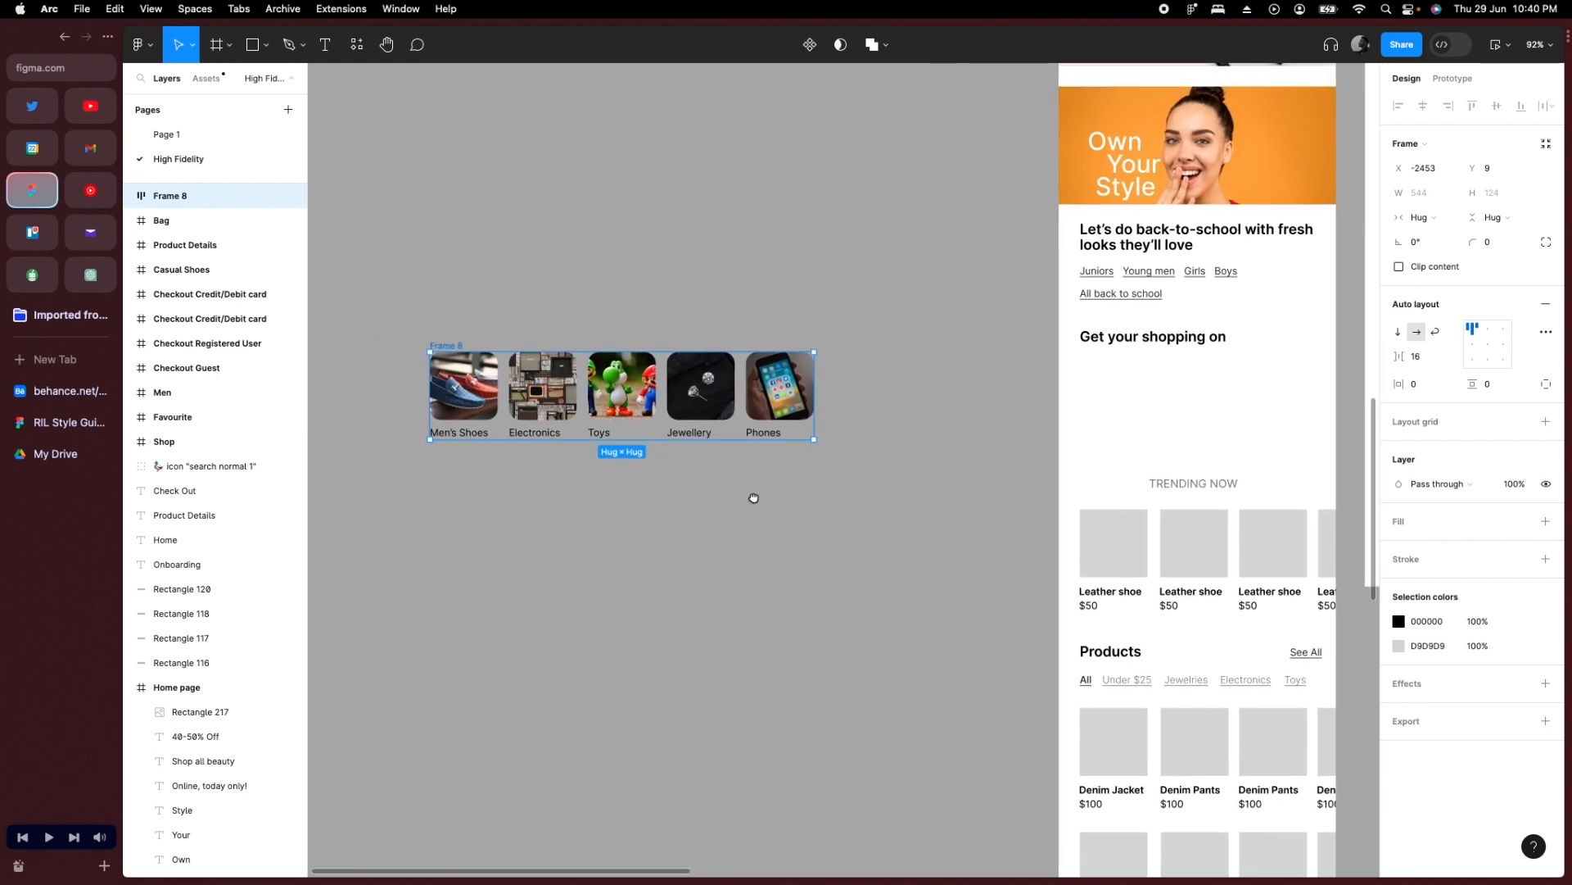
key(super+shift+g)
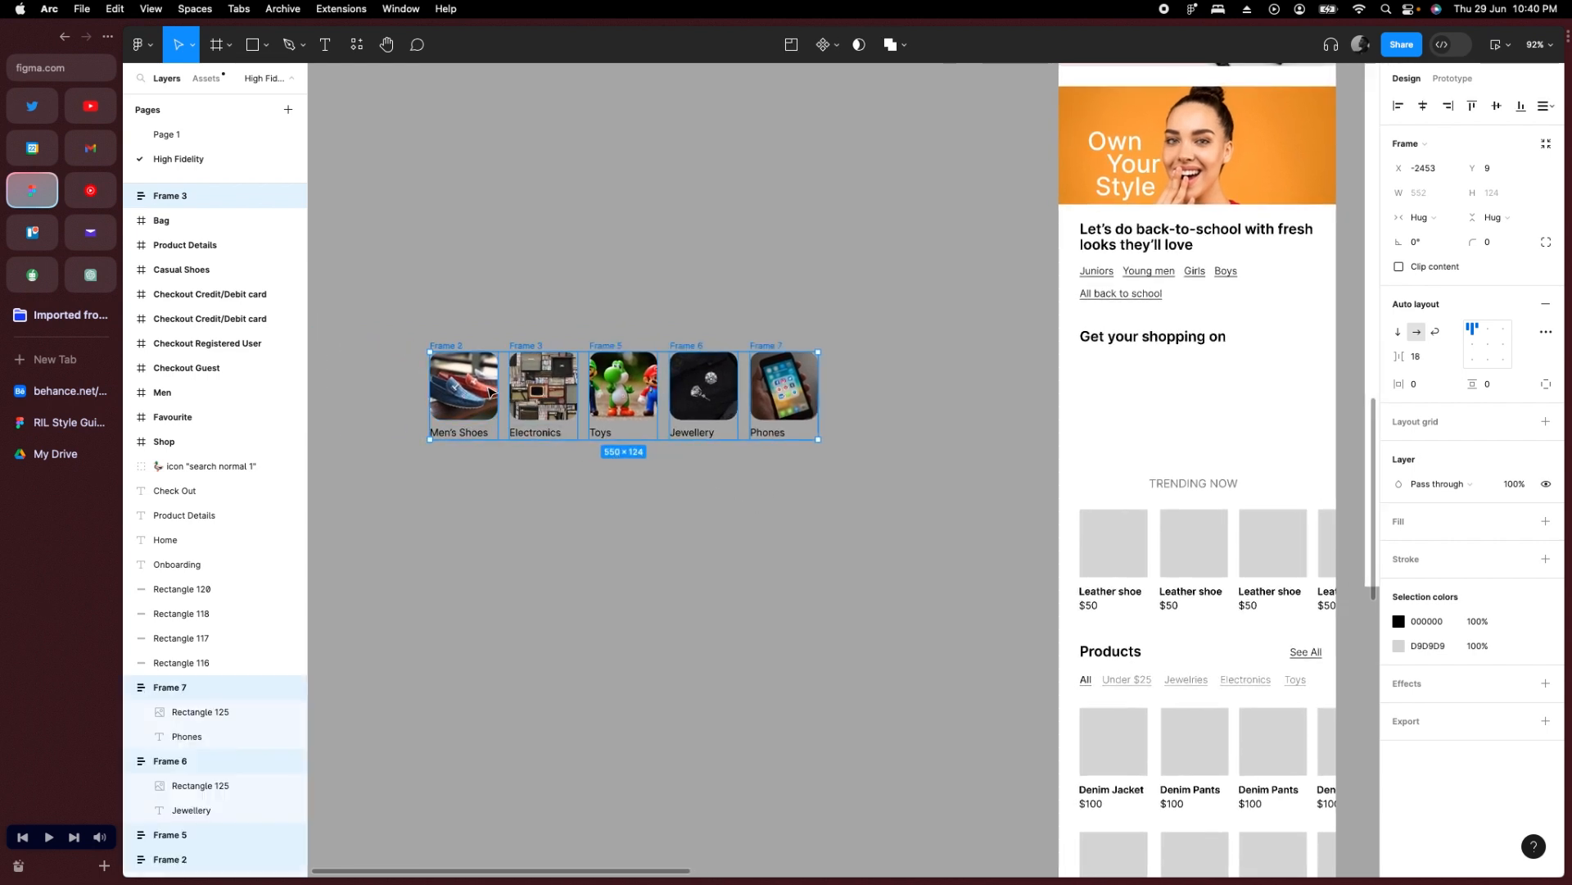
click(796, 487)
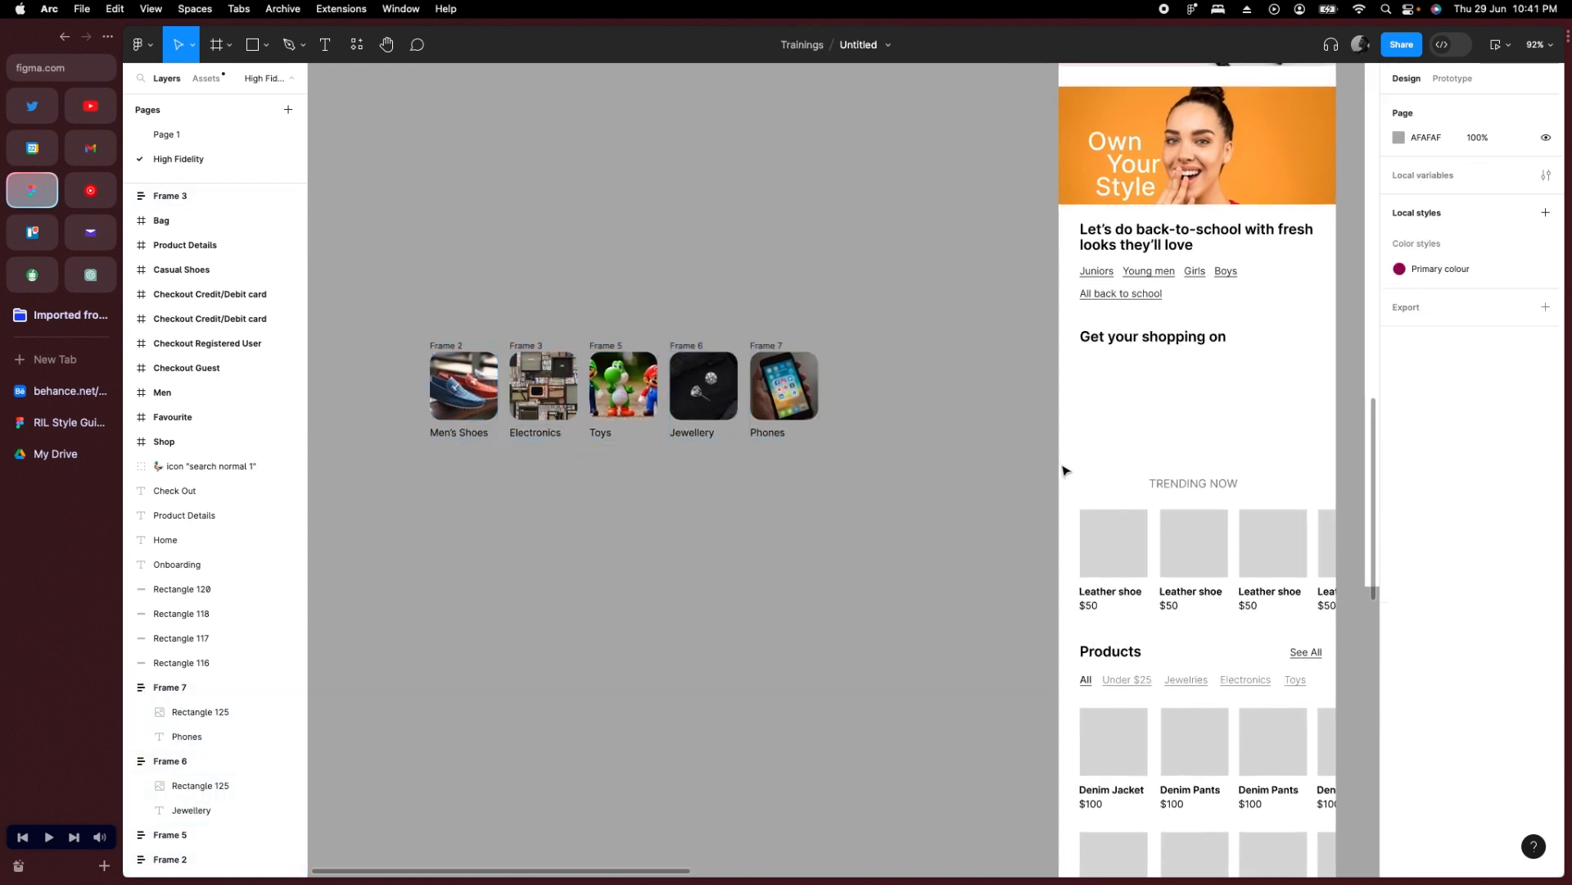
Group the five category cards and turn the group into a horizontal auto-layout frame with 18 spacing.
drag(946, 473, 412, 320)
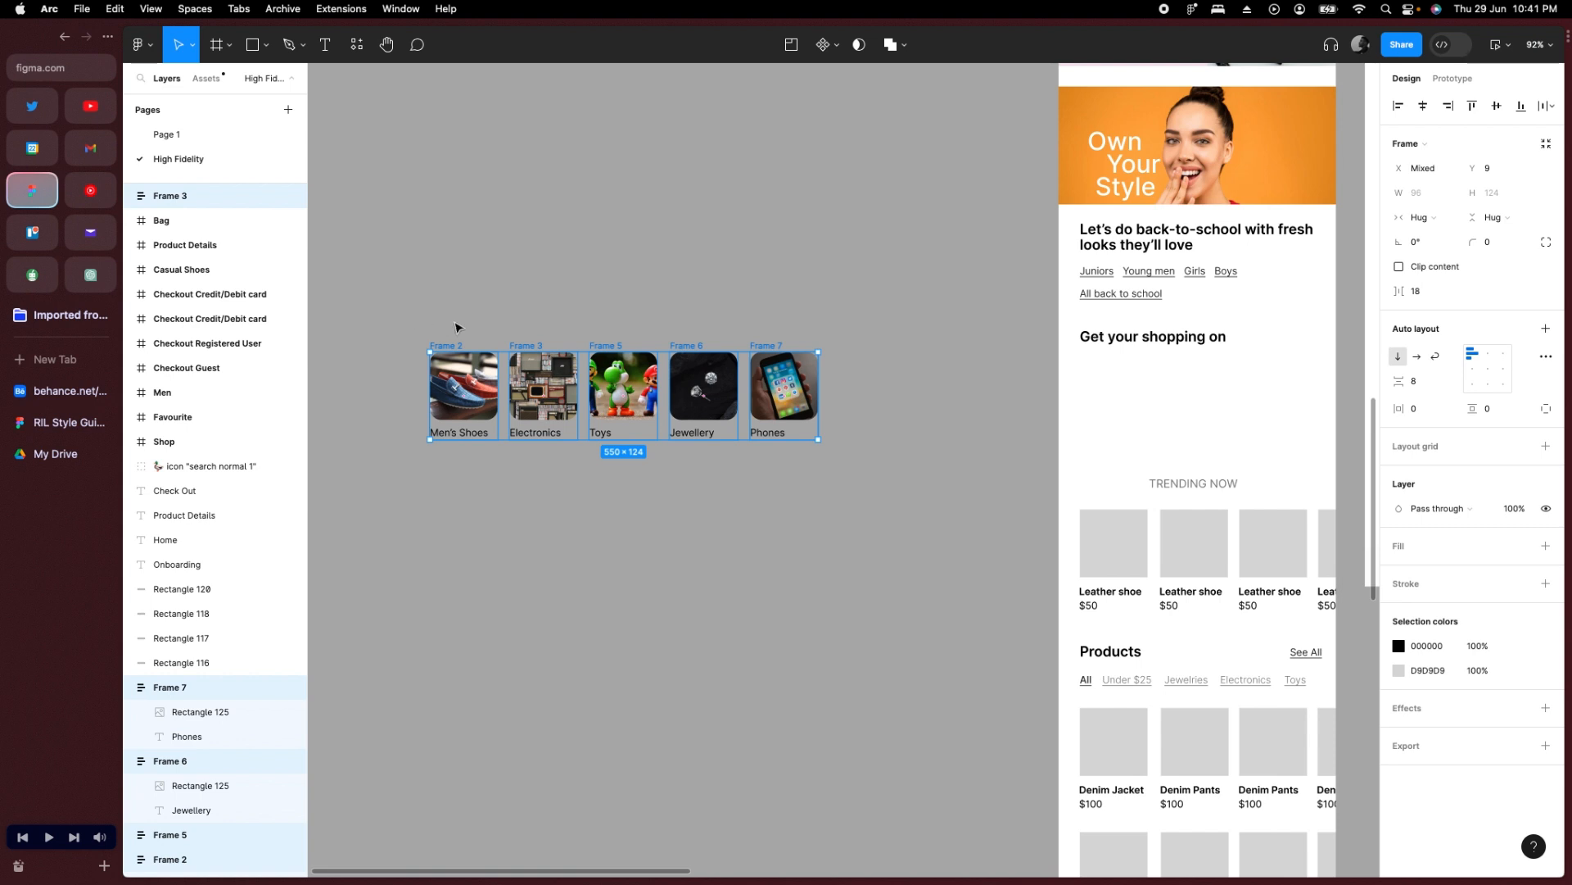
key(ctrl+g)
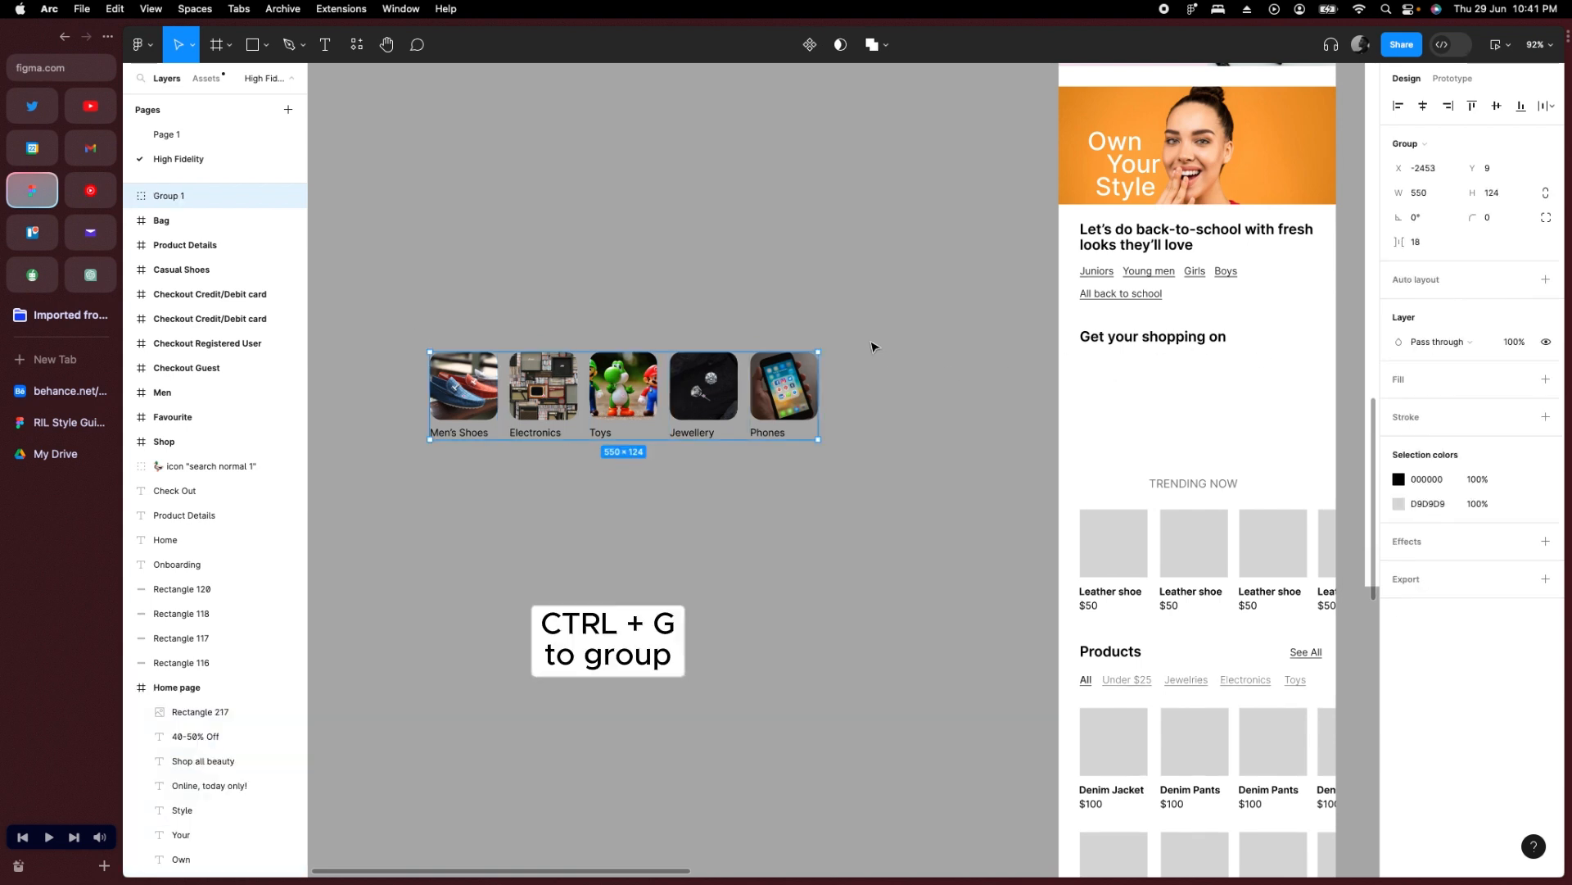
key(shift+a)
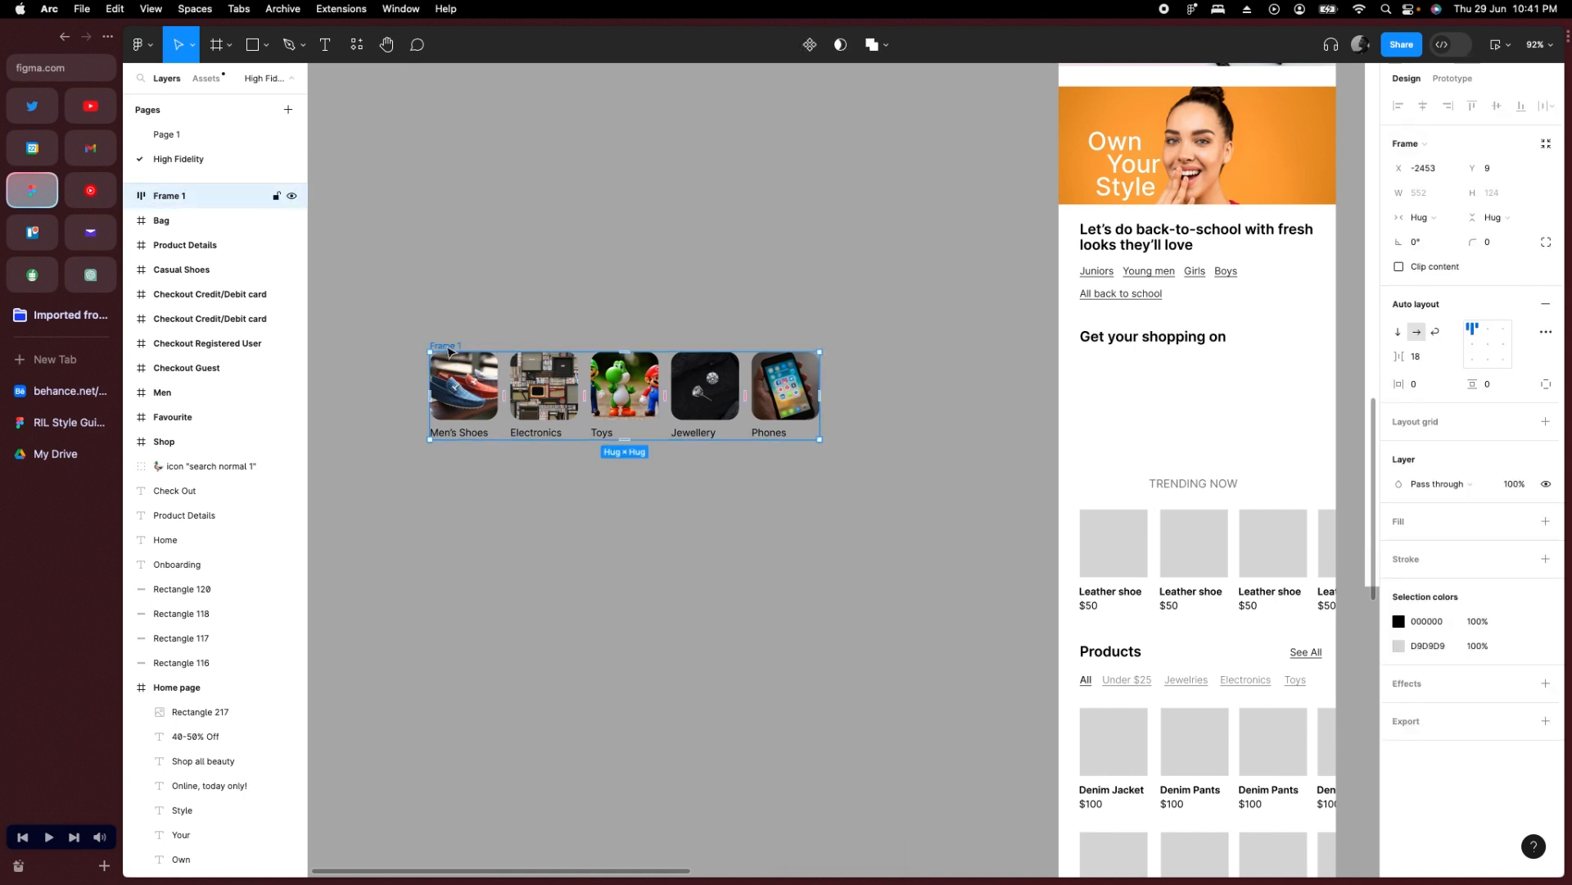
Move the category row into the Home page below the "Get your shopping on" heading, at X 30, Y 674.
drag(512, 343, 1102, 358)
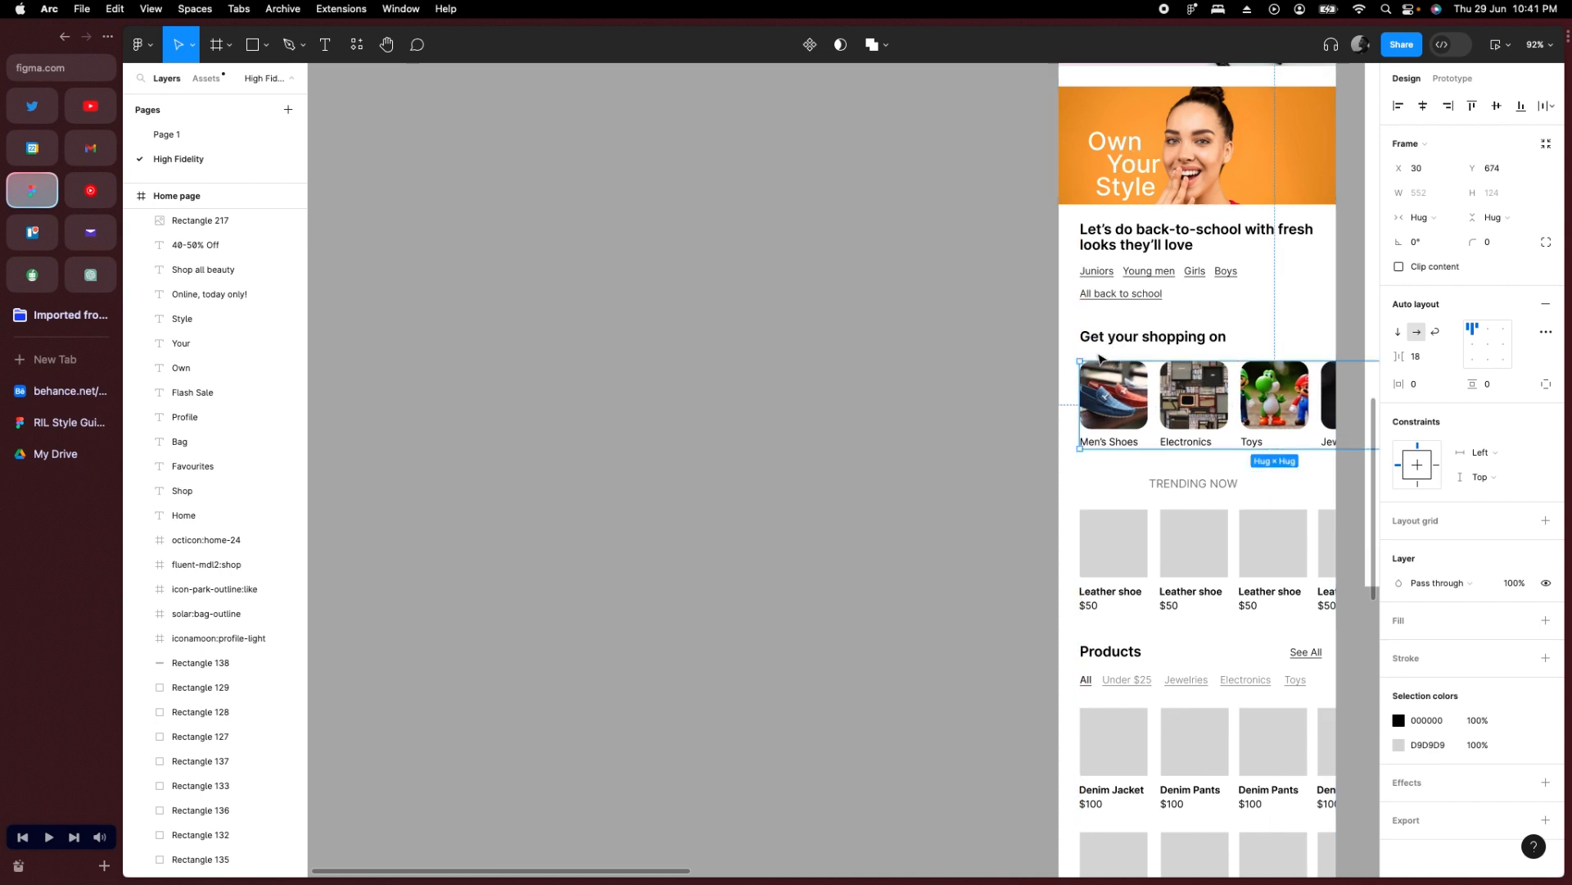
drag(1202, 523, 801, 549)
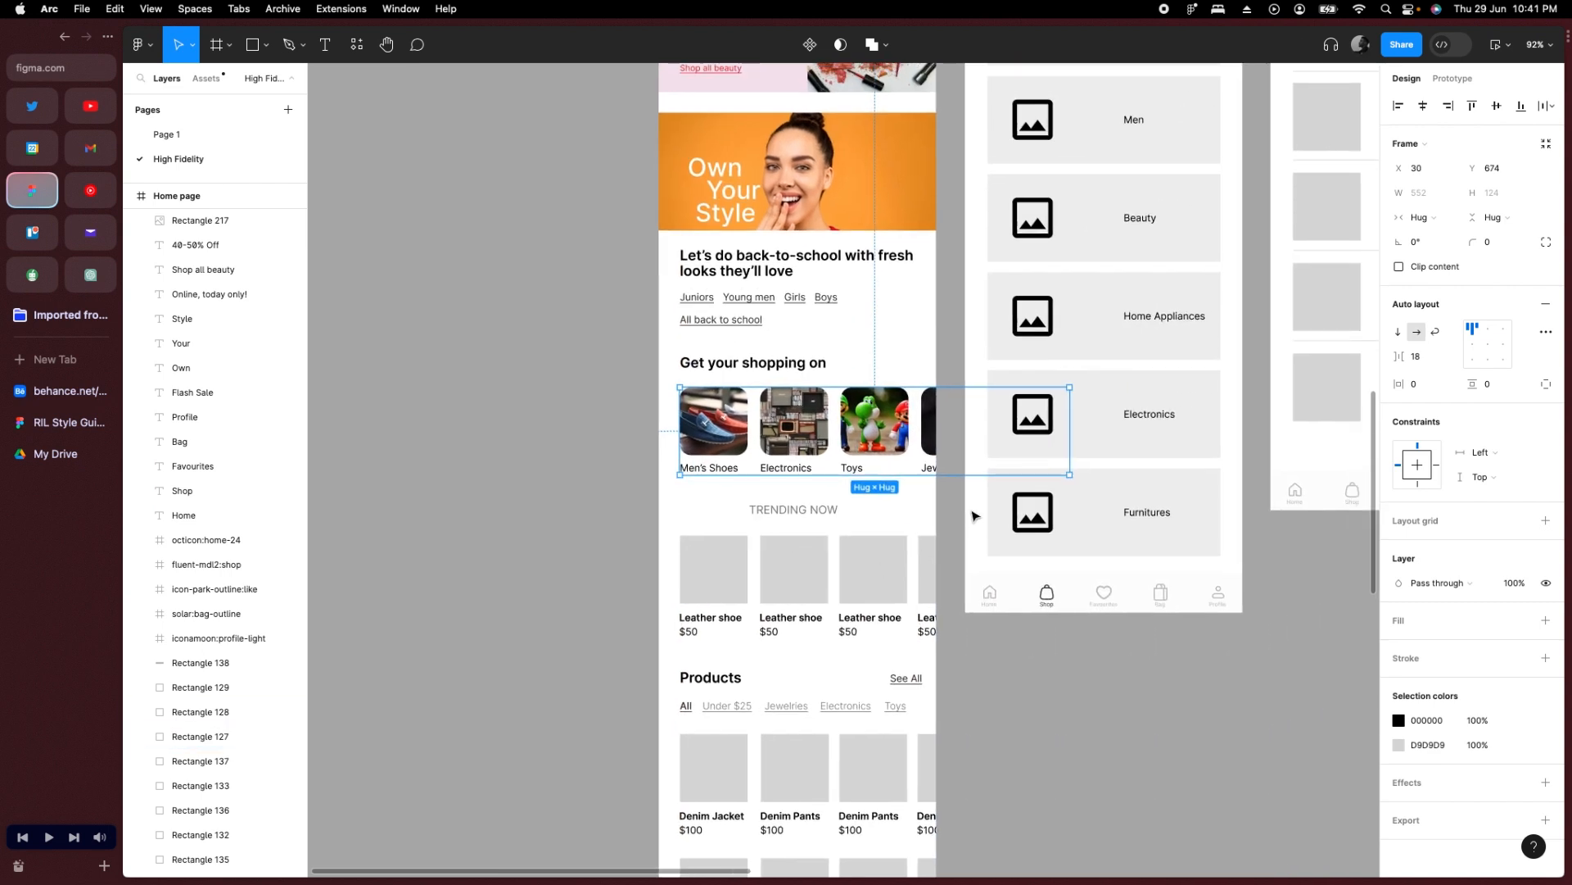
Narrow the category row frame under "Get your shopping on" to 342 px wide.
ctrl+scroll(973, 516, up, 5)
click(941, 509)
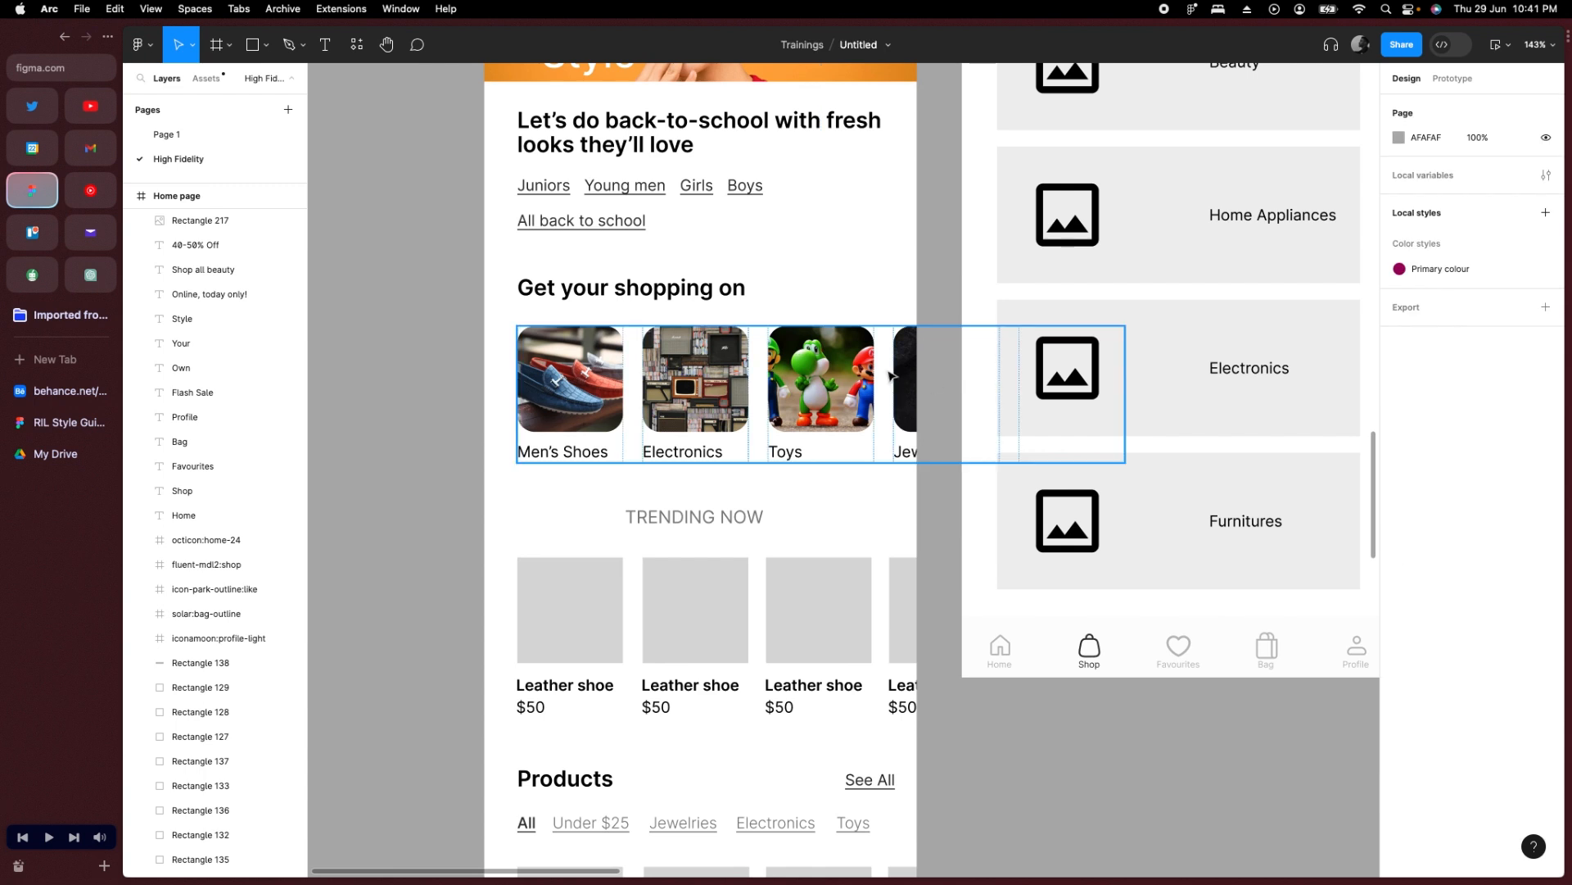
click(833, 385)
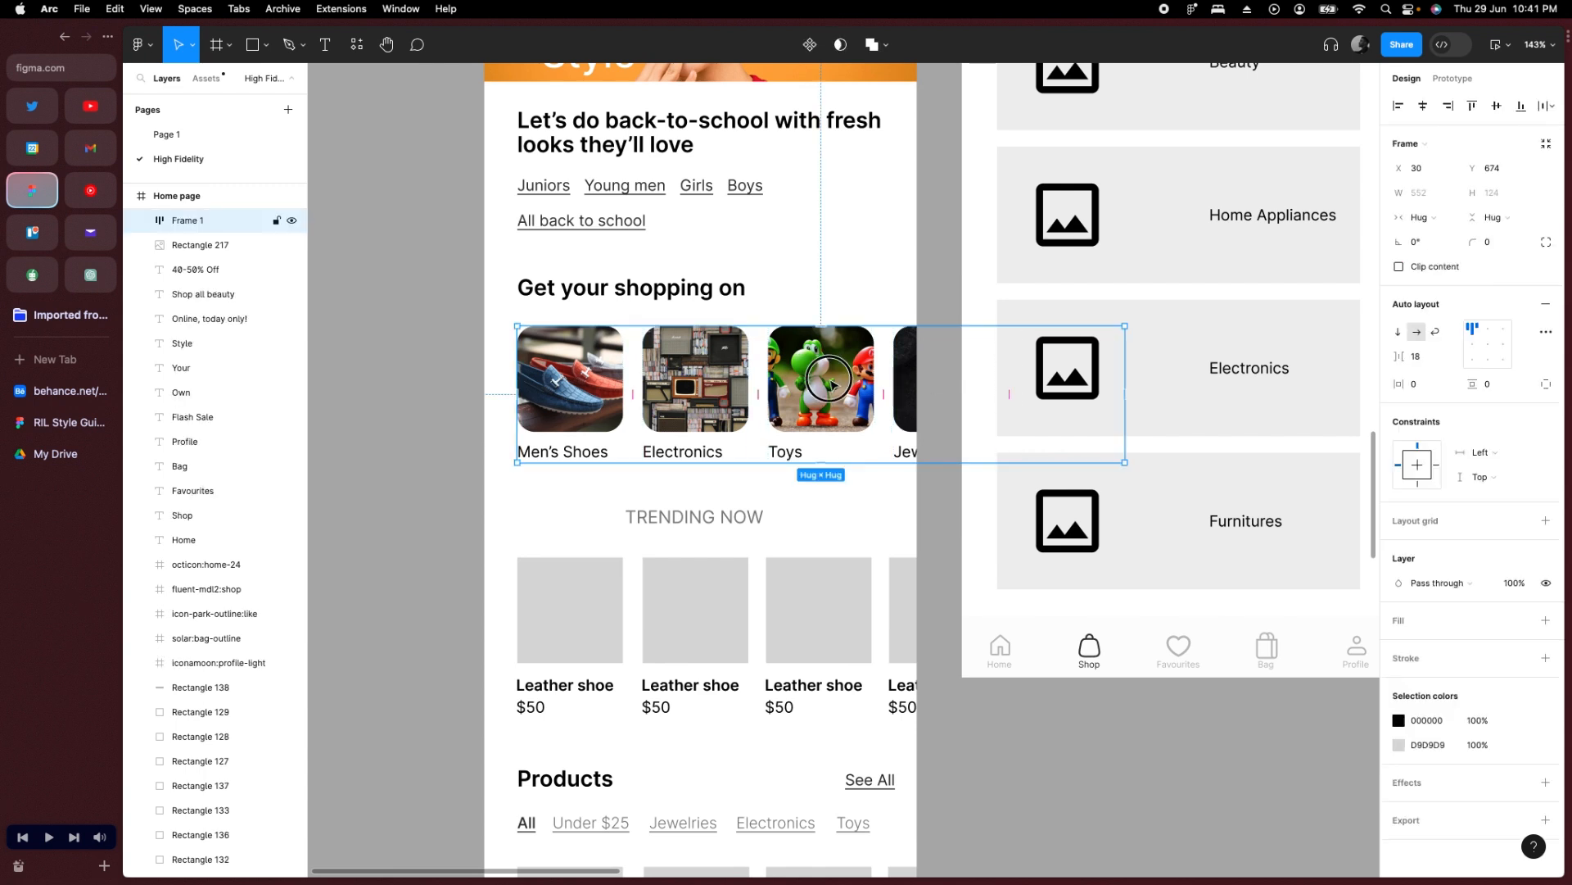
click(830, 384)
click(477, 499)
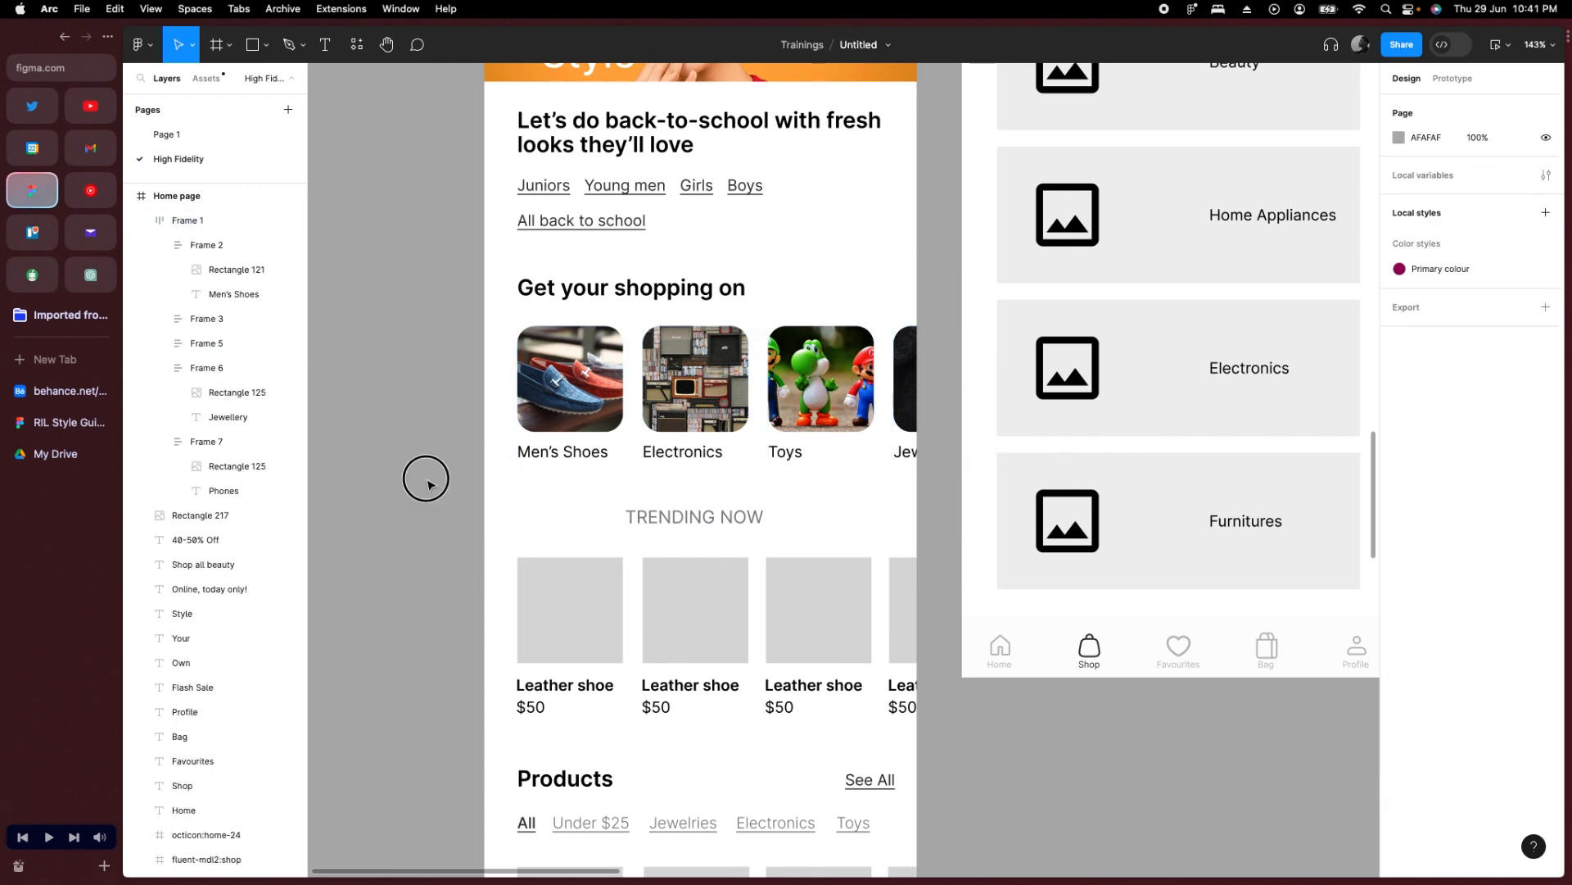
click(605, 347)
drag(1126, 368, 934, 366)
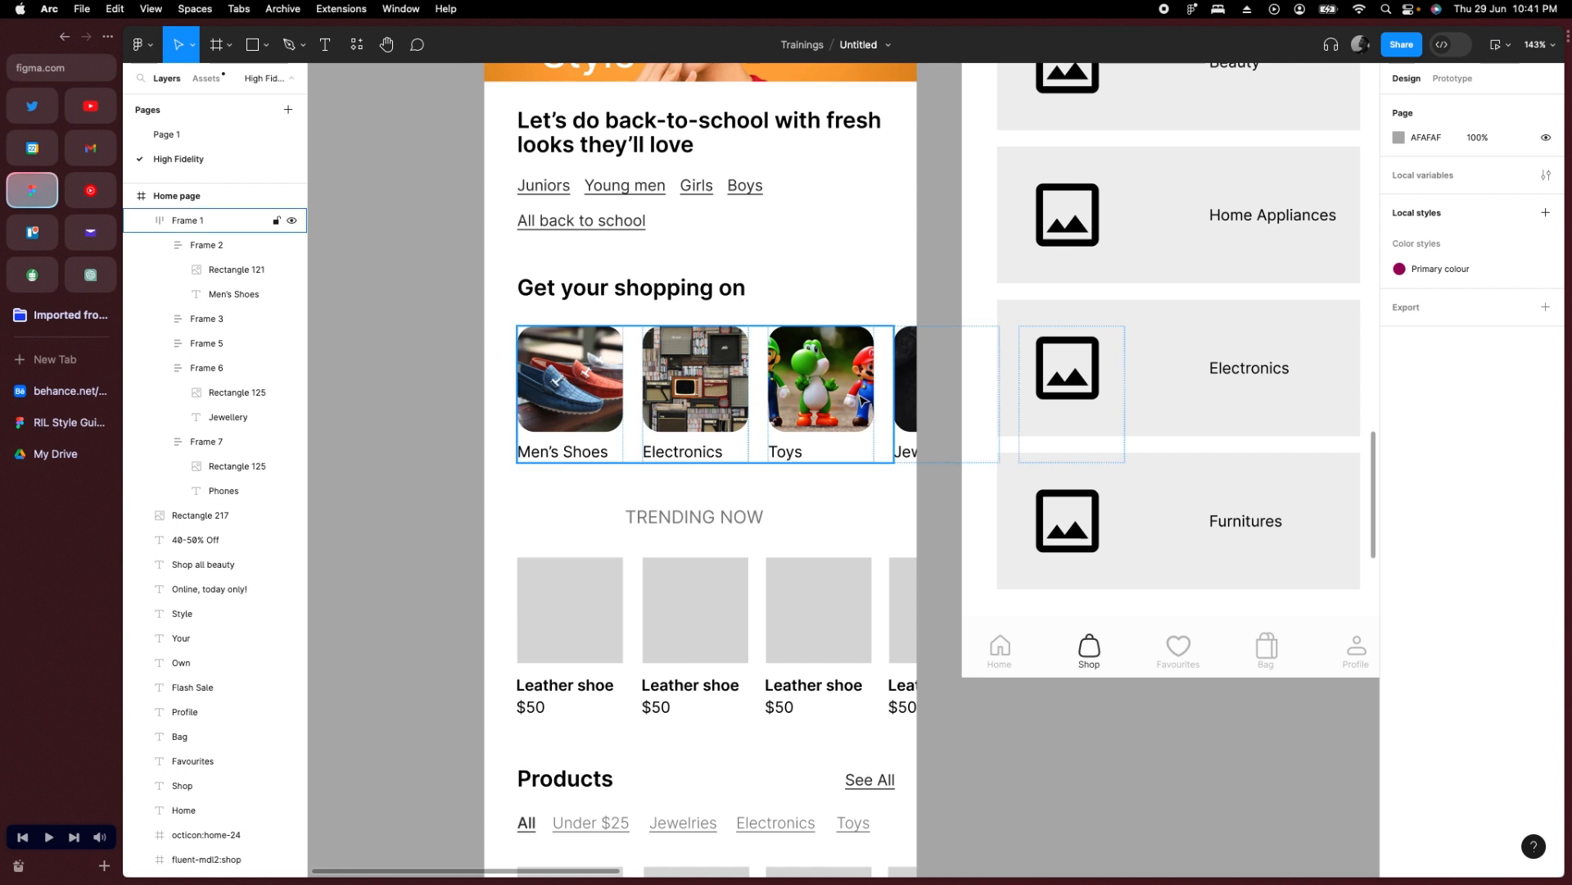
Set the overflow scroll behavior of the category row frame to Horizontal.
click(1440, 80)
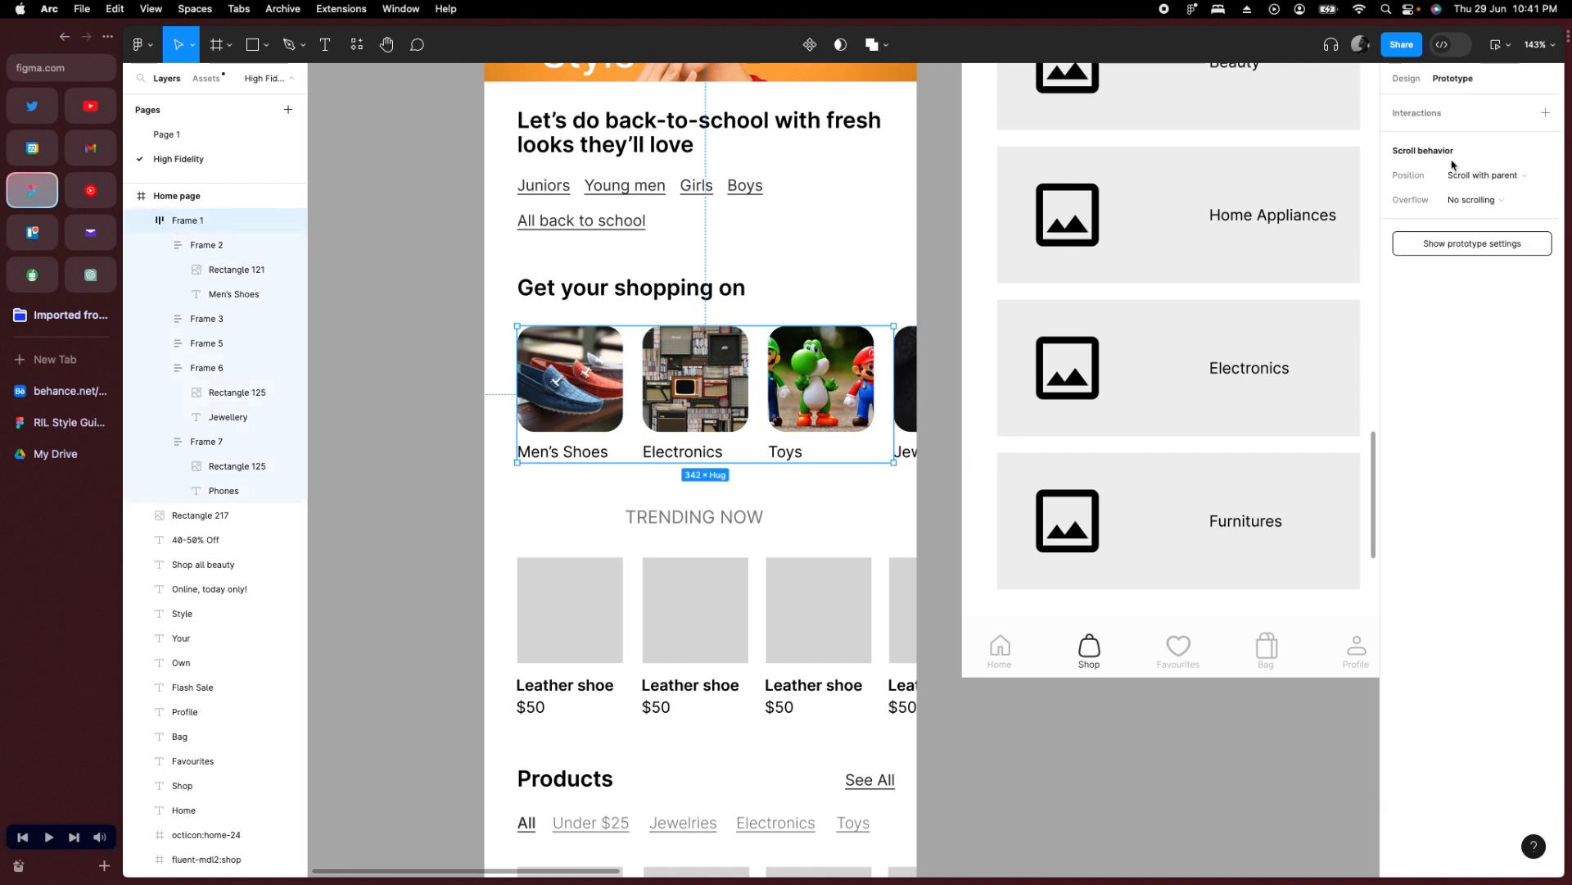
click(1485, 202)
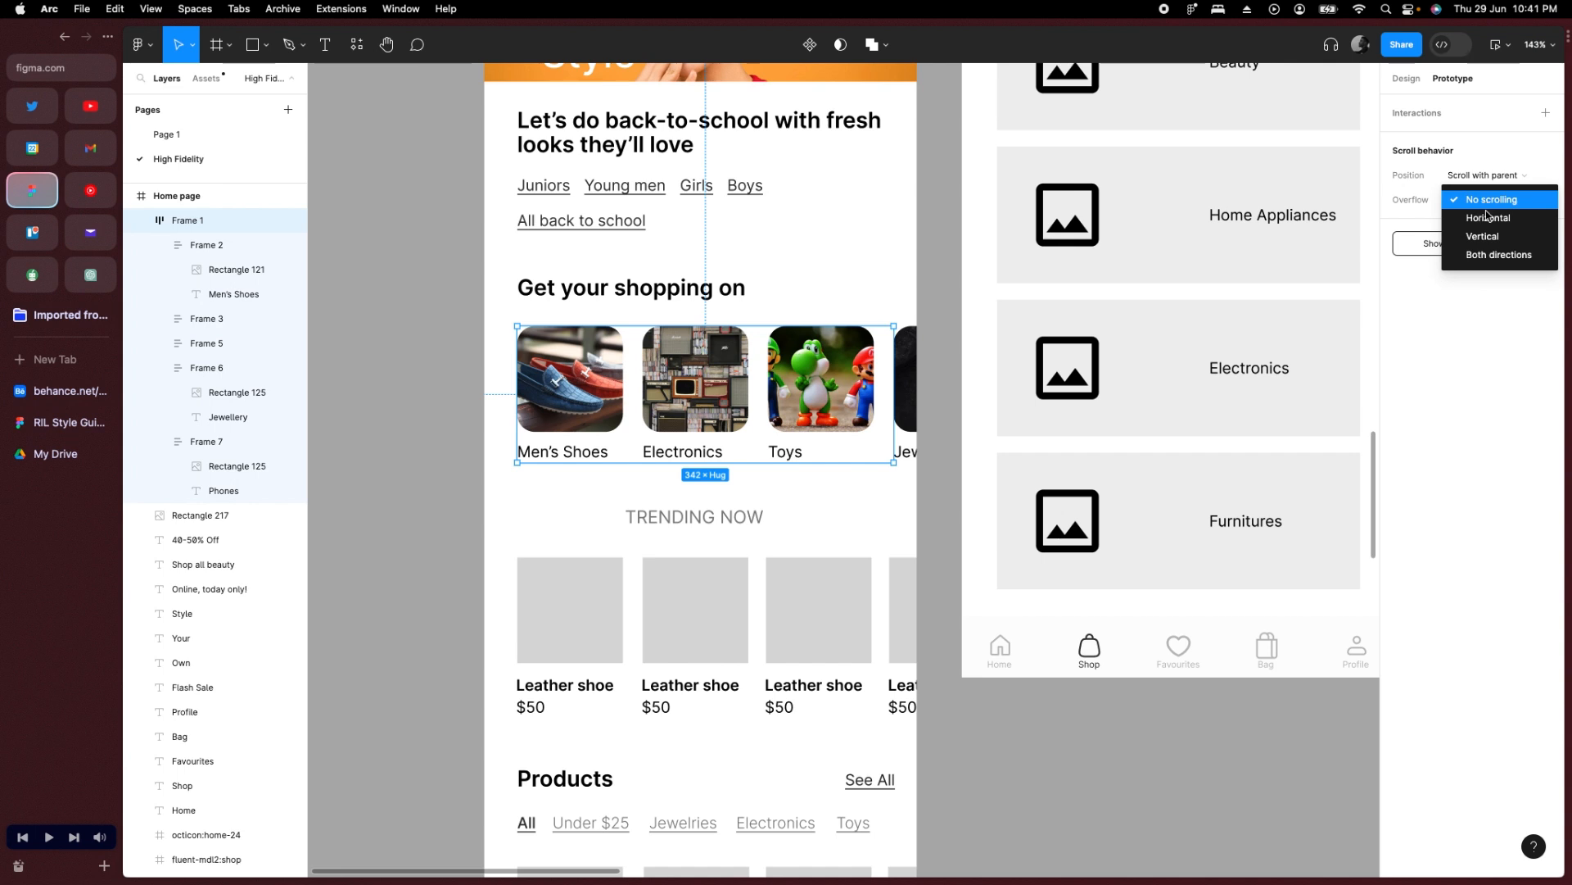
click(1487, 217)
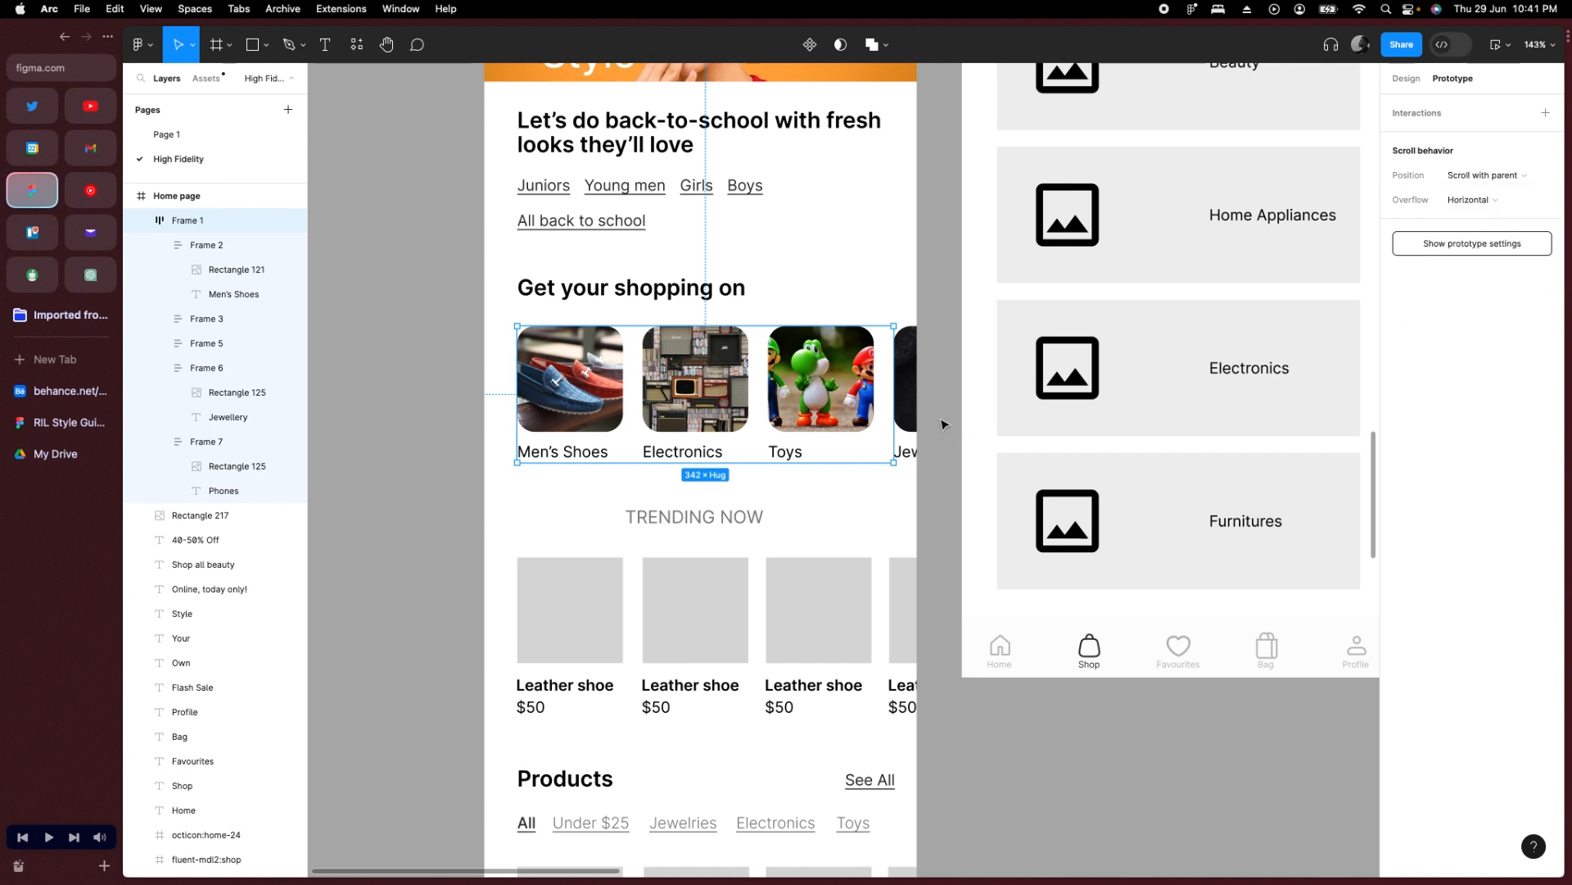
Open a prototype preview of the Home page frame and go to its category row.
scroll(942, 419, down, 2)
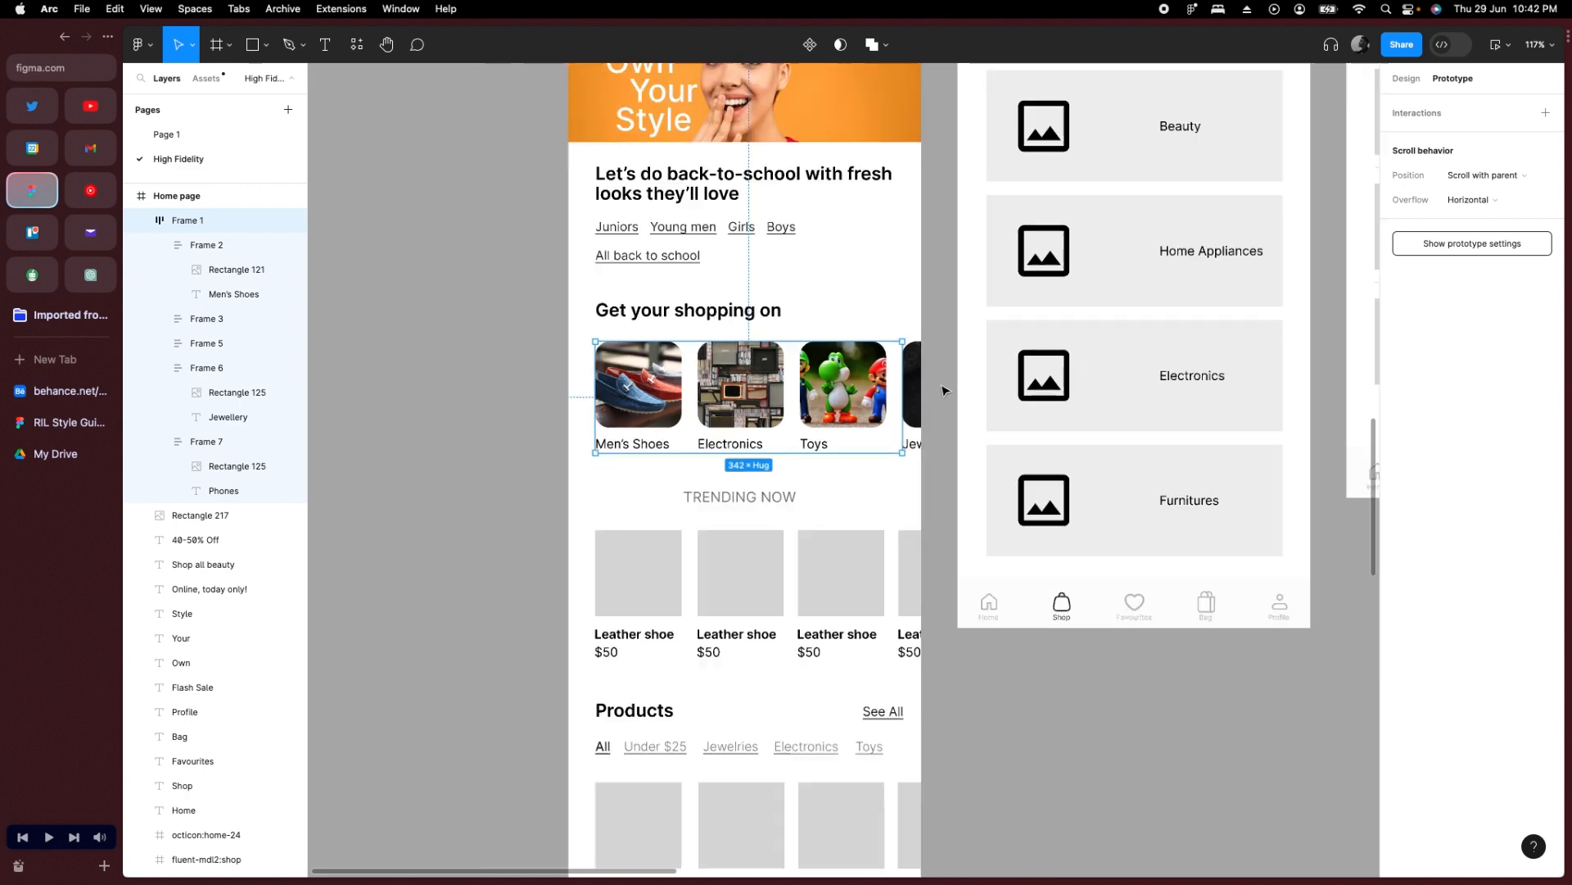
scroll(936, 491, up, 6)
scroll(923, 566, up, 3)
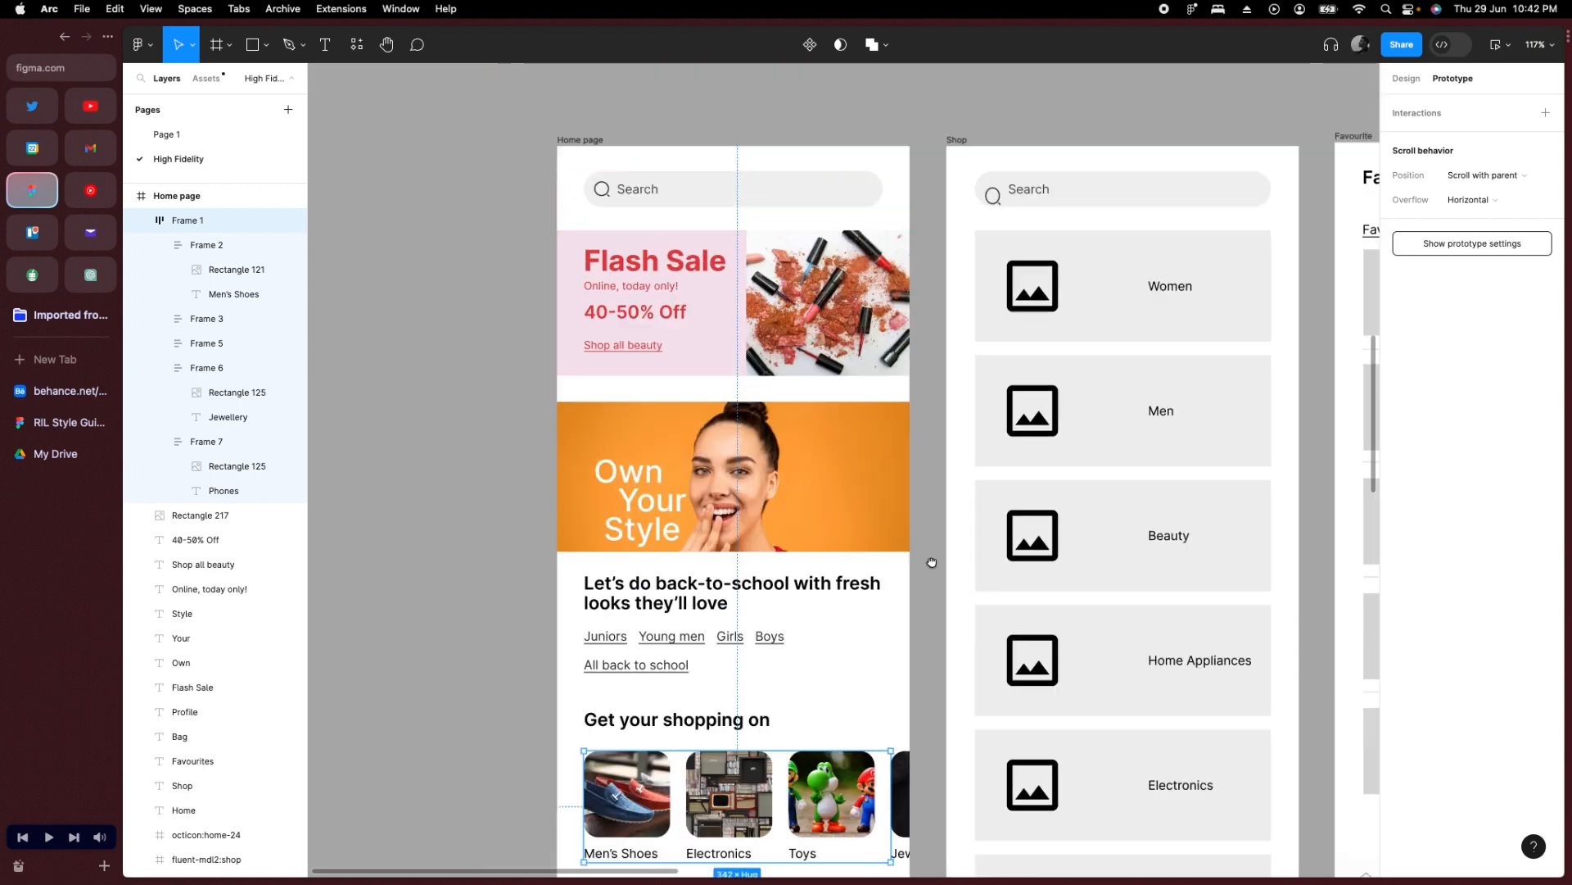
key(Escape)
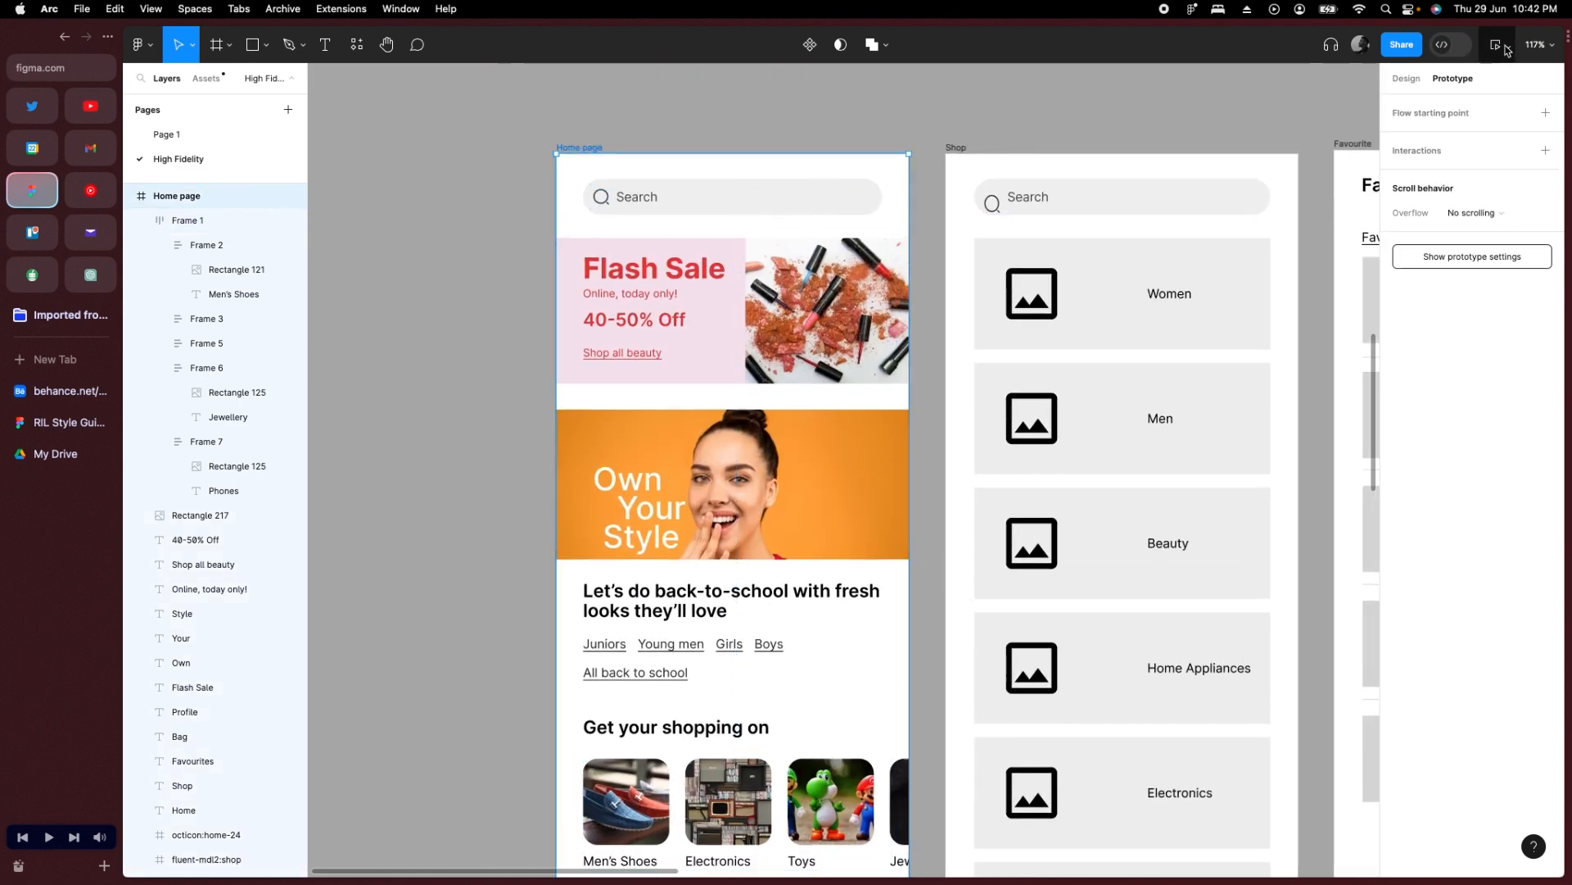
click(1498, 46)
scroll(476, 520, down, 3)
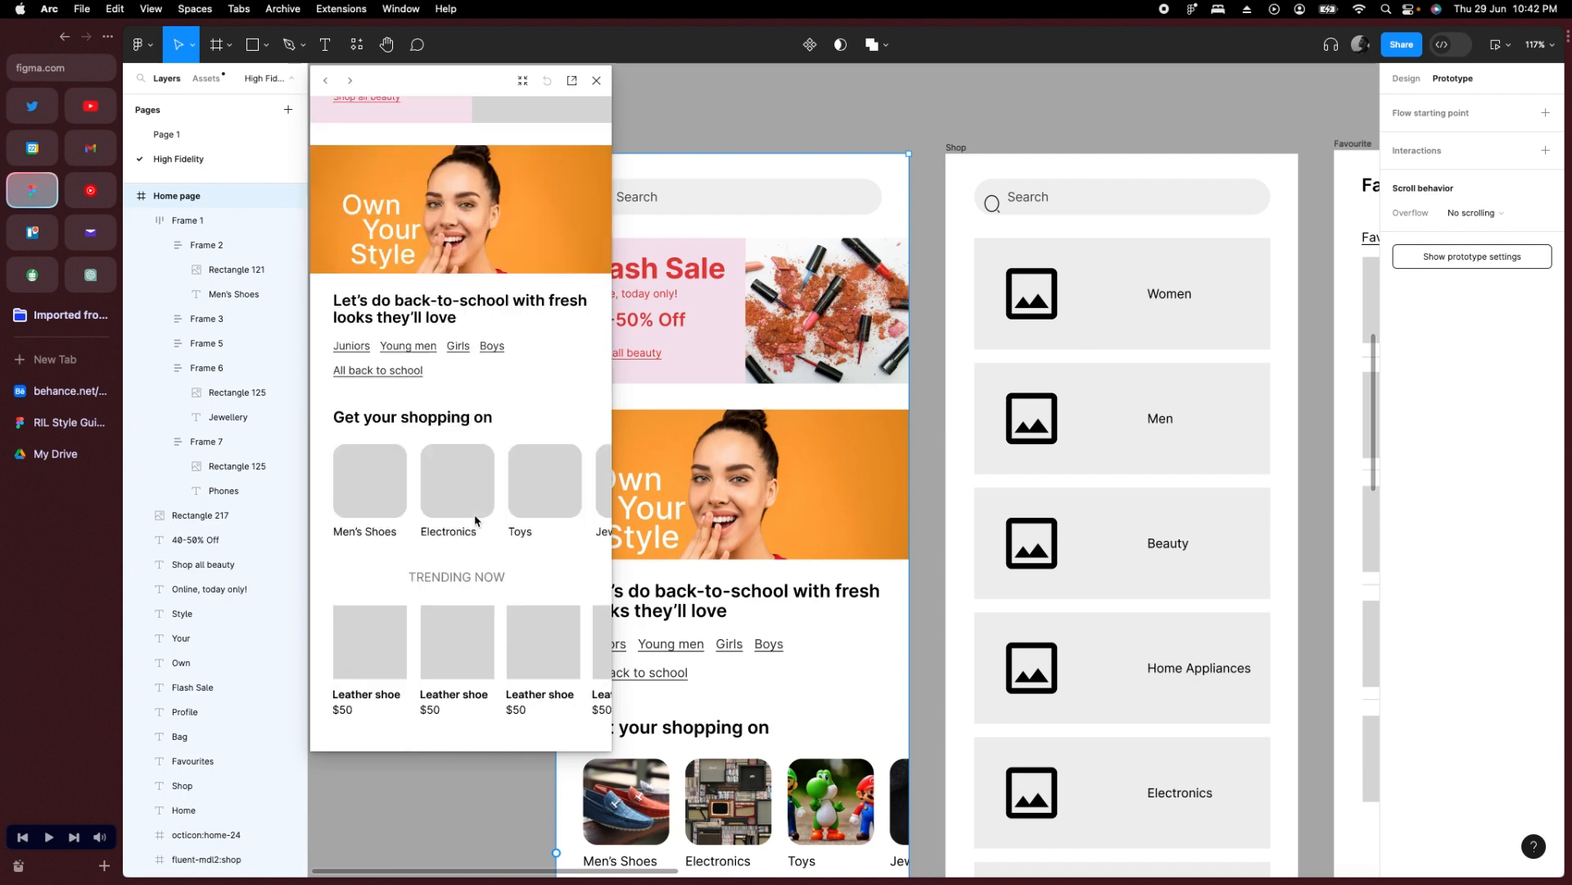
Test the horizontal scrolling of the category row in the prototype preview and close the preview.
scroll(508, 490, right, 4)
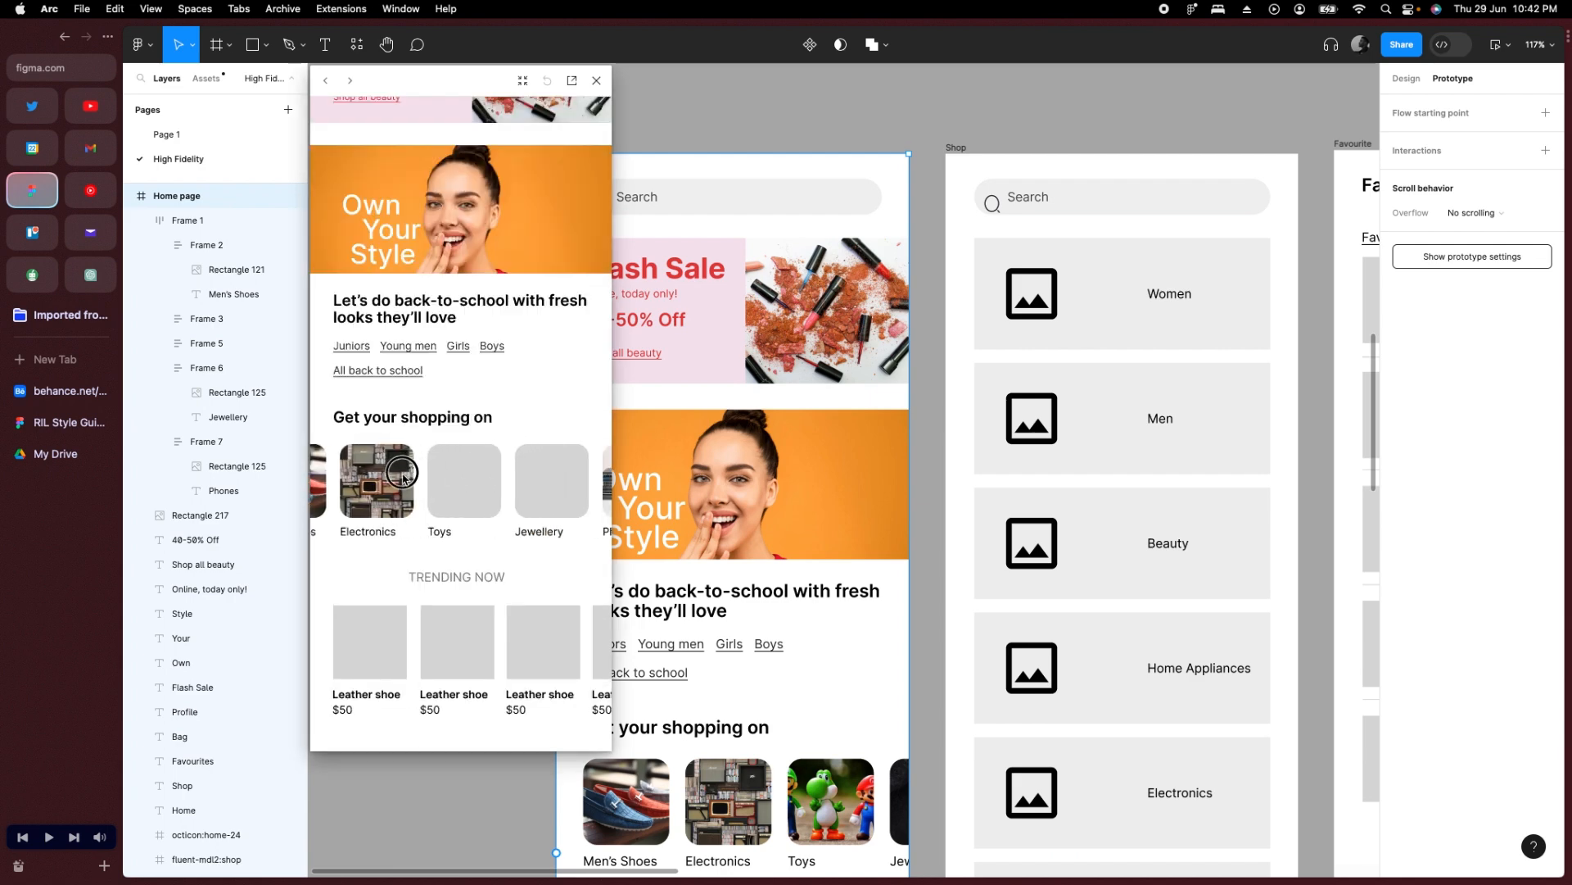
scroll(397, 479, left, 4)
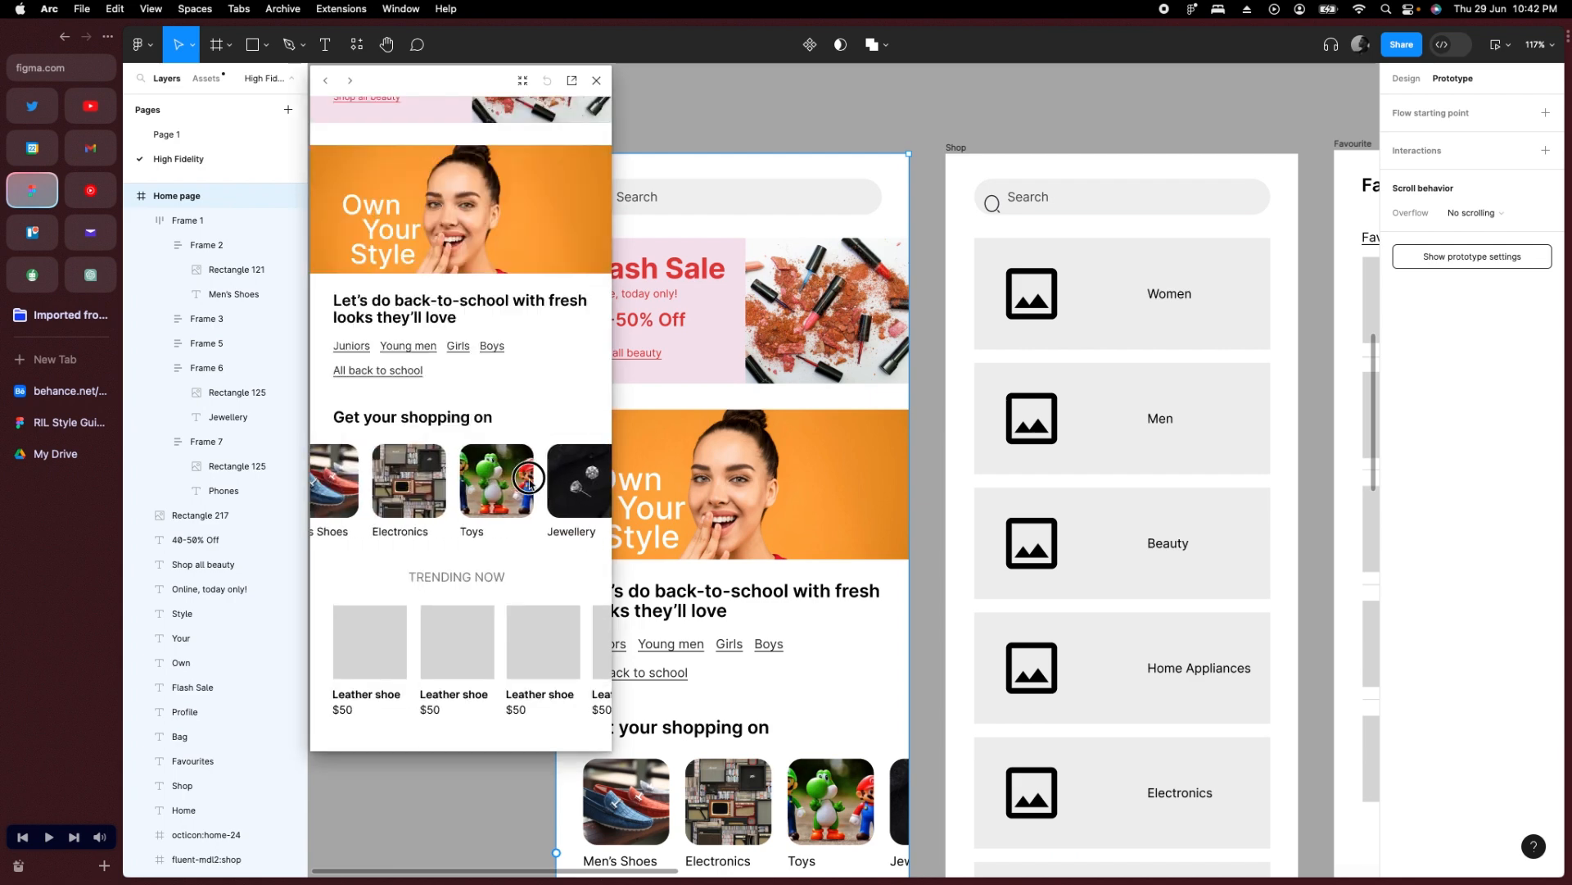
scroll(381, 484, right, 4)
scroll(381, 483, left, 4)
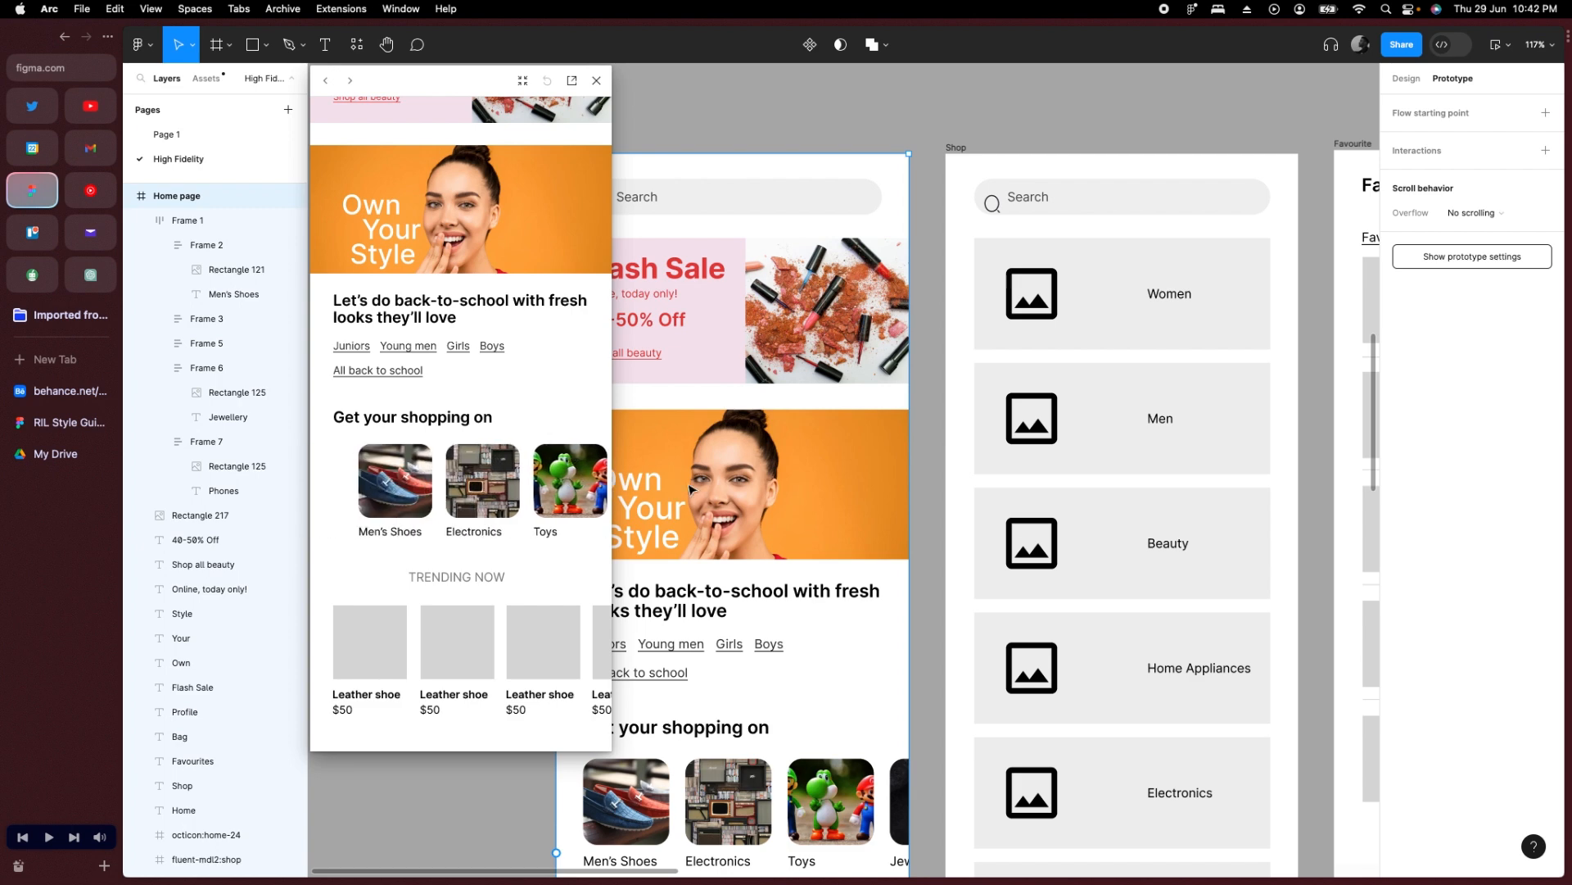
scroll(381, 483, right, 4)
scroll(381, 483, left, 4)
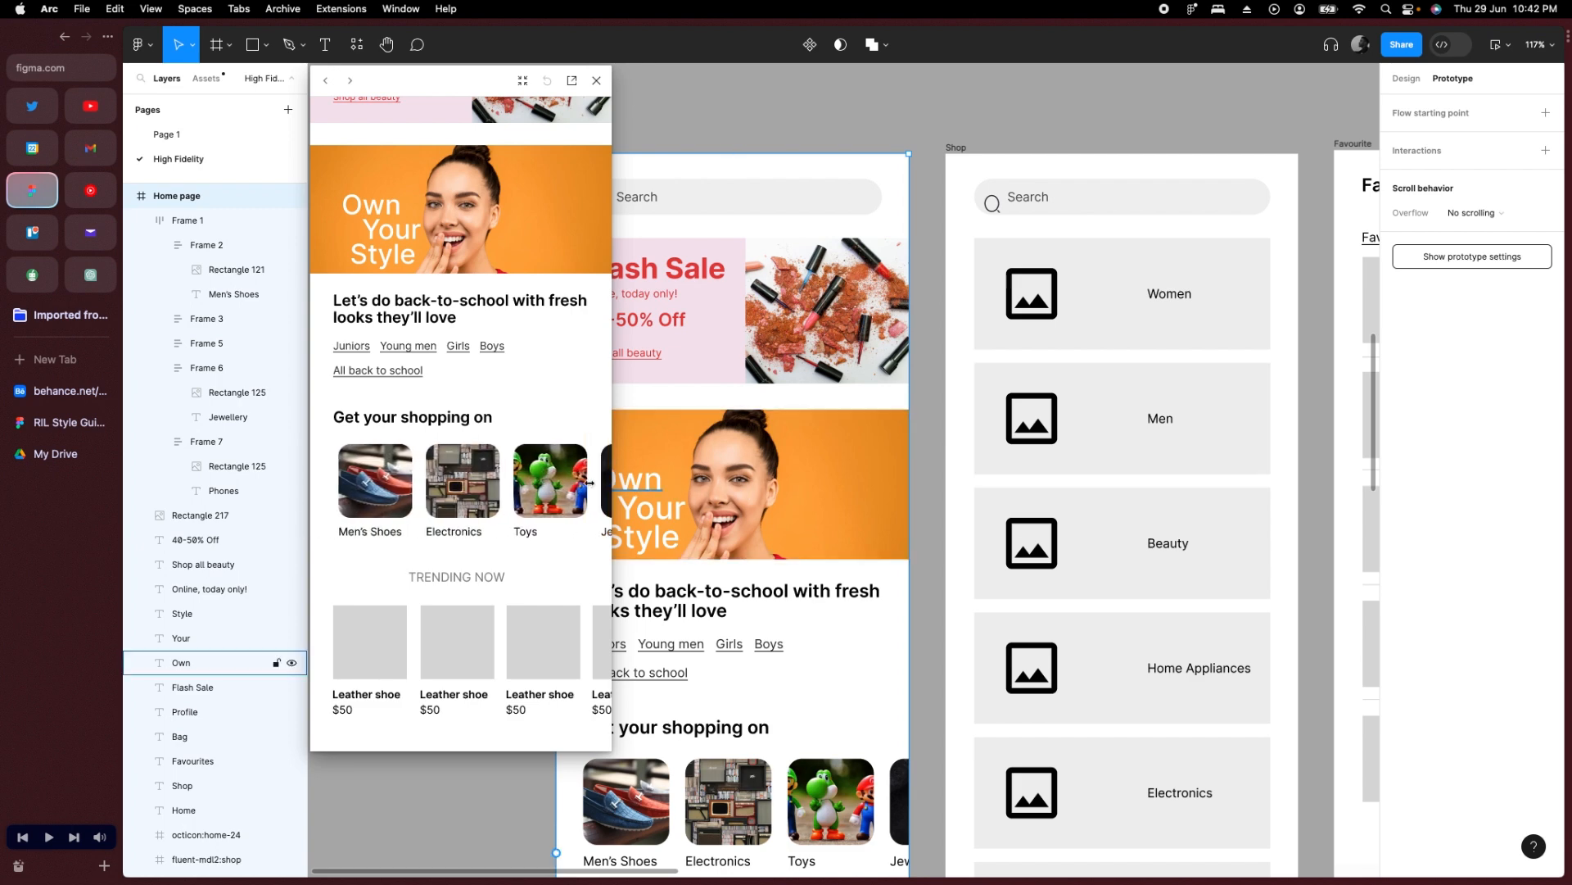
scroll(426, 475, right, 4)
scroll(480, 466, left, 4)
scroll(480, 467, up, 3)
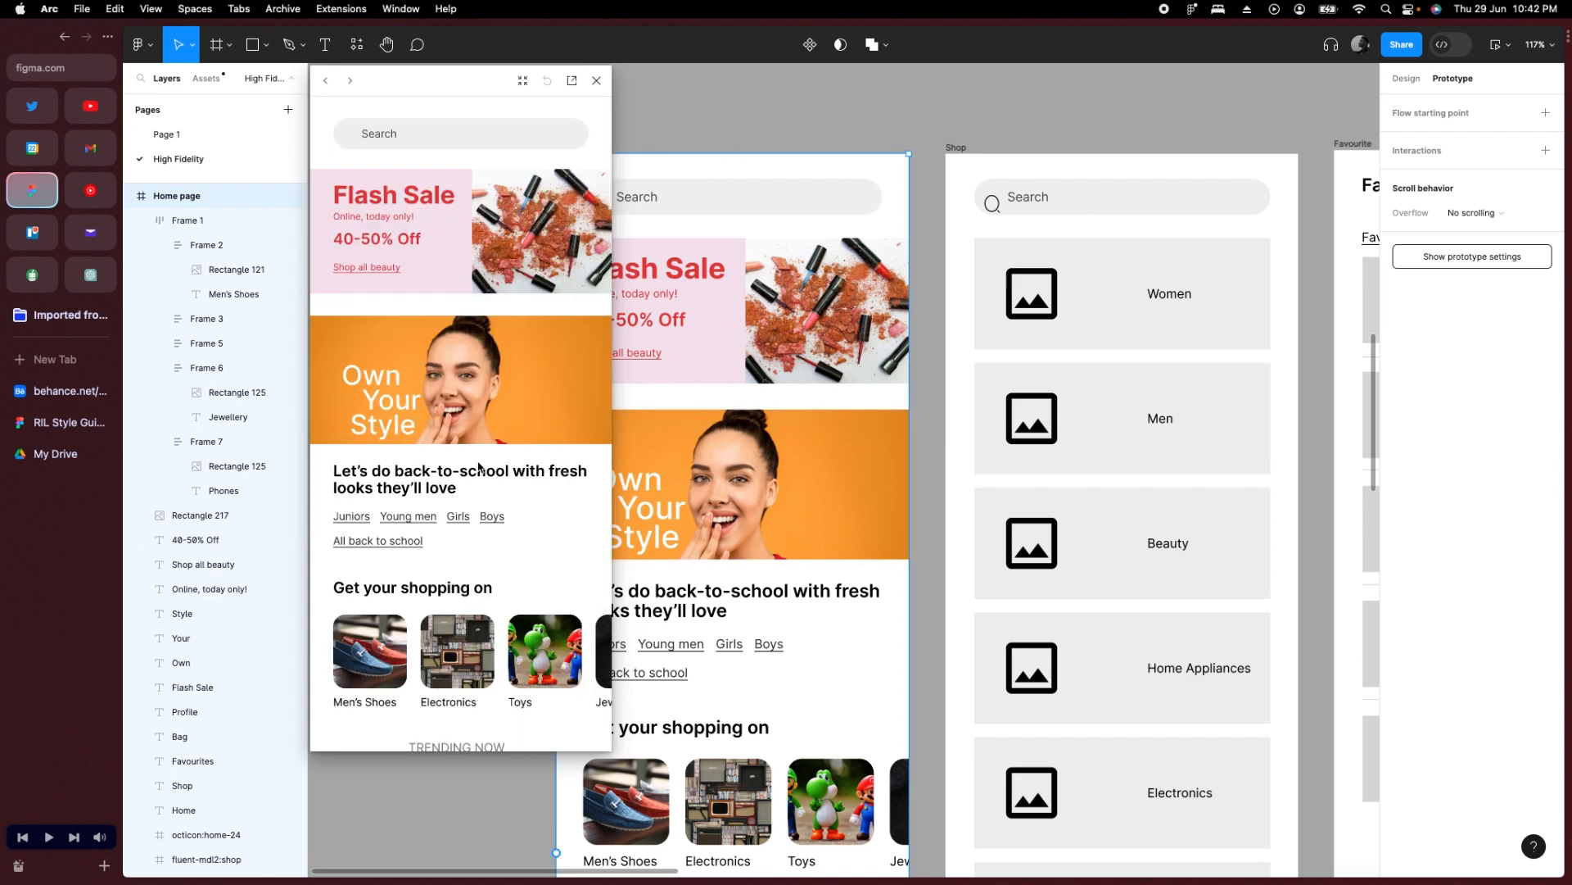
scroll(480, 467, down, 4)
scroll(410, 455, right, 4)
scroll(352, 442, left, 4)
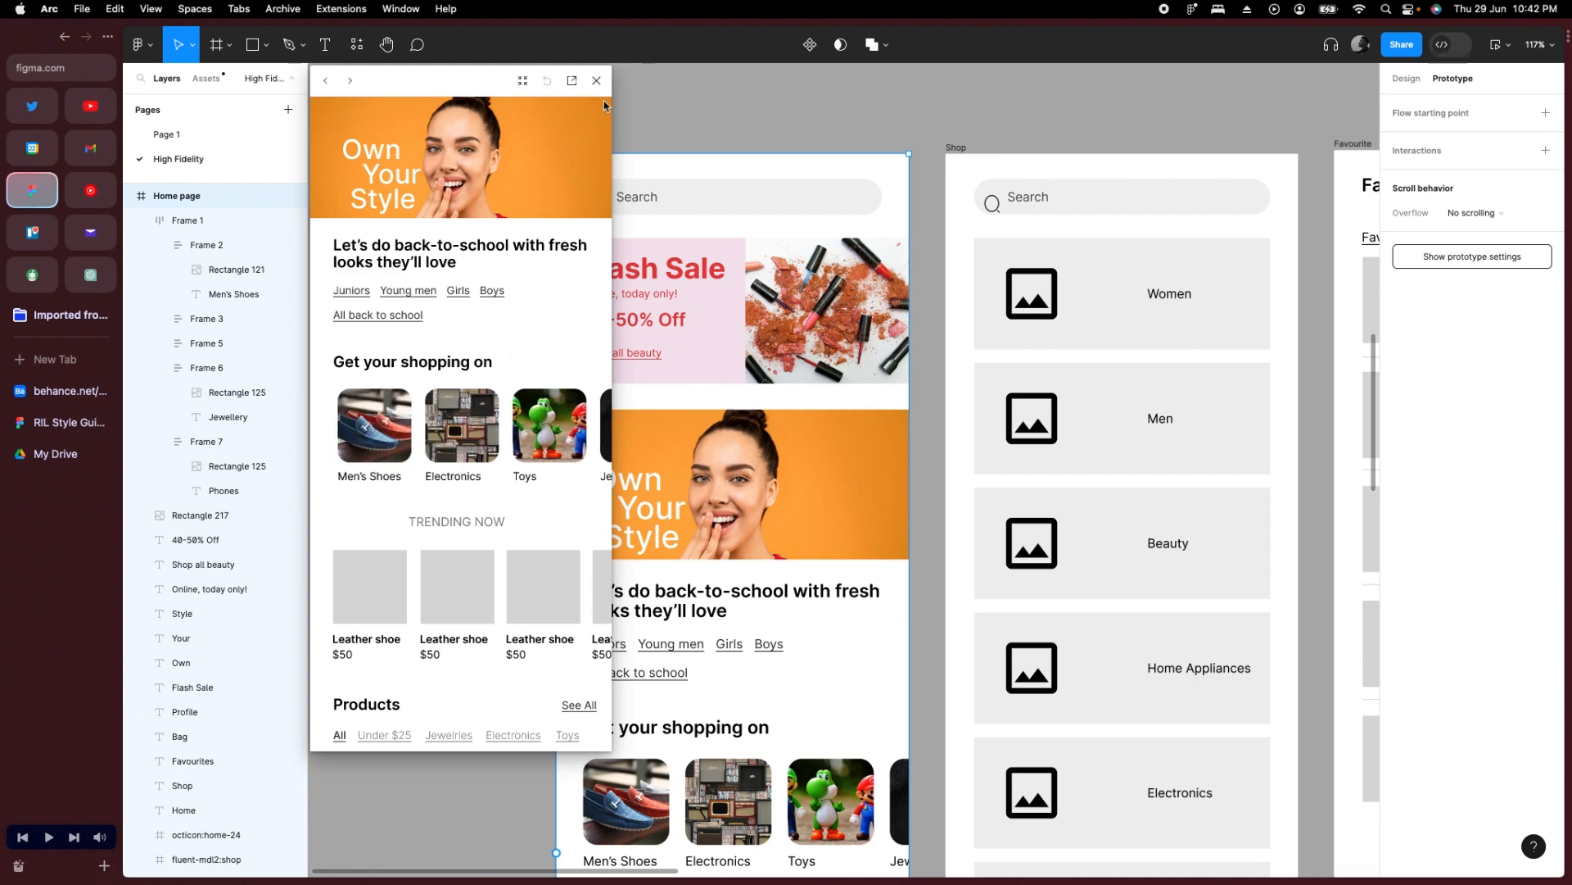
click(596, 80)
scroll(572, 551, down, 6)
scroll(572, 551, down, 3)
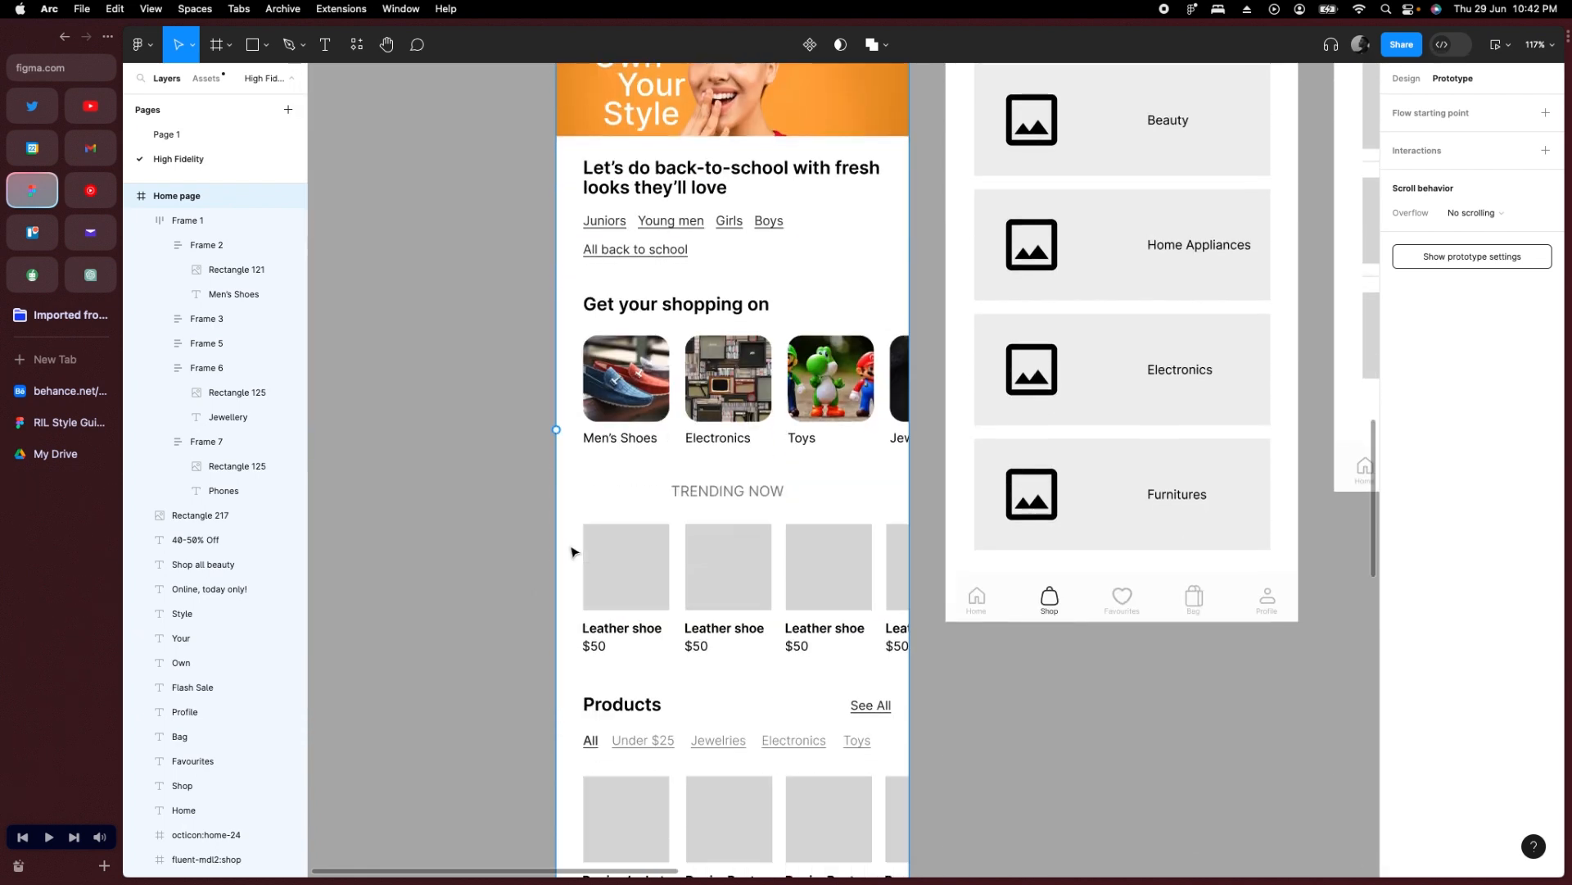
click(537, 374)
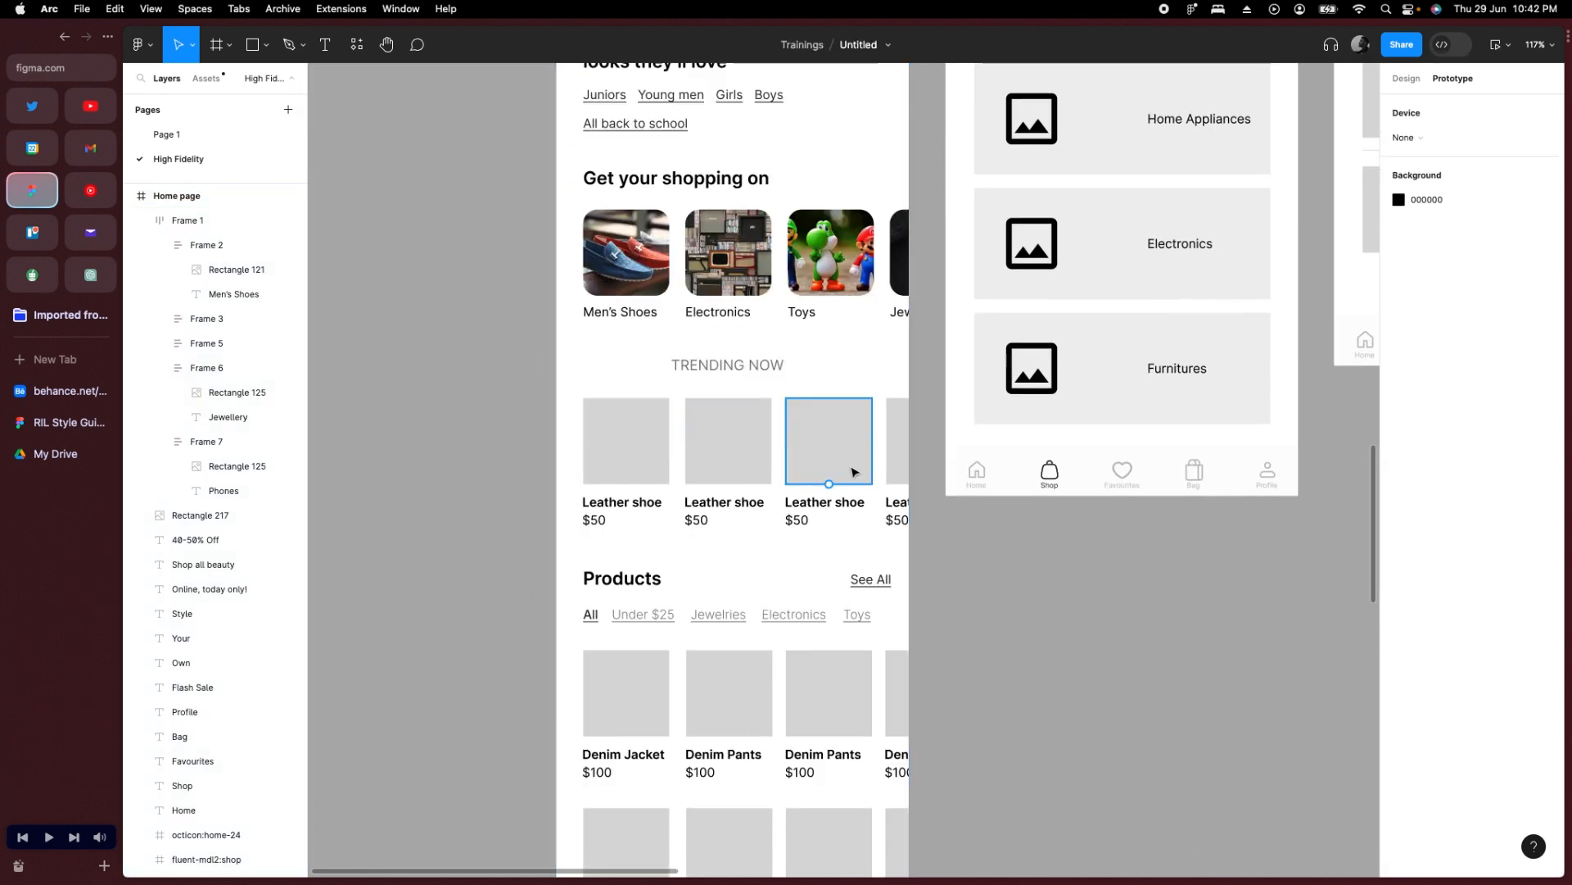
scroll(852, 471, down, 5)
click(737, 354)
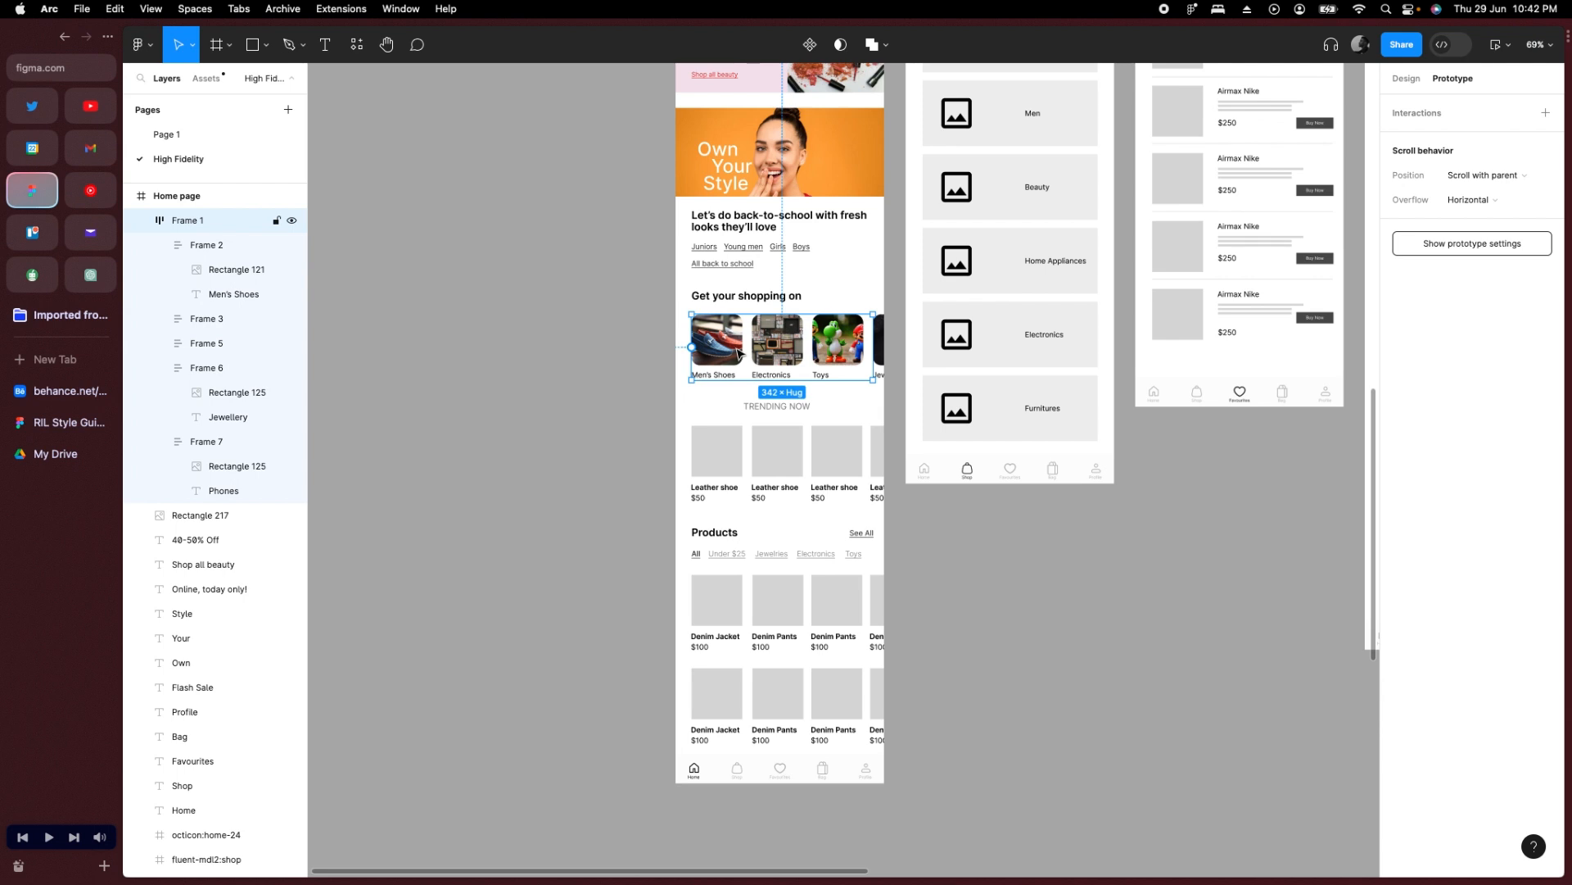
drag(756, 344, 412, 397)
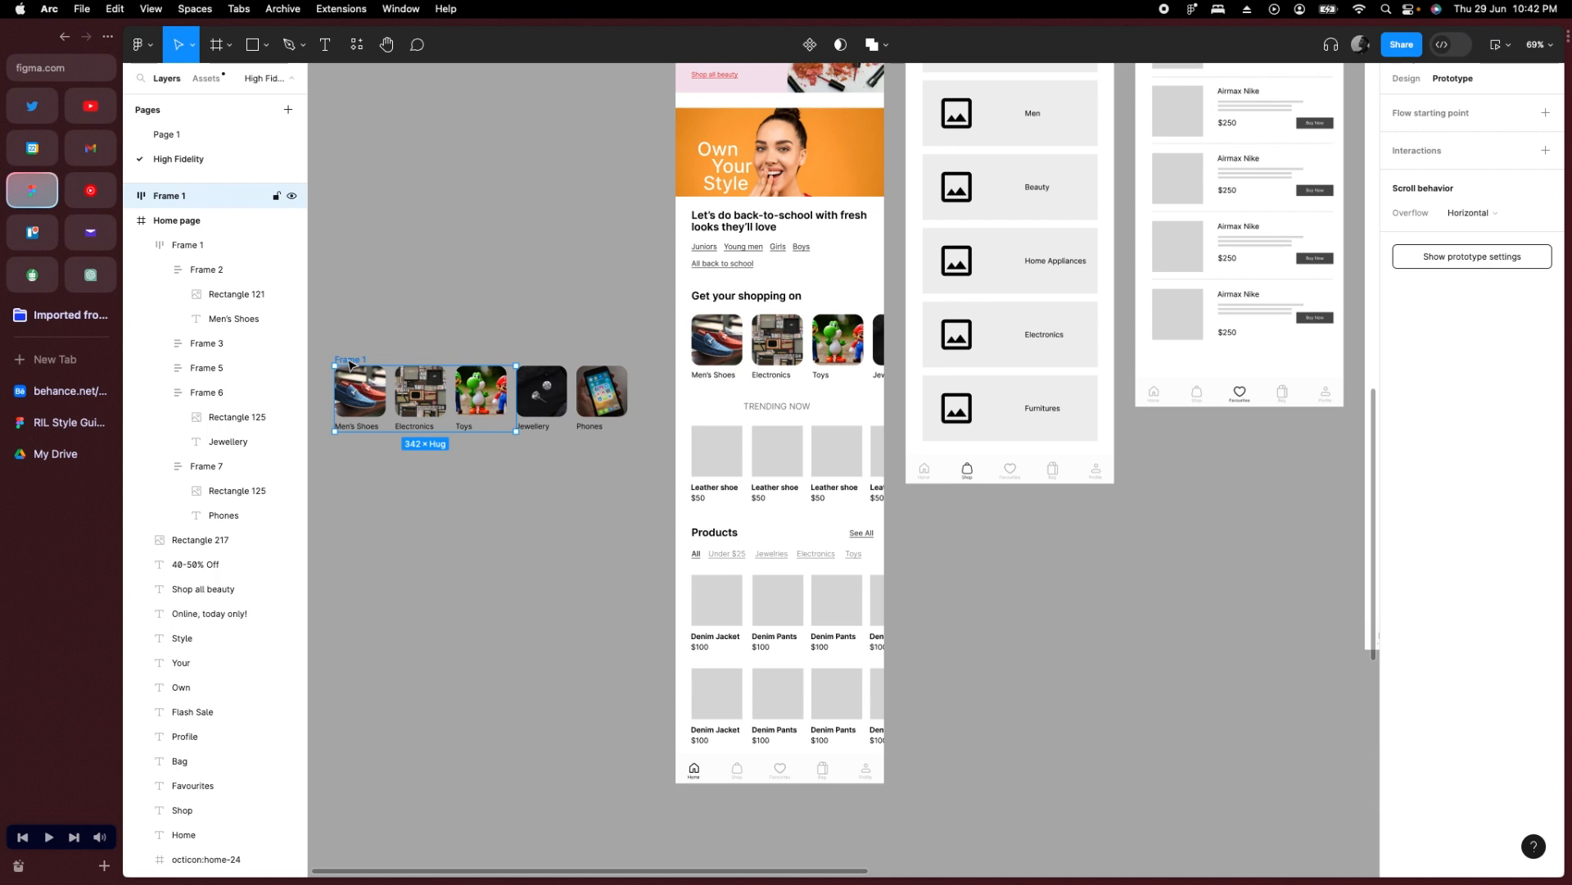
key(Delete)
Move the Leather shoe products of the Trending Now section out of the Home page onto the empty canvas beside it.
drag(637, 430, 889, 504)
drag(844, 457, 1098, 565)
scroll(1012, 524, up, 5)
Apply auto layout separately to the three rightmost Leather shoe cards, combining each image box with its name and price.
key(shift+a)
drag(1024, 487, 921, 638)
key(shift+a)
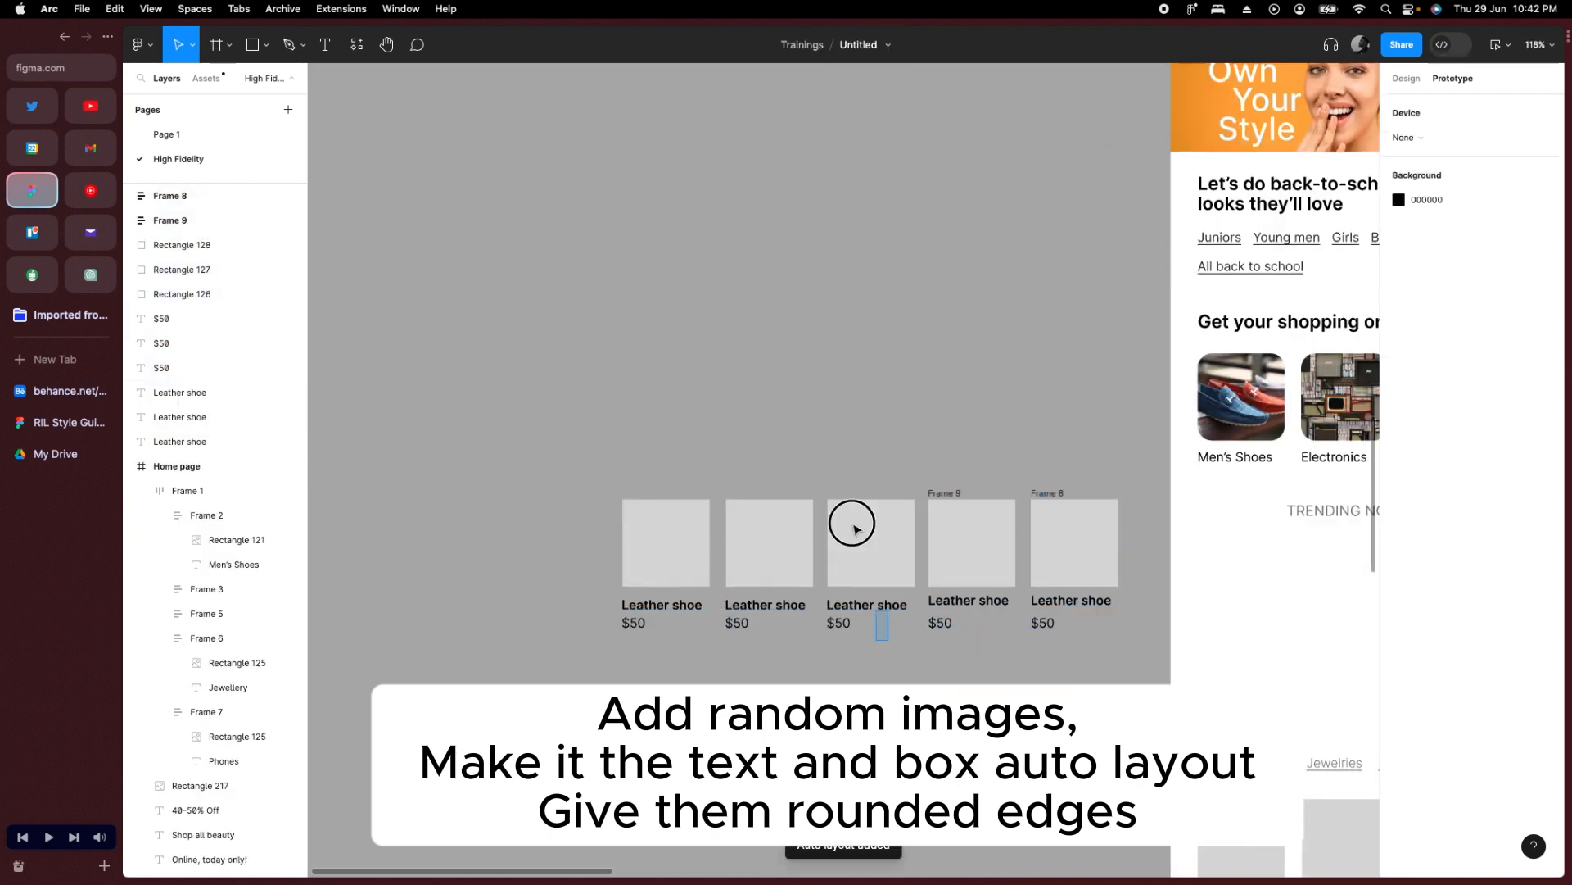
key(shift+a)
mouse_move(919, 487)
mouse_down()
mouse_move(819, 639)
mouse_move(737, 531)
mouse_up()
key(shift+s)
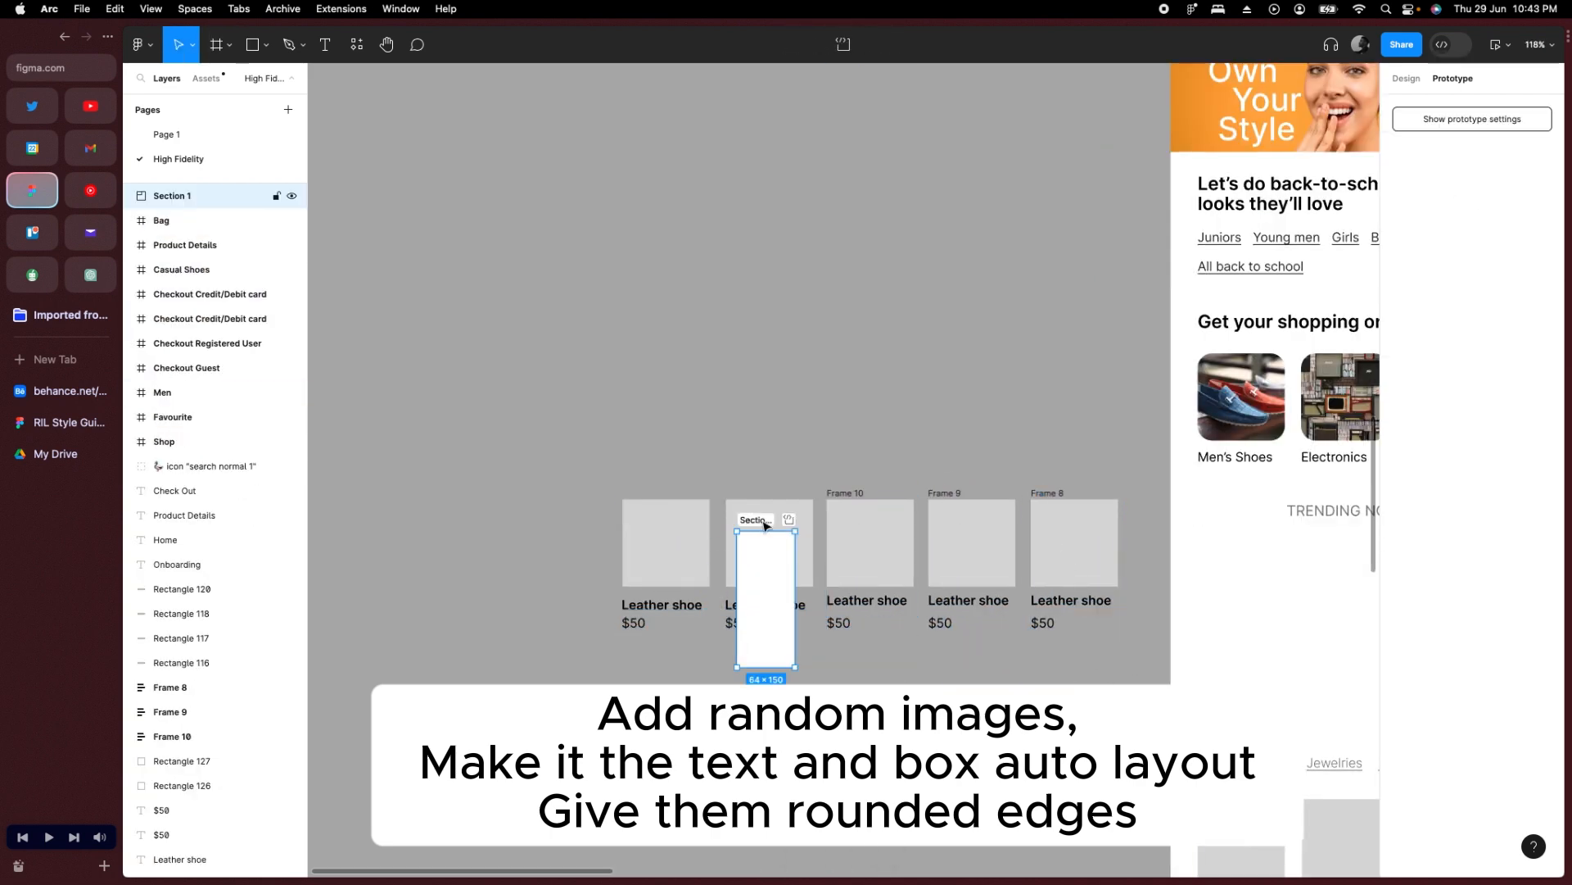
key(ctrl+z)
Turn each of the two remaining Leather shoe cards into its own auto layout frame with box, name and price.
drag(817, 488, 800, 660)
key(shift+a)
drag(716, 488, 664, 642)
key(shift+a)
key(Escape)
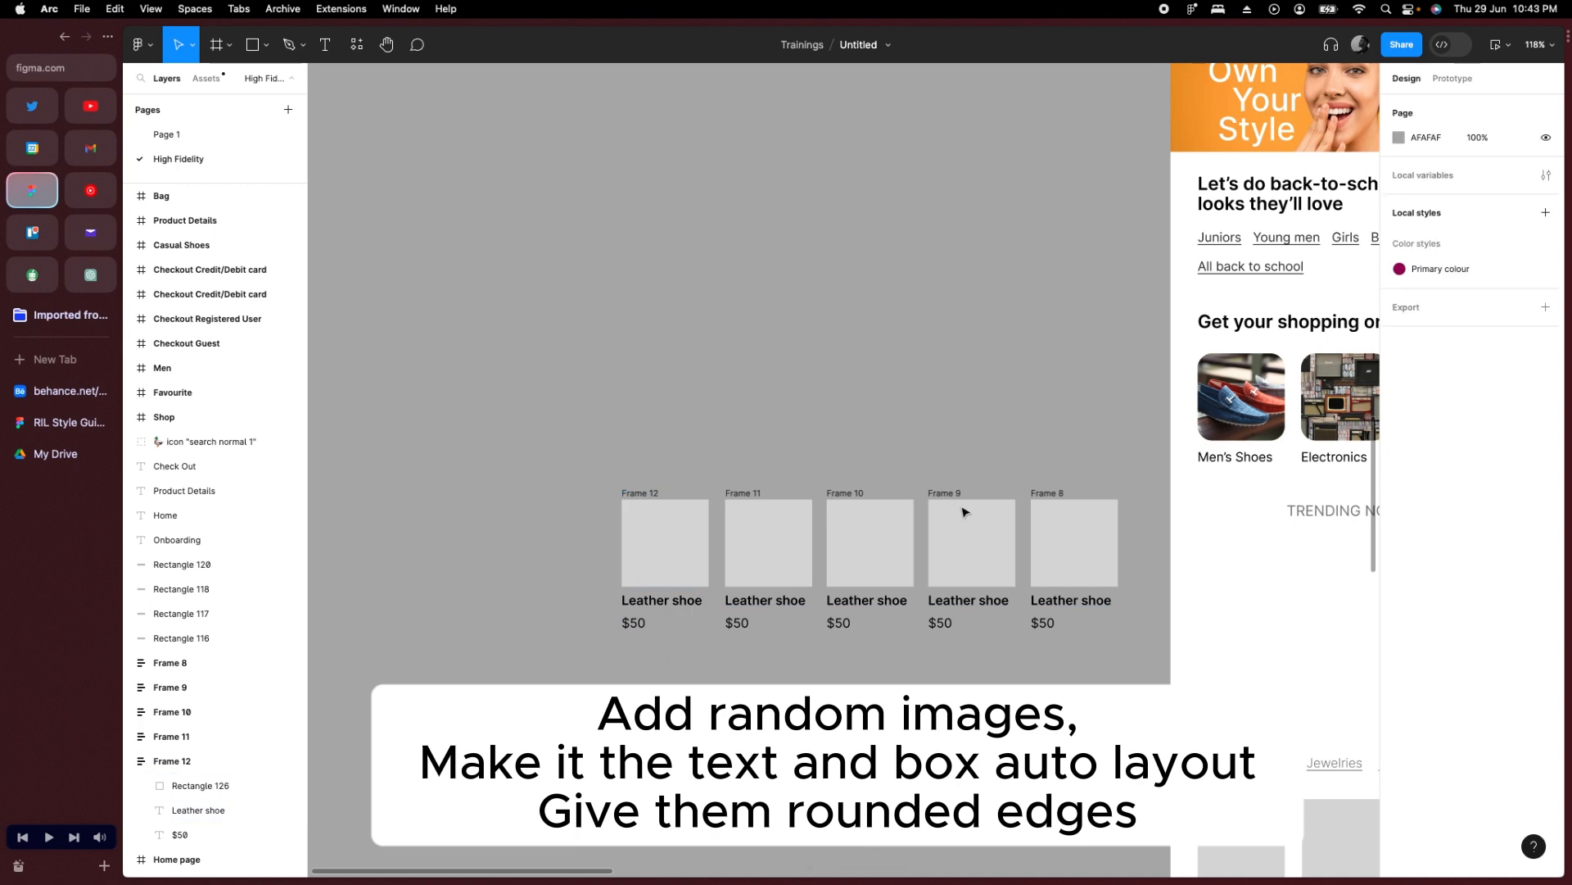
Nest the name and price of the first Leather shoe card in their own auto layout with 0 spacing.
scroll(667, 611, up, 5)
click(664, 616)
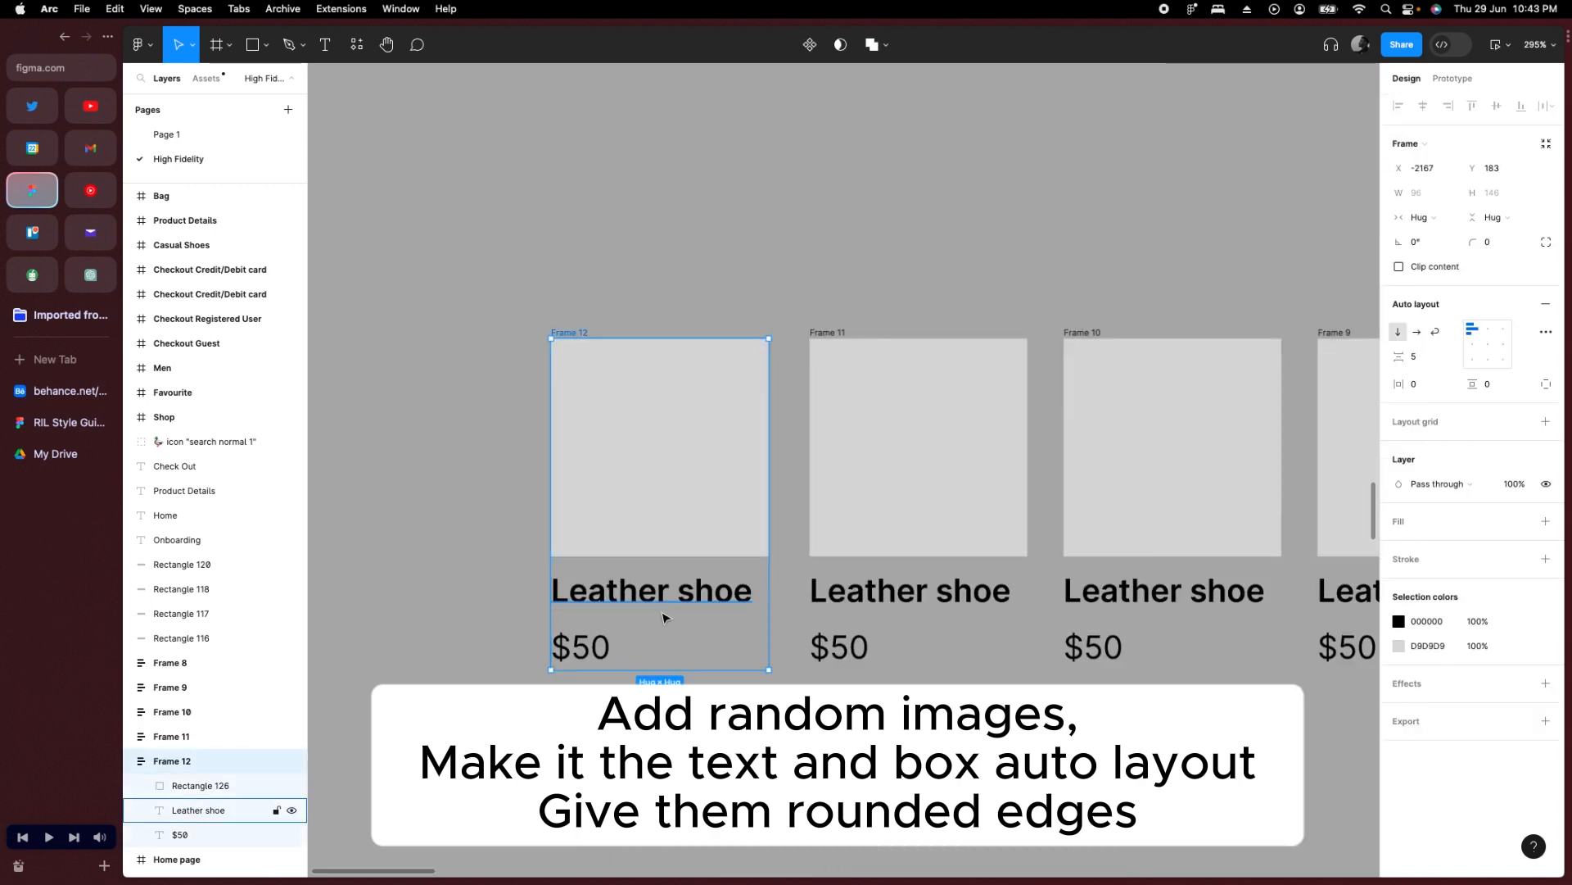
click(660, 596)
shift+click(581, 647)
key(shift+a)
drag(651, 620, 651, 612)
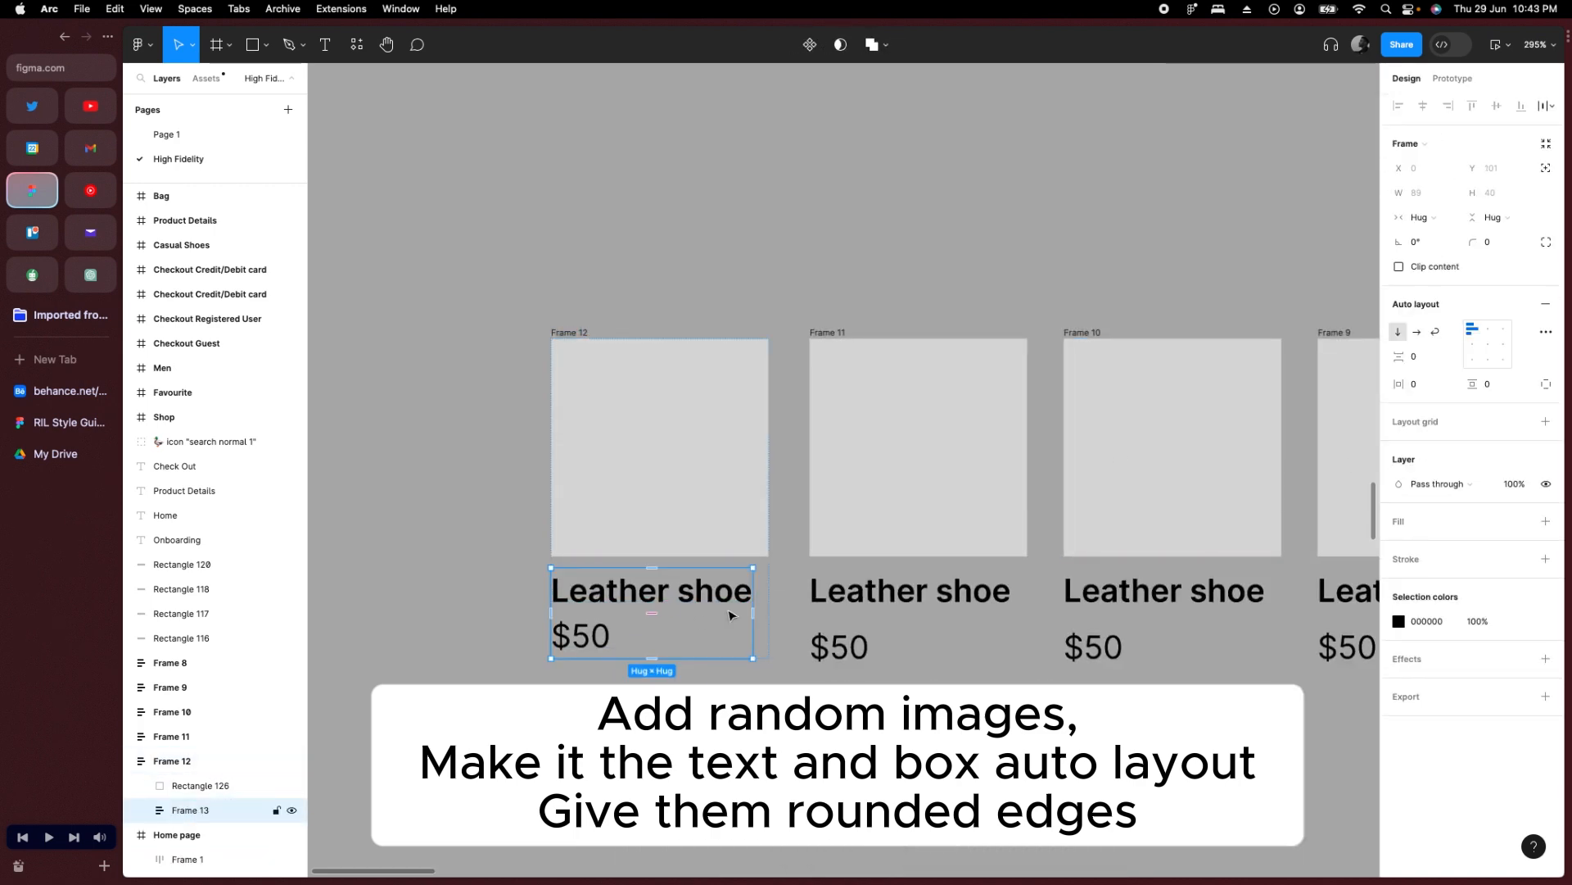
Group the second card's name and price into a nested auto layout.
click(909, 591)
shift+click(839, 647)
key(shift+a)
Delete the last three Leather shoe cards, whose names and prices are not nested in auto layout.
scroll(901, 623, right, 3)
scroll(322, 597, down, 5)
click(696, 467)
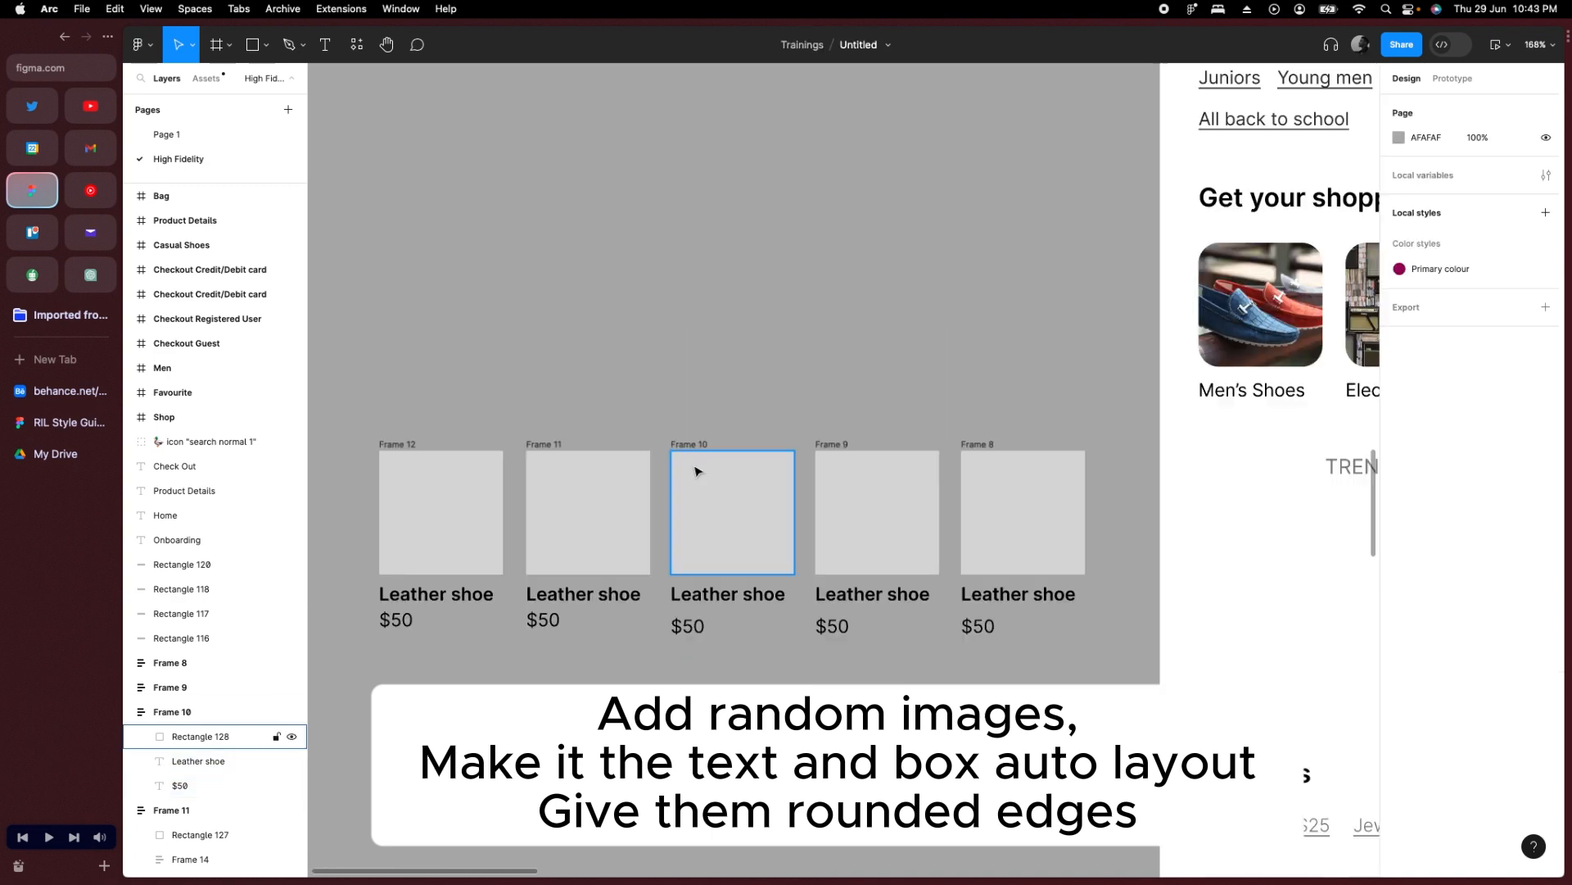
shift+click(876, 507)
shift+click(1023, 508)
key(Delete)
Duplicate the second Leather shoe card three times to complete a row of five cards.
click(647, 530)
key(super+d)
key(super+d)
key(super+d)
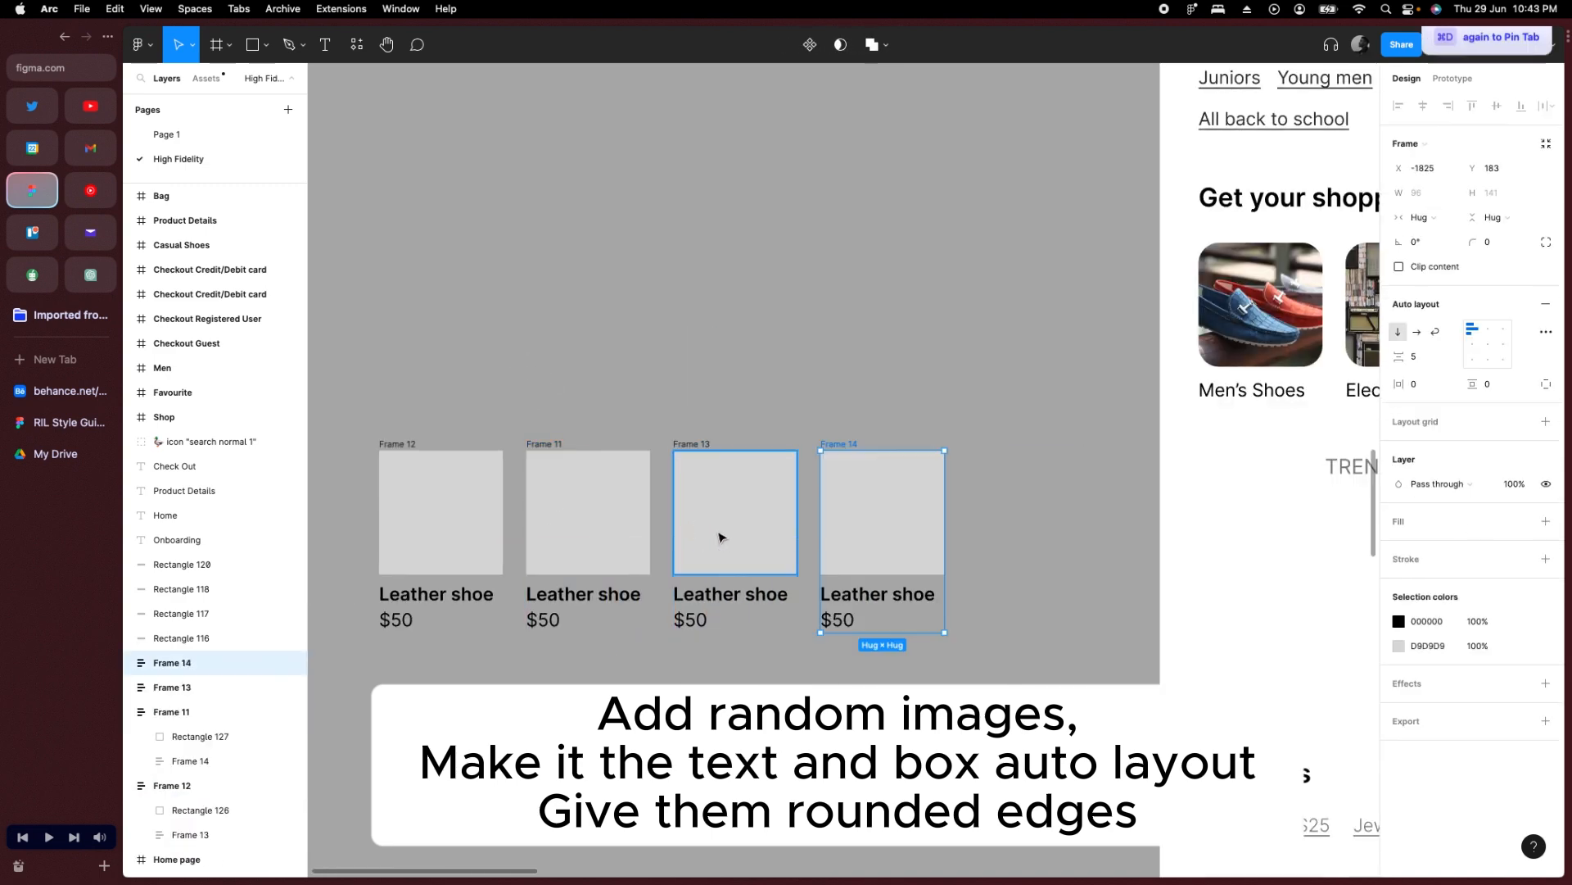
click(758, 672)
Set the corner radius of all five cards' image boxes to 16.
scroll(755, 671, down, 2)
click(975, 540)
key(alt+super+a)
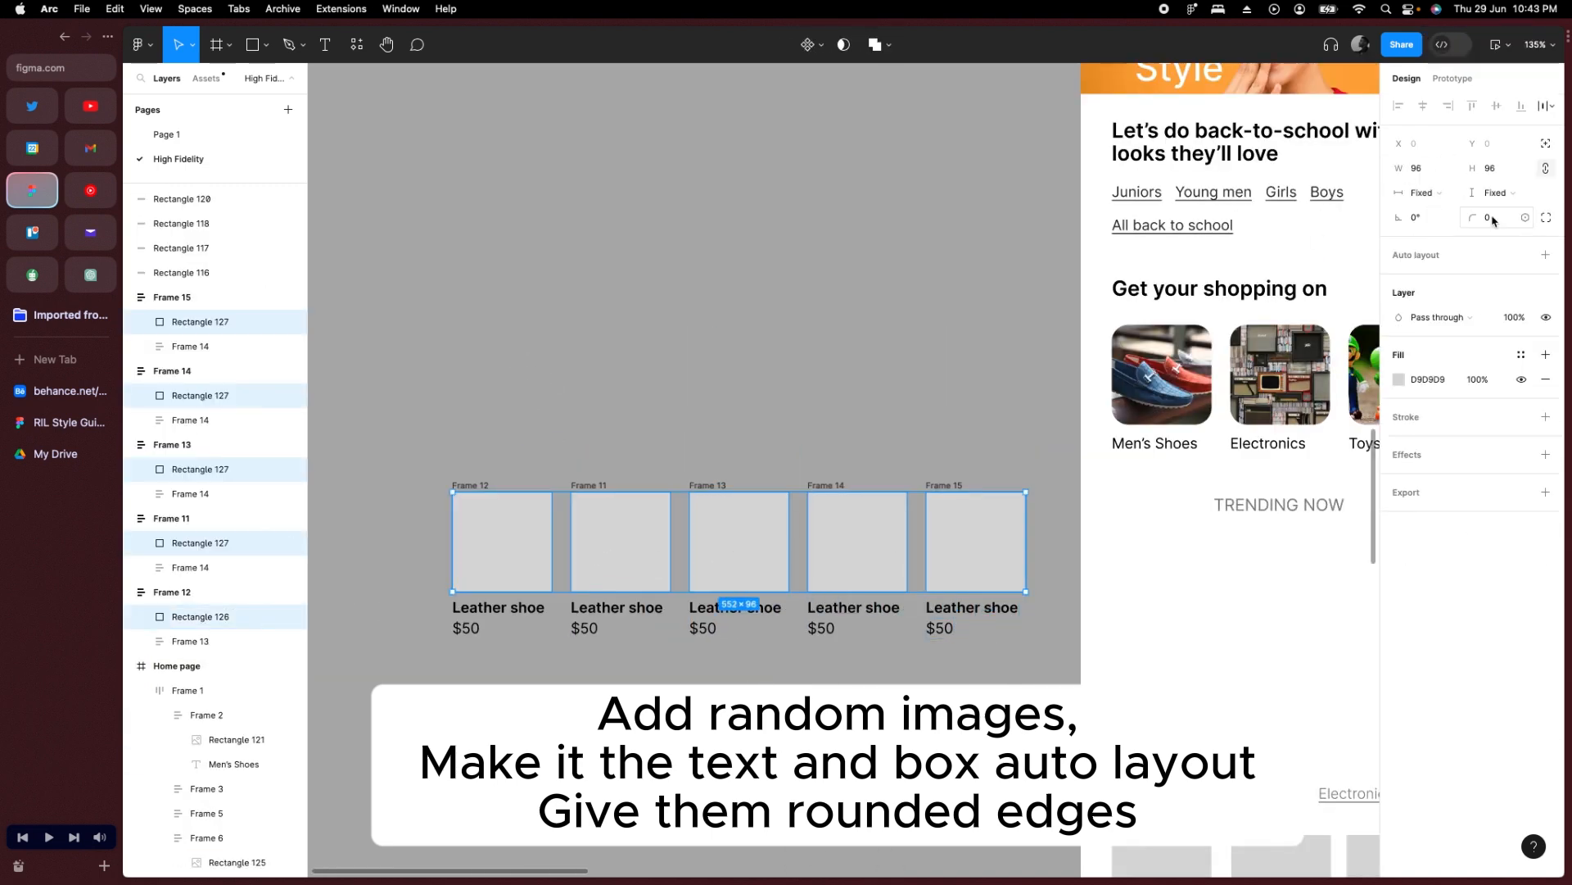
scroll(810, 428, down, 2)
Combine the five product cards into one horizontal auto layout frame with 16 spacing.
drag(450, 411, 877, 590)
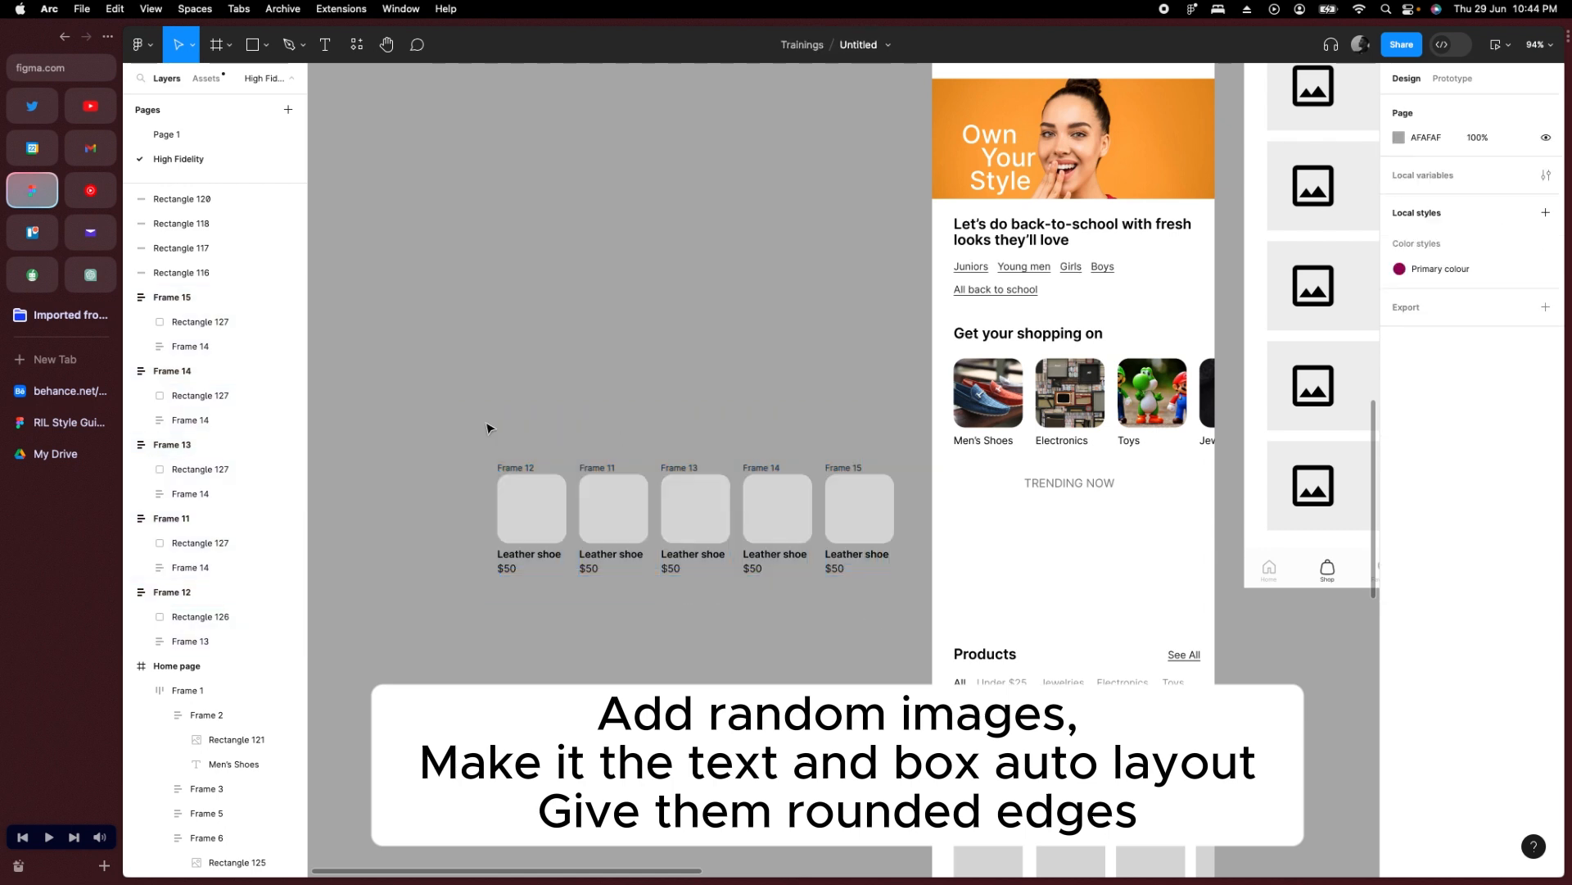
drag(488, 425, 901, 586)
scroll(725, 501, up, 2)
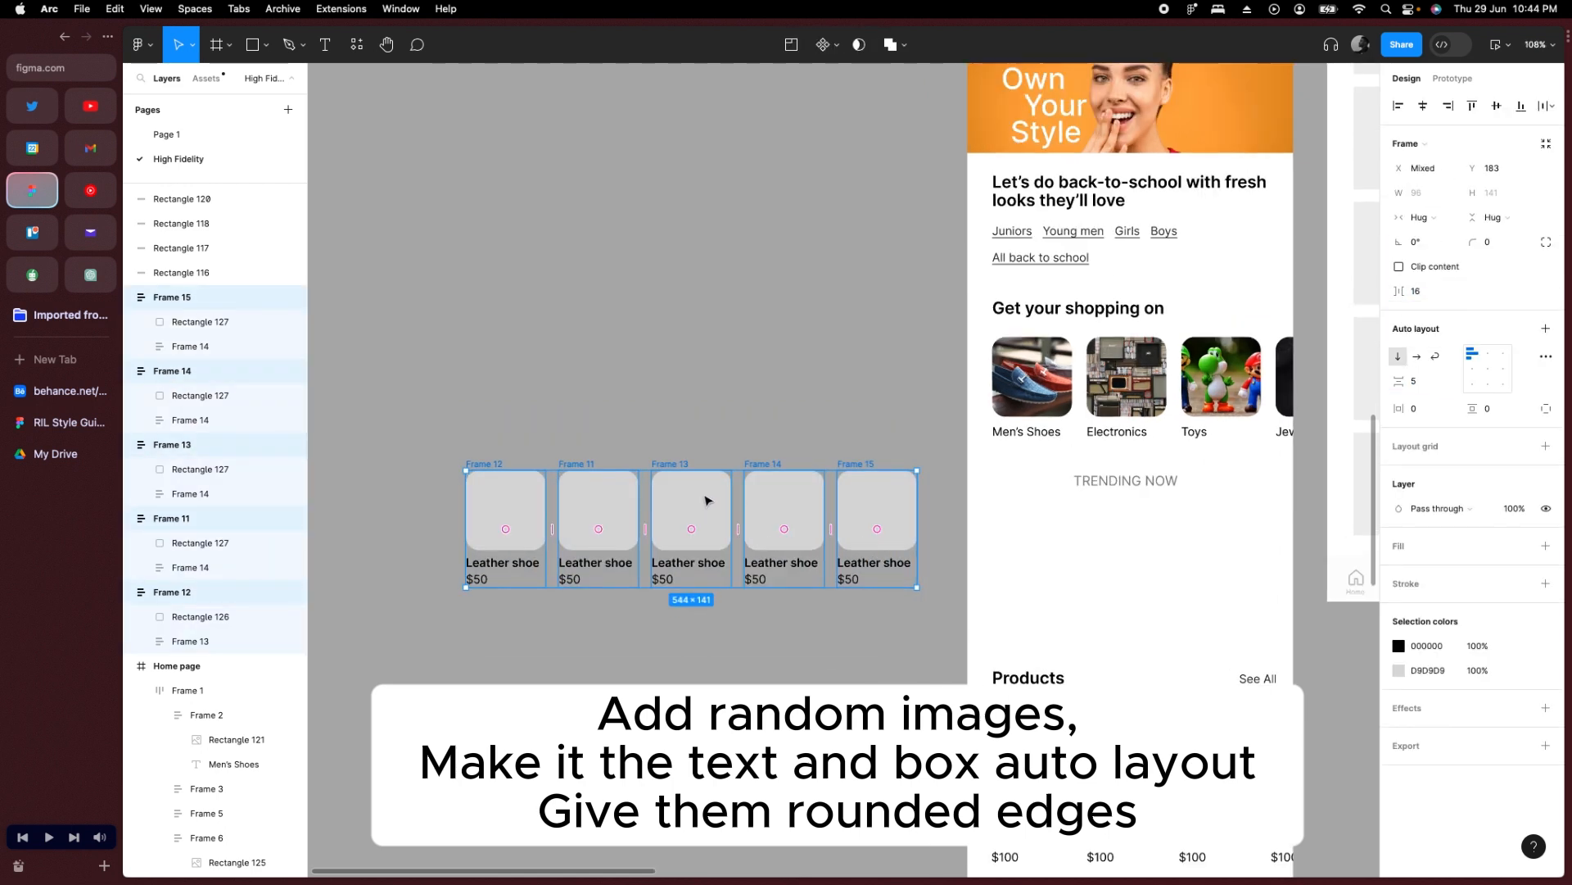
key(shift+a)
Fill the five product image boxes with random photos from the Pexels plugin.
double_click(534, 508)
key(shift+i)
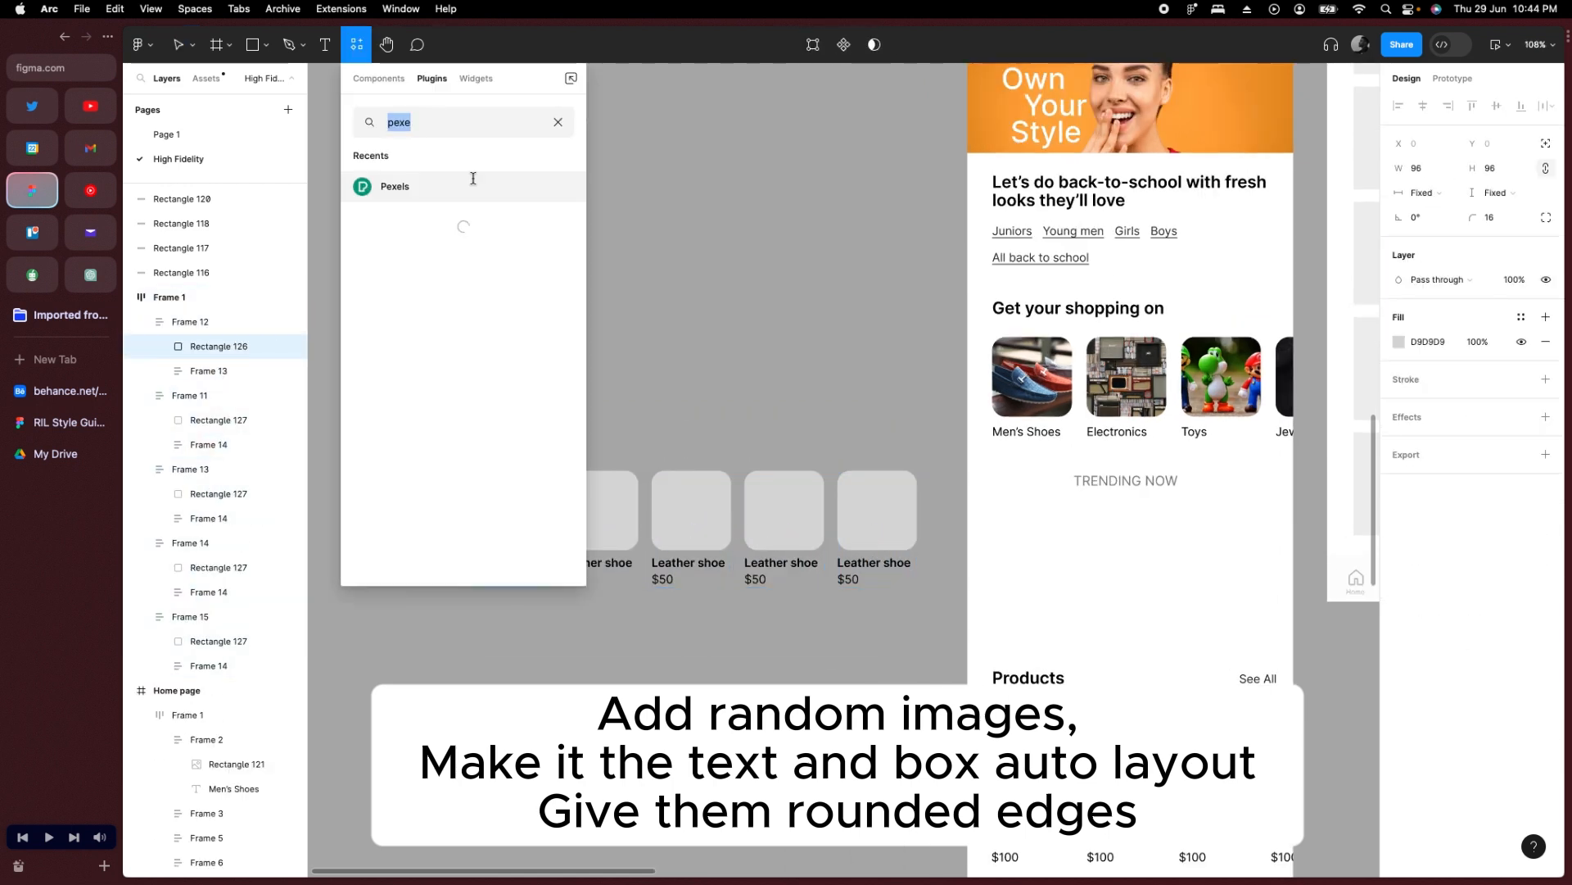
click(474, 180)
click(574, 503)
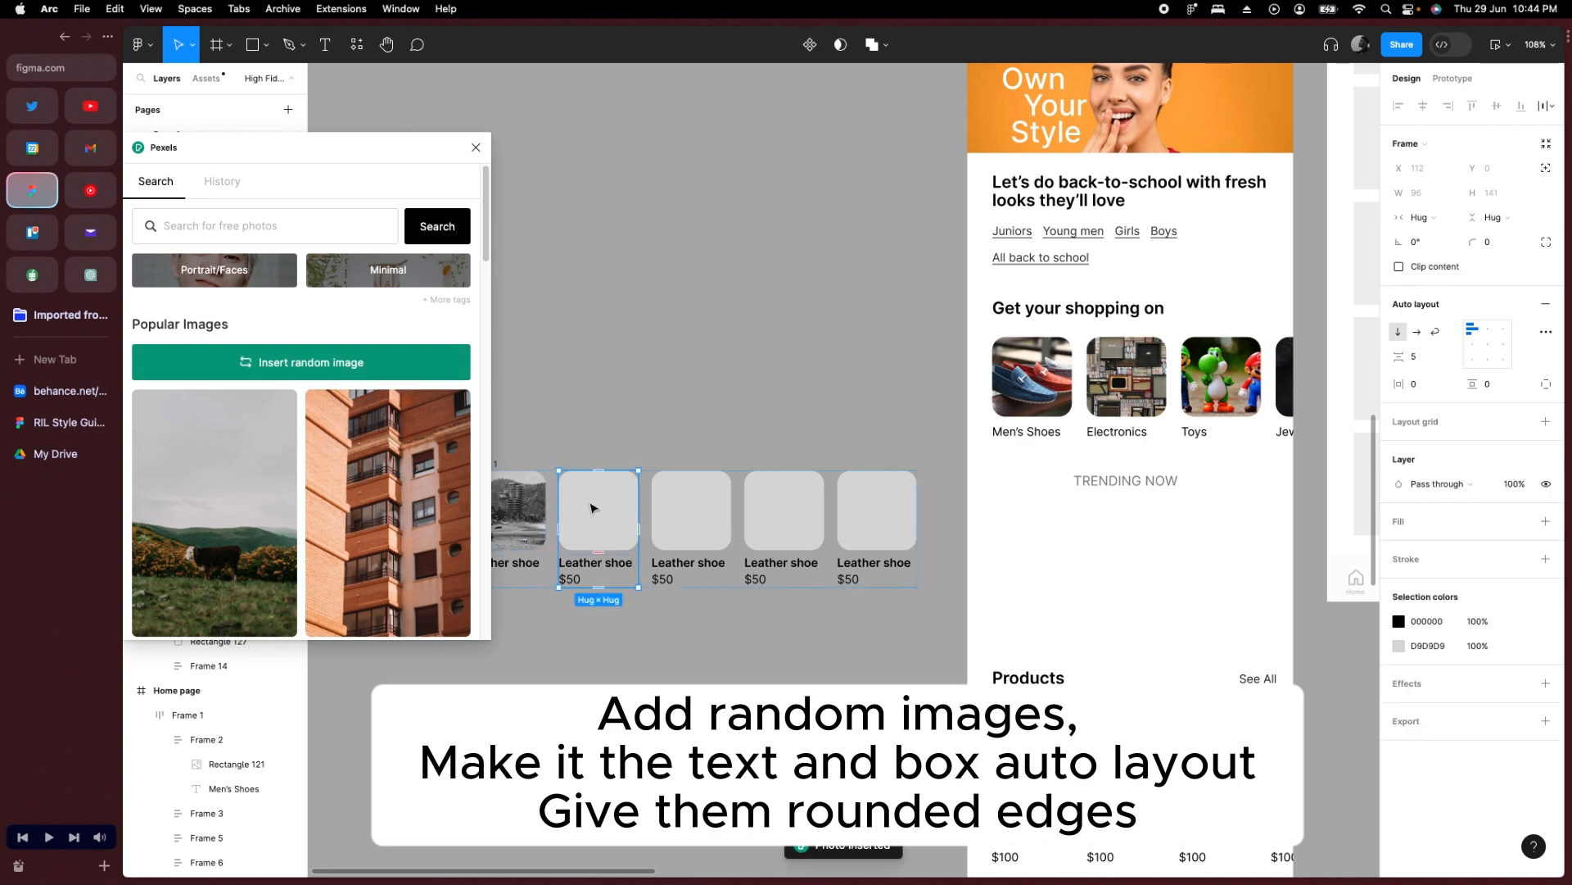
shift+click(692, 508)
shift+click(784, 507)
shift+click(876, 508)
click(431, 362)
click(476, 148)
Place the product row back into the Home page below the Trending Now heading.
key(shift+1)
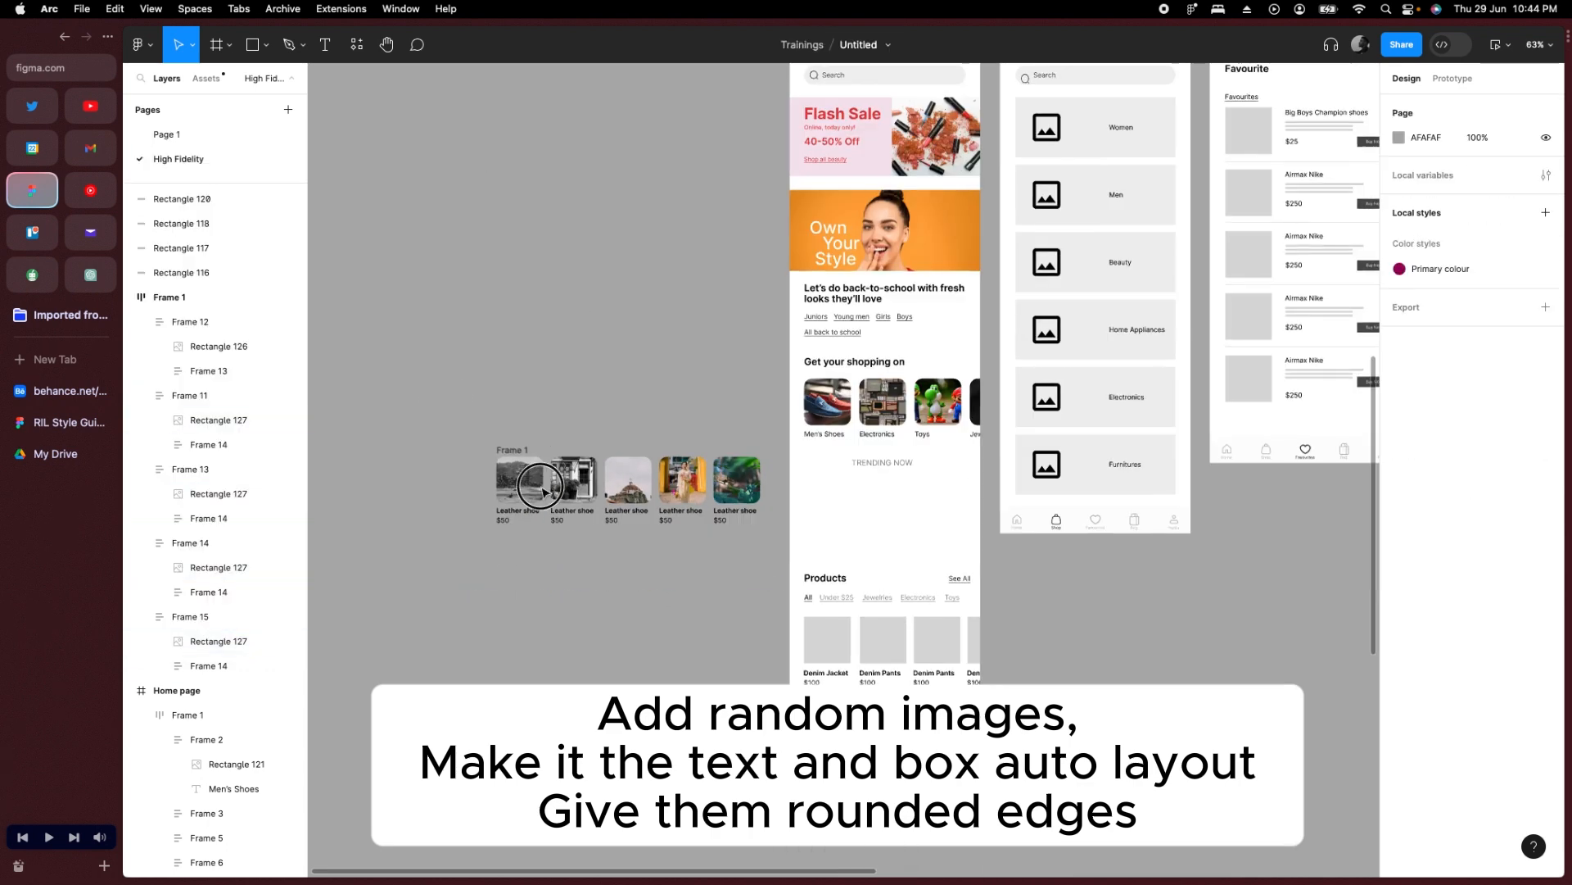
drag(631, 479, 821, 463)
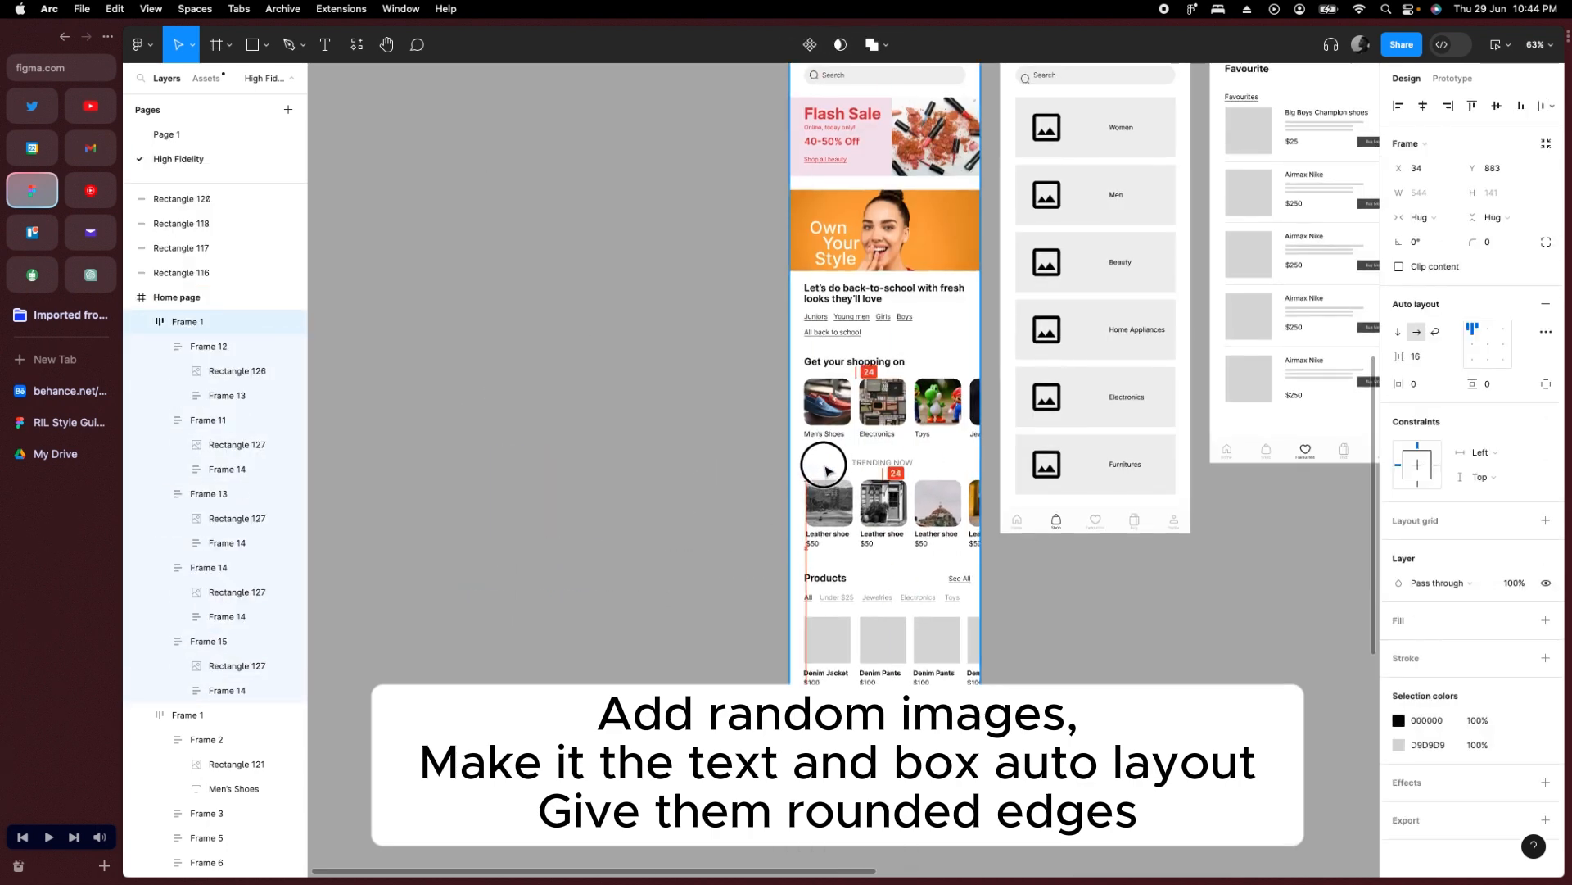
Narrow the Trending Now product row's frame to a width of 336 so it fits inside the Home page.
scroll(928, 524, up, 5)
click(1067, 579)
click(1216, 470)
drag(1219, 469, 1016, 474)
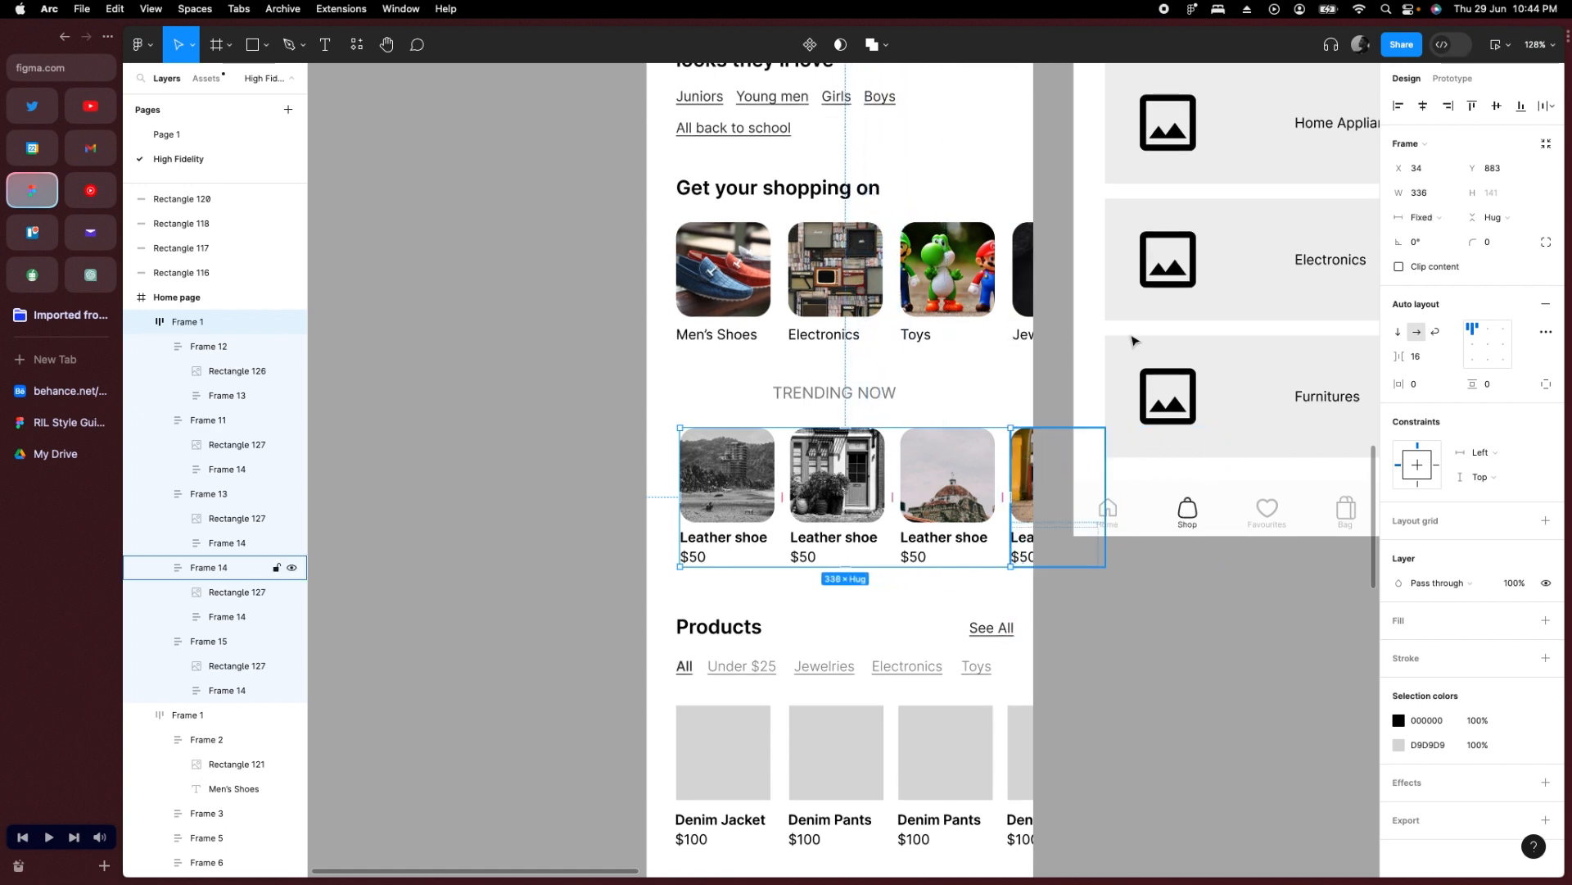
Set the Trending Now row's prototype scroll overflow to Horizontal.
click(1452, 78)
click(1474, 200)
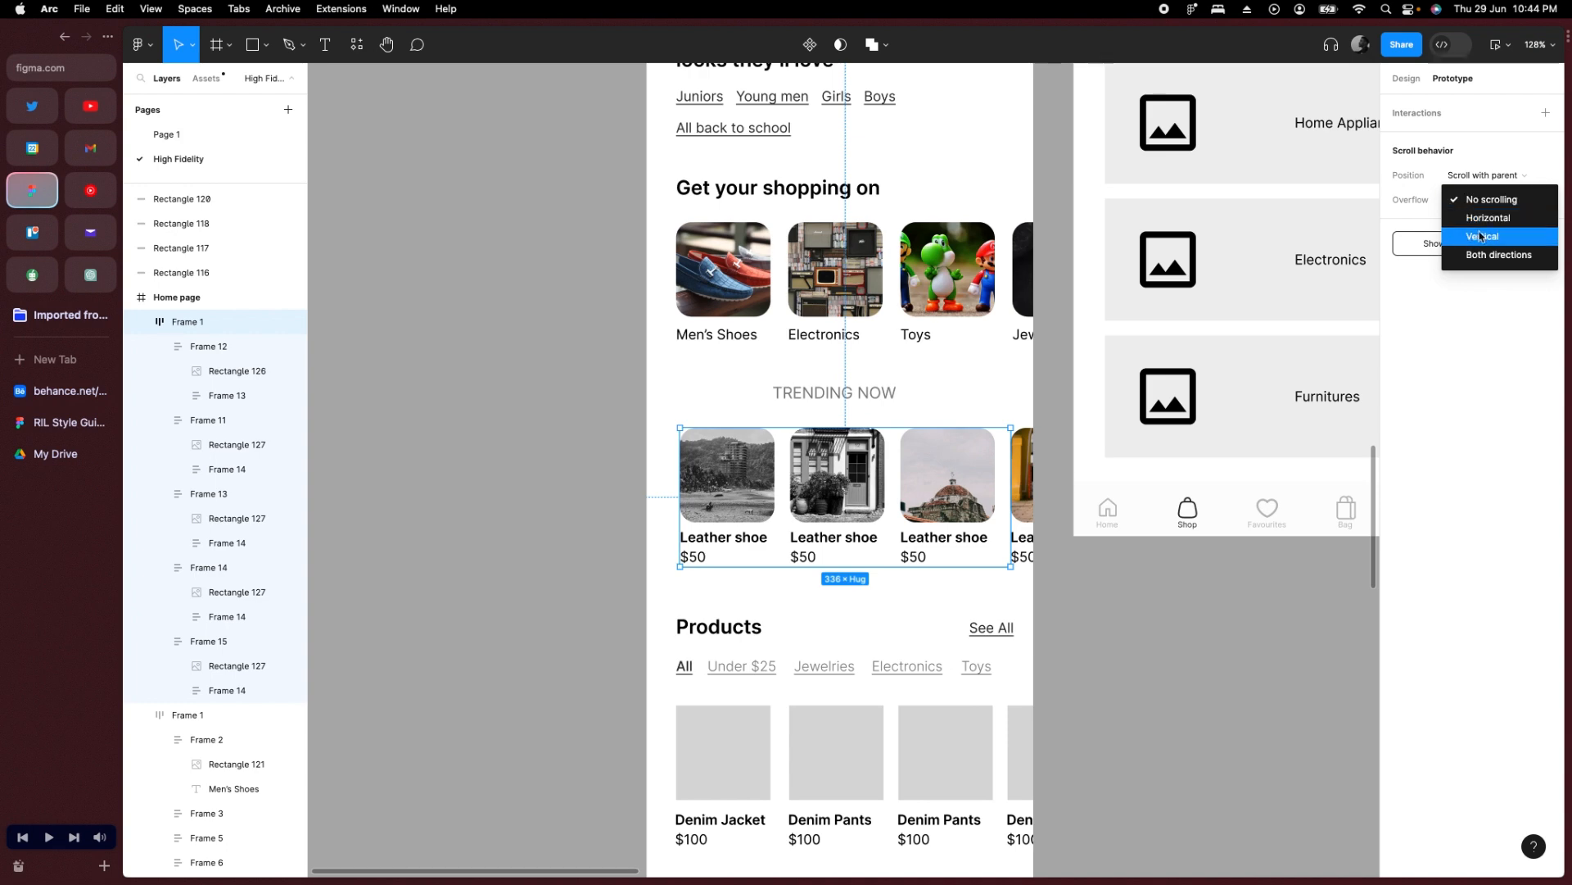
click(1488, 218)
Preview the Home page prototype and test the horizontal scrolling of its category and Trending Now rows, closing the preview when done.
key(shift+space)
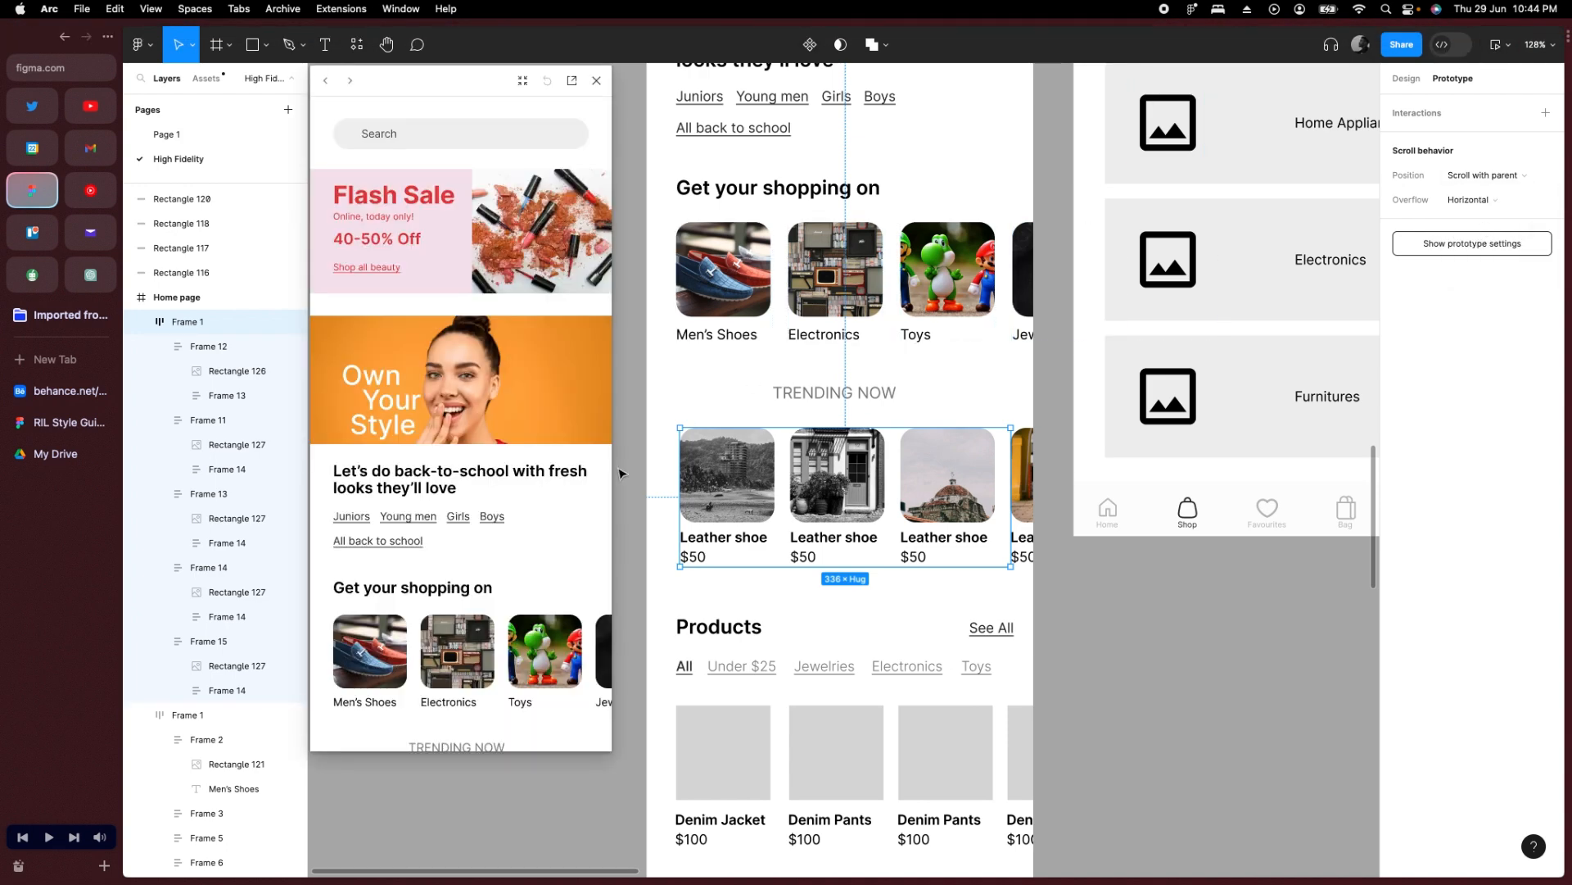
scroll(519, 538, down, 5)
drag(513, 509, 588, 497)
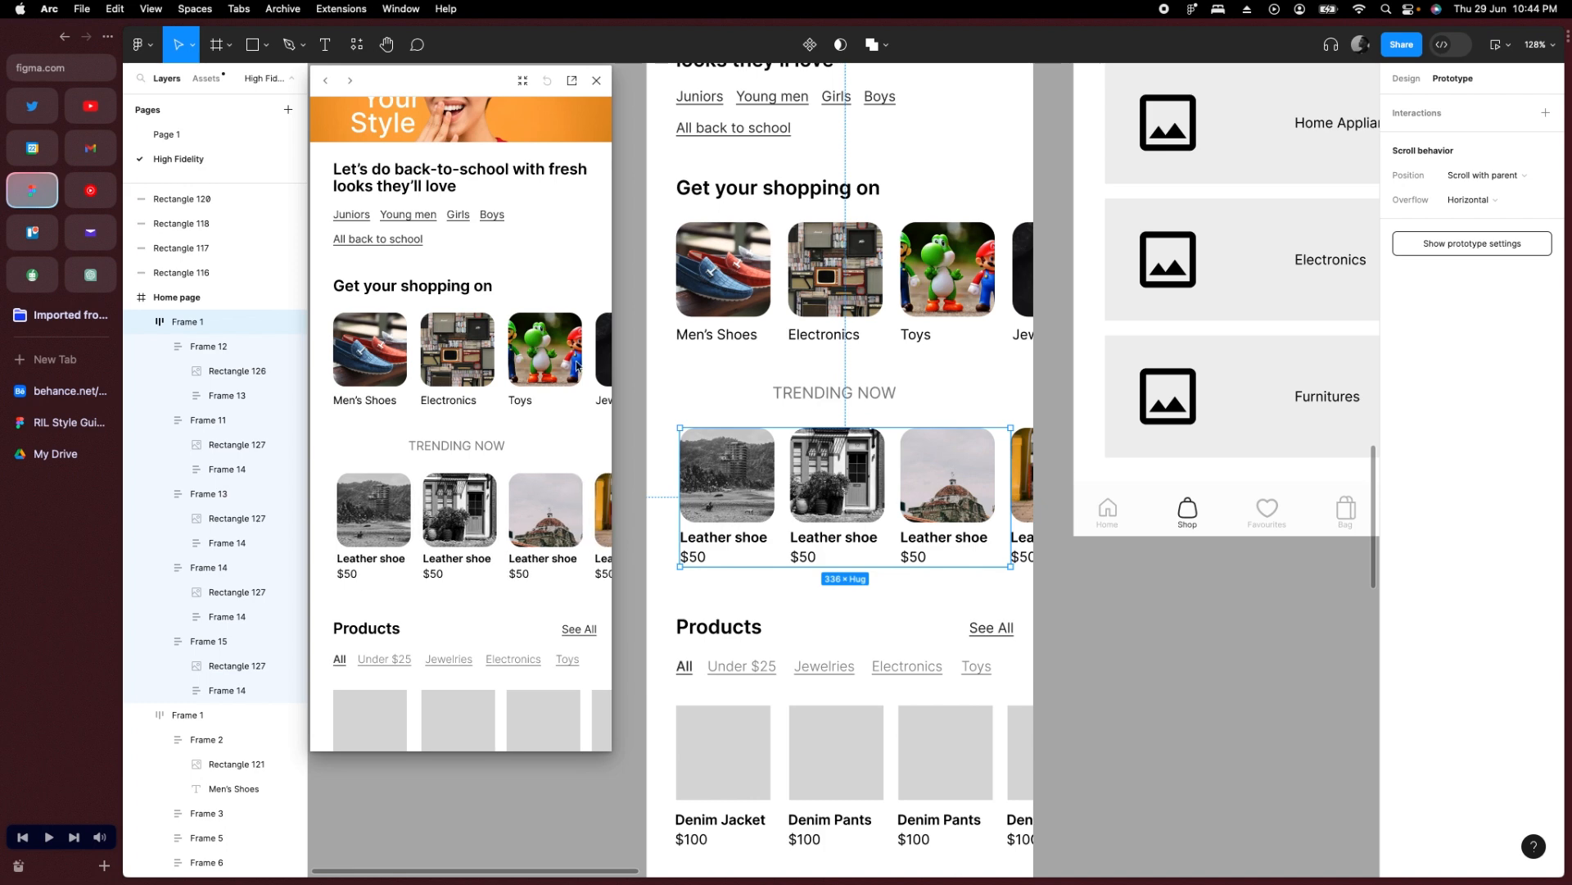
mouse_move(578, 366)
mouse_down()
mouse_move(402, 361)
mouse_move(586, 360)
mouse_up()
mouse_move(537, 524)
mouse_down()
mouse_move(364, 529)
mouse_move(541, 524)
mouse_up()
click(597, 81)
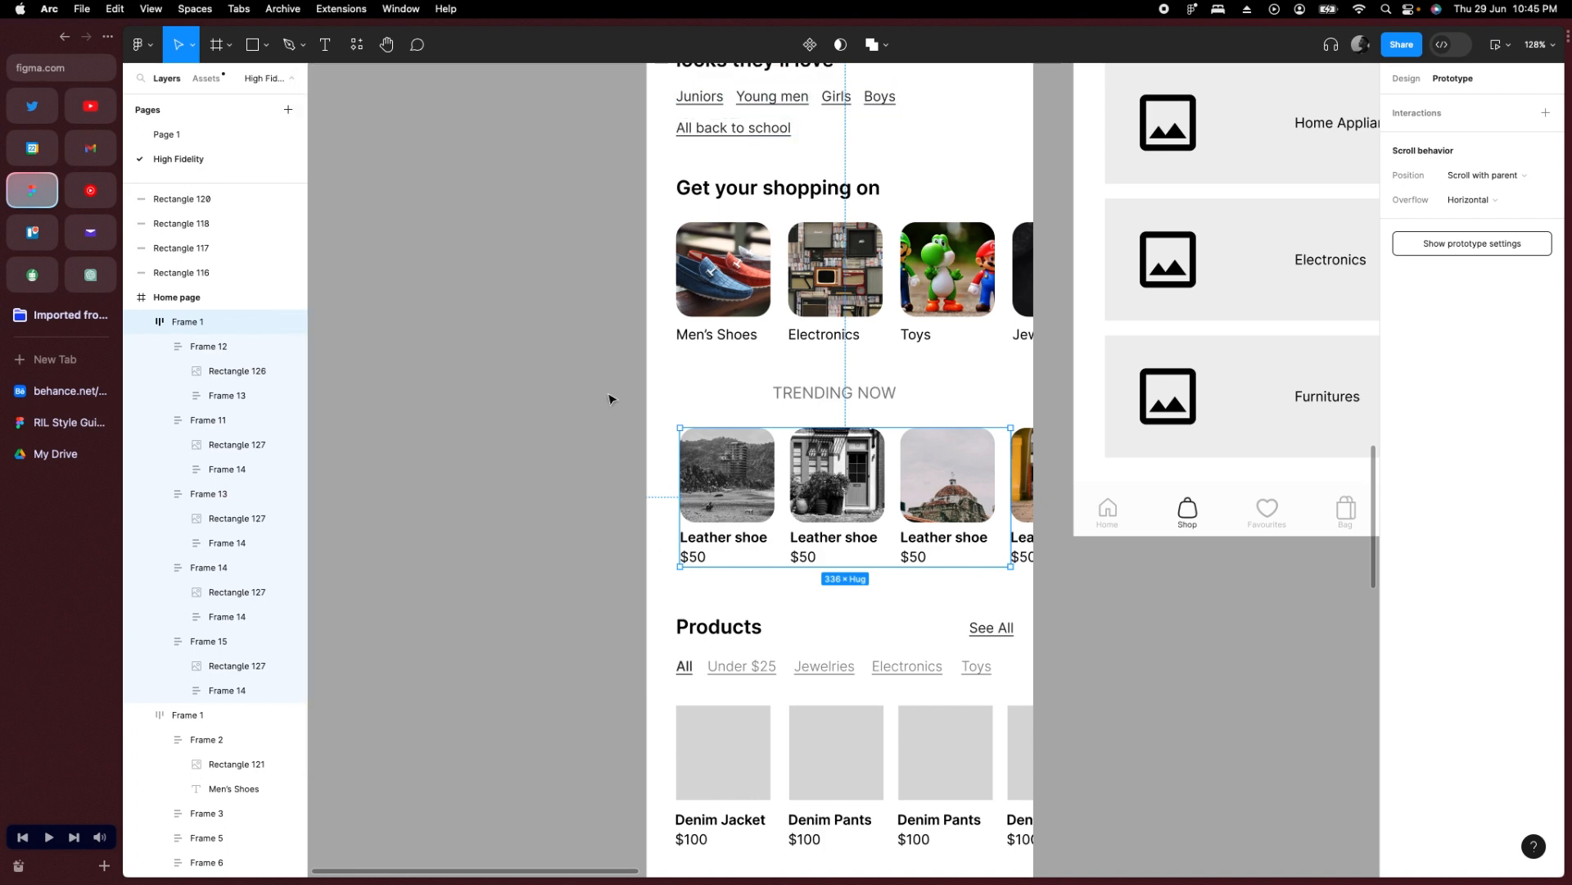
click(589, 542)
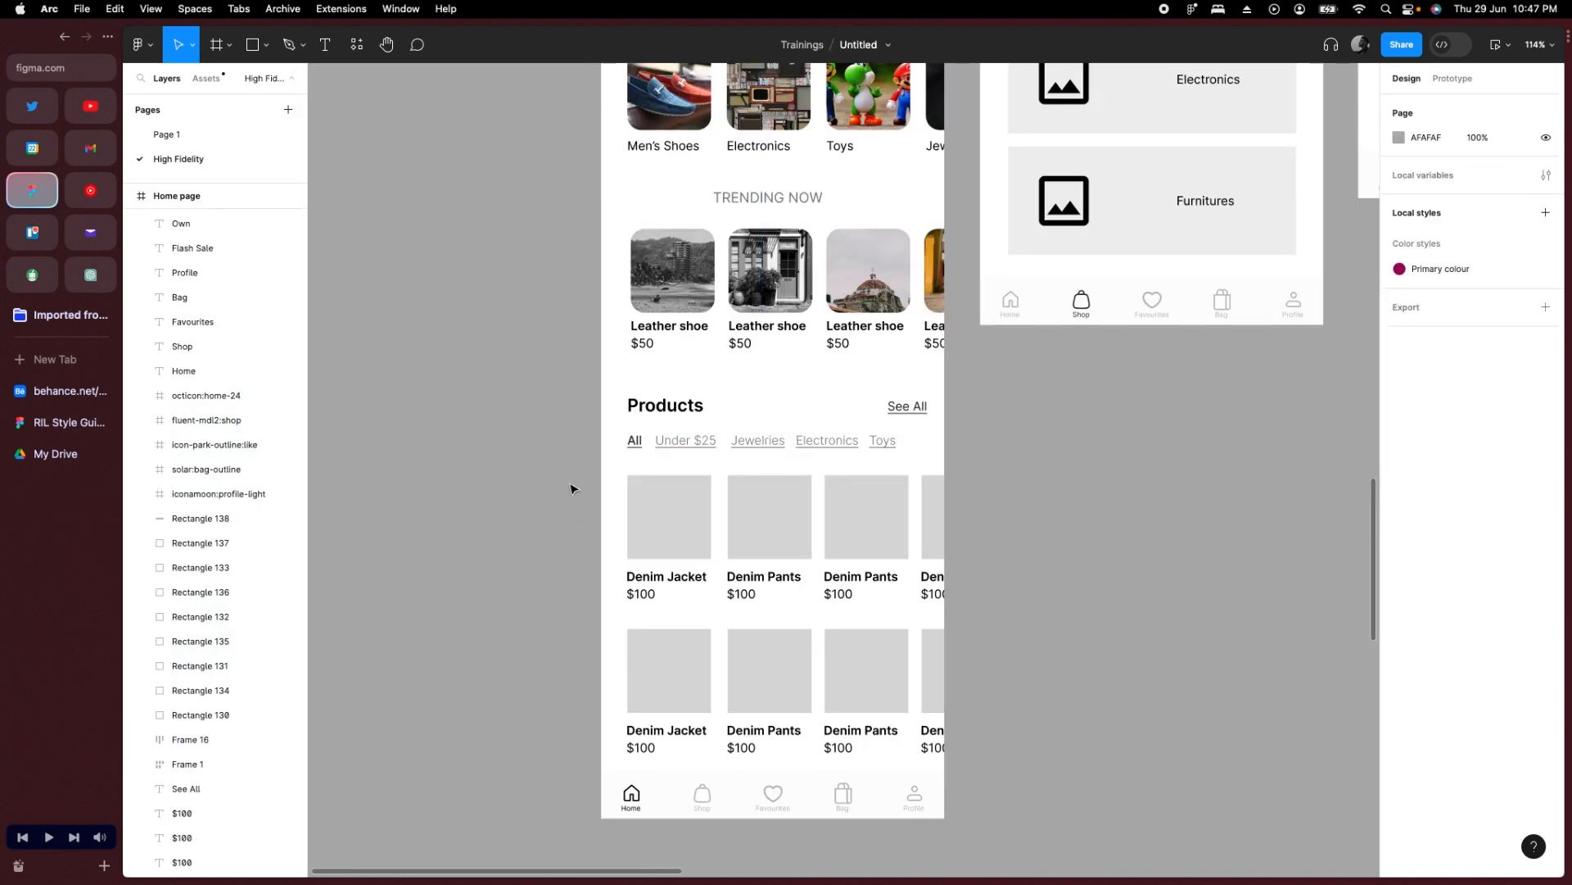
Remove all the grey placeholder product cards with their names and prices from the Home page's Products section.
drag(552, 475, 1018, 751)
scroll(779, 607, down, 1)
scroll(828, 598, down, 3)
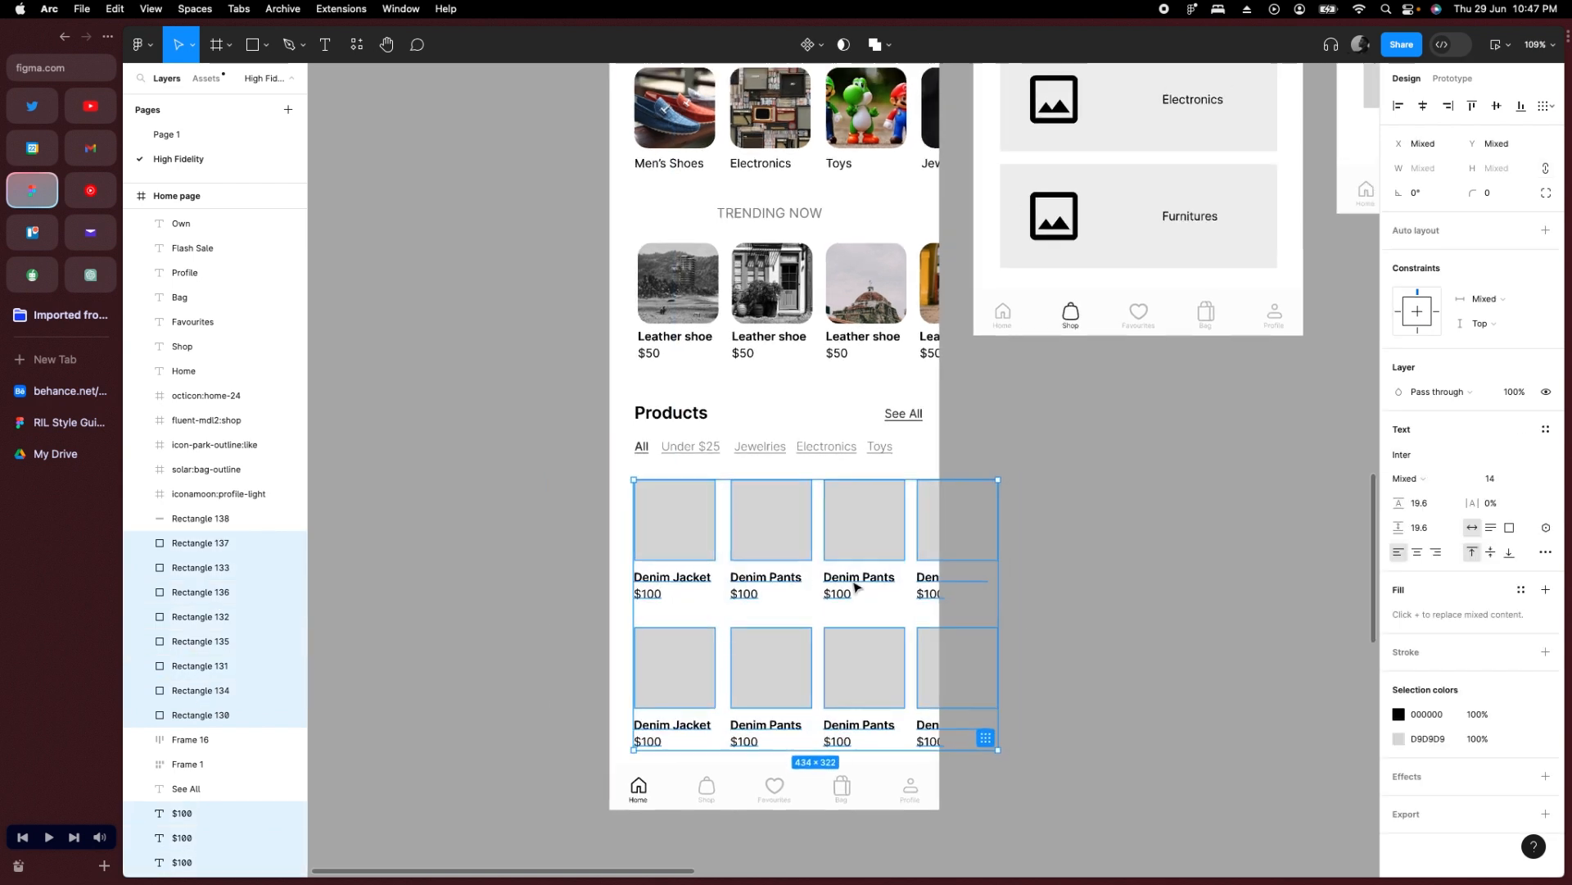
drag(702, 533, 500, 541)
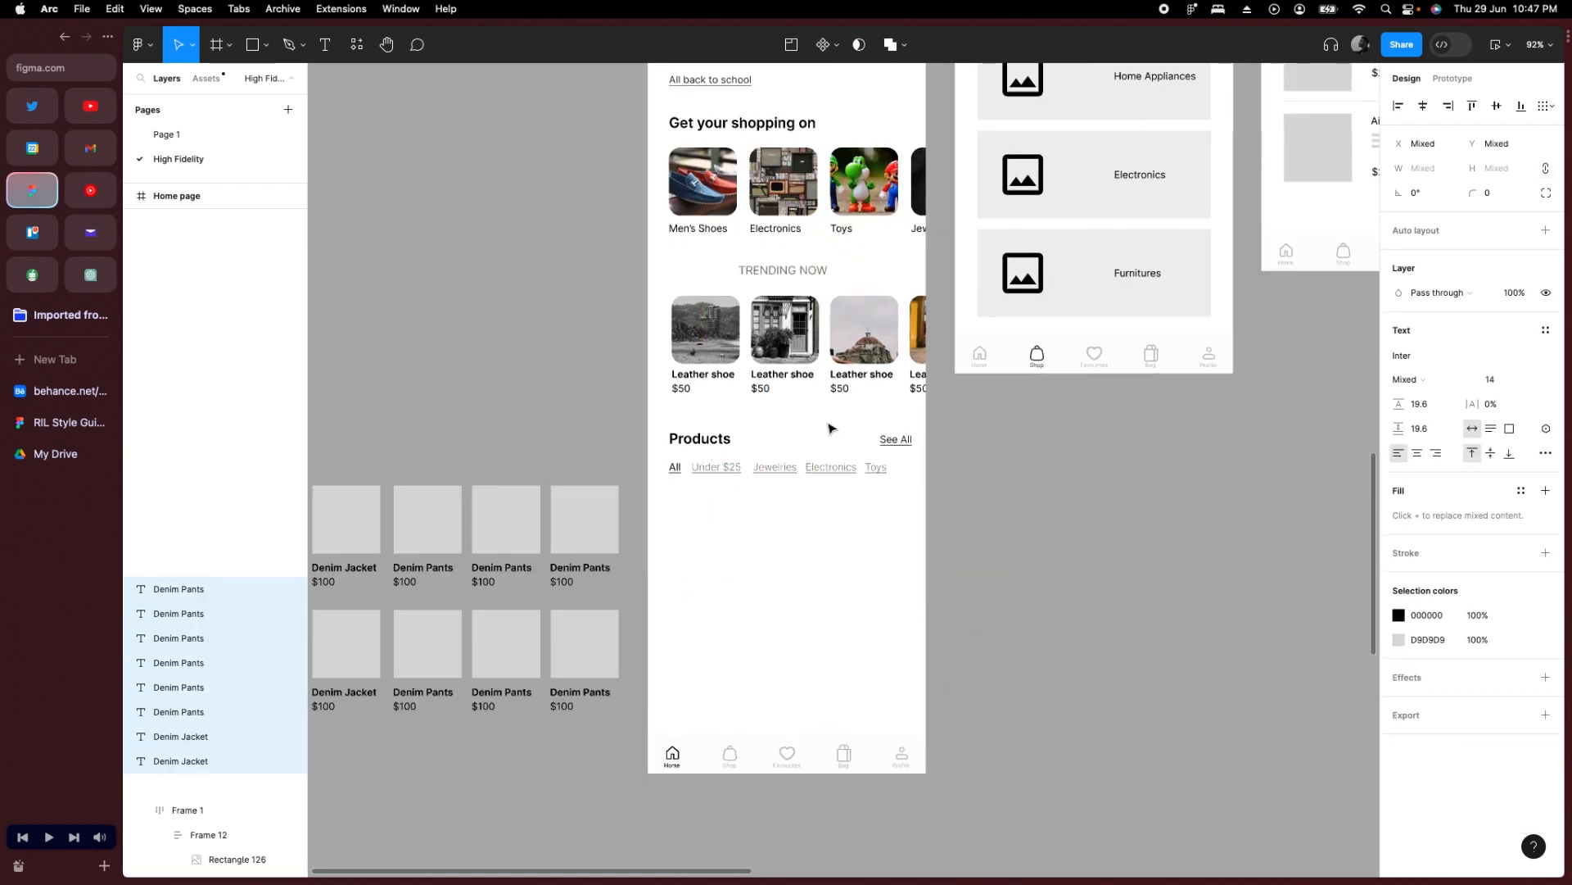
key(Delete)
Duplicate the Trending Now row below the Products category links and position the copy at X 30.
click(770, 329)
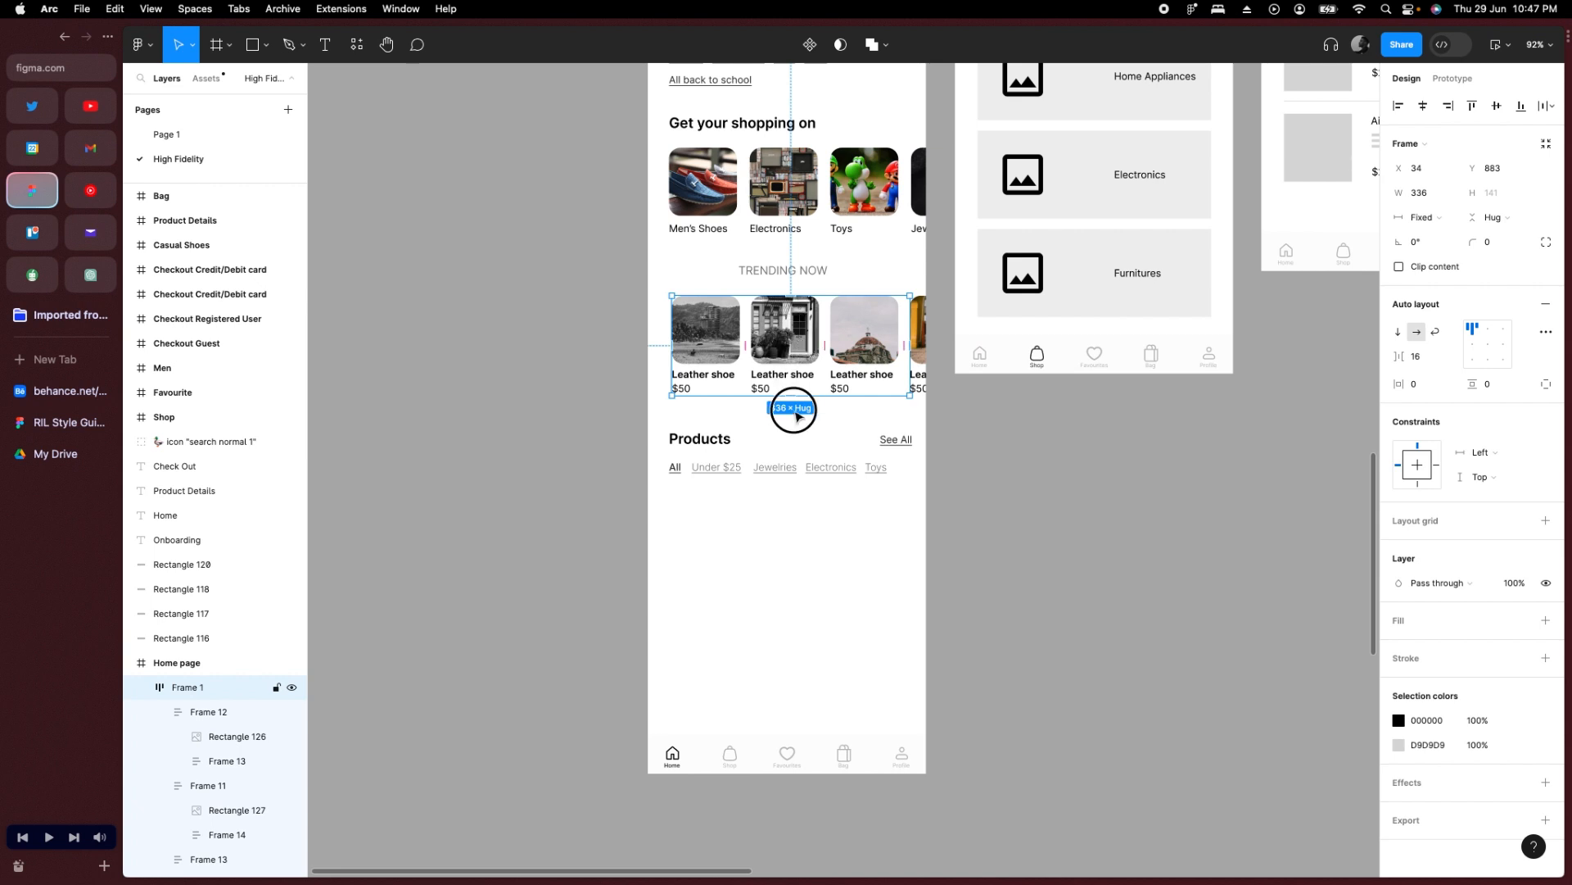
drag(796, 413, 731, 484)
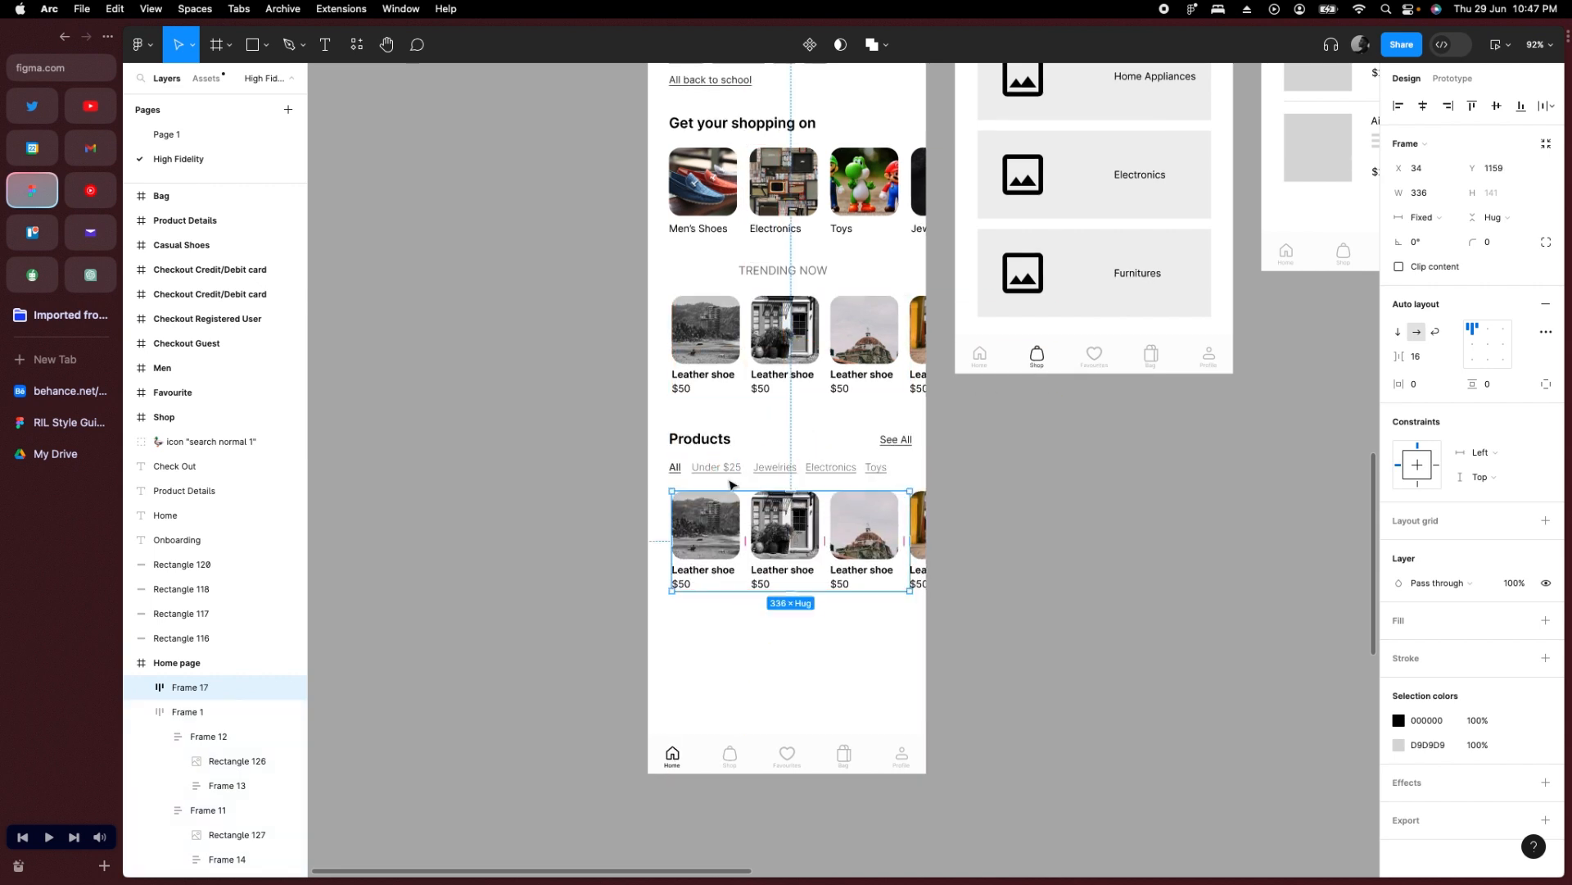
scroll(718, 582, up, 5)
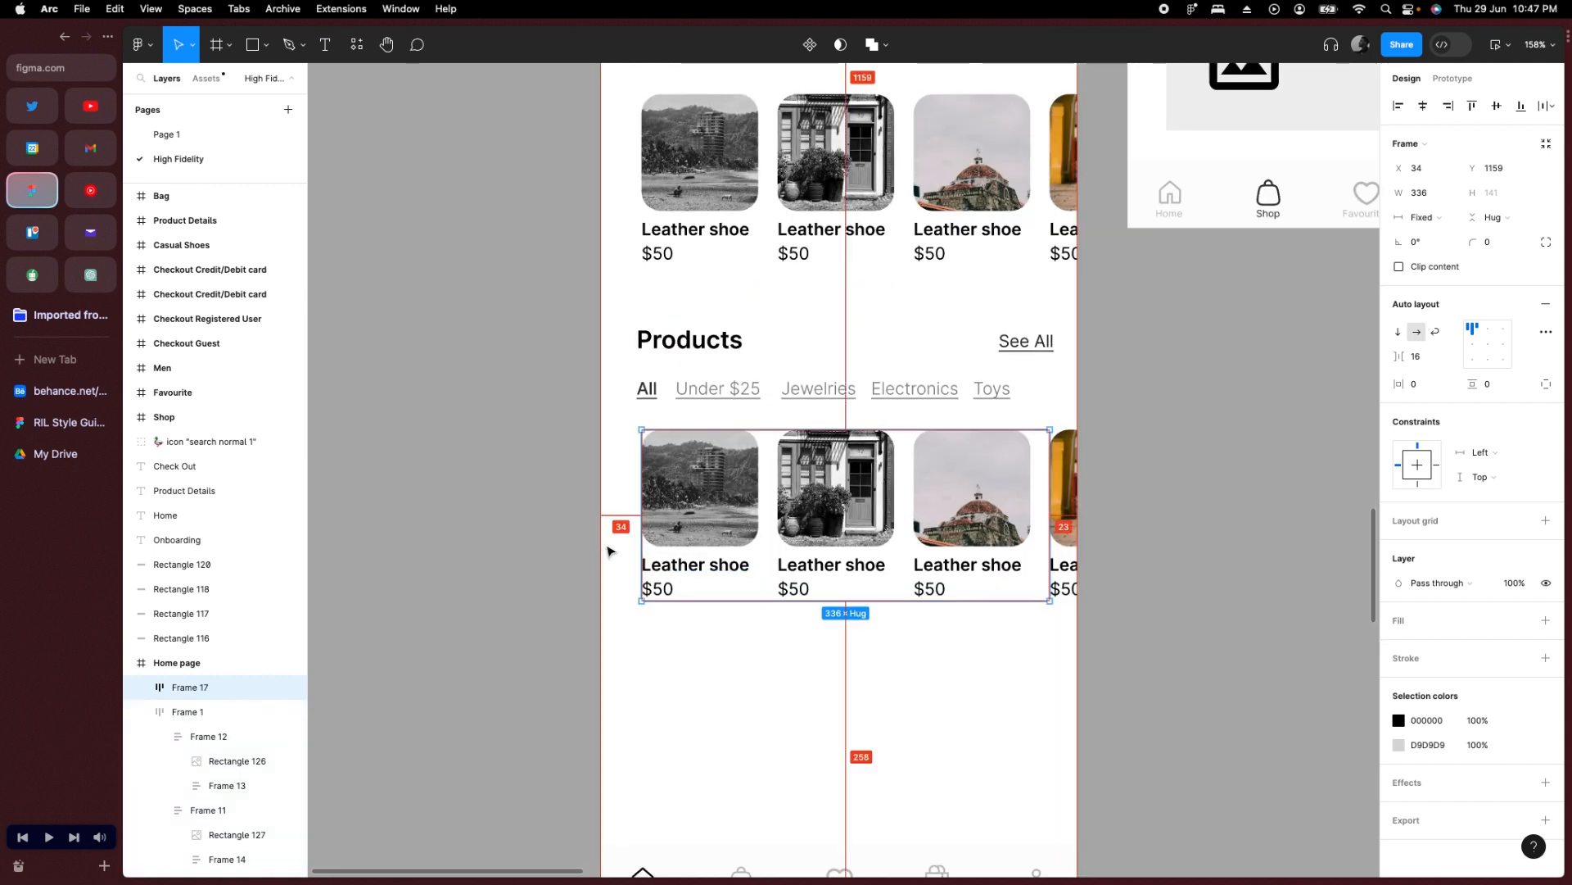
key(Left)
key(Left)
key(Left)
key(Left)
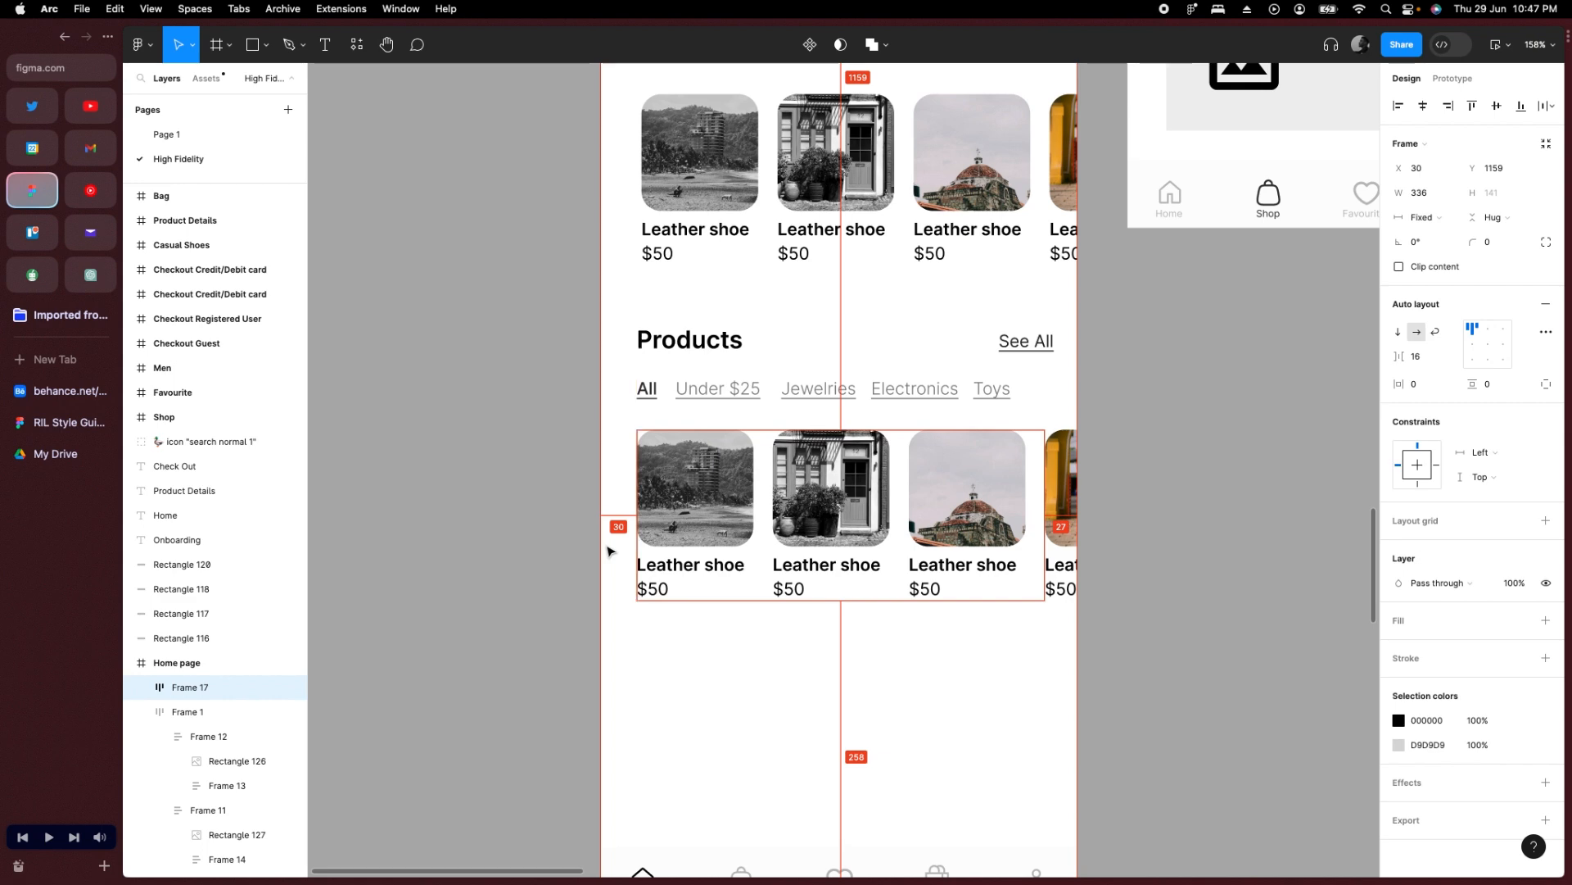
Duplicate the Products row directly underneath itself, leaving a gap of about 17 between the two rows.
alt+drag(703, 512, 703, 700)
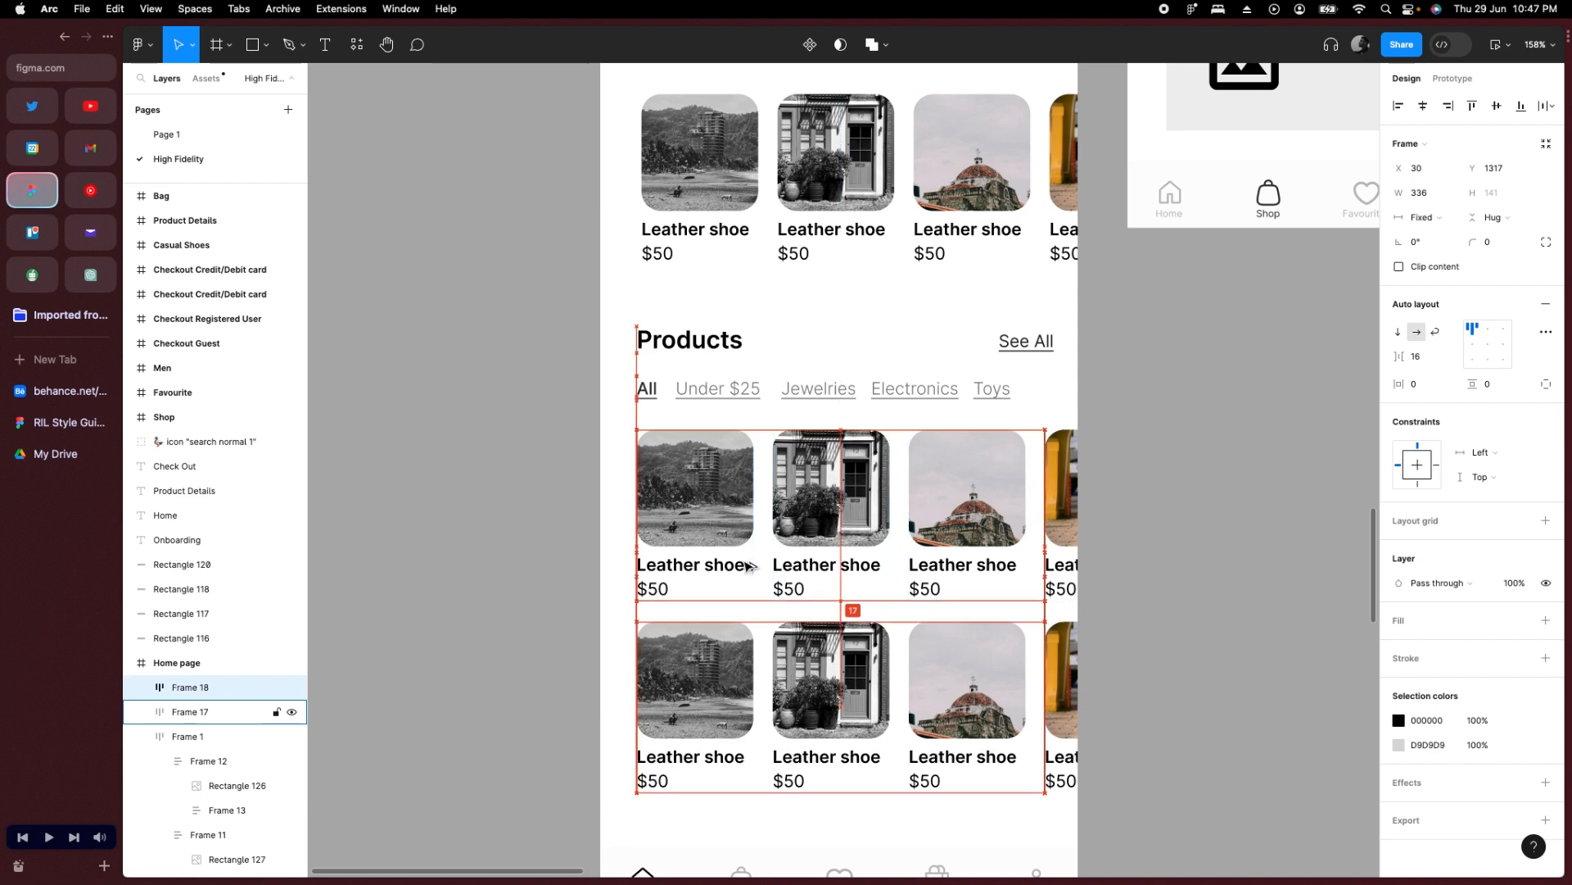
click(1141, 450)
scroll(887, 465, down, 2)
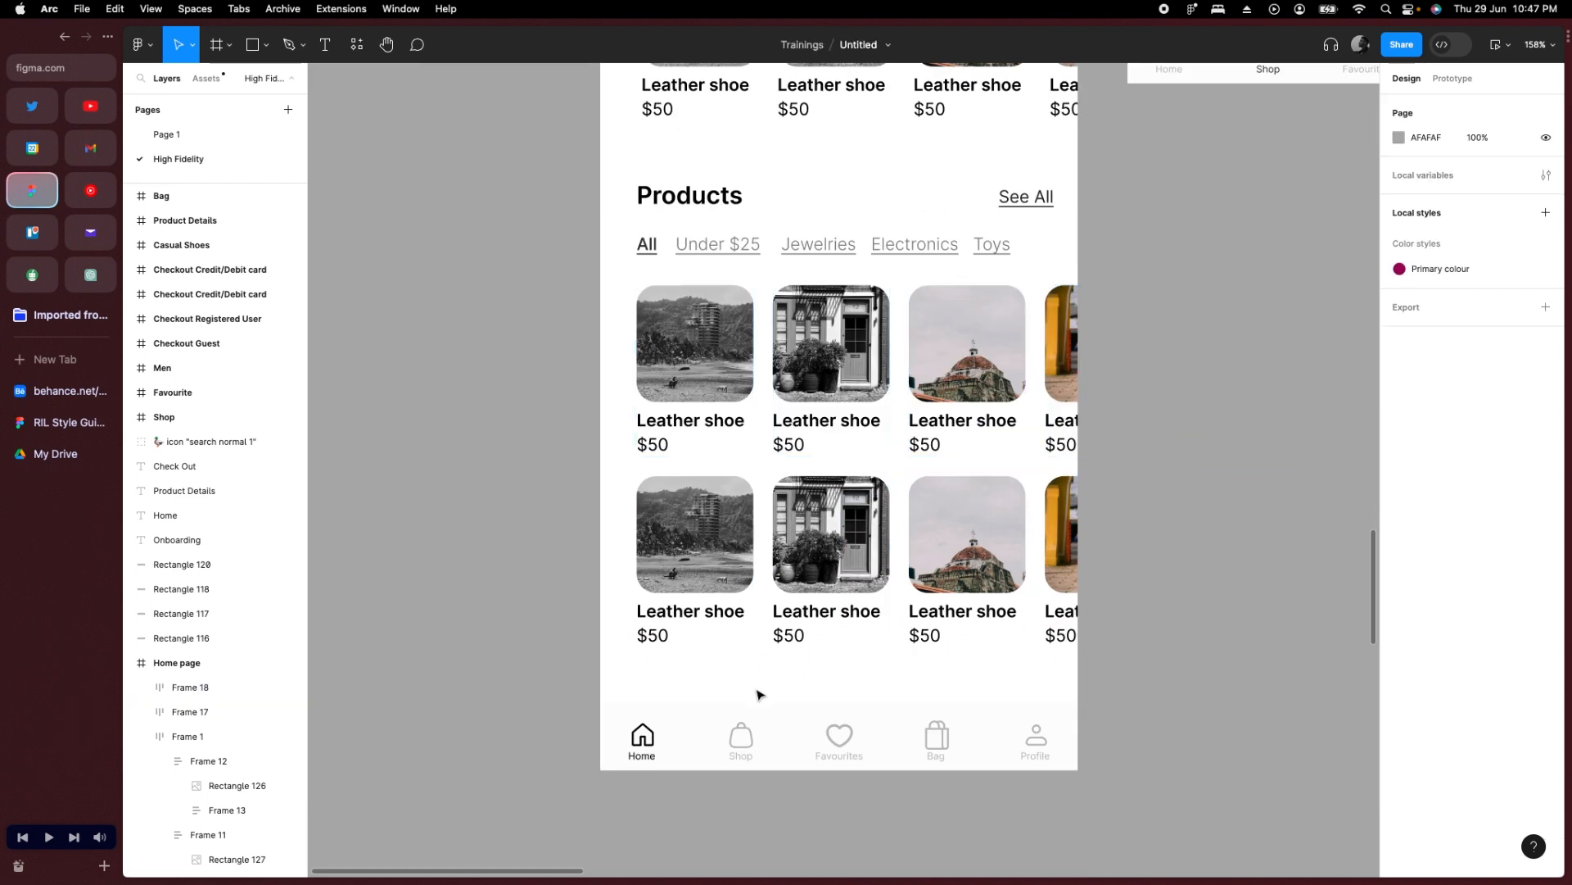
Wrap the Home icon and label, and the Shop icon and label, each in its own auto layout frame in the Home page's navigation bar.
scroll(1114, 669, down, 5)
scroll(1081, 590, right, 3)
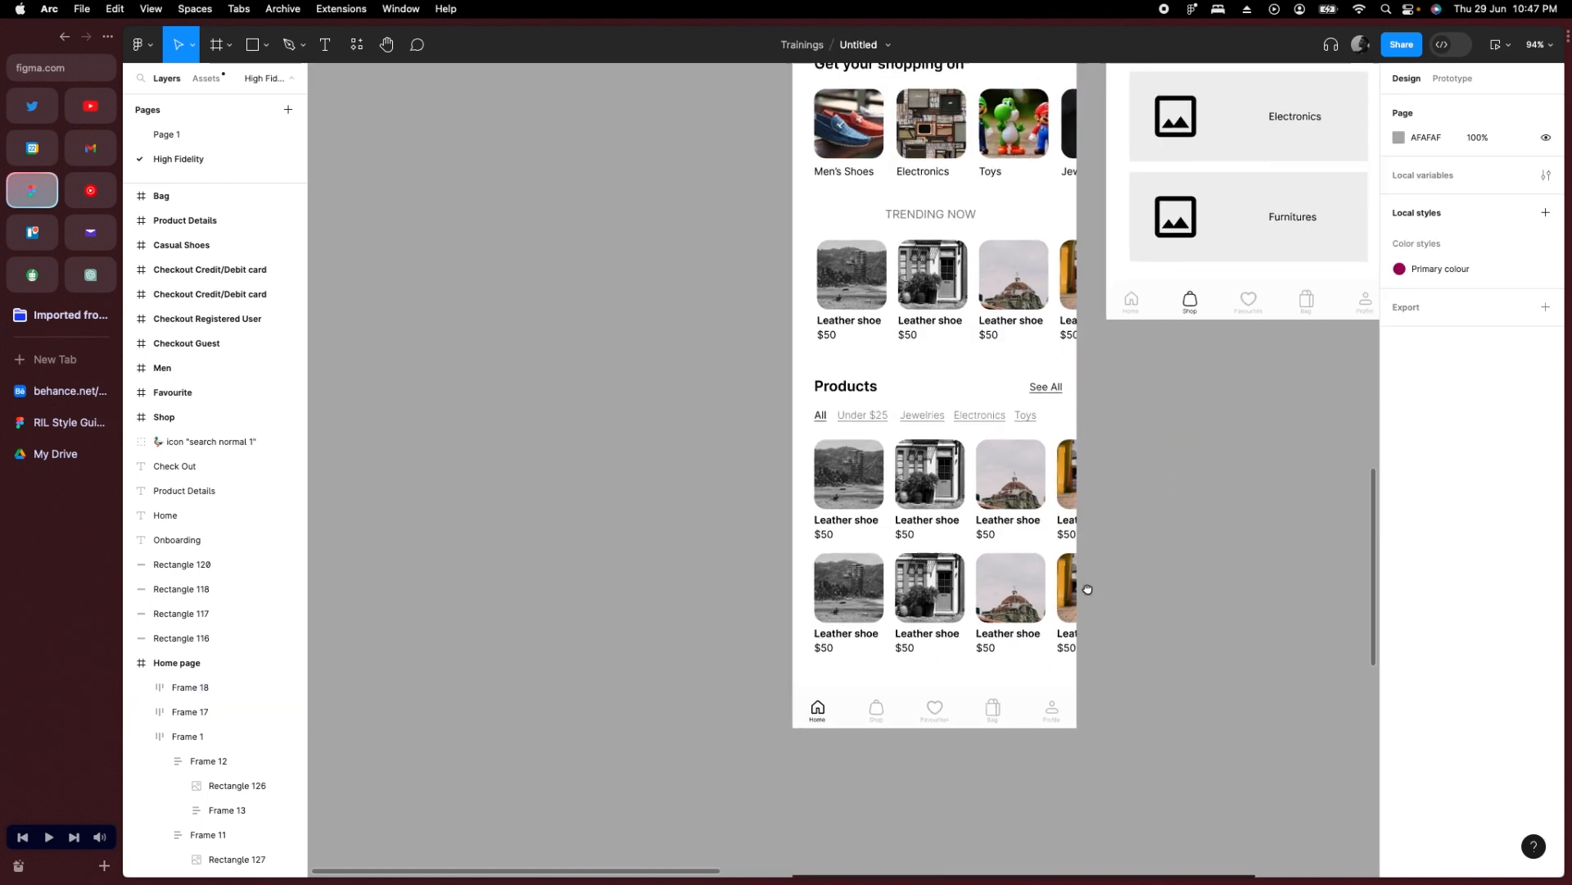
scroll(775, 803, up, 5)
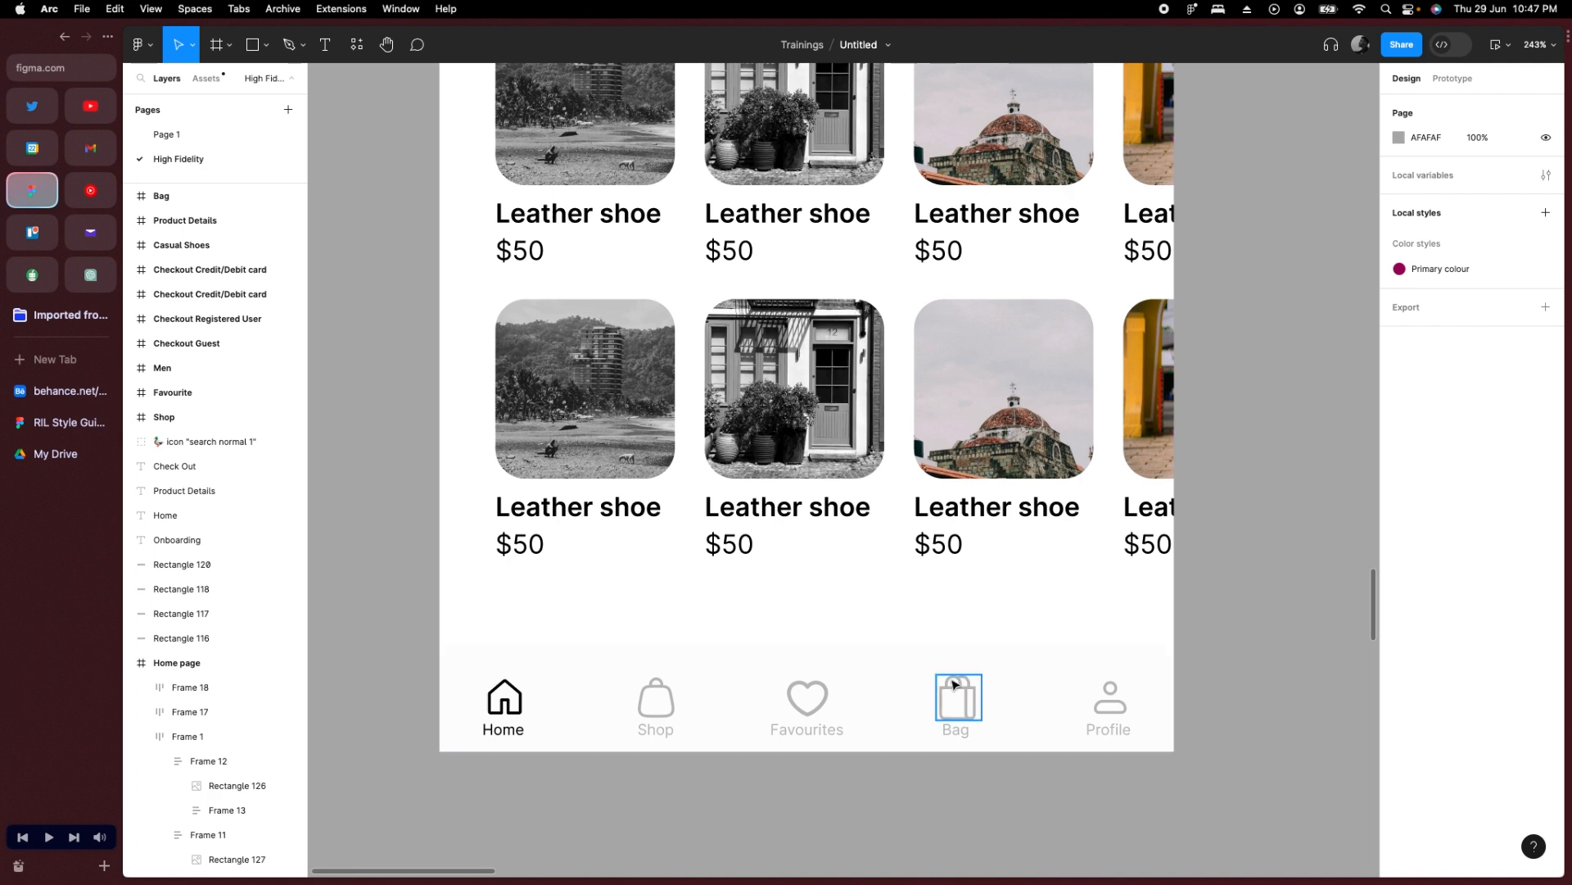
super+click(504, 720)
shift+click(503, 732)
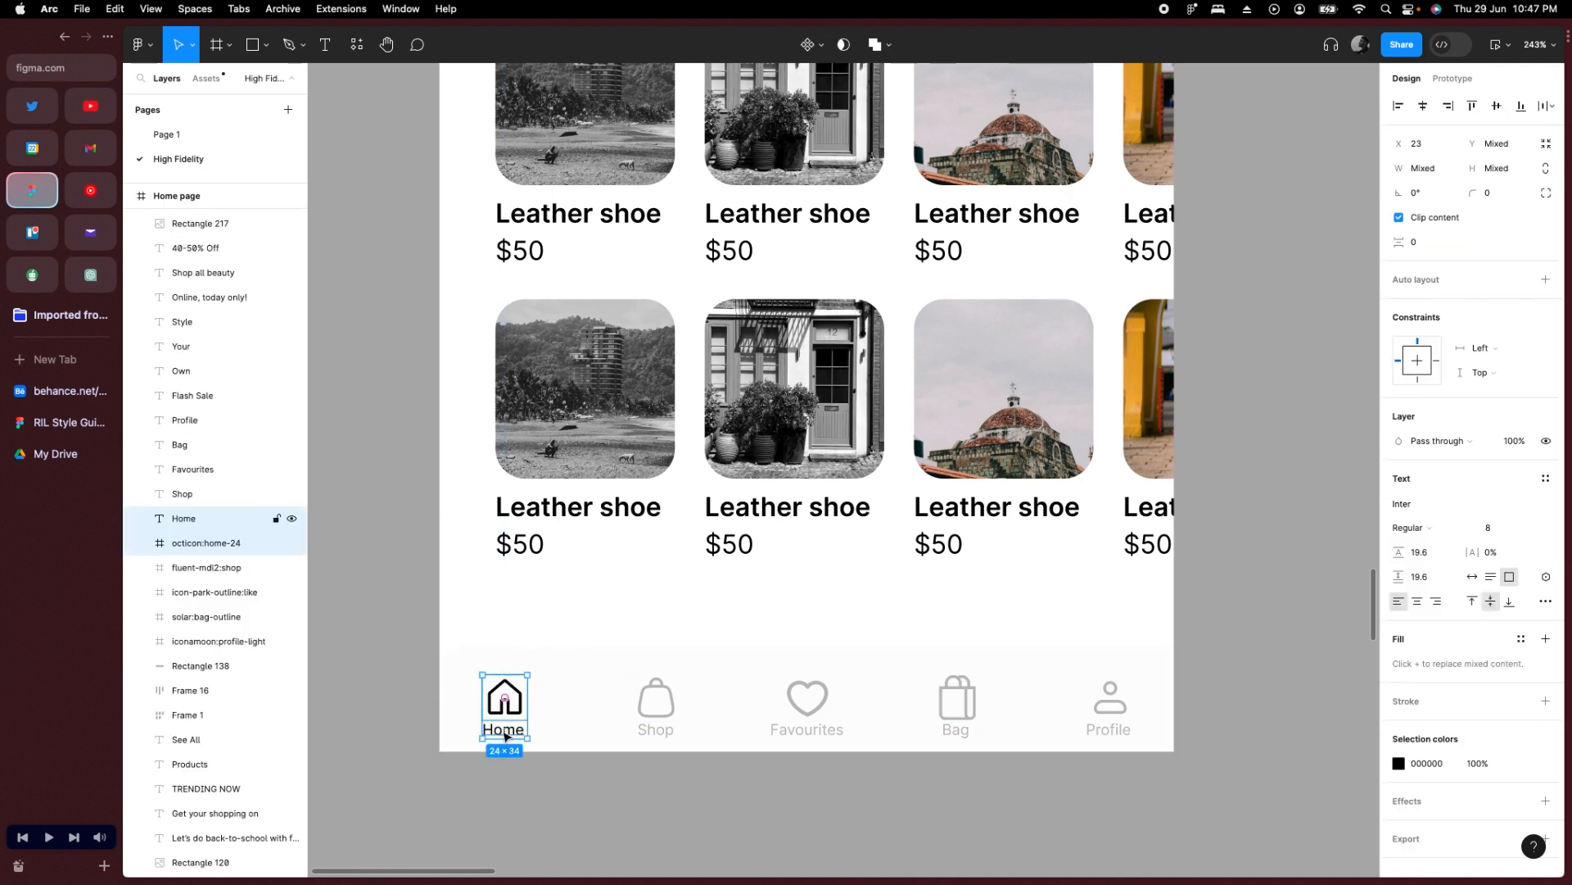
key(shift+a)
click(649, 732)
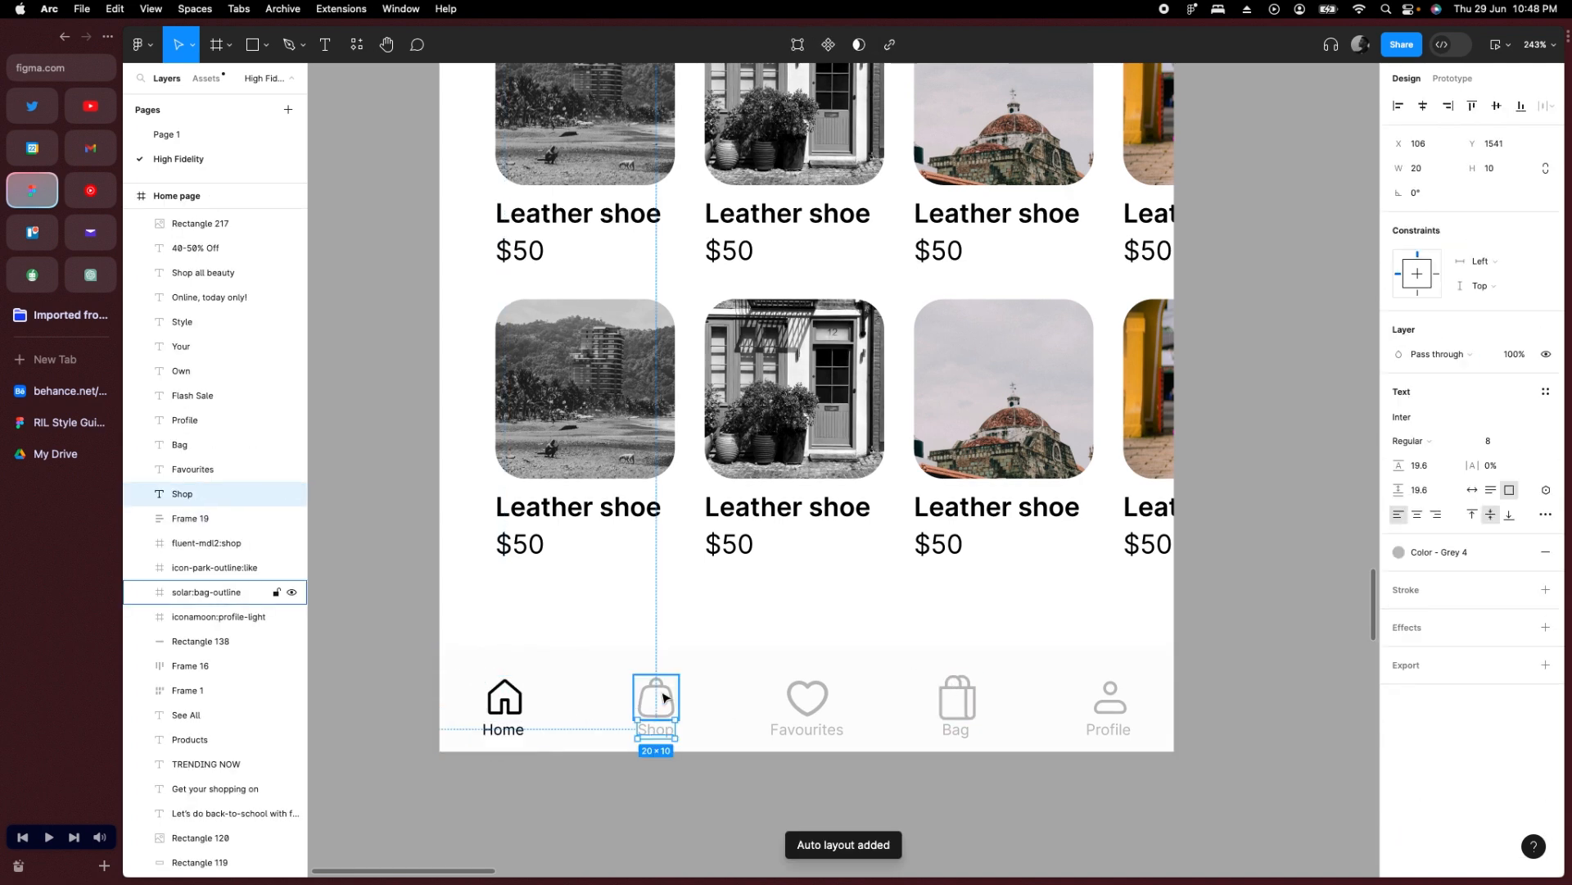
shift+click(663, 696)
key(shift+a)
Wrap the Favourites, Bag and Profile icons with their labels in a separate auto layout frame each.
click(807, 729)
shift+click(806, 697)
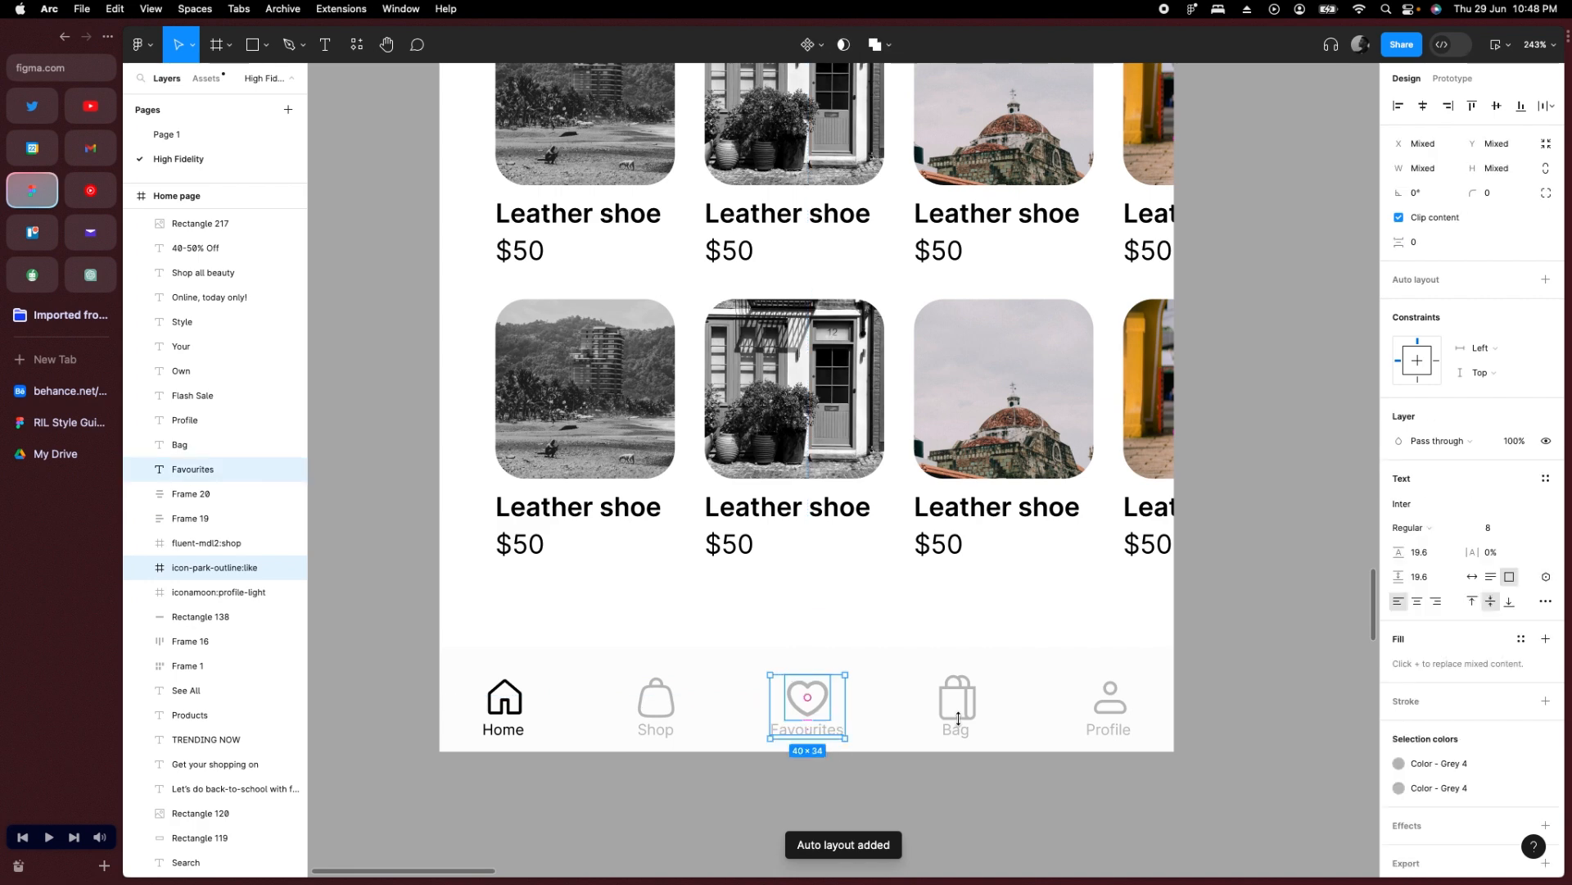
key(shift+a)
click(960, 705)
shift+click(960, 733)
key(shift+a)
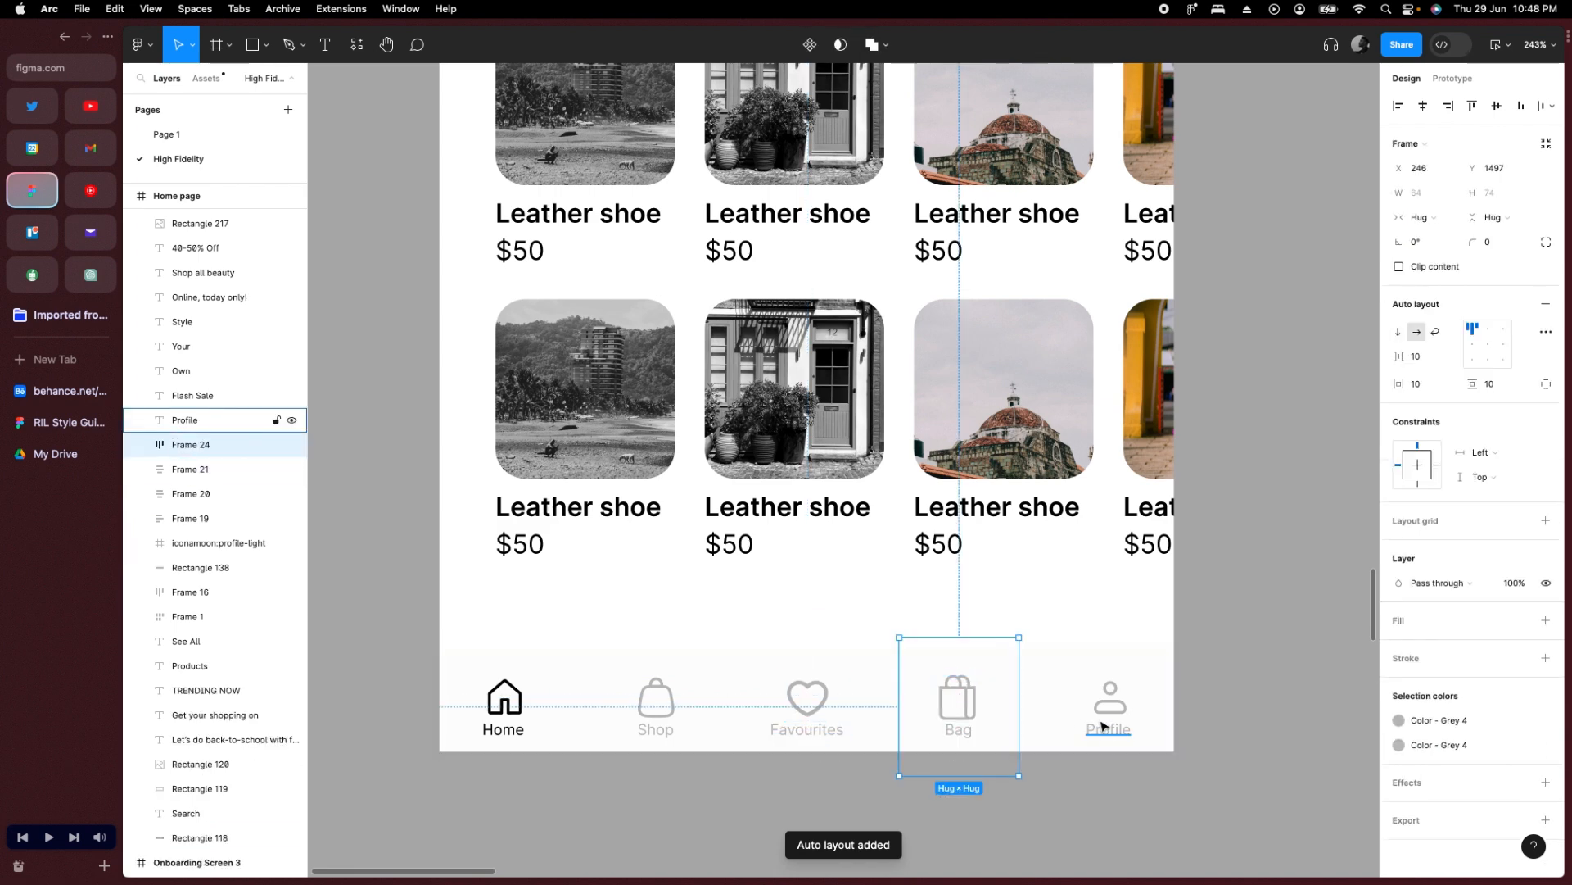
click(1105, 724)
key(ctrl+z)
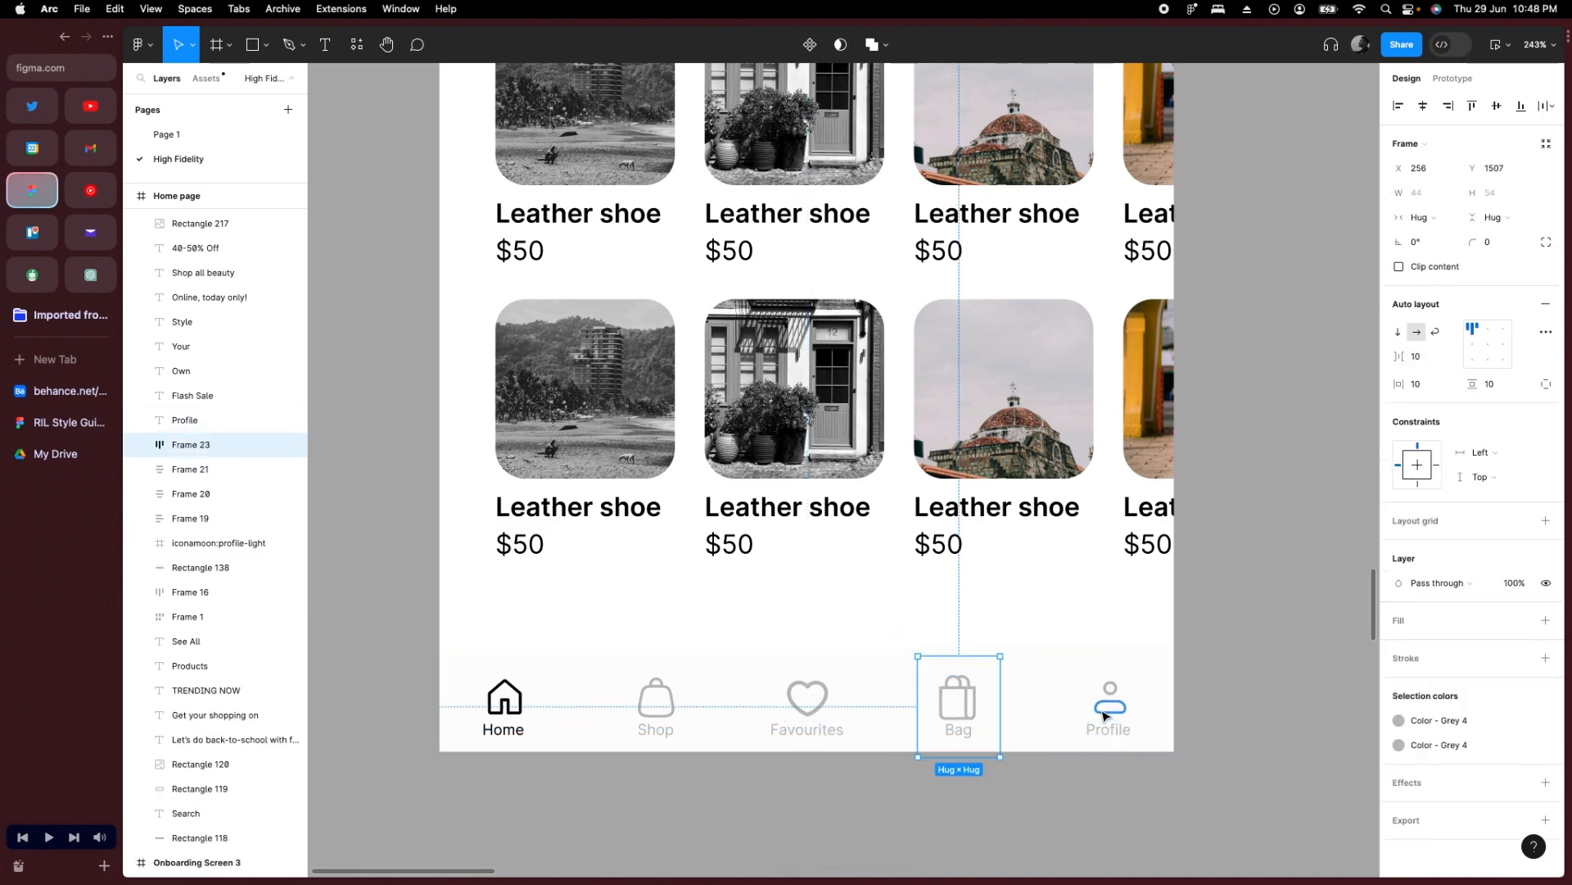
click(1105, 735)
shift+click(1110, 703)
key(shift+a)
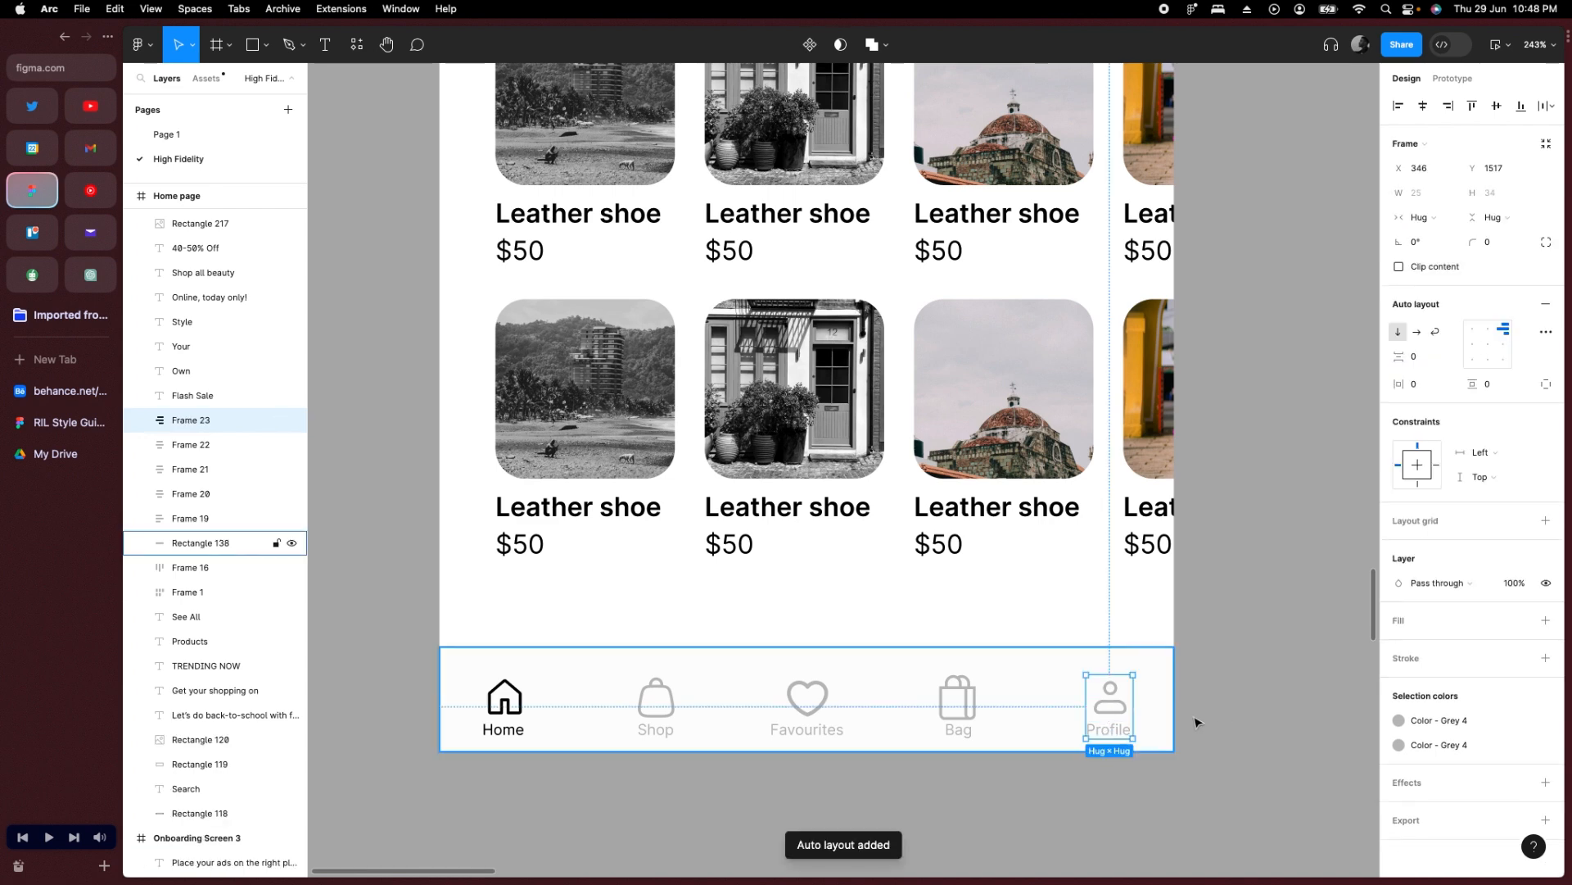
Combine the five navigation items into one horizontal auto layout frame.
shift+click(973, 711)
shift+click(815, 716)
shift+click(651, 709)
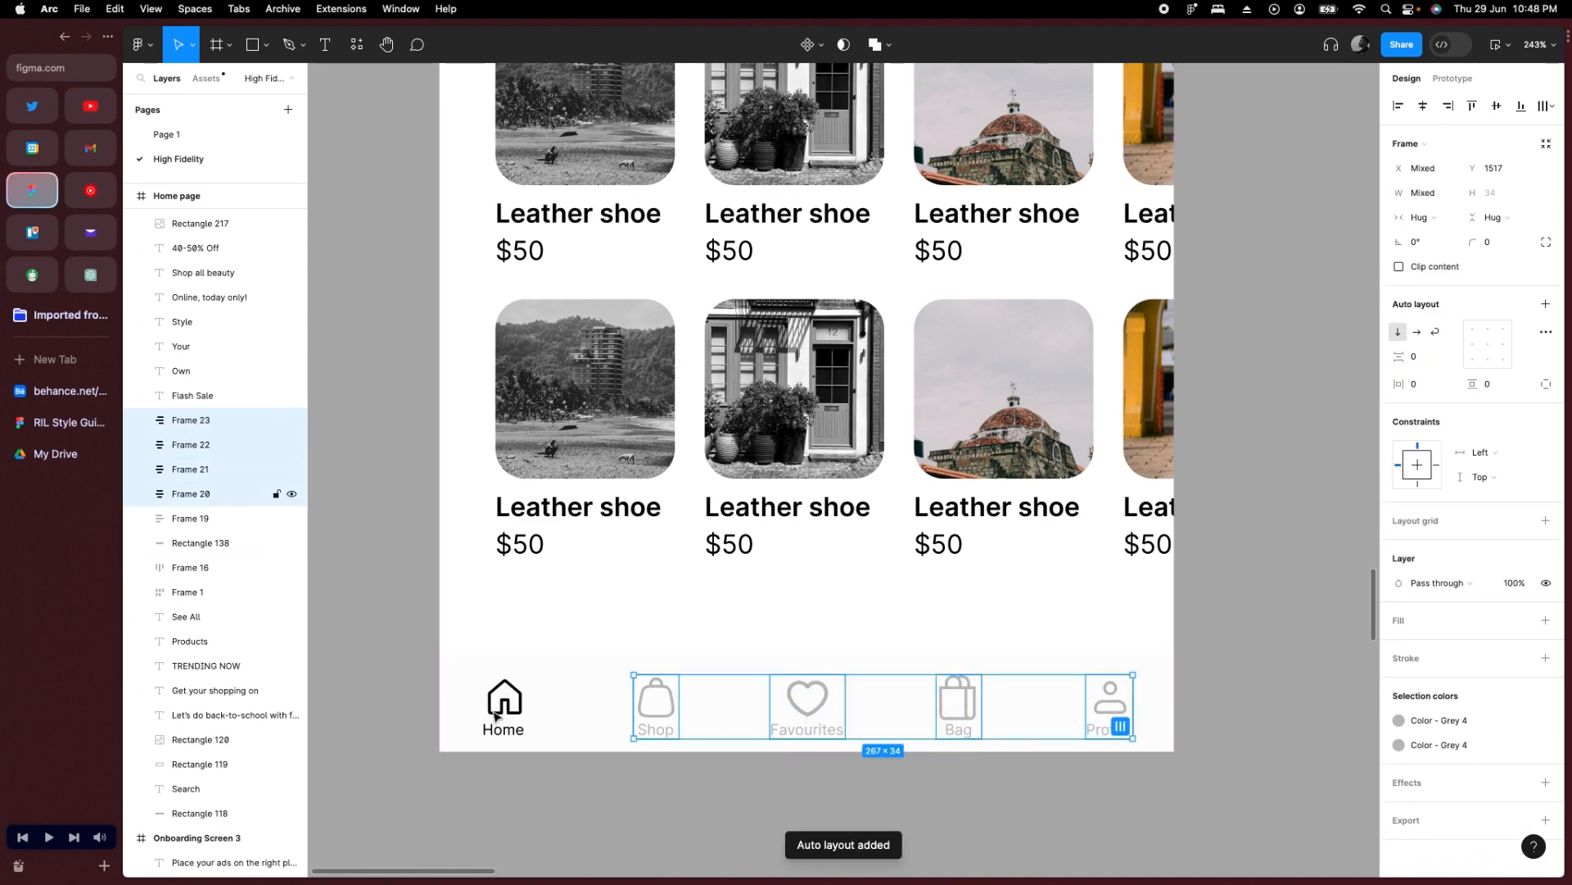
shift+click(503, 711)
key(shift+a)
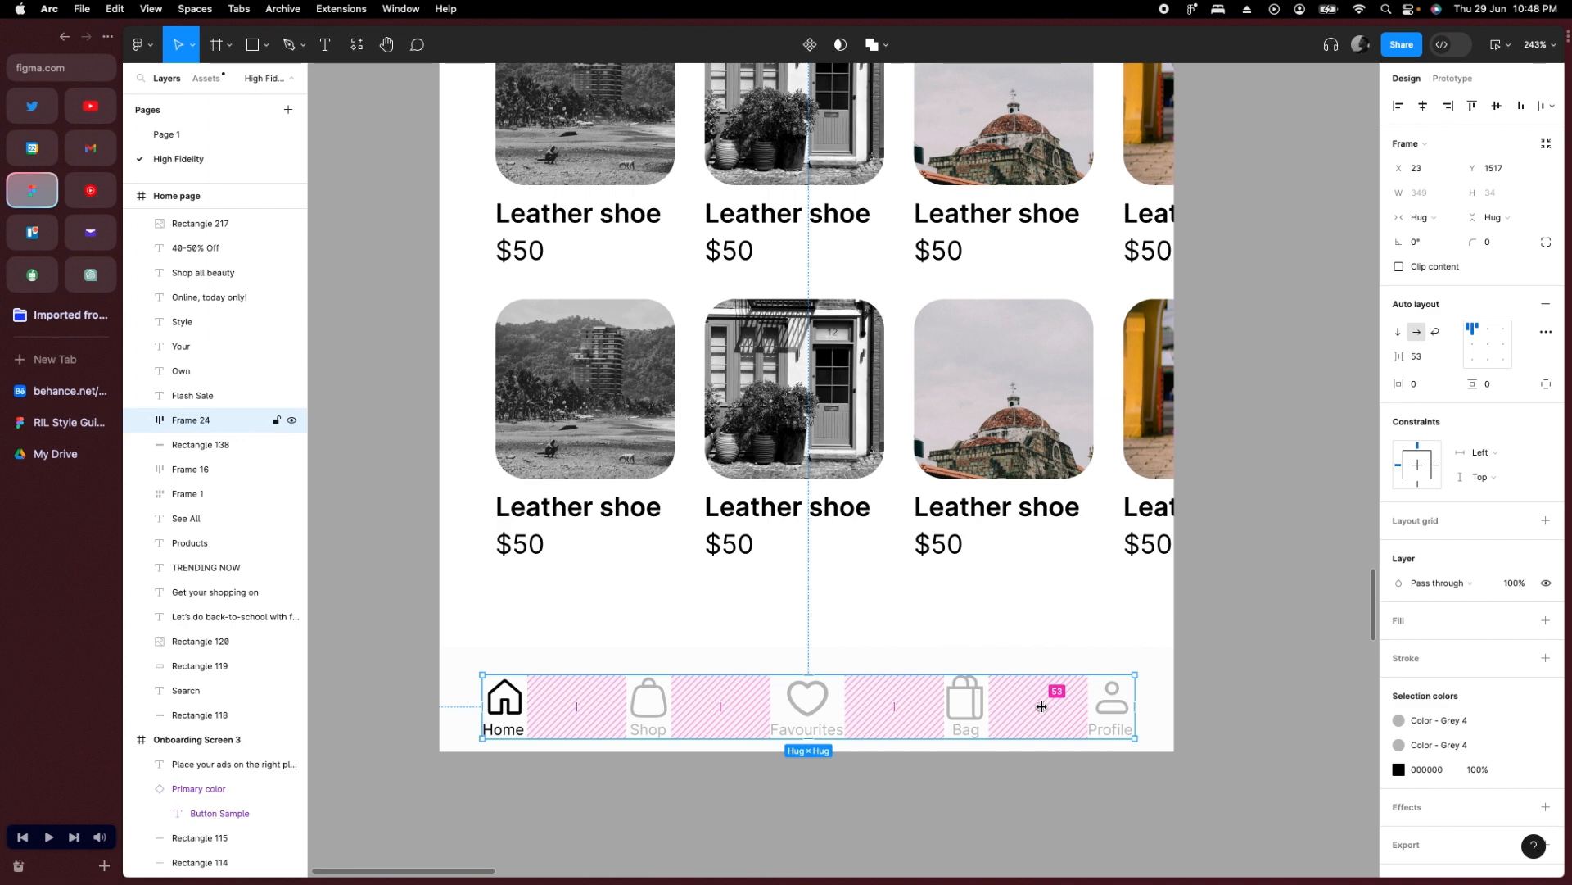
Reduce the spacing between the navigation items to 49 and center the frame in the bar at X 30.
key(alt)
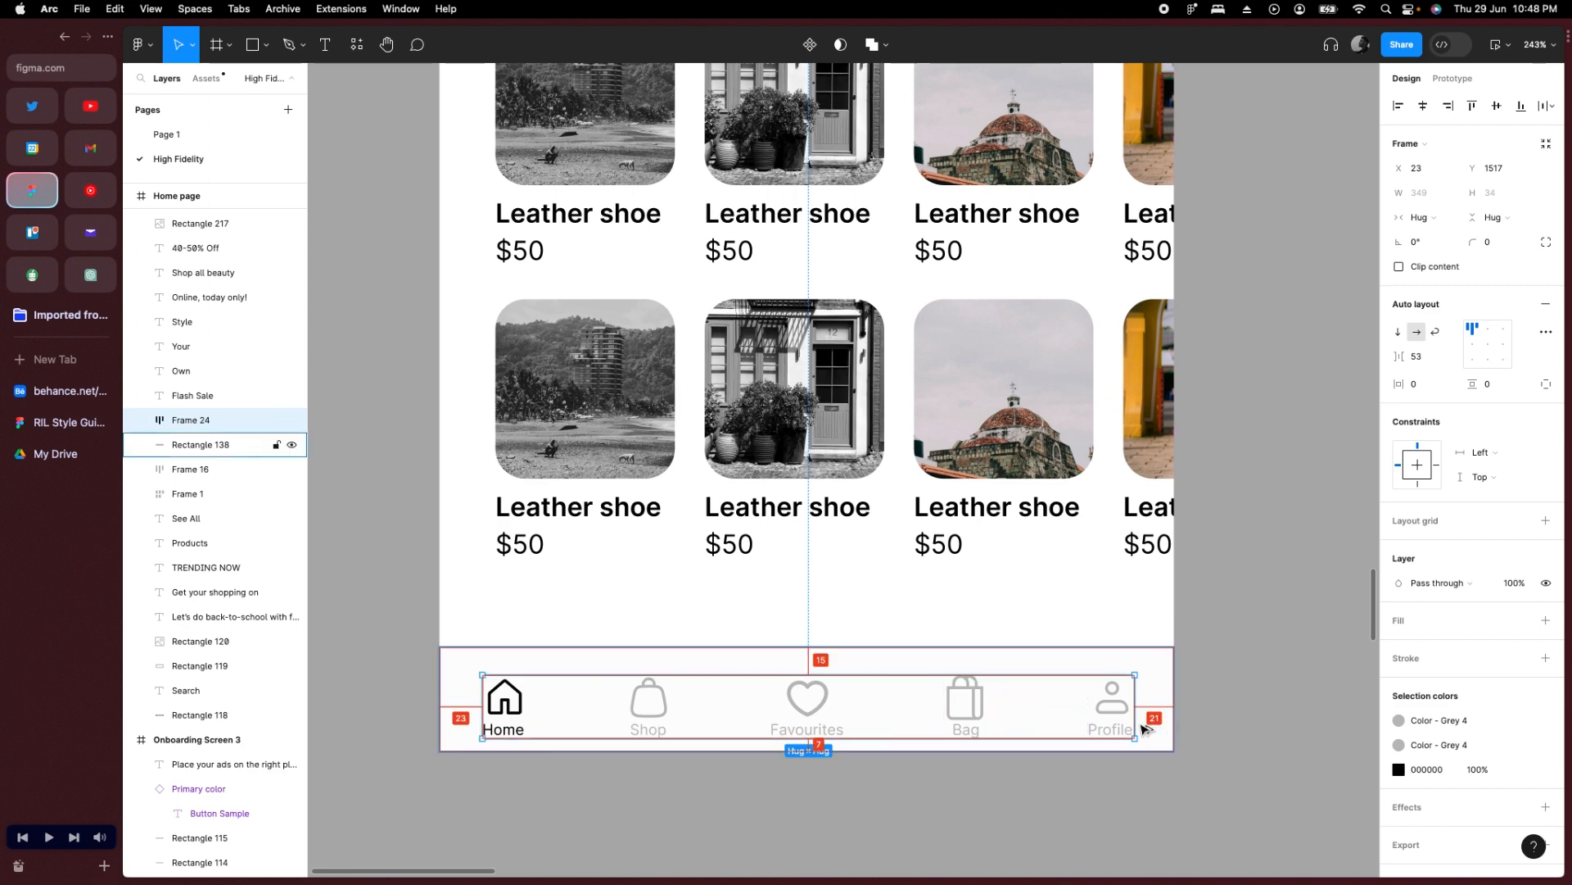
drag(1039, 702, 1018, 702)
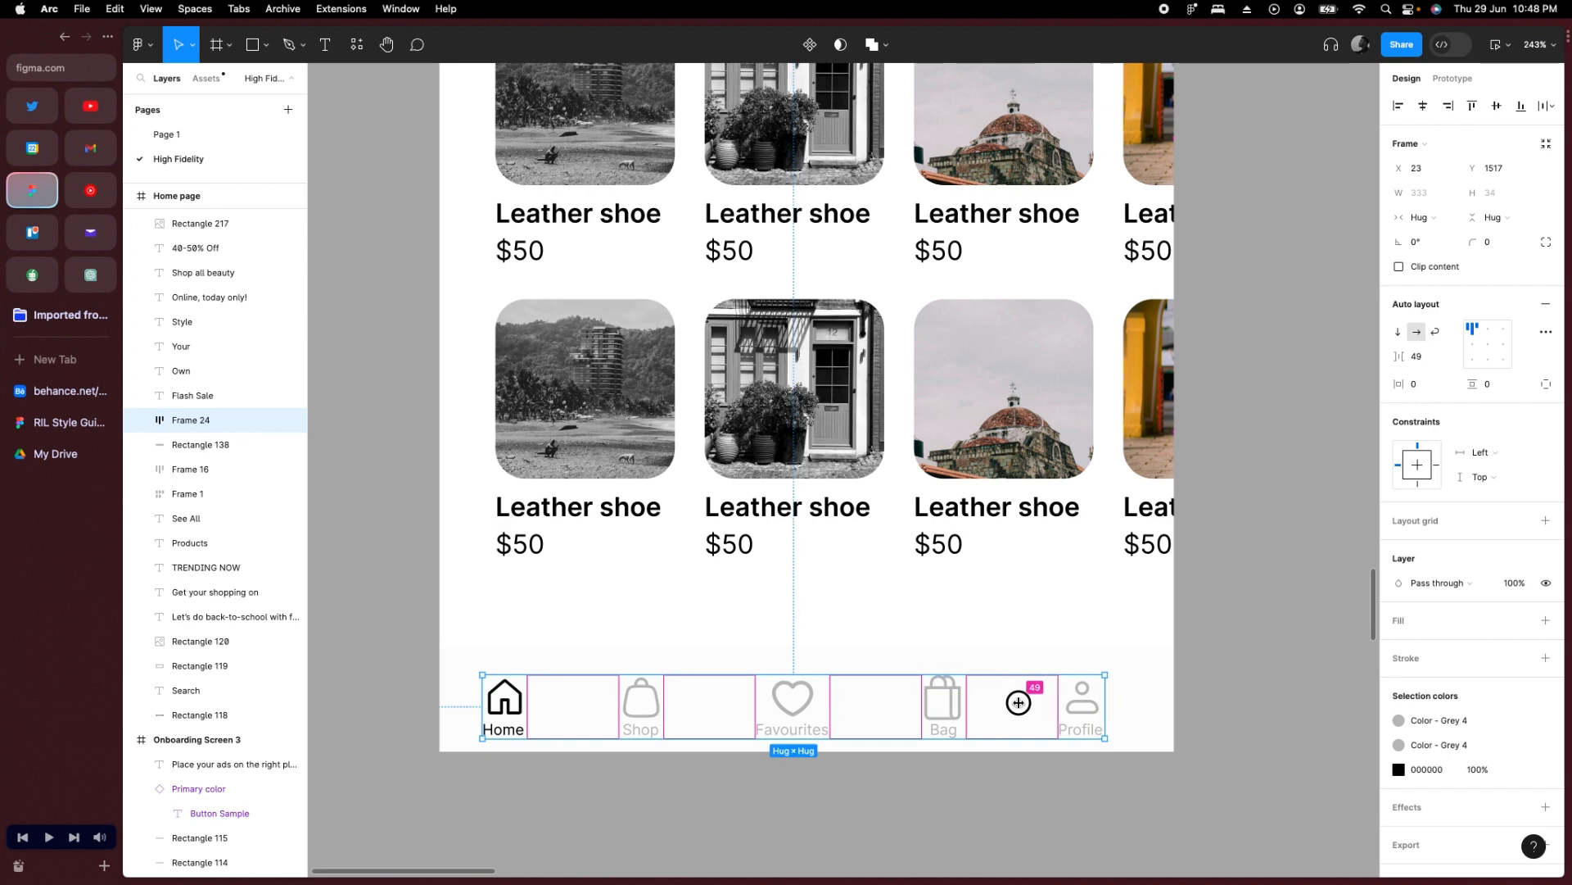
key(Right)
key(Right)
key(Right)
key(Right)
key(Right)
key(Right)
key(Right)
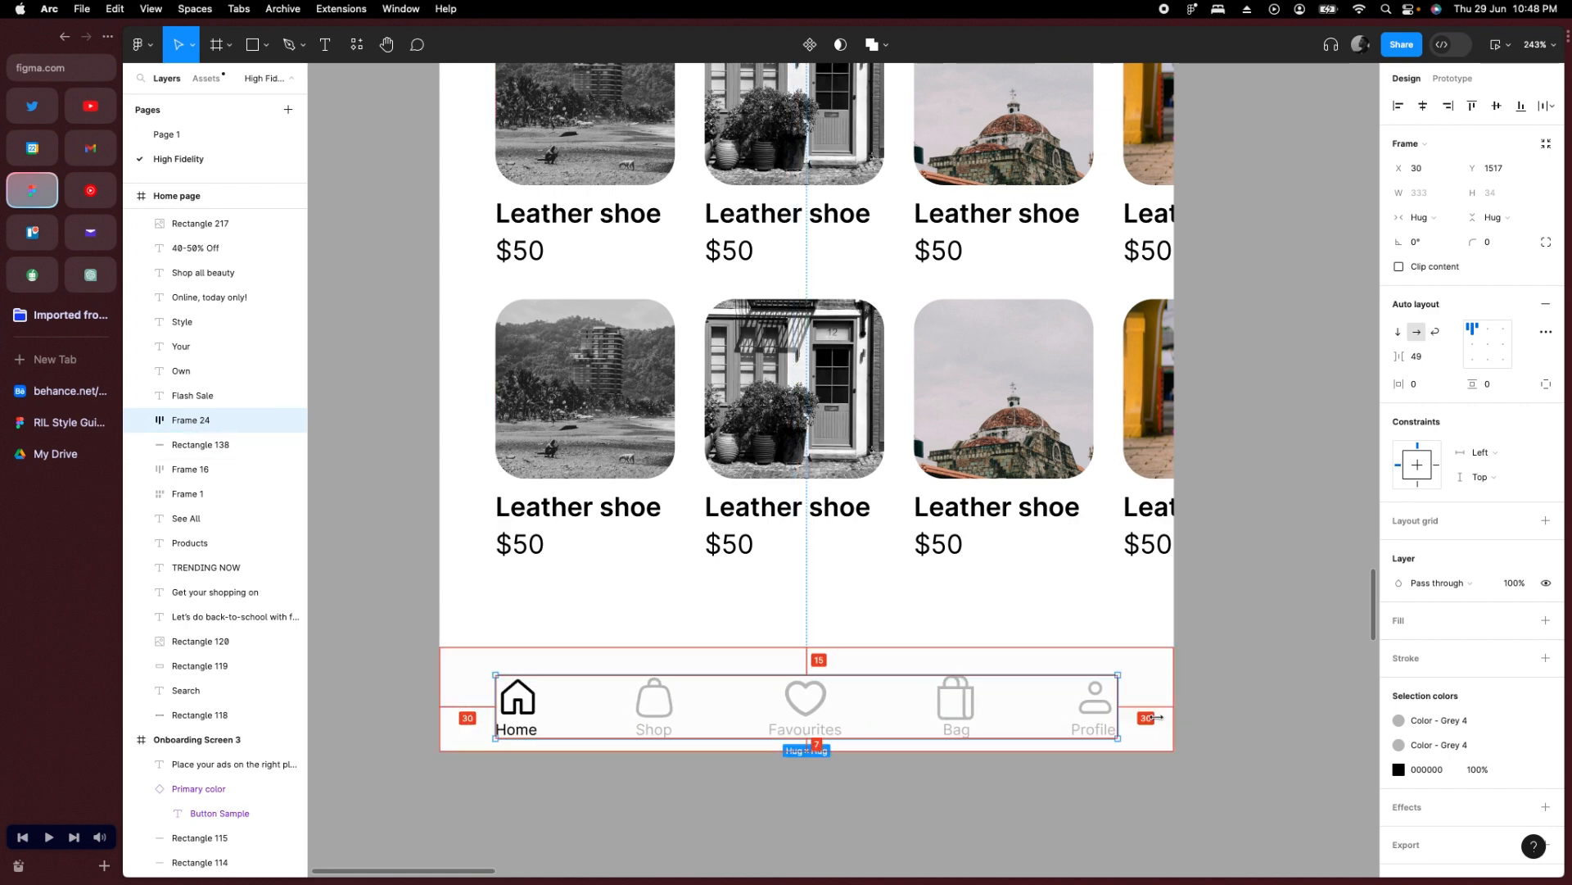
click(795, 784)
Apply the Primary colour style to the Home icon and label in the navigation bar.
click(564, 718)
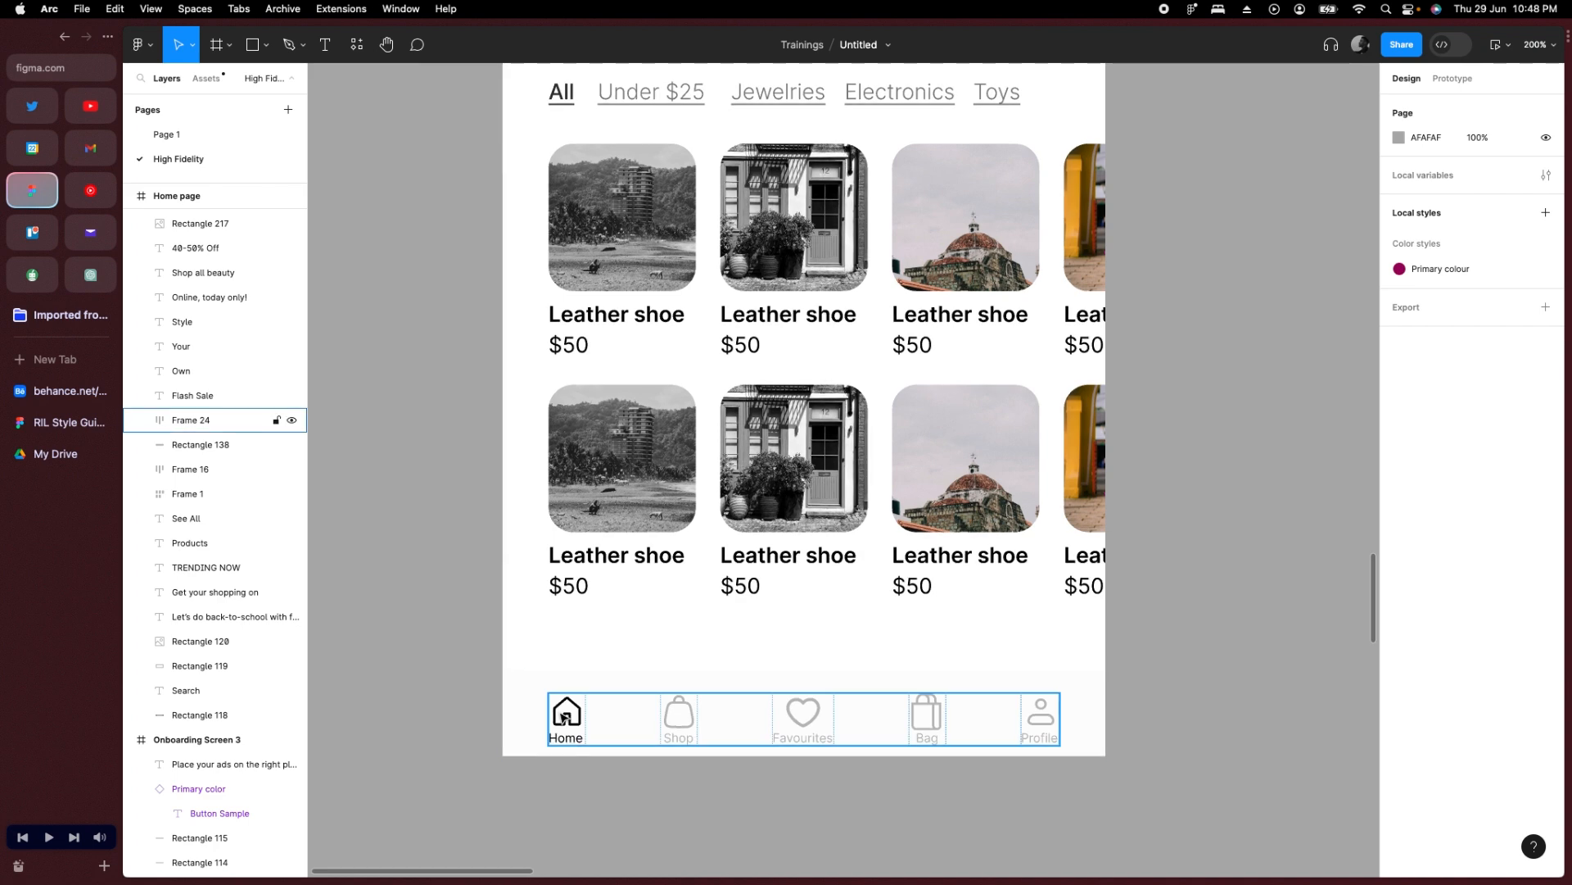
double_click(564, 718)
scroll(525, 780, up, 3)
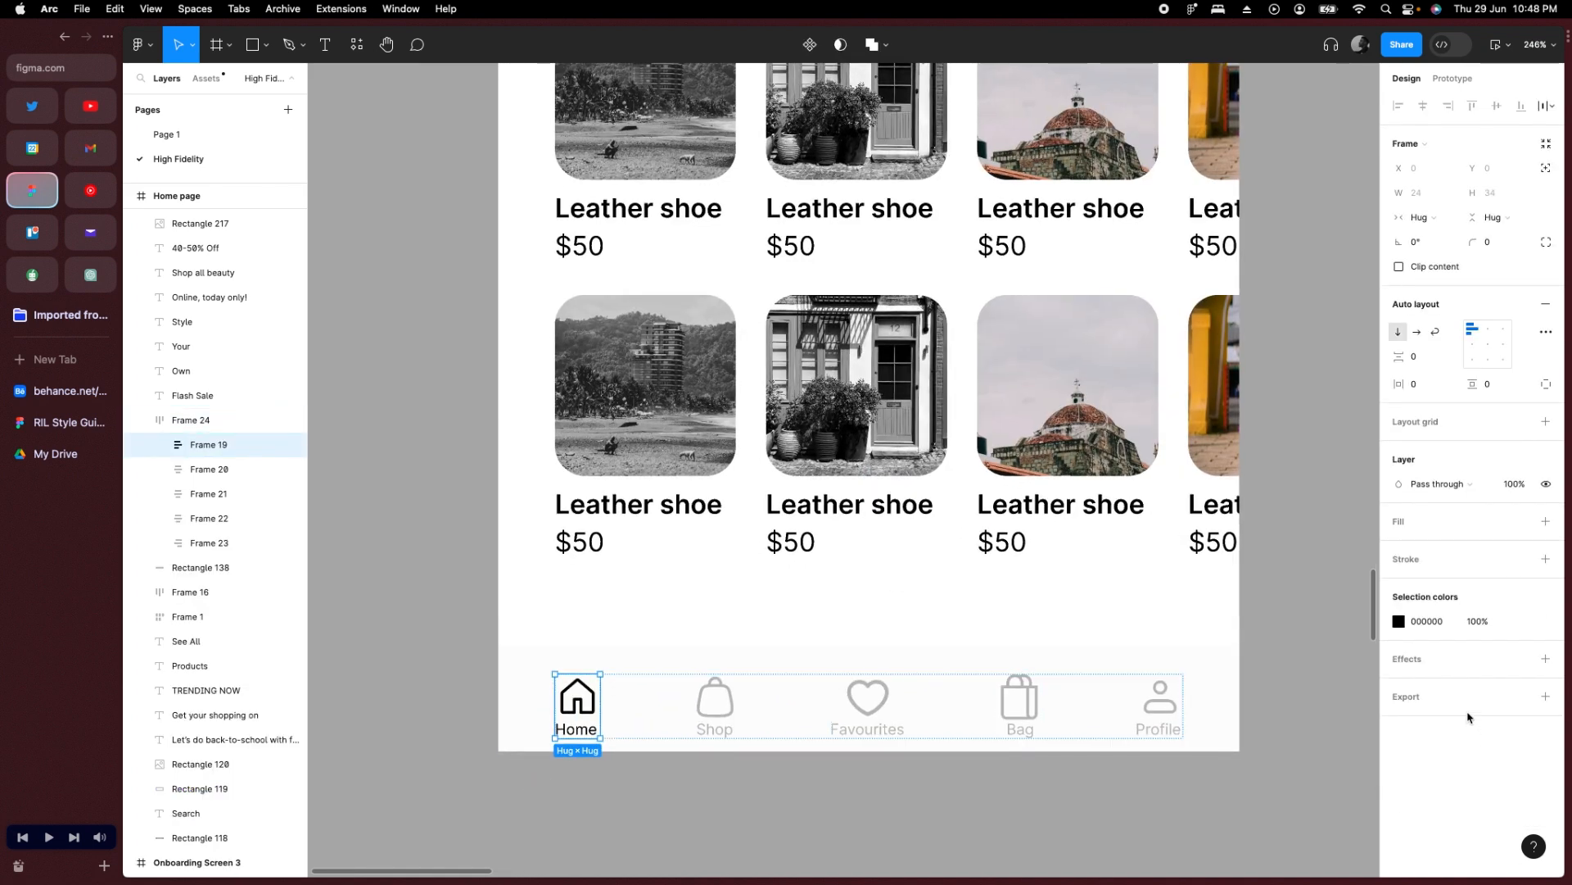
click(1522, 621)
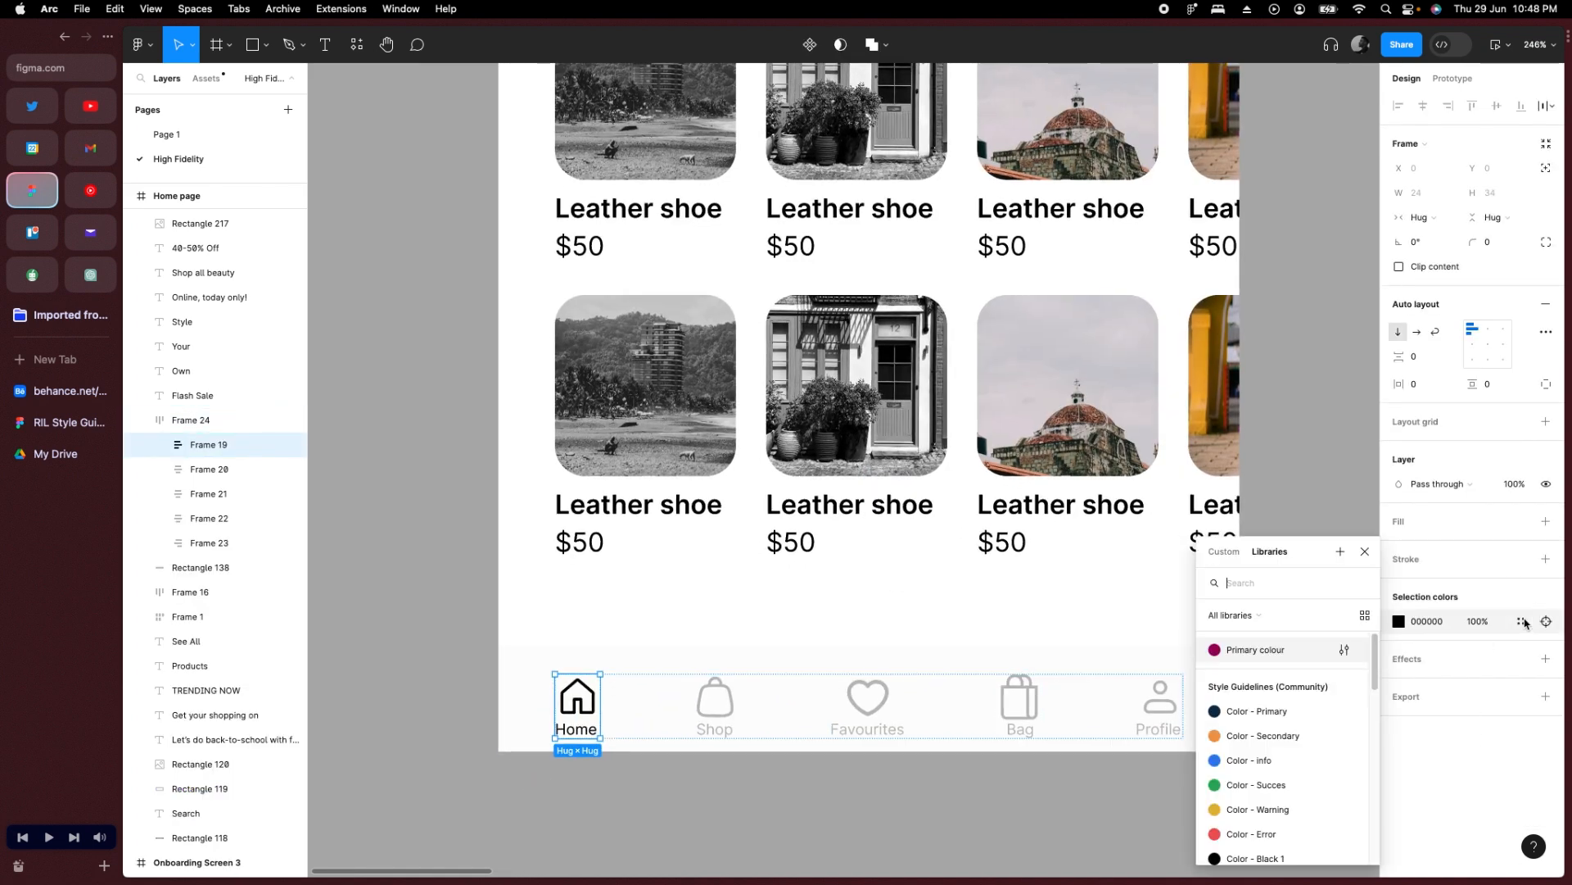
click(1254, 649)
click(678, 758)
Review the Home page's navigation bar and overall layout alongside the neighbouring Shop, Favourite and Bag screens.
scroll(704, 743, down, 5)
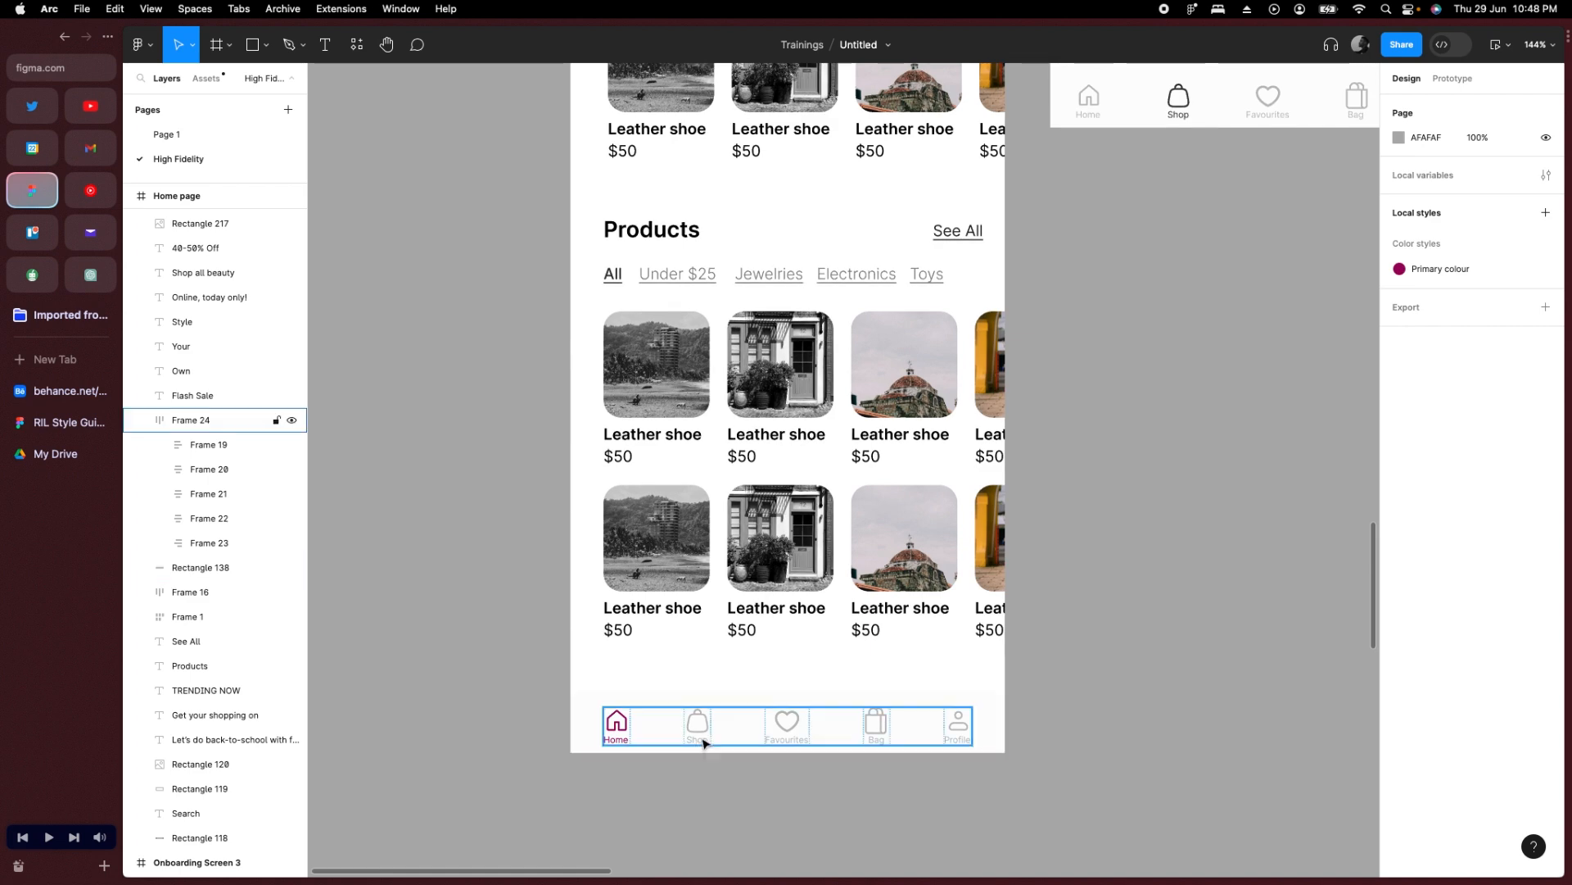
scroll(704, 743, up, 5)
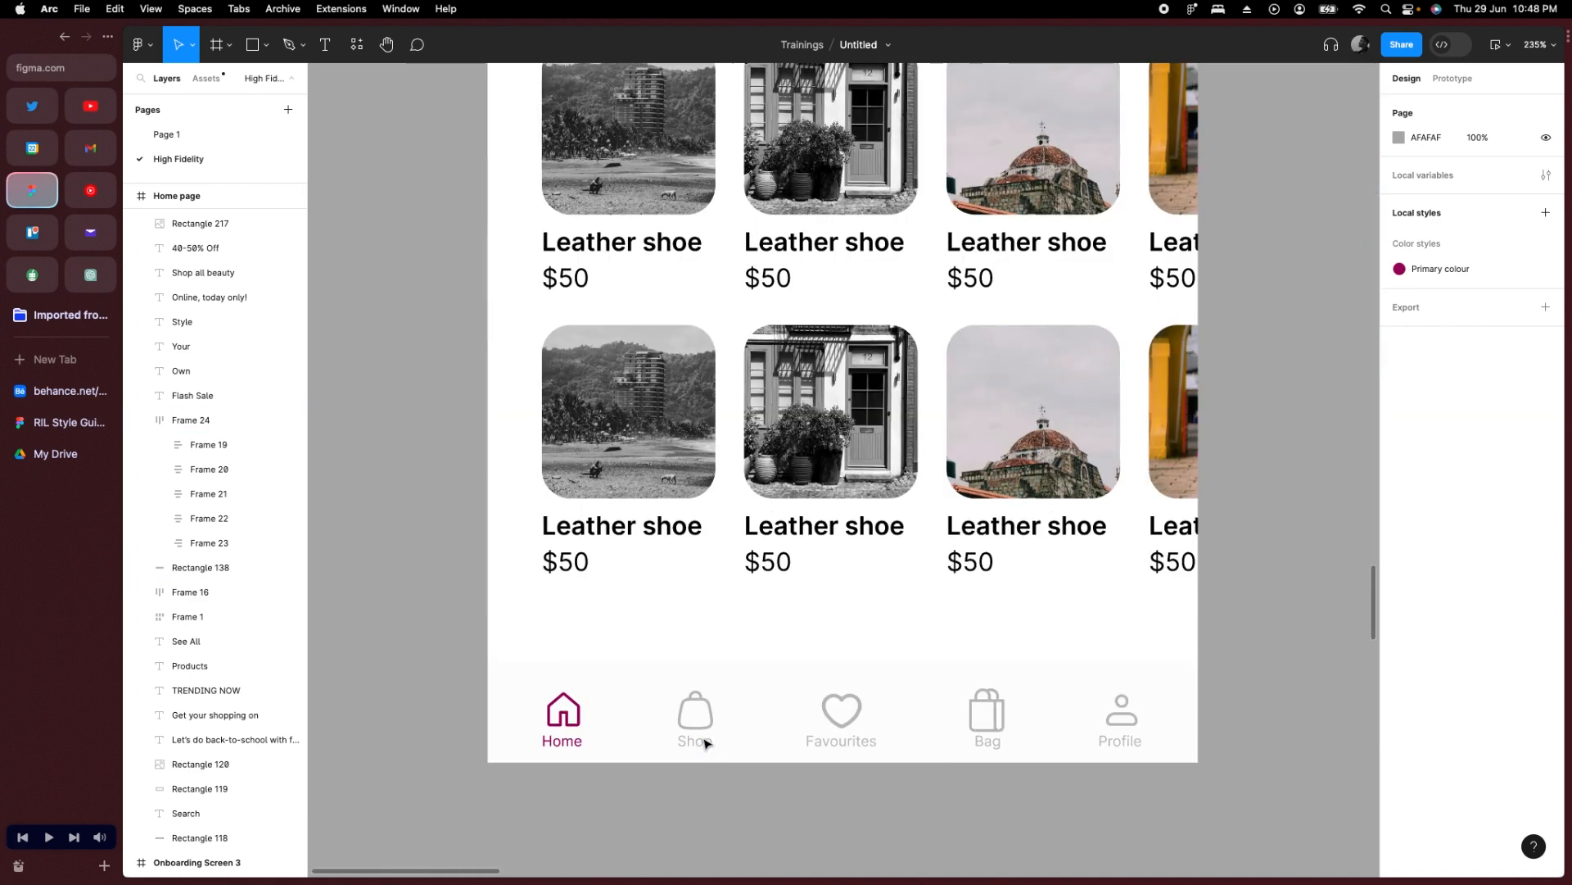
scroll(706, 743, down, 5)
scroll(1015, 720, up, 2)
scroll(1015, 720, right, 3)
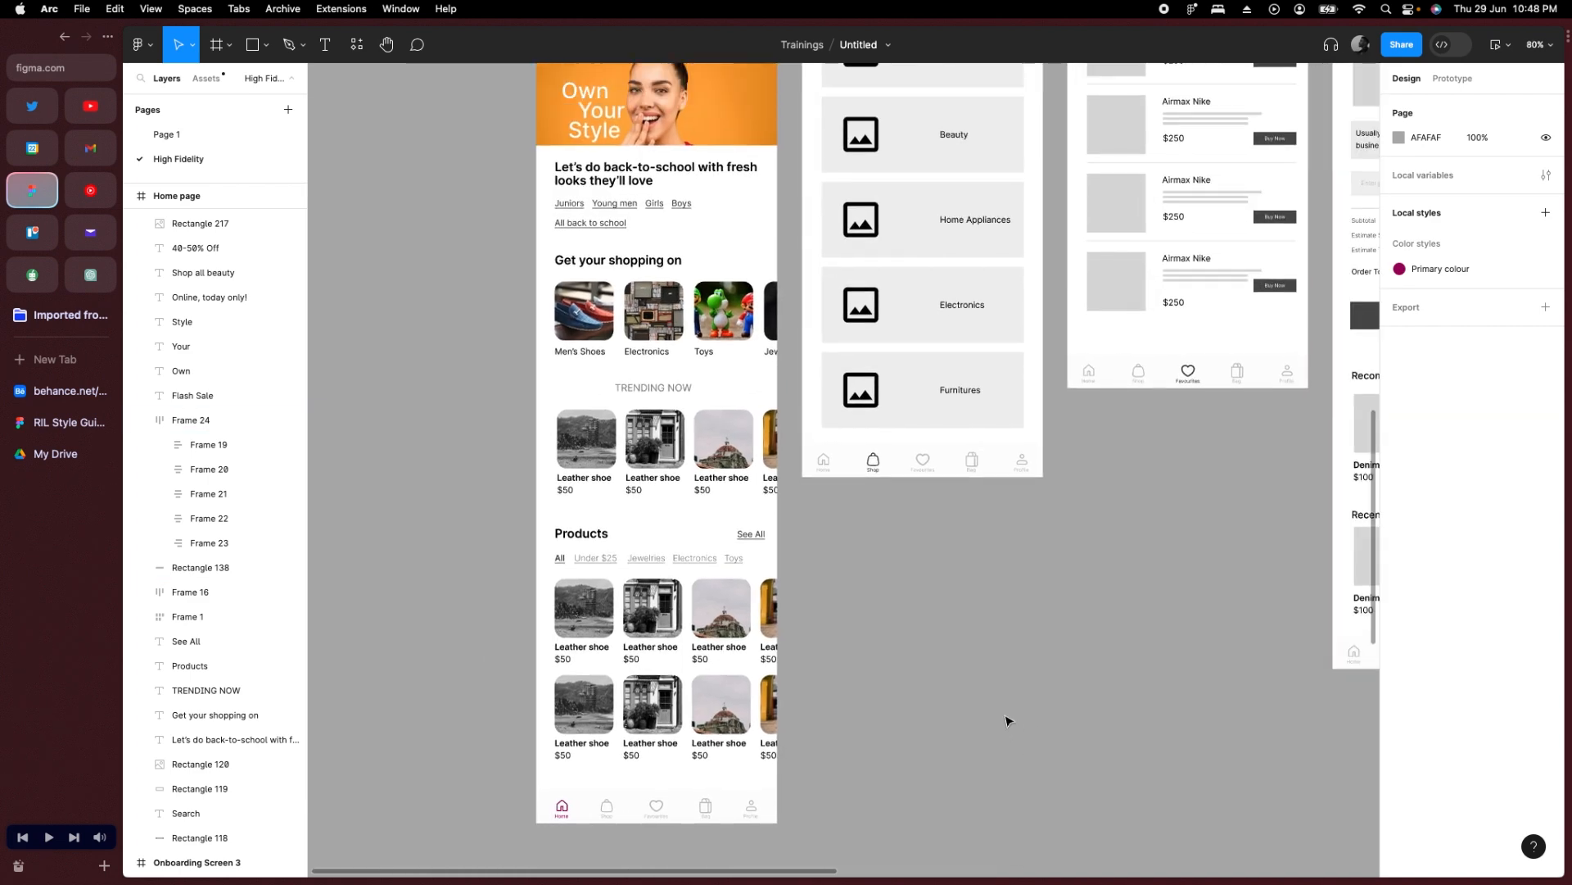
scroll(856, 639, down, 3)
scroll(863, 607, up, 1)
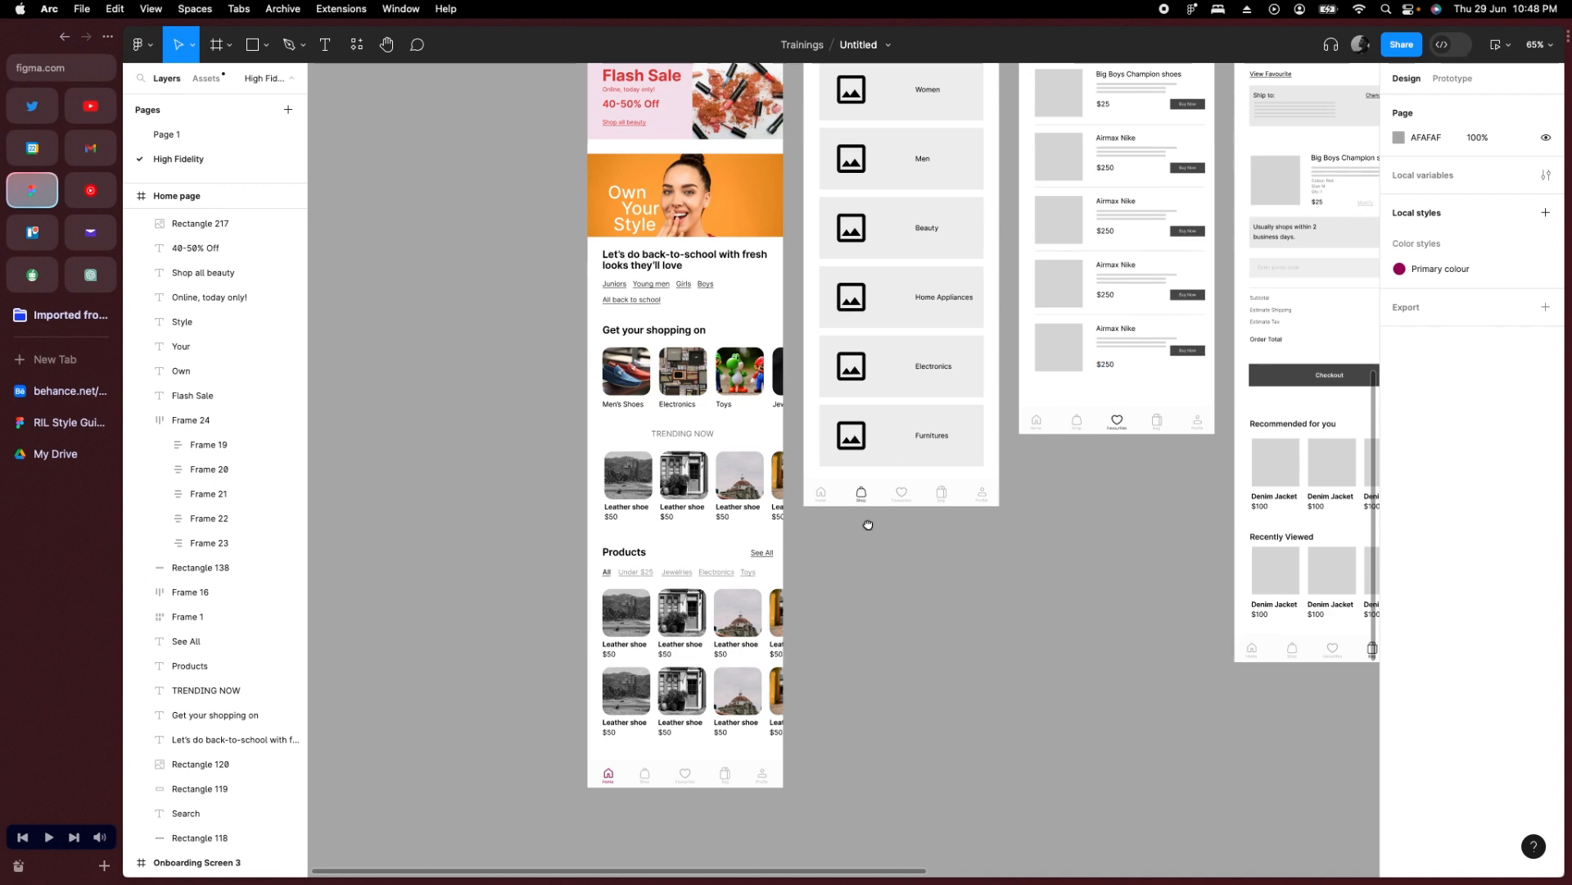
drag(868, 524, 900, 666)
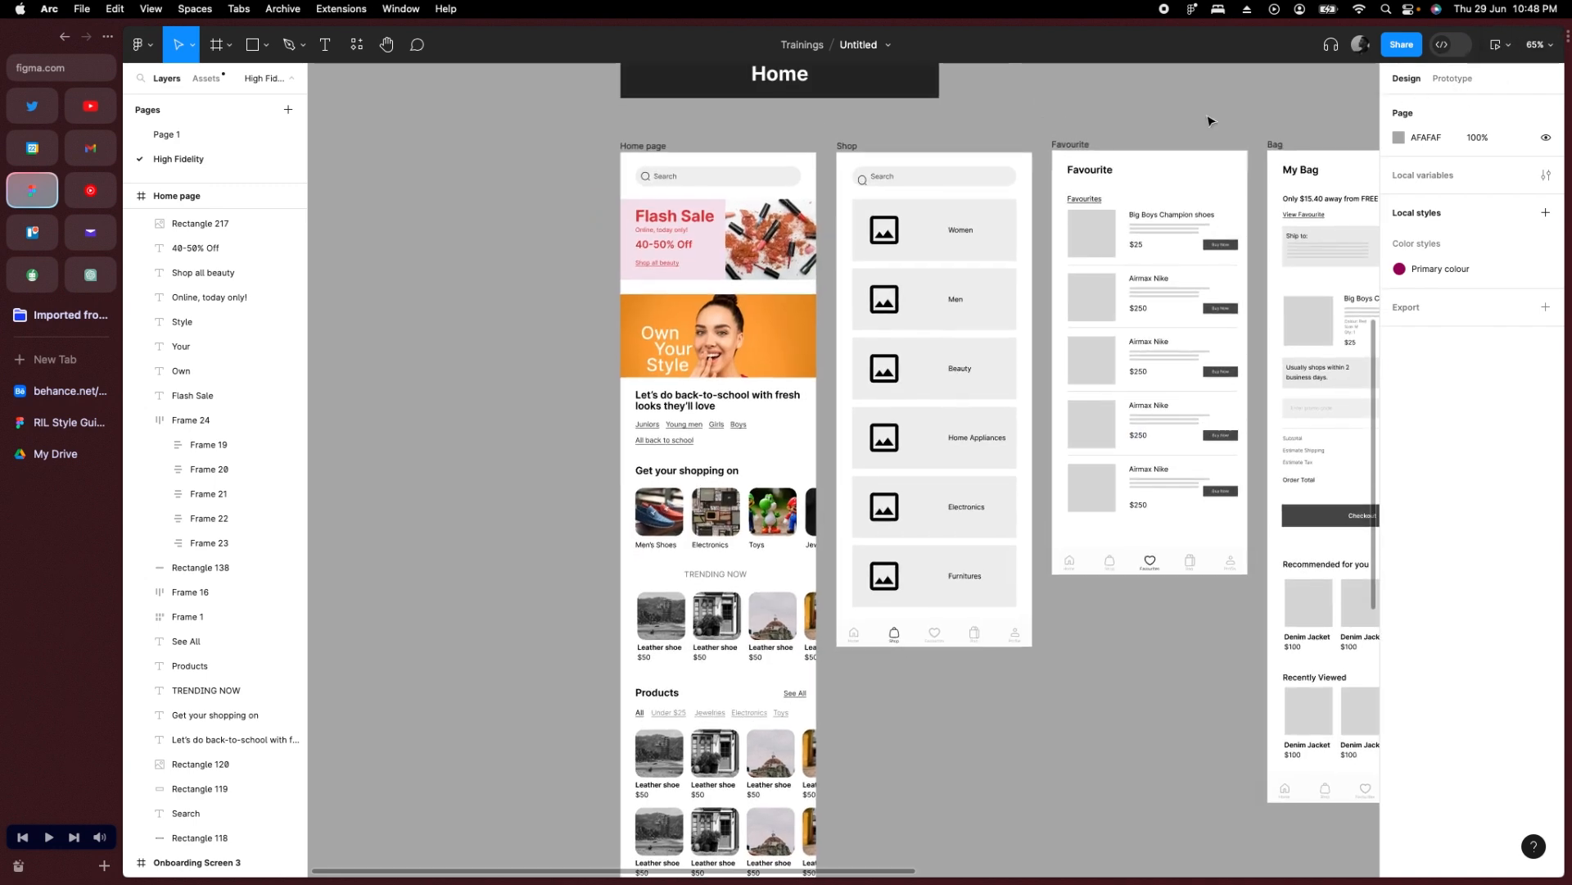
Set the prototype device to iPhone 14 Pro.
click(1452, 80)
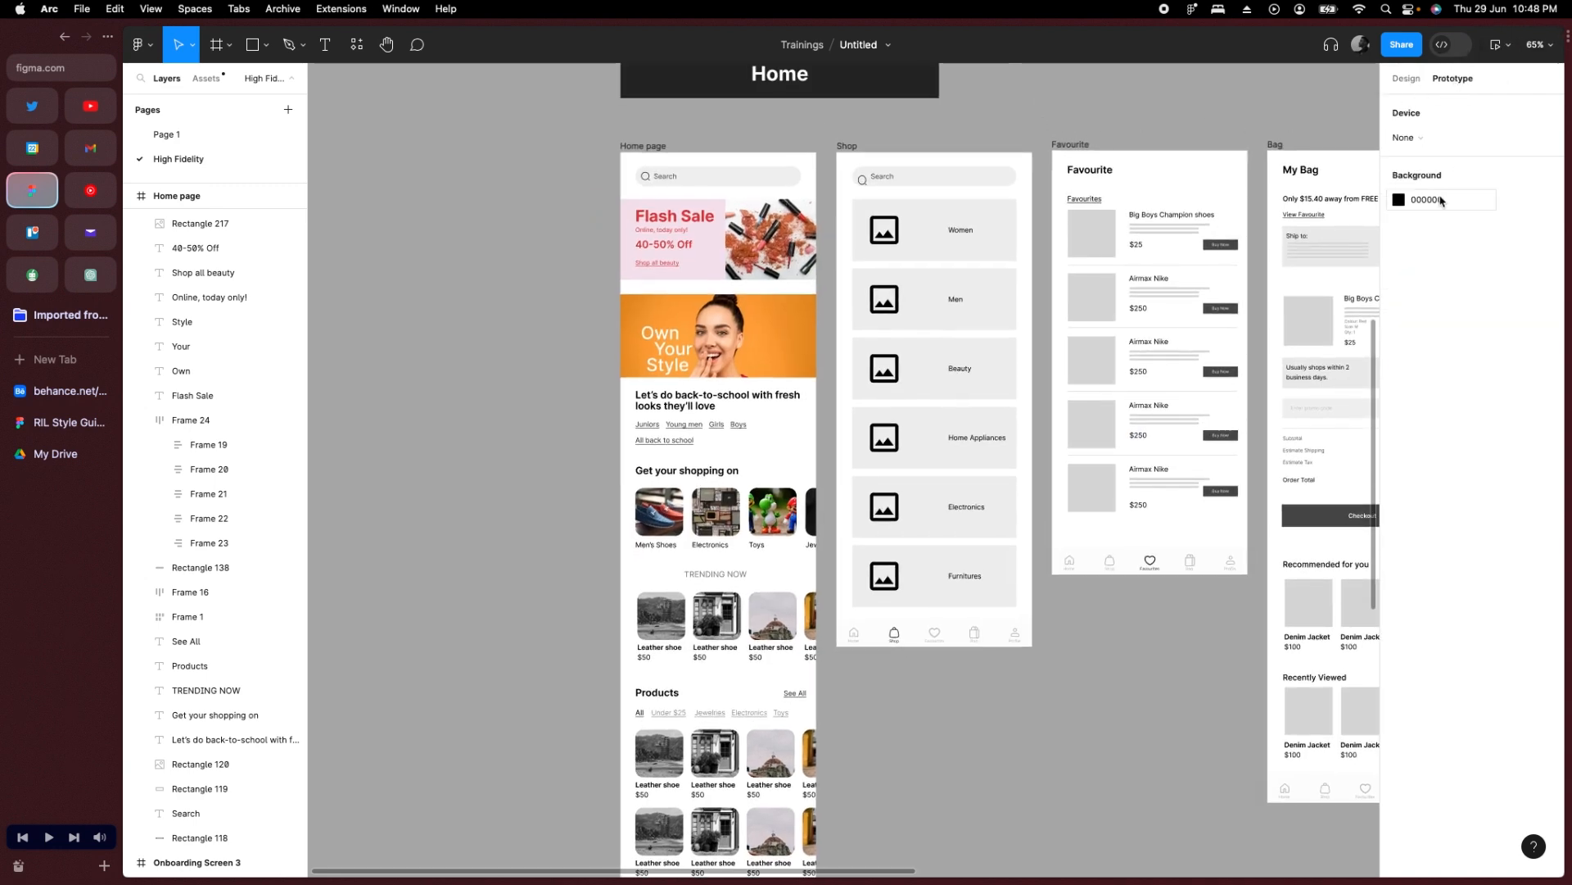
click(1464, 139)
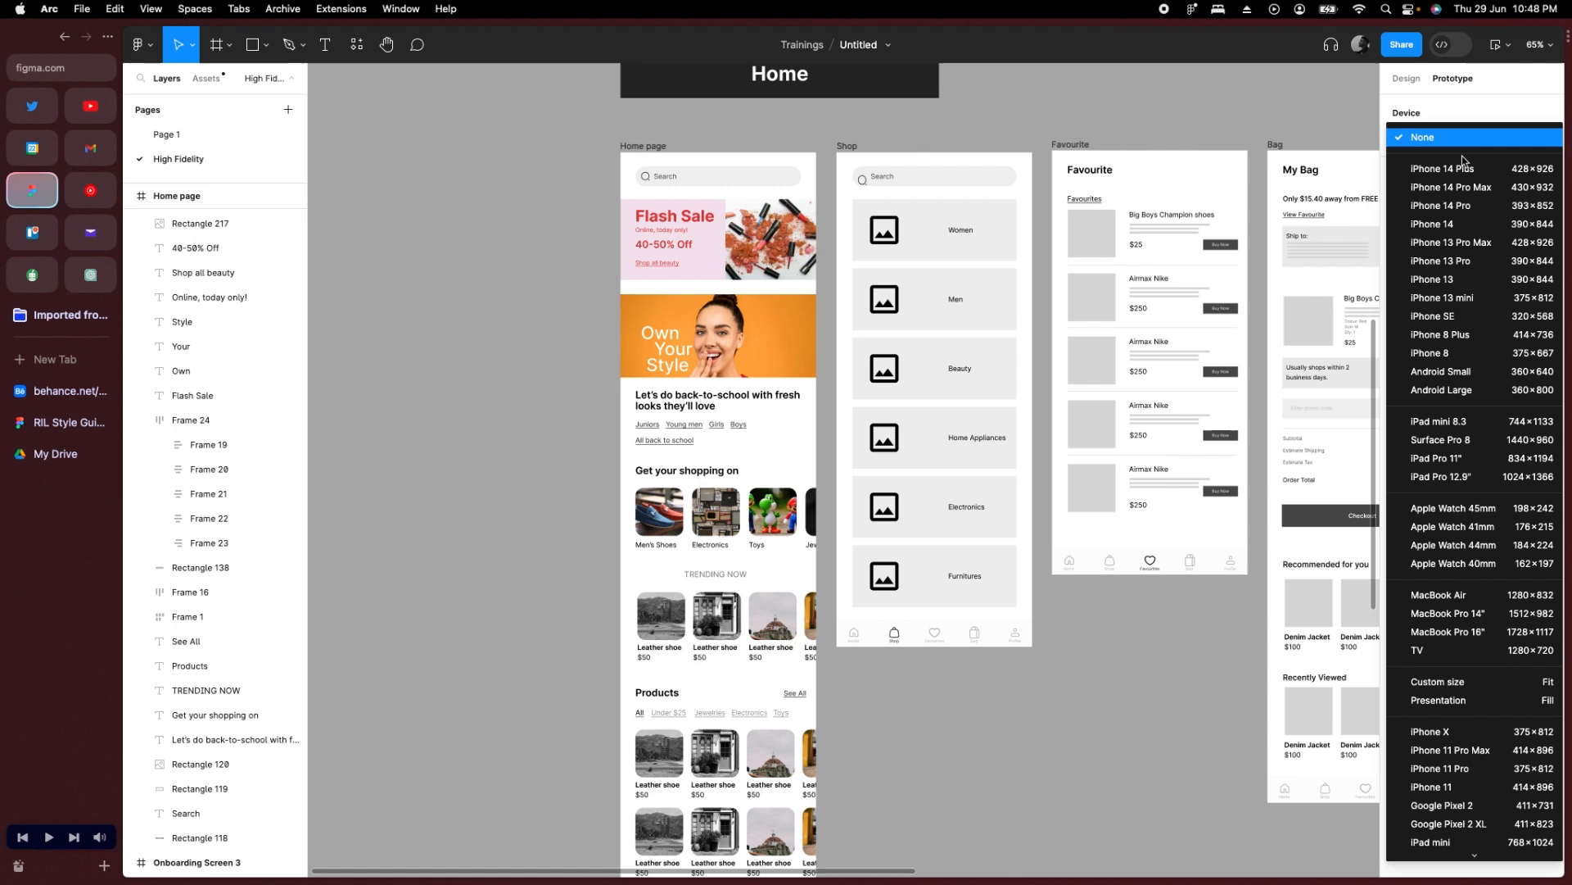
click(1481, 210)
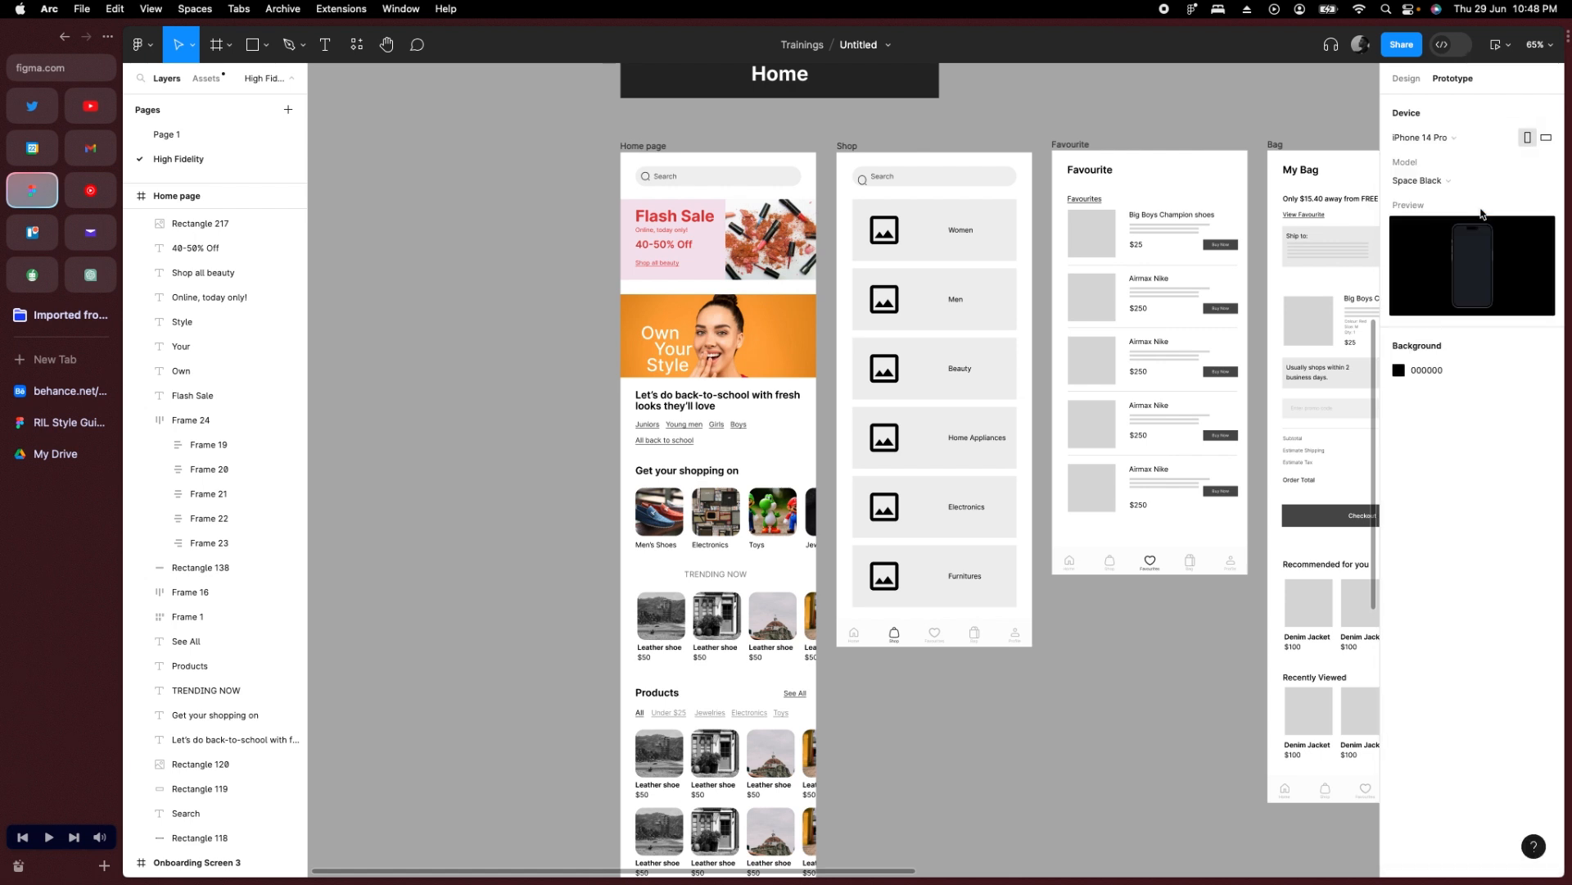
click(1502, 45)
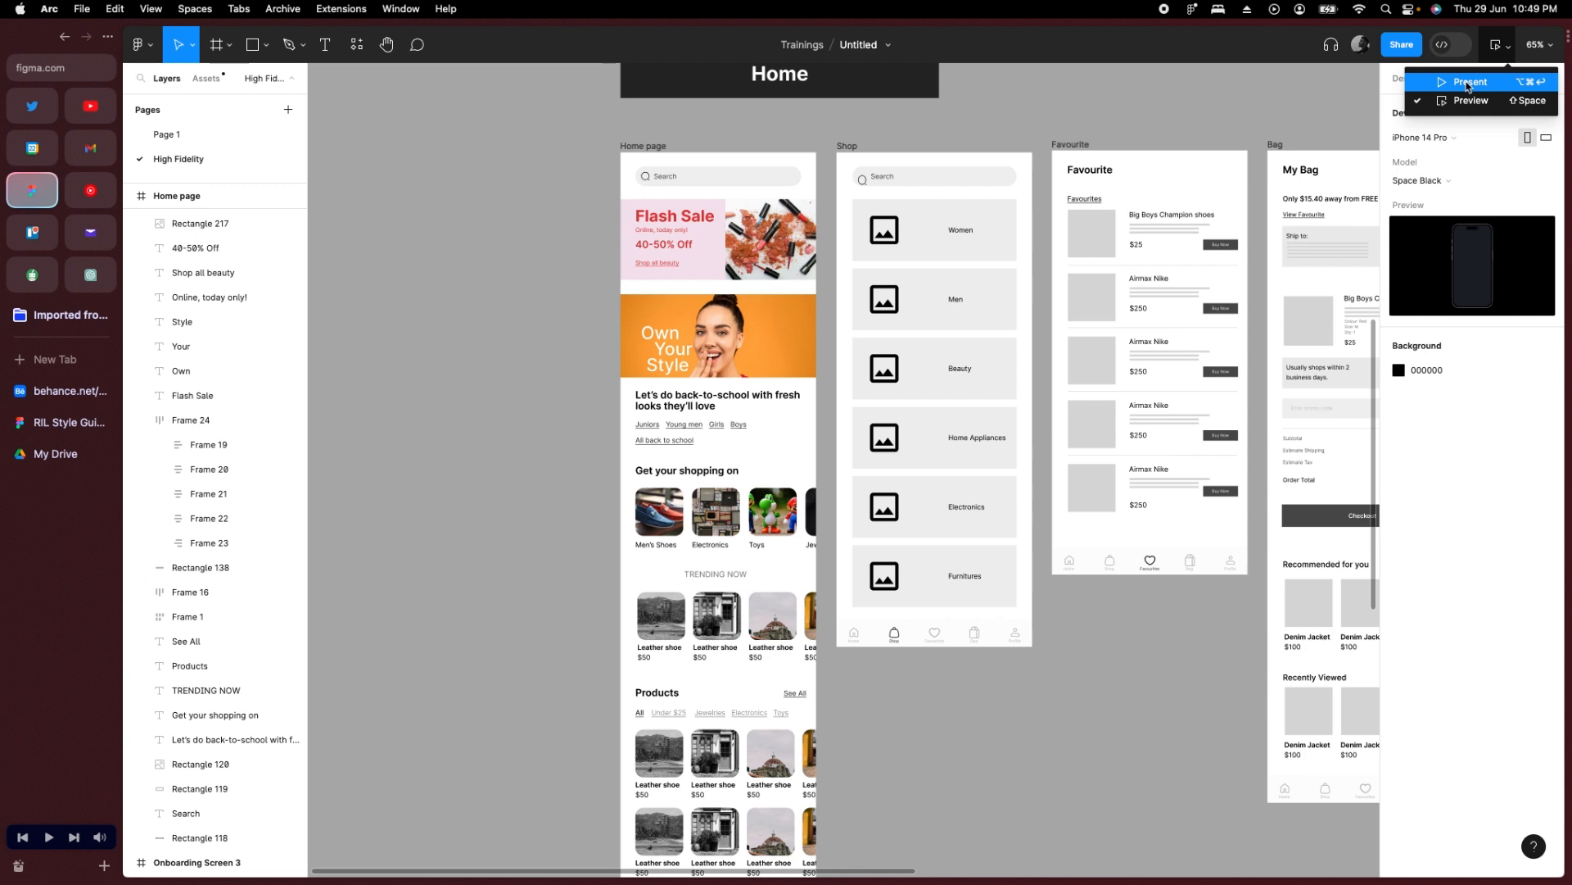
click(1494, 48)
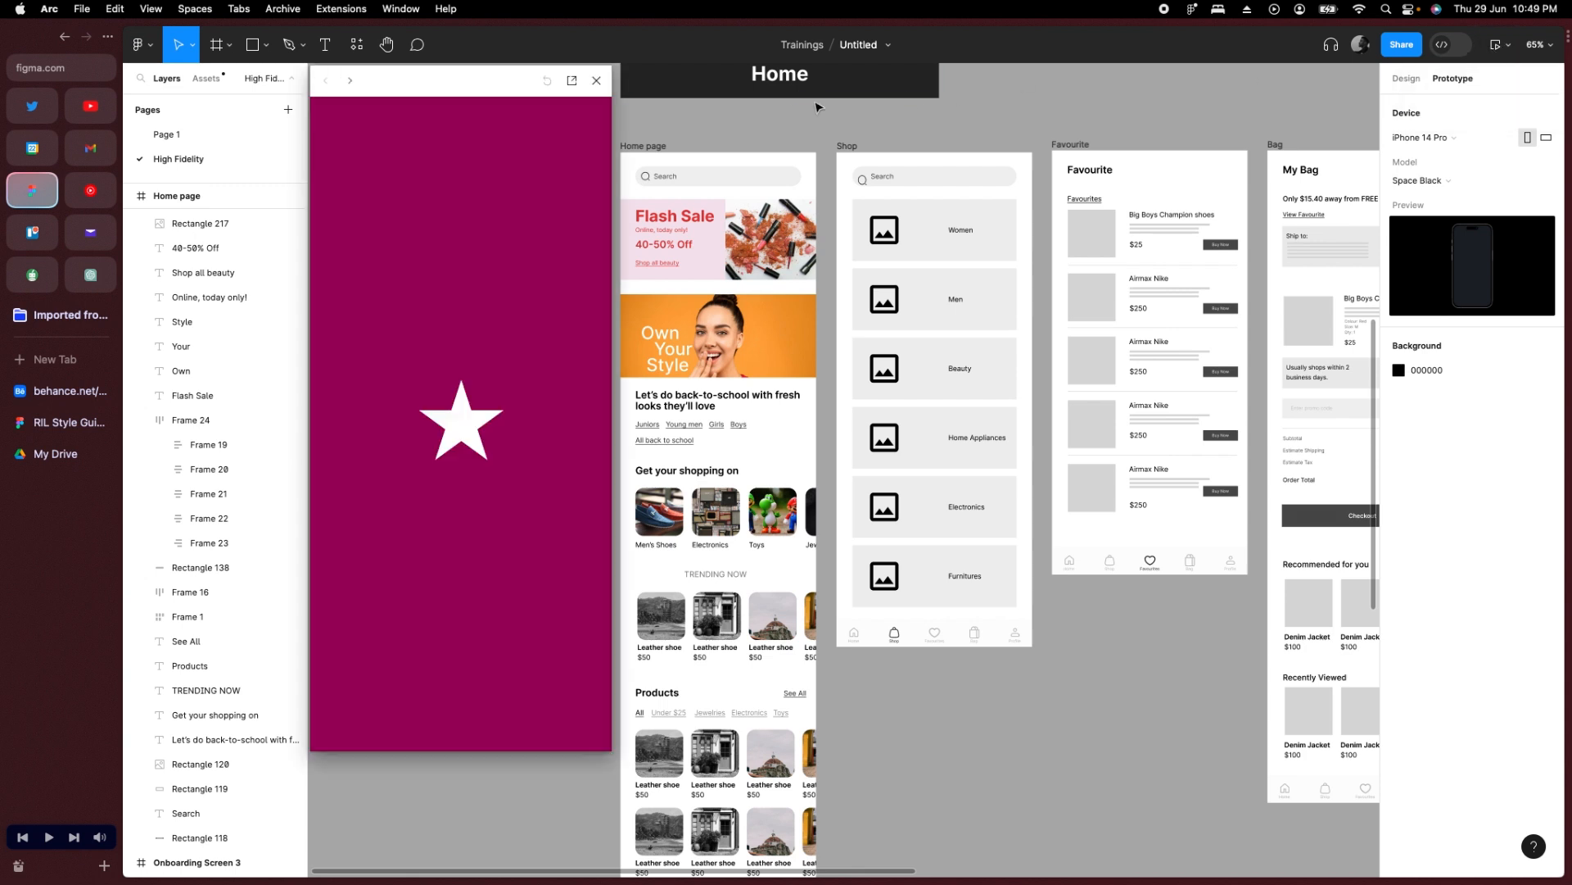
click(596, 80)
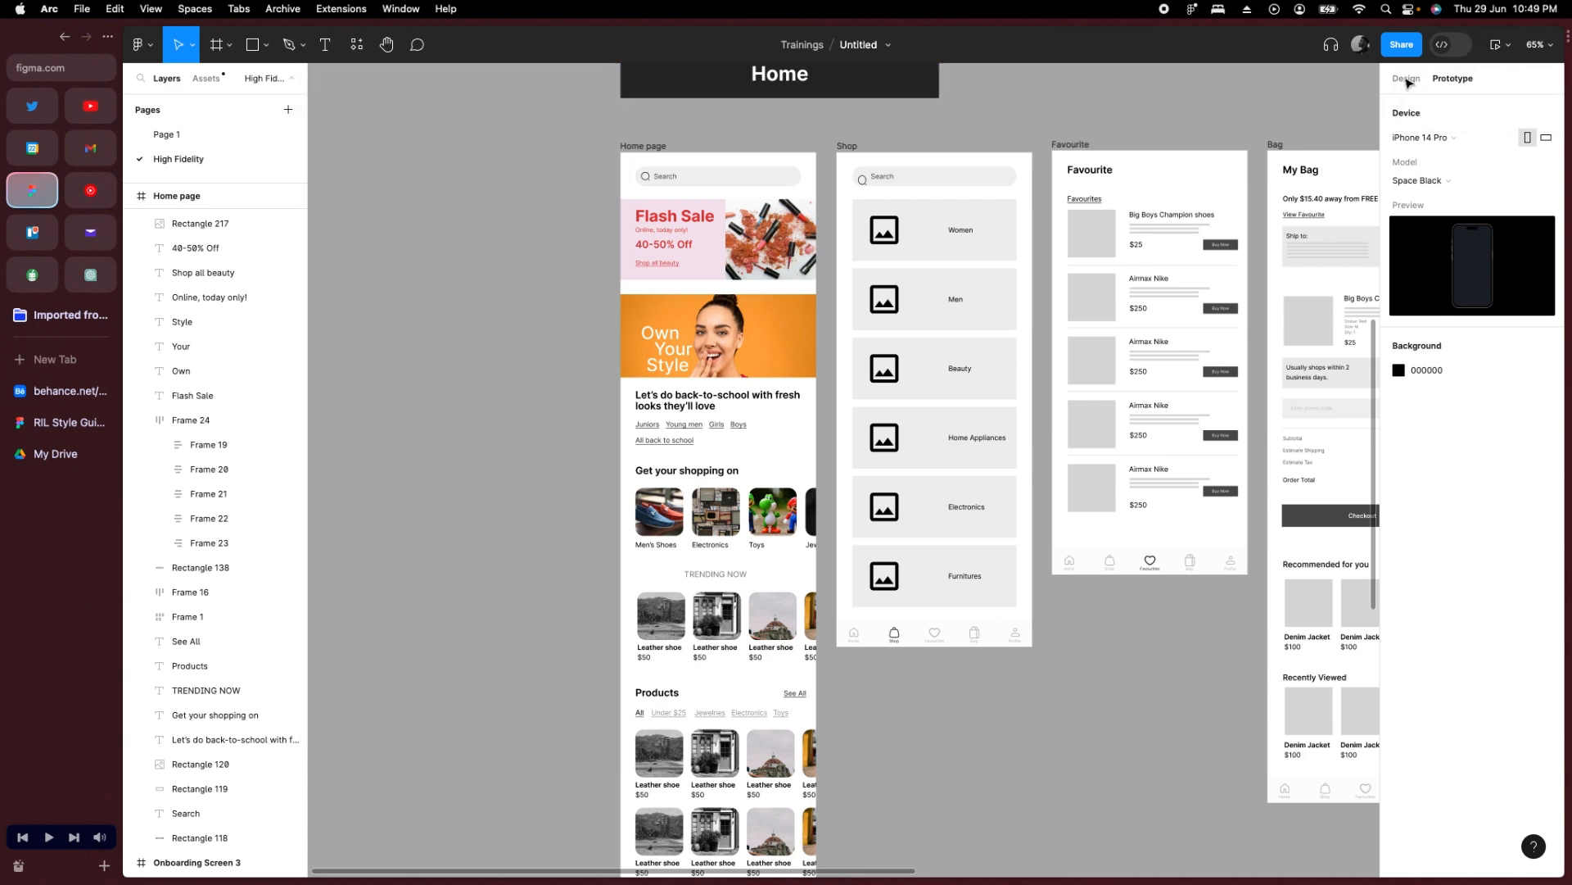
Launch the prototype in presentation view instead of the inline preview.
click(1510, 48)
click(1497, 72)
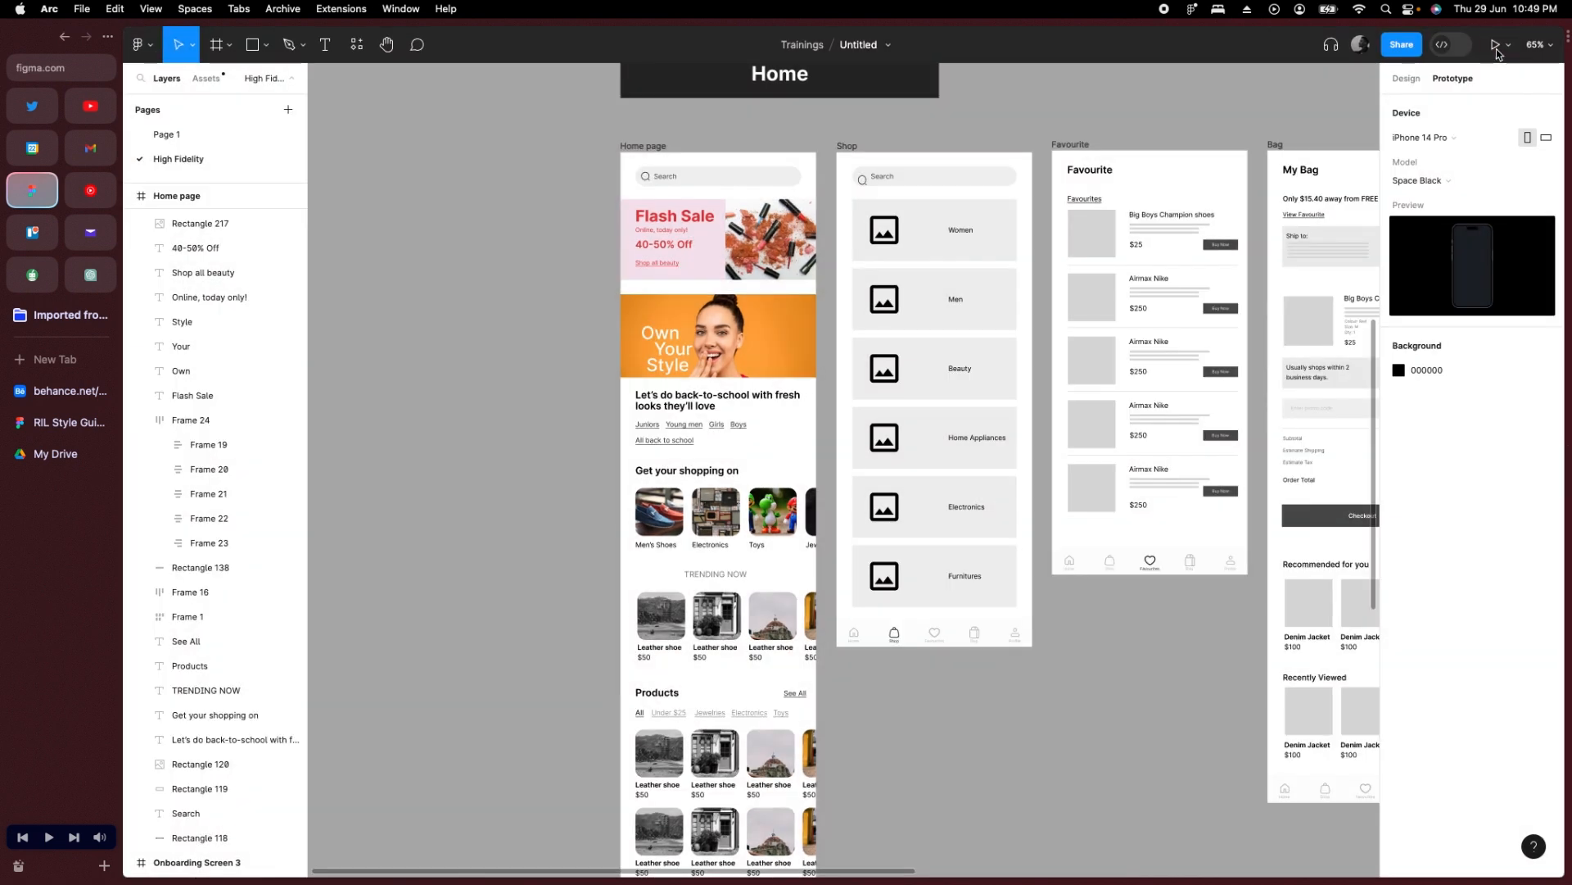
click(1496, 48)
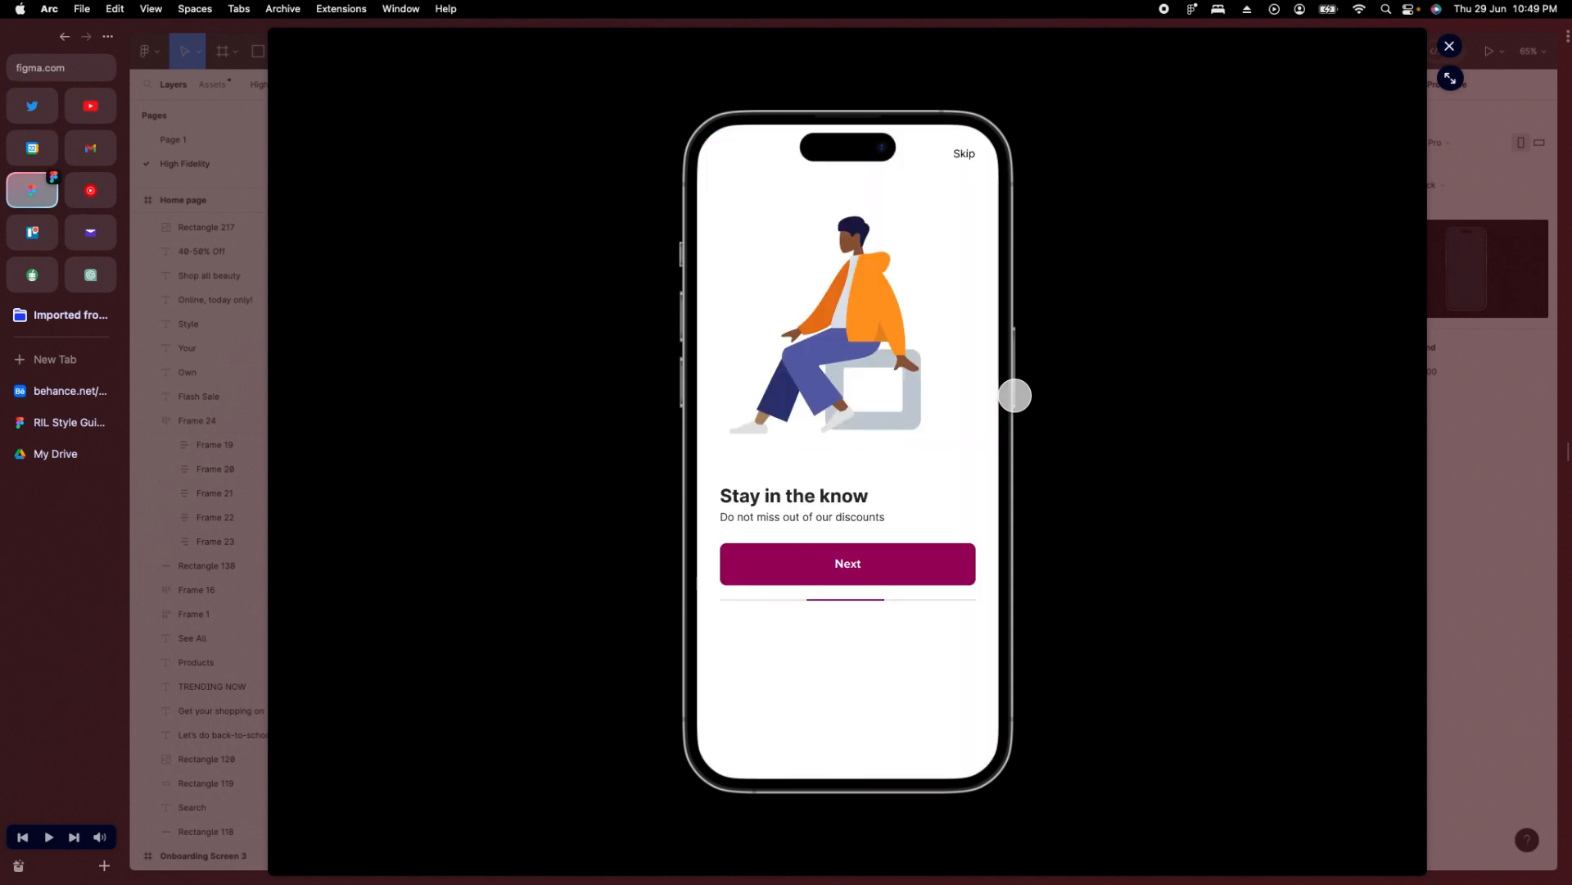
Test the Home page's vertical scrolling and its horizontal category, trending and product rows in the prototype, then close the presentation.
scroll(906, 467, down, 6)
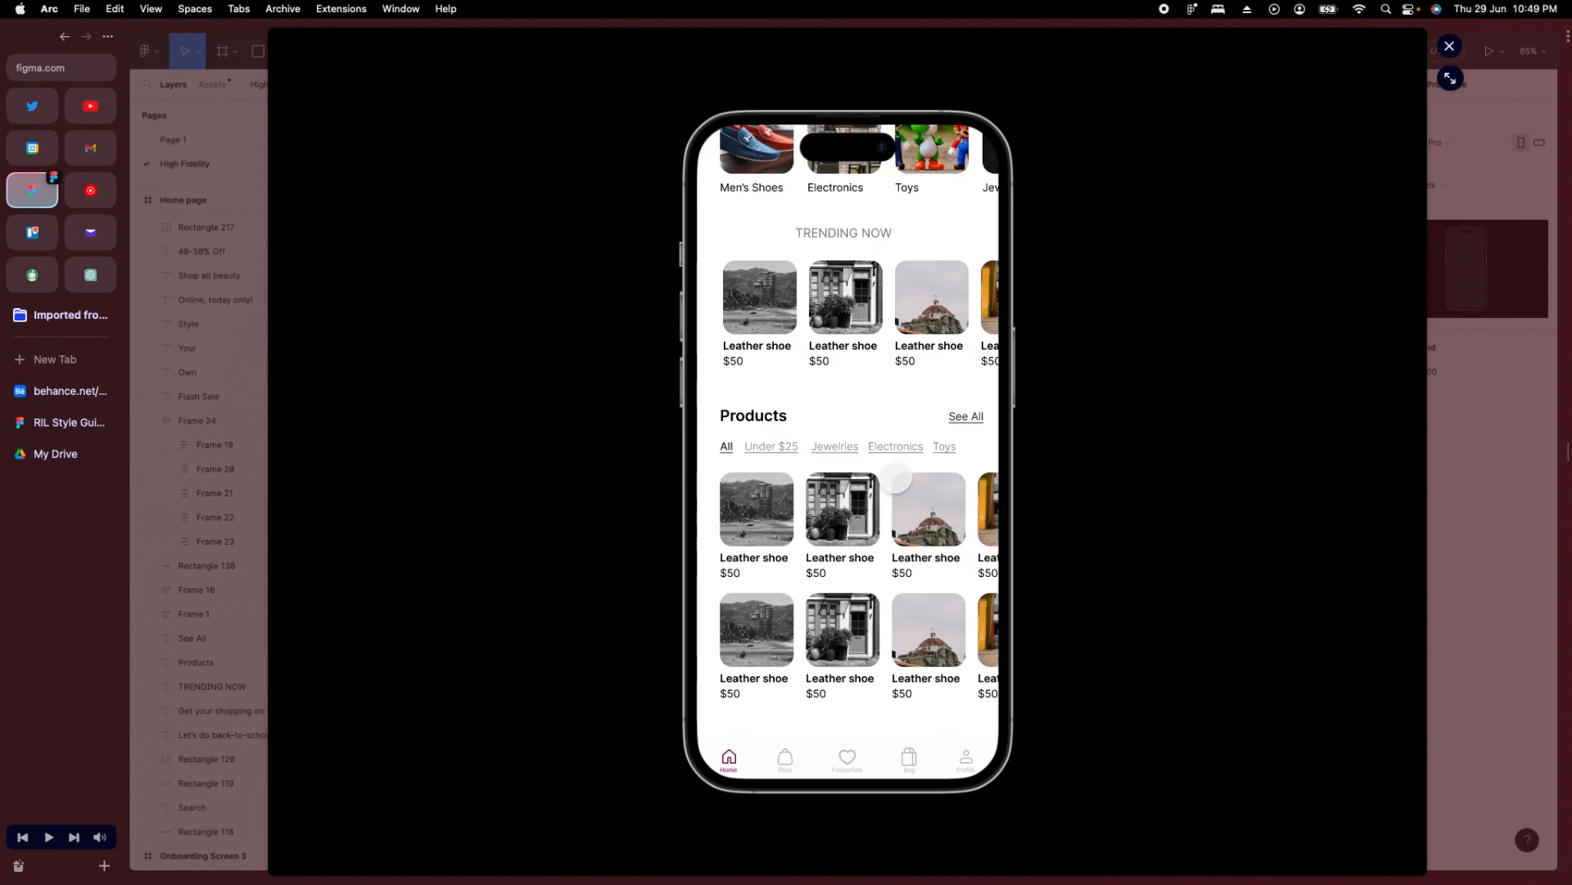
scroll(897, 478, up, 6)
scroll(893, 473, down, 5)
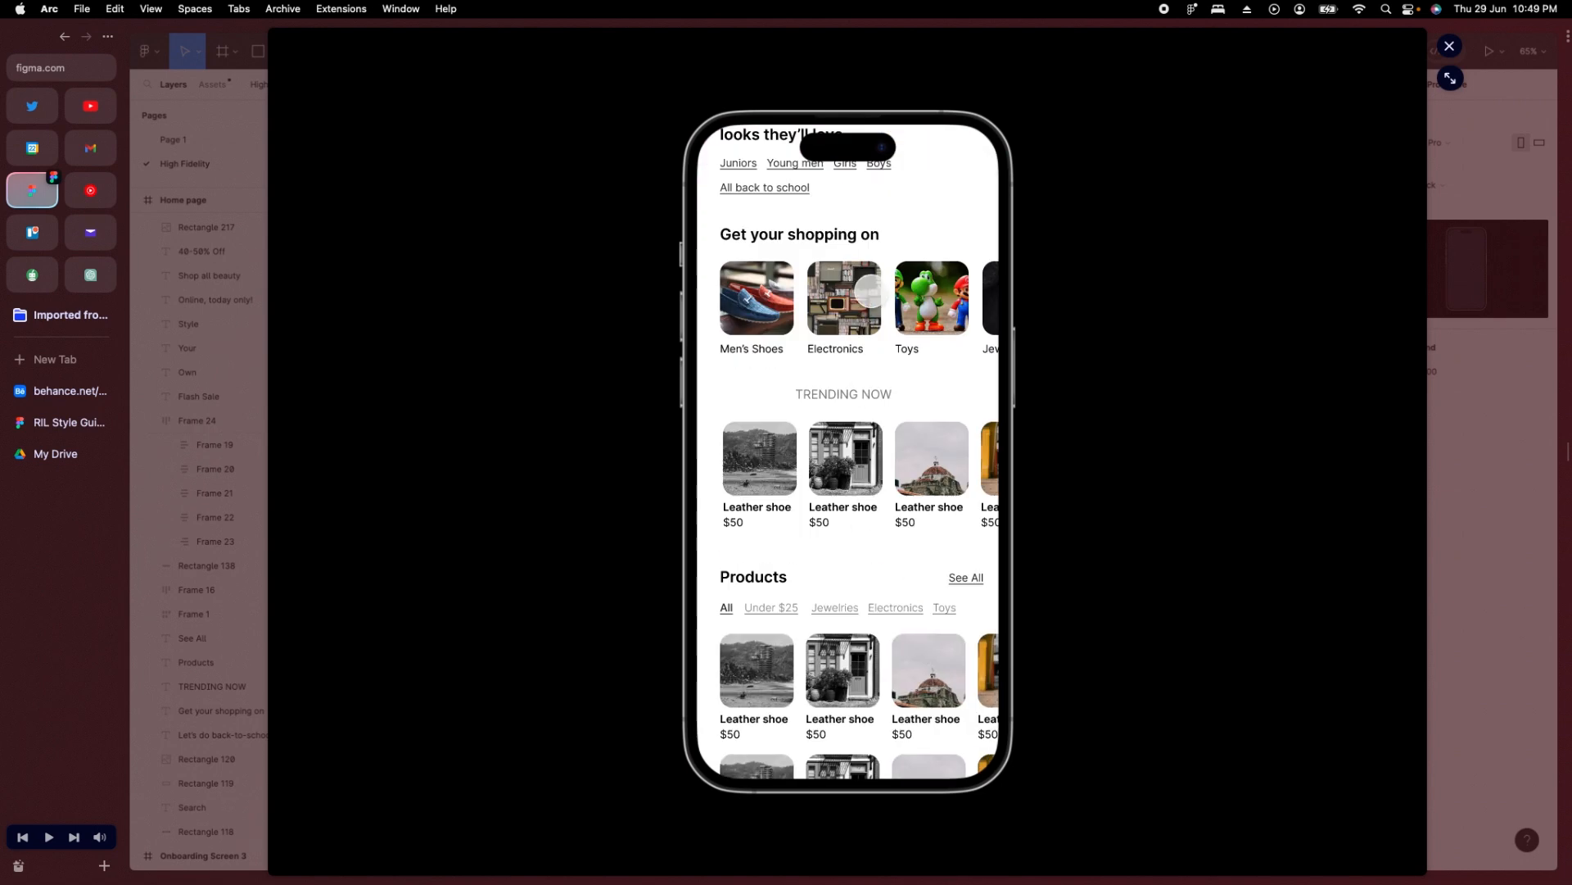
drag(869, 293, 674, 285)
drag(773, 290, 909, 293)
scroll(942, 458, right, 2)
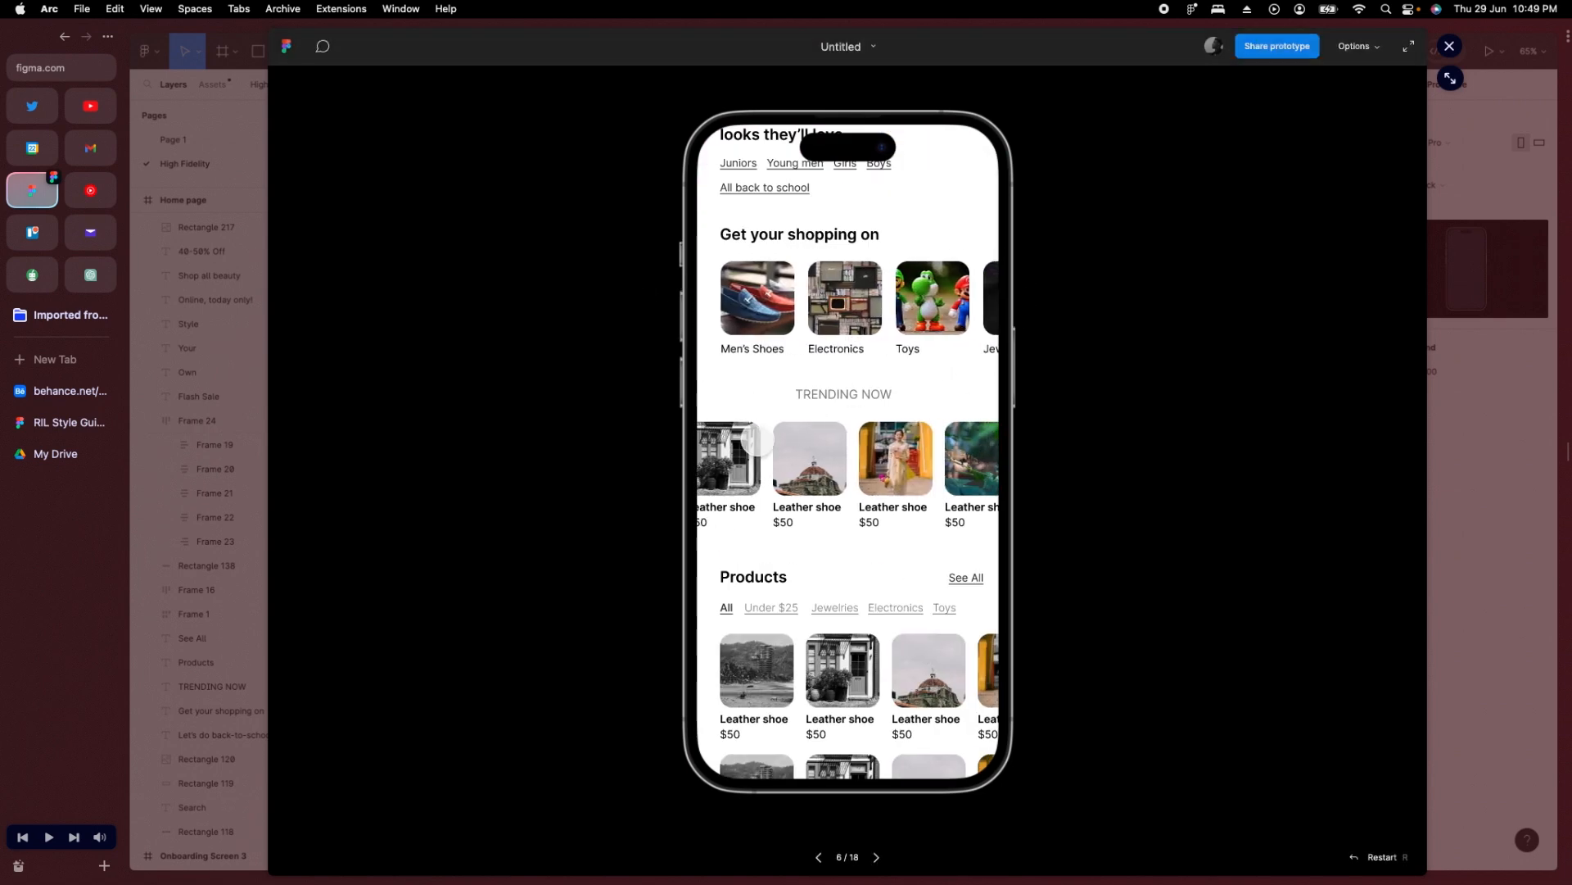
scroll(911, 571, down, 3)
drag(914, 494, 1008, 509)
drag(922, 651, 986, 632)
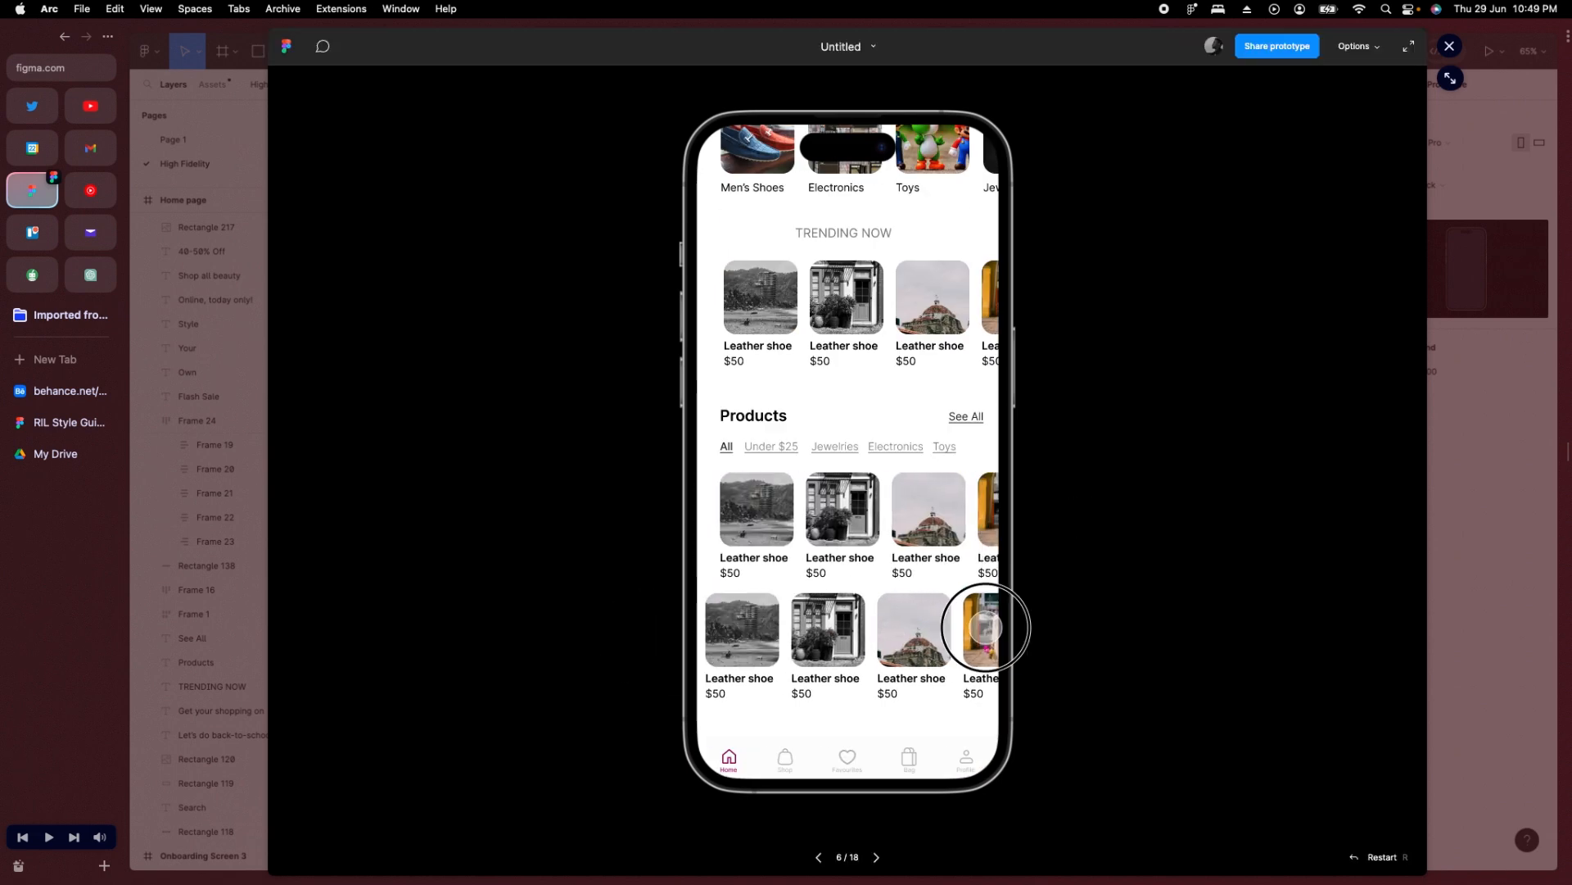
drag(873, 620, 1063, 611)
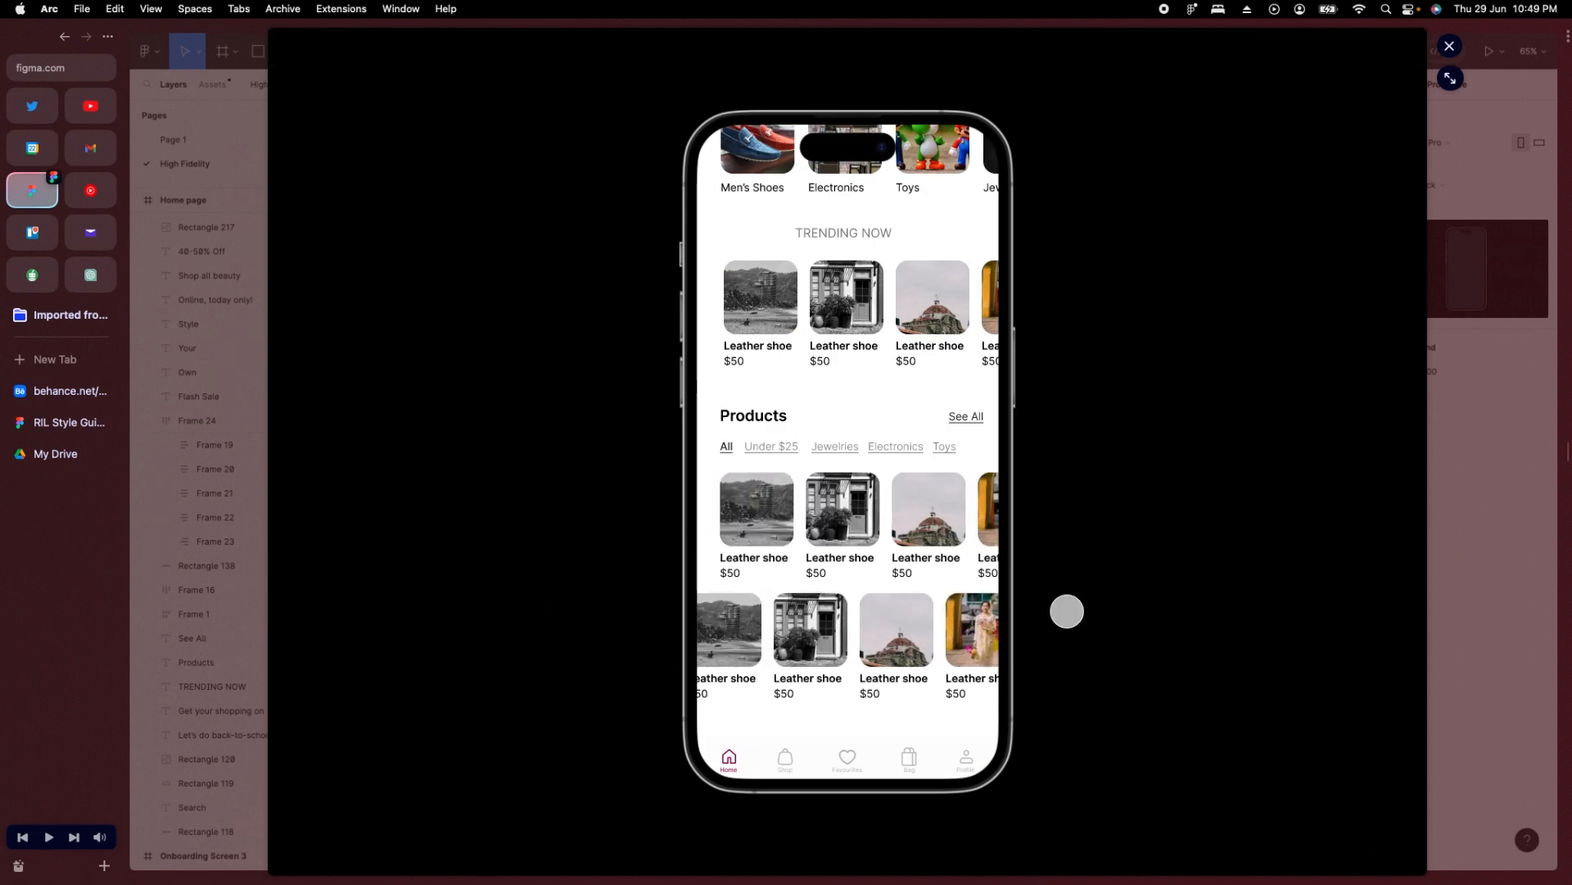
click(1448, 48)
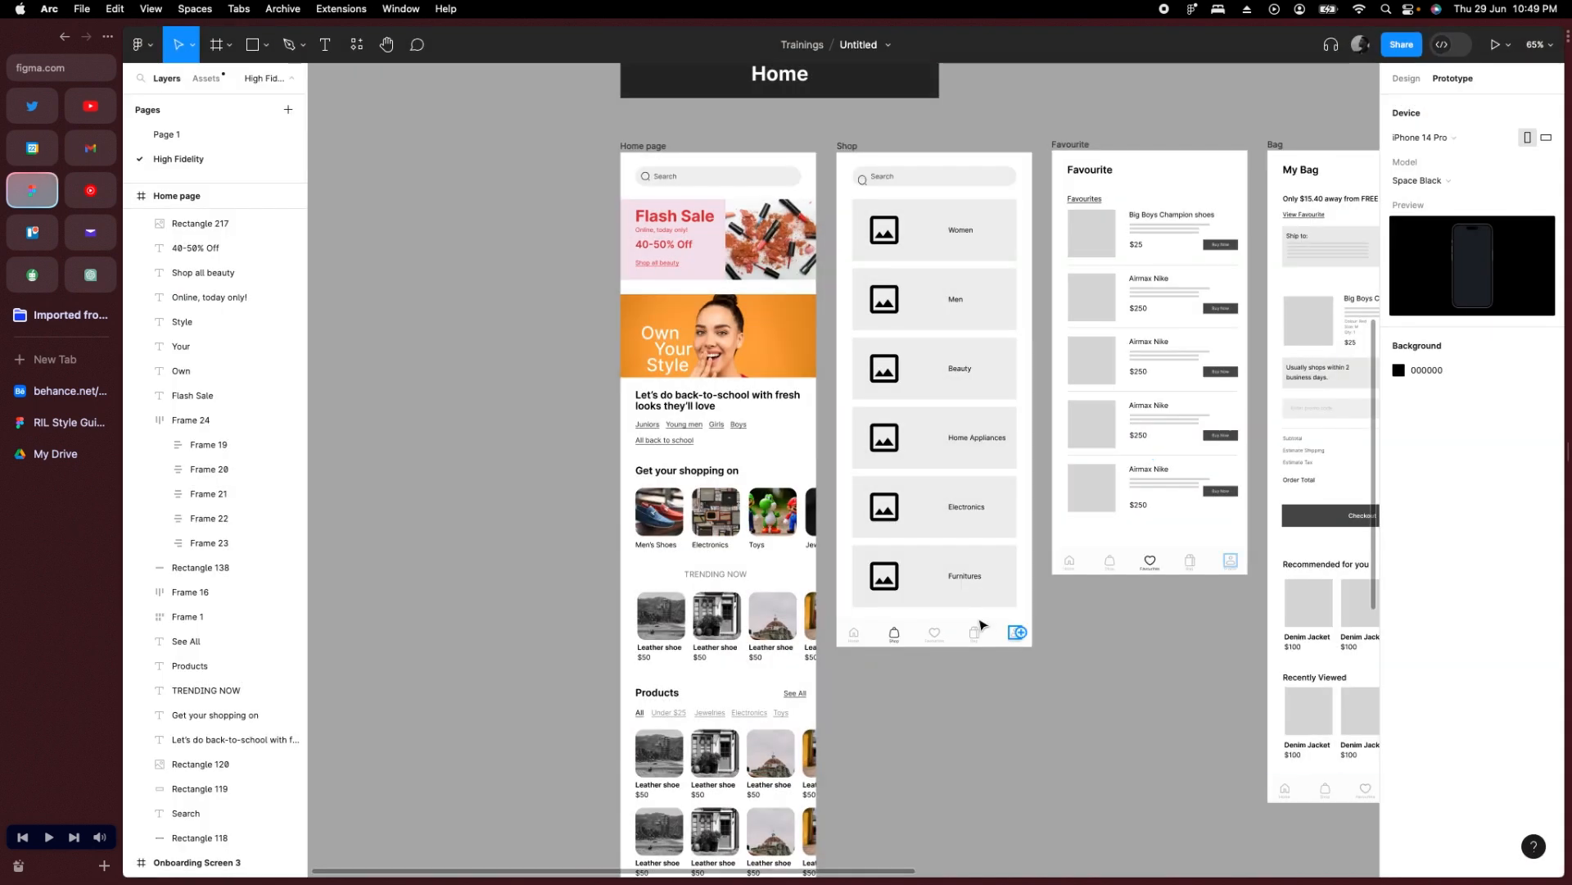
Examine the text weight and colour of the All and Under $25 filter labels in the Home page's Products section.
scroll(704, 655, up, 5)
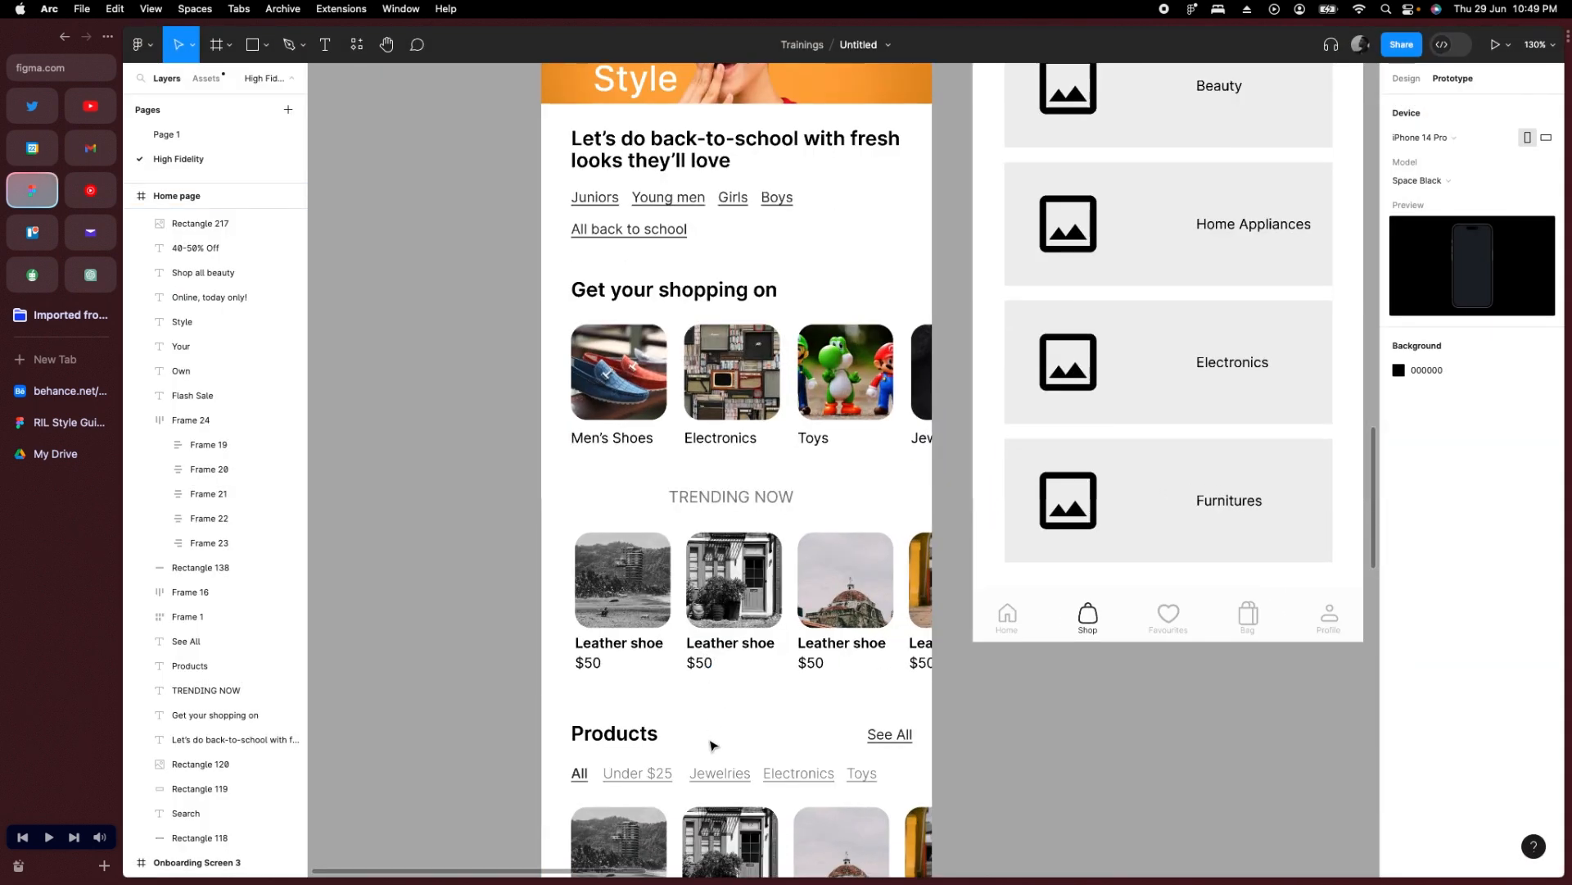
scroll(713, 745, down, 5)
click(782, 498)
scroll(769, 516, up, 3)
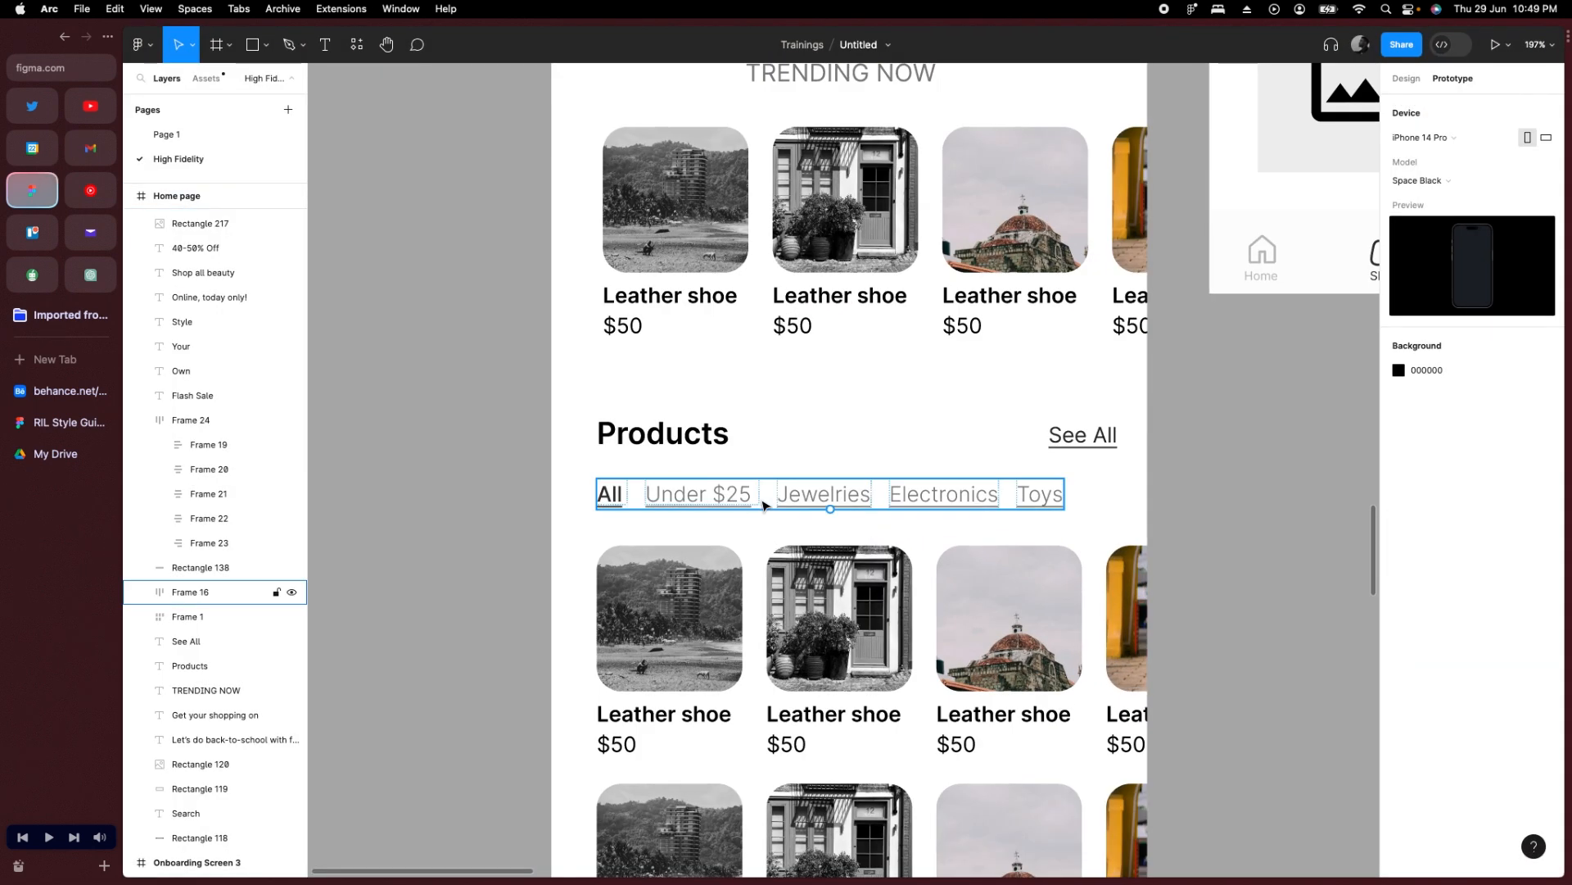
click(762, 505)
key(alt+8)
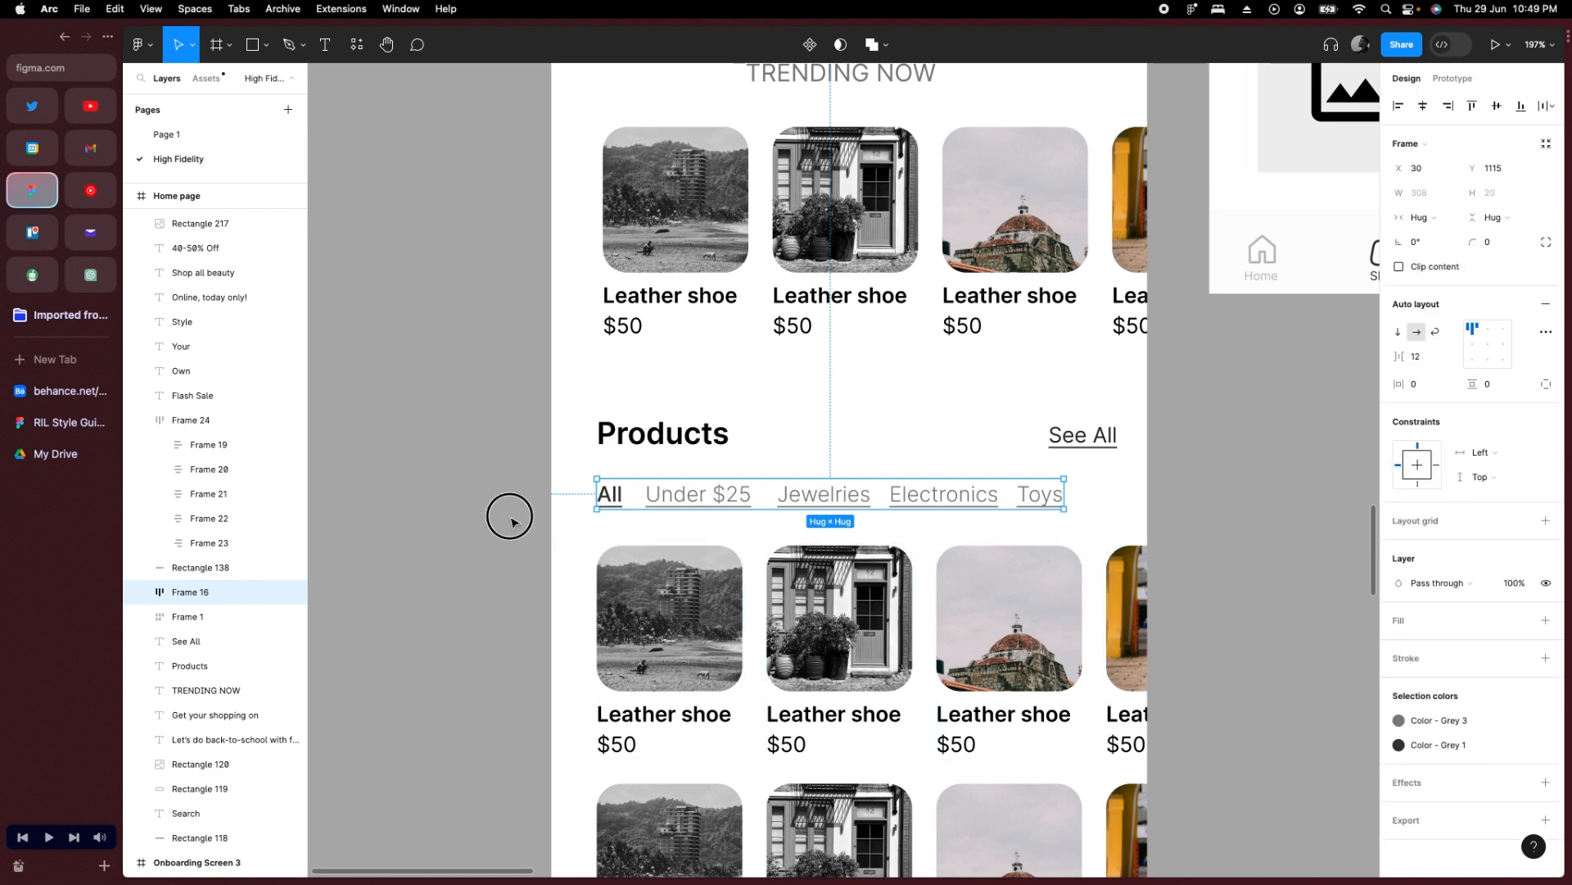
click(510, 518)
click(709, 507)
double_click(711, 497)
scroll(711, 497, down, 5)
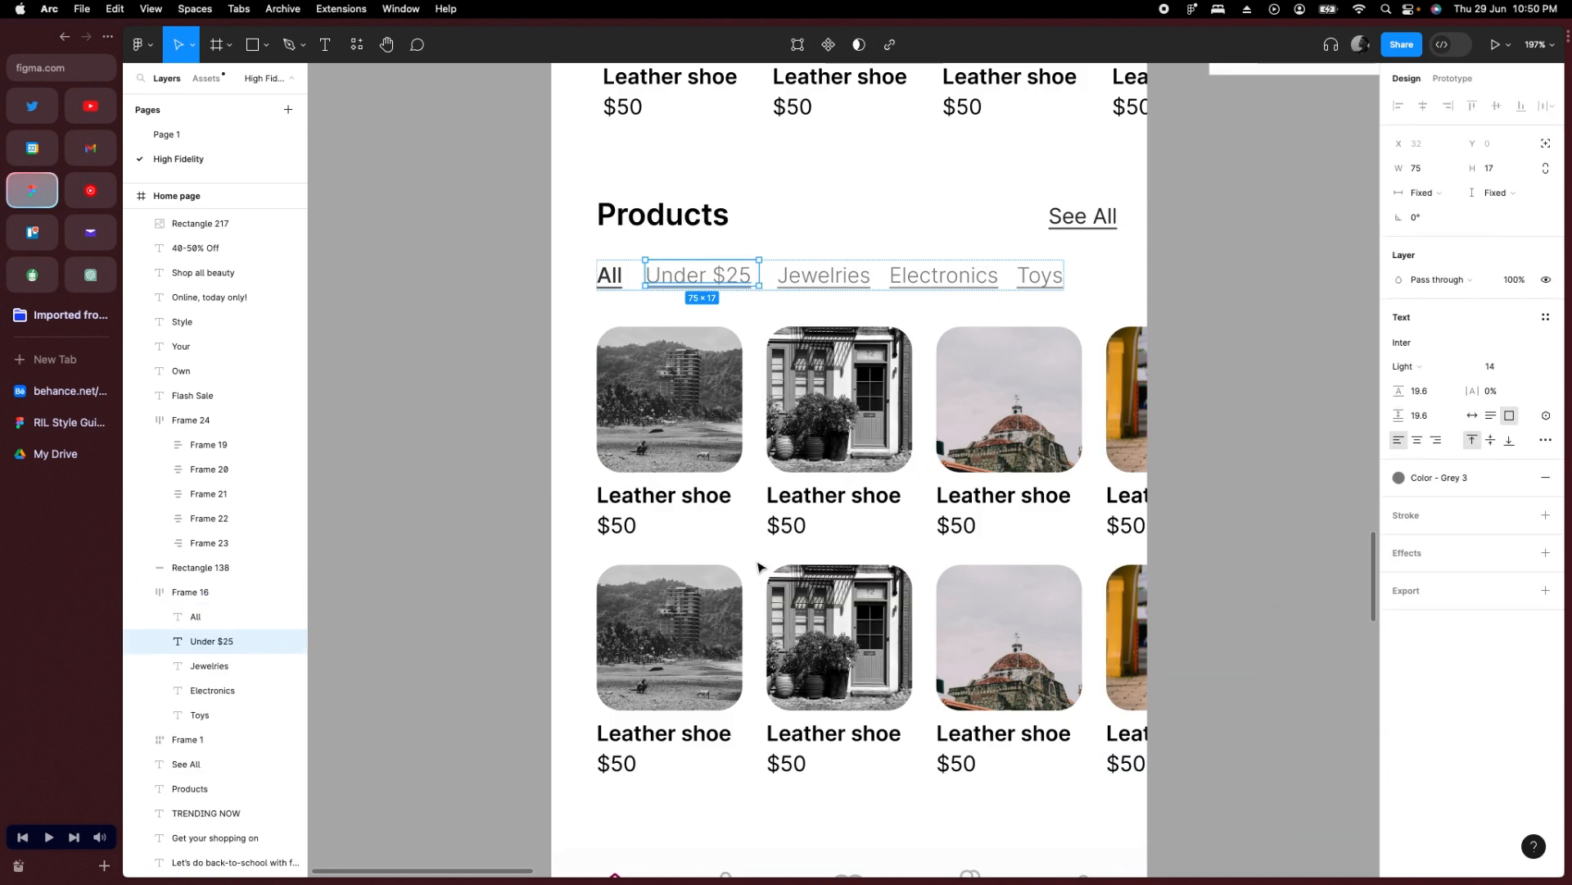
scroll(630, 293, up, 5)
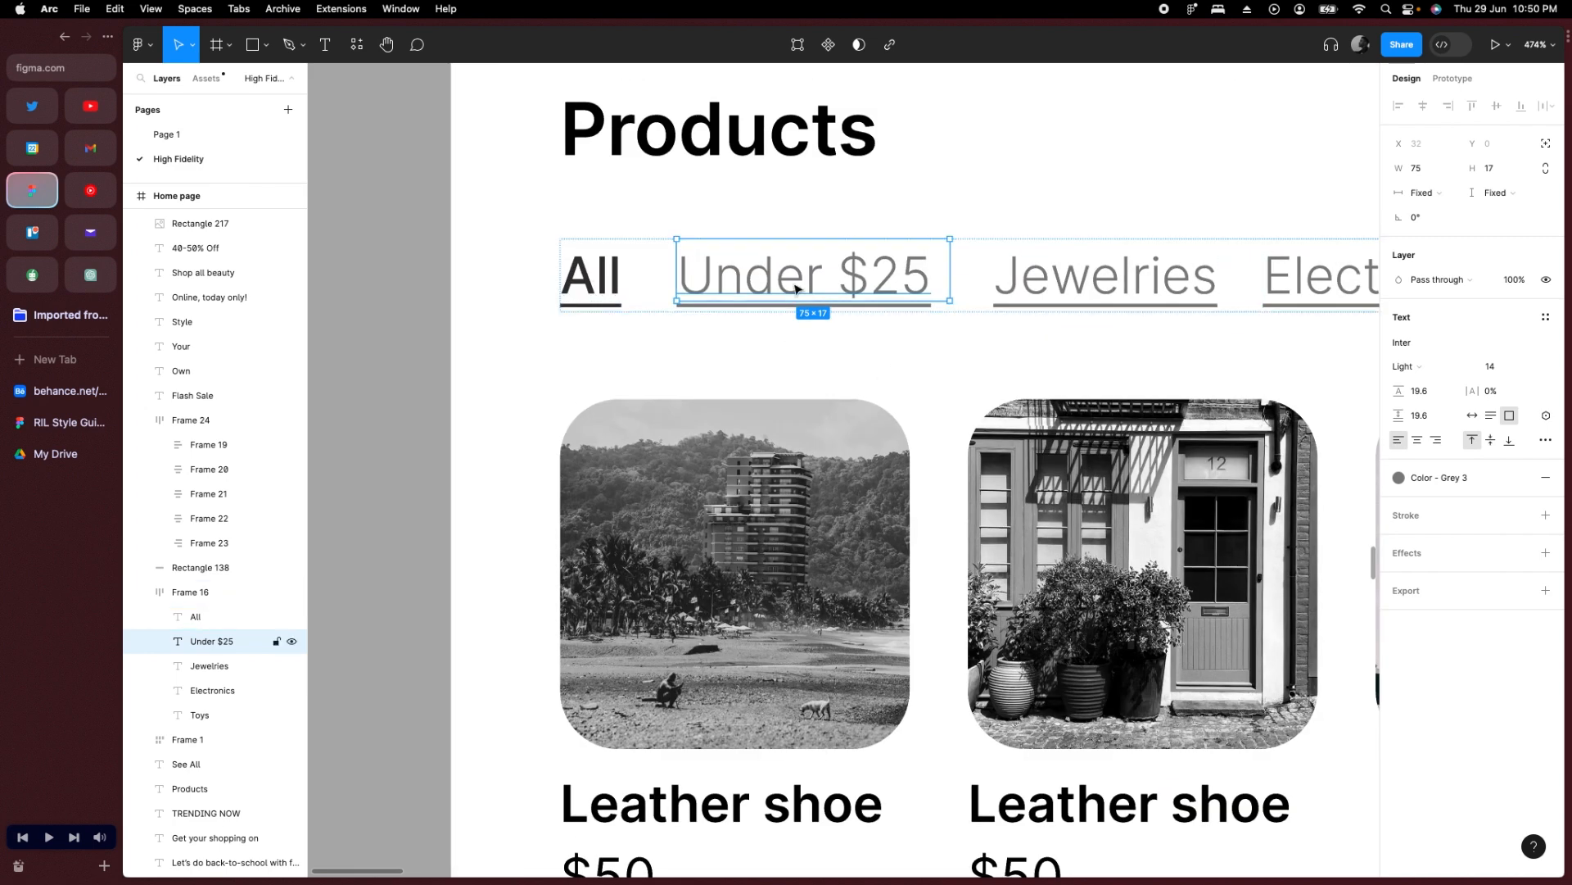
click(613, 288)
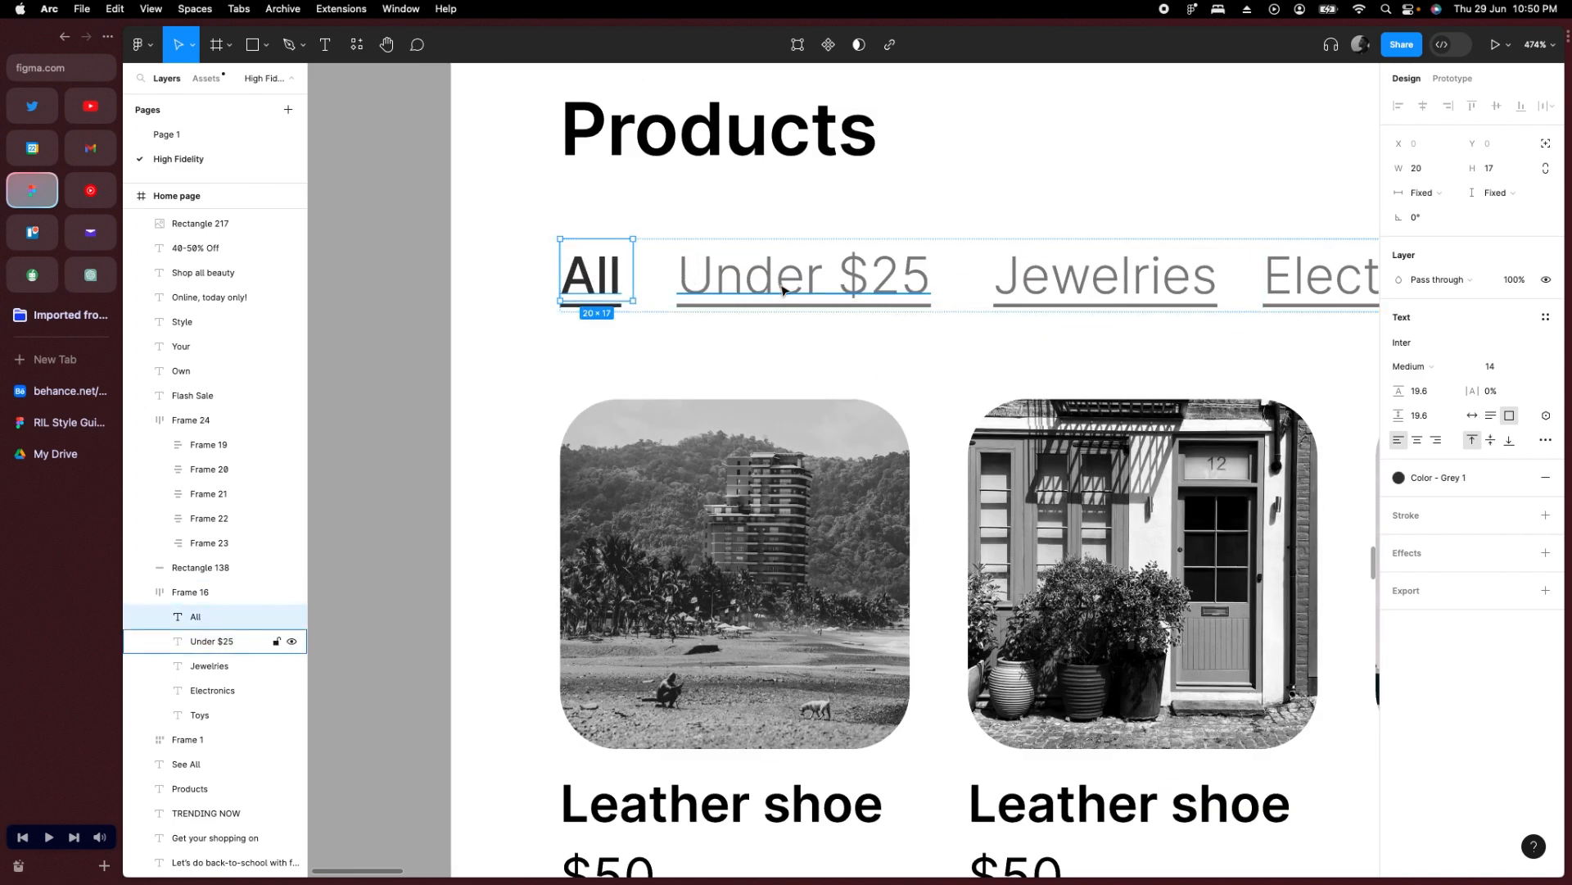
scroll(793, 311, down, 8)
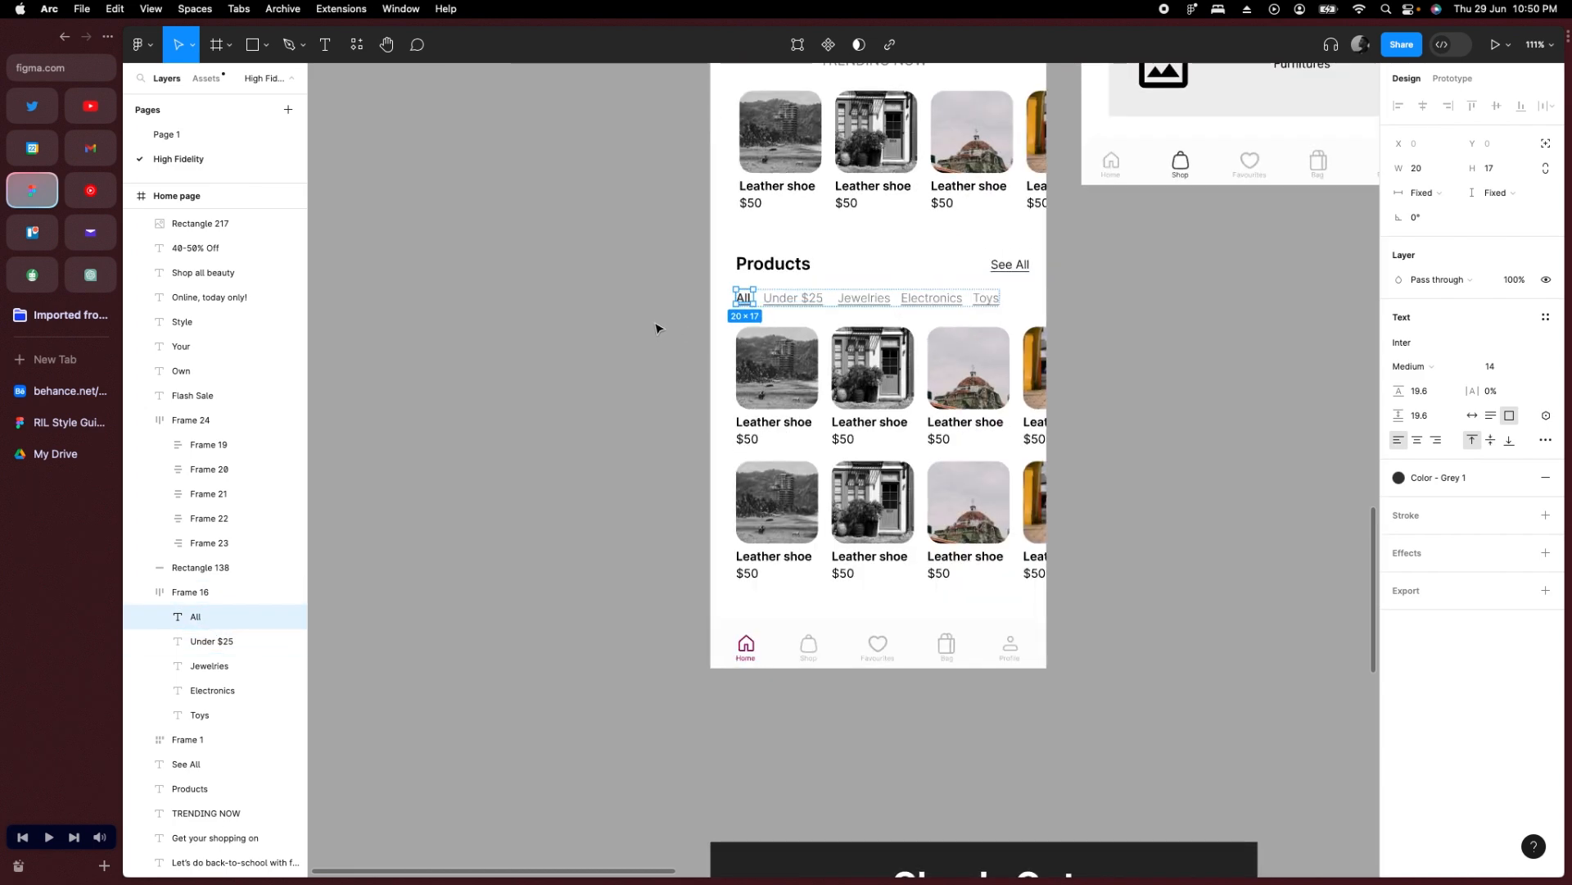
scroll(655, 328, up, 2)
Move the product filter row out of the Home page onto the empty canvas beside it.
key(Escape)
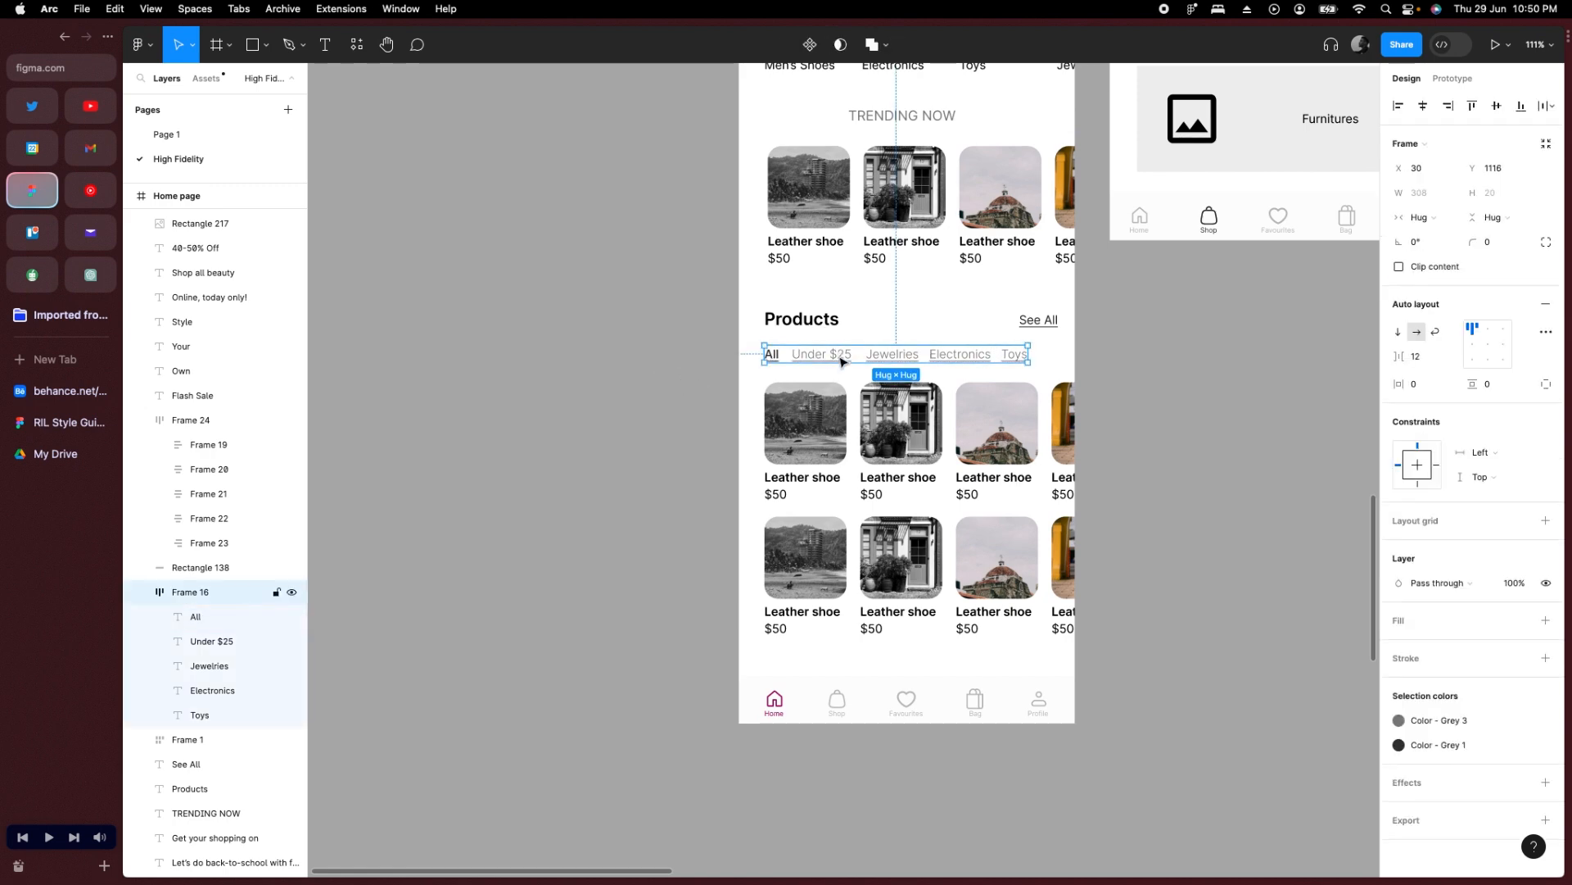
key(Escape)
alt+drag(848, 358, 524, 334)
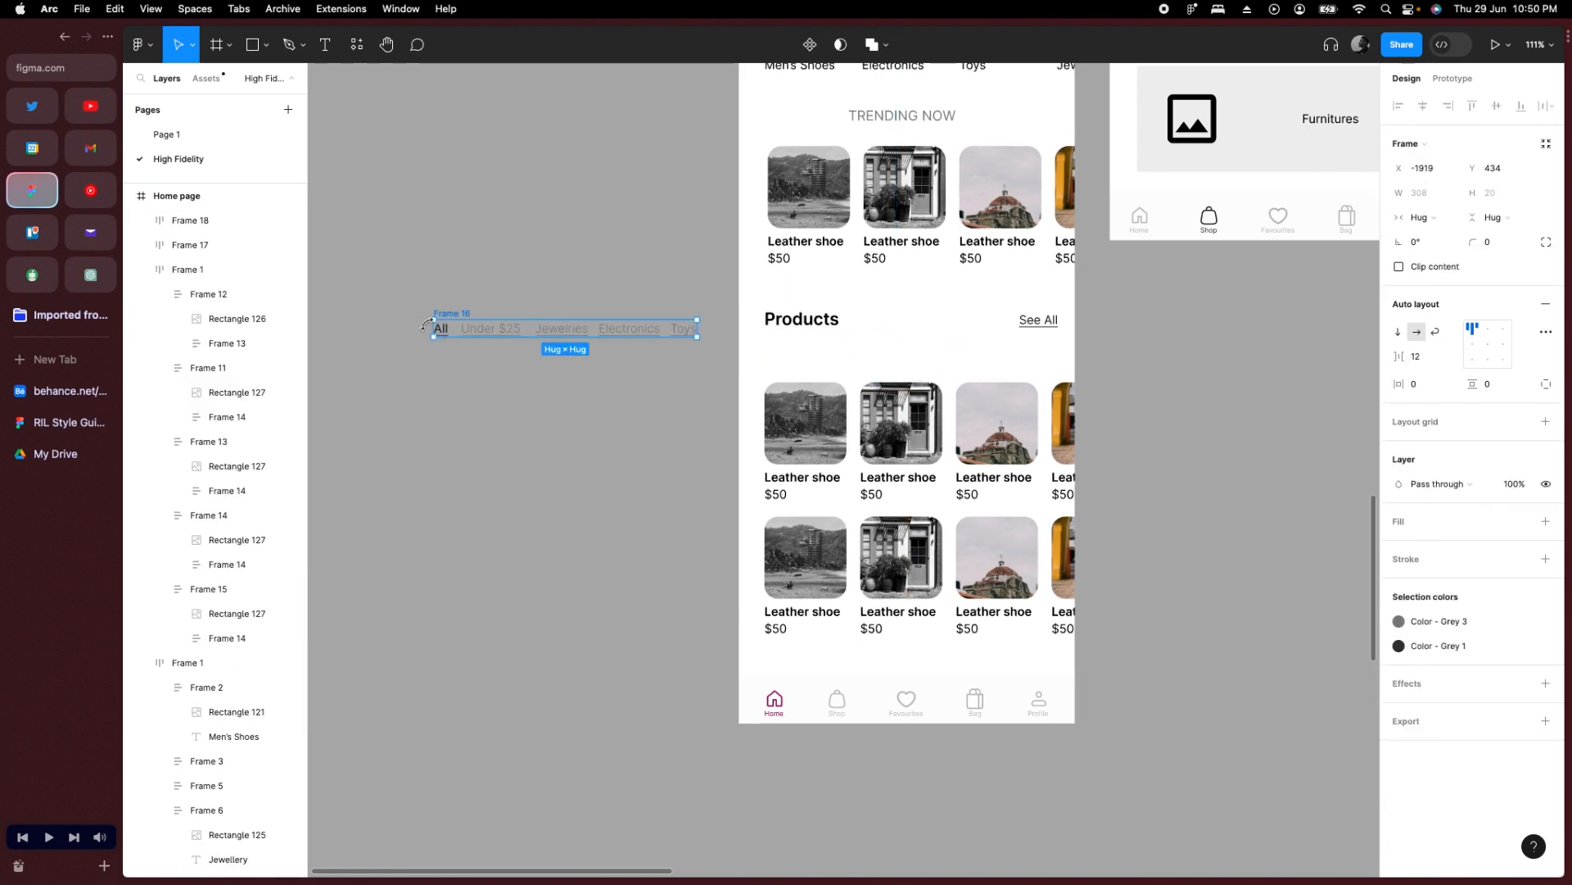
Duplicate the filter row four times in an evenly spaced vertical stack below the original.
scroll(507, 339, up, 6)
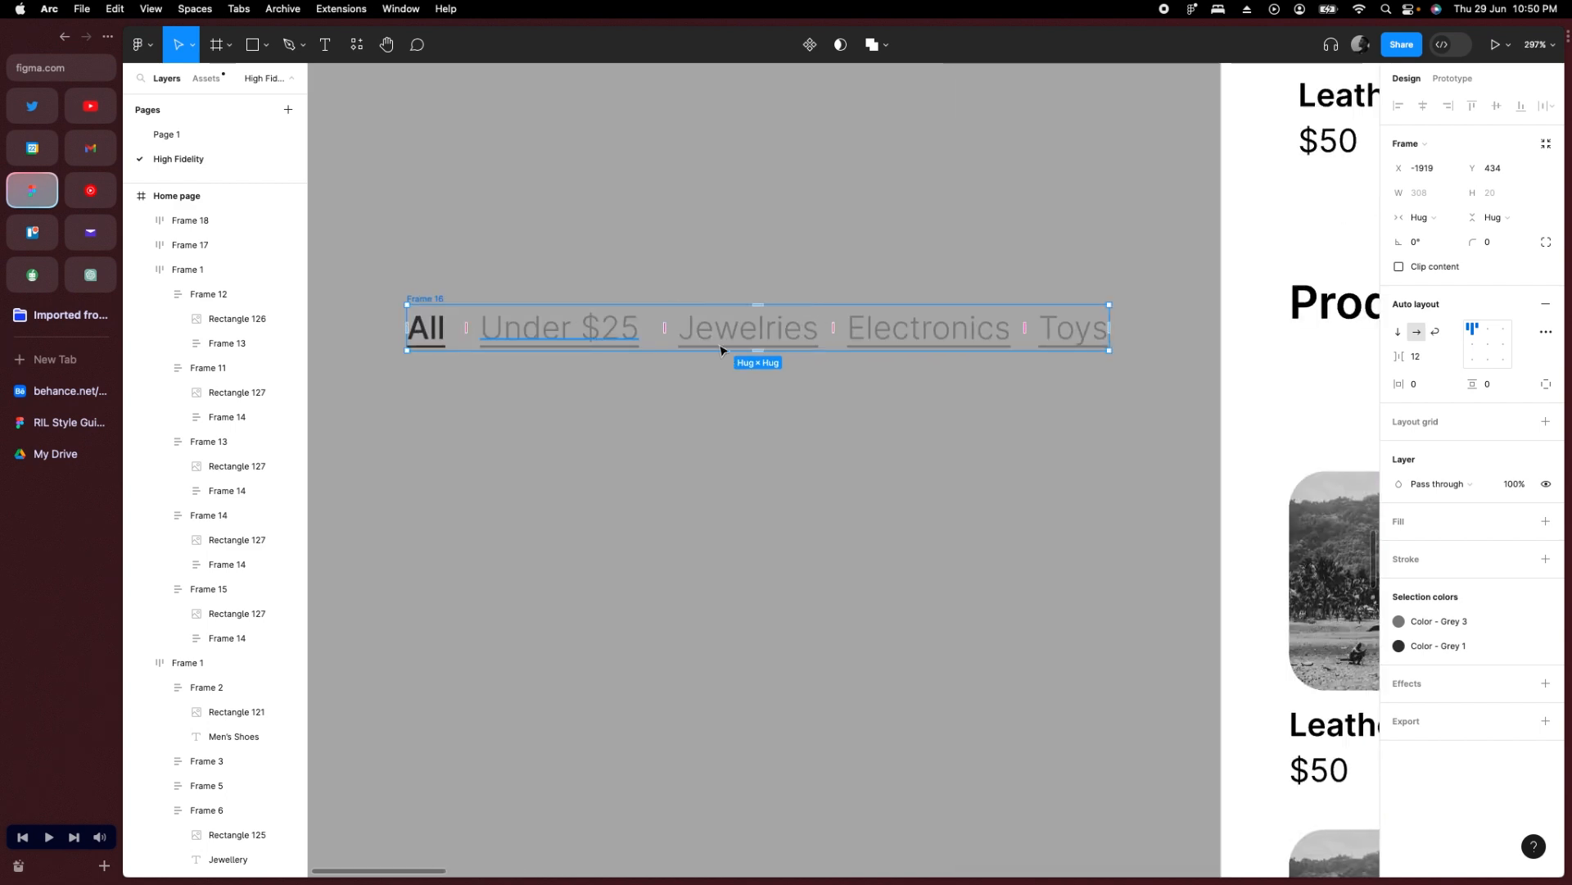
click(609, 251)
alt+drag(427, 300, 433, 374)
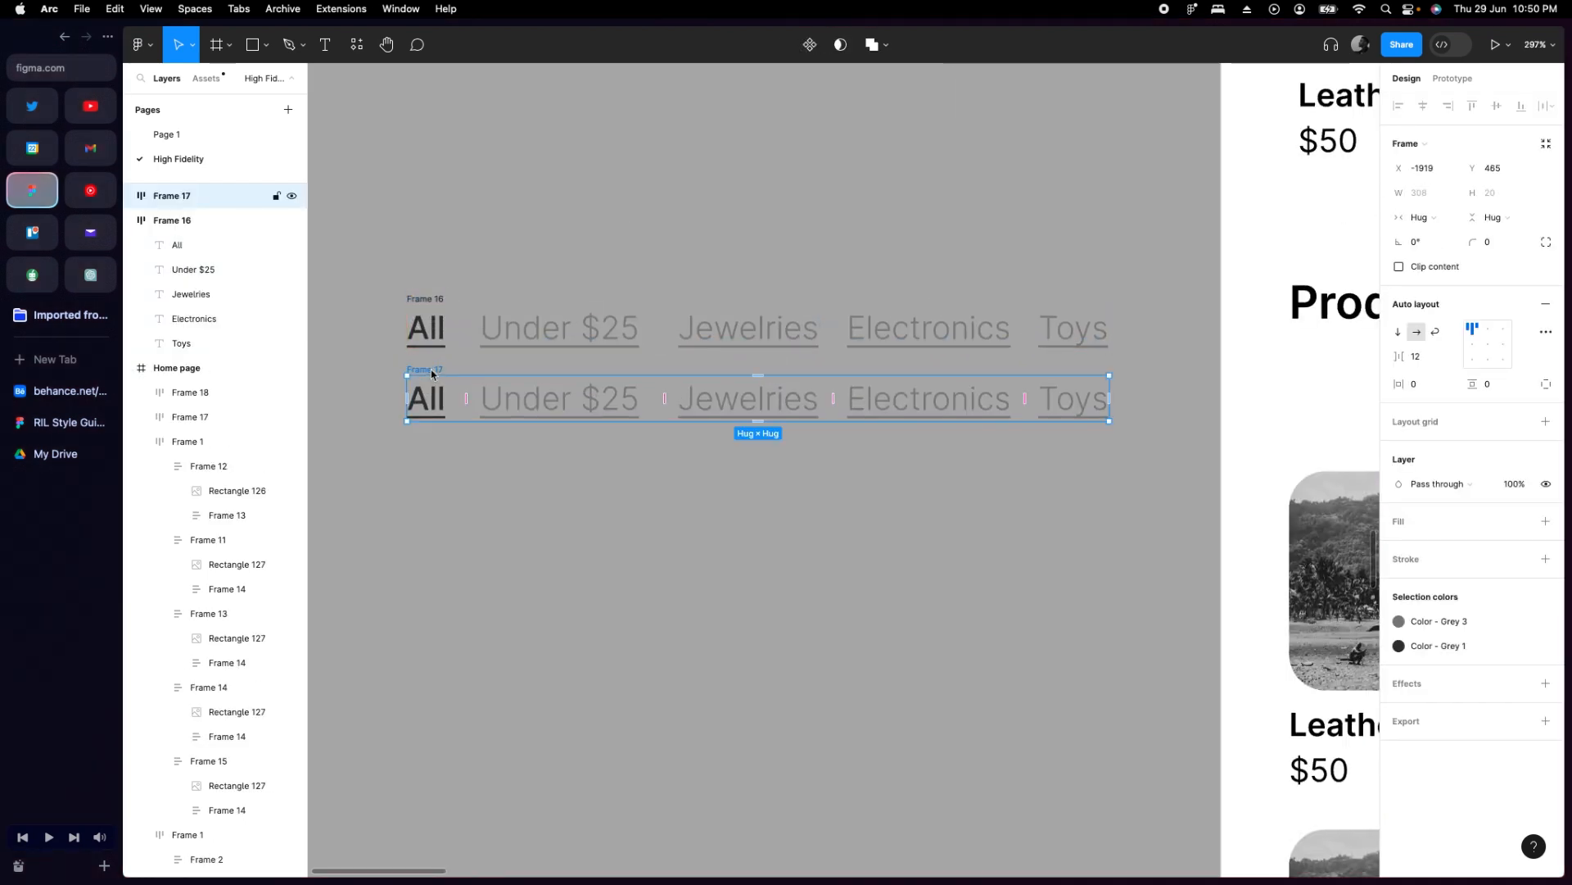
key(super+d)
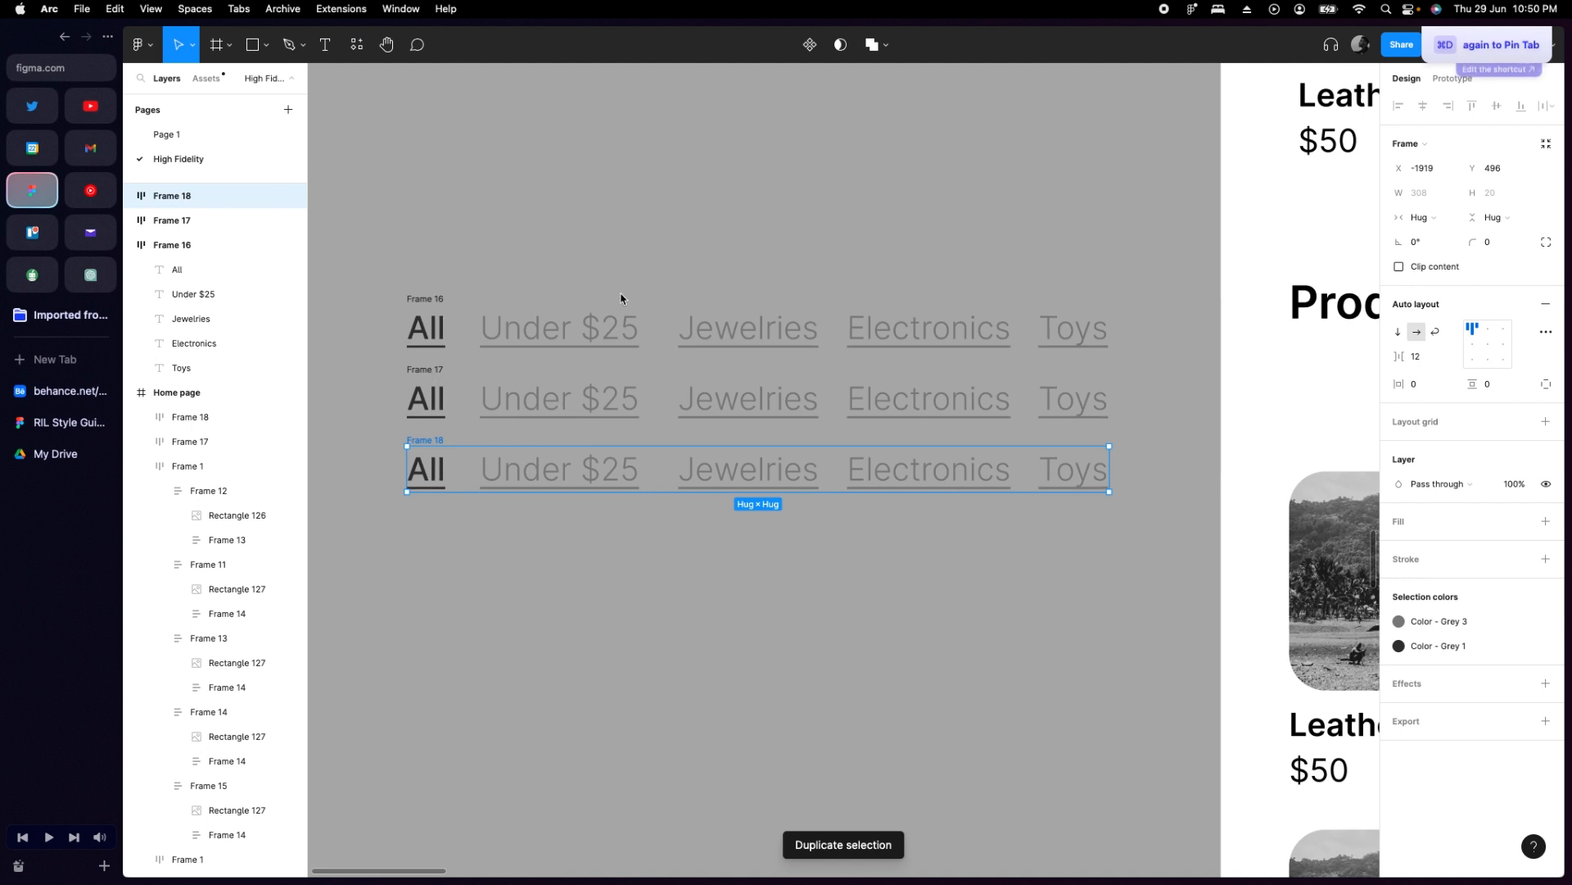
alt+drag(621, 475, 623, 543)
key(super+d)
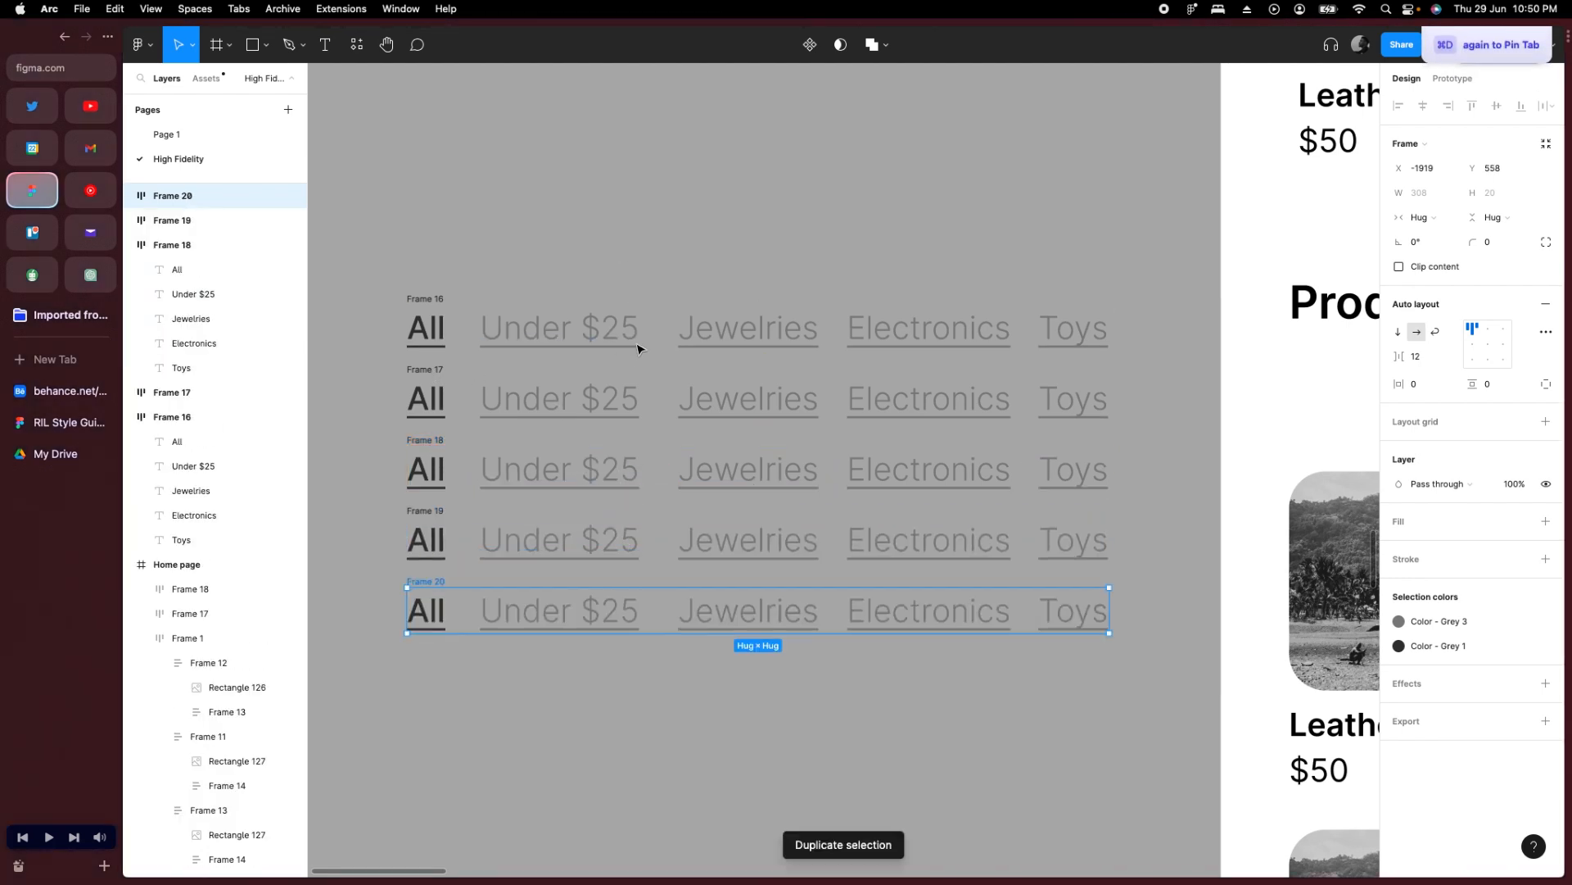
Give the Under $25 label in the second filter row the Color - Grey 1 style and Medium weight.
double_click(617, 331)
click(553, 385)
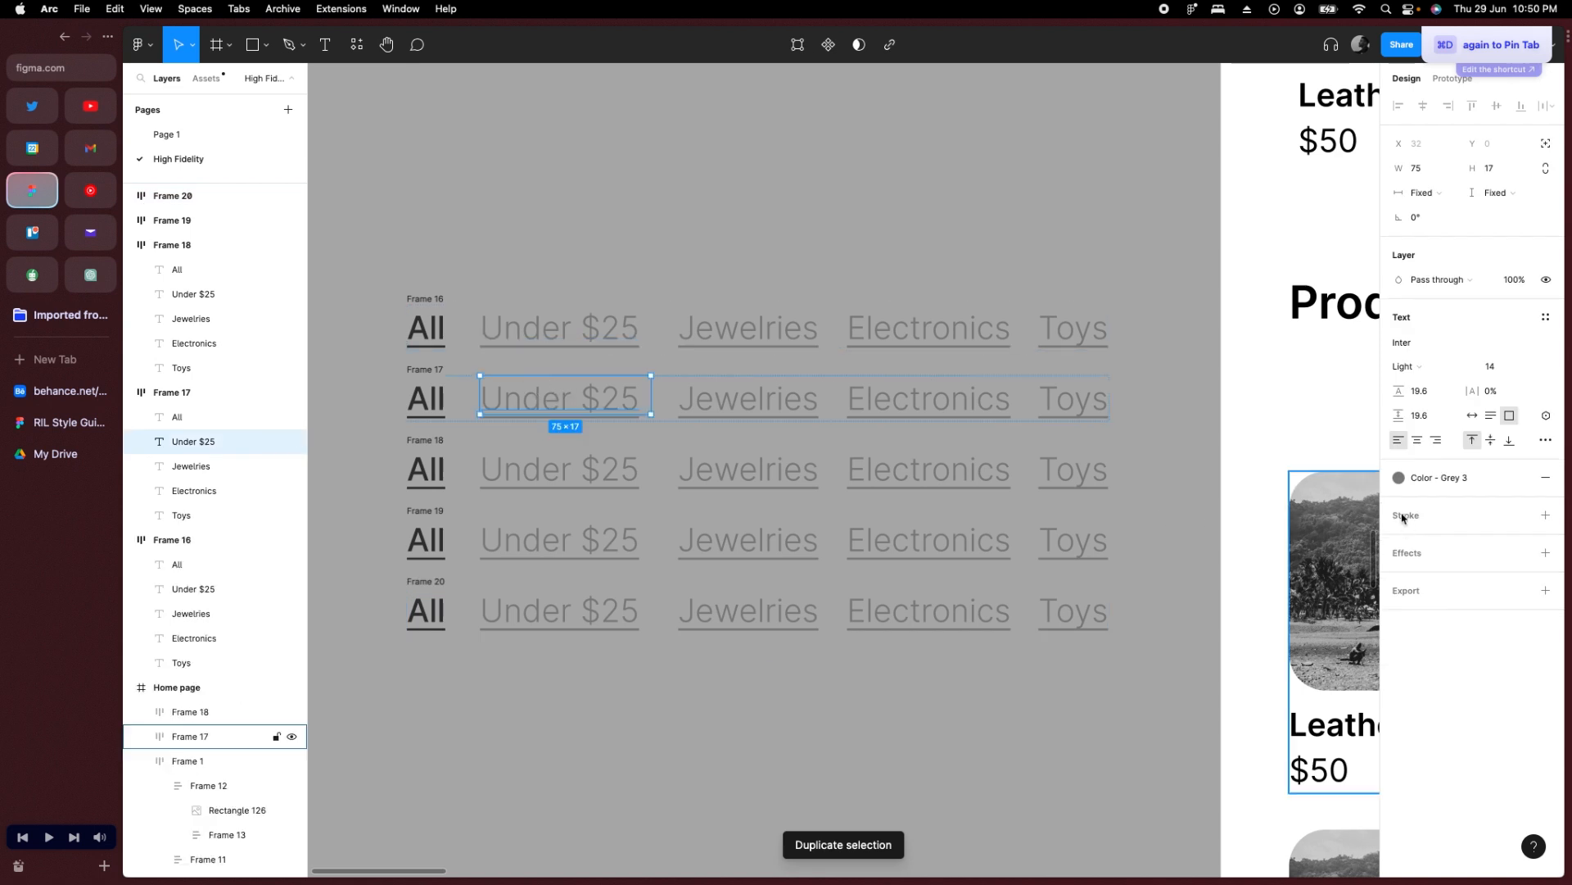
click(1429, 477)
click(1436, 479)
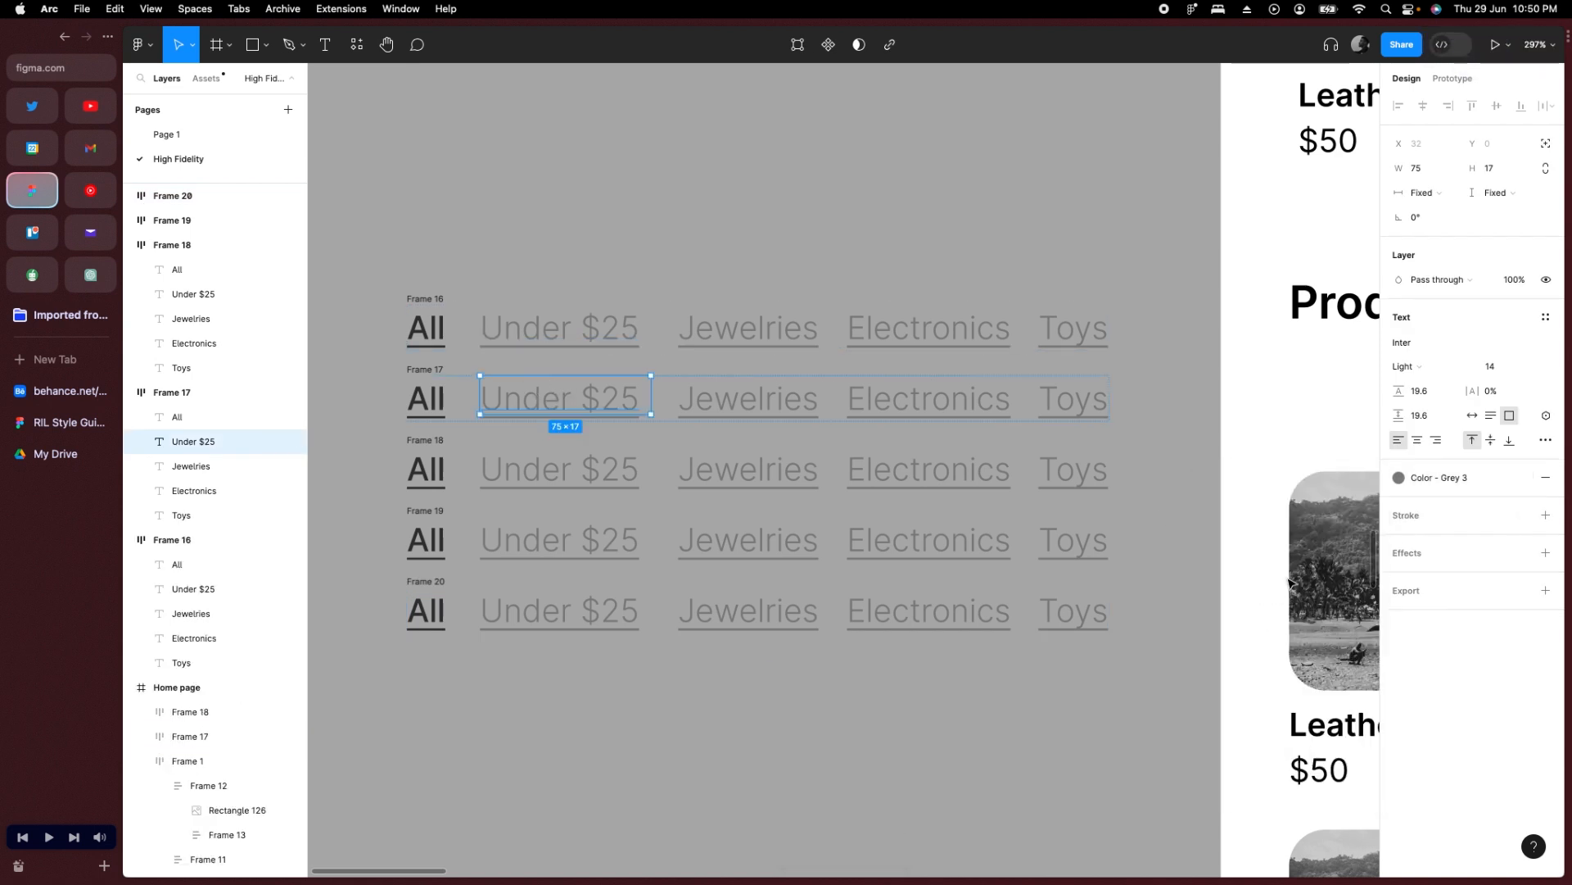
click(1436, 479)
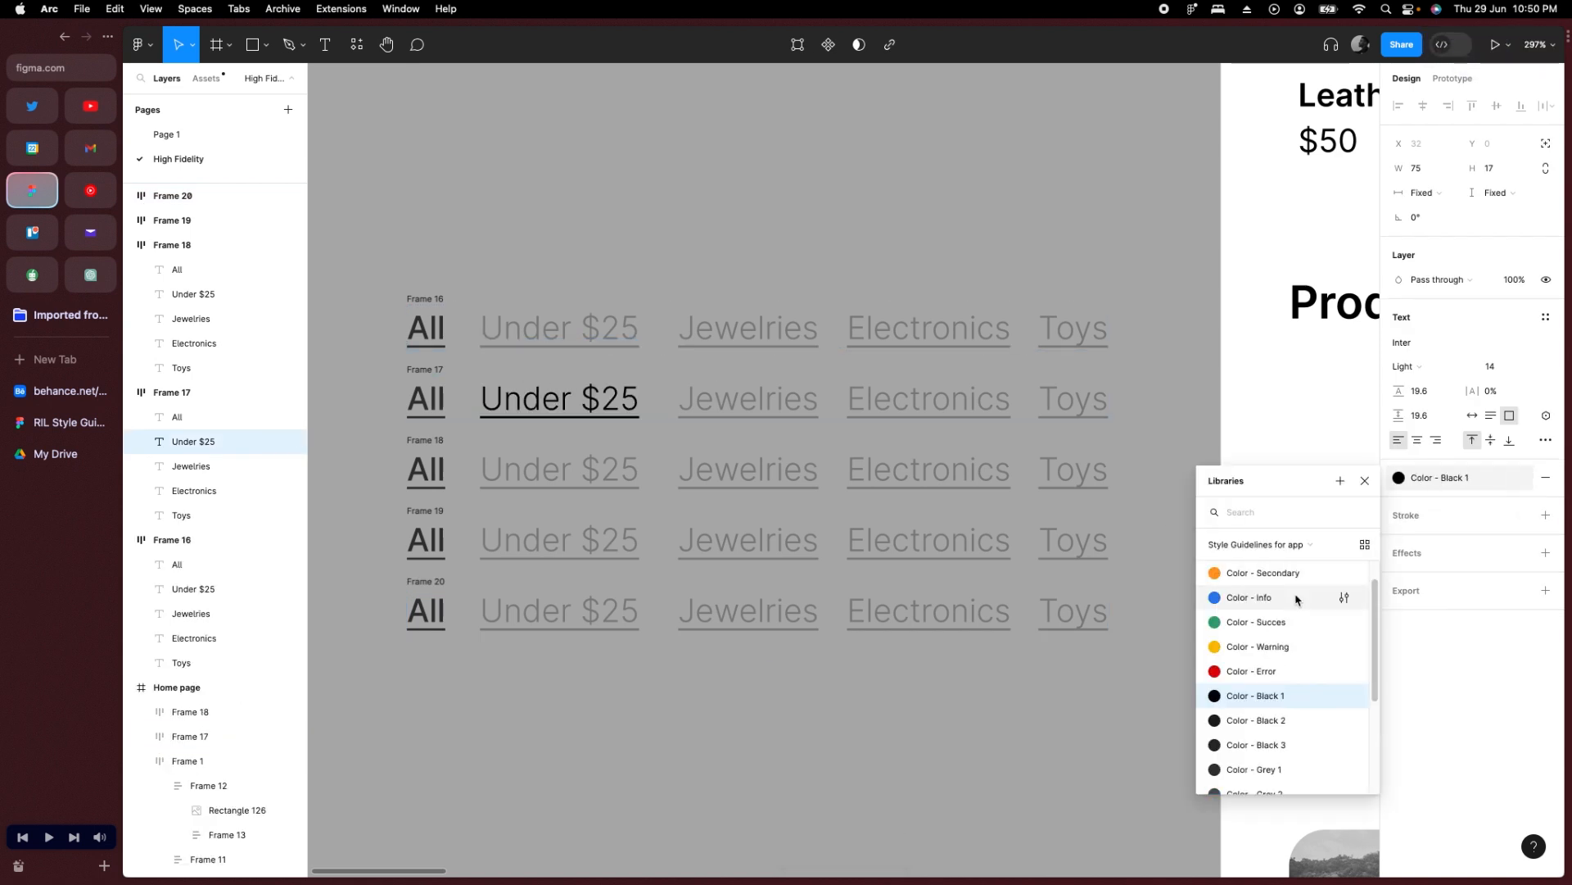
click(1284, 697)
key(Escape)
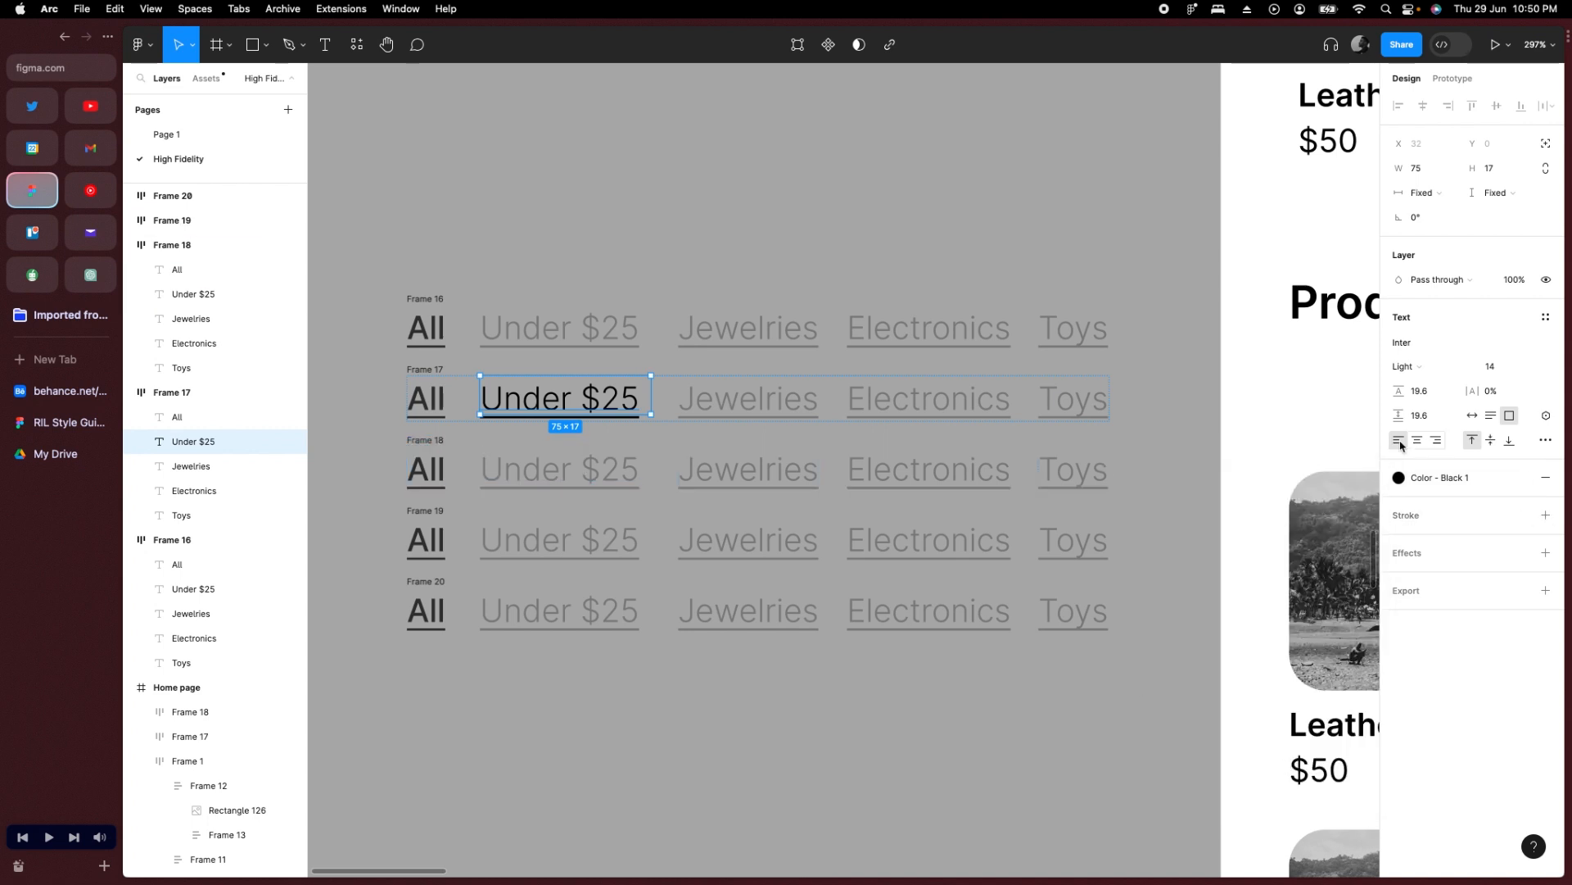
click(1409, 366)
click(1444, 385)
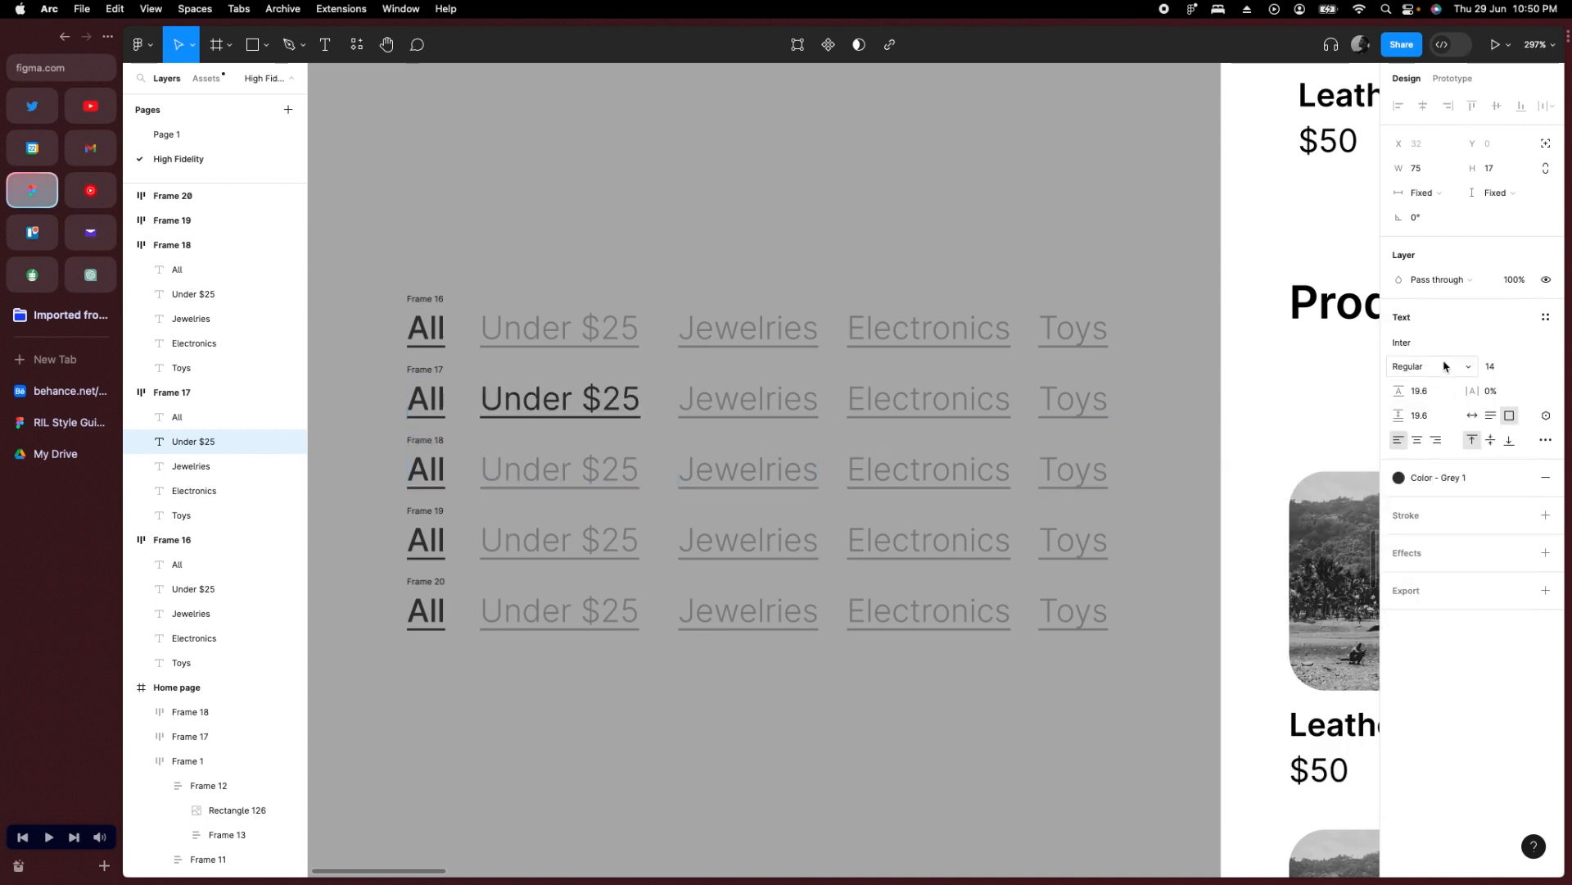
click(1443, 366)
click(1442, 385)
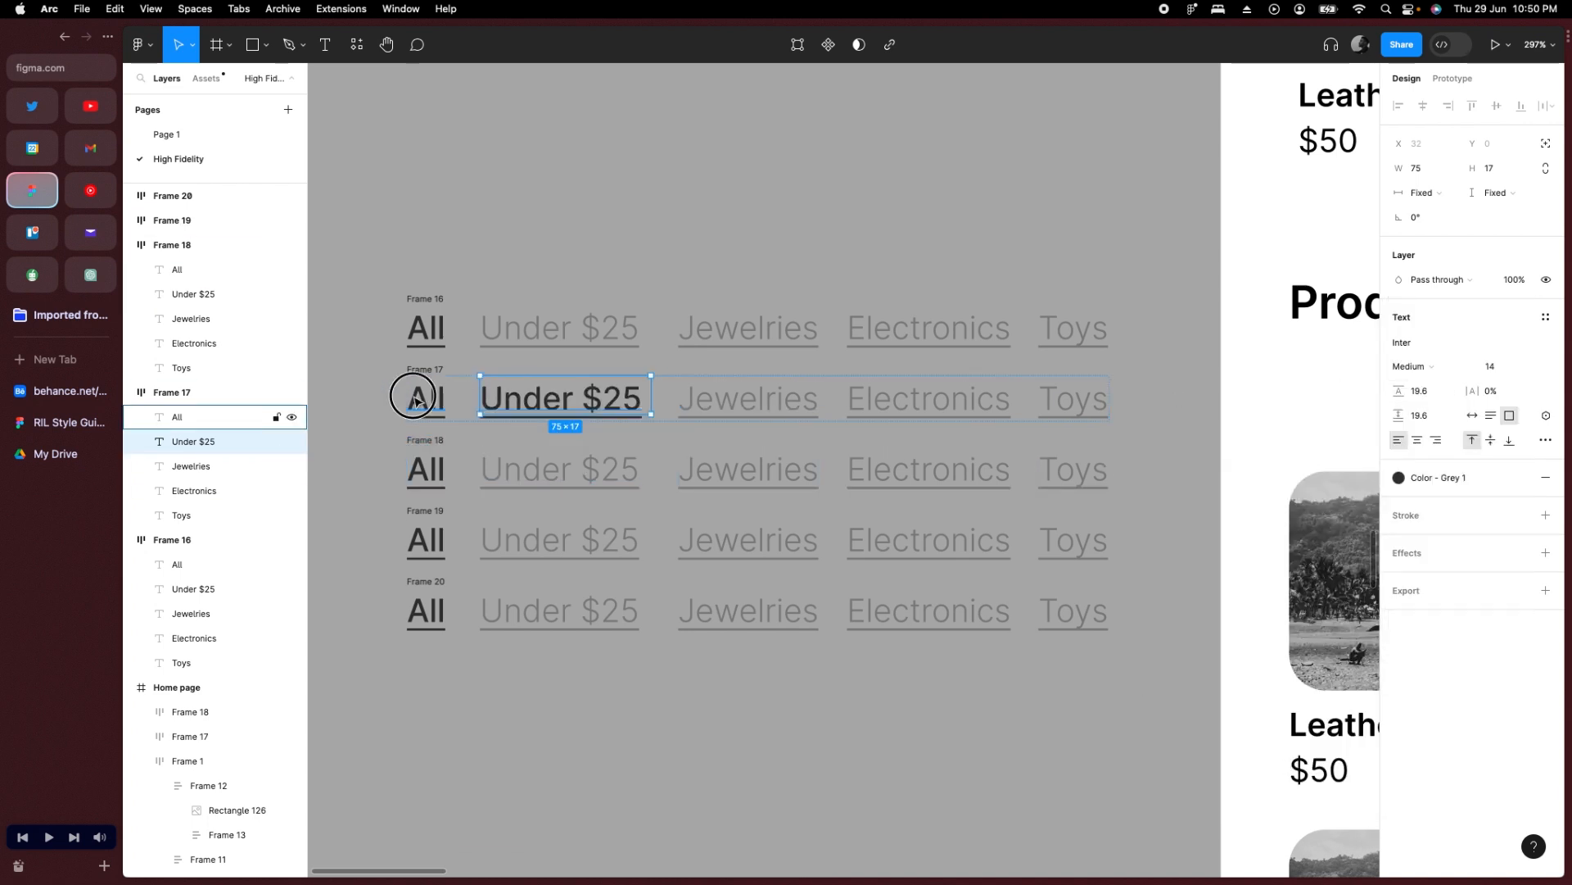
Give the All label in the second filter row Light weight and the Color - Grey 3 style.
click(415, 399)
click(1435, 366)
click(1429, 330)
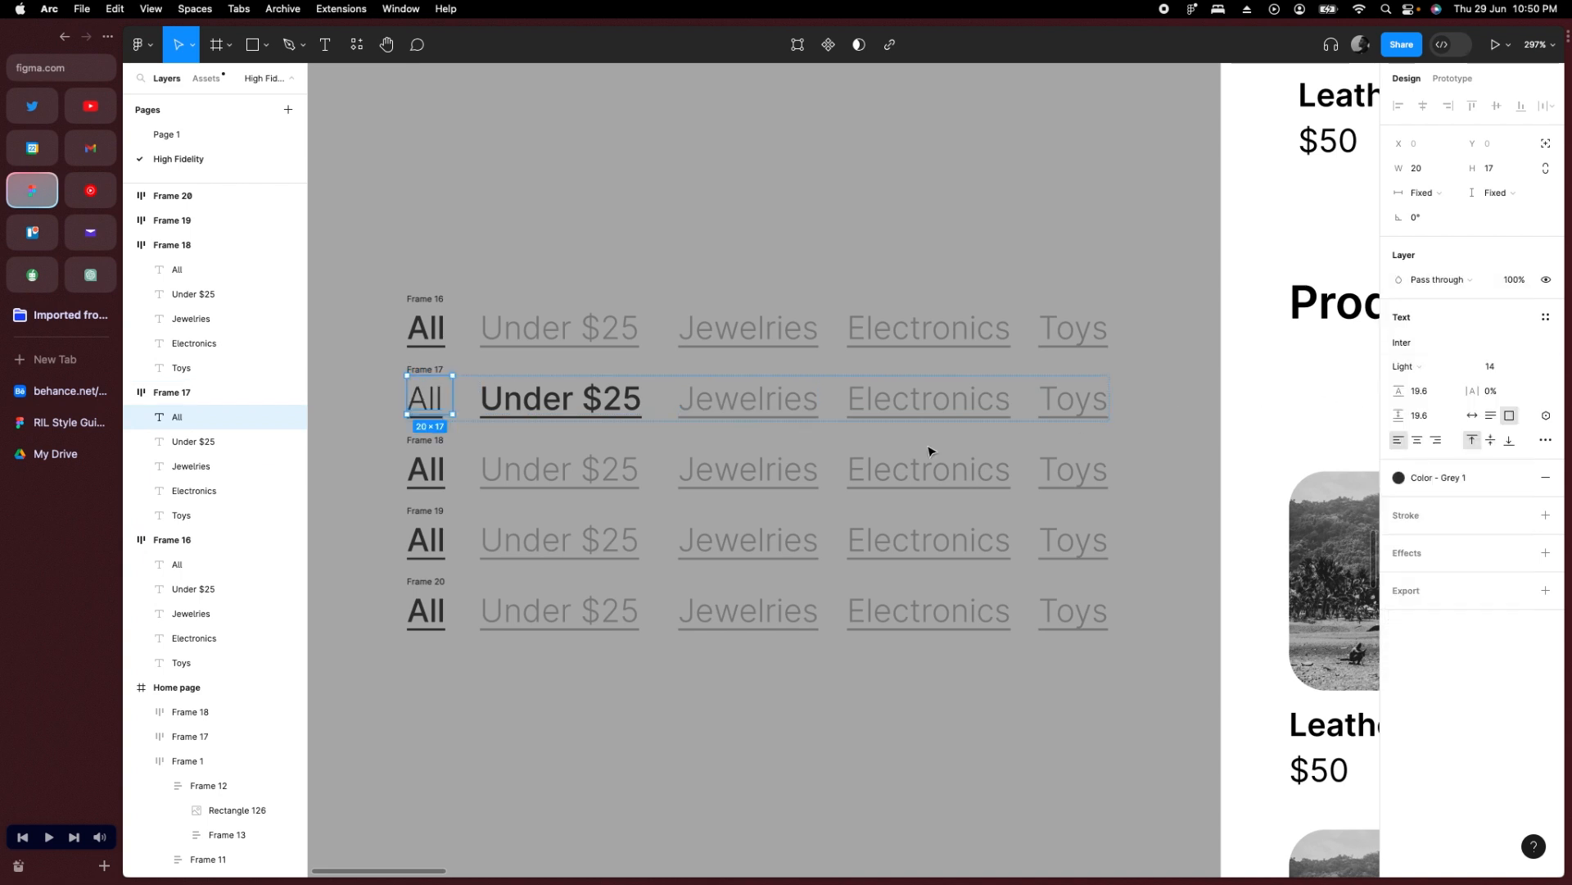
click(1459, 481)
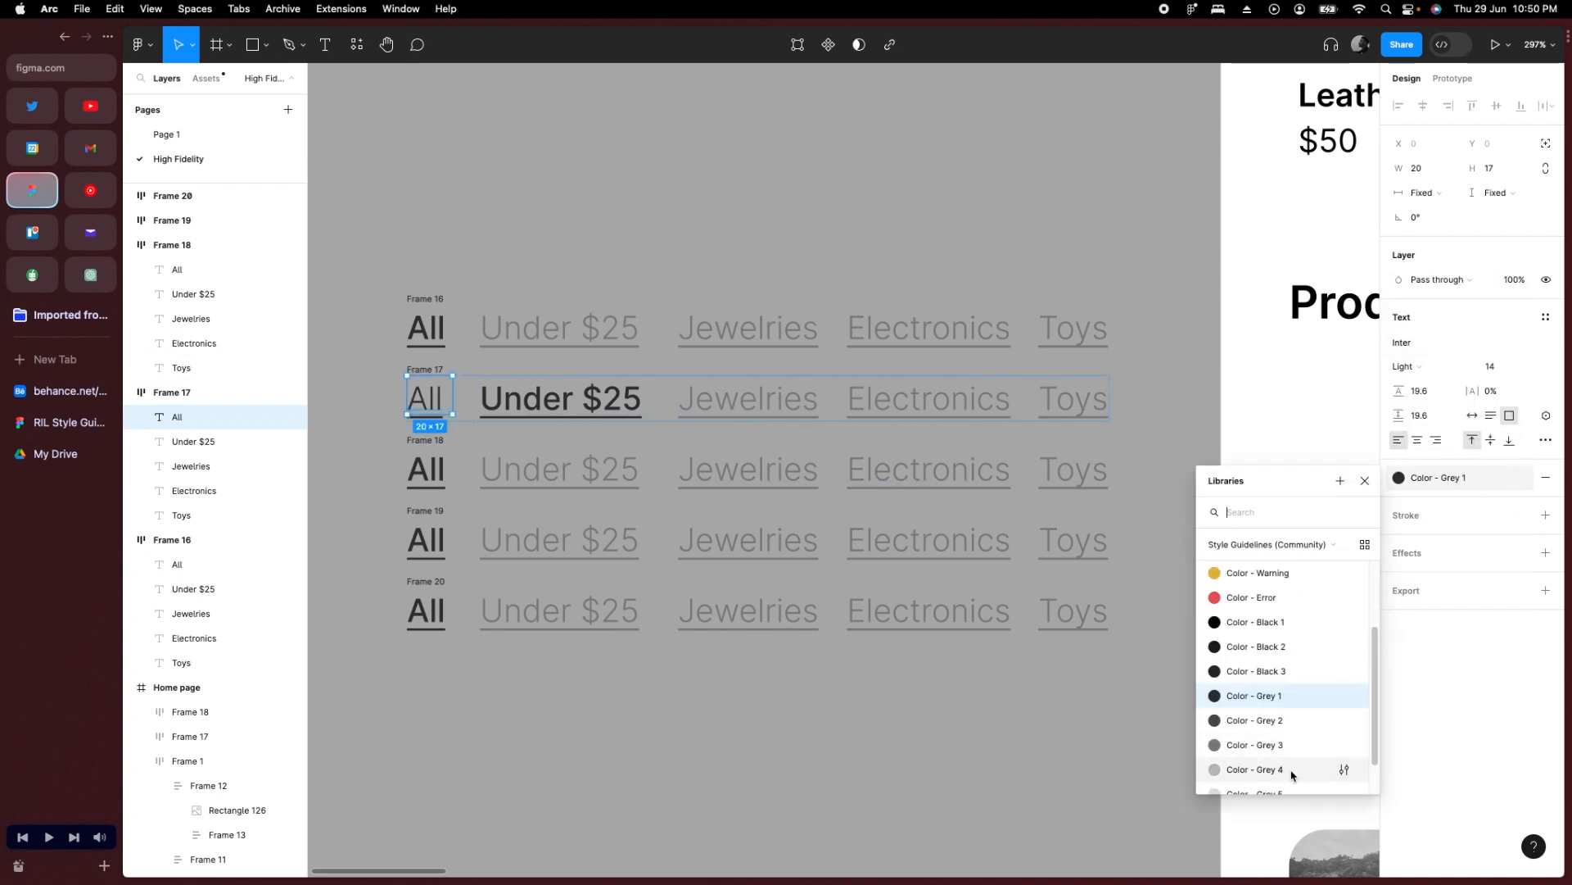
key(Escape)
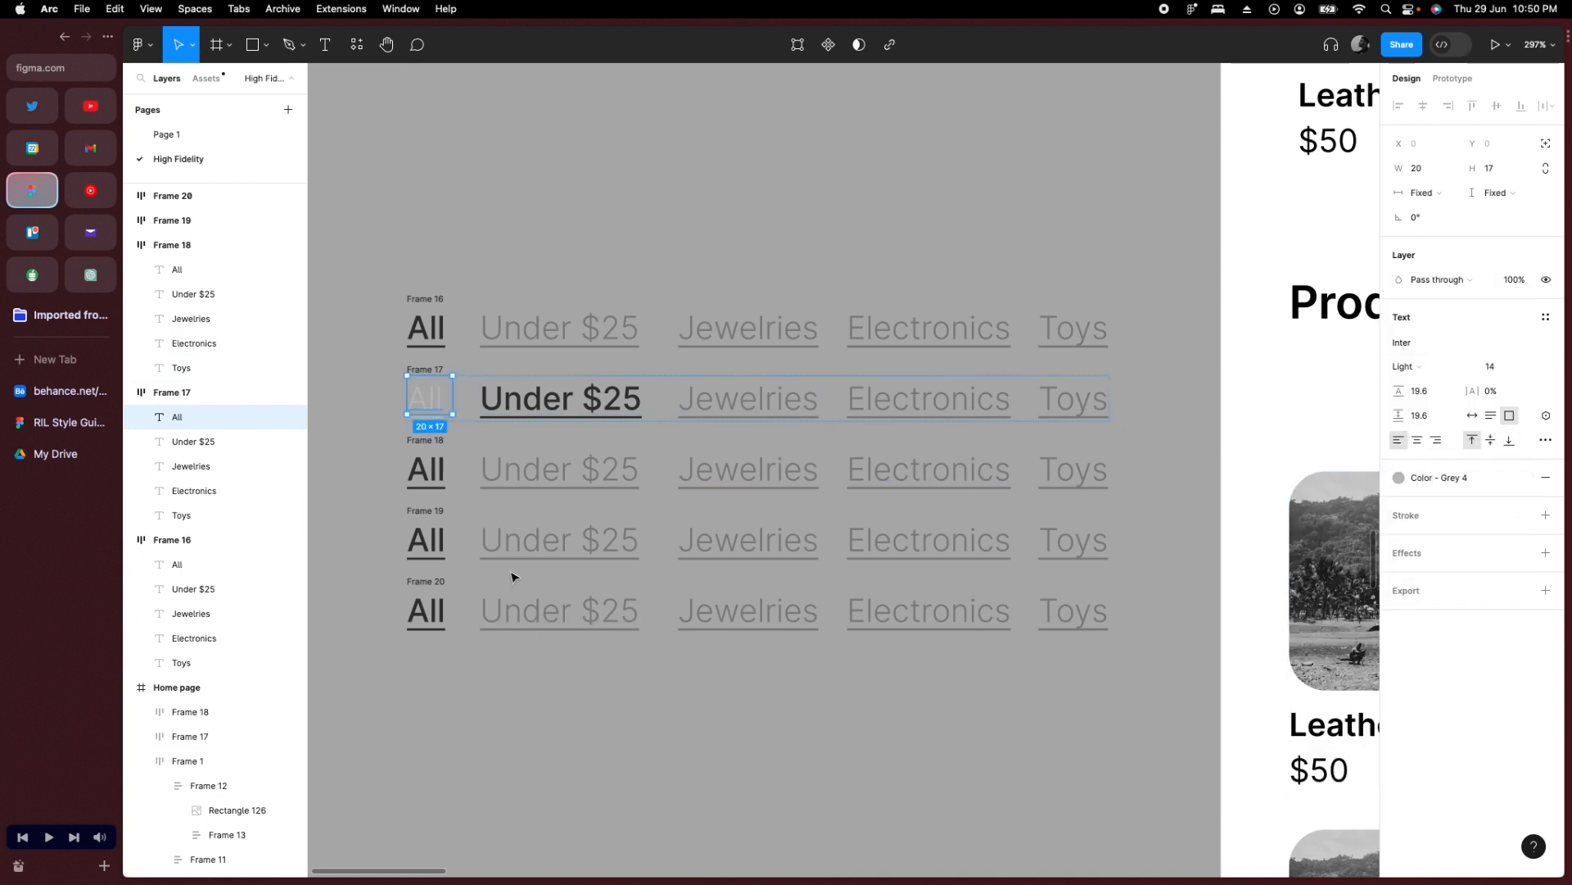
click(1443, 477)
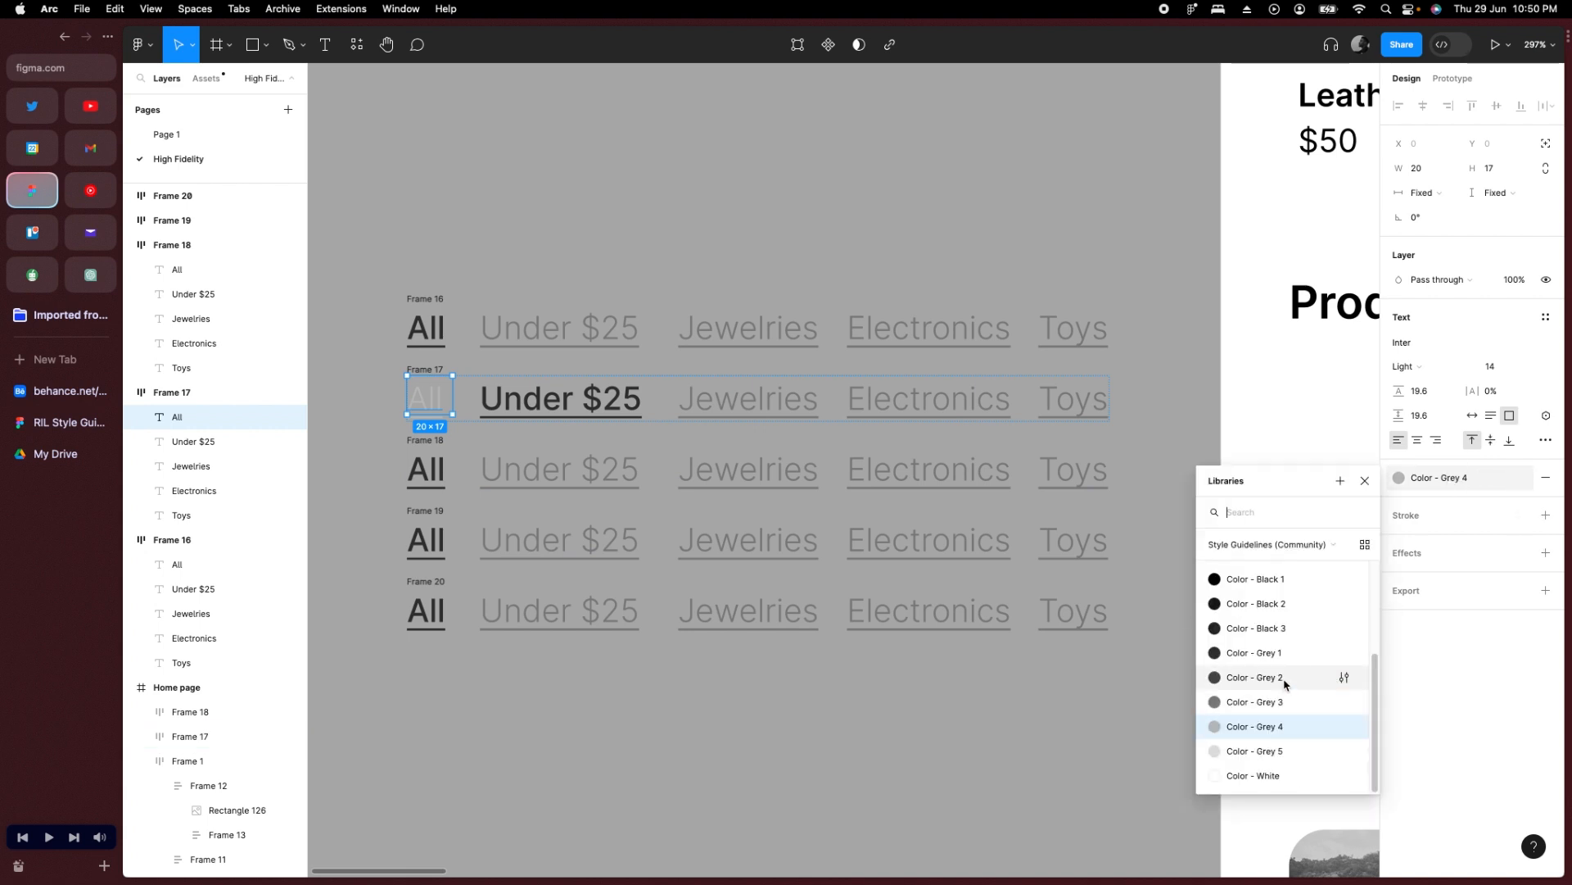
key(Escape)
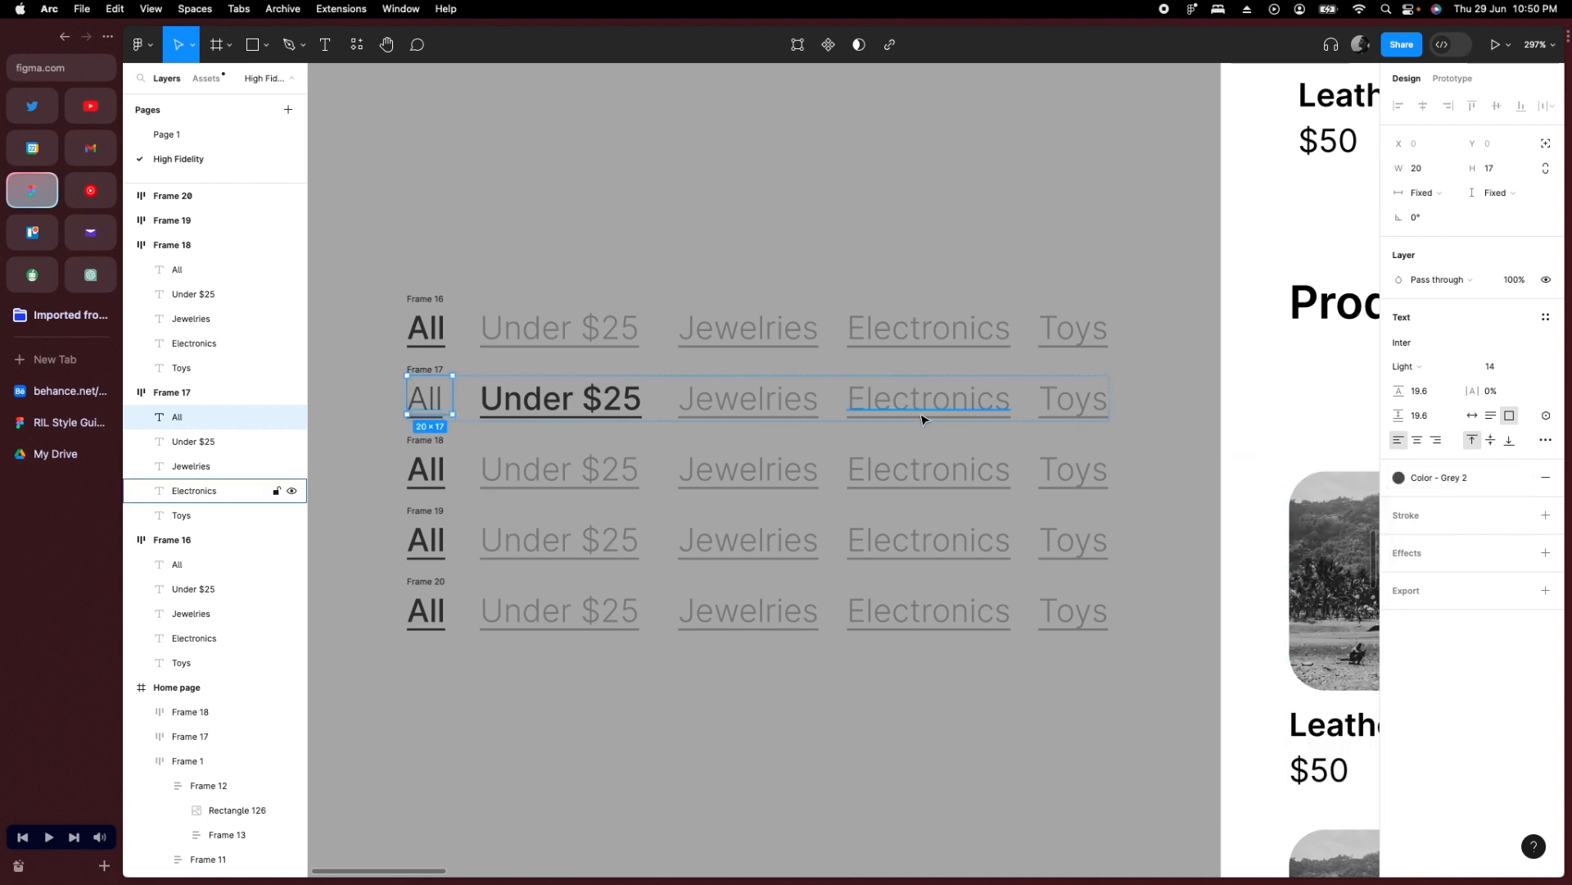
click(762, 407)
click(425, 399)
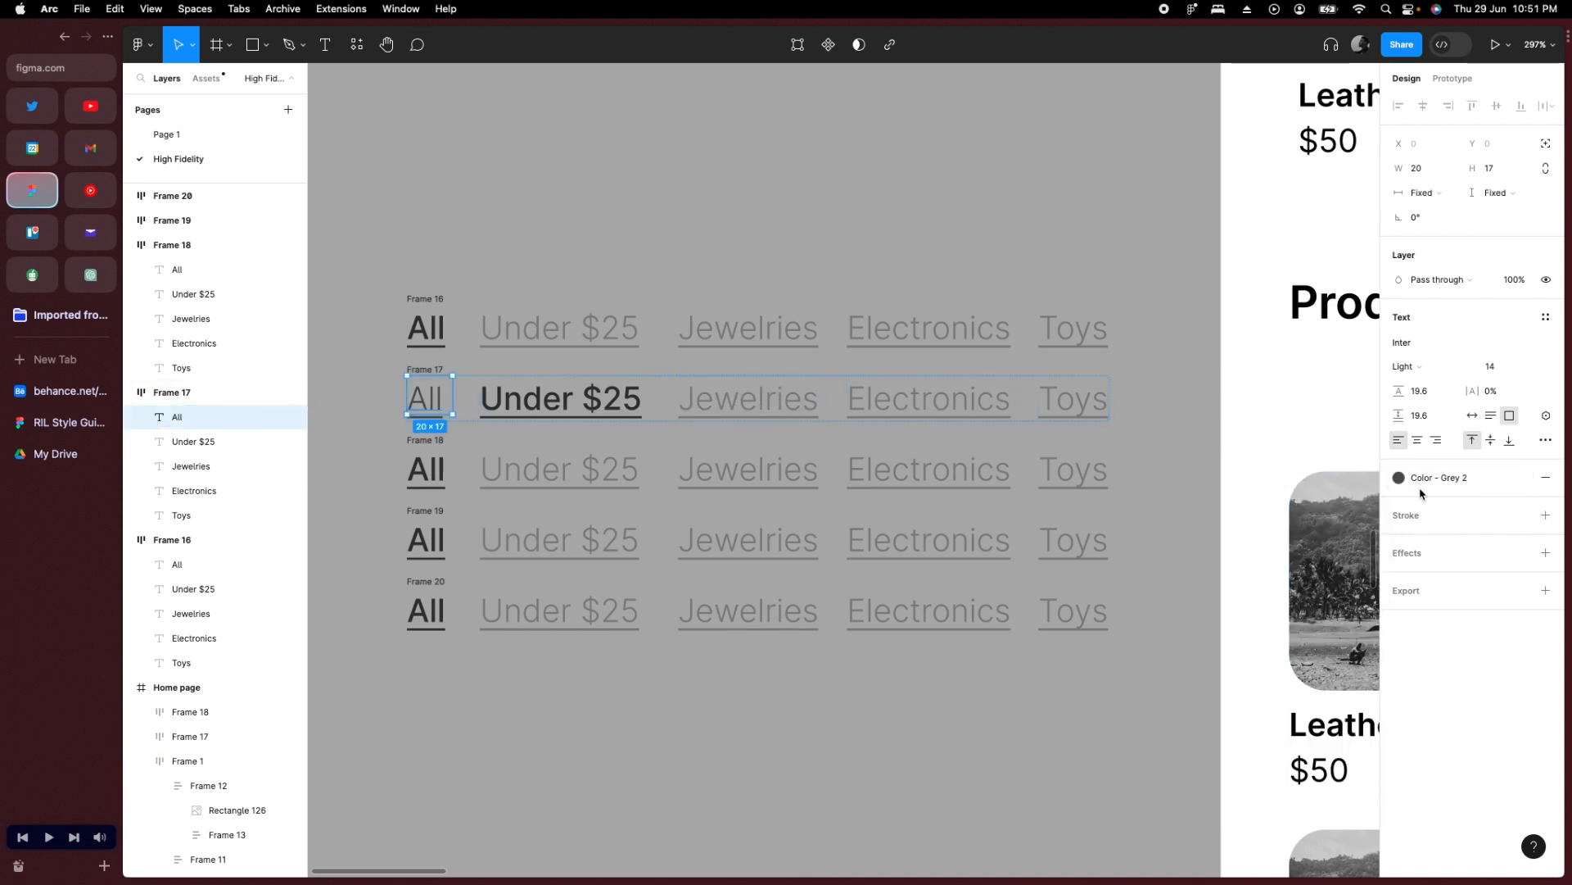
click(1429, 484)
click(1267, 720)
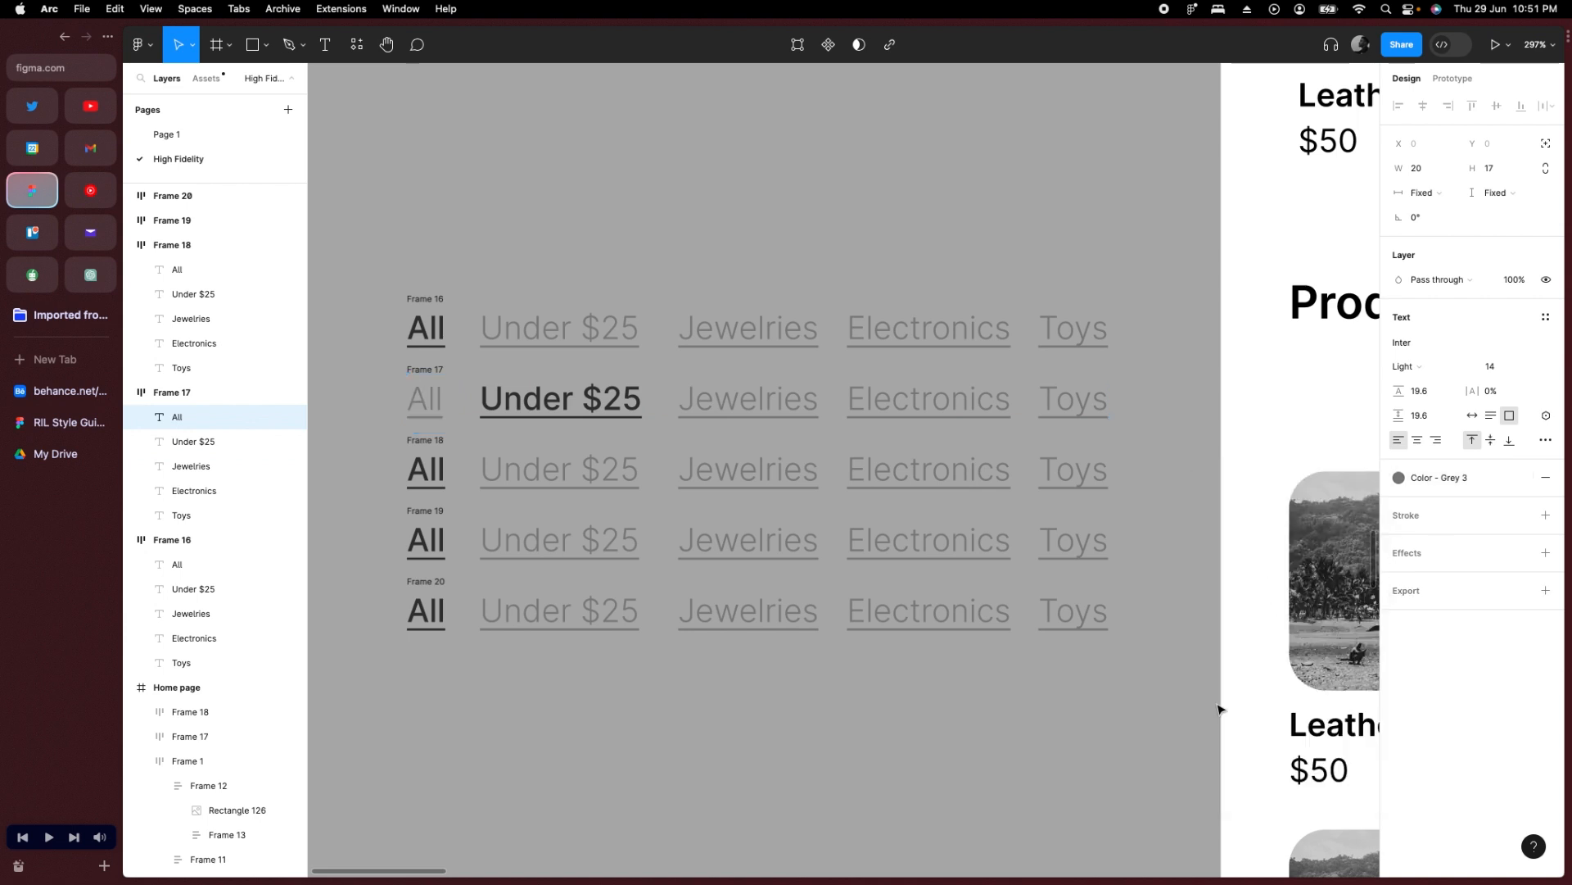
Give the Jewelries label in the third filter row the Color - Grey 1 style and Medium weight.
click(758, 475)
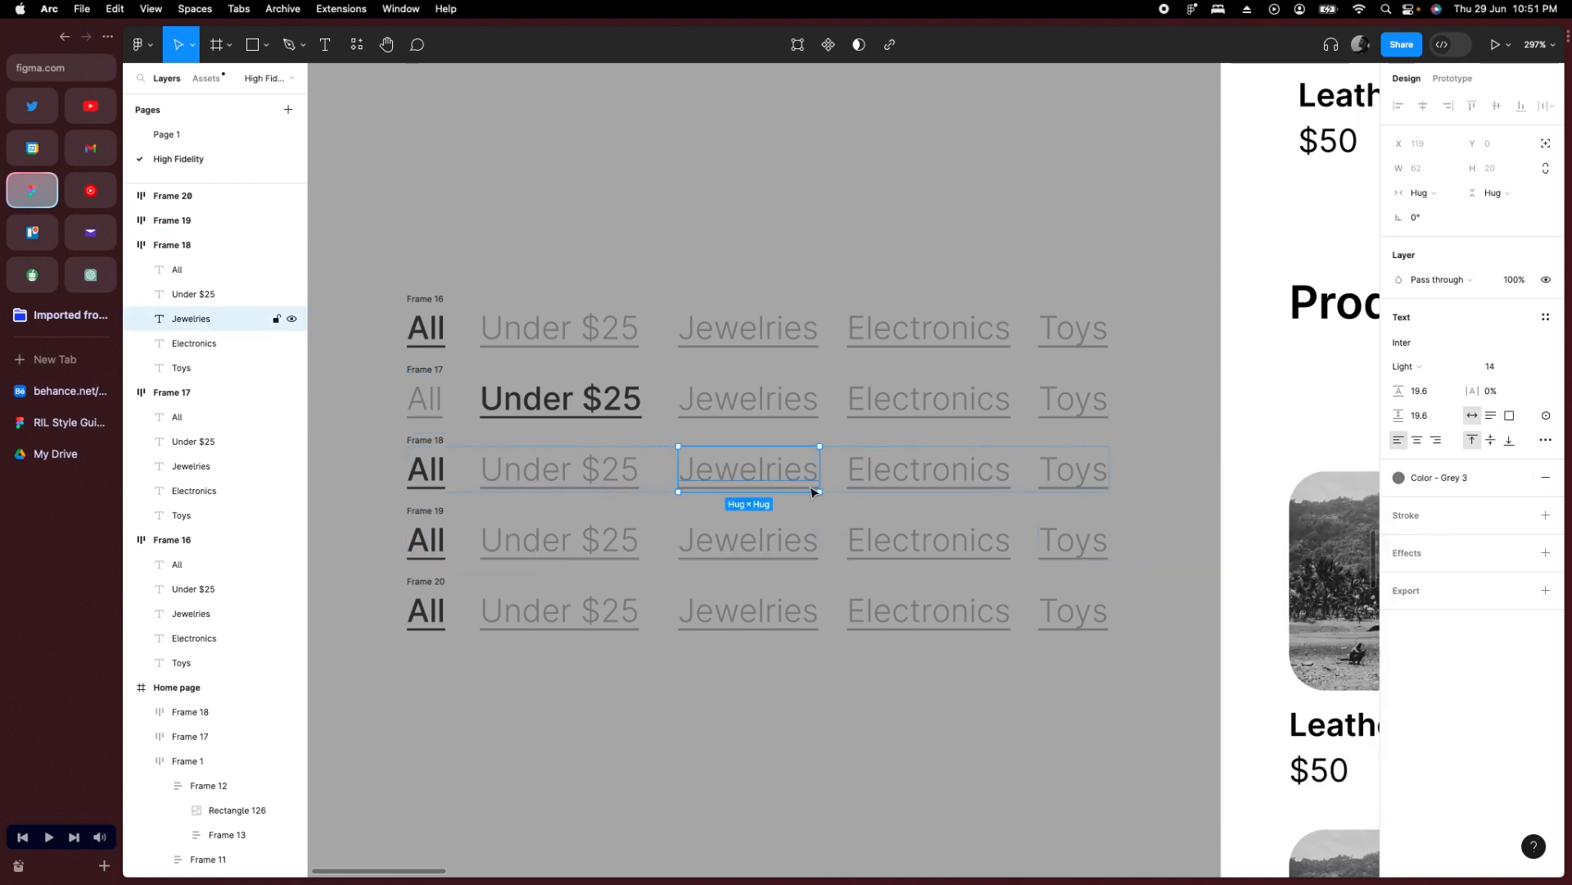
click(1429, 483)
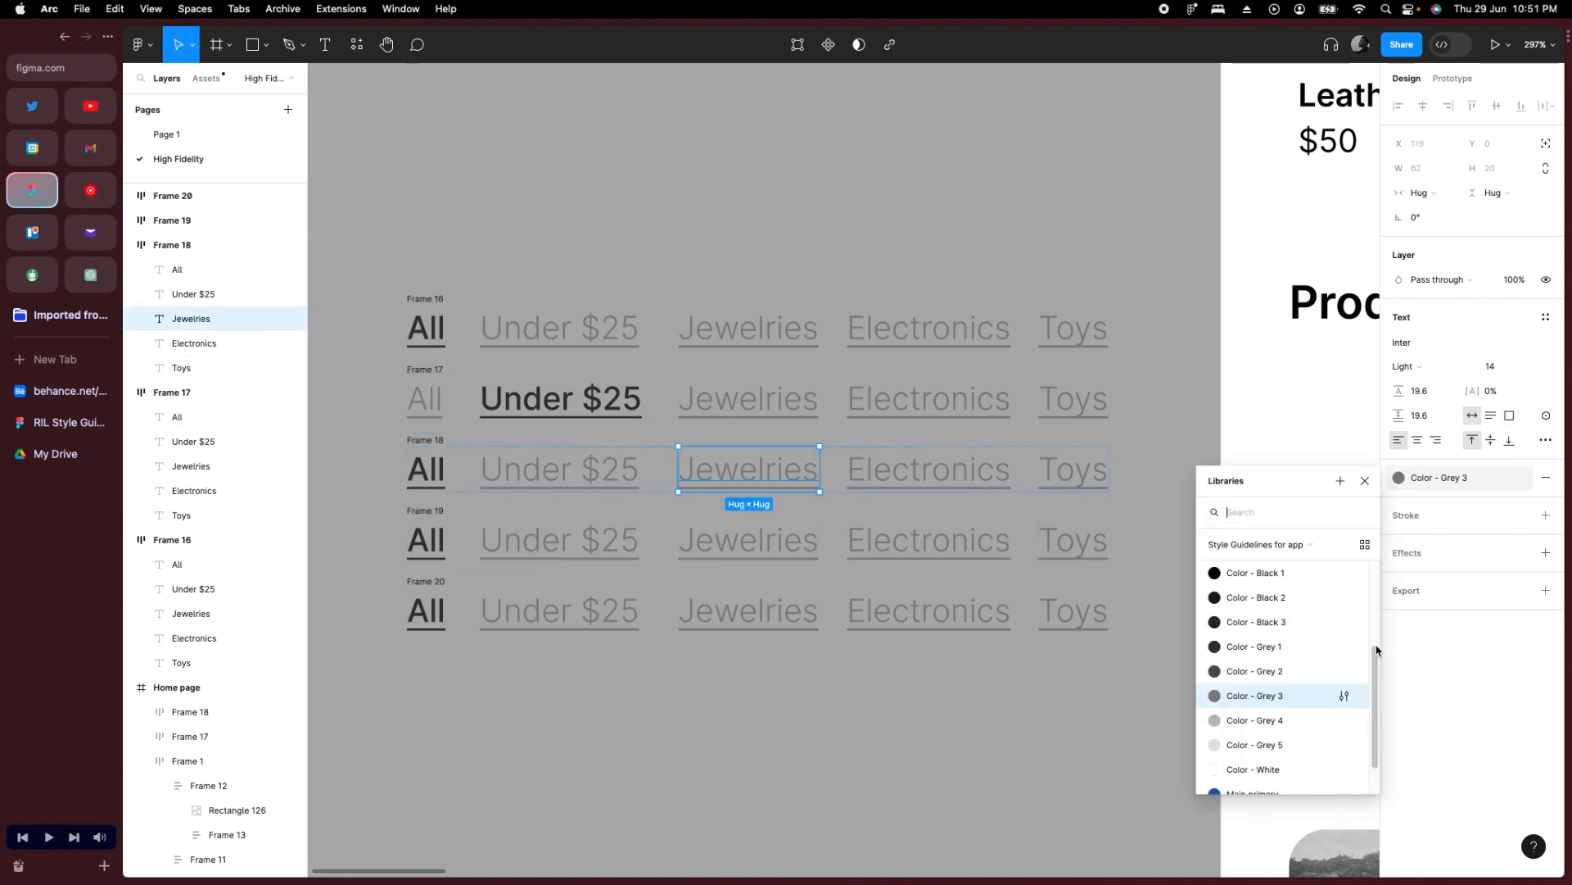
click(1304, 653)
click(1412, 367)
click(1439, 400)
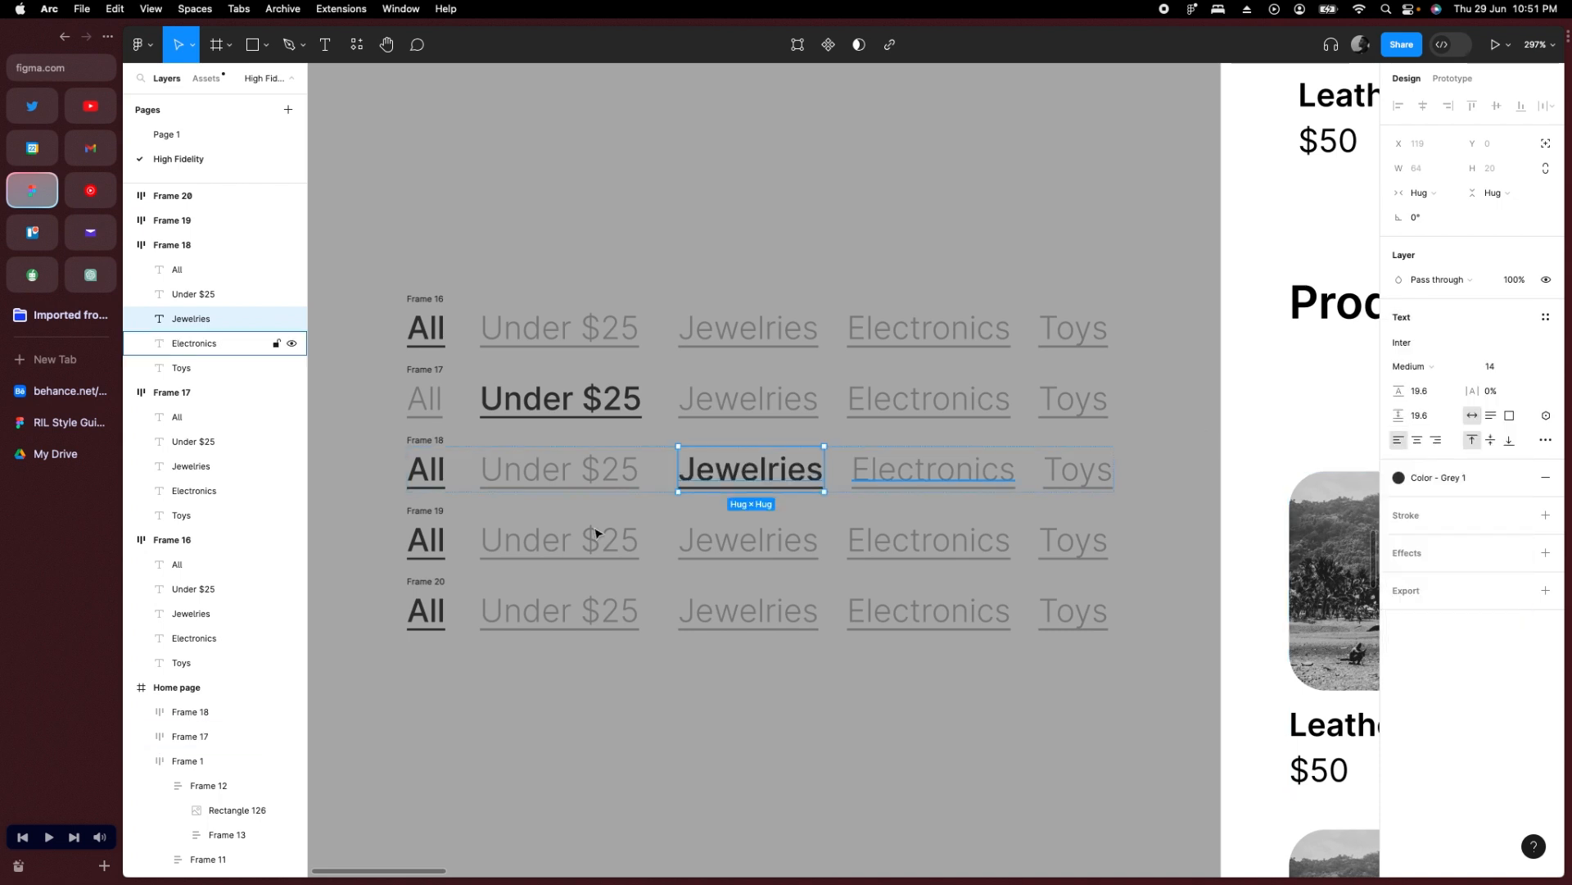
Give the All label in the third filter row the Color - Grey 3 style and Light weight.
click(429, 483)
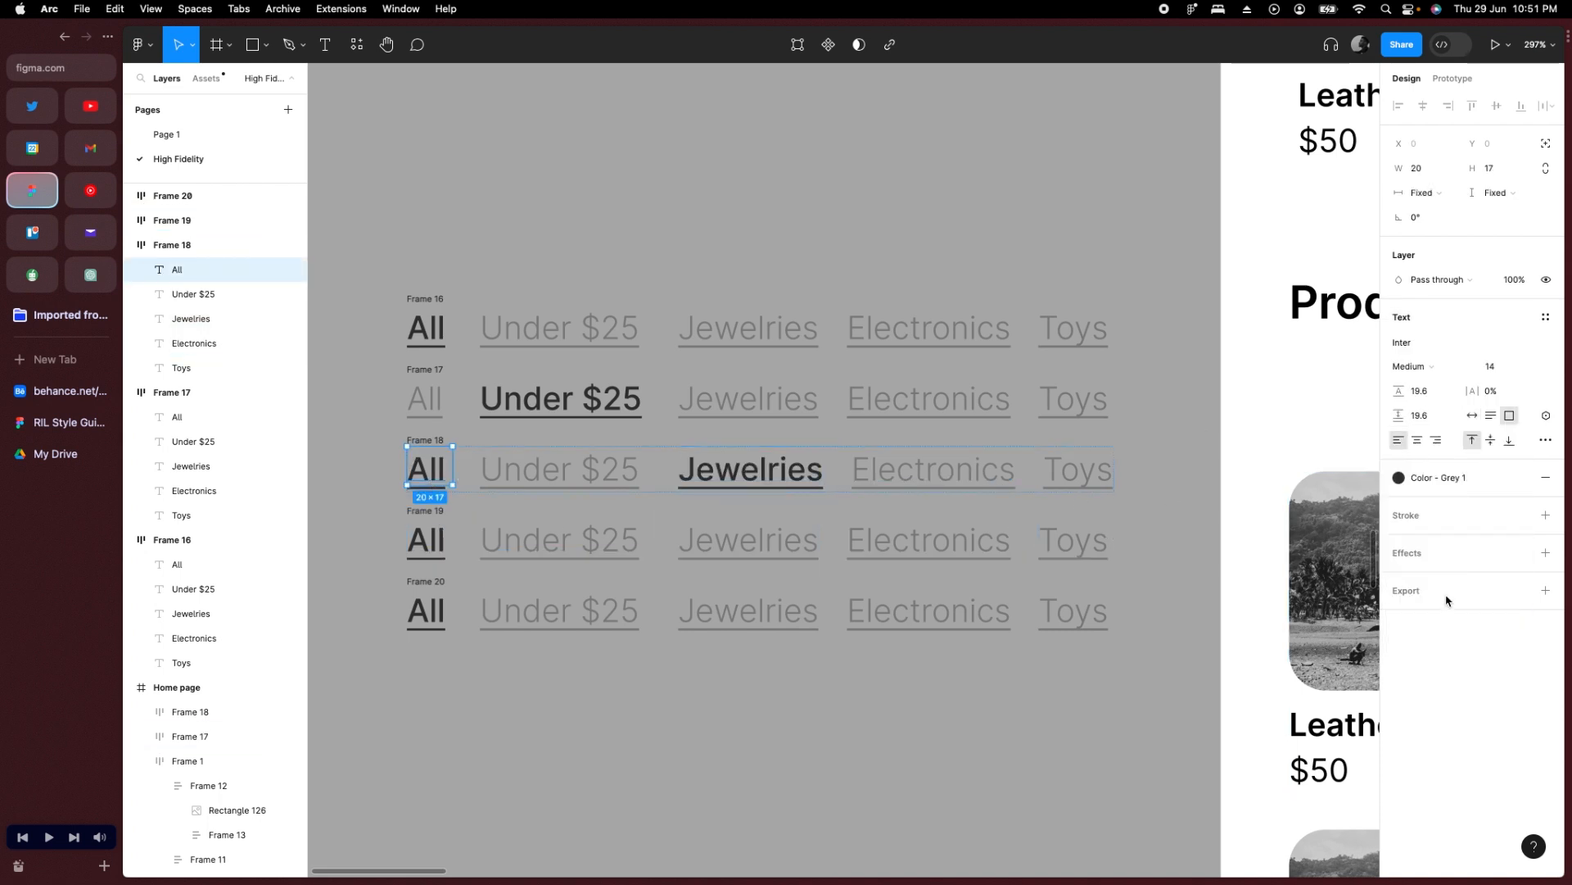
click(1429, 477)
click(1306, 743)
click(1416, 369)
click(1429, 330)
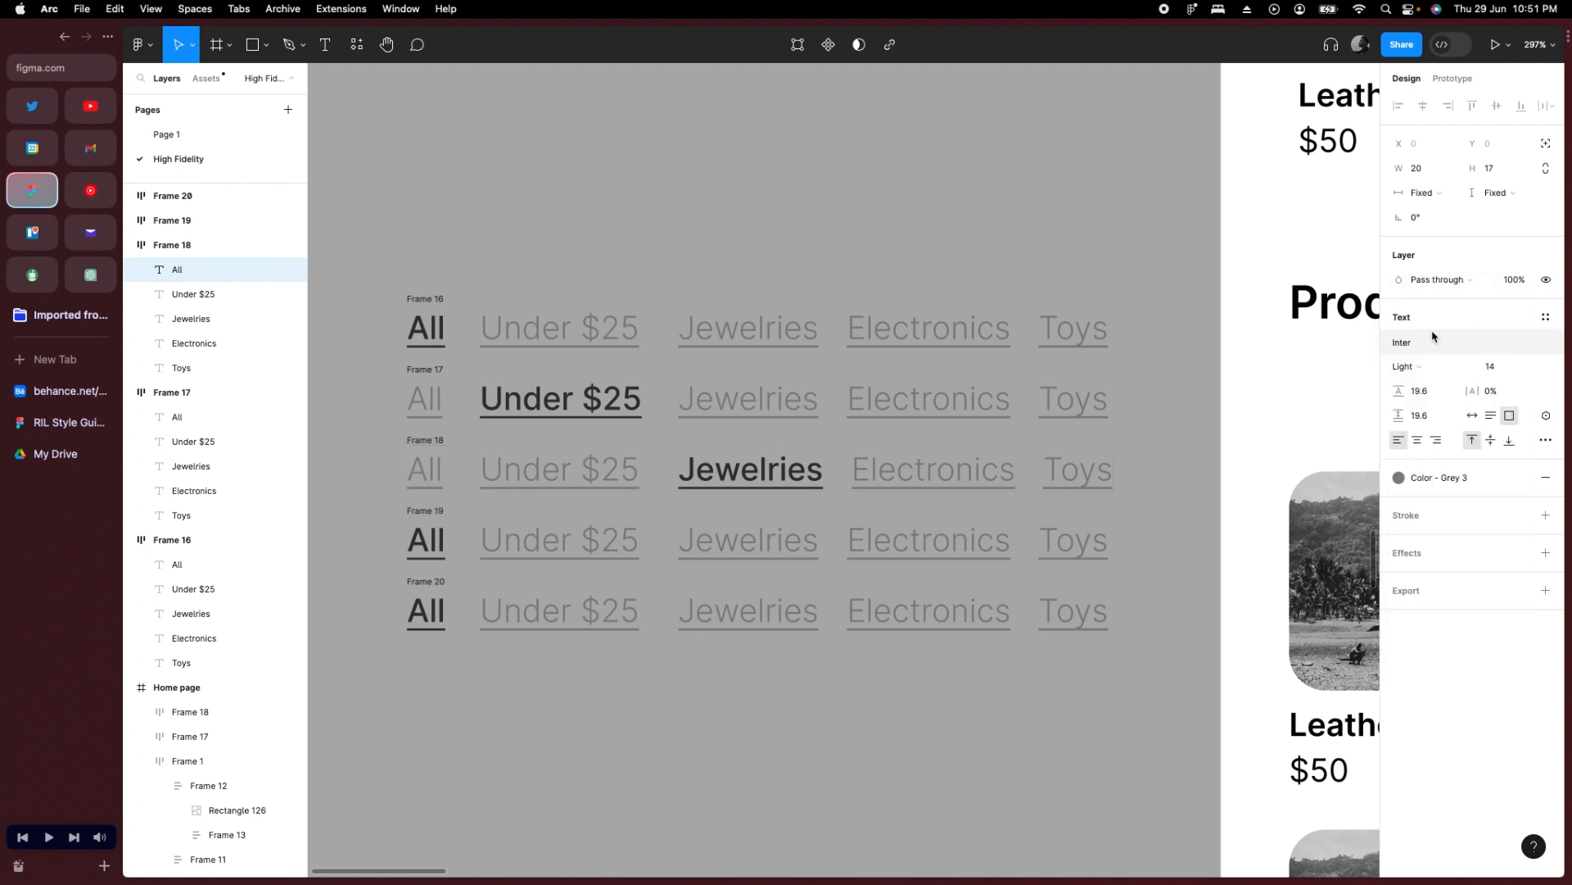
Give the Electronics label in the fourth filter row the Color - Grey 1 style and Medium weight.
click(908, 534)
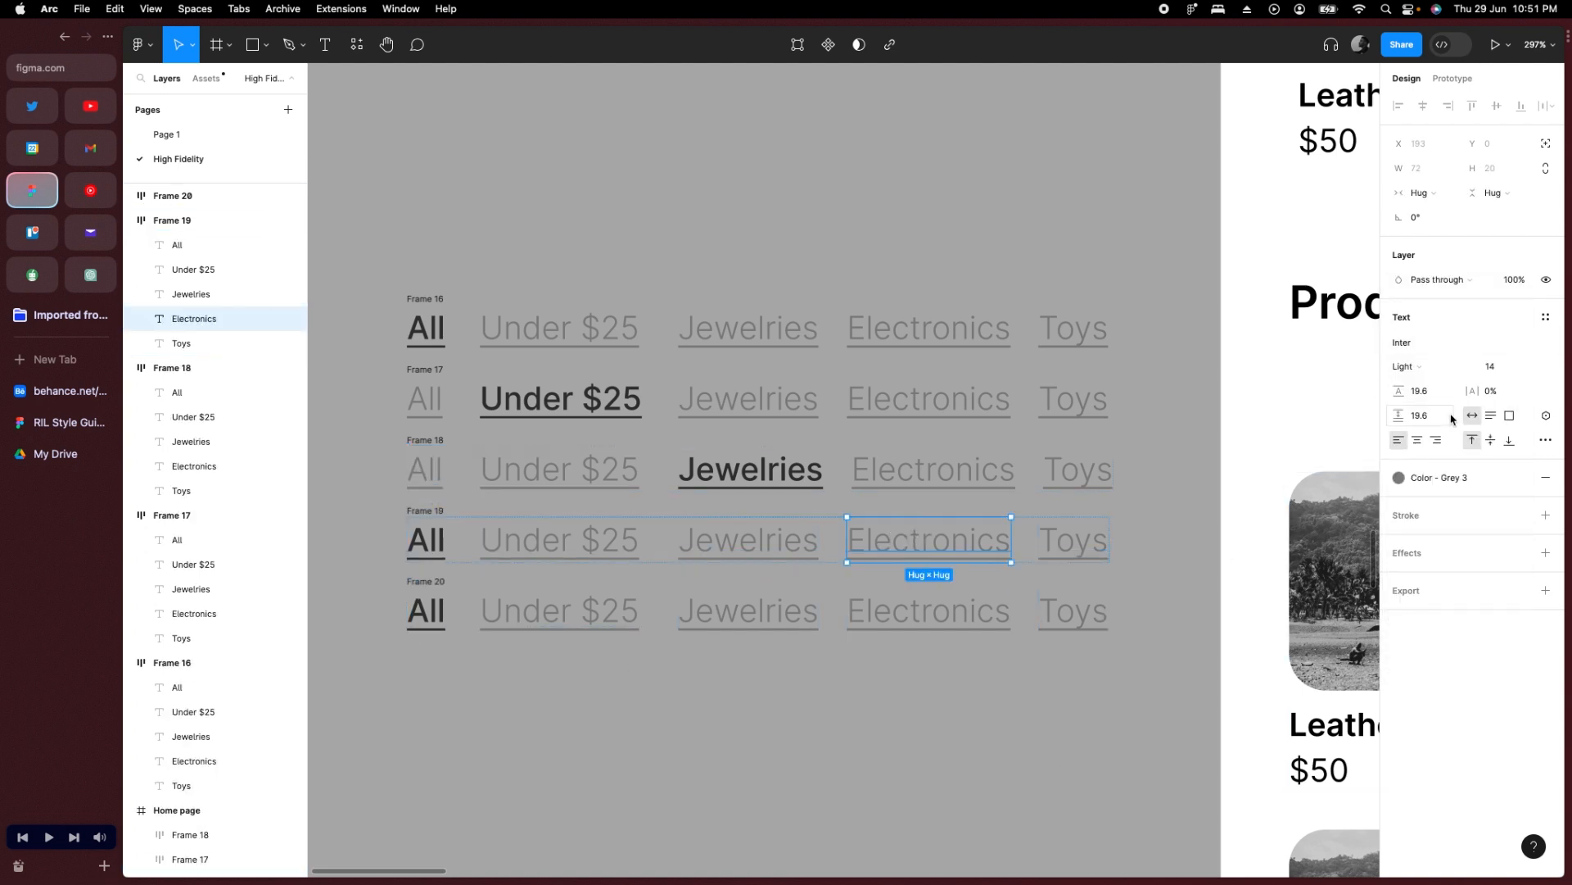
click(1440, 482)
click(1305, 647)
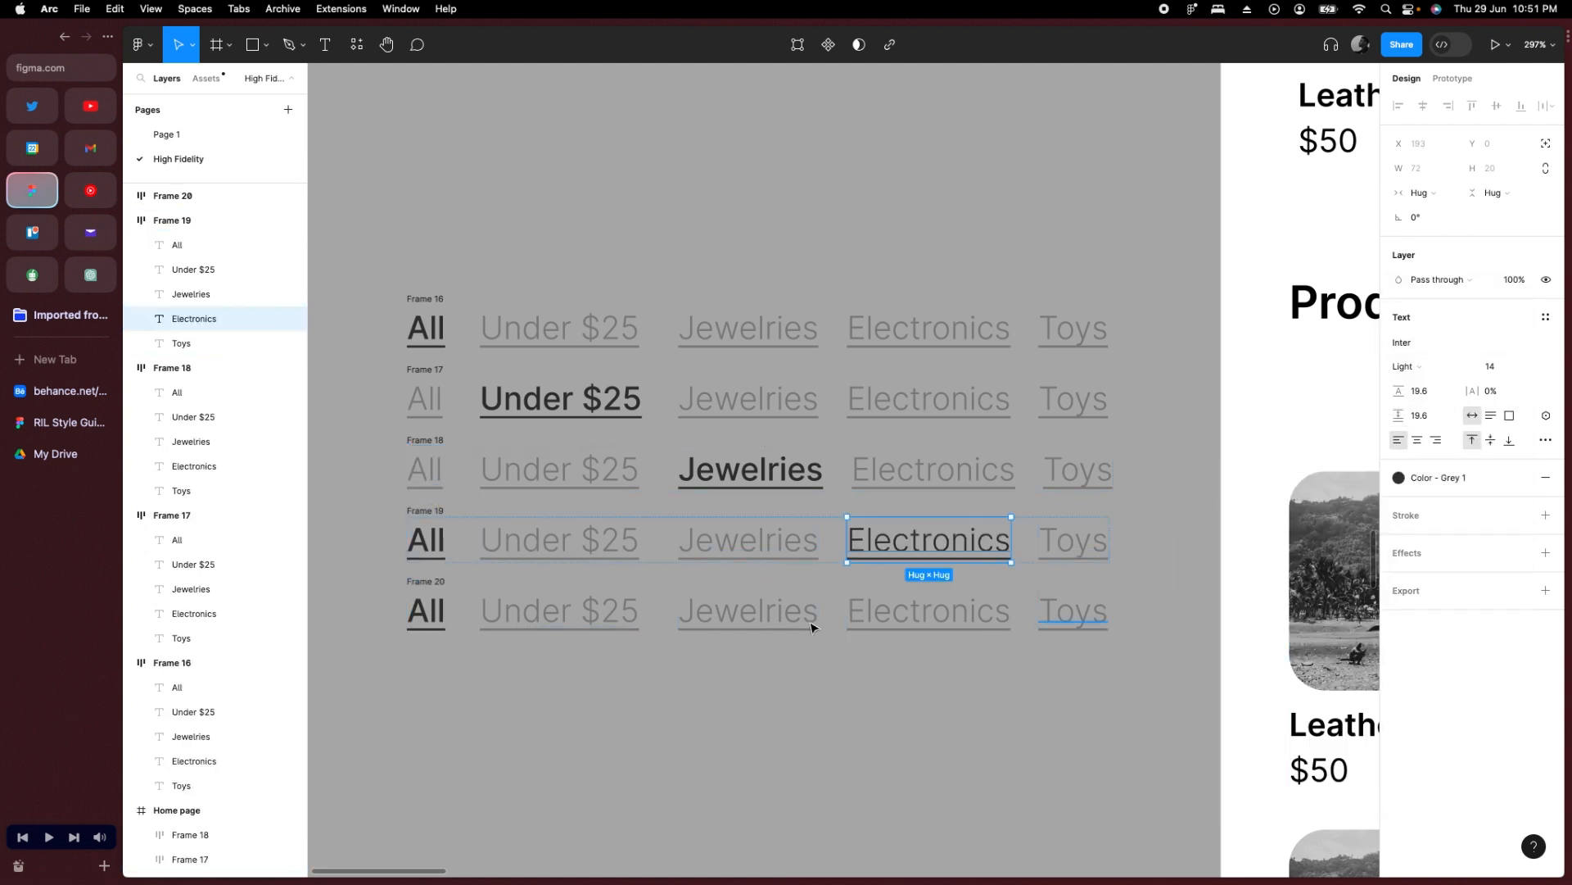
click(1418, 363)
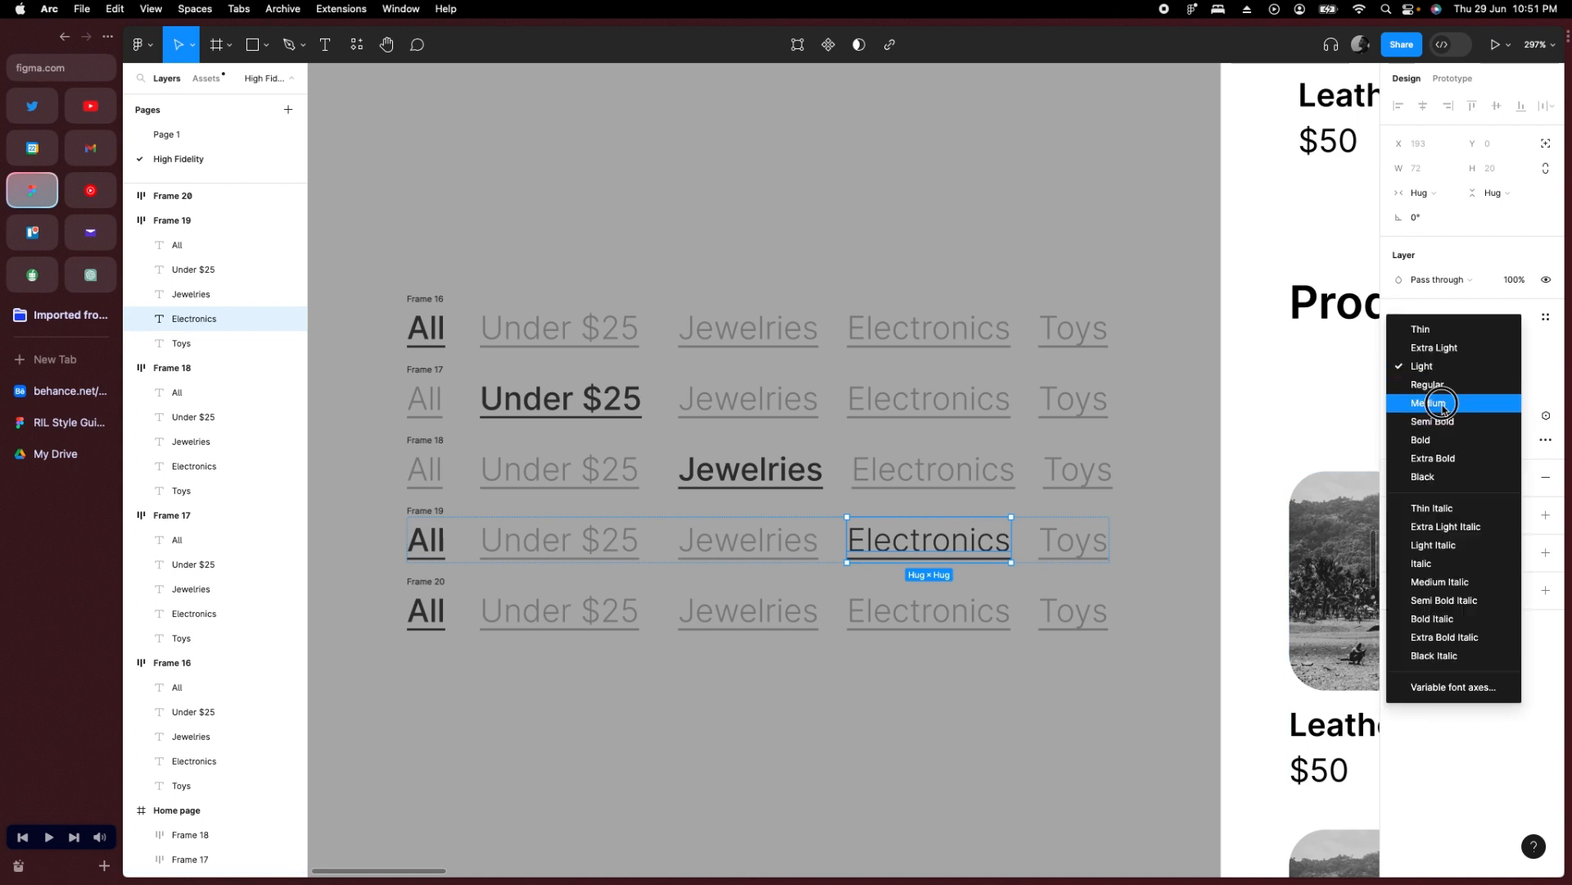
click(1426, 404)
Give the All label in the fourth filter row the Color - Grey 3 style and Light weight.
click(426, 541)
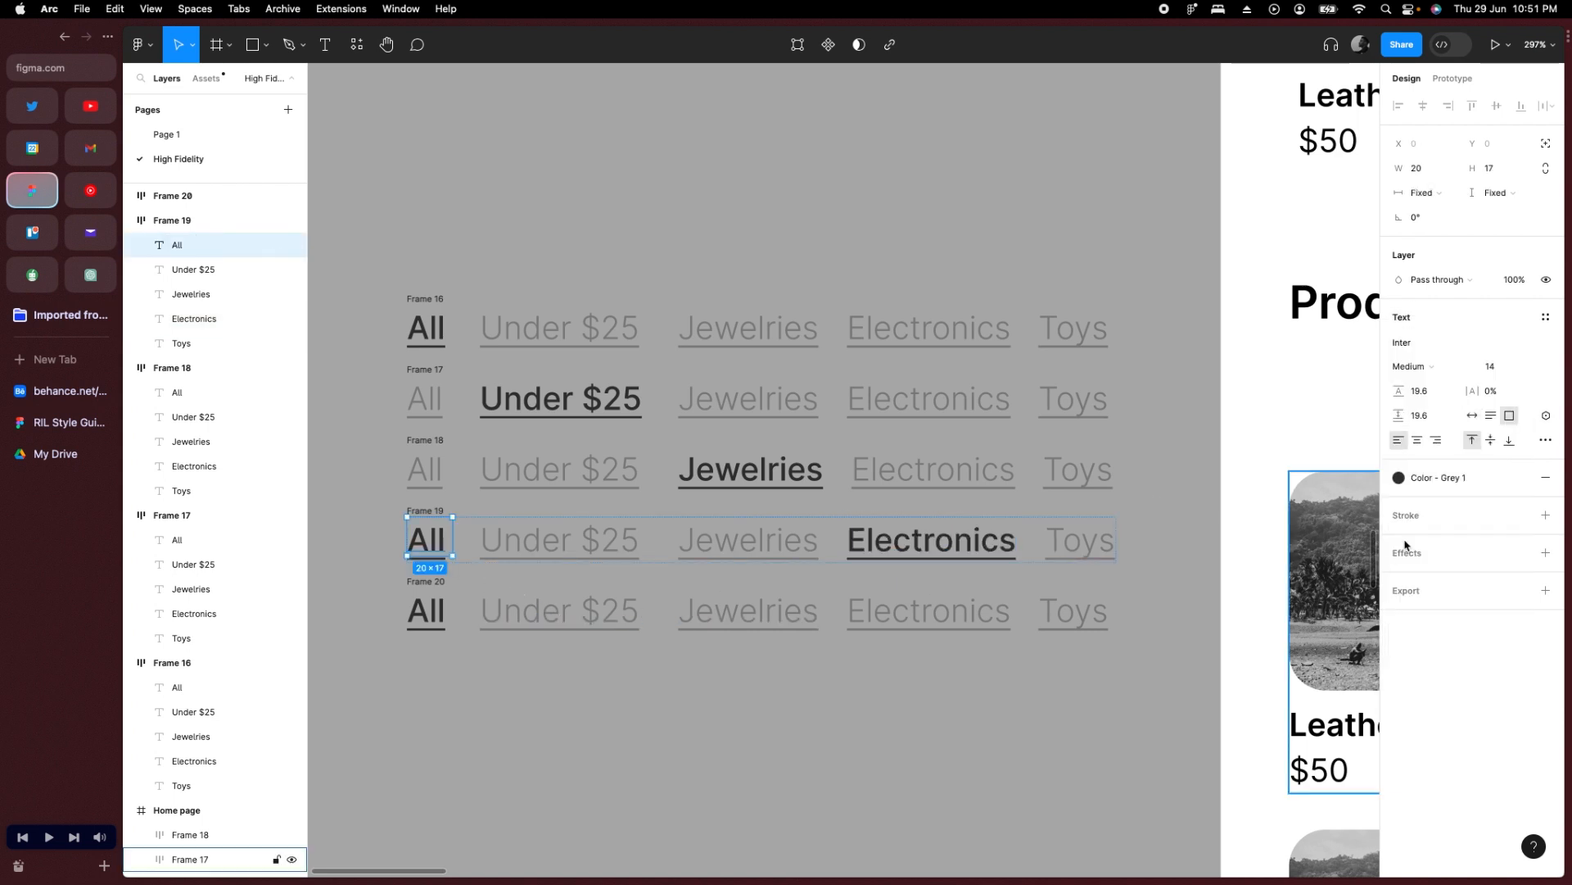
click(1433, 482)
click(1257, 745)
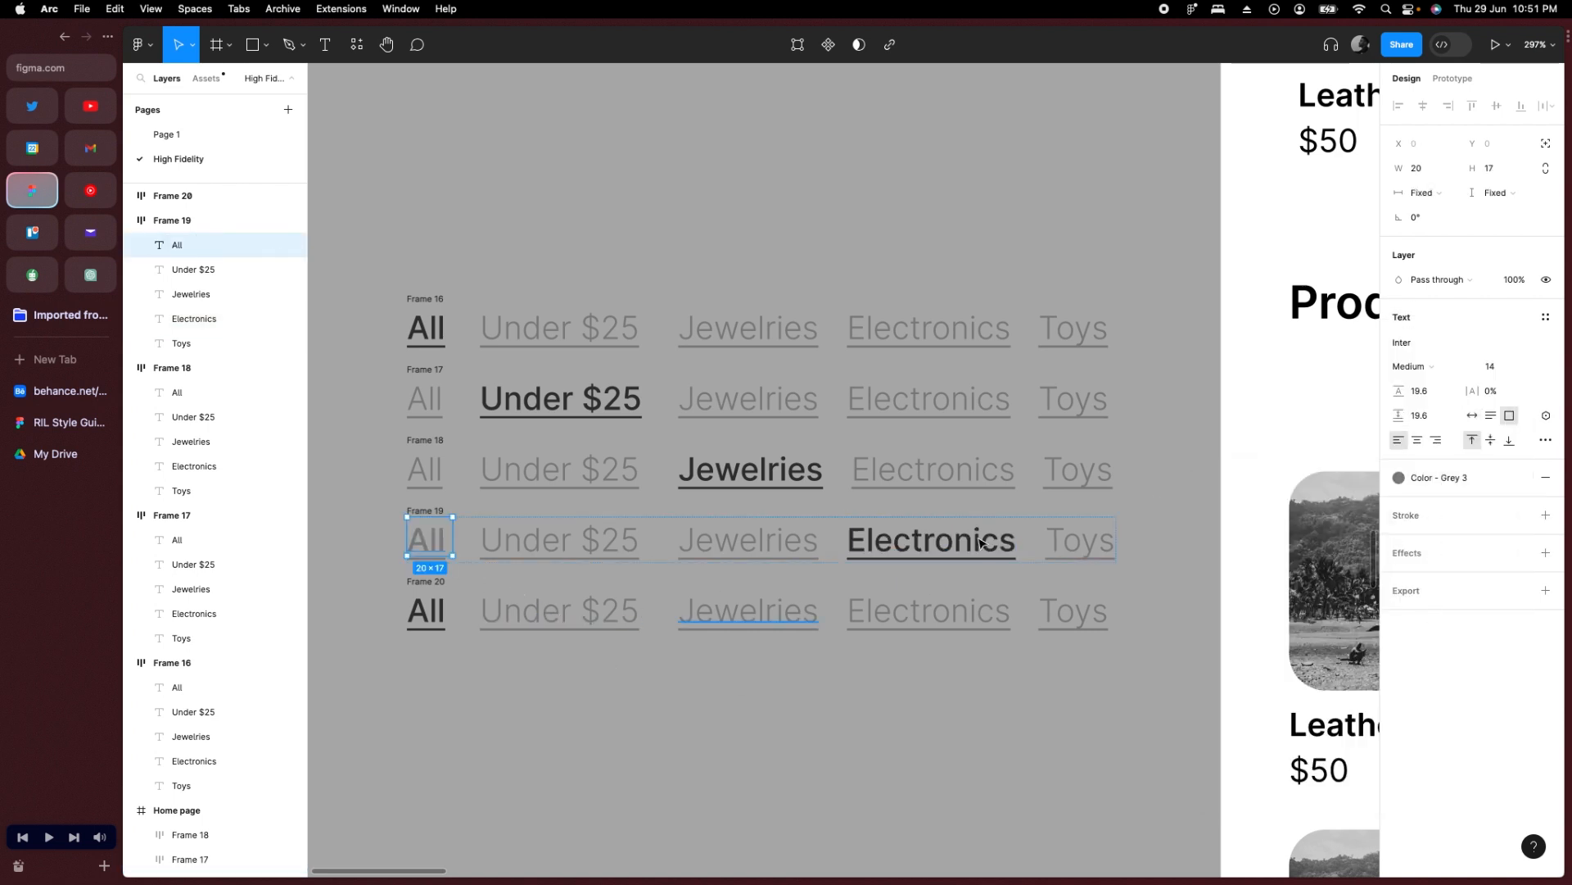
click(1432, 366)
click(1432, 327)
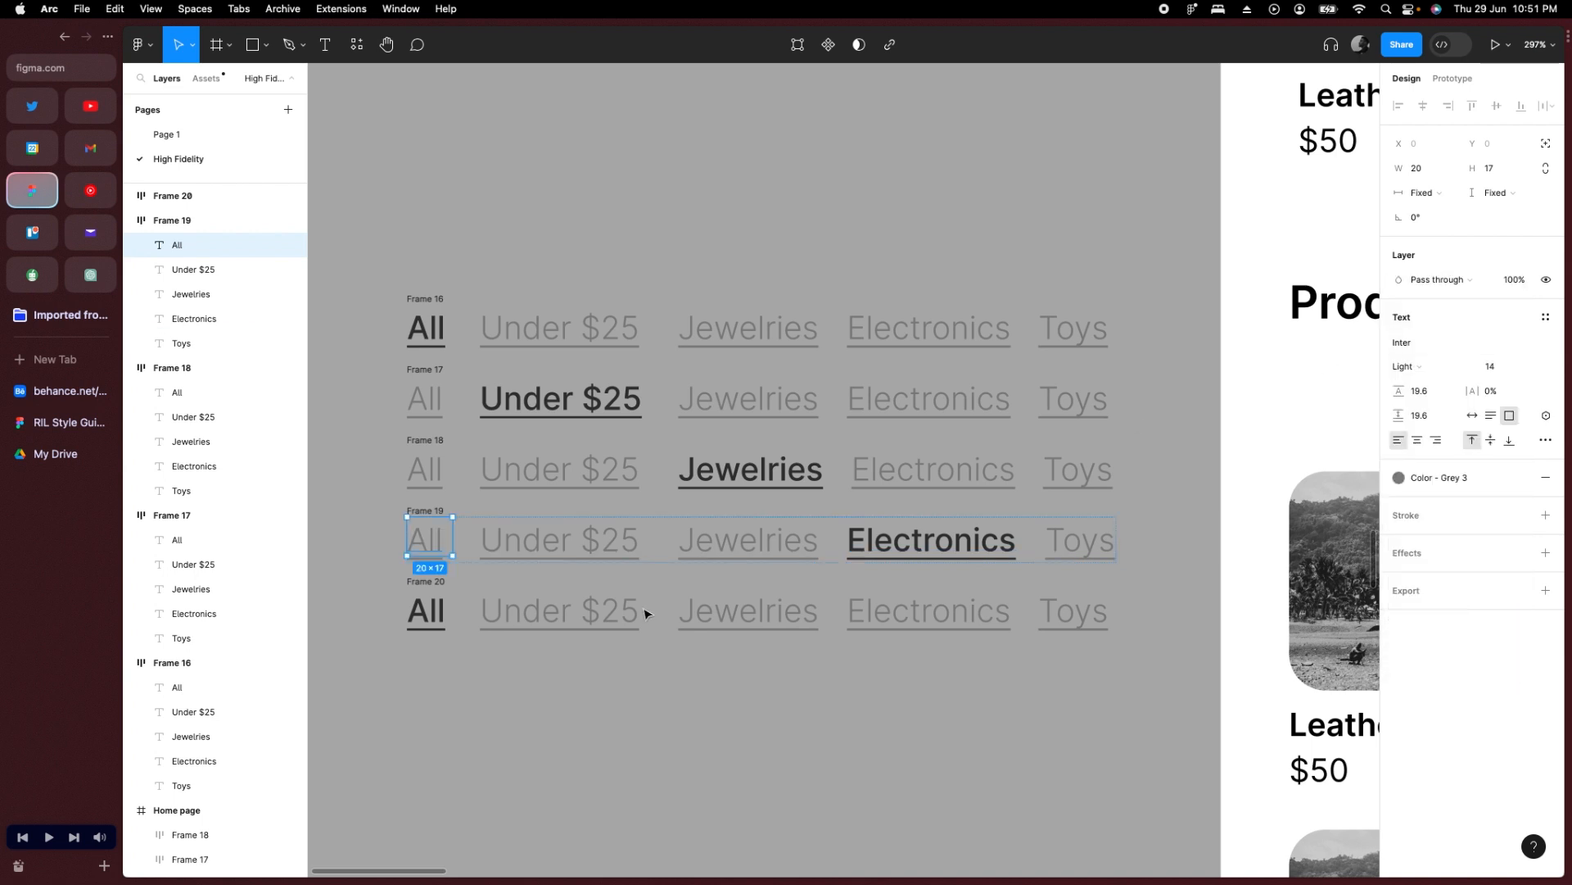
Set the All label in the fifth filter row to Light weight and the Color - Grey 3 style.
click(427, 619)
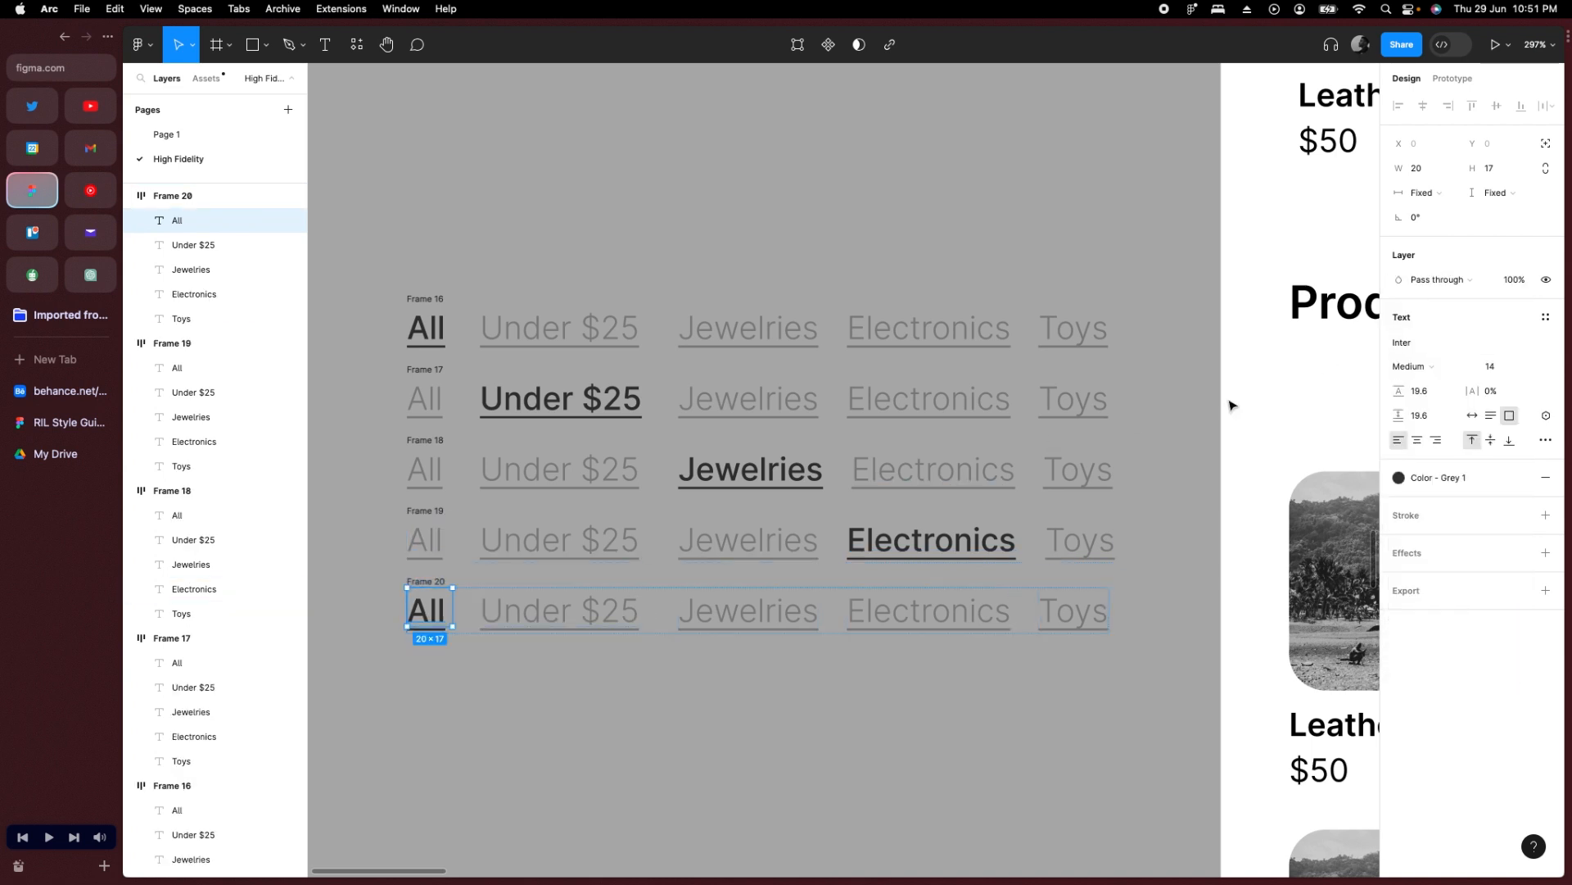
click(1407, 366)
click(1429, 327)
click(1457, 480)
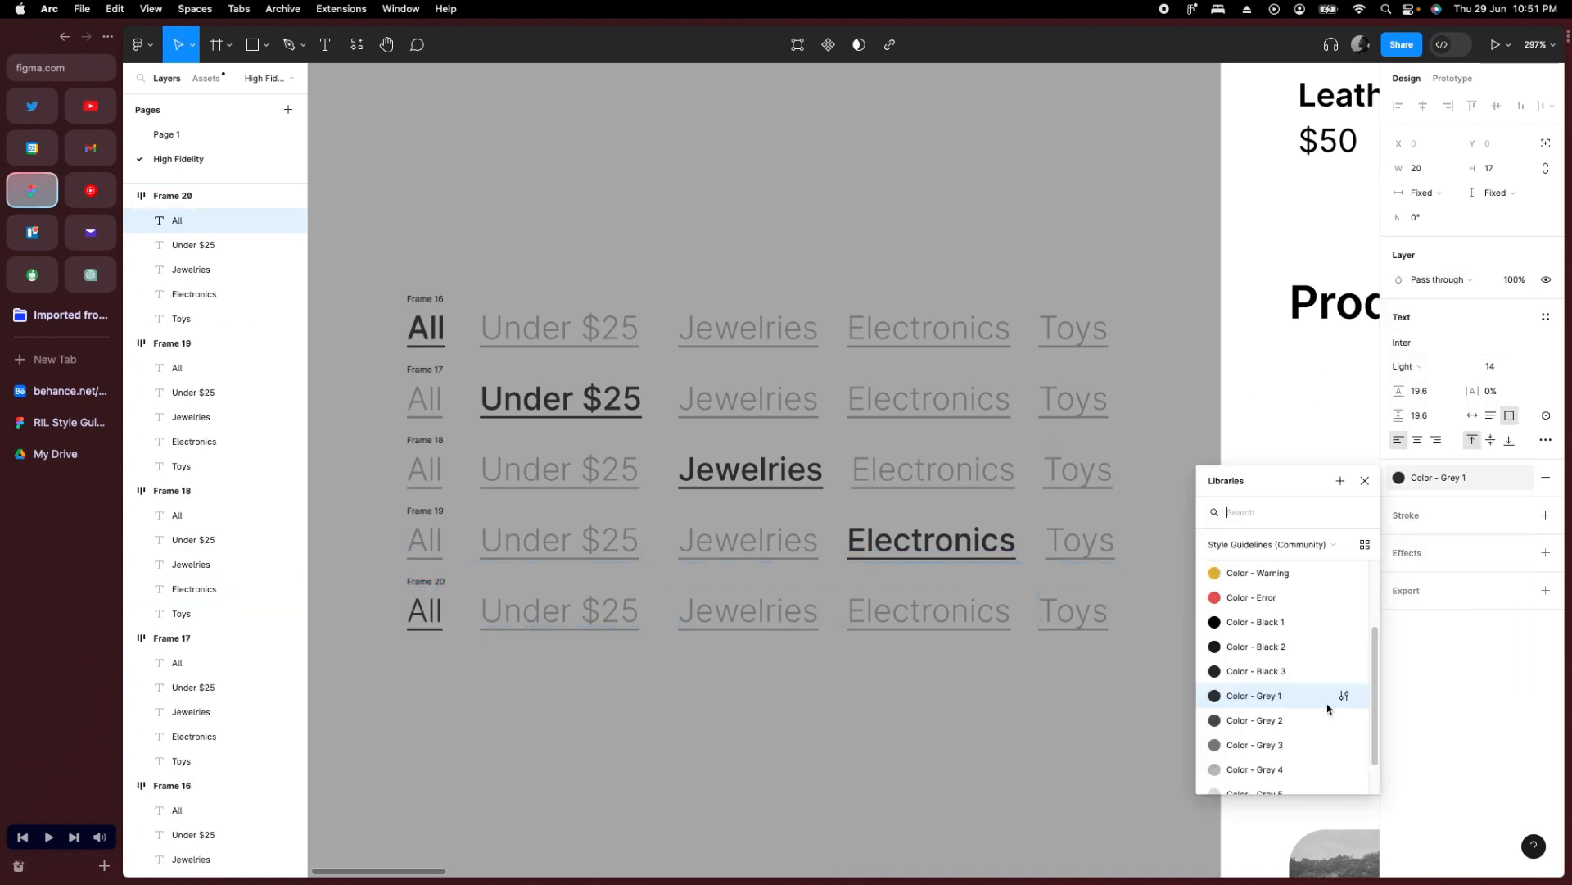
click(1288, 745)
Set the Toys label in the fifth filter row to Medium weight and the Color - Grey 1 style.
click(1074, 613)
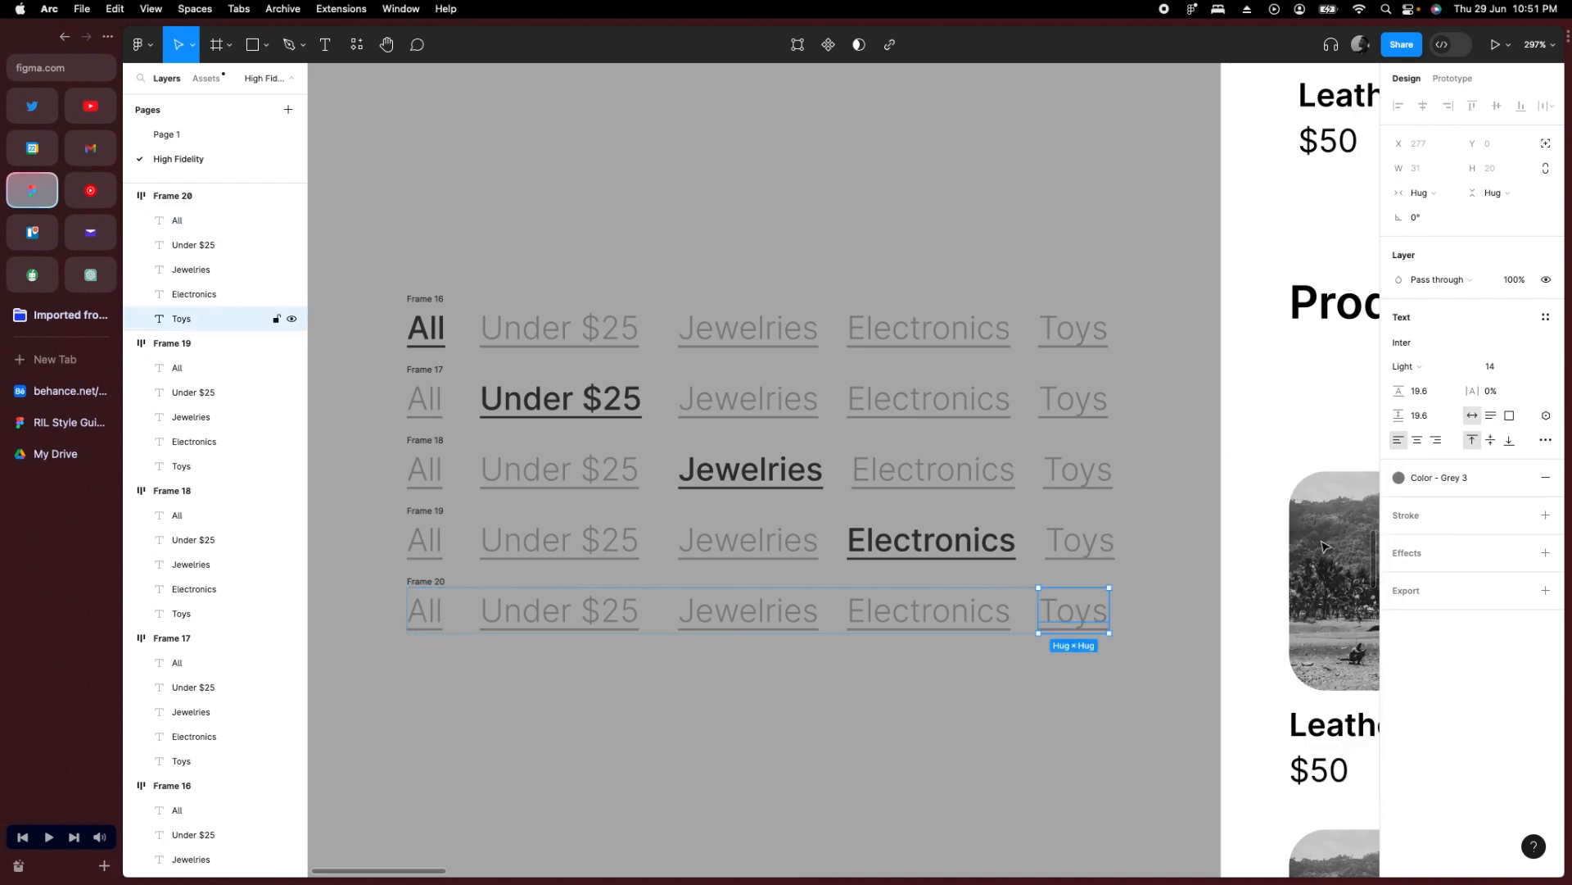
click(1444, 370)
click(1445, 404)
click(1457, 479)
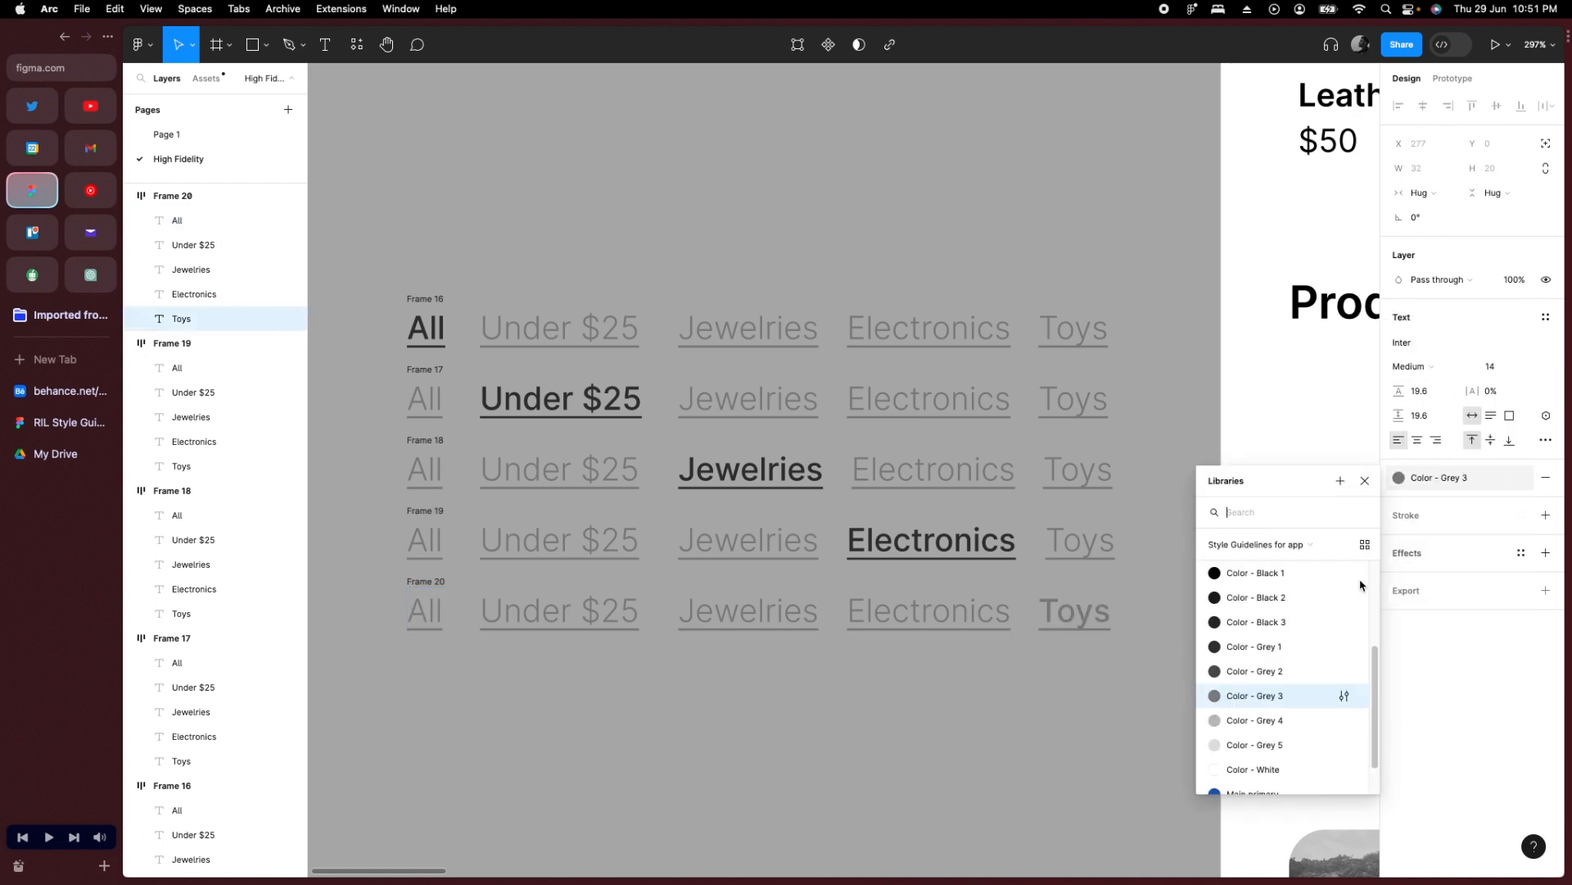
click(1305, 646)
click(1050, 674)
Combine all five filter rows, Frame 16 to Frame 20, into one component set.
scroll(729, 462, down, 5)
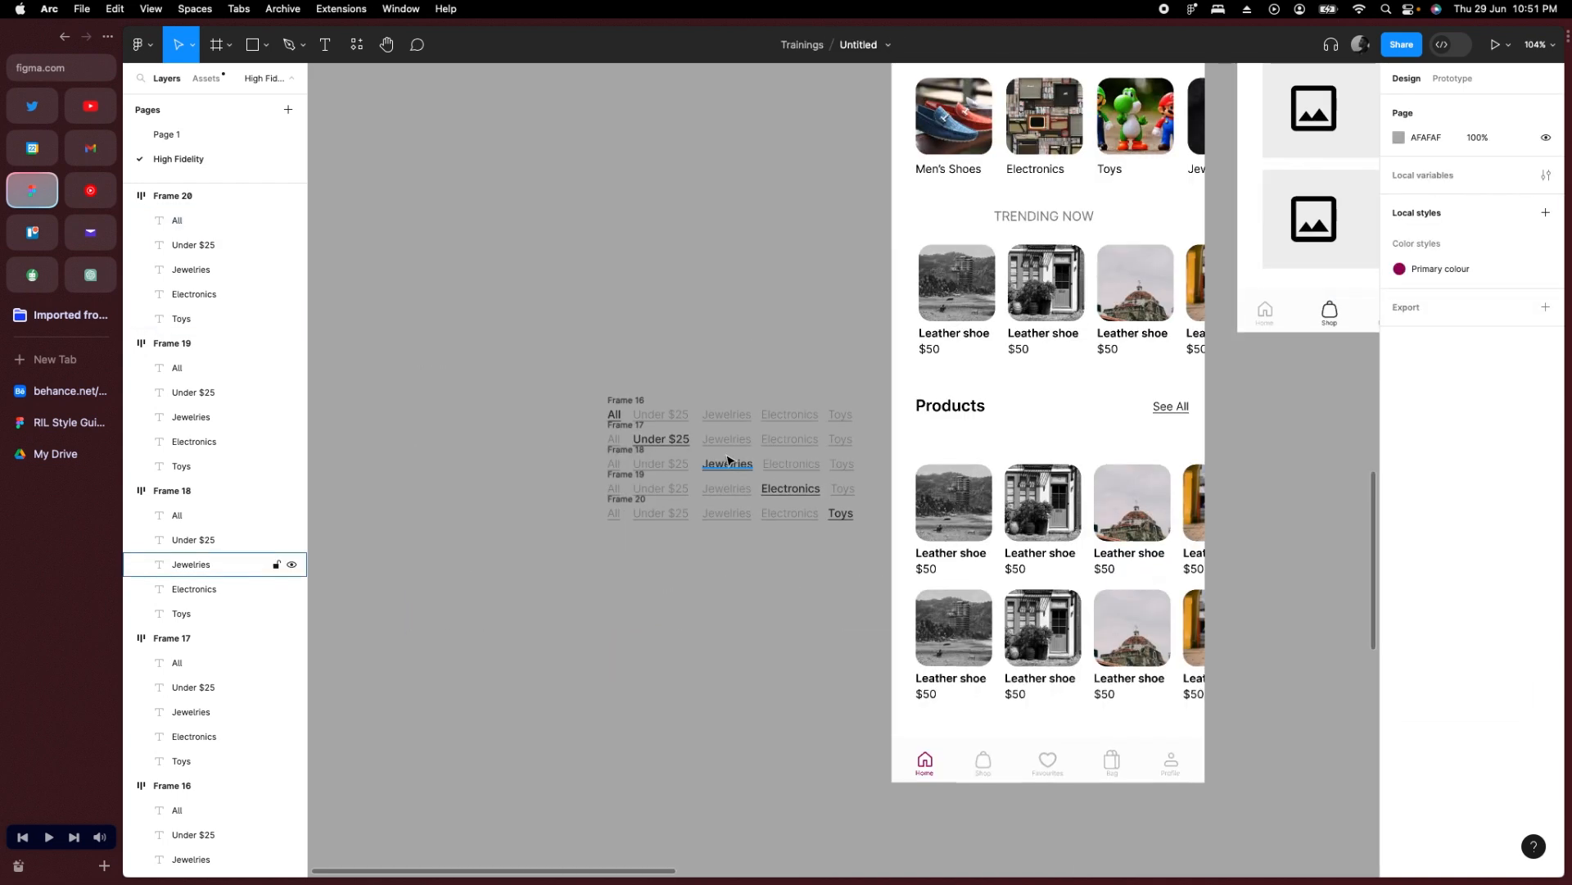
scroll(729, 461, up, 3)
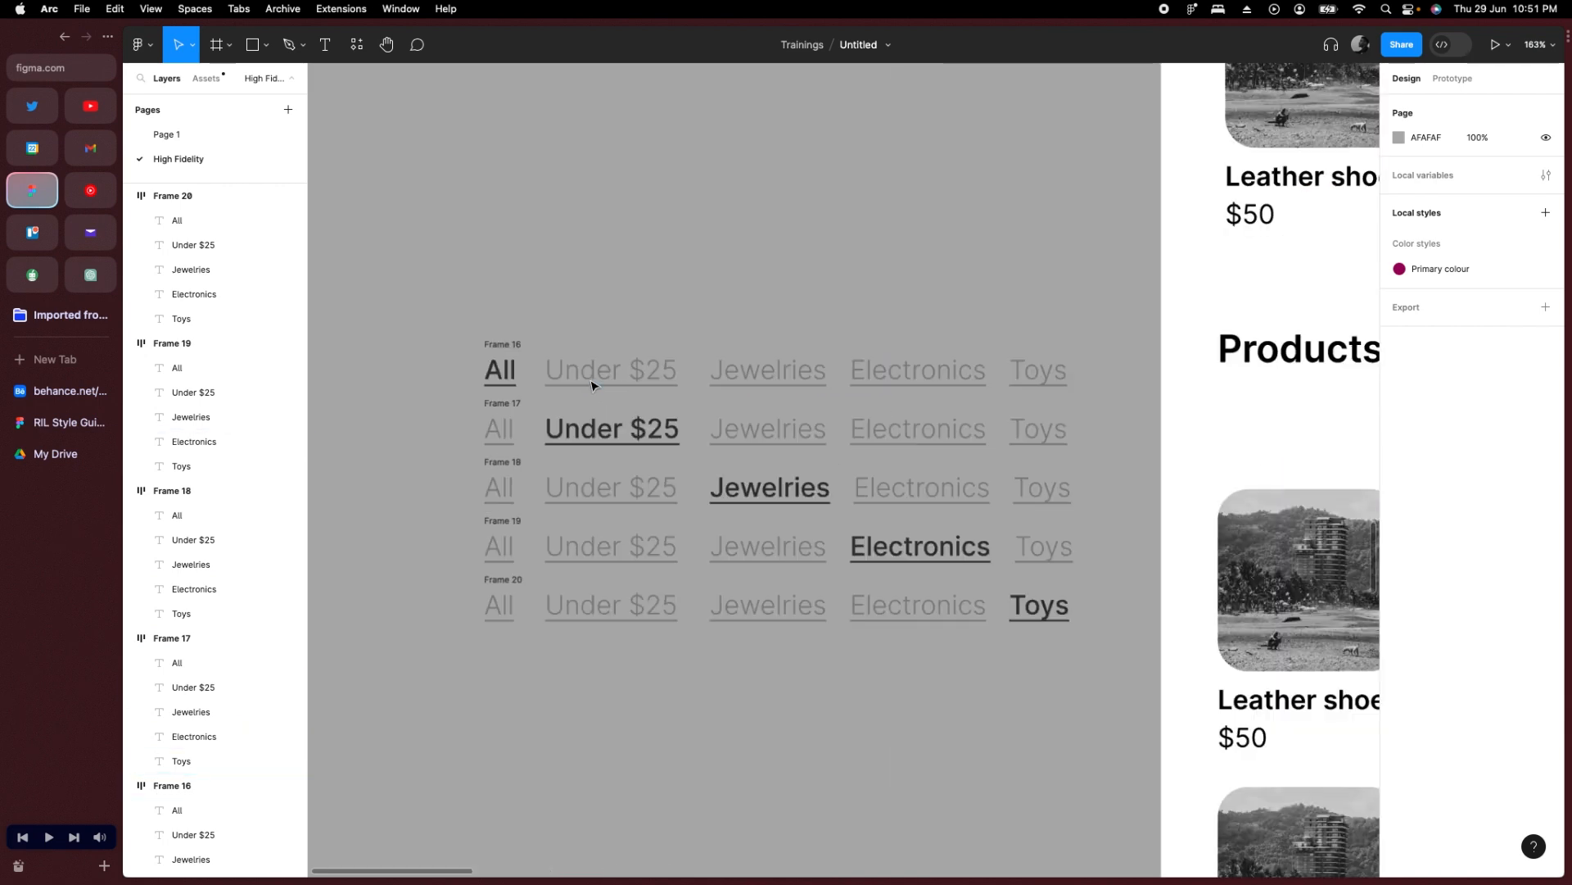
click(606, 438)
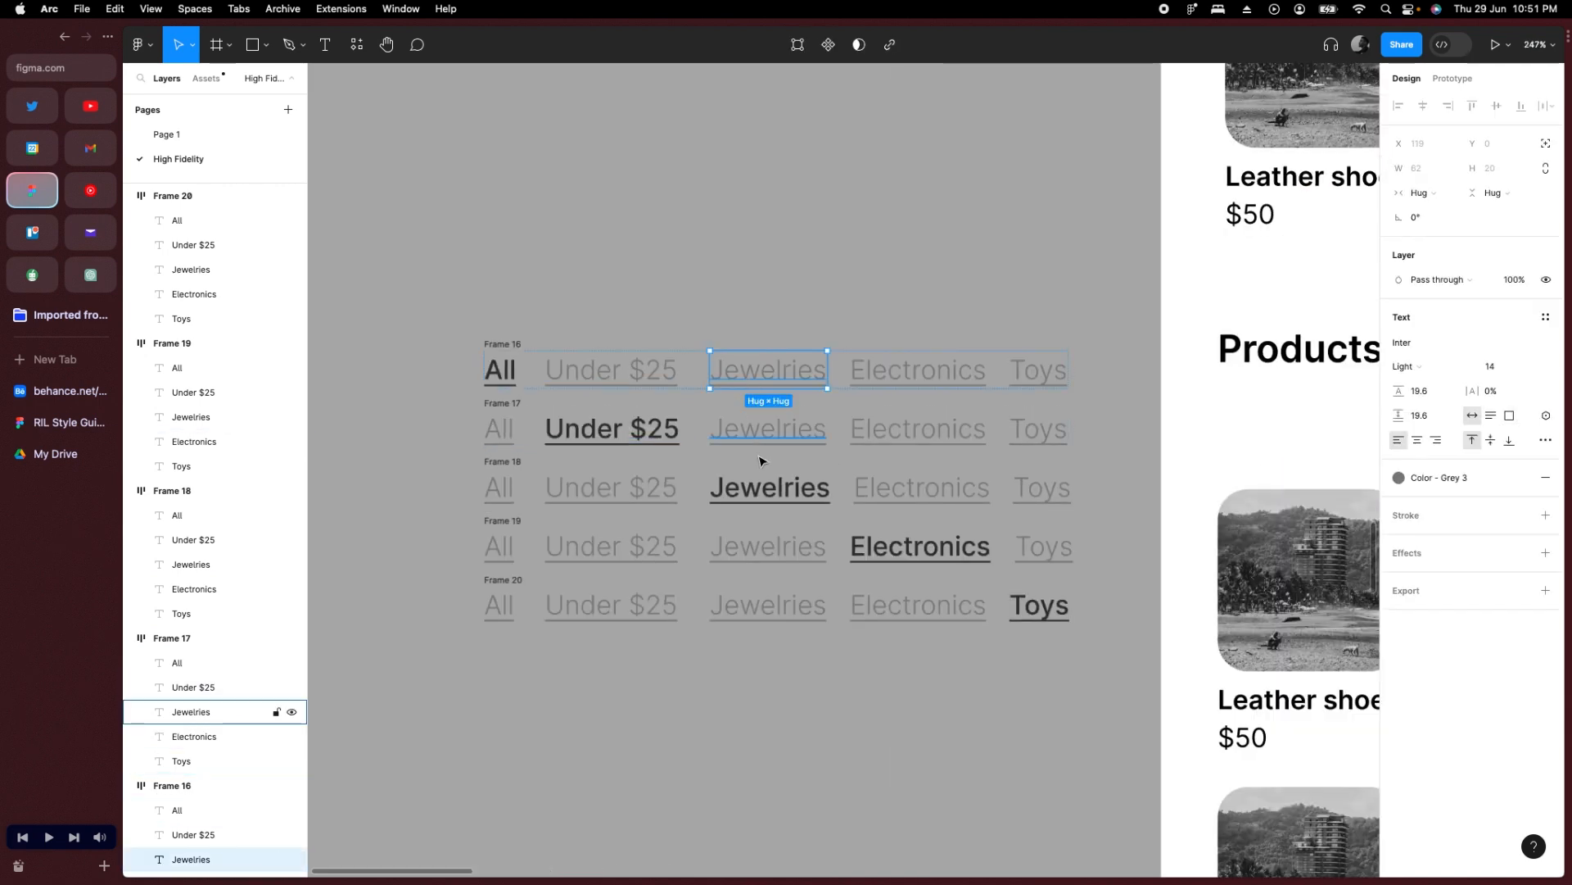
click(768, 489)
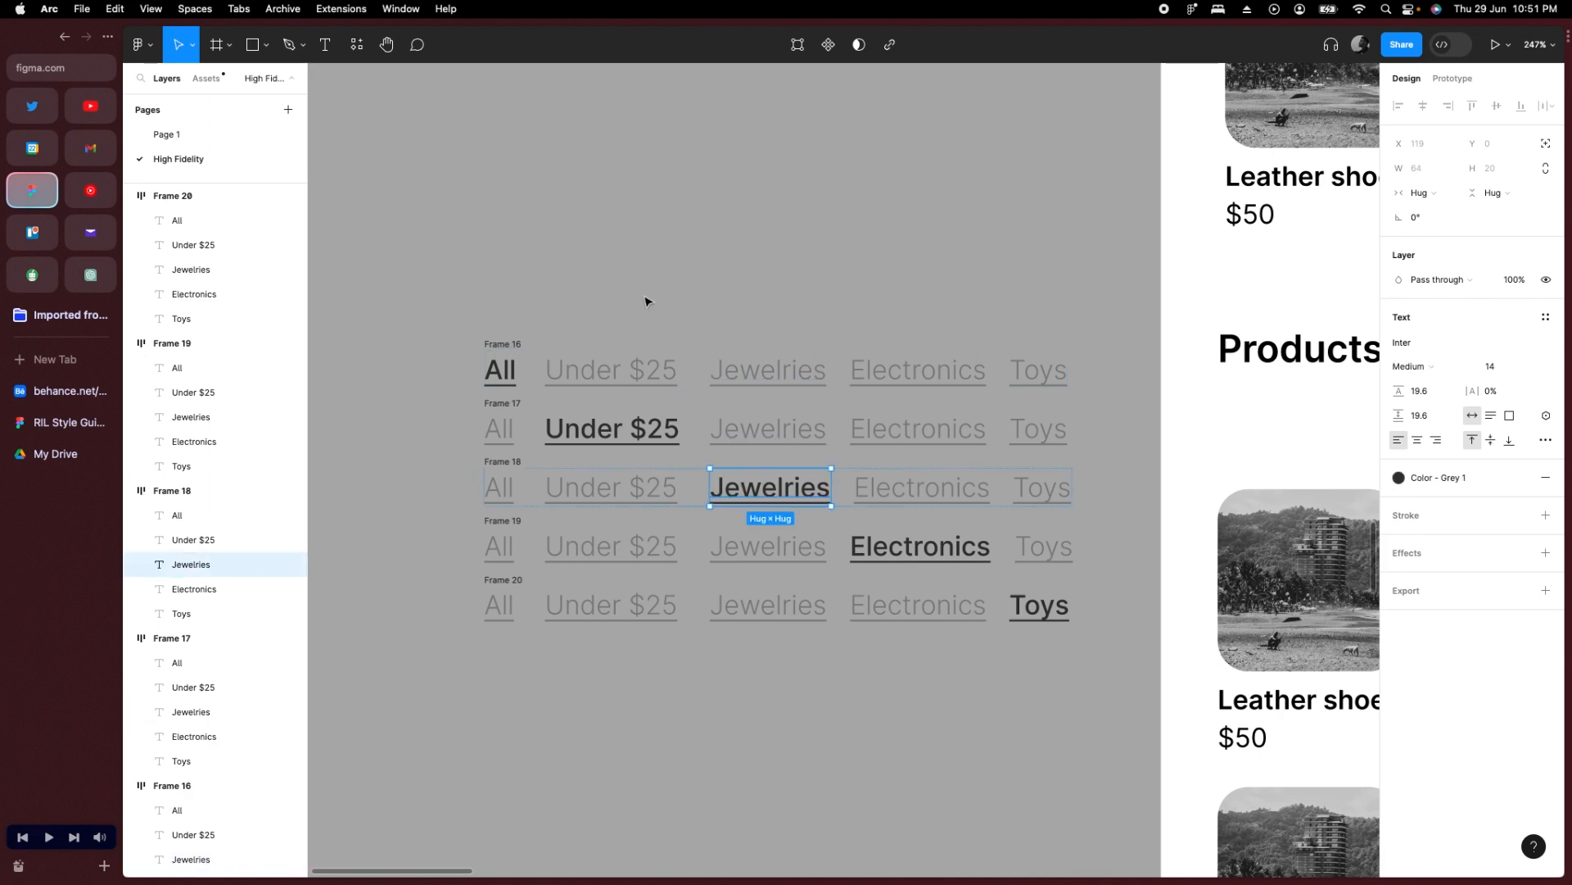
drag(453, 298, 1078, 662)
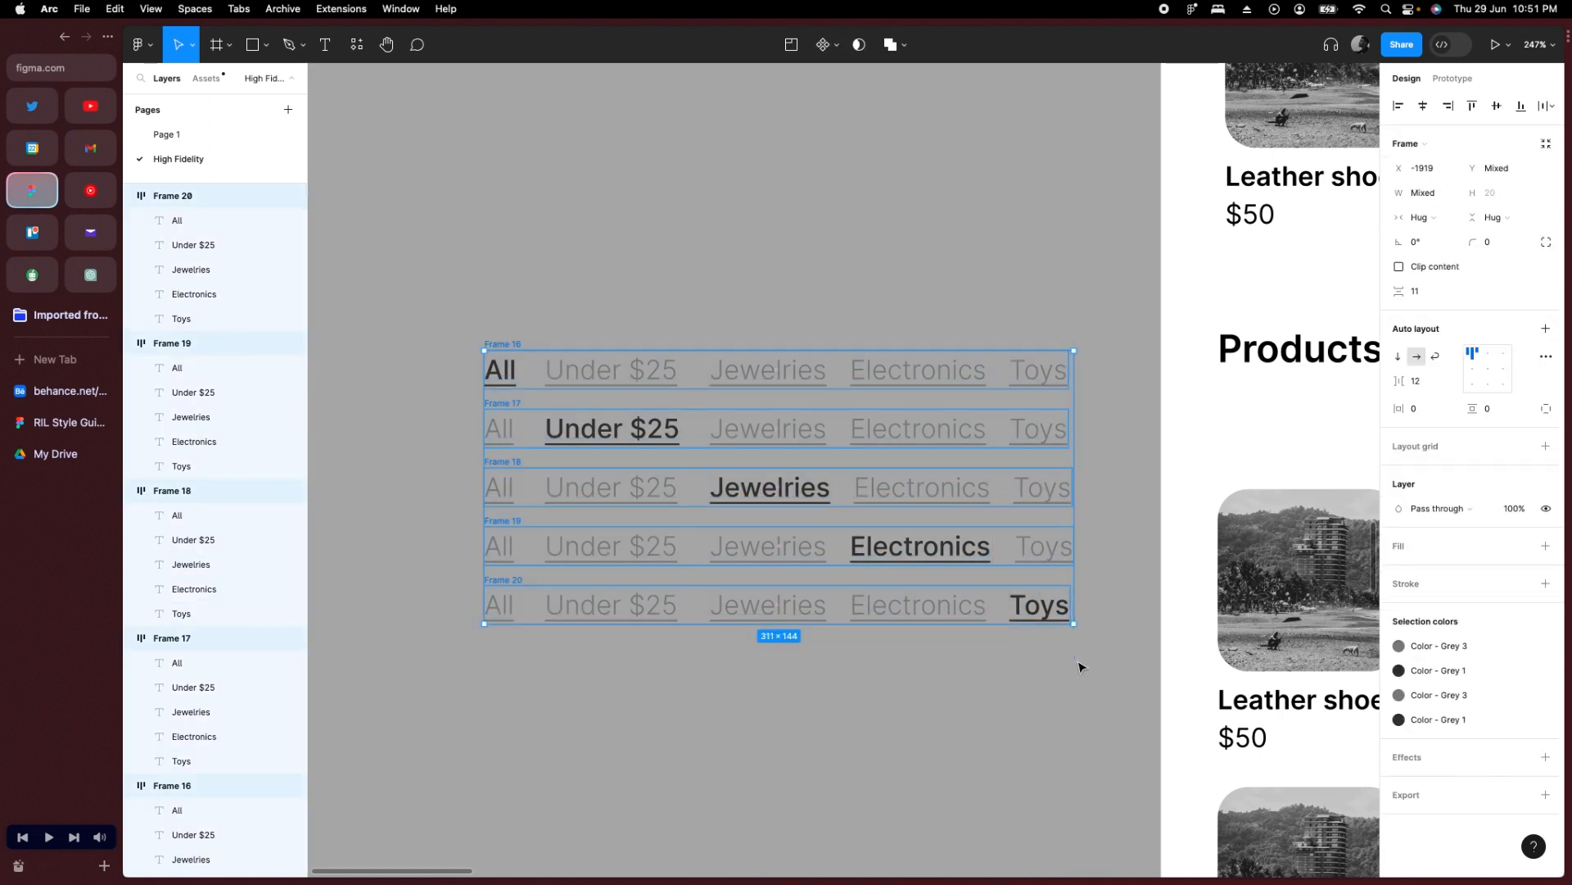
click(838, 55)
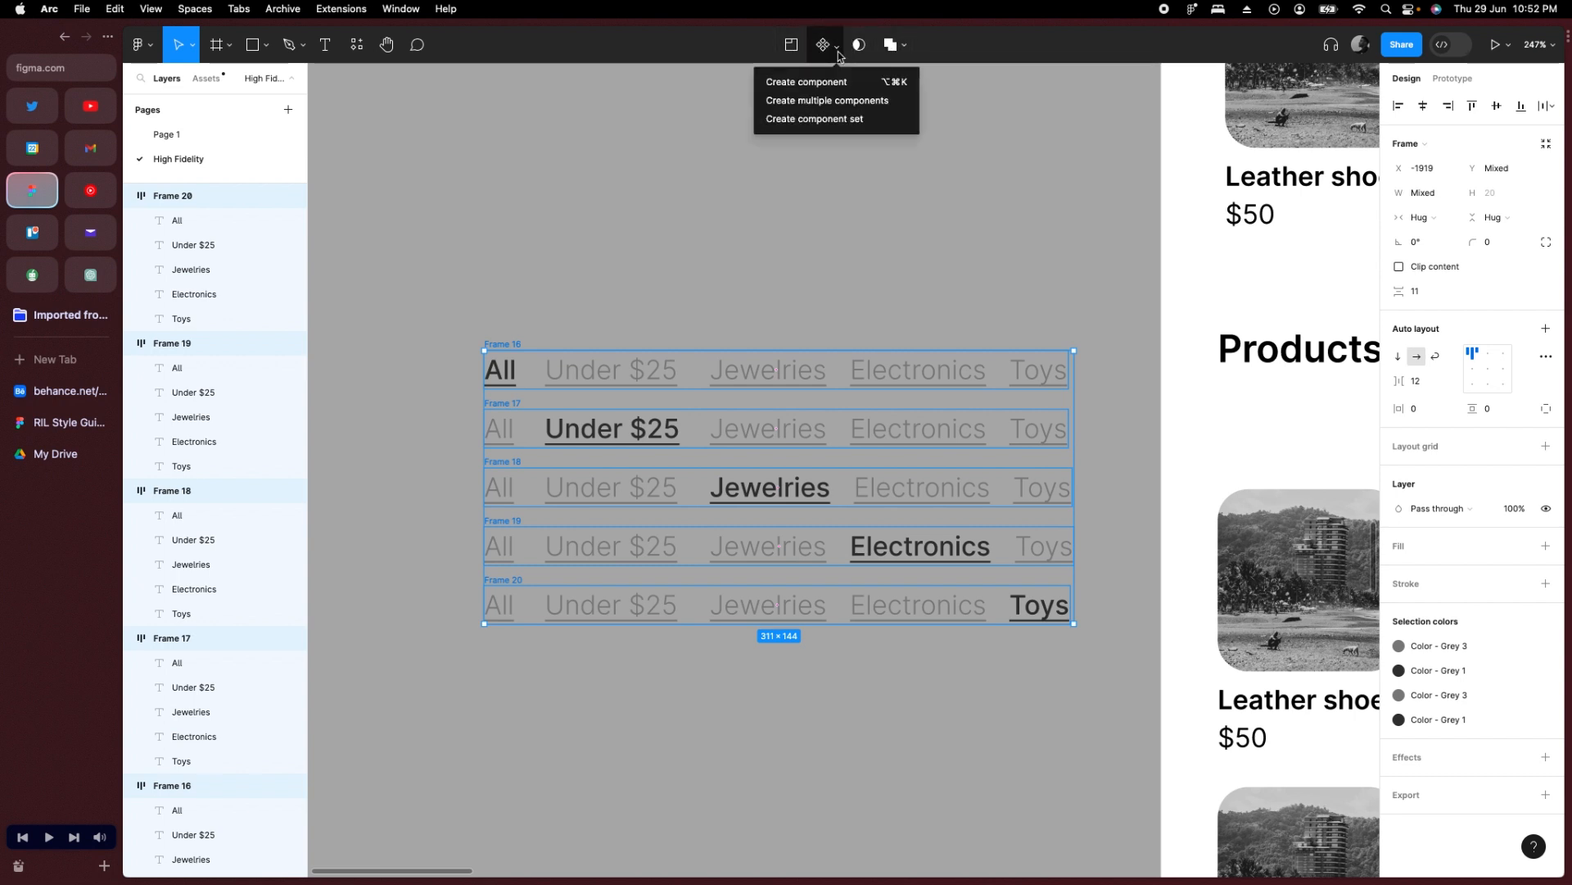
click(838, 122)
scroll(898, 270, right, 2)
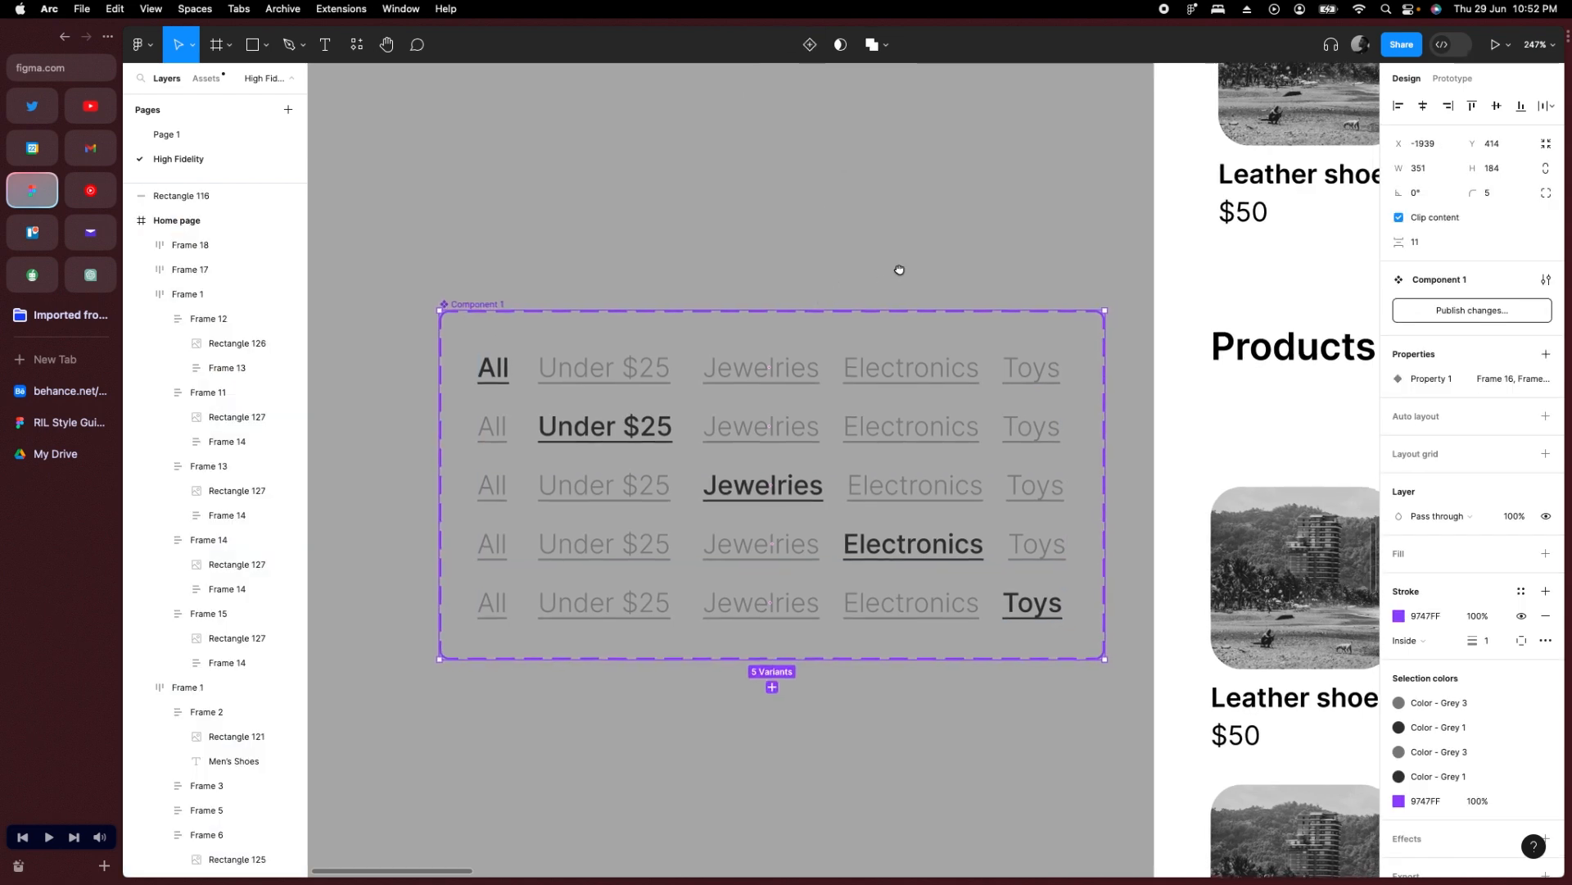
click(892, 257)
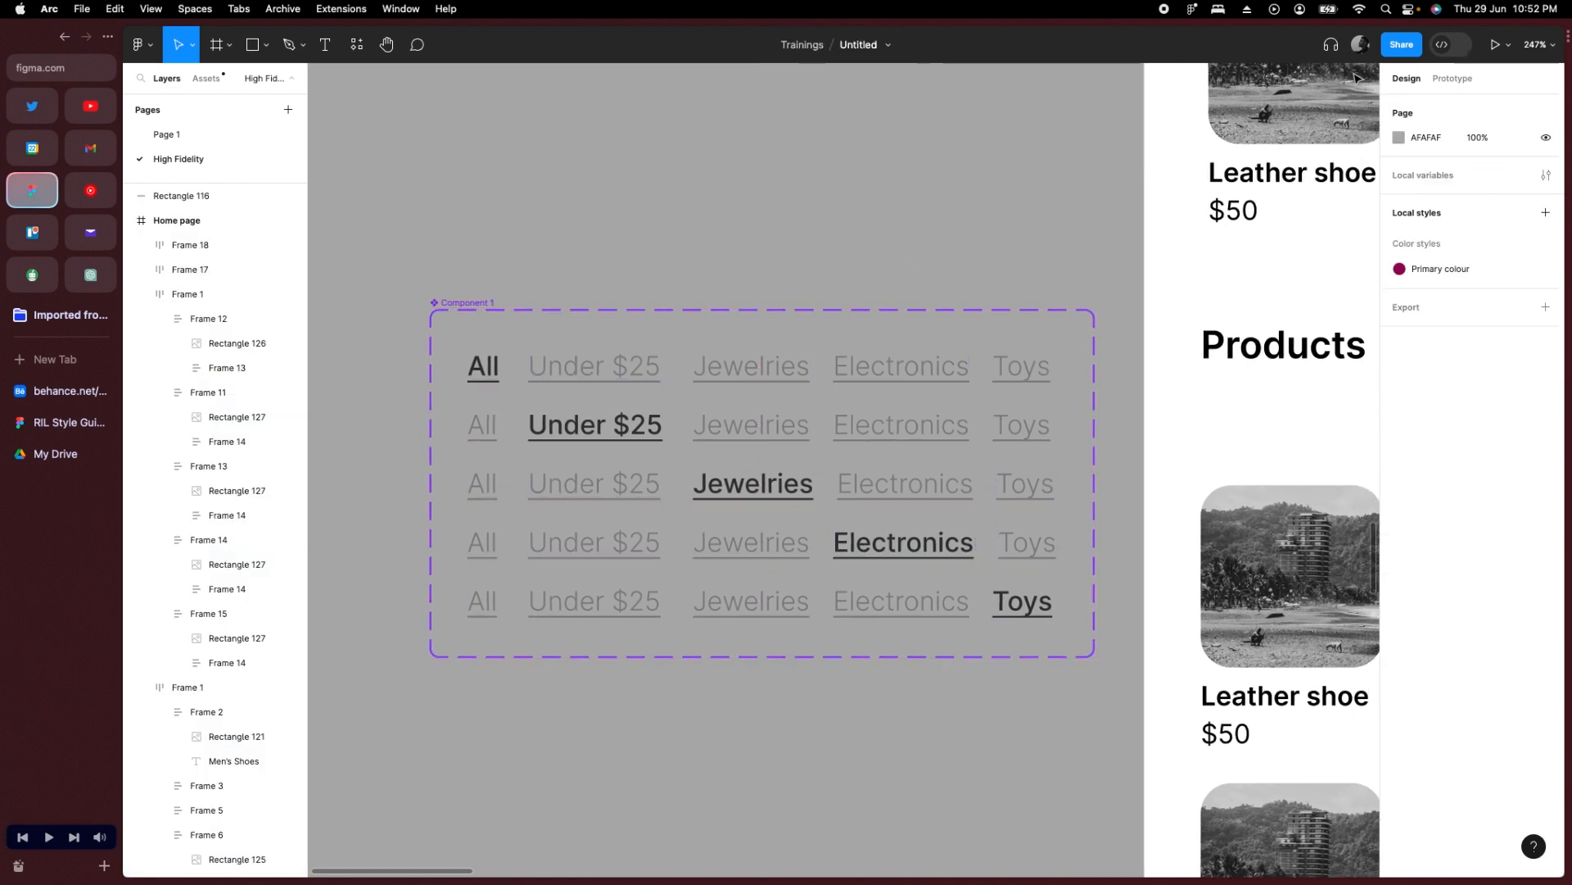
Link the first row's Under $25 label to change to Frame 17 on tap, using Smart animate.
click(1454, 79)
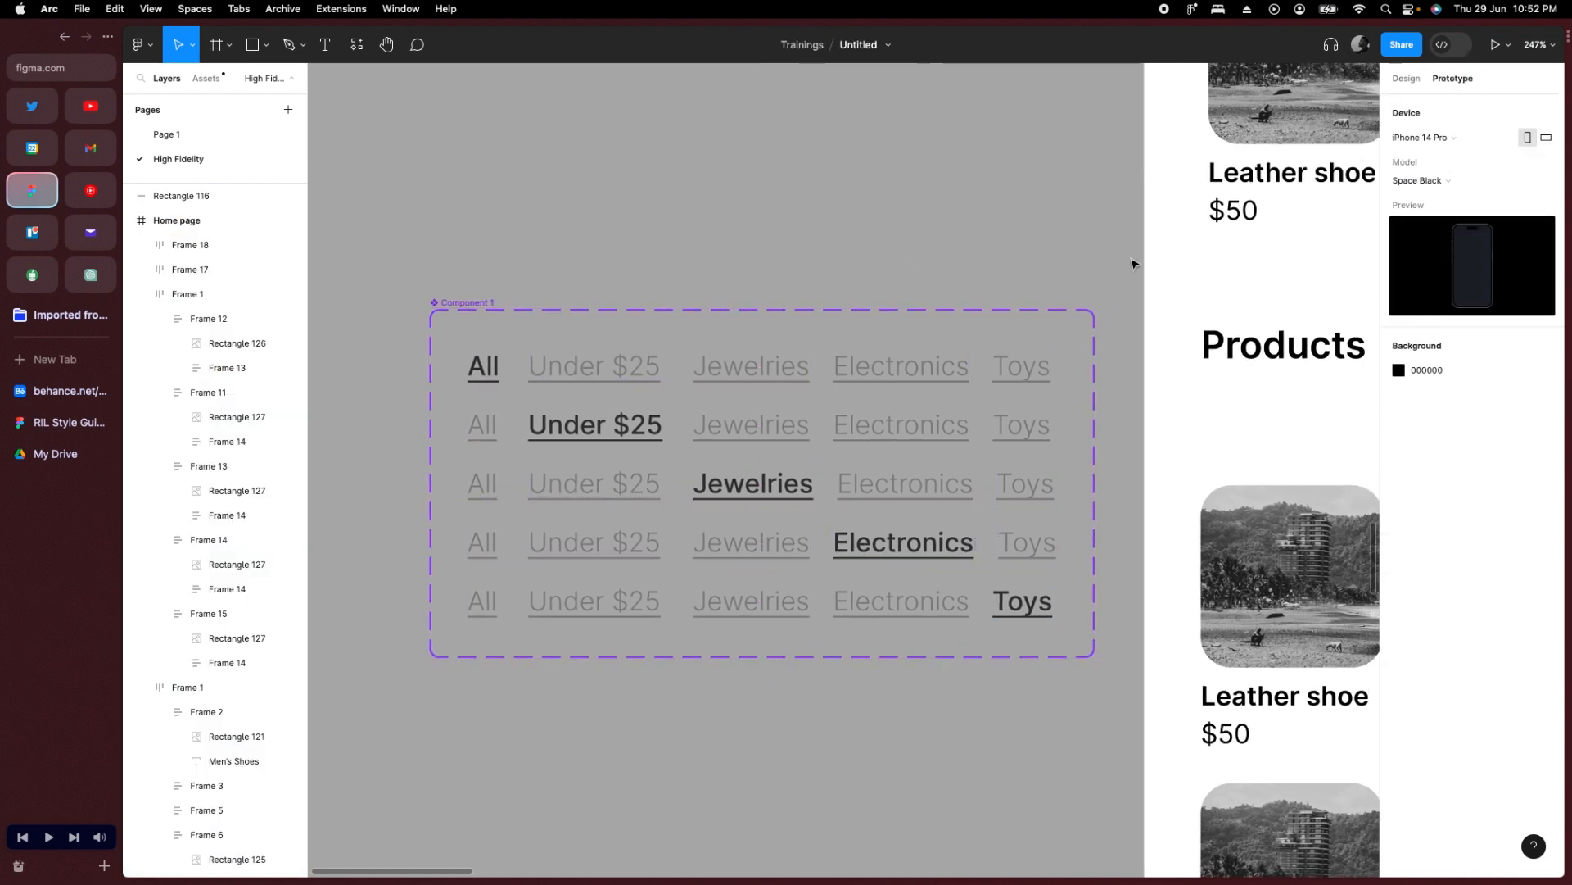
click(590, 371)
click(594, 371)
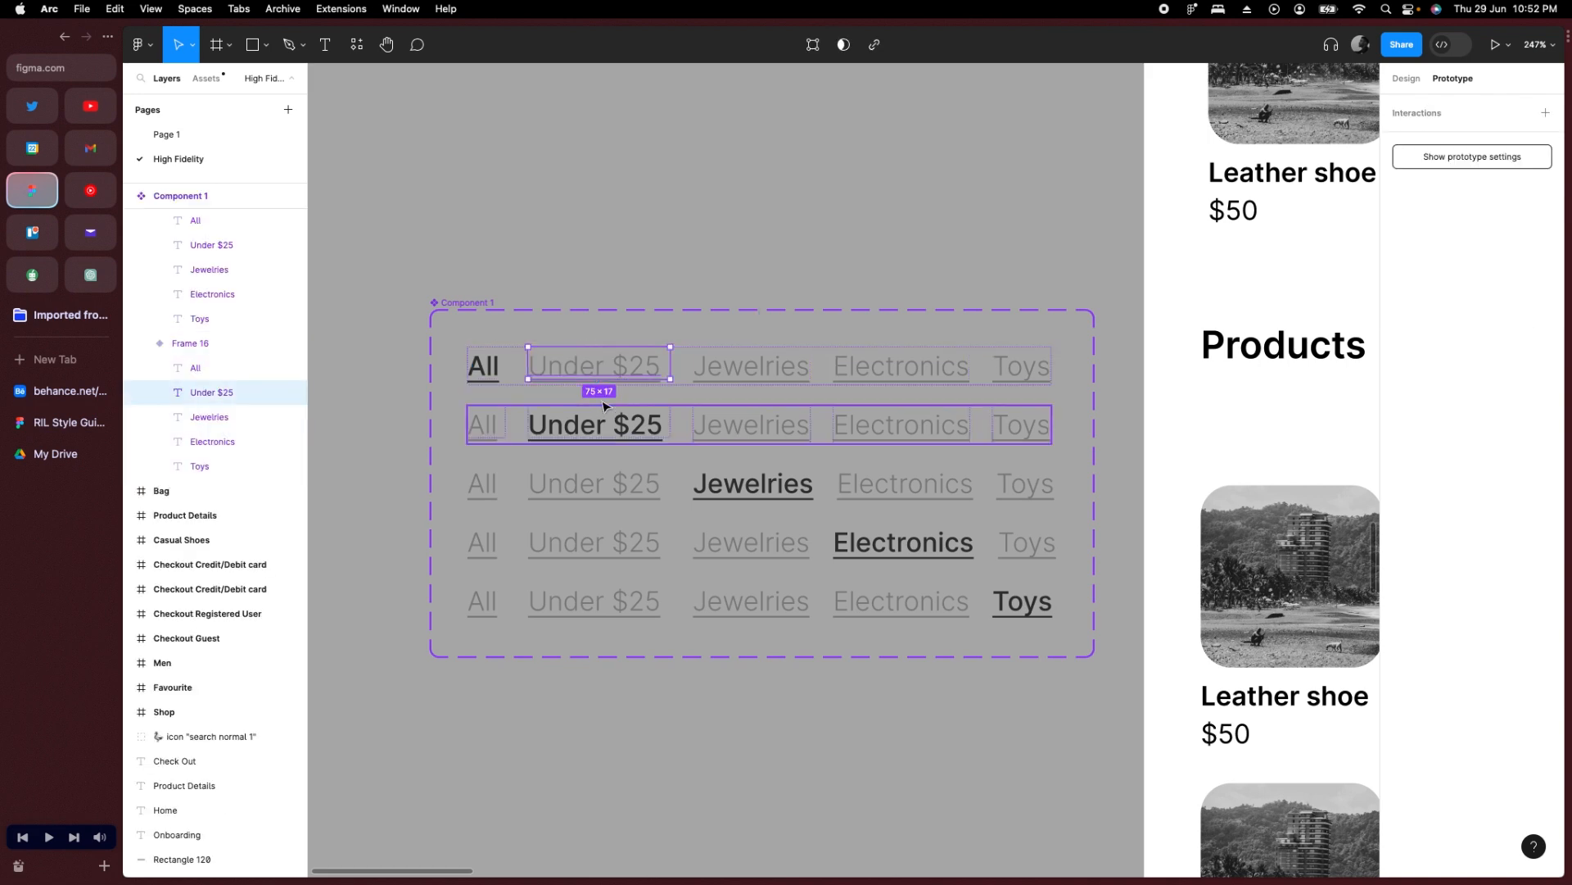
drag(600, 379, 740, 476)
scroll(821, 253, up, 2)
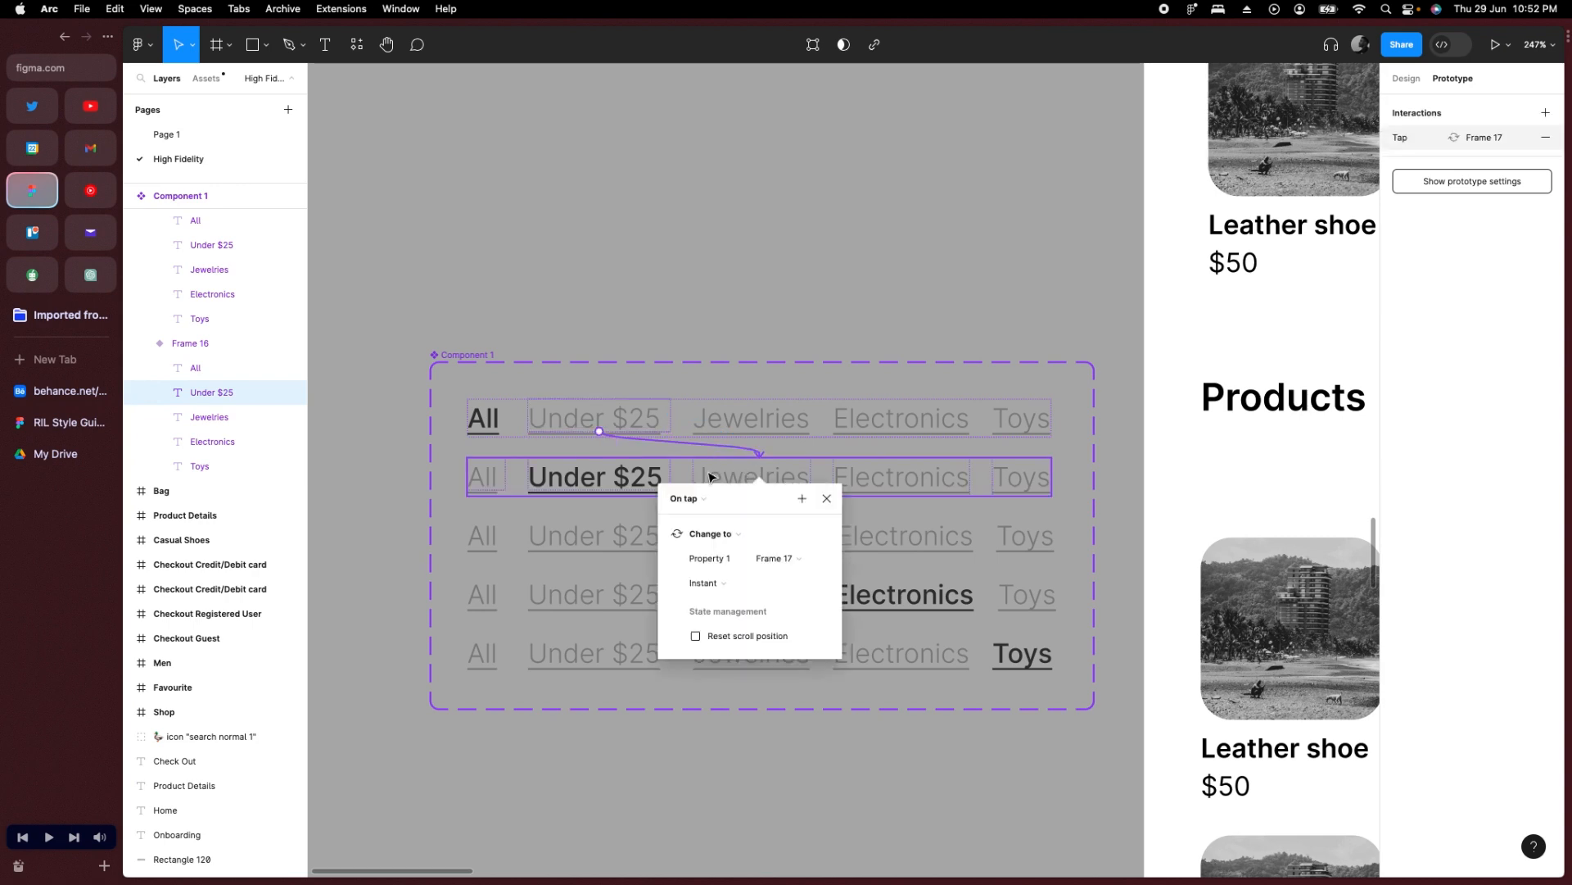
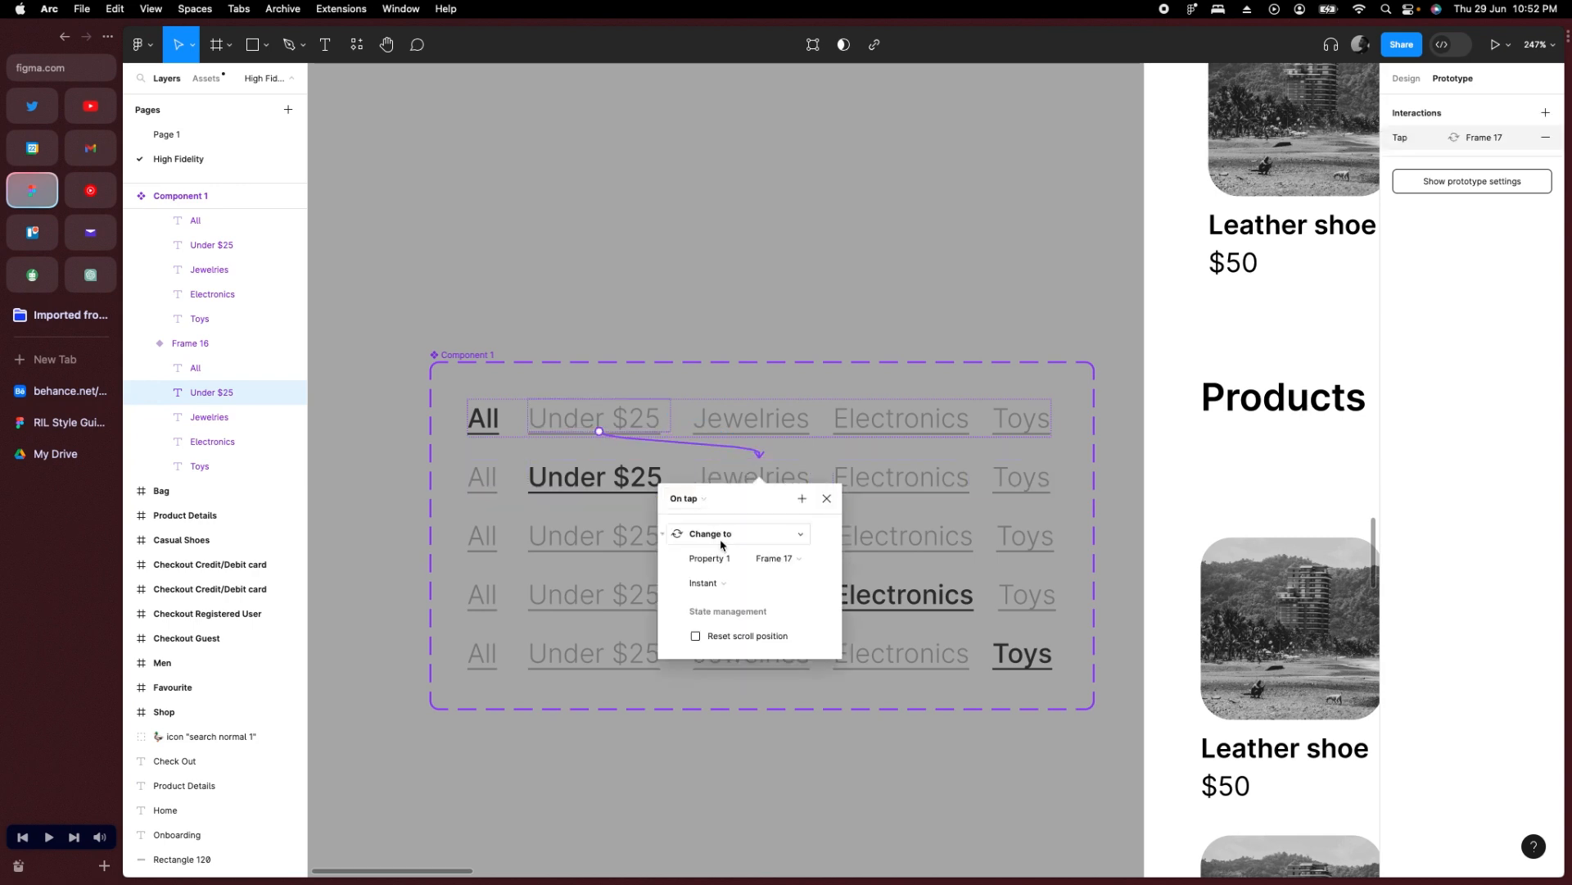
click(752, 588)
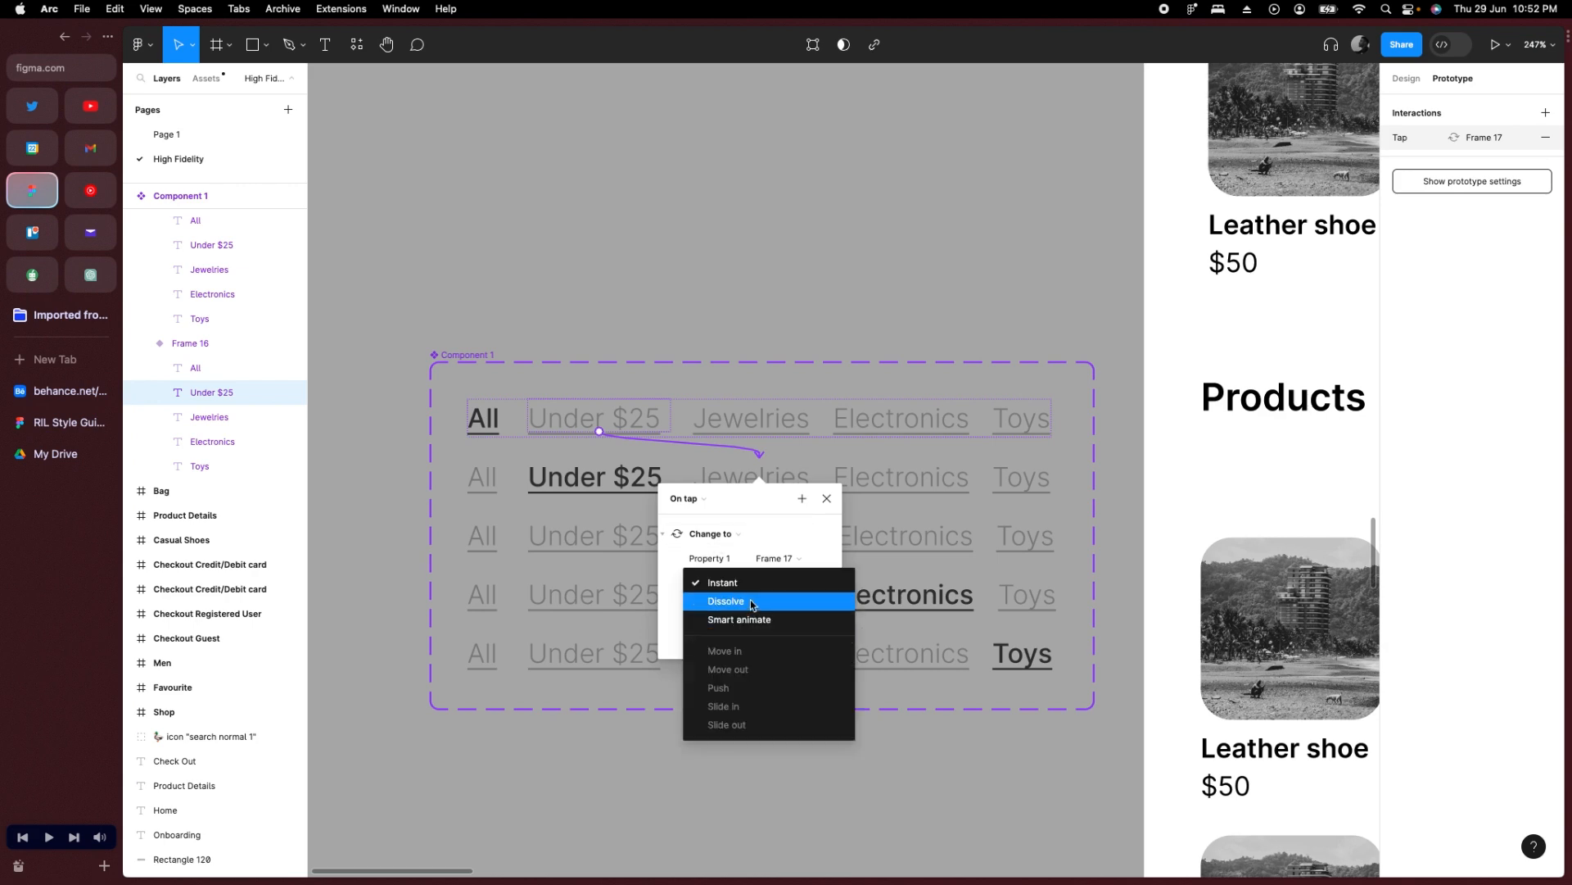
click(751, 620)
Link the first row's Jewelries, Electronics and Toys labels on tap to the third, fourth and fifth row variants respectively.
click(754, 419)
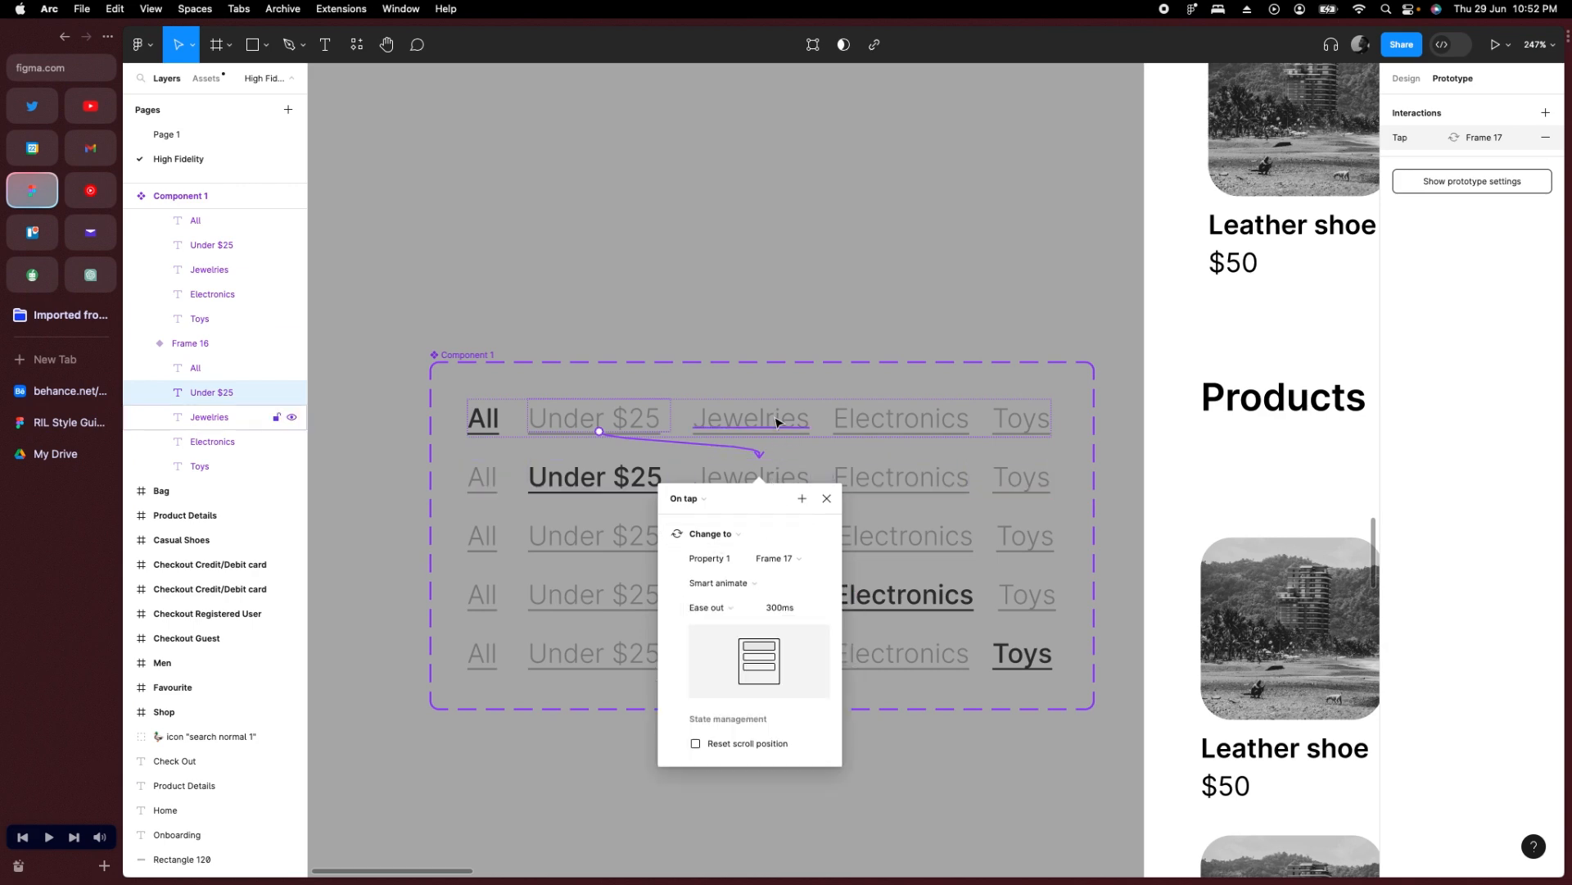
drag(811, 419, 803, 532)
click(865, 421)
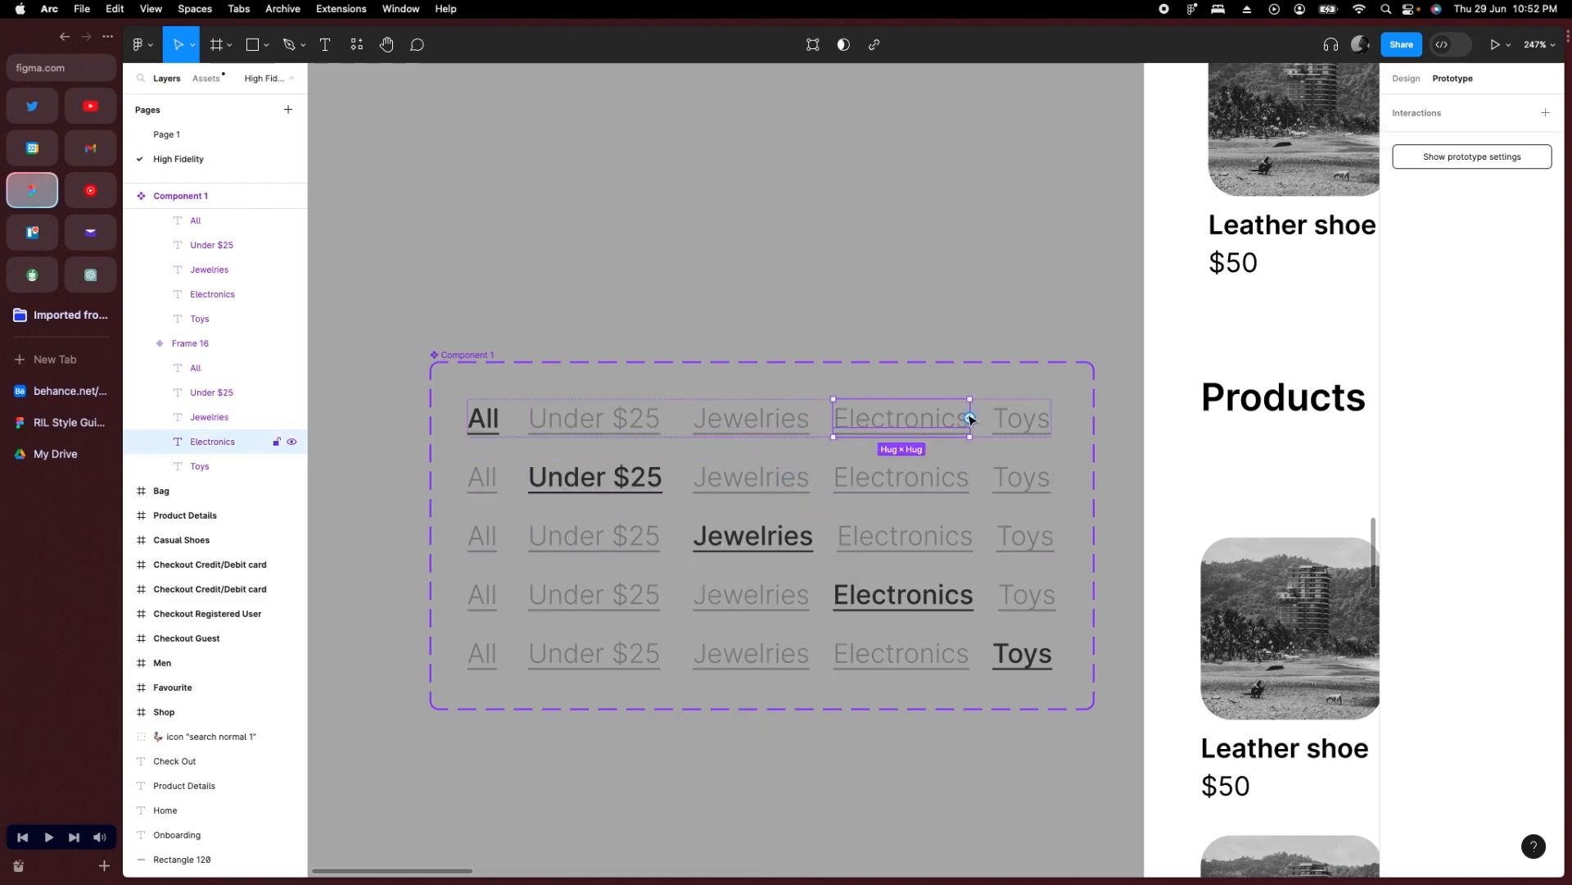
drag(969, 419, 940, 593)
click(1023, 421)
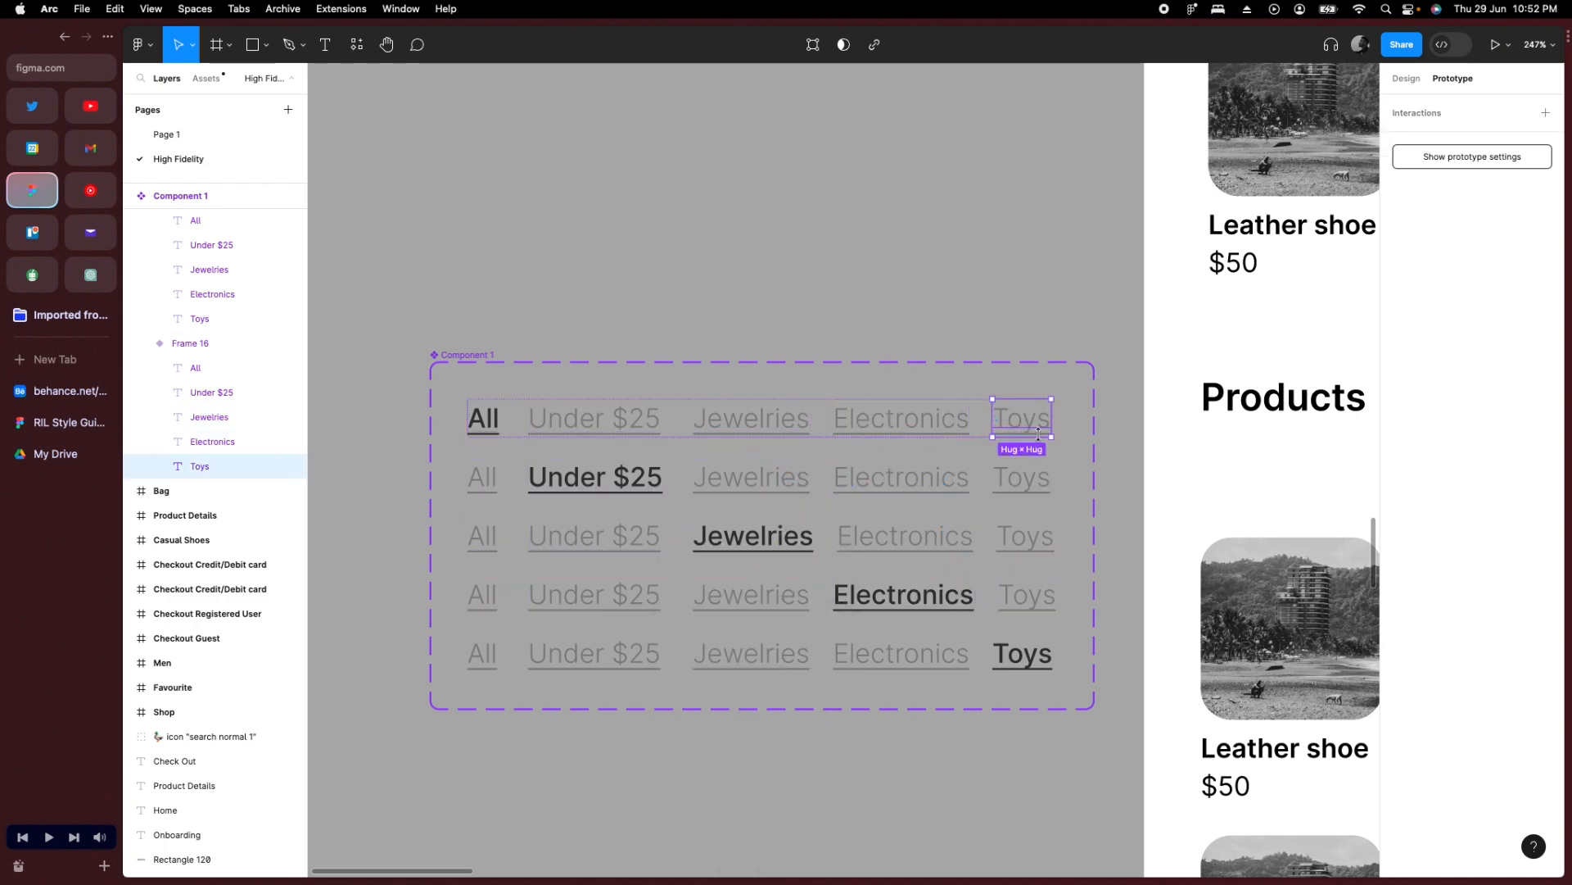
drag(1022, 438, 1020, 655)
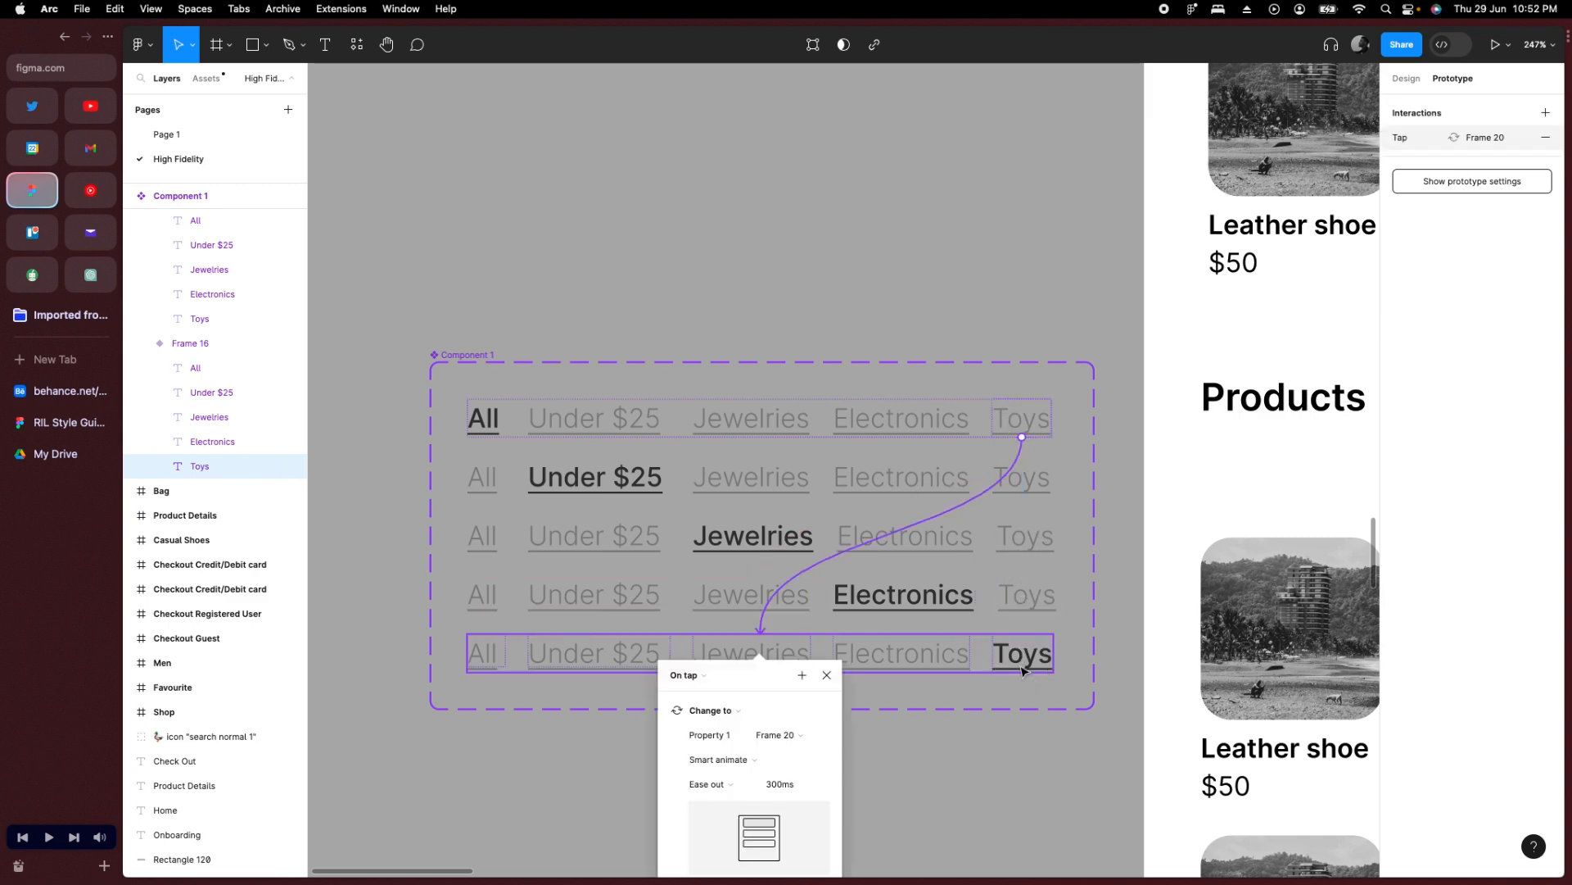
Link the second row's All label to change to Frame 16 on tap with Smart animate.
click(766, 477)
scroll(753, 237, down, 4)
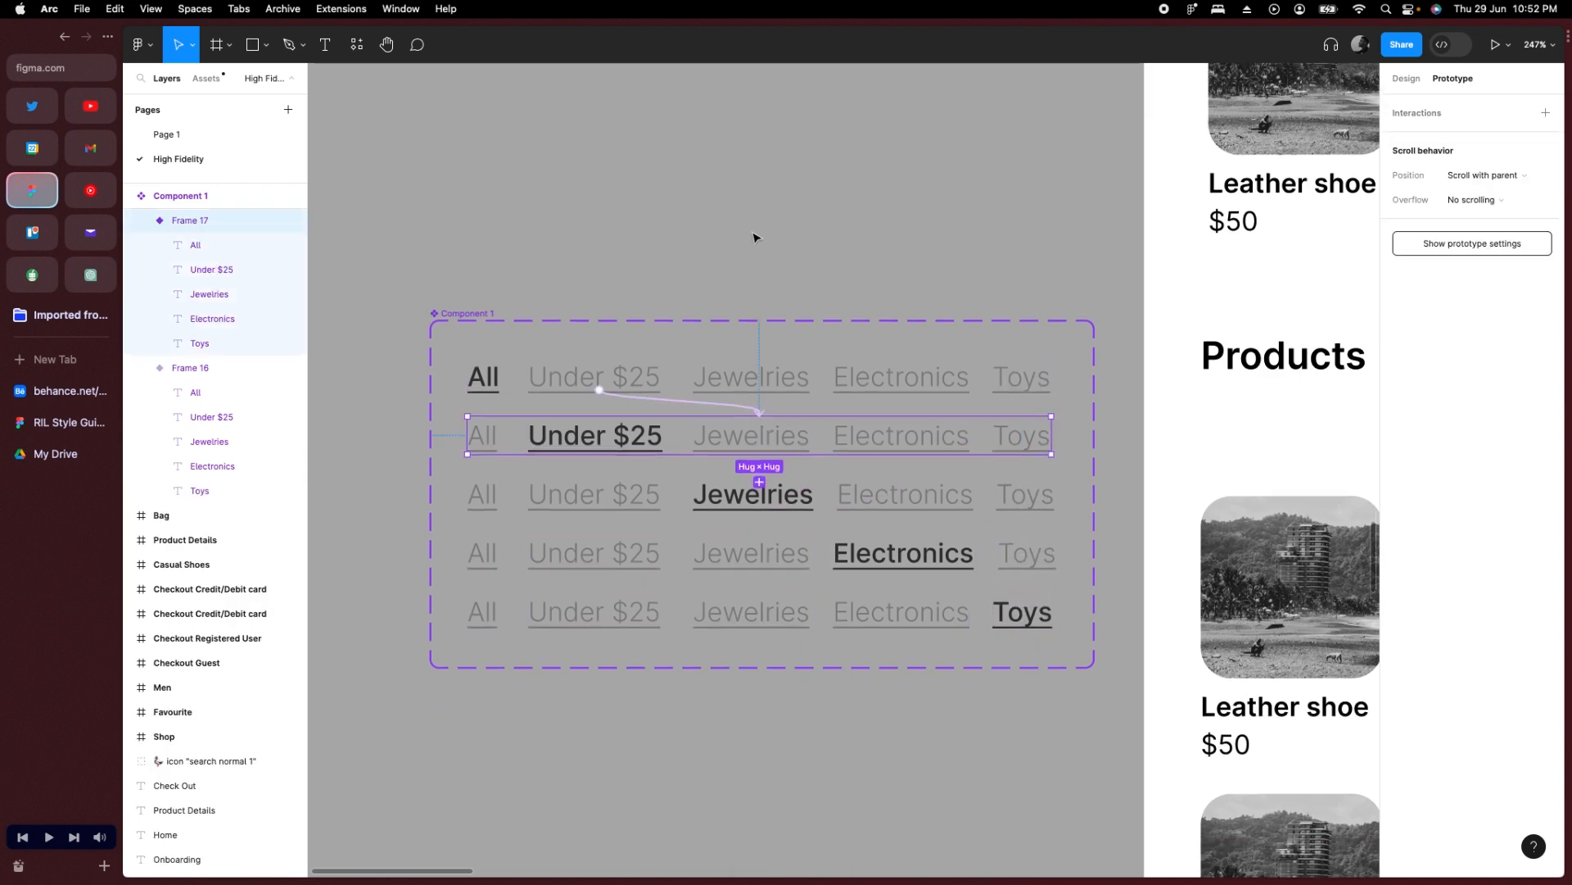
click(747, 289)
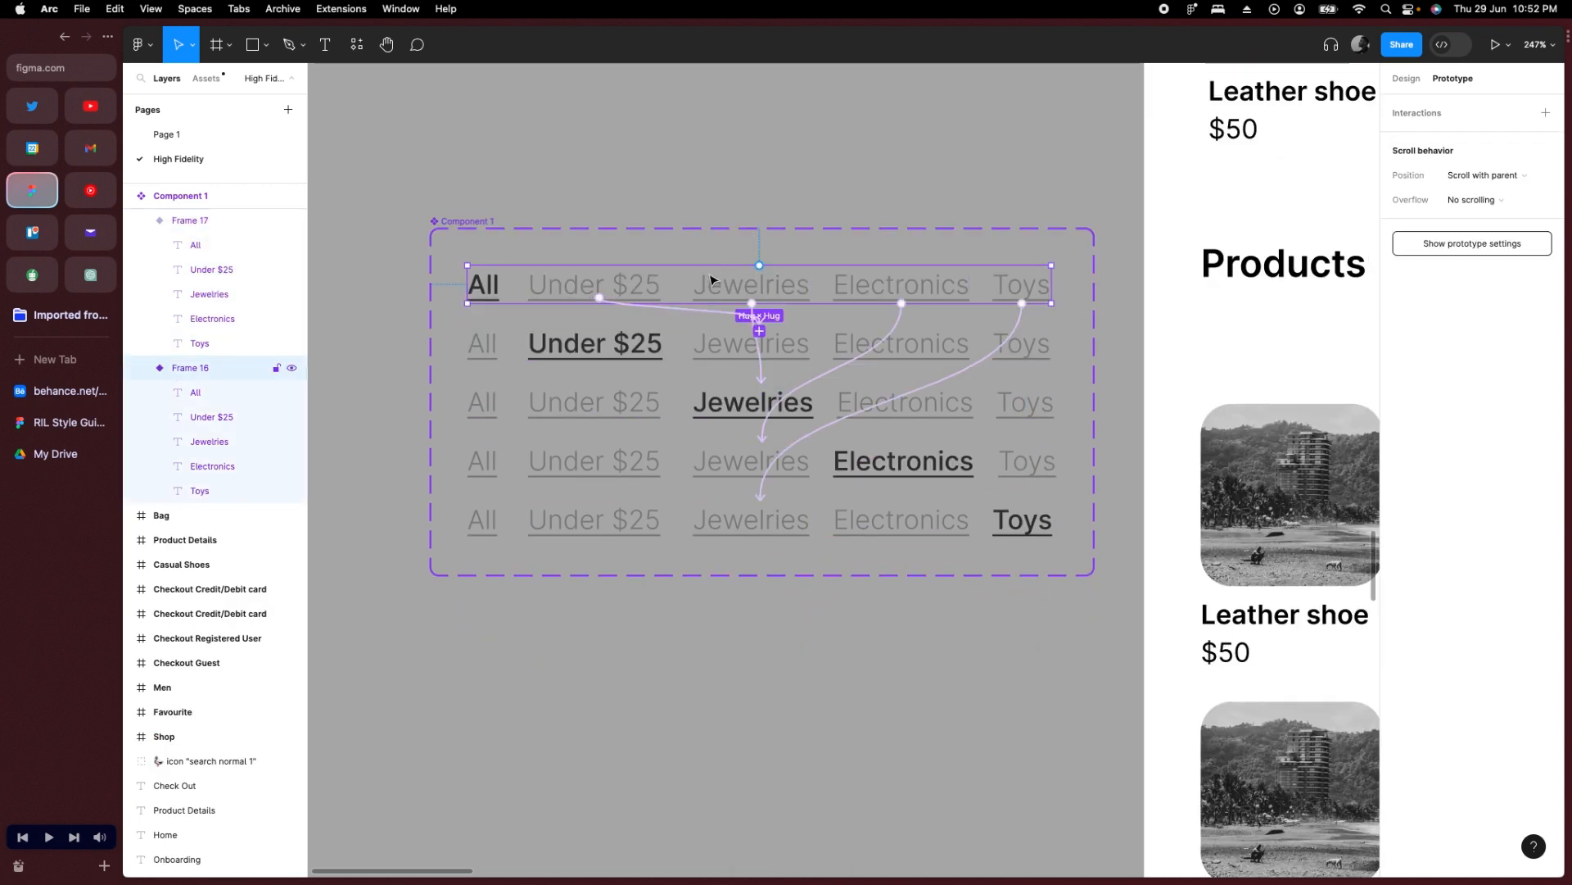
click(626, 291)
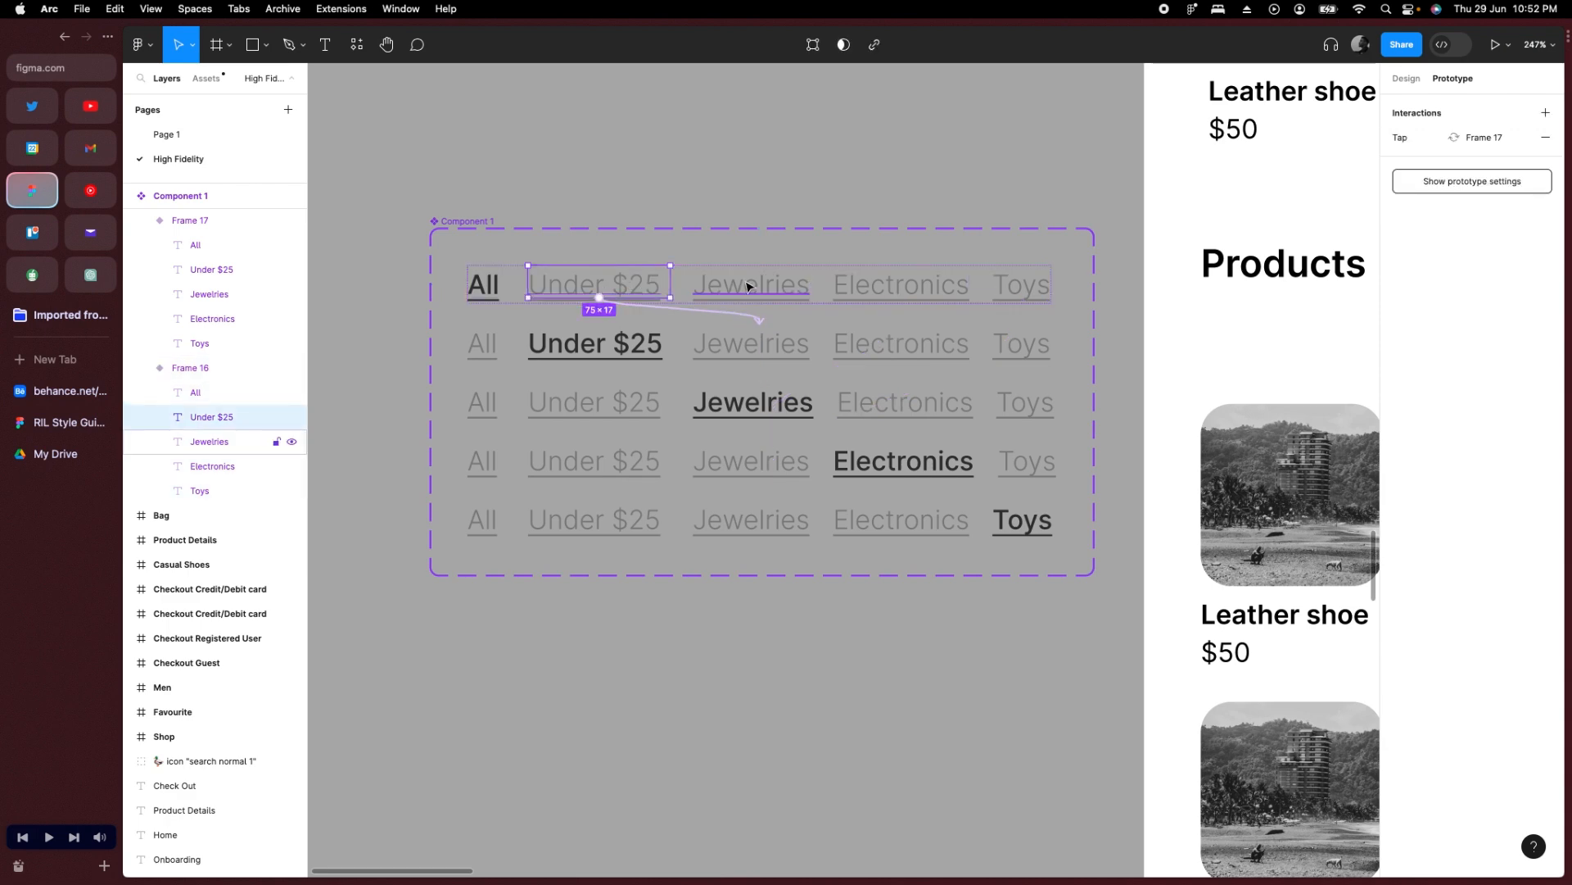
click(483, 344)
click(485, 344)
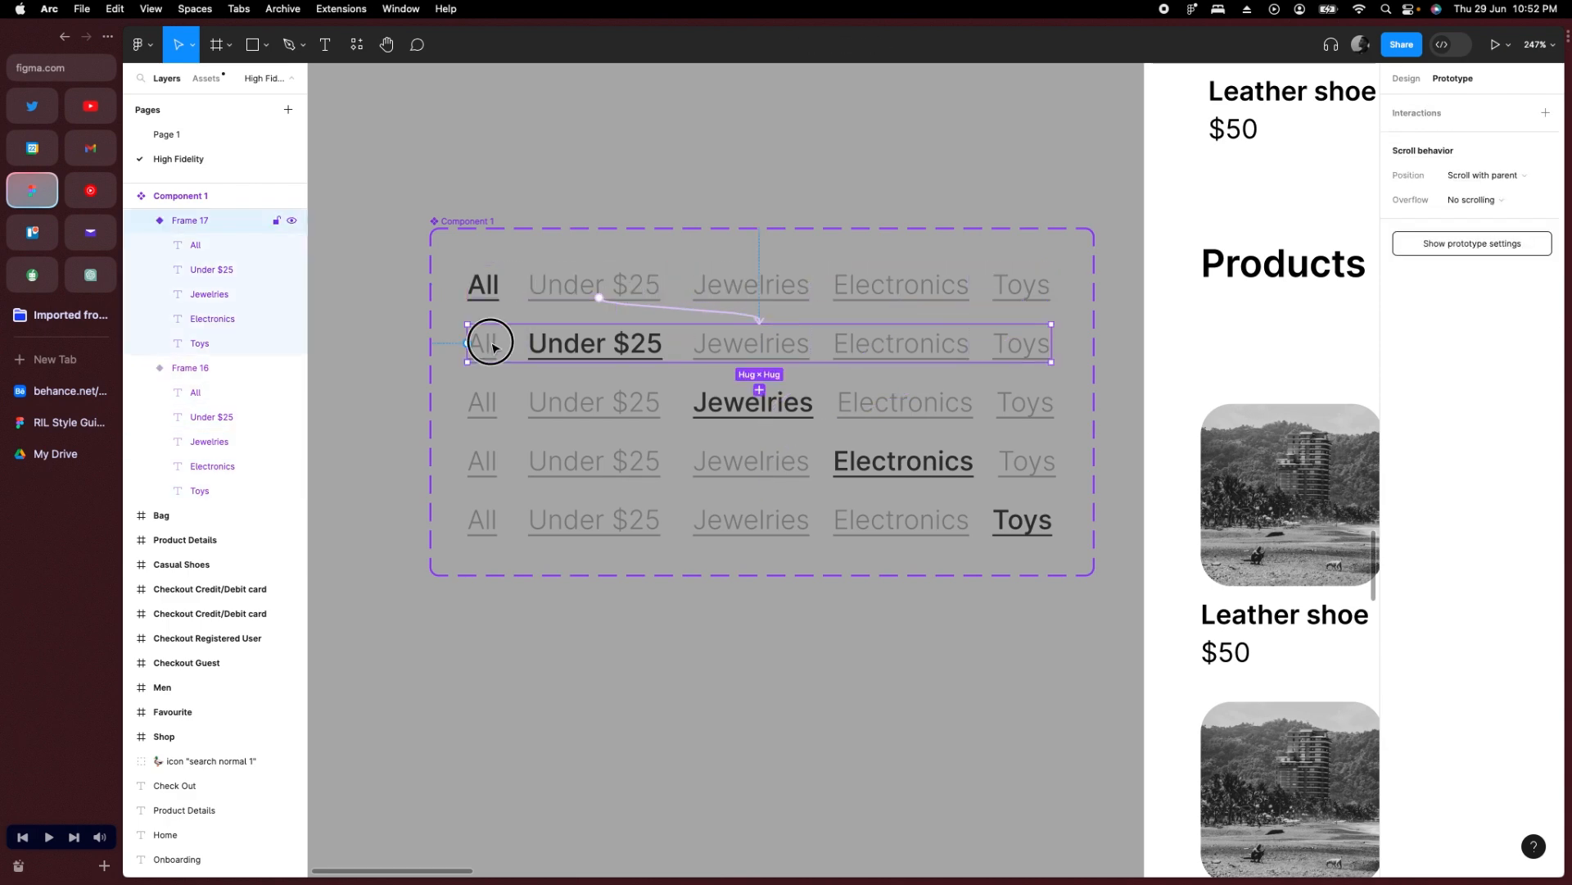
drag(503, 343, 502, 293)
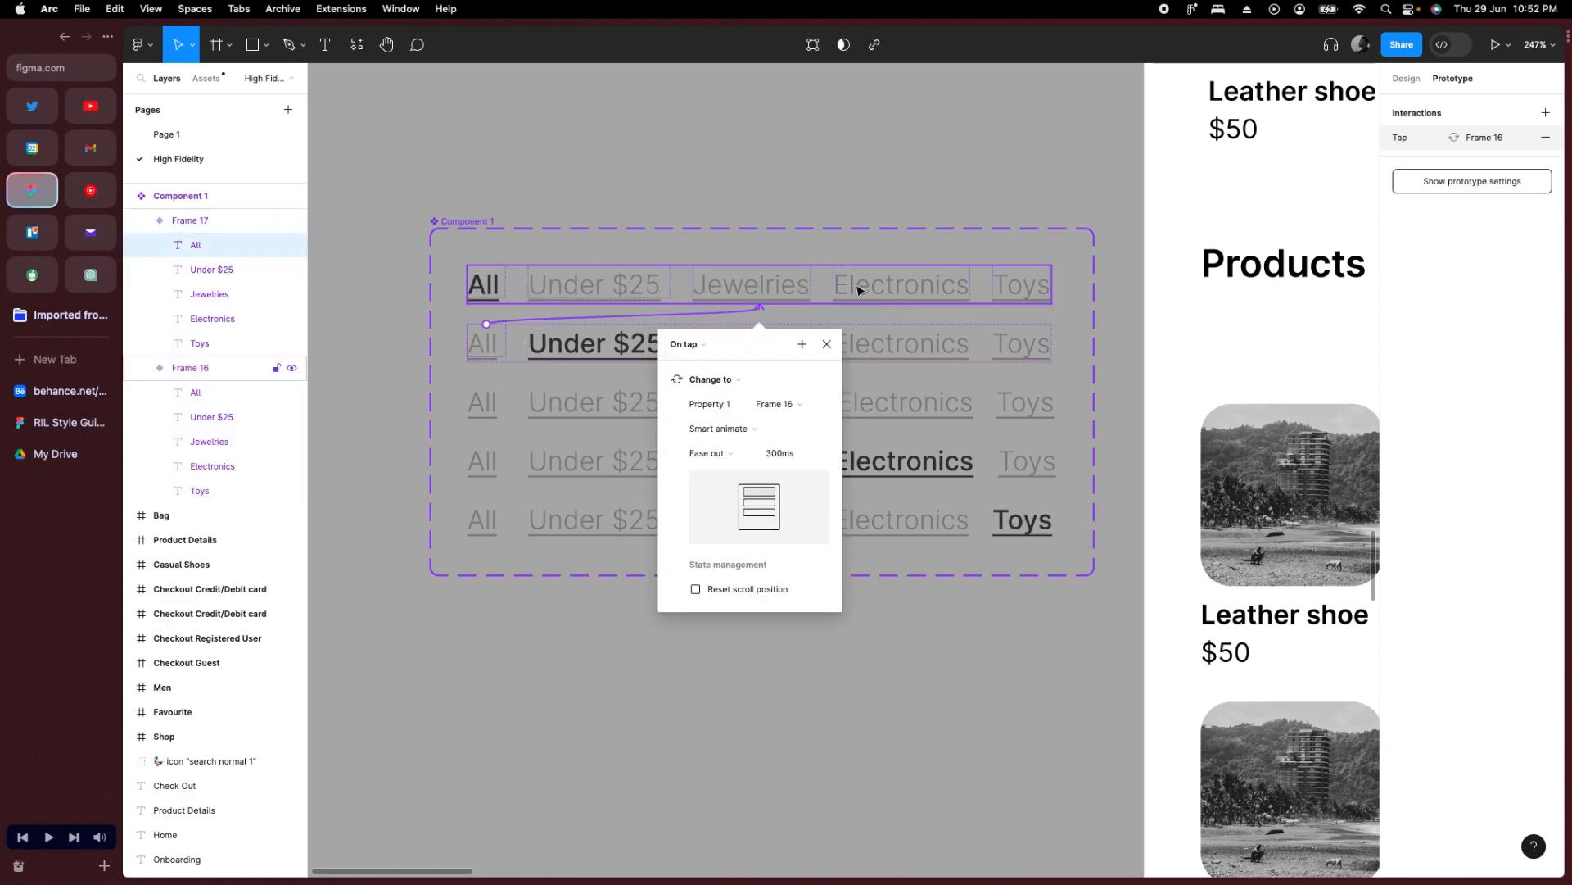
Link the second row's Jewelries, Electronics and Toys labels on tap to the variants where each is active.
click(819, 321)
click(794, 344)
click(801, 341)
drag(811, 344, 800, 400)
click(875, 343)
drag(902, 363, 906, 407)
click(1007, 352)
drag(1020, 363, 869, 365)
click(905, 403)
Link the inactive labels of the third and fourth filter rows on tap to their matching variants.
click(561, 425)
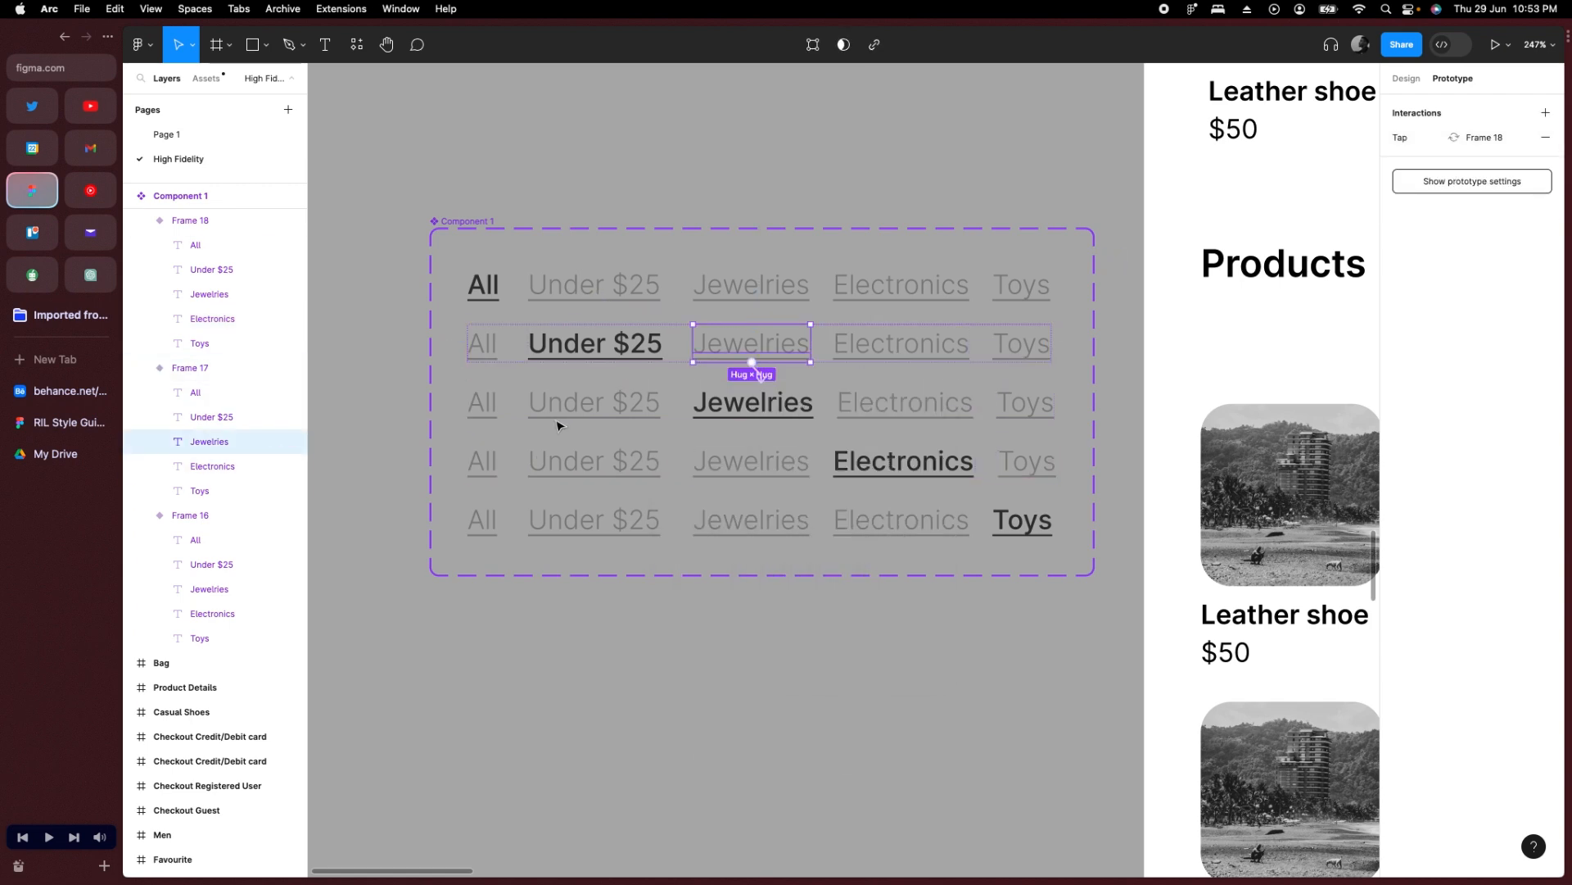
click(484, 401)
drag(487, 382, 604, 344)
click(1025, 402)
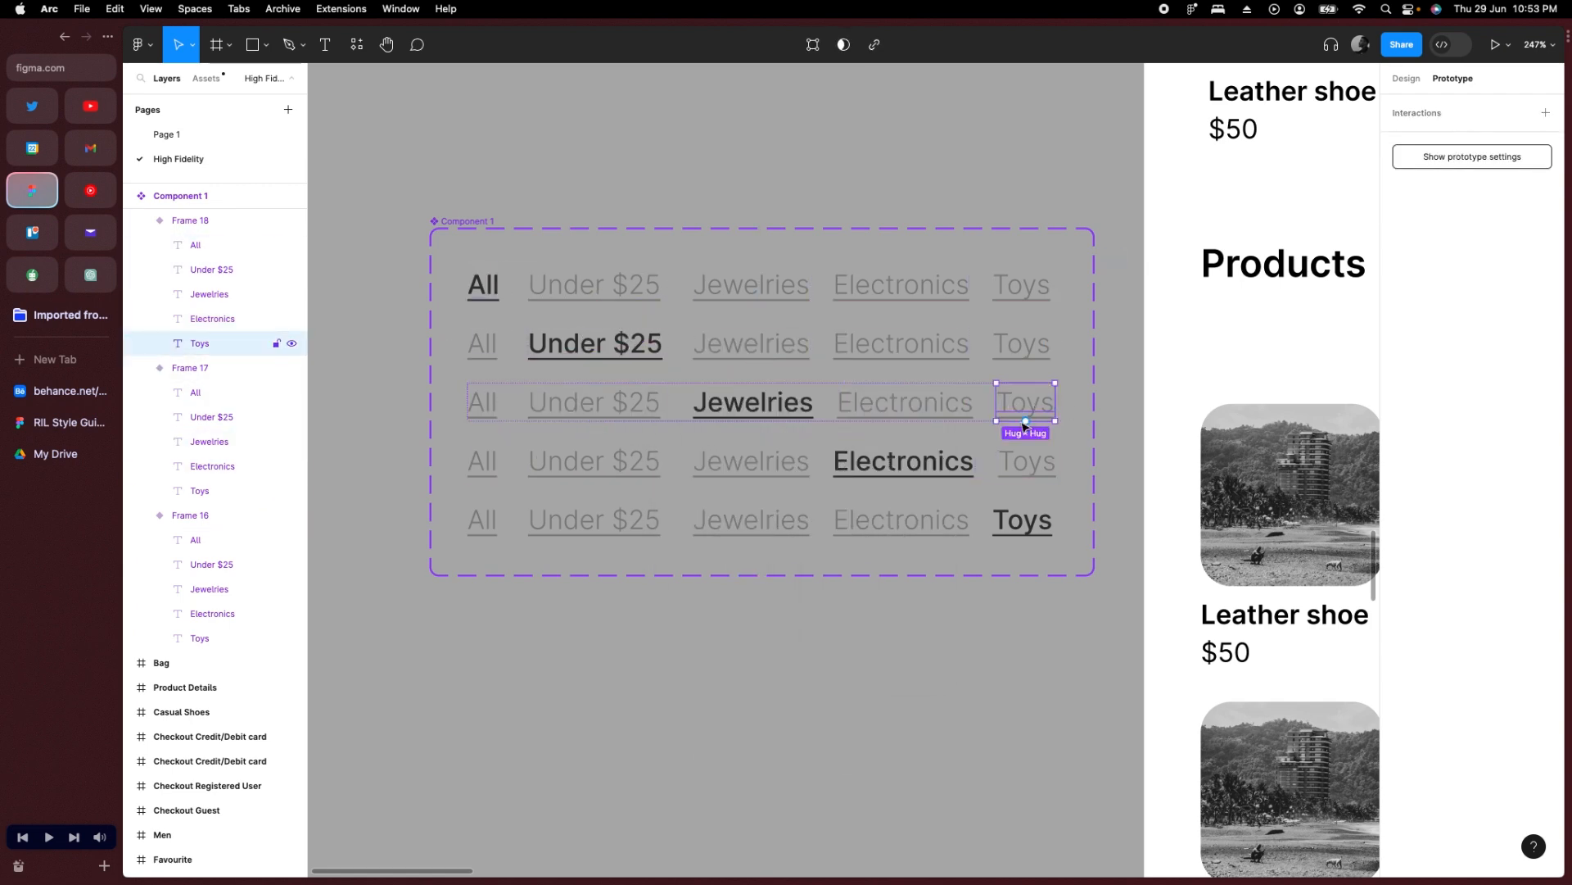
drag(1055, 402, 653, 341)
click(509, 456)
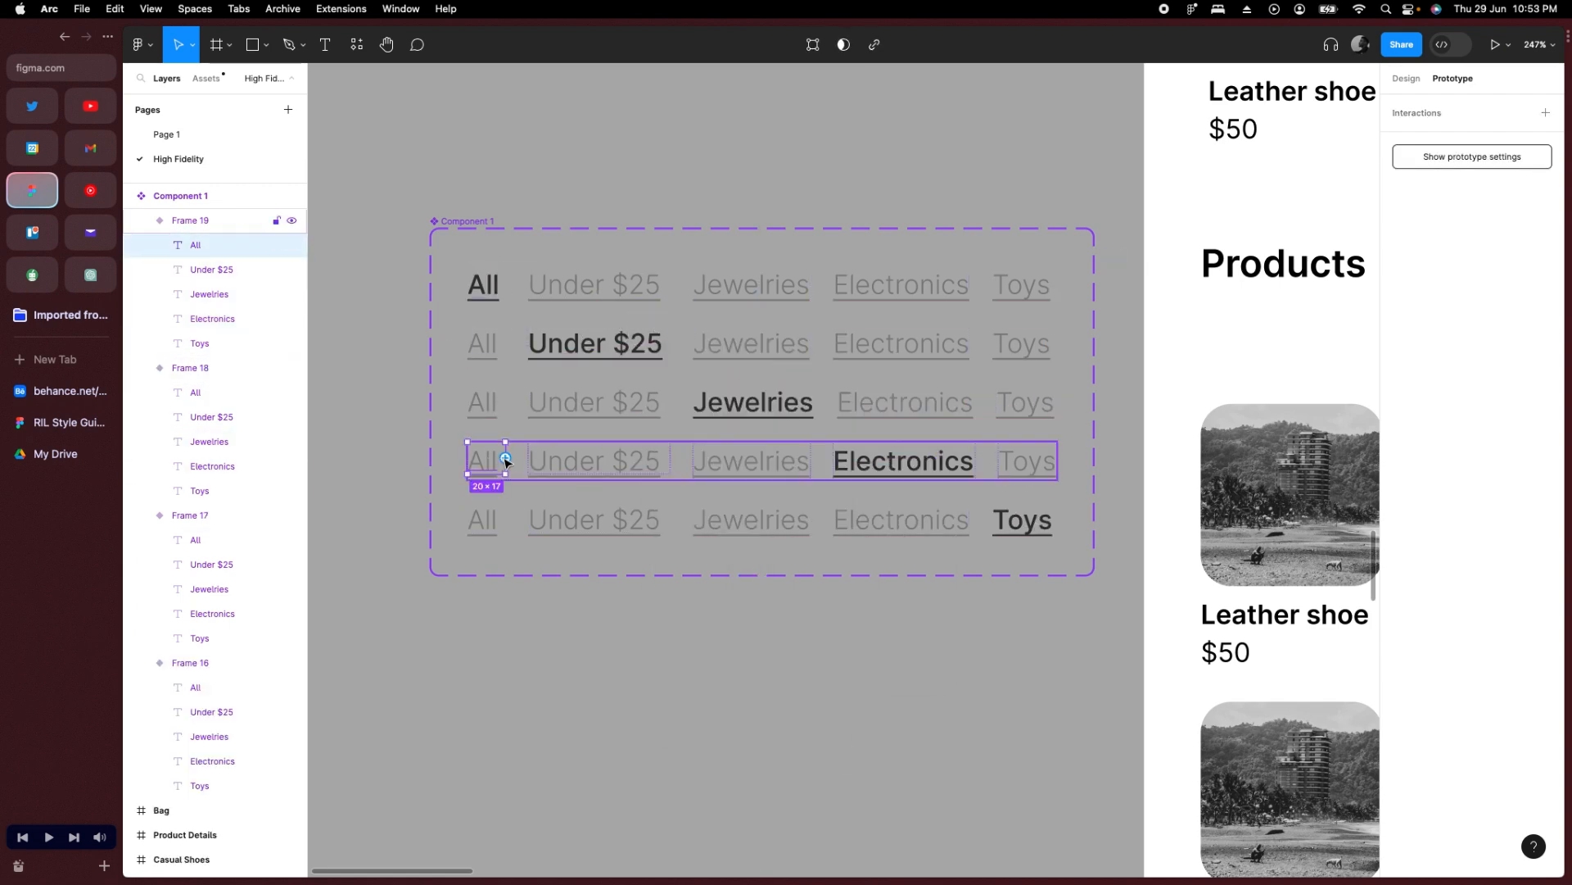
drag(508, 456, 760, 295)
Link the fifth row's All, Under $25, Jewelries and Electronics labels on tap to their matching variants.
click(492, 512)
drag(486, 501, 516, 305)
click(594, 519)
drag(595, 501, 754, 360)
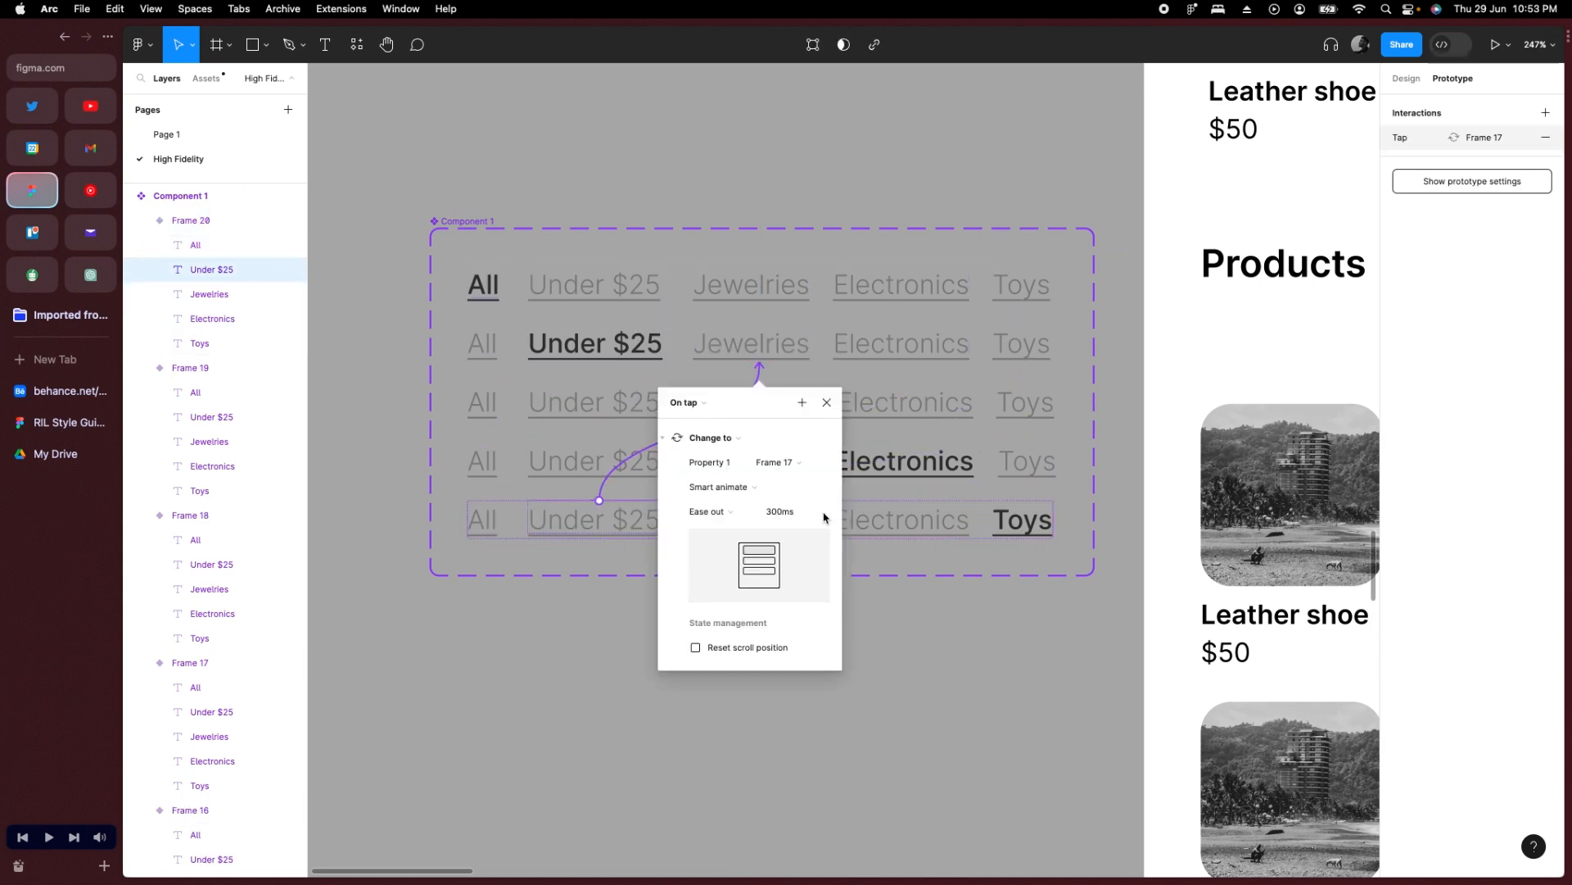
click(902, 516)
drag(902, 500, 903, 466)
click(751, 519)
drag(752, 500, 754, 401)
click(746, 522)
key(Escape)
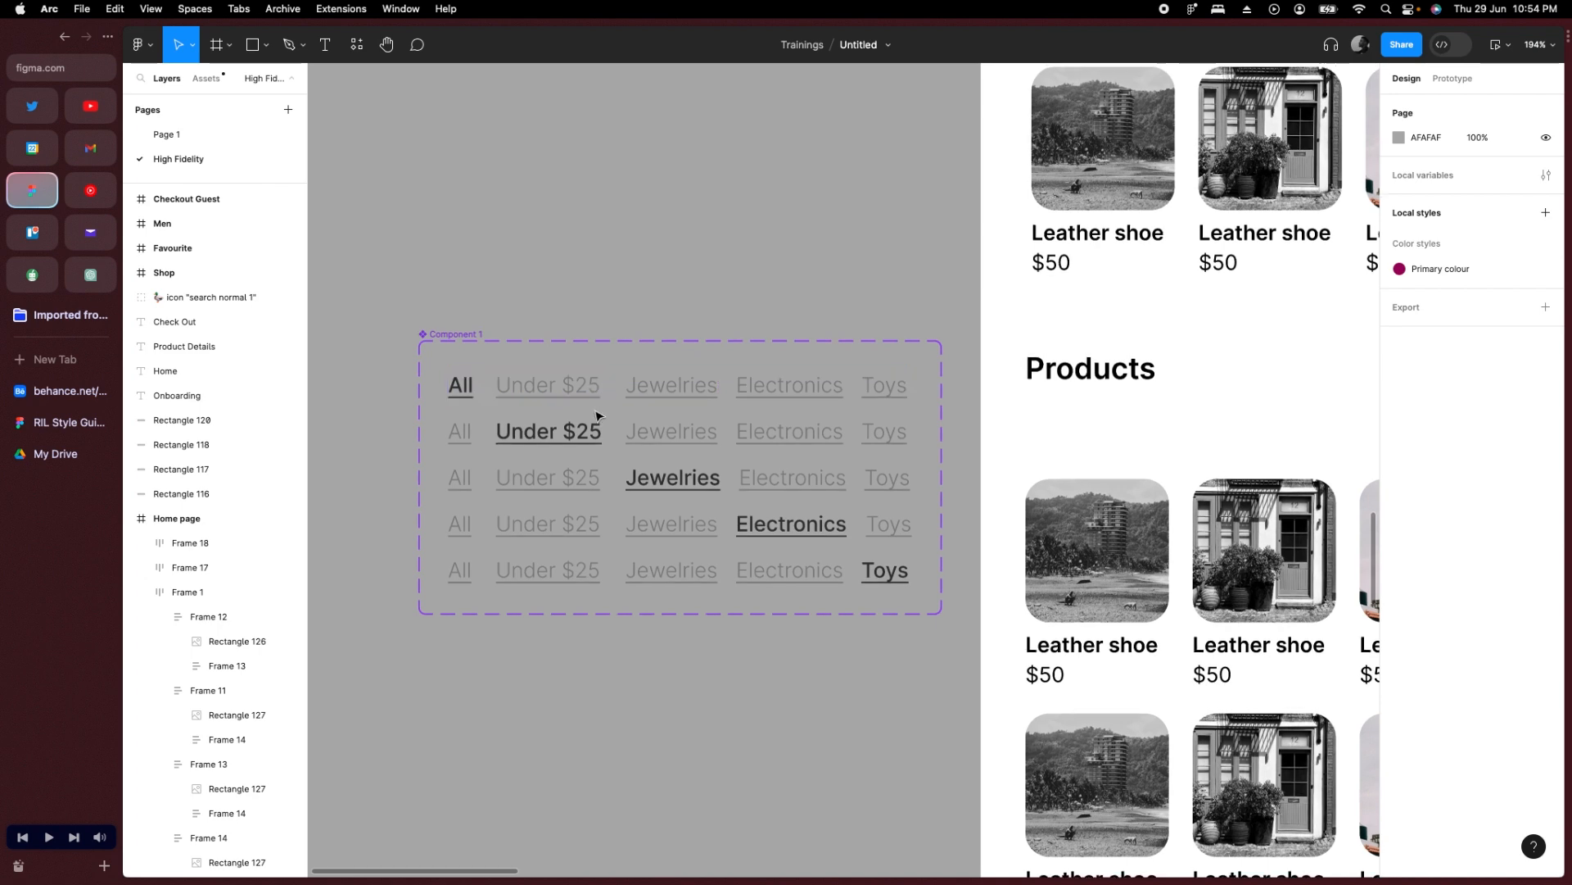
Place an instance of the Frame 16 variant under the Products heading on the Home page, at X 30, Y 1110.
scroll(607, 422, down, 3)
click(1453, 78)
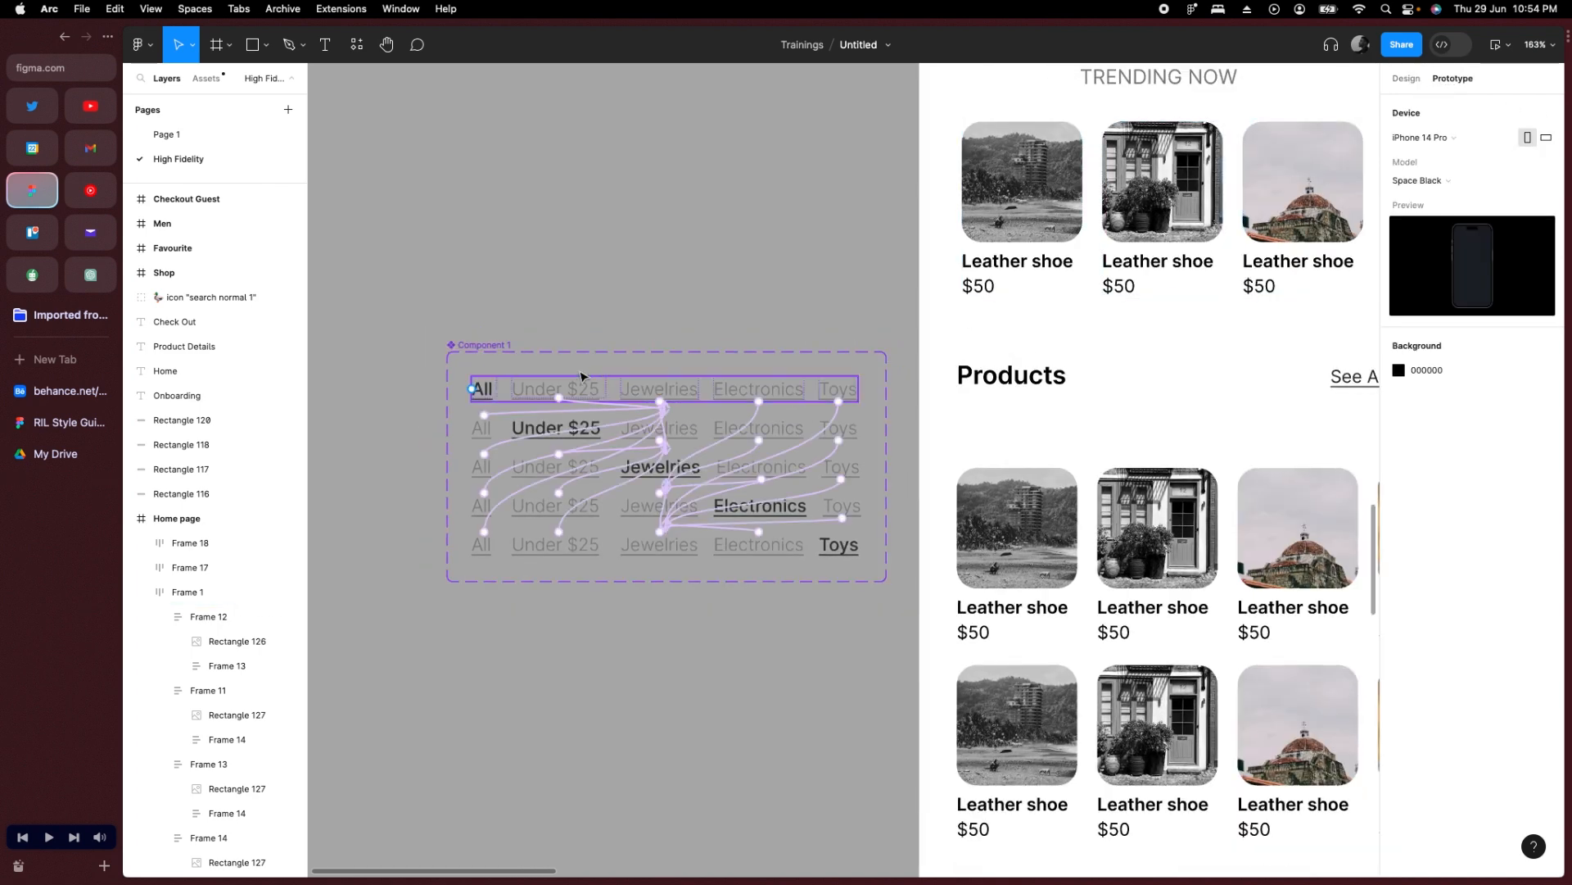
click(1406, 77)
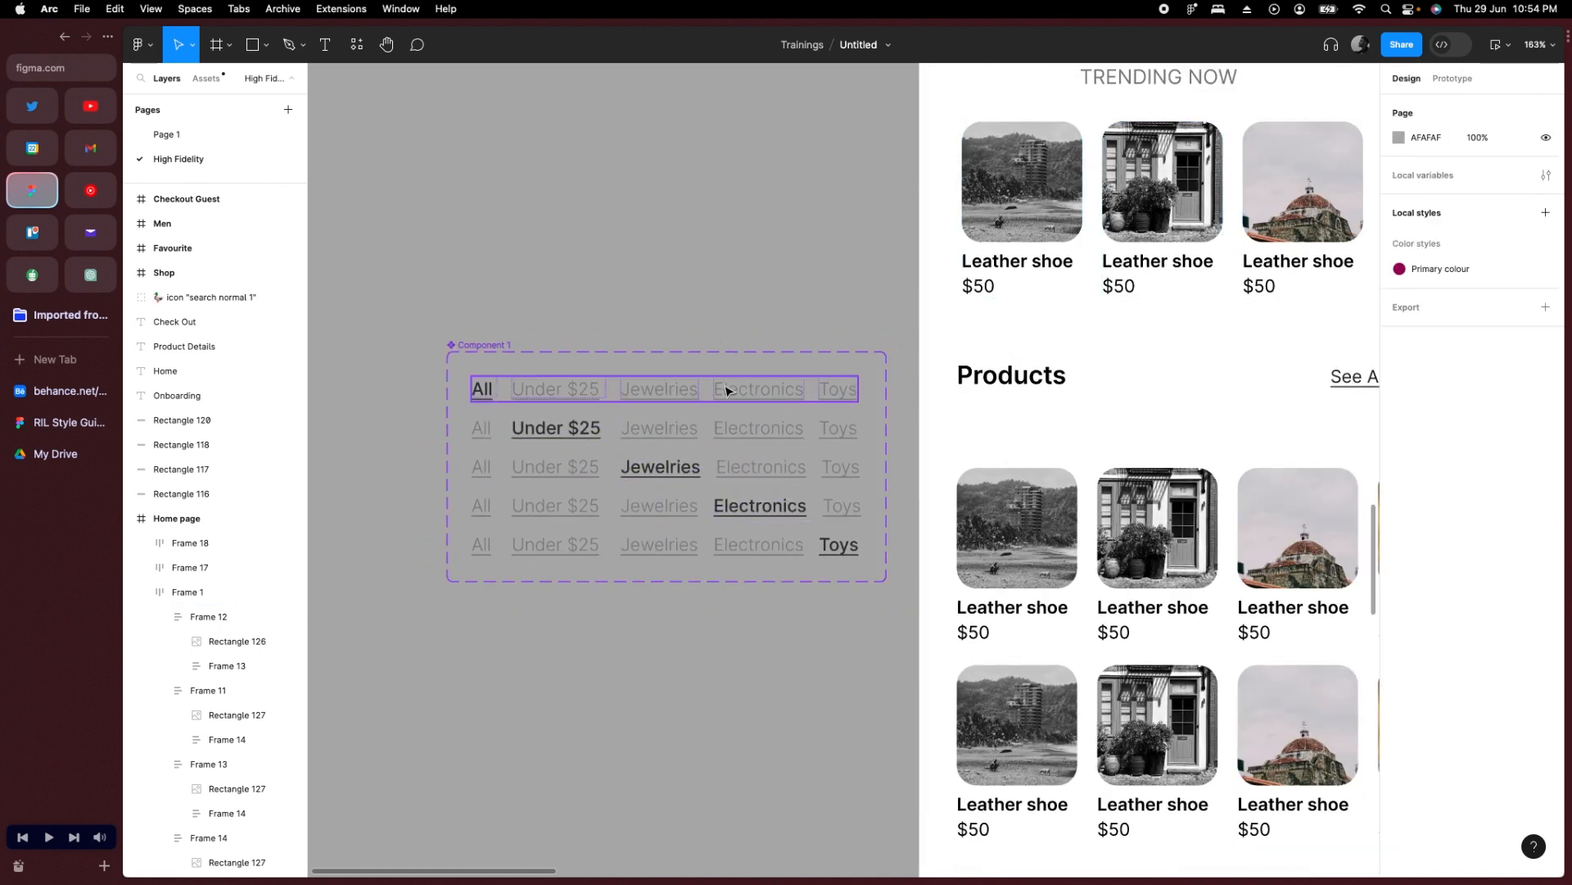
click(862, 401)
drag(863, 403, 1212, 420)
scroll(1123, 340, right, 4)
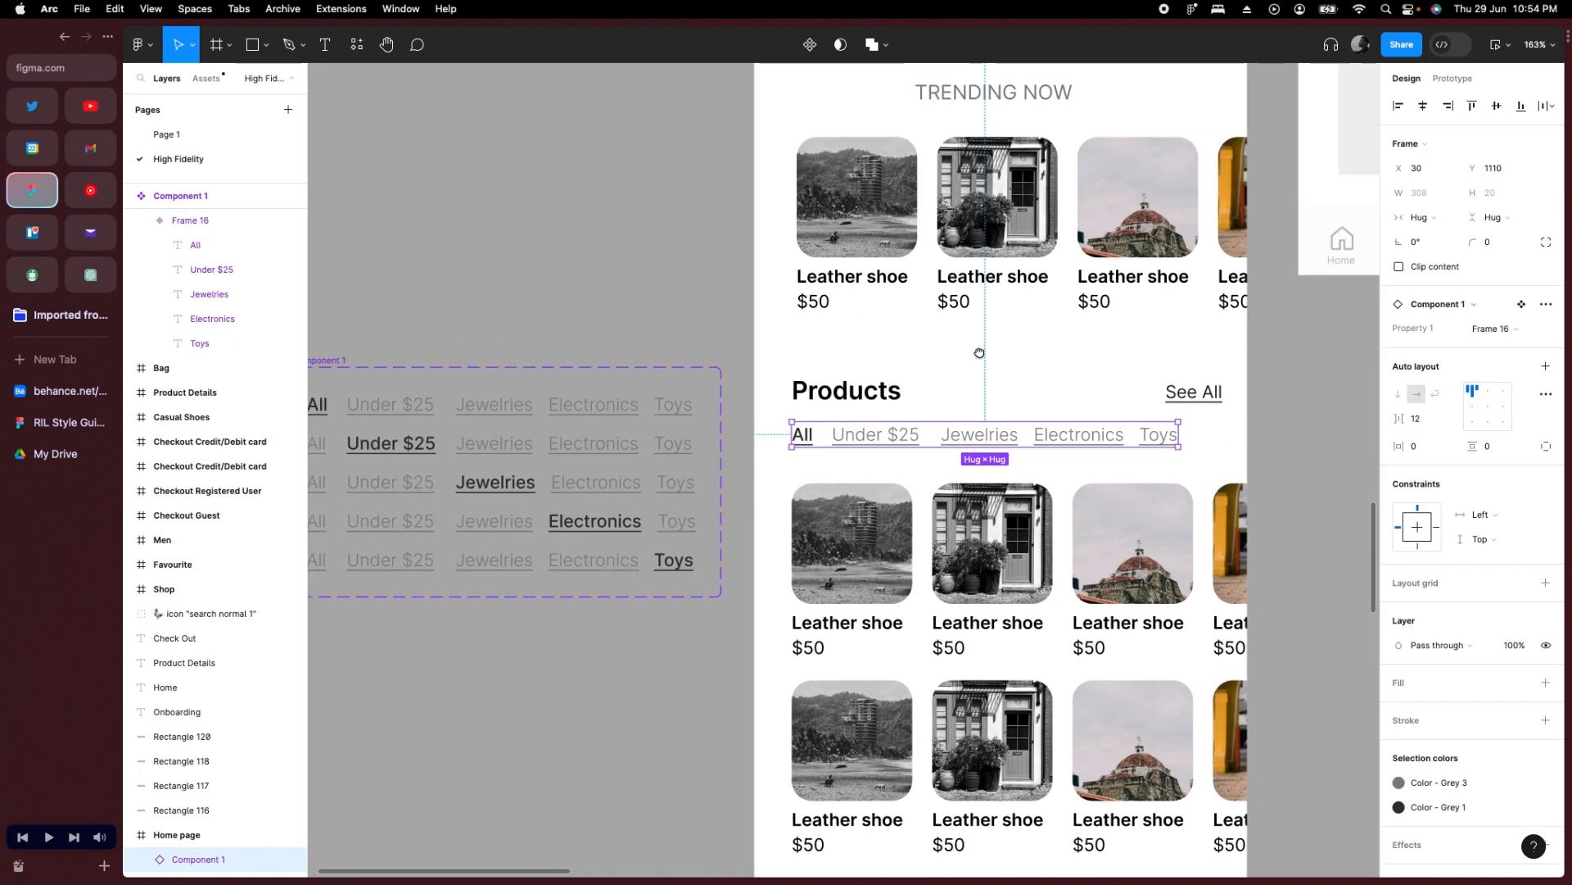
Preview the Home page prototype and test switching between the product filters, including Under $25, Jewelries, Electronics and Toys.
click(1452, 78)
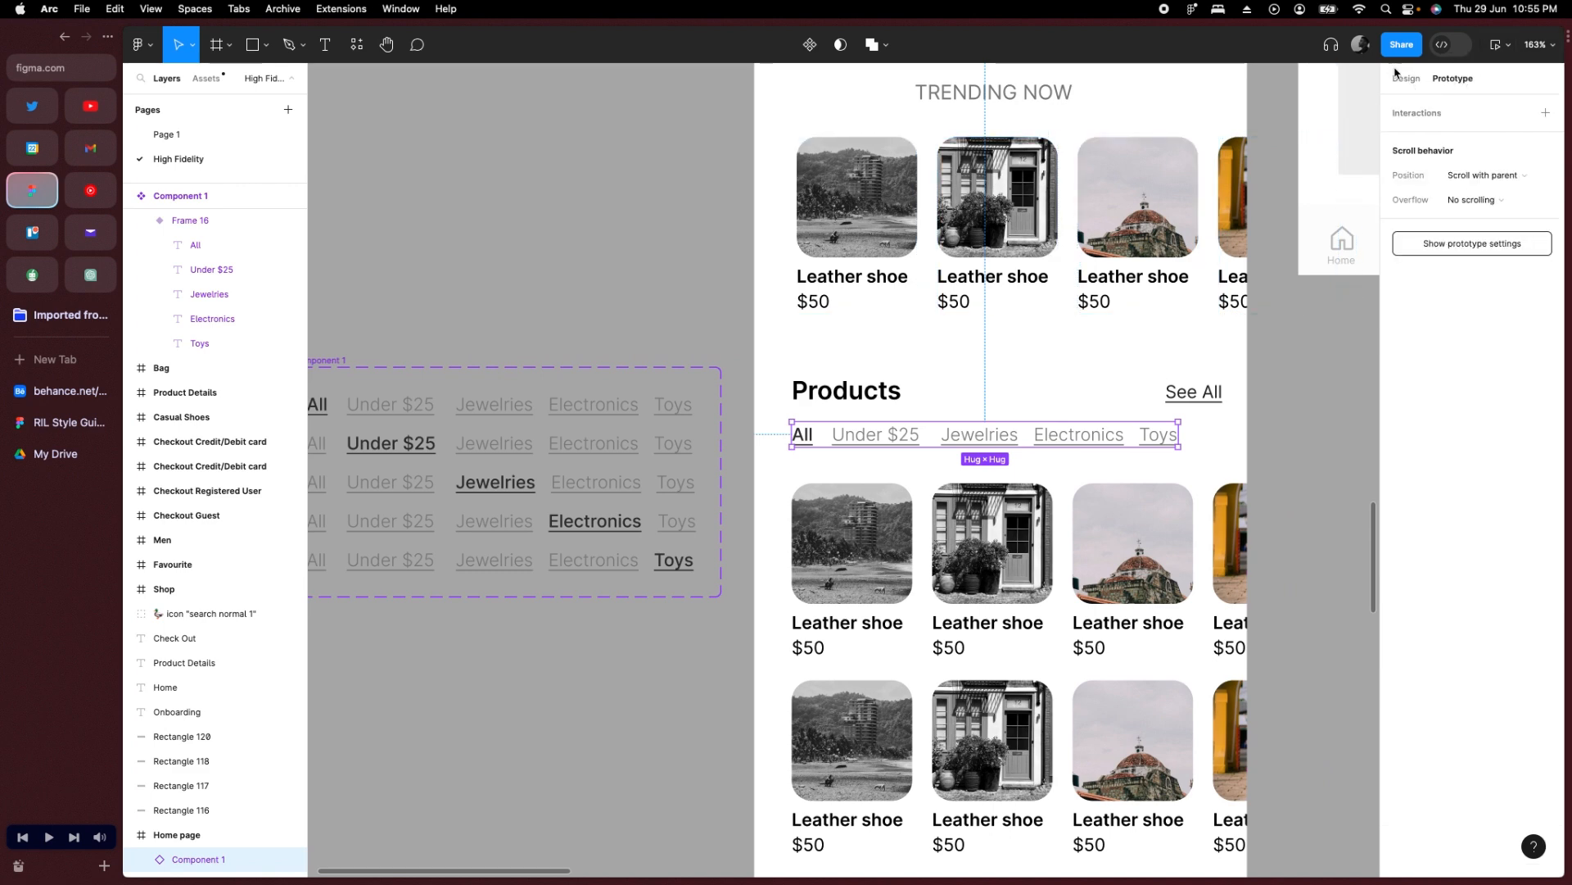
key(alt+8)
scroll(1084, 336, down, 5)
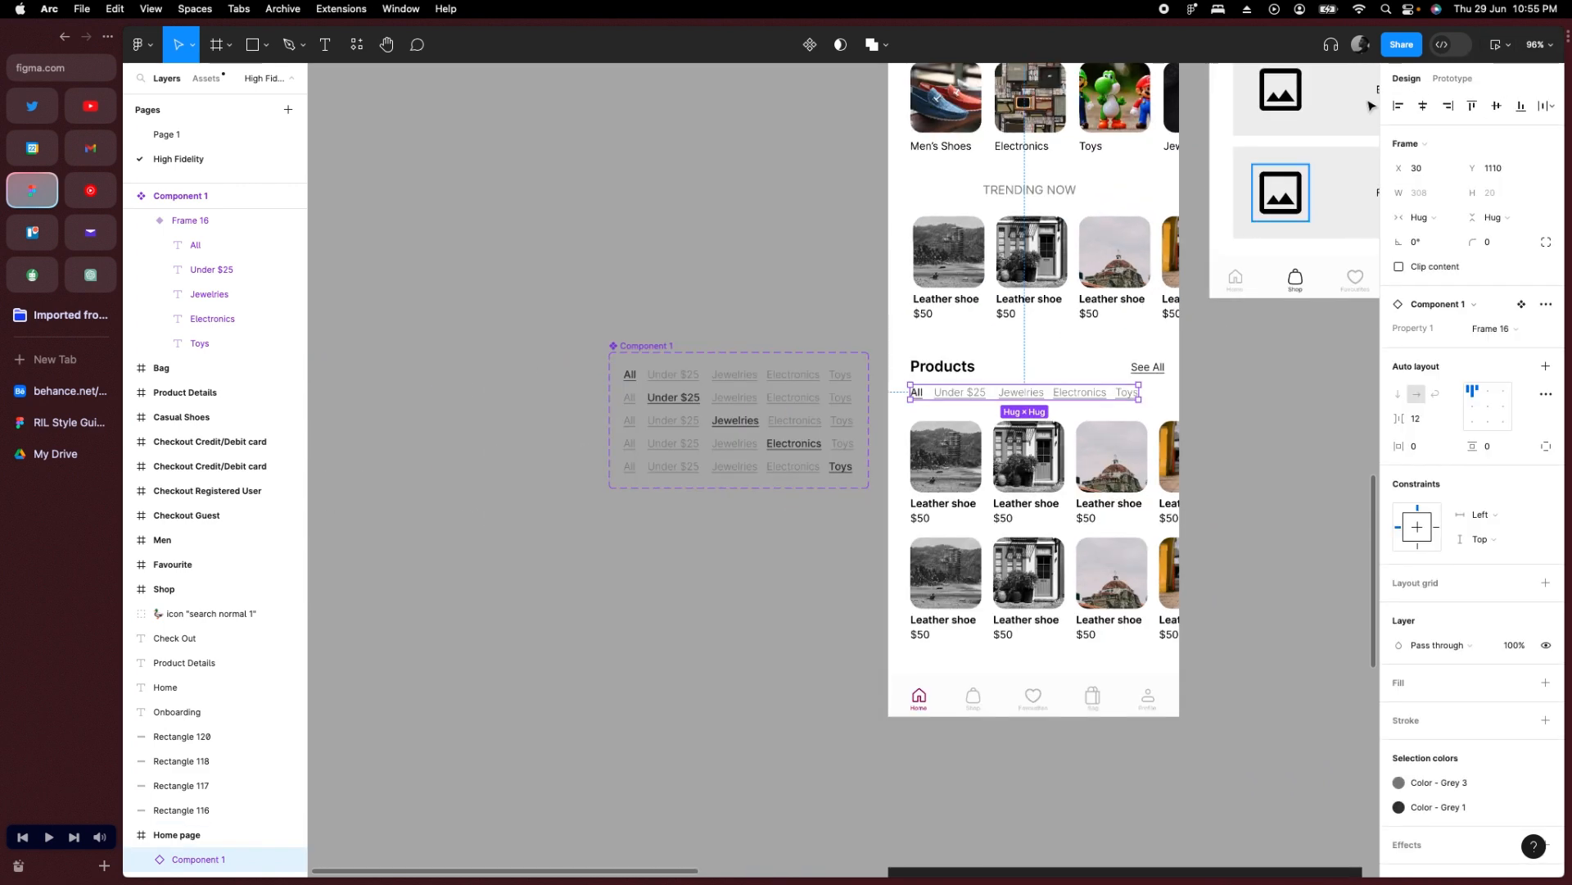
click(1496, 44)
scroll(457, 453, down, 6)
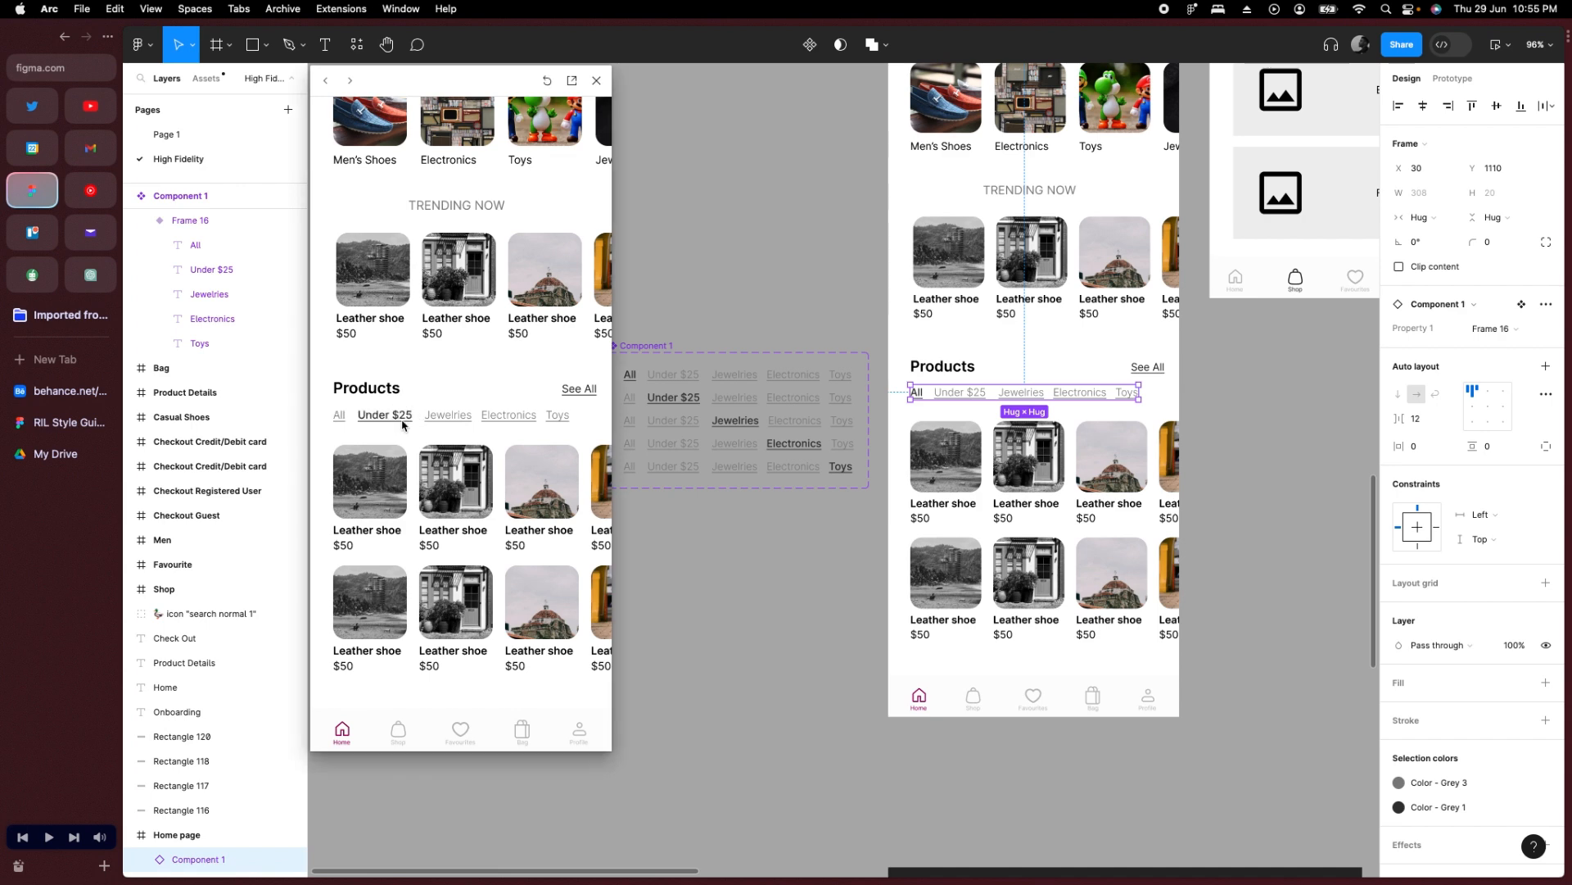
click(446, 418)
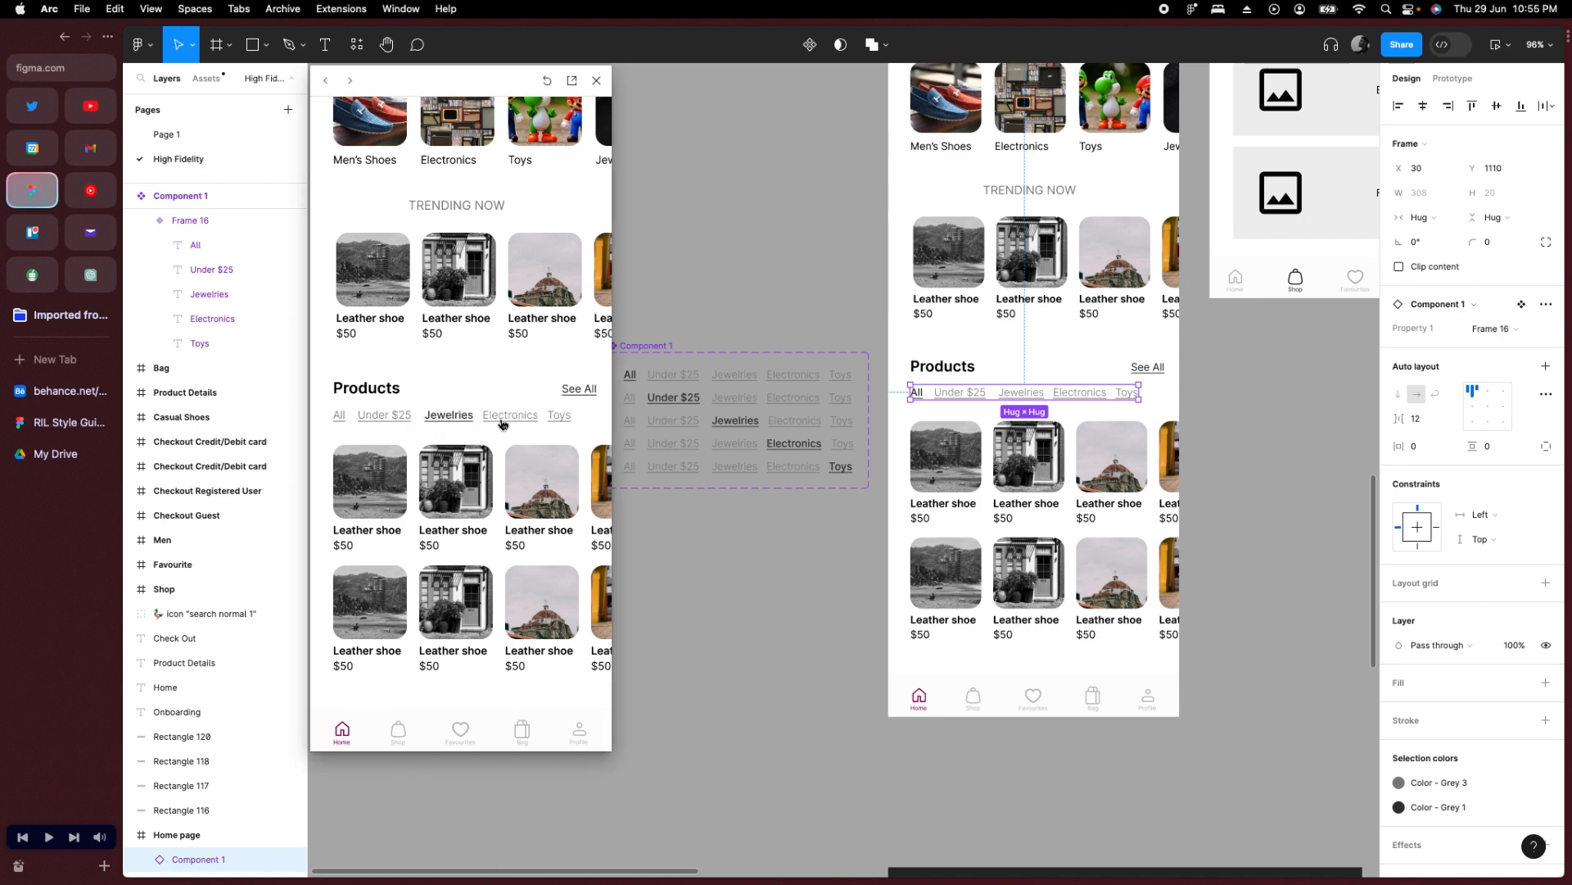
click(554, 422)
click(460, 420)
click(396, 419)
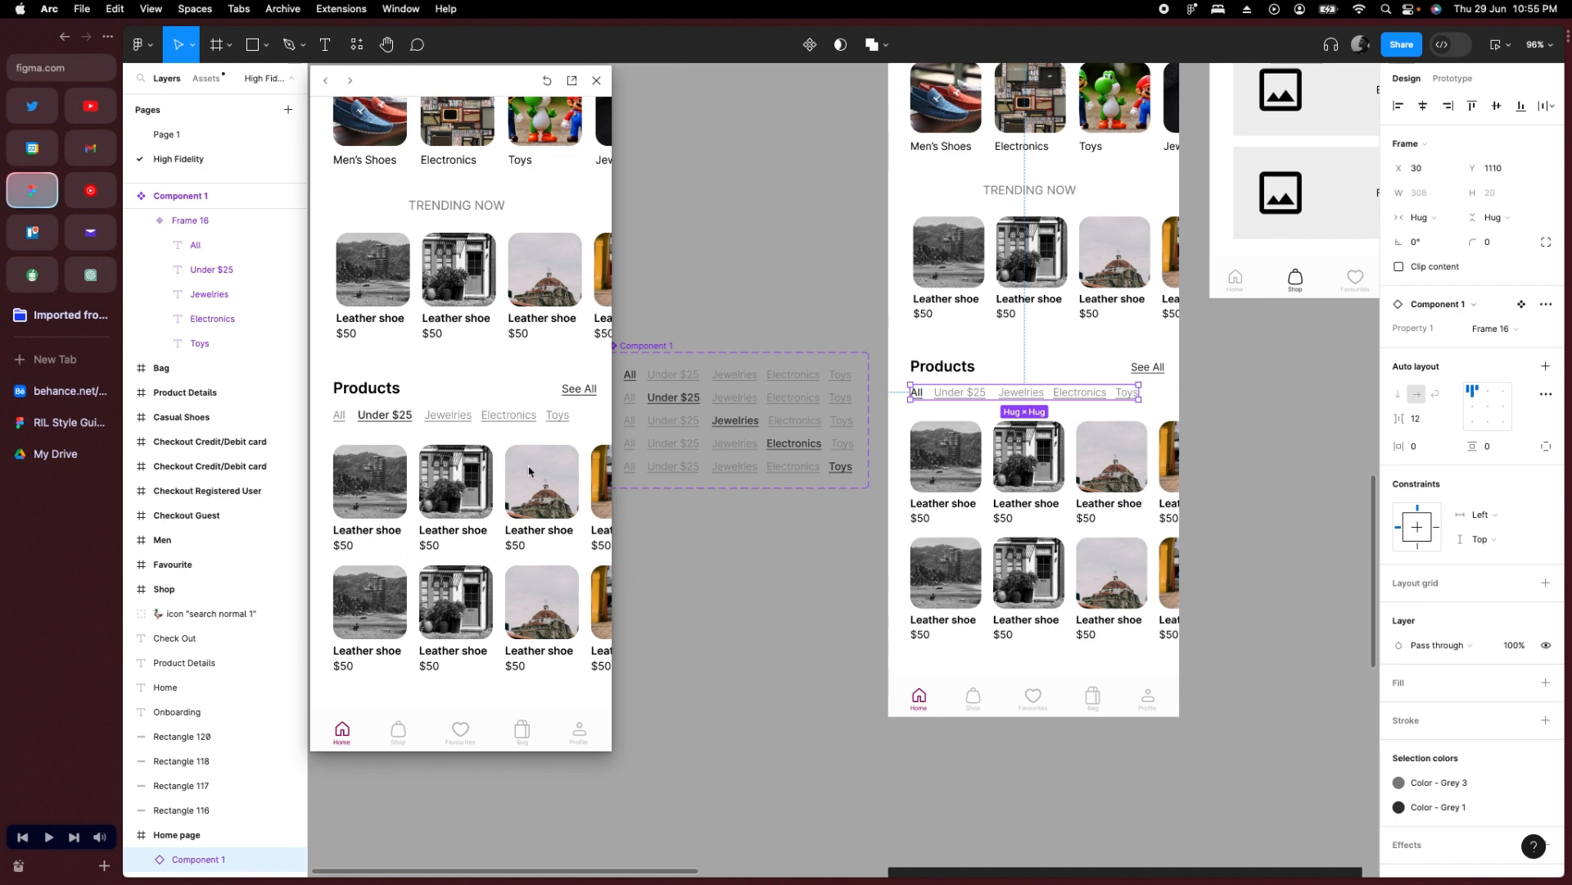
click(465, 419)
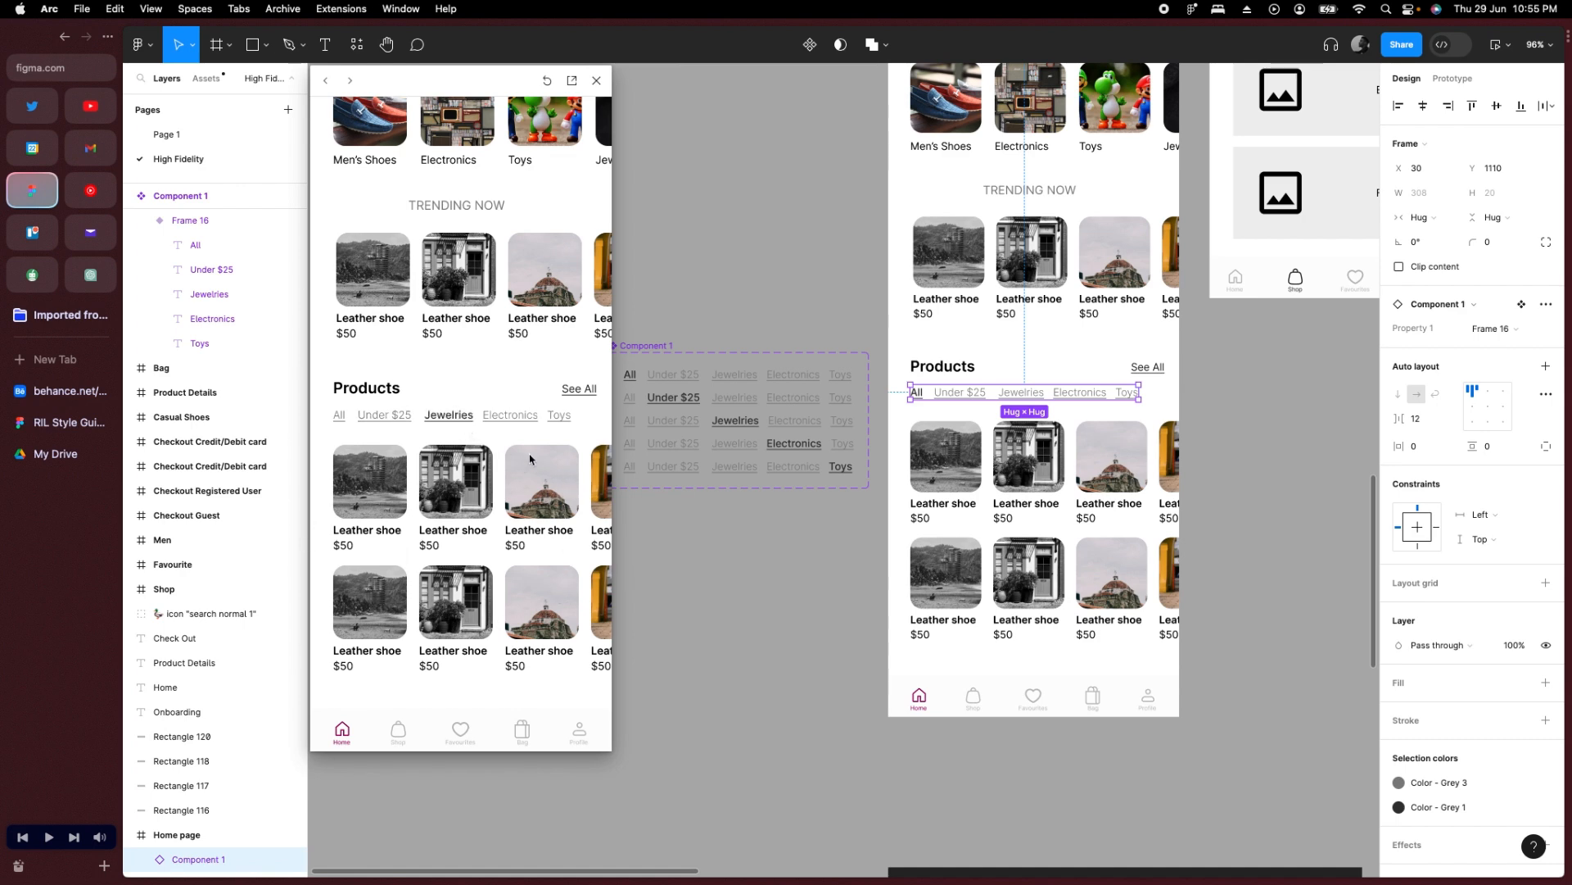
click(518, 416)
click(560, 419)
click(597, 81)
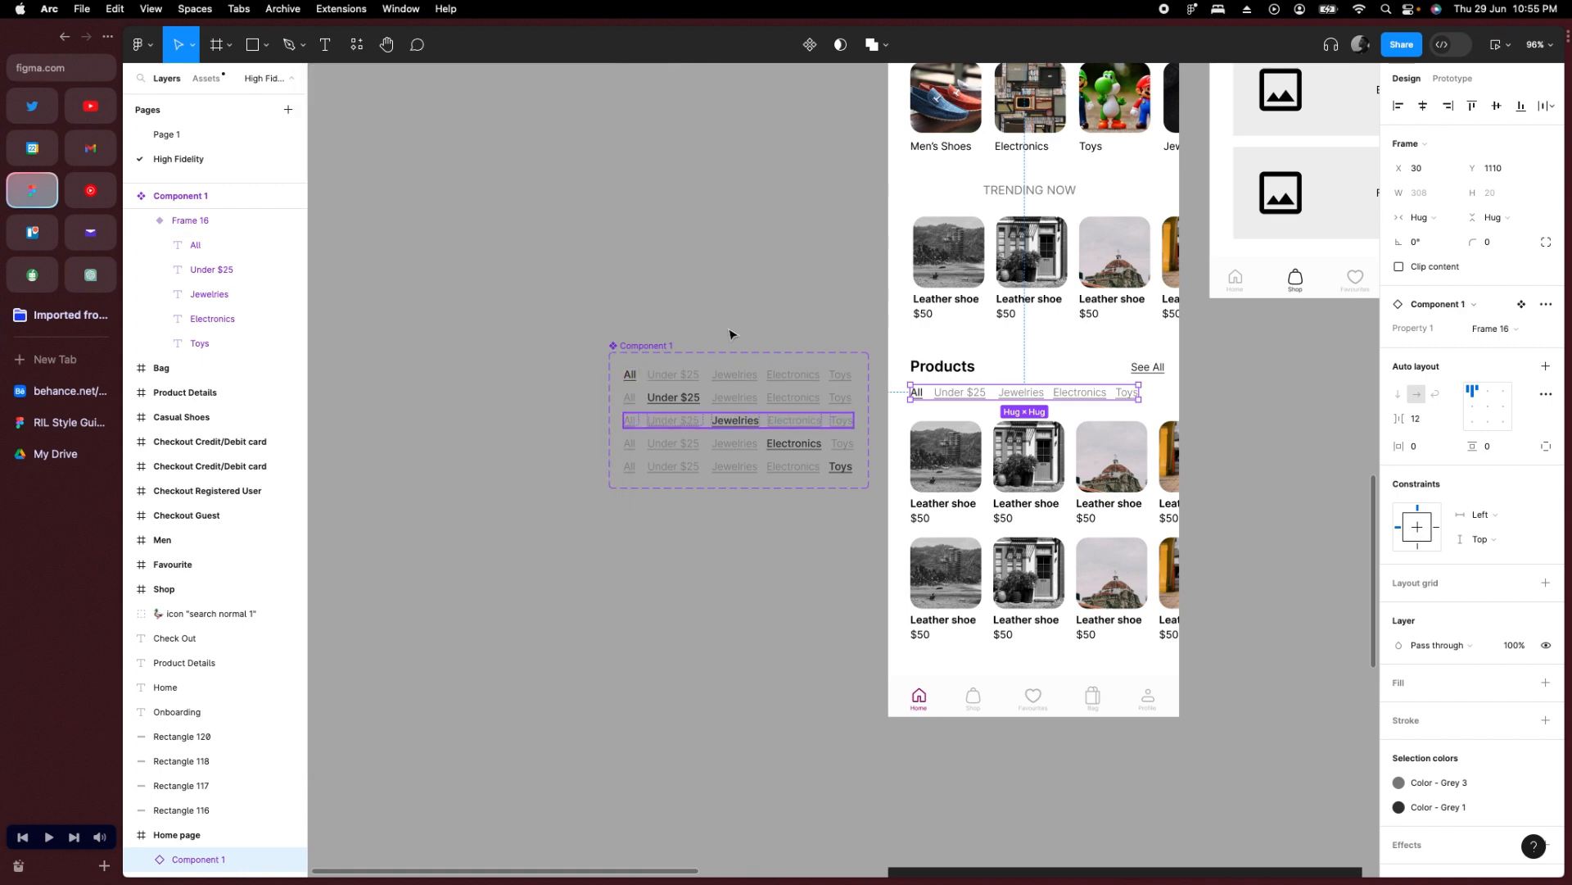
Delete the search icon, Search label and rounded search bar background from the Shop frame.
click(647, 352)
scroll(647, 352, down, 5)
scroll(1109, 572, up, 5)
scroll(1109, 572, right, 5)
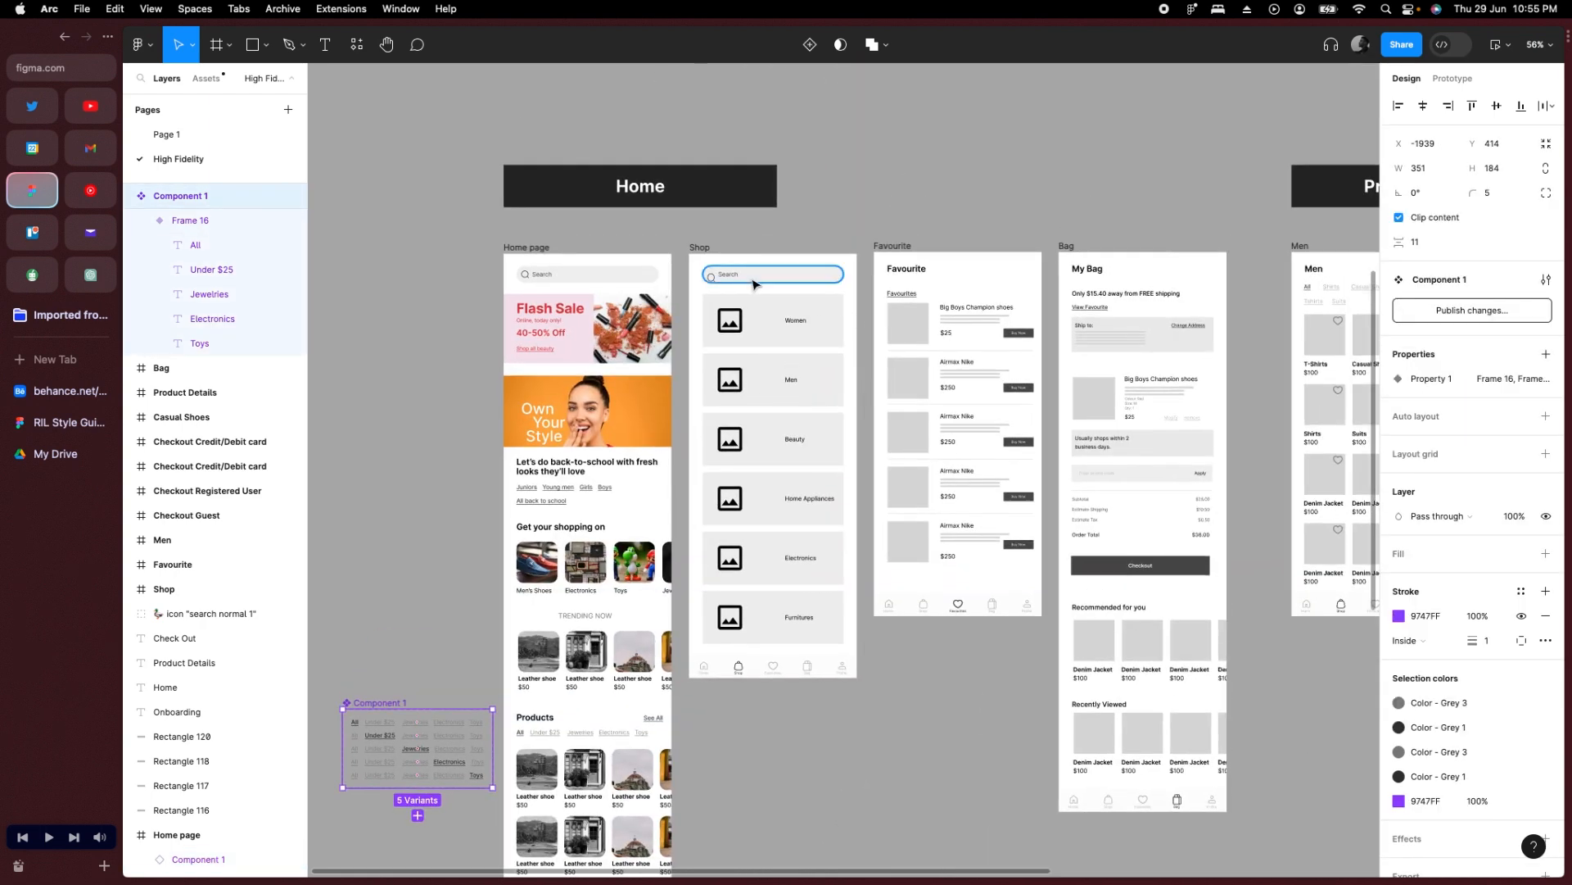
scroll(754, 284, up, 5)
scroll(901, 238, down, 5)
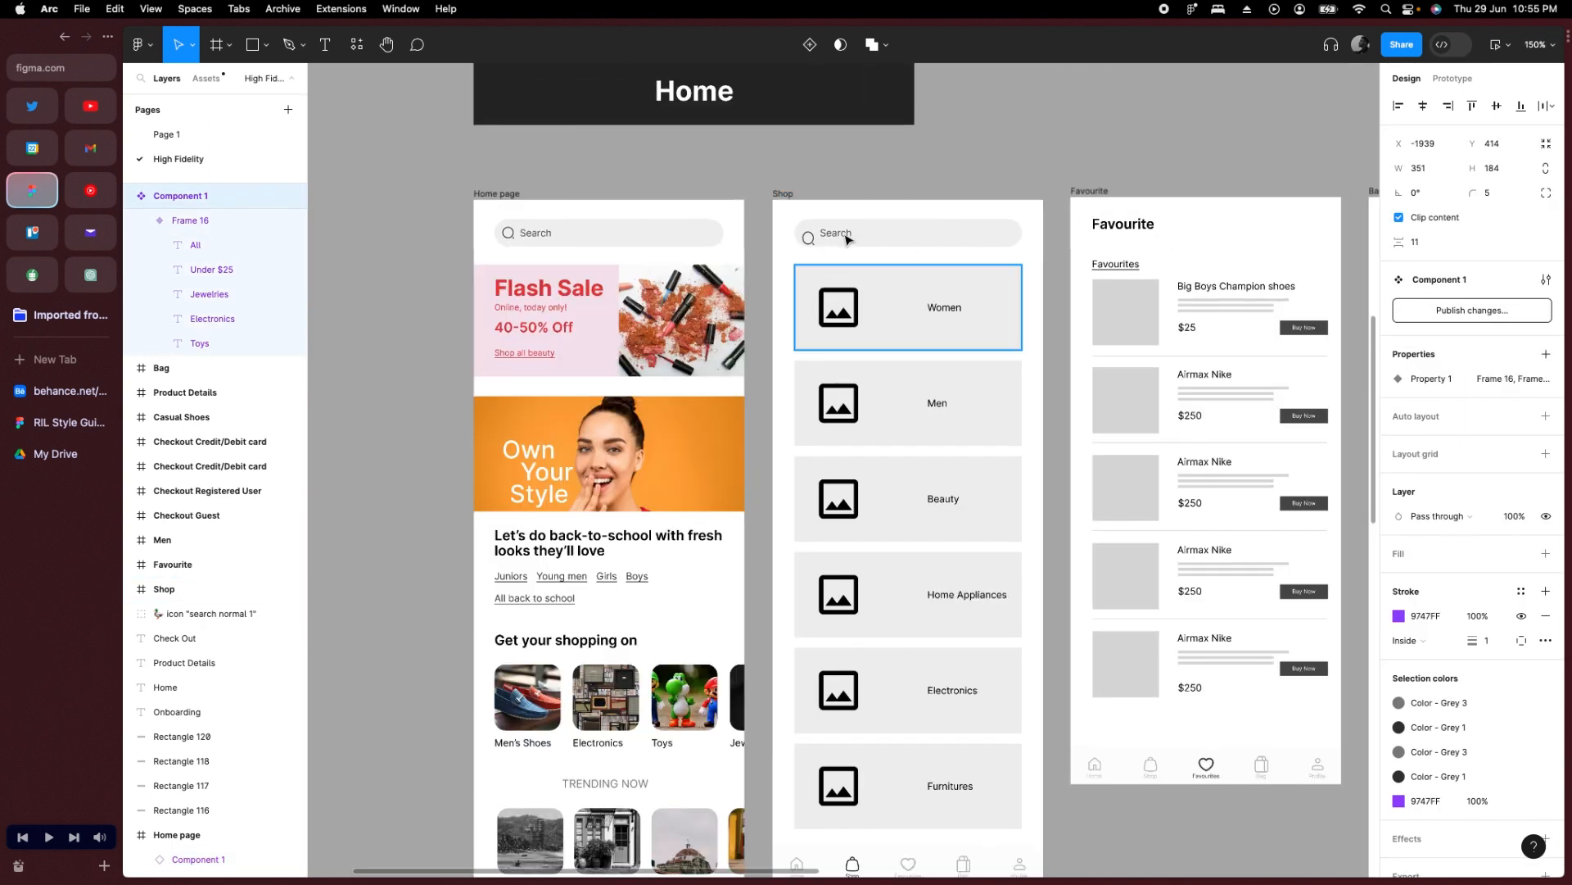
click(827, 237)
scroll(764, 250, up, 5)
shift+click(755, 245)
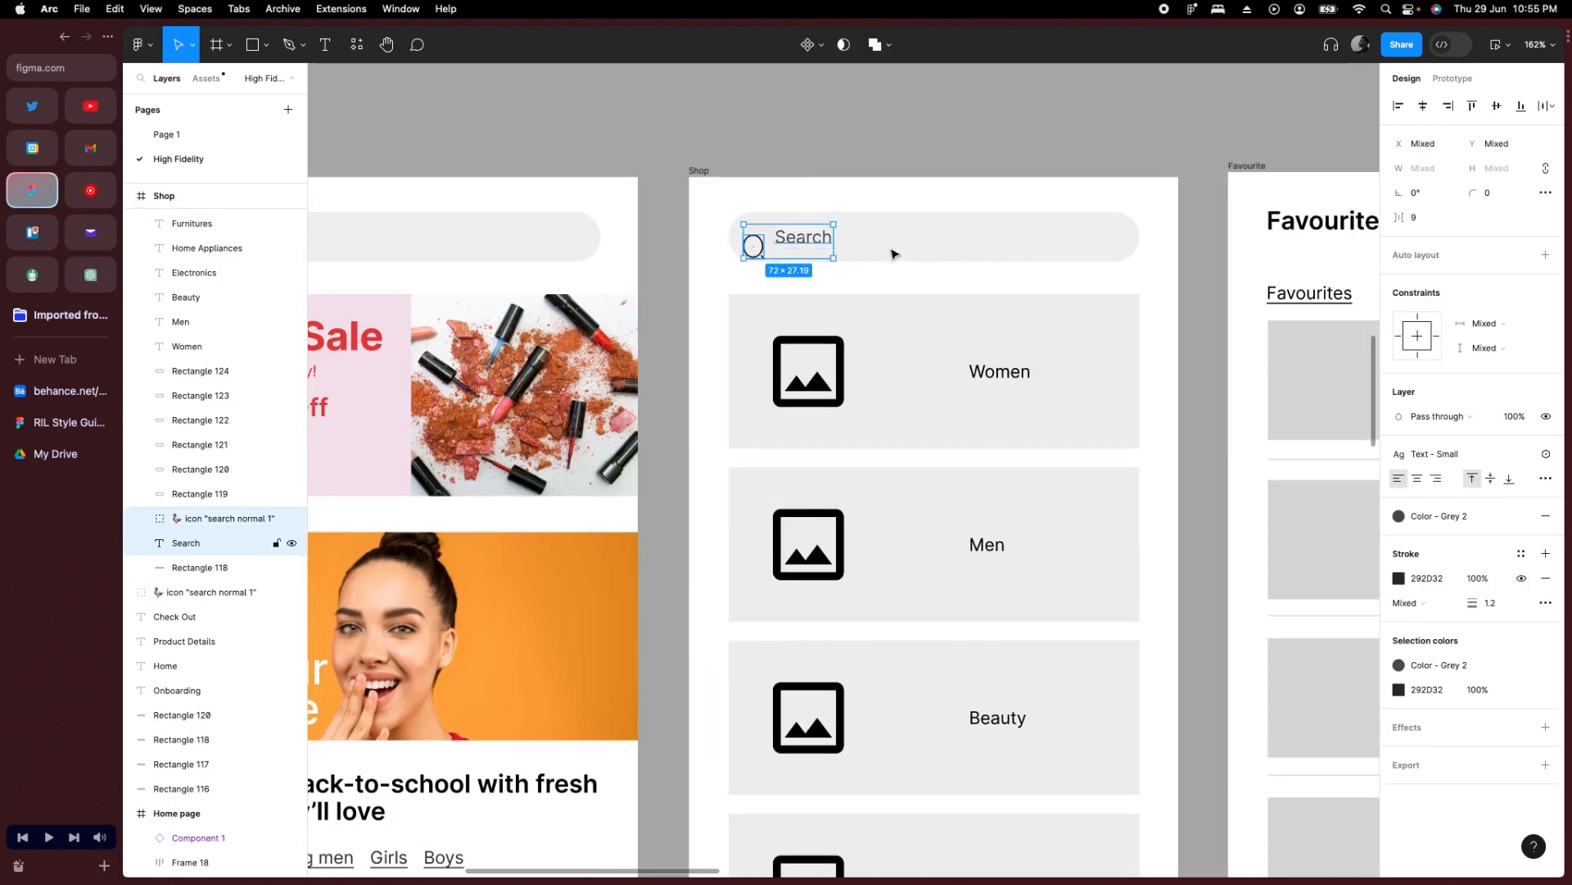
shift+click(895, 253)
key(Delete)
Copy the Home page's search bar with its icon and label to the Shop frame, aligning it with the category cards' left edge.
scroll(623, 244, left, 5)
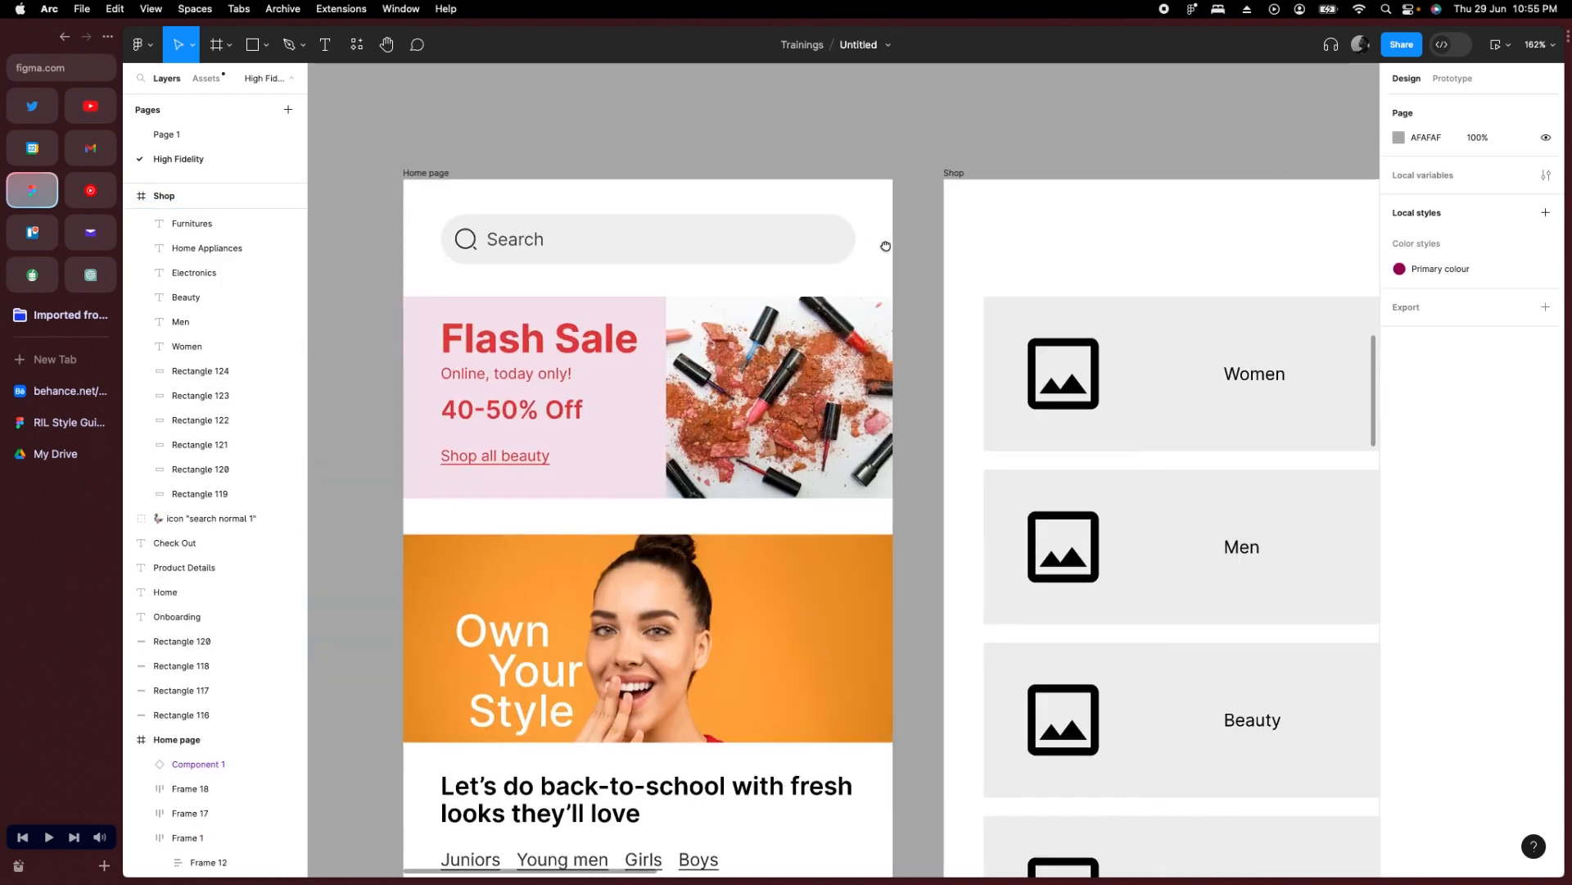
click(523, 239)
drag(846, 146, 1046, 238)
scroll(962, 281, right, 5)
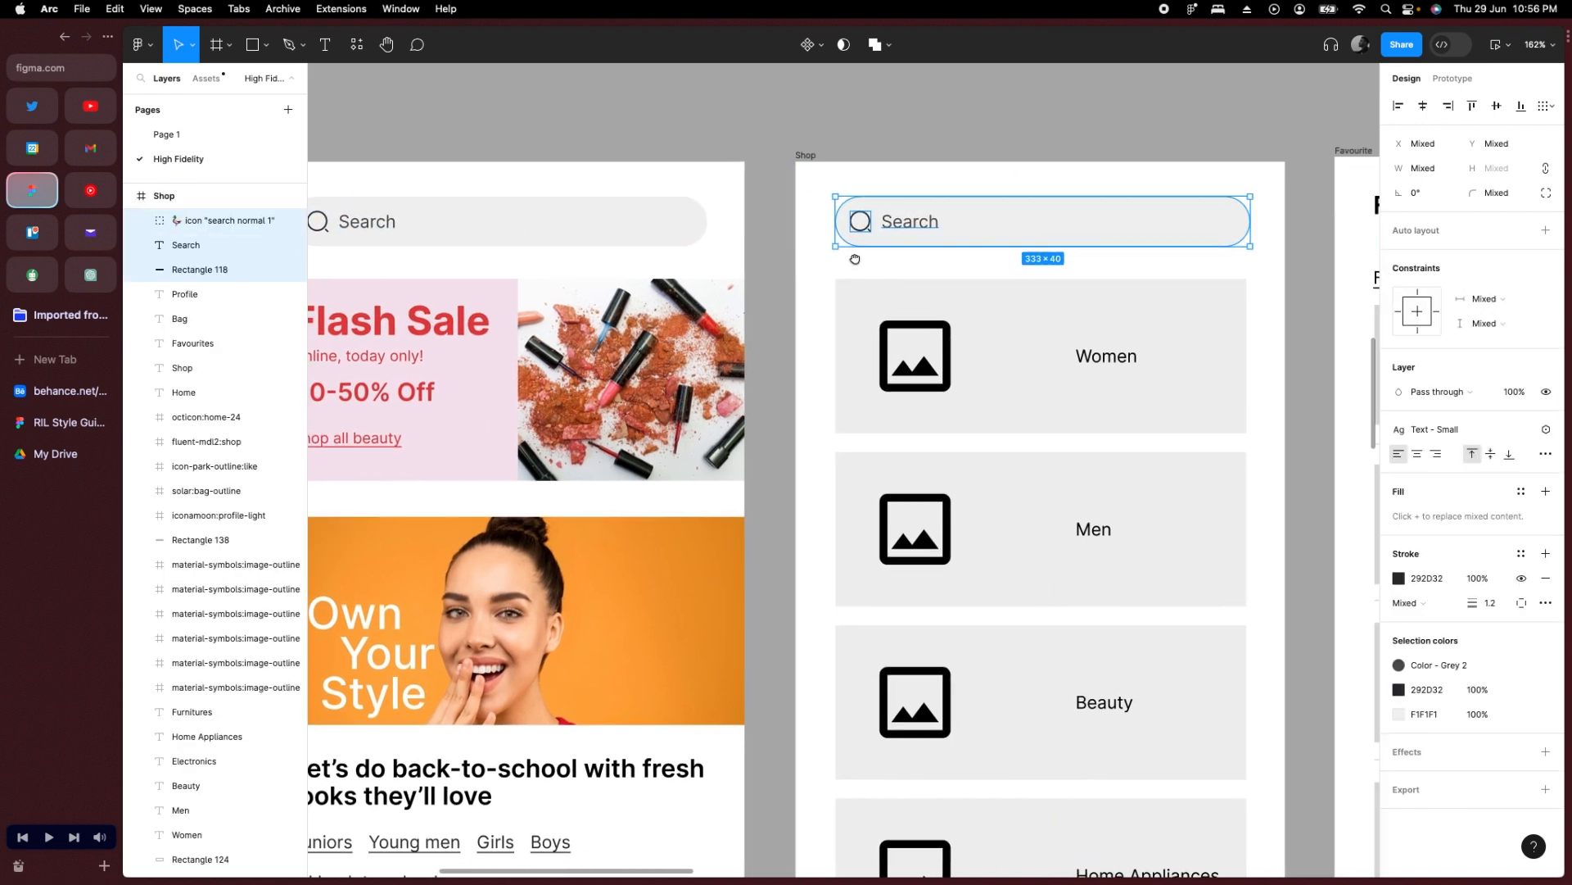
key(Left)
key(Left)
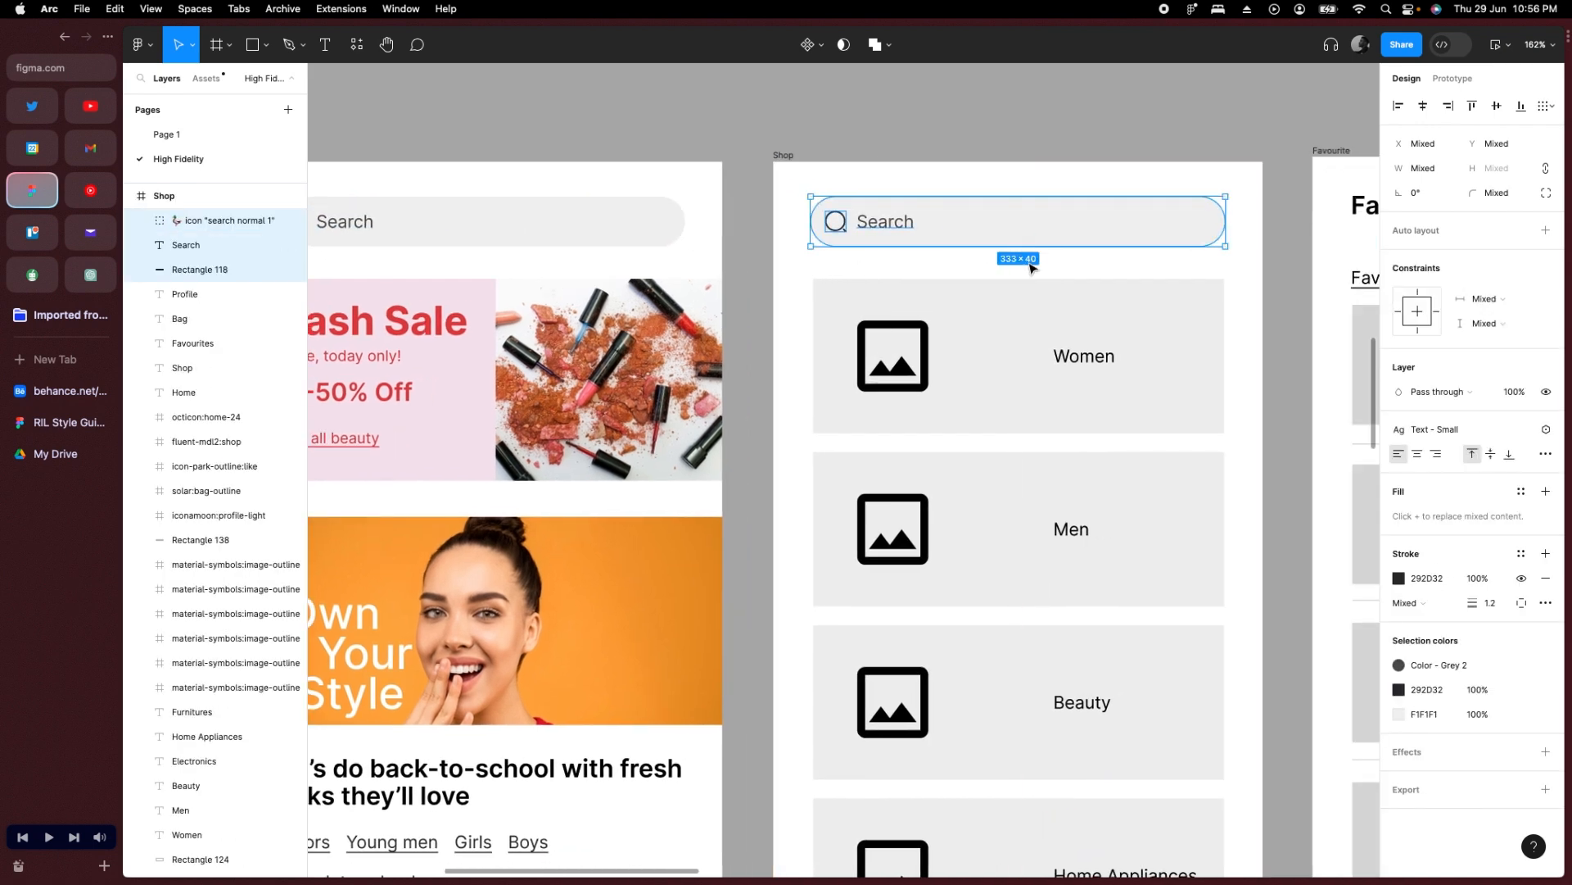
Fill the Women category card on the Shop frame with the pink F4E3ED sampled from the Flash Sale banner.
drag(1176, 281, 1132, 240)
key(ctrl+z)
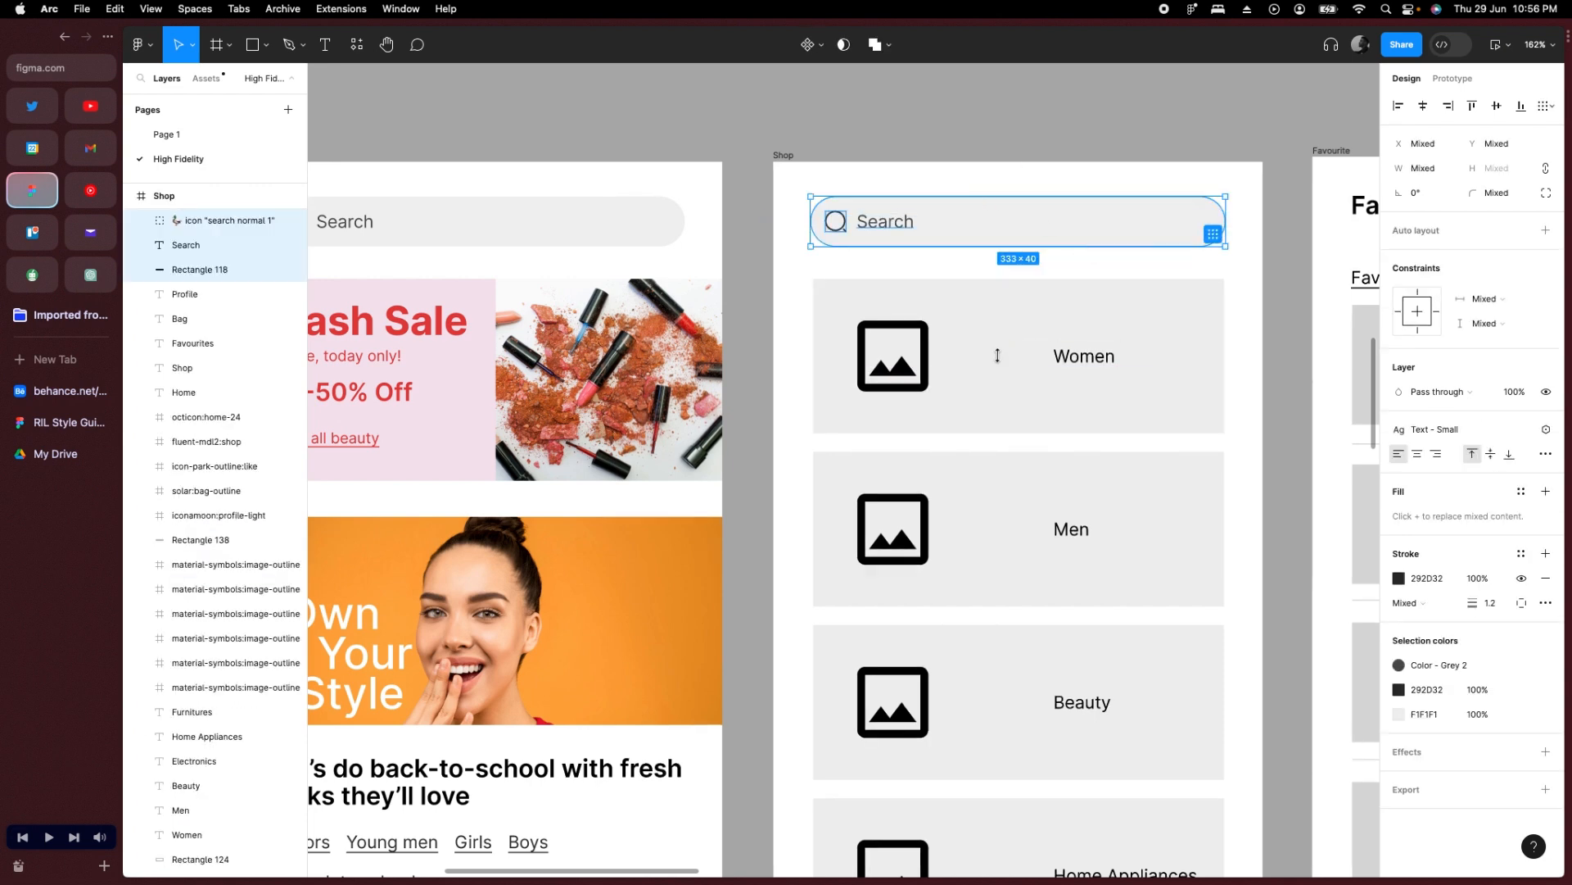
scroll(1000, 361, down, 4)
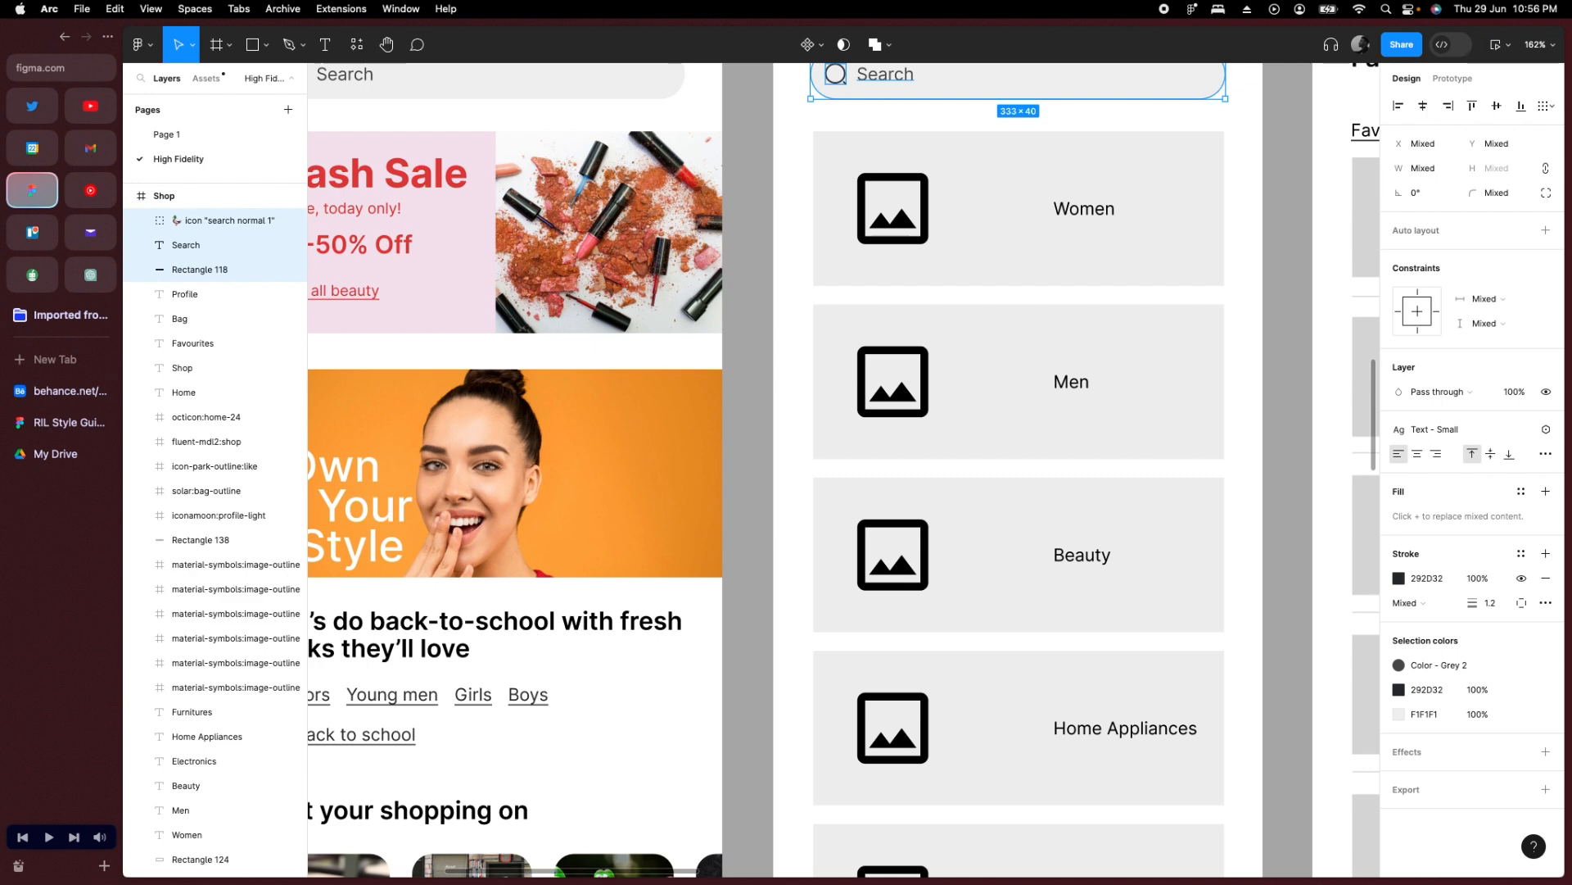
click(1142, 252)
scroll(1179, 348, down, 5)
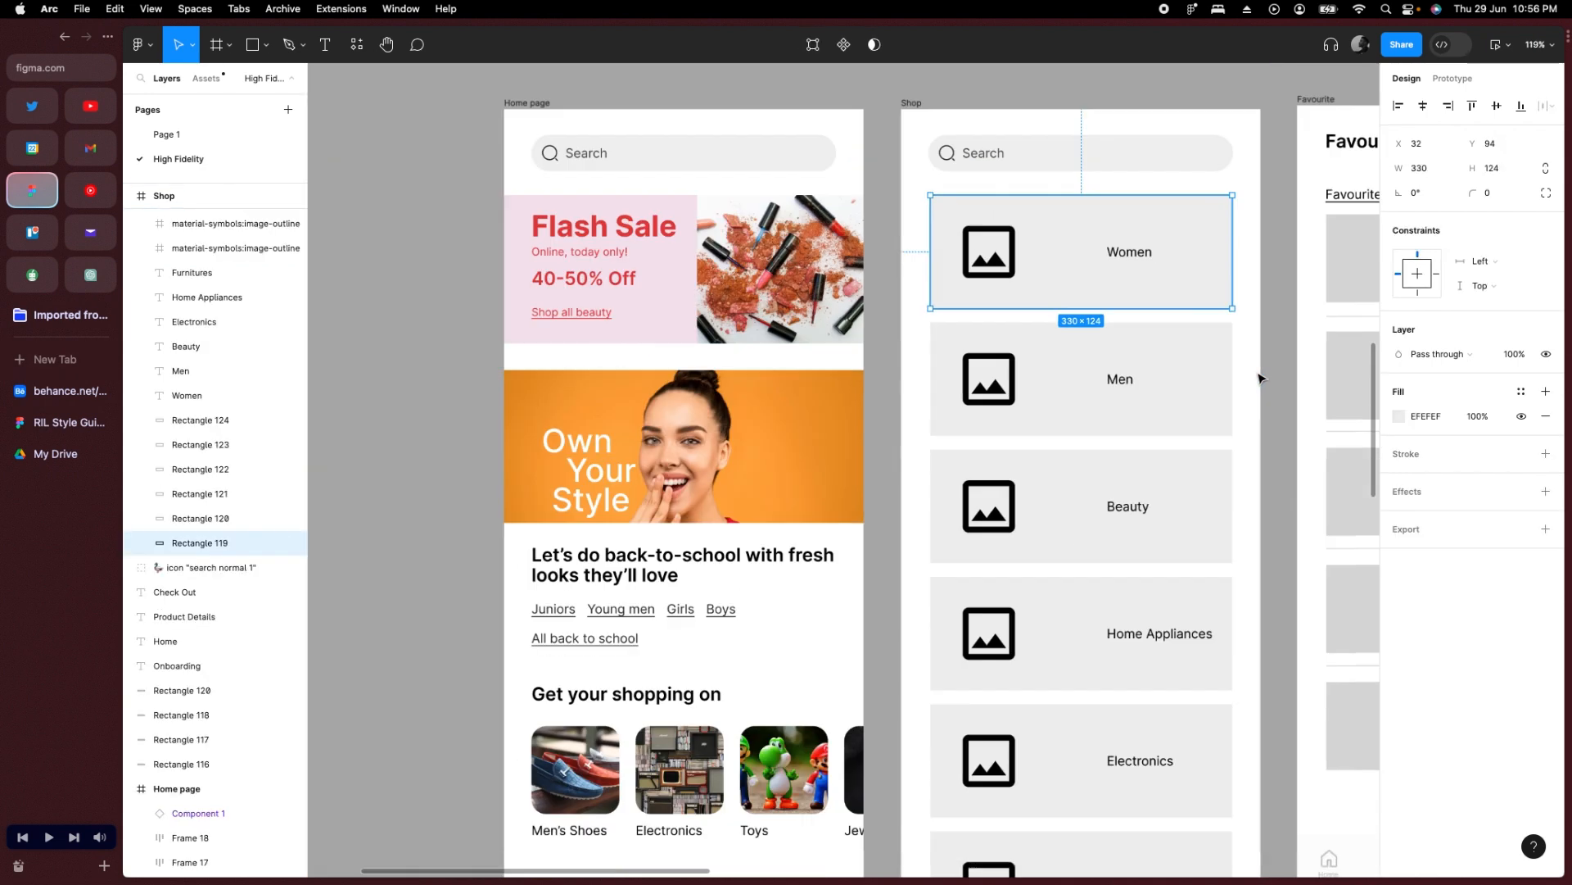
scroll(1175, 342, right, 3)
key(i)
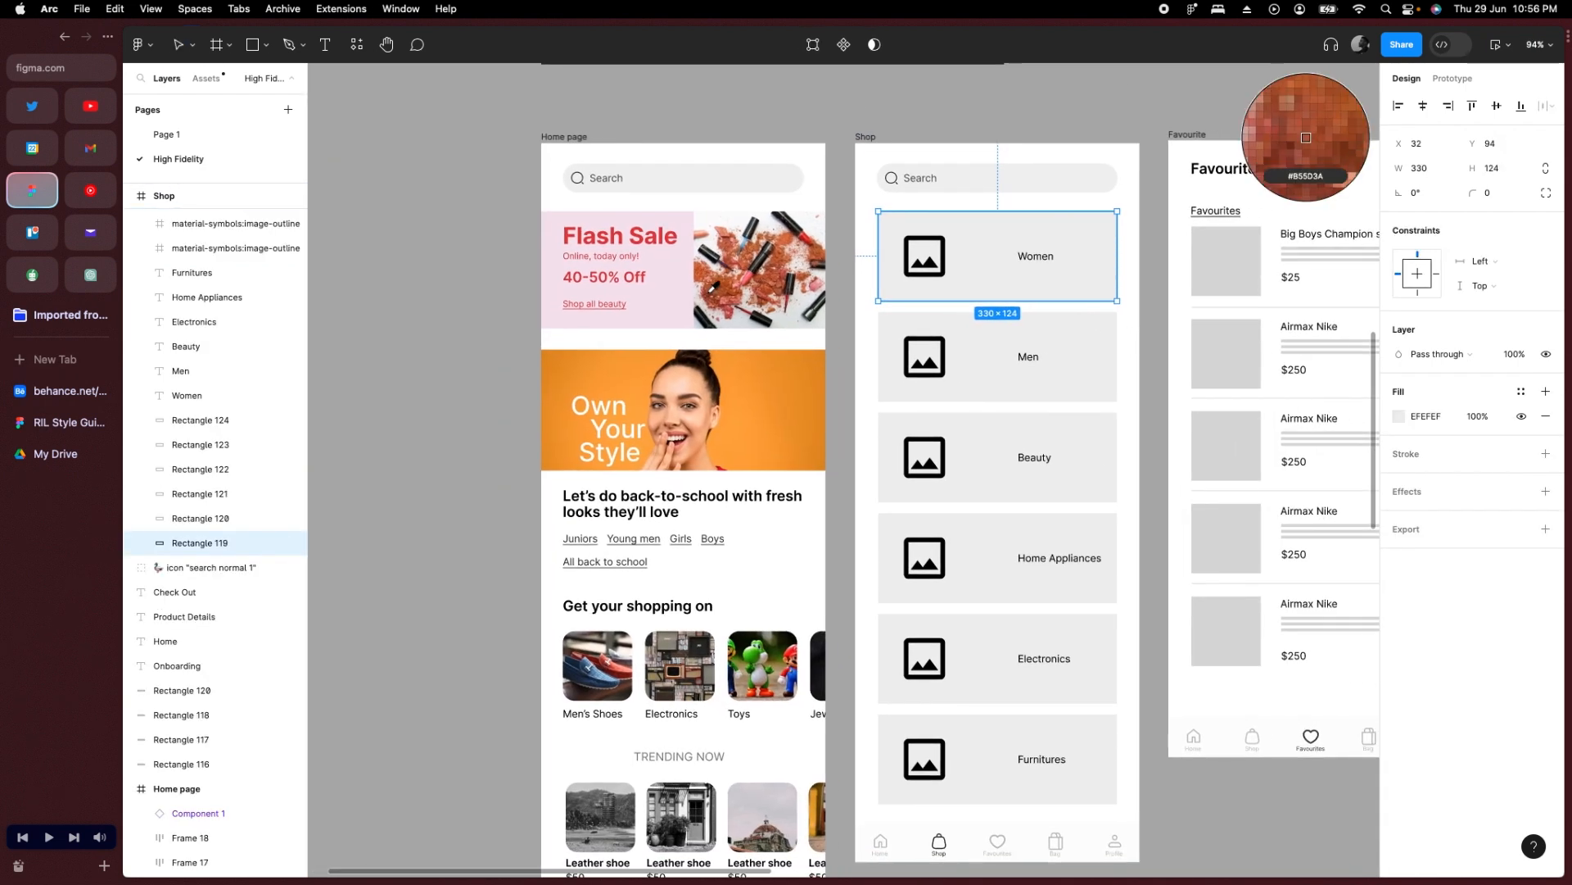
click(673, 288)
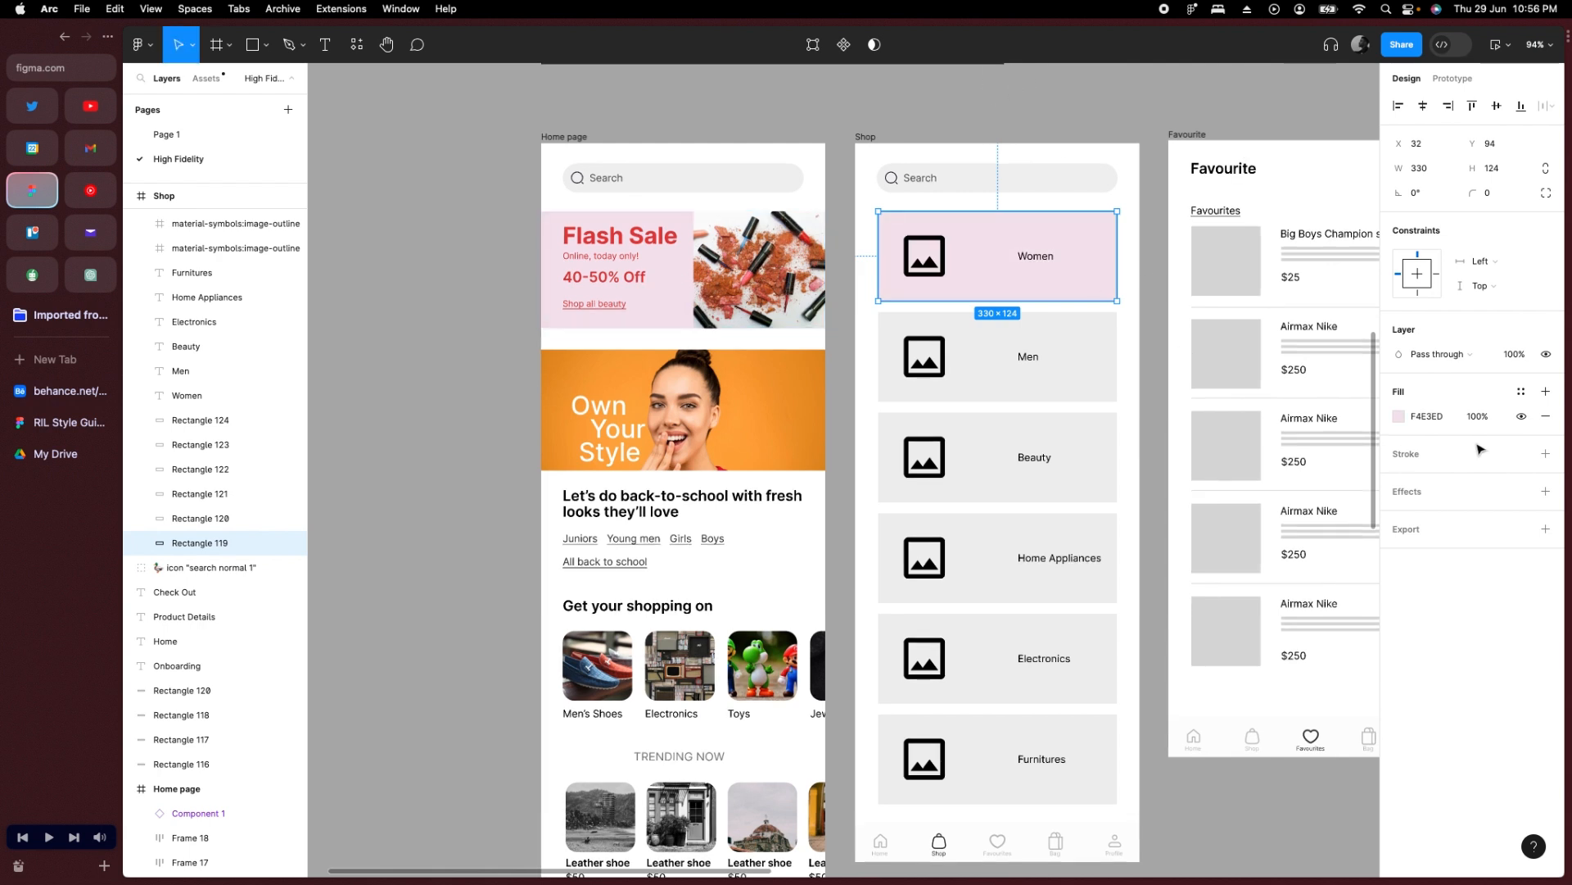
Delete the six placeholder image icons from the category cards on the Shop frame.
key(Escape)
click(923, 257)
shift+click(924, 357)
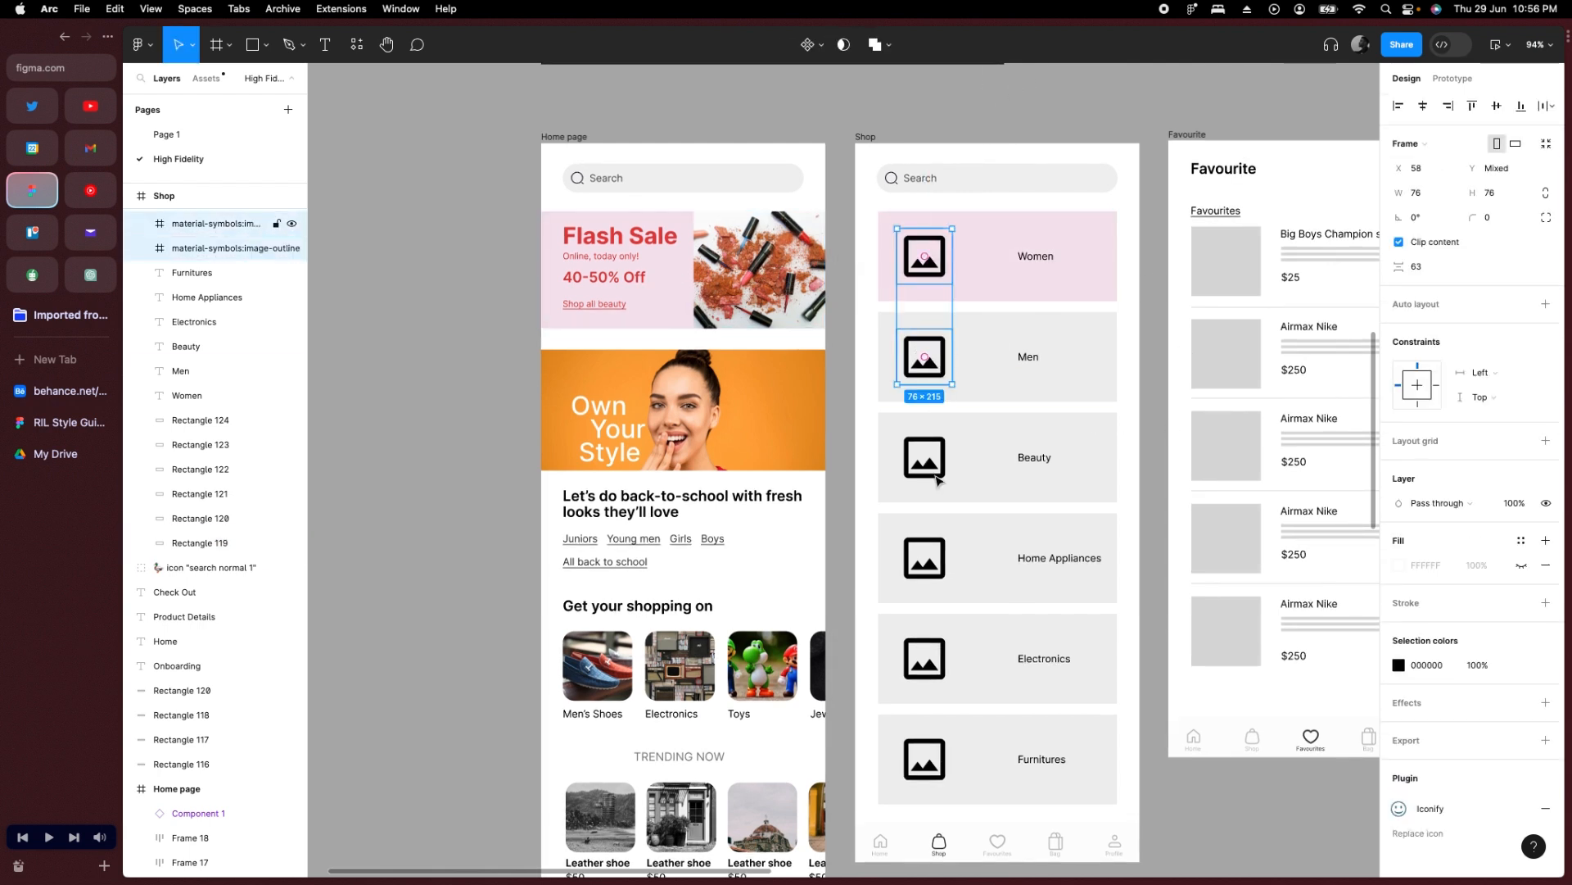
shift+click(936, 479)
shift+click(931, 566)
shift+click(931, 663)
shift+click(931, 765)
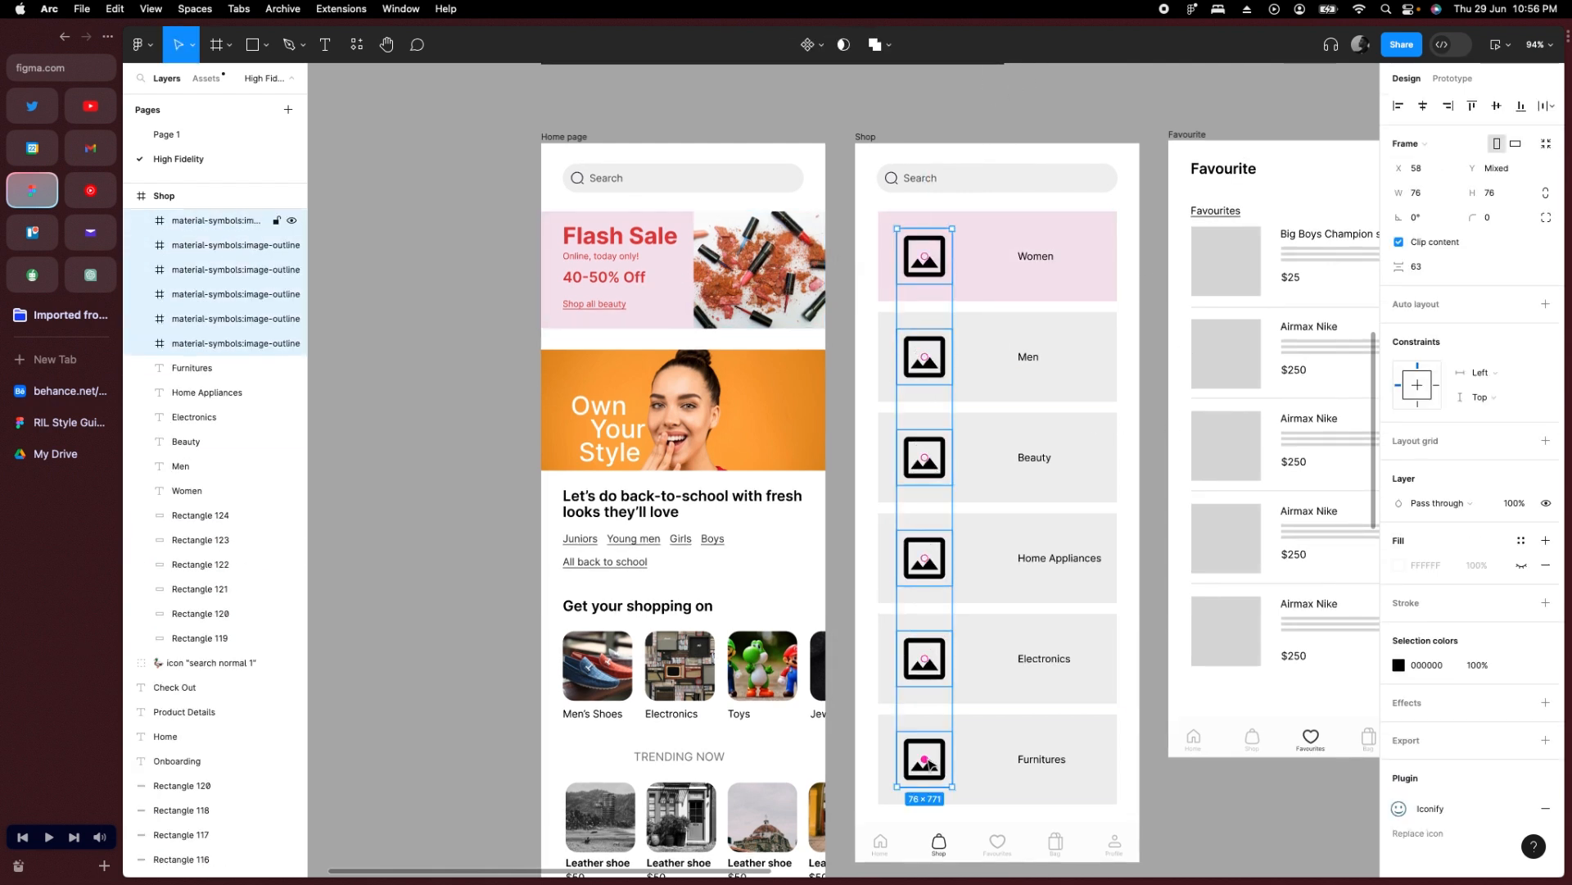
key(Delete)
Copy the Flash Sale banner's lipstick image onto the Women card at X 32, Y 94, sized 157 × 123.
click(756, 254)
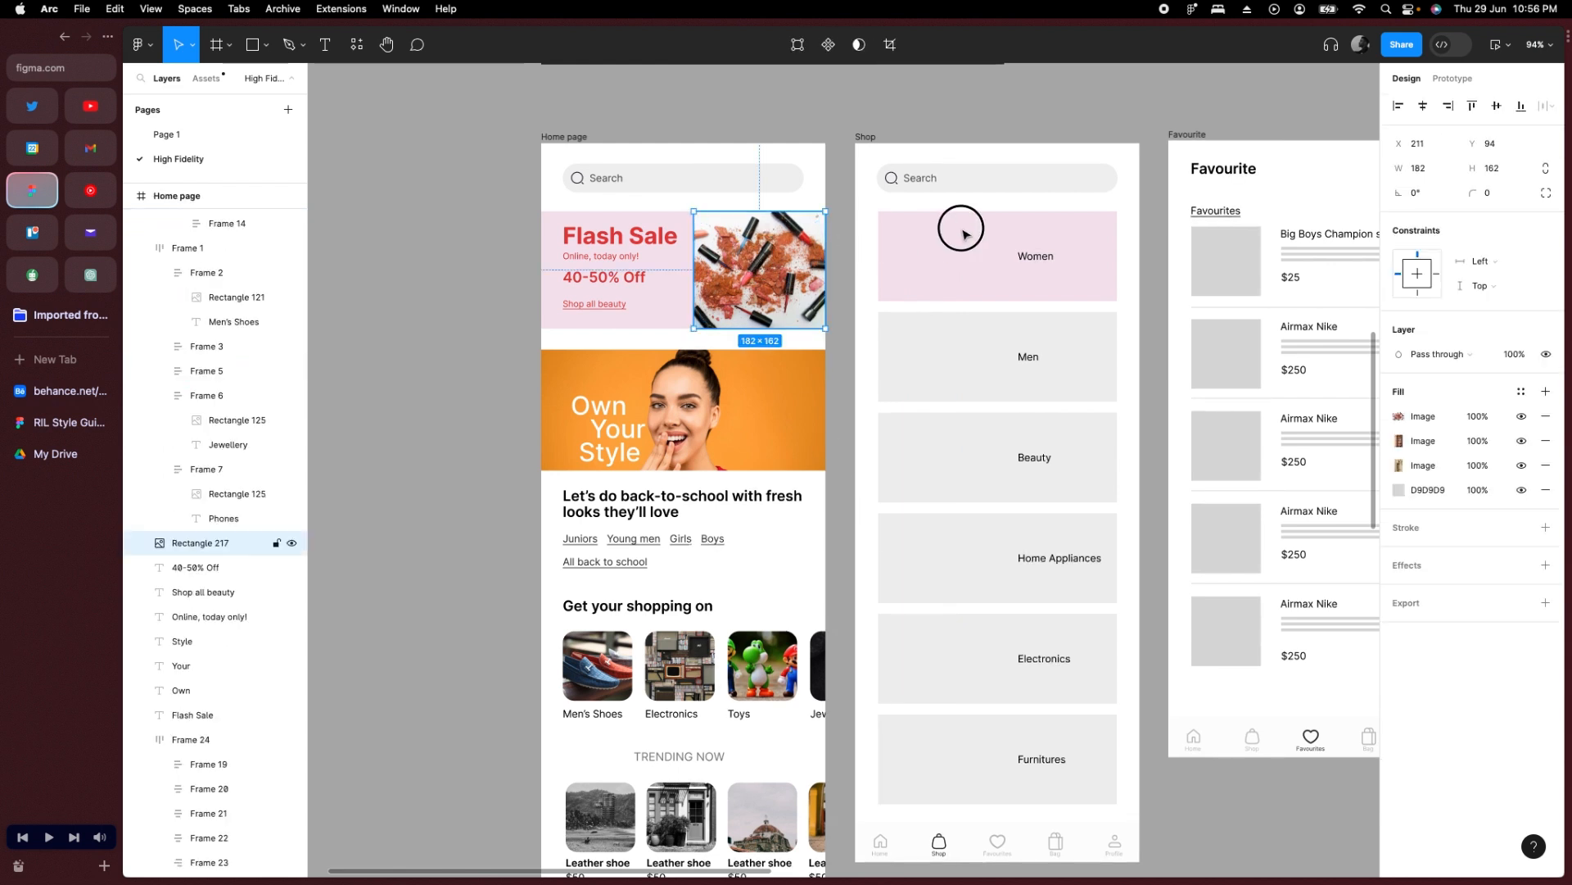
mouse_move(963, 231)
mouse_down()
mouse_move(978, 229)
mouse_move(945, 229)
mouse_up()
scroll(962, 147, up, 5)
drag(1076, 220, 1031, 253)
drag(1019, 390, 1019, 391)
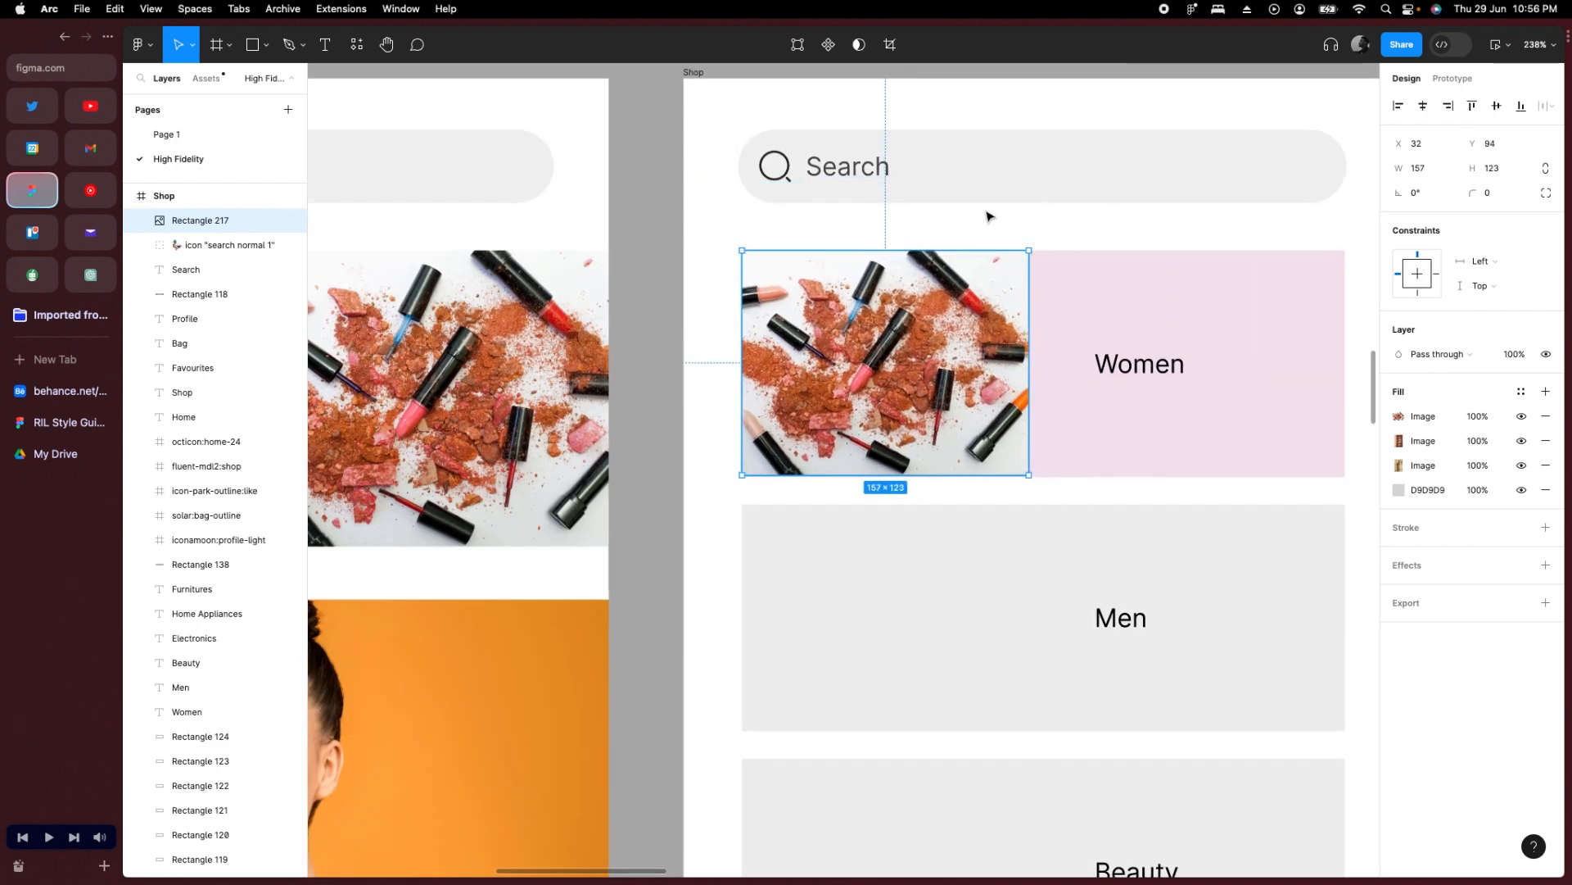
Duplicate the Women card's image onto the Men, Beauty, Home Appliances, Electronics and Furnitures cards, spaced 140 px apart vertically.
scroll(989, 215, down, 6)
drag(931, 293, 932, 377)
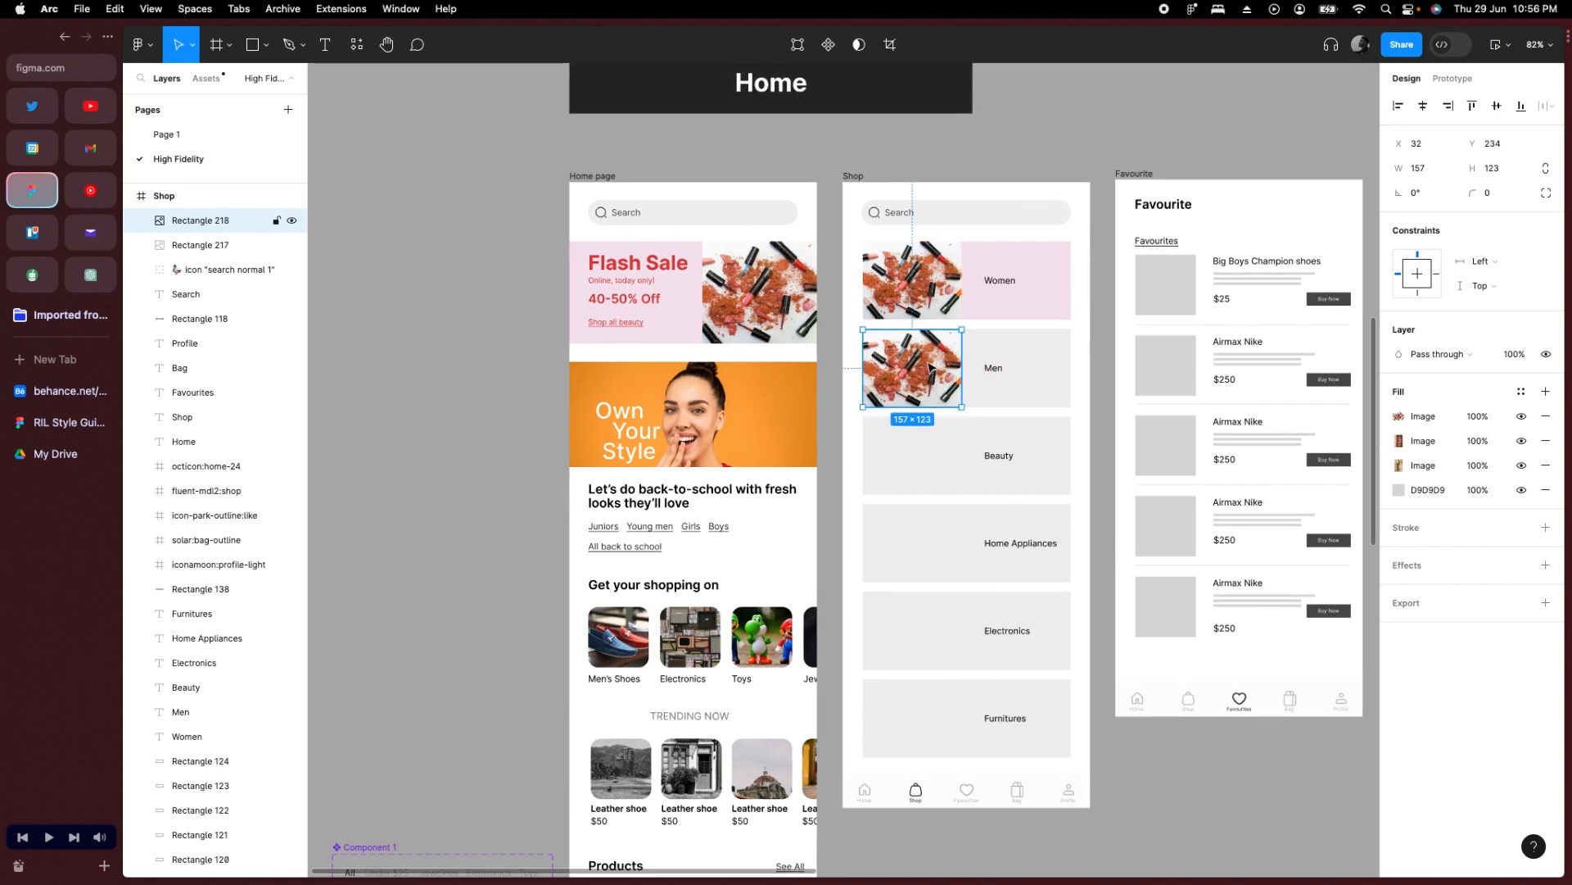
key(super+d)
key(super+d)
key(super+d)
key(super+d)
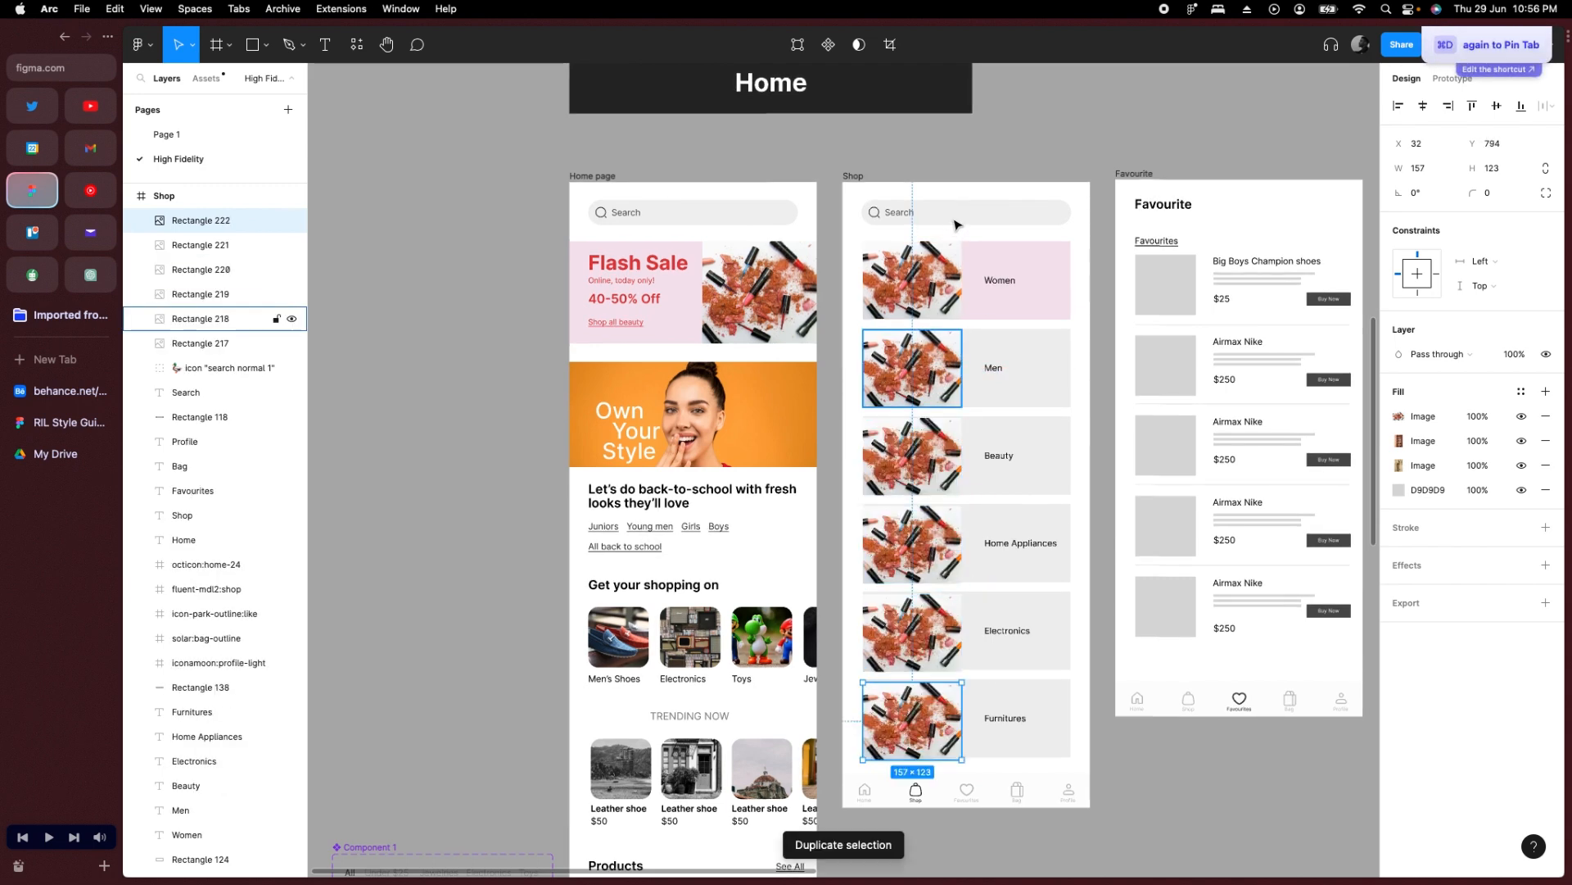
click(1056, 102)
Fill the Men card with blue 1B5FBB at 18% opacity.
scroll(1057, 106, up, 3)
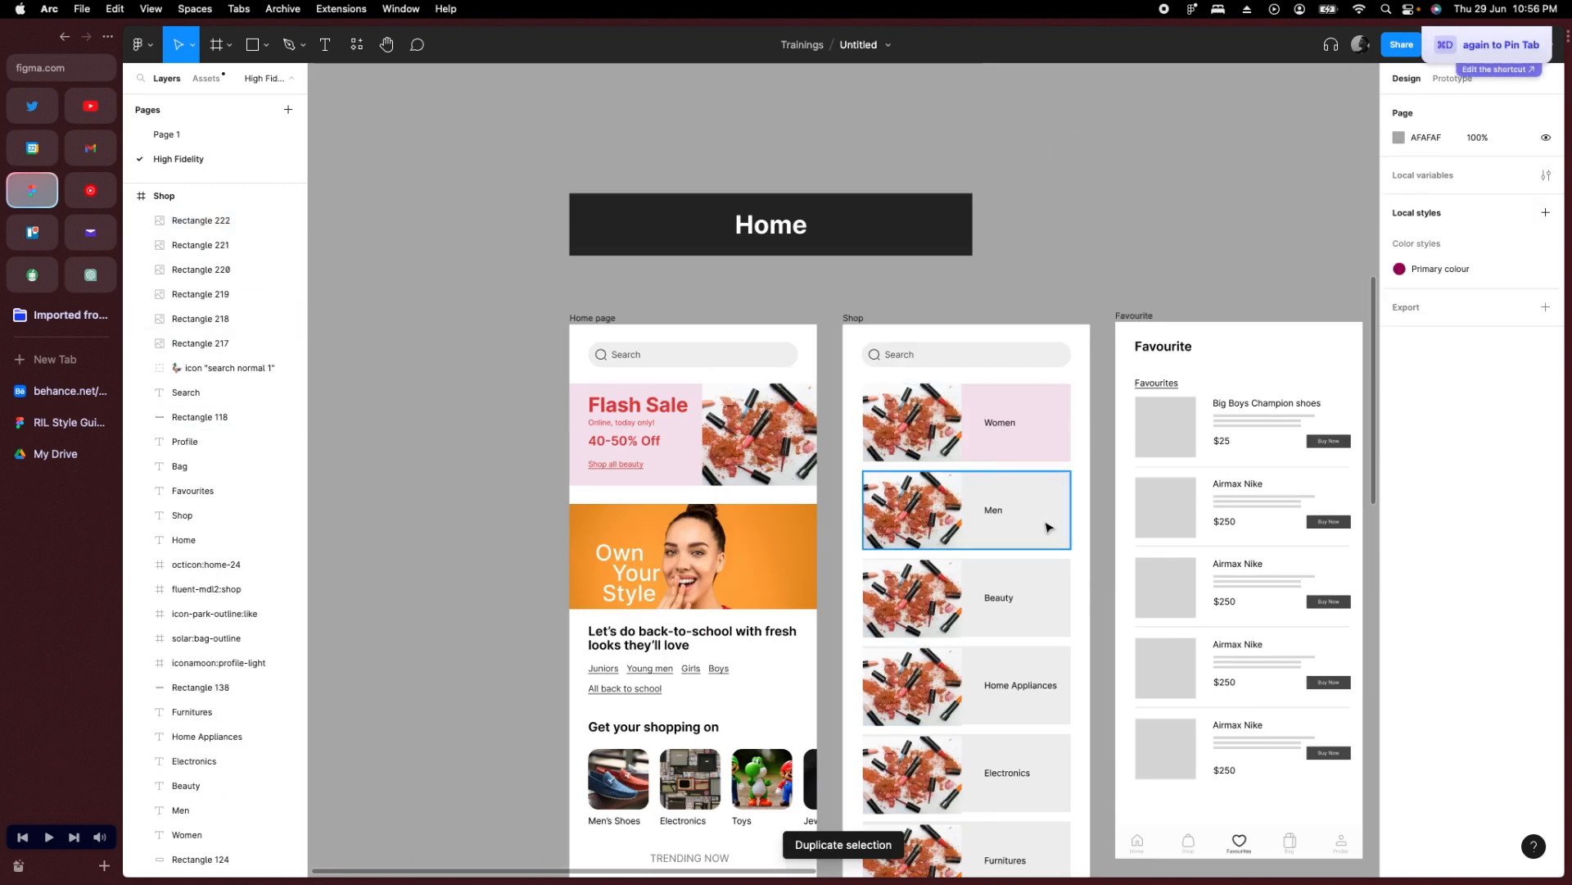
scroll(1049, 526, up, 5)
scroll(983, 453, down, 4)
scroll(1018, 519, down, 2)
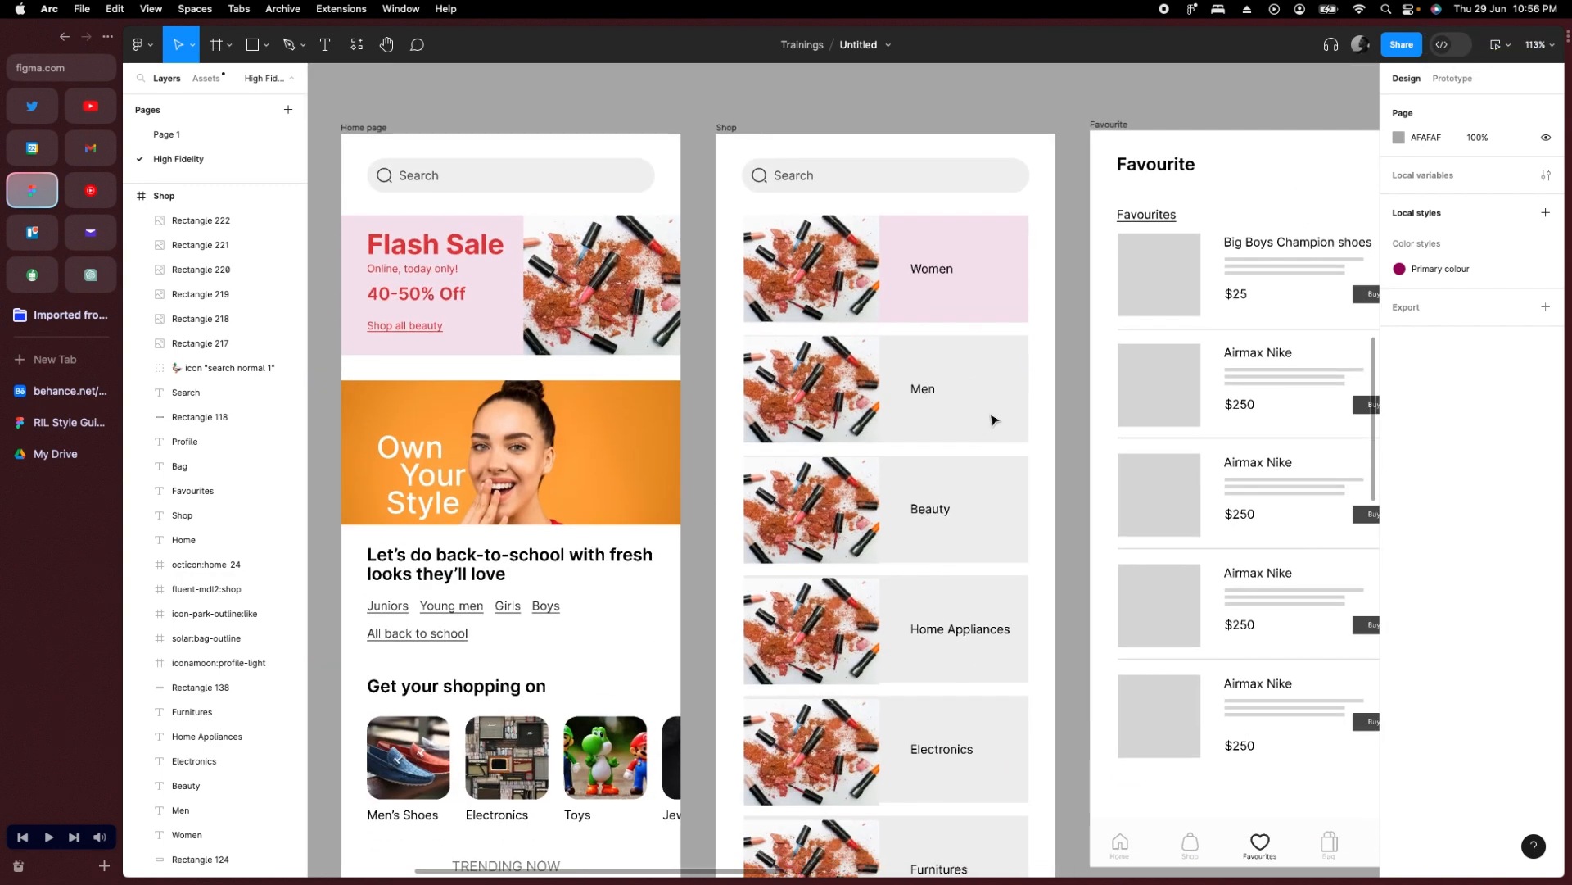
scroll(993, 409, down, 1)
click(991, 399)
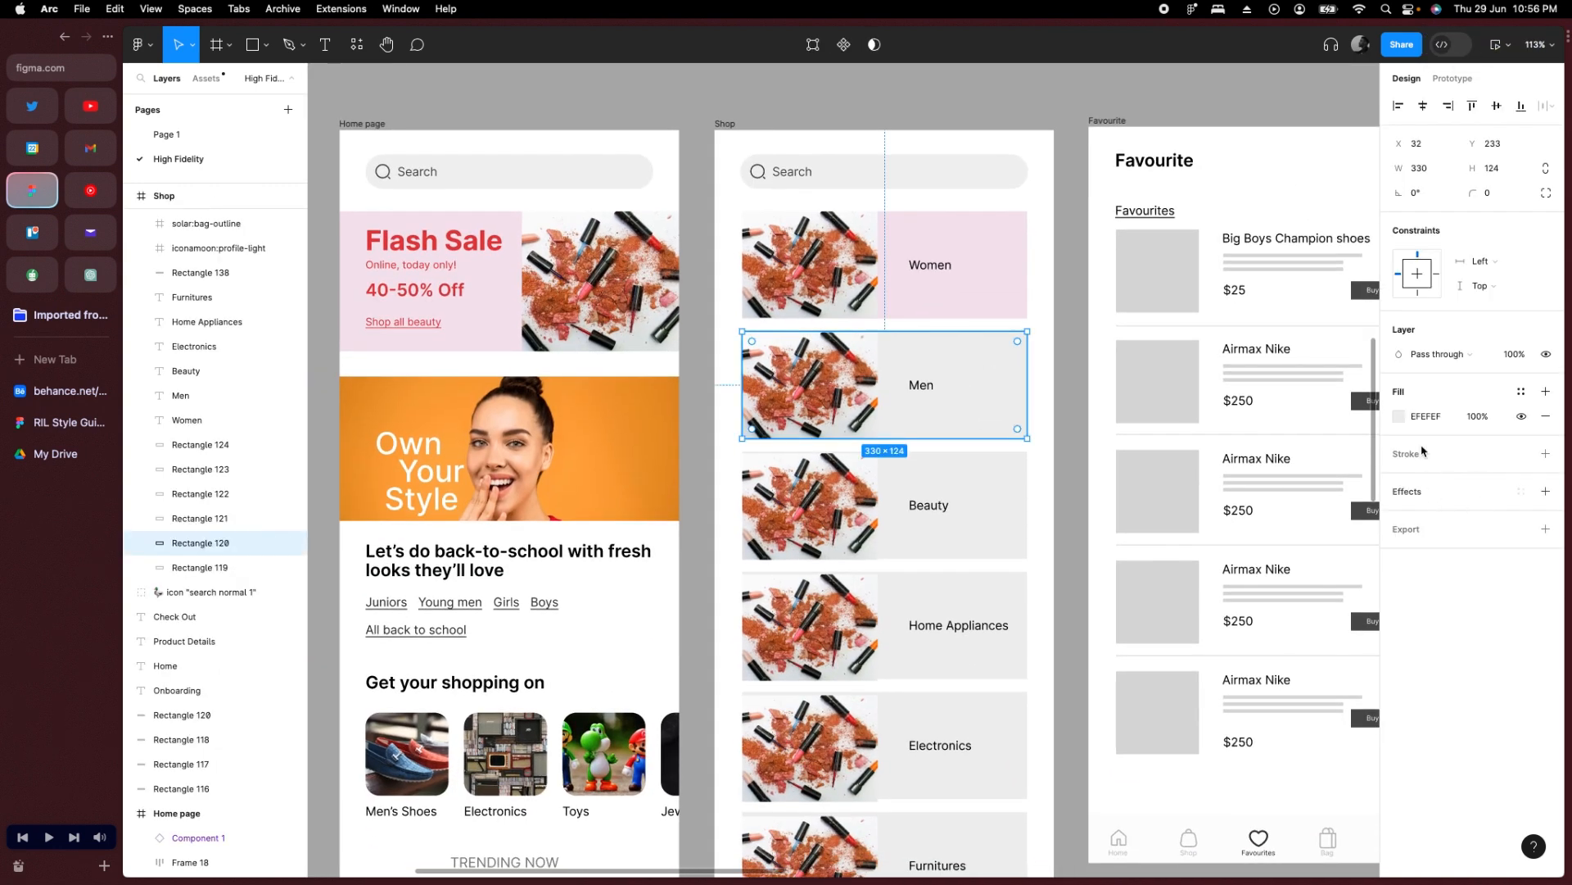
click(1400, 416)
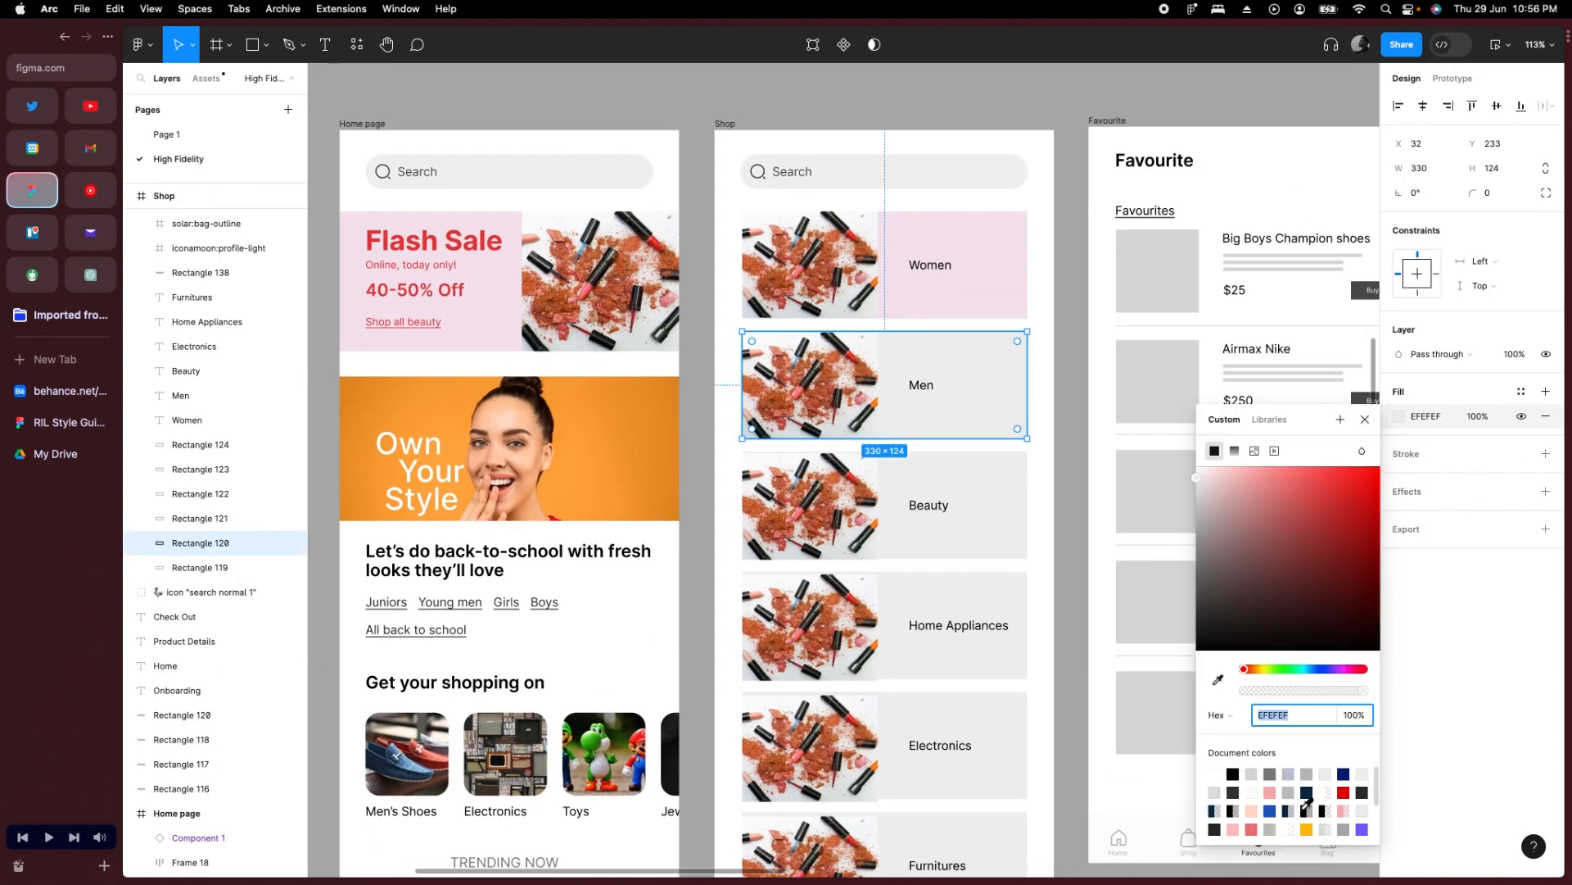
click(1272, 810)
click(1276, 691)
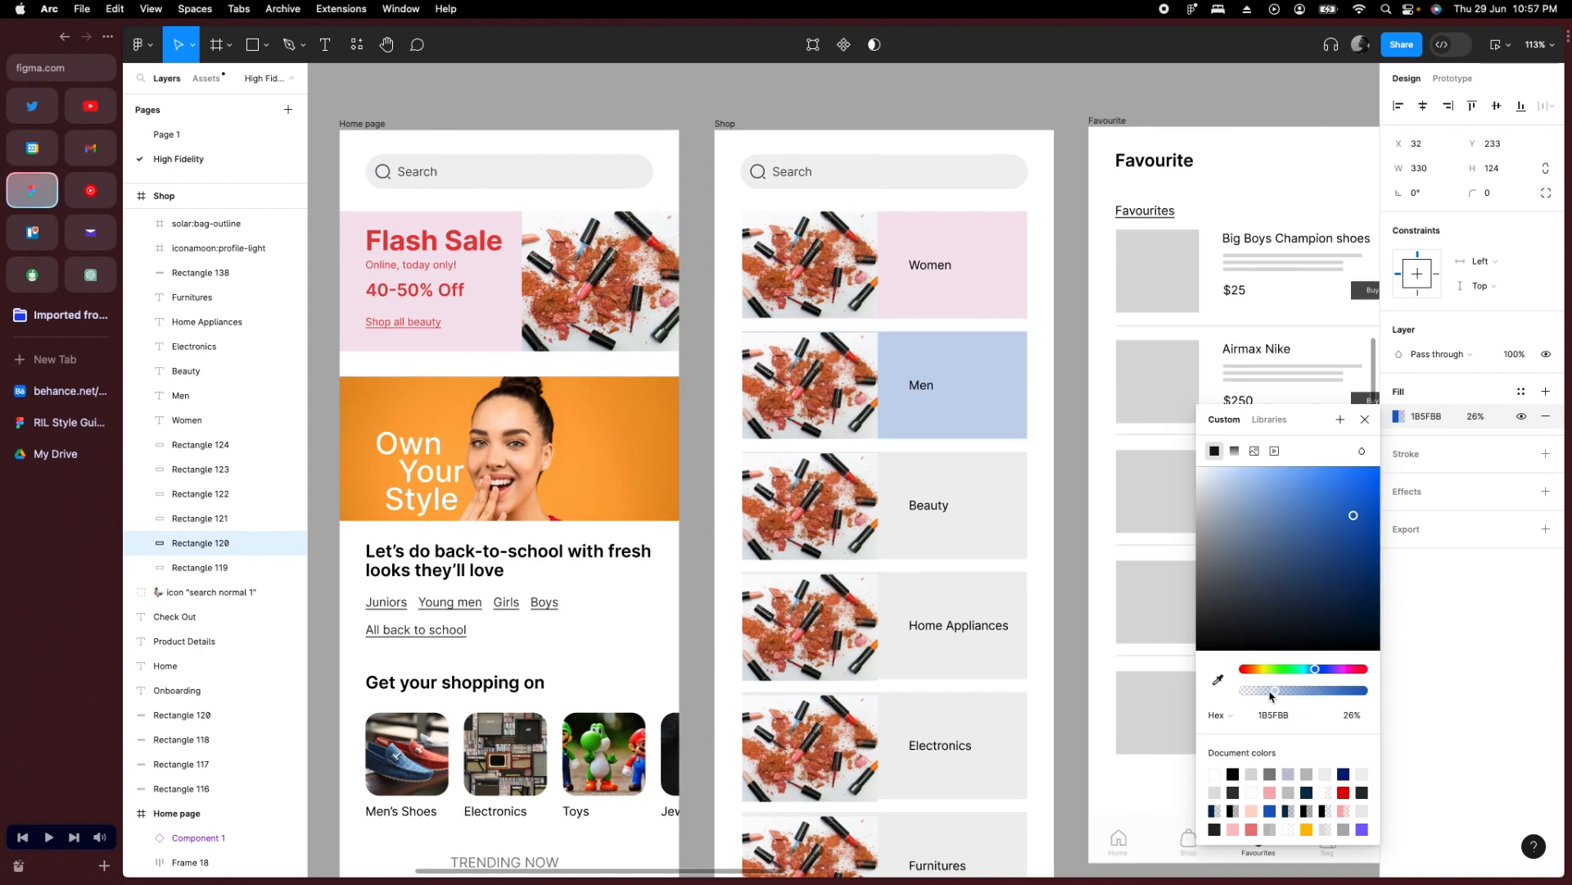
drag(1268, 692, 1264, 693)
Set the corner radius of all six category card backgrounds to 16.
shift+click(958, 246)
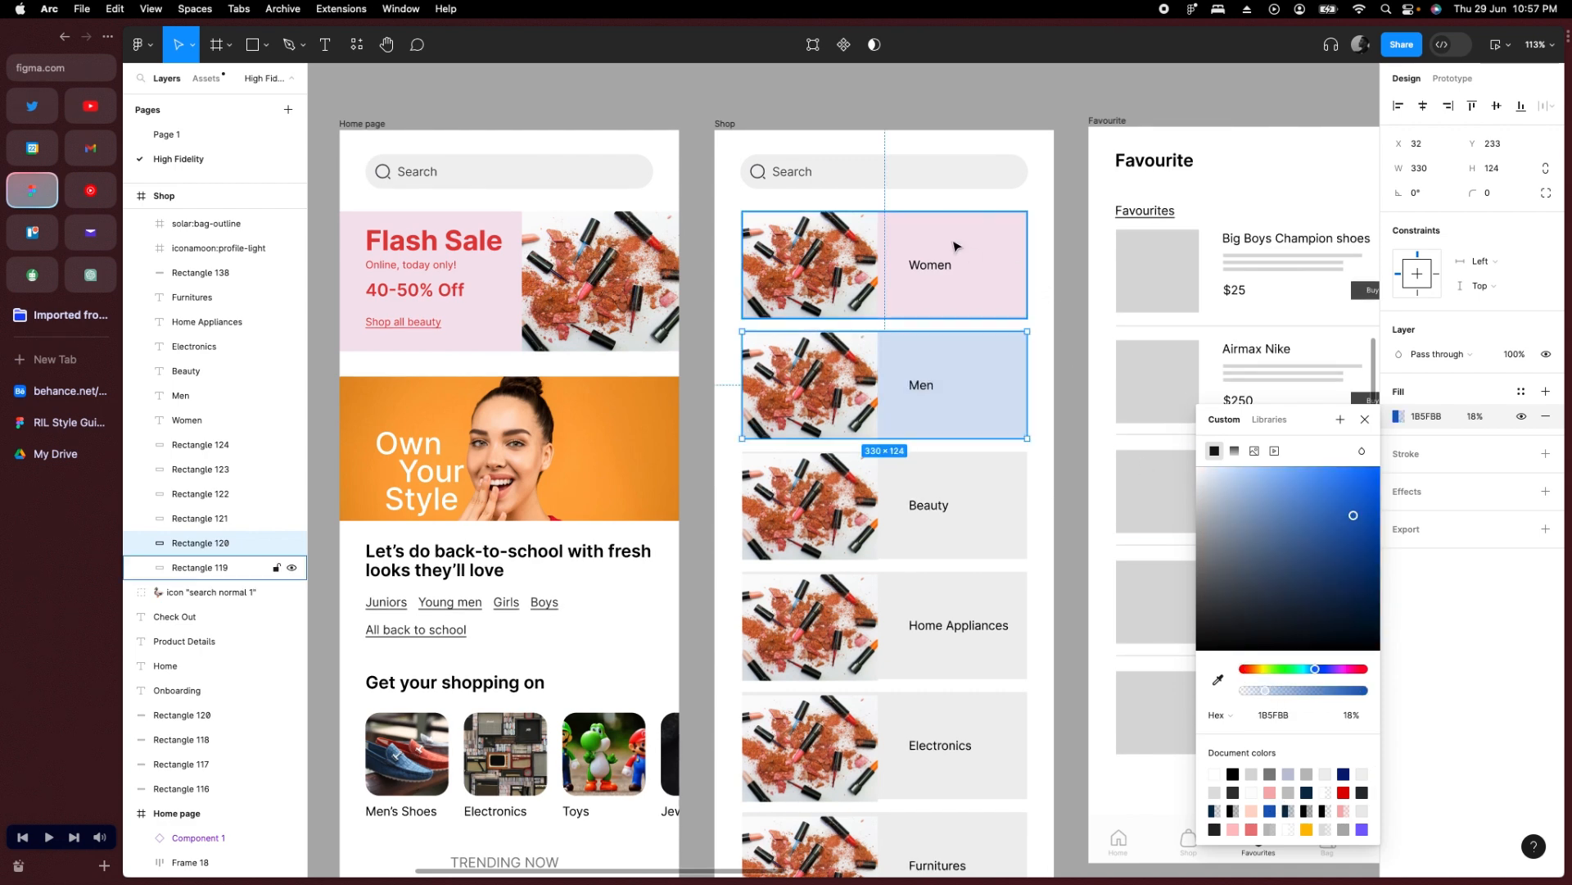
shift+click(1014, 505)
shift+click(1006, 664)
scroll(1003, 639, down, 3)
shift+click(997, 573)
shift+click(1004, 702)
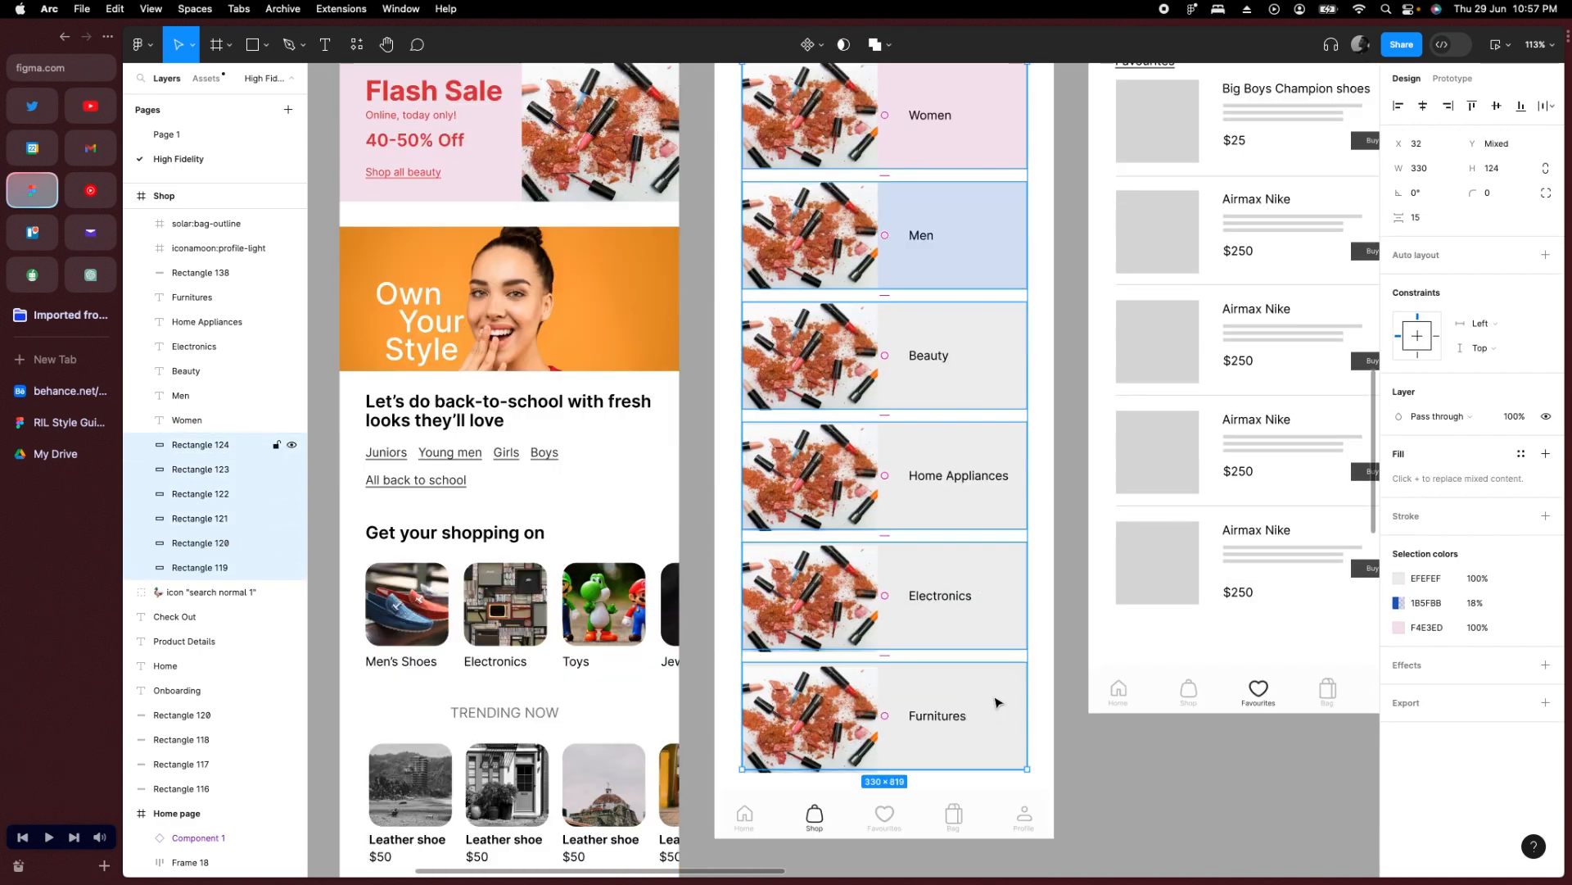
click(1509, 195)
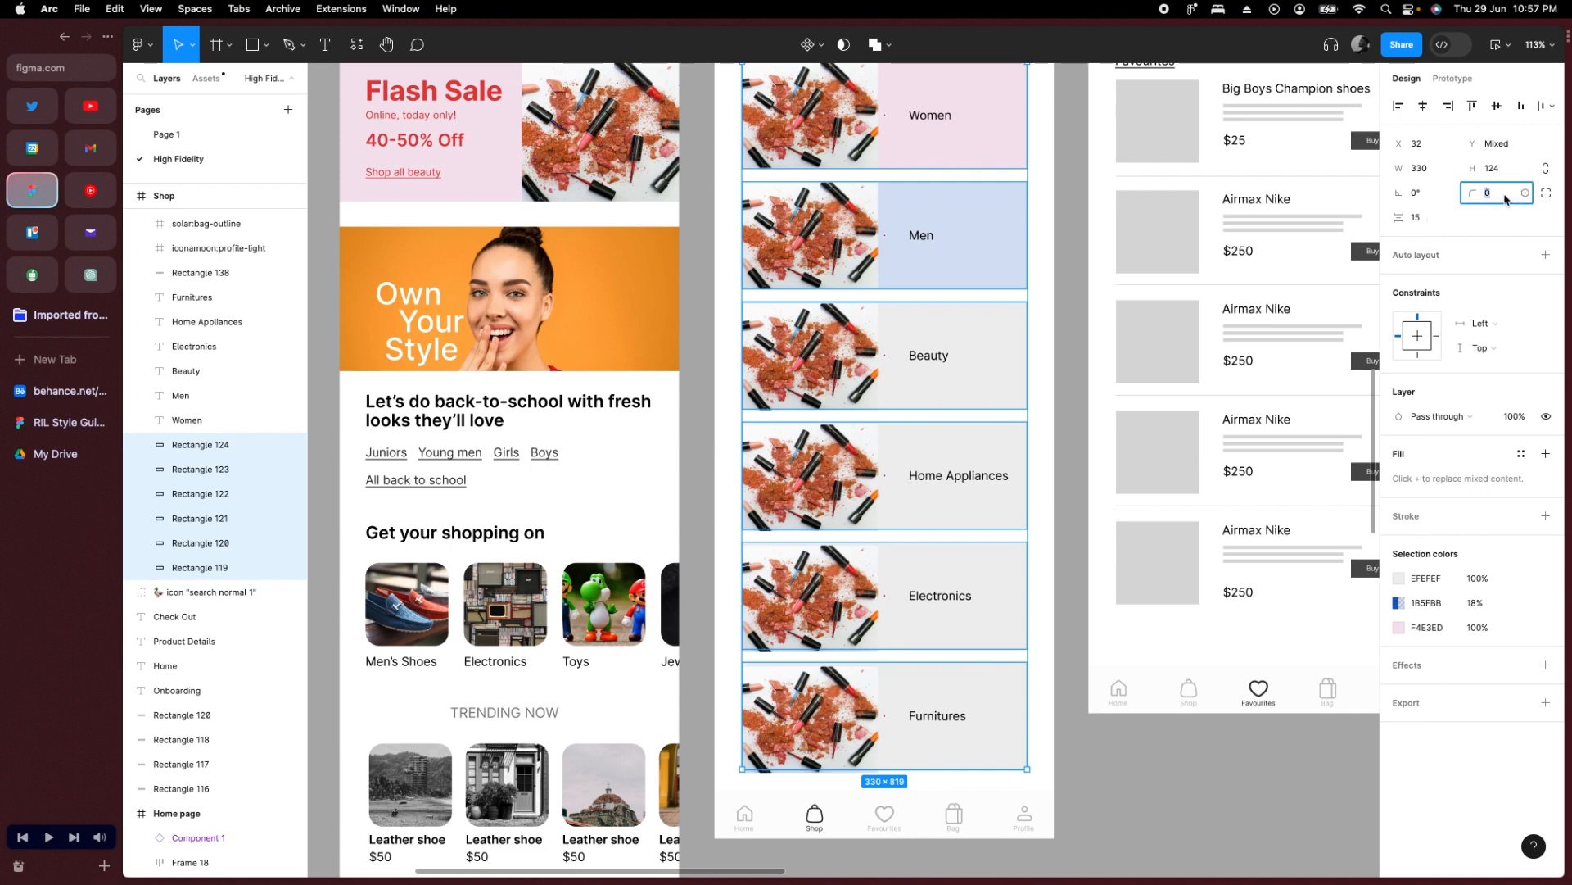
text(16)
key(Return)
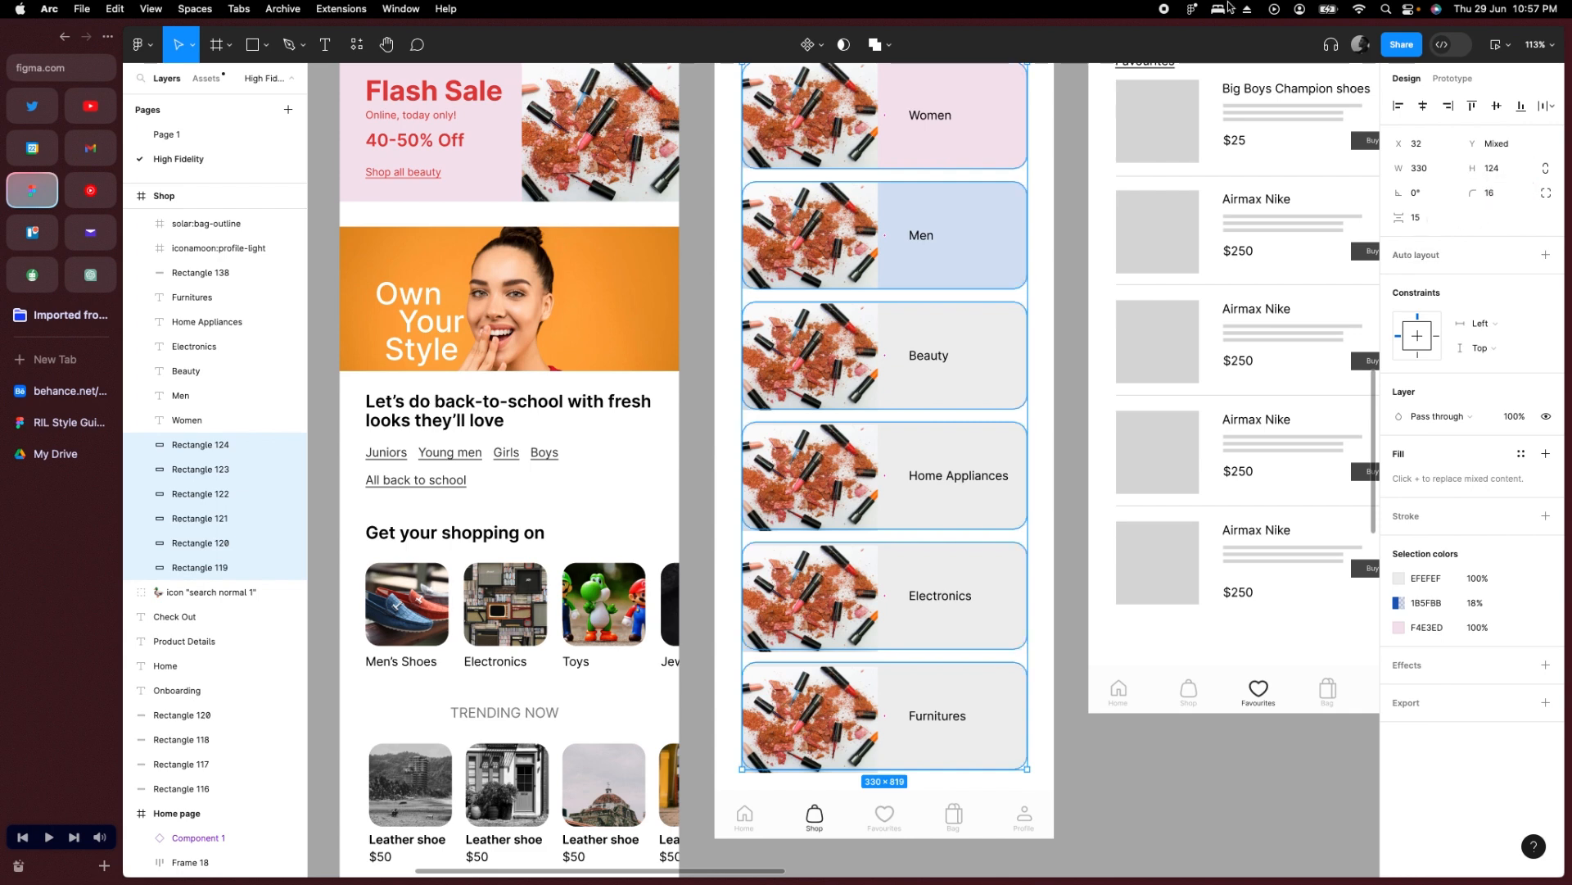
Fill the Beauty card with the pink sampled from the Women card.
click(986, 365)
key(i)
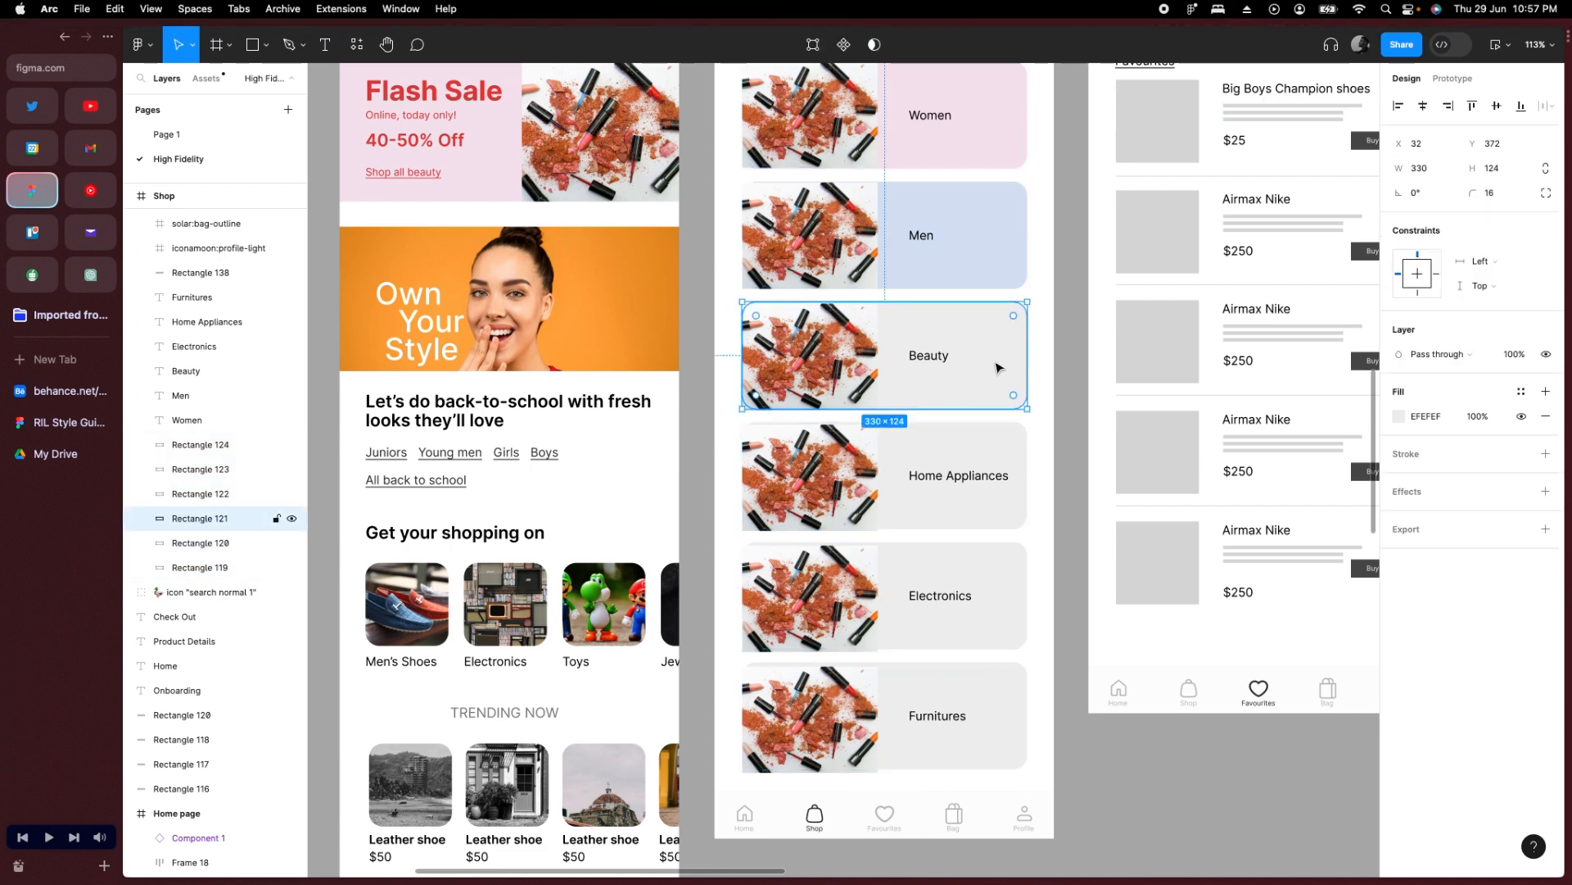
scroll(999, 369, up, 1)
click(982, 170)
Fill the Home Appliances card with the deep pink C31252 at 100% opacity.
click(971, 512)
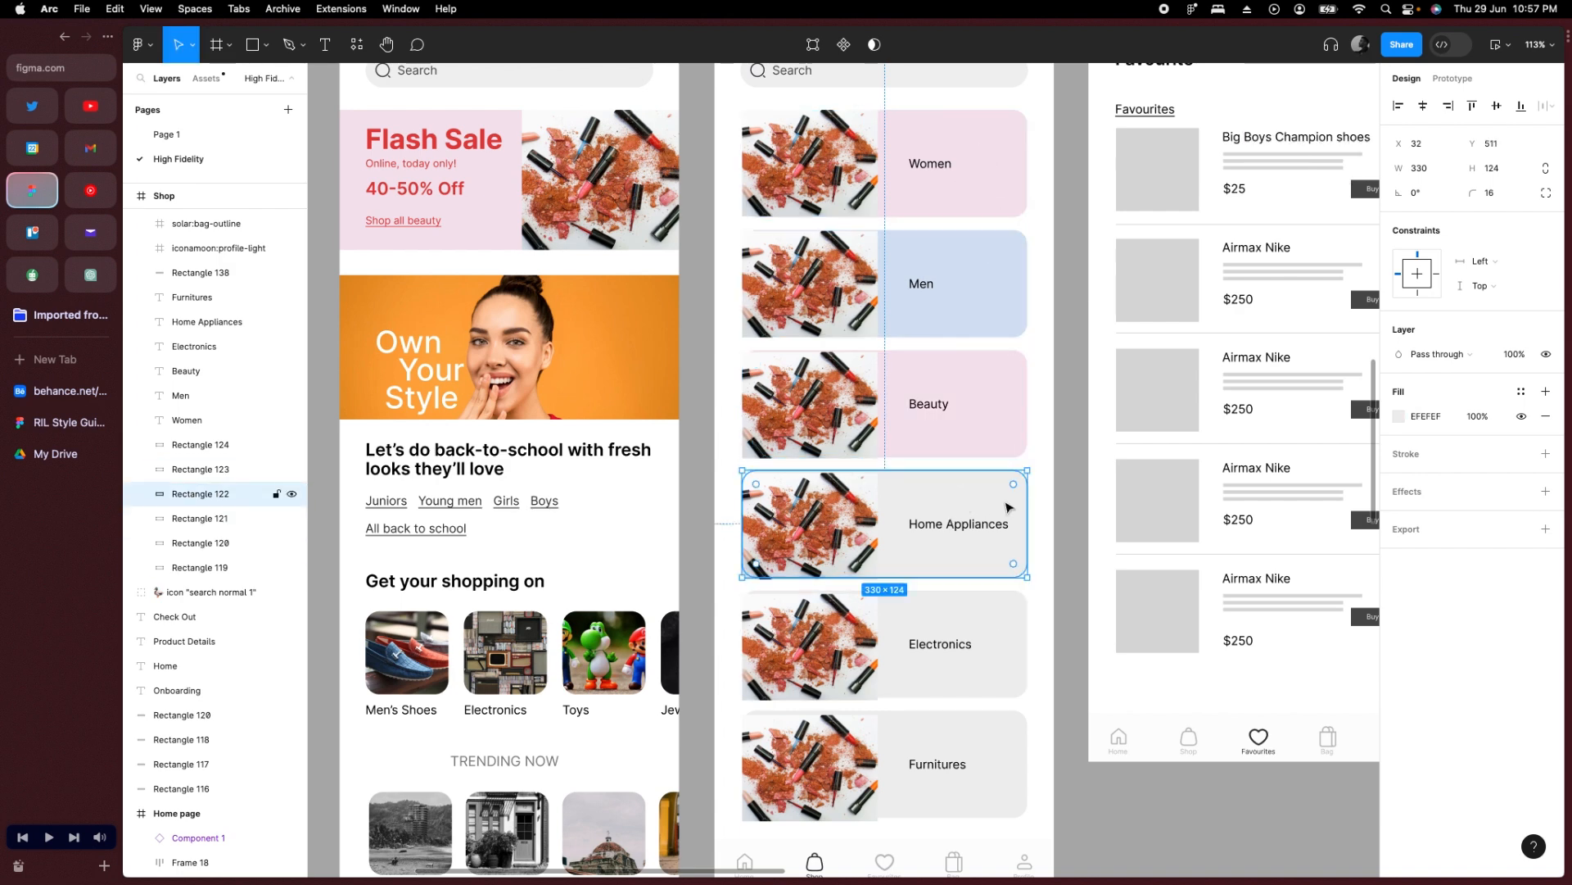
click(1399, 418)
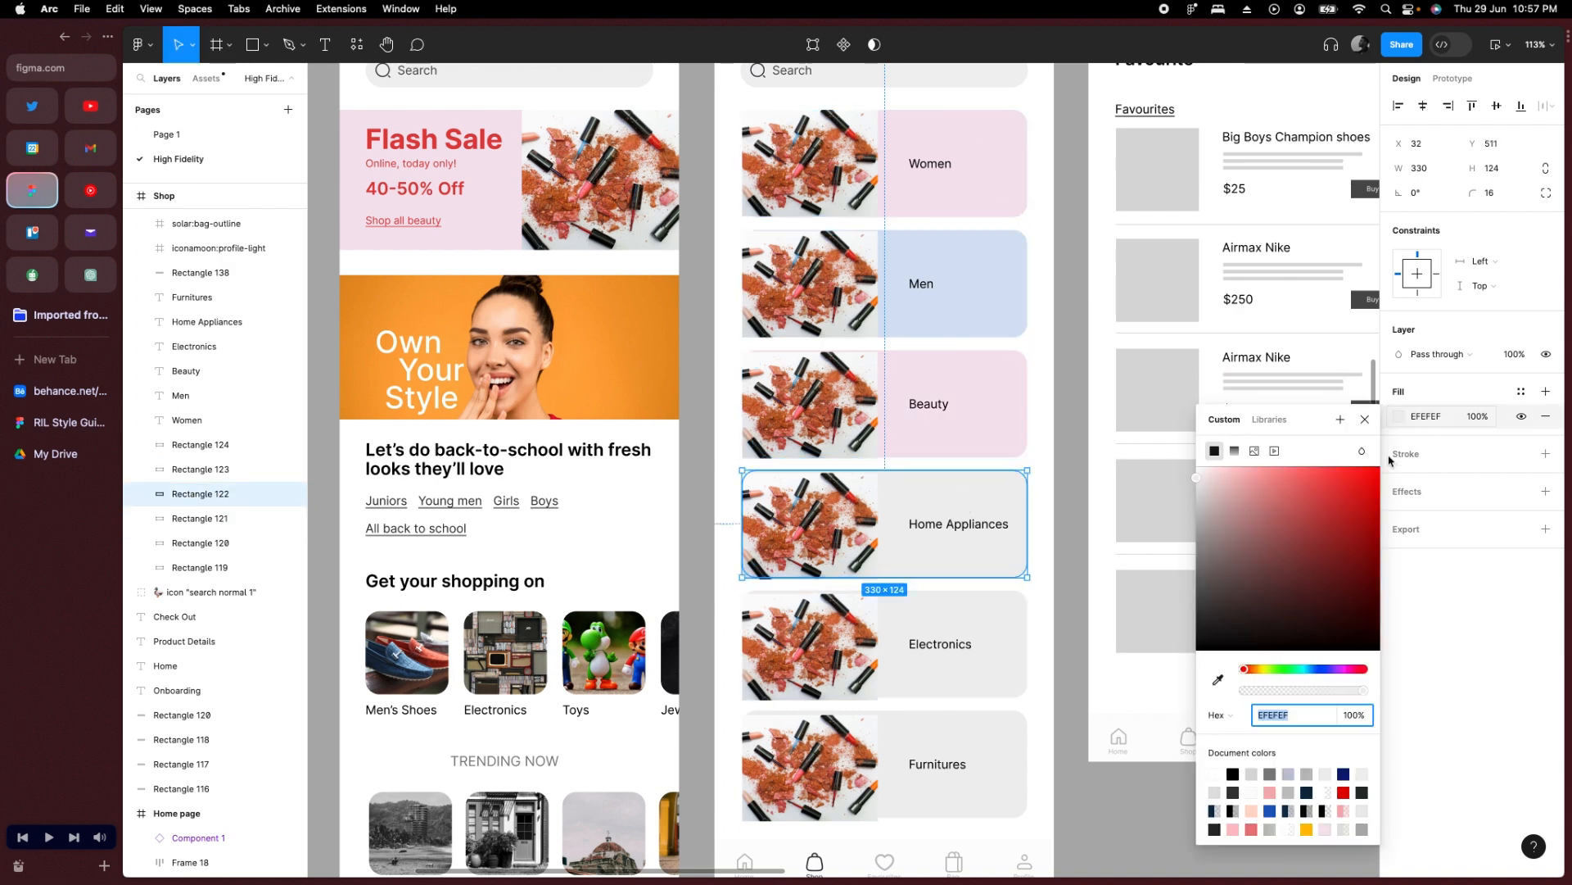
click(1356, 670)
click(1293, 690)
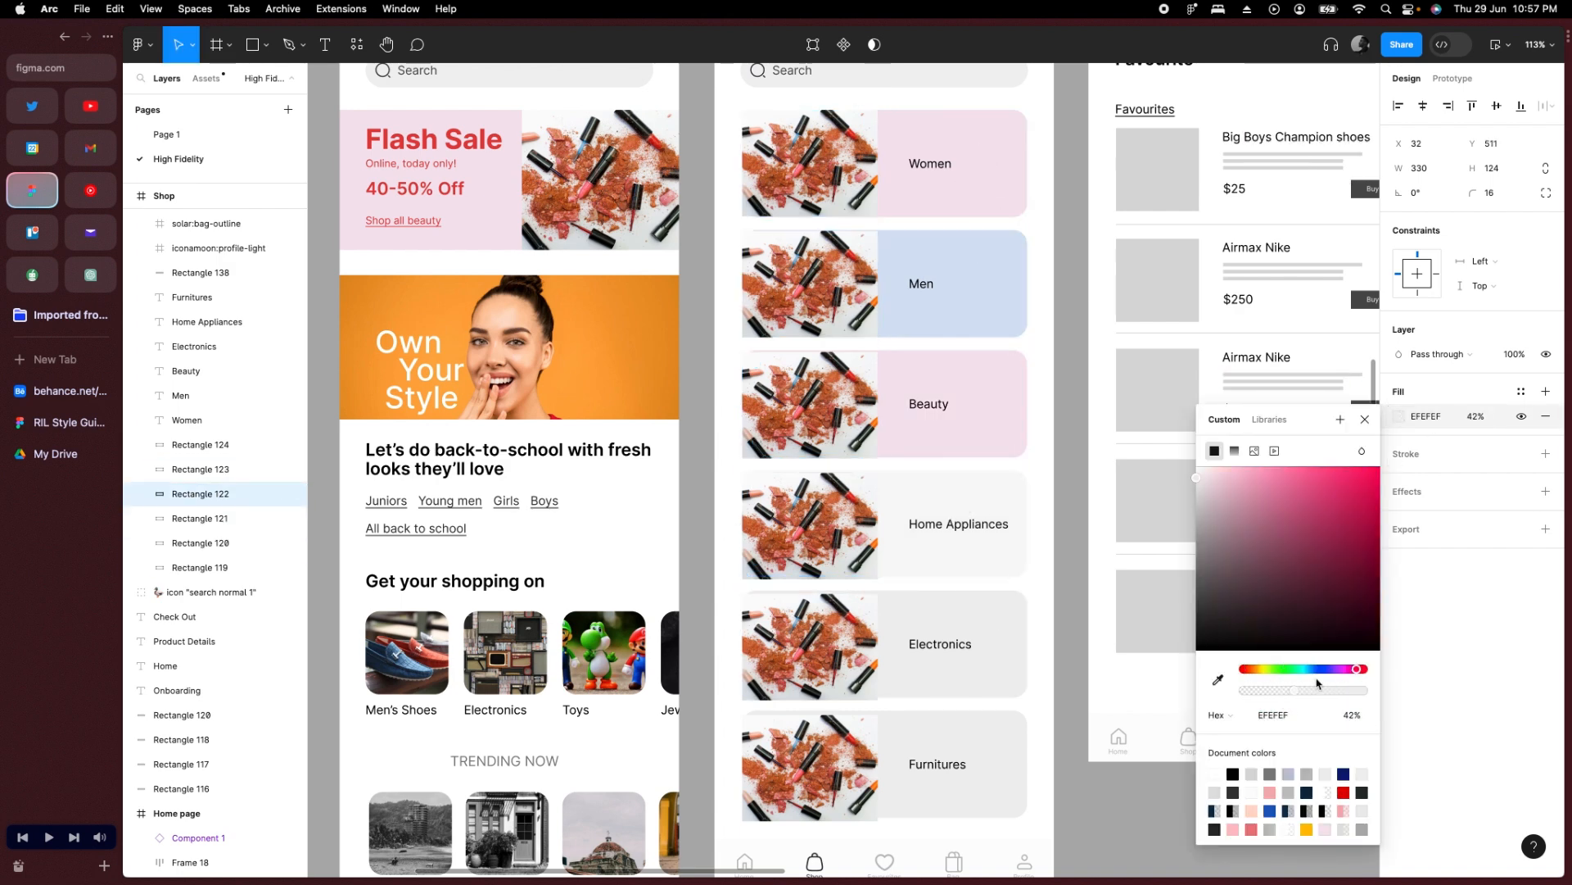
click(1364, 691)
drag(1371, 496, 1363, 509)
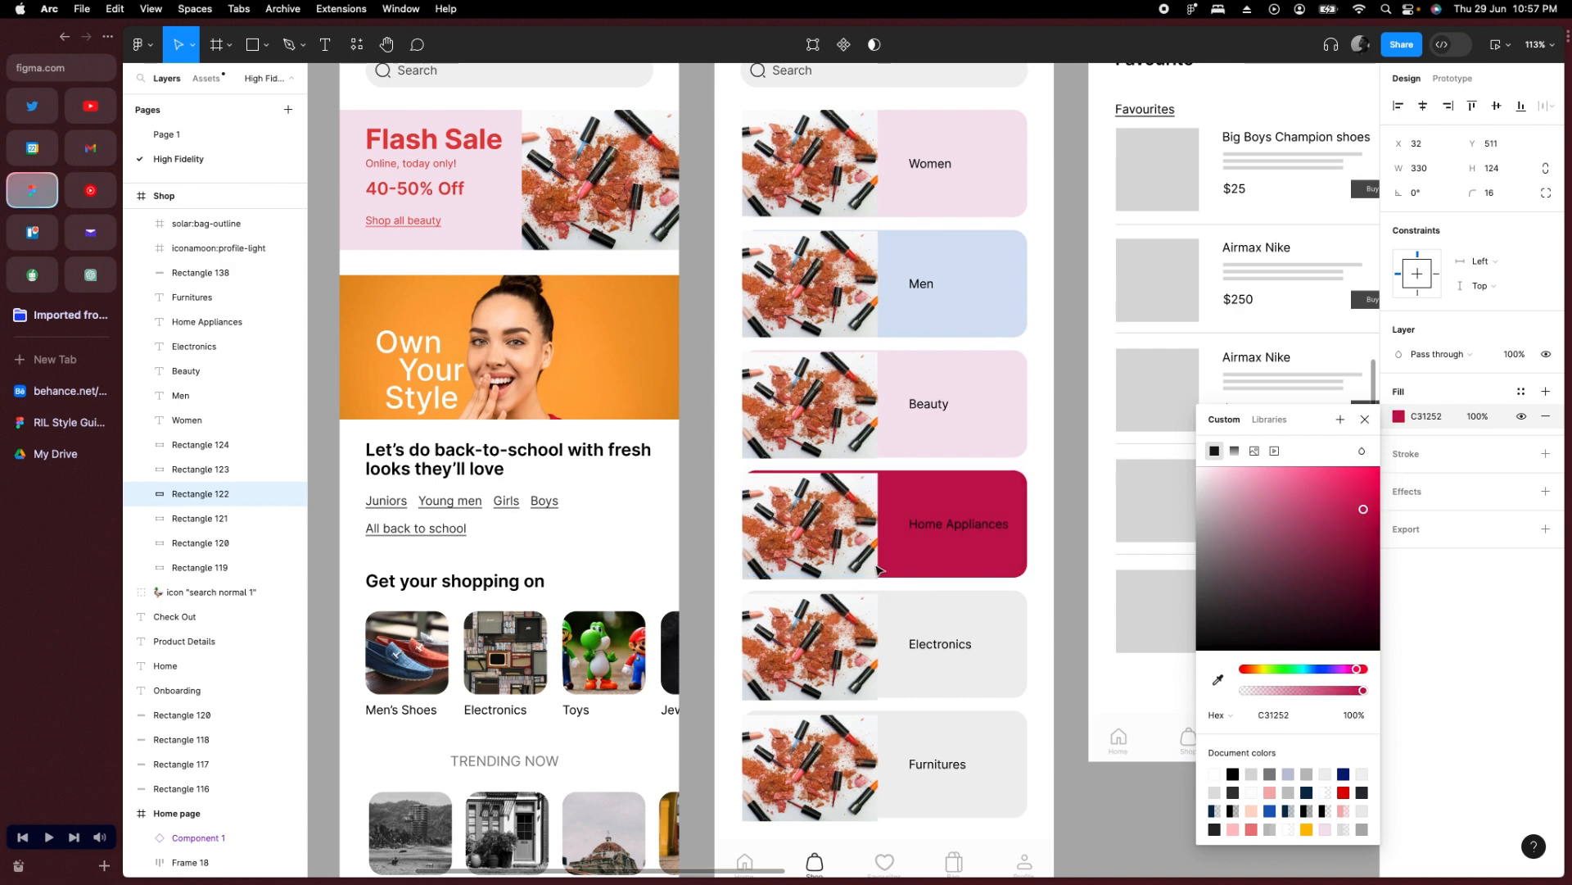
Set the top-left corner radius to 16 on the Women, Men, Beauty, Electronics and Furnitures card images.
click(877, 569)
drag(821, 513, 821, 513)
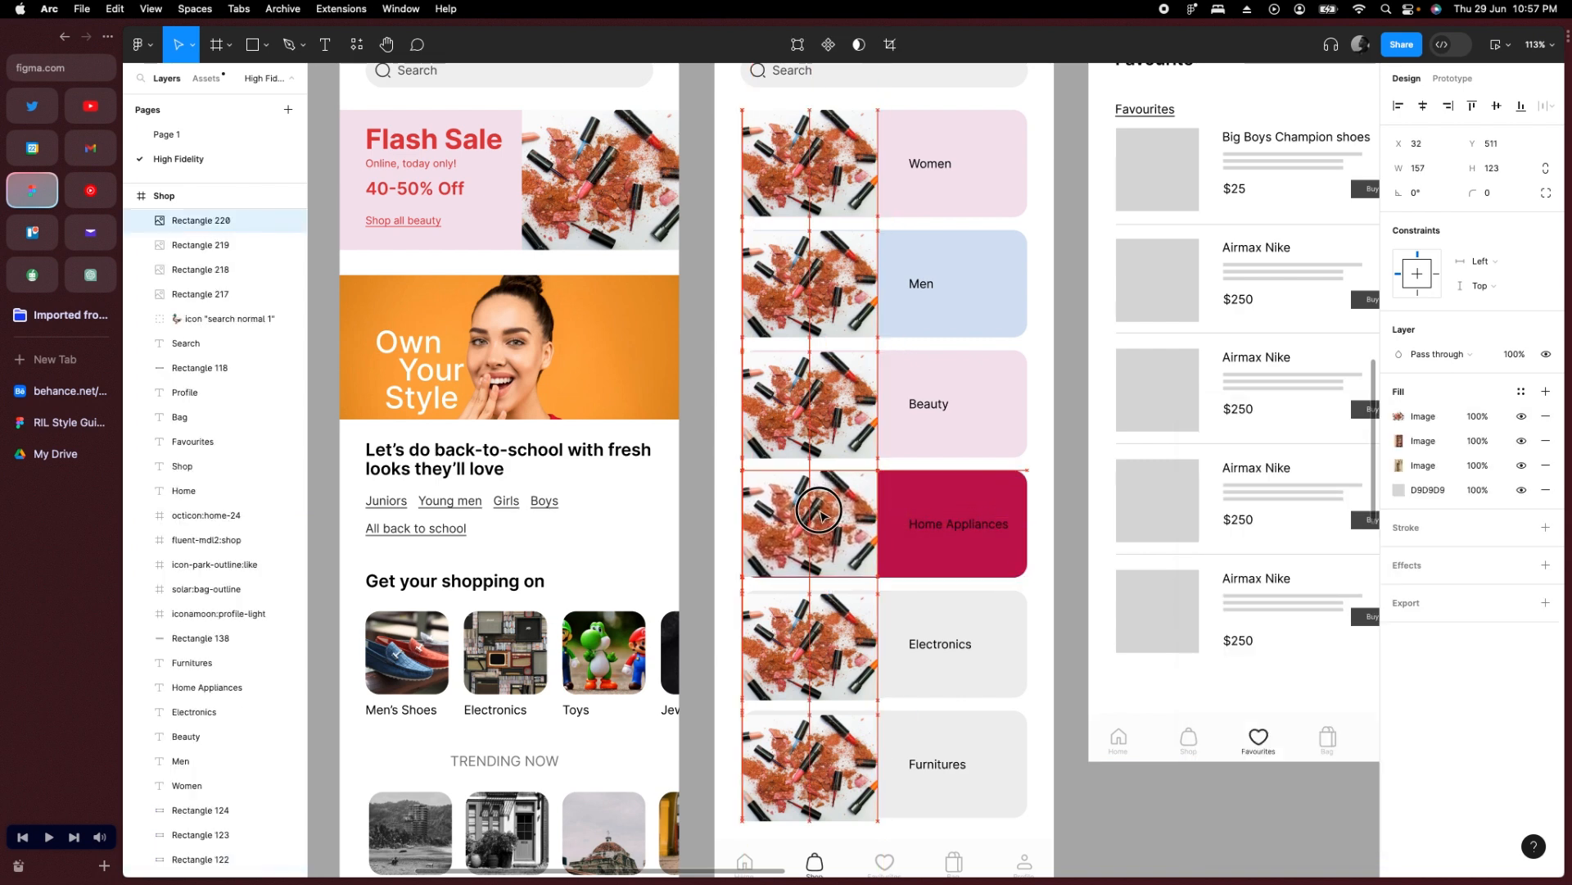
click(799, 420)
shift+click(806, 287)
shift+click(806, 164)
shift+click(811, 647)
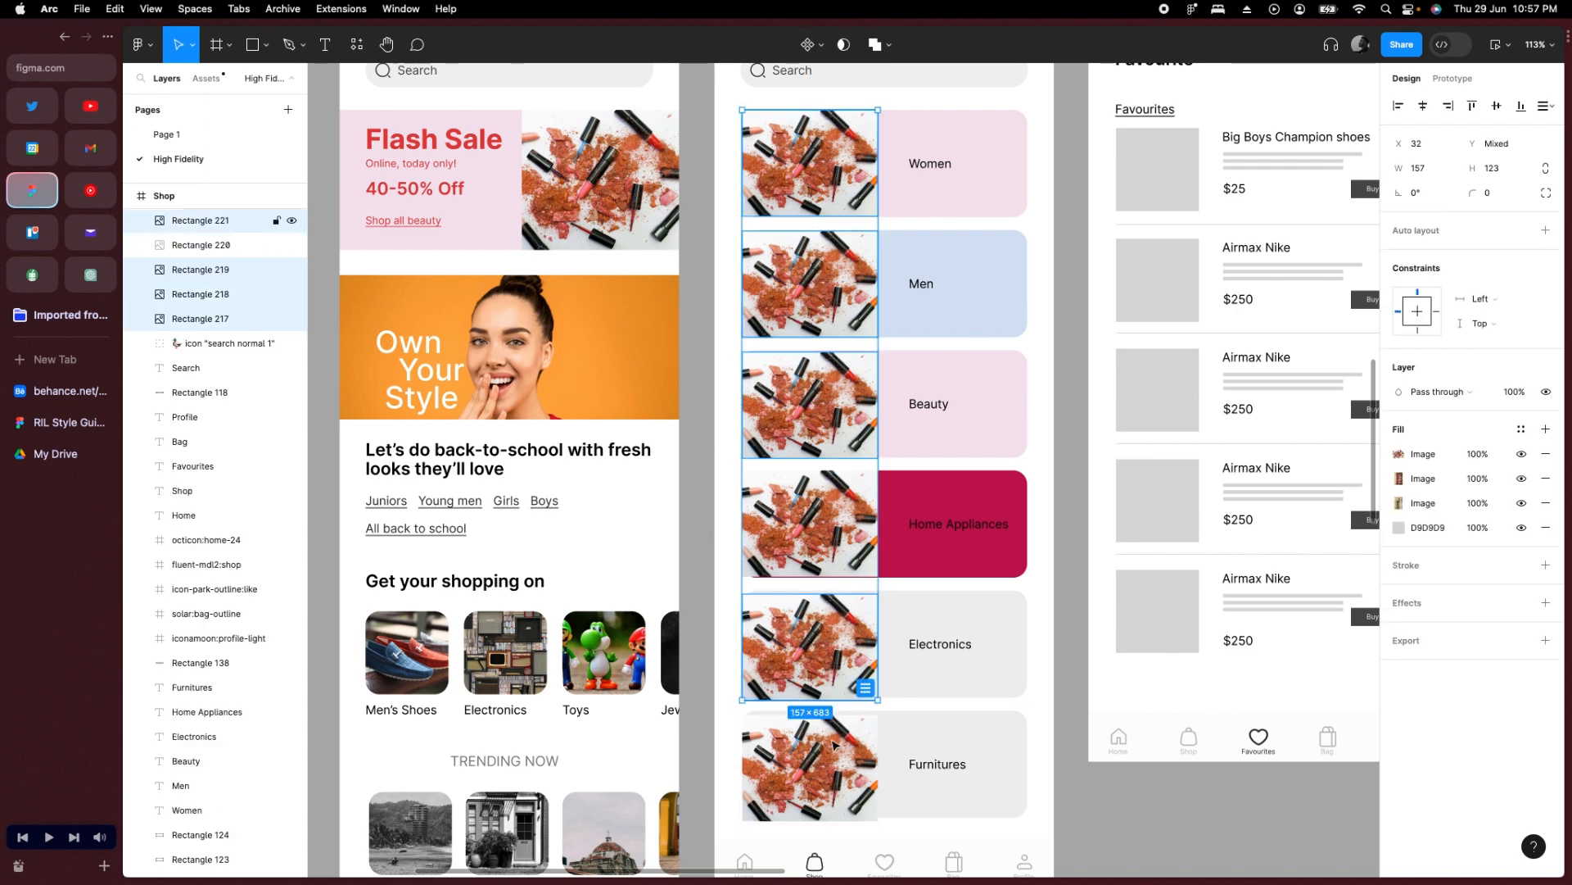
shift+click(834, 746)
click(1550, 193)
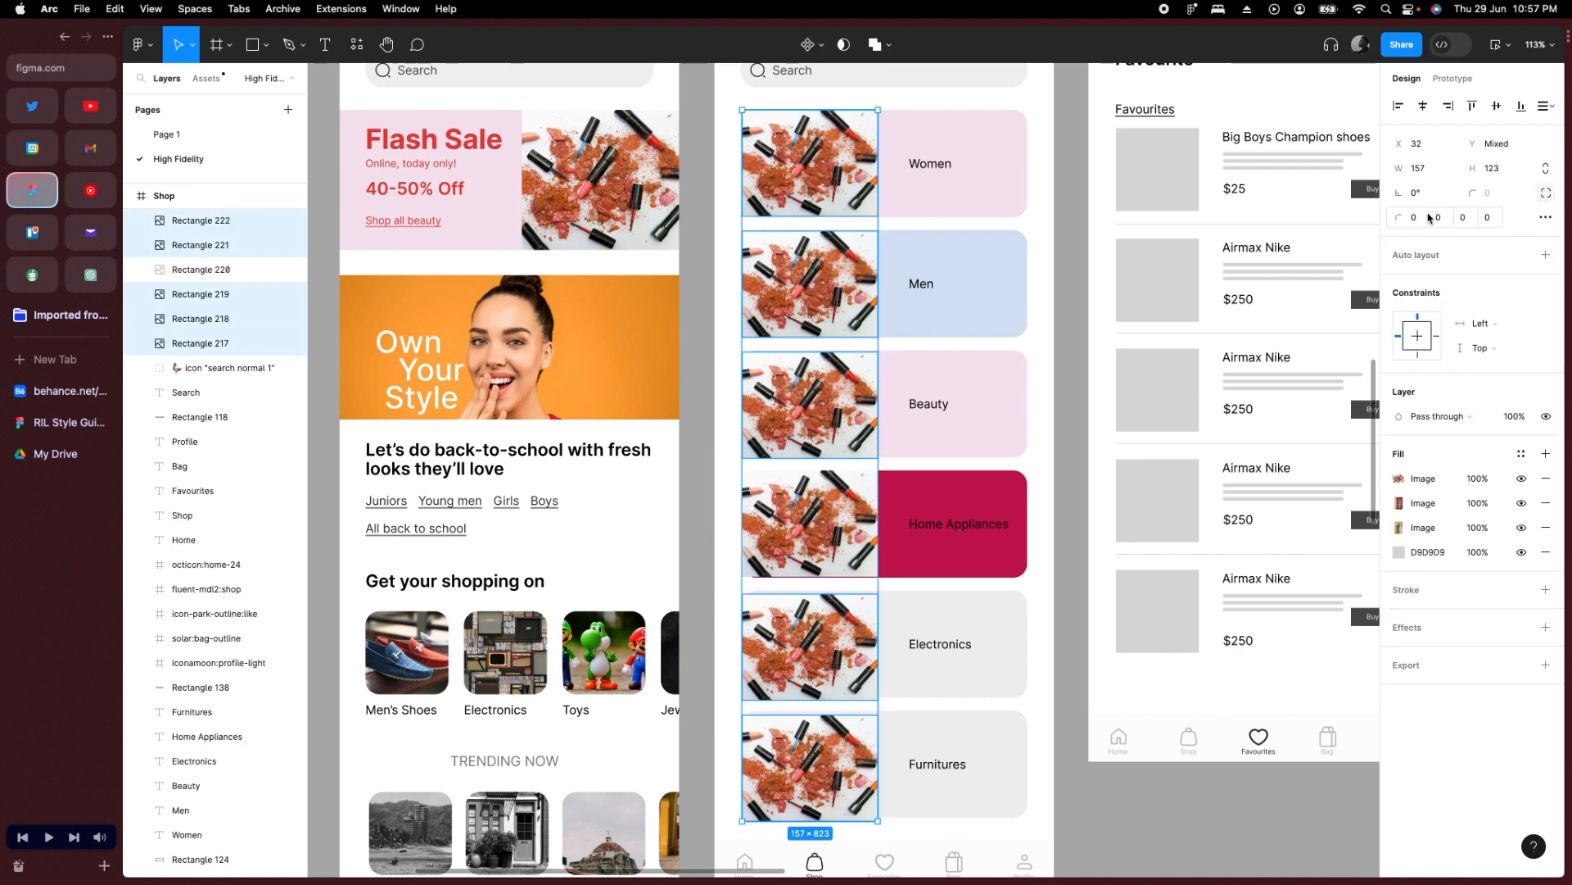
click(1415, 218)
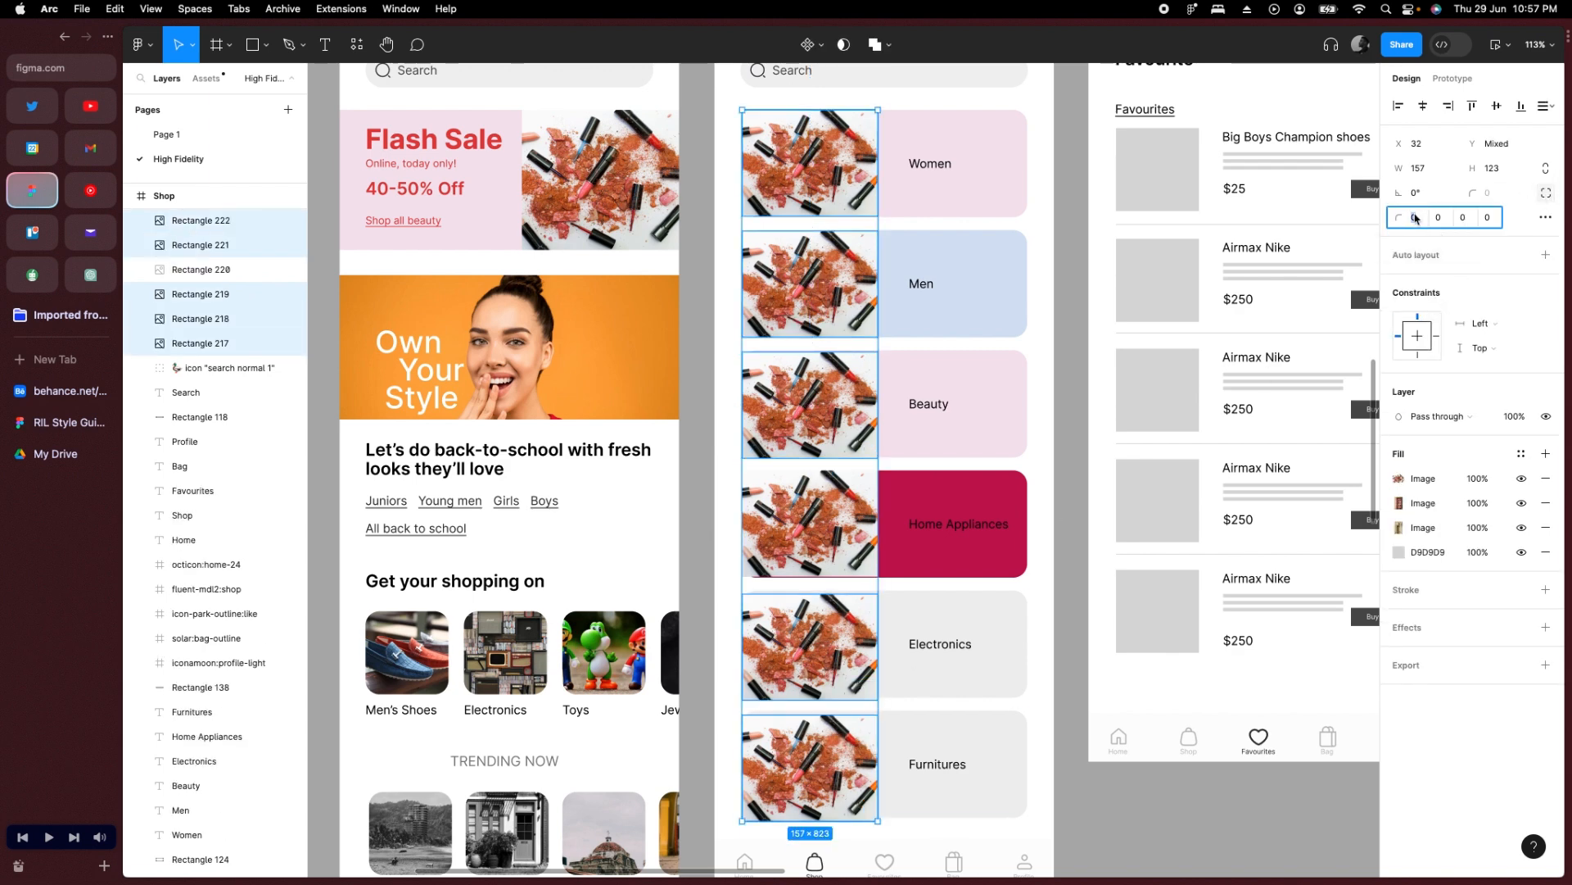
text(16)
key(Return)
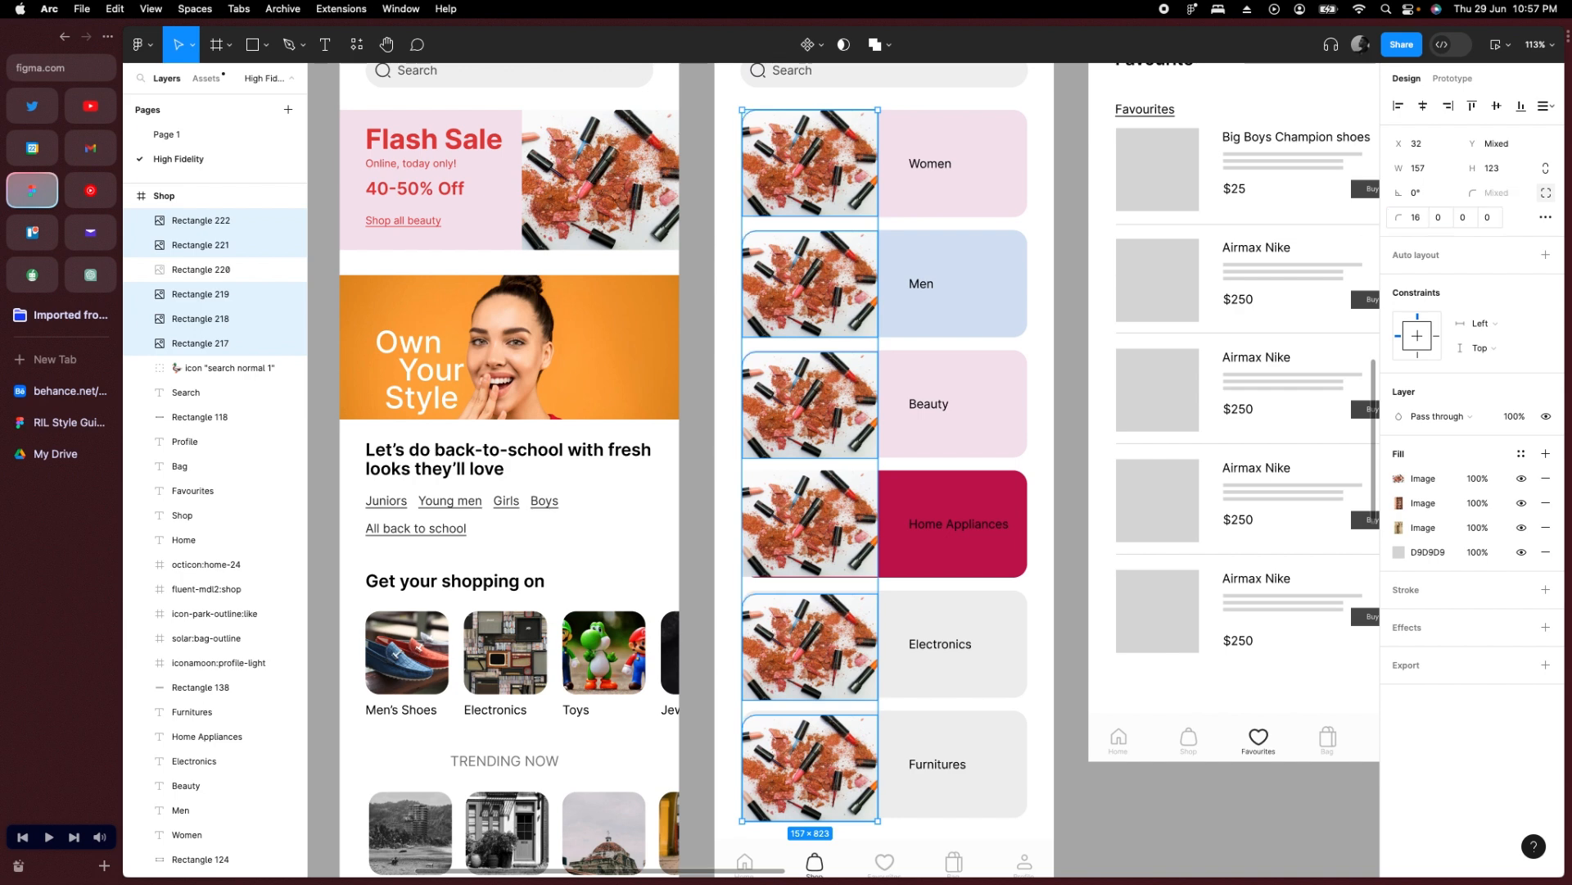
Set the bottom-left corner radius of the same five card images to 16.
click(1464, 219)
key(Return)
click(1205, 789)
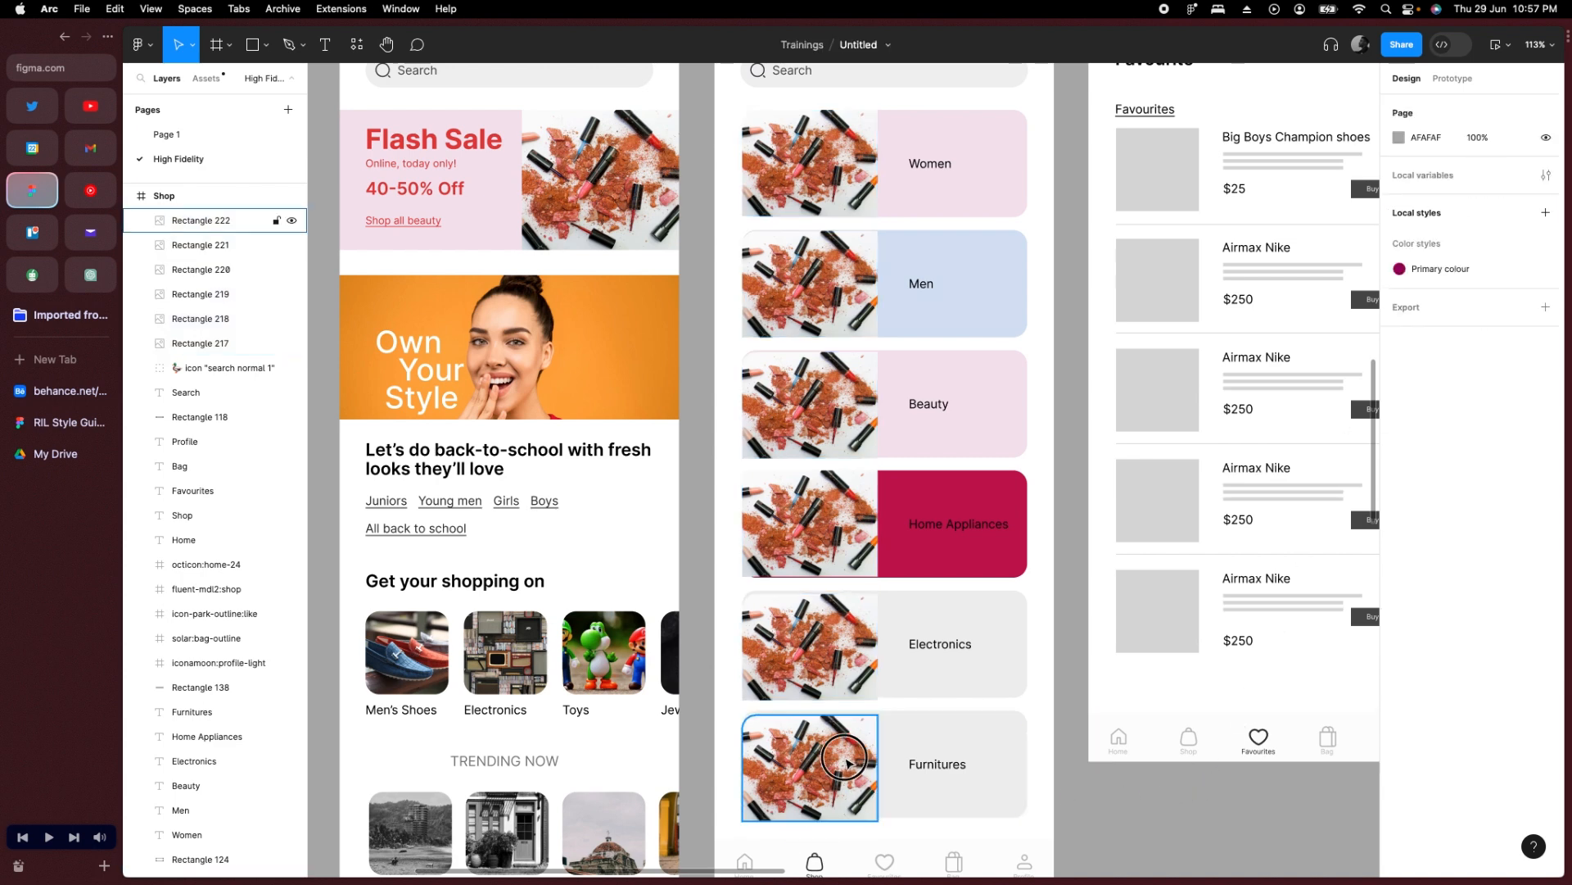
click(846, 762)
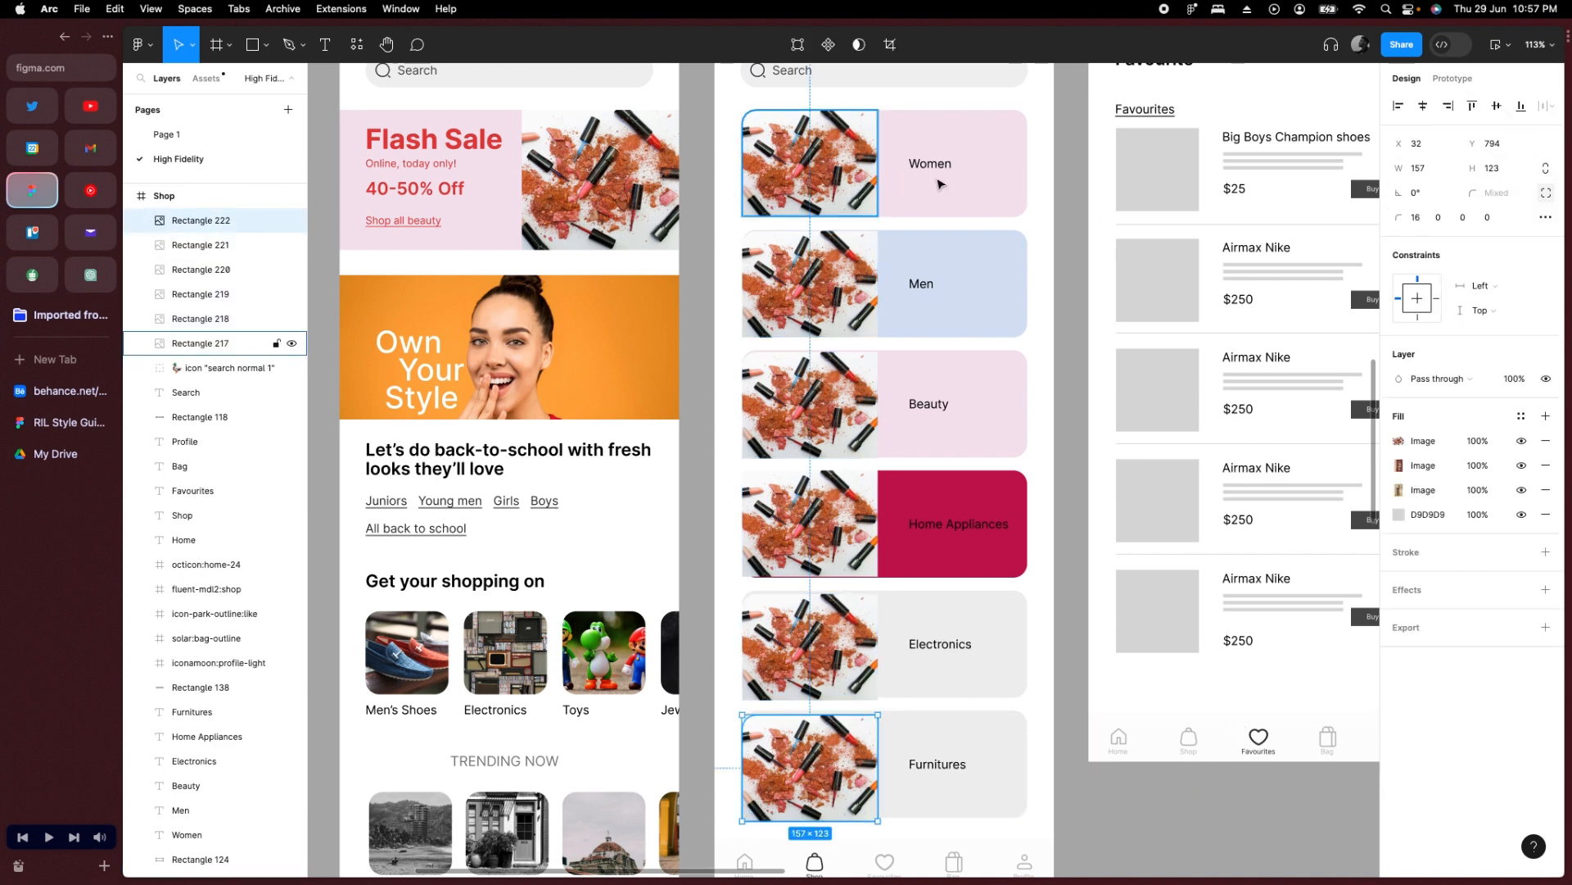
key(super+alt+a)
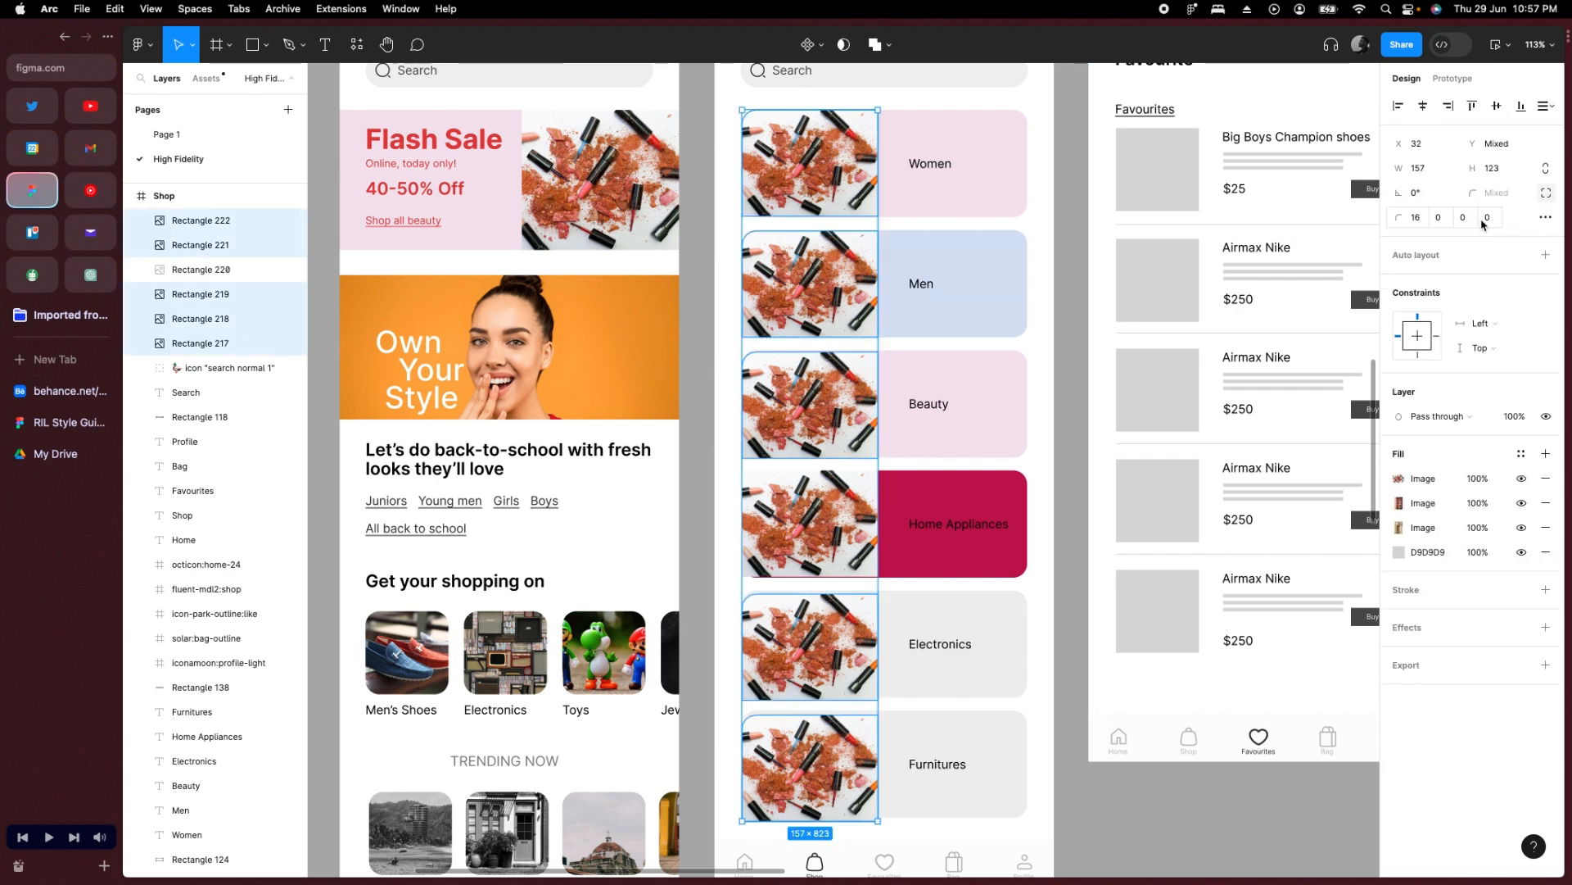
click(1491, 218)
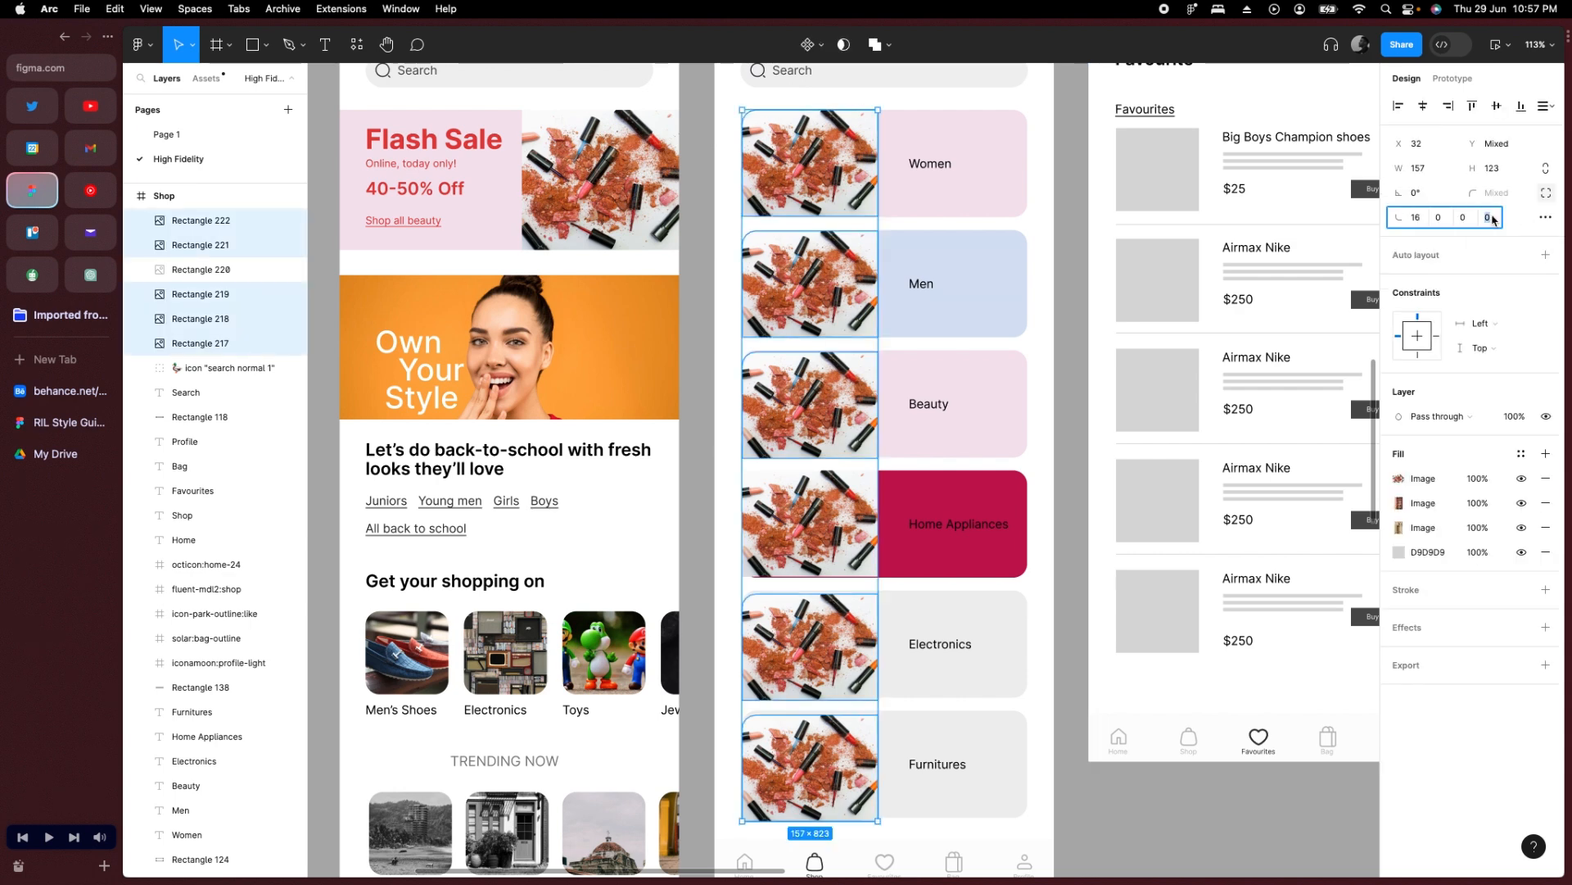
key(Return)
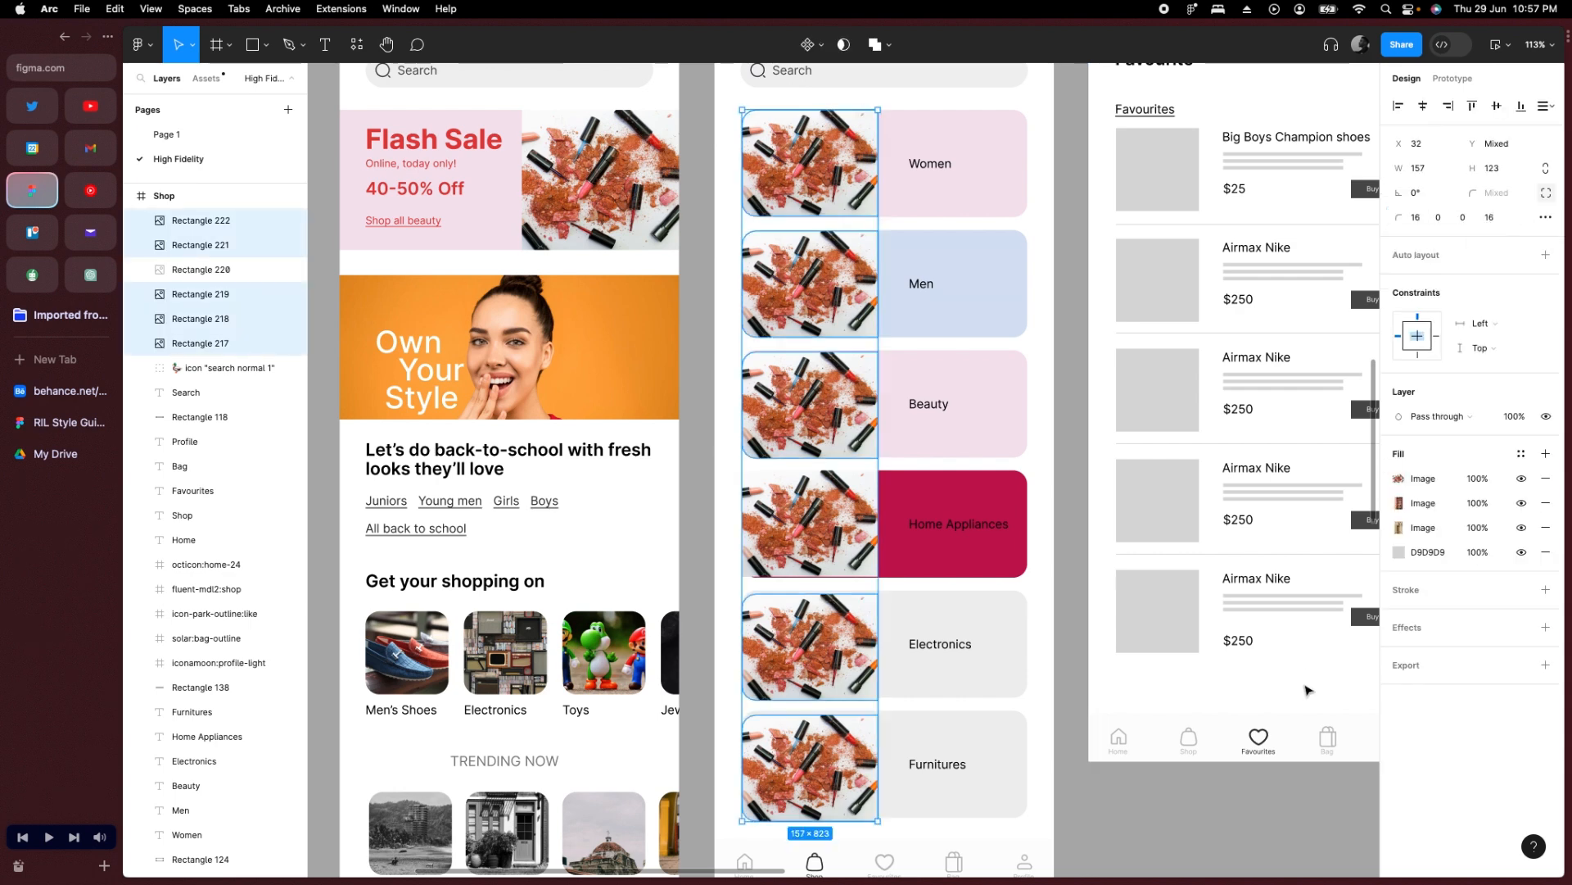
Lower the Home Appliances card's fill opacity to 15% and shift its colour to a bright red for a light red tint.
click(1224, 823)
scroll(979, 631, down, 3)
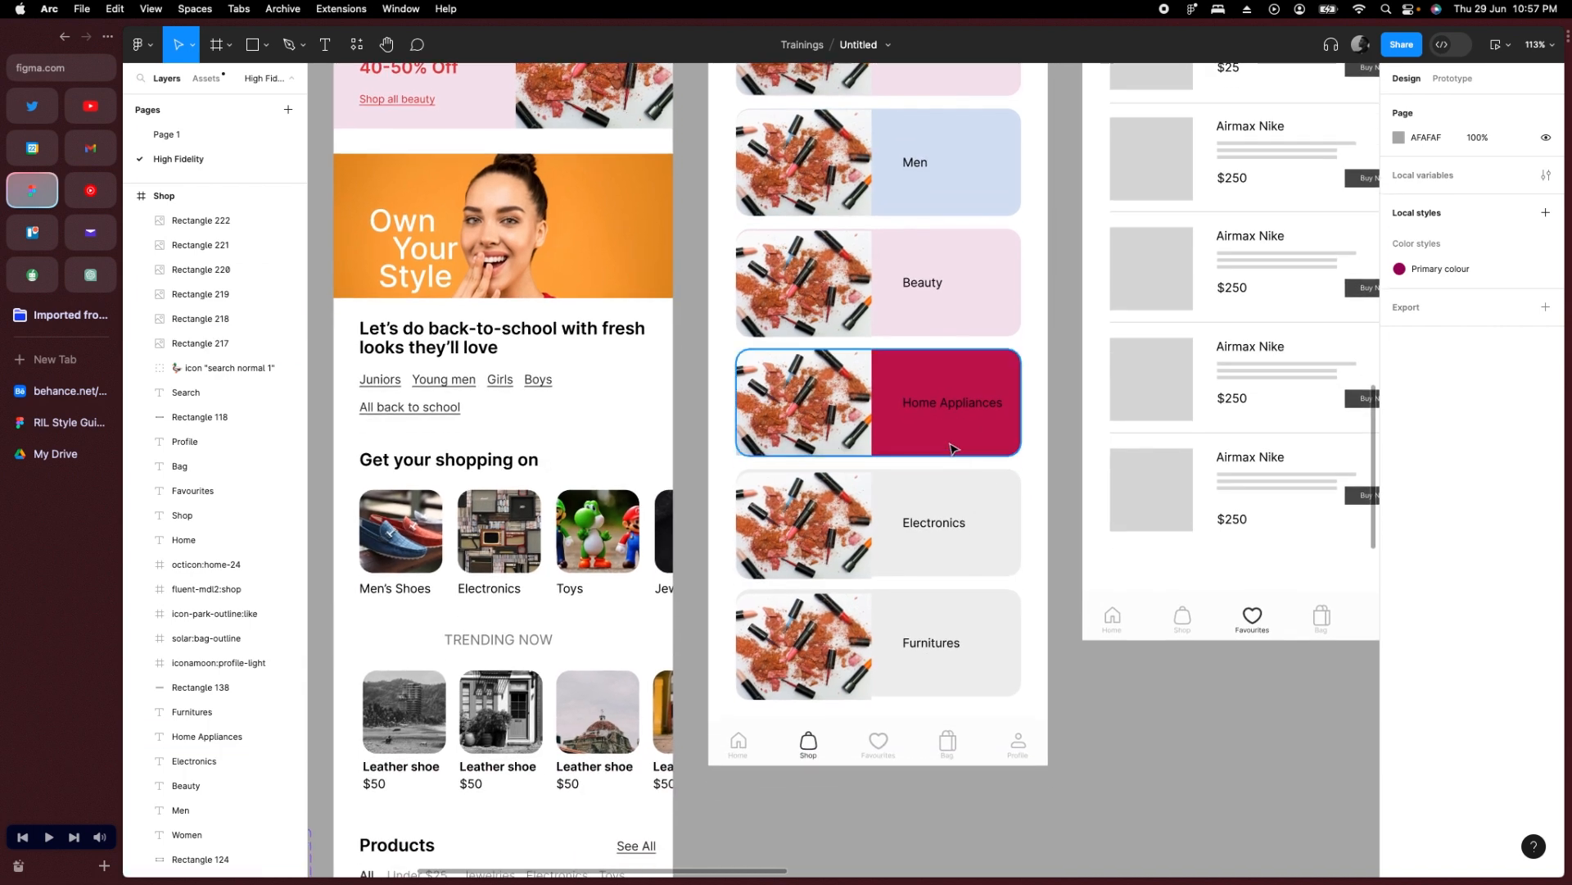
click(950, 449)
click(1399, 417)
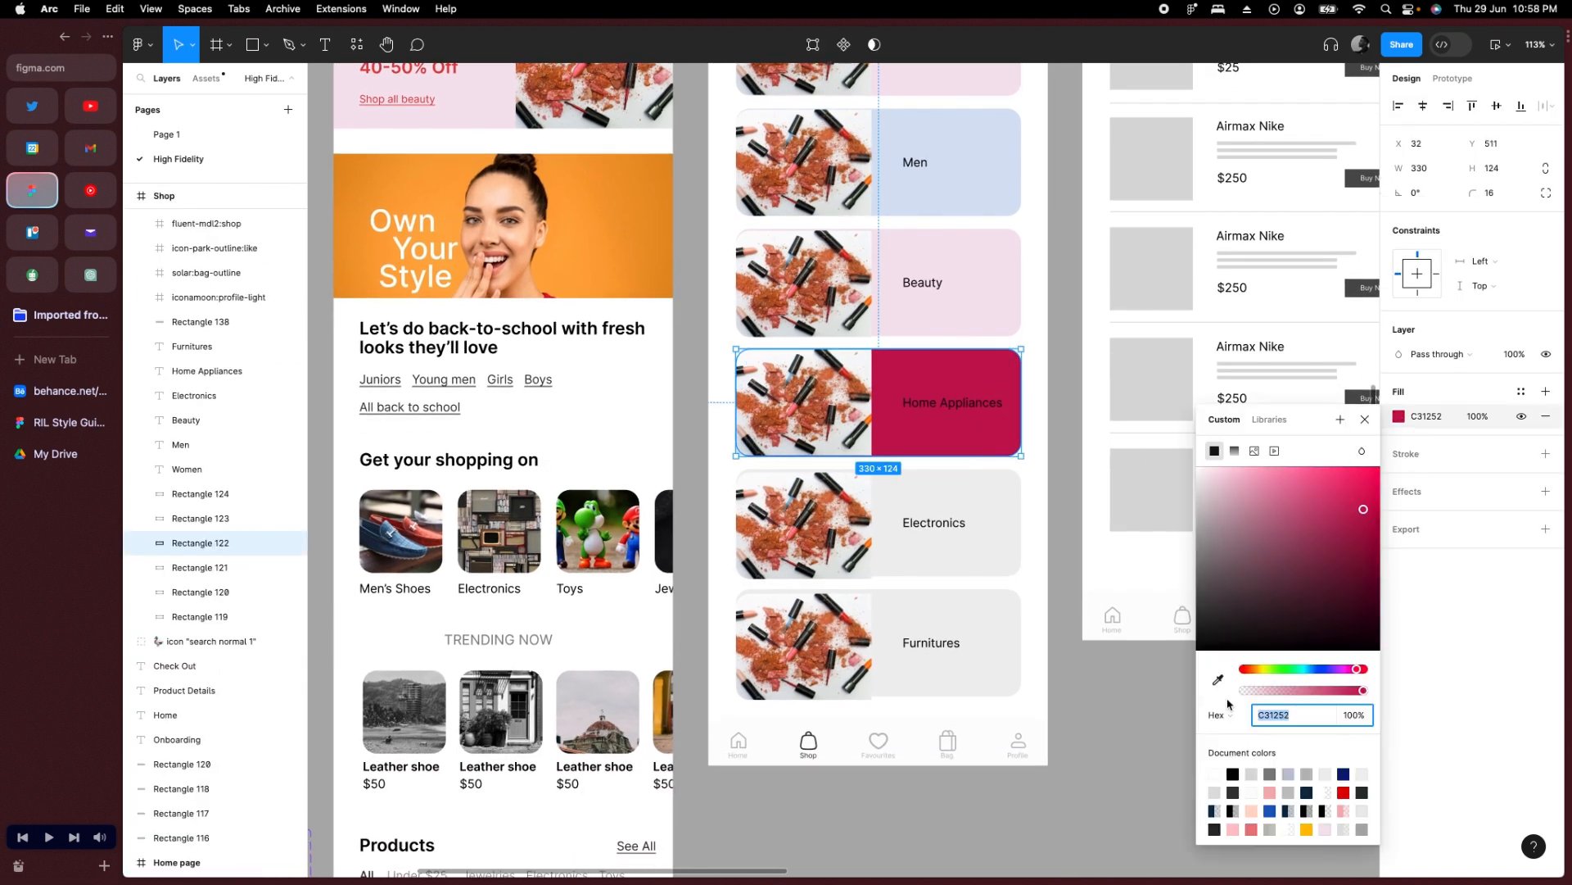
drag(1275, 693, 1264, 694)
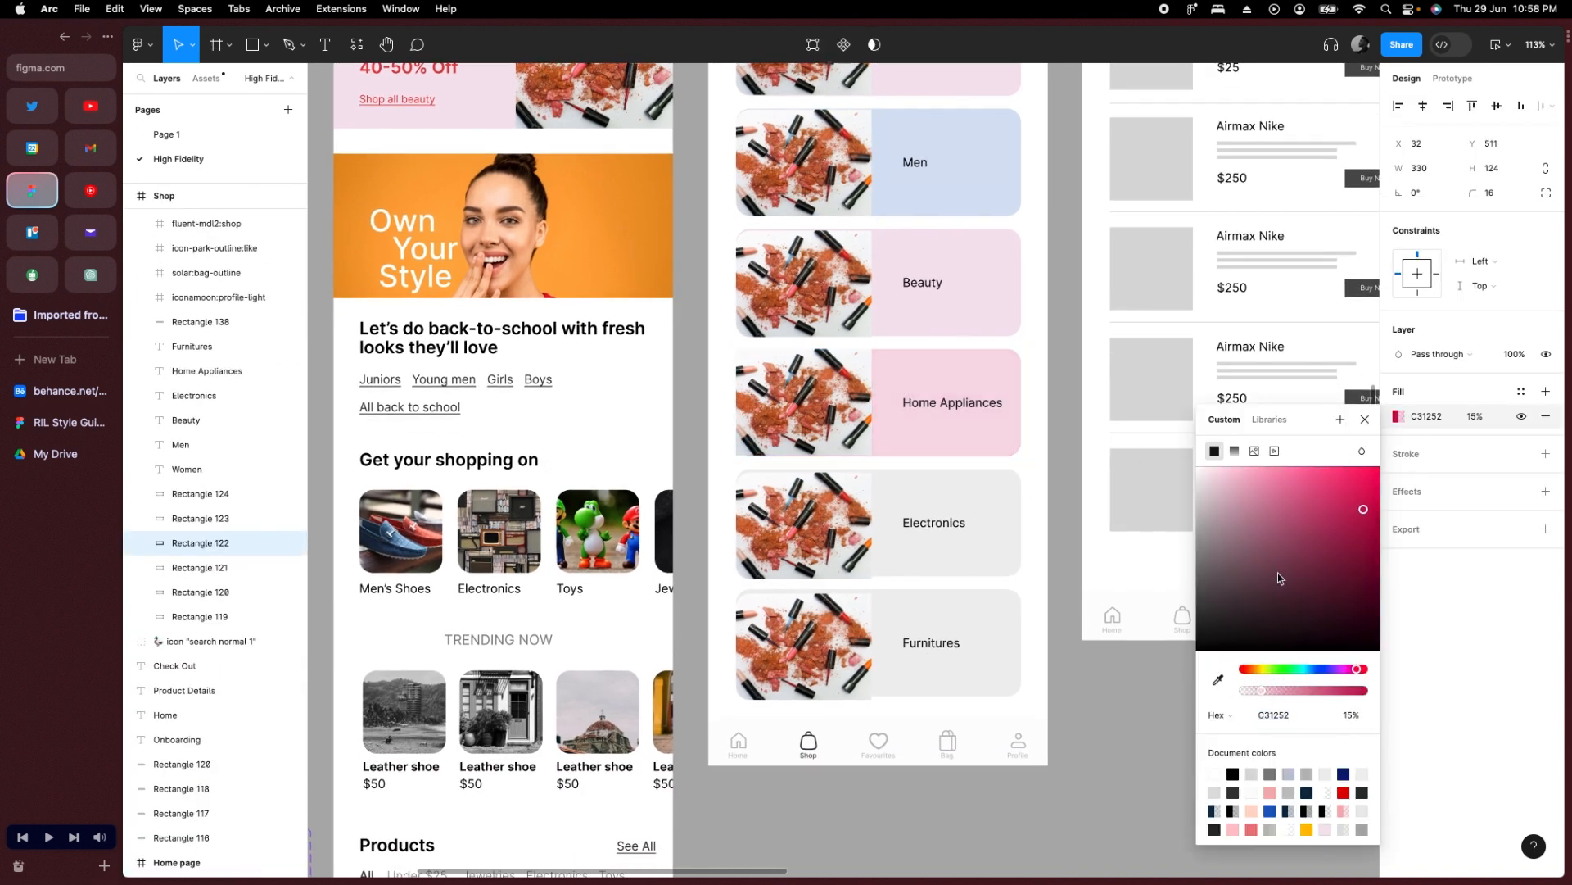
drag(1359, 500, 1373, 476)
drag(1251, 671, 1194, 663)
Fill the Electronics card with 323232 at 10% opacity and align its image with the card's top edge.
click(981, 572)
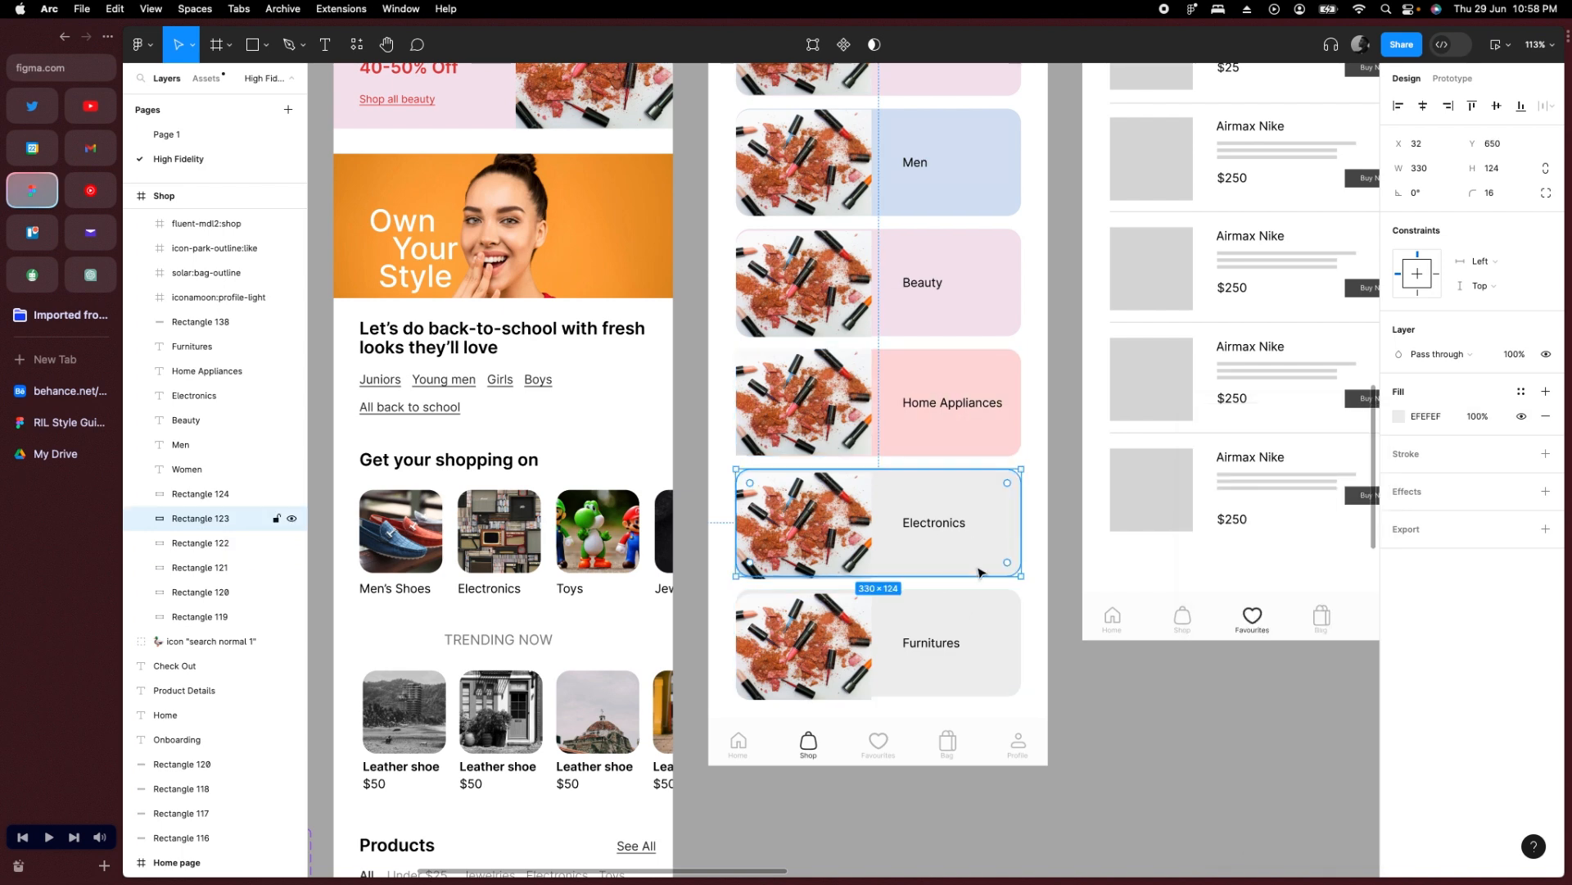
click(1399, 416)
drag(1235, 616, 1186, 617)
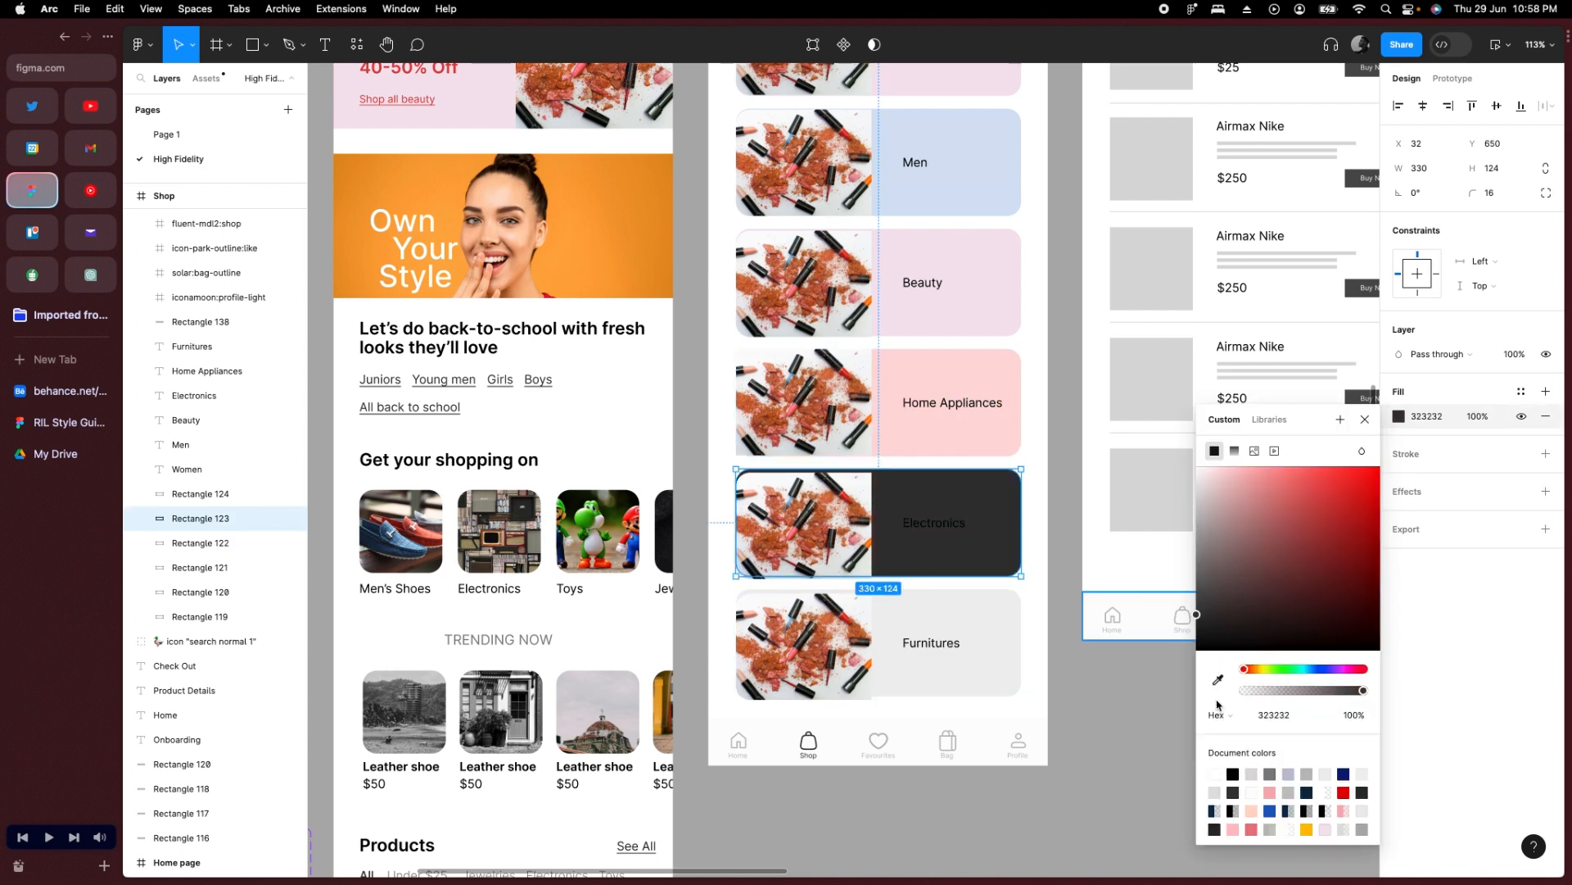
click(1261, 692)
click(801, 518)
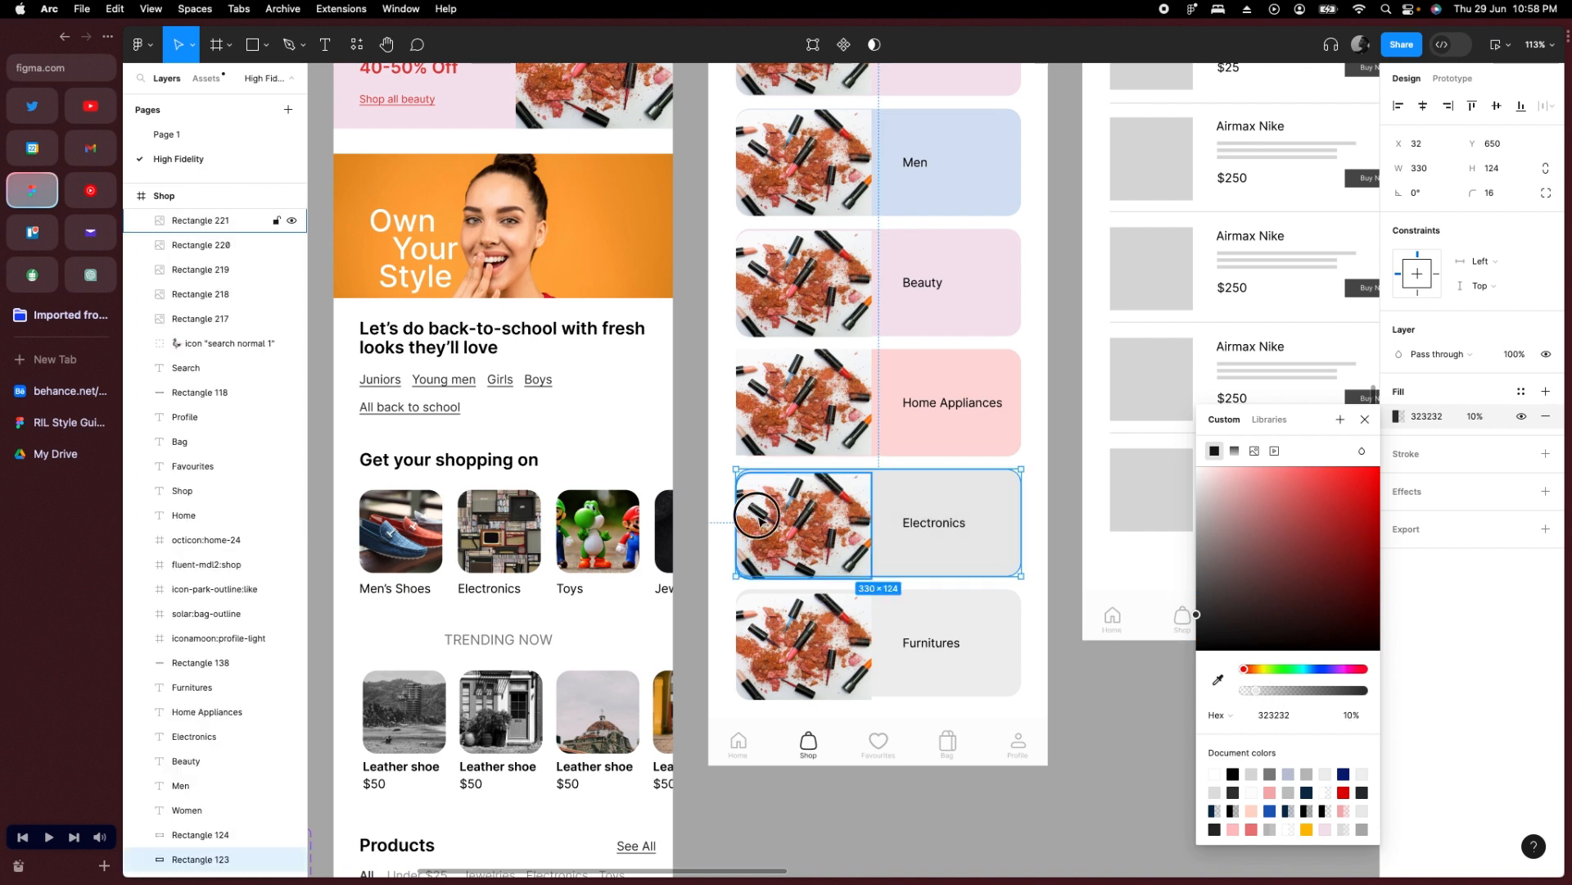
drag(801, 518, 801, 516)
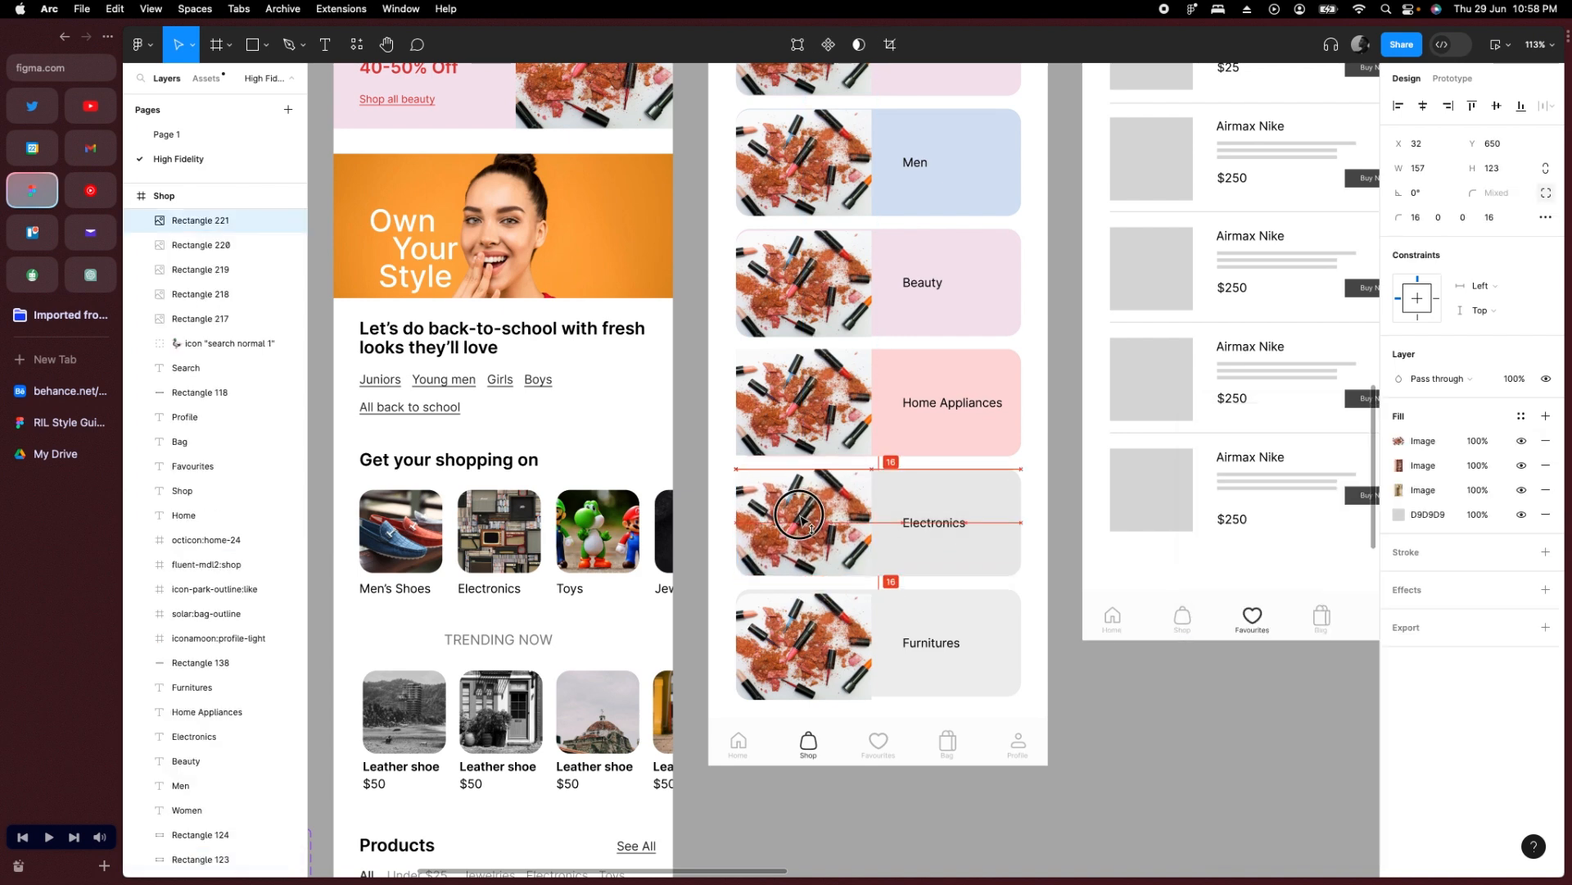
Fill the Furnitures card with 009AF1 at 17% opacity and move its image up to line up with the card.
click(997, 656)
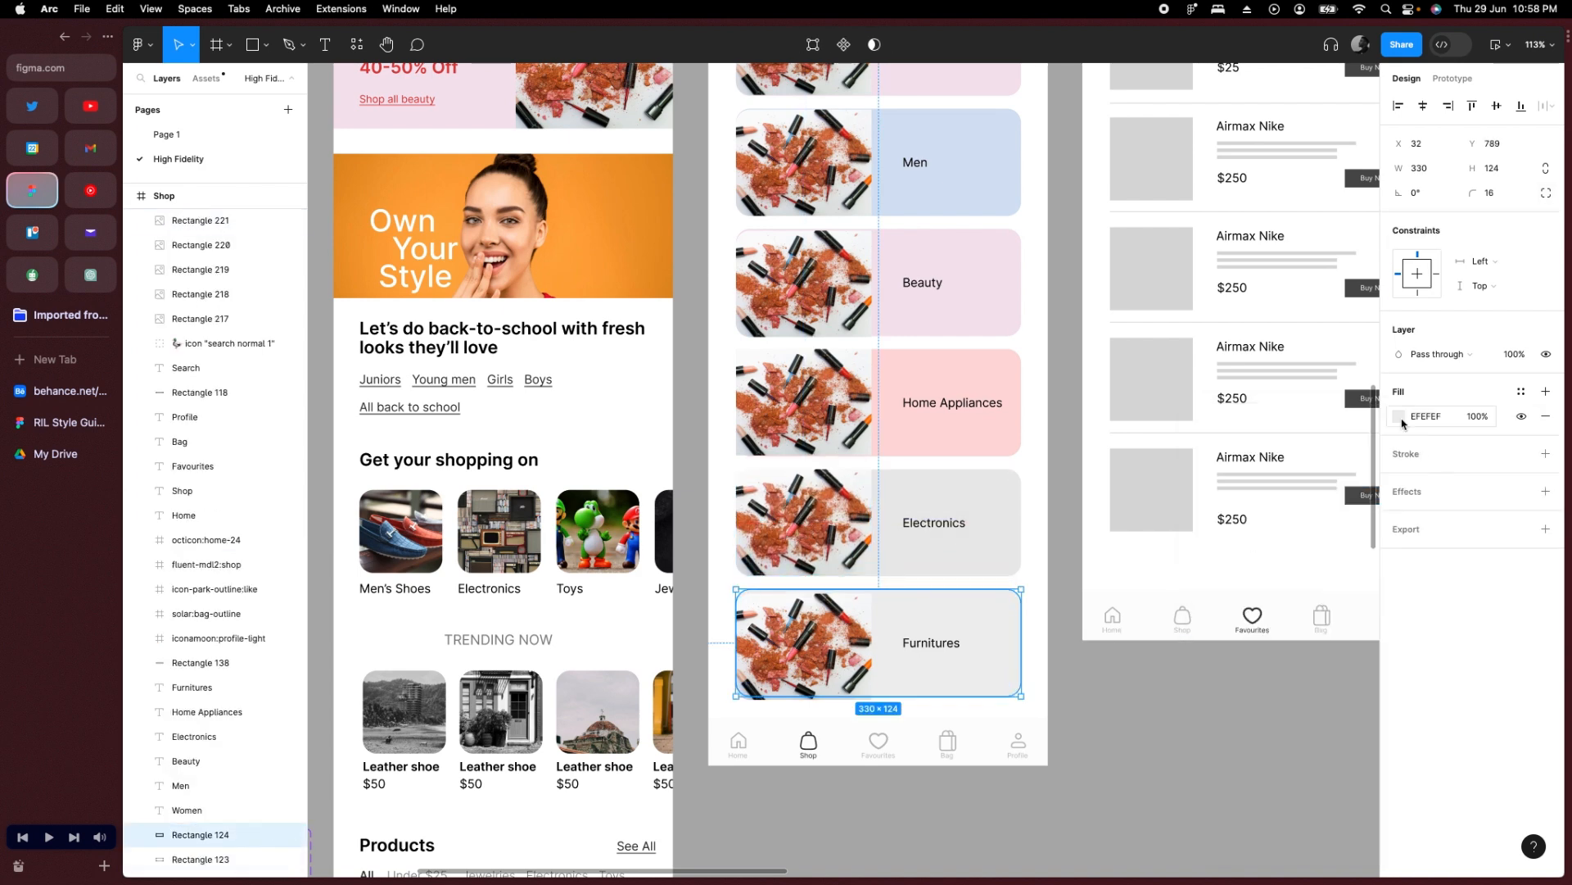
click(1400, 417)
click(1270, 715)
text(009AF1)
key(Return)
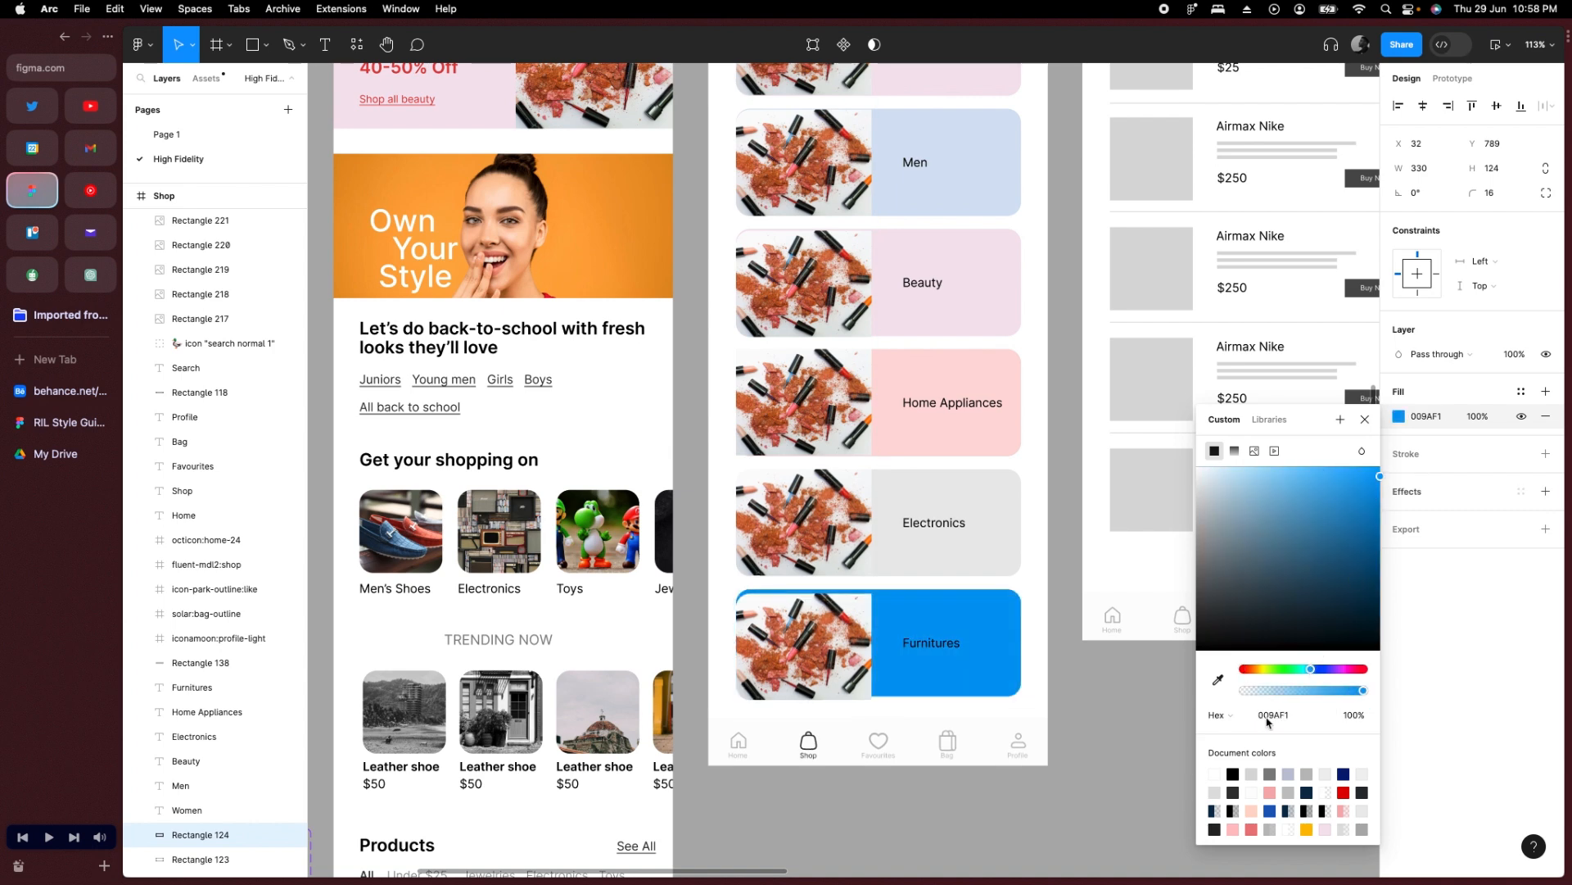
drag(1249, 693, 1276, 695)
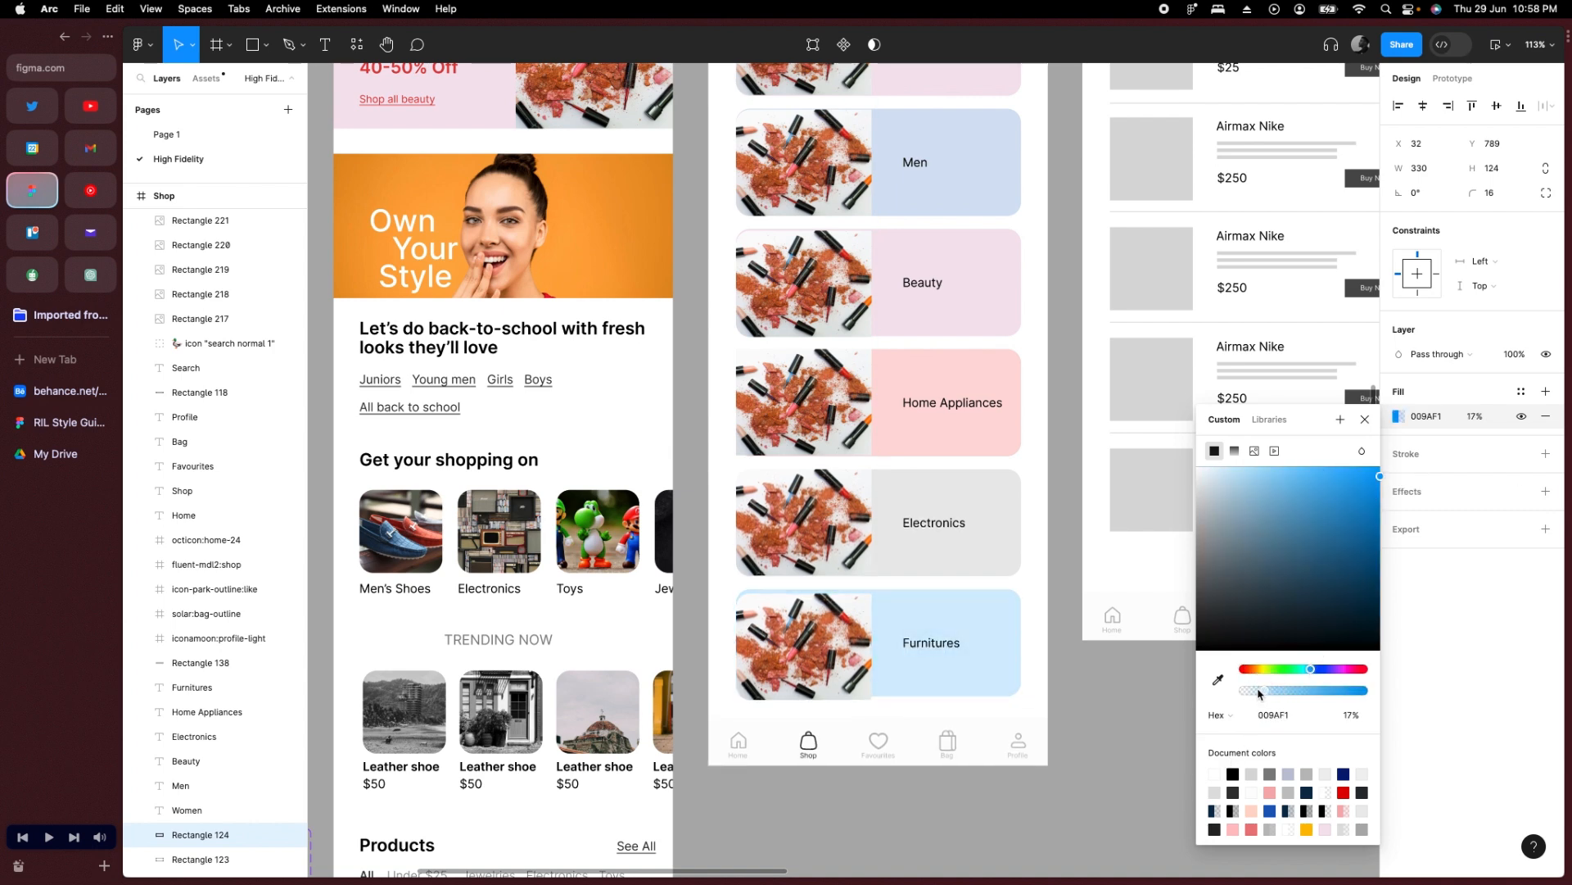
click(842, 639)
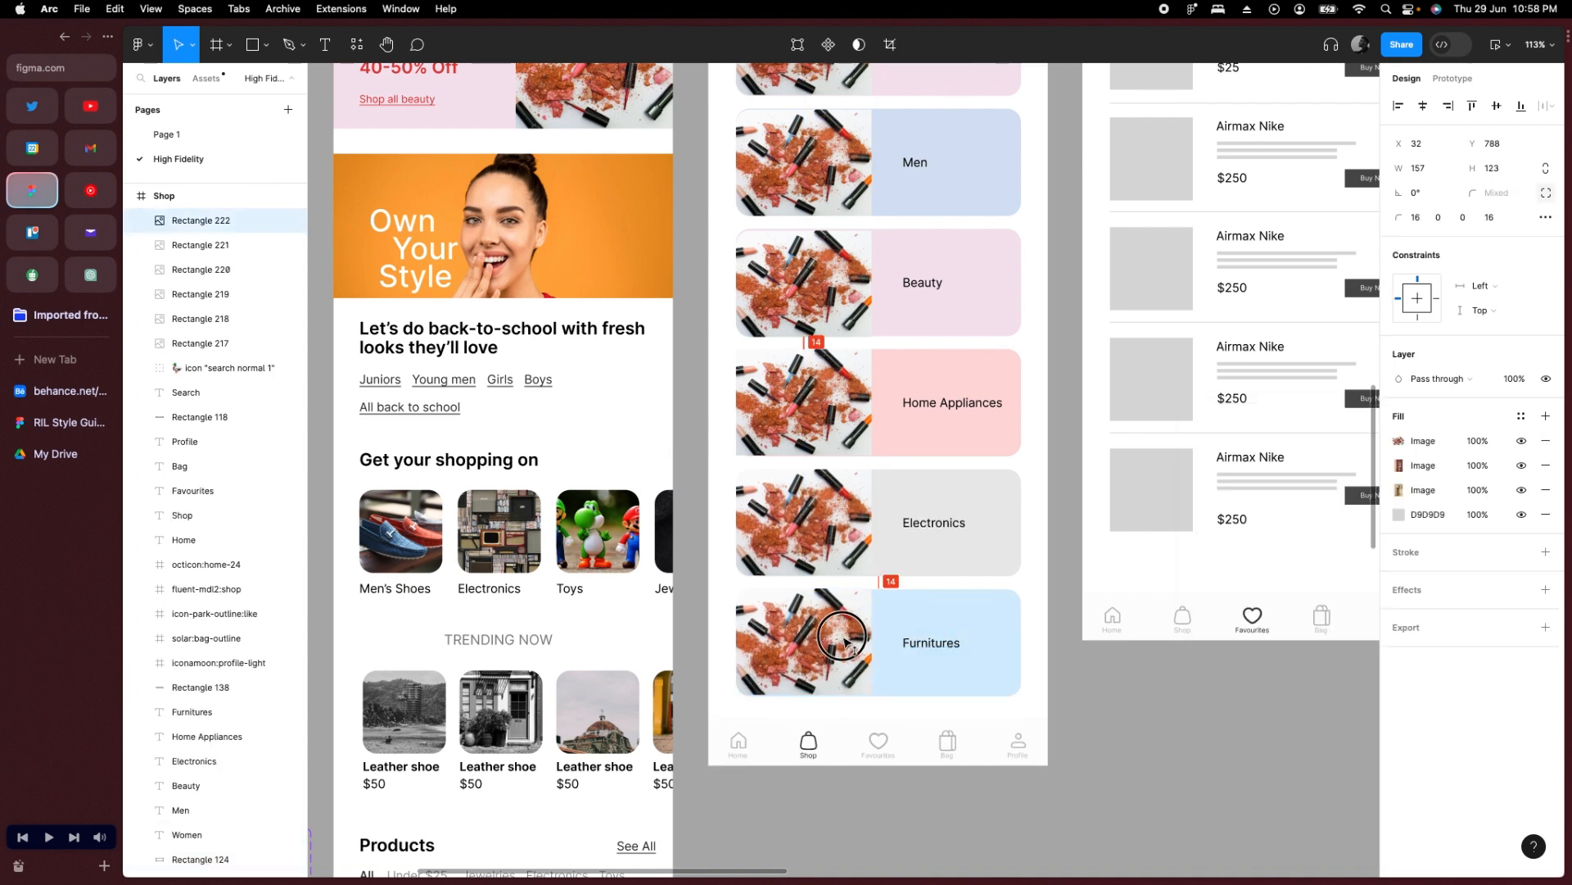
click(1162, 734)
Search Pexels for "Women" and fill the Women card's image with the photo of the woman with coloured hair holding flowers.
scroll(873, 727, down, 5)
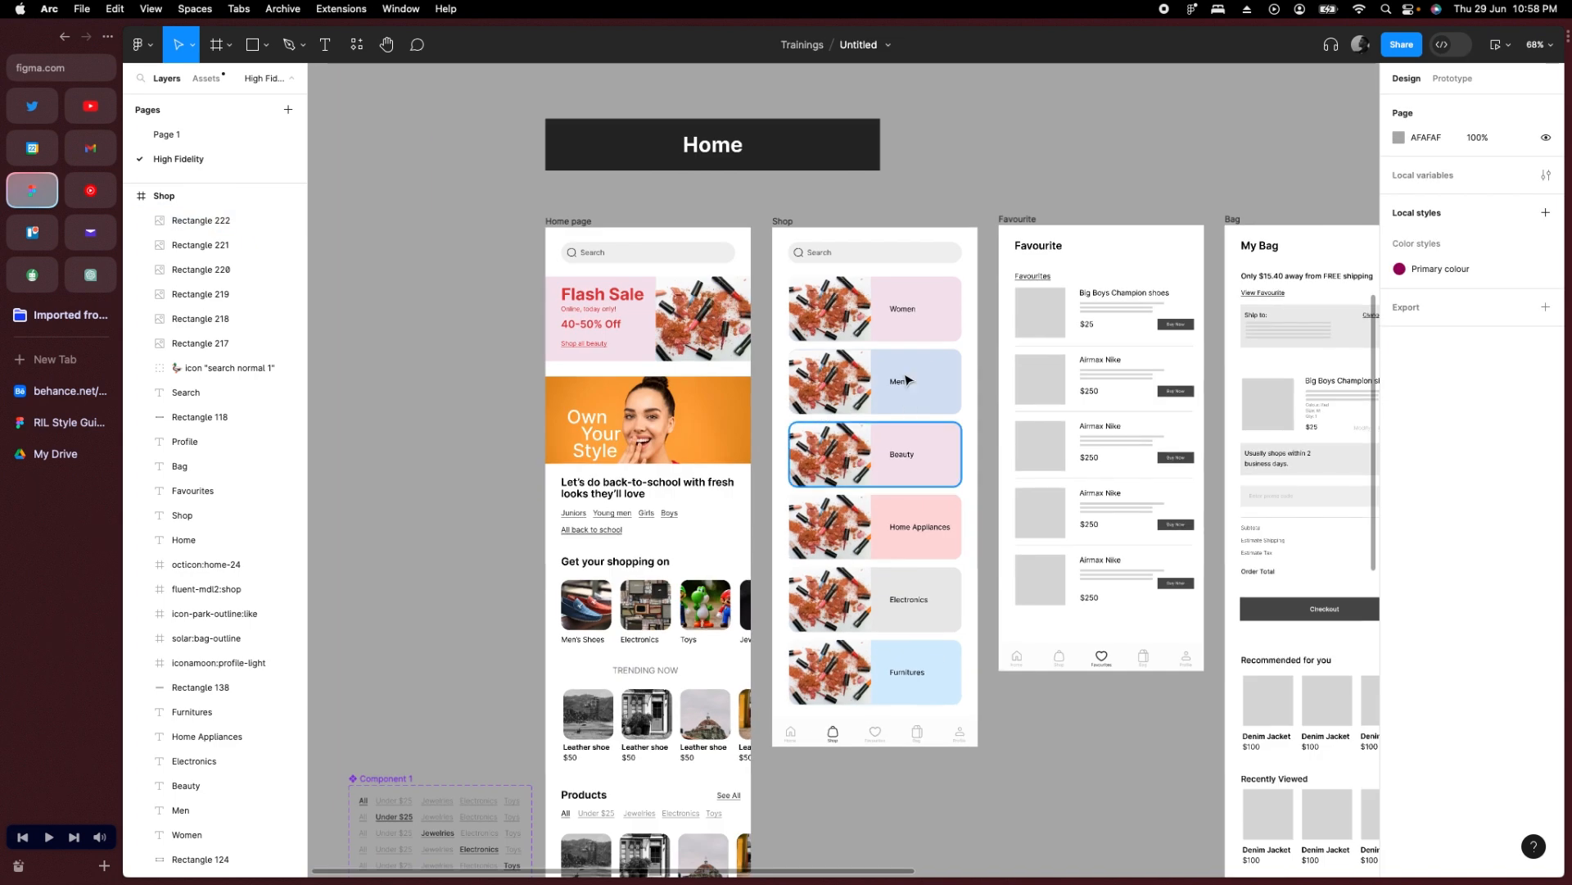
scroll(908, 379, up, 4)
click(811, 292)
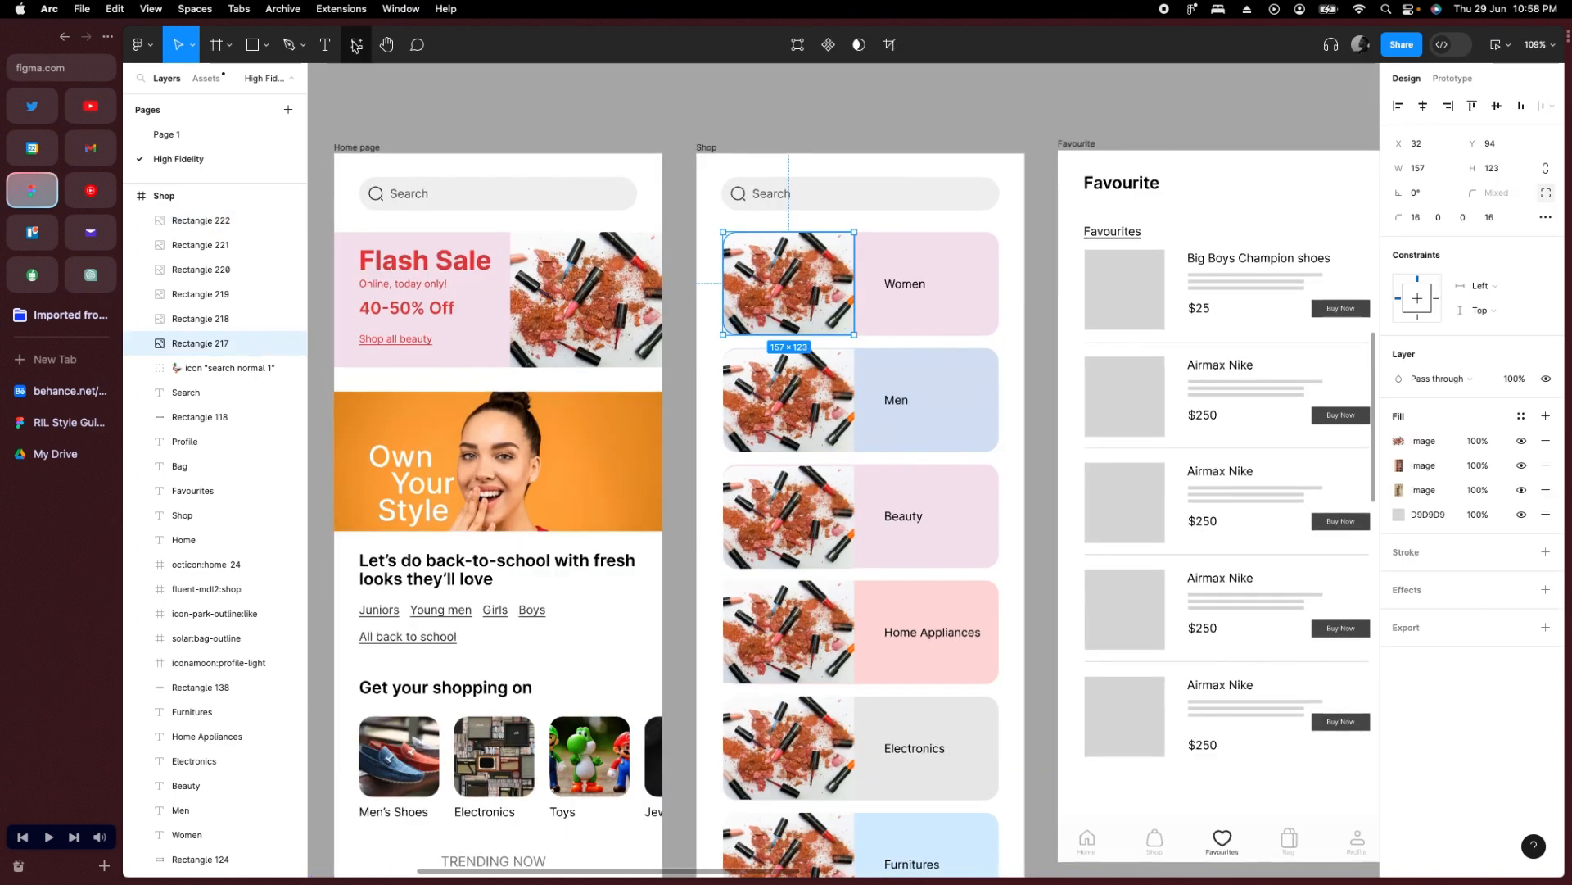
click(356, 45)
click(558, 188)
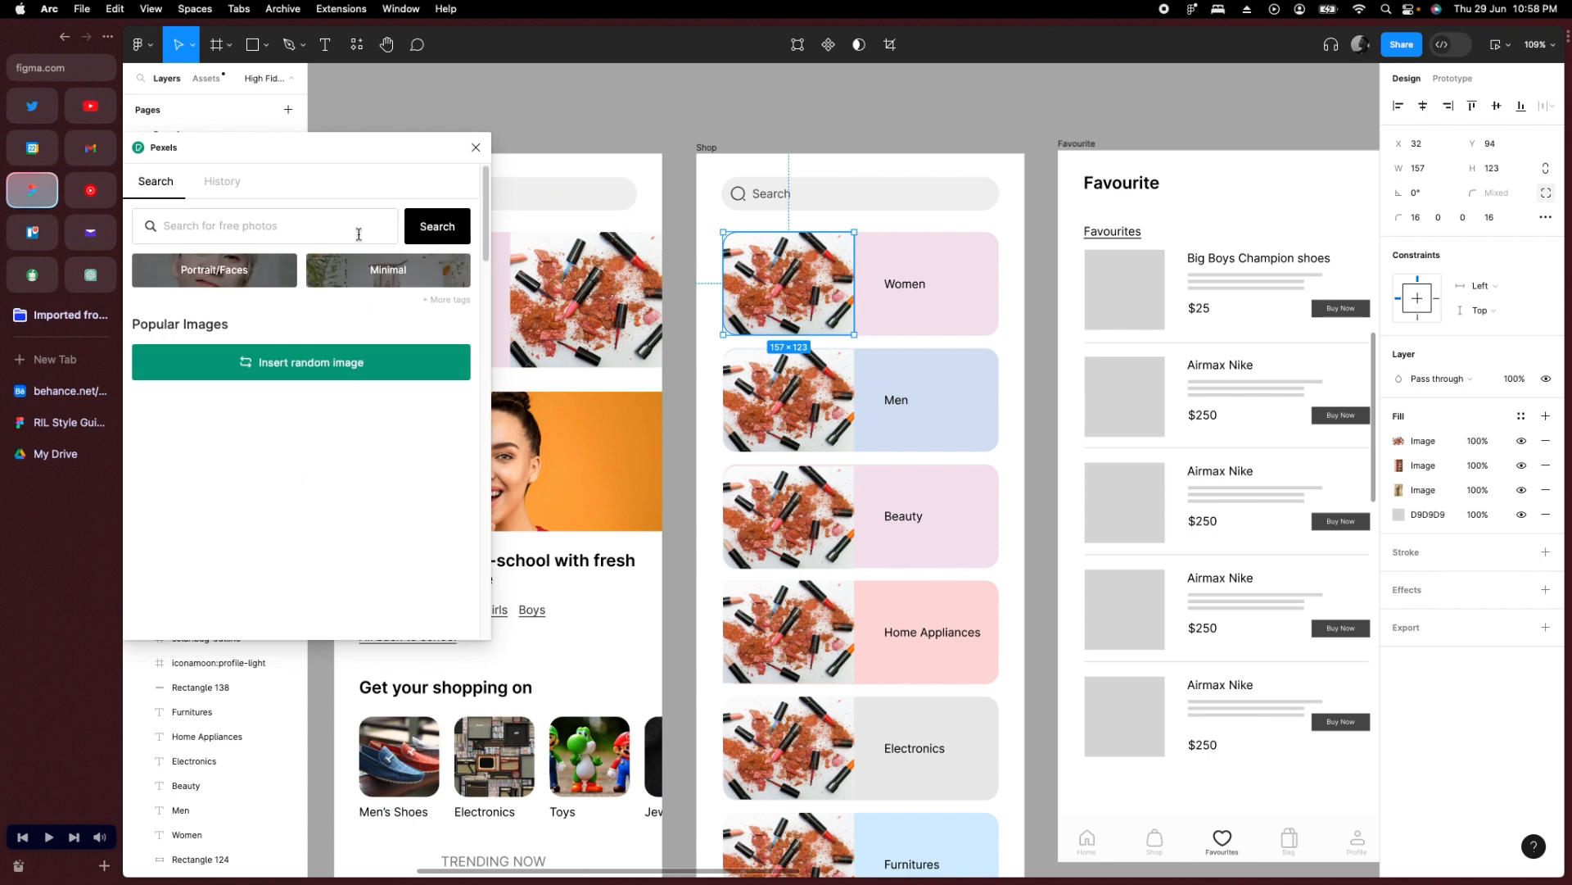
click(350, 232)
text(Women)
key(Return)
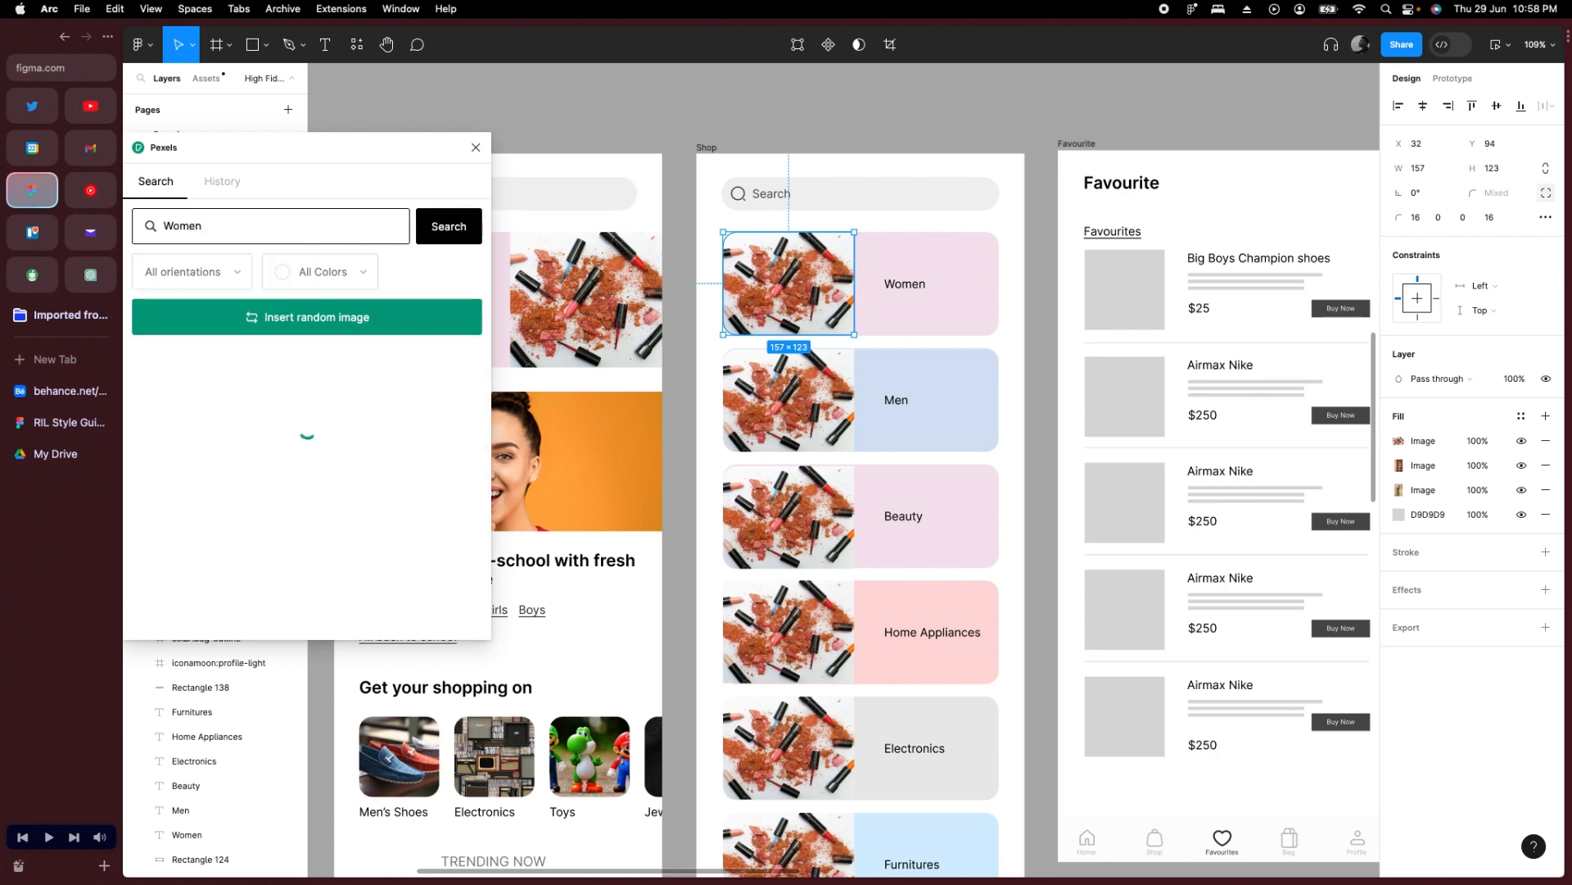
scroll(352, 426, down, 10)
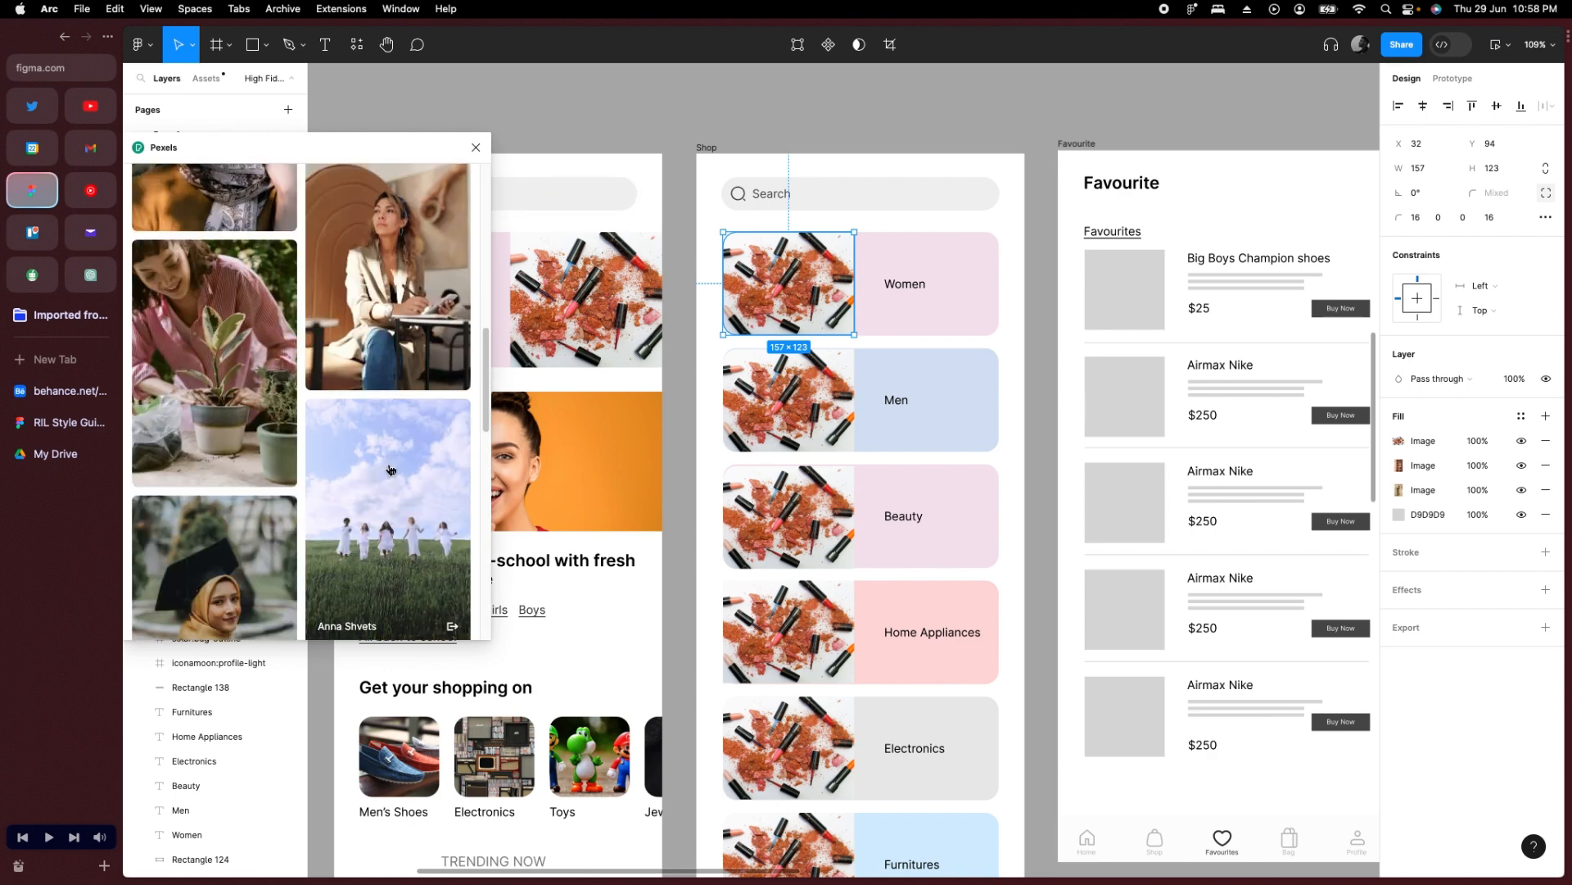
scroll(384, 459, down, 10)
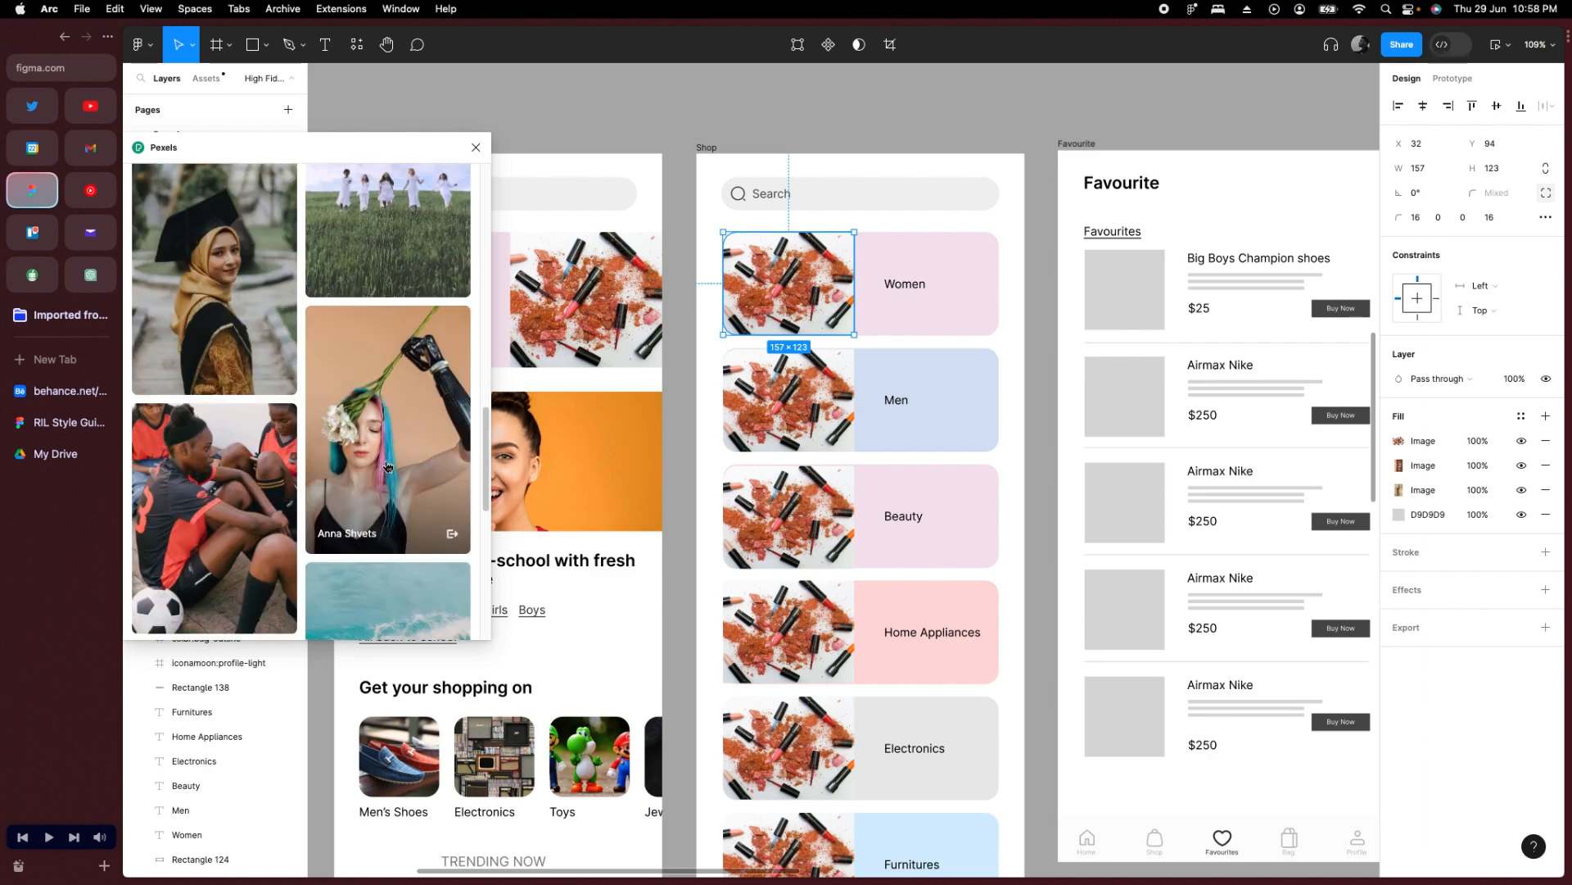
scroll(344, 285, up, 2)
click(344, 278)
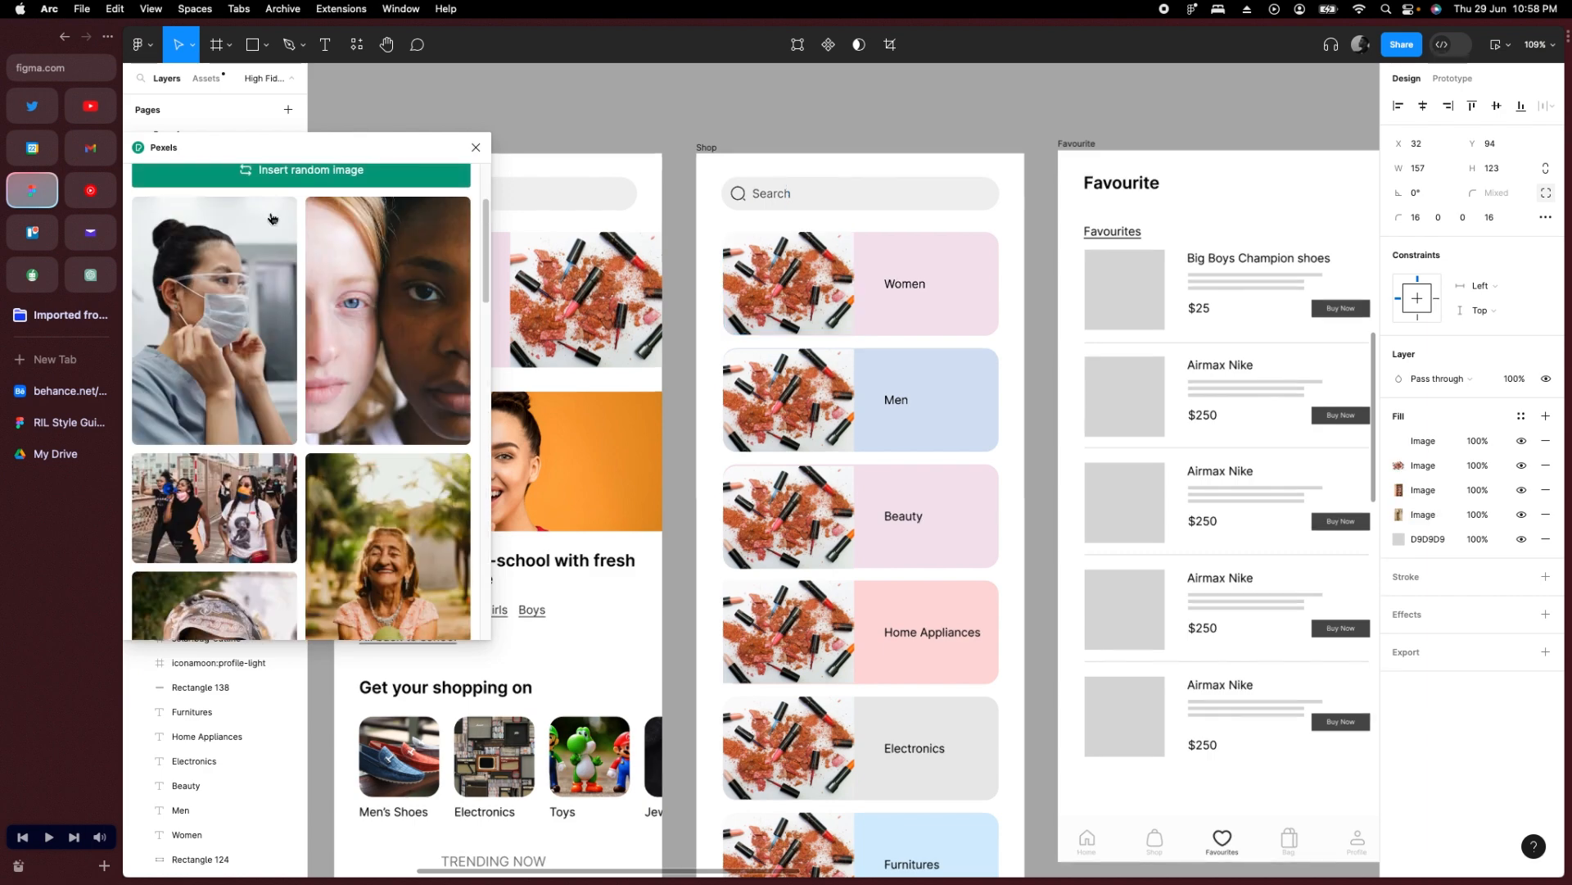
Search Pexels for "men" and fill the Men card's image with the photo of one seated and one upside-down model.
scroll(278, 193, up, 2)
click(809, 407)
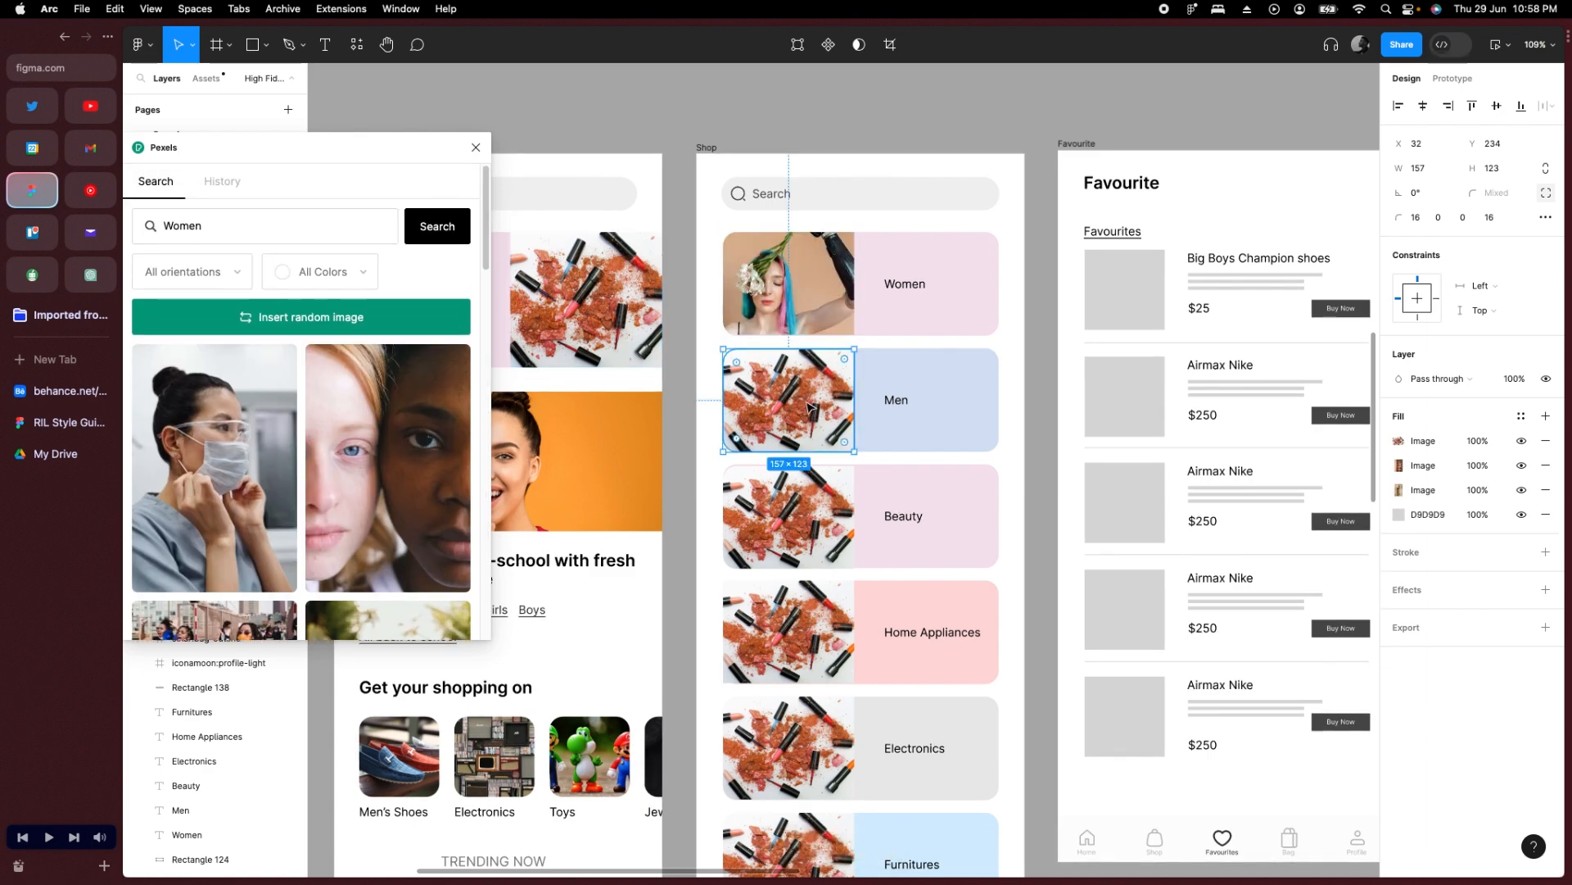
triple_click(240, 226)
text(men)
key(Return)
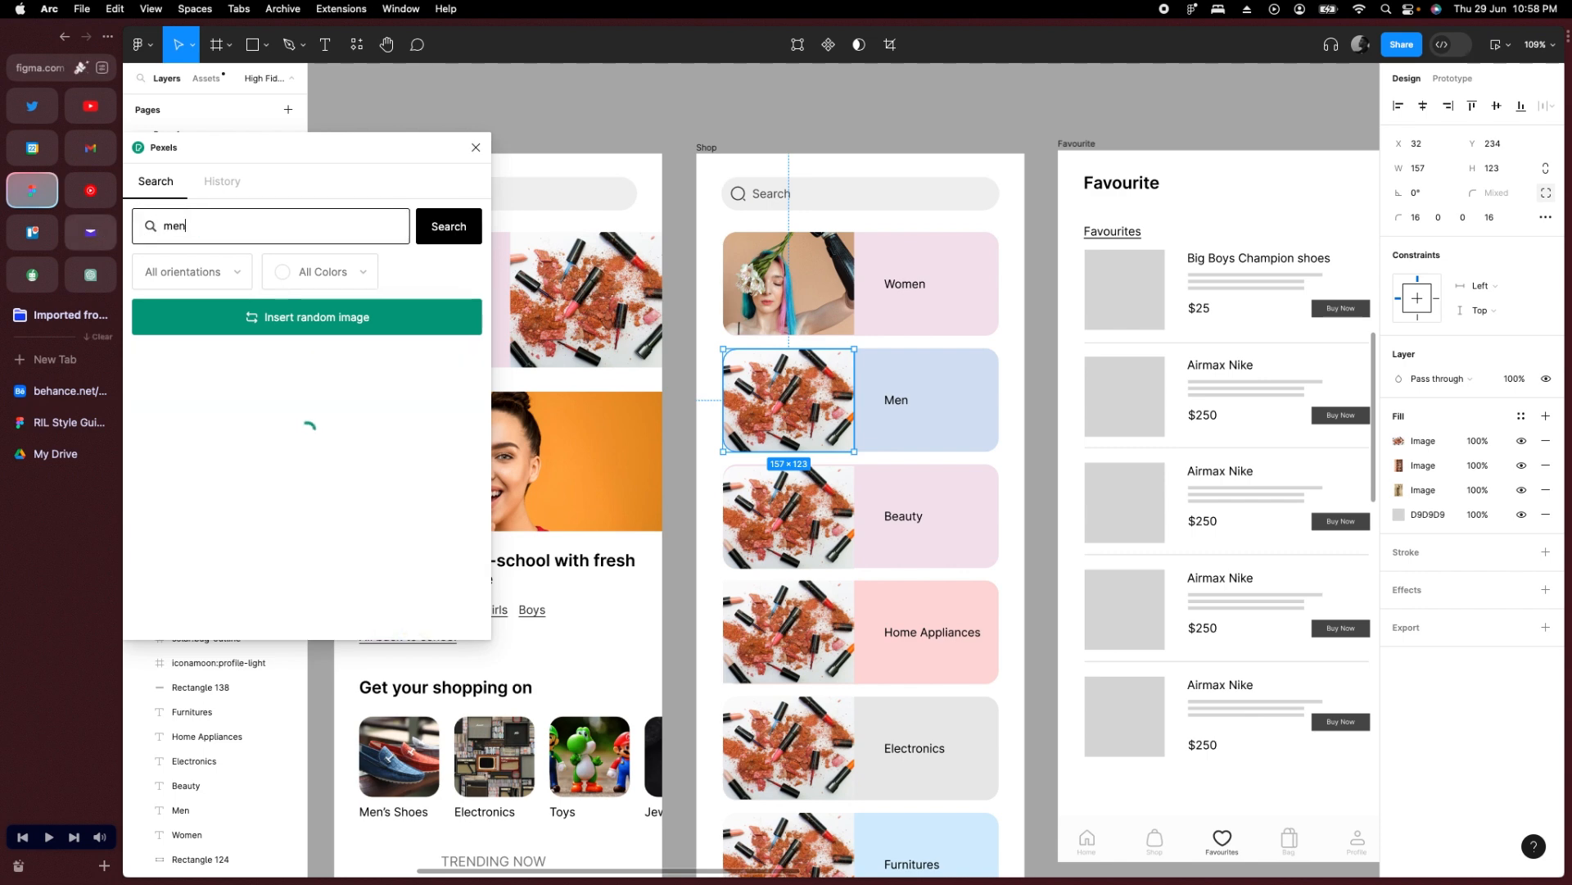
click(398, 460)
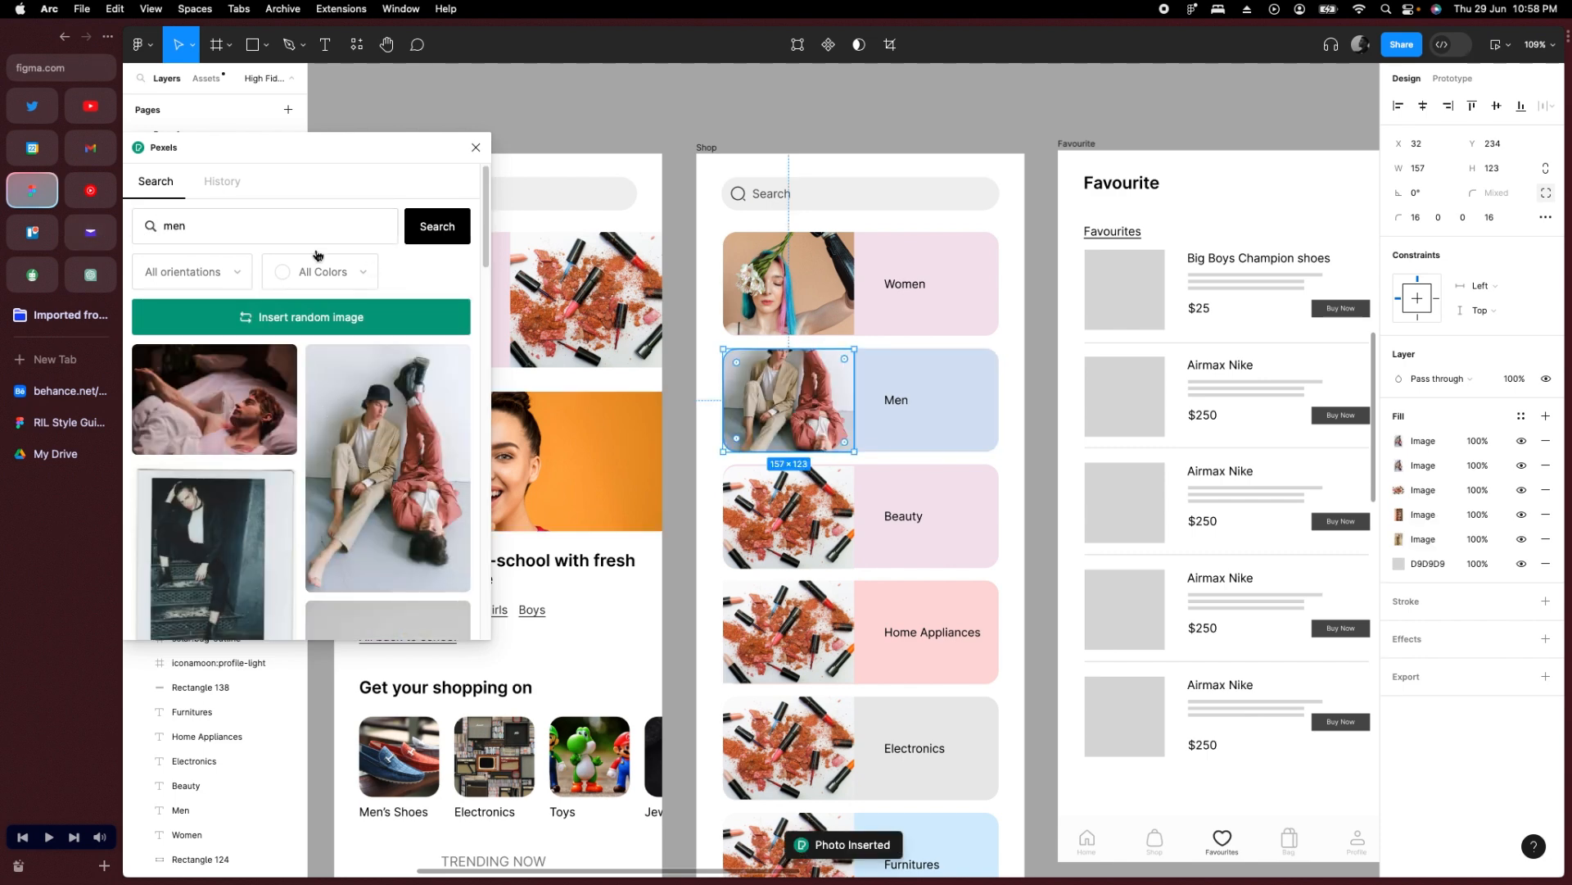
Search Pexels for "beauty" and fill the Beauty card's image with the yellow photo of cosmetics and a brown pouch.
scroll(788, 409, down, 3)
click(788, 370)
double_click(174, 226)
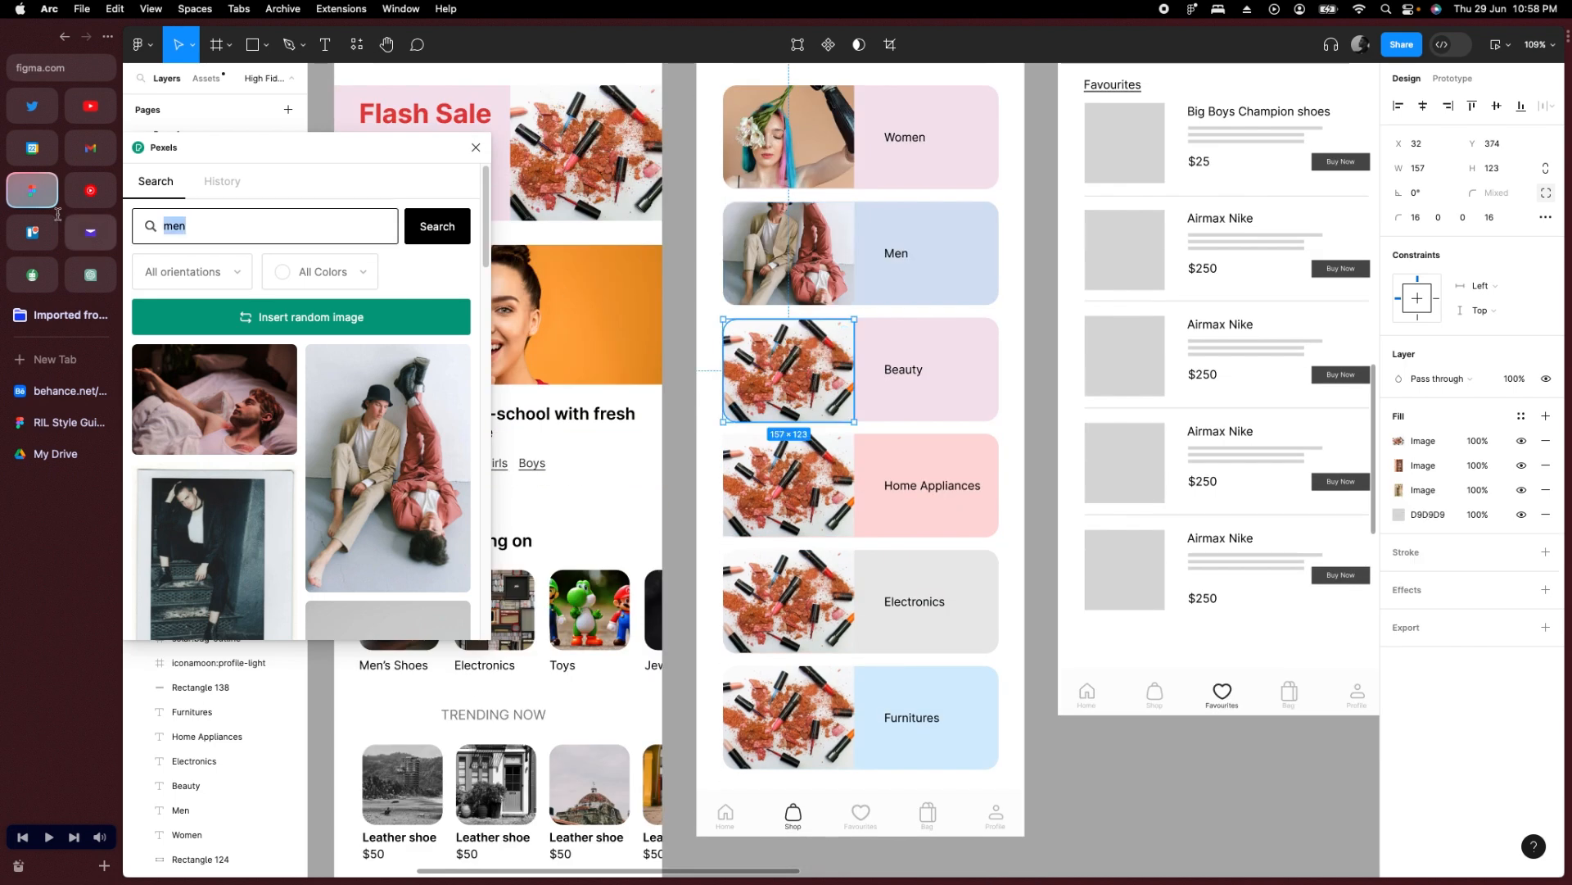
text(beauty)
key(Return)
scroll(303, 409, down, 5)
click(215, 350)
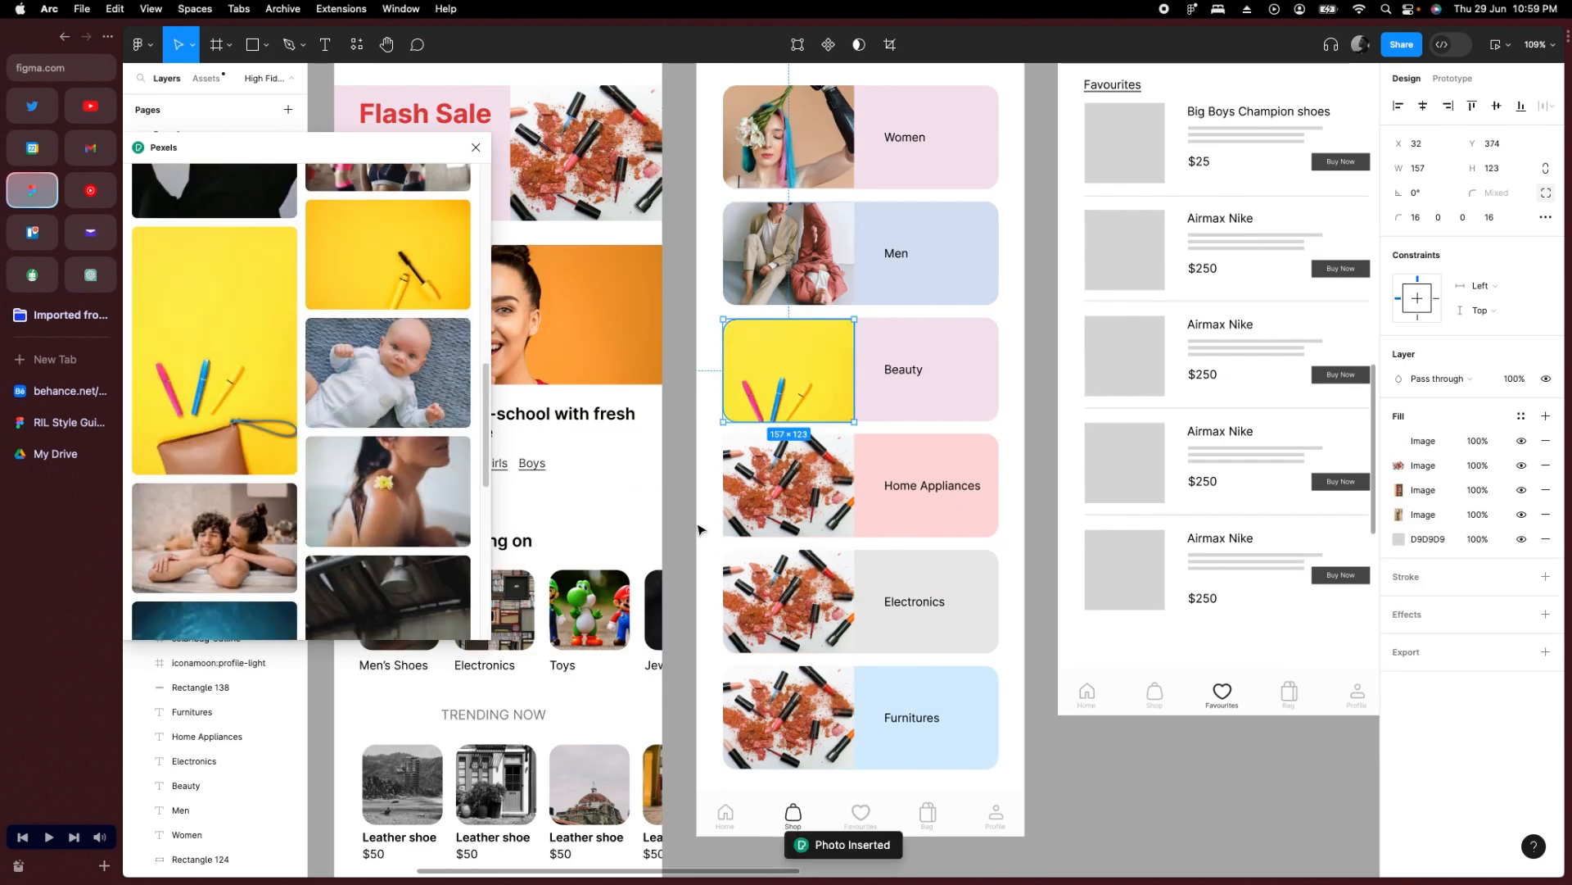
Search Pexels for "home appliances" and fill the Home Appliances card's image with the vacuum cleaner photo.
key(Tab)
scroll(237, 196, up, 10)
double_click(232, 218)
text(home appliances)
key(Return)
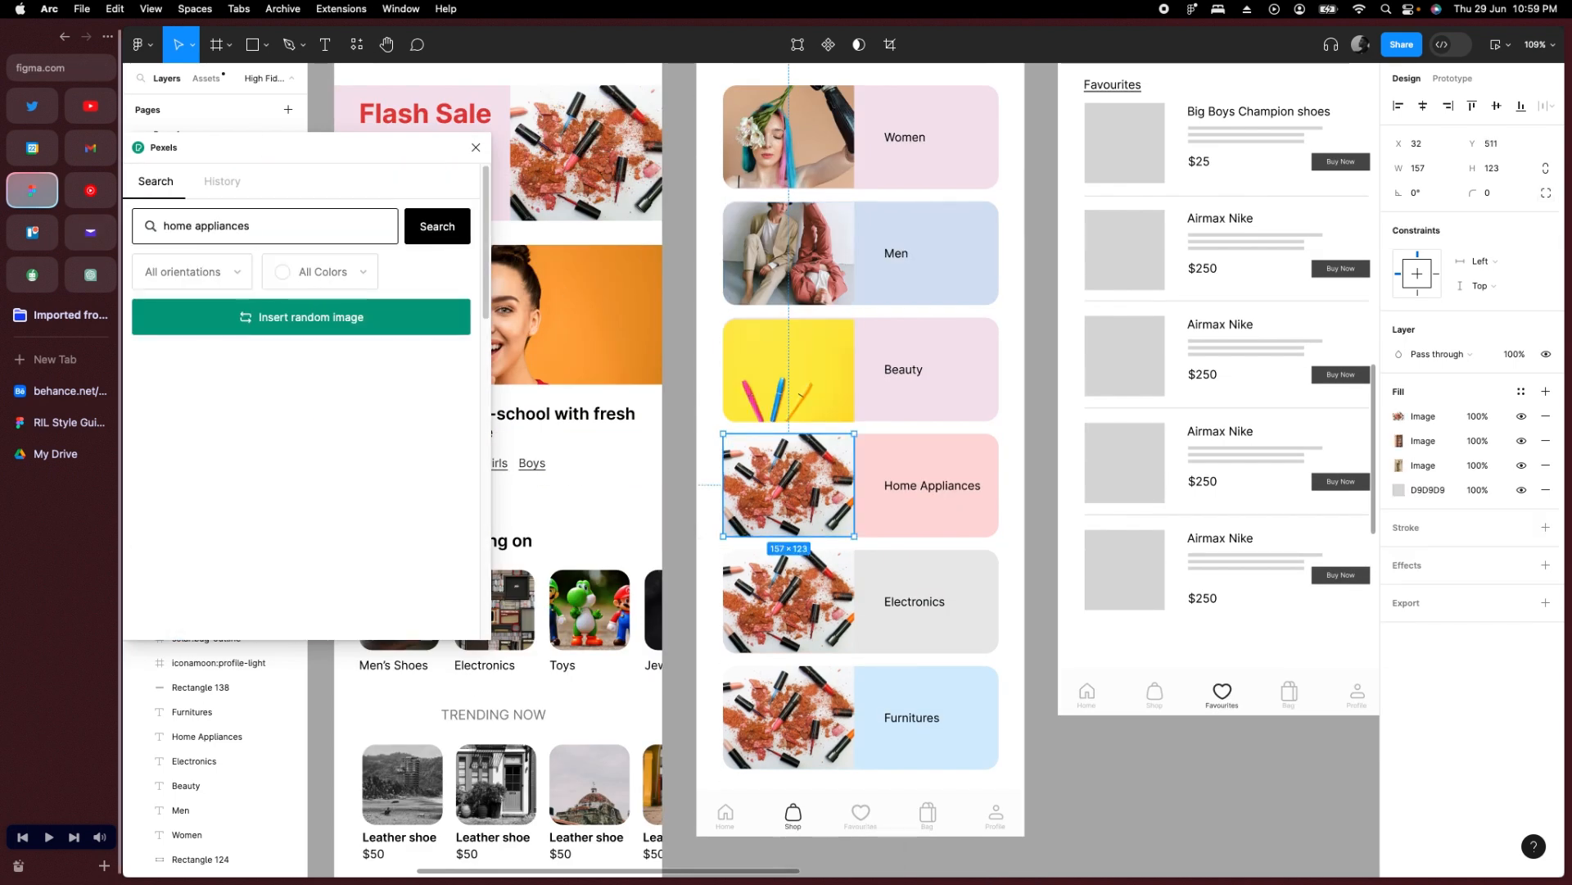
click(402, 416)
Search Pexels for "electronic shop" and fill the Electronics card's image with the photo of an electronic device on a workbench.
key(Tab)
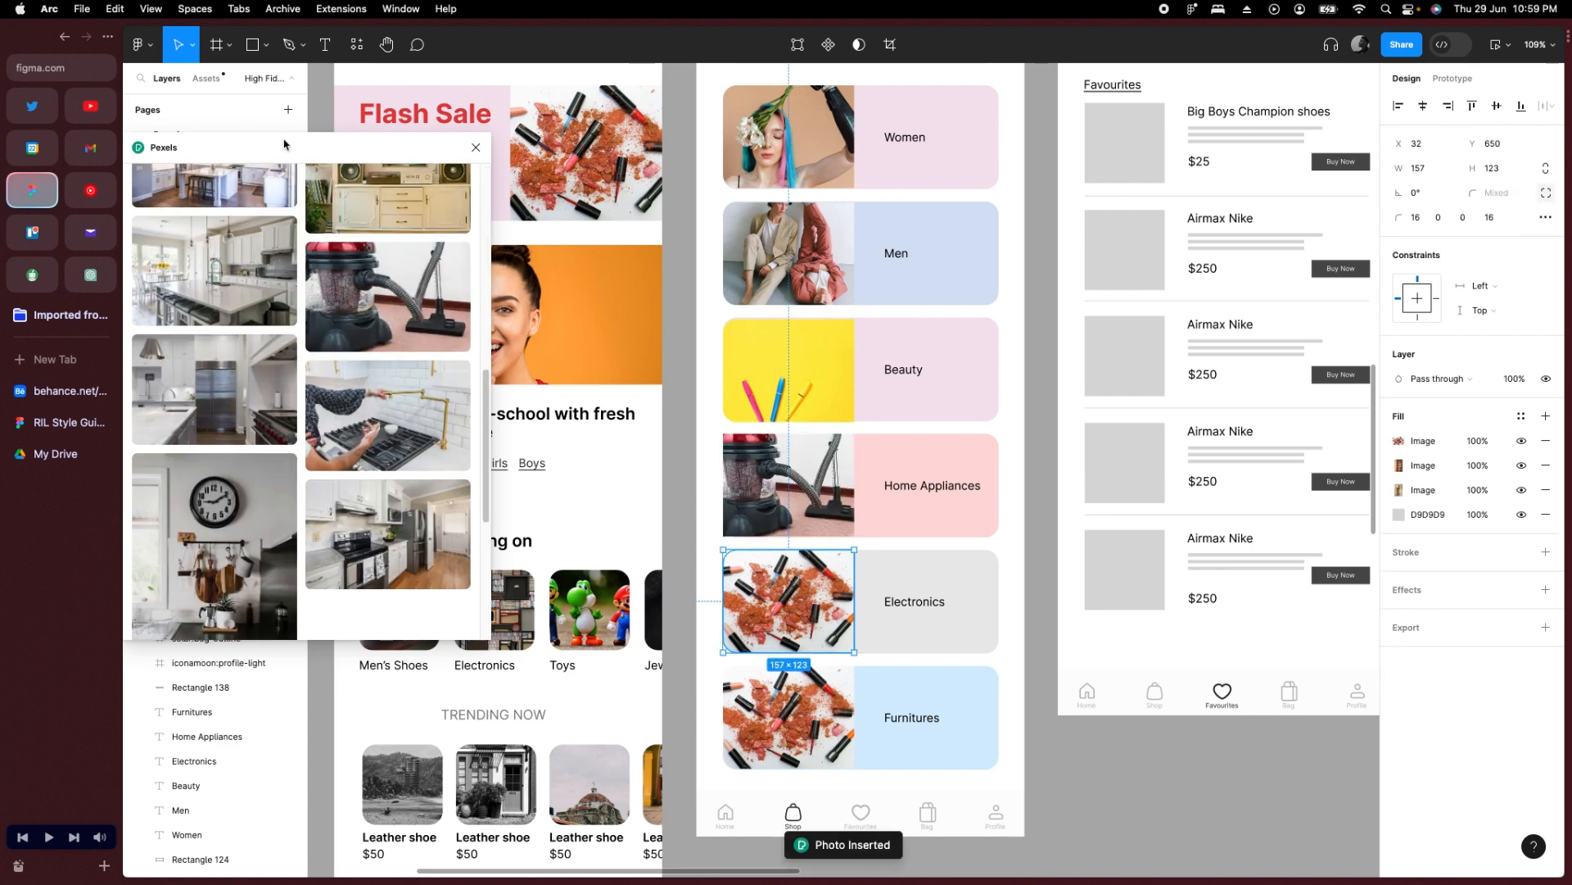
triple_click(206, 226)
text(electronic shopp)
key(Return)
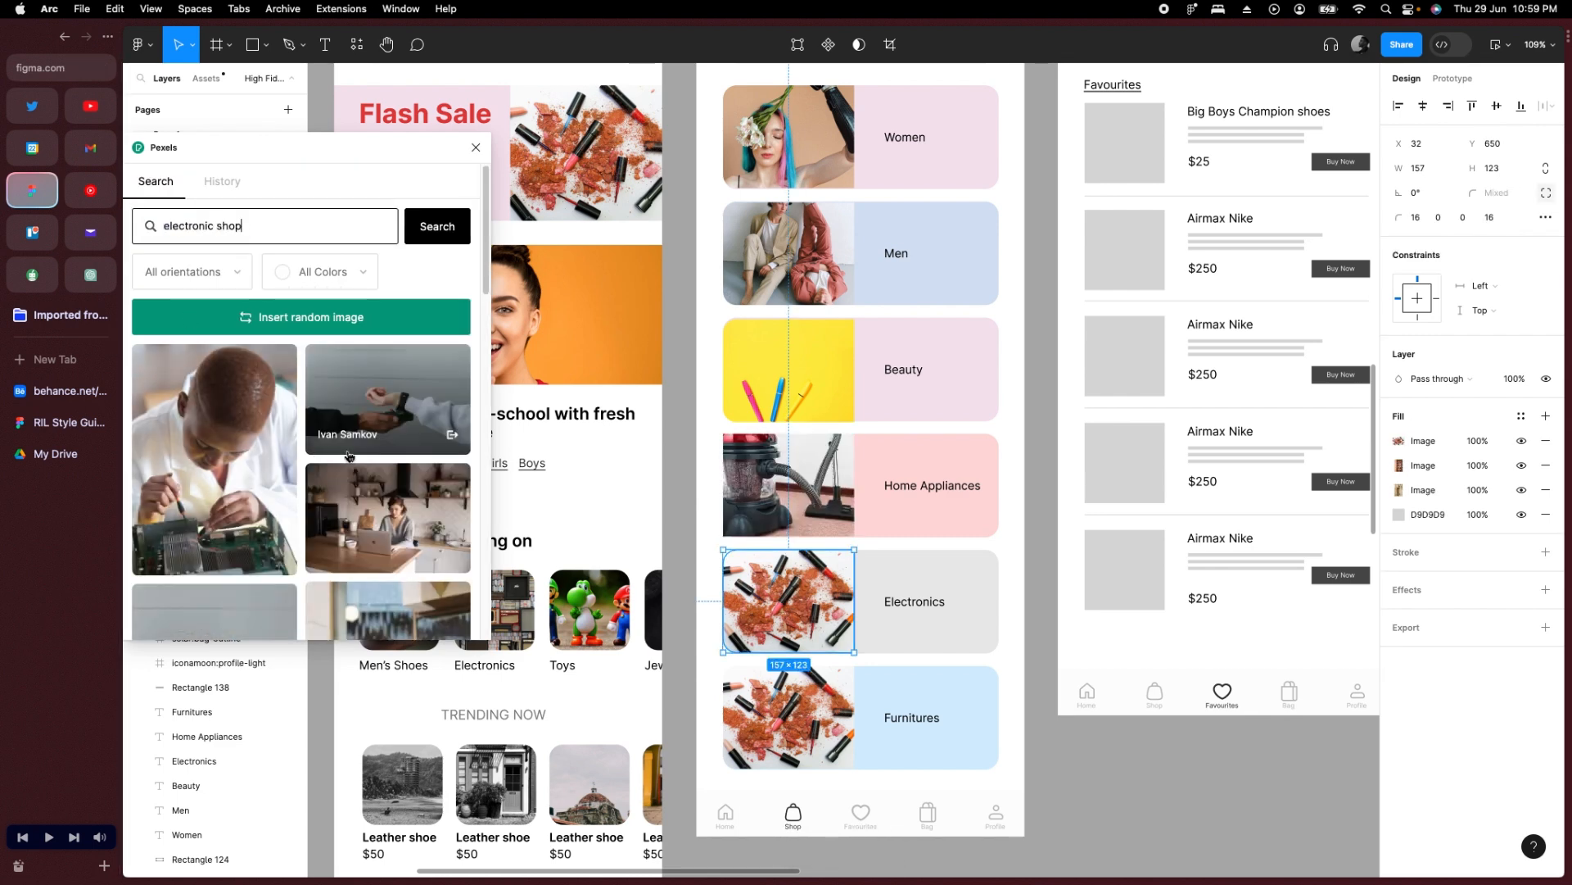
scroll(303, 410, down, 5)
click(389, 394)
Search Pexels for "furnitures", fill the Furnitures card's image with the furnished grey room photo, and close the plugin.
scroll(303, 410, up, 5)
key(Tab)
triple_click(206, 226)
text(furnitures)
key(Return)
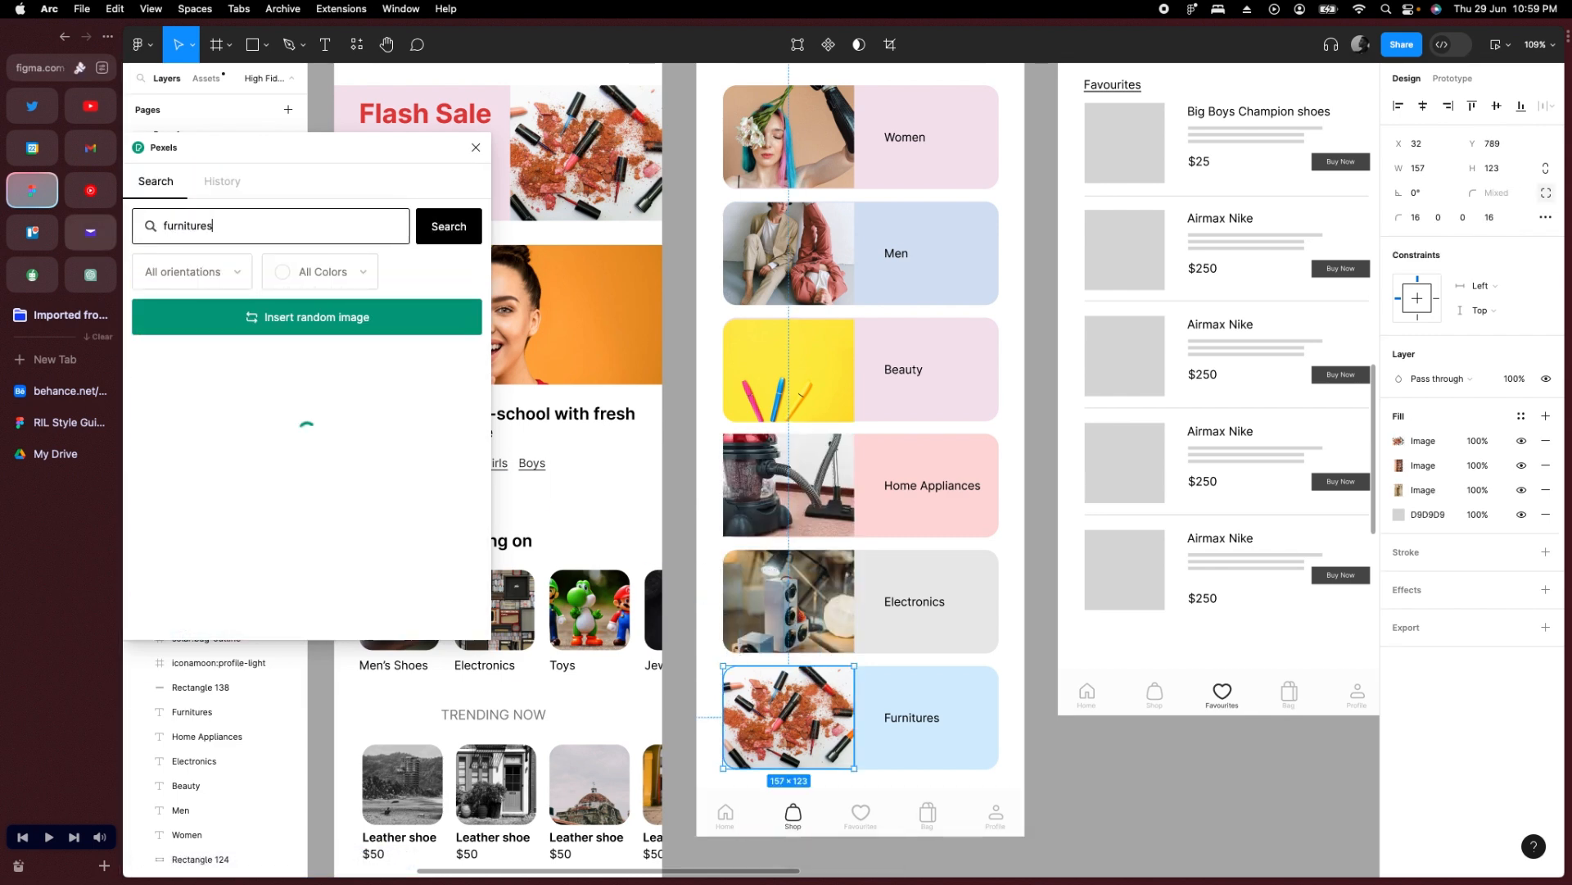
scroll(303, 409, down, 2)
click(388, 524)
click(476, 147)
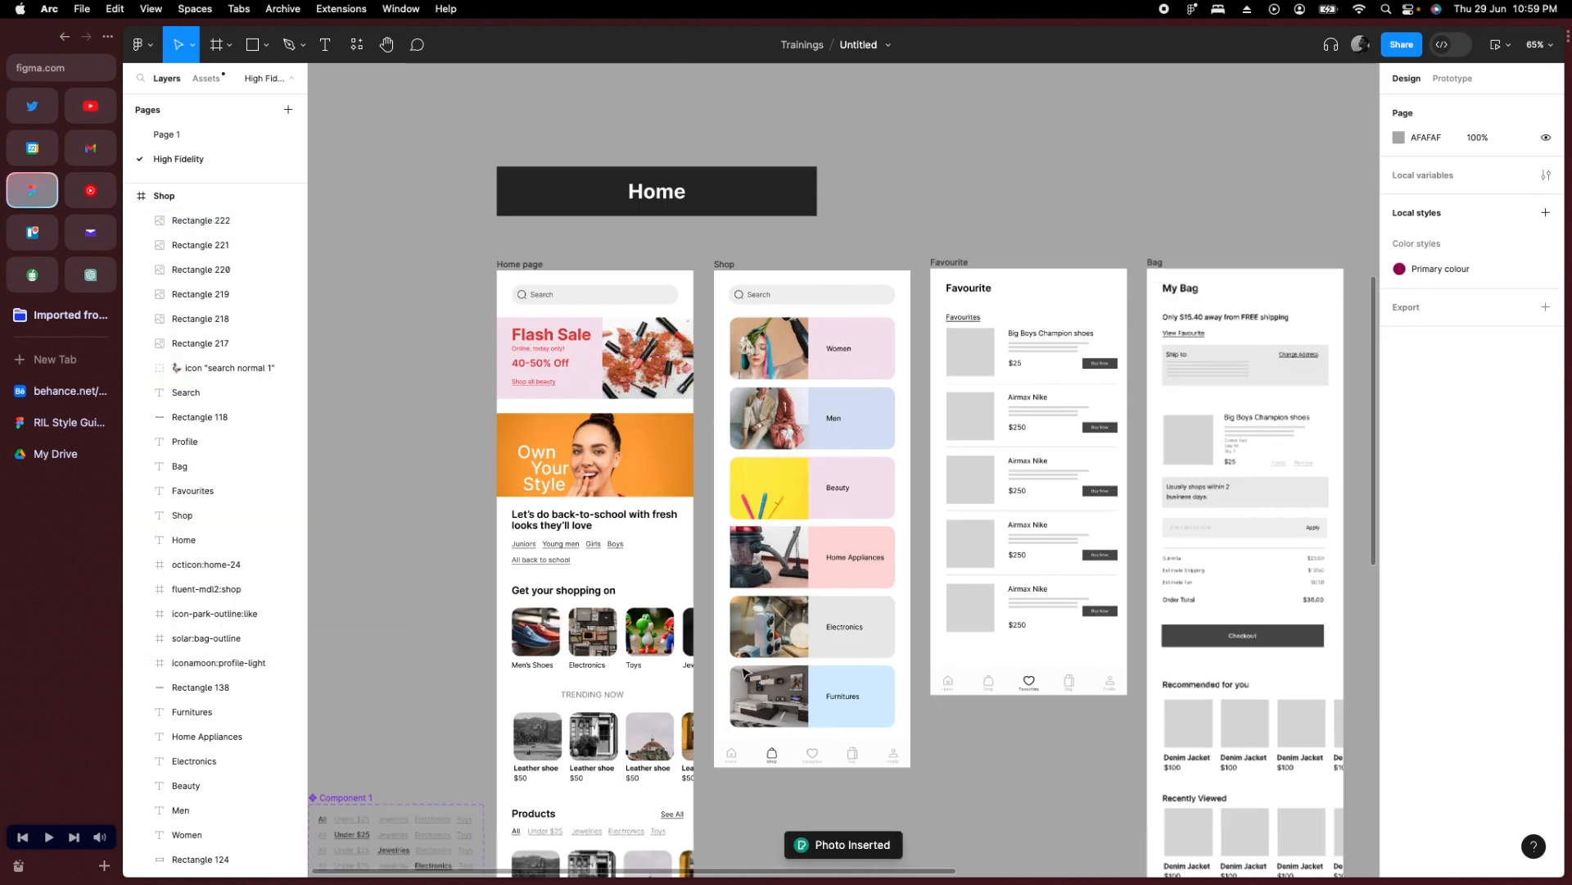
Combine the Home page's bottom navigation icons and their background bar into one auto layout frame.
scroll(919, 763, down, 5)
click(919, 763)
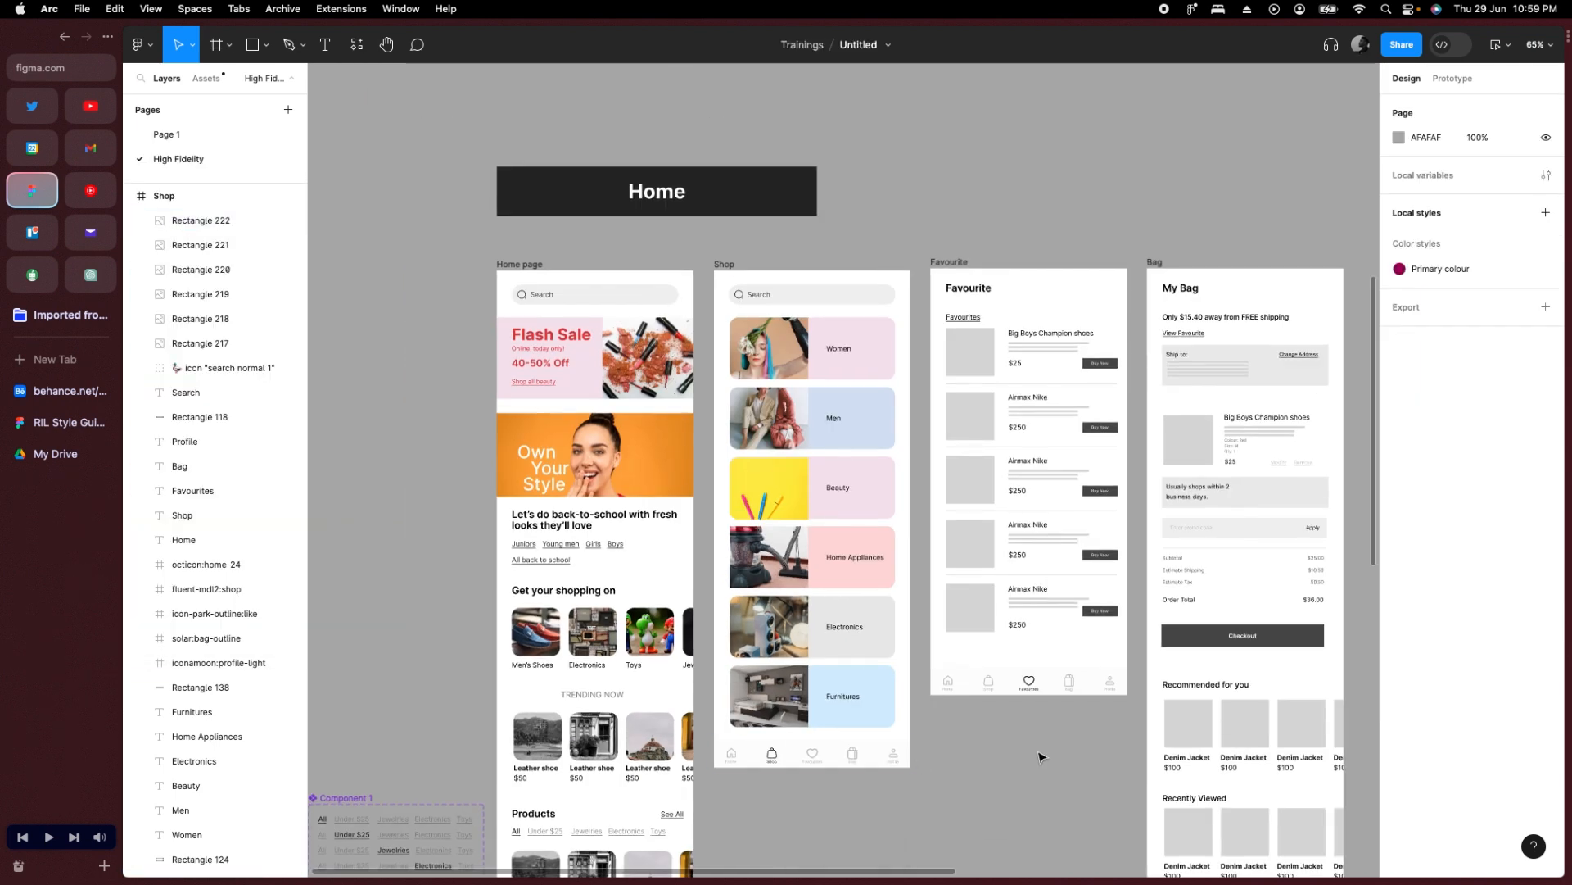
scroll(1040, 752, down, 5)
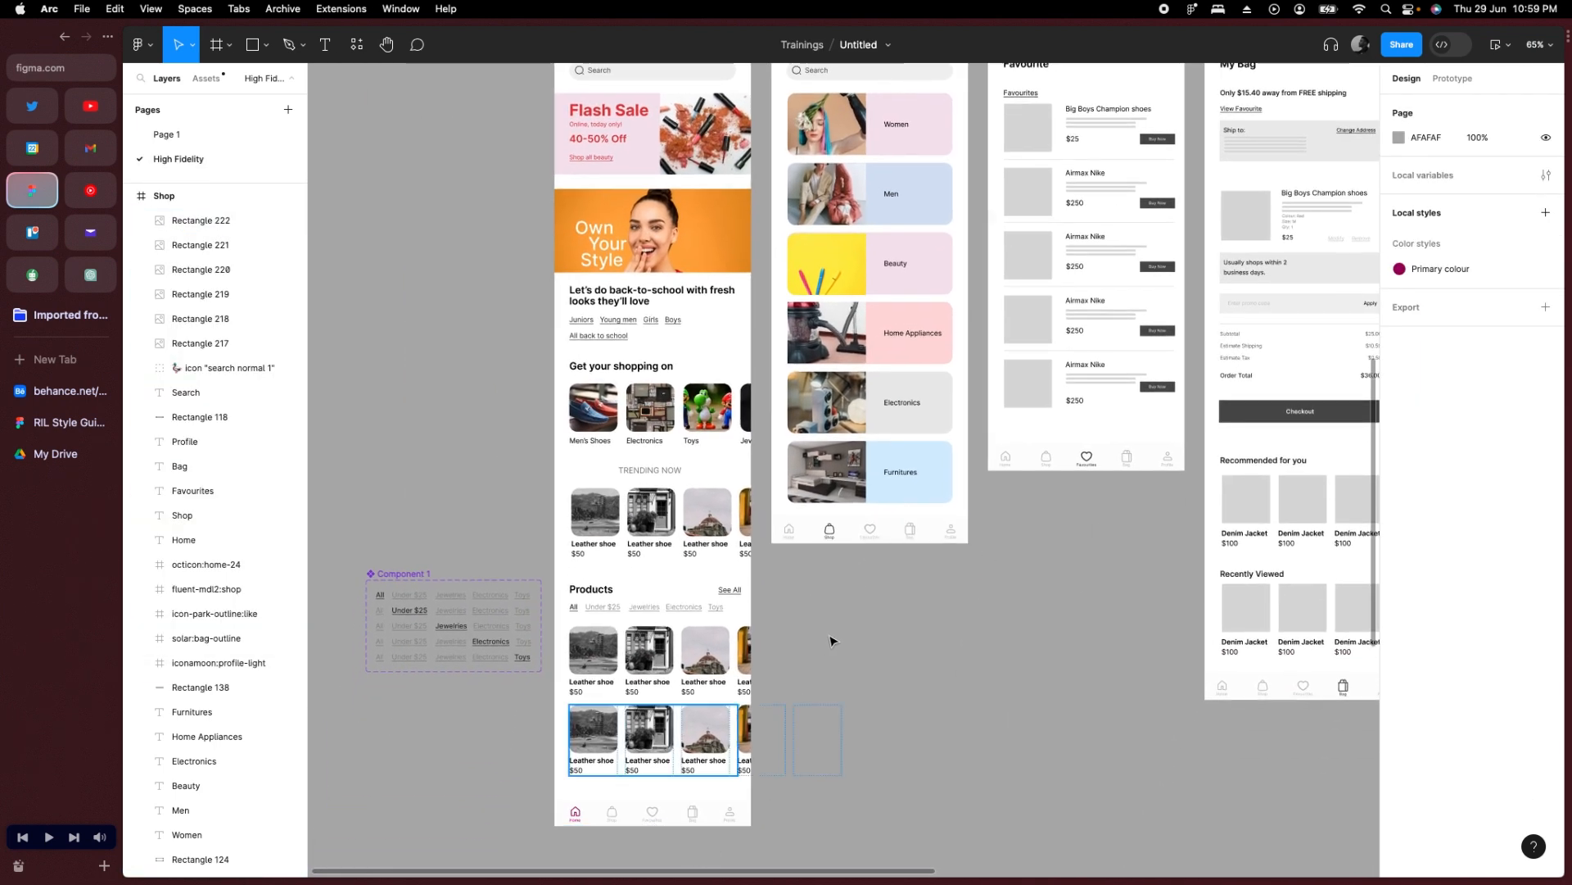
click(709, 816)
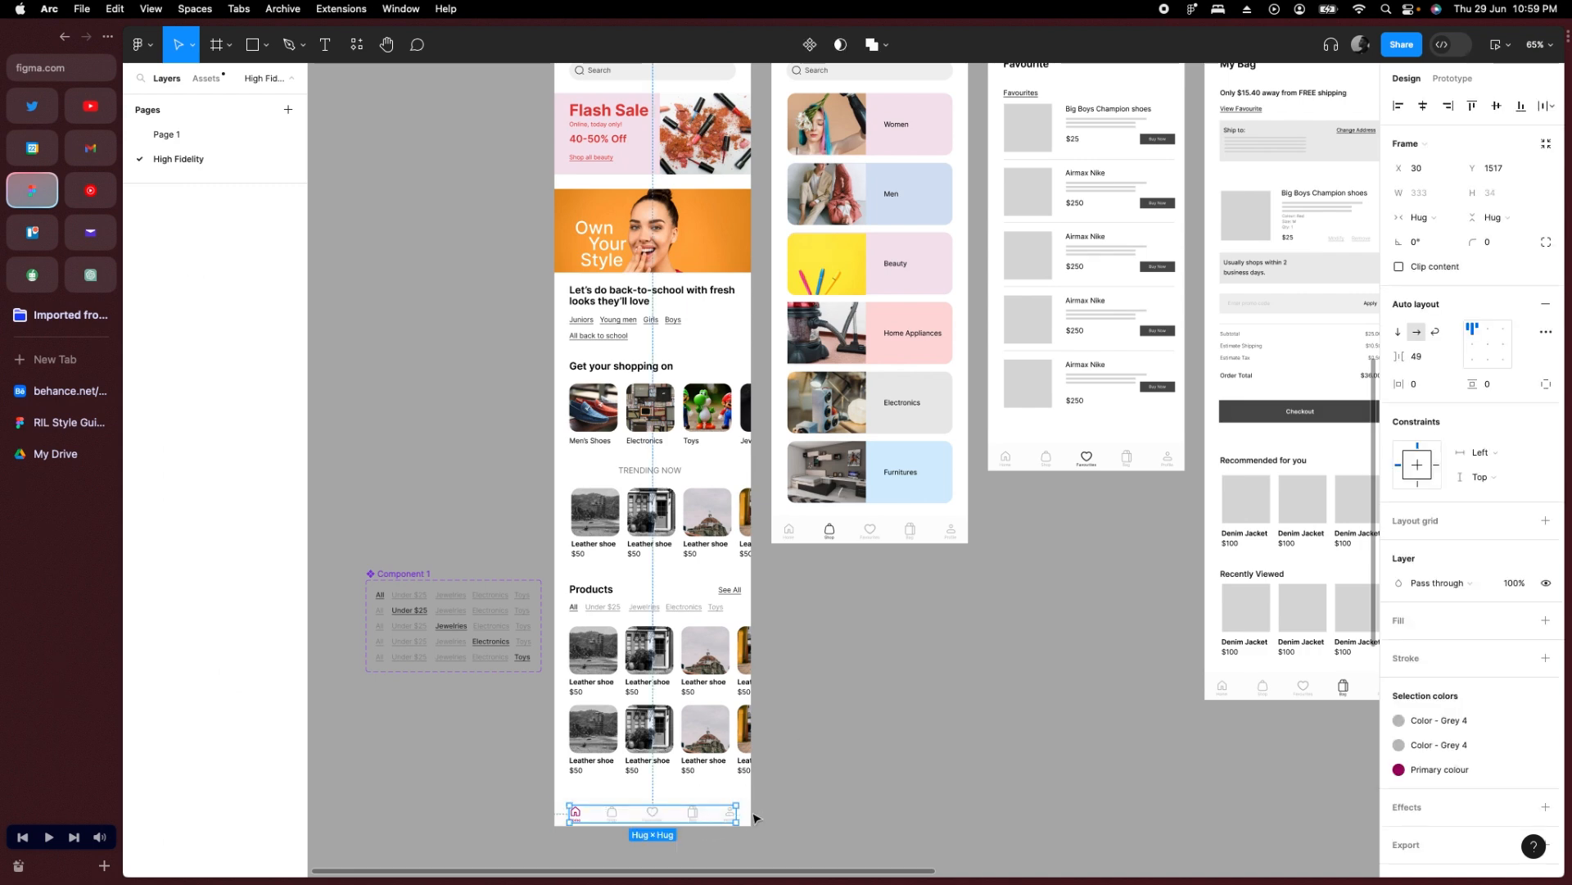
click(709, 815)
shift+click(709, 815)
key(shift+a)
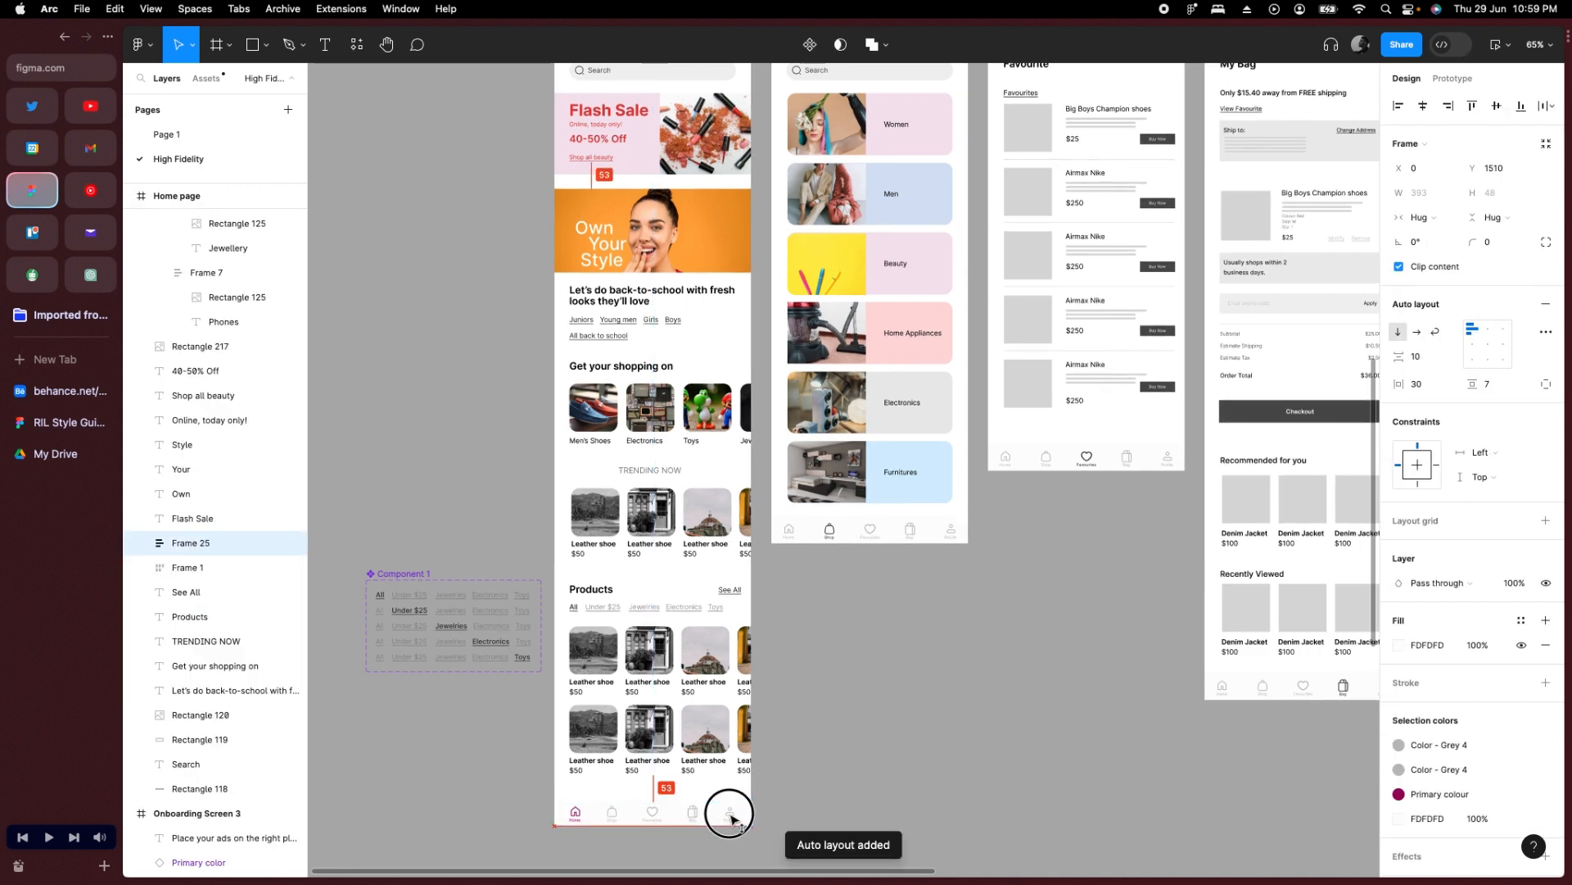
drag(727, 808, 726, 812)
Delete the old navigation bar, including its icons and background, from the bottom of the Shop page.
click(948, 673)
click(926, 532)
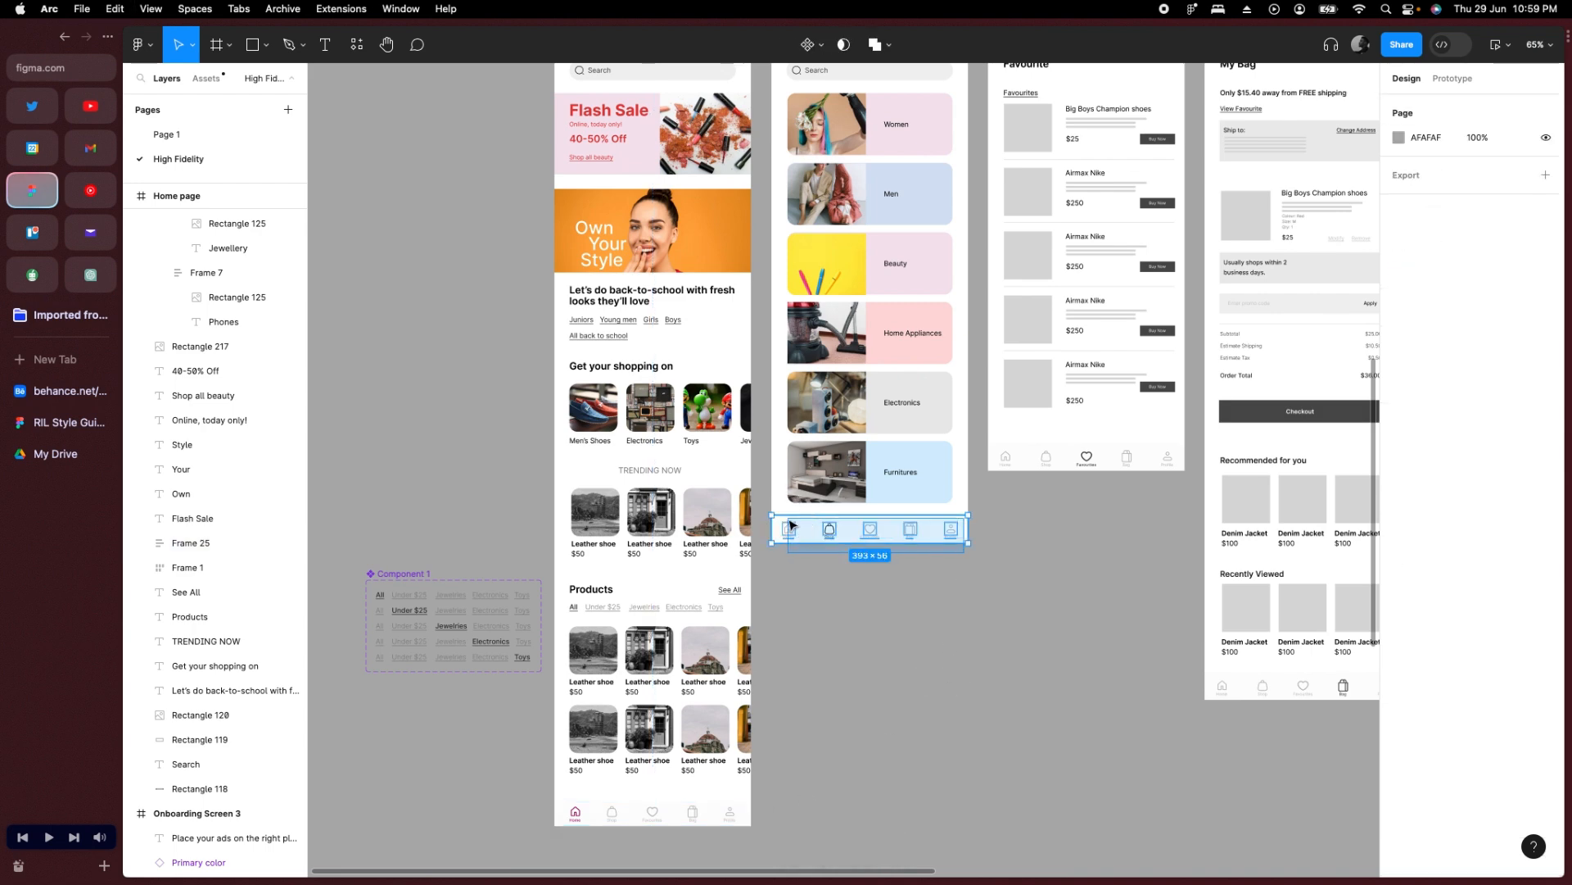
key(Delete)
Paste the Home page's navigation bar into the Shop page and place it along the page's bottom edge.
scroll(877, 539, up, 5)
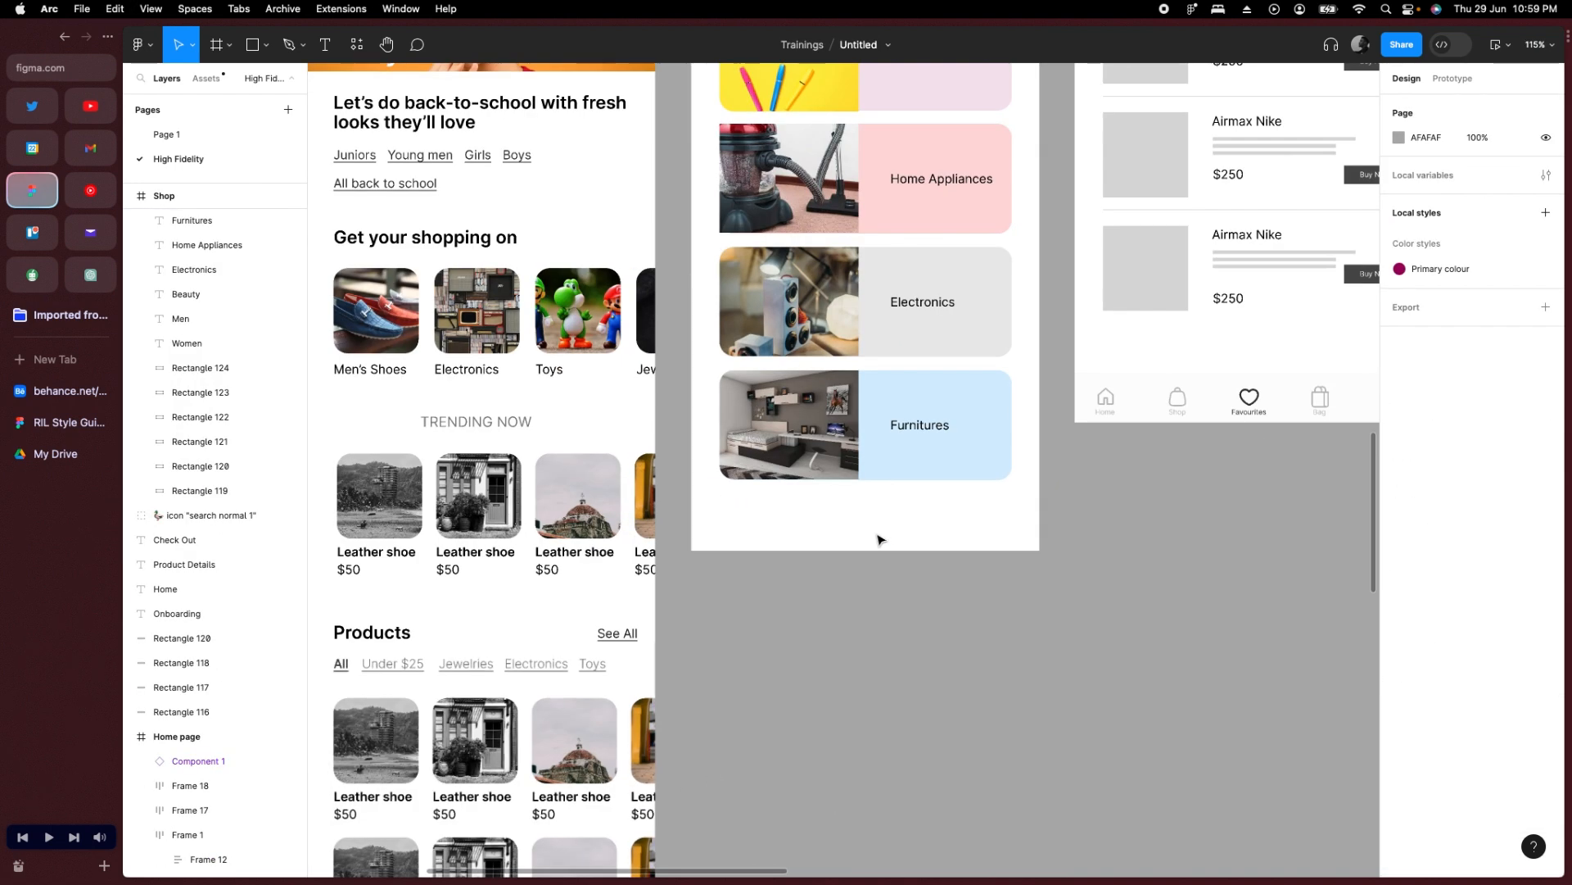
key(ctrl+v)
drag(872, 479, 885, 664)
drag(678, 635, 678, 502)
scroll(771, 558, up, 5)
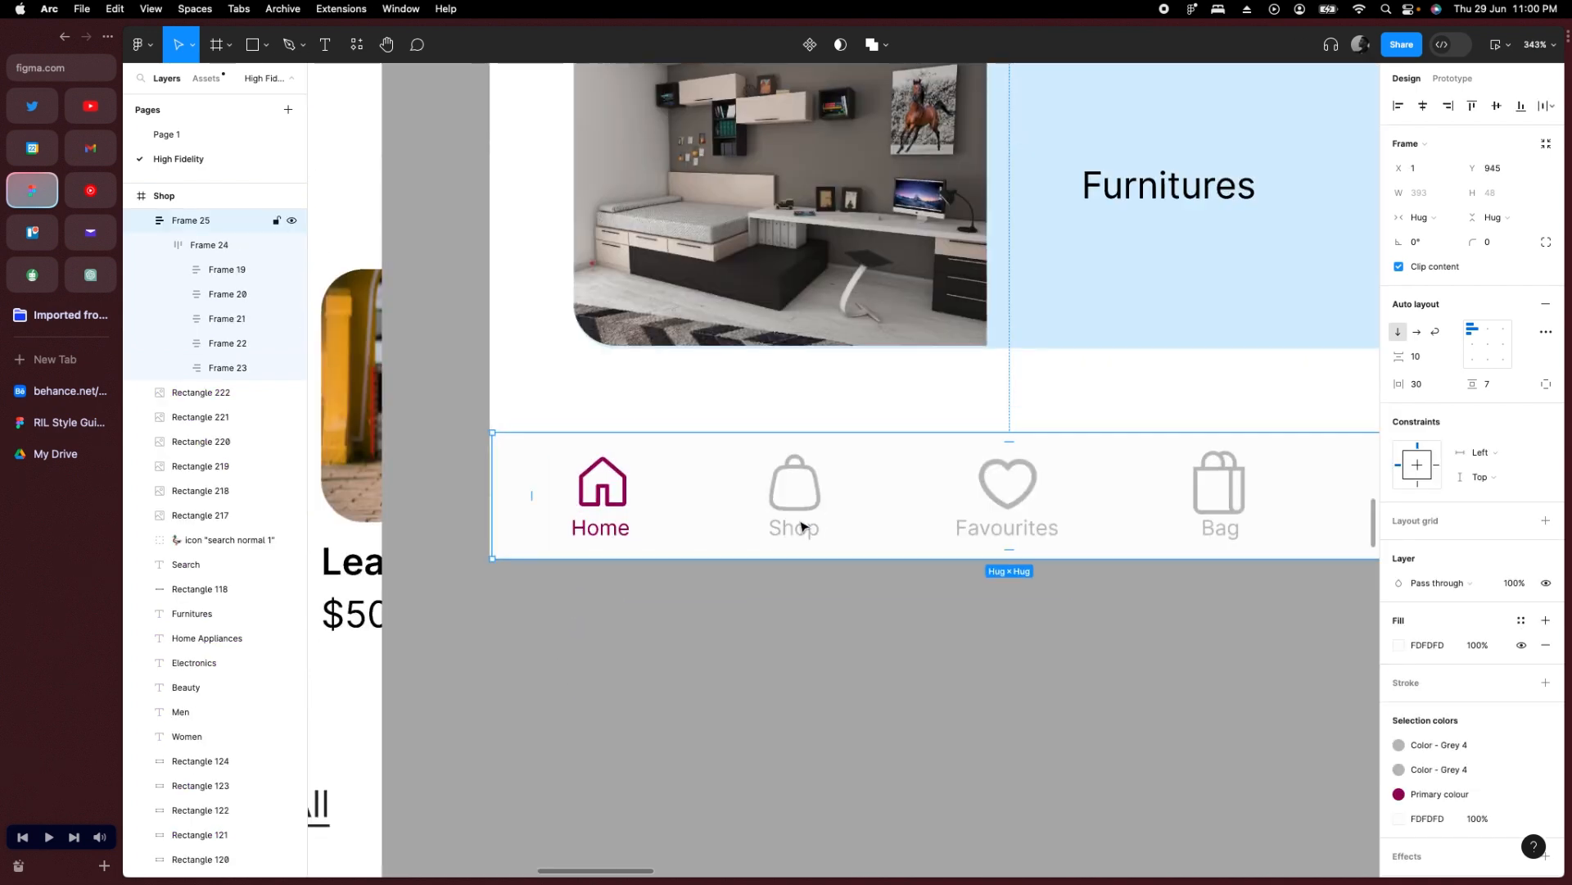
Apply the local Primary colour style to the Shop icon and label in the Shop page's navigation bar.
double_click(806, 524)
double_click(809, 518)
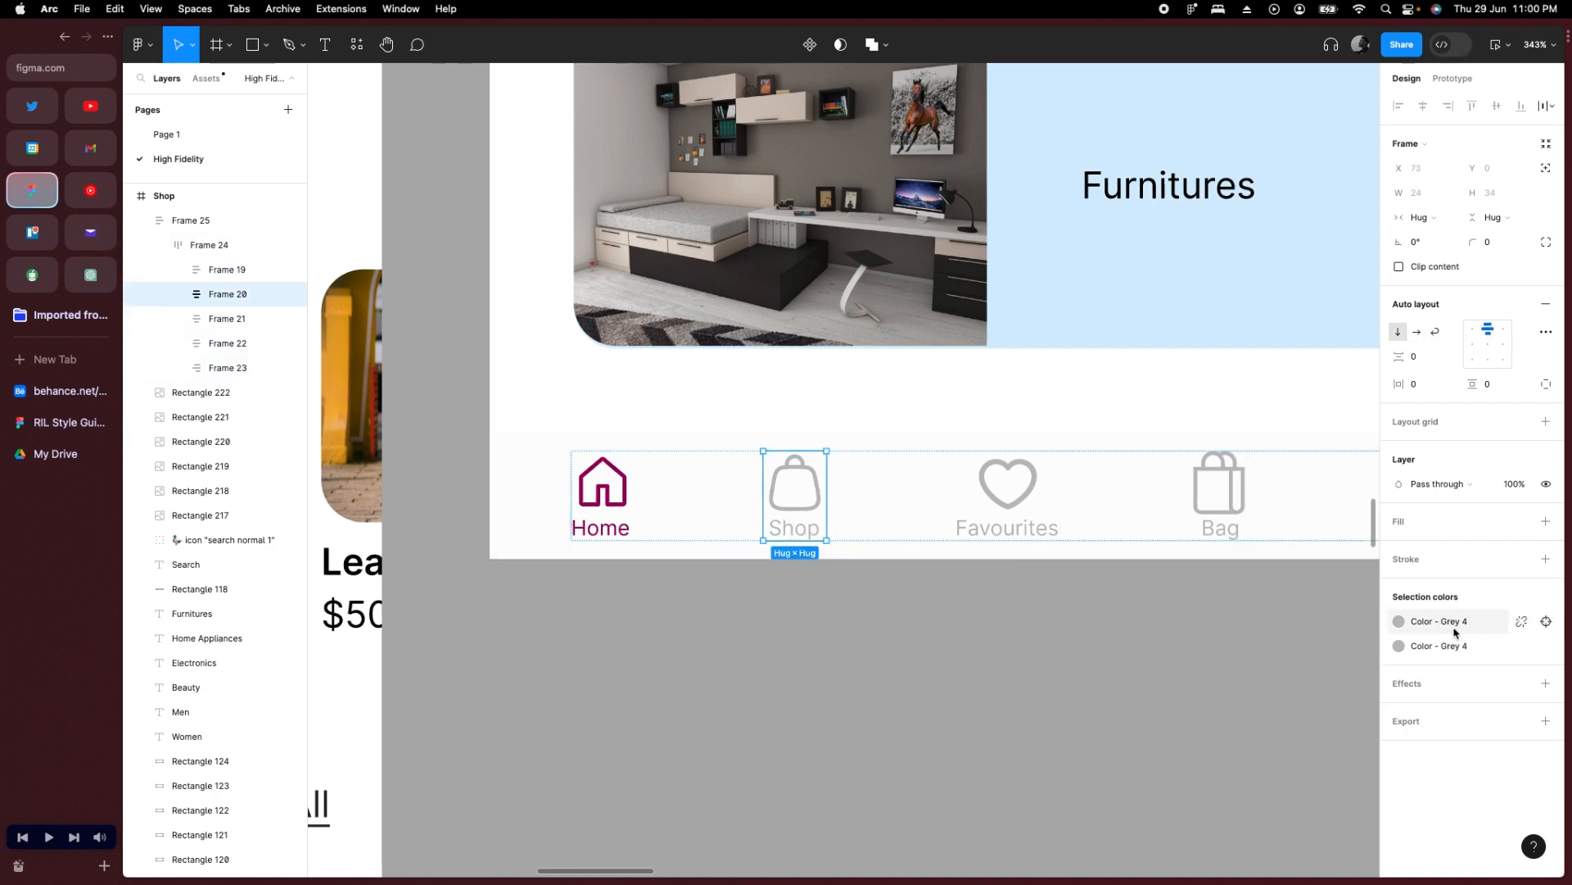
click(1433, 623)
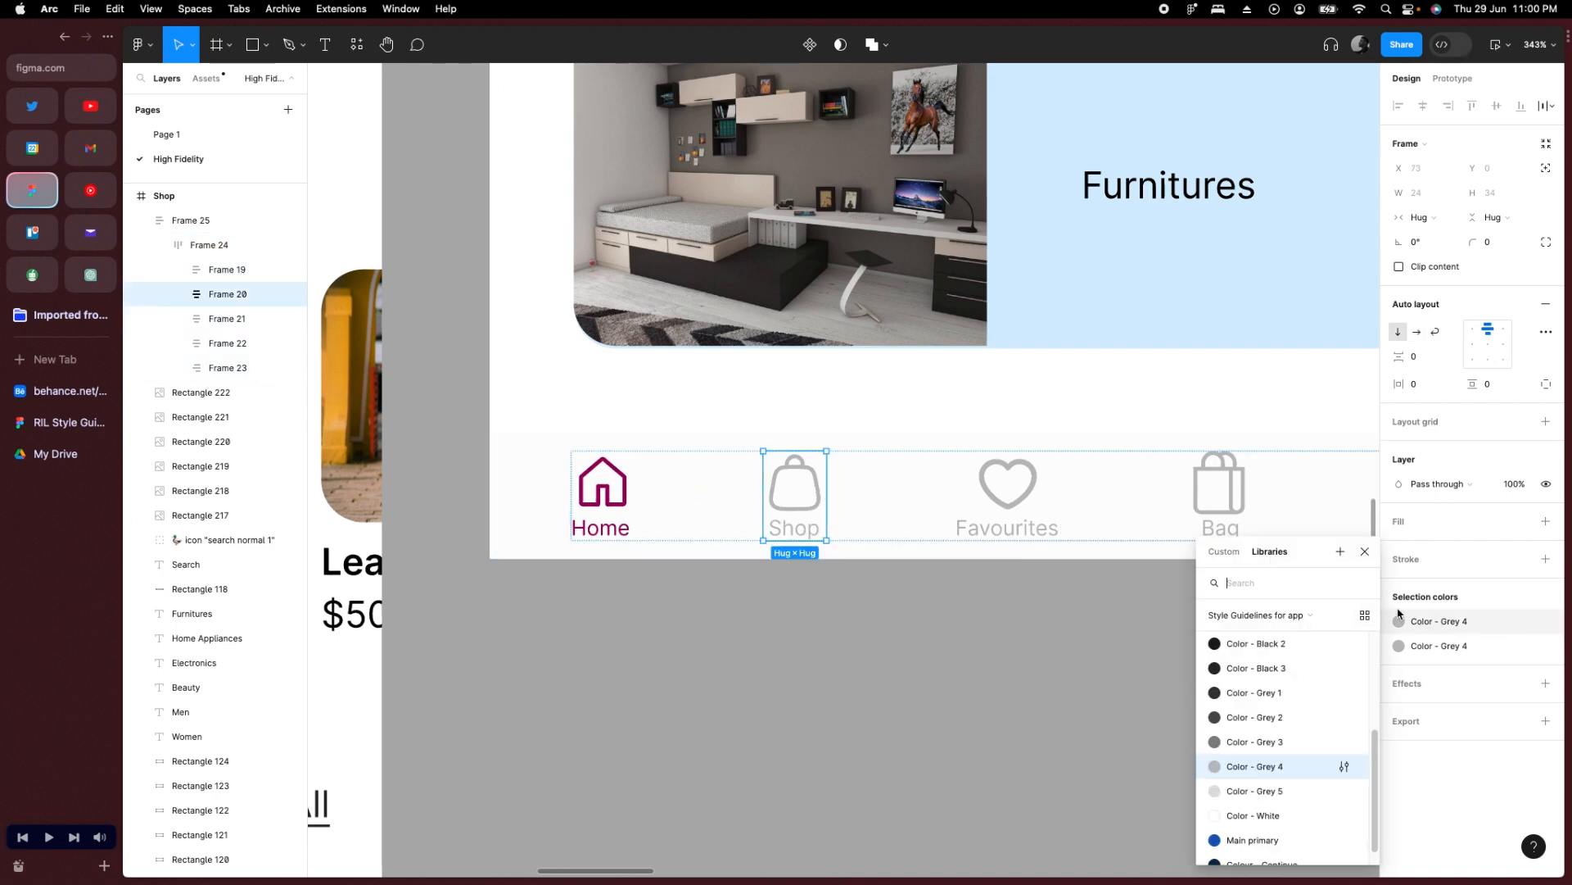
scroll(1319, 715, down, 1)
scroll(1311, 697, up, 3)
click(1277, 615)
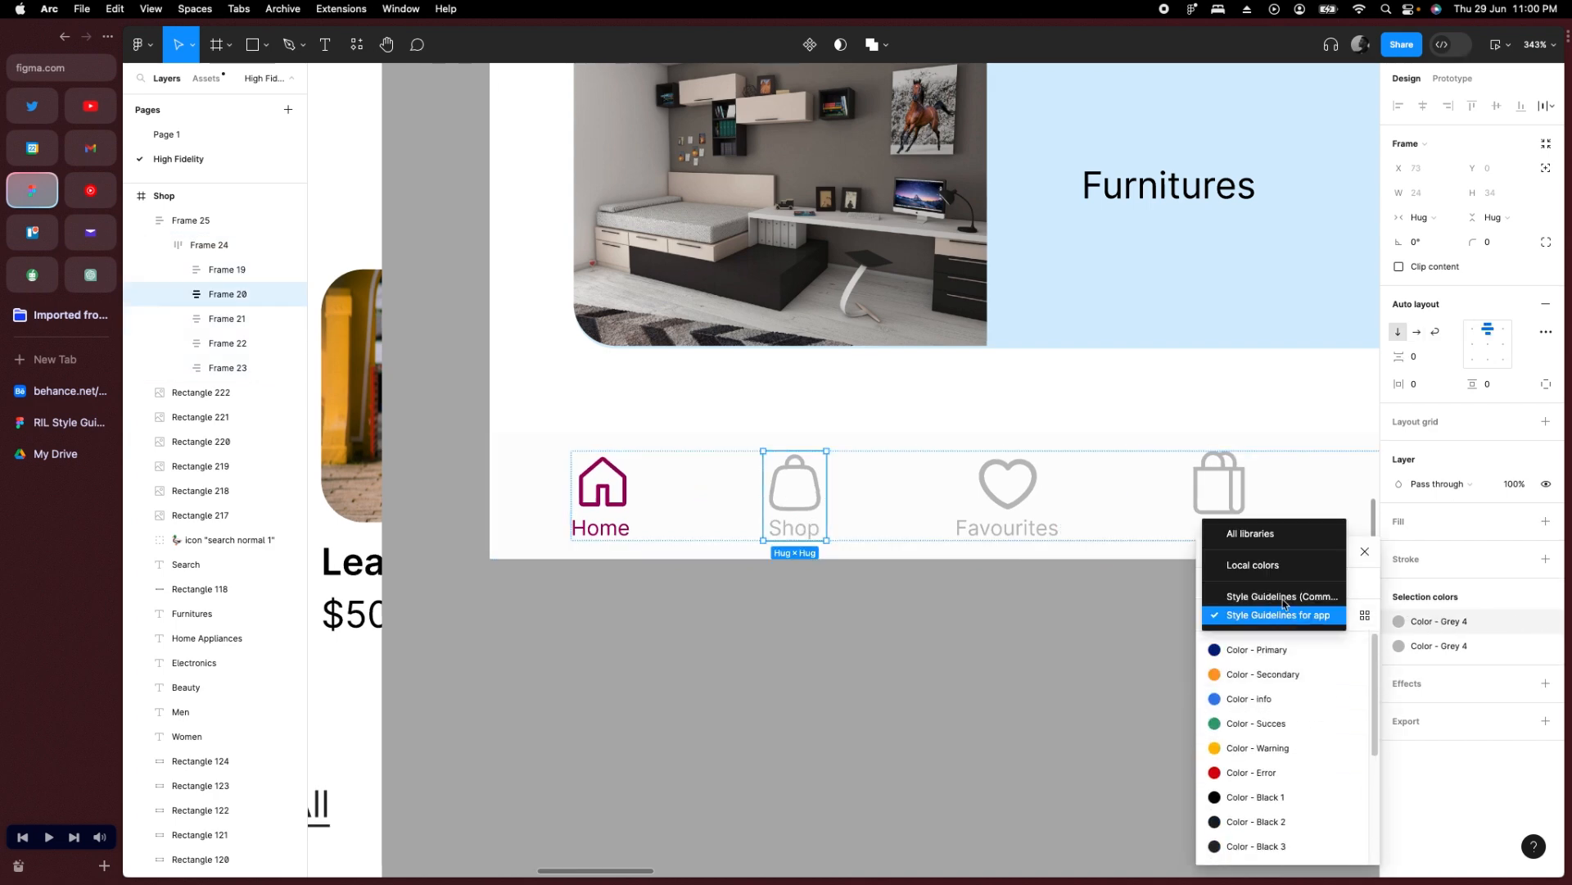
click(1281, 563)
click(1290, 658)
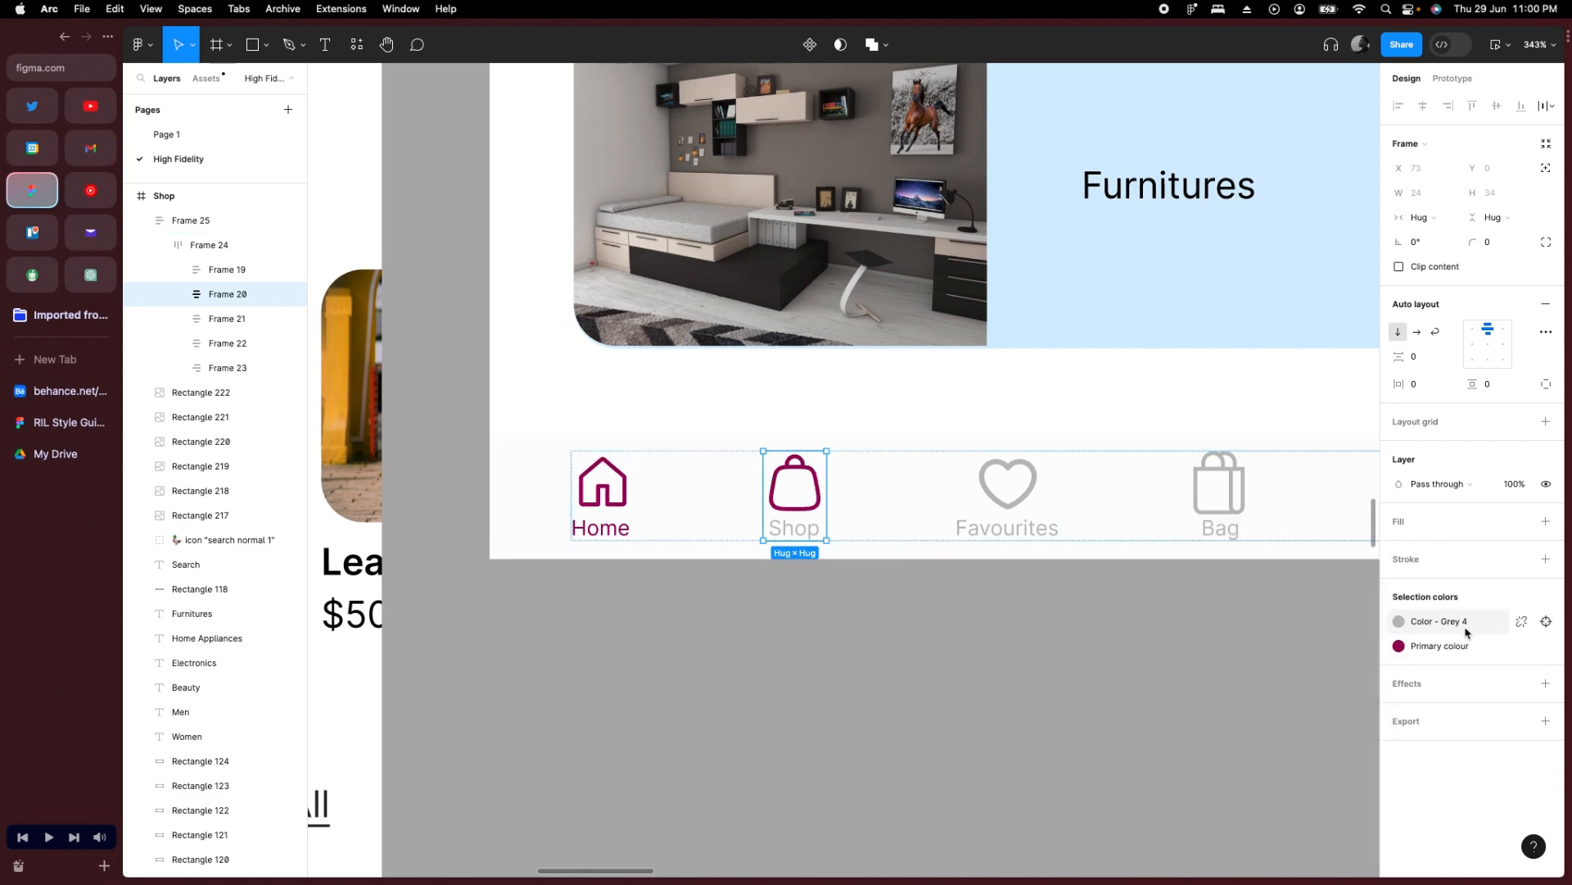
click(1433, 621)
click(1302, 615)
click(1287, 583)
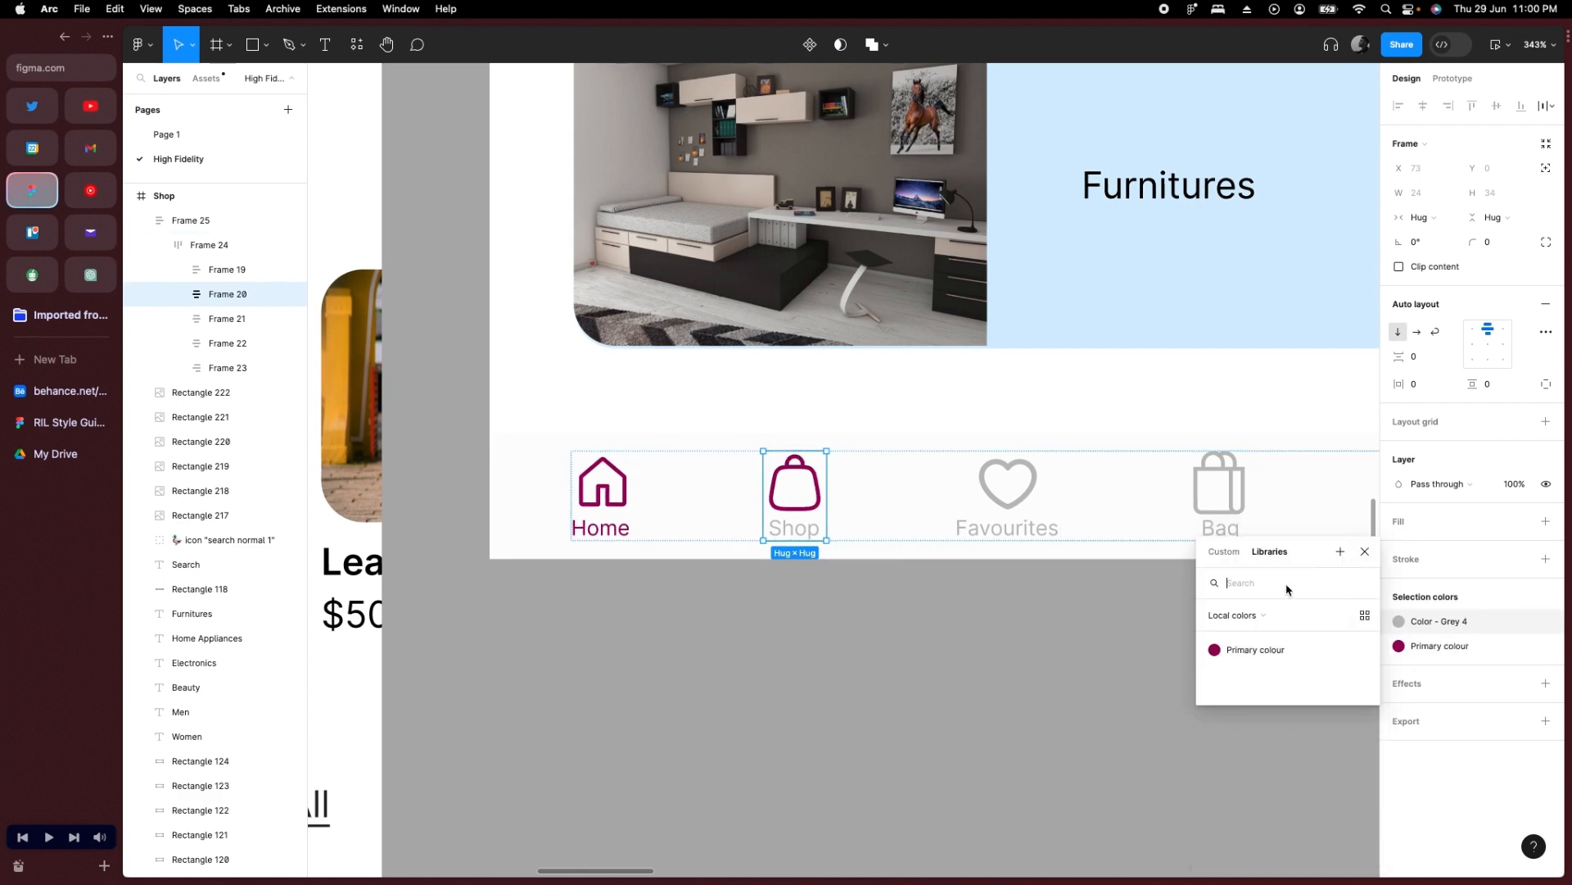
click(1281, 646)
Recolour the Home icon and label in the Shop page's navigation bar with the Color - Grey 4 style.
click(573, 529)
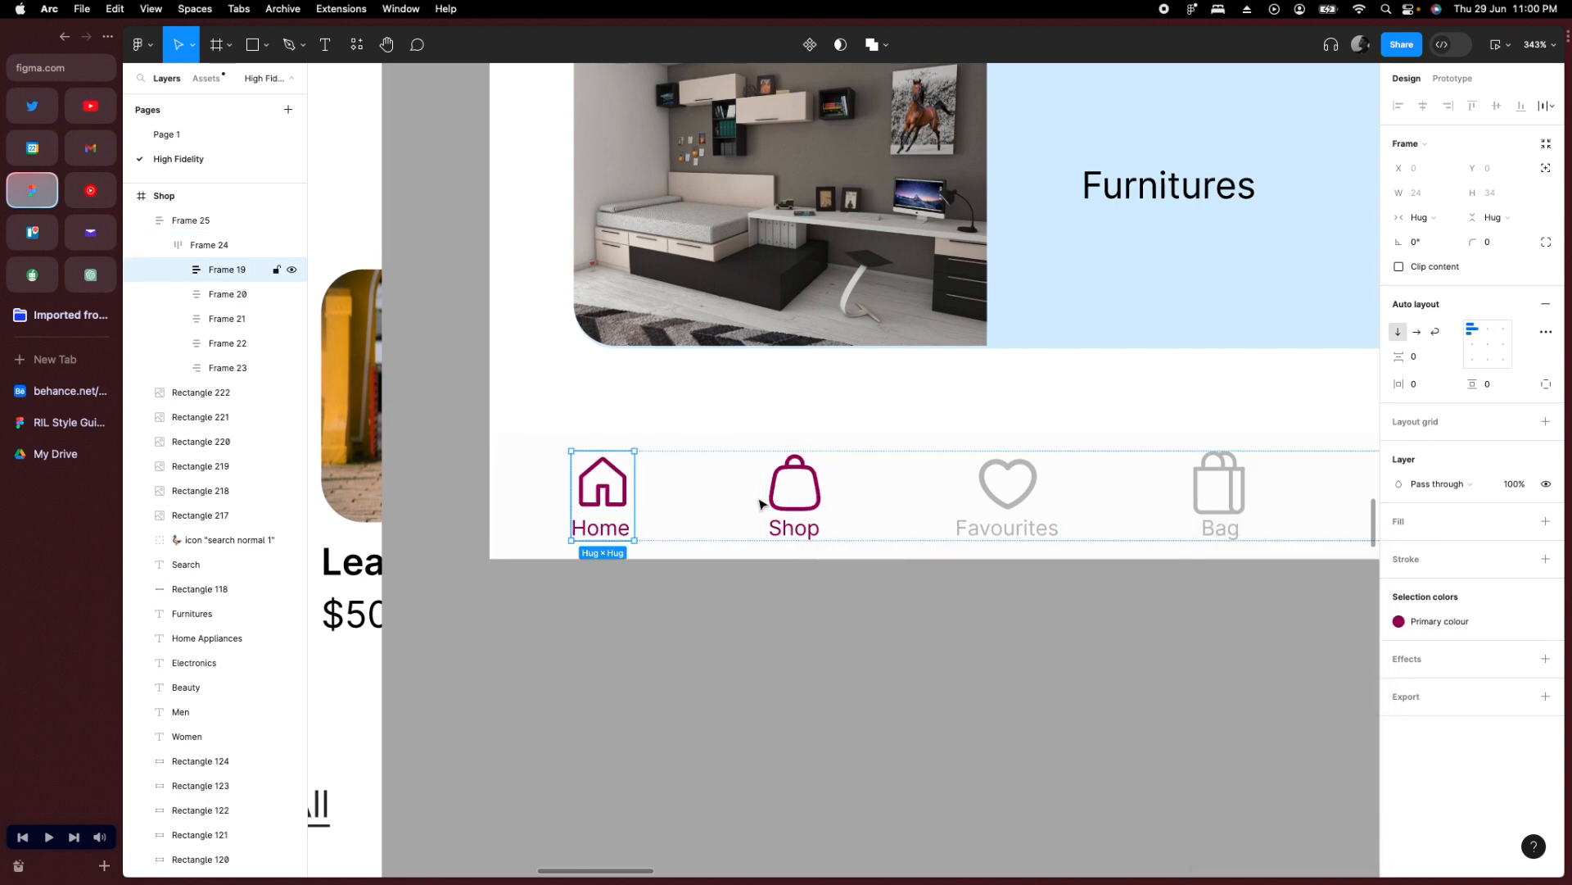
click(1443, 626)
click(1266, 688)
click(1284, 662)
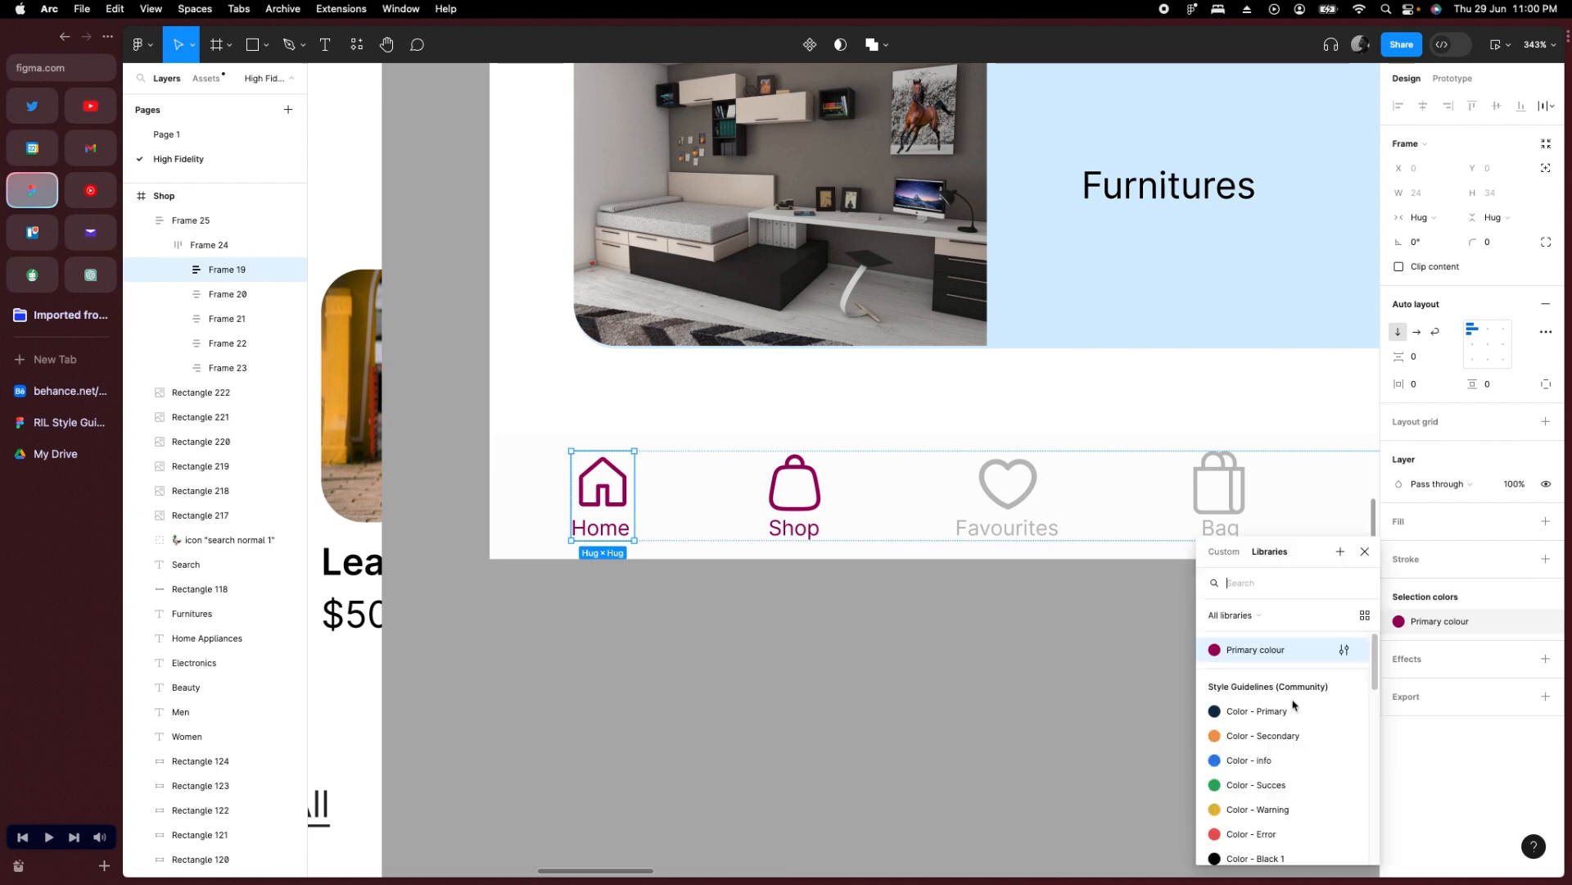
scroll(1294, 745, down, 3)
scroll(1294, 750, down, 2)
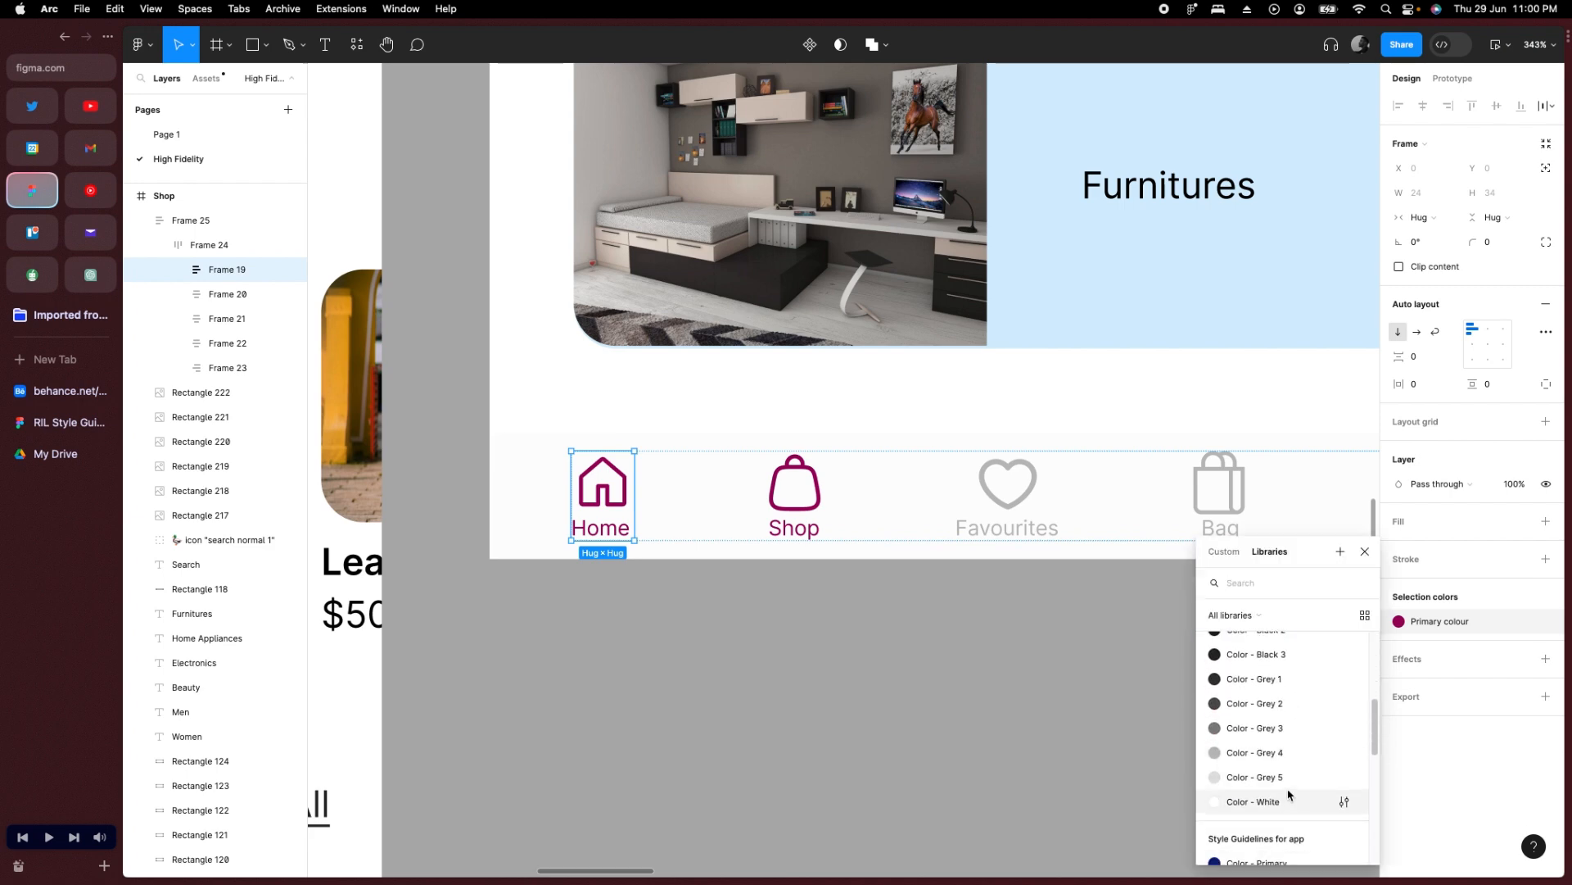
click(1255, 728)
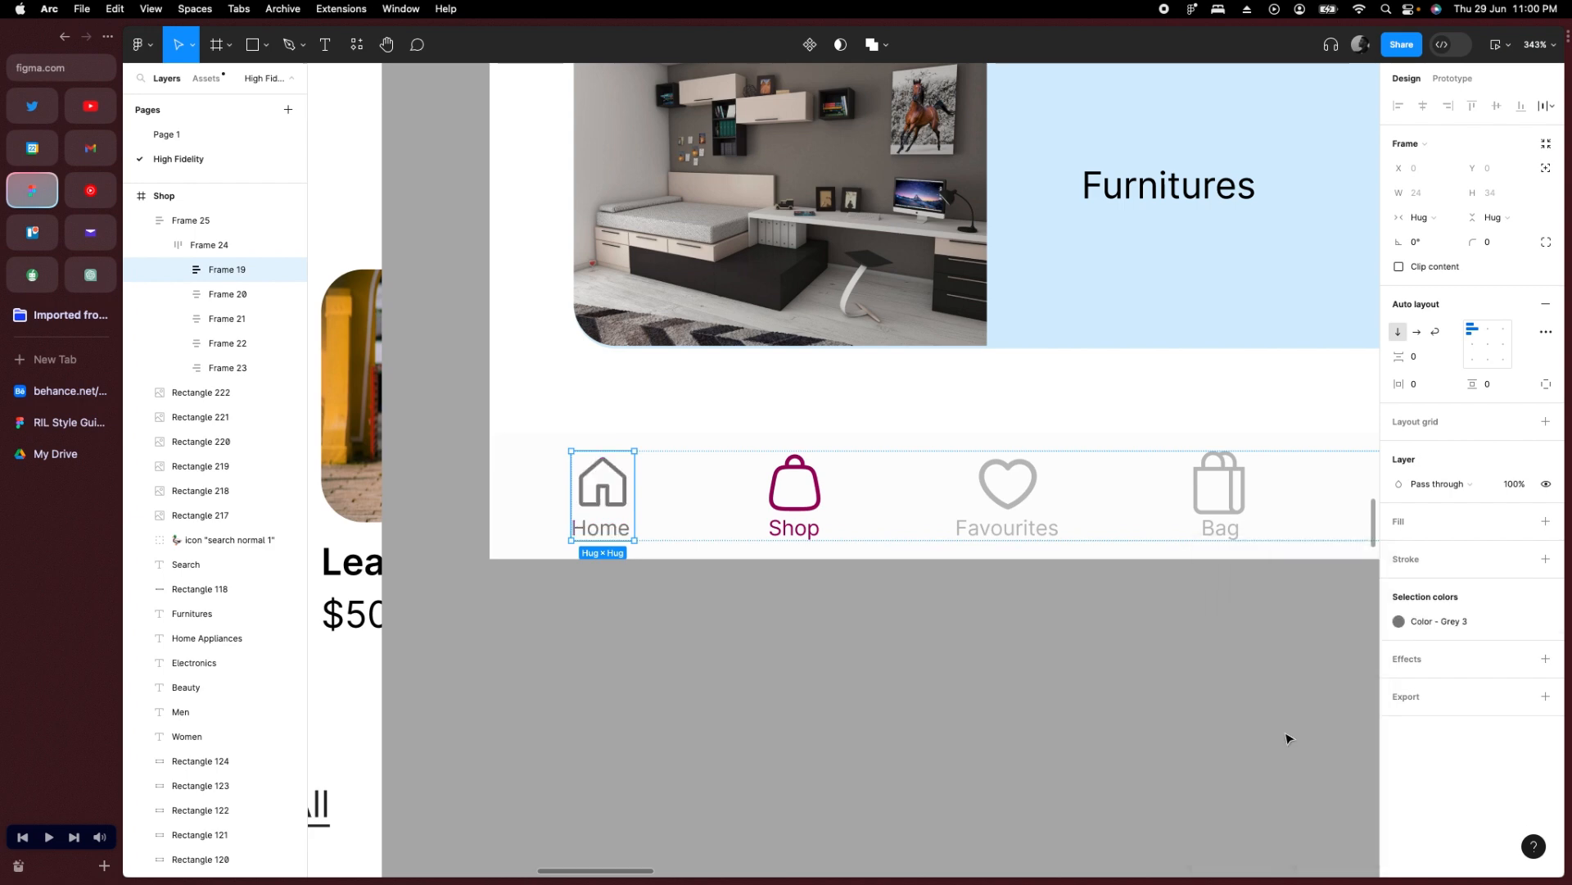
click(1402, 621)
click(1285, 790)
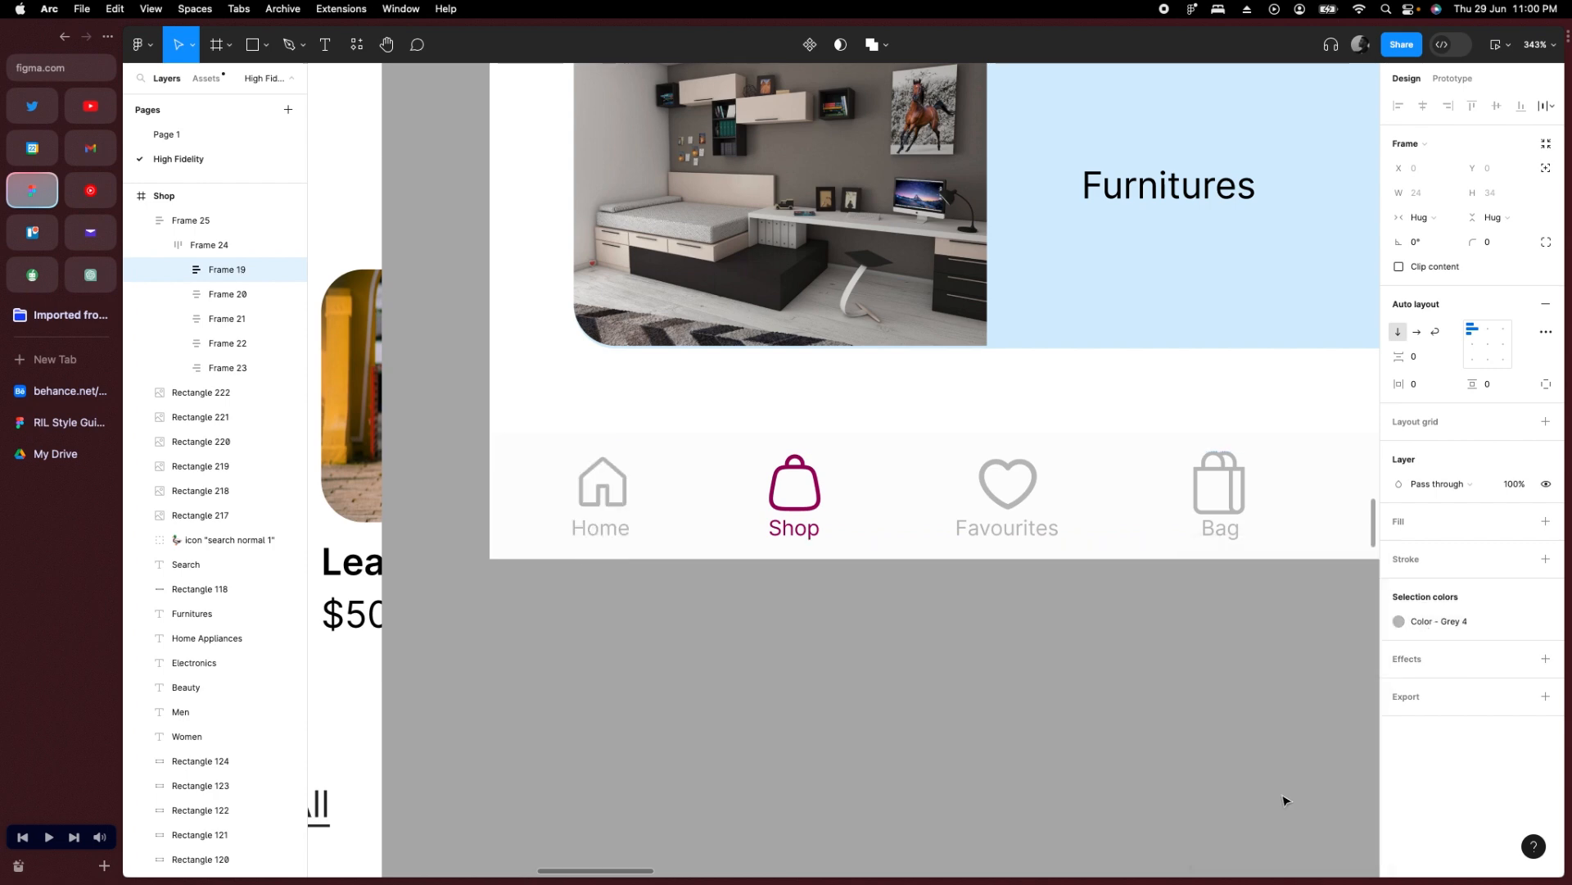
click(934, 695)
Fill the five grey product placeholders on the Favourite page with random Pexels images and close the plugin.
scroll(745, 659, down, 3)
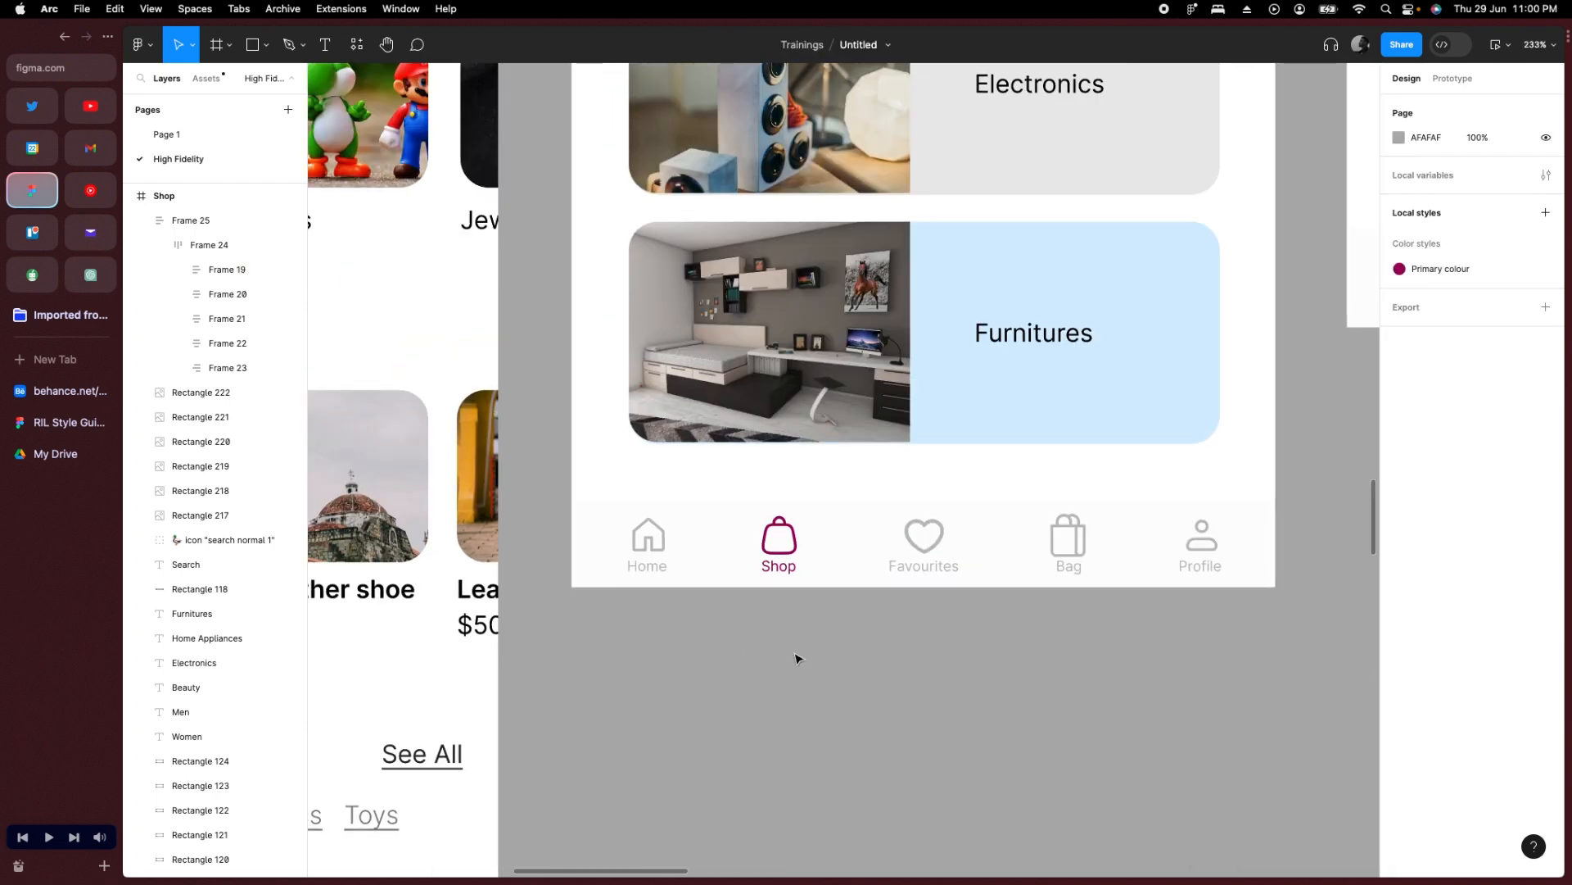
scroll(797, 656, down, 3)
scroll(1053, 663, down, 5)
drag(1119, 646, 959, 680)
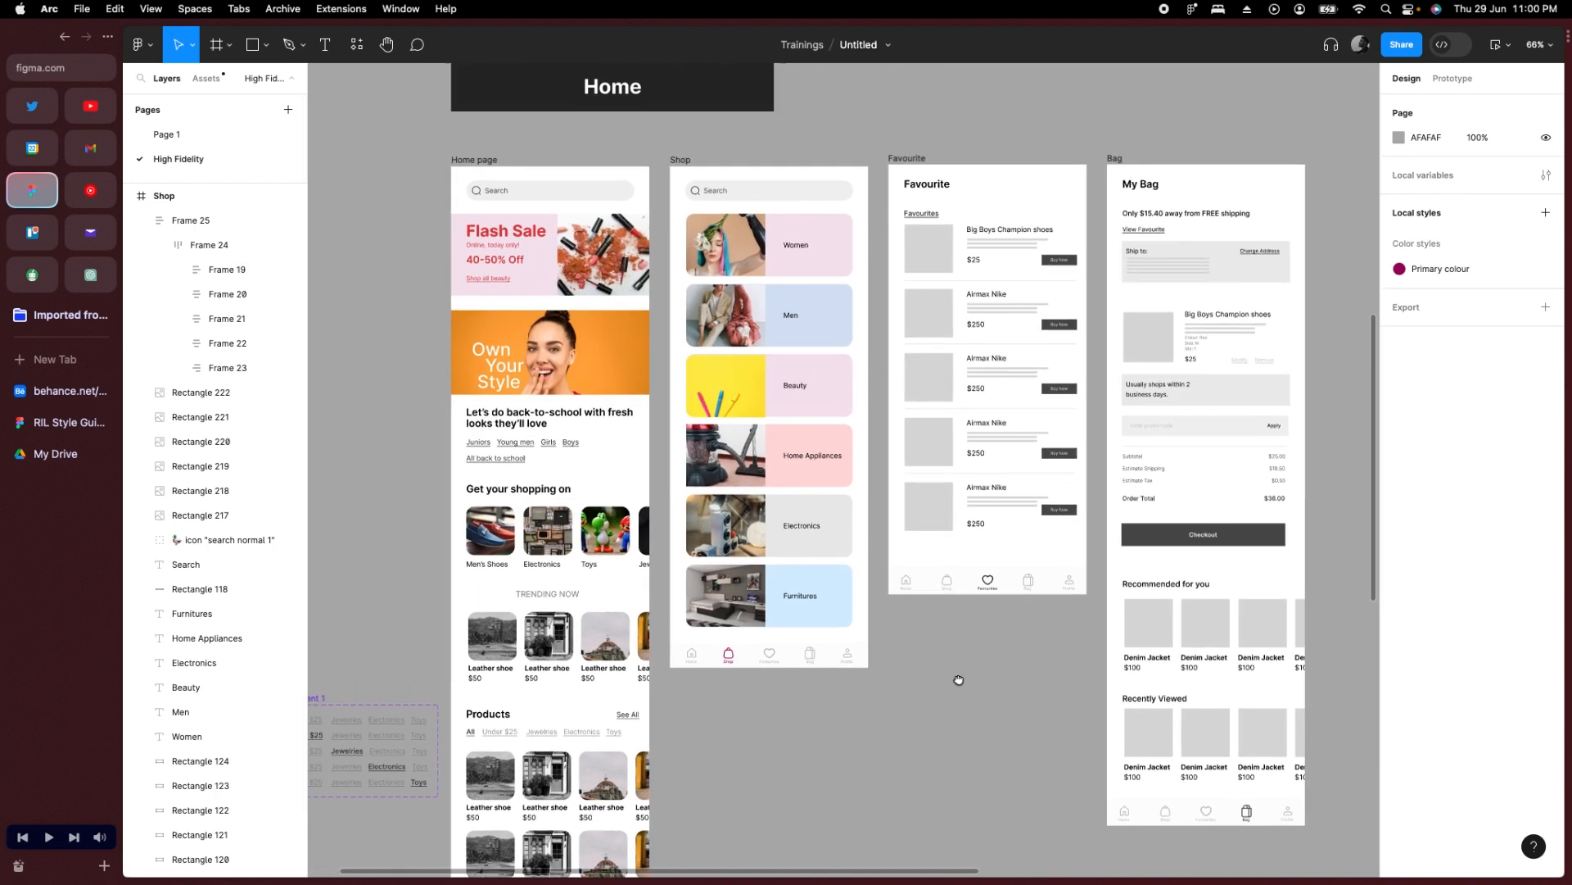
scroll(1042, 231, up, 5)
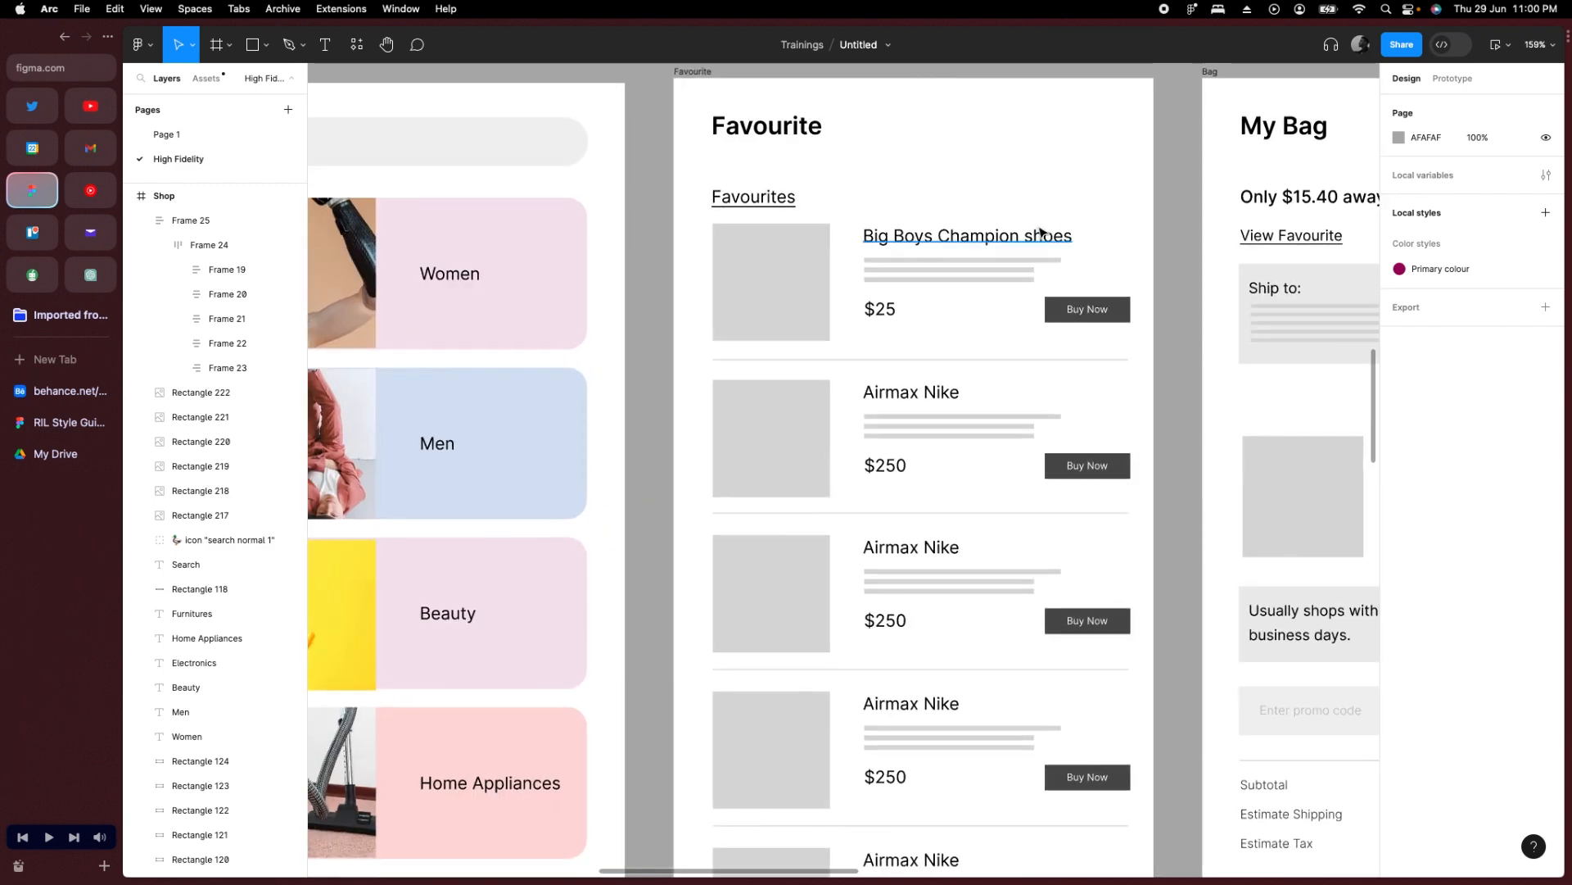
scroll(906, 277, down, 3)
click(906, 276)
shift+click(874, 376)
shift+click(874, 446)
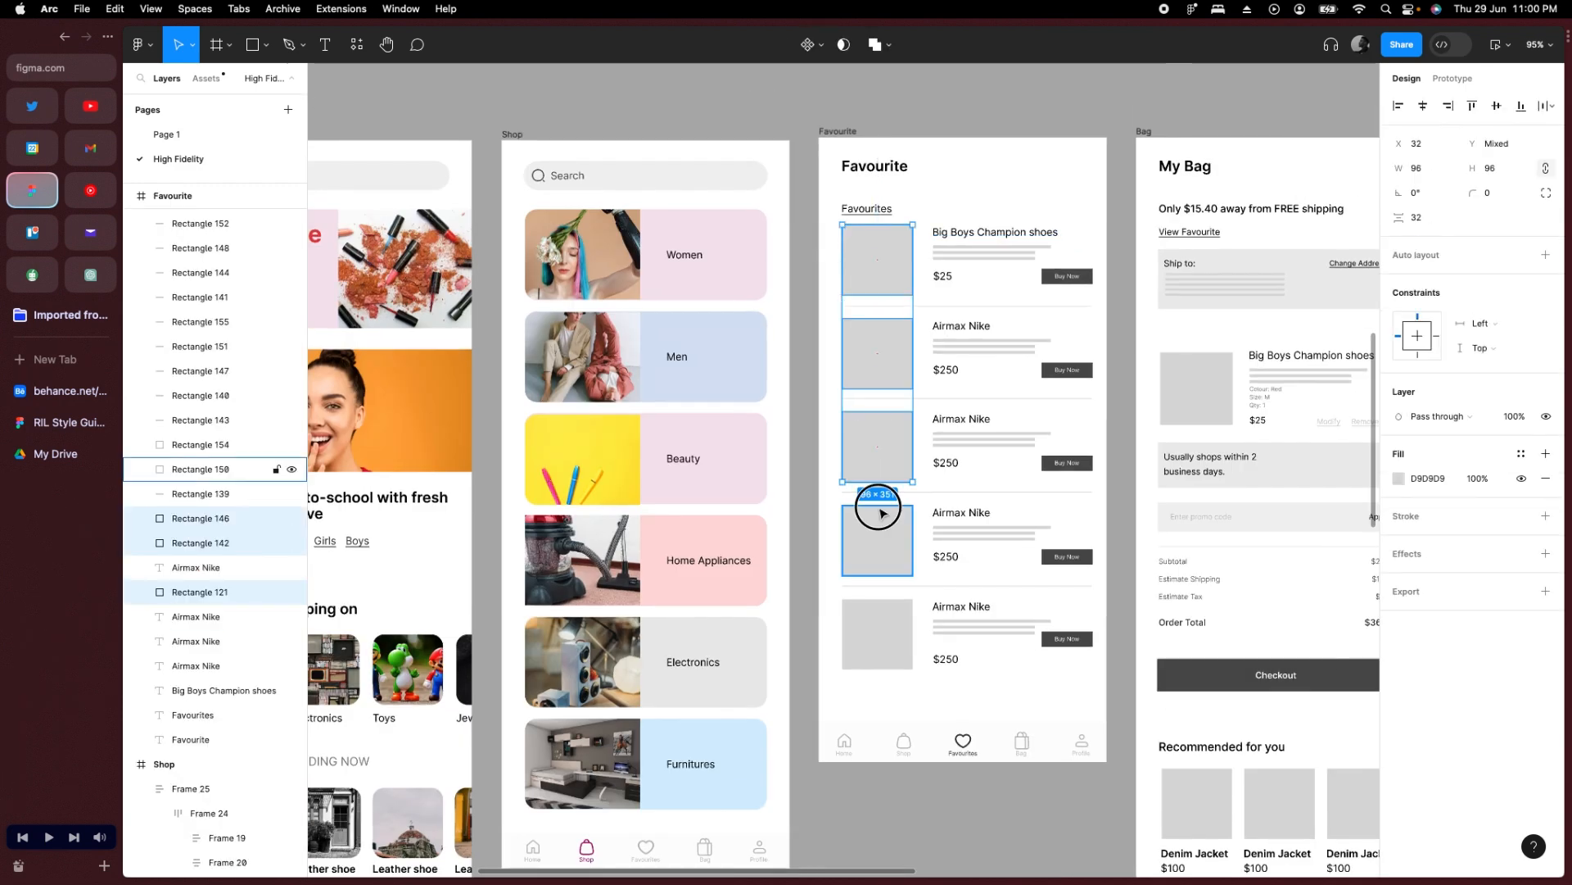
shift+click(875, 528)
shift+click(880, 630)
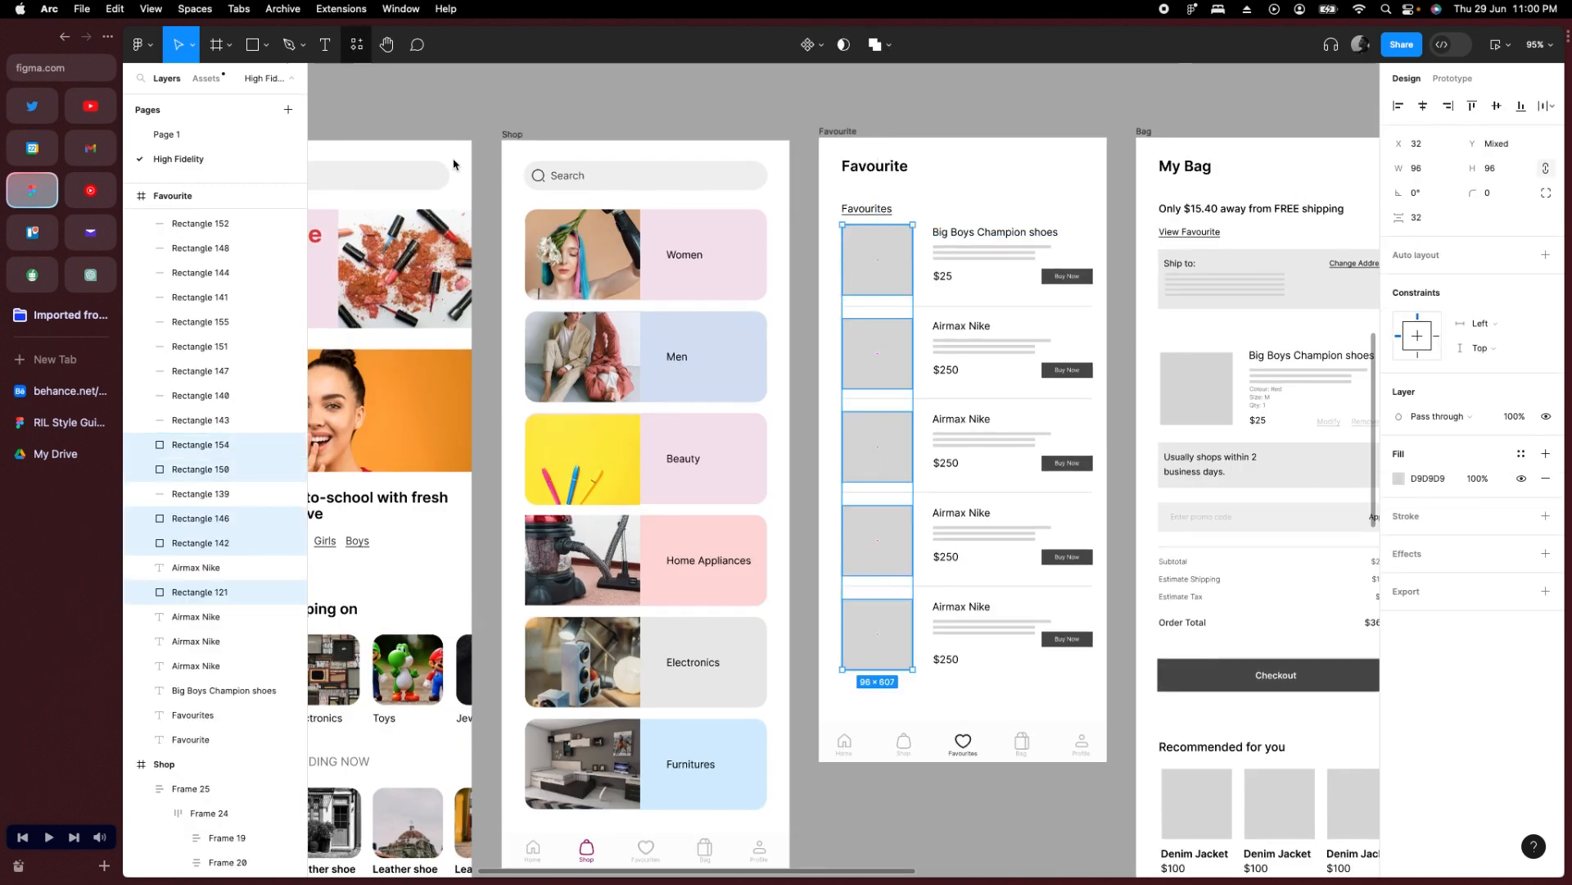
key(shift+i)
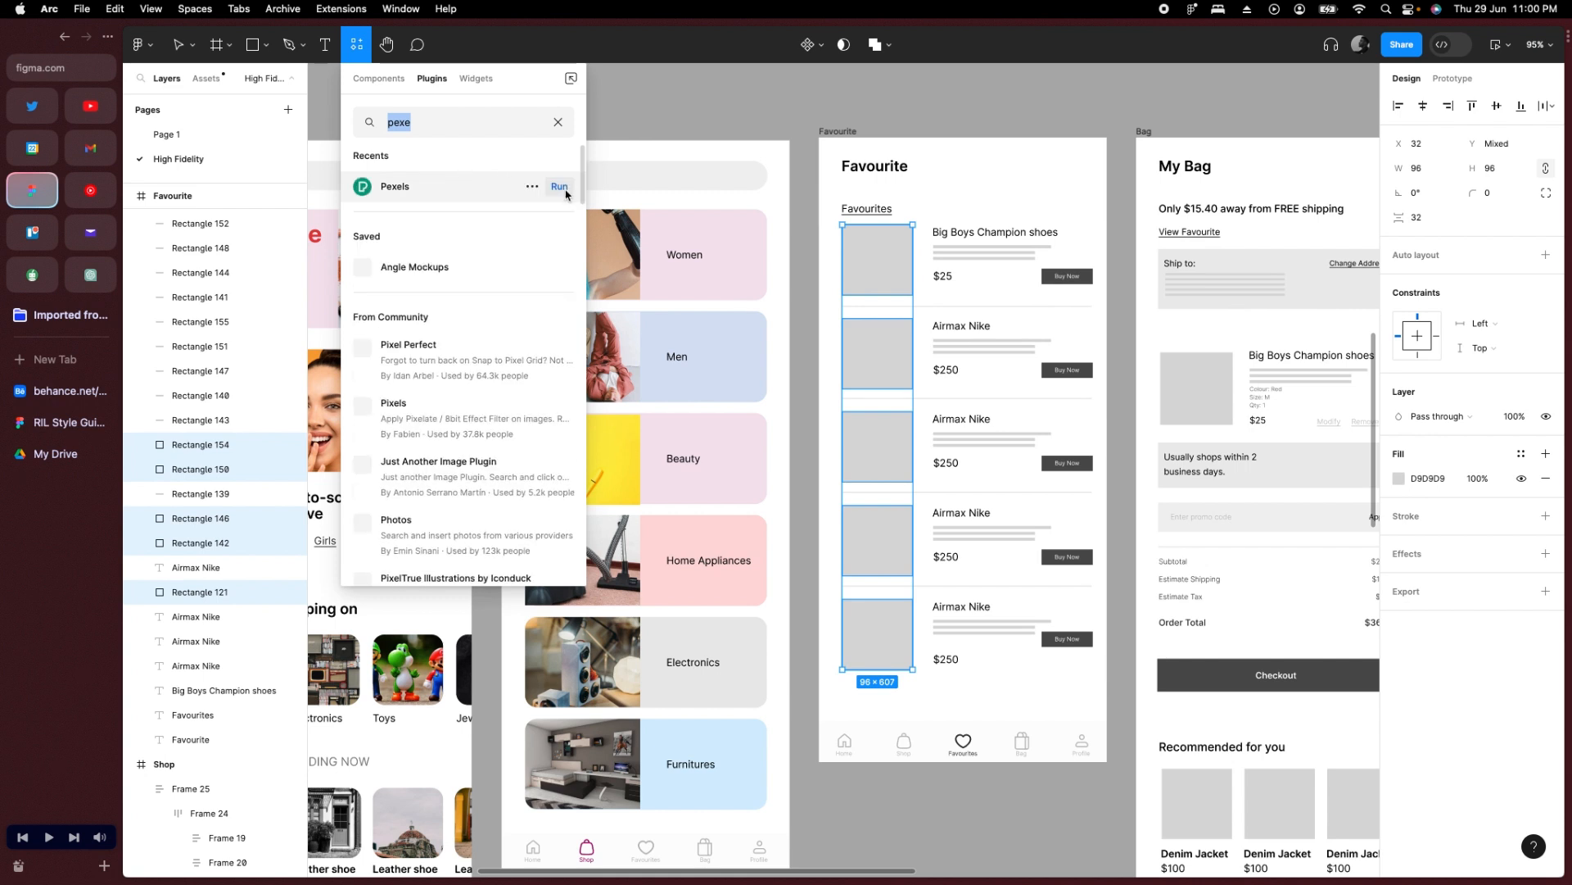
click(566, 192)
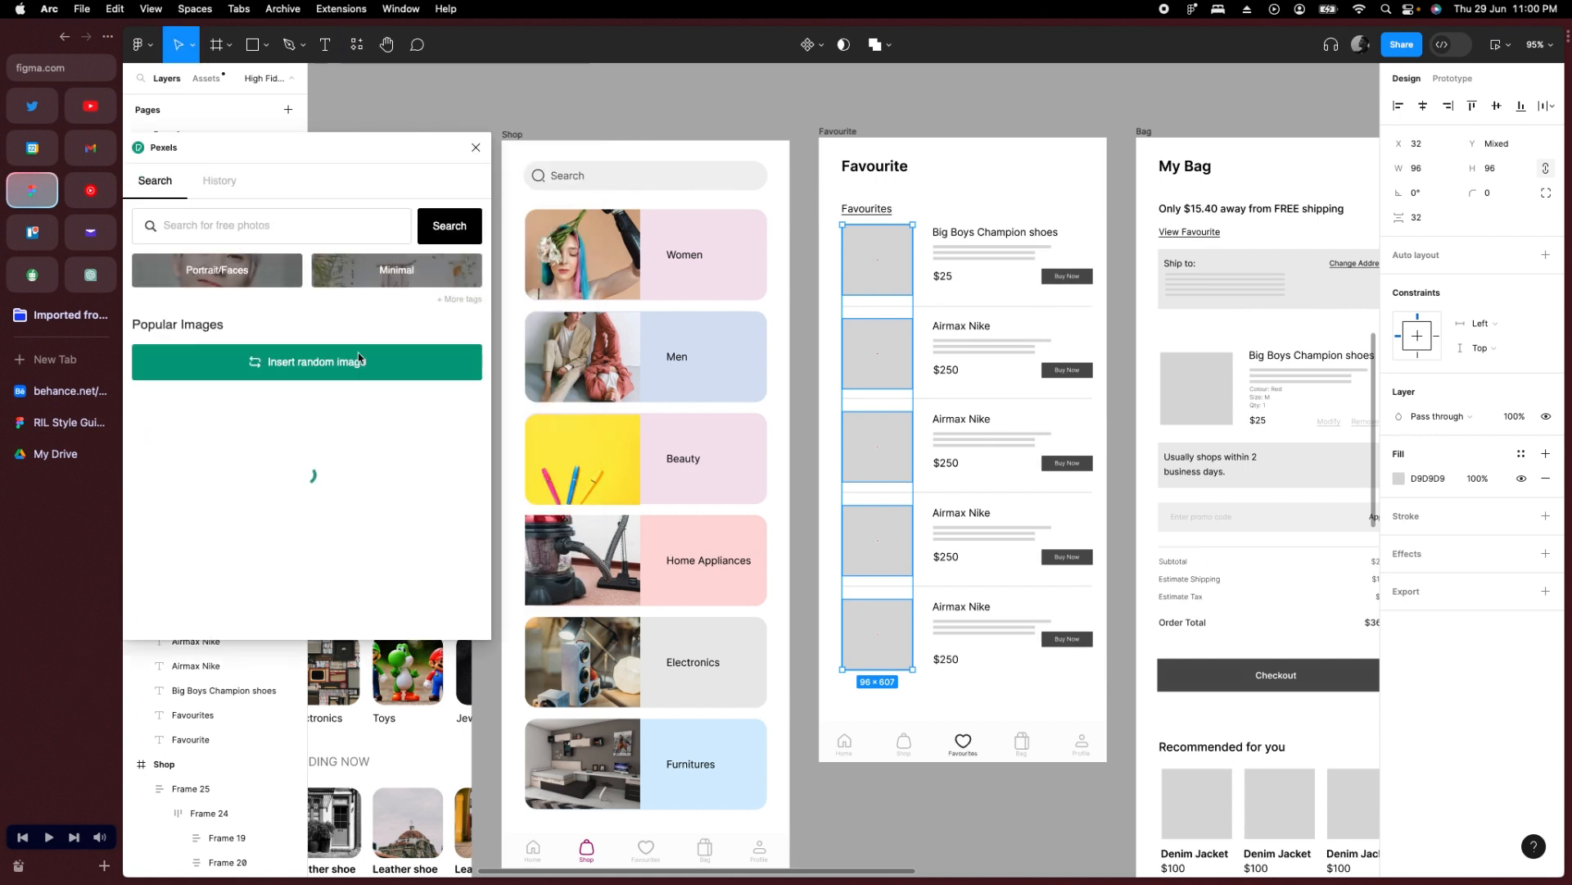
click(295, 373)
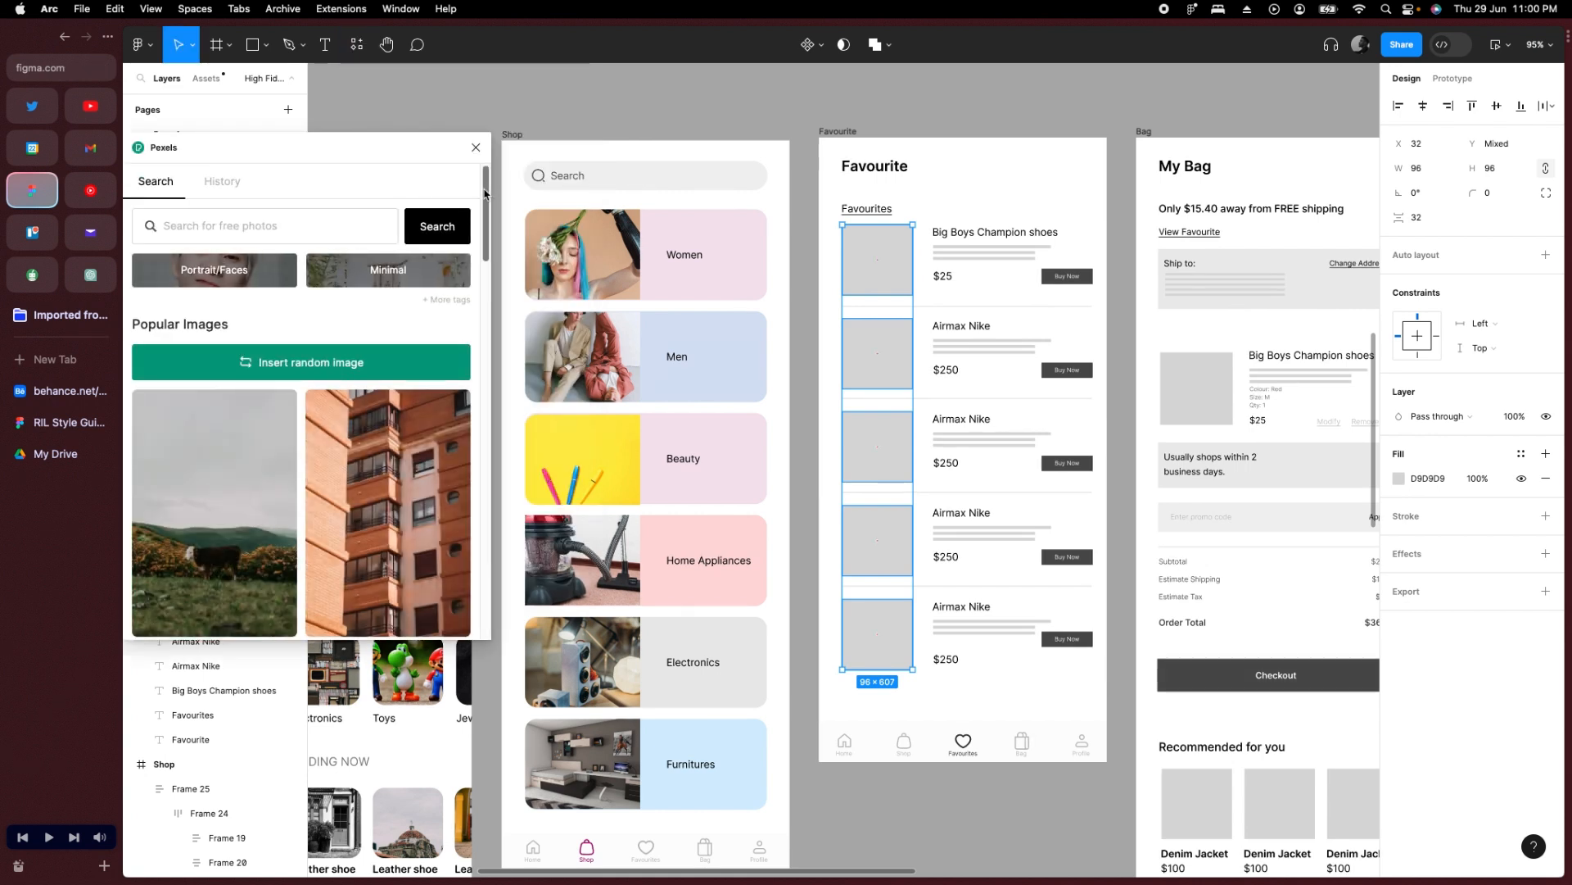
click(476, 147)
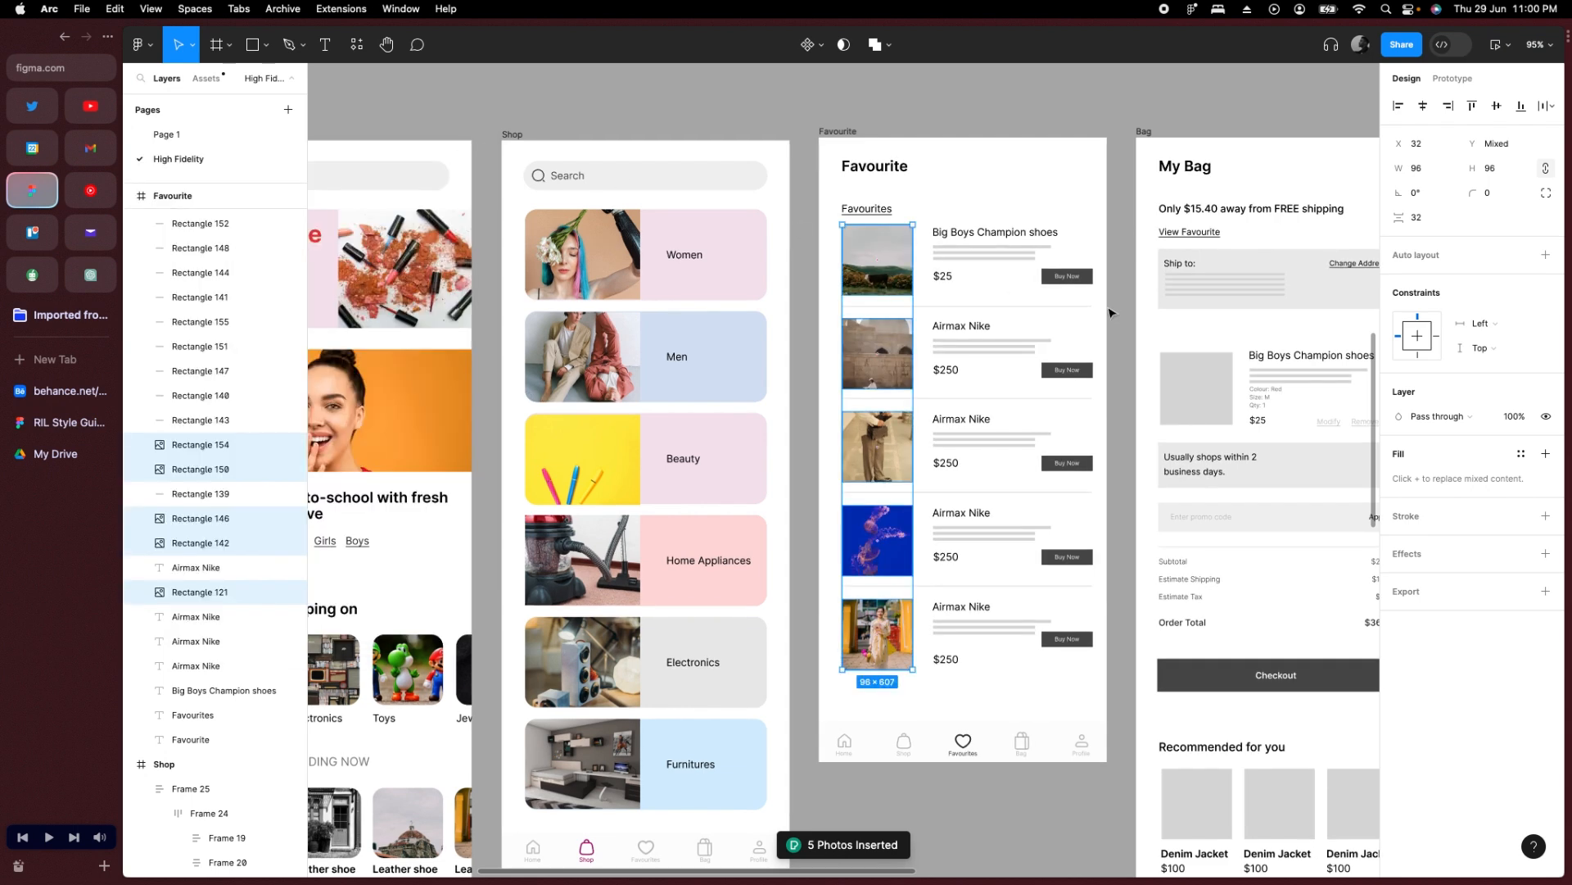
Duplicate the Next button from Onboarding Screen 2 and place the copy on the empty canvas above the Favourite and Bag pages.
scroll(1114, 299, up, 5)
scroll(1078, 270, down, 8)
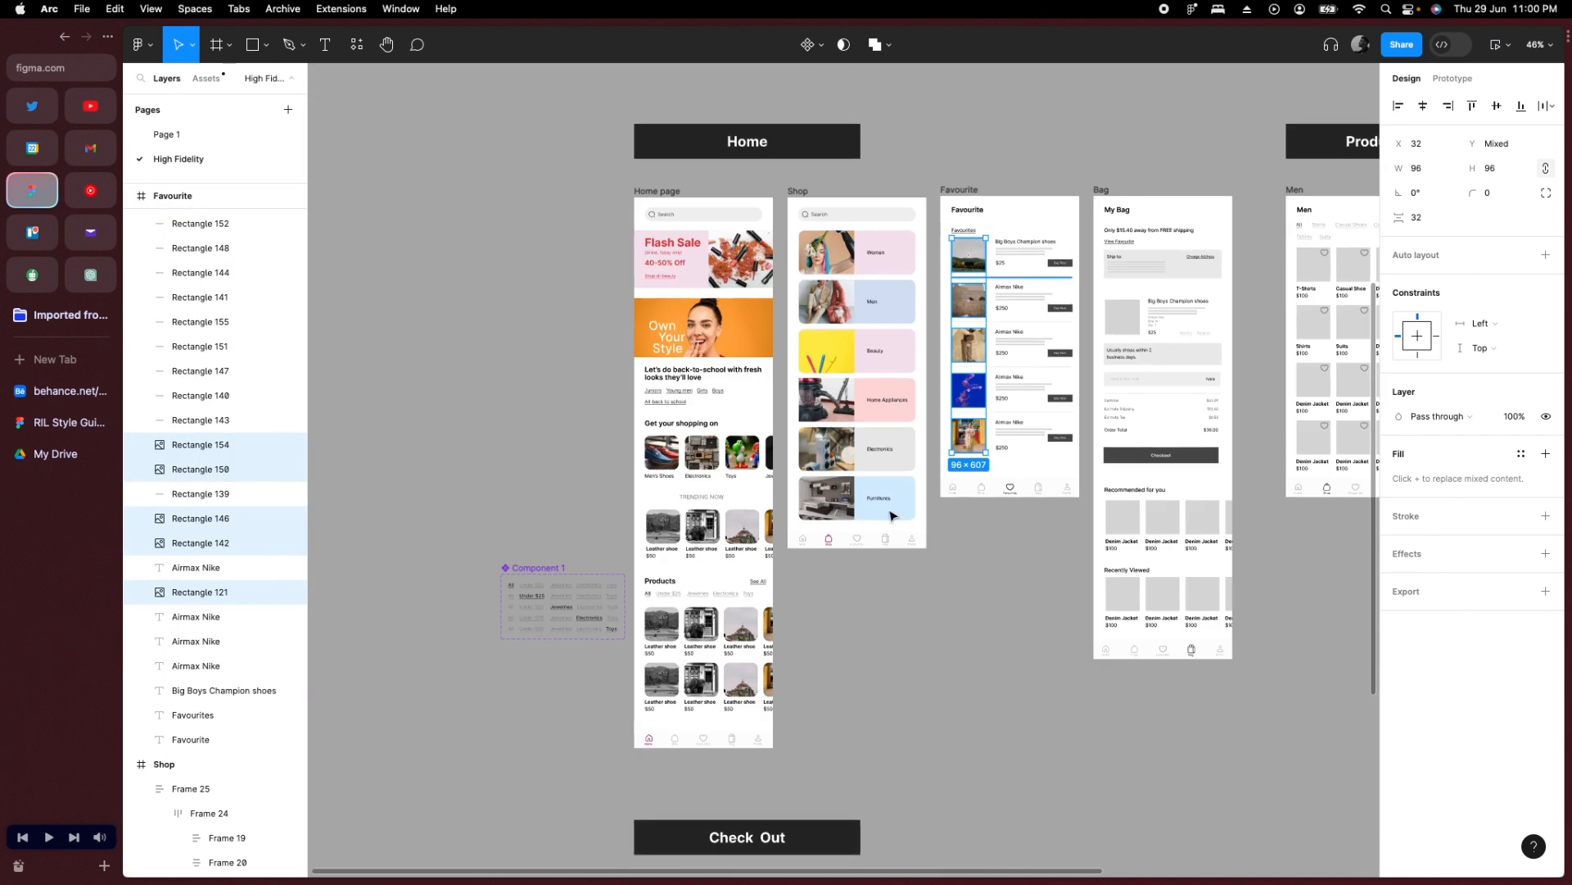
scroll(934, 565, right, 3)
scroll(934, 565, up, 1)
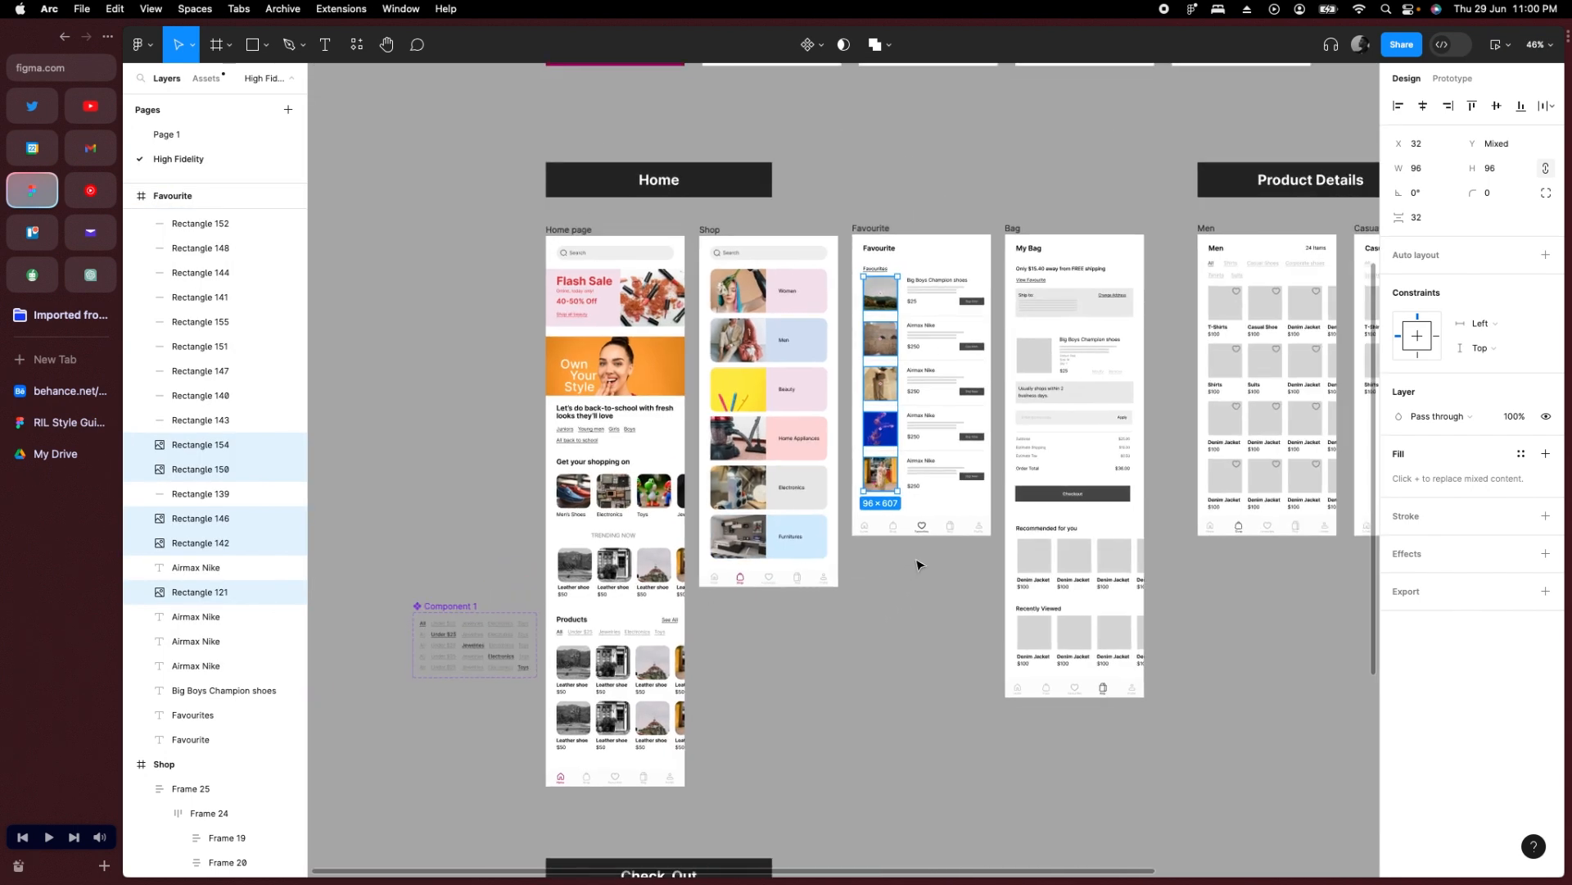
scroll(919, 564, down, 1)
scroll(1086, 329, up, 3)
scroll(1086, 329, right, 2)
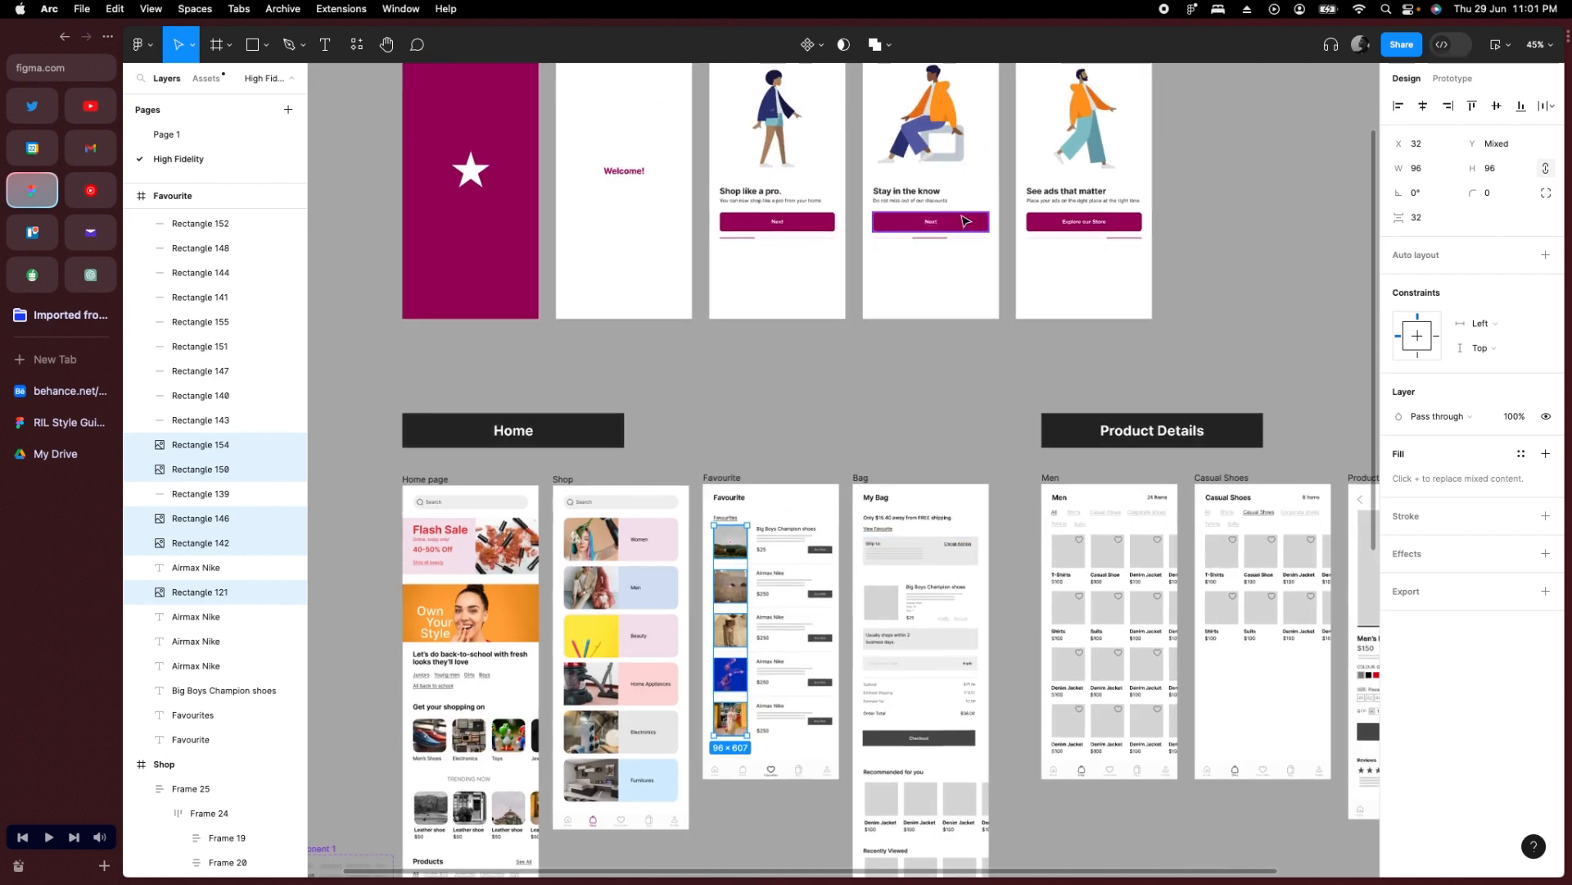
click(961, 227)
drag(829, 409, 964, 223)
click(957, 228)
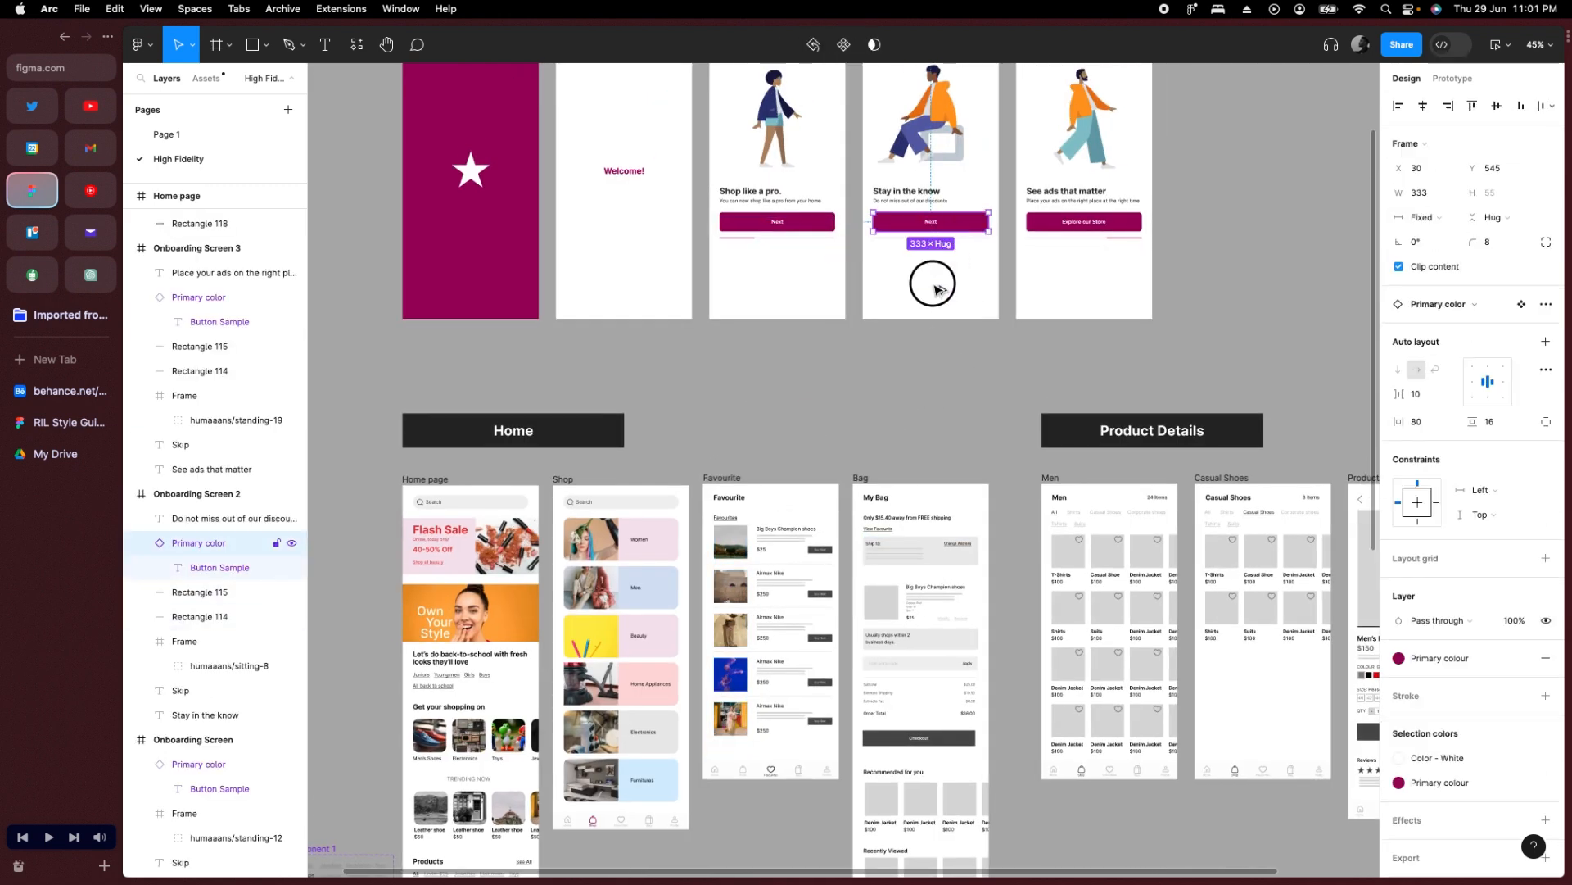
drag(938, 288, 918, 424)
key(shift+2)
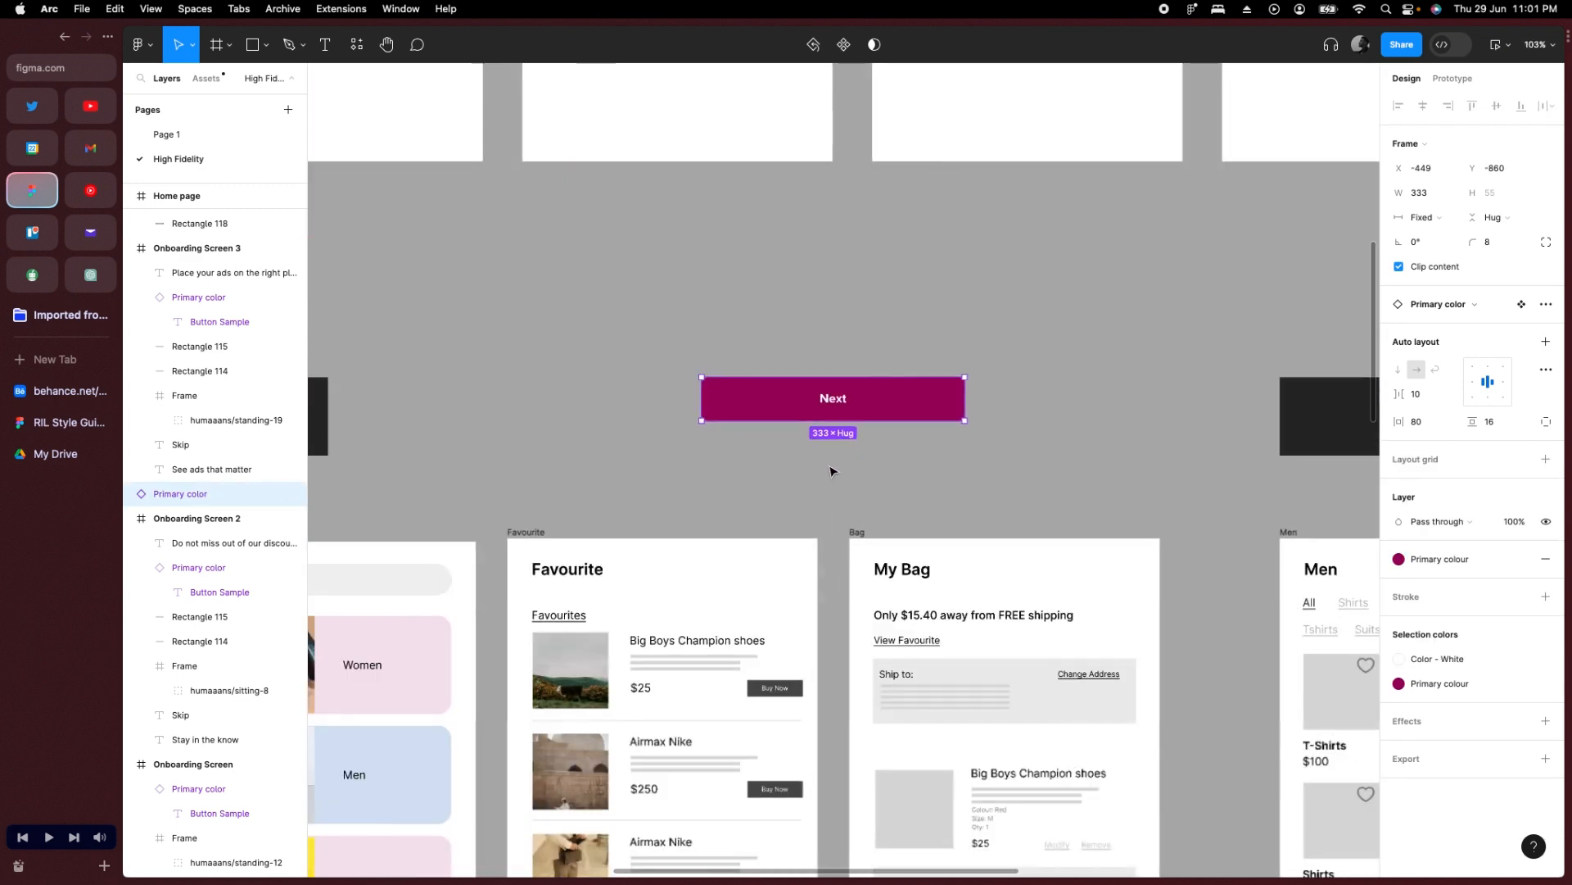
Shrink the copied Next button to 97 × 32.
scroll(832, 471, down, 3)
scroll(831, 471, left, 2)
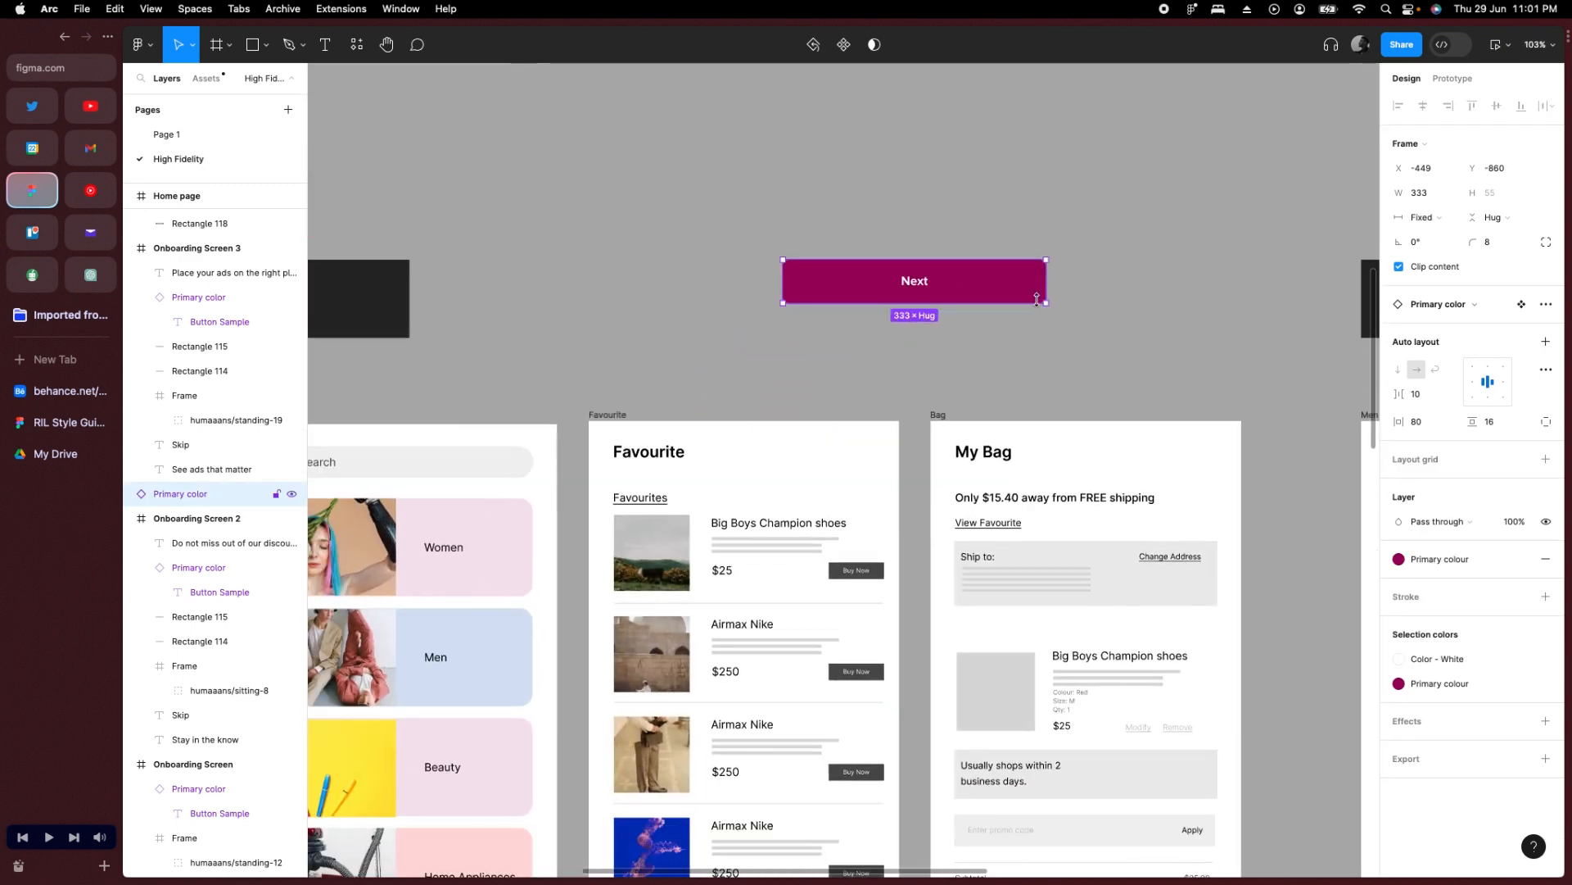
drag(1034, 304, 1033, 298)
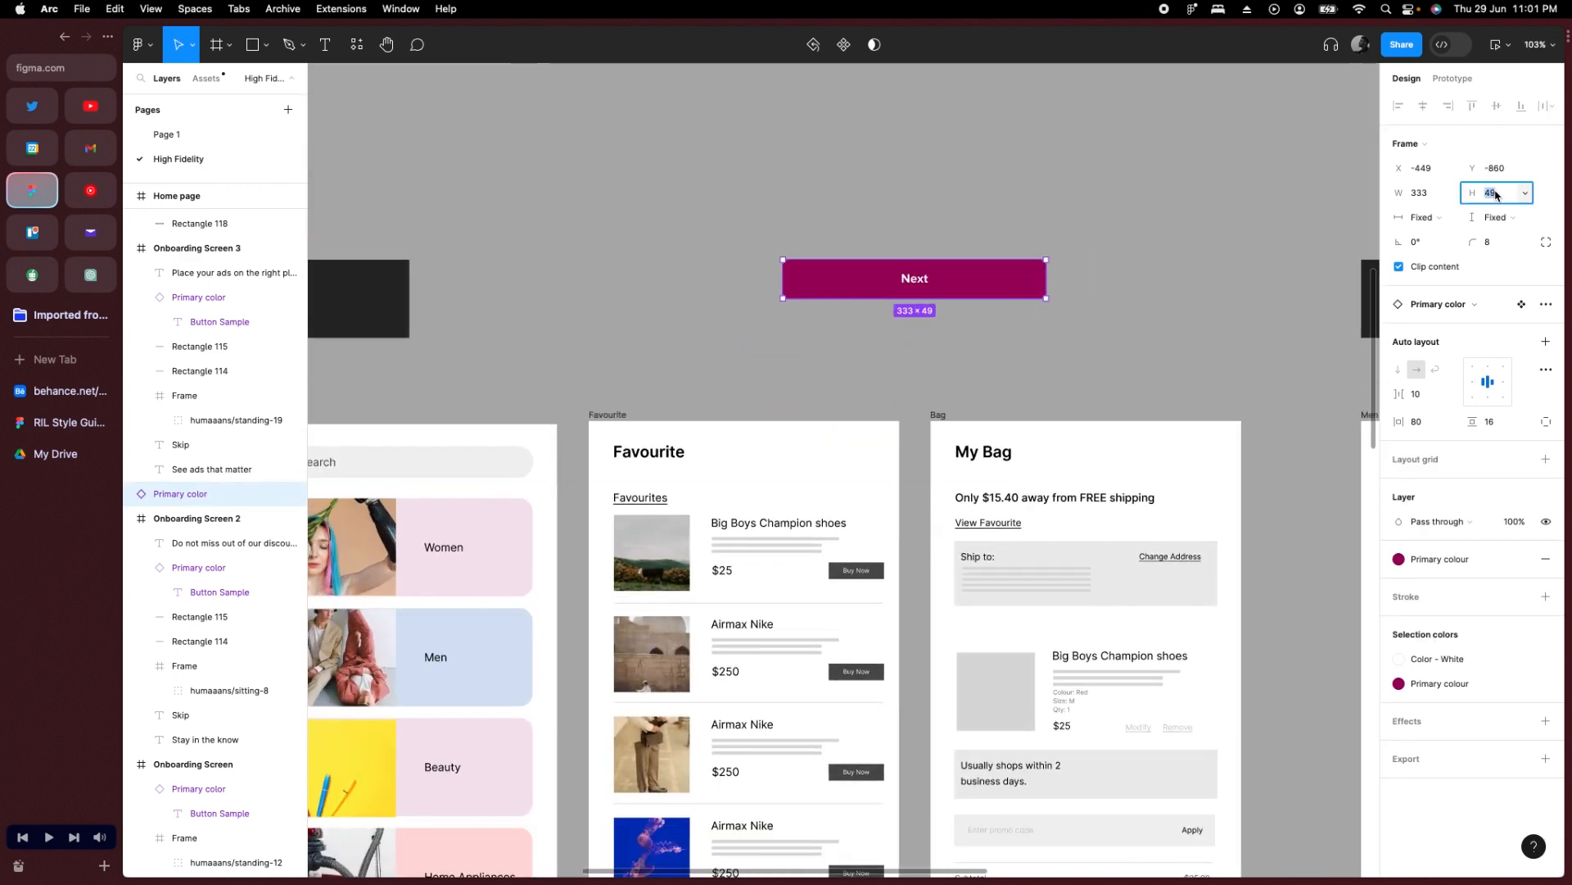
text(40)
key(Return)
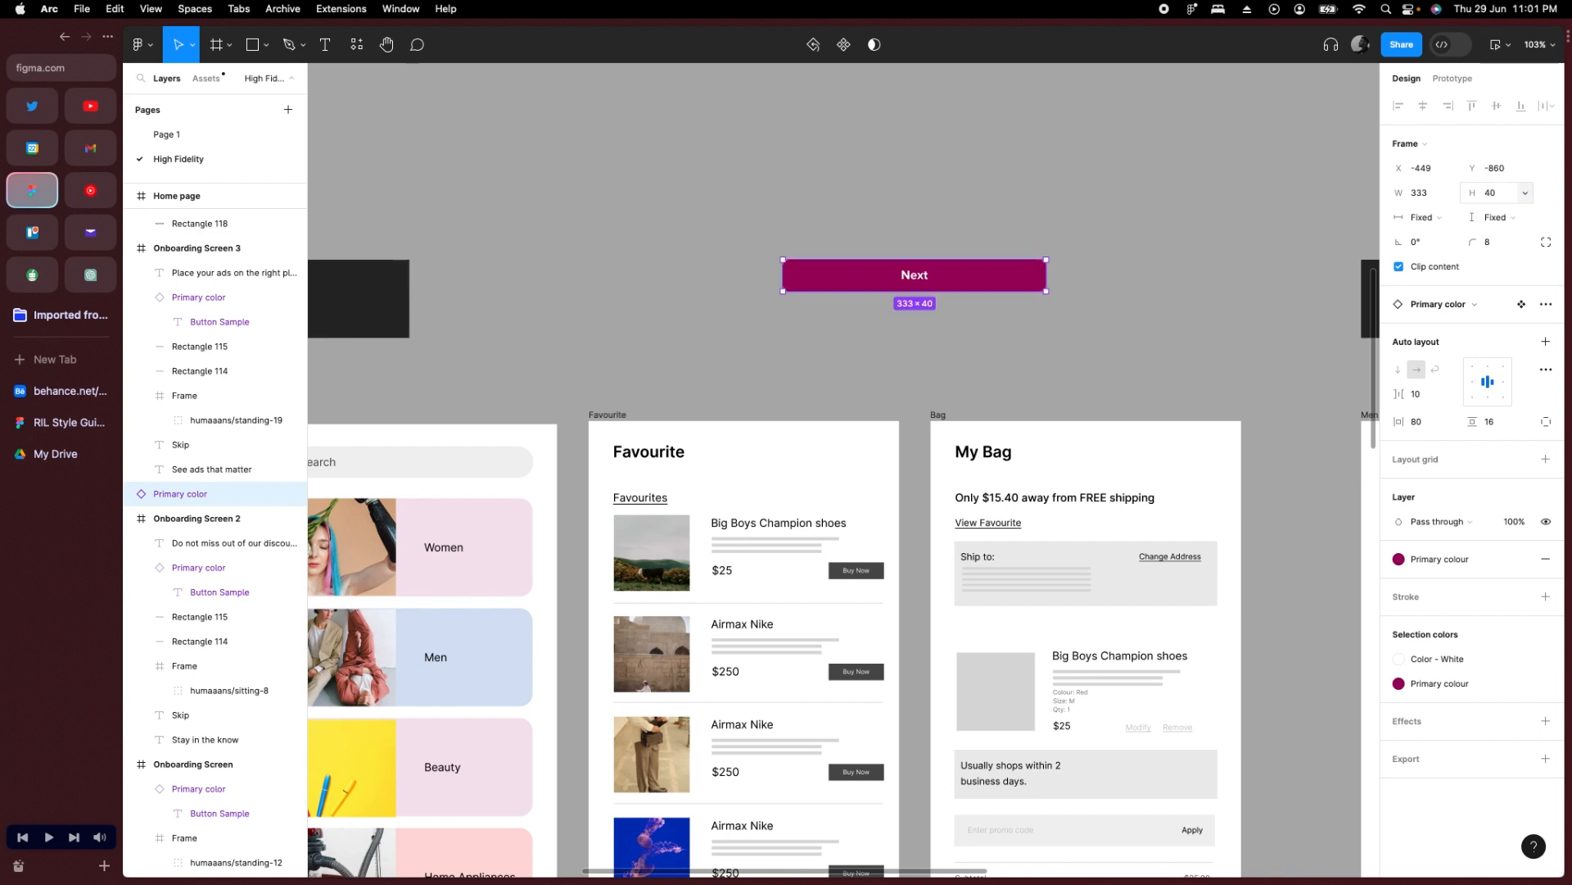
drag(1045, 277, 860, 275)
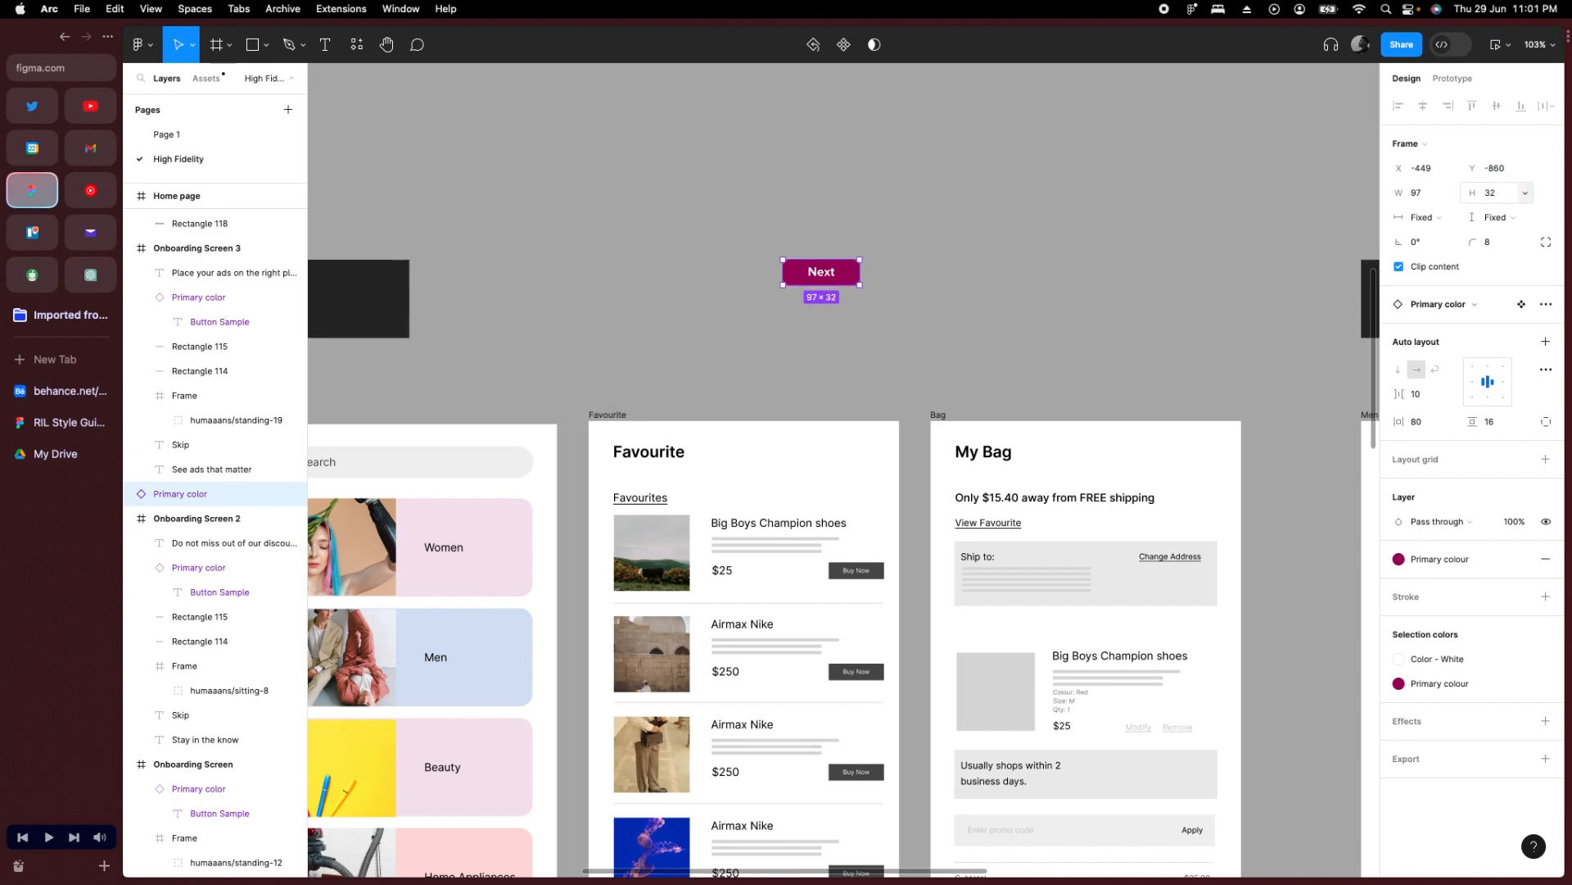
Replace the grey Buy Now button of the Big Boys Champion shoes item with the resized button copy, deleting the old text and rectangle.
scroll(846, 600, up, 5)
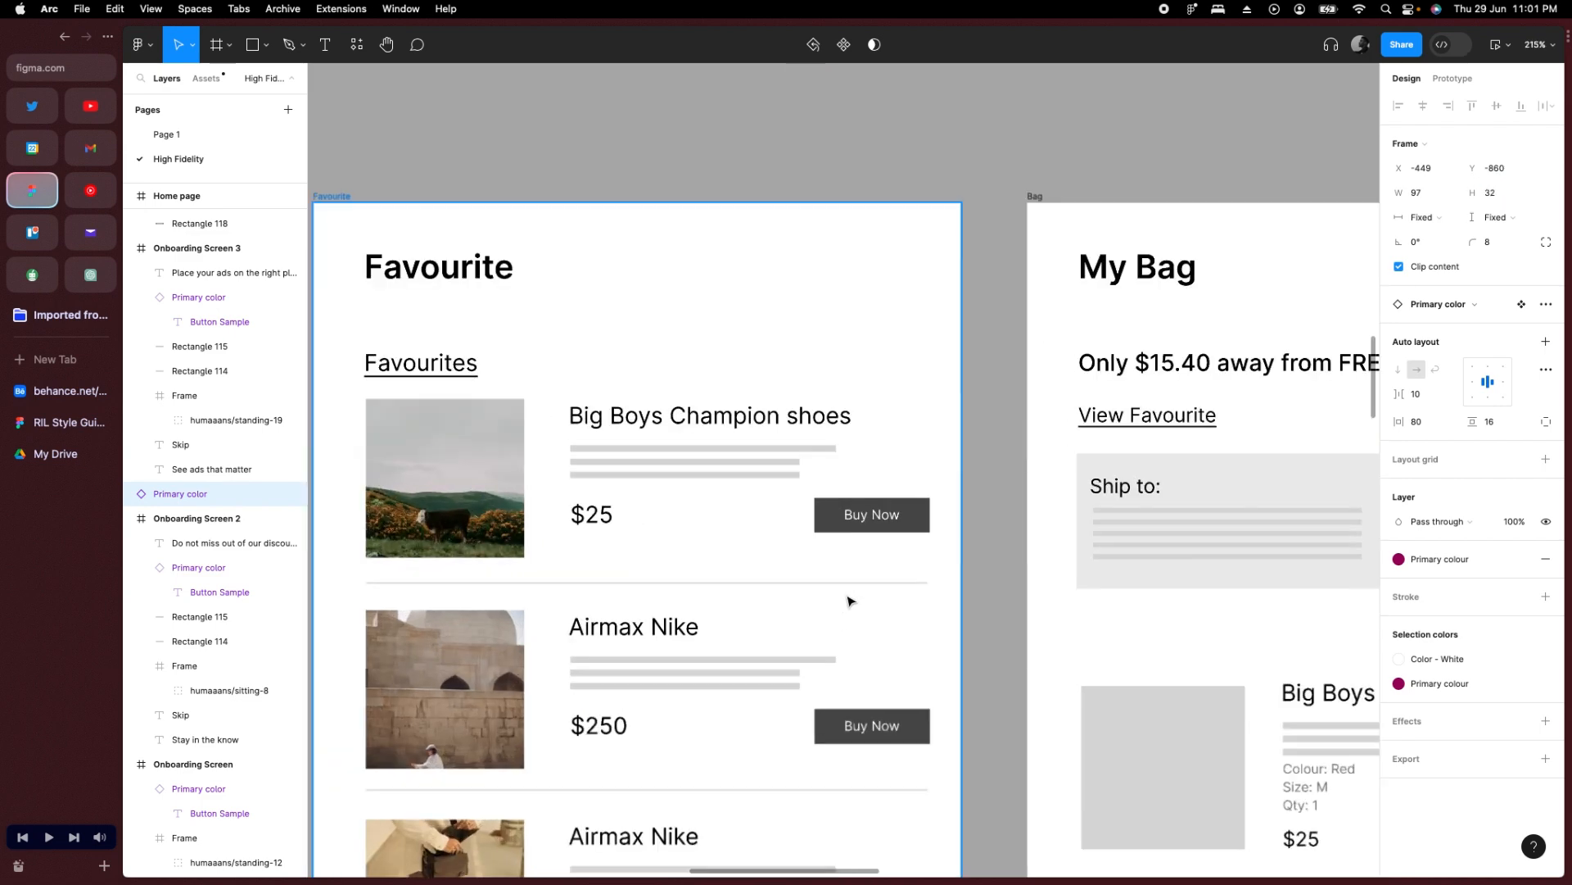
drag(831, 192, 791, 560)
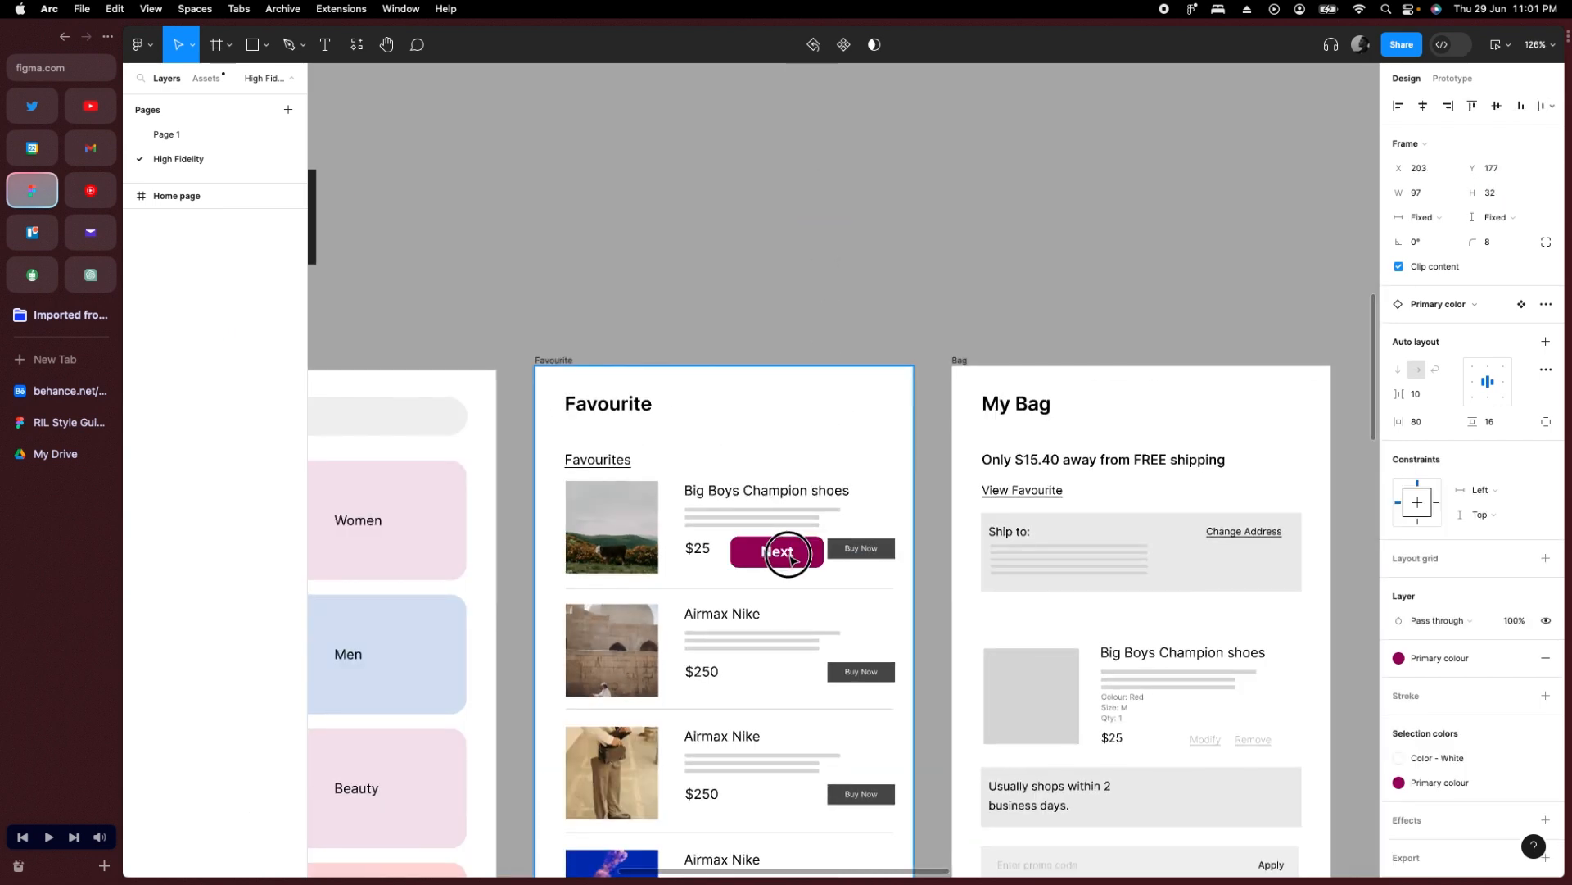
scroll(854, 552, up, 8)
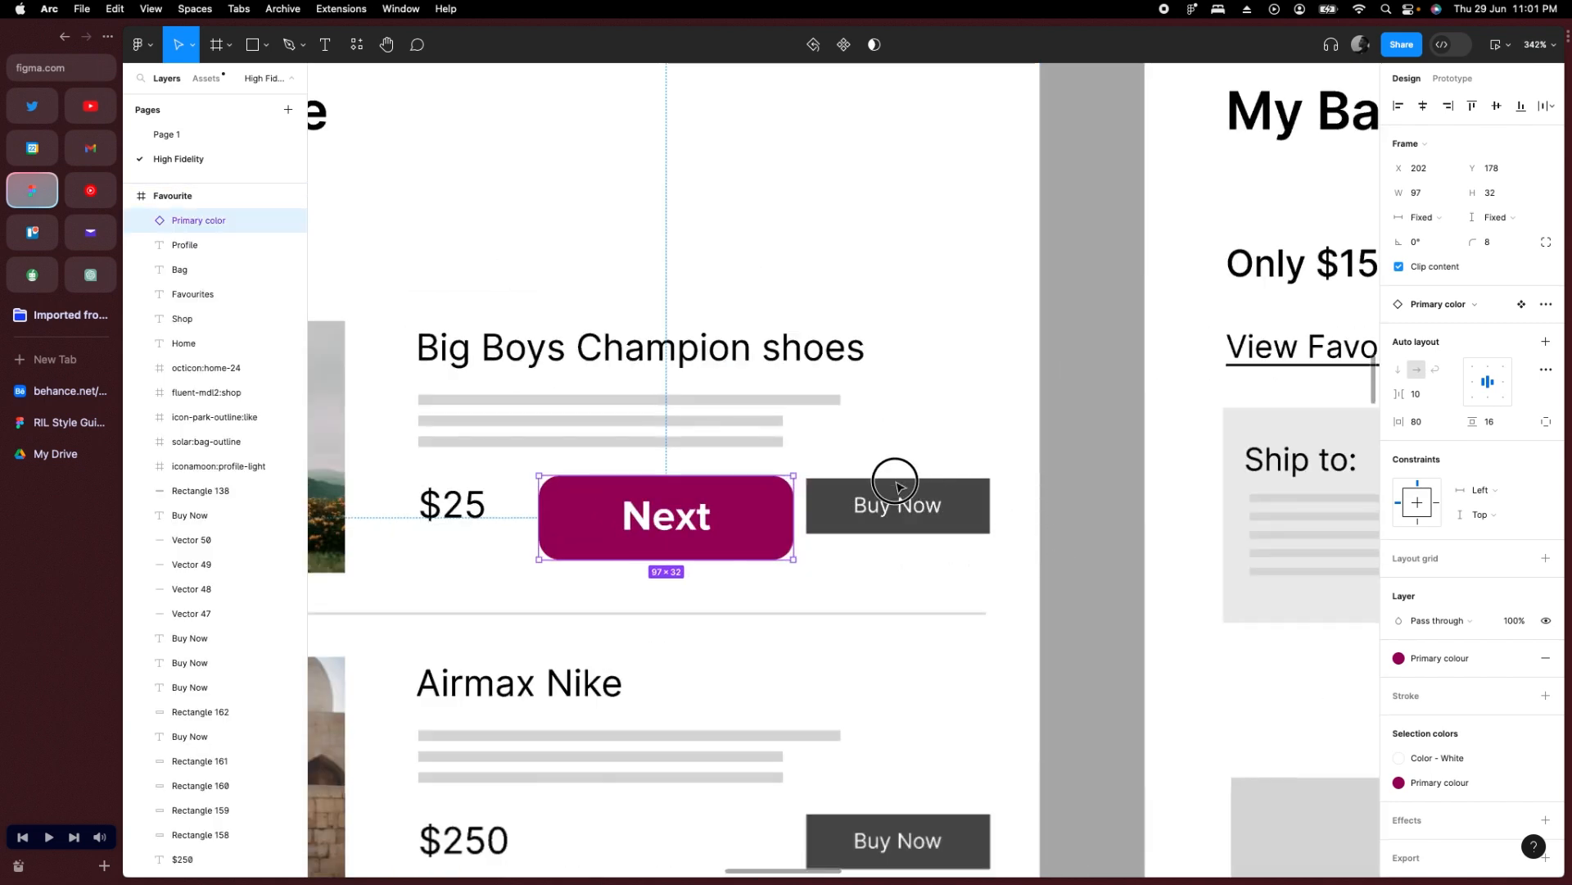
click(896, 486)
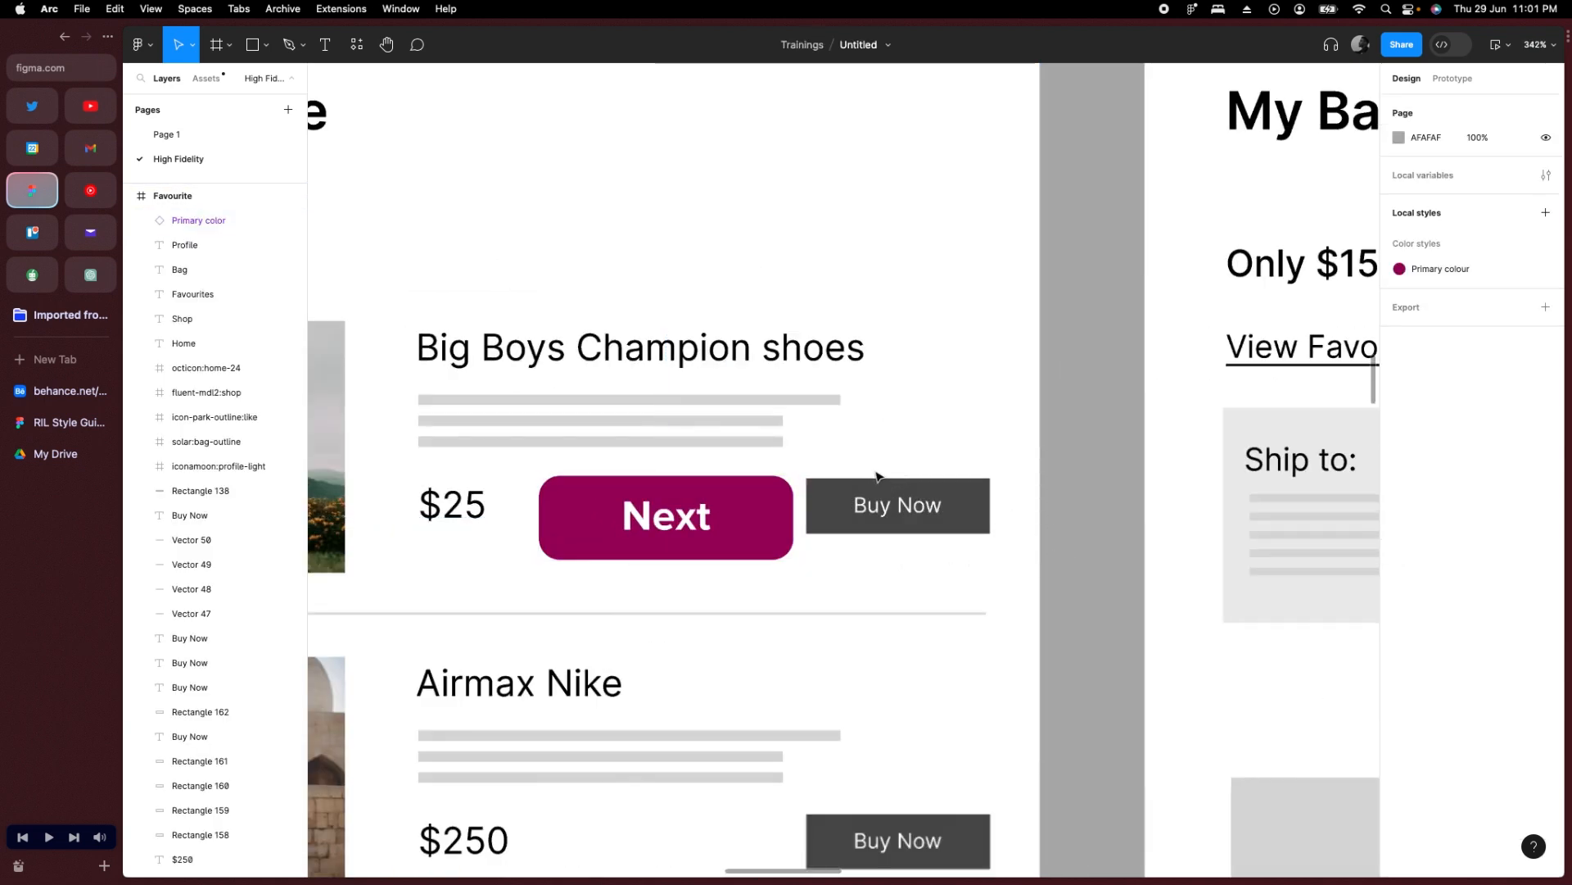
click(962, 511)
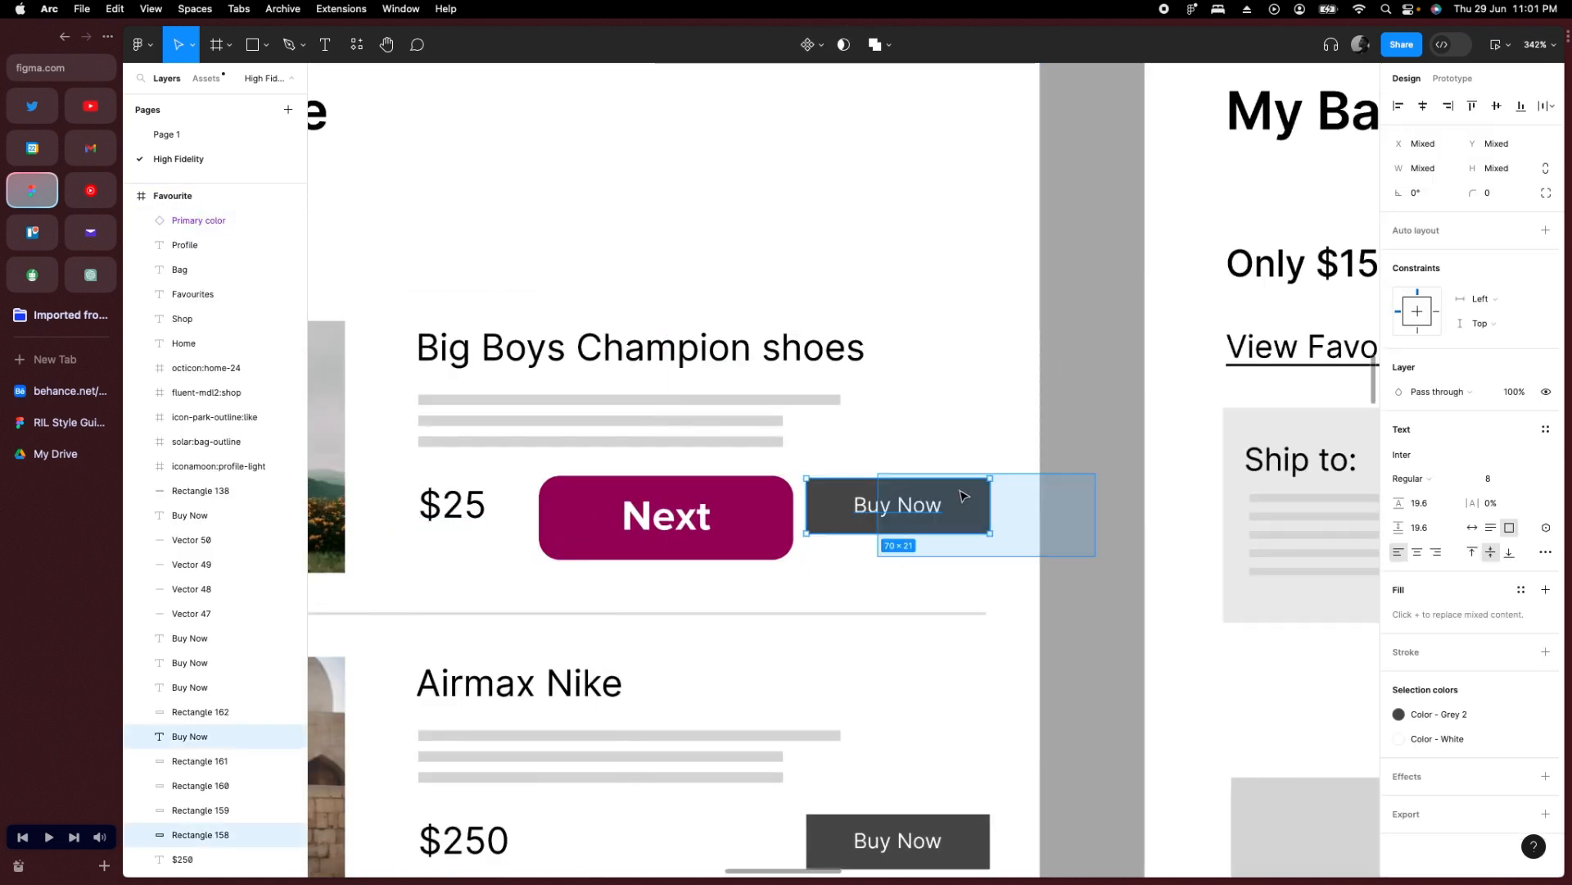
key(Delete)
Change the label of the new button beside the $25 price to "Buy Now".
double_click(873, 508)
key(Return)
text(Buy Now)
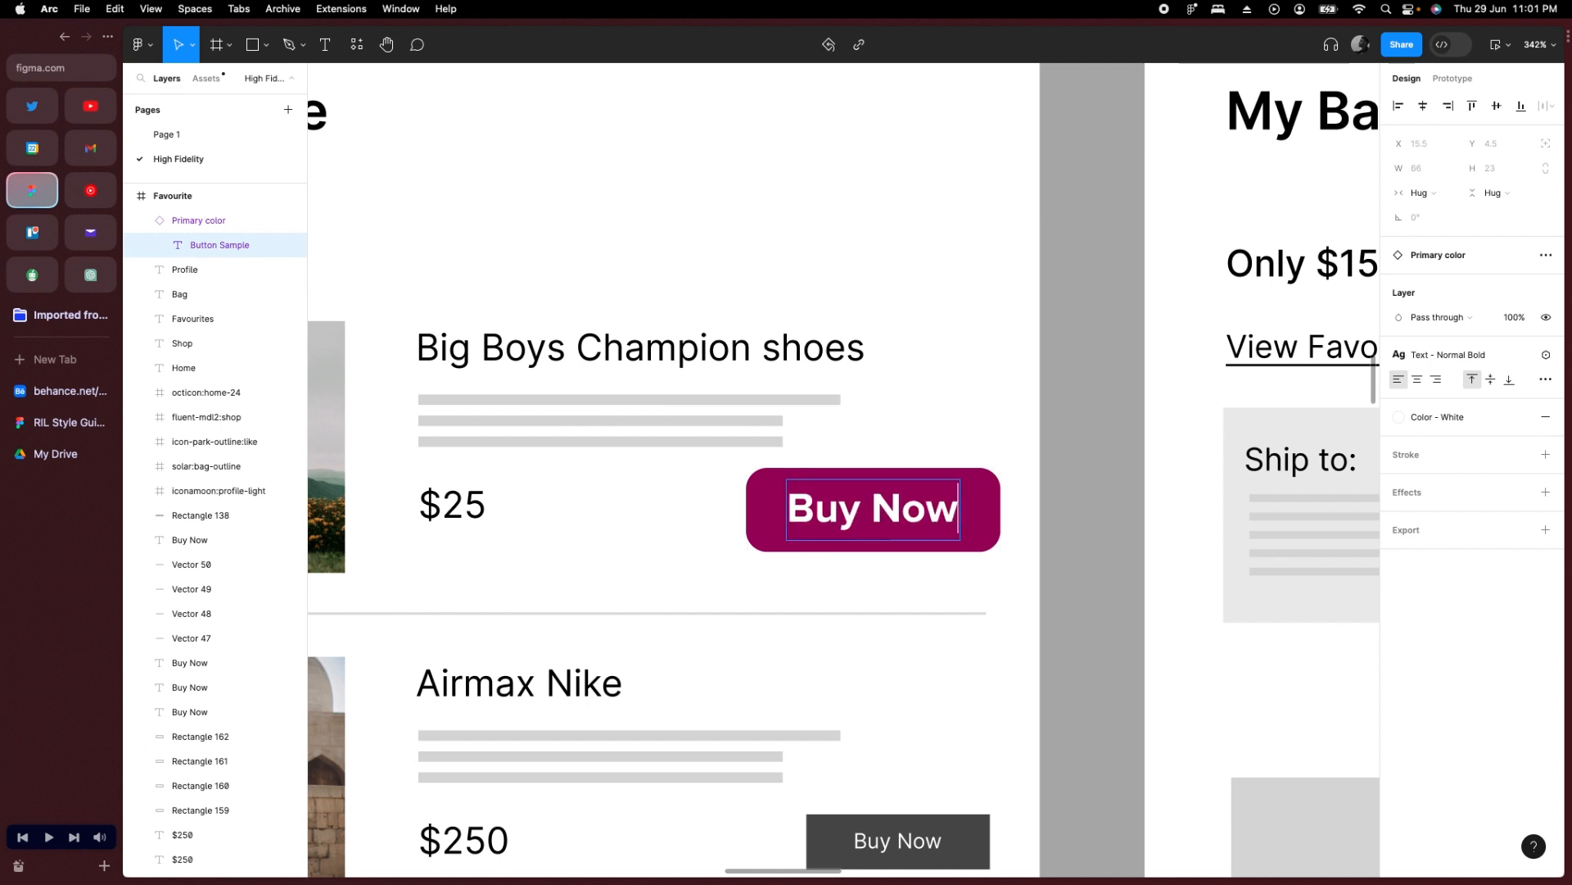
key(Escape)
click(1077, 474)
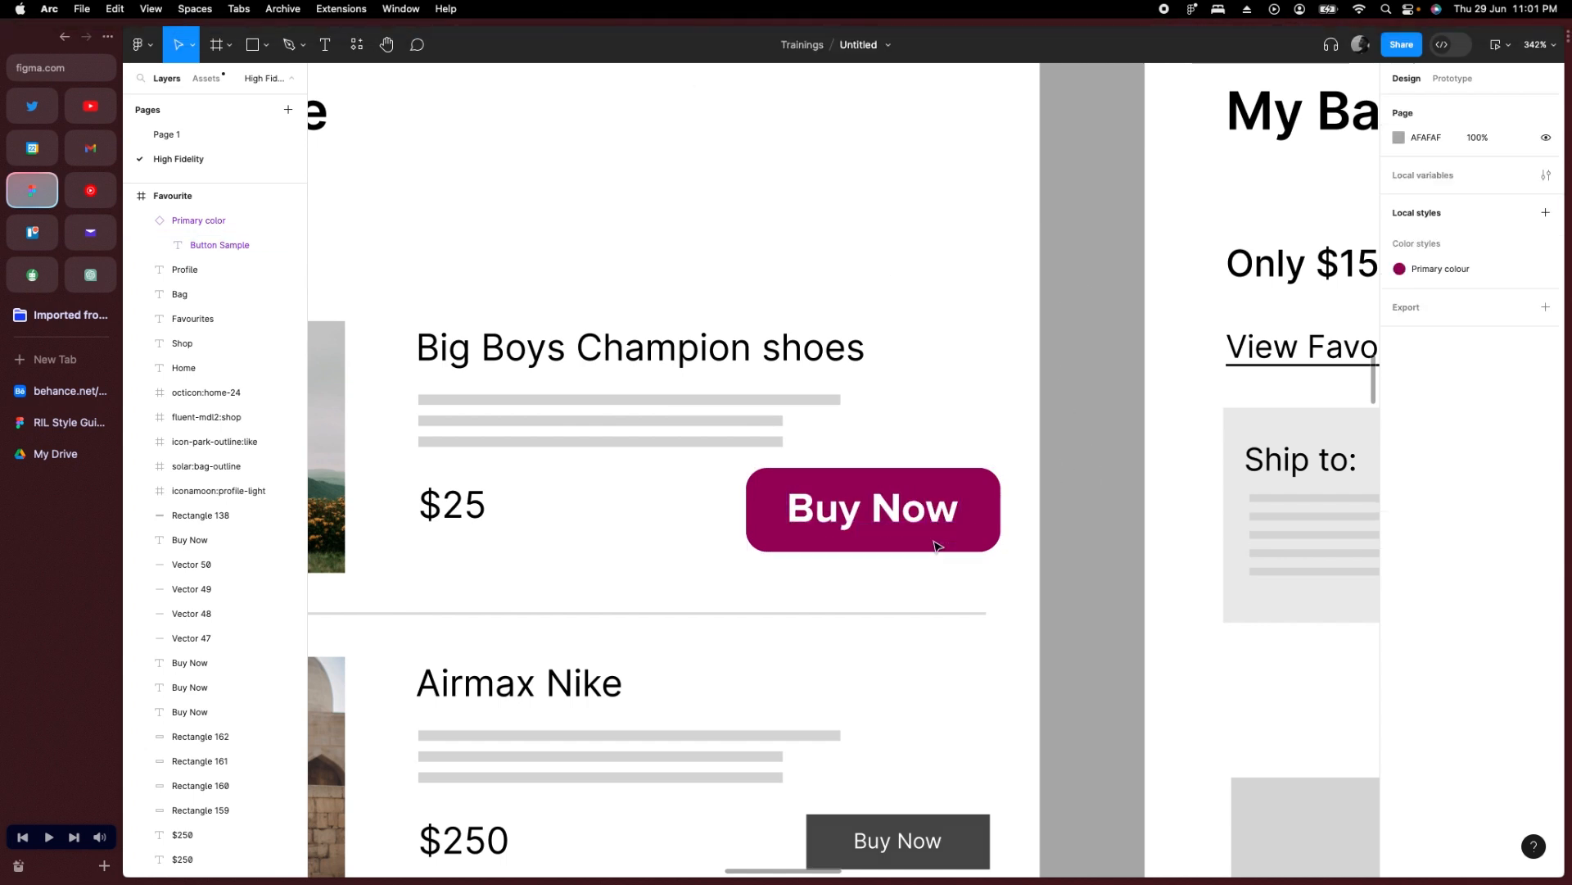
Widen the Big Boys Champion shoes Buy Now button to 104 × 32 and delete the three grey placeholder lines under the item's title.
click(816, 528)
drag(747, 507, 727, 507)
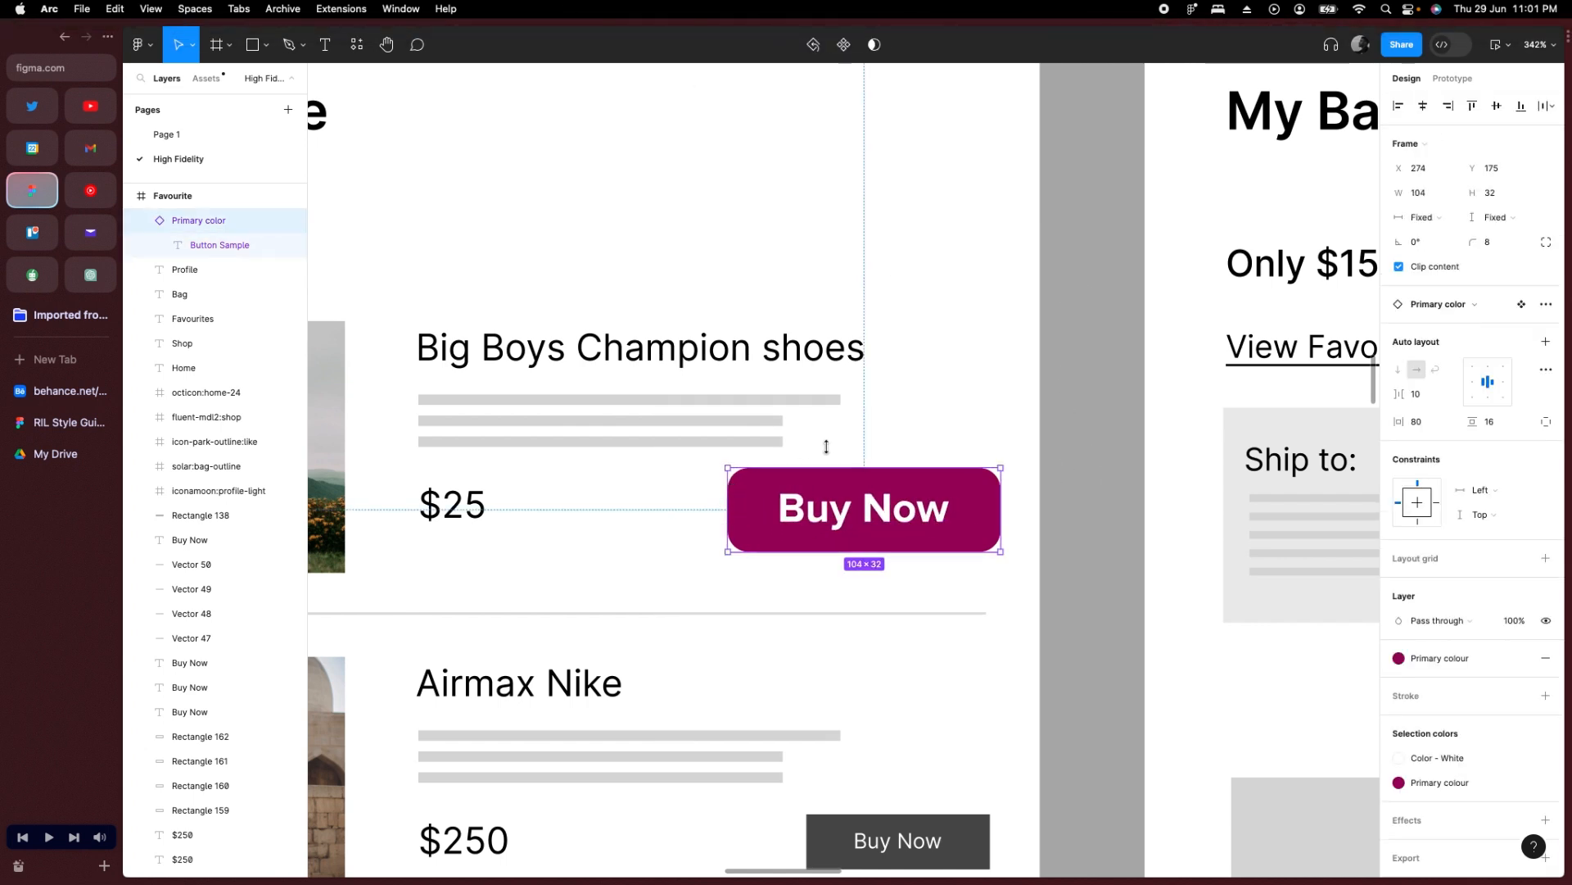
scroll(826, 446, down, 3)
click(725, 429)
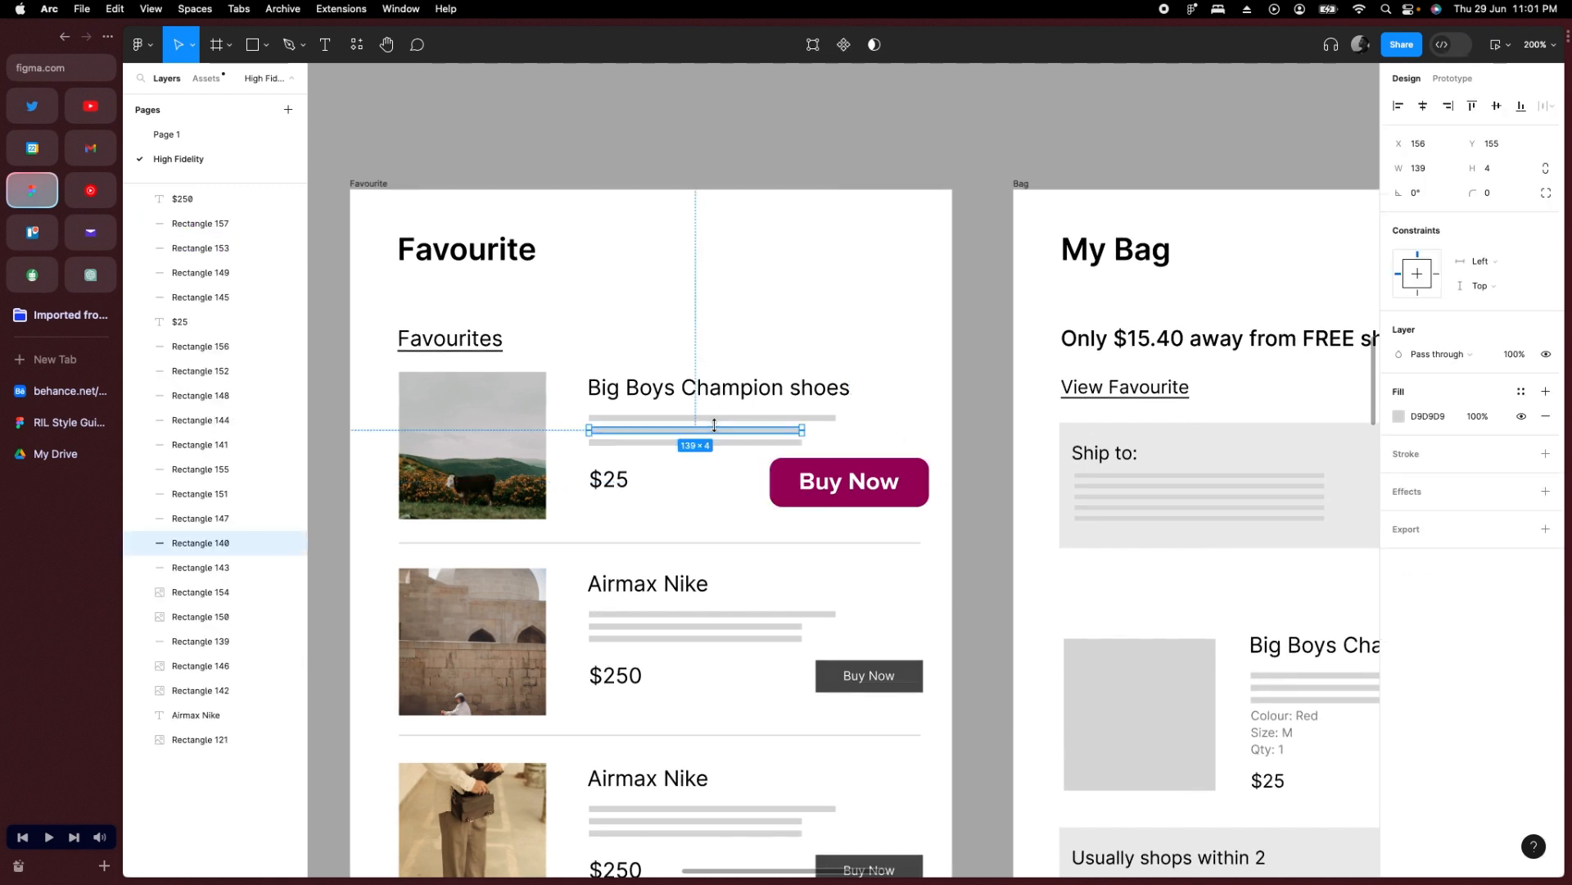
shift+click(723, 442)
shift+click(723, 443)
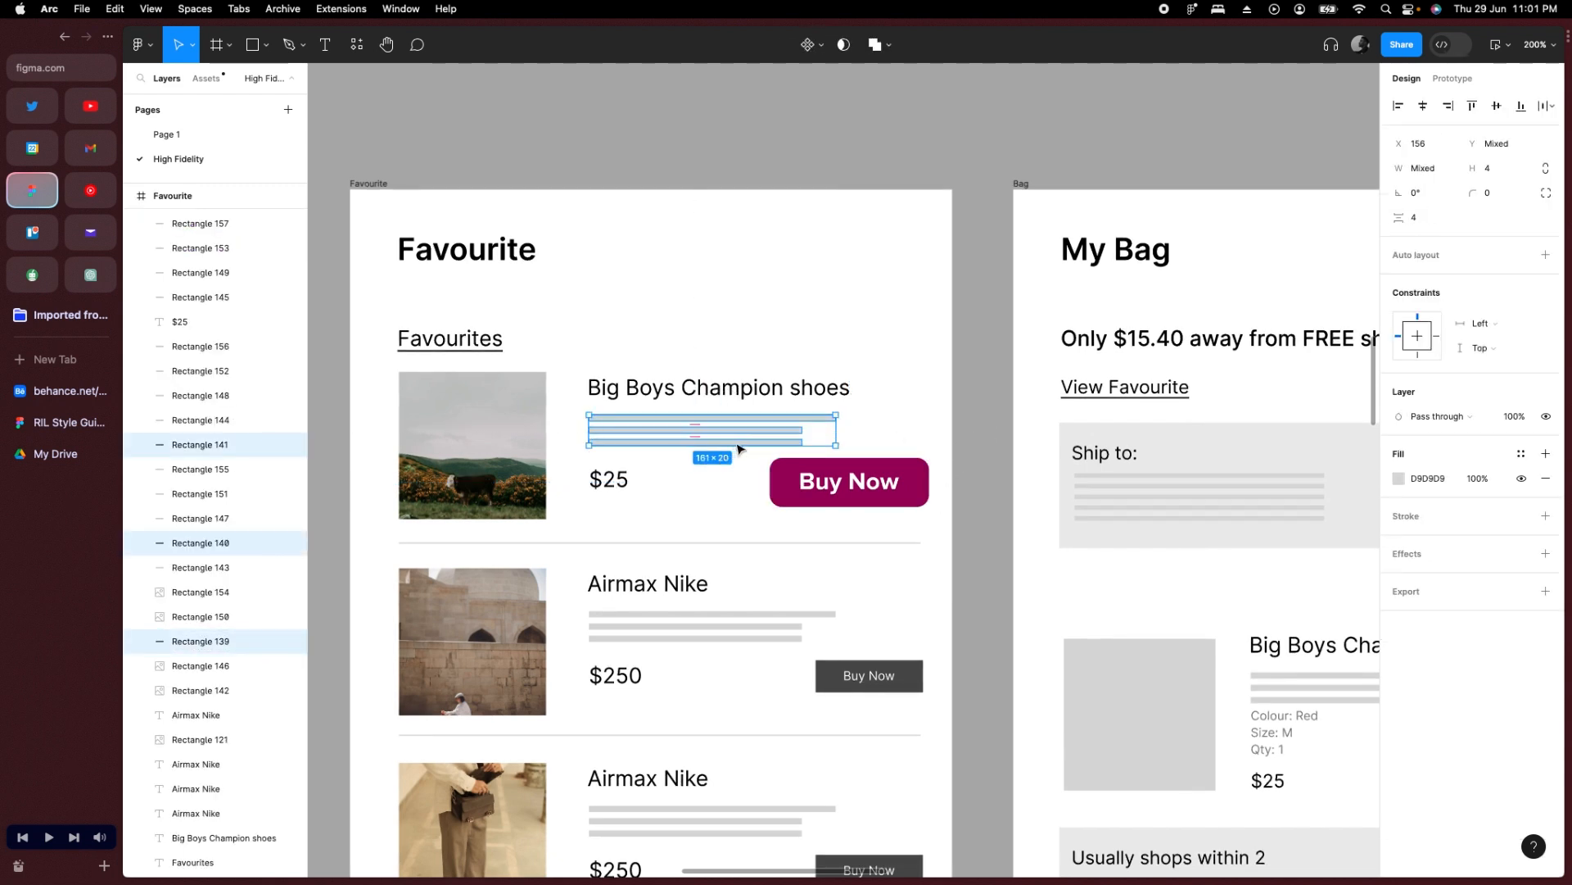
key(Delete)
Search the plugins for "lore" and run the Lorem Ipsum plugin, keeping its window clear of the Favourite page.
key(t)
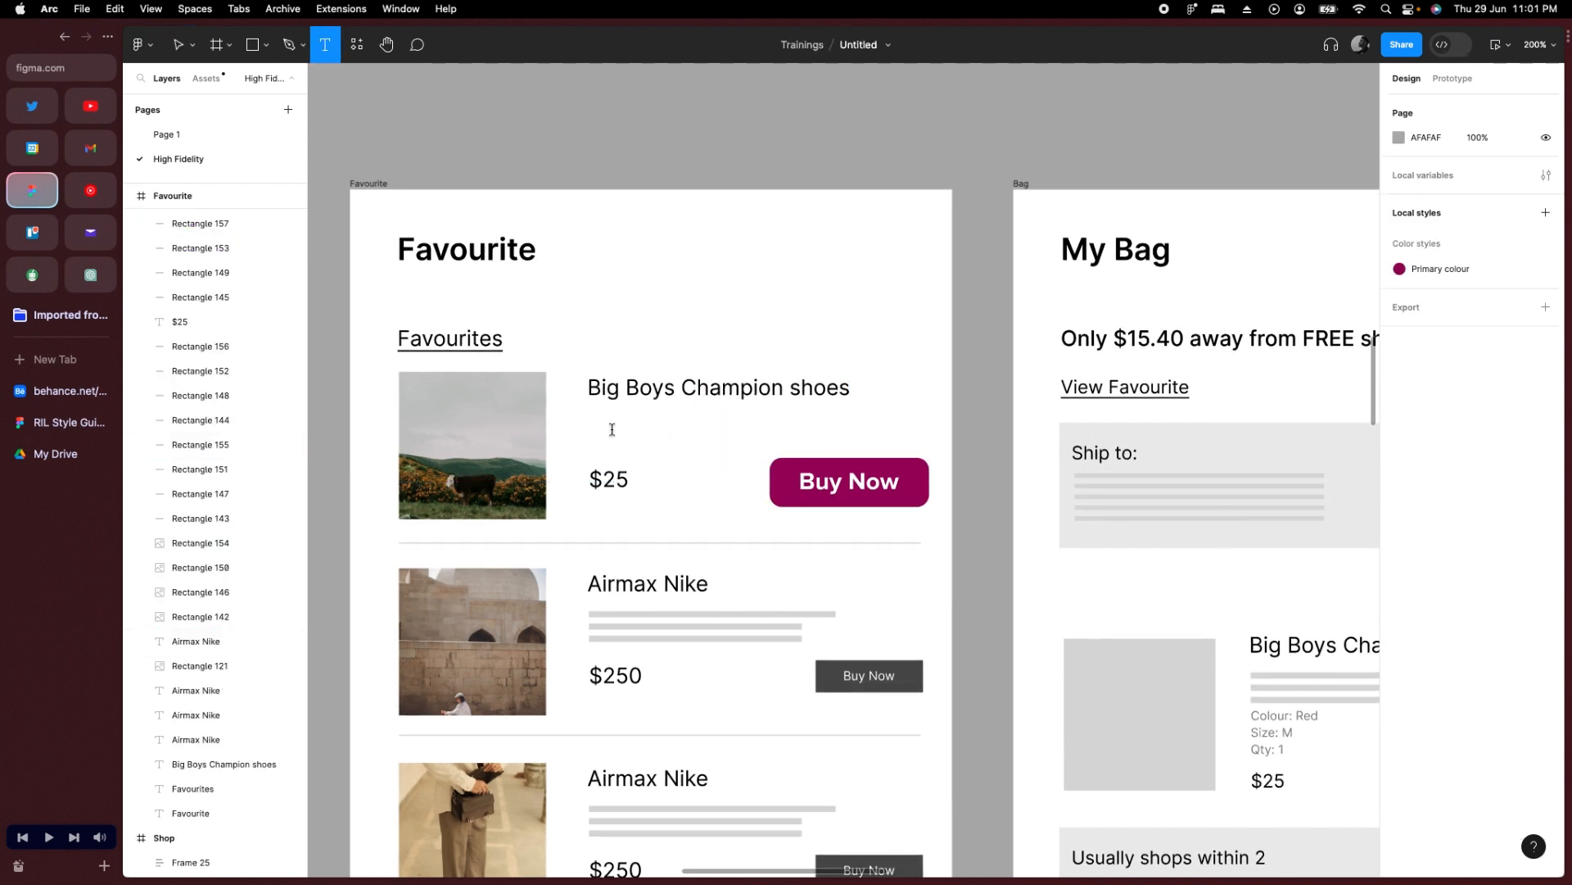
click(612, 429)
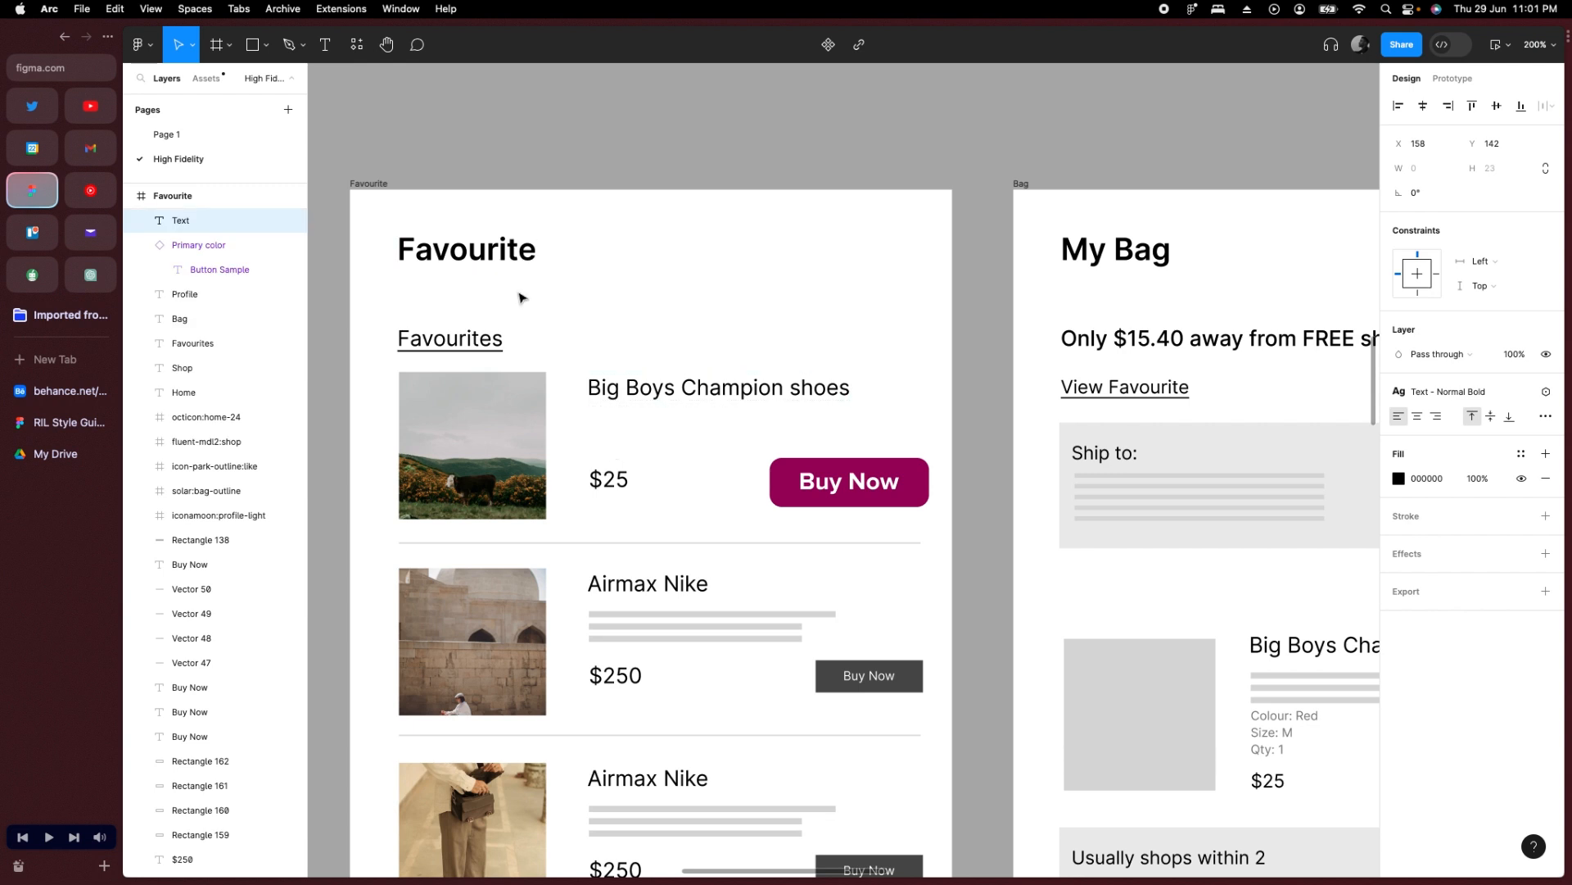
click(359, 48)
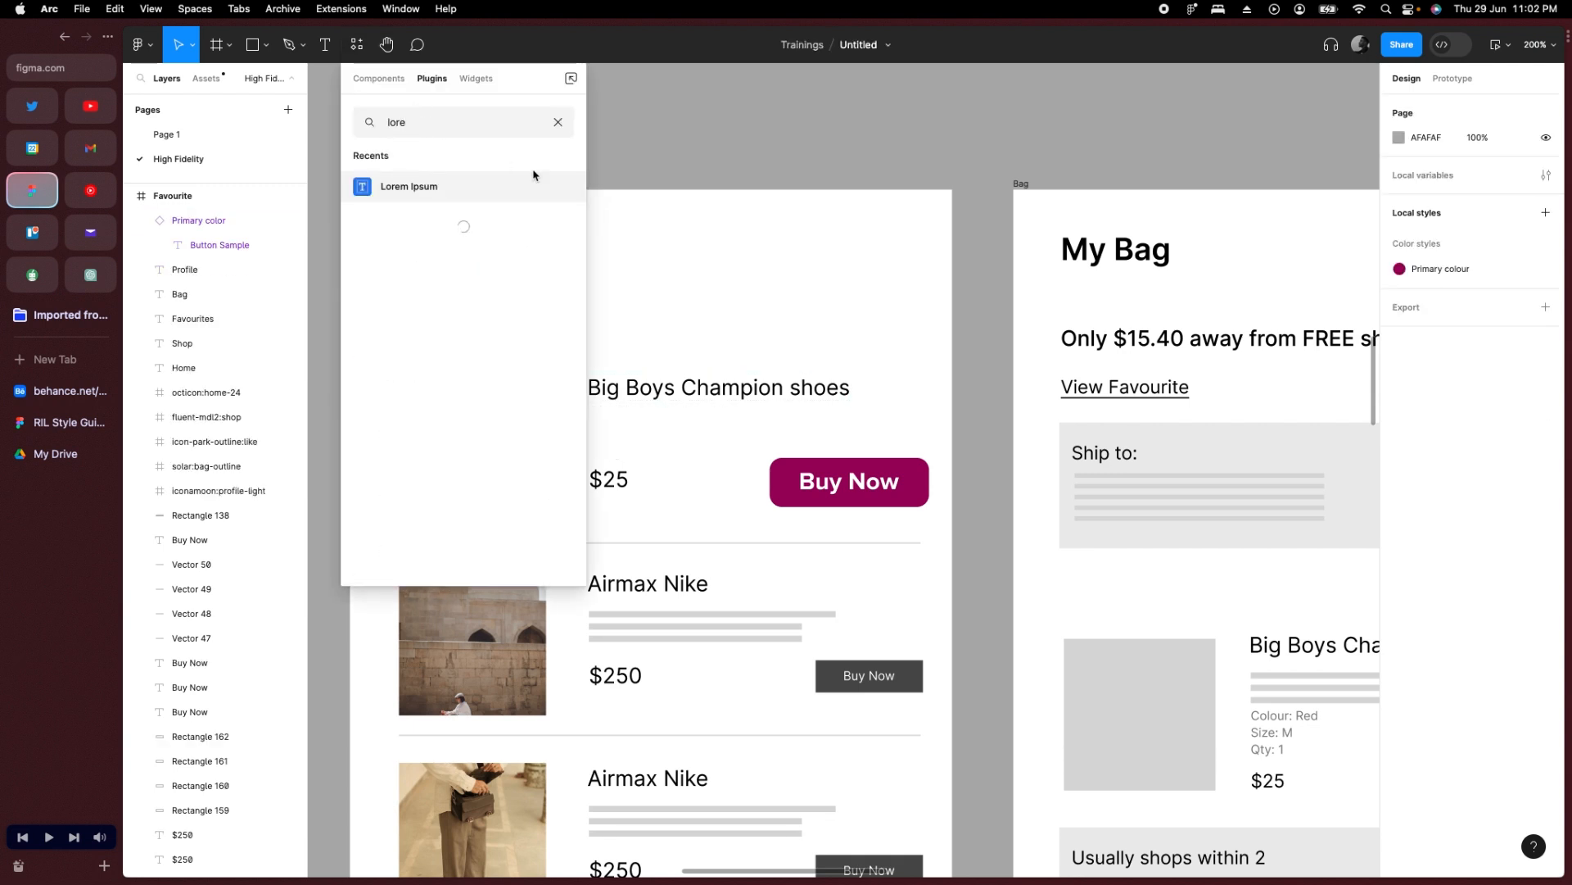
click(560, 187)
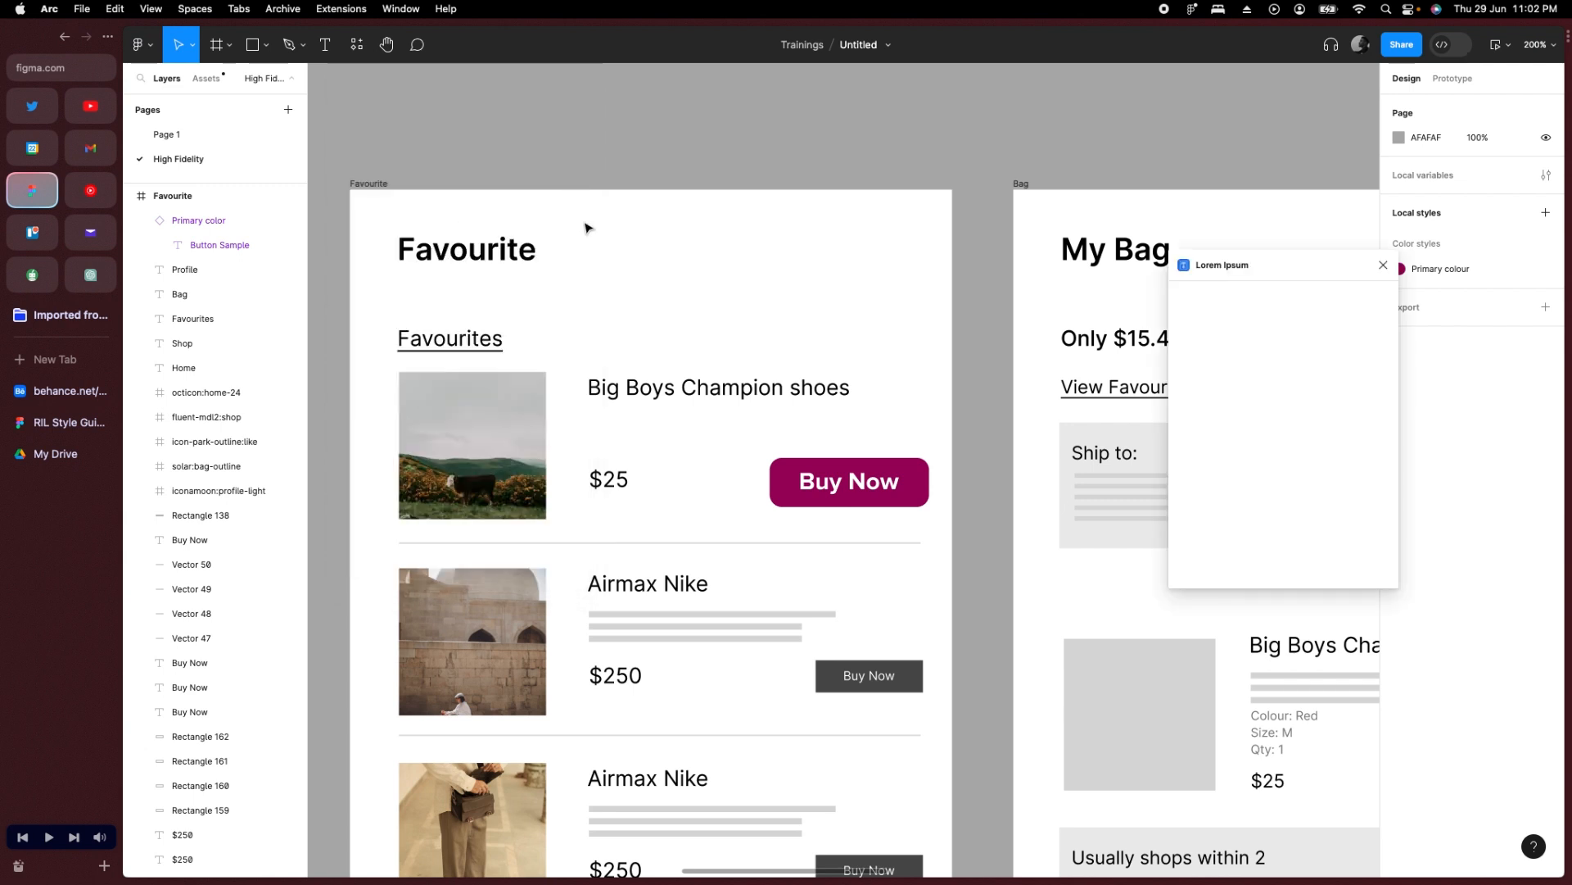
drag(1251, 281, 1220, 261)
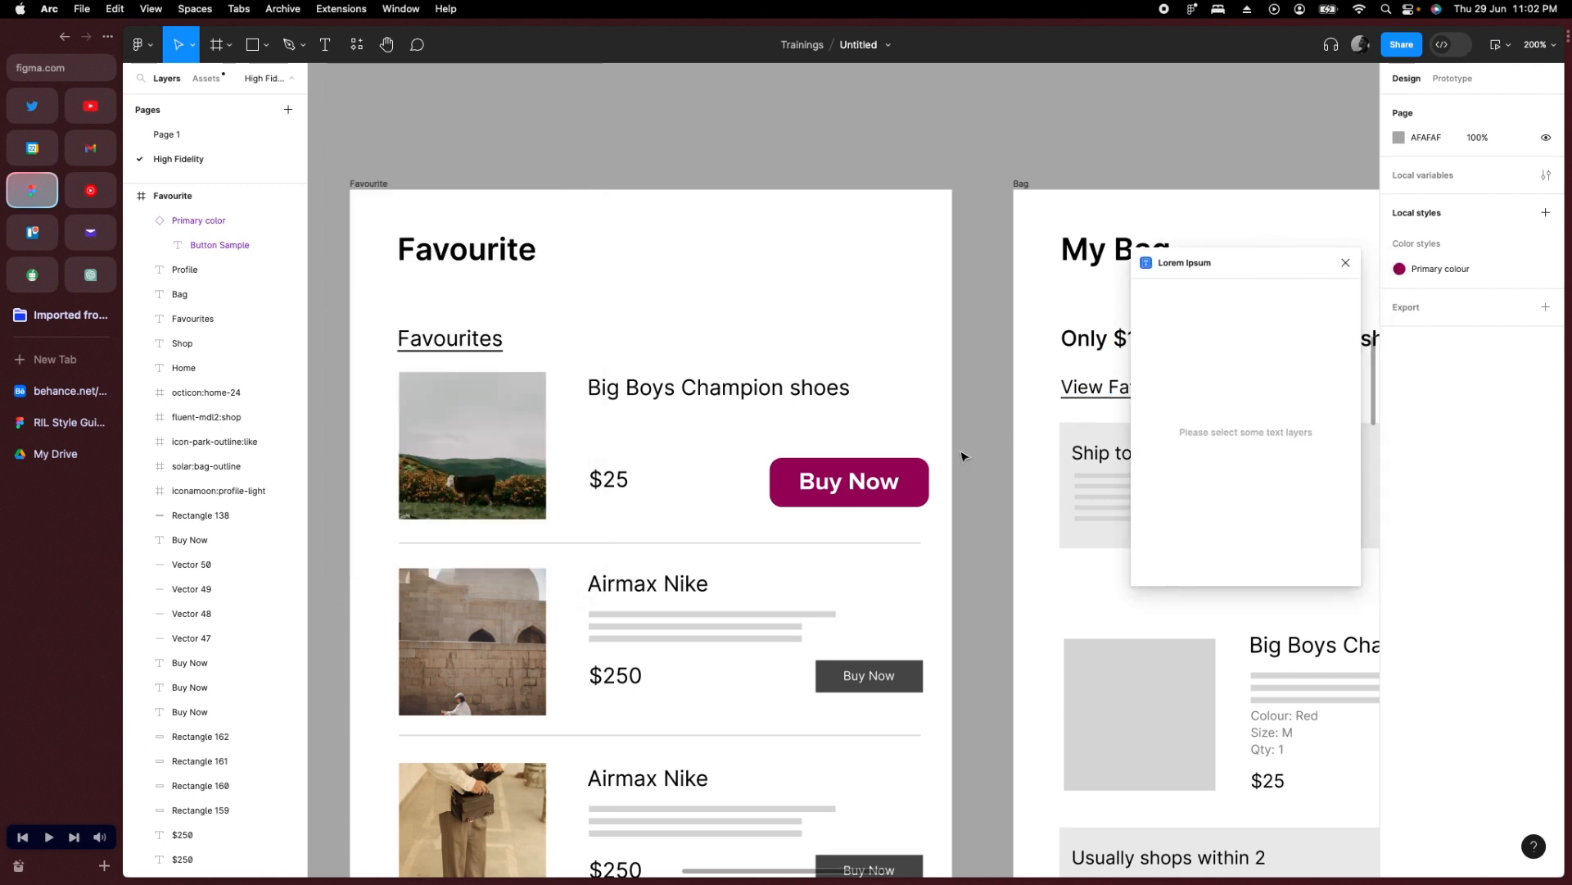
Duplicate the Big Boys Champion shoes title directly below itself and replace the copy's text with 3 generated lorem ipsum sentences.
click(858, 483)
click(727, 393)
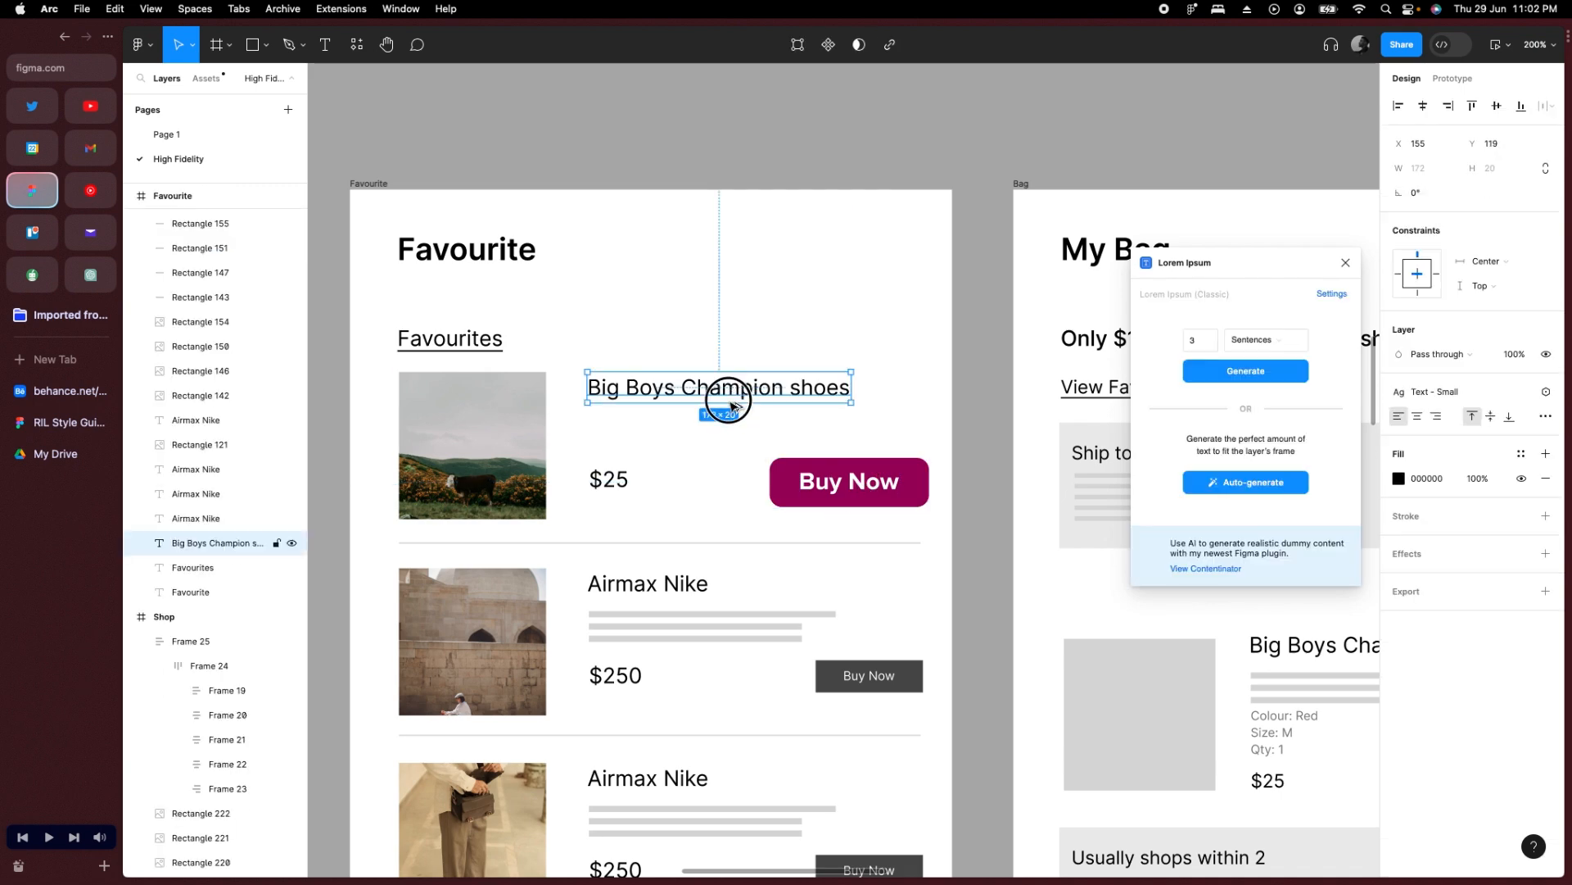
drag(727, 393, 728, 429)
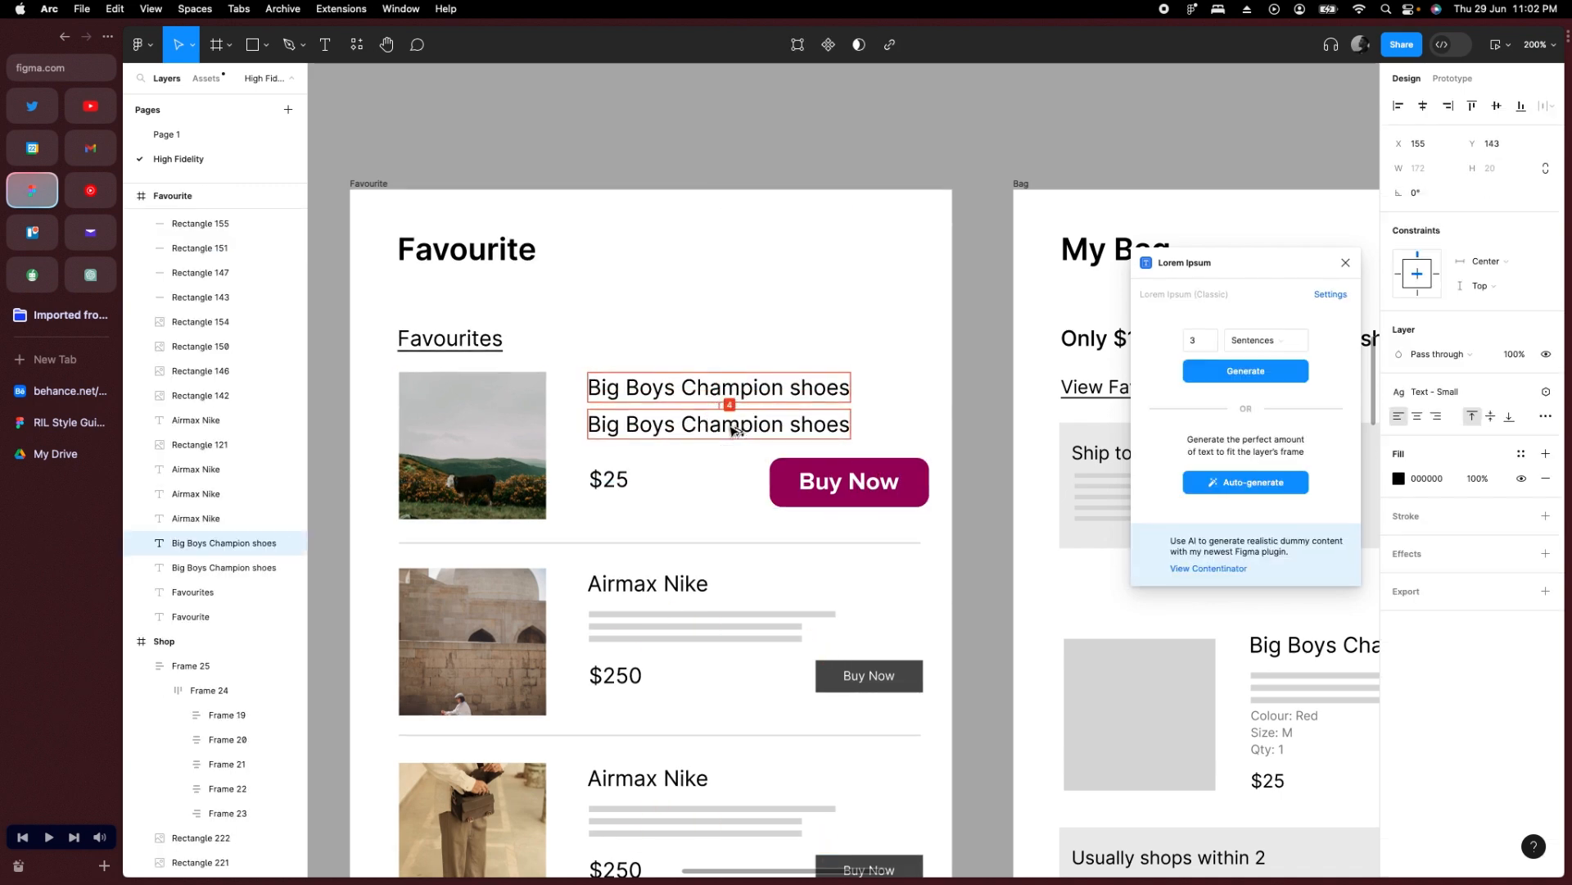
click(1231, 378)
Narrow the generated lorem ipsum text box to a width of 223 so the text wraps inside the Favourite page.
scroll(875, 375, down, 10)
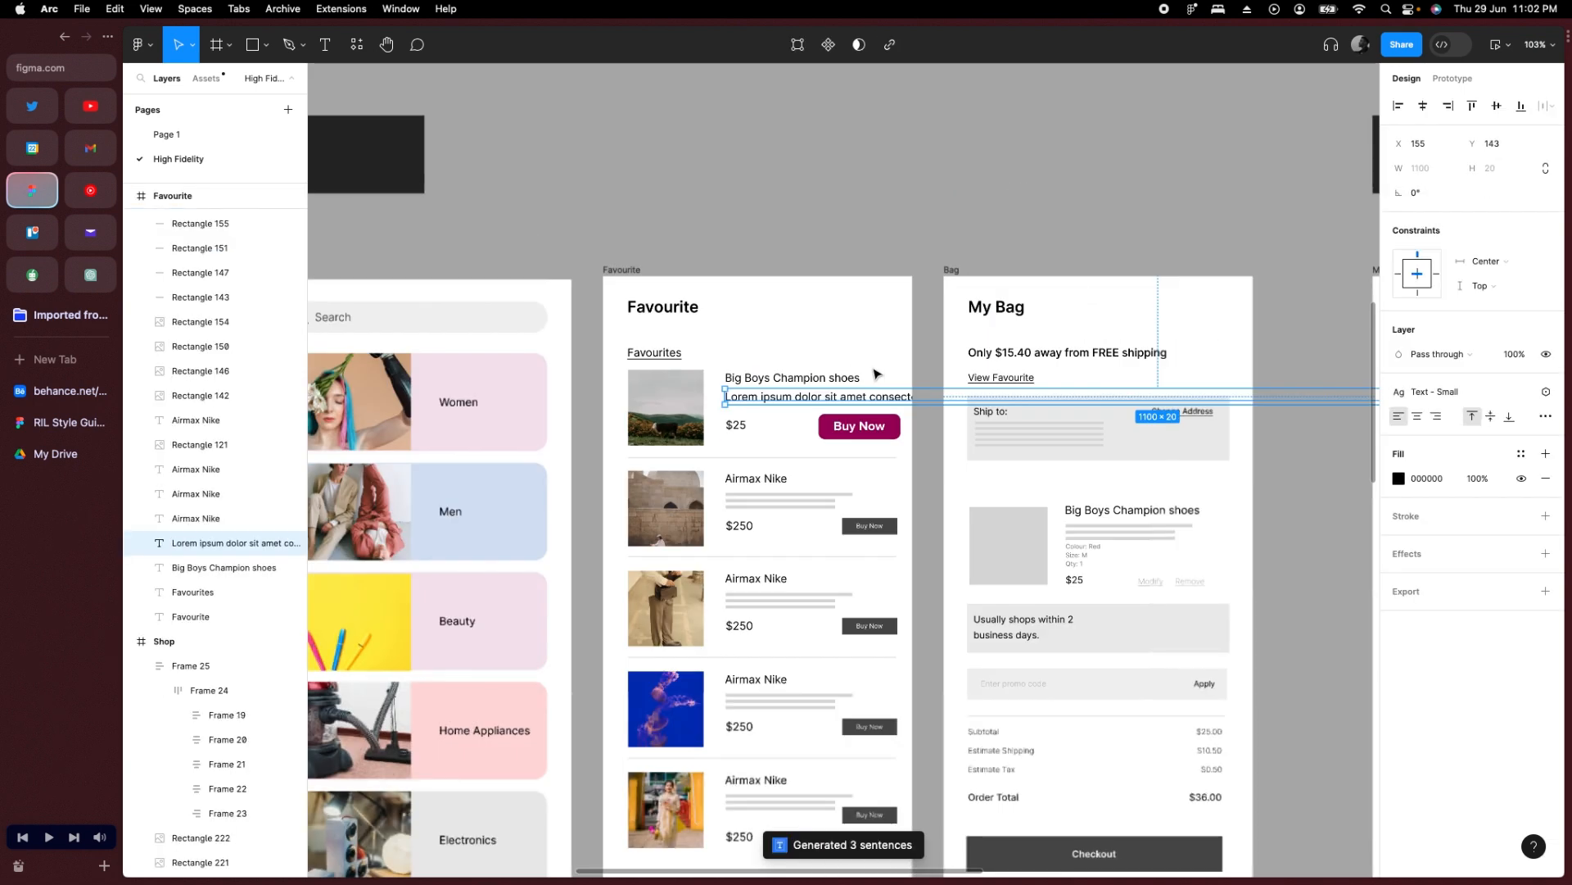
scroll(1276, 399, right, 2)
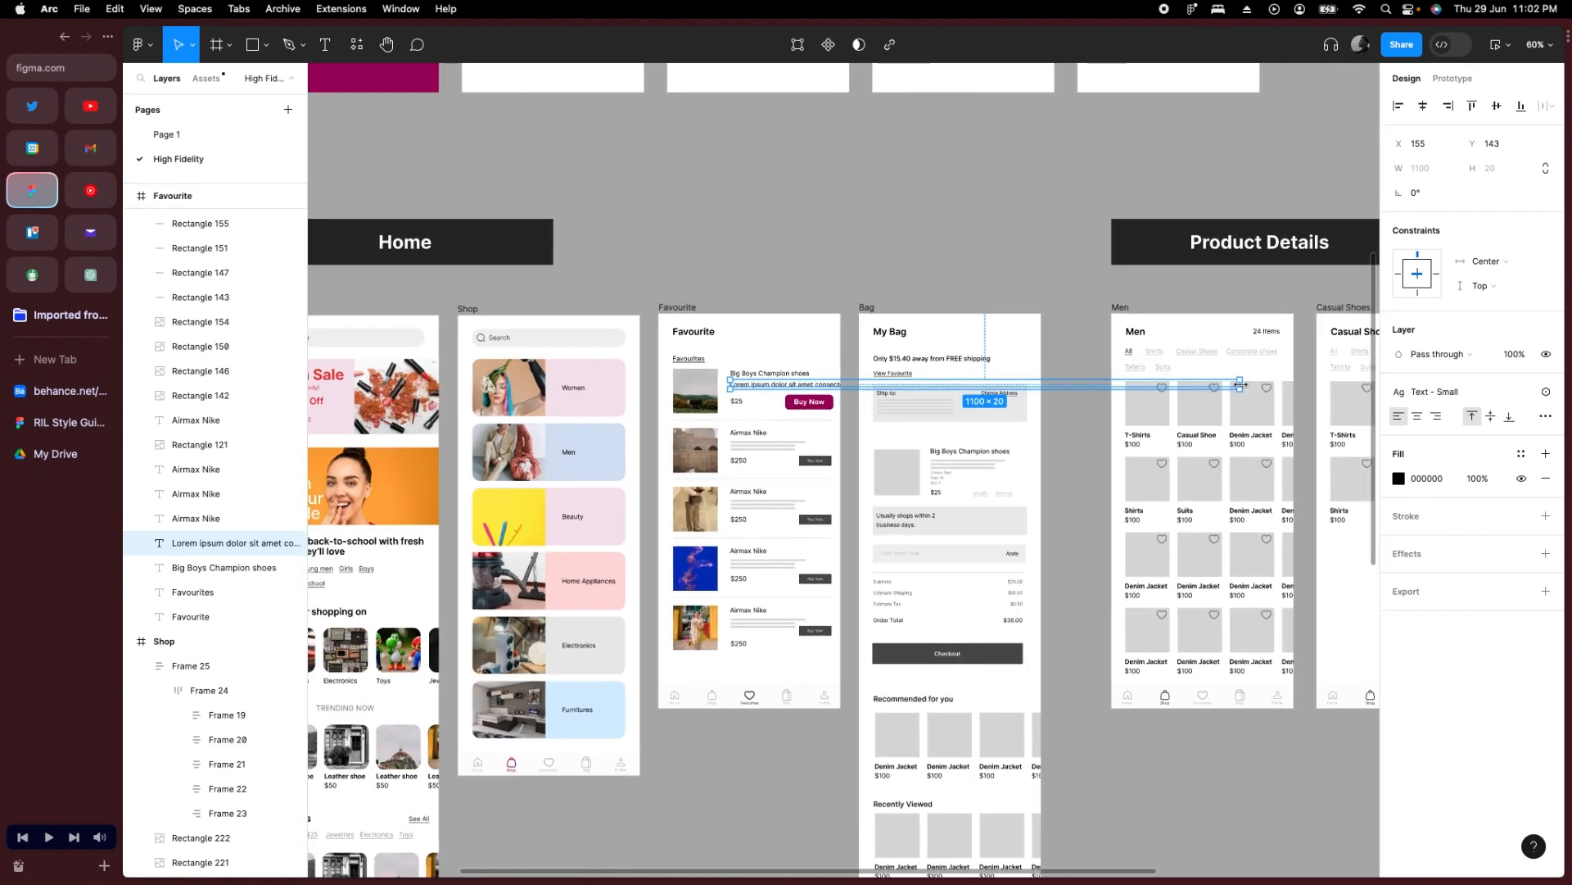
drag(1071, 383, 834, 395)
scroll(816, 404, up, 5)
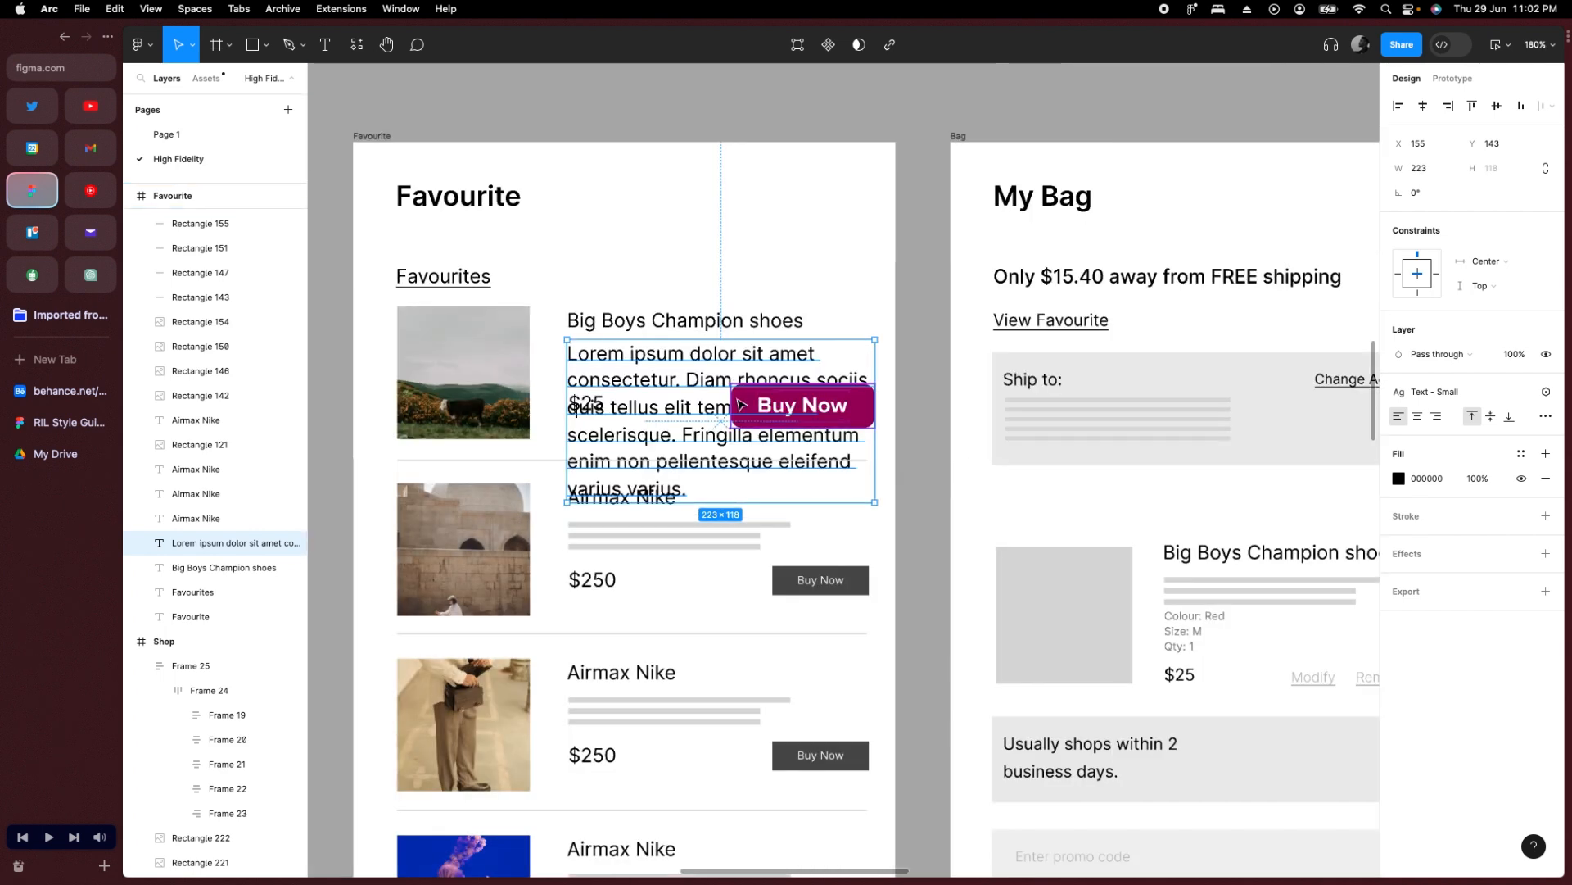
Trim the generated description to "Lorem ipsum dolor sit amet consectetur.".
click(1522, 392)
click(1520, 393)
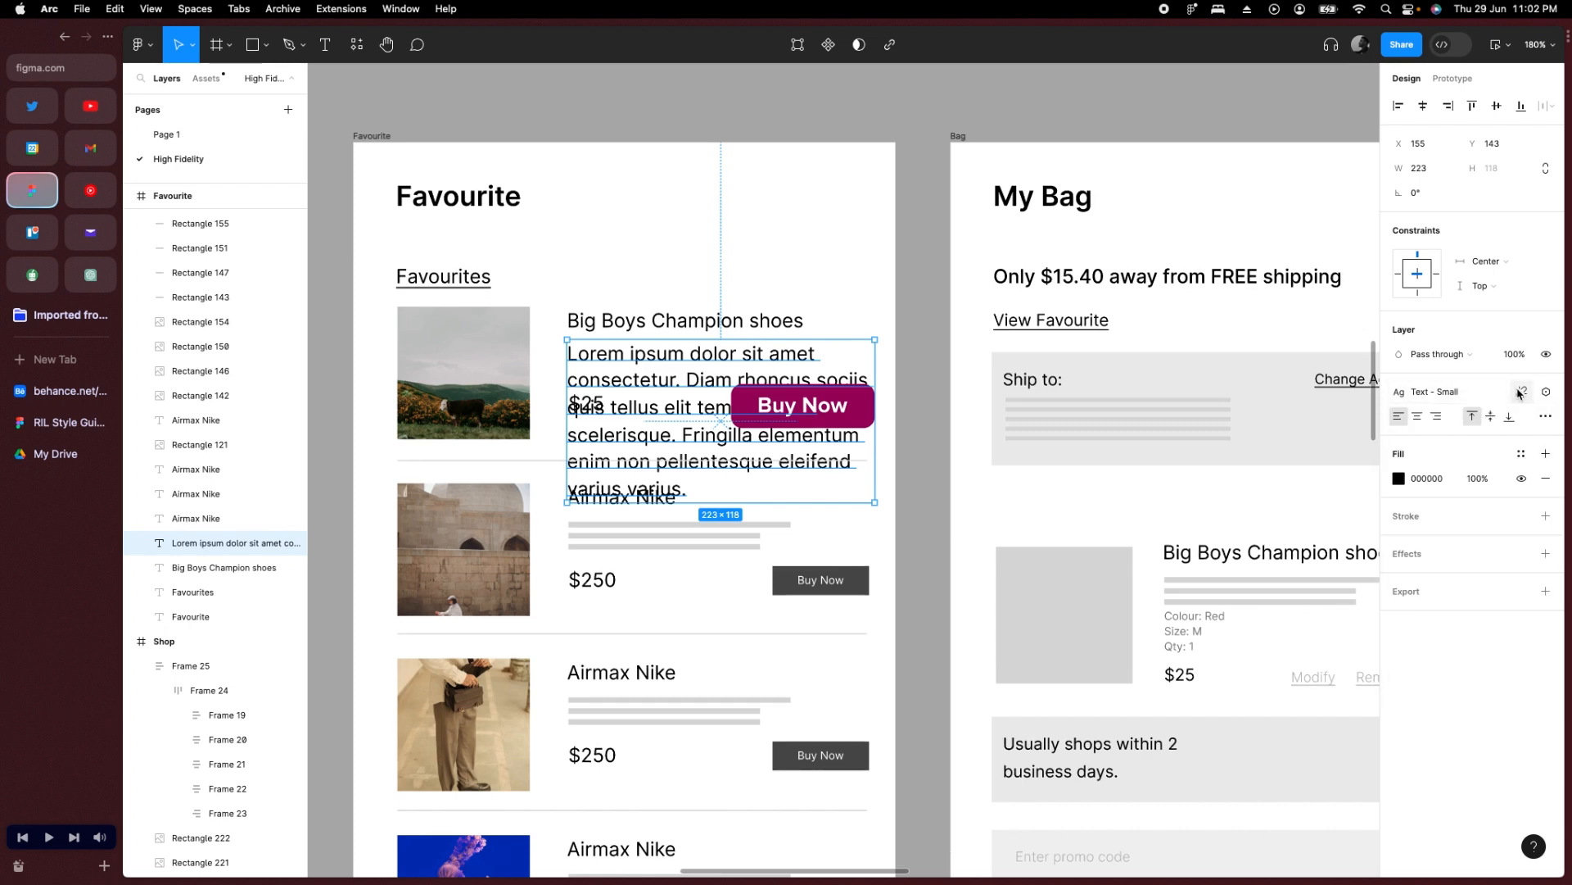
double_click(698, 379)
drag(687, 379, 794, 520)
key(BackSpace)
key(Escape)
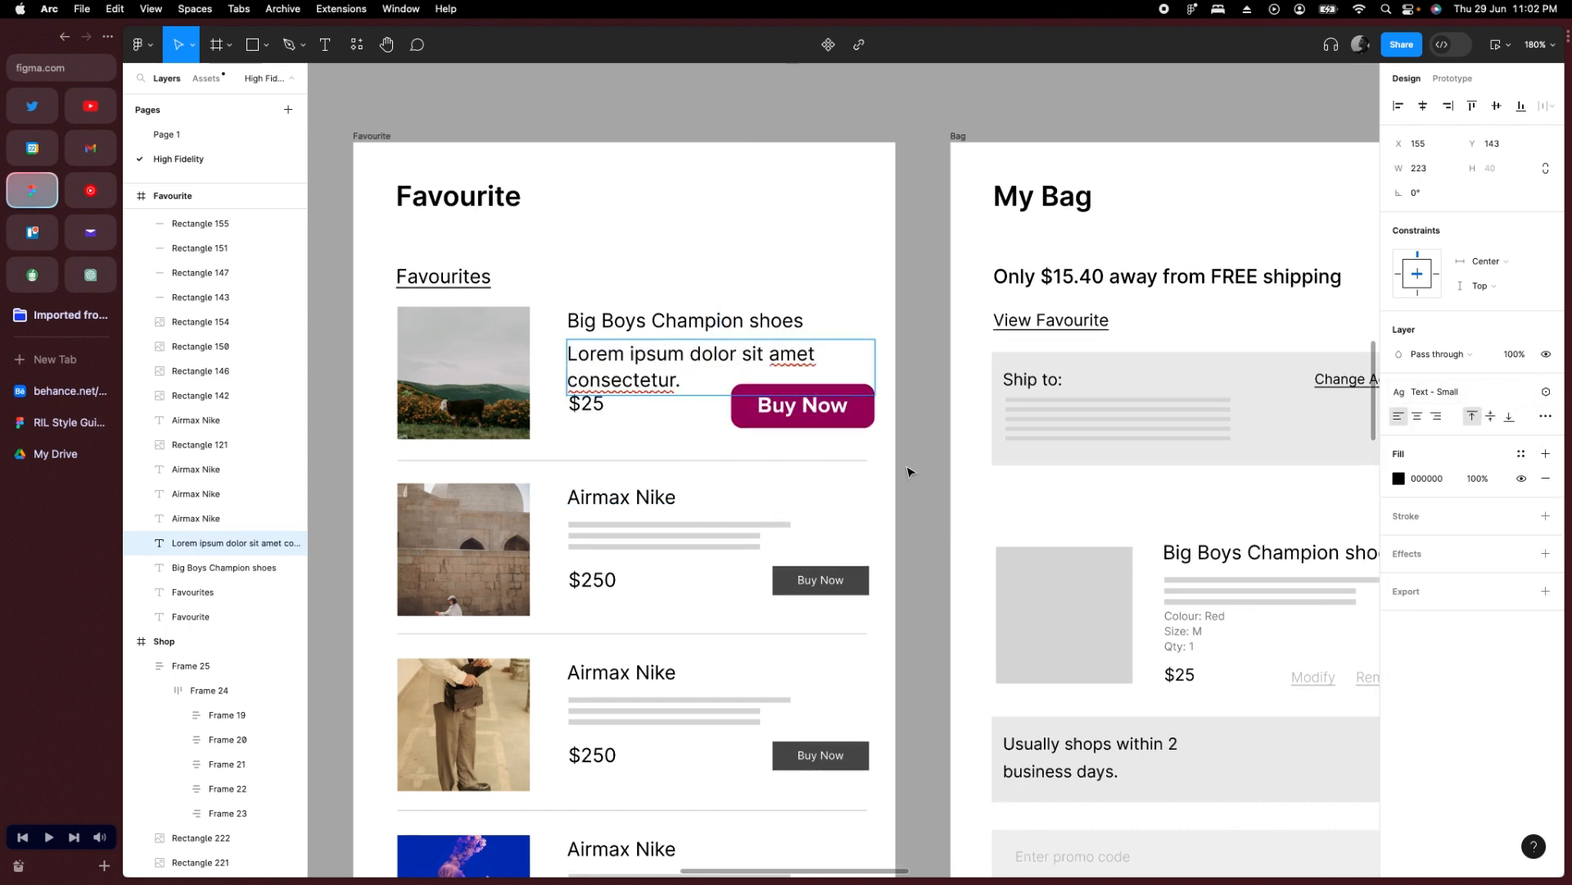
Lower the $25 price to Y 197, and detach the description's text style and set its font size to 12.
click(597, 412)
drag(596, 416, 595, 441)
click(672, 364)
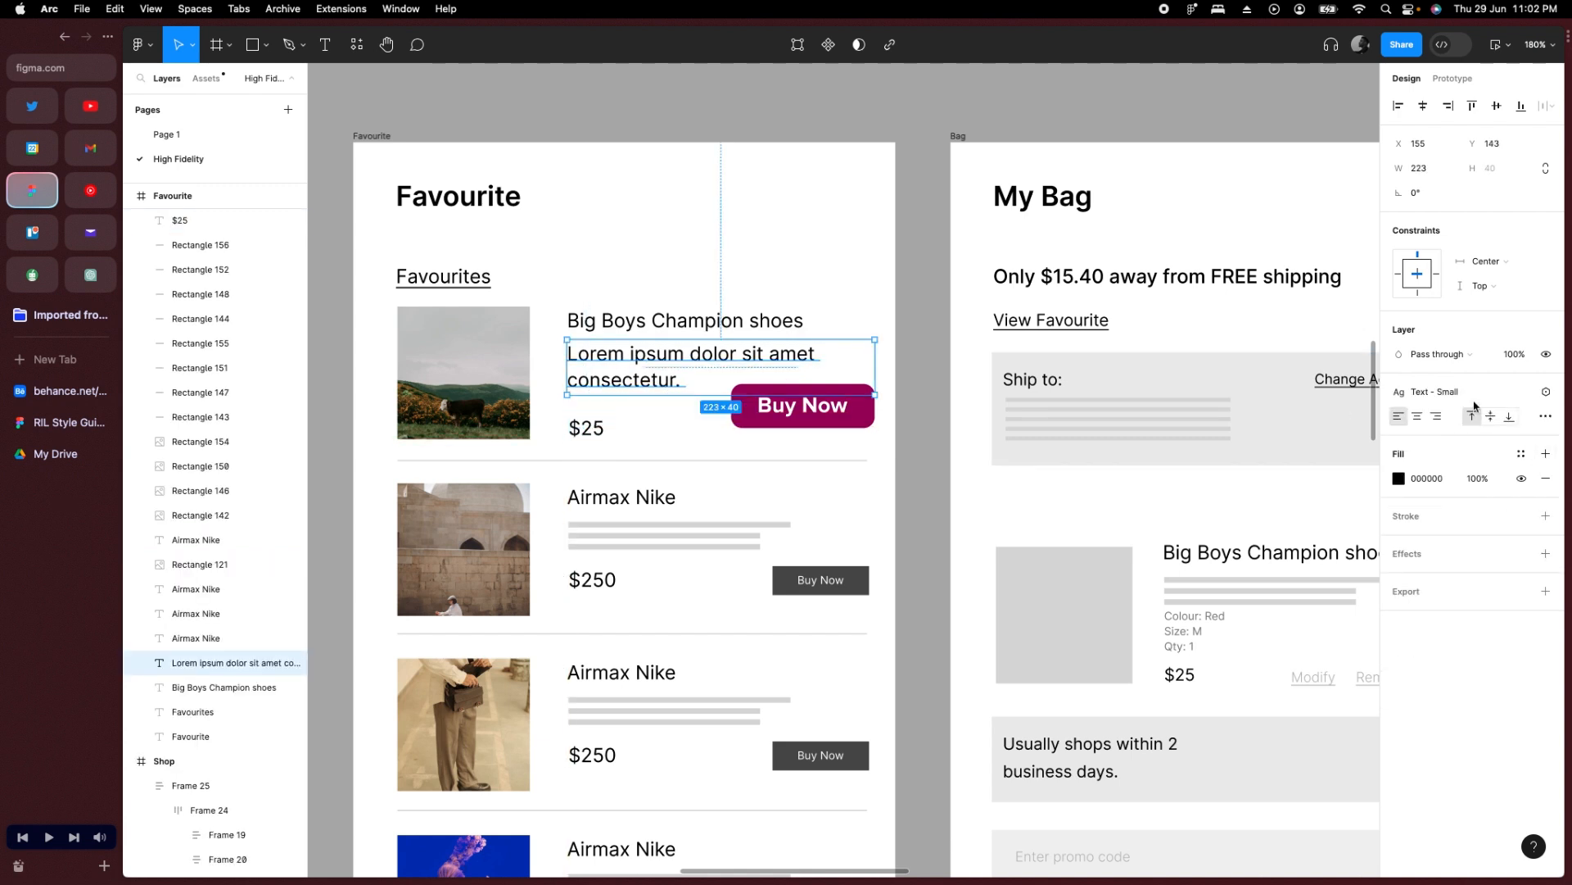
click(1523, 392)
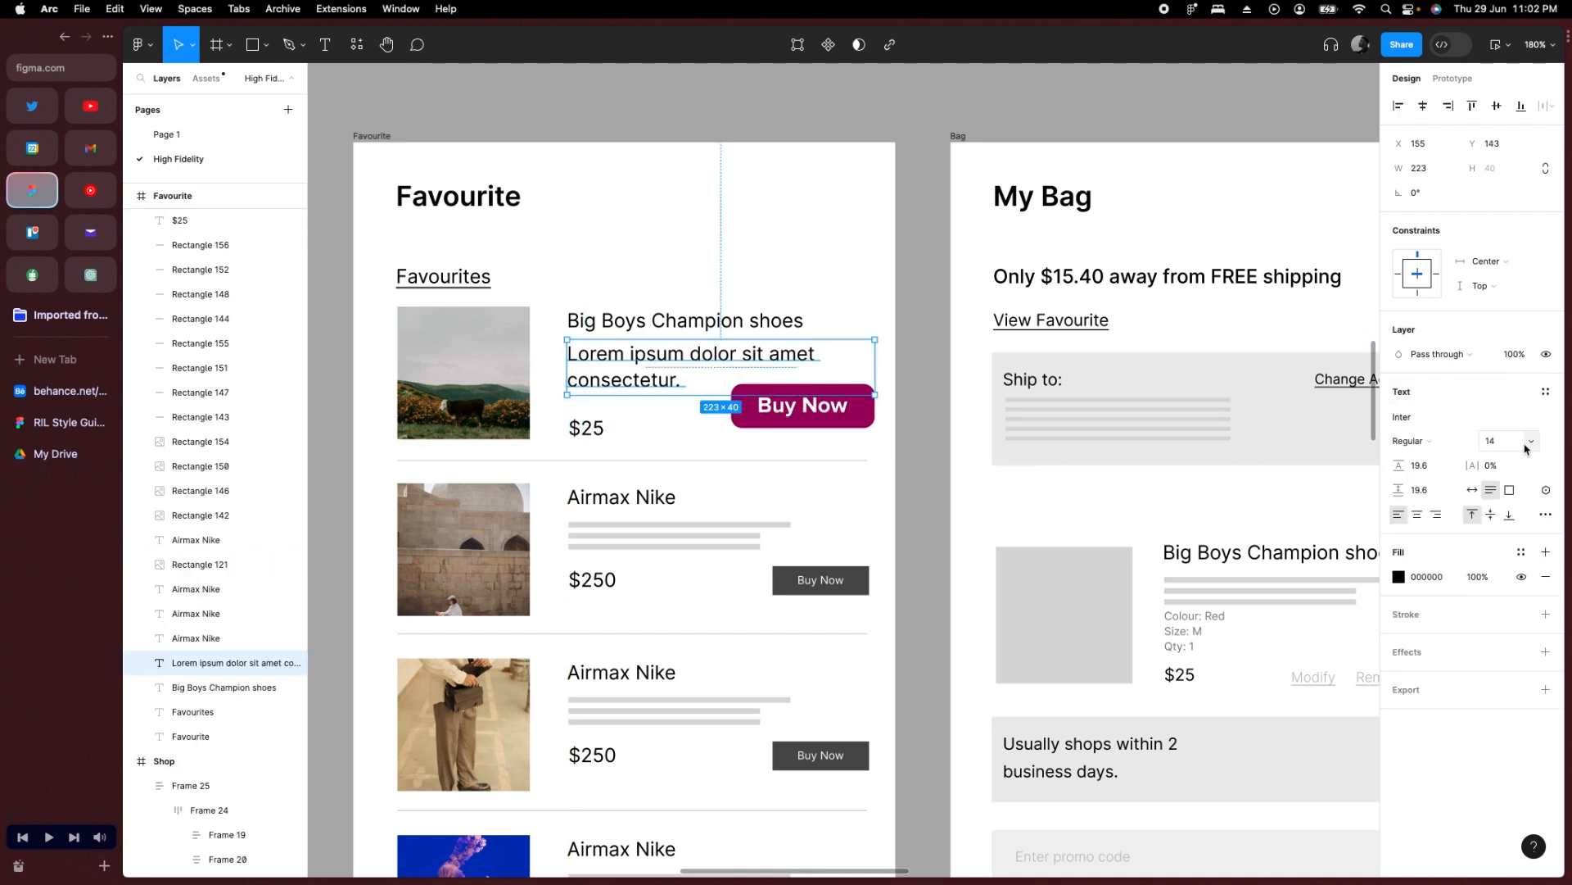
click(1531, 442)
click(1507, 415)
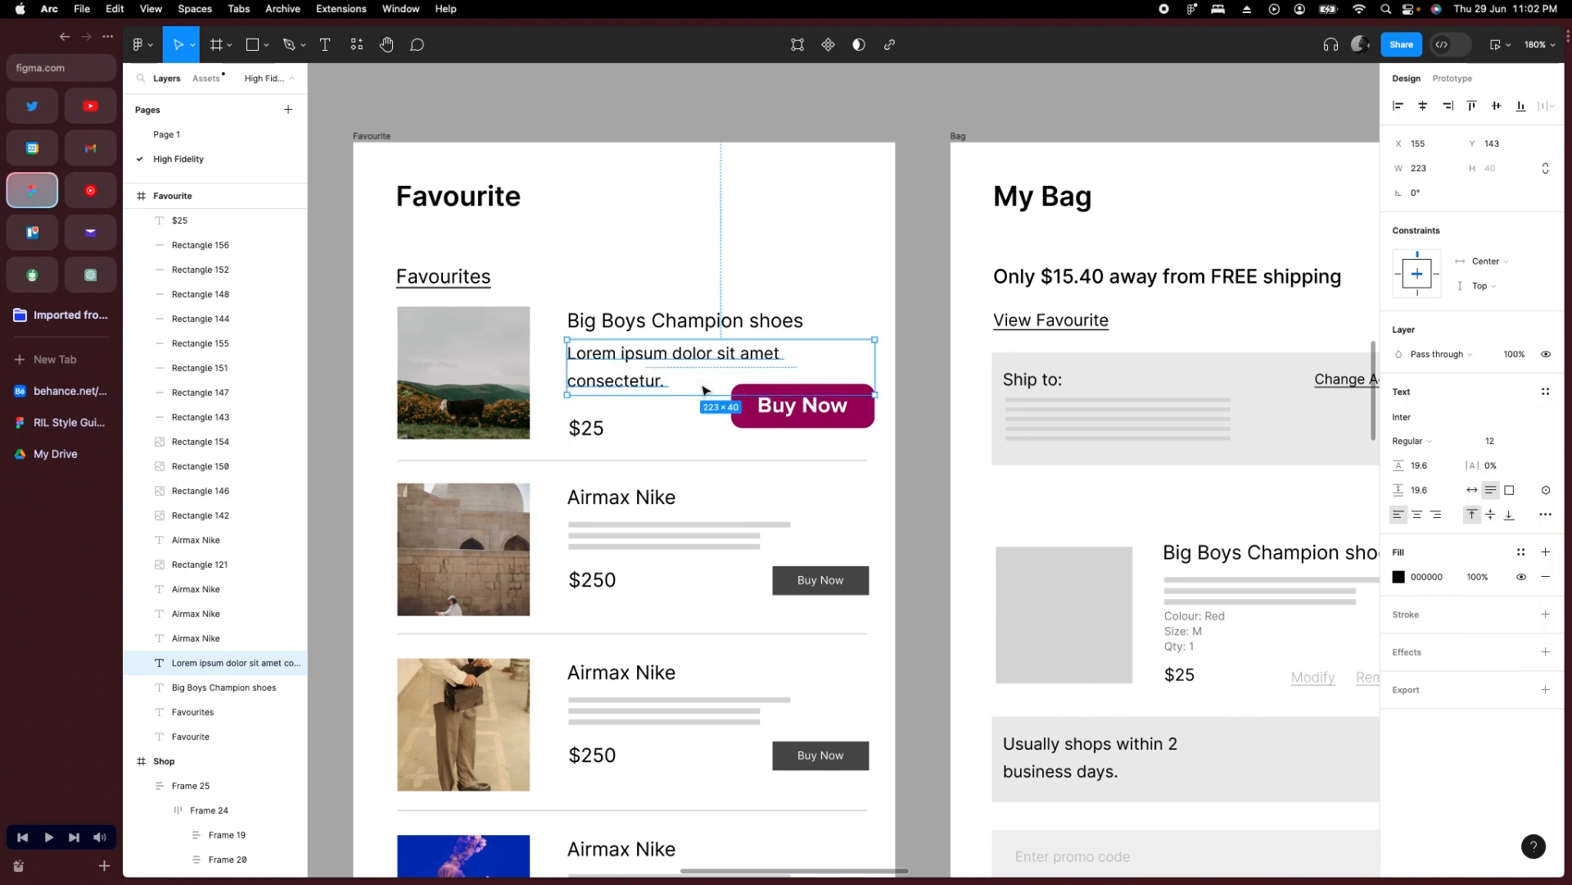
Set the description to Light weight with a tighter line height, and move the $25 price up to Y 187.
click(1407, 441)
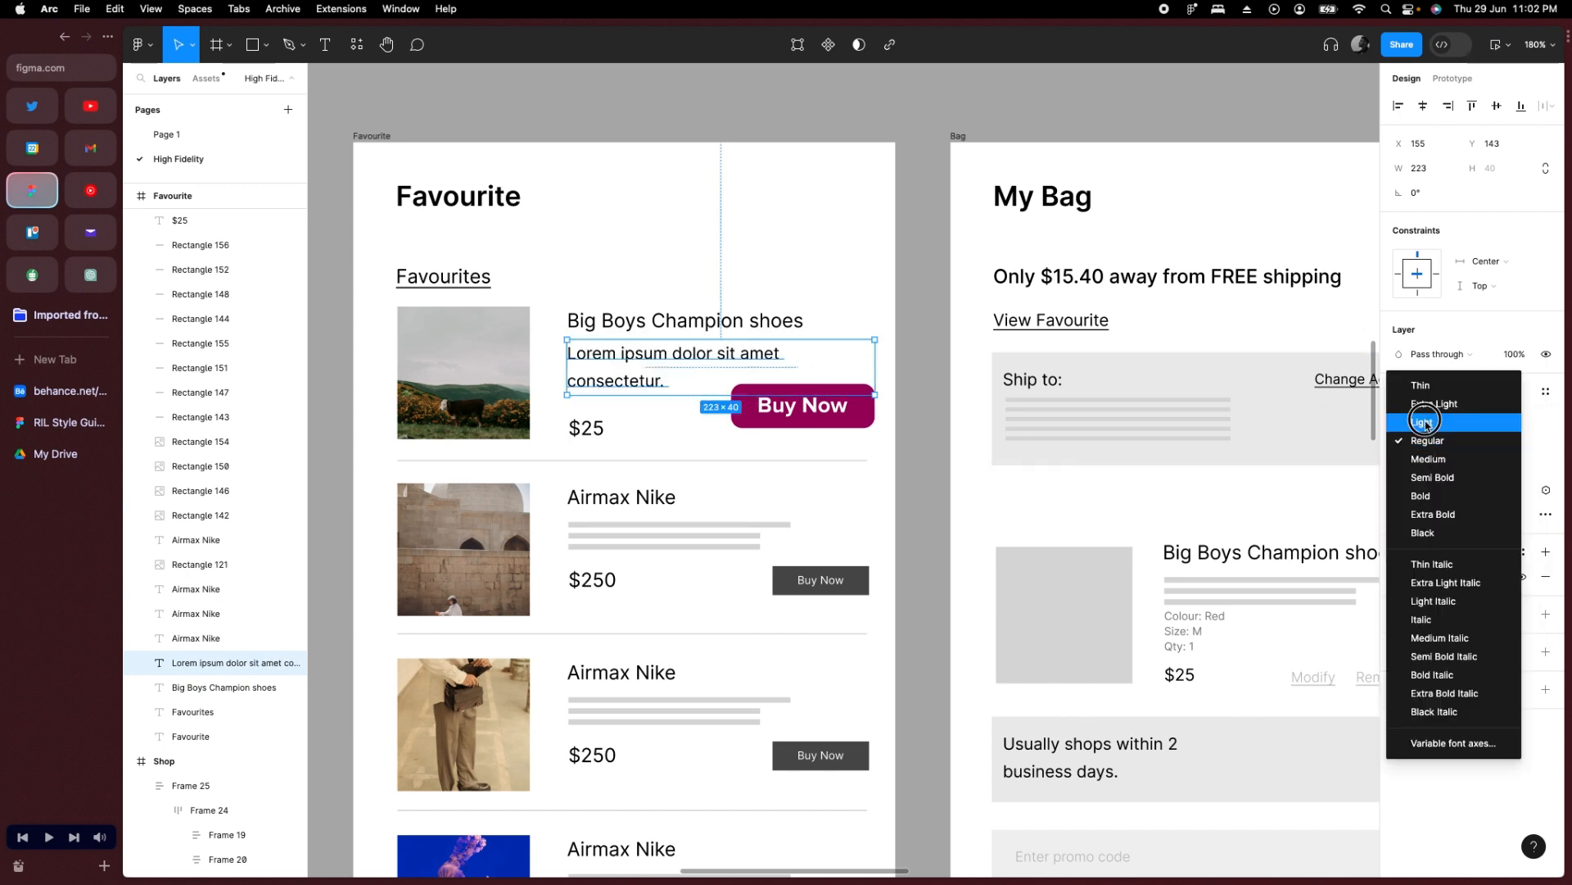
click(1417, 421)
drag(1399, 465, 1392, 467)
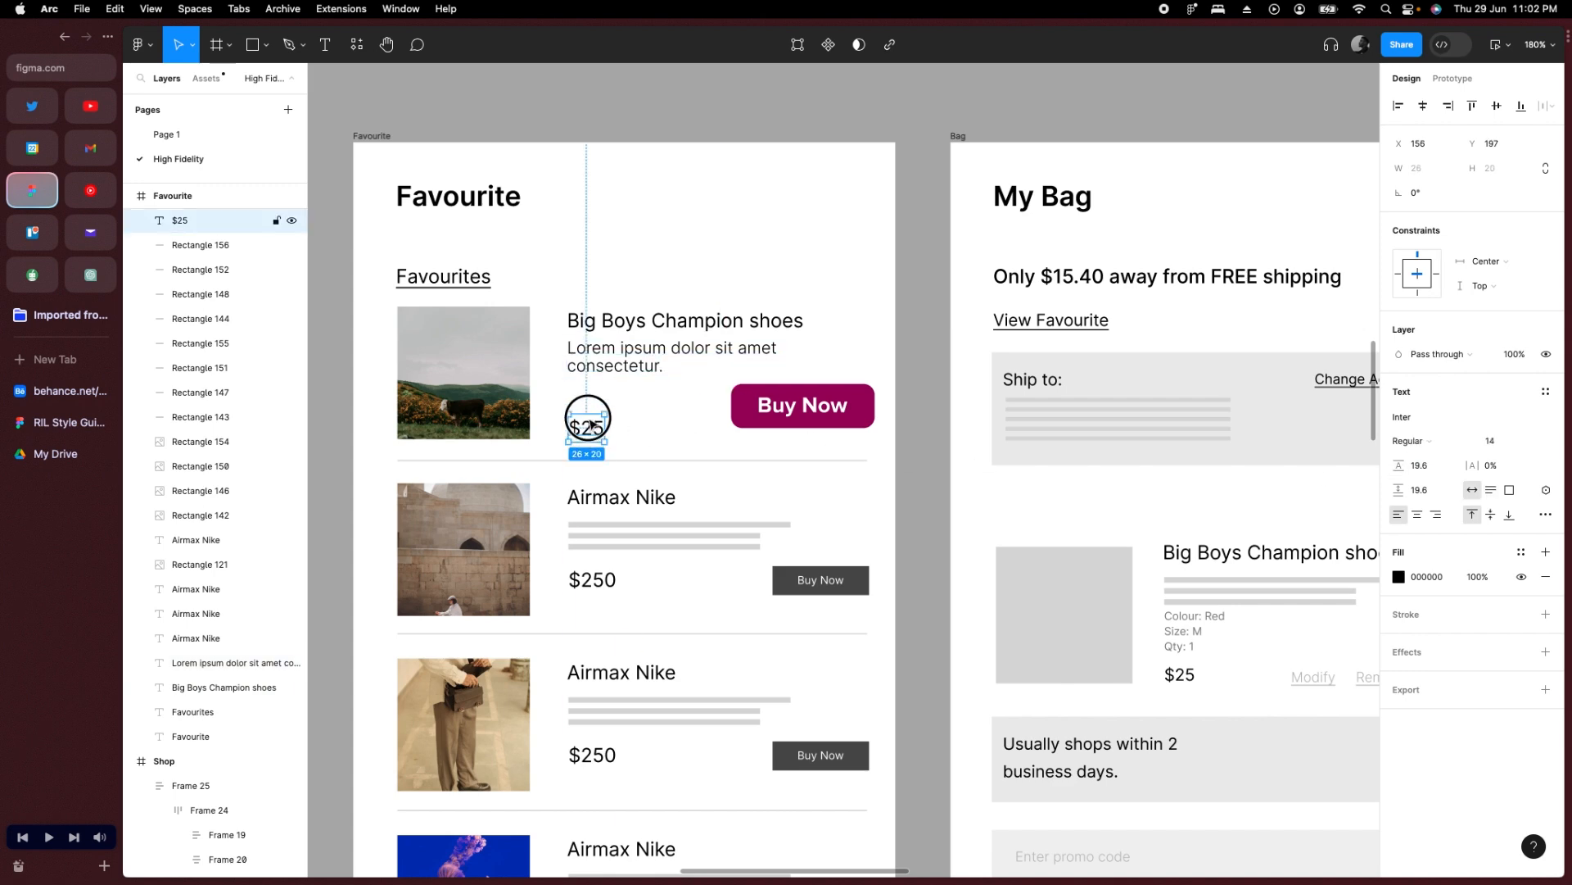
drag(591, 425, 594, 417)
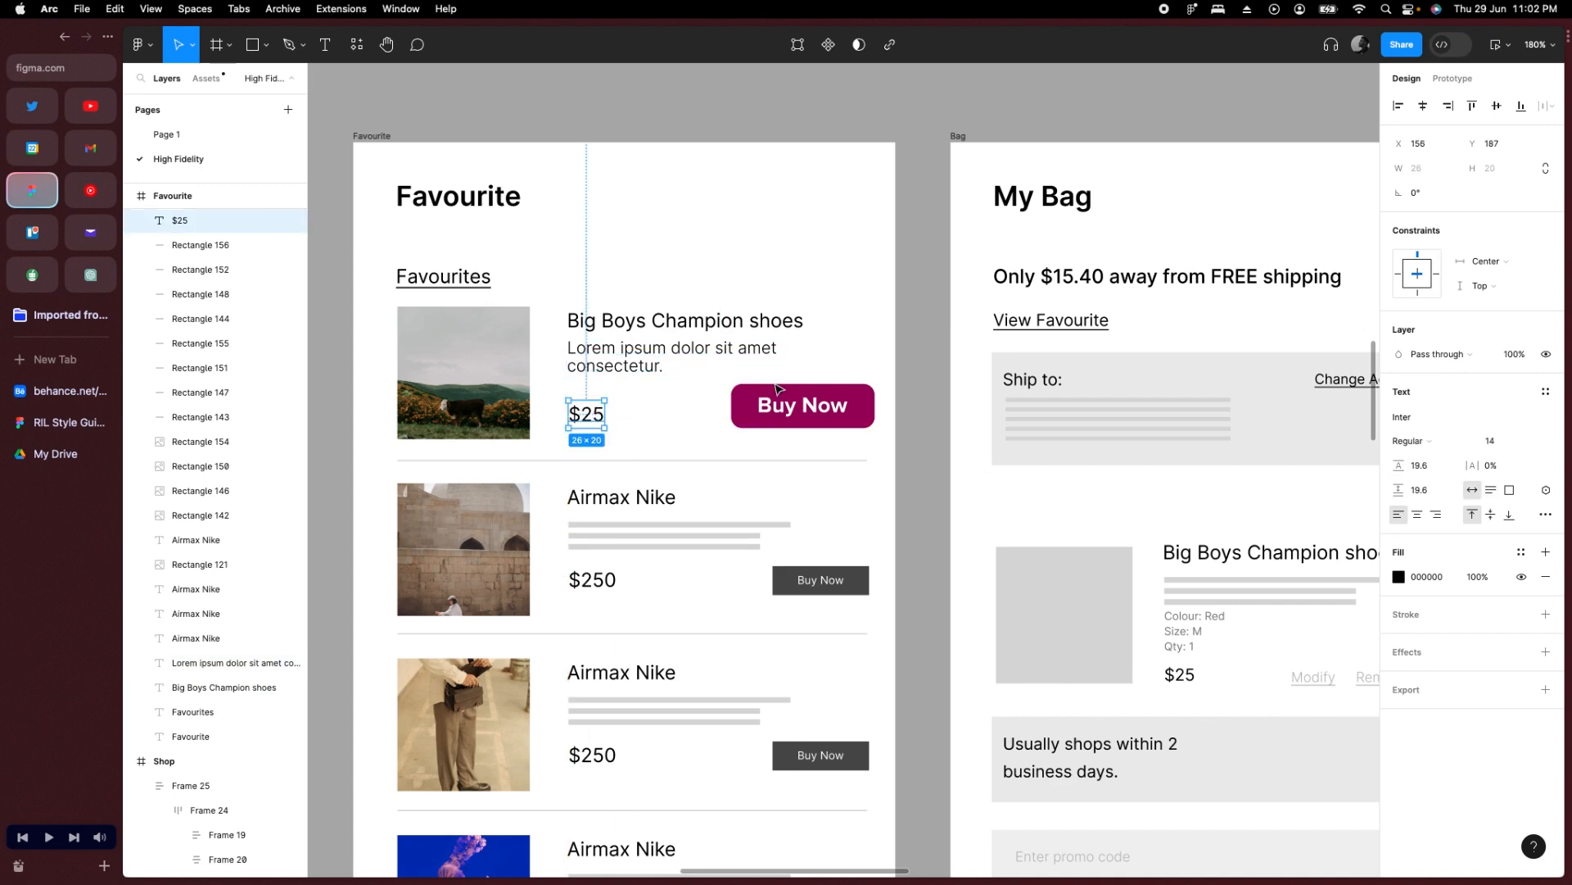
Delete the four Airmax Nike items from the Favourite page, including the leftover $250 price.
scroll(814, 450, down, 5)
scroll(906, 312, down, 3)
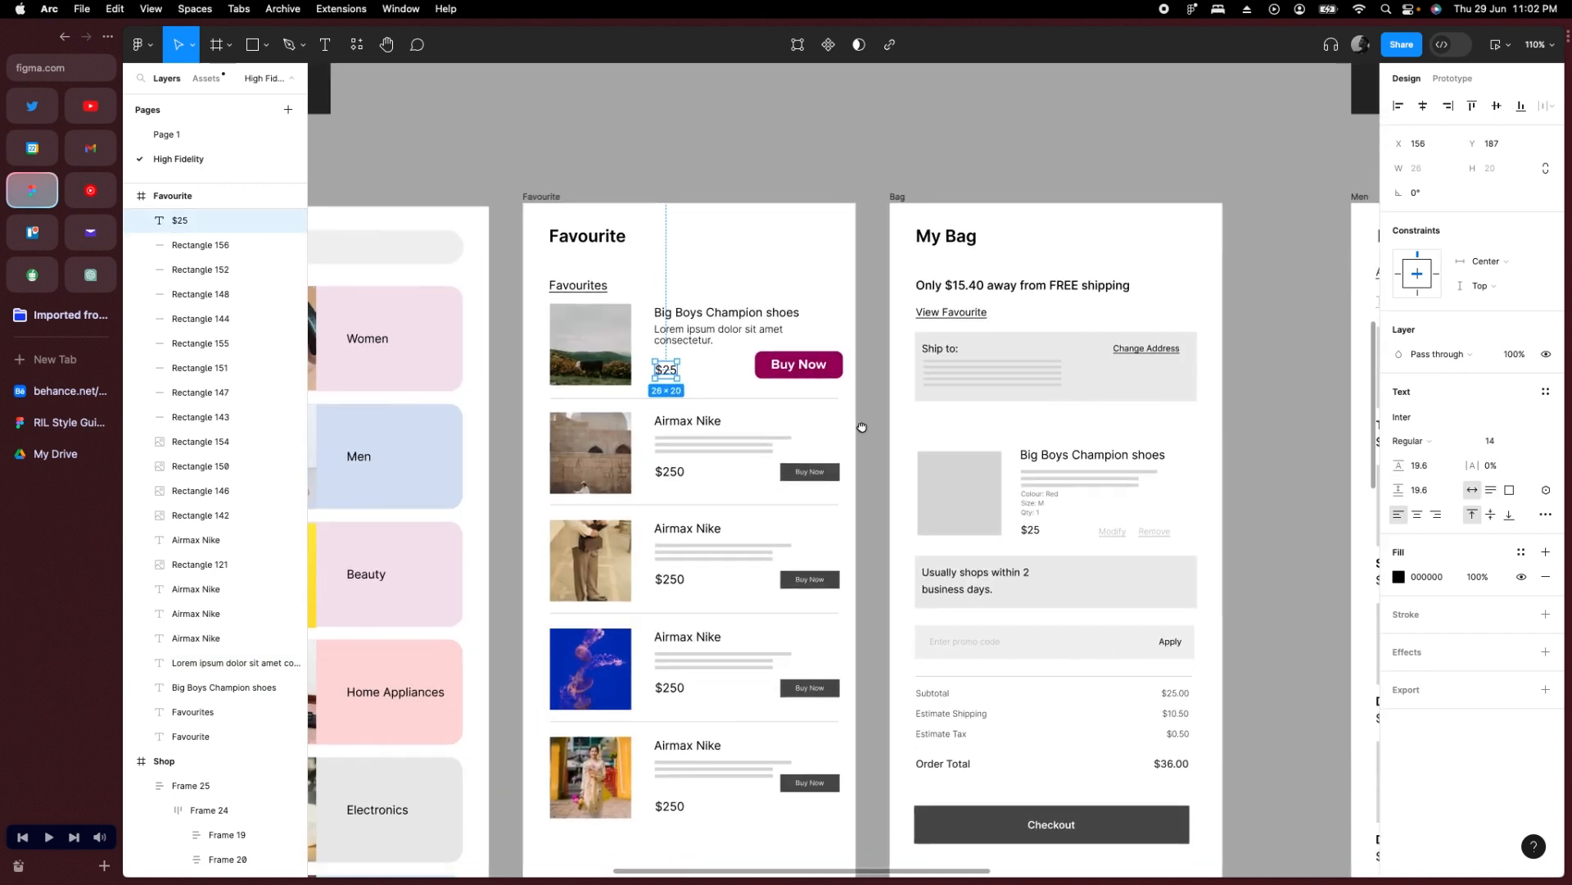
drag(898, 297, 562, 683)
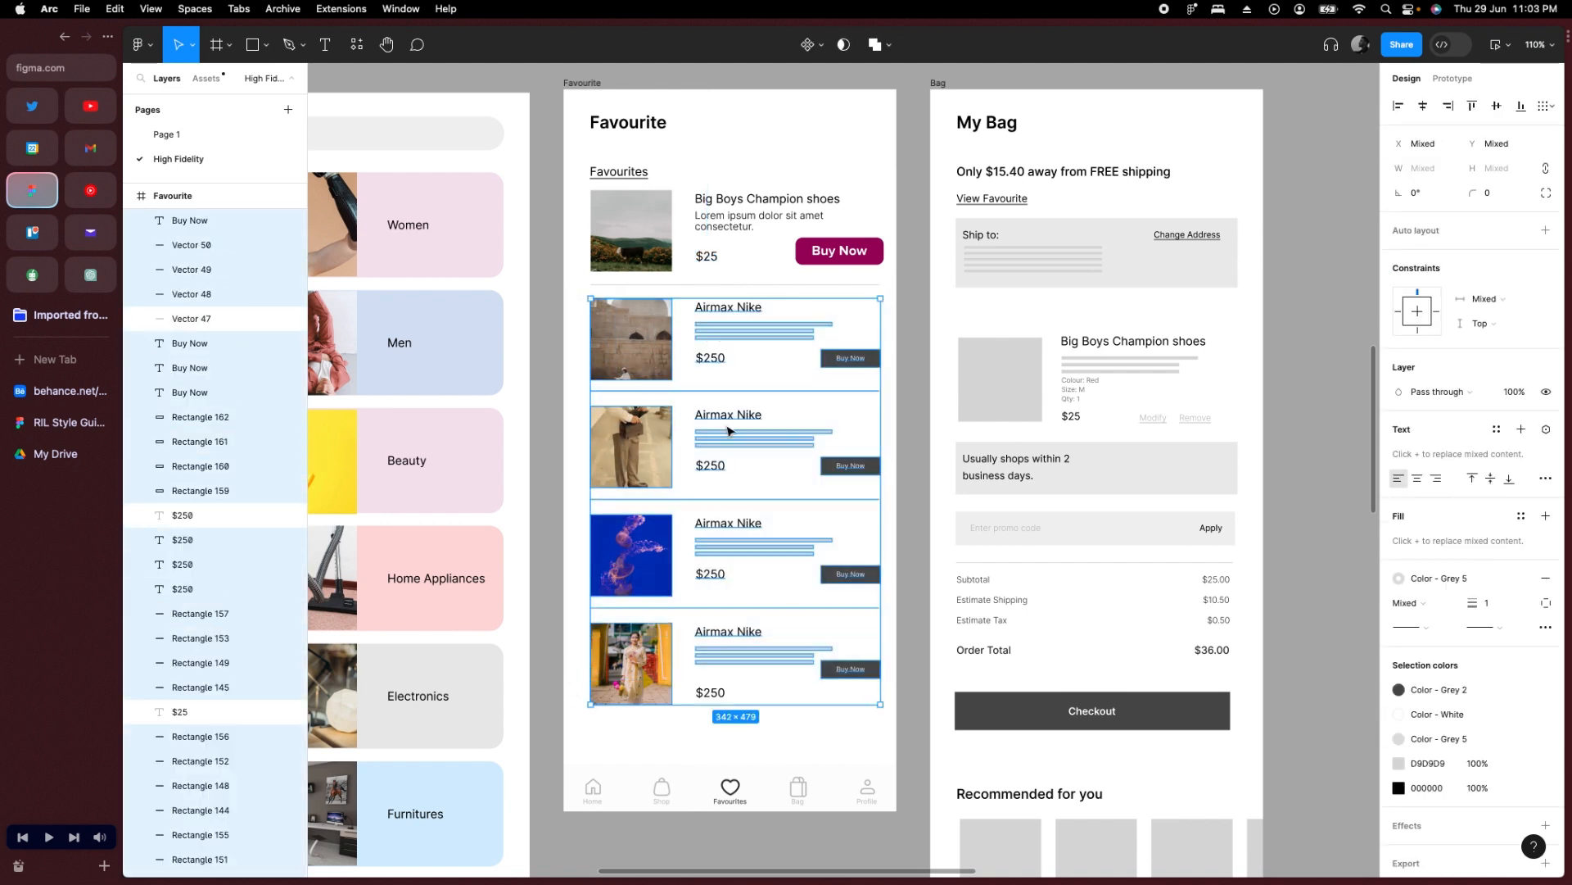
key(Delete)
click(711, 693)
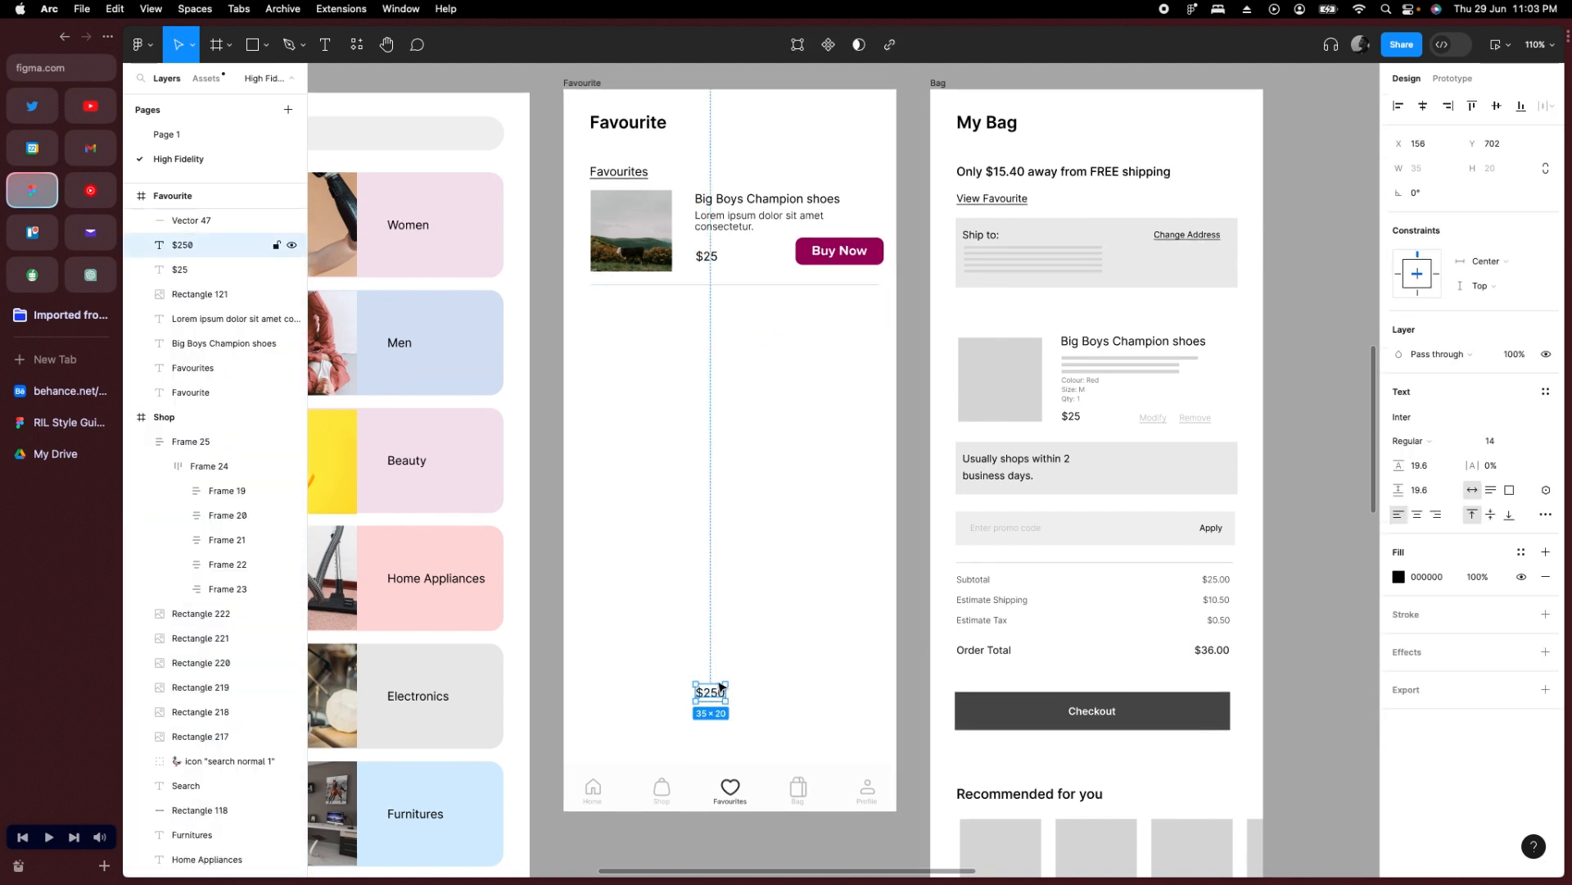
key(Delete)
Duplicate the complete Big Boys Champion shoes item four times at even spacing down the Favourite page.
click(635, 213)
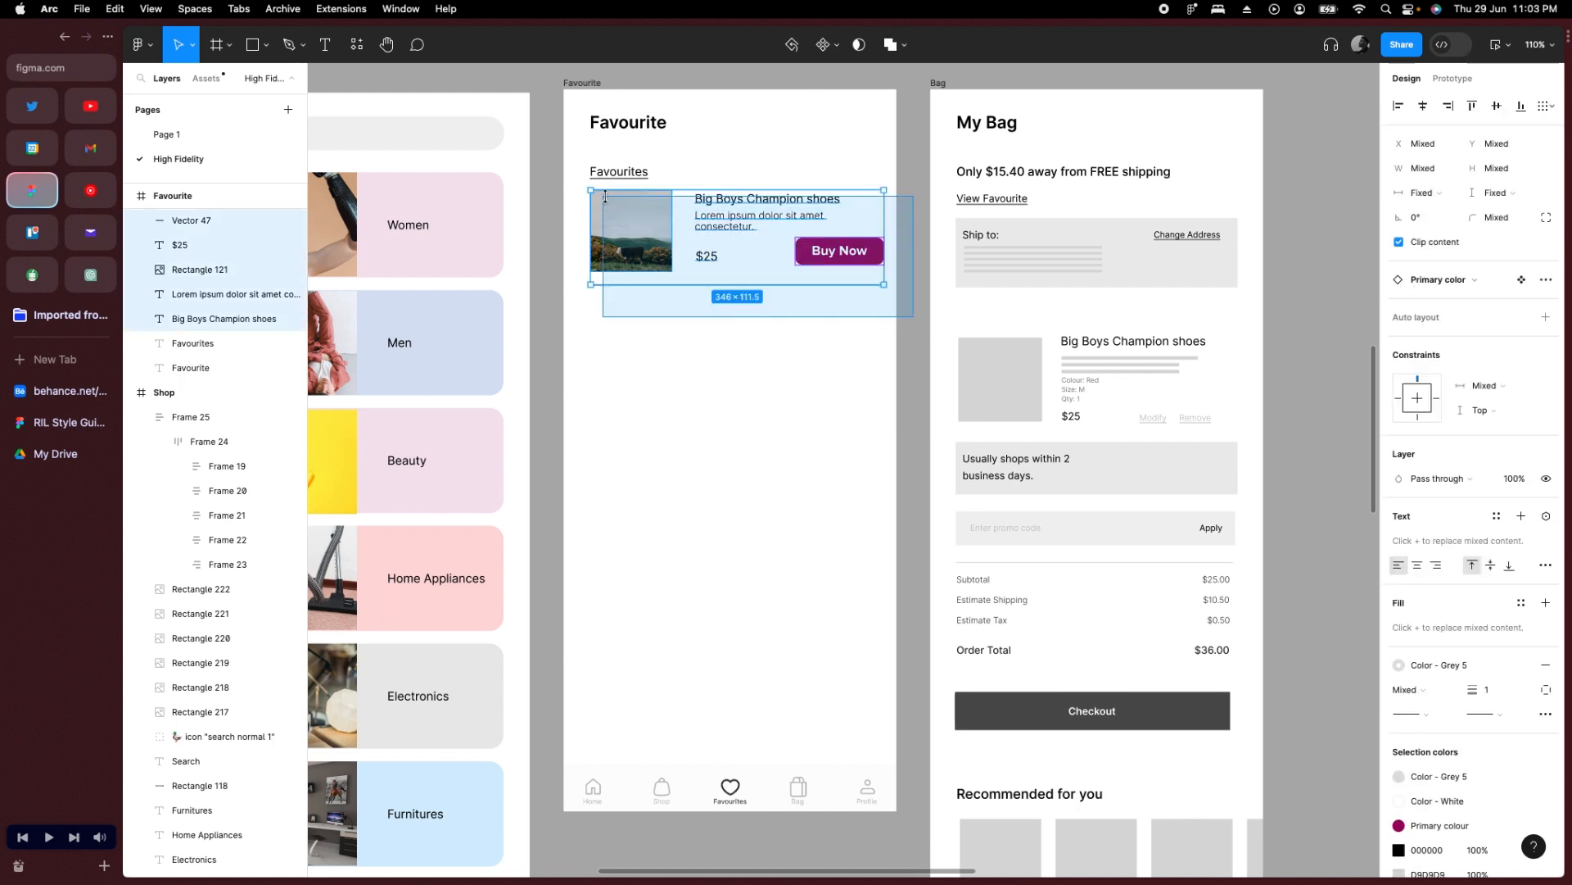
key(ctrl+d)
drag(635, 228, 637, 332)
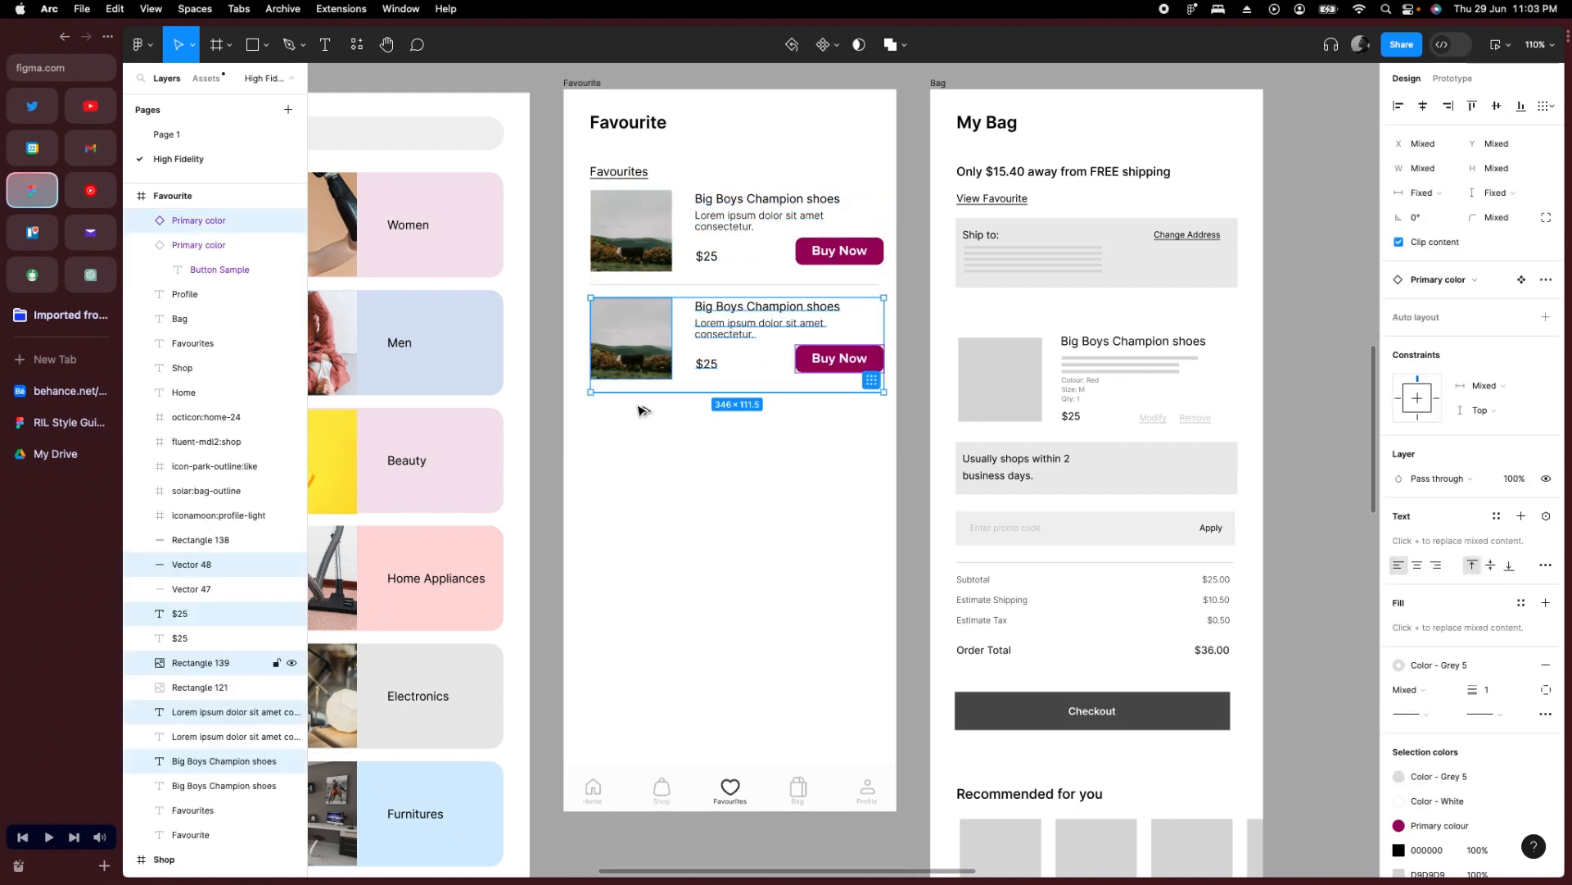
key(super+d)
key(super+d)
key(super+d)
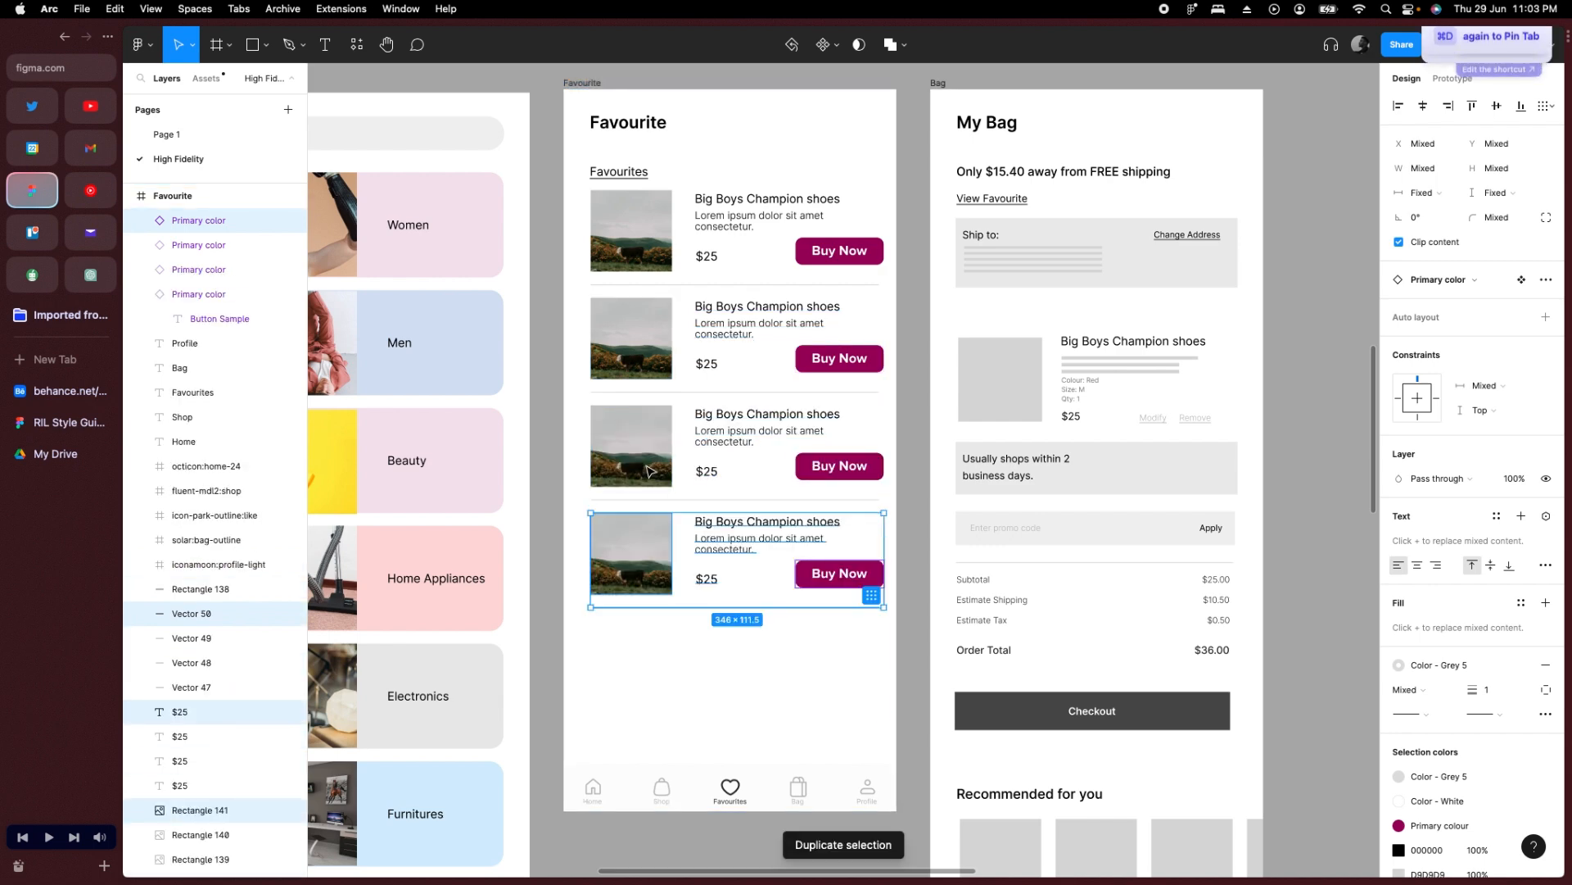
click(914, 100)
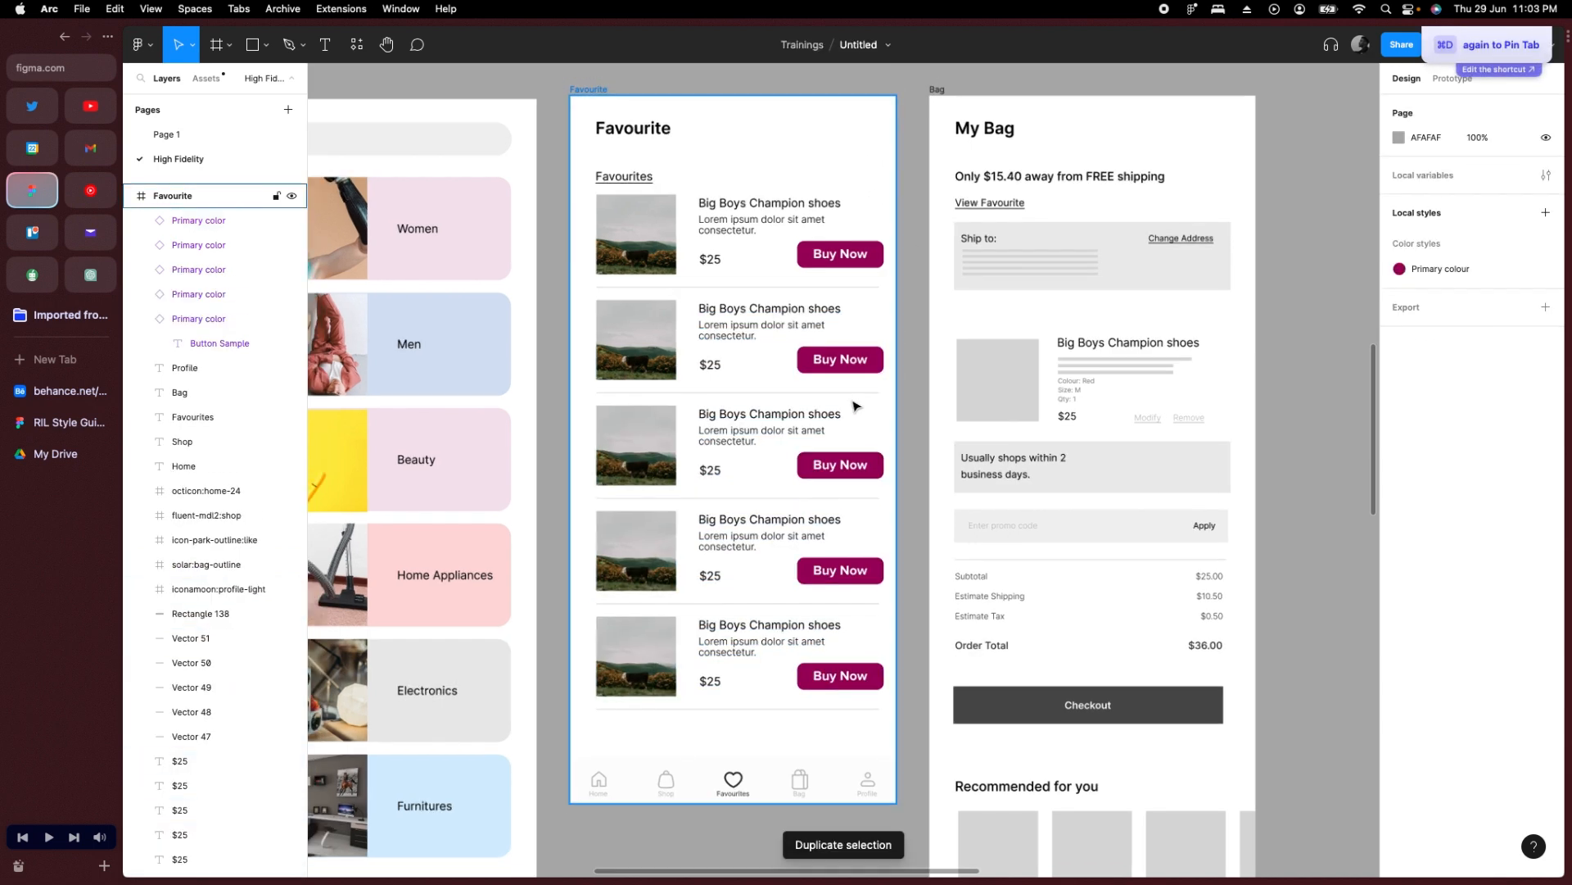
Recolour the Favourites heart icon and label in the Favourite page's navigation bar with the local Primary colour style.
scroll(863, 394, down, 3)
scroll(769, 679, up, 6)
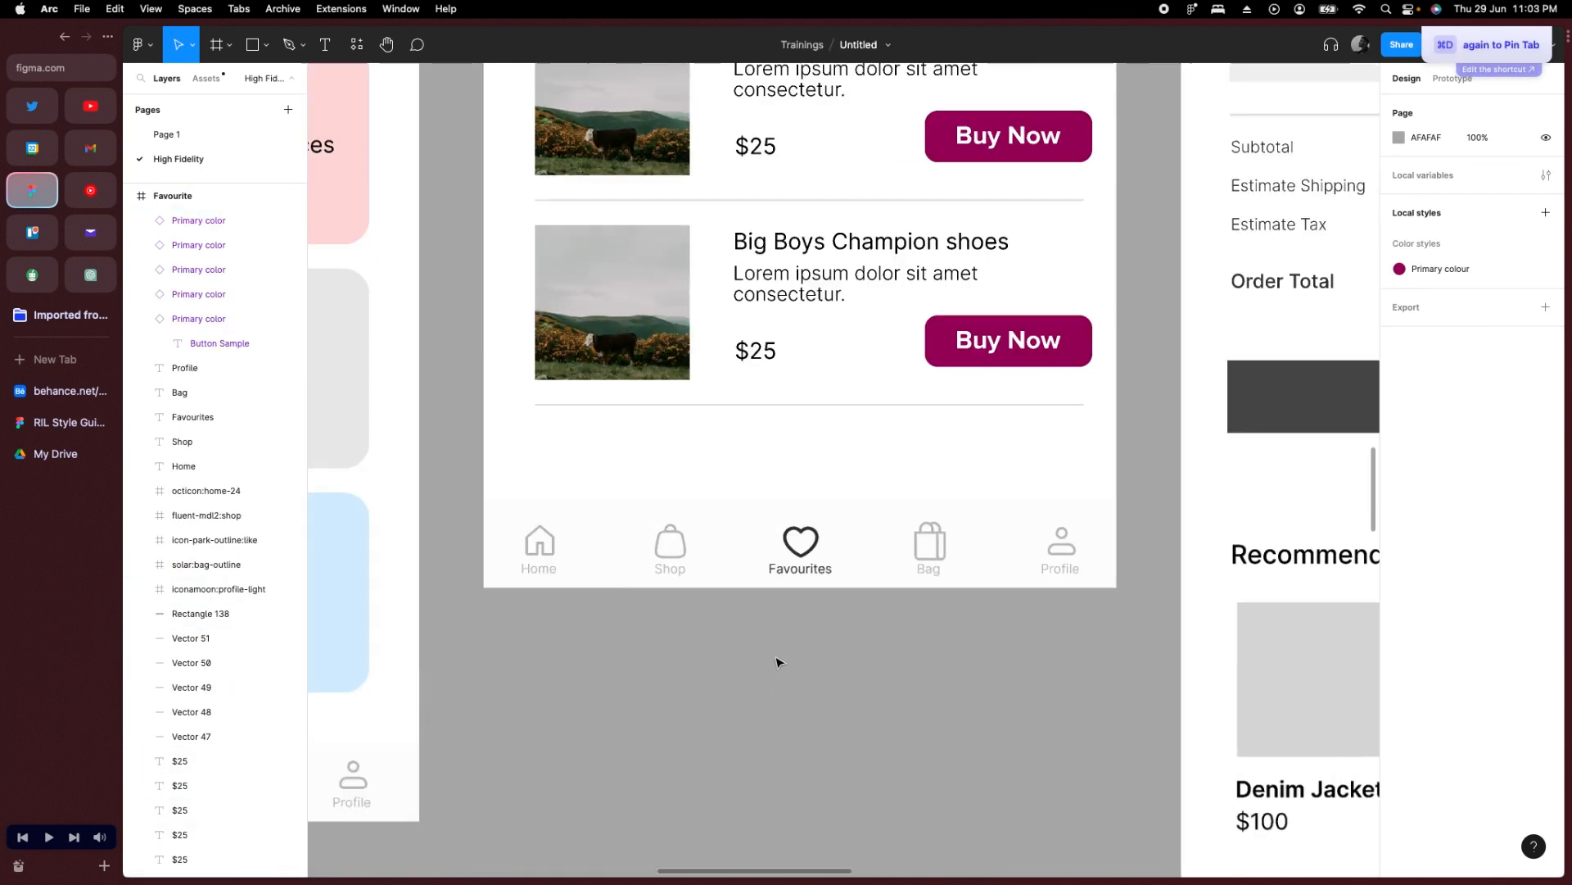
click(800, 542)
shift+click(813, 568)
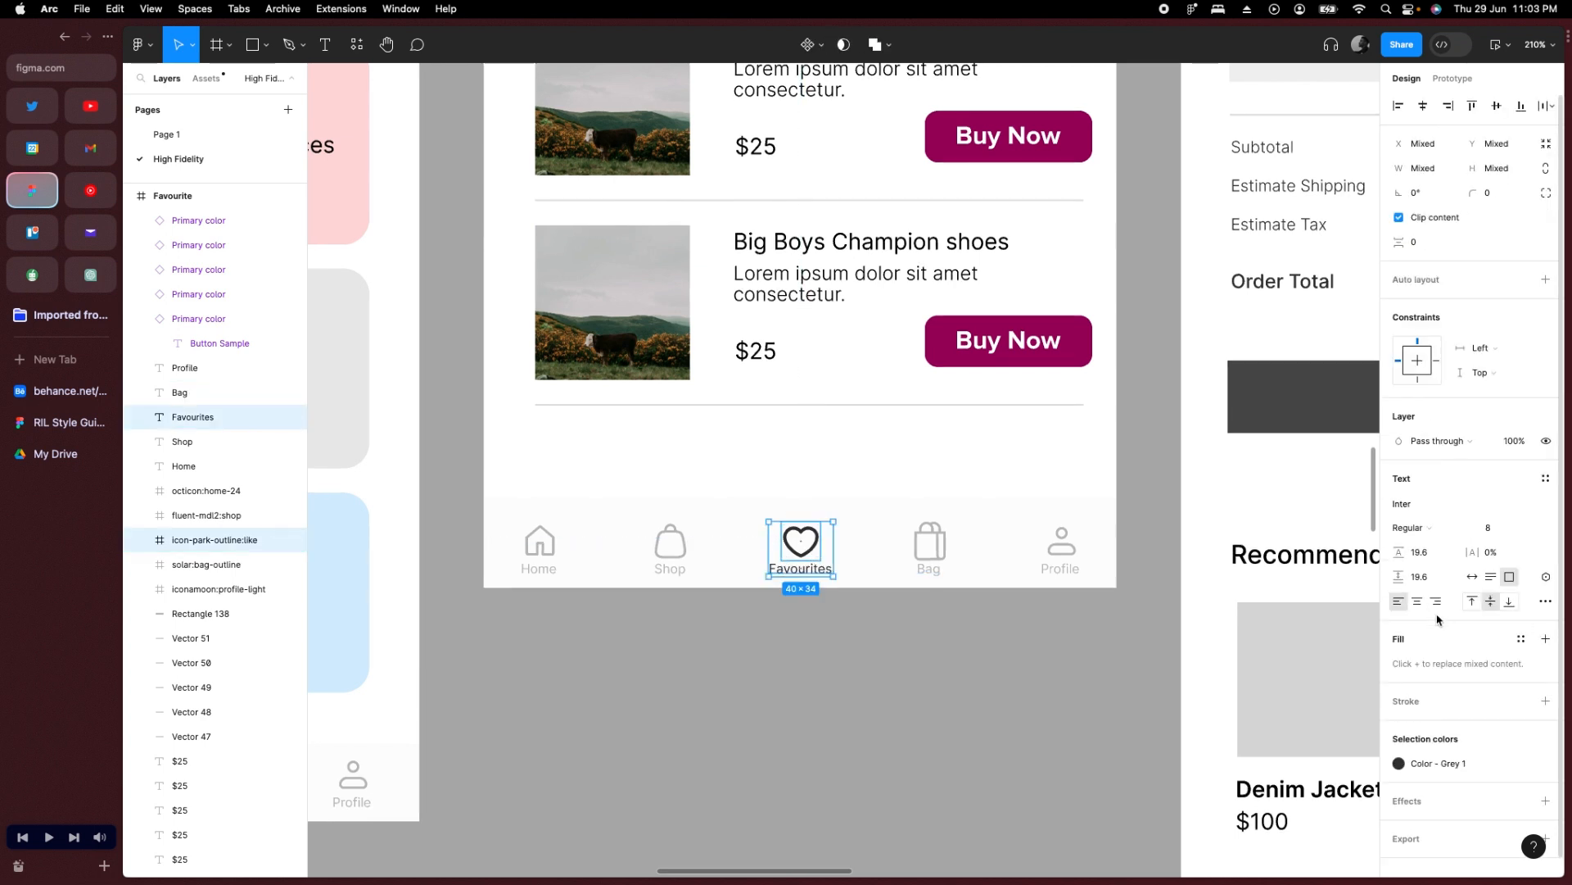
click(1399, 763)
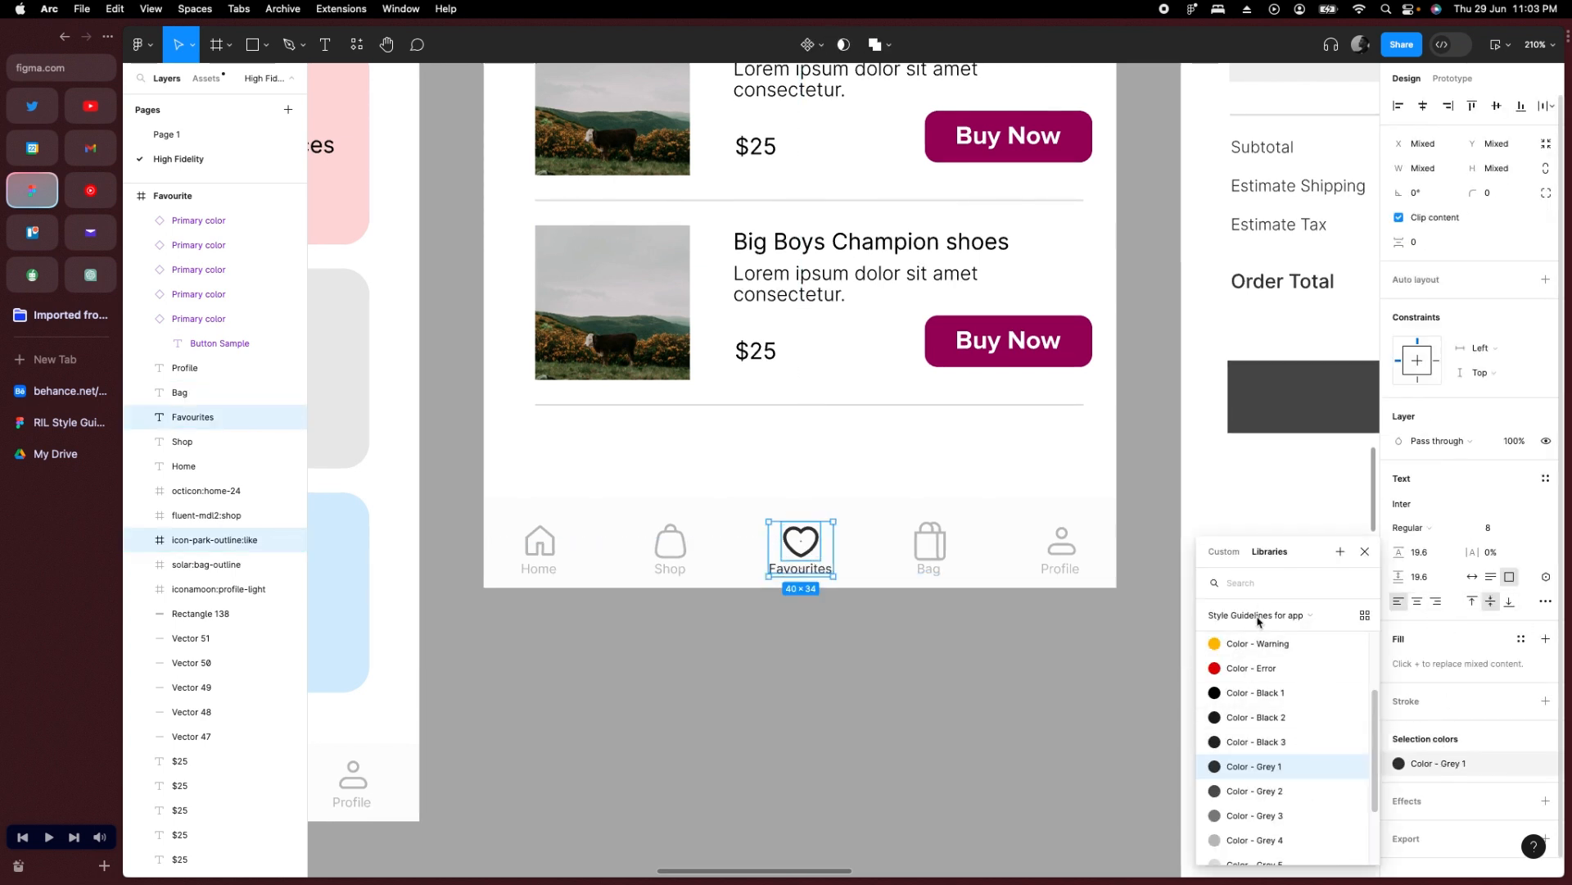
click(1262, 614)
click(1278, 564)
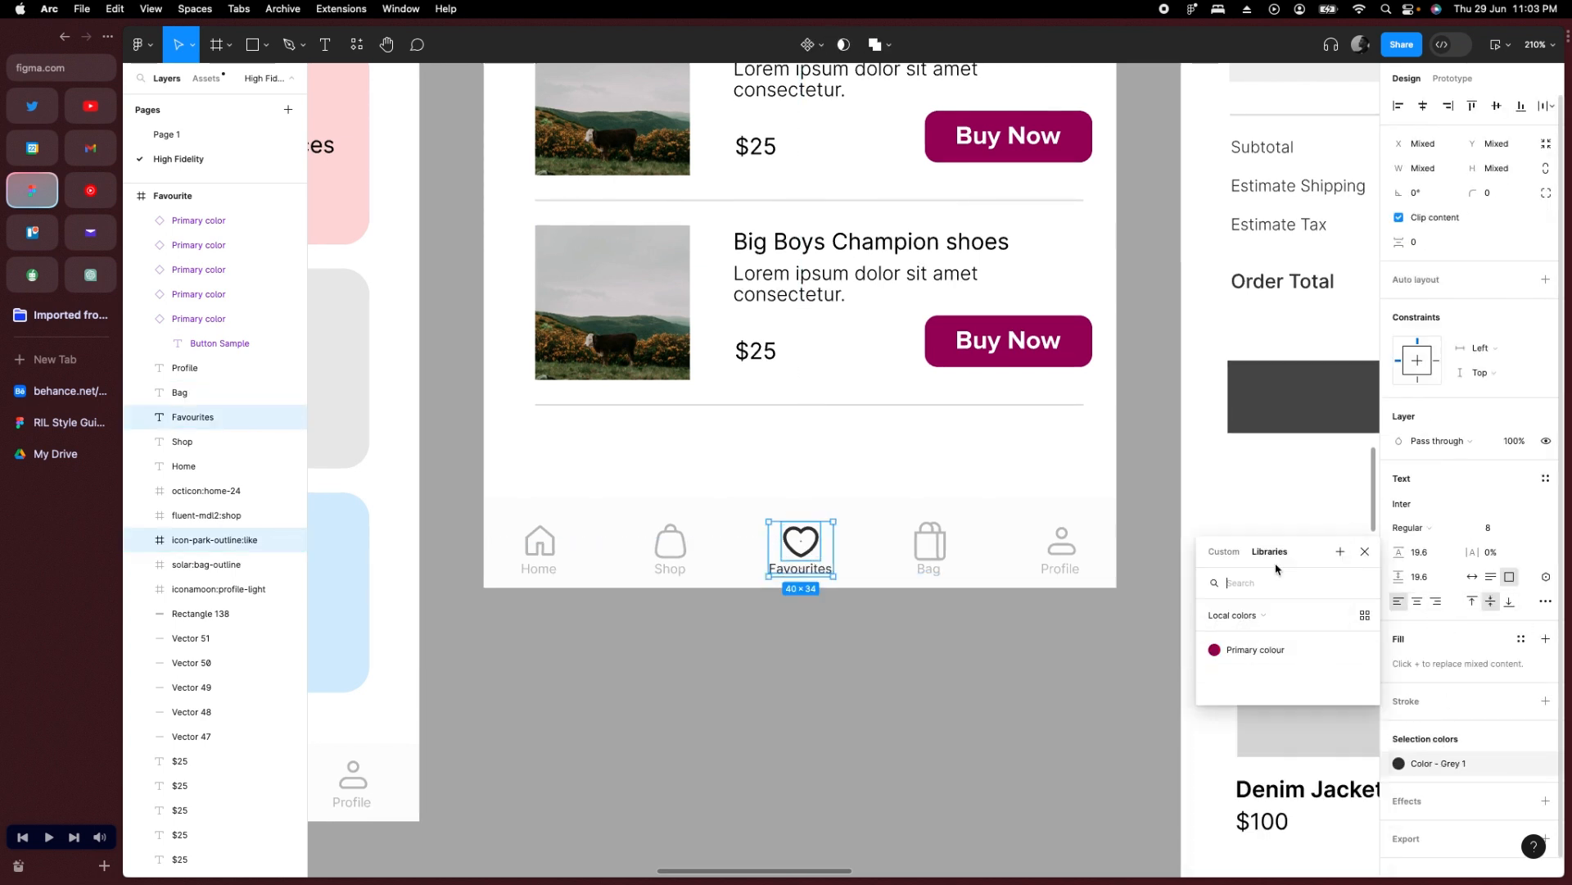
click(1266, 653)
click(741, 665)
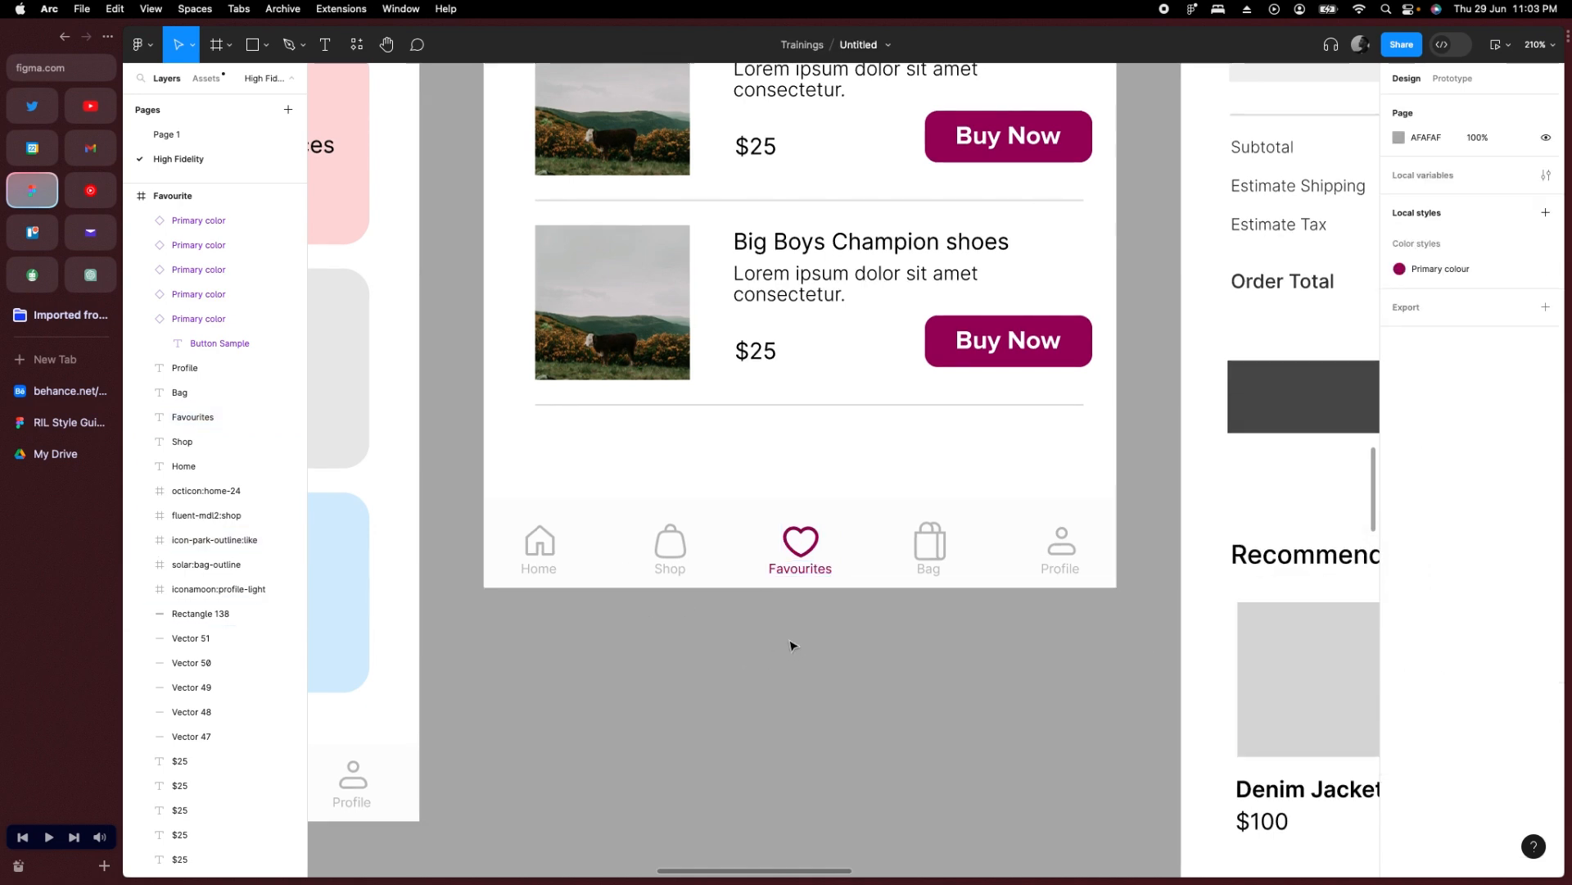
scroll(794, 646, down, 5)
scroll(794, 646, down, 5)
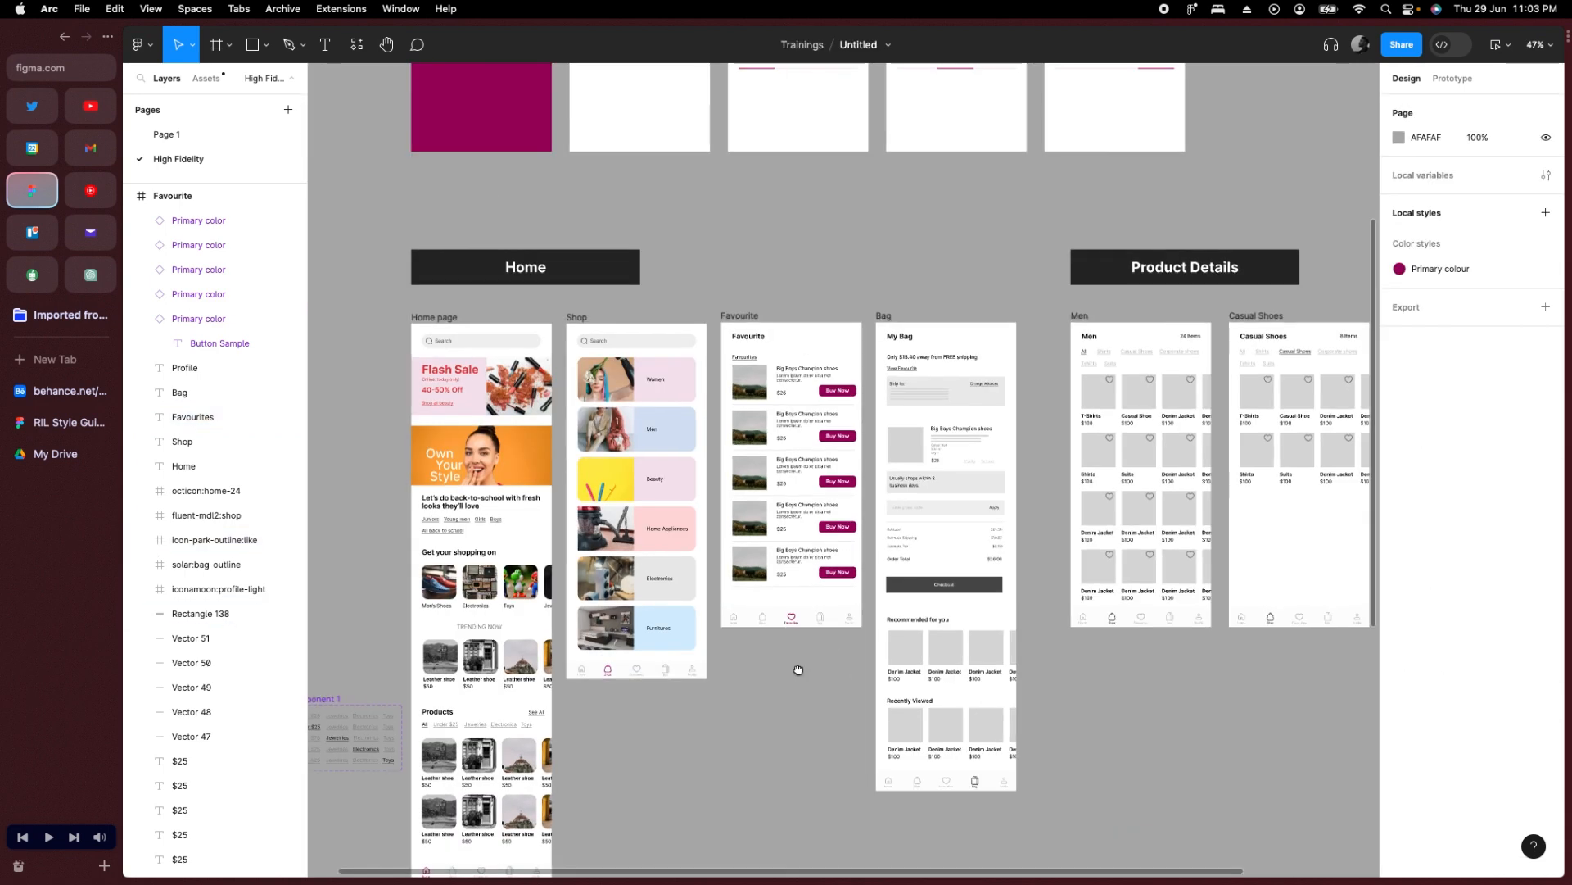
scroll(819, 557, right, 2)
scroll(847, 444, up, 10)
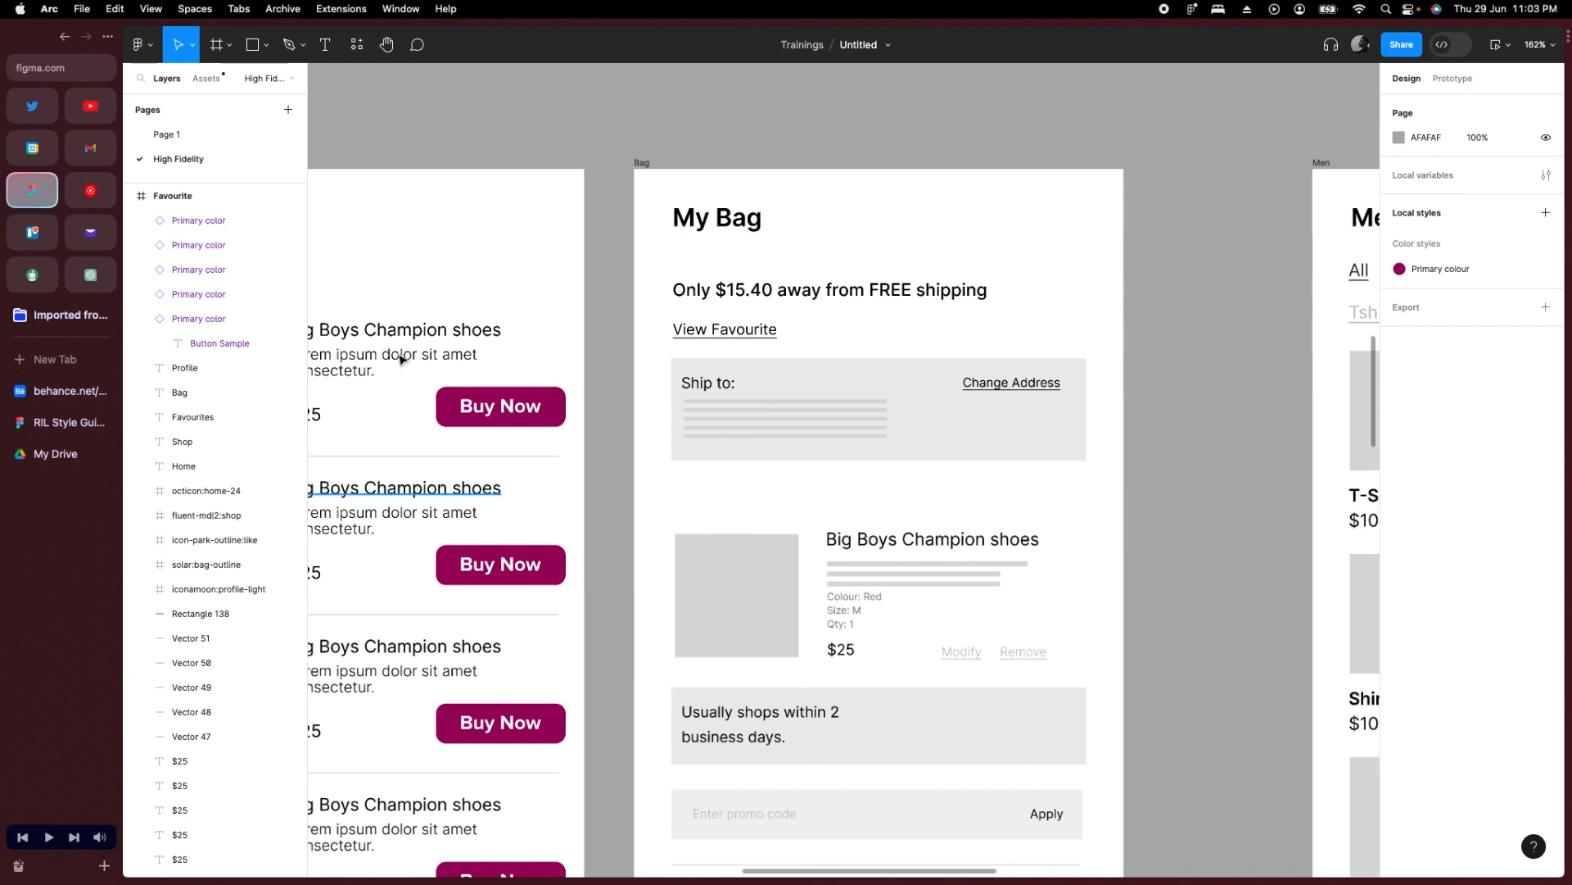
Replace the placeholder lines in the Bag page's Ship to box with a copy of the Favourite item's lorem ipsum description.
click(384, 361)
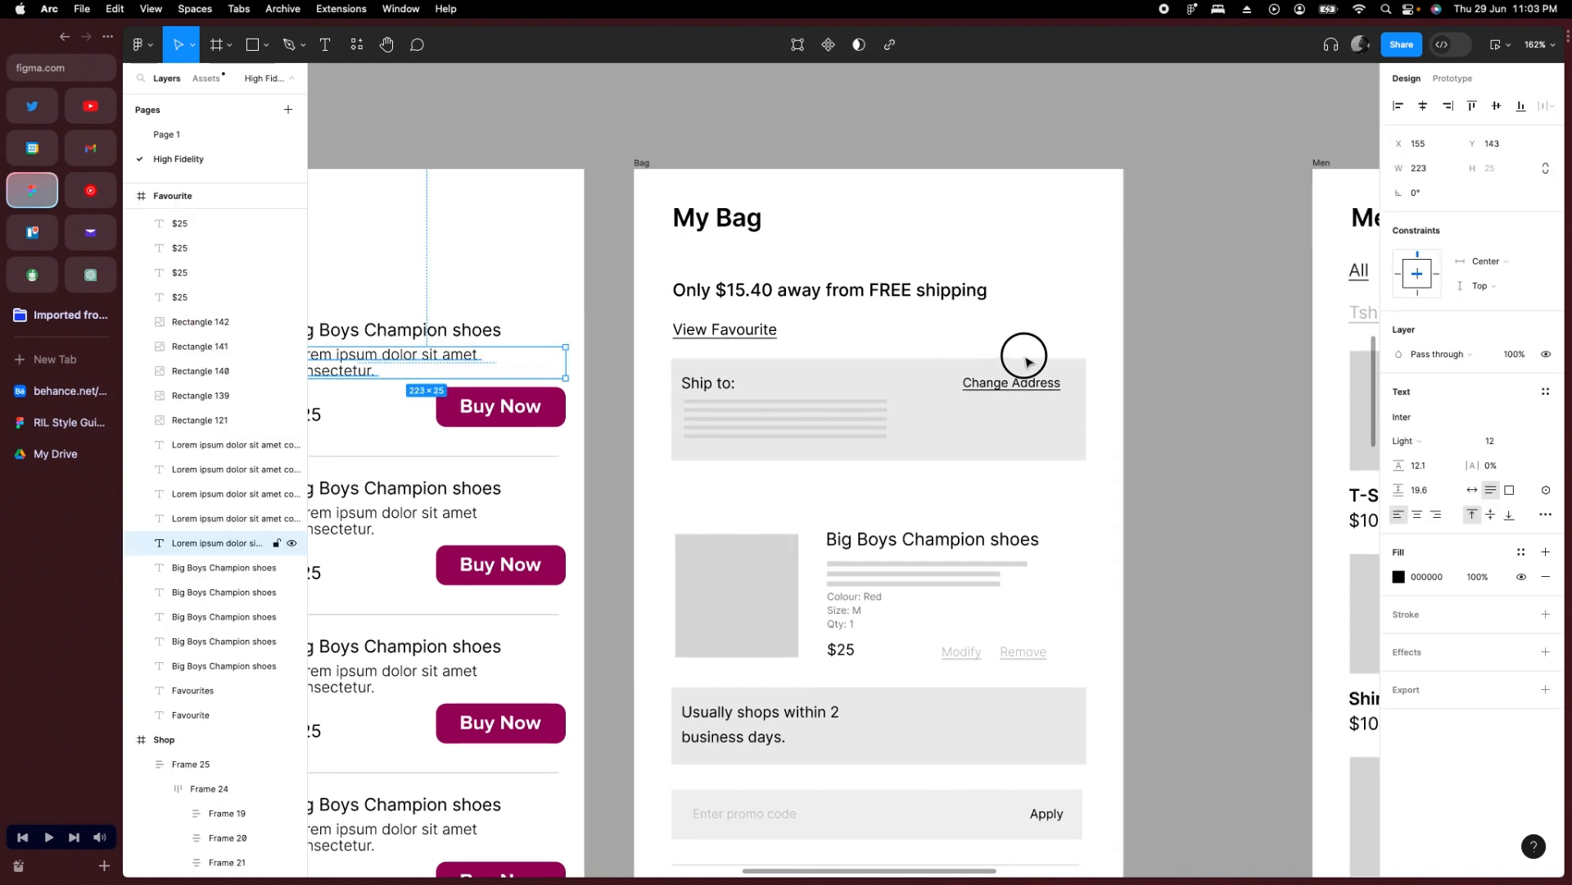
drag(1026, 359, 1098, 125)
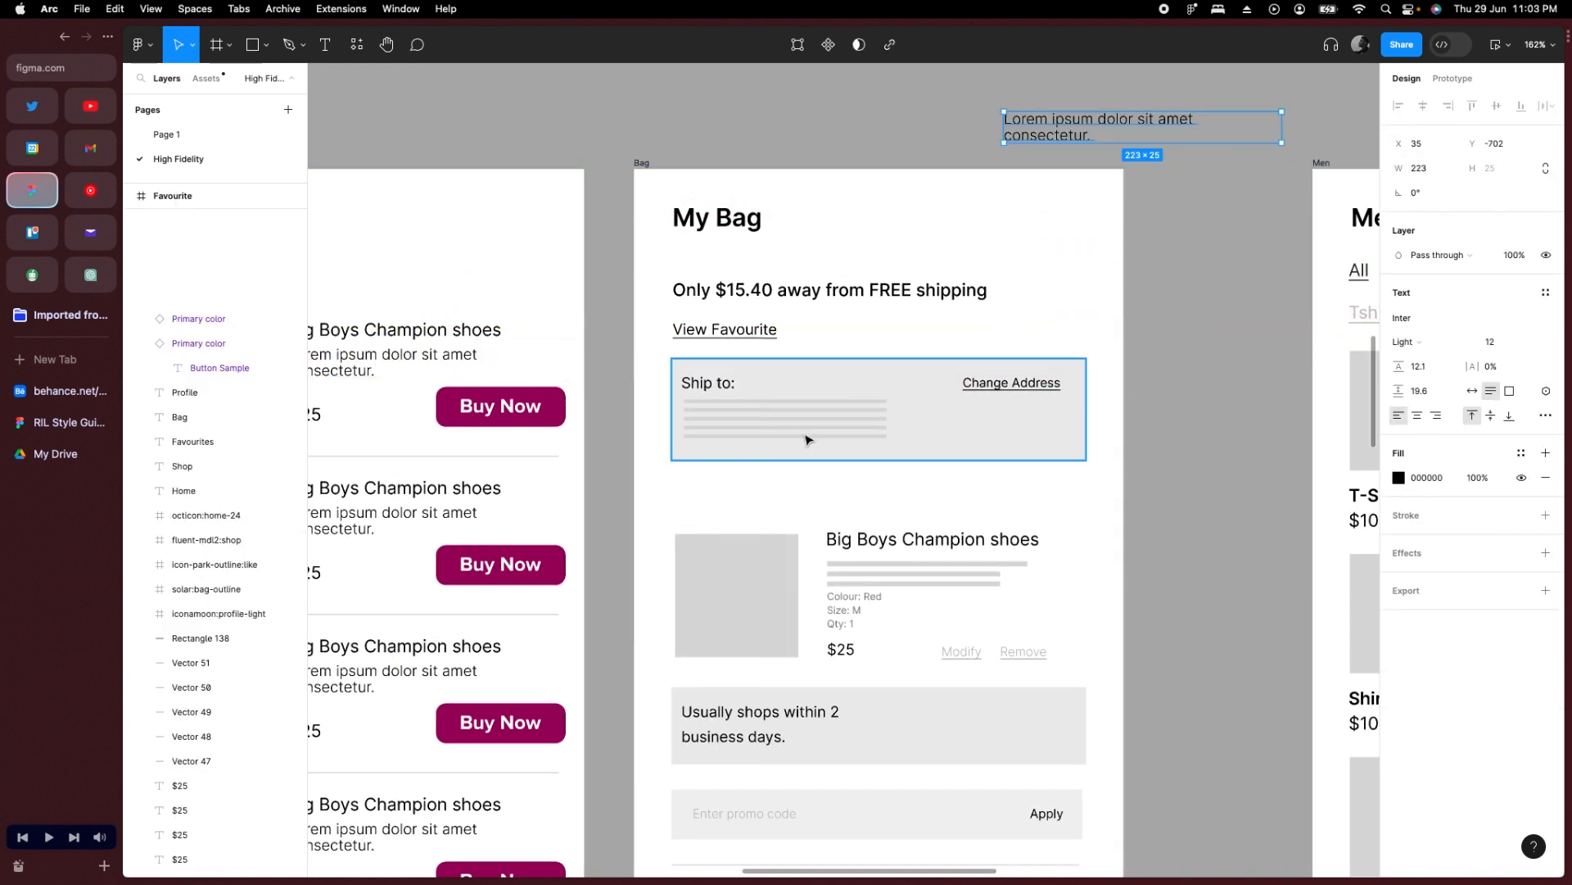
drag(745, 425, 937, 428)
key(Delete)
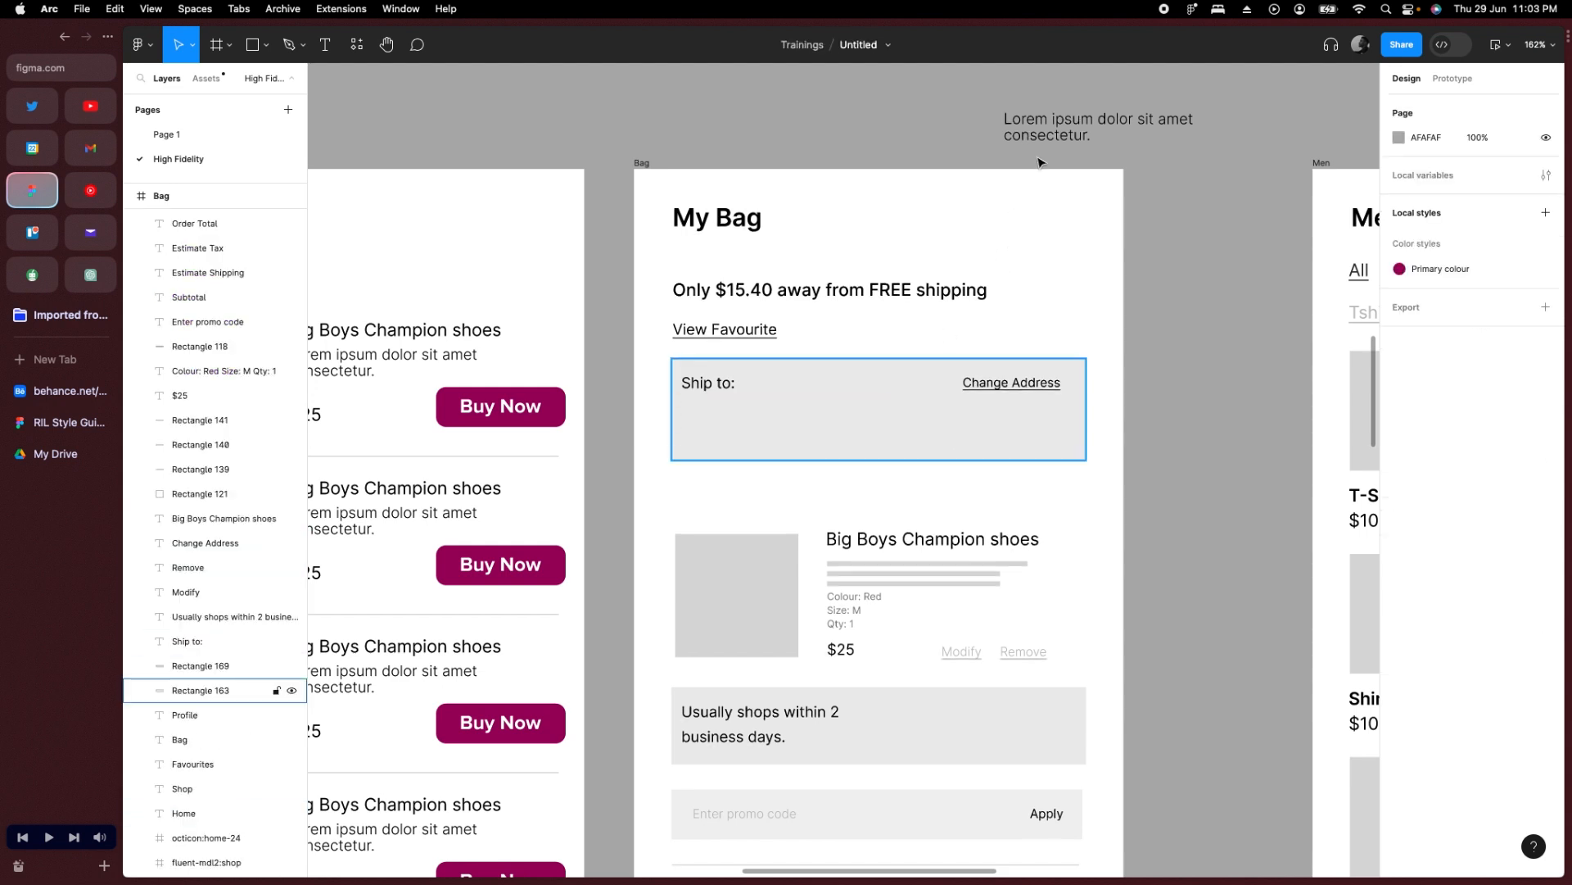
drag(1043, 124, 743, 418)
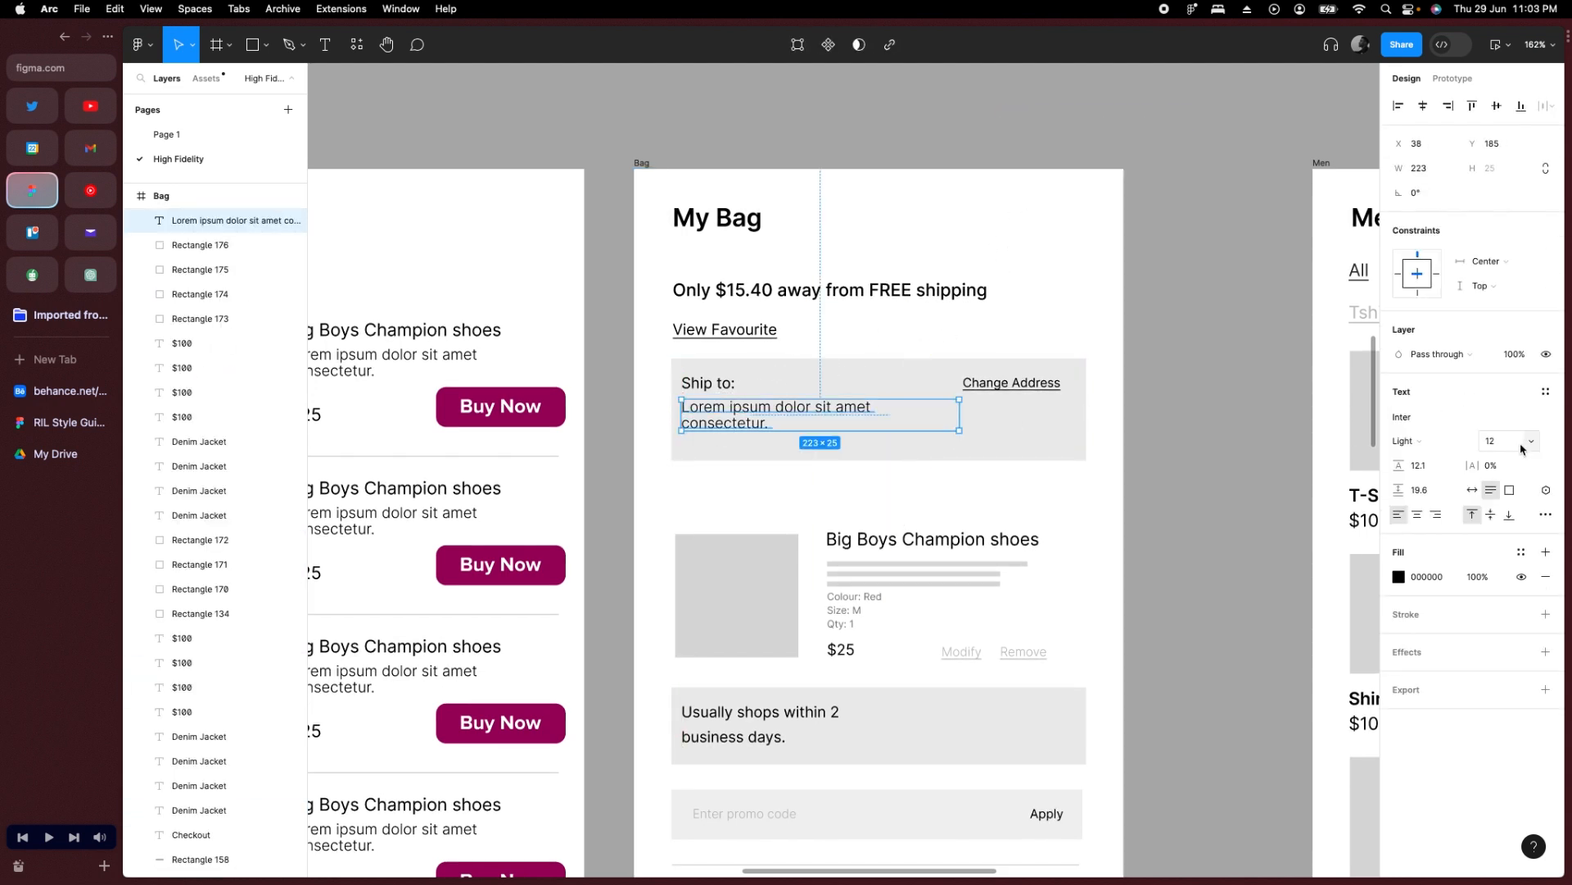
Set the Ship to description's font size to 10 and narrow its text box to about 130 wide.
click(1532, 442)
click(1524, 413)
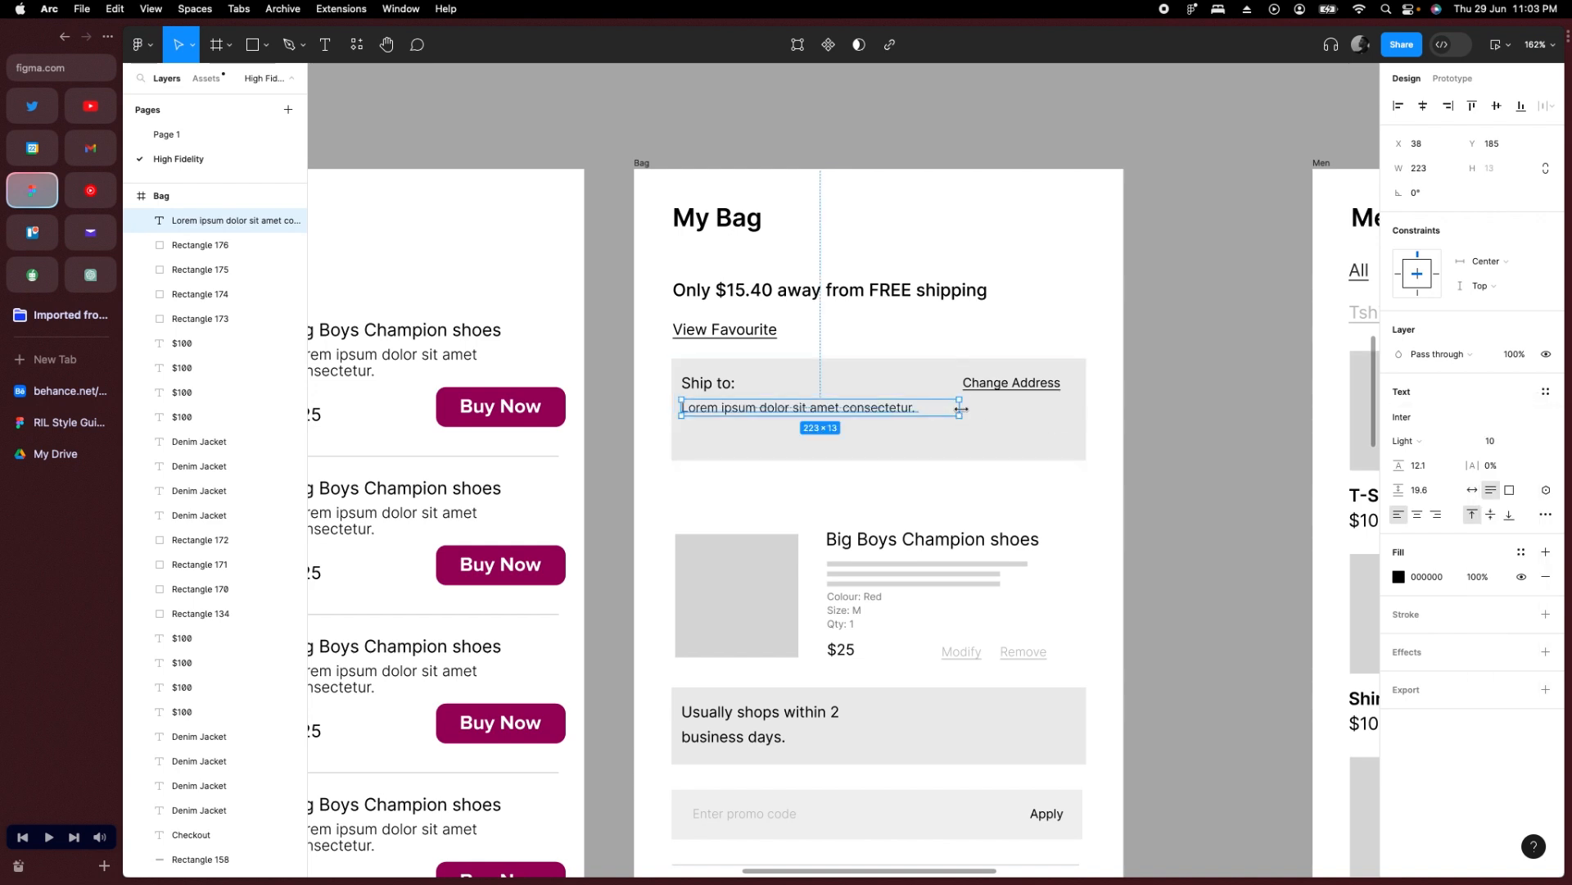
drag(960, 414, 841, 411)
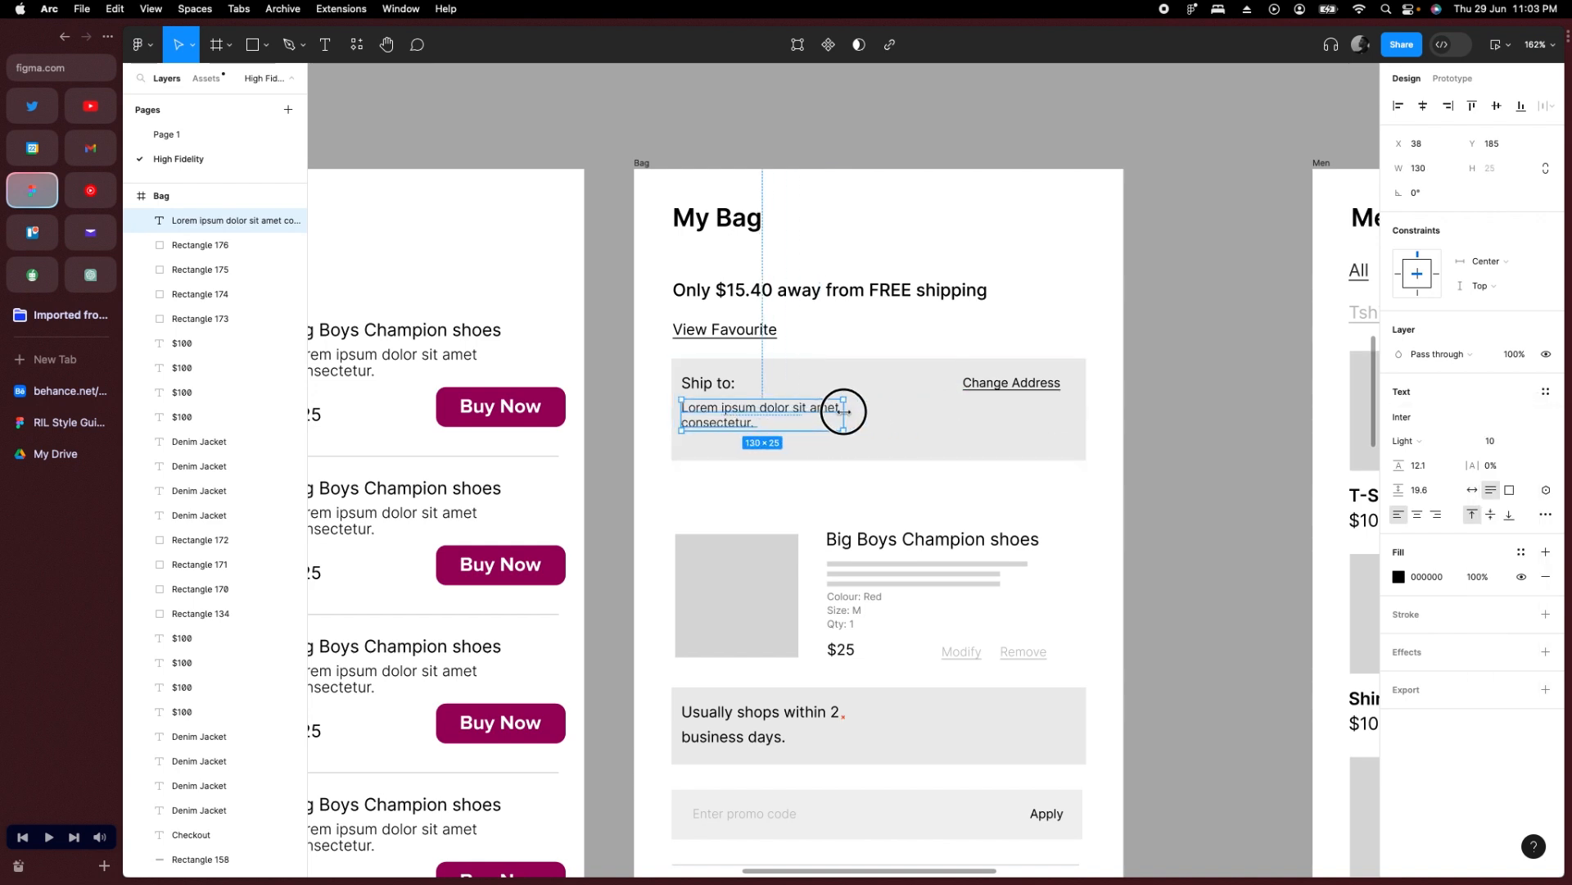
click(1177, 418)
Fill the Ship to box with the Home Appliances card's pink, FDDADA, at 29% opacity.
click(1039, 436)
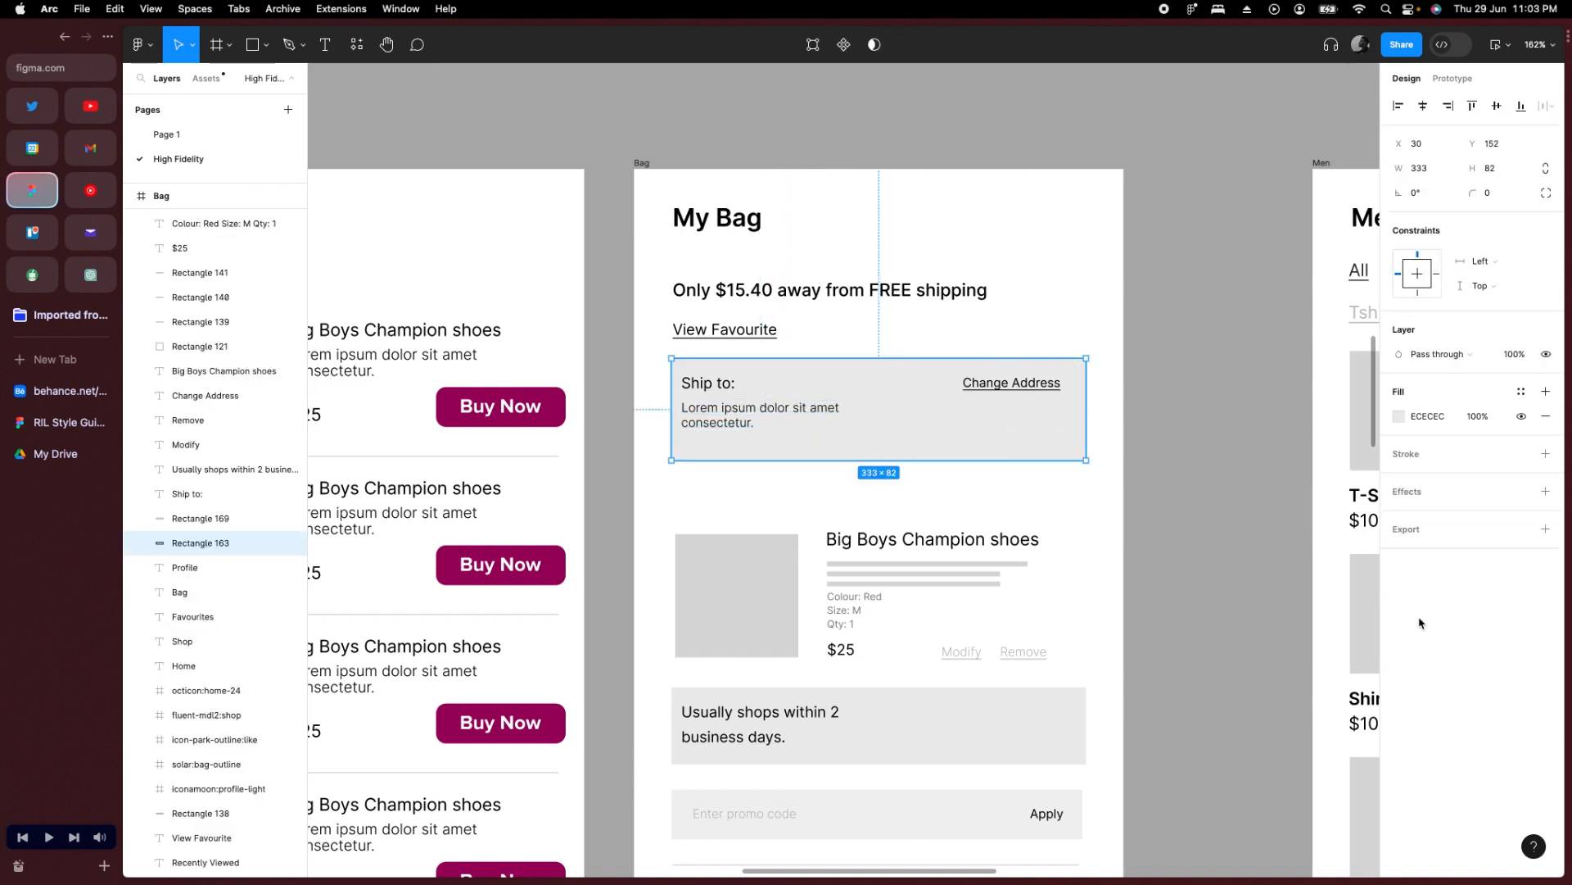
scroll(819, 461, down, 5)
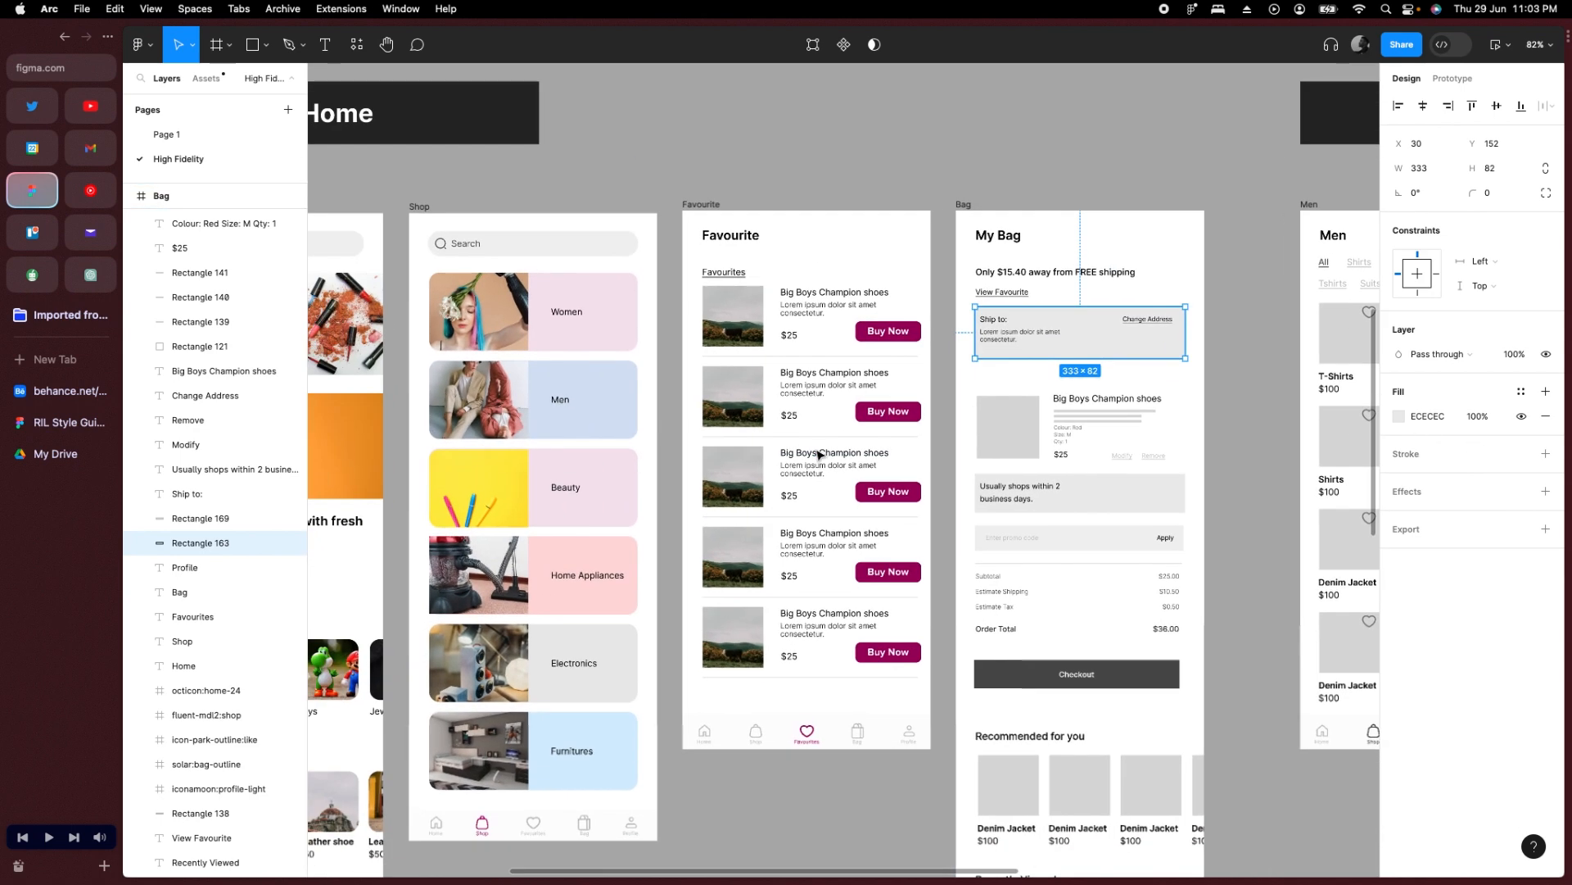
key(i)
click(624, 329)
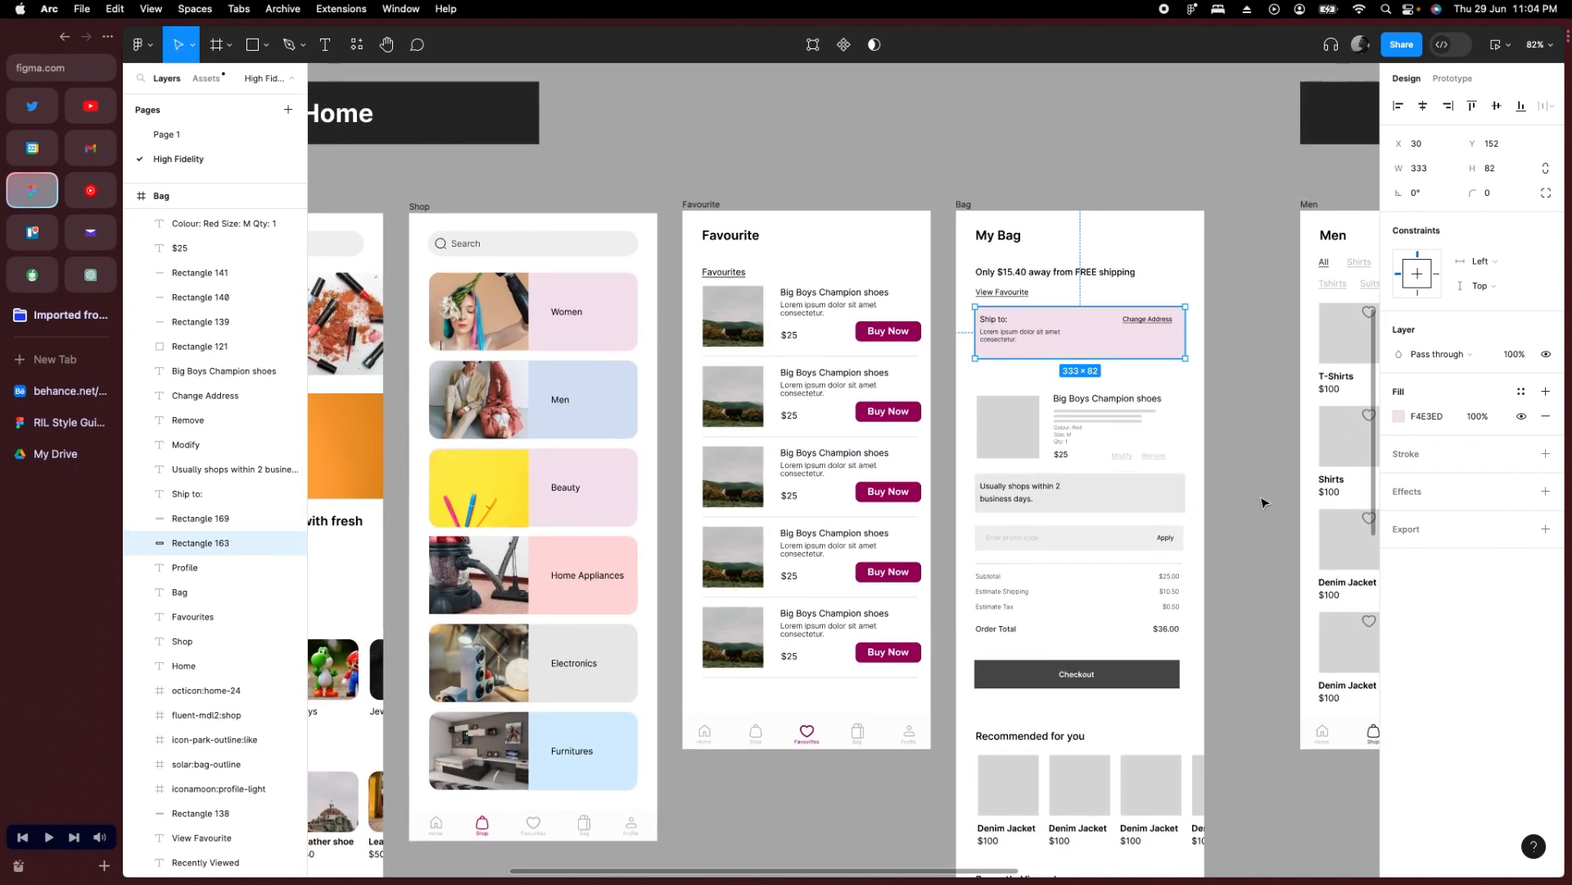
key(i)
click(629, 545)
click(1400, 420)
click(1298, 709)
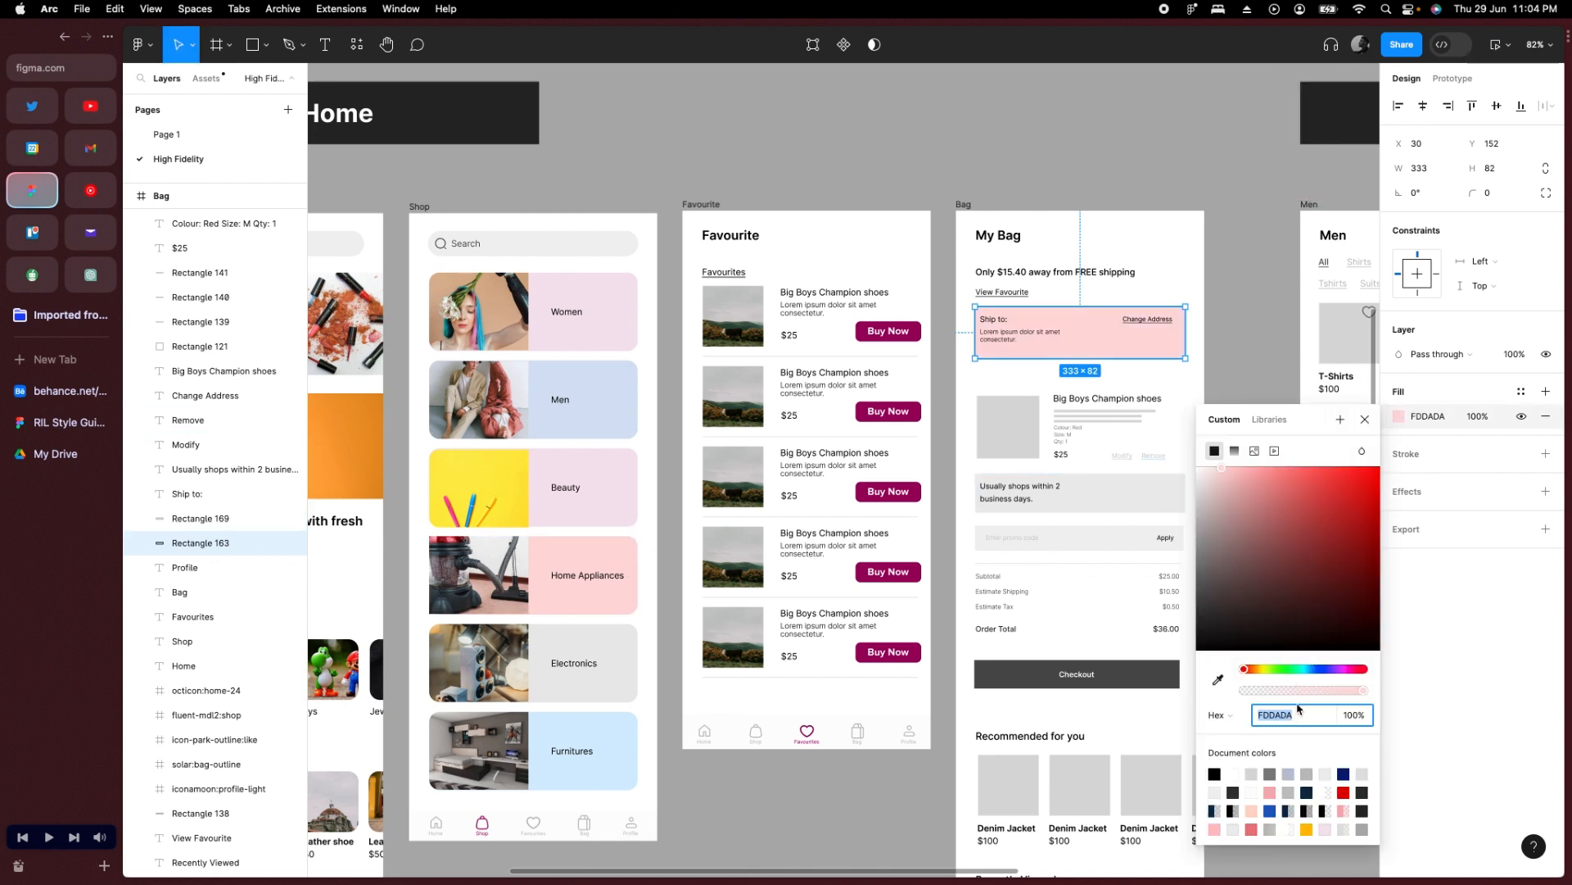
click(1303, 692)
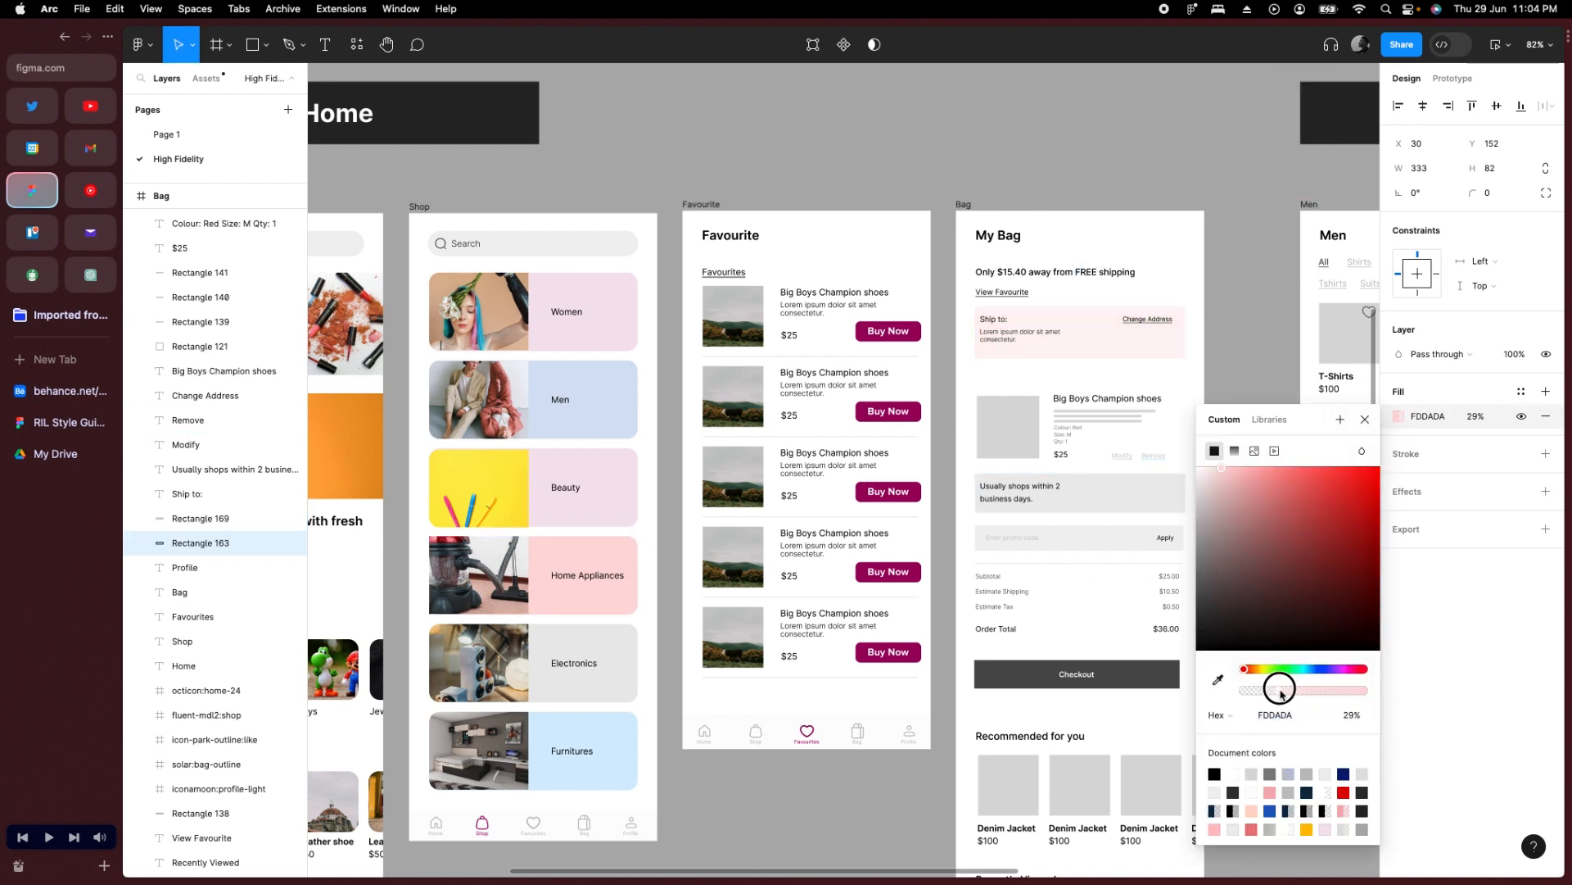
click(1251, 278)
Delete the three grey placeholder lines under the Big Boys Champion shoes title on the Bag page.
scroll(1237, 317, up, 5)
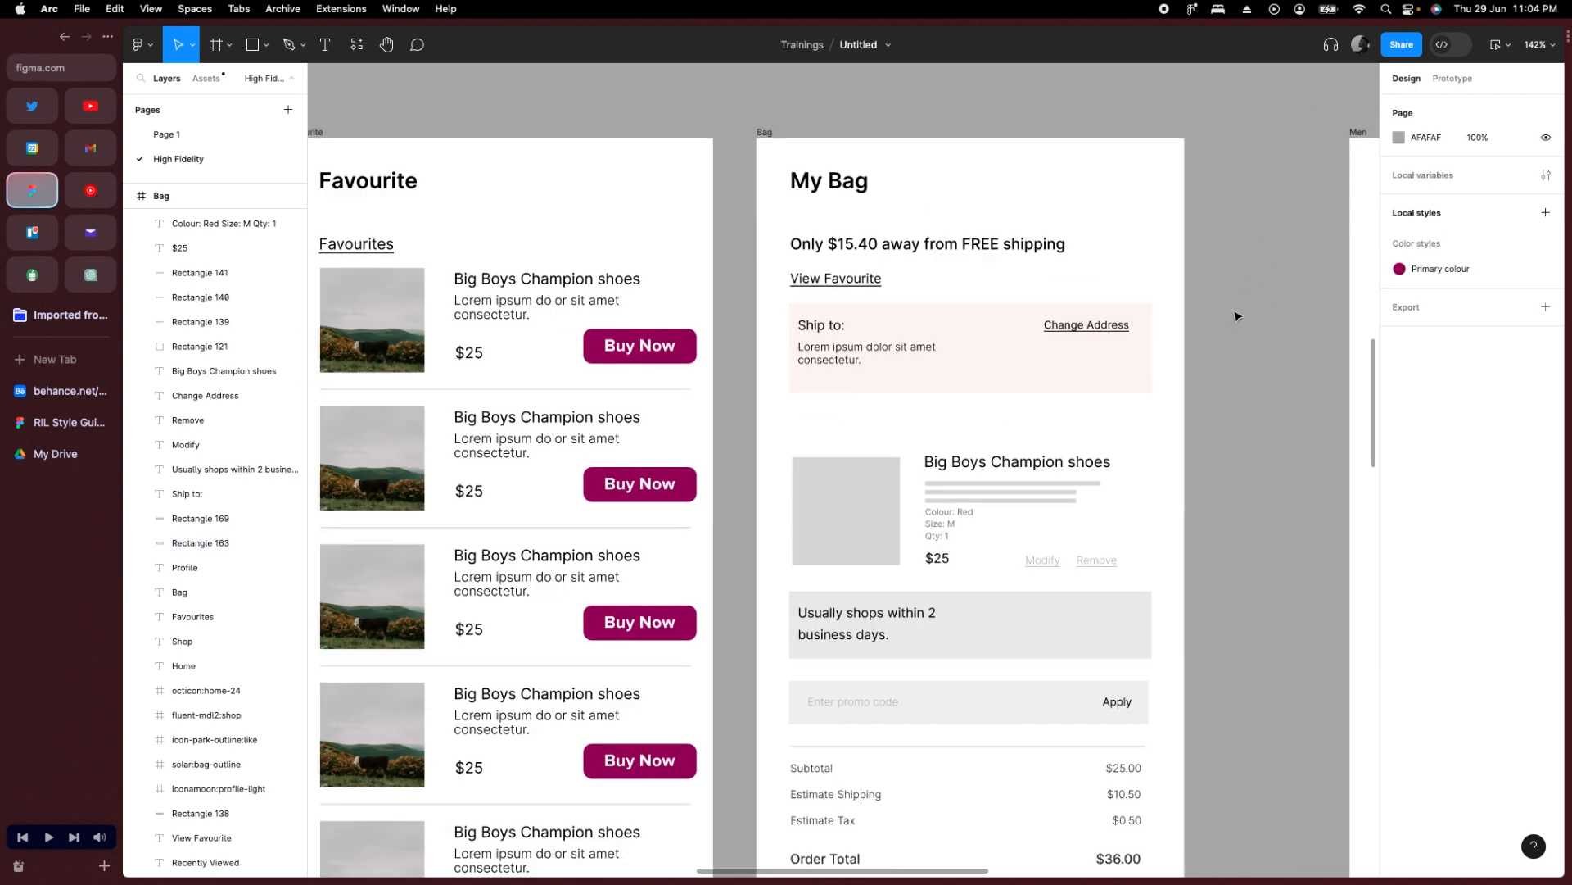
scroll(1222, 491, down, 3)
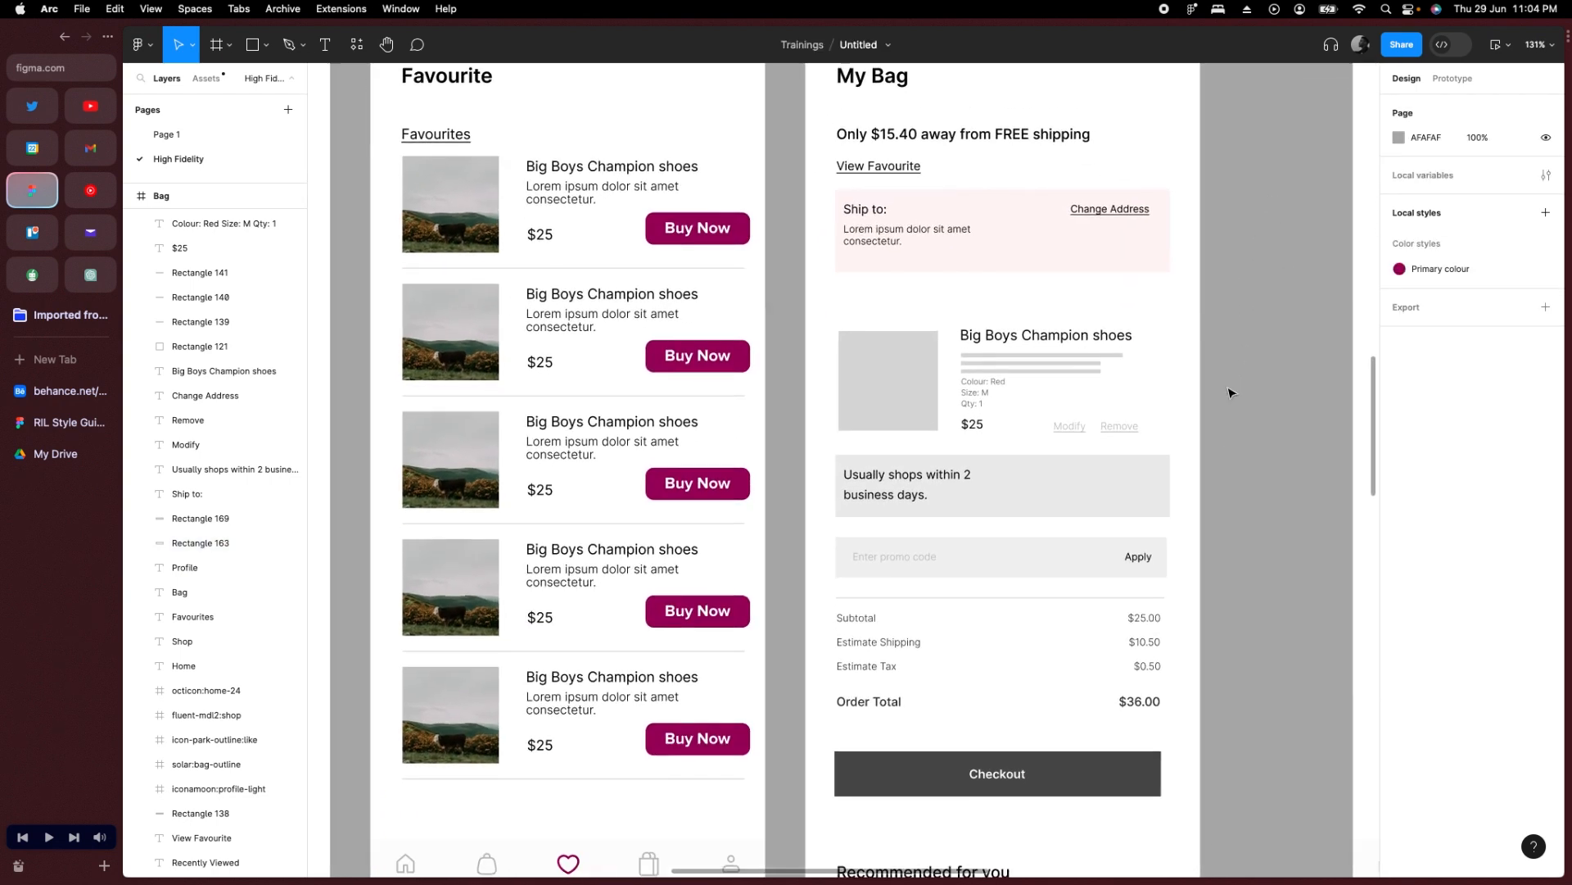
scroll(1134, 389, up, 4)
click(1039, 337)
shift+click(976, 352)
shift+click(1051, 366)
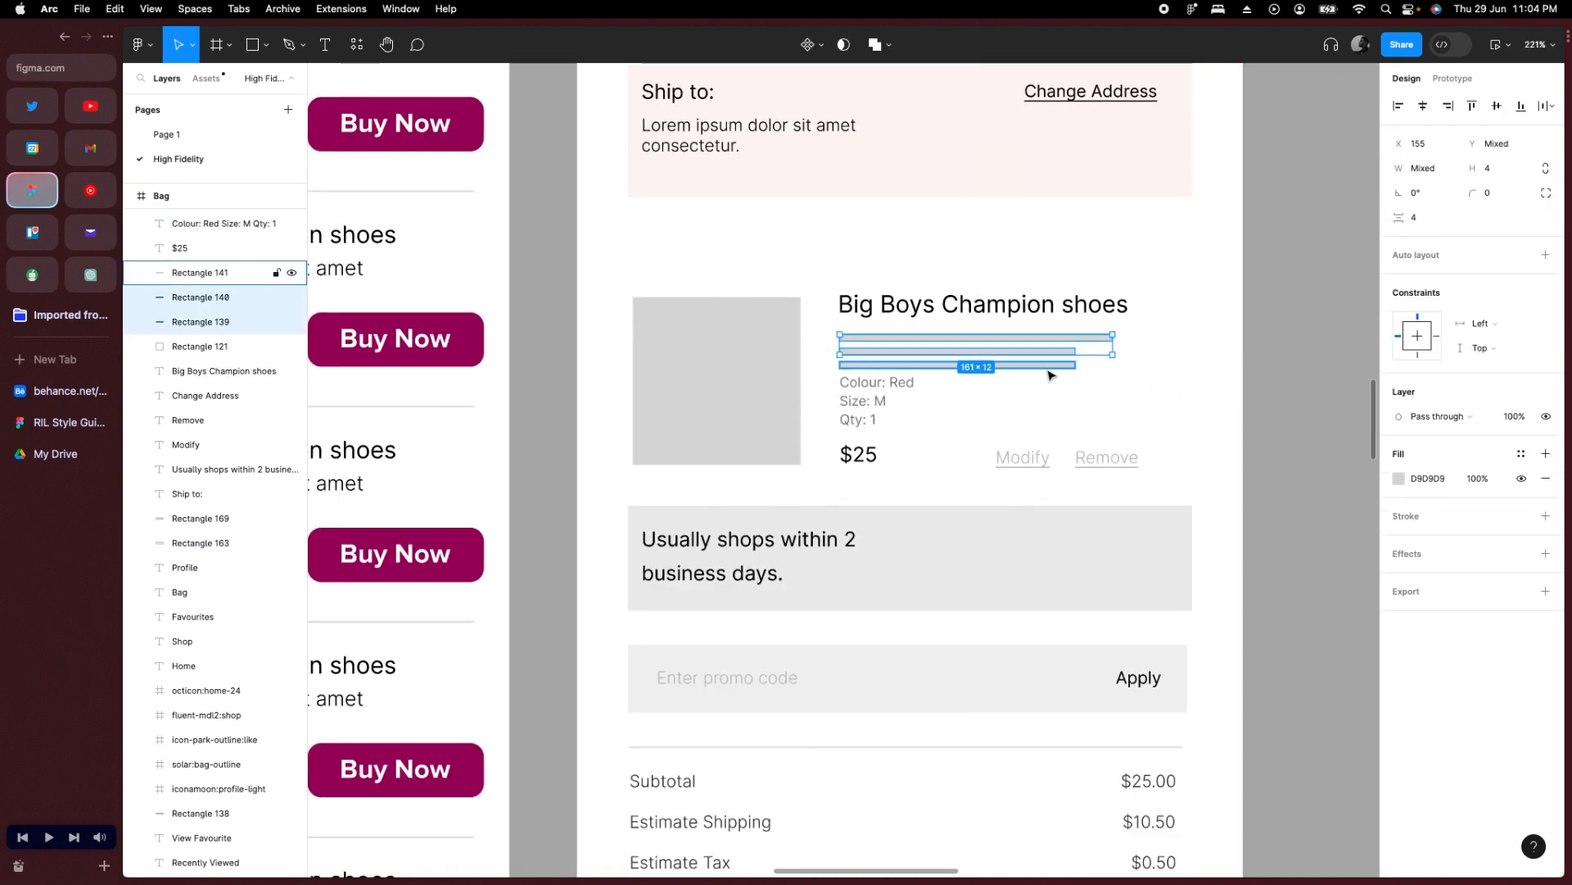
key(Delete)
Place a copy of the Favourite description under the Bag item's title, about 163 wide, and colour it with Color - Grey 3.
scroll(772, 369, down, 4)
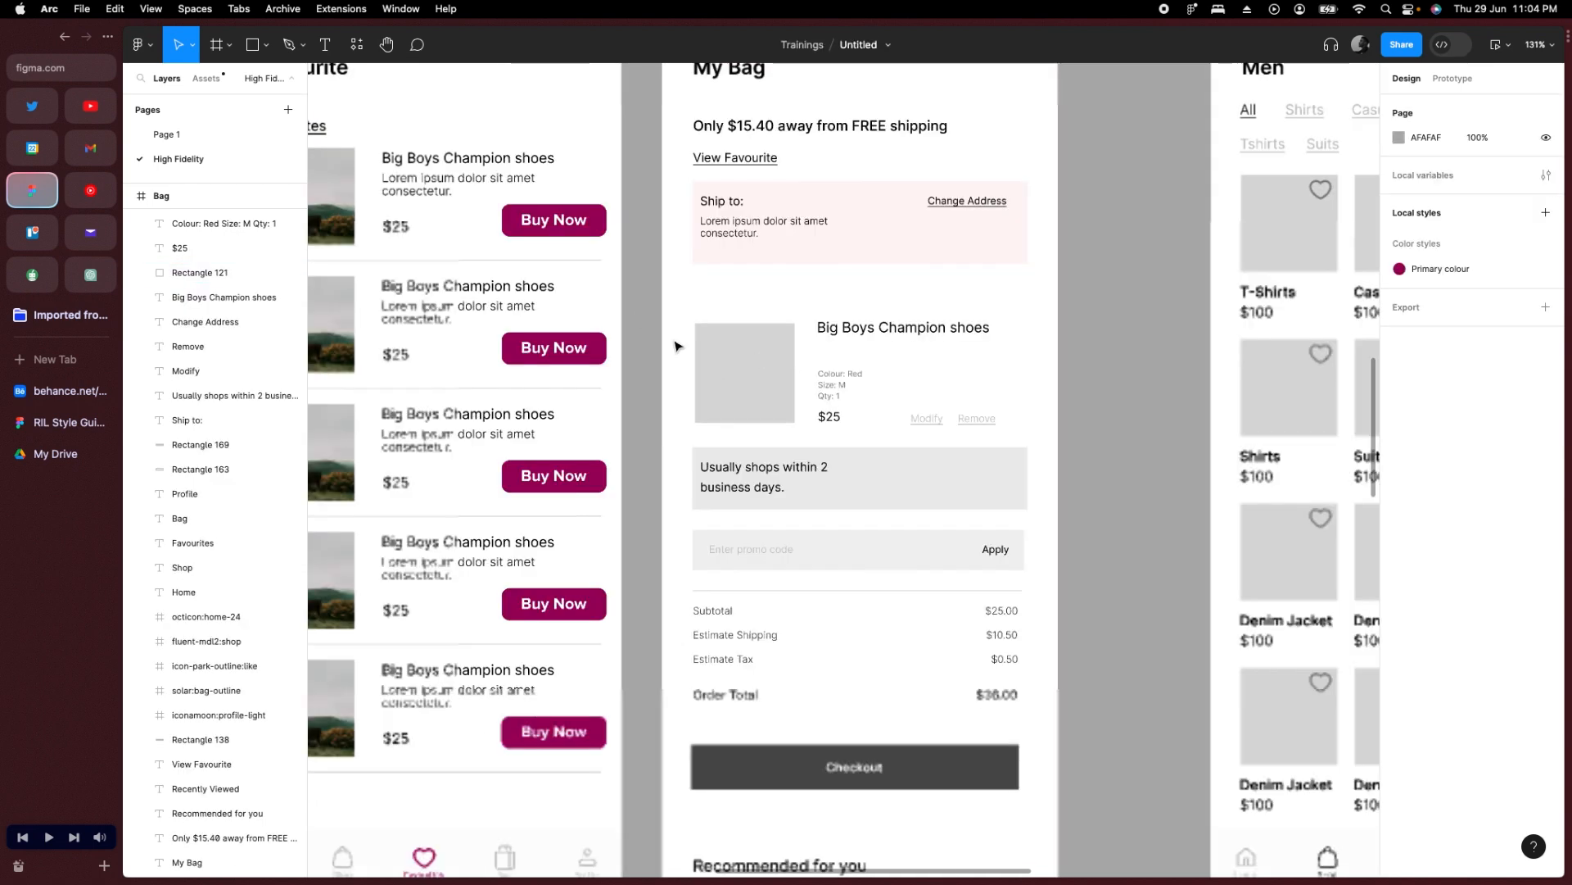
drag(482, 316, 985, 348)
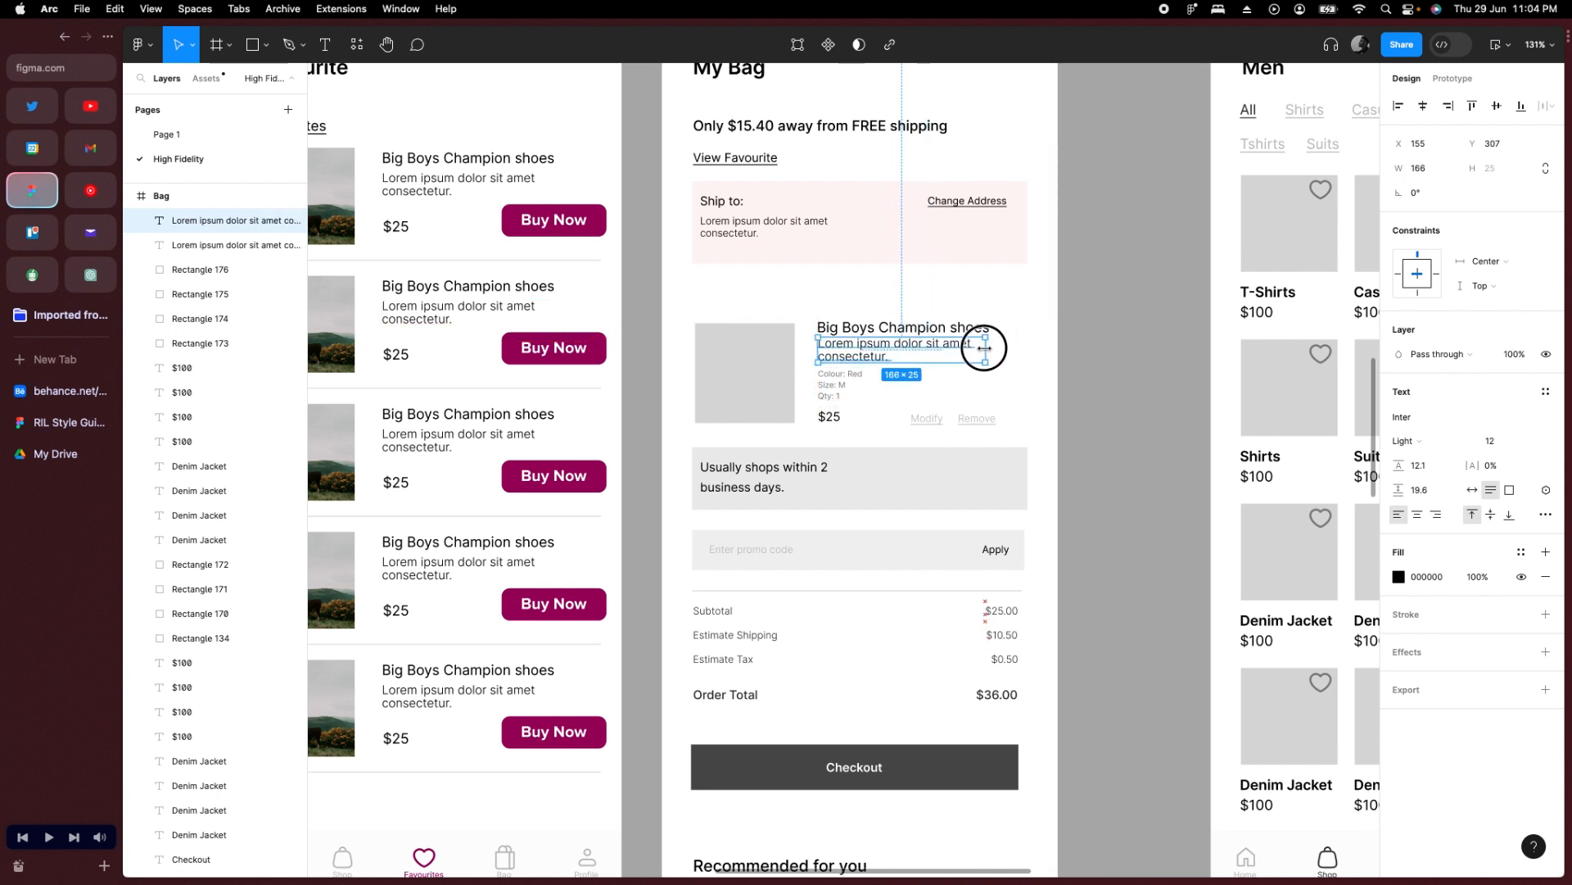
click(1520, 552)
scroll(1282, 790, down, 6)
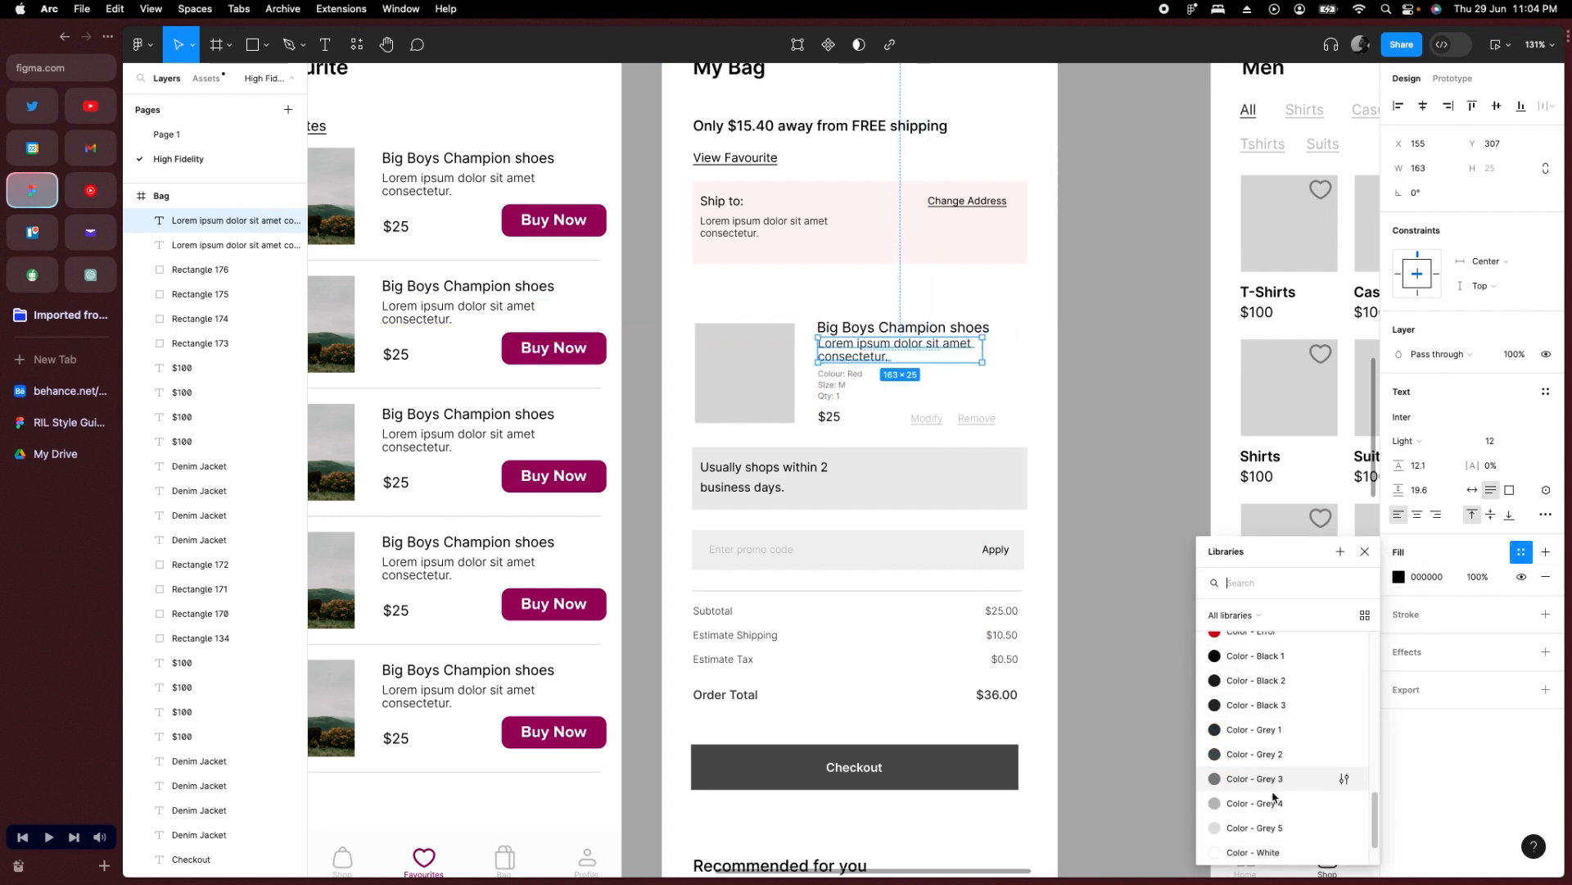
scroll(1275, 796, down, 3)
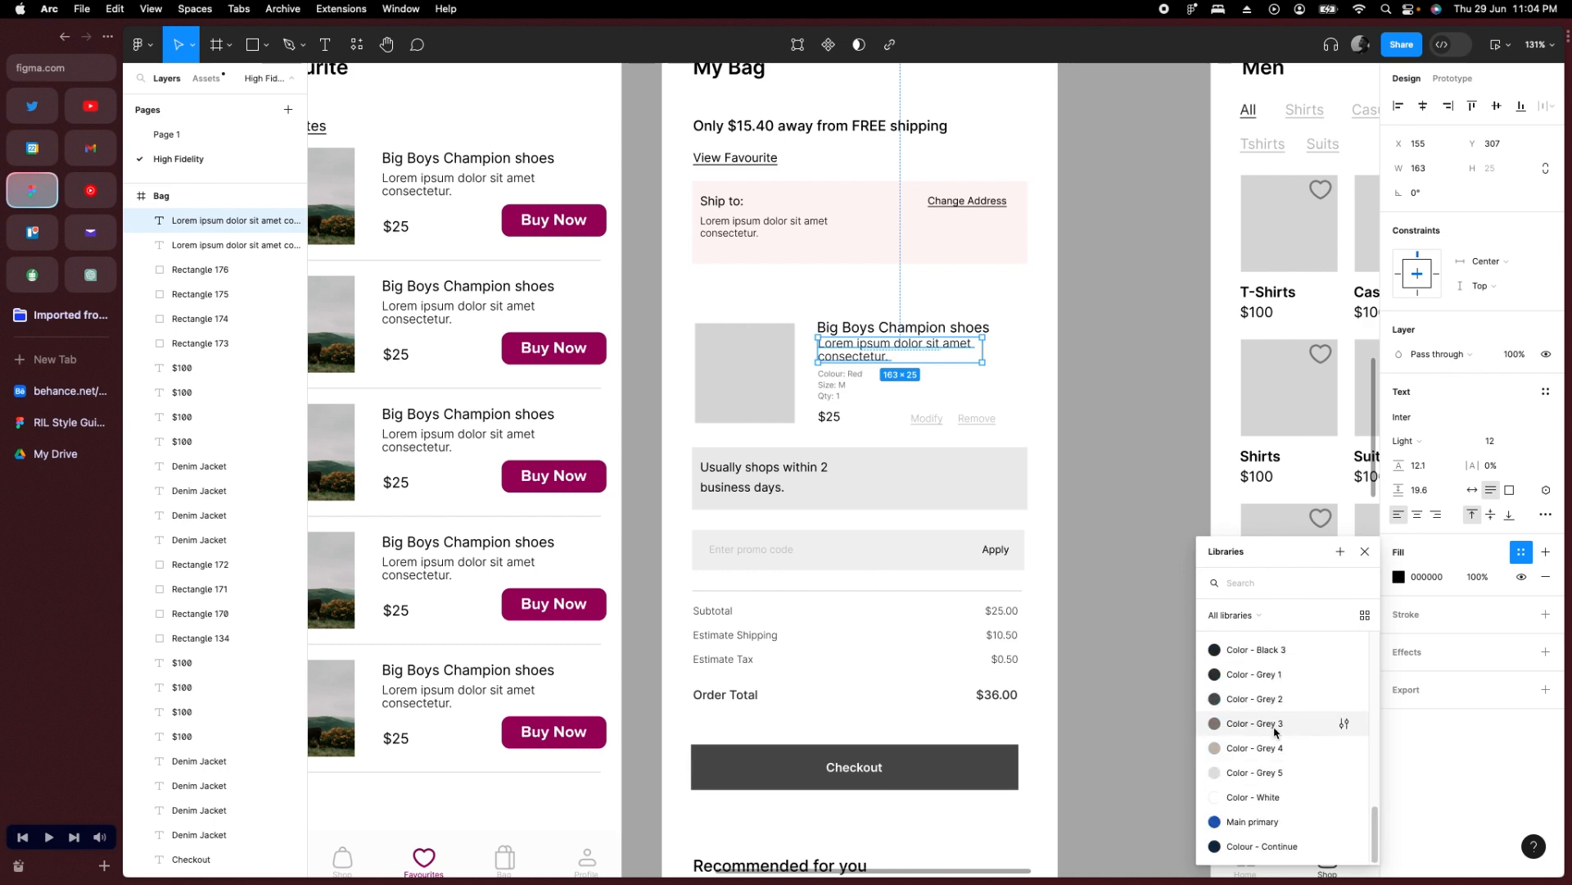
click(1166, 552)
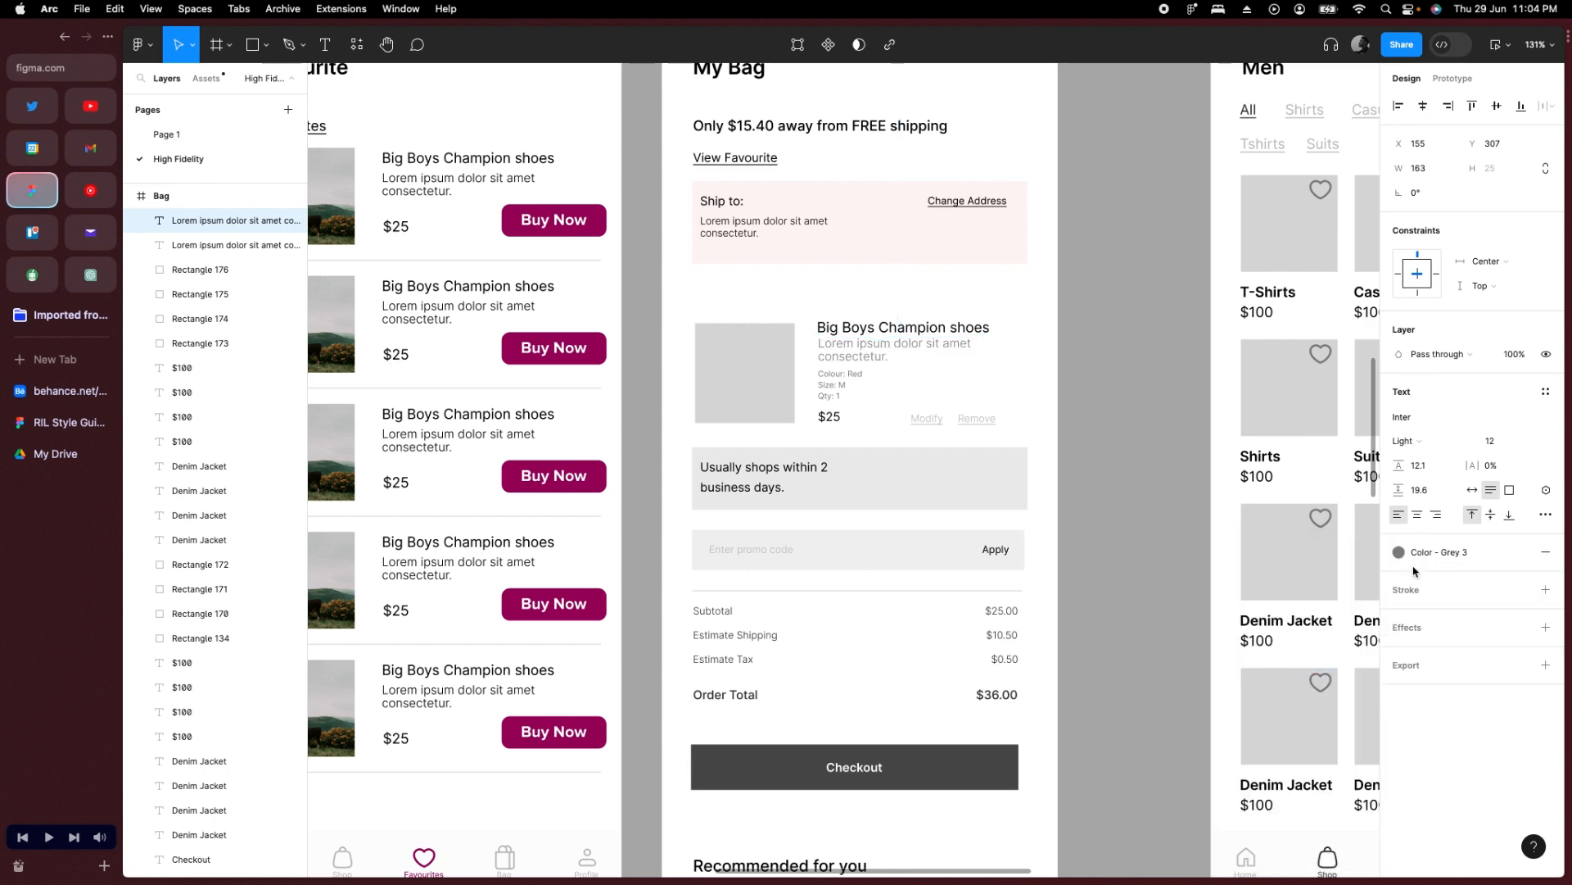
click(1145, 425)
Fill the Bag item's grey image placeholder with a random photo from the Pexels plugin.
scroll(875, 382, up, 5)
scroll(868, 393, up, 1)
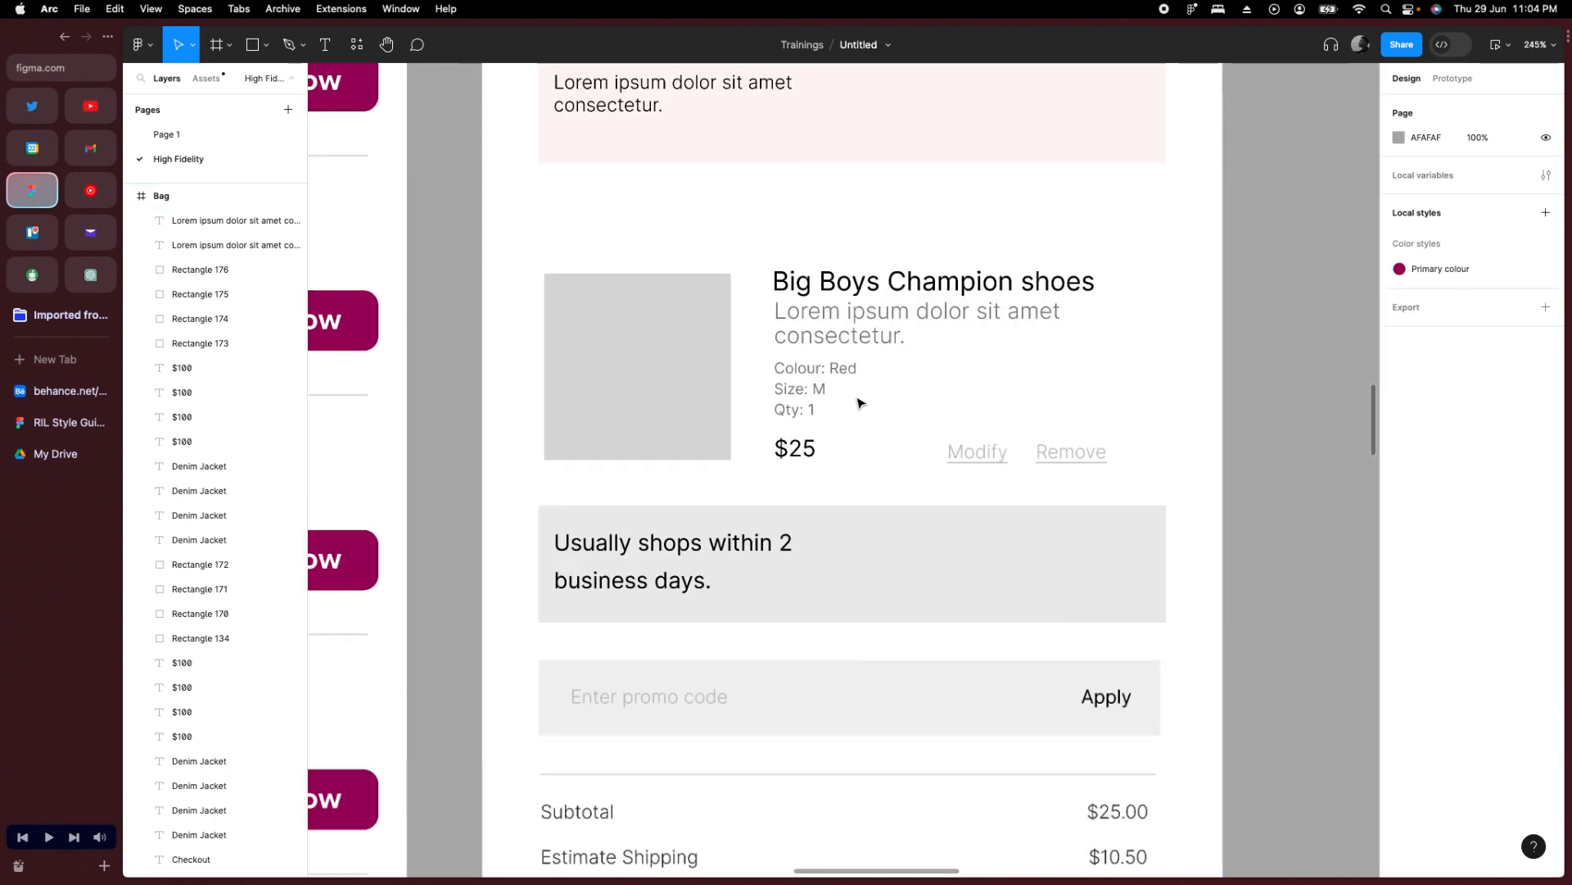
click(614, 390)
scroll(811, 406, down, 5)
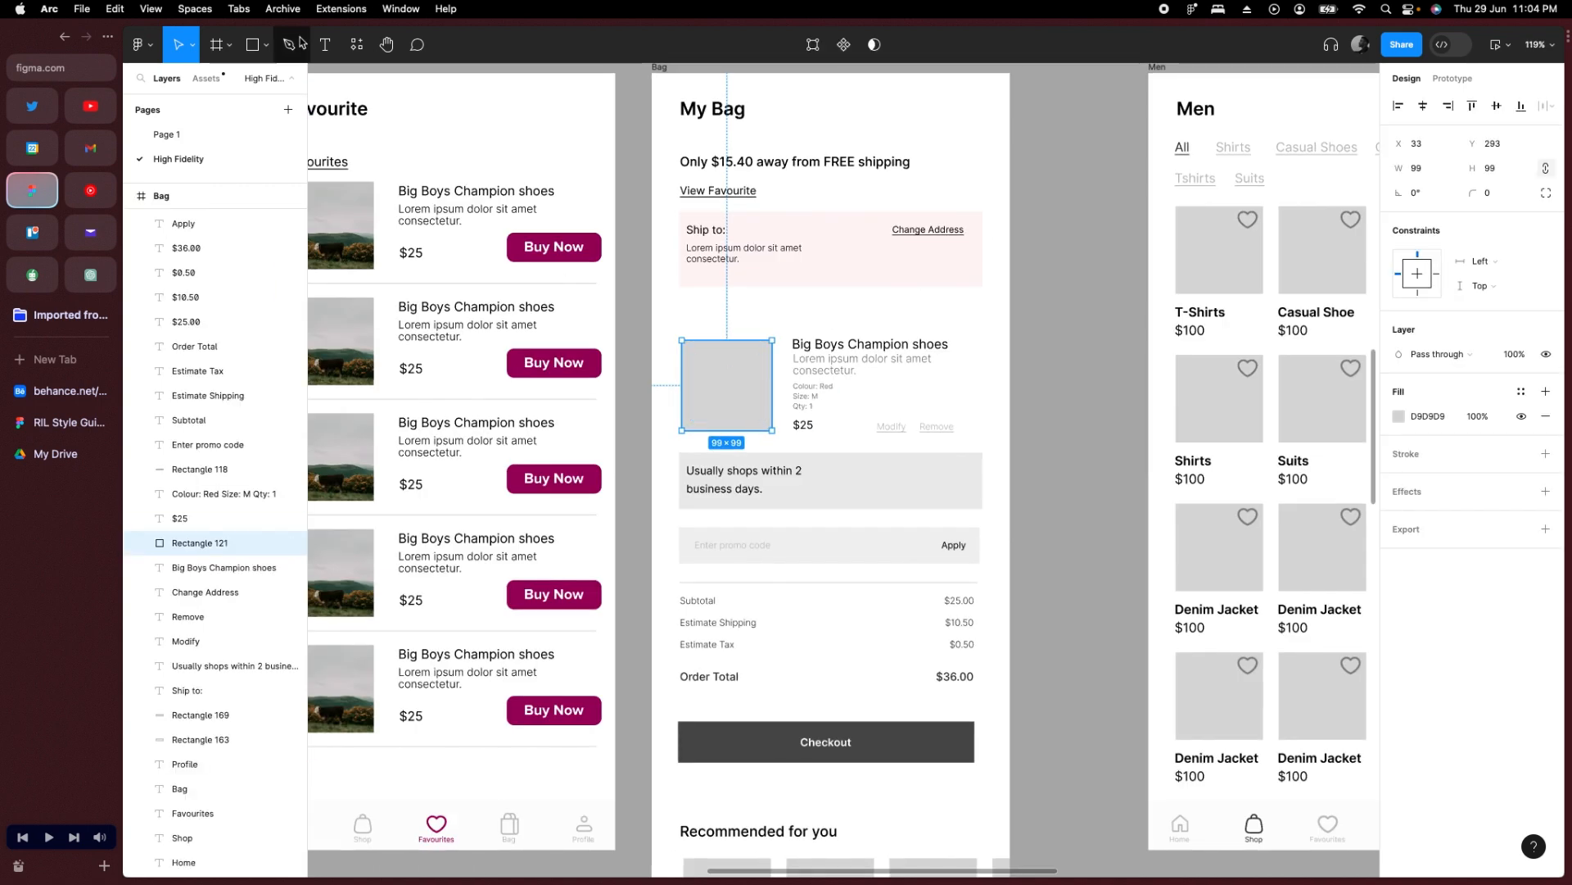
click(356, 44)
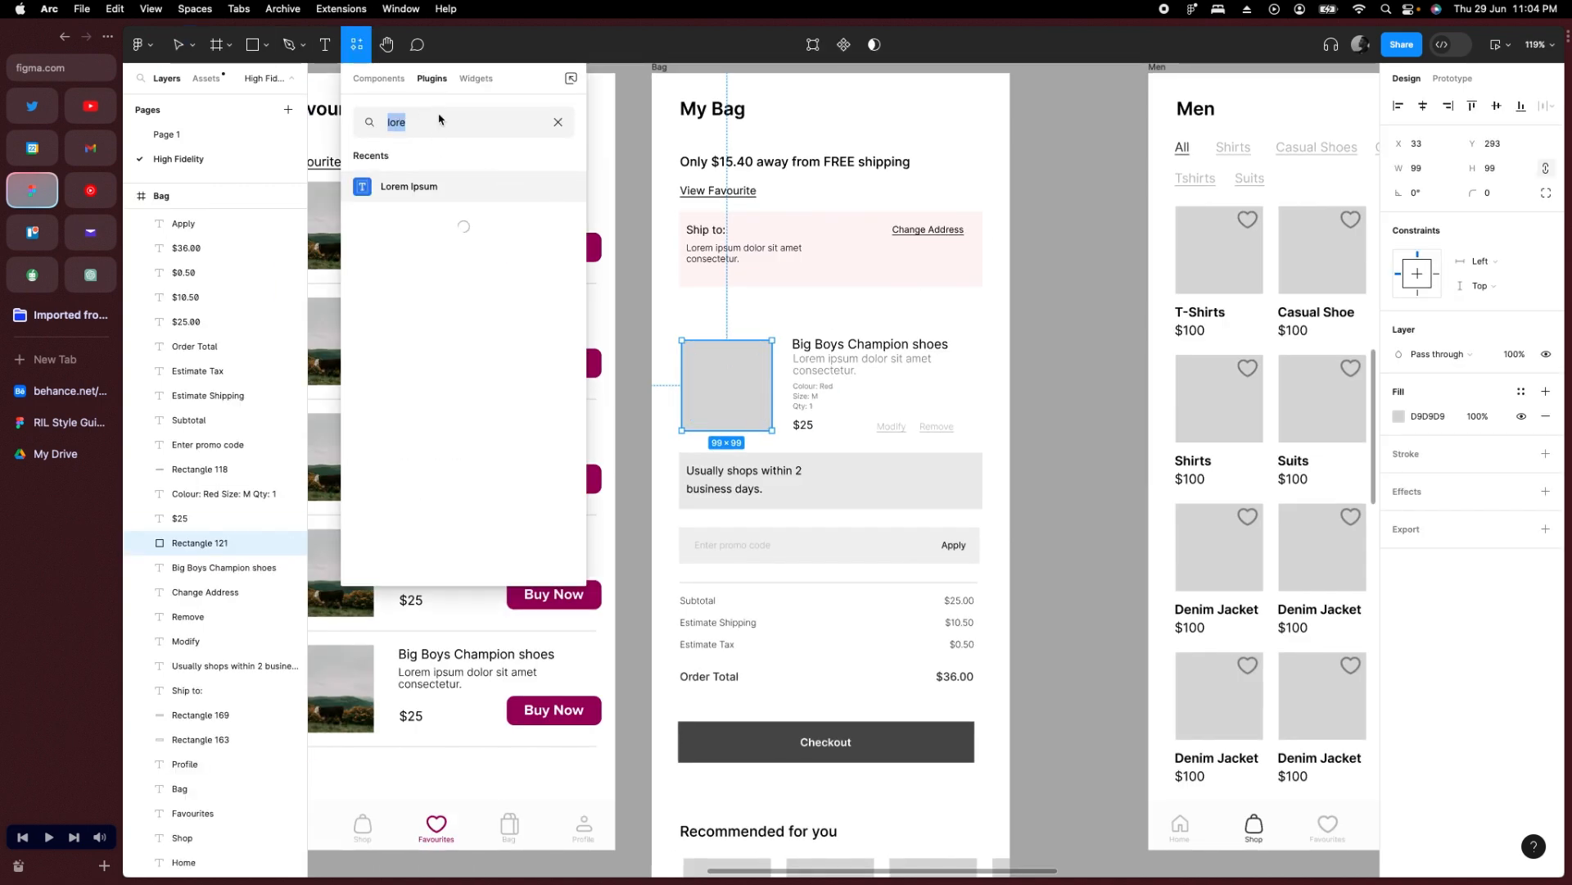
text(pexe)
click(559, 186)
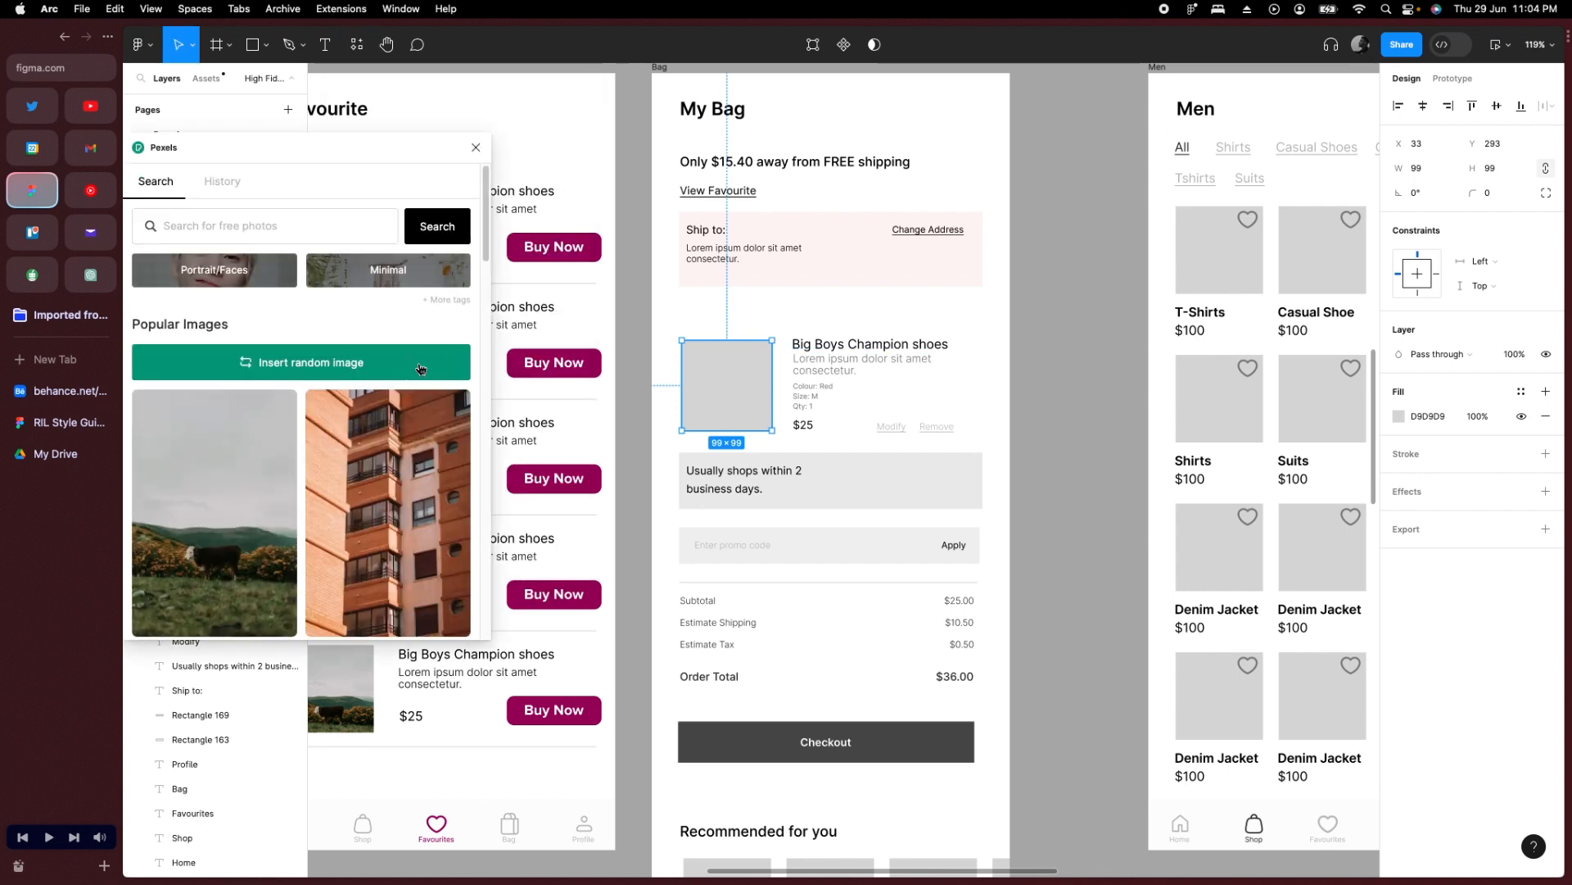
click(476, 148)
click(1034, 520)
Delete the grey background rectangle behind the "Usually shops within 2 business days." text.
scroll(1036, 533, down, 3)
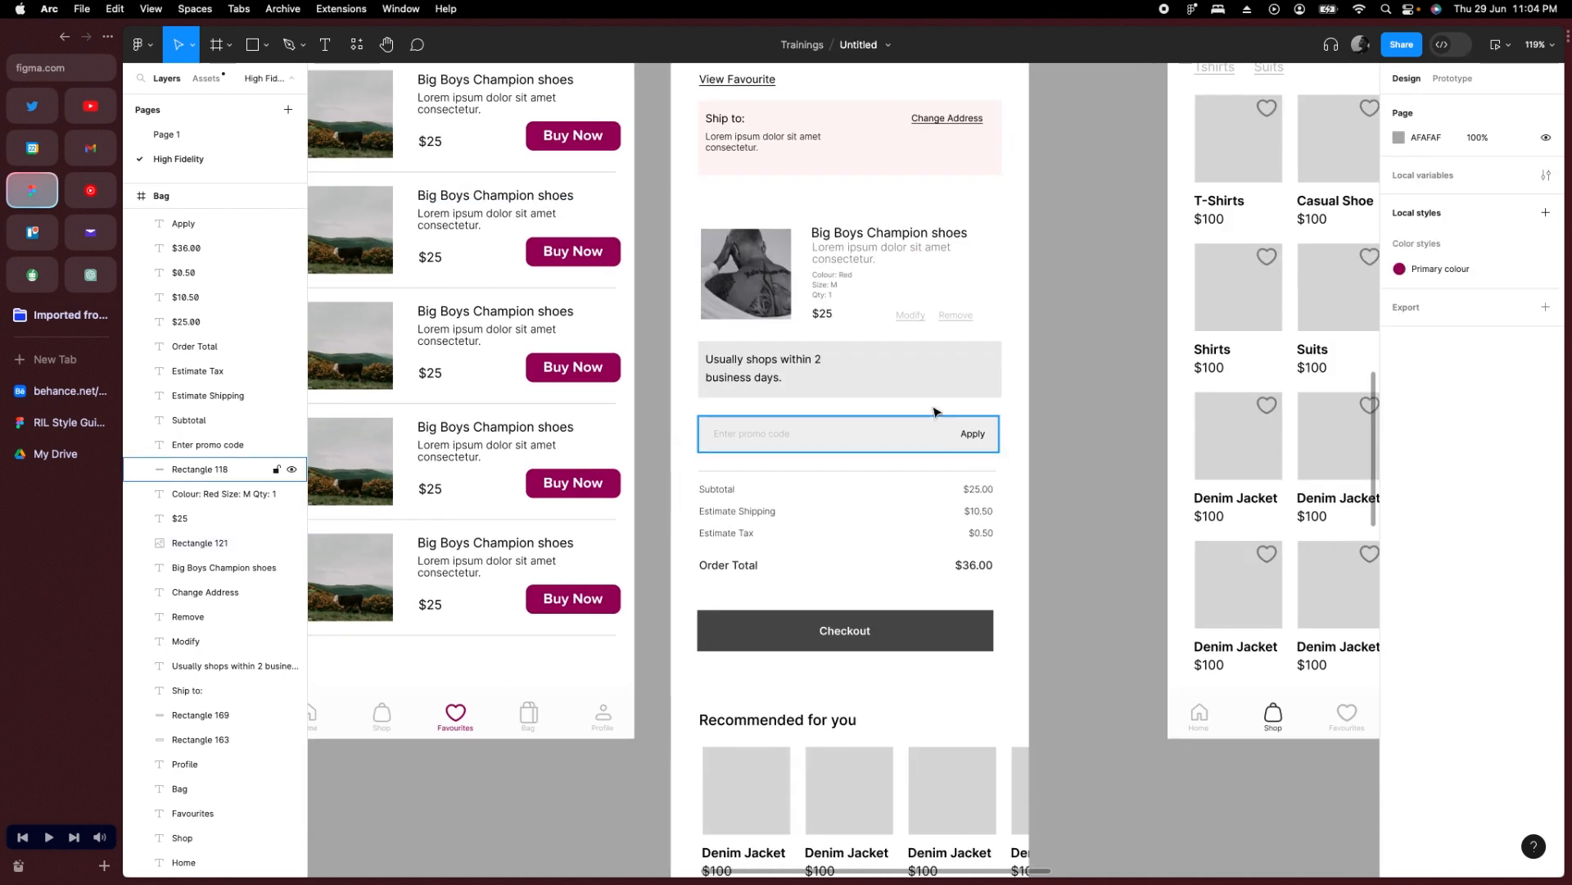
scroll(934, 393, up, 5)
click(936, 378)
key(Delete)
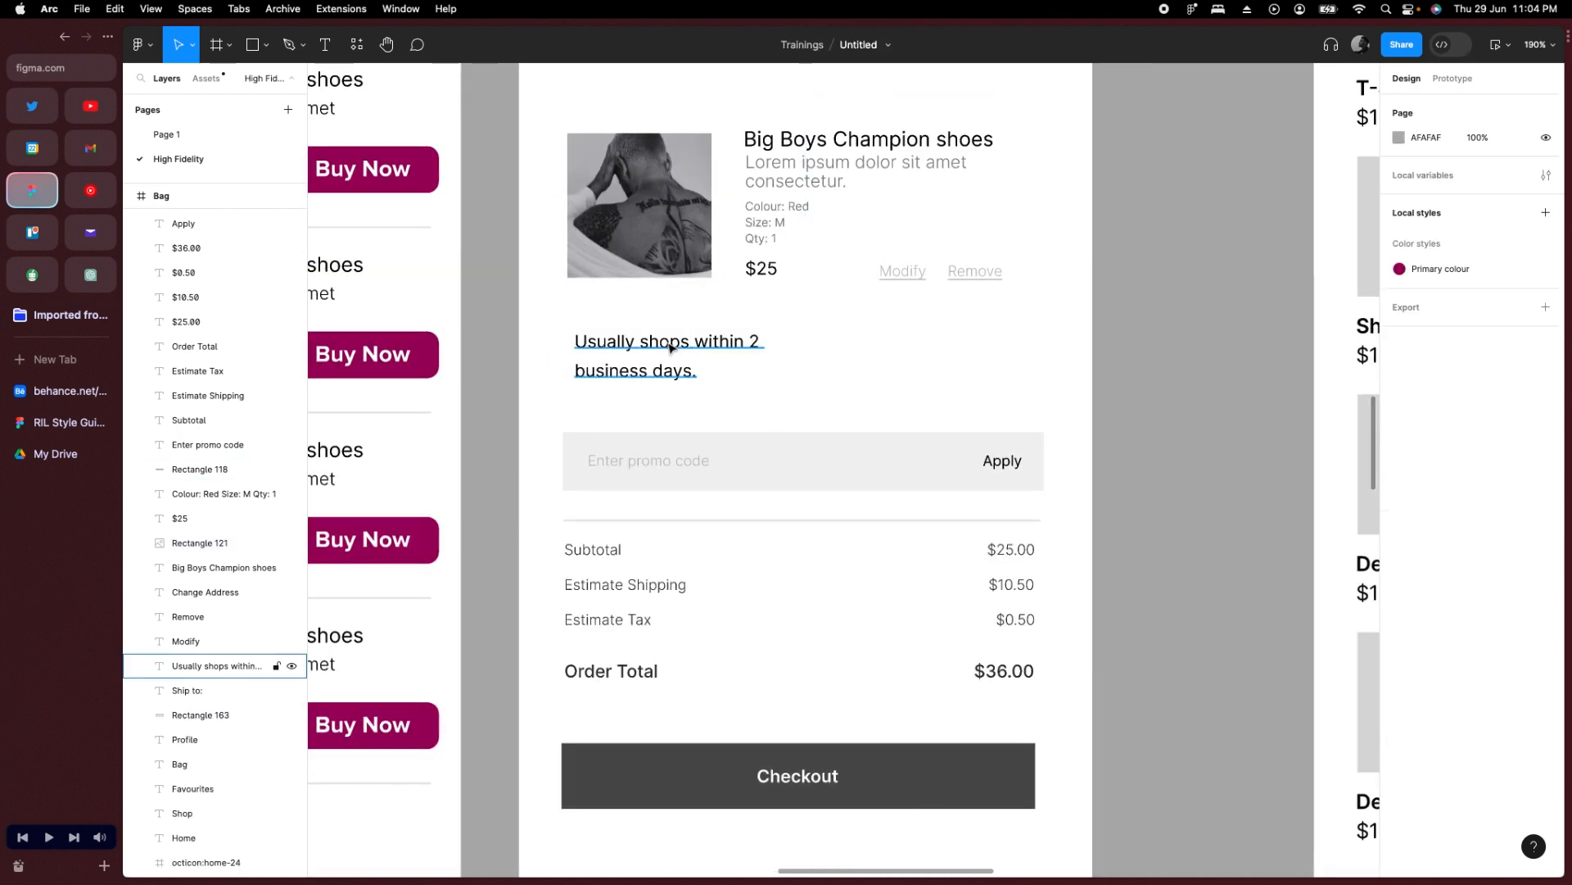
Set the shipping-time note to size 10 on one line, about 182 wide, and place it under the item photo at X 33, Y 408.
click(705, 362)
click(1531, 442)
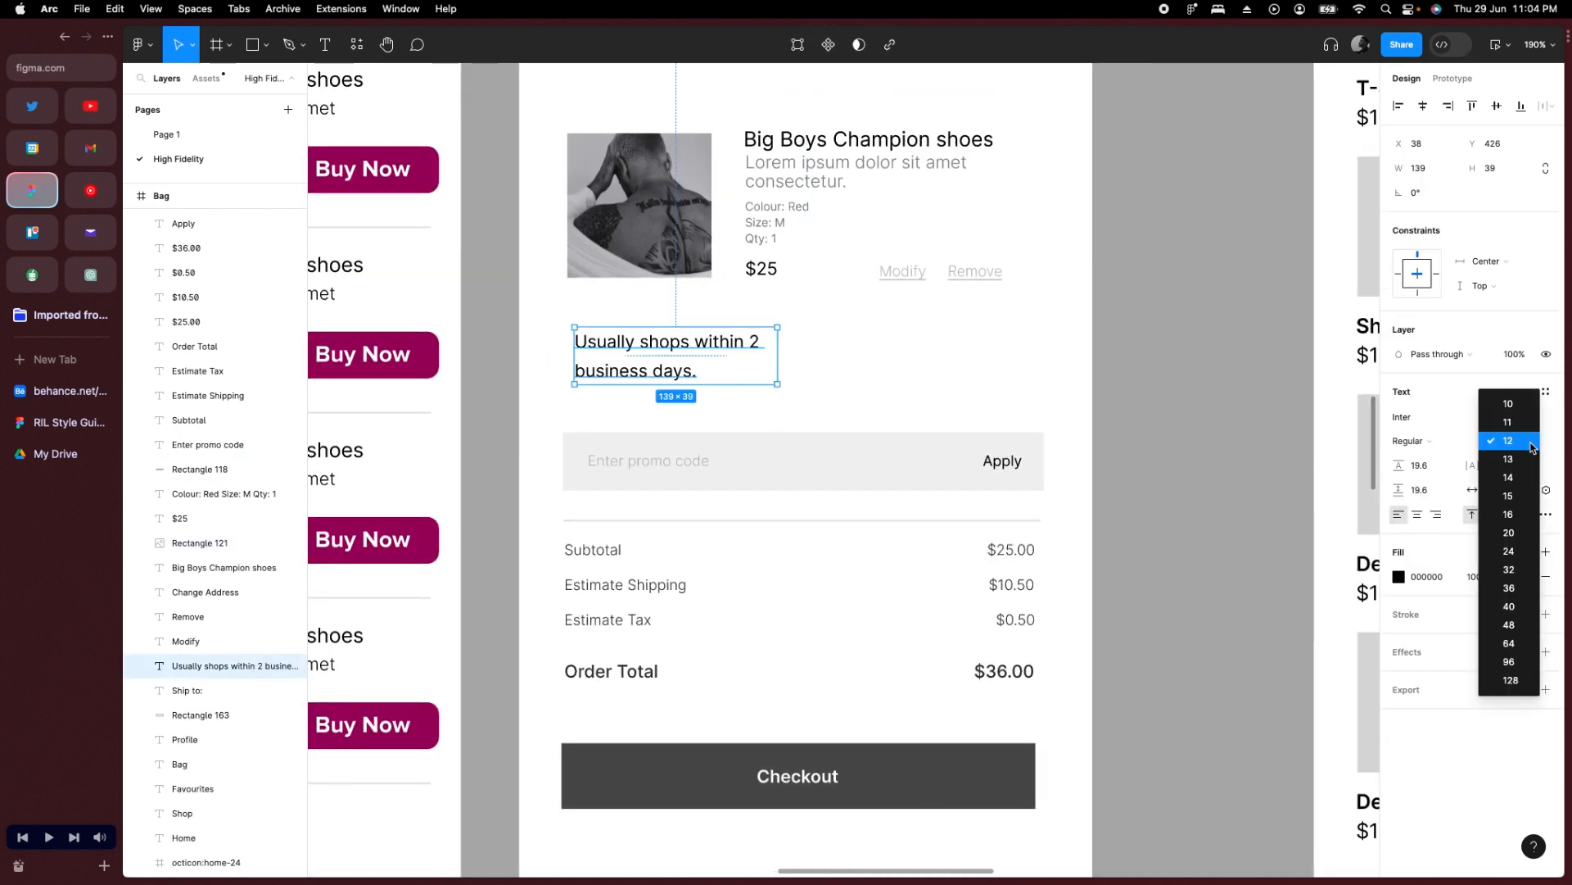
click(1509, 403)
mouse_move(779, 358)
mouse_down()
mouse_move(874, 355)
mouse_move(784, 375)
mouse_up()
scroll(858, 356, down, 3)
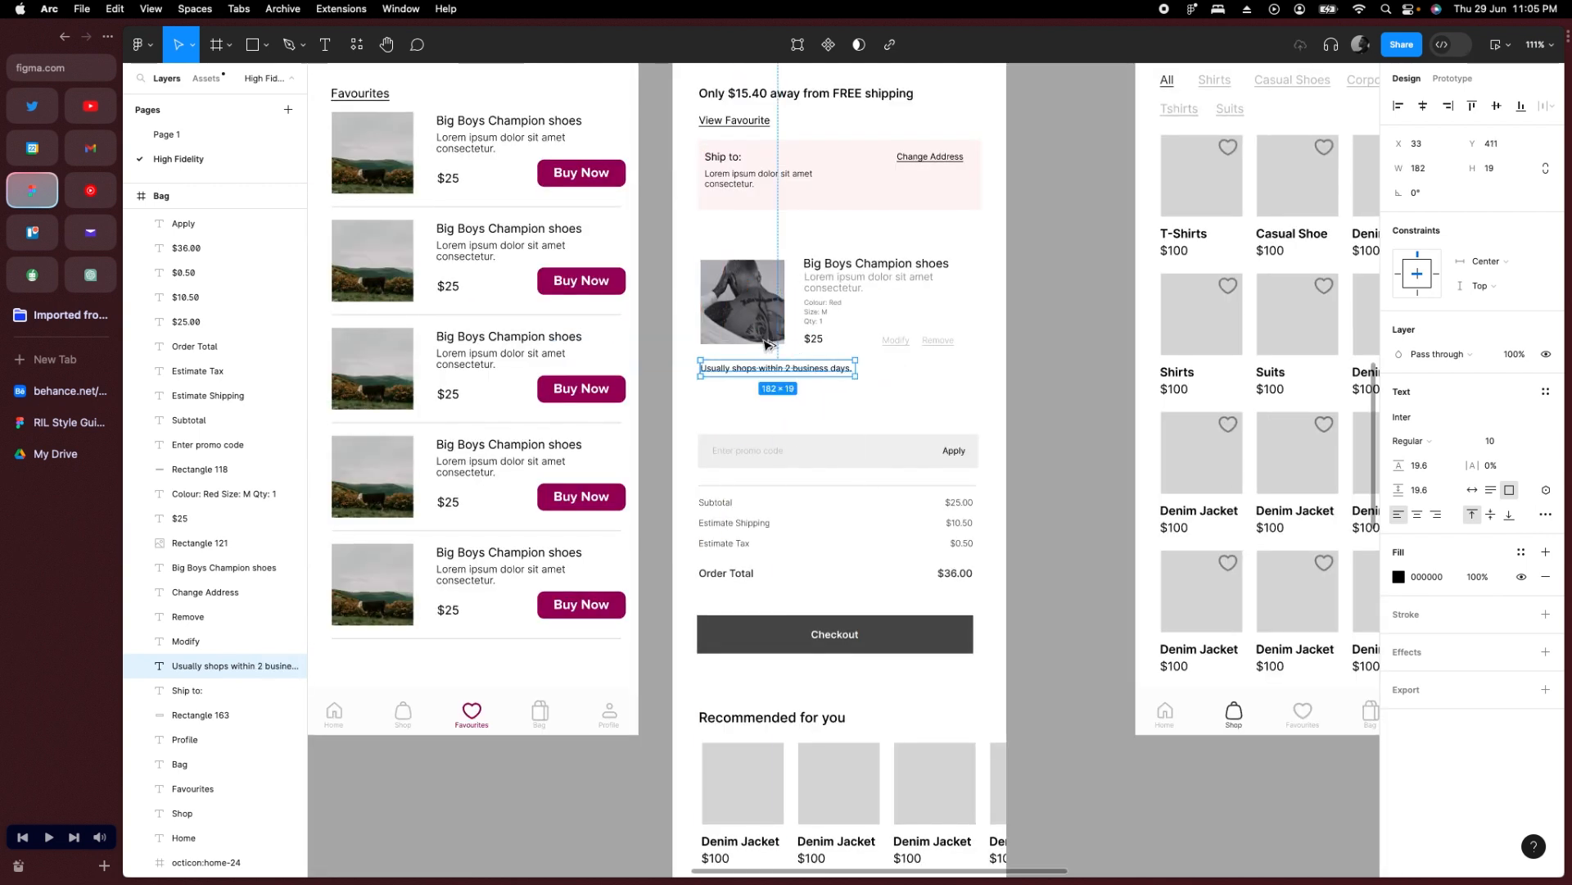
key(Up)
key(Up)
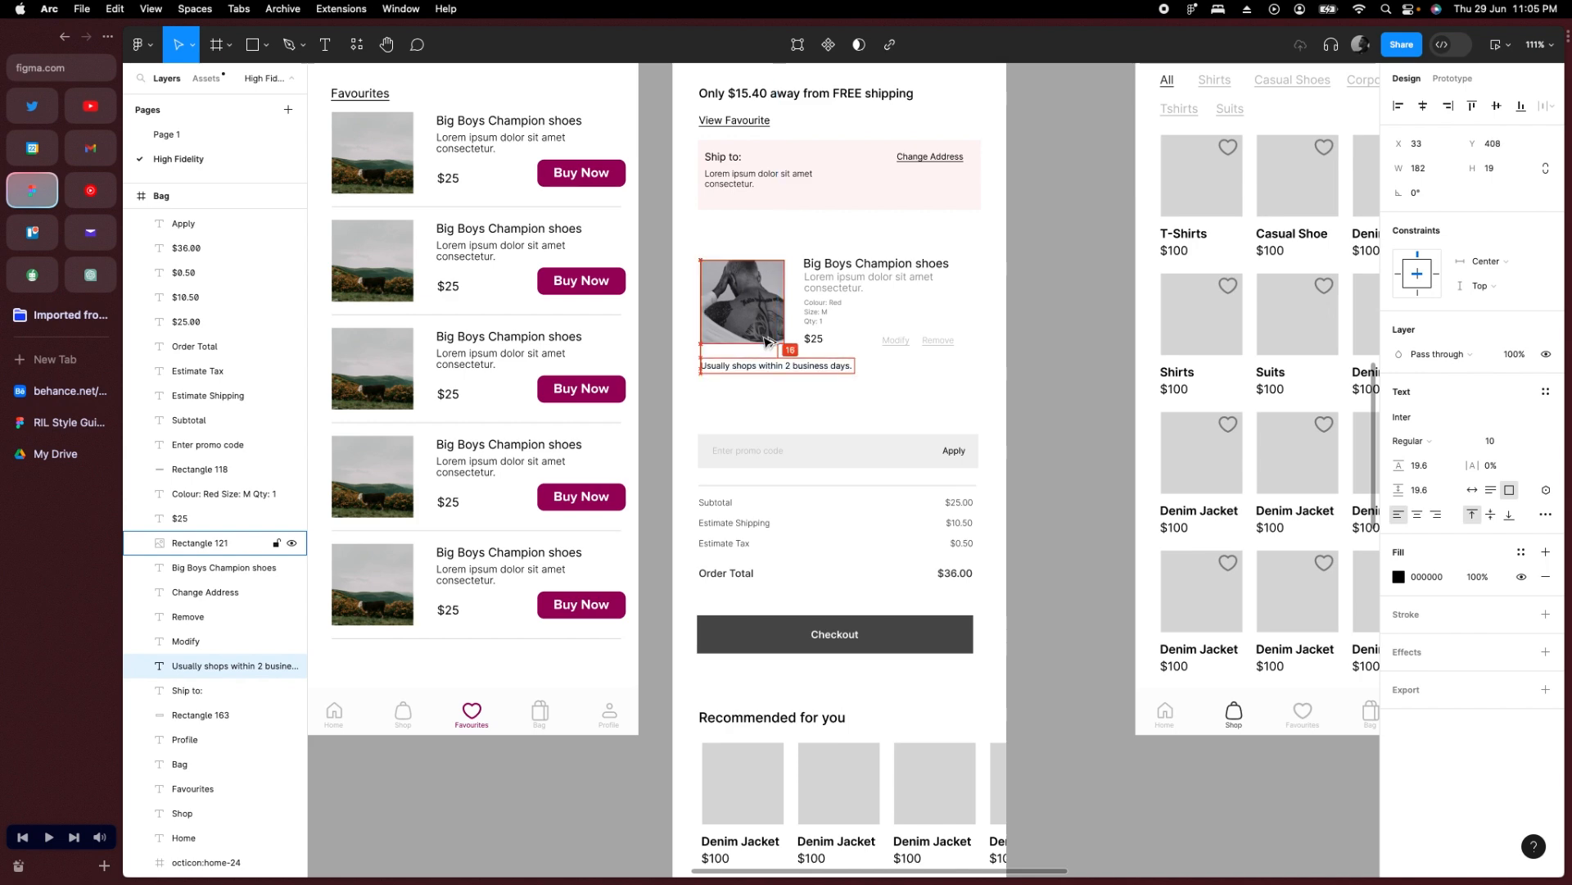
click(1029, 345)
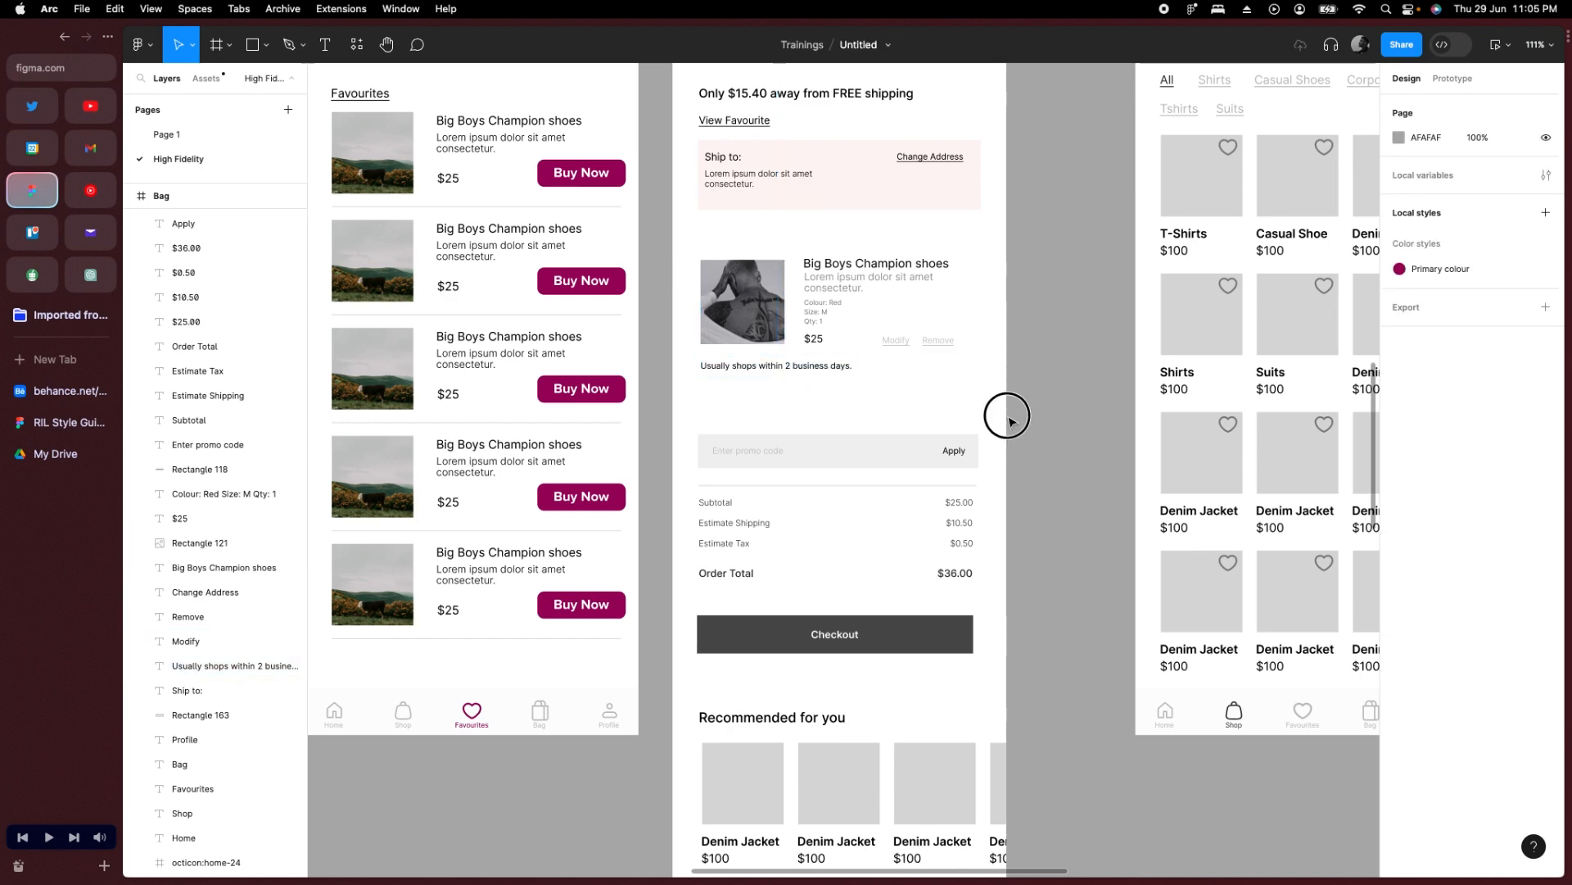
Move everything from the promo code box down through the Recently Viewed products up, closer to the shipping-time note.
drag(1008, 416, 688, 716)
scroll(803, 424, down, 5)
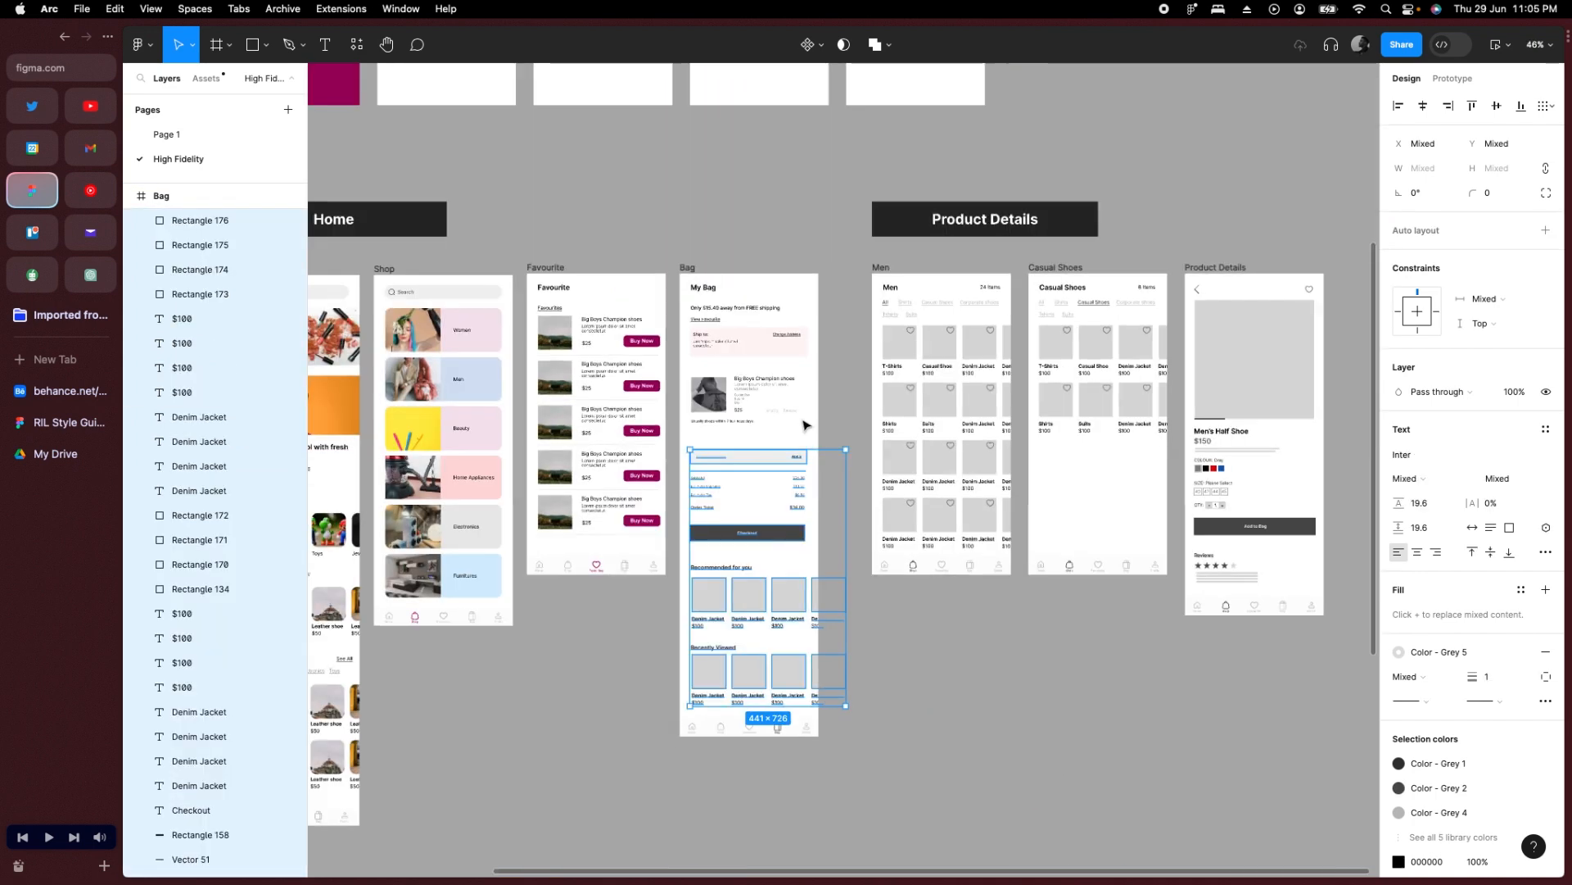
scroll(745, 514, up, 5)
drag(745, 513, 753, 478)
click(935, 479)
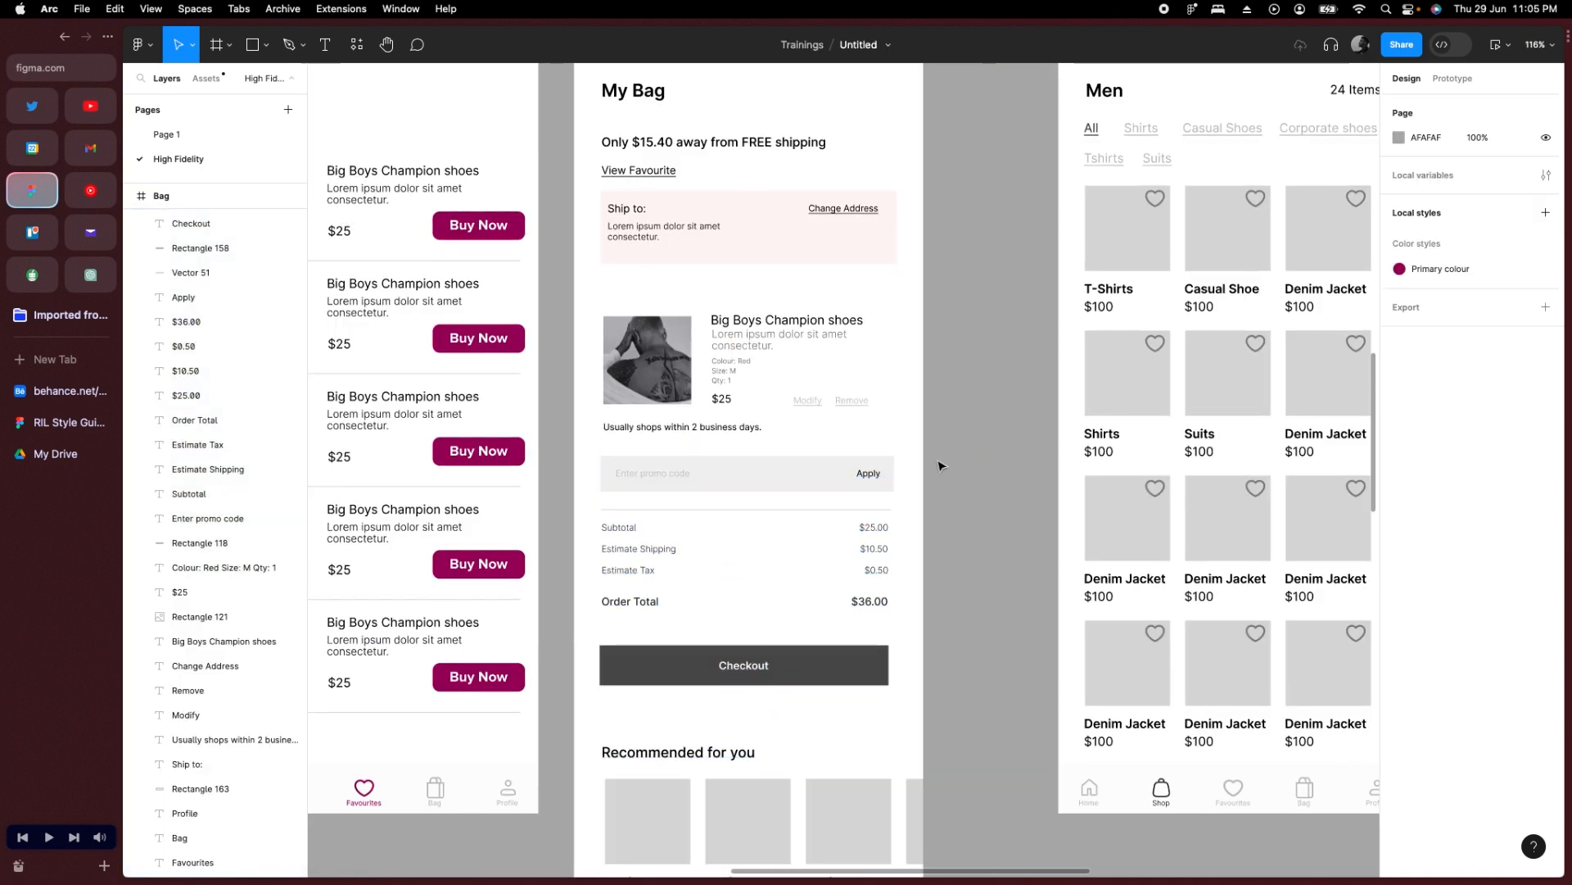
Delete the dark Checkout button and its label from the Bag page.
scroll(819, 557, down, 2)
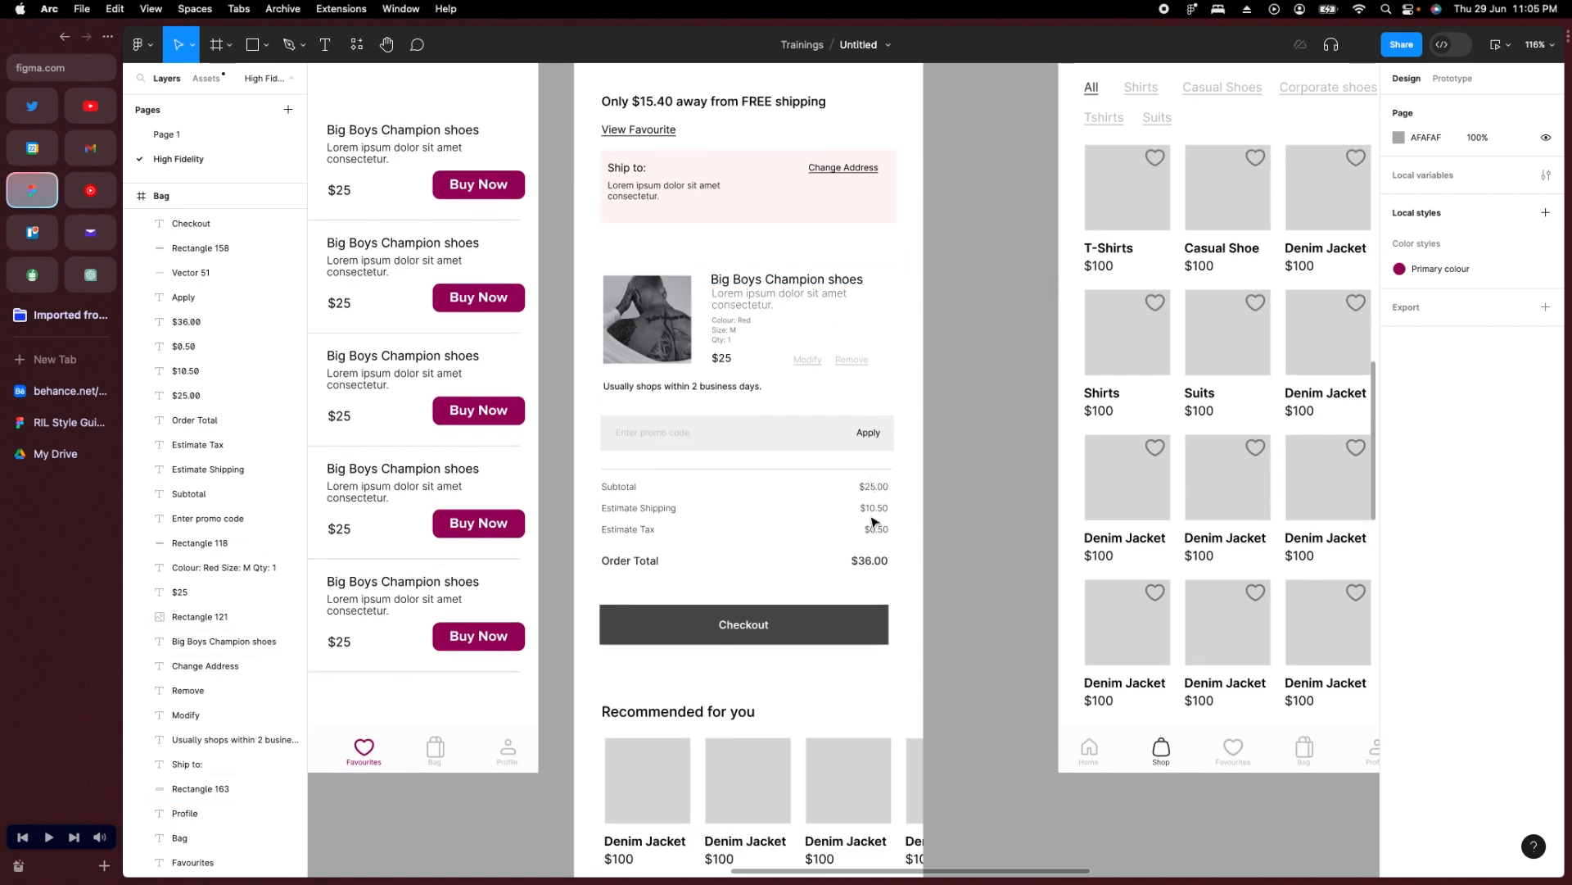
scroll(807, 625, down, 3)
scroll(808, 624, down, 5)
click(792, 625)
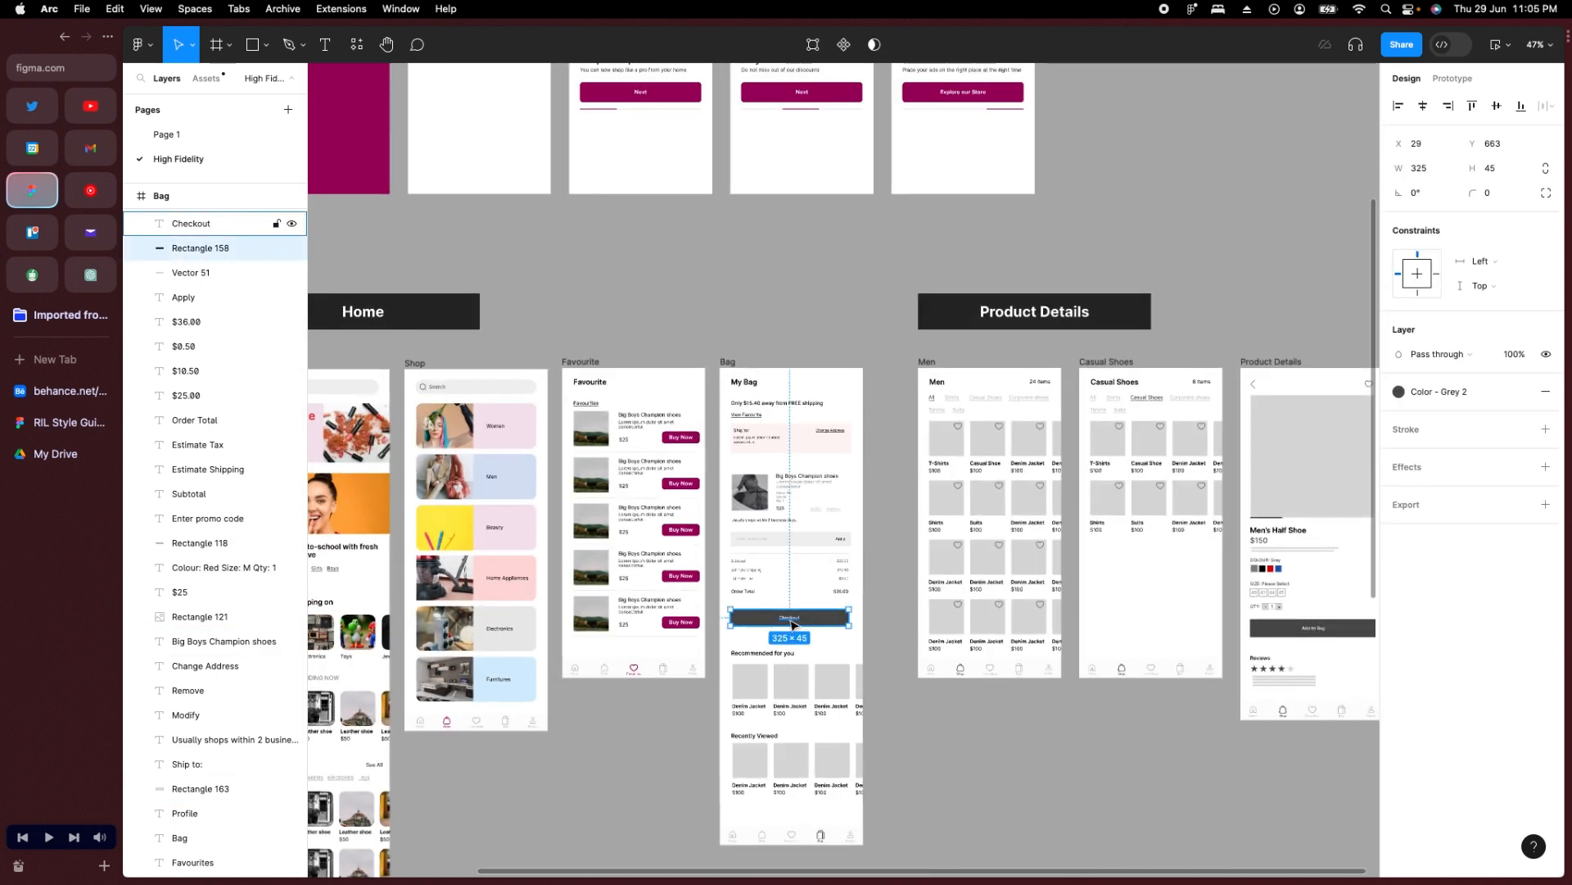
shift+click(795, 616)
key(Delete)
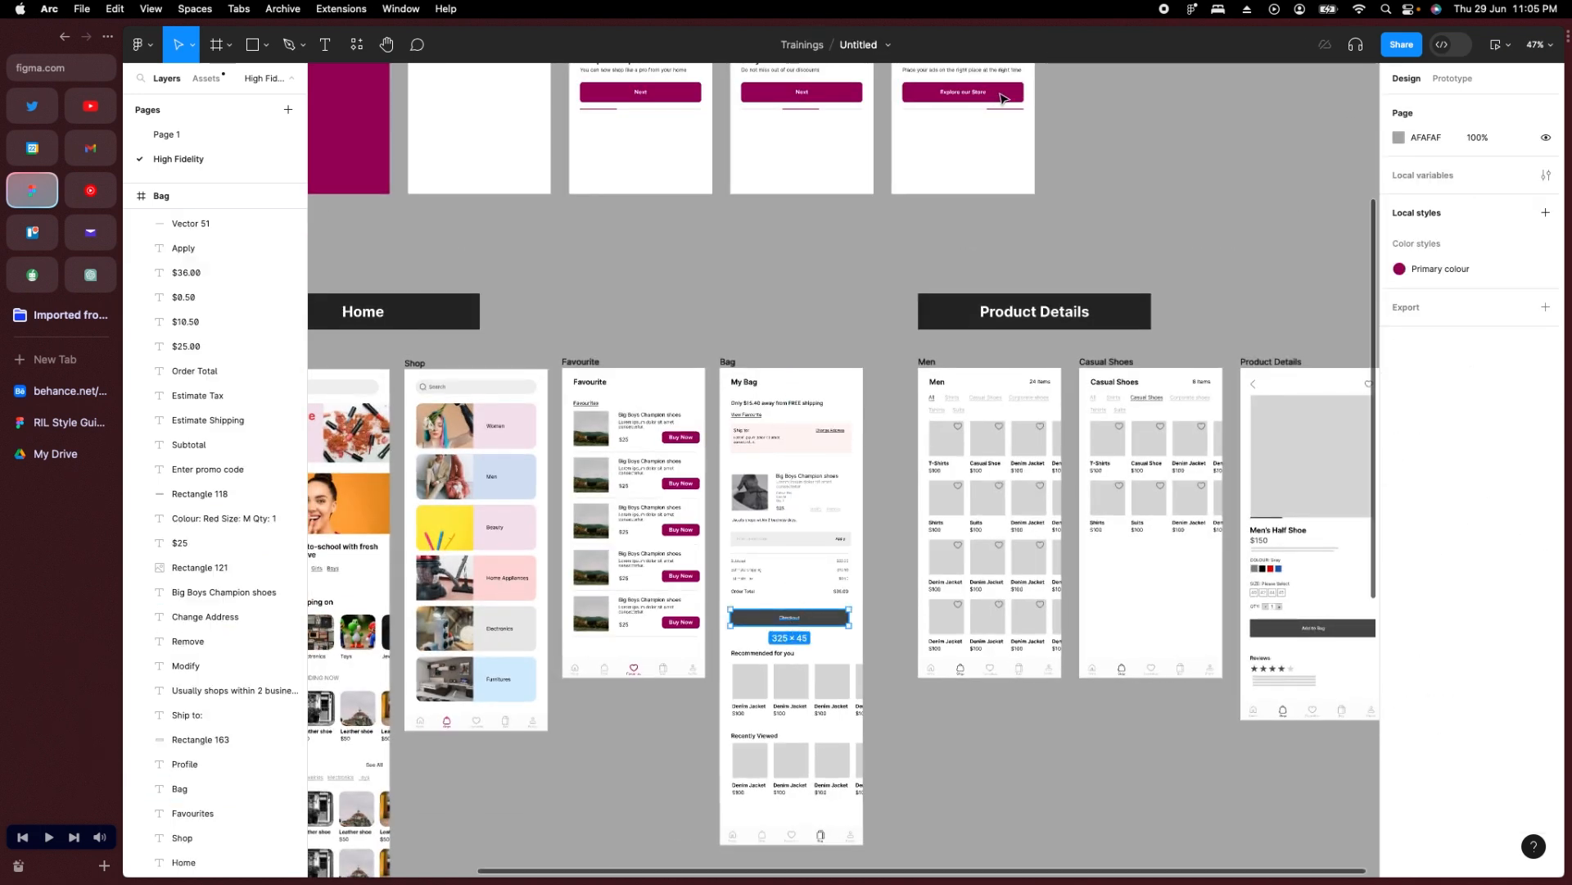
click(1003, 99)
key(Escape)
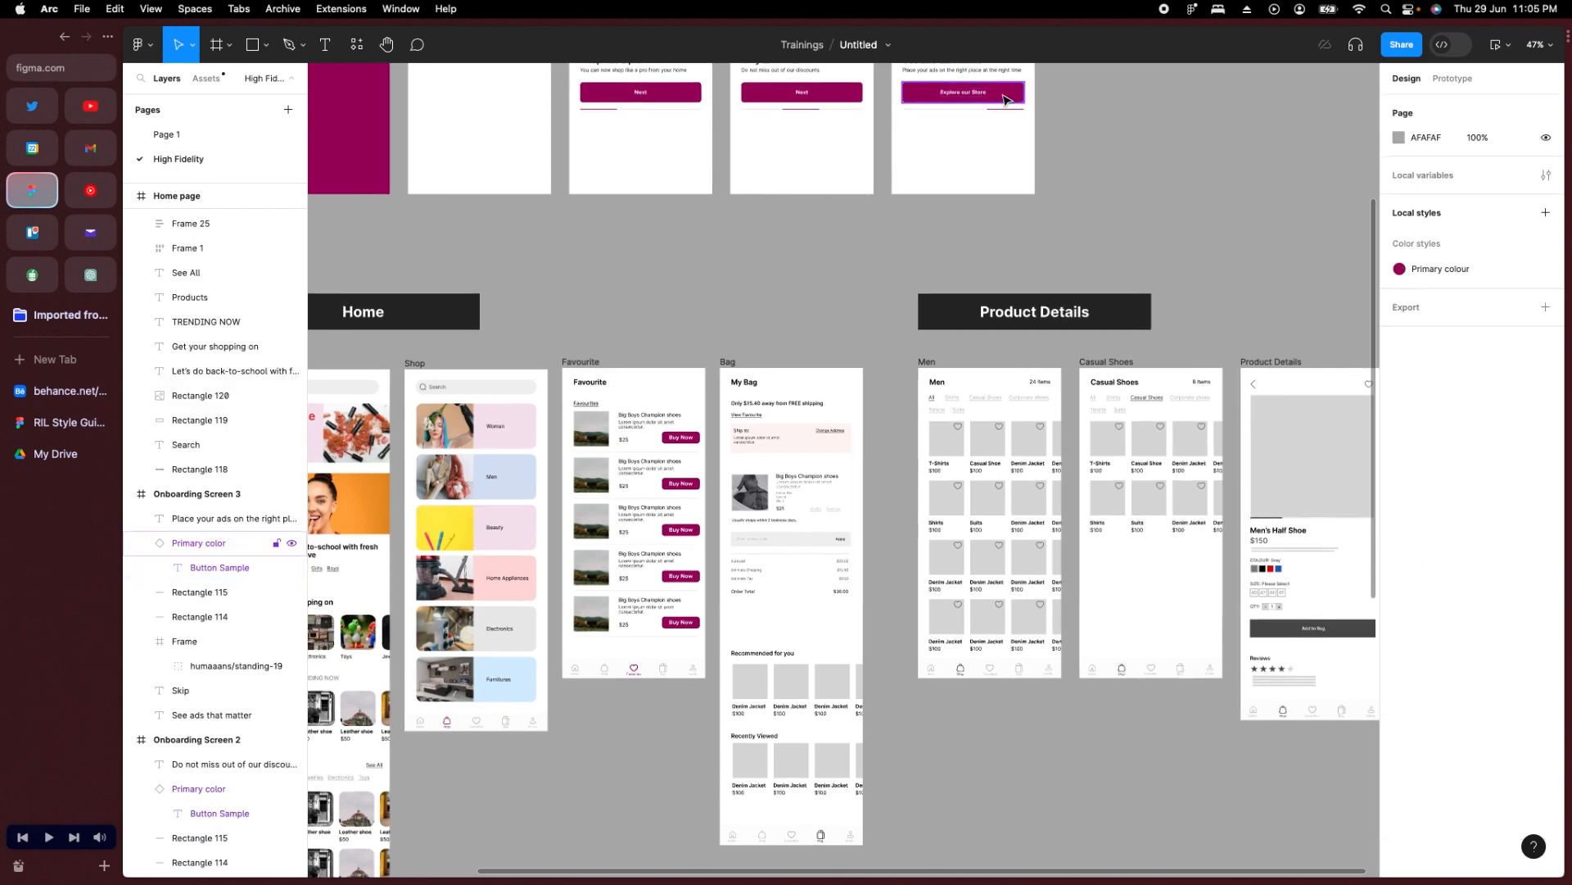
Duplicate the Explore our Store button on Onboarding Screen 3 and delete the stray illustration copies lying over the Bag page.
click(1003, 99)
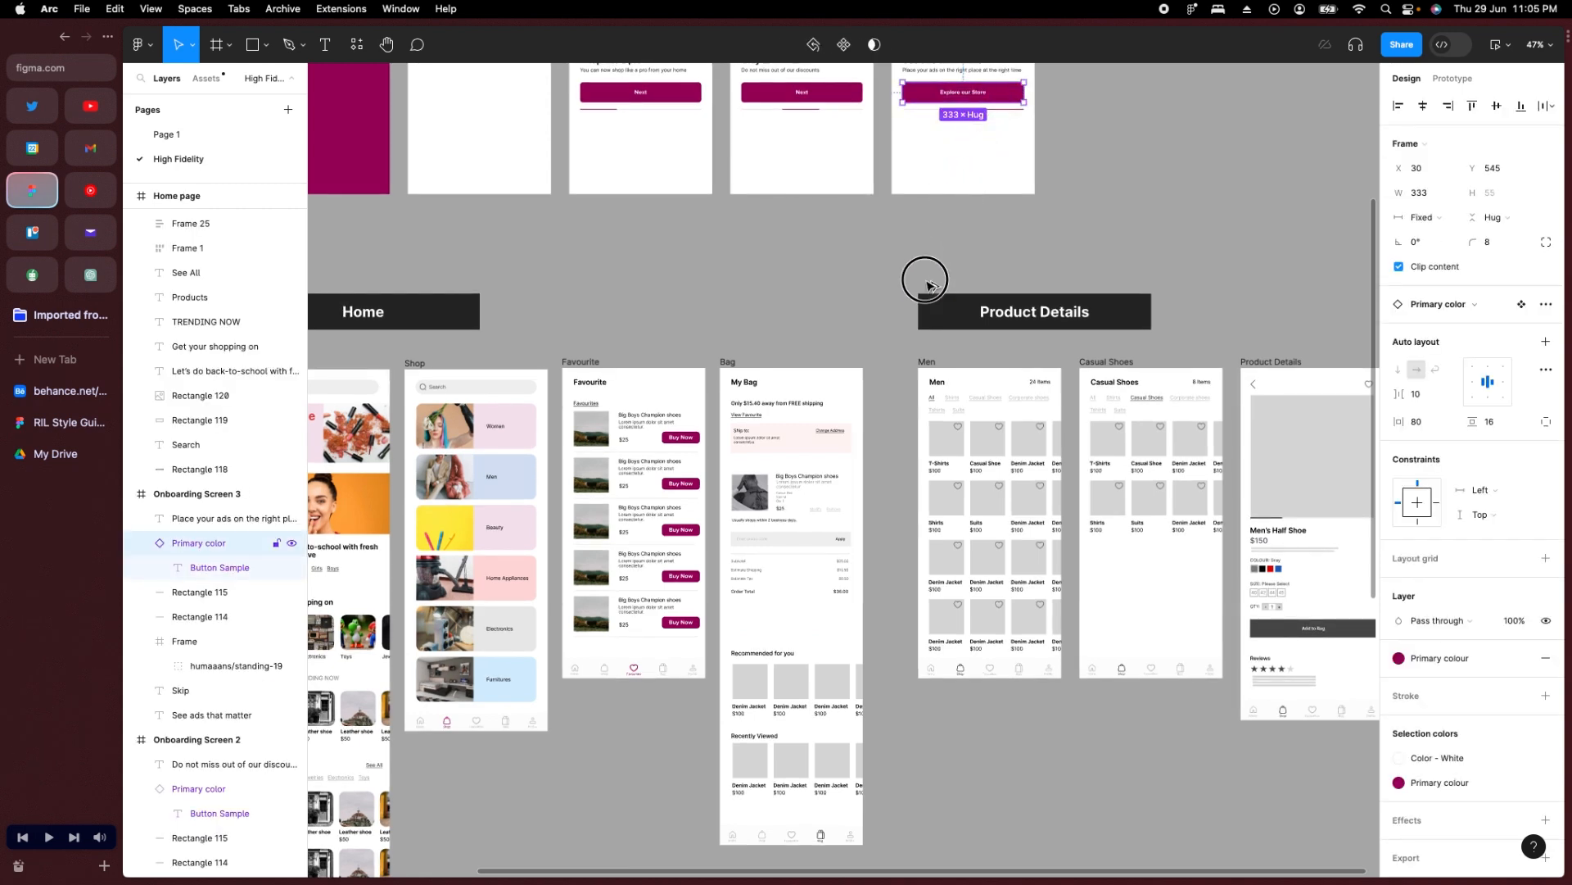
drag(927, 281, 976, 110)
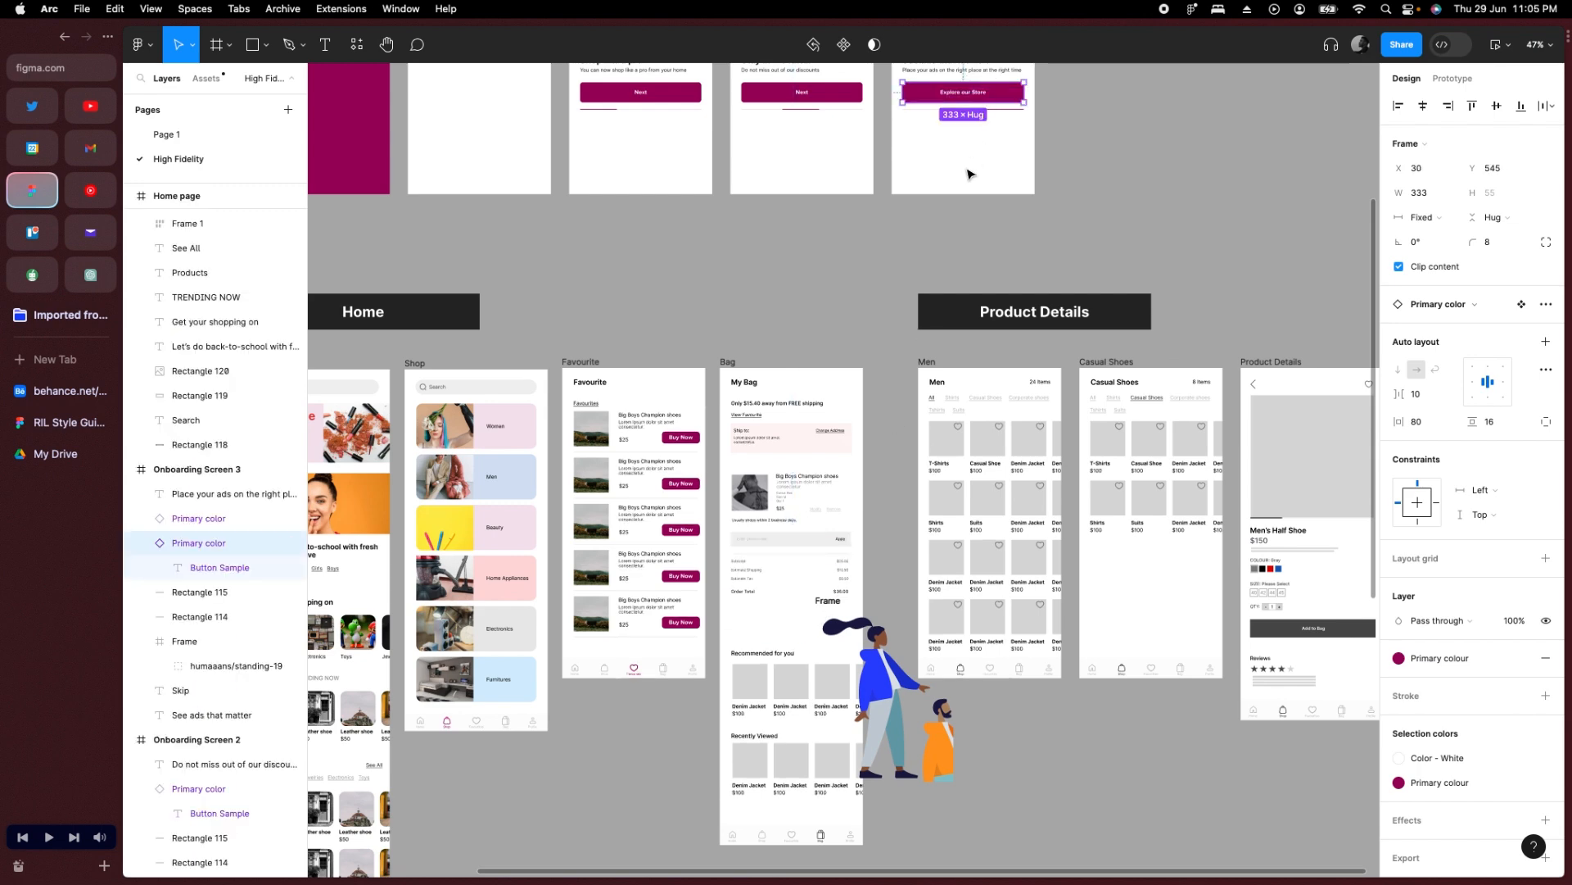
scroll(871, 452, up, 5)
scroll(872, 452, right, 1)
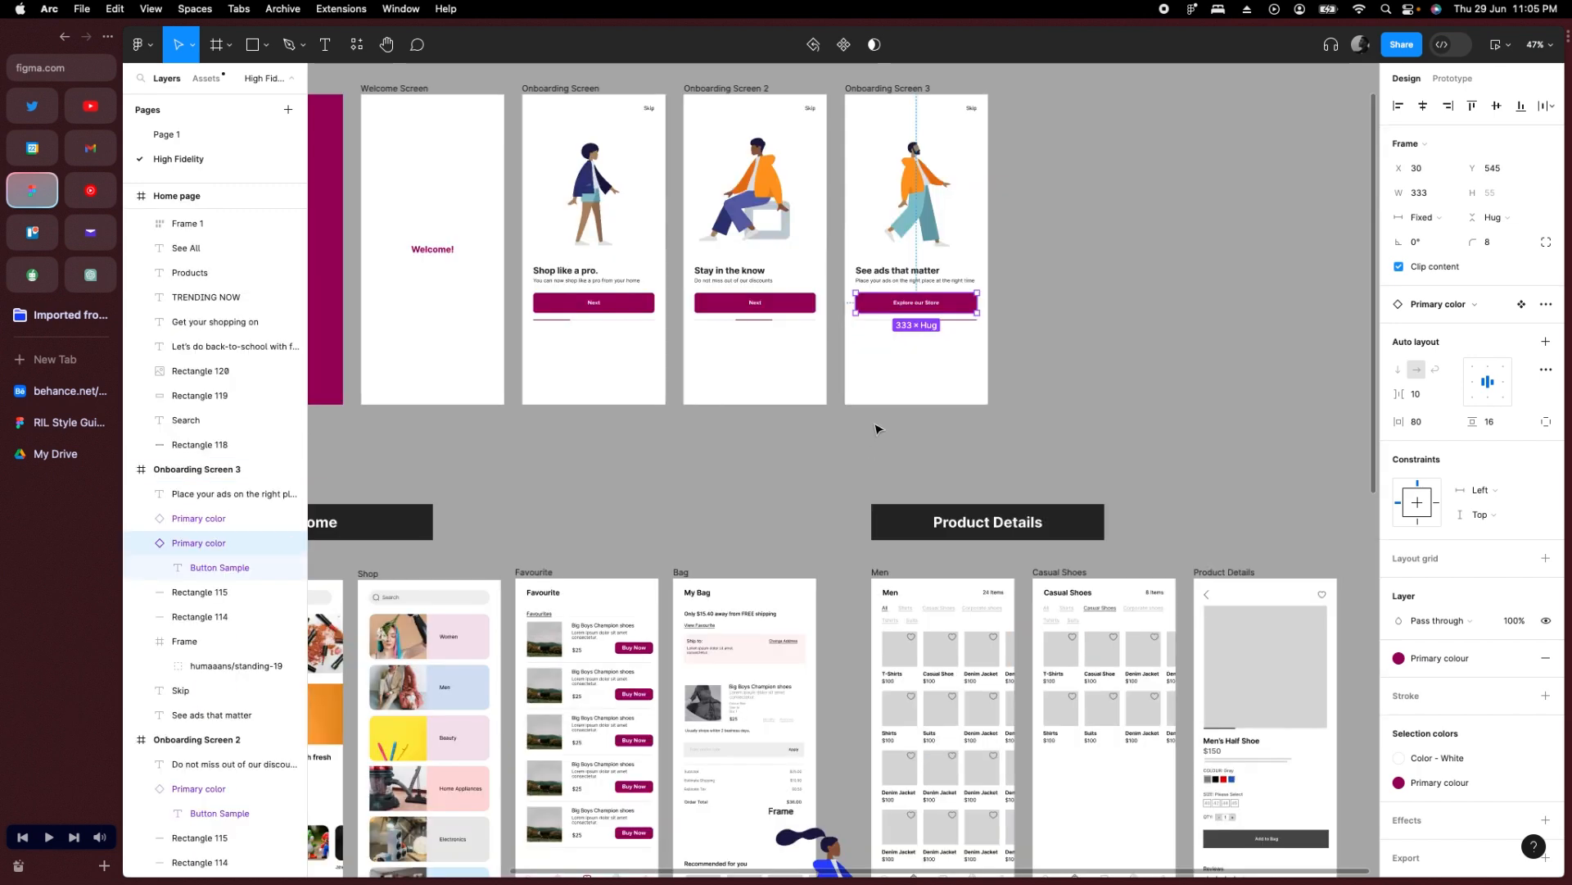
drag(875, 428, 907, 252)
shift+click(932, 752)
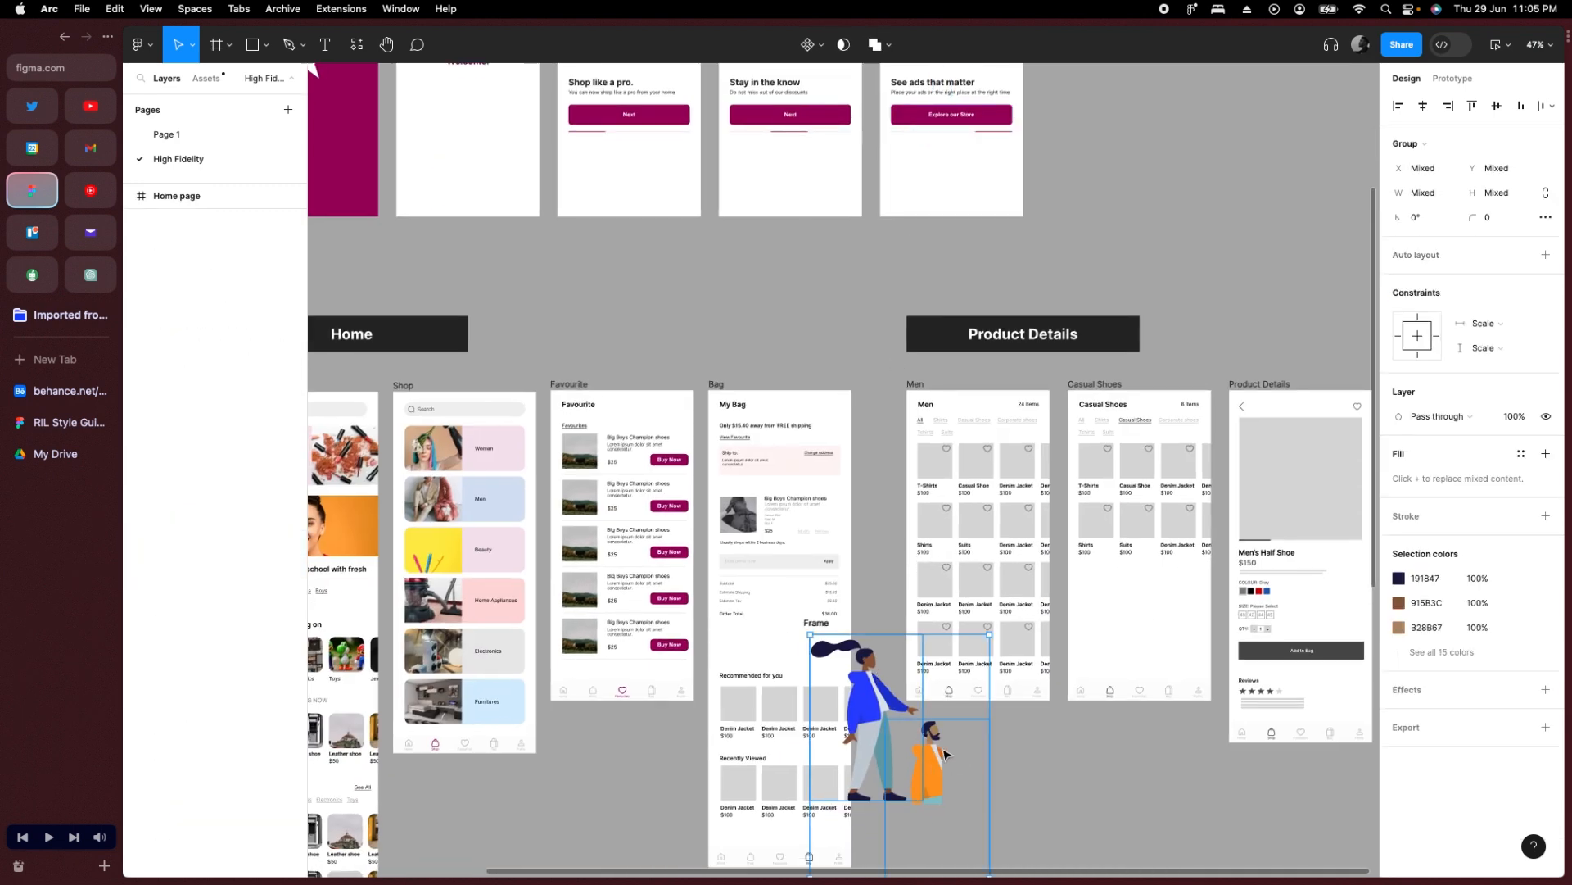
key(Delete)
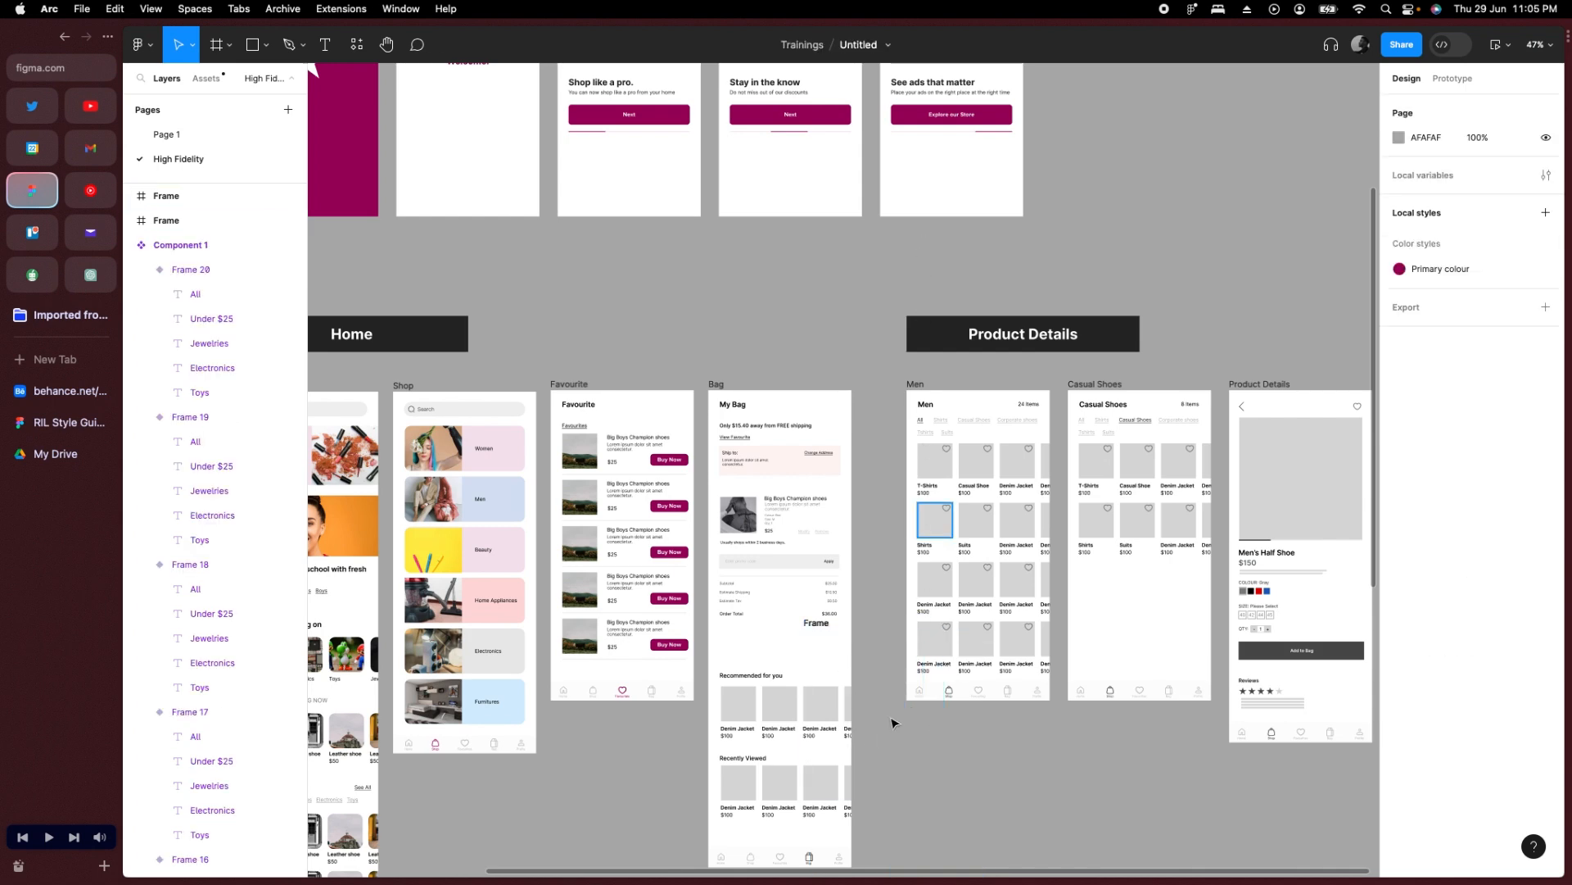
Move the duplicated Explore our Store button onto the canvas below the Favourite page and delete the leftover empty frame over the Bag page.
click(952, 122)
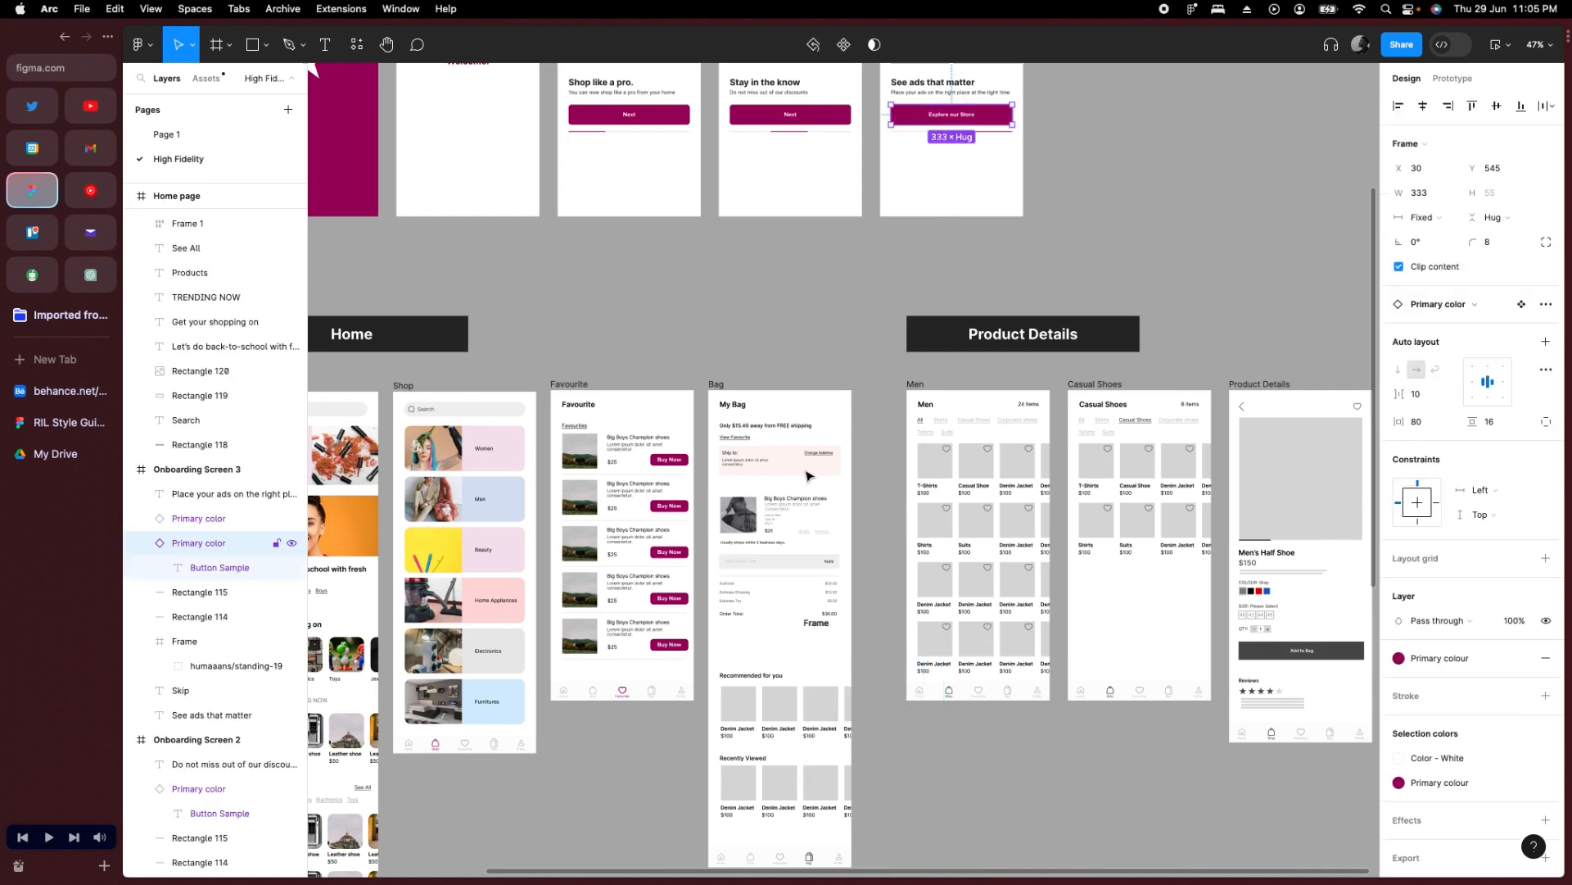
click(818, 626)
click(1013, 234)
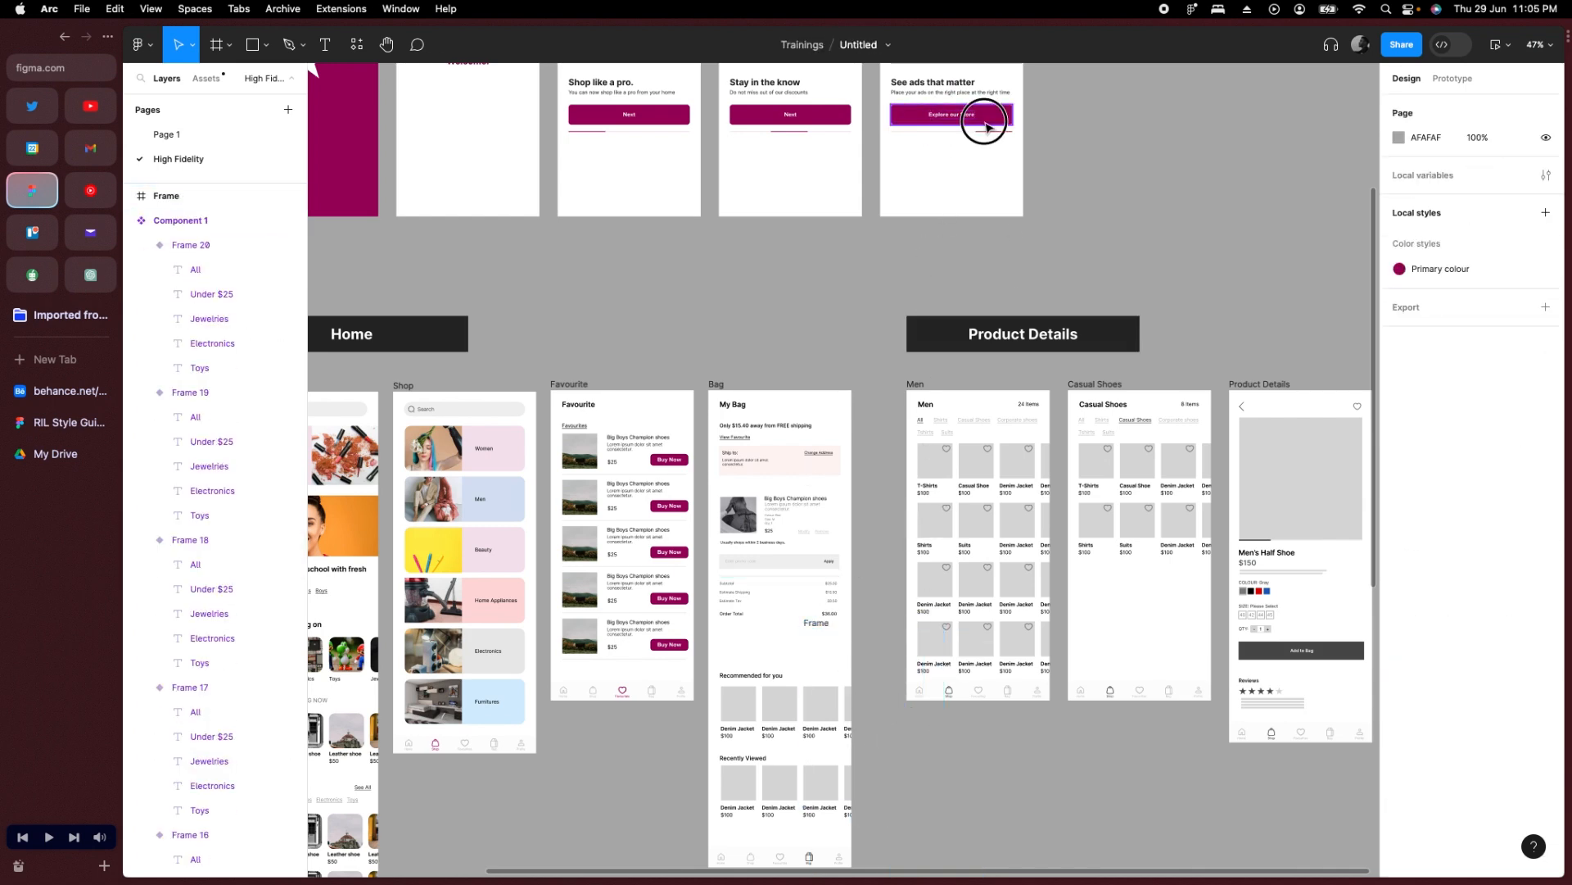
click(986, 124)
drag(974, 138, 647, 770)
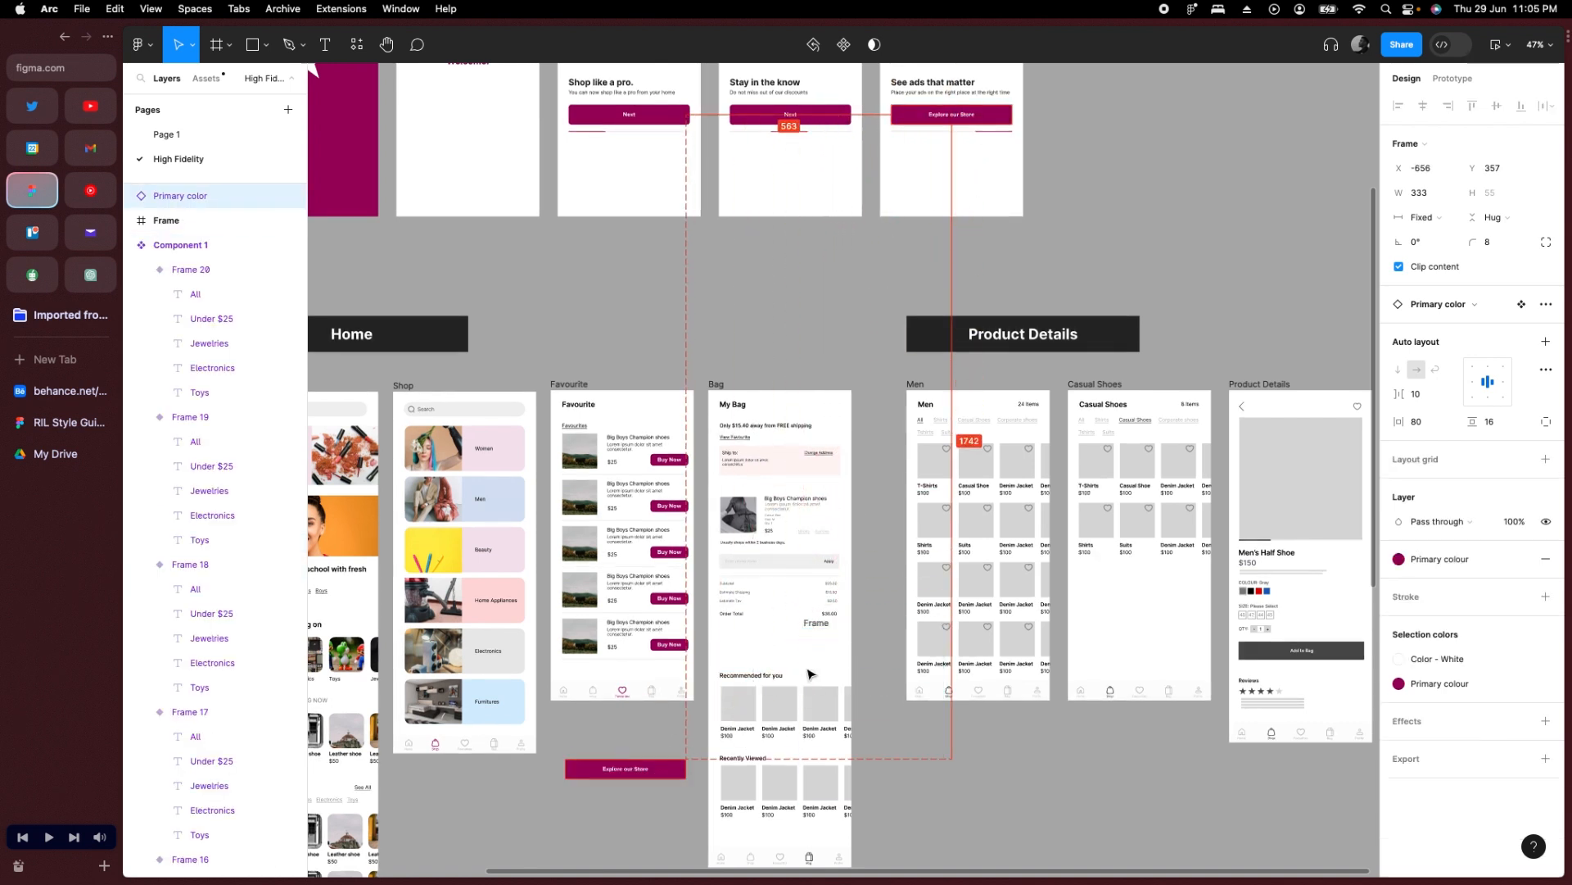
click(852, 652)
key(Delete)
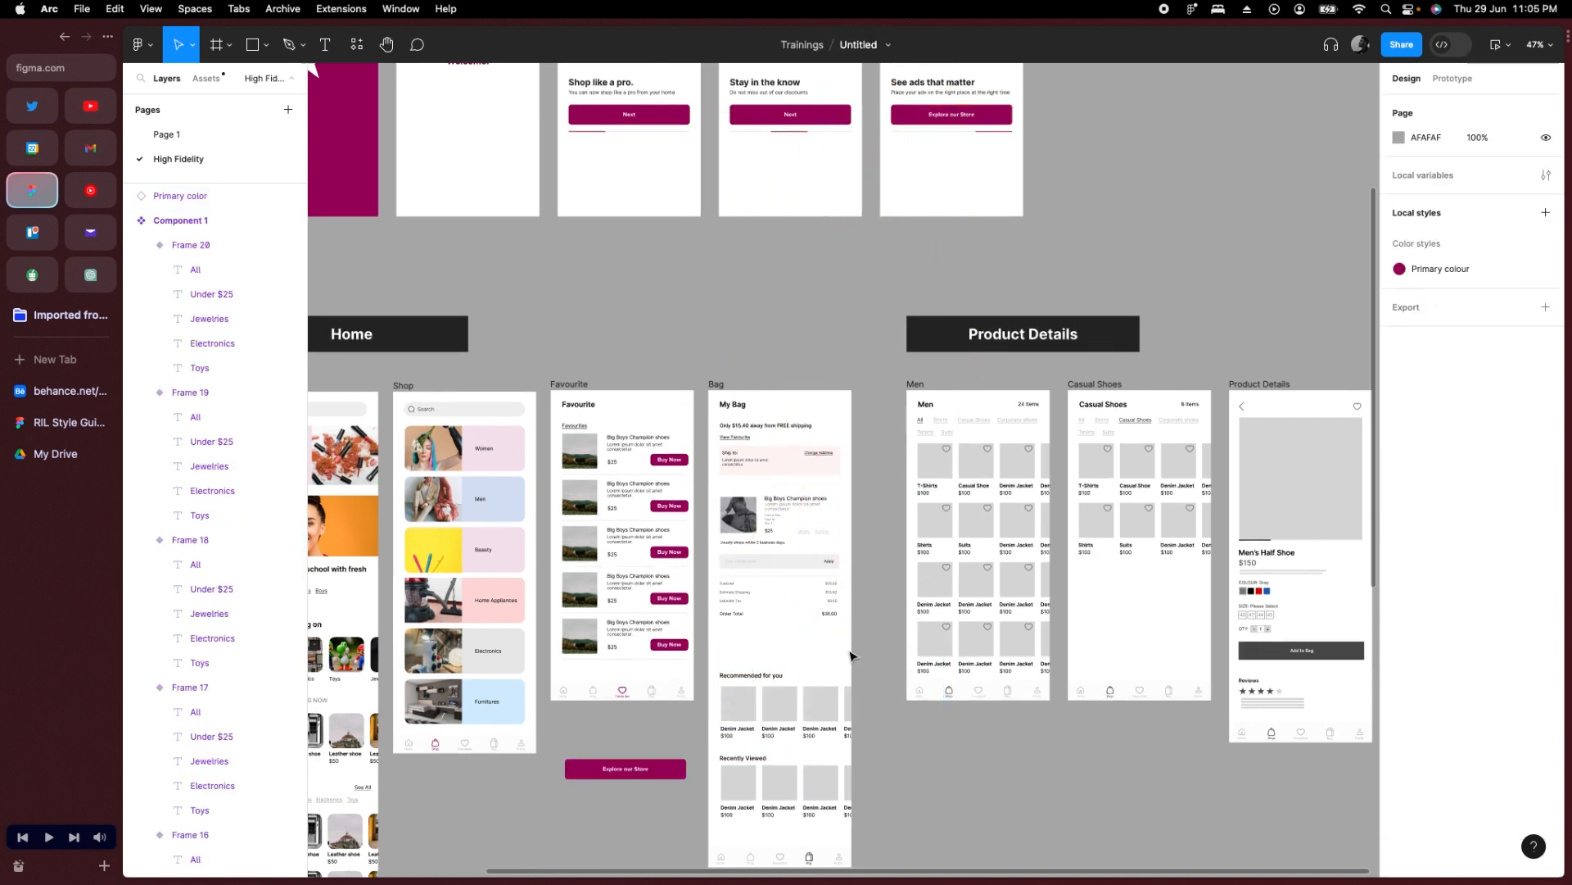
Place the button copy on the Bag page under the Order Total row at X 30, Y 649.
drag(591, 779, 747, 643)
key(shift+2)
drag(800, 534, 811, 545)
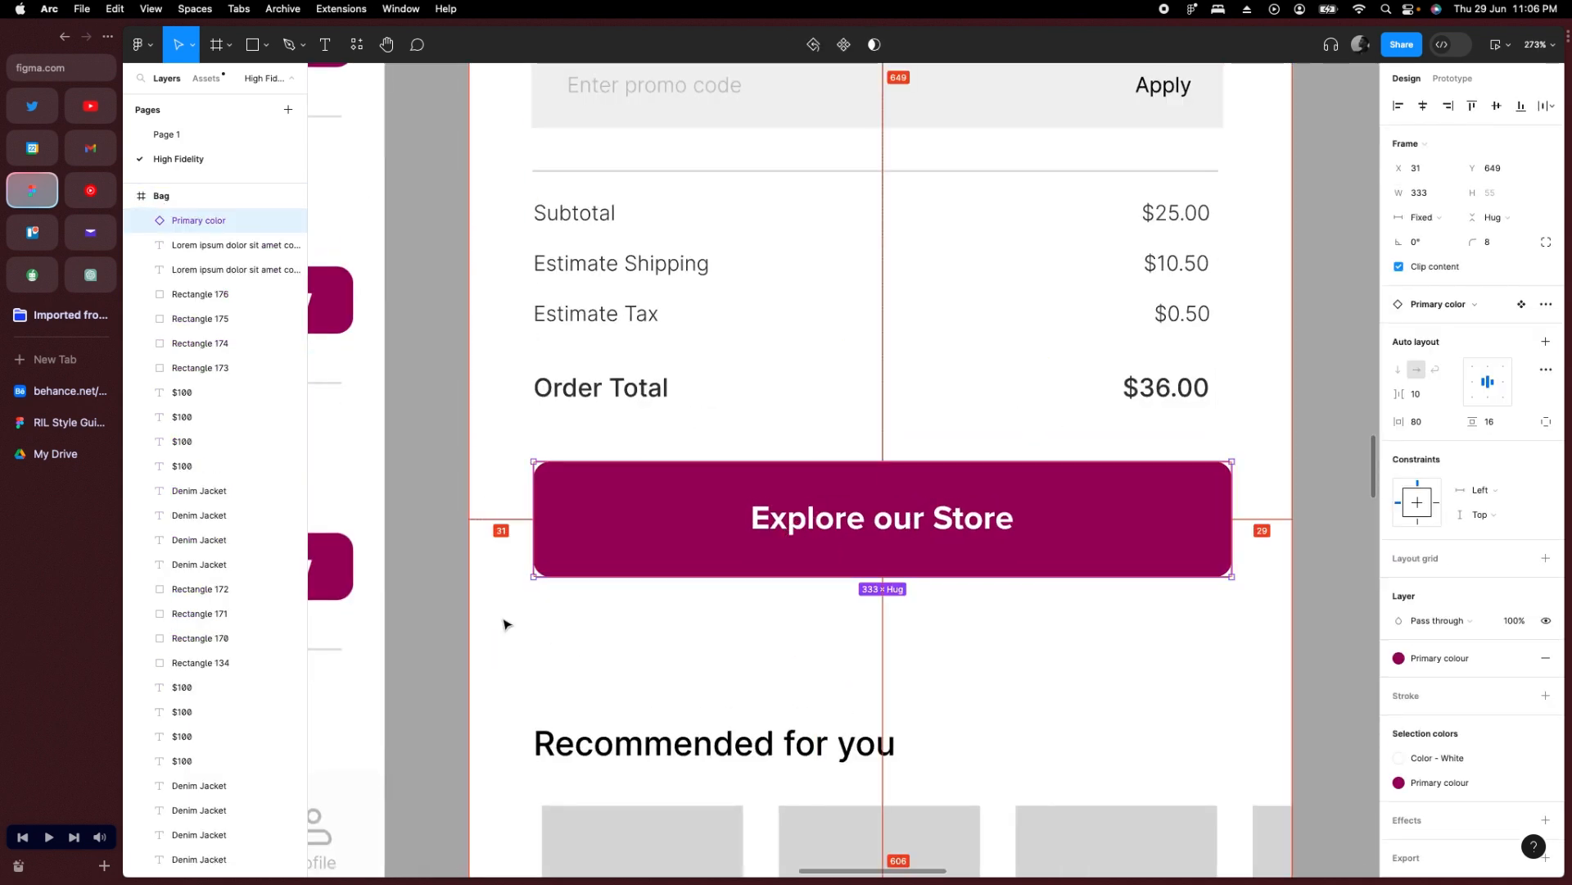
key(Left)
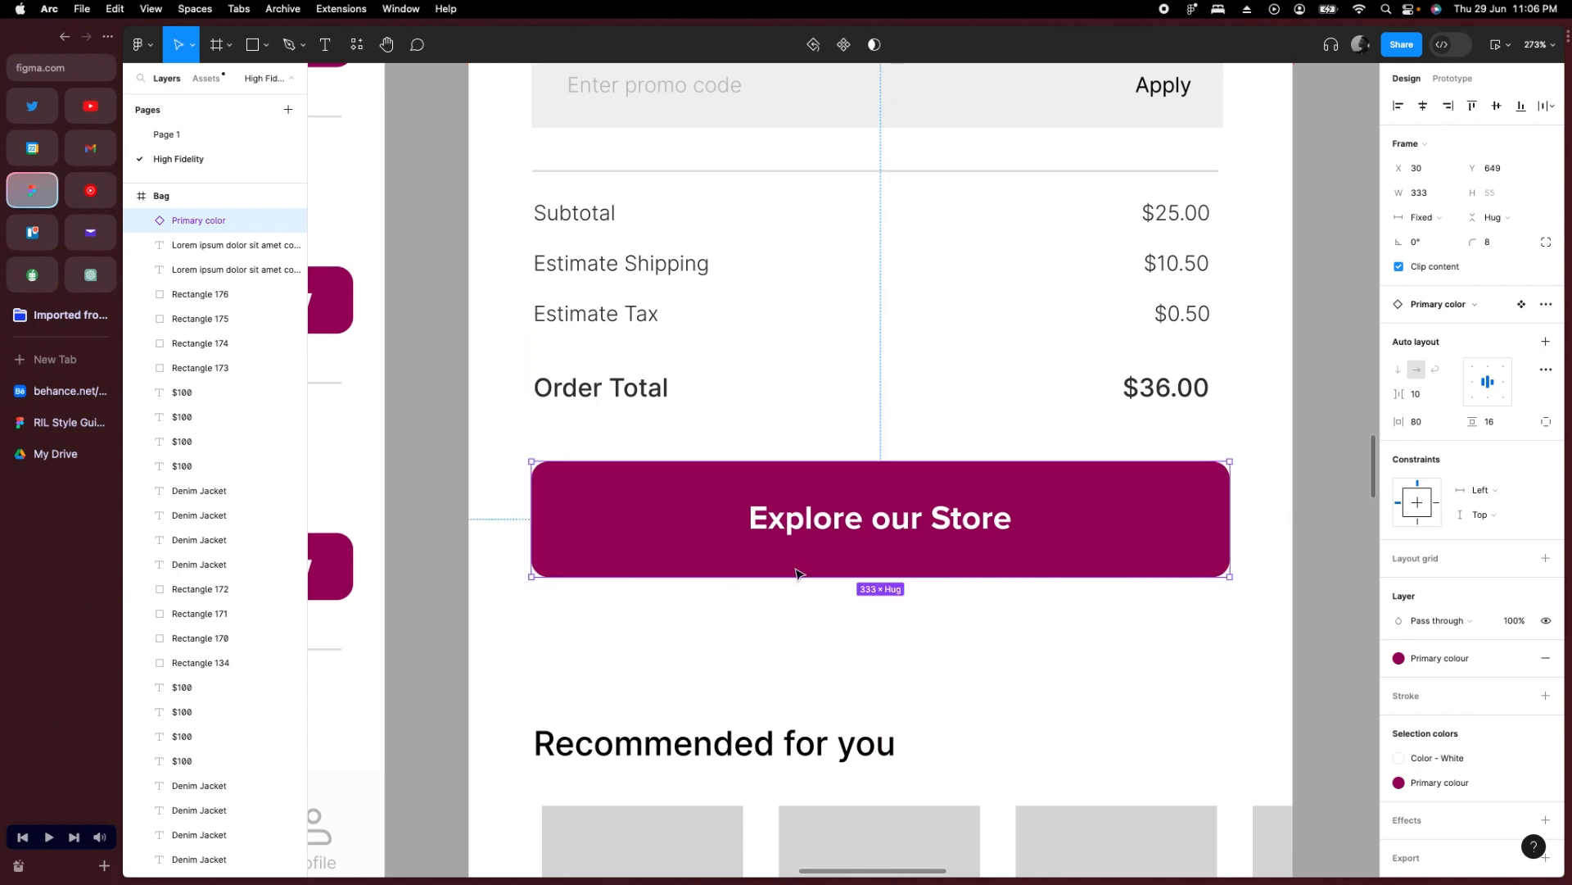
Change the label of the Bag page's button to "Place Order".
double_click(864, 521)
key(super+a)
text(Pl)
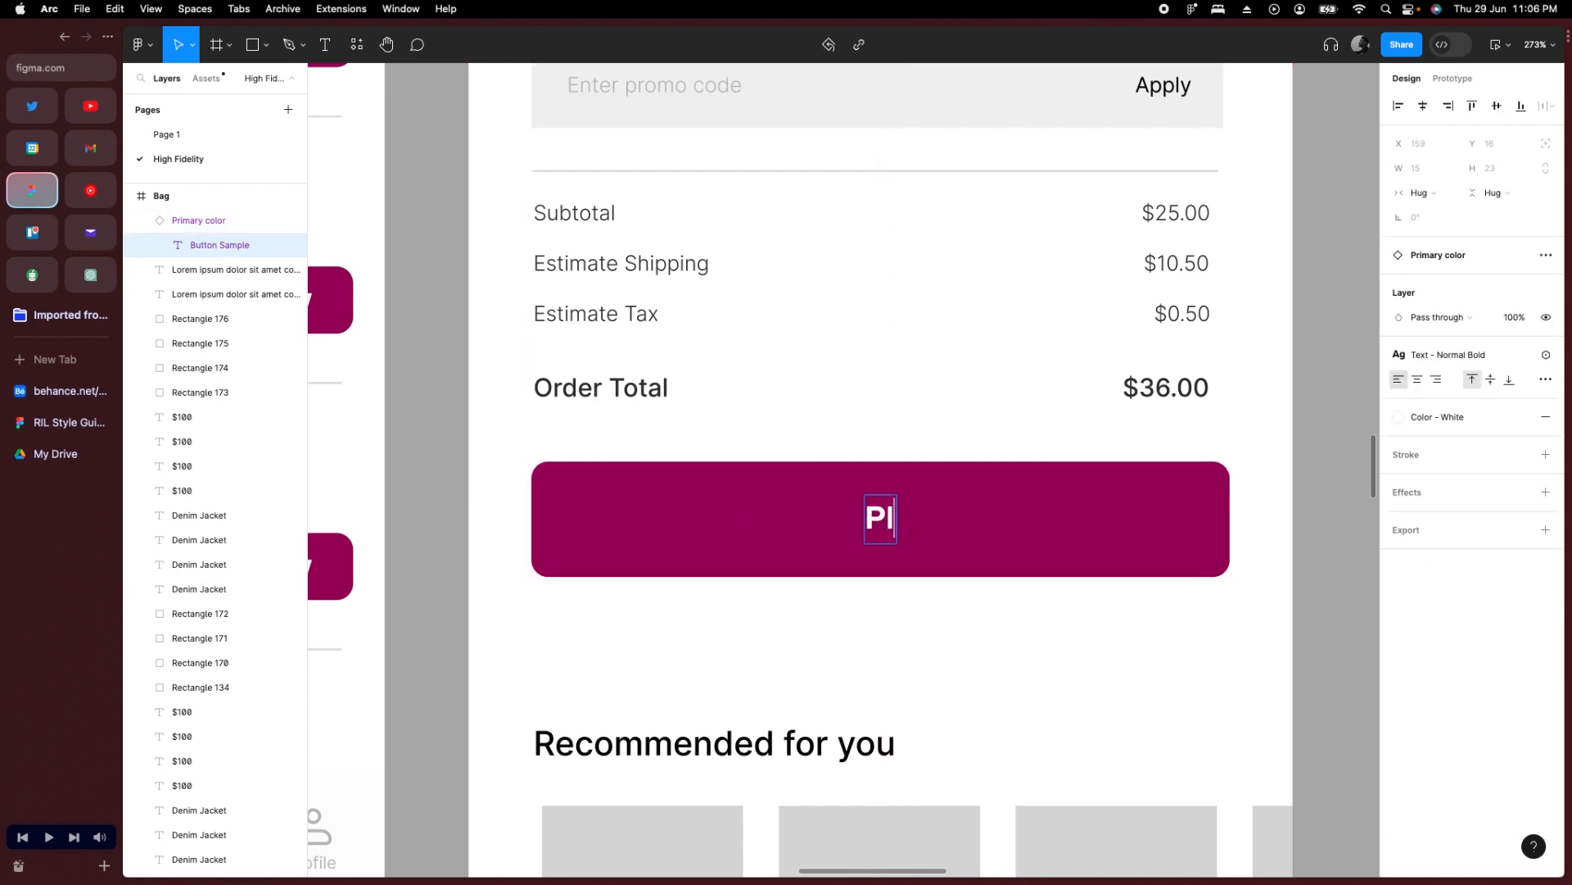
text(ace Order)
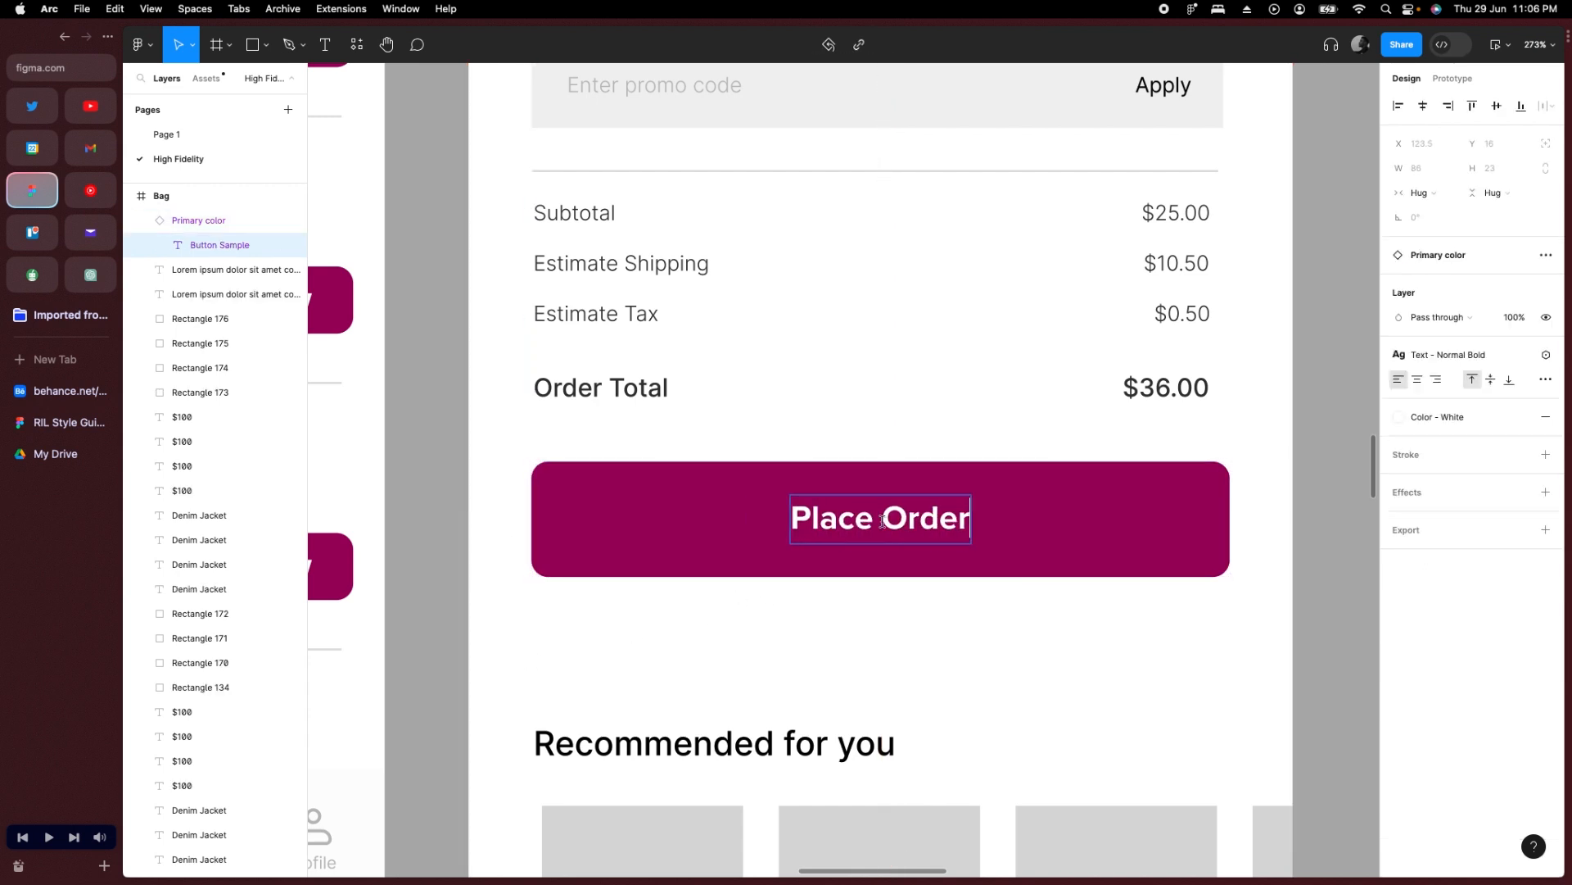
key(Escape)
Copy the two Leather shoe rows under Products on the Home page onto the canvas below the Bag page.
scroll(846, 522, down, 3)
scroll(845, 522, down, 10)
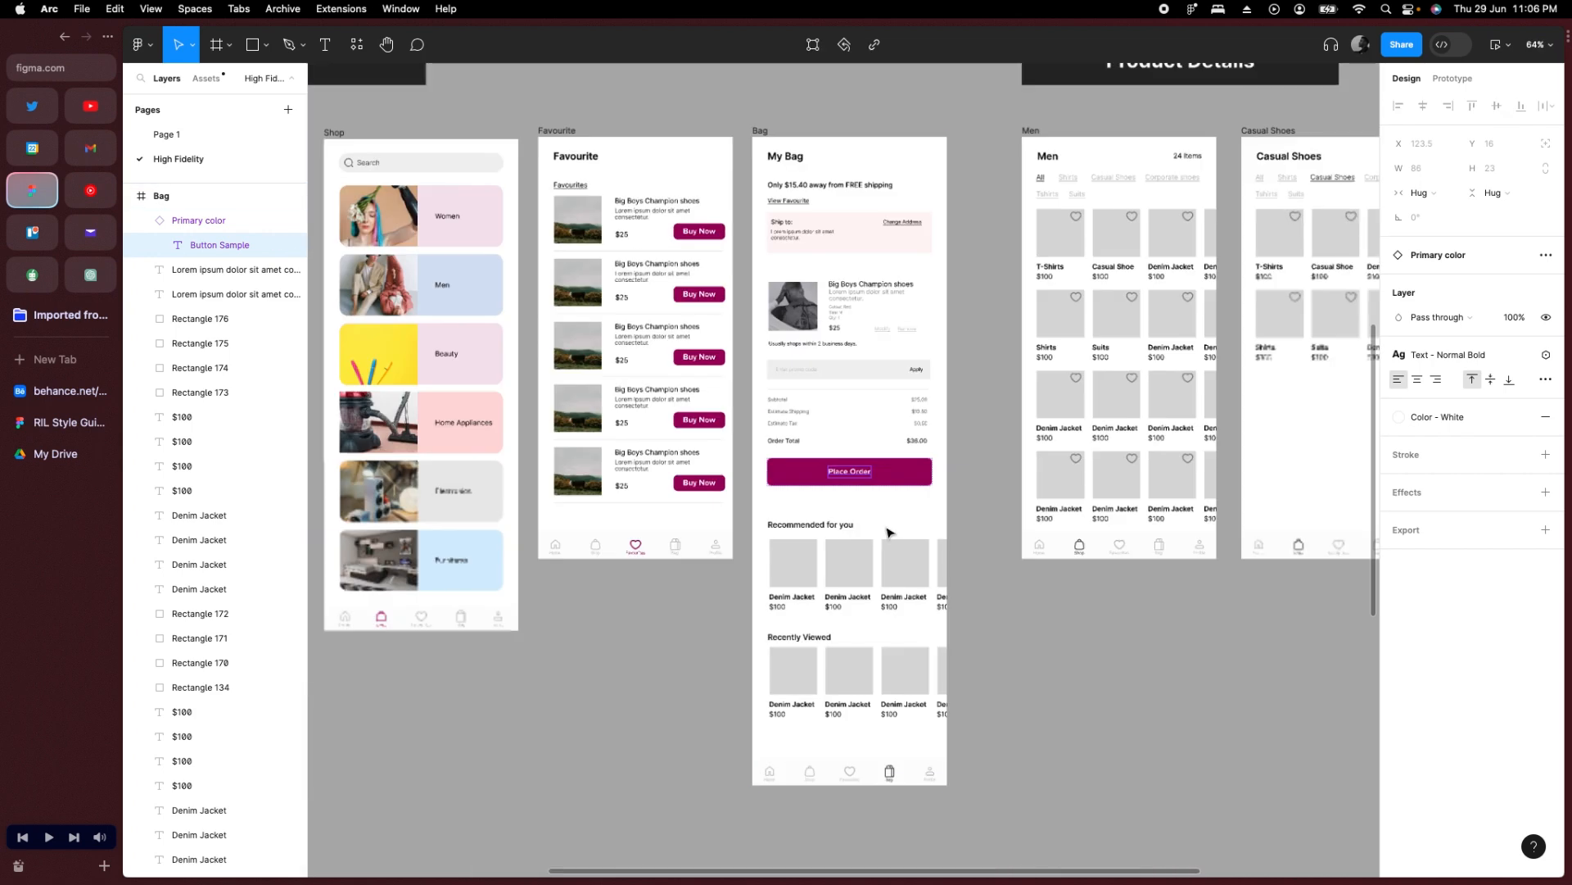
scroll(934, 578, down, 5)
scroll(695, 632, up, 3)
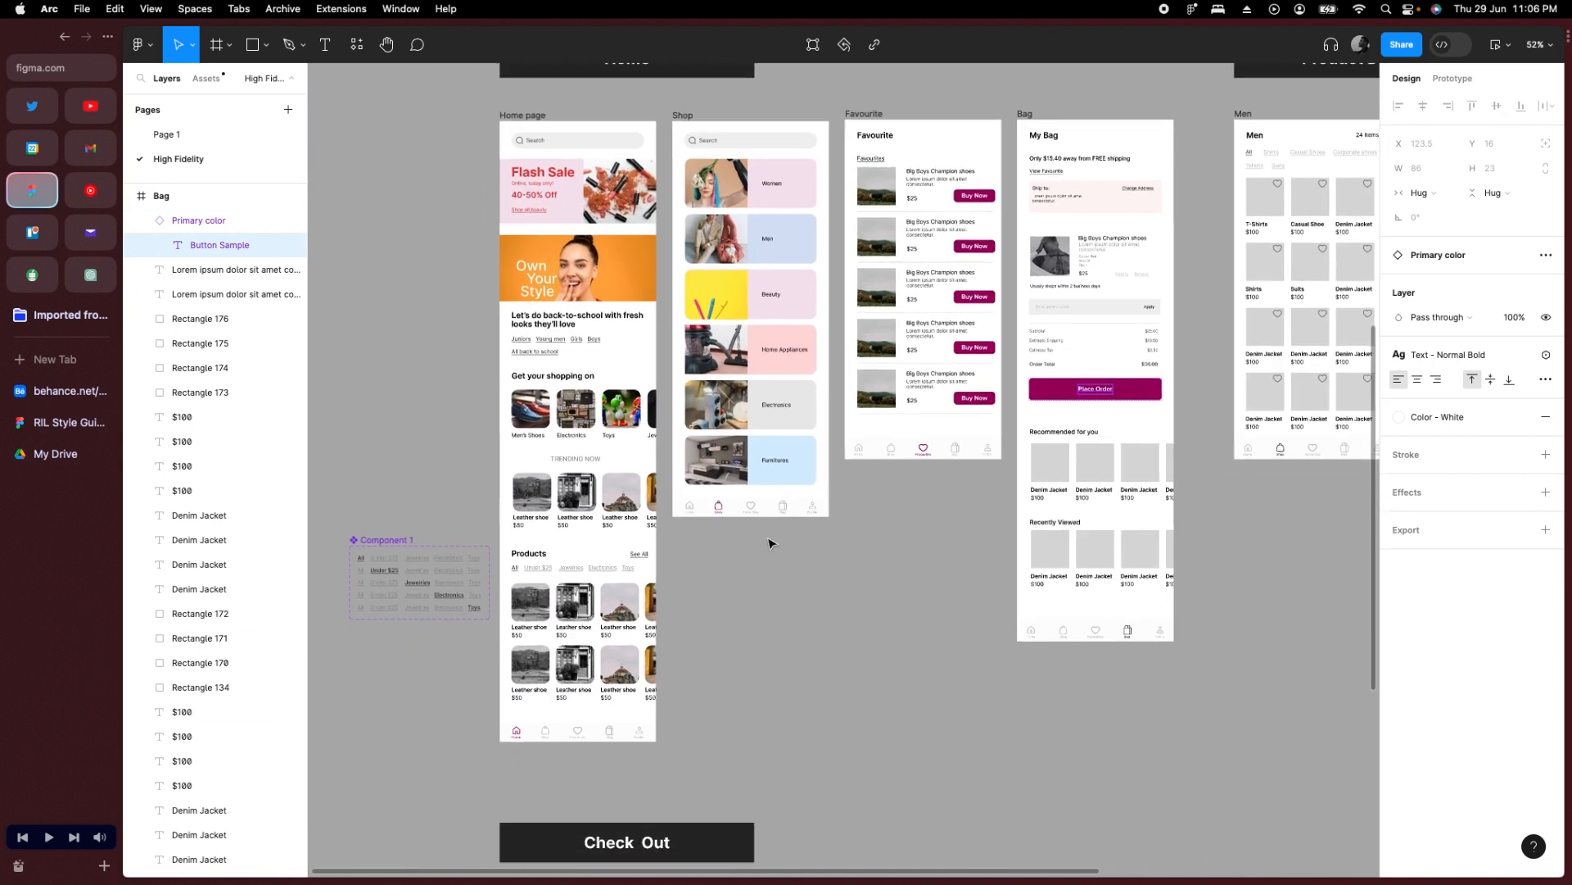
click(684, 589)
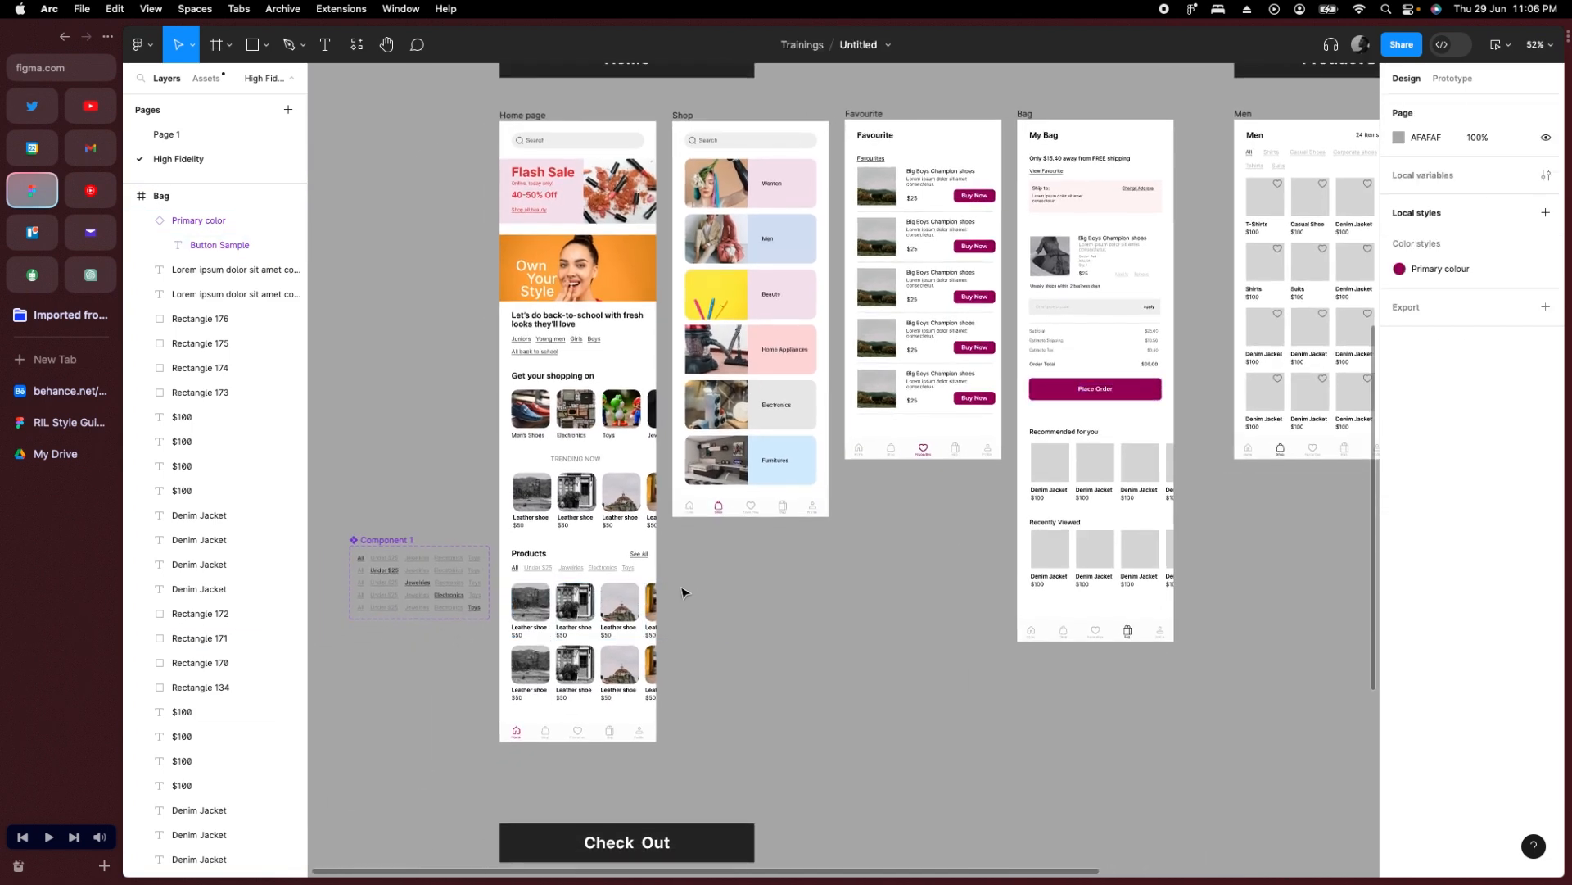
drag(507, 582, 761, 692)
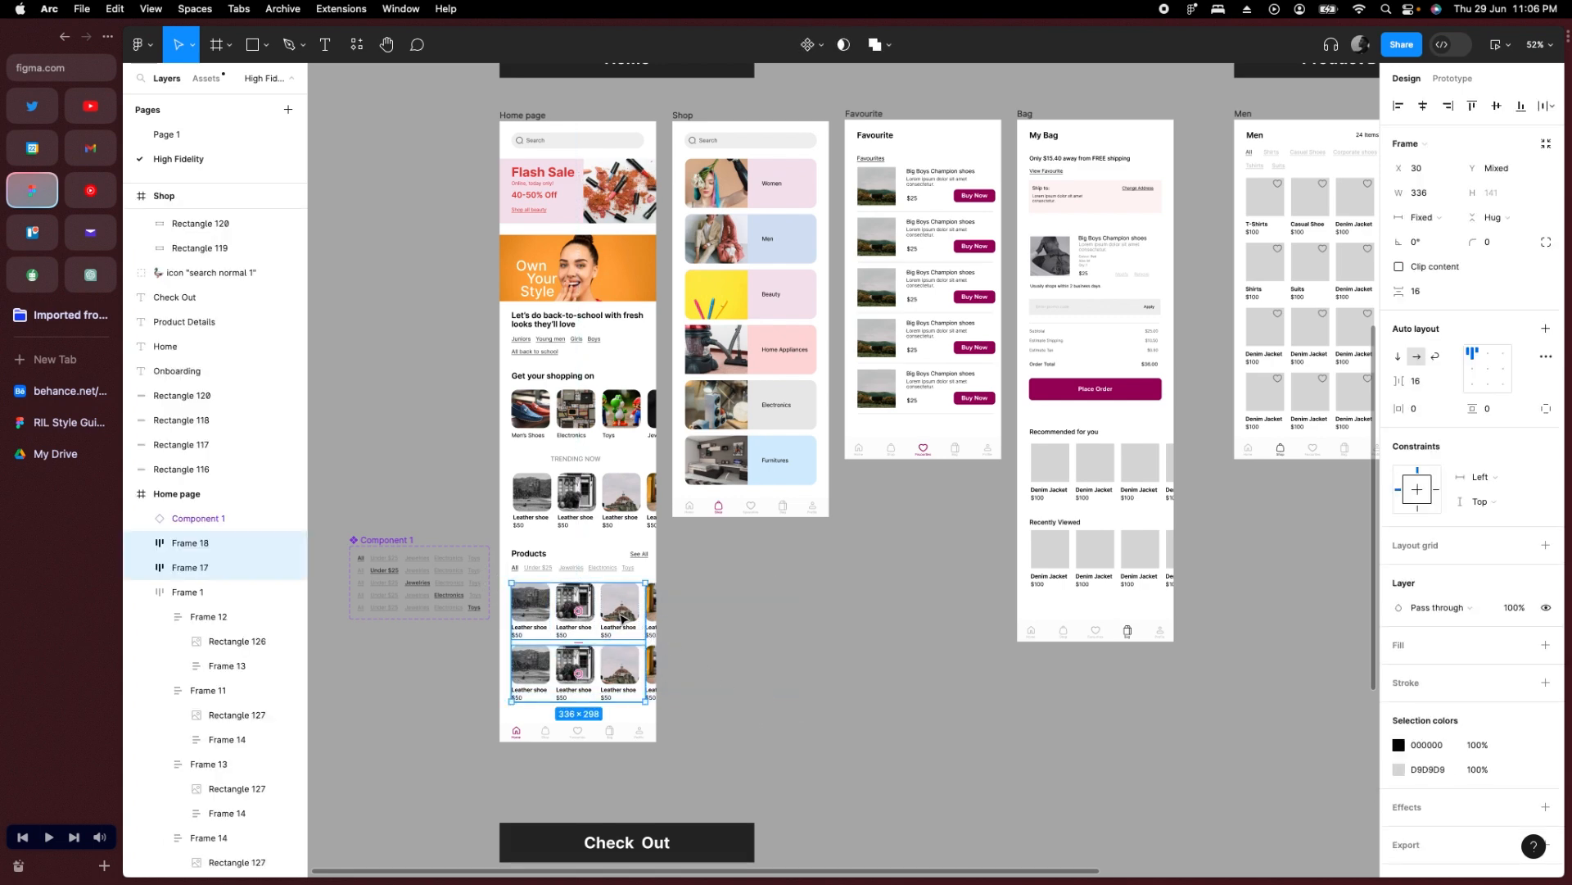
drag(1010, 697, 1016, 701)
Replace the Bag page's placeholder products and Recently Viewed heading with the two copied Leather shoe rows, under Recommended for you.
drag(1205, 589, 1037, 452)
key(Delete)
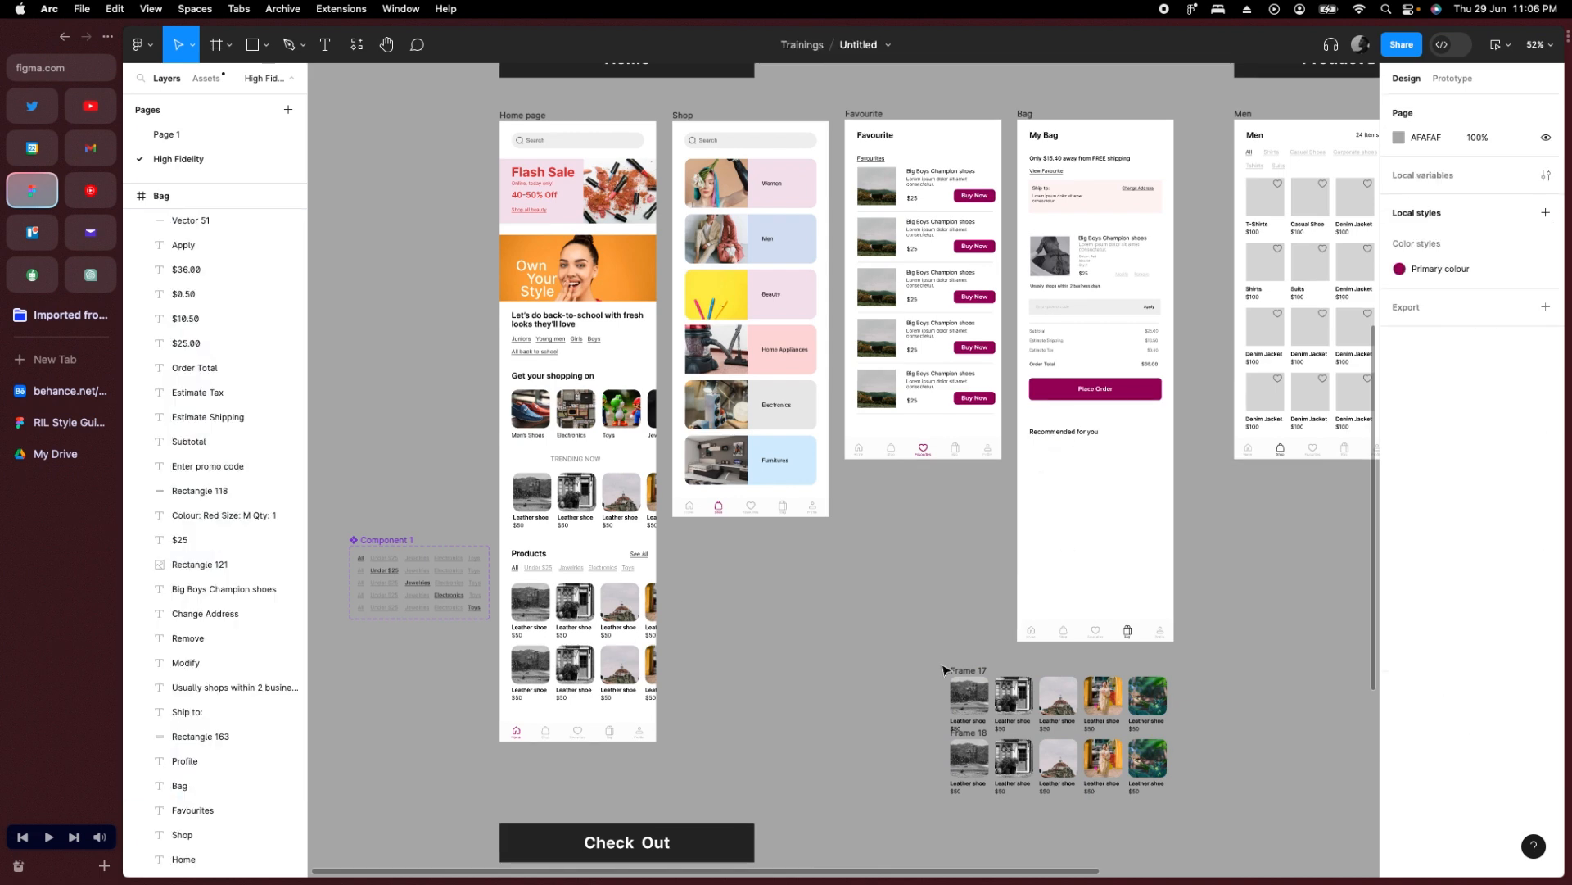
drag(1069, 740, 1130, 487)
drag(1088, 437, 1089, 437)
click(793, 571)
Delete all the grey placeholder products with their names and prices from the Men page.
scroll(792, 573, down, 3)
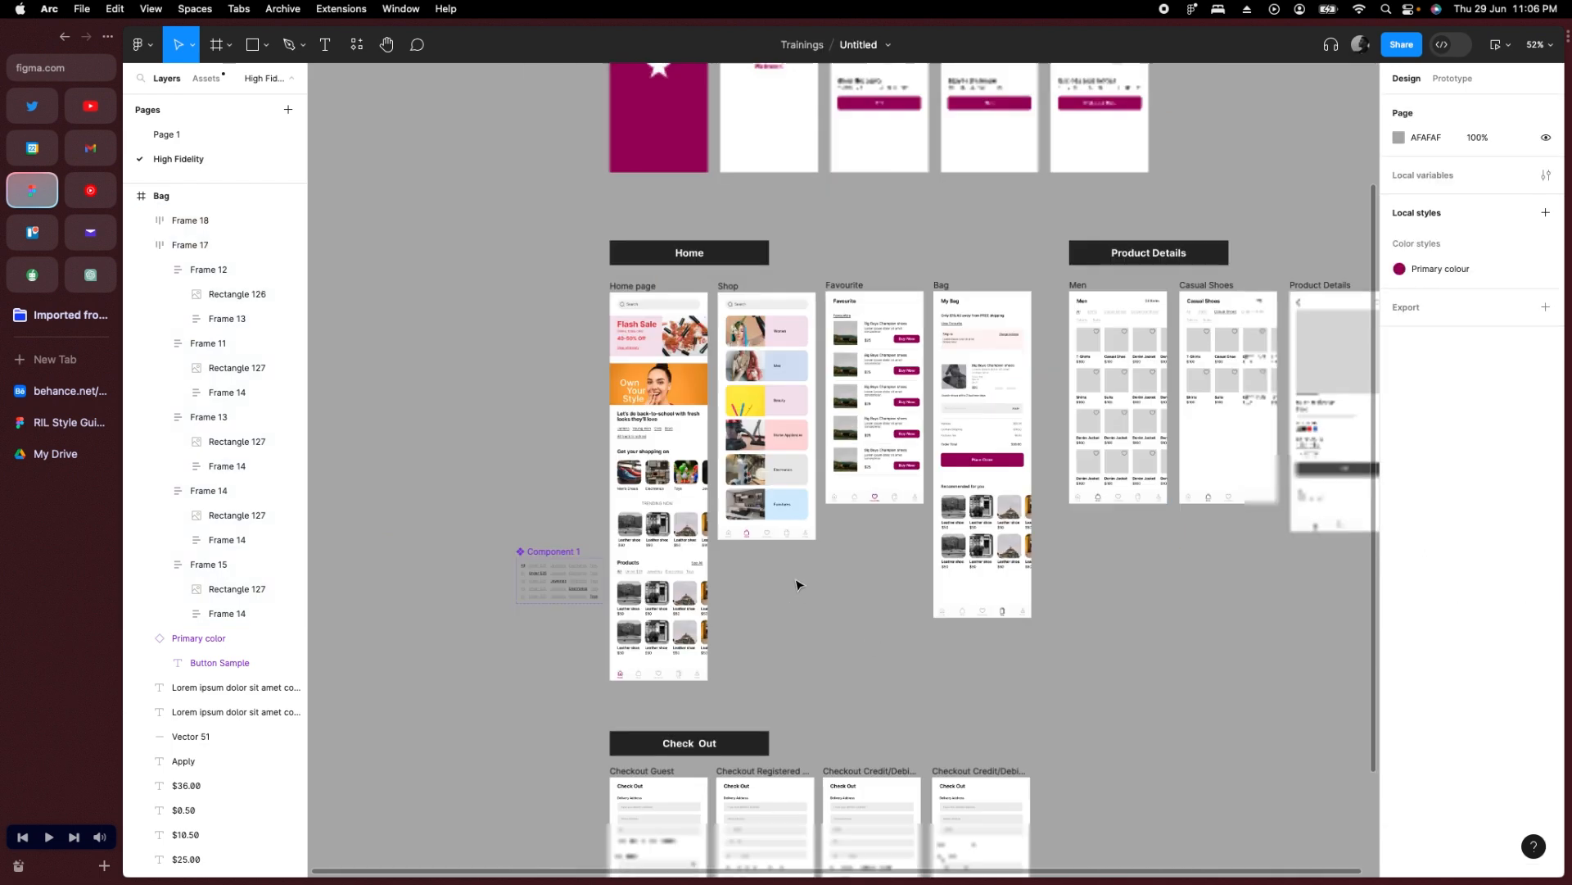
drag(1130, 549, 843, 579)
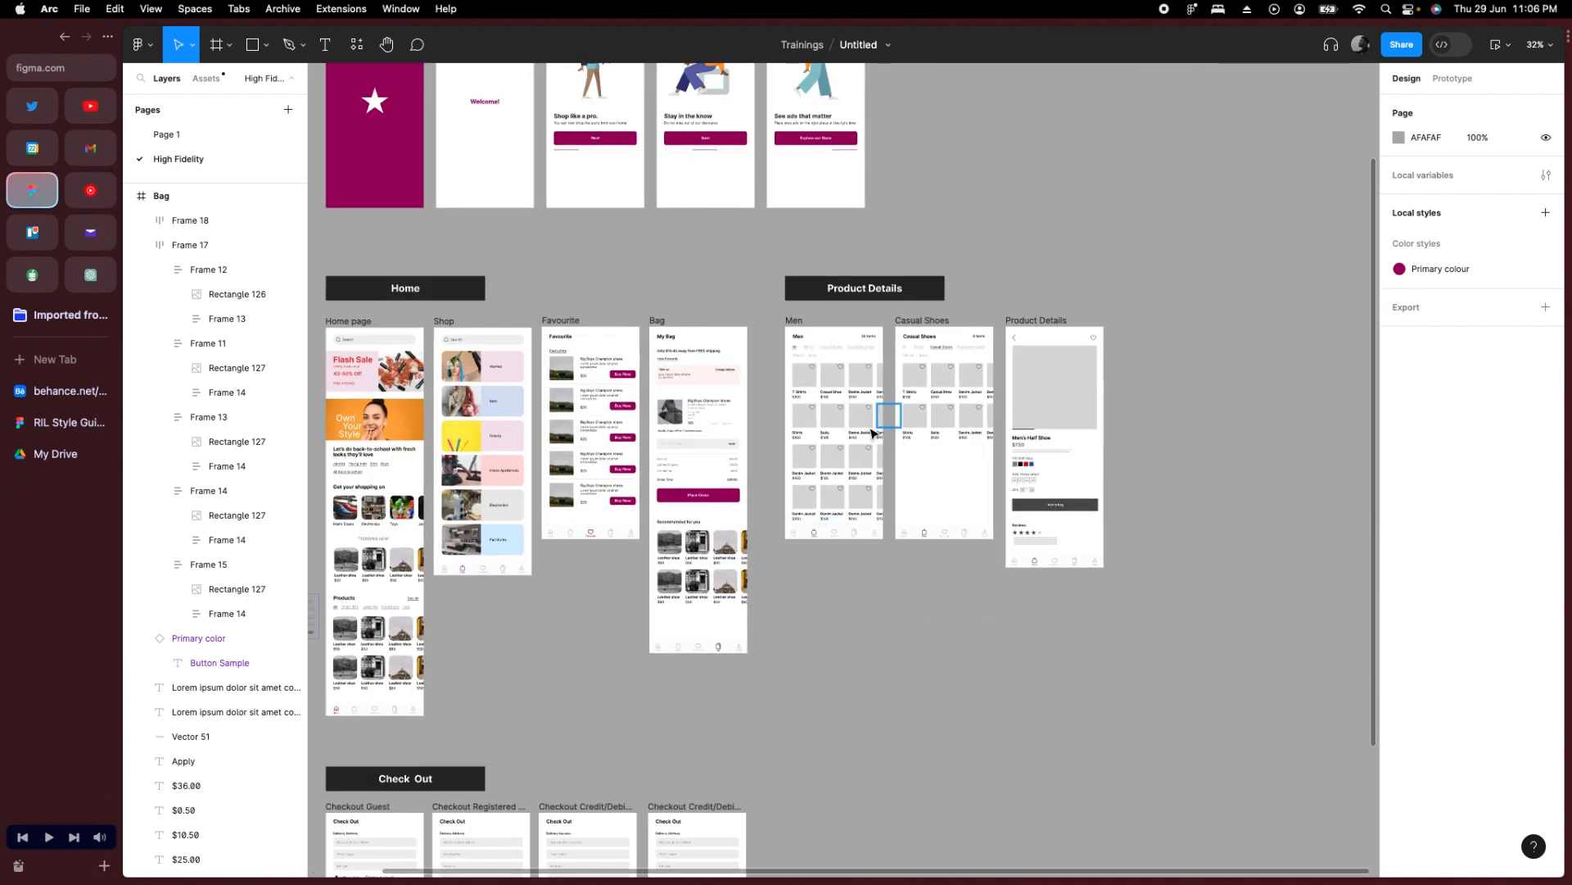
scroll(871, 410, up, 5)
scroll(770, 327, down, 2)
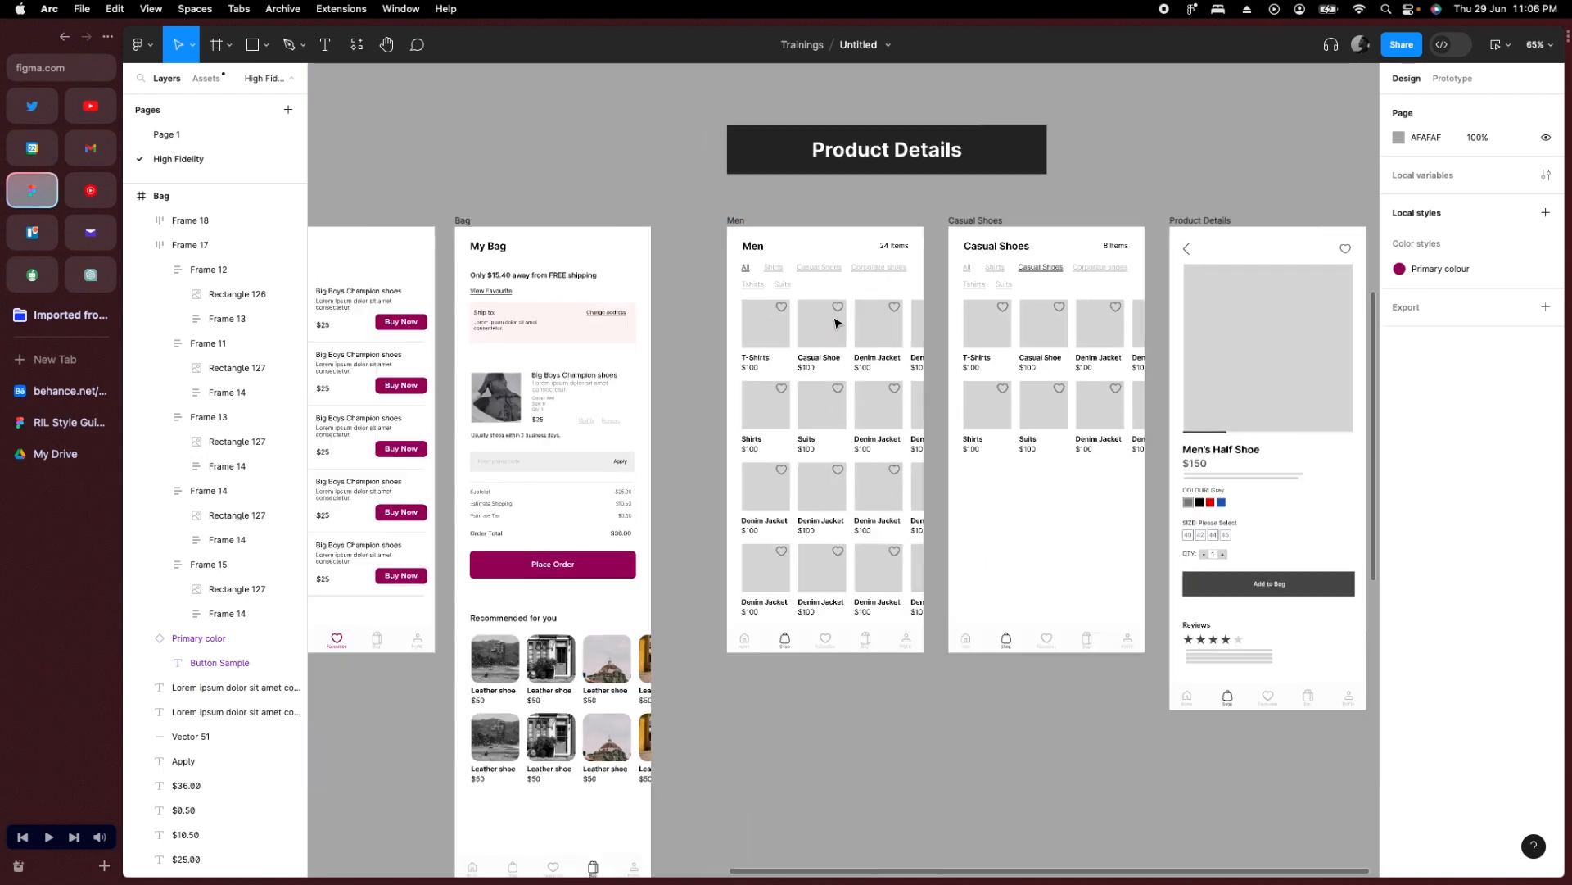
scroll(721, 311, down, 2)
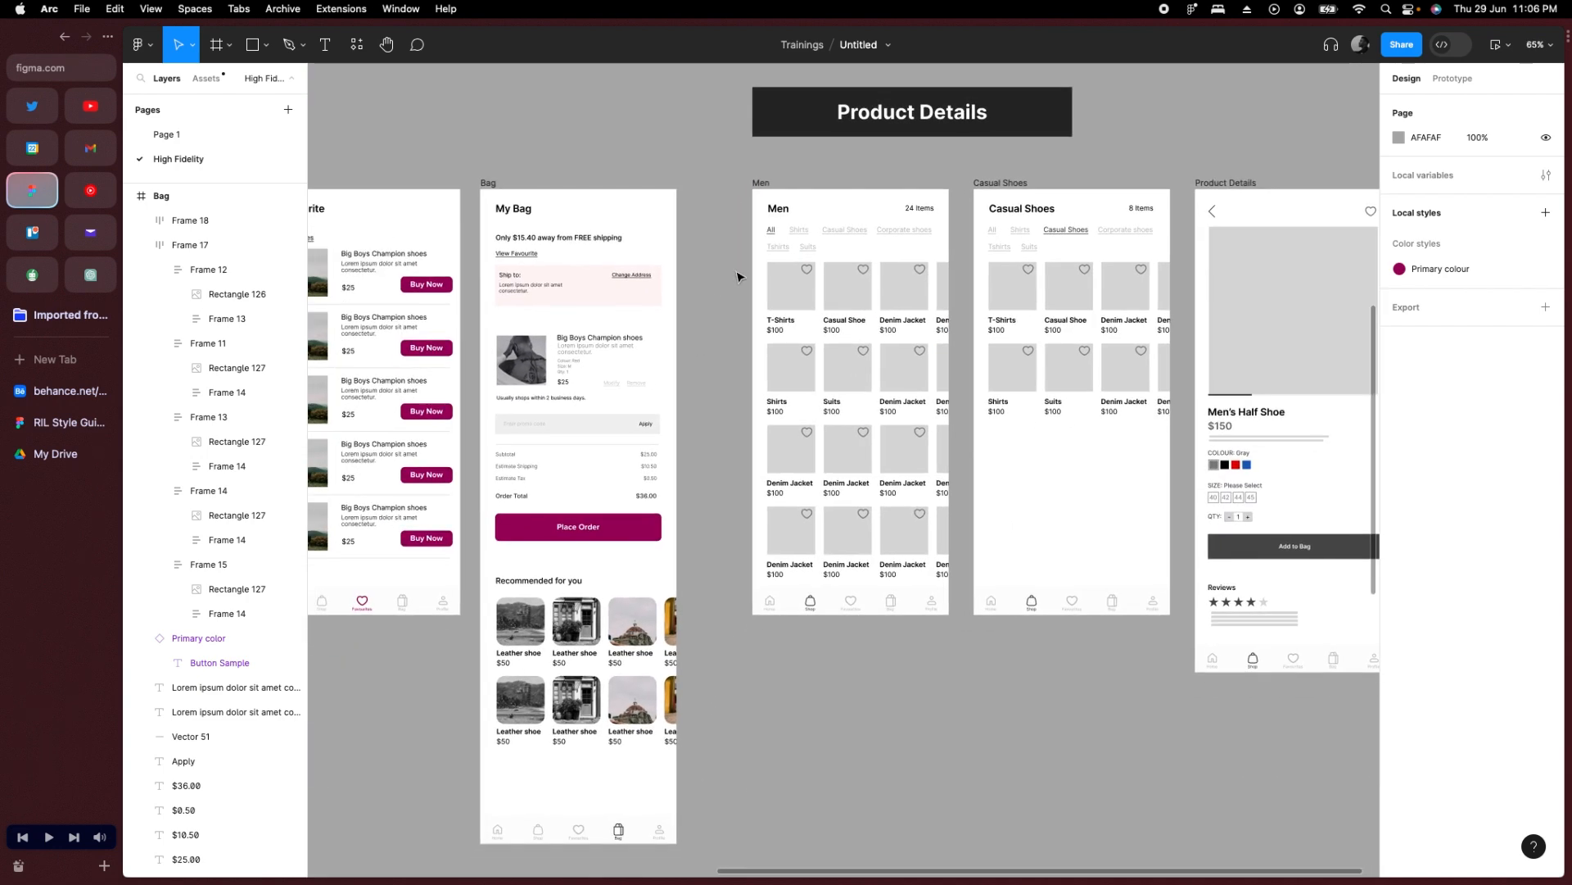
drag(864, 317, 945, 580)
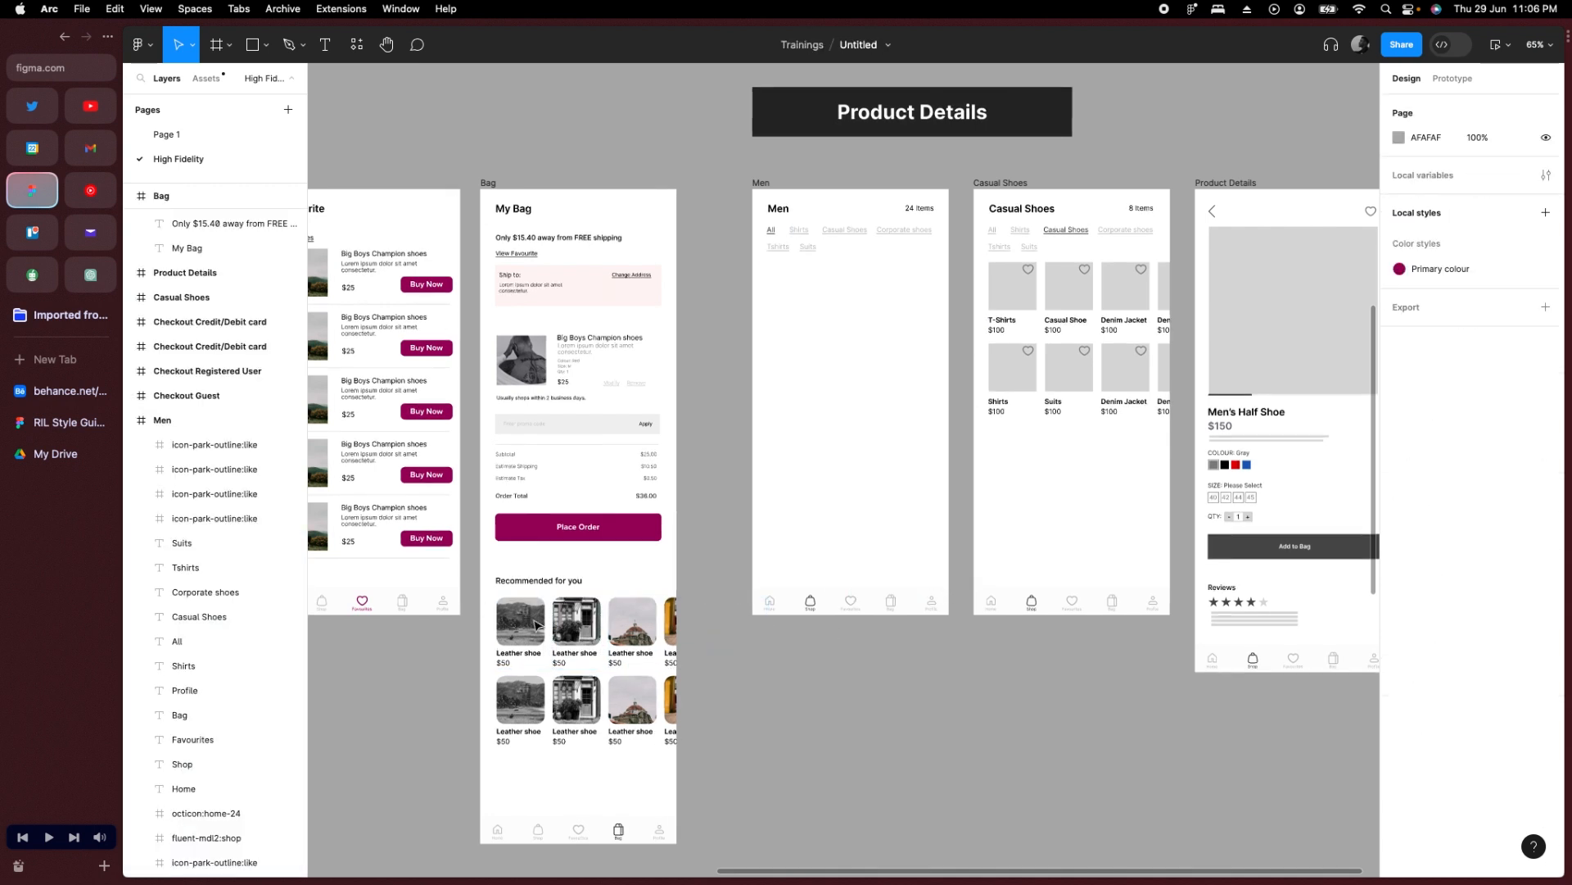
Copy the Bag page's two Leather shoe rows to the Men page below the category links, at X 30.
drag(483, 607, 814, 314)
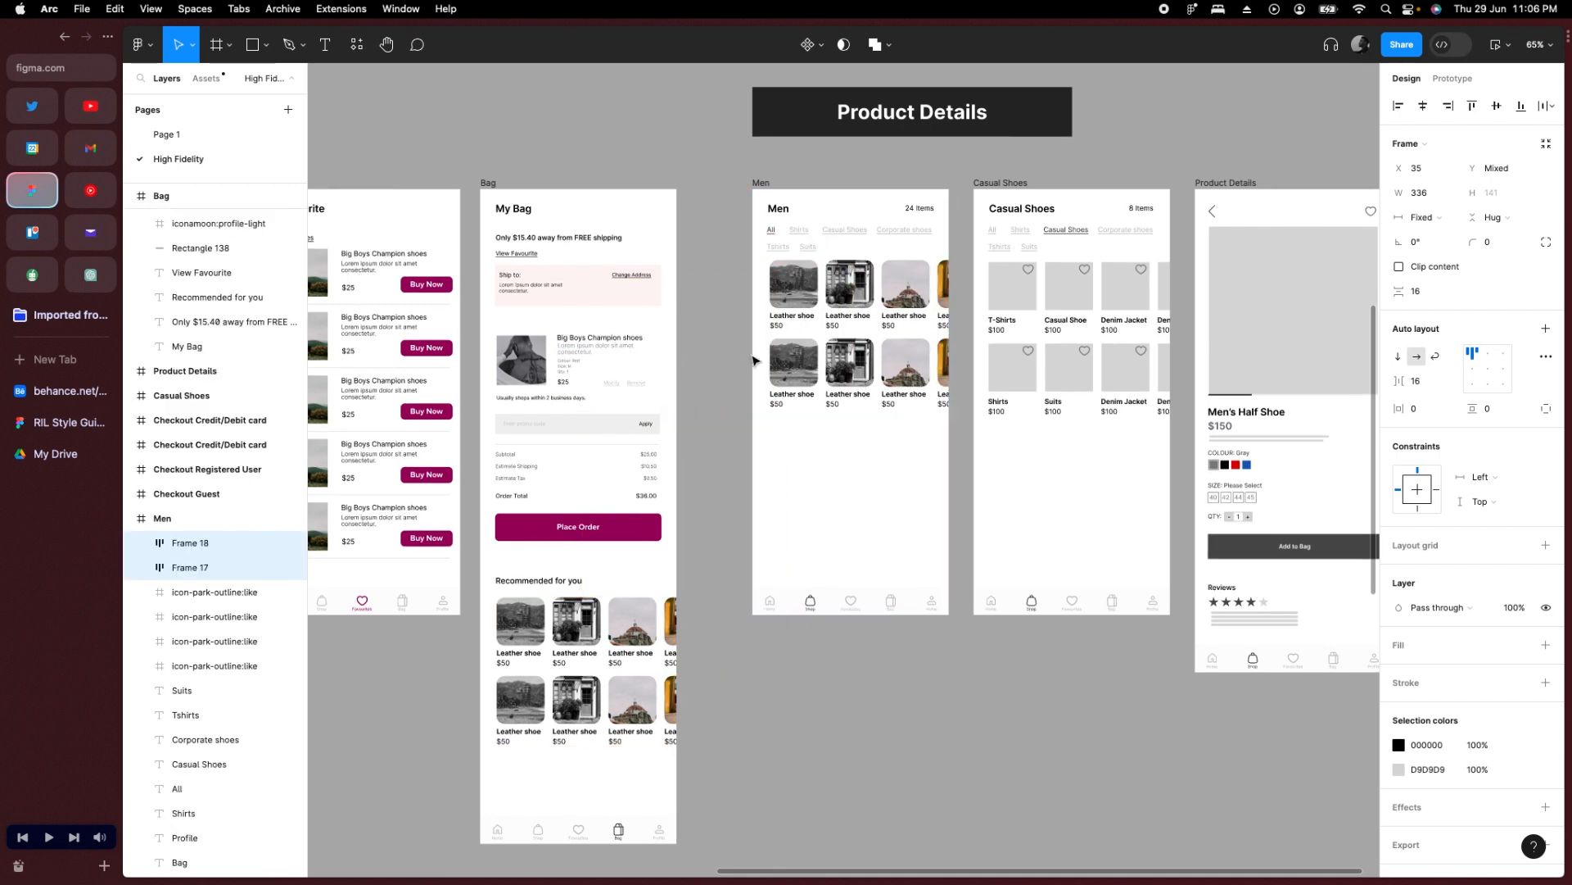
key(Left)
key(Left)
key(Left)
key(Left)
key(Left)
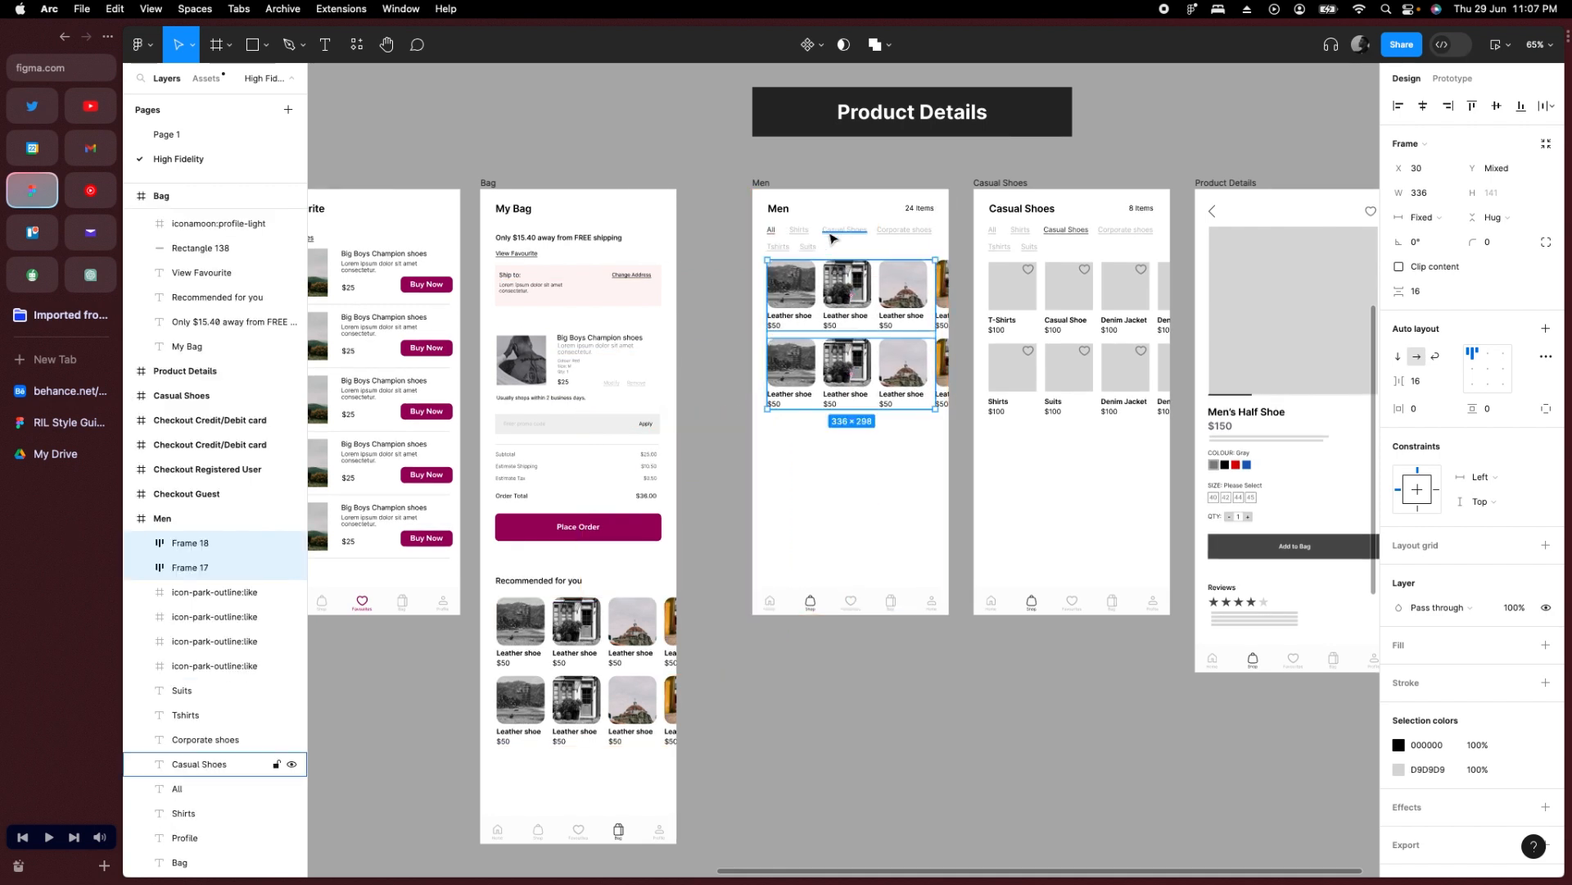
Wrap the Men page's category links in an auto layout frame with a horizontal gap of 12 and a width of 310.
scroll(833, 238, up, 5)
click(655, 260)
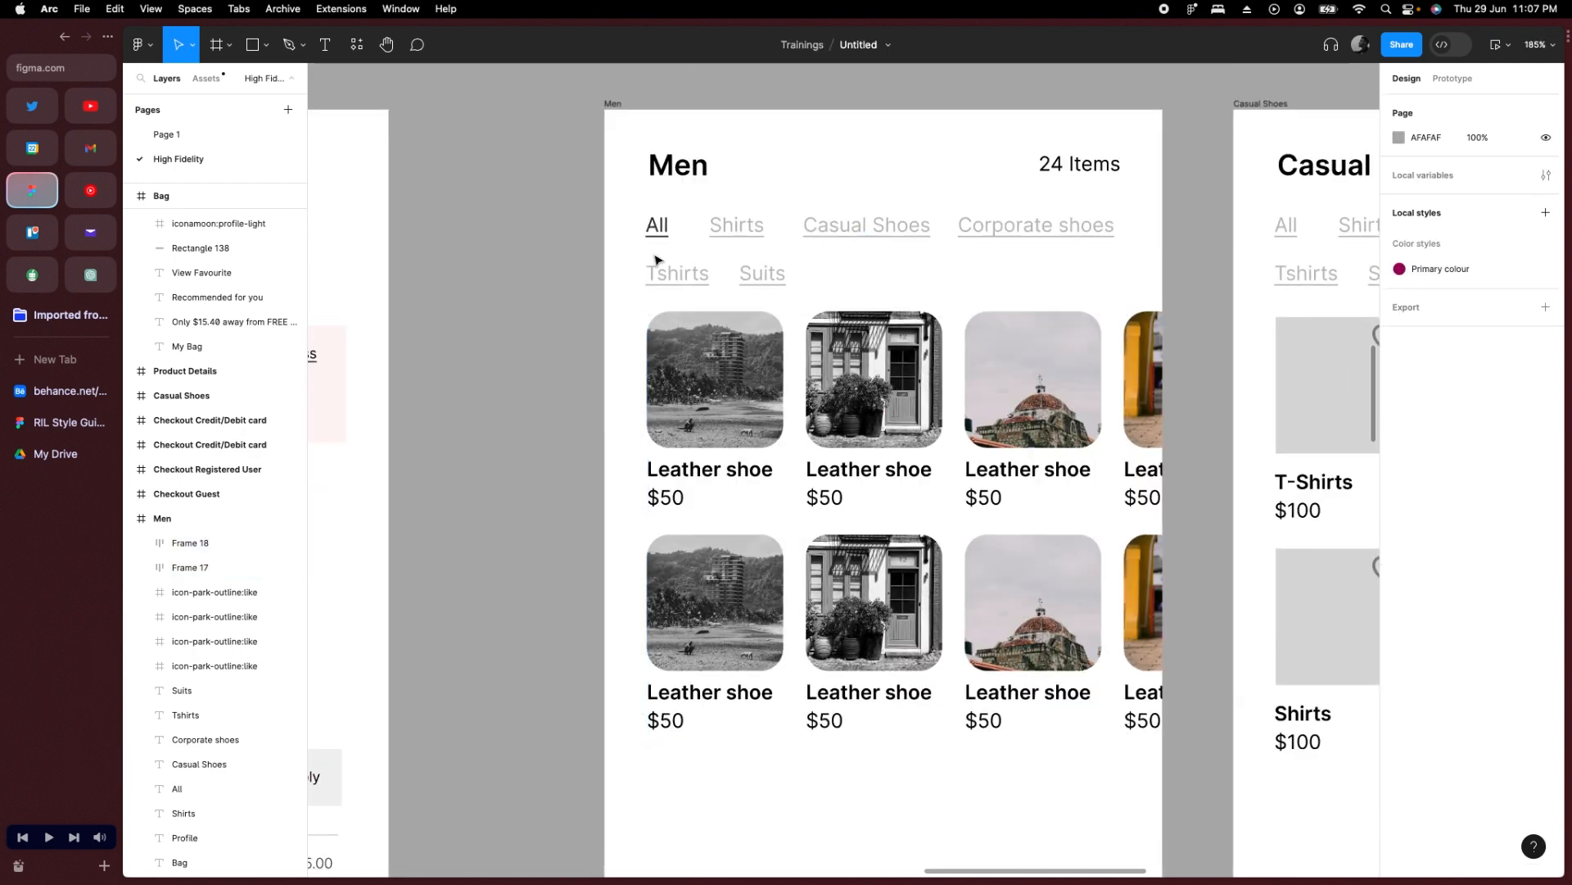
drag(572, 210, 1146, 303)
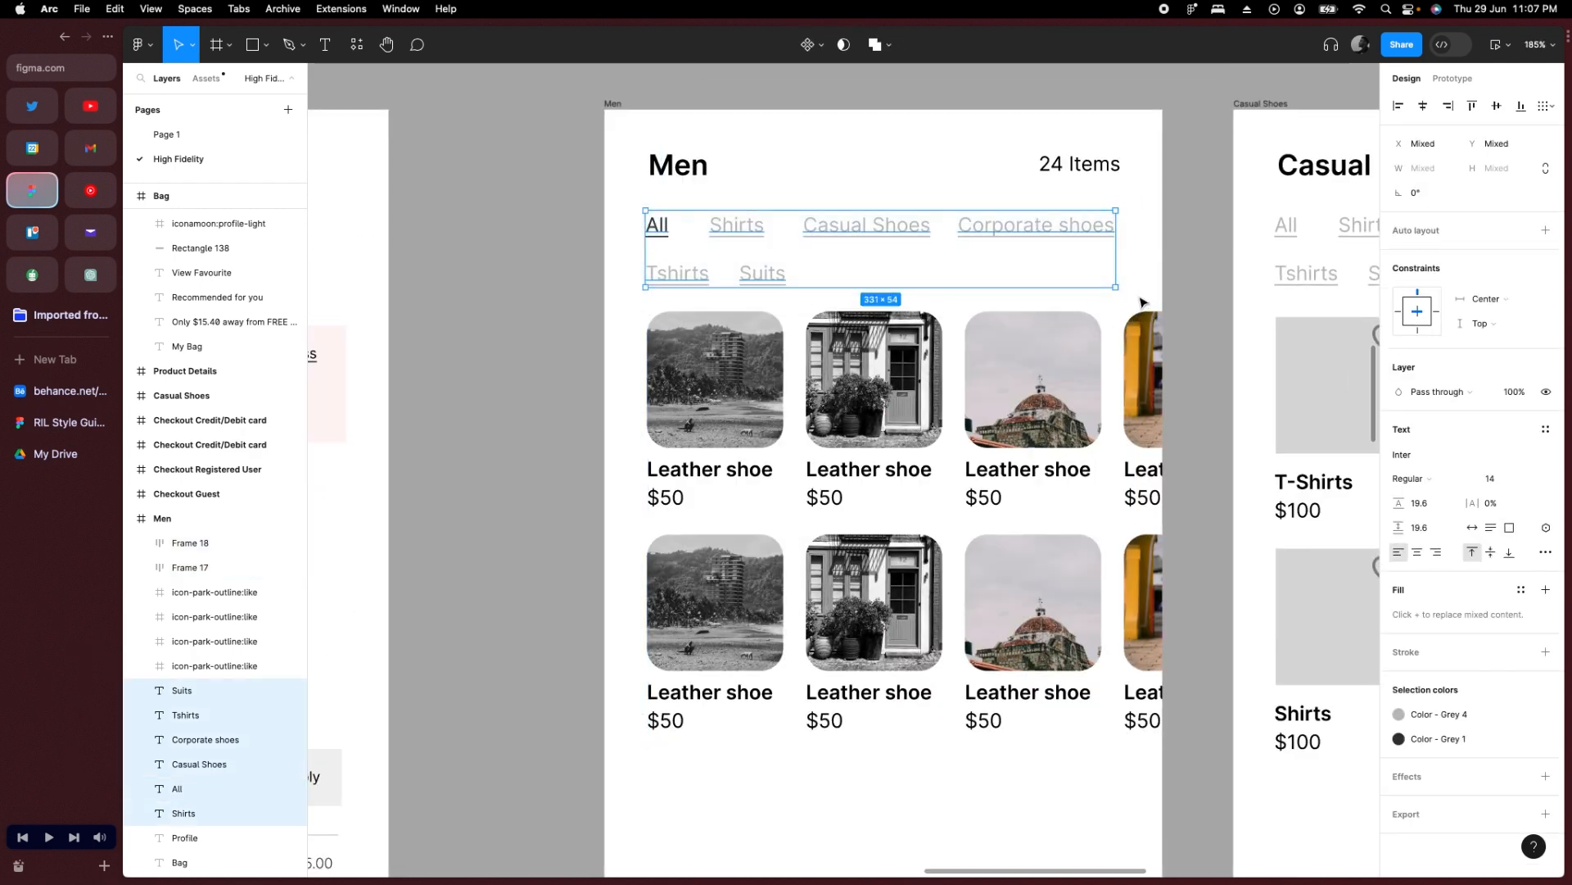
key(shift+a)
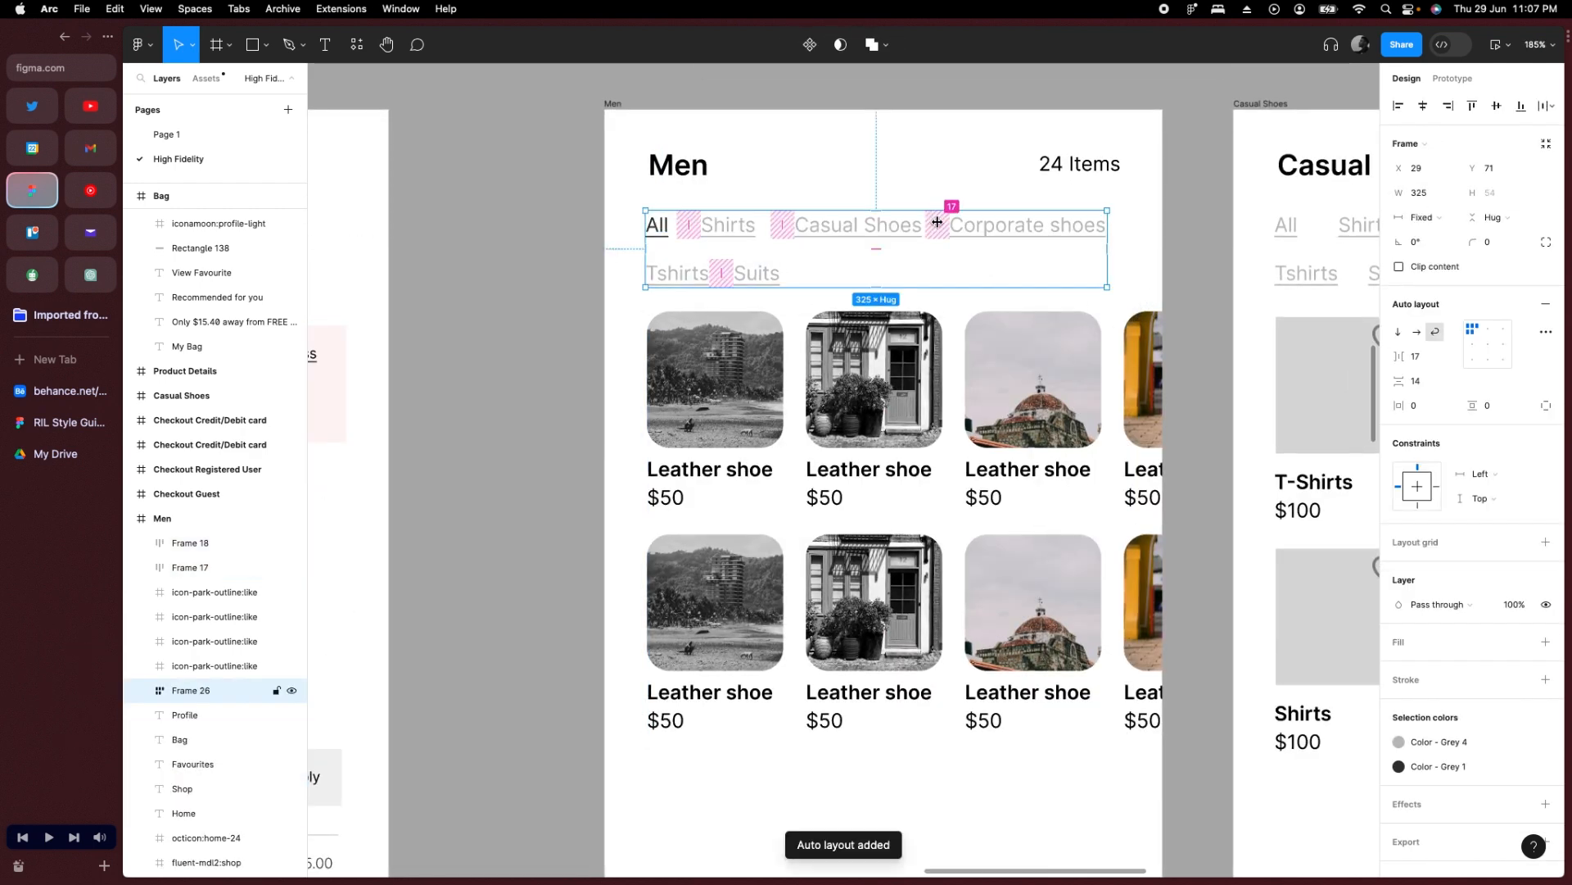
drag(937, 222, 933, 222)
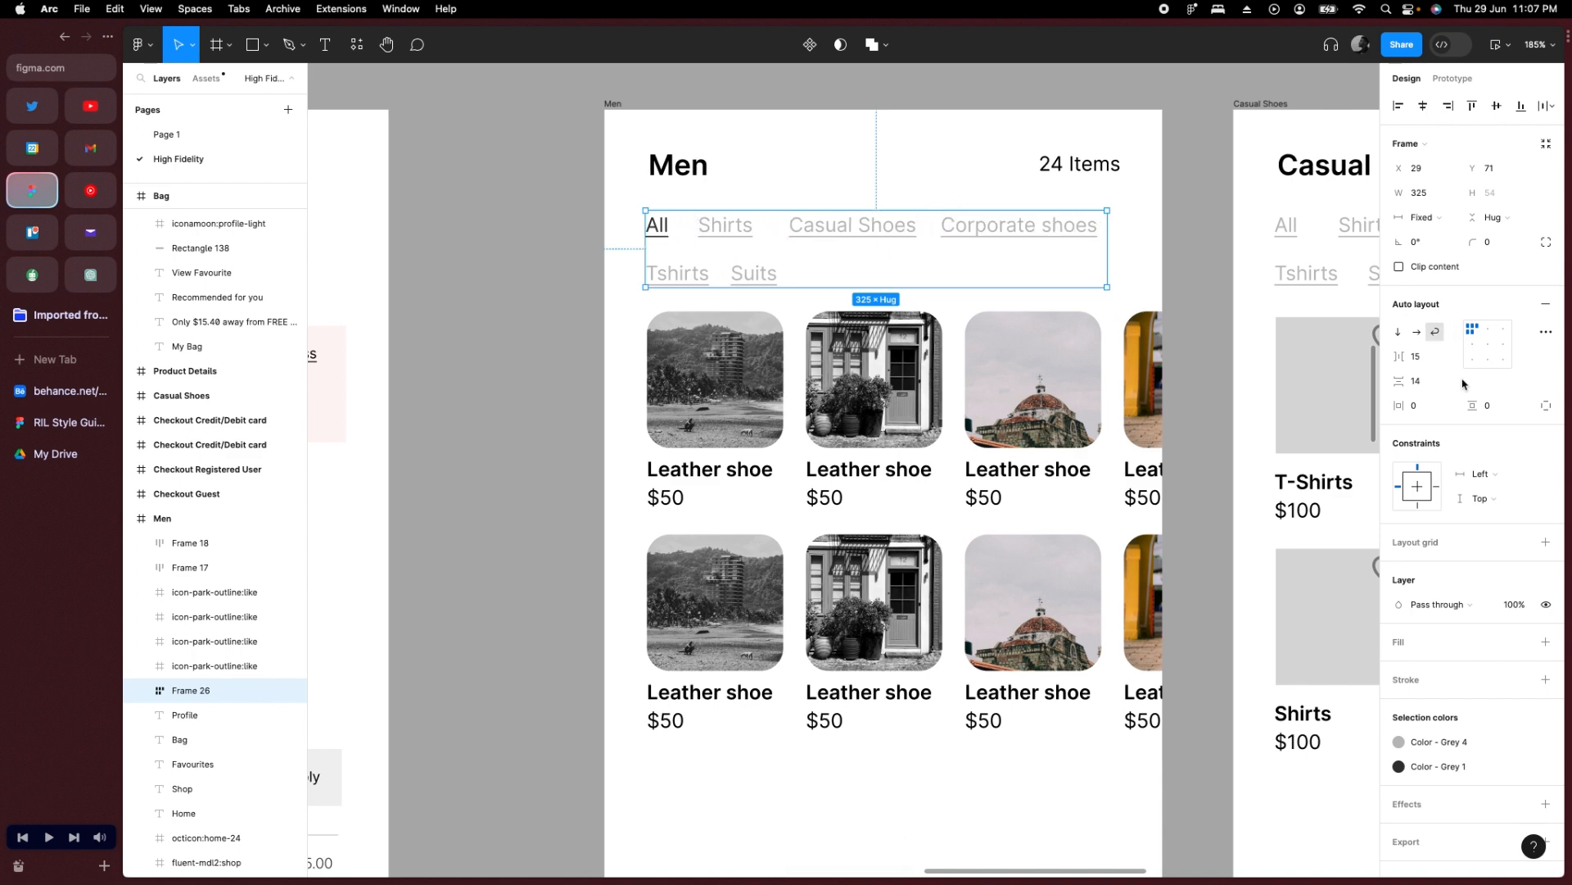
click(1423, 358)
key(Return)
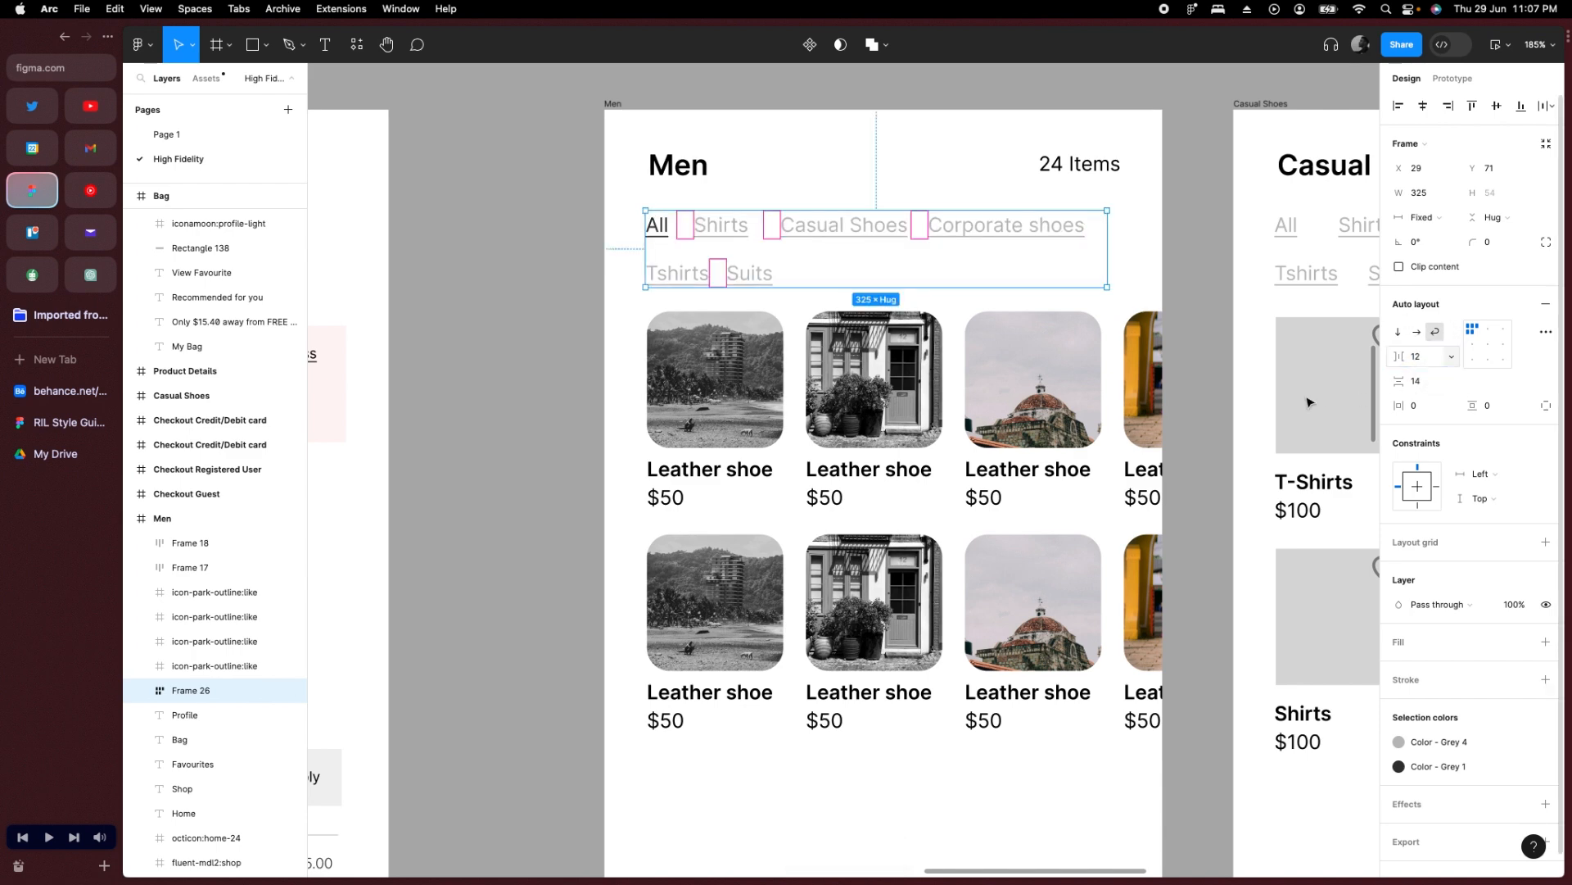
mouse_move(1109, 244)
mouse_down()
mouse_move(1049, 242)
mouse_move(1196, 242)
mouse_move(1087, 245)
mouse_up()
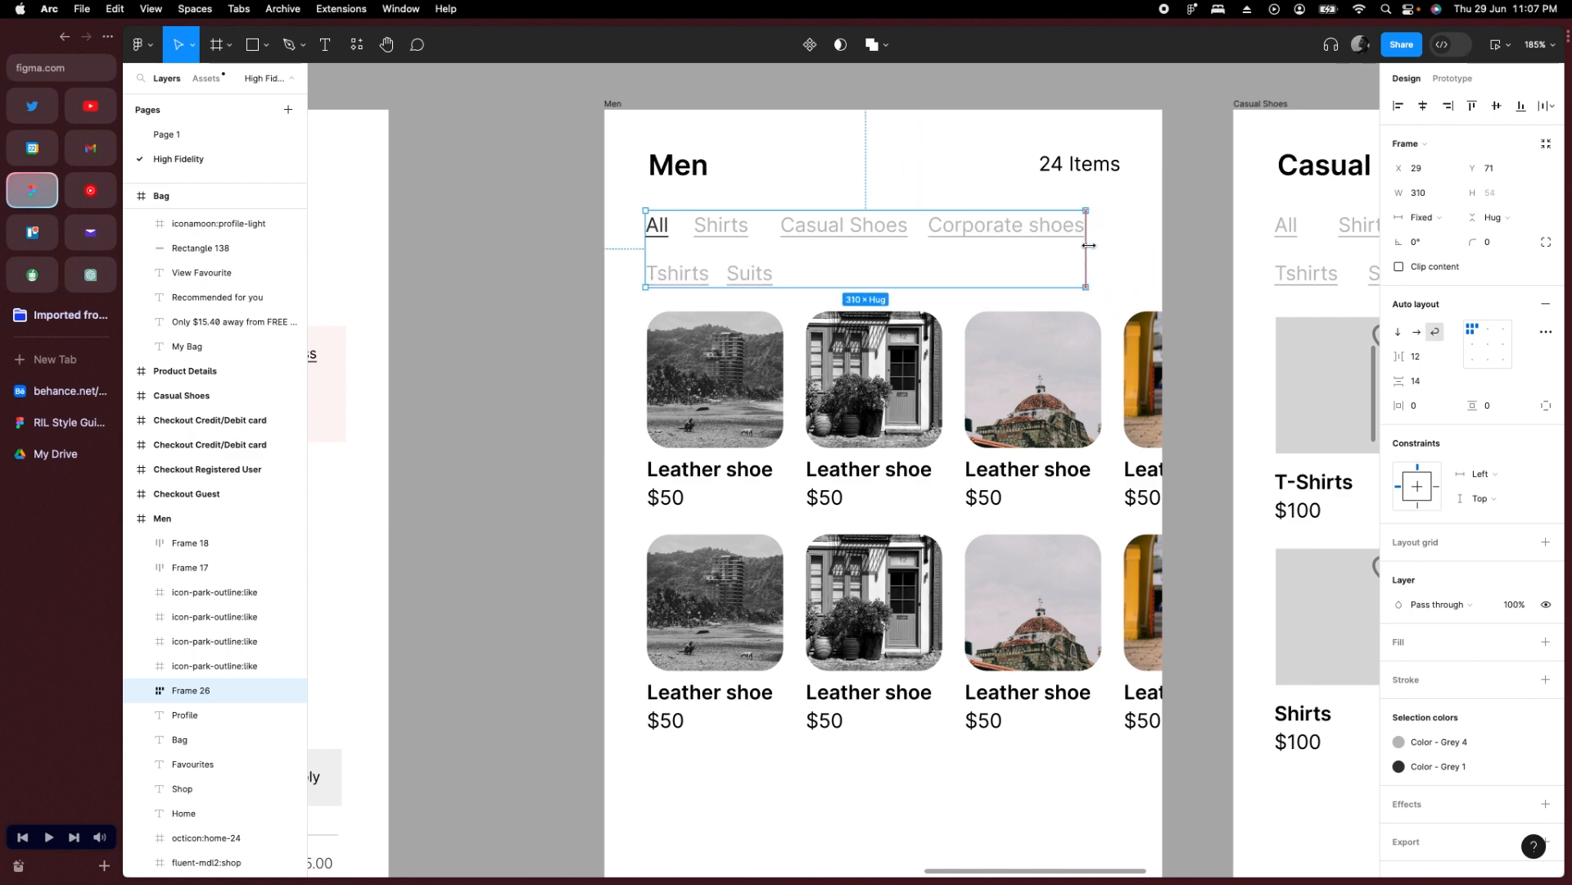
Duplicate the Men page's two Leather shoe rows and place the copies directly below to make four rows.
scroll(848, 452, down, 5)
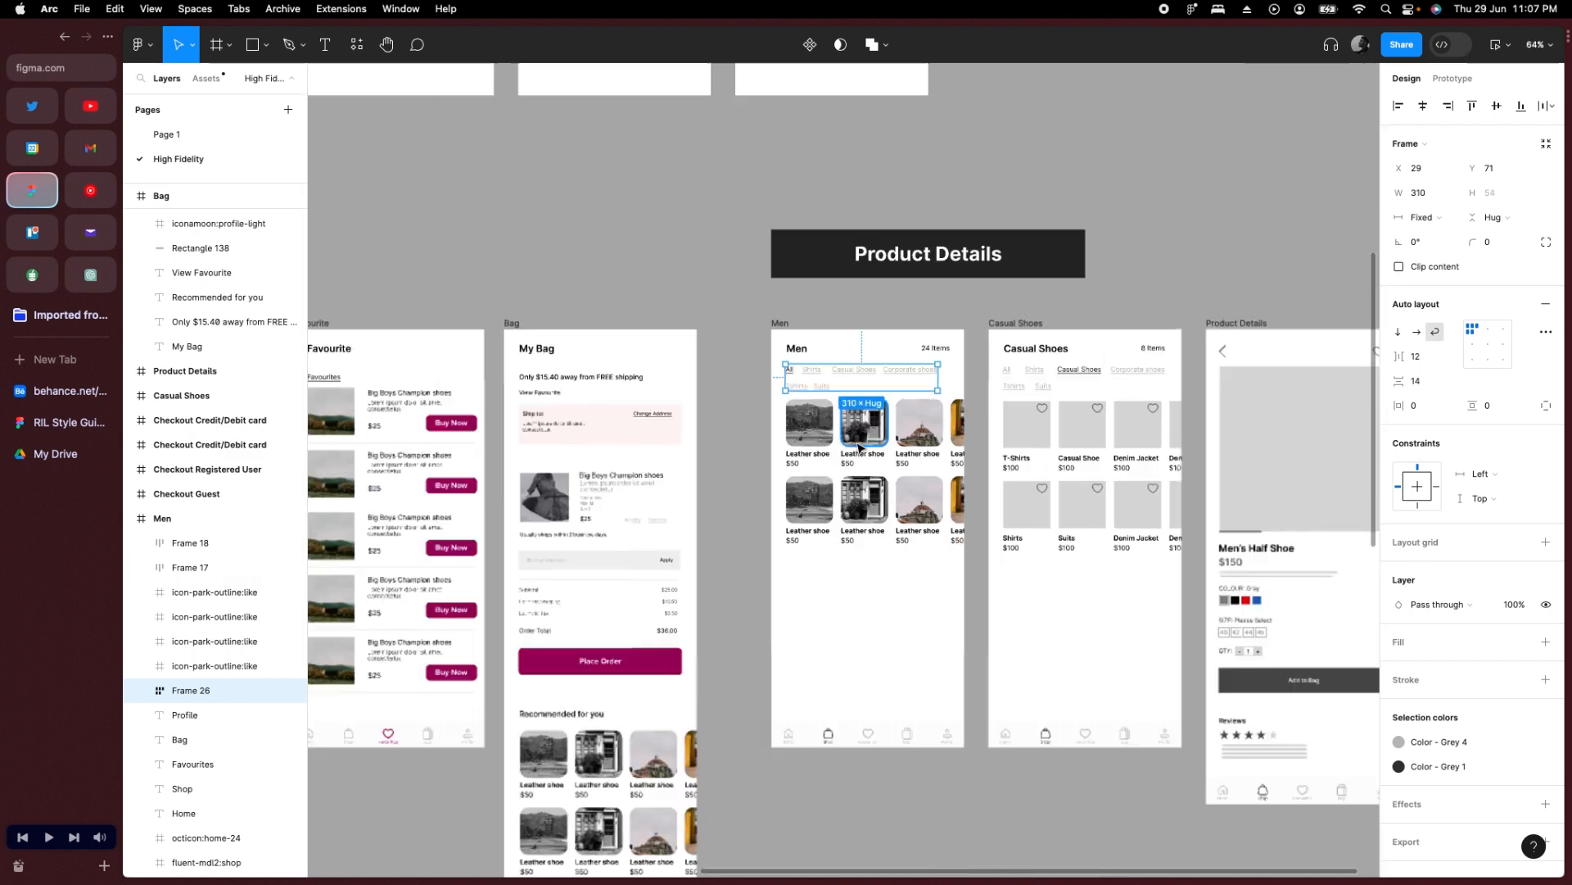
drag(736, 398, 962, 536)
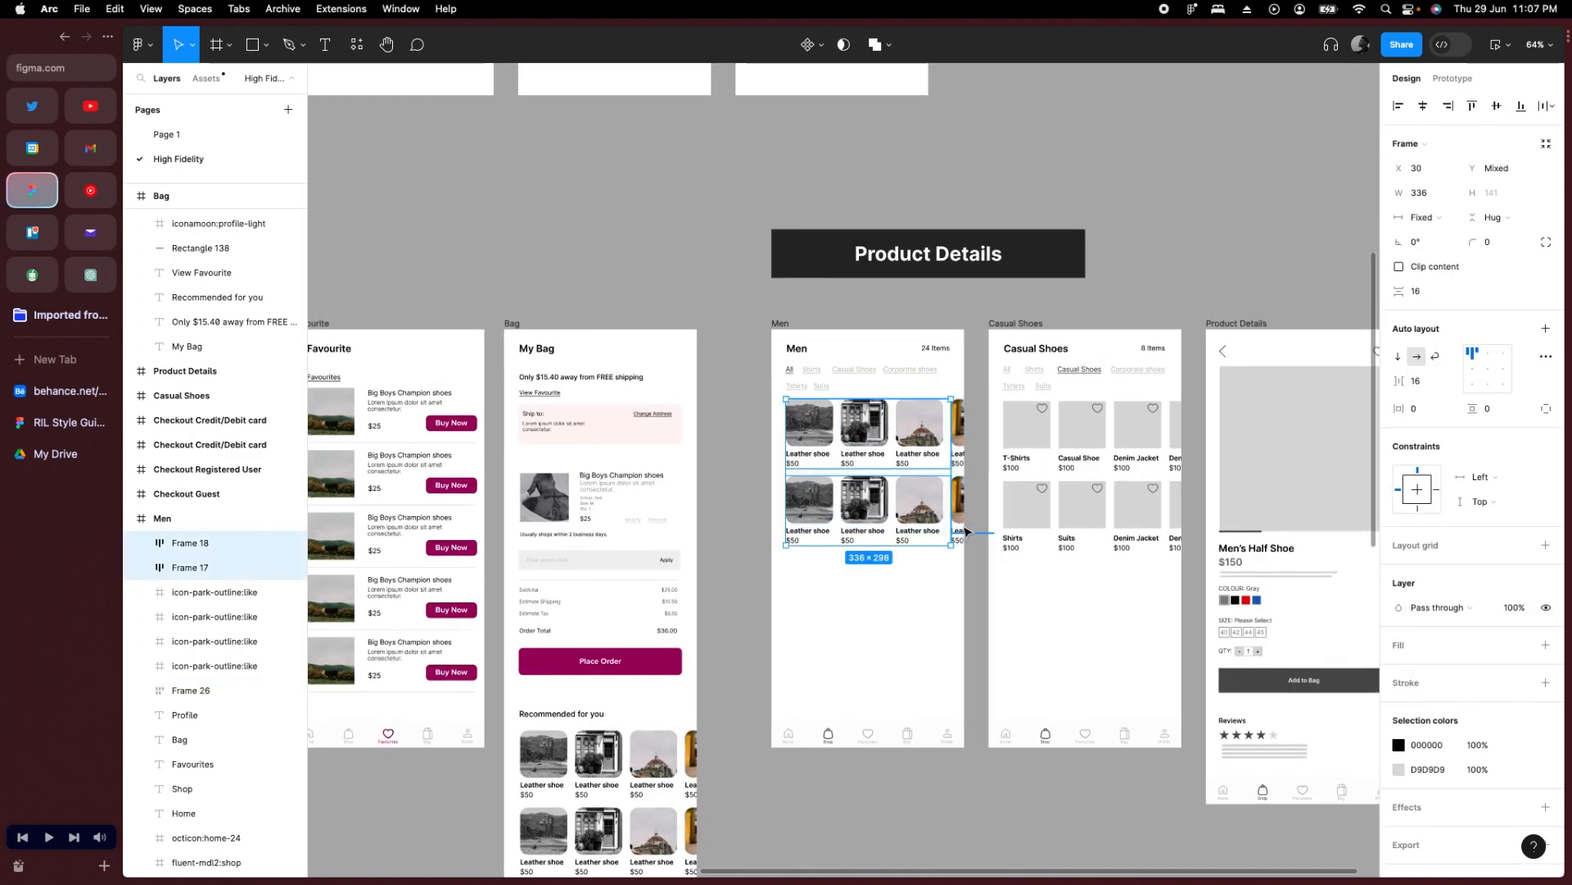
key(super+d)
drag(871, 439, 884, 593)
click(751, 554)
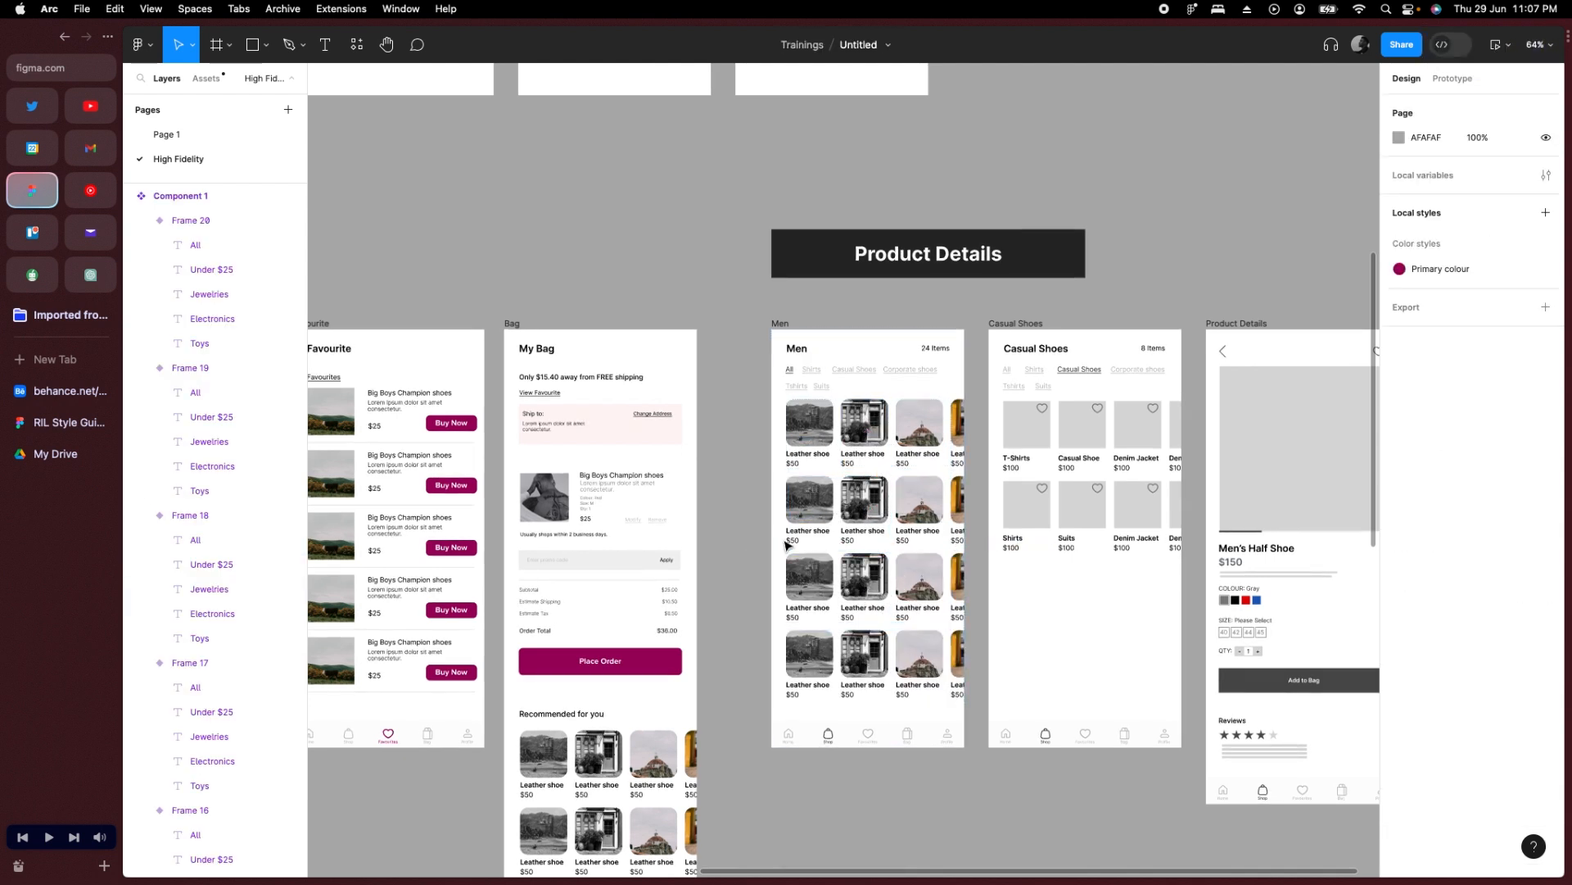
click(786, 543)
Delete all the grey placeholder products with their names and prices from the Casual Shoes page.
scroll(900, 551, right, 5)
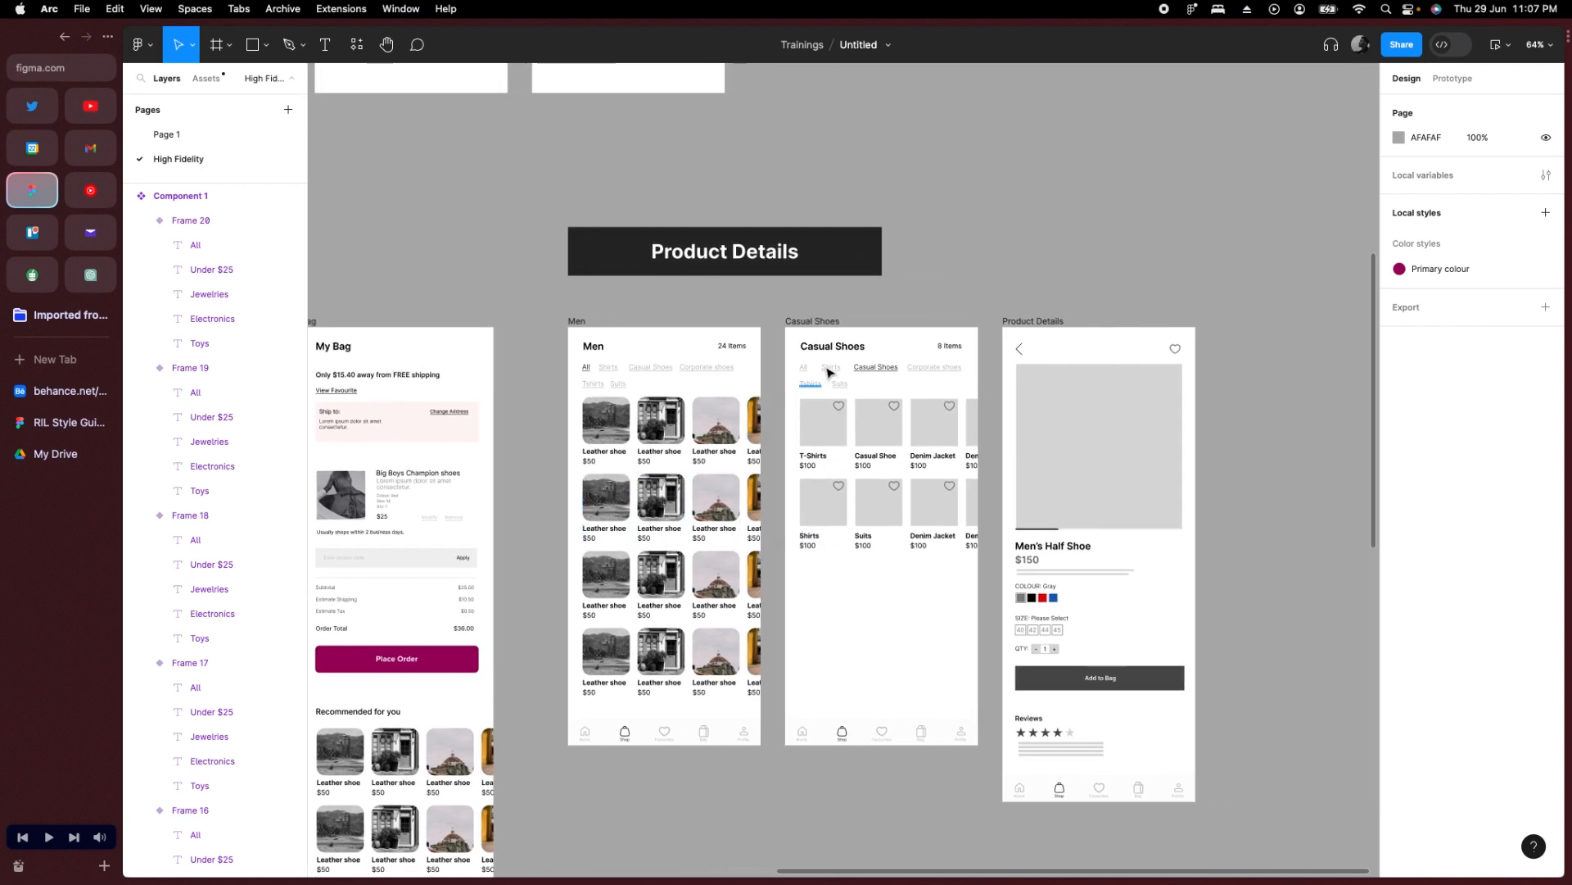
scroll(890, 377, up, 5)
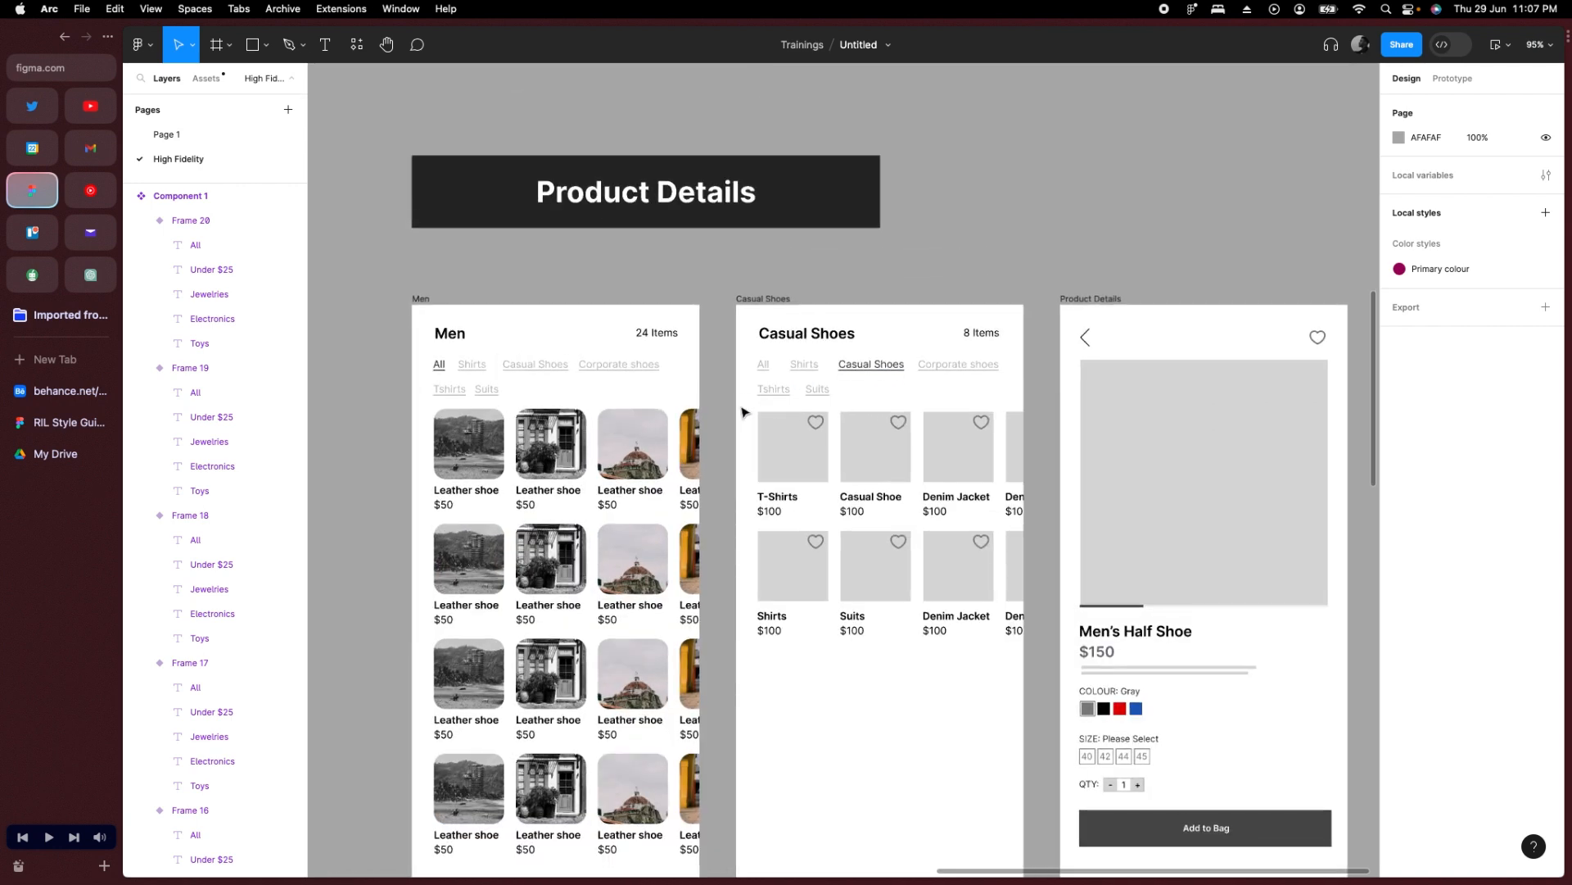
drag(912, 526, 1014, 631)
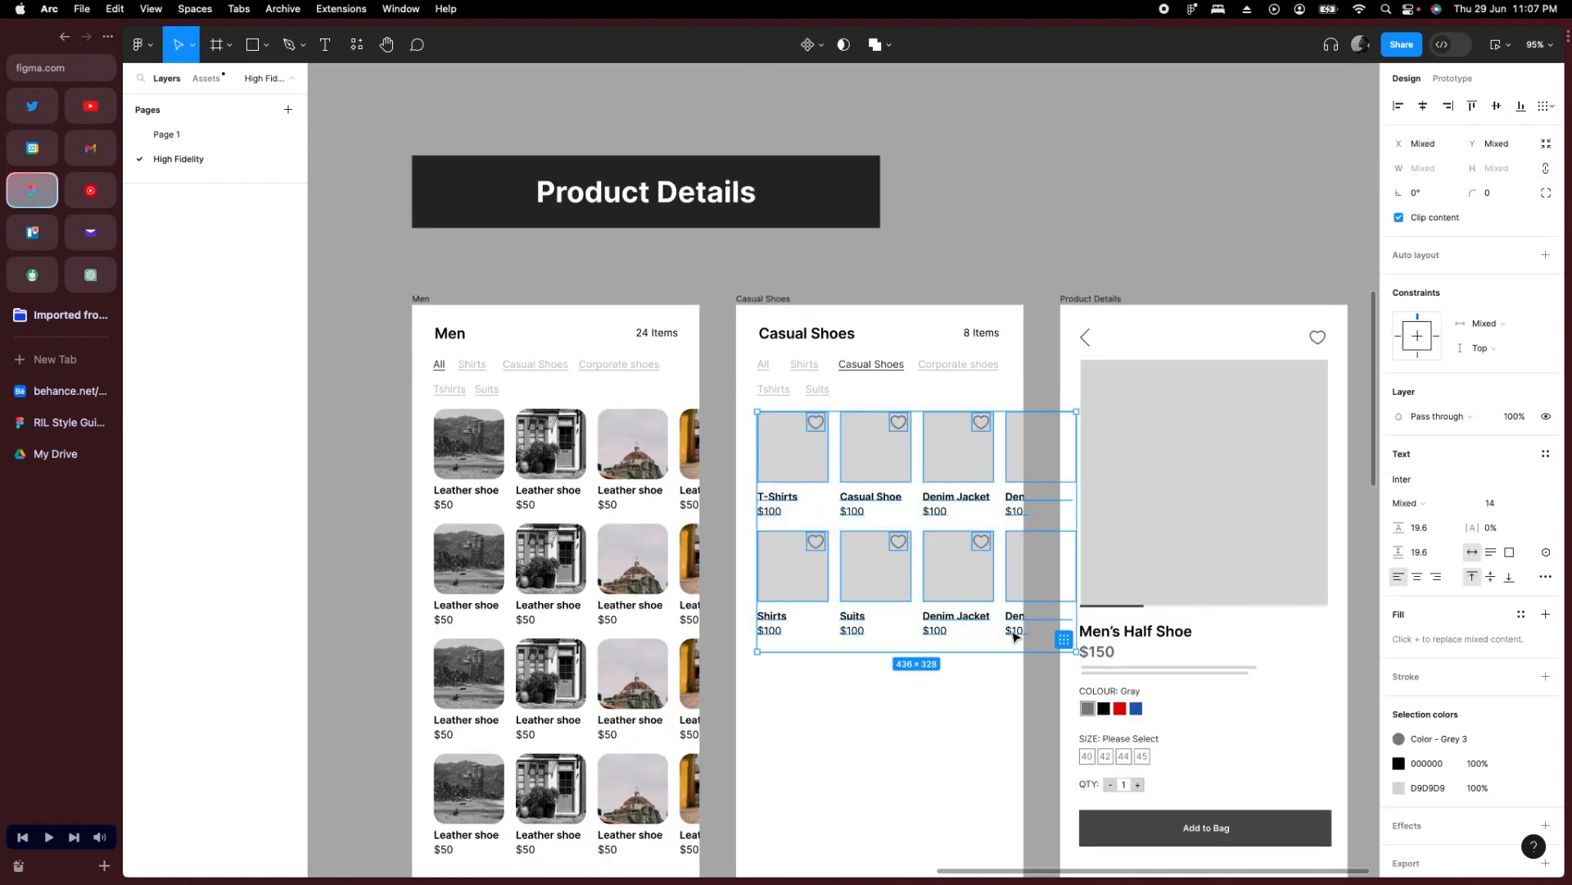
key(Delete)
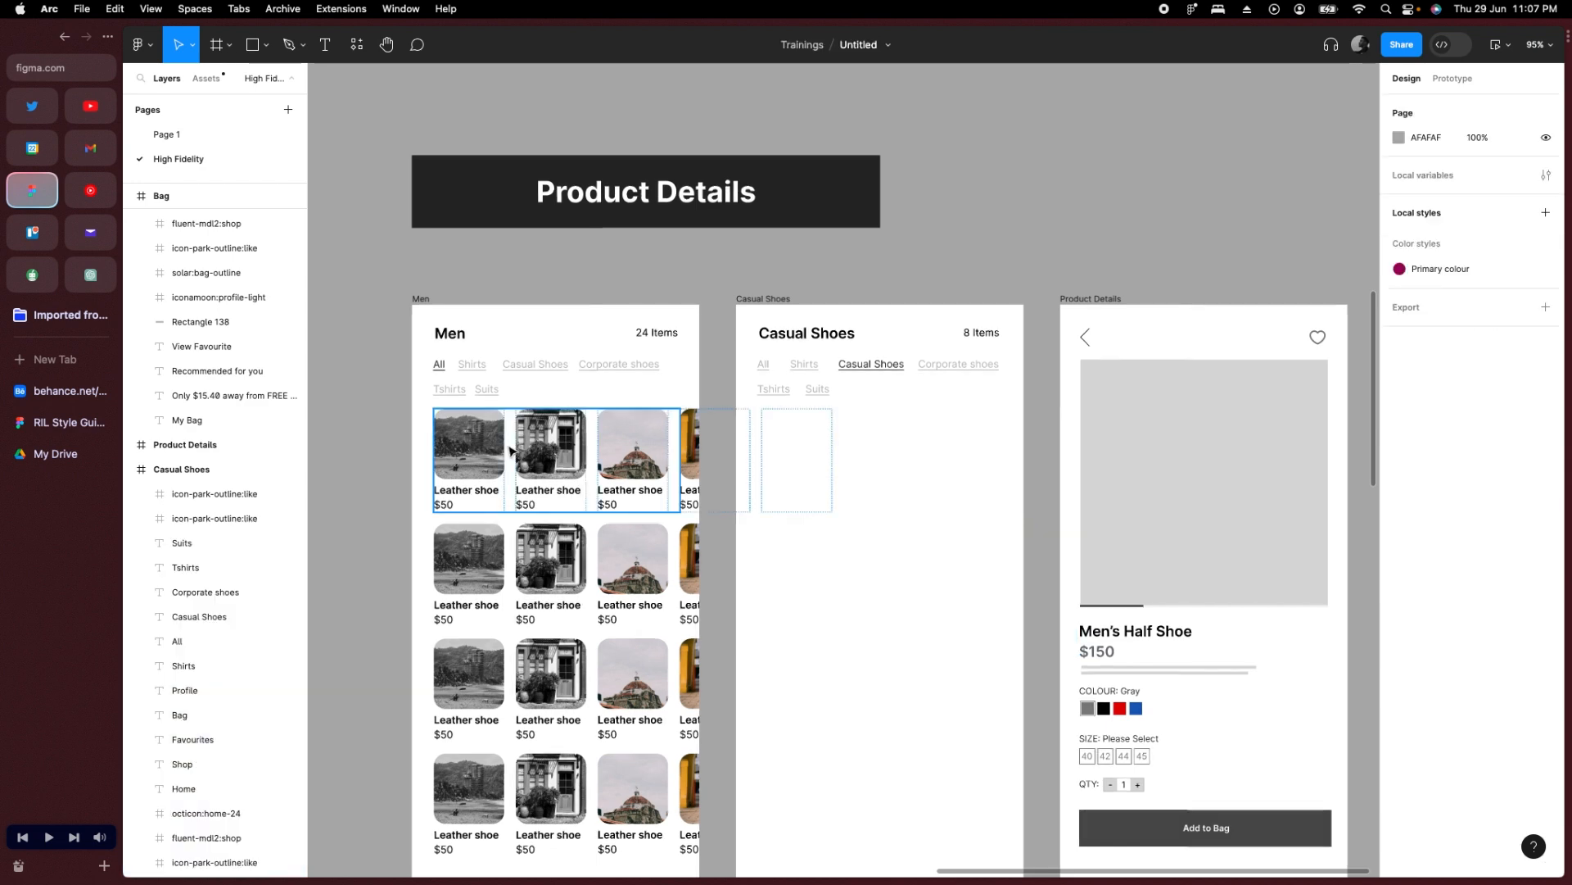
Copy two rows of leather shoe product cards from the Men screen into the Casual Shoes screen, beneath its category filters.
click(534, 530)
shift+click(538, 553)
drag(527, 554, 849, 565)
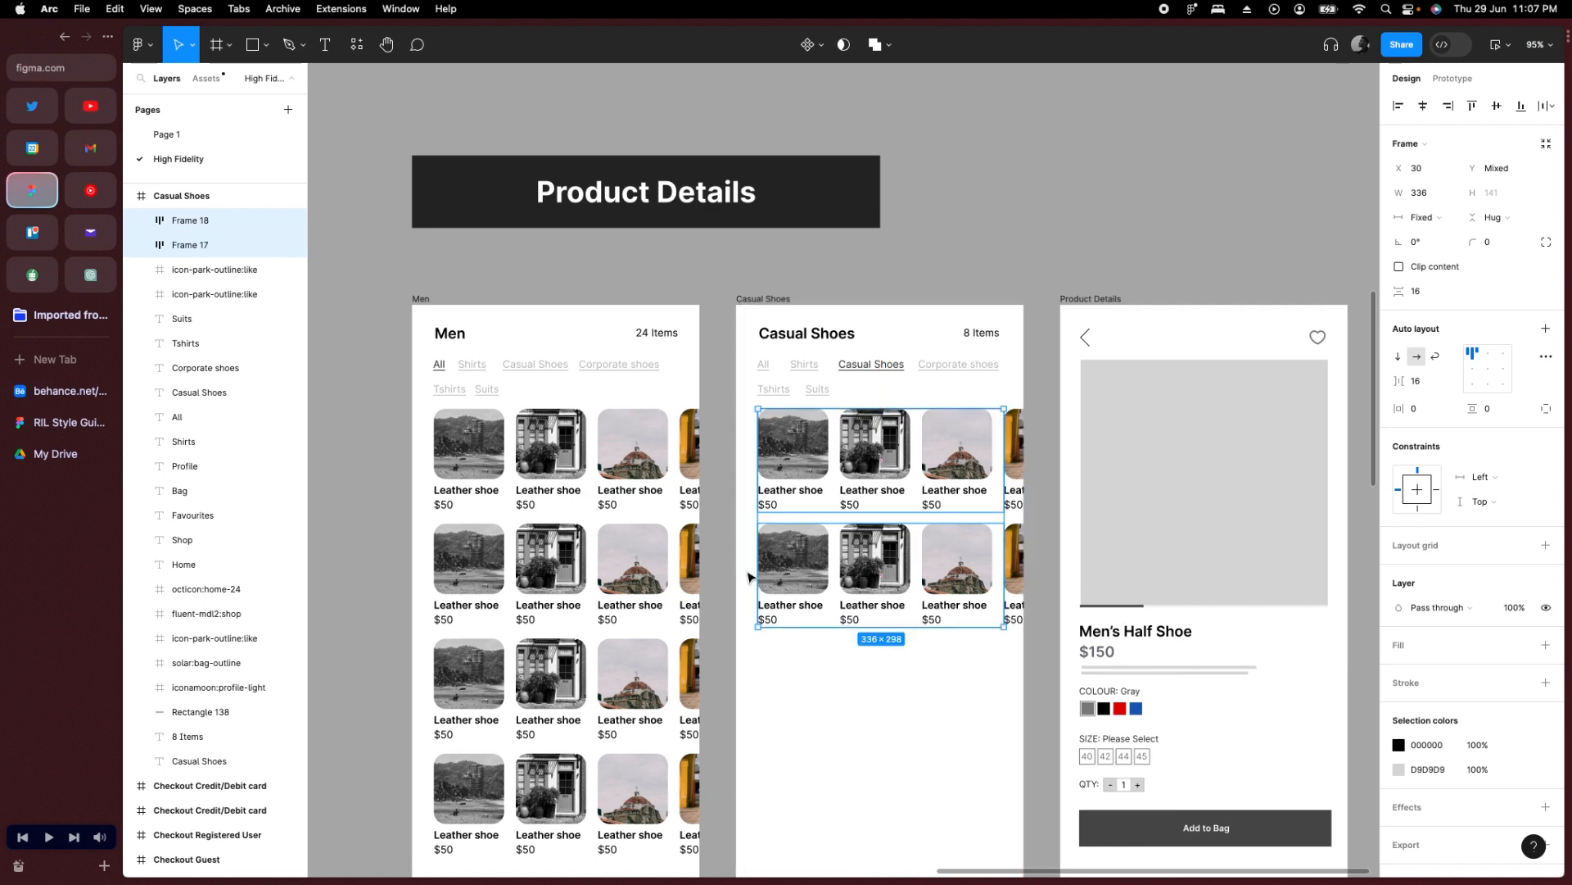
scroll(855, 423, down, 5)
click(897, 714)
click(1233, 606)
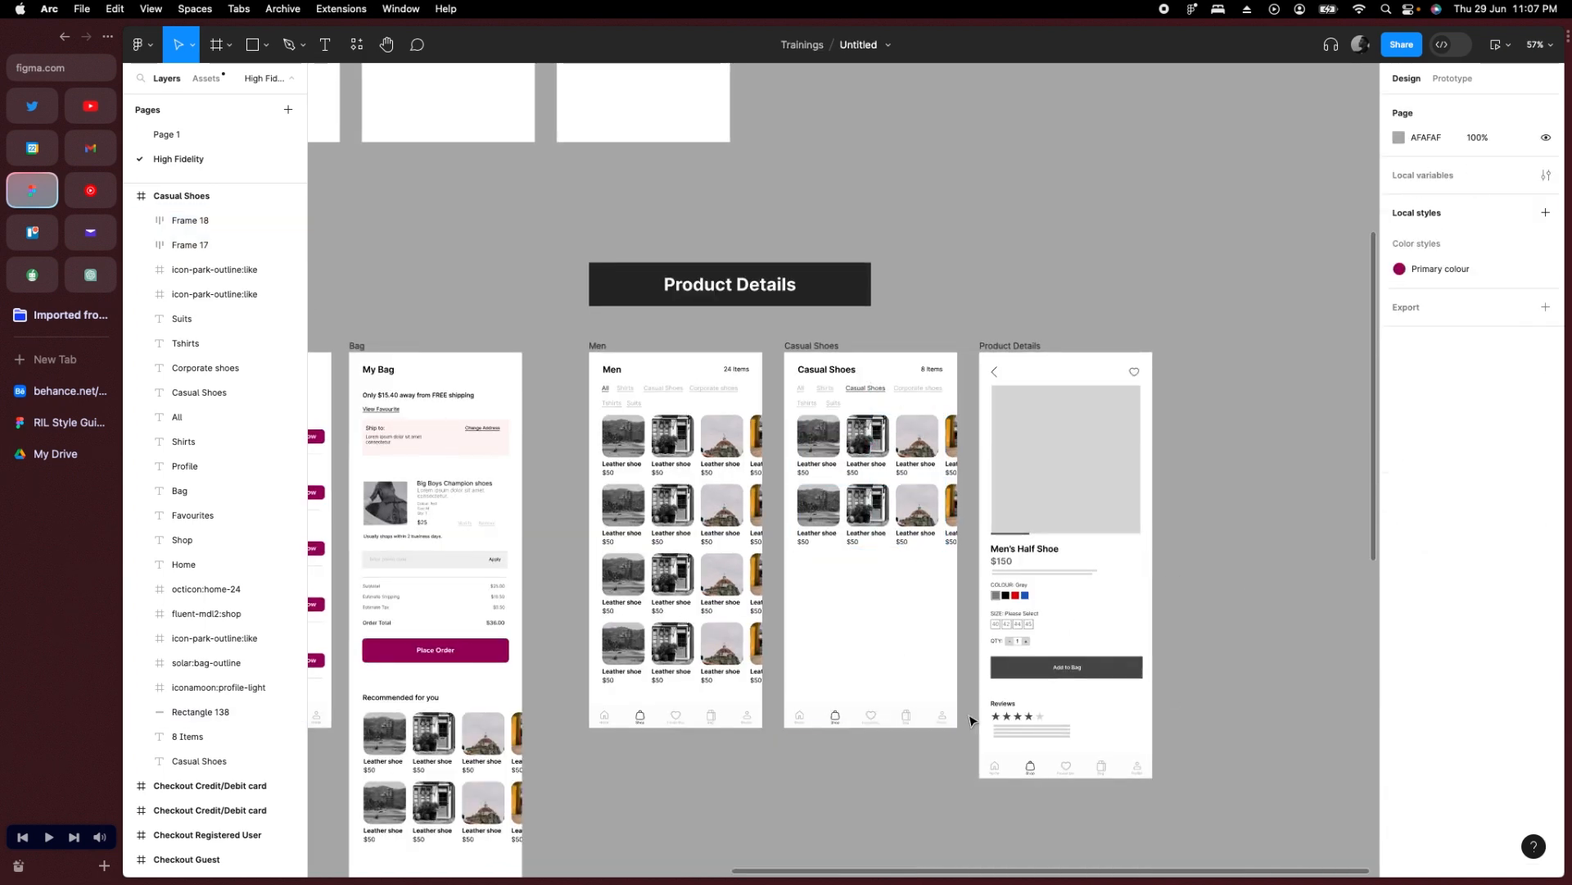
Apply the local Primary colour style to the Bag icon in the Bag screen's navigation bar.
scroll(646, 731, down, 5)
drag(625, 737, 912, 705)
click(806, 692)
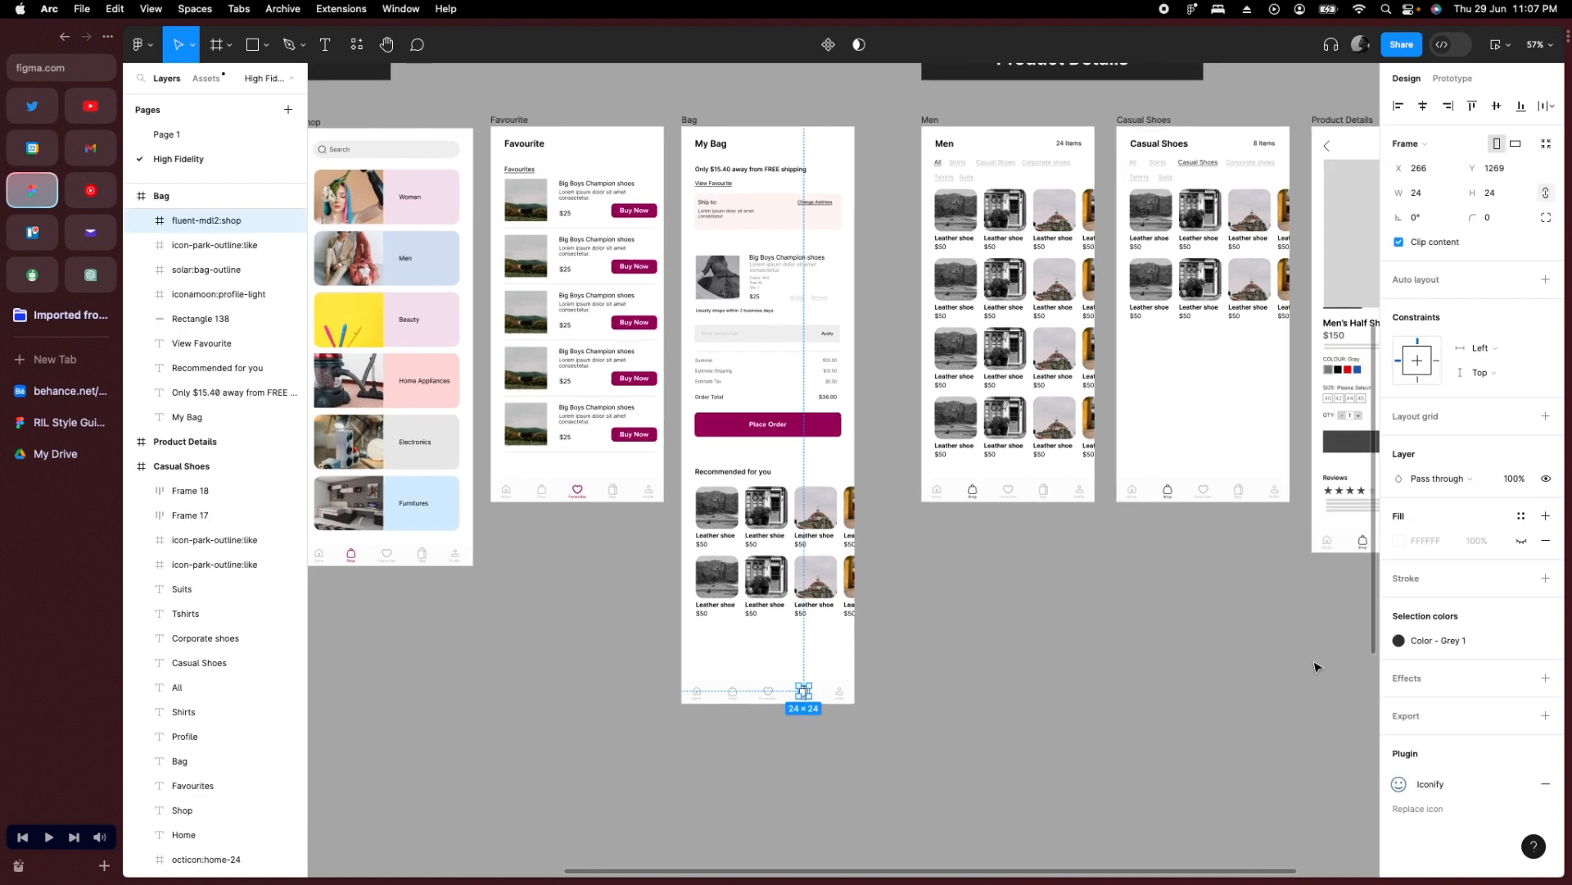
click(899, 710)
scroll(811, 719, up, 3)
scroll(811, 719, down, 3)
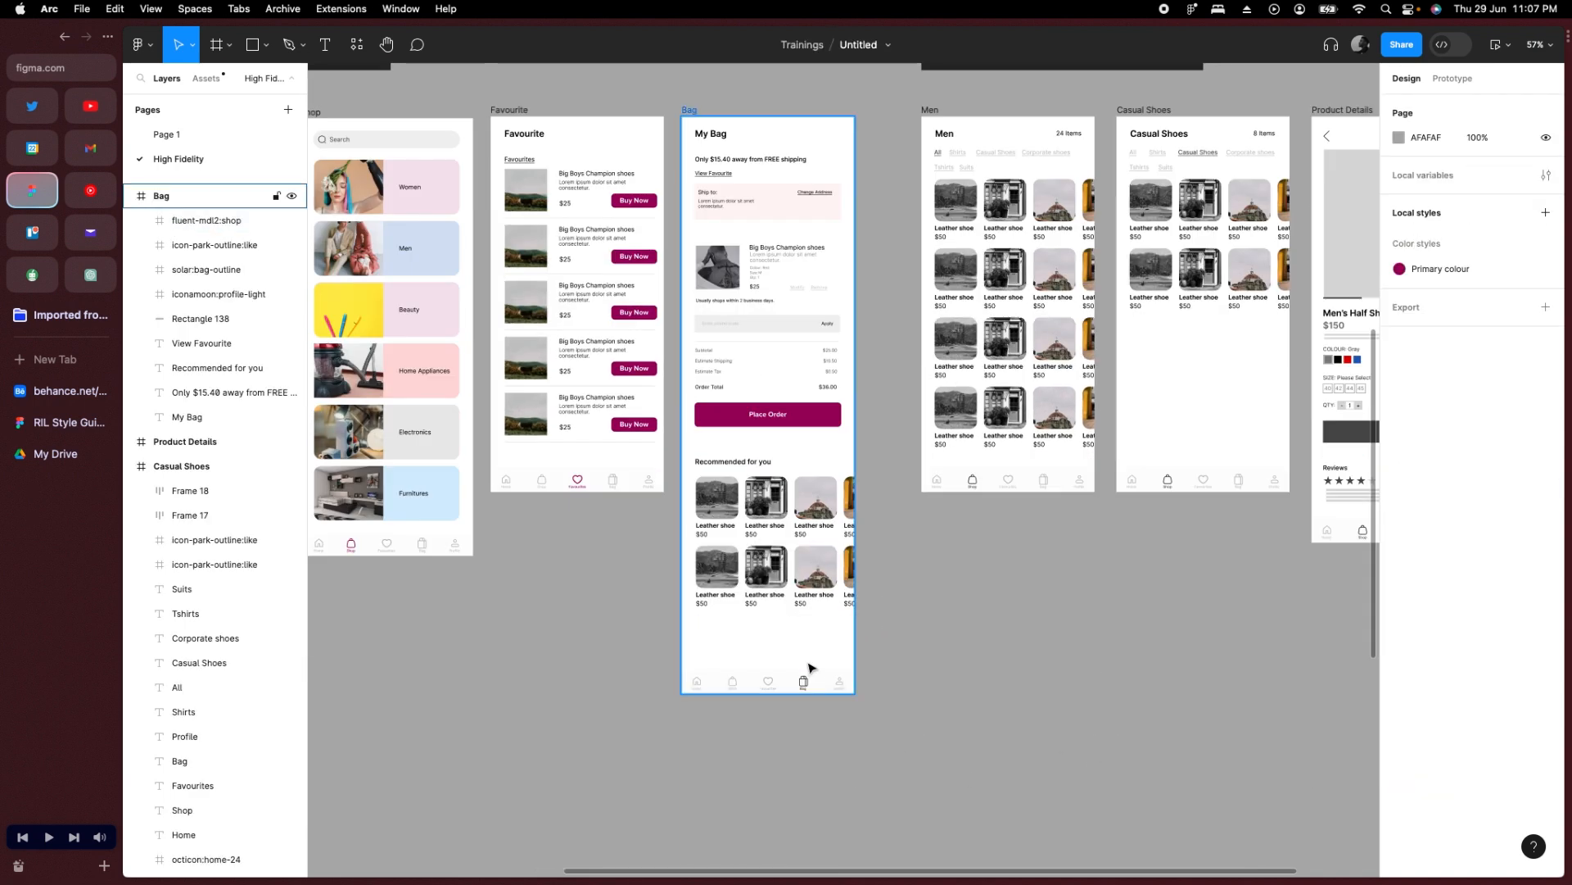
scroll(806, 690, up, 5)
scroll(806, 691, up, 5)
click(809, 671)
shift+click(811, 713)
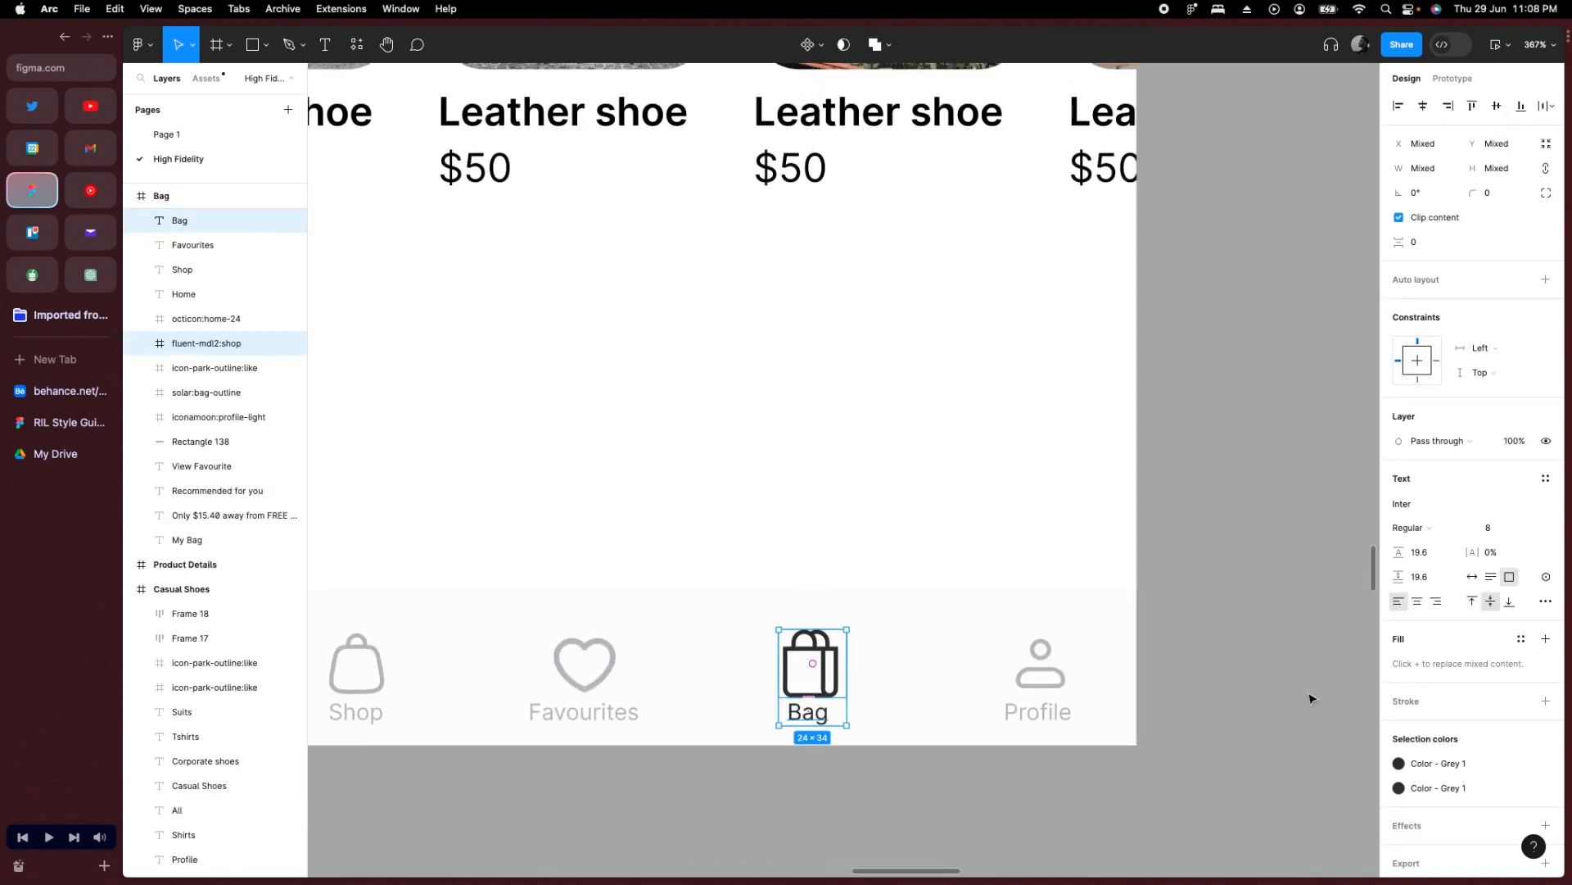
click(1458, 762)
click(1237, 614)
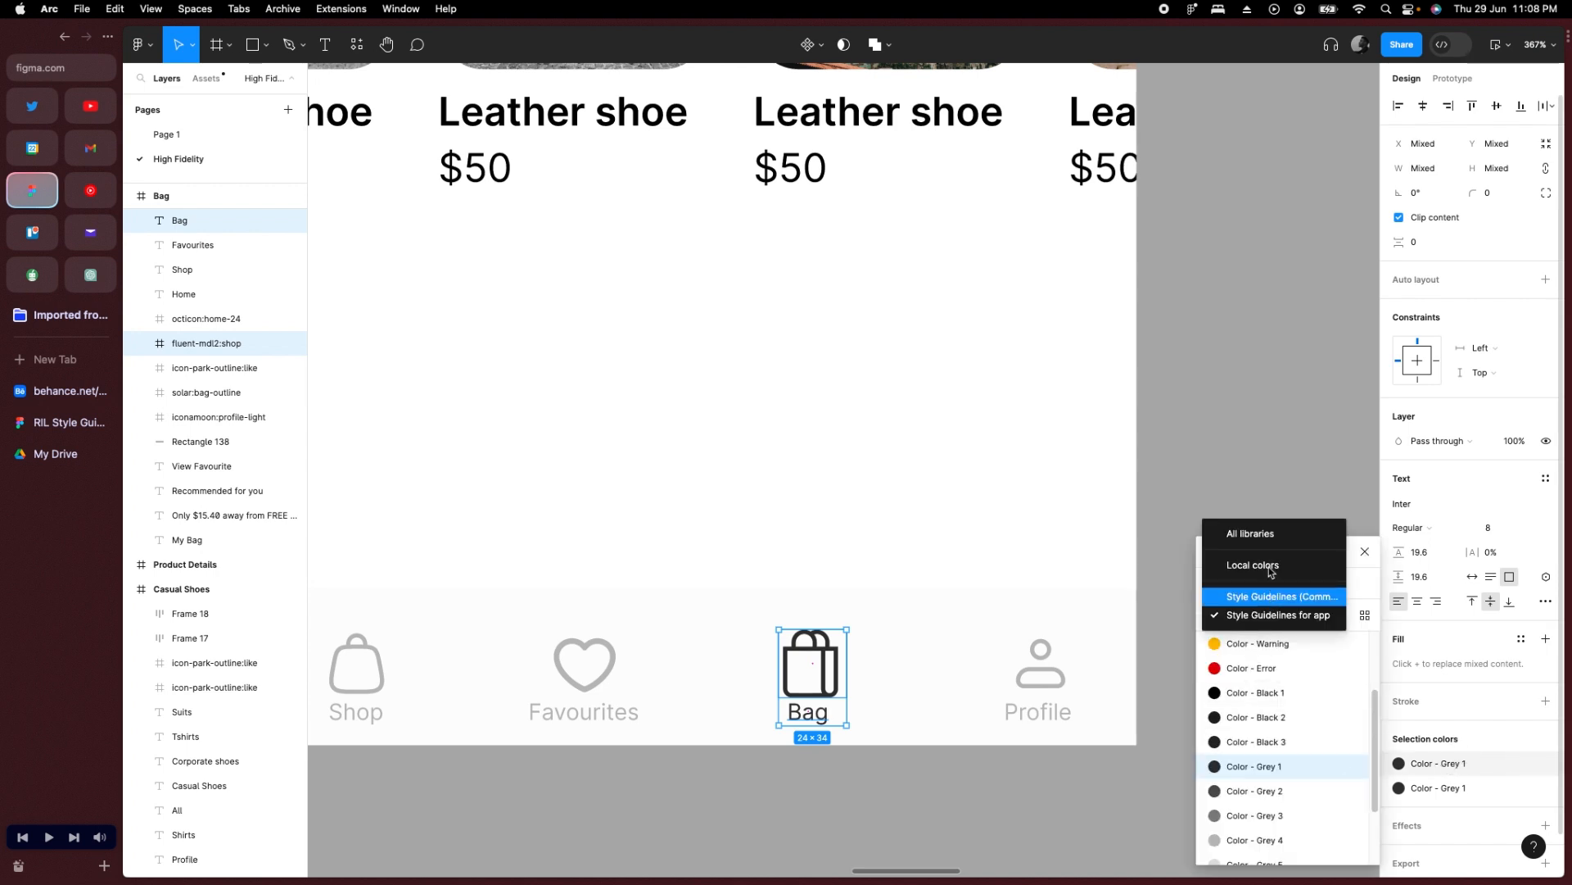
click(1236, 561)
click(1280, 651)
Apply the local Primary colour style to the Bag label beneath the icon in the Bag screen's navigation bar.
click(1459, 762)
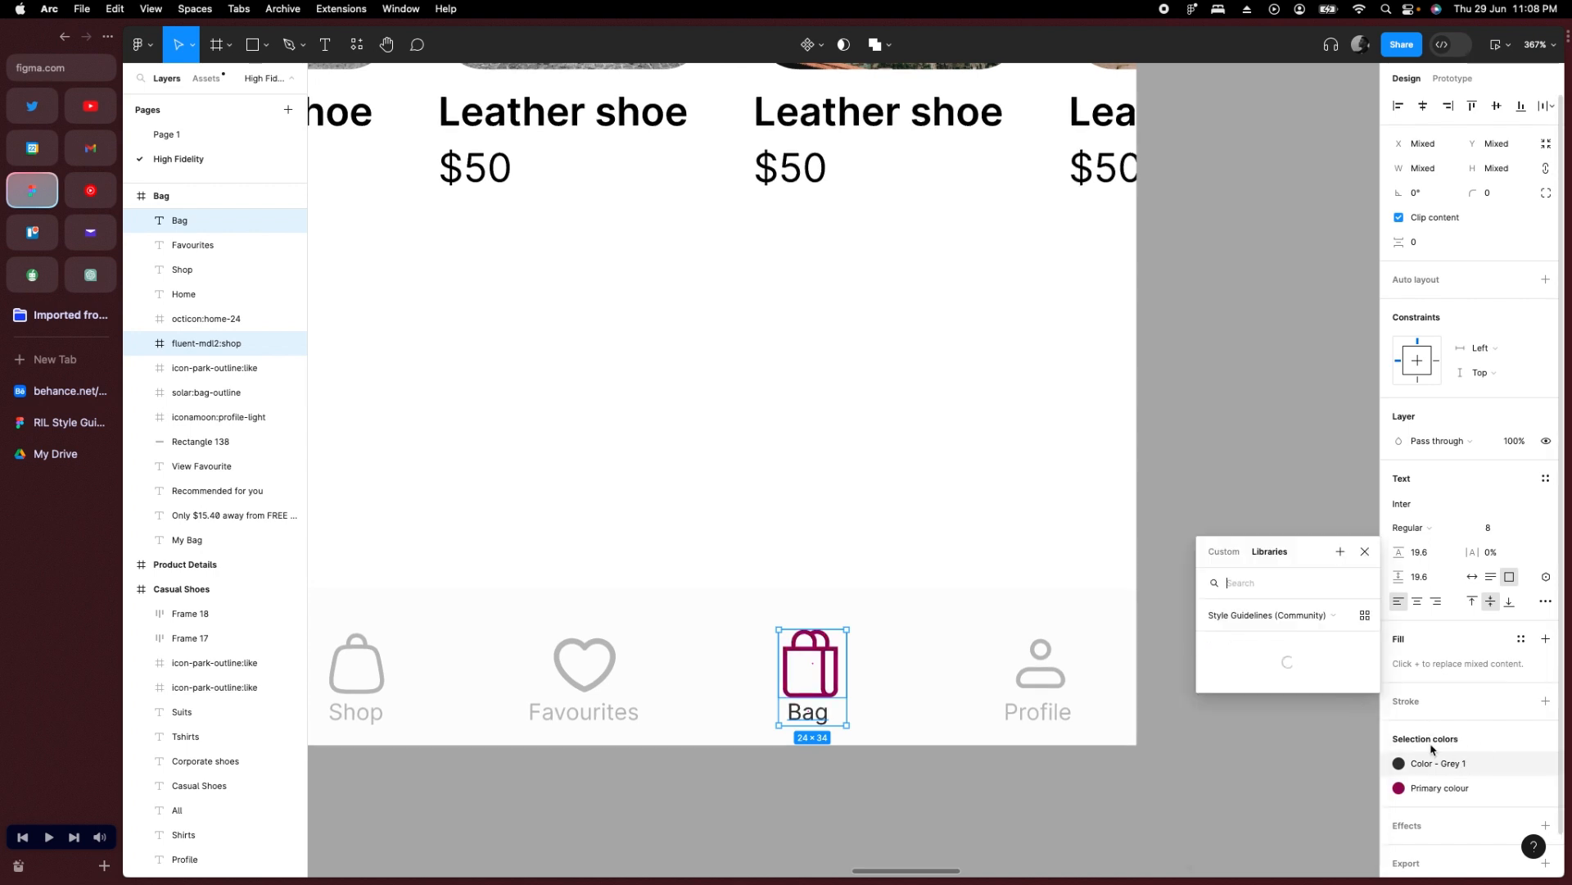
click(1262, 622)
click(1261, 583)
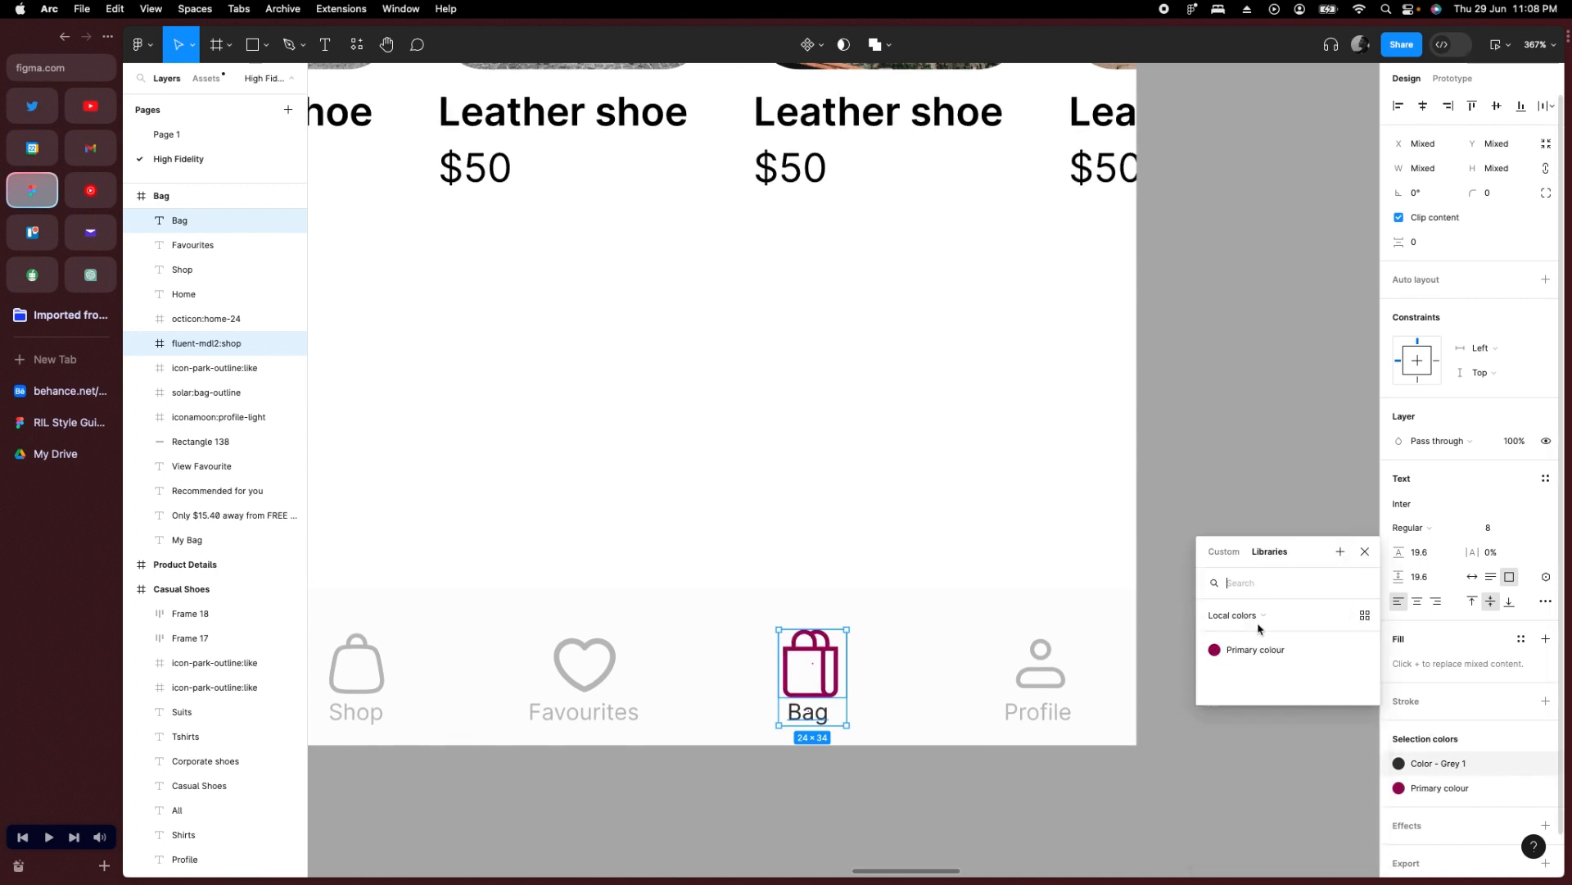
click(1261, 651)
click(905, 749)
scroll(904, 749, down, 10)
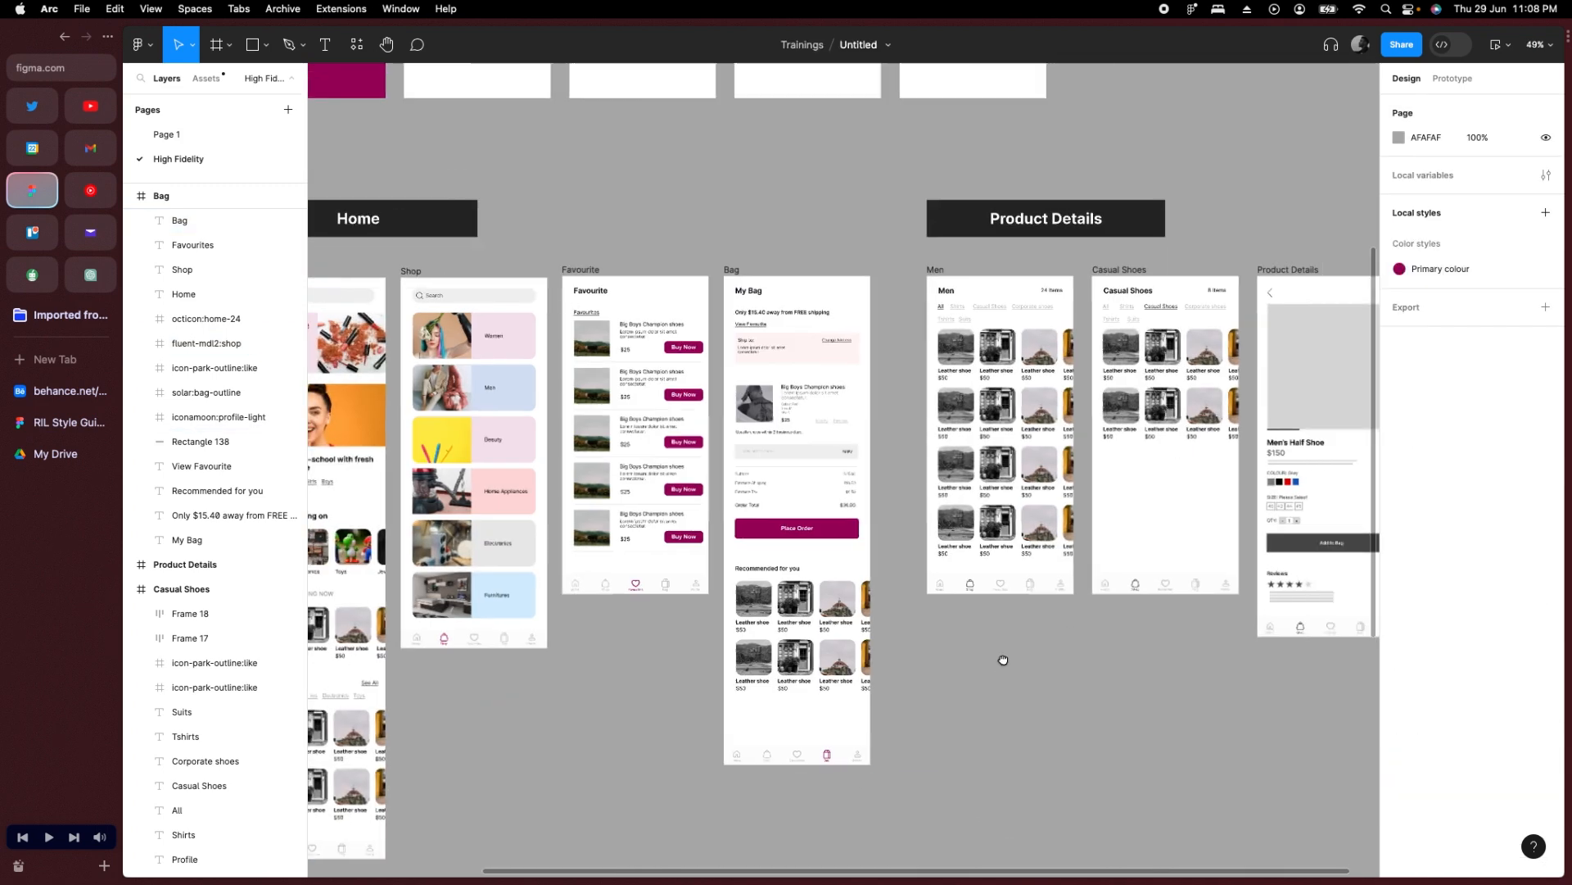
Recolour the Shop icon and label in the Men screen's navigation bar with the local Primary colour style.
scroll(1000, 656, up, 5)
click(758, 651)
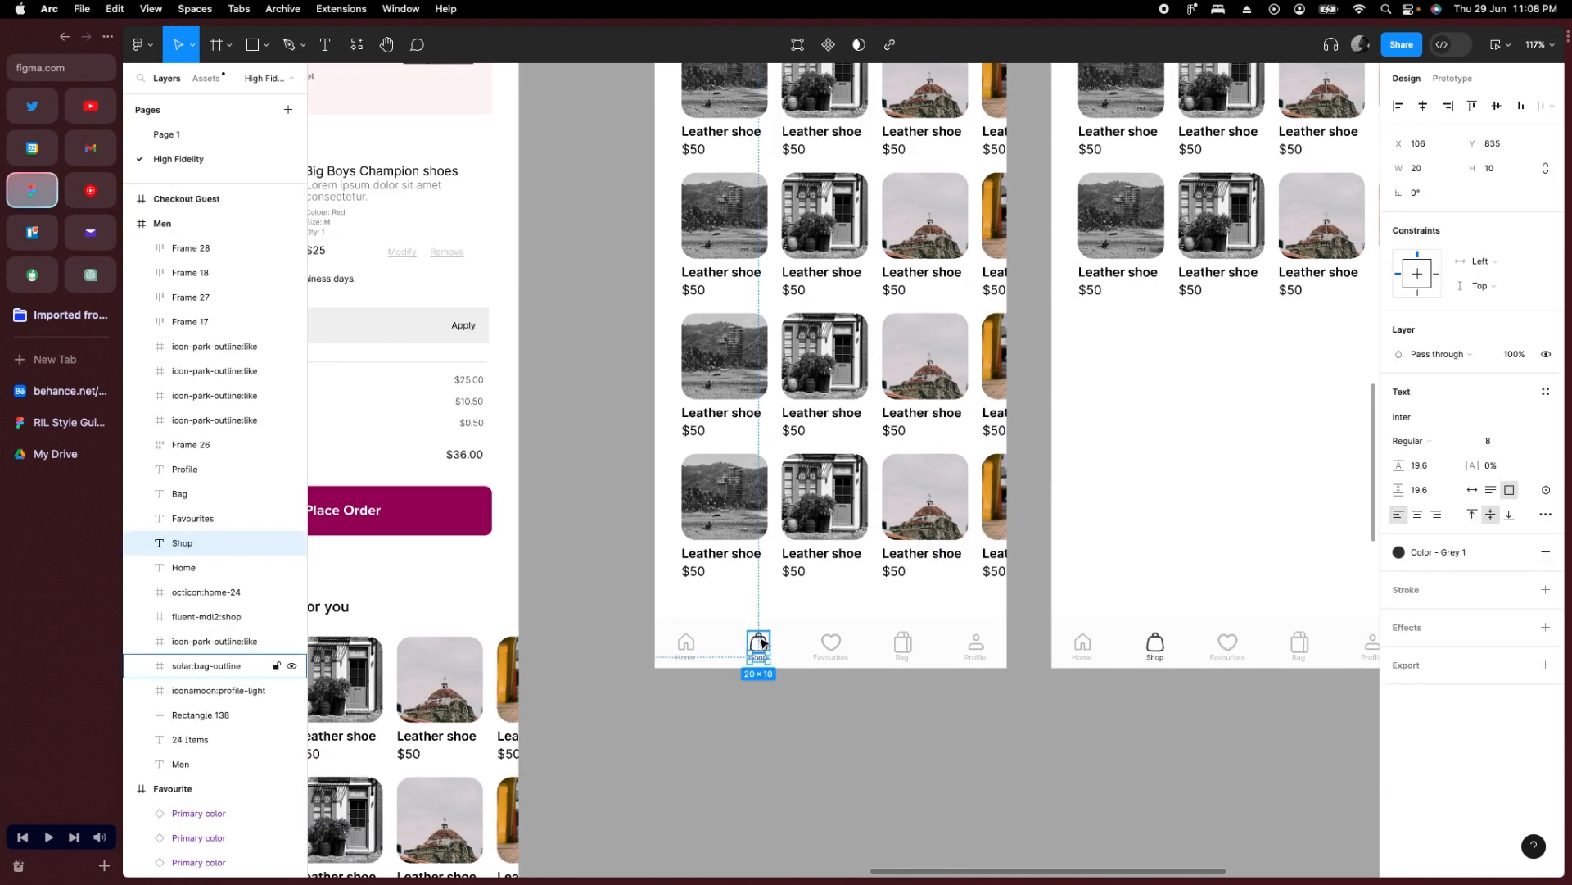
click(1445, 762)
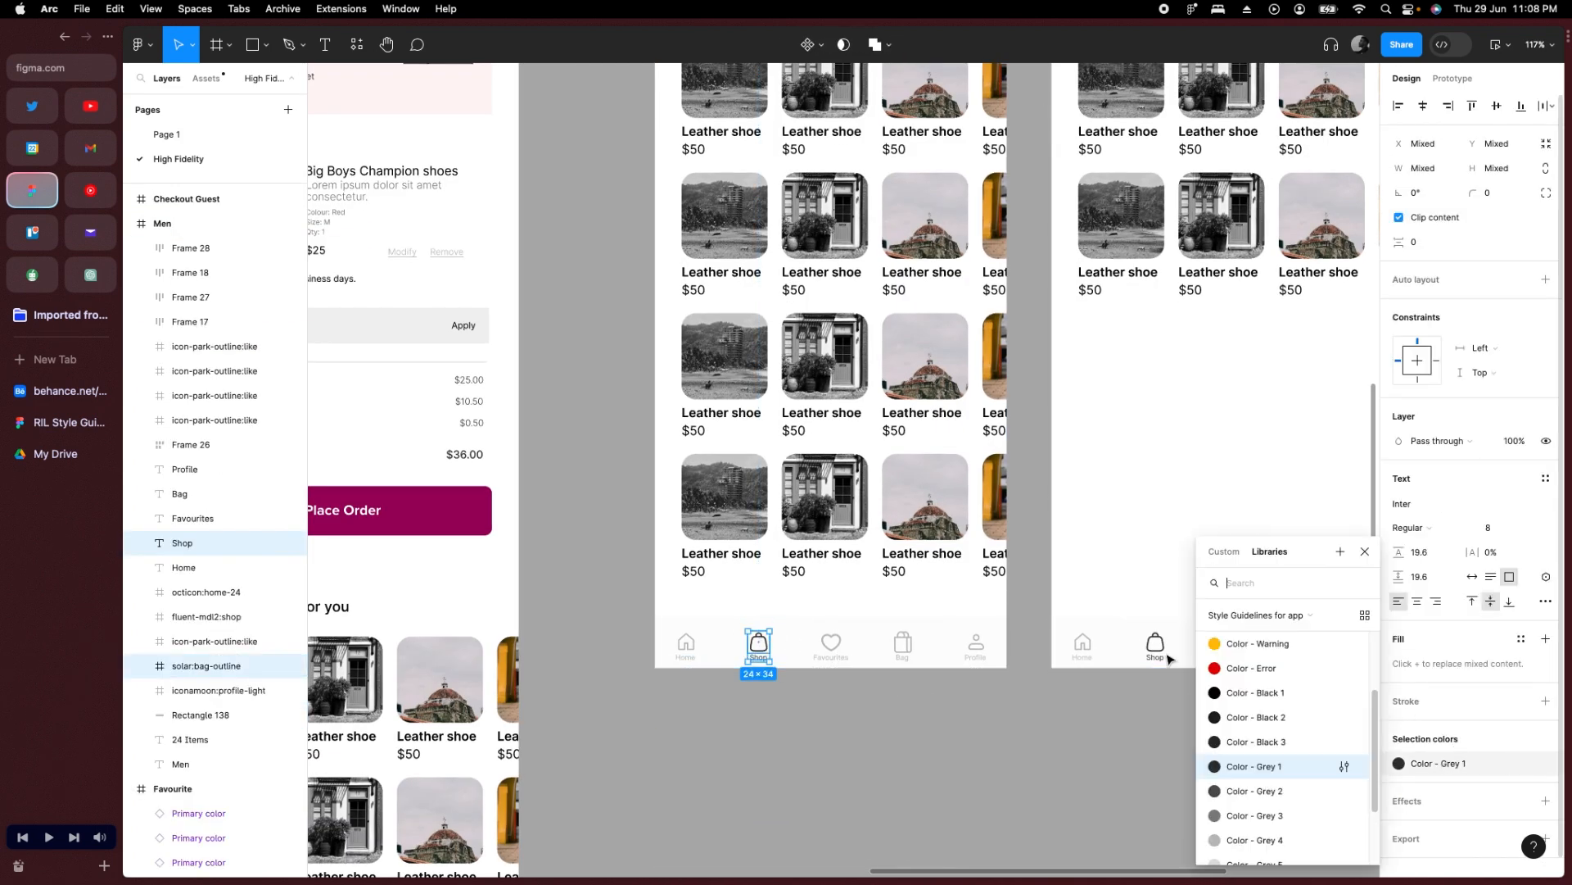
click(1261, 614)
click(1253, 563)
click(1273, 651)
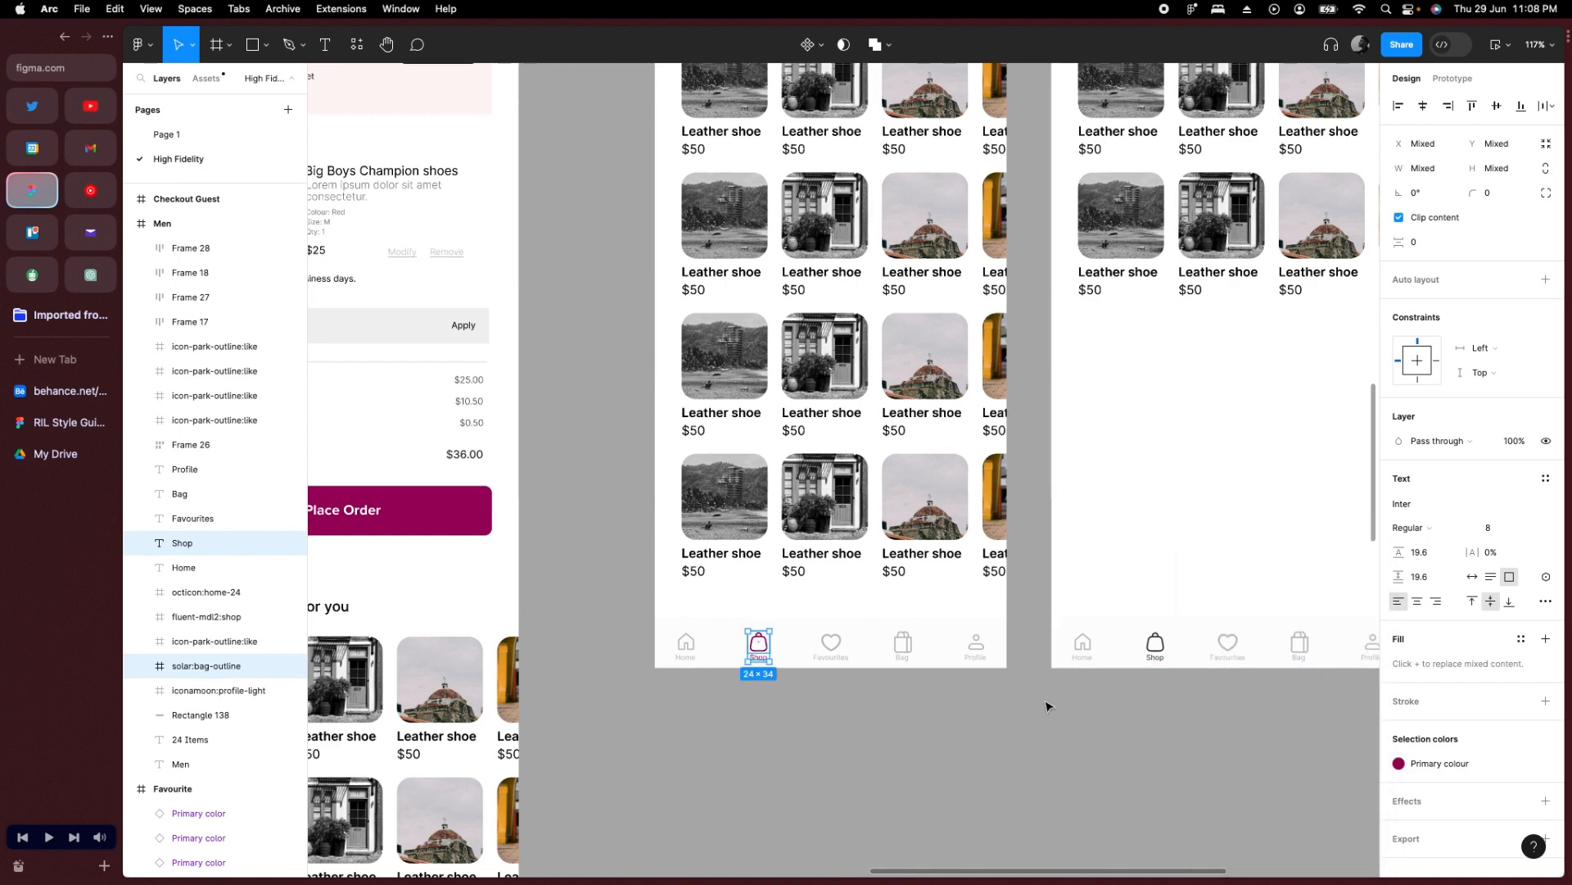
Recolour the Shop icon and label in the Casual Shoes screen's navigation bar with the local Primary colour style.
click(1158, 645)
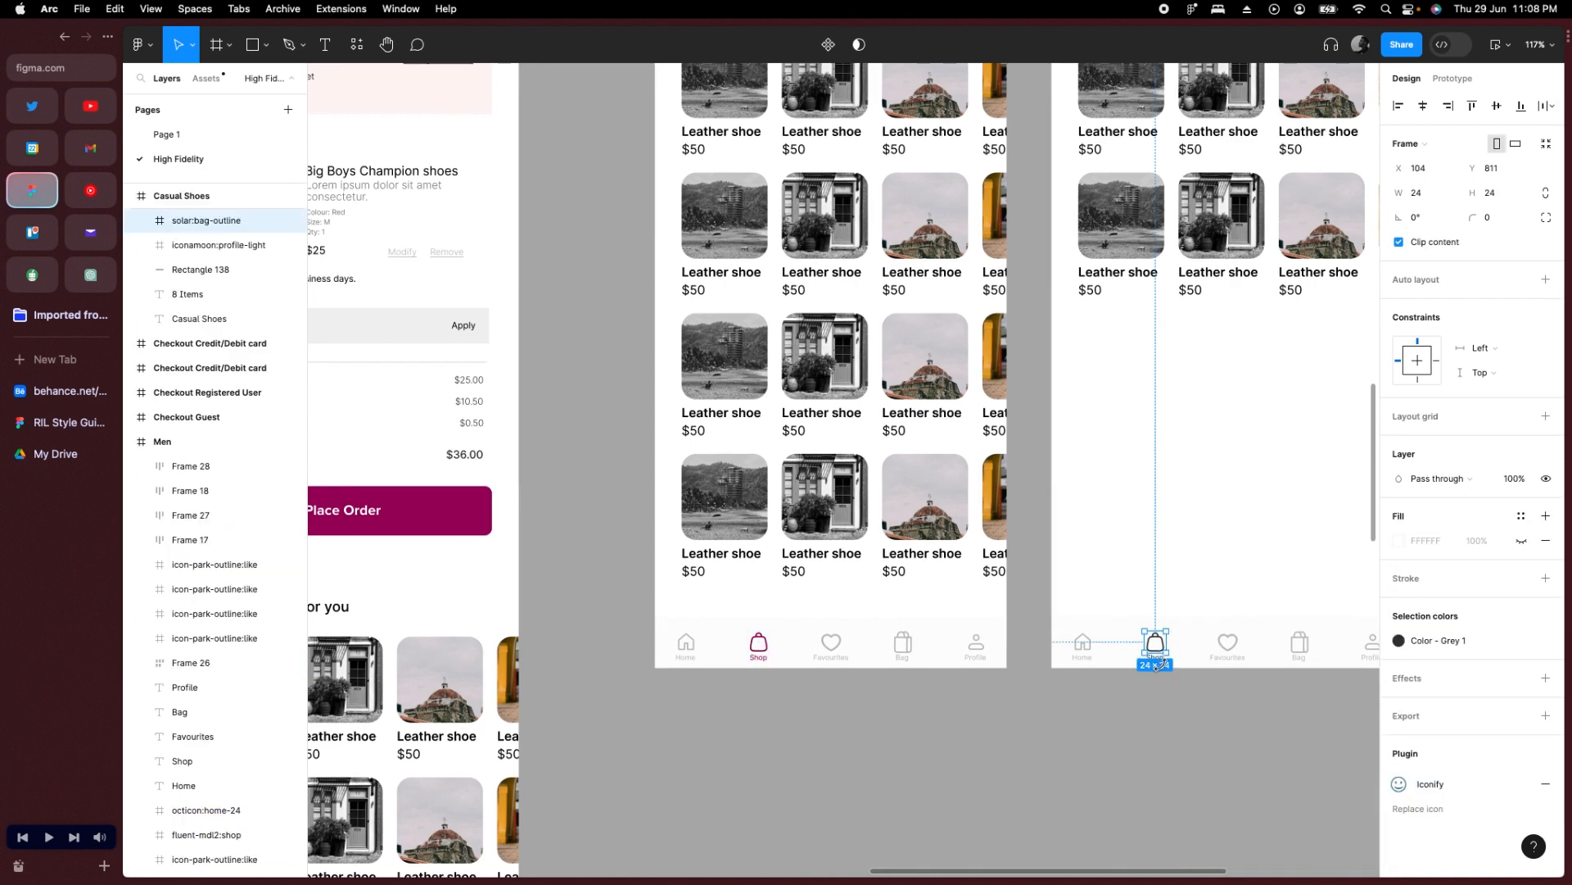
scroll(1155, 665, up, 5)
shift+click(1158, 650)
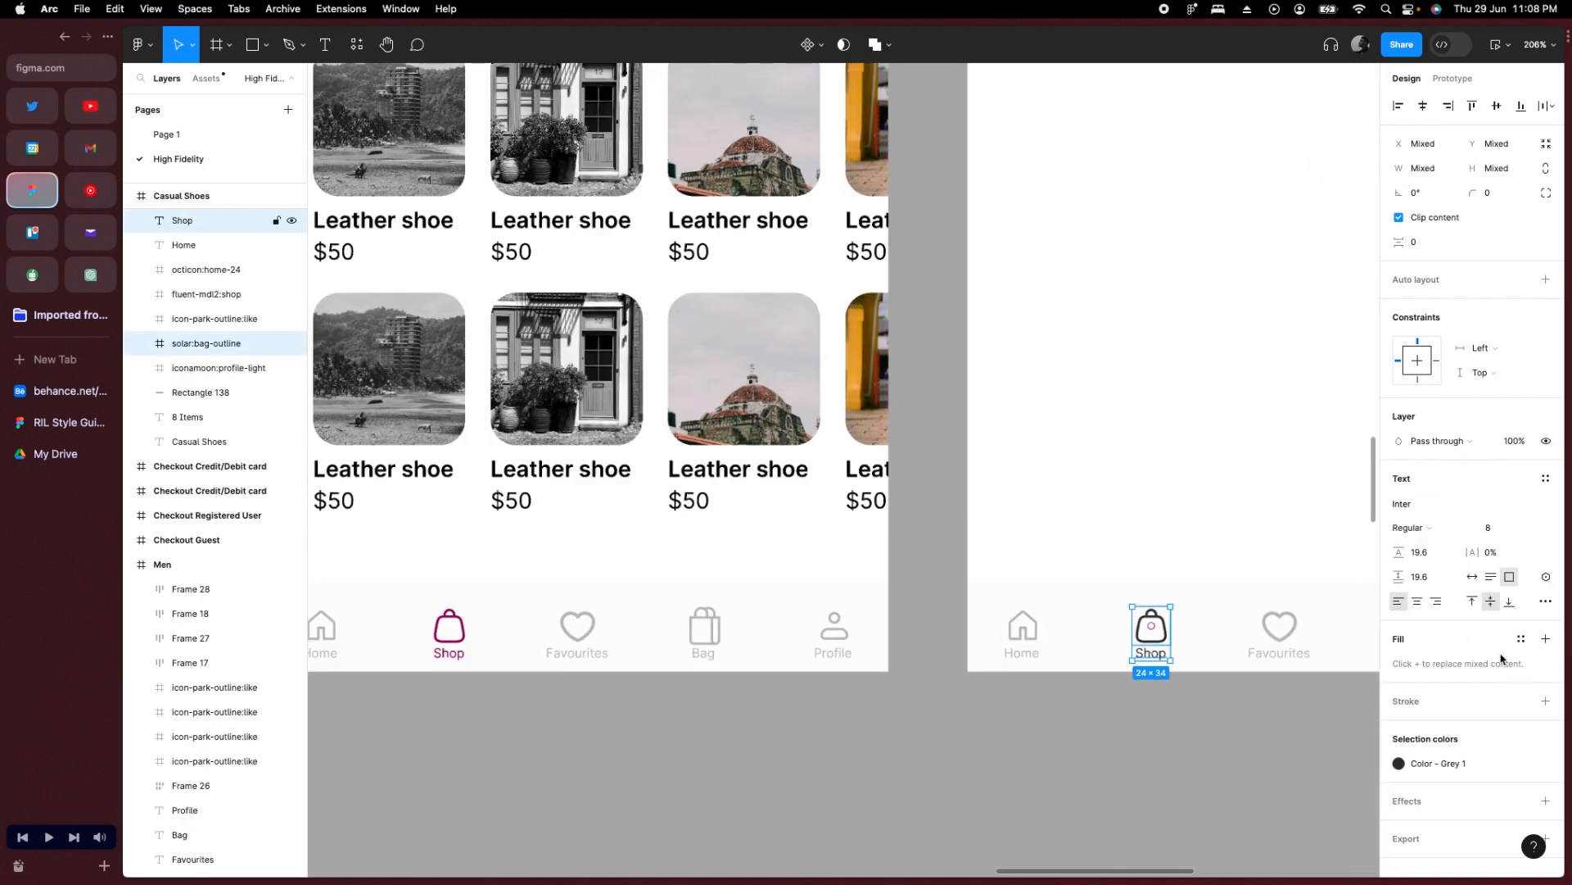
click(1401, 763)
click(1269, 613)
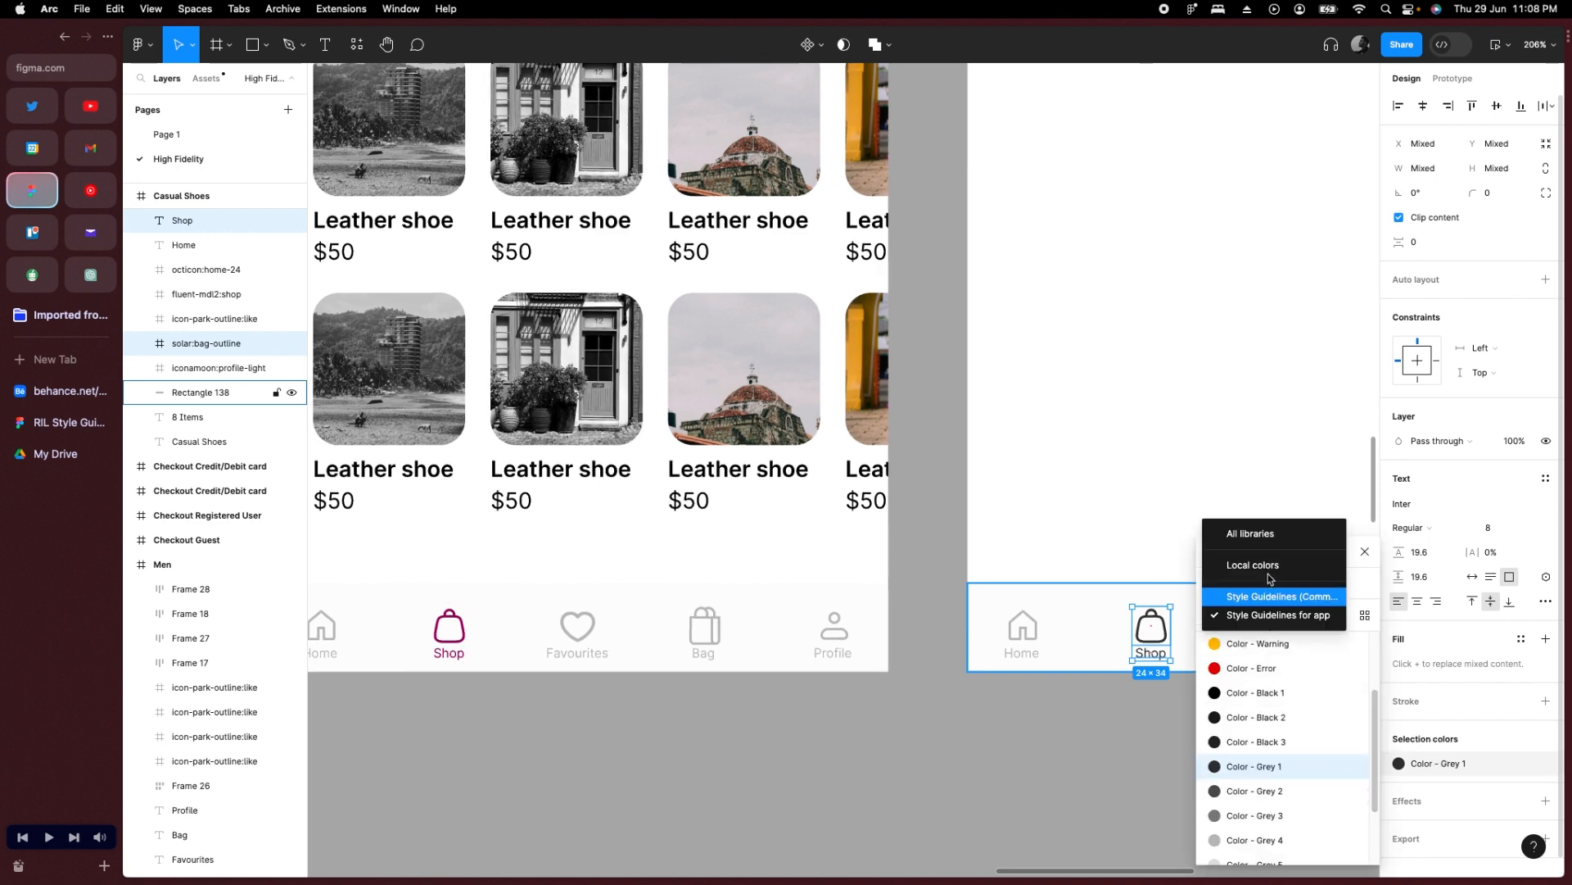
click(1270, 578)
click(1265, 657)
click(1007, 715)
scroll(1014, 709, down, 5)
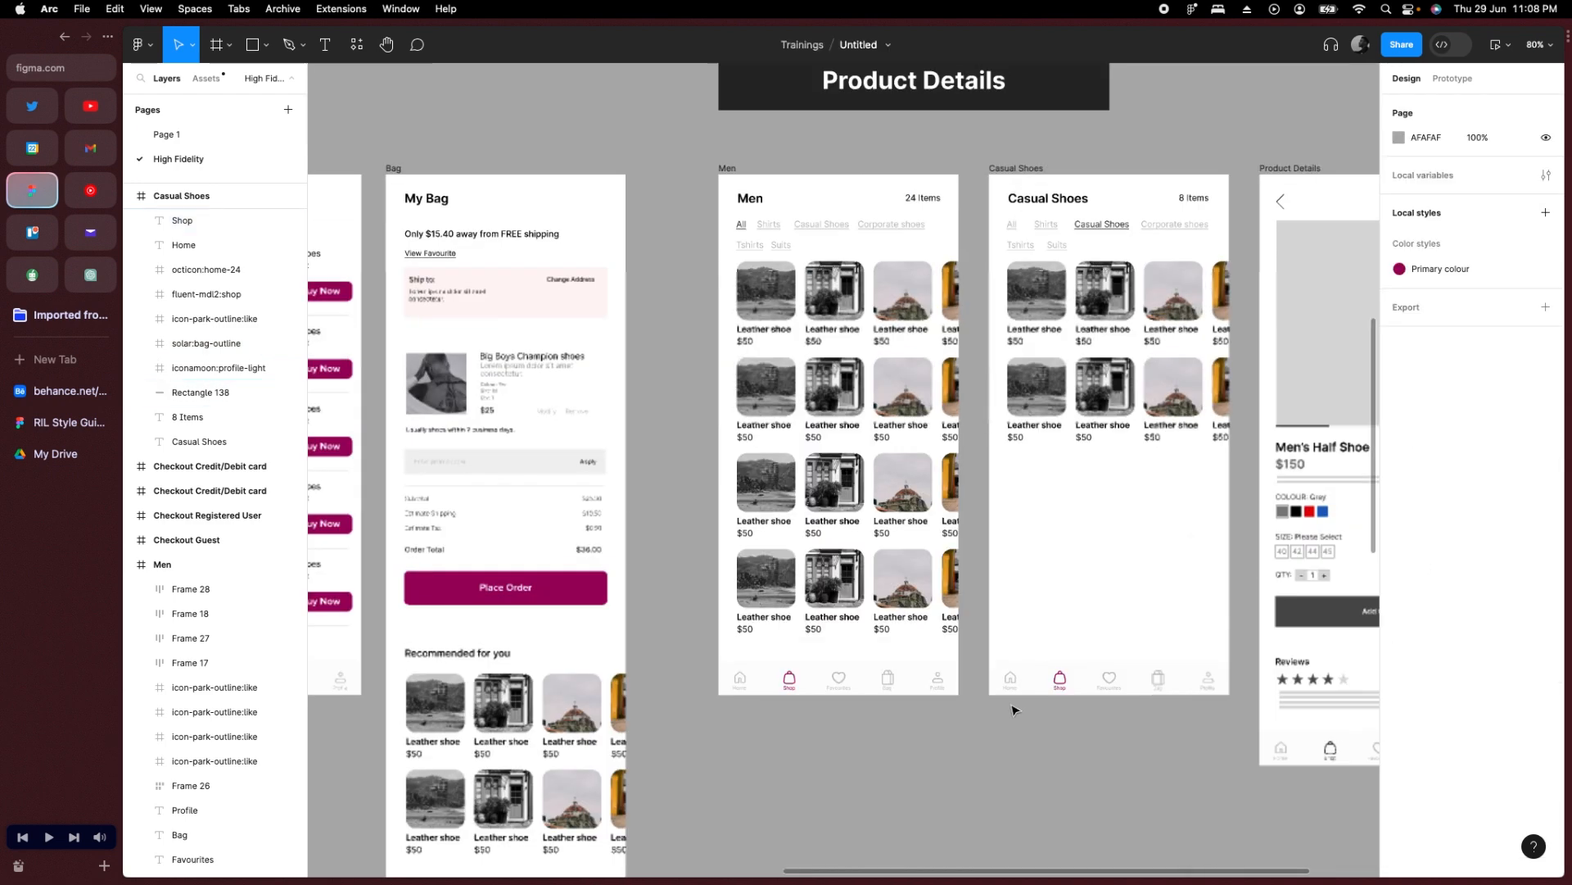
Select the large grey image placeholder on the Product Details screen and open the resources browser.
scroll(1014, 709, right, 5)
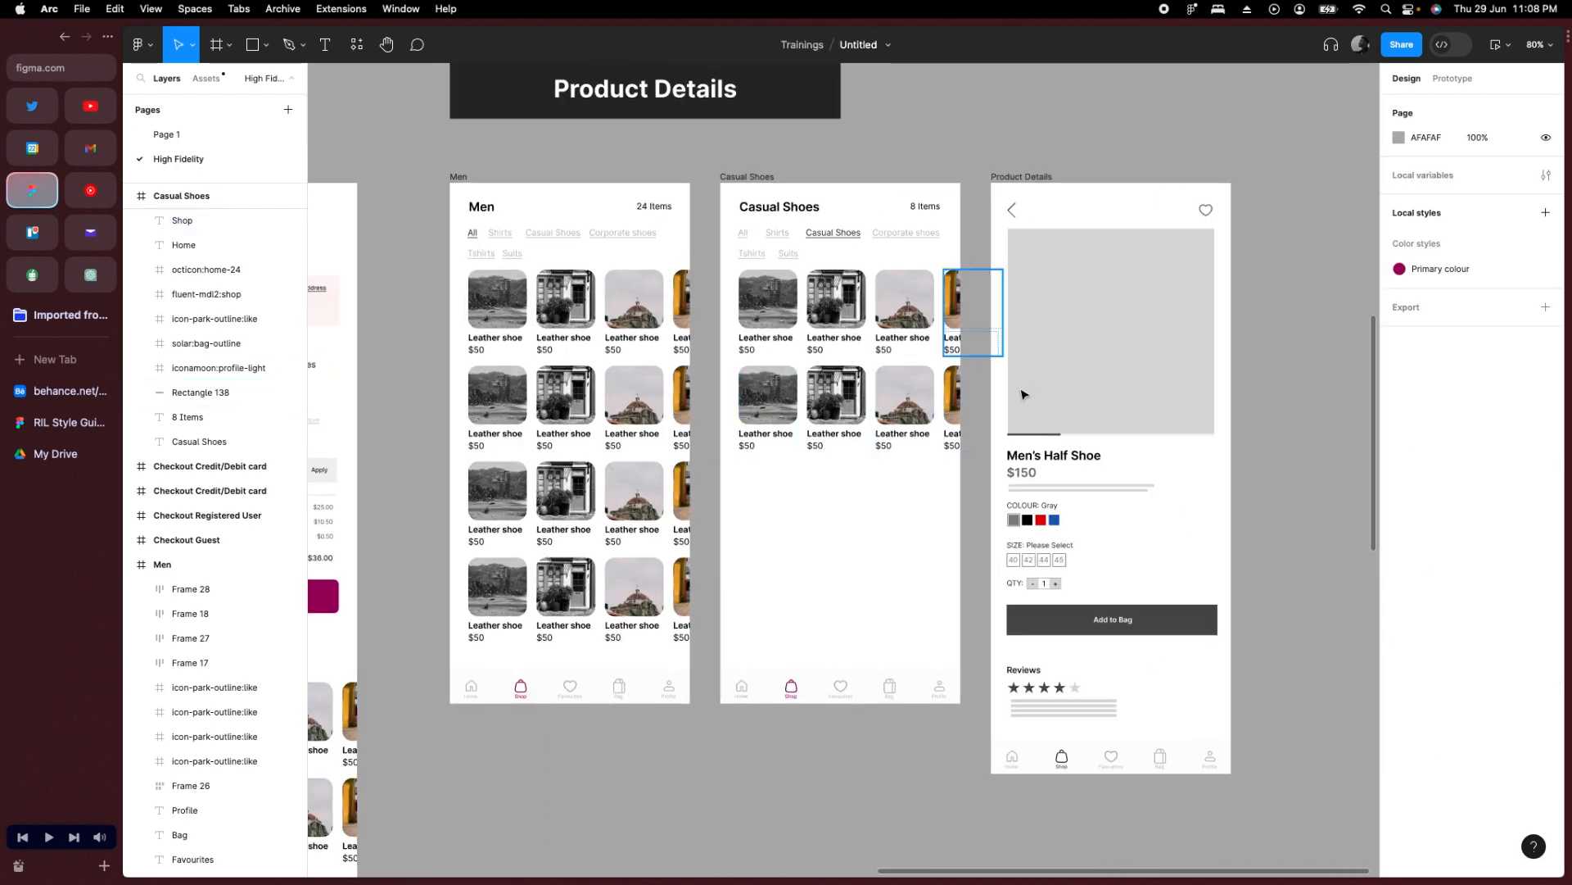
scroll(1116, 460, right, 3)
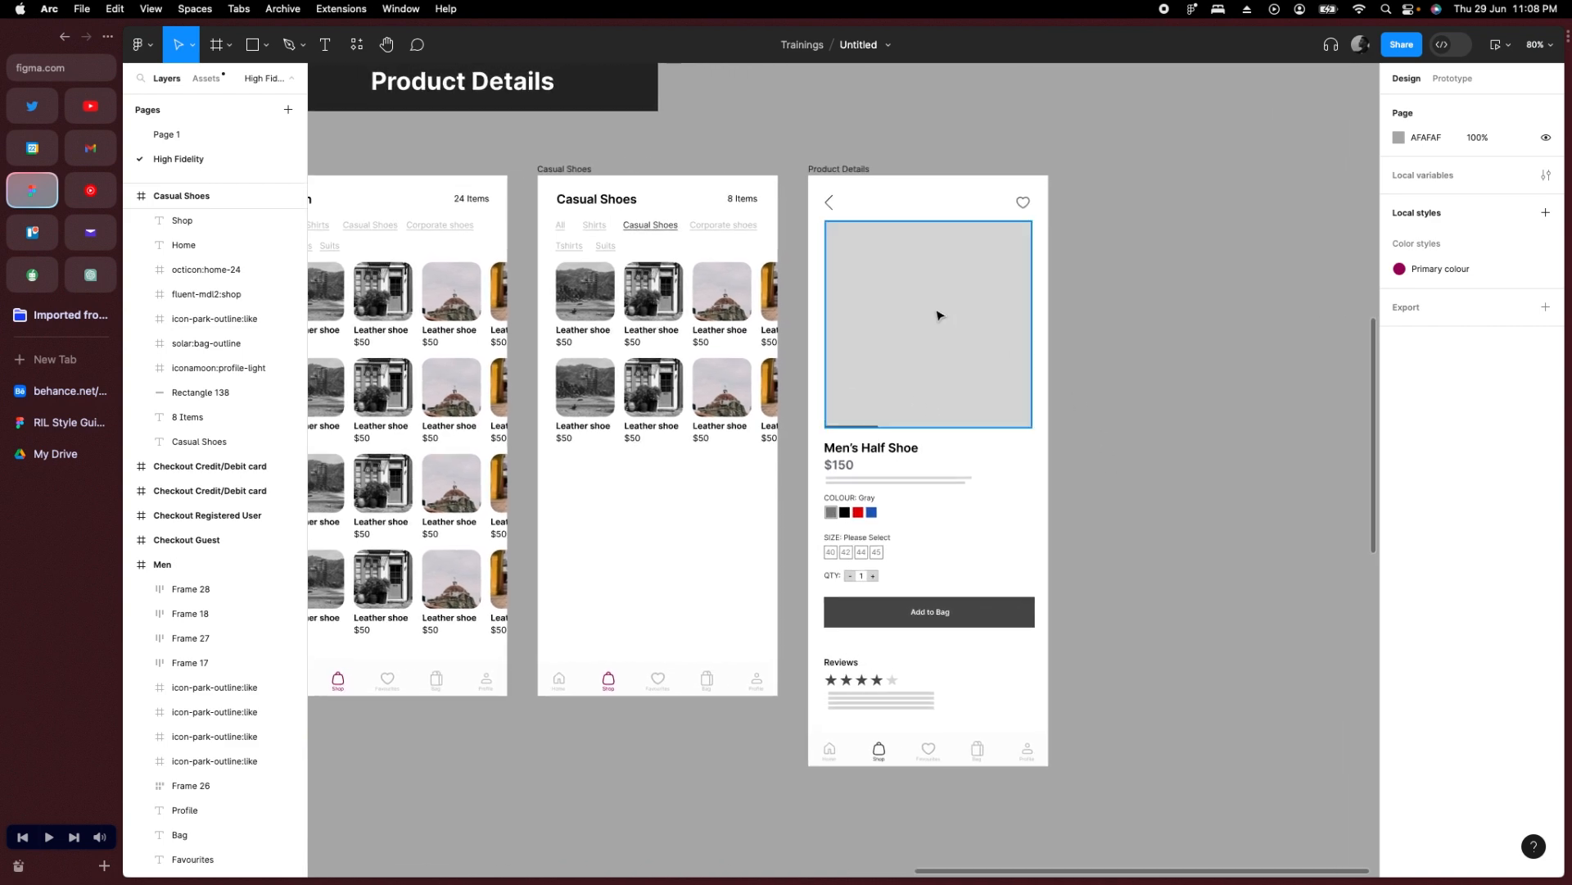
click(943, 271)
click(1105, 327)
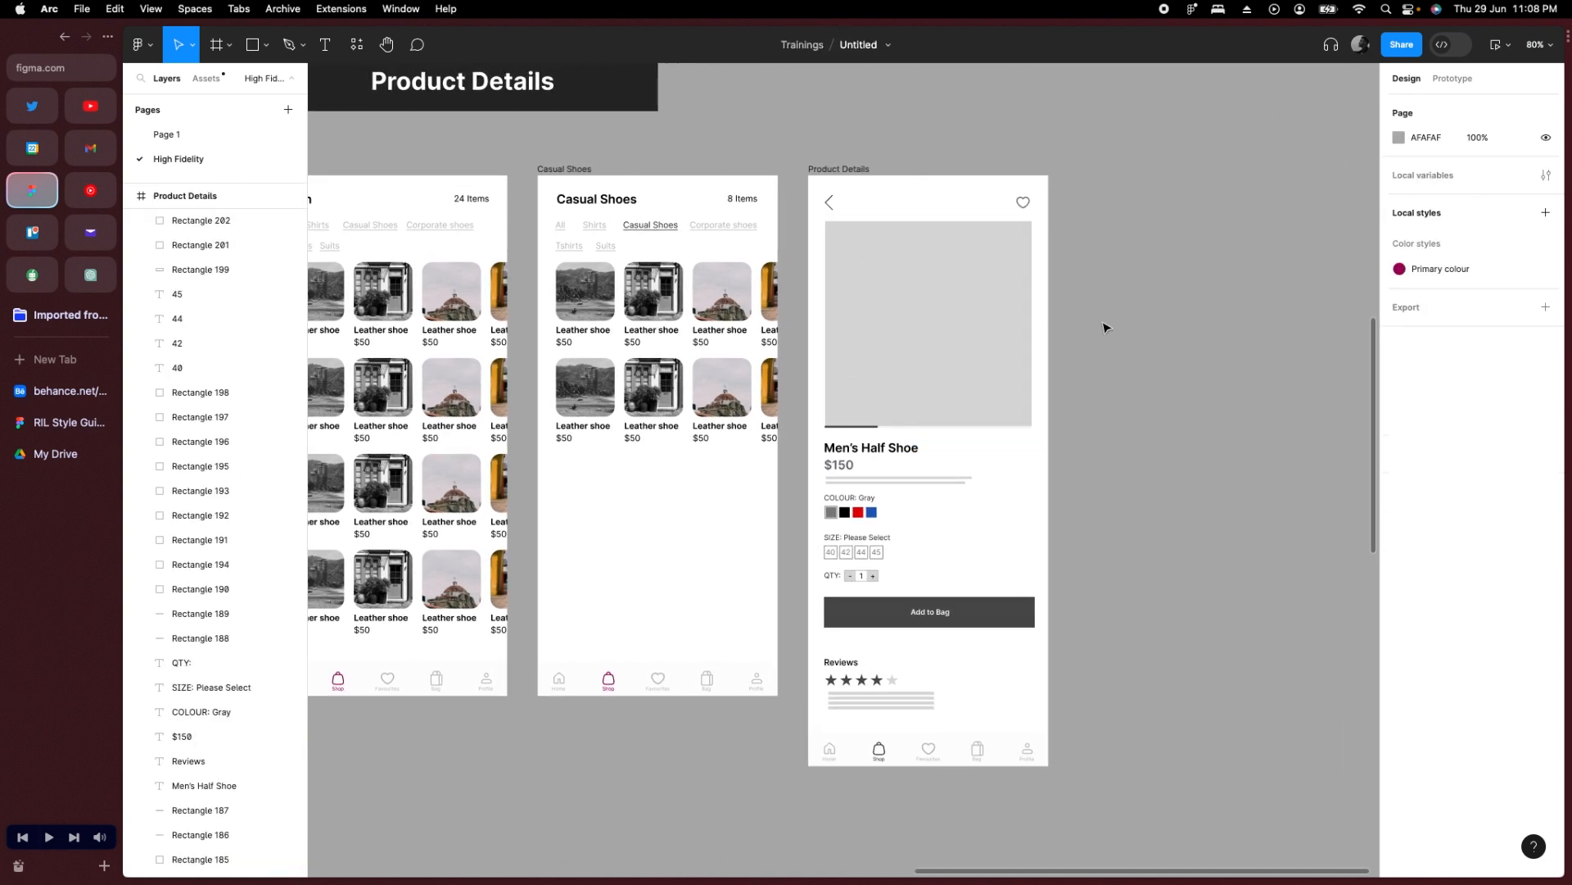
scroll(1105, 331, up, 1)
scroll(1104, 332, down, 3)
click(975, 309)
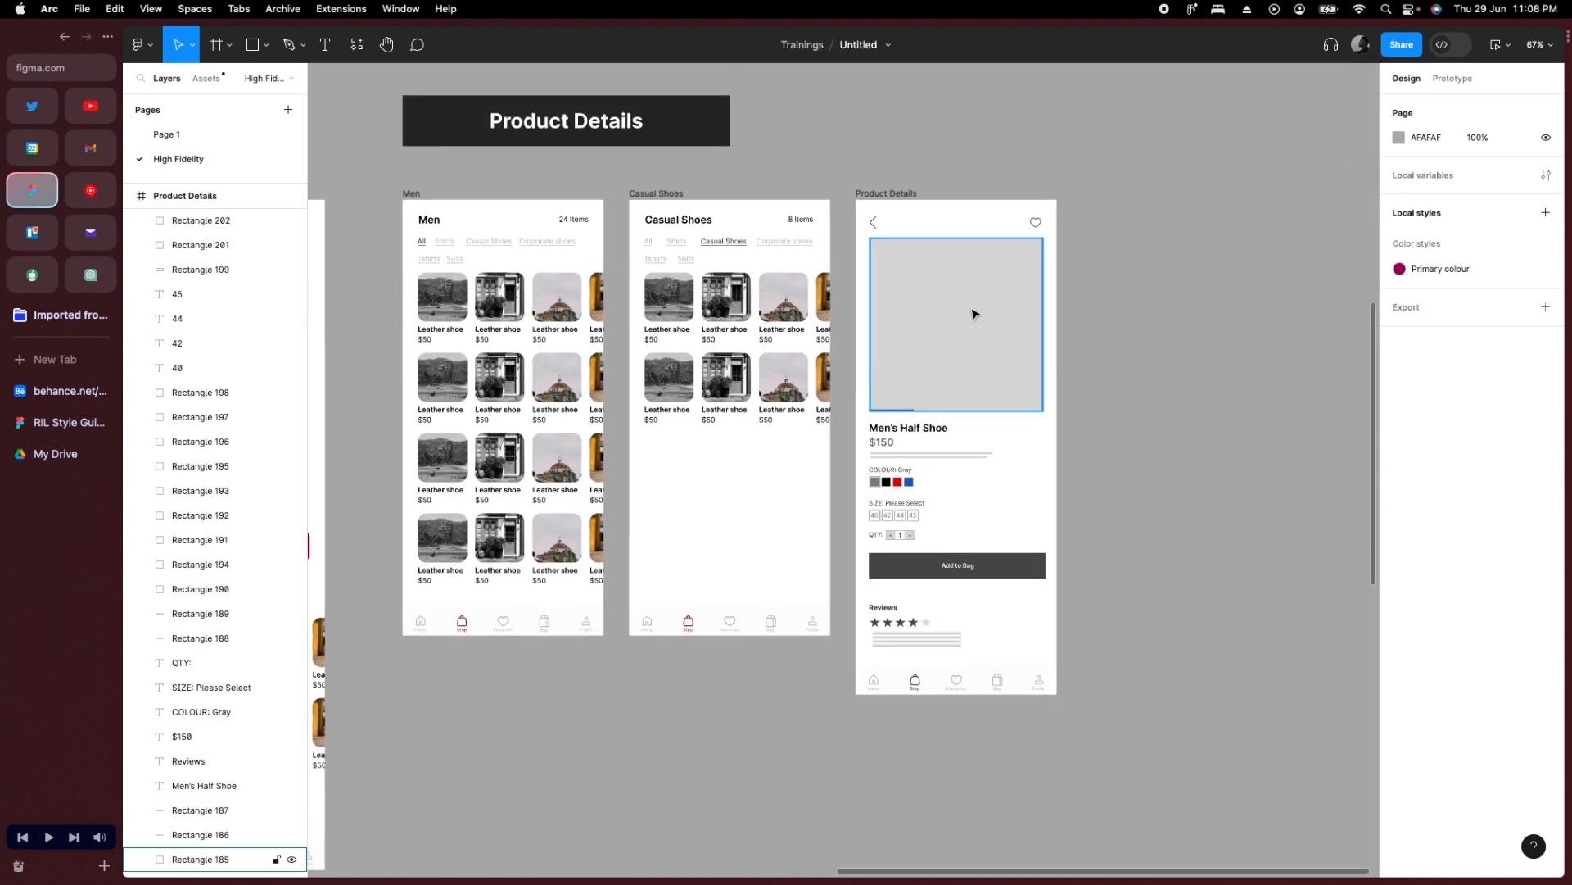
click(359, 49)
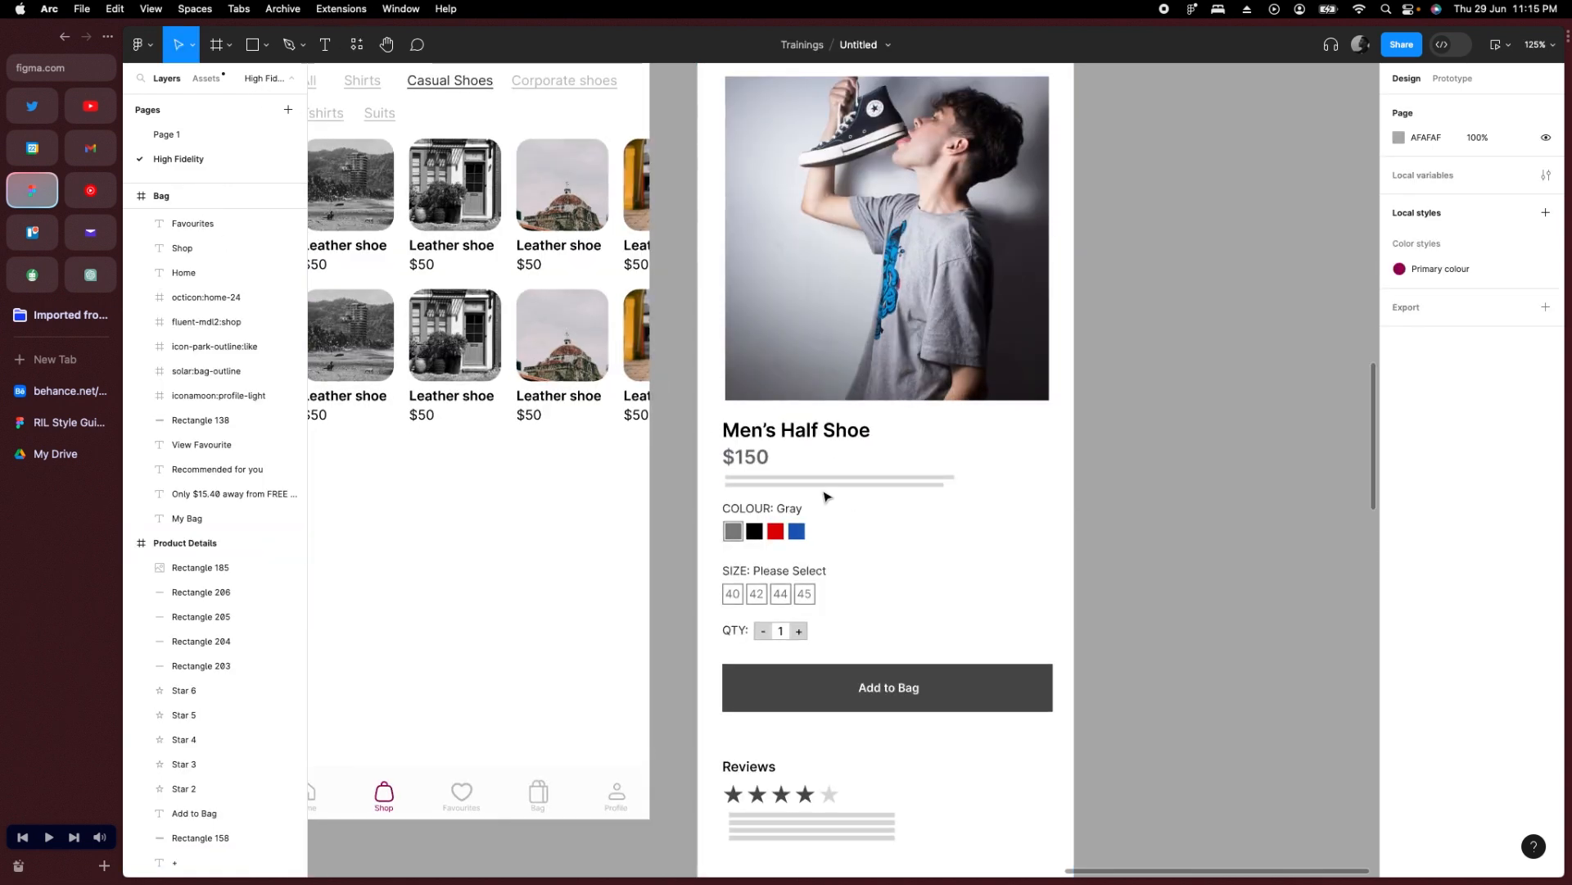
Set the corner radius of the product photo on the Product Details screen to 16.
click(958, 238)
scroll(954, 246, down, 3)
click(1496, 195)
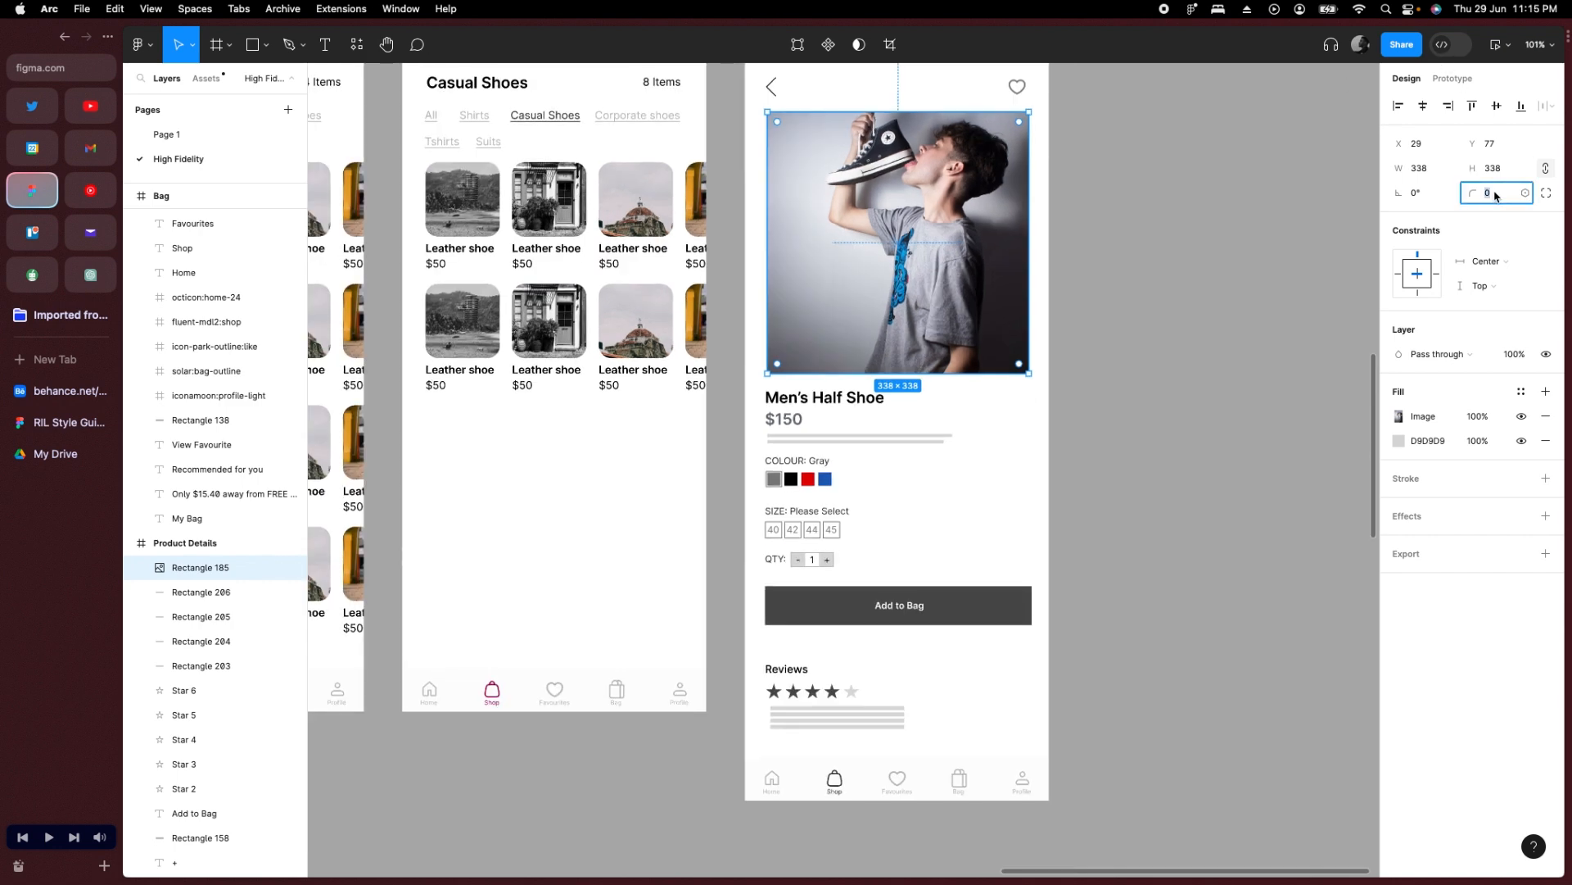
text(16)
key(Return)
click(1117, 445)
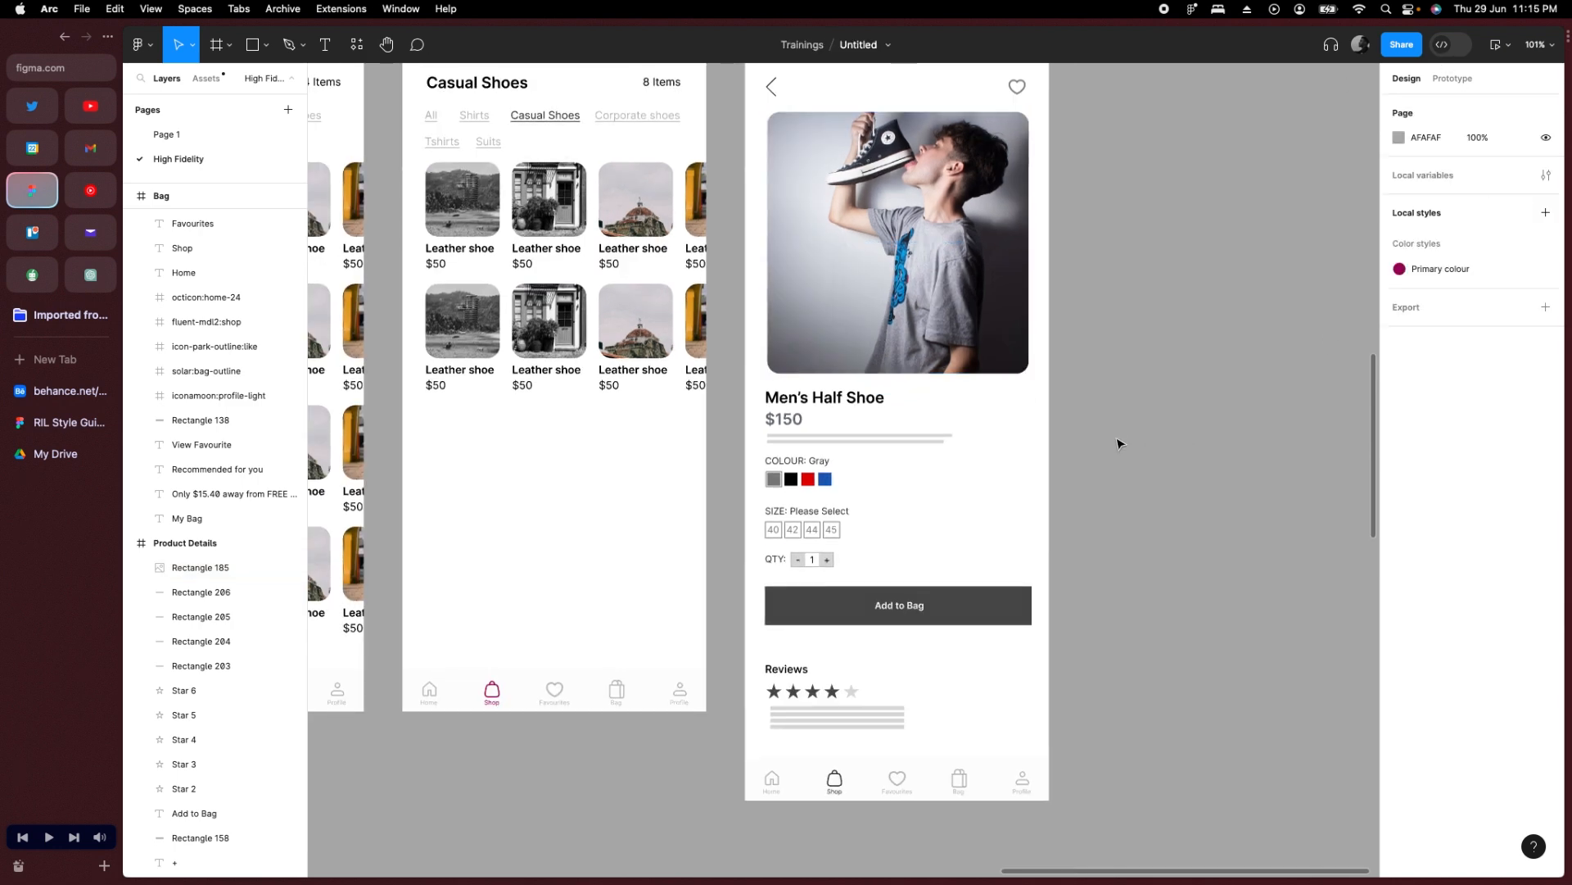
Delete the two grey placeholder lines beneath the $150 price on the Product Details screen.
scroll(1012, 516, up, 5)
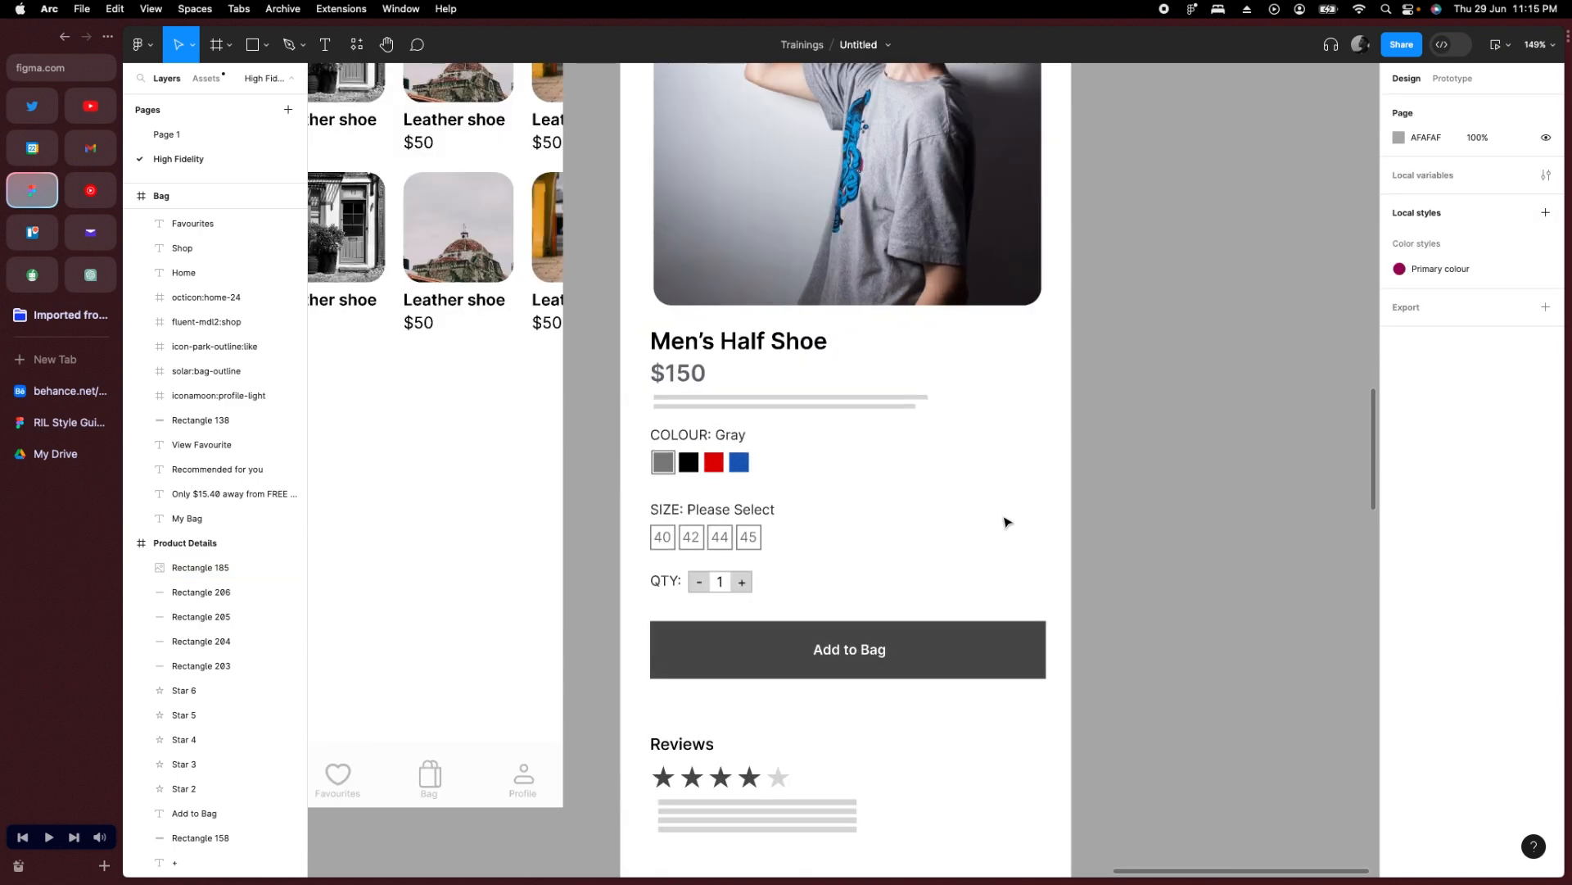
click(777, 344)
click(686, 376)
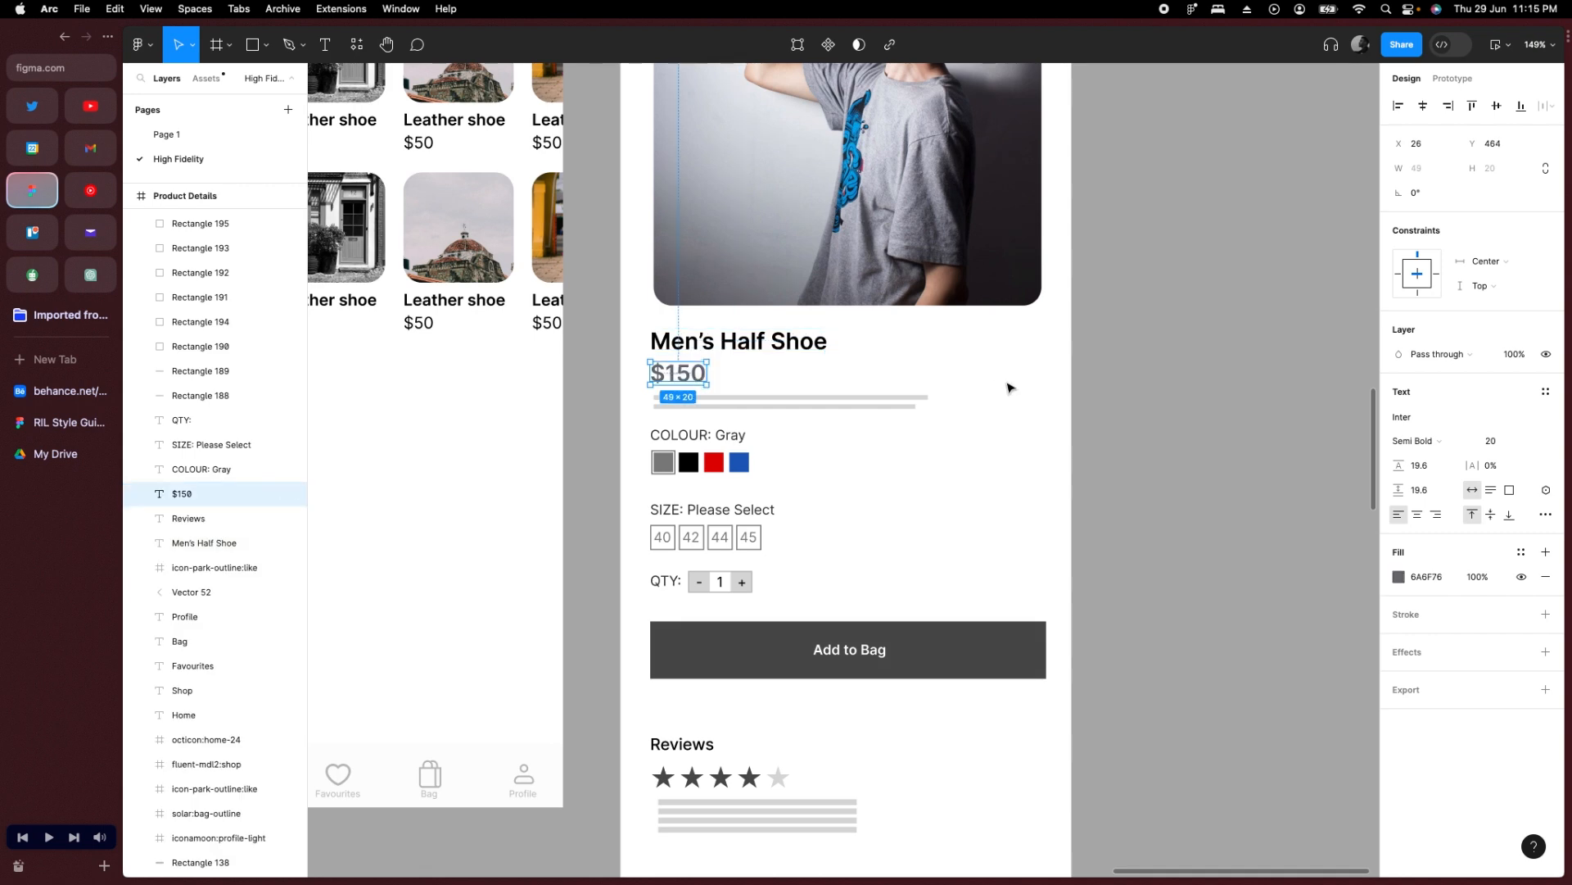
scroll(1010, 388, down, 3)
click(869, 399)
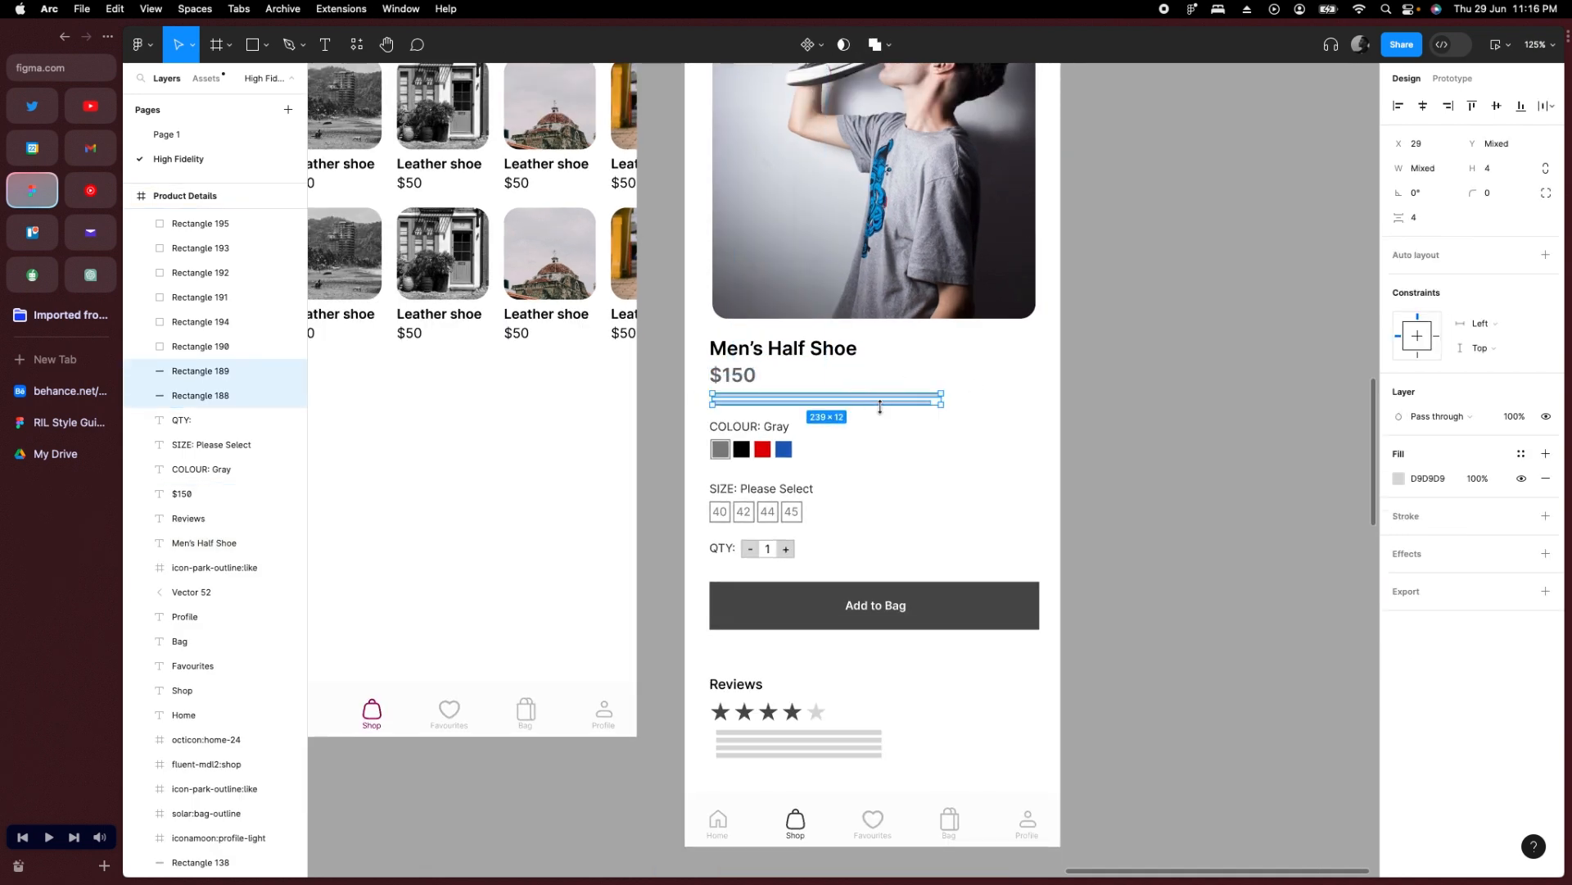
key(Delete)
Copy the Lorem ipsum description from the Bag screen into Product Details and place it directly beneath the price, aligned with the text column.
scroll(625, 386, left, 3)
scroll(625, 386, up, 1)
scroll(696, 406, down, 5)
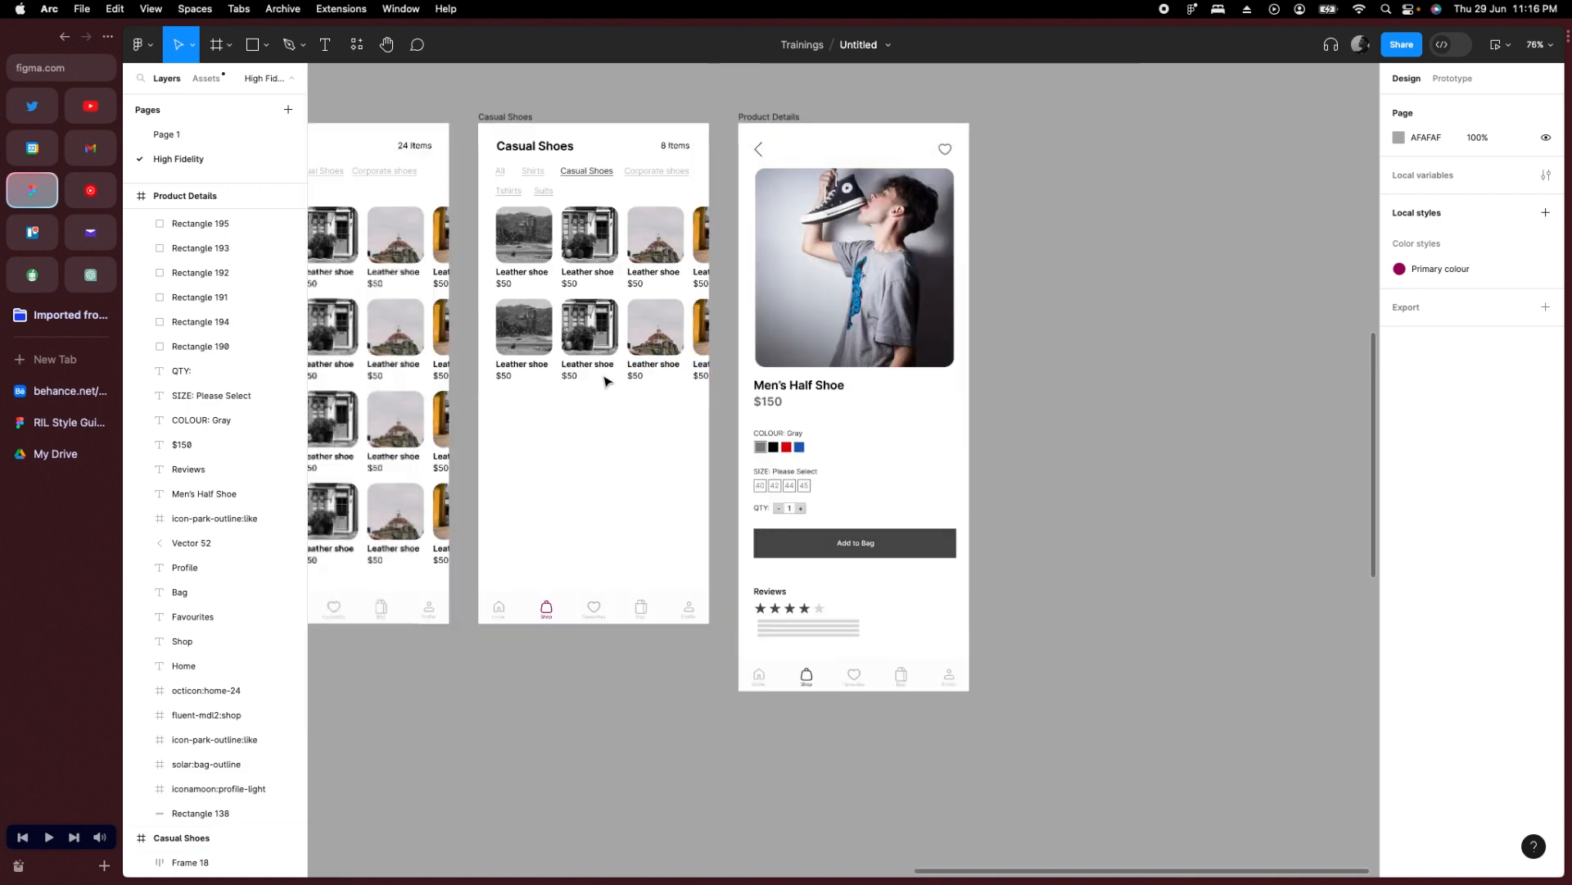
scroll(611, 360, left, 4)
scroll(616, 331, left, 2)
drag(432, 262, 1203, 365)
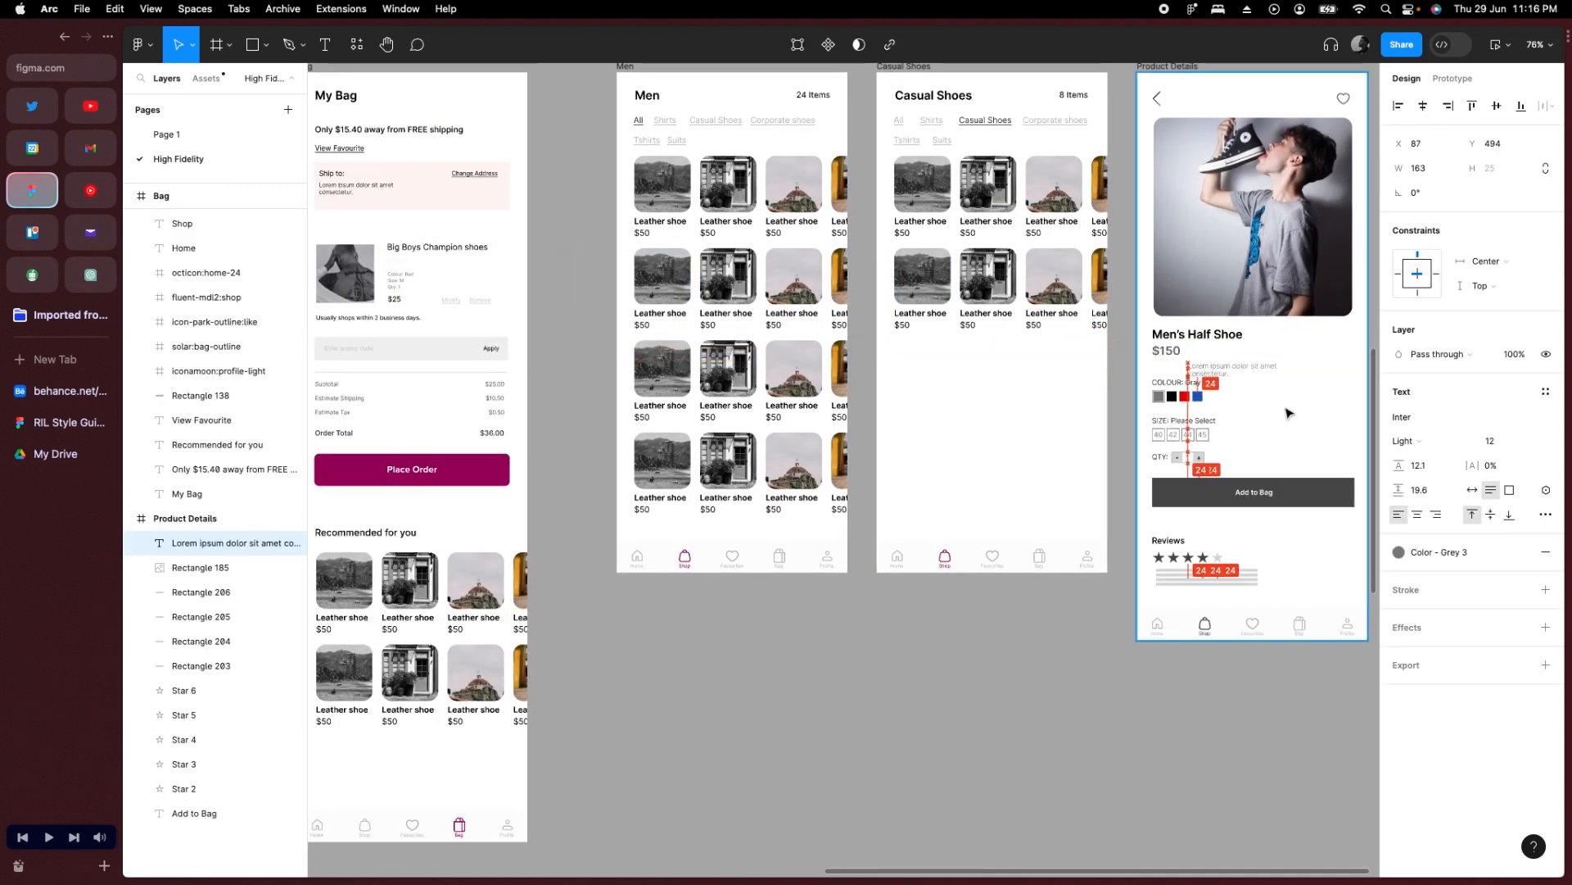
scroll(1145, 436, up, 5)
drag(954, 331, 872, 330)
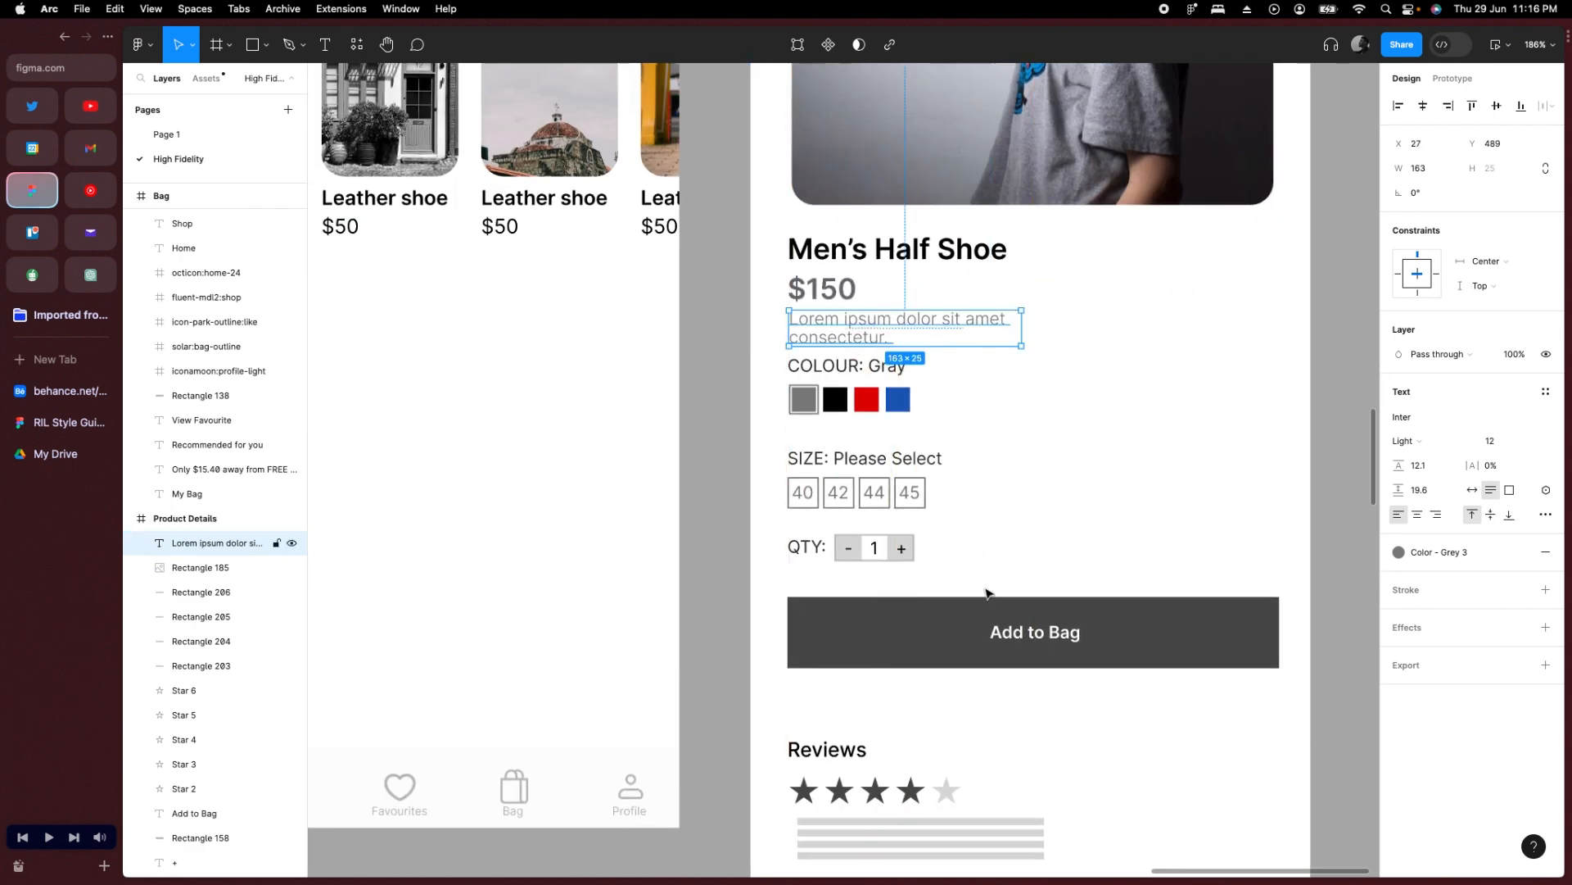
Move the Add to Bag button down towards Reviews, and move the quantity selector up beside the product description.
scroll(986, 597, down, 3)
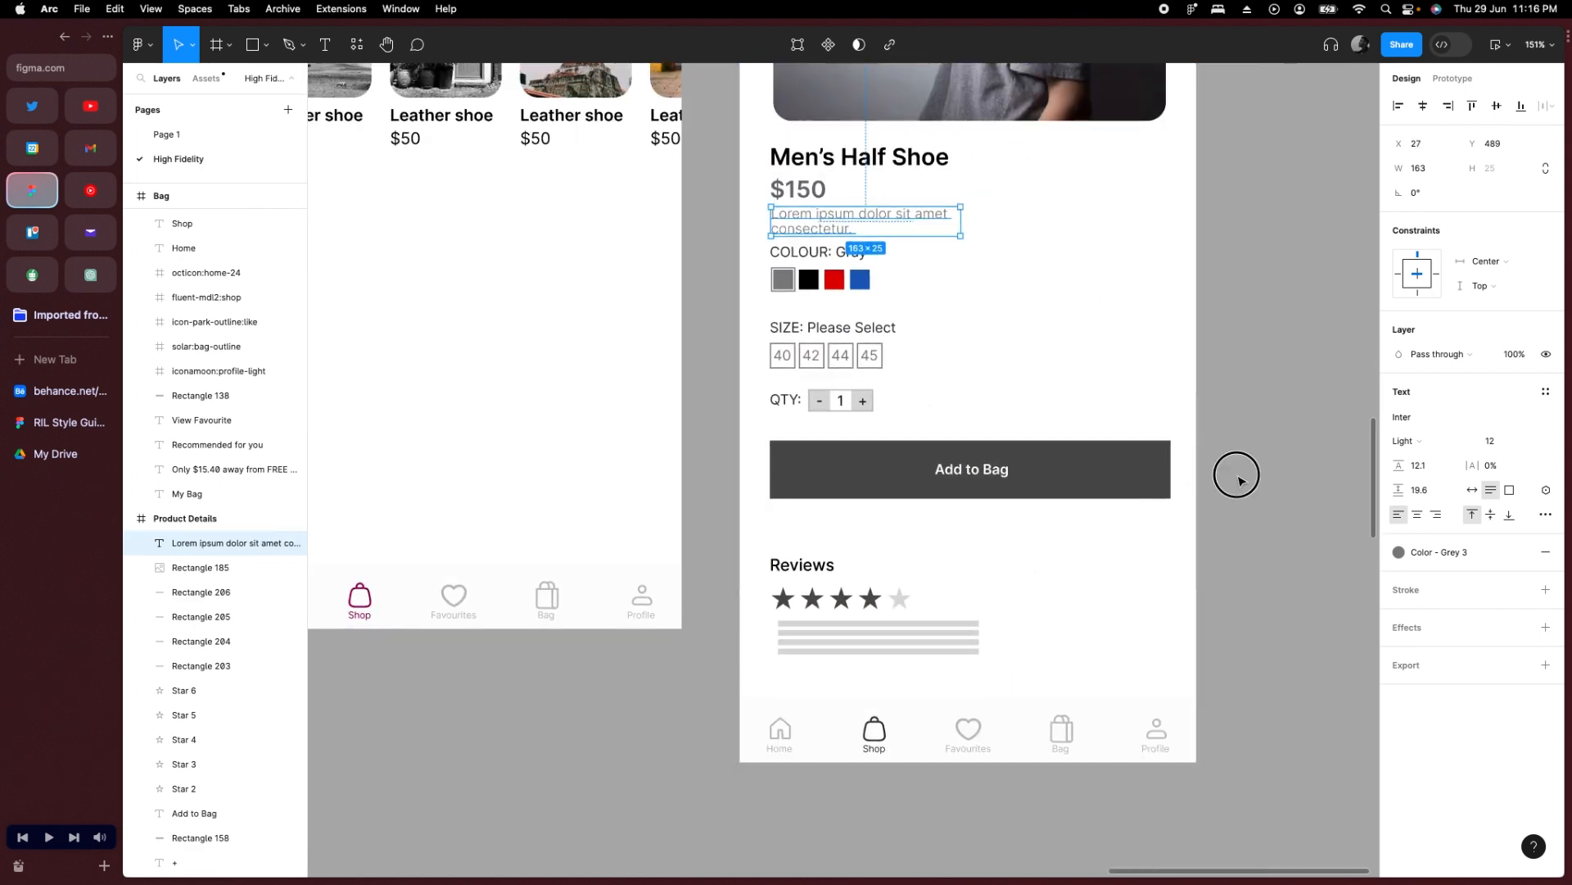
drag(1237, 475, 975, 508)
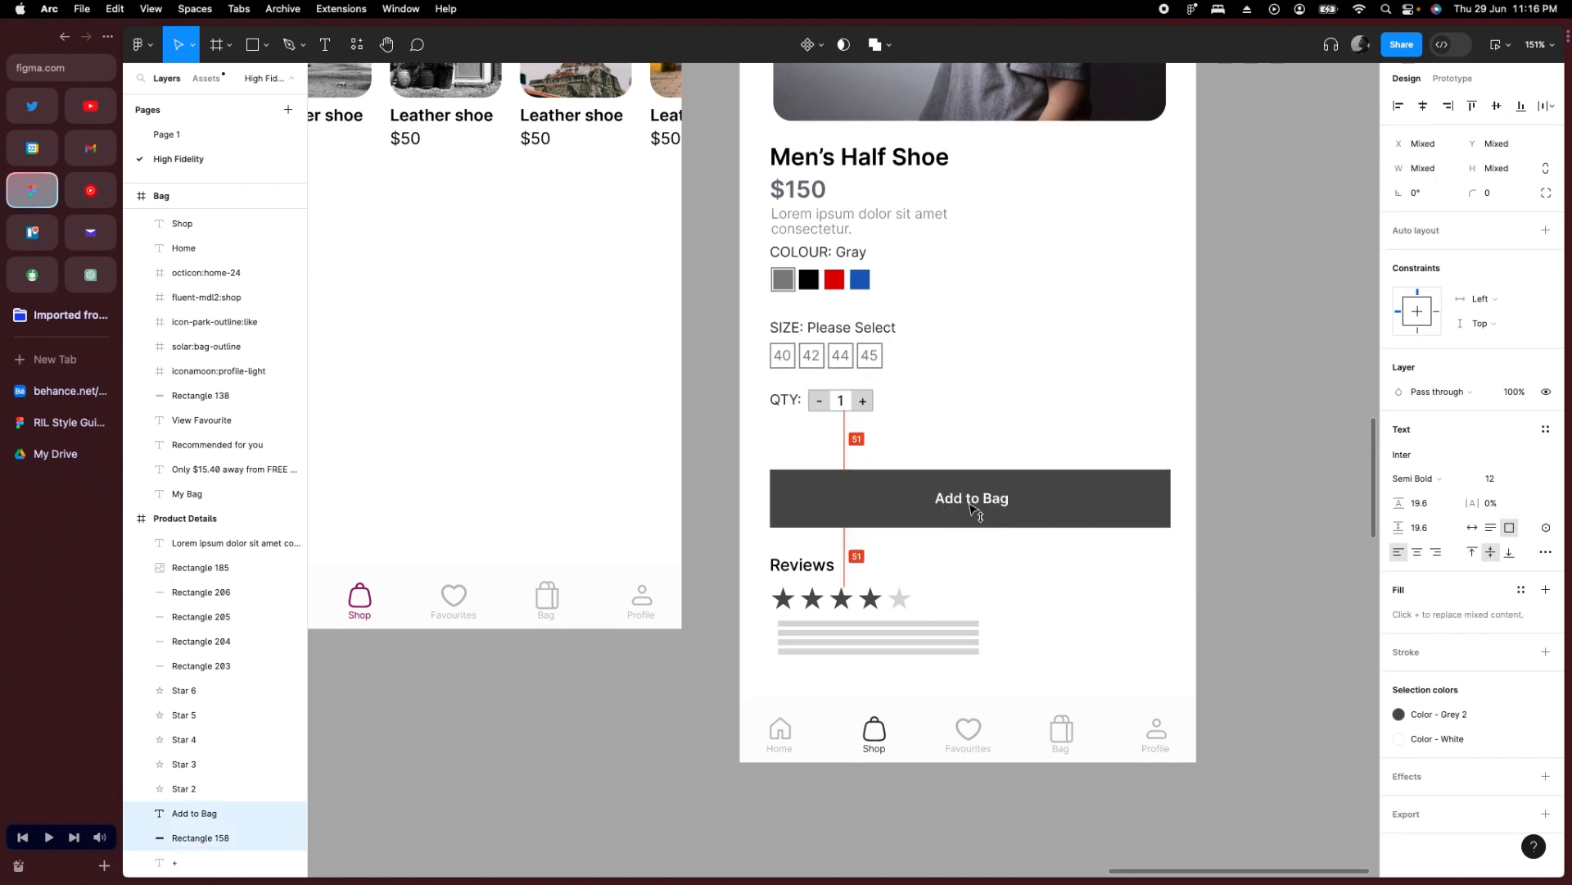
click(839, 418)
drag(947, 437, 1089, 222)
Move the $150 price to the right end of the product title's row, and the quantity selector to the right of the size options.
click(808, 197)
scroll(811, 308, up, 3)
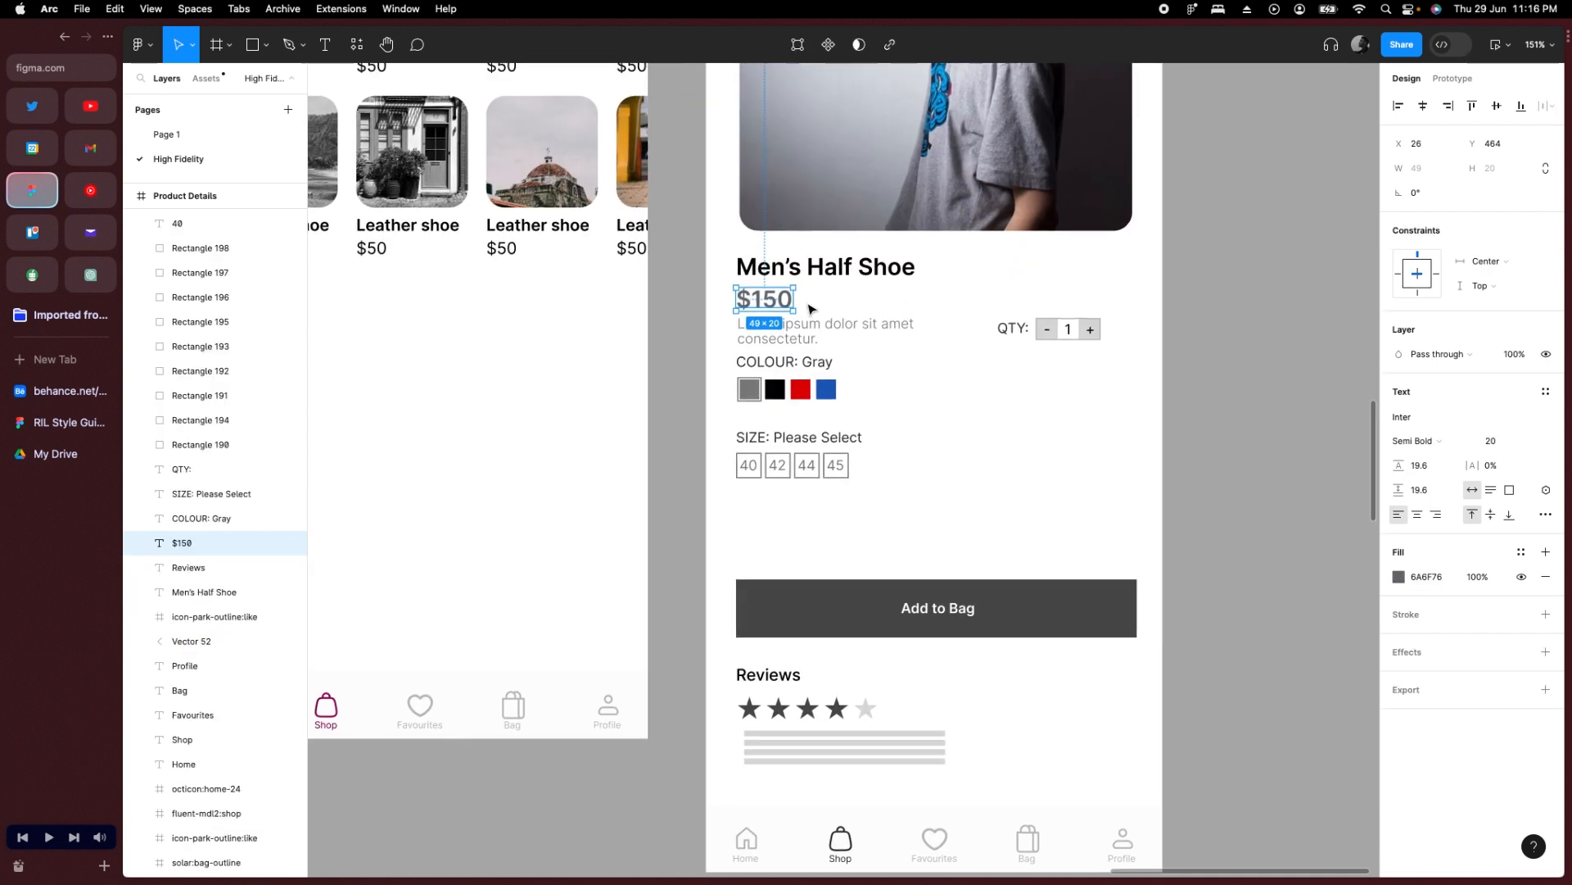
drag(784, 304, 1122, 272)
drag(1212, 369, 971, 286)
drag(1089, 338, 1115, 468)
click(1168, 502)
Lighten the fill of the minus and plus boxes in the quantity selector to F1EFEF.
scroll(1171, 502, up, 5)
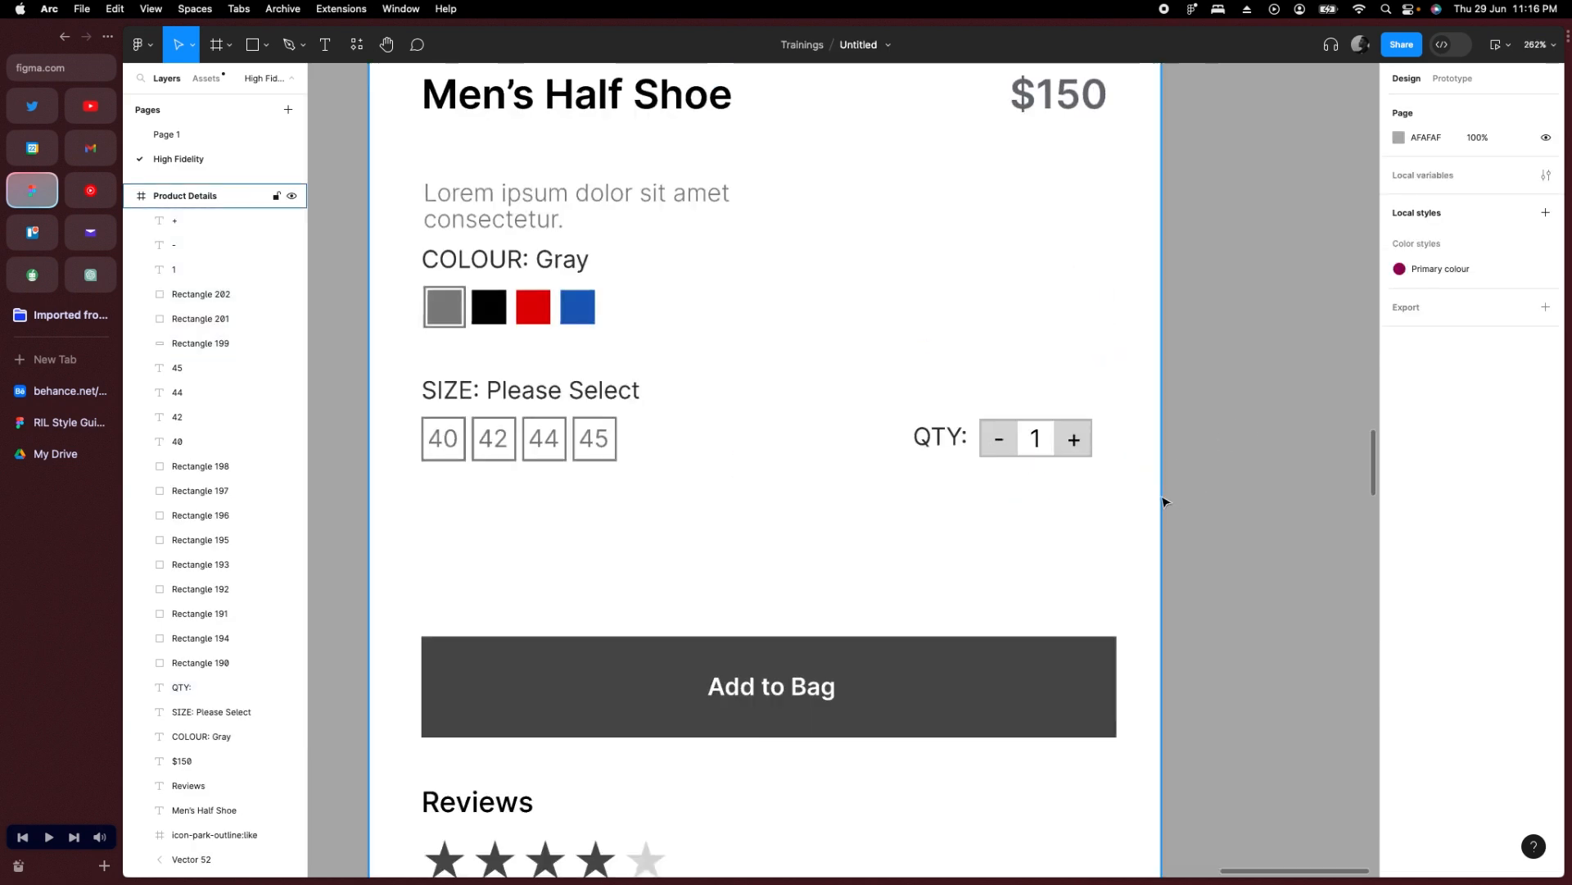
click(1037, 382)
shift+click(922, 391)
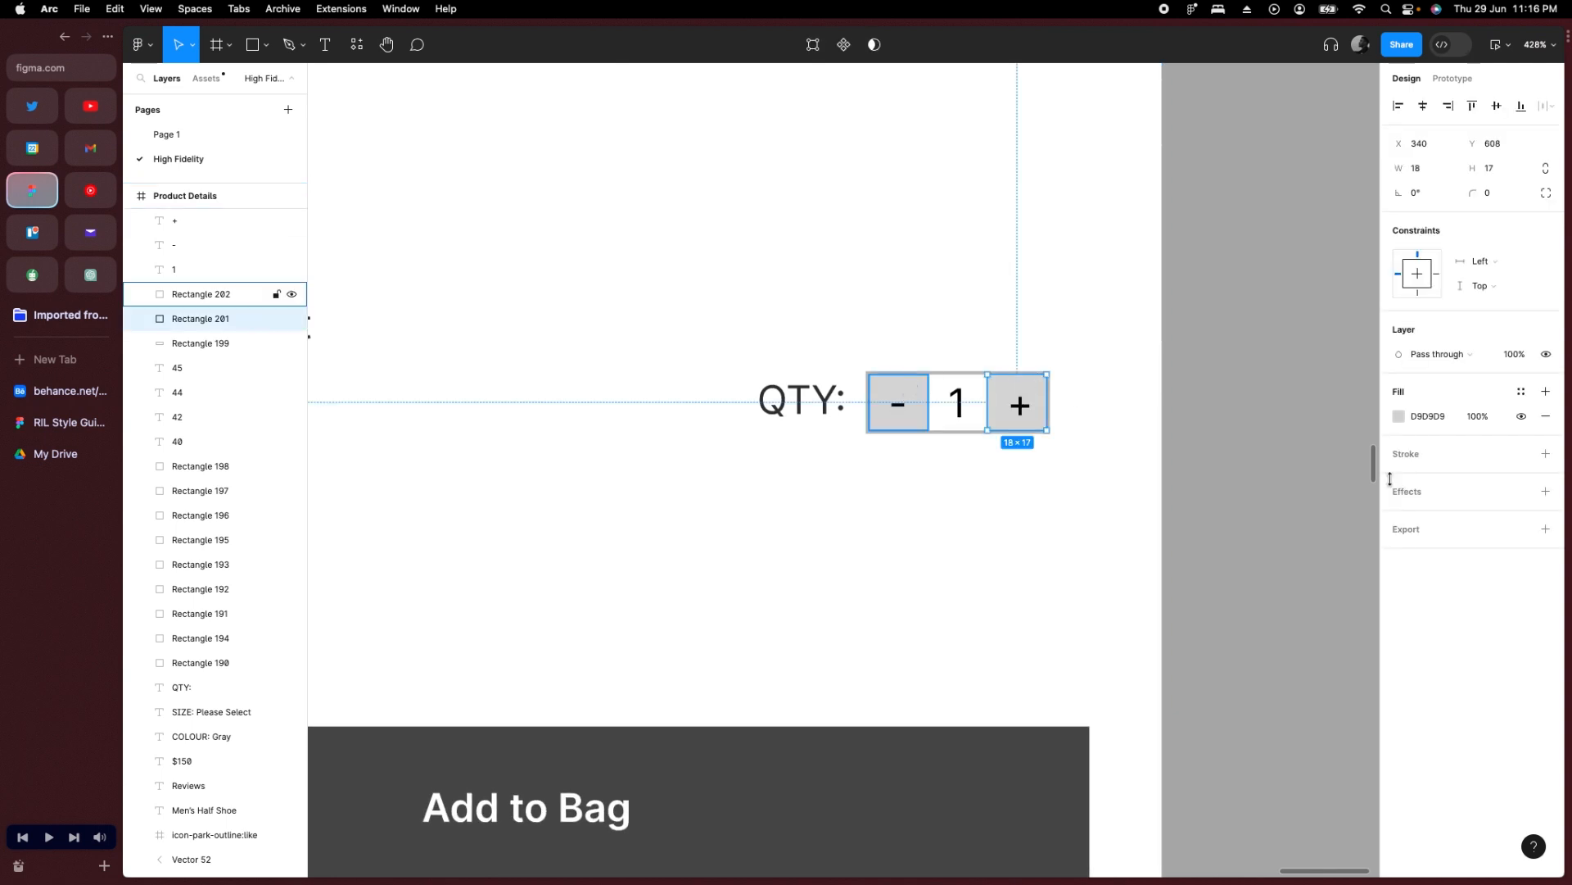
click(1399, 481)
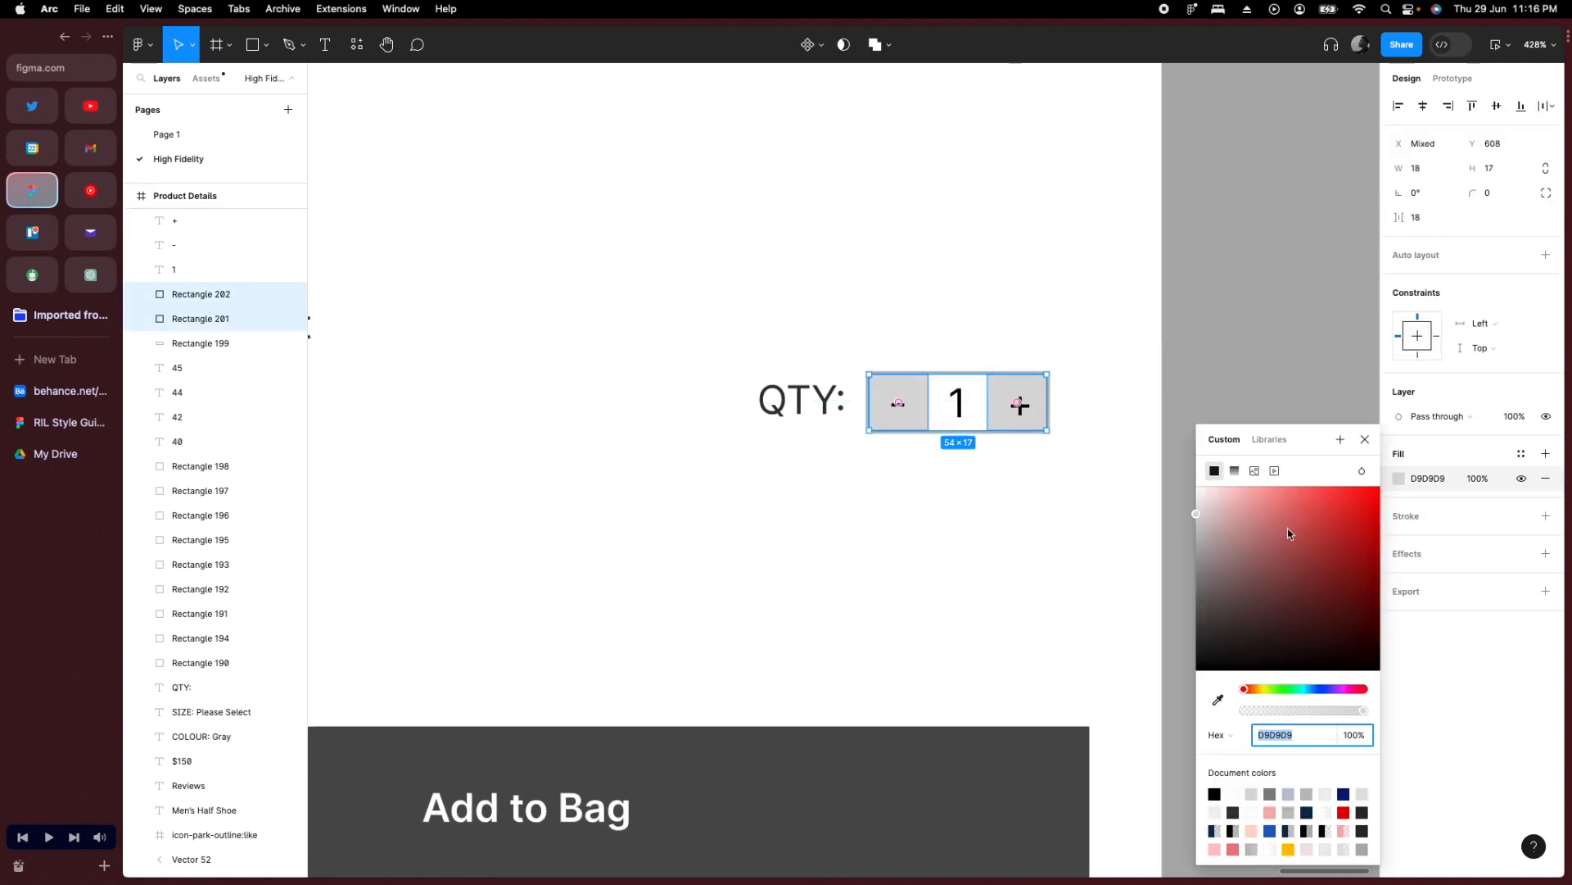
drag(1290, 534, 1197, 495)
click(1076, 446)
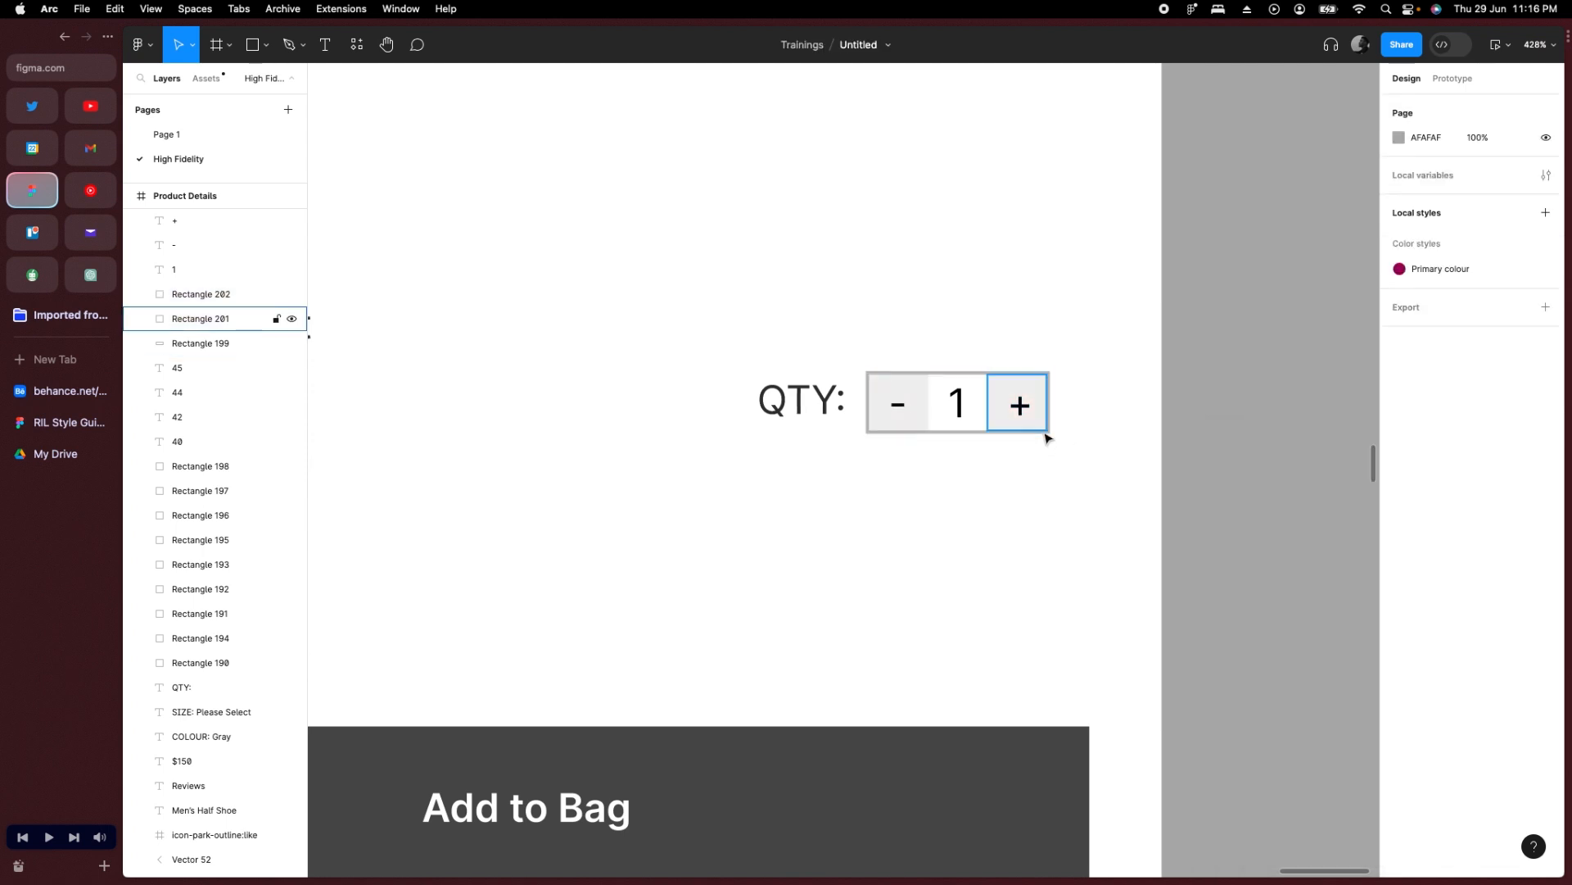
Round the corners of the quantity selector's outer border.
click(1049, 432)
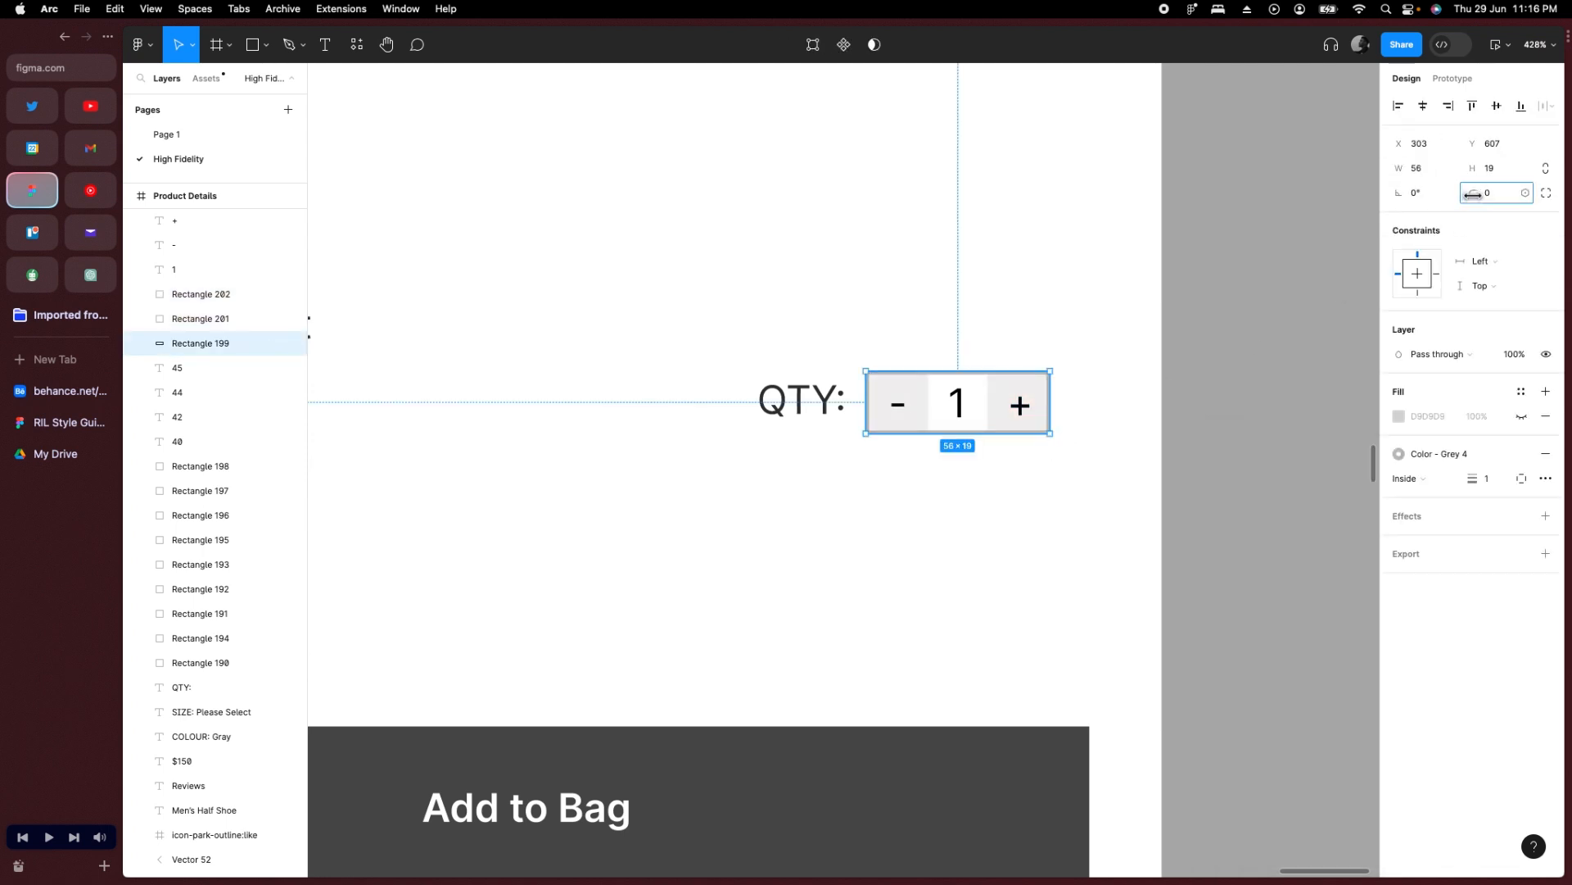
drag(1472, 194, 1475, 194)
click(1032, 382)
Enable individual corner radii on the minus and plus boxes, and set the plus box's top-right radius to 4.
scroll(1053, 405, up, 5)
click(1039, 361)
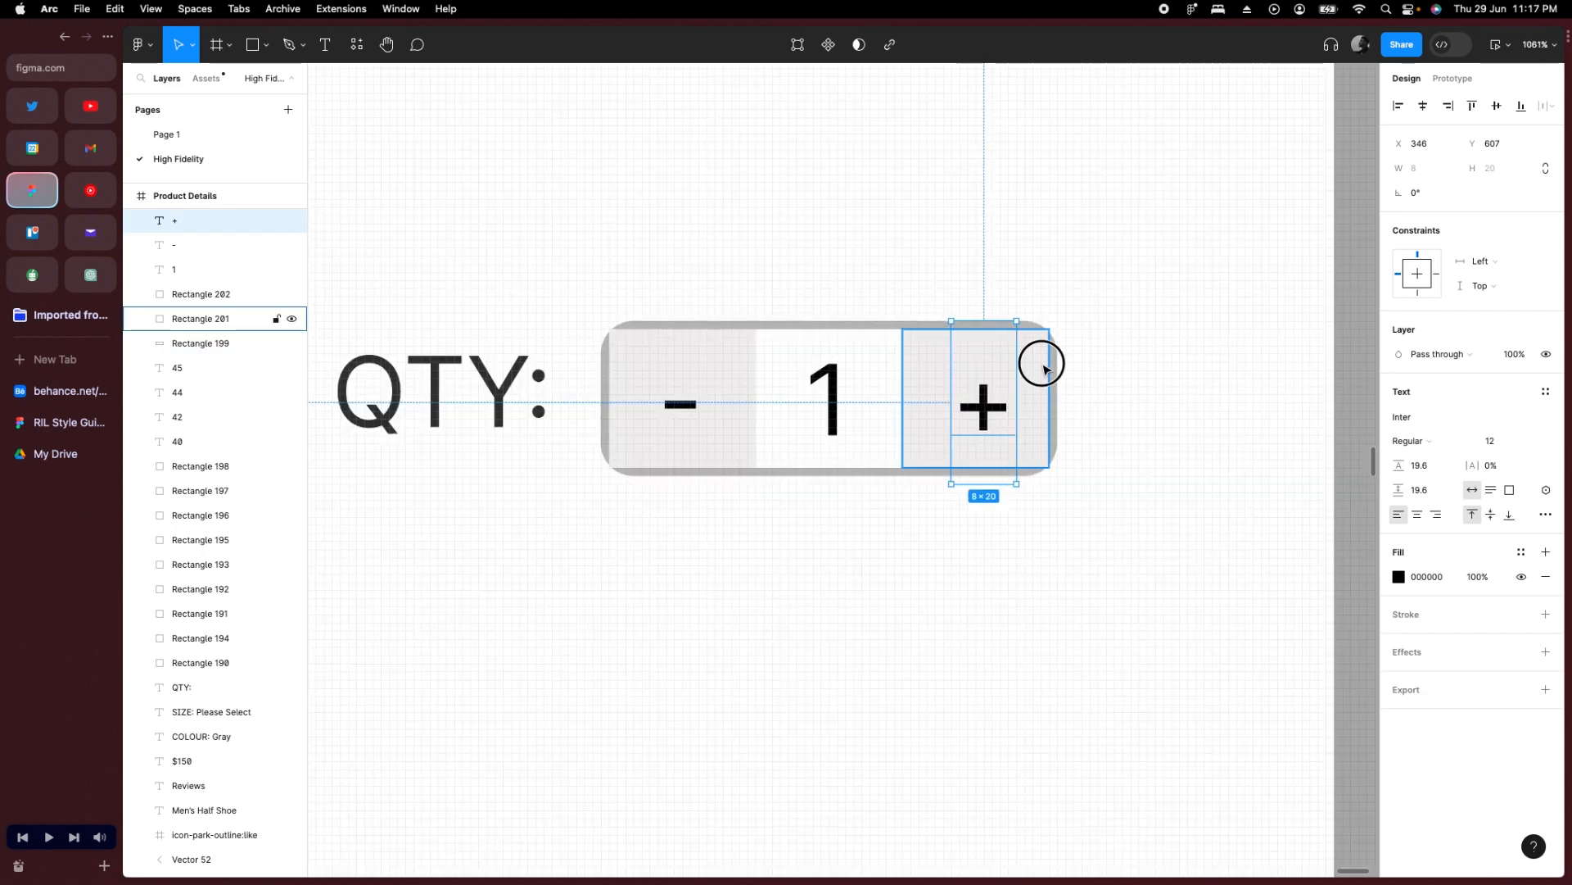
shift+click(713, 360)
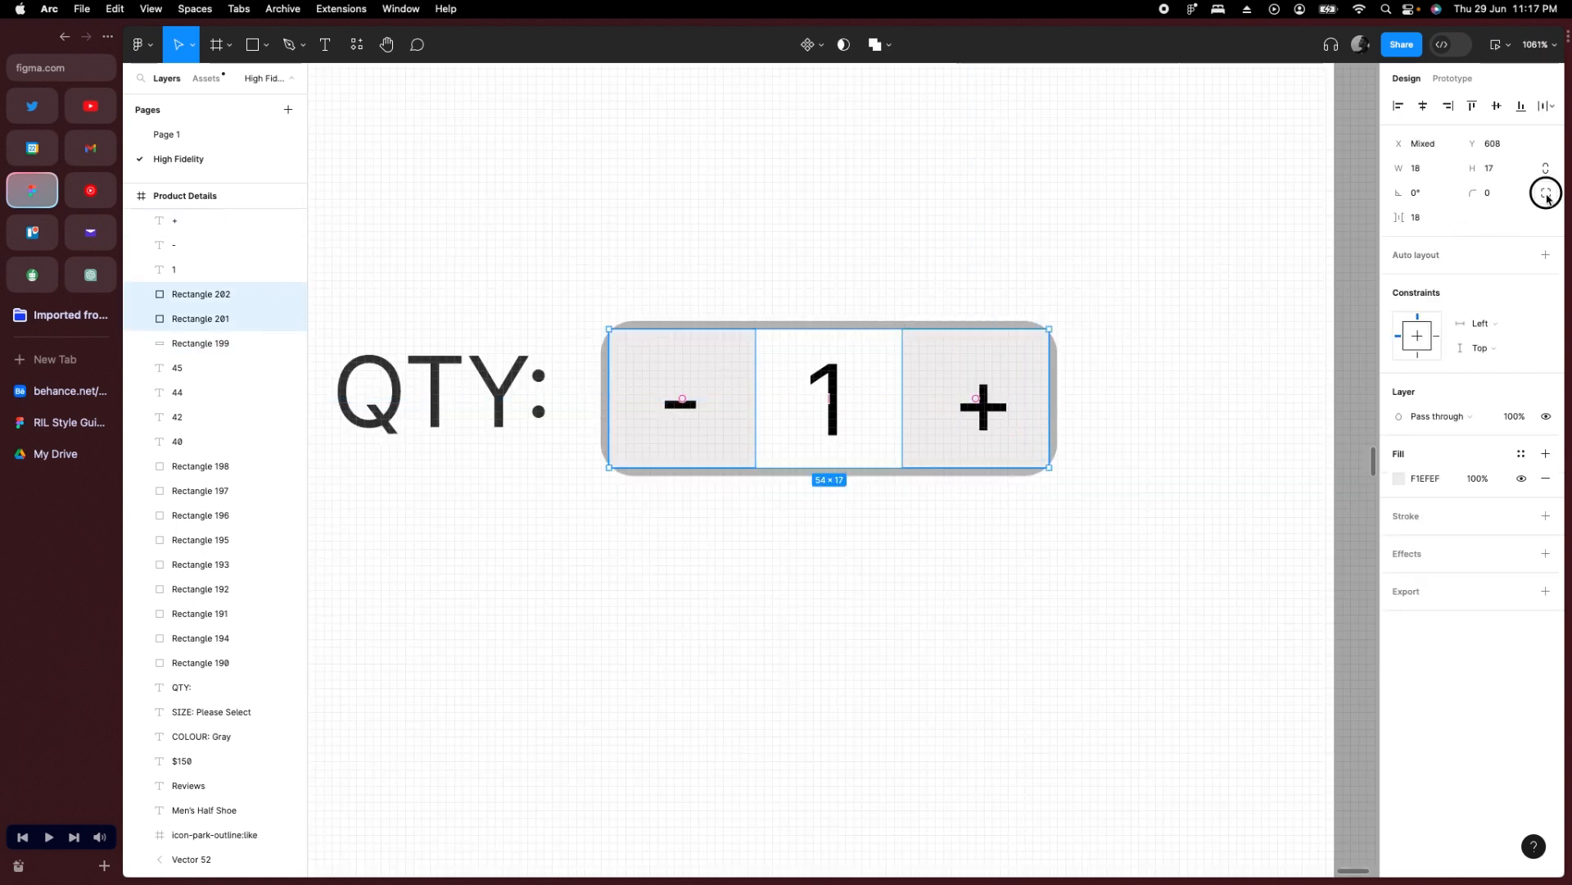
key(Escape)
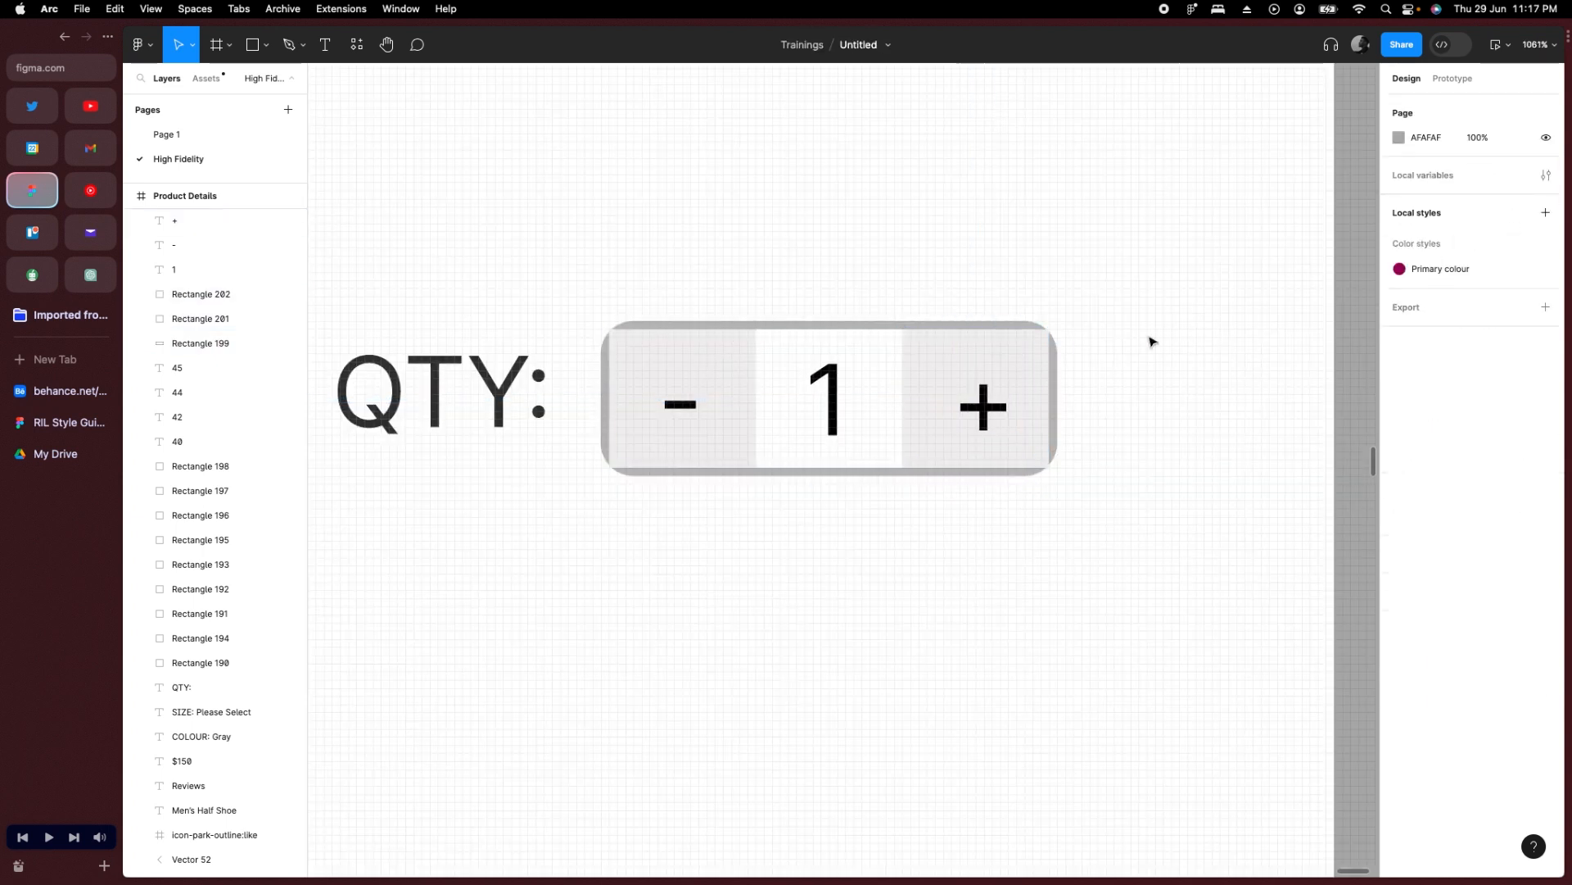
click(1045, 348)
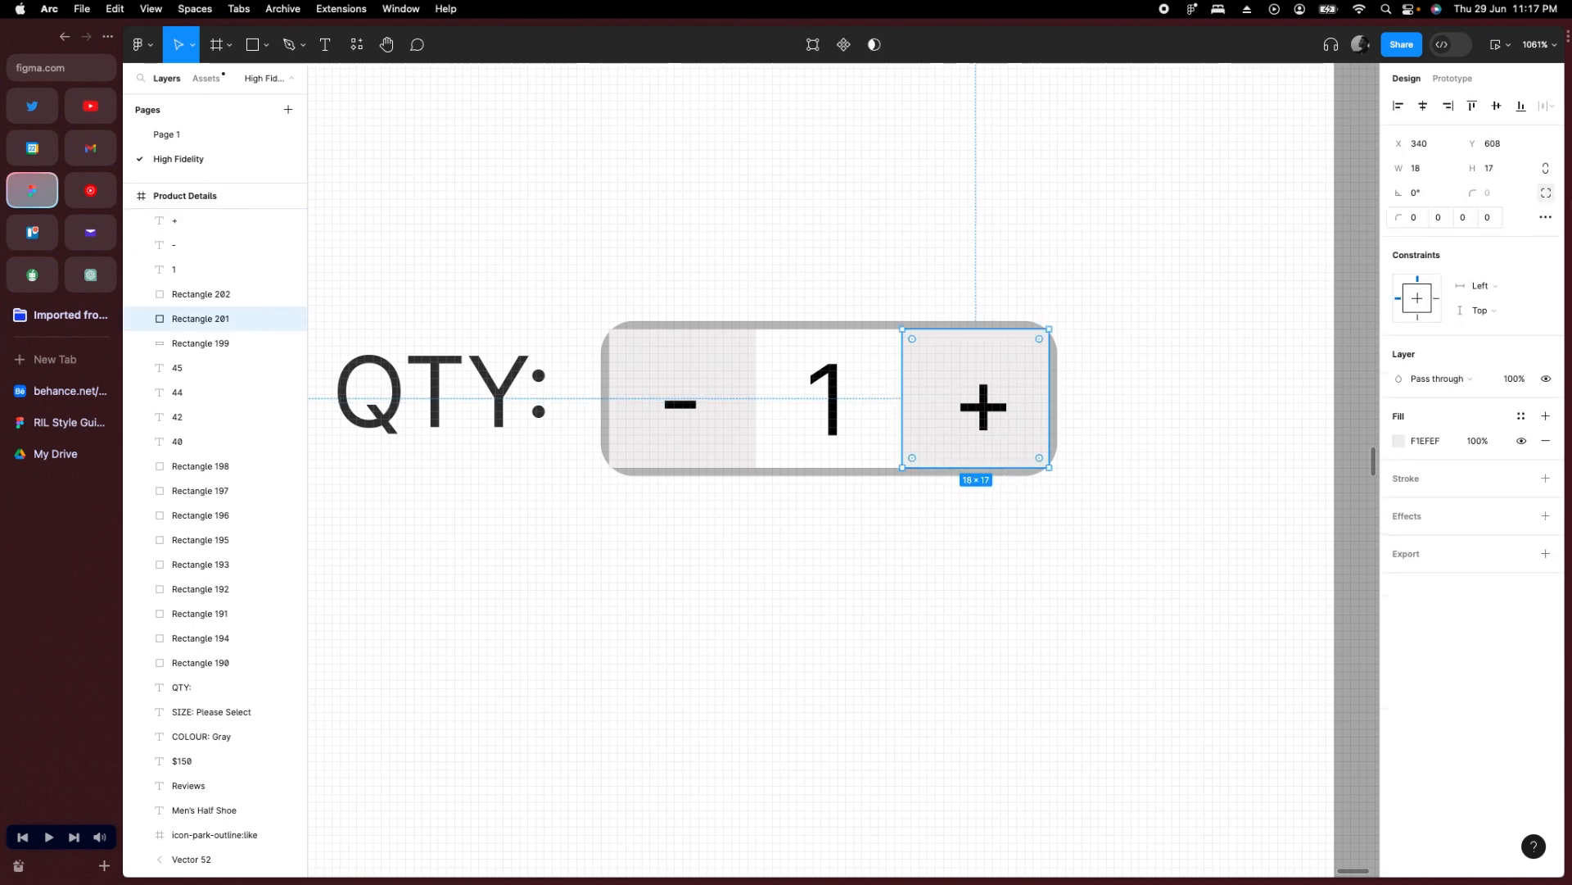
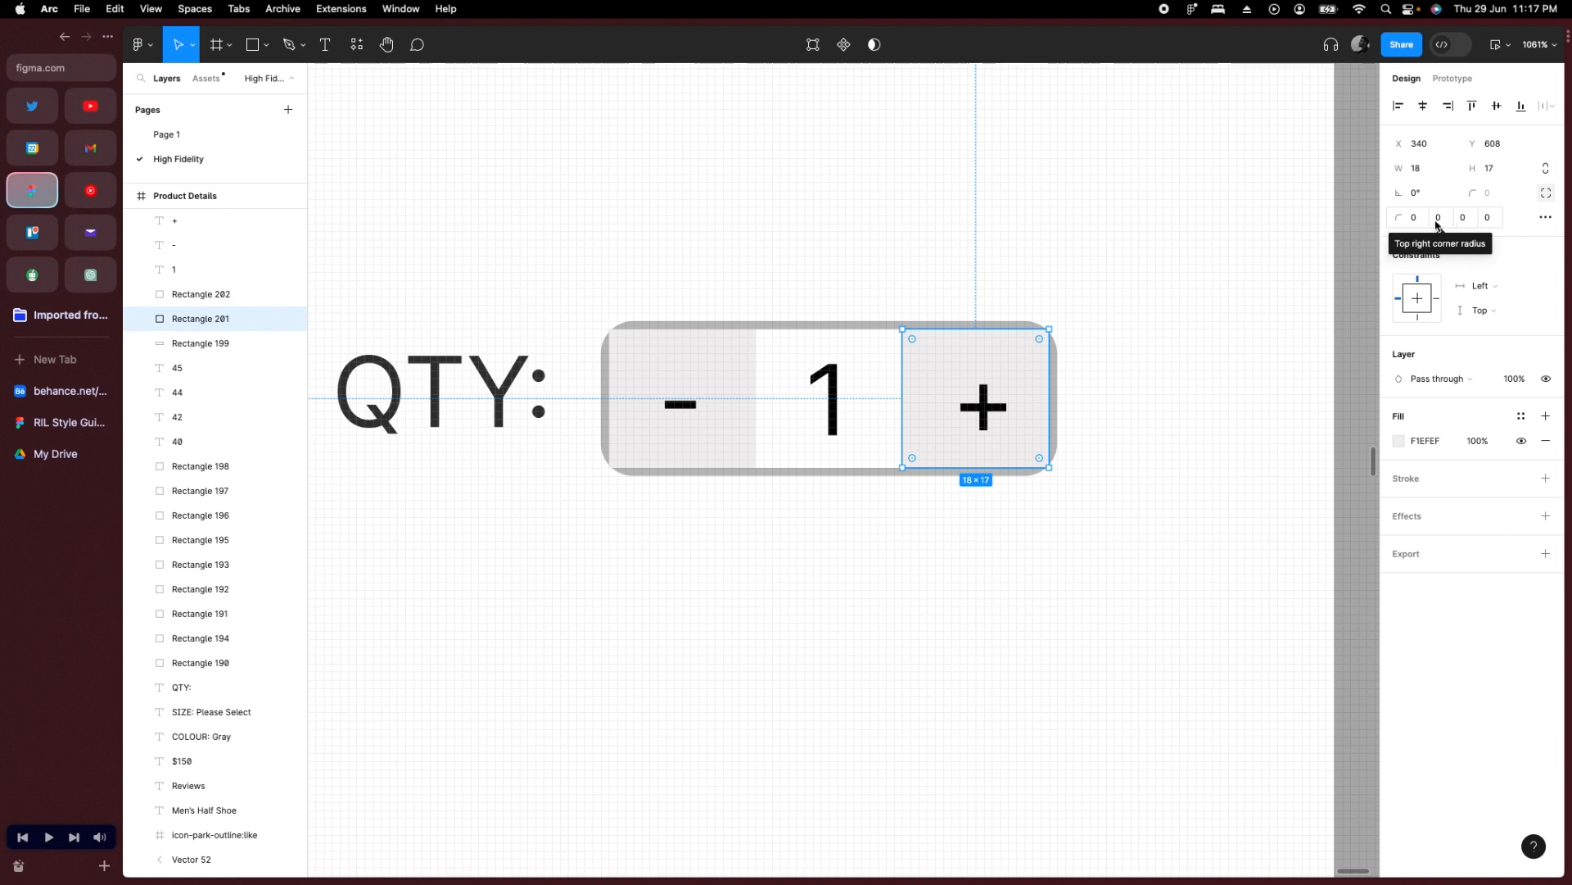
click(1440, 223)
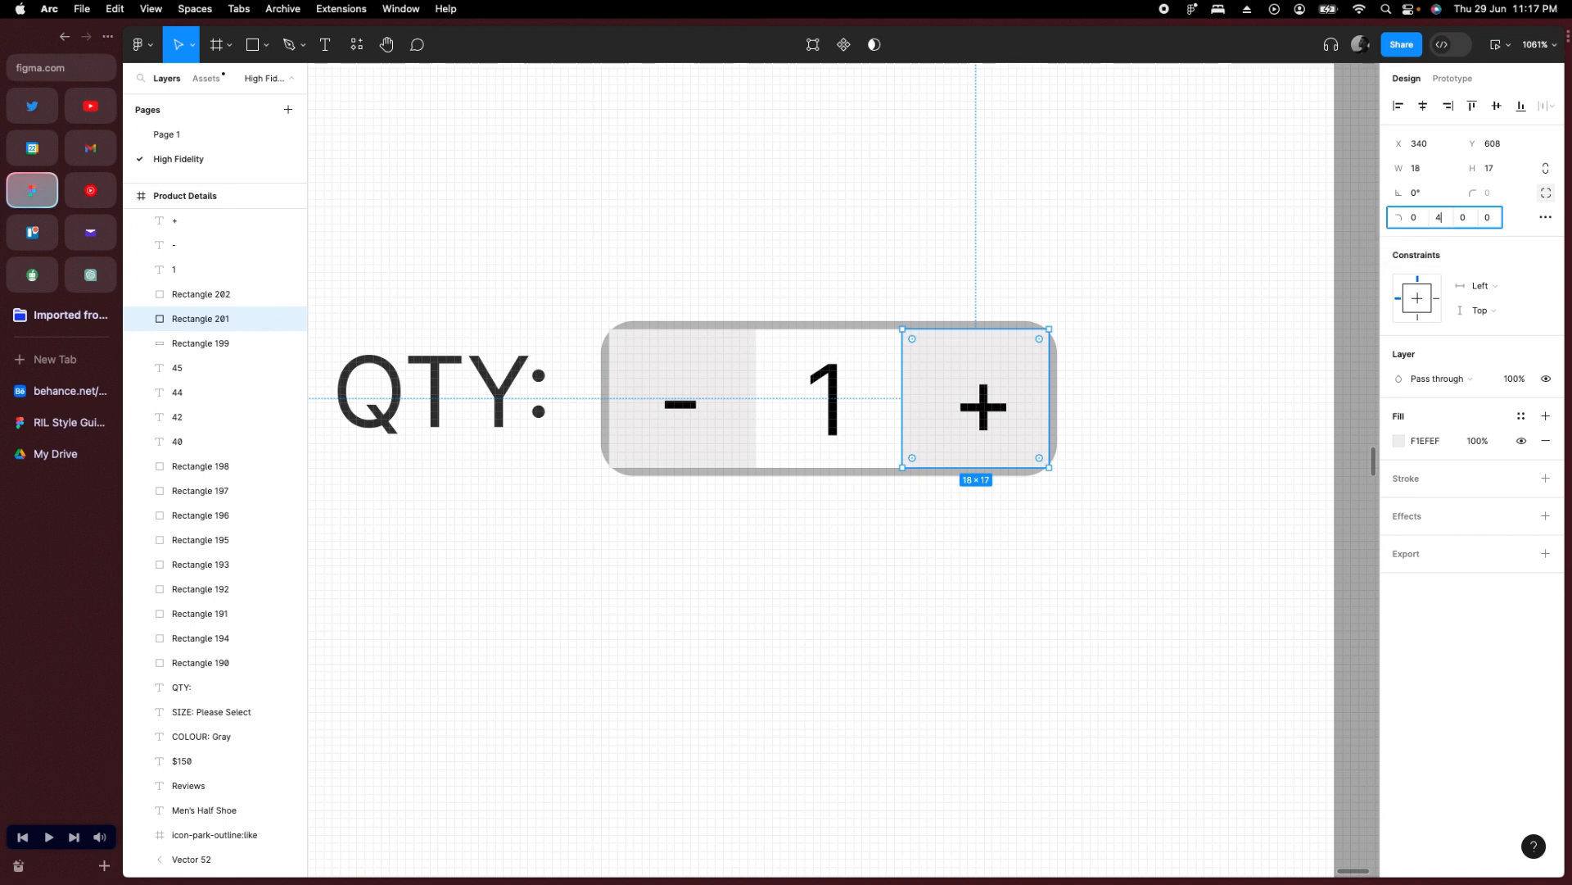
key(Return)
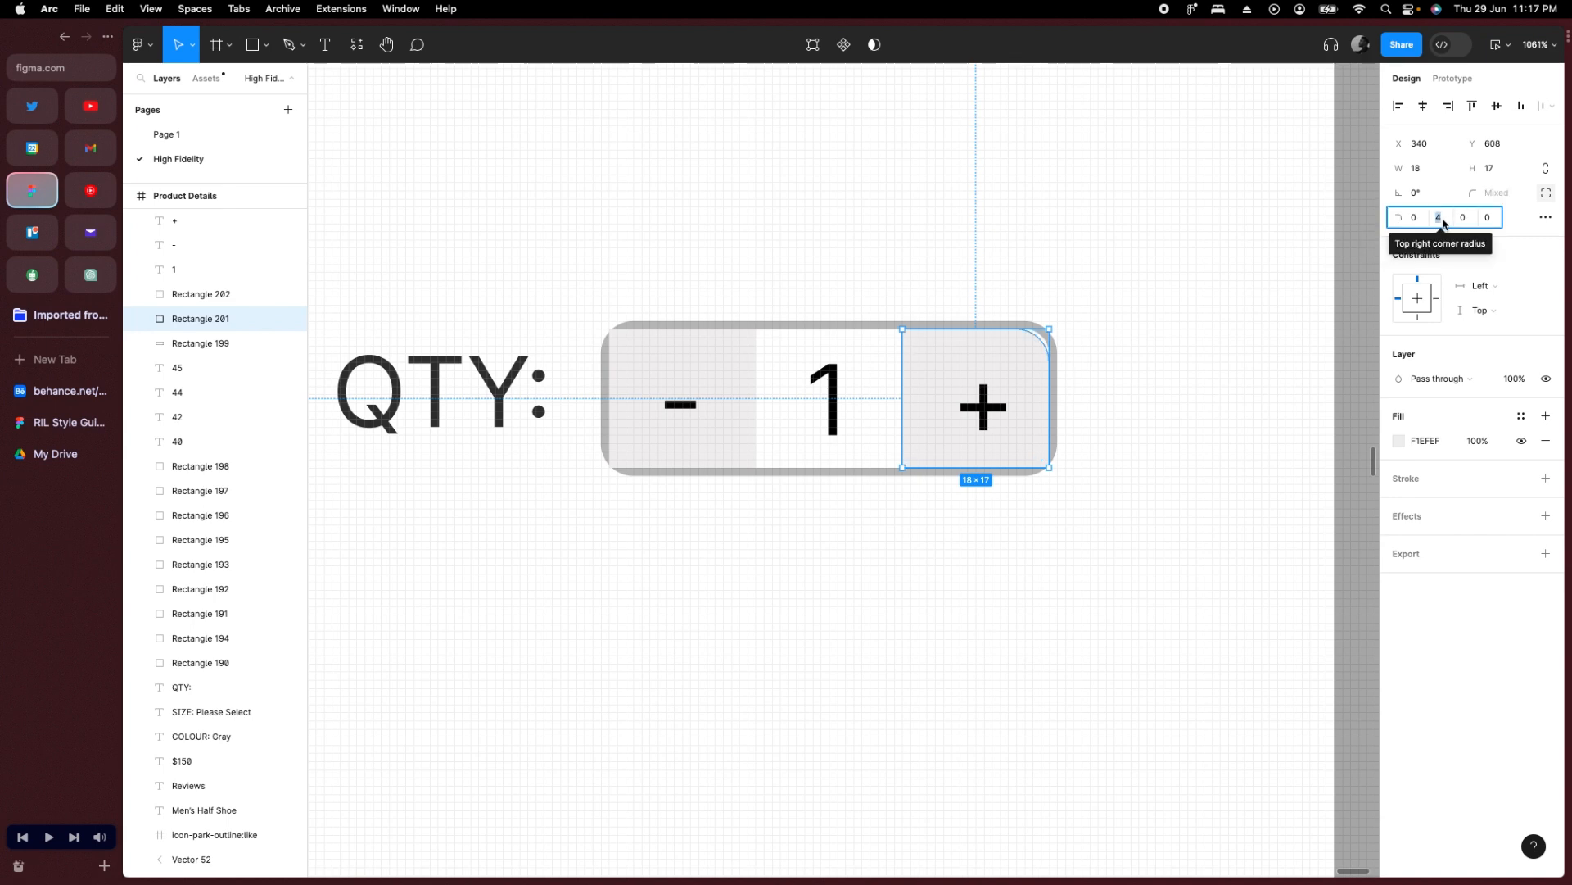
Try top-right radii of 2 and 6 on the plus box, ending back at 4.
text(2)
key(Return)
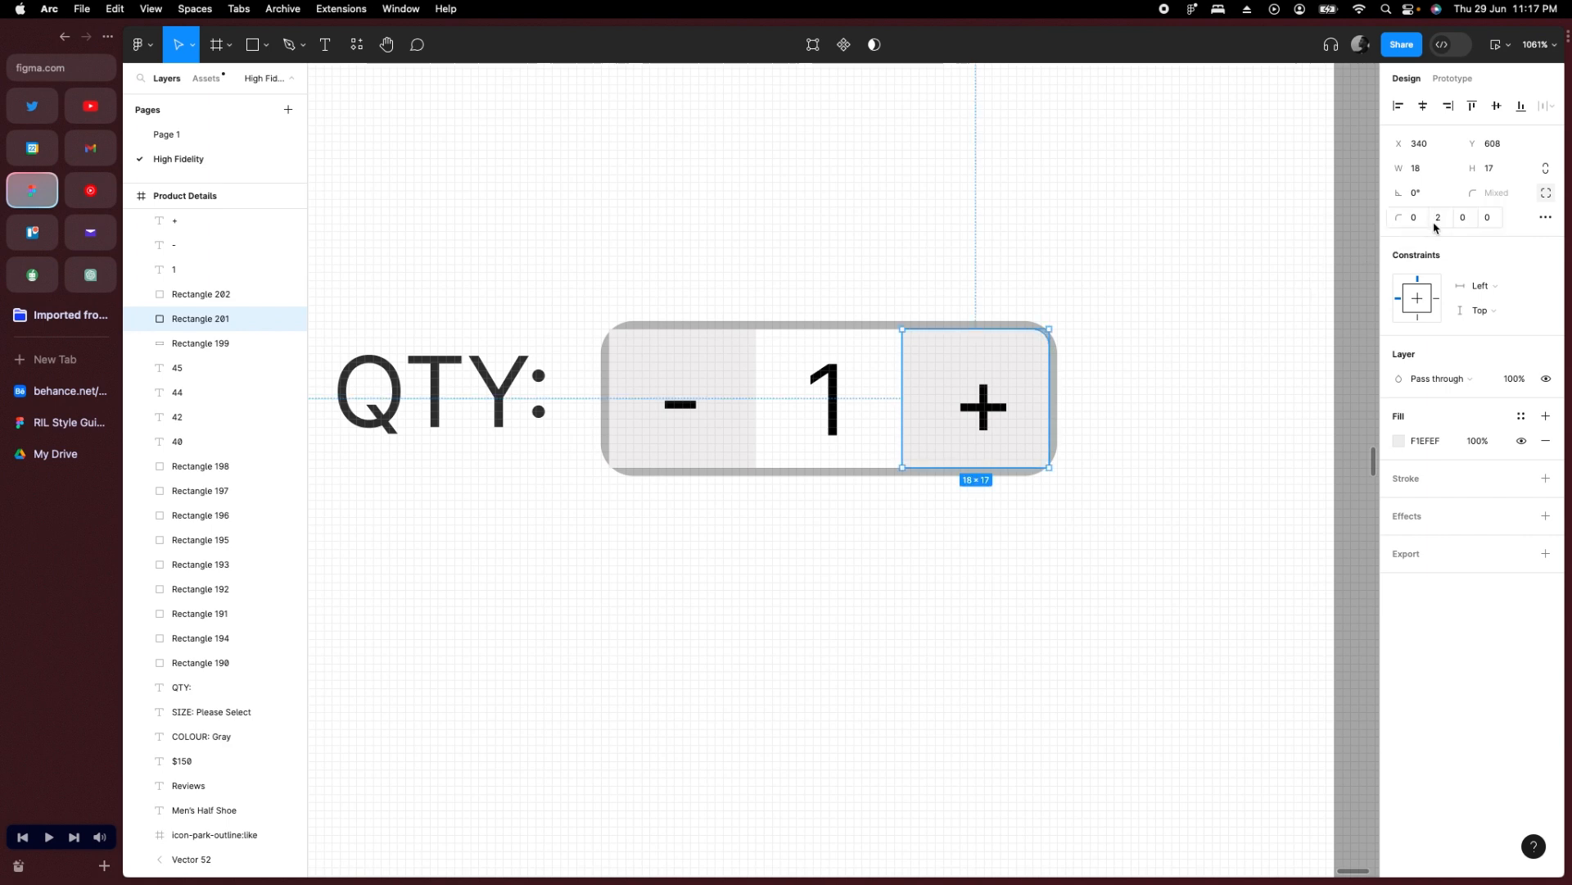
text(6)
key(Return)
text(4)
key(Return)
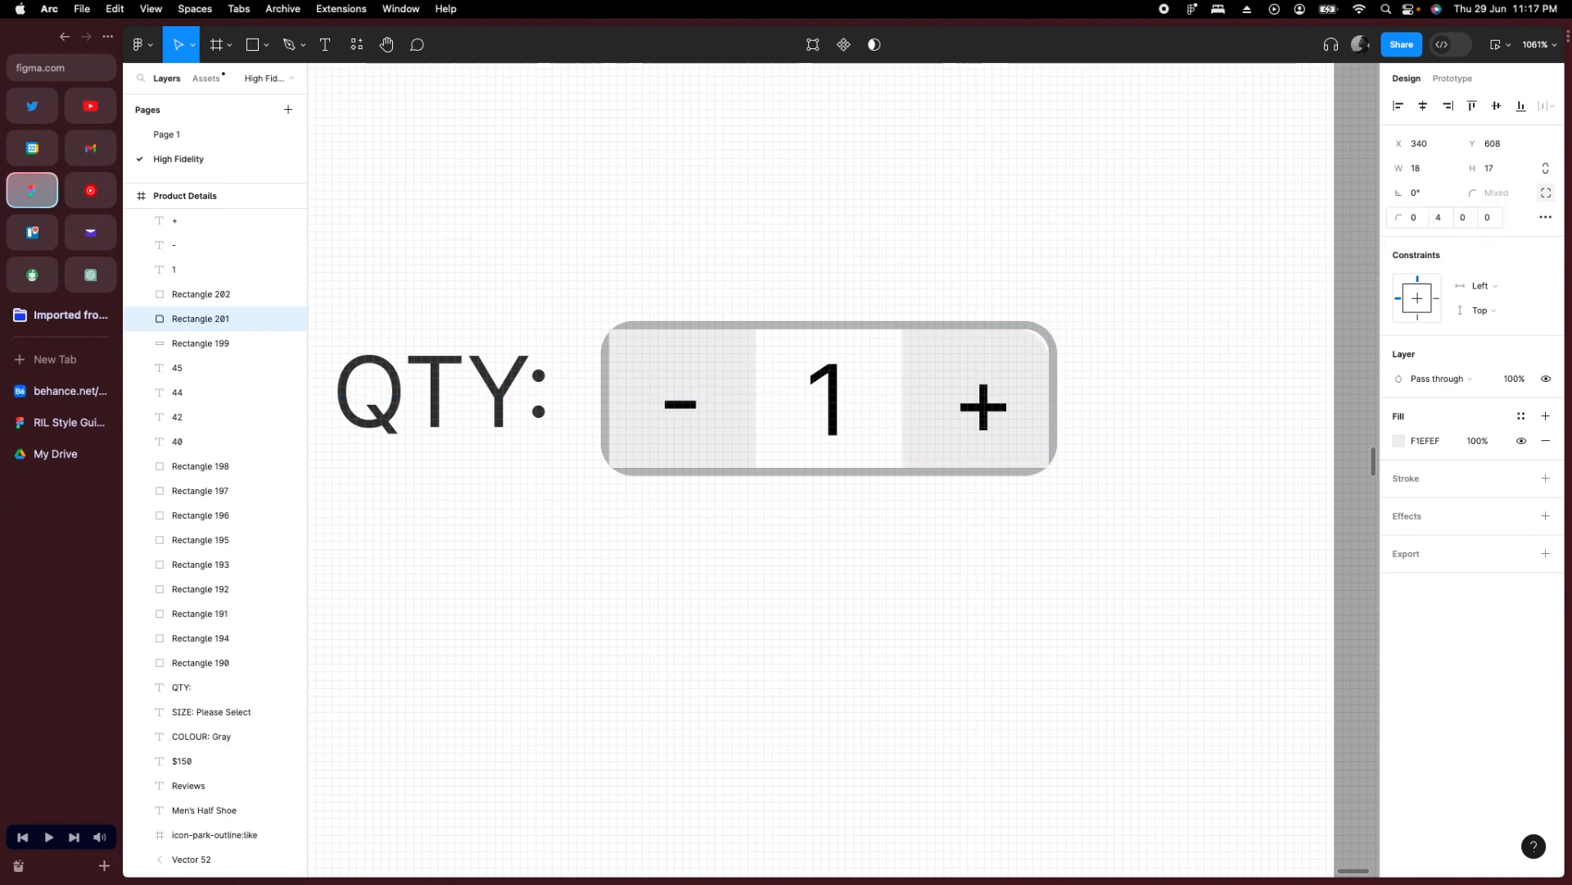
Set the plus box's bottom-right radius to 4, and refine both of its right-hand corner radii to 3.
click(1467, 220)
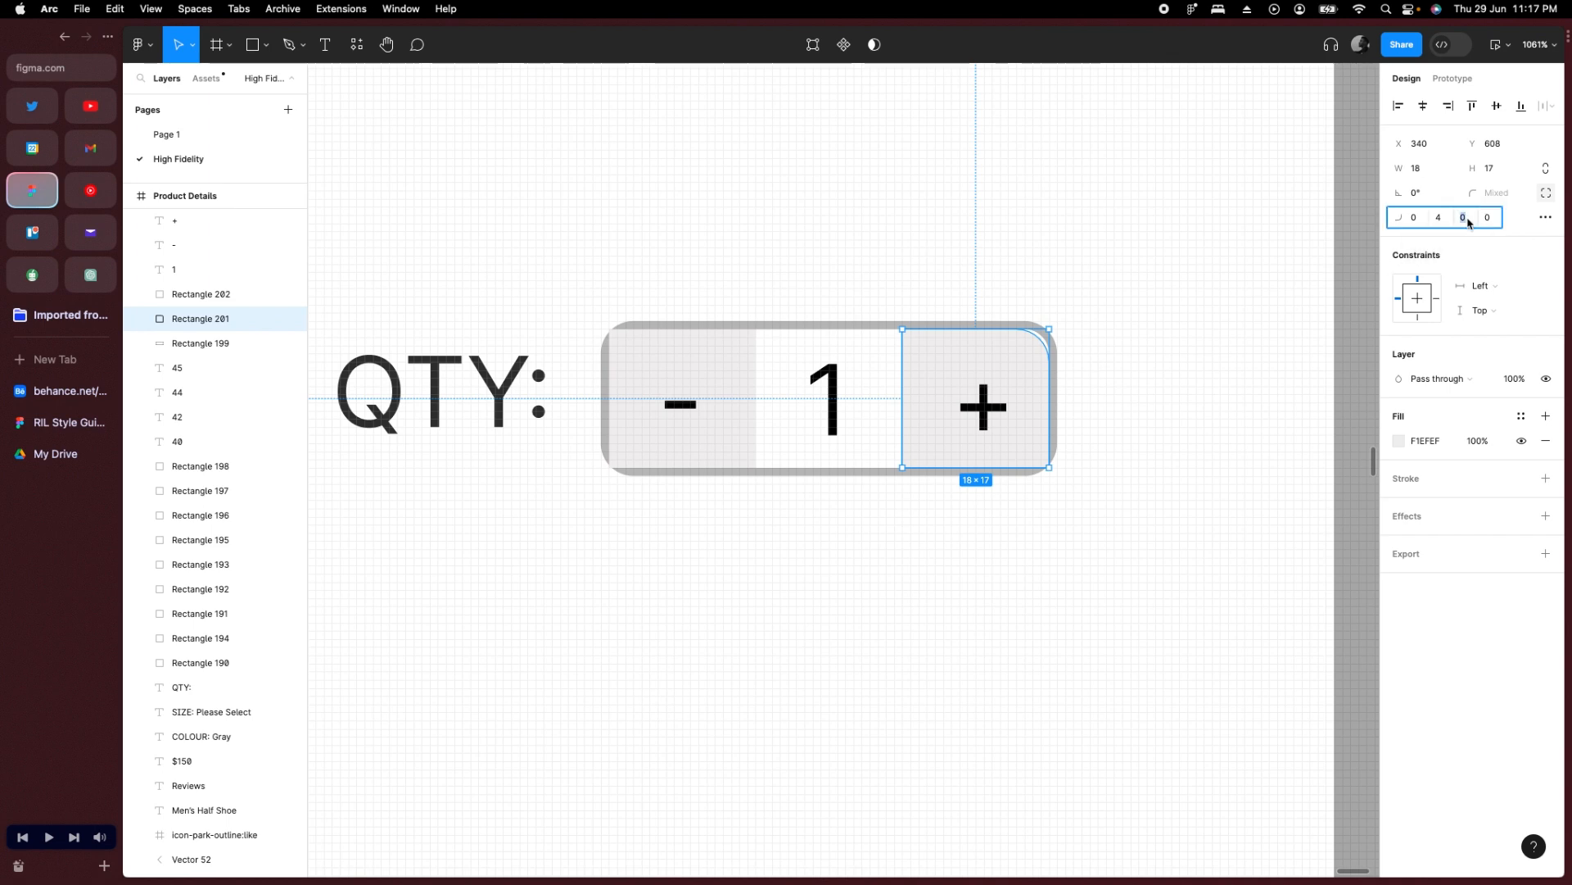
click(1208, 414)
scroll(1078, 422, up, 5)
click(1030, 326)
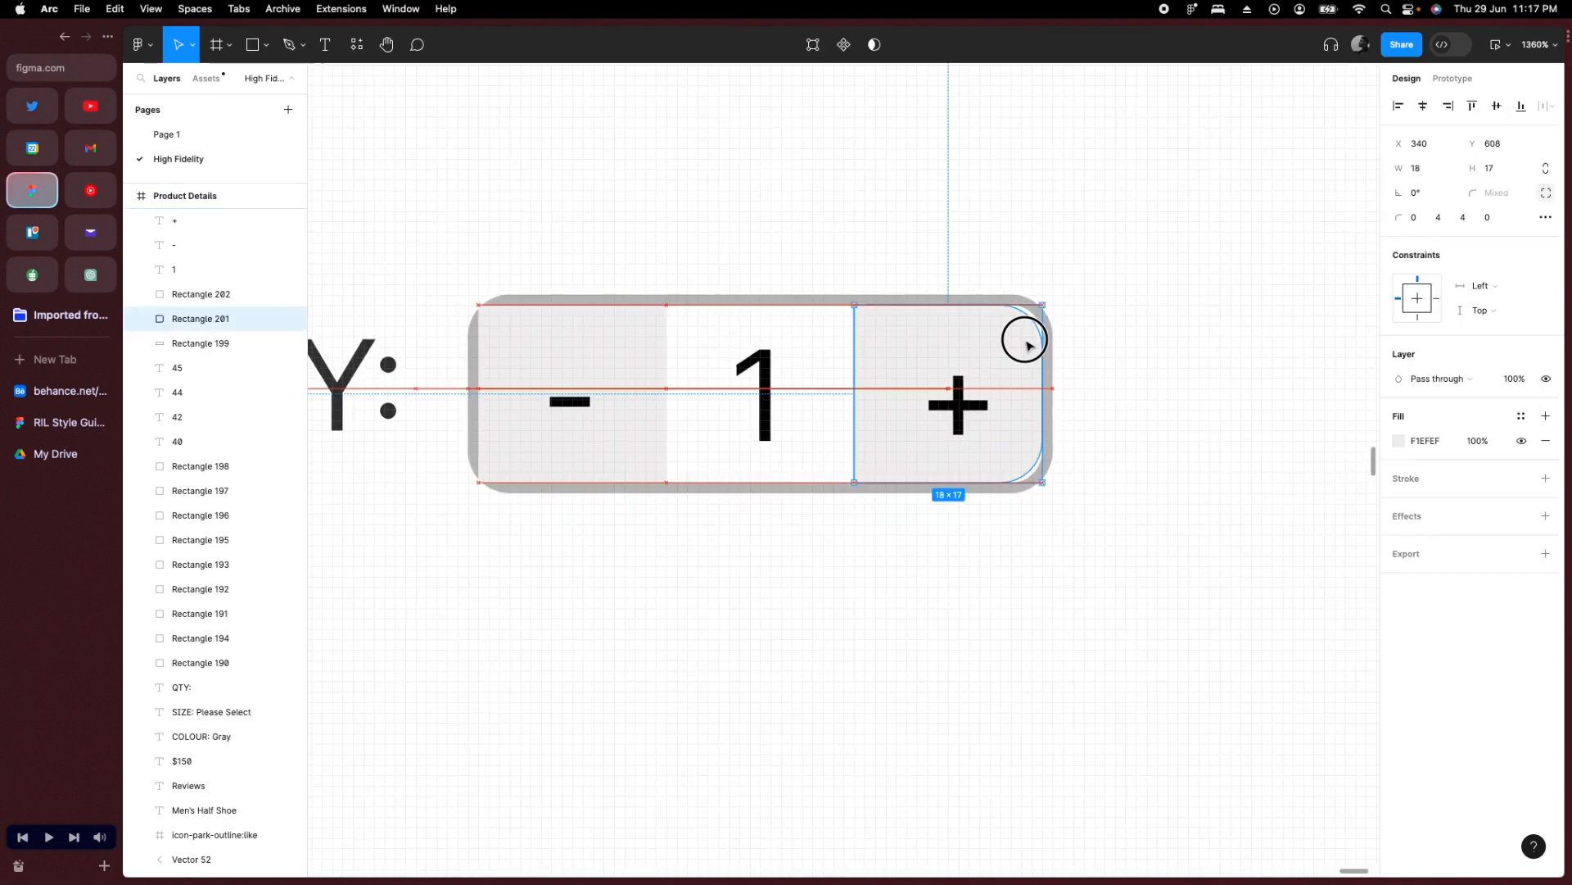
mouse_move(1029, 344)
mouse_down()
mouse_move(1038, 354)
mouse_move(1014, 343)
mouse_up()
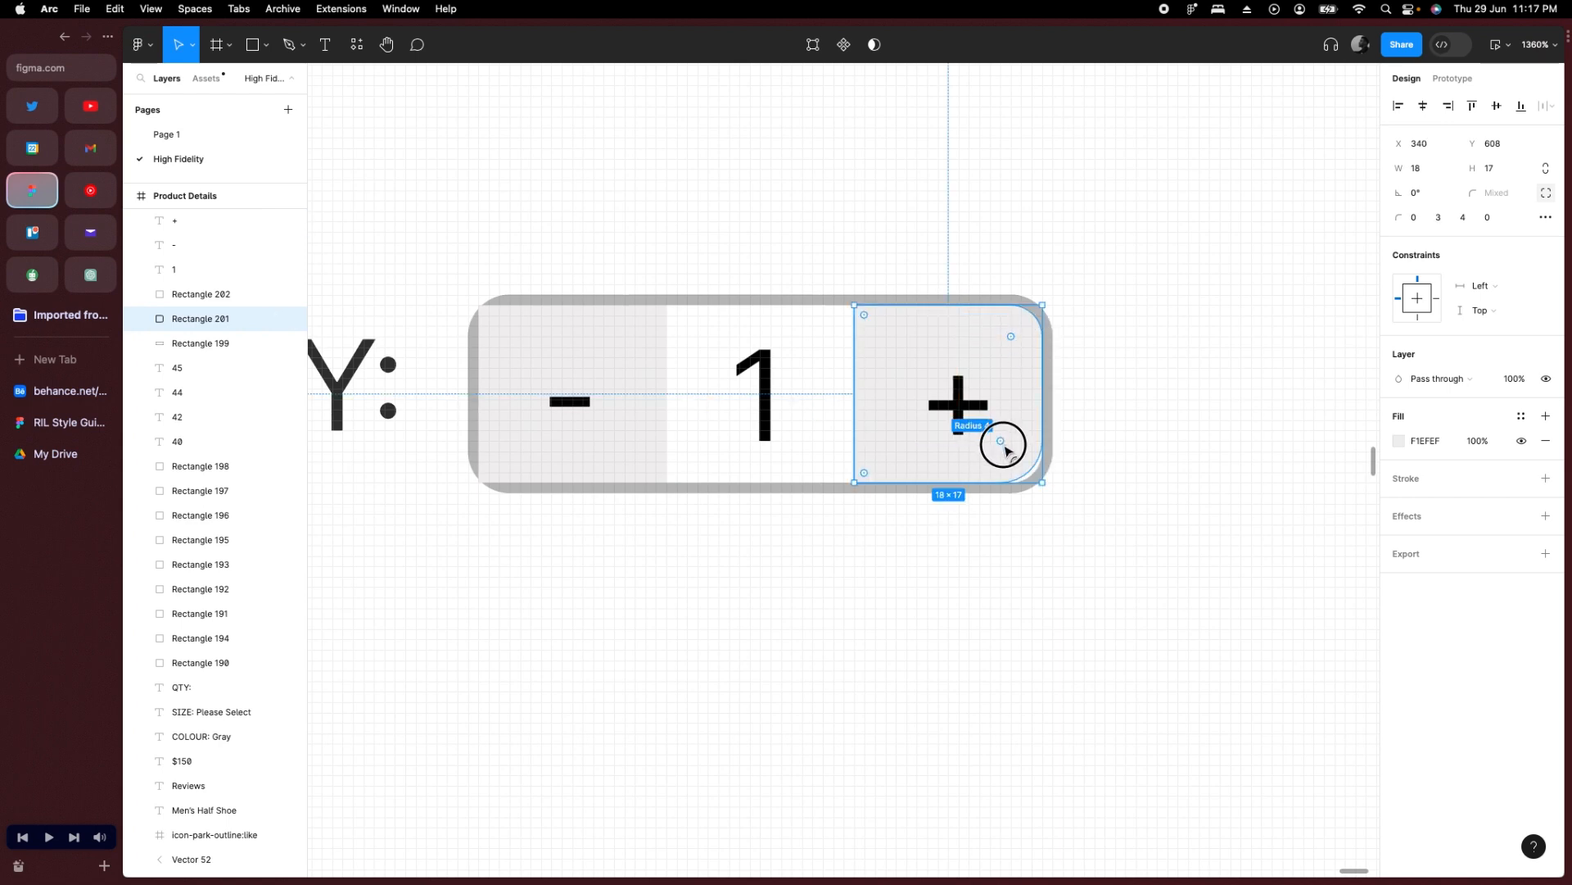
drag(1007, 448, 1010, 453)
click(1204, 430)
Replace the minus box with a horizontally flipped copy of the rounded plus box, placed at the selector's opposite end.
scroll(1204, 429, down, 3)
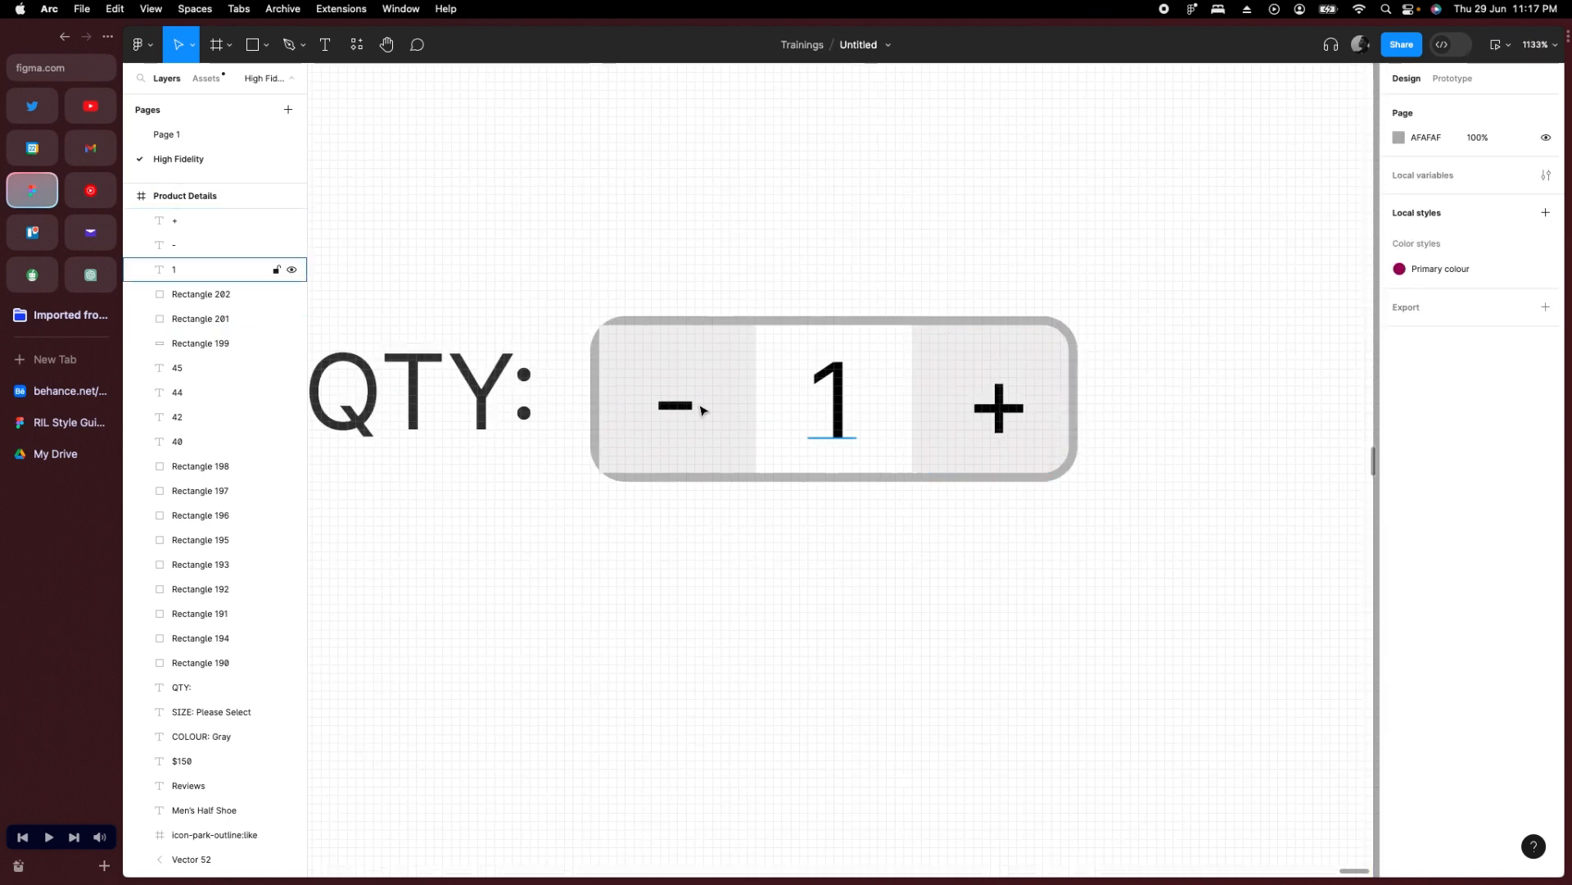
click(696, 358)
click(630, 366)
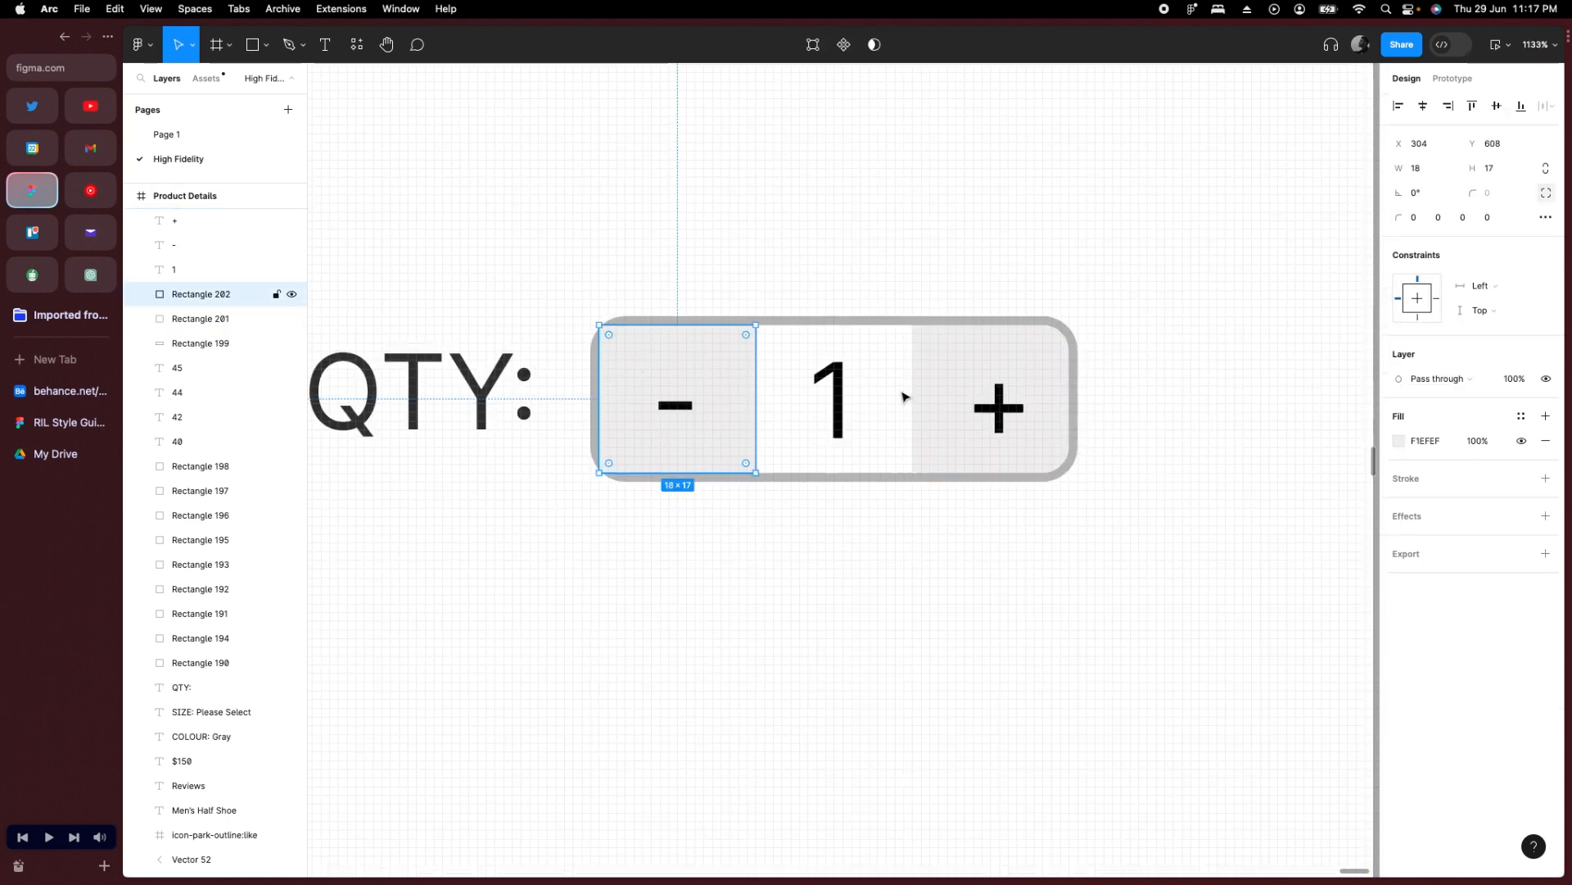
key(Delete)
click(1007, 341)
click(930, 351)
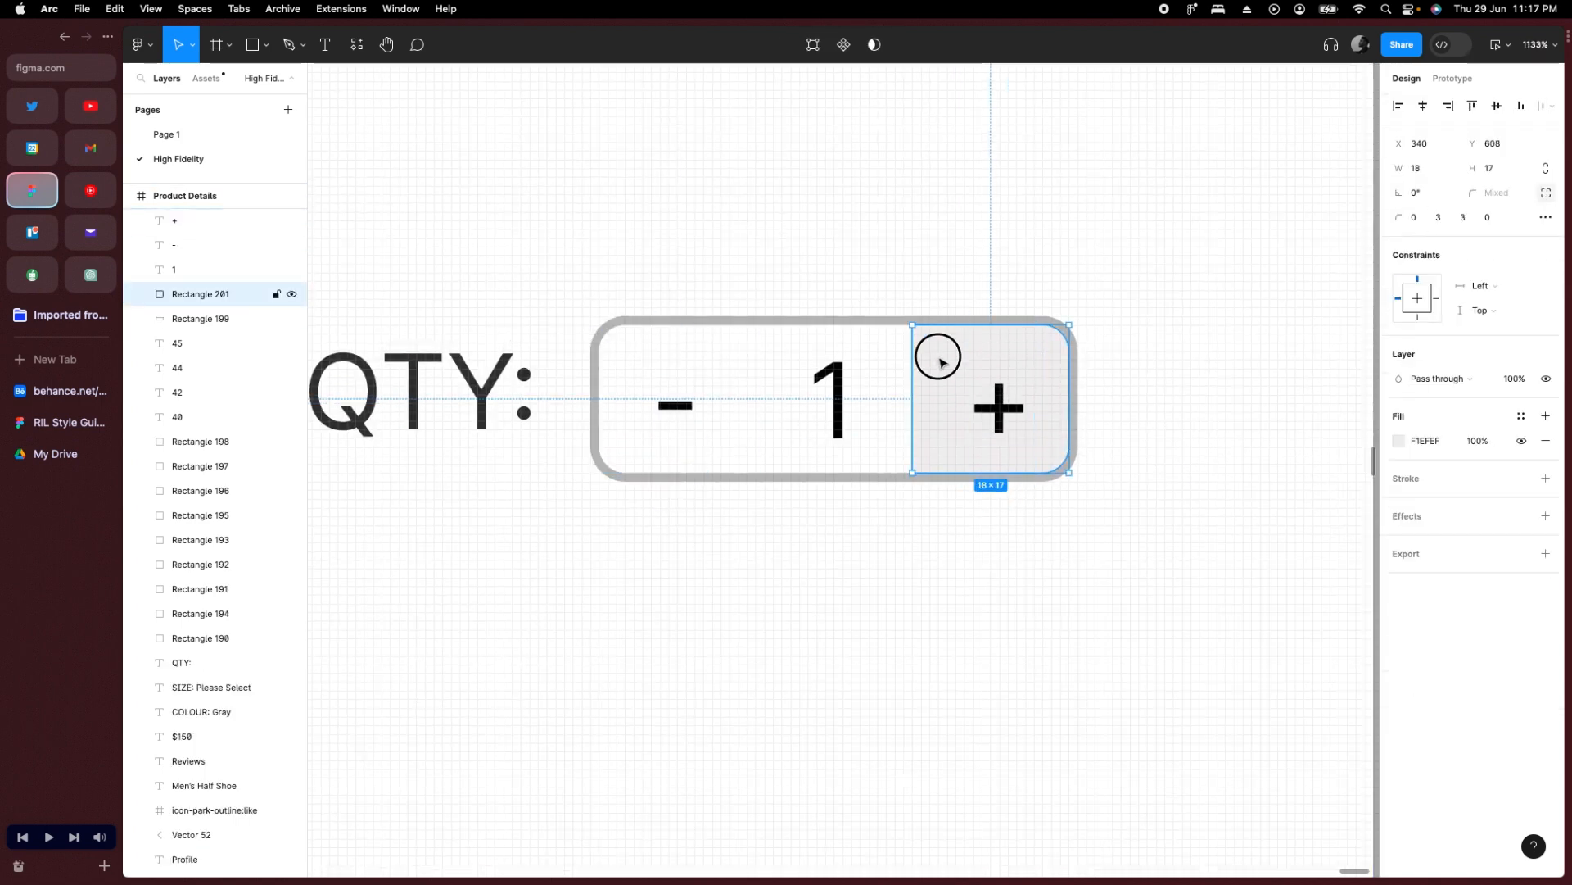
drag(940, 361, 627, 352)
right_click(625, 350)
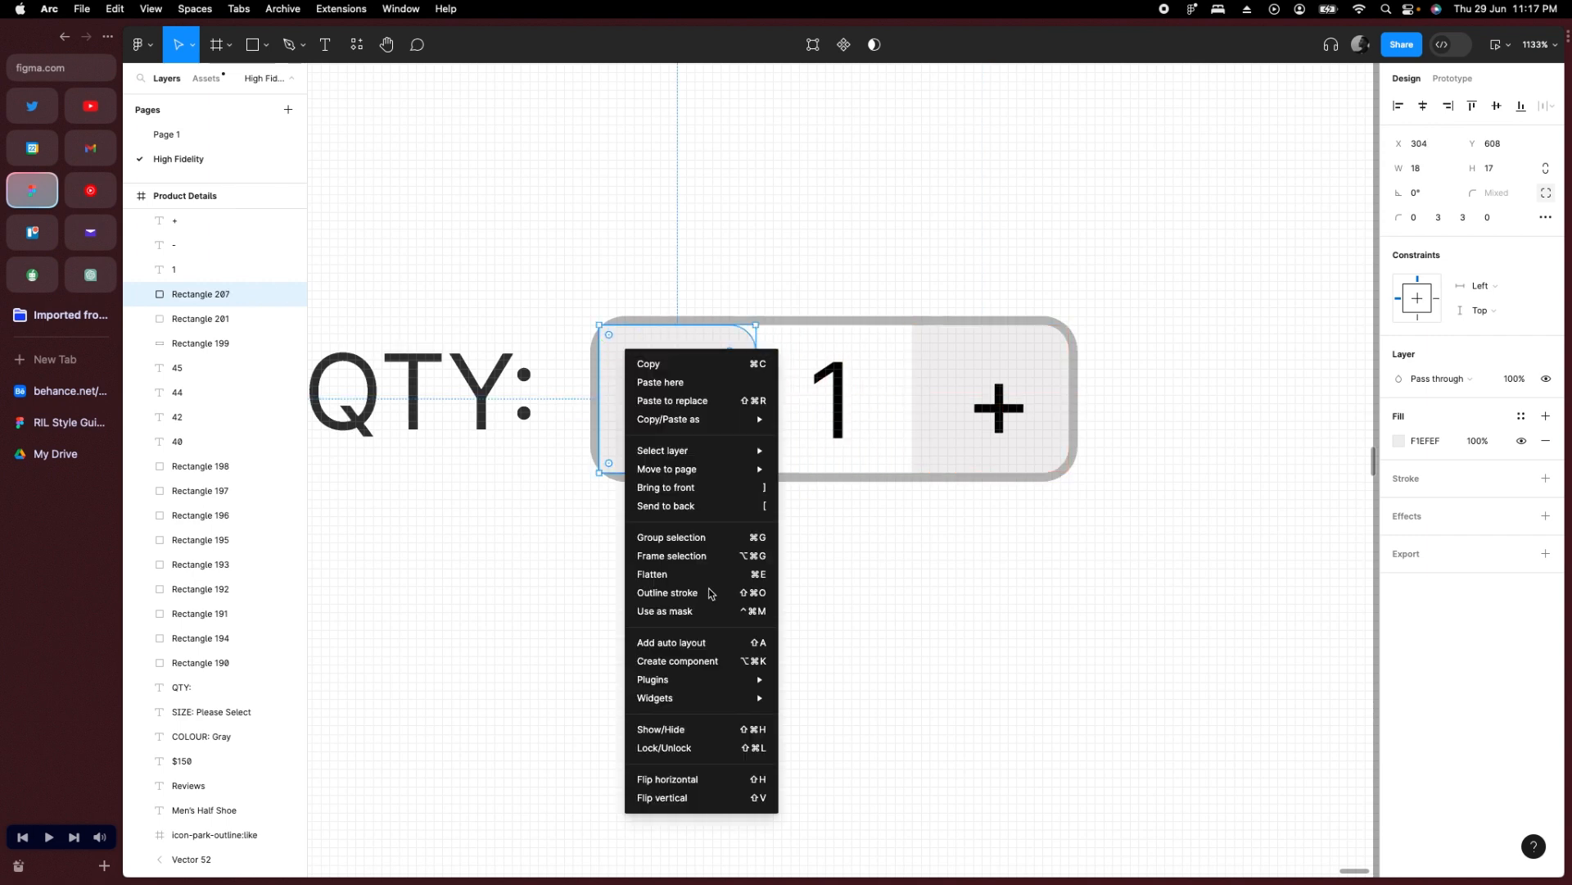
click(726, 779)
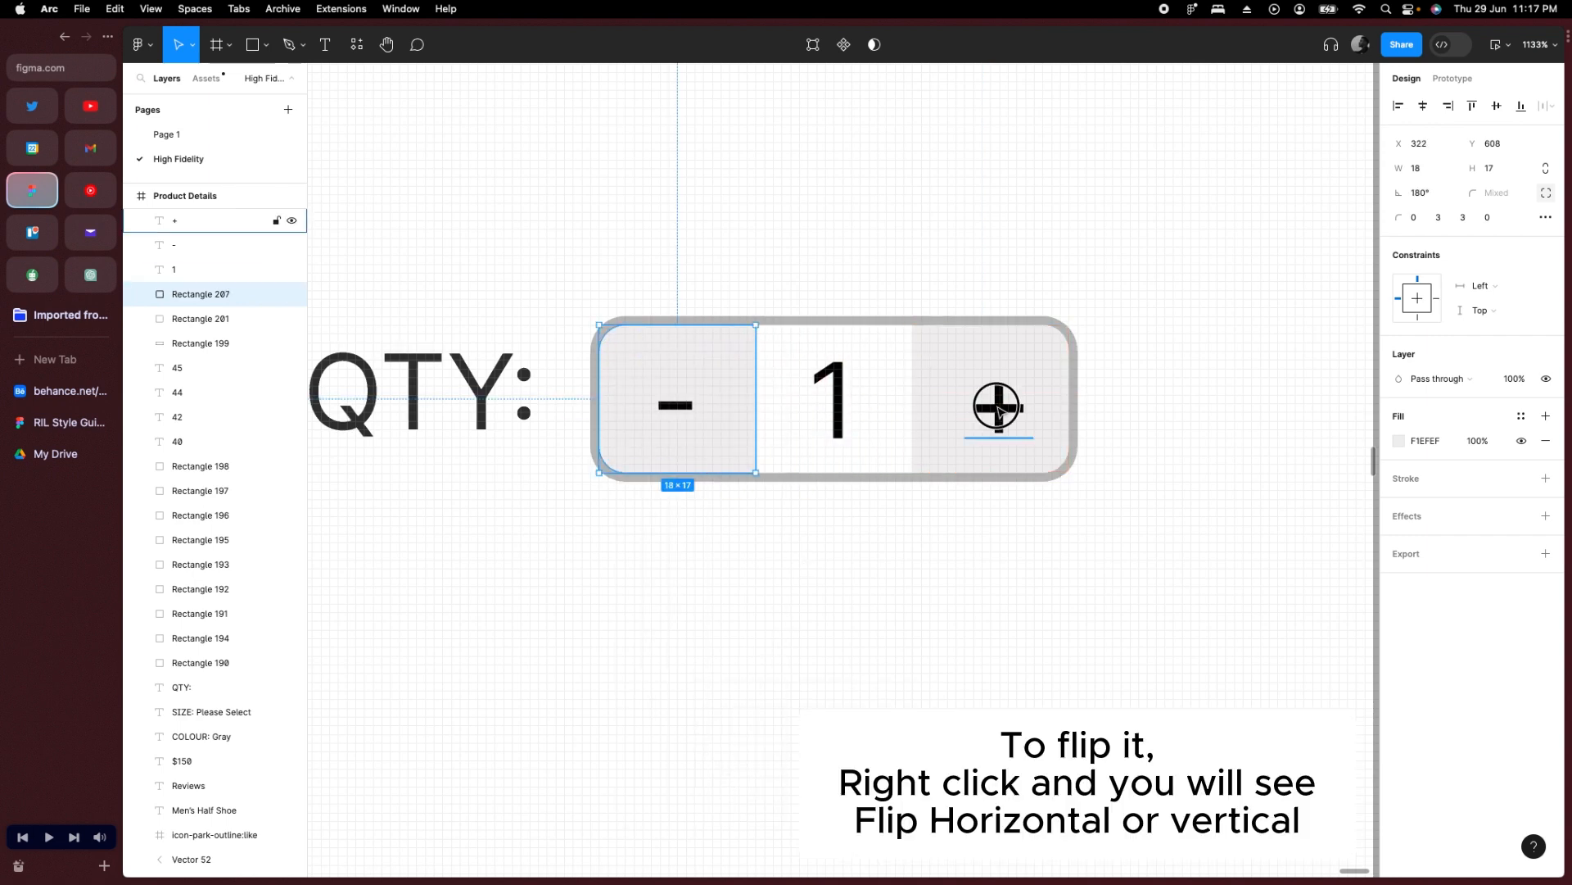
Nudge the plus and minus signs up to Y 606 so they sit centred in their boxes.
click(998, 409)
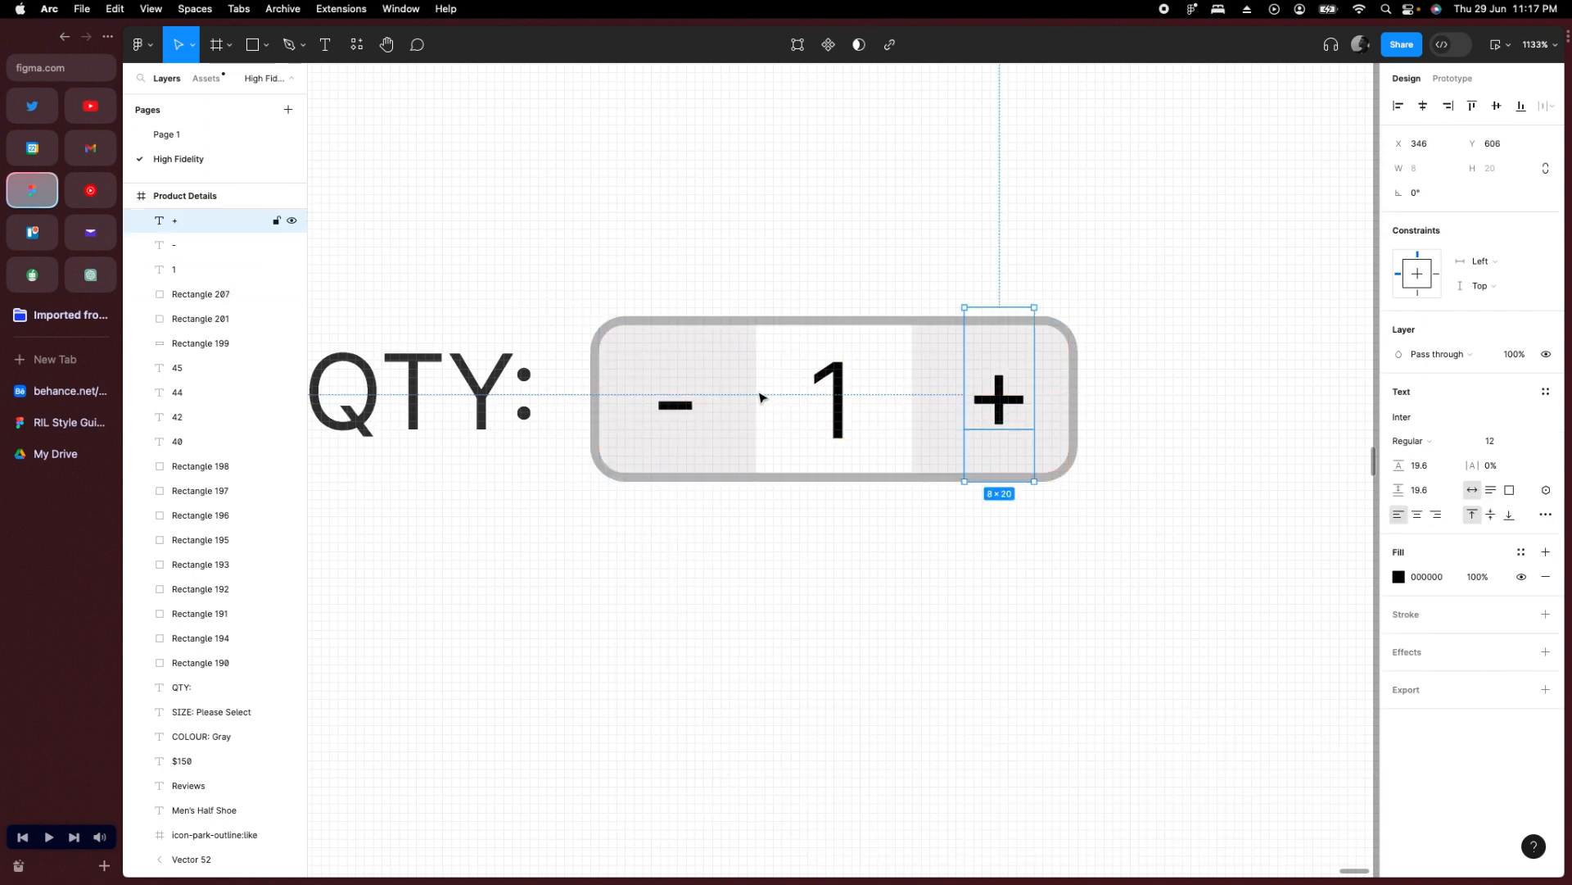
click(680, 404)
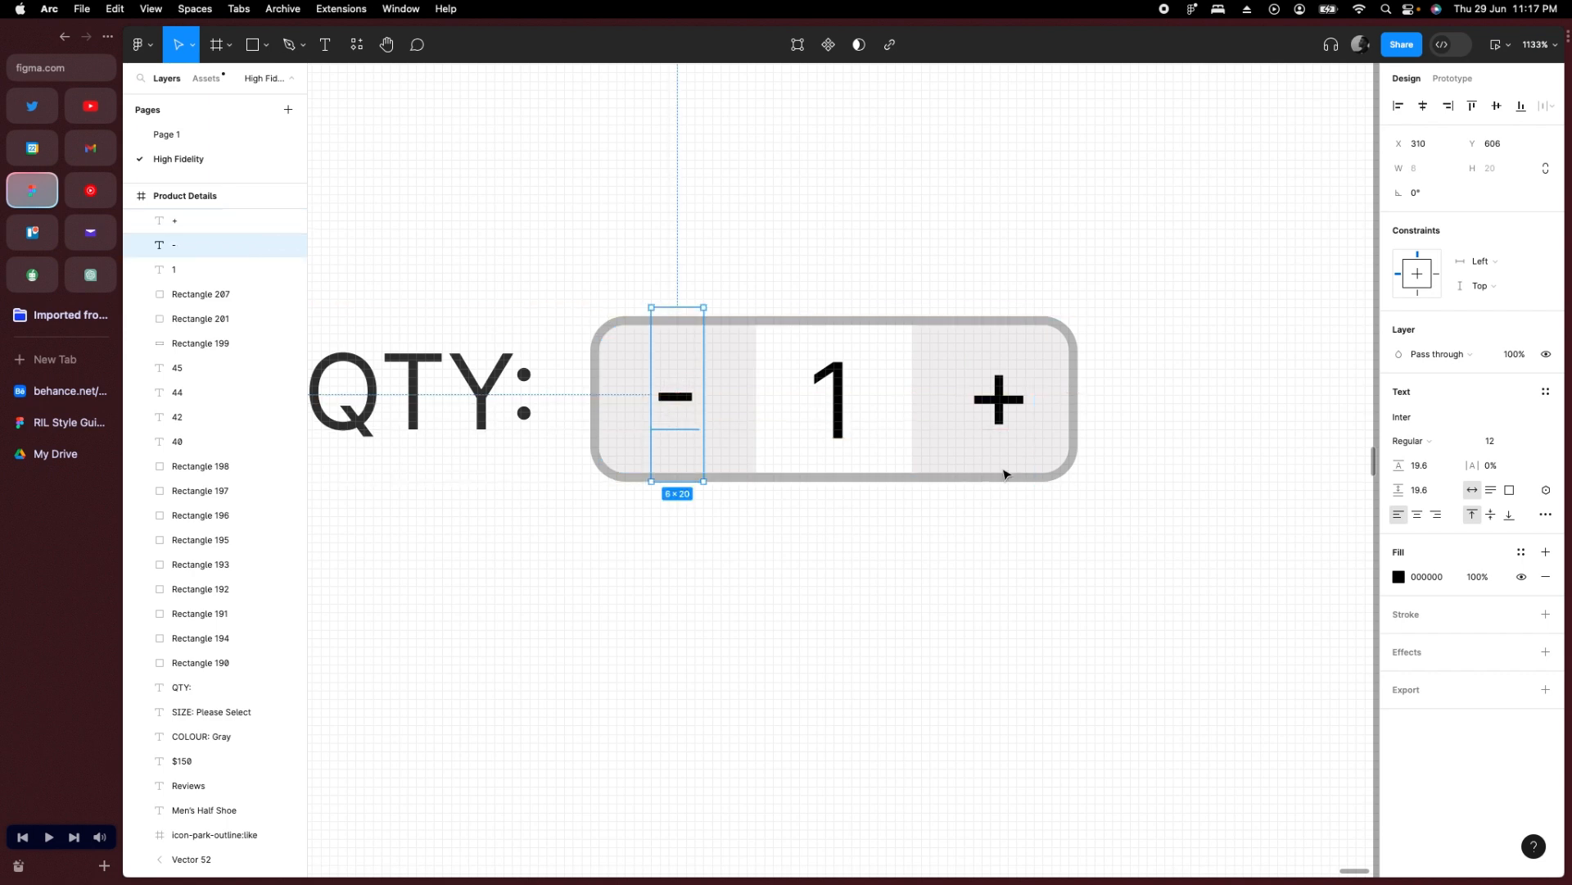
click(1157, 491)
Move the COLOUR label and its swatches down to leave equal 13 px gaps to the description and the size section.
scroll(1157, 492, down, 15)
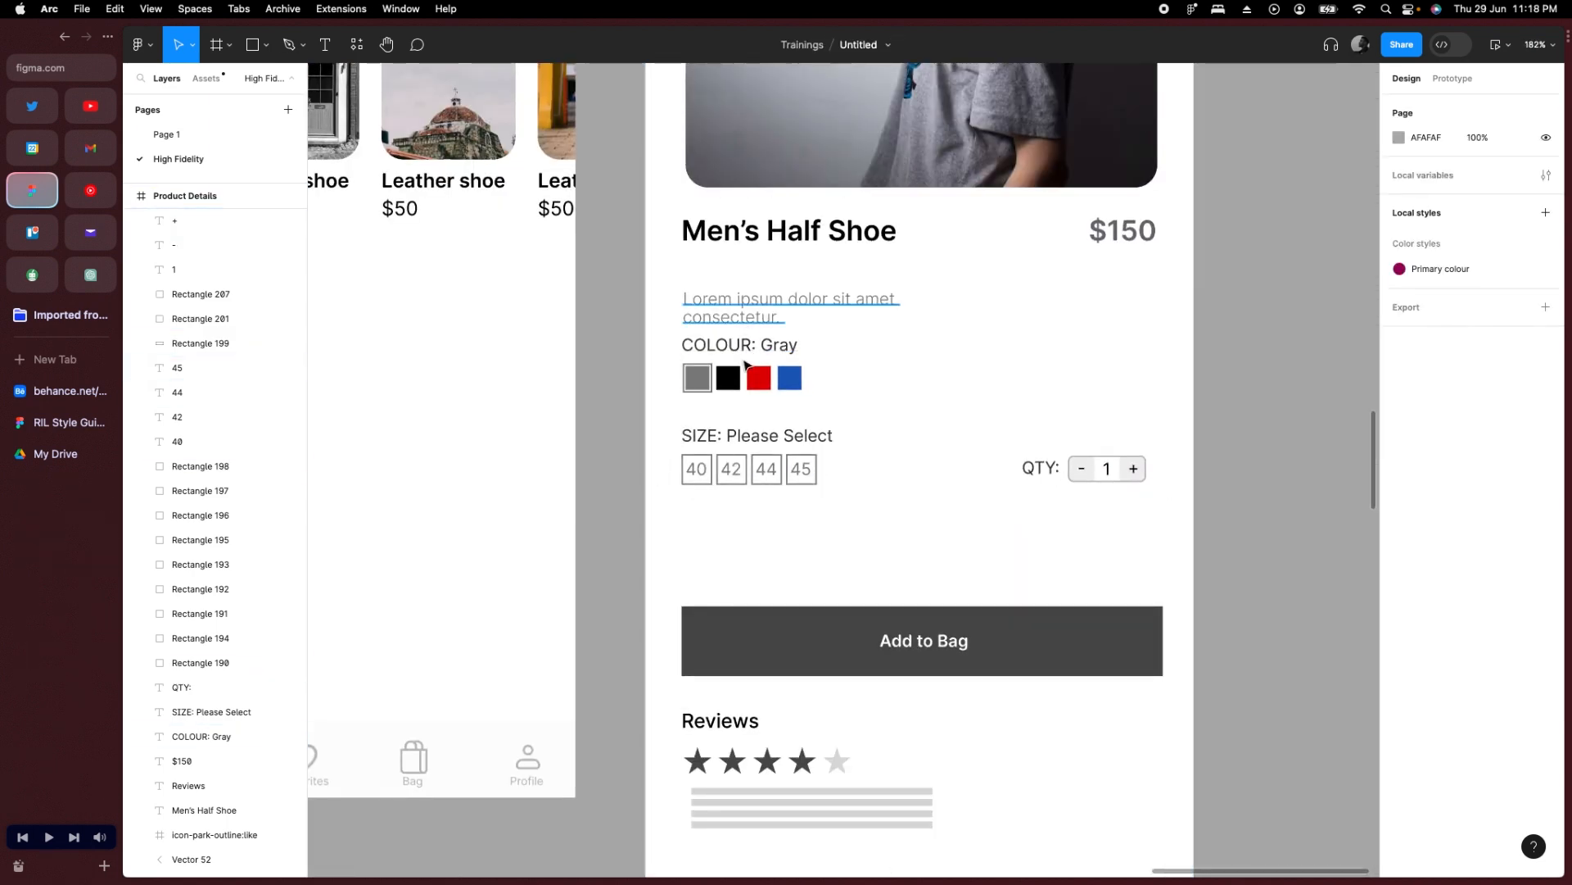
drag(637, 339, 795, 399)
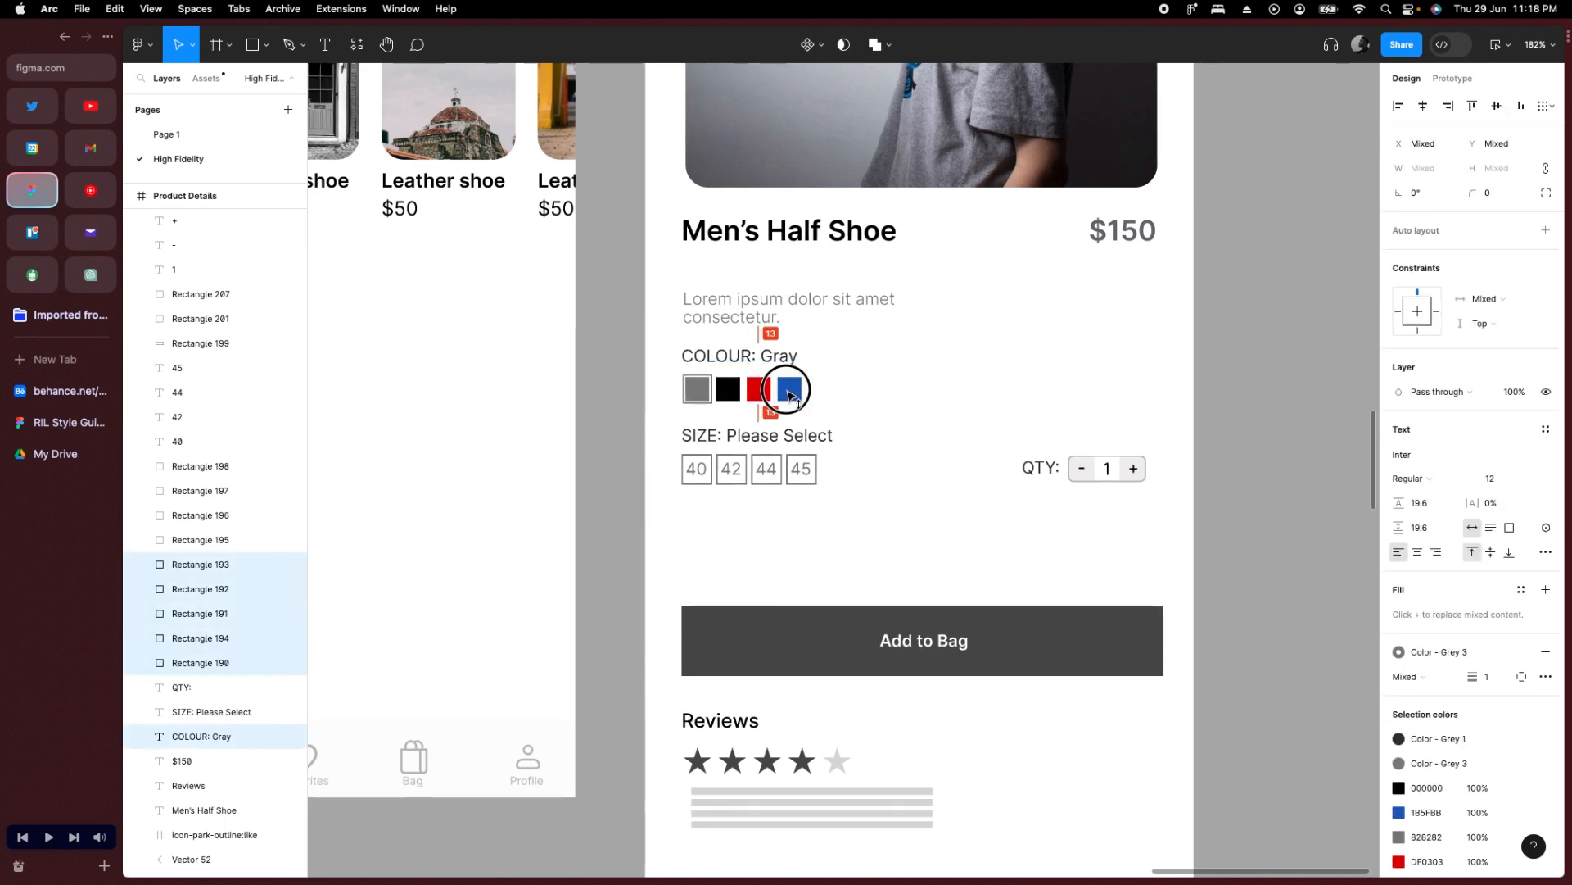
click(875, 418)
Delete the dark grey Add to Bag button from the Product Details screen.
scroll(874, 418, down, 4)
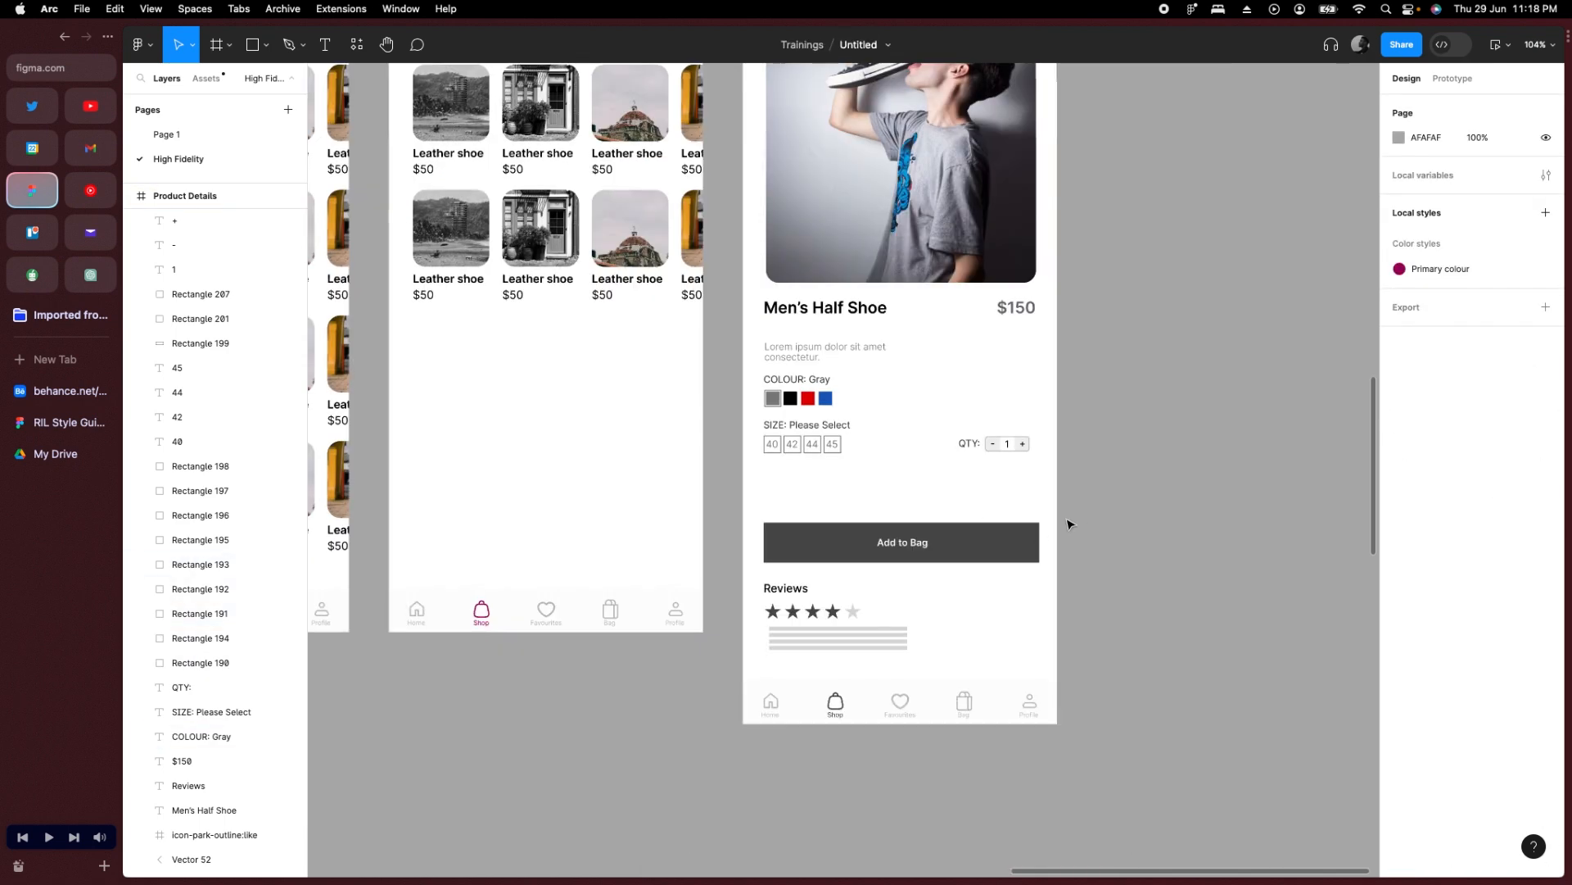
click(829, 553)
key(Delete)
click(836, 552)
Copy the Place Order button from the Bag screen into Product Details at X 26, Y 664, aligned with the text column.
scroll(831, 549, down, 5)
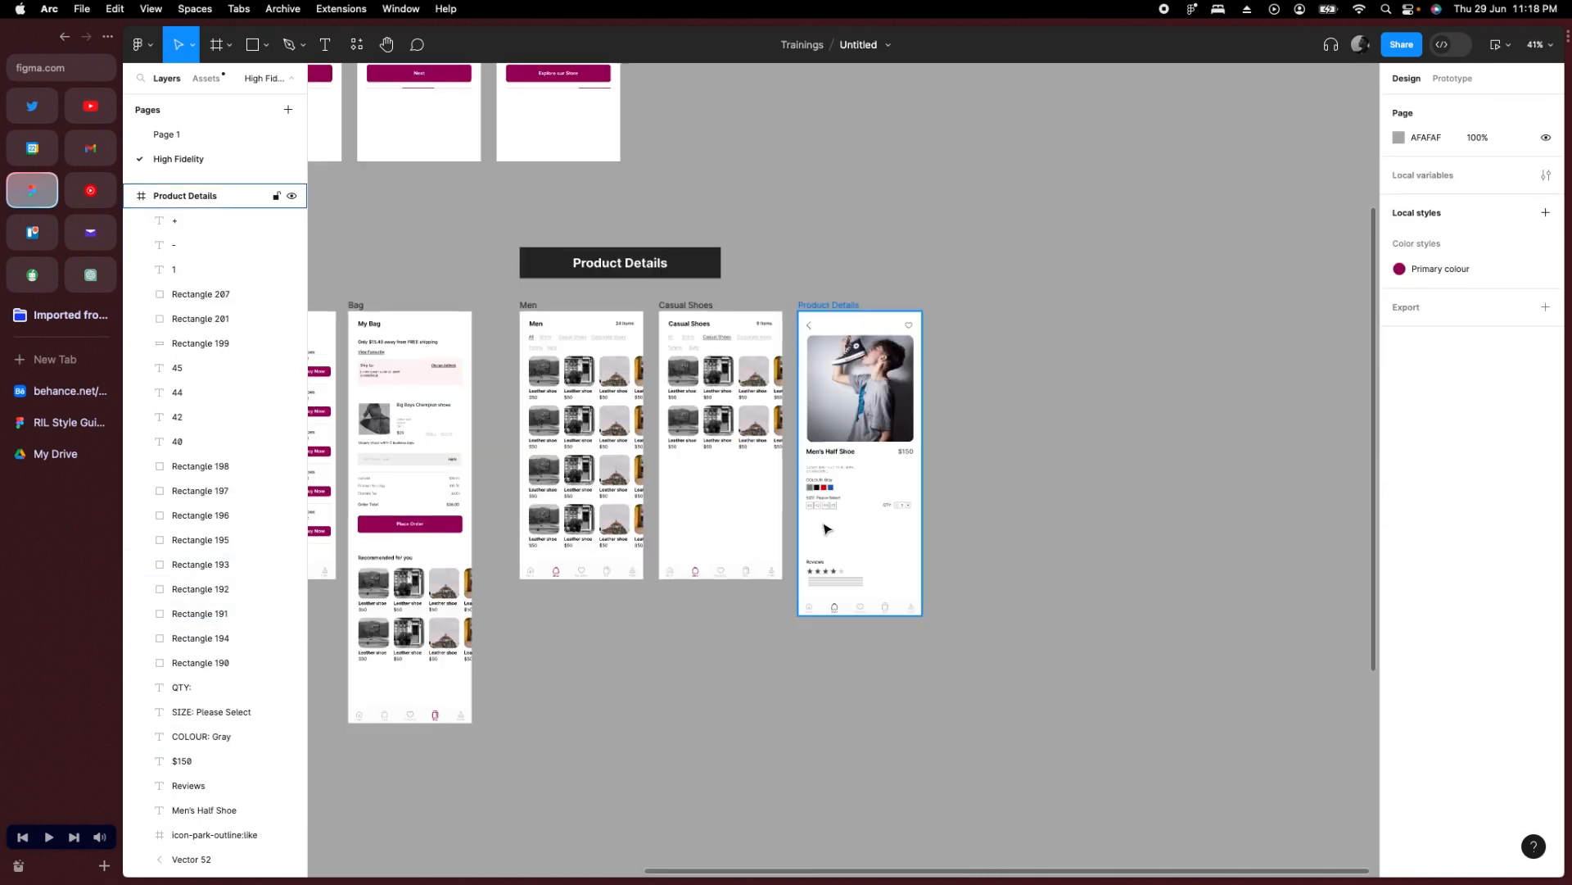
drag(409, 524, 887, 565)
scroll(884, 569, up, 10)
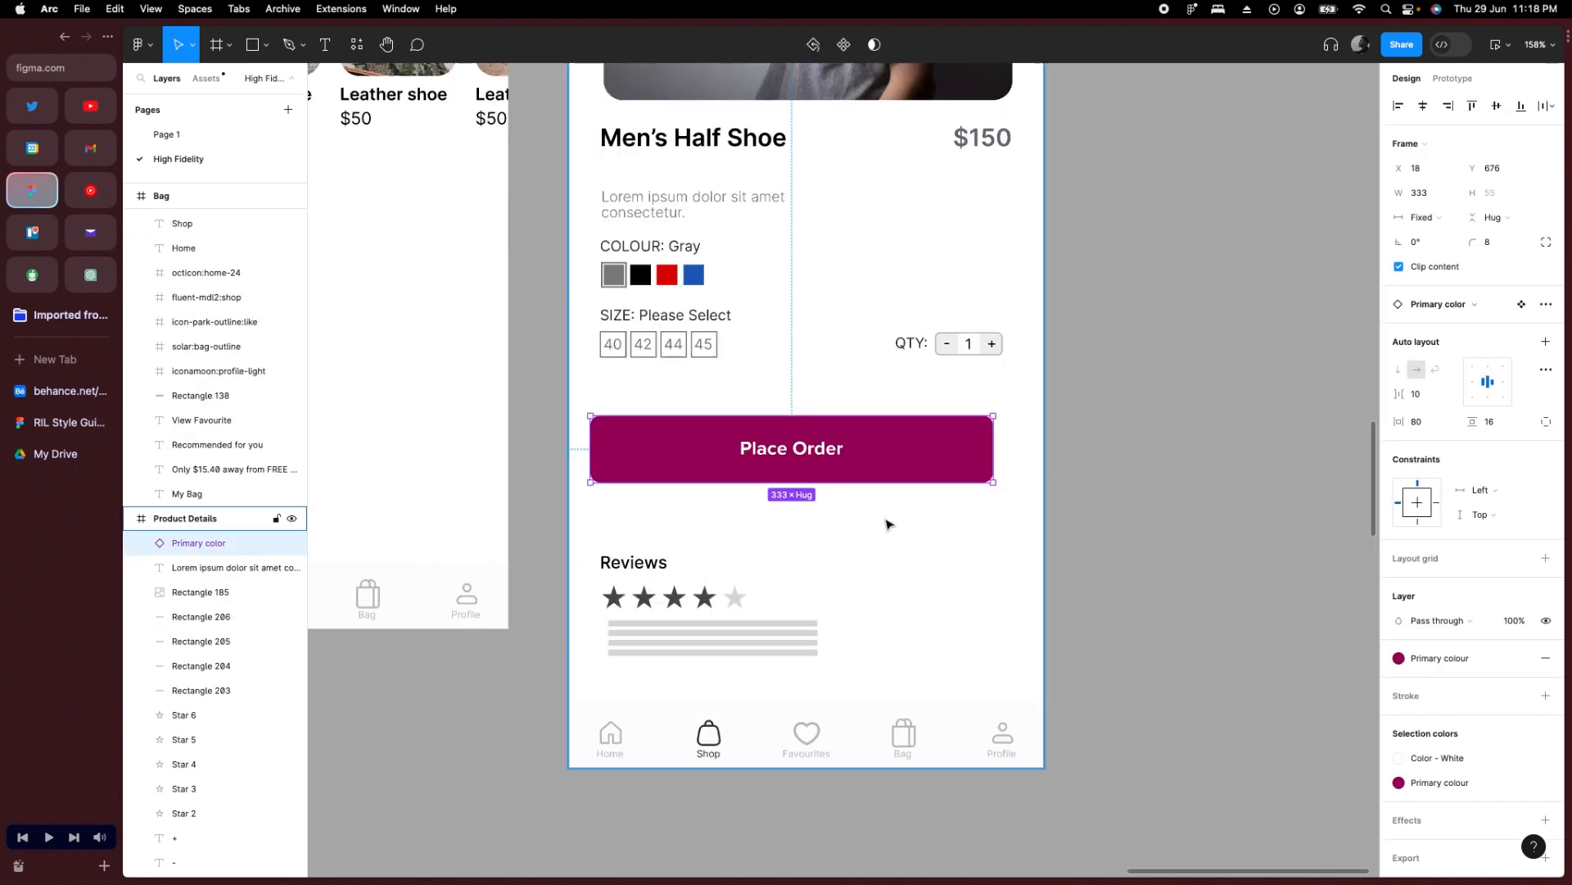
click(895, 435)
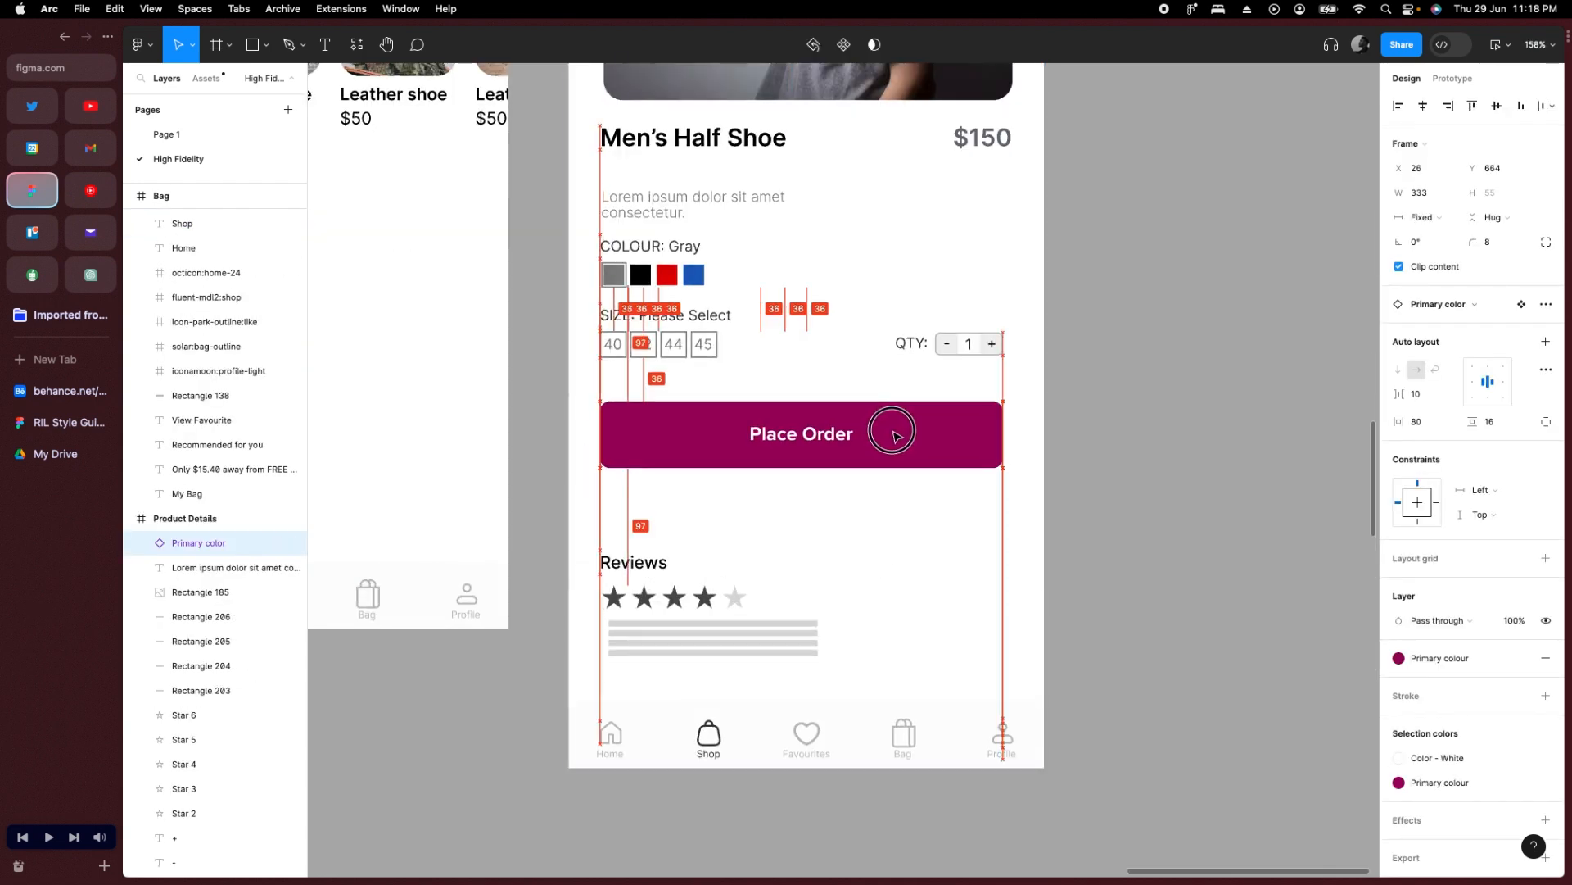
click(1120, 527)
Move the Reviews heading, stars and placeholder lines up closer to the Place Order button.
click(622, 561)
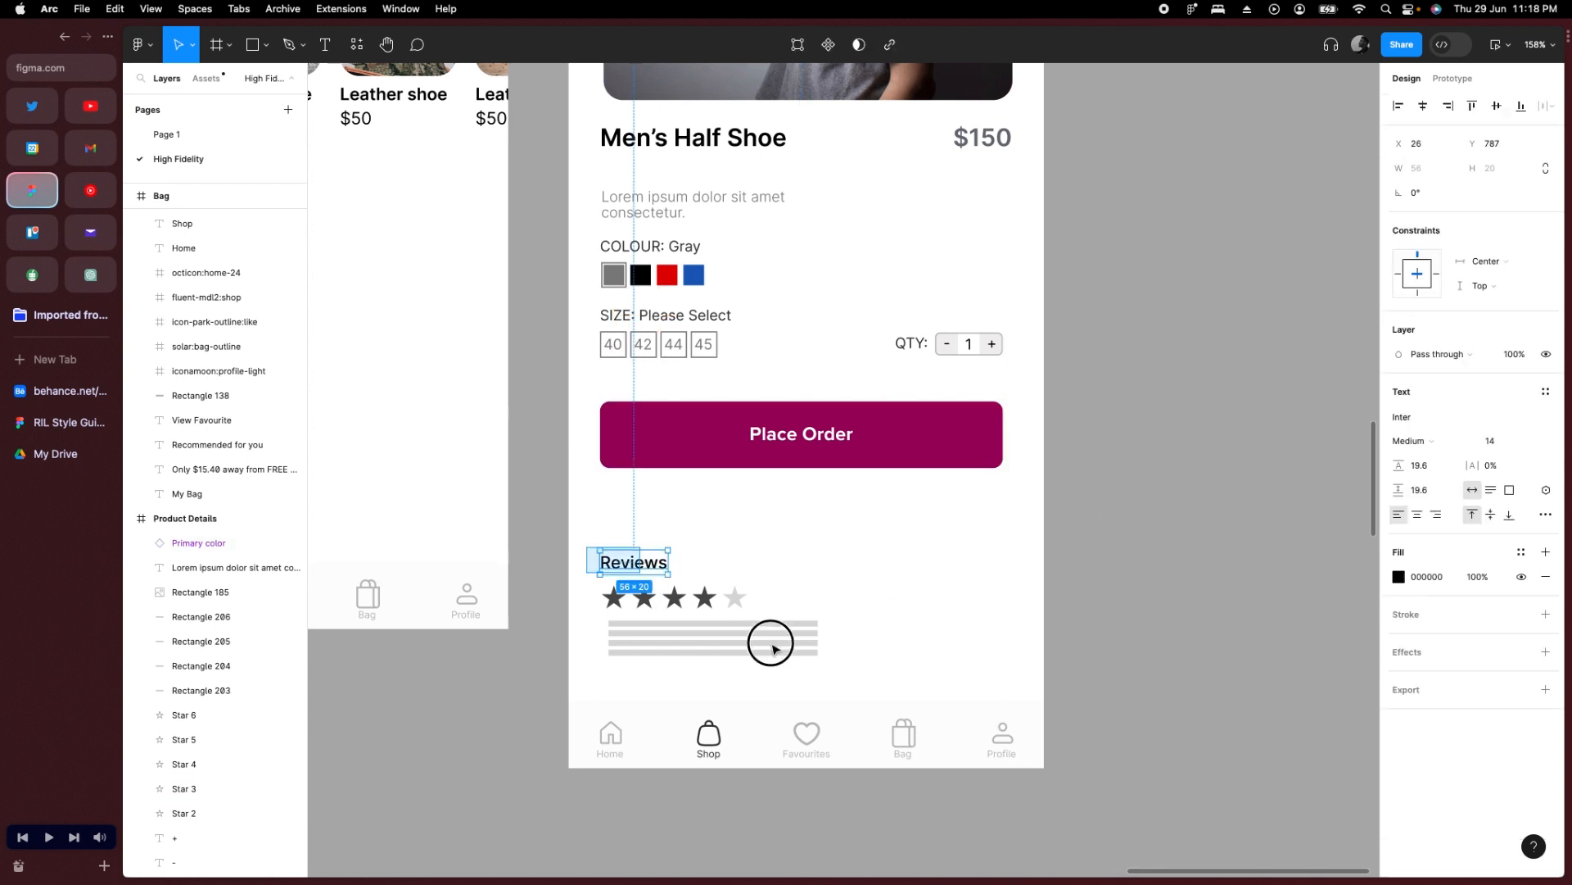
shift+click(771, 644)
drag(751, 617, 756, 584)
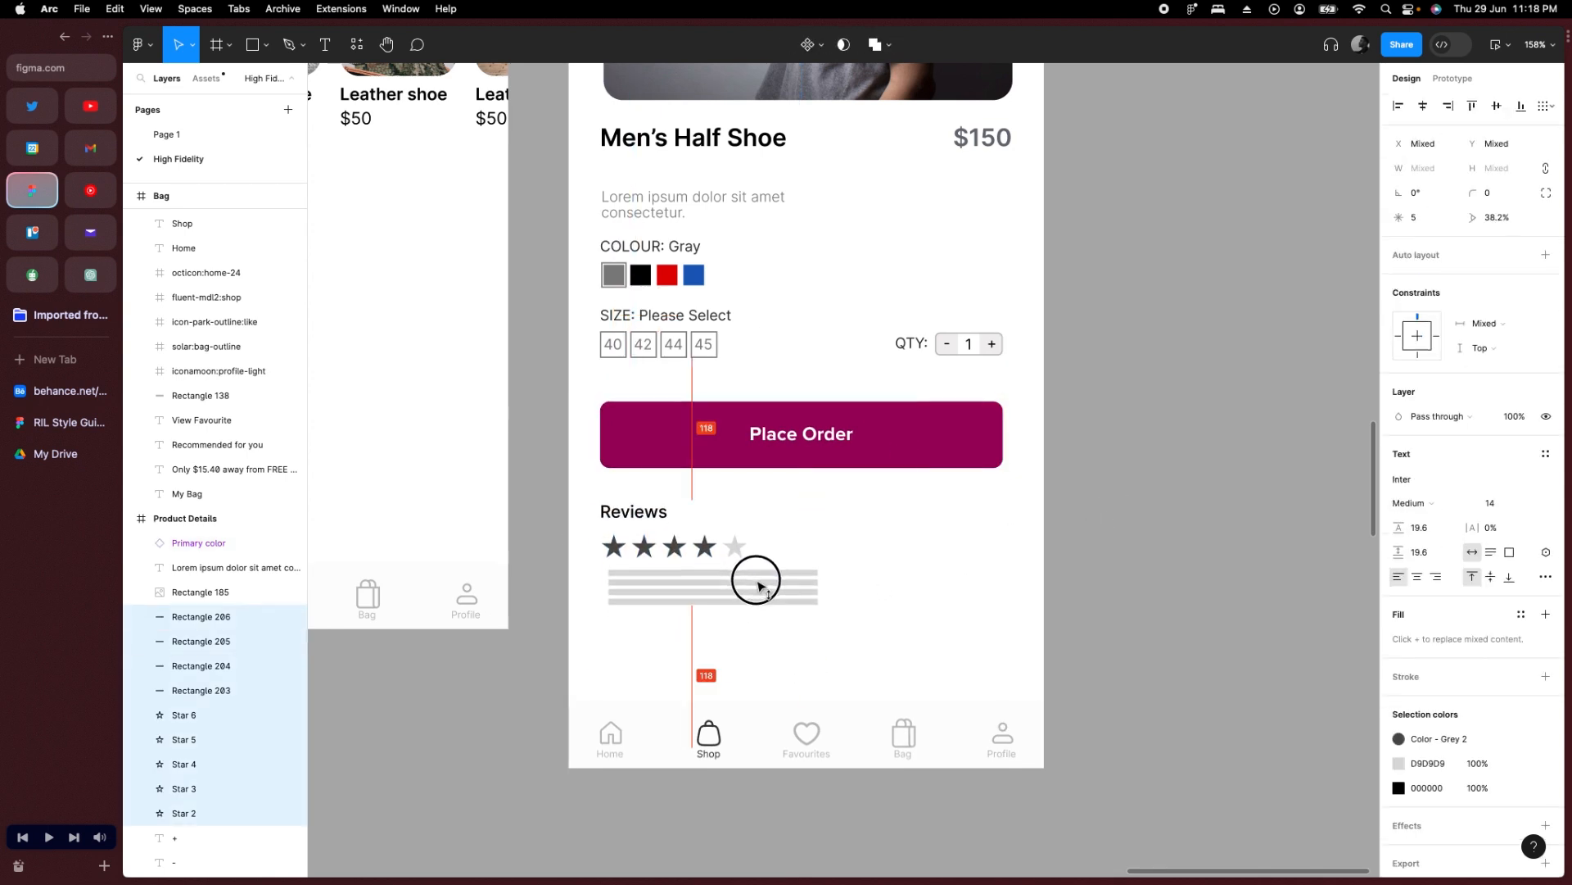
Delete the grey placeholder lines beneath the review stars.
click(920, 617)
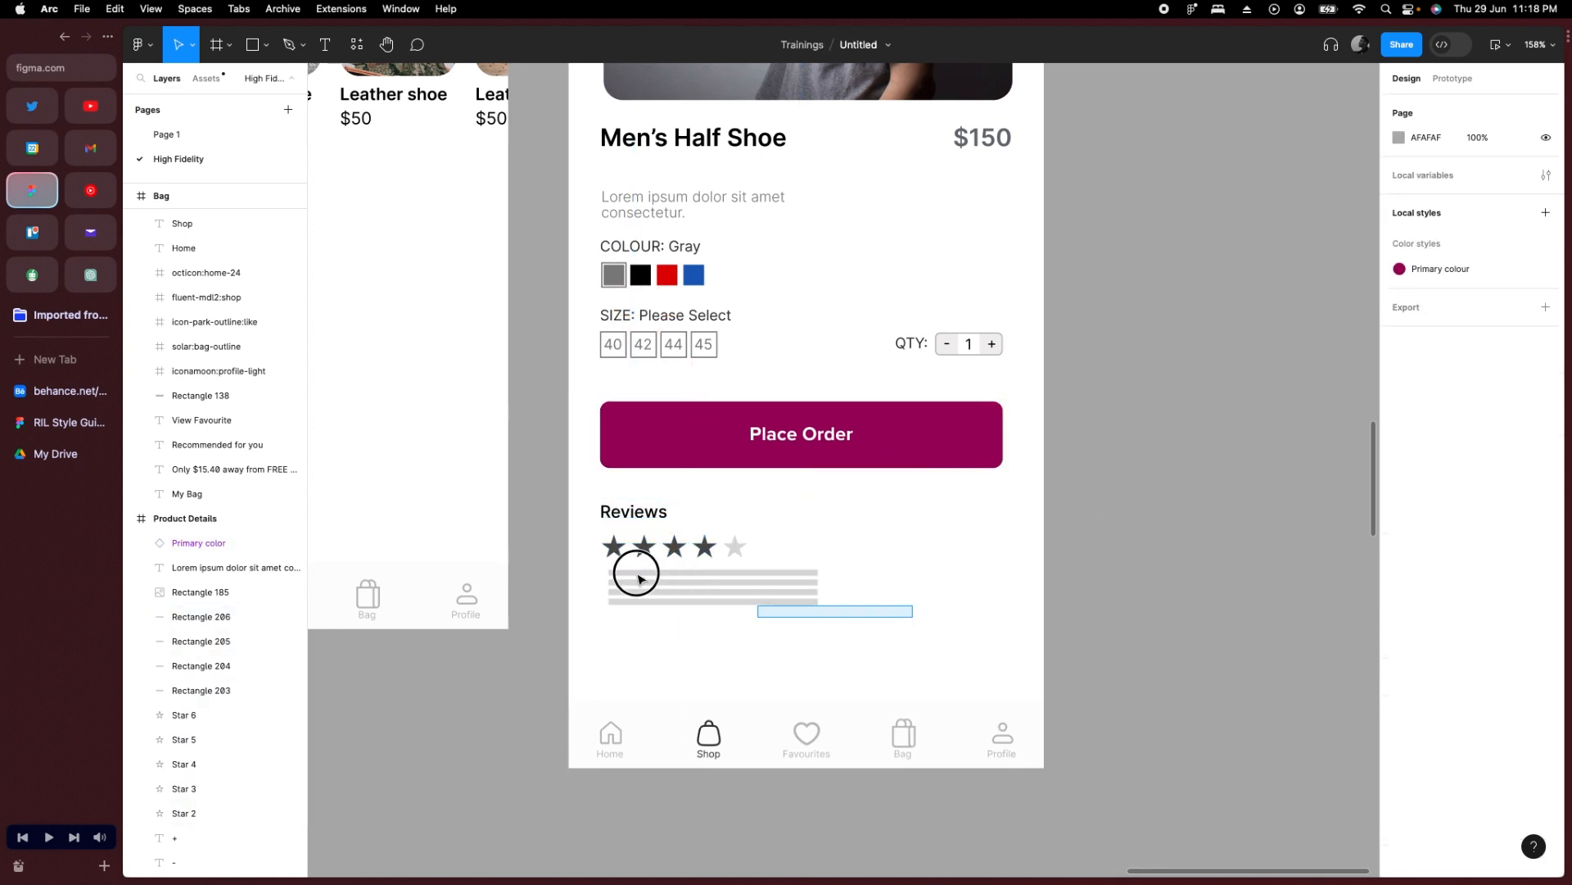
drag(639, 577, 614, 563)
key(Delete)
Recolour the four dark review stars yellow on the Product Details screen, leaving the fifth star grey.
click(676, 549)
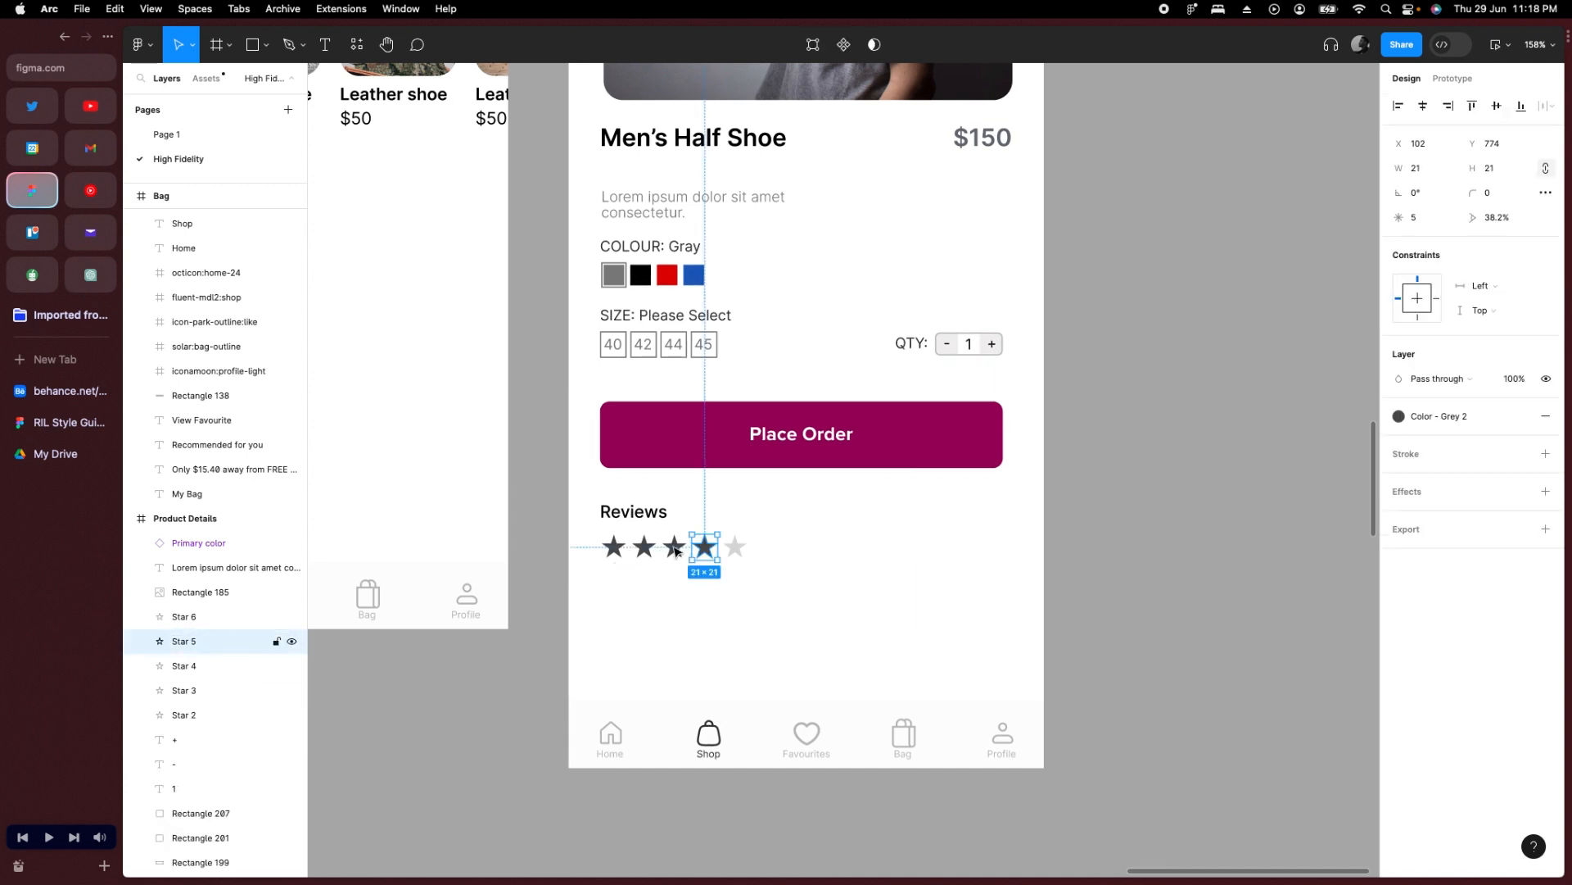
shift+click(676, 550)
shift+click(644, 548)
shift+click(614, 548)
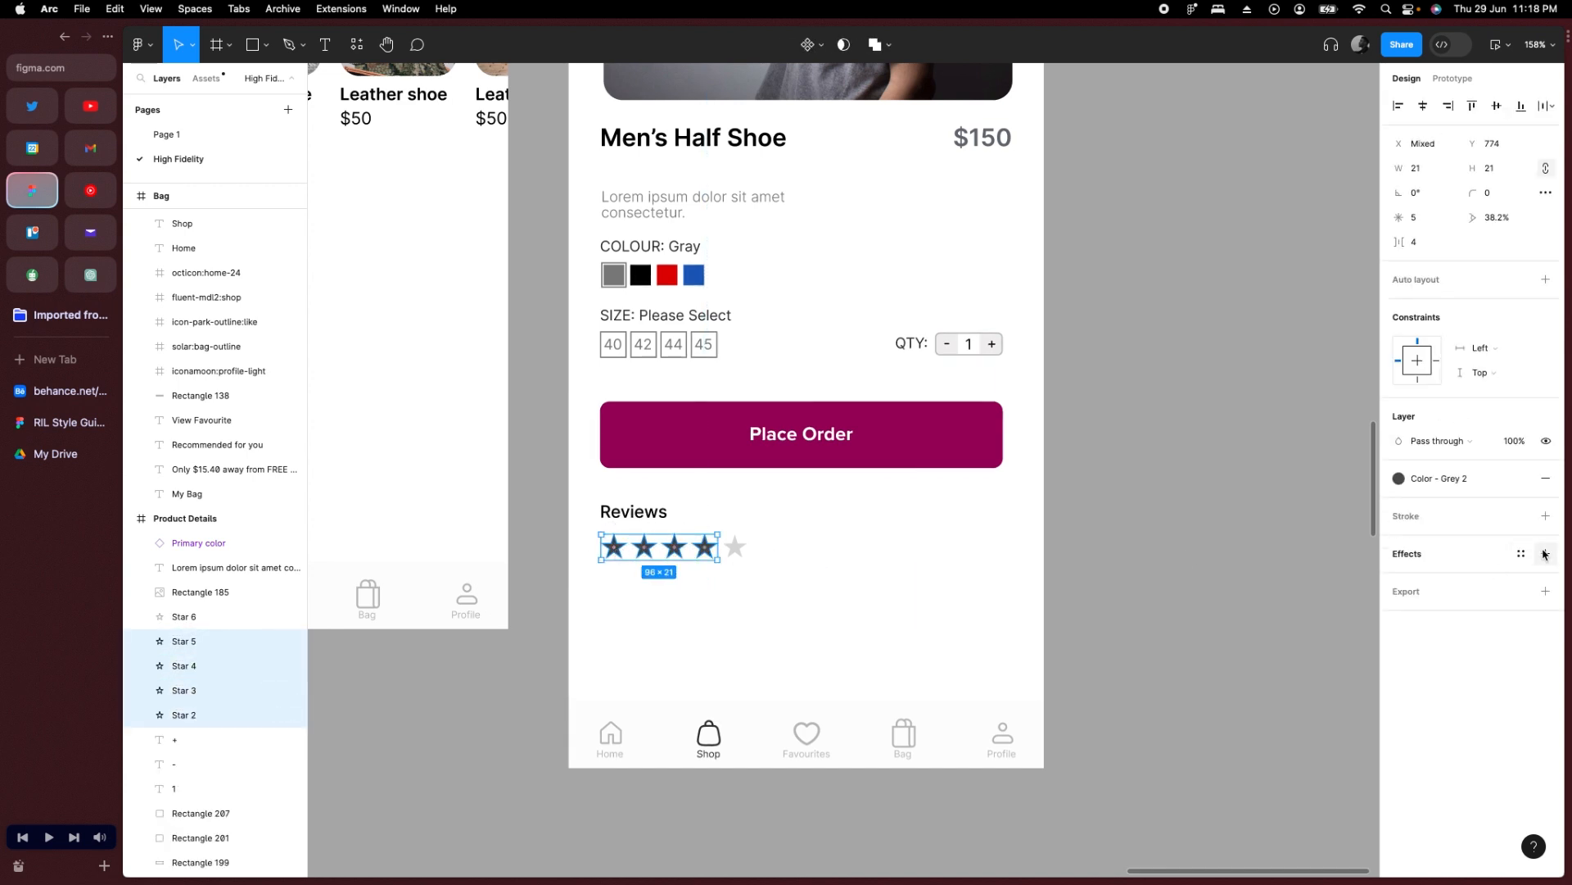
click(1519, 479)
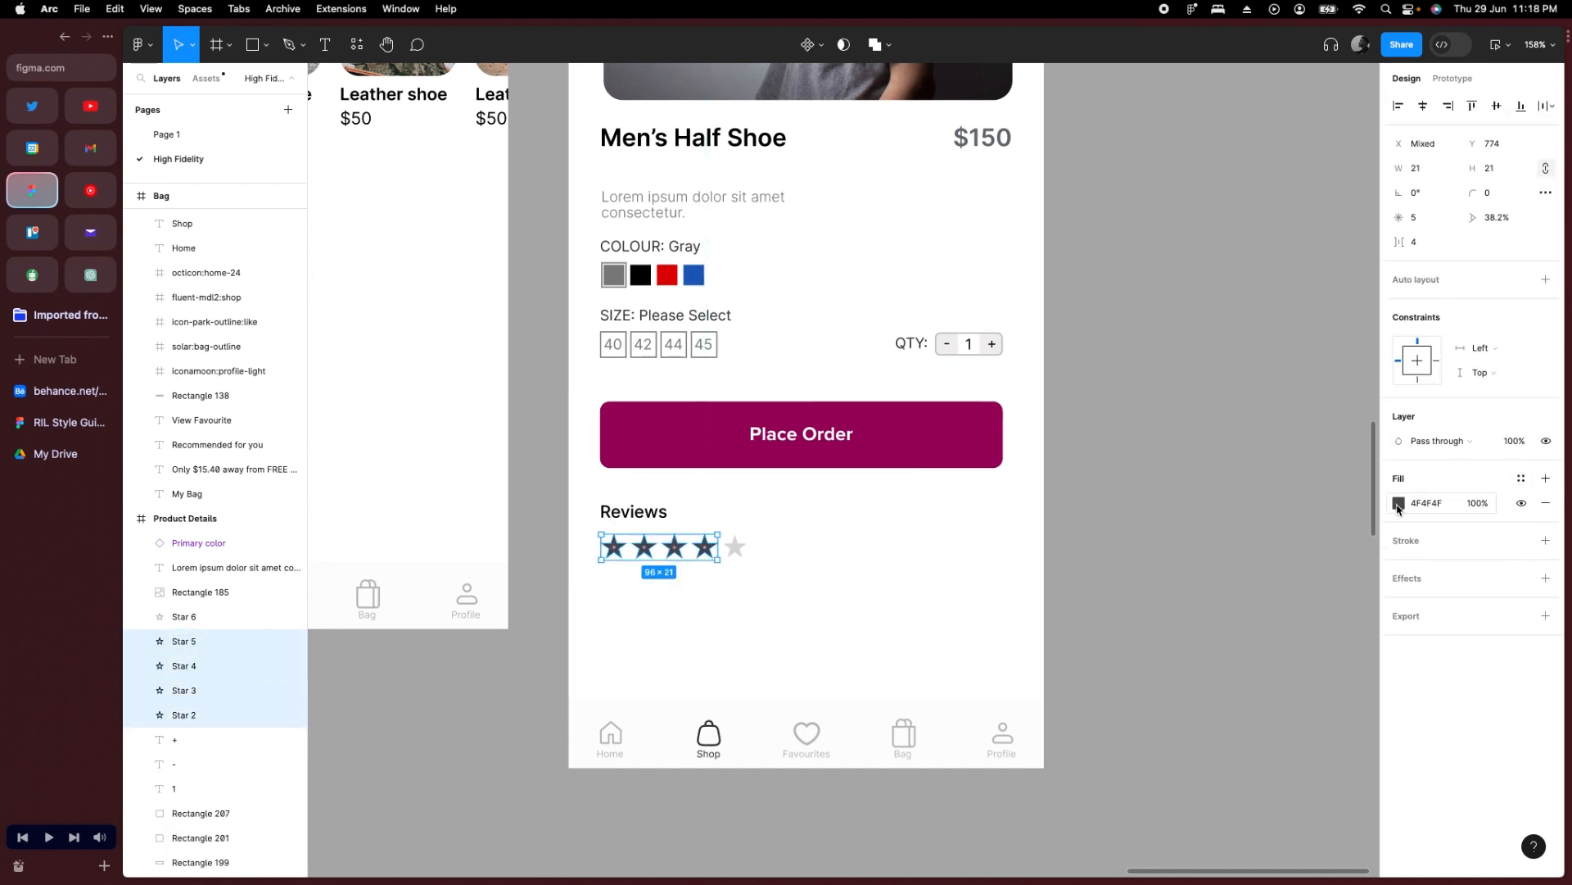
click(1399, 505)
click(1304, 849)
click(1098, 654)
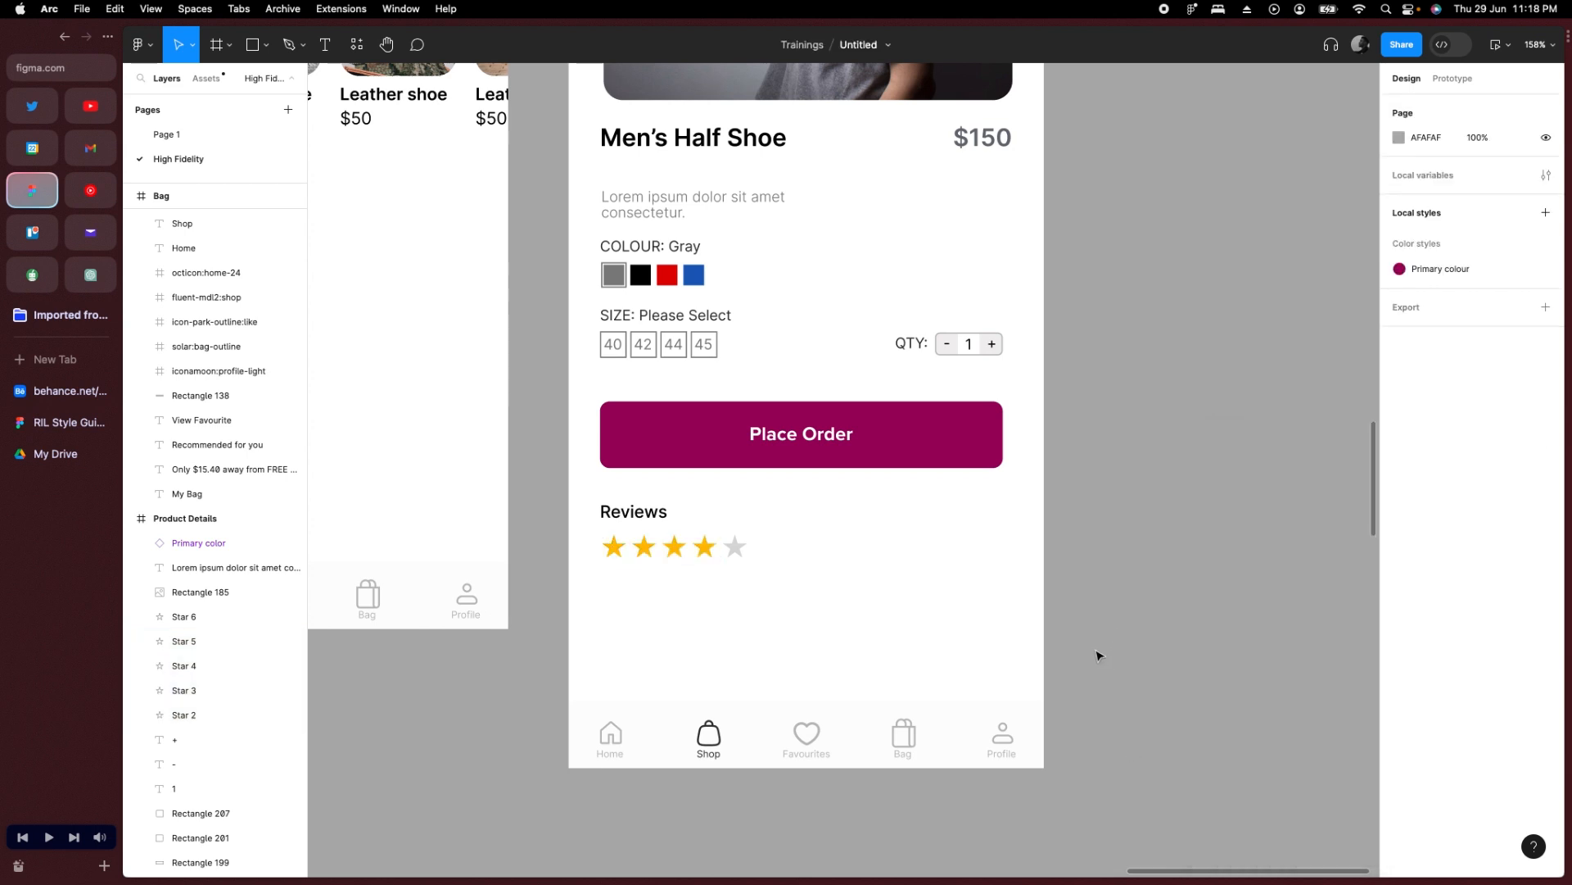
Move the description text up beneath the Men's Half Shoe title at Y 464 and duplicate it below the review stars at Y 804.
drag(699, 206, 678, 180)
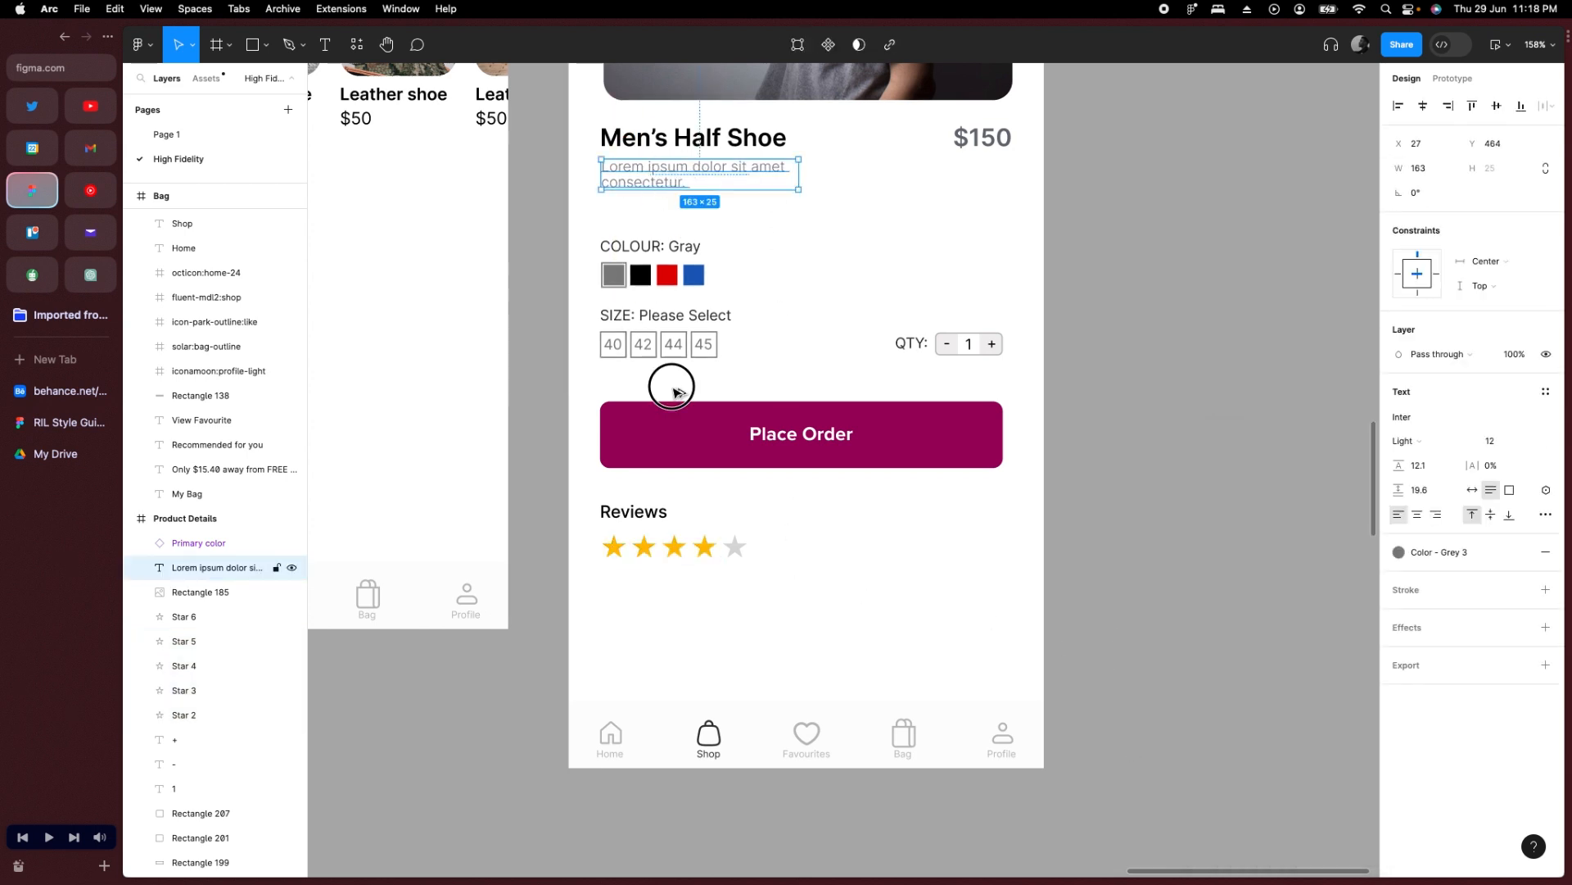
drag(674, 391, 675, 588)
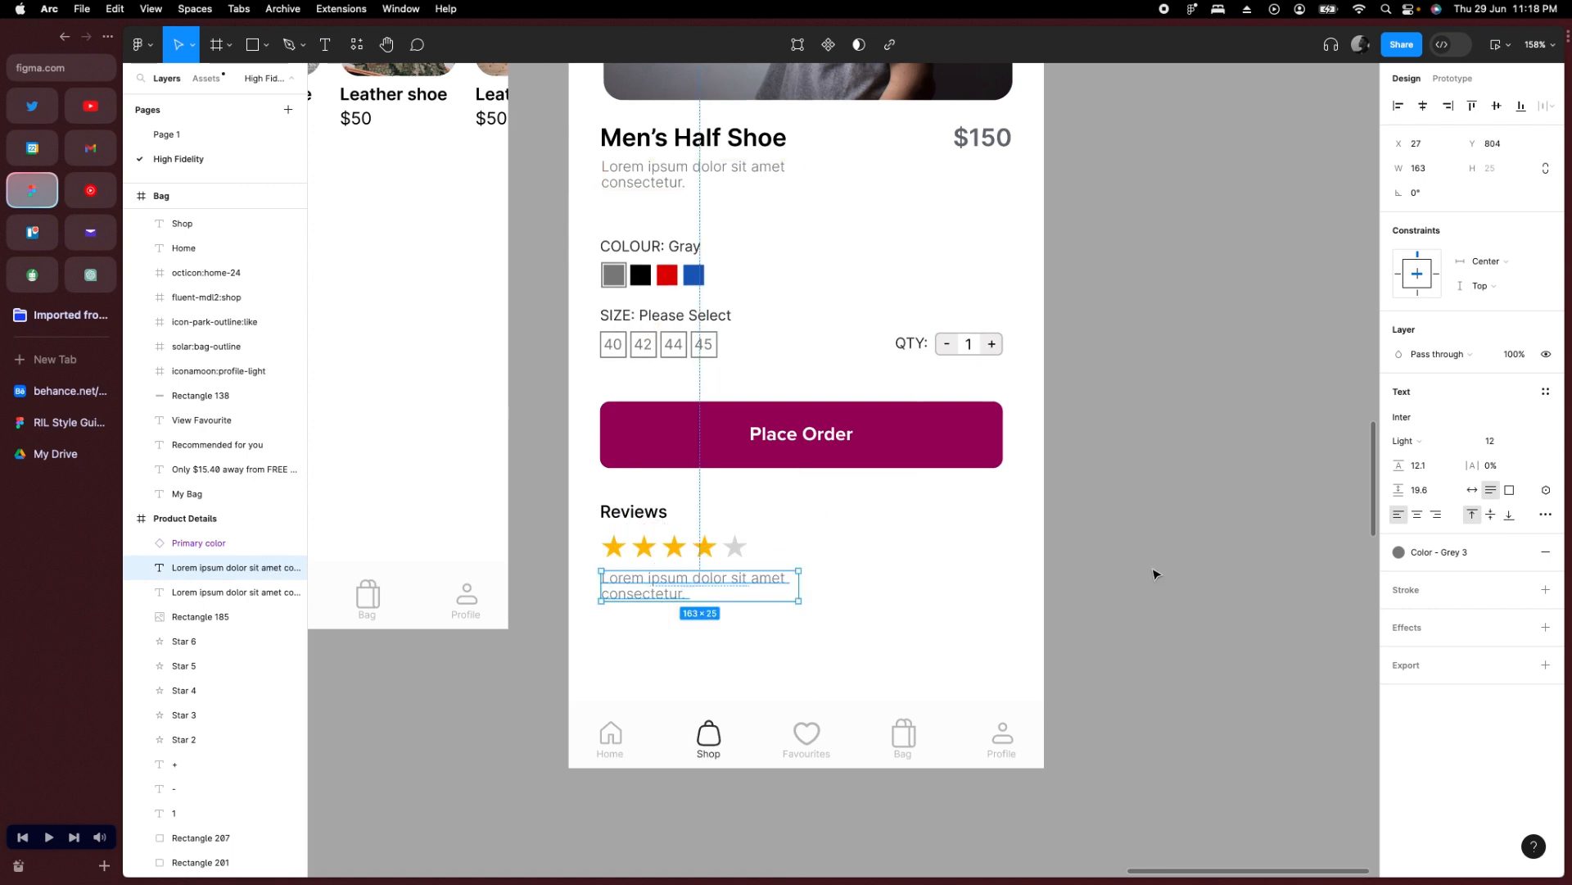
Replace the copied review text with auto-generated text from the Lorem Ipsum plugin, sized to fit its text frame.
click(354, 47)
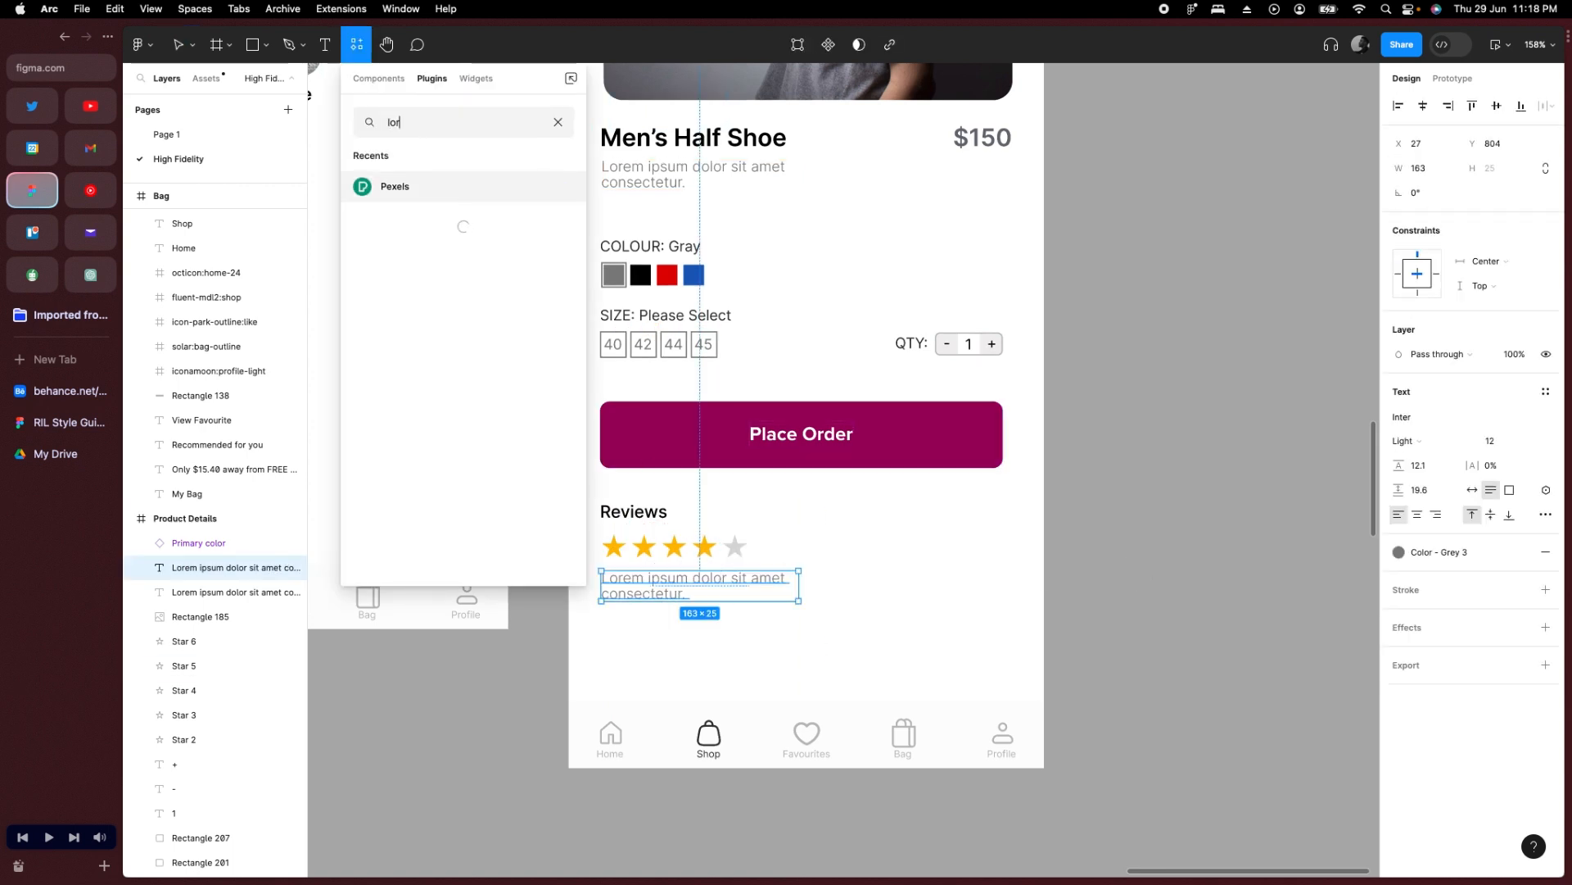
click(561, 188)
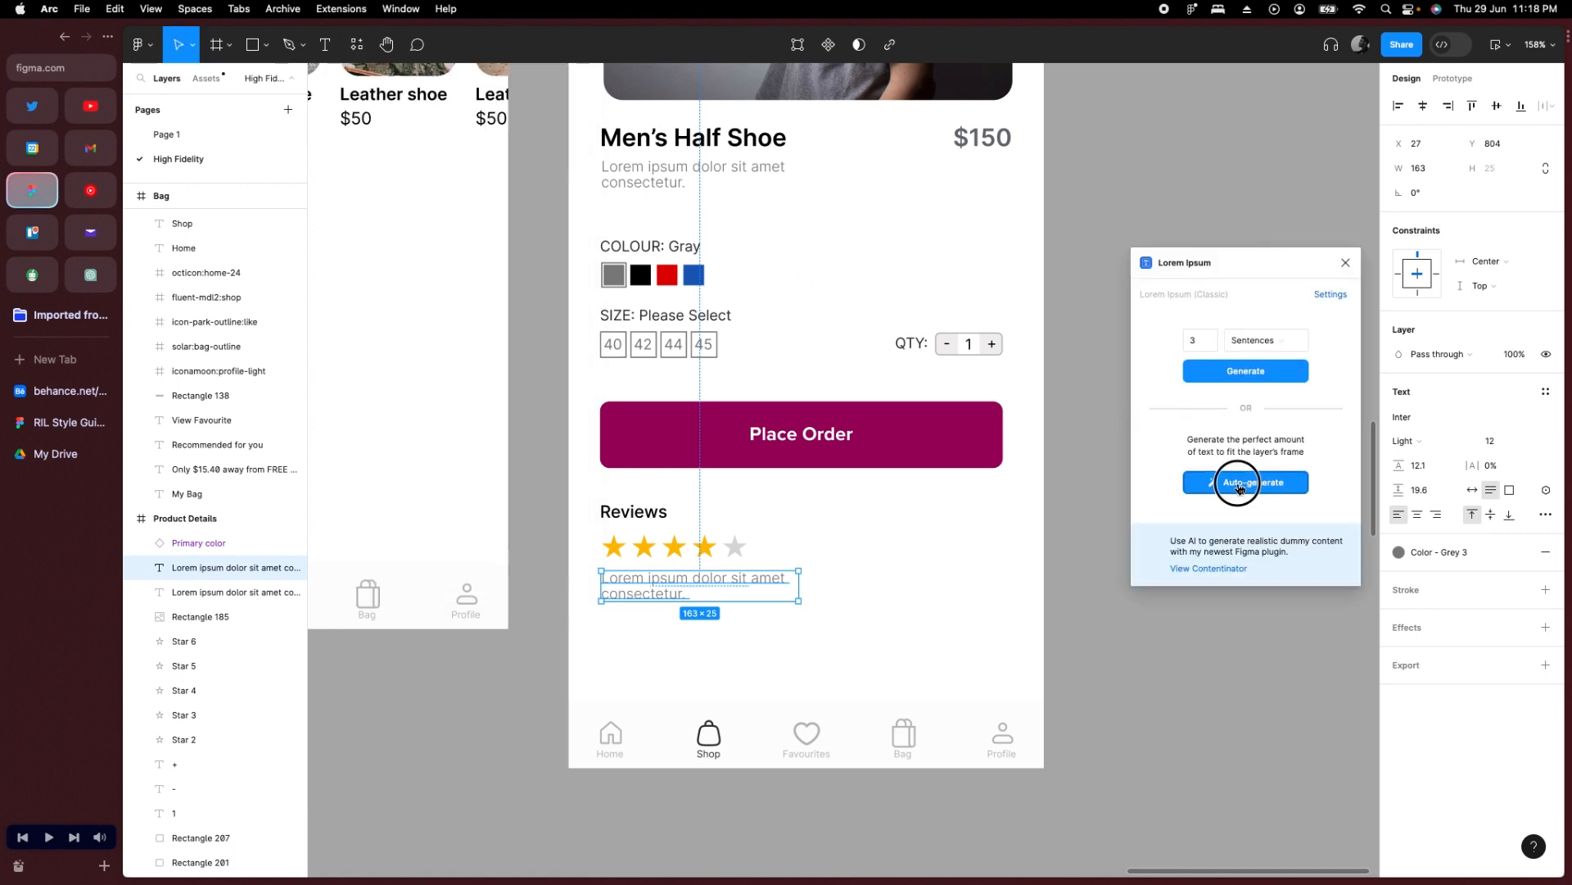
click(1239, 486)
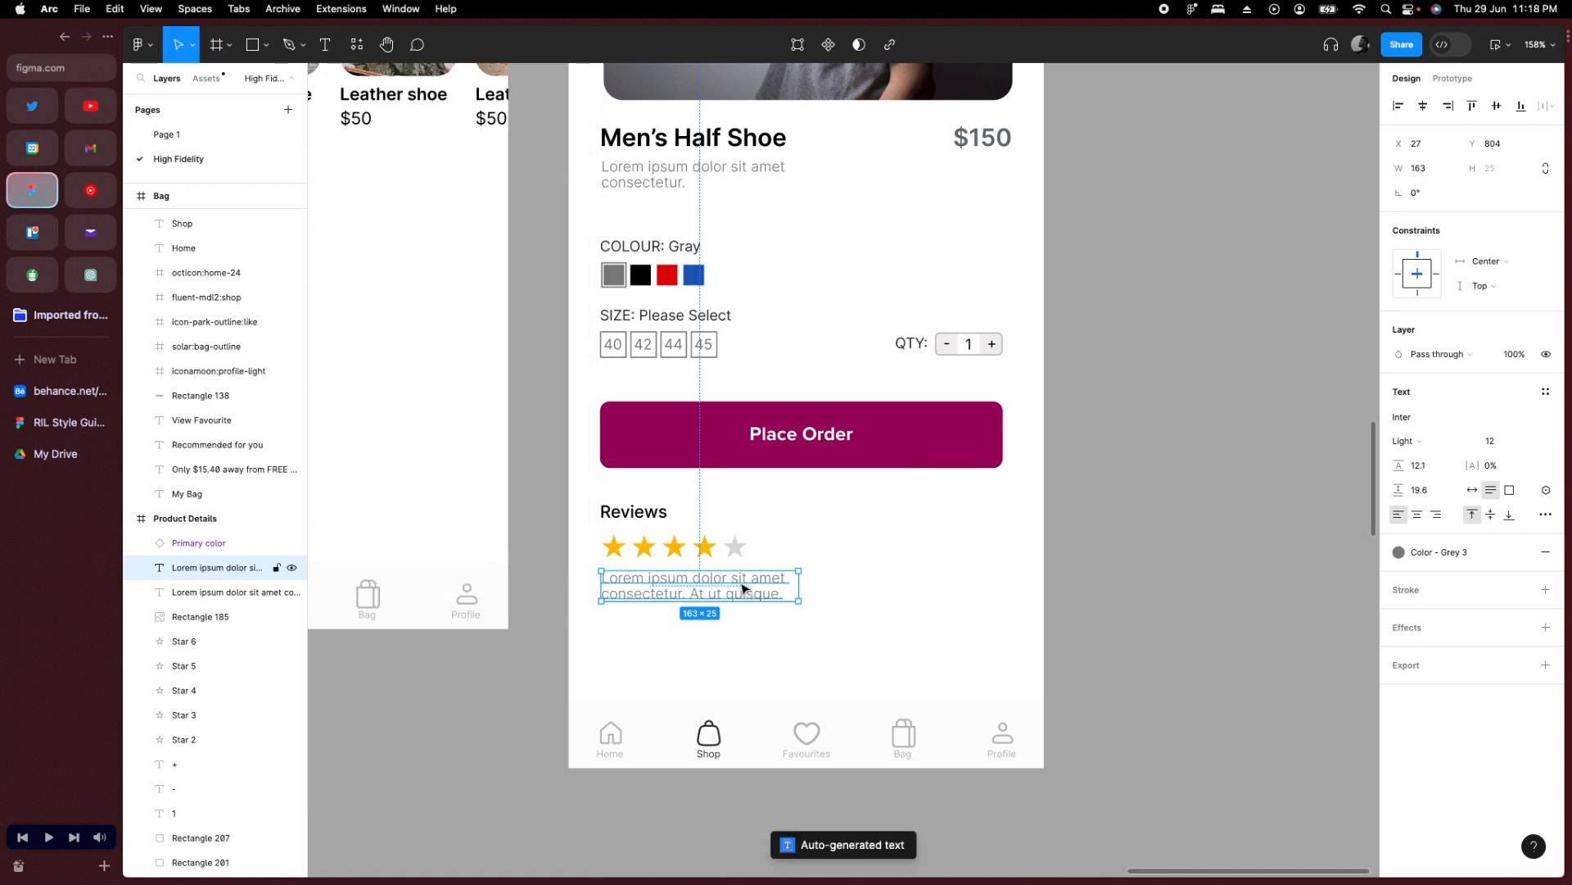
click(1124, 590)
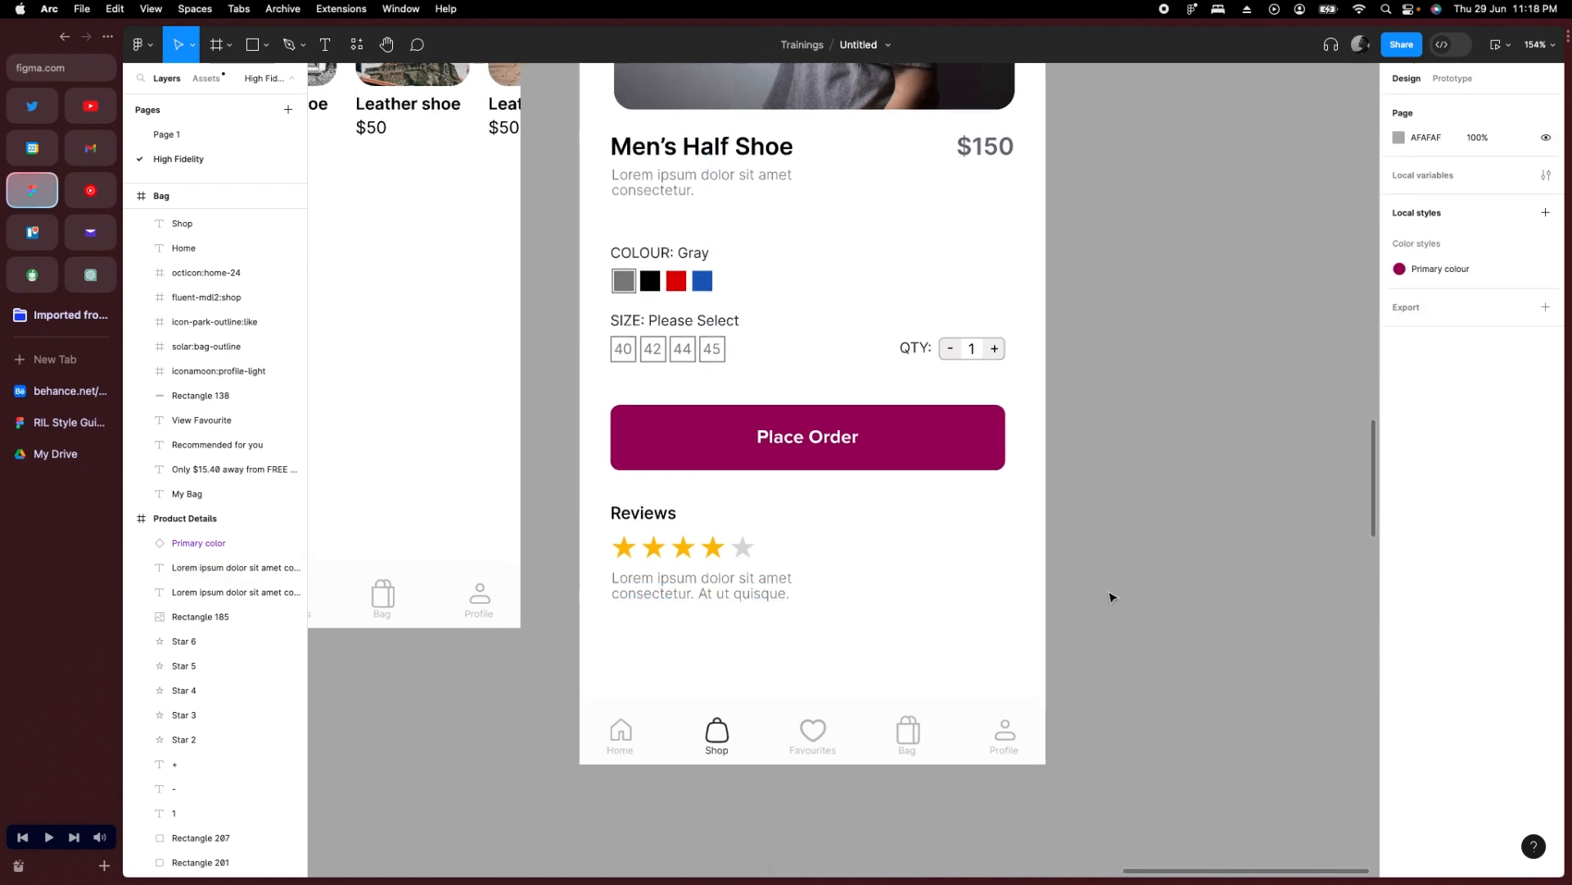
Apply the Primary colour style to the Shop icon and label in the Product Details navigation bar.
scroll(819, 668, down, 5)
click(756, 716)
scroll(757, 719, up, 10)
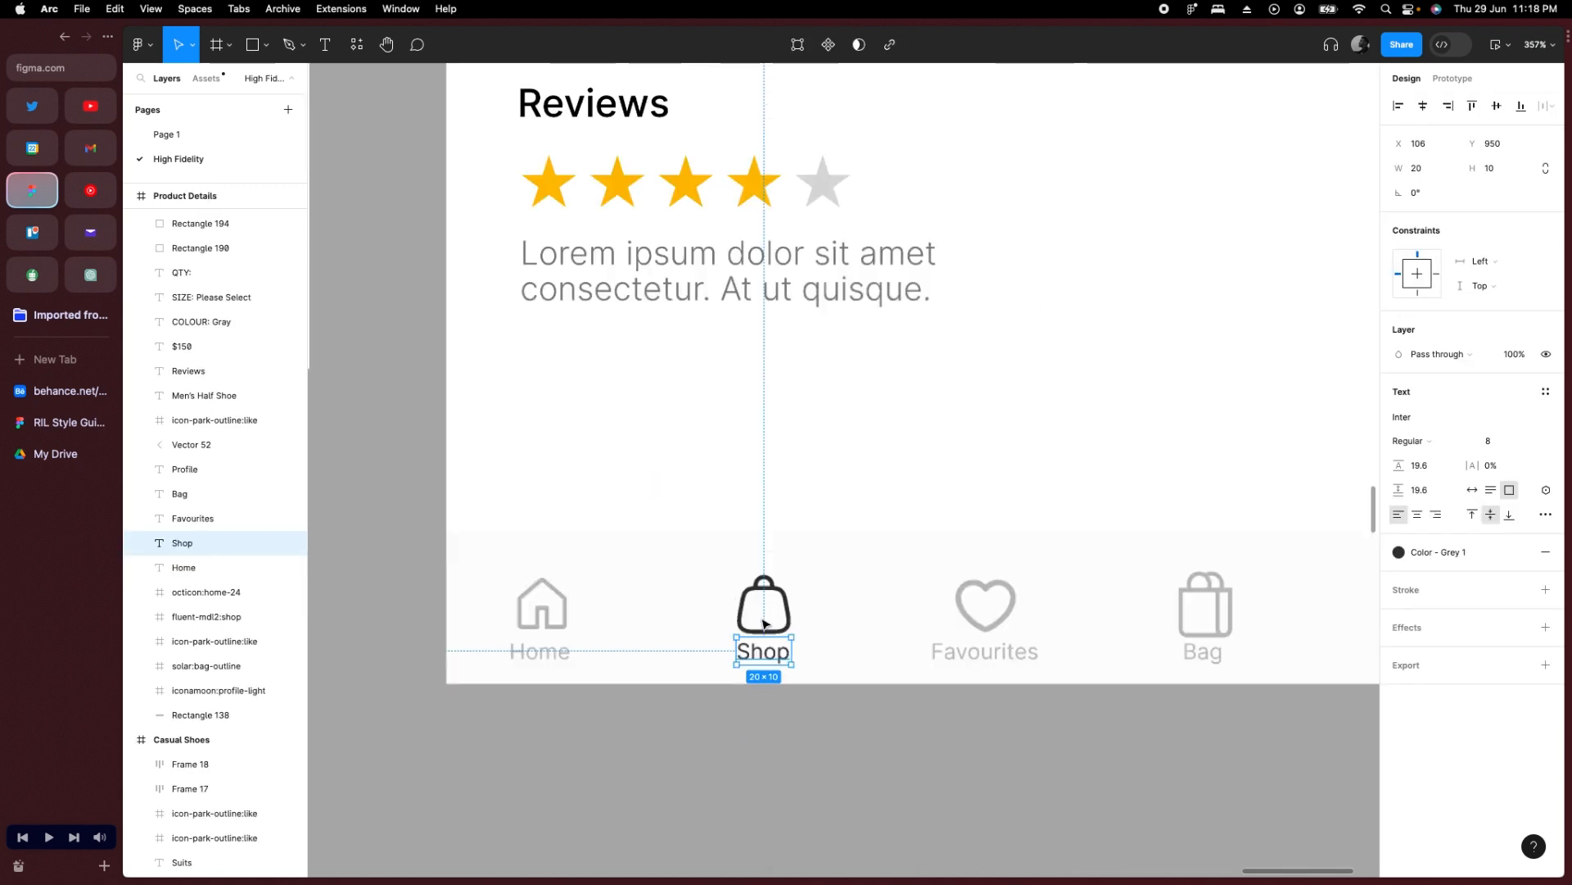
shift+click(773, 605)
click(1464, 766)
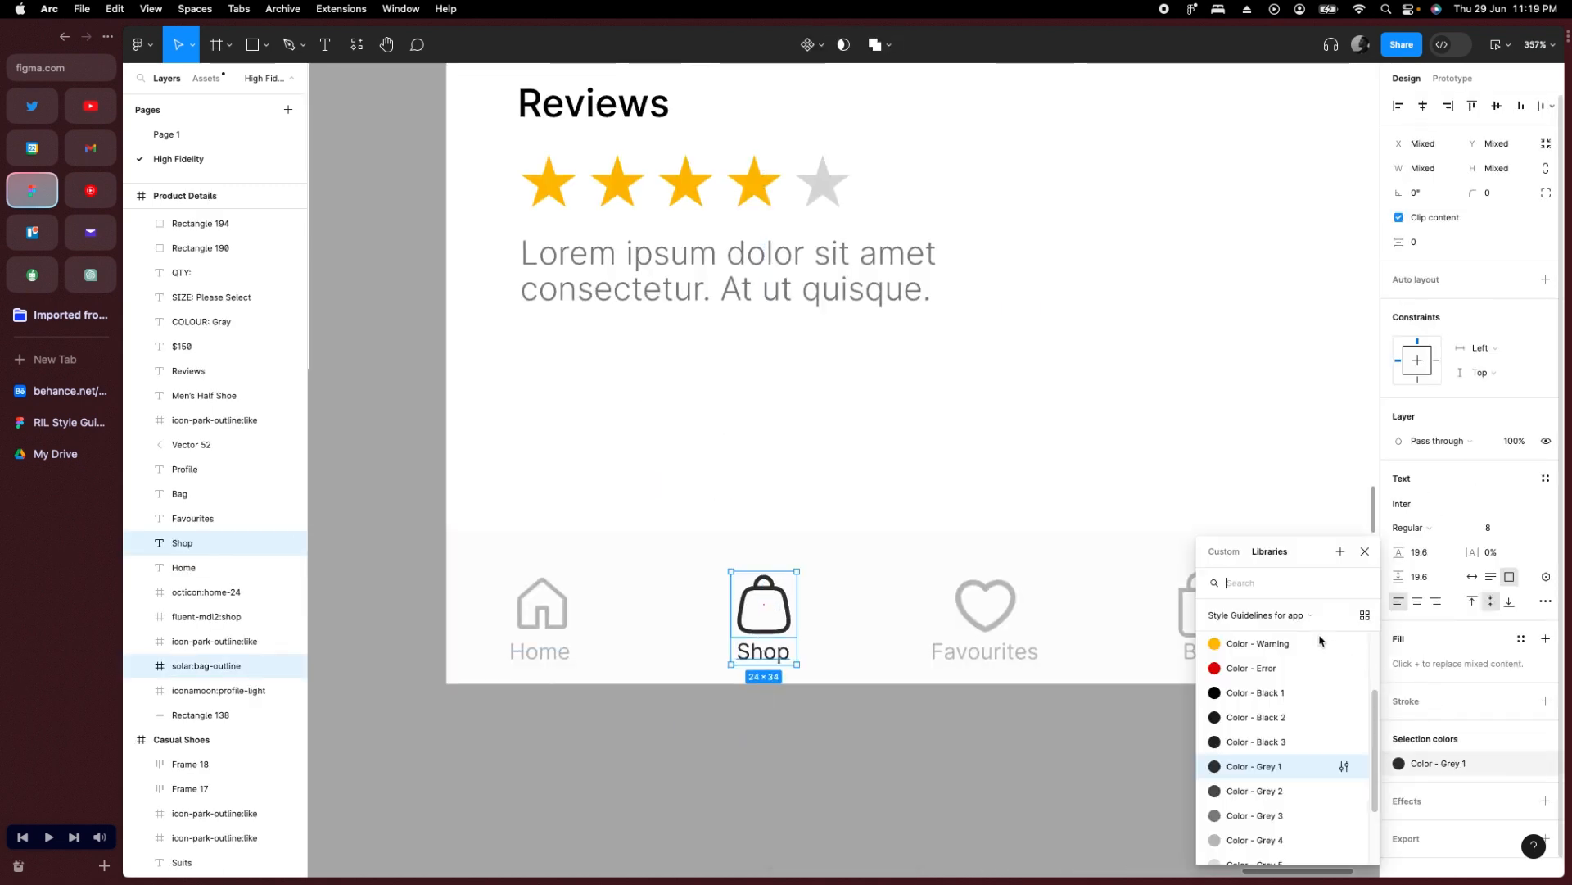
click(1272, 614)
click(1273, 565)
click(1257, 649)
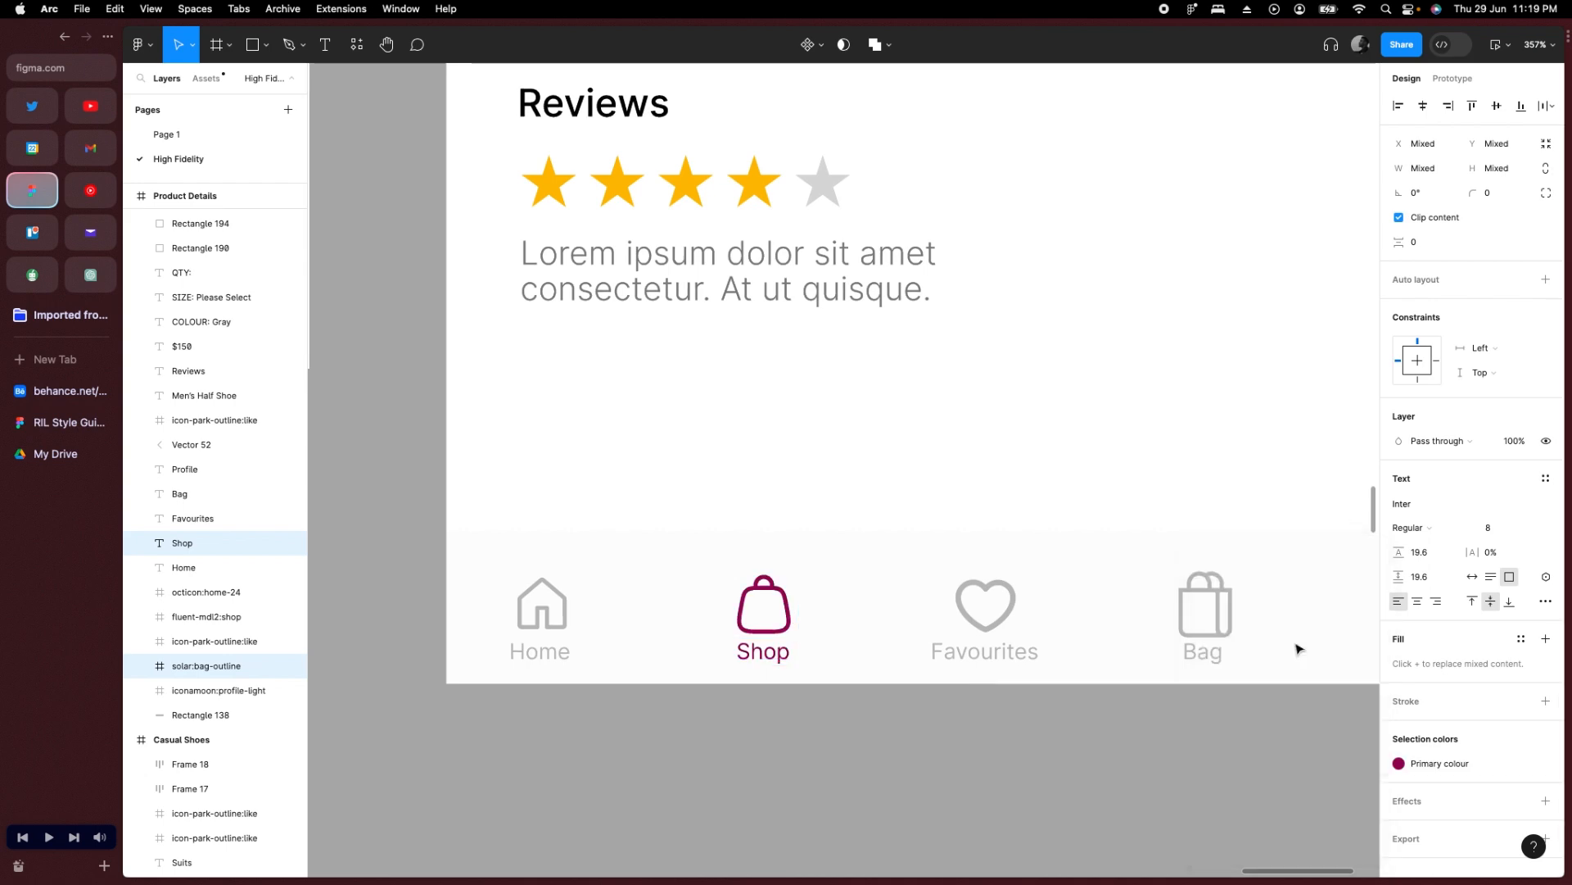
Look over the finished high-fidelity screens and examine the Check Out screens' fields, payment options and buttons.
scroll(1313, 666, down, 10)
scroll(712, 597, down, 5)
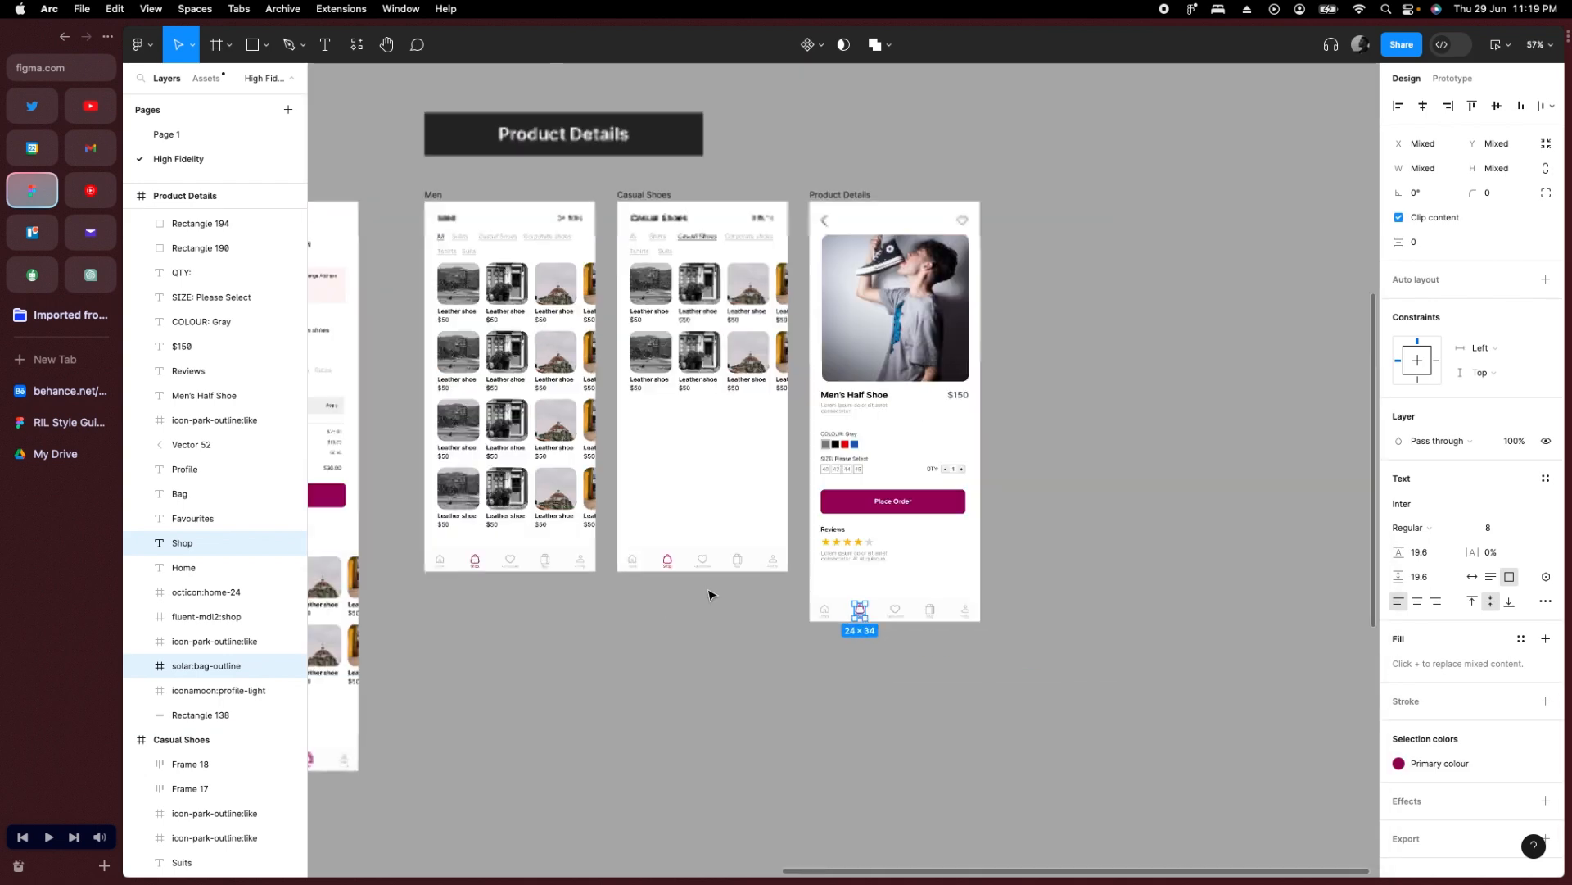
scroll(740, 610, left, 2)
scroll(739, 610, left, 2)
click(776, 613)
scroll(778, 612, down, 2)
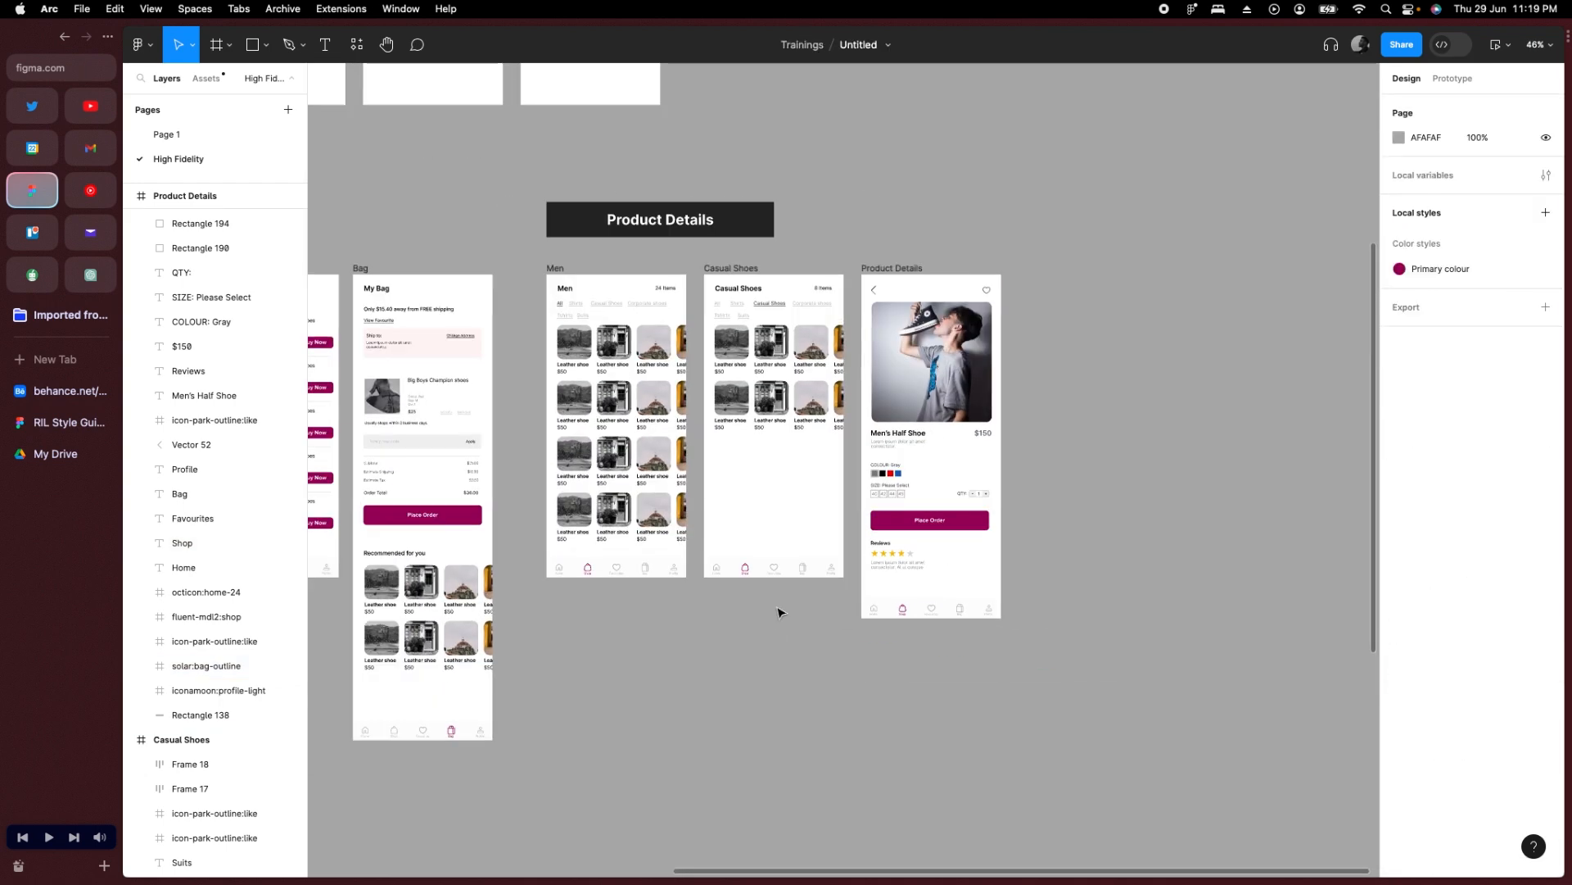
scroll(1006, 573, down, 4)
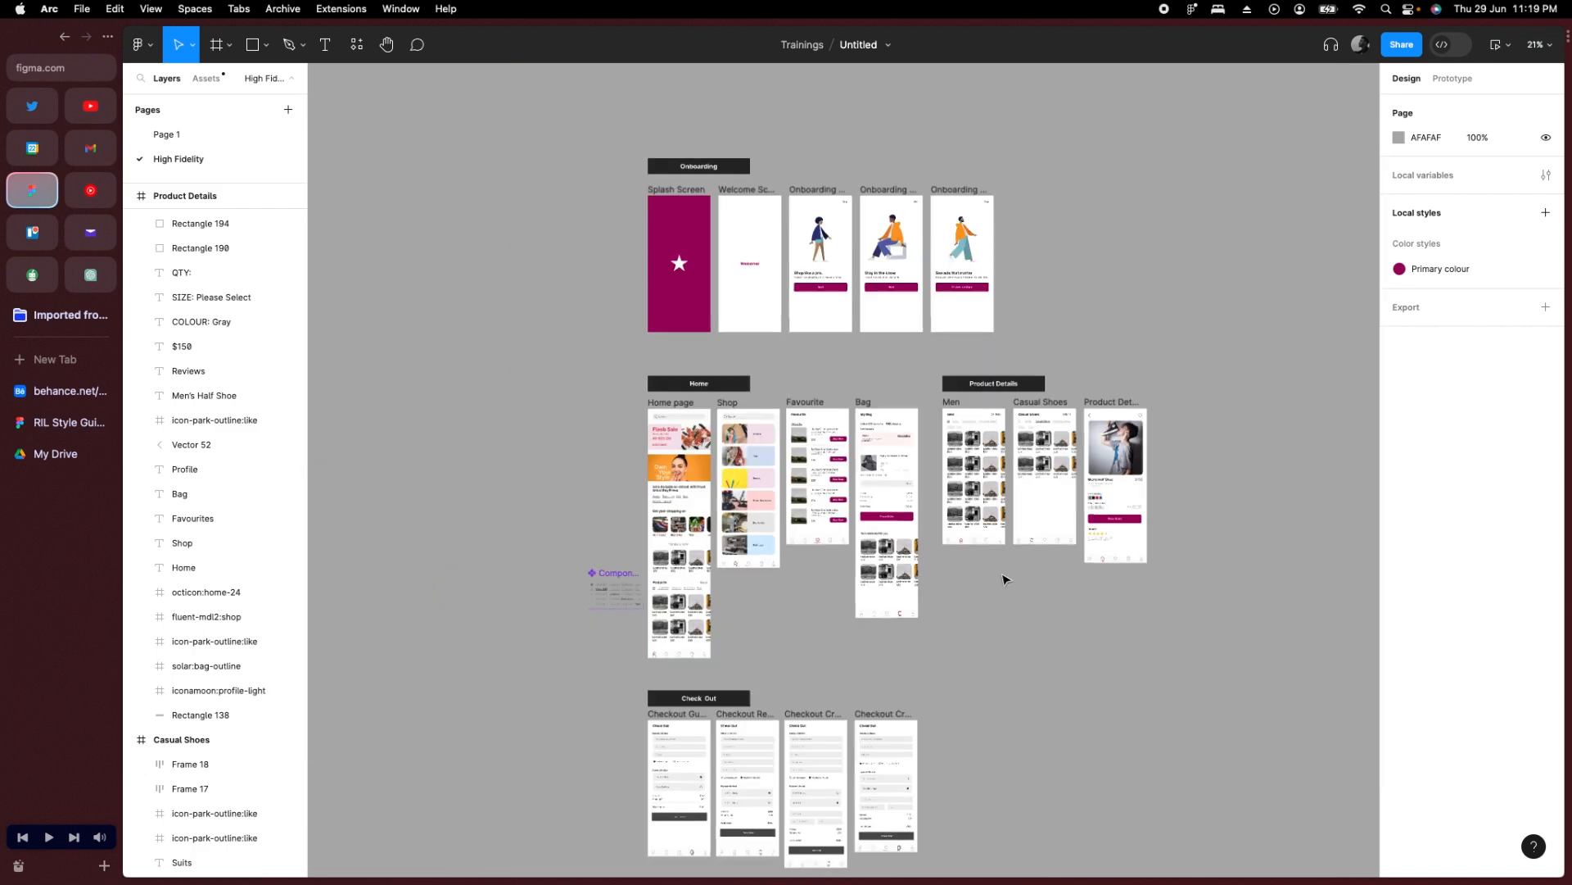
scroll(983, 565, down, 5)
scroll(712, 590, up, 8)
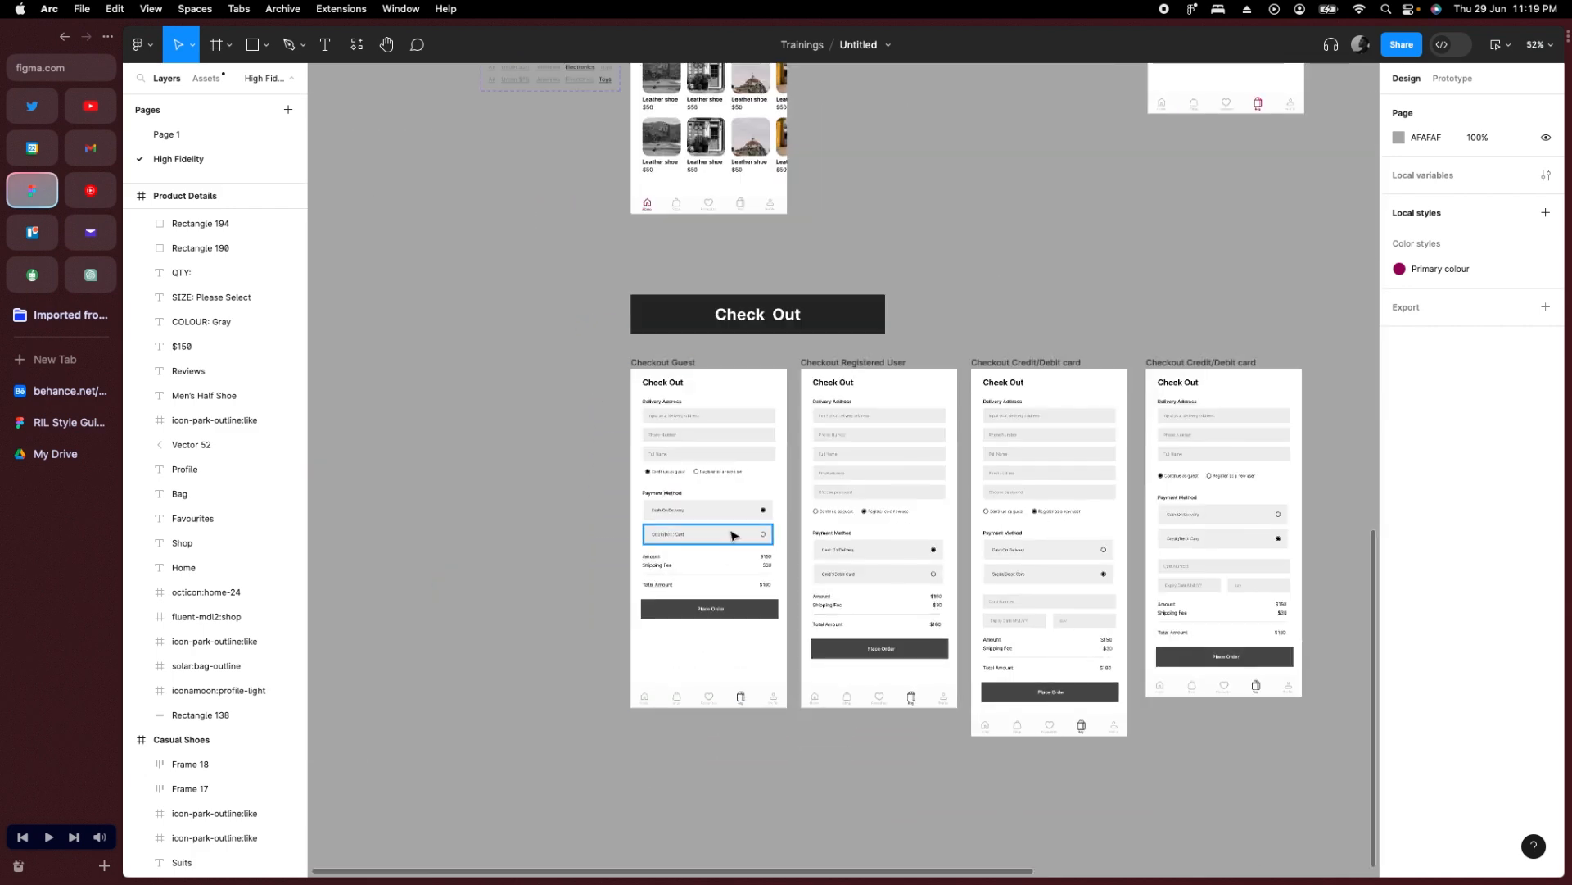
scroll(660, 309, up, 4)
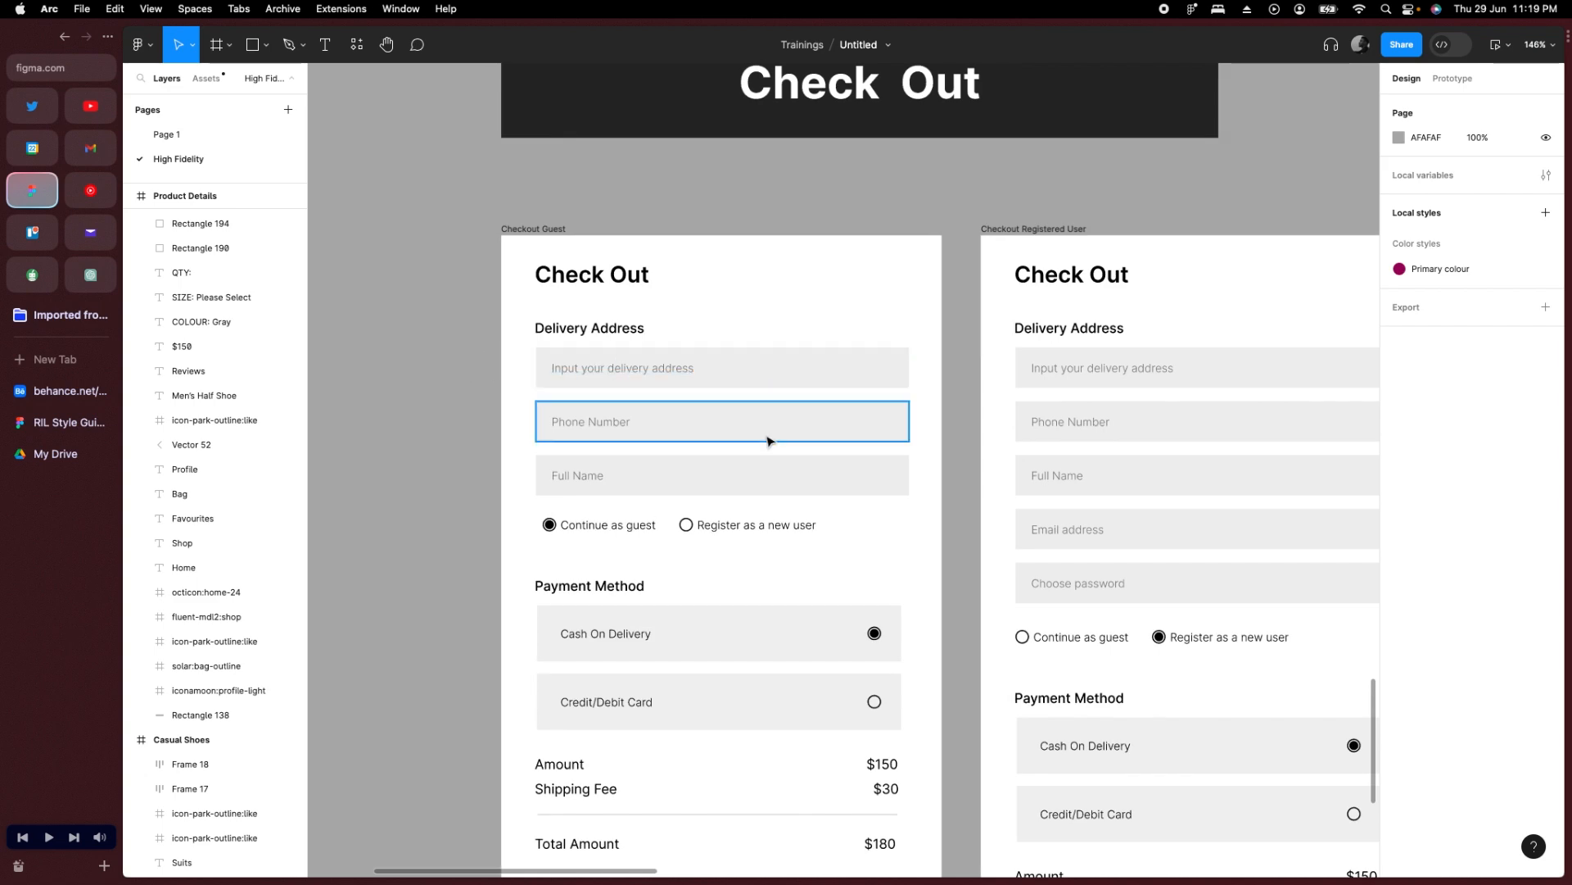
scroll(737, 514, down, 3)
scroll(755, 512, down, 10)
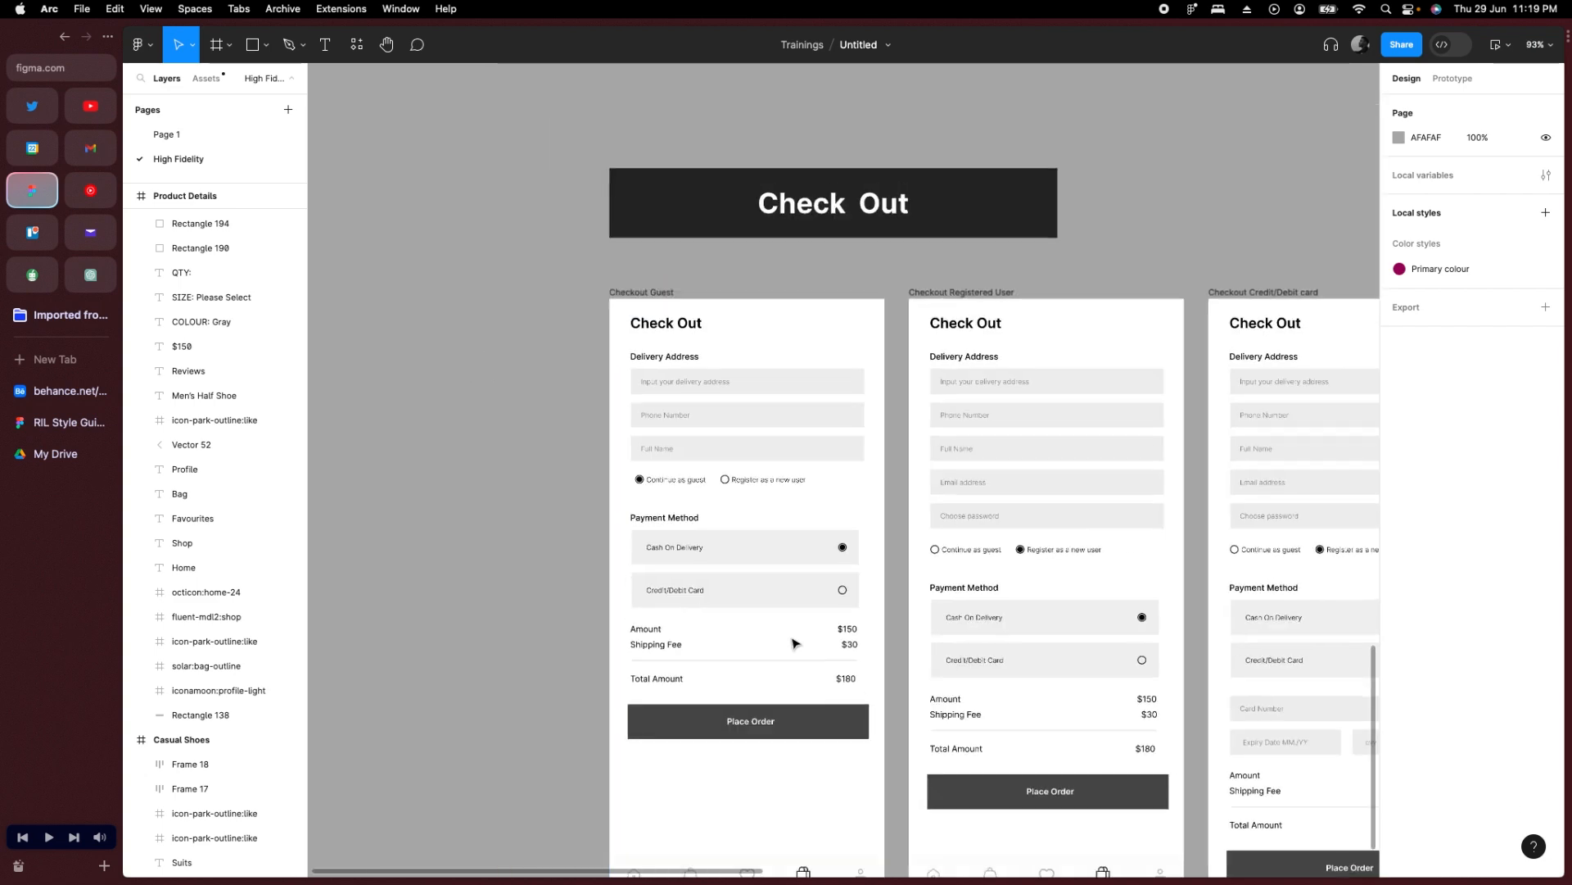
scroll(884, 457, up, 2)
scroll(884, 456, right, 3)
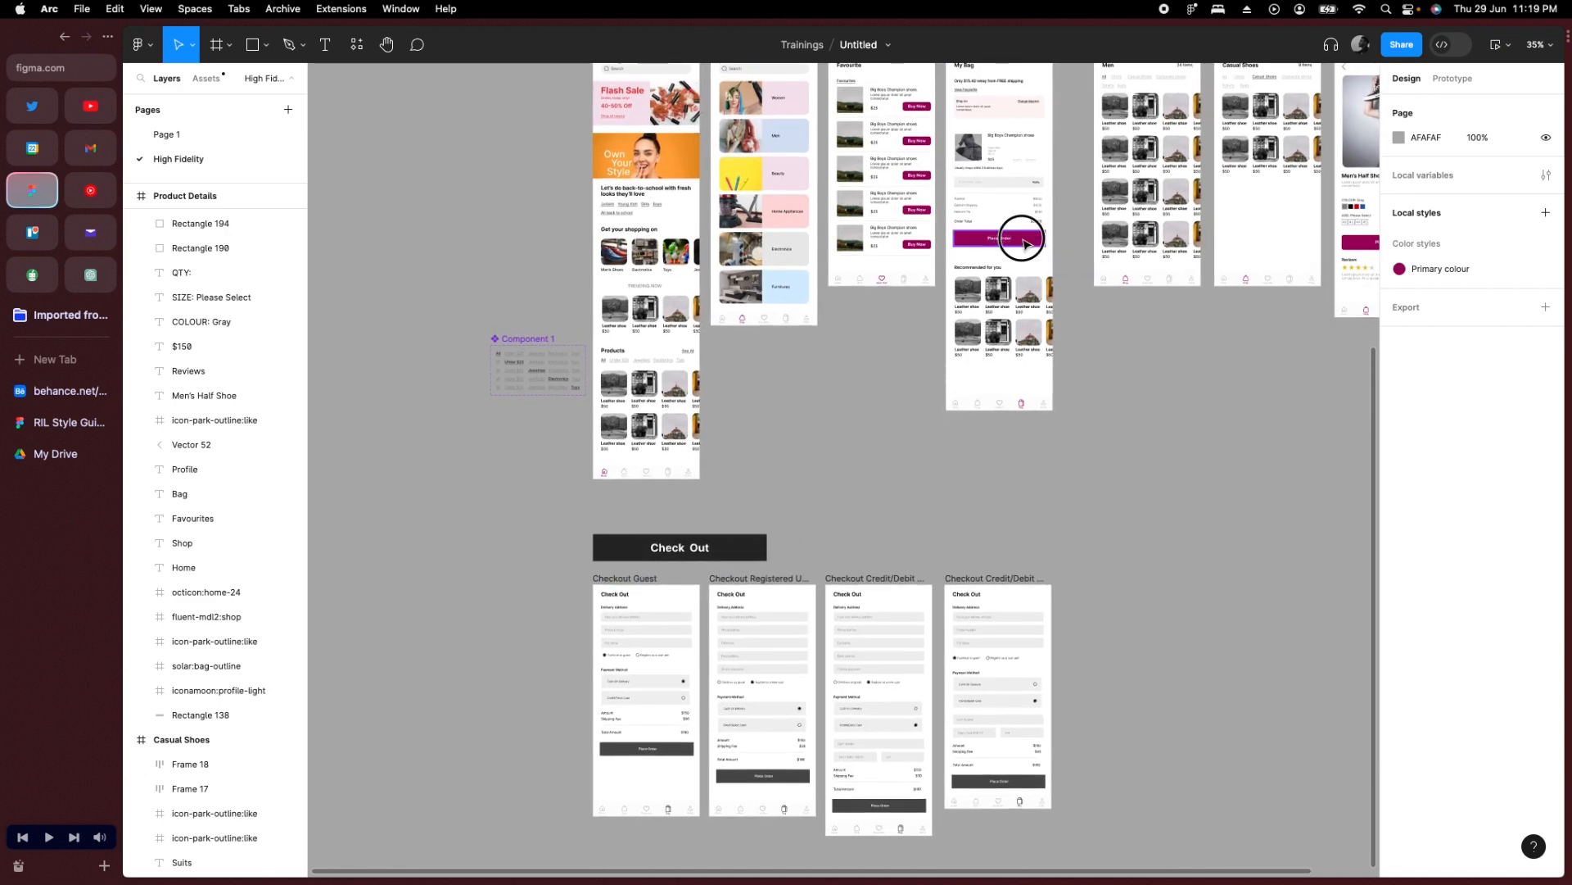
Replace the dark grey Place Order button on the Checkout Guest screen with a copy of the Bag screen's Place Order button.
click(1025, 242)
scroll(828, 572, up, 8)
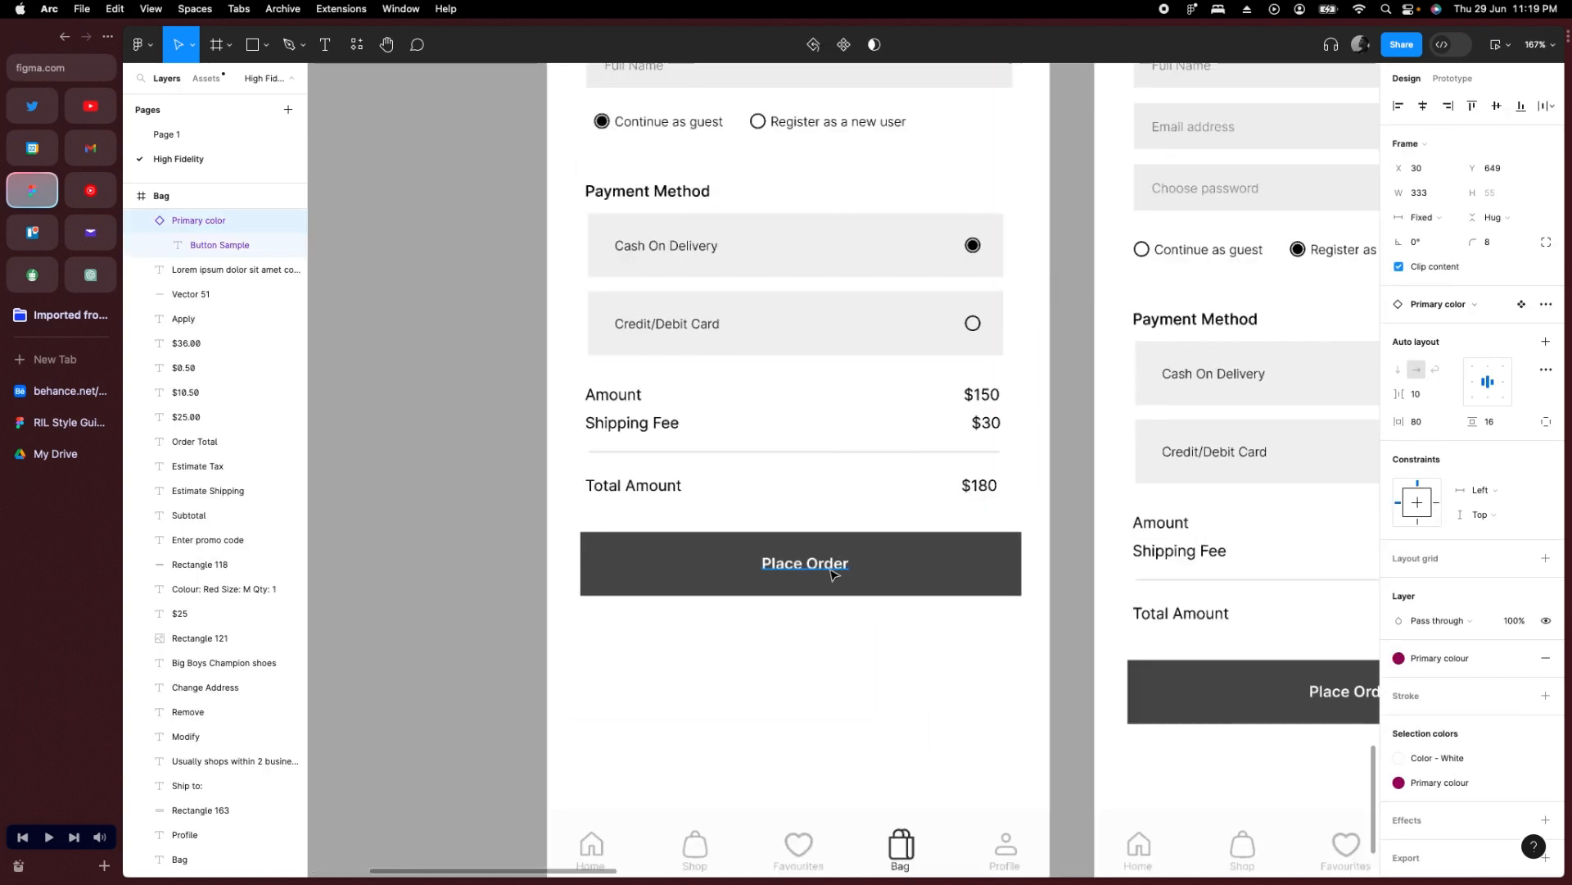
click(831, 573)
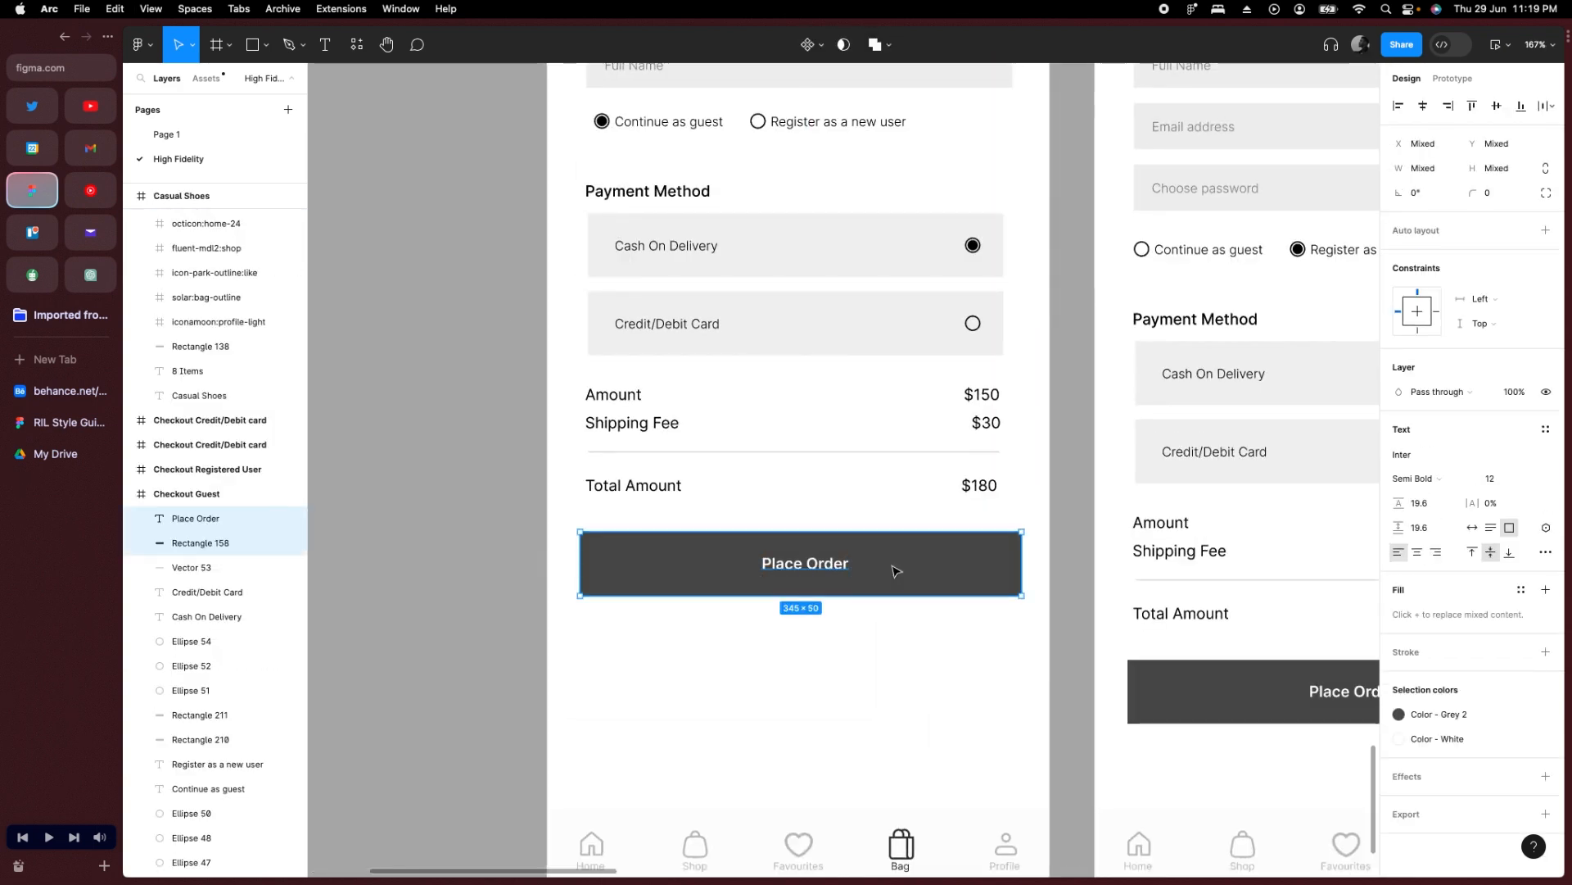
key(Delete)
key(ctrl+v)
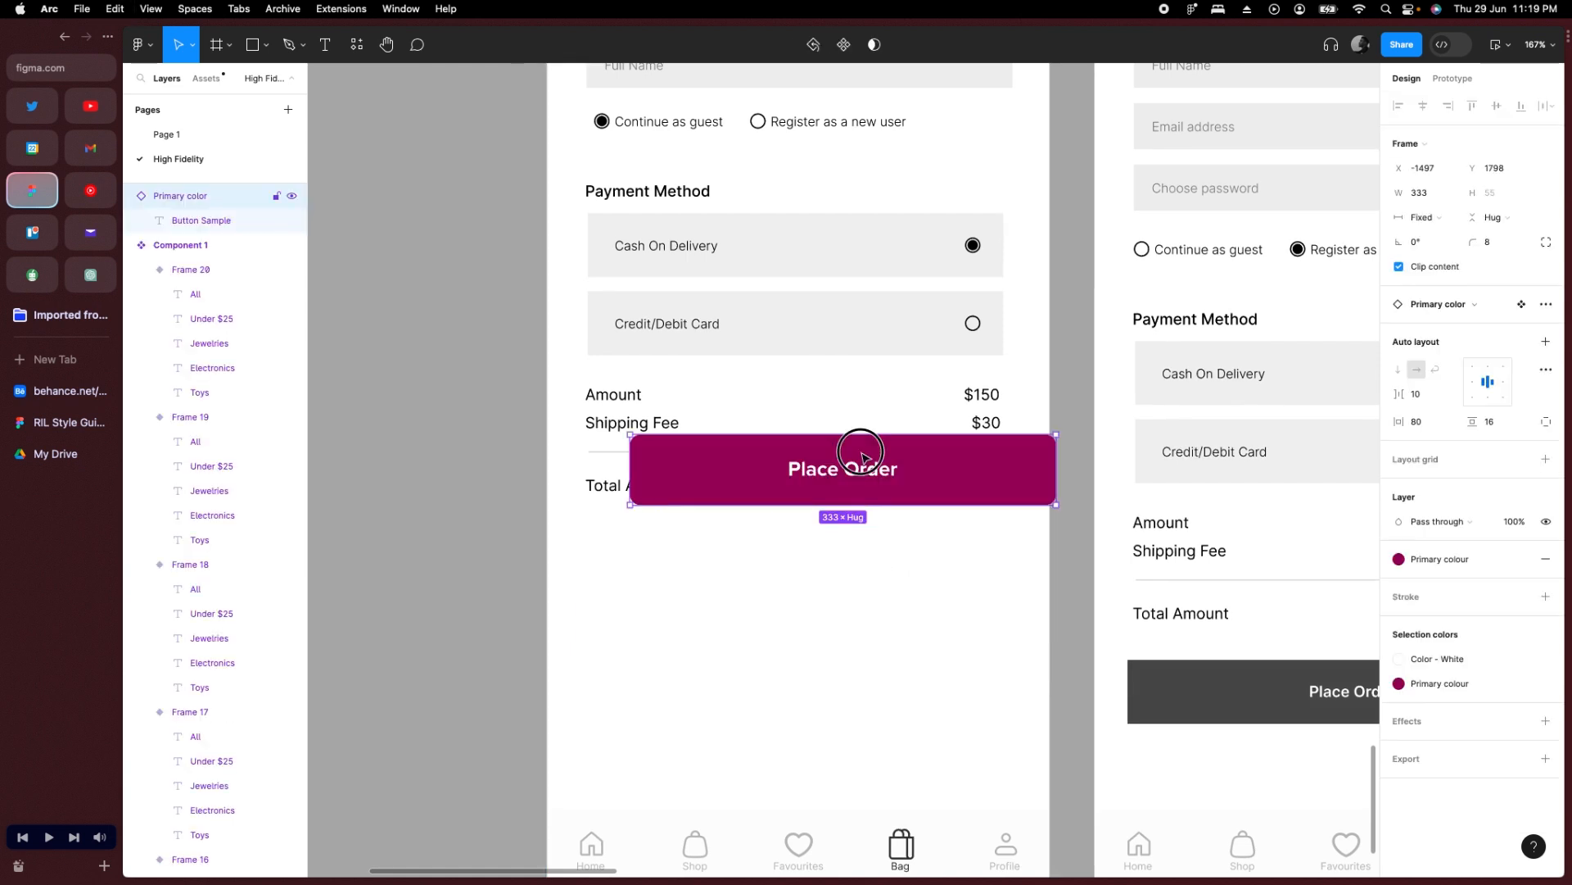
drag(860, 450, 821, 555)
Set both the ring and inner dot of the Continue as guest radio button to colour 9E005F.
scroll(811, 600, up, 4)
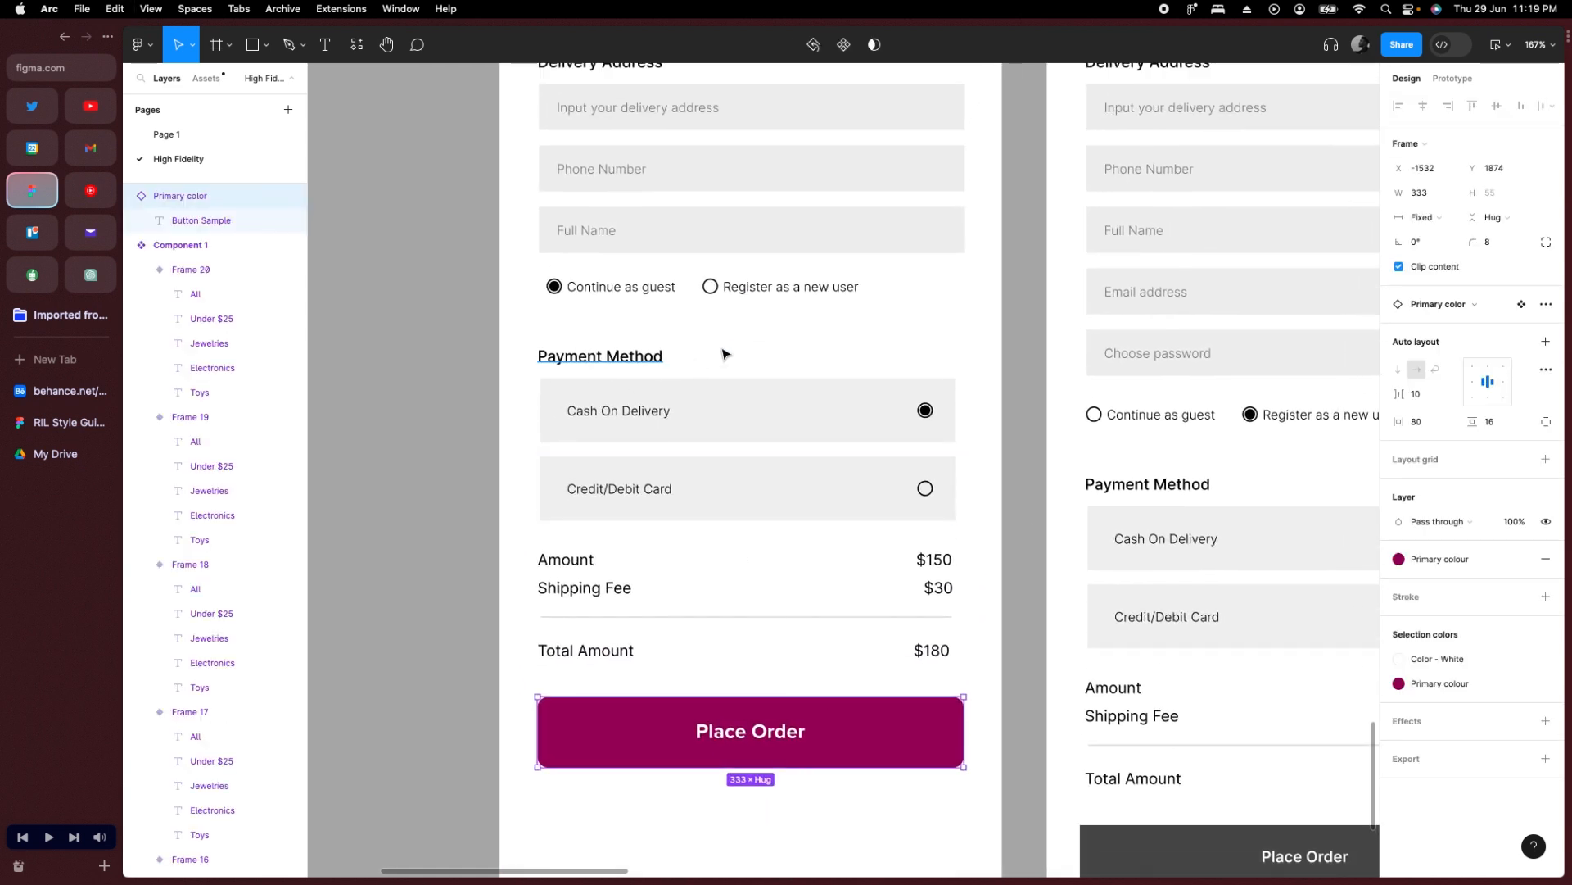
scroll(725, 409, up, 2)
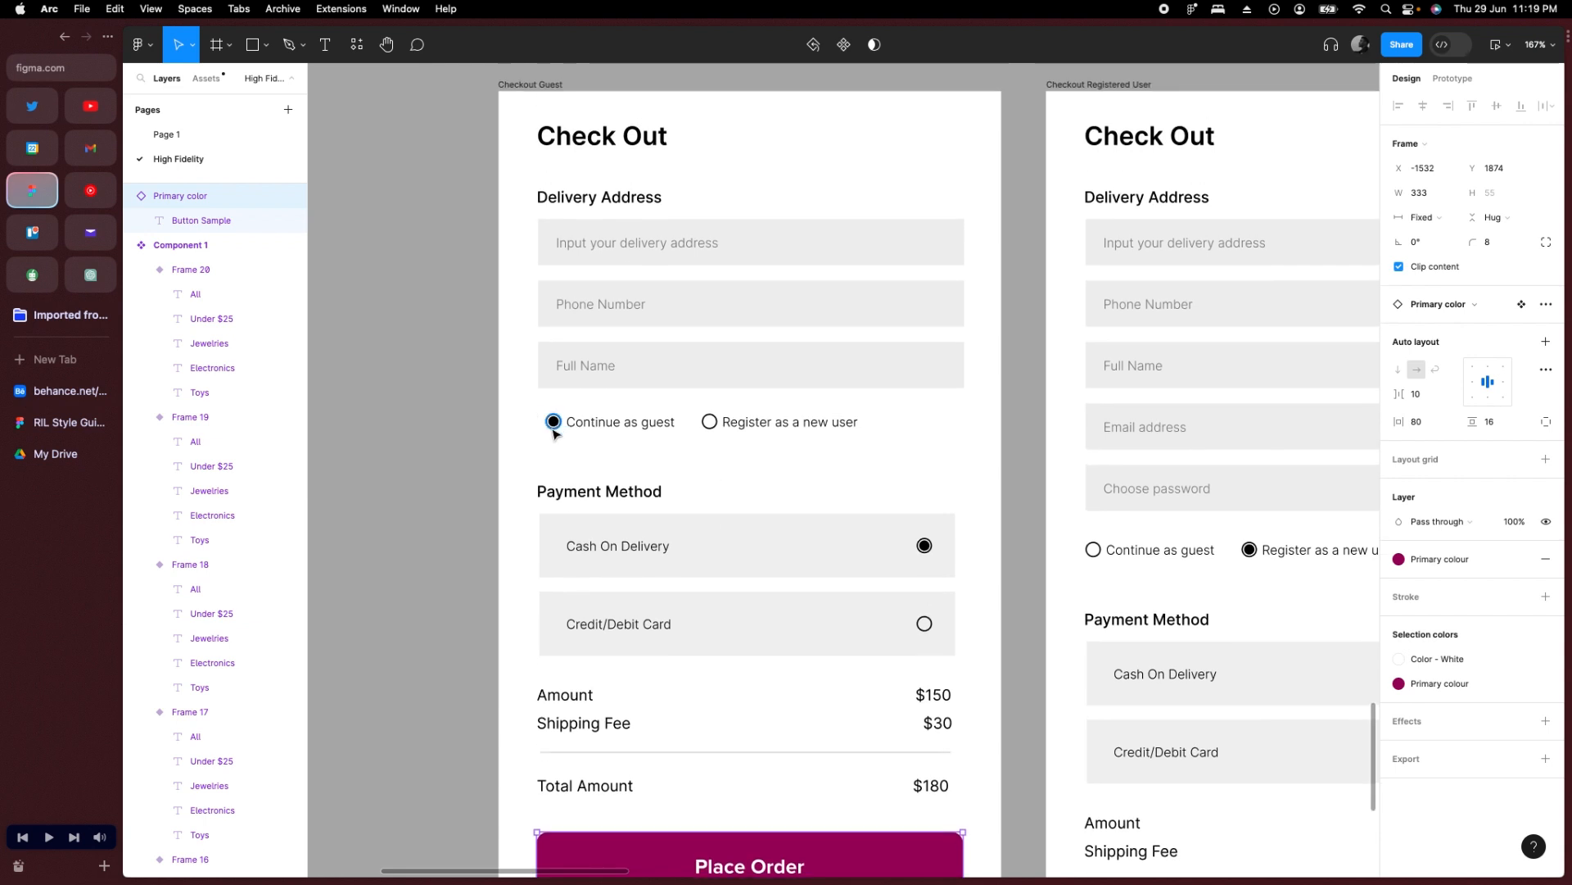
scroll(554, 433, up, 5)
drag(518, 373, 565, 449)
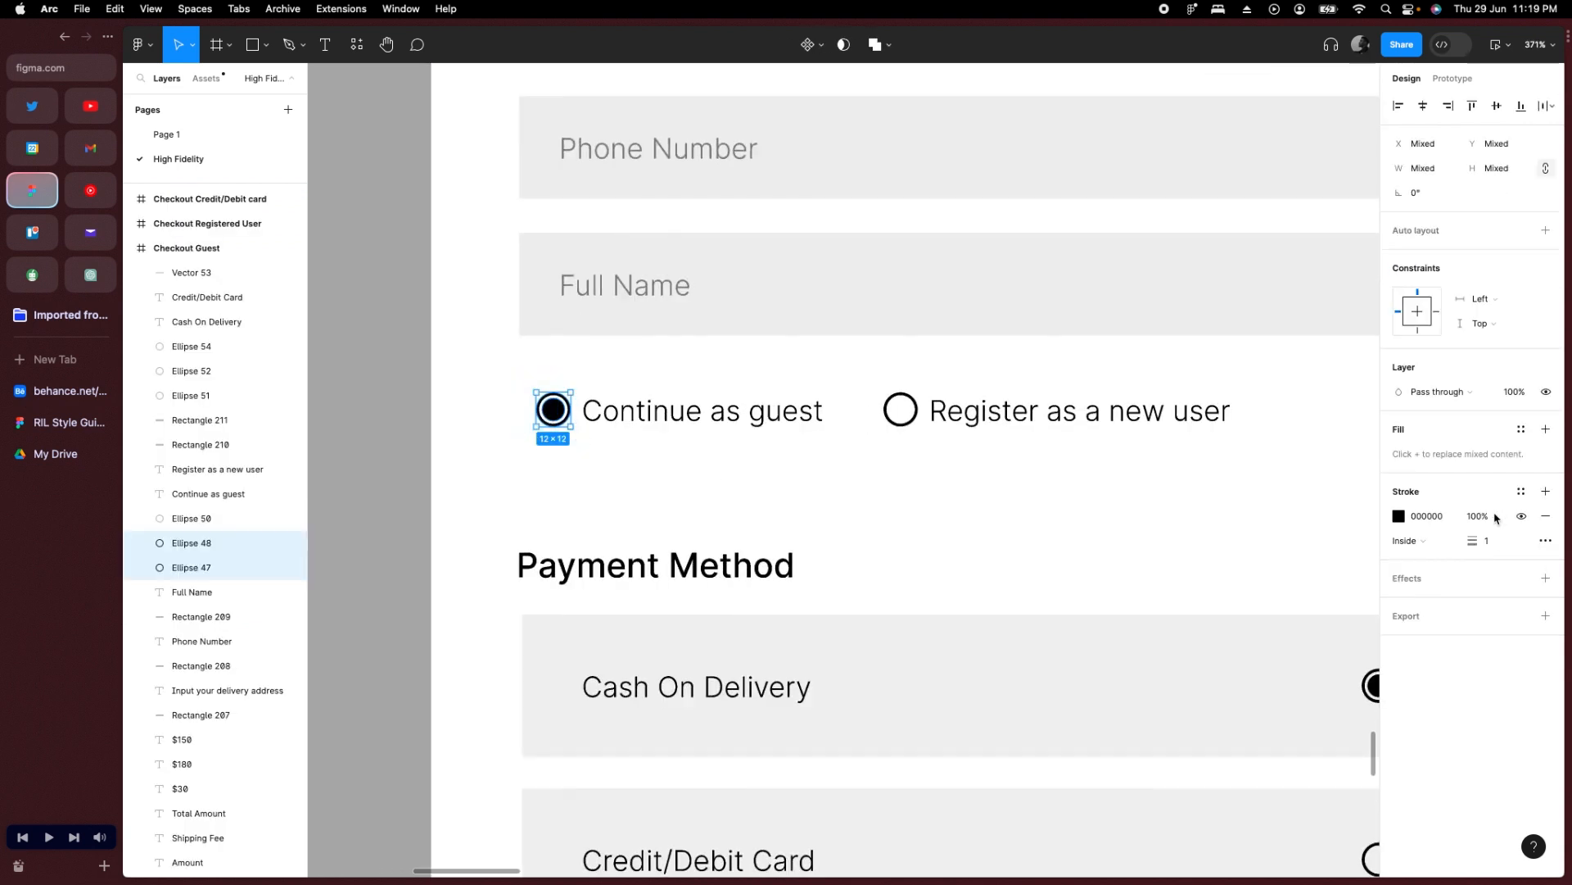
key(i)
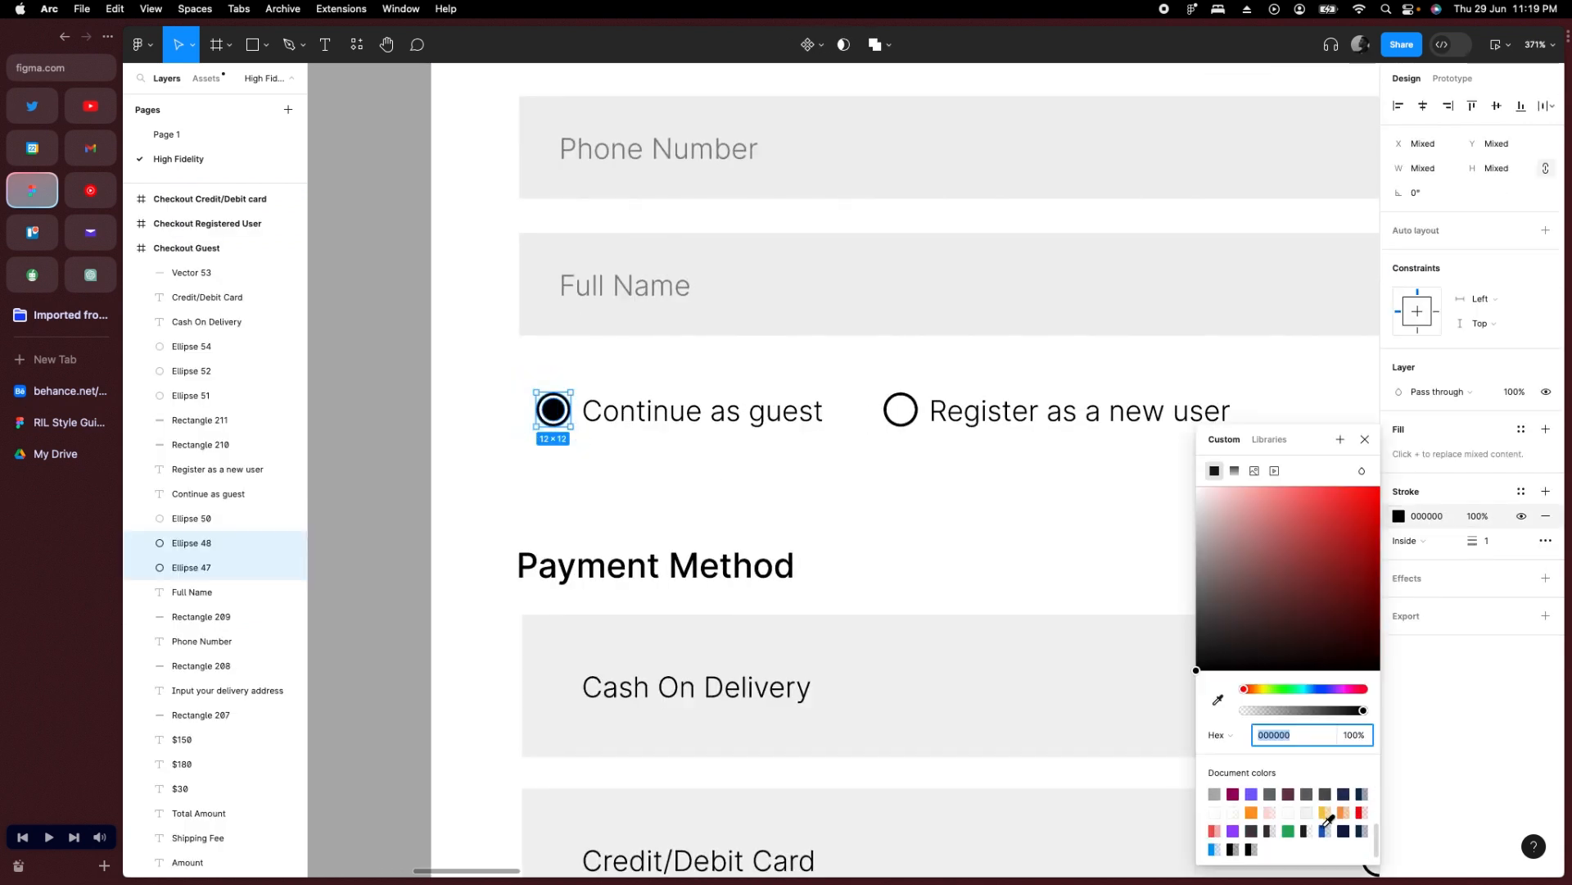
scroll(1241, 819, up, 1)
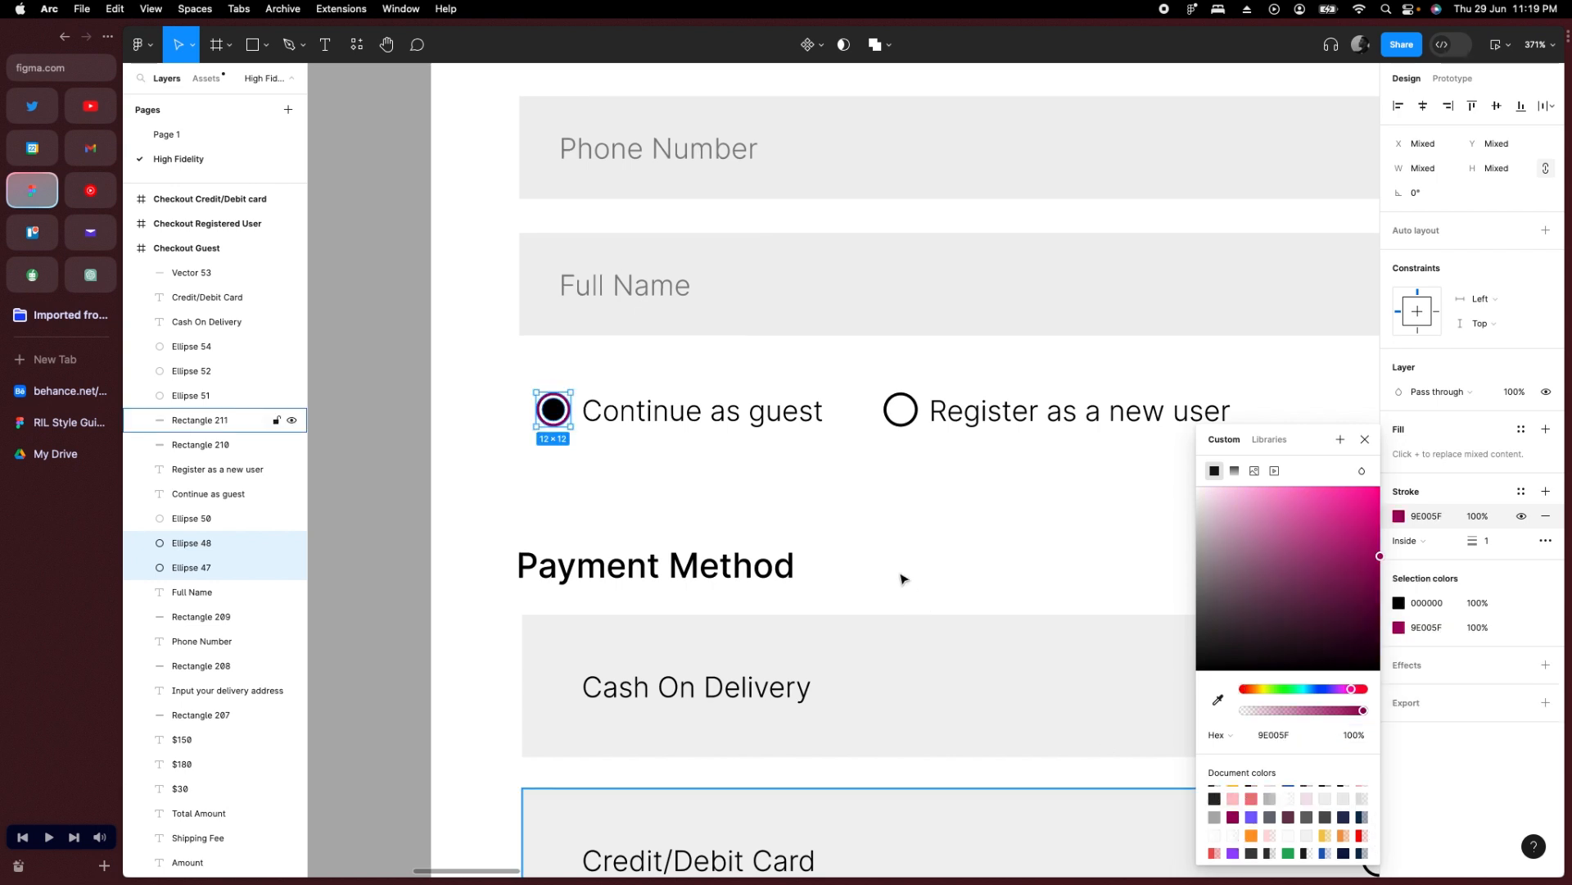
click(1234, 816)
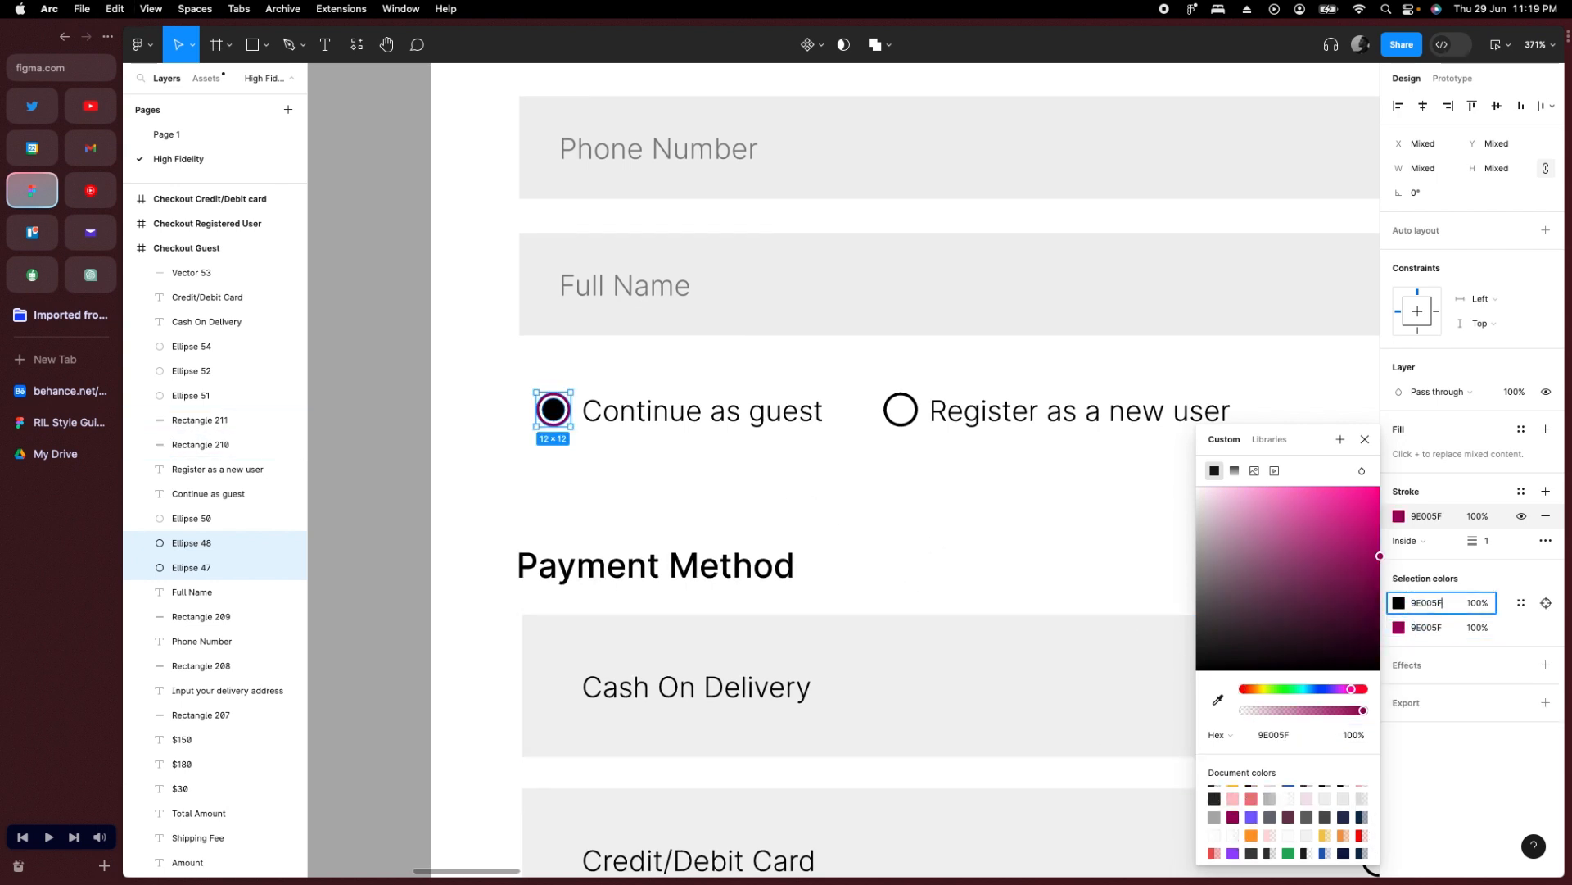
key(Return)
click(775, 492)
Apply the Primary colour style to the outline of the Register as a new user radio button.
scroll(775, 491, down, 5)
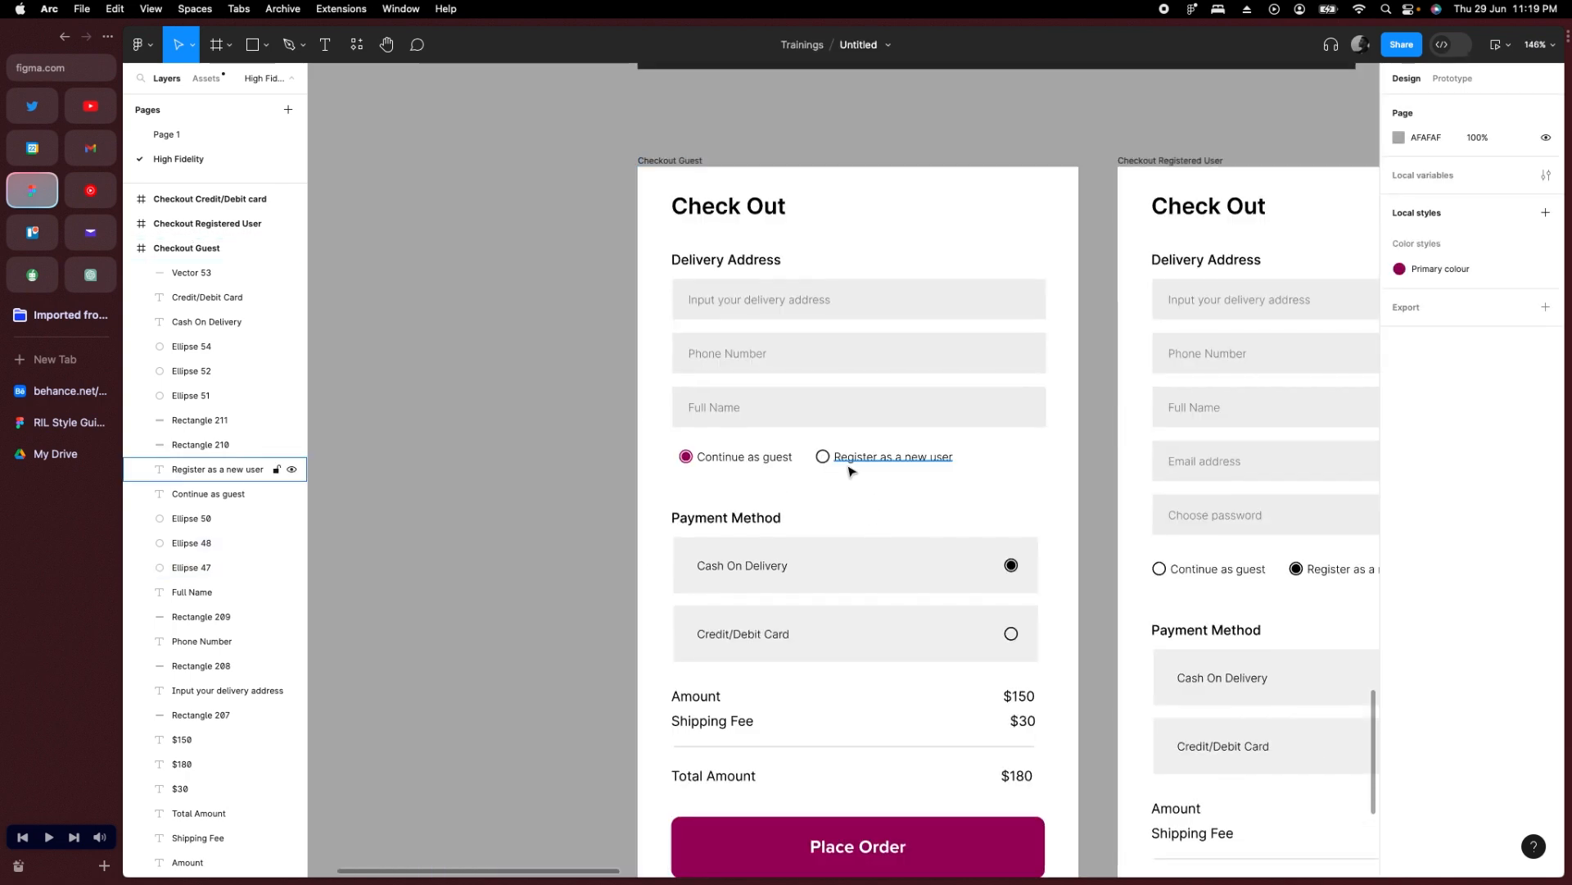
scroll(852, 471, up, 5)
click(788, 445)
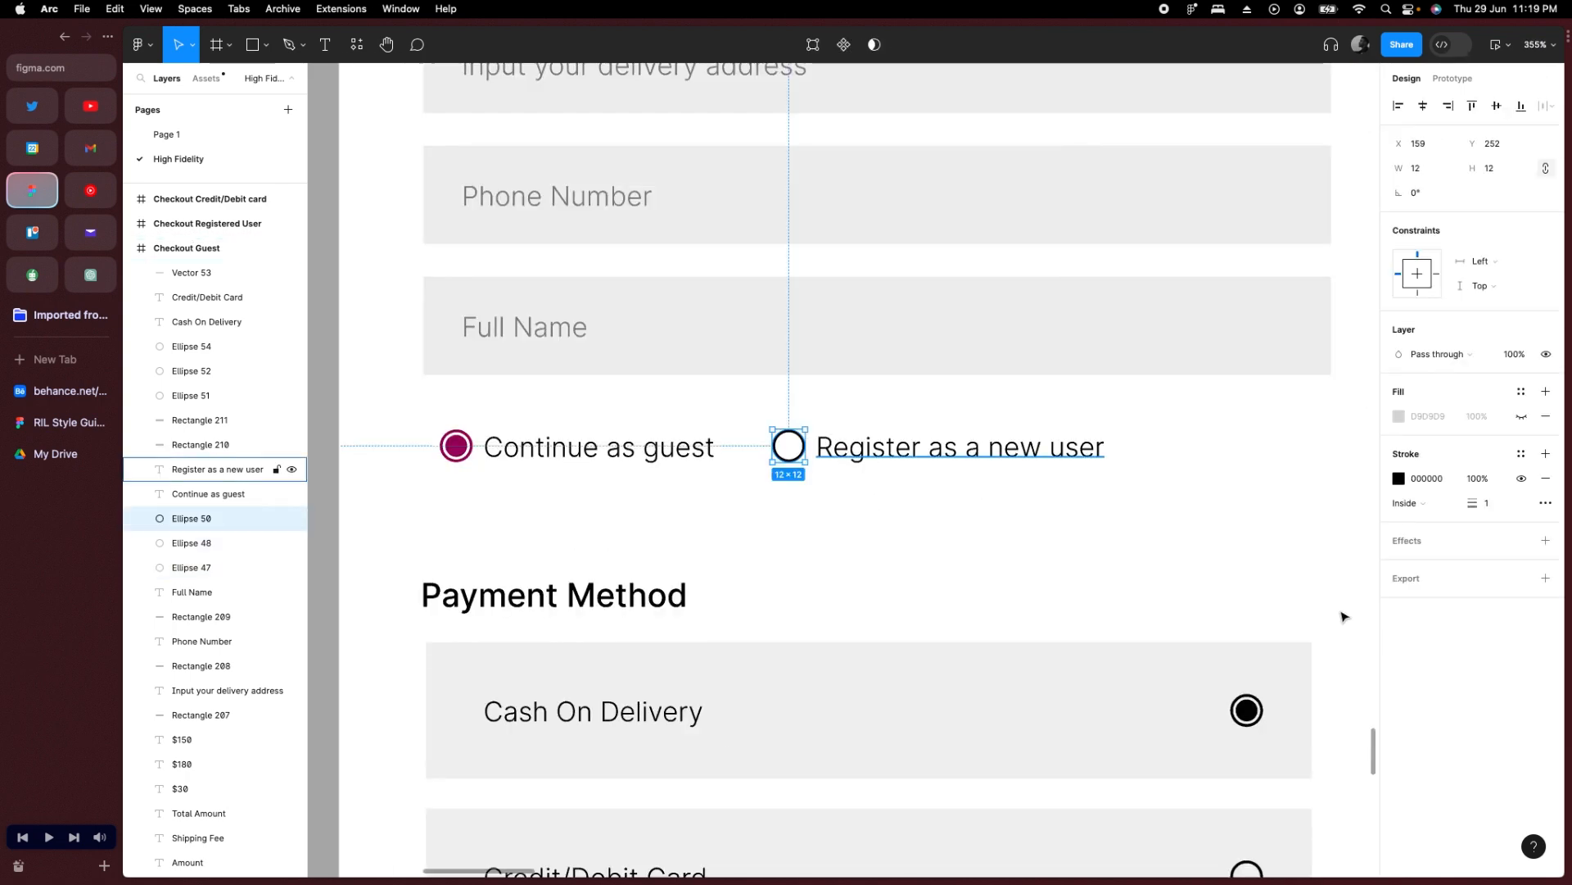
click(1520, 455)
click(1269, 554)
Apply the Primary colour style to the outer ring of the Cash On Delivery radio button.
scroll(969, 473, down, 3)
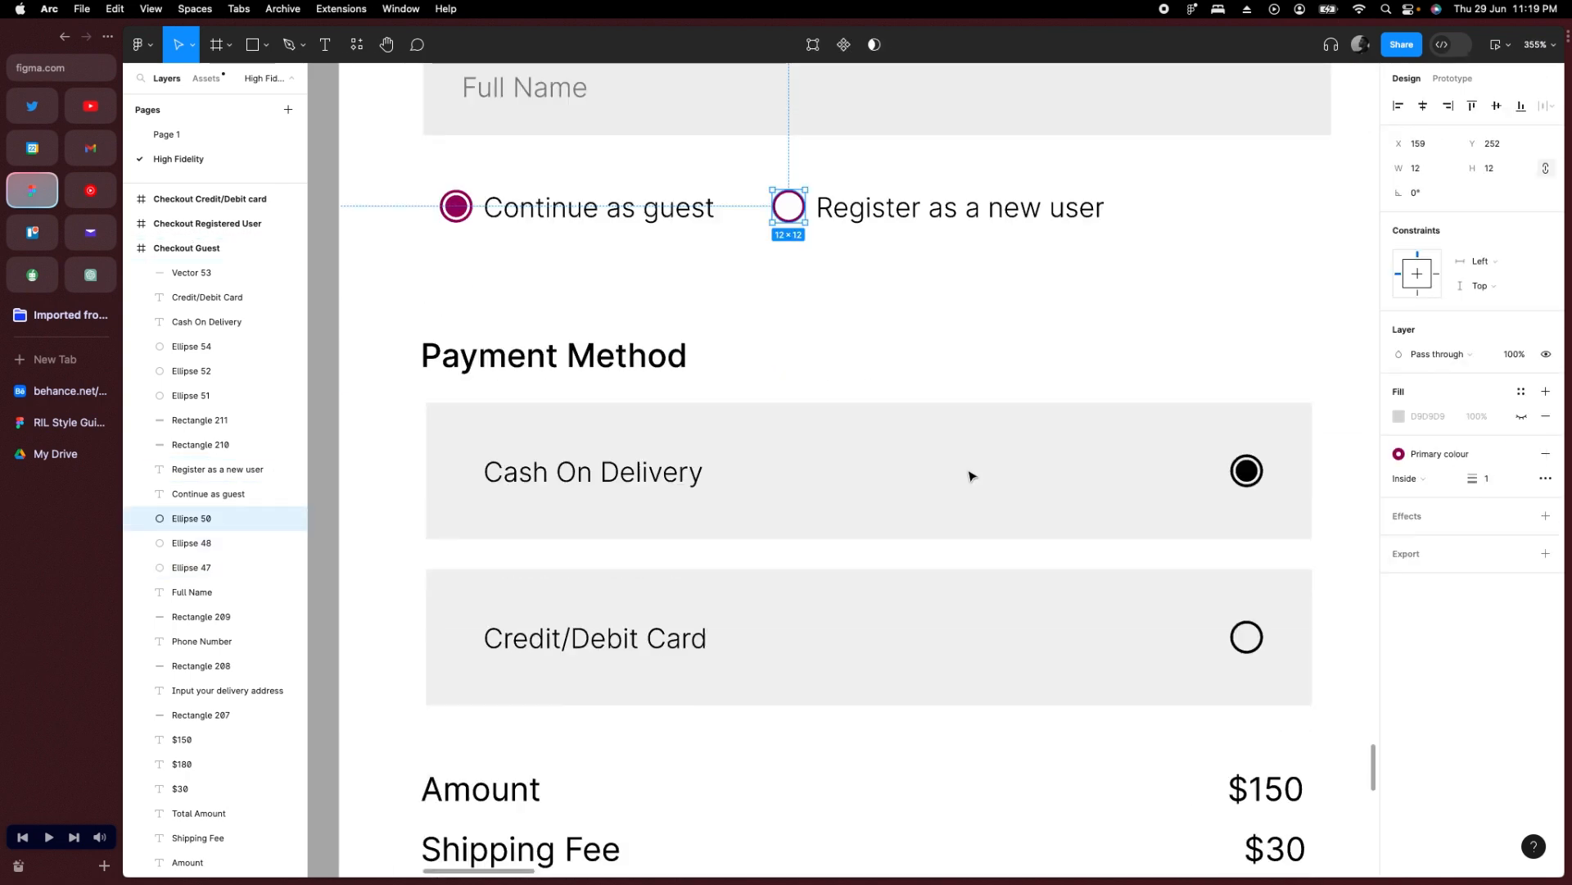
click(1246, 470)
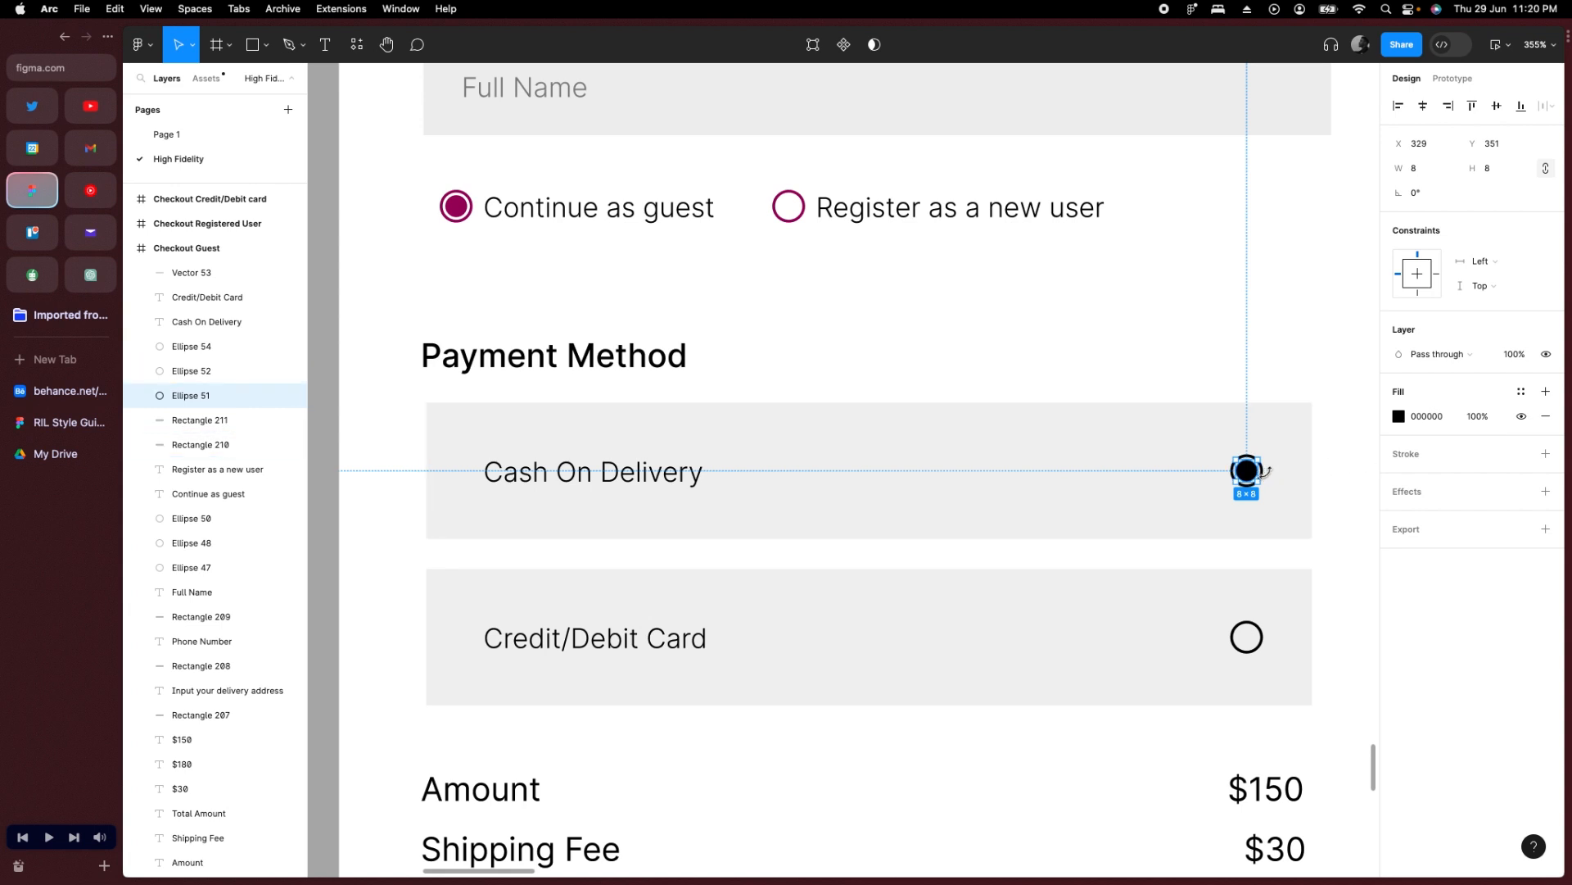
shift+click(1267, 471)
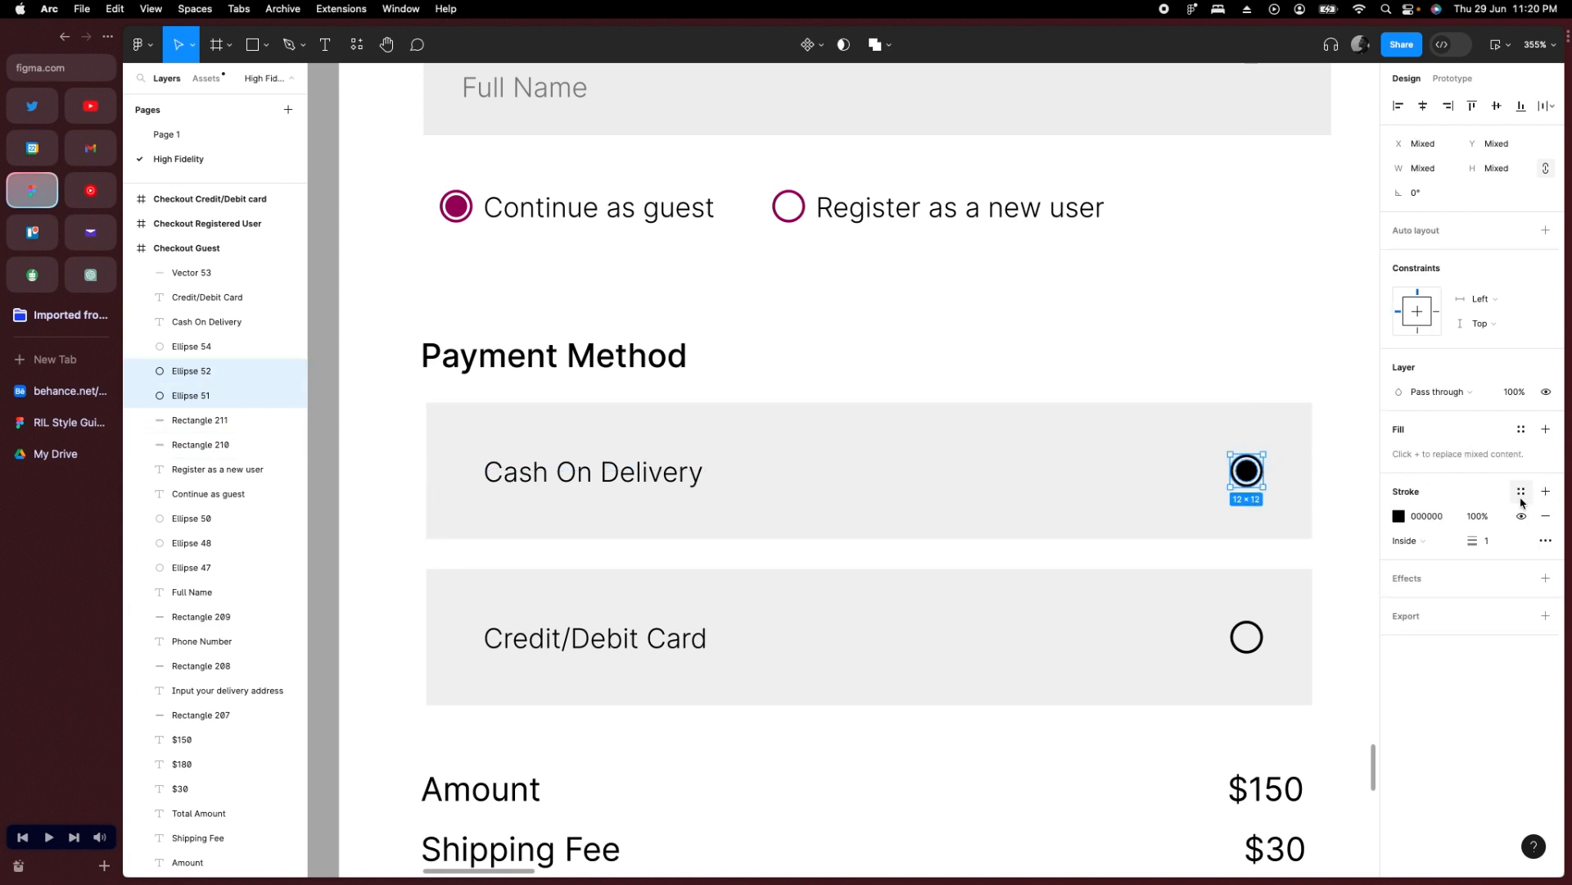
click(1521, 493)
click(1284, 600)
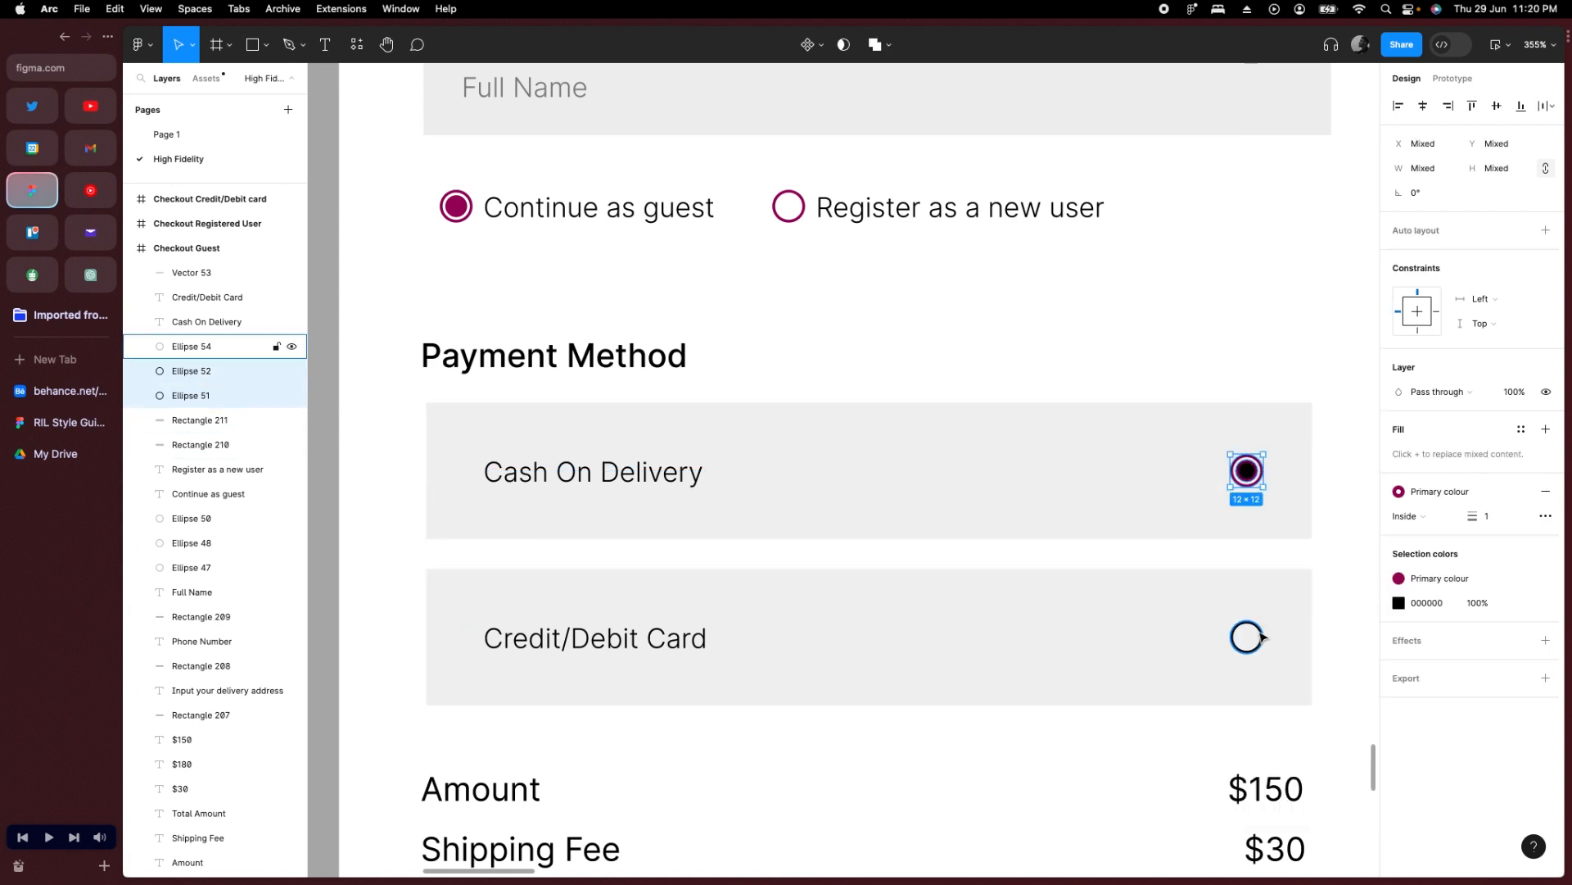
Apply the Primary colour style to the Credit/Debit Card radio outline and the Cash On Delivery inner dot on the Checkout Guest screen.
click(1261, 637)
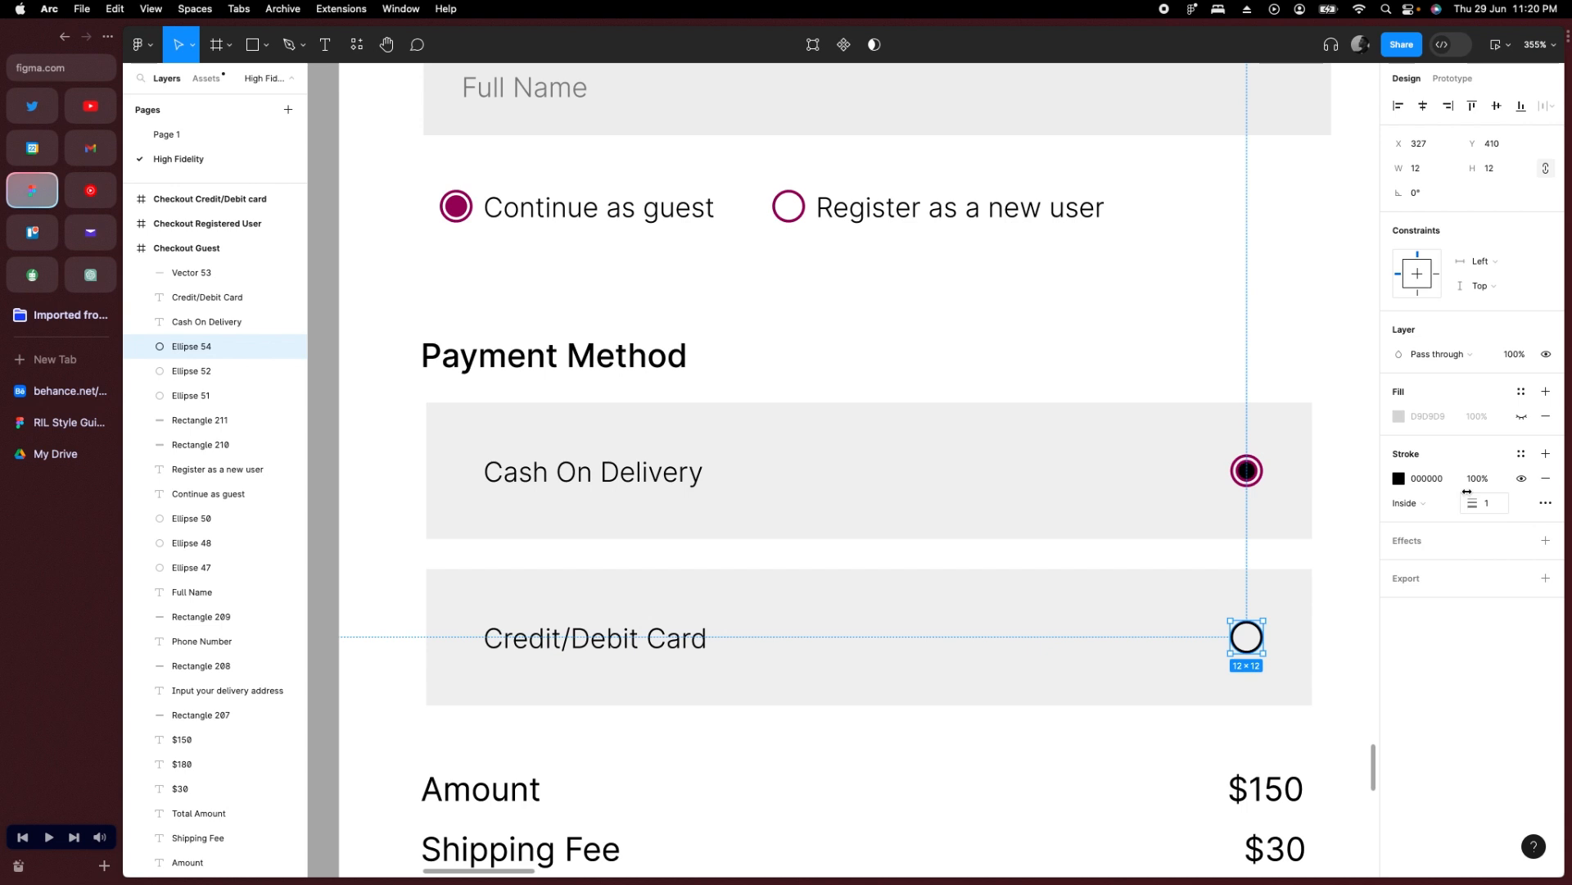
click(1521, 454)
click(1274, 549)
click(1246, 470)
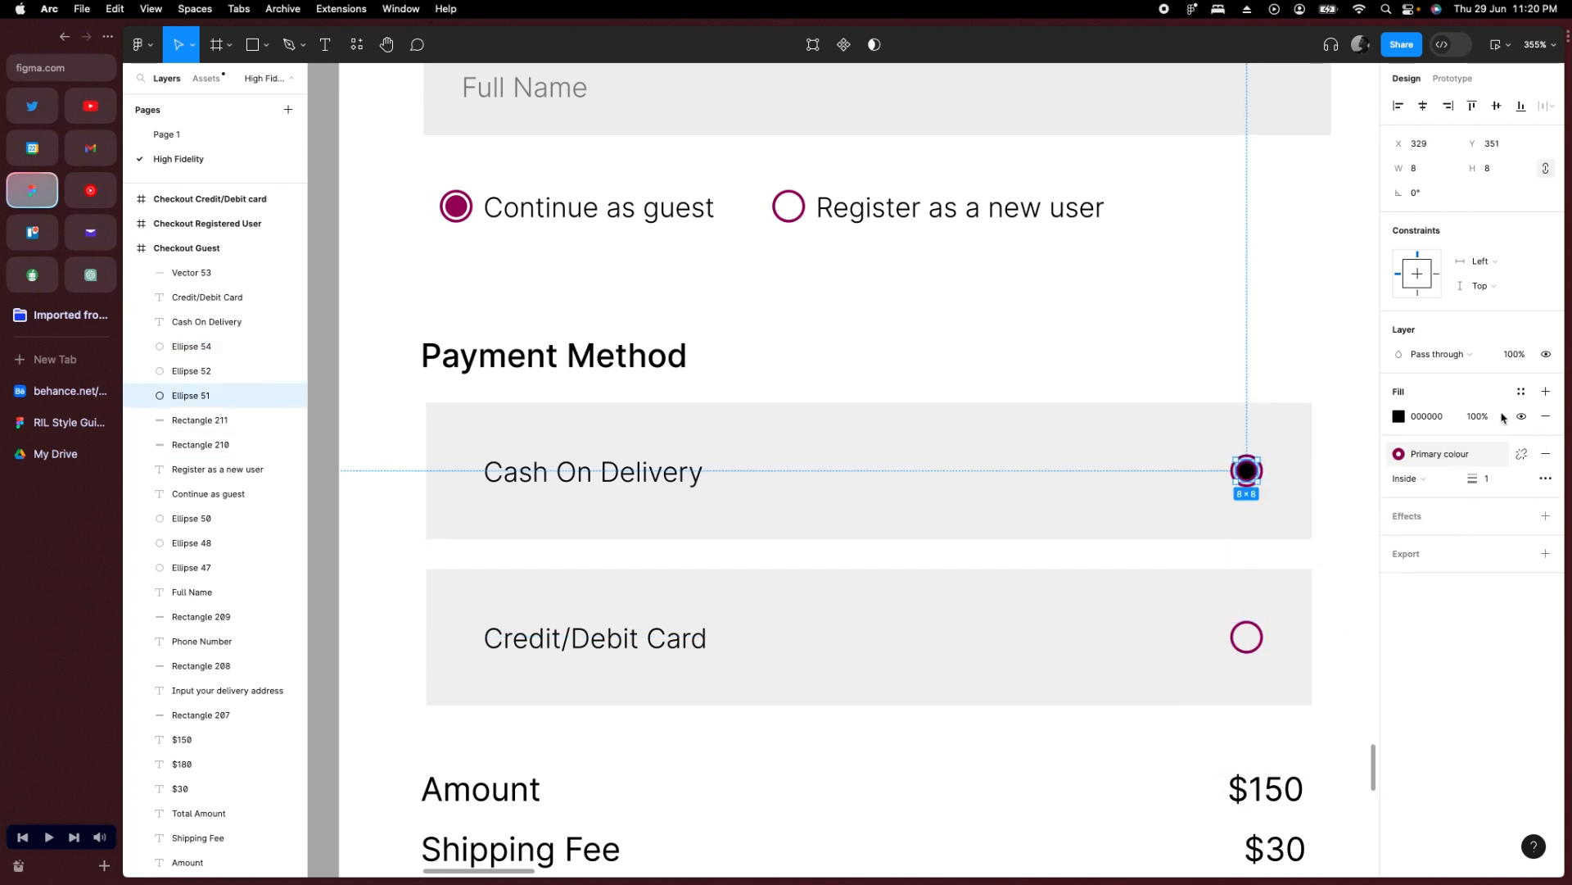
click(1521, 393)
click(1271, 501)
click(975, 322)
scroll(983, 372, down, 6)
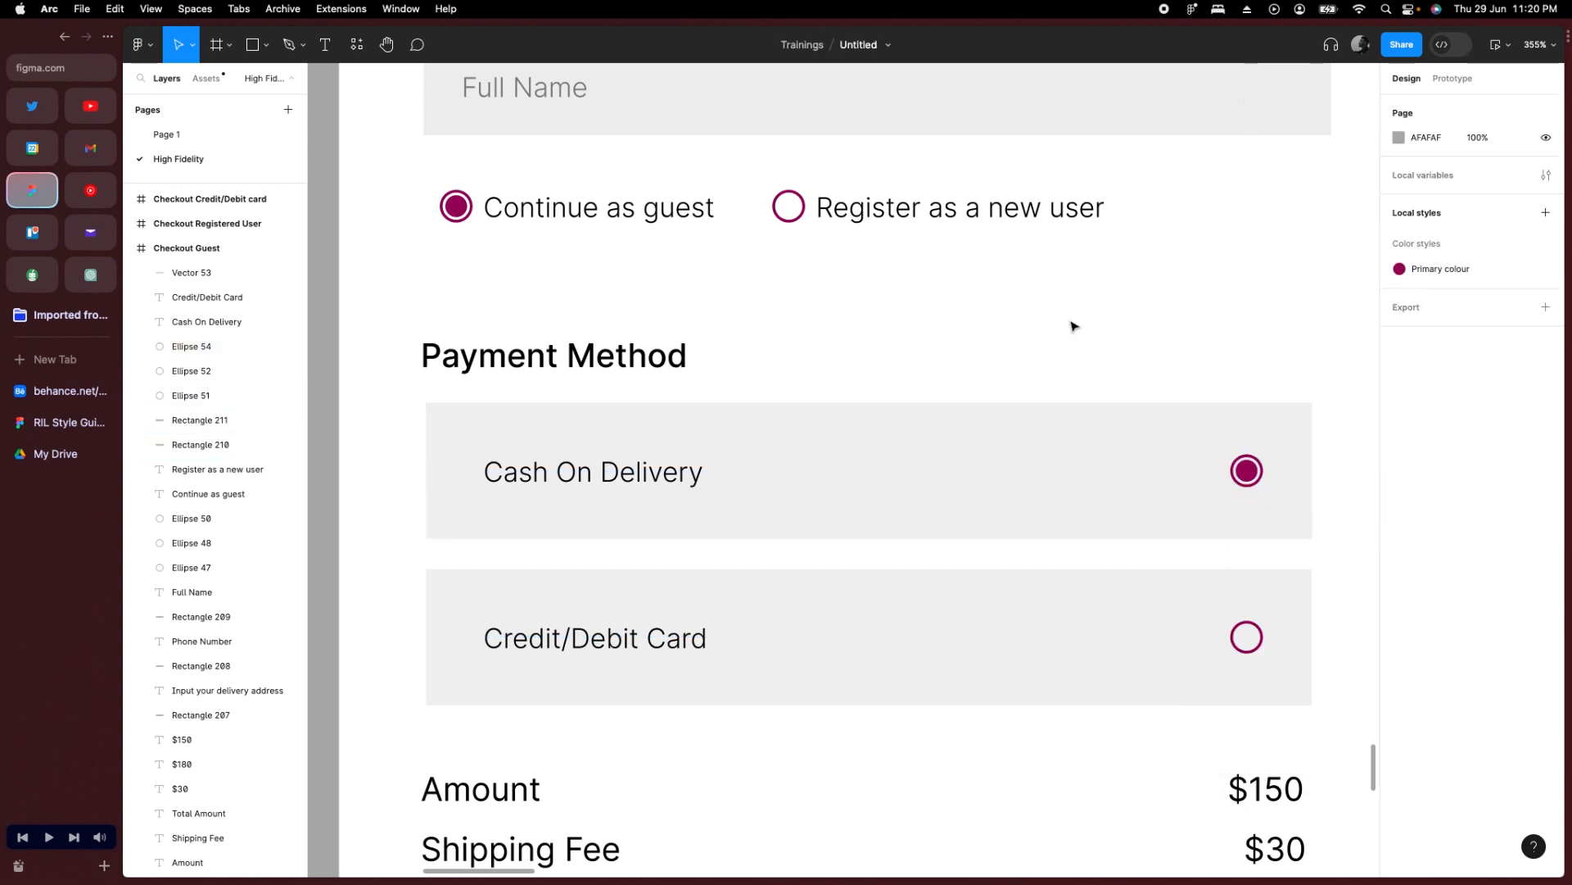
Apply the Primary colour style to the ring and inner dot of the Register as a new user radio button on the Checkout Registered User screen.
key(shift+0)
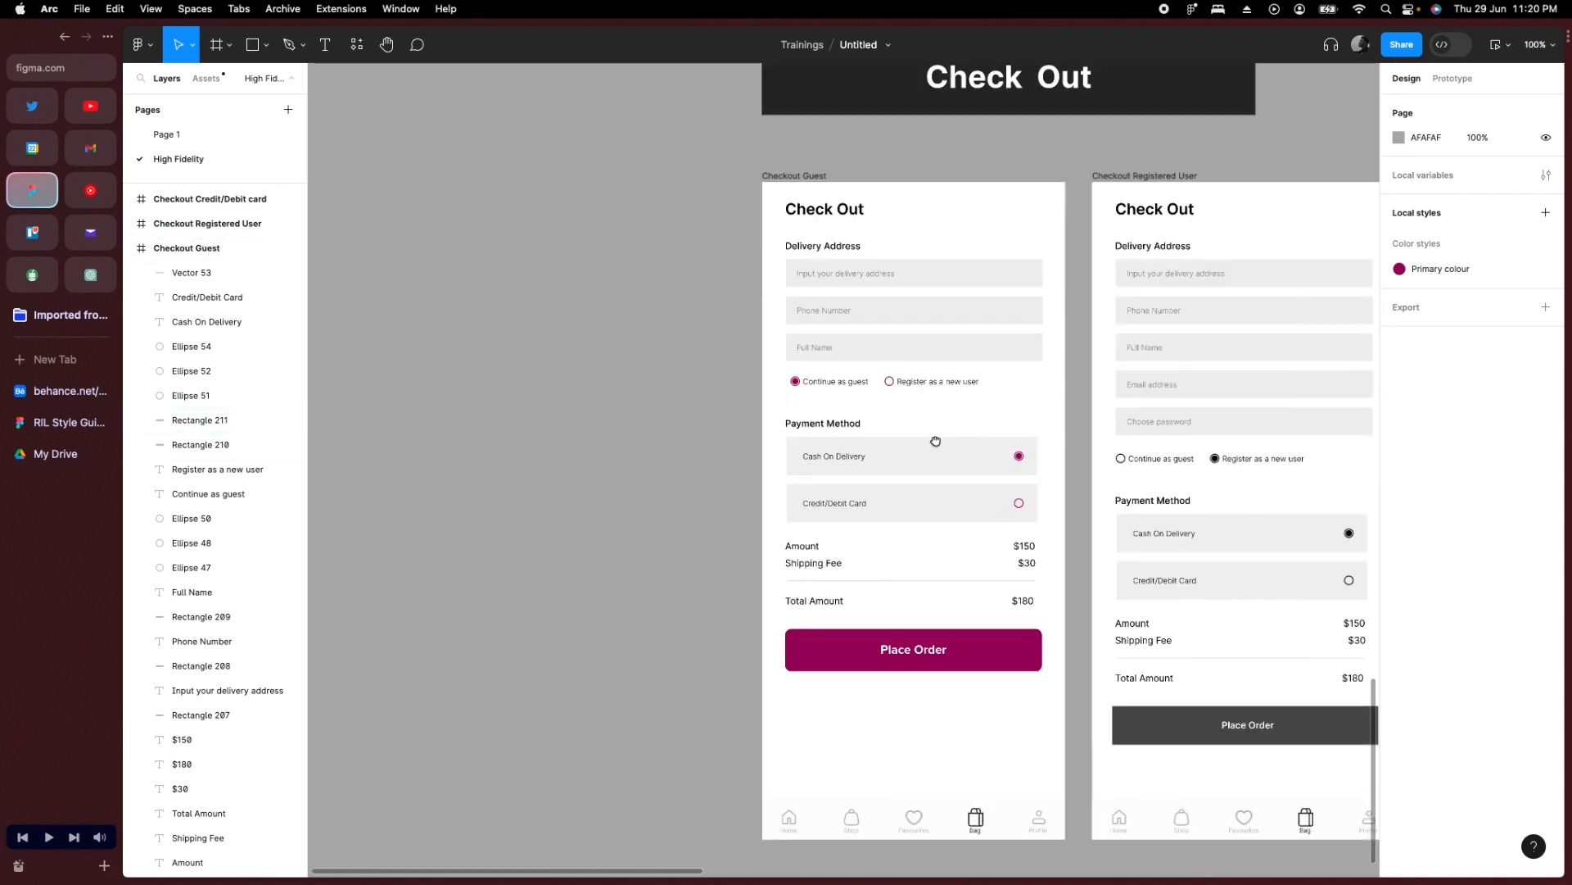
scroll(925, 426, up, 2)
drag(969, 515, 851, 442)
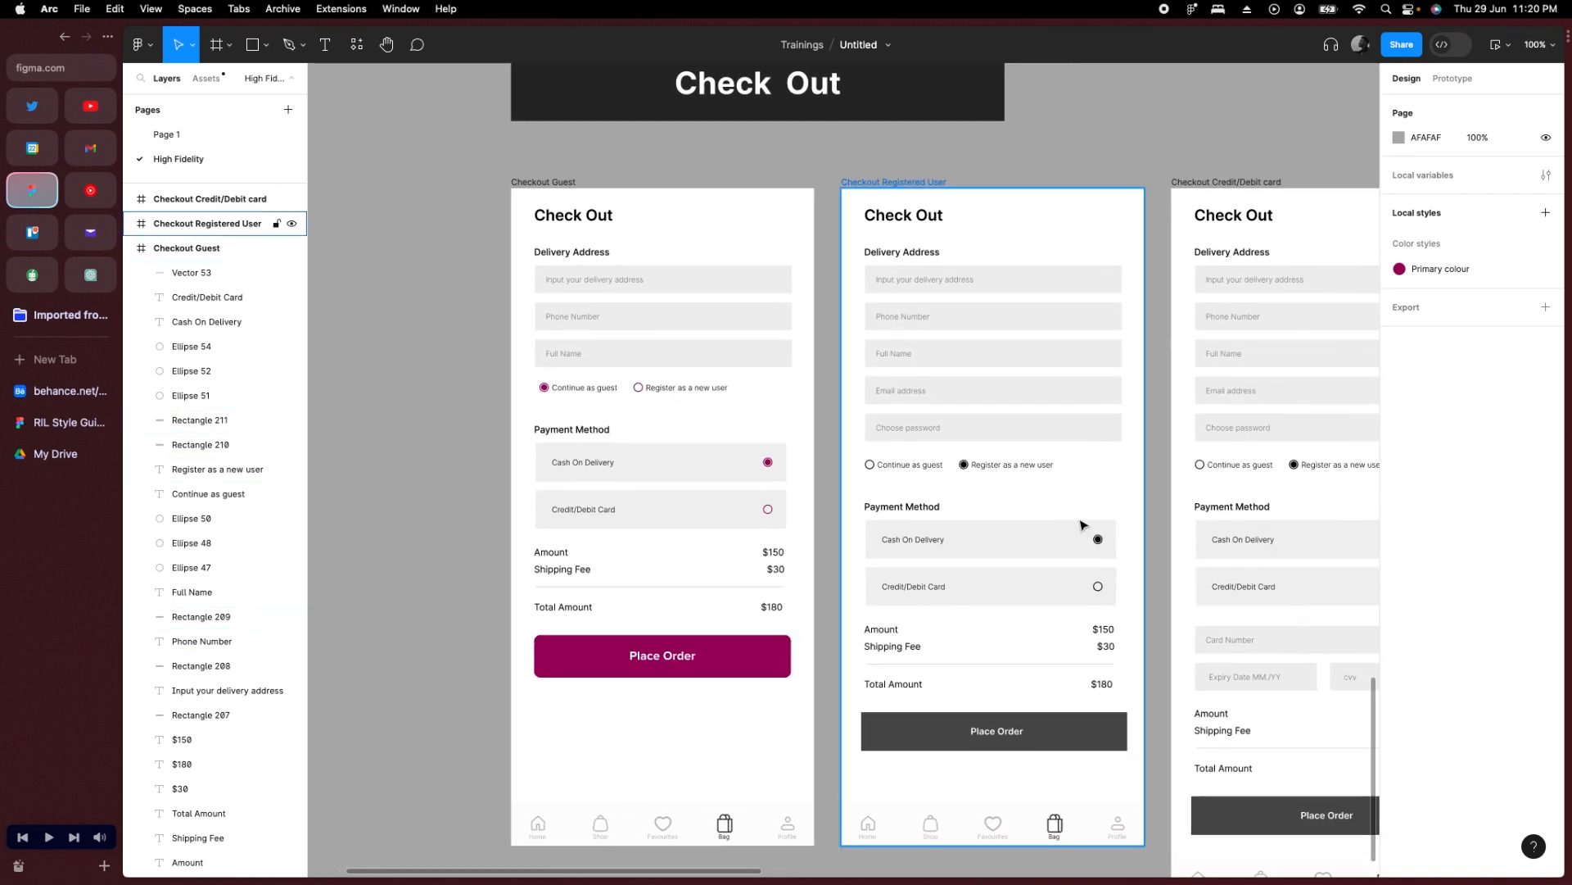
scroll(1035, 494, up, 5)
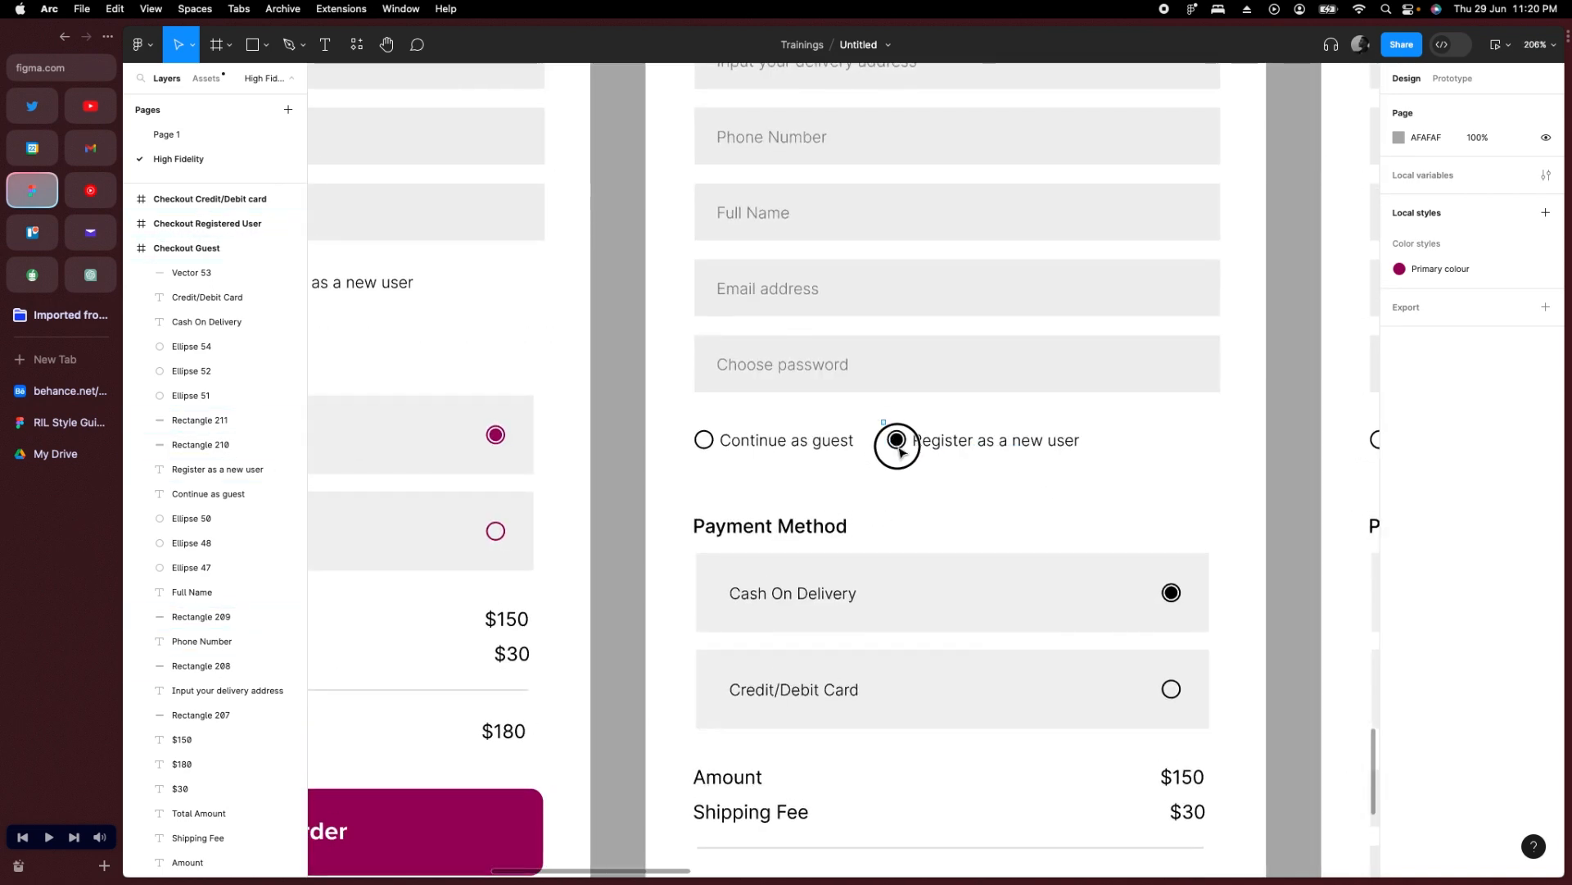
click(896, 442)
shift+click(896, 442)
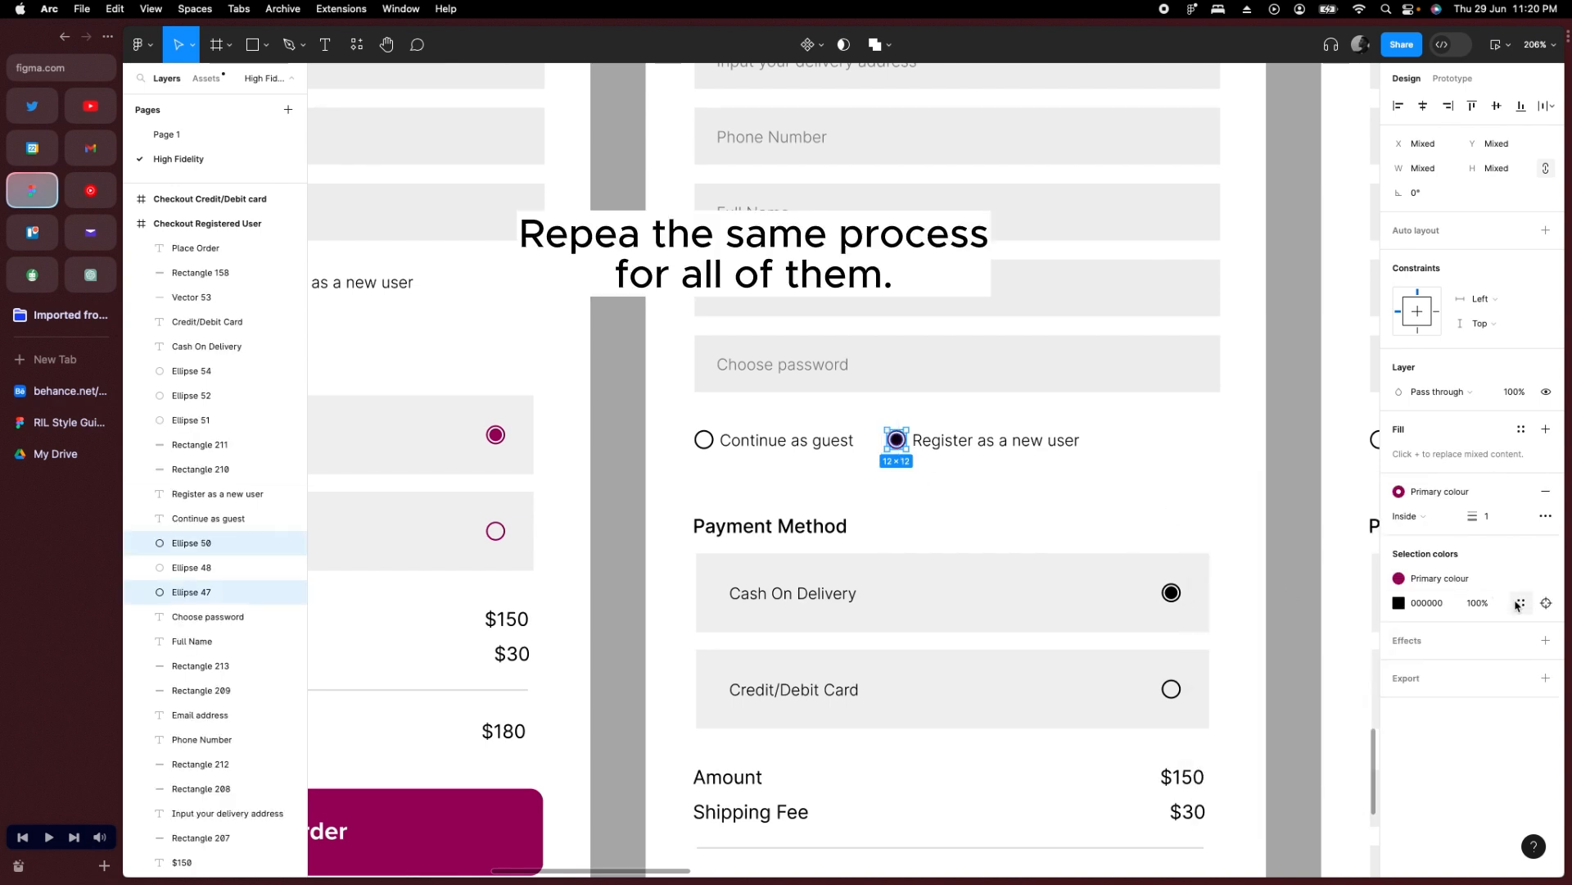
click(1518, 606)
click(1255, 646)
Apply the Primary colour style to the Continue as guest and Credit/Debit Card radio outlines on the Checkout Registered User screen.
click(704, 440)
shift+click(1171, 689)
click(1521, 491)
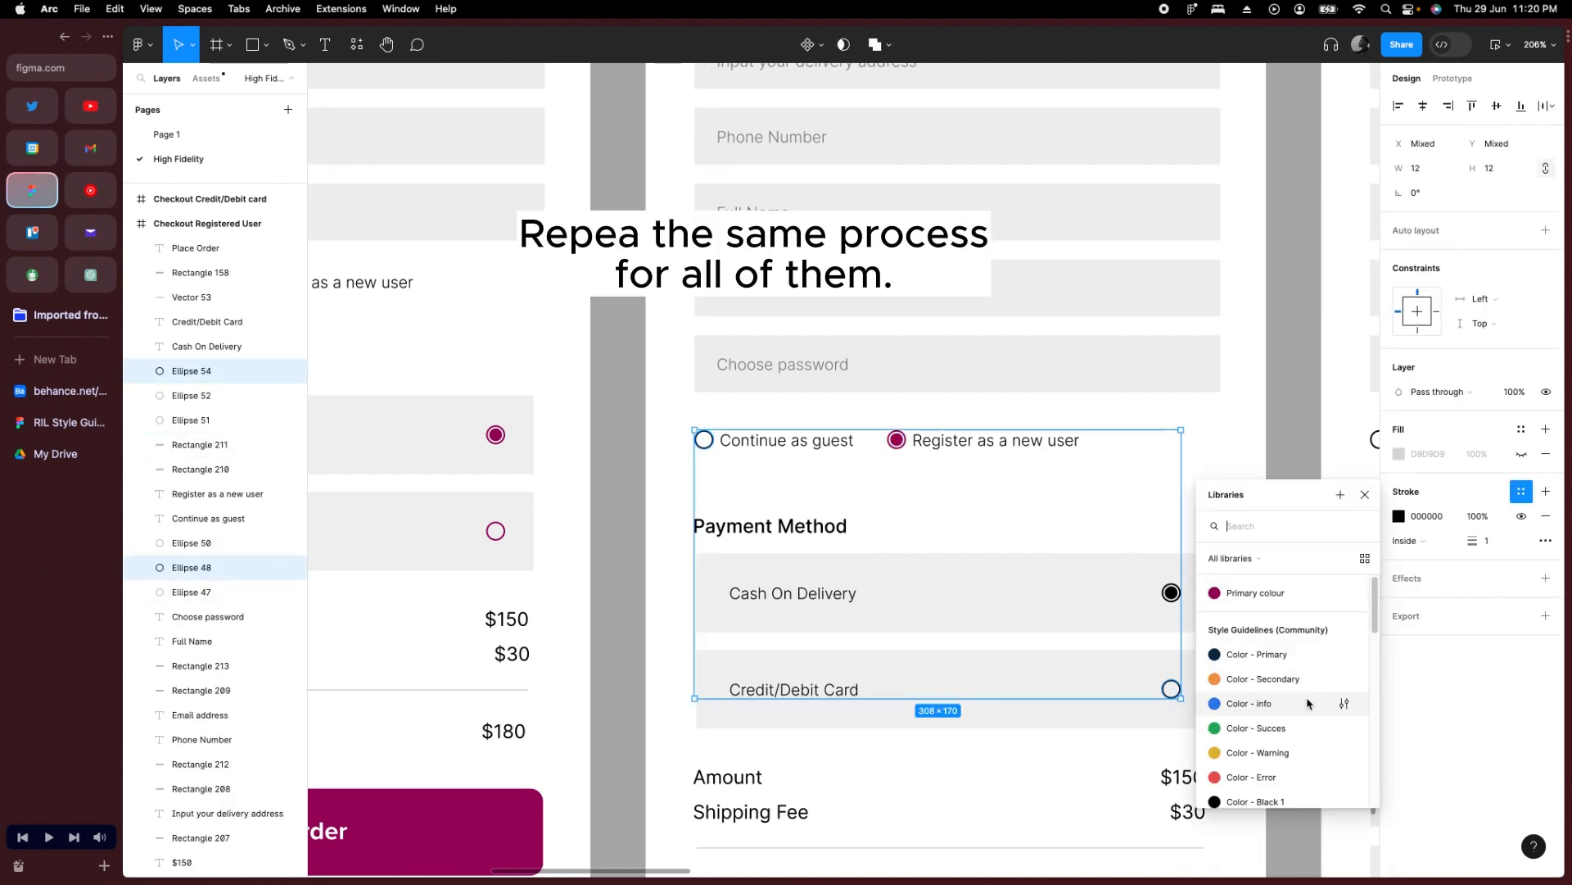
Apply the Primary colour style to the Cash On Delivery radio button's ring and inner dot on the Checkout Registered User screen.
click(1171, 592)
scroll(1172, 593, up, 10)
click(1521, 494)
click(1255, 592)
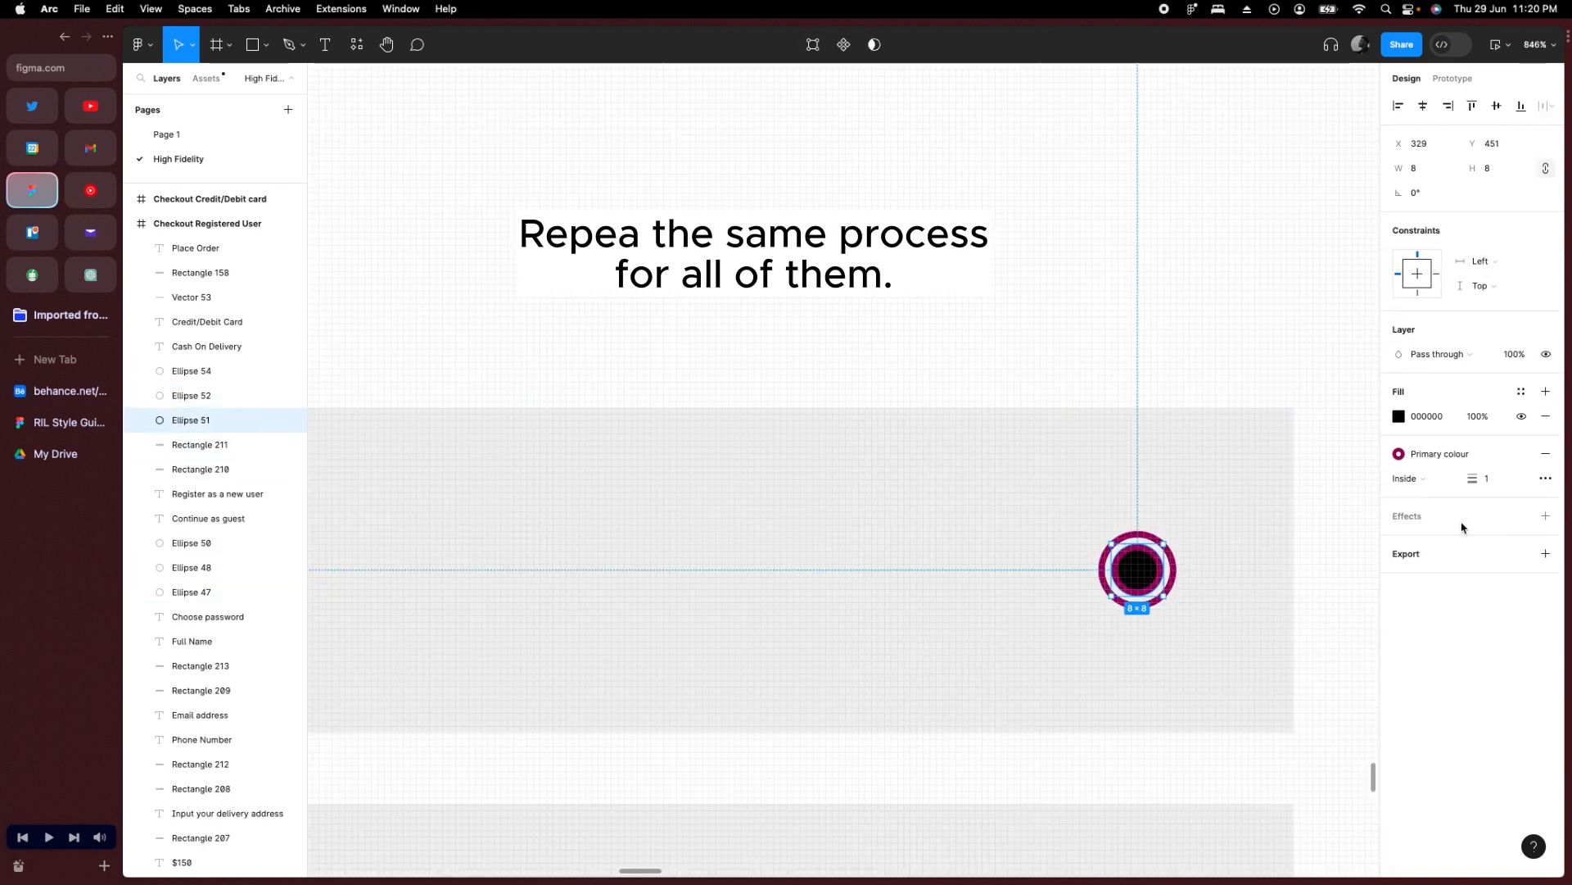
click(1109, 474)
Copy the guest/new-user radio row from Checkout Registered User and paste it to replace the matching row on the first Checkout Credit/Debit card screen.
scroll(1109, 655, down, 10)
click(1109, 794)
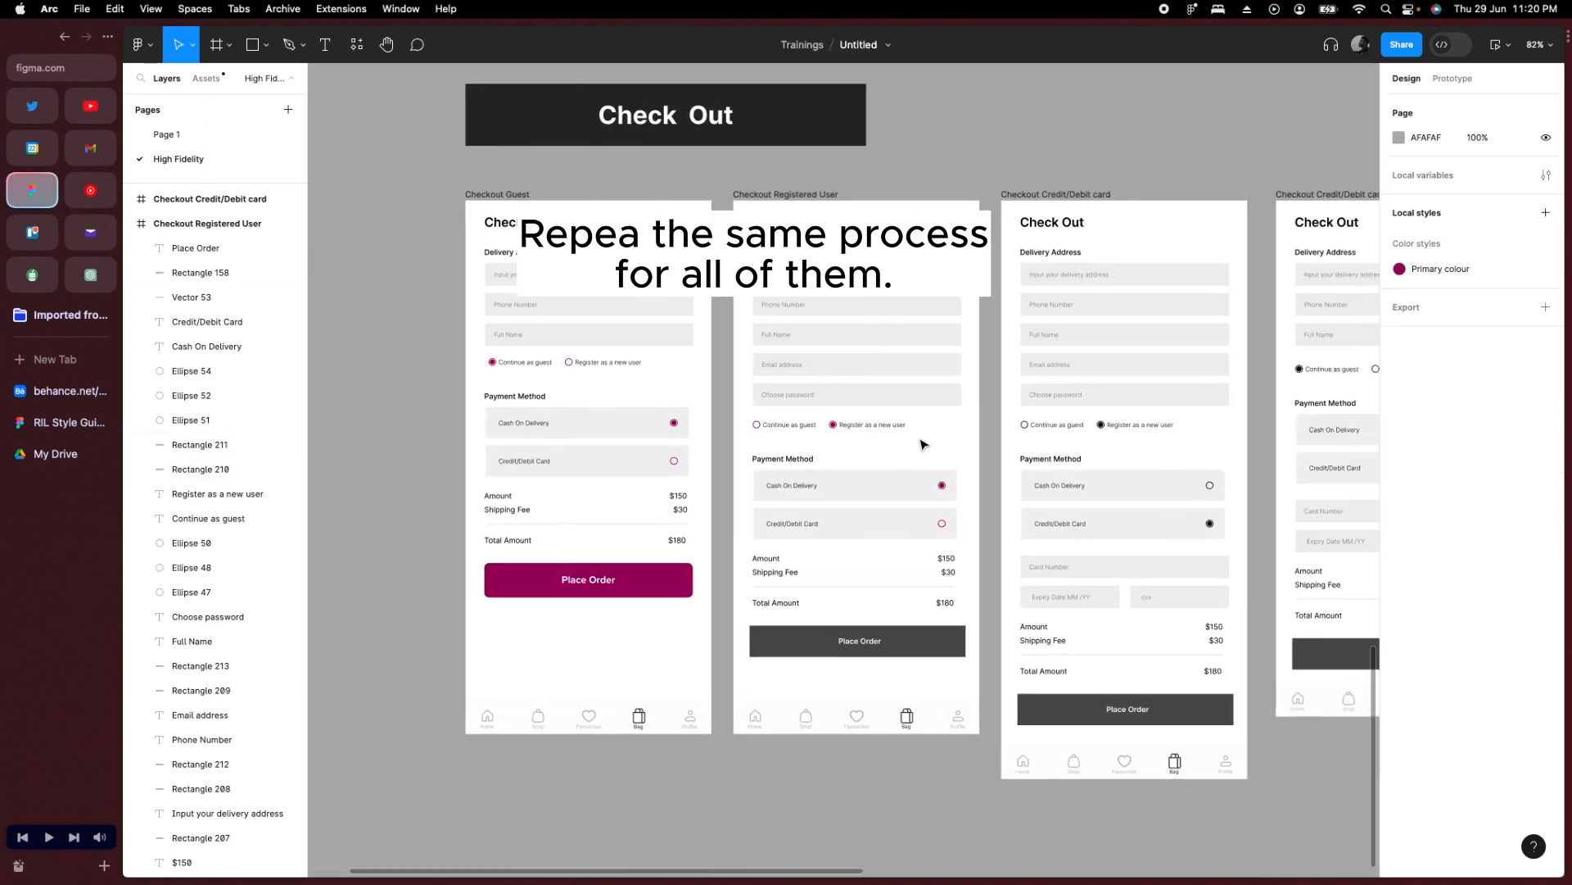
drag(924, 445, 729, 390)
key(super+c)
drag(1208, 450, 995, 402)
right_click(1104, 409)
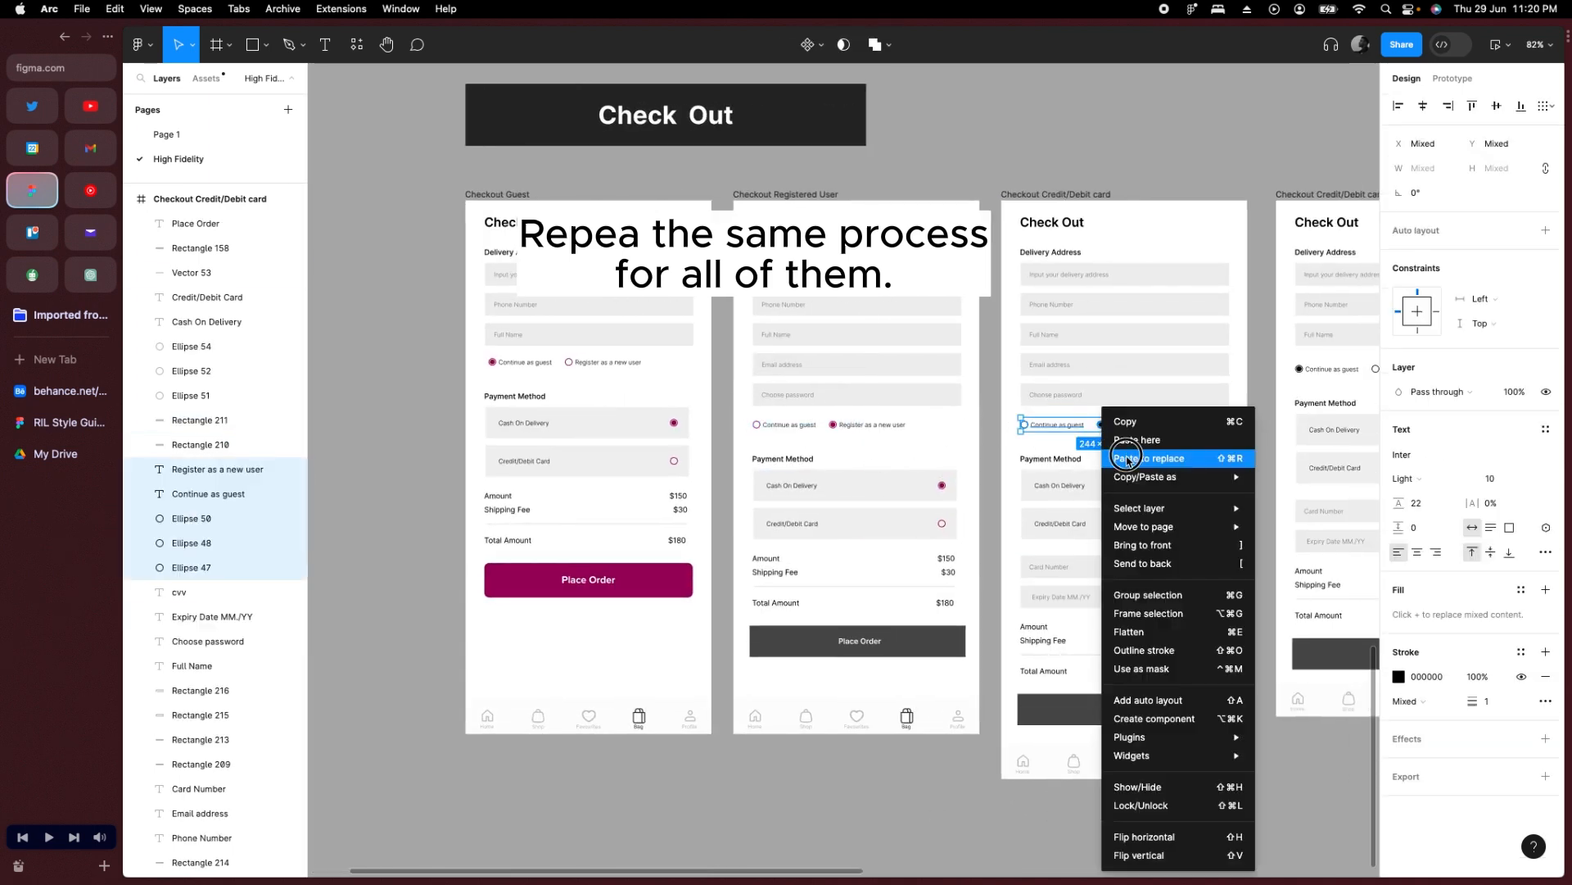
click(1127, 460)
scroll(1214, 438, up, 5)
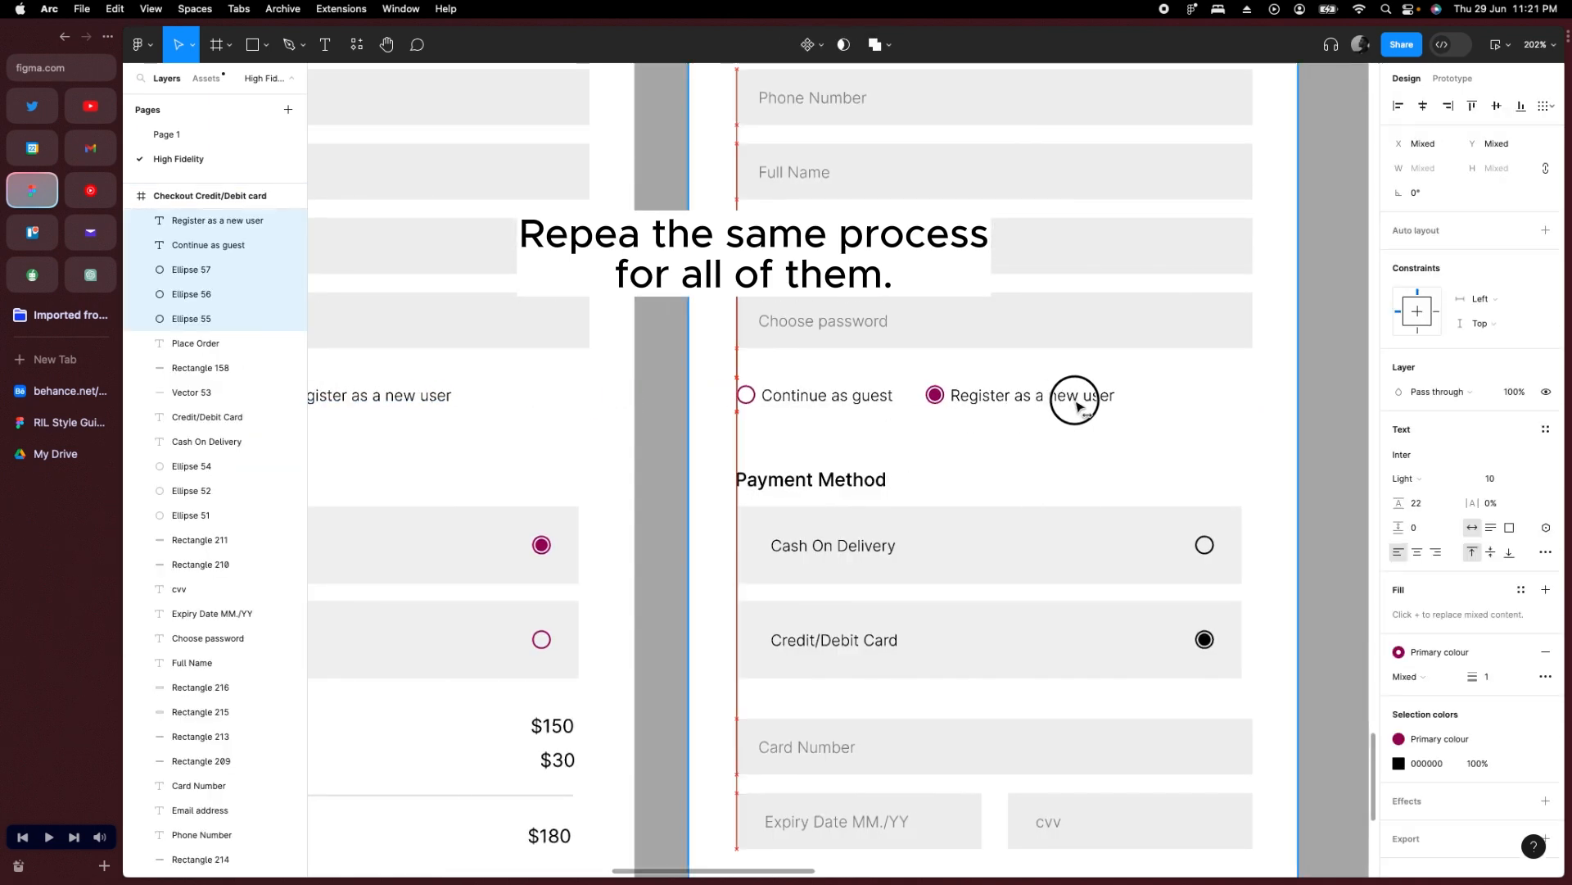
Apply the Primary colour style to both Payment Method radio buttons on the first Checkout Credit/Debit card screen.
scroll(1073, 397, down, 3)
scroll(1073, 397, right, 3)
drag(520, 405, 390, 531)
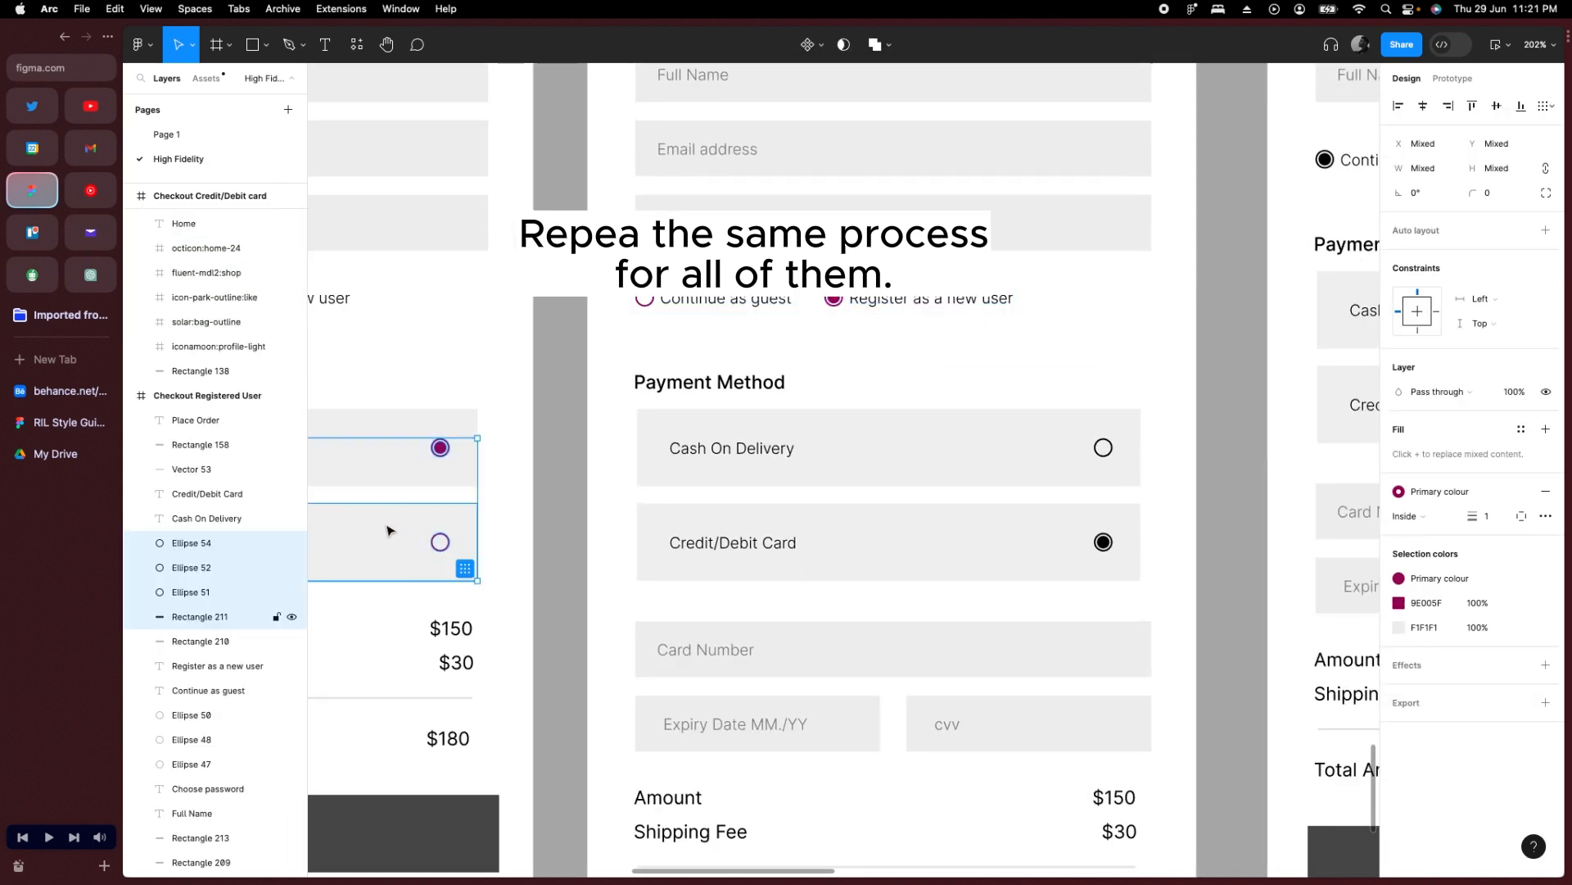
shift+click(390, 530)
click(1200, 544)
scroll(1184, 570, up, 5)
click(1104, 543)
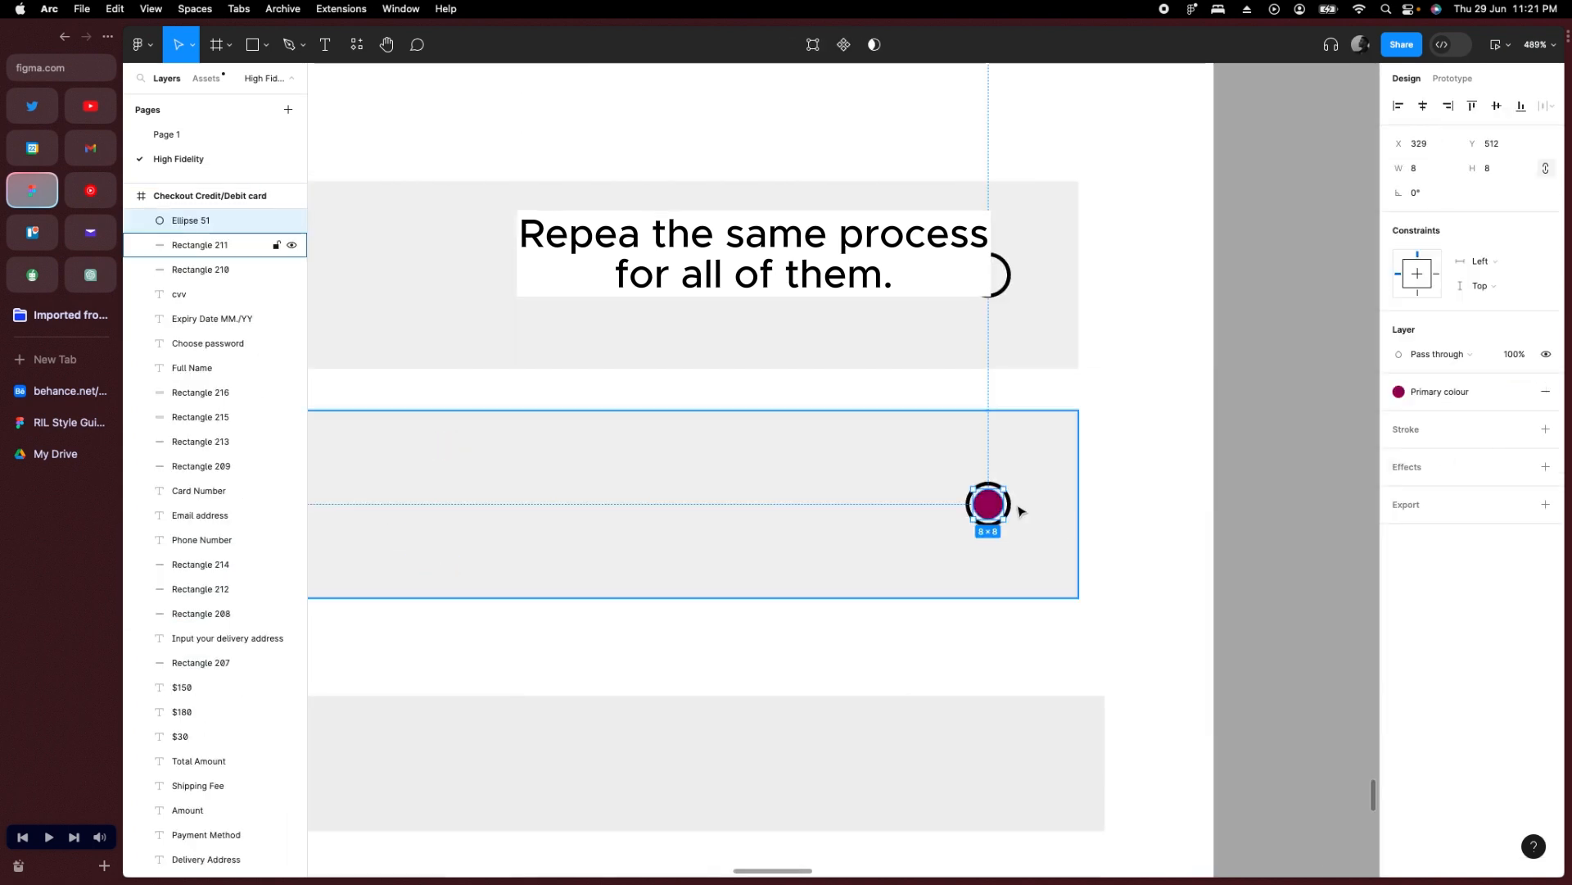
key(shift+Tab)
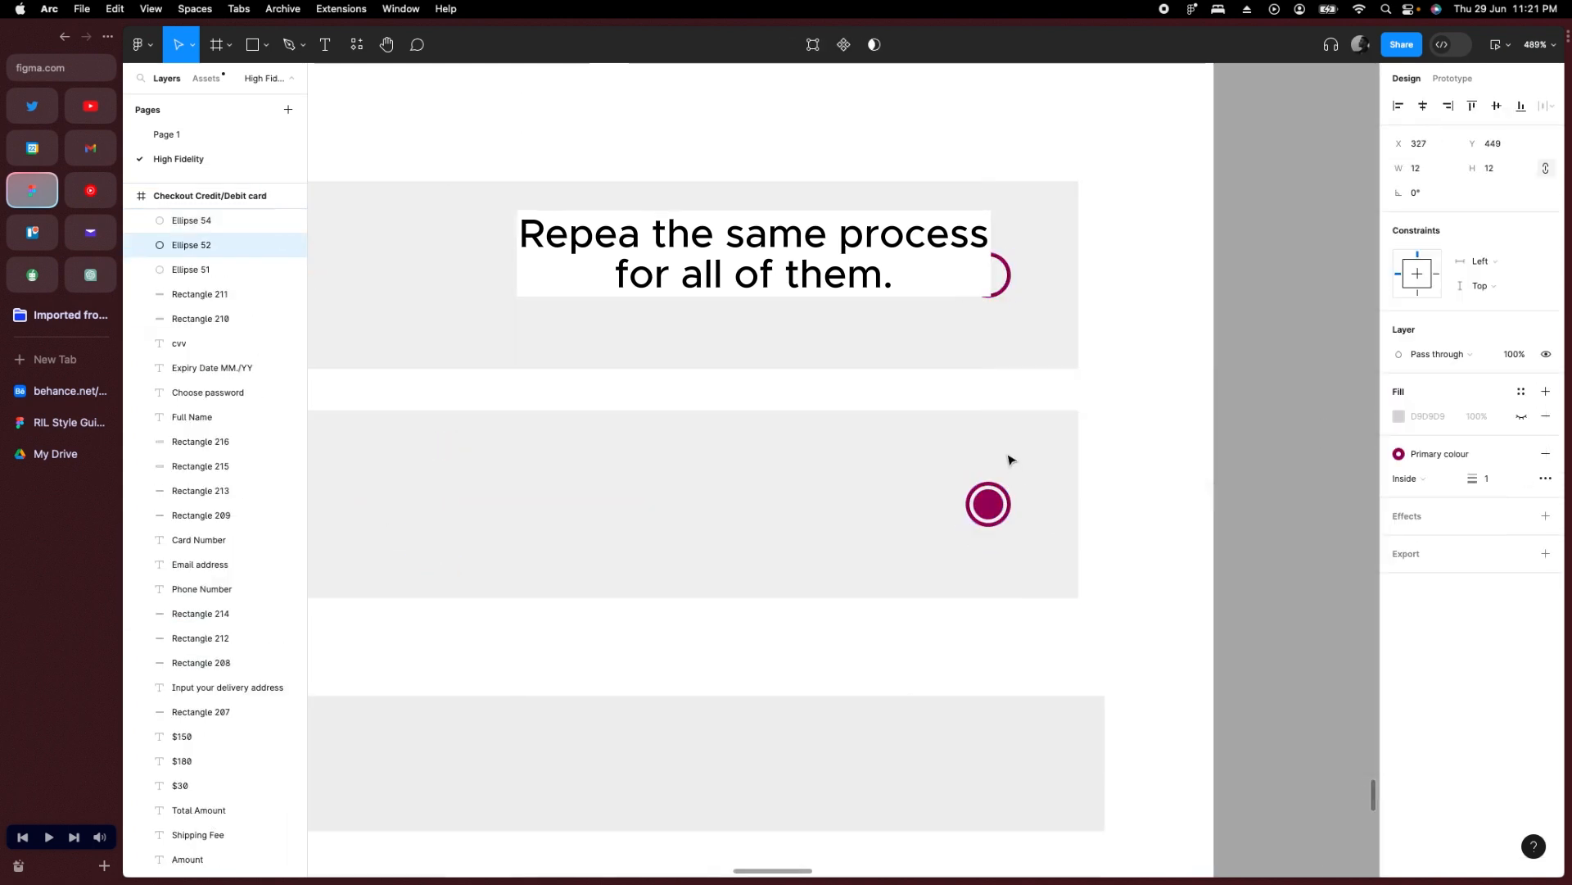
Apply the Primary colour style to the Register as a new user radio outline on the second Checkout Credit/Debit card screen.
scroll(1010, 459, down, 10)
scroll(1253, 354, up, 5)
click(932, 298)
click(1522, 454)
click(1269, 555)
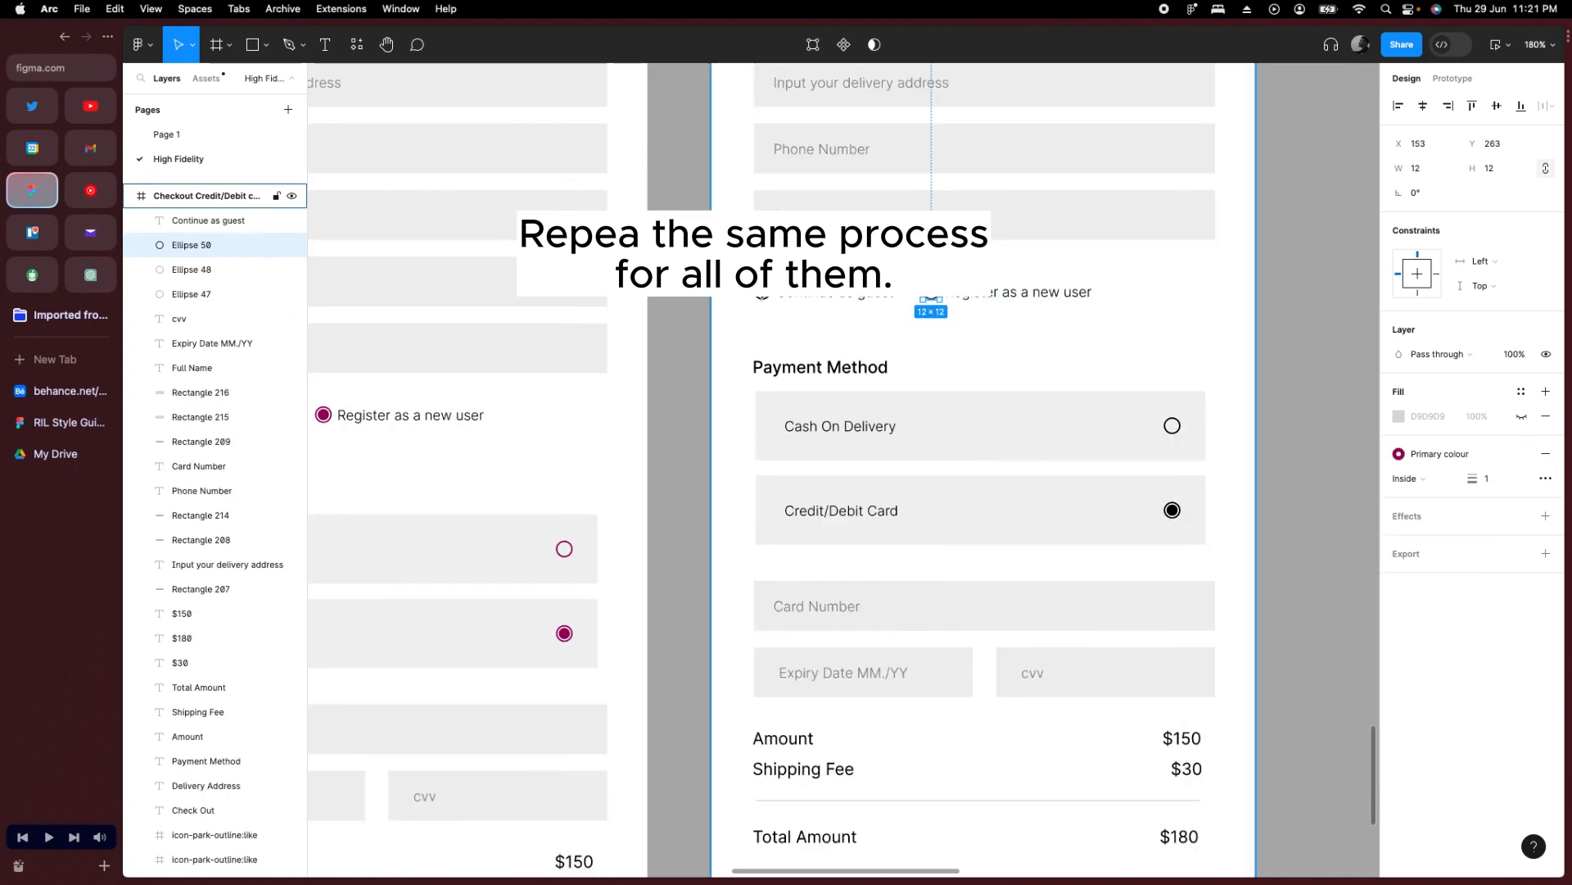
Apply the Primary colour style to the Continue as guest radio button's ring and inner dot on the second Checkout Credit/Debit card screen.
scroll(766, 299, up, 6)
click(770, 305)
click(1522, 493)
click(1253, 630)
key(Tab)
click(1521, 391)
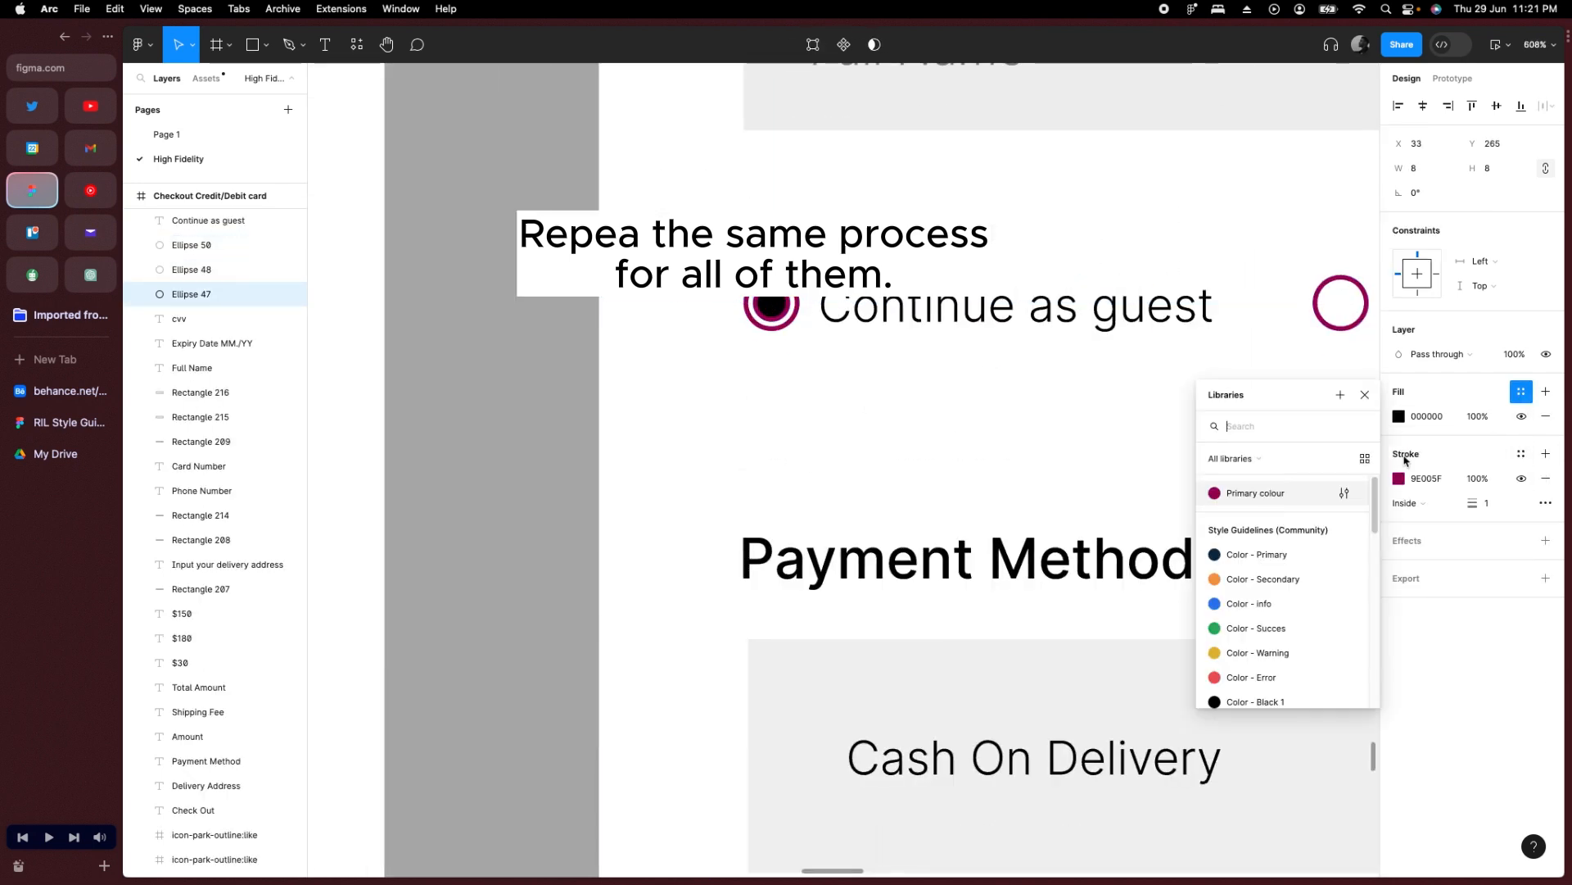
key(Escape)
Apply the Primary colour style to the Cash On Delivery radio outline on the second Checkout Credit/Debit card screen.
scroll(1152, 568, down, 5)
scroll(1151, 568, right, 5)
click(1005, 379)
click(1522, 453)
click(1253, 551)
Apply the Primary colour style to the Credit/Debit Card radio button's ring and inner dot on the second Checkout Credit/Debit card screen.
click(1030, 655)
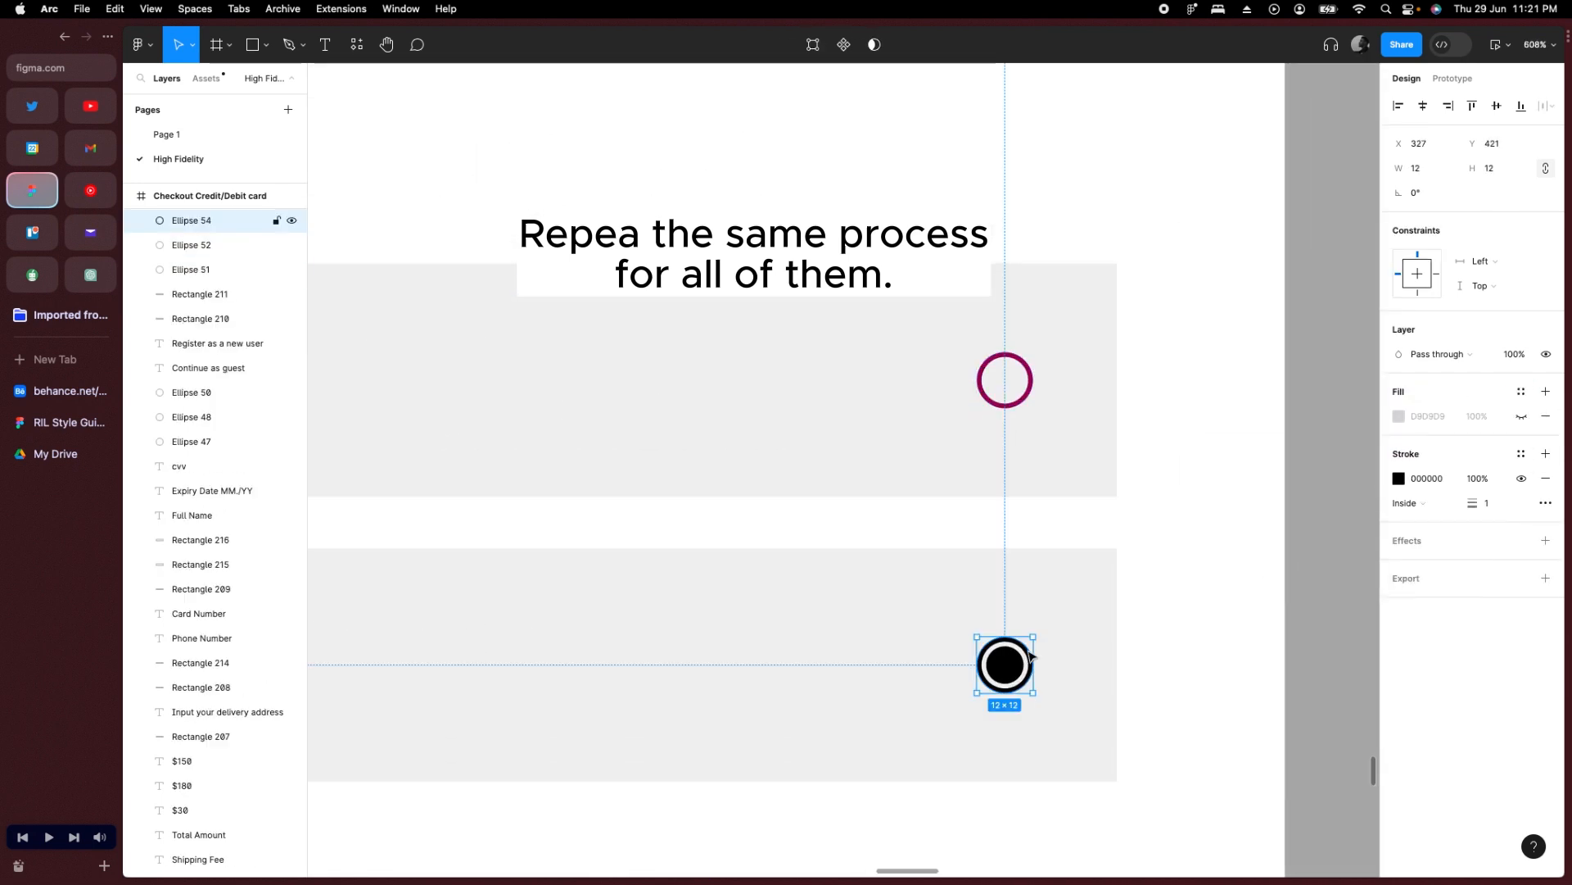
click(1522, 454)
click(1274, 555)
key(Tab)
click(1521, 391)
click(1294, 492)
key(Escape)
scroll(1127, 470, down, 6)
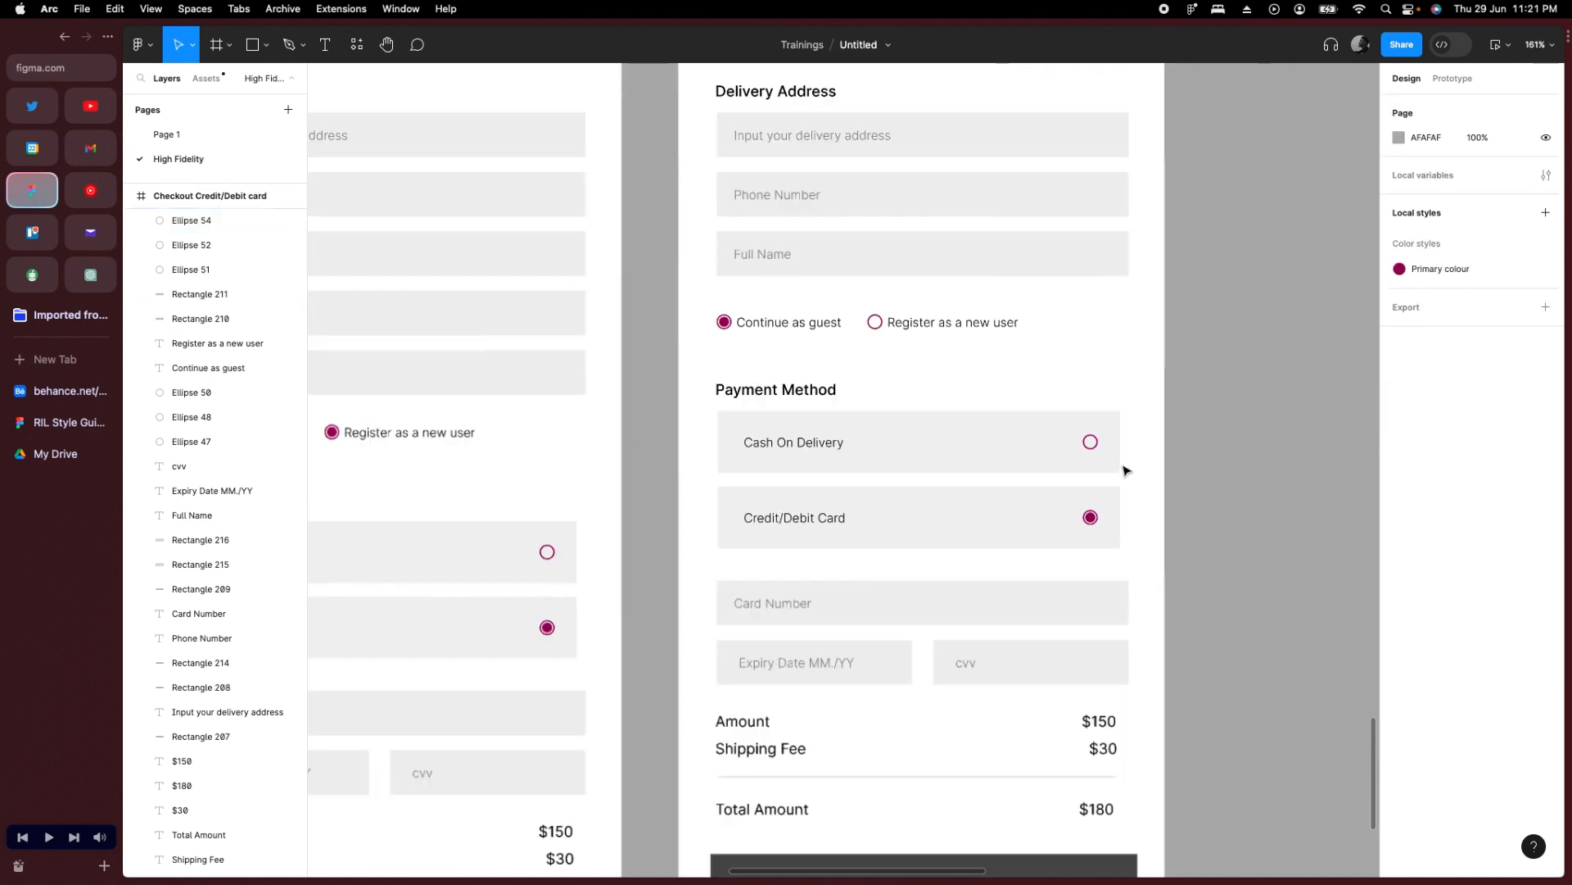
Copy the Checkout Guest screen's Place Order button and delete the dark grey Place Order buttons from the other three Check Out screens.
scroll(1127, 470, down, 5)
click(400, 570)
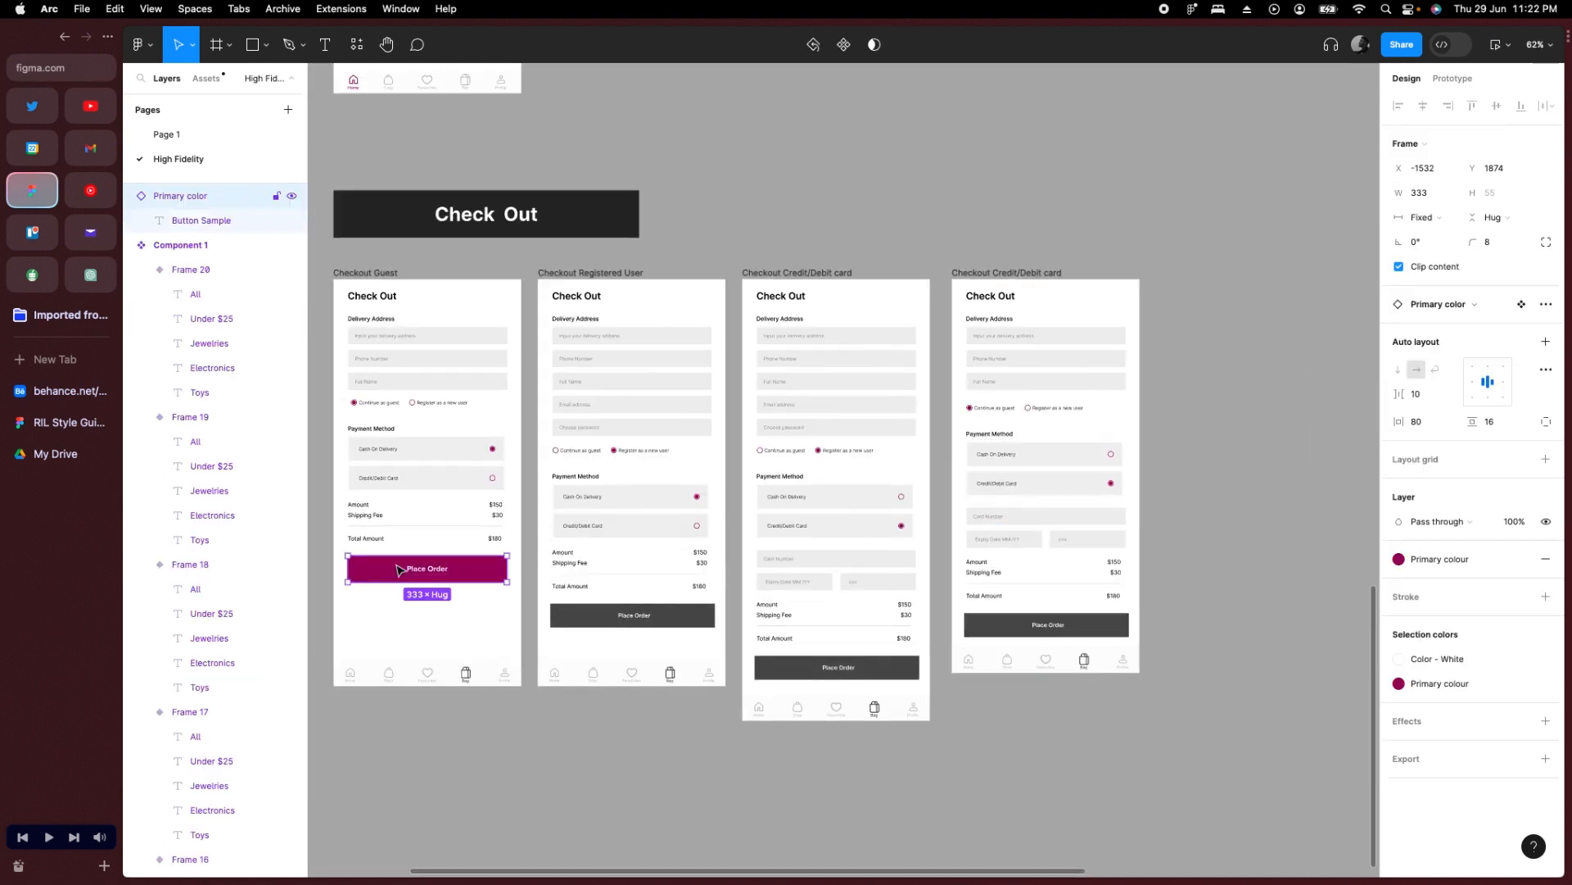
click(622, 627)
shift+click(647, 621)
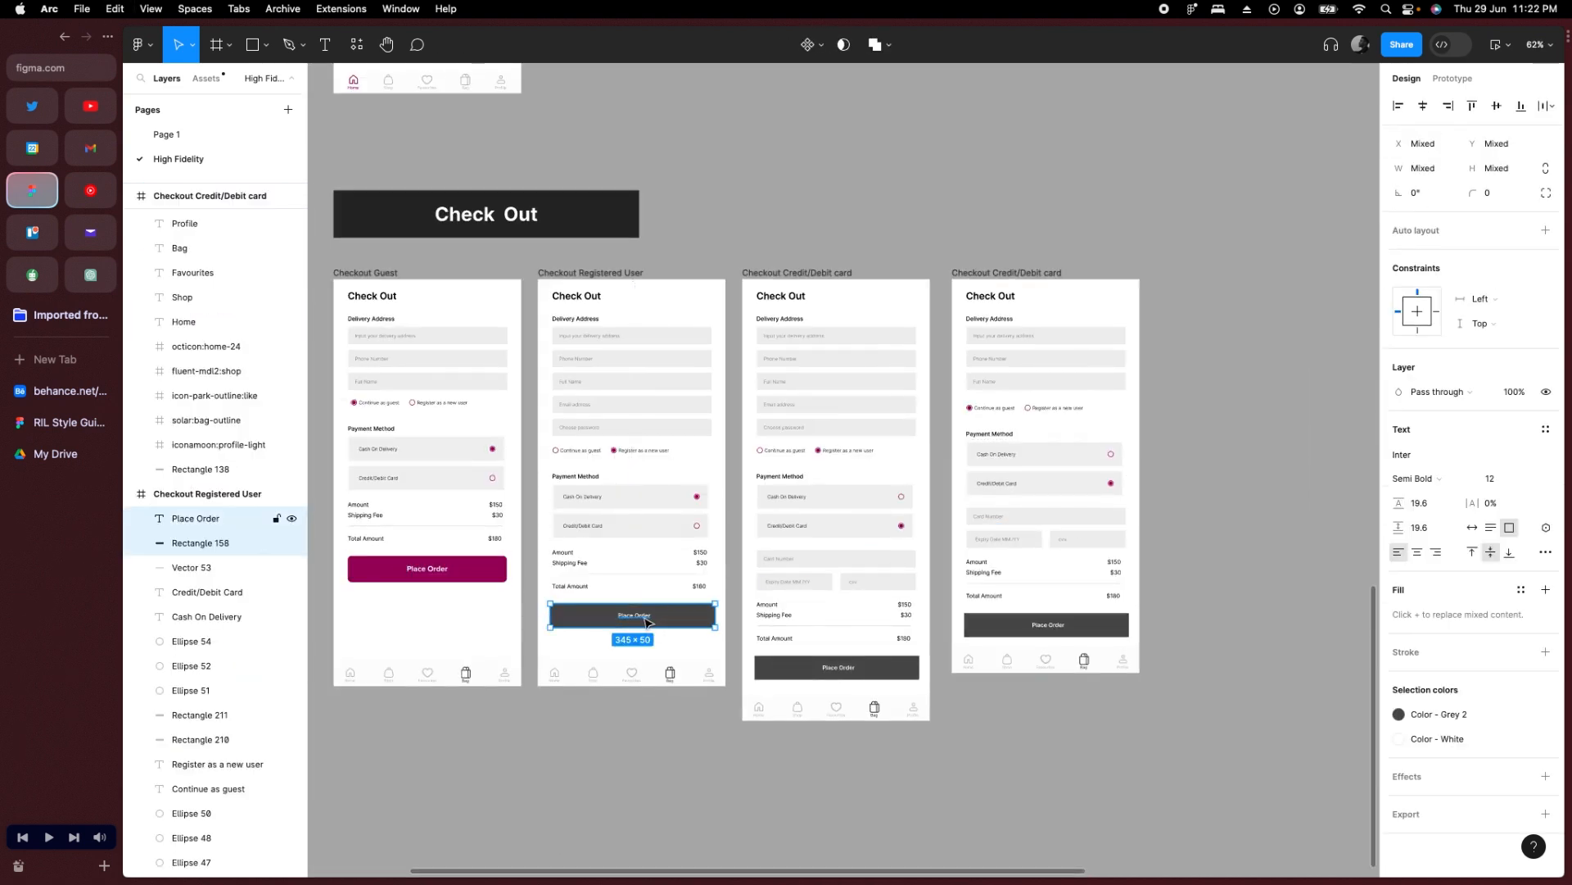
shift+click(828, 672)
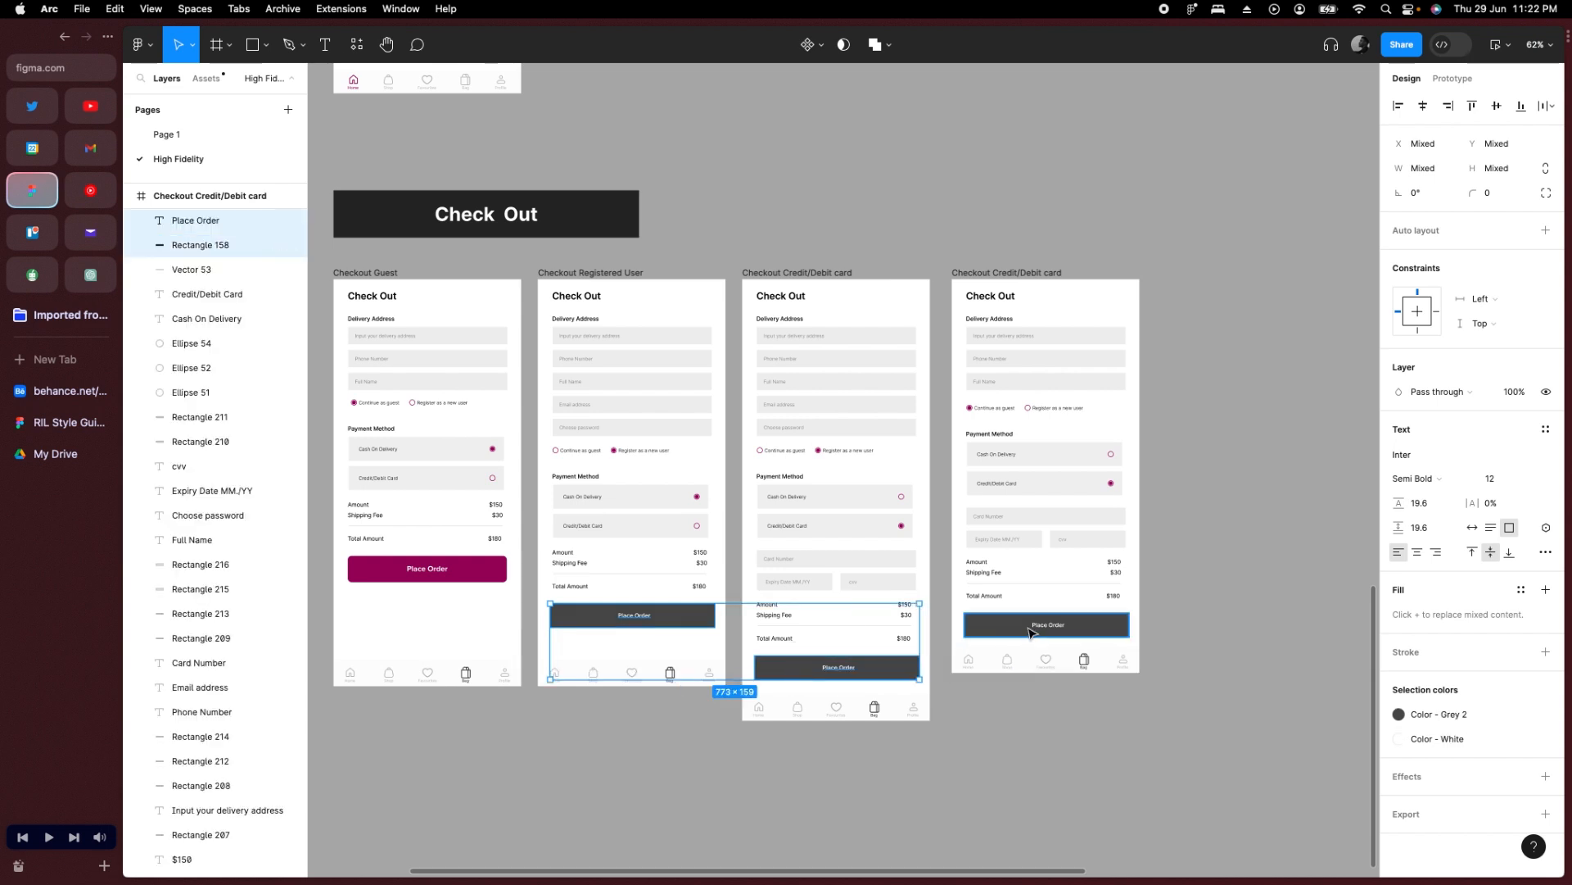
shift+click(996, 629)
key(Delete)
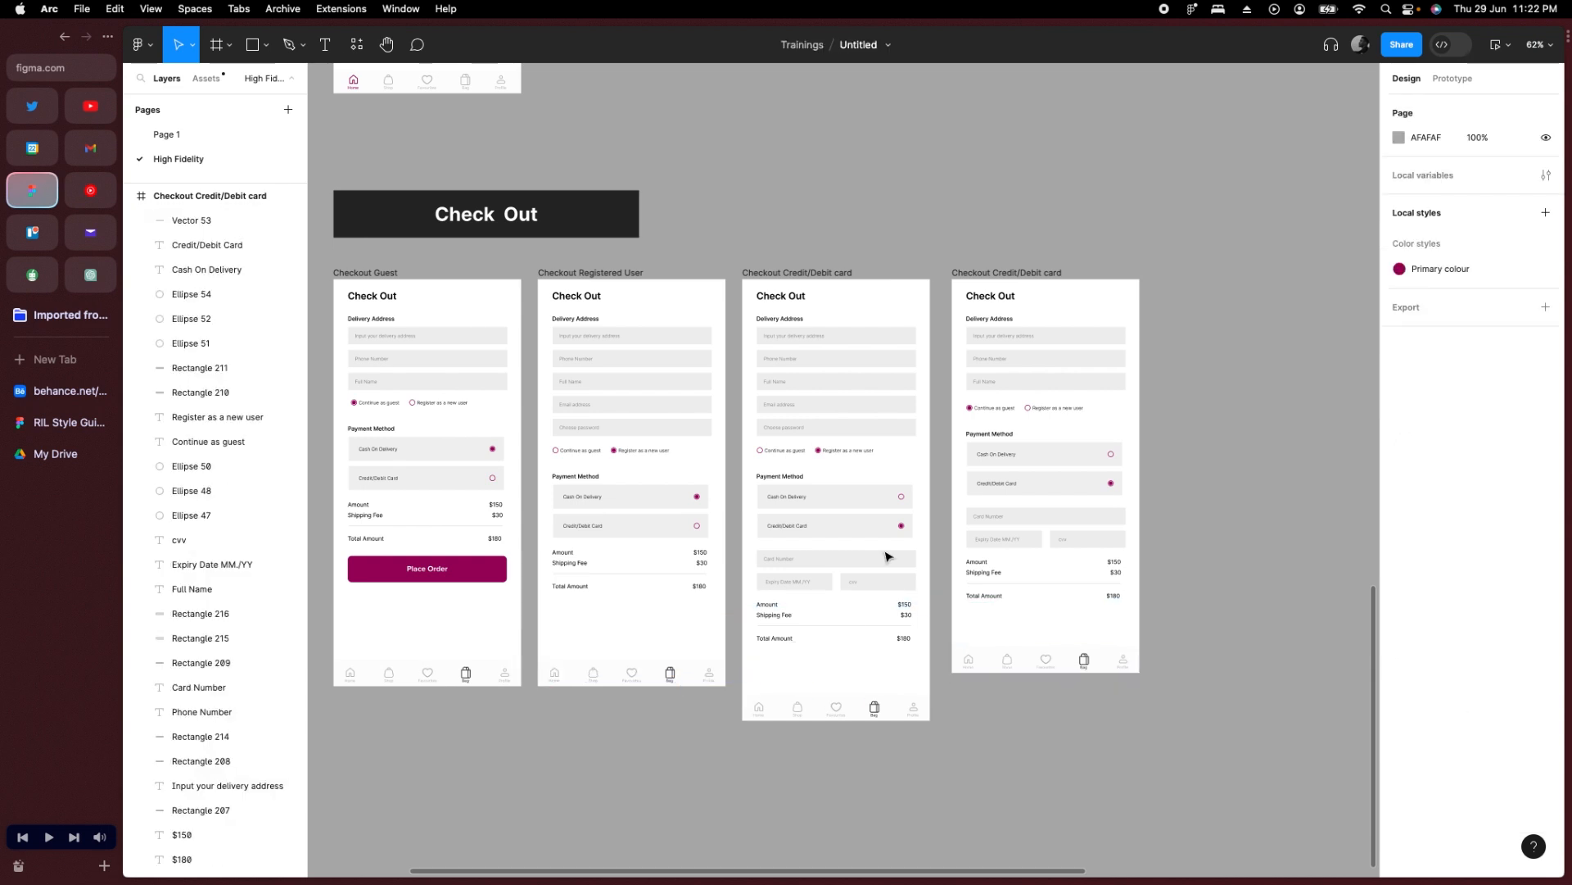
Paste the Primary colour Place Order button into the Checkout Registered User frame and both Checkout Credit/Debit card frames.
click(636, 274)
shift+click(779, 272)
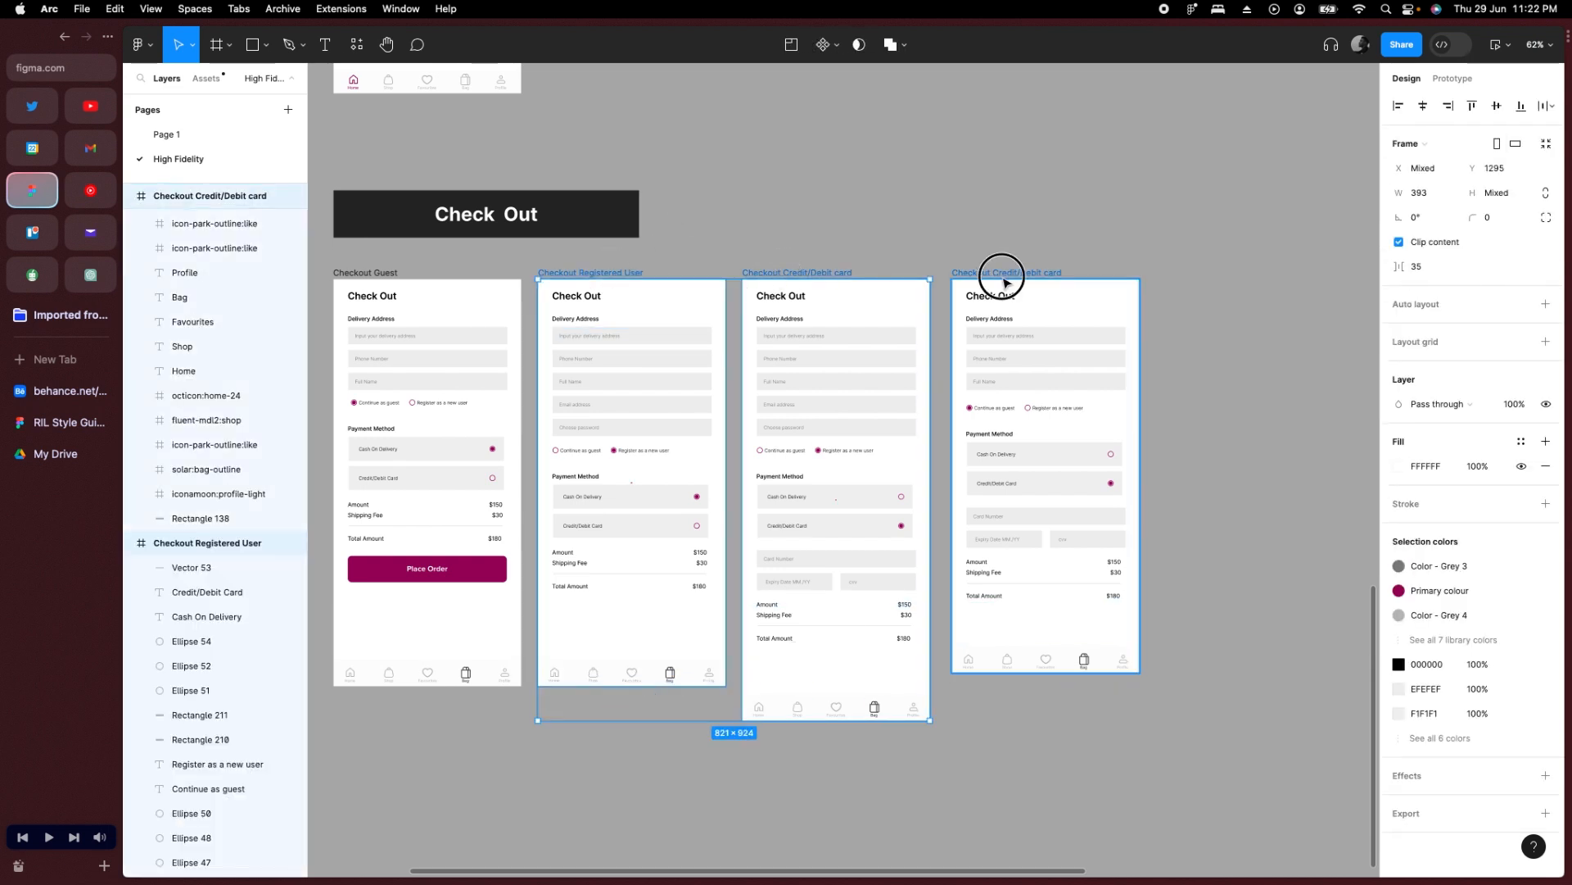
shift+click(1000, 273)
key(super+v)
click(636, 762)
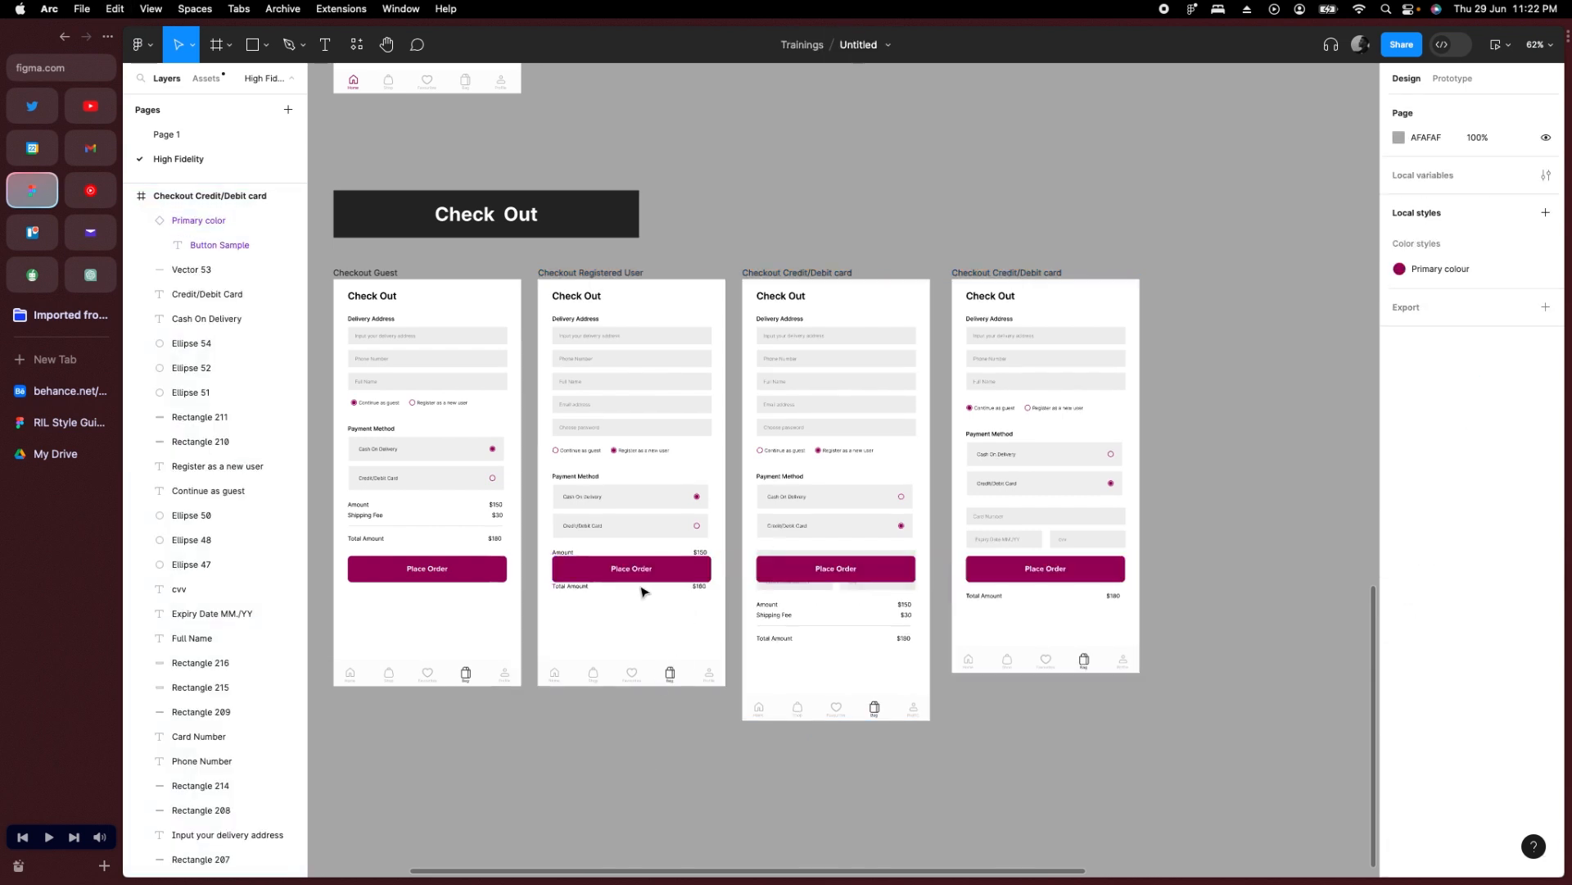
Move the pasted Place Order buttons below the Total Amount rows, at Y 784 and 697 on the two Checkout Credit/Debit card screens.
drag(647, 583, 643, 620)
click(645, 723)
drag(836, 615, 846, 660)
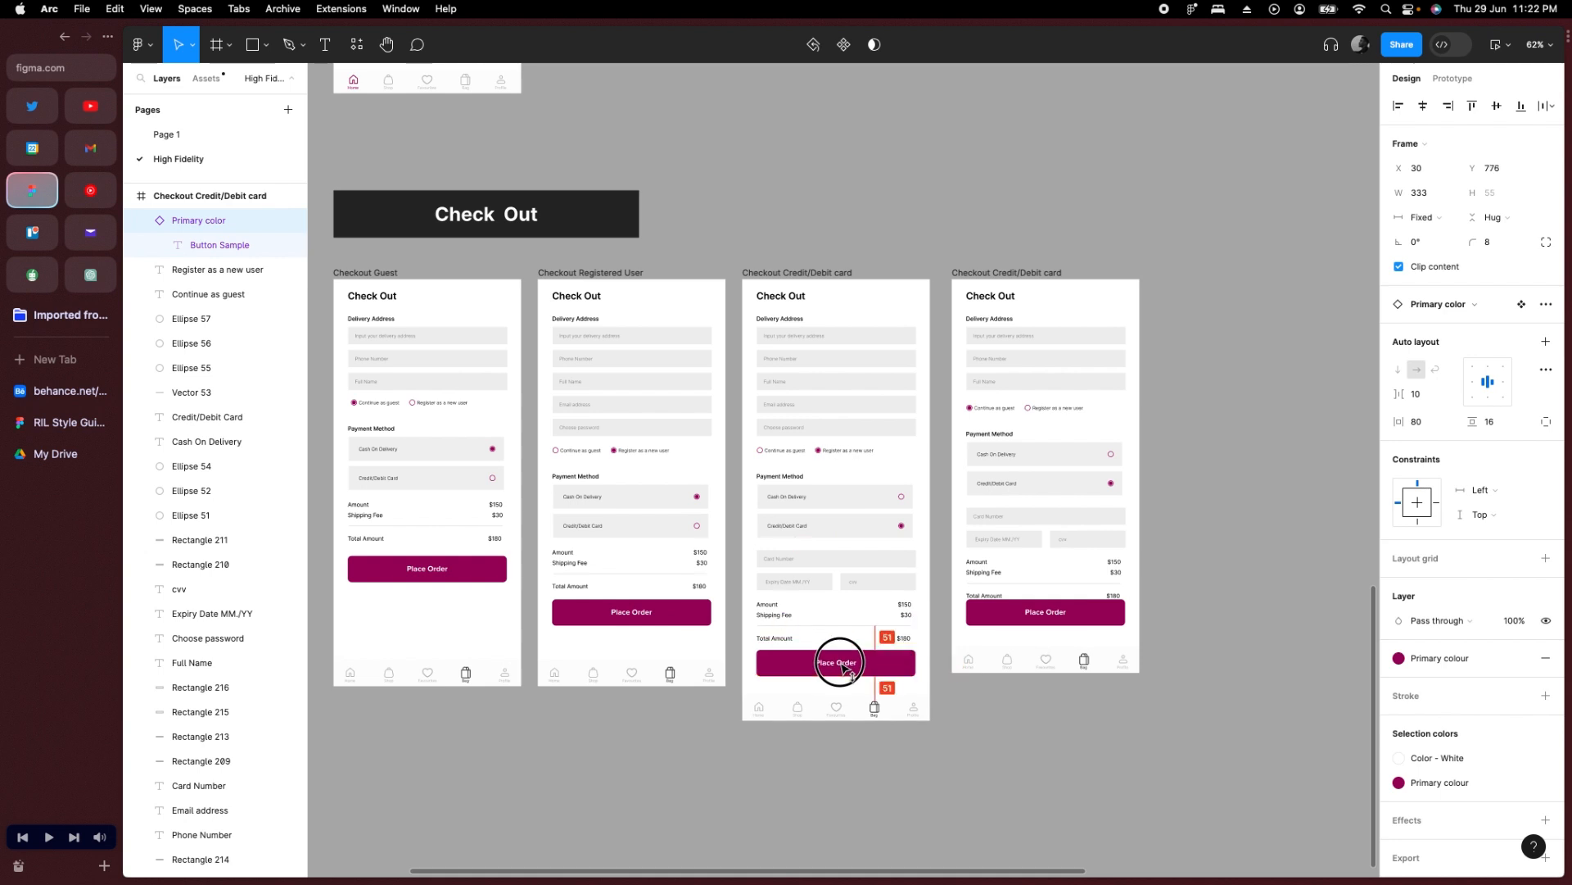
drag(844, 671, 844, 672)
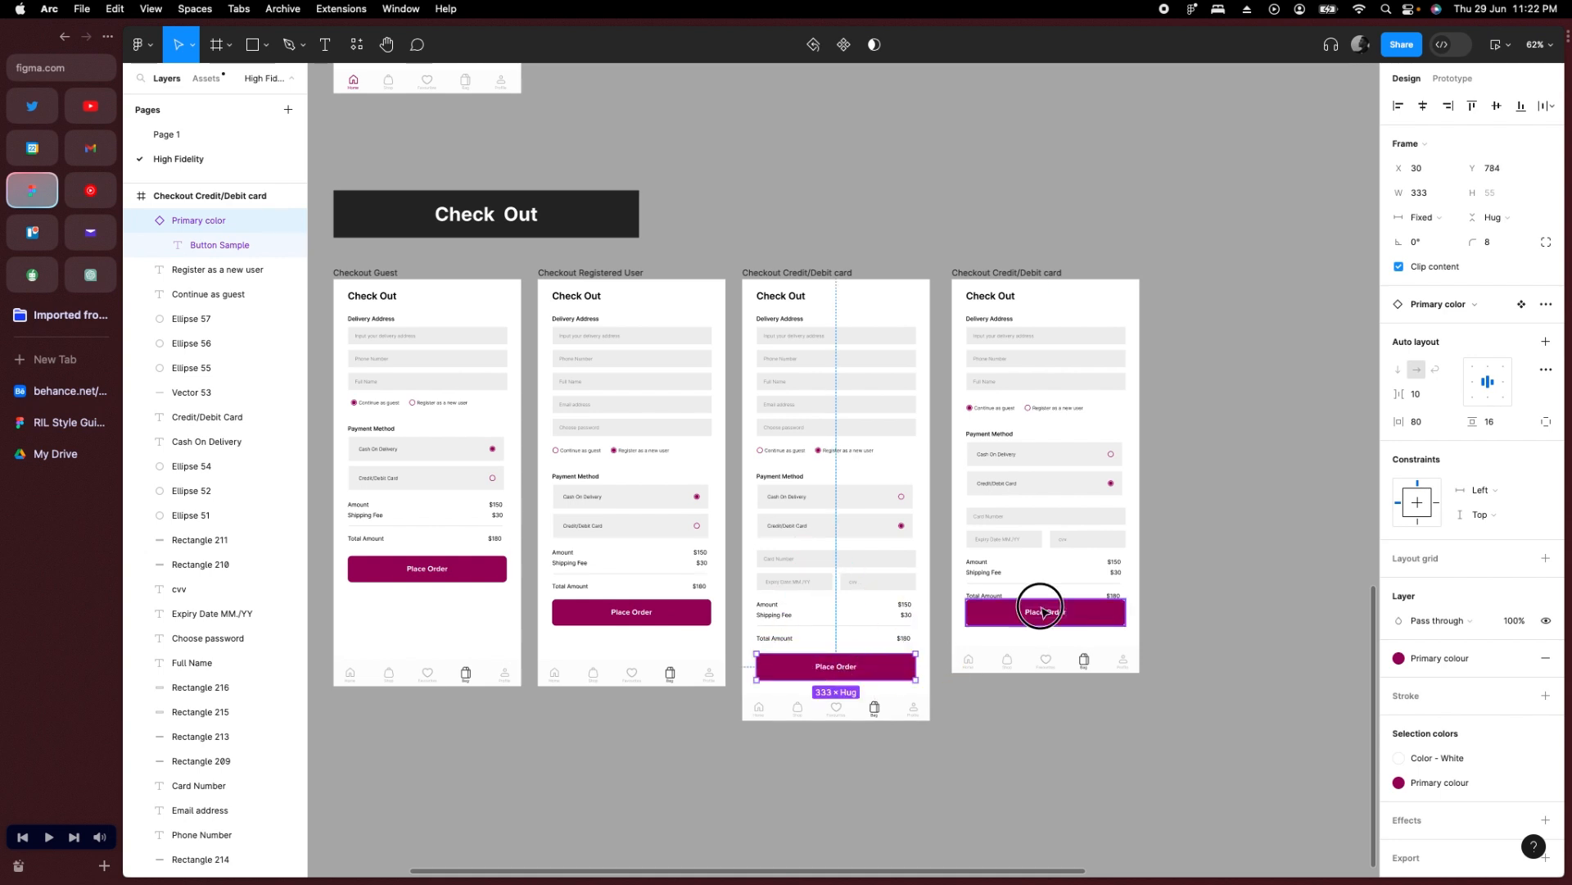
drag(1039, 606, 1048, 629)
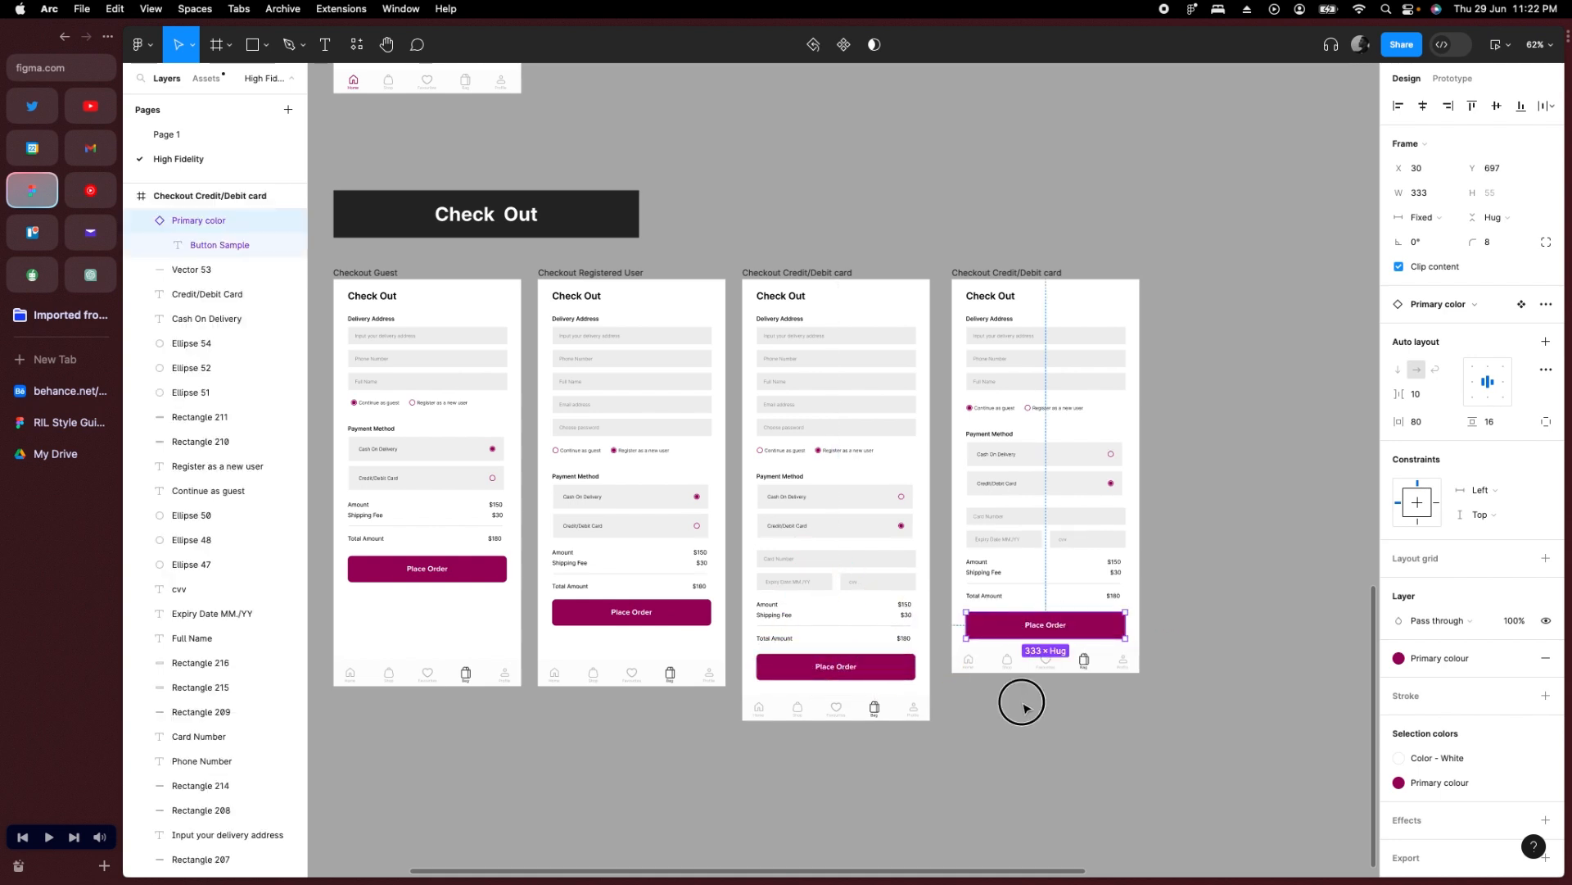
click(1021, 703)
Apply the local Primary colour style to the Bag icon and its label in the second Checkout Credit/Debit card screen's navigation bar.
scroll(1057, 696, up, 5)
double_click(1129, 586)
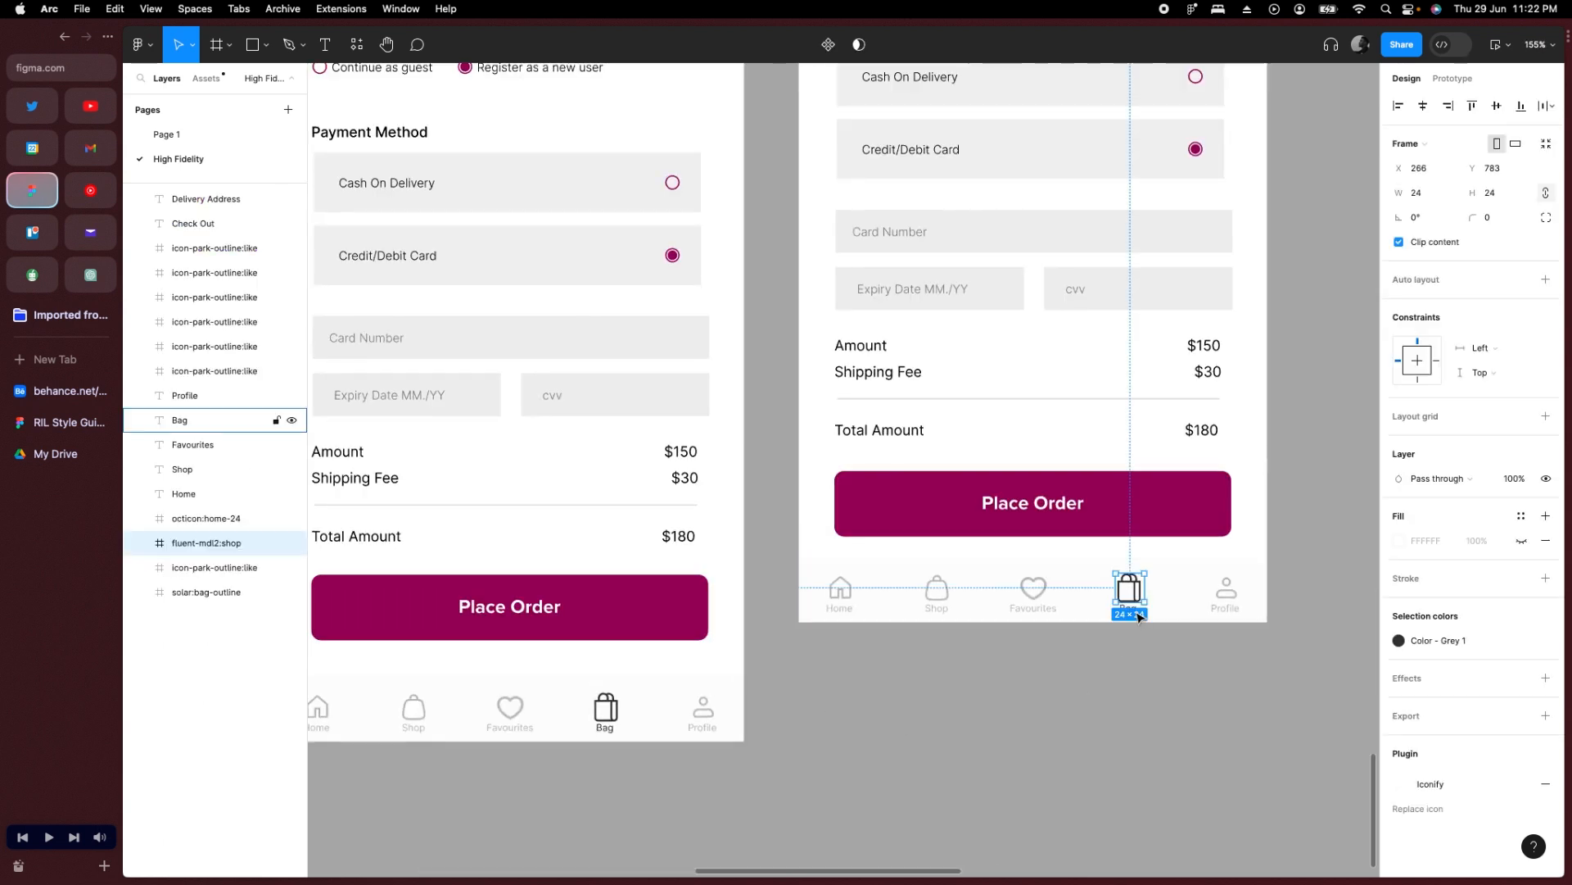
shift+click(1137, 613)
click(1399, 764)
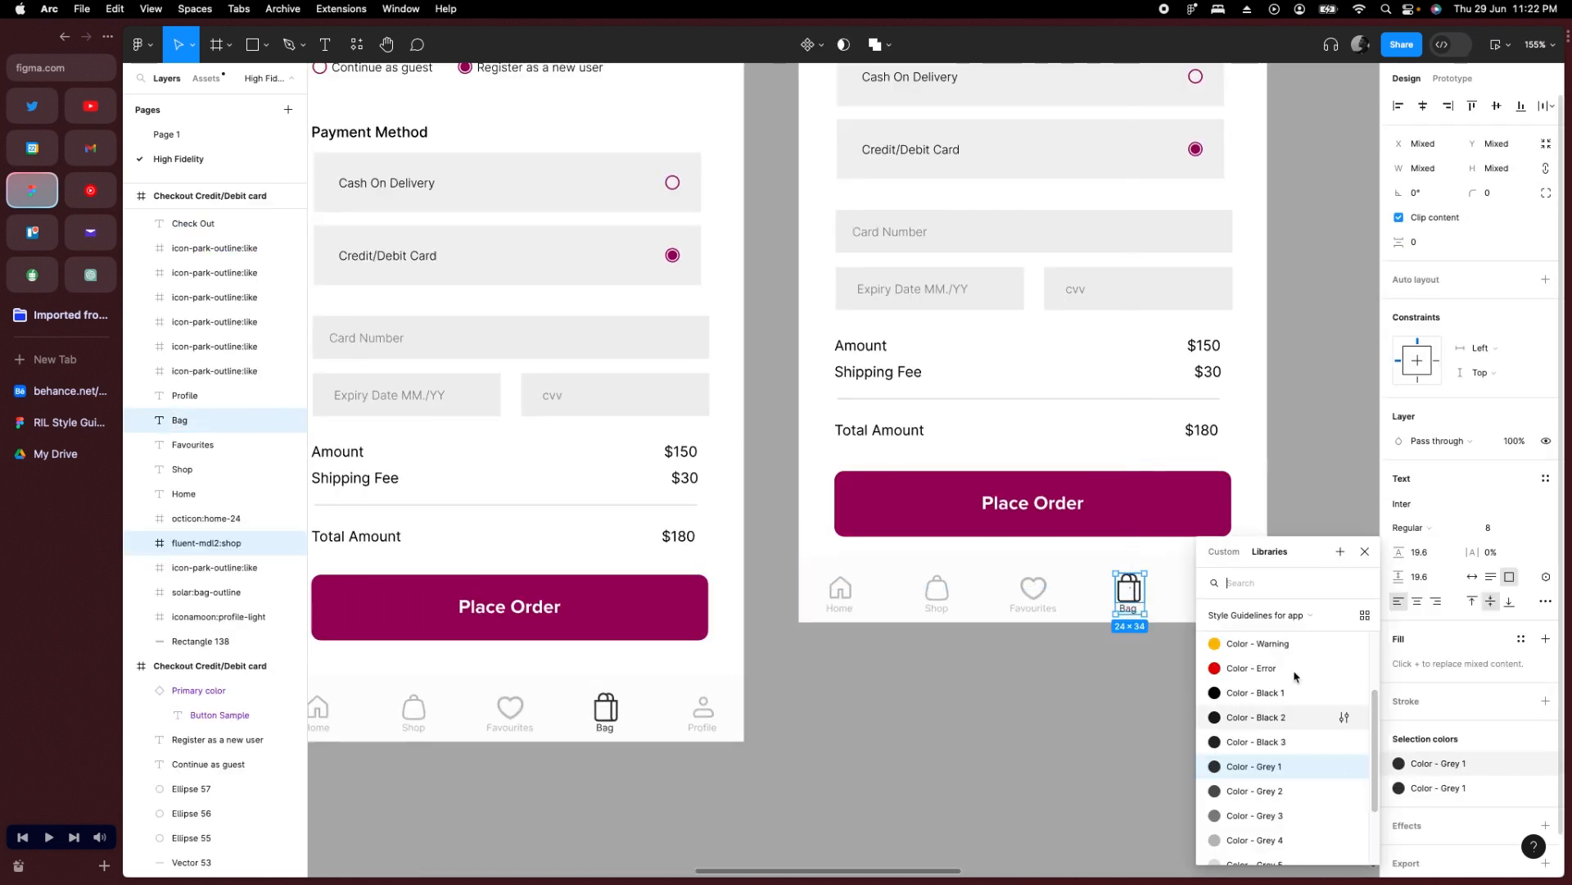
click(1297, 617)
click(1291, 567)
click(1253, 647)
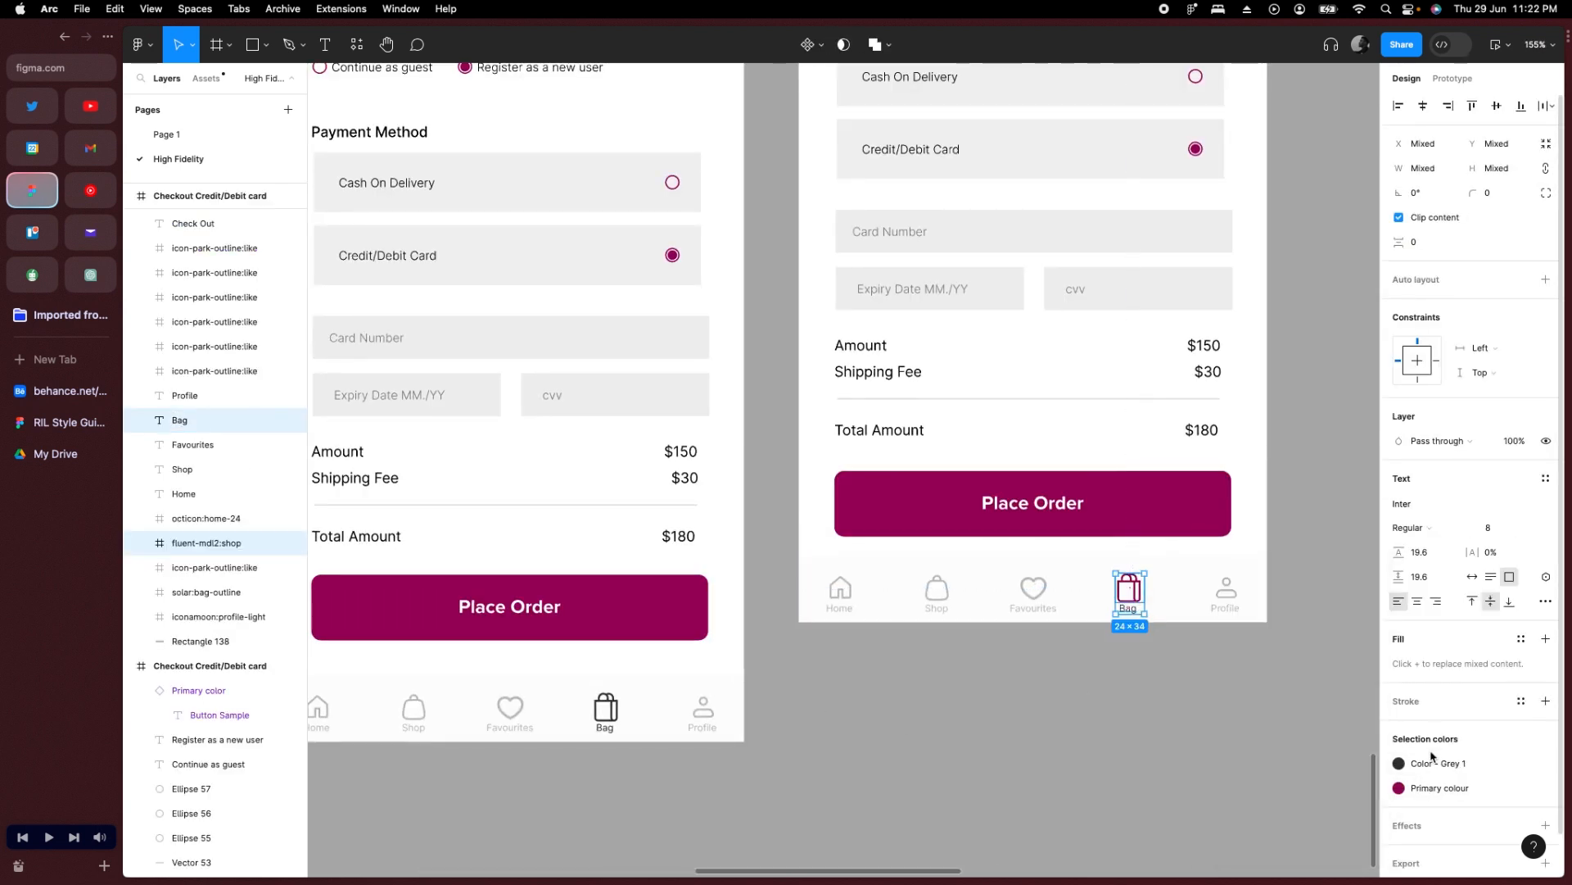
click(1399, 788)
click(1280, 625)
click(1252, 593)
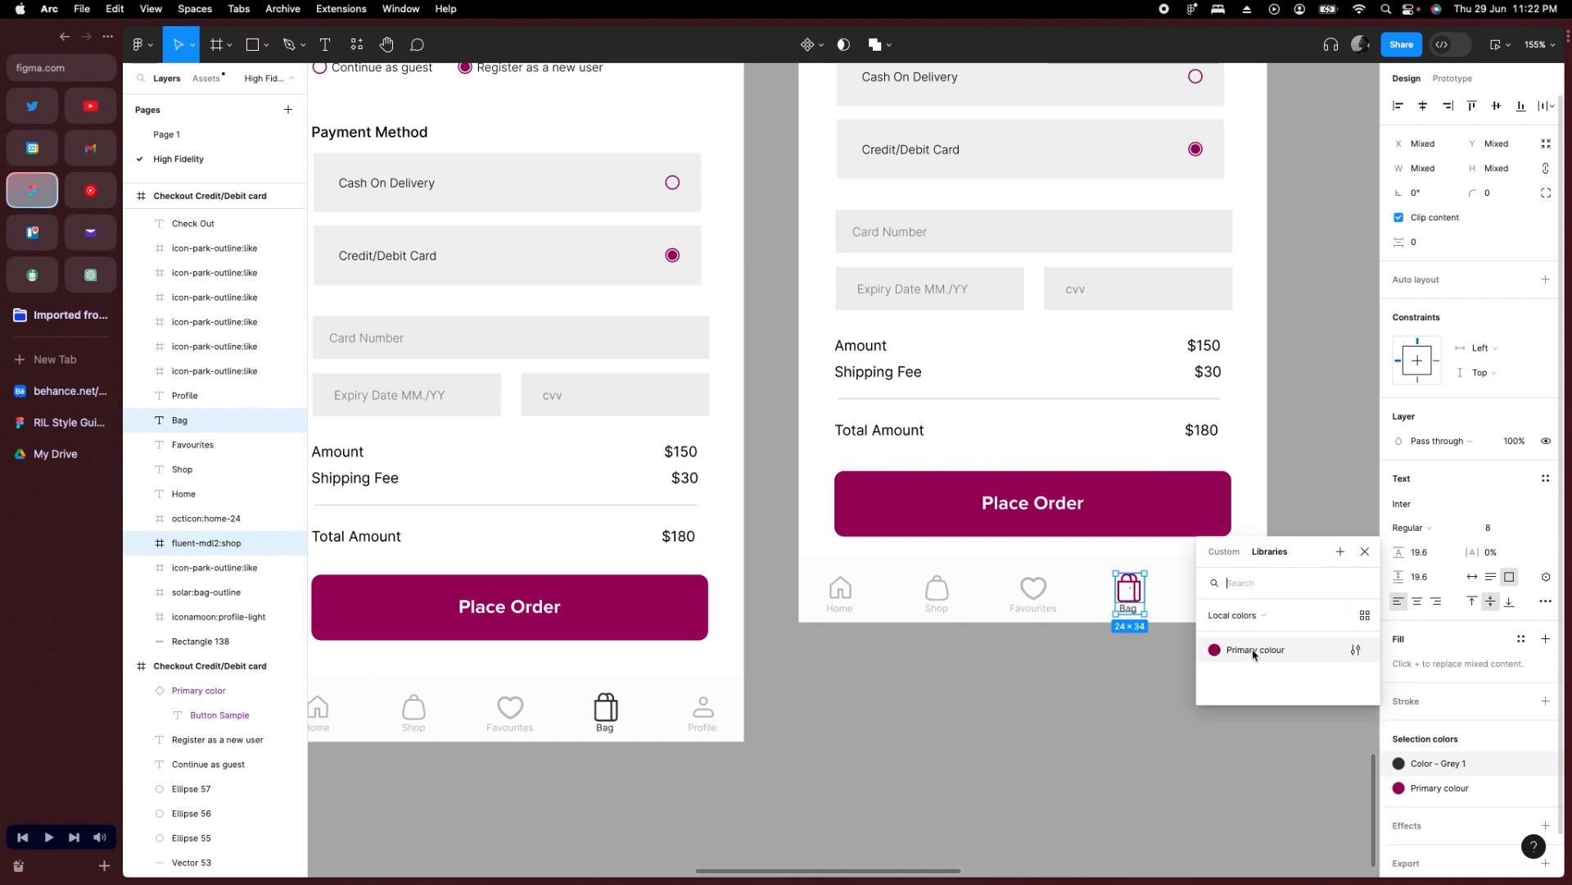
click(1258, 651)
click(917, 674)
scroll(917, 674, right, 4)
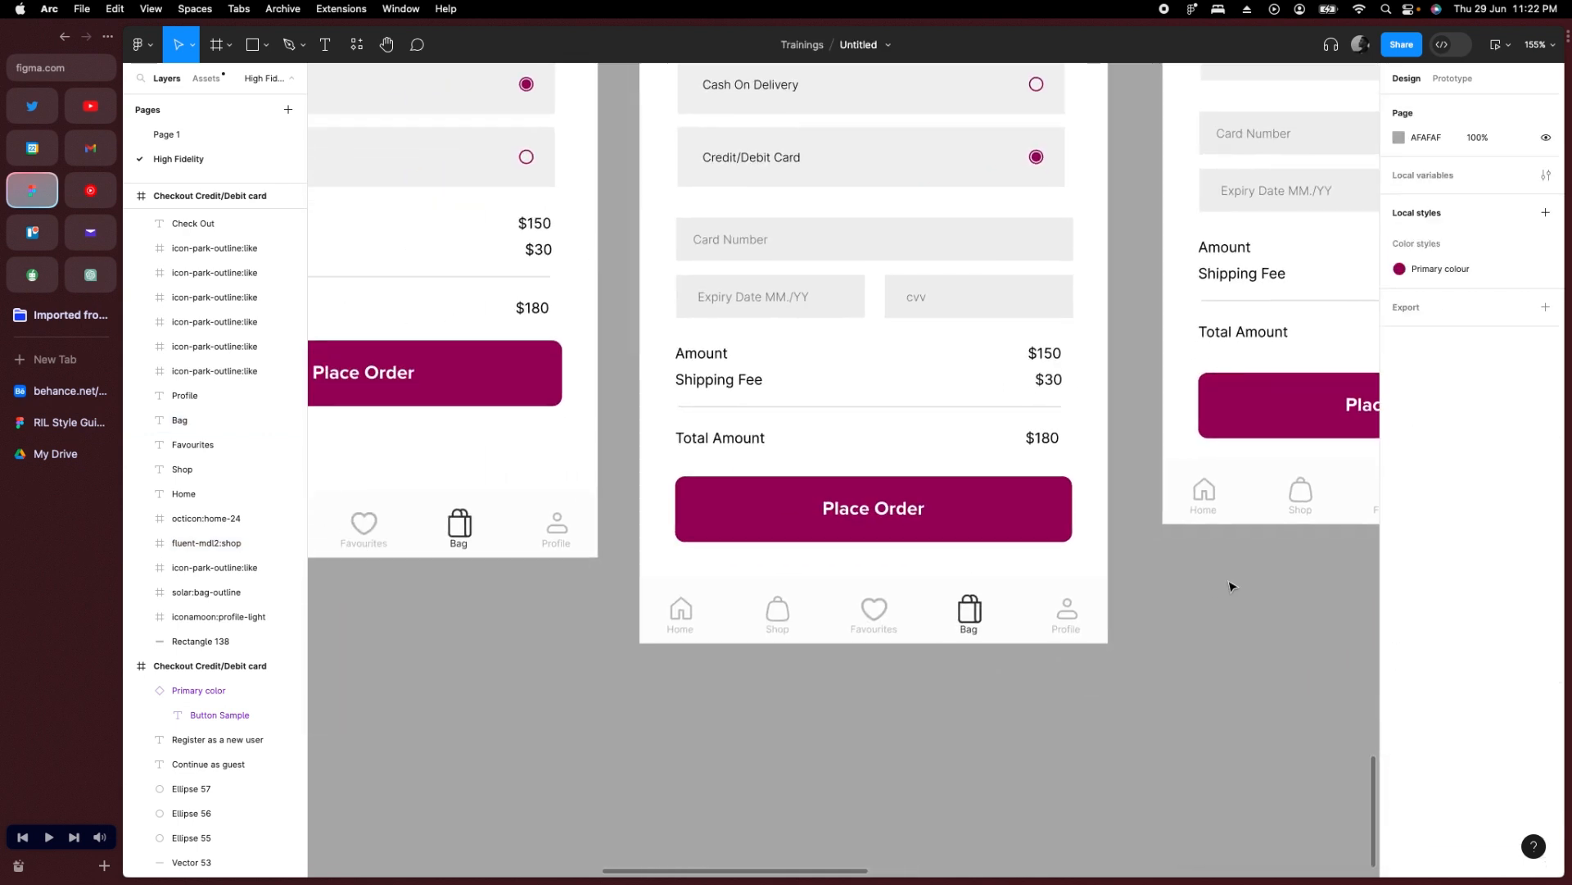
click(969, 610)
shift+click(975, 631)
scroll(969, 631, down, 5)
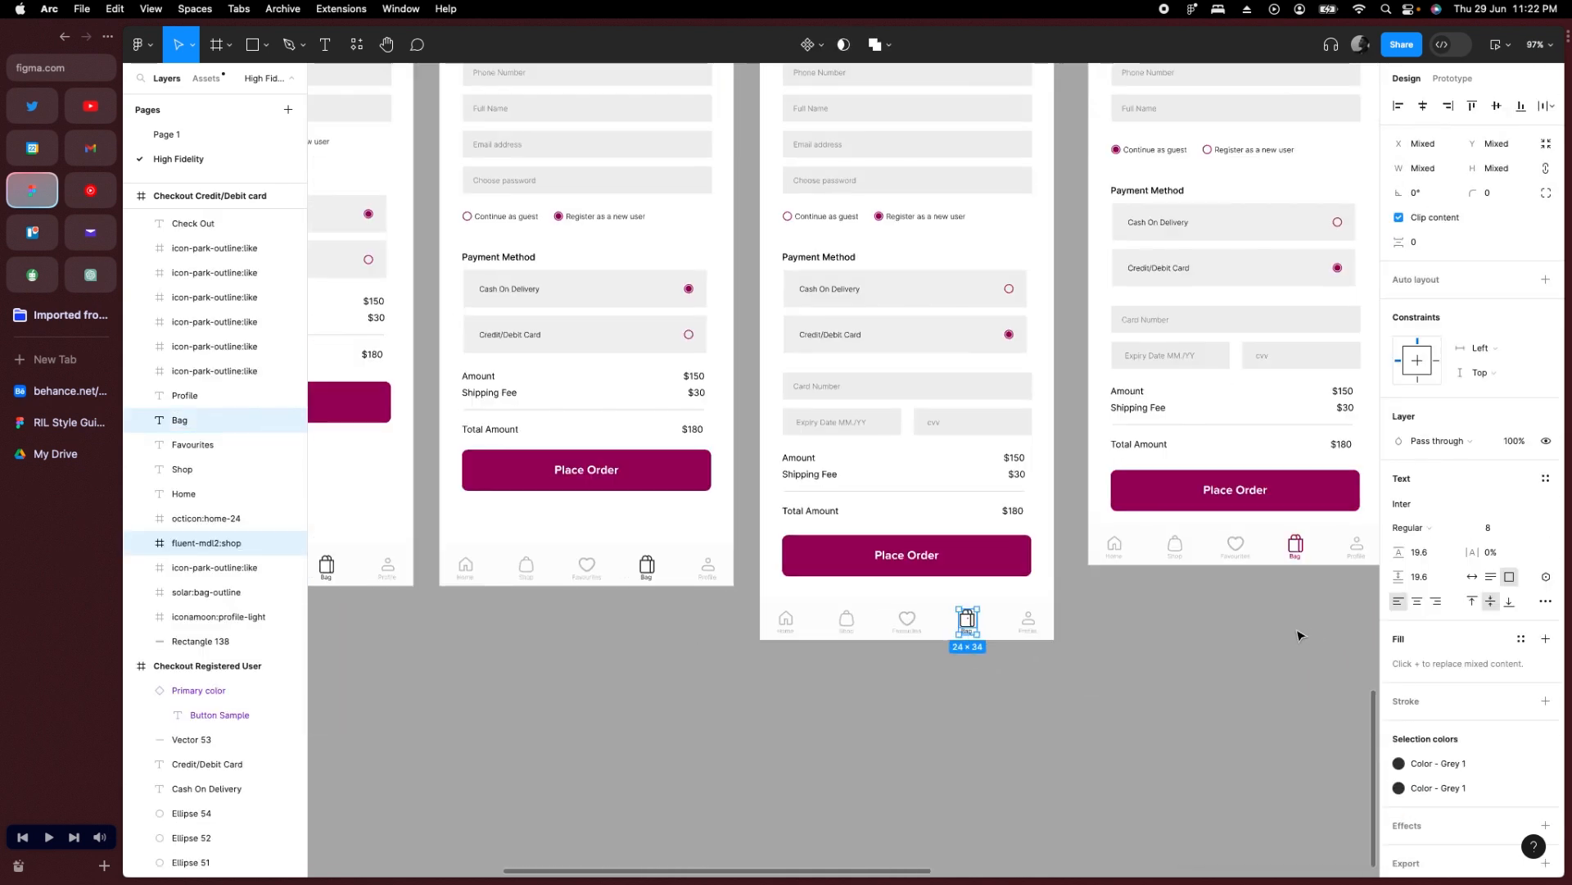
Delete the navigation bar with the dark Bag item from the first Checkout Credit/Debit card screen.
drag(1299, 632, 1150, 640)
drag(1265, 627, 950, 548)
scroll(930, 688, left, 4)
drag(1103, 669, 797, 594)
key(Delete)
scroll(711, 649, left, 5)
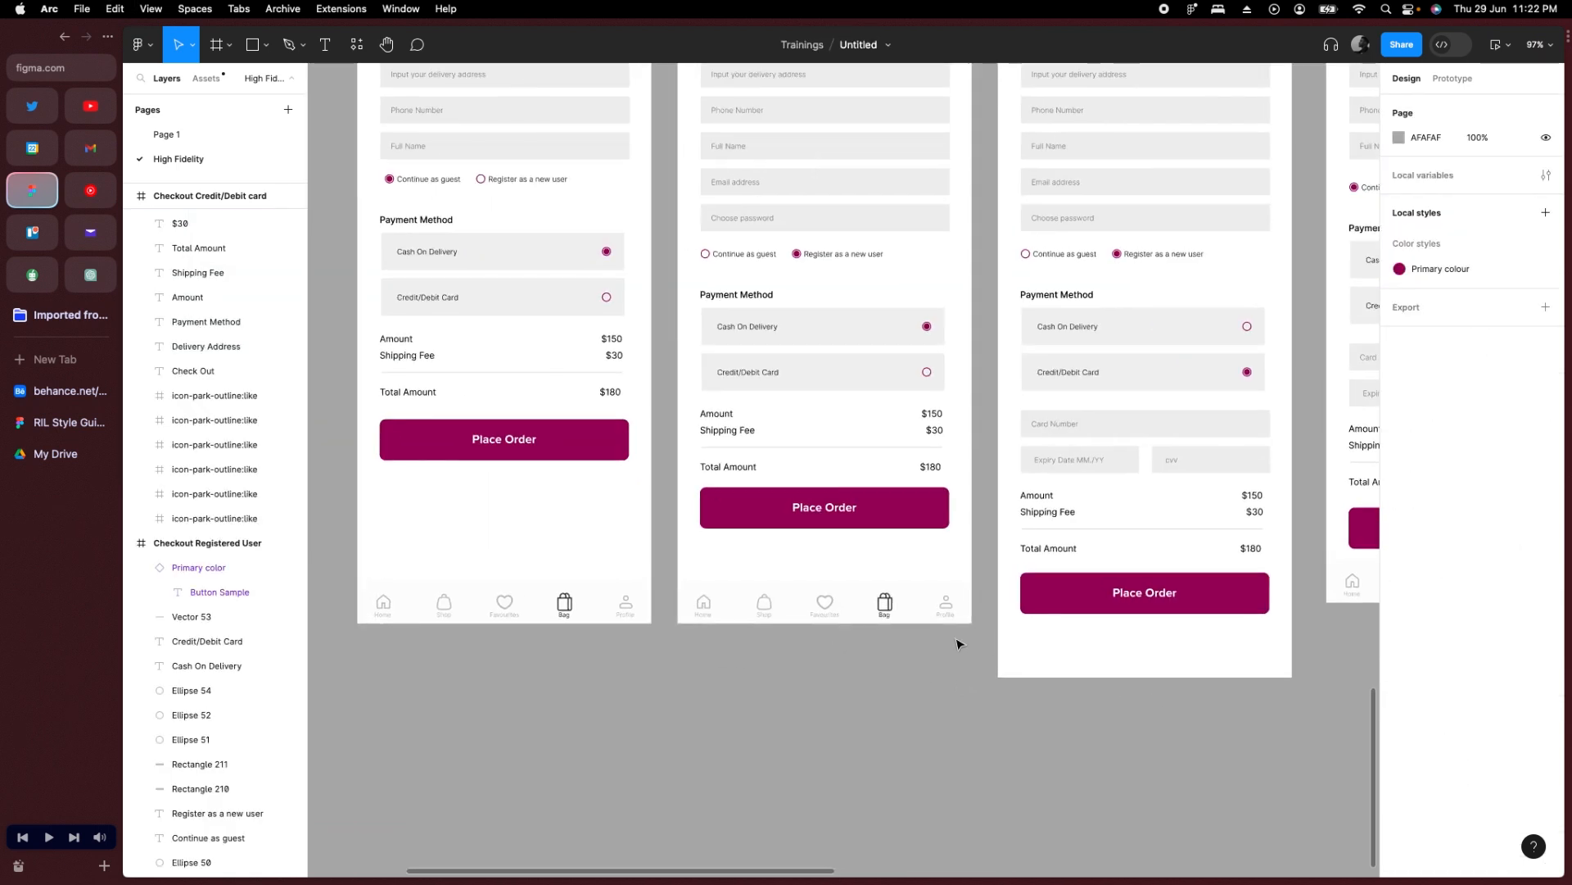
Delete the navigation bars with the dark Bag item from the Checkout Registered User and Checkout Guest screens.
click(726, 597)
key(Delete)
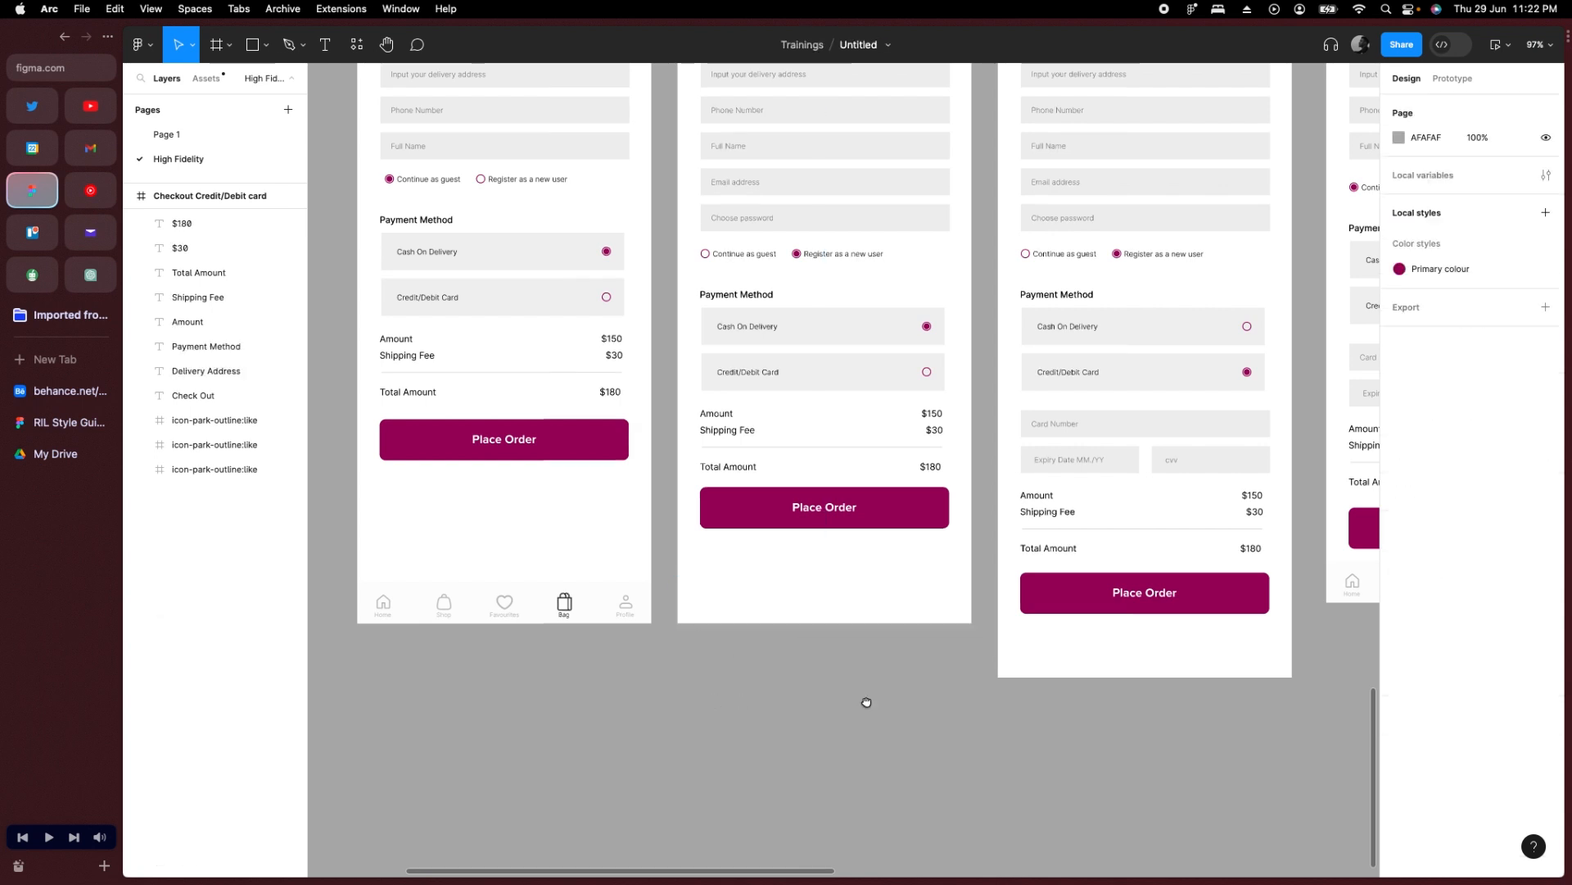
scroll(885, 688, left, 5)
click(667, 614)
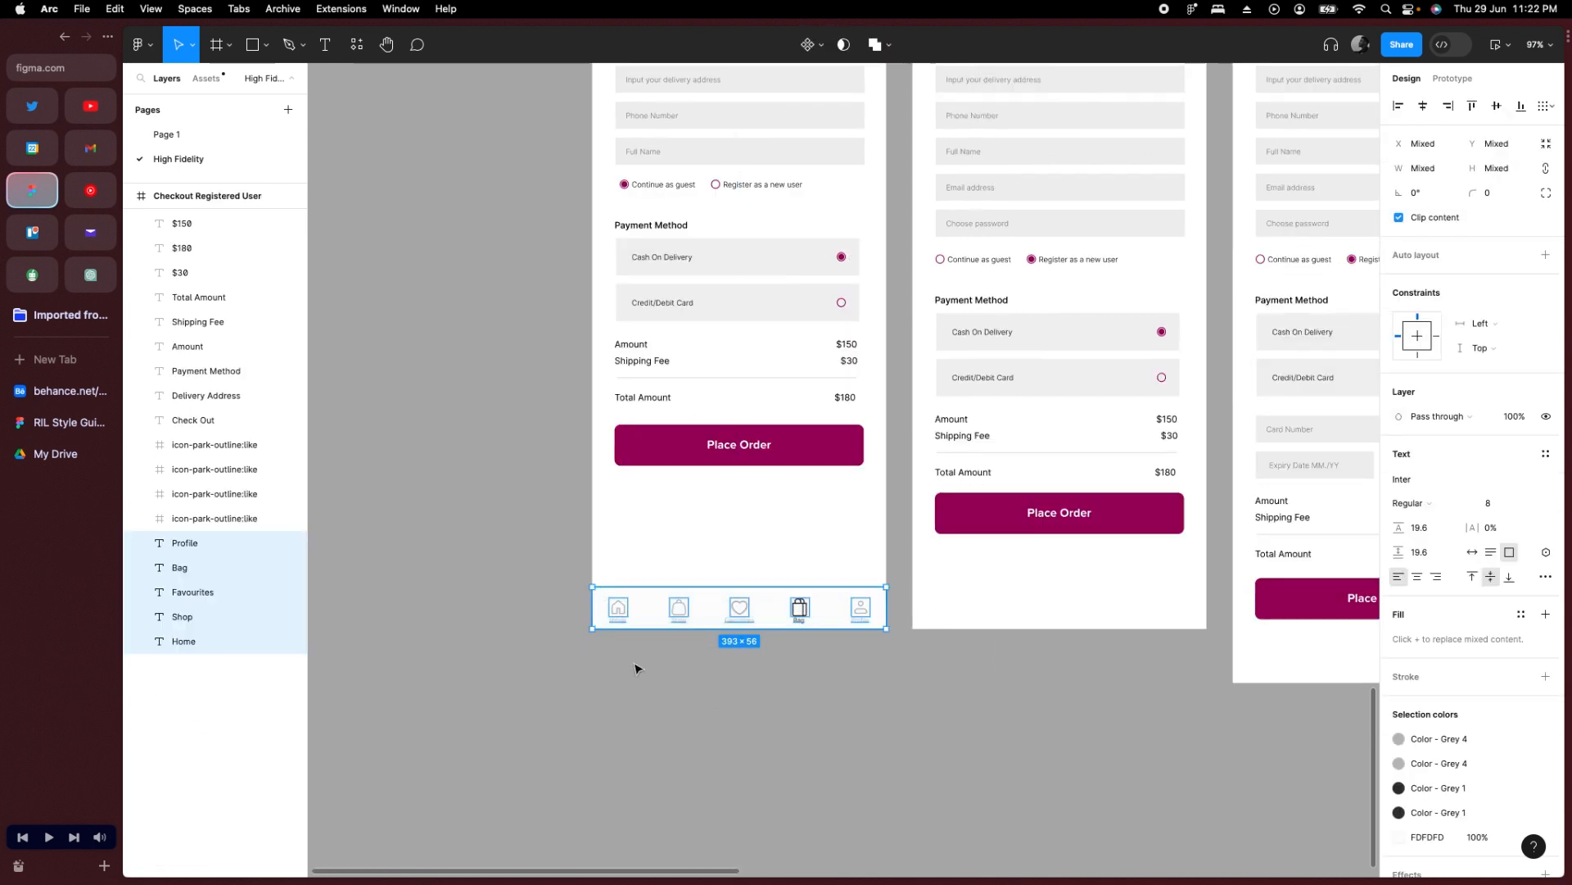
key(Delete)
Paste the Primary colour Bag navigation bar and place copies along the bottoms of Checkout Guest, Checkout Registered User and the first Checkout Credit/Debit card.
key(ctrl+v)
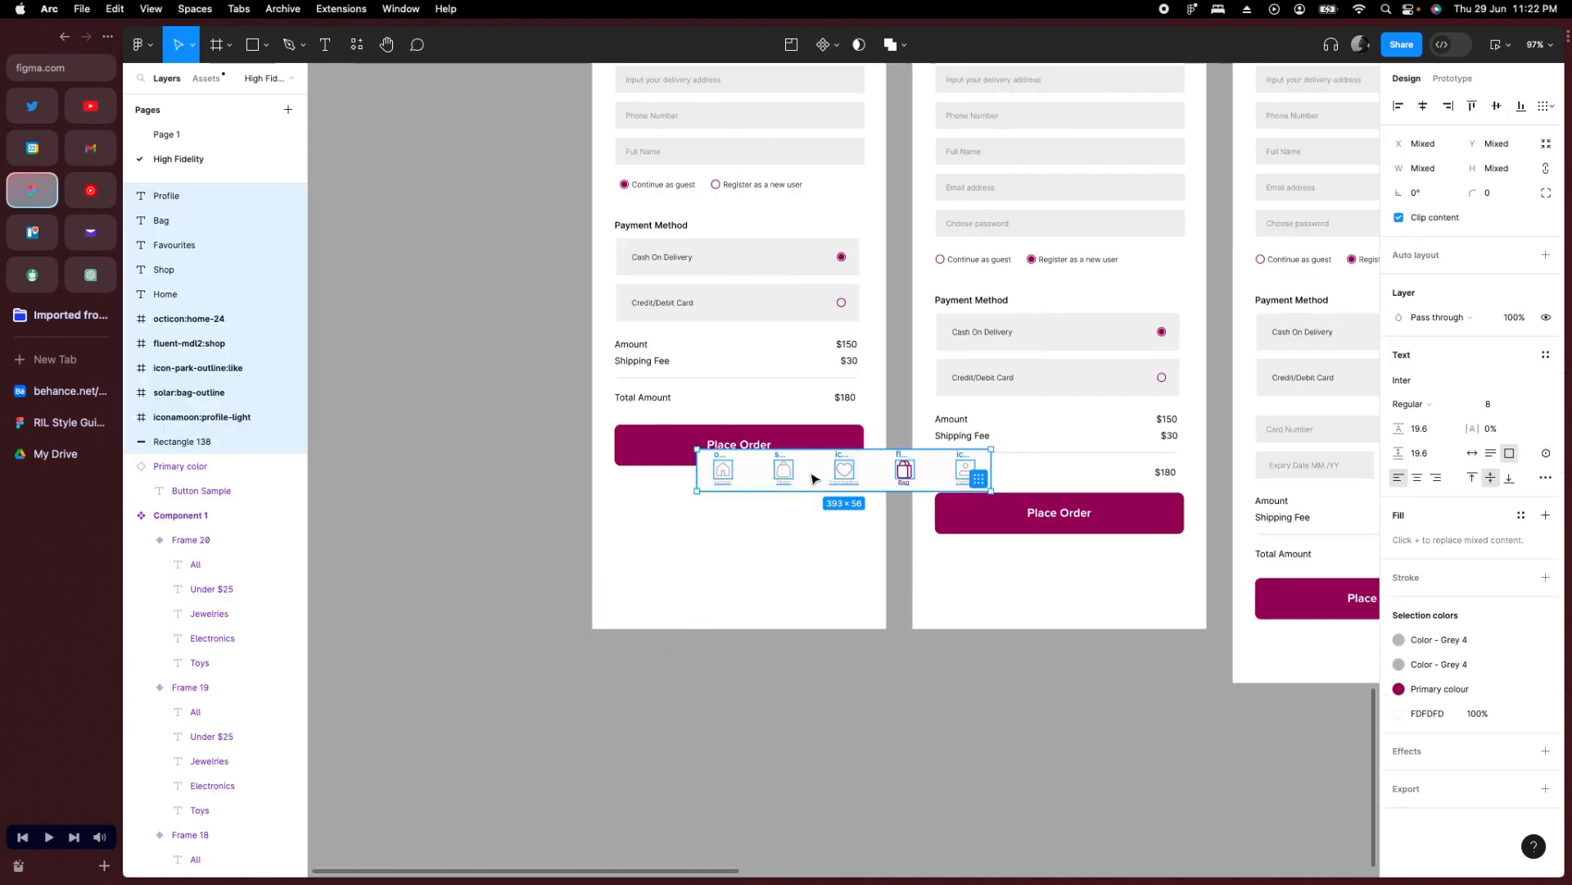
drag(814, 474, 988, 614)
scroll(1034, 615, right, 10)
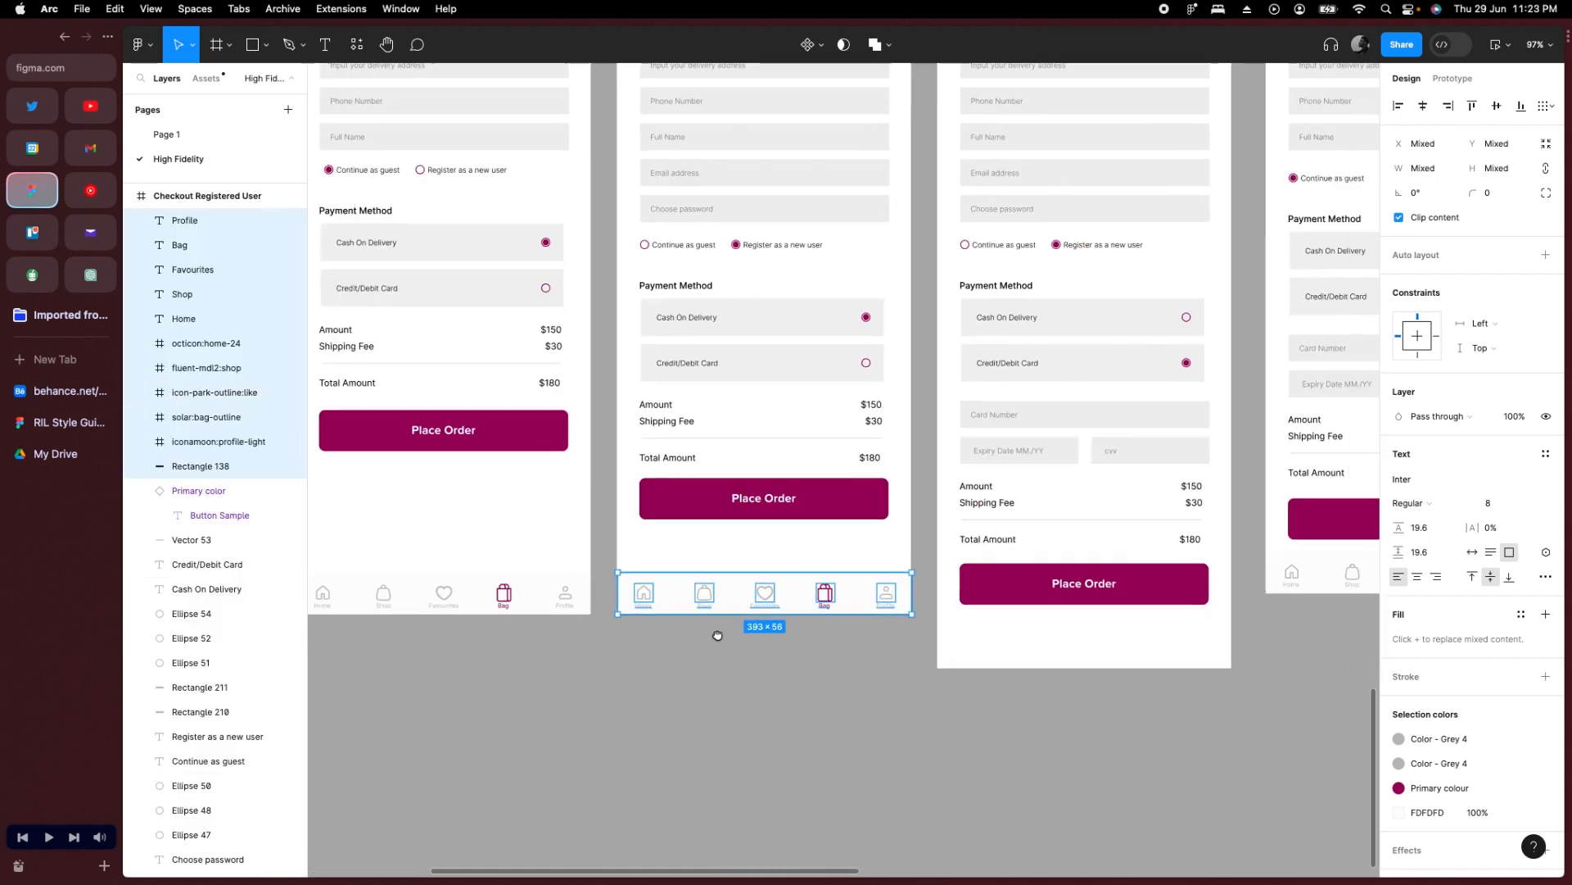
drag(745, 581, 1057, 636)
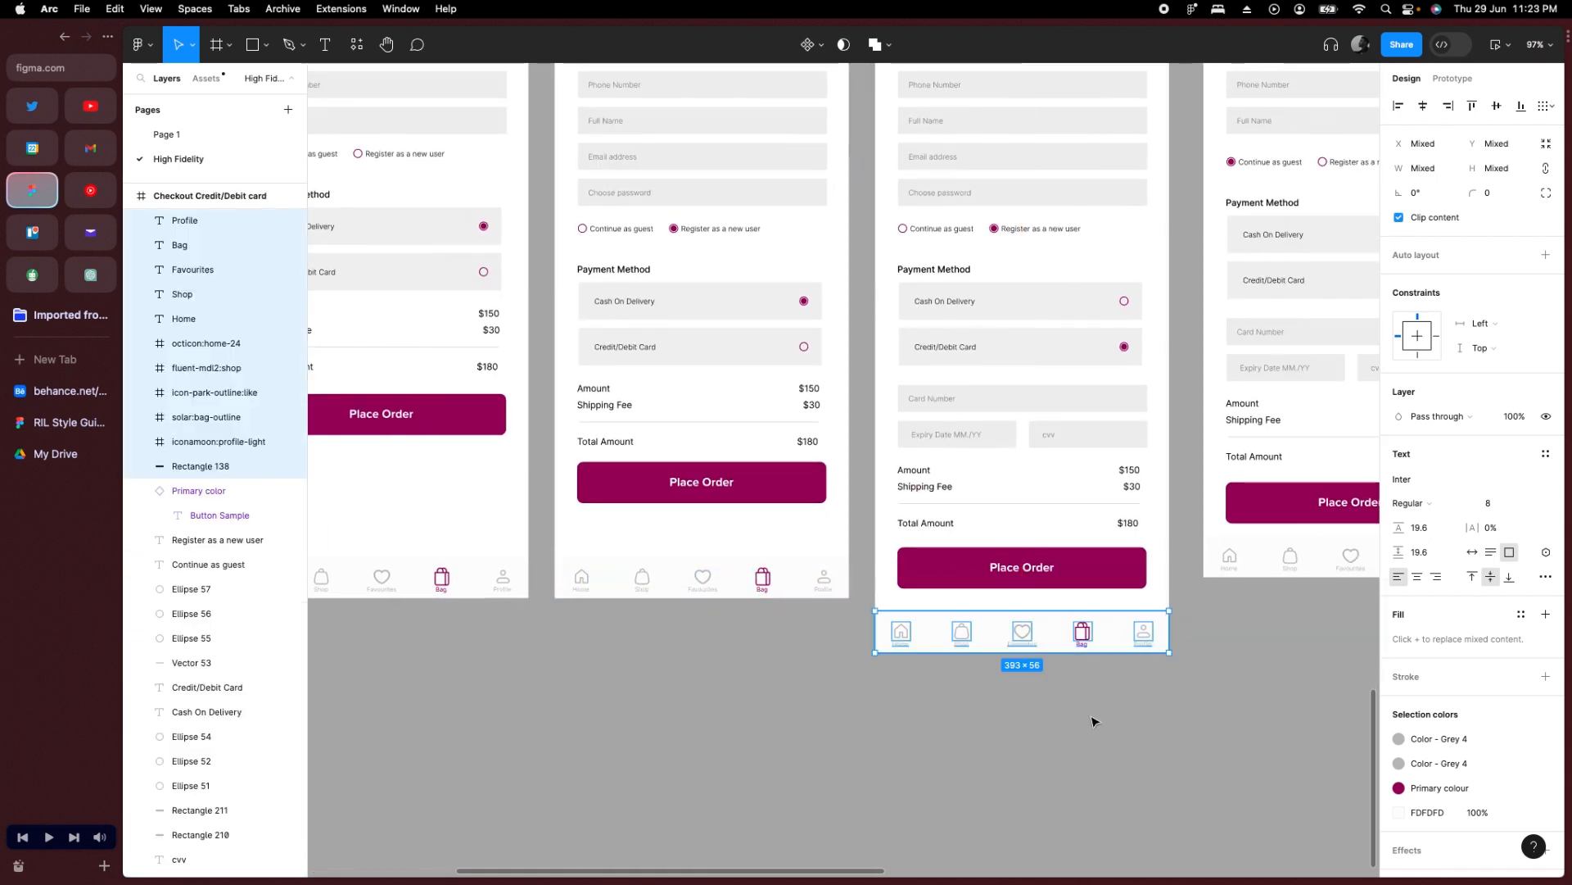
scroll(688, 758, down, 3)
click(955, 754)
Present the prototype and examine the Home page, including its category, Trending Now and Products image rows.
scroll(980, 753, down, 5)
scroll(980, 754, down, 5)
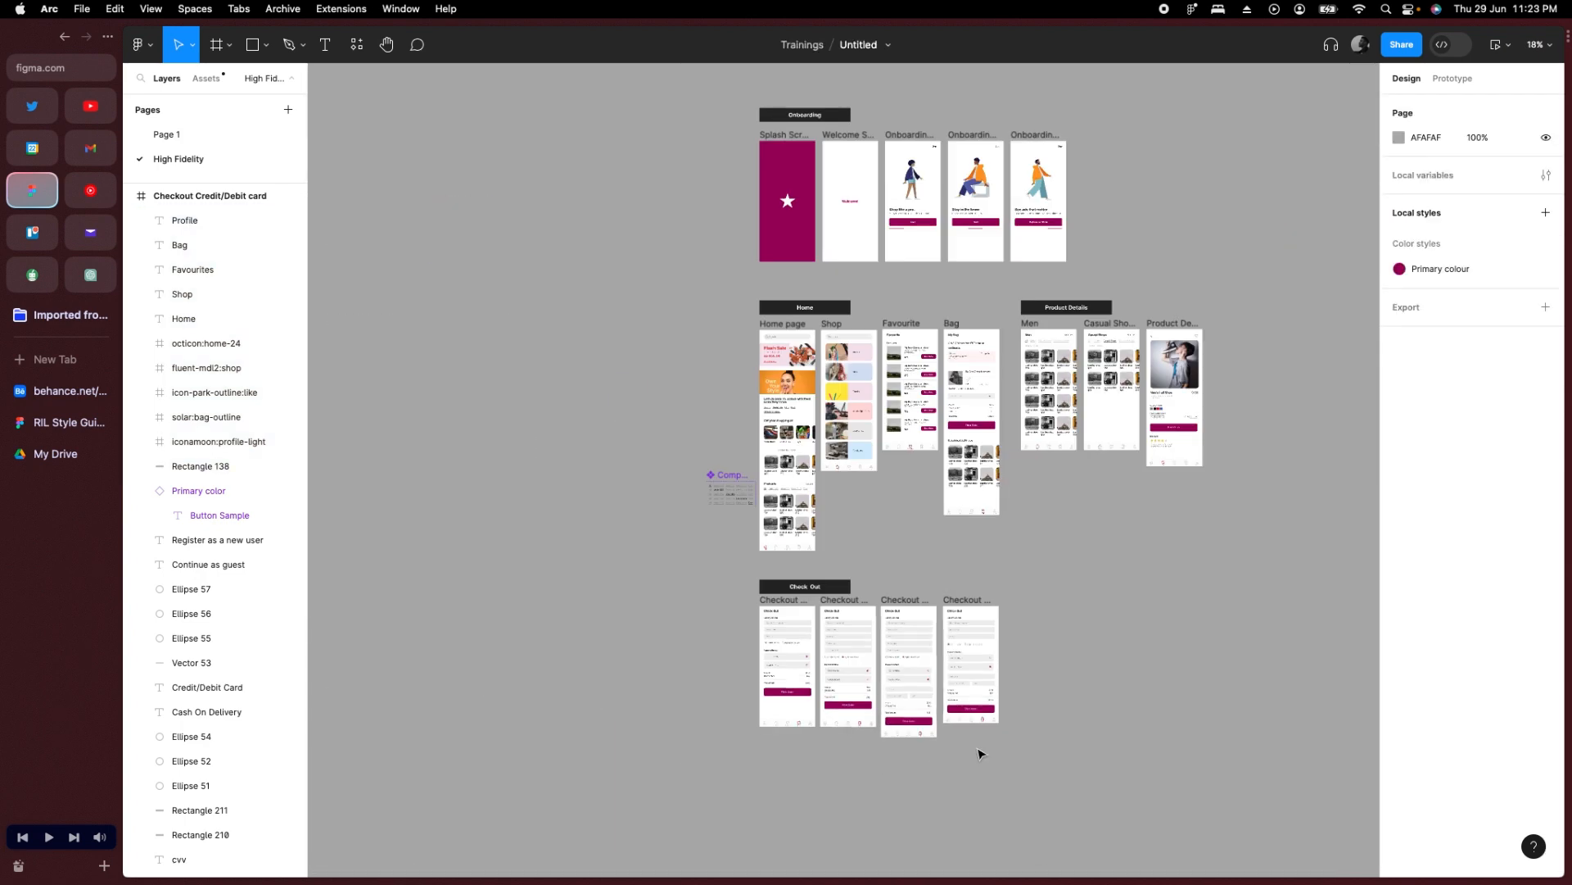
scroll(942, 327, up, 5)
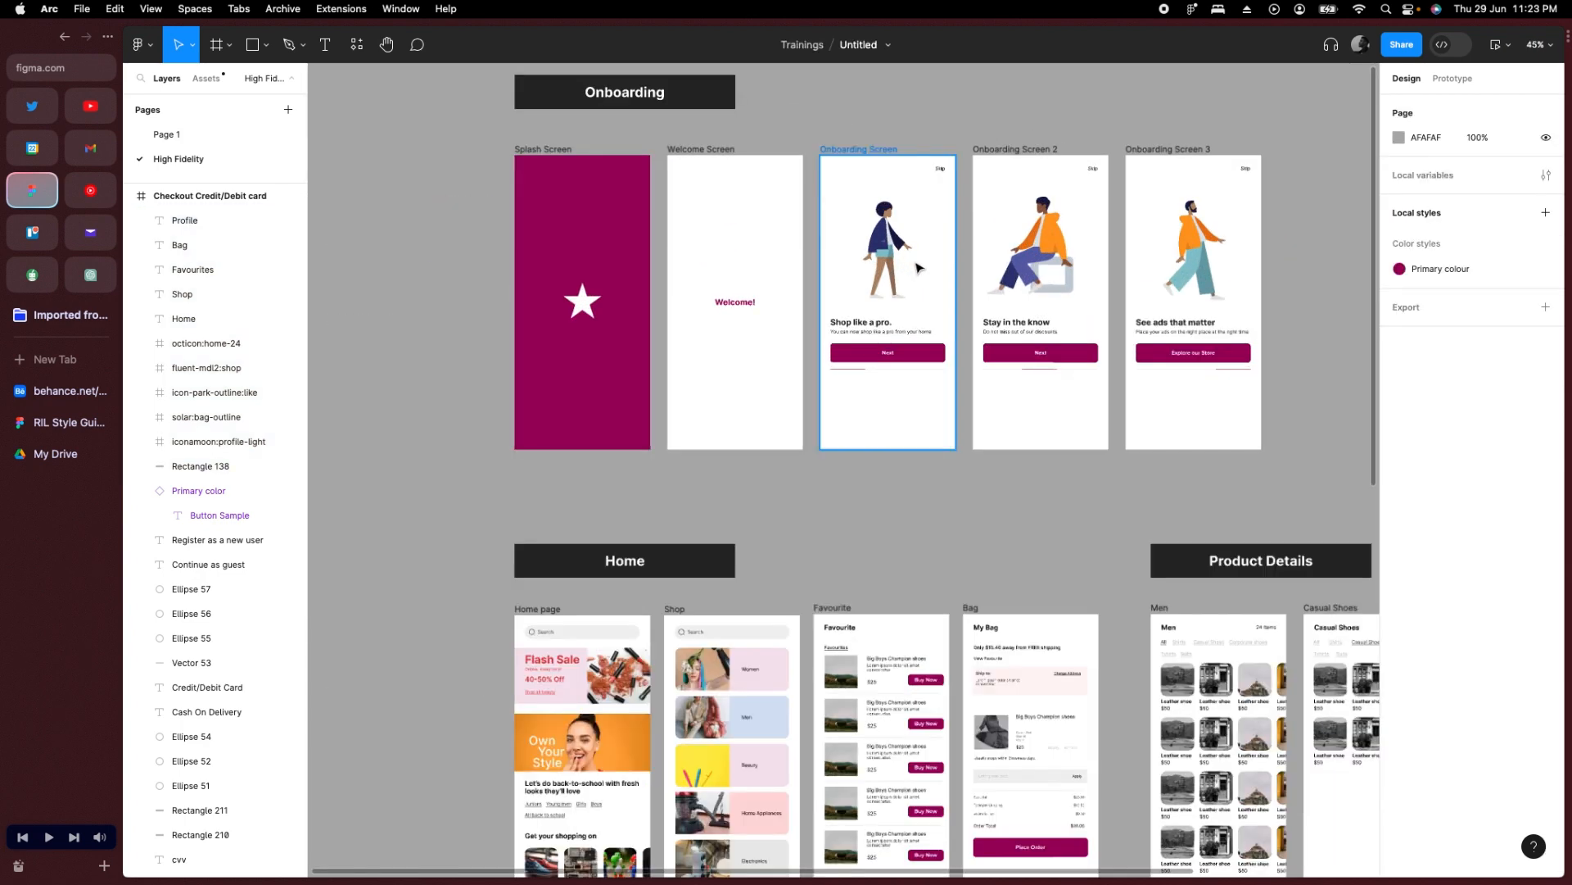
scroll(974, 482, right, 3)
scroll(974, 482, down, 1)
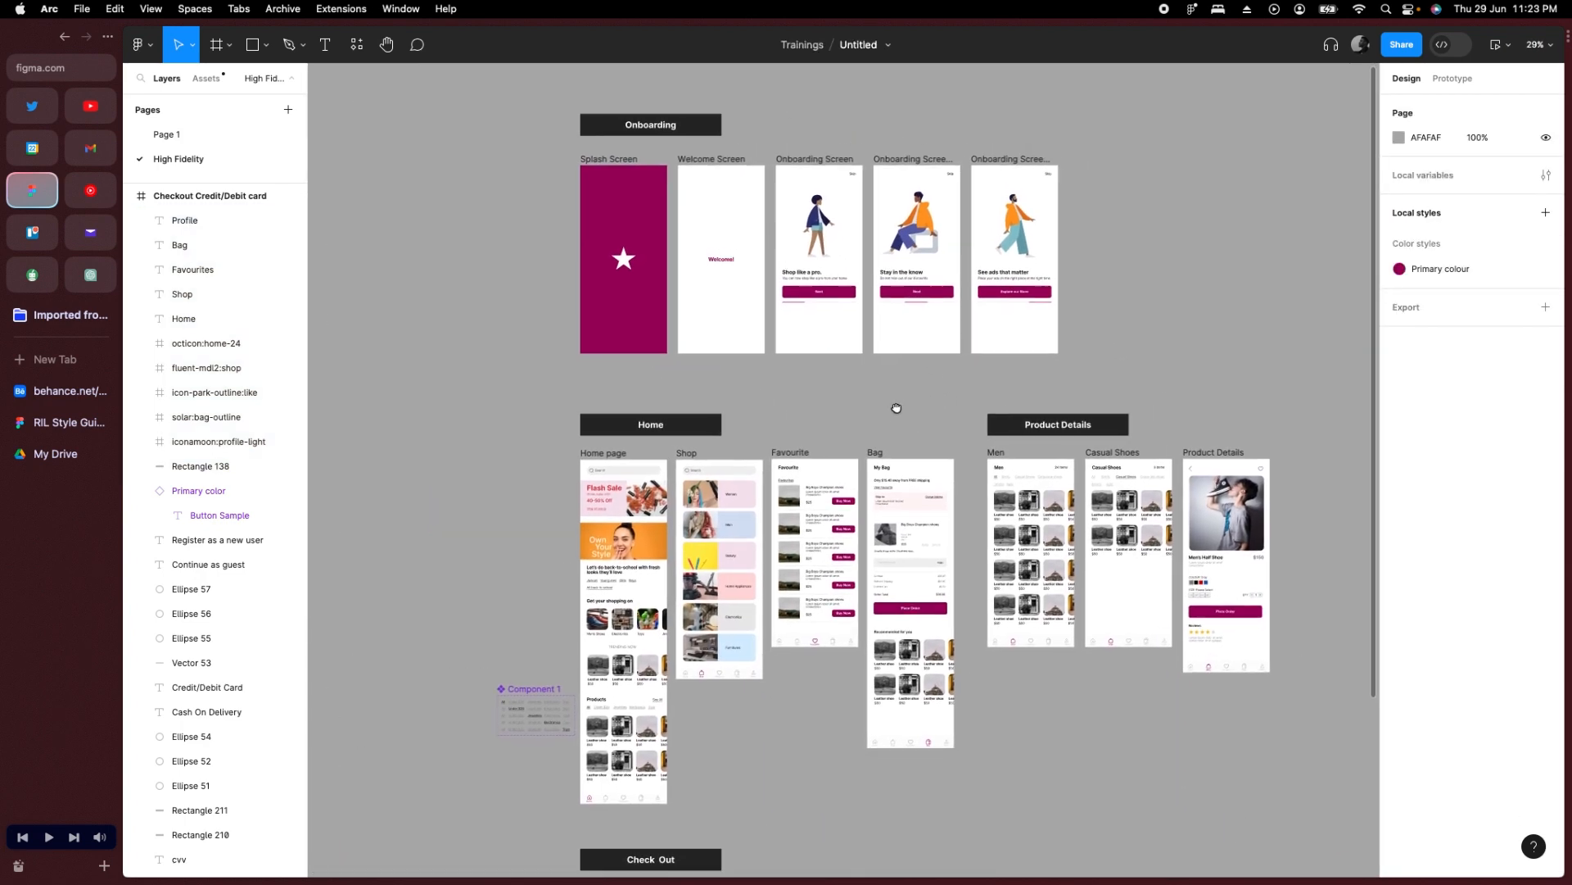
click(1501, 45)
click(1470, 82)
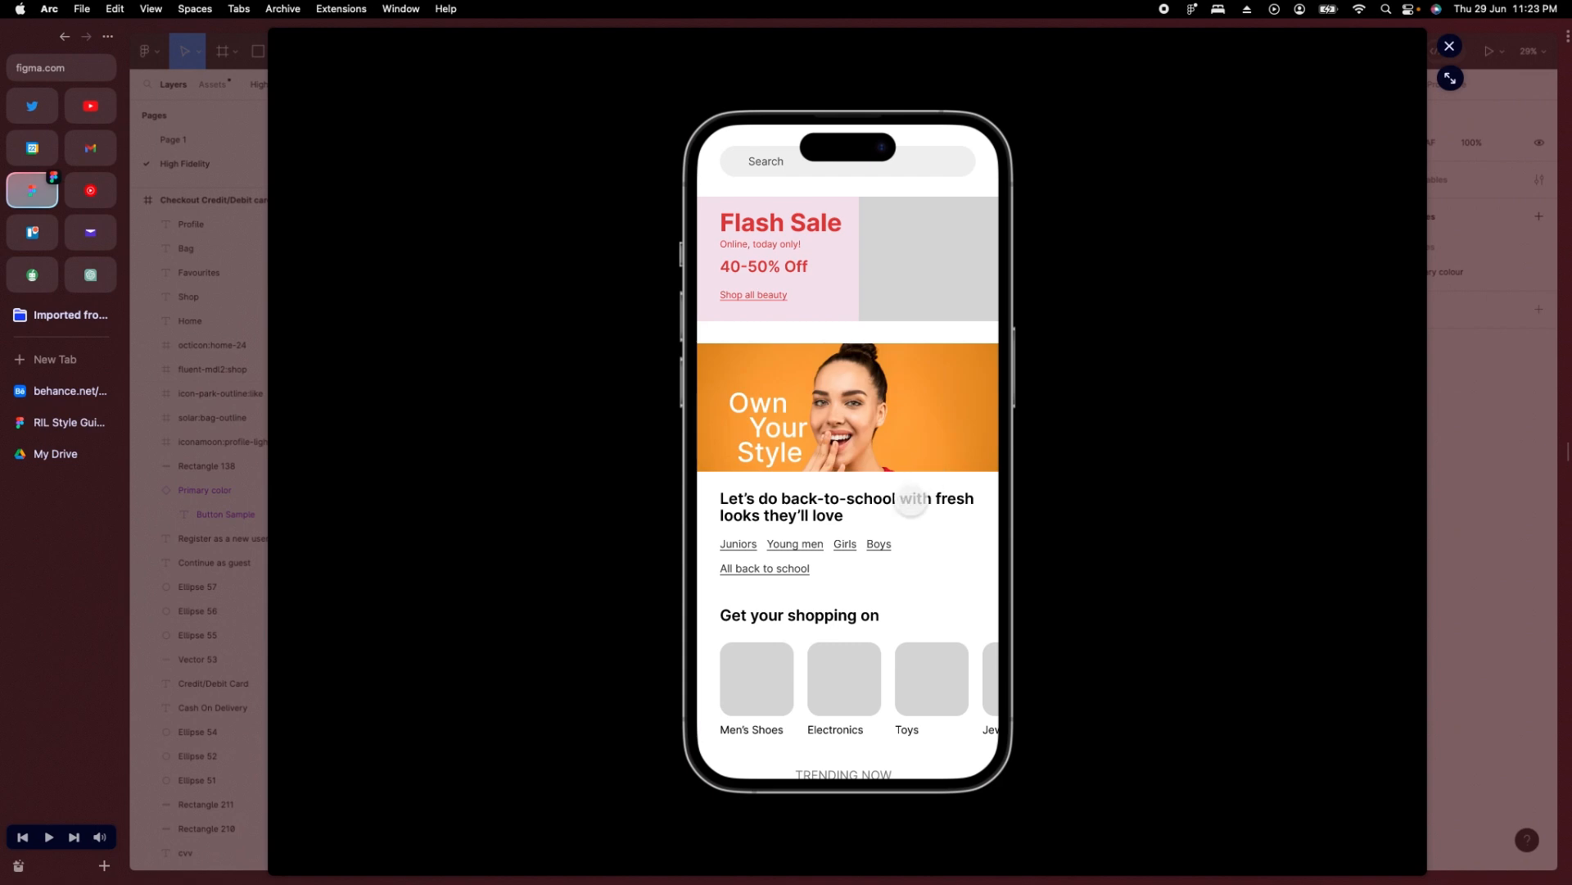
scroll(917, 483, down, 5)
drag(883, 490, 934, 491)
scroll(935, 459, down, 7)
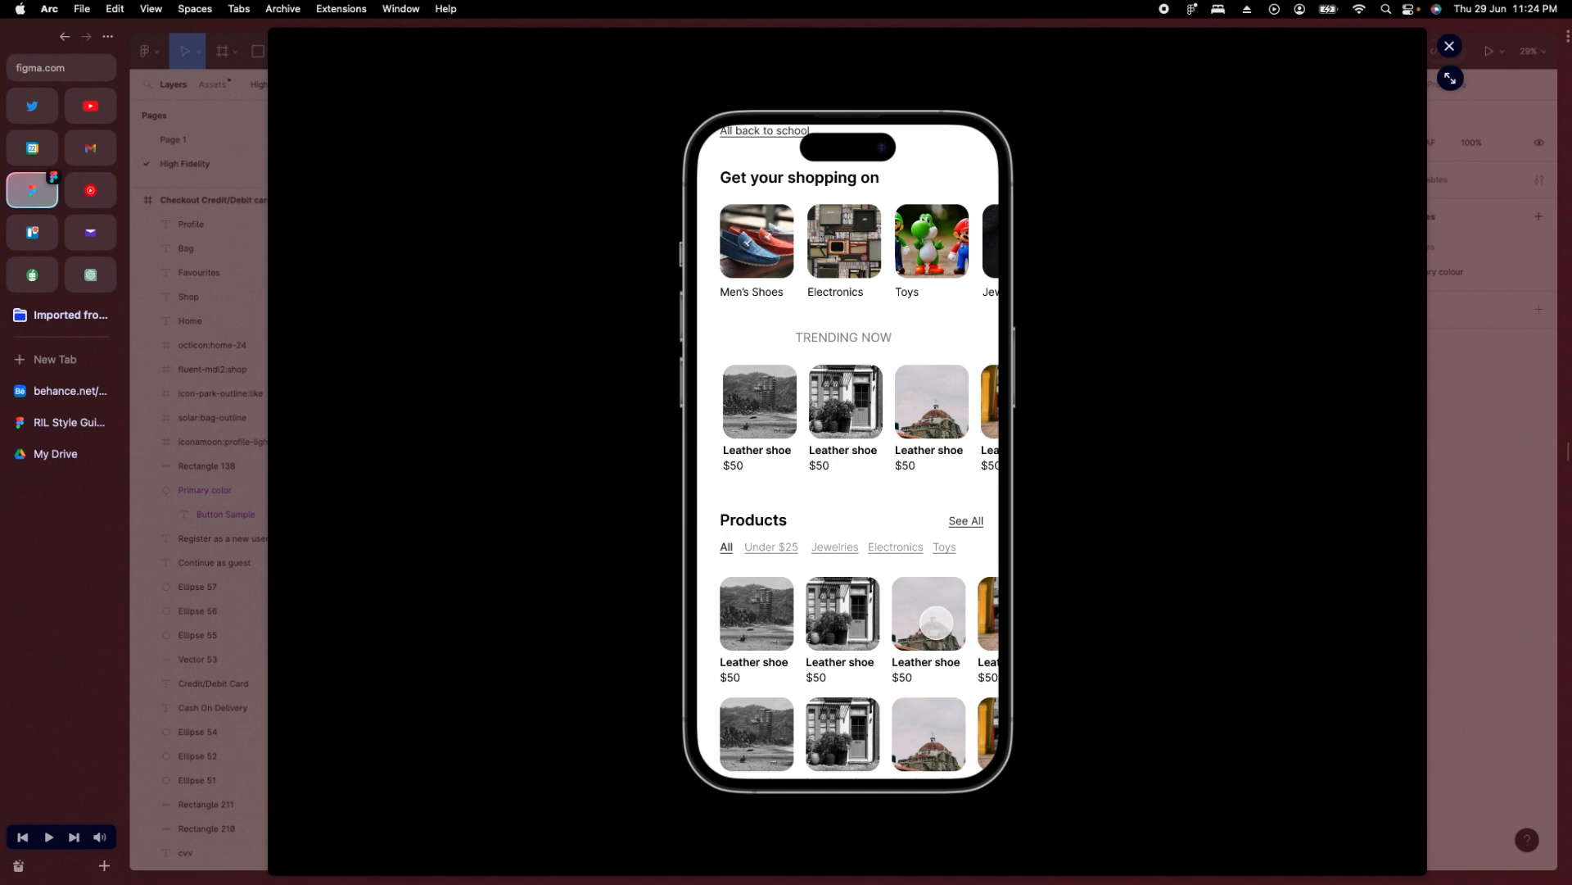
drag(788, 626, 917, 627)
drag(904, 410, 975, 396)
scroll(886, 588, down, 3)
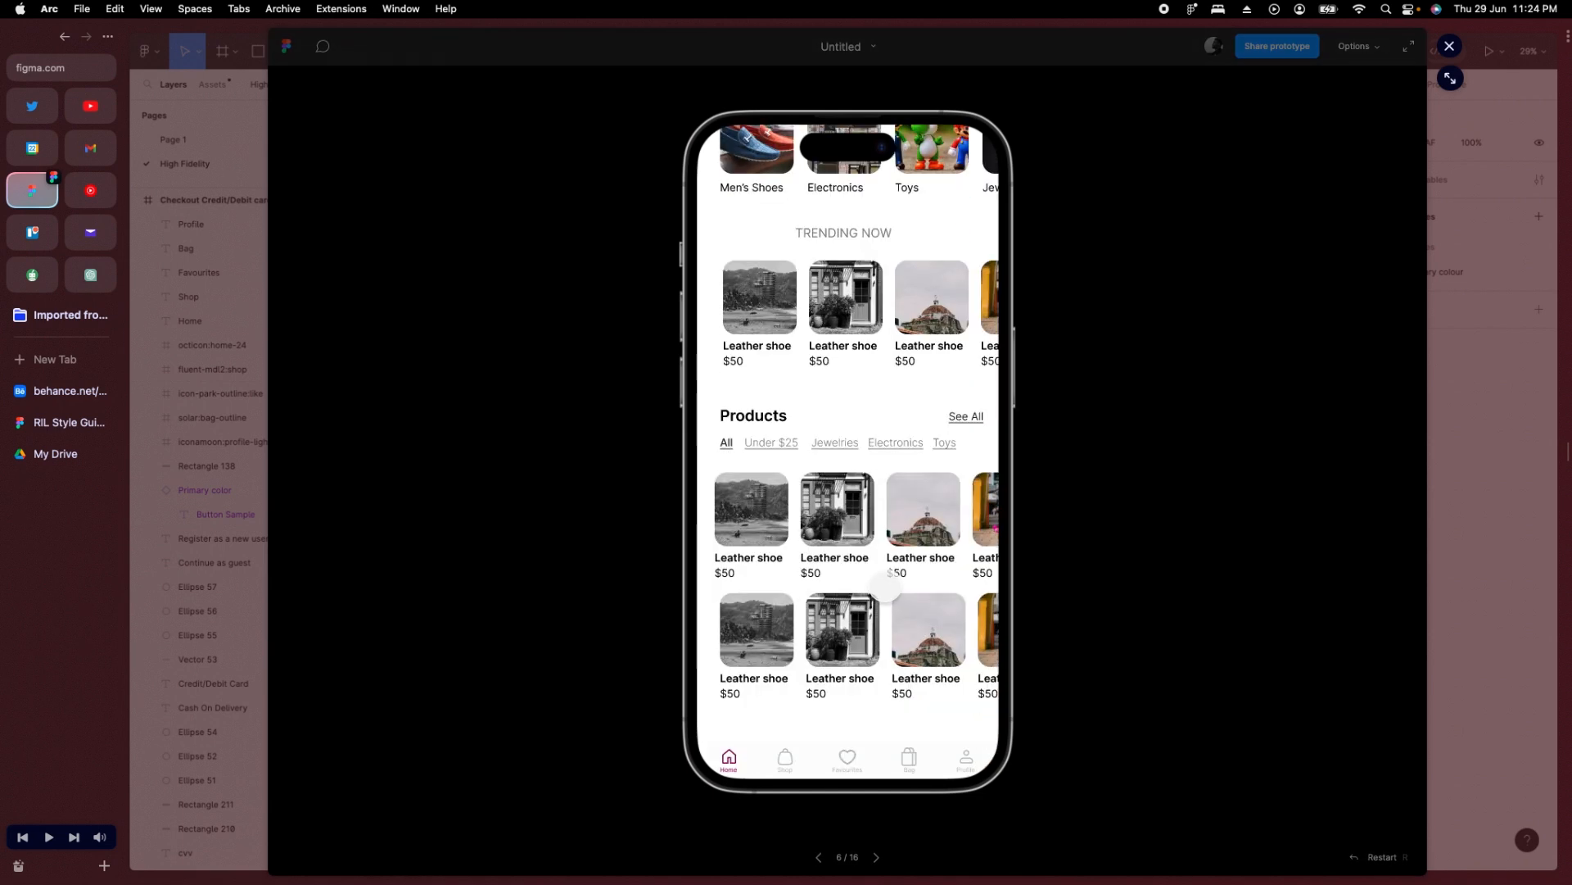
Page through the Favourite, Men and Check Out screens in the presentation and close it.
key(Right)
key(Right)
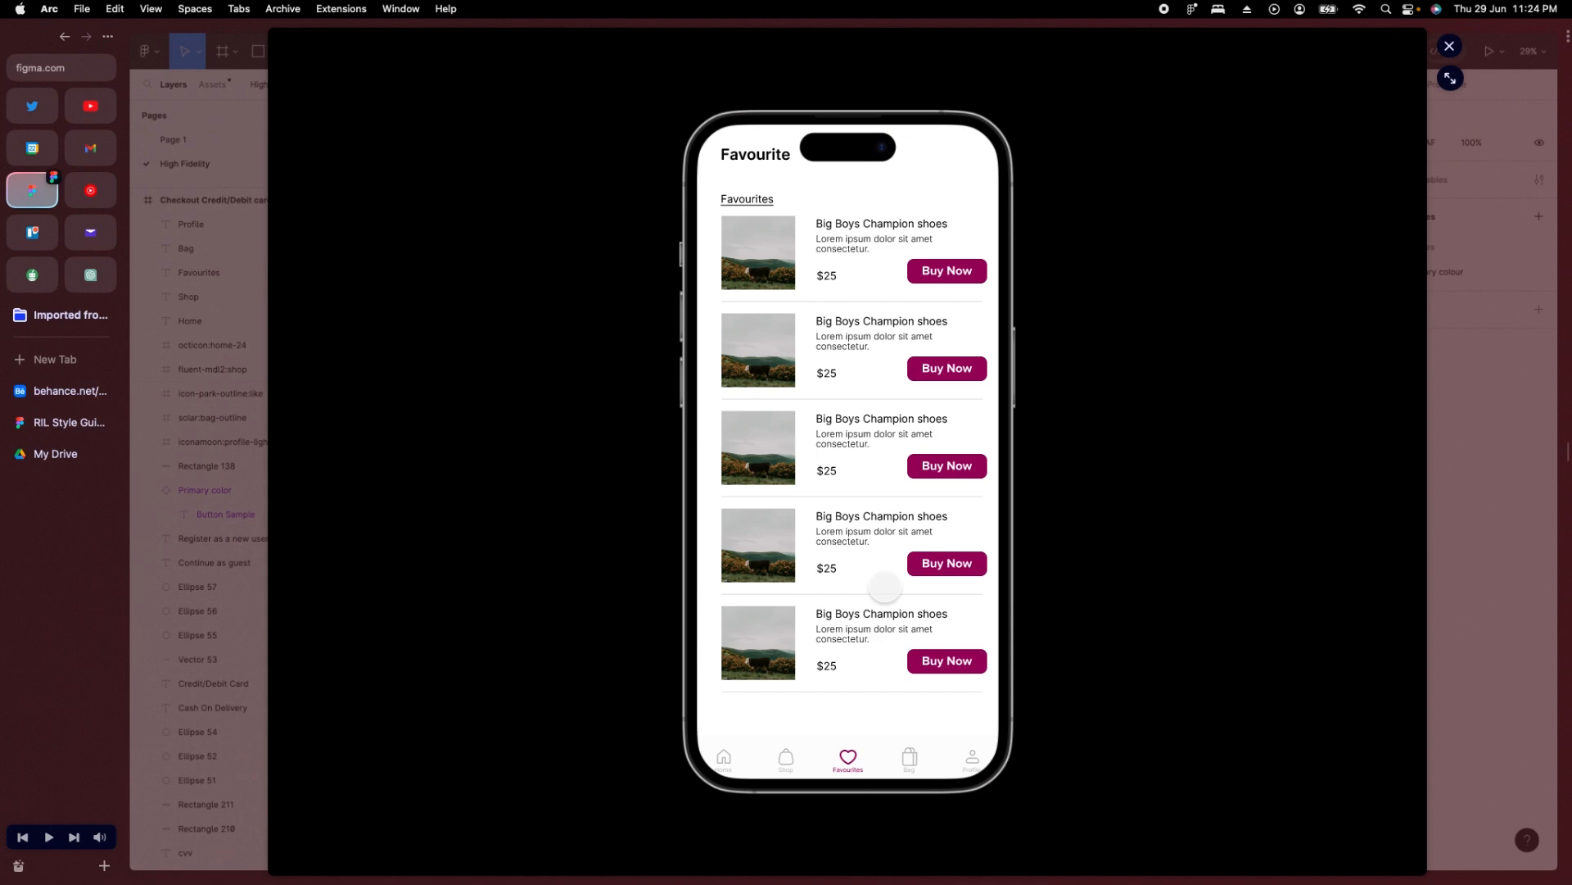
key(Right)
key(Right)
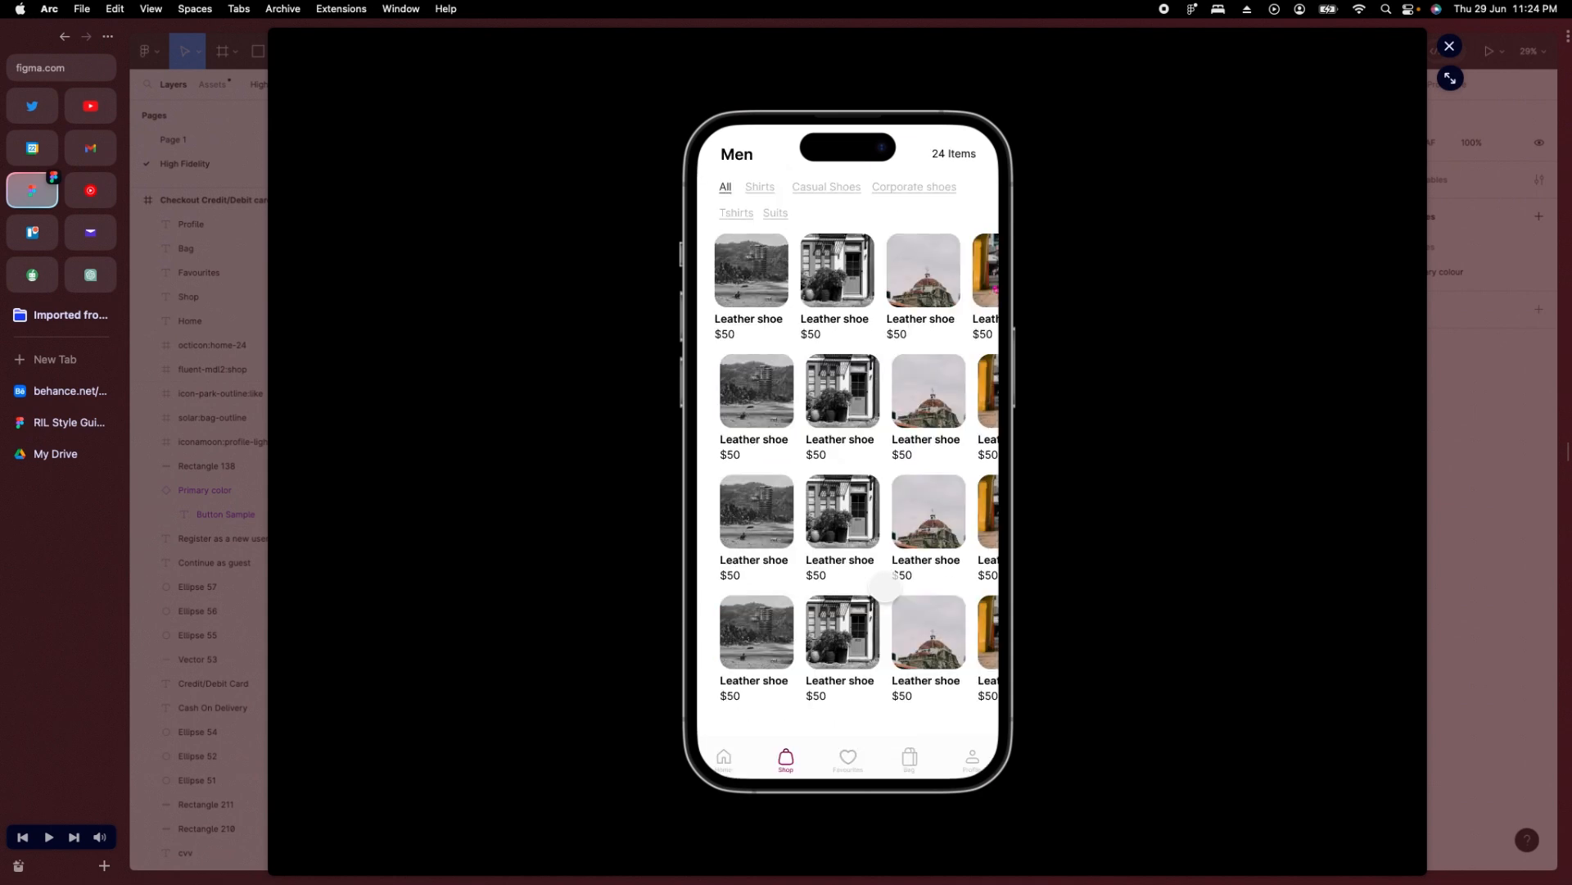
key(Right)
key(Right)
key(Right)
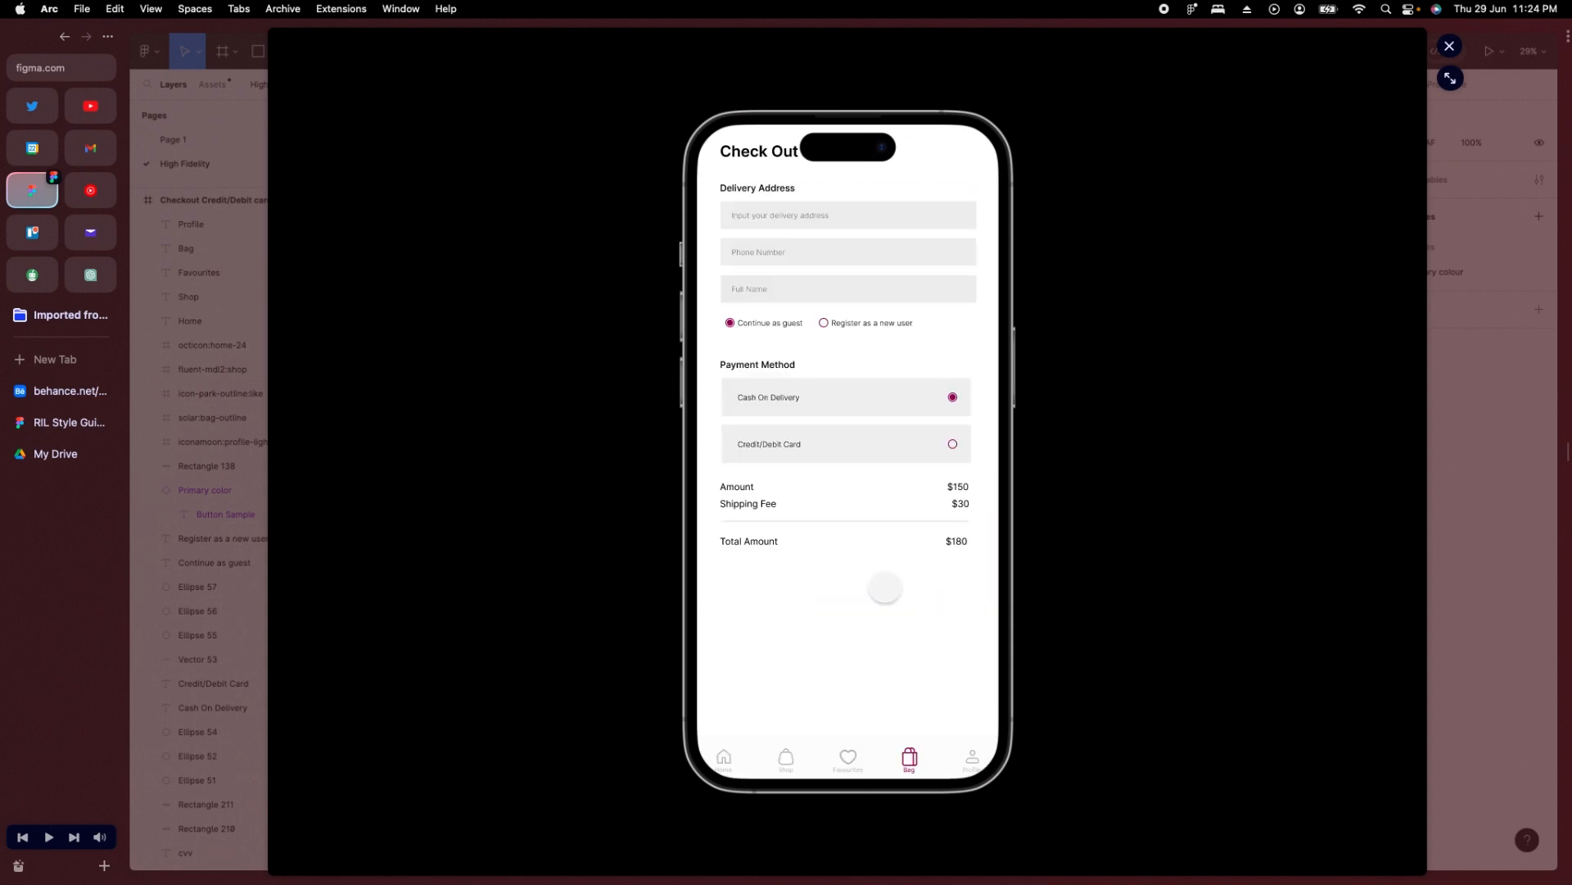
key(Right)
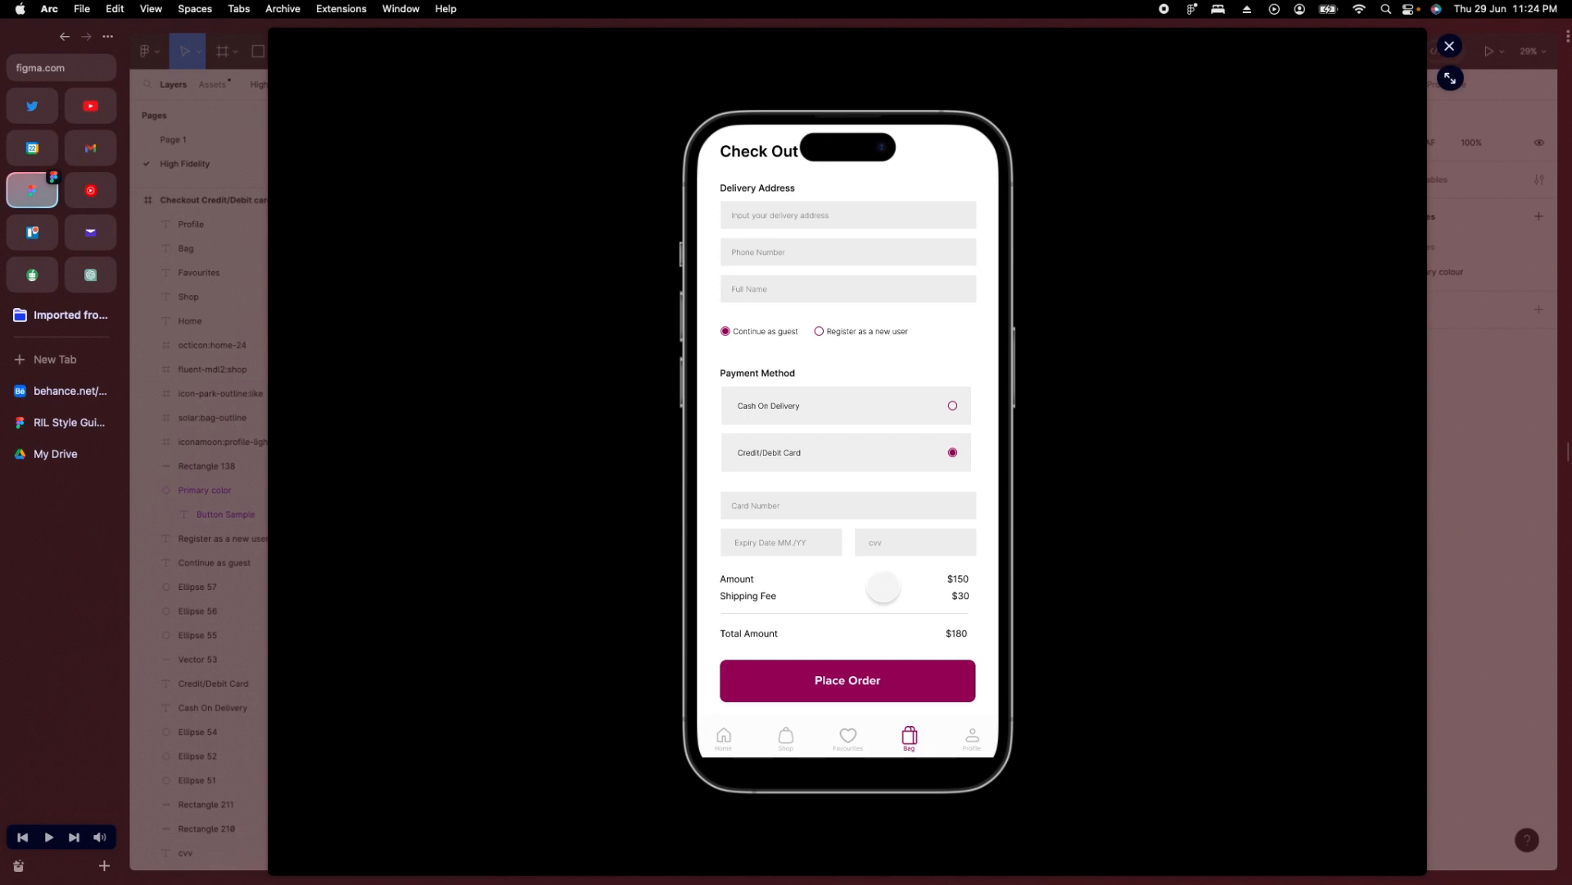
click(1448, 47)
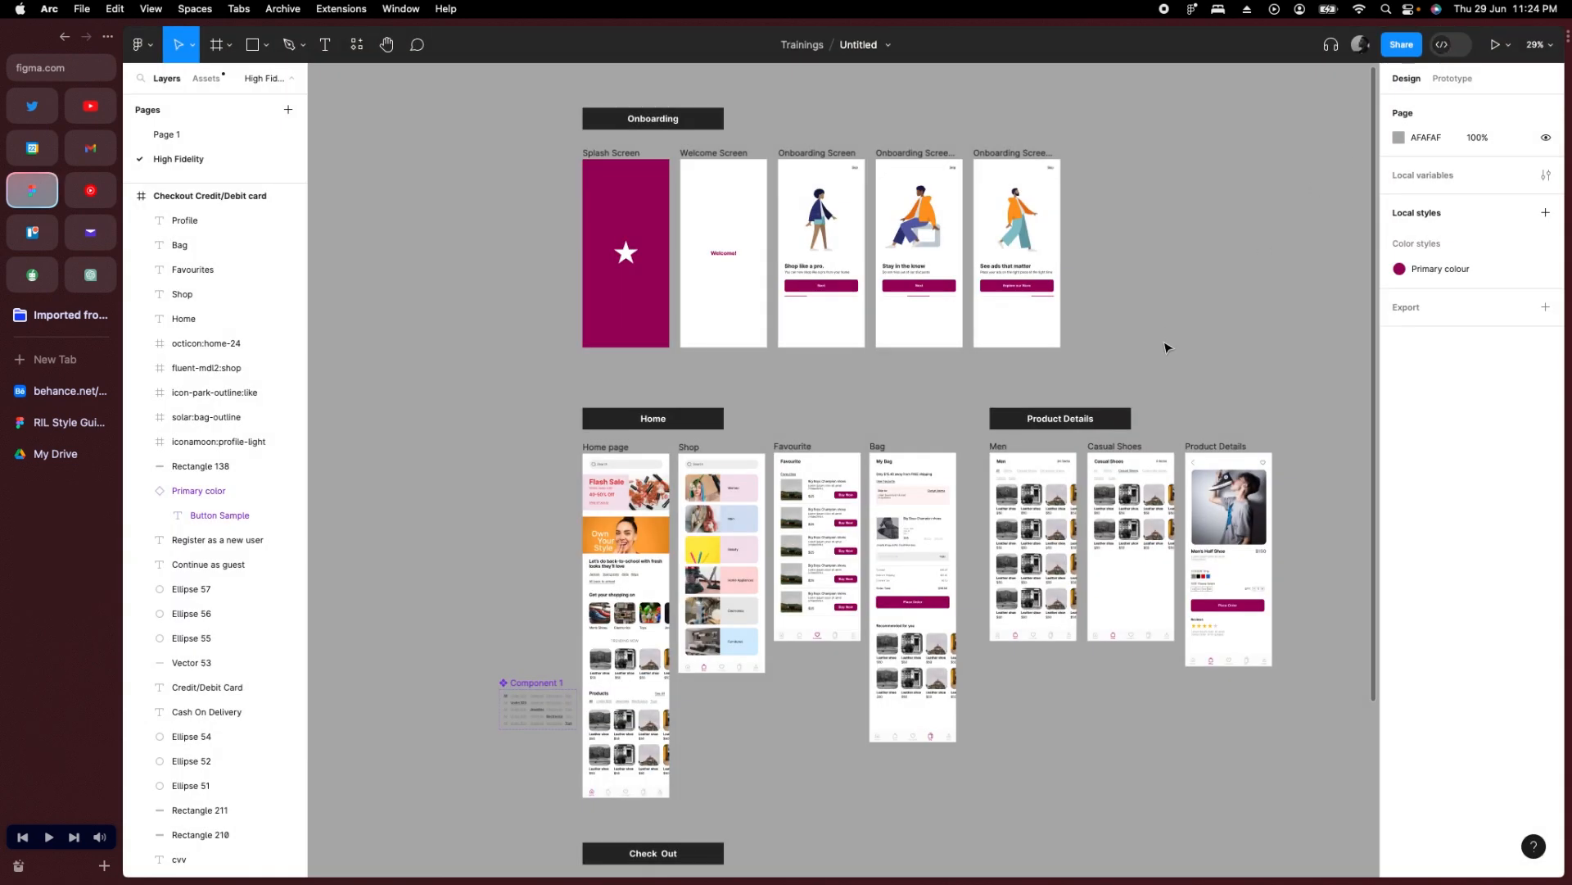
Examine the Onboarding, Home, Product Details and Check Out sections of the High Fidelity page for a consistent brand colour.
scroll(1142, 396, down, 2)
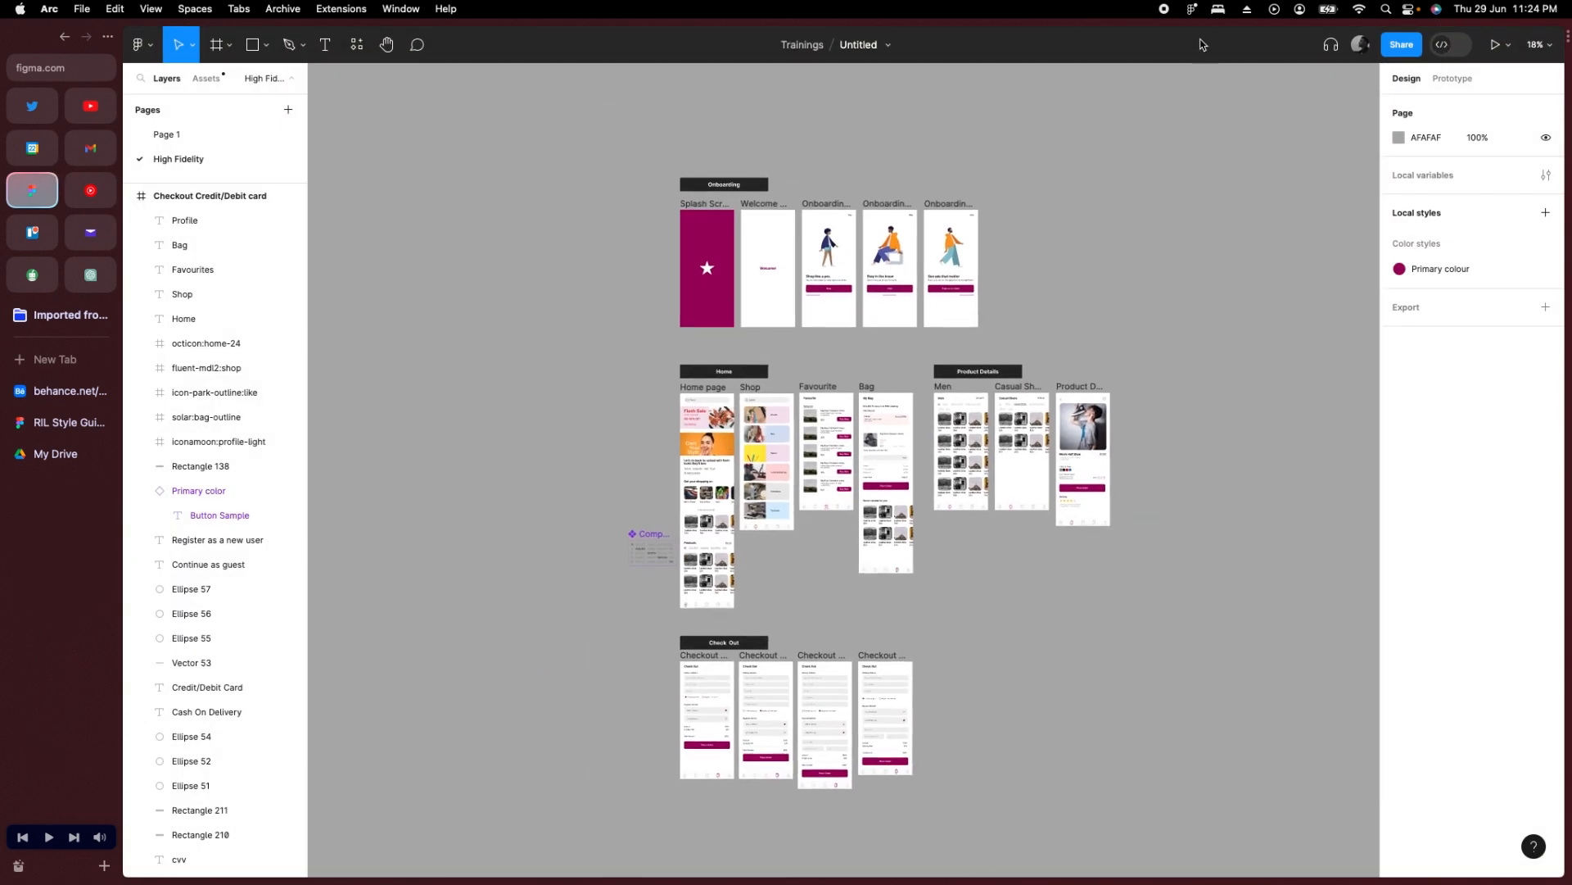
scroll(909, 680, up, 6)
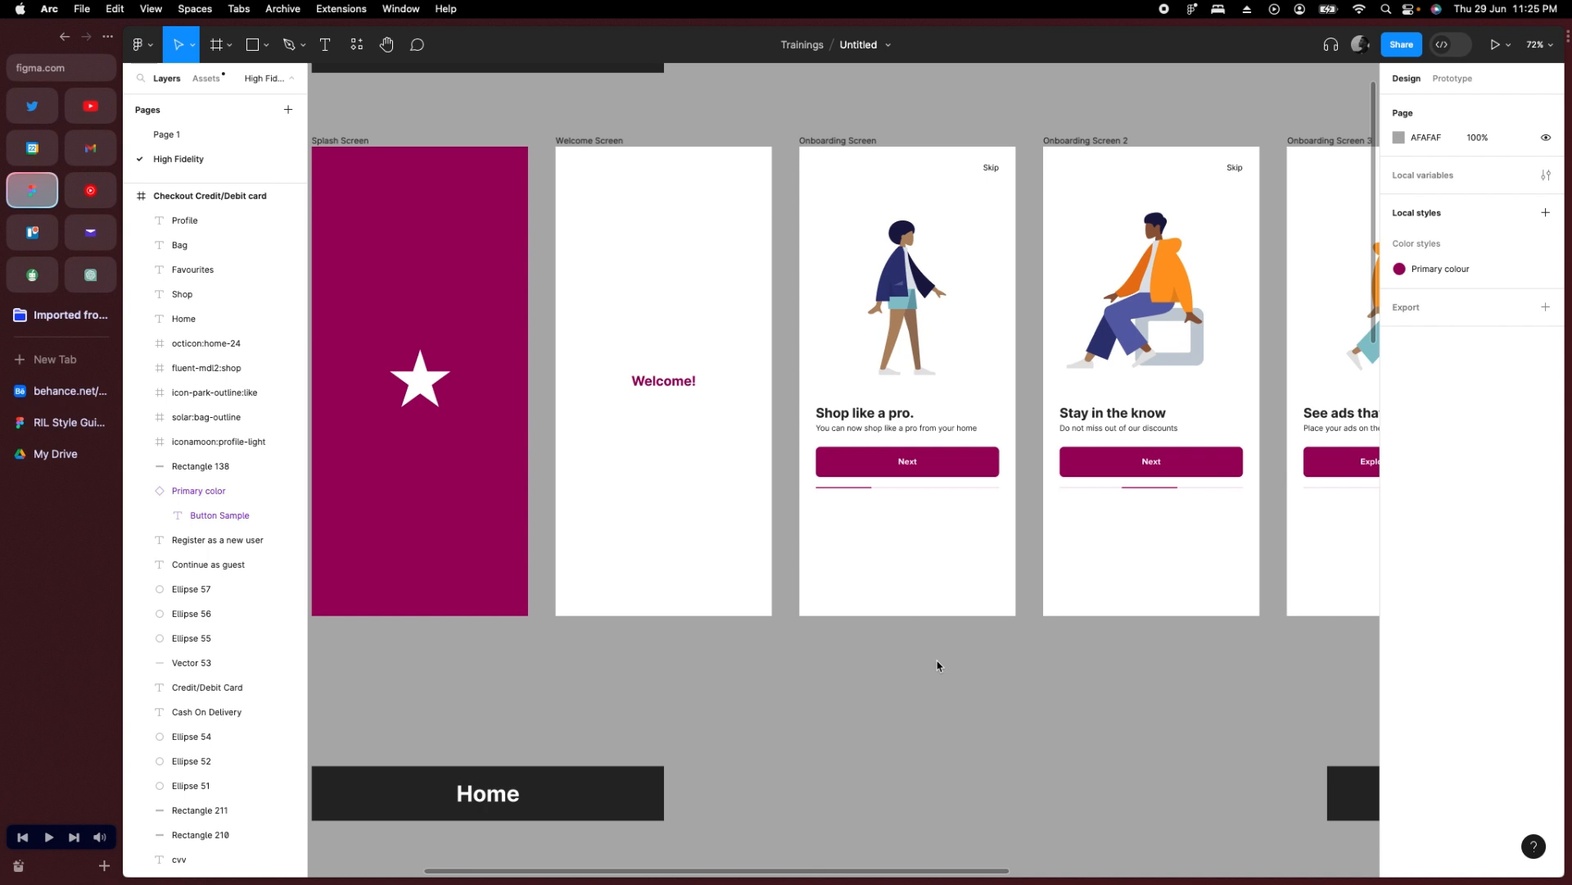
scroll(973, 649, right, 3)
scroll(808, 635, down, 2)
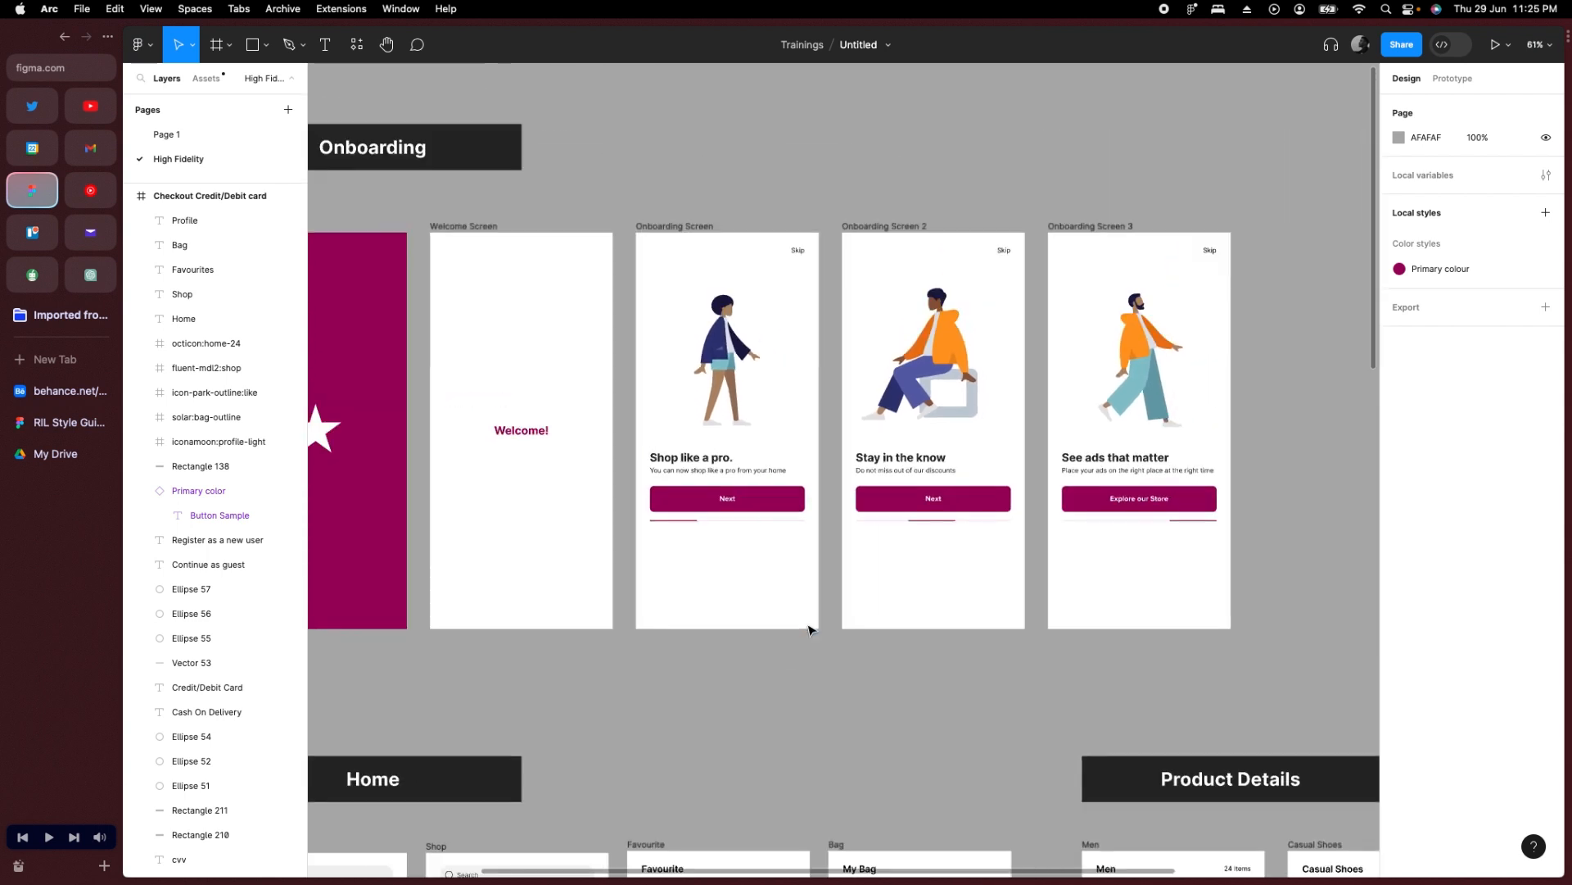
drag(755, 670, 871, 662)
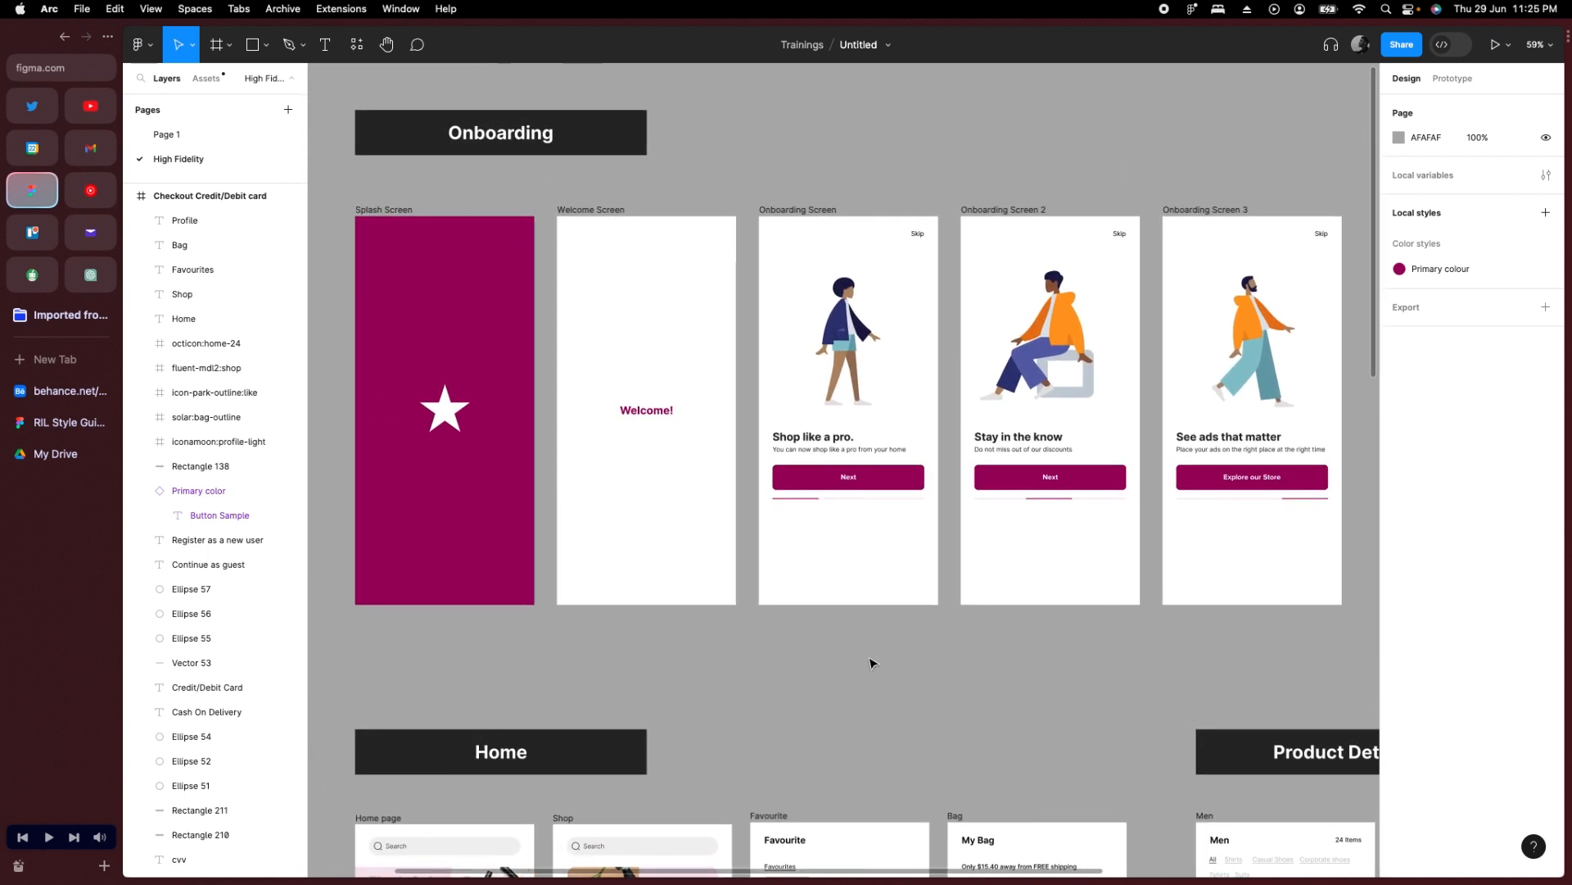
scroll(794, 327, up, 3)
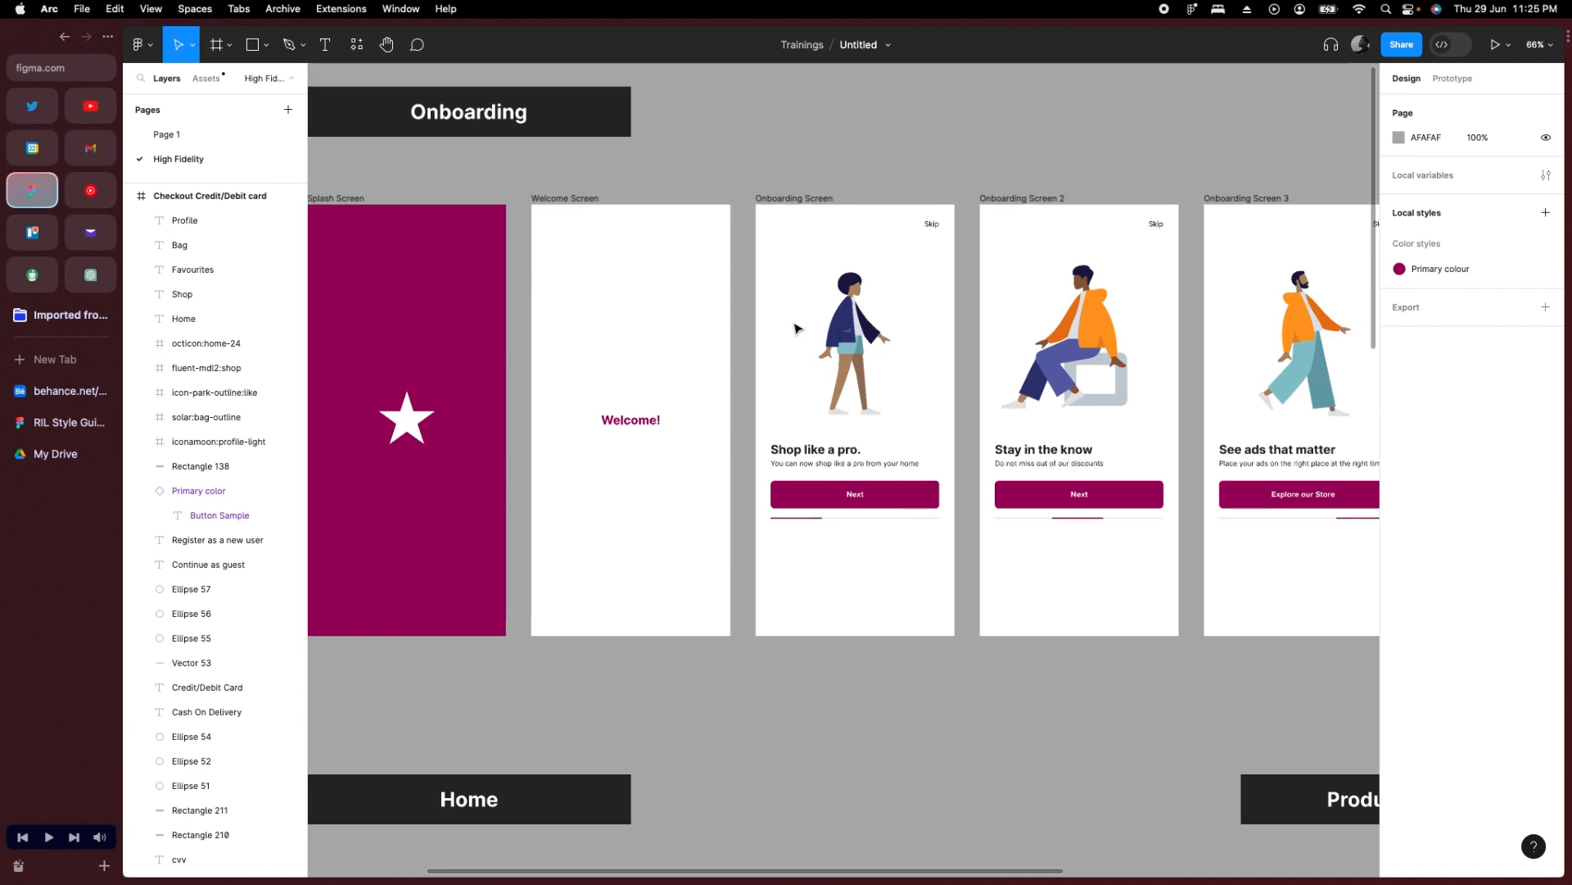
scroll(794, 328, down, 3)
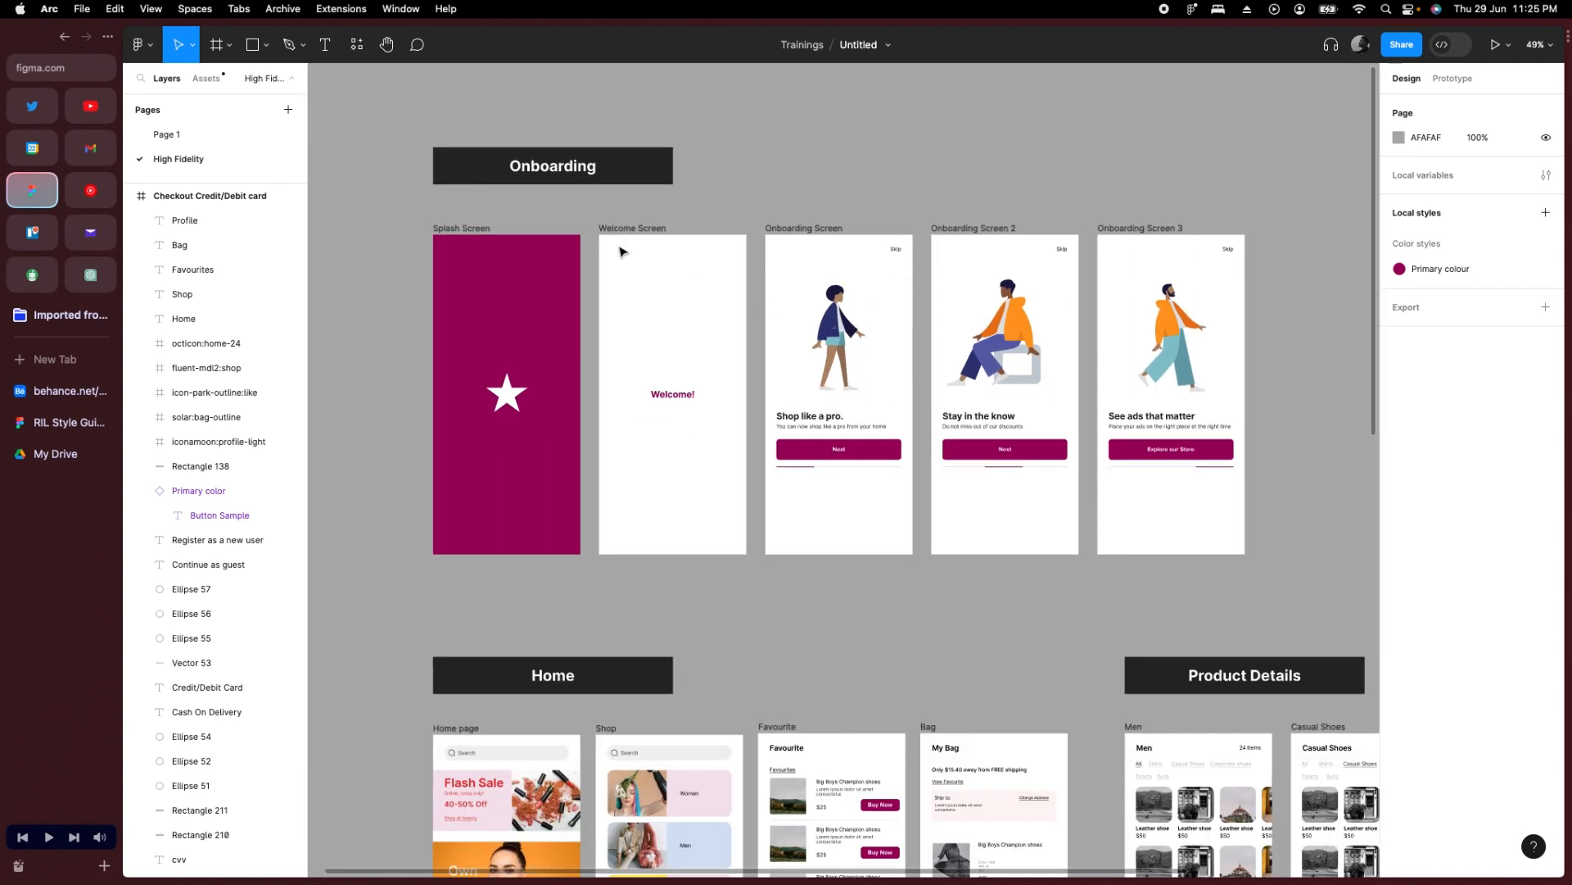
scroll(863, 625, down, 5)
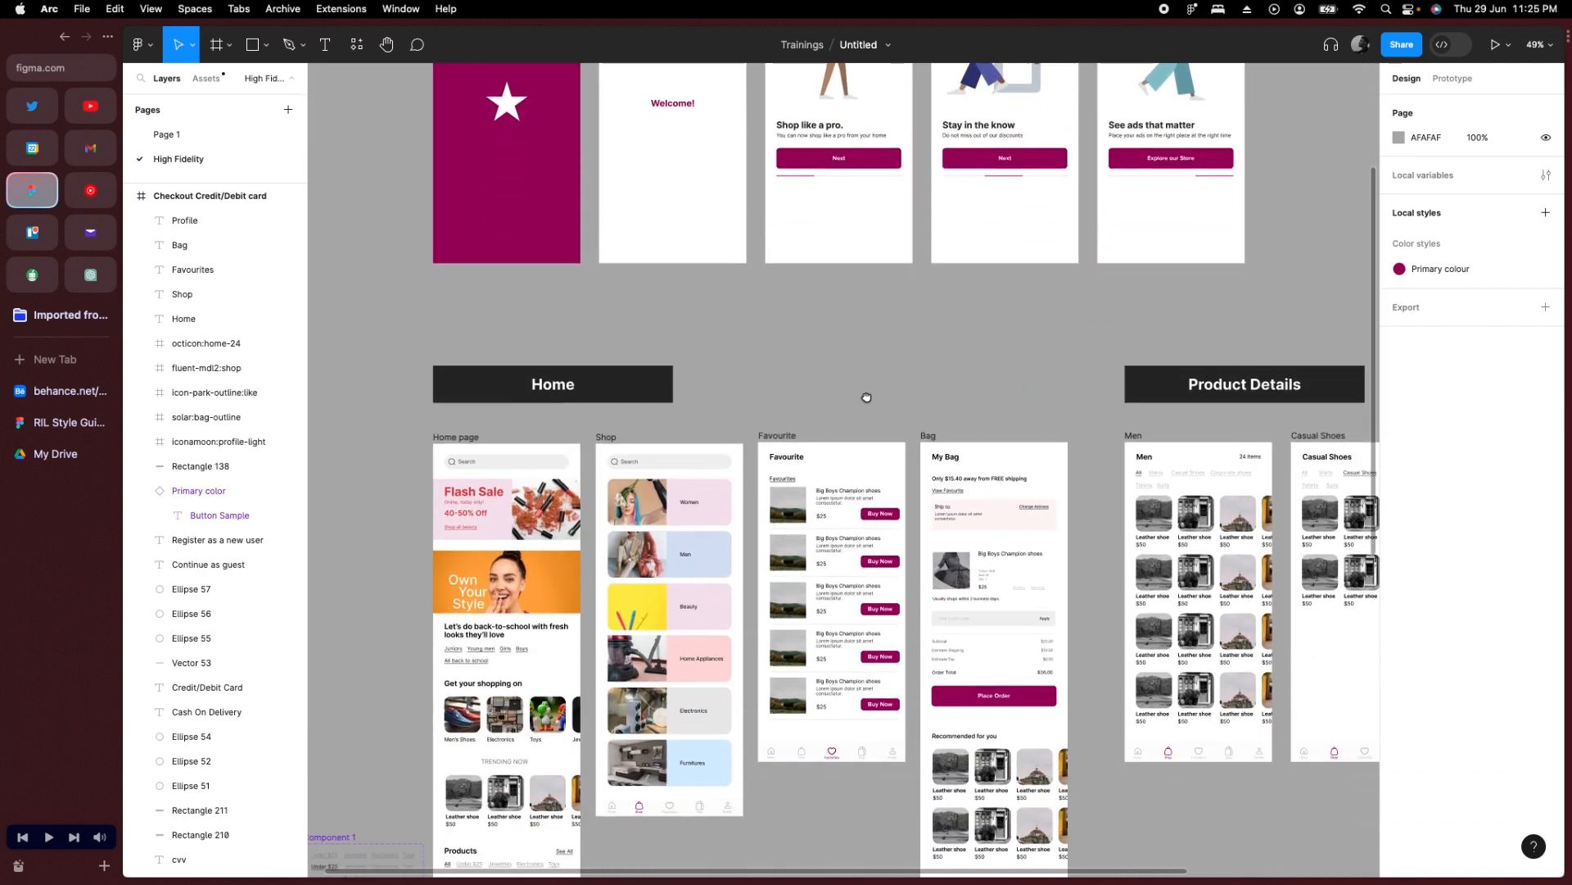
scroll(1056, 514, down, 1)
scroll(1056, 514, down, 3)
scroll(1056, 514, right, 3)
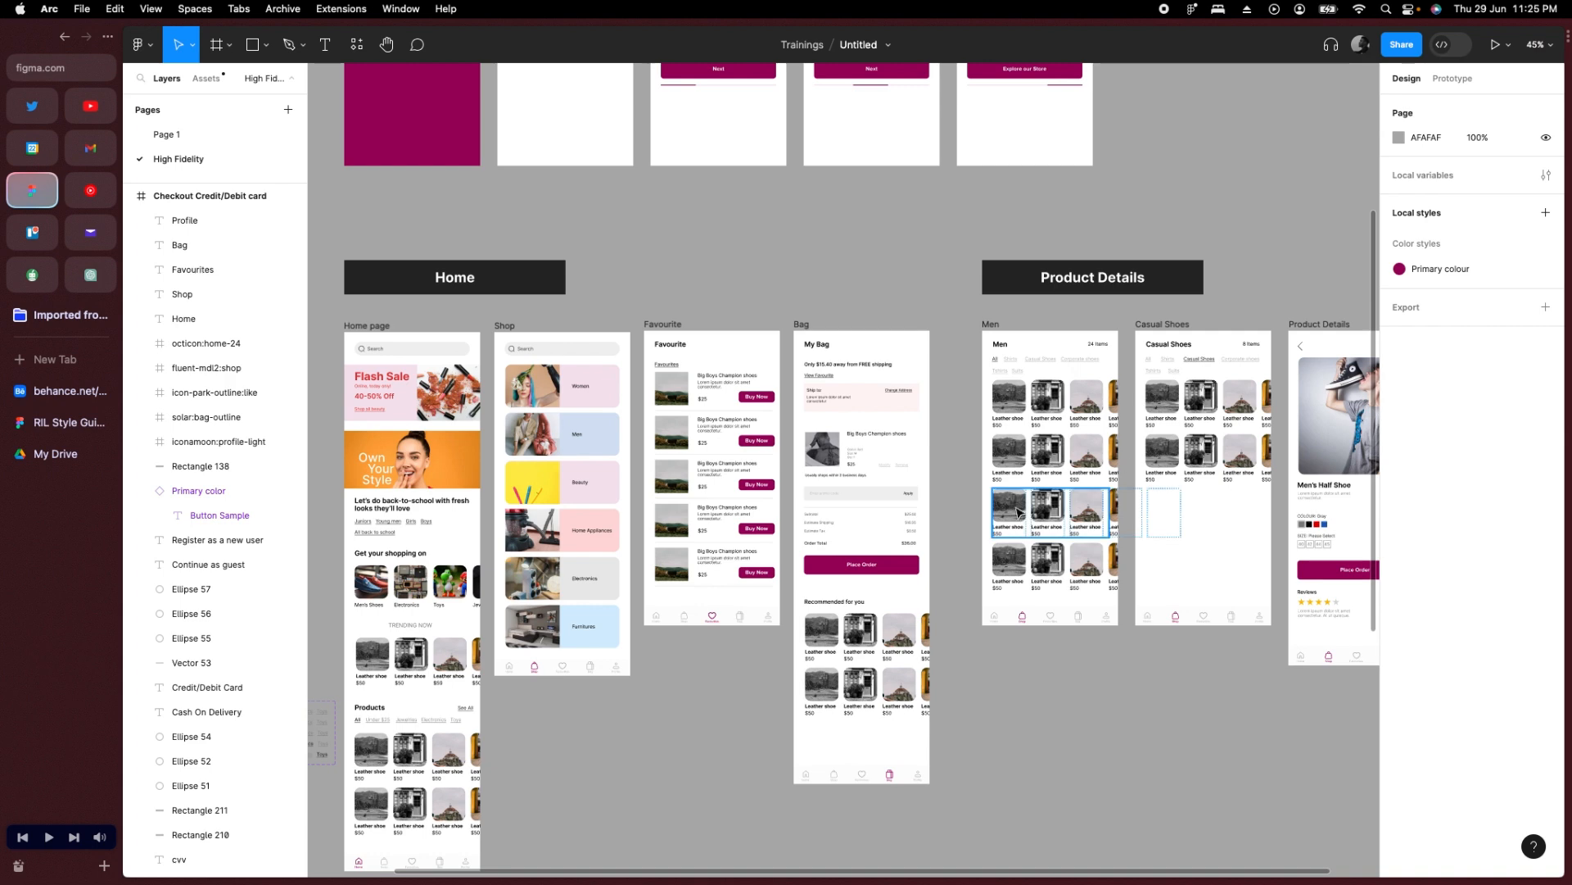
scroll(1224, 687, down, 2)
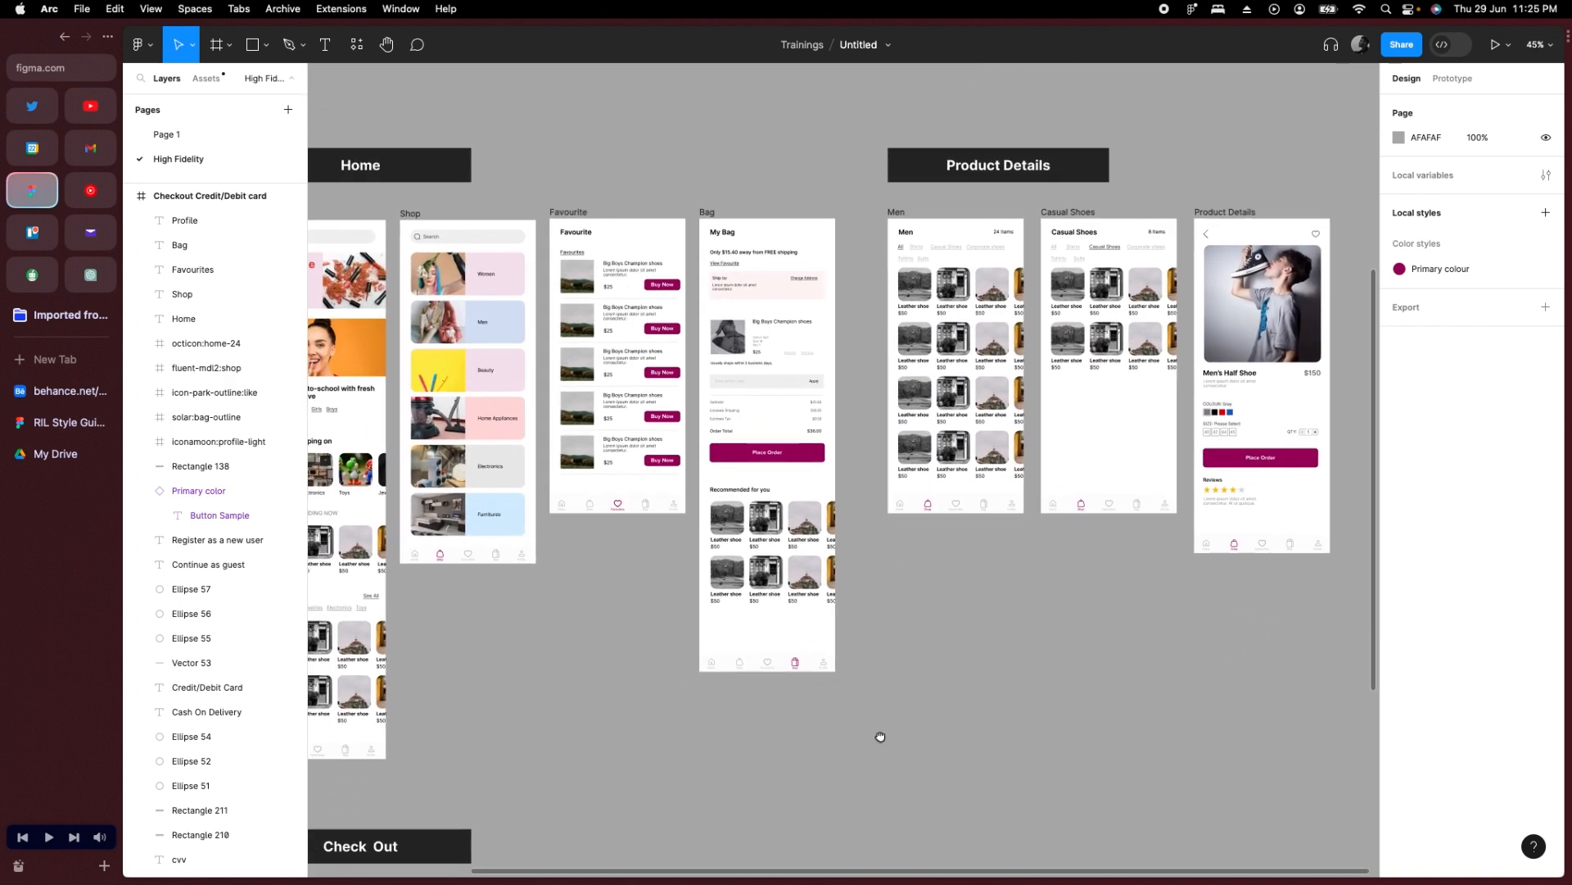
scroll(881, 737, down, 5)
scroll(881, 737, left, 3)
scroll(1181, 718, down, 2)
scroll(1181, 718, left, 1)
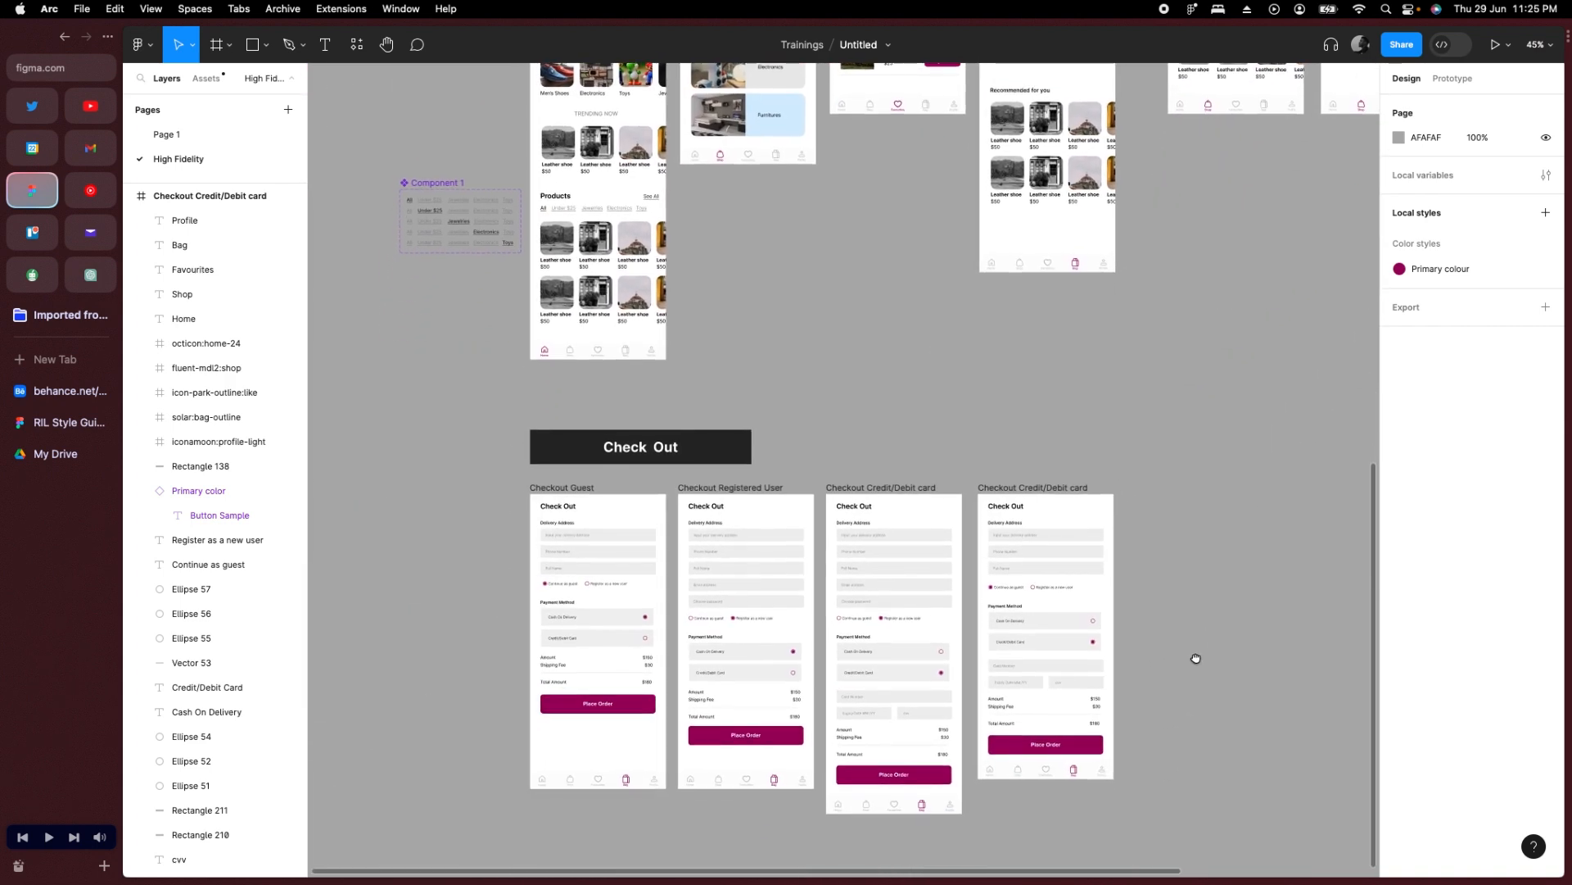
scroll(1196, 659, up, 15)
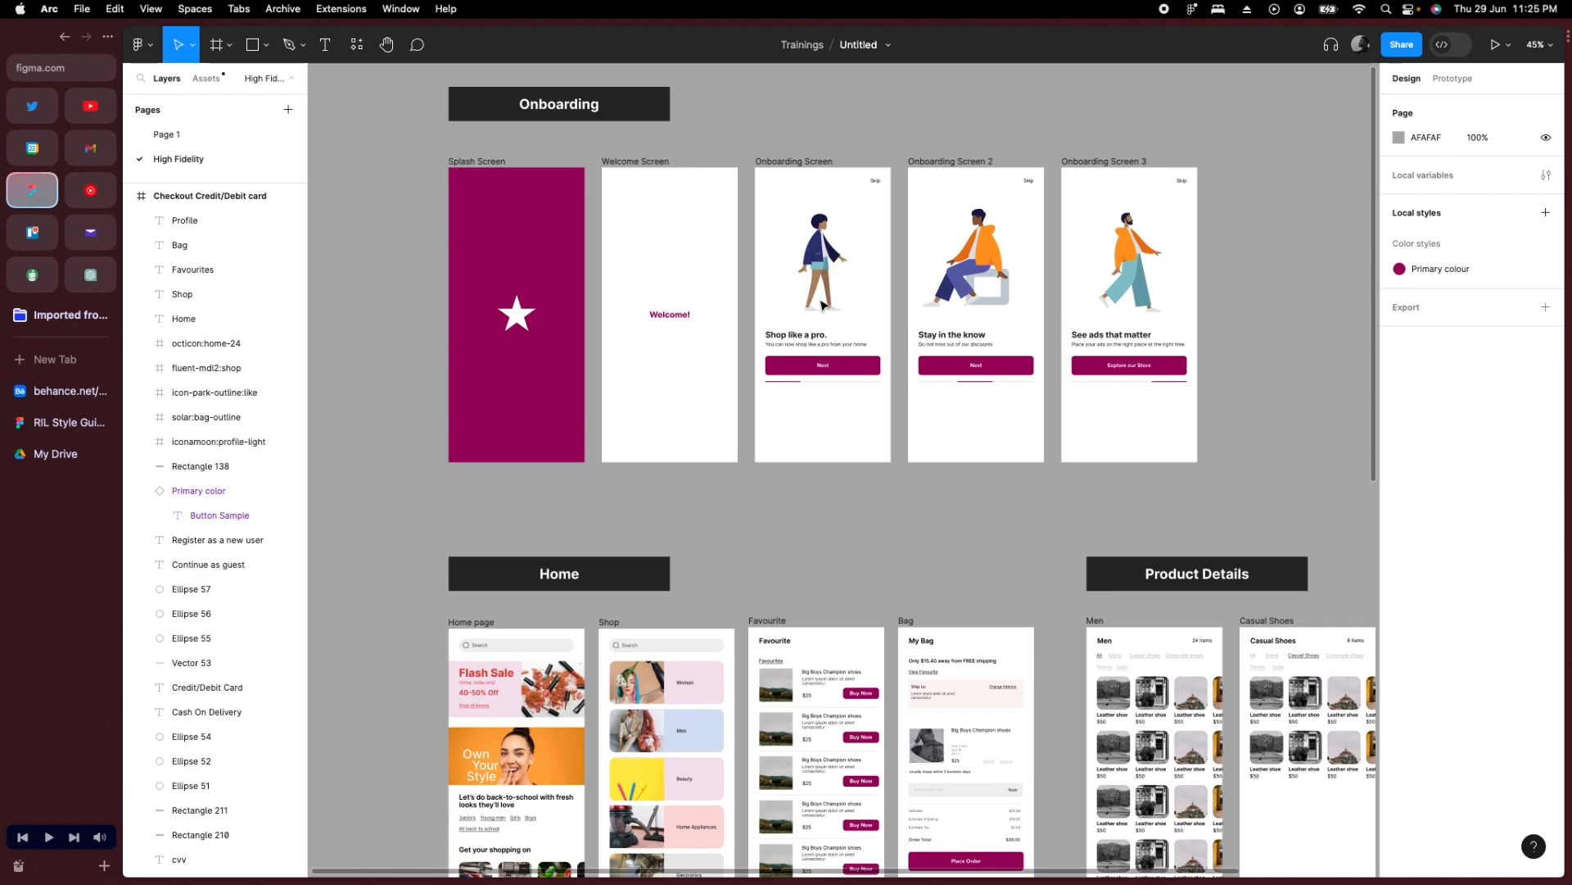
Add a prototype connection from the Splash Screen frame to the Welcome Screen frame.
scroll(681, 200, up, 5)
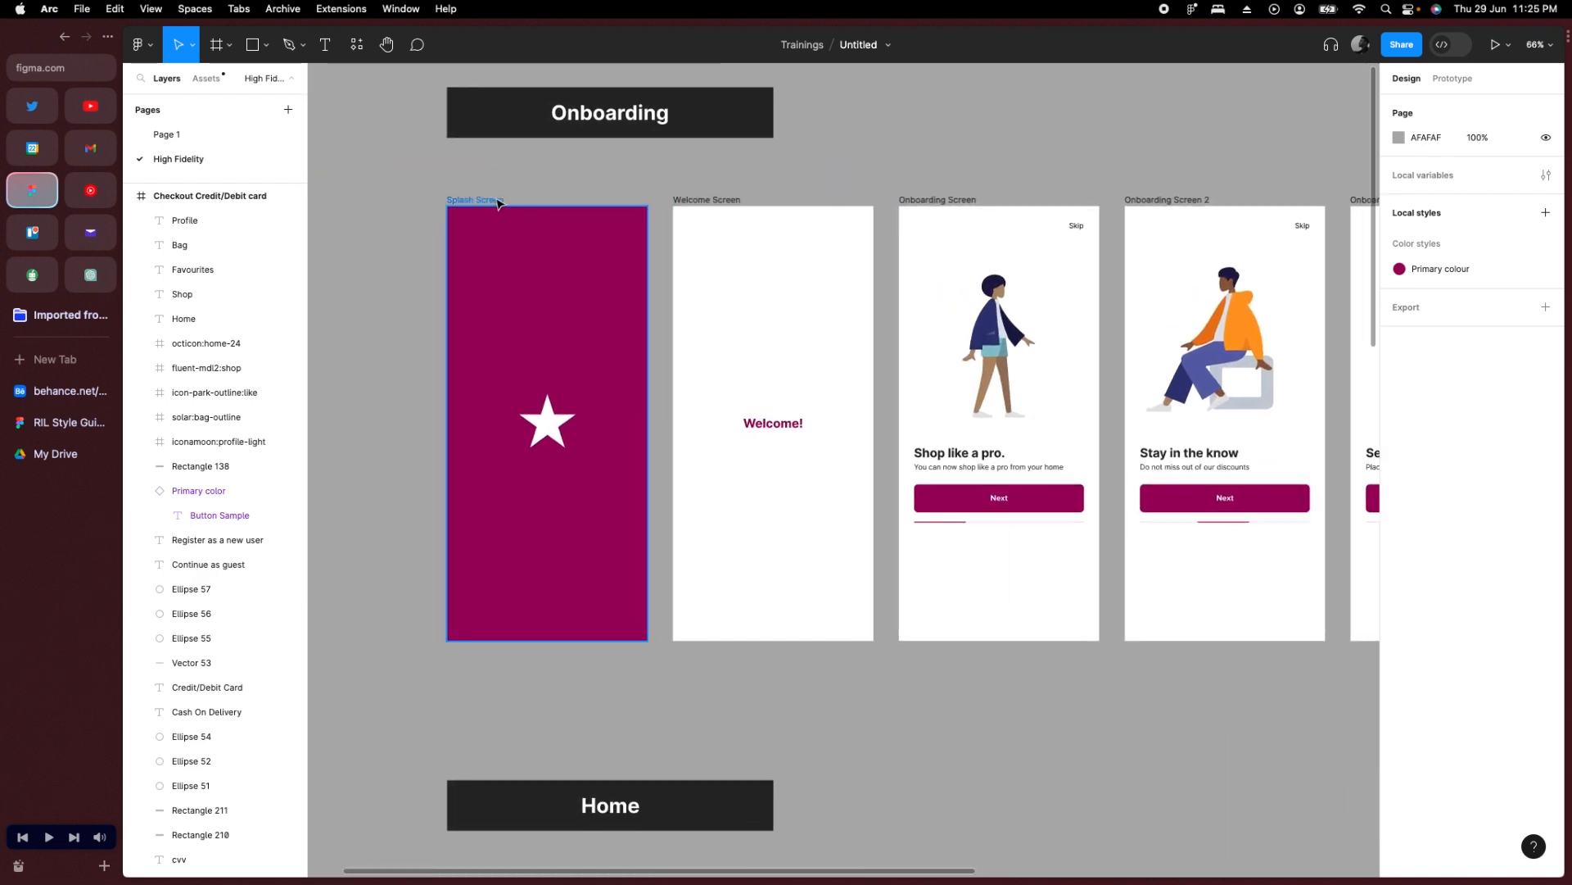
click(548, 204)
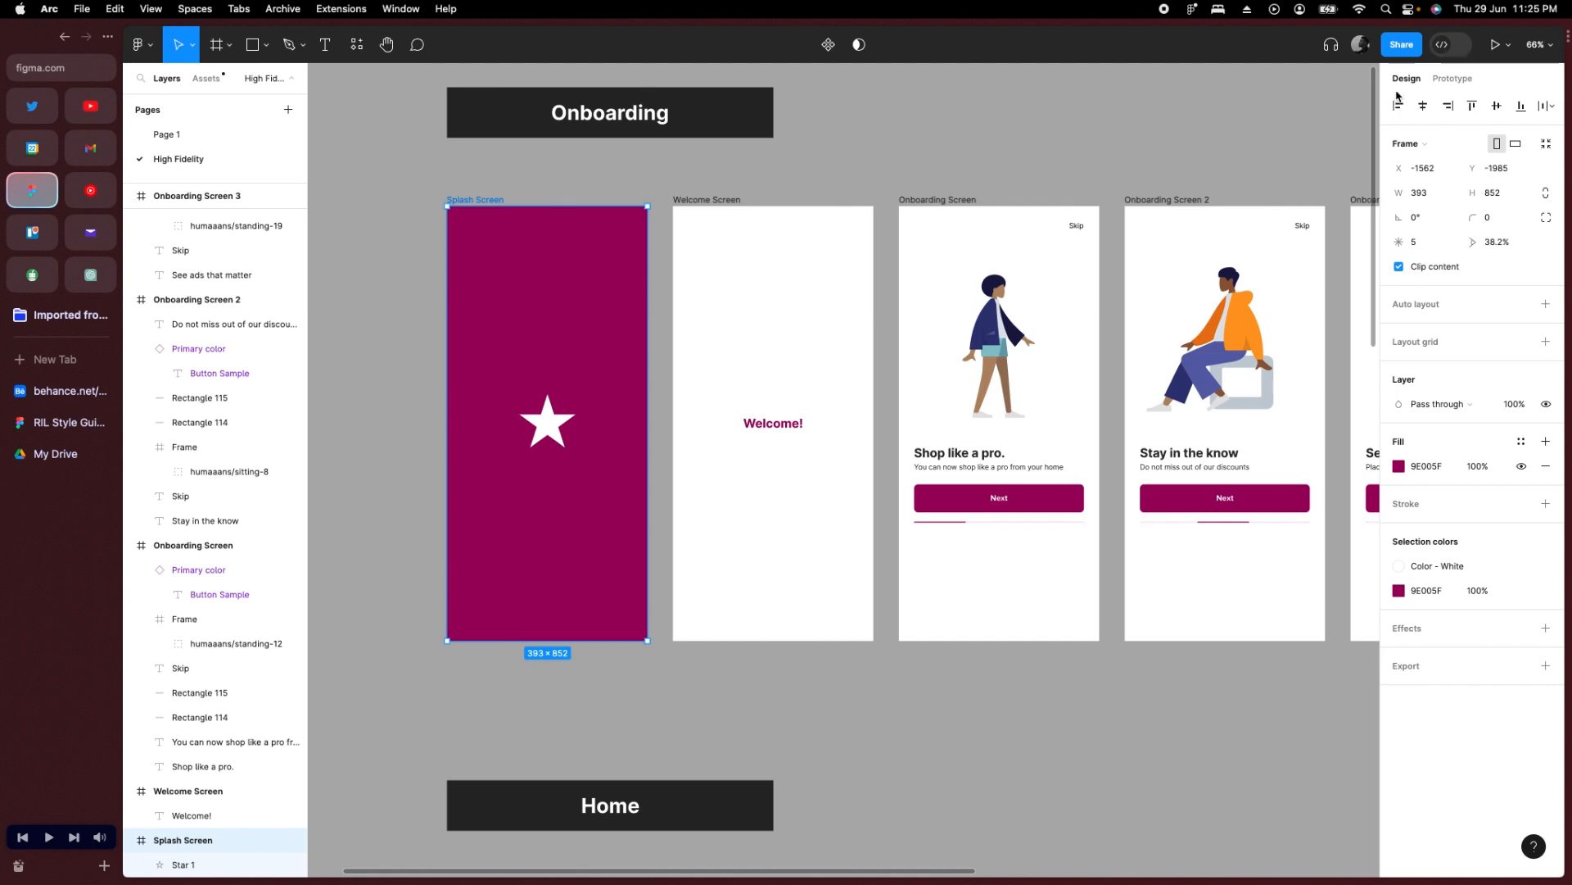
click(1450, 79)
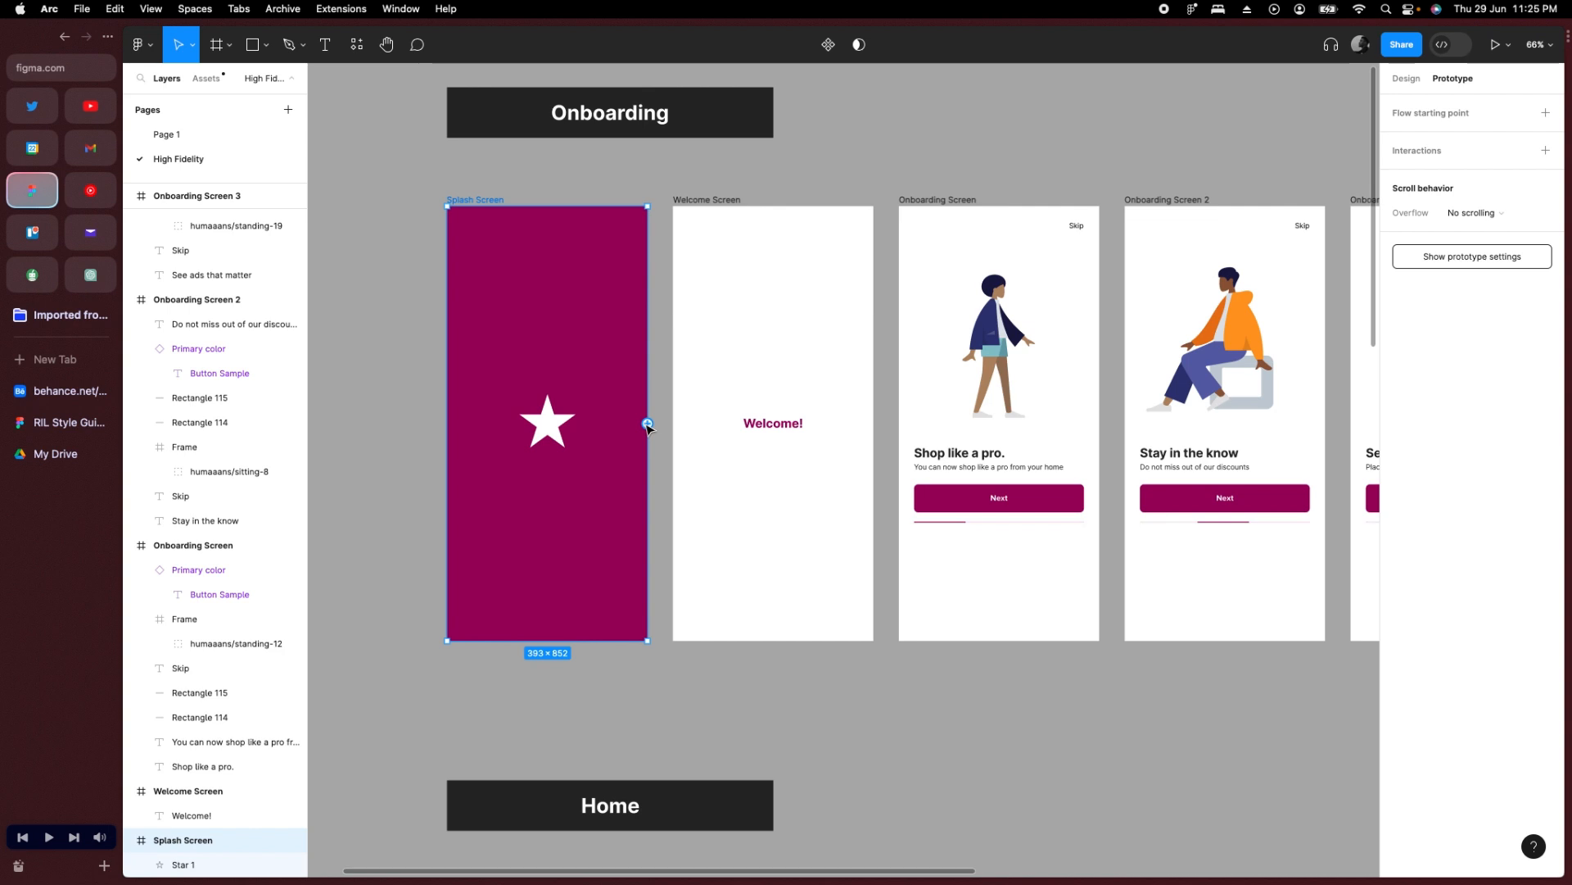
drag(647, 424, 690, 421)
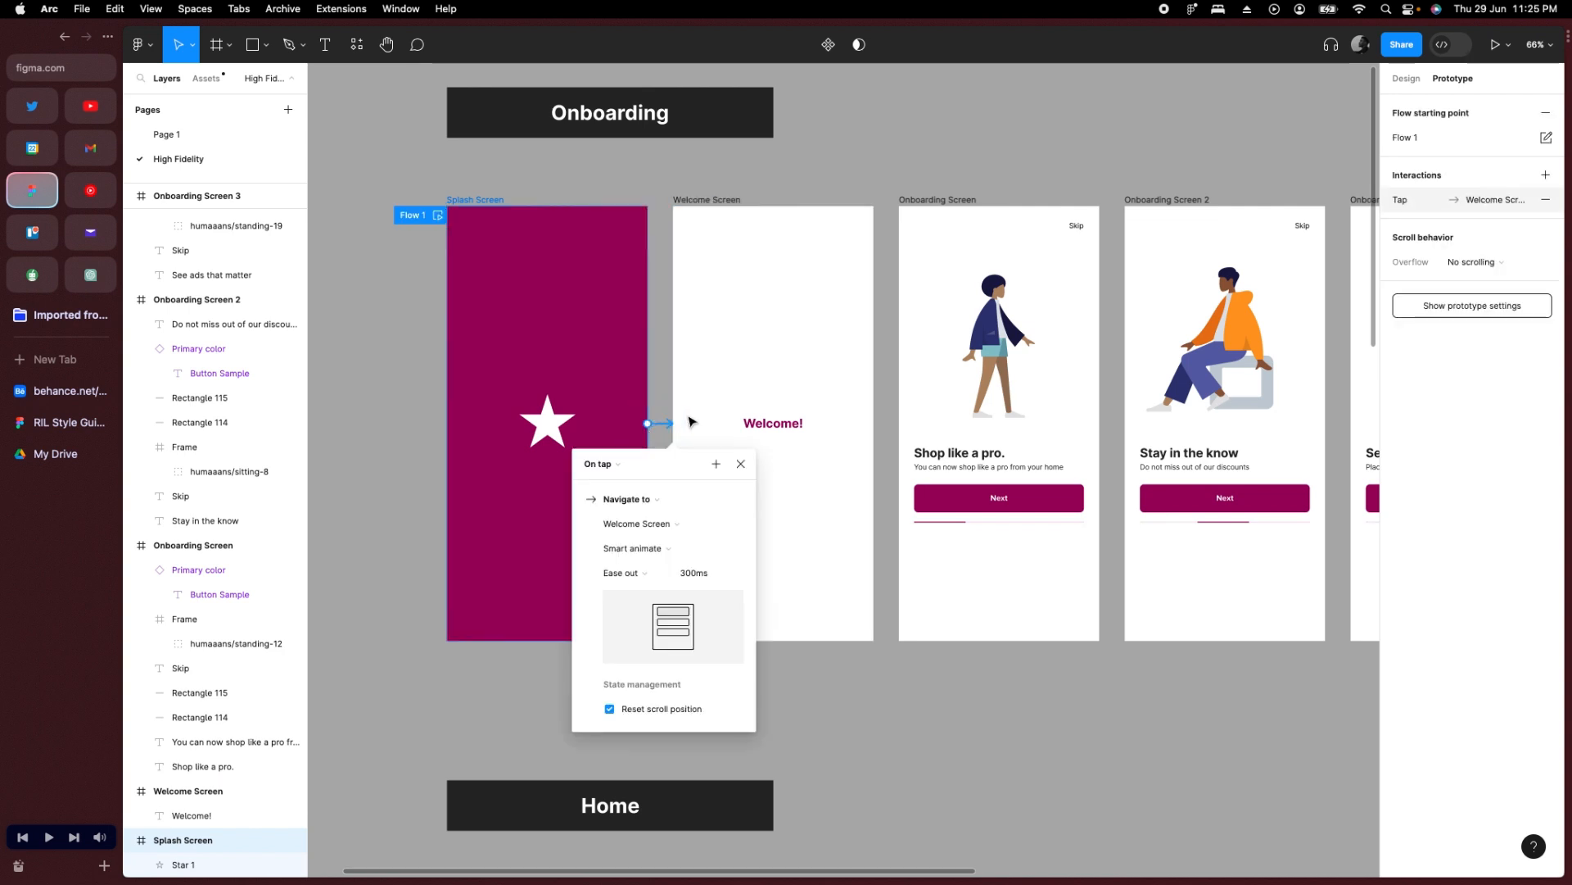
Set the Splash Screen interaction's trigger to After delay and its transition animation to Dissolve.
click(609, 465)
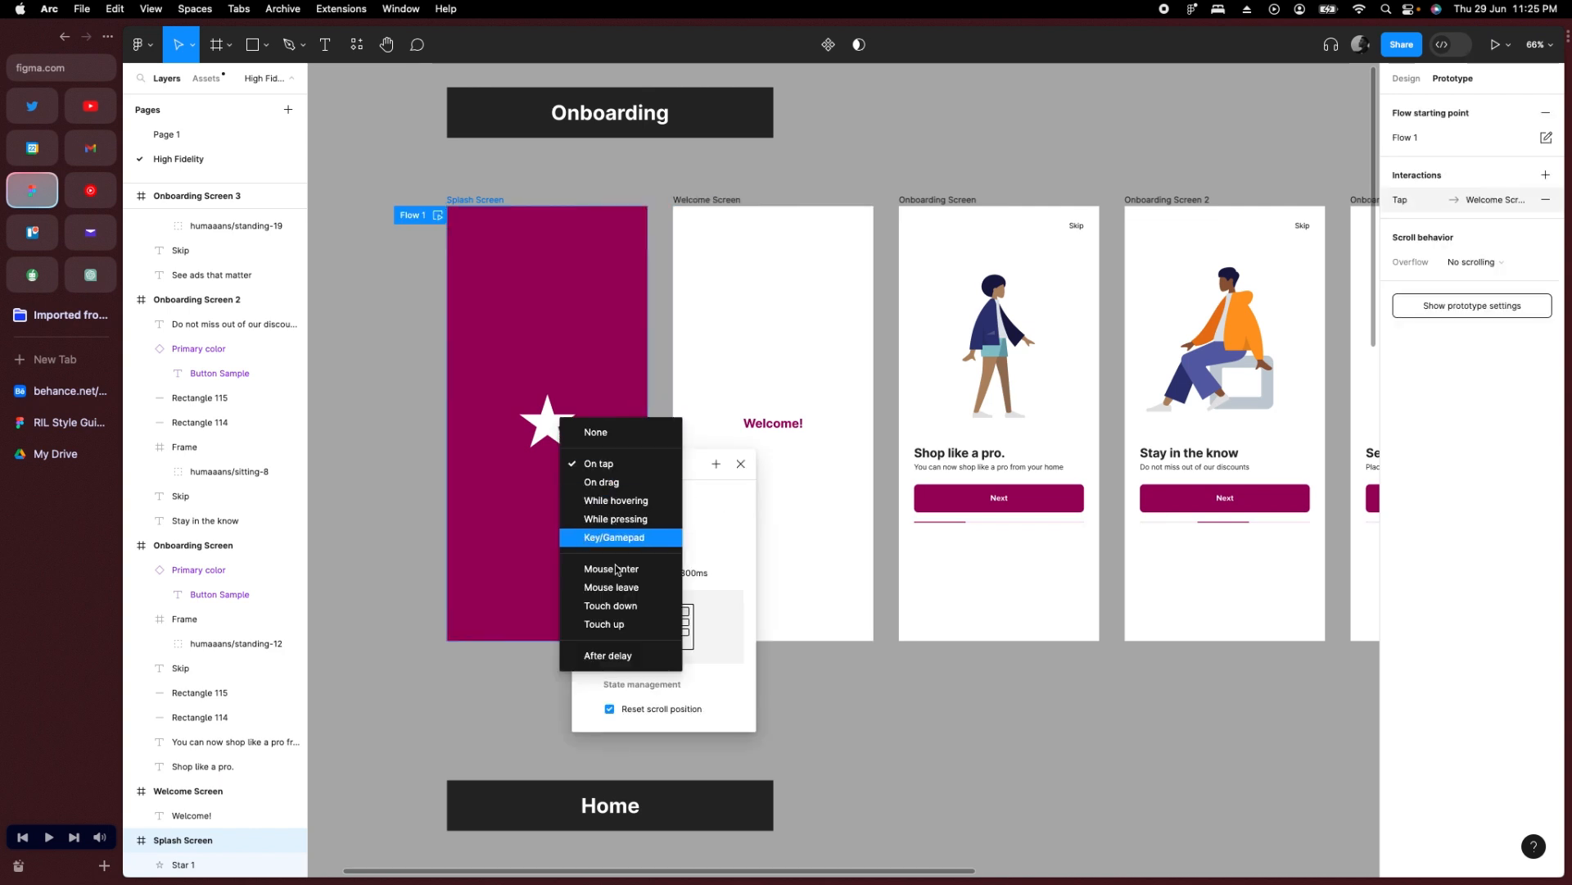
click(620, 656)
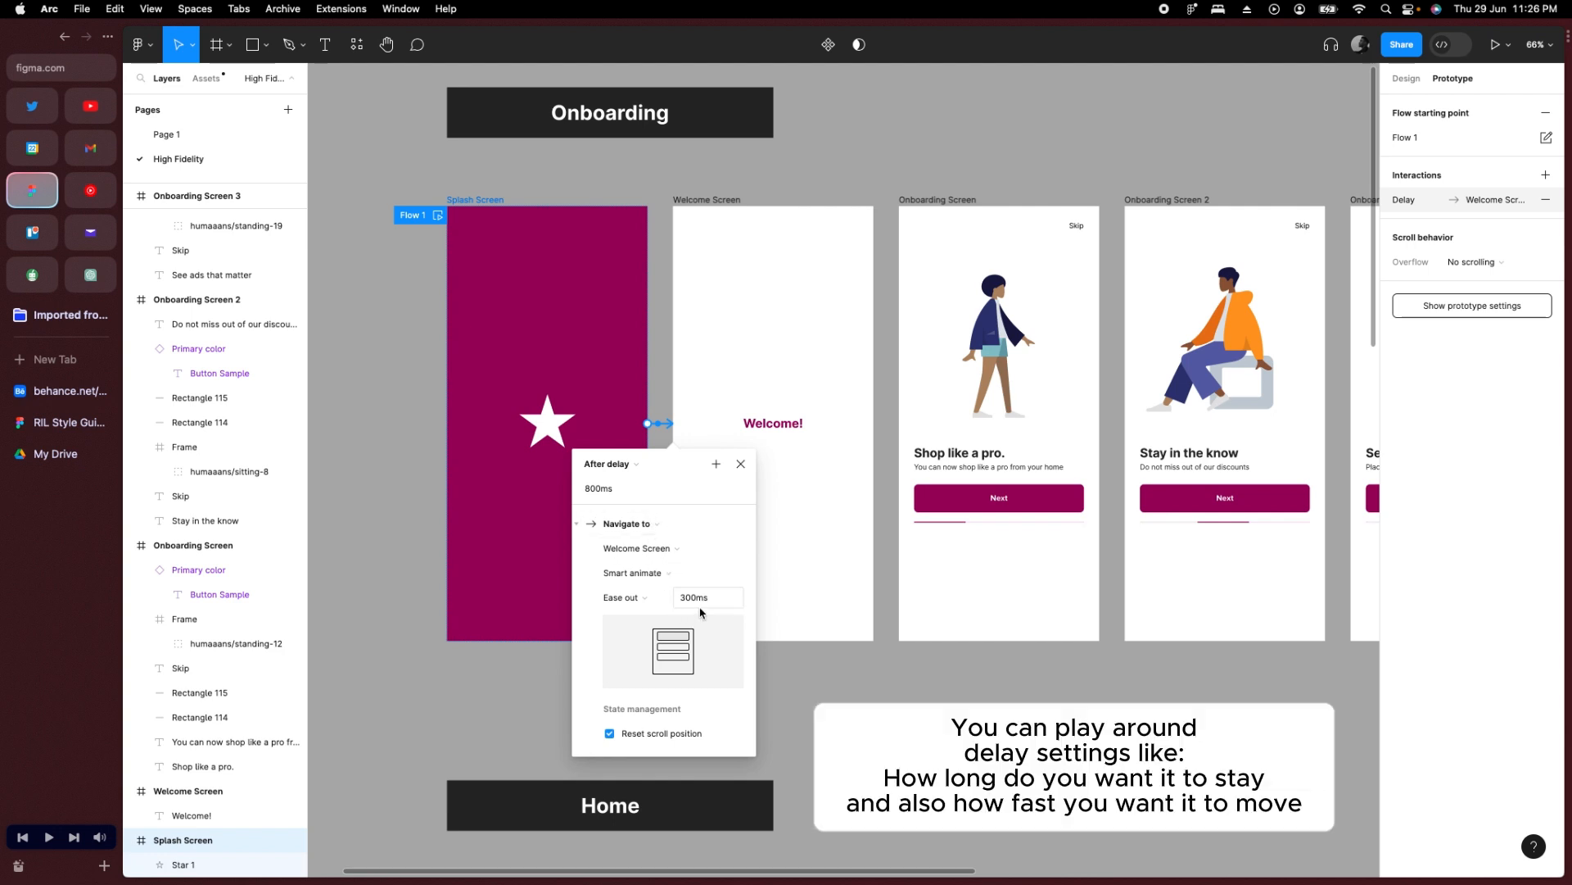
click(643, 579)
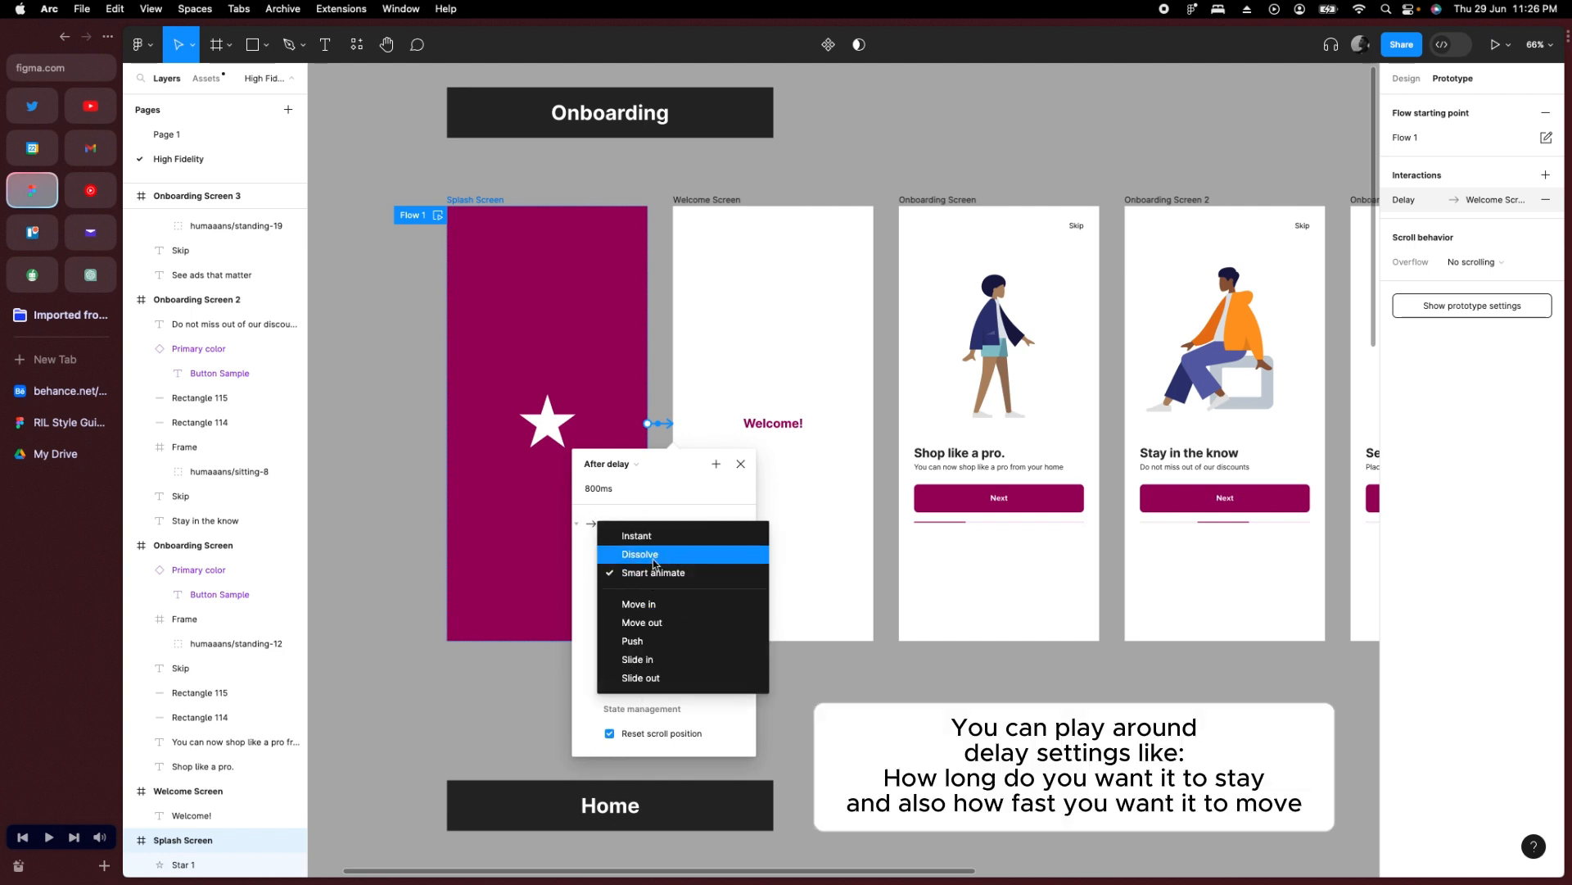
click(647, 555)
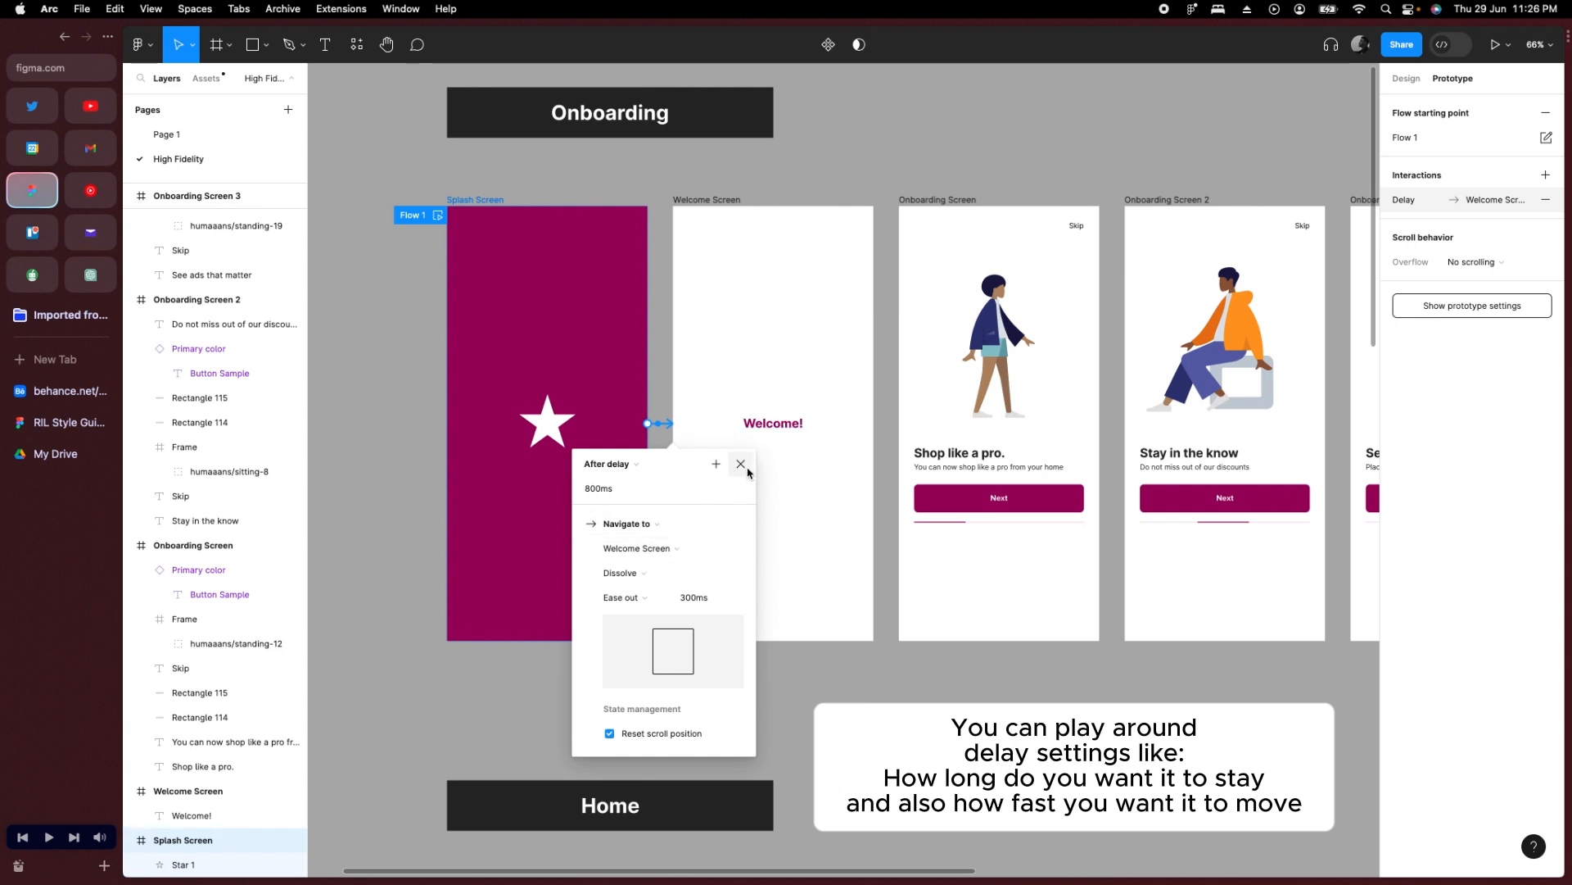
Connect the Welcome Screen frame to the Onboarding Screen frame and set the interaction's trigger to After delay.
click(744, 467)
scroll(604, 414, right, 3)
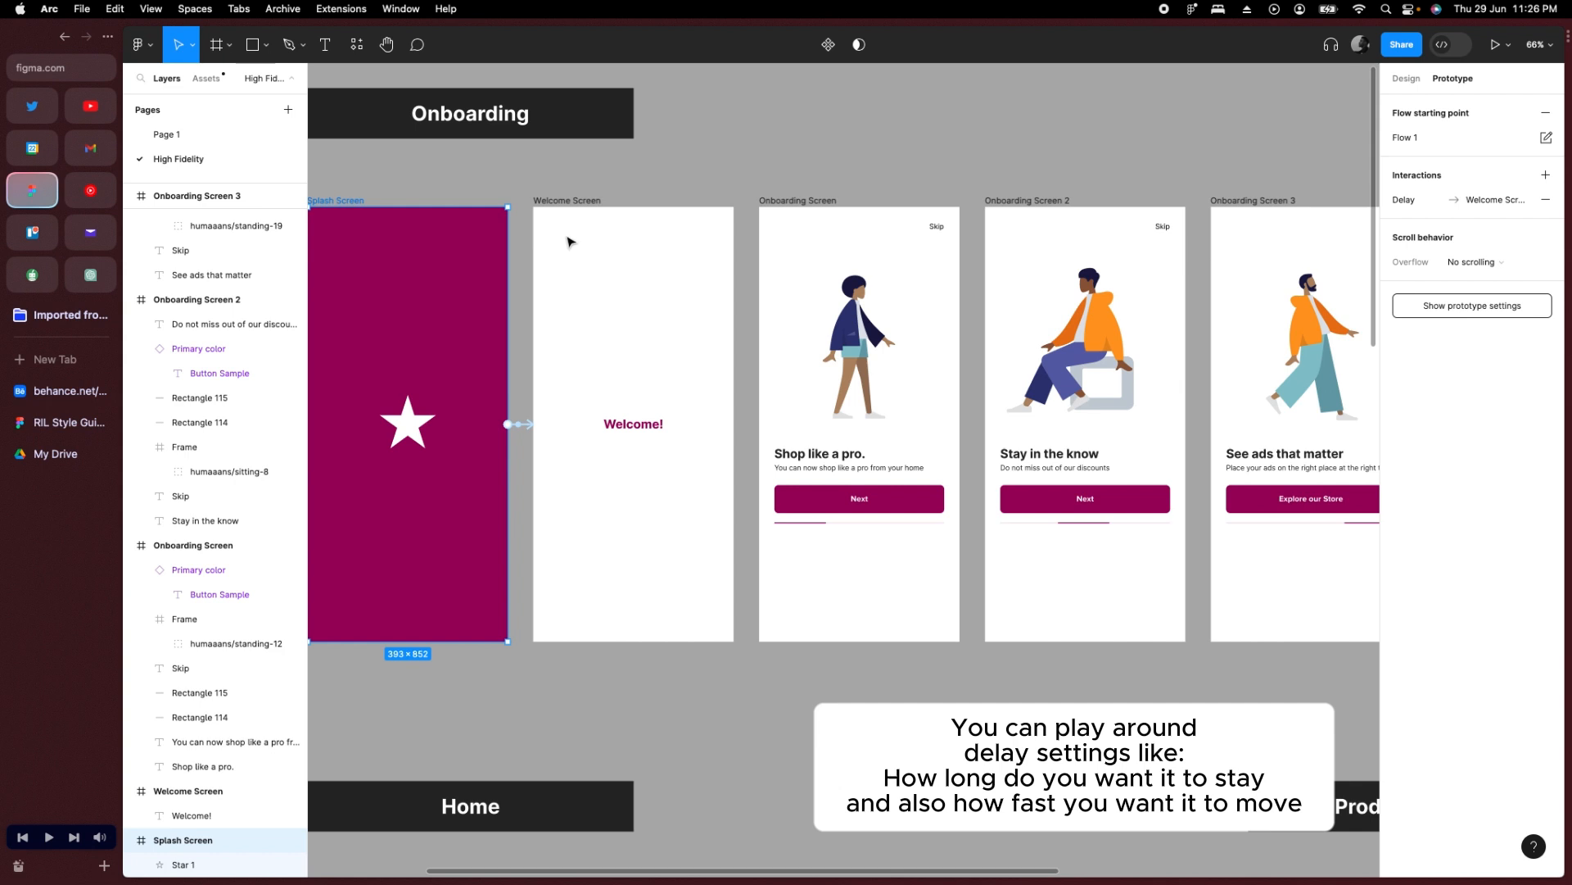
click(570, 203)
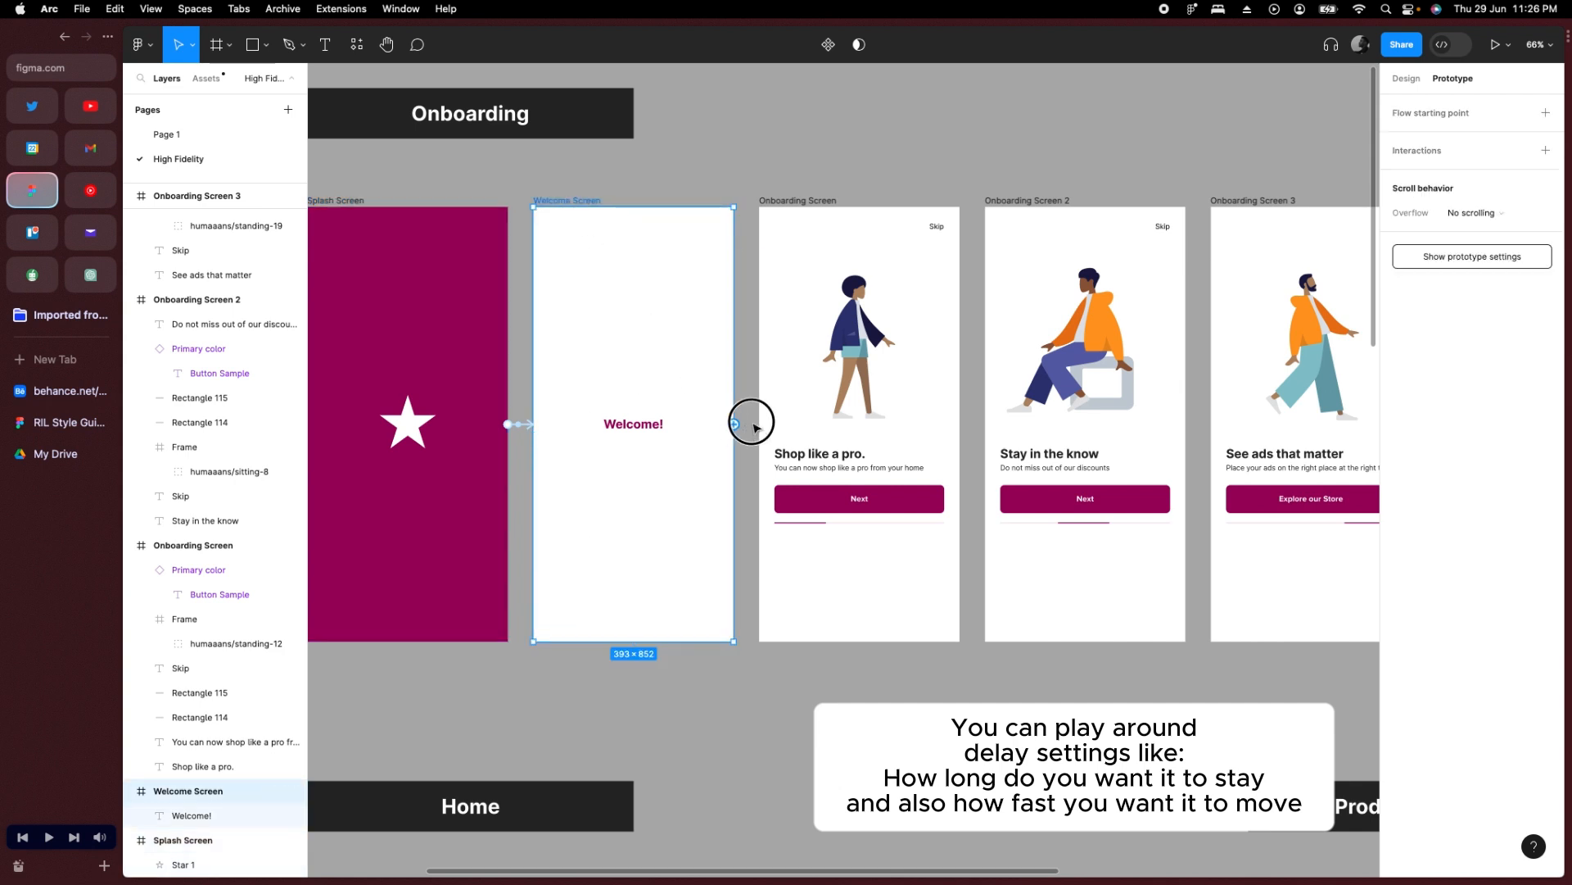
drag(753, 424, 769, 428)
click(701, 463)
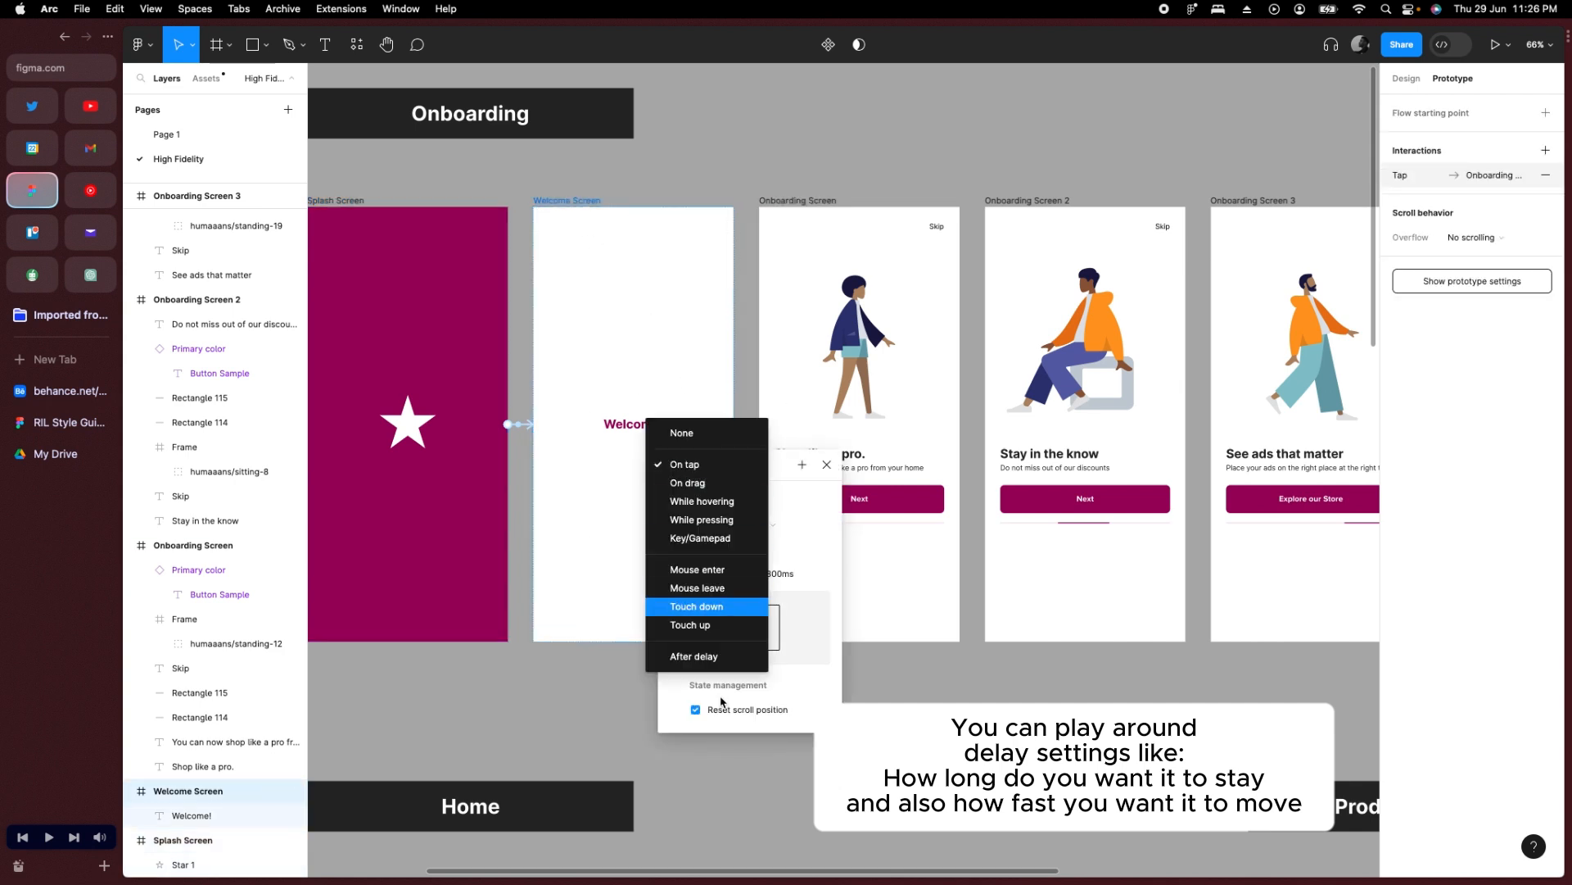
click(702, 658)
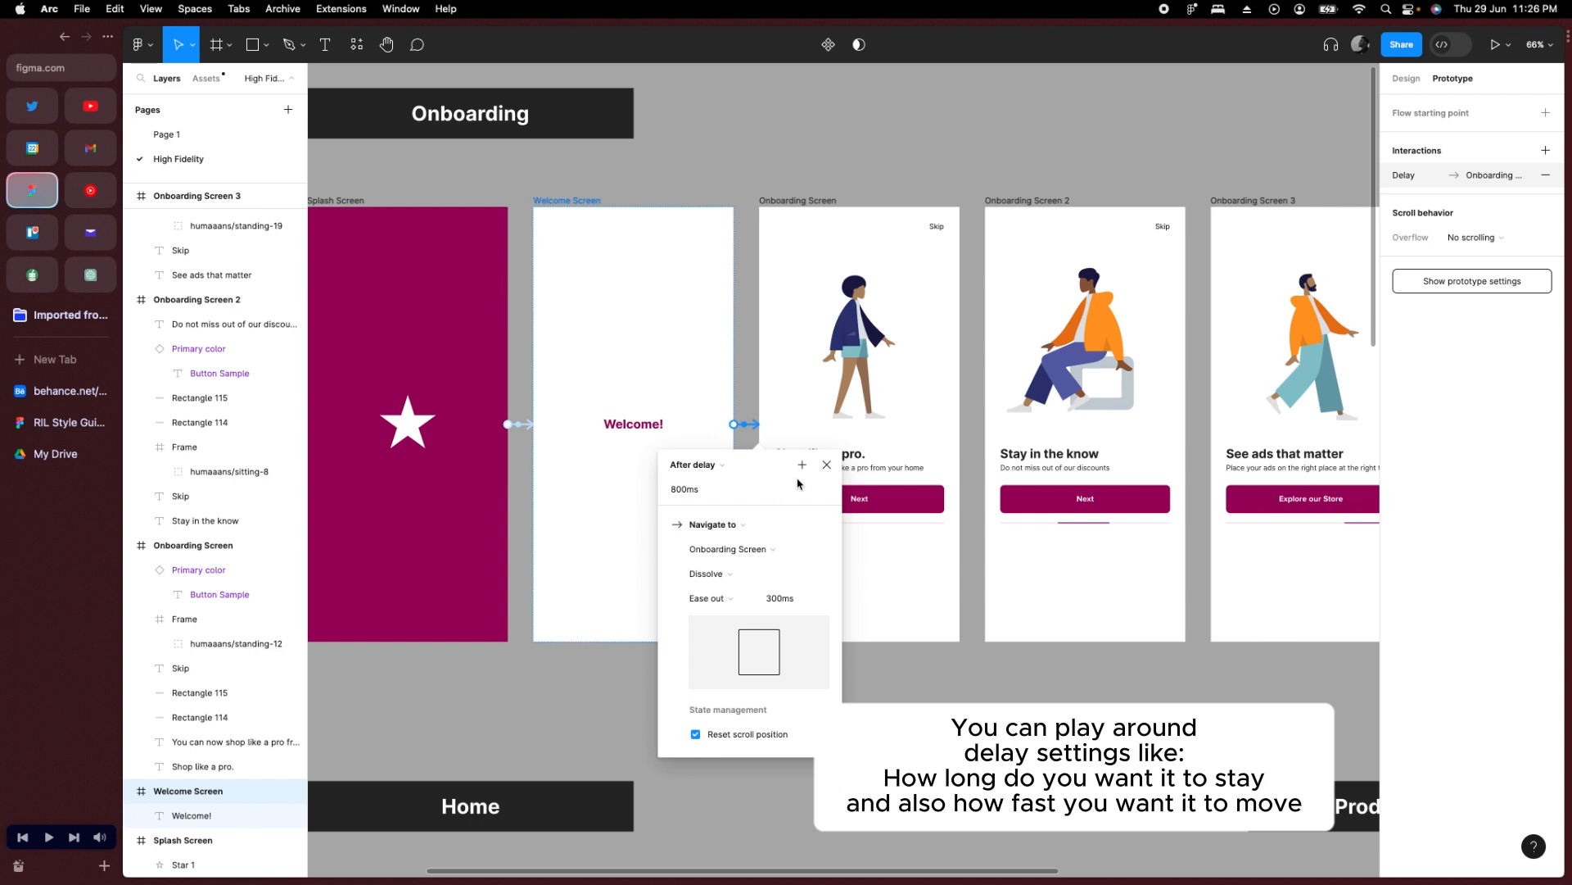
click(827, 464)
Link the Next button on the first Onboarding Screen to Onboarding Screen 2 with an On tap interaction.
scroll(836, 507, right, 3)
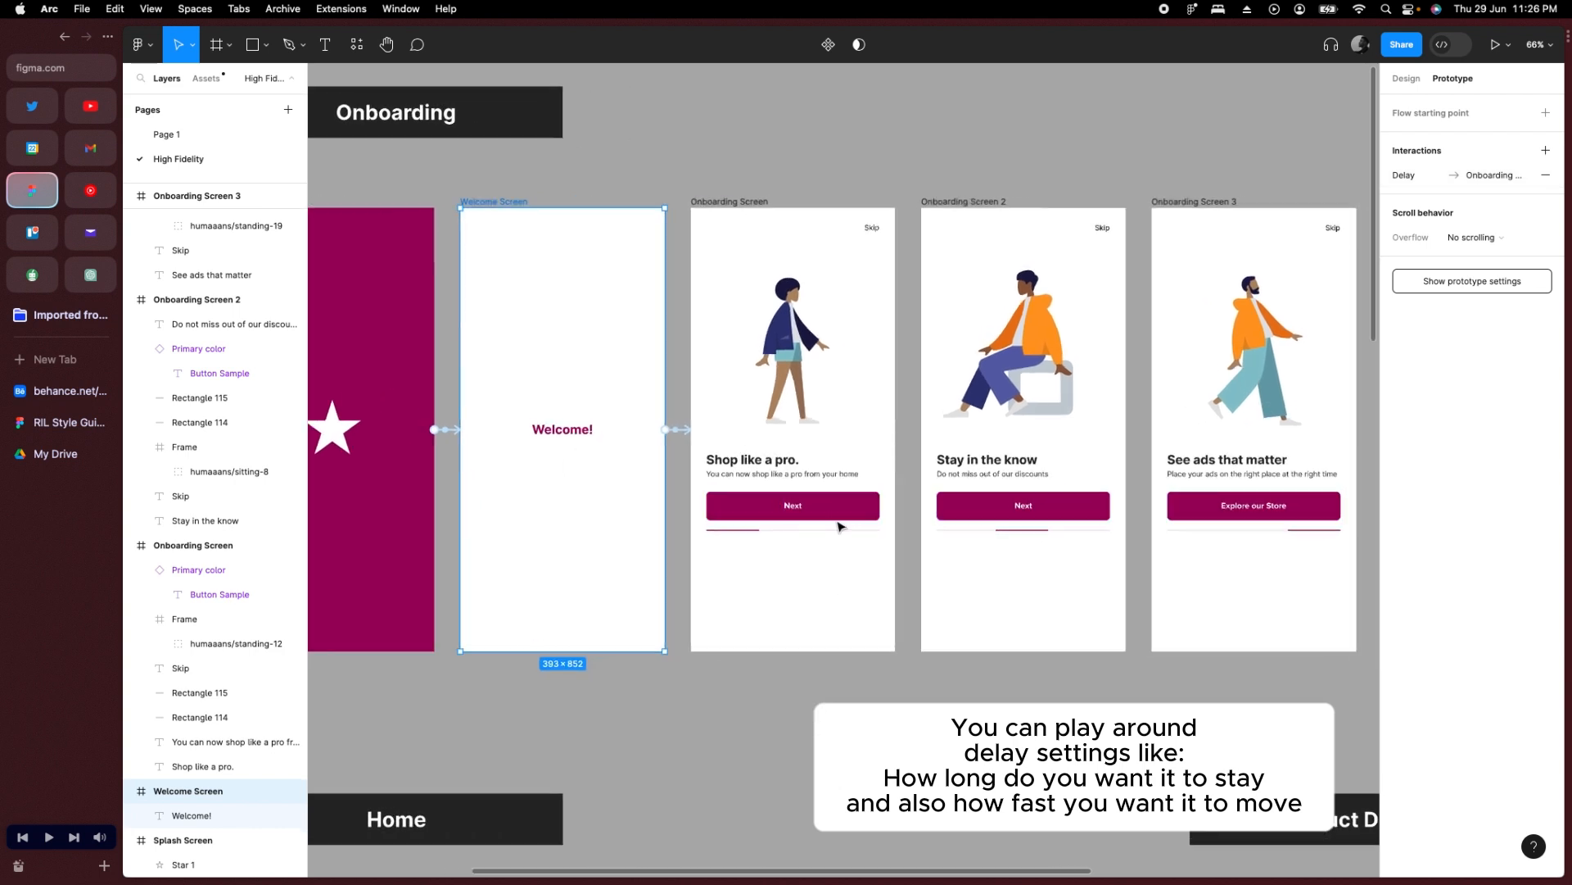
scroll(838, 526, up, 5)
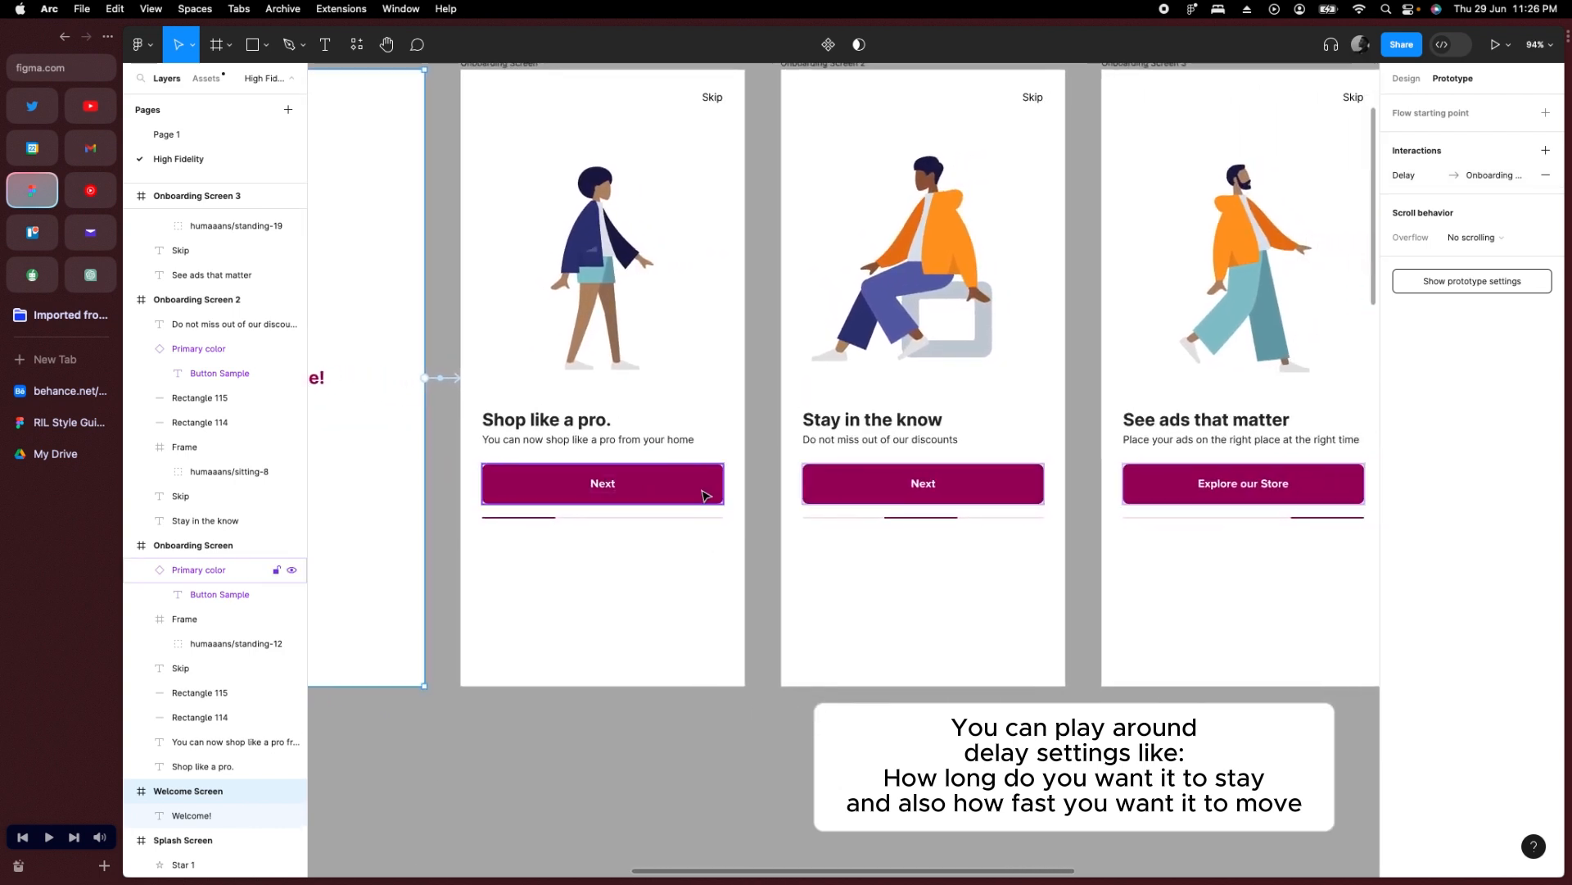
click(704, 495)
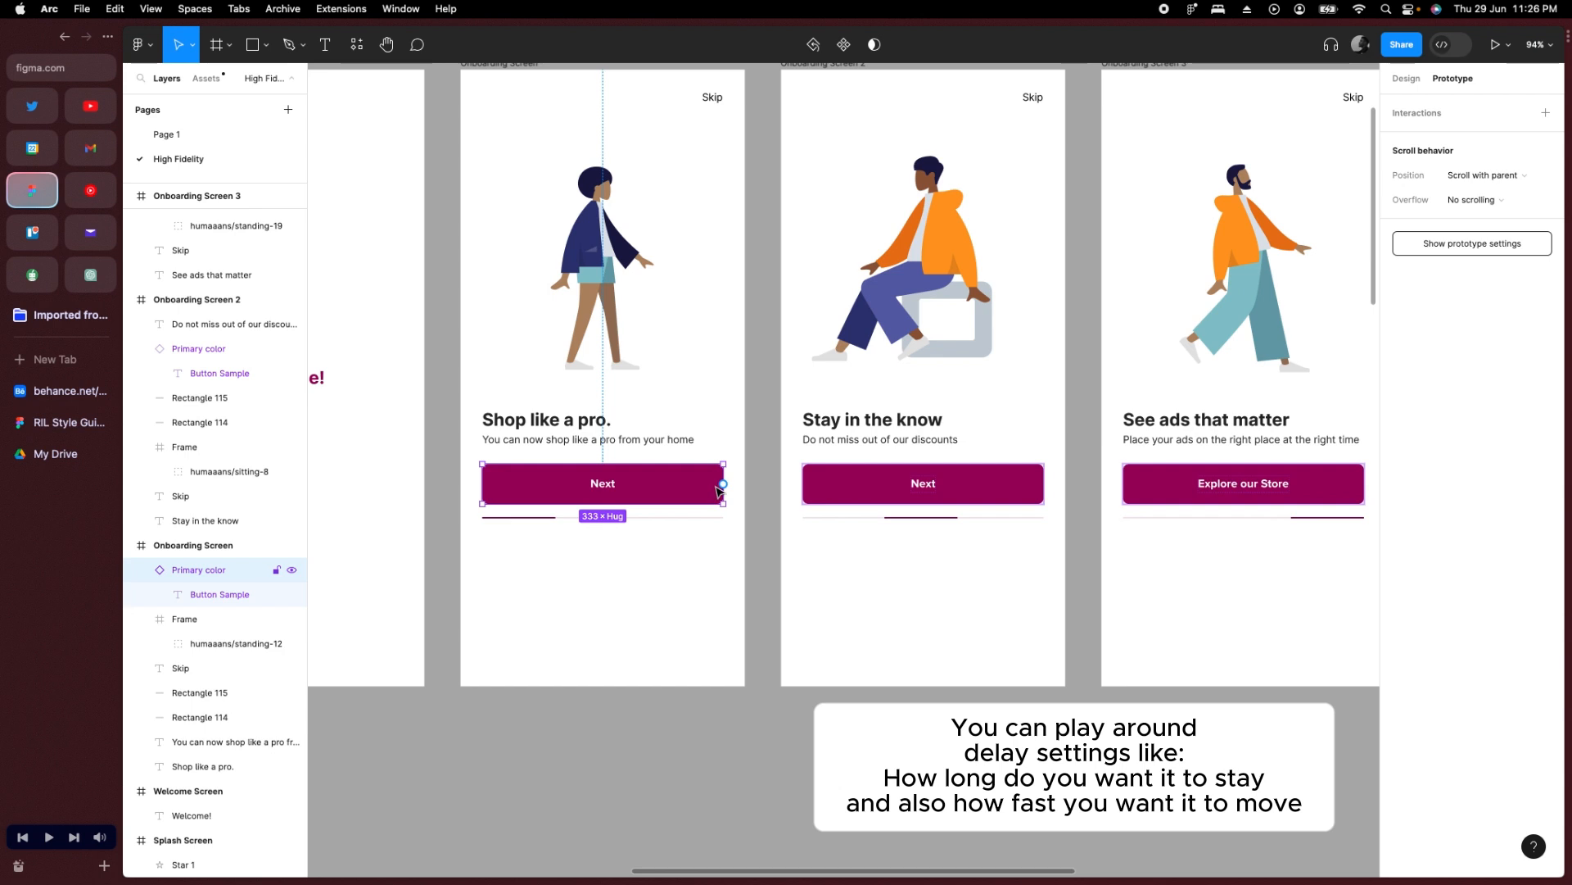
drag(724, 485, 813, 418)
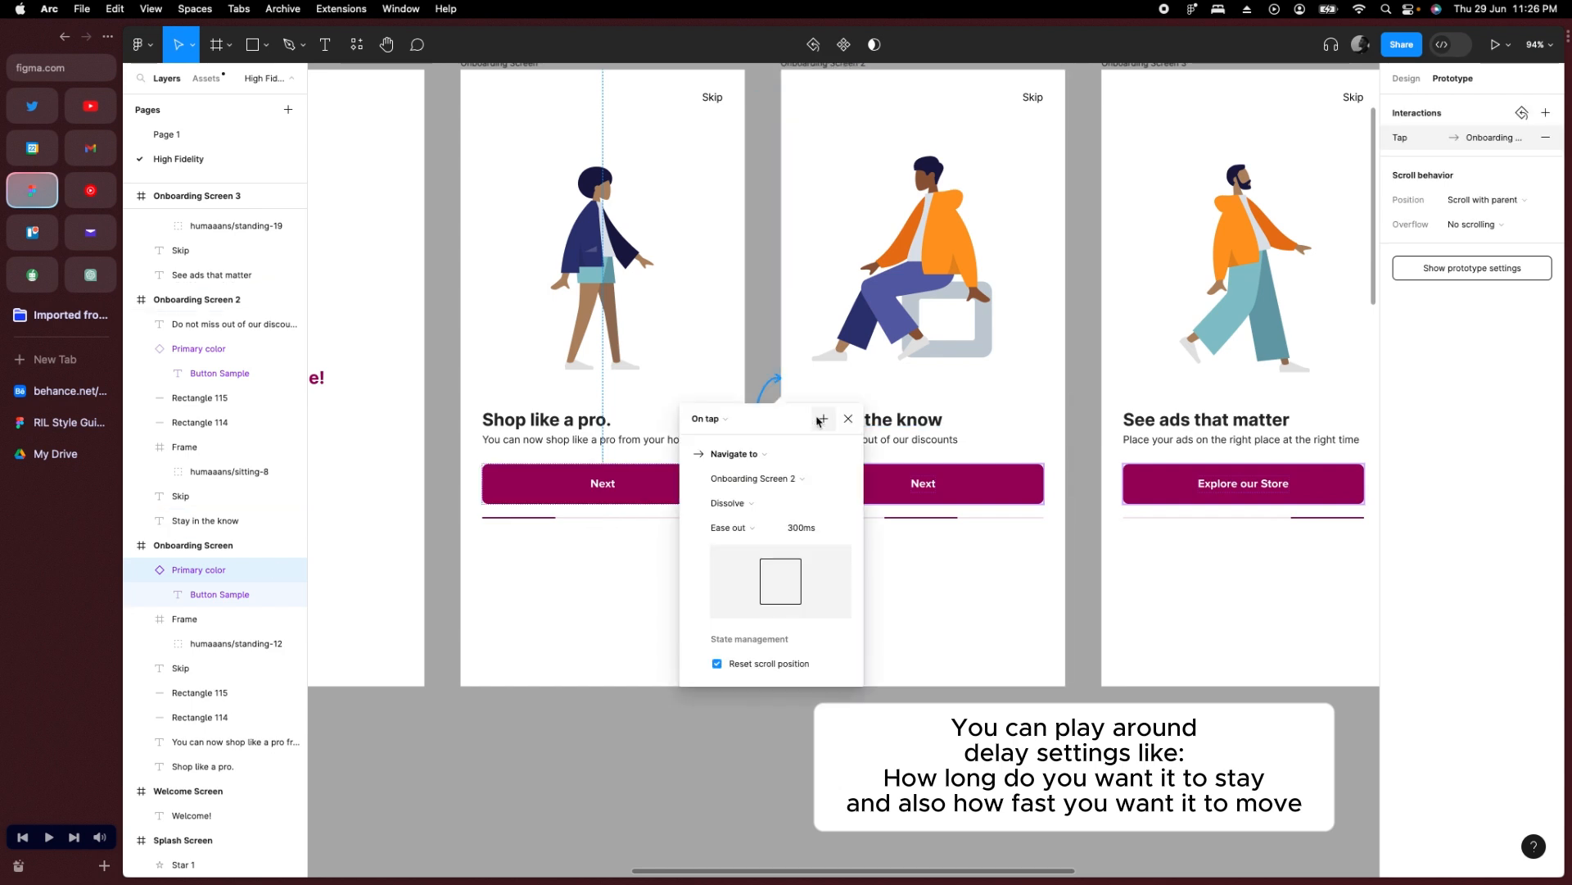
click(849, 419)
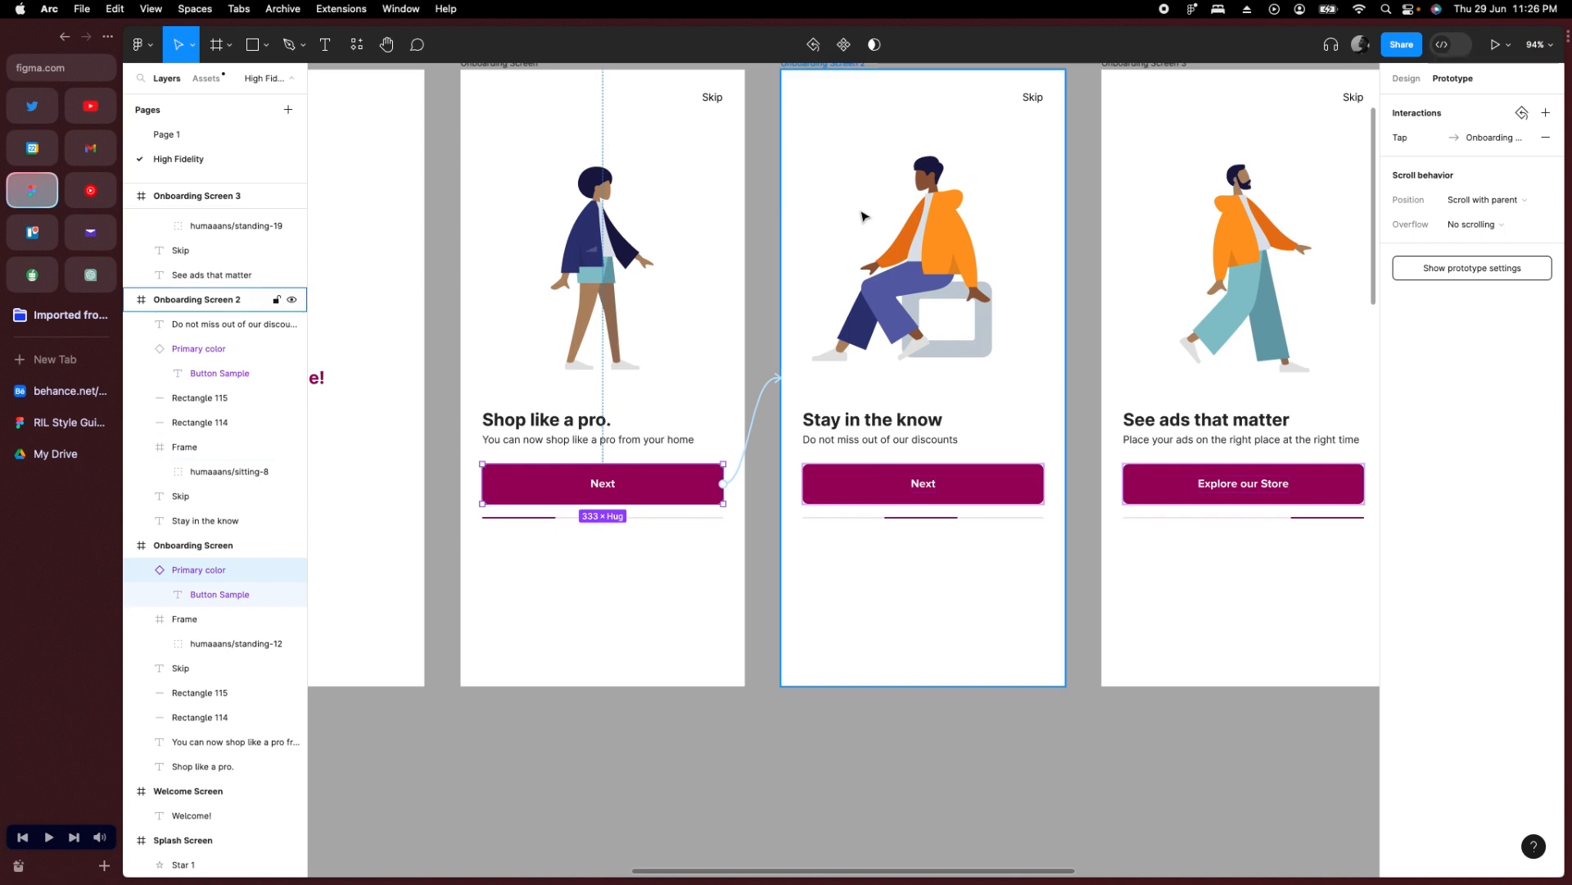
Link the Skip text on the first Onboarding Screen to the Home page frame.
scroll(900, 355, down, 5)
scroll(900, 356, down, 1)
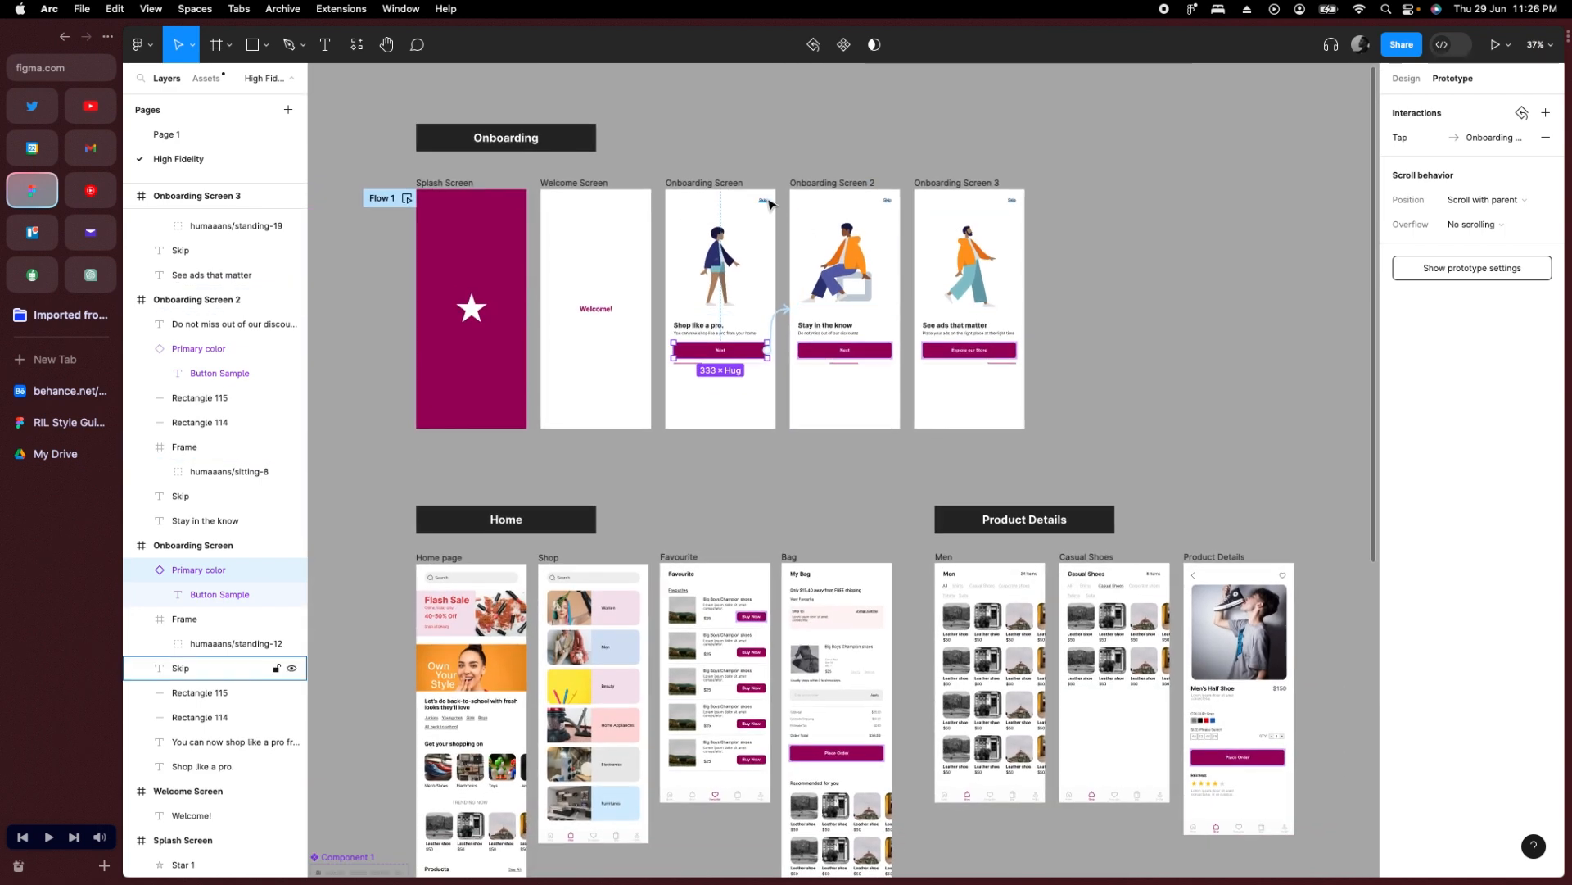
click(769, 247)
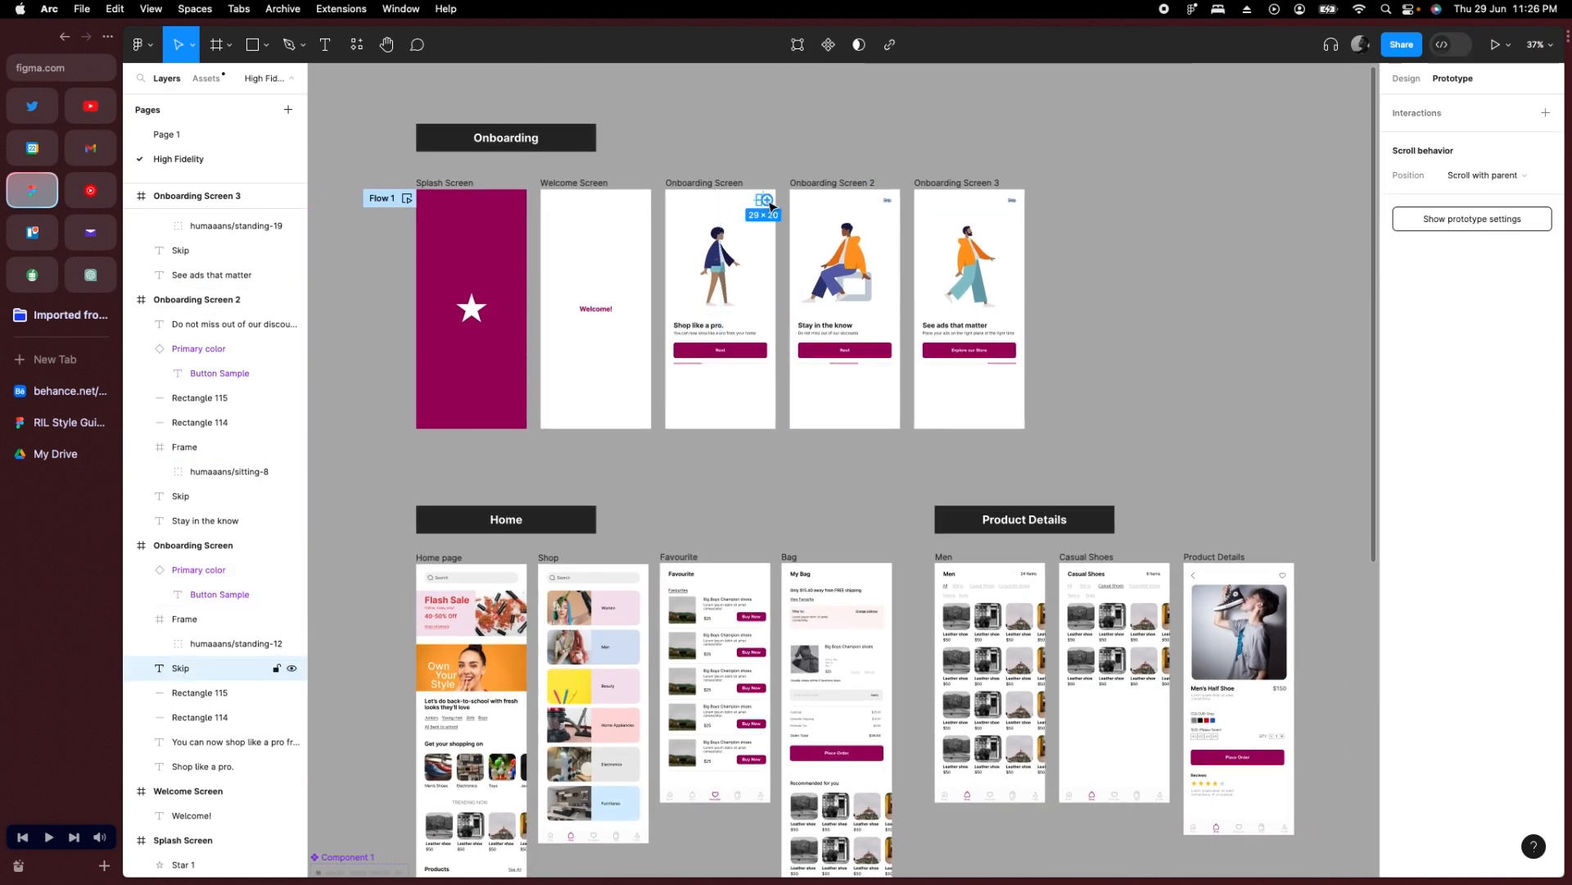
drag(769, 205, 453, 573)
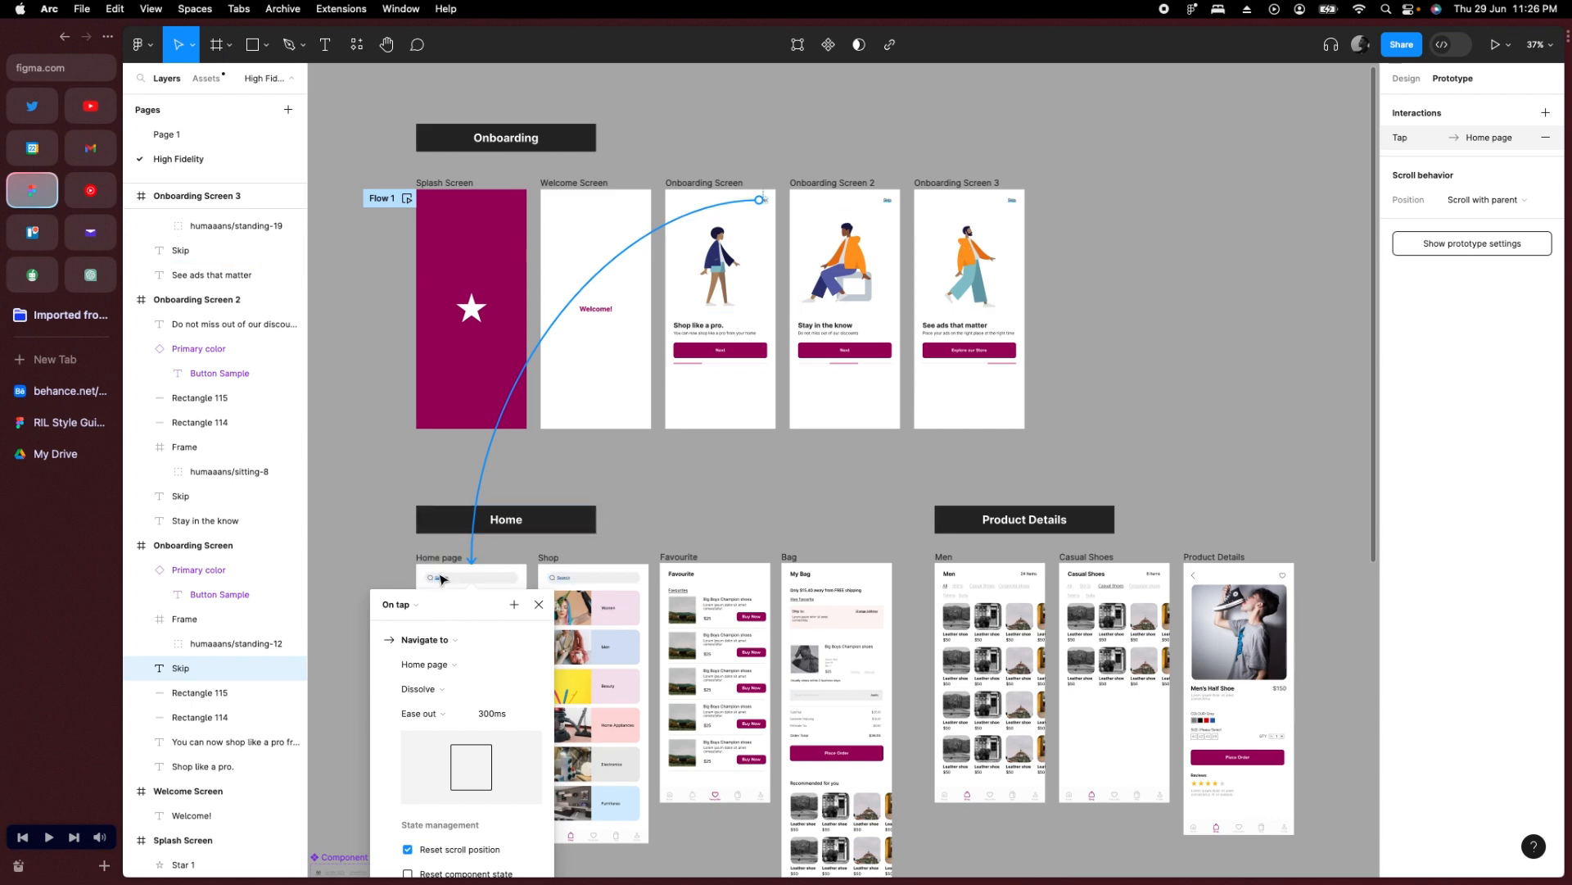
Link the Next button on Onboarding Screen 2 to Onboarding Screen 3.
scroll(840, 207, up, 5)
click(899, 457)
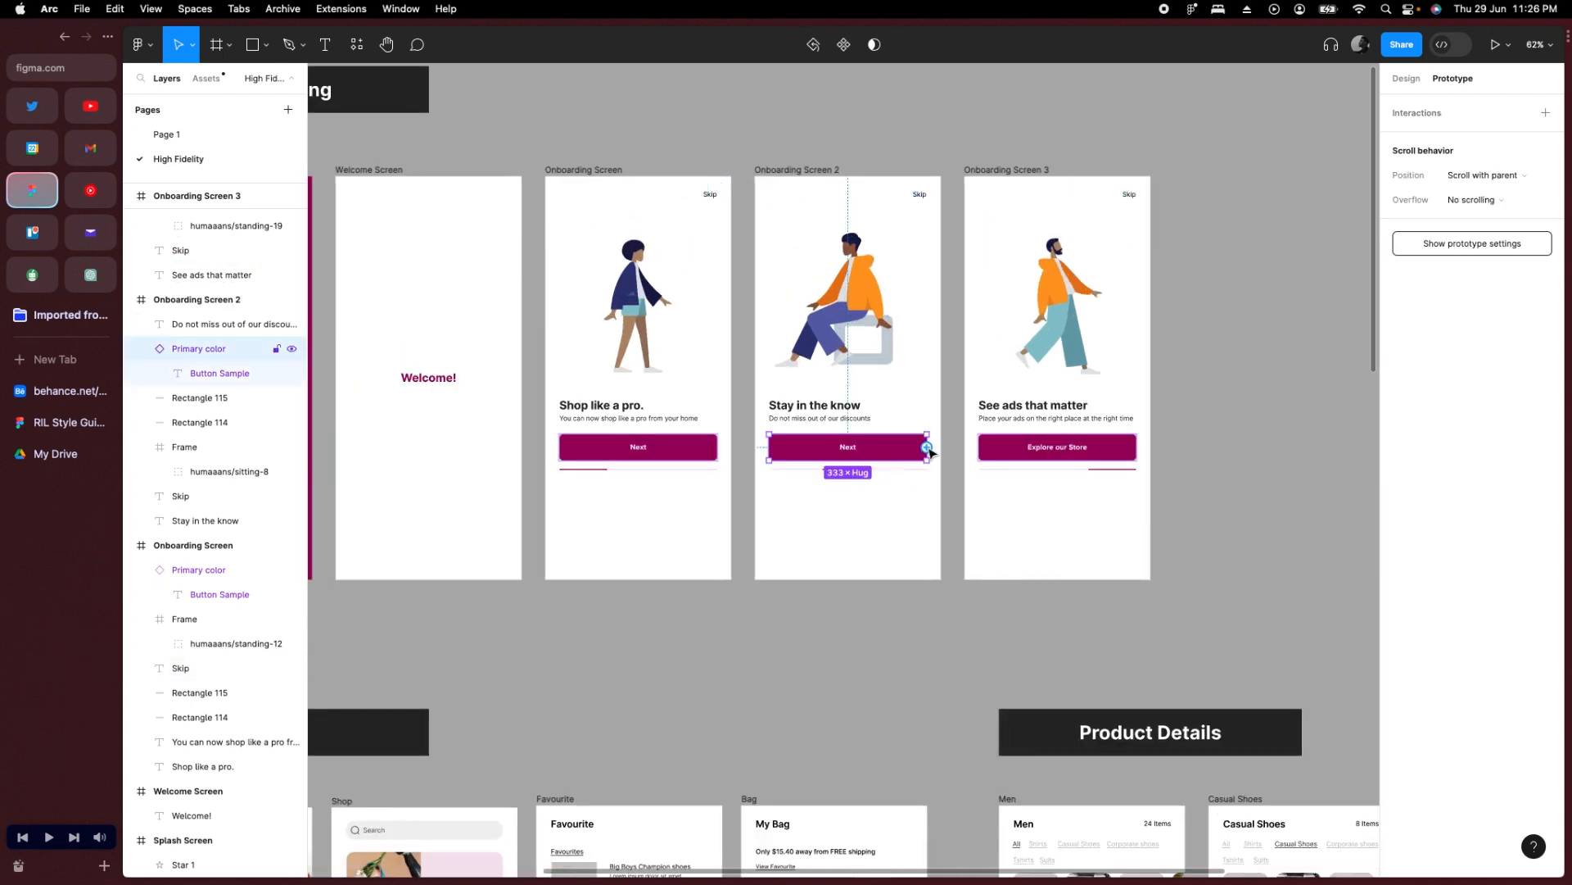
drag(928, 447, 999, 420)
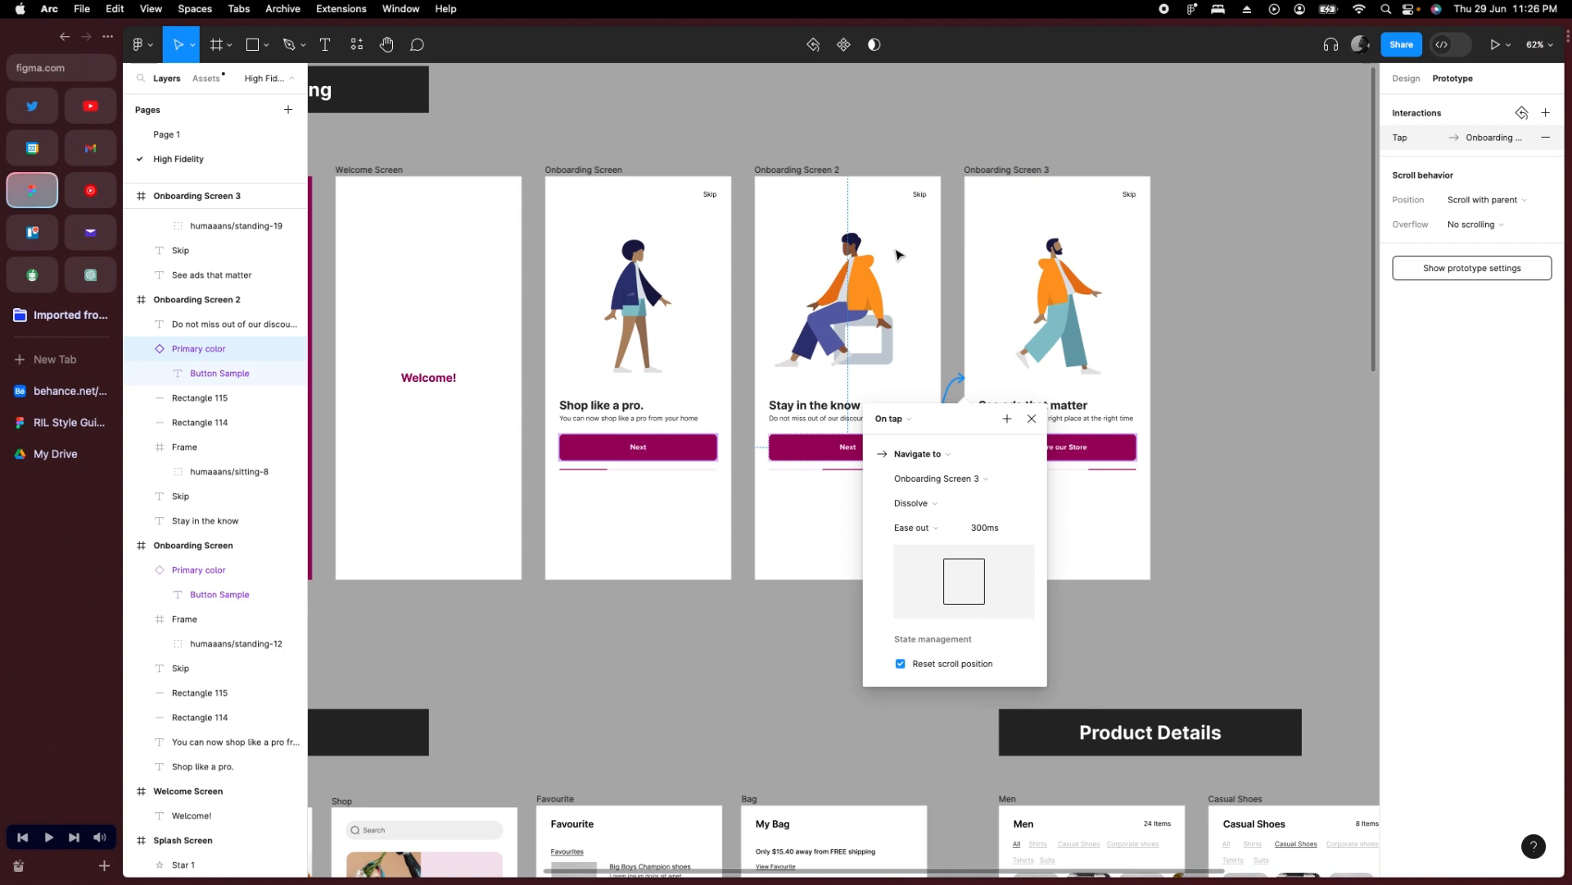
Try to link the Skip text on Onboarding Screen 2 to the Home page frame.
click(923, 197)
scroll(923, 197, down, 5)
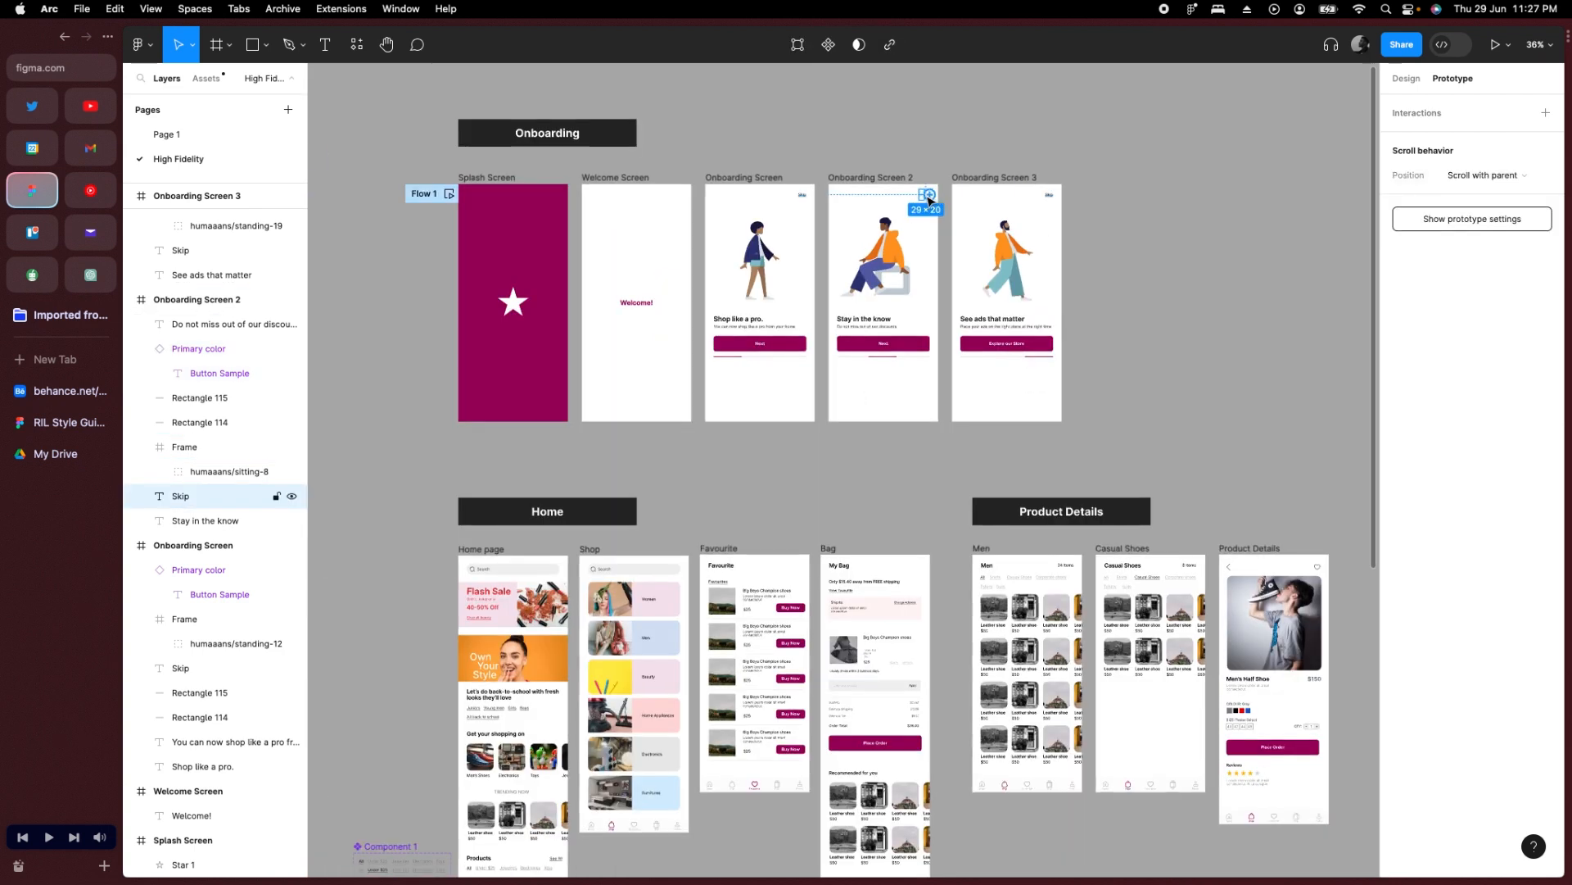
drag(924, 194, 474, 579)
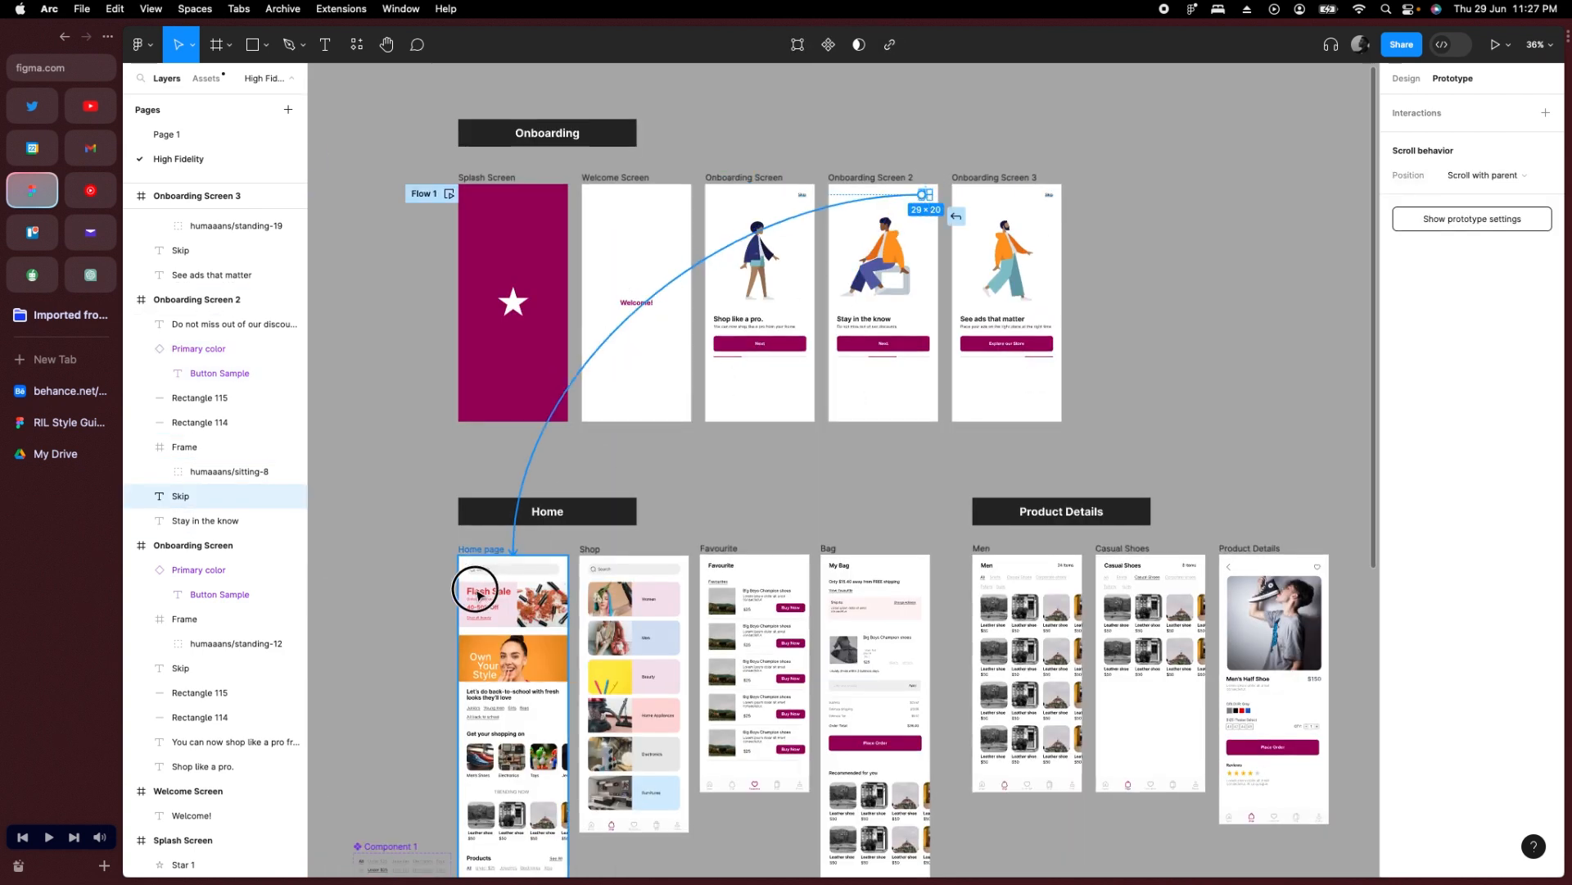
Link Onboarding Screen 3's Explore our Store button to the Home page and delete that screen's Skip text.
click(1038, 351)
drag(1055, 348, 493, 581)
click(1050, 196)
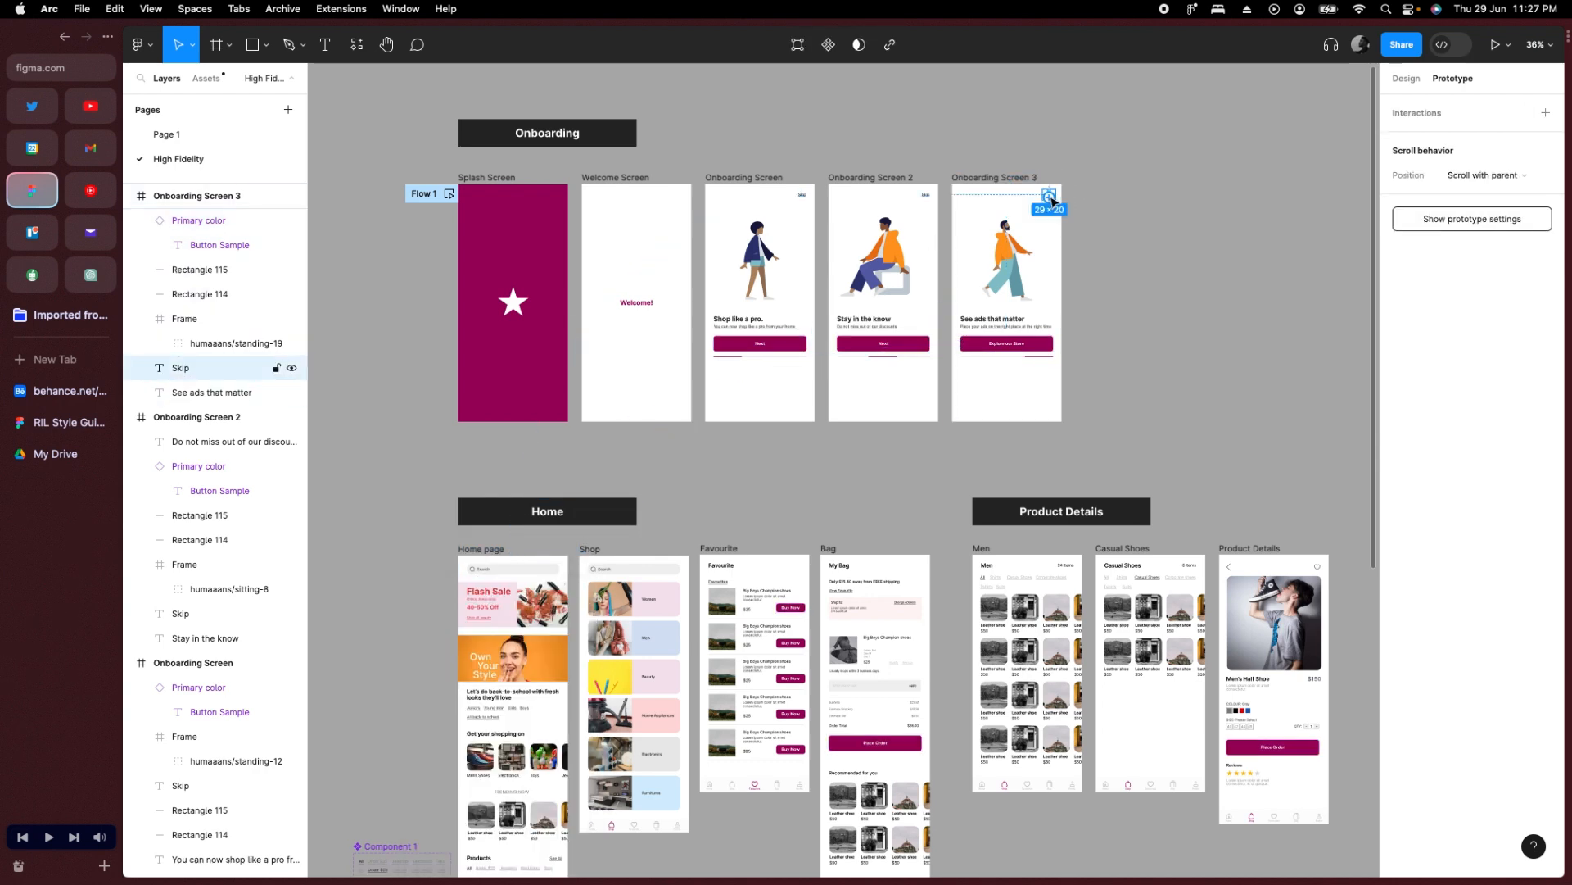
key(Delete)
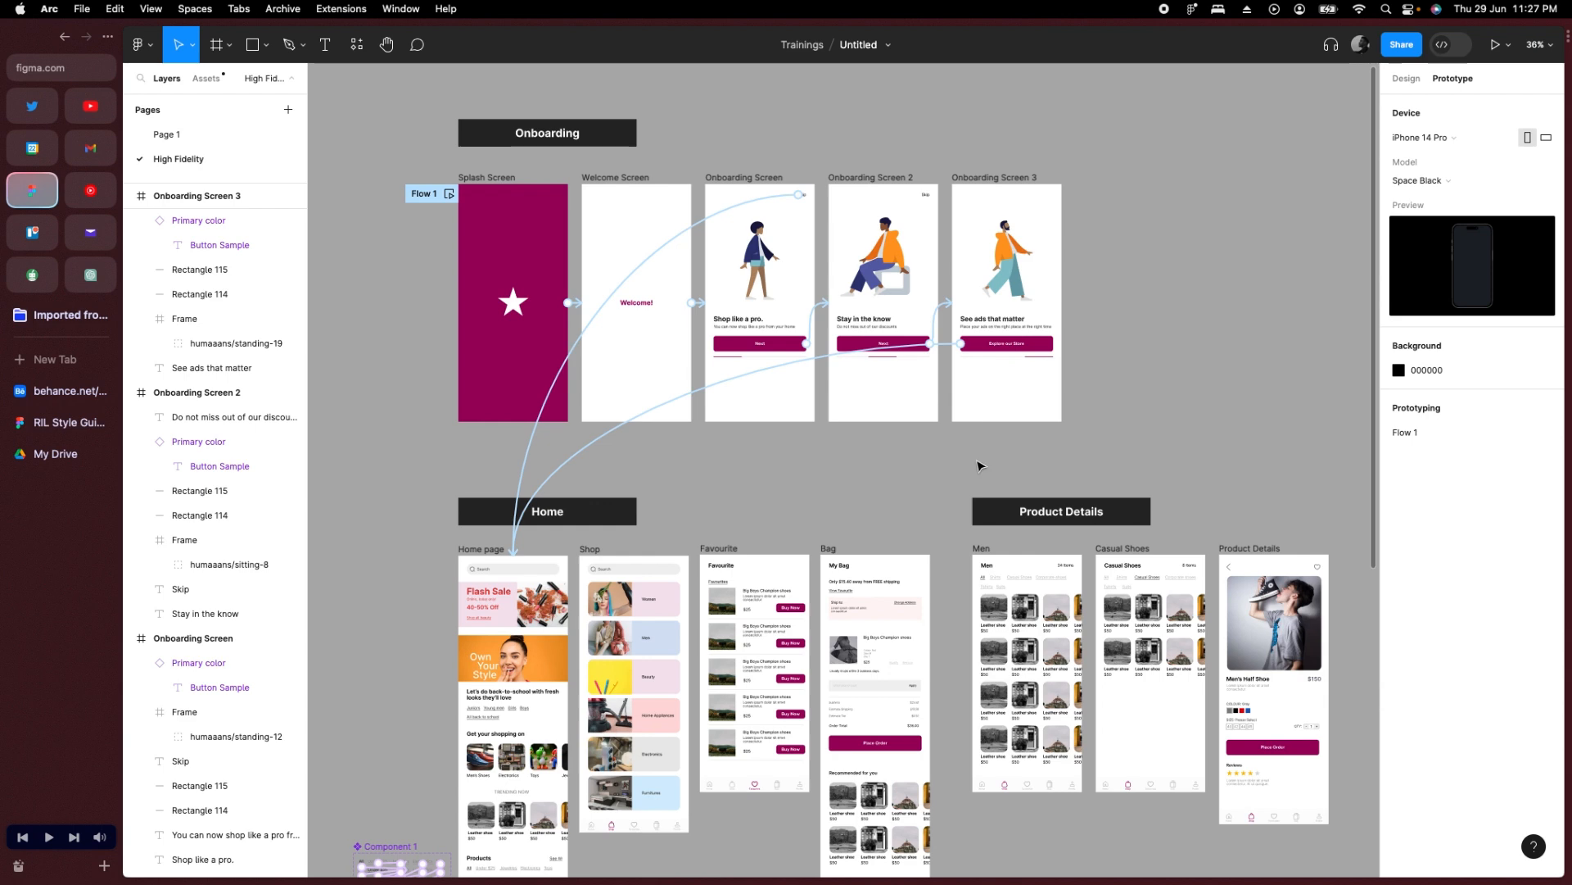
Preview the prototype inside the editor and advance through the onboarding screens with their Next buttons.
scroll(980, 466, down, 2)
scroll(981, 466, left, 3)
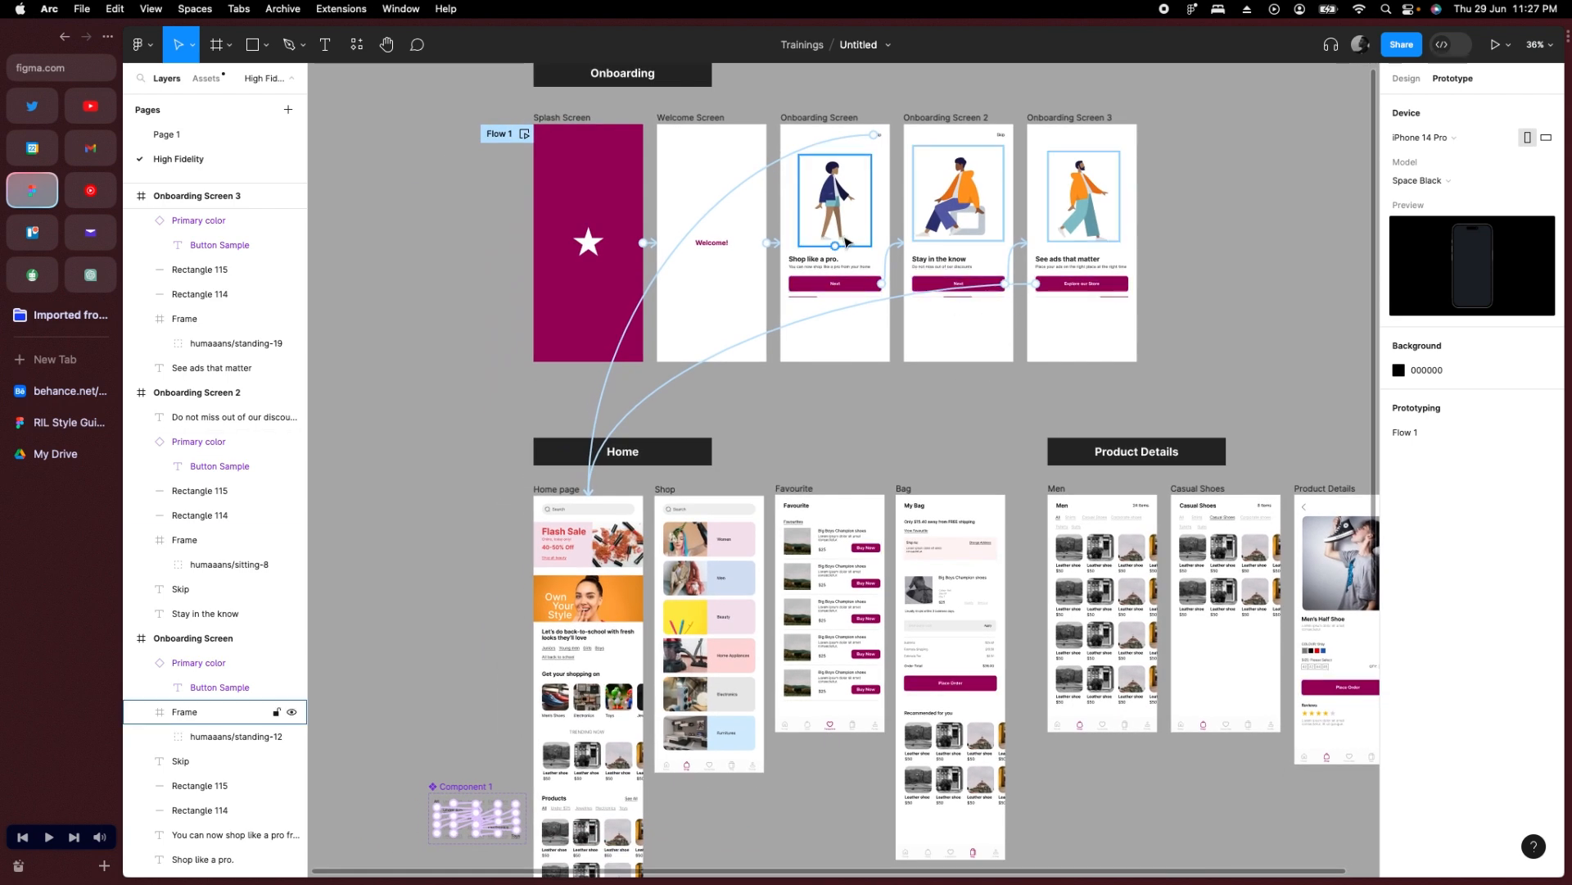
click(1508, 44)
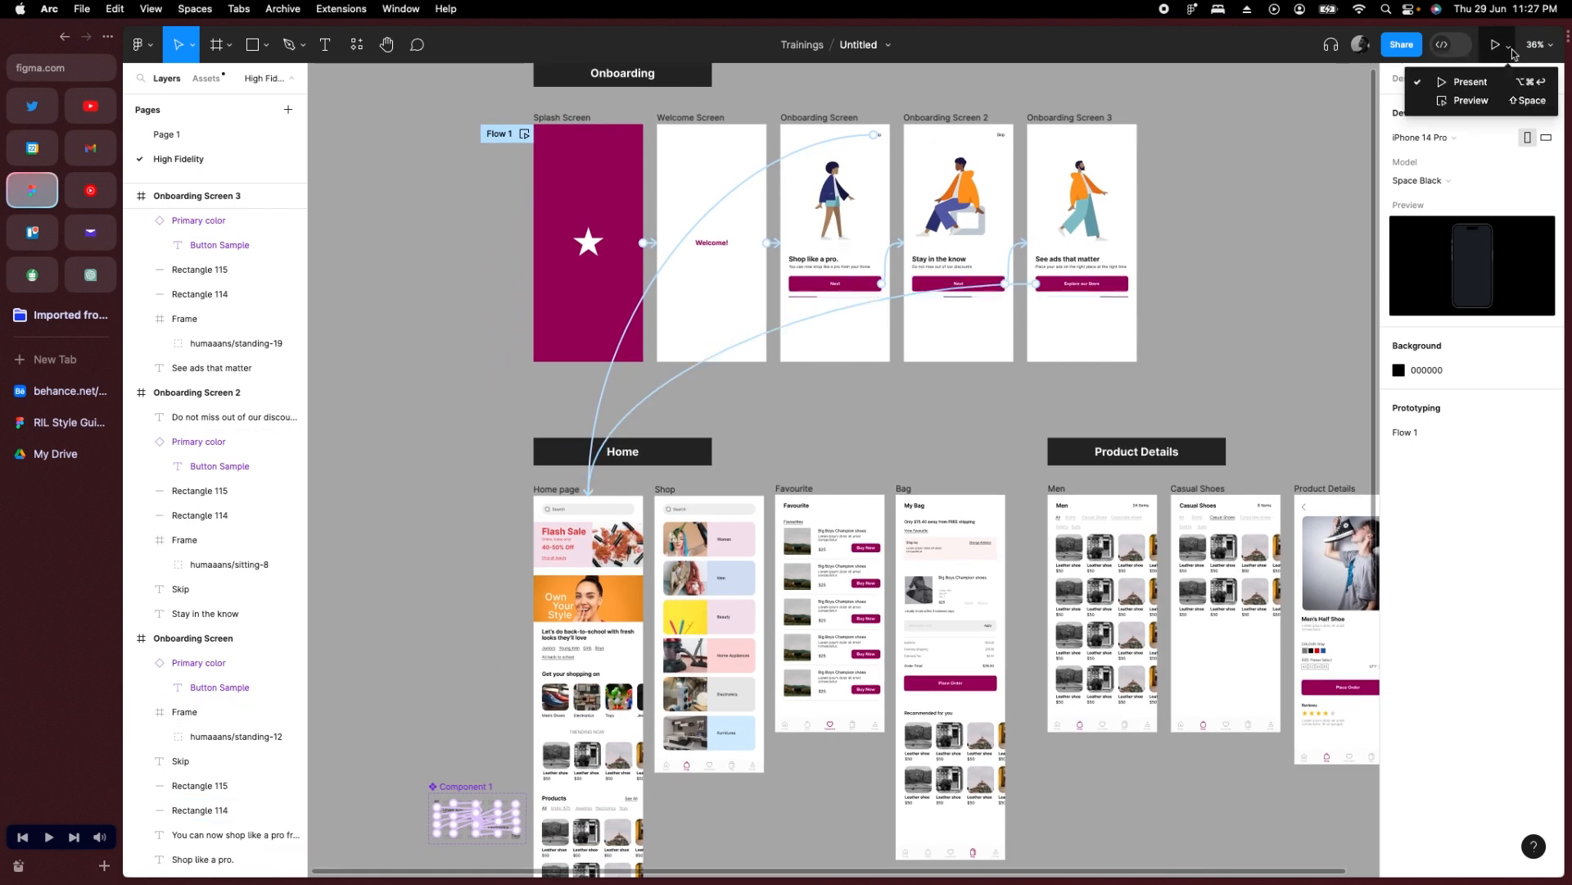
click(1466, 99)
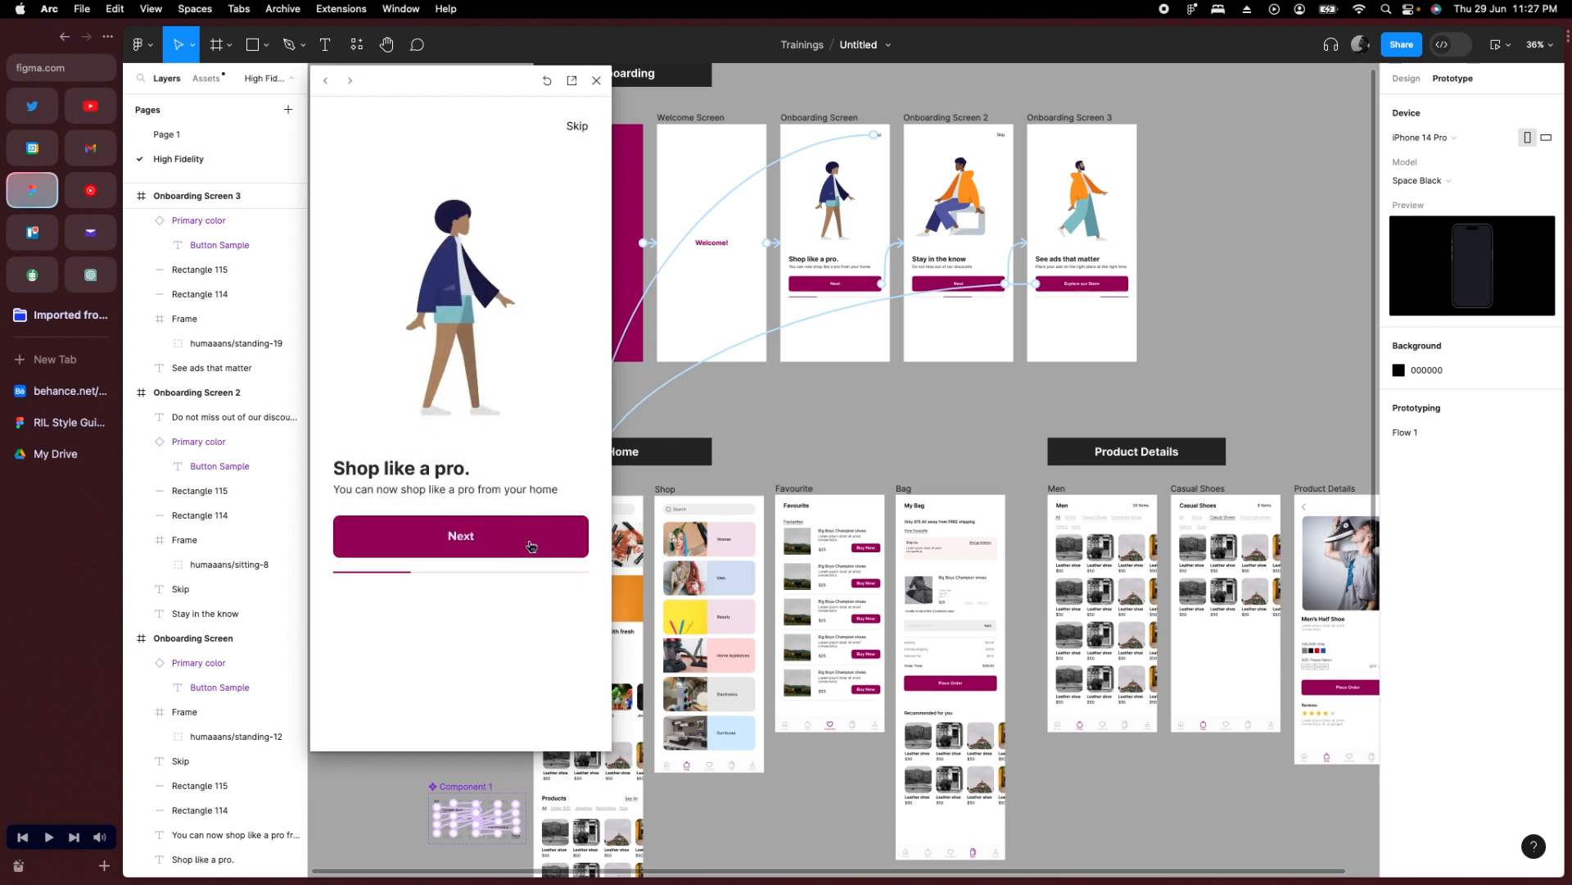
click(531, 547)
click(530, 542)
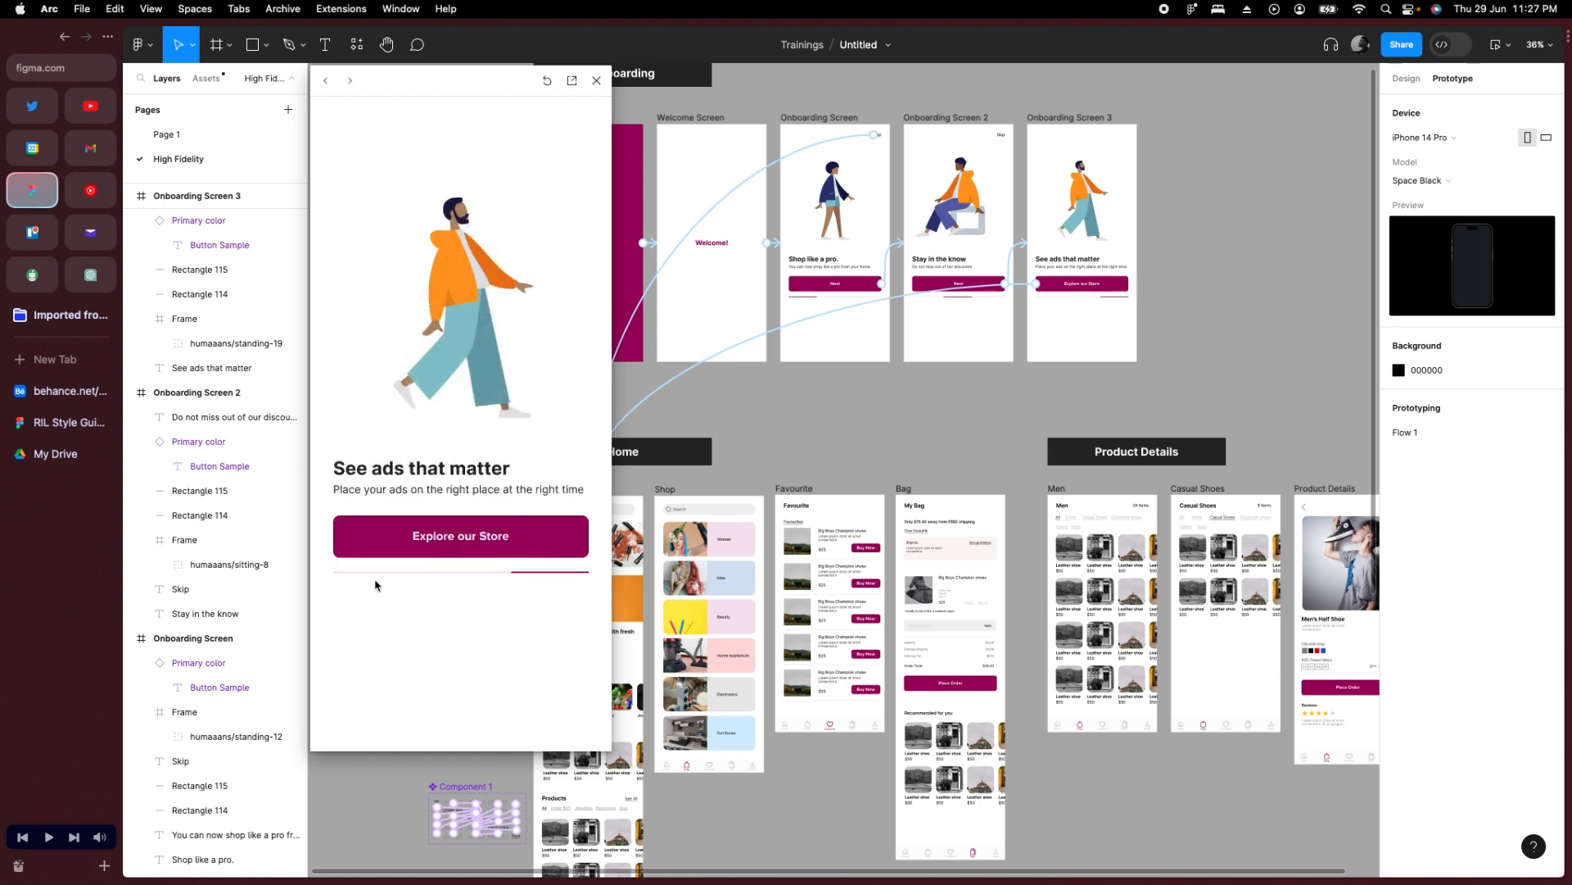
Go back to the first onboarding screen in the preview, test its Skip link, and close the preview.
key(Left)
key(Left)
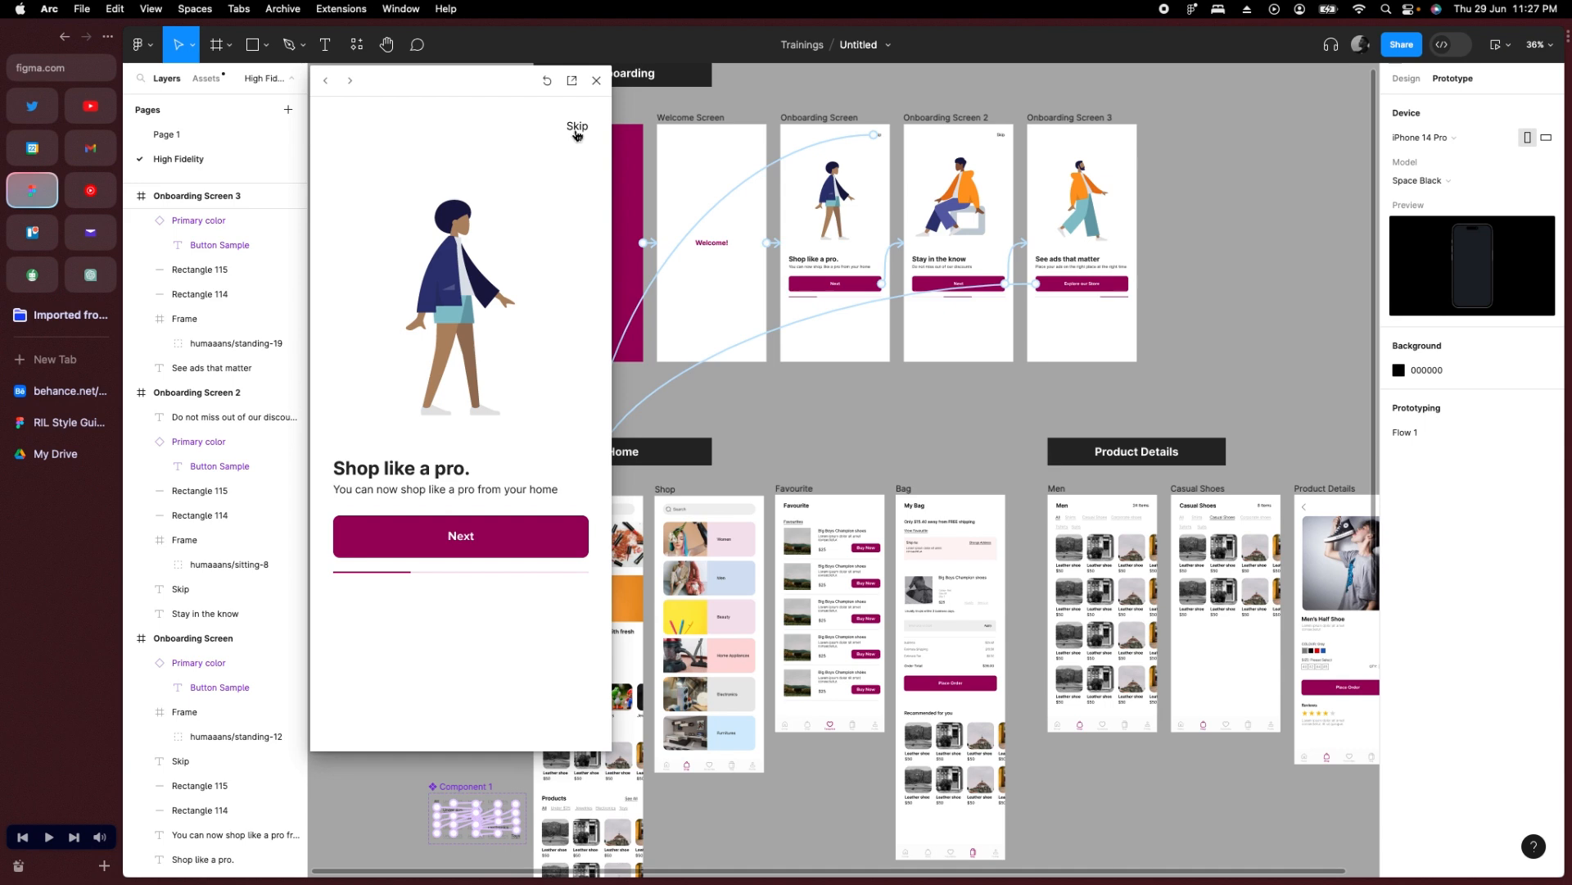
click(578, 131)
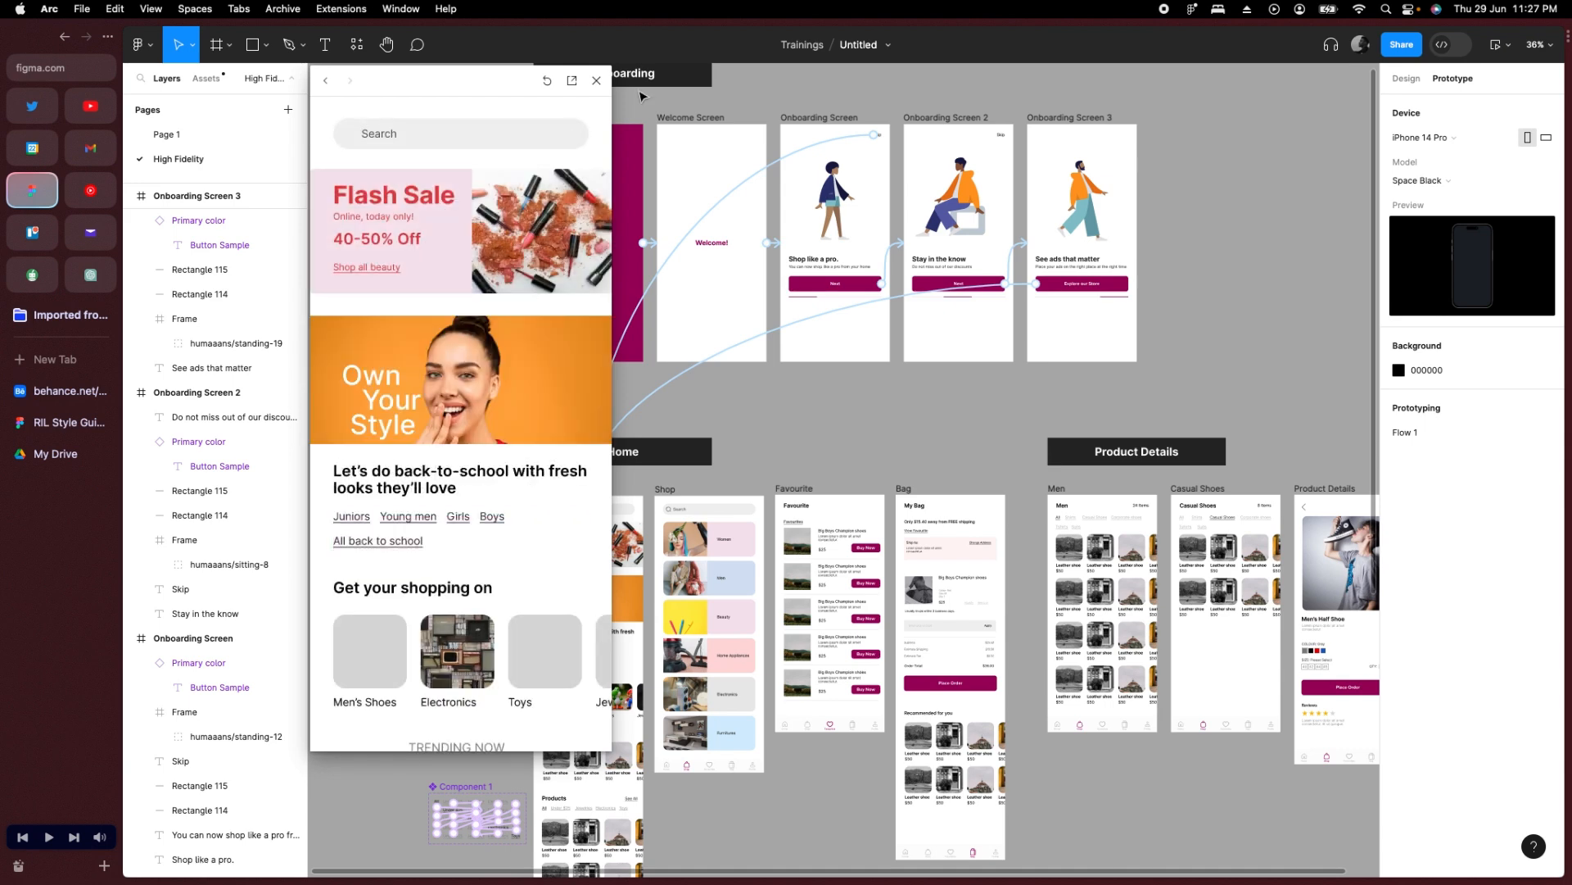
click(596, 80)
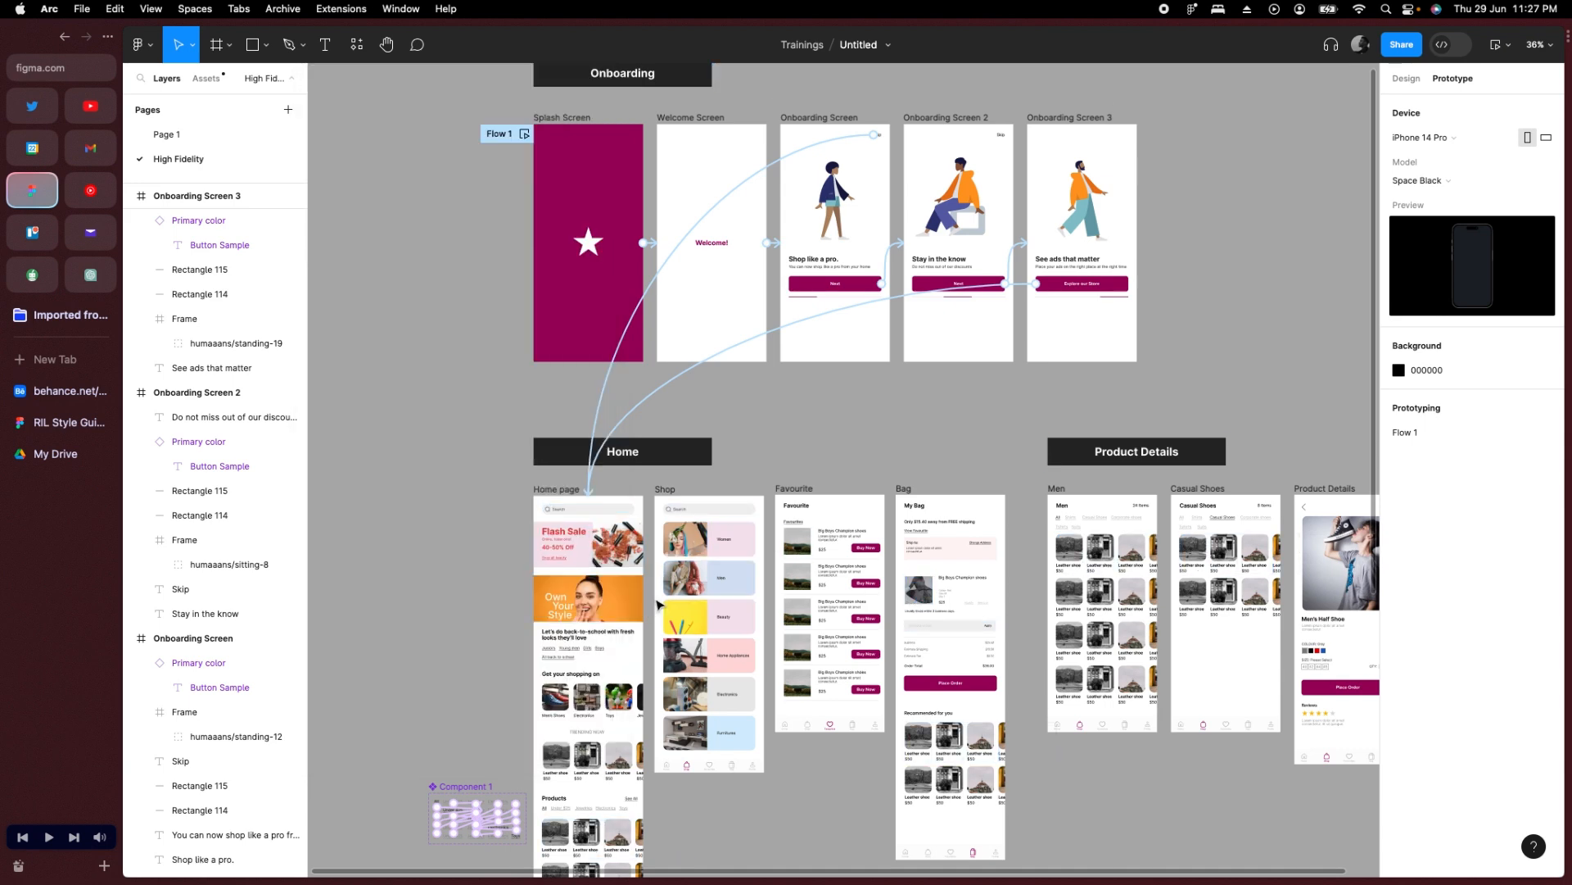
Link the Men's Shoes item under Get your shopping on in the Home page to the Product Details frame.
scroll(704, 524, down, 3)
scroll(636, 666, up, 5)
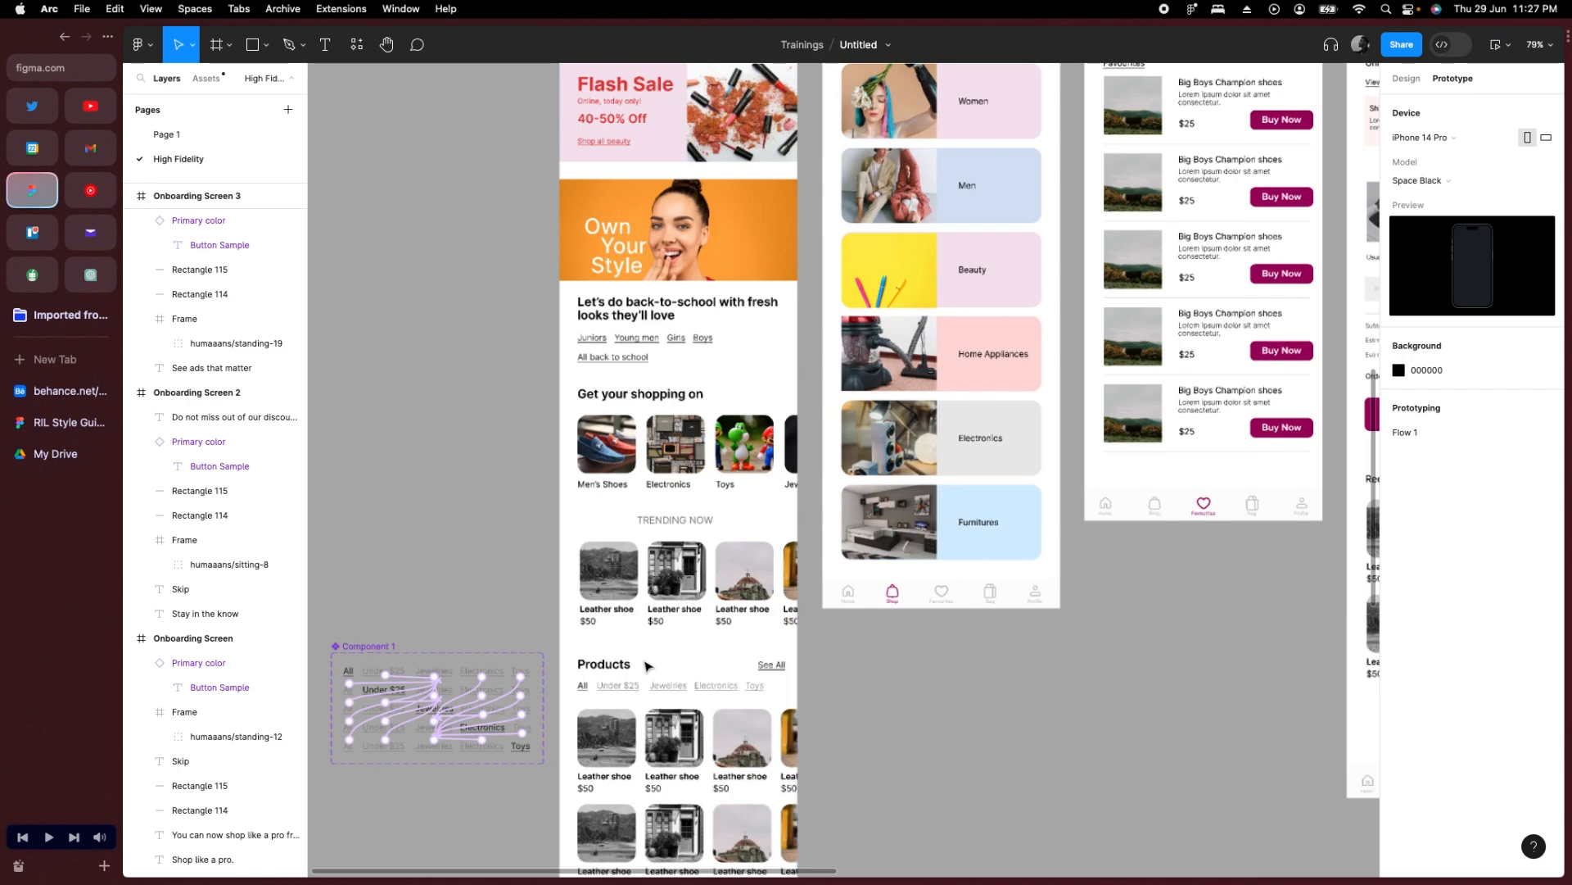
scroll(665, 608, down, 5)
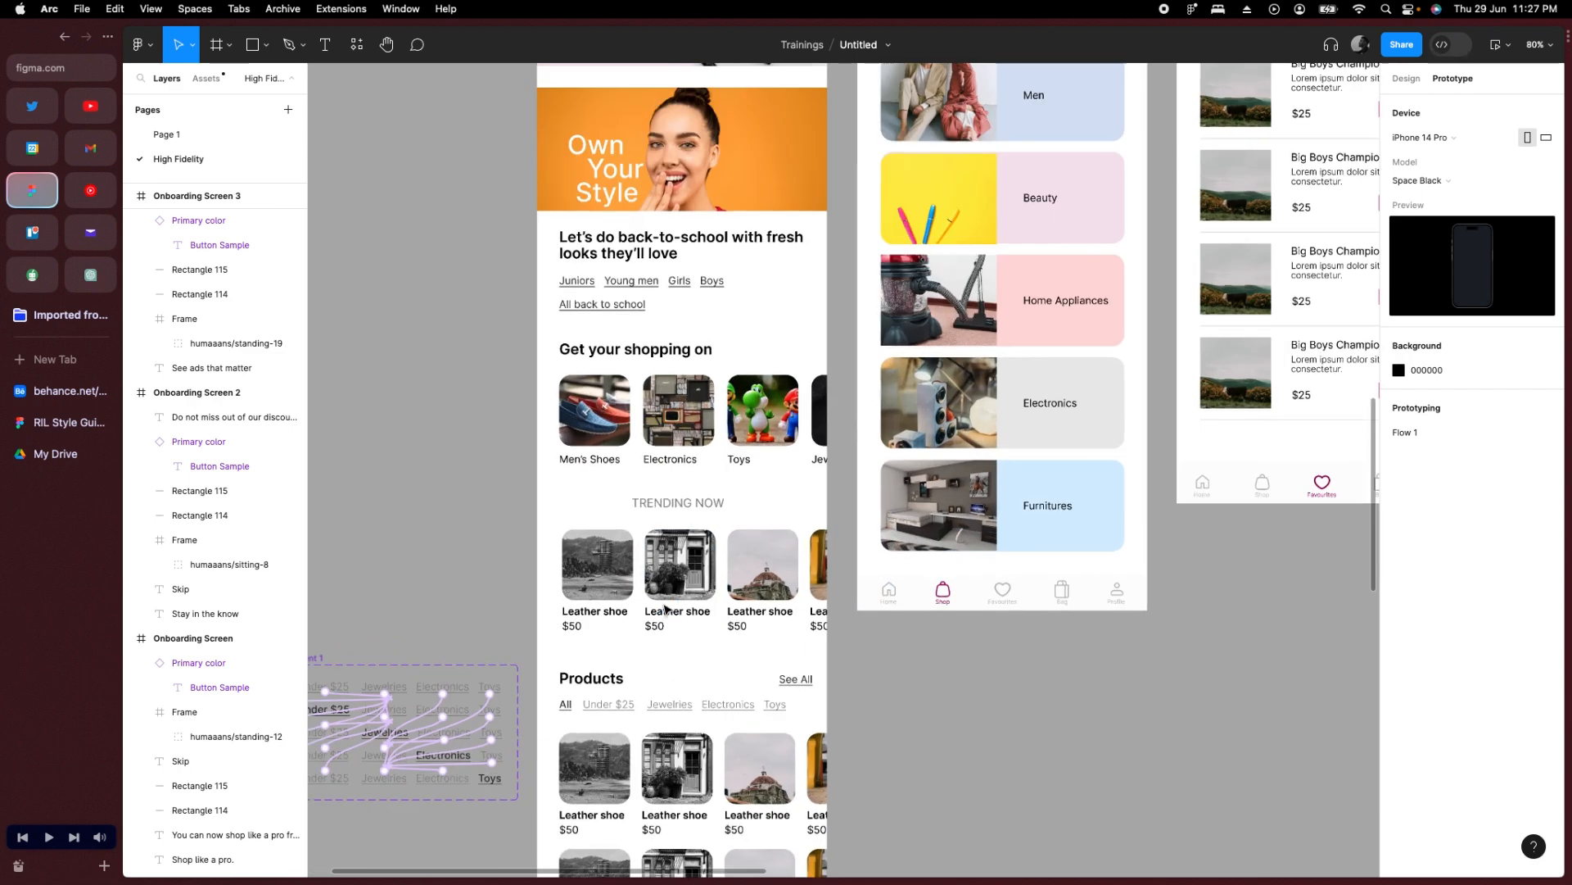
scroll(641, 513, up, 6)
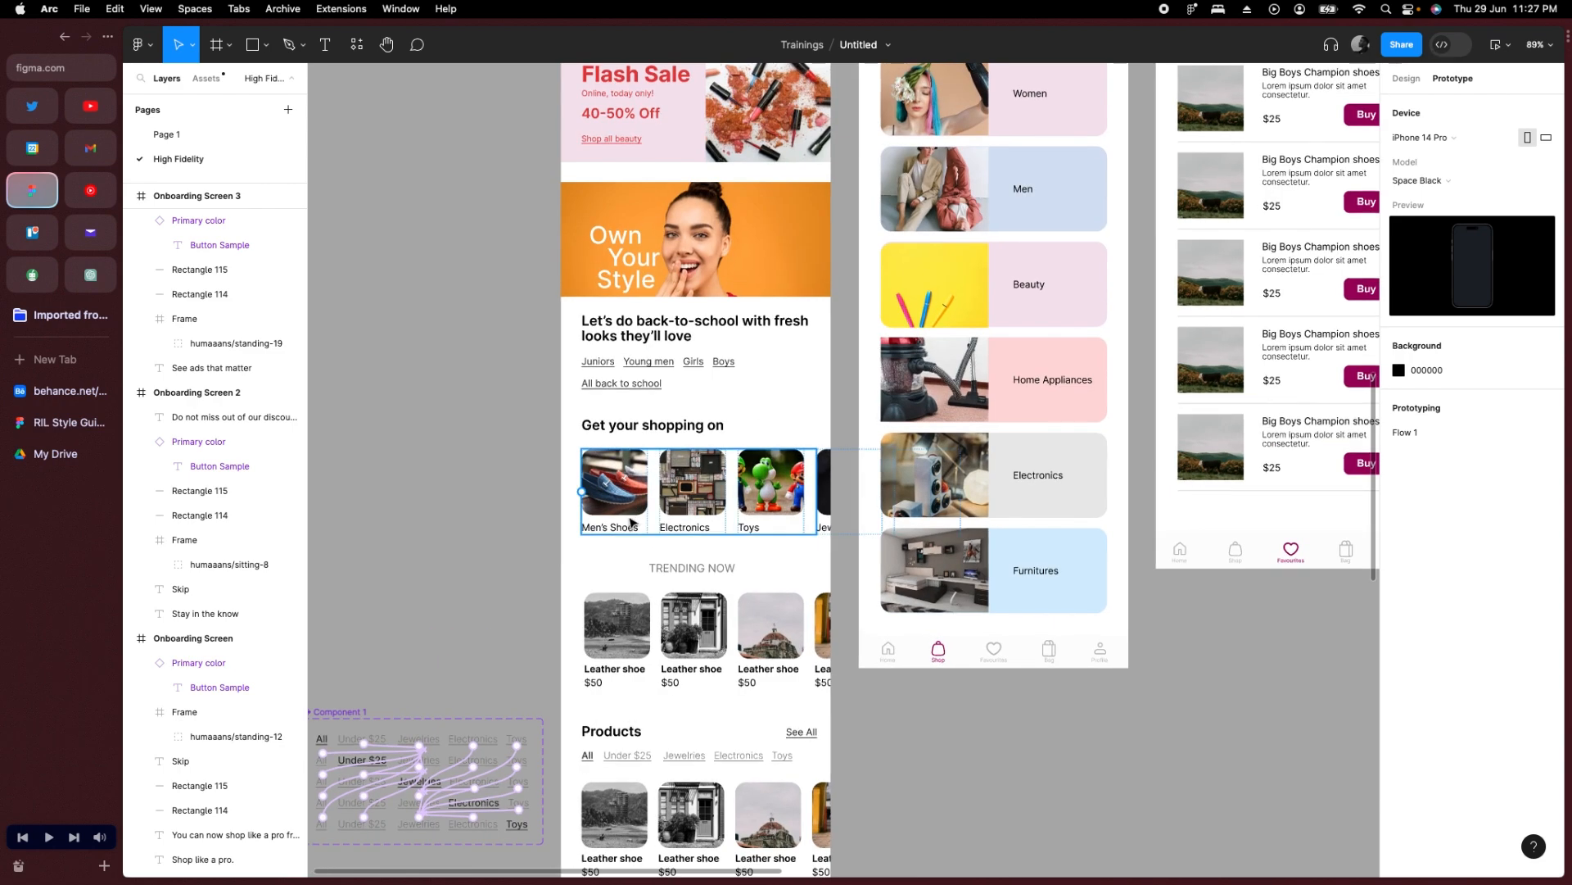
double_click(627, 516)
scroll(631, 527, down, 5)
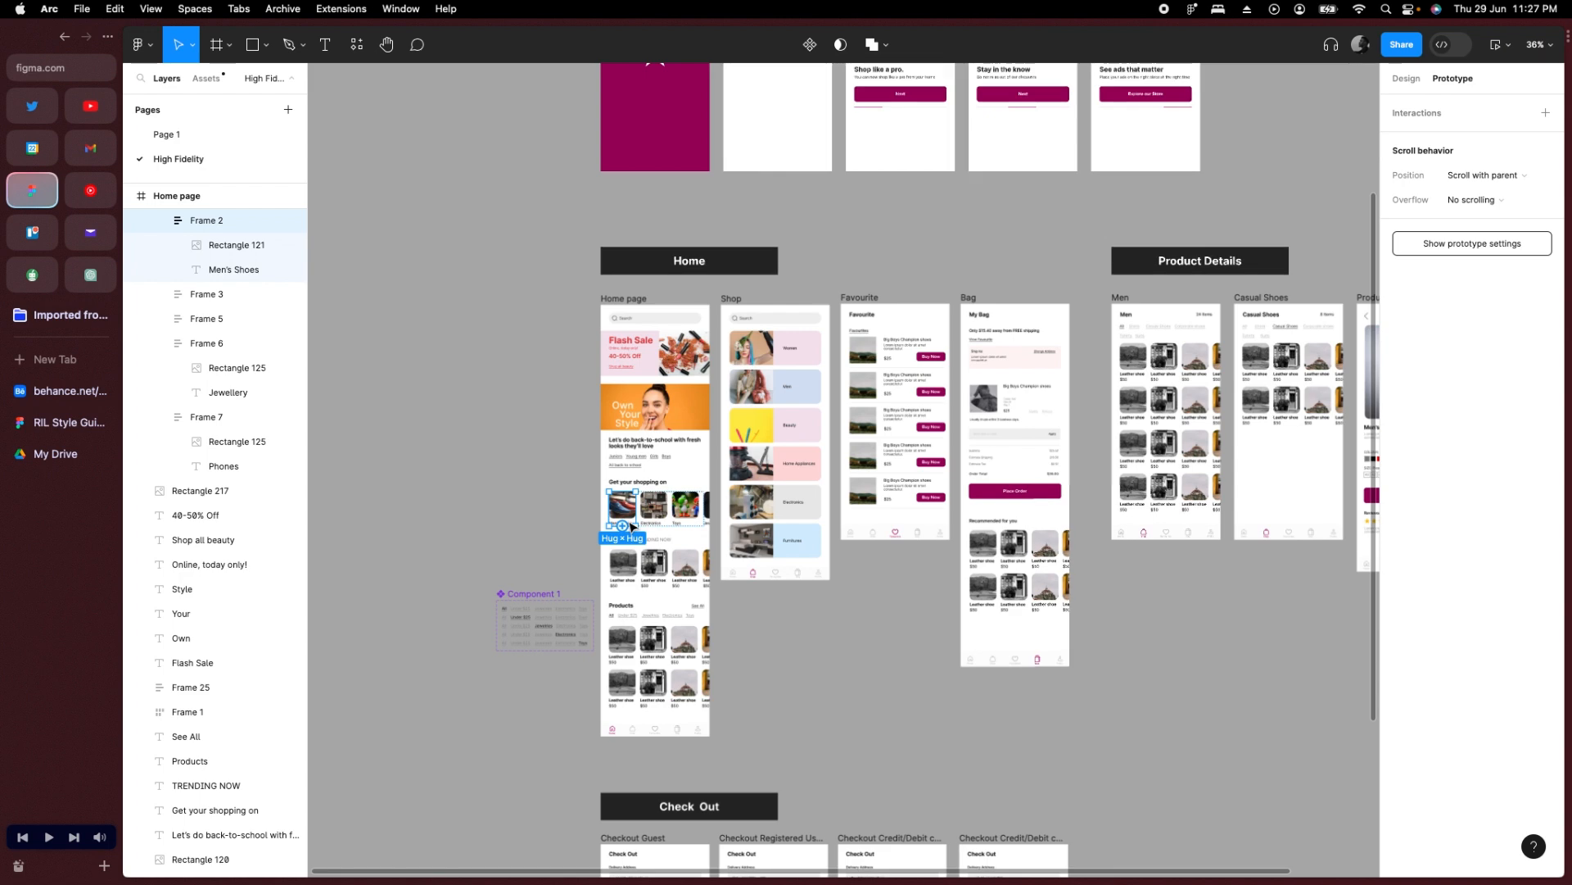
scroll(639, 516, up, 5)
scroll(643, 506, down, 2)
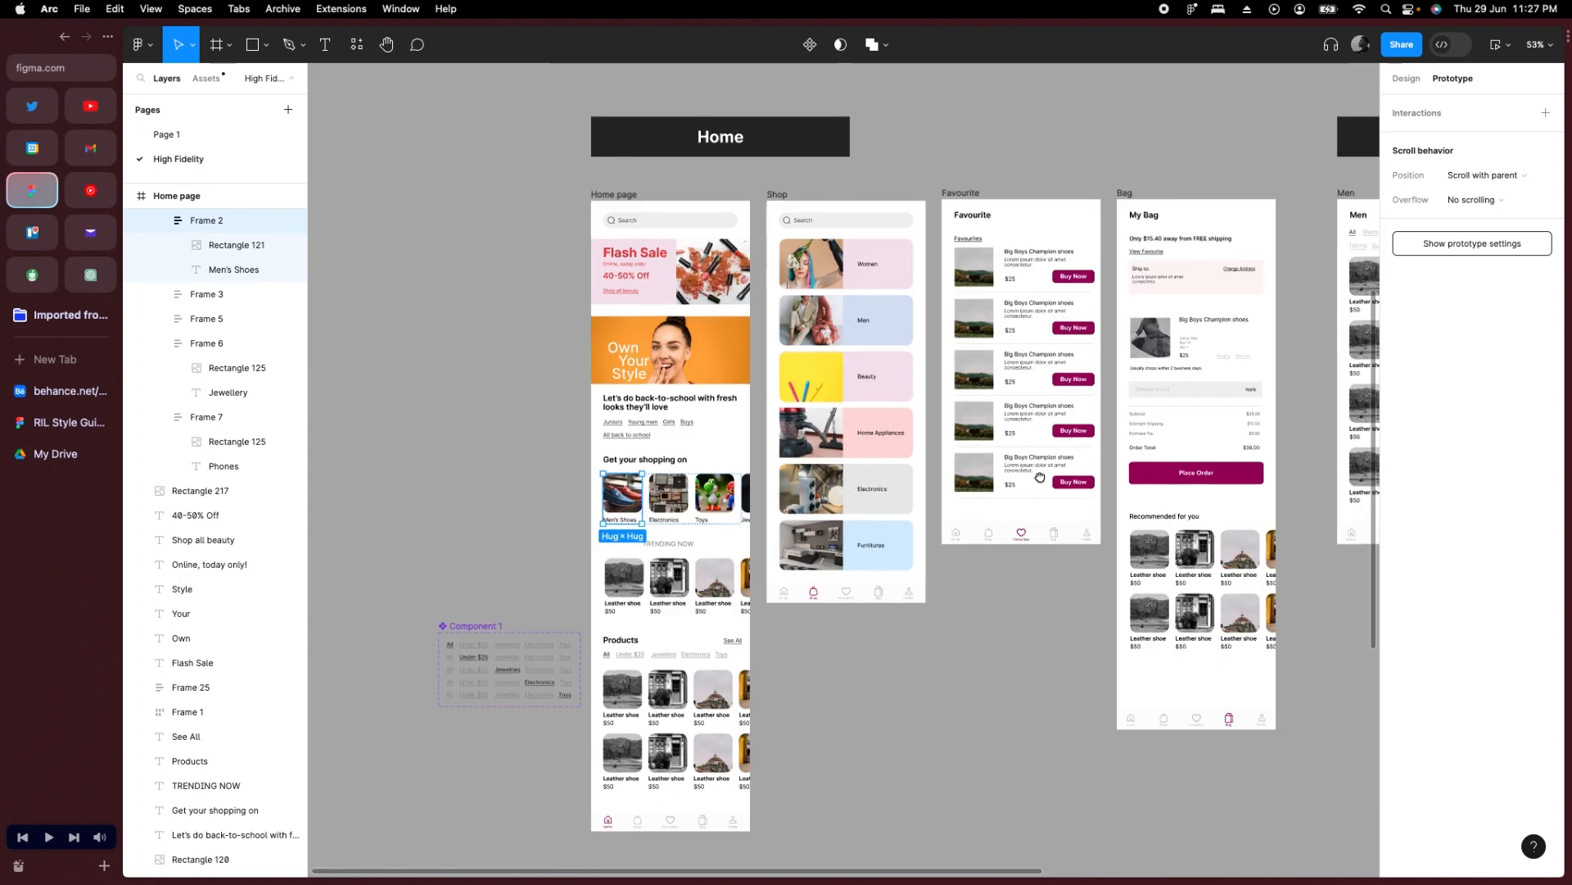
scroll(934, 481, right, 3)
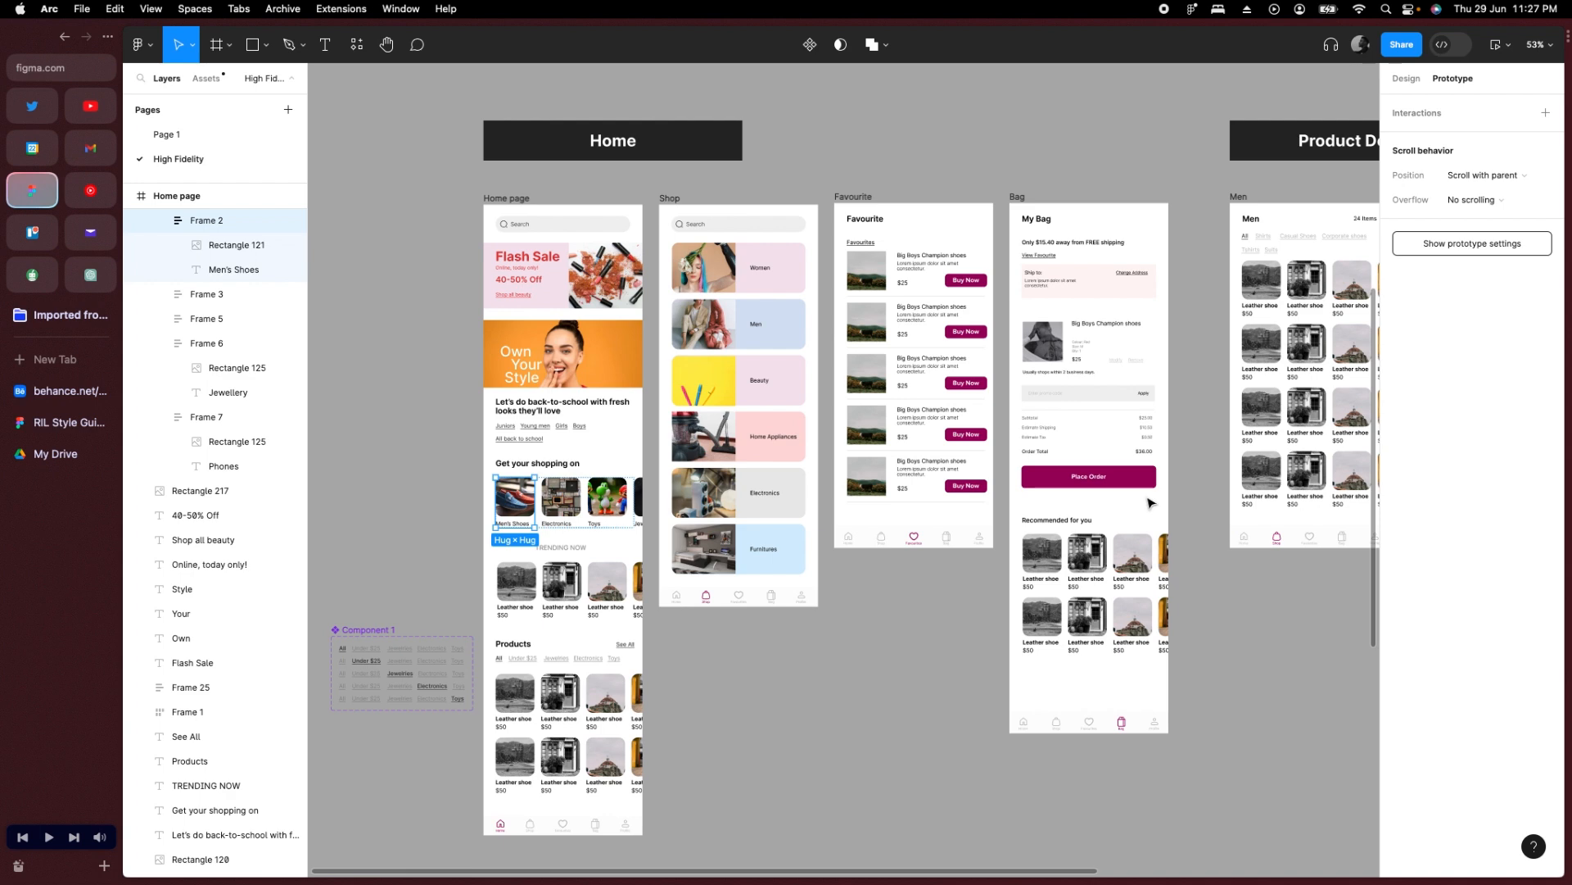
scroll(1150, 503, down, 3)
scroll(1032, 520, right, 5)
scroll(918, 537, up, 2)
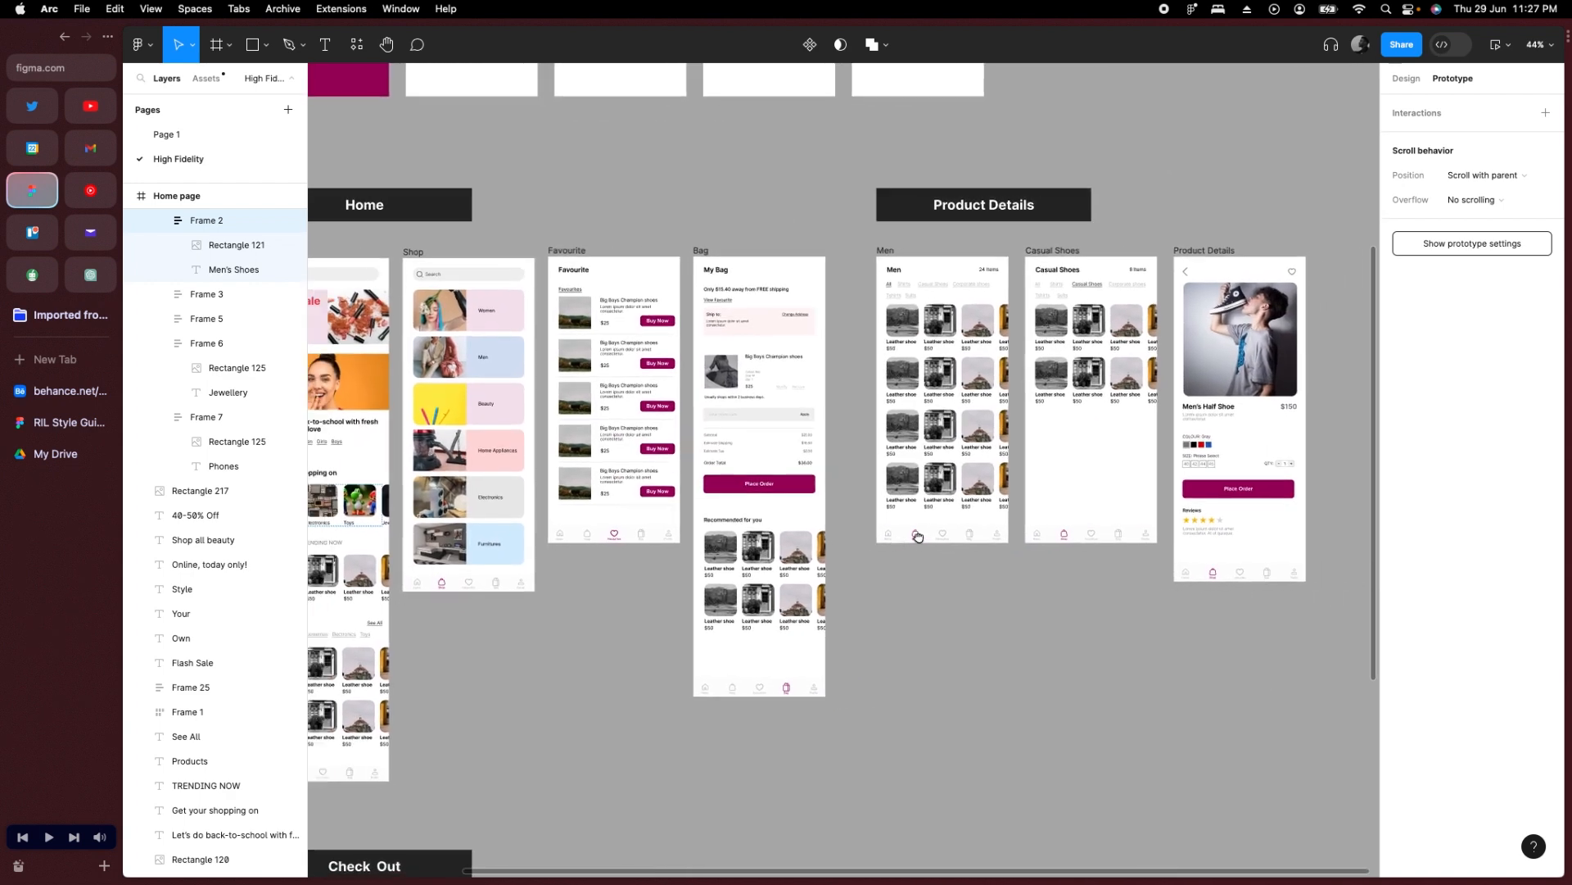
scroll(922, 537, left, 2)
scroll(925, 536, left, 2)
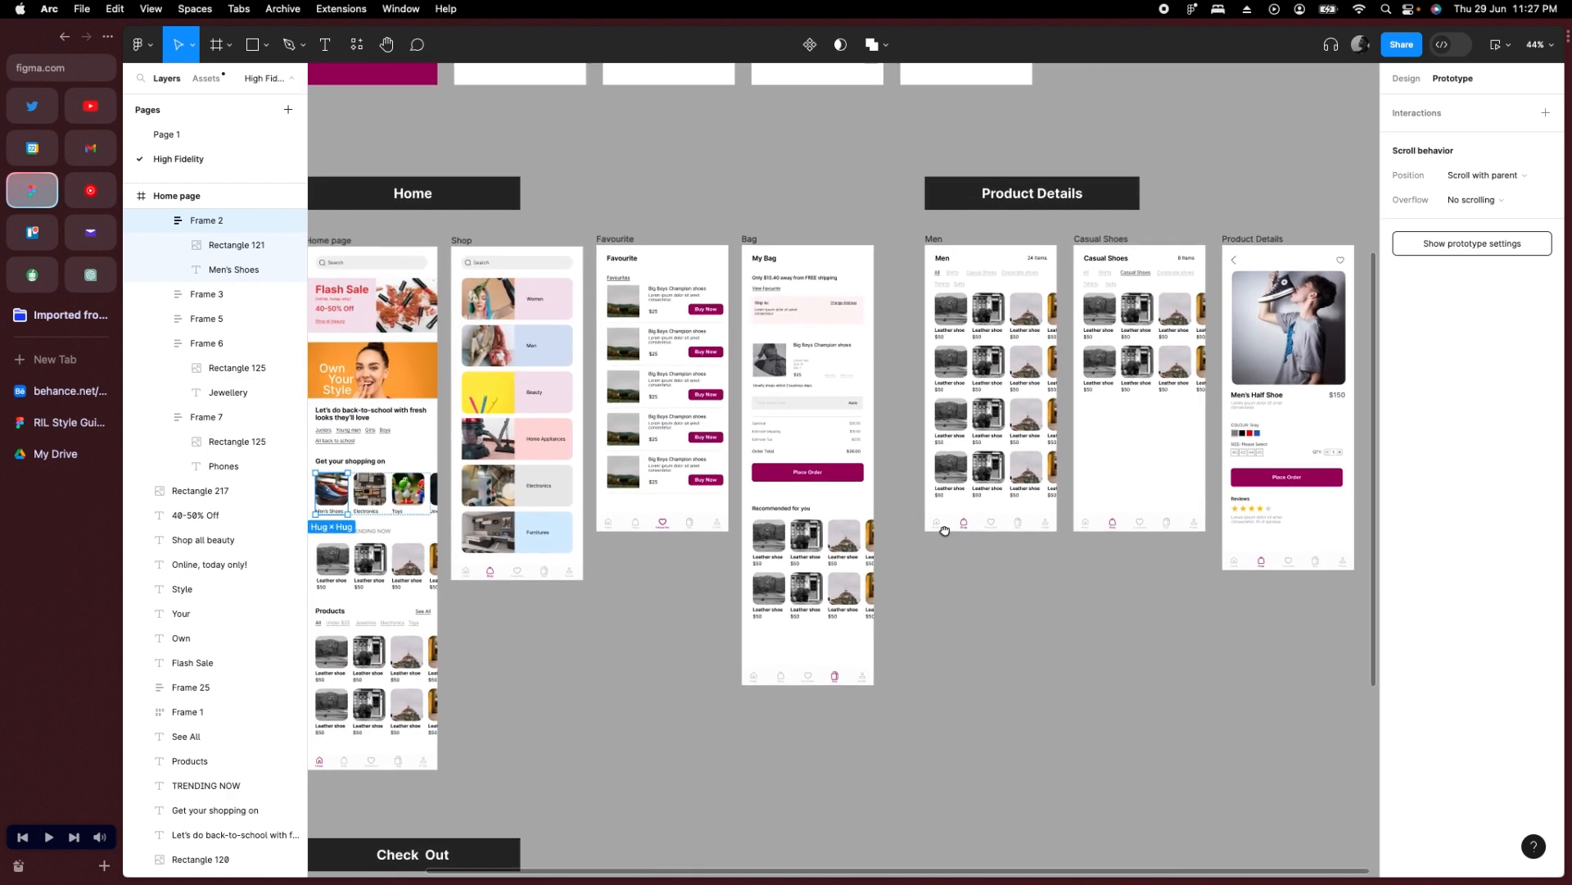
scroll(946, 529, left, 3)
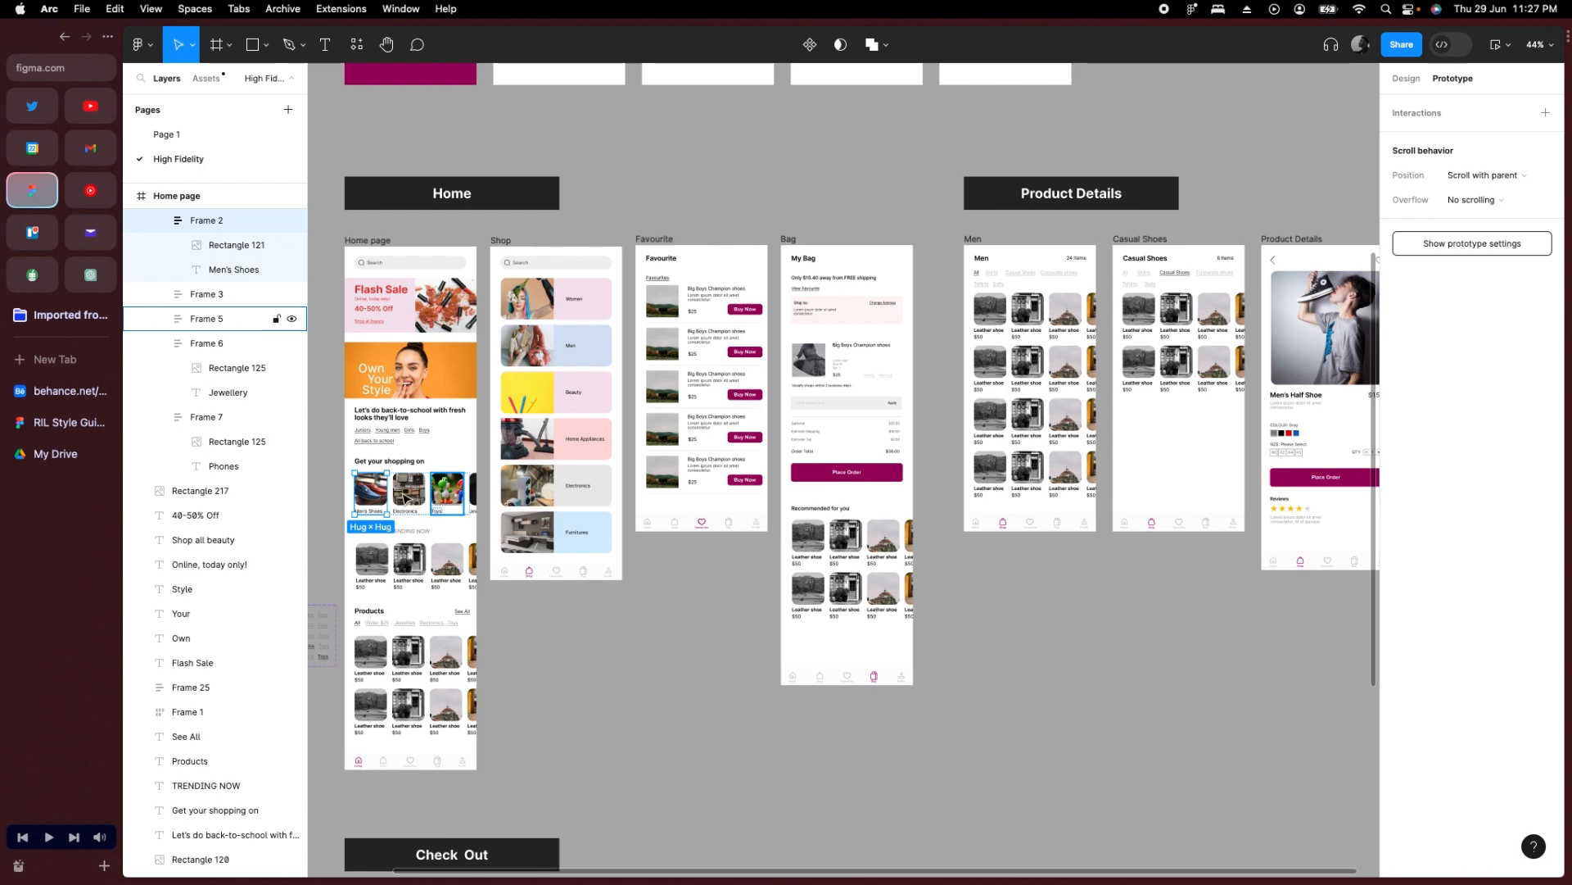
drag(388, 492, 1278, 422)
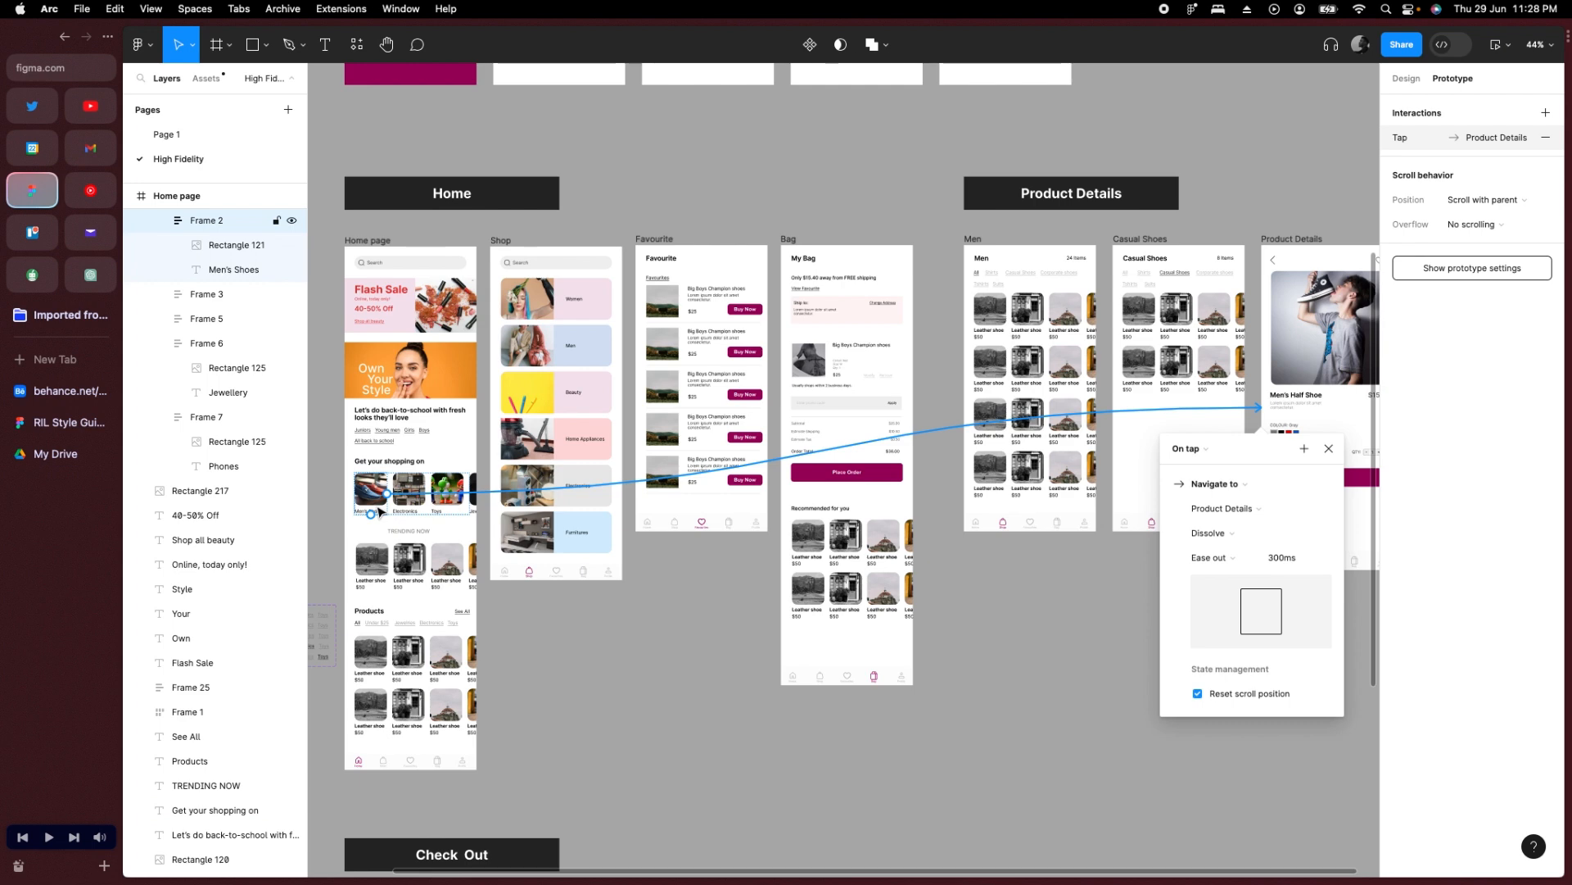
Link the Men category on the Shop screen to the Men product list frame.
scroll(1314, 421, right, 4)
scroll(1314, 422, down, 2)
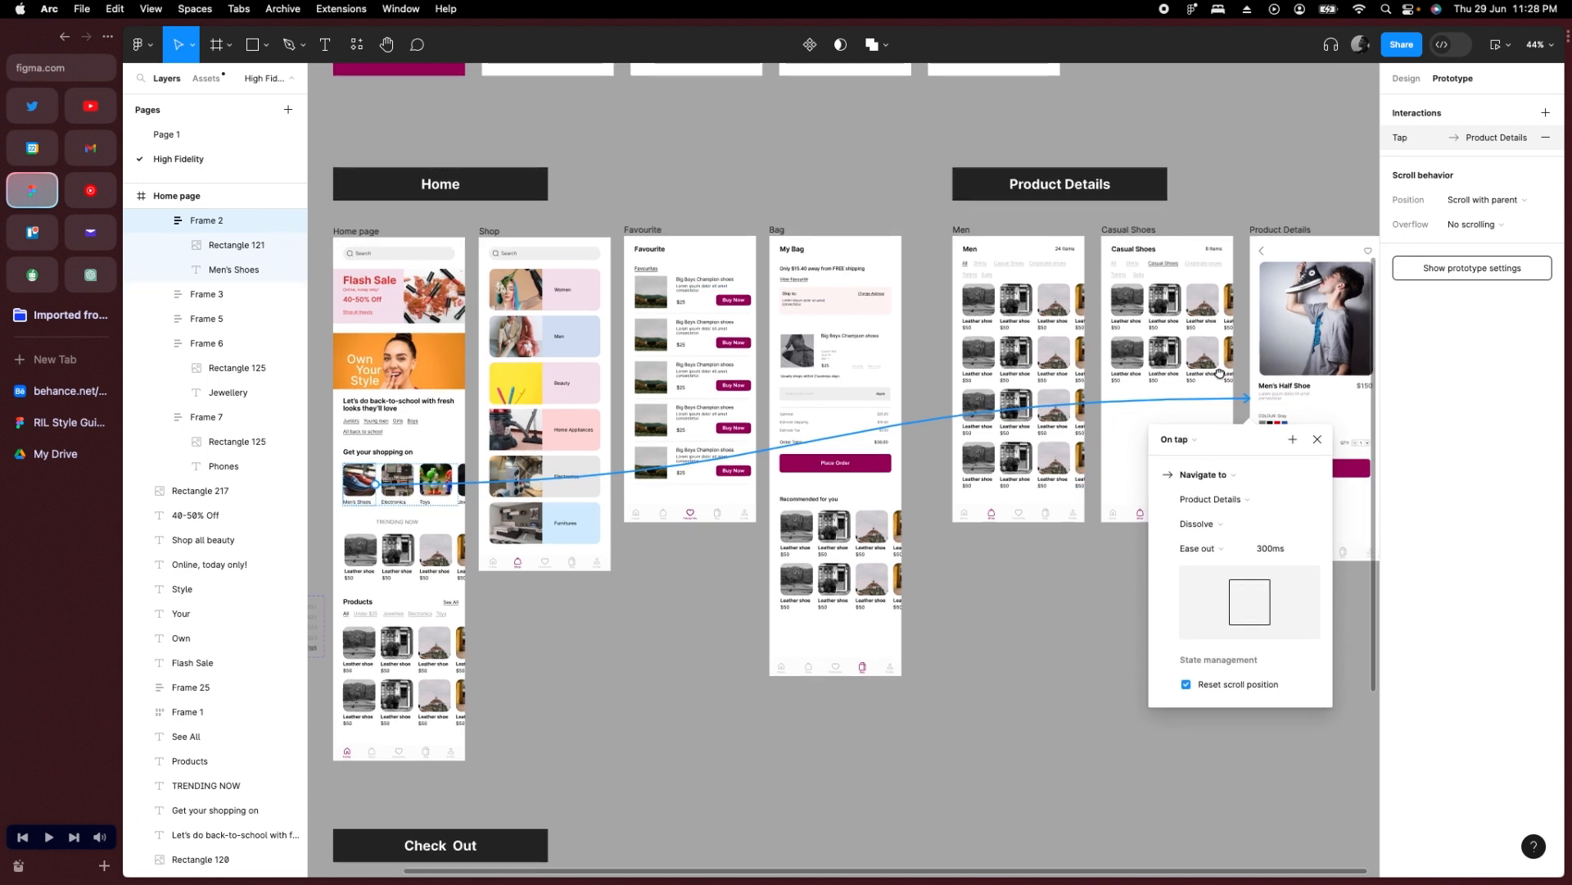
key(Escape)
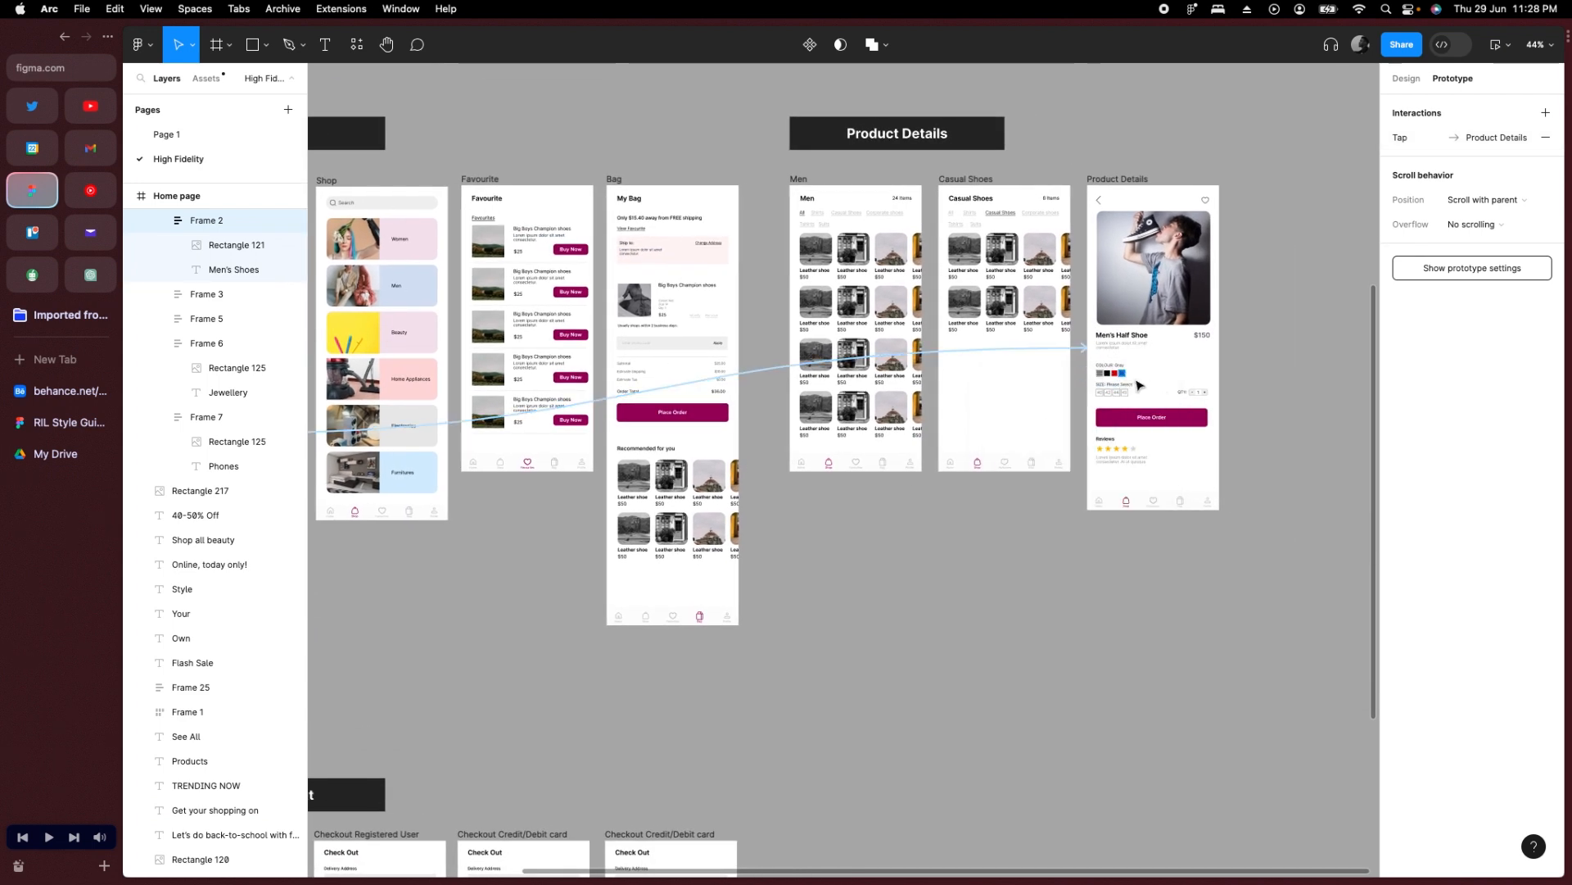
scroll(610, 248, up, 5)
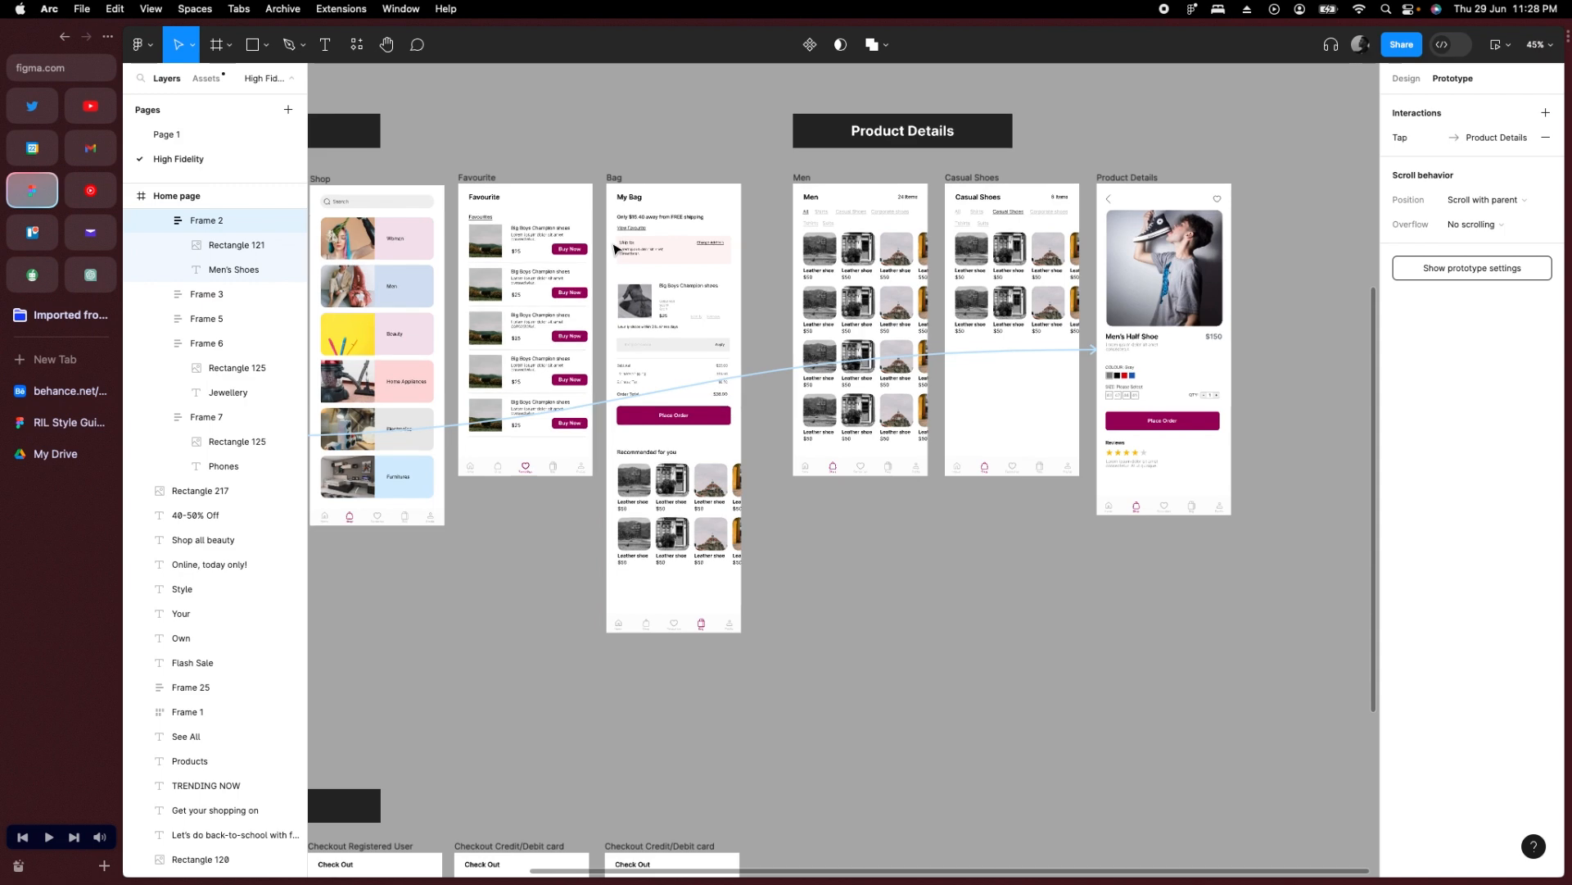
scroll(707, 342, up, 3)
scroll(707, 342, left, 4)
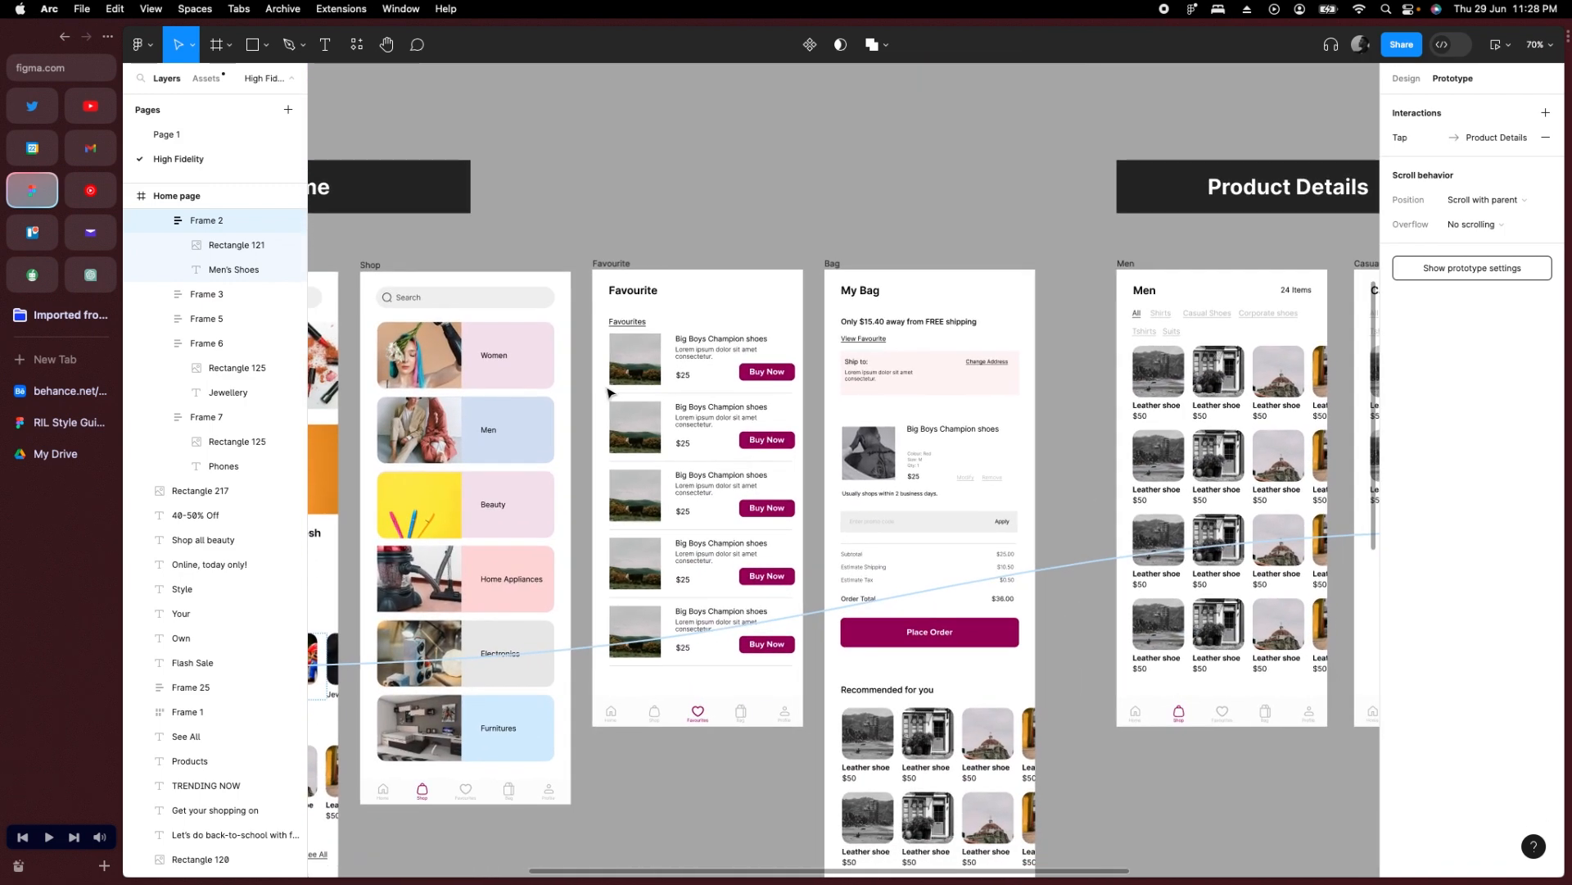
click(528, 435)
drag(555, 429, 1158, 333)
scroll(940, 318, down, 5)
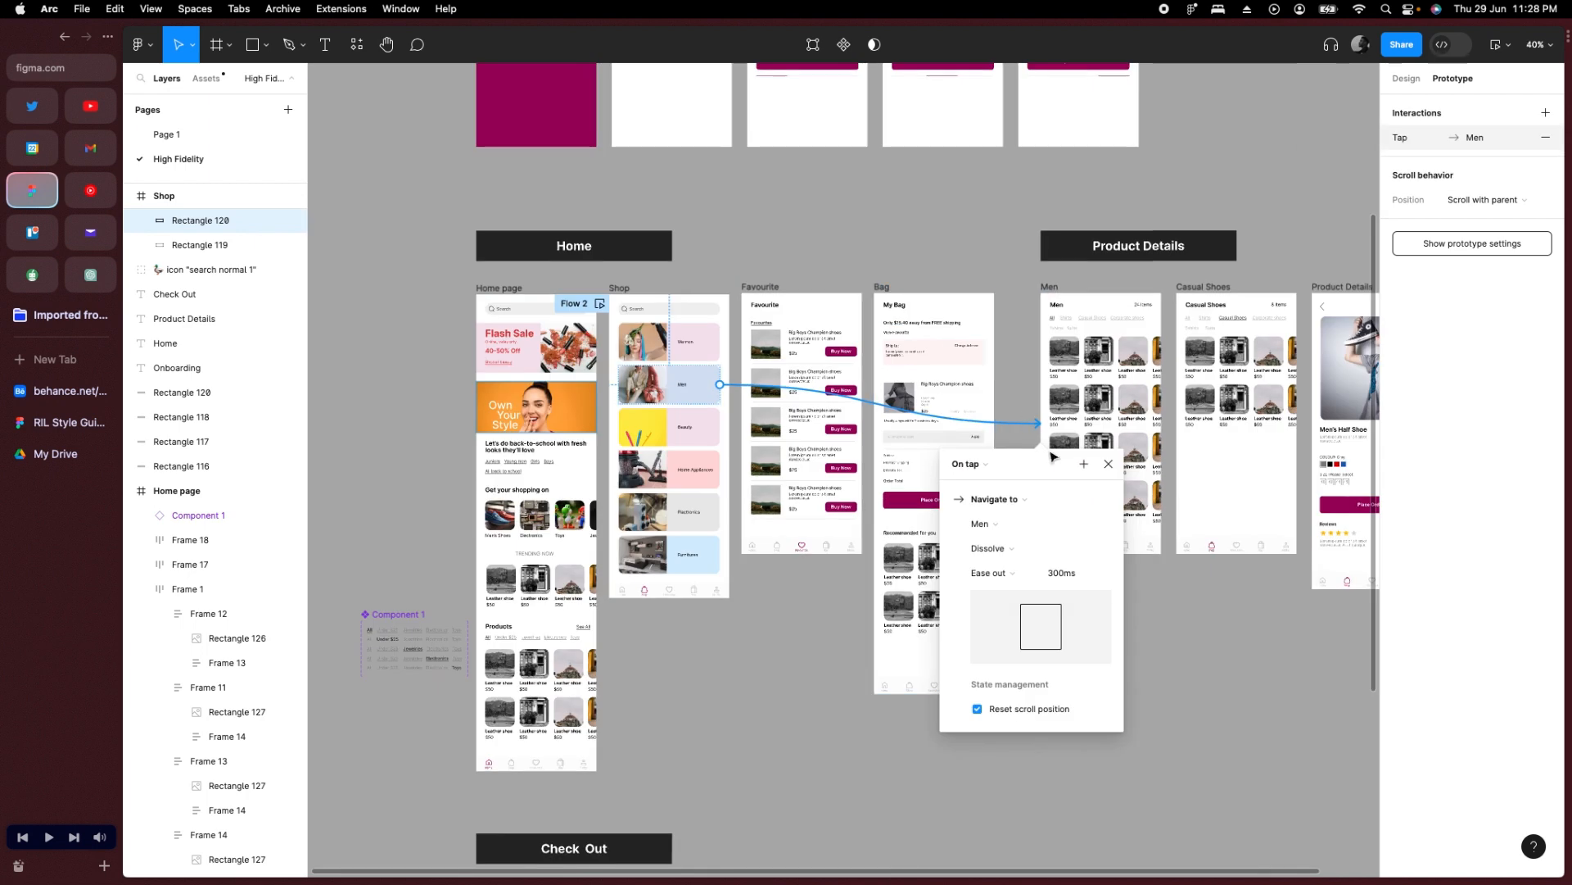
key(Escape)
Link the first item's Buy Now button on the Favourite screen to the Bag frame.
scroll(884, 294, up, 5)
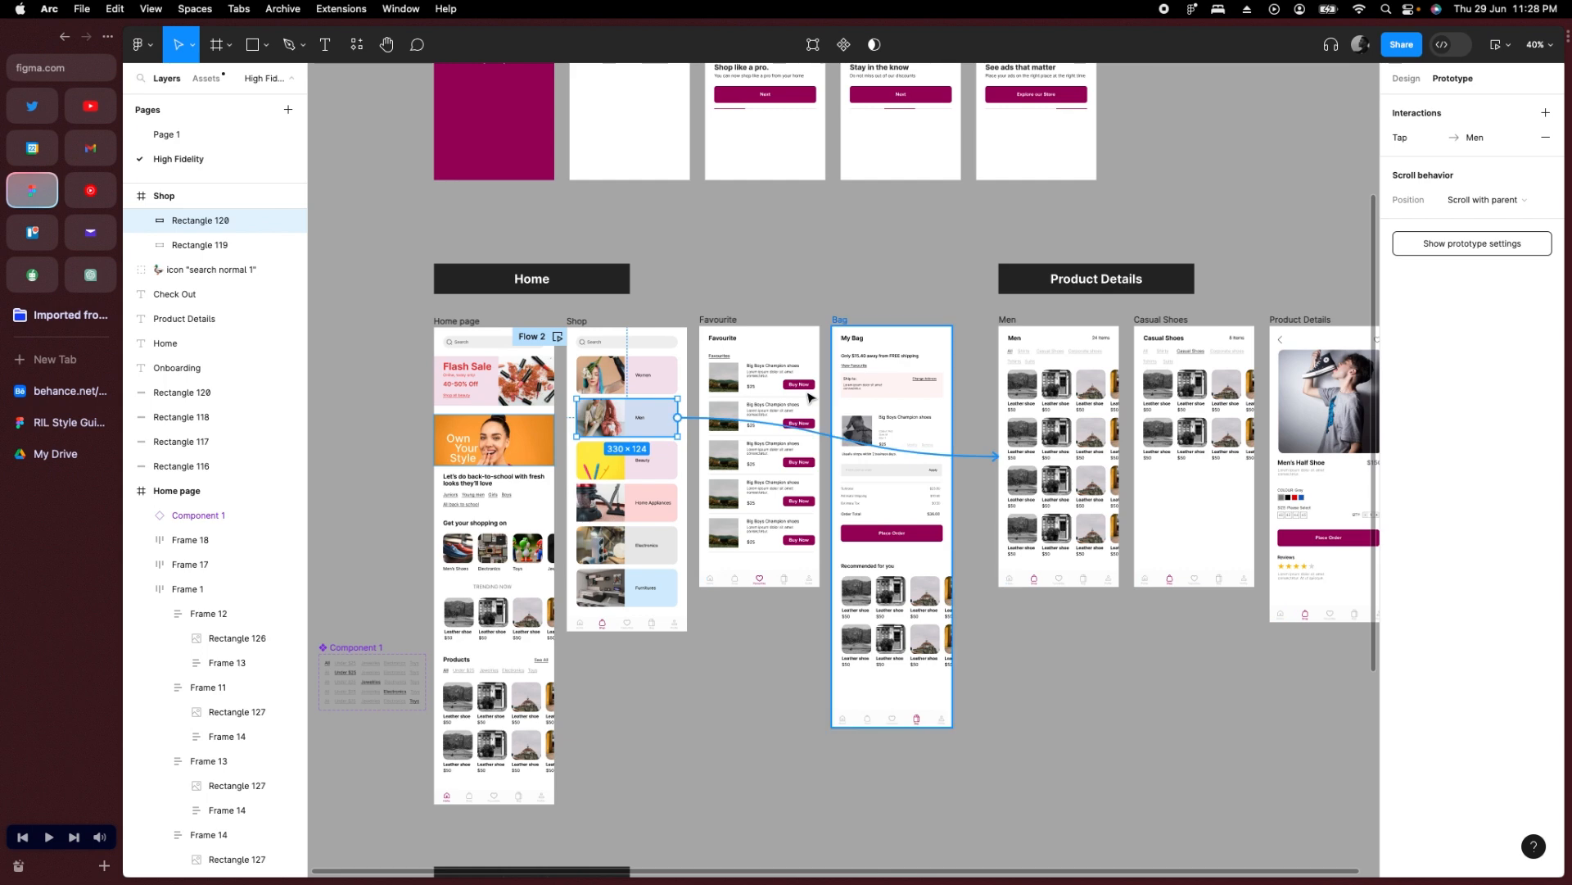
scroll(784, 379, up, 5)
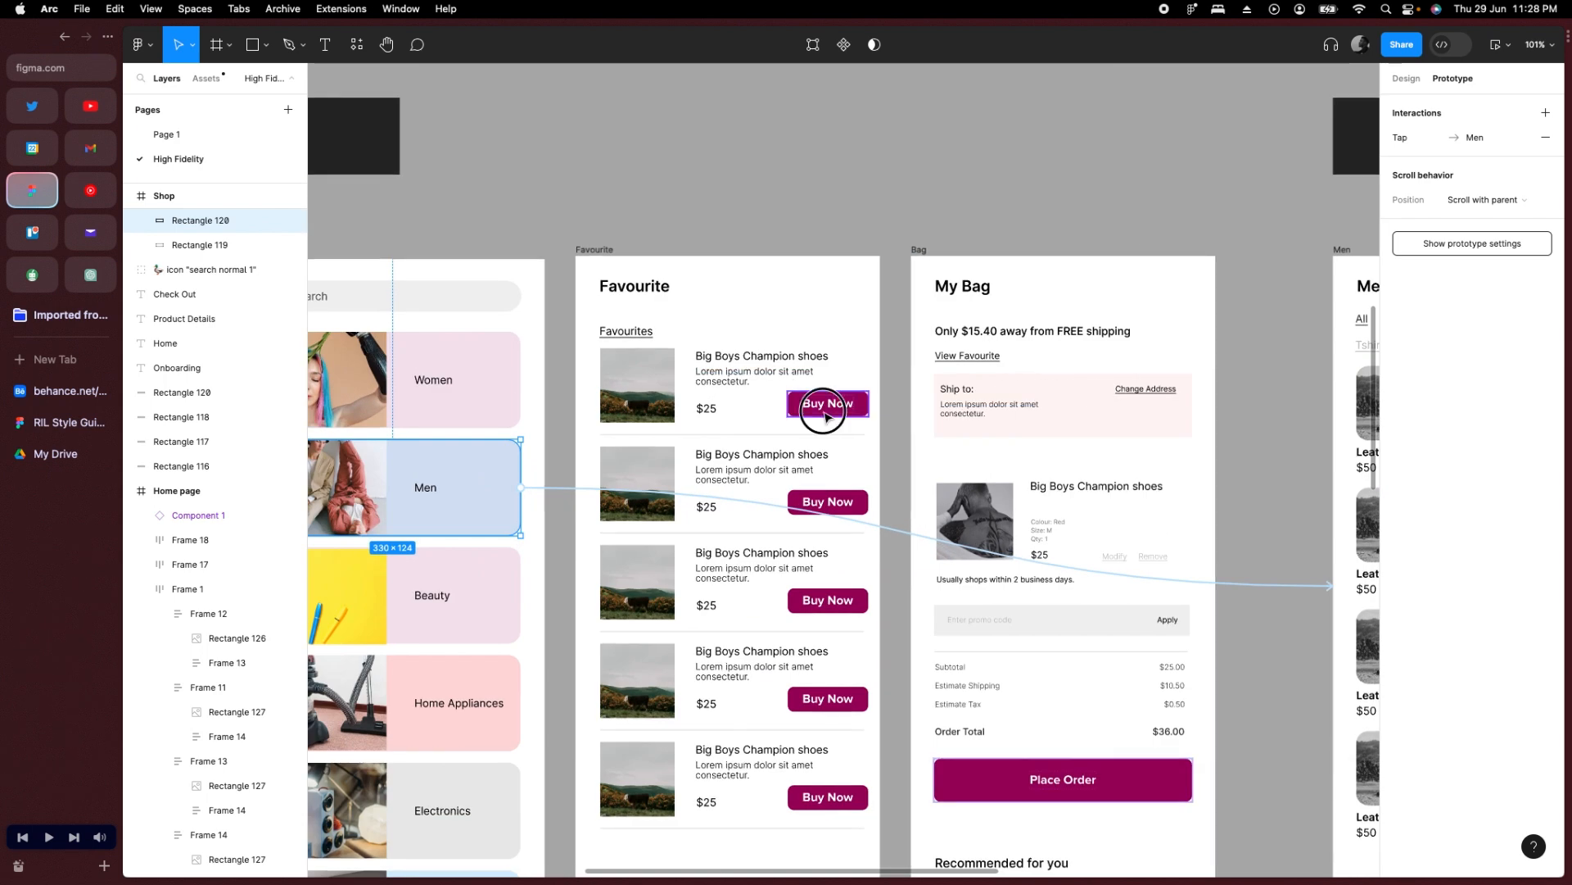
click(825, 409)
scroll(815, 393, down, 4)
scroll(809, 382, down, 2)
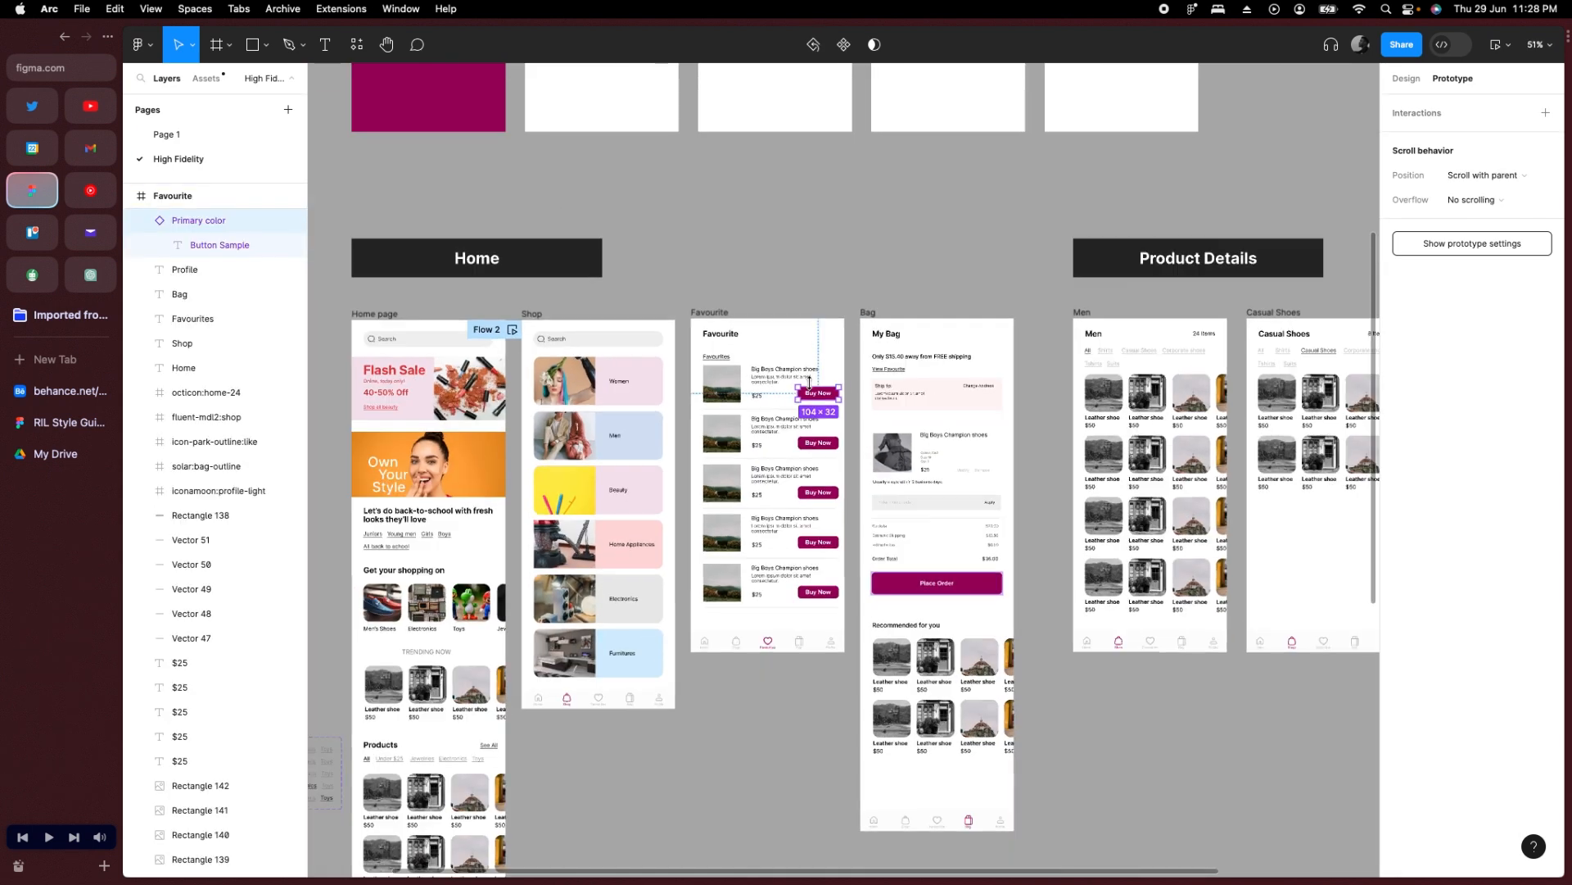
drag(839, 393, 877, 377)
scroll(880, 385, down, 3)
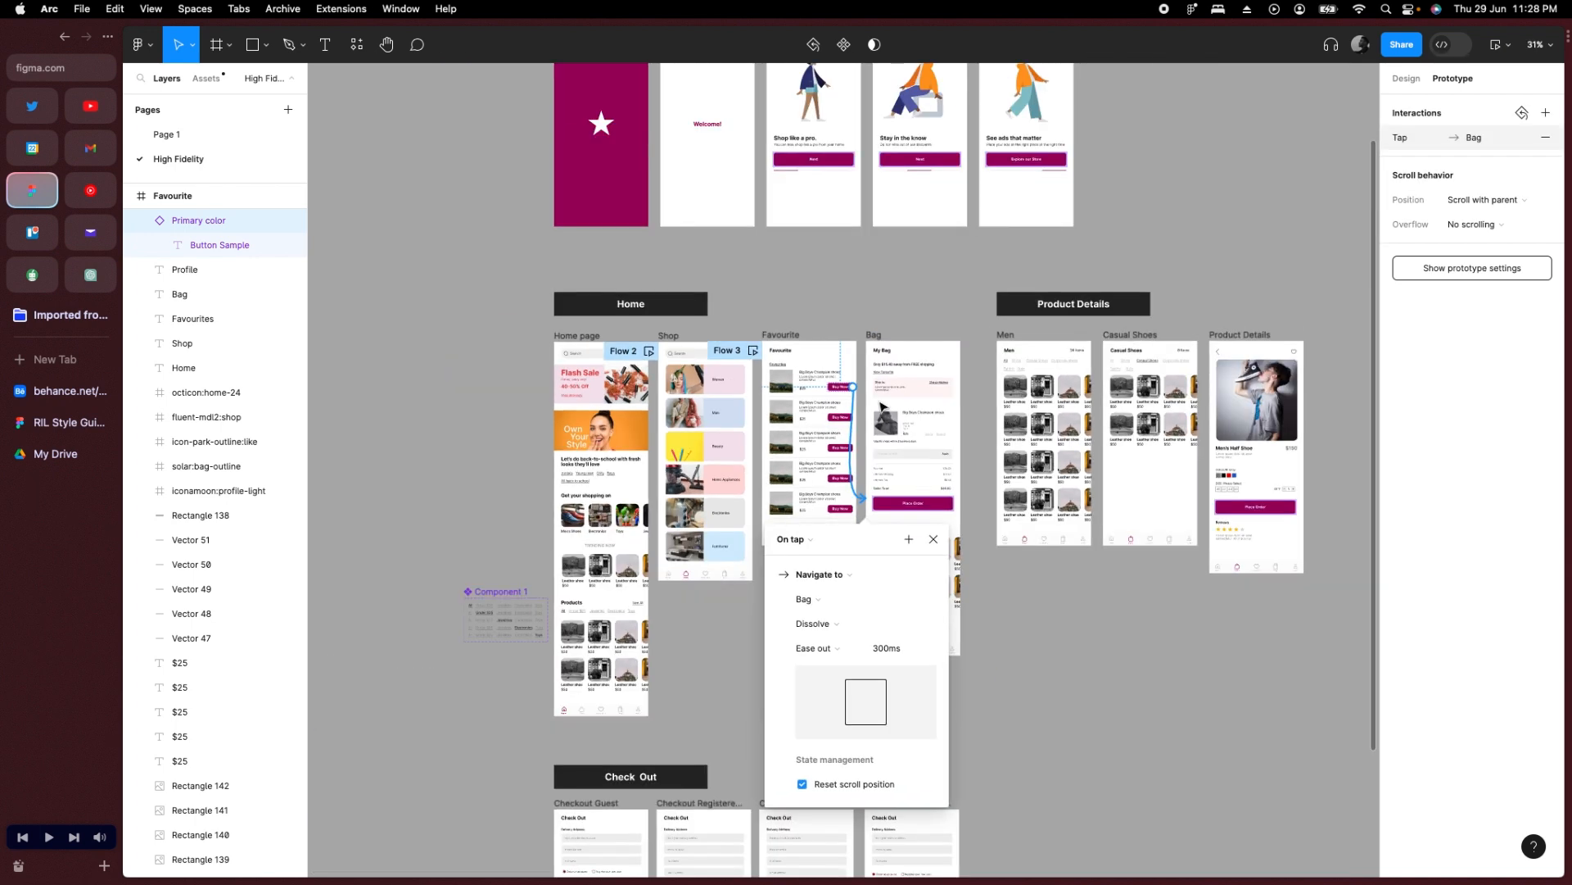
click(933, 539)
Remove the Flow 2 and Flow 3 starting points from the Shop and Favourite frames.
click(726, 351)
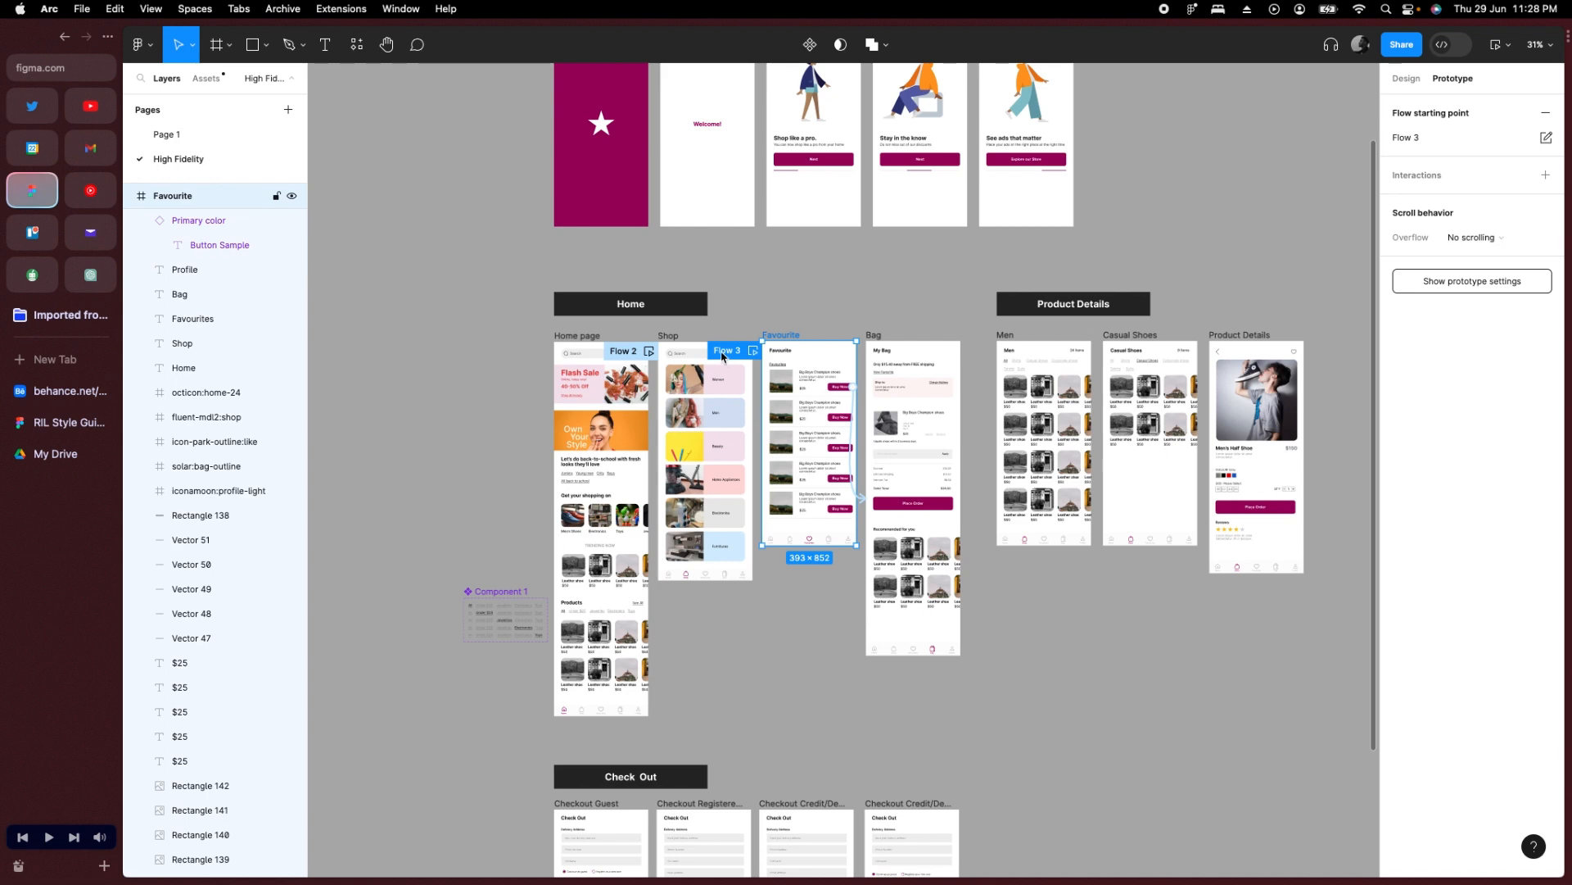
shift+click(632, 357)
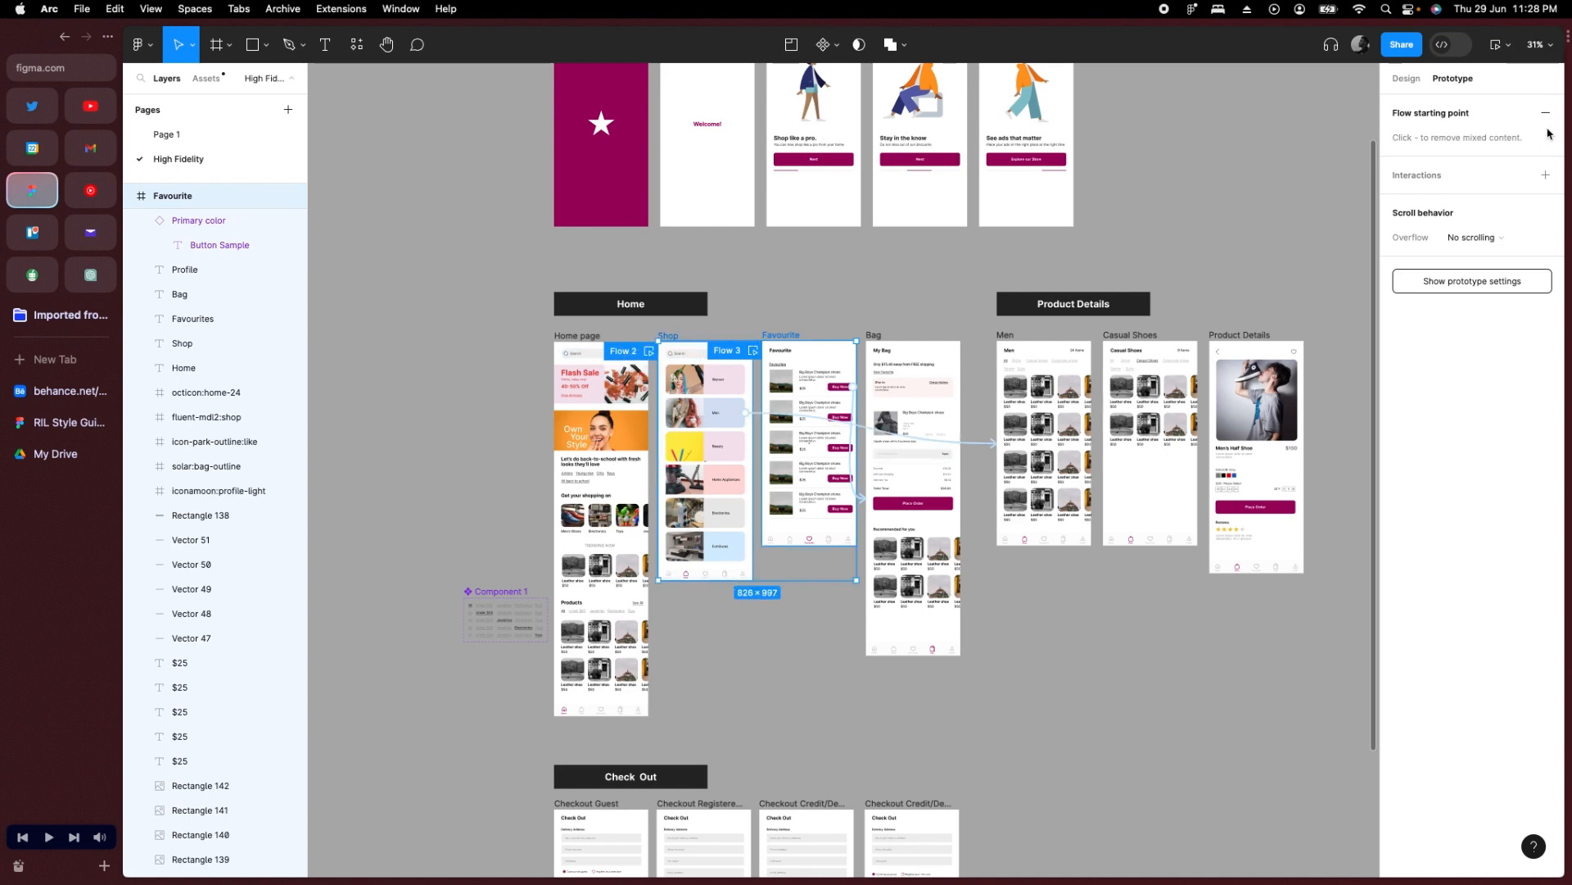
click(1034, 273)
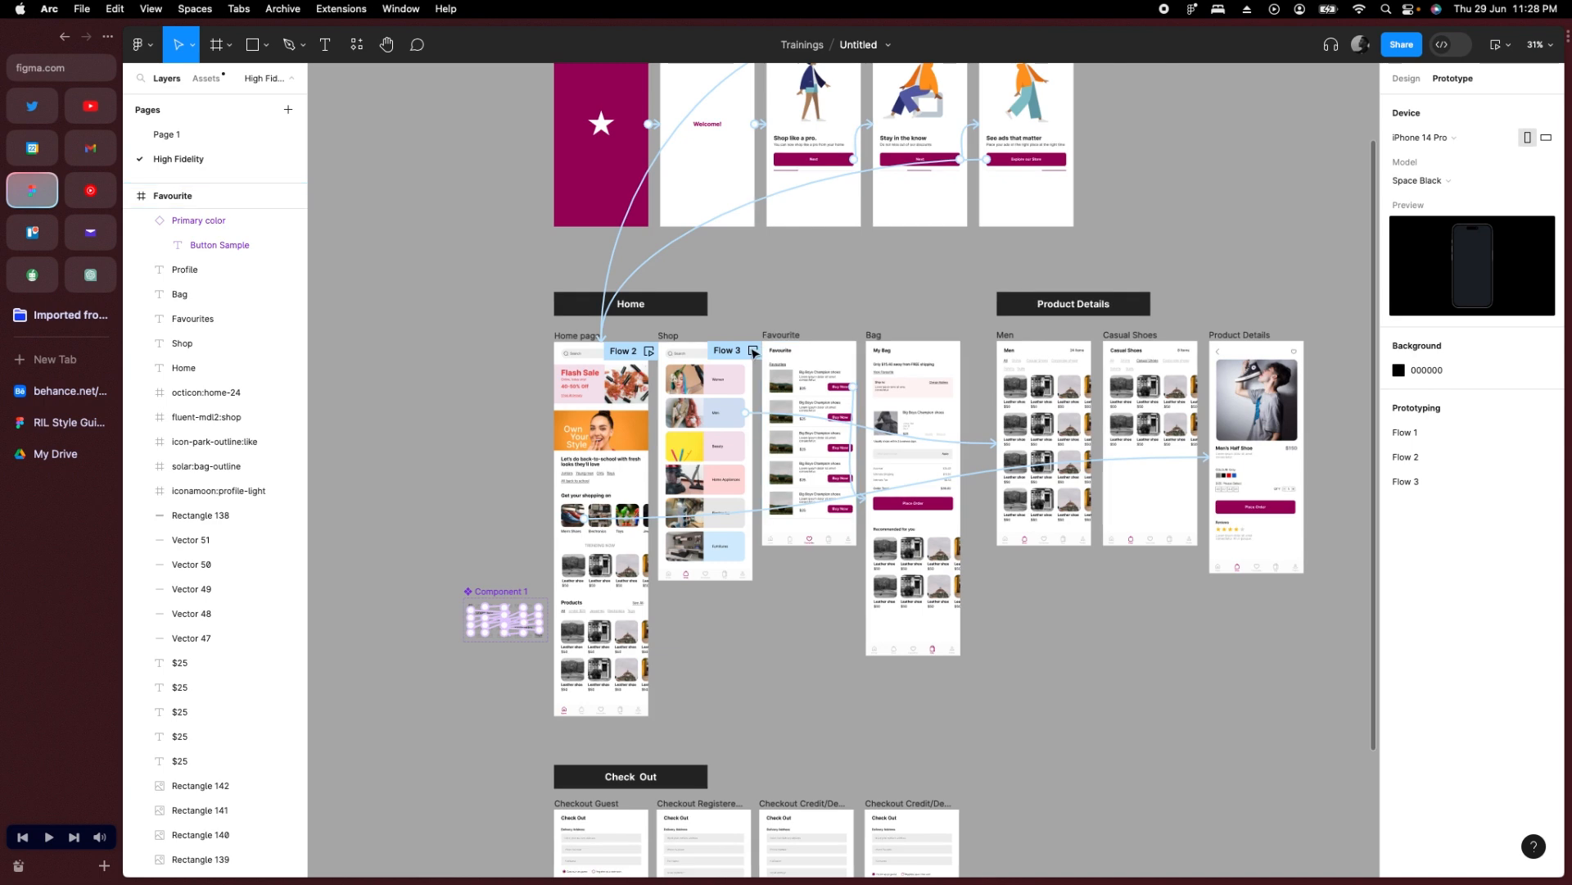
scroll(680, 354, up, 5)
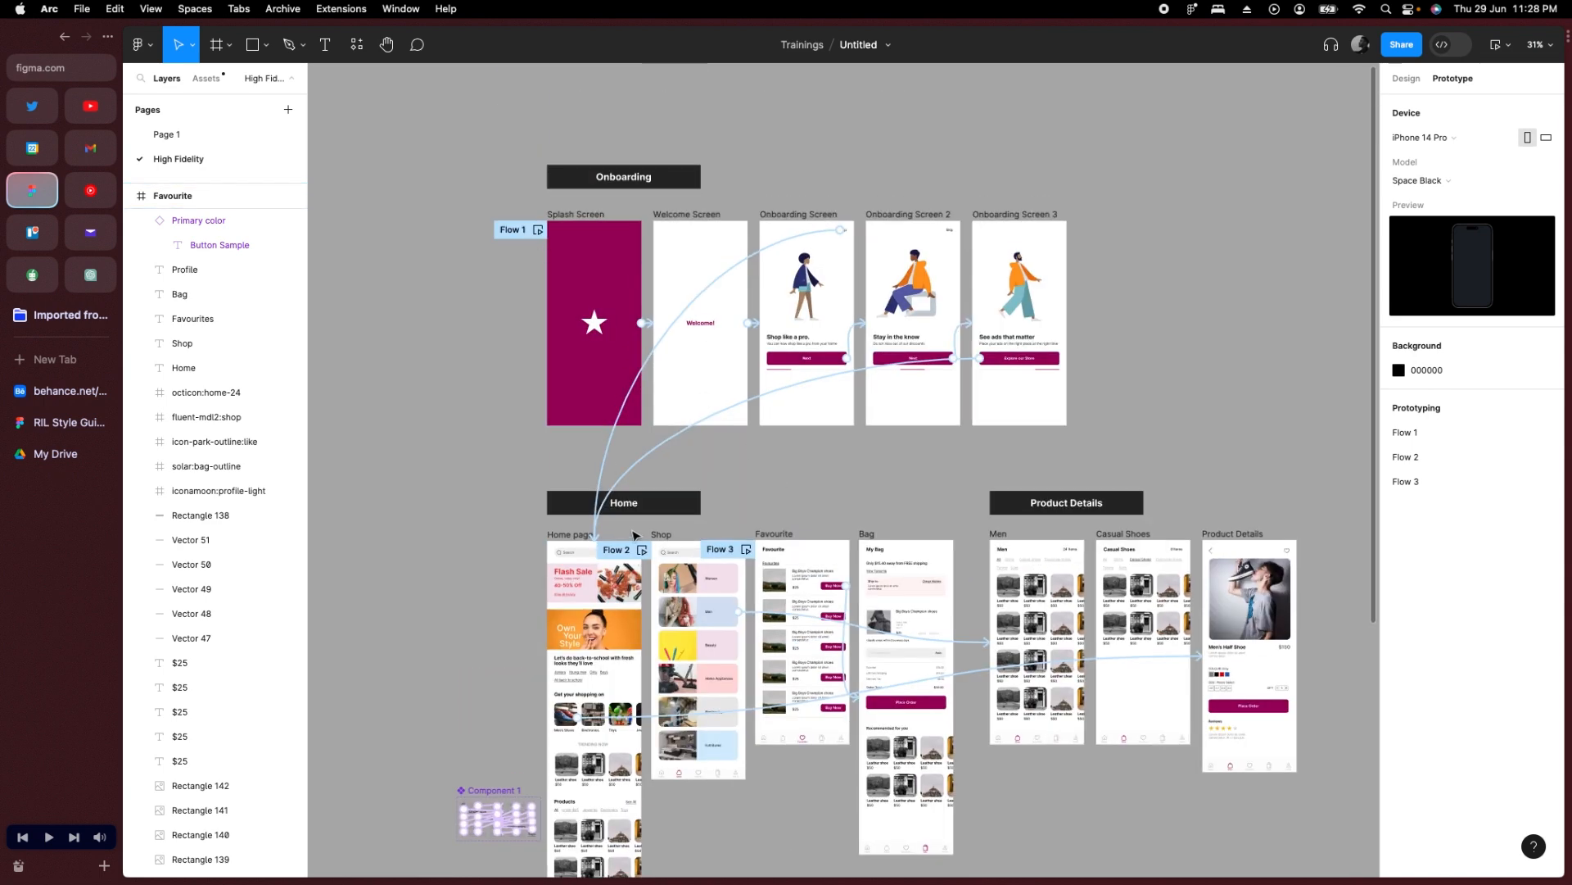
click(720, 549)
key(Escape)
click(774, 533)
shift+click(660, 534)
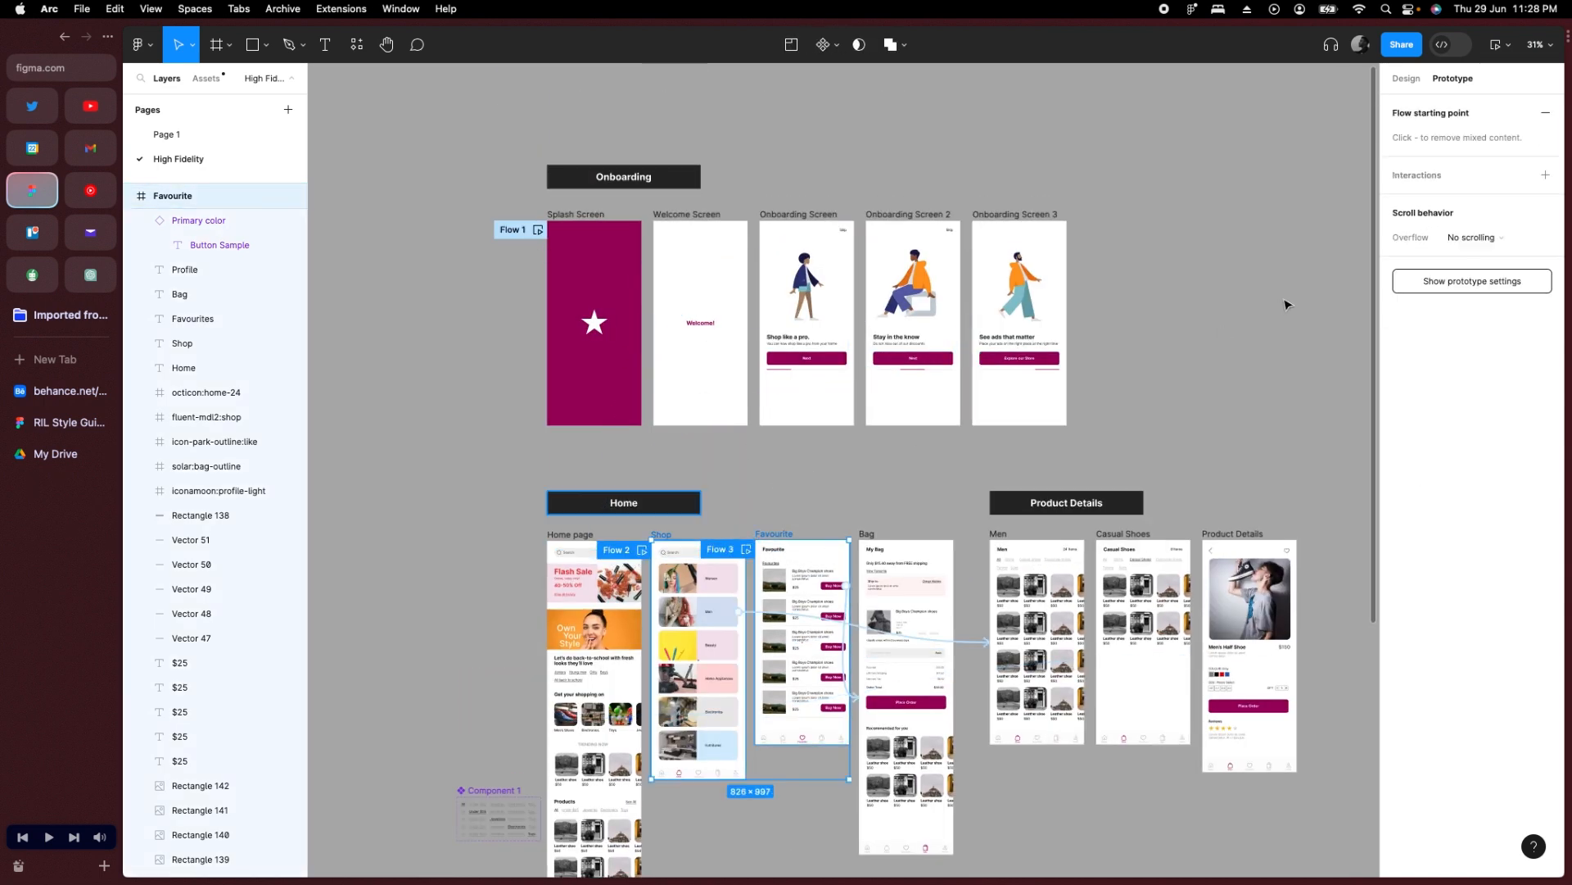
click(1547, 113)
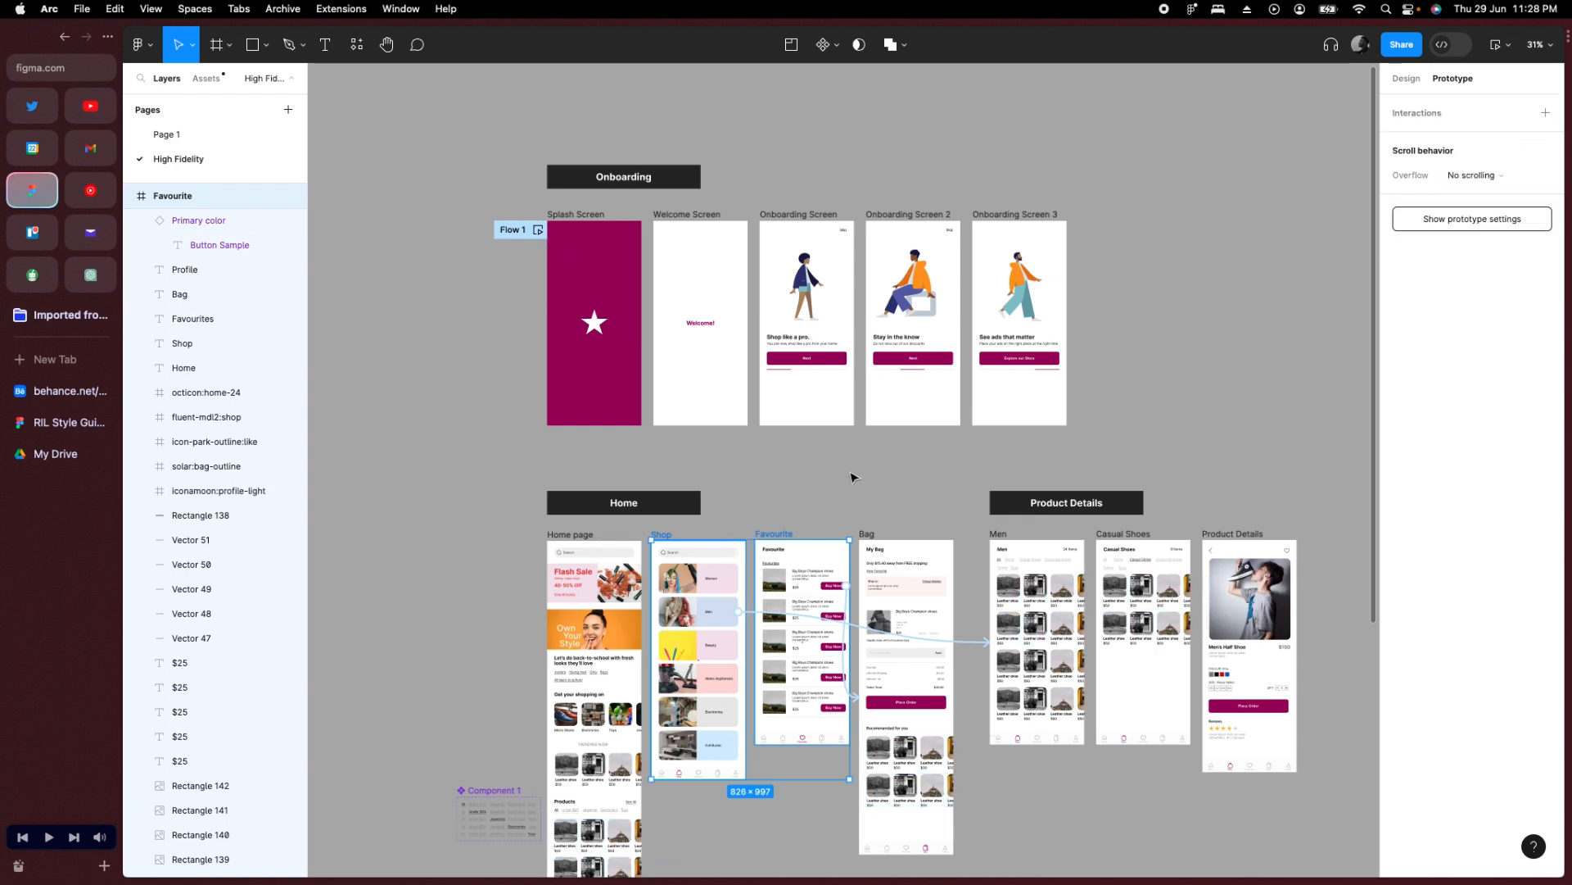
Link the Bag screen's Place Order button to the Checkout Guest frame.
scroll(852, 477, down, 4)
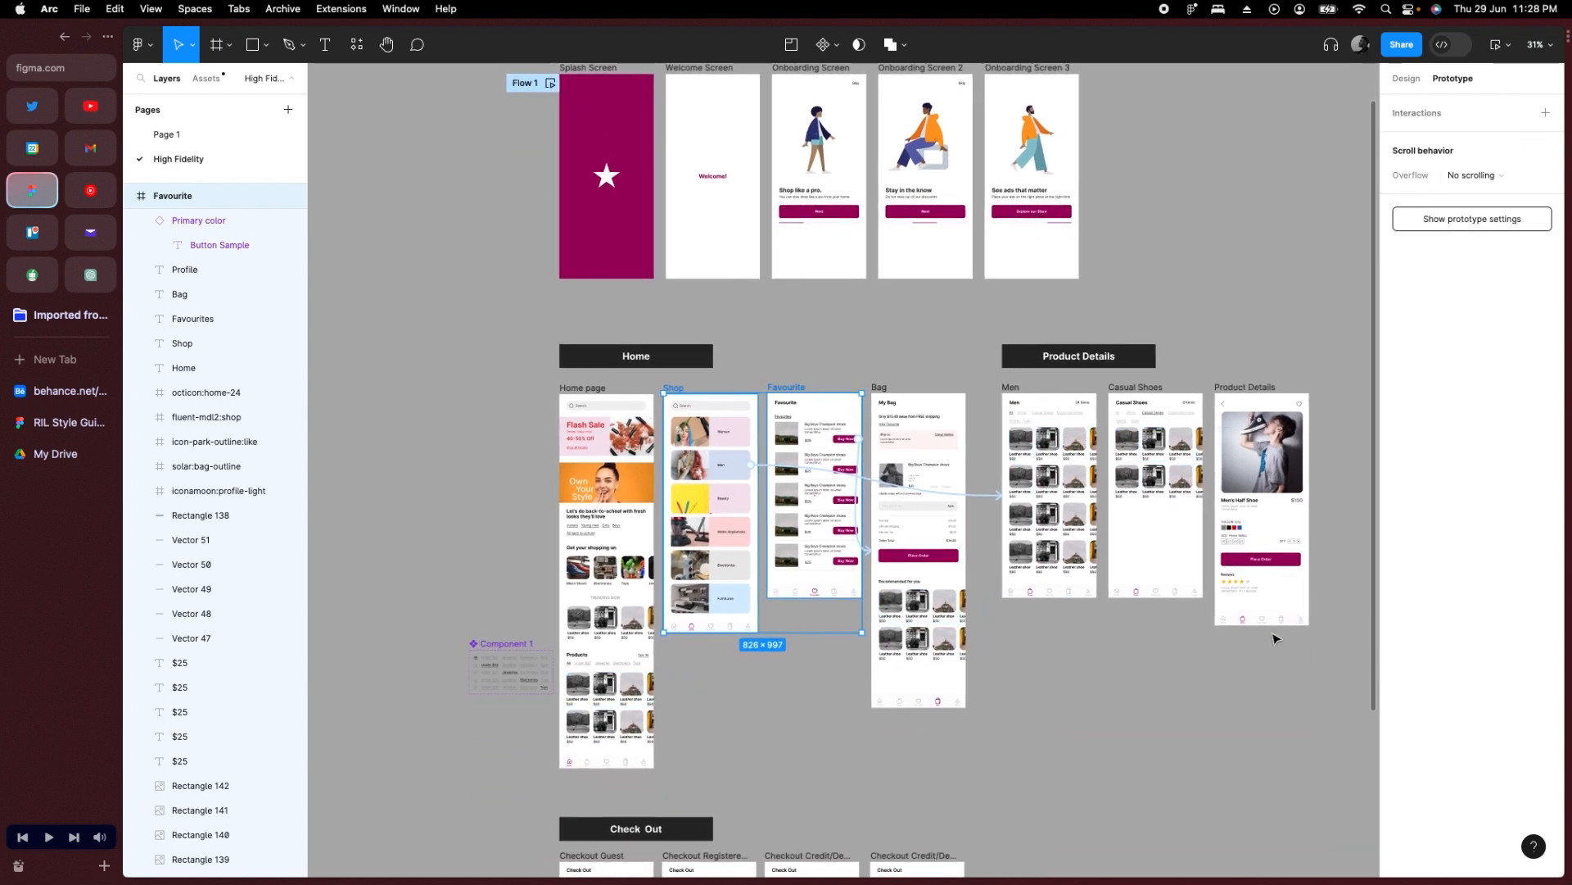
scroll(1274, 637, up, 3)
click(1262, 559)
scroll(1285, 505, down, 3)
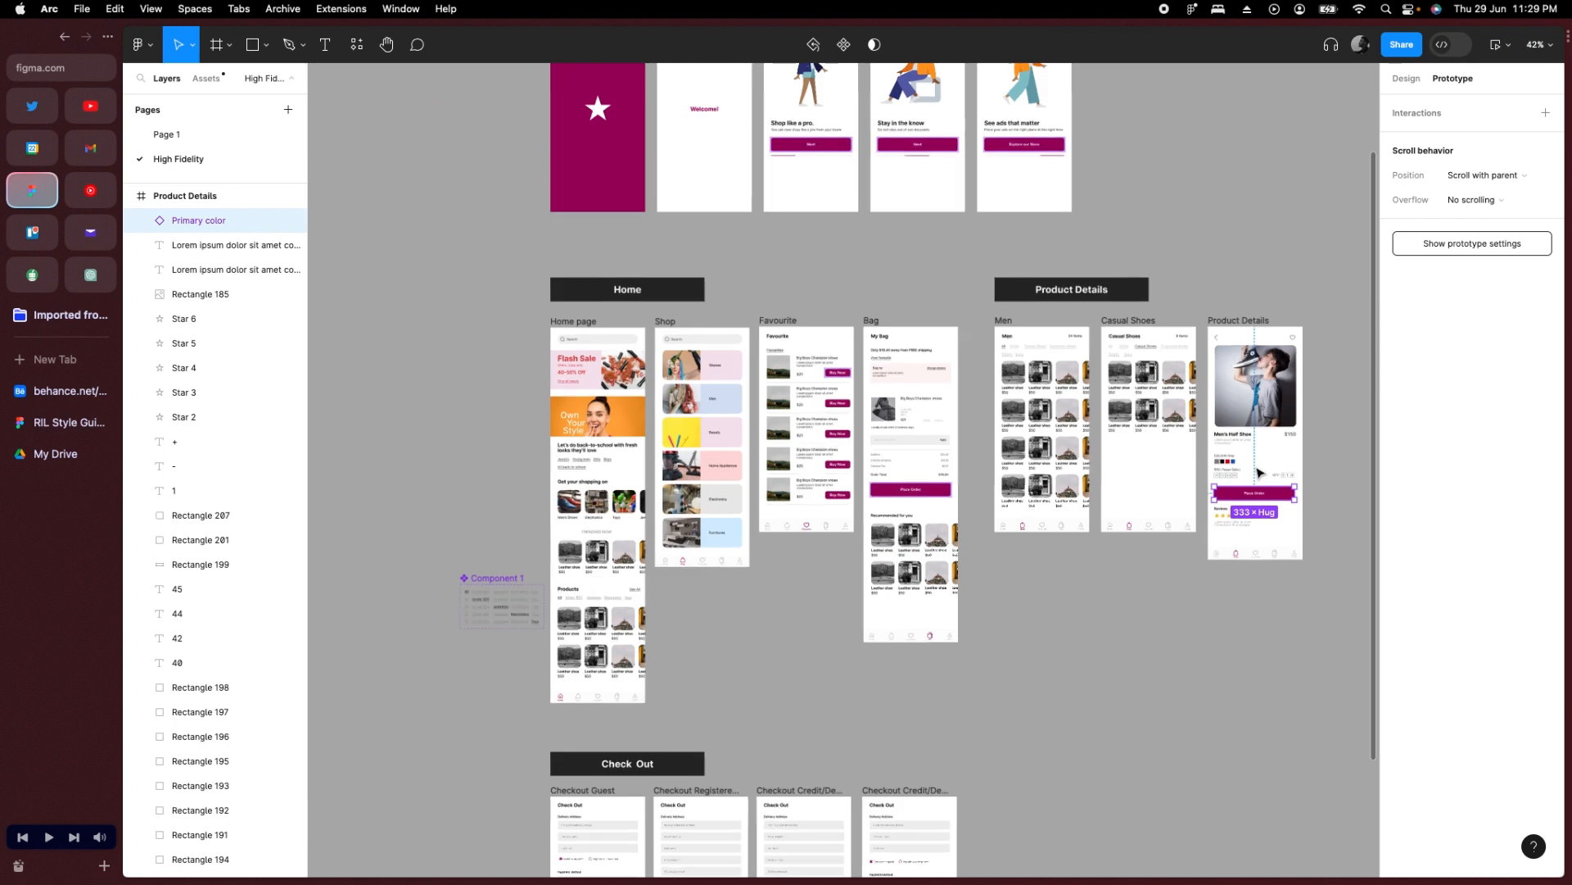
click(942, 492)
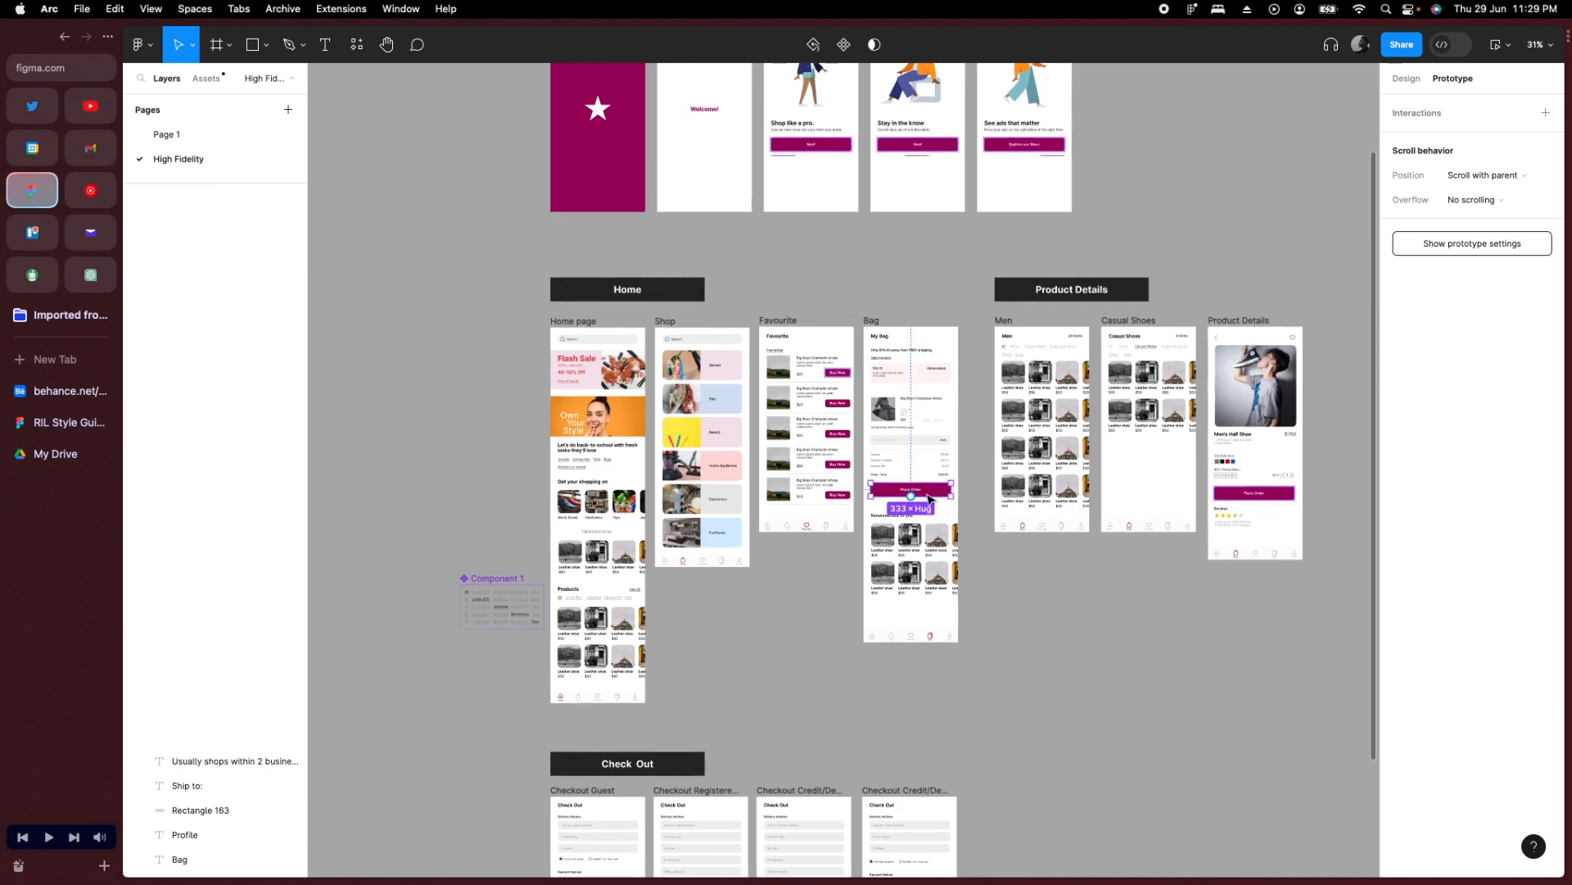
click(934, 495)
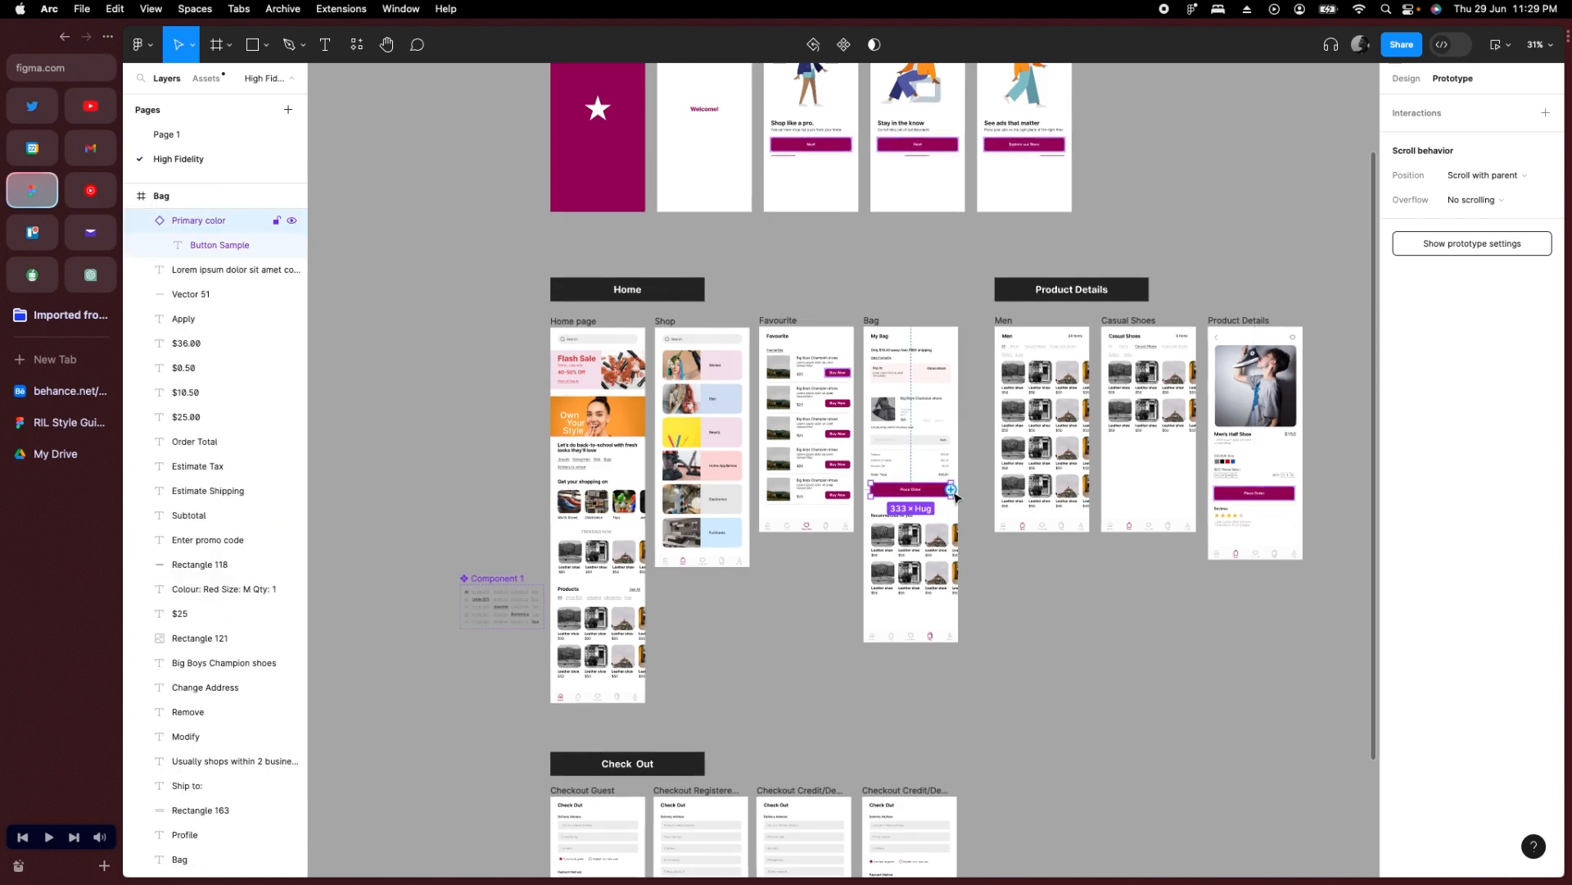
drag(948, 502, 602, 798)
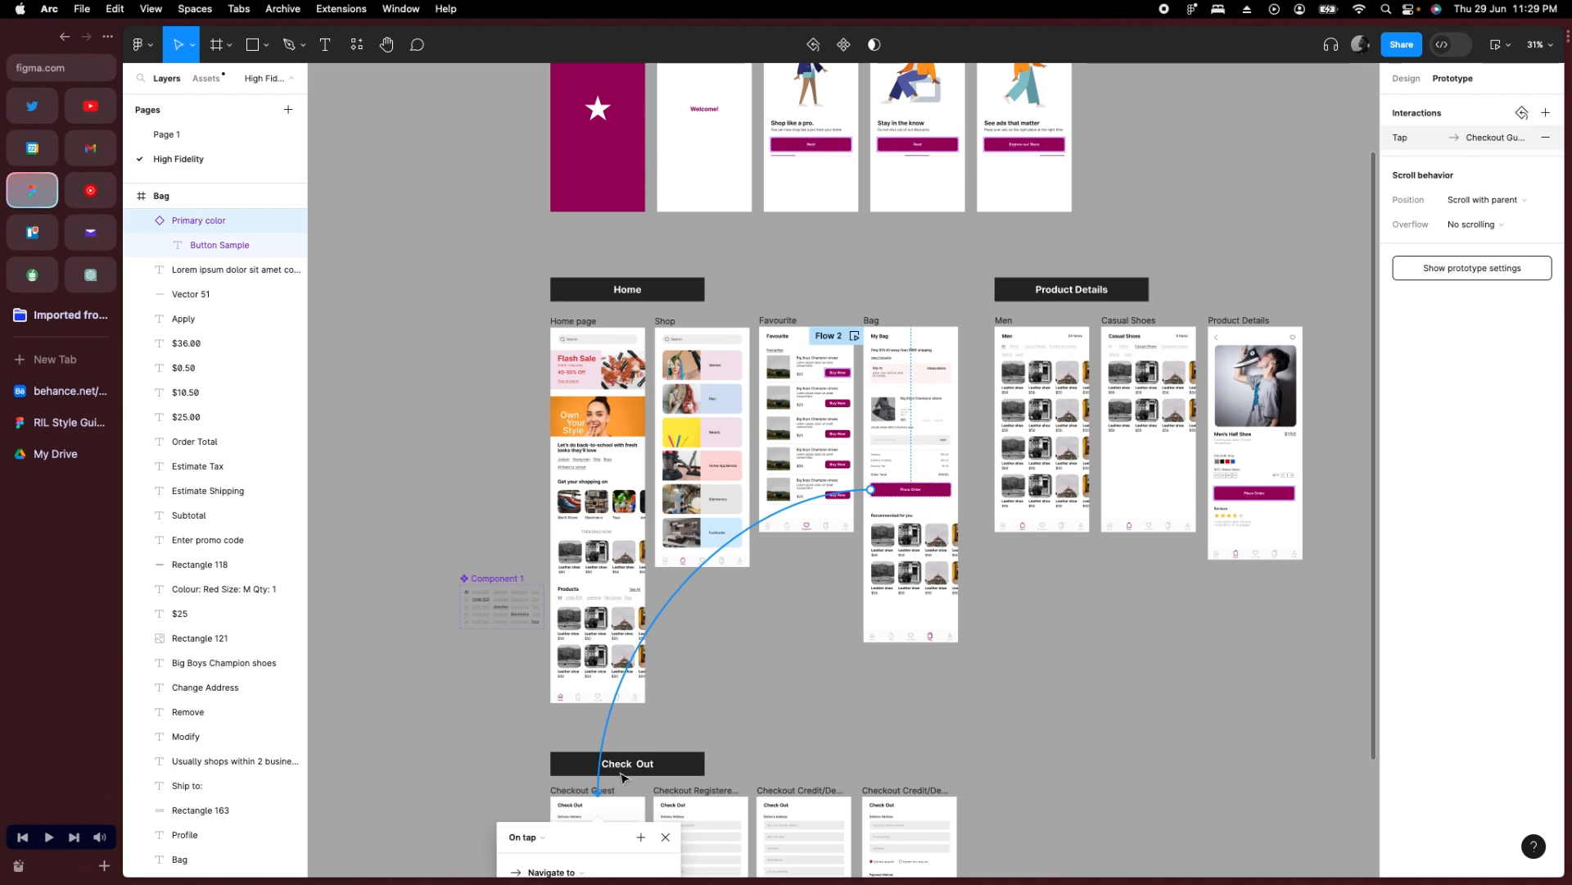
Link the Place Order button on the Product Details screen to the Checkout Guest frame.
click(1249, 495)
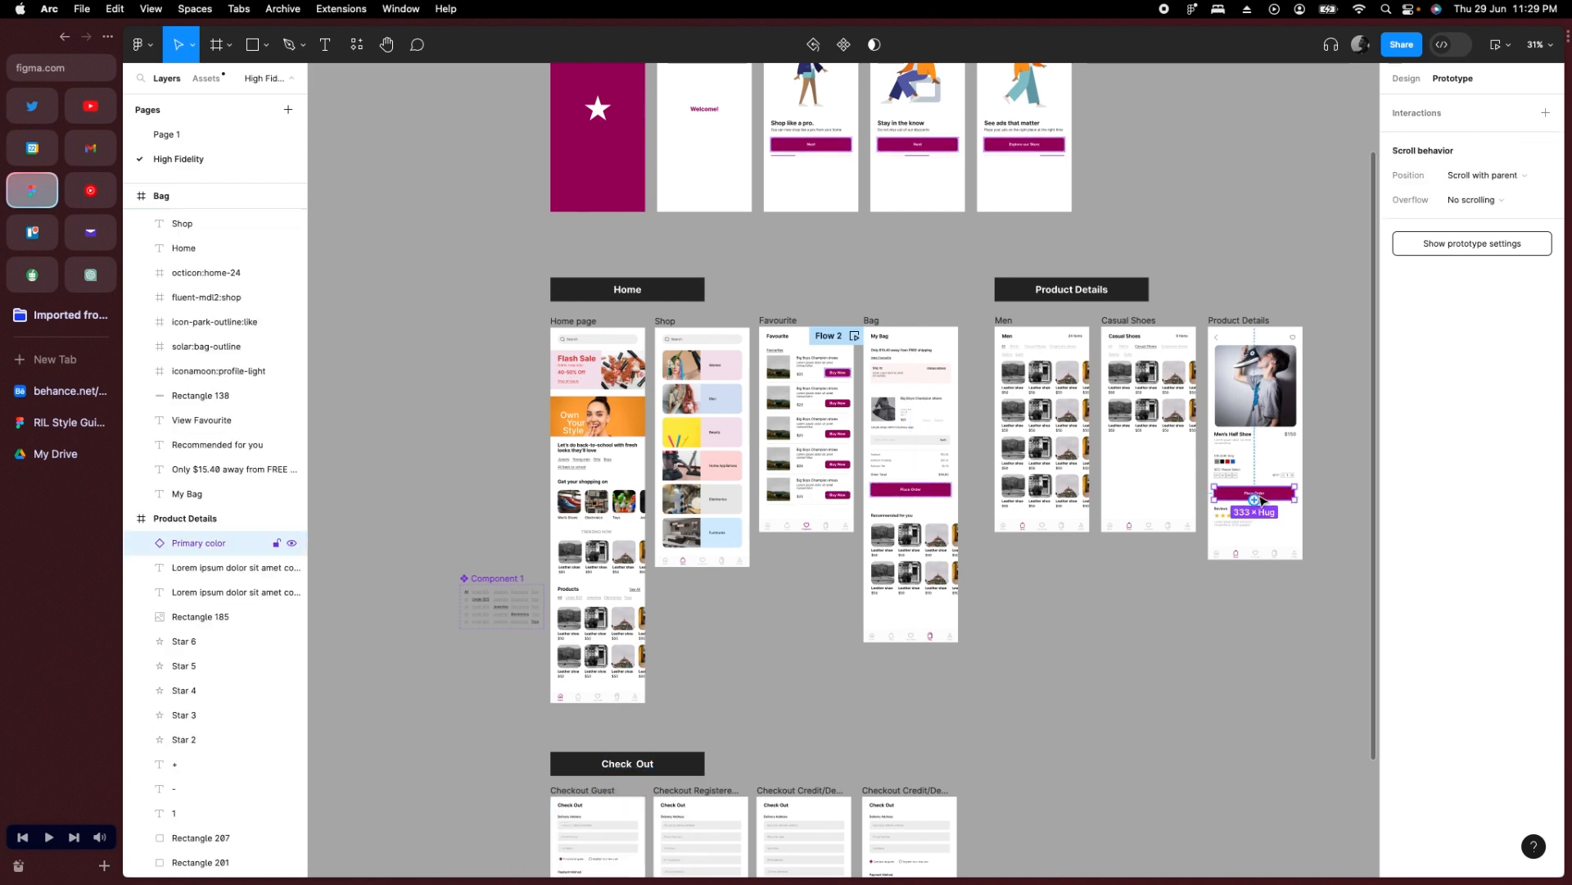
drag(1254, 488, 611, 806)
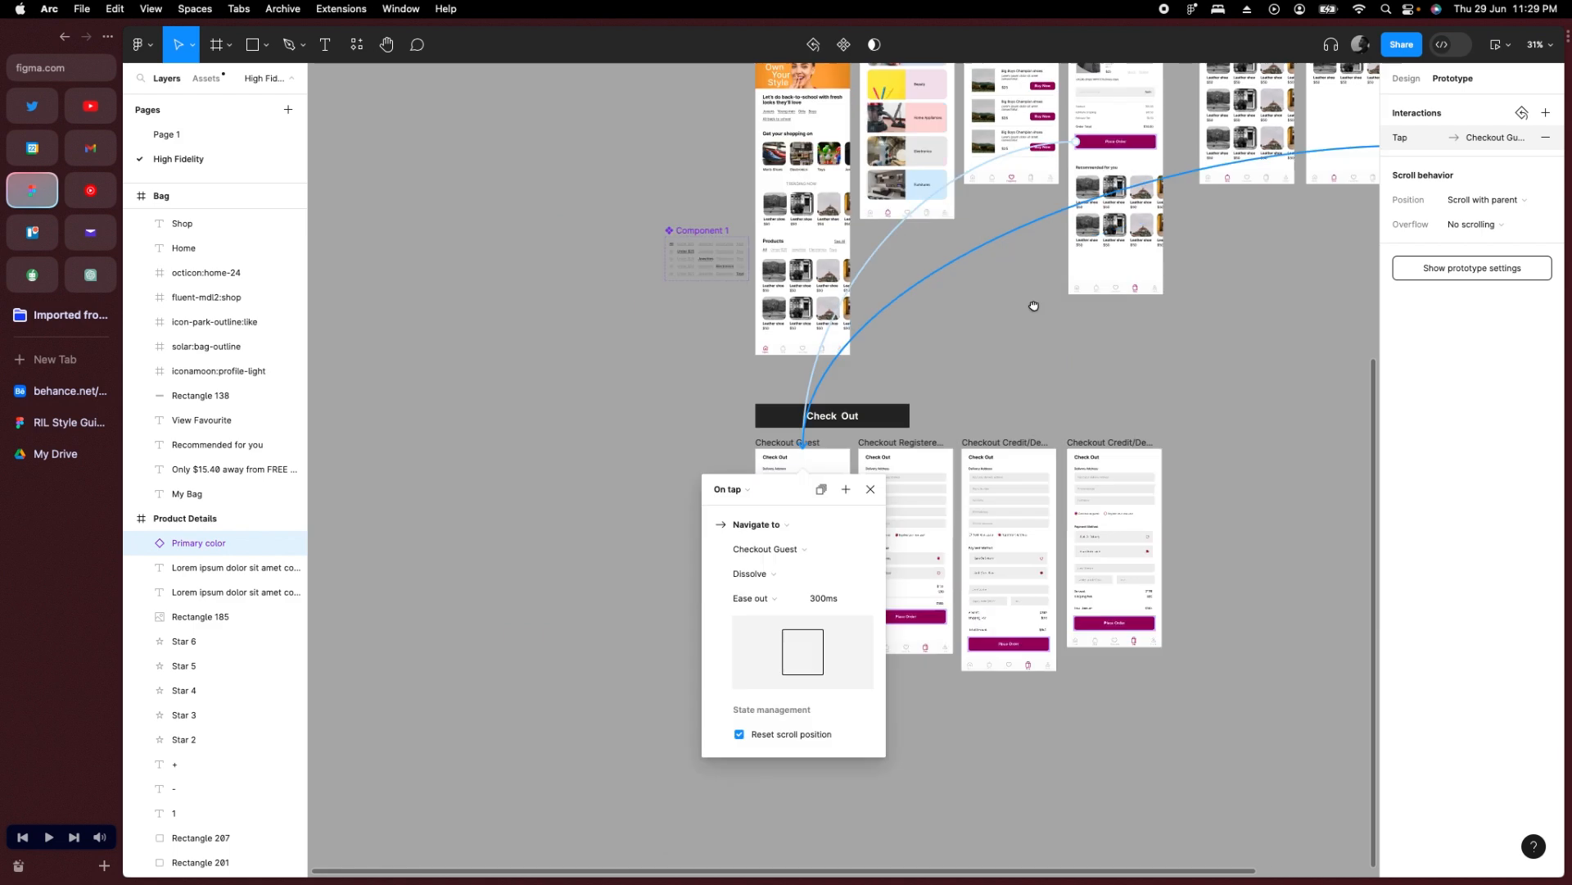
click(902, 408)
Wrap Checkout Guest's Register as a new user radio and label in an auto layout and link it to the Checkout Registered User frame.
scroll(901, 484, up, 5)
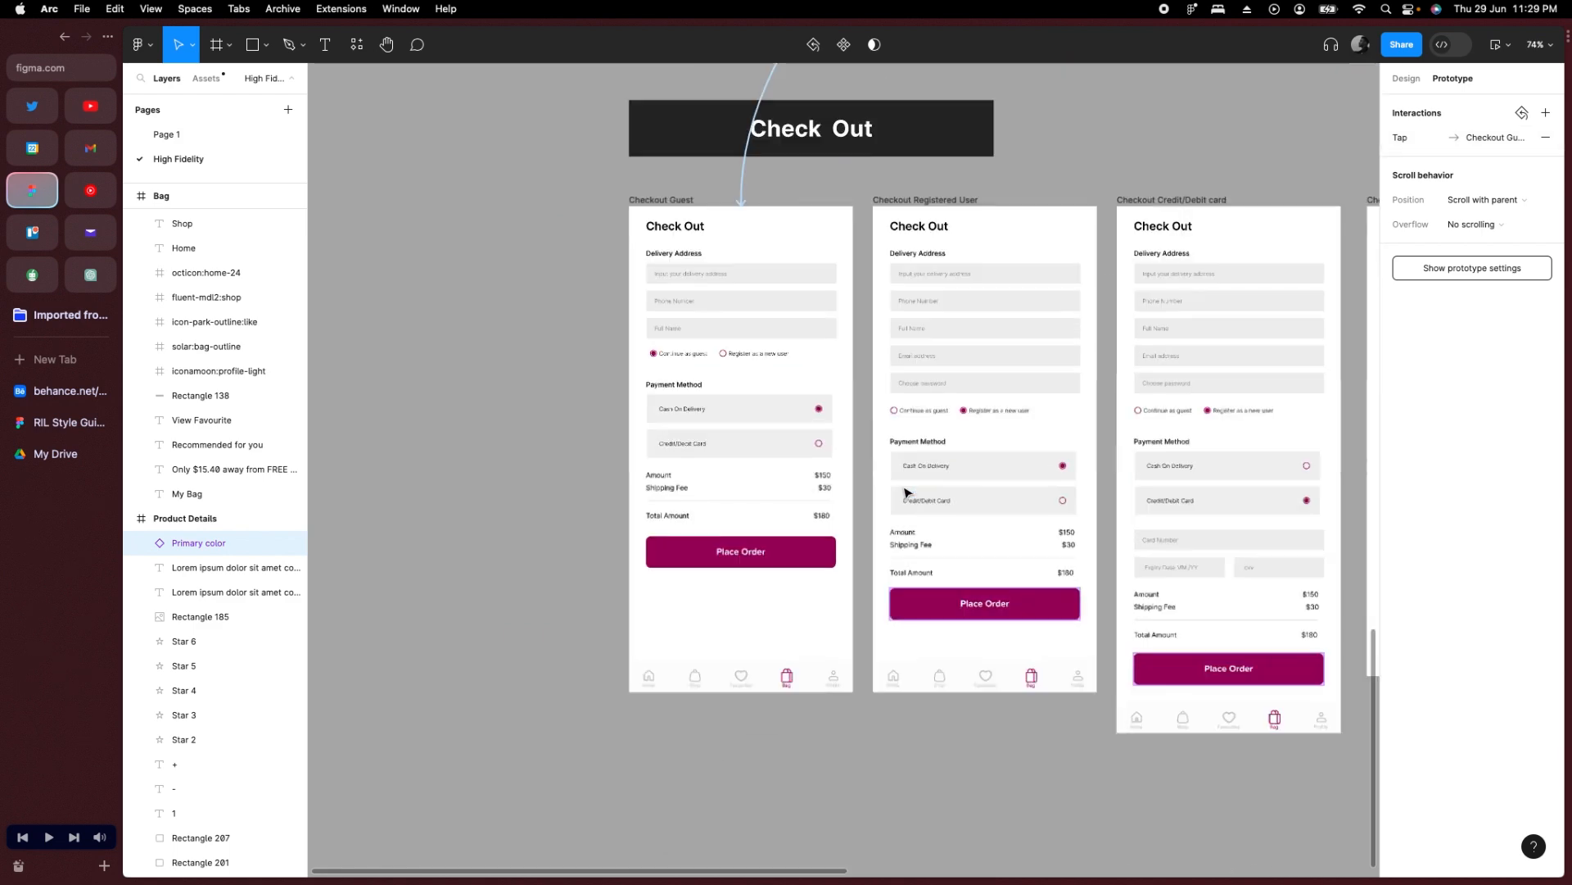
scroll(665, 347, up, 4)
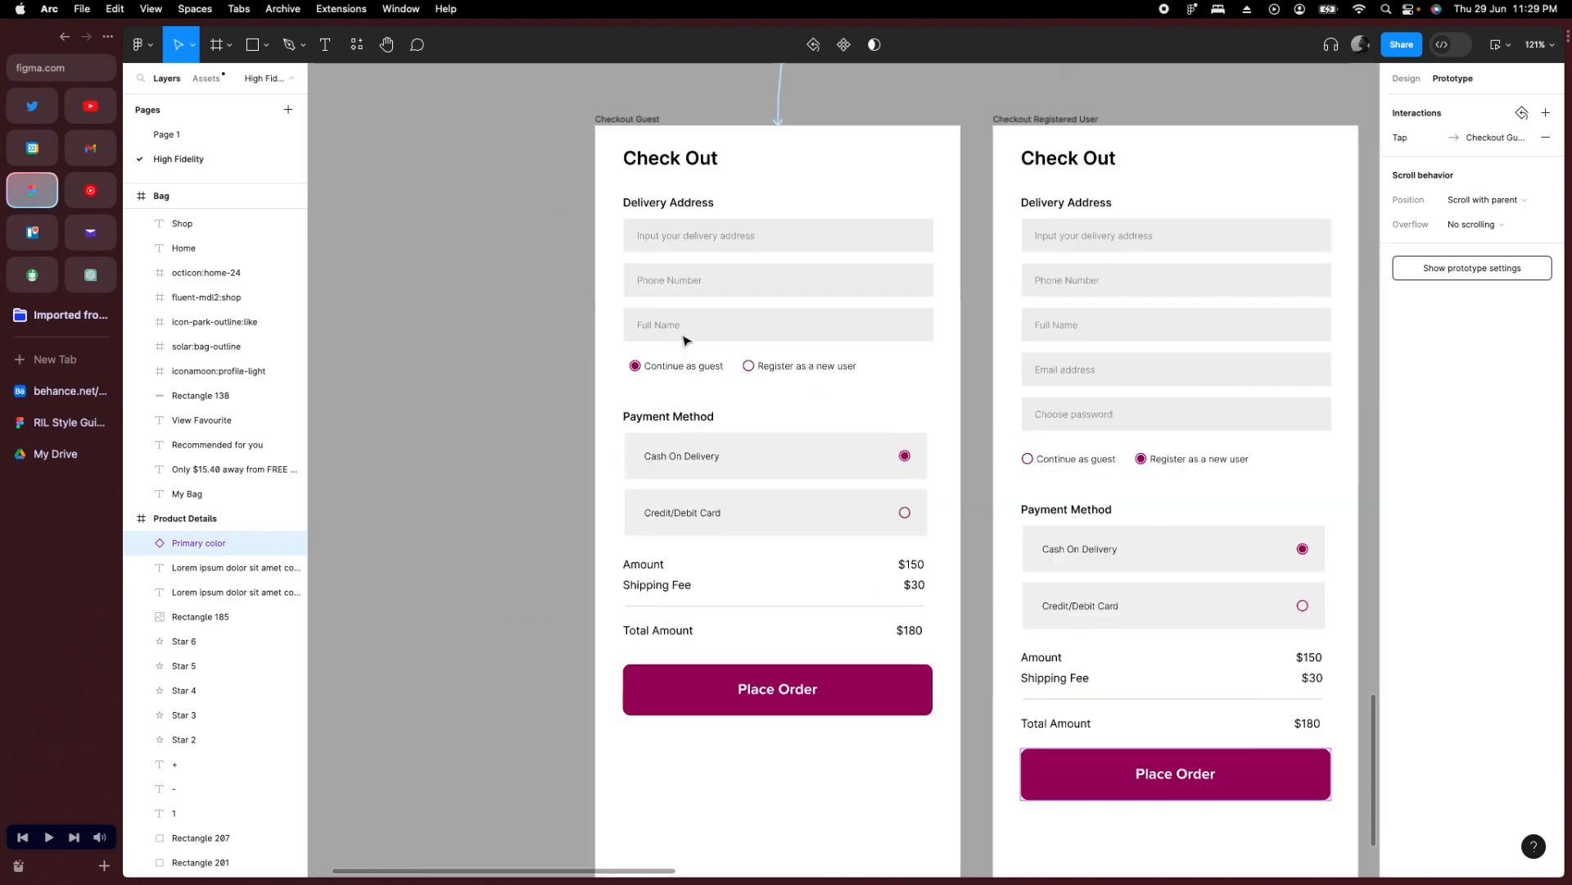
click(749, 366)
shift+click(802, 368)
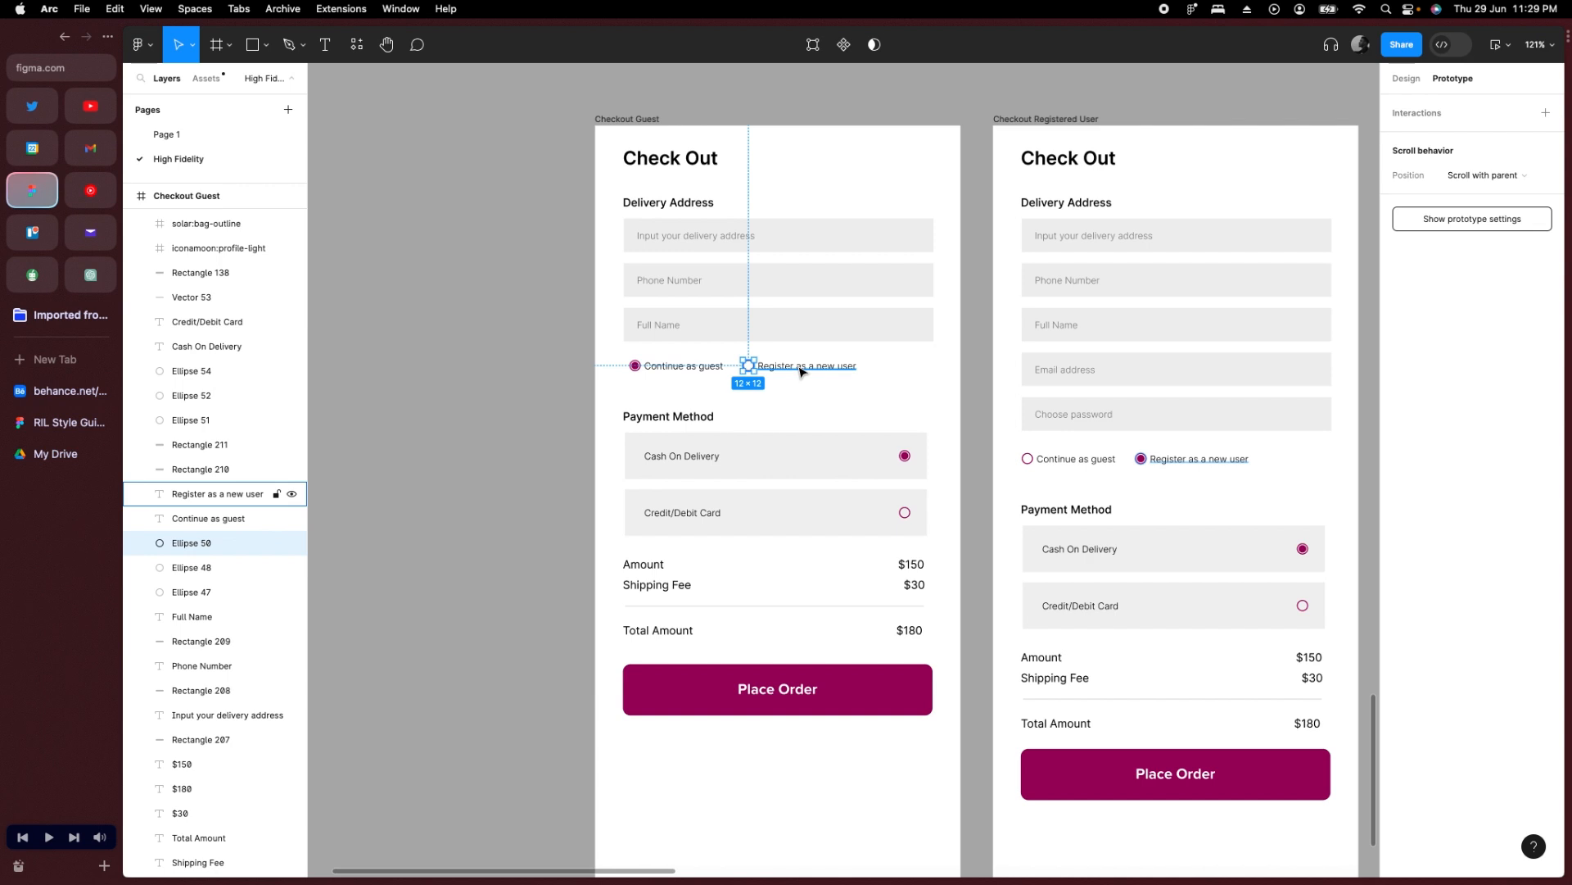
key(shift+a)
scroll(801, 370, down, 4)
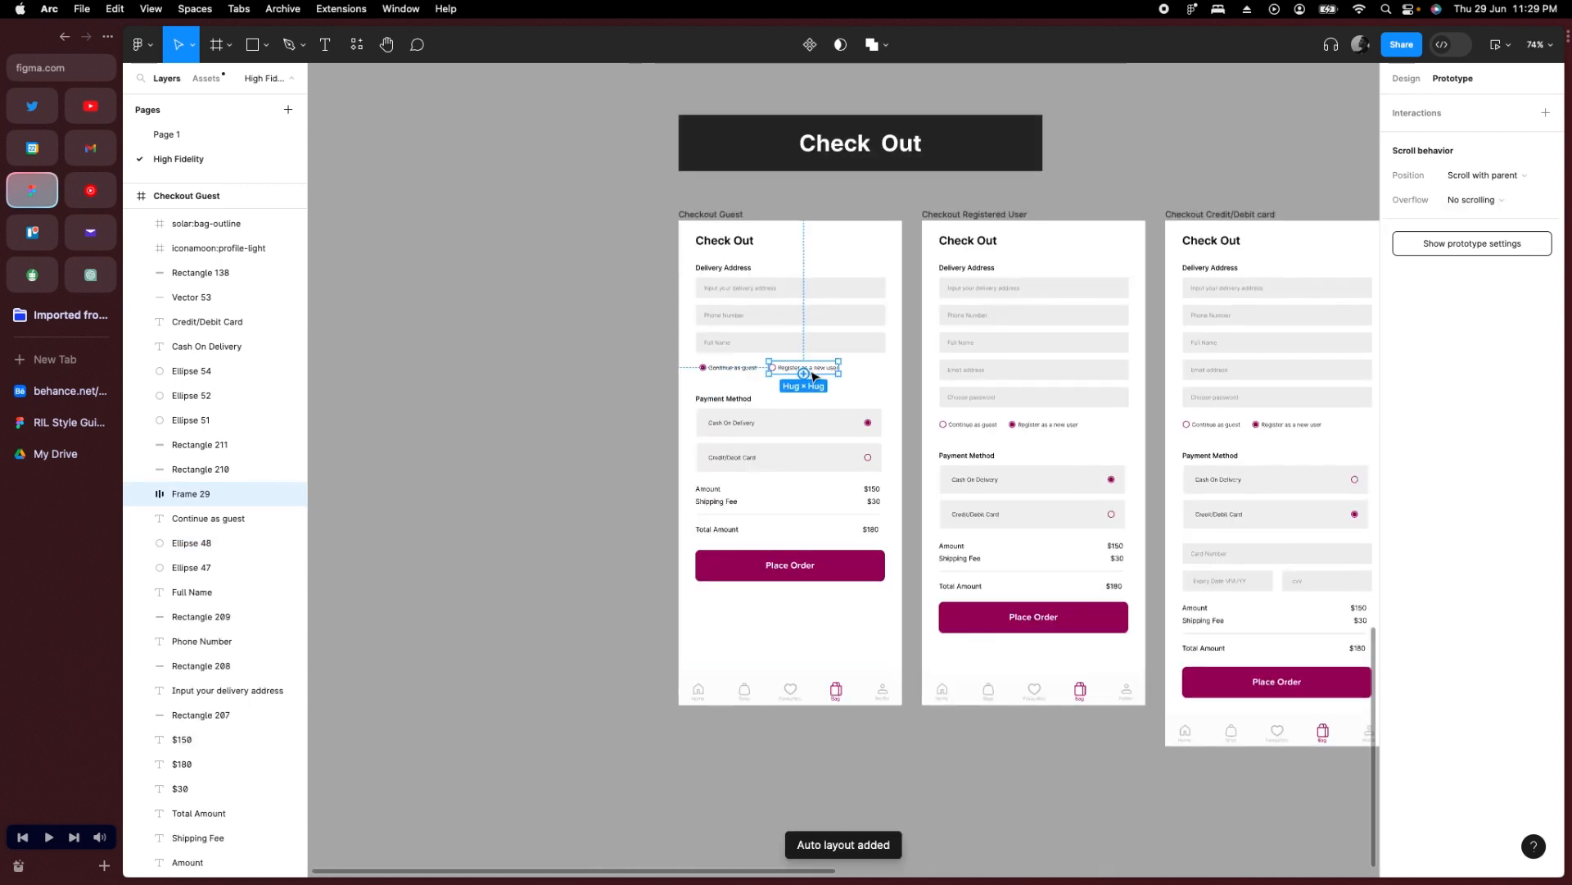
drag(840, 369, 938, 387)
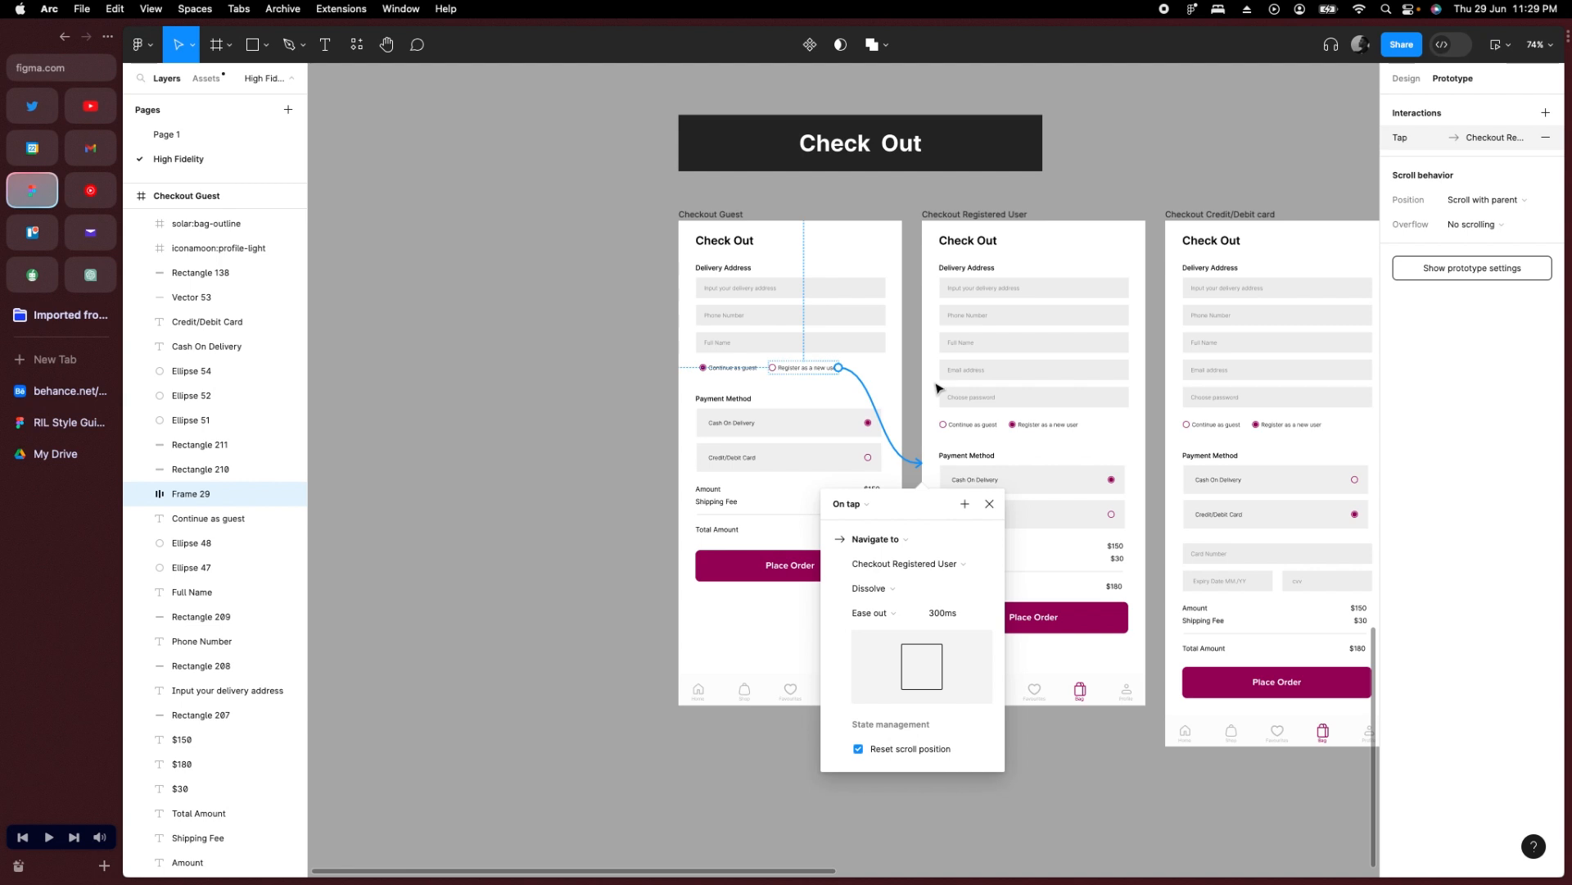
click(988, 504)
Wrap Checkout Registered User's Continue as guest option in an auto layout and link it back to the Checkout Guest frame.
click(945, 427)
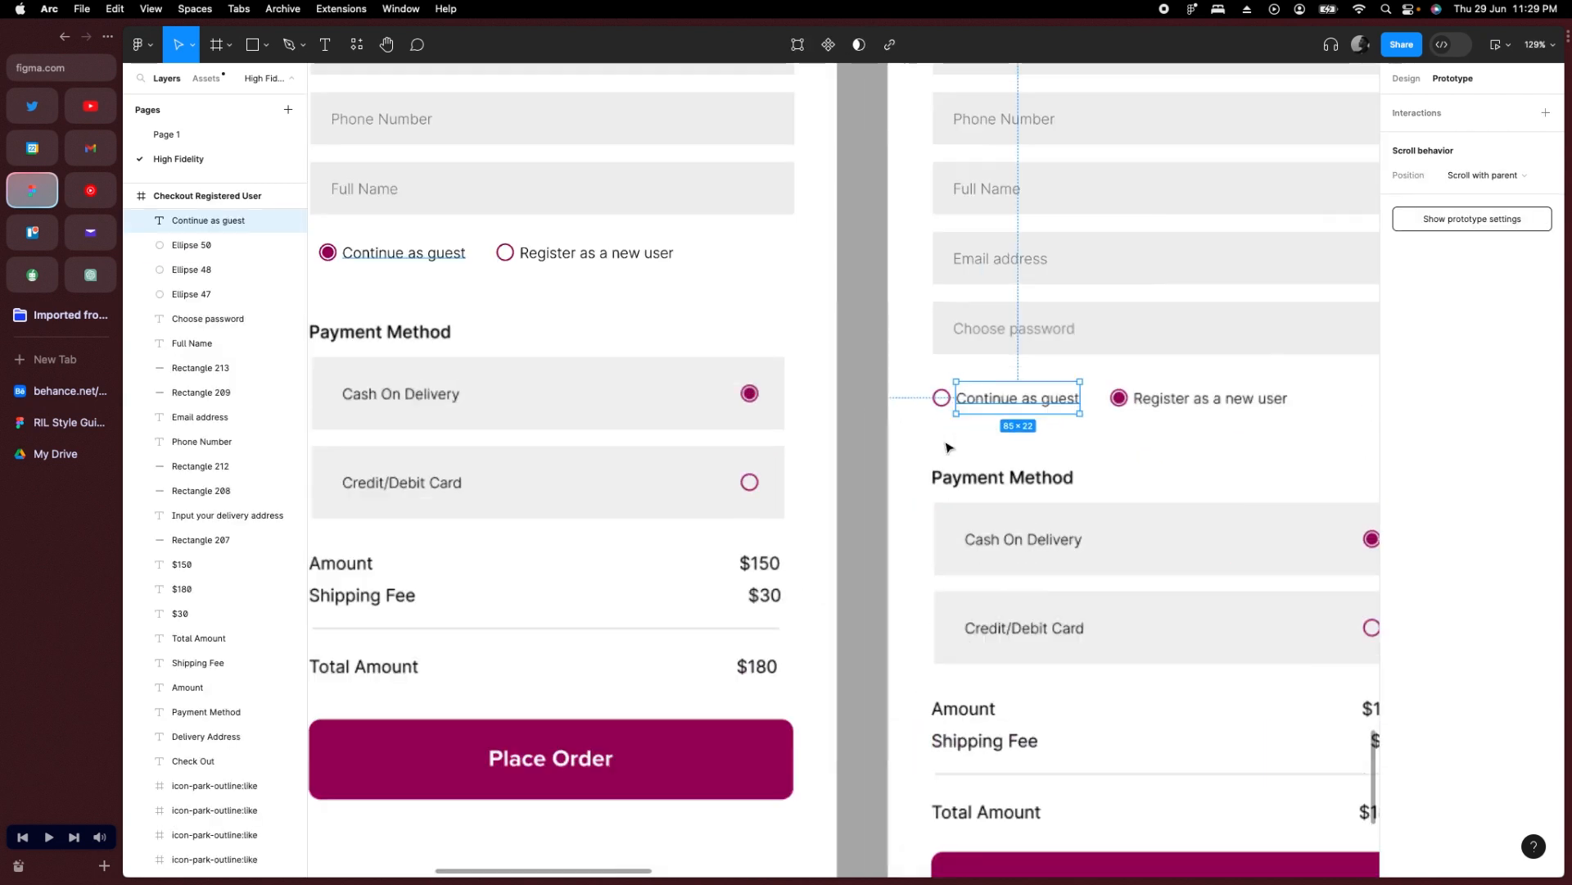
scroll(945, 426, up, 5)
key(shift+a)
click(973, 403)
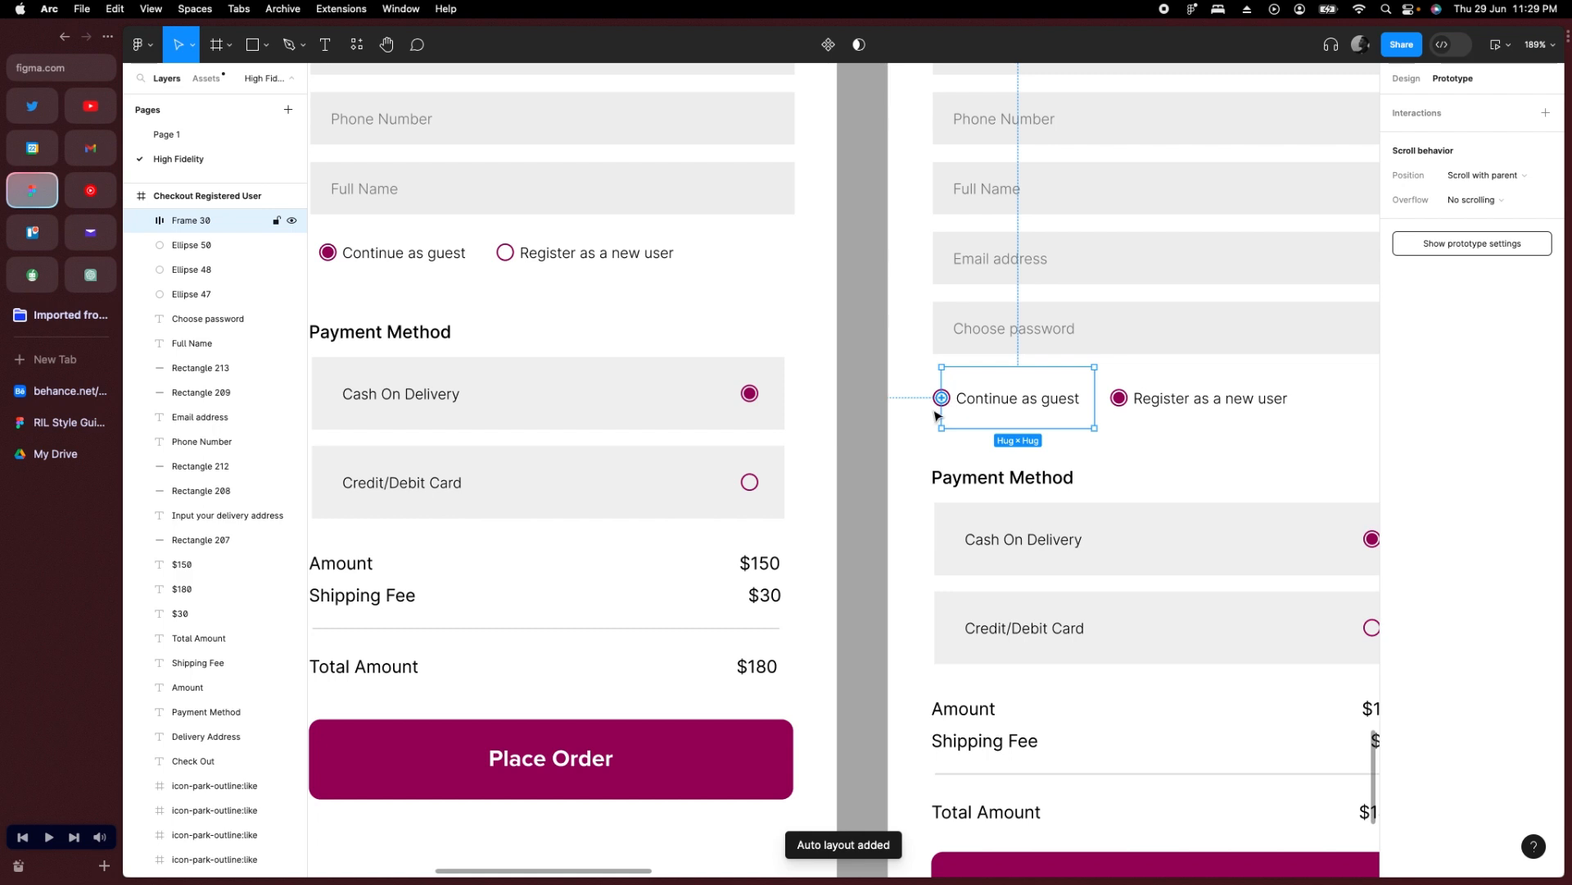
drag(939, 401, 778, 381)
click(933, 399)
scroll(779, 354, down, 5)
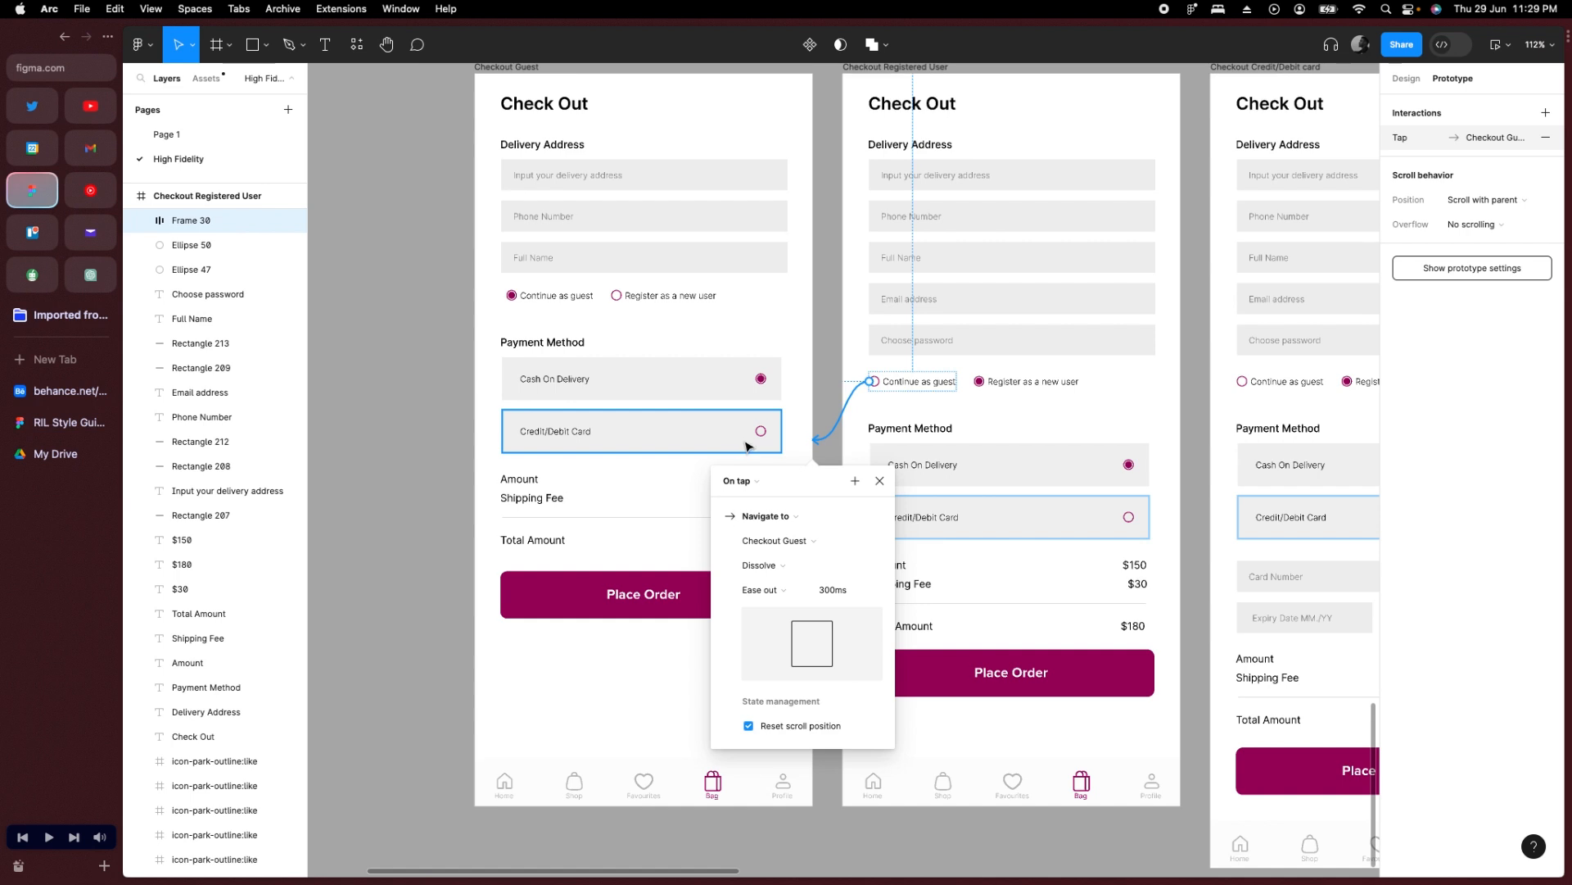
Link Checkout Guest's Credit/Debit Card payment option to the Checkout Credit/Debit card frame that has Continue as guest selected.
click(770, 433)
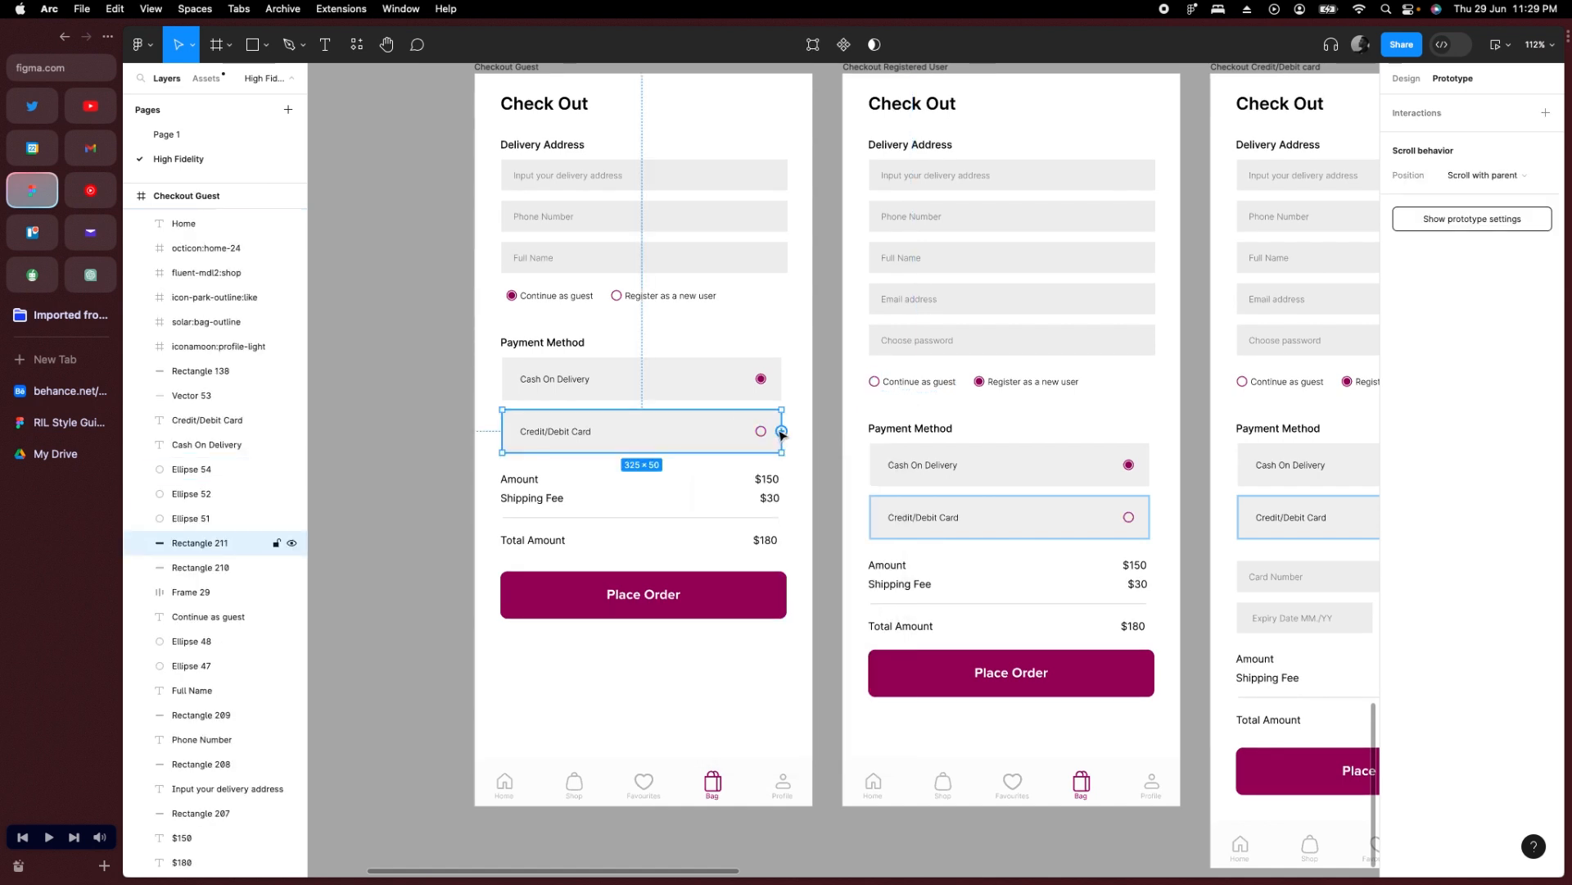
drag(782, 434, 1214, 447)
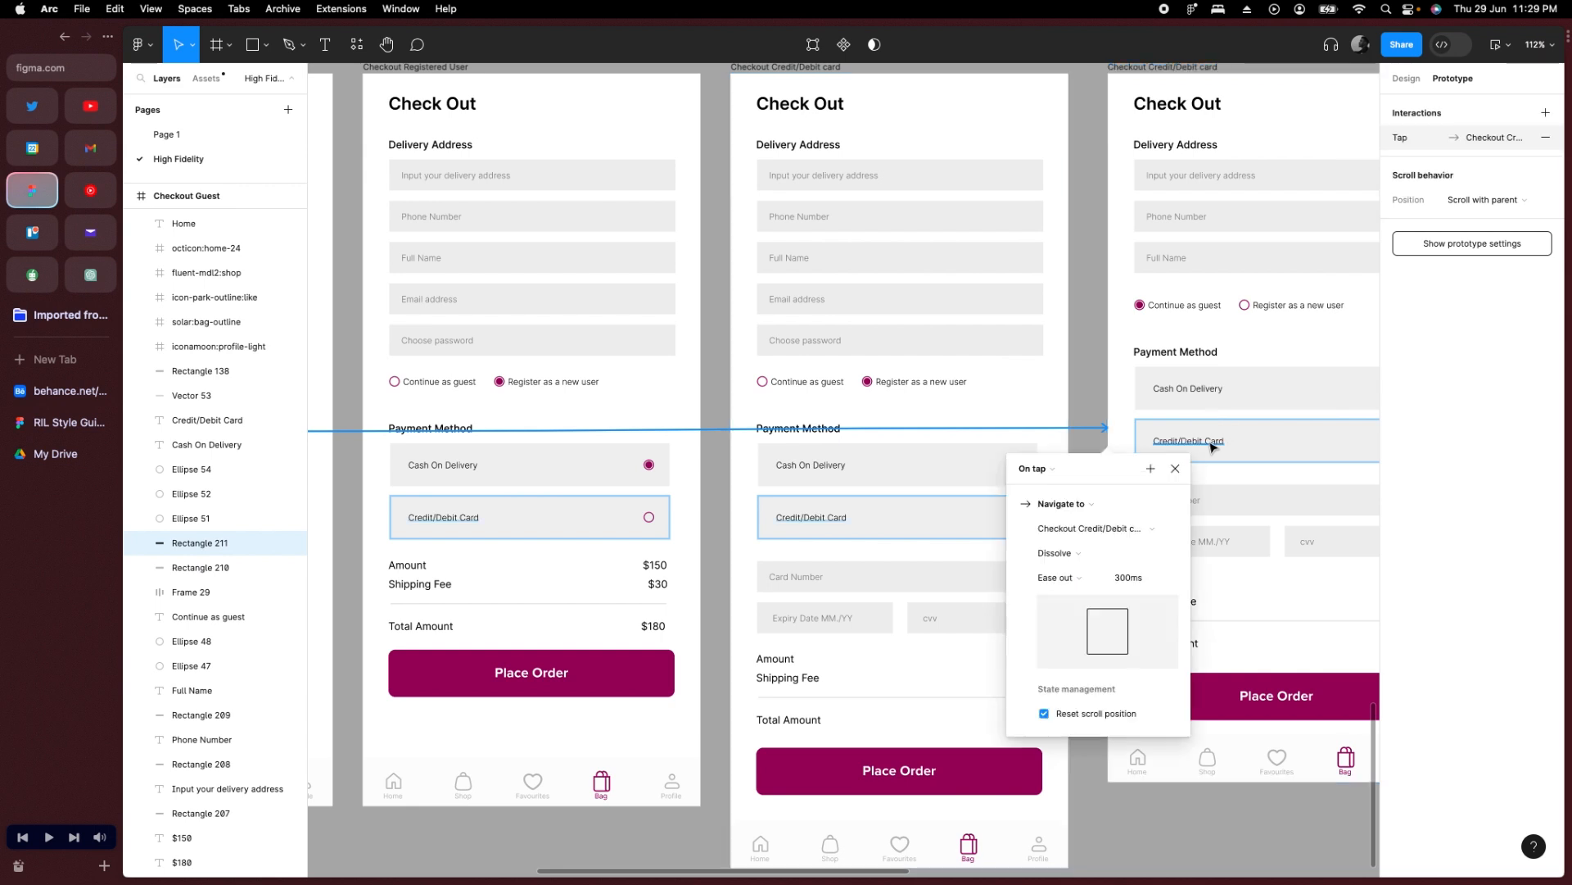
scroll(1206, 451, down, 5)
scroll(1246, 470, right, 1)
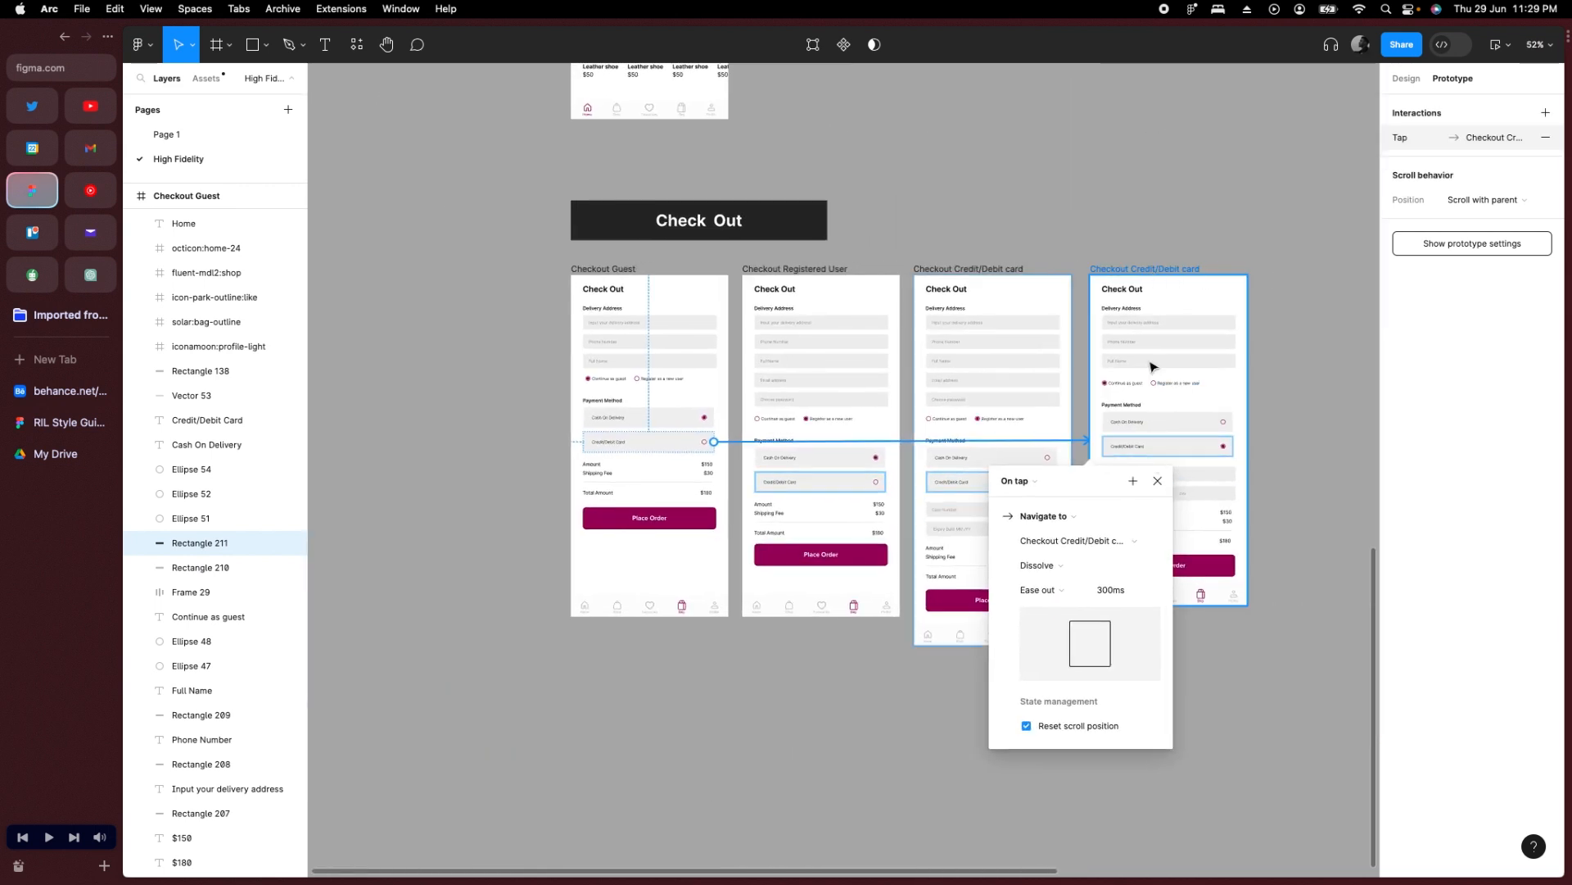
click(1157, 481)
Link Checkout Registered User's Credit/Debit Card option to the Checkout Credit/Debit card frame that has Register as a new user selected.
scroll(704, 418, up, 2)
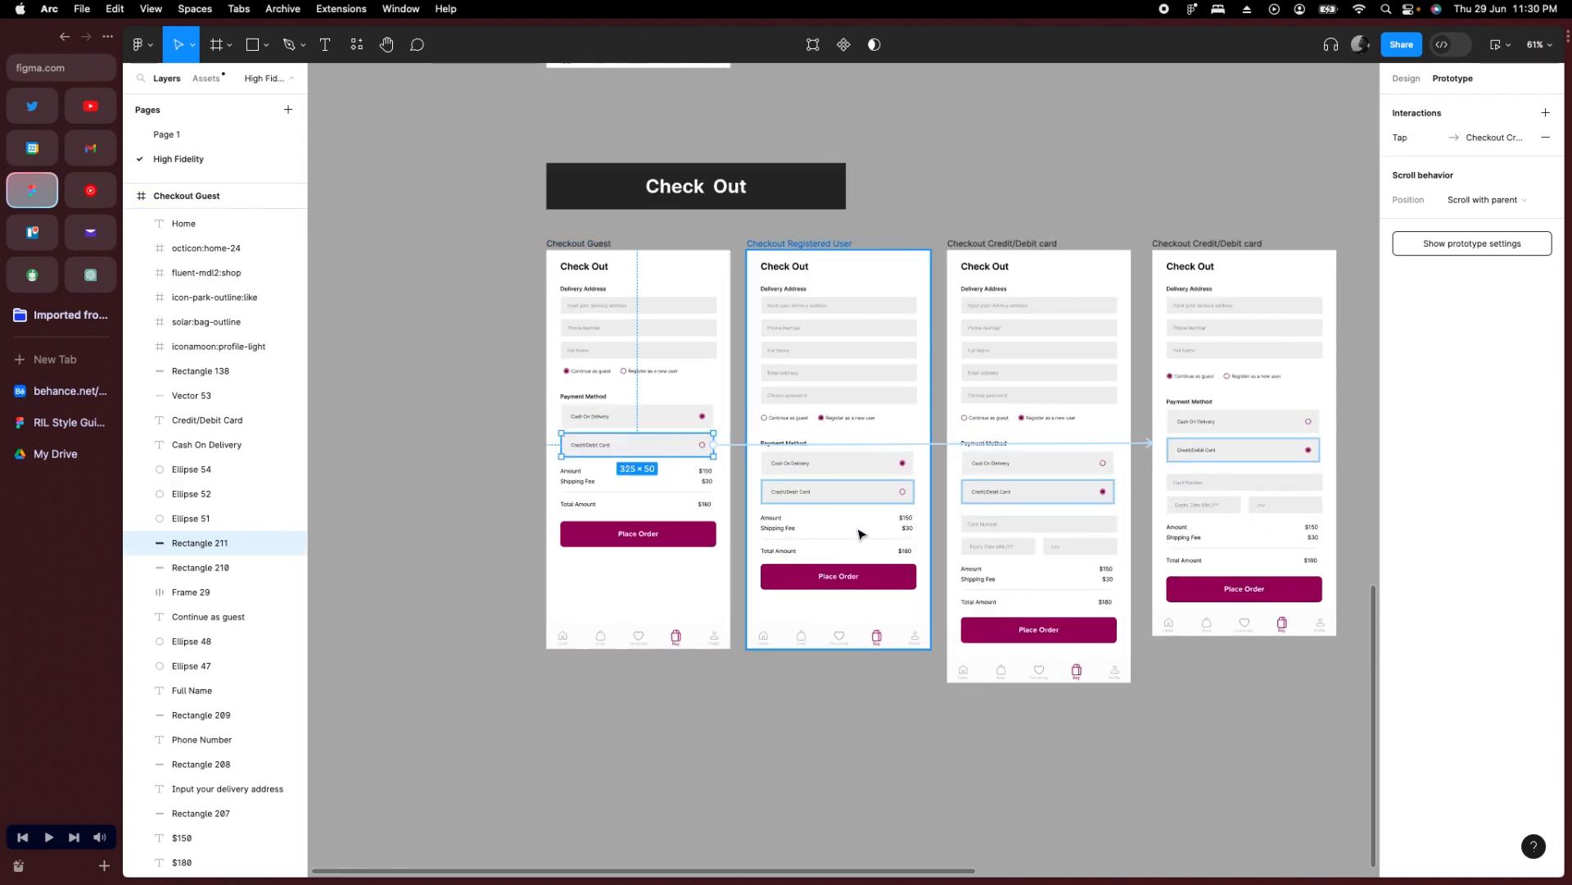
scroll(860, 532, up, 1)
click(872, 494)
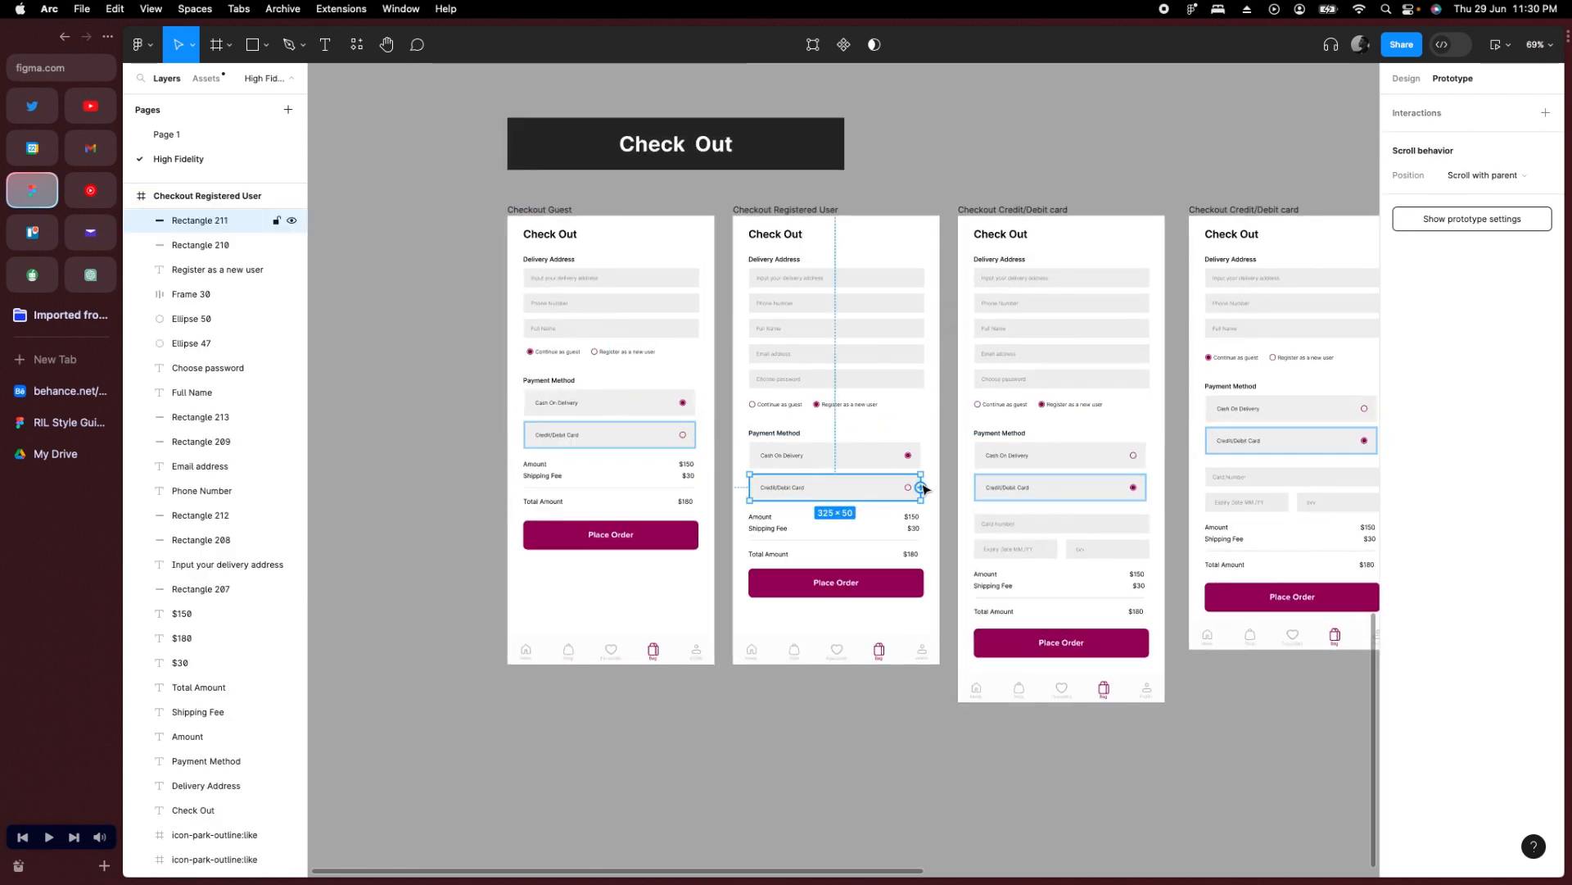
drag(922, 488, 982, 476)
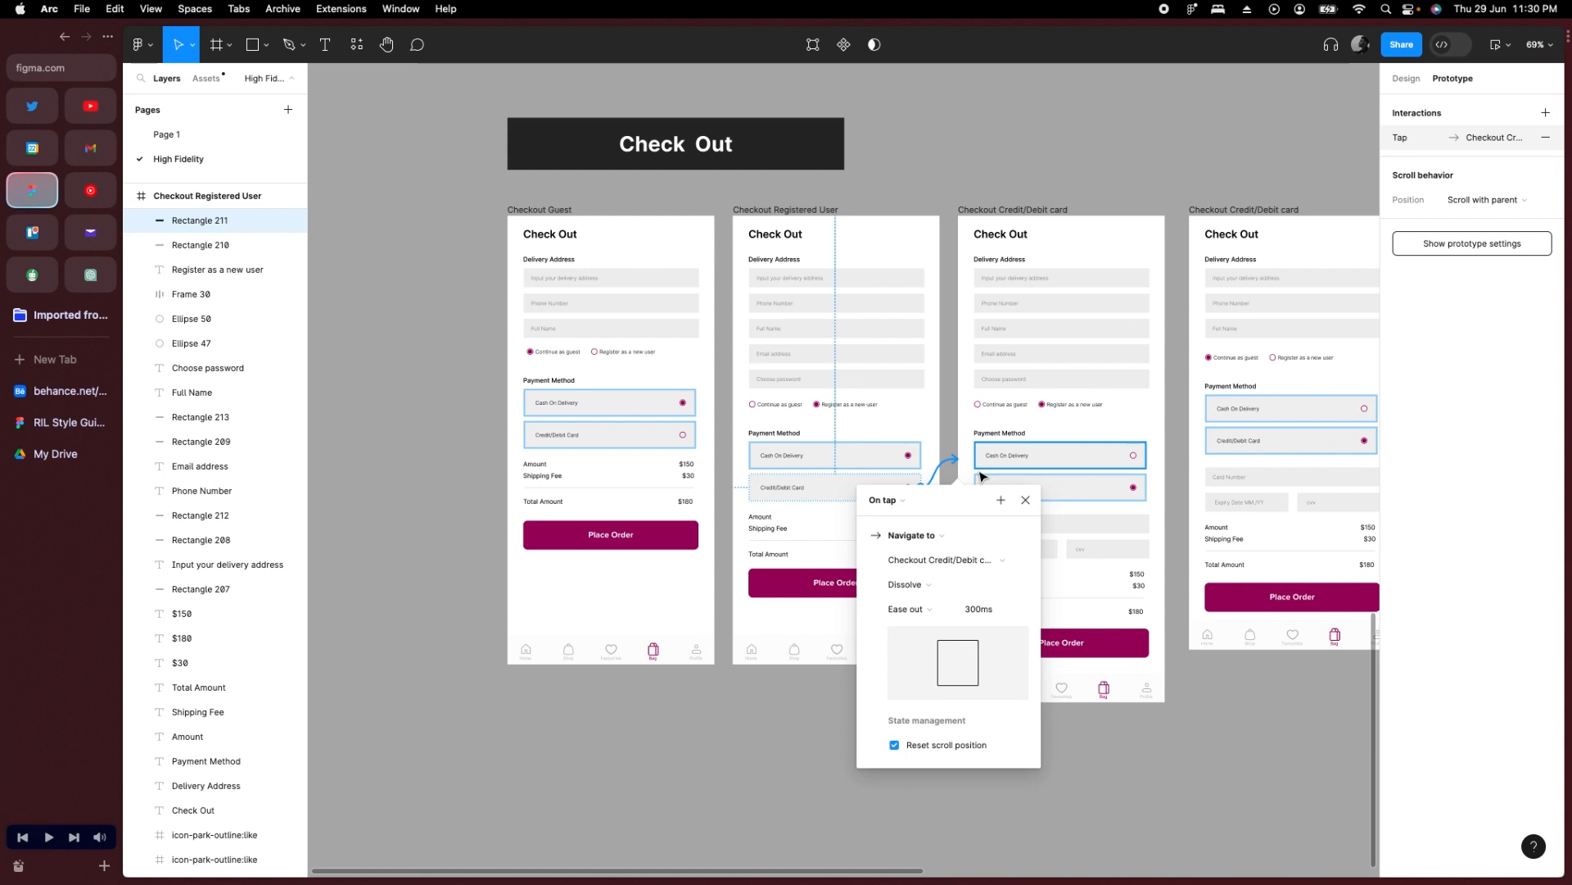
Link the Cash On Delivery options of the registered-user and guest Checkout Credit/Debit card frames back to Checkout Registered User and Checkout Guest respectively.
click(1056, 465)
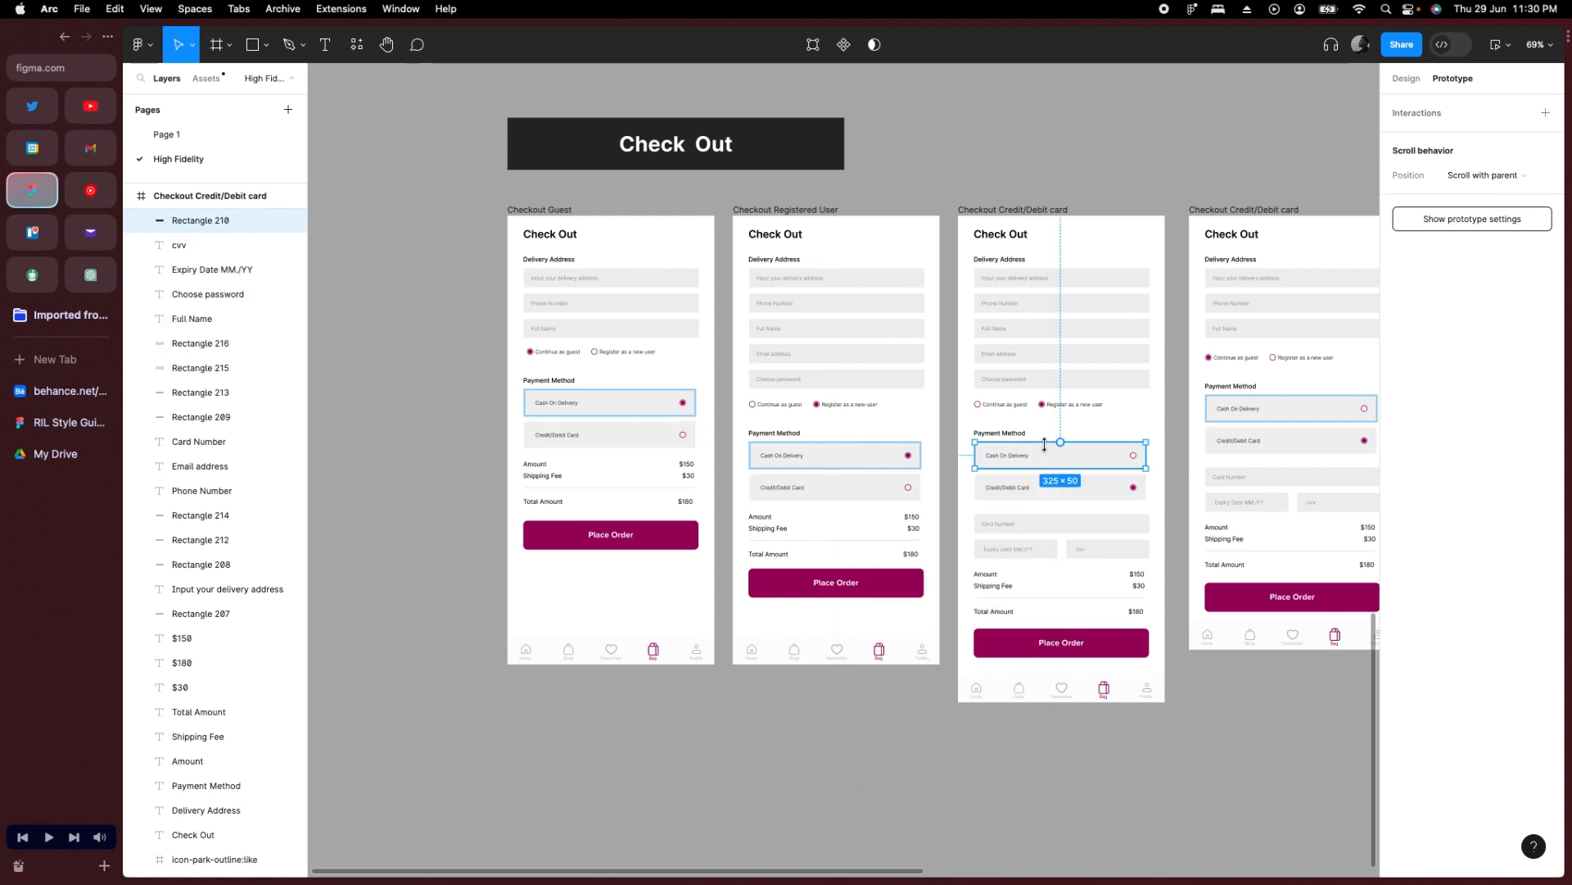
drag(1060, 442, 893, 413)
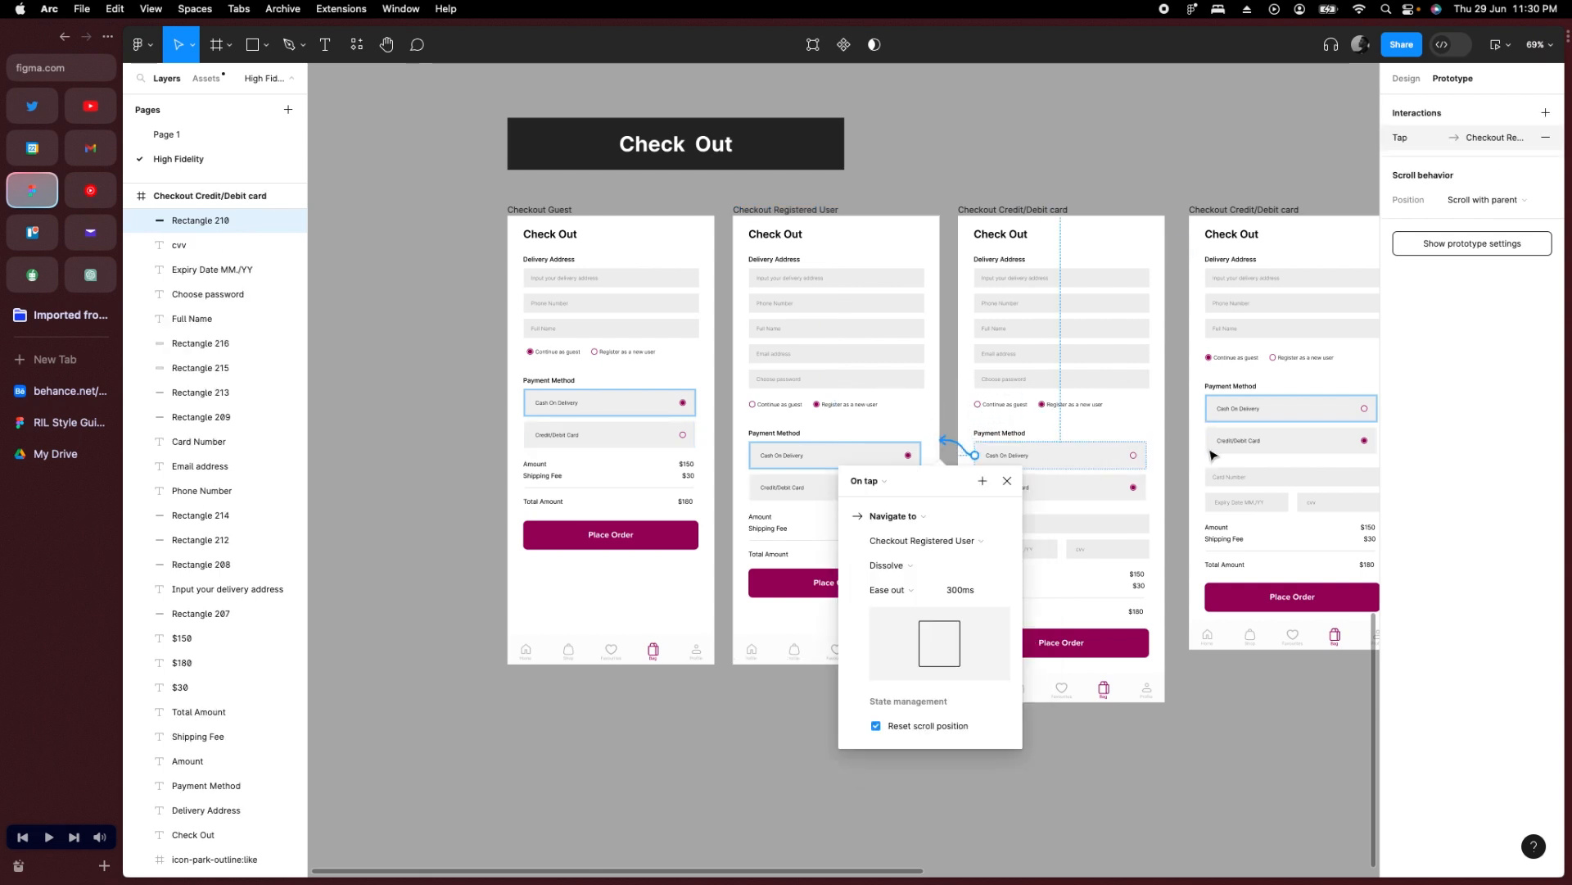
click(1242, 419)
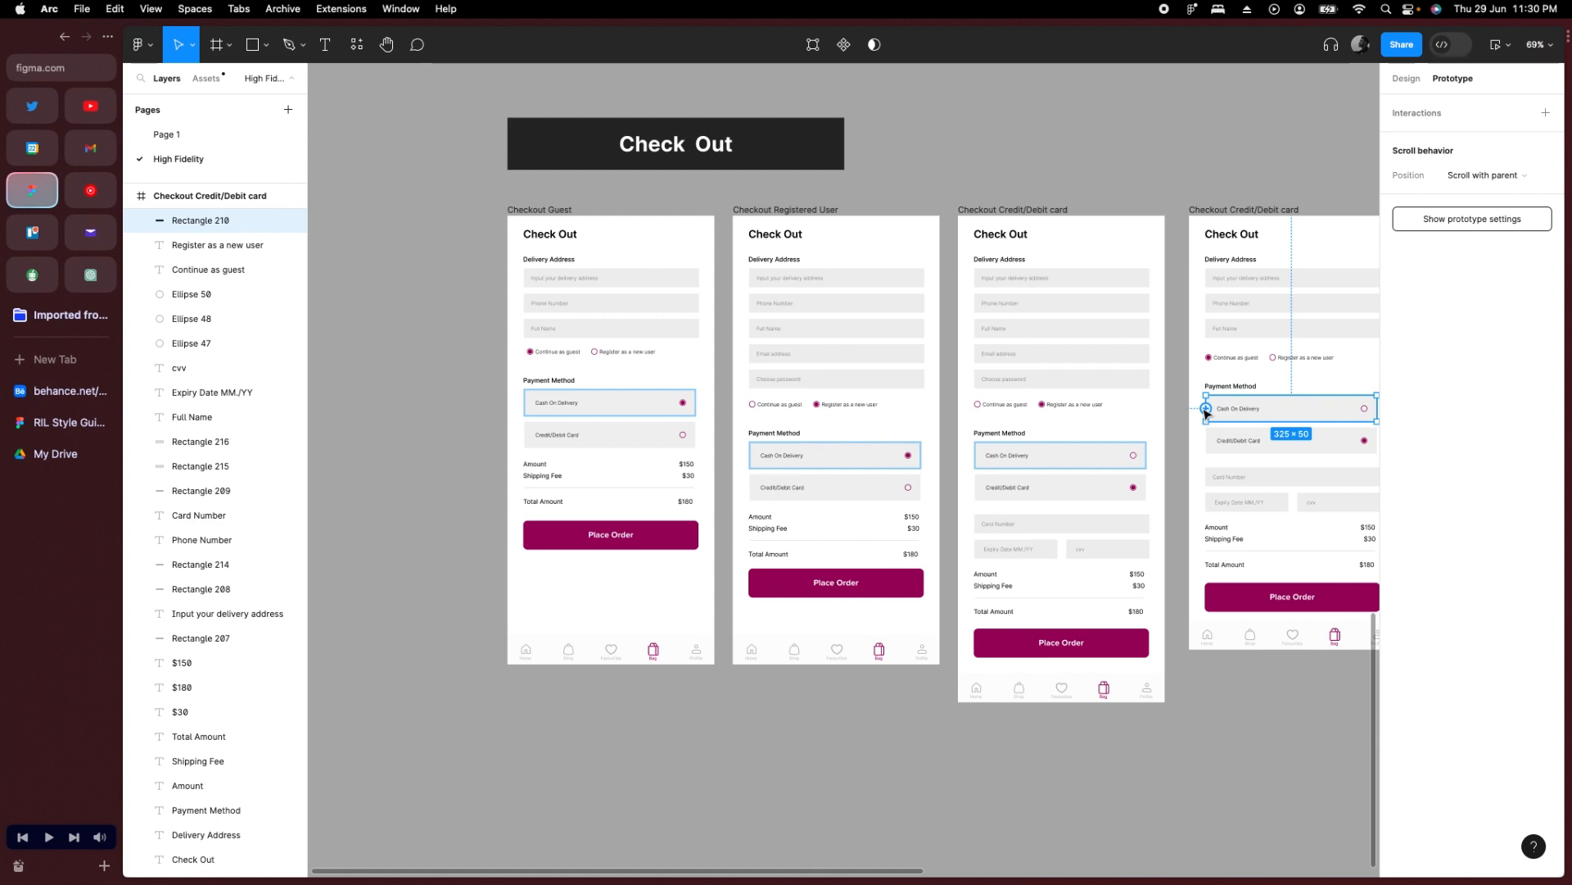
drag(1206, 411, 651, 396)
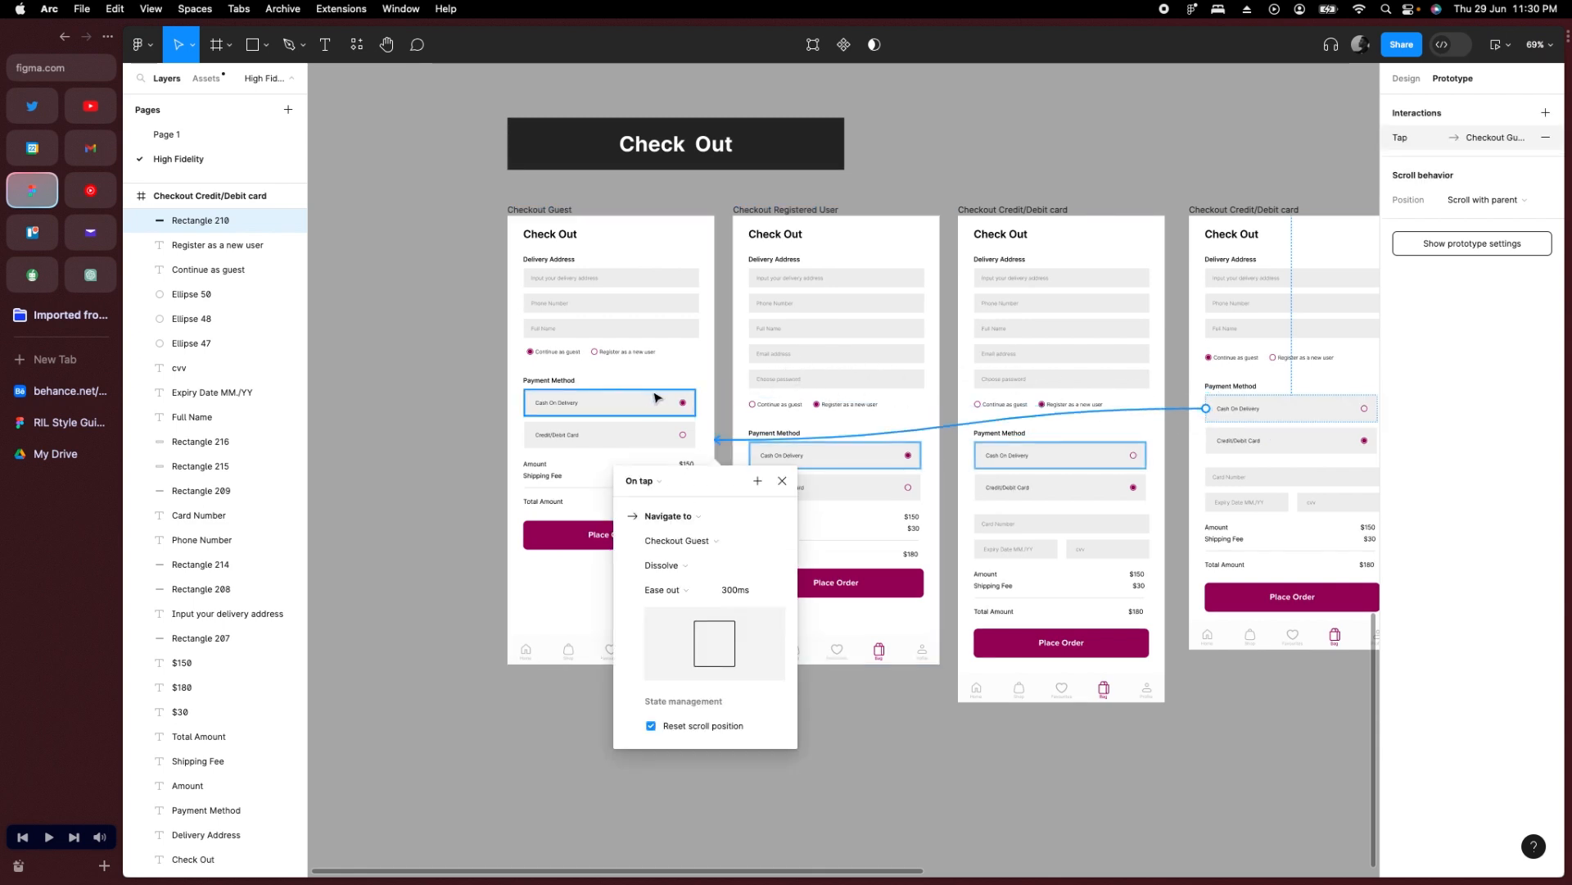
key(Escape)
Wrap the guest card frame's Register as a new user radio and label in an auto layout and link it to the registered-user card frame.
click(1282, 360)
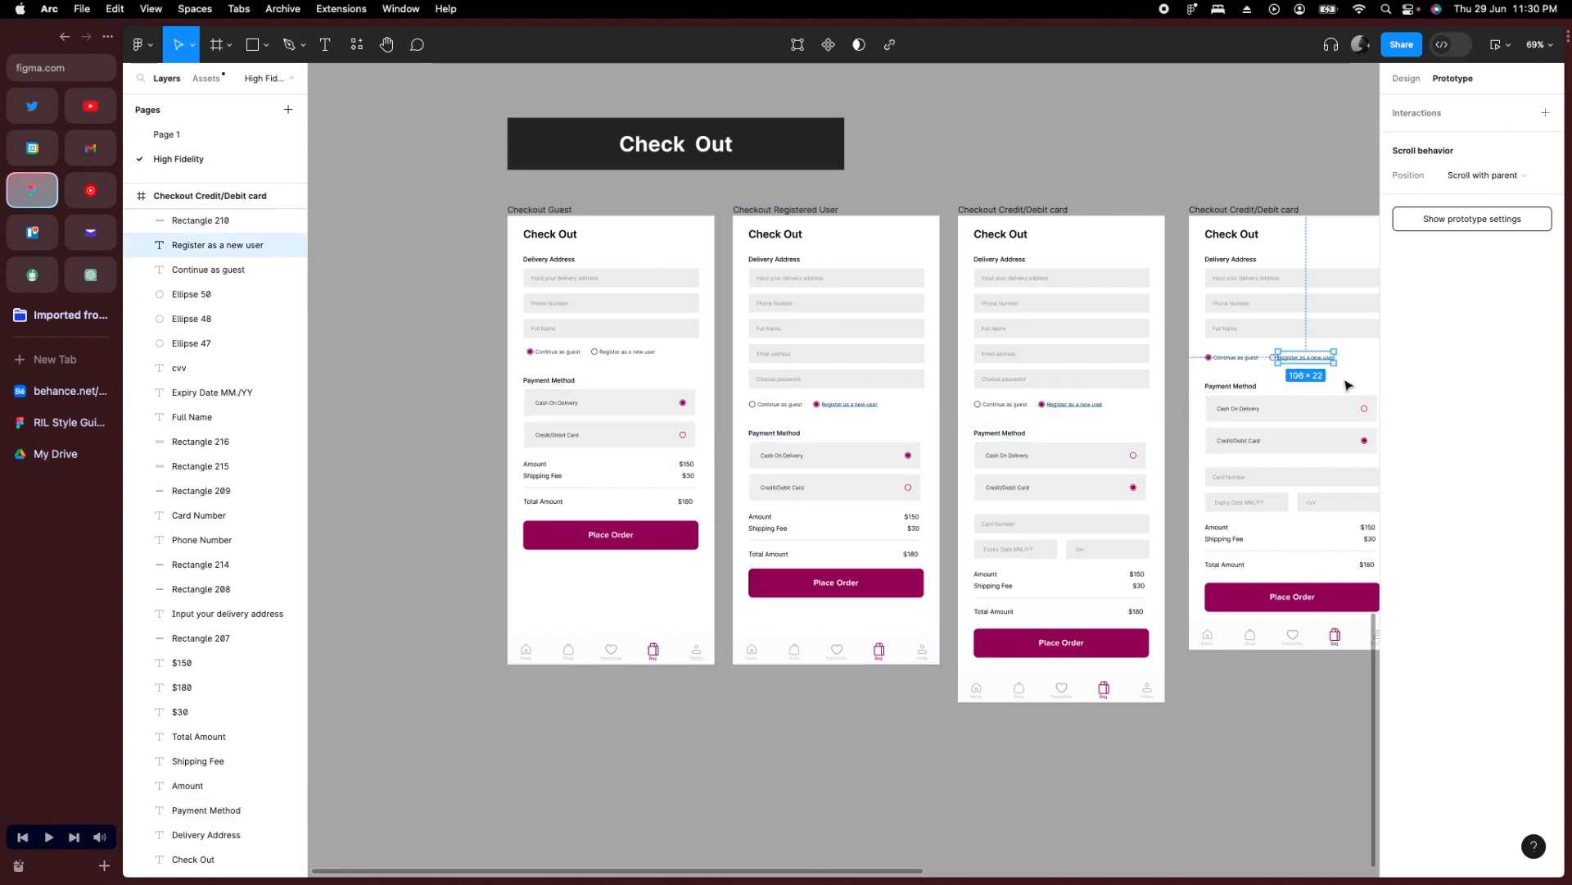
scroll(1347, 385, right, 5)
scroll(1045, 397, up, 5)
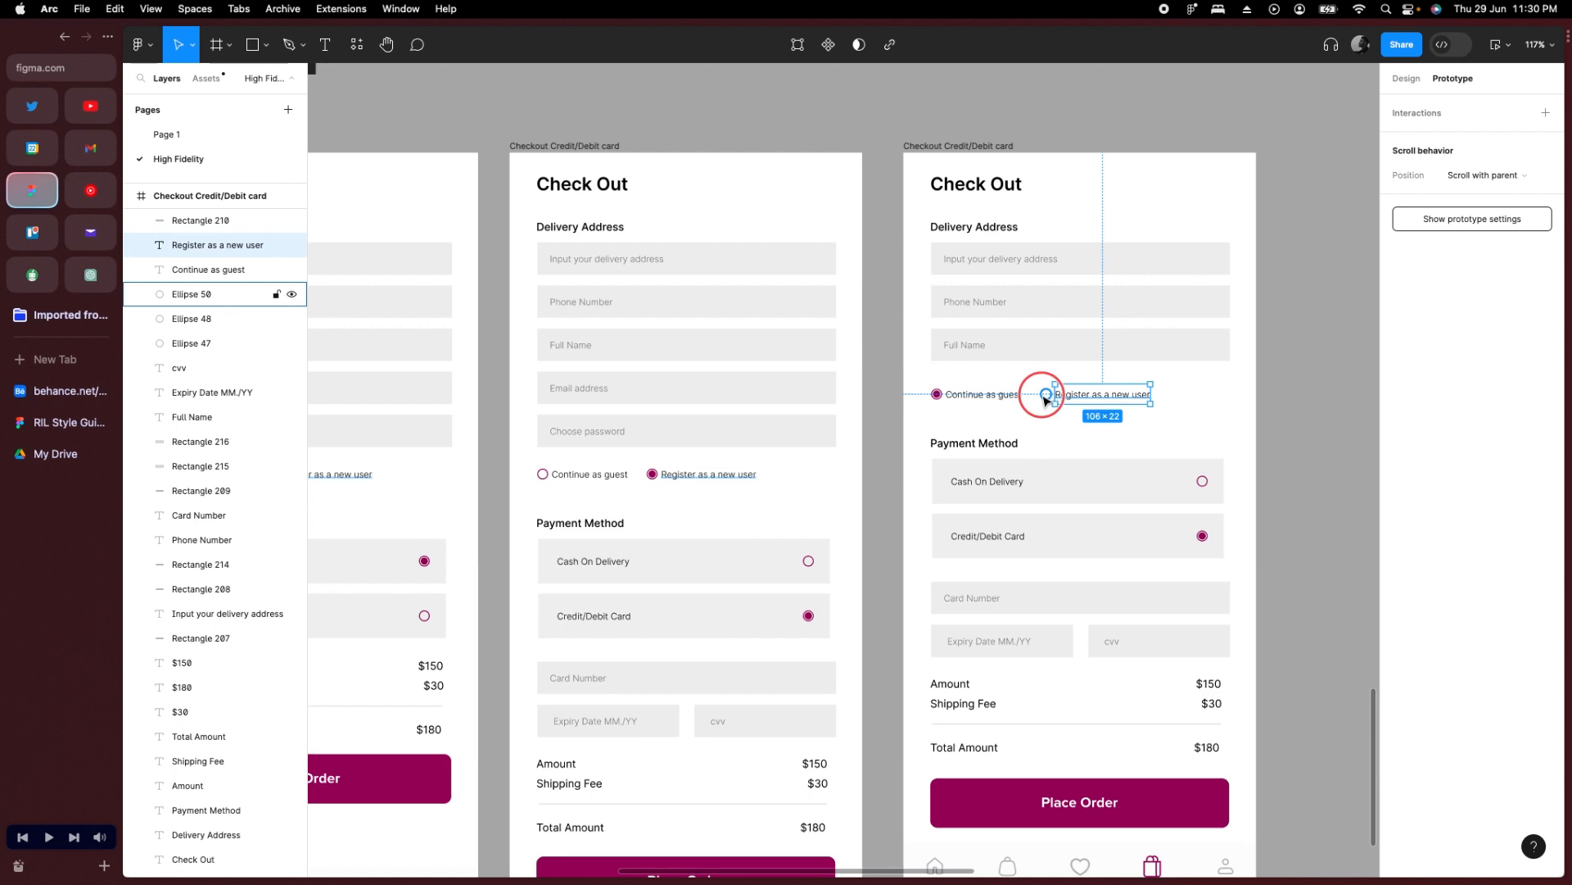
shift+click(1045, 395)
key(shift+a)
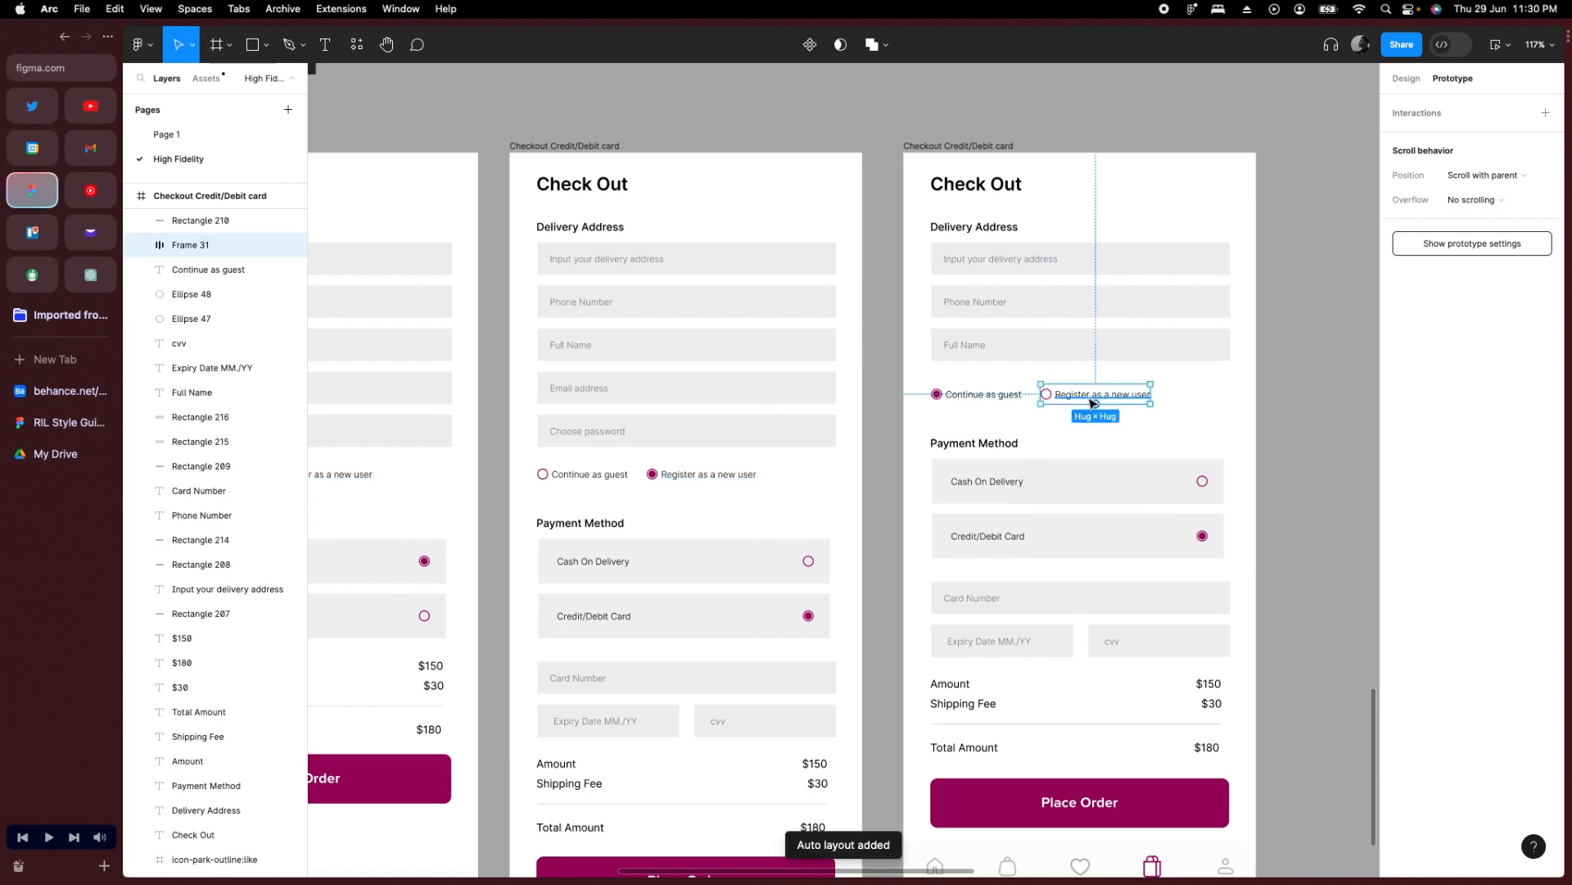
scroll(1092, 403, down, 5)
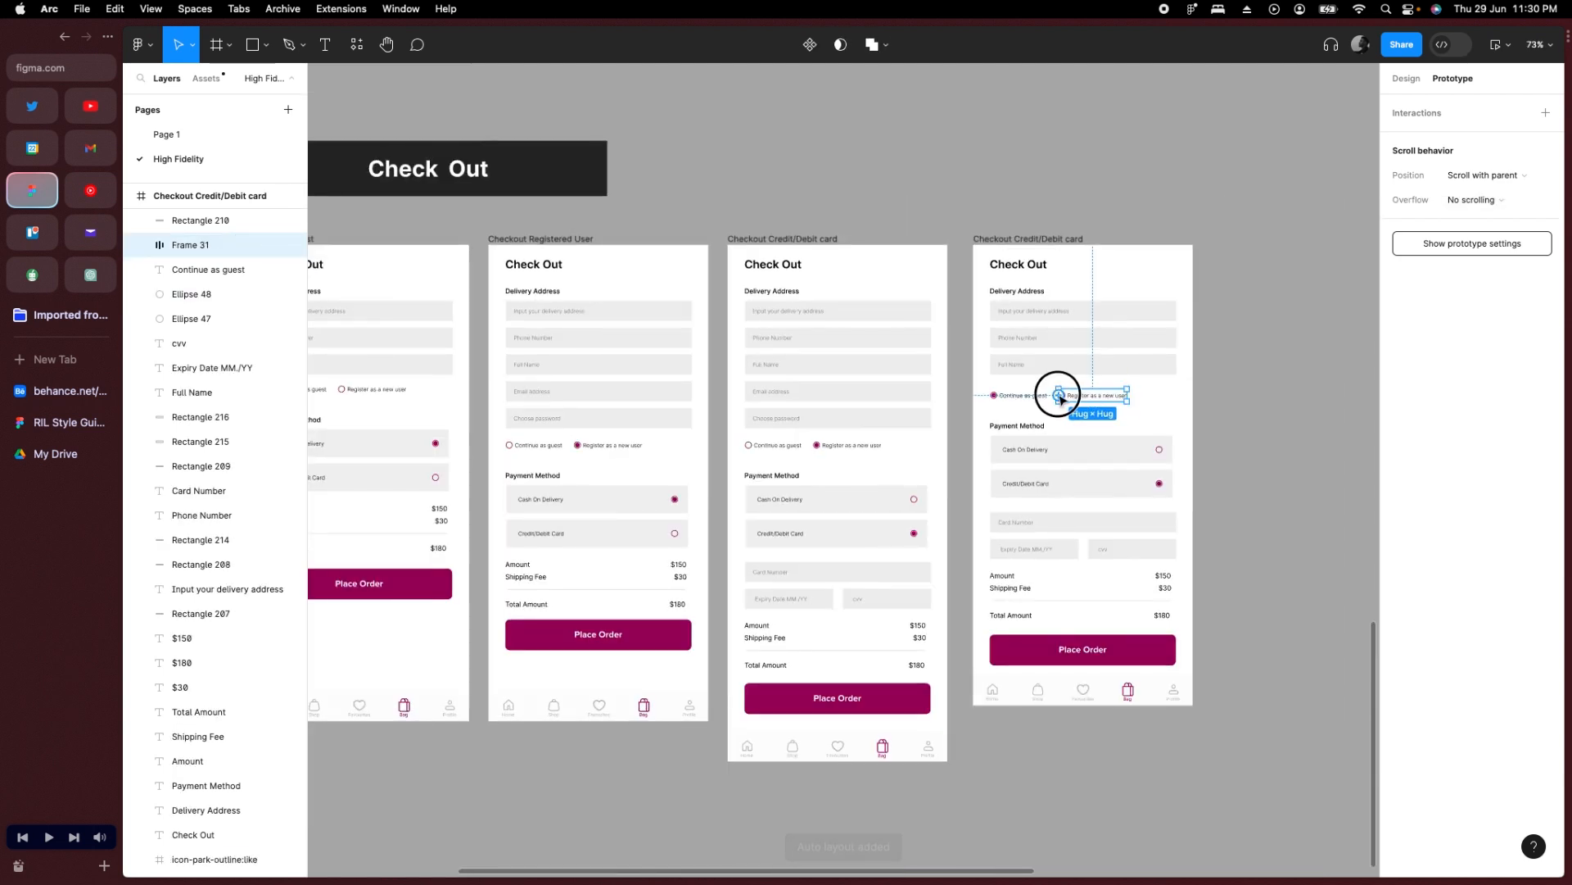
drag(1060, 396, 940, 444)
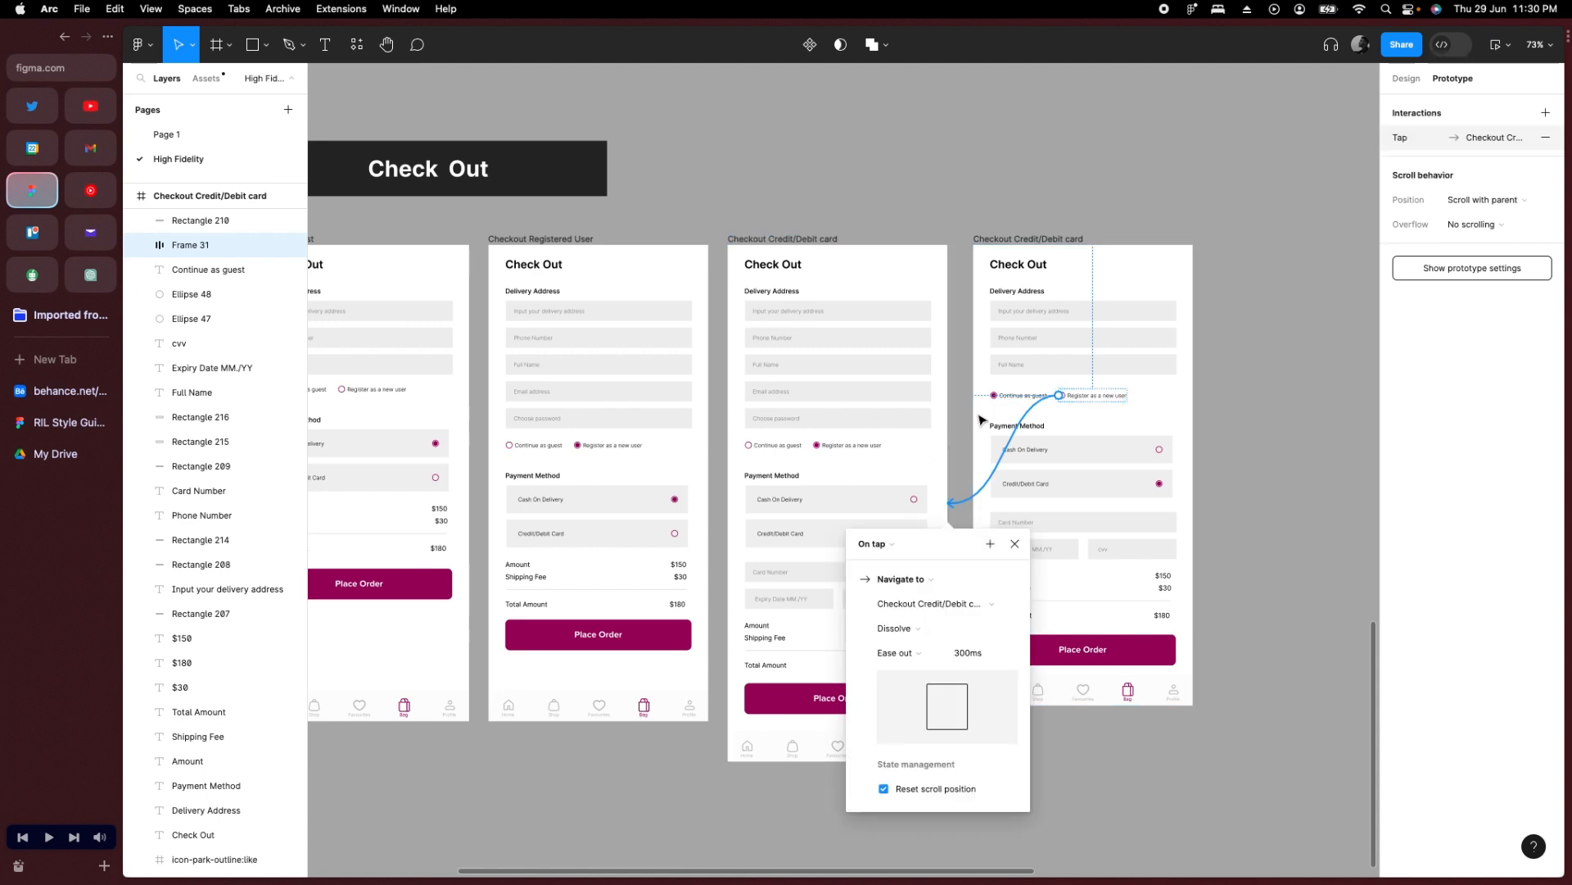
Wrap the registered-user card frame's Continue as guest option in an auto layout and link it to the guest card frame.
click(778, 447)
key(shift+a)
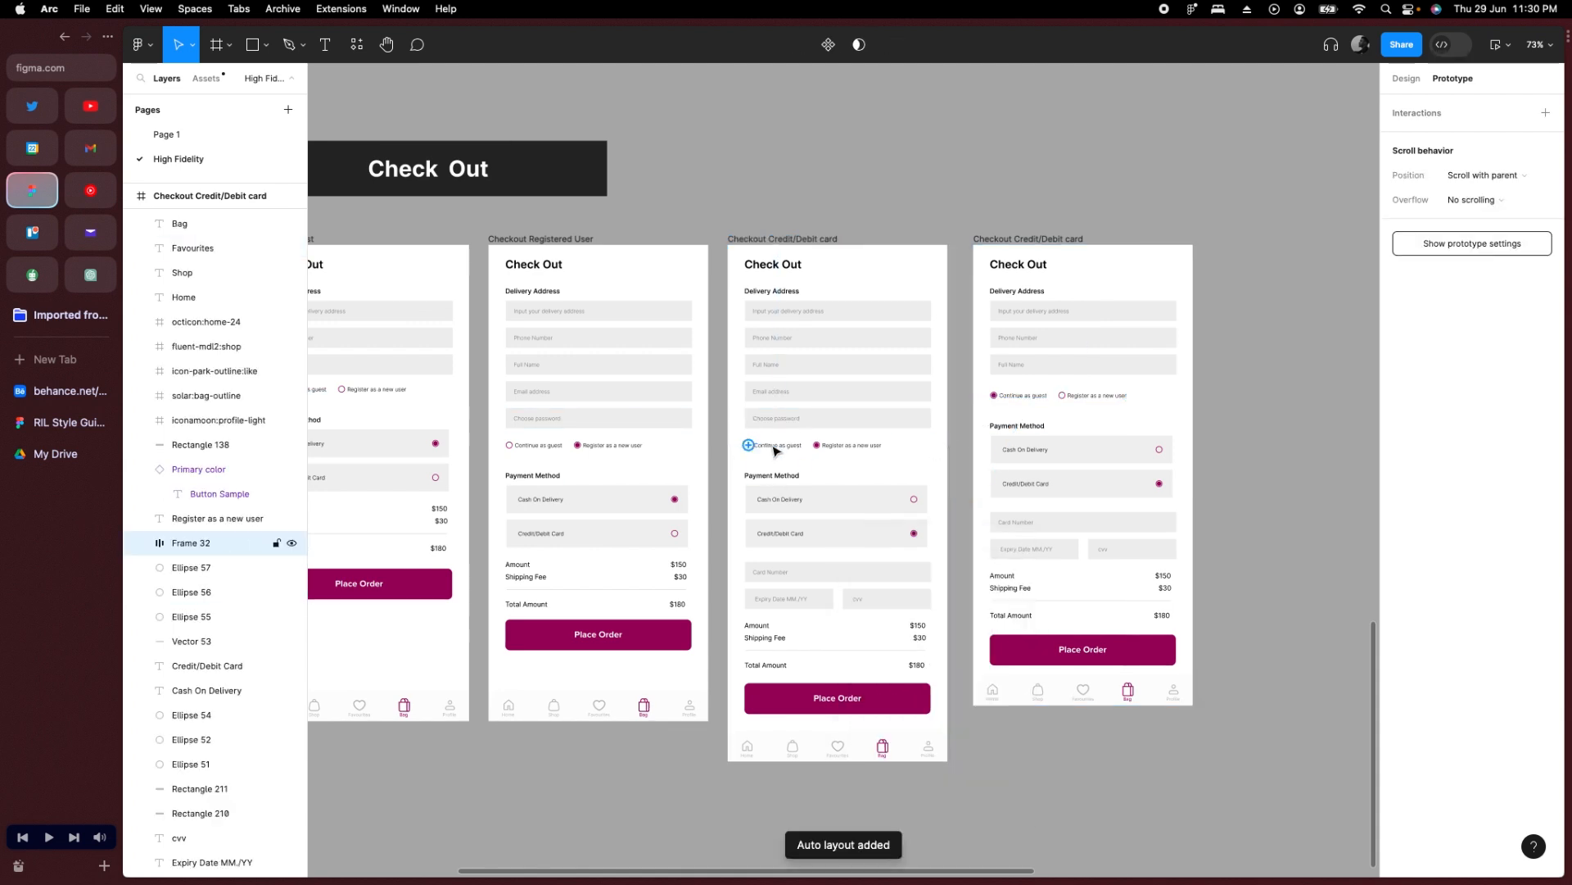
drag(774, 449, 774, 449)
scroll(747, 472, up, 2)
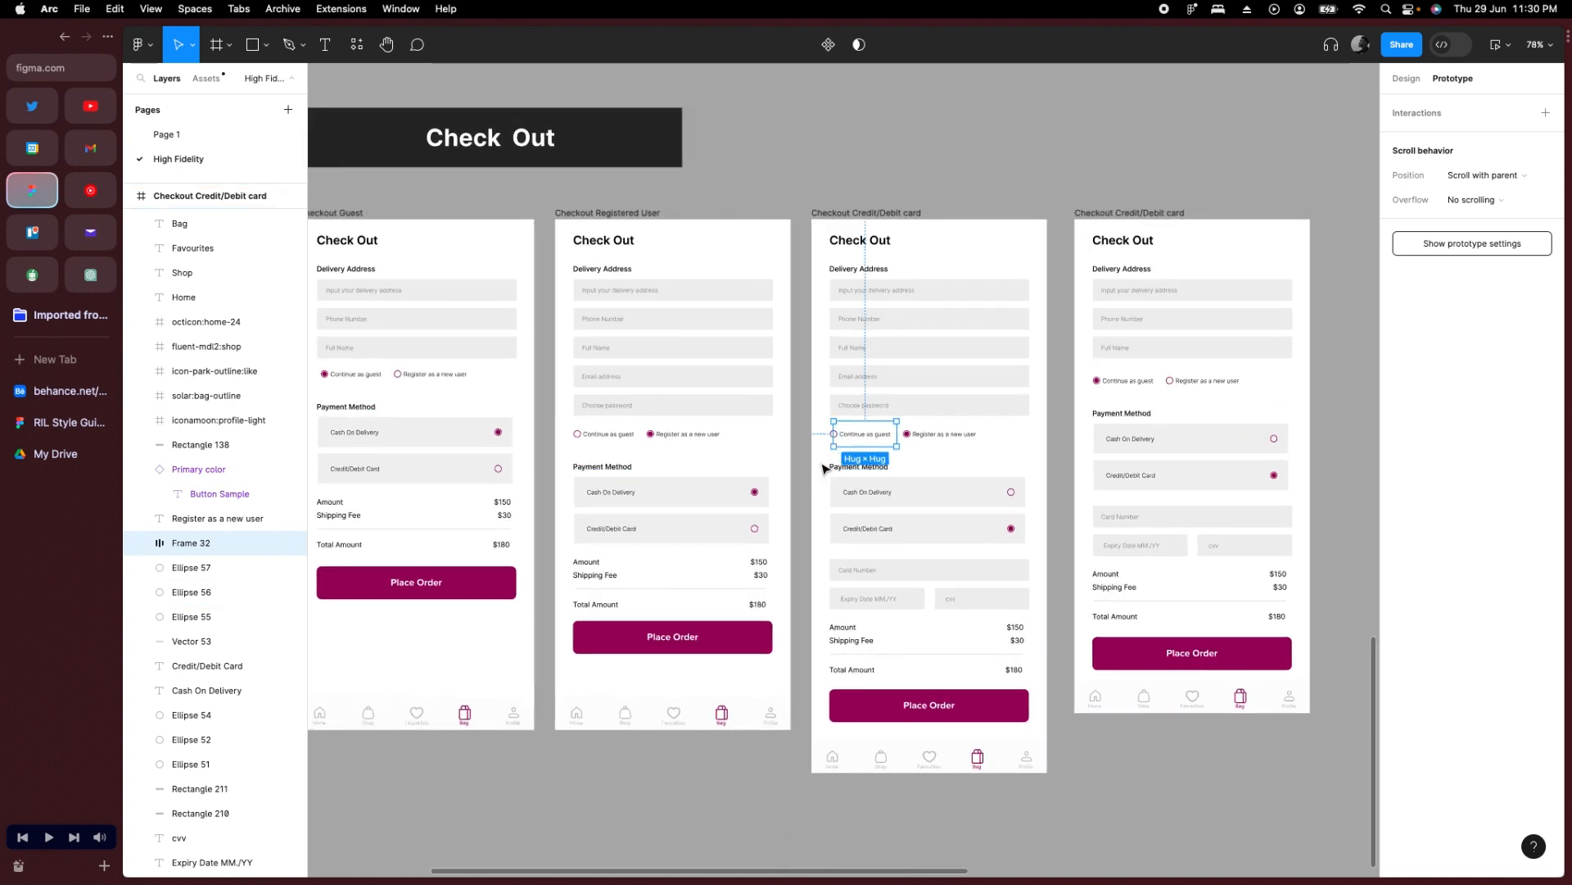
drag(834, 433, 503, 445)
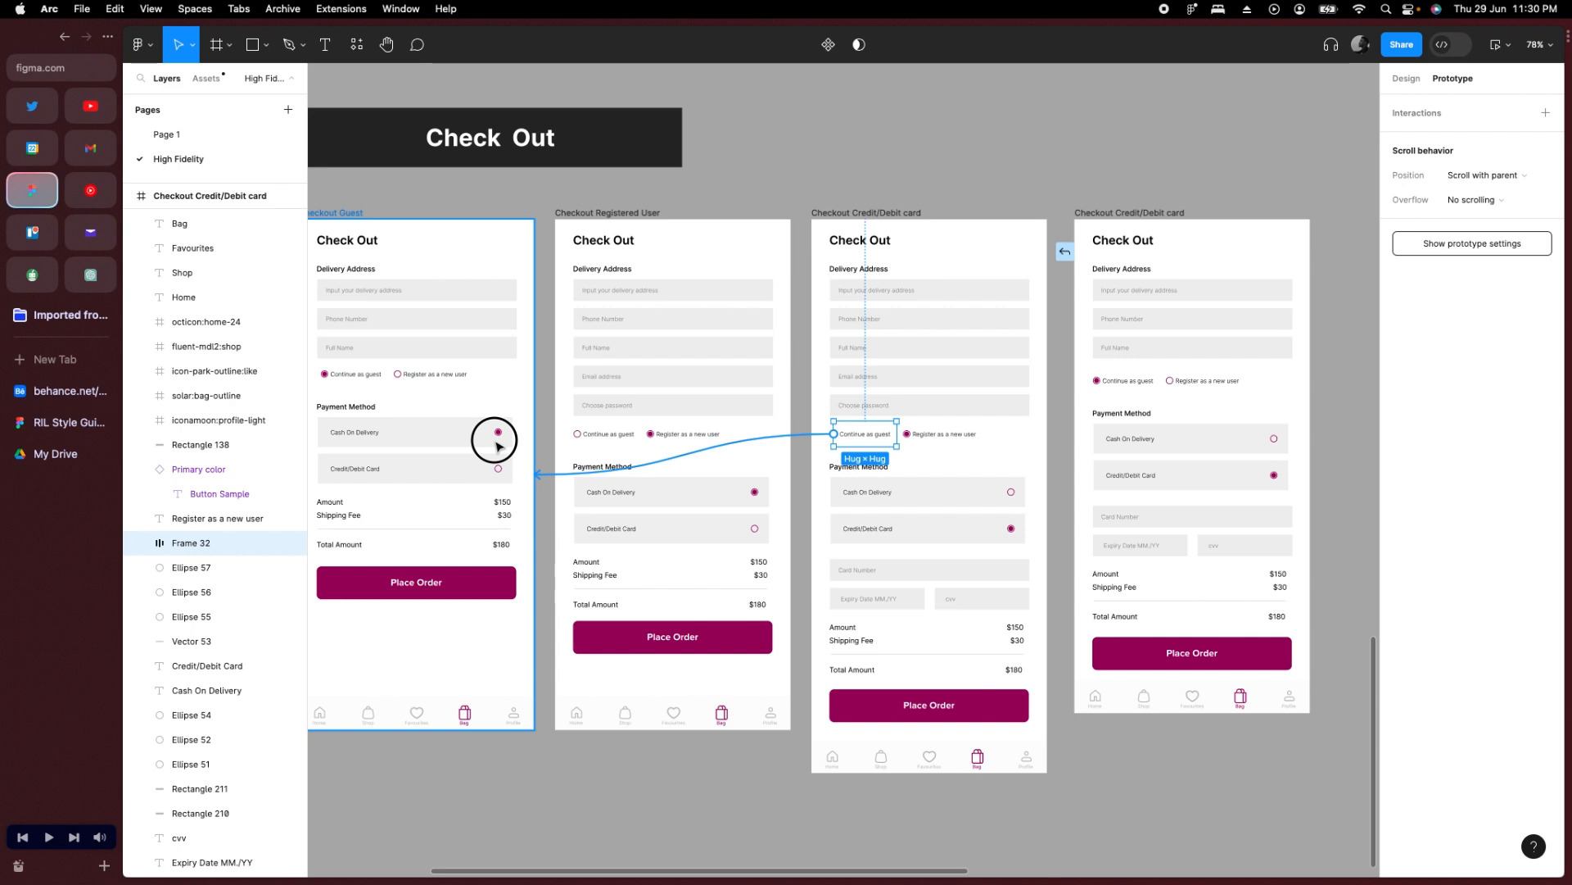
drag(496, 442, 1192, 458)
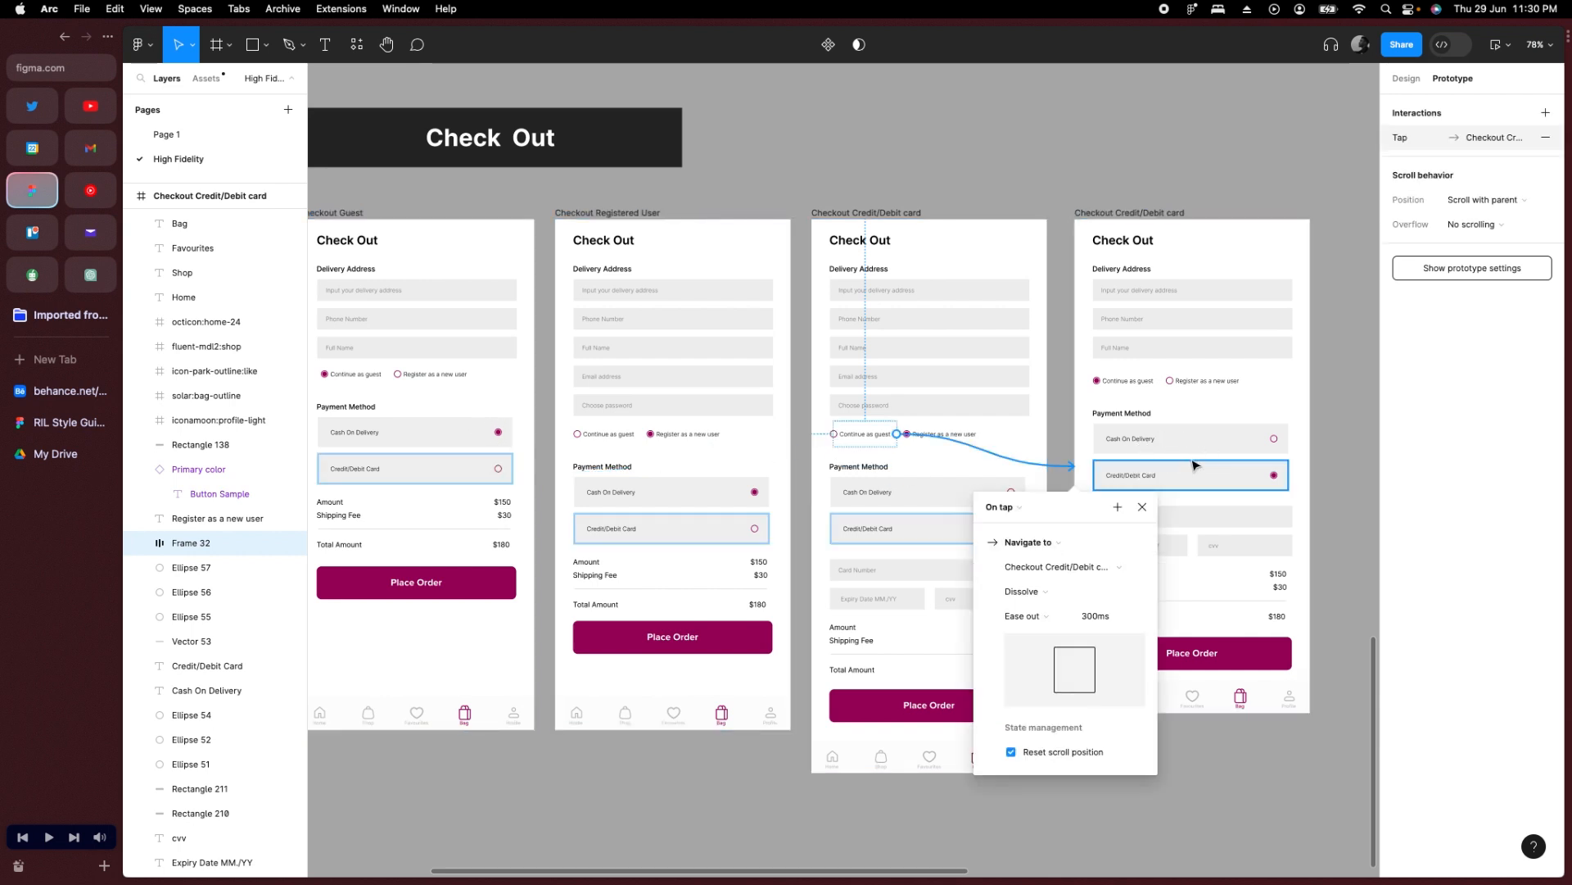
click(1143, 507)
Remove the flow starting point from the Bag frame and preview the Bag screen.
scroll(1039, 519, down, 5)
scroll(1113, 649, right, 2)
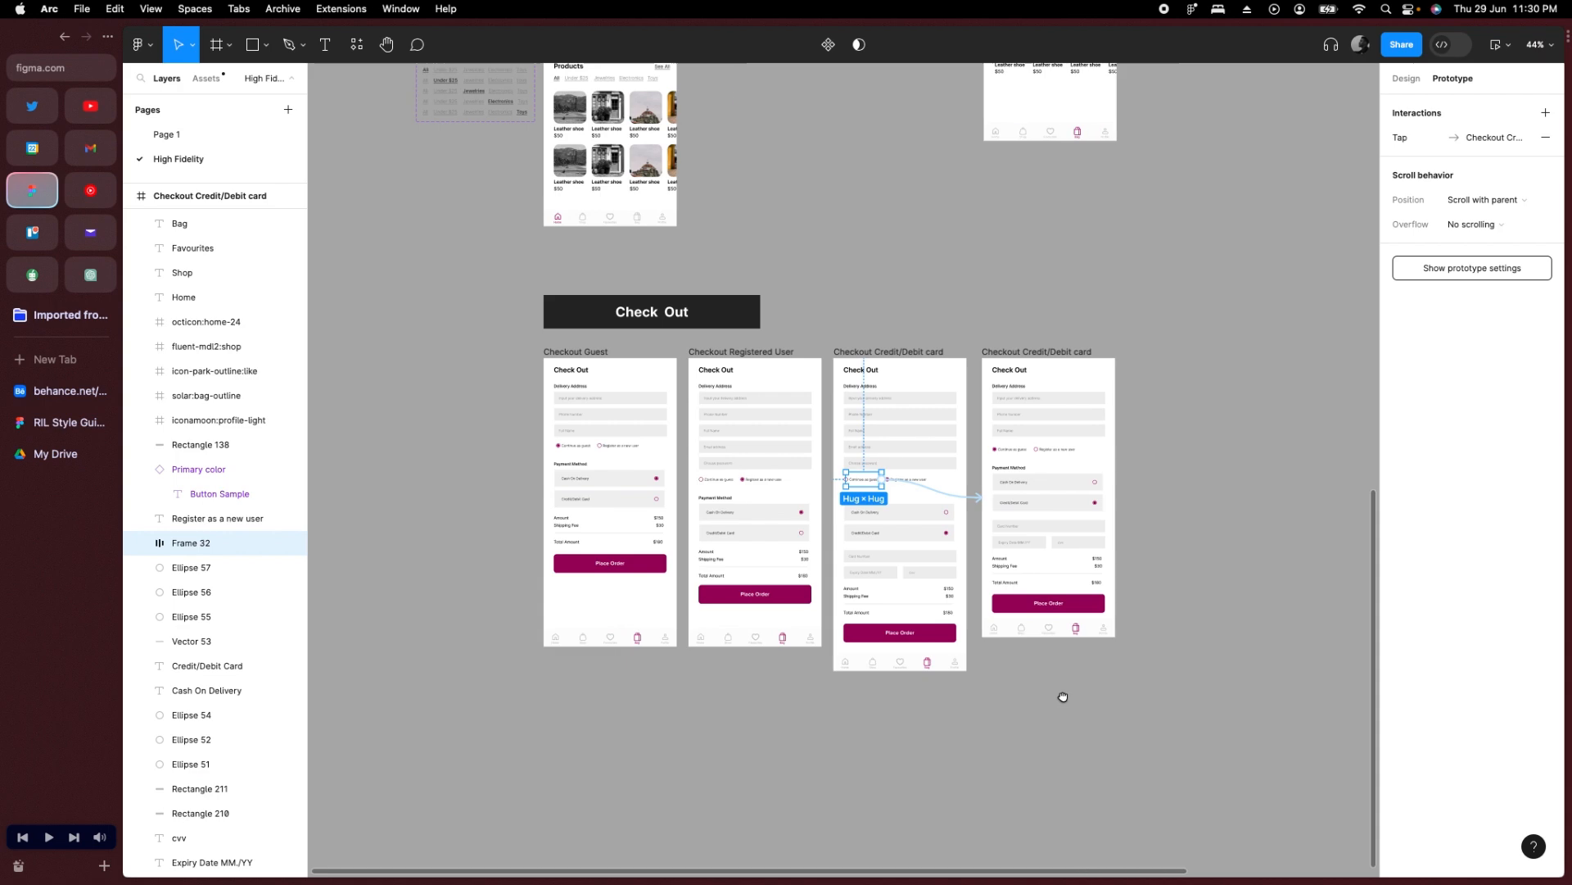
scroll(1000, 691, down, 5)
scroll(917, 300, up, 8)
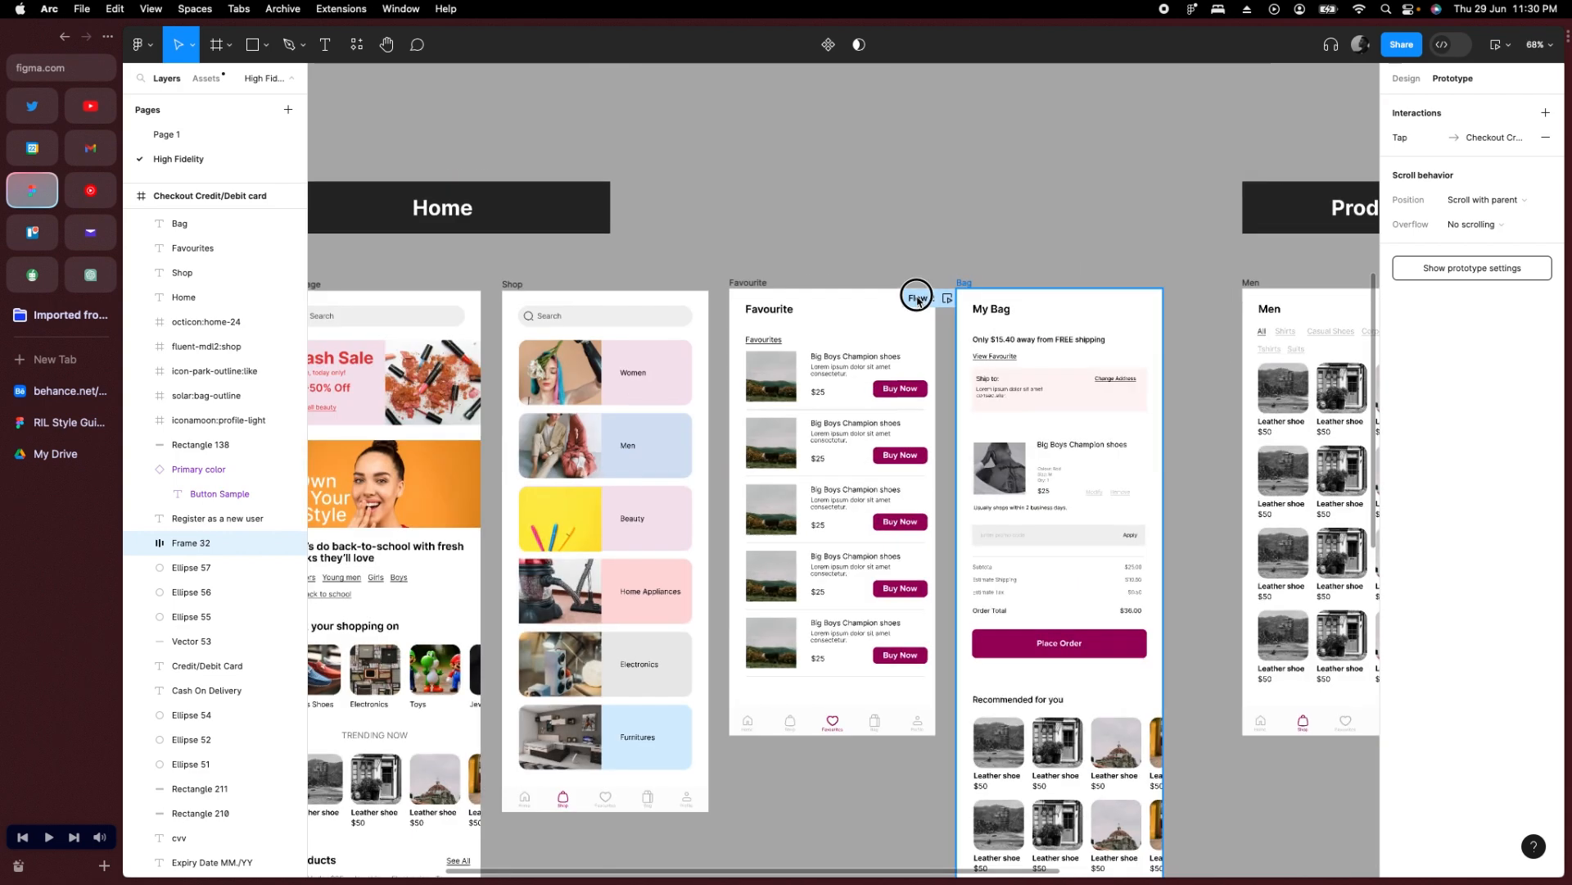
click(917, 300)
click(1545, 113)
scroll(1036, 271, down, 5)
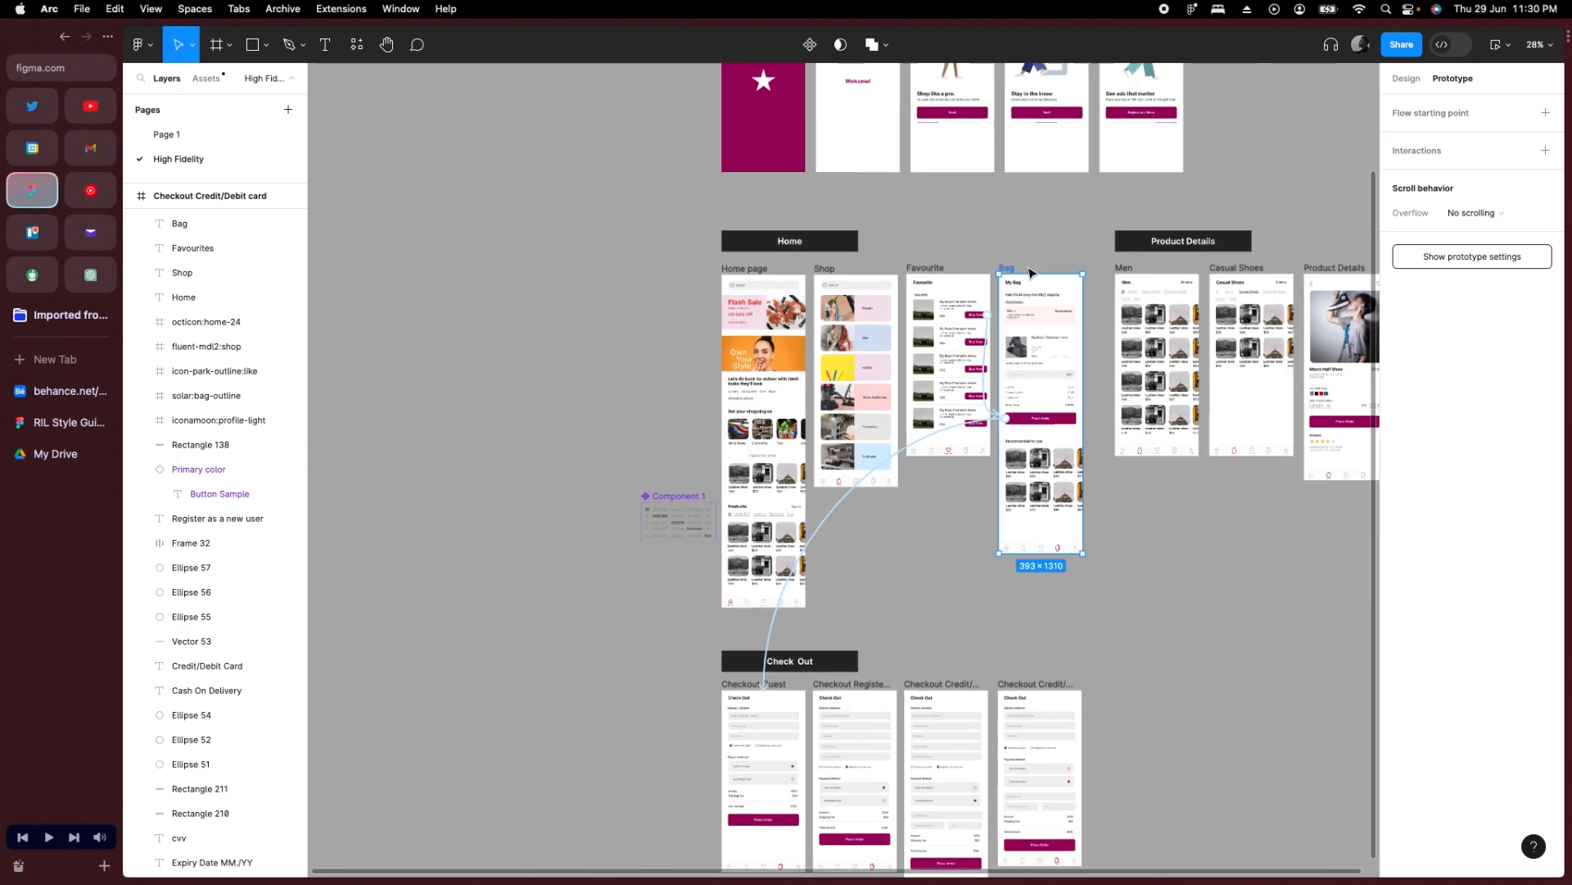
scroll(1094, 223, up, 3)
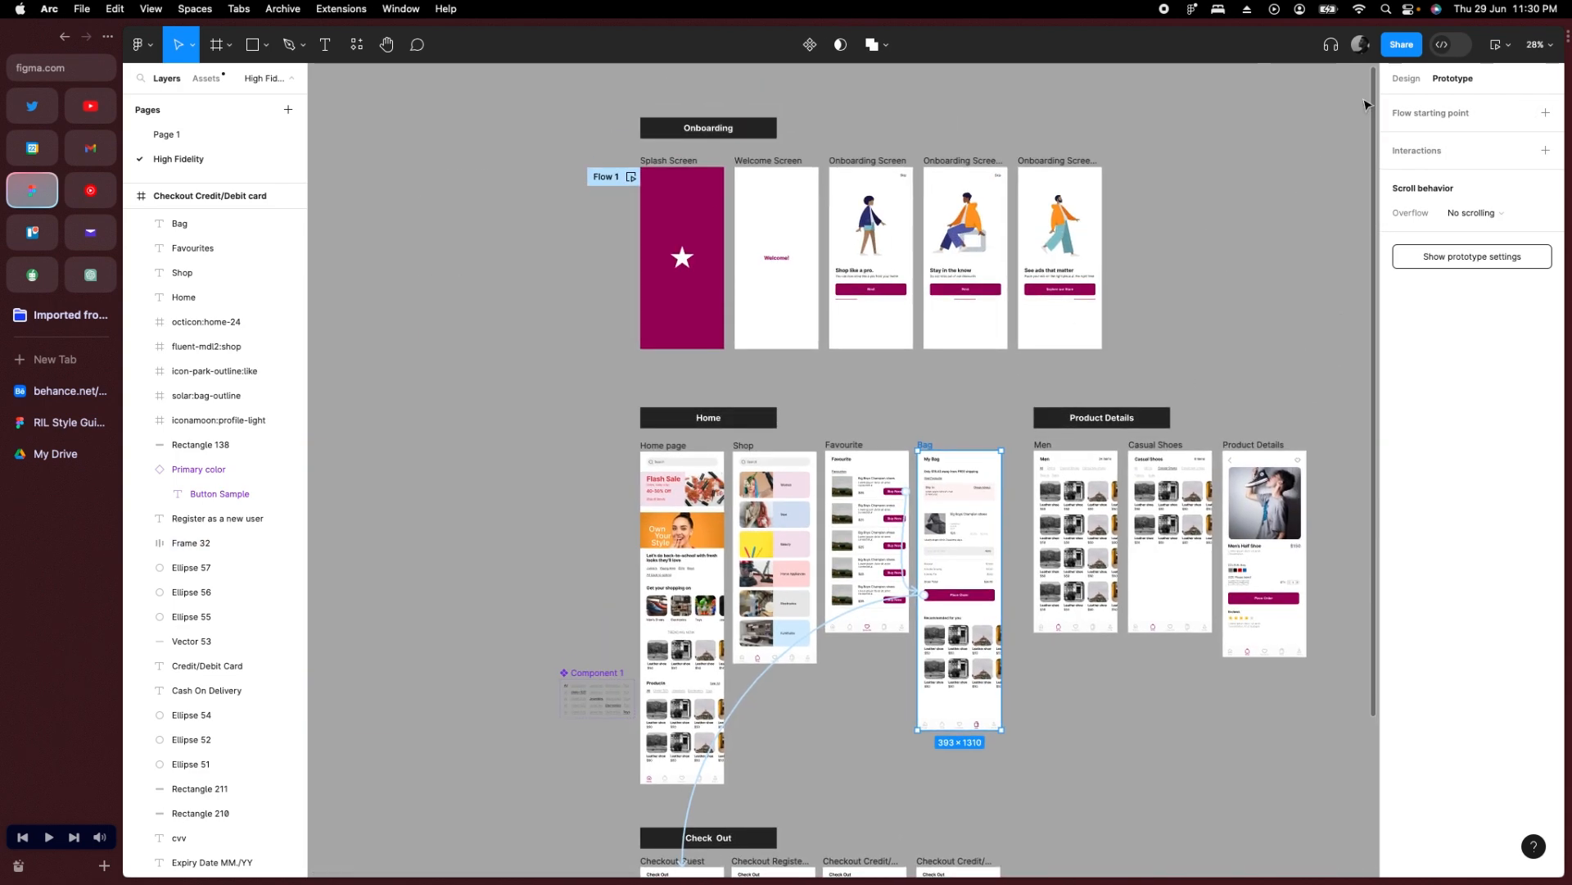
click(1496, 51)
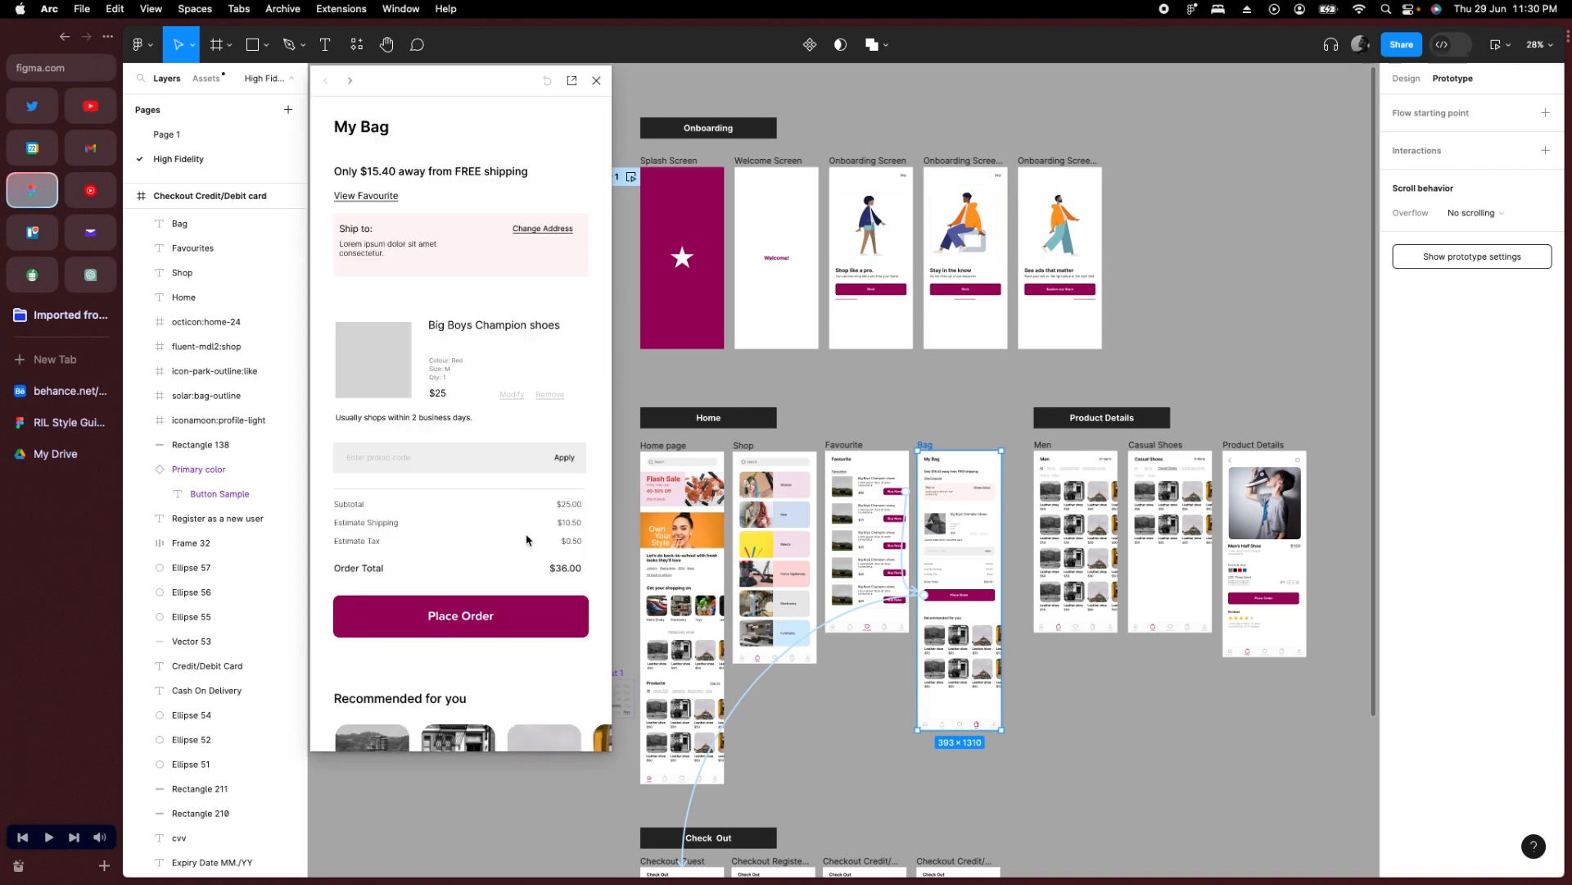
click(596, 79)
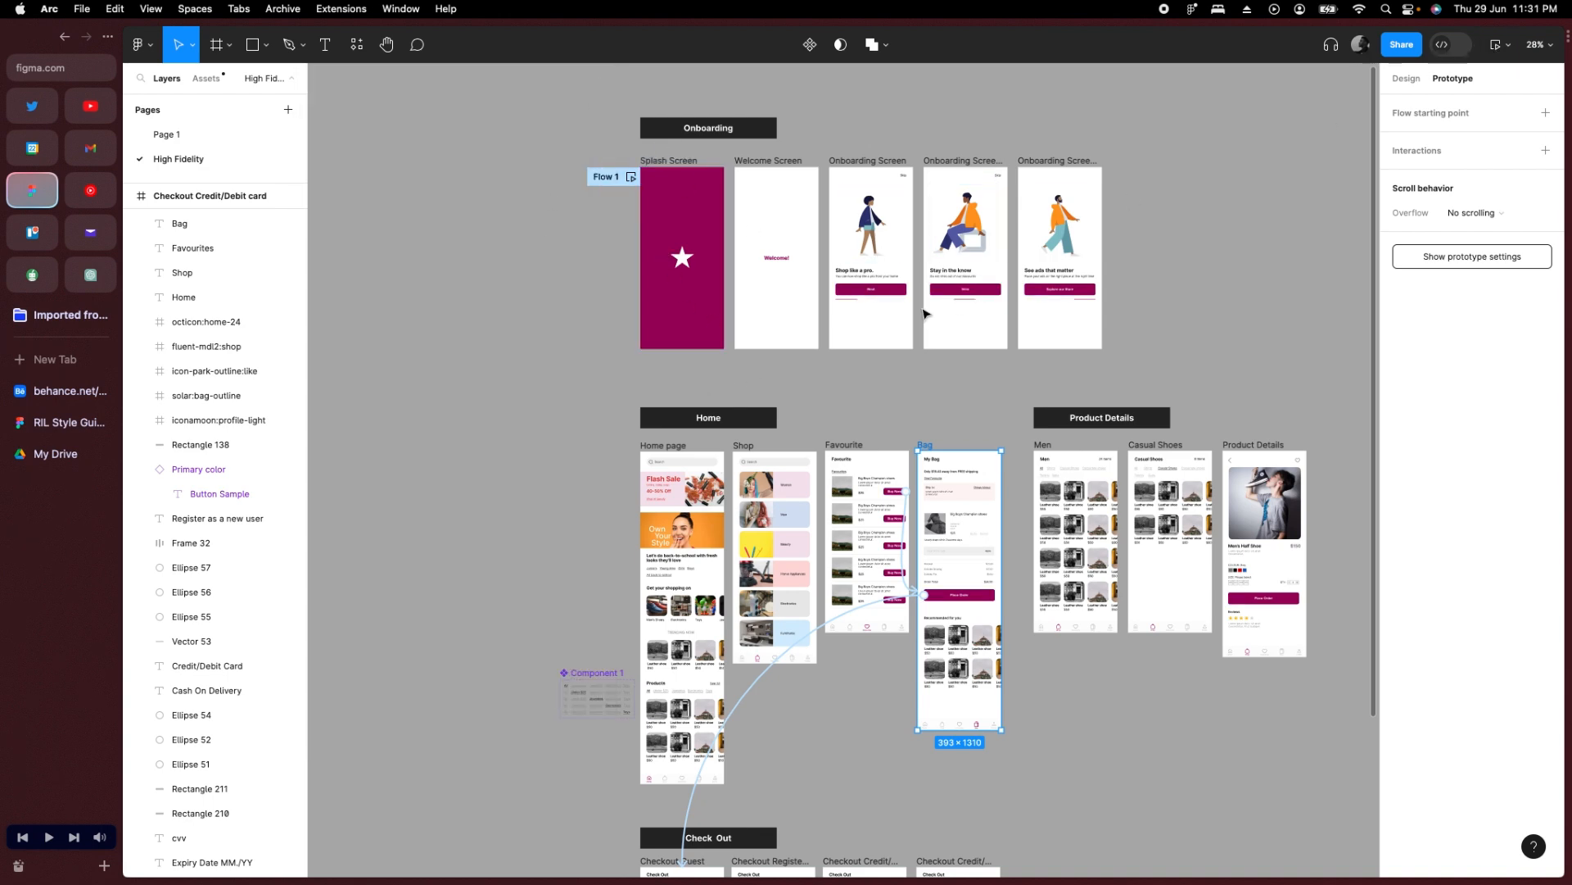
Remove the Flow 1 starting point from the Splash Screen frame.
key(super+a)
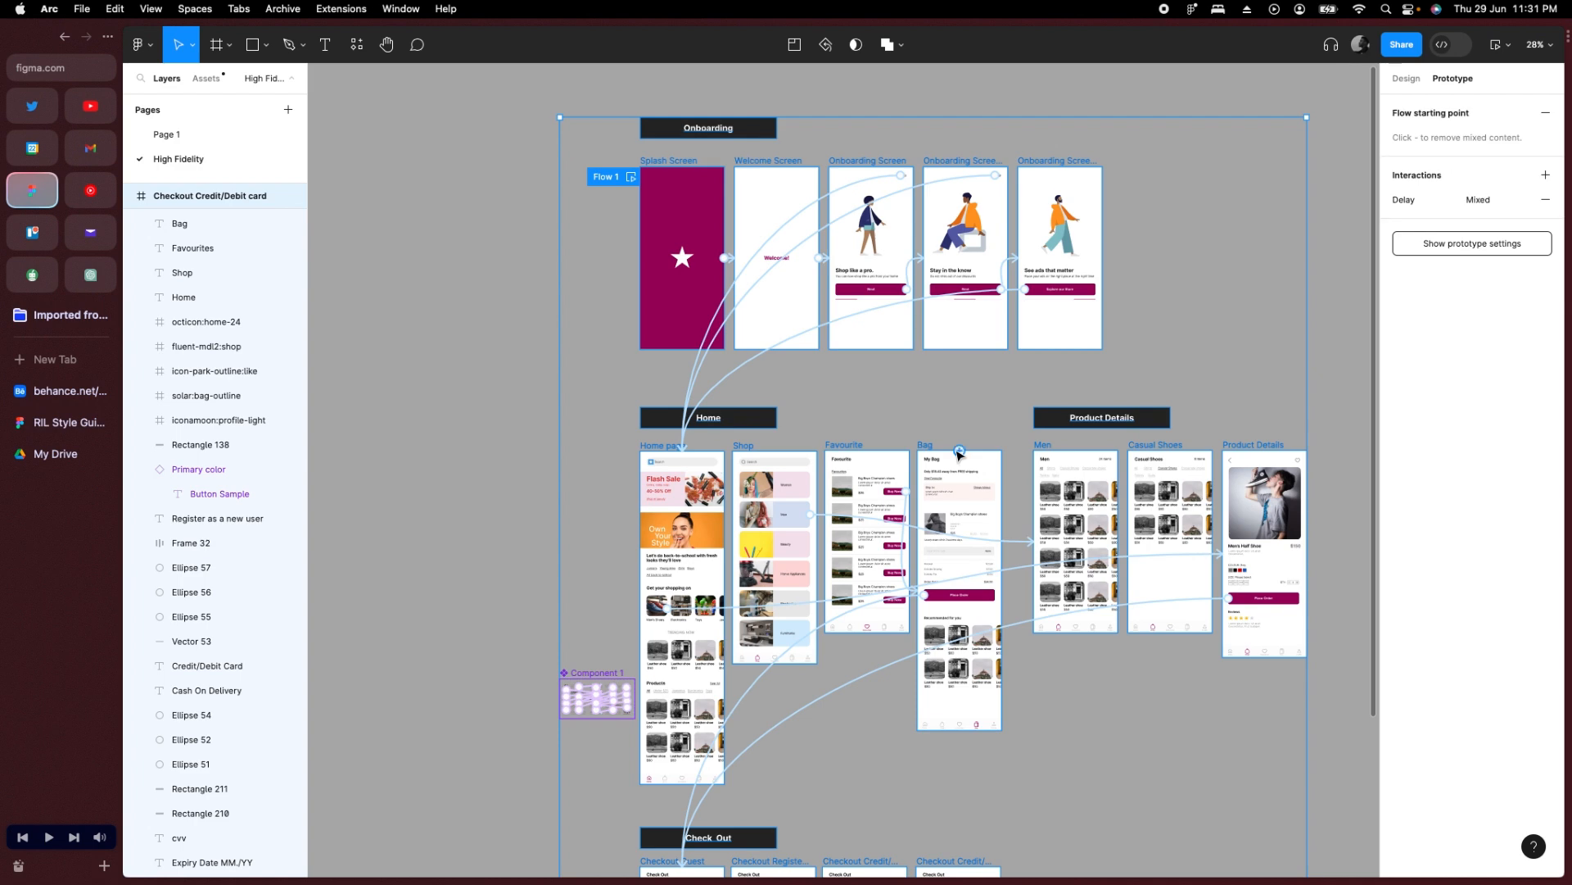
click(944, 407)
click(605, 178)
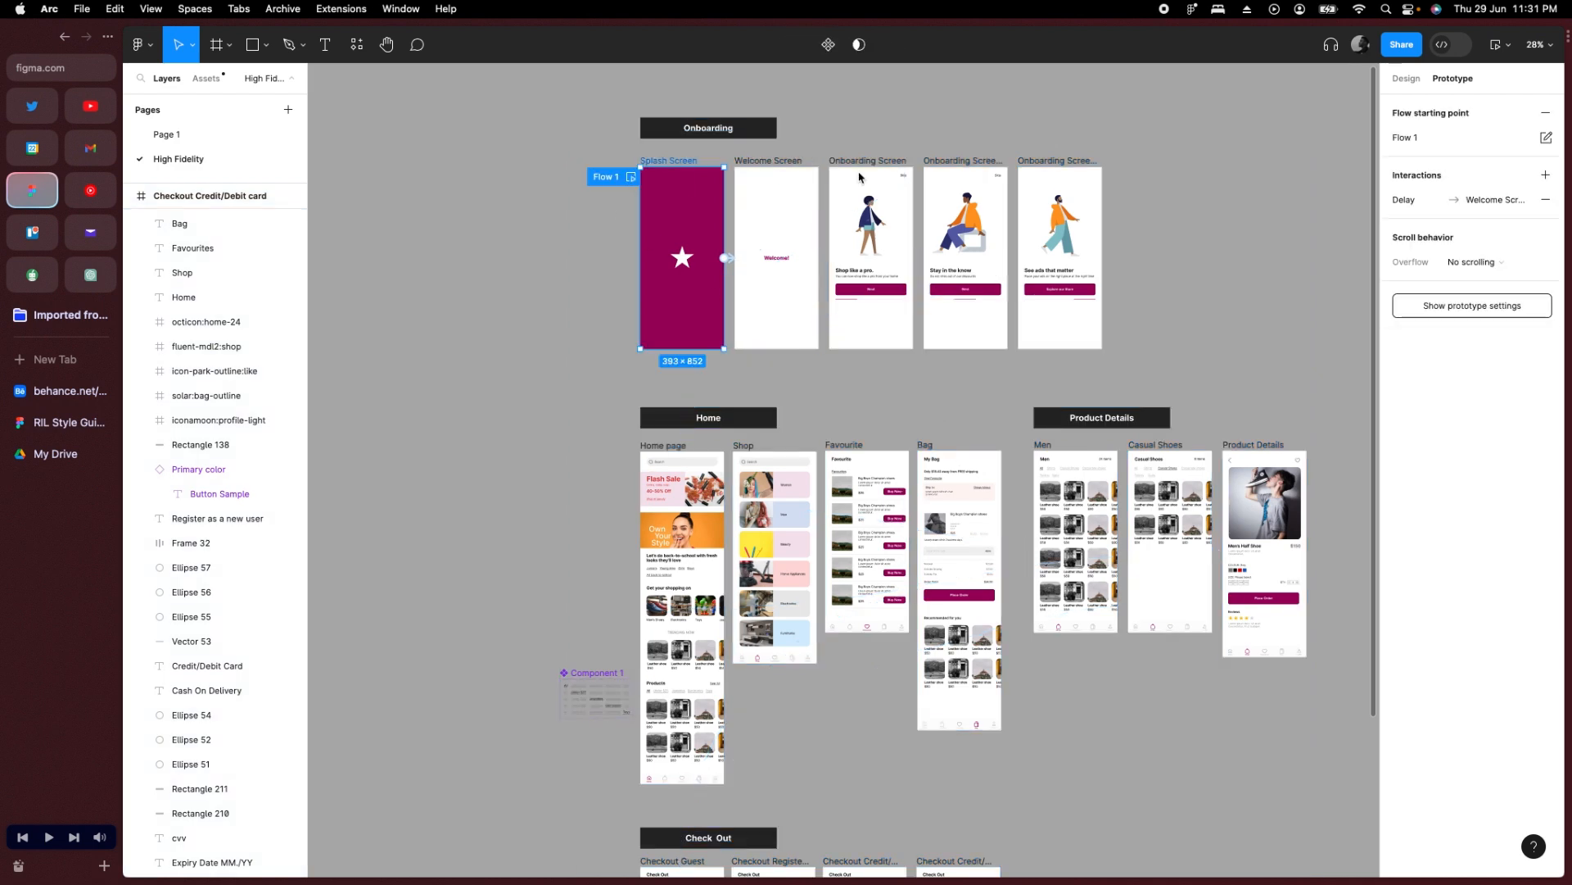
click(1543, 116)
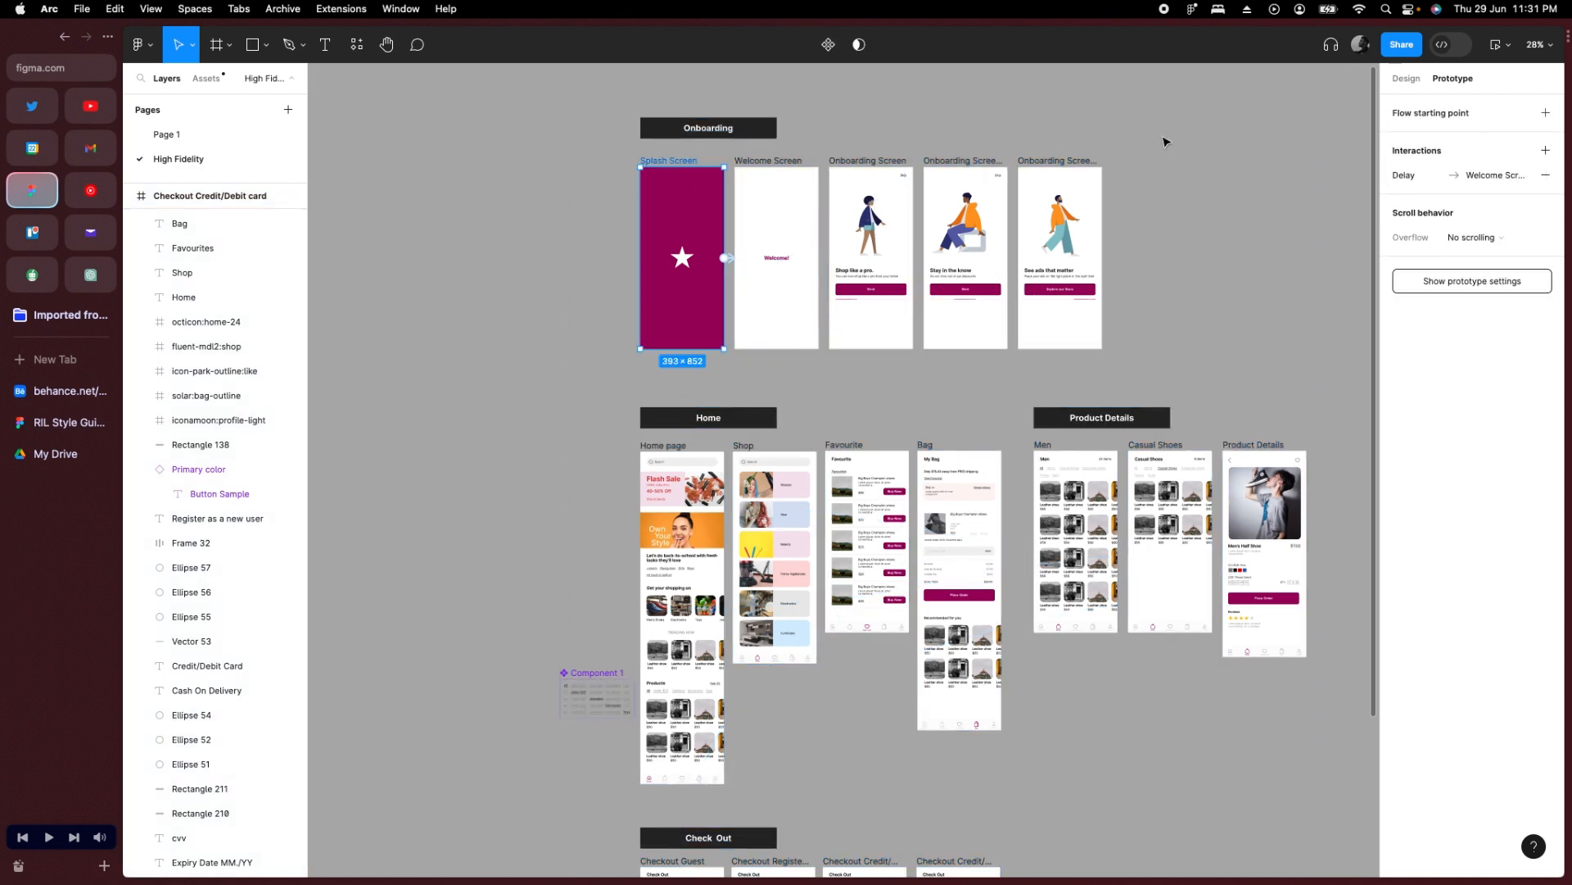
Preview the prototype from the Splash Screen and step through the onboarding screens into the store.
click(1496, 44)
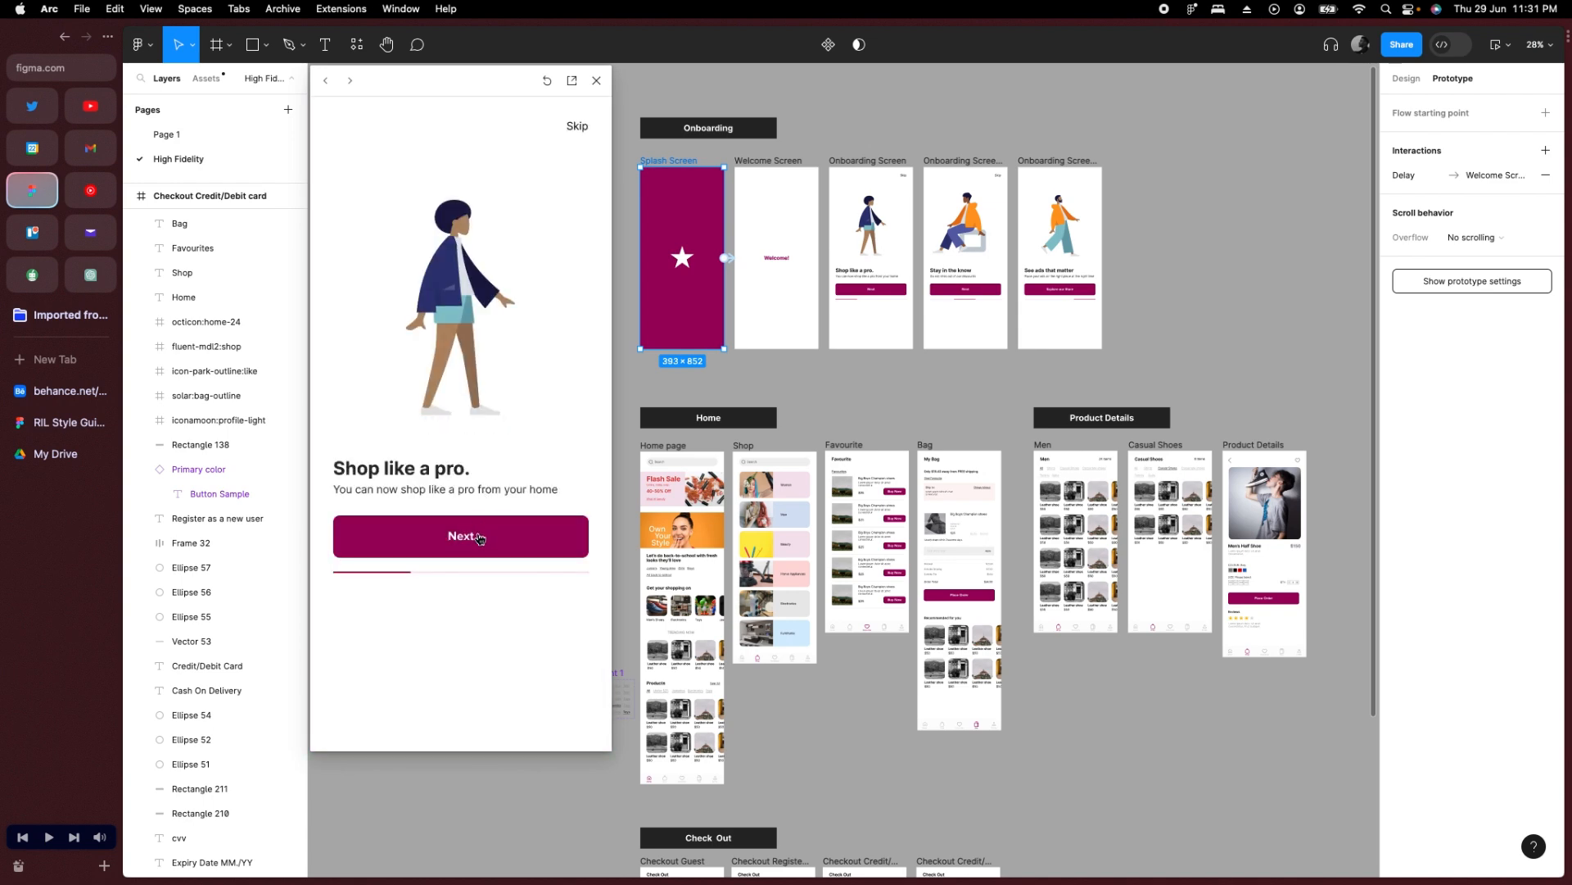
click(479, 537)
click(480, 538)
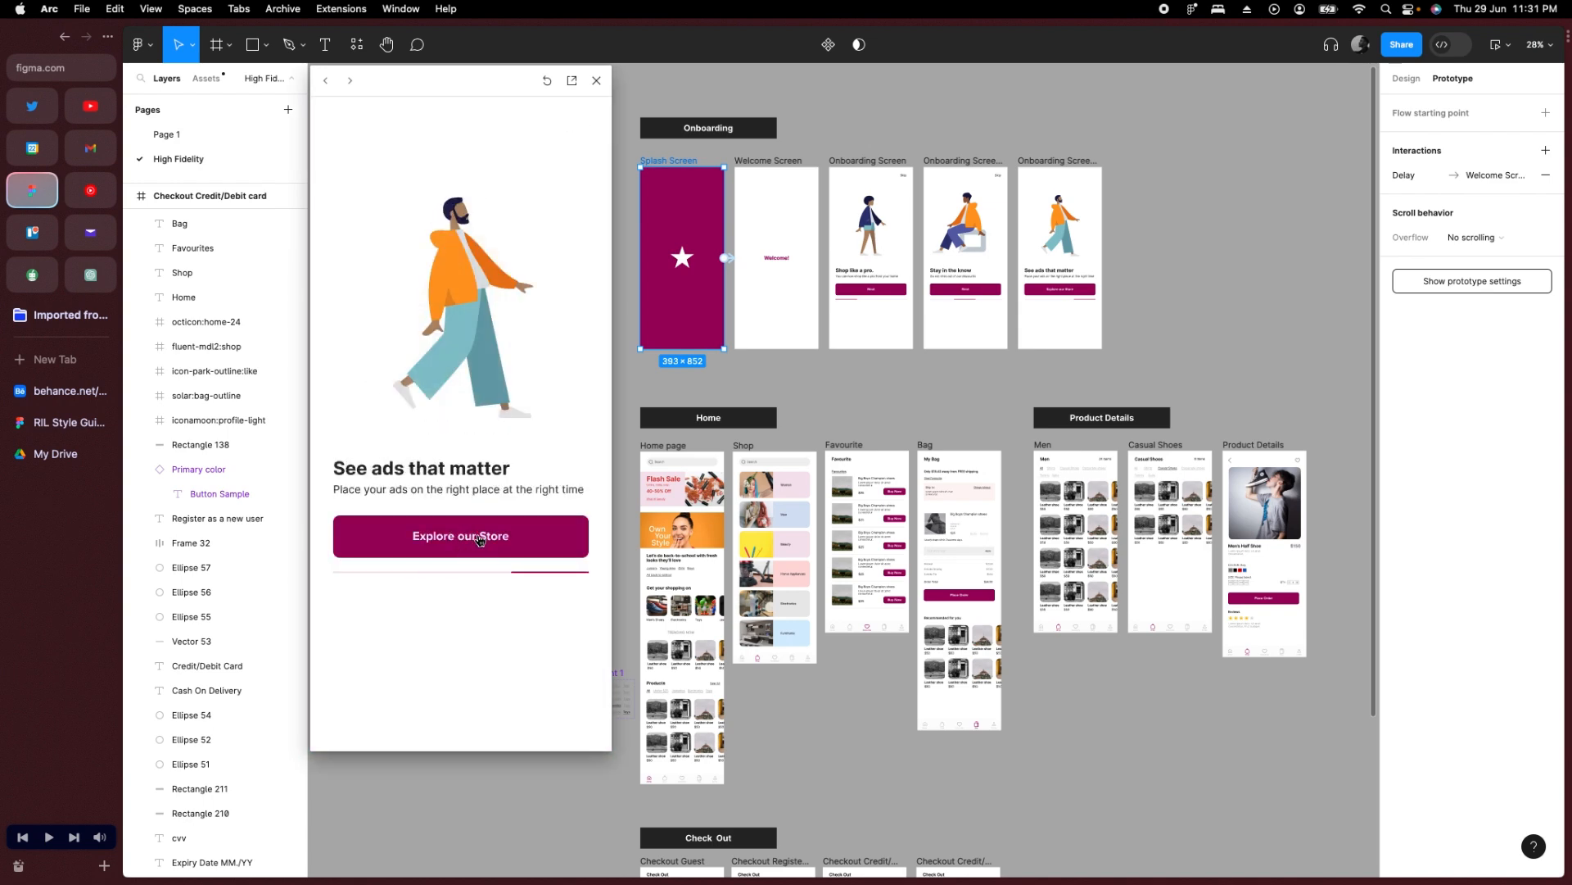
click(480, 538)
Test the Jewelries product filter and the scrolling on the previewed Home page, and close the preview.
scroll(479, 541, down, 5)
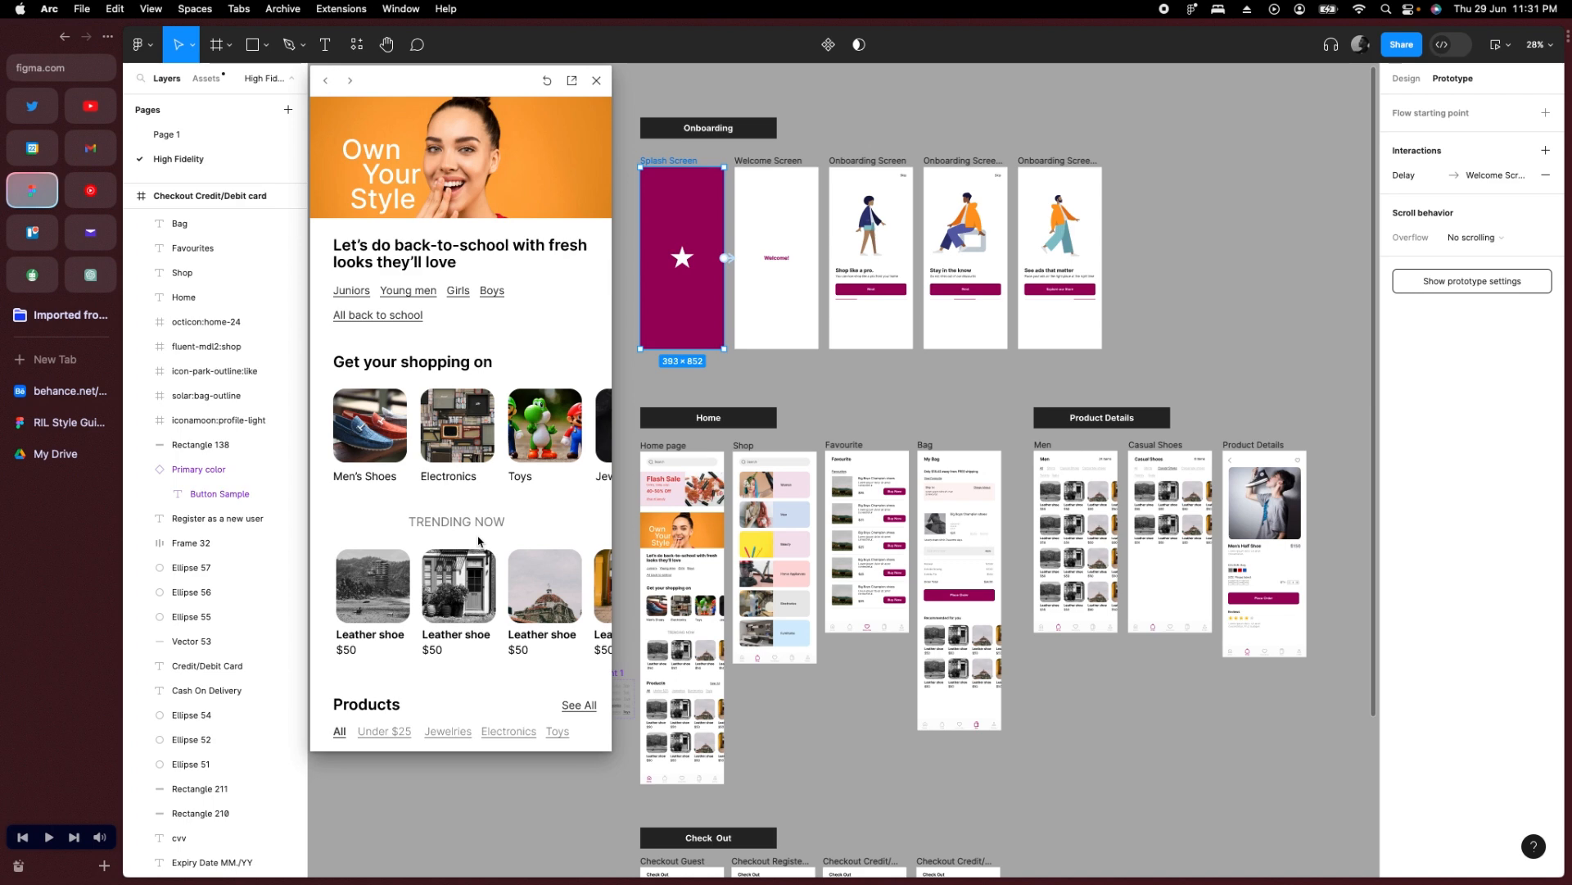
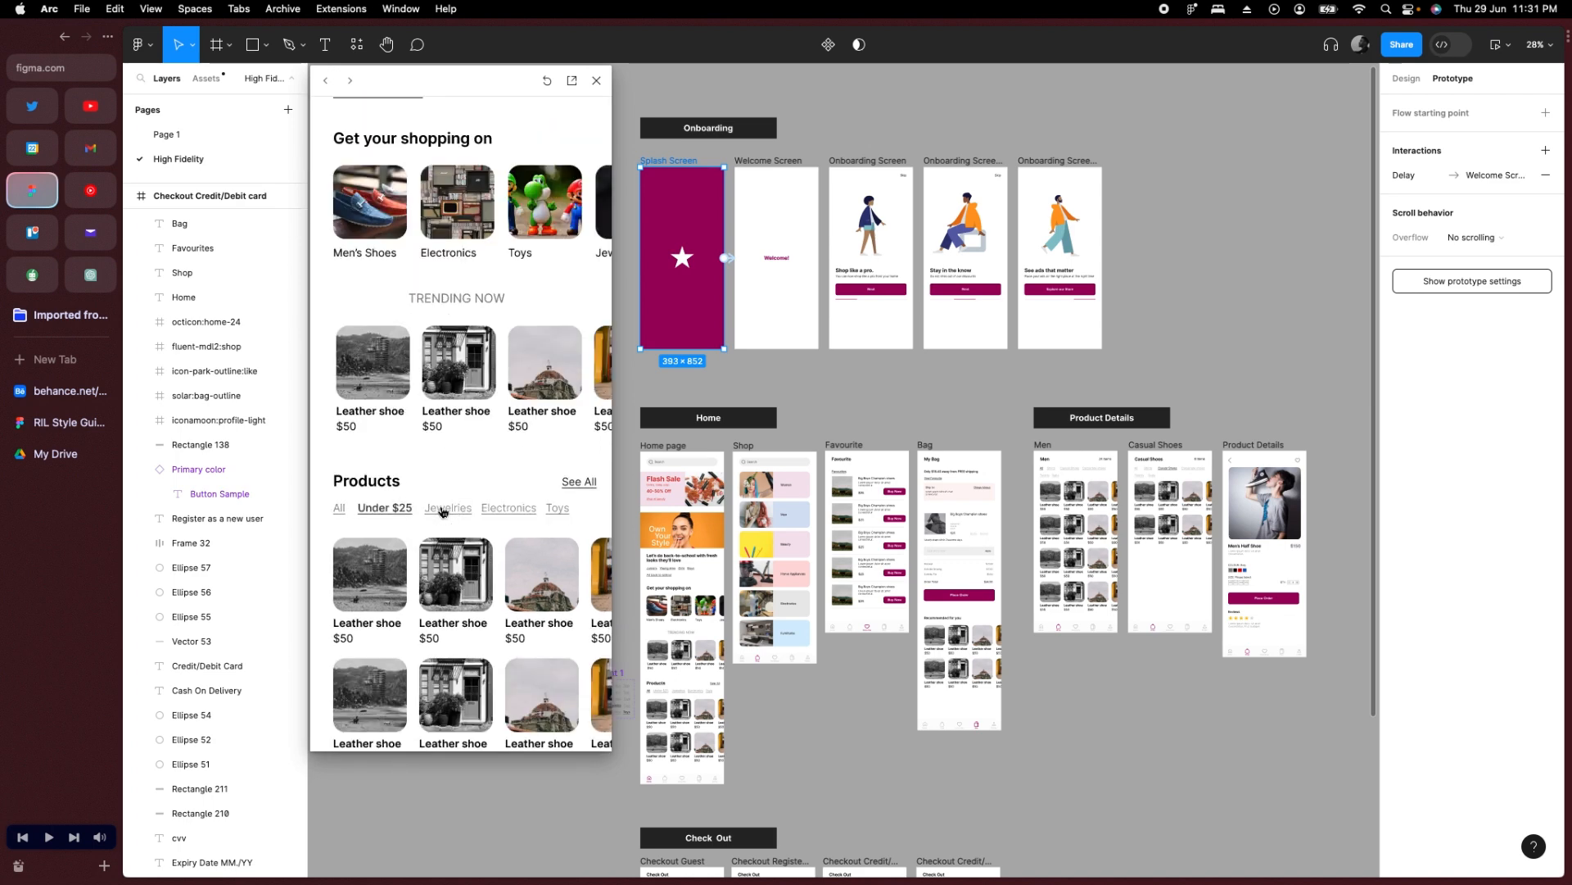
click(442, 511)
scroll(525, 512, down, 2)
scroll(447, 647, up, 6)
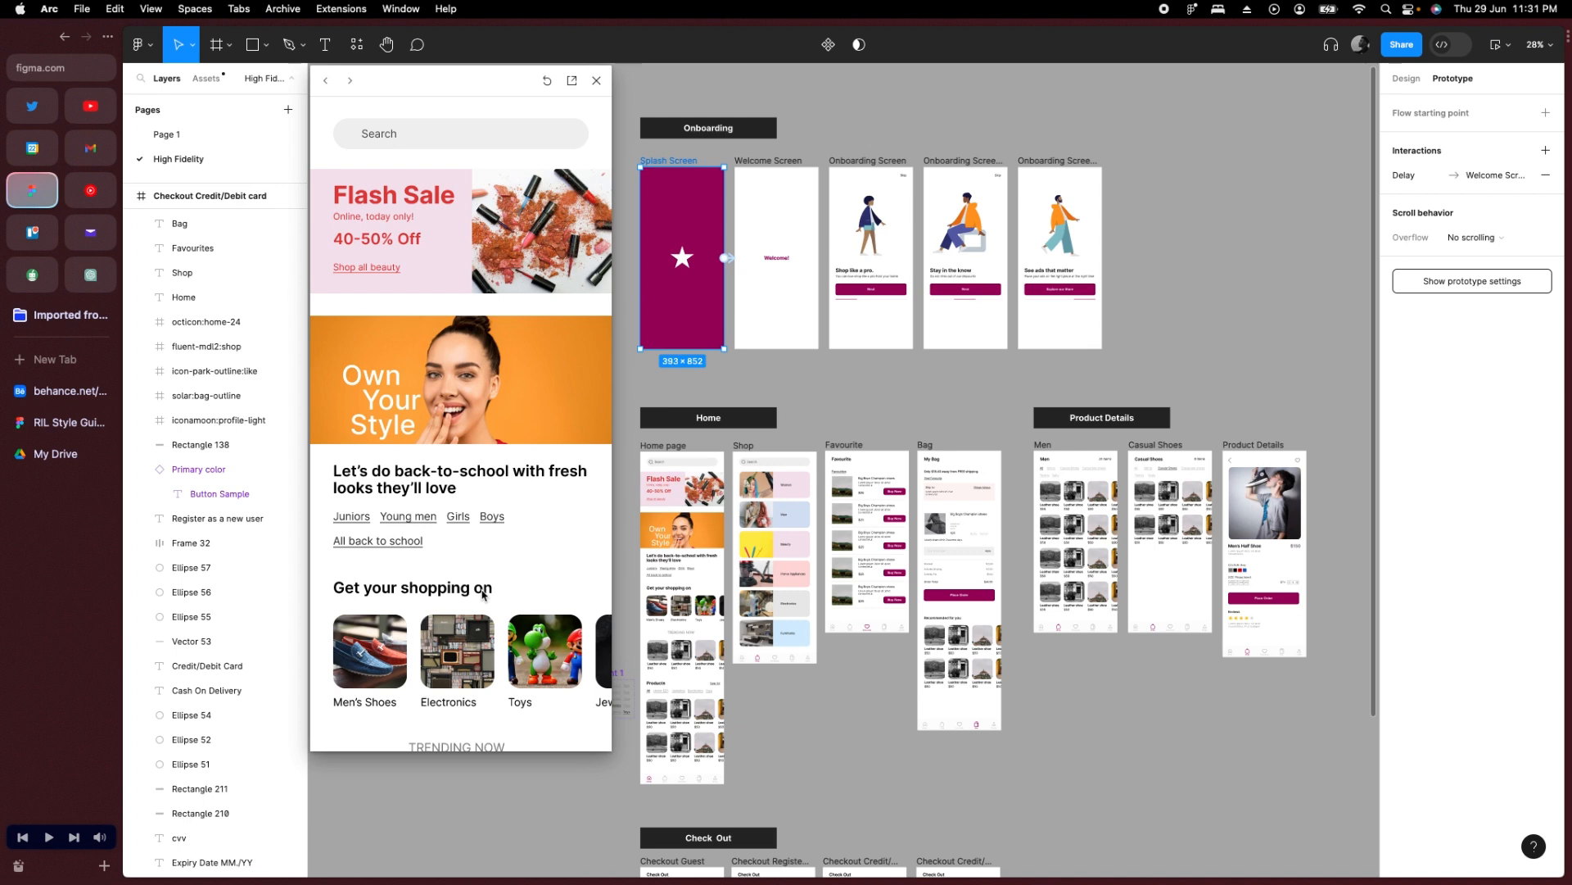
scroll(479, 606, down, 6)
scroll(496, 573, up, 6)
click(599, 82)
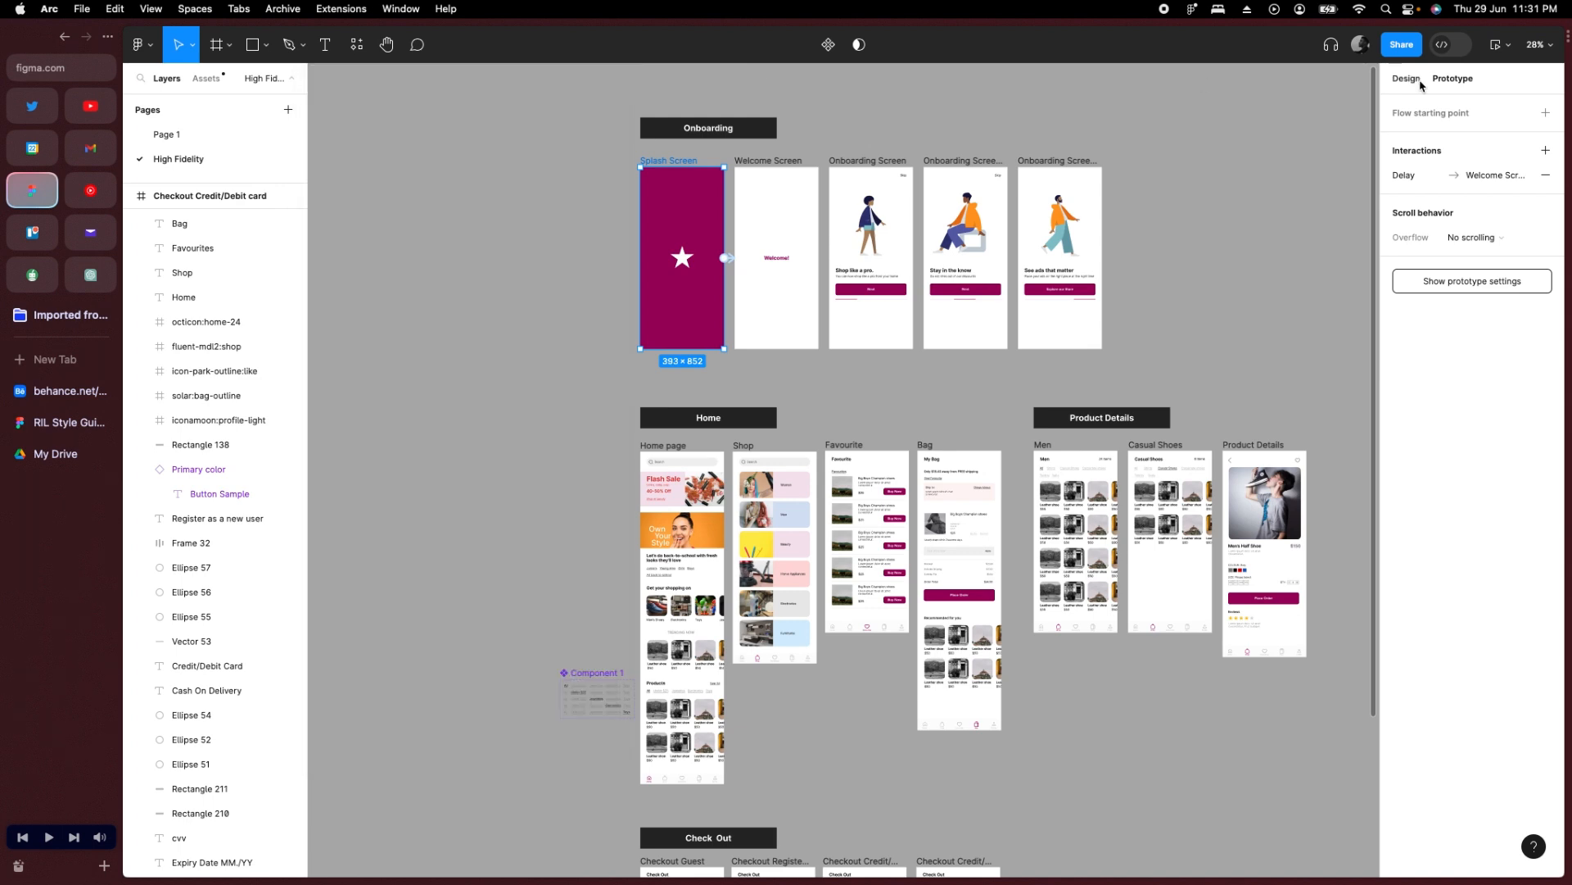
Link the Shop item in the Home page's bottom navigation bar to the Shop frame.
click(578, 509)
scroll(677, 790, up, 10)
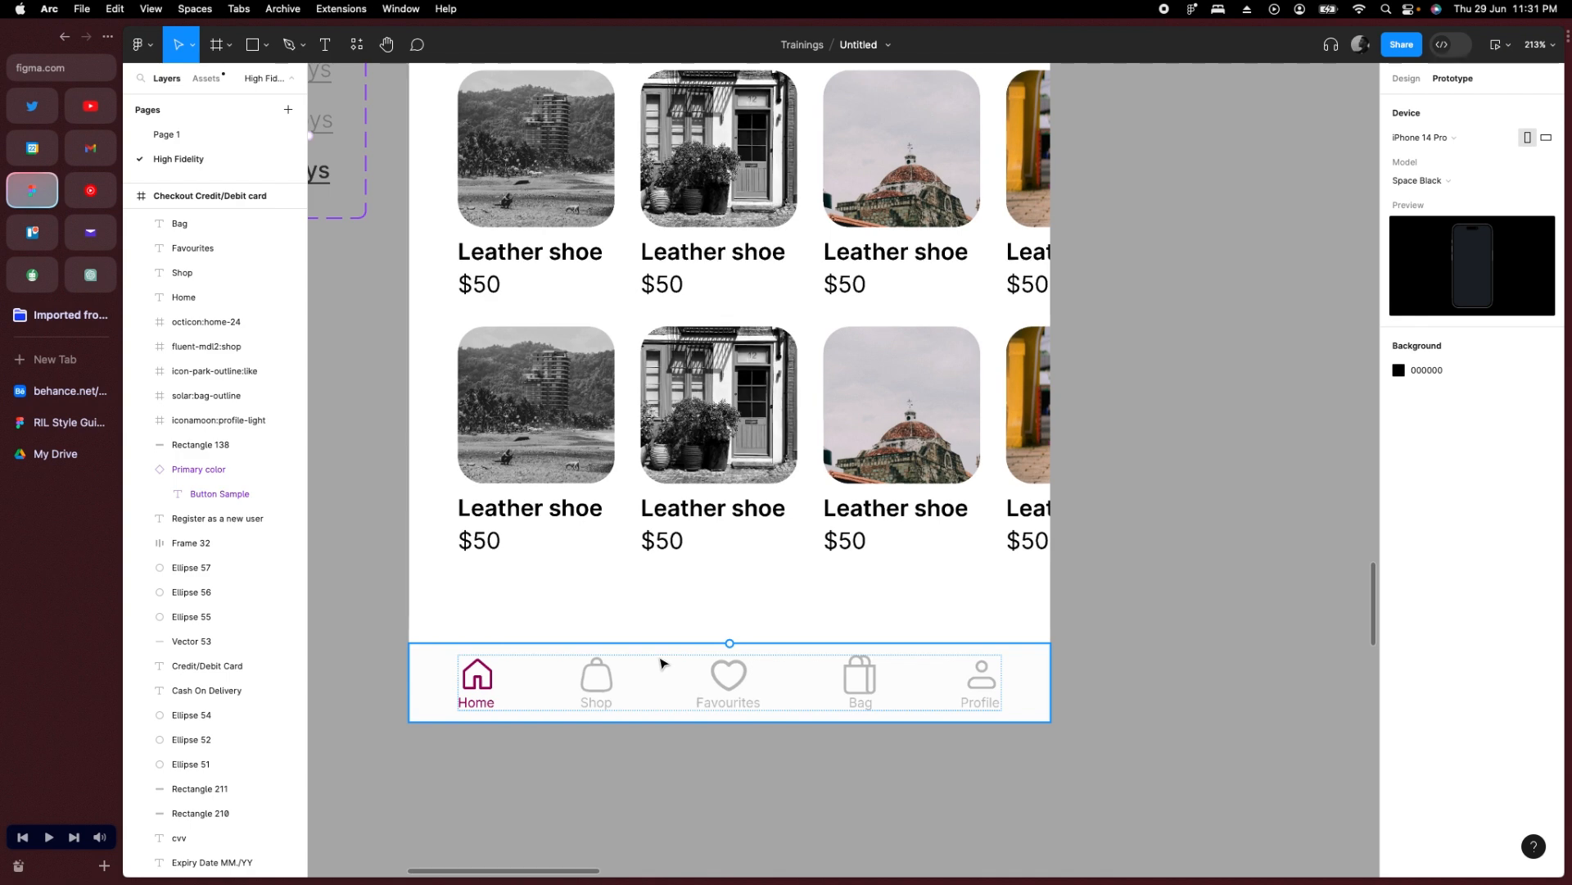
scroll(660, 662, down, 5)
double_click(623, 682)
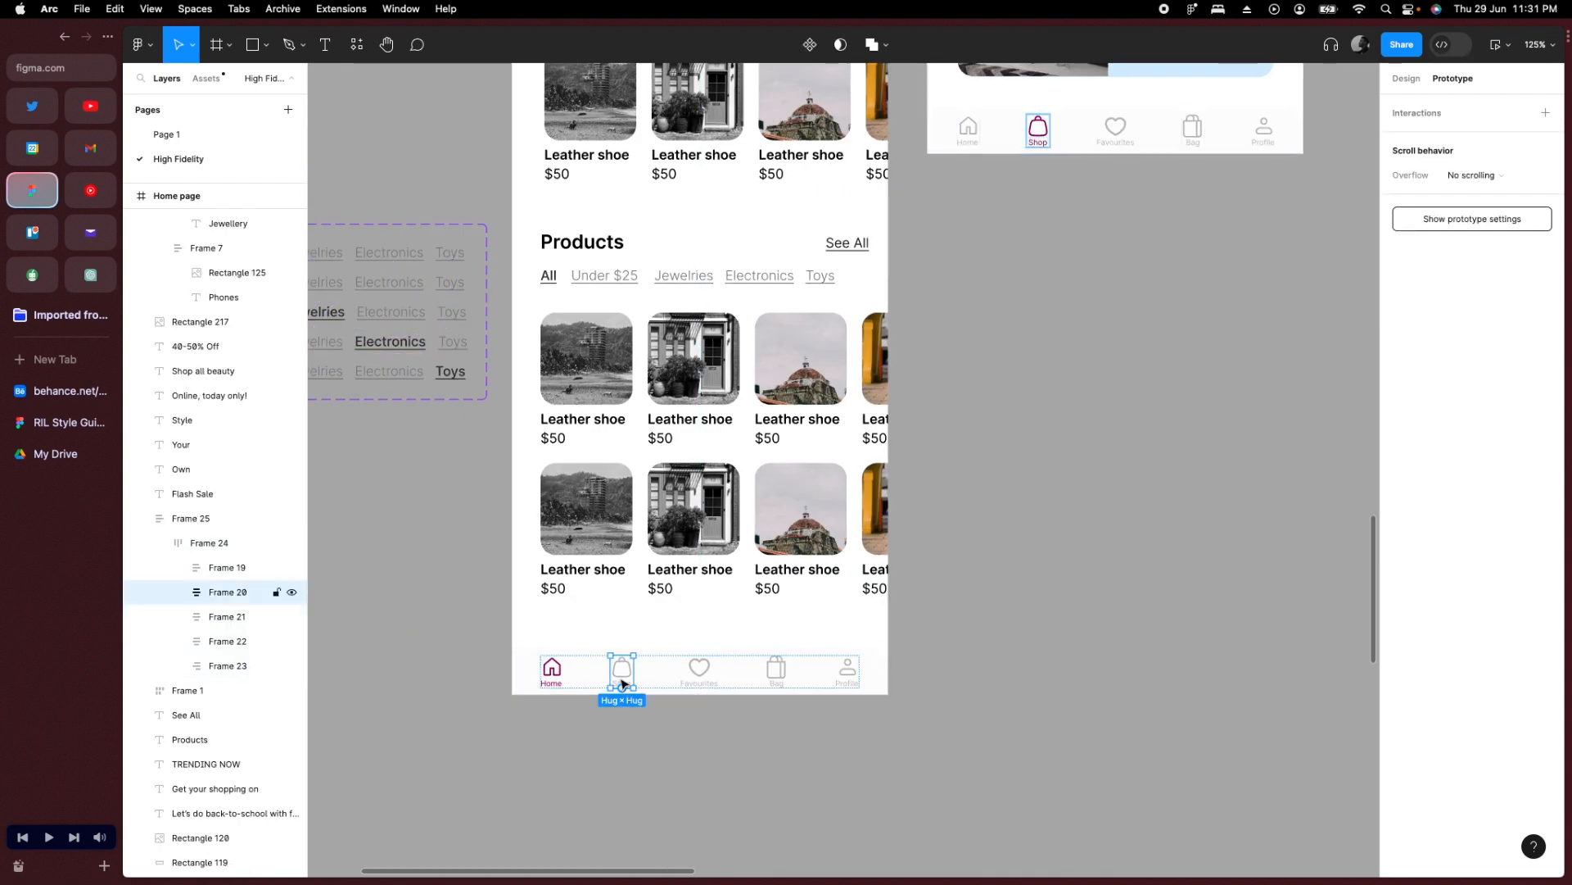
scroll(623, 681, down, 5)
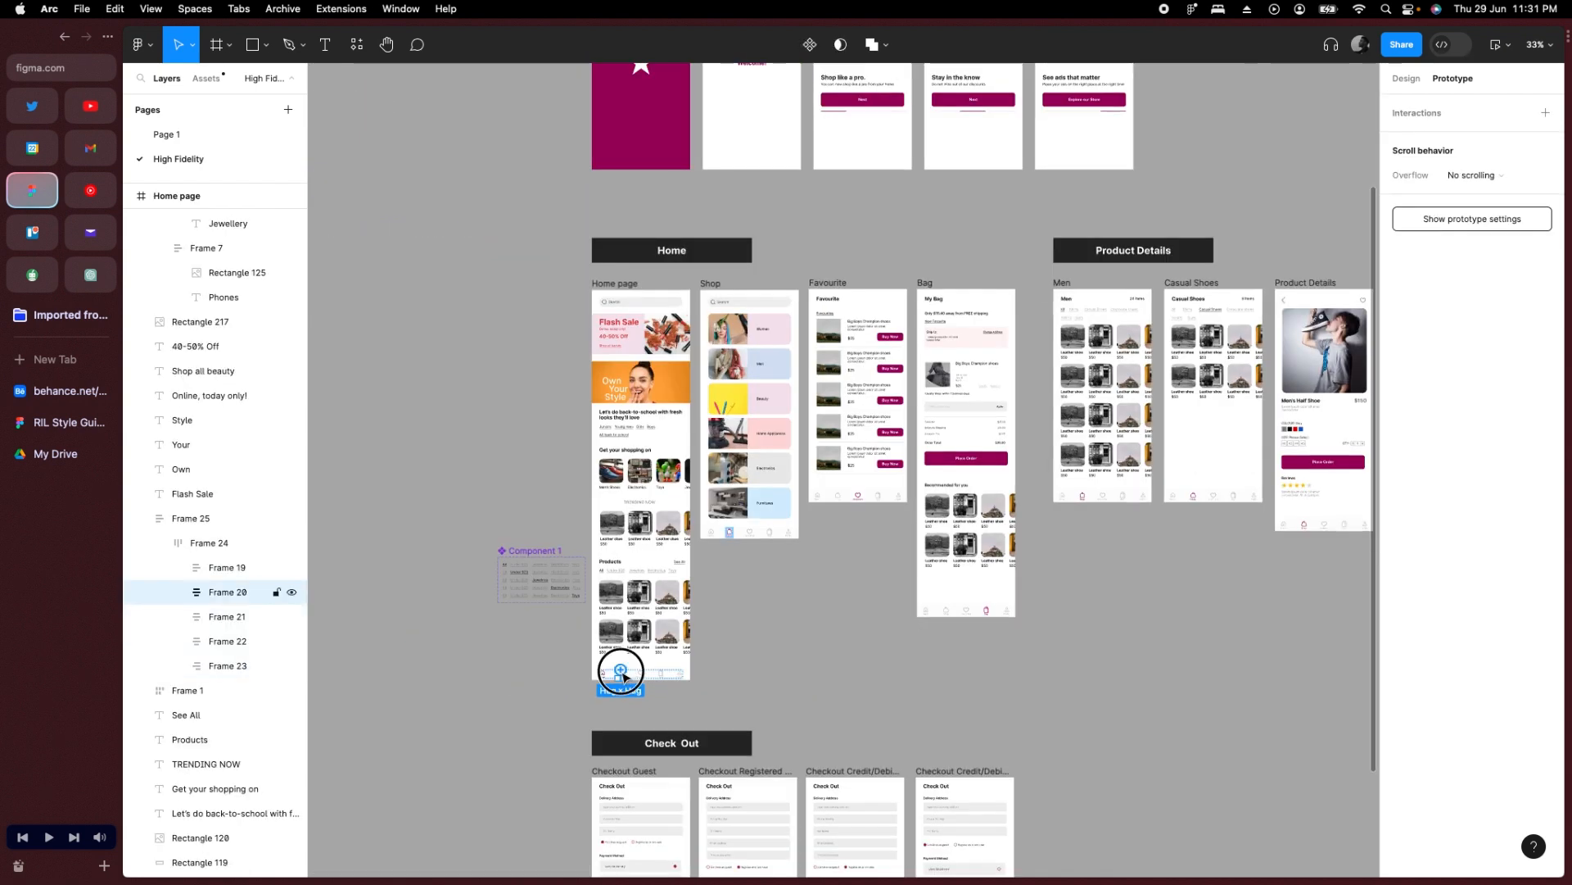
drag(621, 670, 769, 520)
click(619, 710)
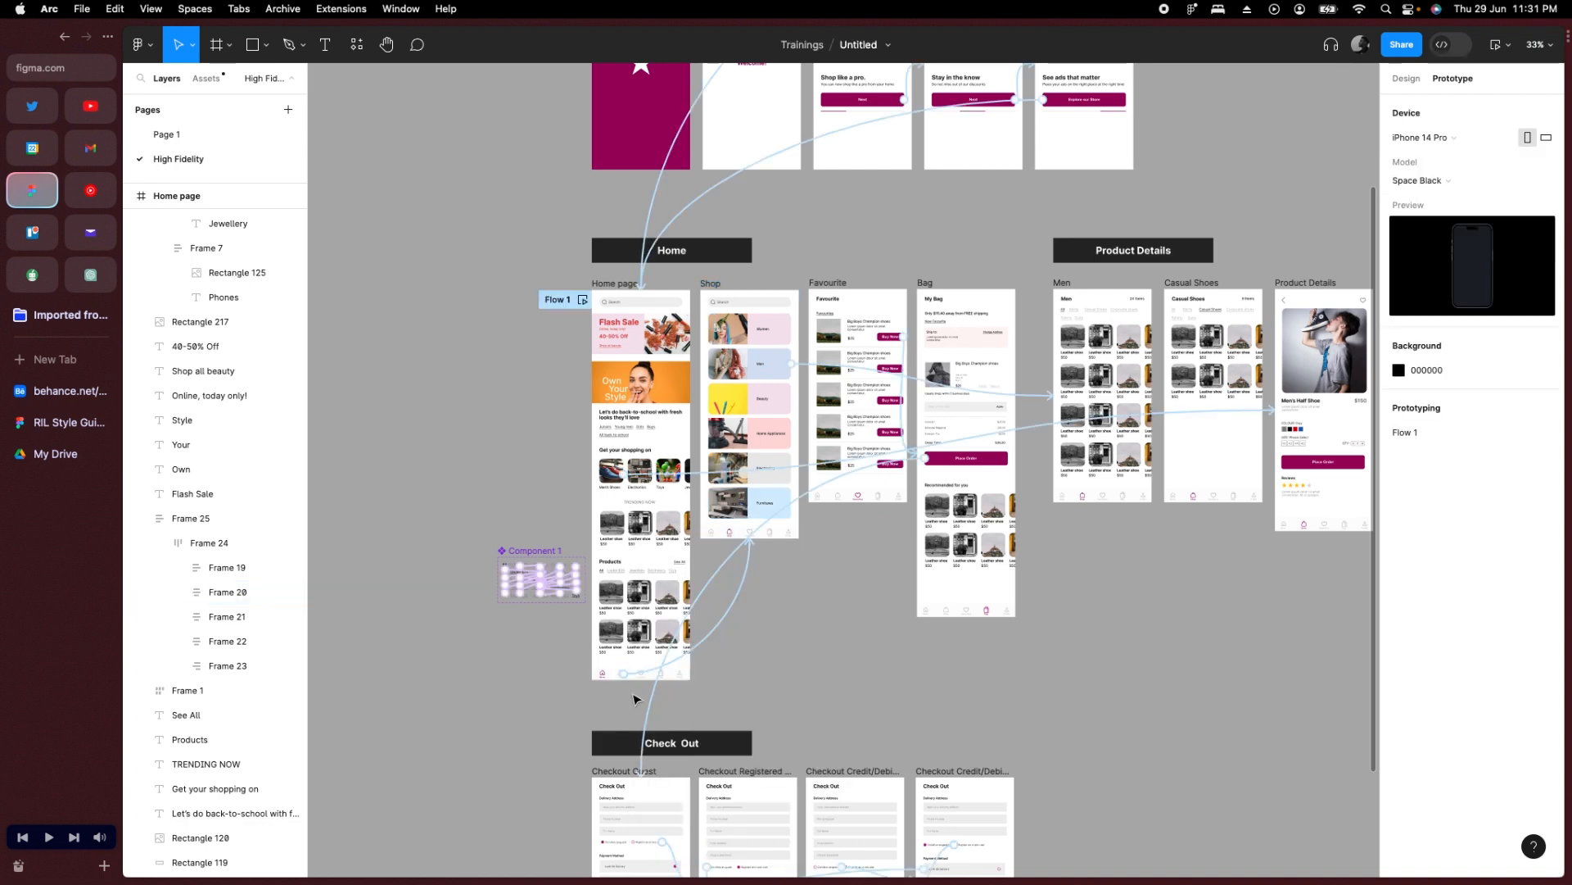
Link the Favourites item in the Home page's bottom navigation bar to the Favourite frame.
scroll(647, 673, up, 5)
click(655, 653)
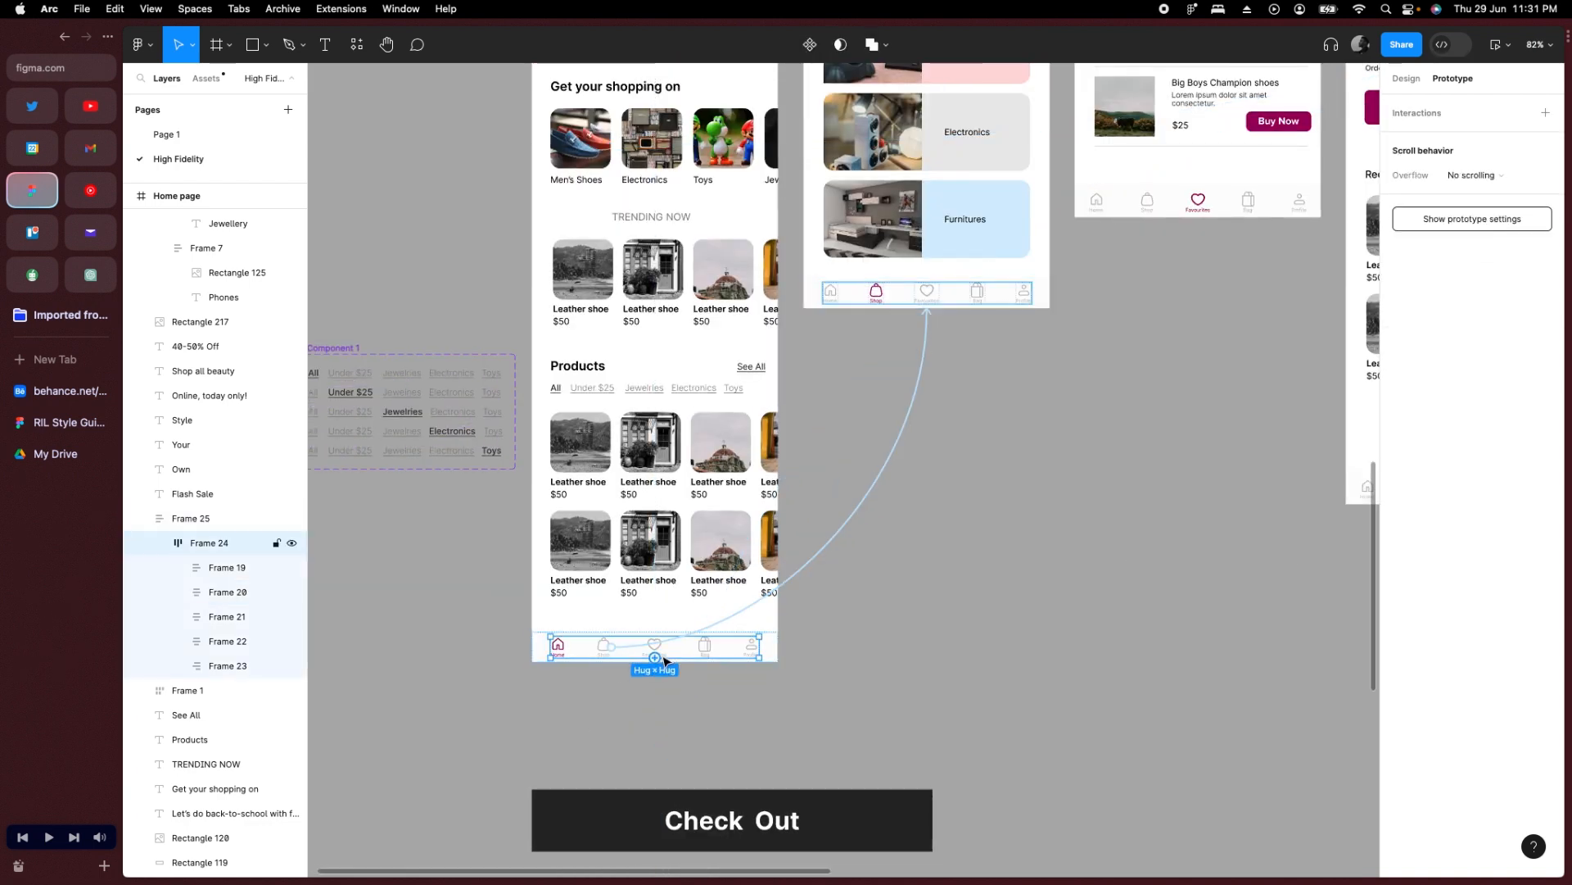
click(663, 657)
scroll(655, 664, down, 5)
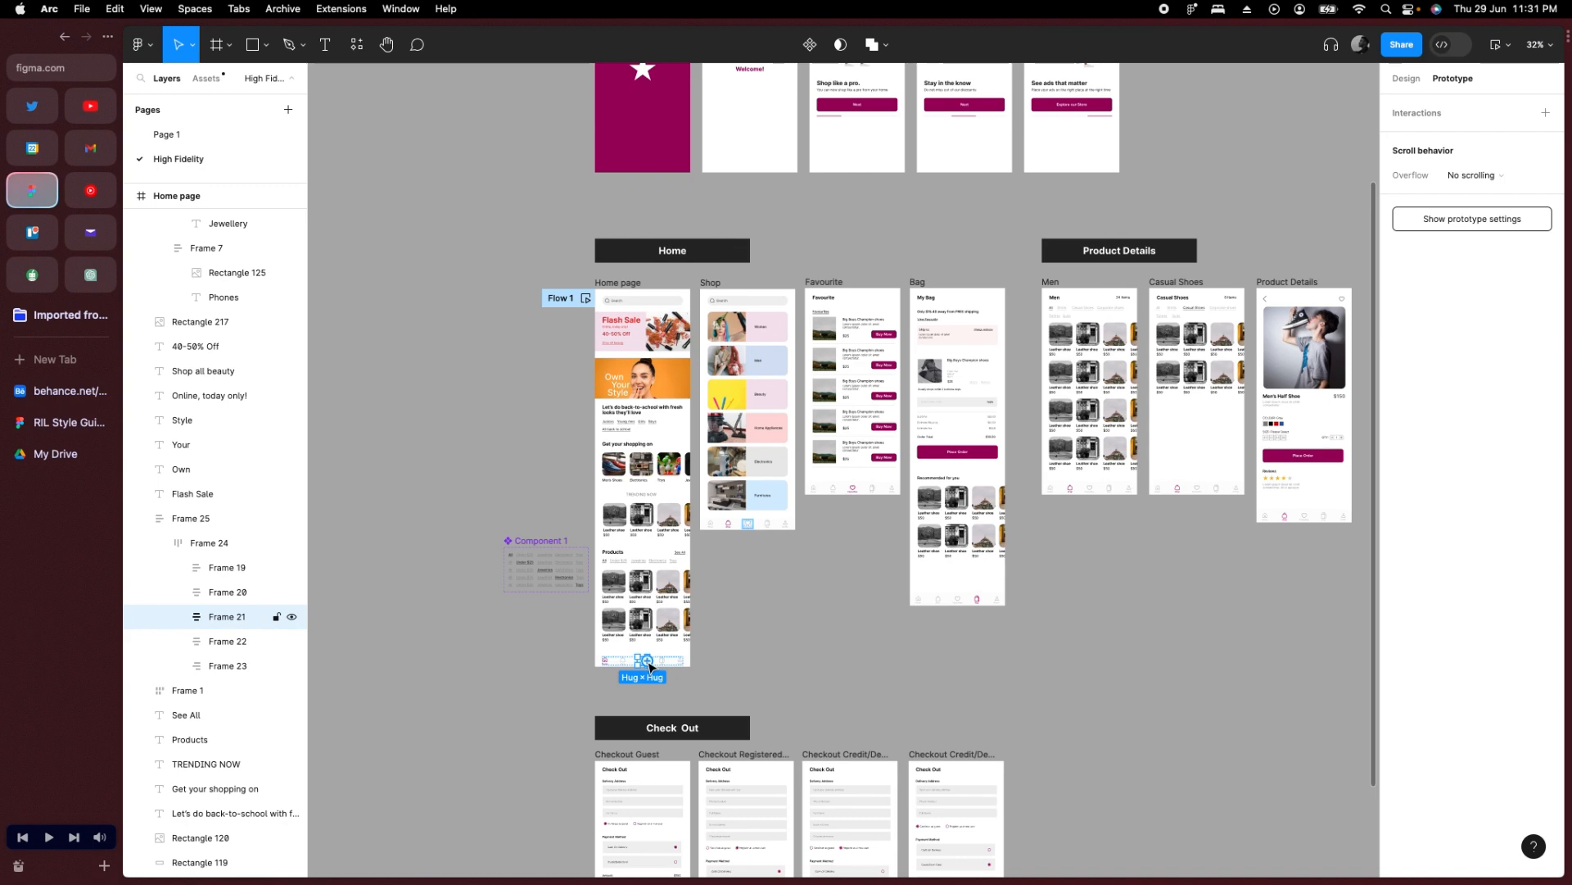
drag(649, 666, 852, 489)
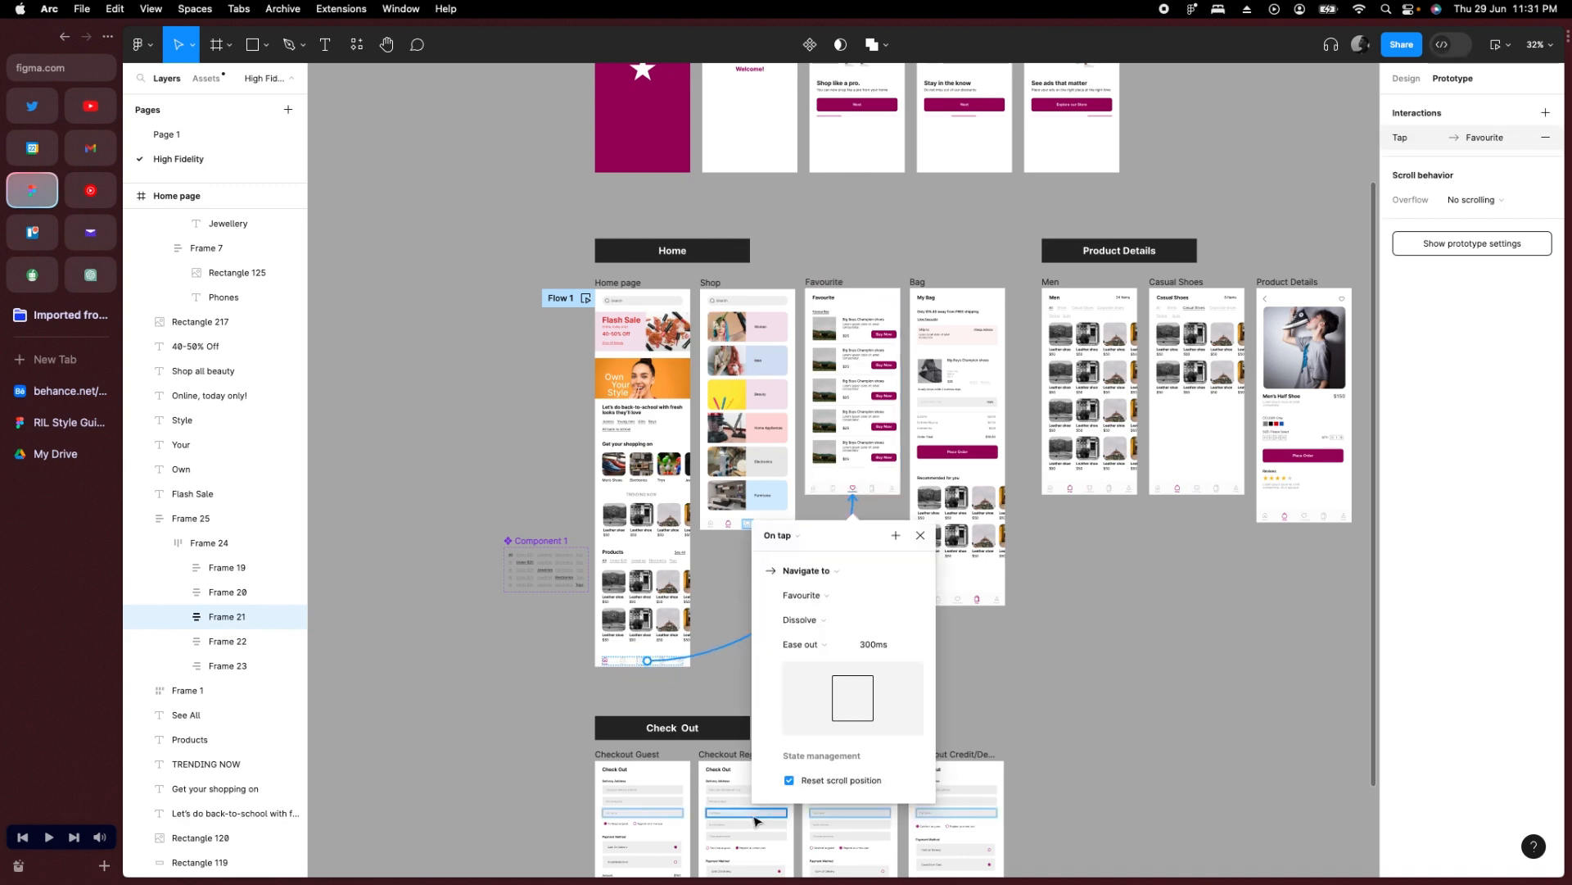
click(687, 701)
Link the Bag item in the Home page's bottom navigation bar to the Bag frame.
scroll(656, 667, up, 5)
click(651, 664)
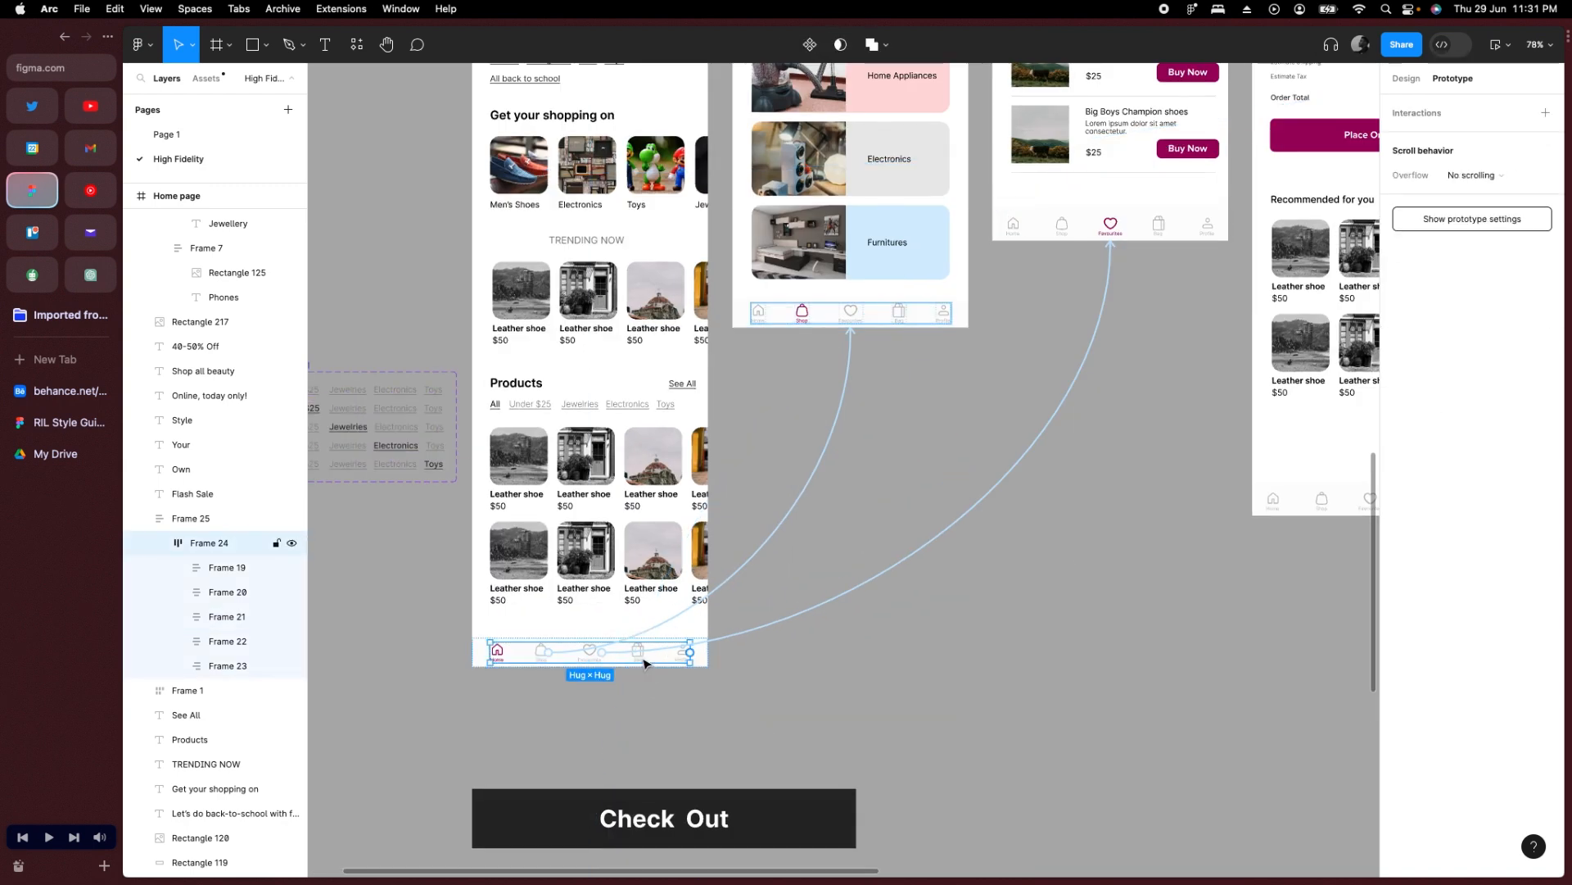
click(644, 660)
scroll(644, 662, down, 5)
drag(645, 656, 918, 605)
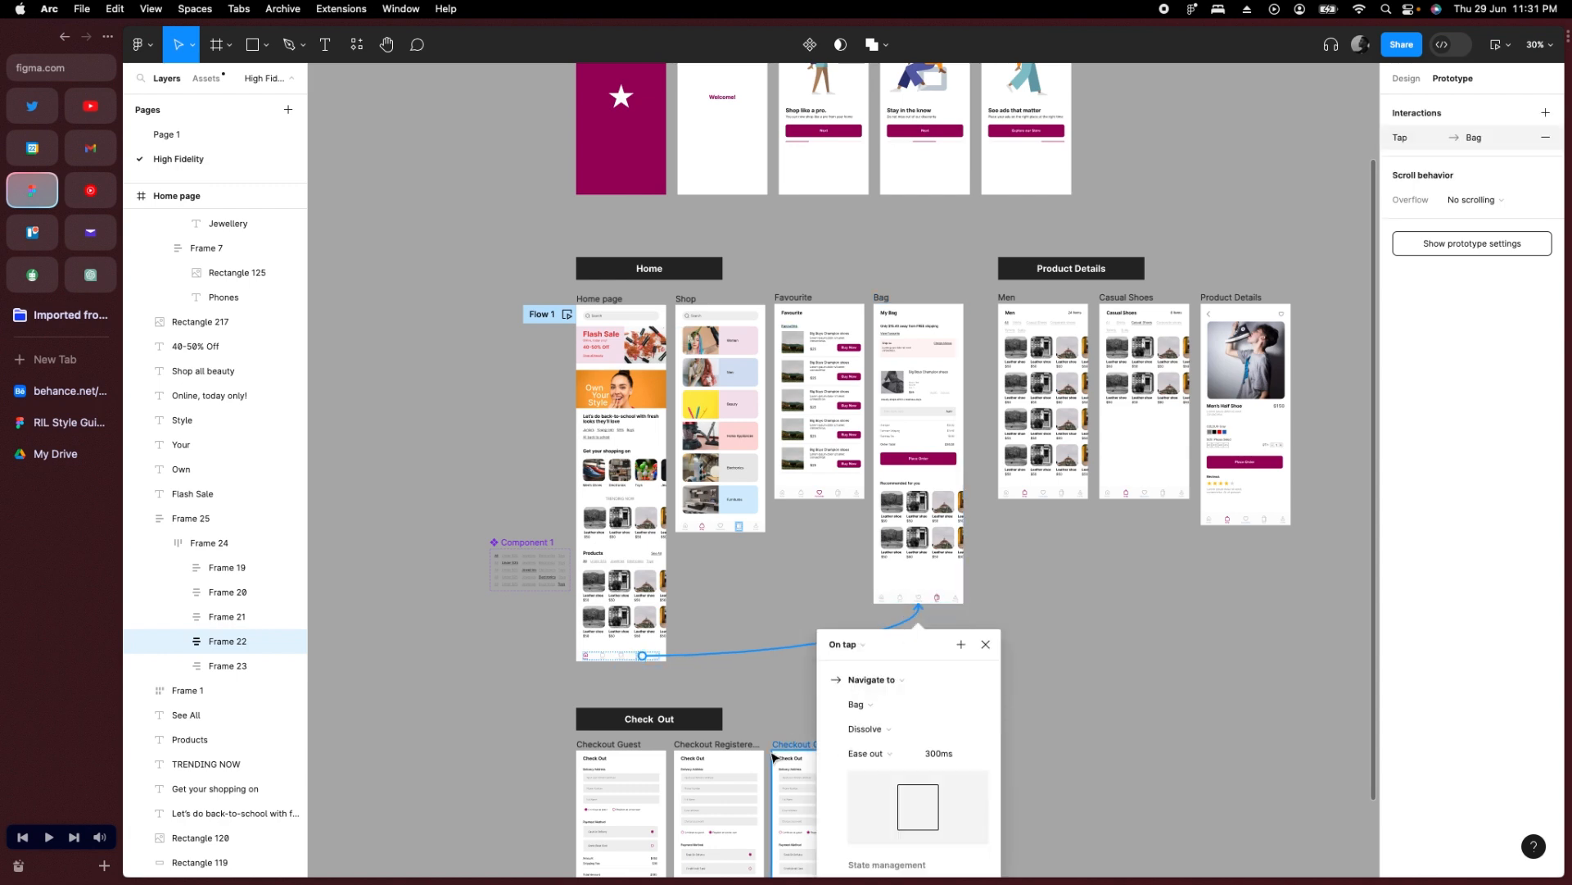
click(990, 646)
Copy the Home page's bottom navigation bar and paste it to replace the Shop frame's navigation bar.
click(1408, 79)
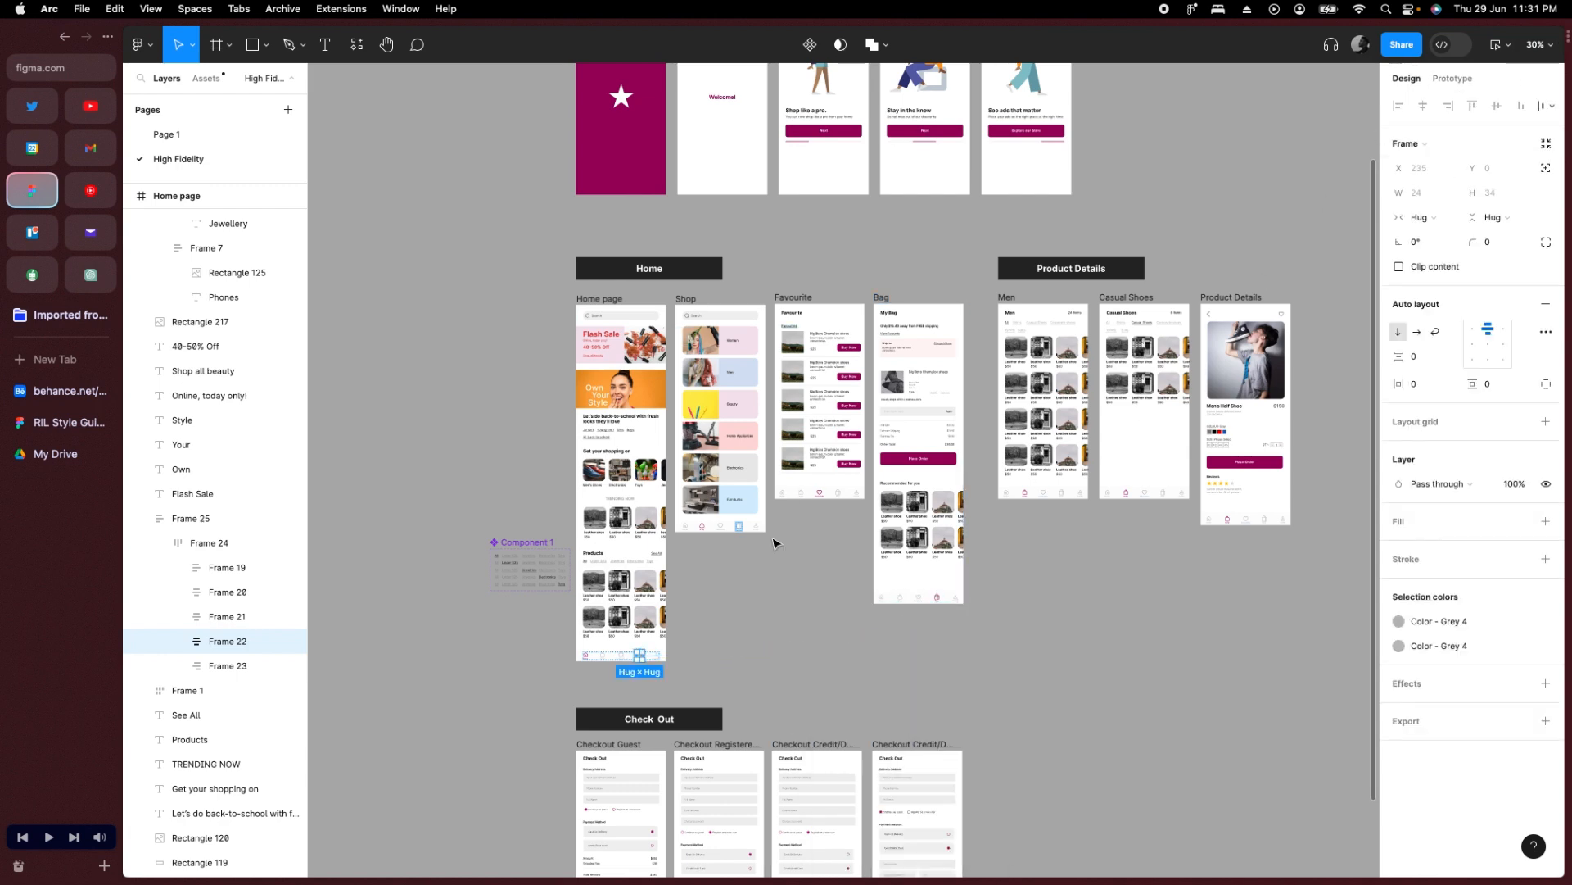
click(1032, 665)
scroll(638, 672, up, 5)
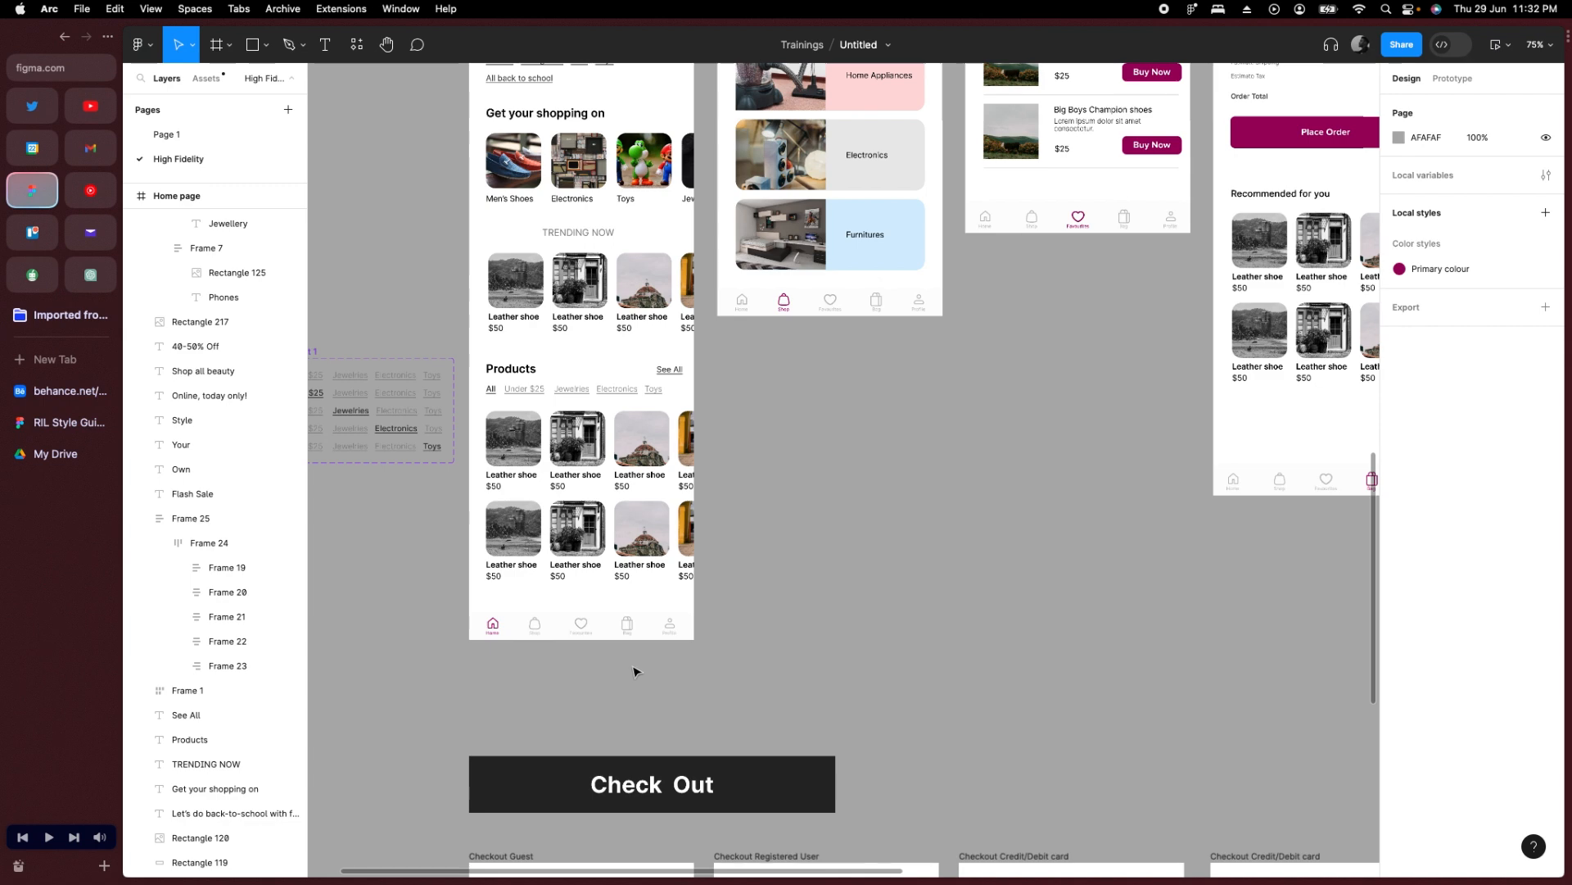
click(617, 628)
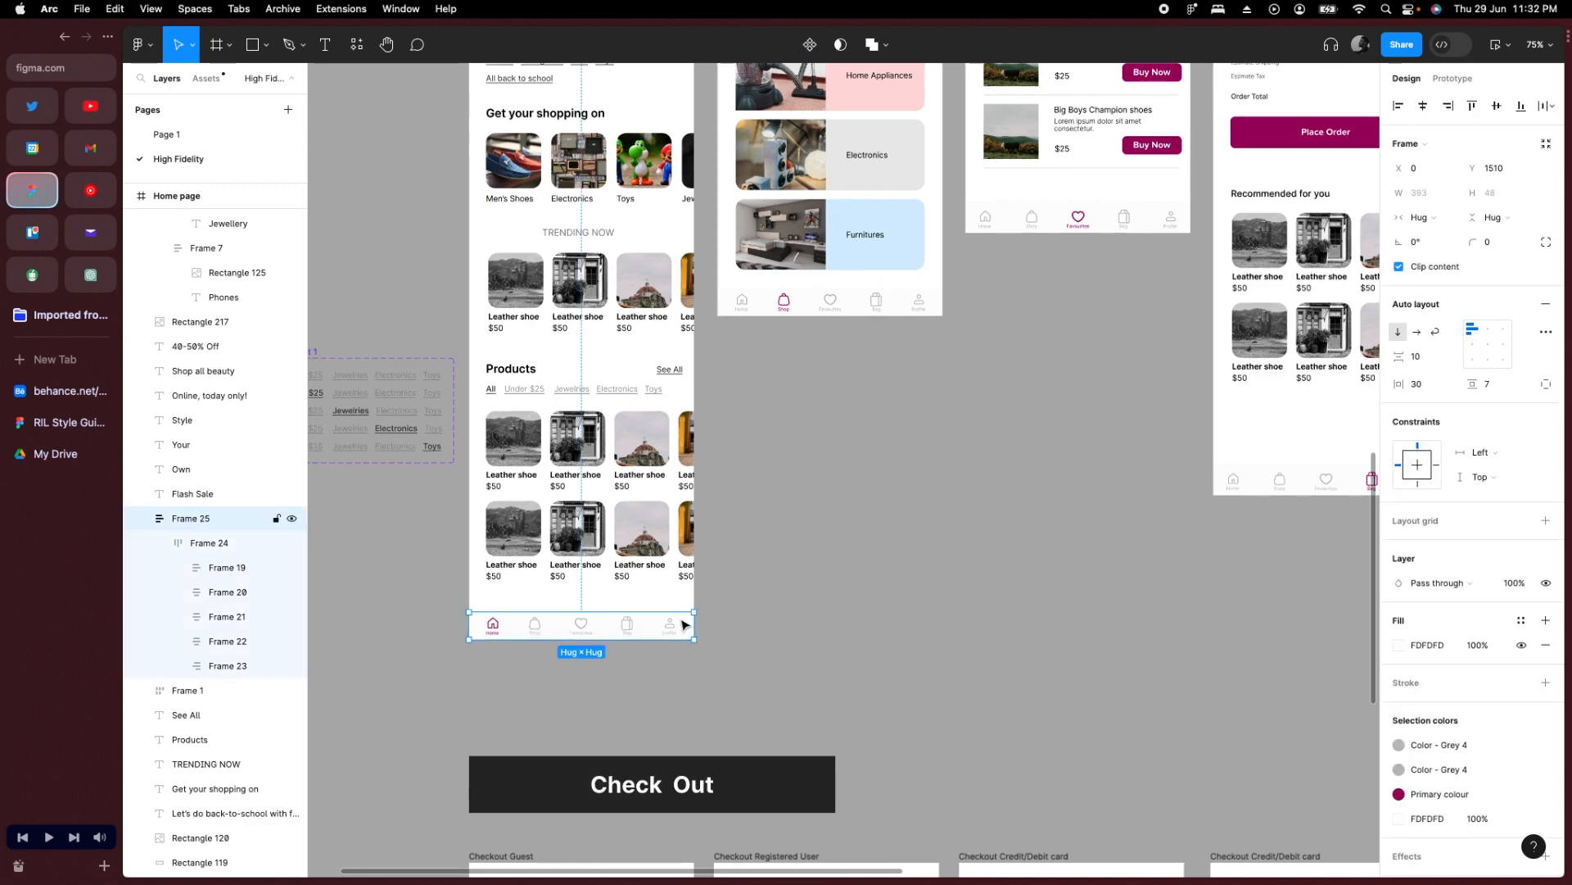
scroll(684, 625, down, 5)
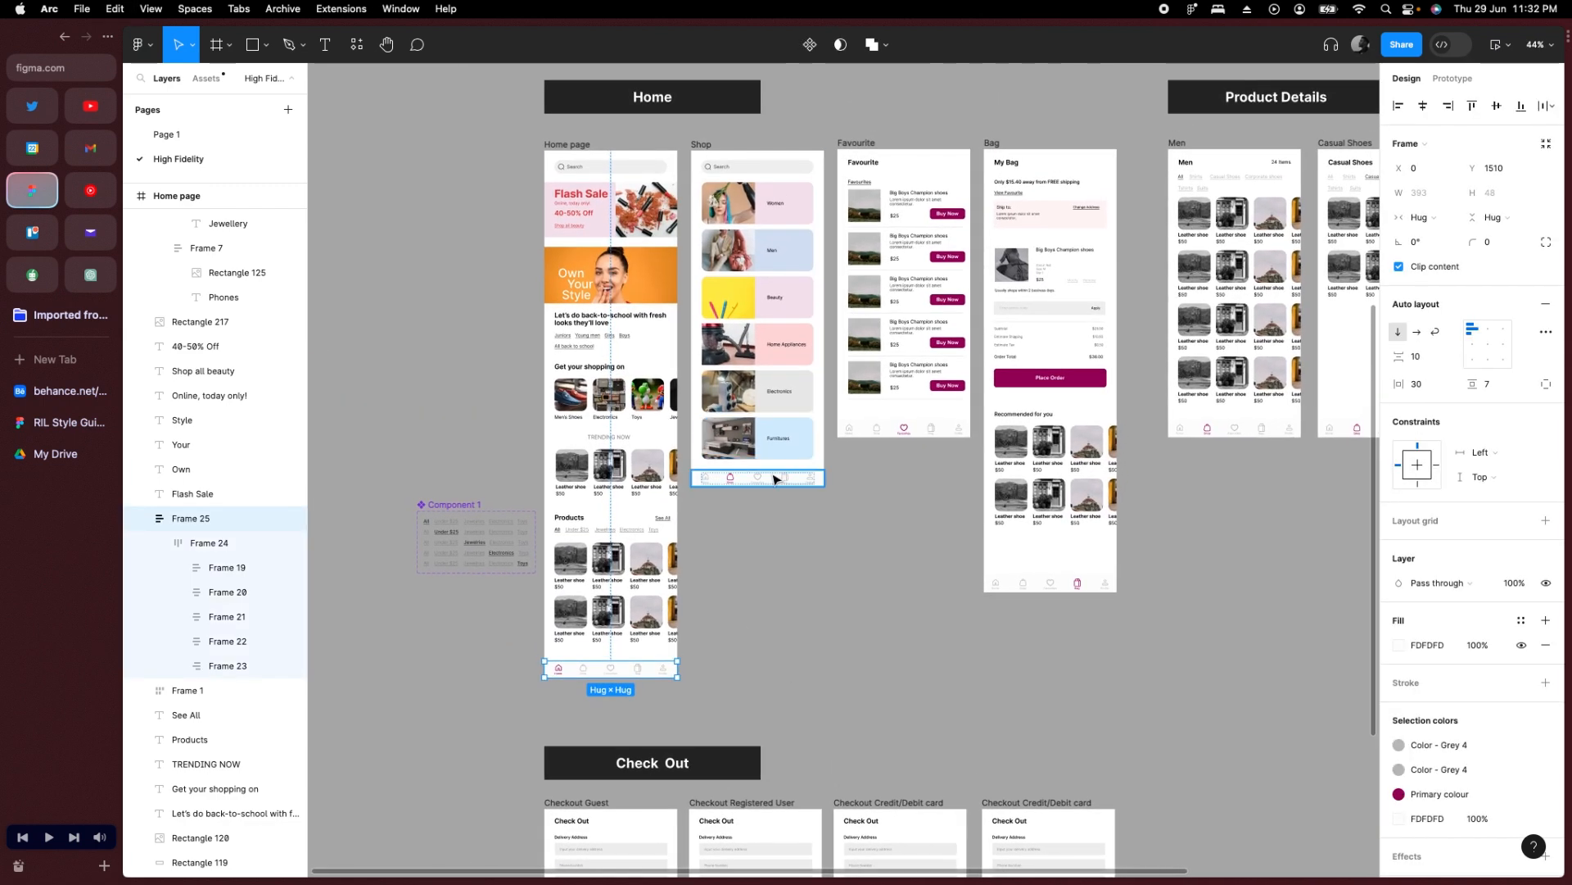
scroll(774, 479, up, 5)
right_click(785, 490)
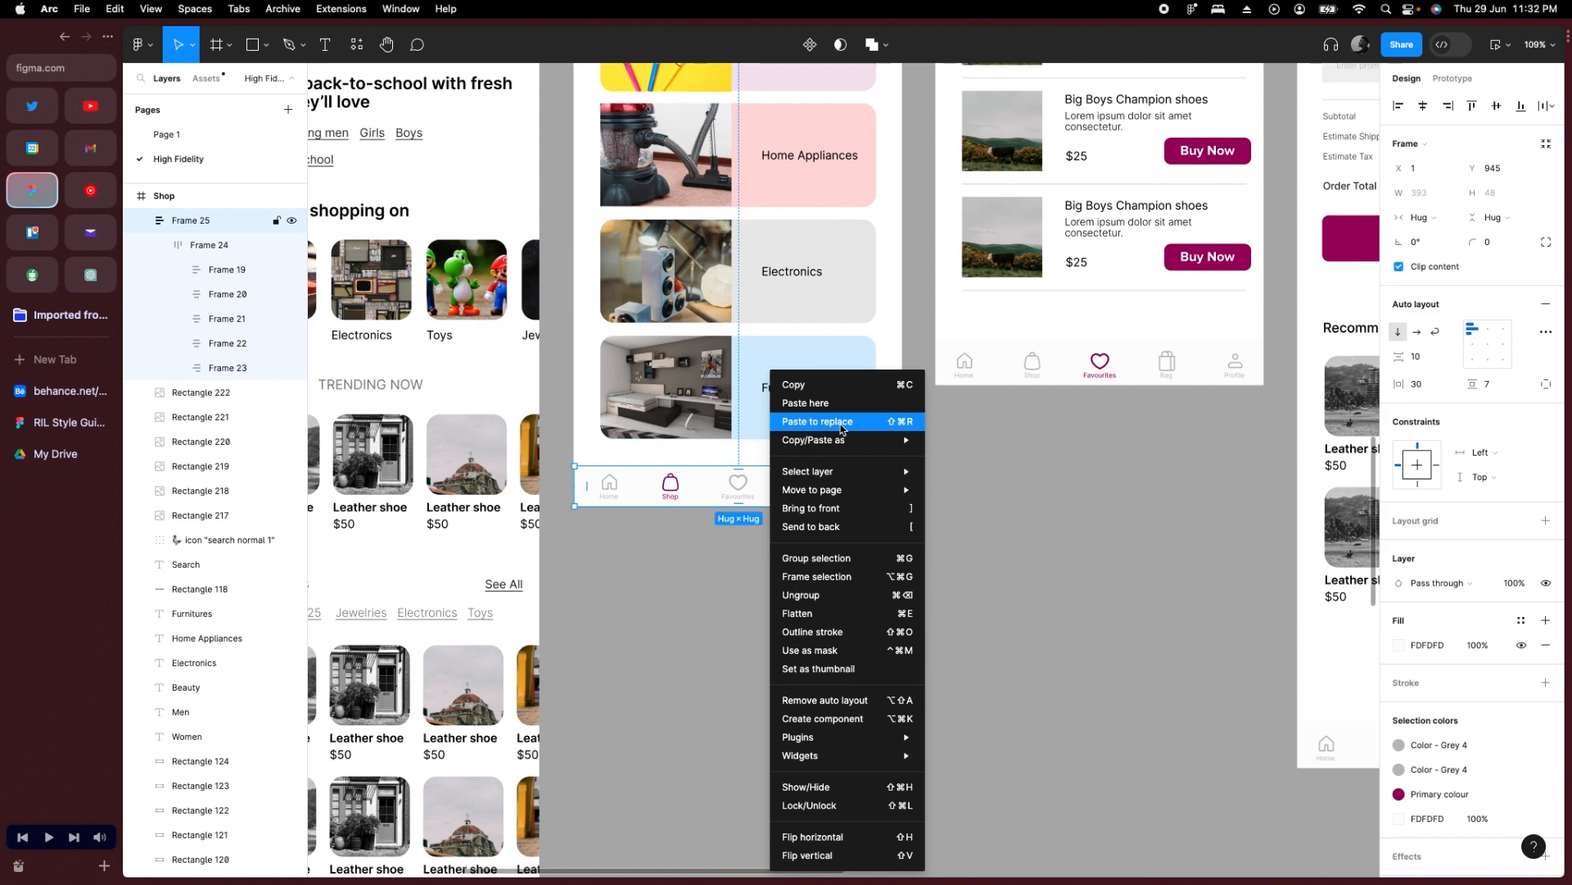
click(841, 422)
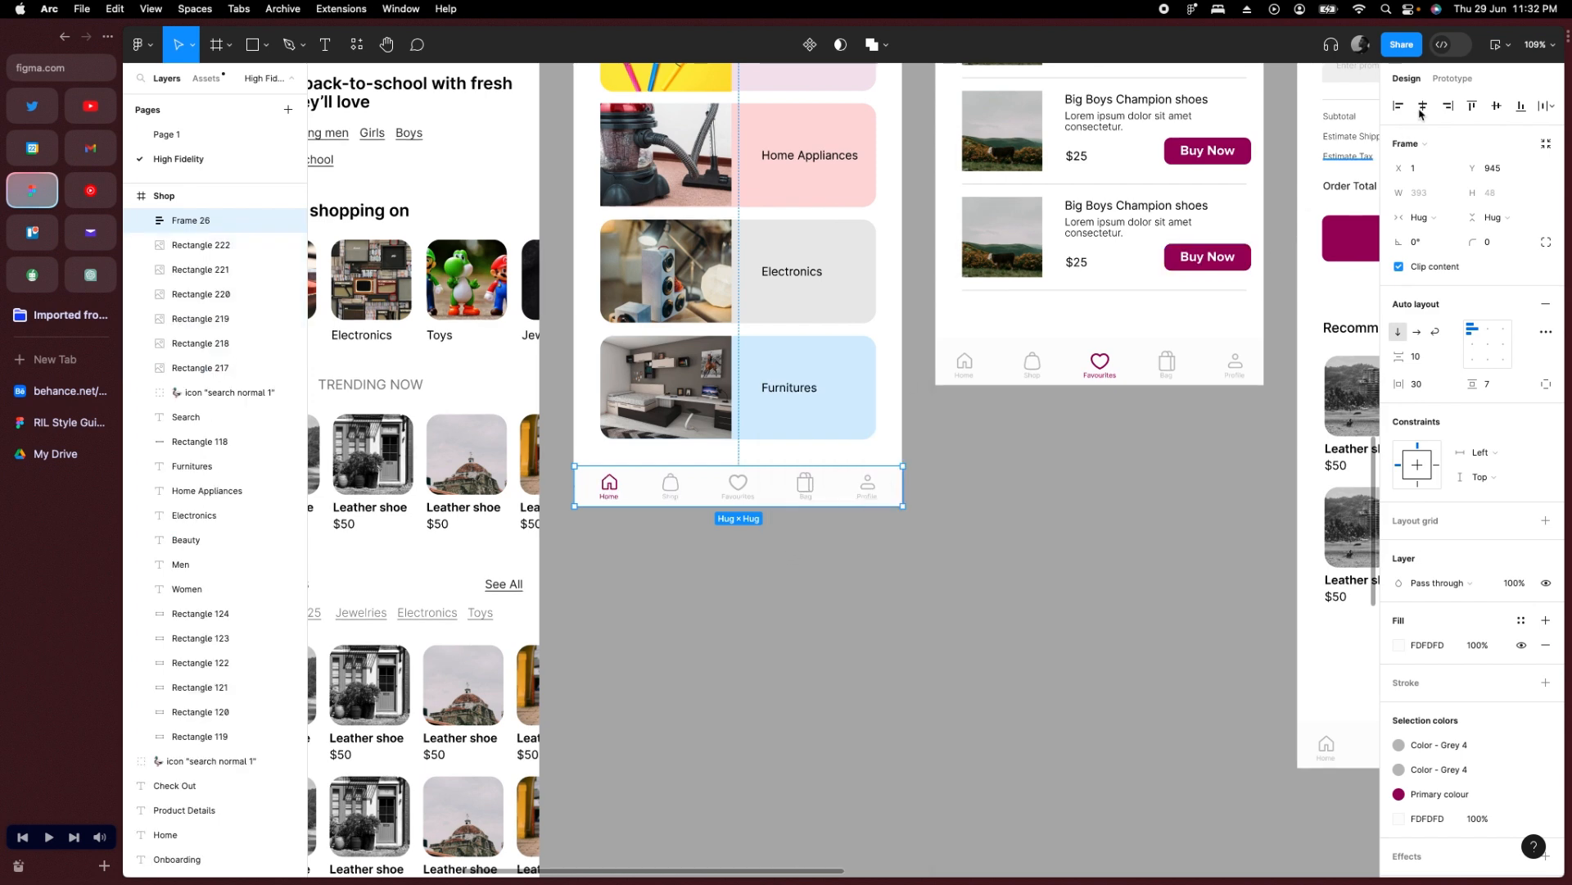
scroll(642, 493, up, 3)
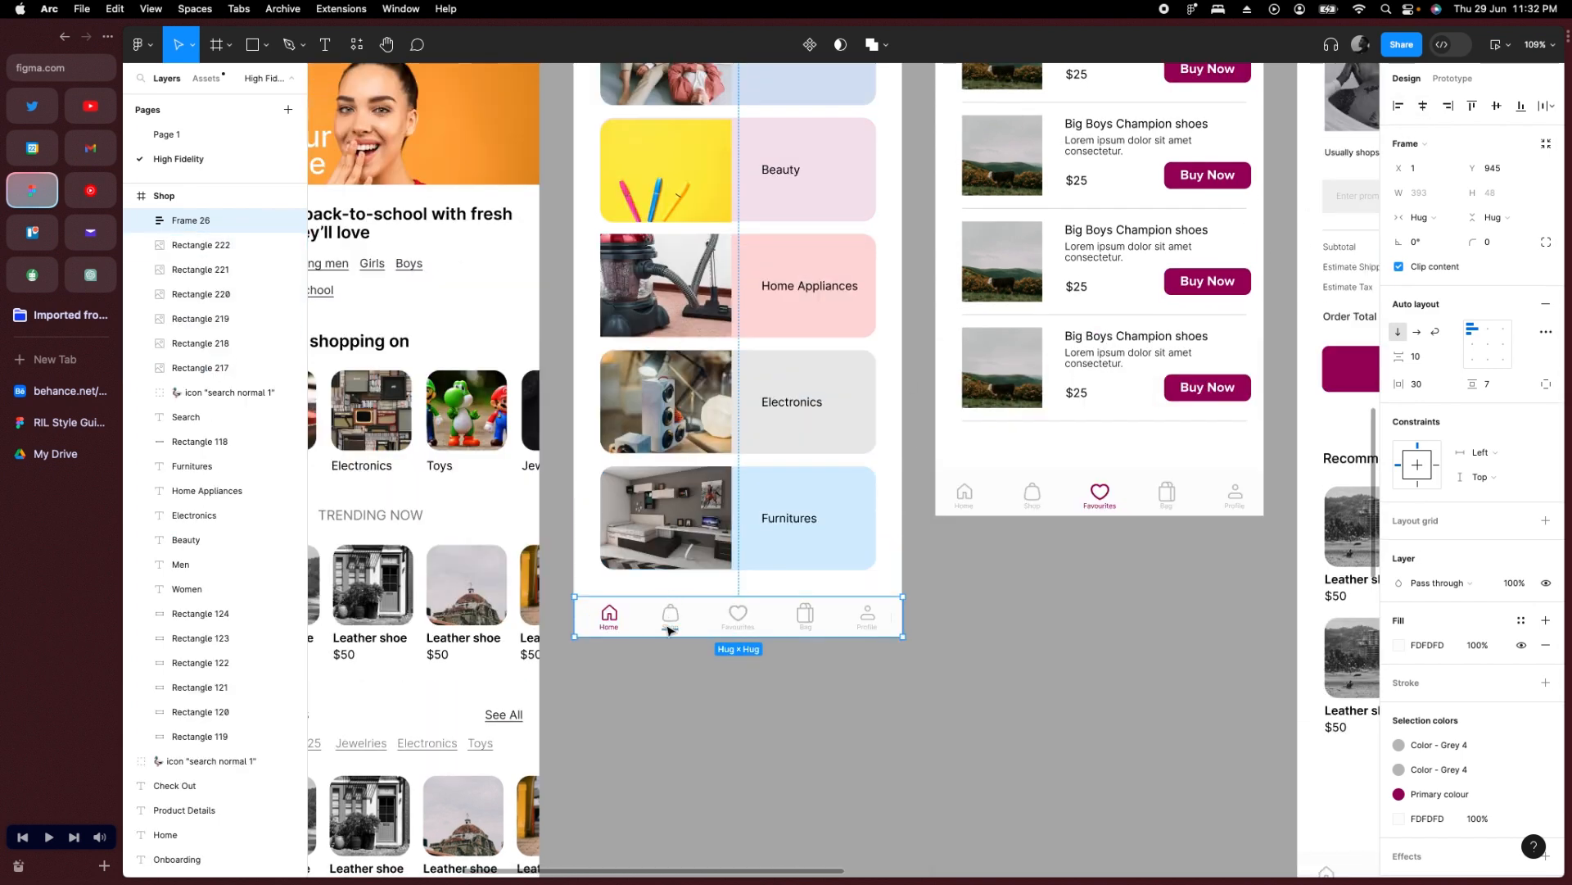
Apply the local Primary colour style to the icon and label of the Shop item in the Shop frame's navigation bar.
scroll(669, 629, up, 5)
click(684, 614)
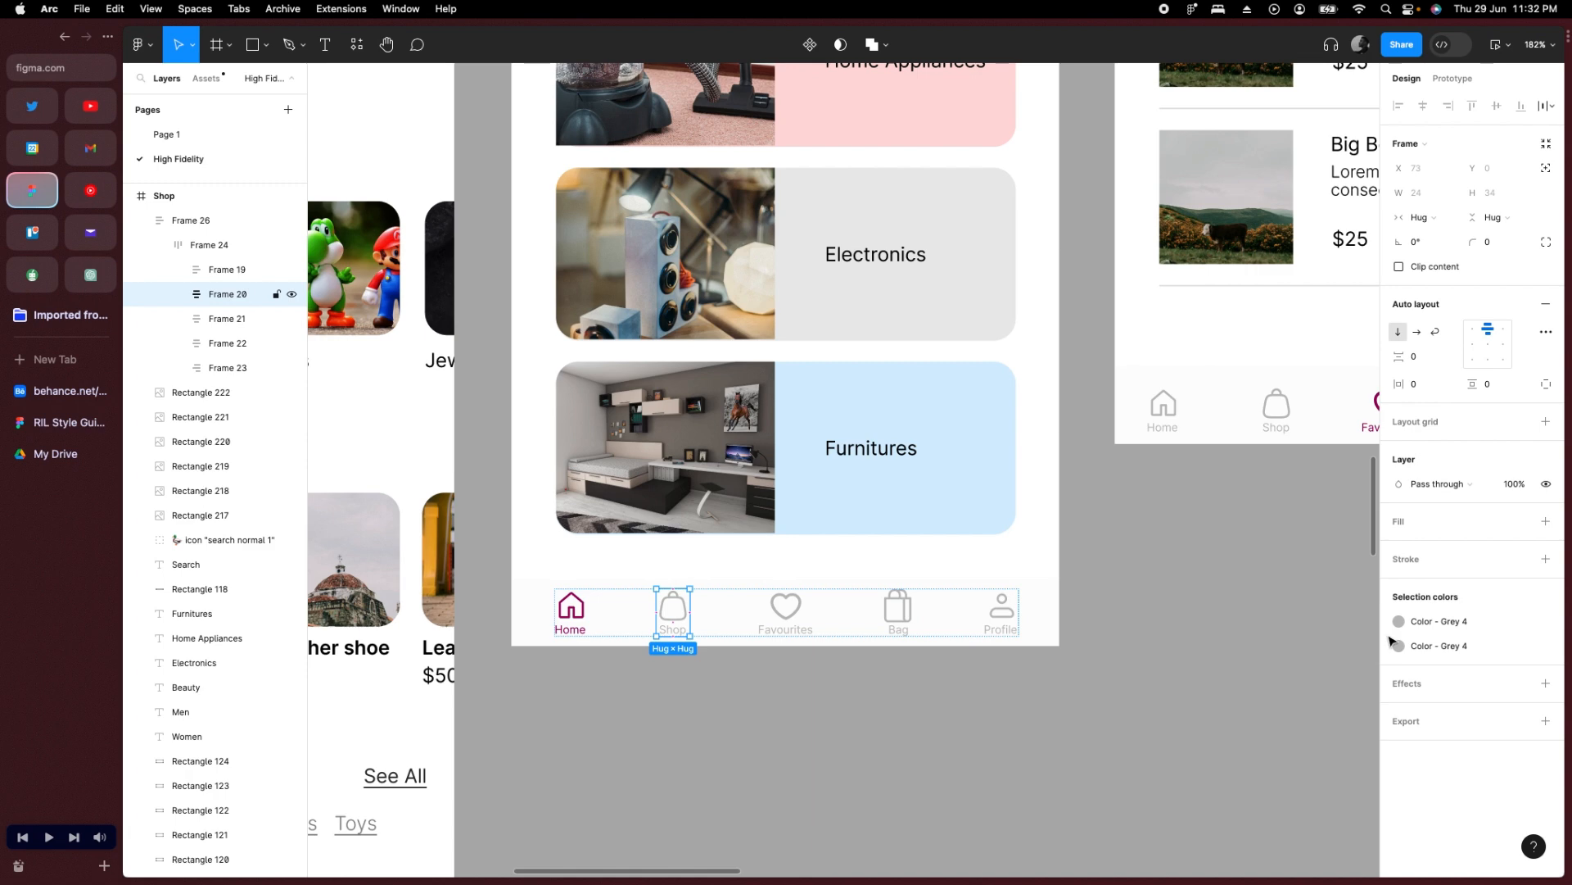
click(1433, 620)
click(1284, 616)
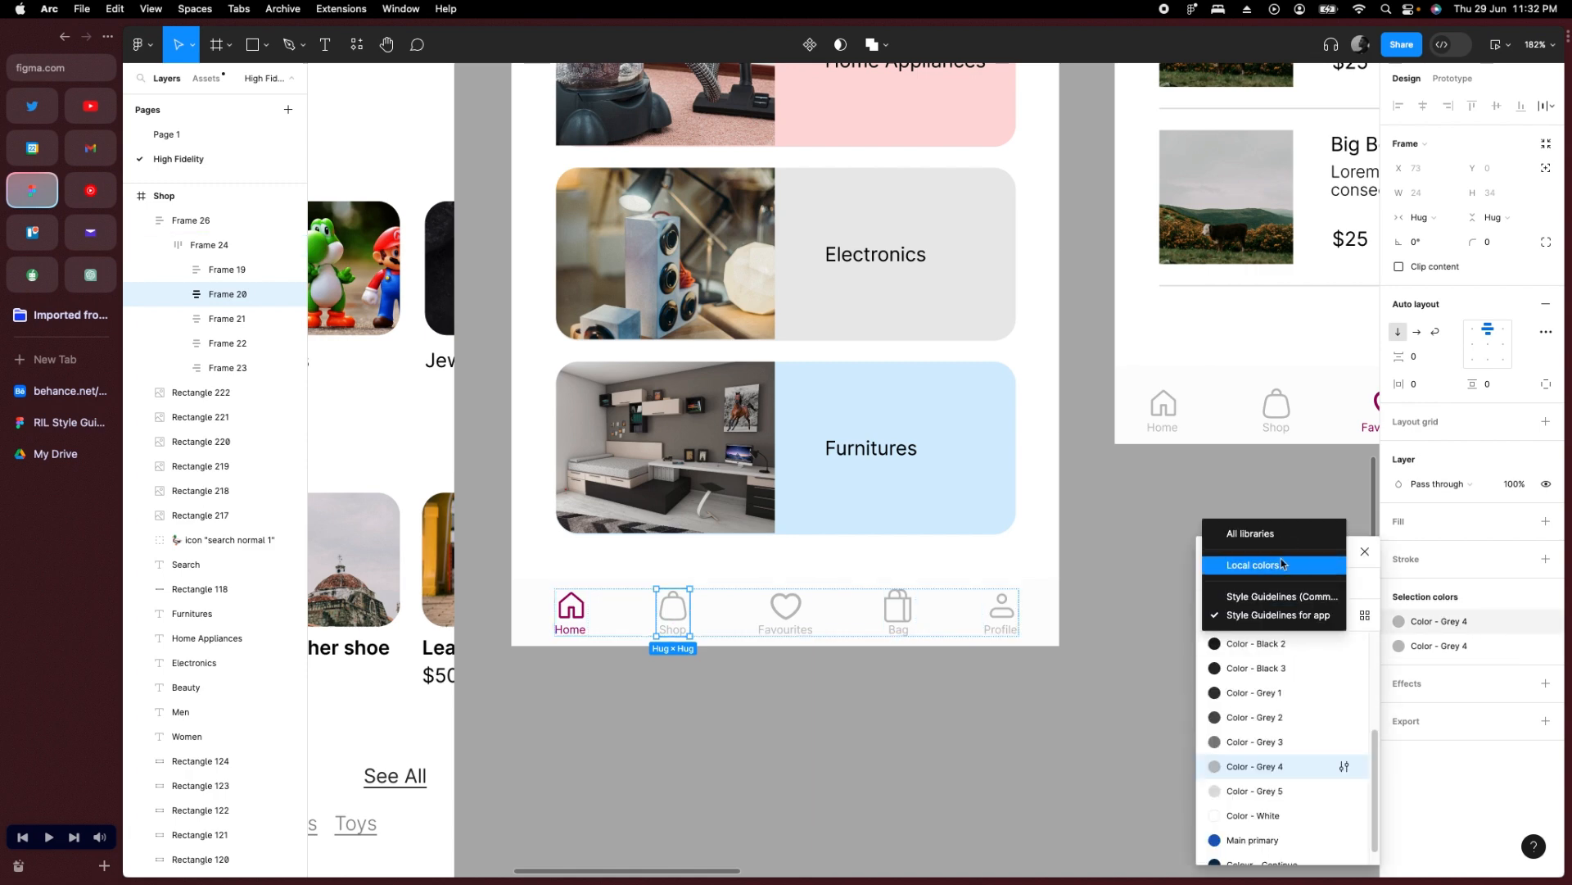
click(1253, 565)
click(1274, 650)
click(1399, 645)
click(1272, 615)
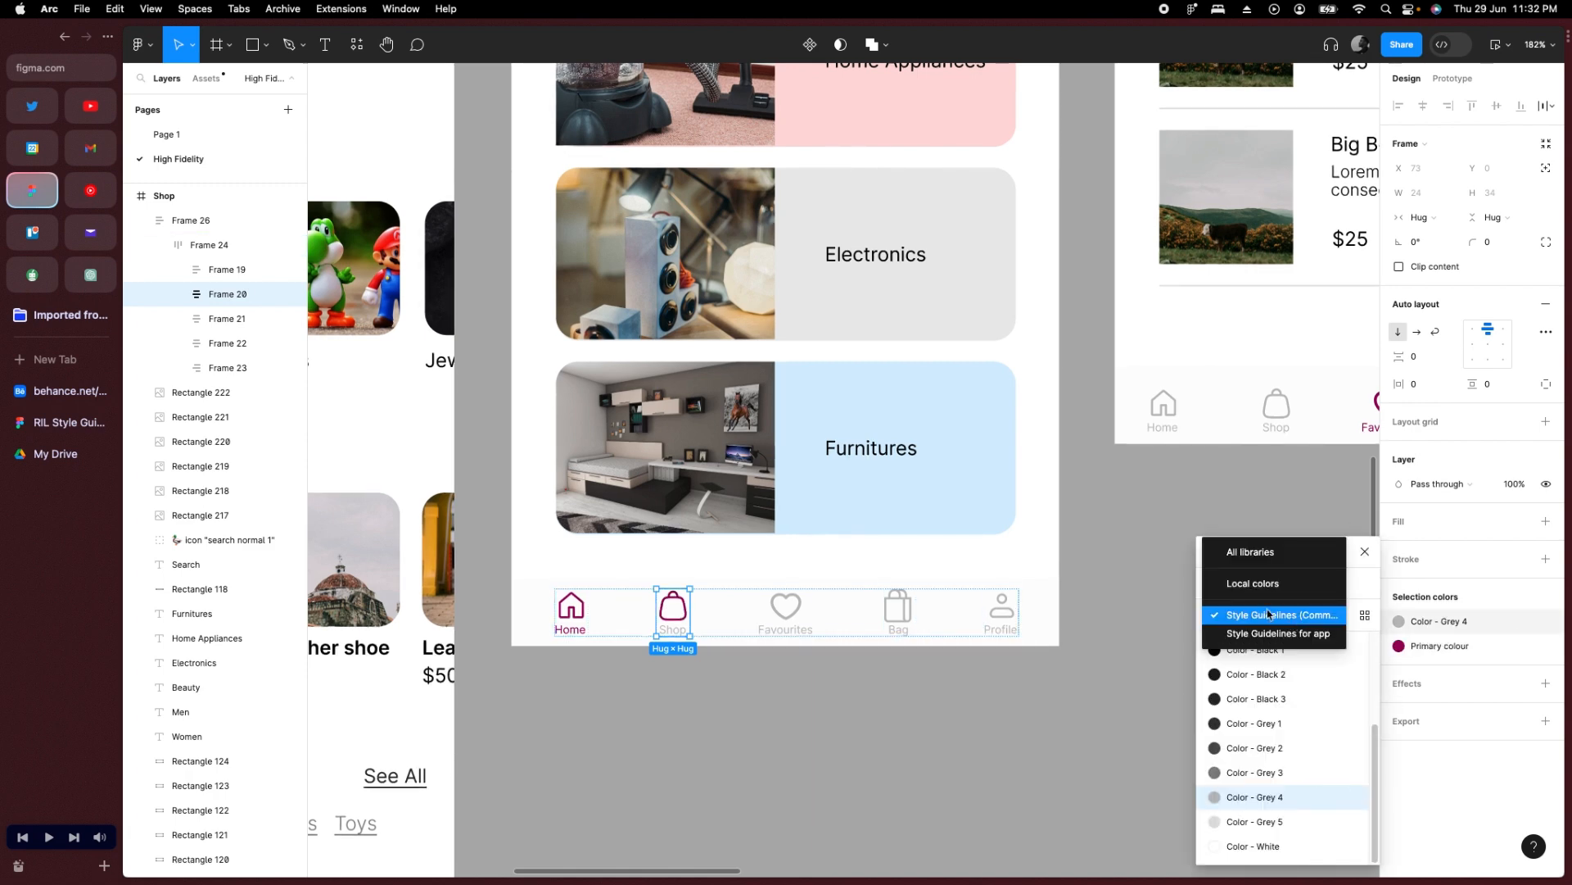
click(1265, 624)
click(1265, 649)
Recolour the Home item in the Shop frame's navigation bar with the Color - Grey 4 style from Style Guidelines (Community).
click(573, 612)
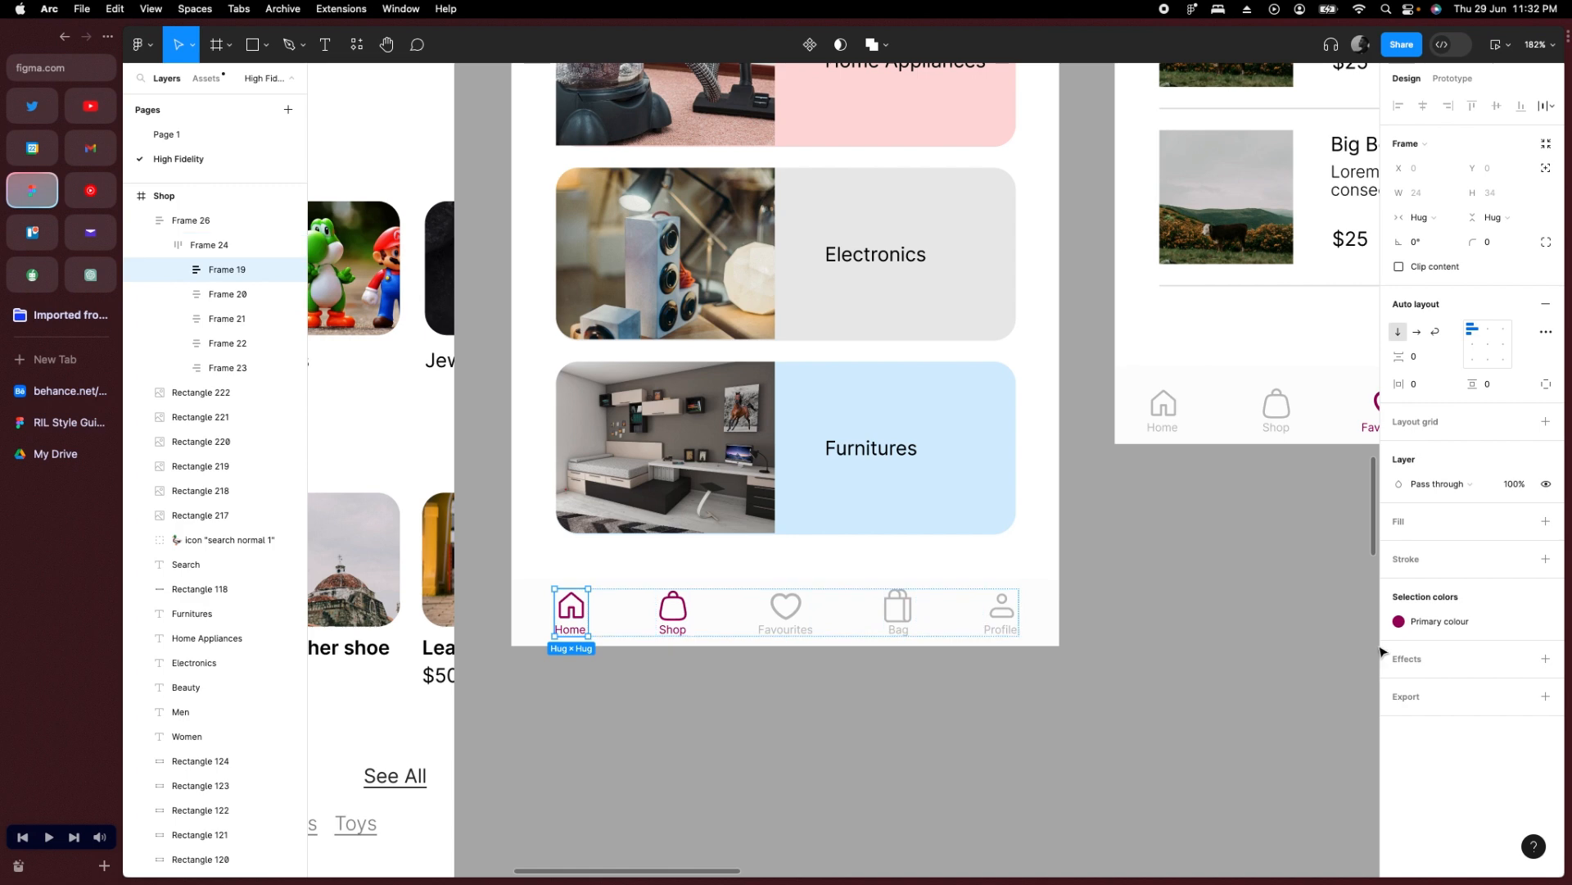
click(1441, 622)
click(1295, 696)
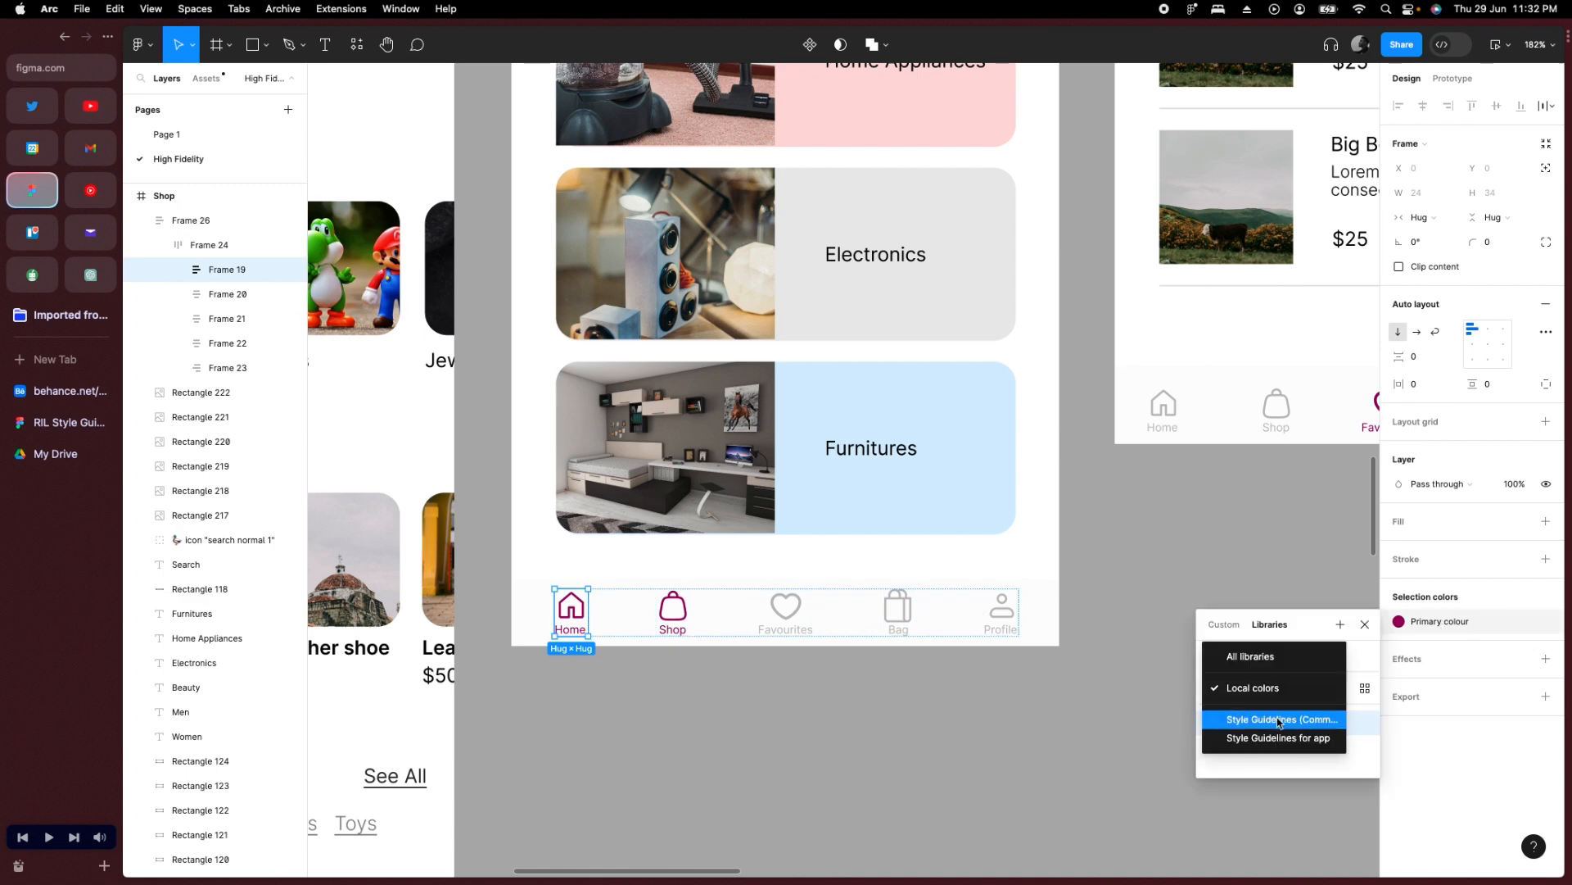
click(1276, 721)
scroll(1281, 745, down, 3)
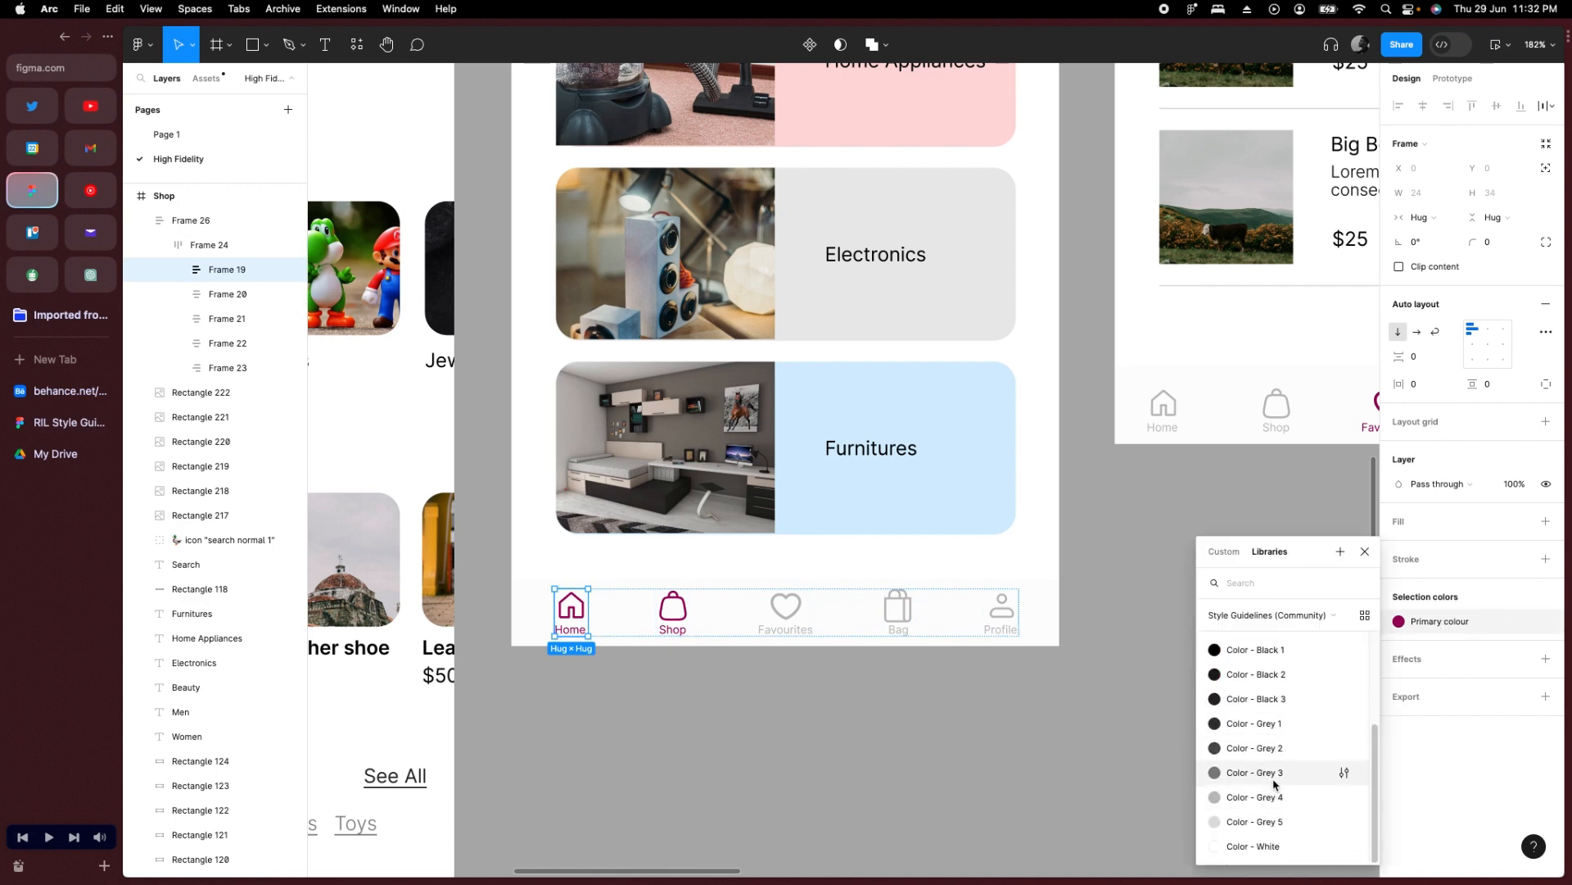
click(1279, 784)
click(1402, 620)
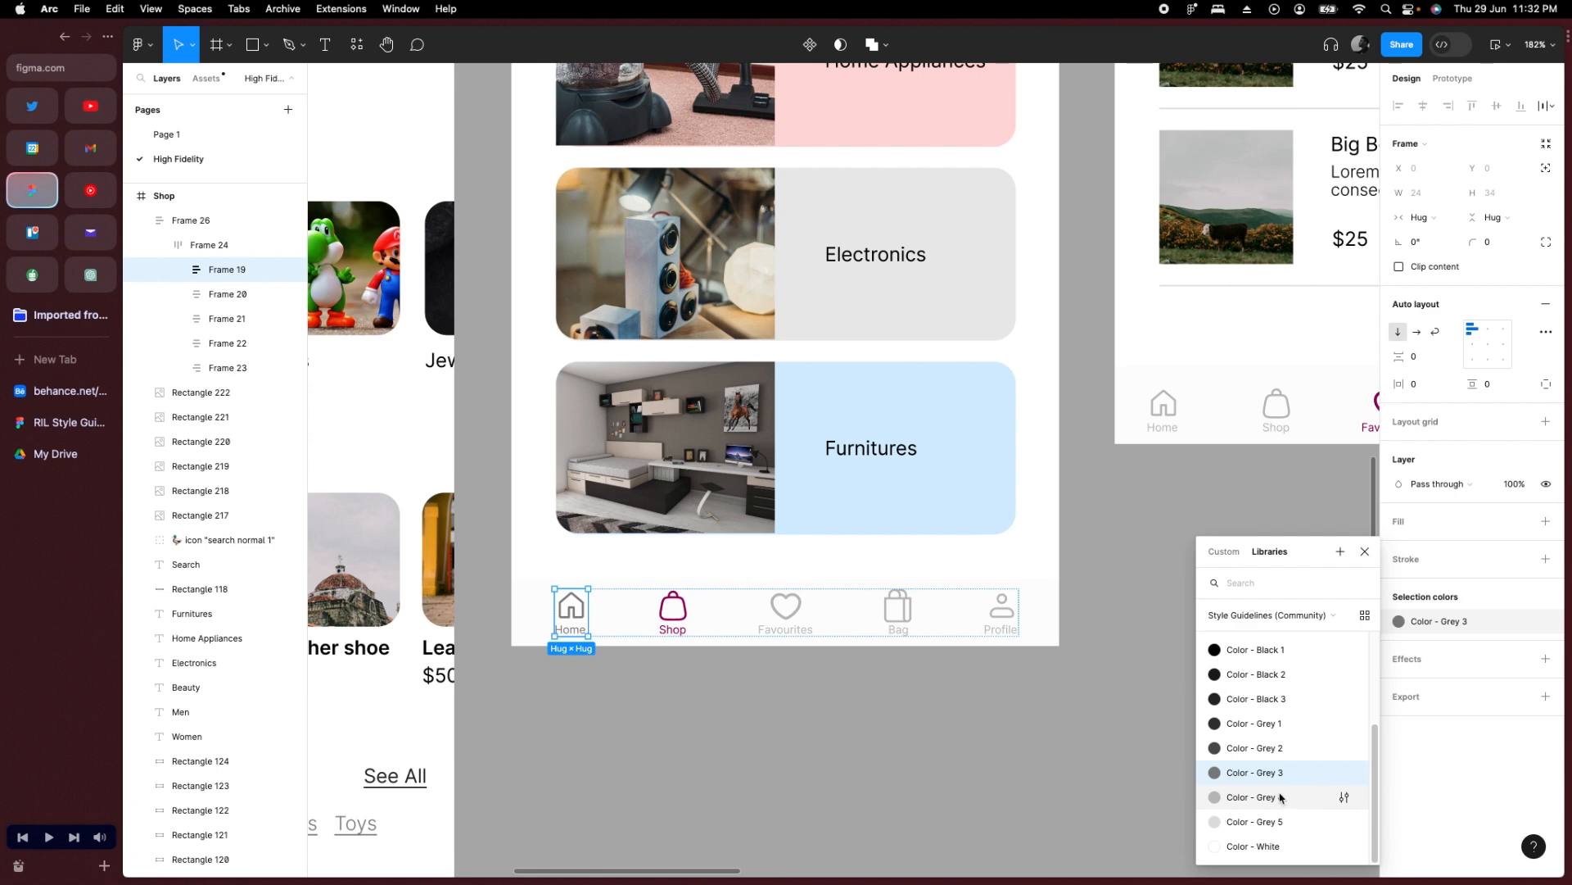
click(1343, 796)
Remove the prototype link from the Shop item in the Shop frame's own navigation bar.
click(1454, 79)
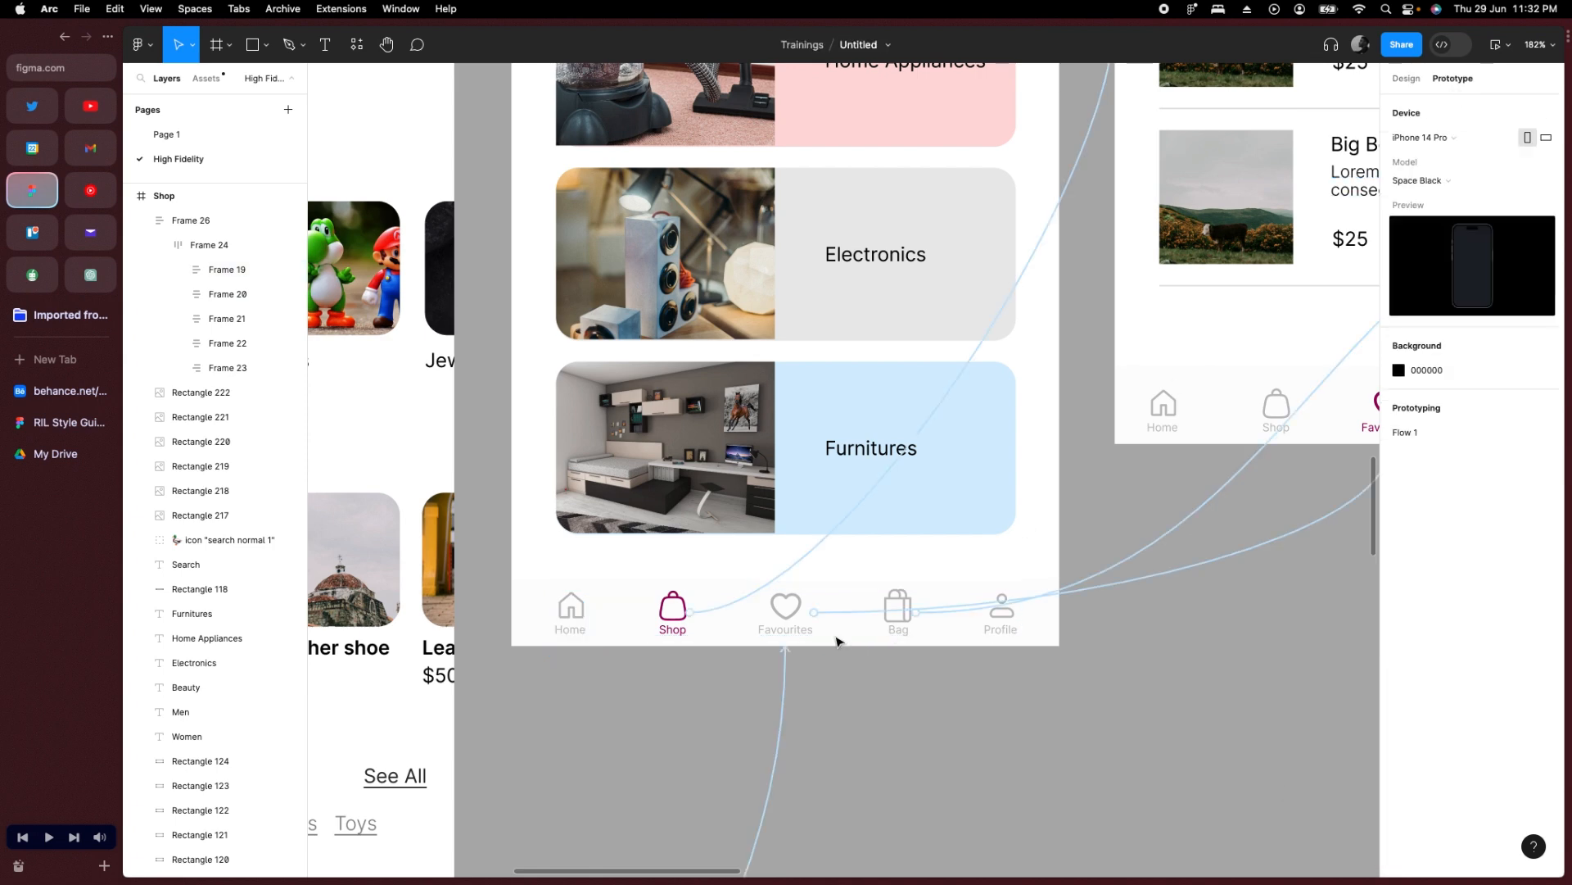
click(752, 625)
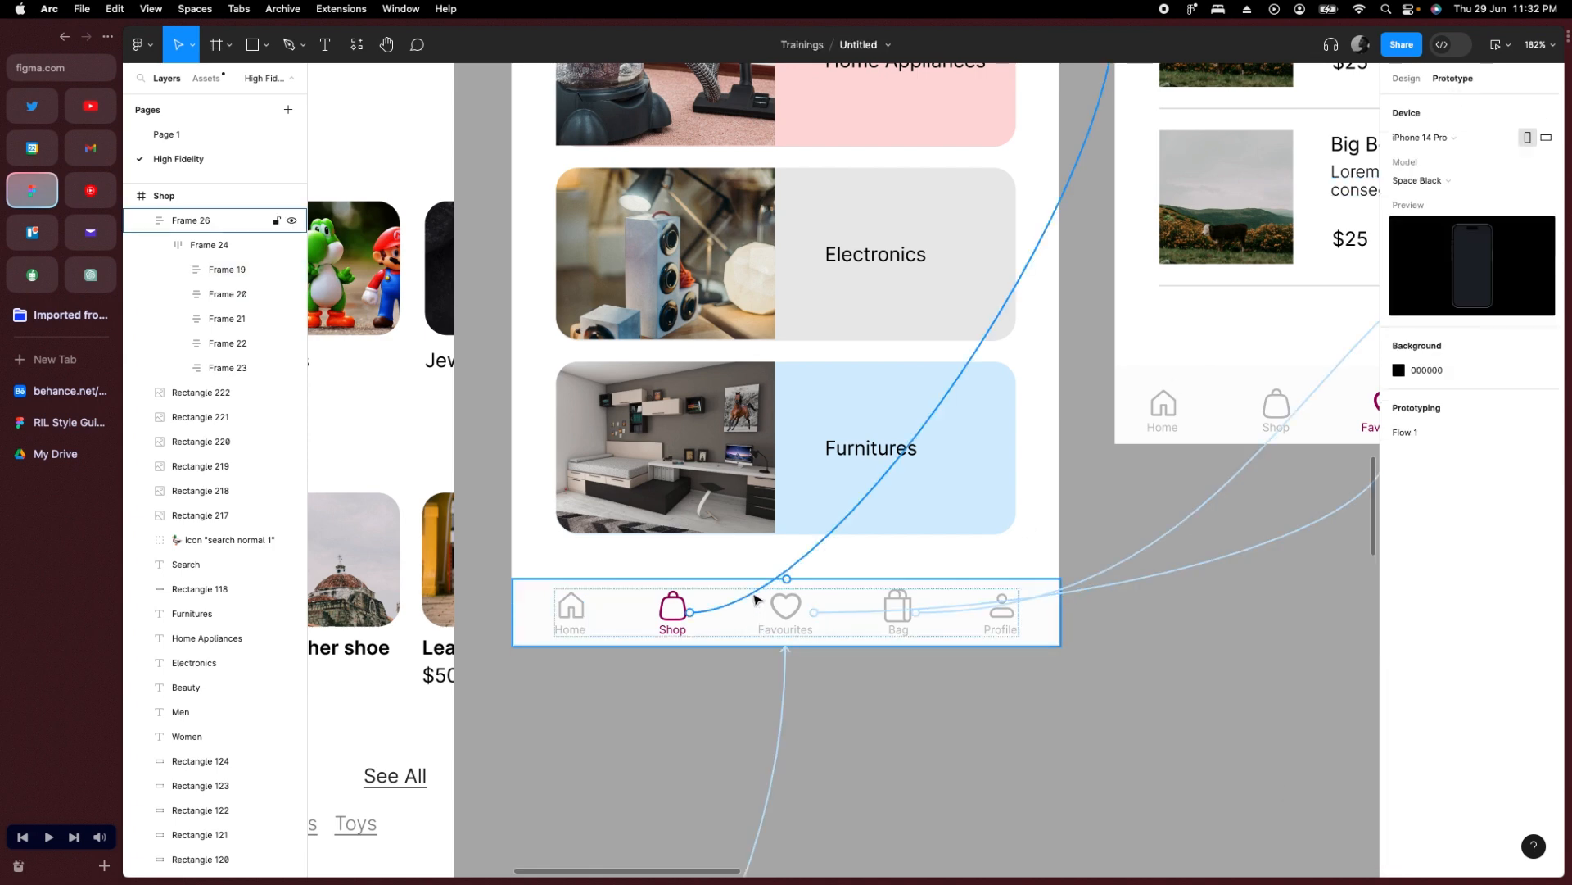
scroll(754, 600, down, 10)
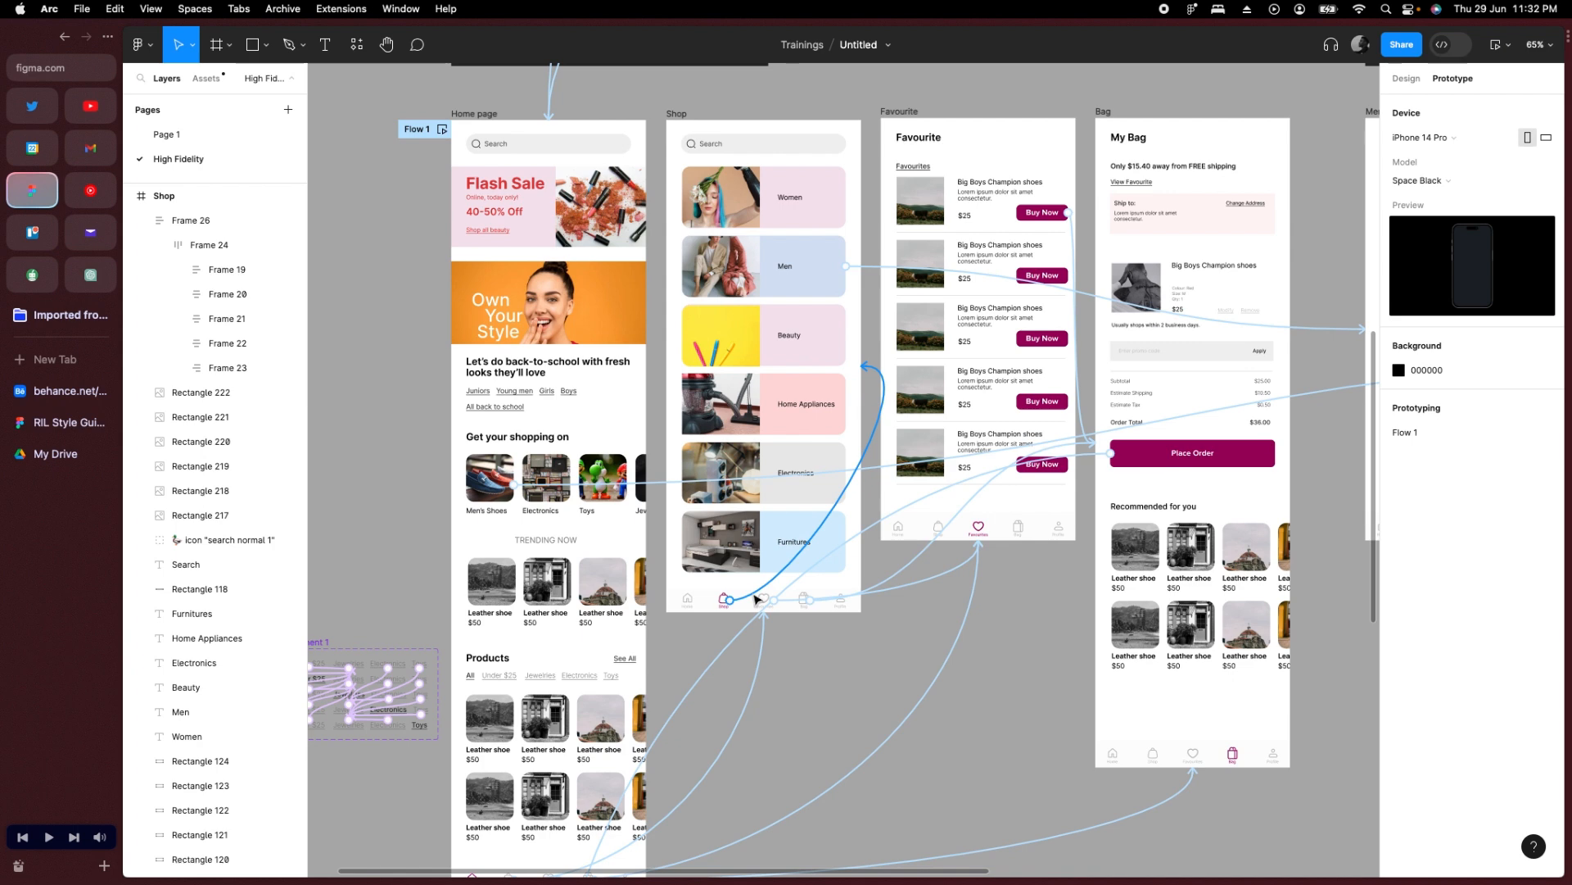
click(725, 599)
key(Delete)
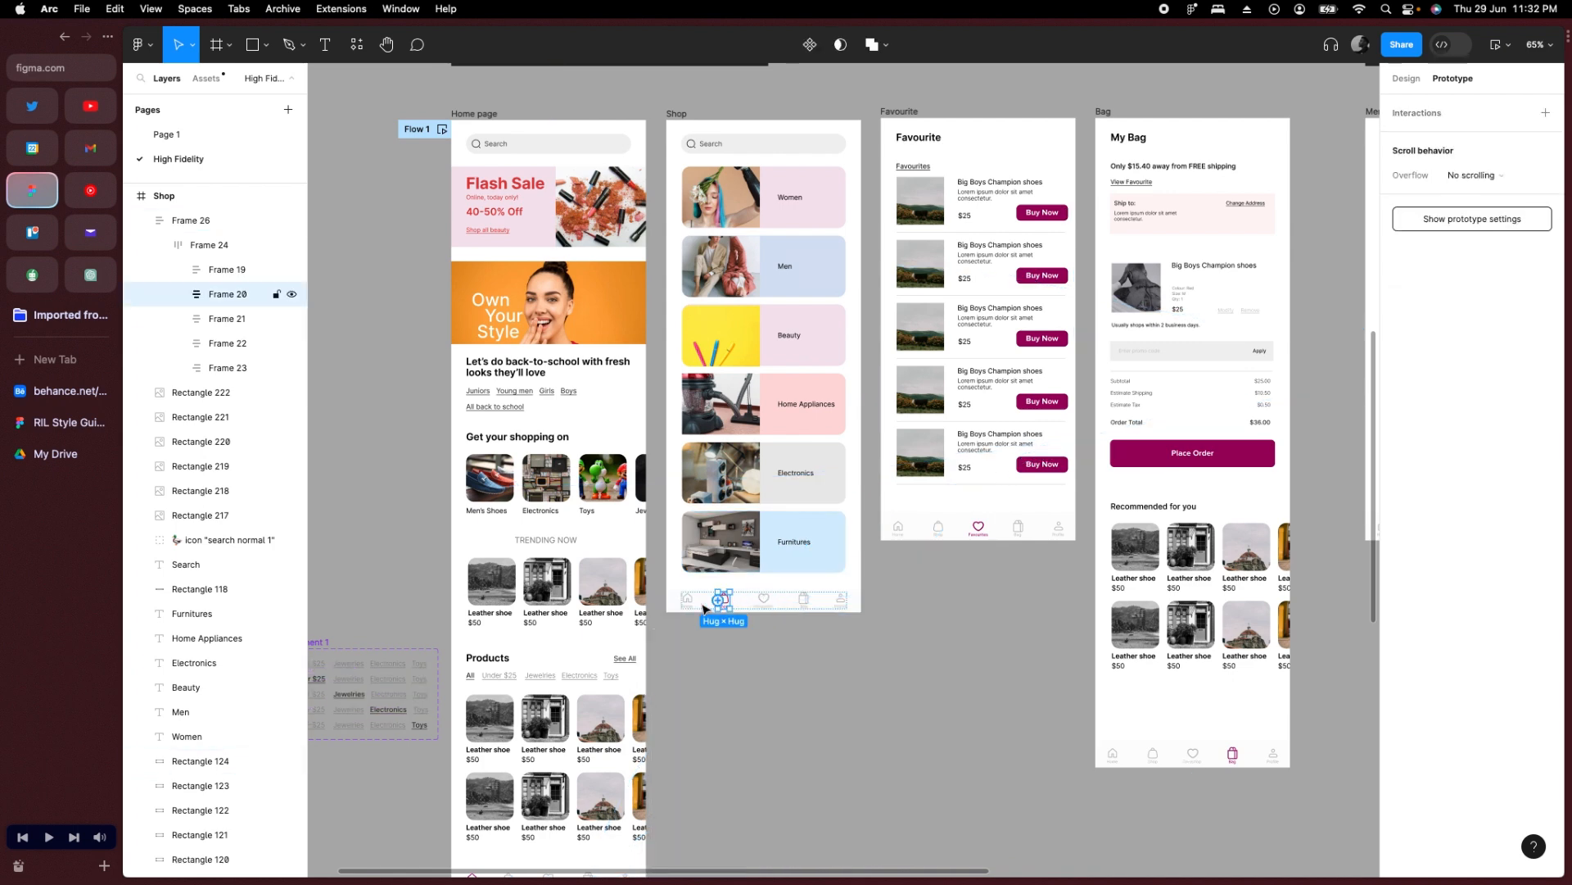
Link the Home item in the Shop frame's navigation bar to the Home page frame.
click(686, 602)
drag(687, 603, 597, 604)
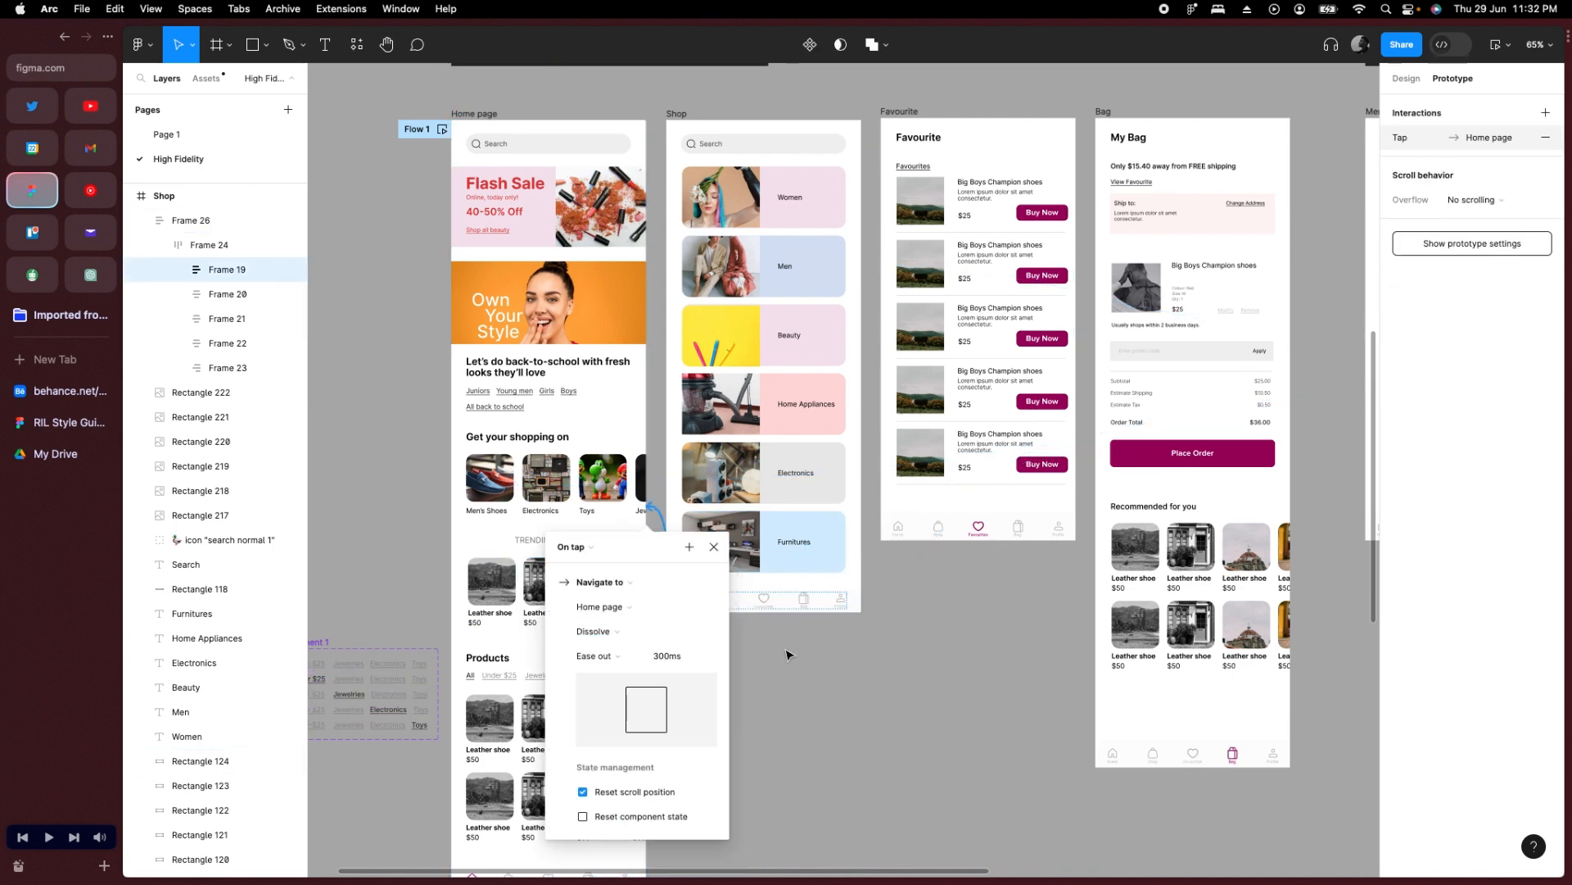
key(Escape)
click(882, 676)
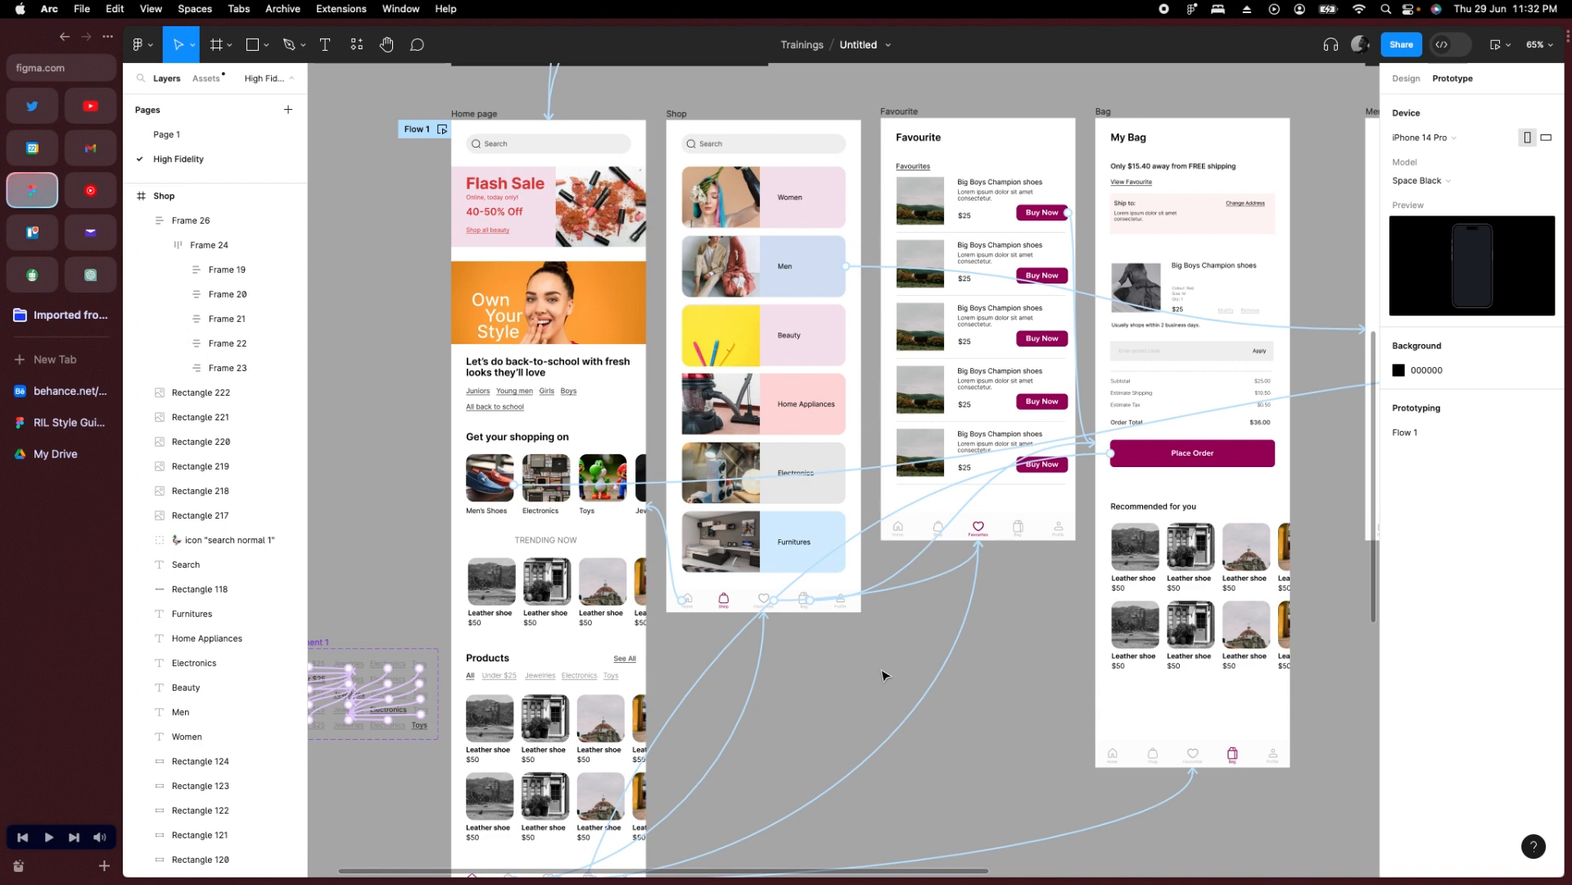
Delete the old bottom navigation bar, including its background and items, from the Favourite frame.
scroll(967, 565, up, 5)
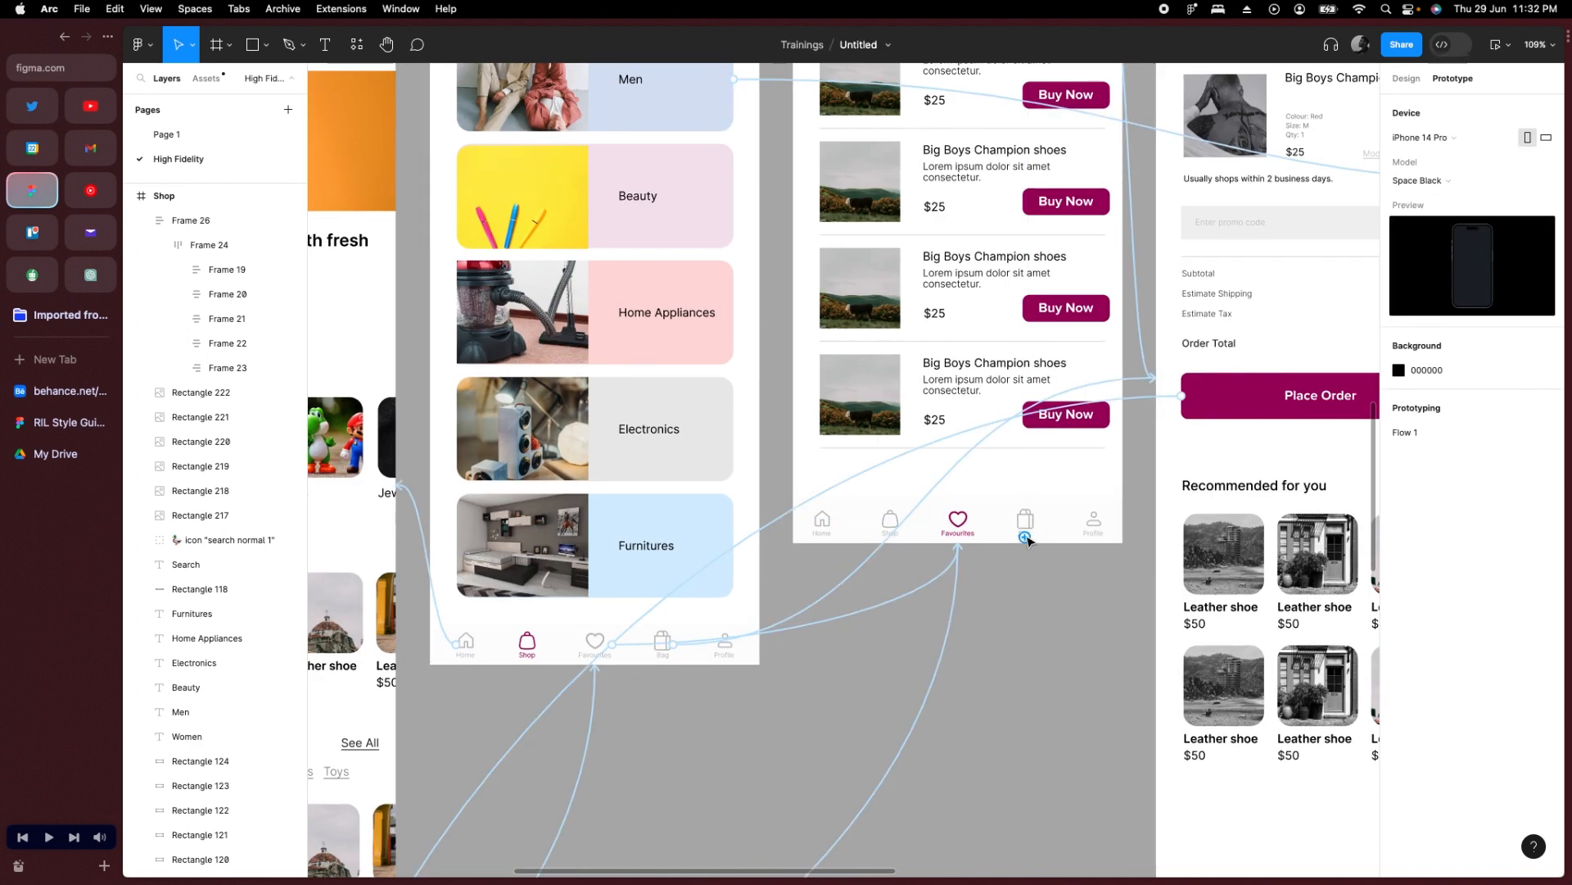
click(1027, 528)
click(1019, 550)
click(993, 539)
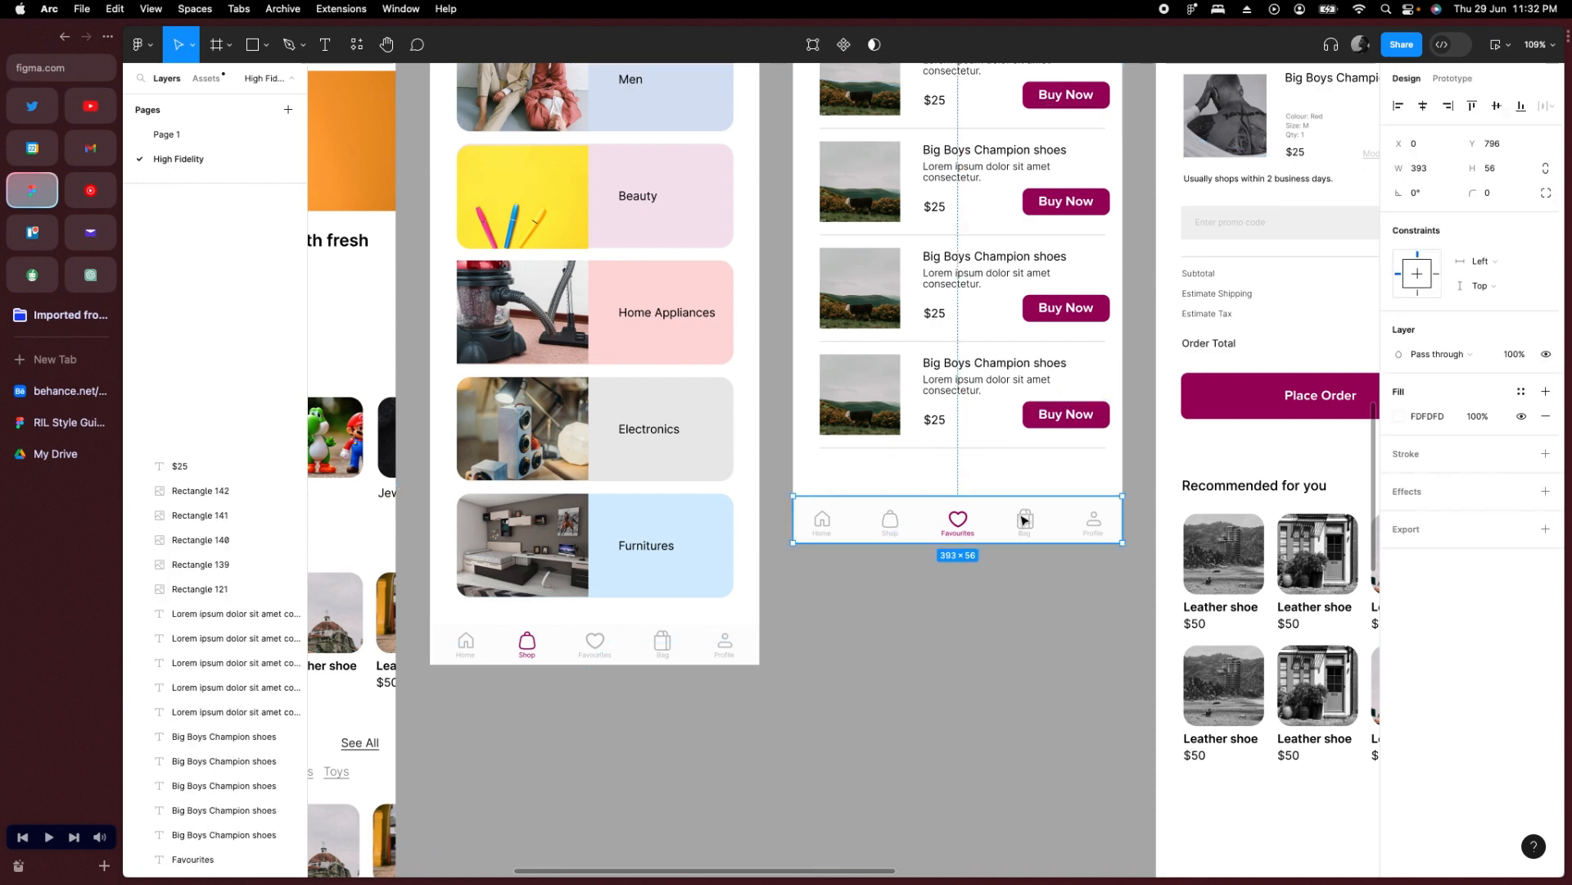
key(Delete)
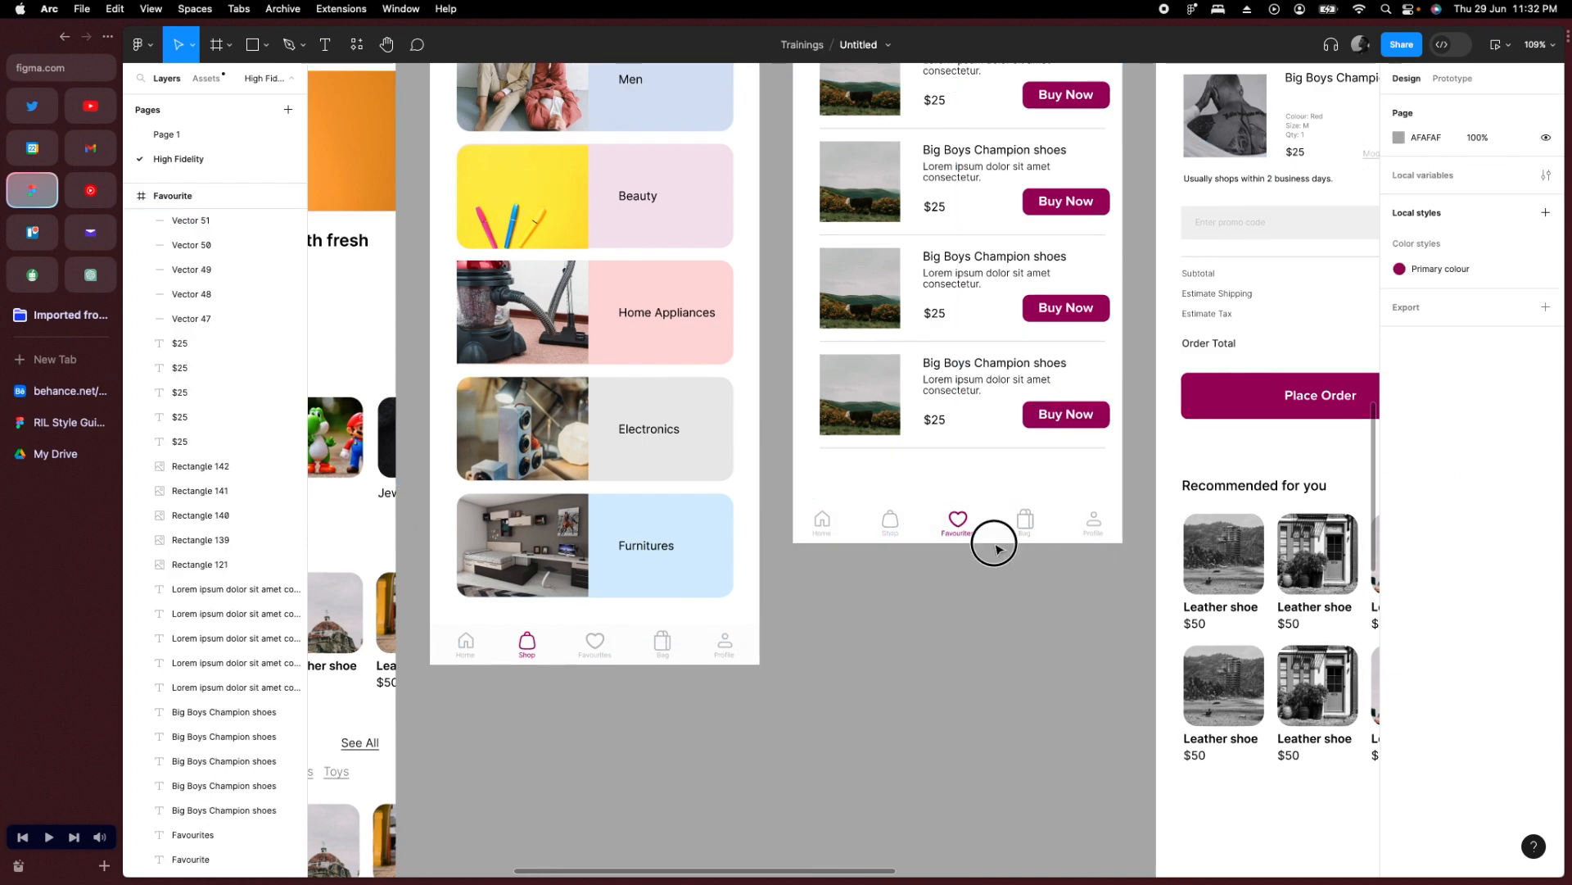
drag(994, 547, 796, 430)
key(Delete)
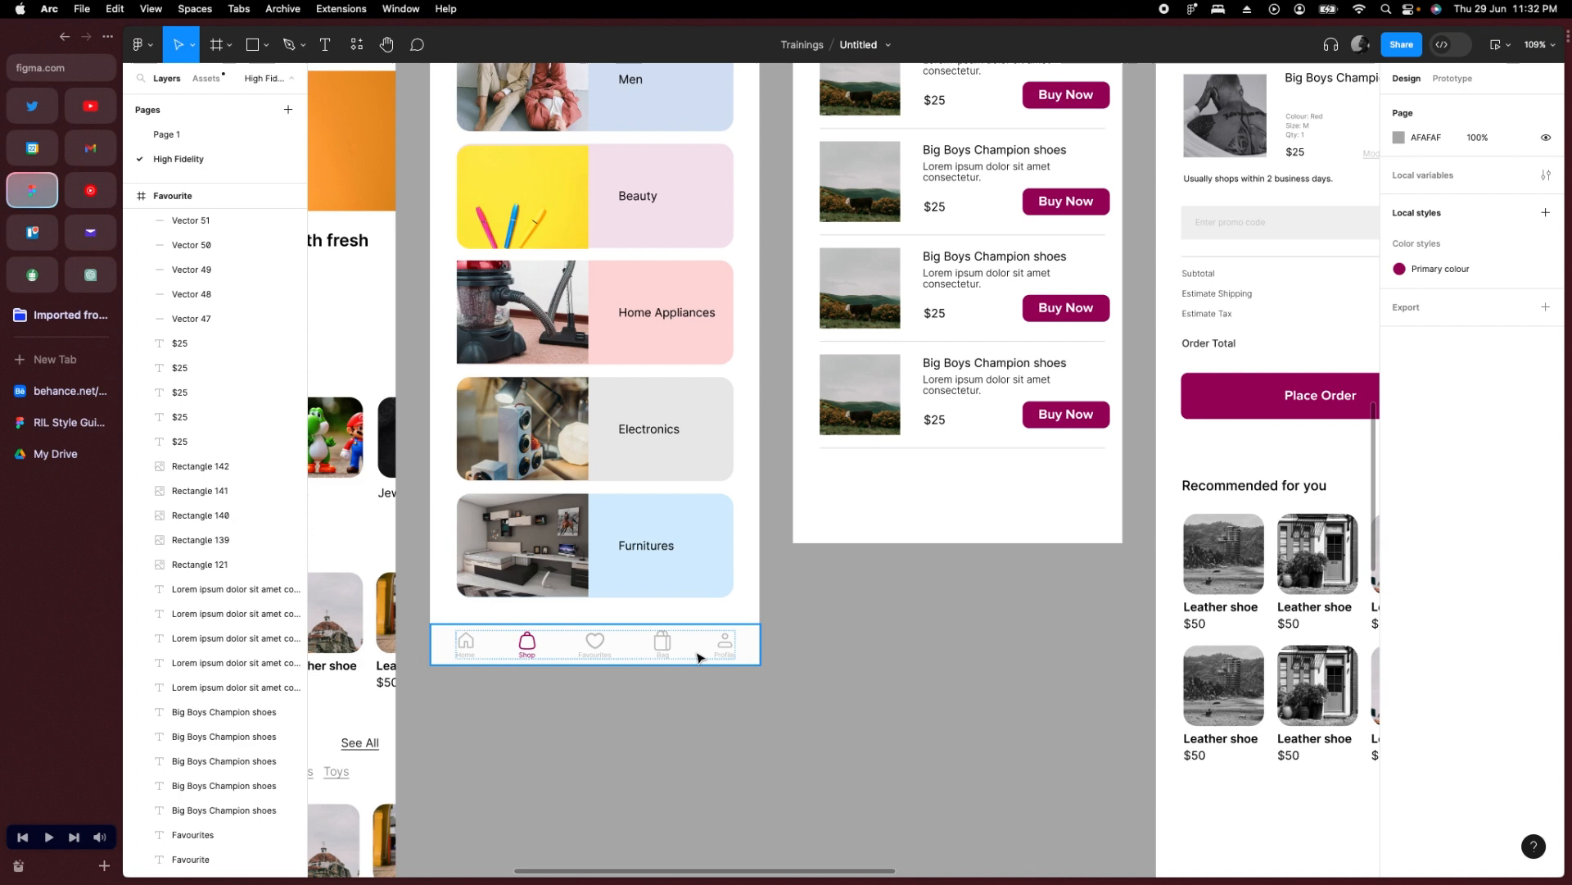
Copy the Shop frame's navigation bar and place the copy along the bottom of the Favourite frame at X 0, Y 804.
drag(698, 658, 1031, 534)
key(super+z)
key(shift+a)
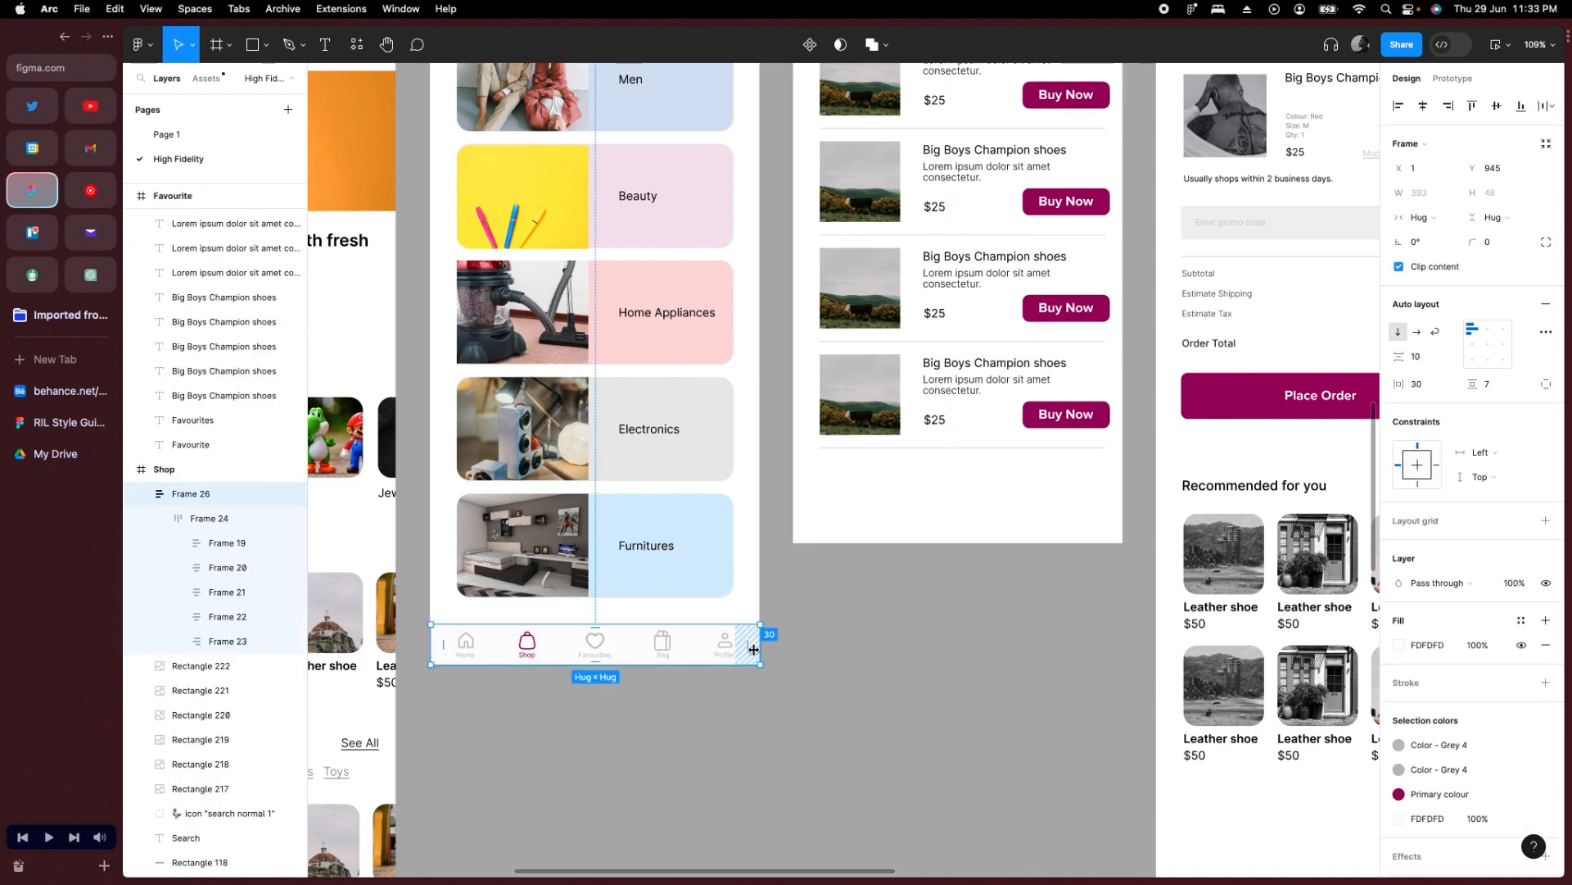
click(958, 649)
scroll(918, 598, right, 5)
click(848, 544)
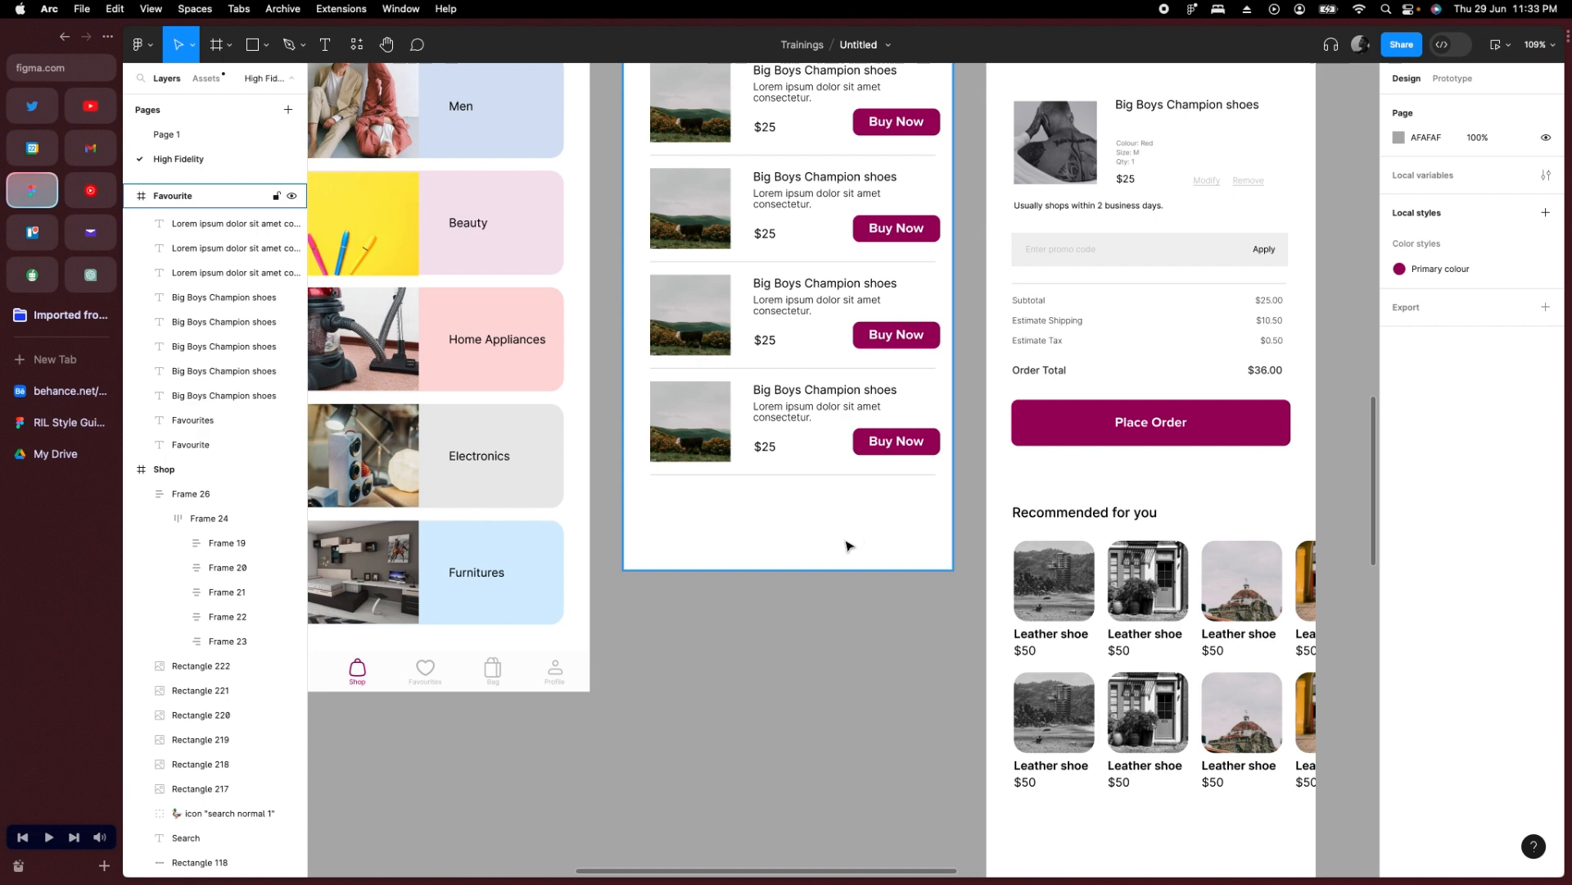
key(super+c)
key(super+v)
drag(815, 660, 812, 548)
scroll(813, 650, down, 1)
Recolour the Favourites icon and label in the Favourite frame's navigation bar with the local Primary colour style.
scroll(784, 551, up, 5)
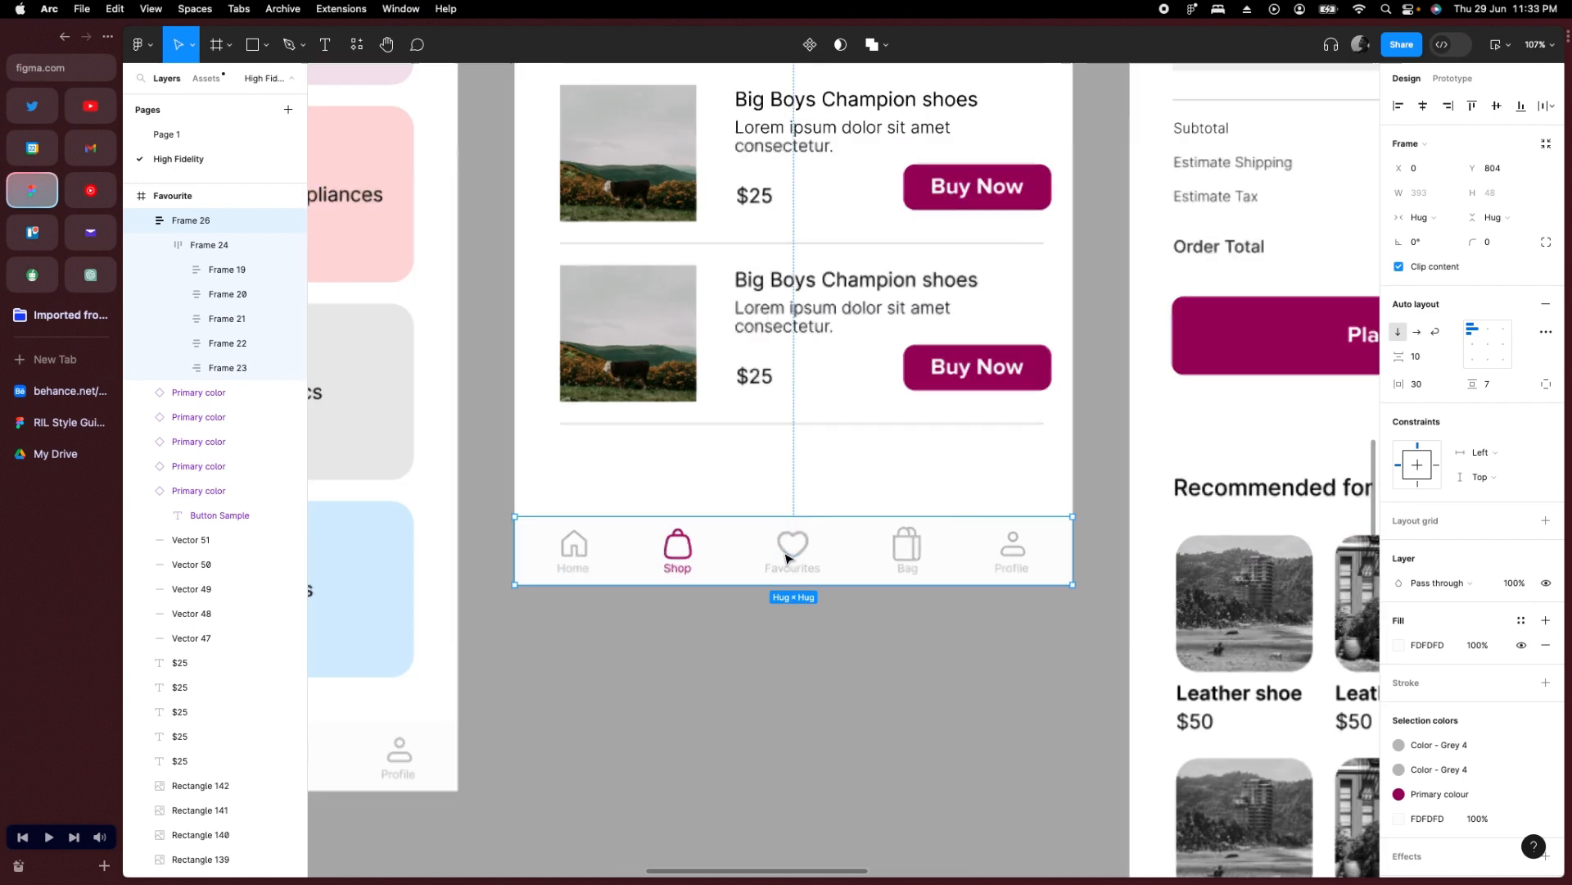
key(Return)
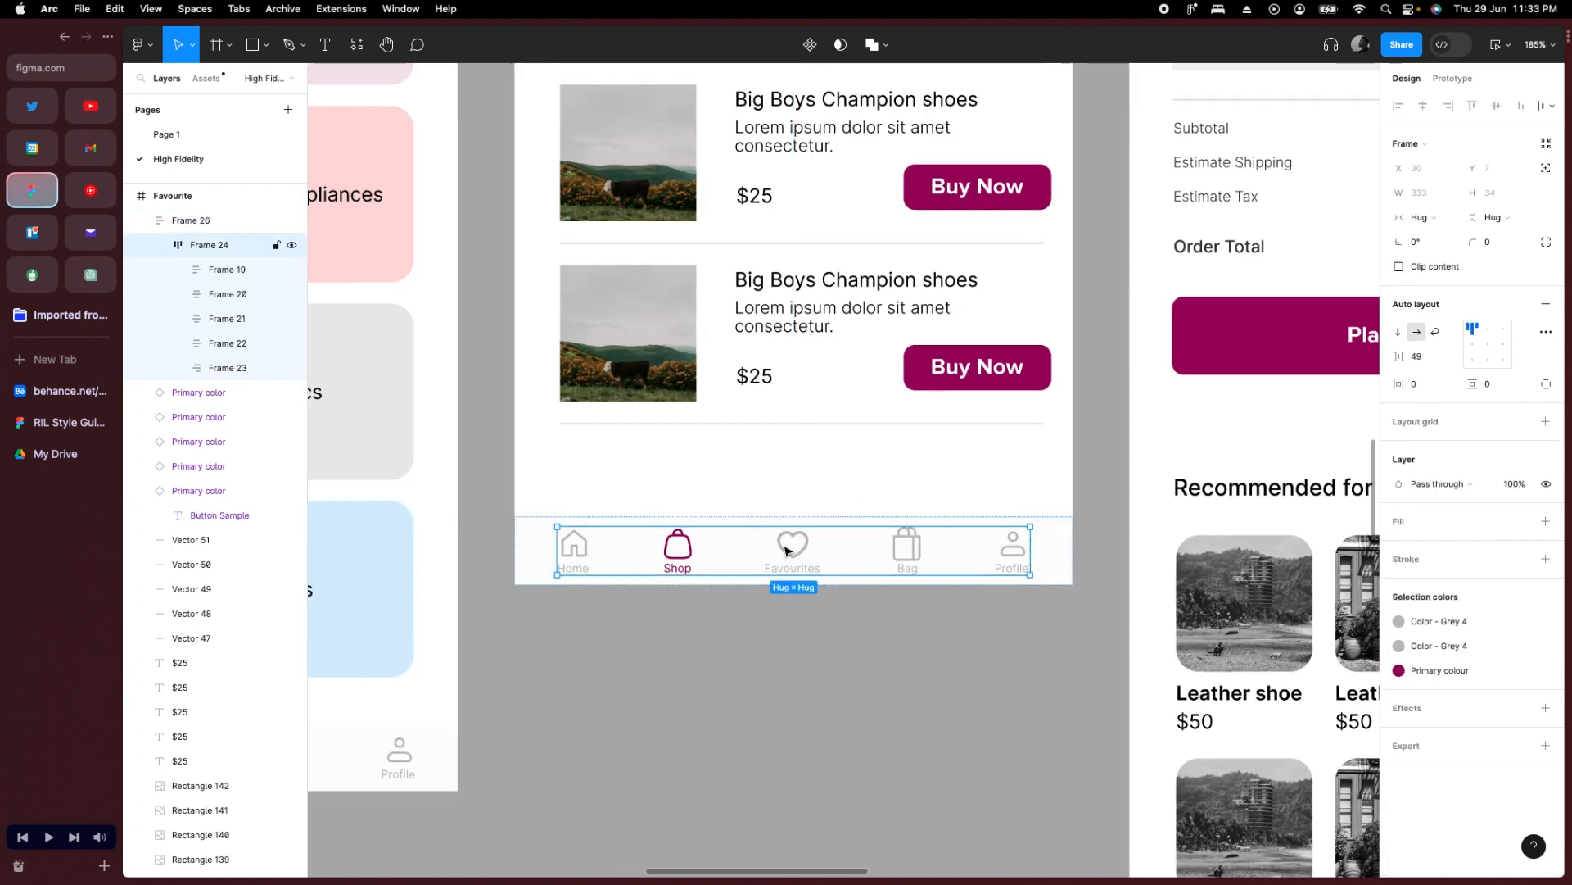
click(784, 553)
click(1399, 621)
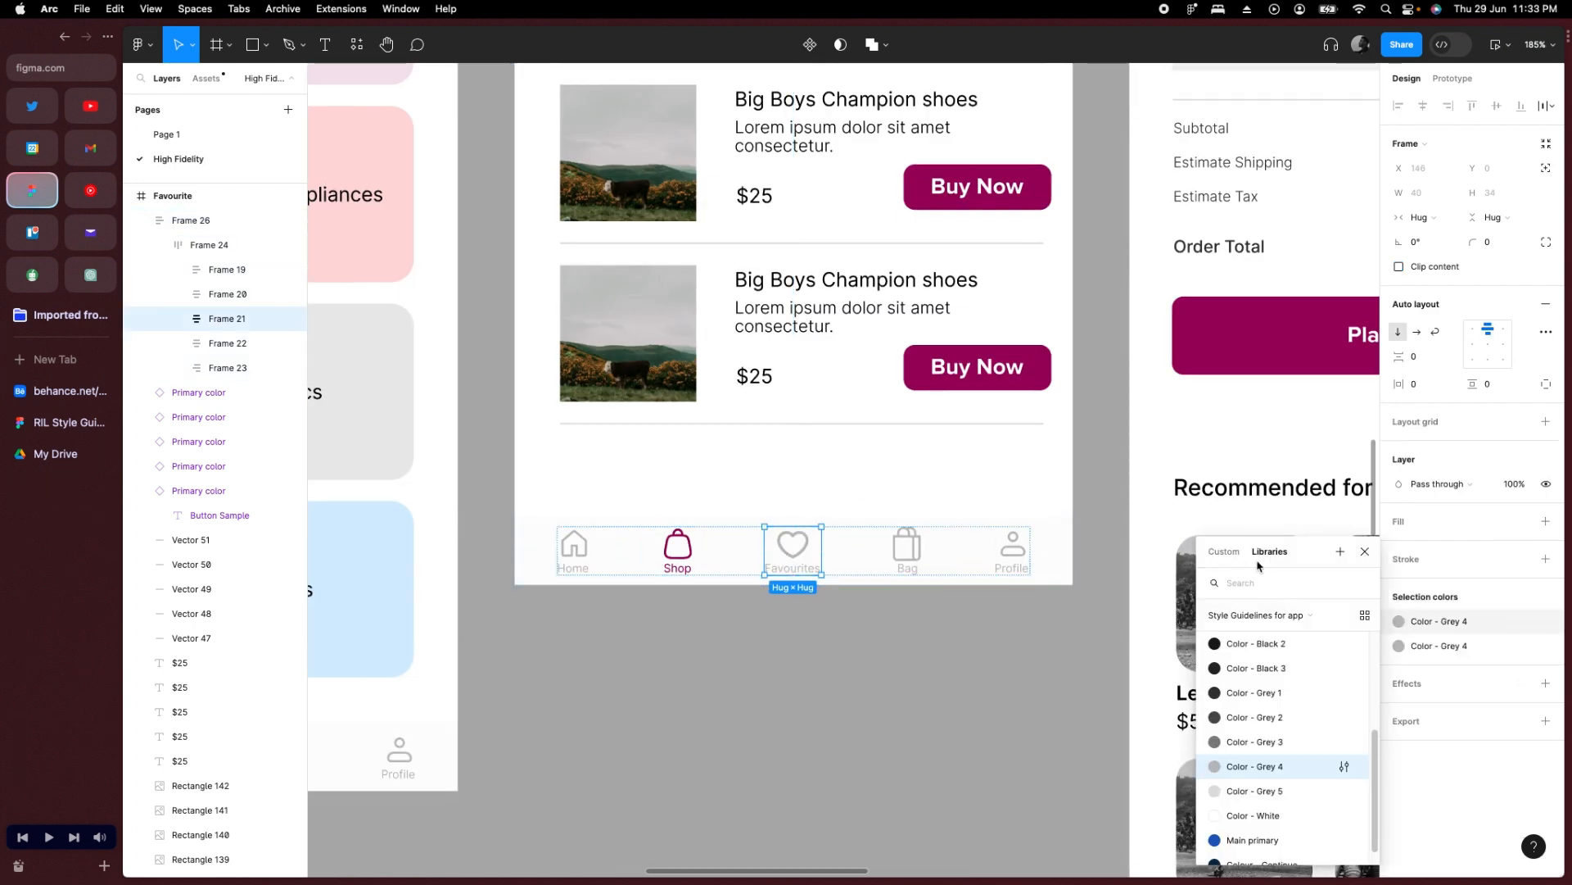
click(1261, 615)
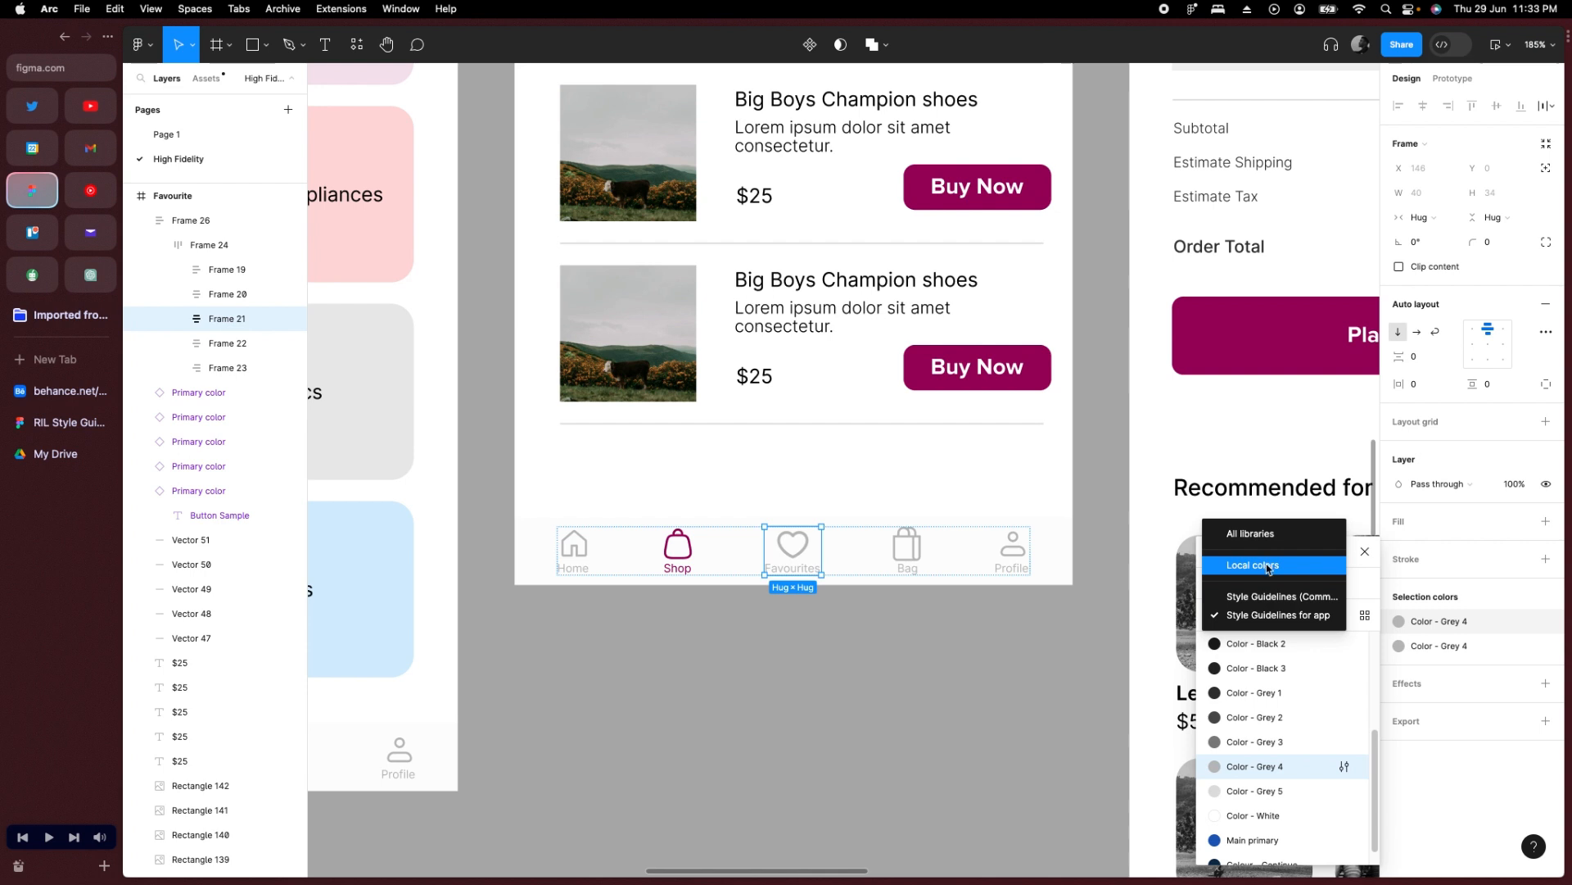
click(1270, 565)
click(1253, 647)
click(1458, 624)
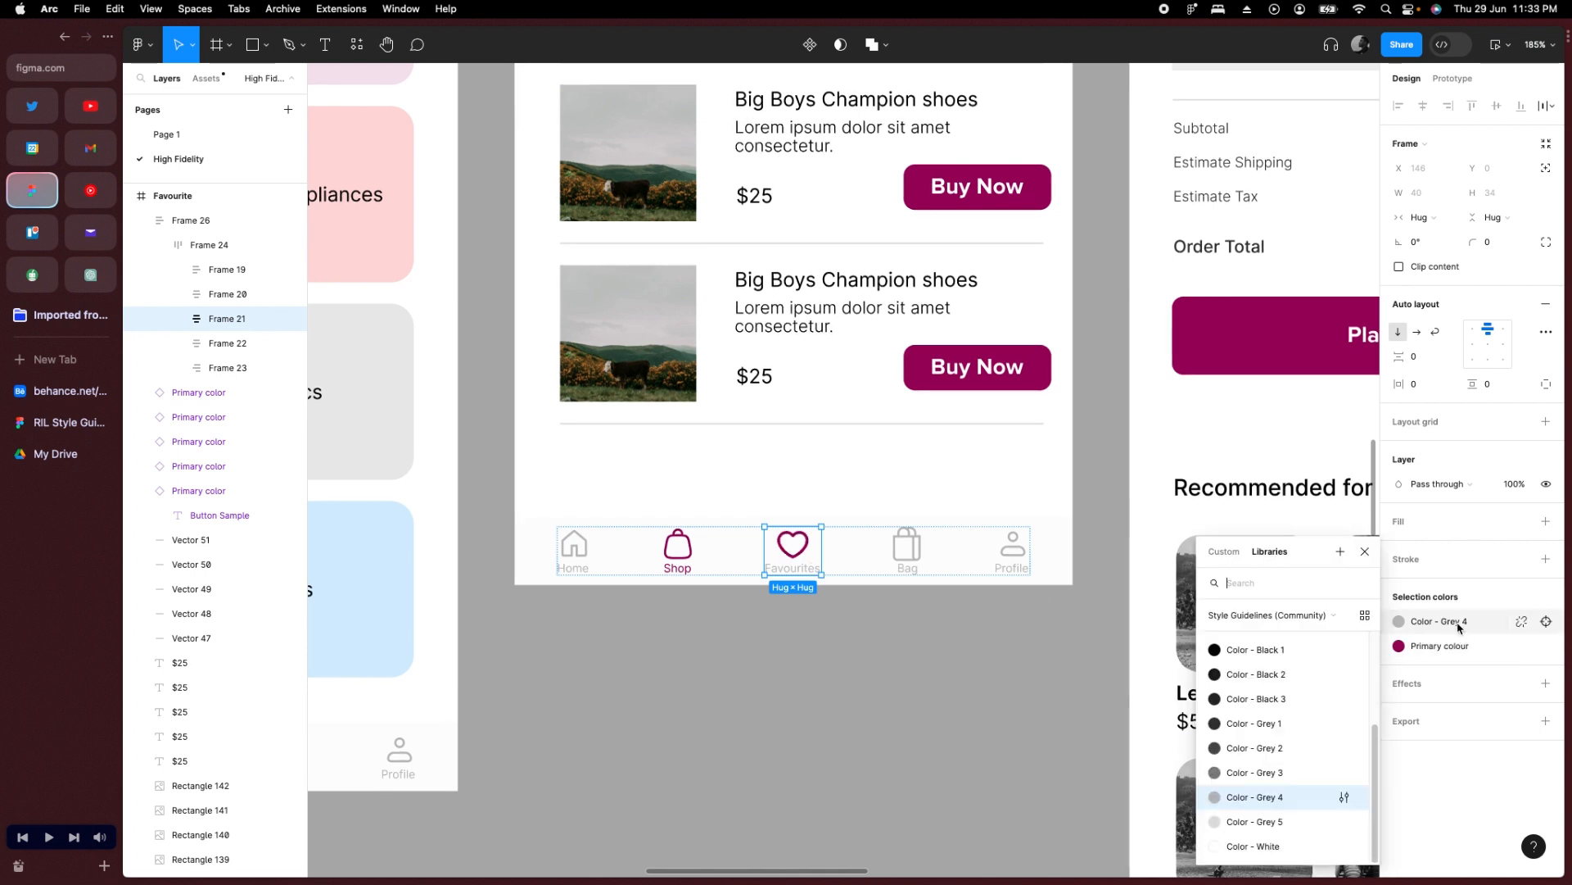
click(1246, 615)
click(1269, 573)
click(1260, 649)
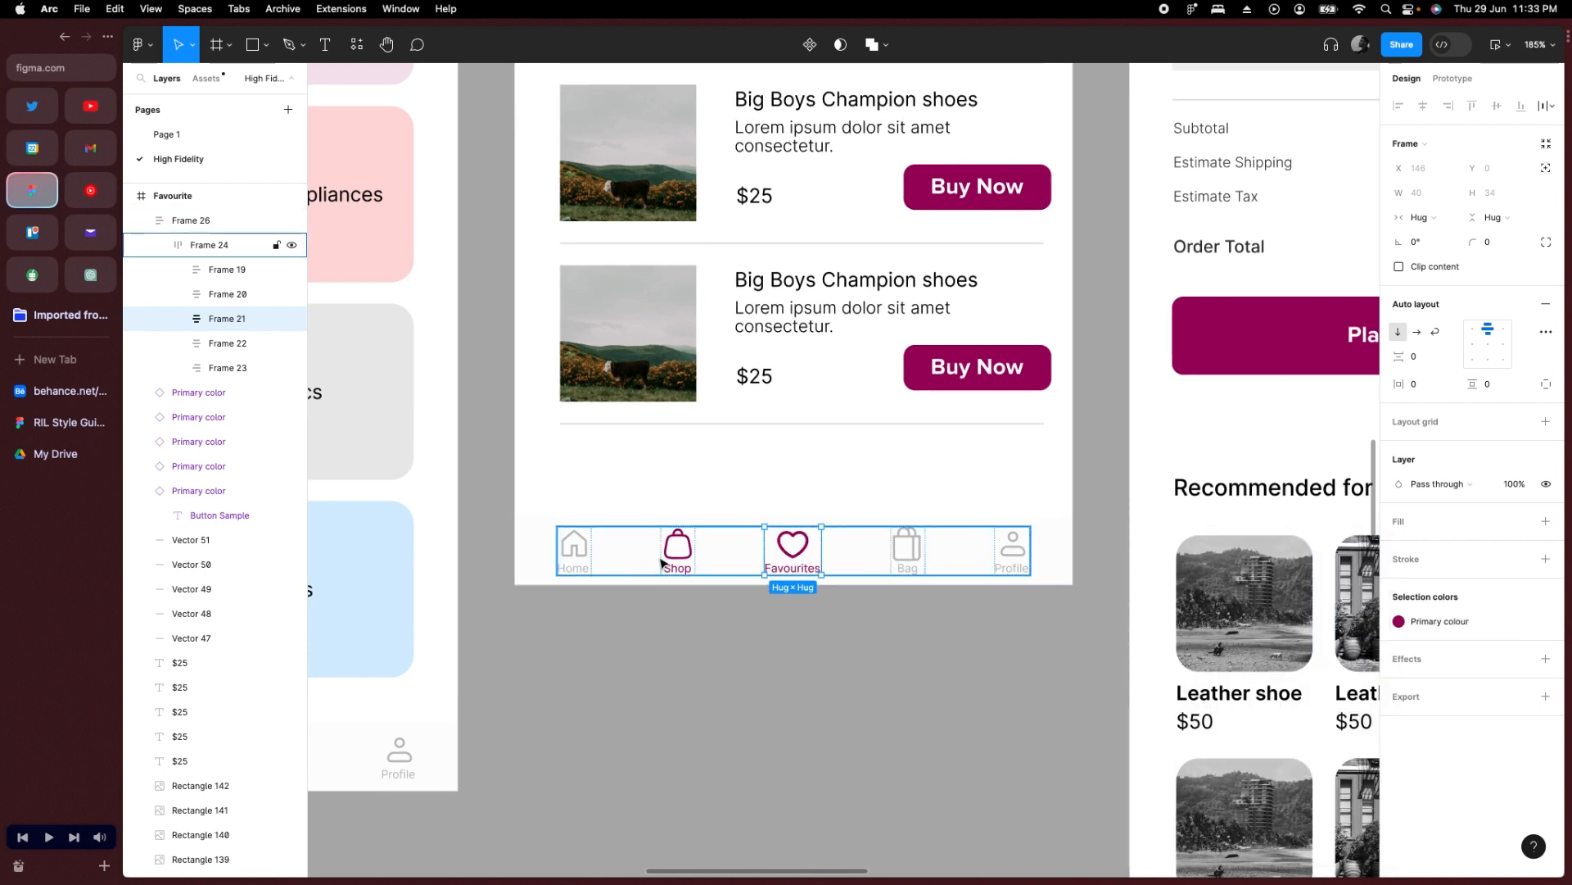
Recolour the Shop item in the Favourite frame's navigation bar with the Color - Black 2 library style.
key(shift+Tab)
click(1442, 620)
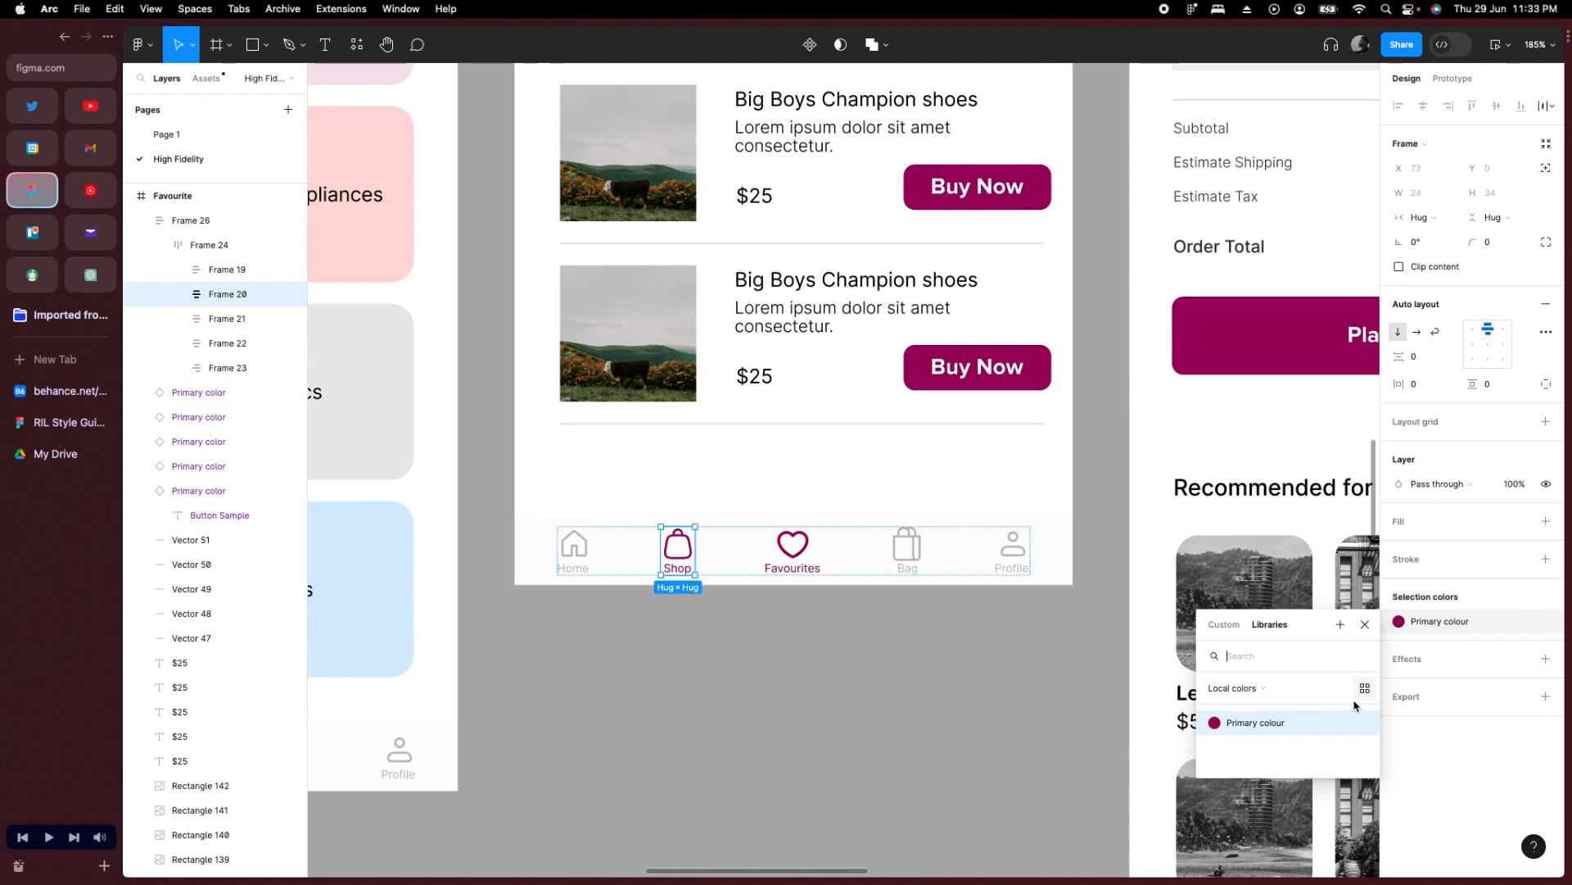
click(1301, 696)
click(1271, 660)
scroll(1286, 742, down, 5)
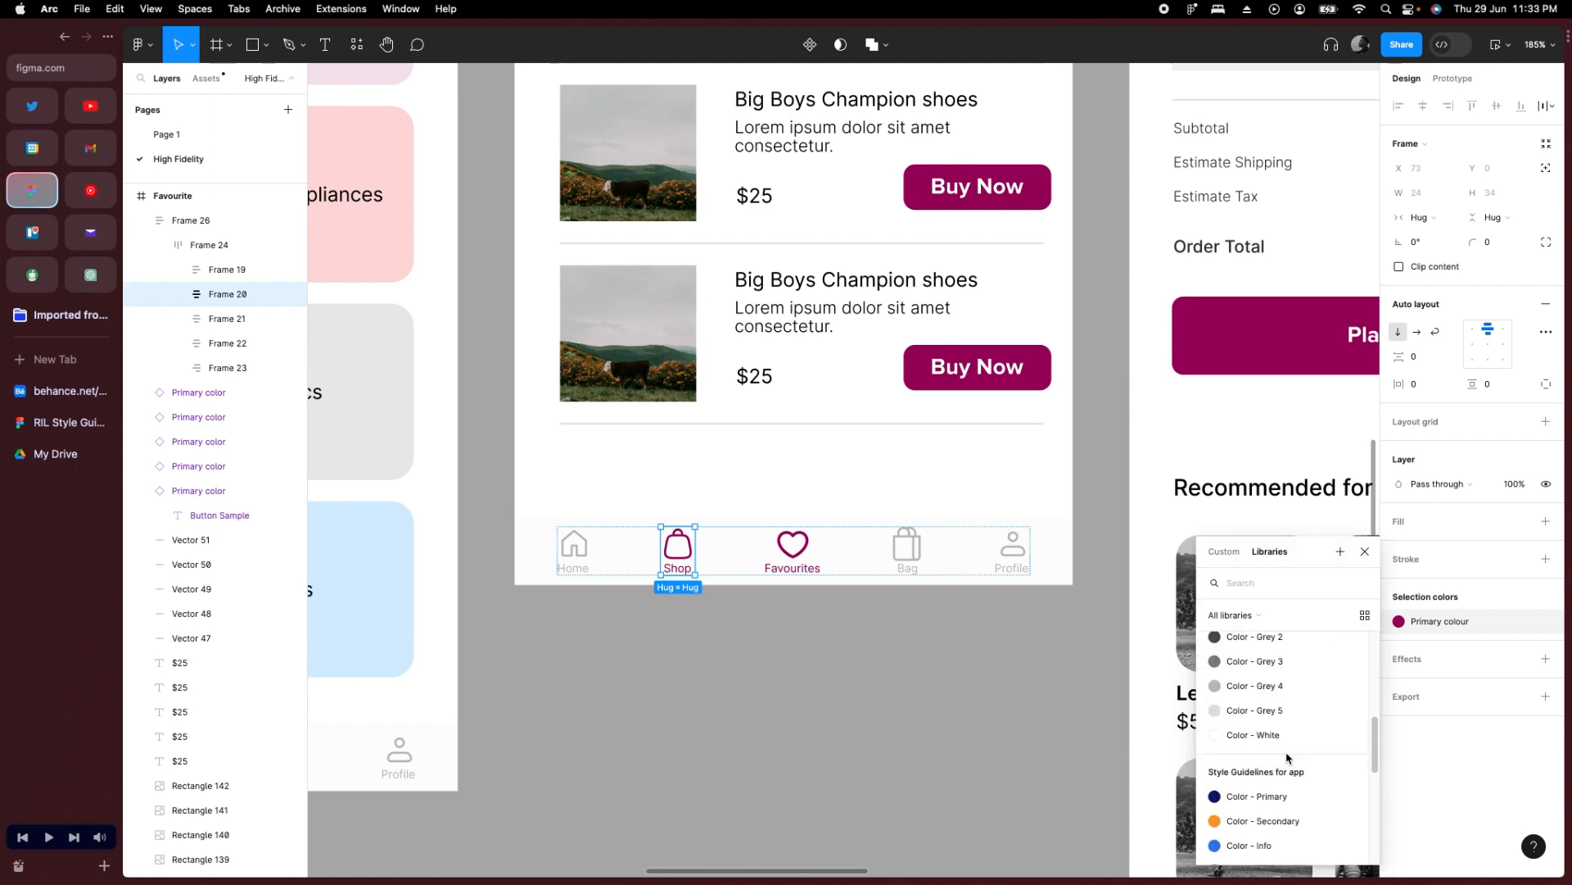
scroll(1286, 741, down, 5)
key(Escape)
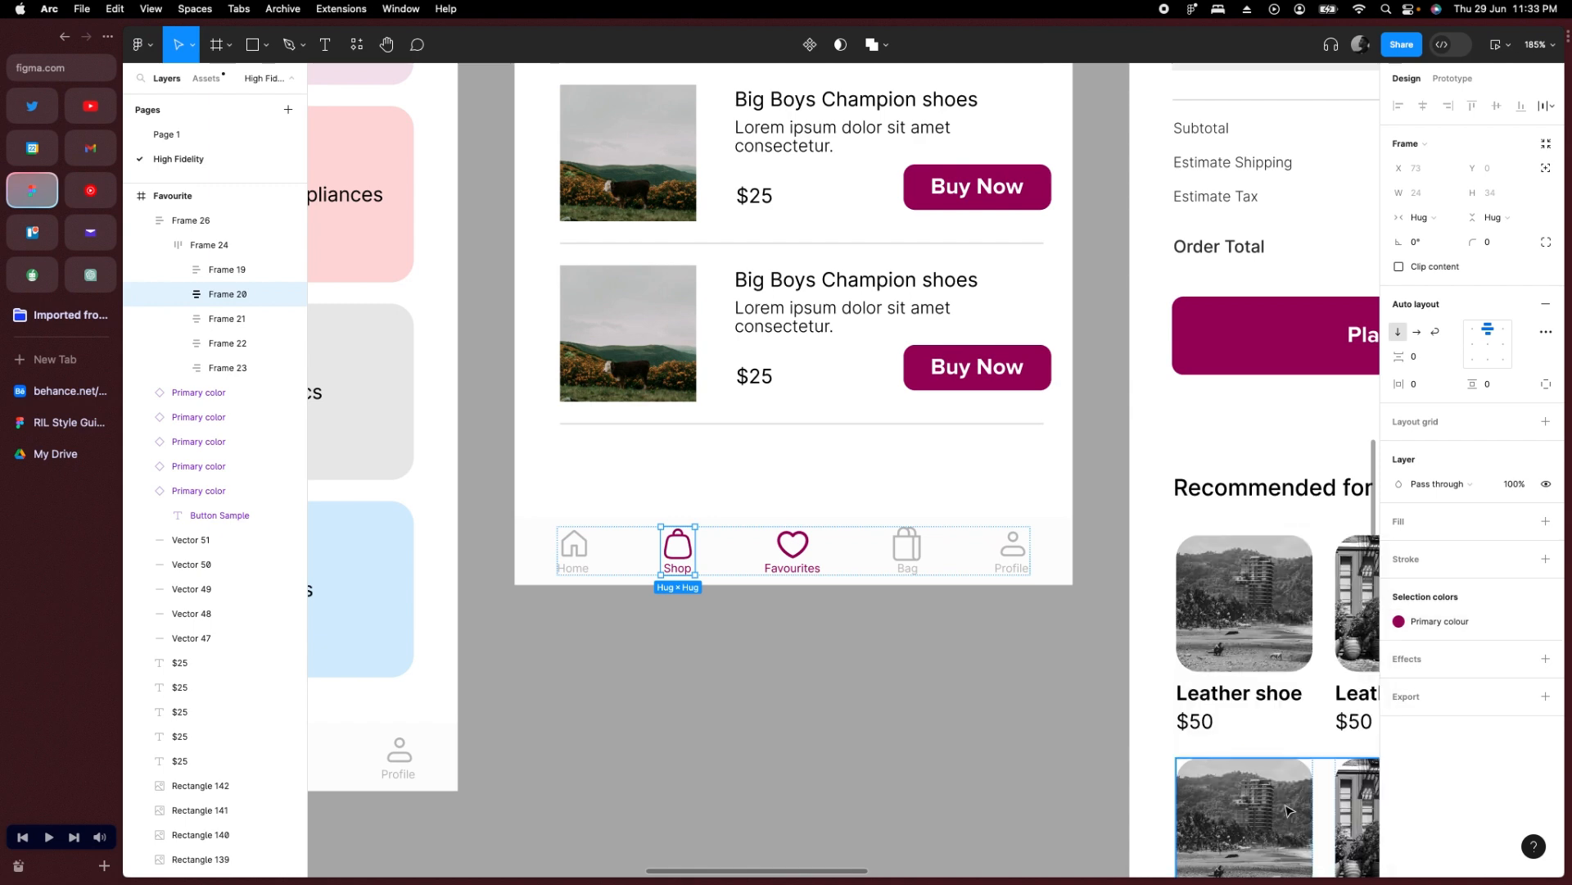
click(1474, 622)
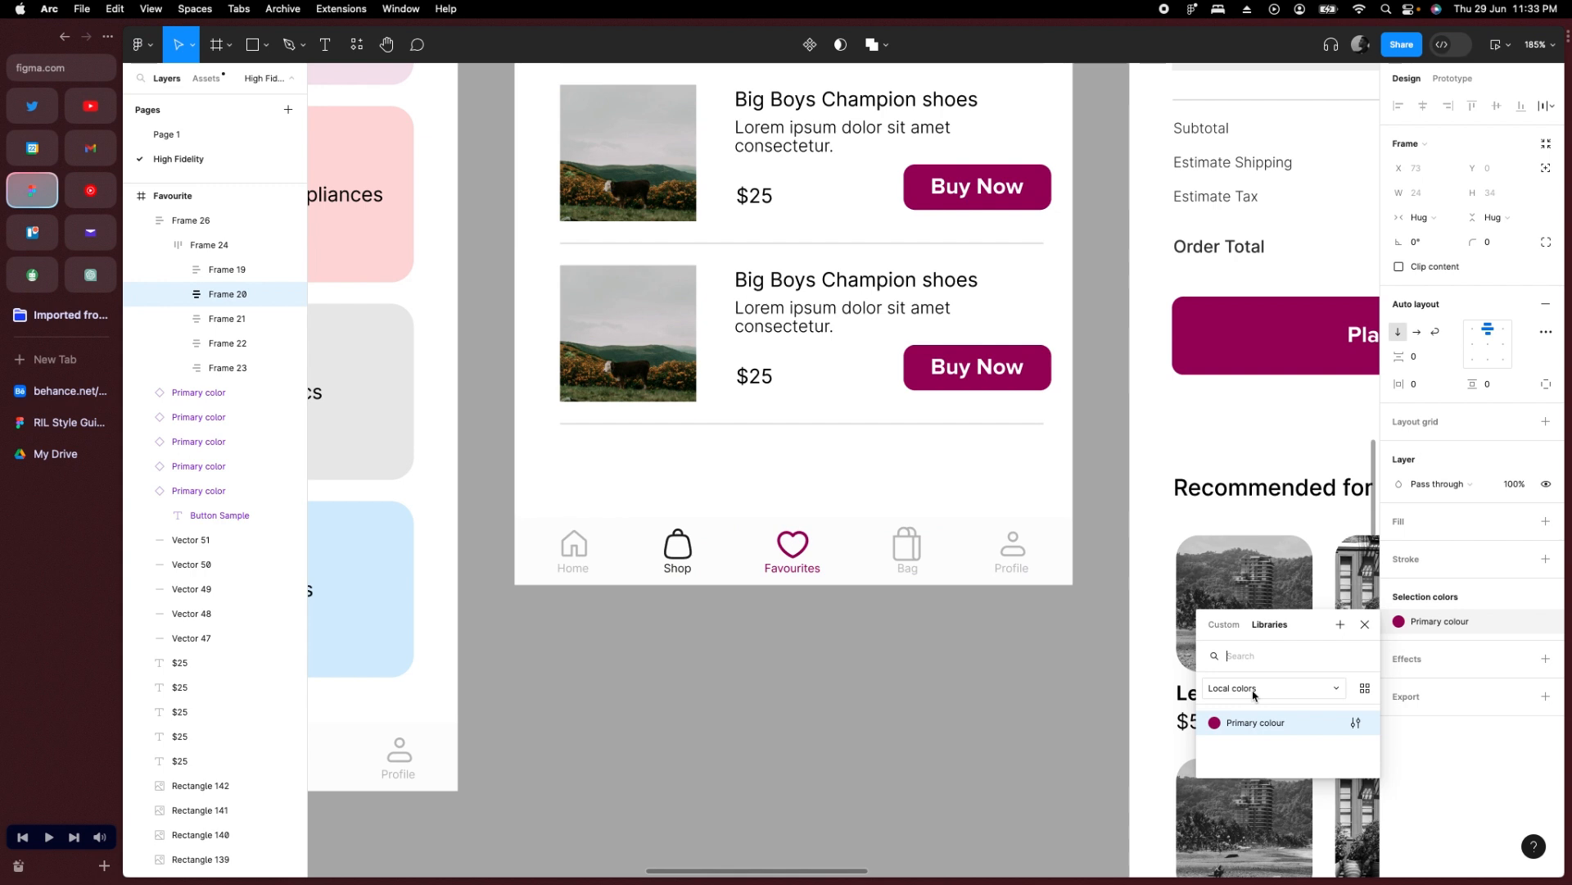
click(1253, 690)
click(1251, 660)
scroll(1275, 737, down, 5)
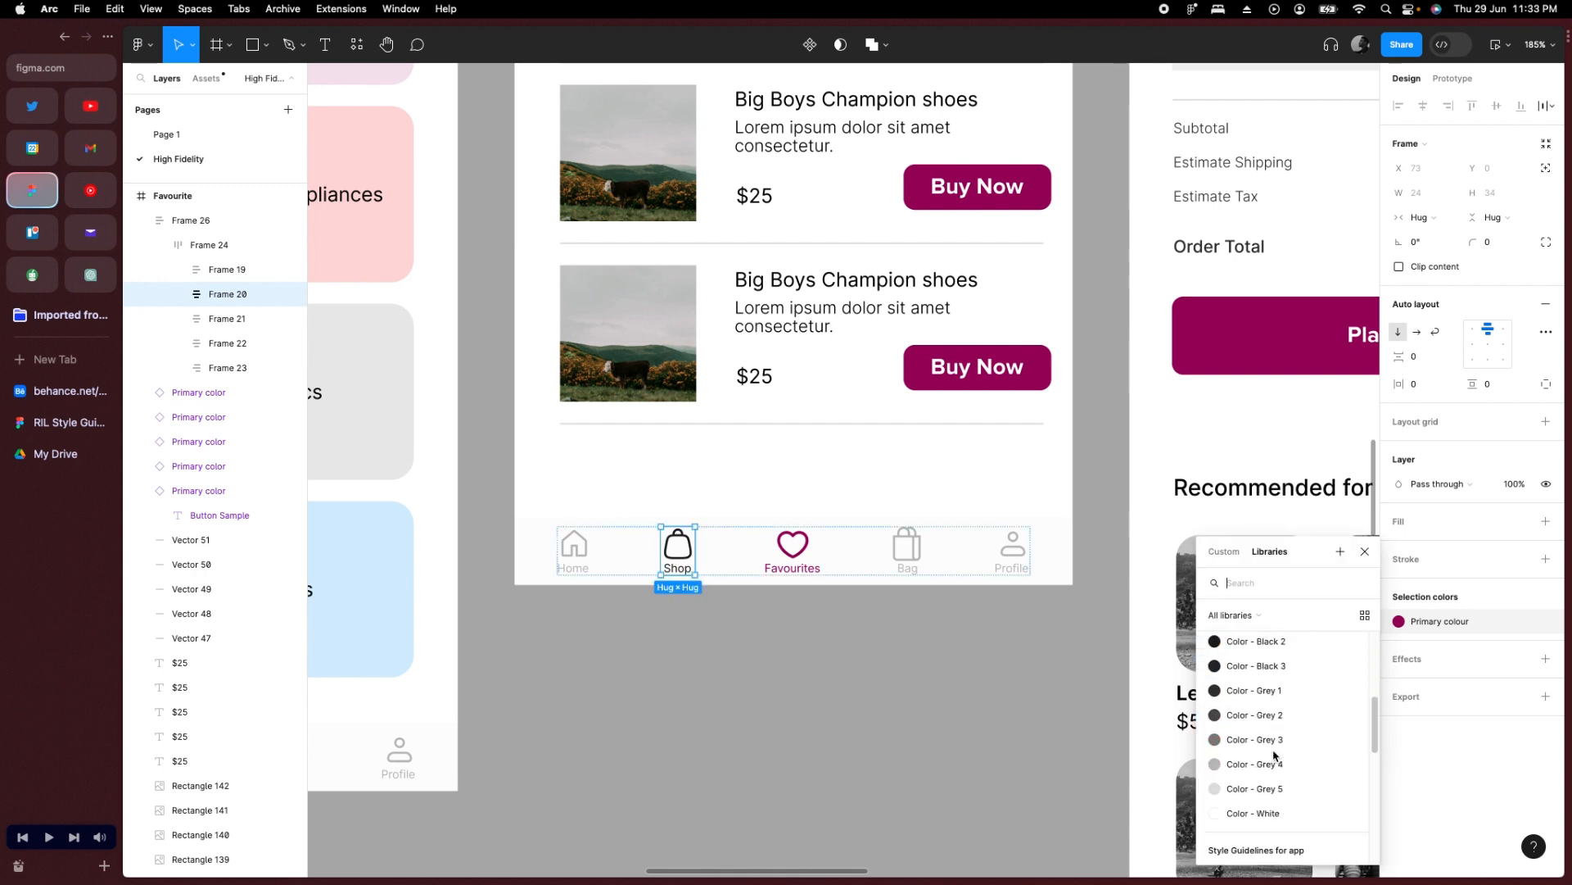
click(1253, 641)
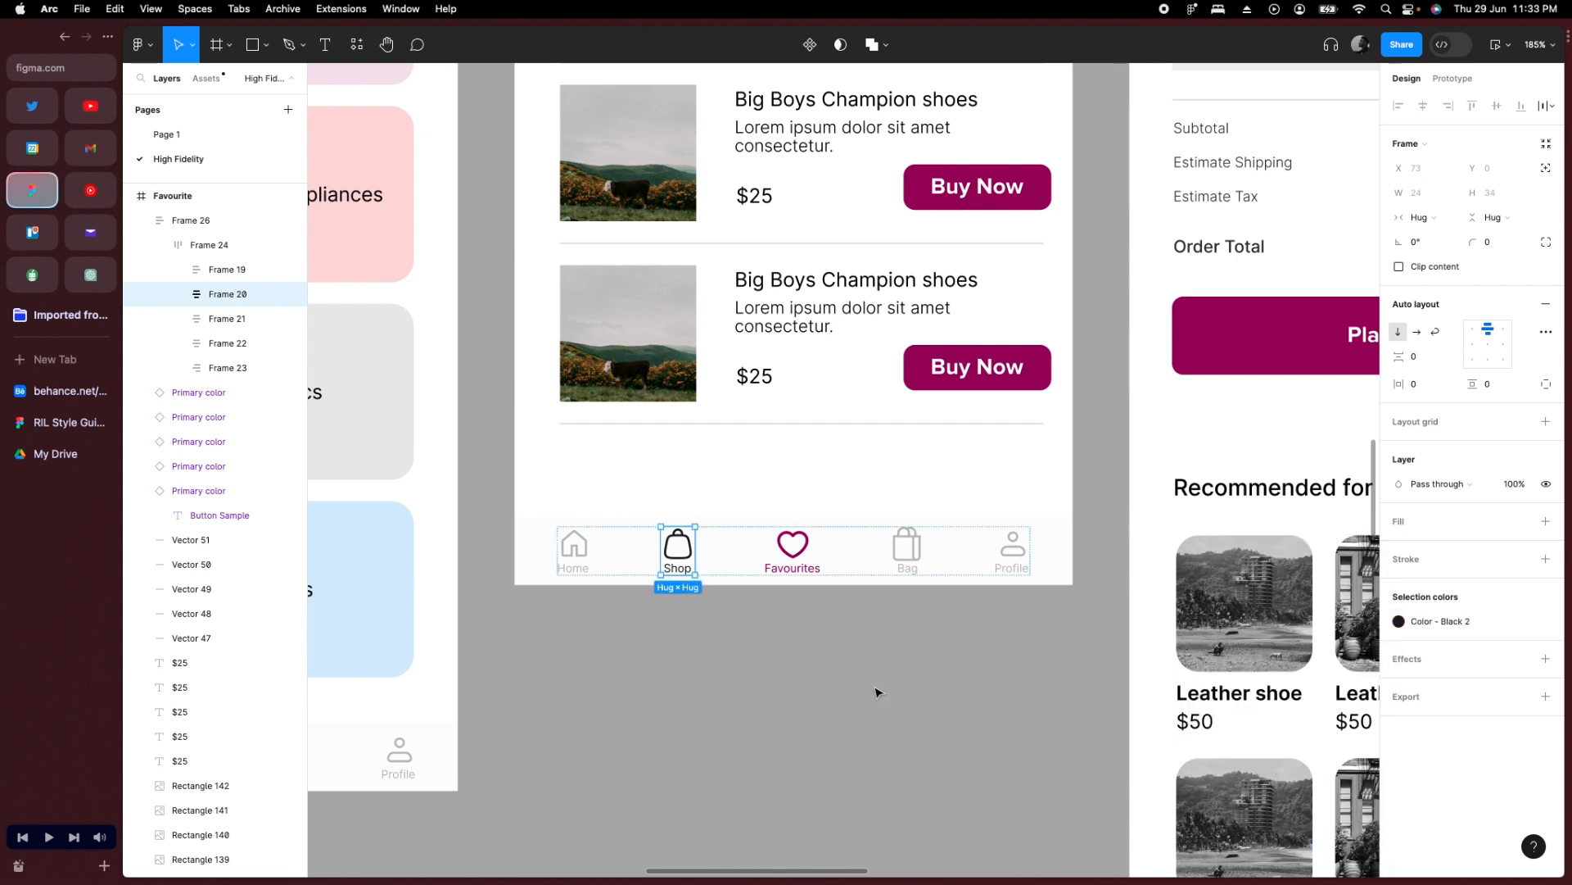
Set the Shop item in the Favourite frame's navigation bar to the Color - Grey 4 library style.
click(1471, 622)
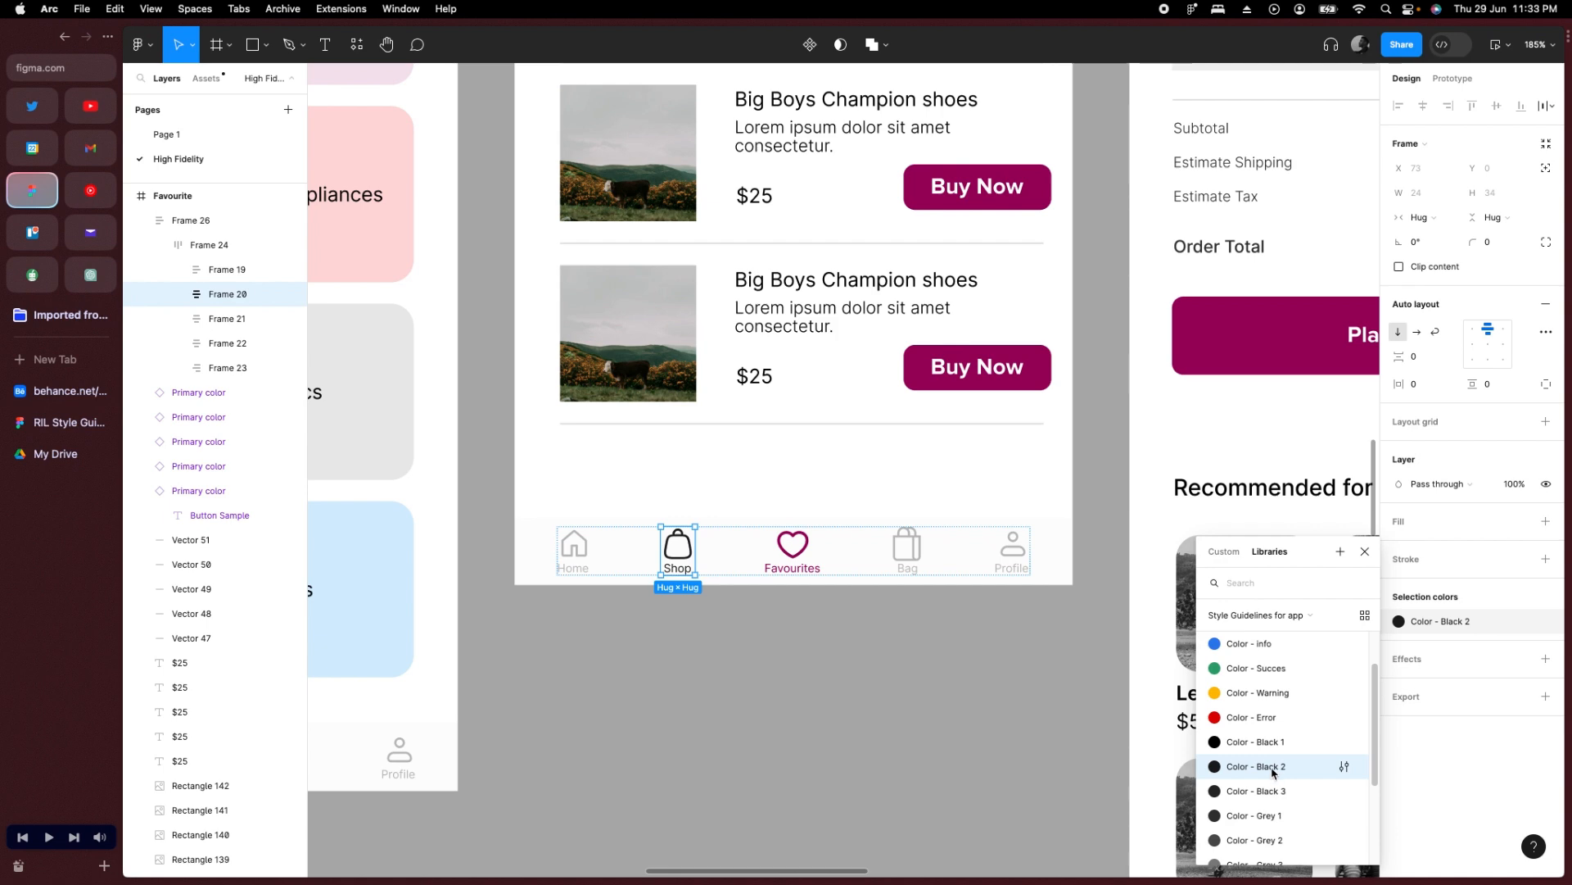
key(Escape)
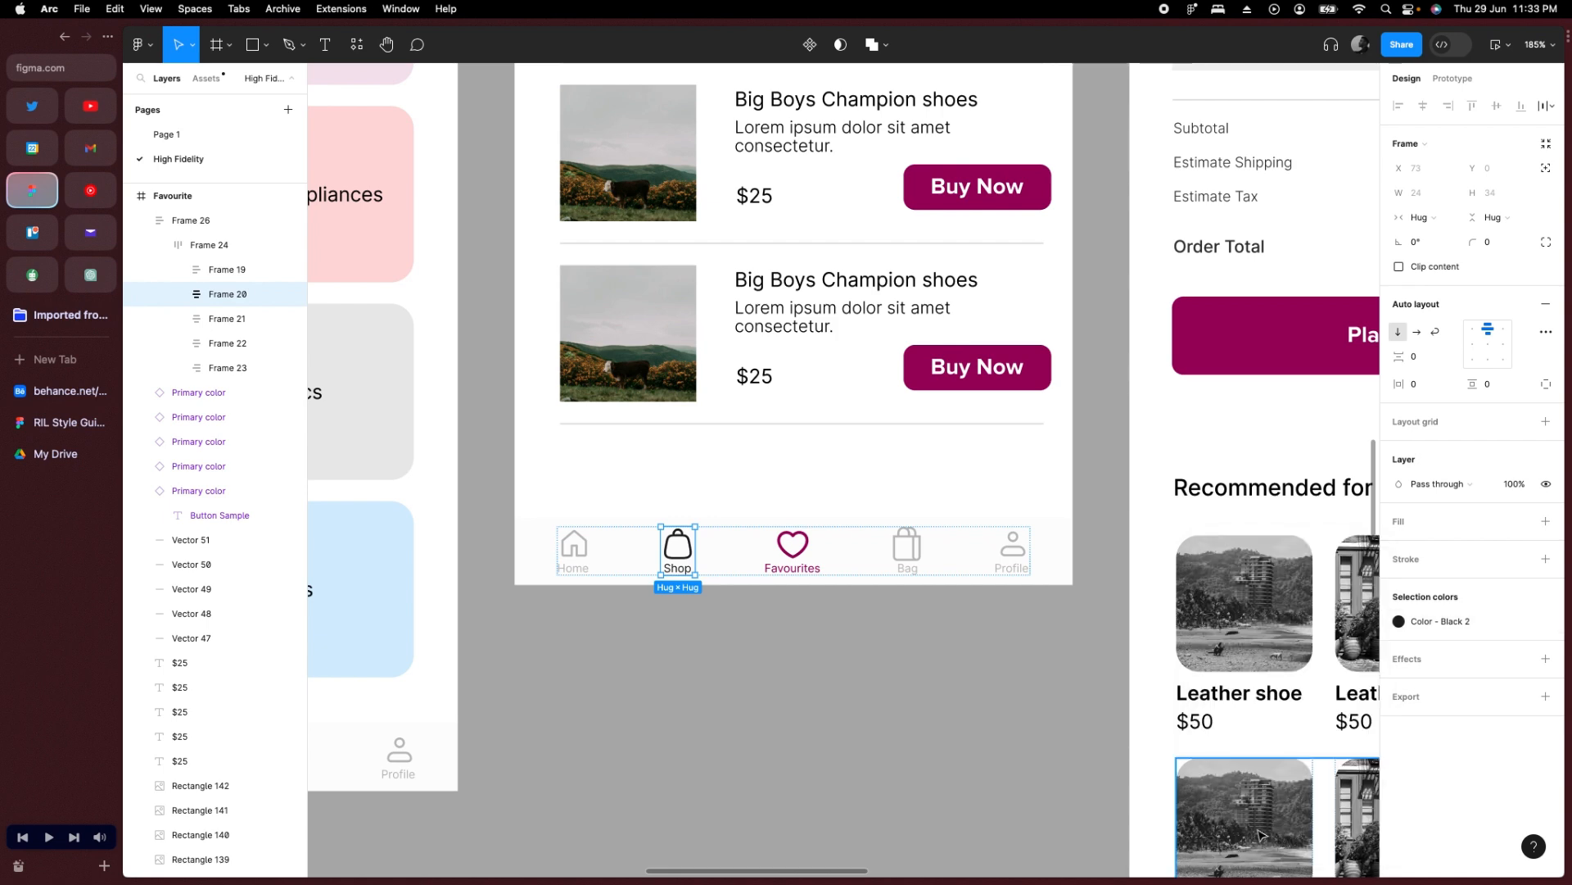
scroll(831, 676, down, 1)
scroll(832, 676, down, 2)
scroll(827, 680, down, 8)
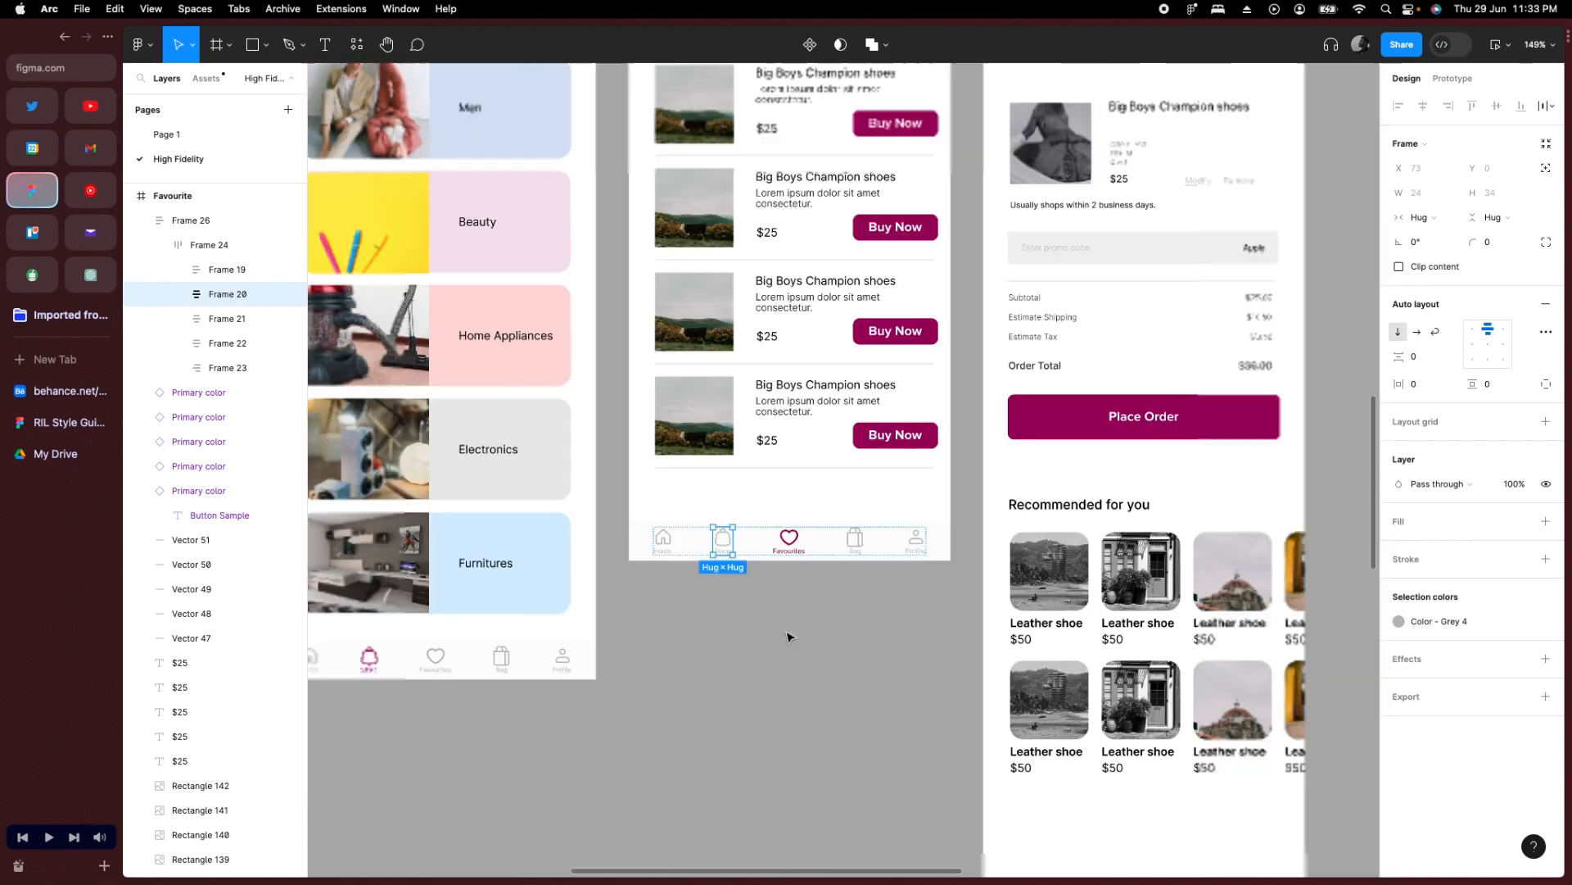
click(818, 722)
Replace the Men frame's old navigation background with a copy of the Shop frame's navigation bar, and move that bar just below the frame.
scroll(817, 722, down, 2)
scroll(790, 626, down, 5)
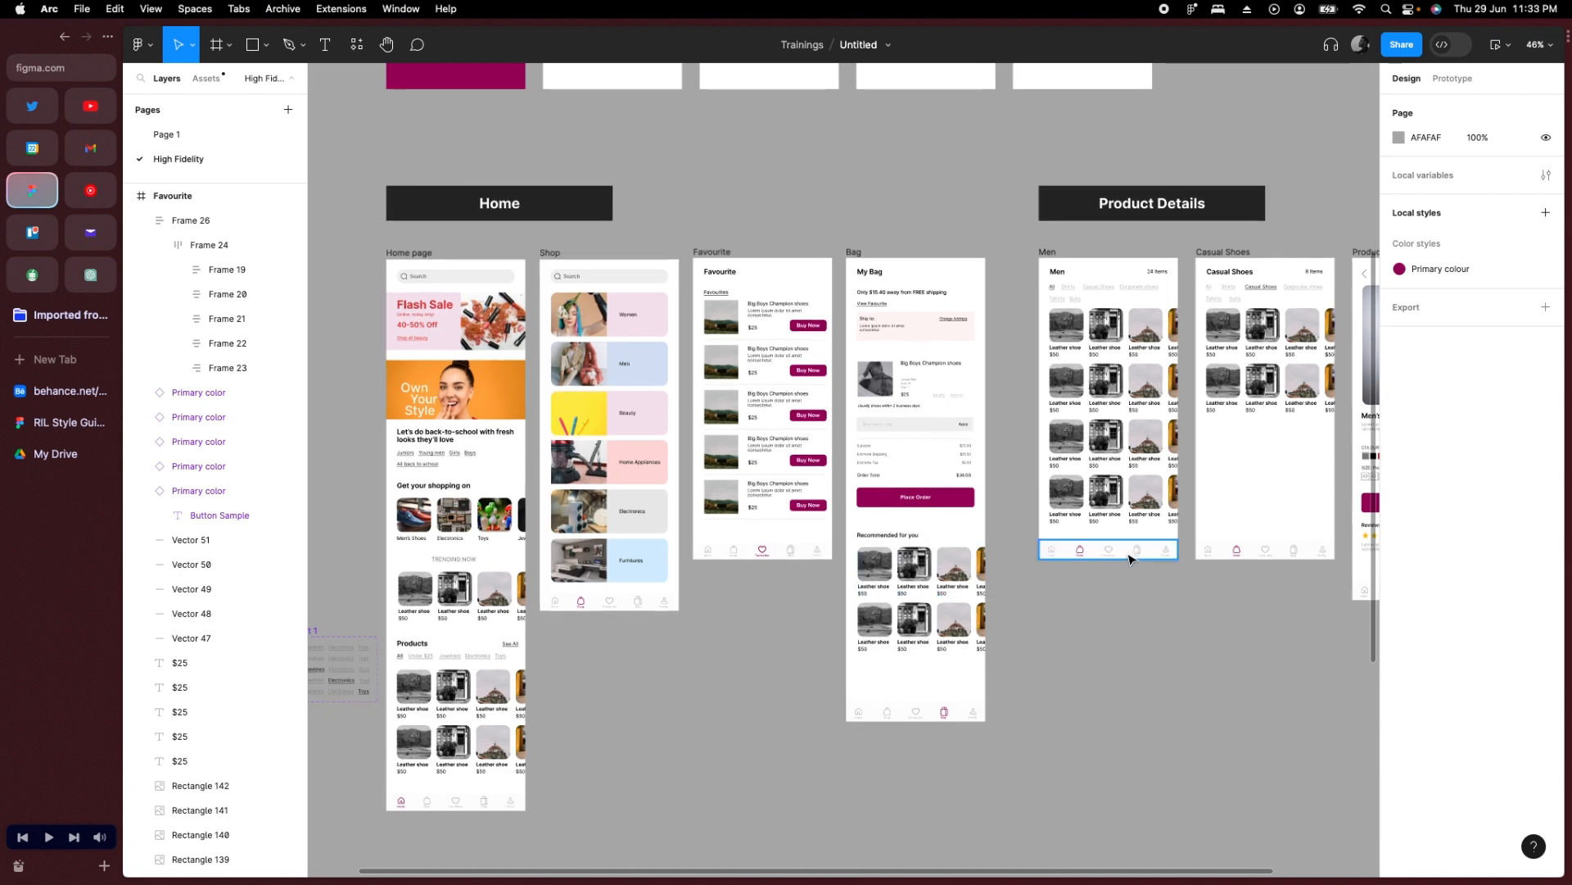
click(668, 607)
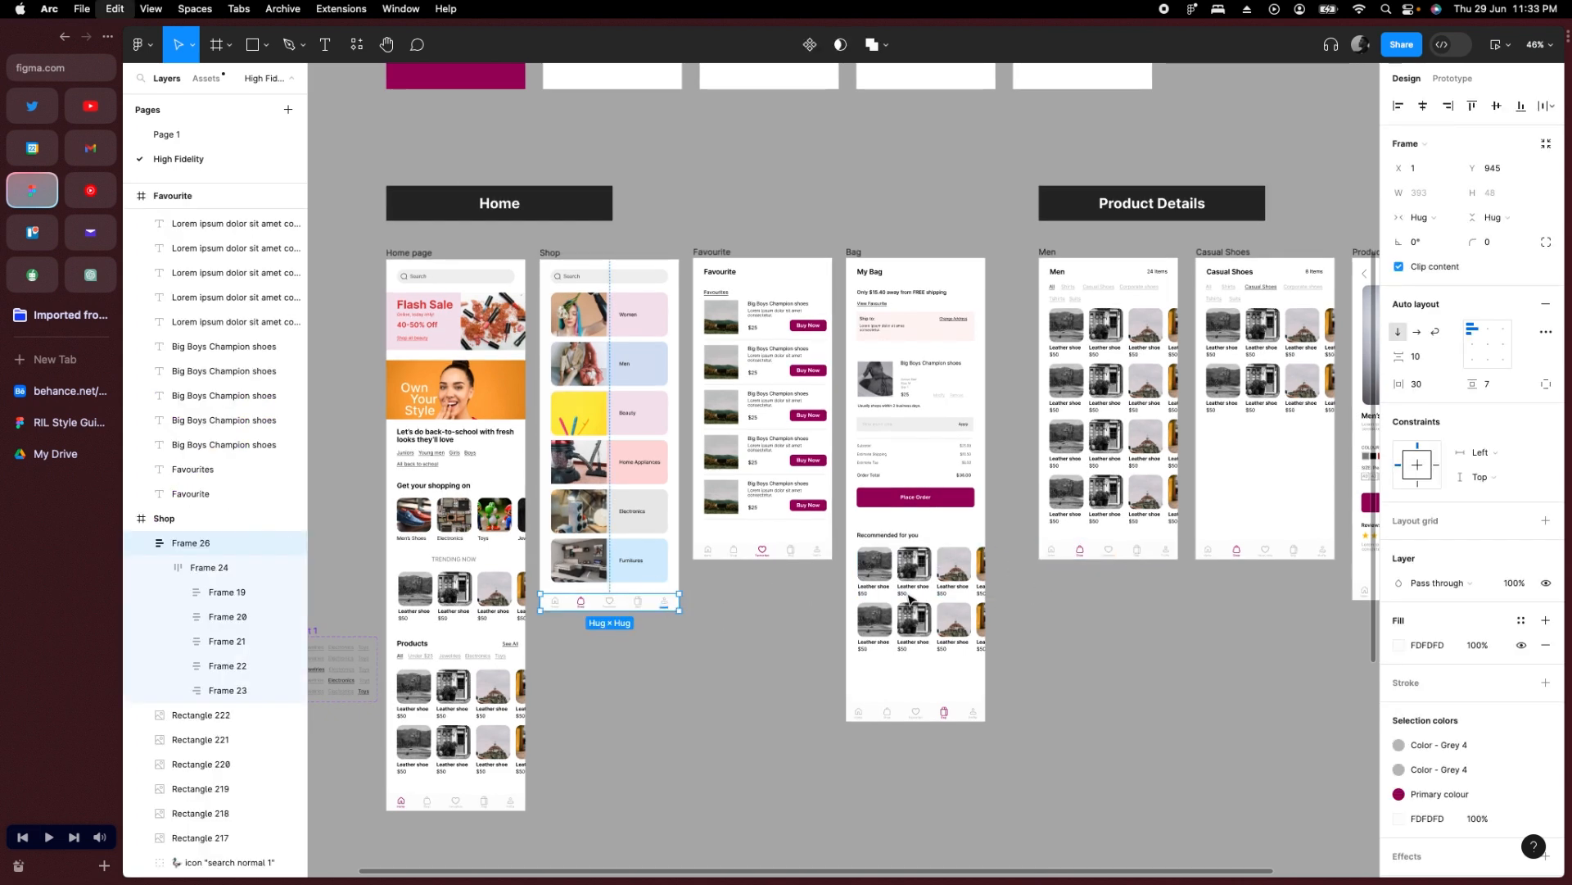
right_click(1161, 554)
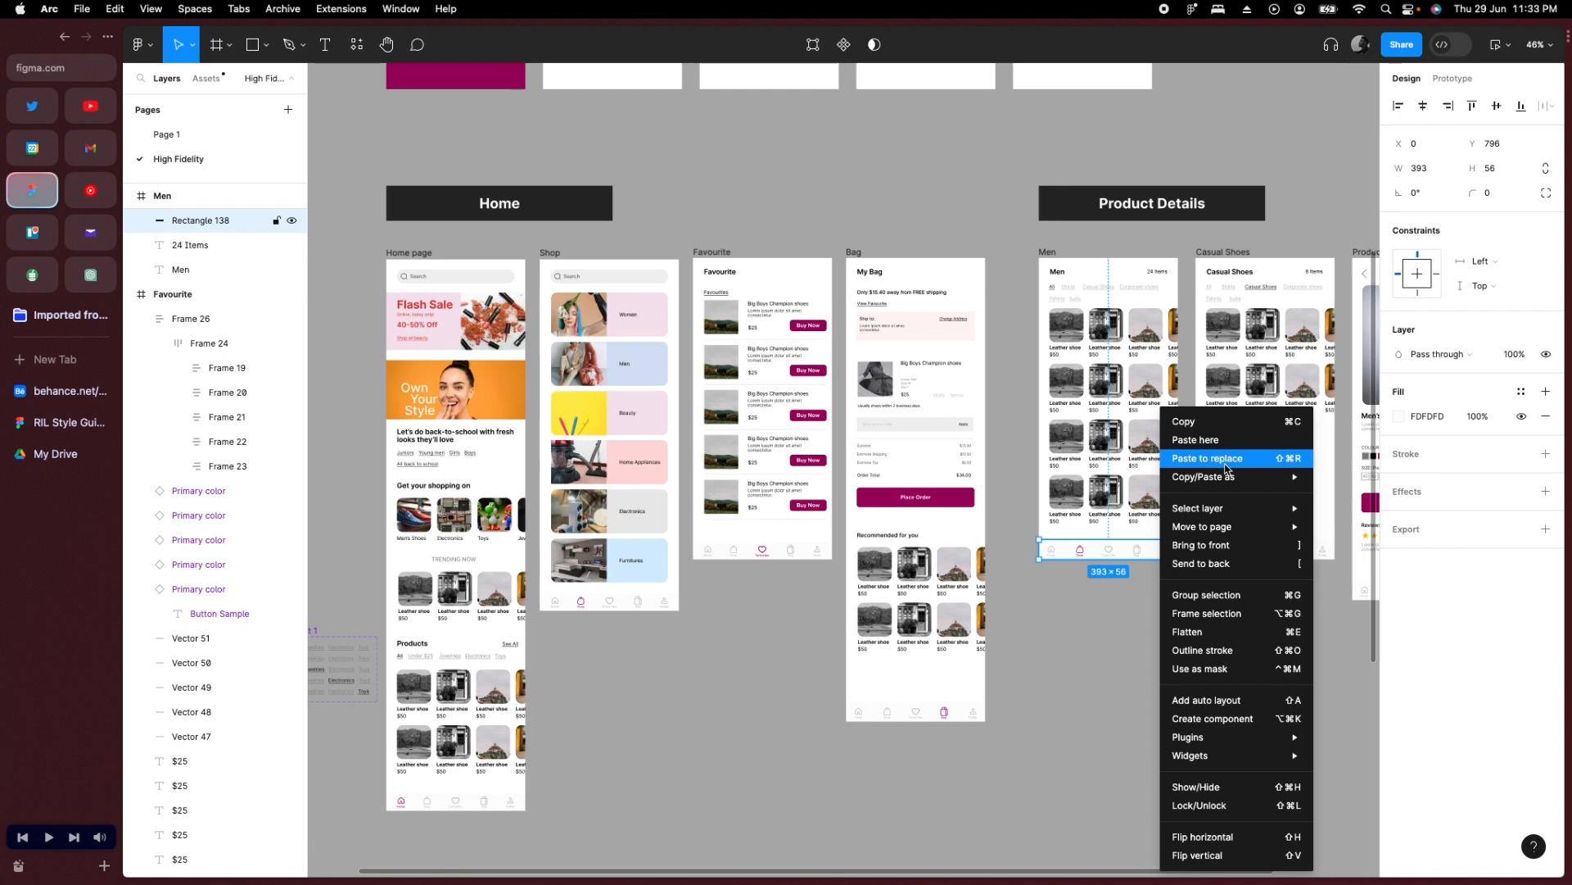
key(Escape)
key(Escape)
scroll(1158, 554, up, 5)
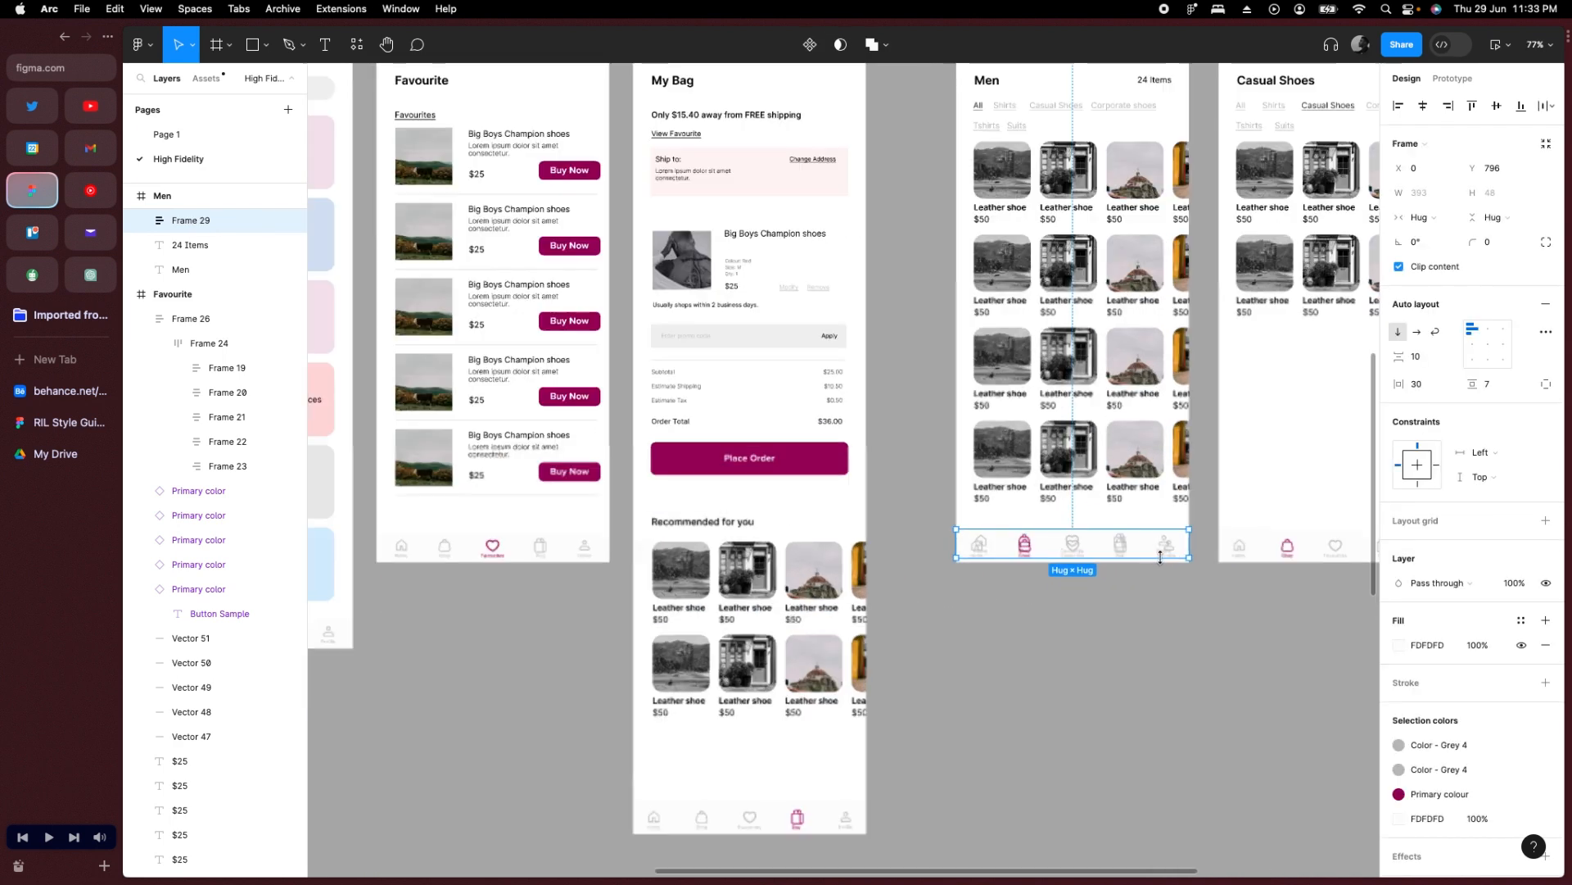
drag(1145, 551, 1131, 632)
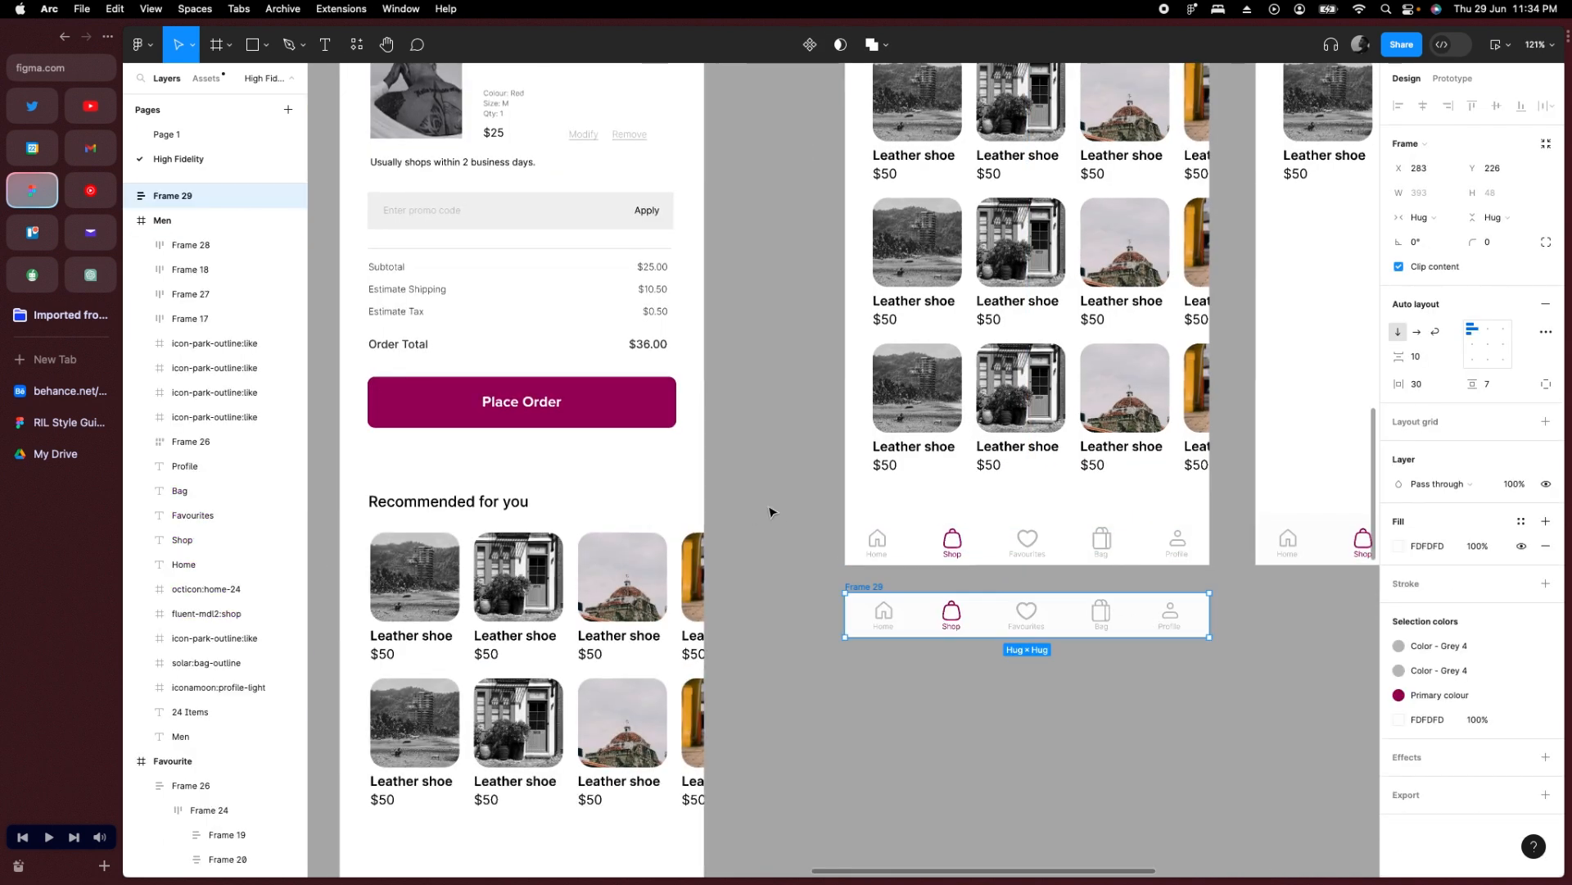
Delete the old navigation icons and labels along the bottom of the Men frame.
click(1131, 553)
drag(811, 509, 1198, 557)
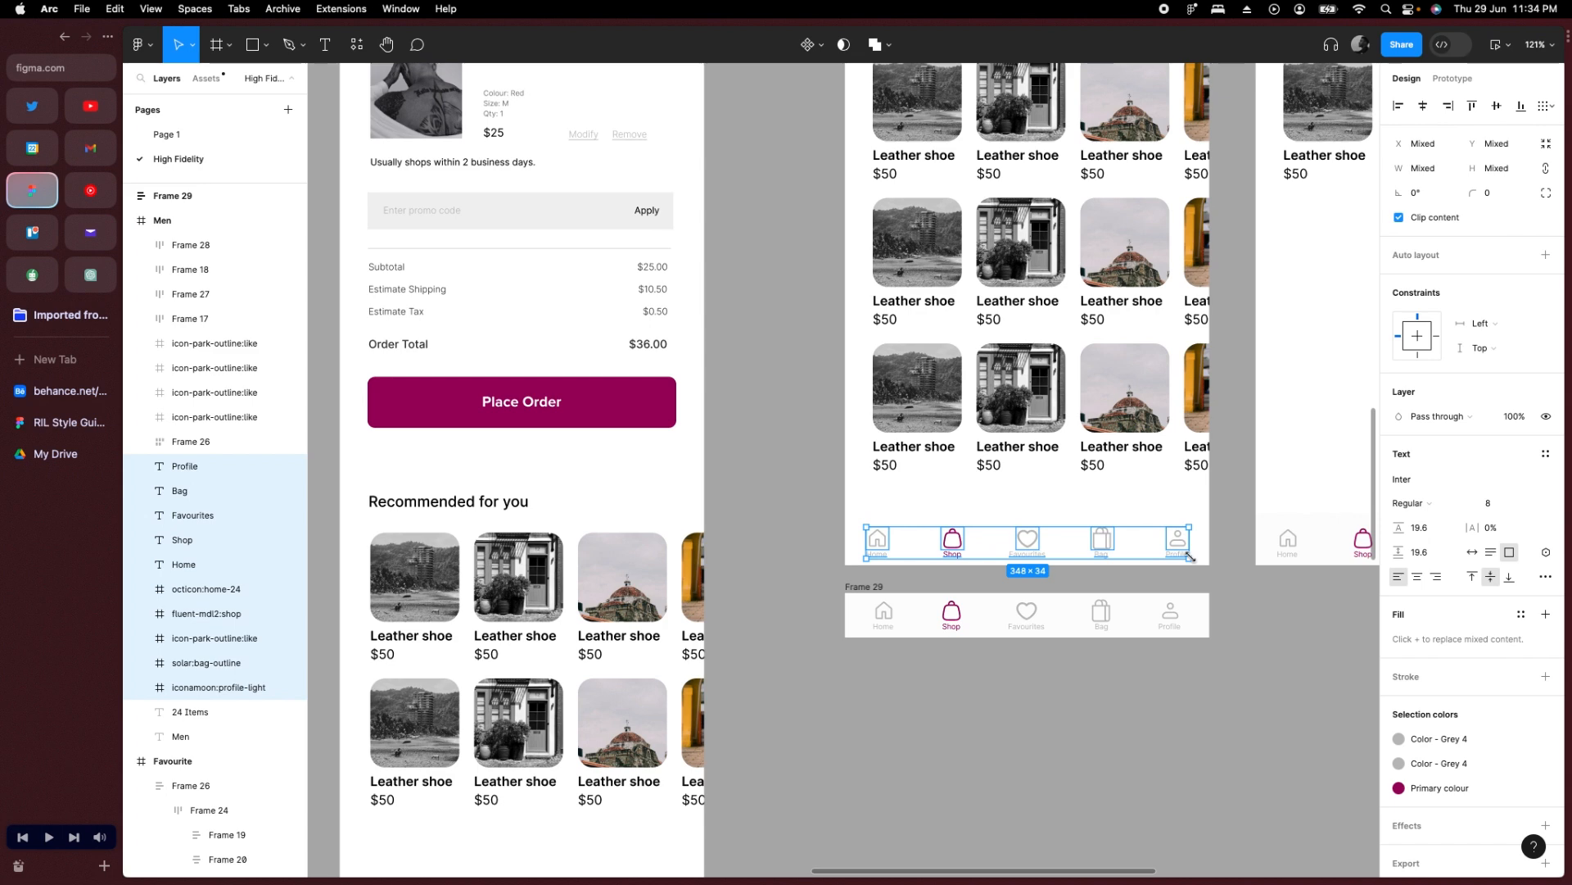
key(Delete)
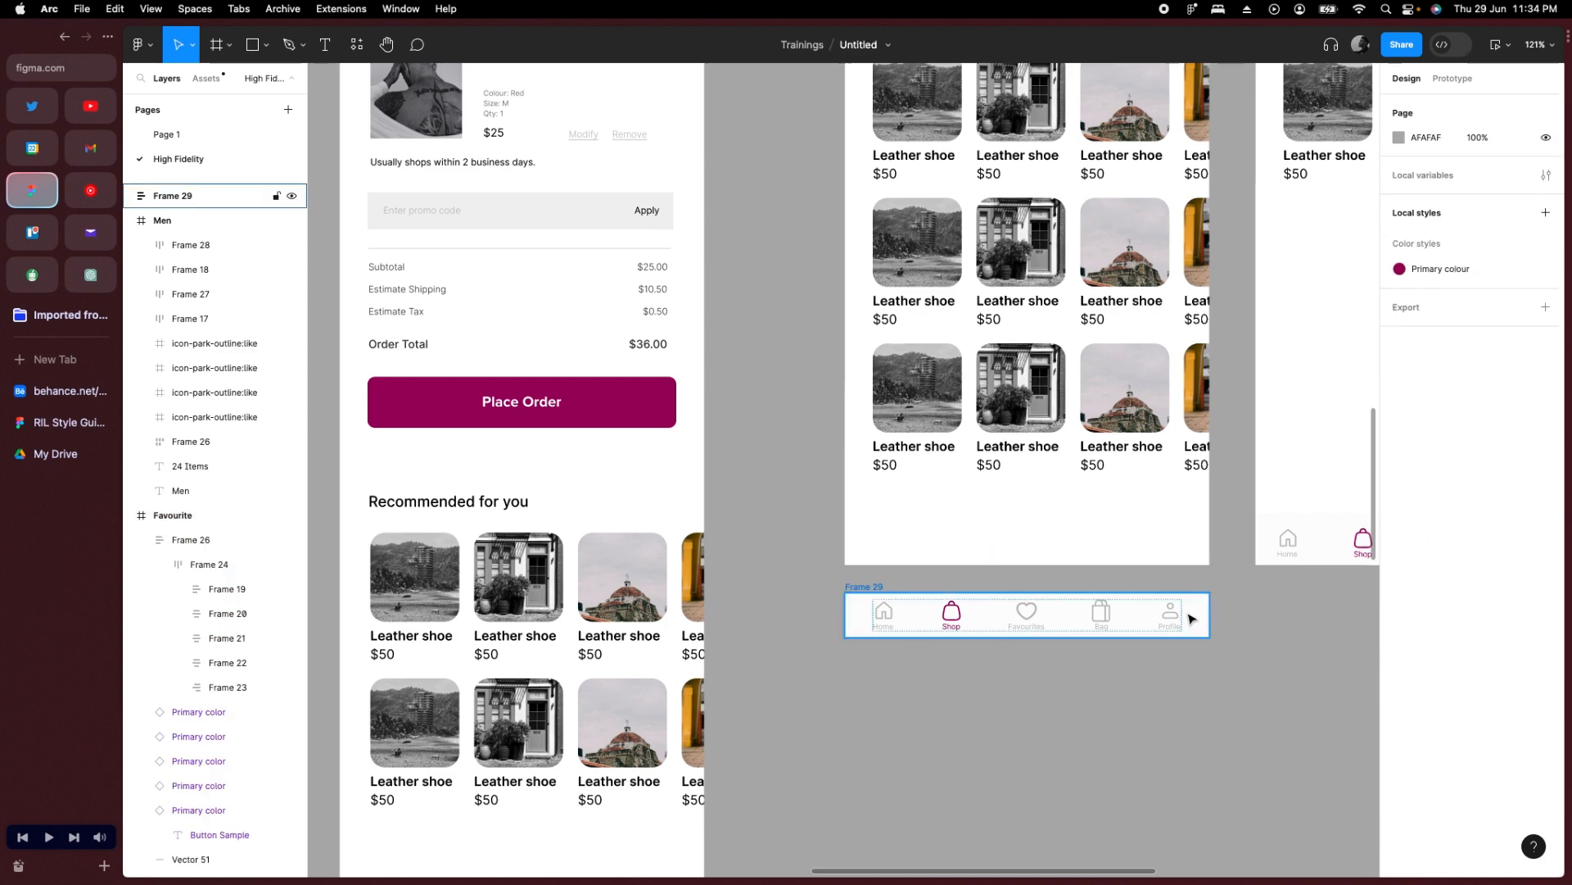
Place the copied navigation bar along the bottom of the Men frame at X 1, Y 804, and check its prototype links.
drag(1180, 616, 1171, 547)
click(1452, 78)
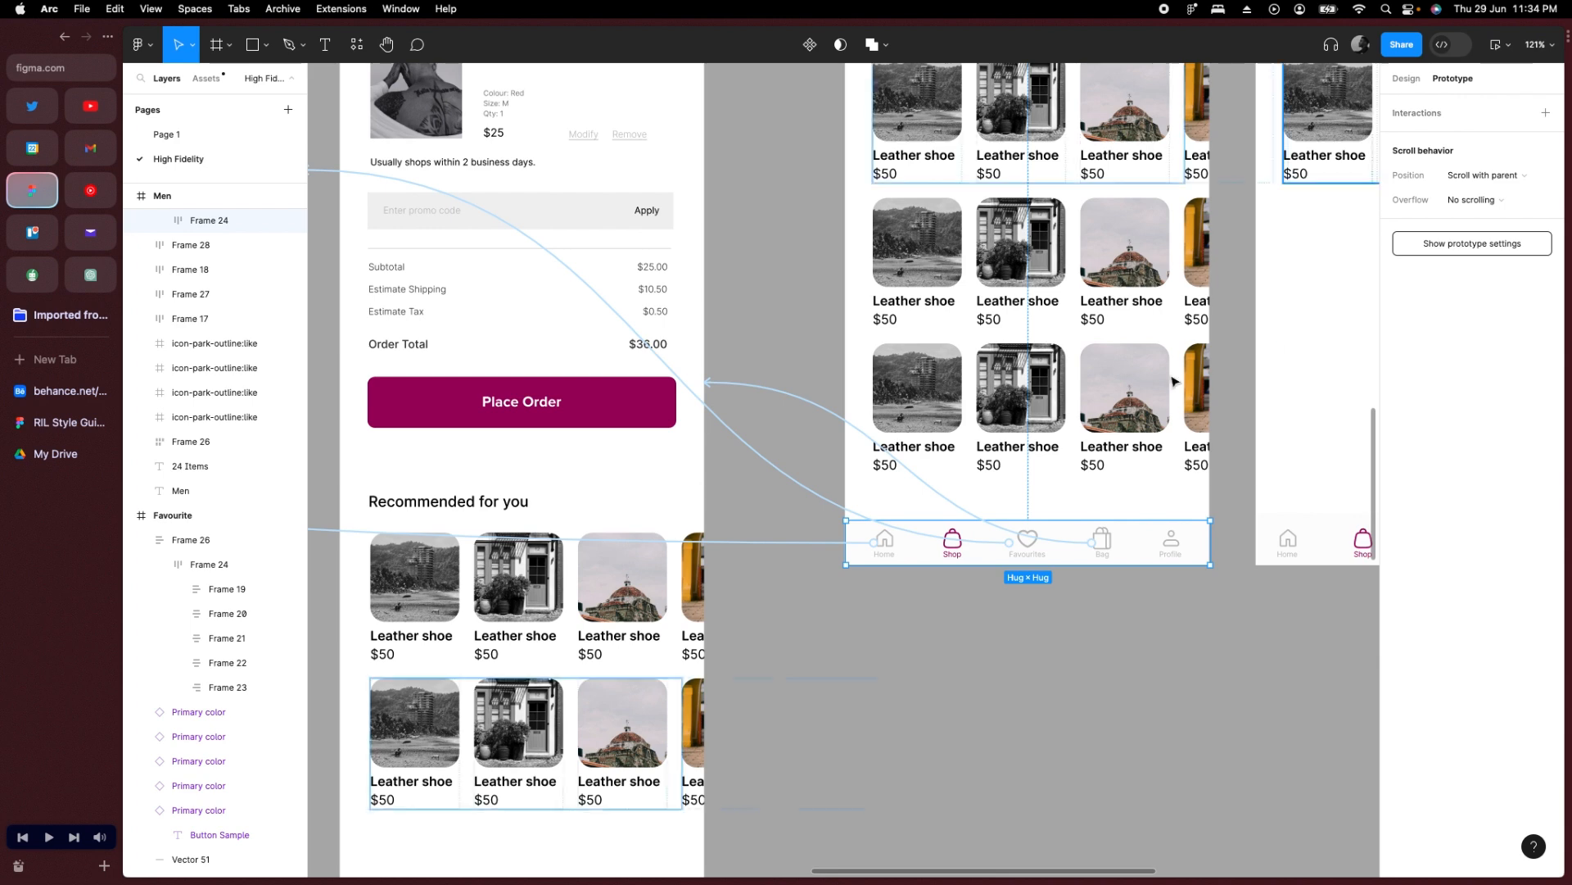
super+scroll(1053, 597, down, 5)
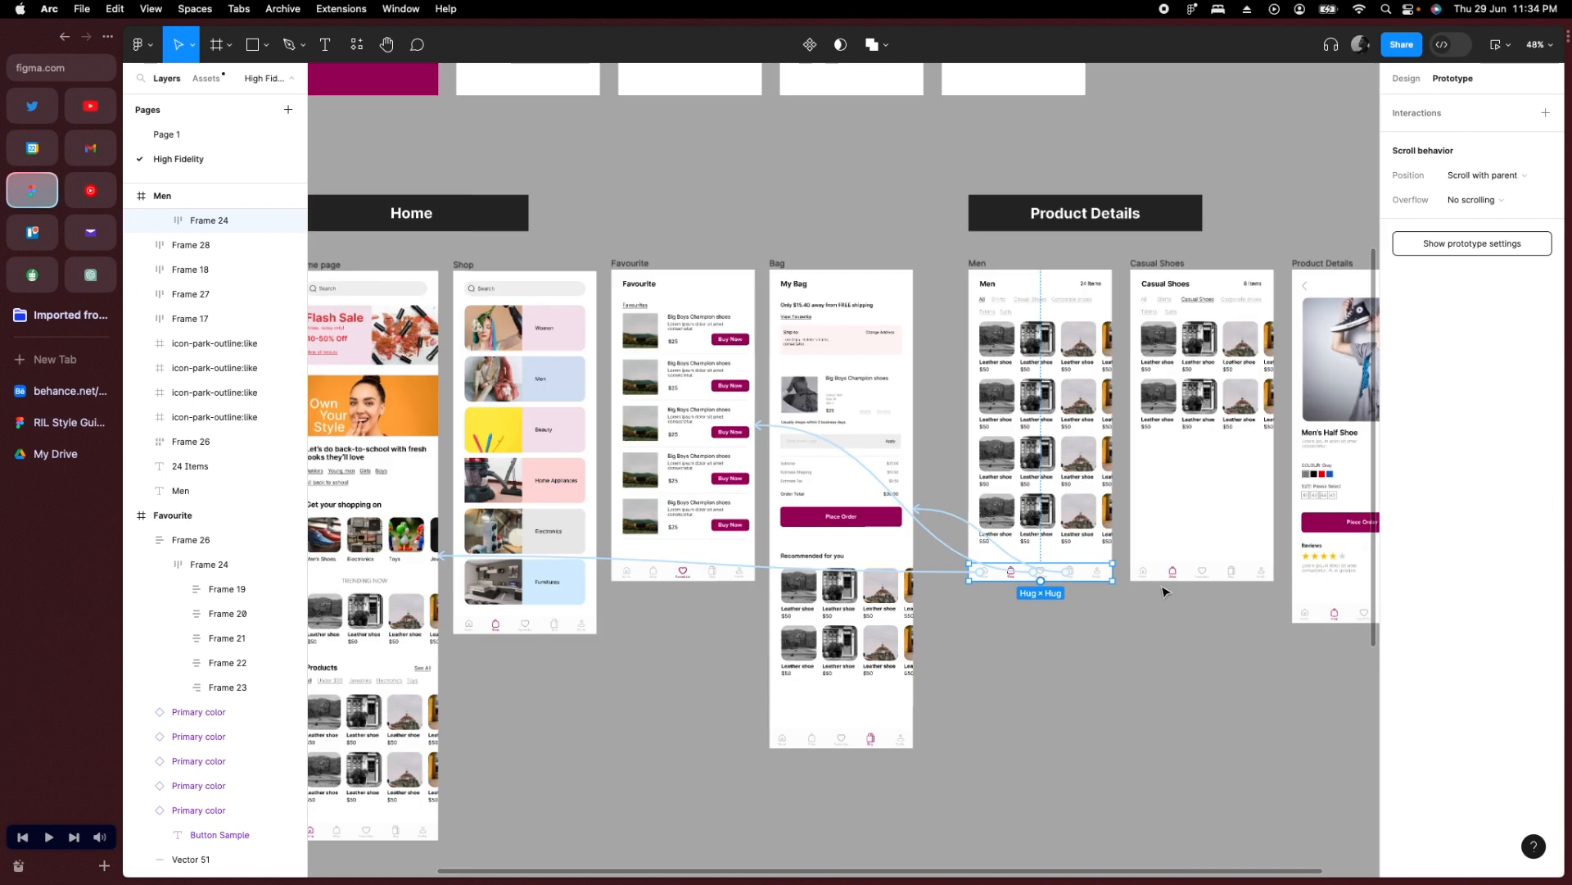
click(1406, 80)
Replace the old navigation bar in the Casual Shoes frame with a copy of the Men frame's linked navigation bar.
scroll(1101, 579, right, 3)
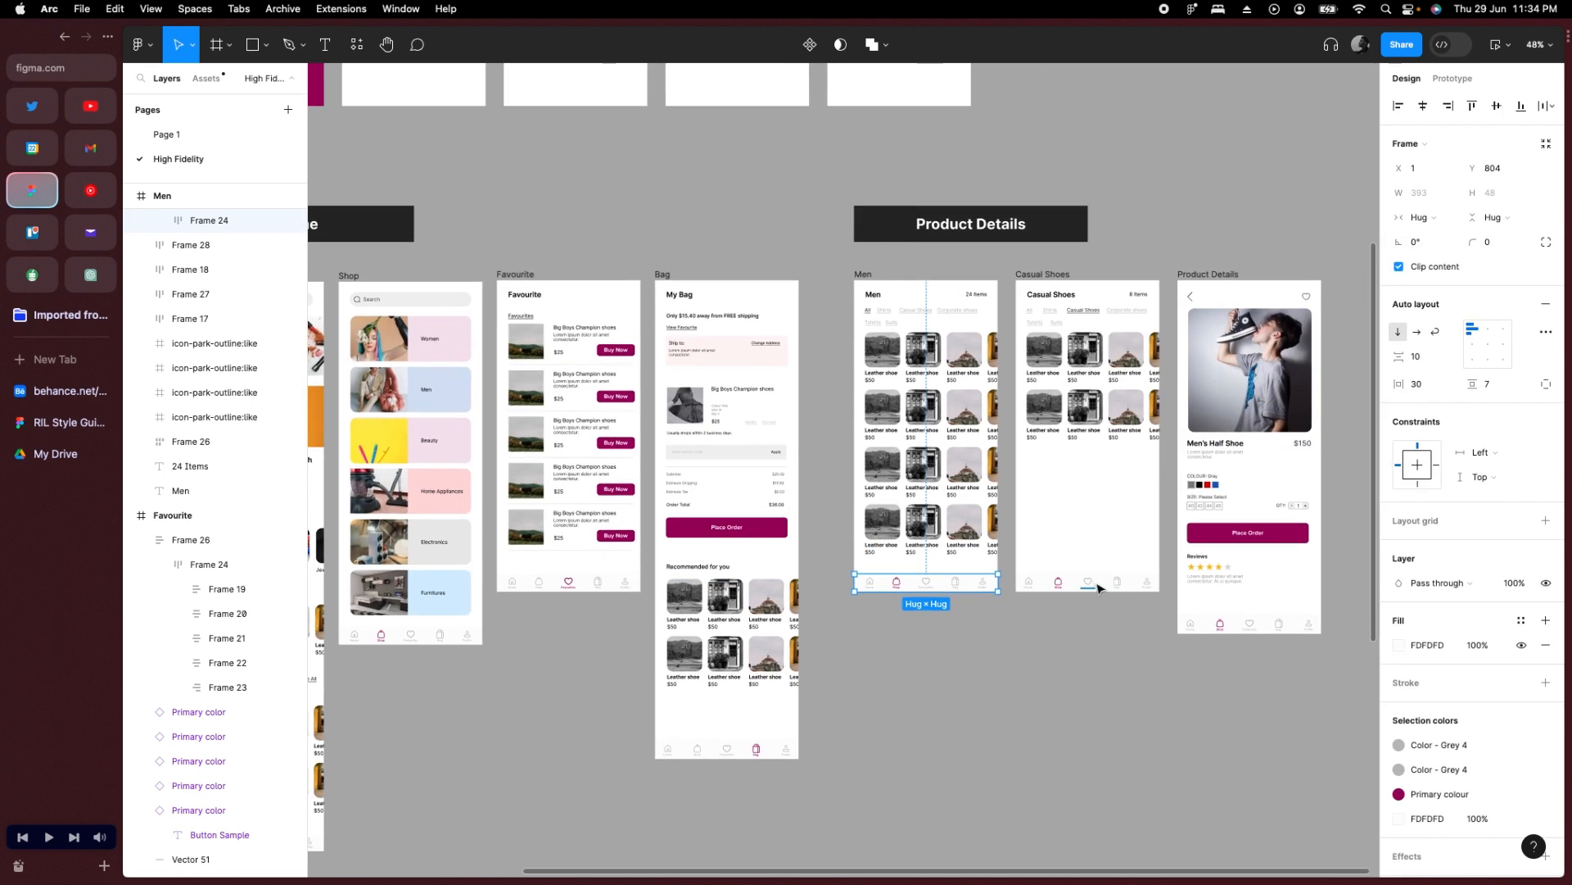
super+scroll(1099, 587, up, 5)
click(986, 572)
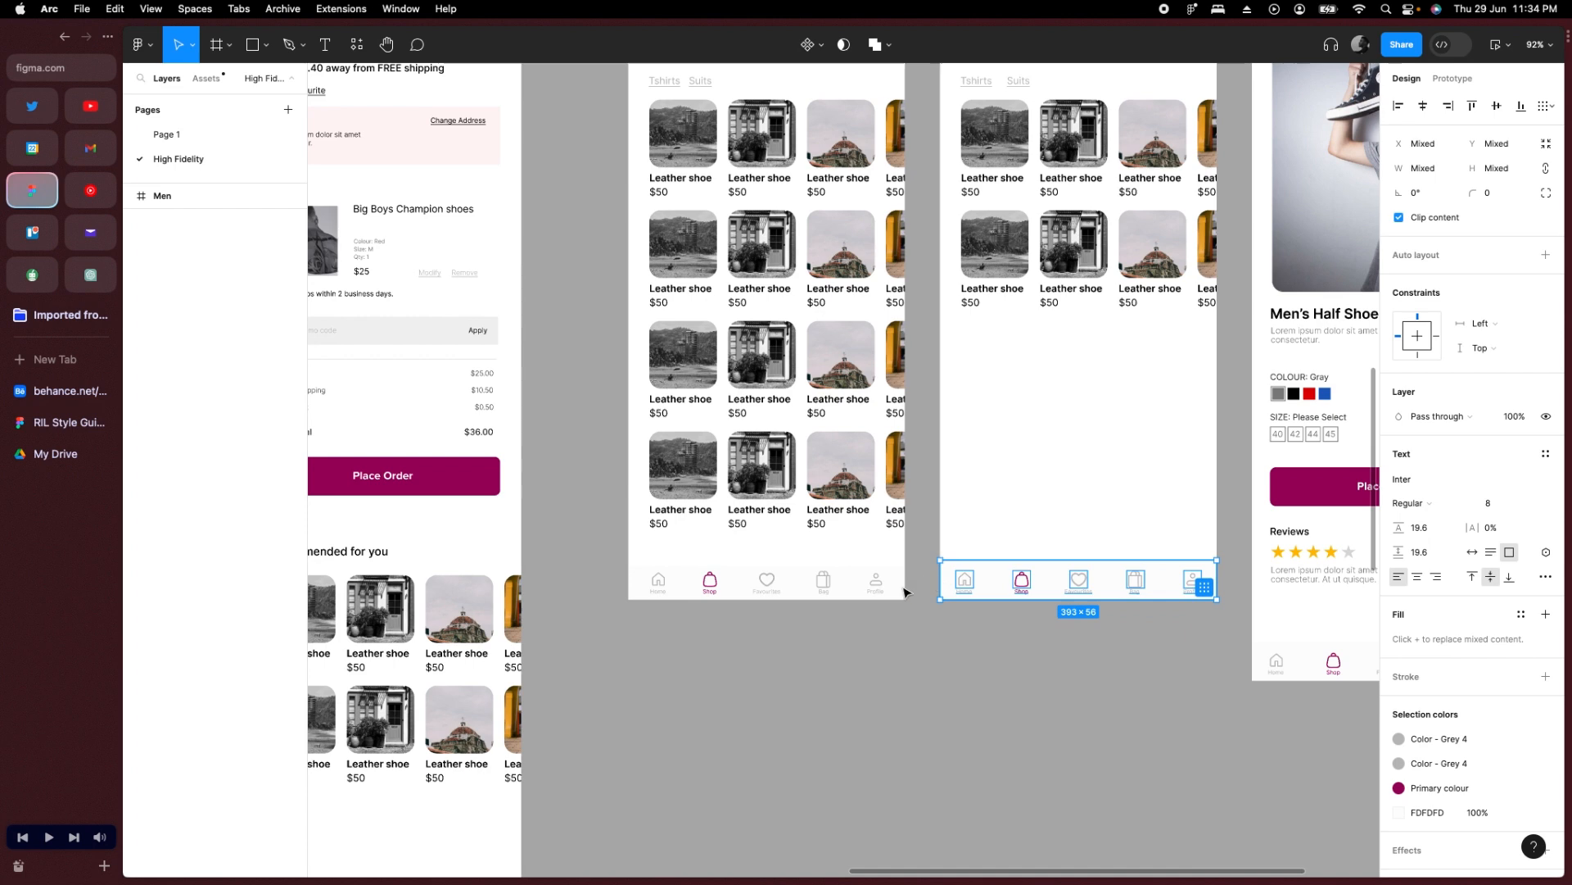
key(Delete)
click(827, 582)
drag(827, 582, 1141, 568)
click(1078, 691)
Replace the old navigation bar in the Product Details frame with a copy of the linked navigation bar.
scroll(1147, 719, down, 2)
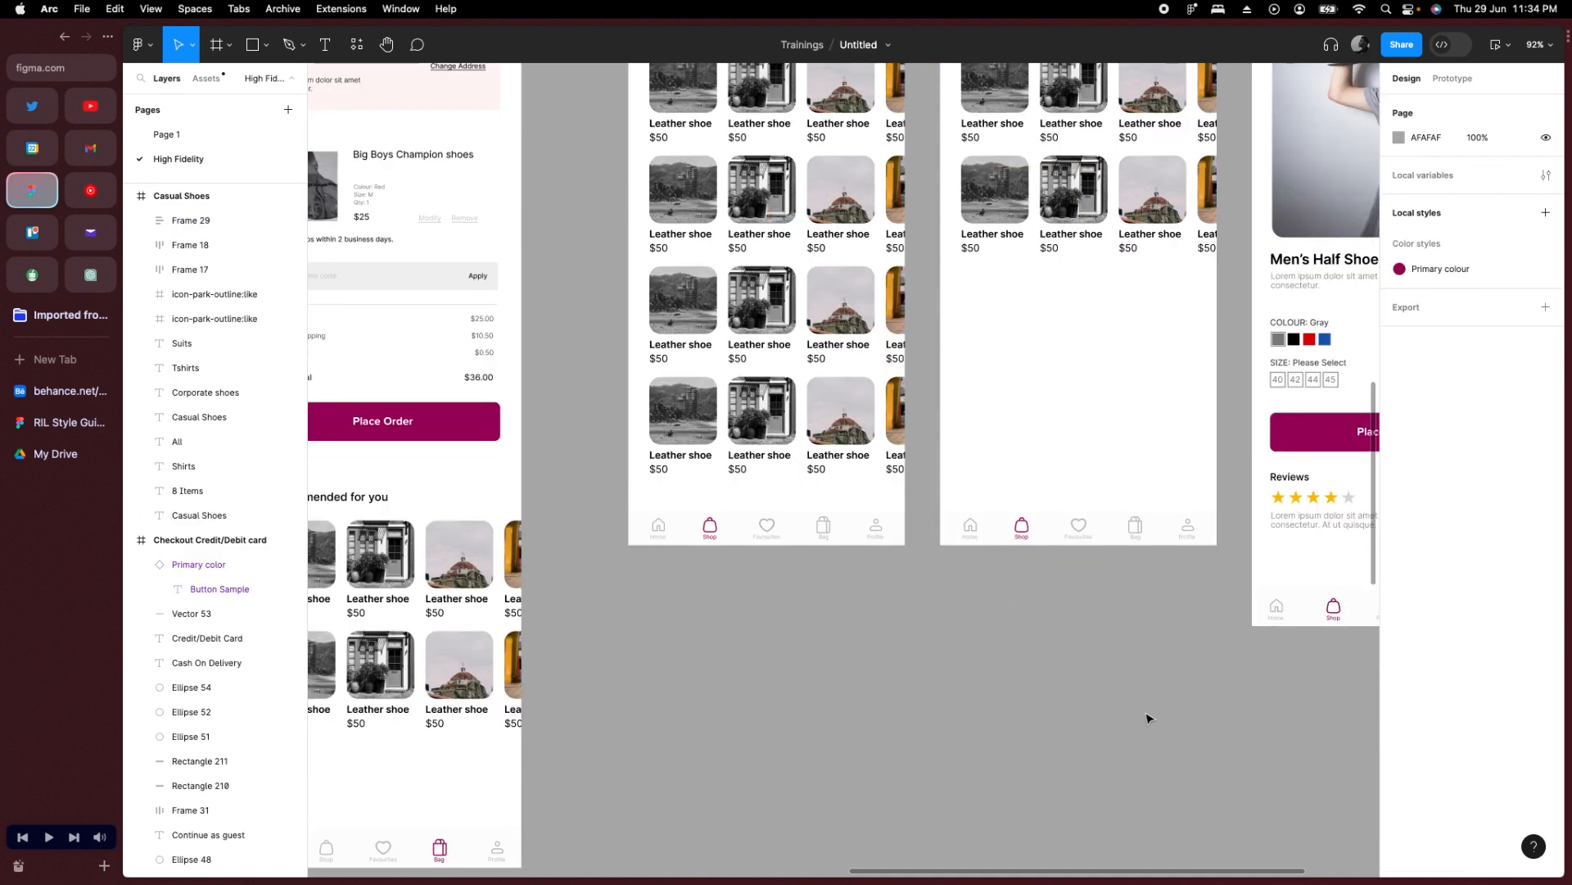
scroll(1207, 709, right, 5)
drag(1202, 677, 934, 627)
mouse_move(1119, 632)
mouse_down()
mouse_move(800, 551)
mouse_move(1116, 624)
mouse_move(1114, 638)
mouse_up()
click(1109, 748)
Preview the prototype from the Home page and test the Shop, Favourites and Bag links in the bottom navigation bar.
scroll(1116, 730, down, 6)
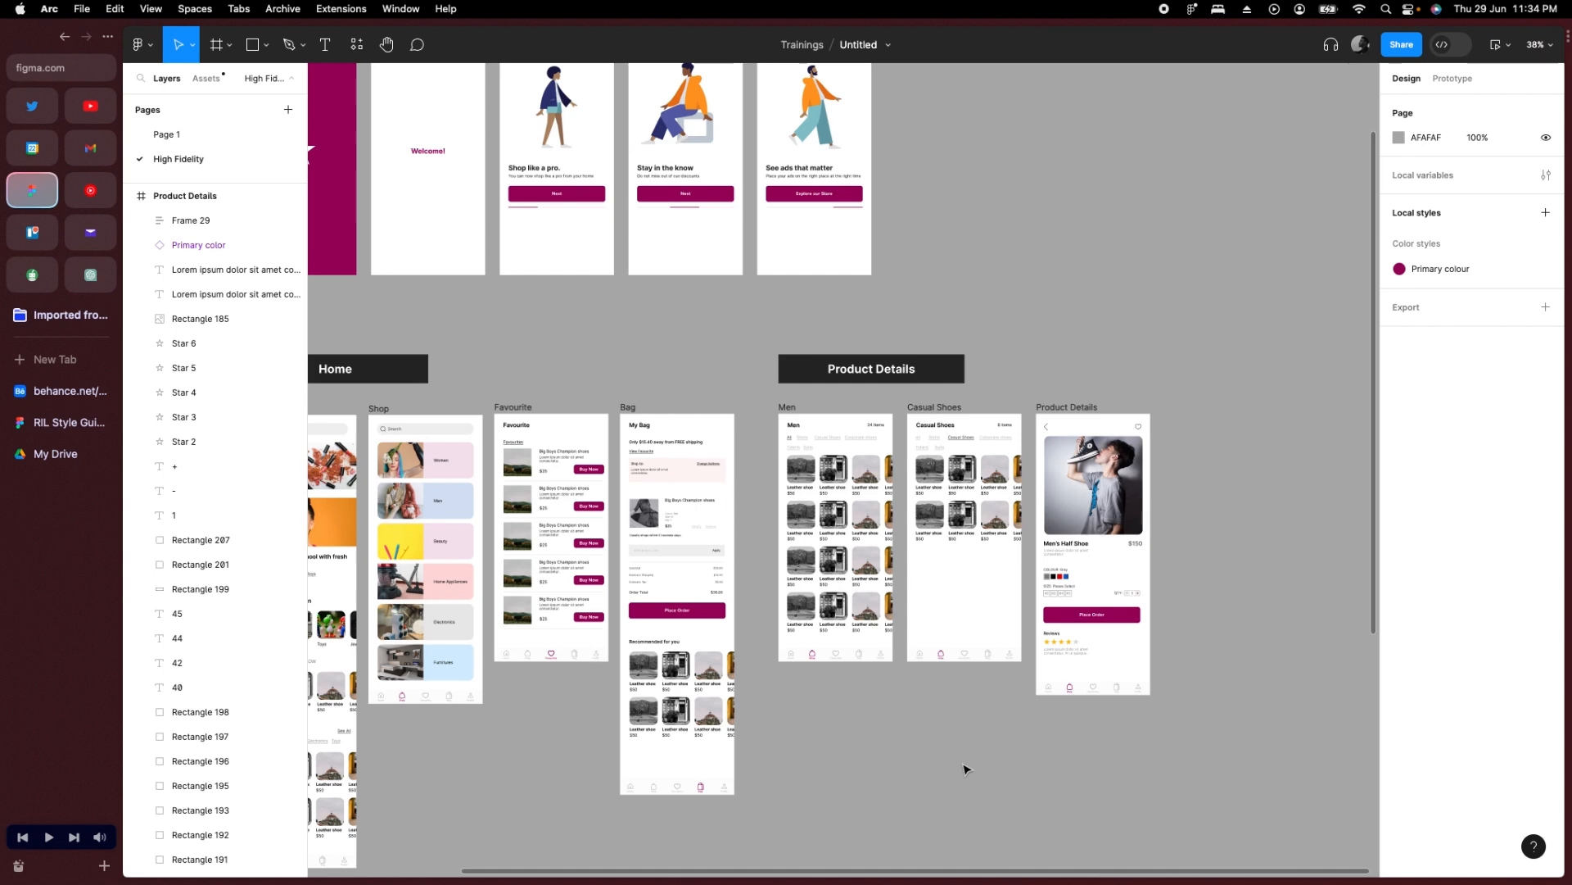
scroll(966, 765, up, 2)
scroll(928, 515, up, 5)
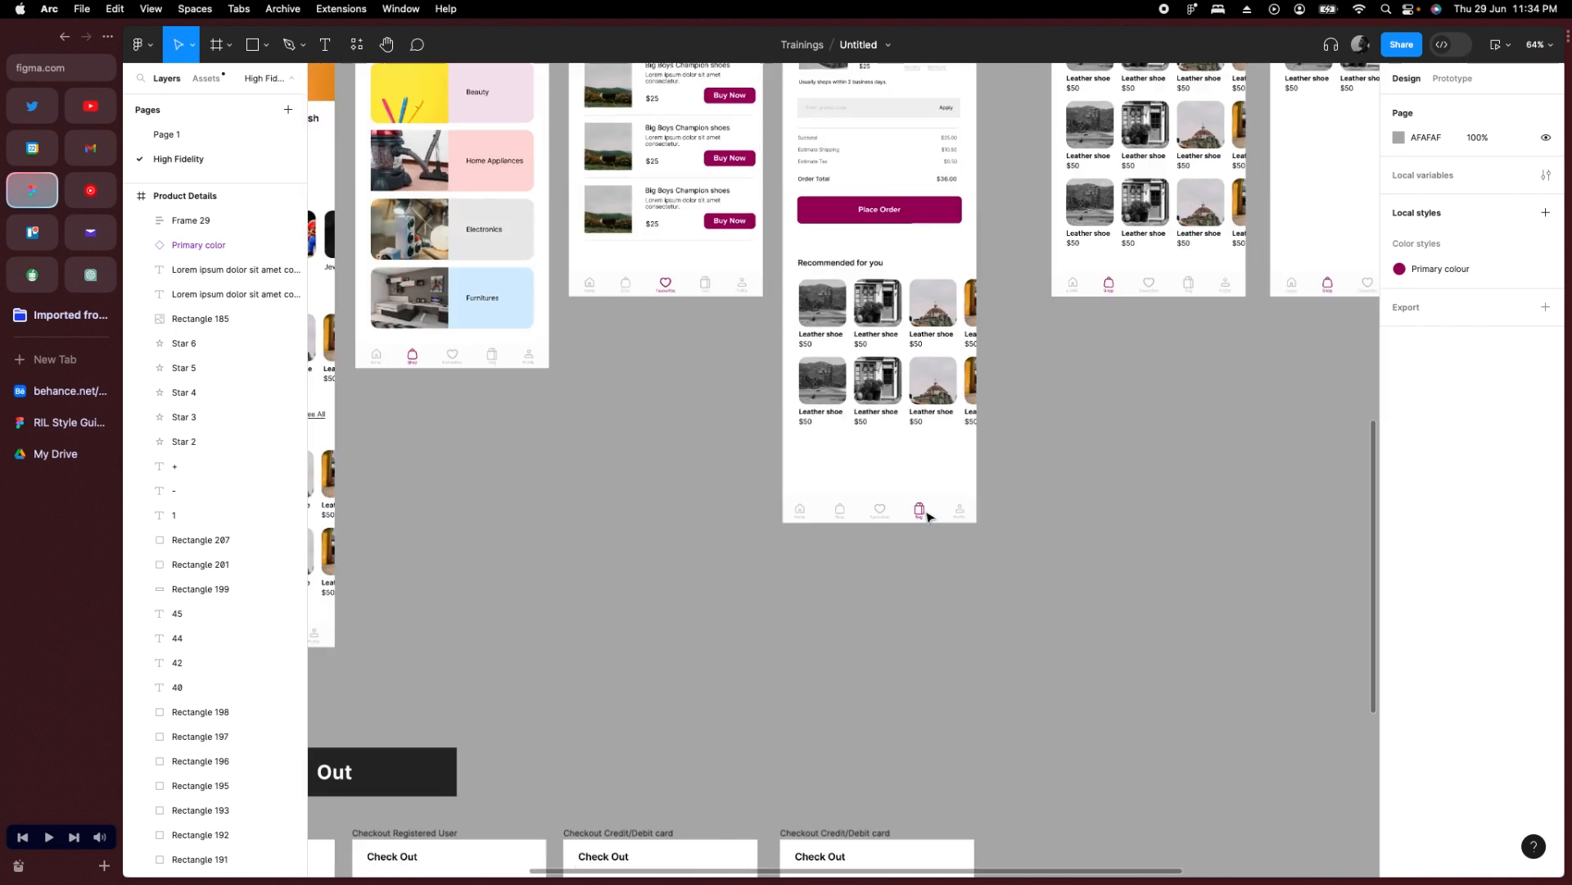
scroll(928, 514, down, 6)
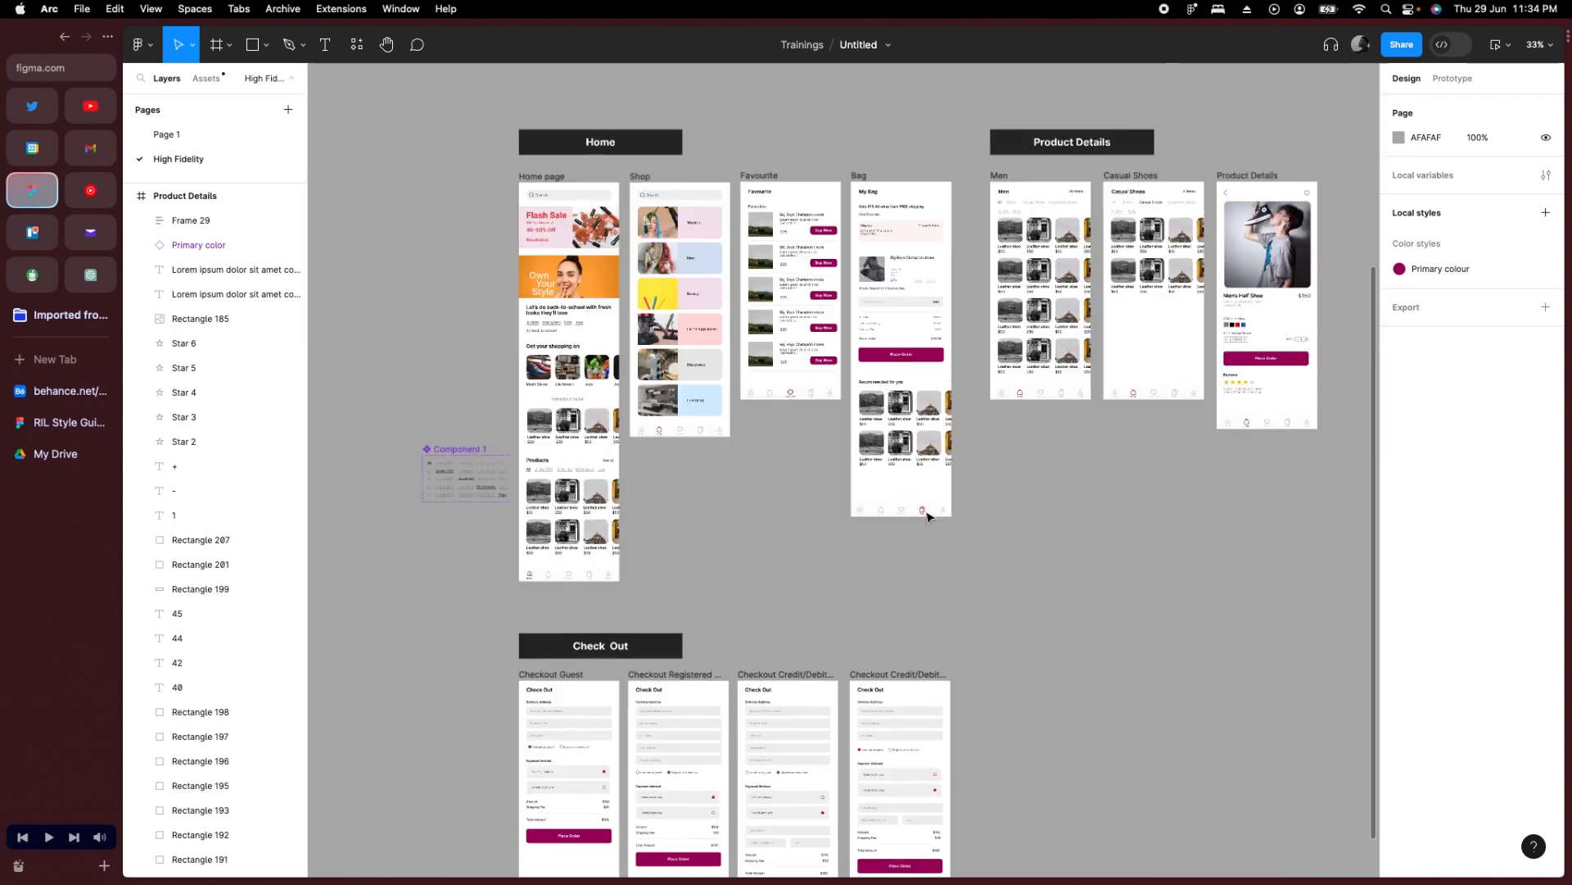
drag(834, 529, 890, 512)
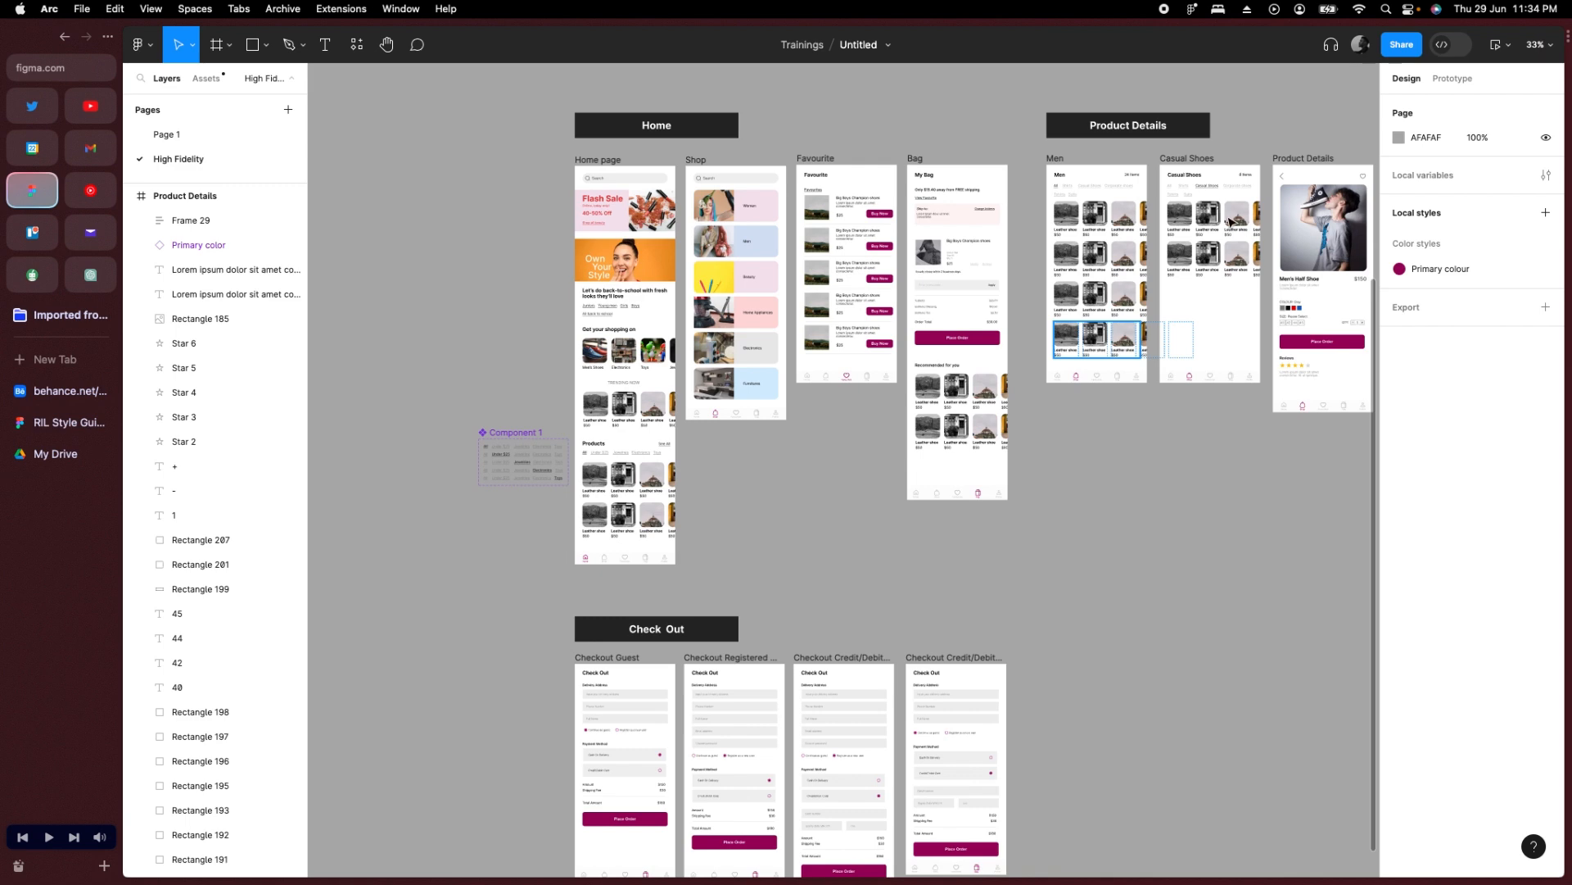
click(616, 163)
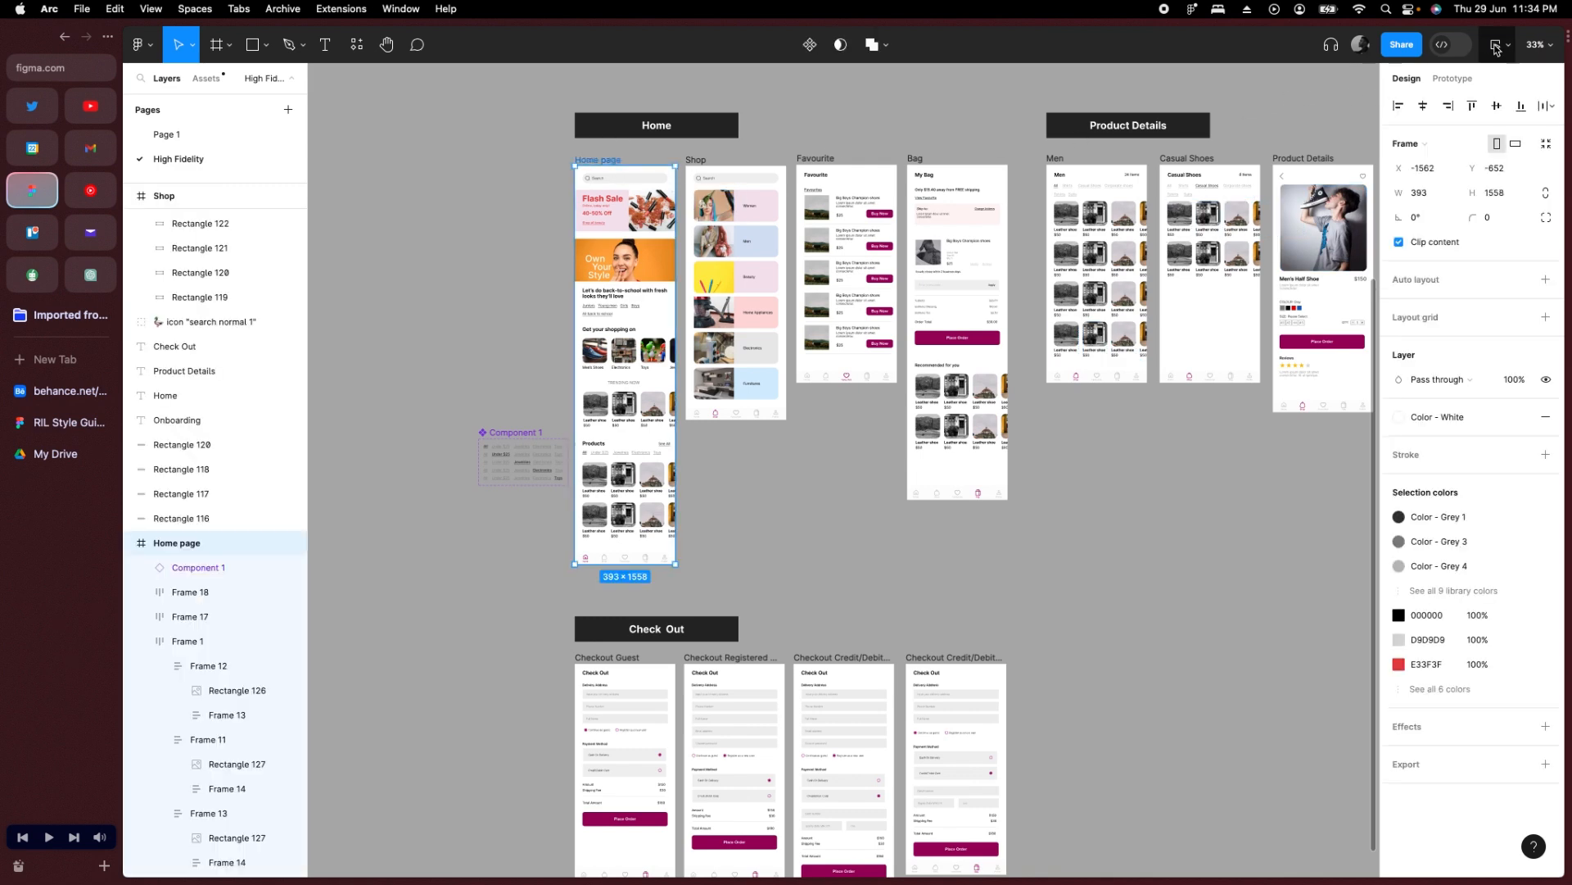
click(1499, 44)
scroll(483, 616, down, 5)
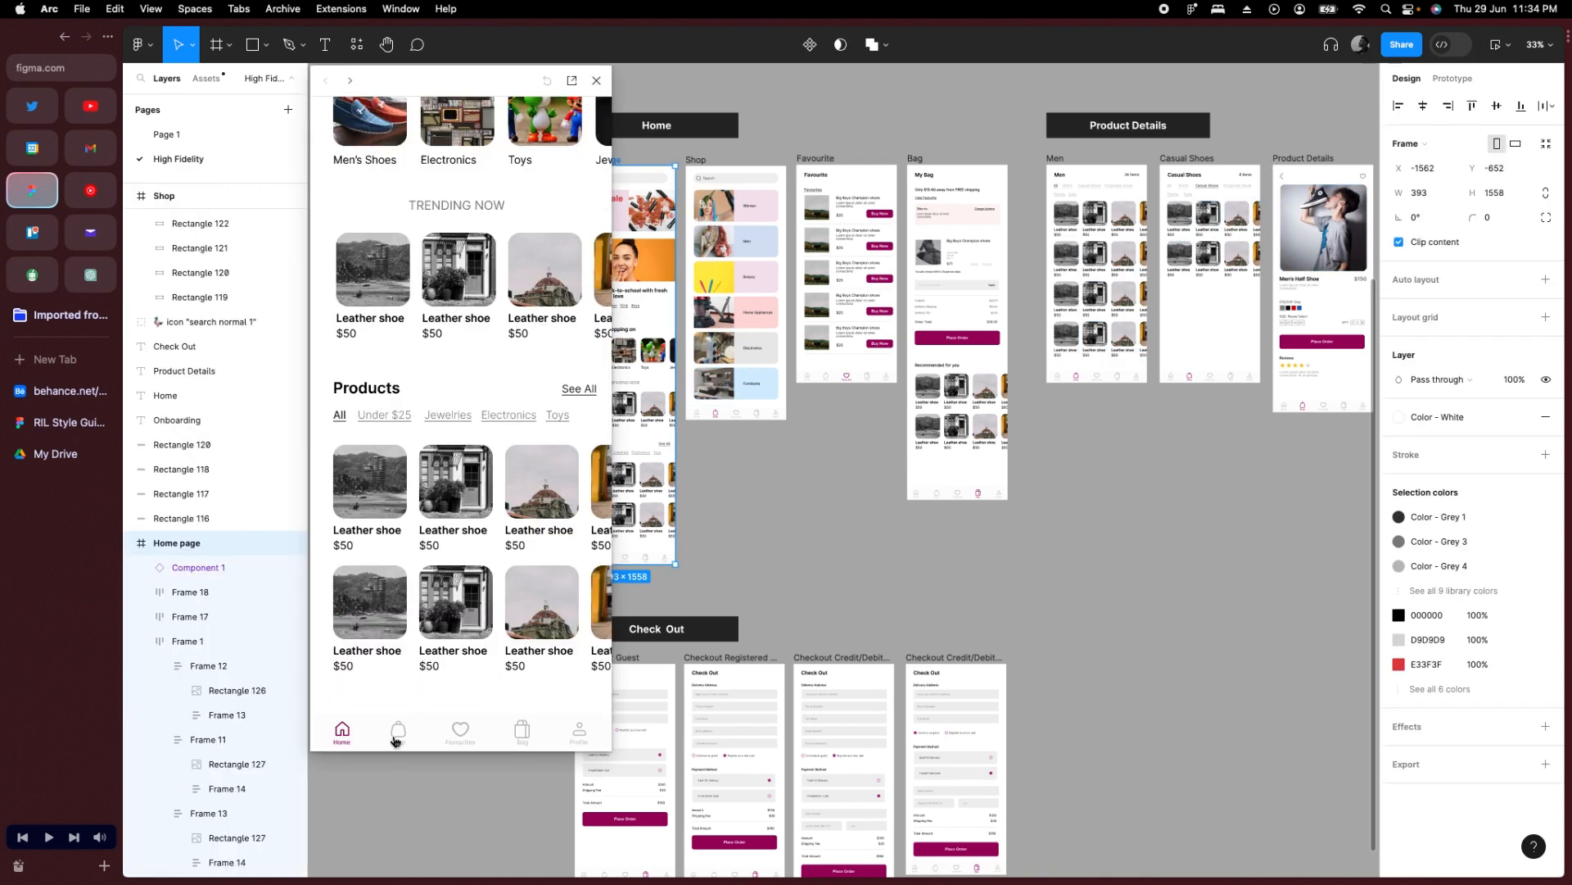
click(399, 729)
scroll(453, 602, down, 3)
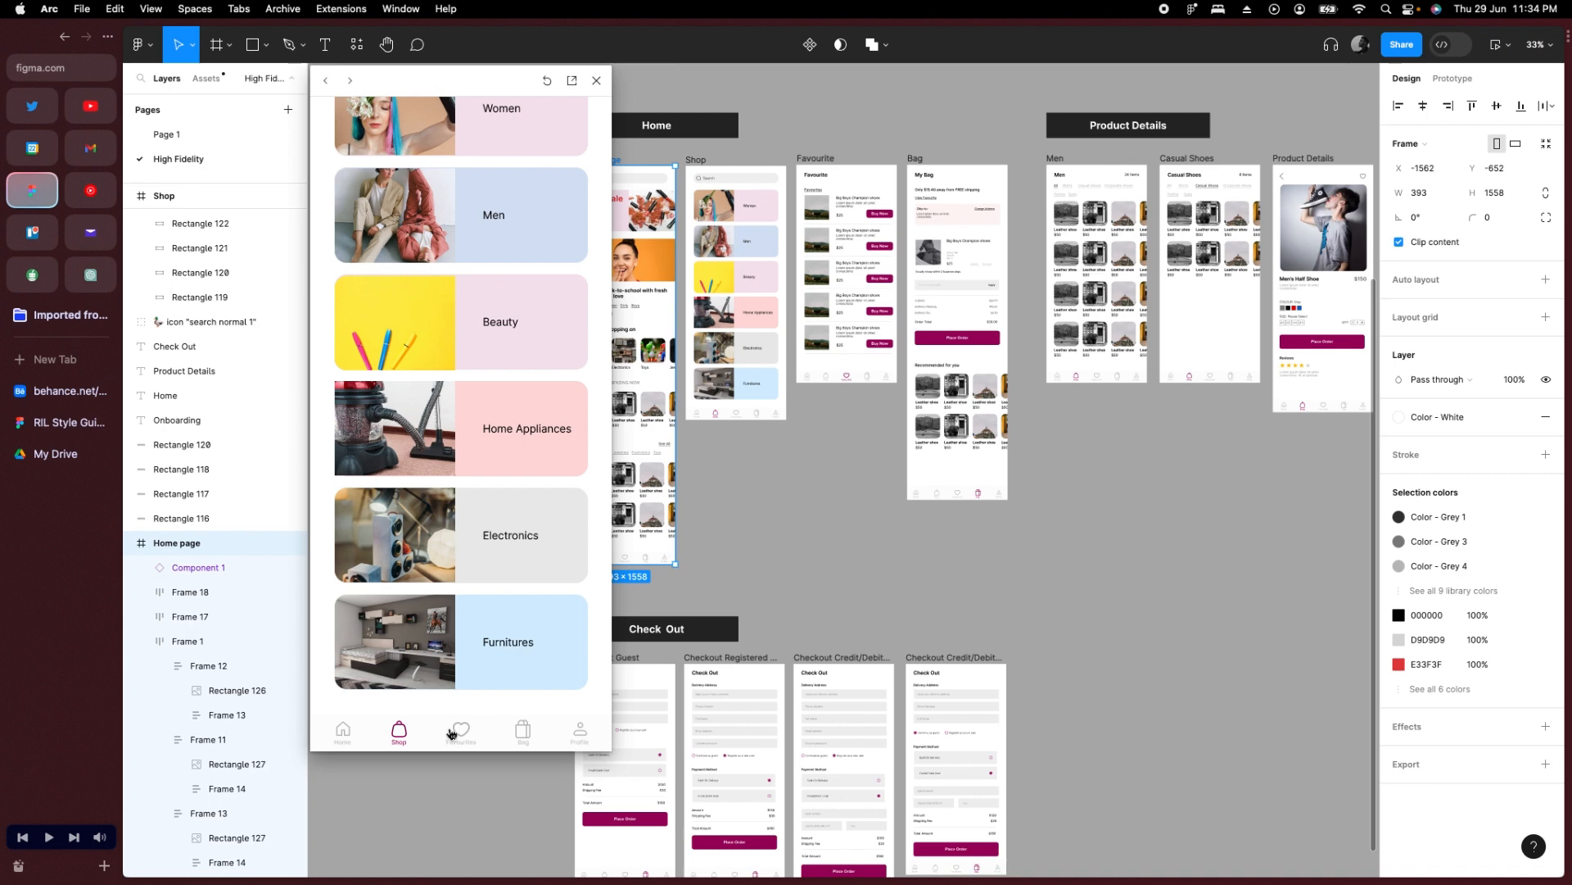
click(460, 729)
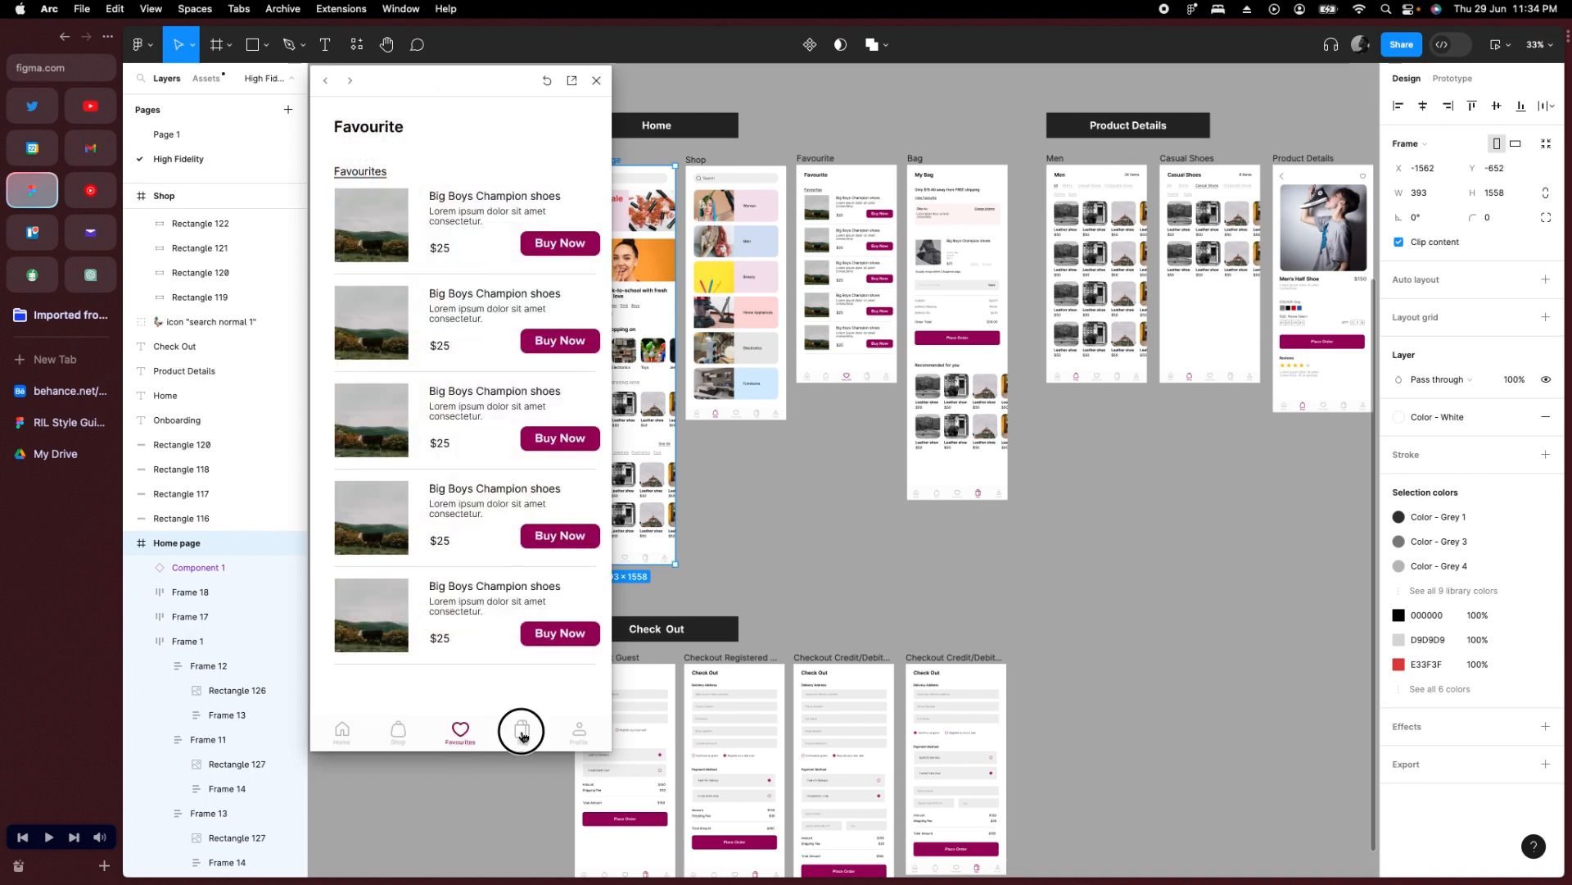
click(523, 732)
scroll(475, 712, down, 5)
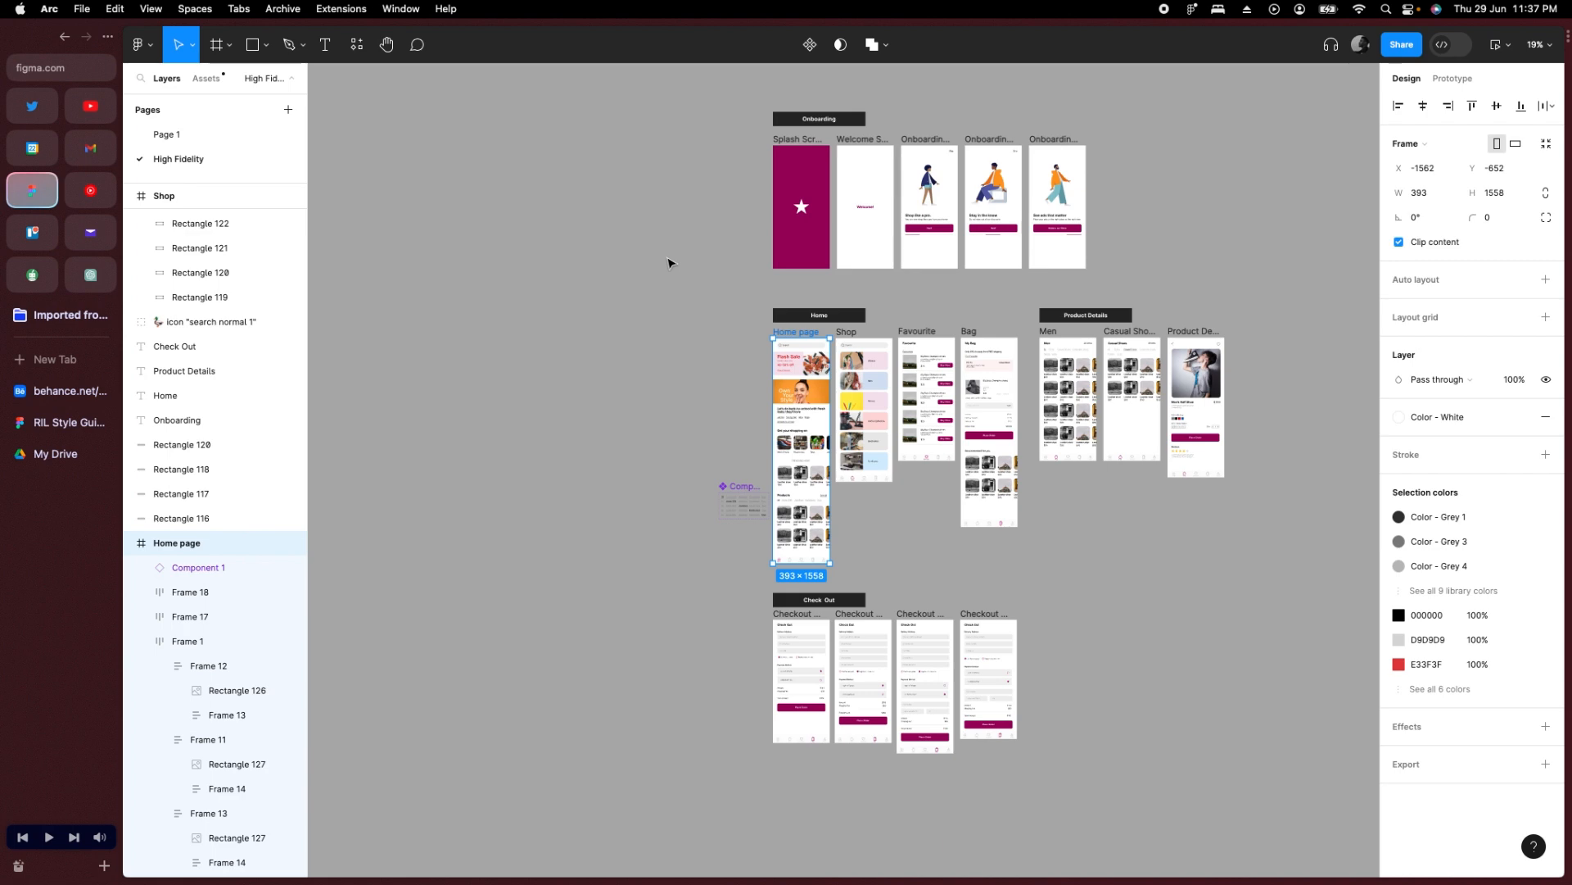
Link the first Leather shoe product in the Men frame to the Product Details frame with an on-tap navigation.
drag(682, 320, 600, 326)
scroll(804, 327, up, 5)
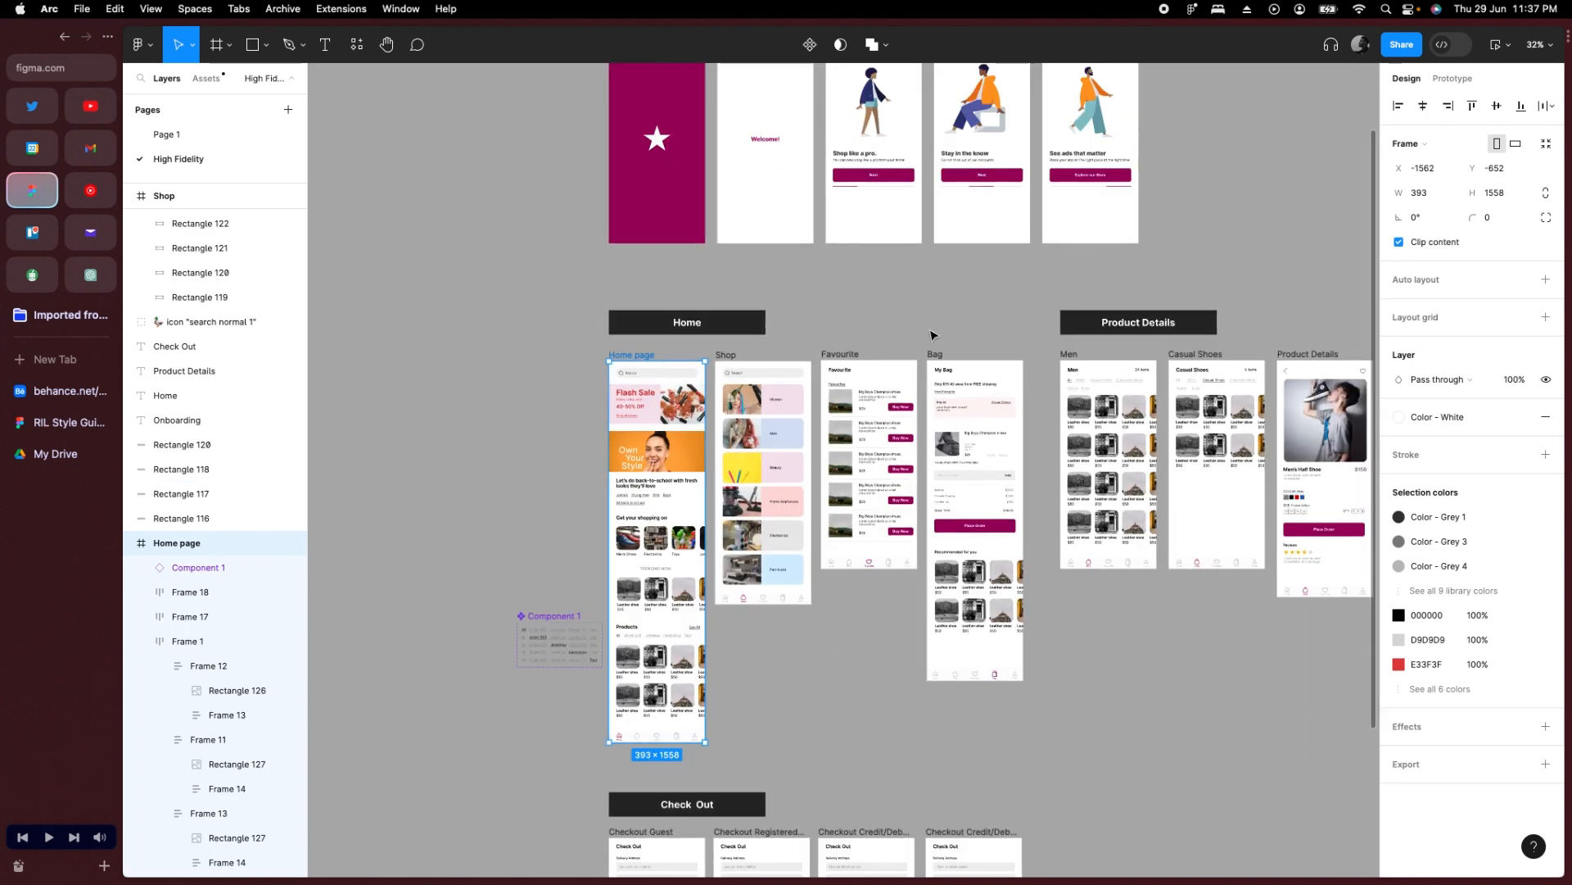
click(983, 335)
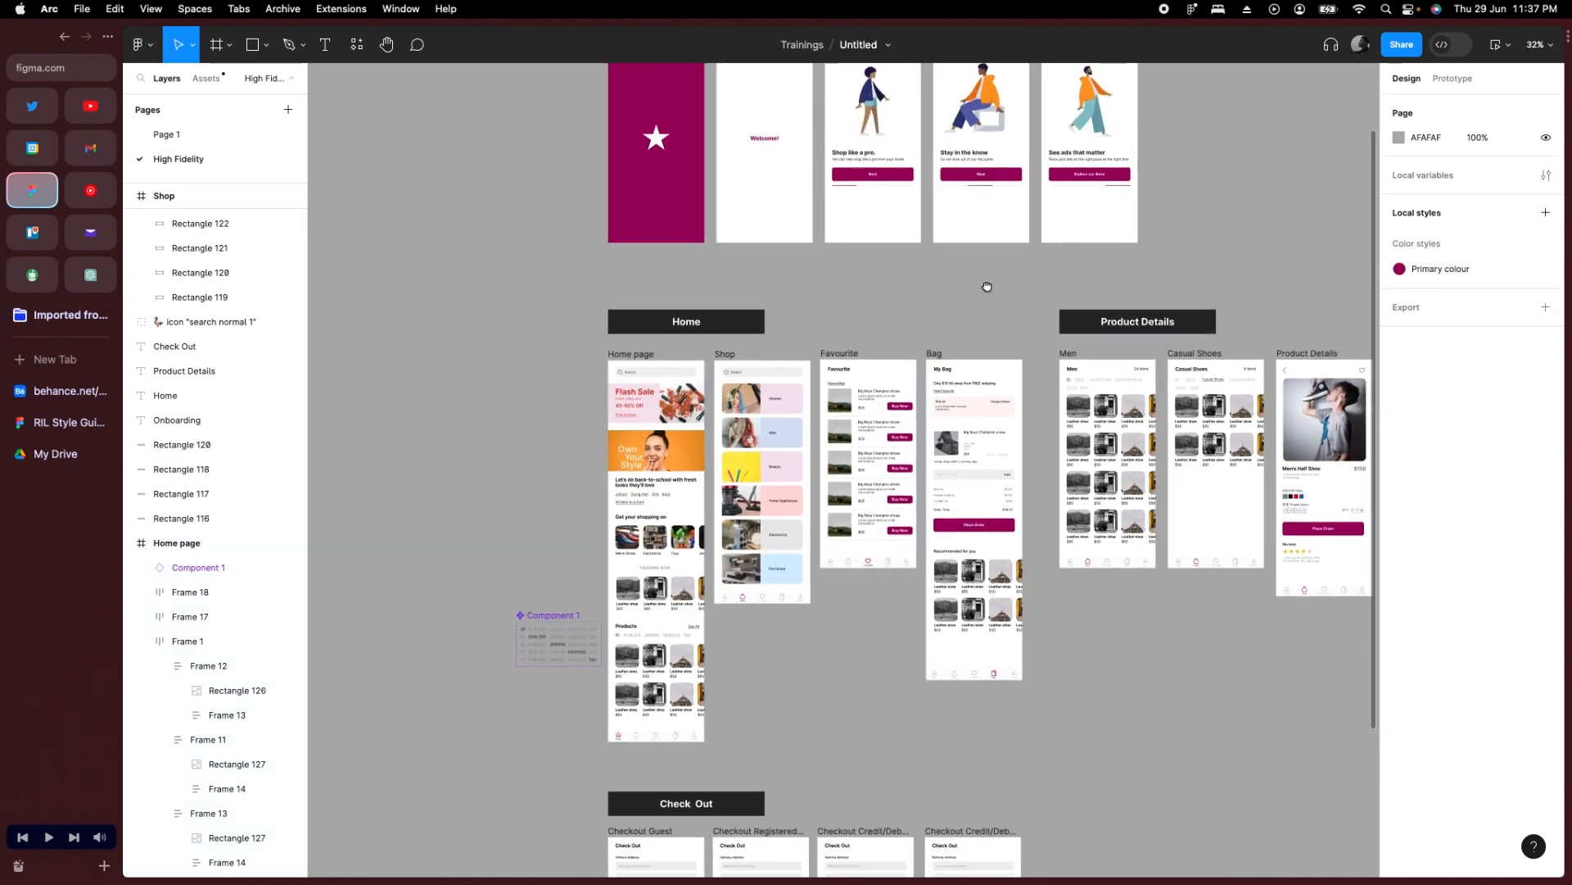
scroll(966, 287, down, 1)
scroll(967, 287, right, 1)
scroll(940, 445, up, 5)
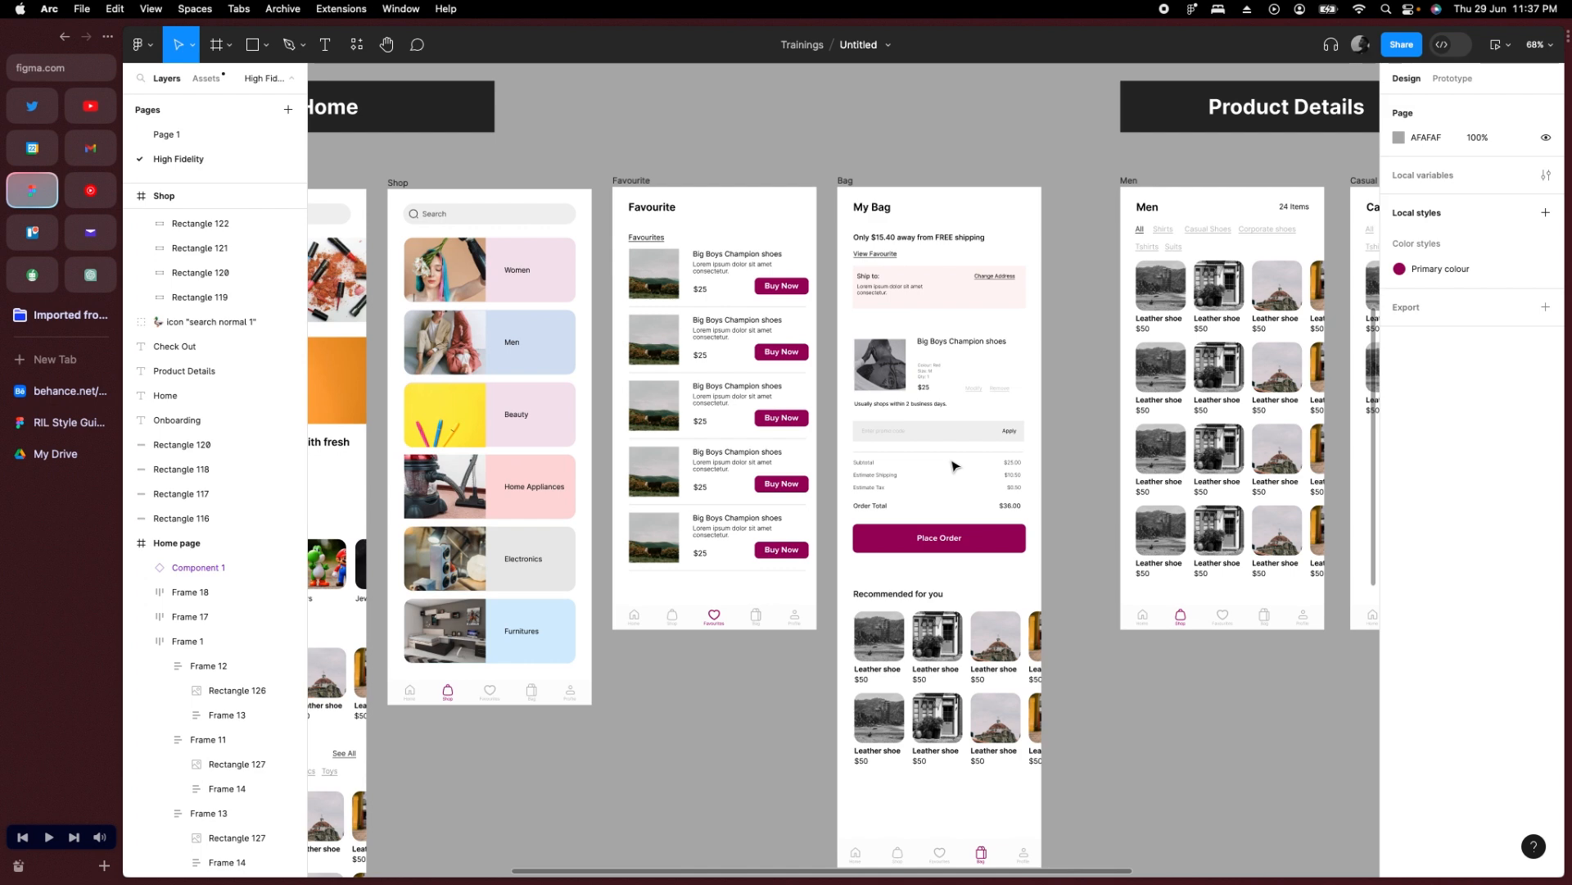
drag(760, 367, 930, 371)
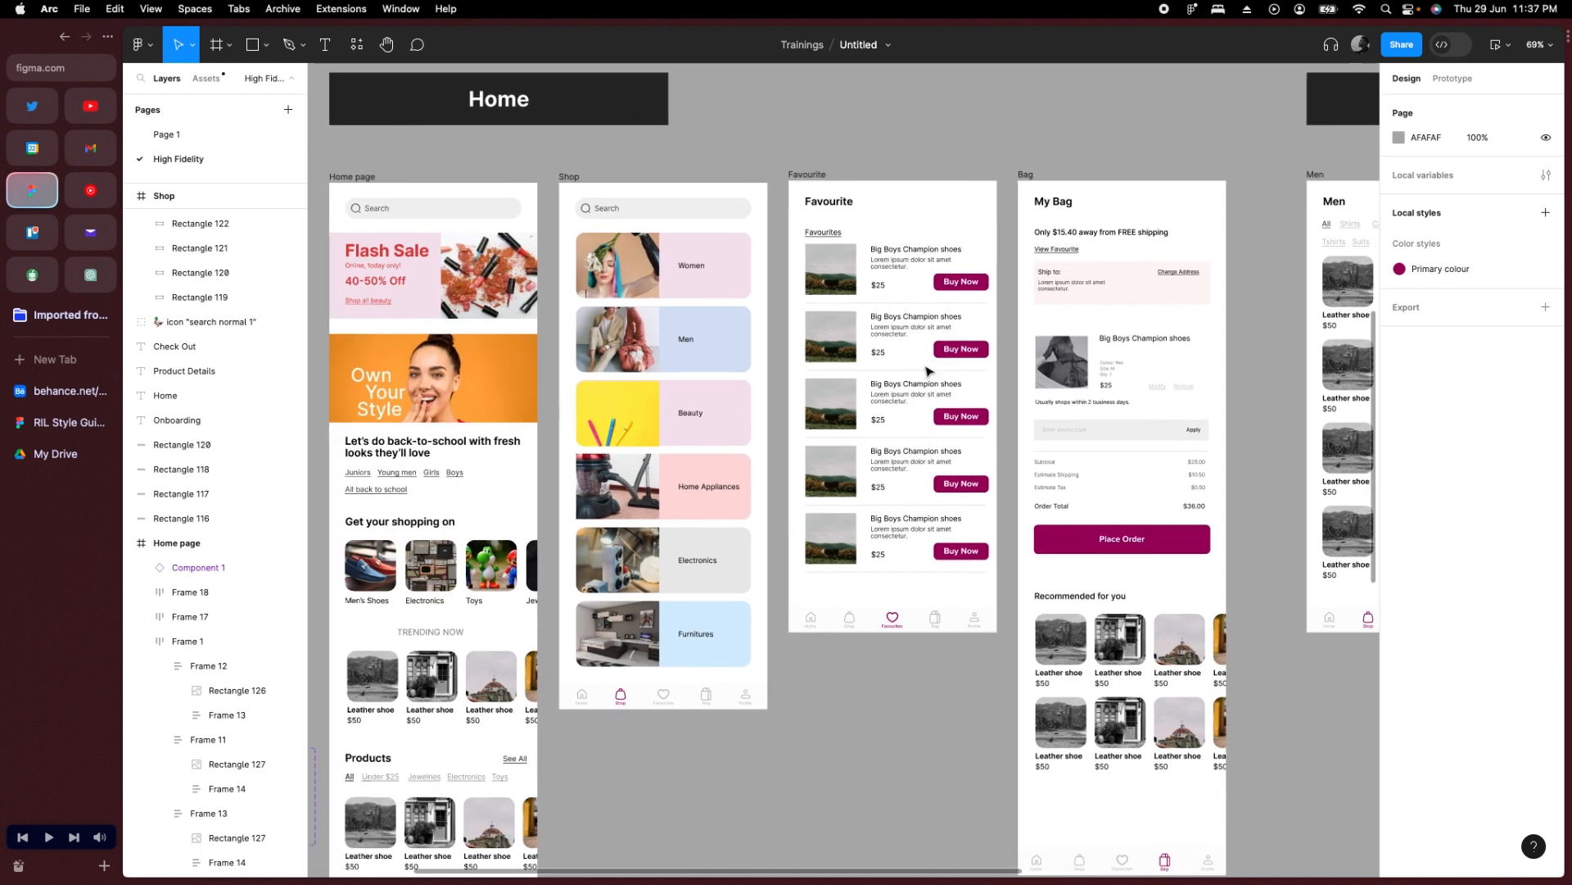
click(1452, 79)
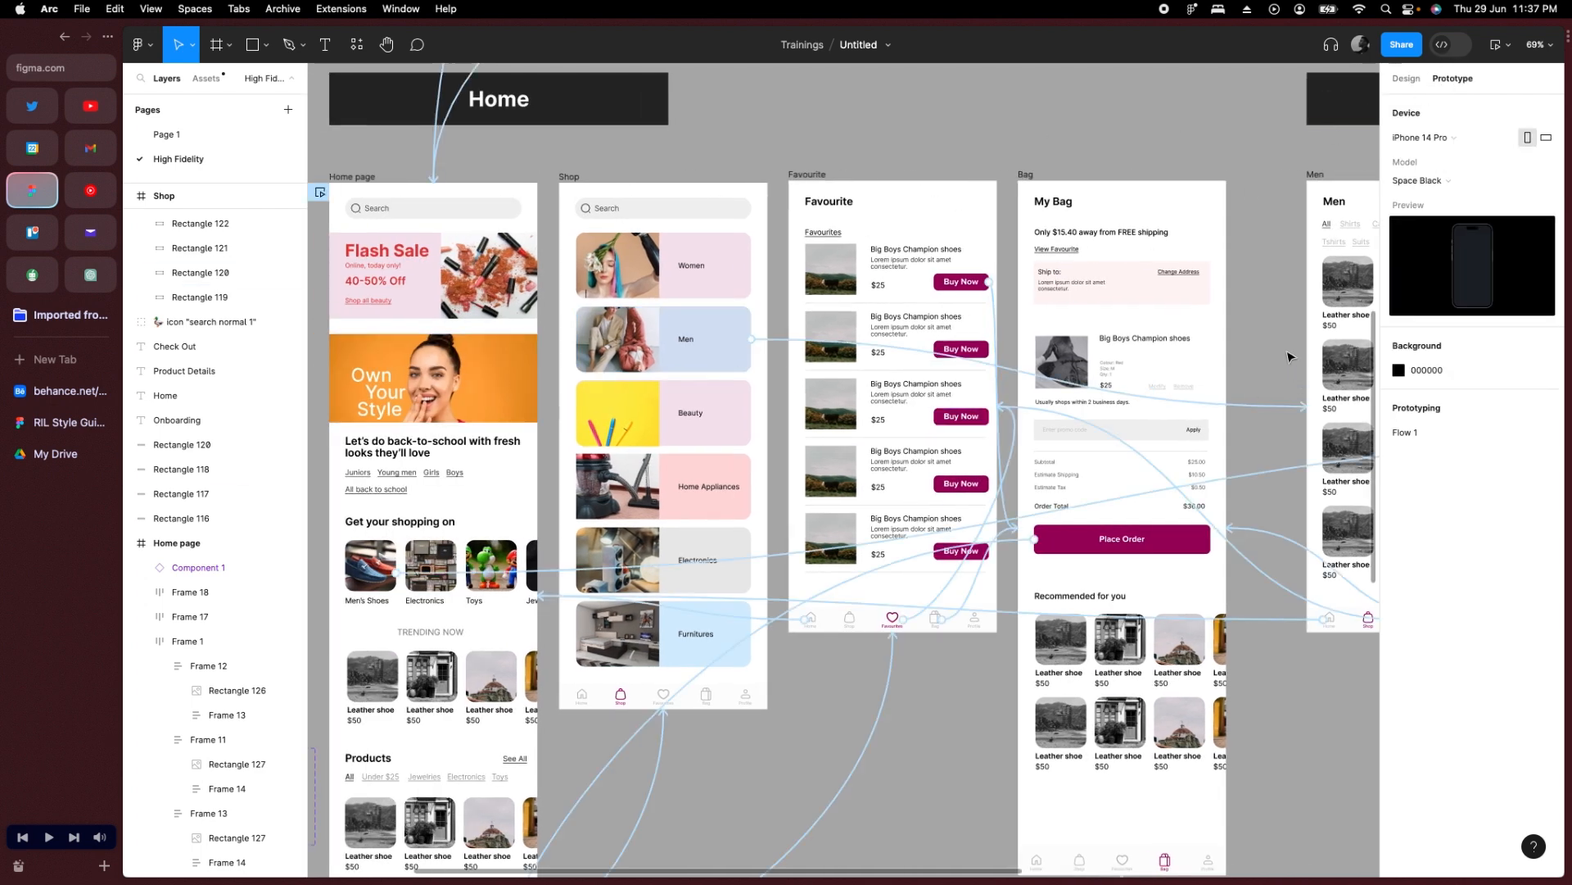
scroll(1288, 357, right, 7)
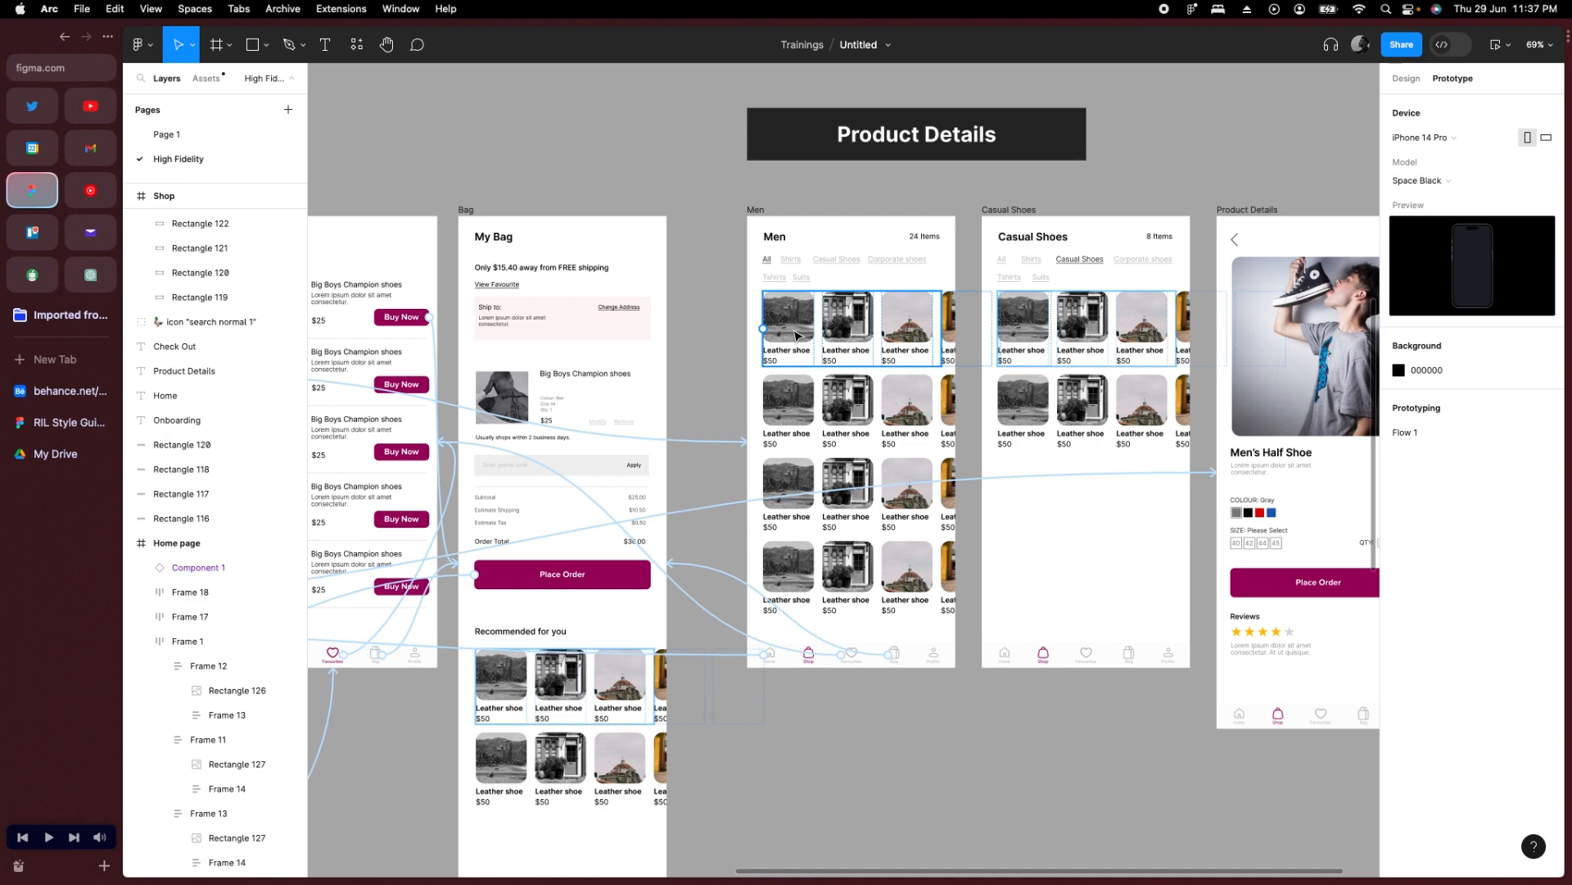
double_click(798, 326)
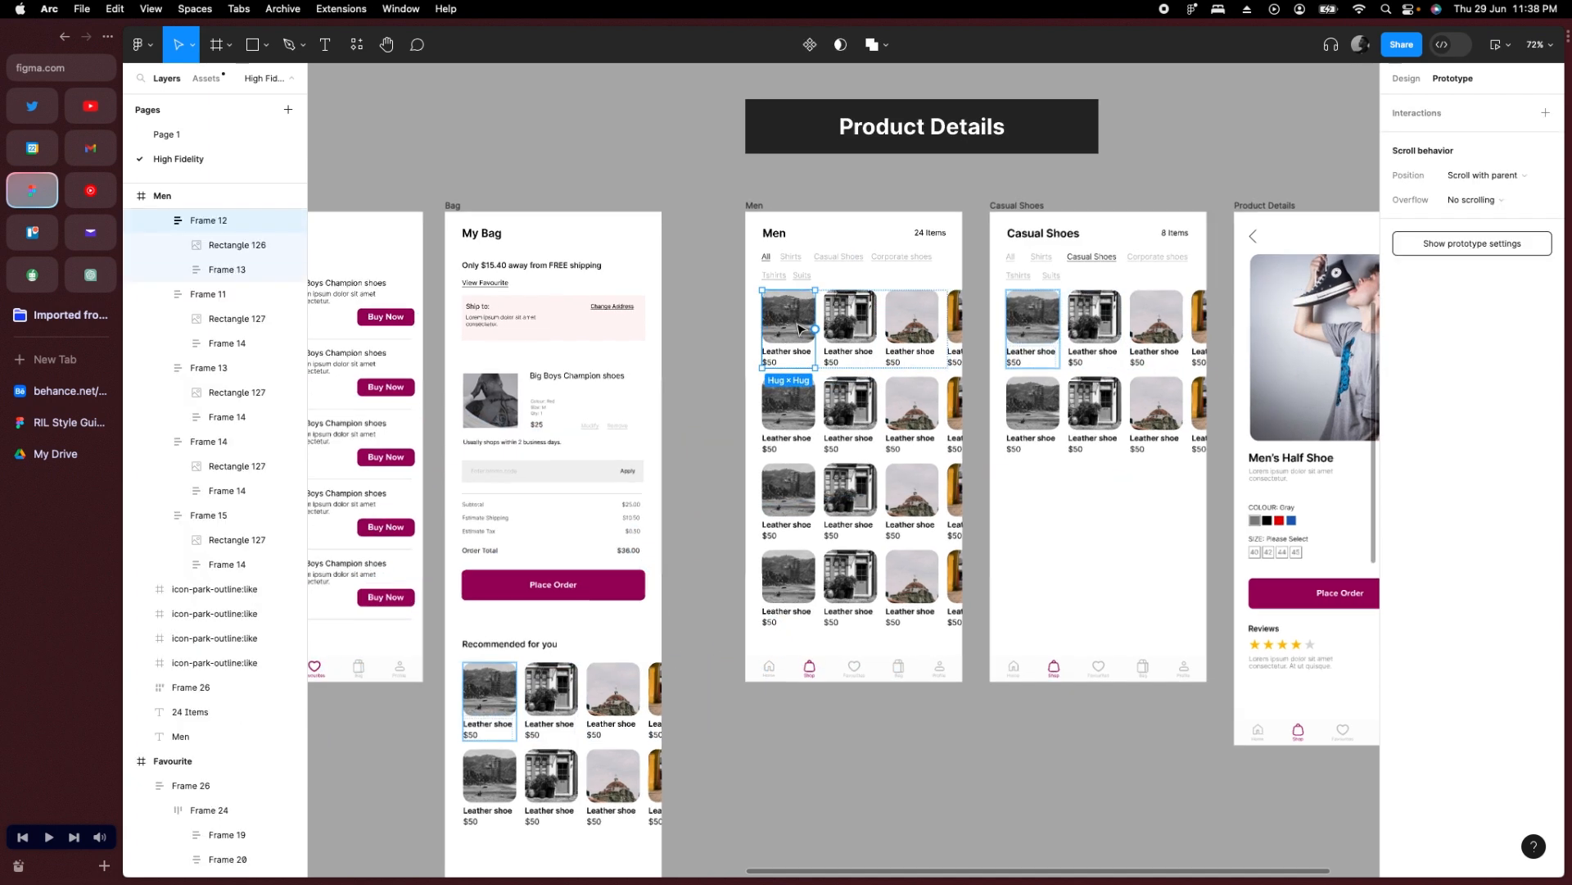
scroll(797, 326, right, 3)
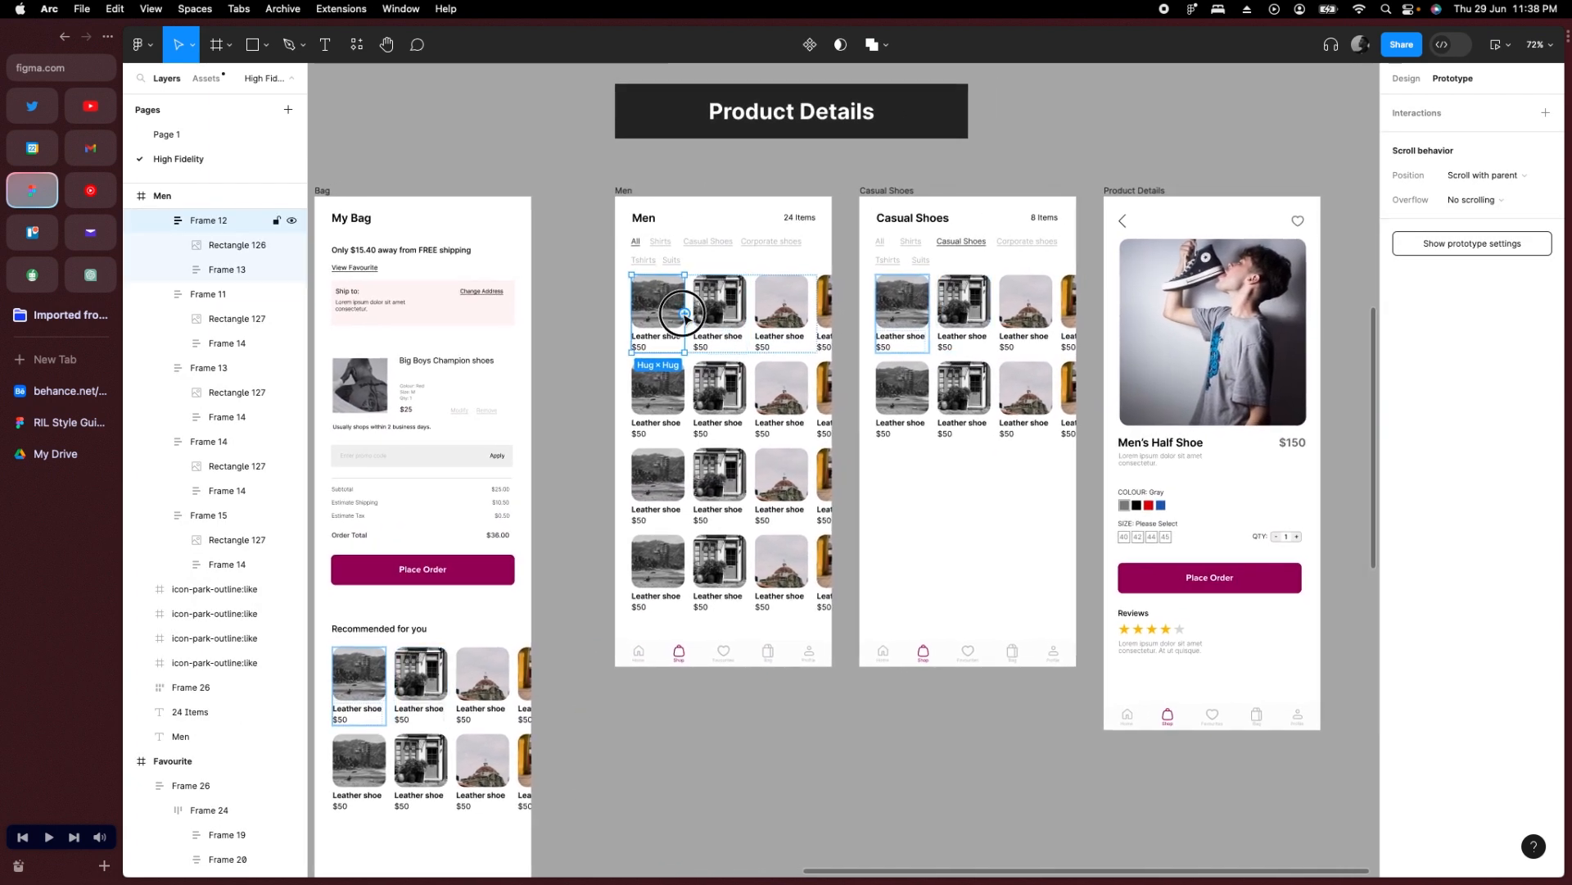
drag(686, 313, 1139, 349)
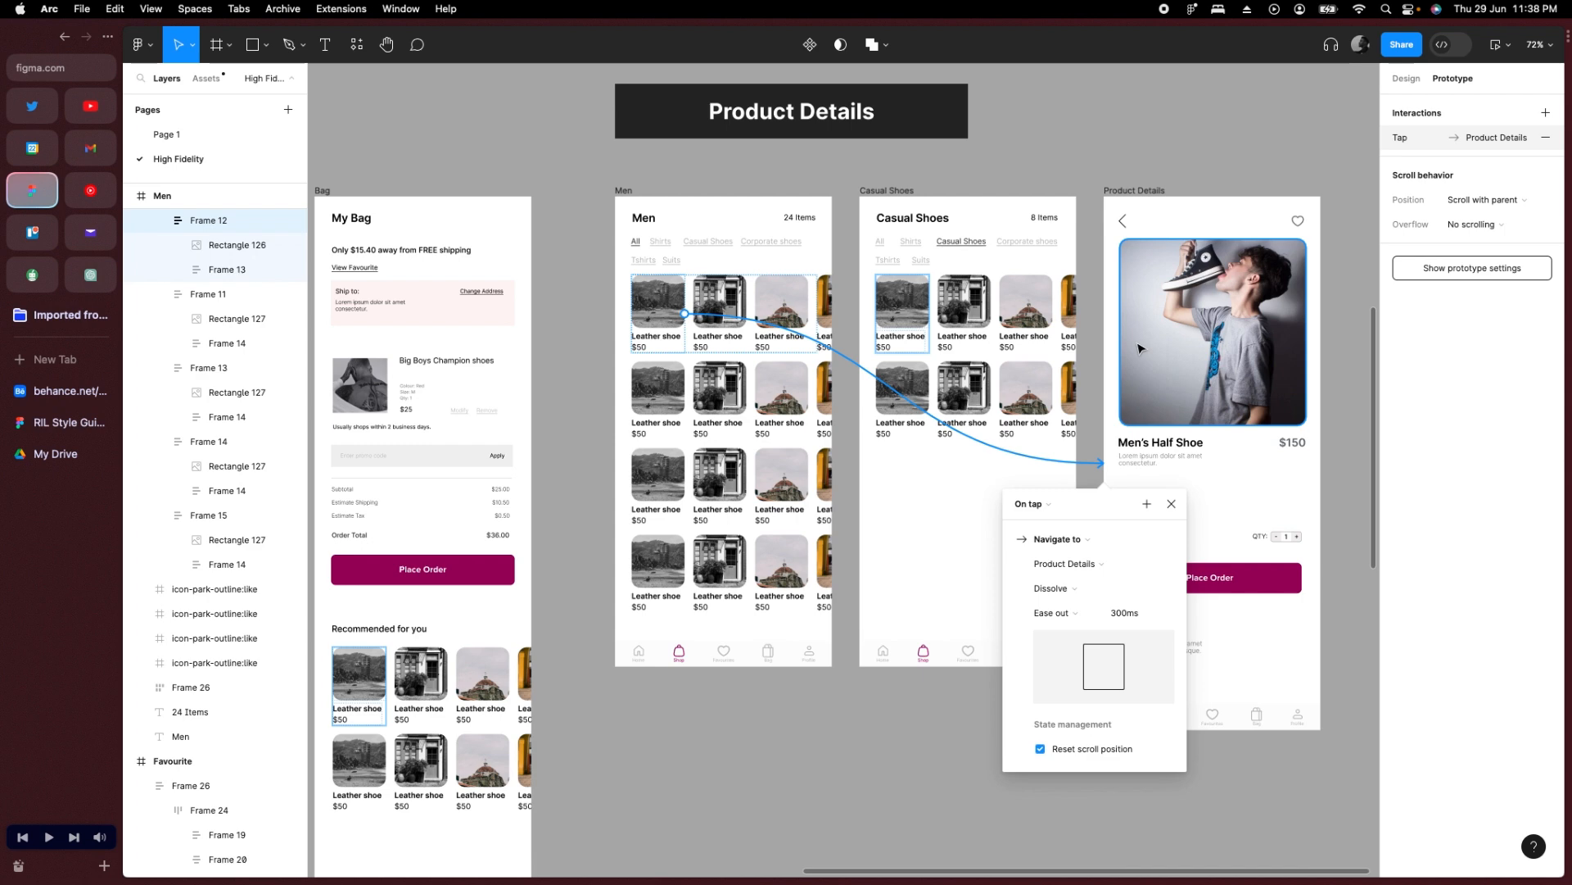
Check the prototype link of the Product Details frame's Place Order button and remove the Flow 1 starting point from the Home page.
click(1245, 578)
scroll(1276, 503, down, 3)
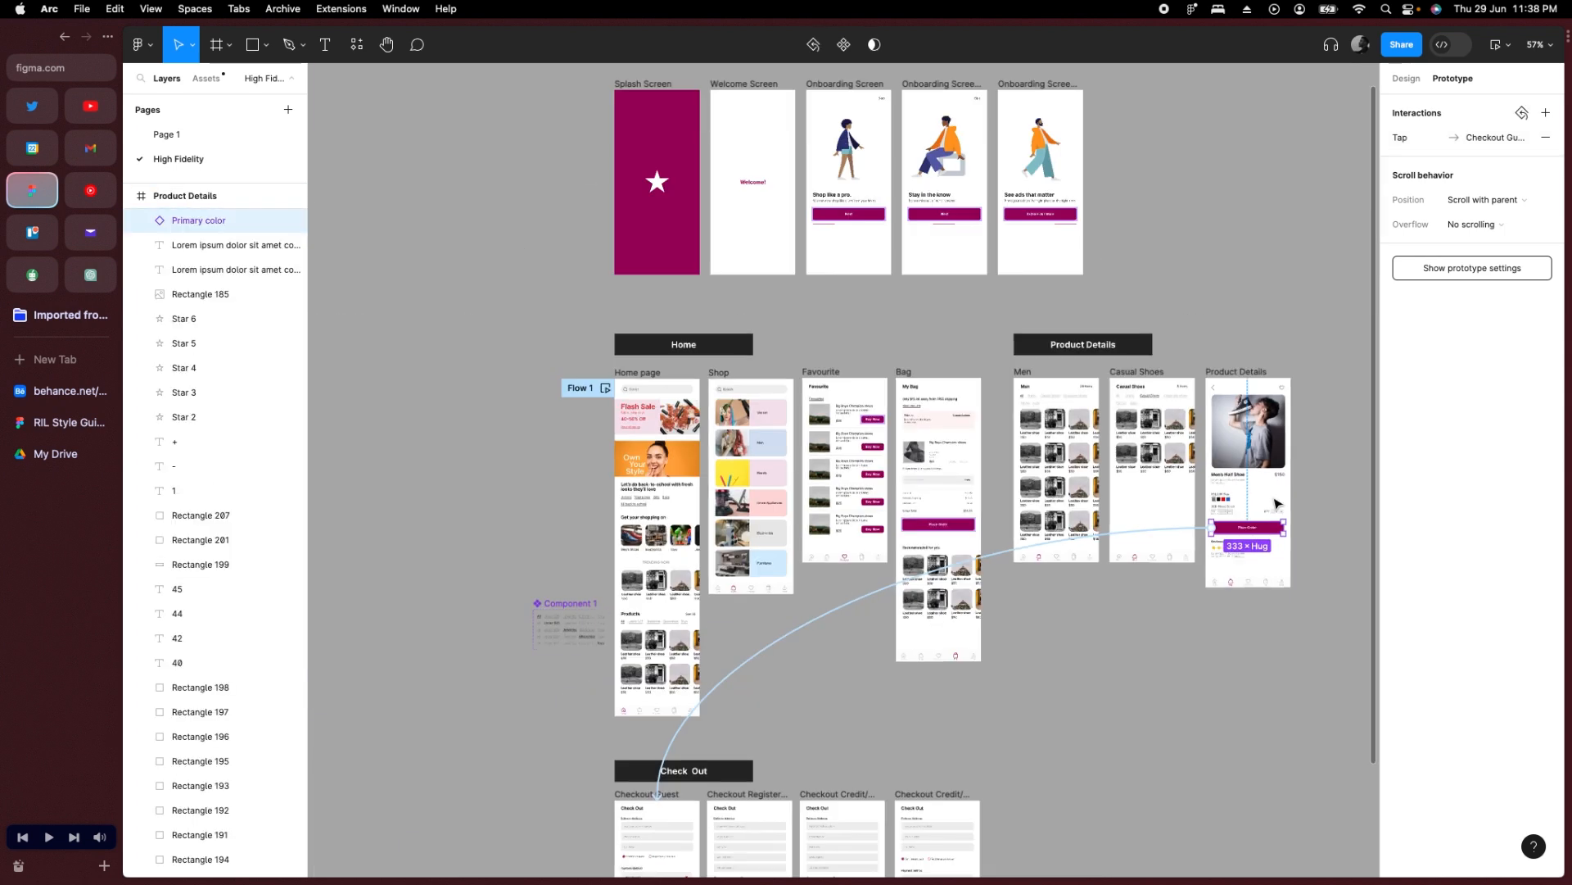
scroll(815, 638, down, 3)
click(573, 396)
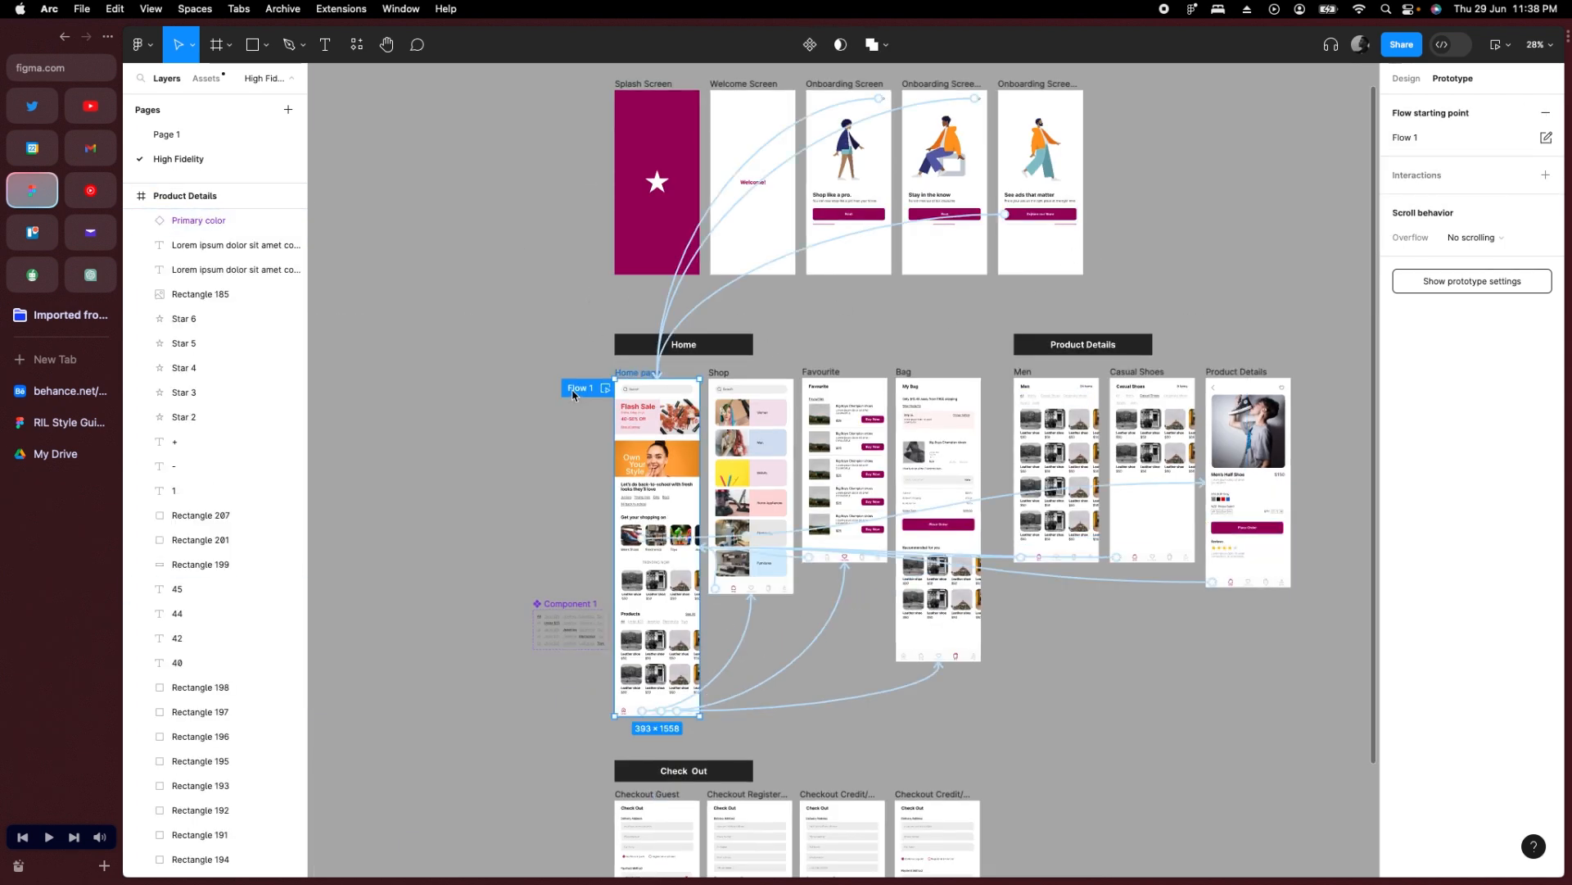
click(1547, 113)
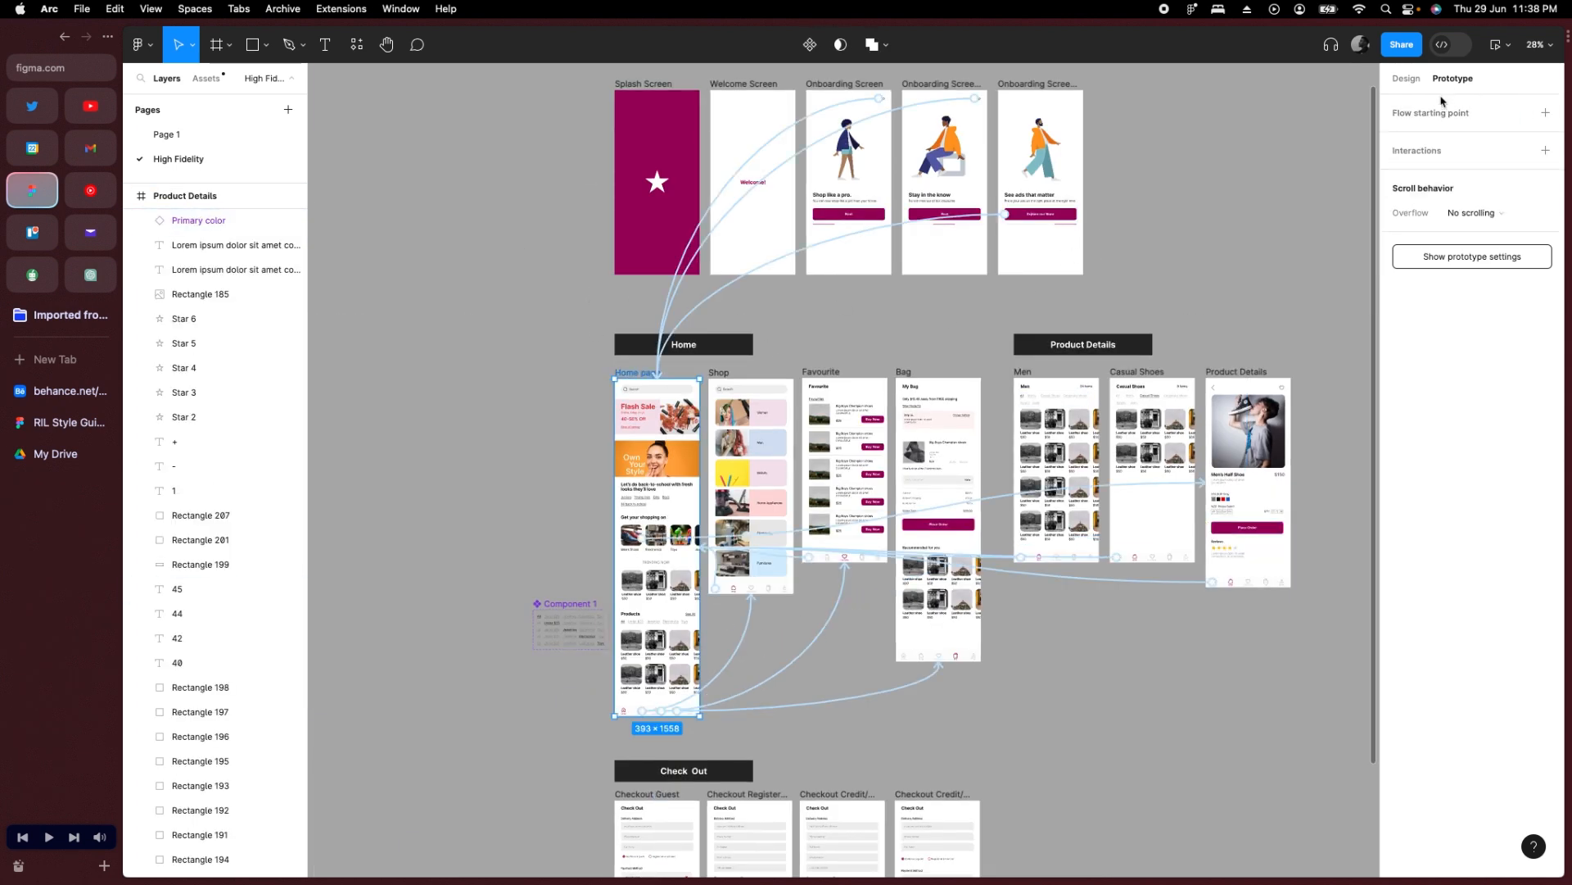
Preview the Home page and test the Men's Shoes category link, returning through the Home navigation icon.
click(1495, 46)
scroll(492, 425, down, 6)
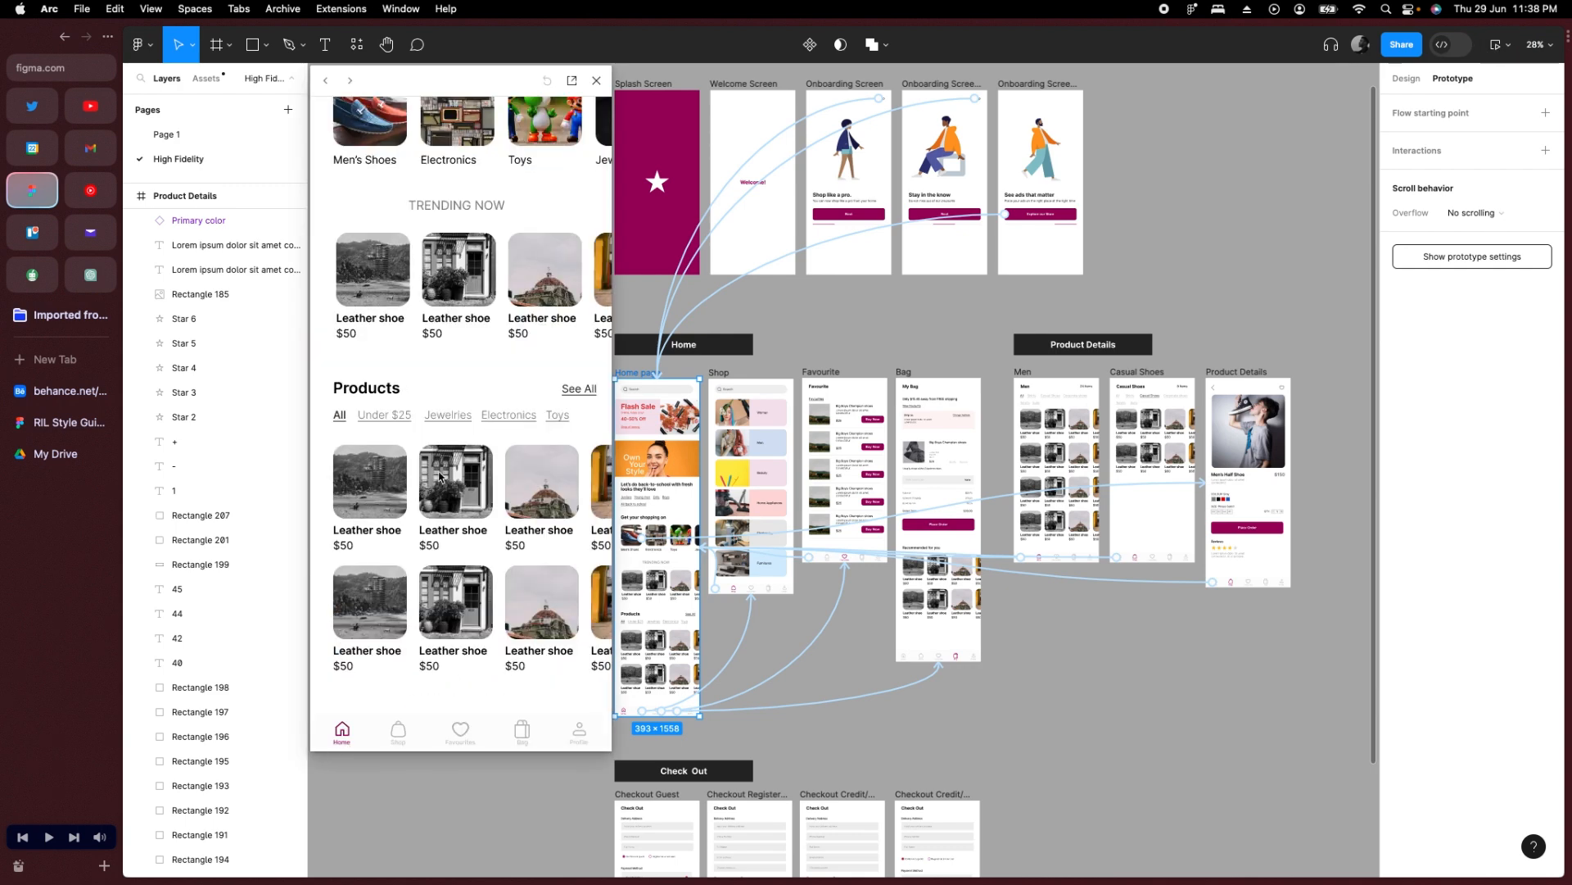
click(365, 736)
scroll(400, 652, down, 2)
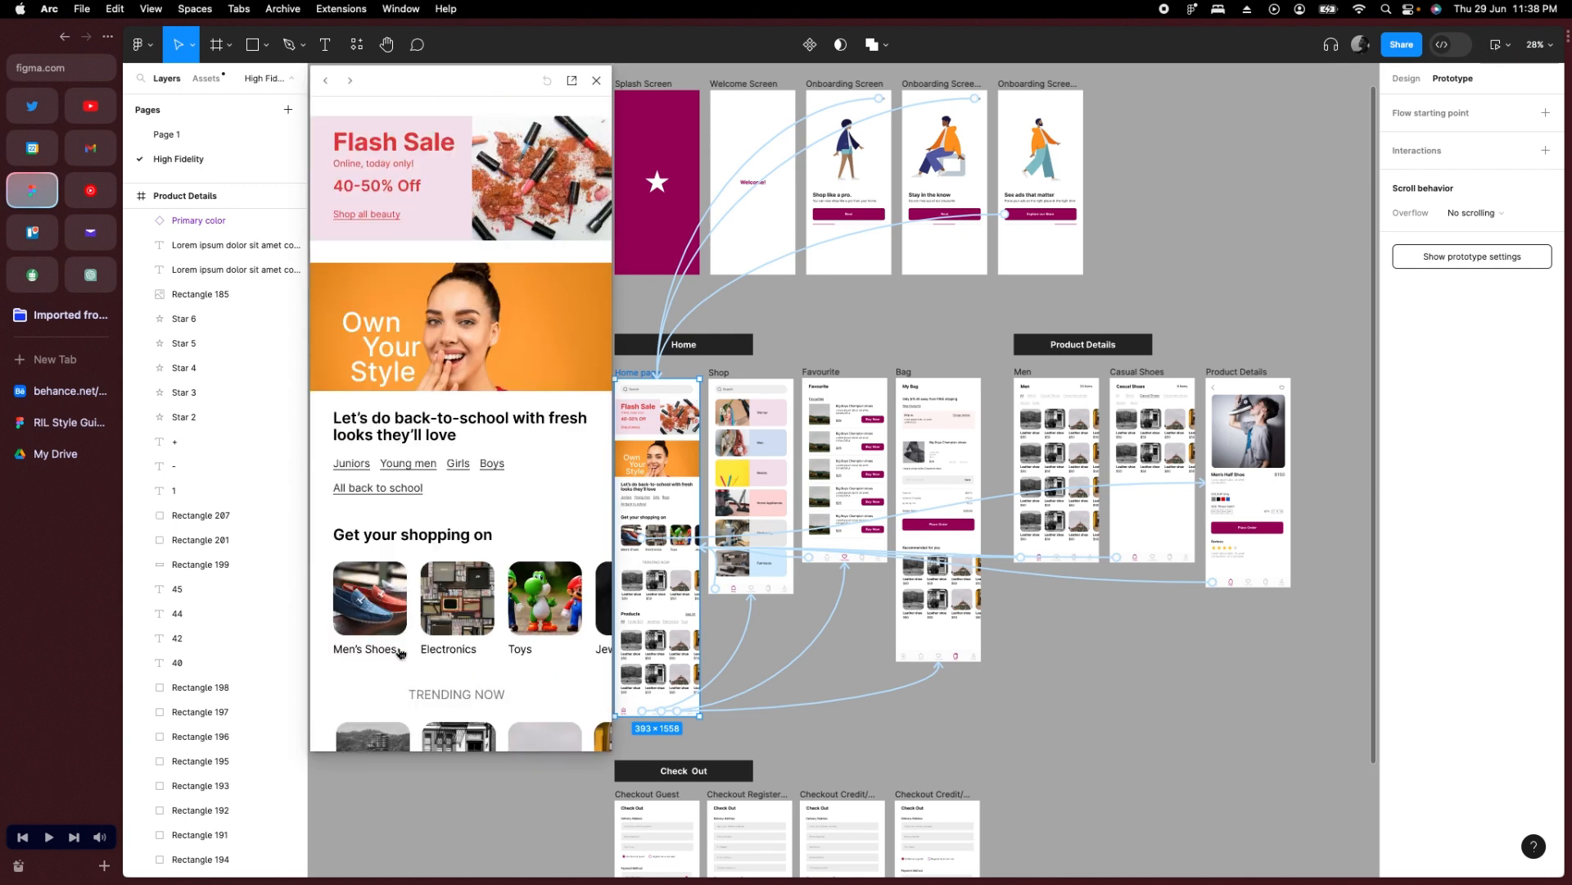
click(380, 590)
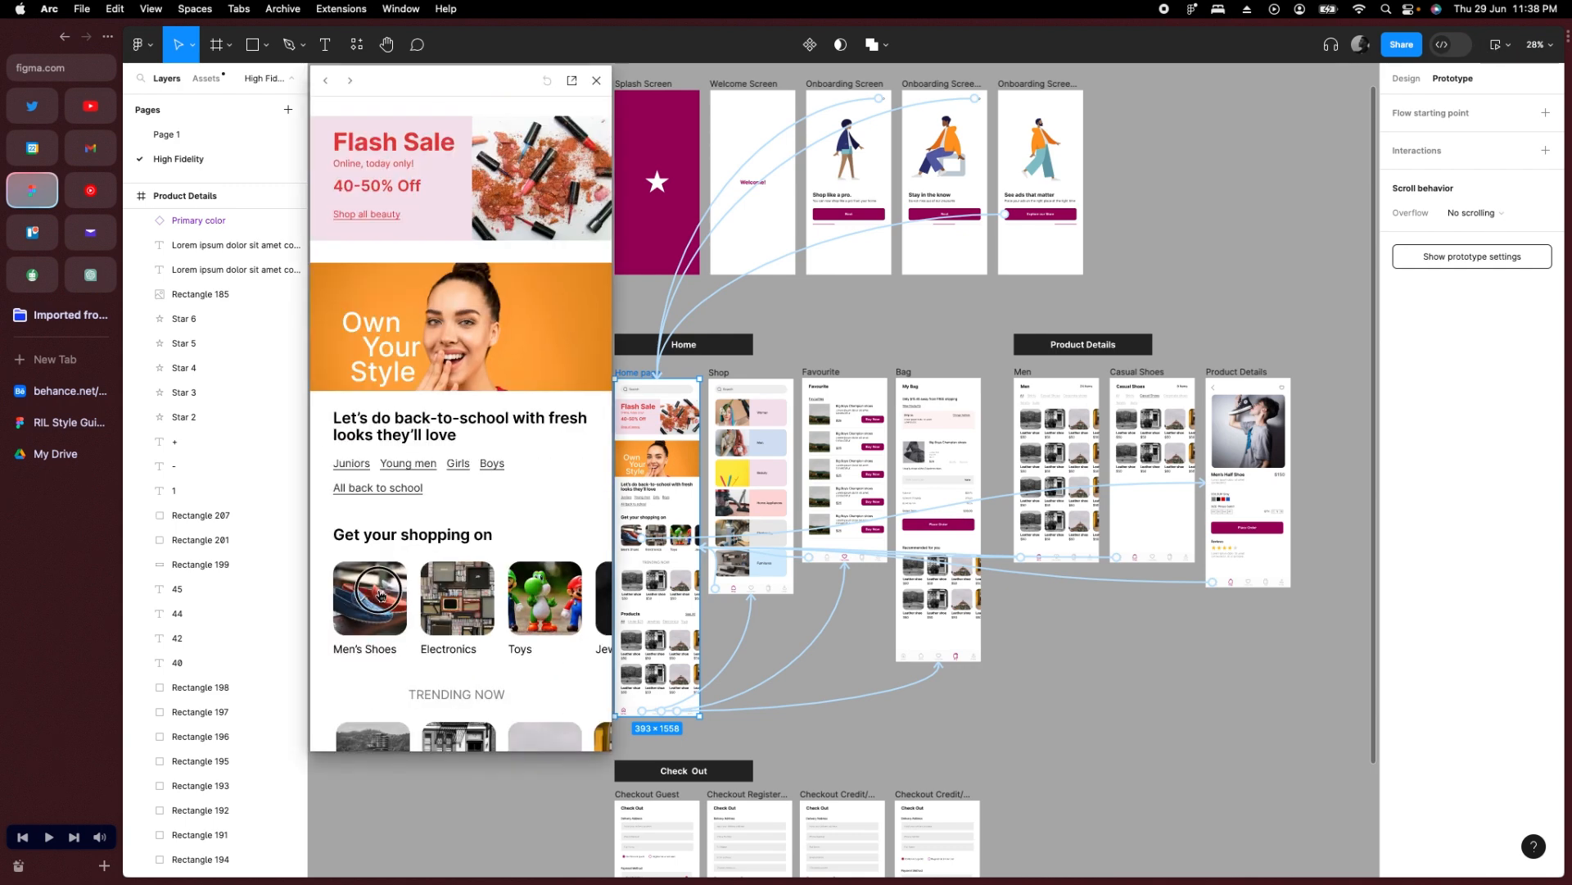
click(327, 87)
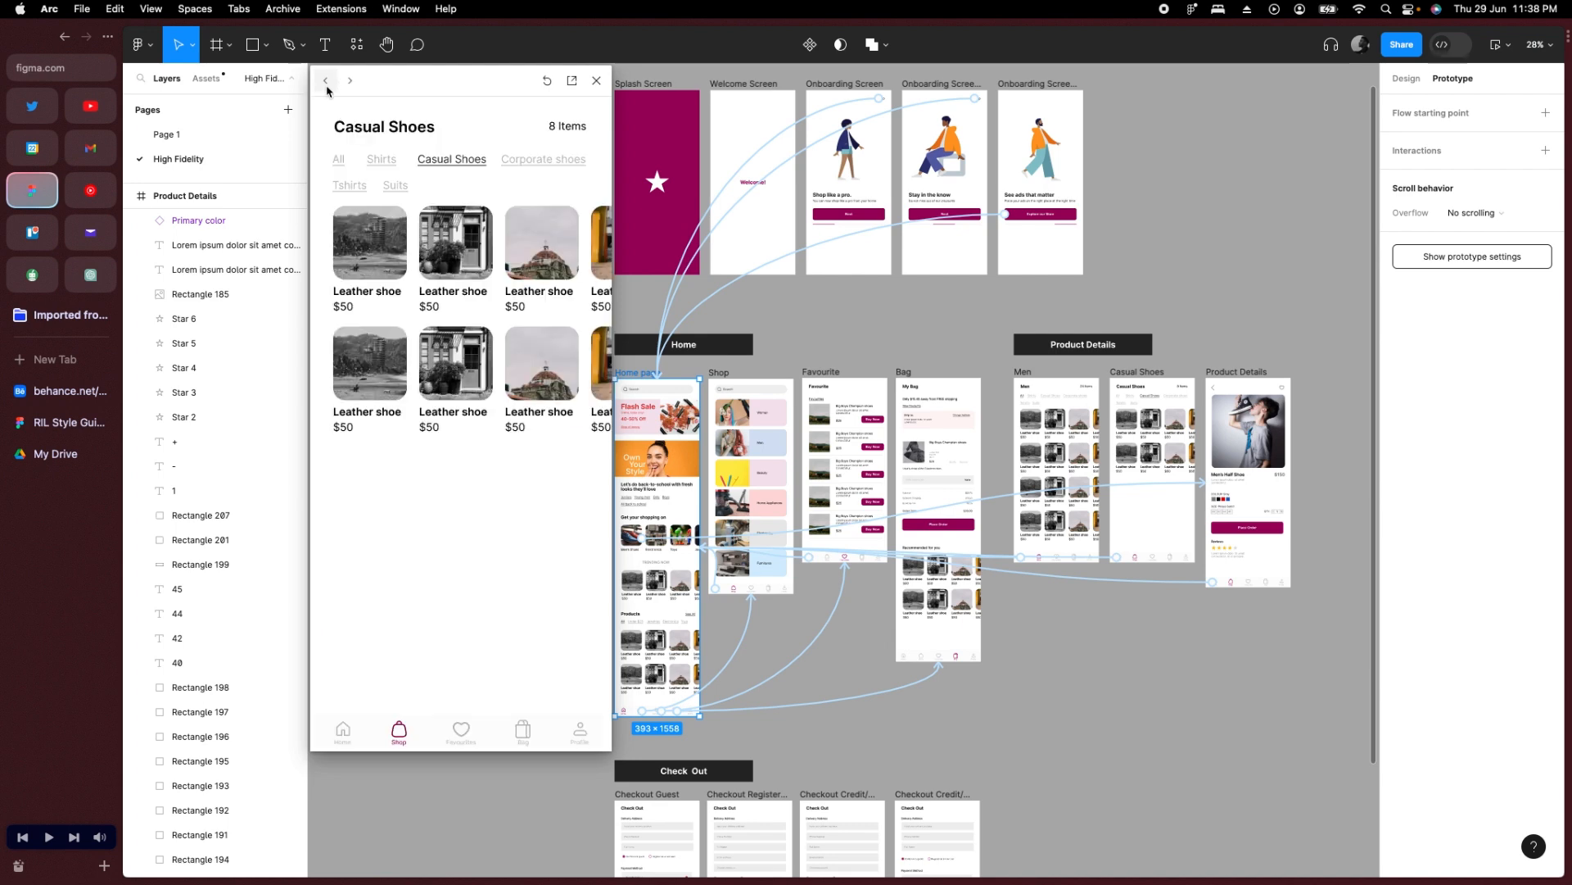
click(344, 731)
scroll(397, 528, down, 6)
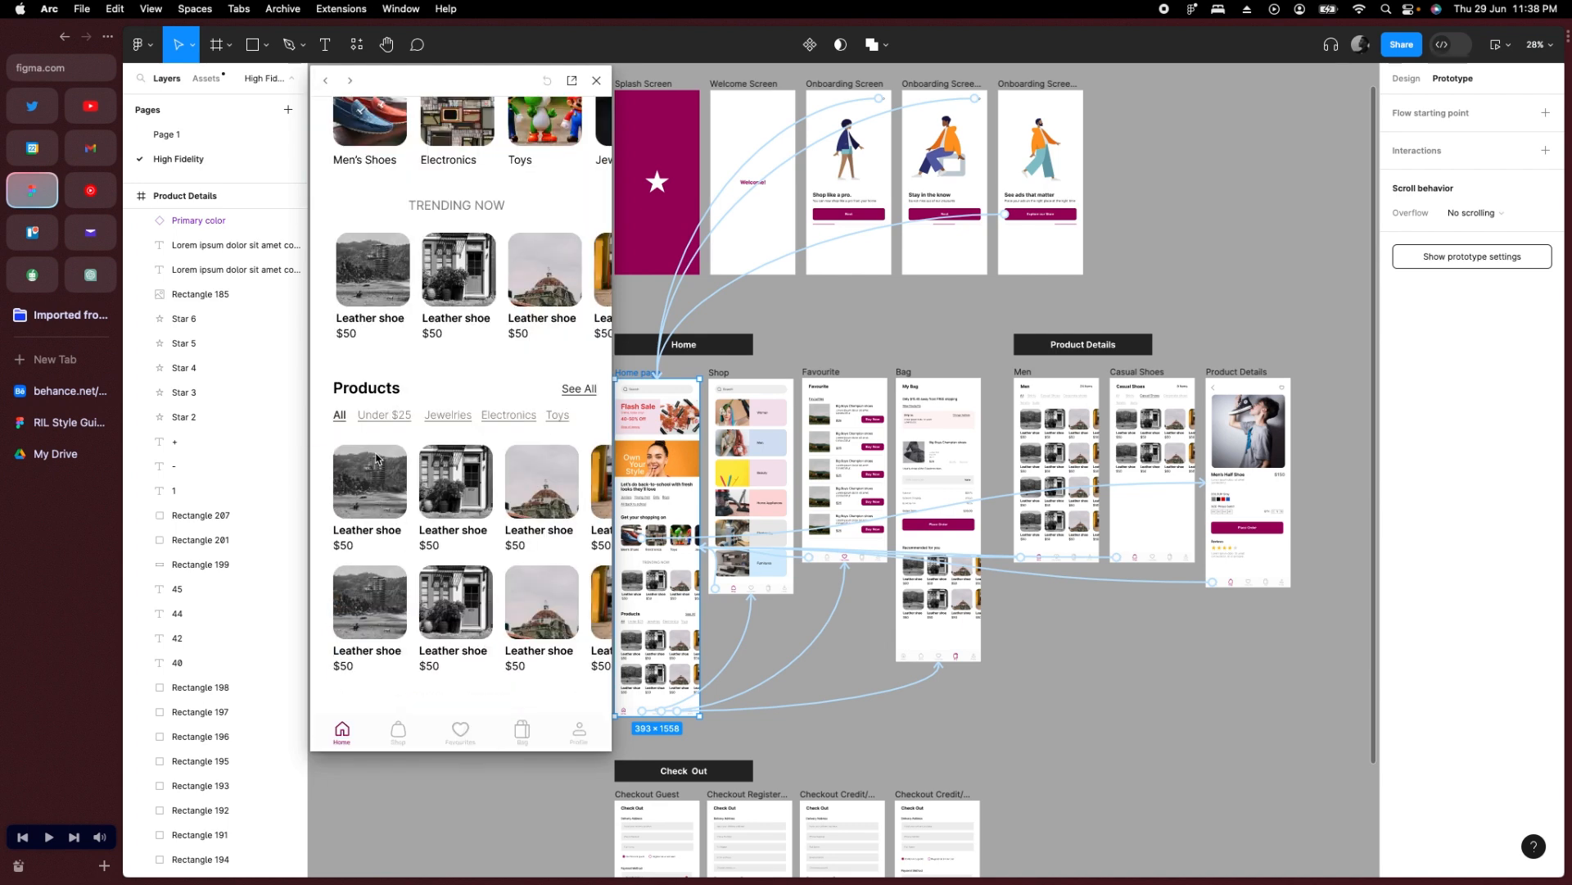
Test the purchase path in the preview from Shop to Men, the first product and Place Order.
click(401, 731)
click(511, 342)
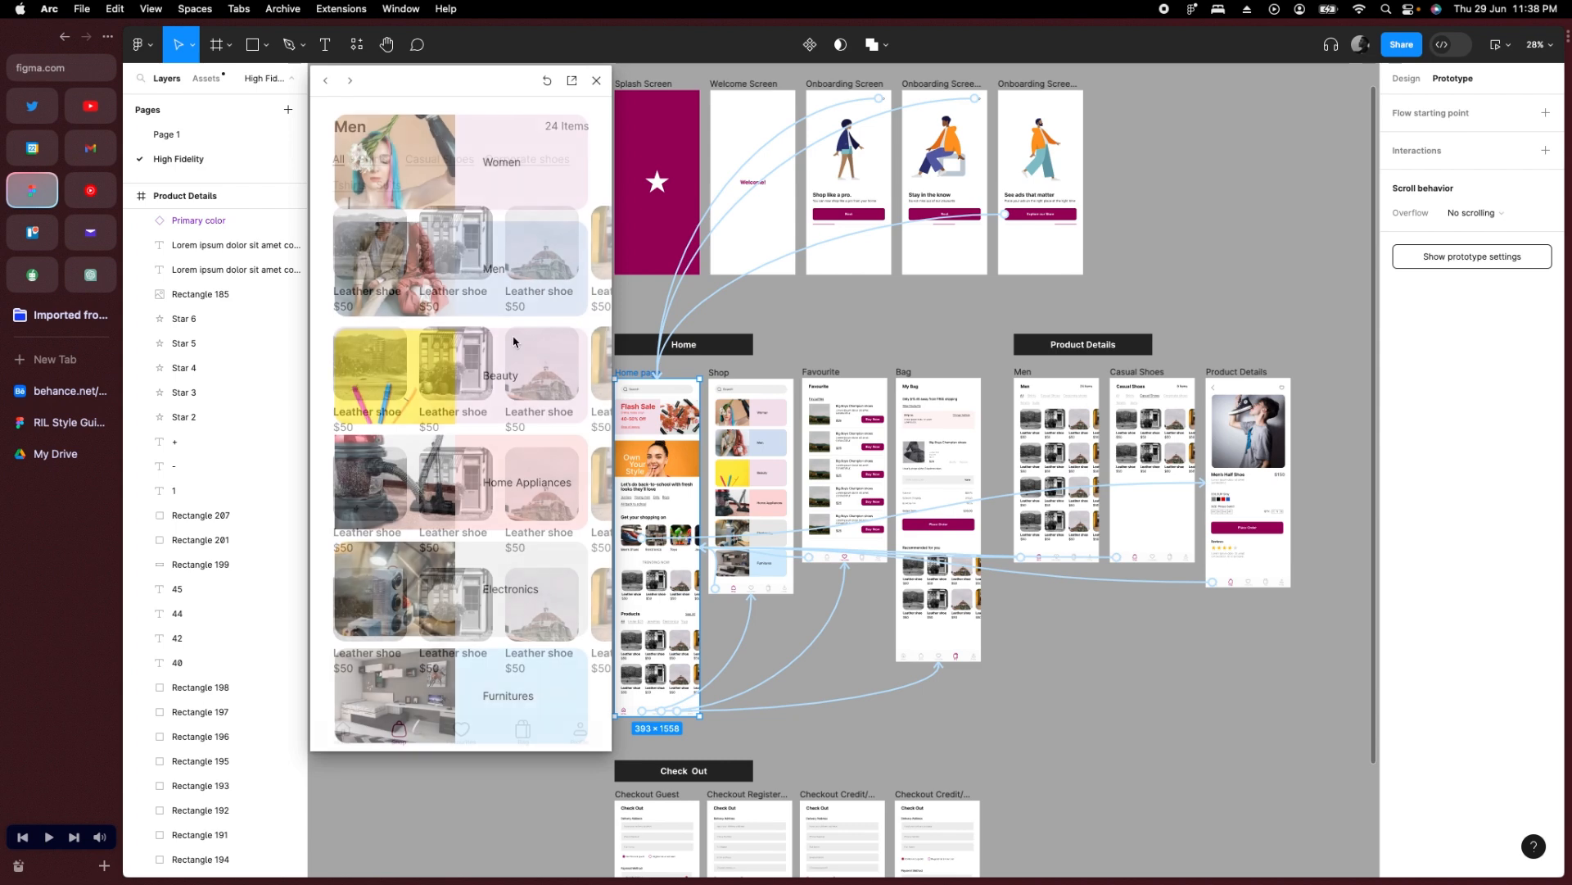
click(361, 268)
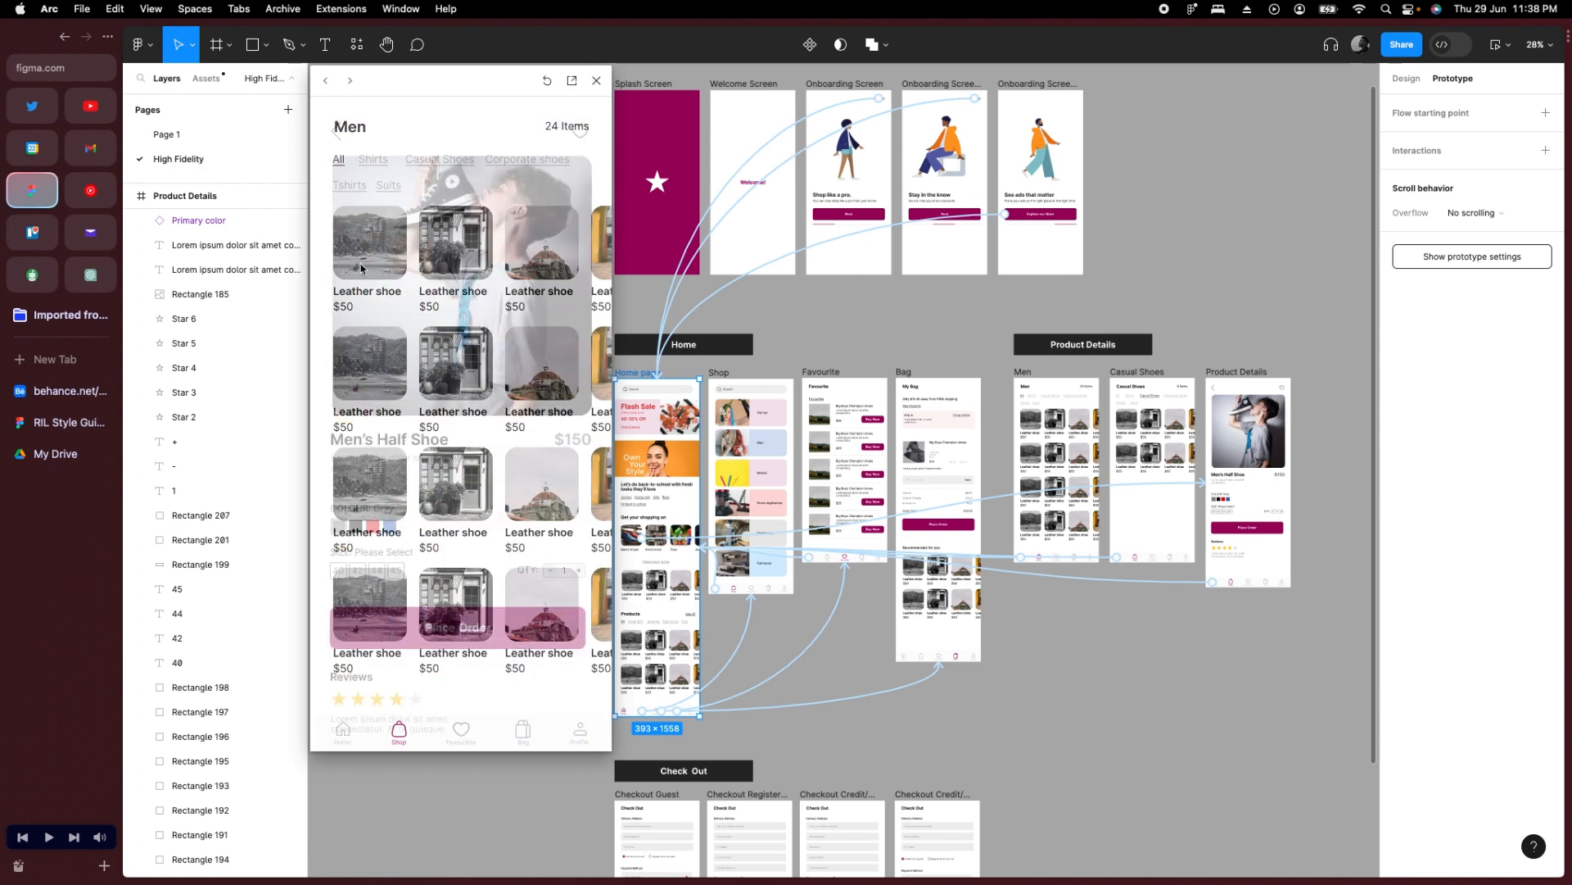
click(487, 644)
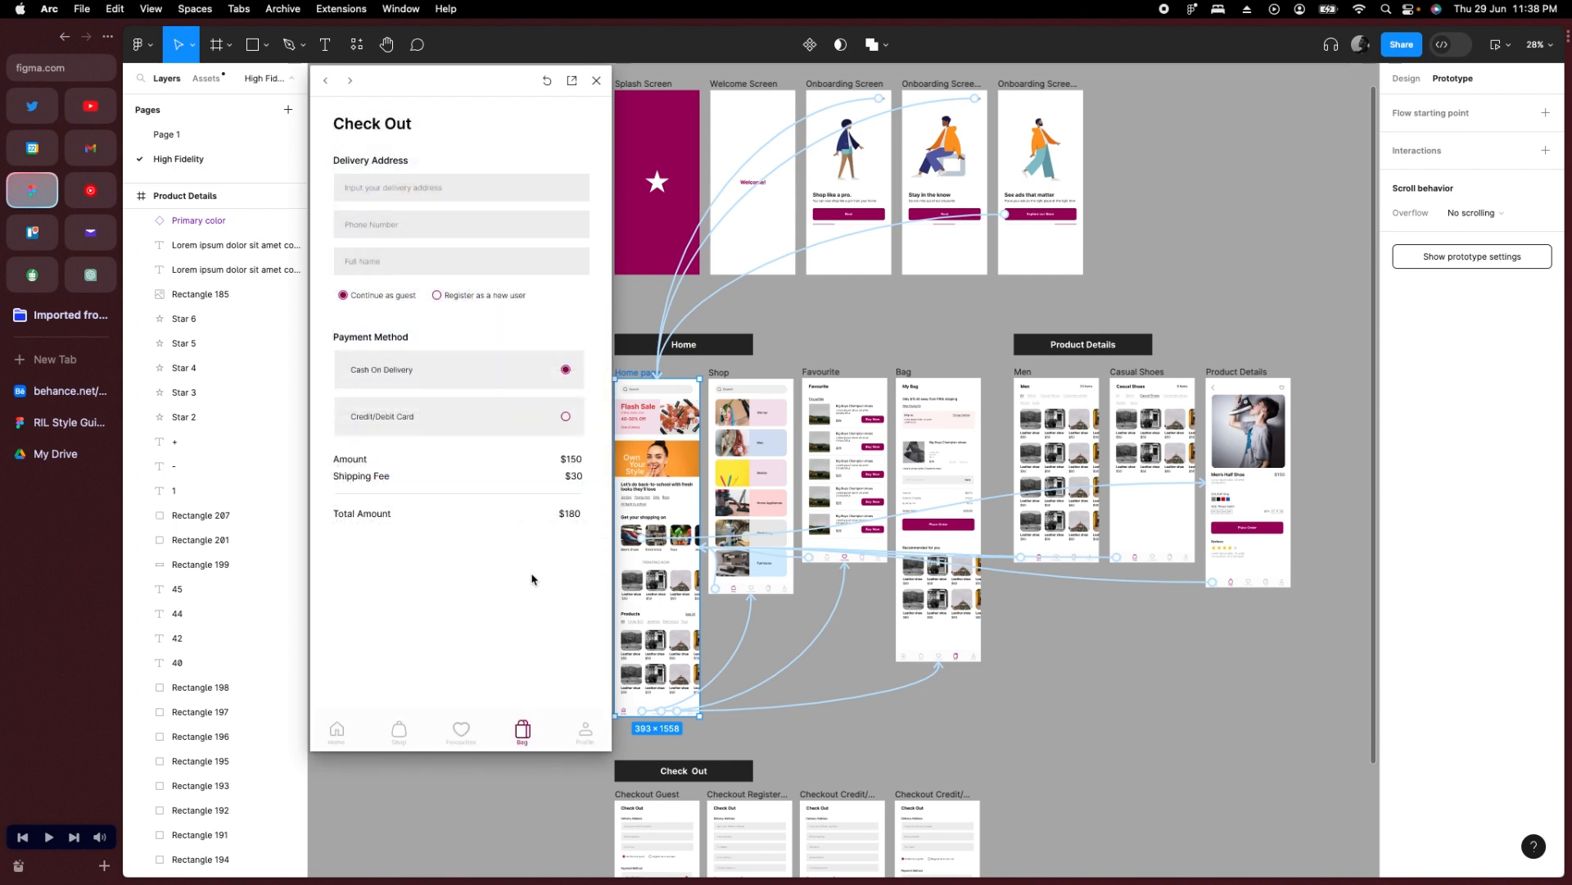
Test the checkout screen's guest and new-user registration options and its Cash On Delivery and Credit/Debit Card payment methods in the preview.
click(462, 299)
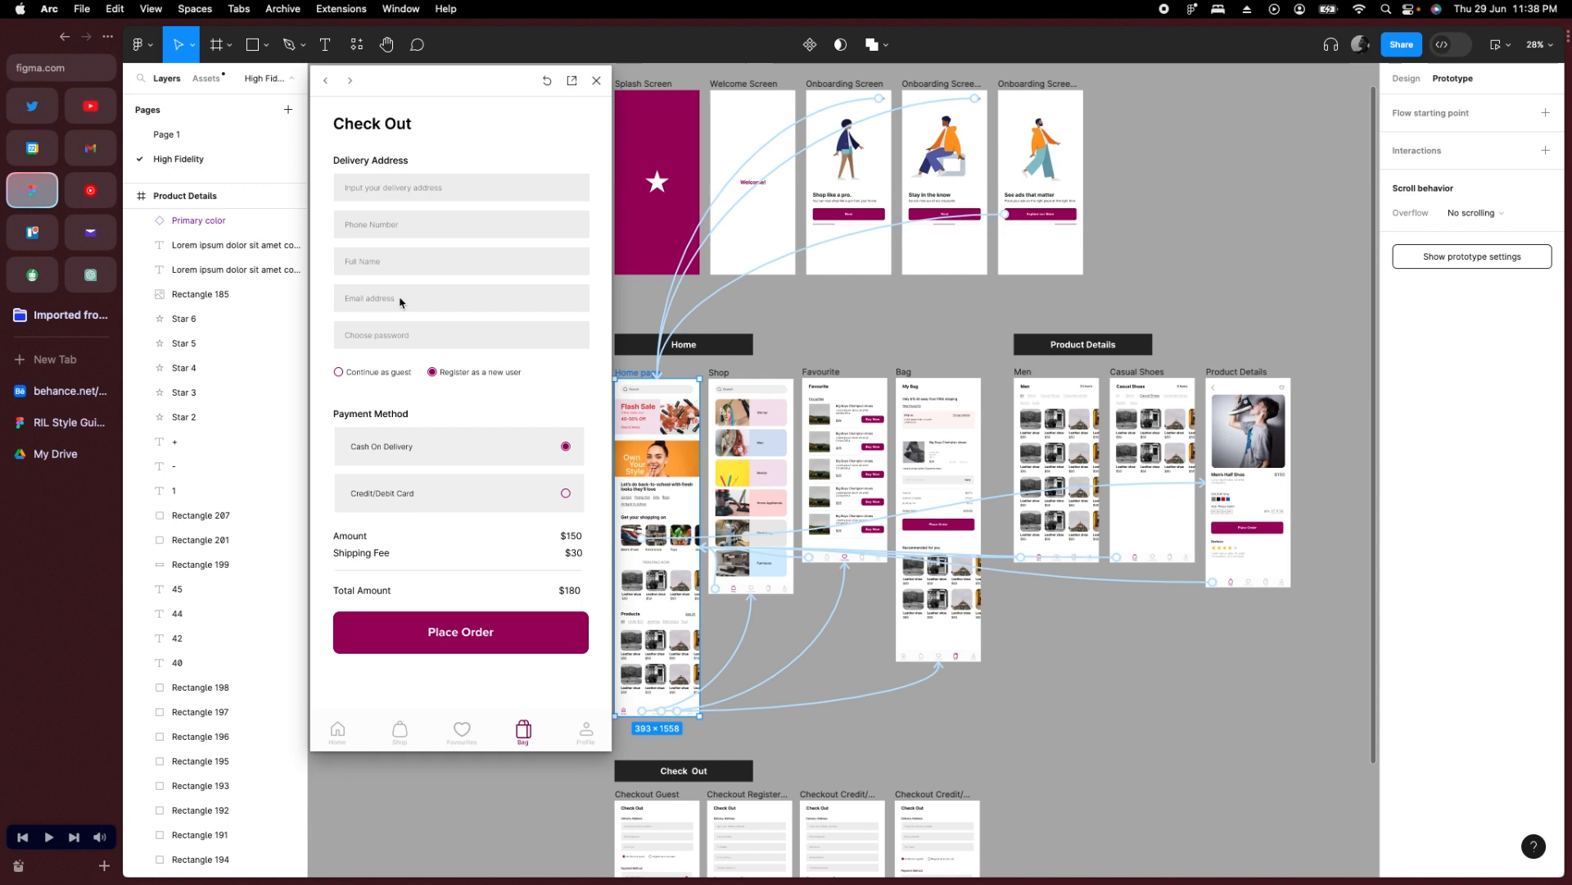
click(537, 499)
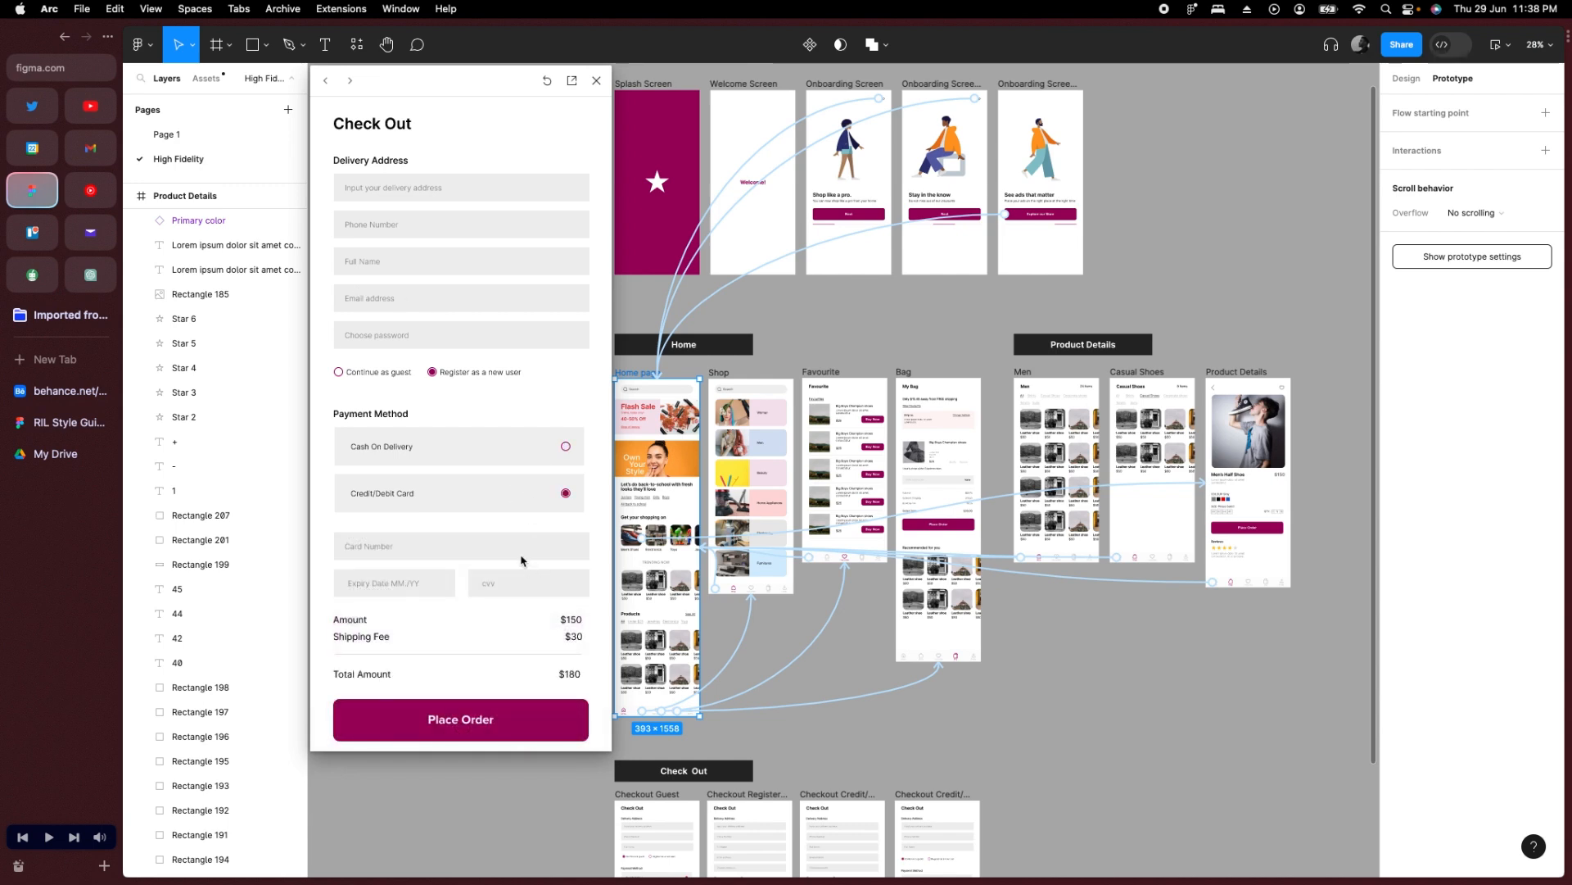
scroll(523, 561, down, 2)
scroll(521, 552, up, 2)
click(396, 375)
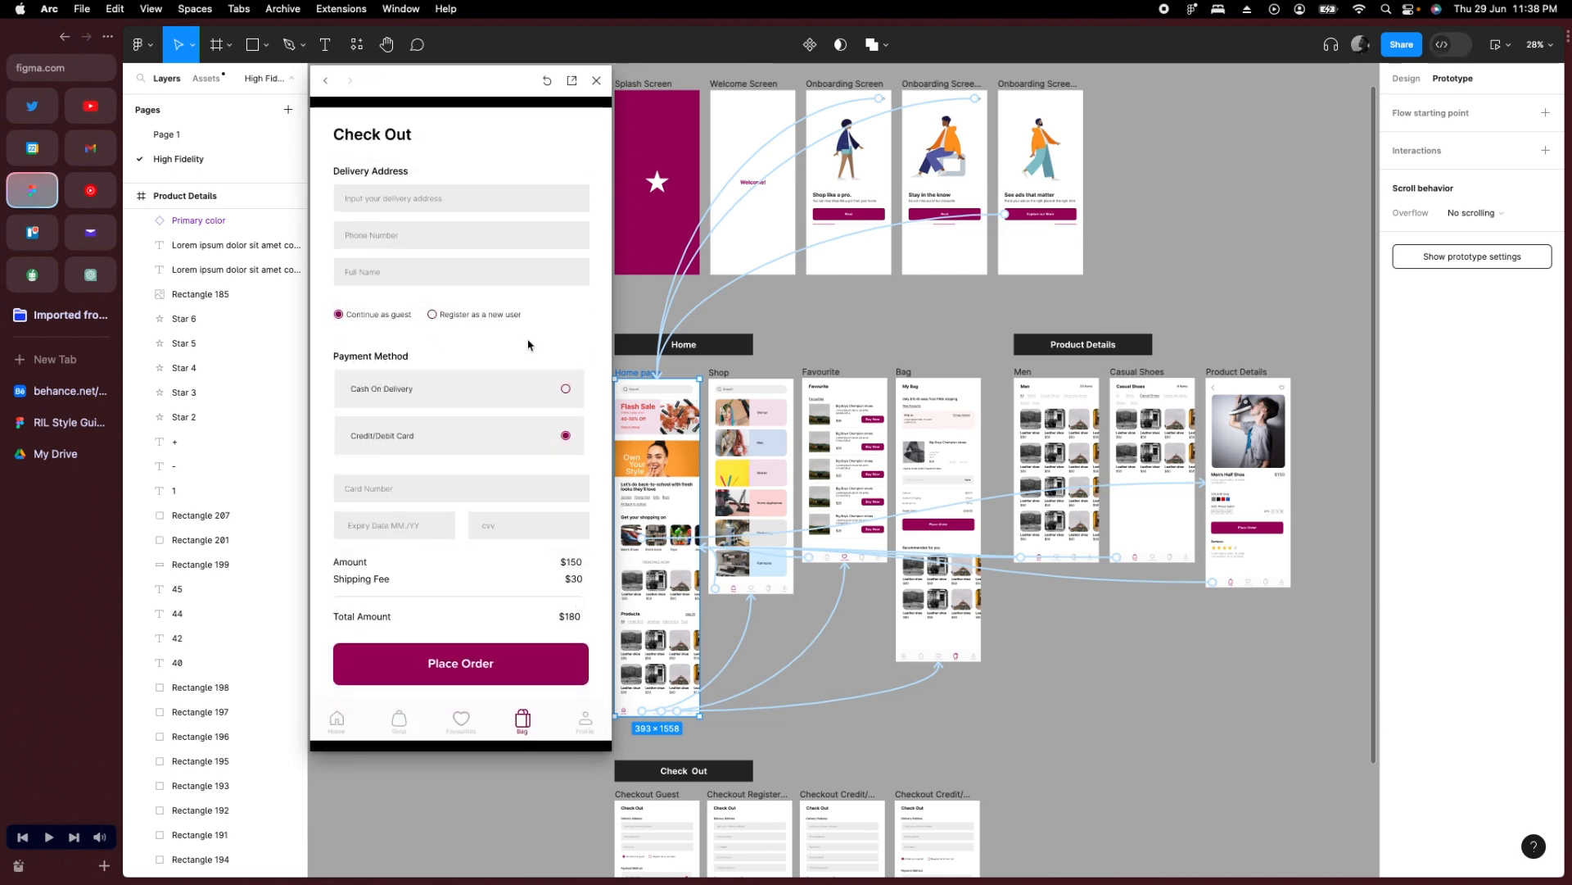
click(473, 403)
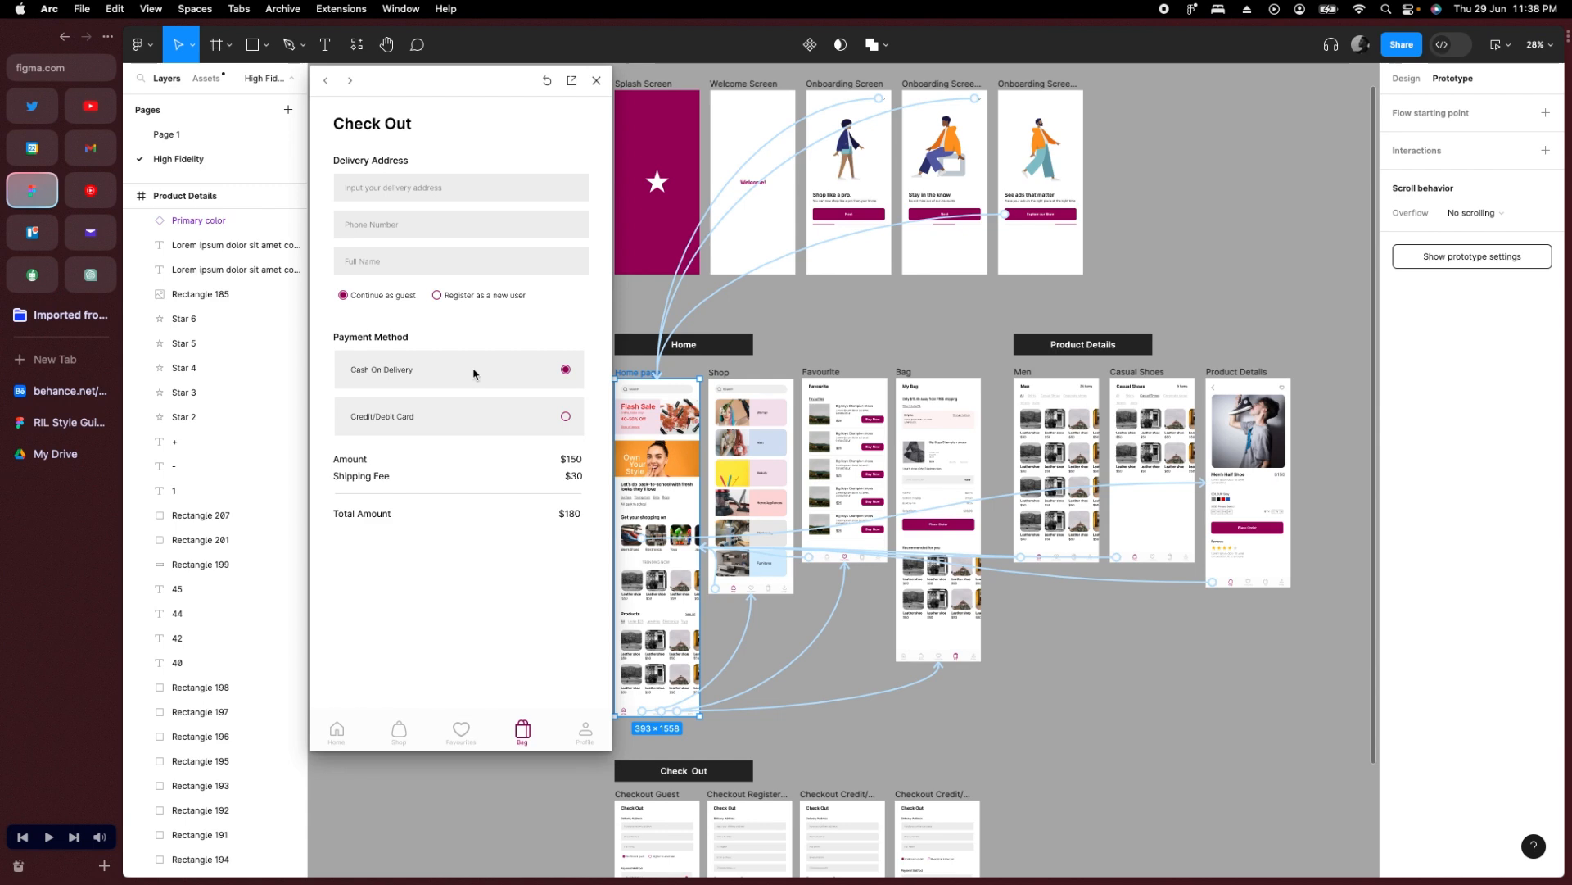
click(465, 413)
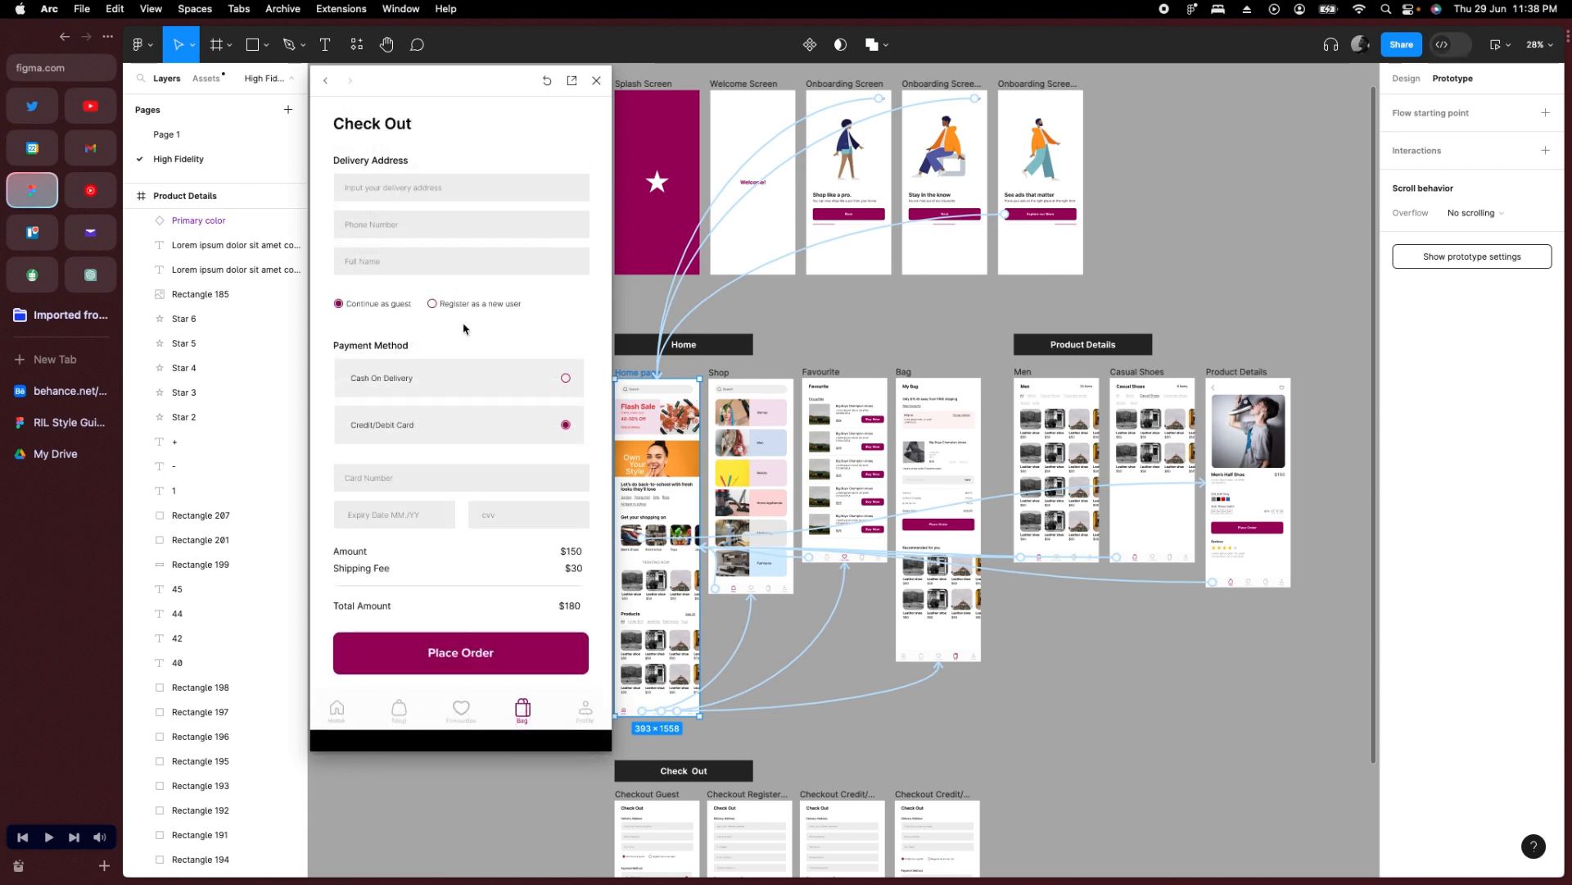
click(470, 312)
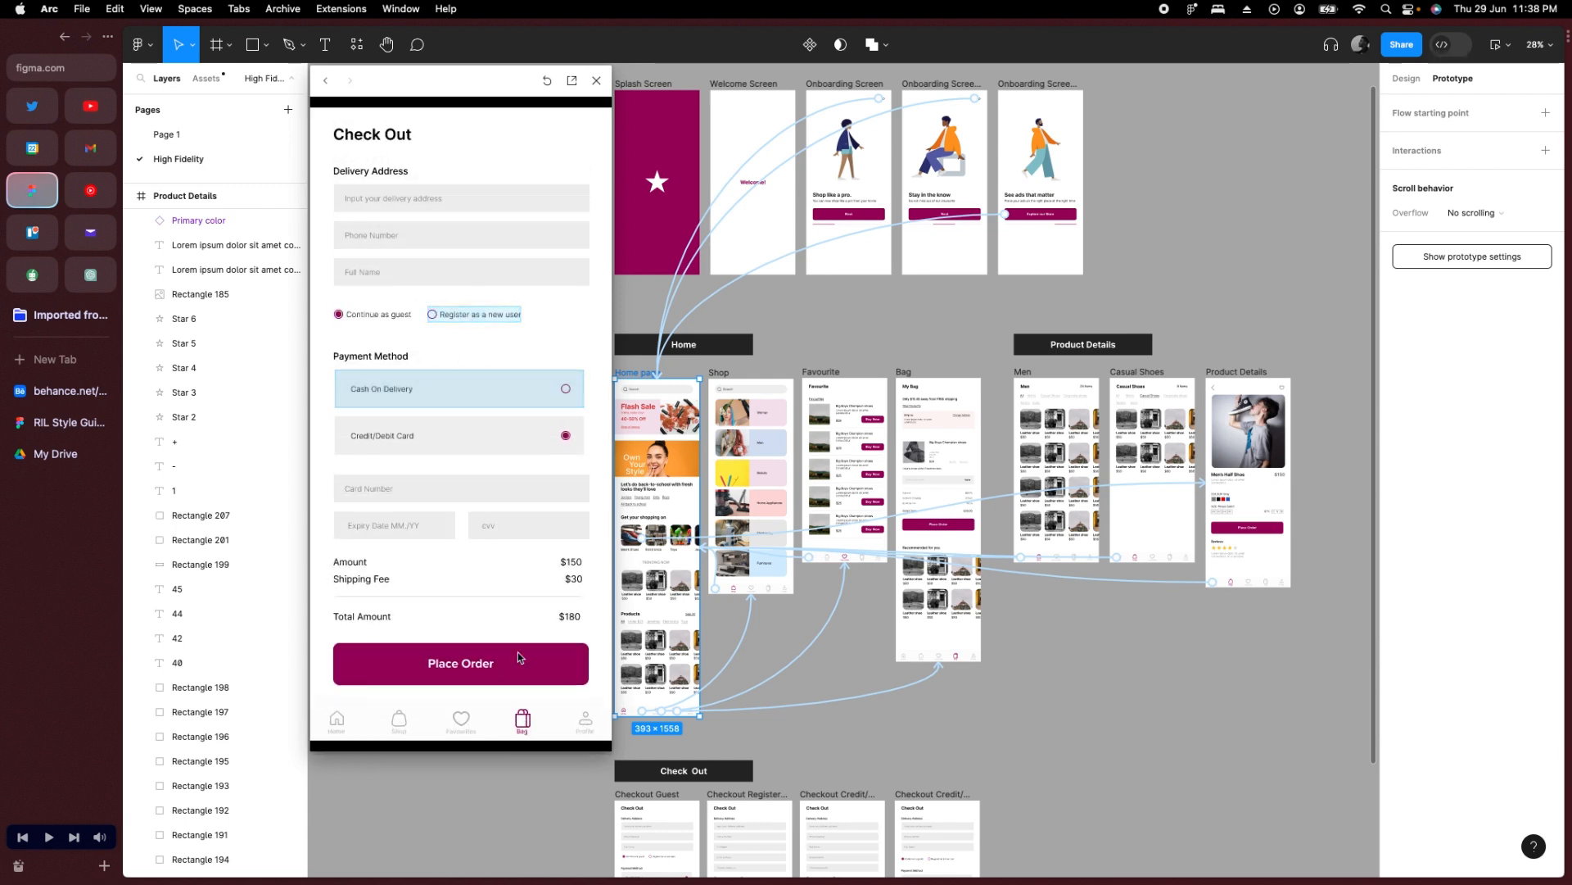
Close the prototype preview, switch to the design view with nothing selected, and look over all the onboarding, home, product and checkout screens.
click(596, 84)
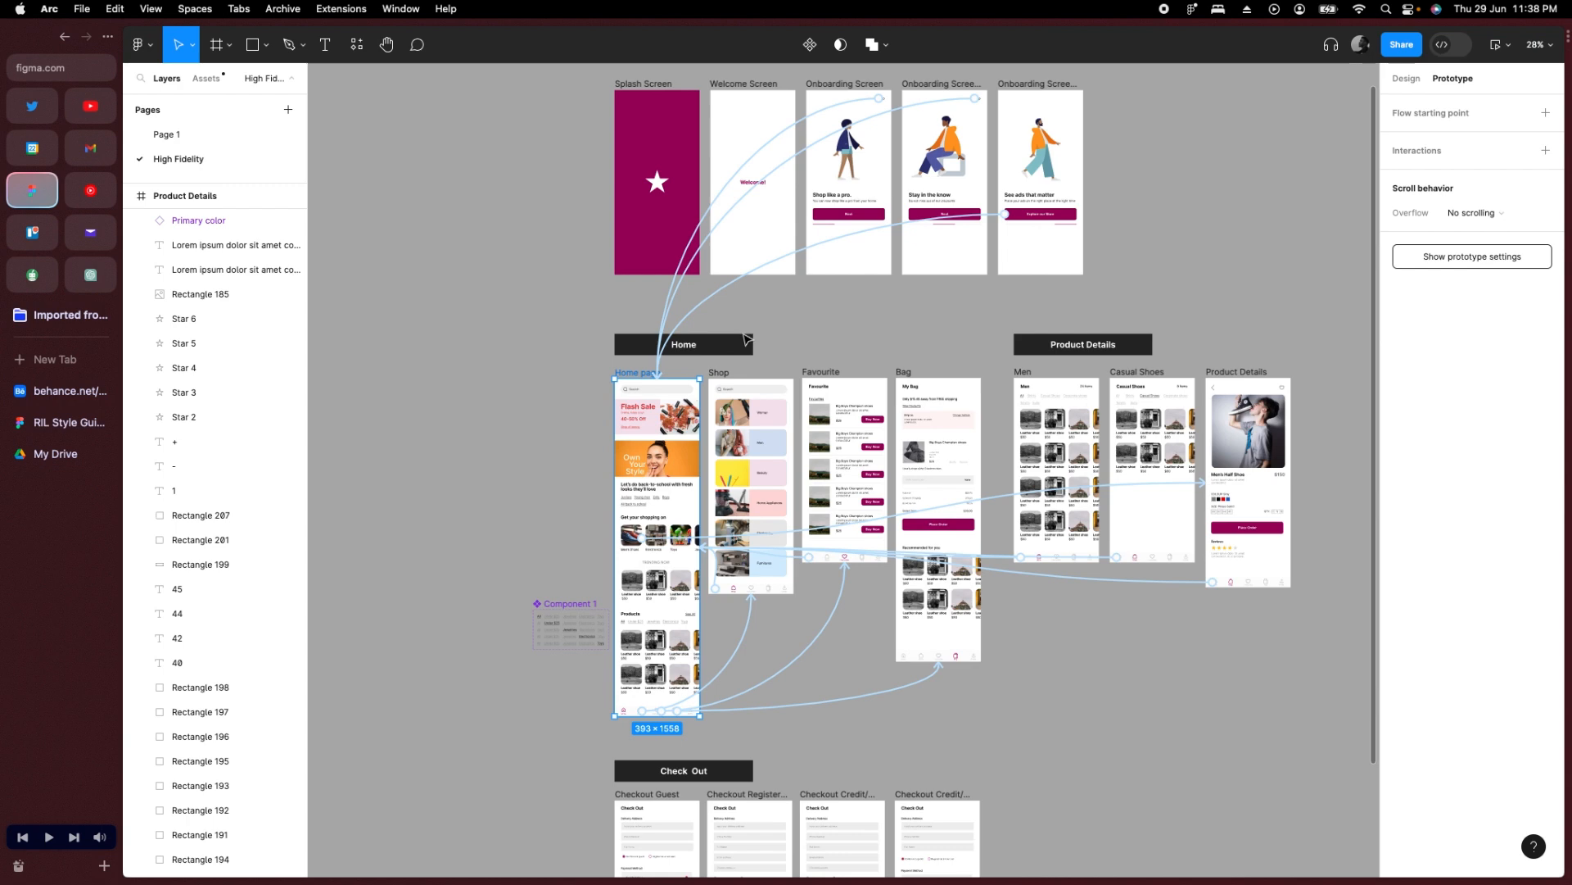
scroll(747, 340, down, 3)
drag(1055, 323, 1021, 337)
click(1401, 81)
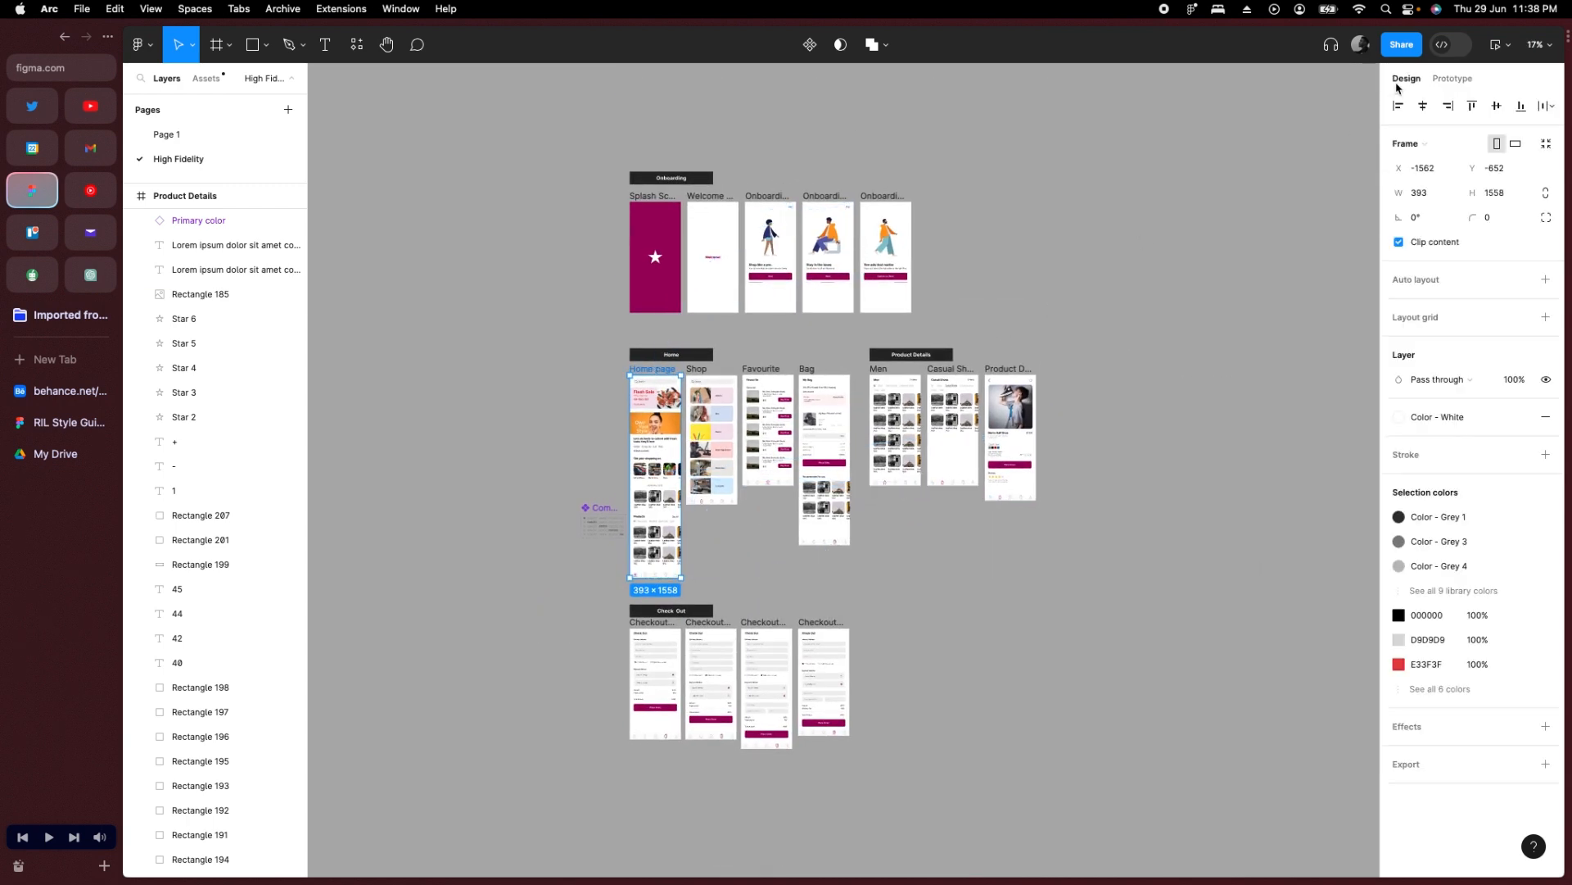
key(Escape)
scroll(650, 240, up, 2)
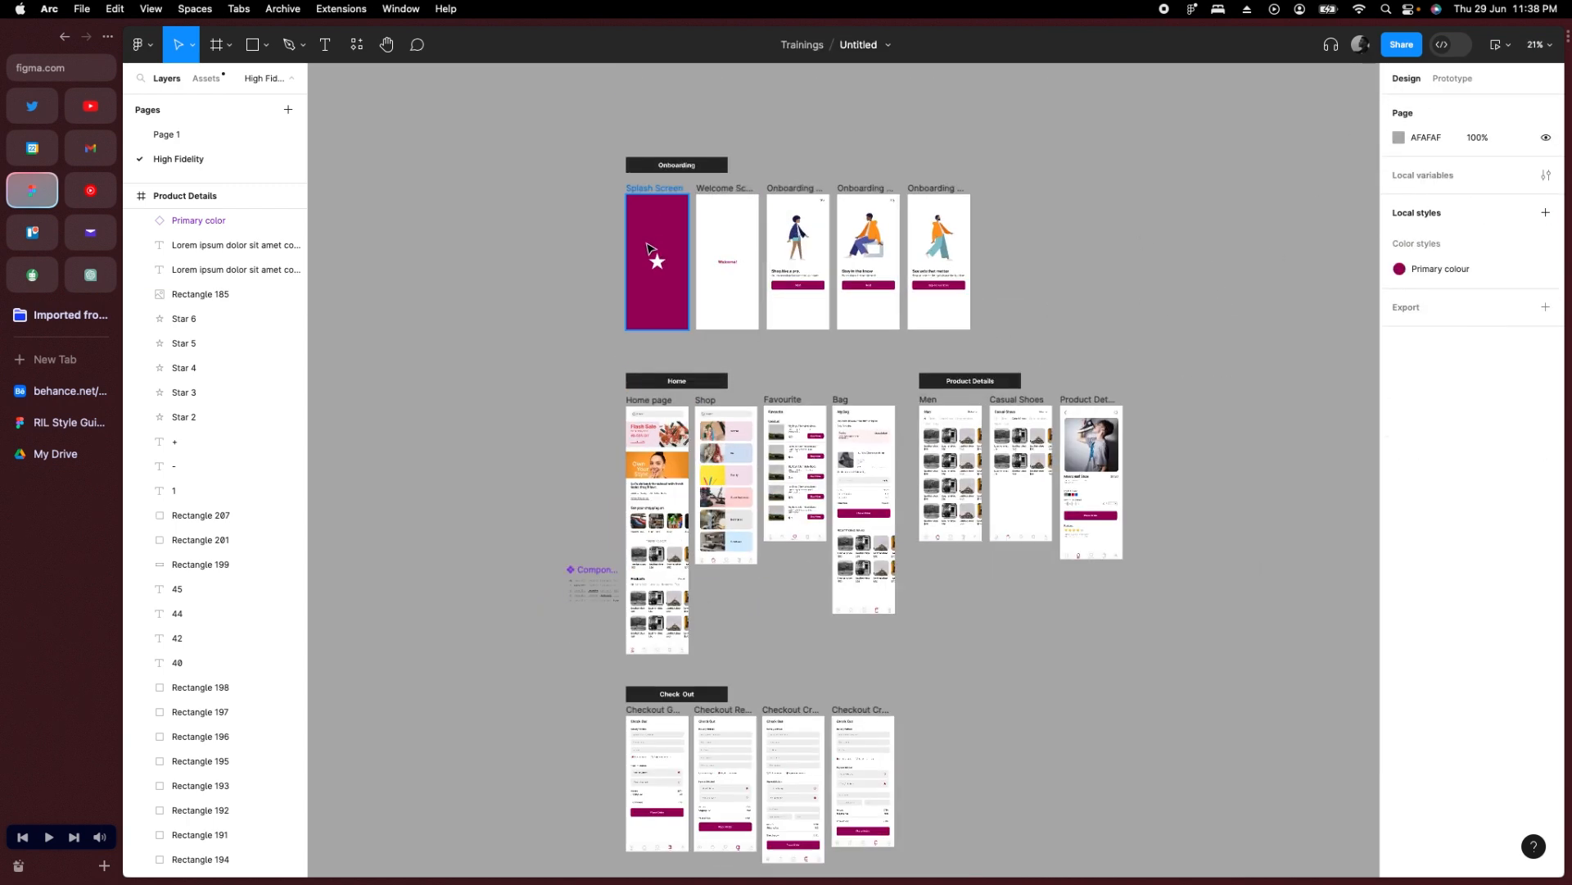
scroll(575, 285, down, 2)
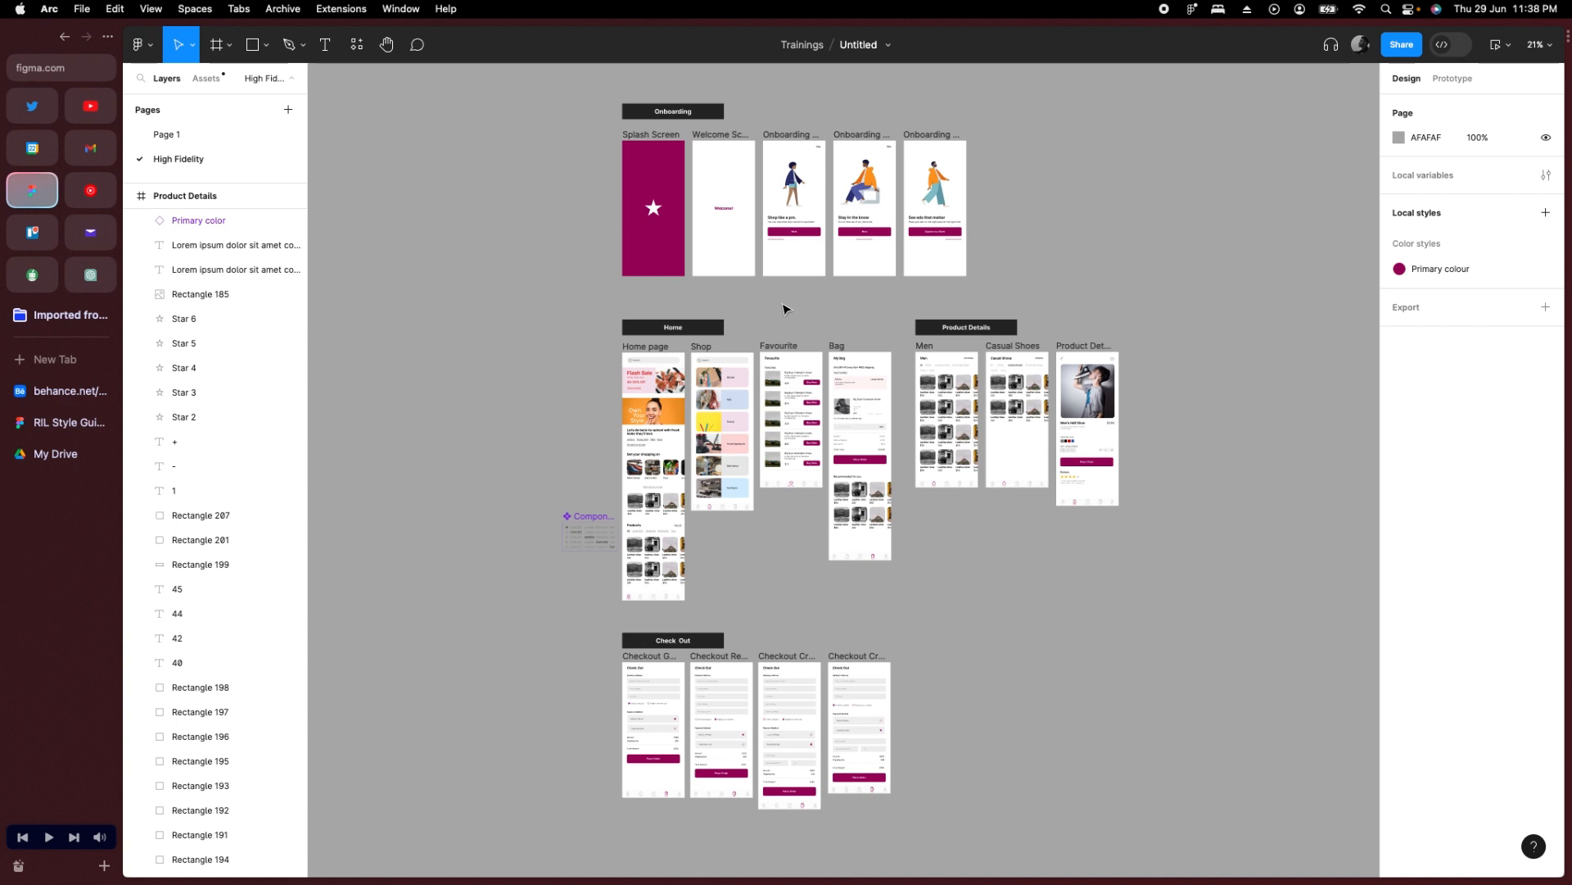
drag(784, 308, 736, 303)
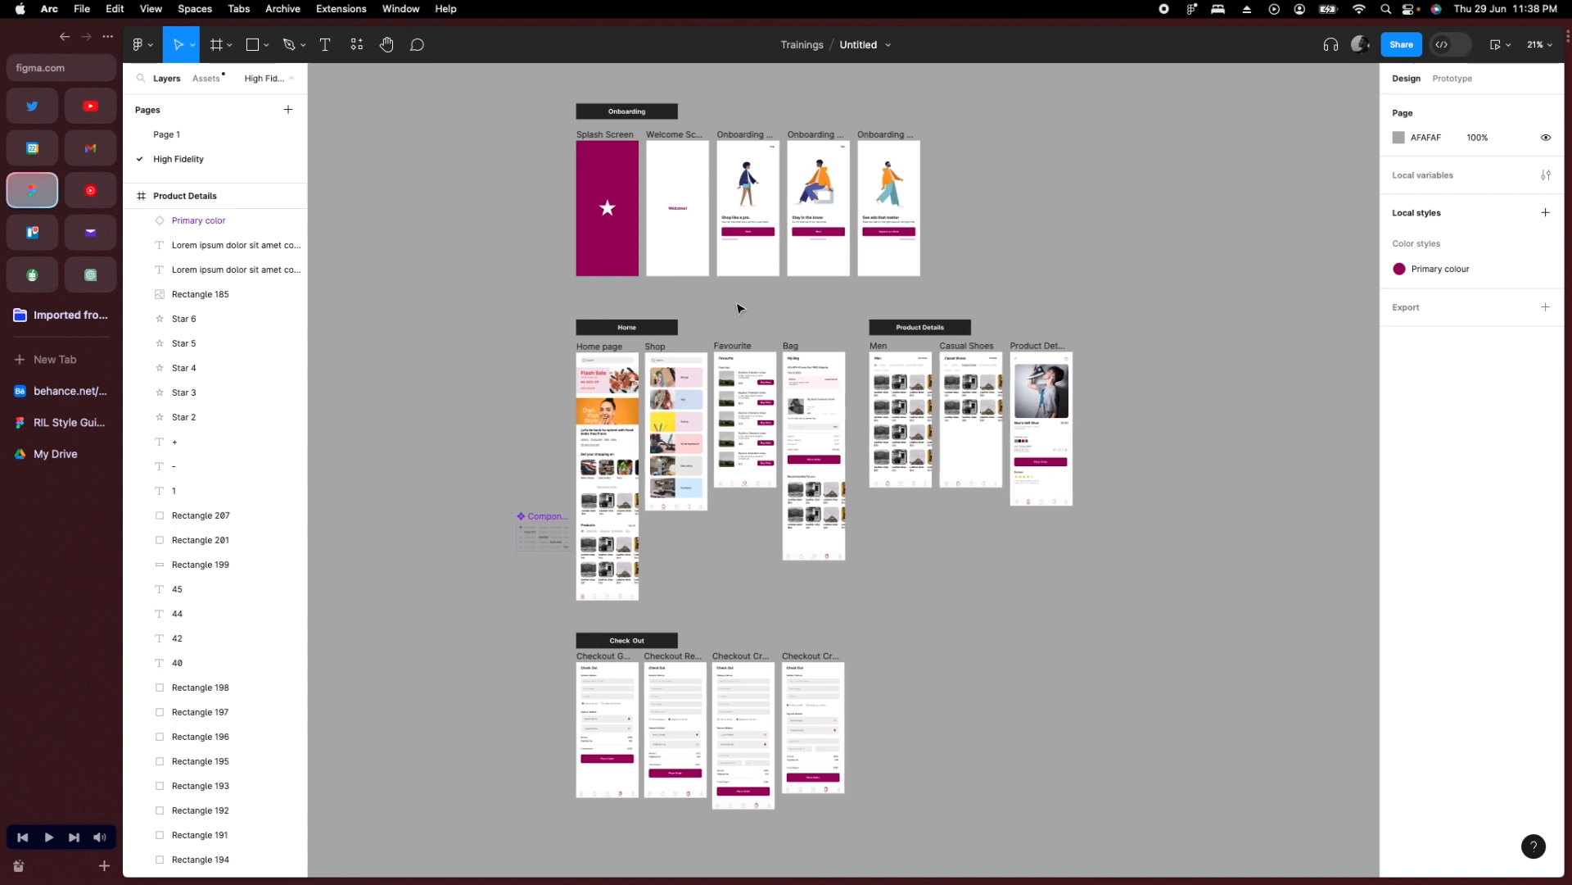
Show the prototype connections and examine the links between the Onboarding, Home, Product Details and Check Out frames.
click(1451, 79)
click(1407, 80)
click(1441, 80)
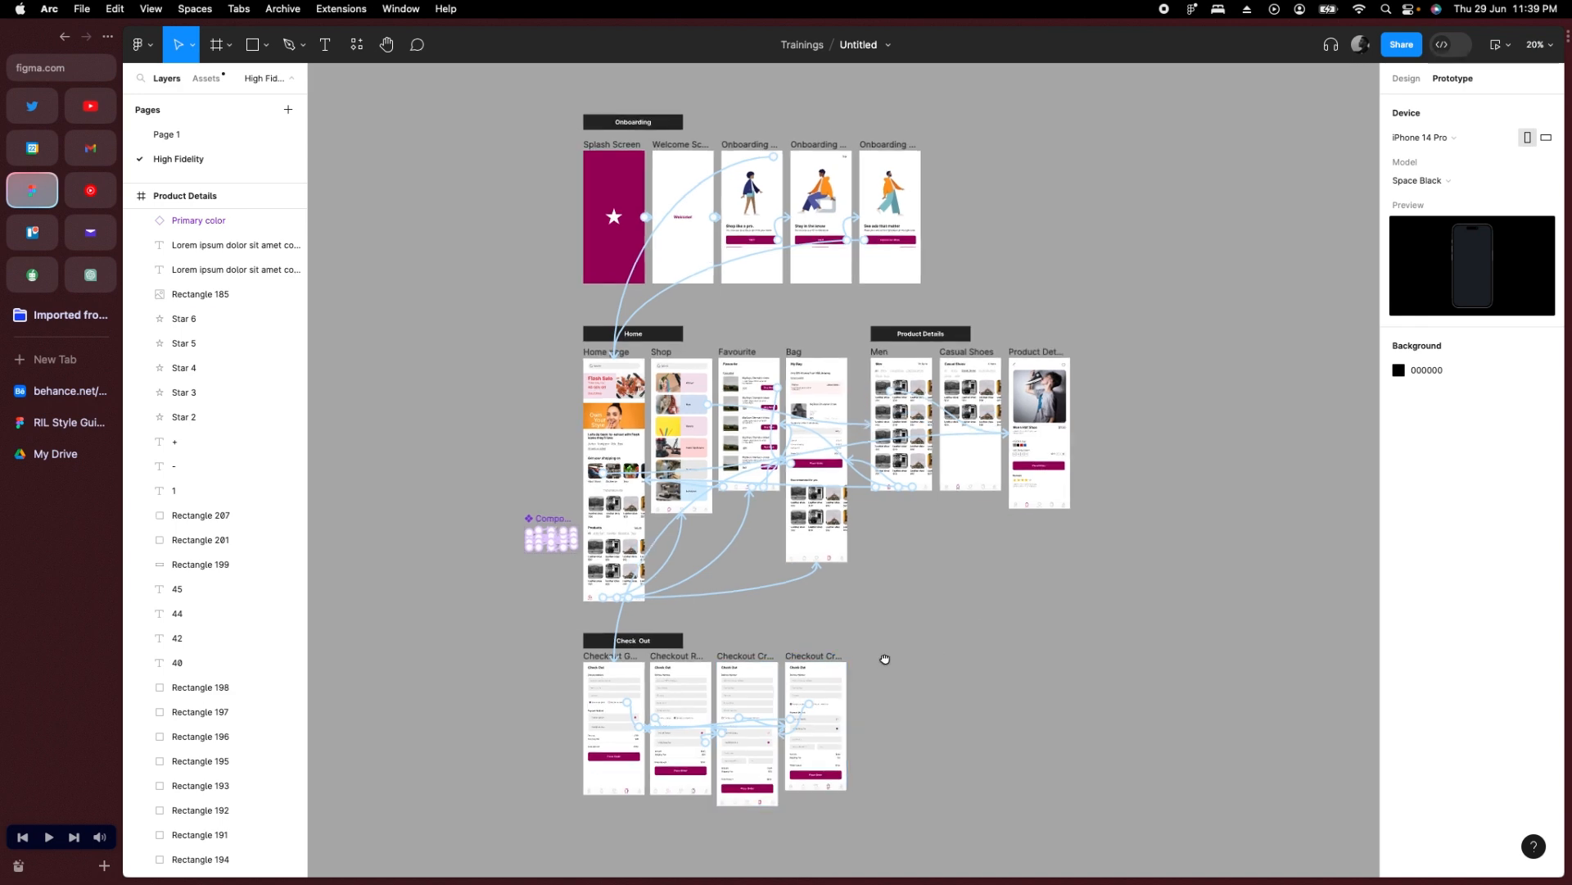
scroll(885, 659, up, 10)
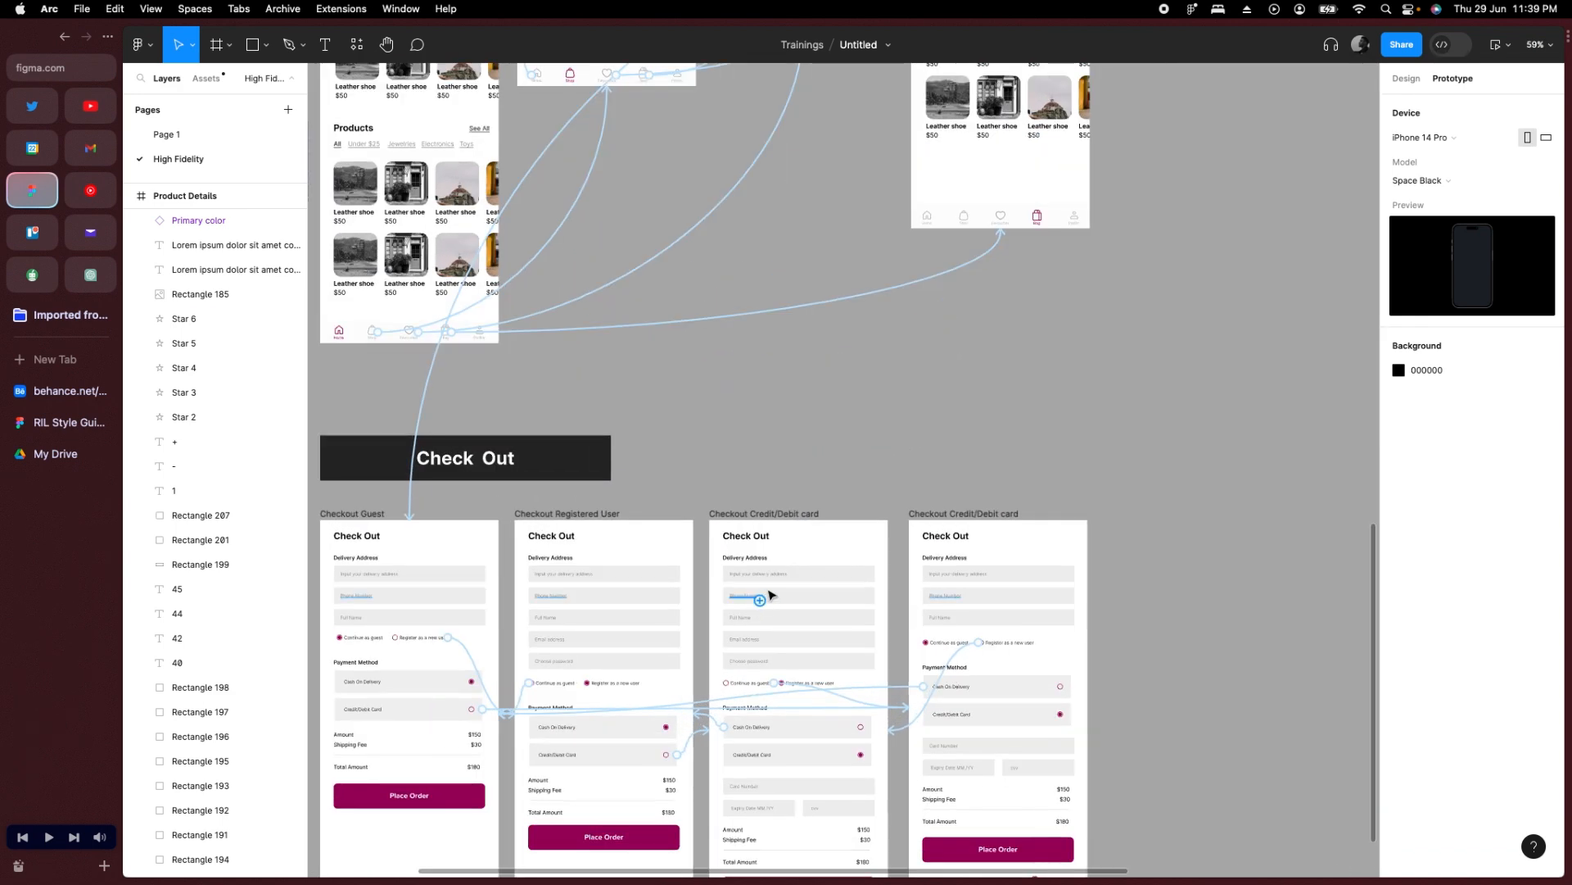
scroll(770, 596, down, 8)
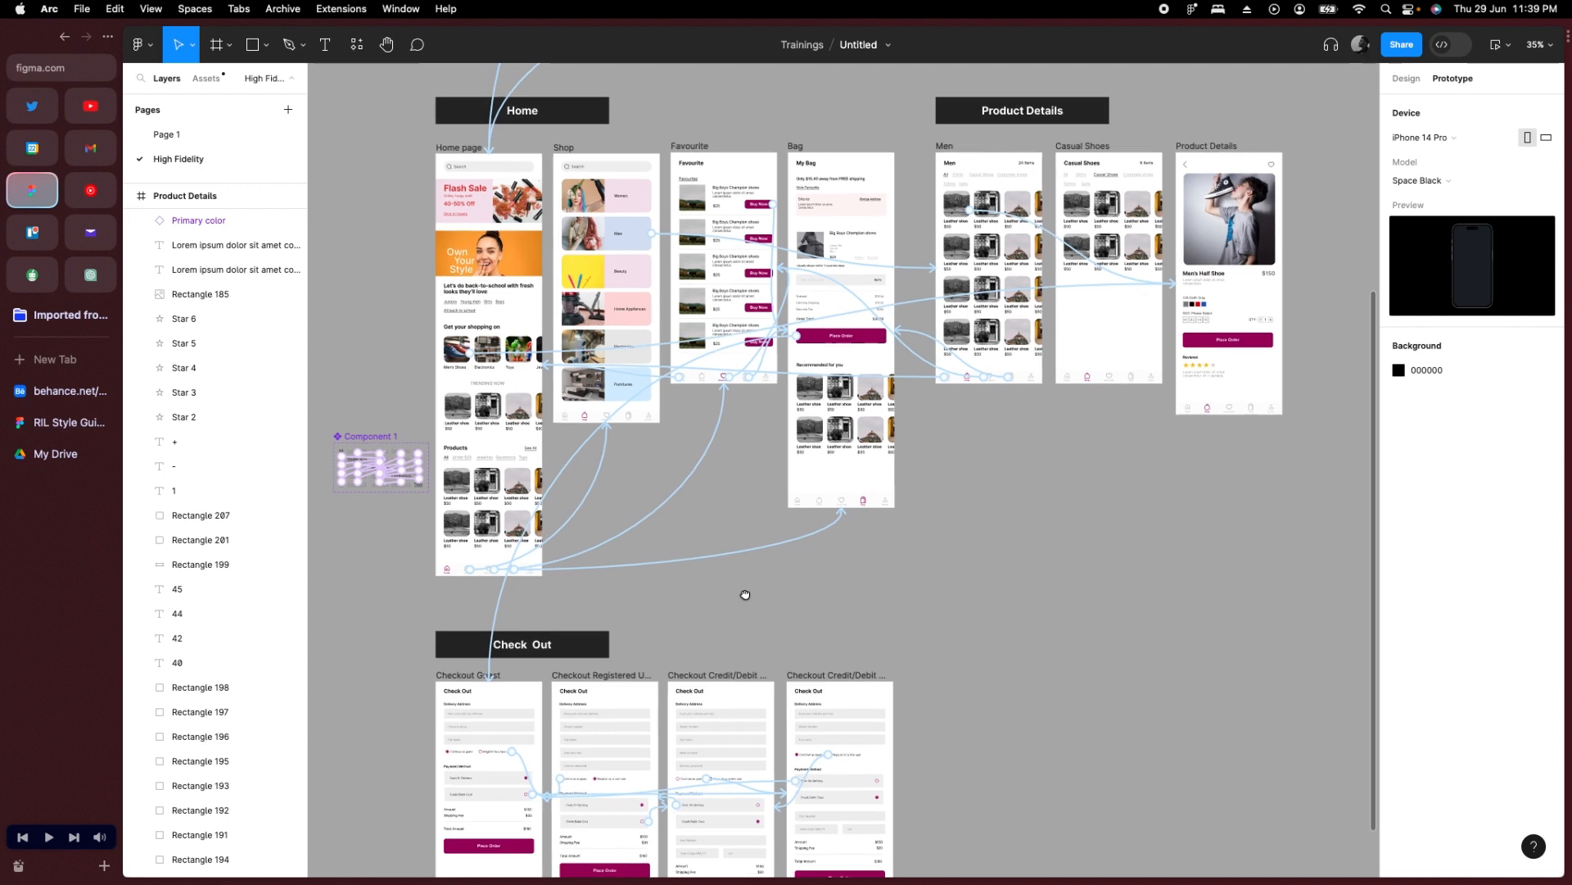
scroll(745, 594, down, 3)
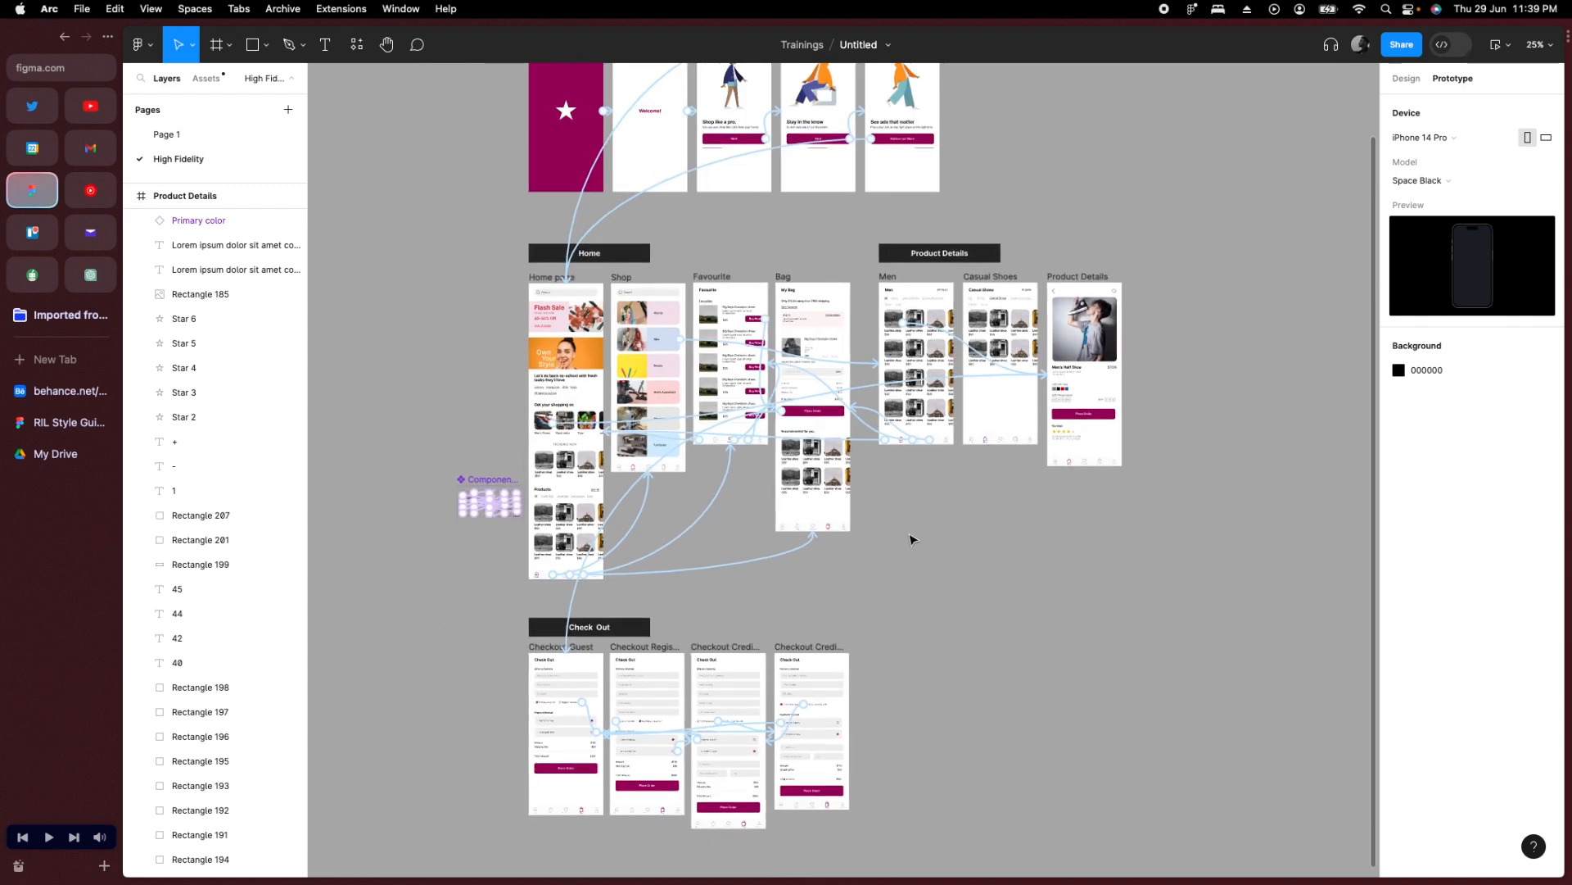
scroll(912, 539, up, 2)
scroll(905, 573, up, 2)
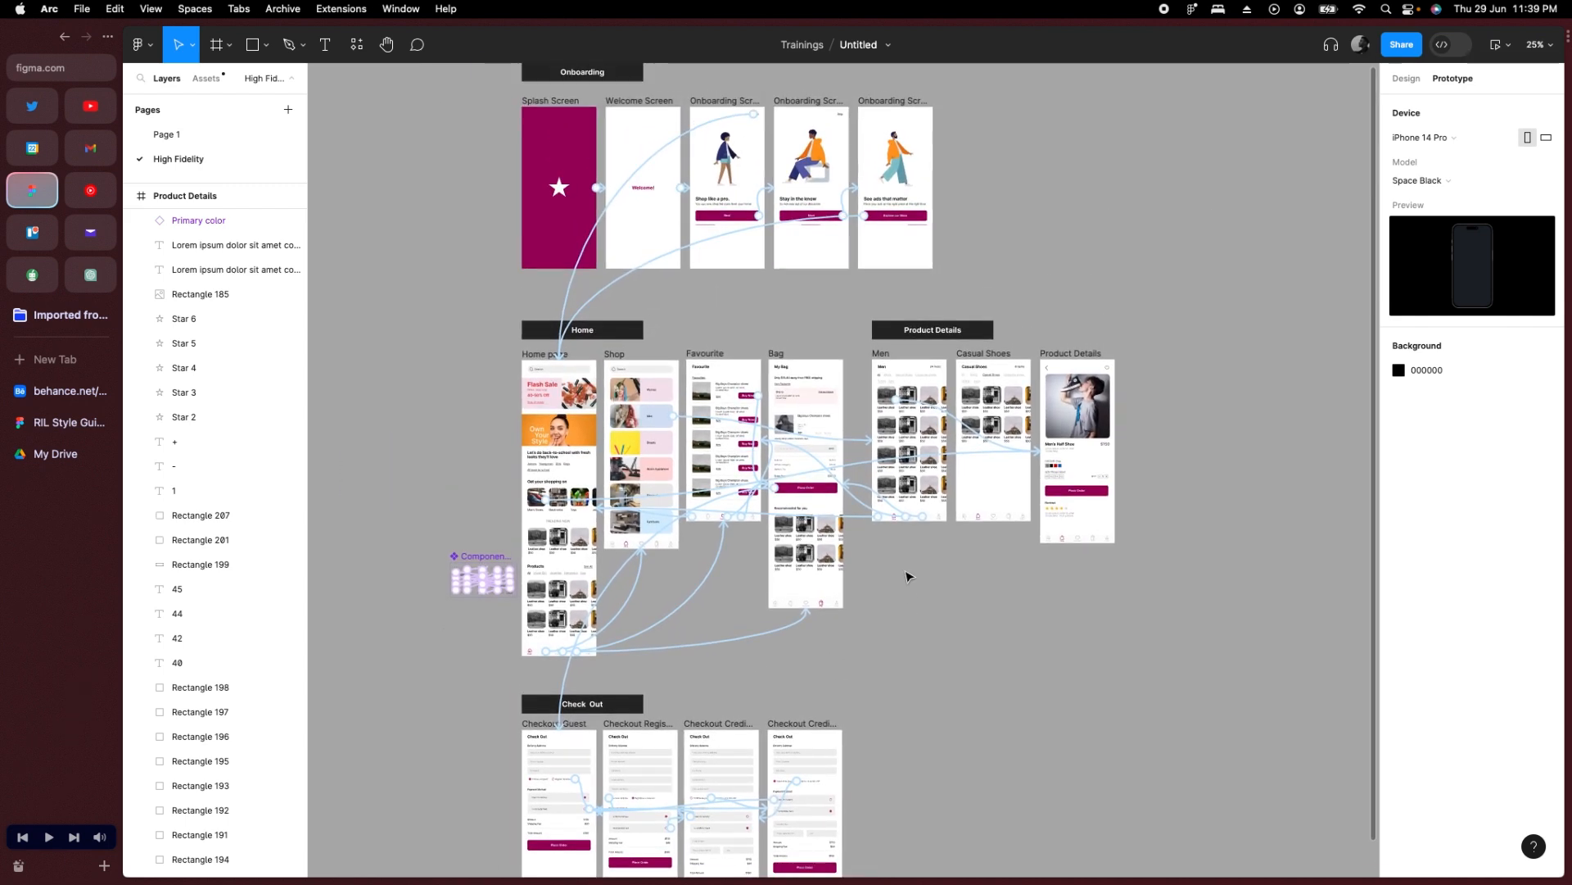
scroll(907, 557, up, 2)
scroll(899, 600, down, 3)
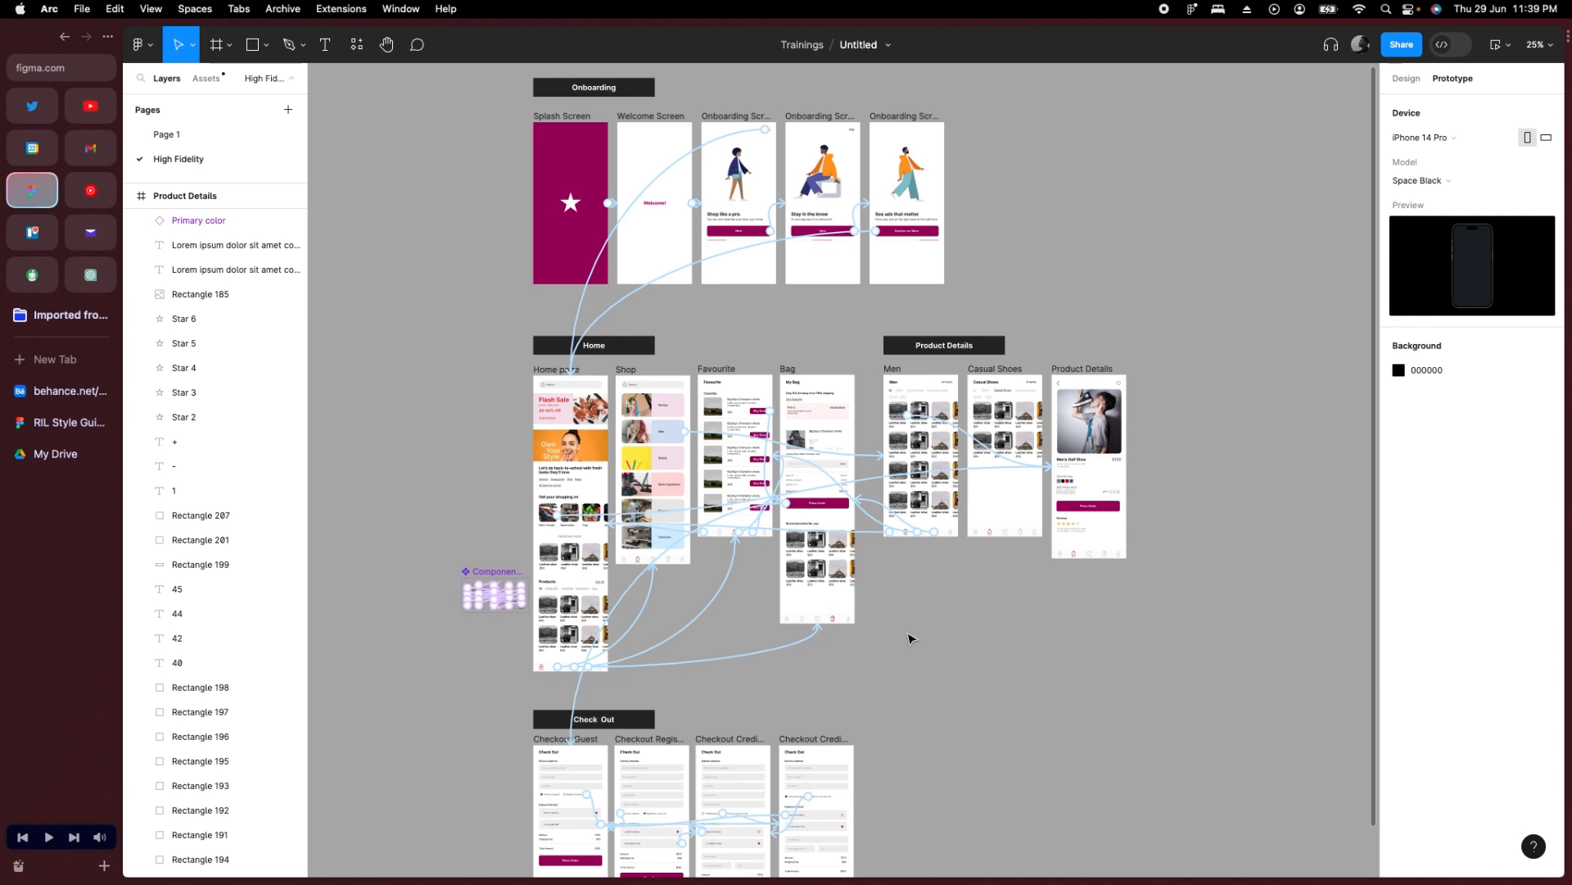
scroll(919, 591, down, 2)
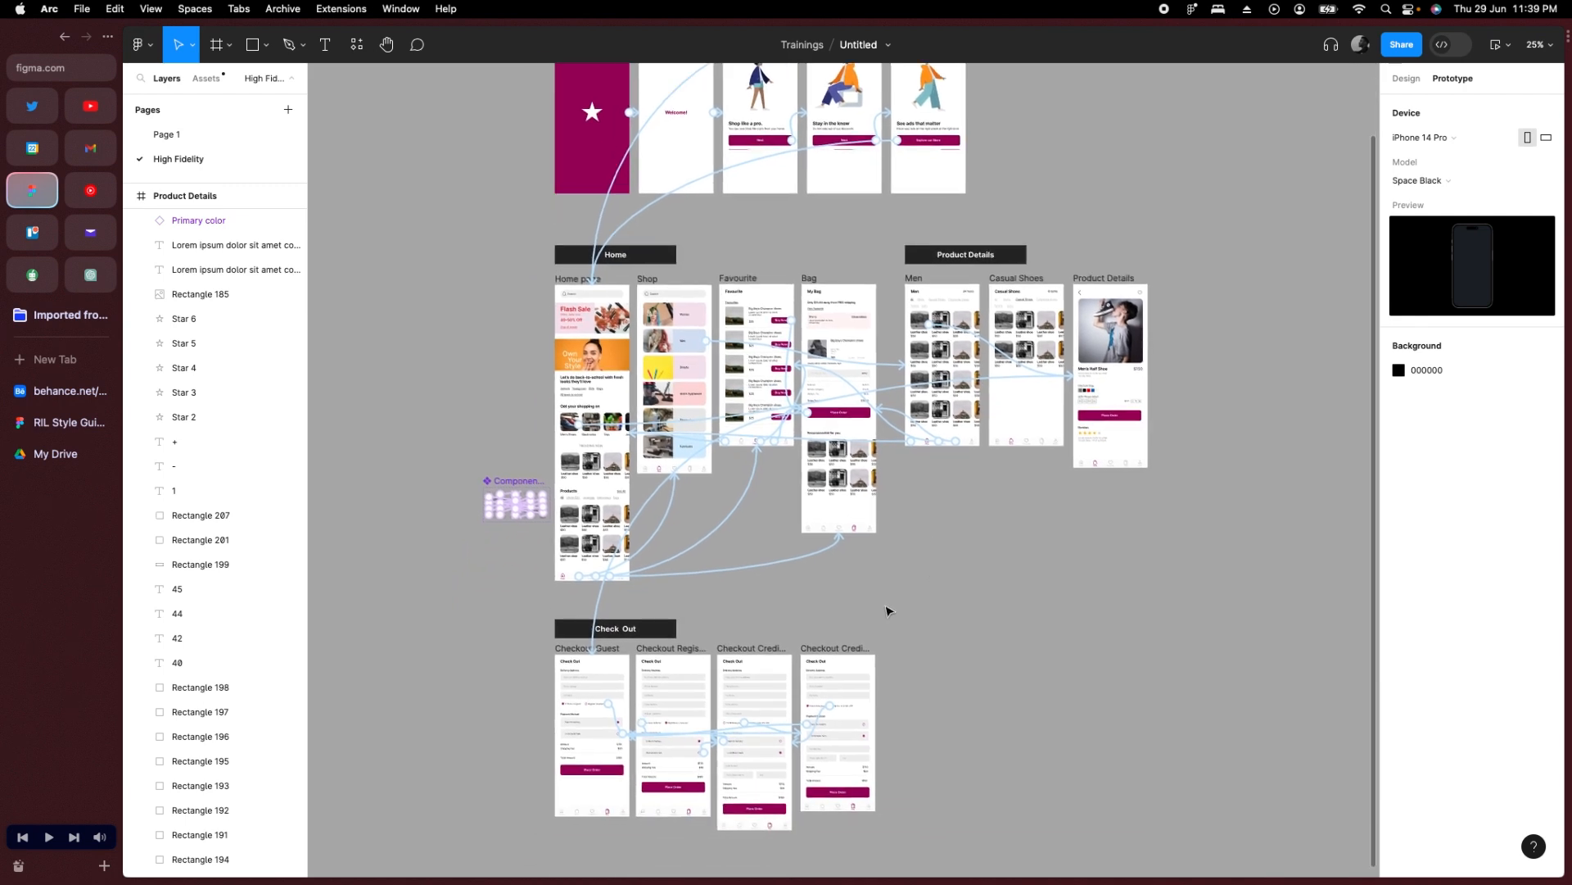
scroll(876, 609, down, 2)
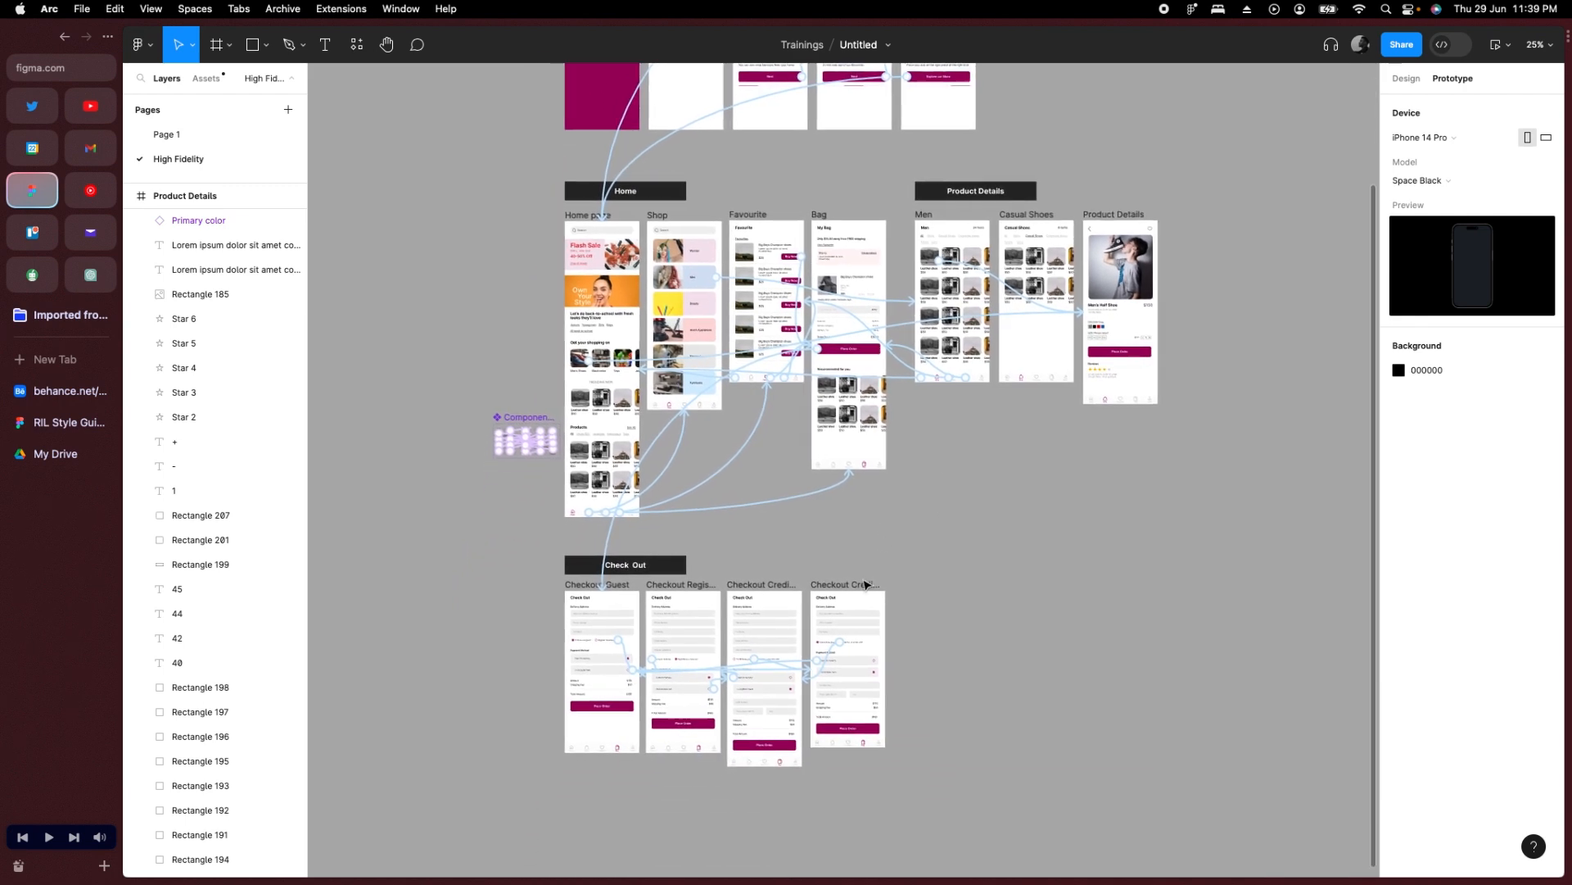
scroll(815, 674, up, 5)
scroll(860, 606, down, 5)
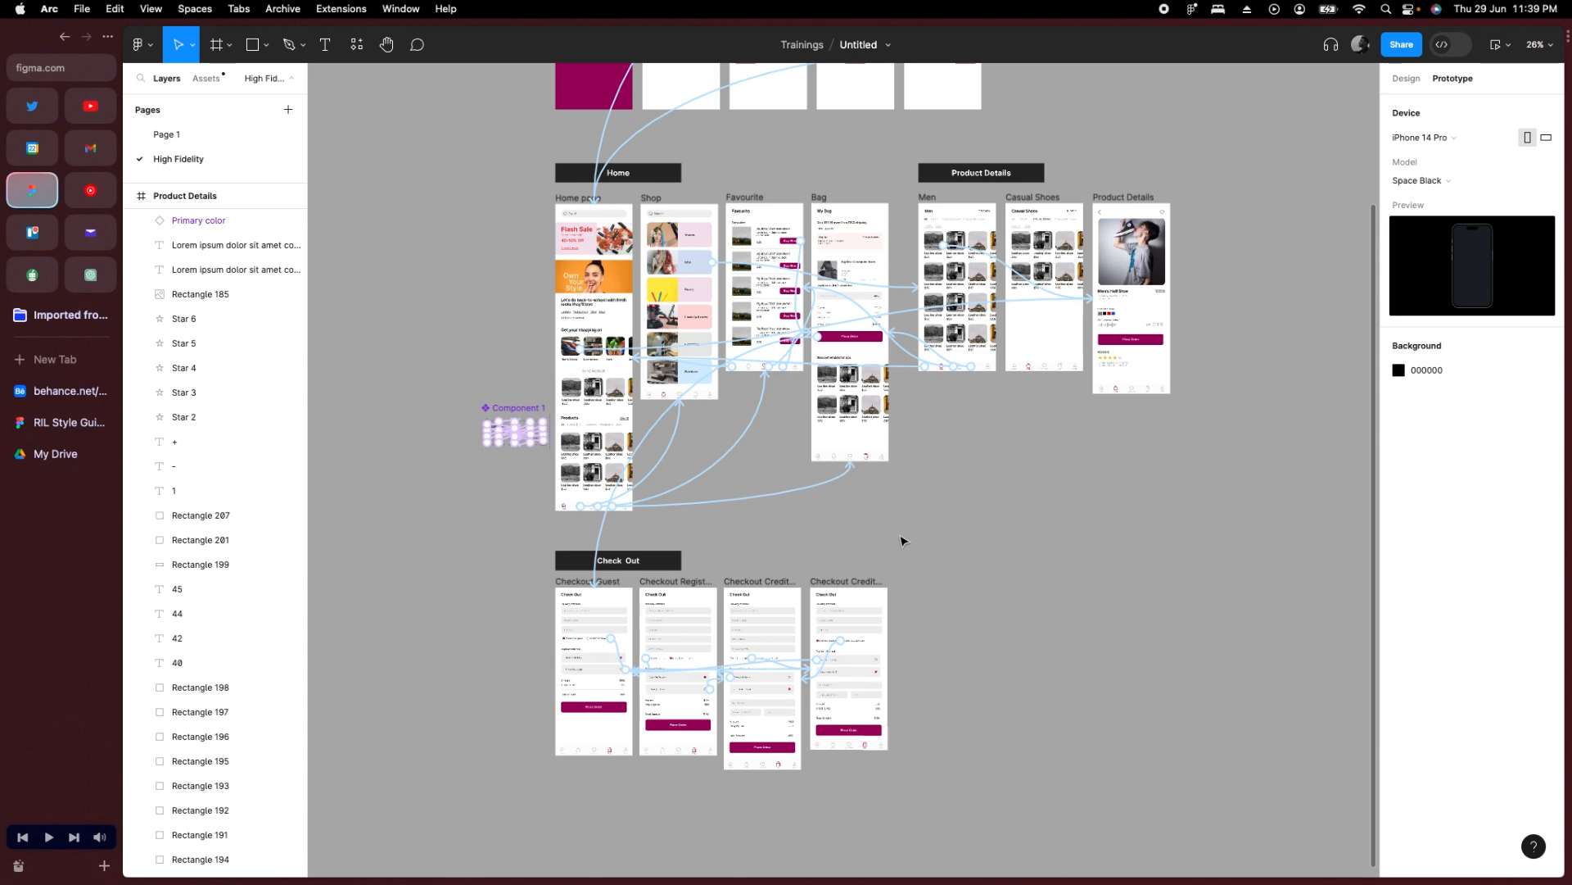
scroll(874, 617, up, 2)
scroll(889, 590, up, 2)
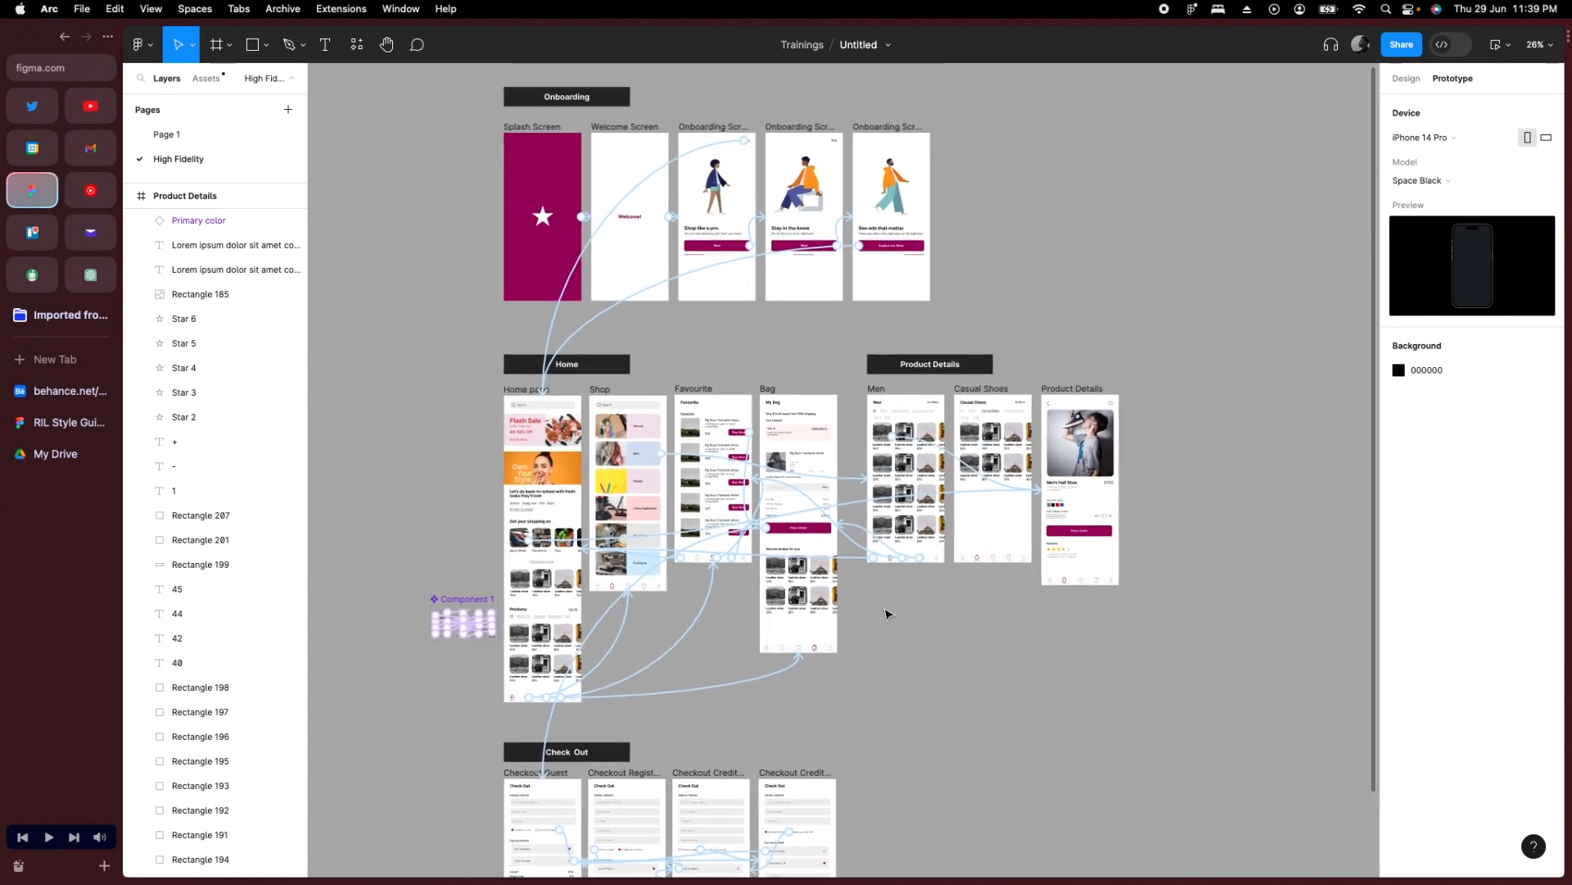